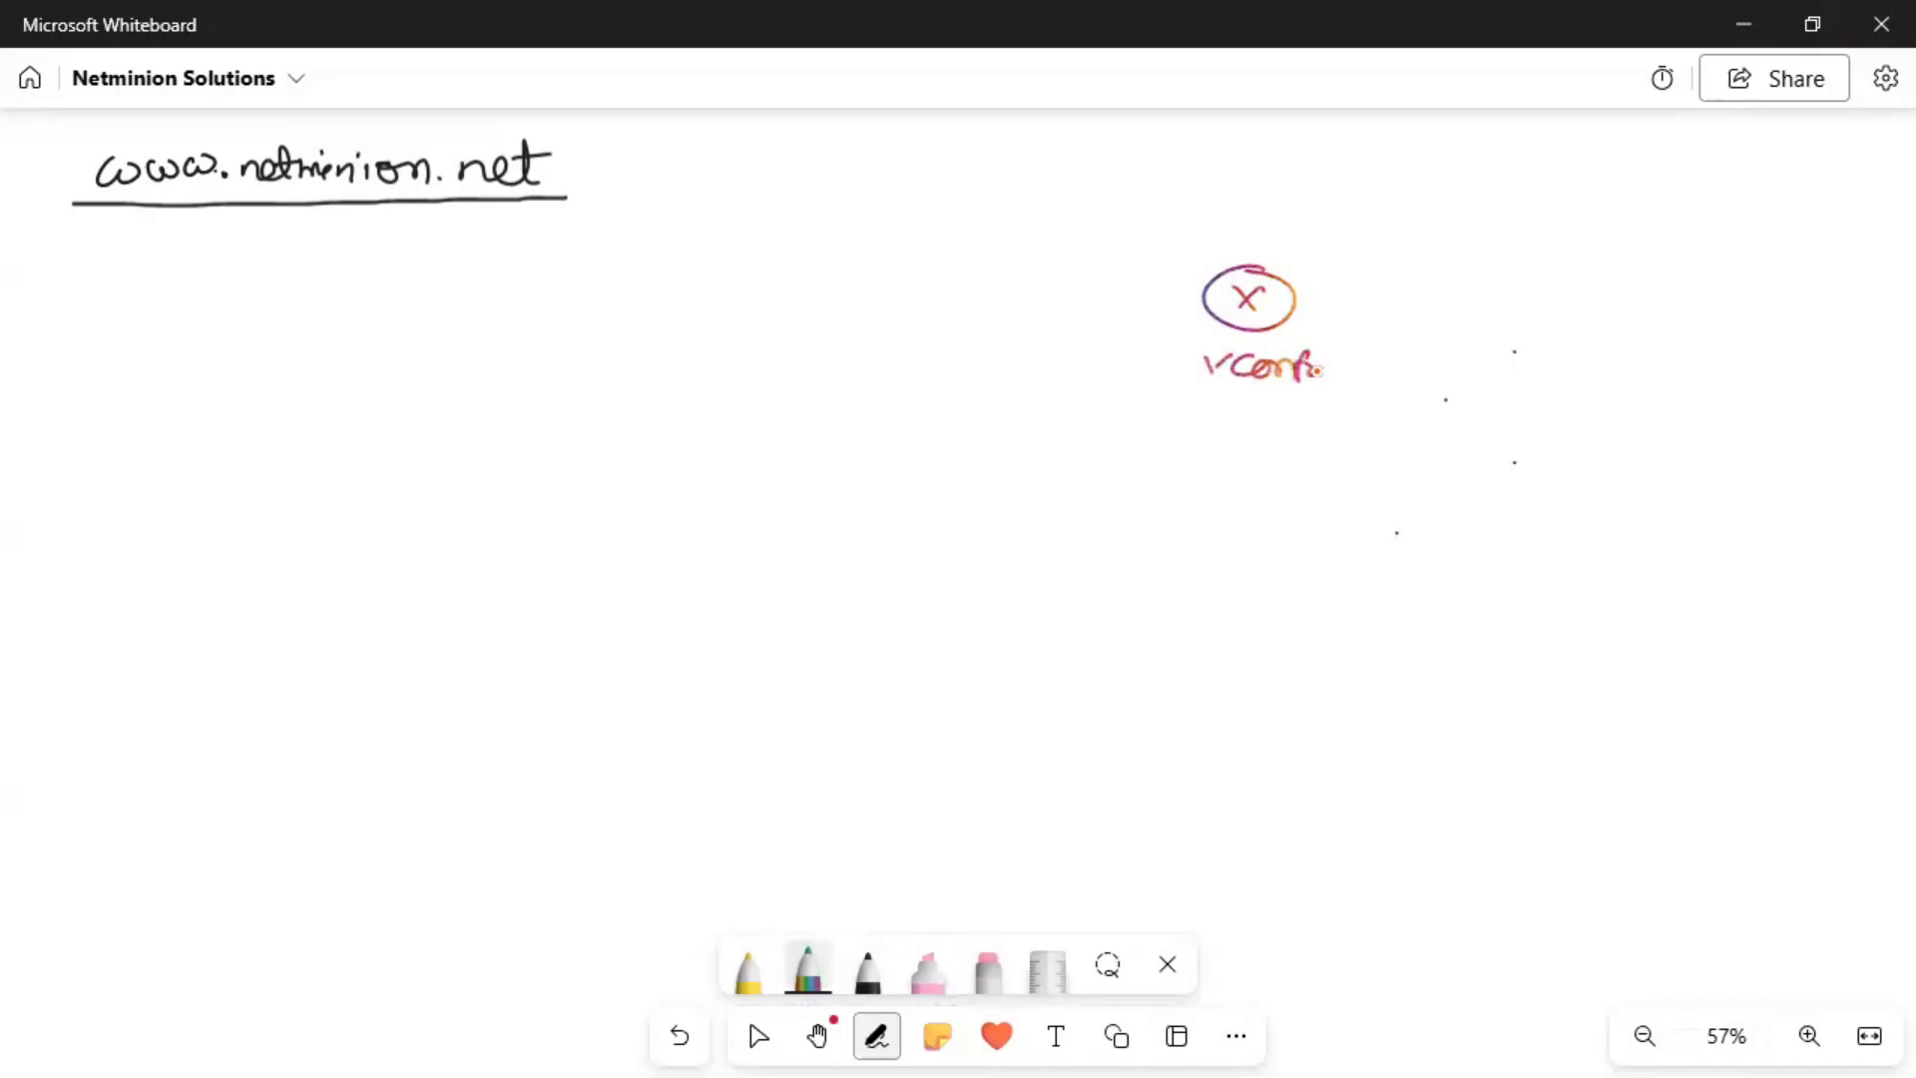
Draw the line rising from vController and branching out to the upper node positions.
left_click_drag(1234, 265, 1227, 239)
left_click_drag(1058, 227, 1421, 232)
left_click_drag(1100, 196, 1102, 224)
mouse_move(1097, 163)
left_mouse_down()
mouse_move(1096, 206)
mouse_move(1087, 172)
mouse_move(1114, 190)
left_mouse_up()
Draw circled-X nodes for vDirector and vAnalytics on the shared line.
left_click_drag(1113, 177, 1099, 190)
left_click_drag(847, 177, 1038, 188)
mouse_move(1335, 231)
left_mouse_down()
mouse_move(1327, 166)
mouse_move(1340, 191)
left_mouse_up()
mouse_move(1339, 175)
left_mouse_down()
mouse_move(1324, 192)
mouse_move(1402, 195)
mouse_move(1417, 176)
mouse_move(1582, 191)
left_mouse_up()
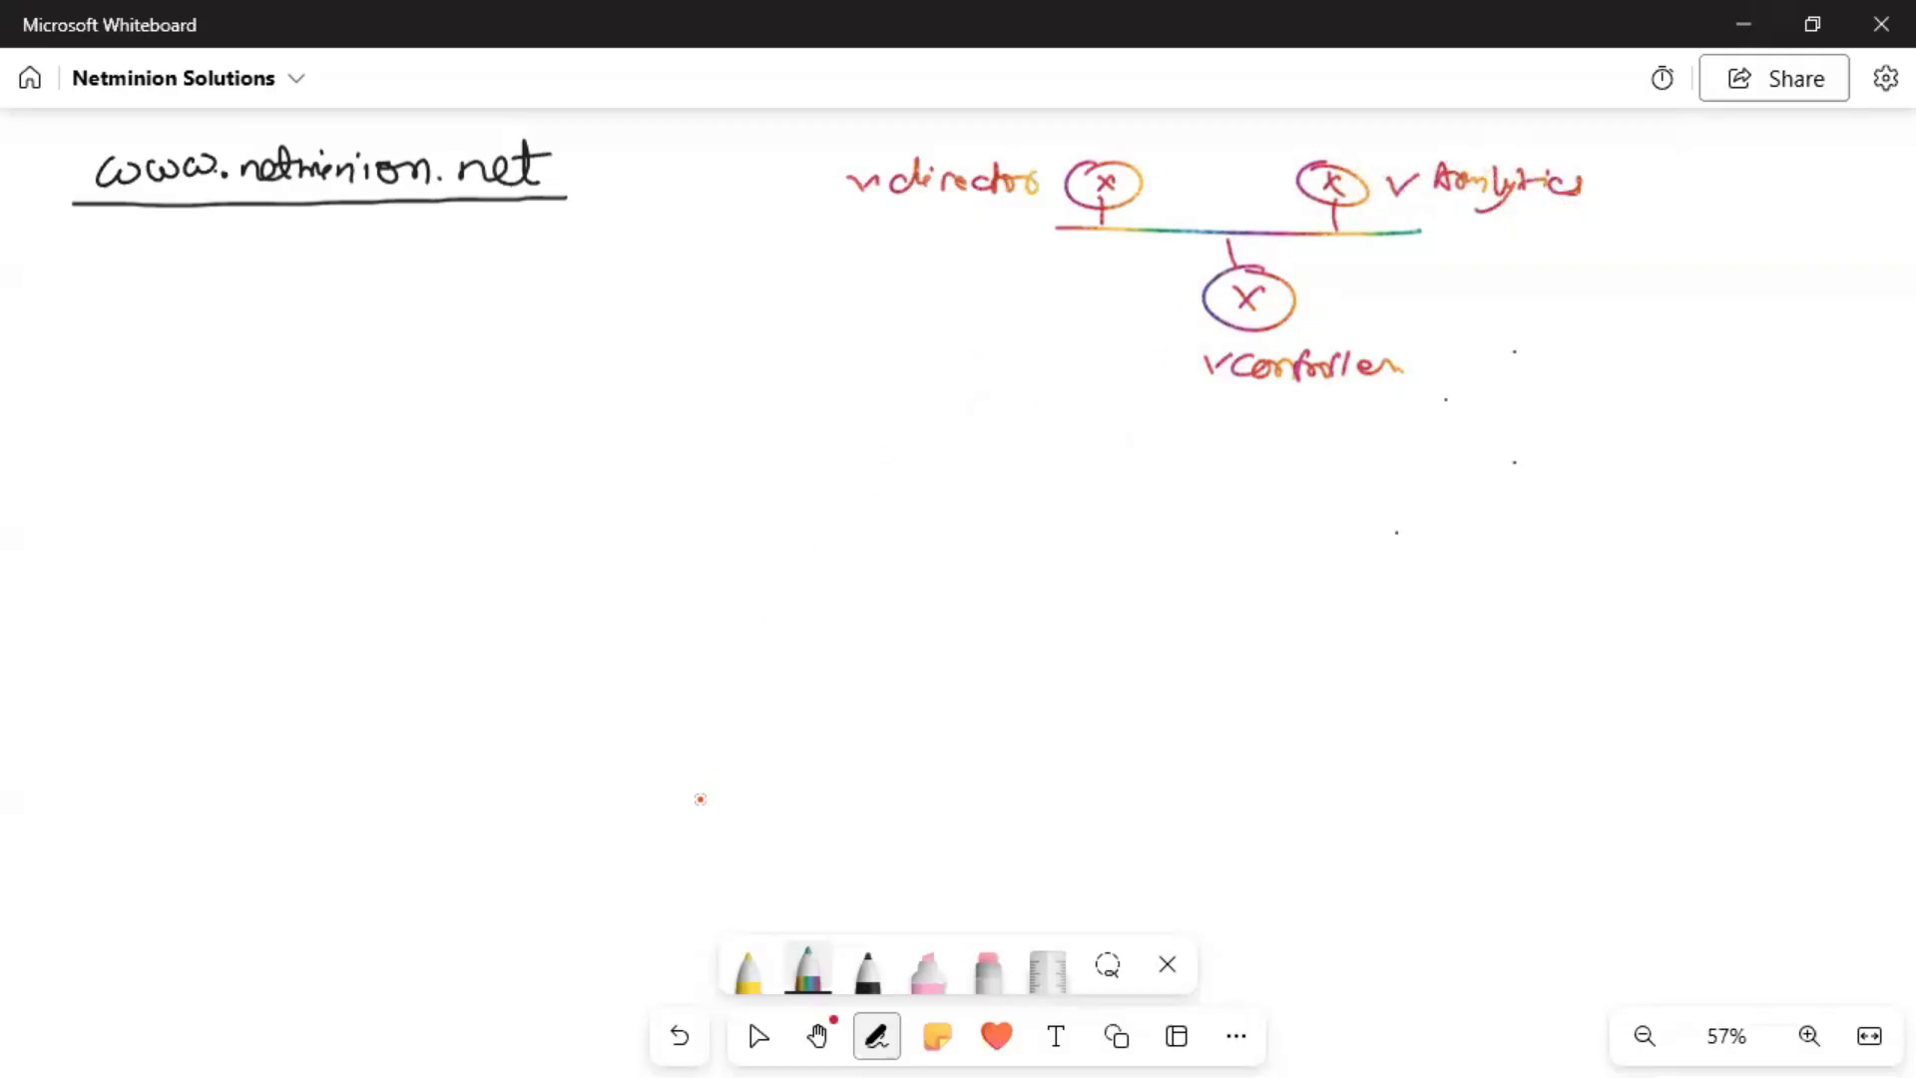
left_click(862, 976)
Draw three yellow circled-X nodes in a row below vController.
left_click(745, 976)
left_click_drag(599, 487, 617, 540)
left_click_drag(612, 510, 591, 545)
mouse_move(878, 504)
left_mouse_down()
mouse_move(833, 527)
mouse_move(898, 514)
mouse_move(876, 544)
left_mouse_up()
left_click_drag(872, 511, 850, 547)
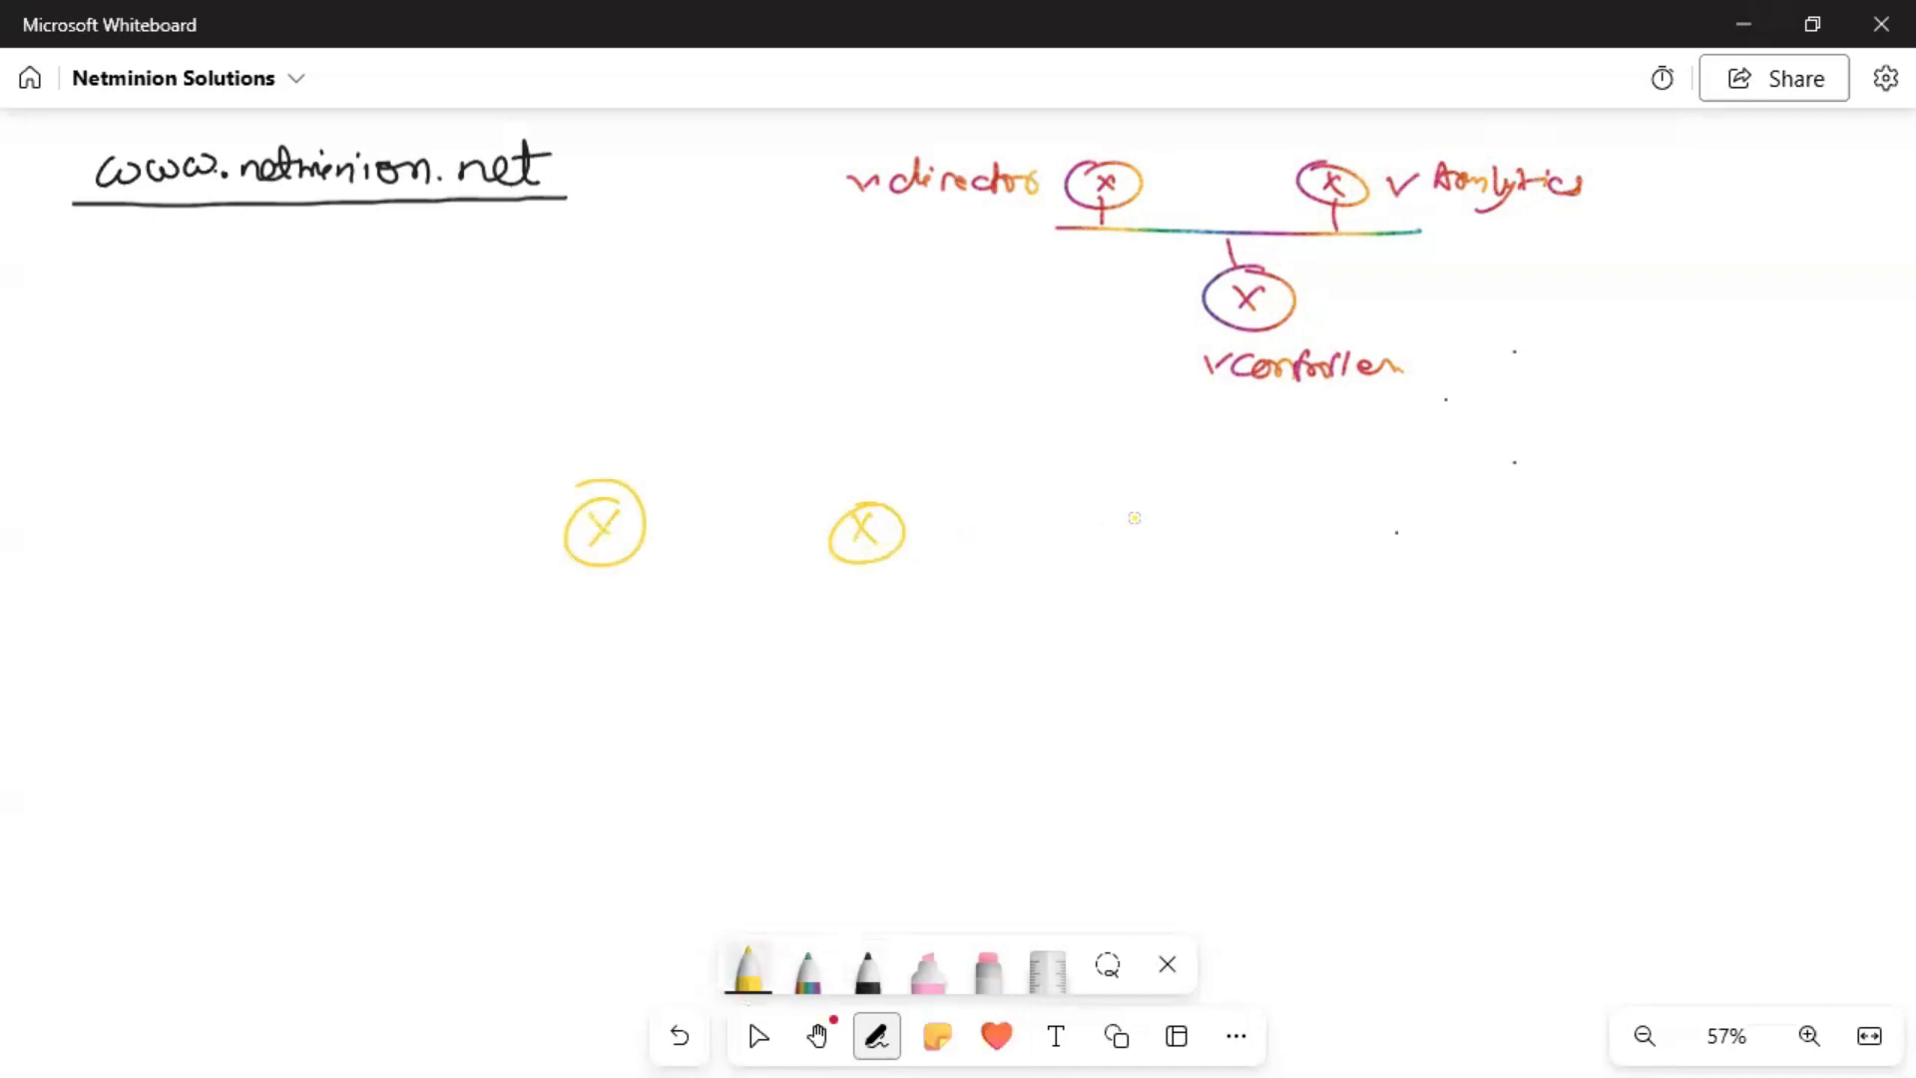
mouse_move(1209, 515)
left_mouse_down()
mouse_move(1155, 502)
mouse_move(1186, 540)
left_mouse_up()
left_click_drag(1183, 511, 1154, 543)
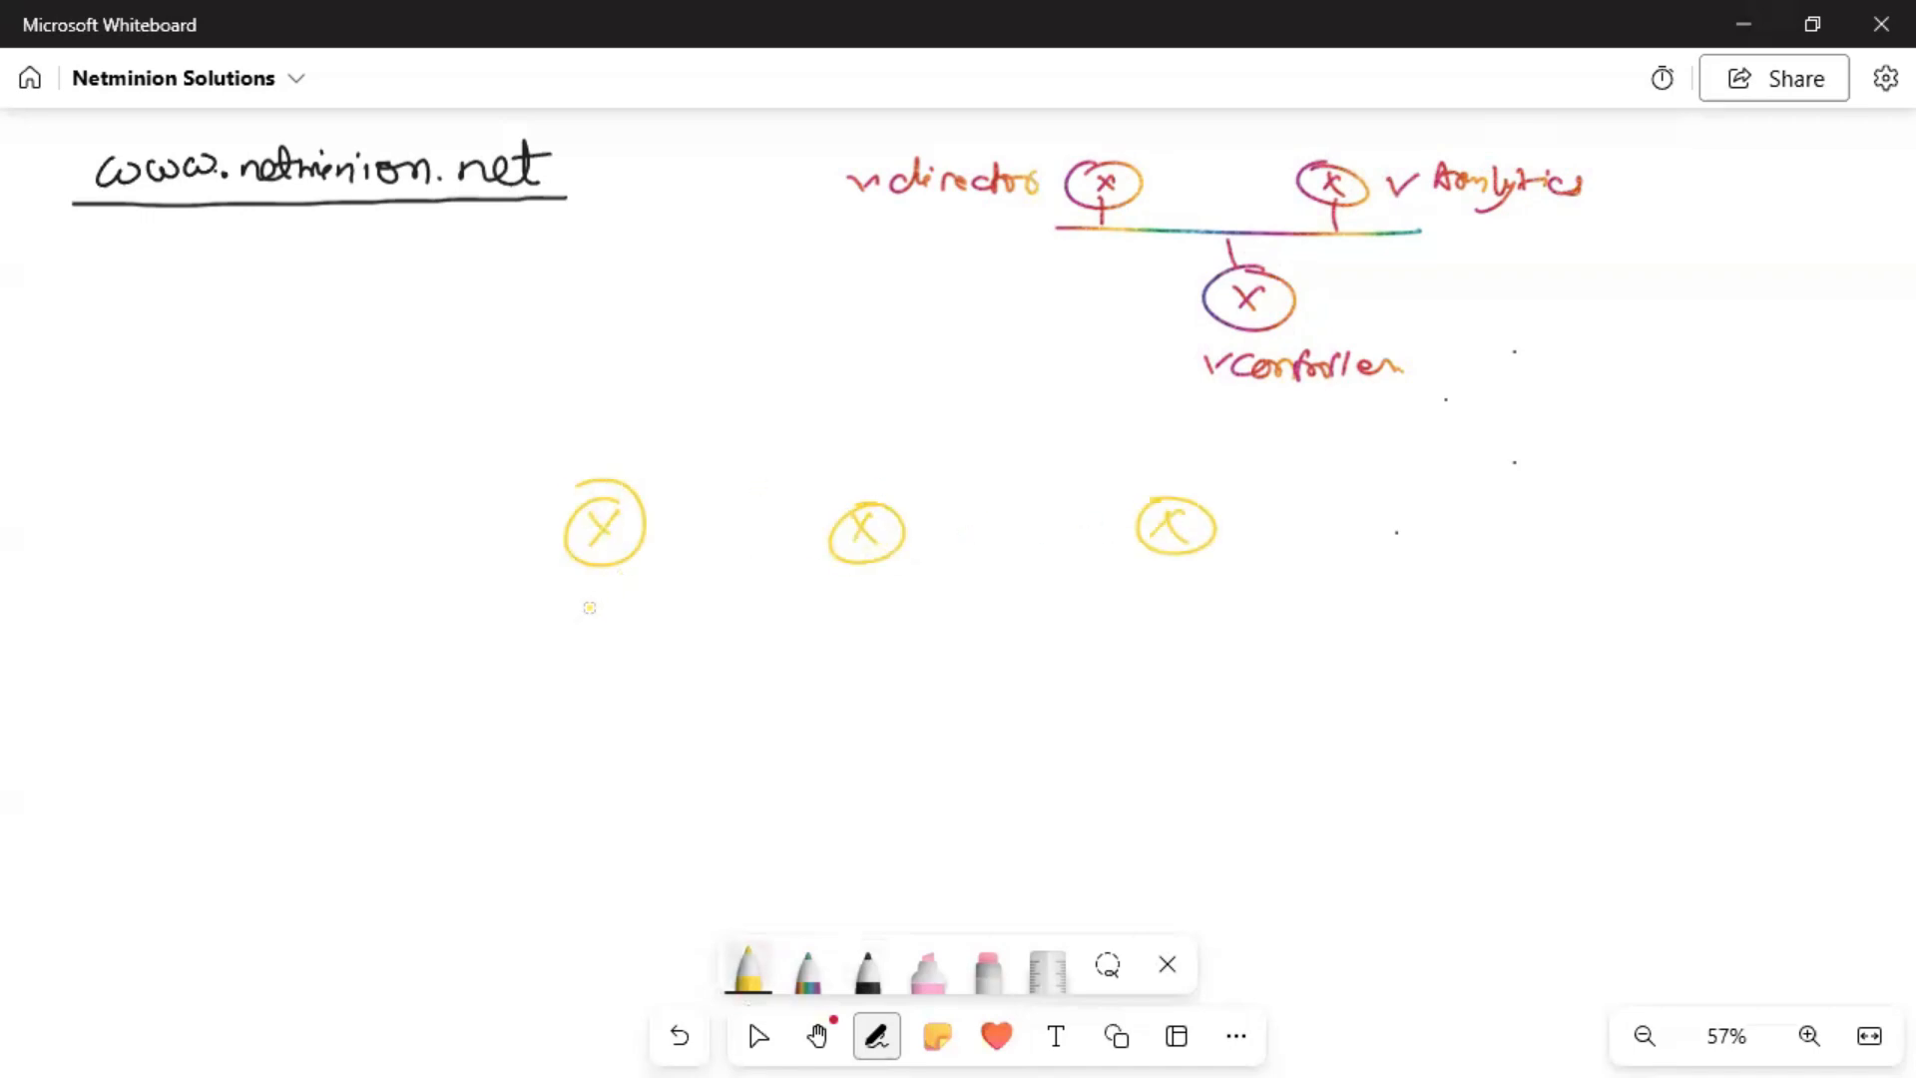
Label the three yellow nodes CPE1, CPE2 and CPE3.
mouse_move(531, 600)
left_mouse_down()
mouse_move(533, 627)
mouse_move(605, 625)
left_mouse_up()
mouse_move(834, 600)
left_mouse_down()
mouse_move(837, 627)
mouse_move(850, 610)
left_mouse_up()
mouse_move(862, 597)
left_mouse_down()
mouse_move(864, 618)
mouse_move(913, 630)
left_mouse_up()
left_click_drag(1150, 596, 1148, 625)
mouse_move(1174, 592)
left_mouse_down()
mouse_move(1175, 625)
mouse_move(1228, 622)
left_mouse_up()
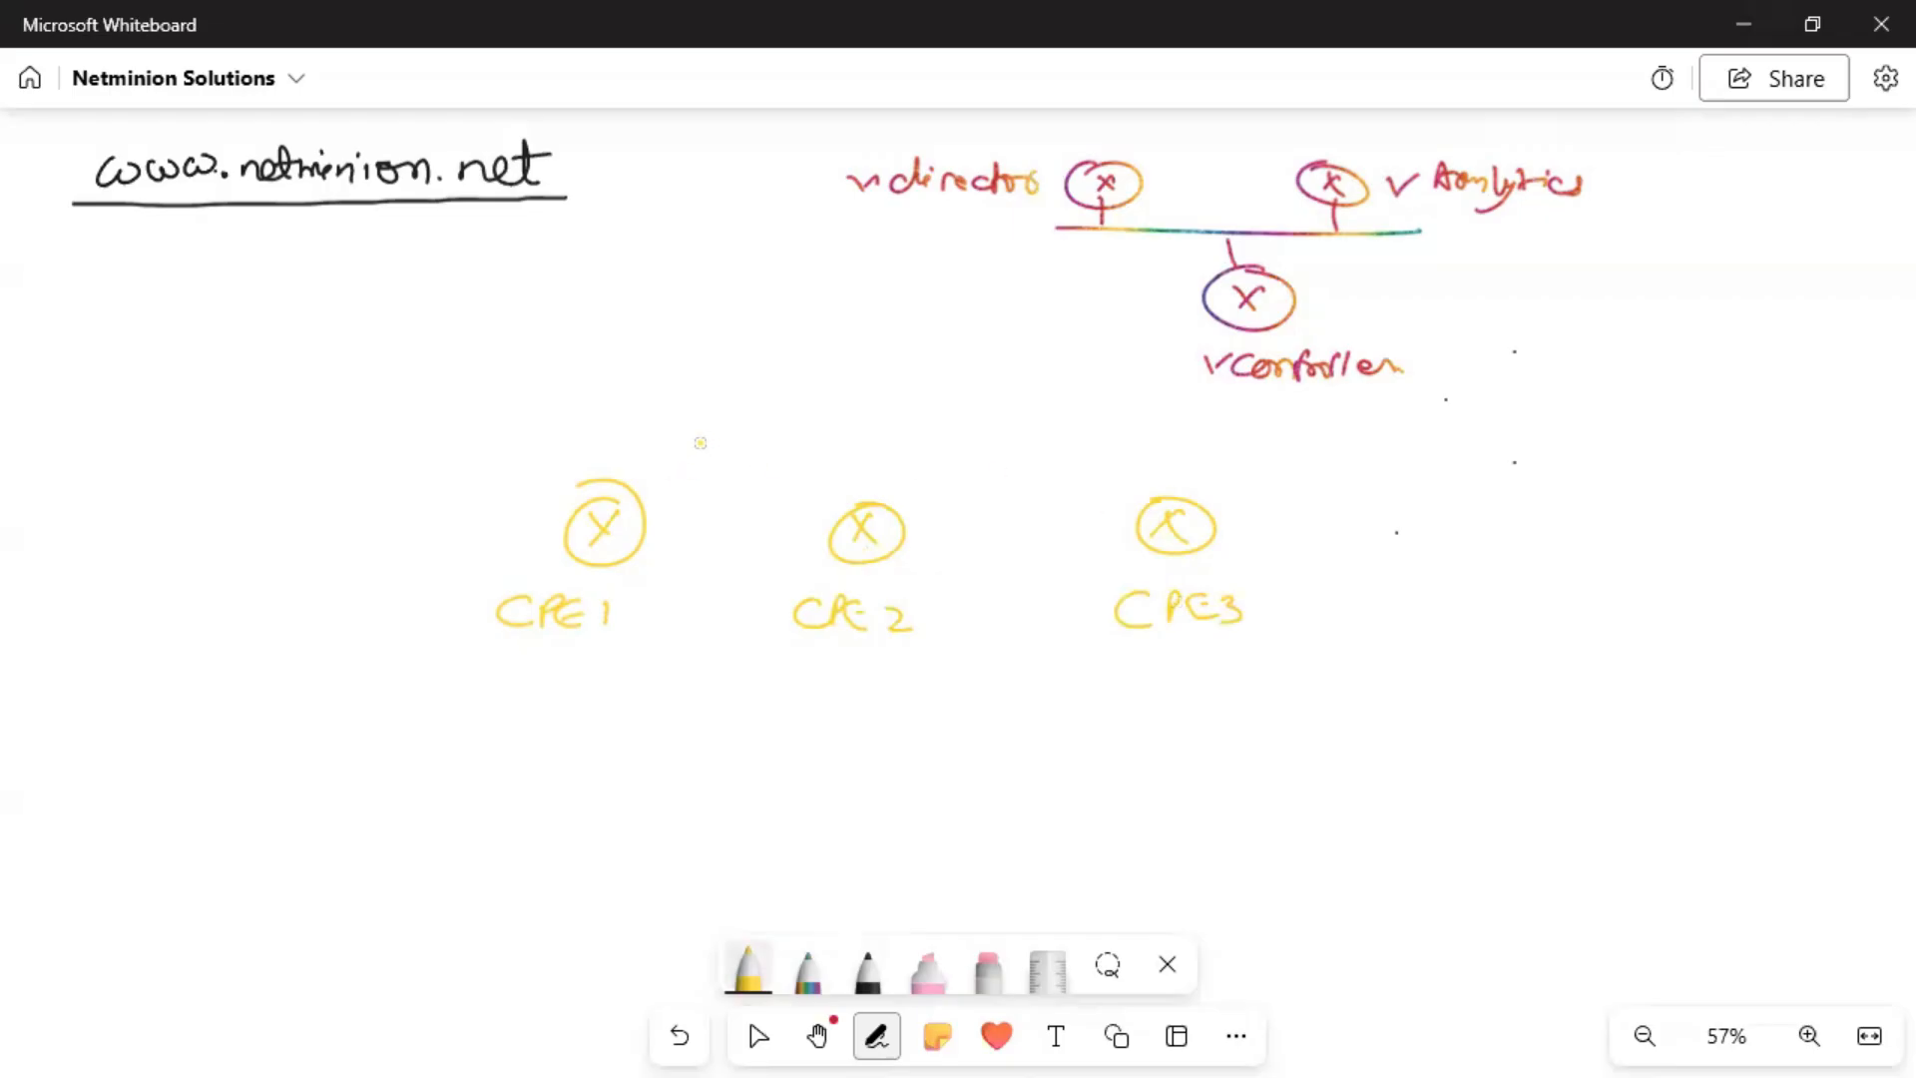
Draw double-headed arrows from CPE1, CPE2 and CPE3 to vController, and write 'Overlay' at left.
mouse_move(653, 481)
left_mouse_down()
mouse_move(812, 415)
mouse_move(1042, 374)
mouse_move(1188, 304)
left_mouse_up()
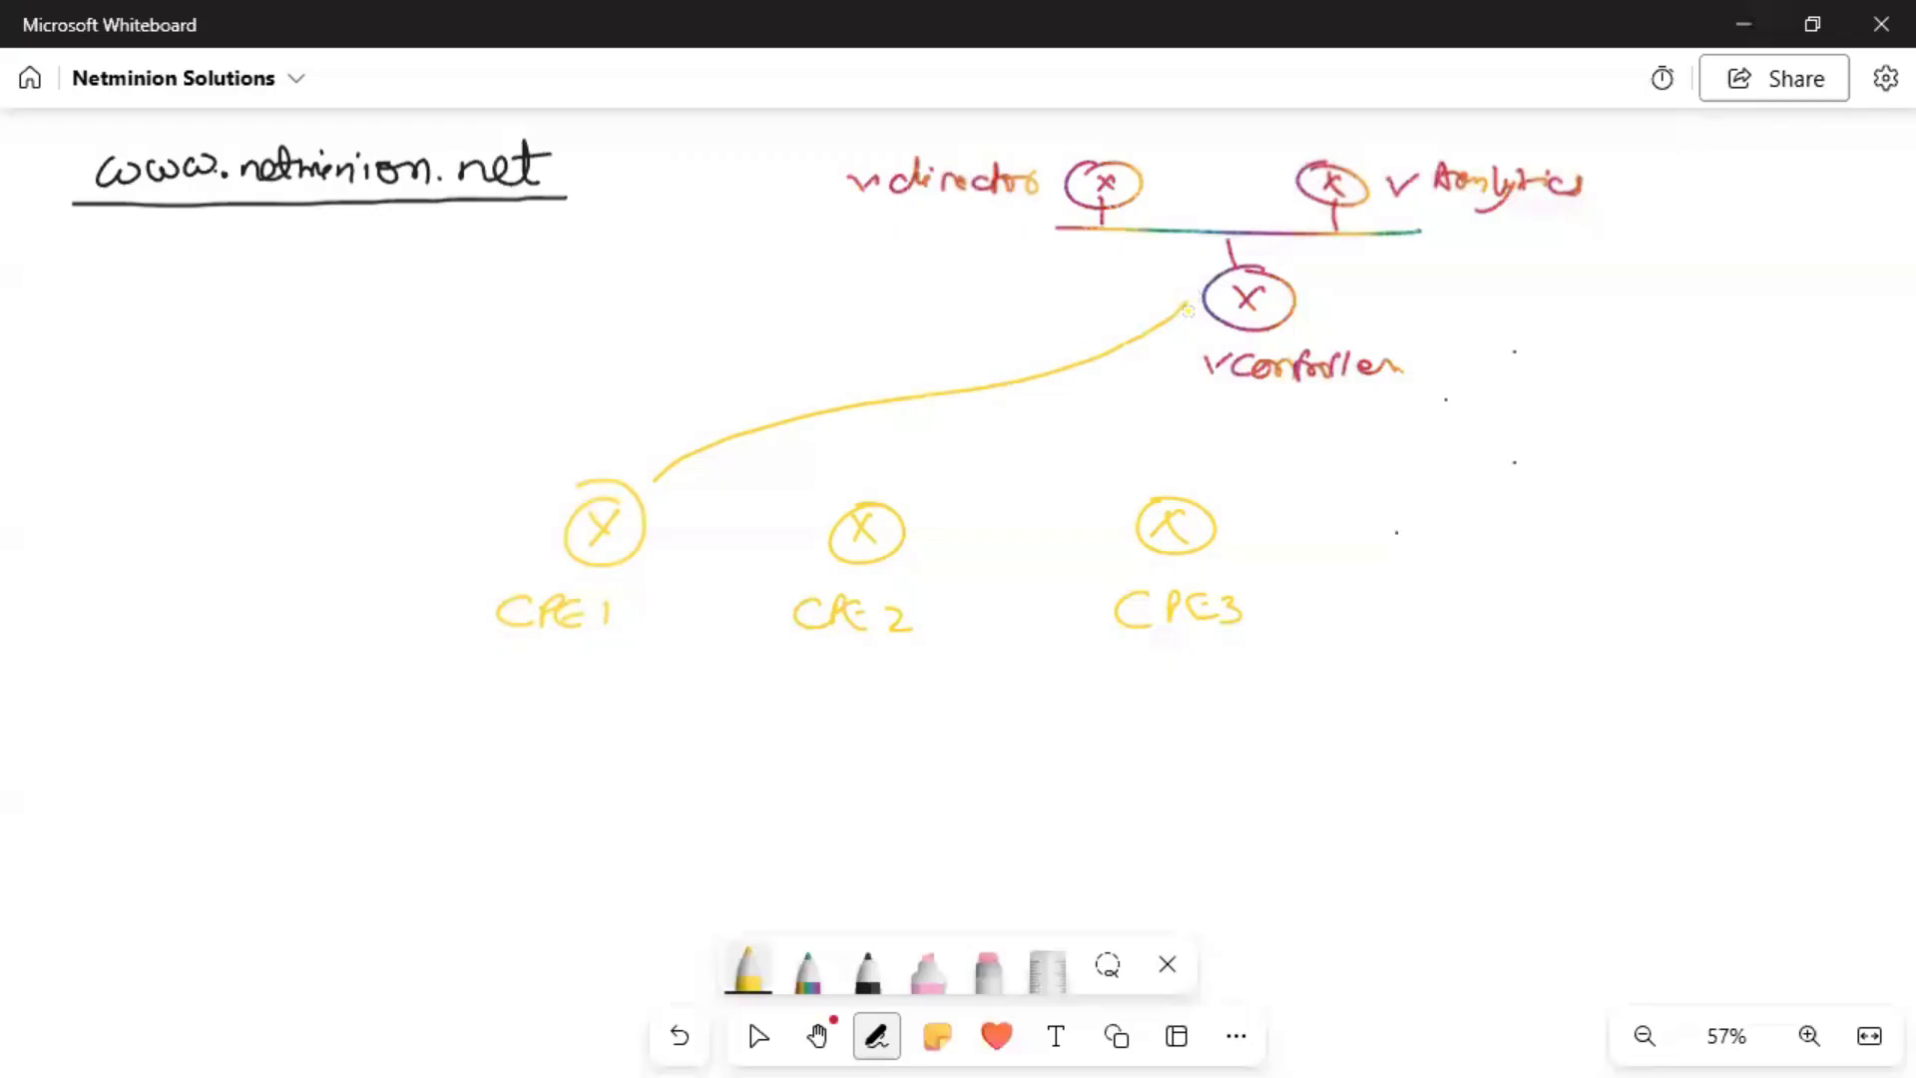
left_click_drag(650, 465, 662, 483)
mouse_move(889, 478)
left_mouse_down()
mouse_move(891, 495)
mouse_move(995, 461)
mouse_move(1174, 360)
left_mouse_up()
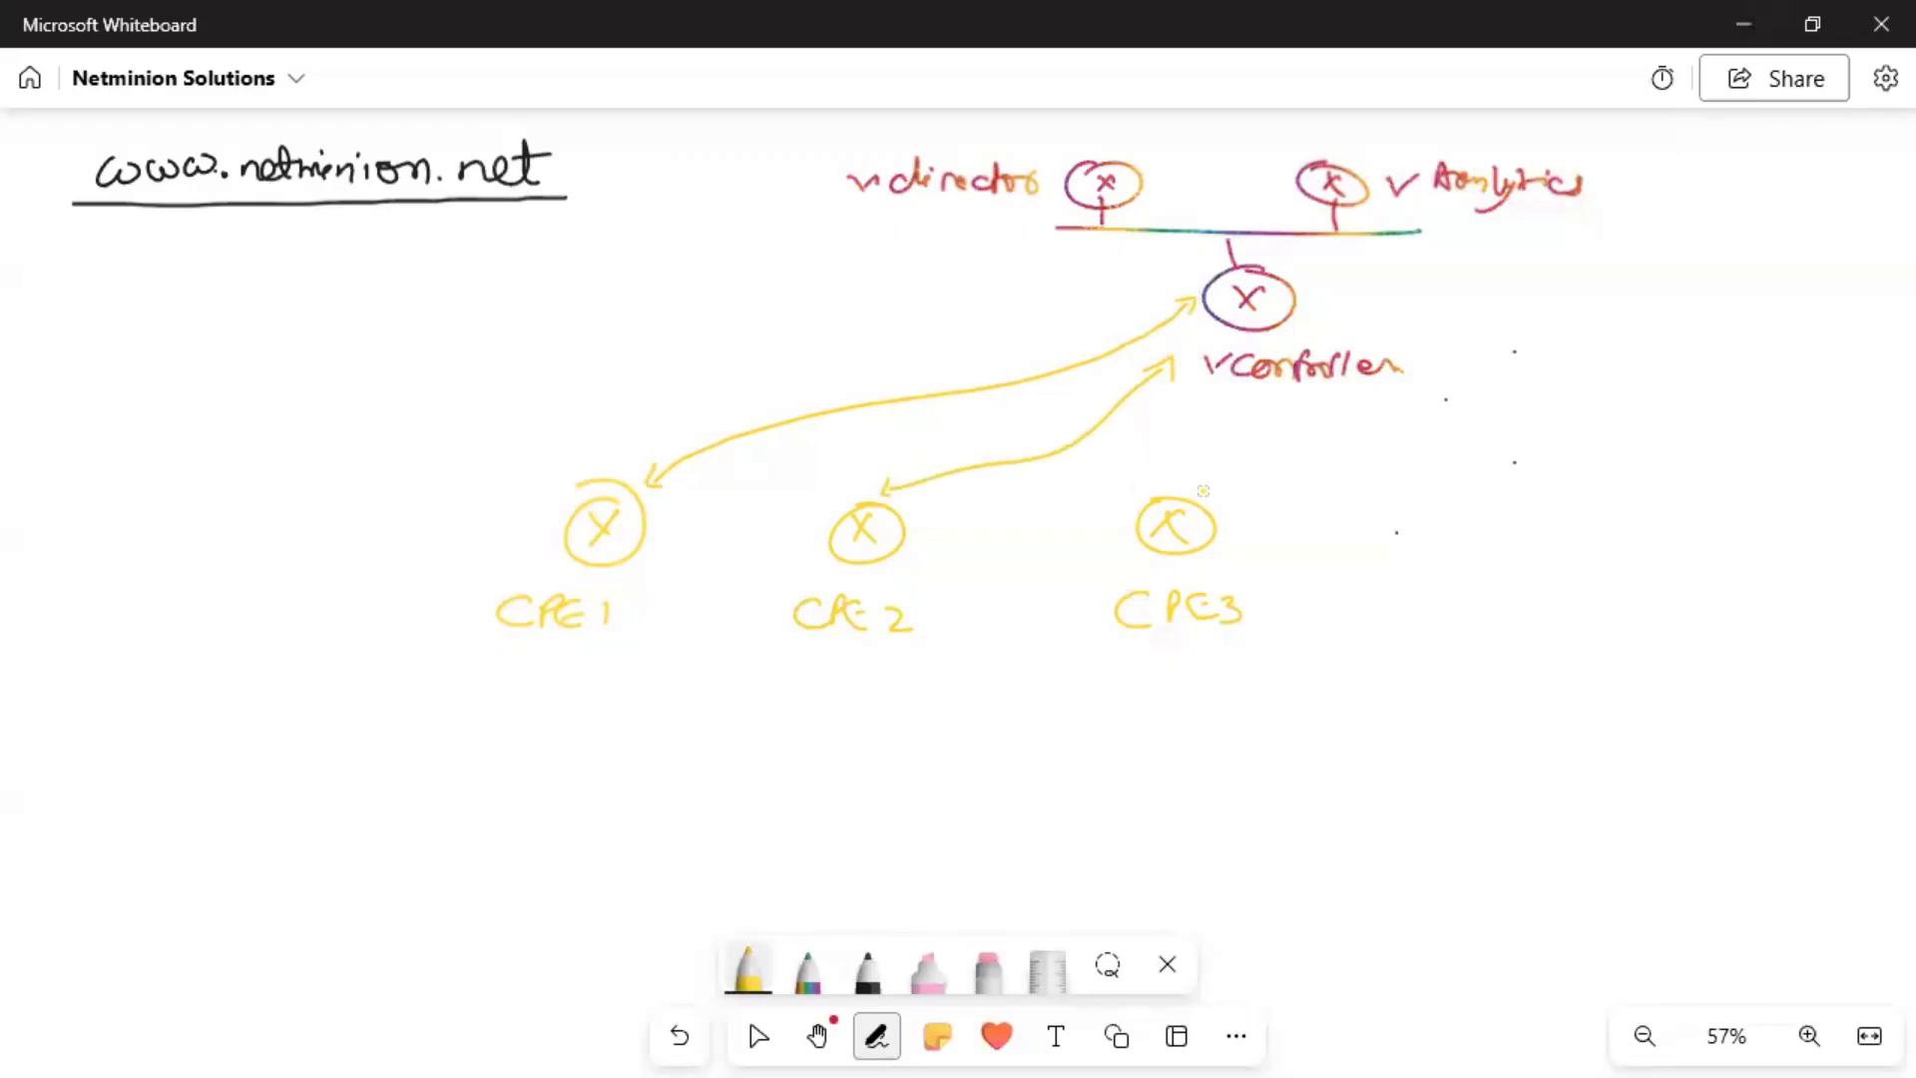
left_click_drag(1206, 491, 1248, 402)
mouse_move(235, 347)
left_mouse_down()
mouse_move(449, 351)
mouse_move(514, 321)
mouse_move(520, 366)
left_mouse_up()
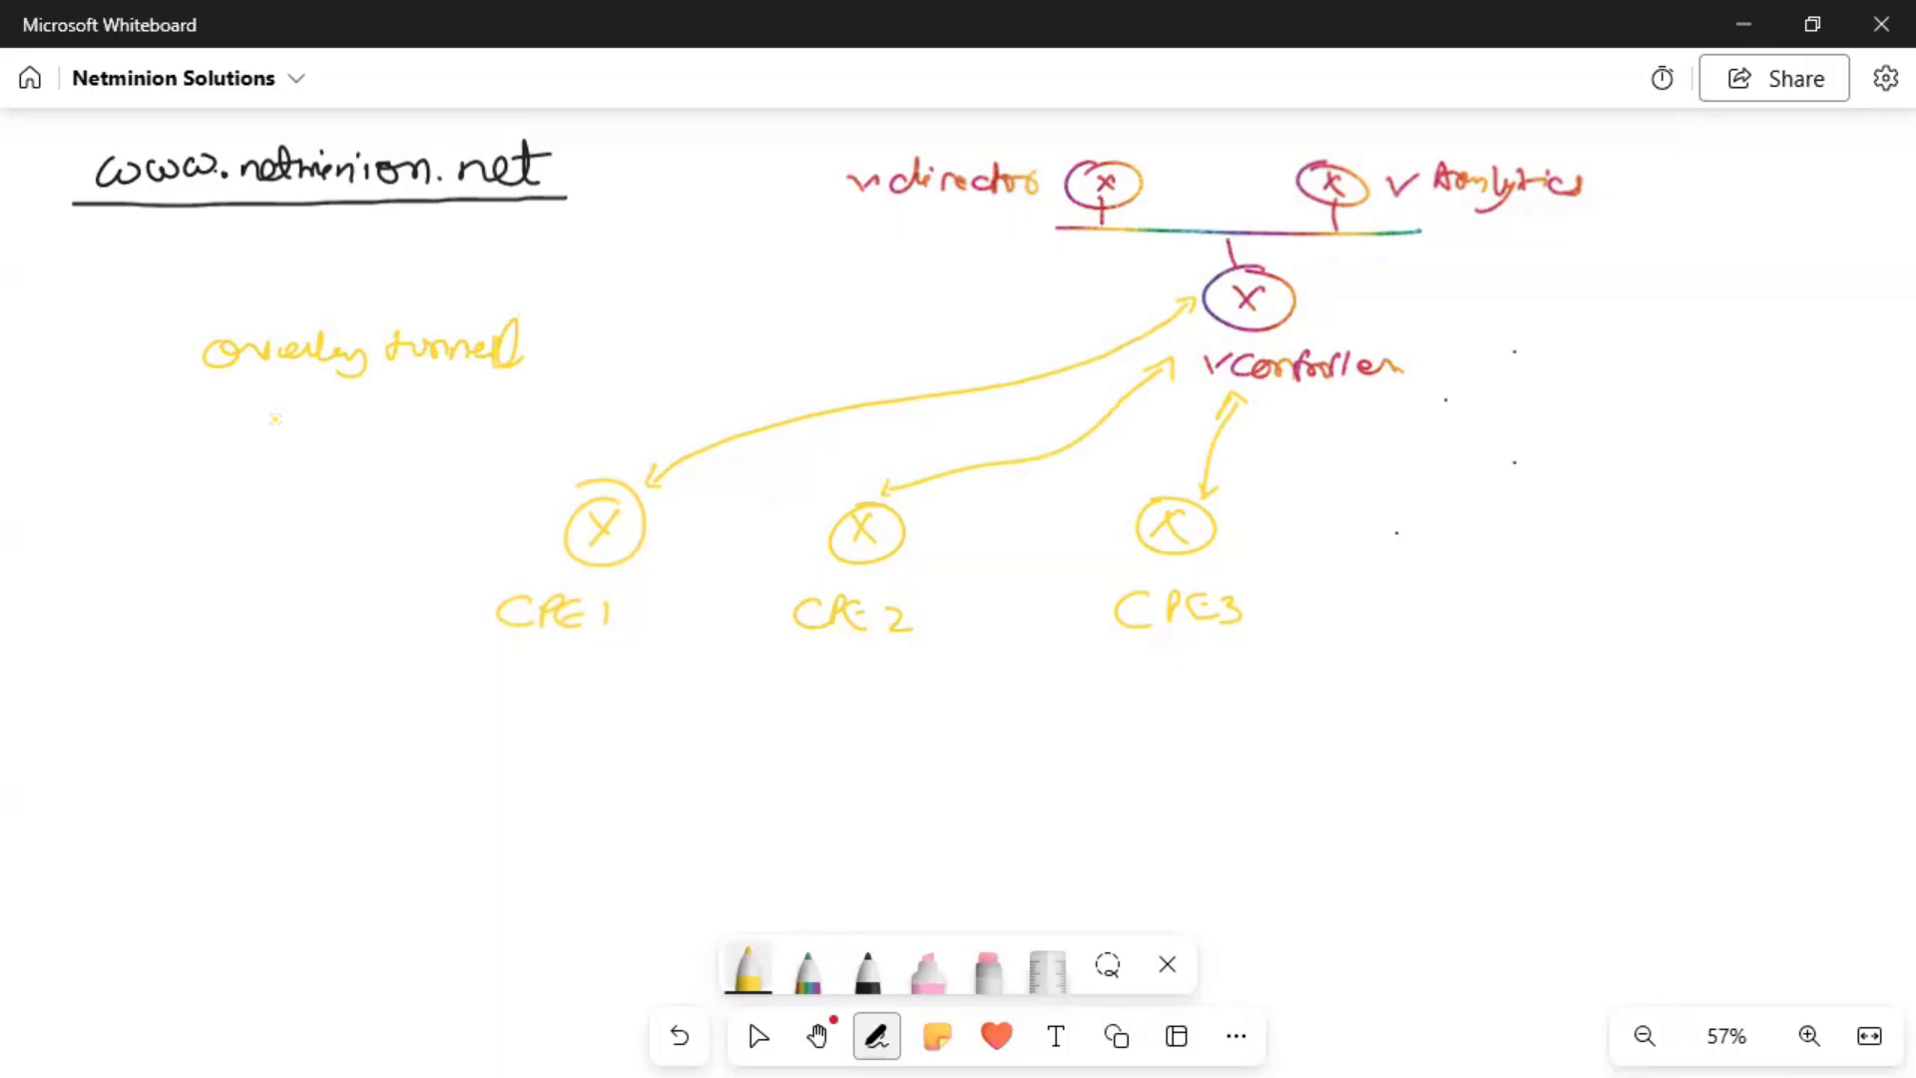
Branch an arrow left from 'overlay tunnel' to 'Encrypted' with 'IPSec' beneath.
mouse_move(302, 406)
left_mouse_down()
mouse_move(194, 436)
mouse_move(219, 452)
left_mouse_up()
mouse_move(72, 476)
left_mouse_down()
mouse_move(62, 511)
mouse_move(189, 504)
mouse_move(155, 534)
mouse_move(227, 487)
mouse_move(258, 505)
left_mouse_up()
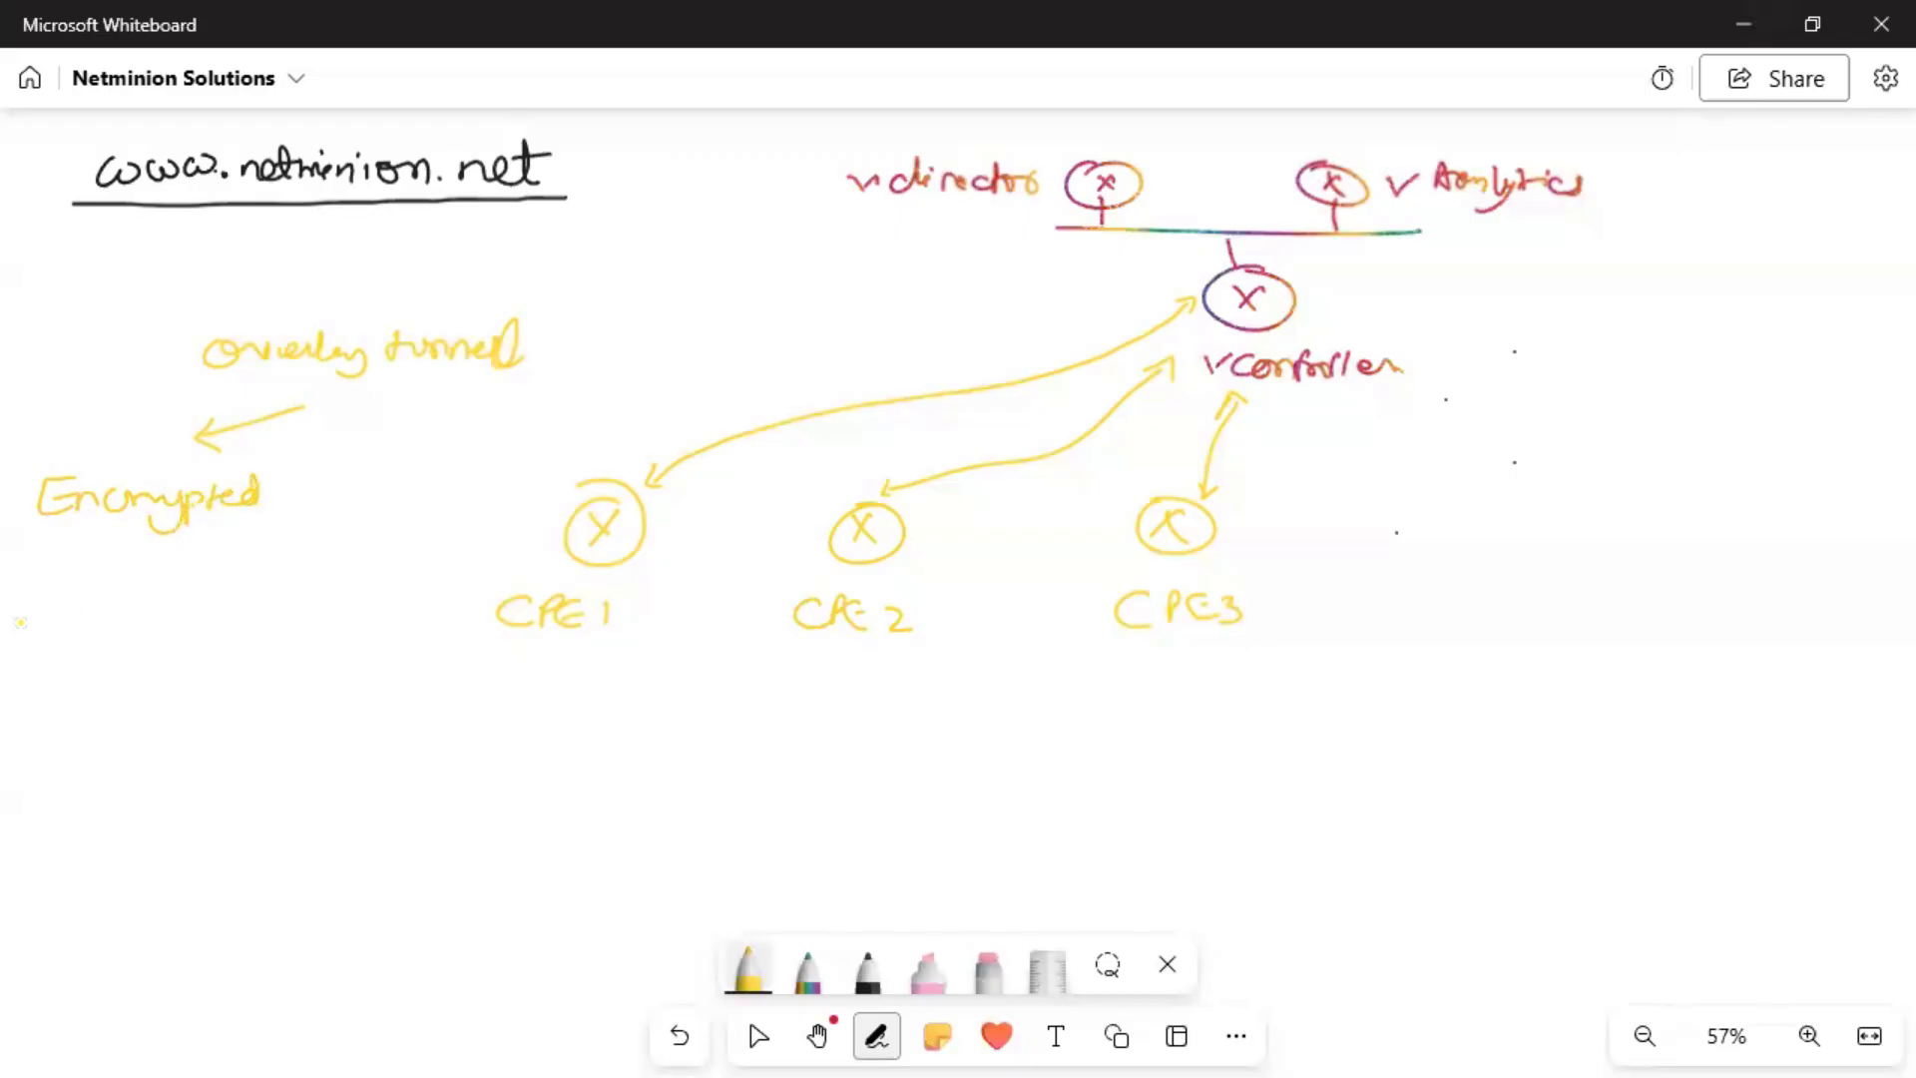
mouse_move(63, 562)
left_mouse_down()
mouse_move(50, 593)
mouse_move(78, 559)
left_mouse_up()
mouse_move(90, 565)
left_mouse_down()
mouse_move(86, 592)
mouse_move(145, 591)
left_mouse_up()
left_click_drag(166, 569, 164, 593)
Draw a downward arrow from 'overlay tunnel' to 'Plaintext' with 'Vxlan' beneath.
left_click_drag(410, 390, 404, 430)
left_click_drag(437, 409, 372, 462)
left_click_drag(392, 454, 404, 481)
left_click_drag(417, 469, 502, 467)
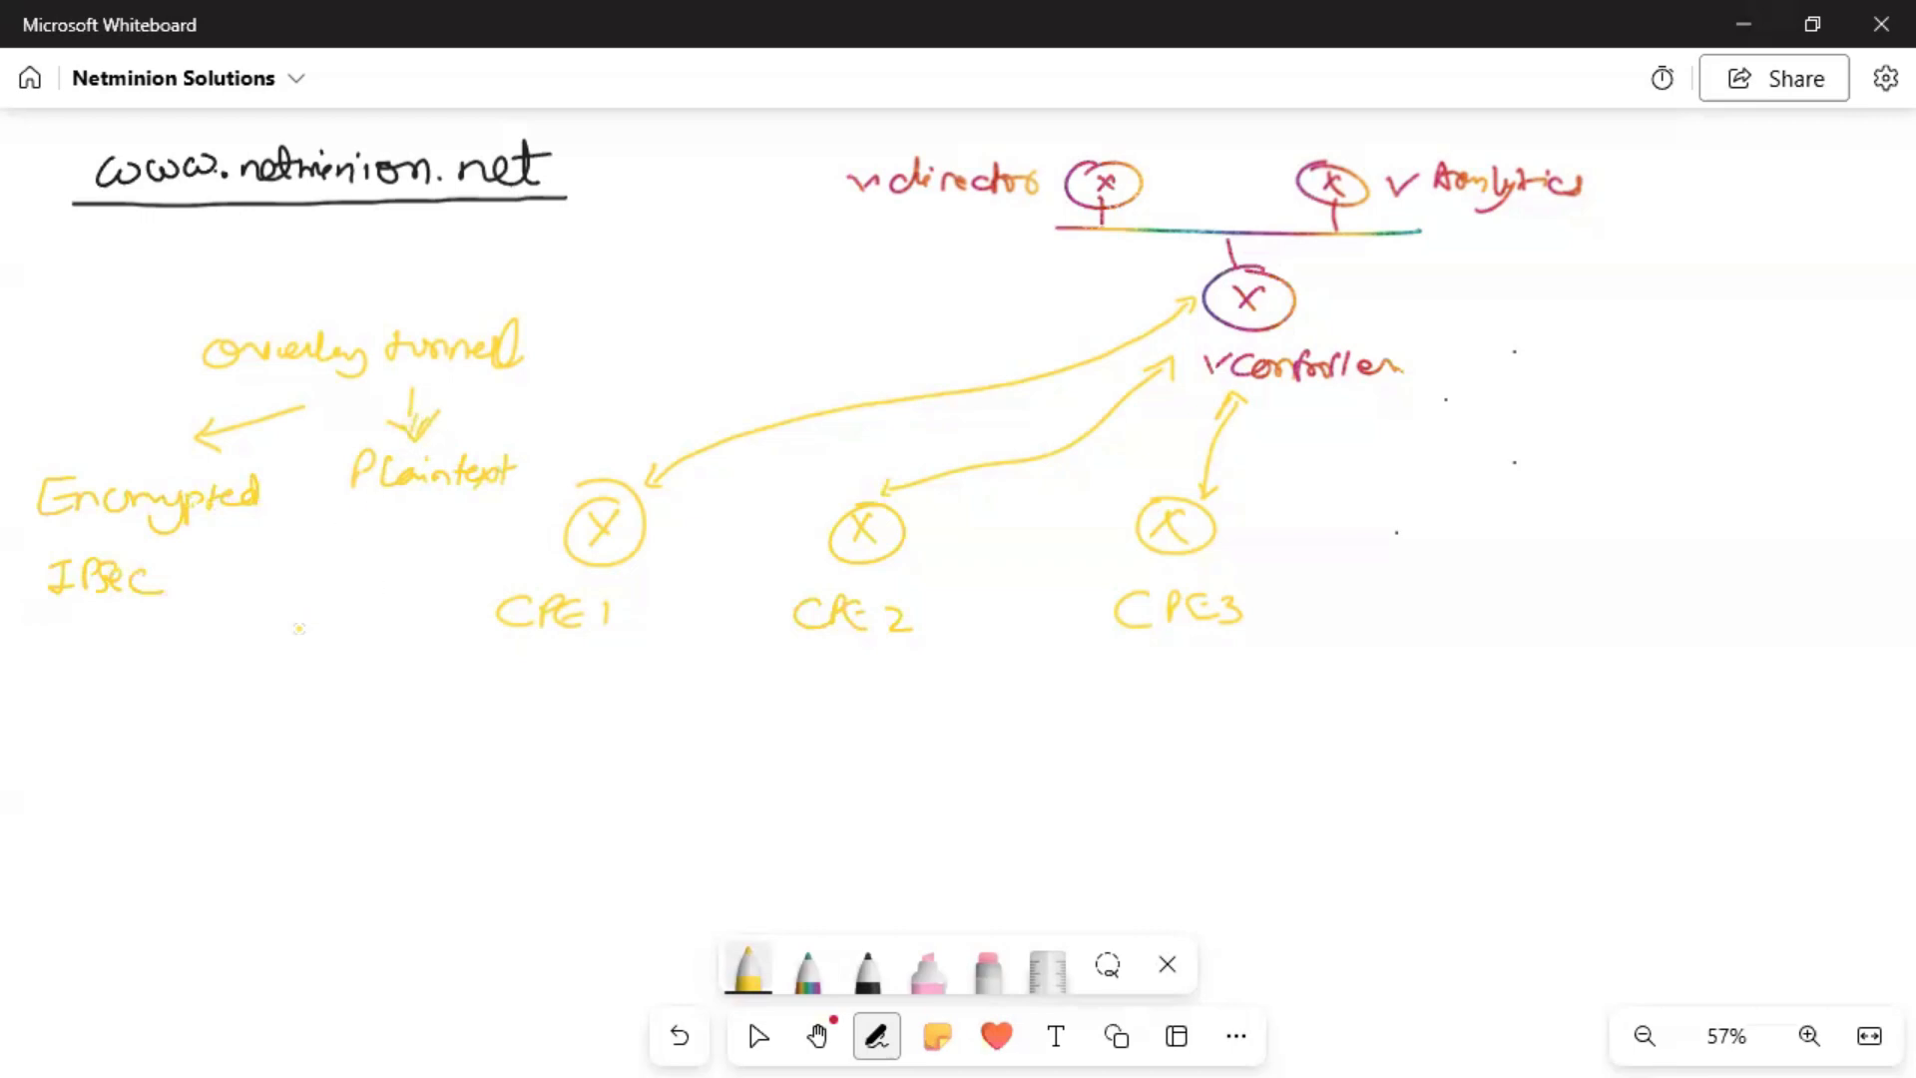
left_click_drag(329, 517, 401, 547)
mouse_move(419, 532)
left_mouse_down()
mouse_move(435, 545)
mouse_move(451, 521)
mouse_move(454, 545)
left_mouse_up()
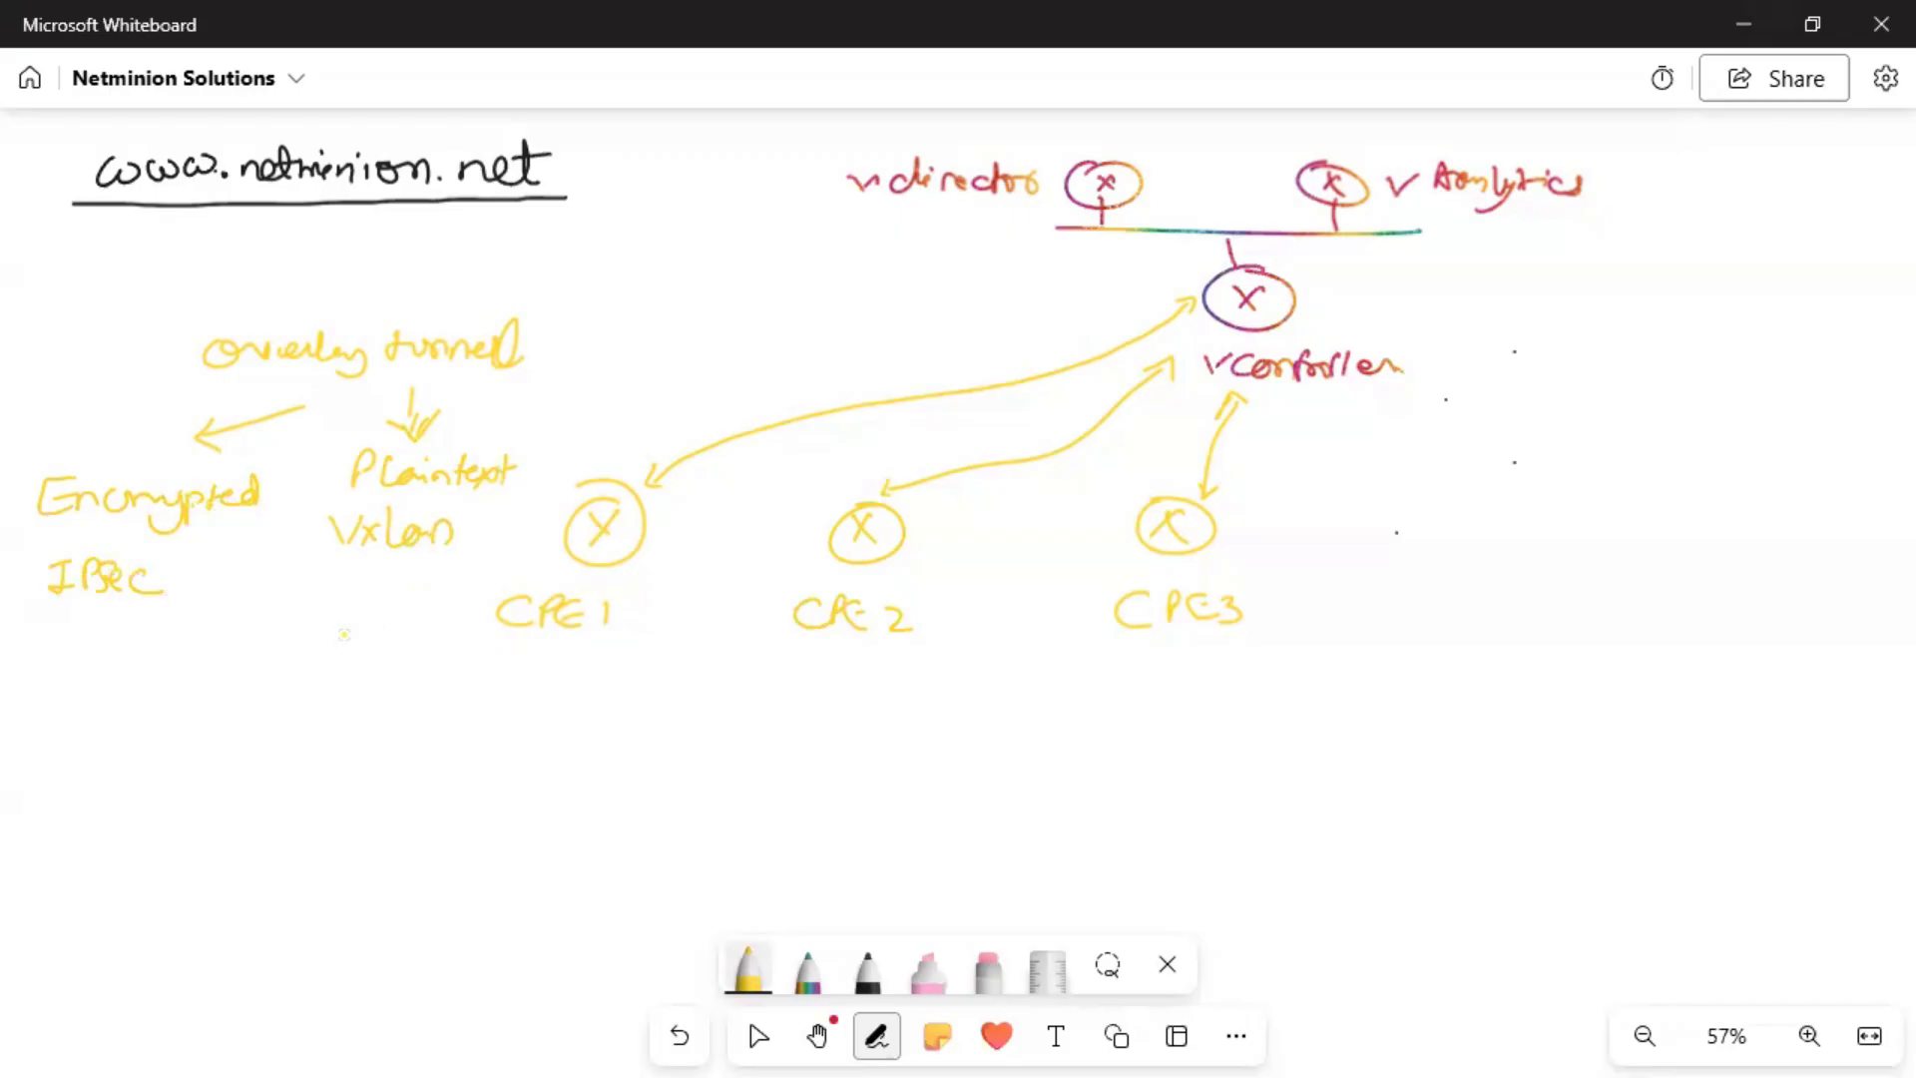
In black, curve an arrow up to CPE1 and write 'CSG' over 'VM (vos)'.
left_click(856, 974)
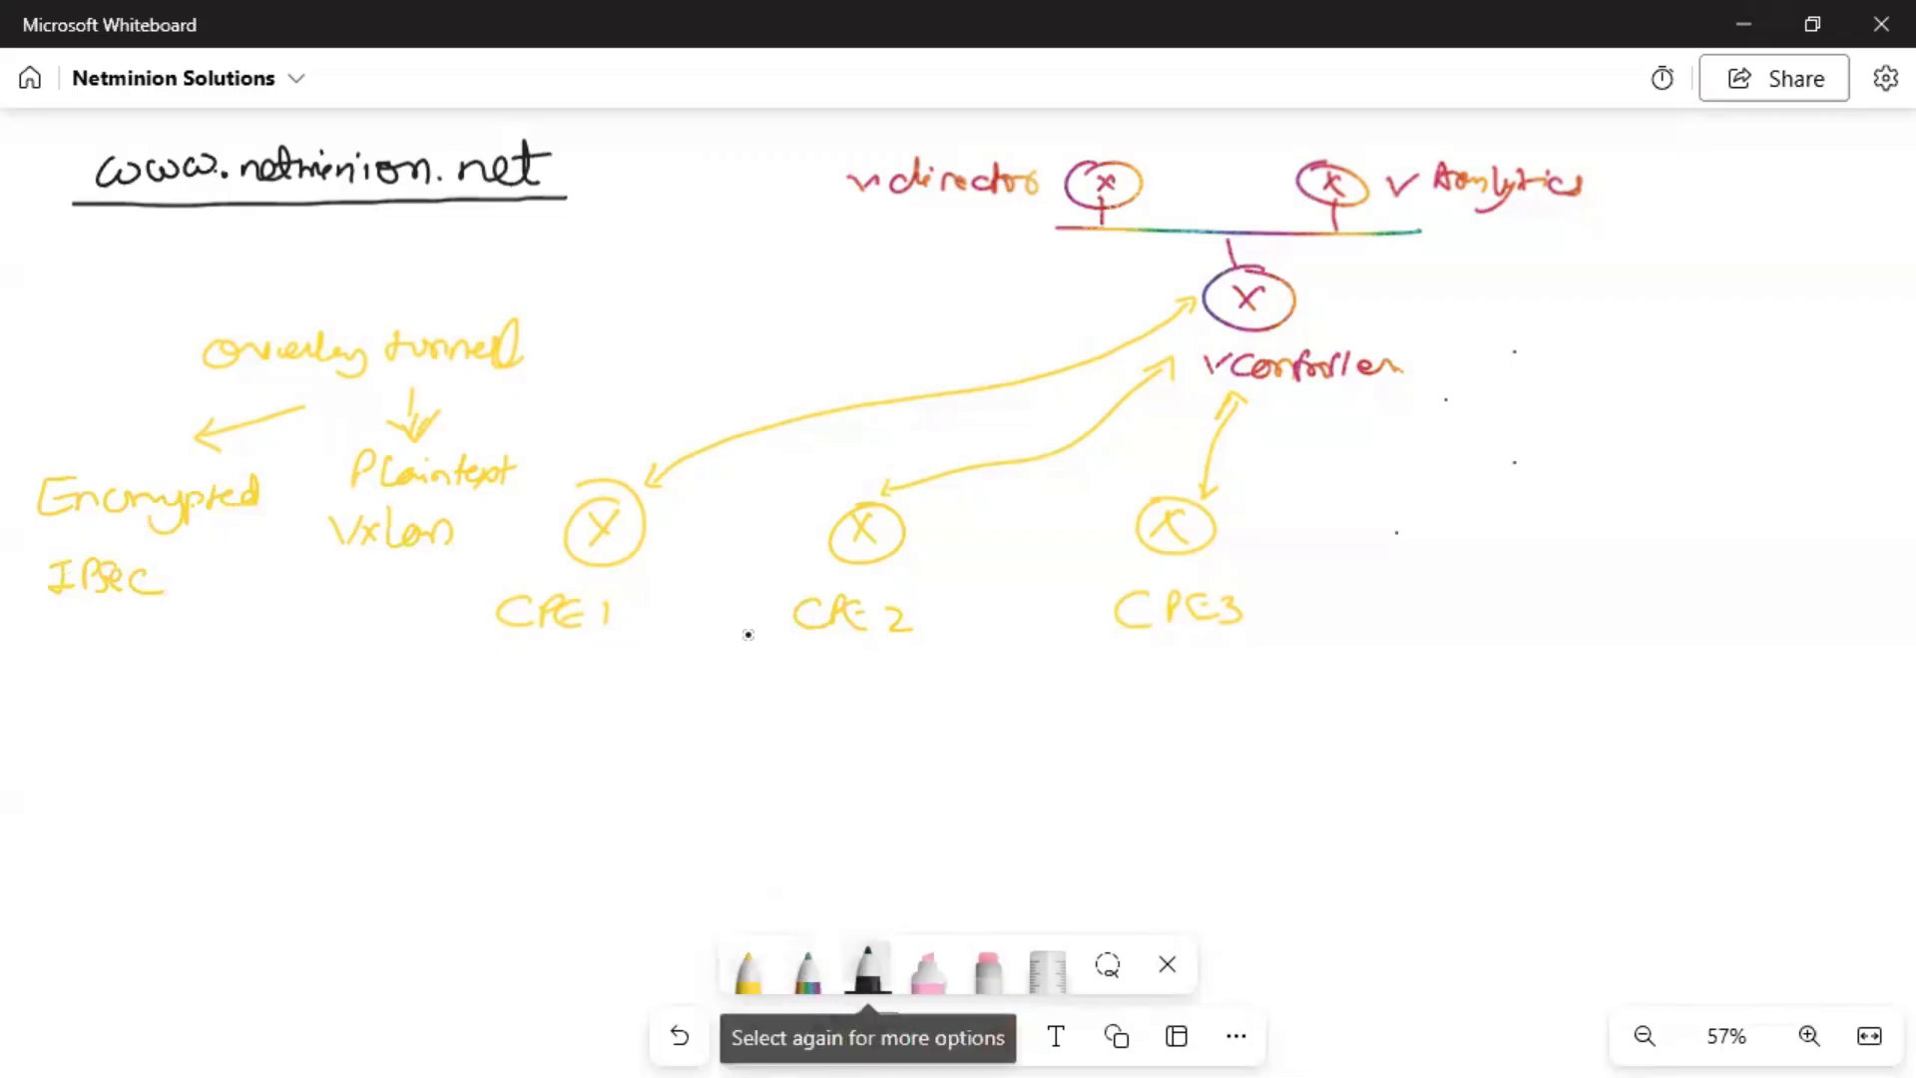
mouse_move(662, 741)
left_mouse_down()
mouse_move(589, 671)
mouse_move(614, 680)
left_mouse_up()
mouse_move(776, 738)
left_mouse_down()
mouse_move(779, 767)
mouse_move(849, 783)
left_mouse_up()
mouse_move(718, 804)
left_mouse_down()
mouse_move(864, 800)
mouse_move(769, 832)
mouse_move(814, 855)
left_mouse_up()
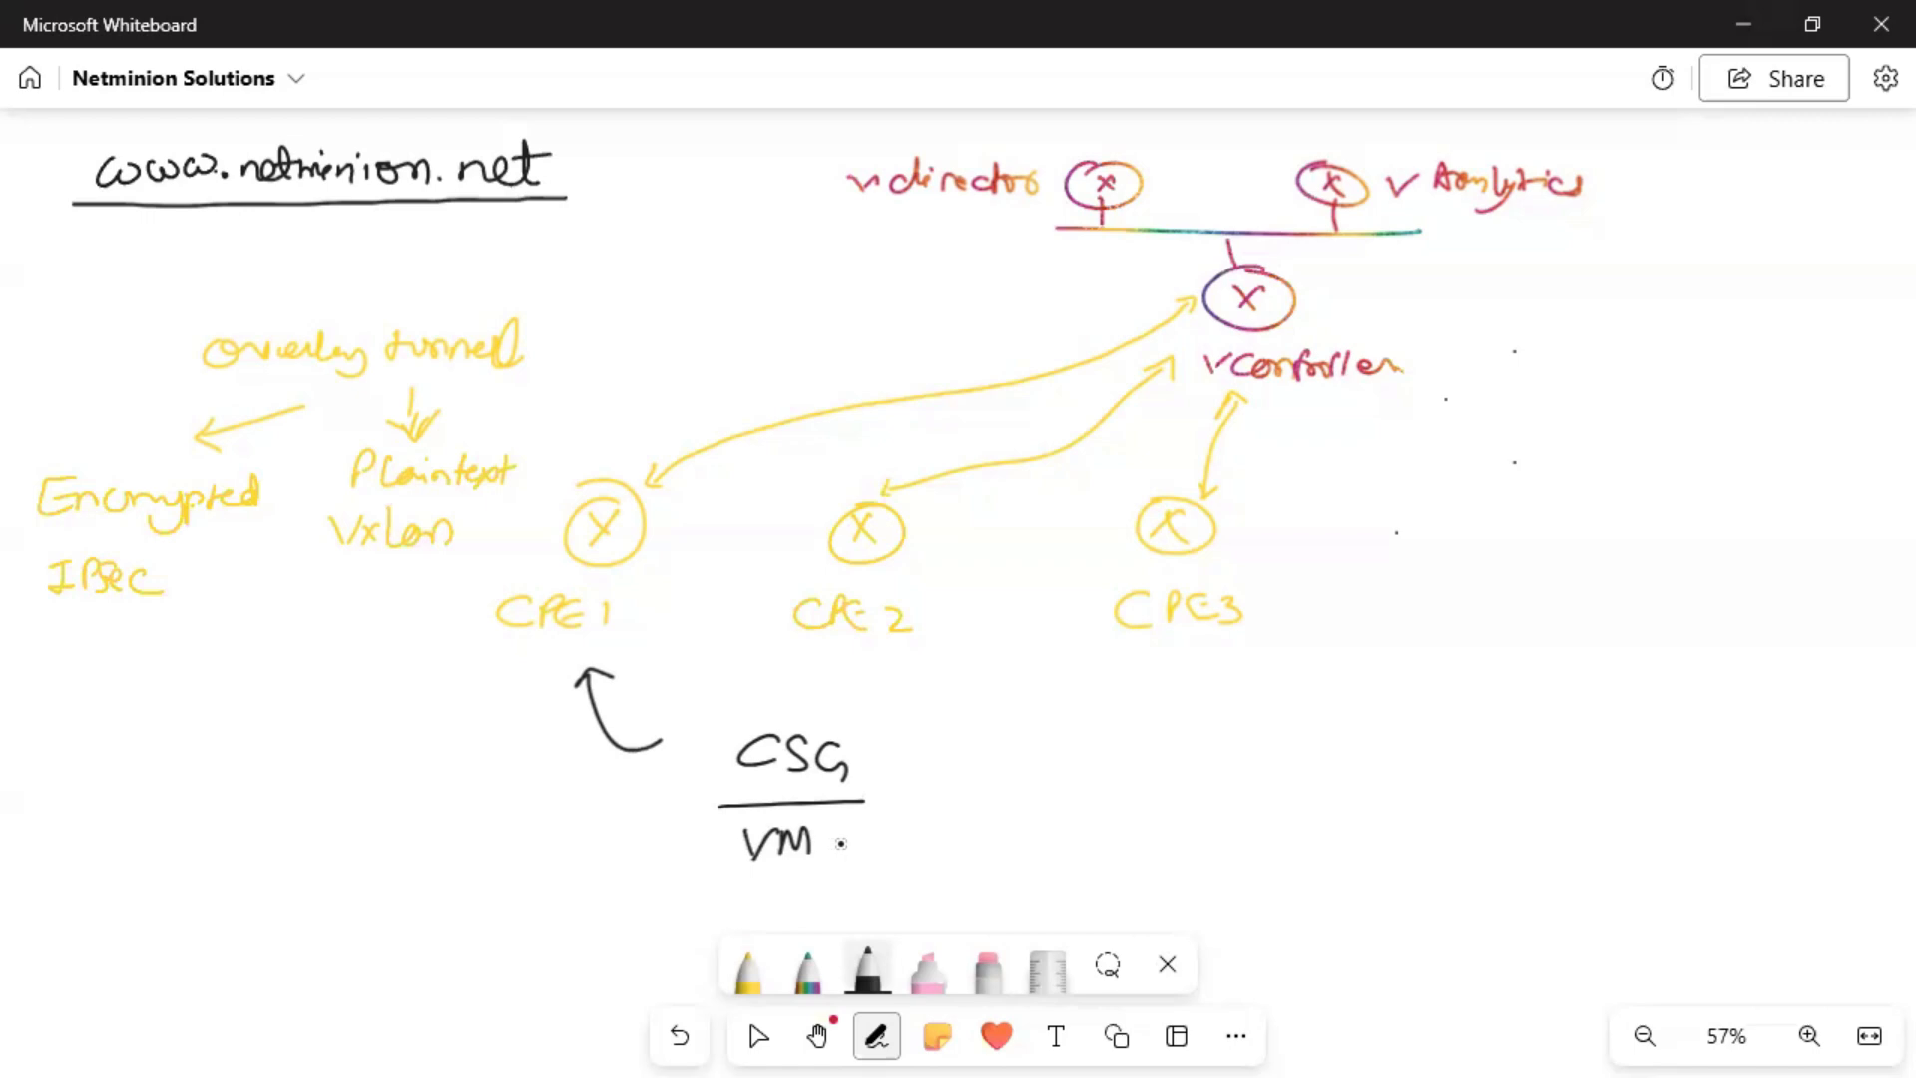
mouse_move(878, 816)
left_mouse_down()
mouse_move(870, 861)
mouse_move(938, 834)
mouse_move(1022, 858)
left_mouse_up()
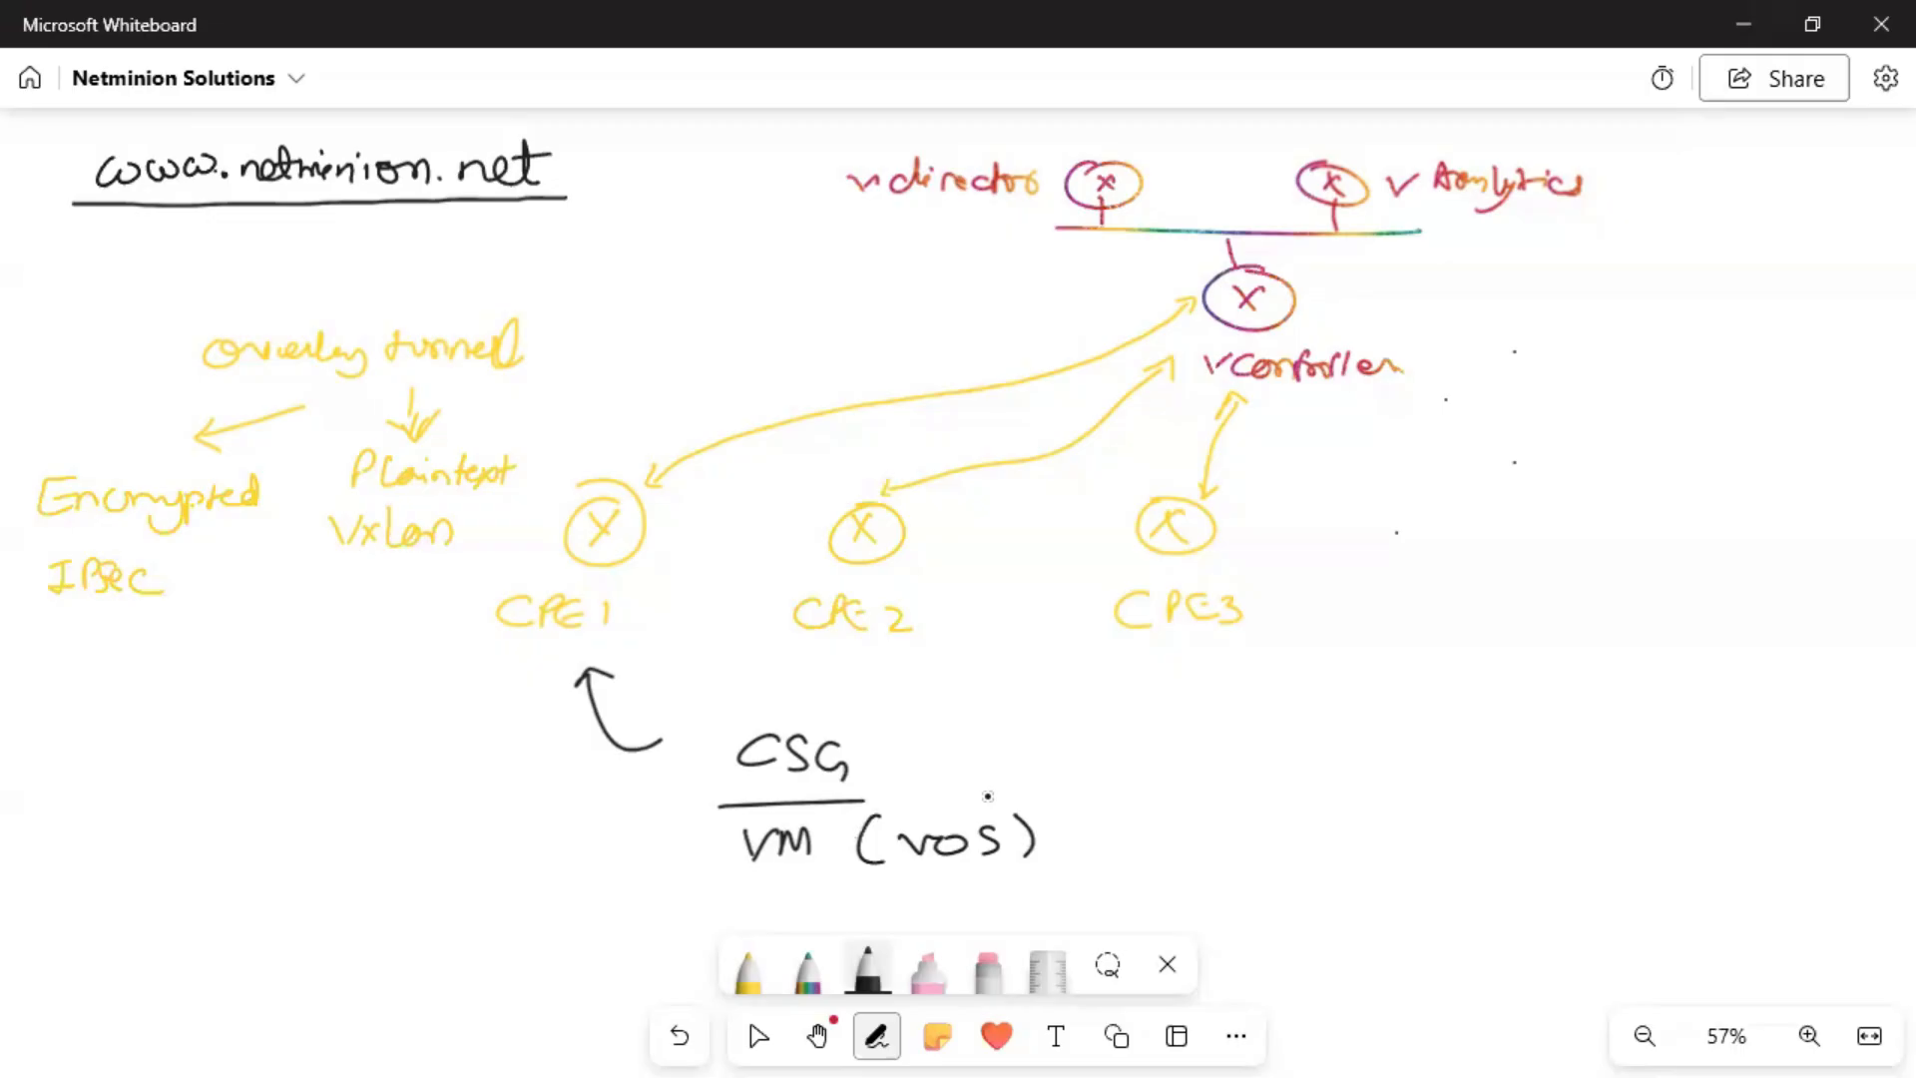
Draw an arrow right to a circled '3 Stages' note.
mouse_move(1083, 811)
left_mouse_down()
mouse_move(1319, 787)
mouse_move(1308, 809)
left_mouse_up()
mouse_move(1382, 757)
left_mouse_down()
mouse_move(1402, 770)
mouse_move(1385, 786)
mouse_move(1527, 749)
mouse_move(1554, 757)
mouse_move(1542, 781)
left_mouse_up()
mouse_move(1542, 711)
left_mouse_down()
mouse_move(1367, 744)
mouse_move(1597, 788)
mouse_move(1582, 732)
left_mouse_up()
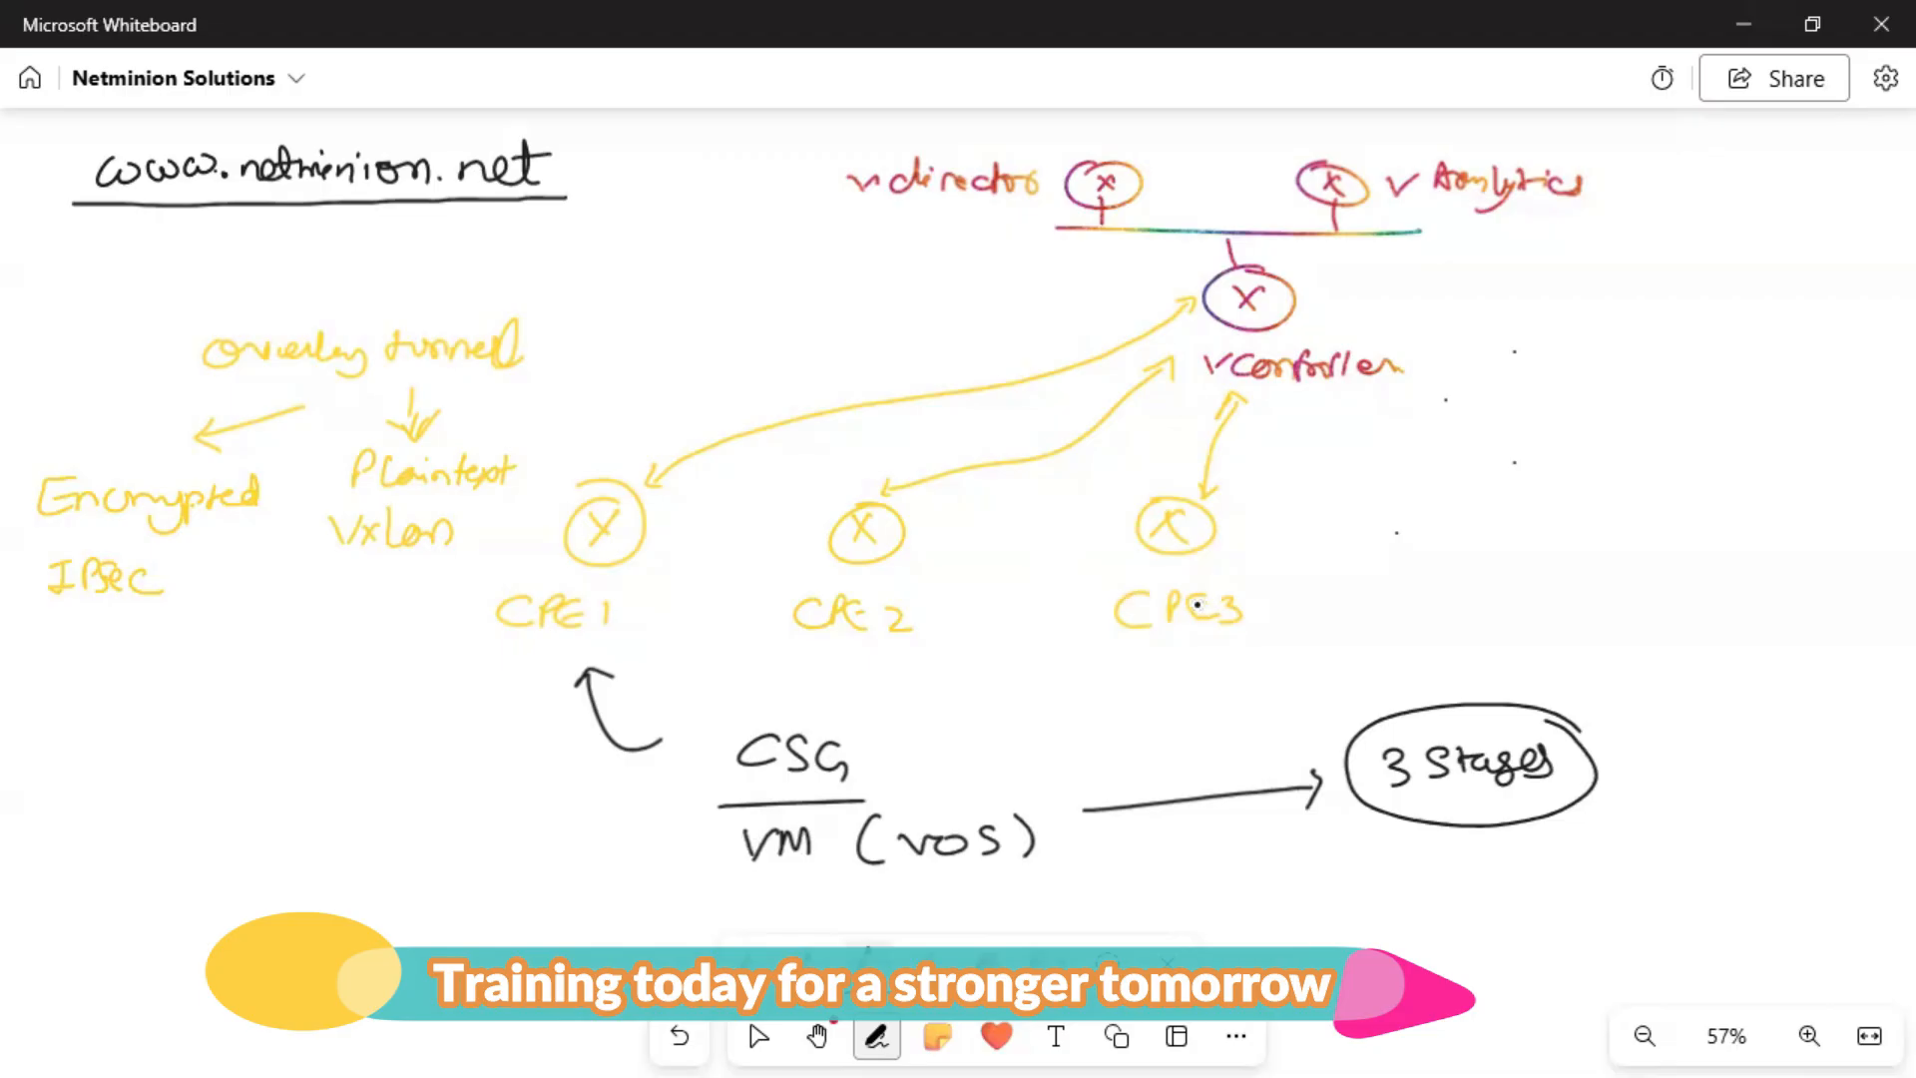
Mark vController with a chevron, write 'Branch deployment', and label the CPE3 link 'Certificates'.
mouse_move(1382, 311)
left_mouse_down()
mouse_move(1385, 332)
mouse_move(1357, 329)
mouse_move(1385, 343)
left_mouse_up()
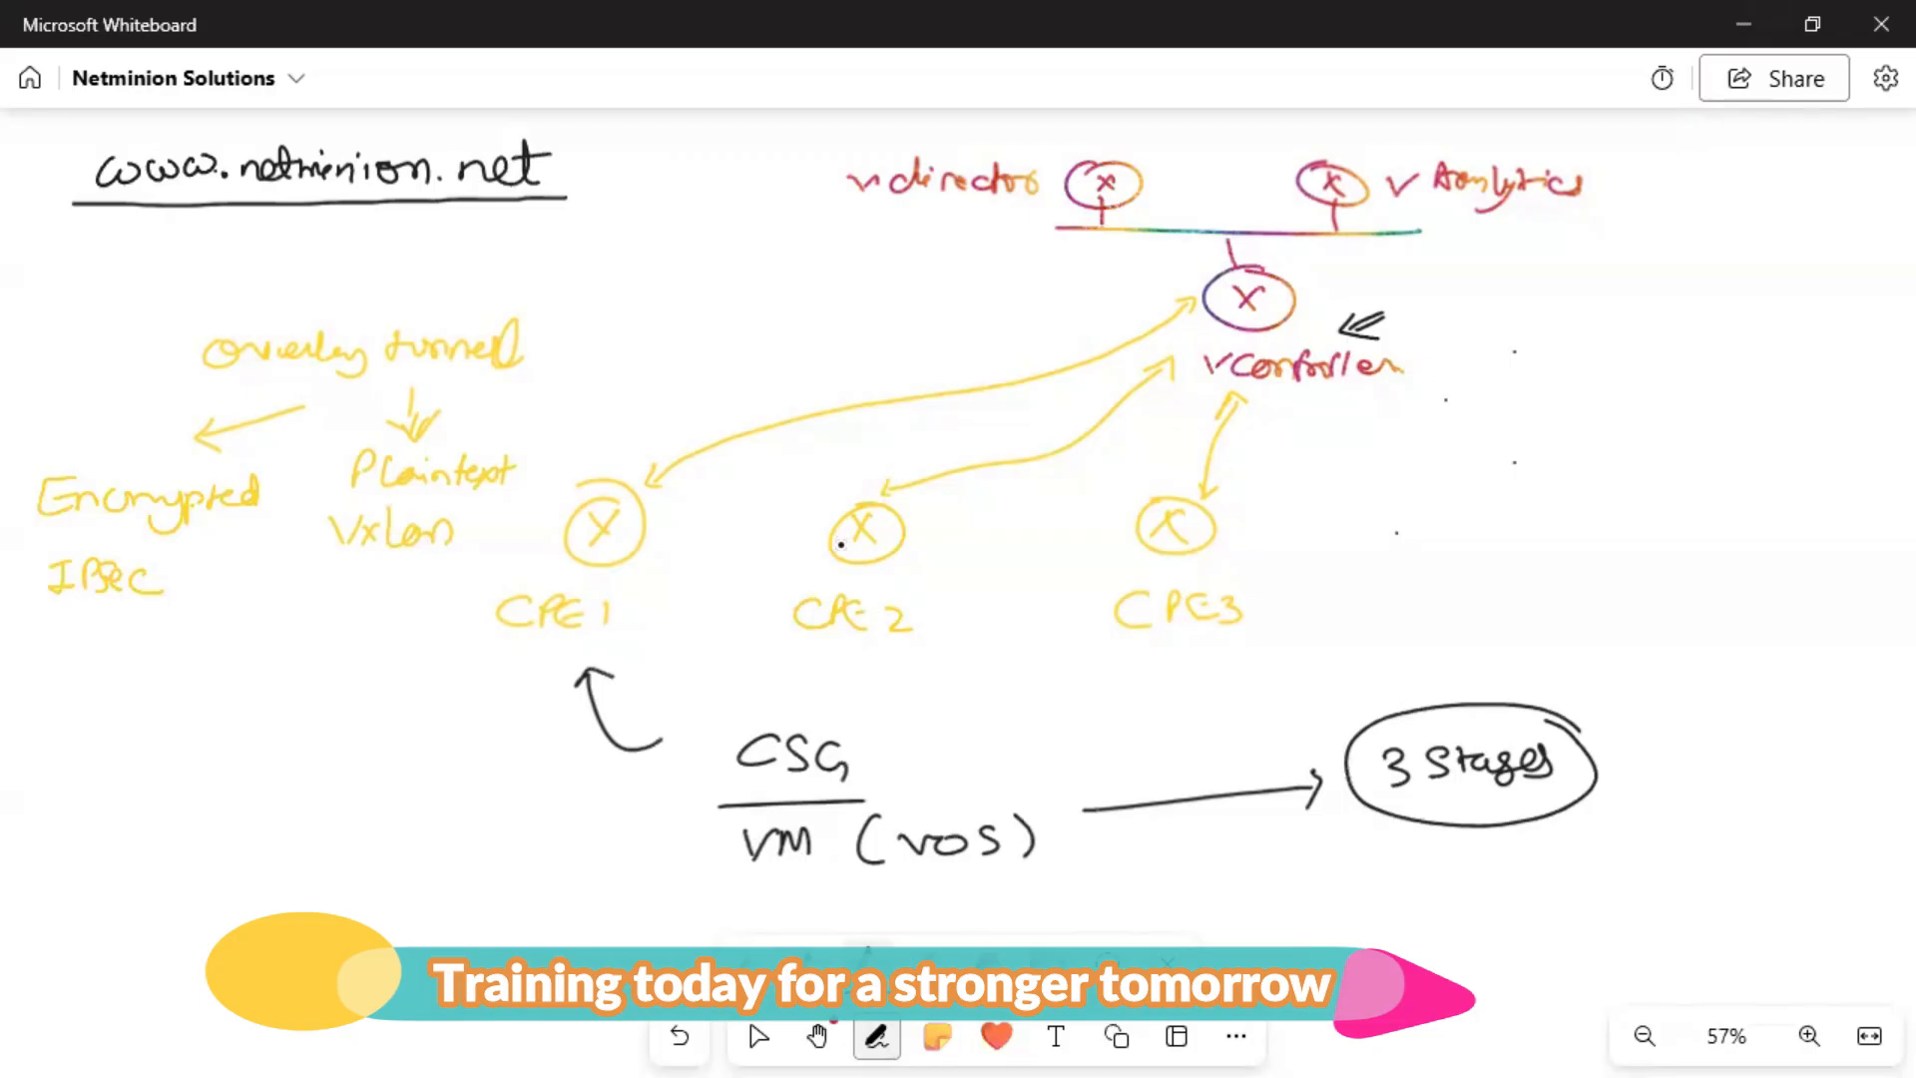
mouse_move(1325, 517)
left_mouse_down()
mouse_move(1321, 552)
mouse_move(1554, 539)
mouse_move(1593, 503)
mouse_move(1609, 547)
mouse_move(1728, 515)
left_mouse_up()
left_click_drag(1601, 529, 1589, 493)
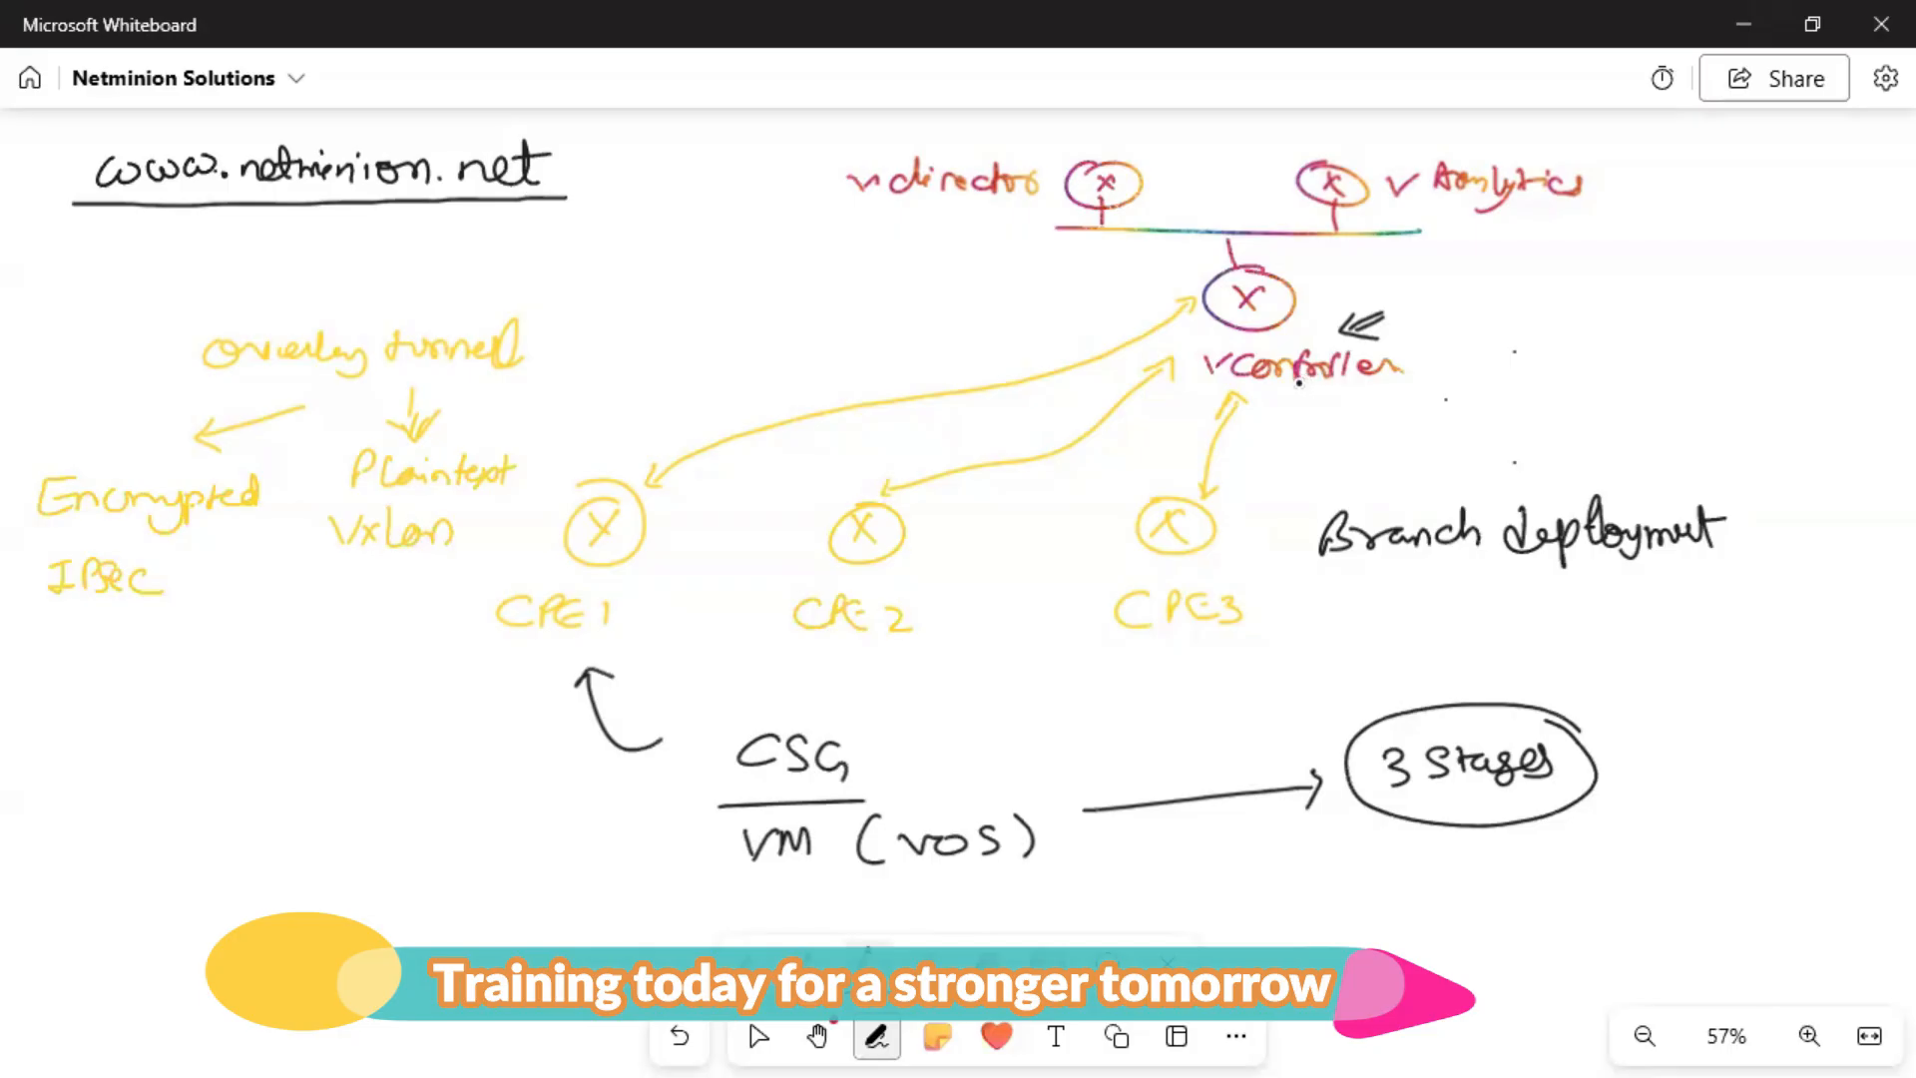
left_click_drag(1247, 456, 1437, 467)
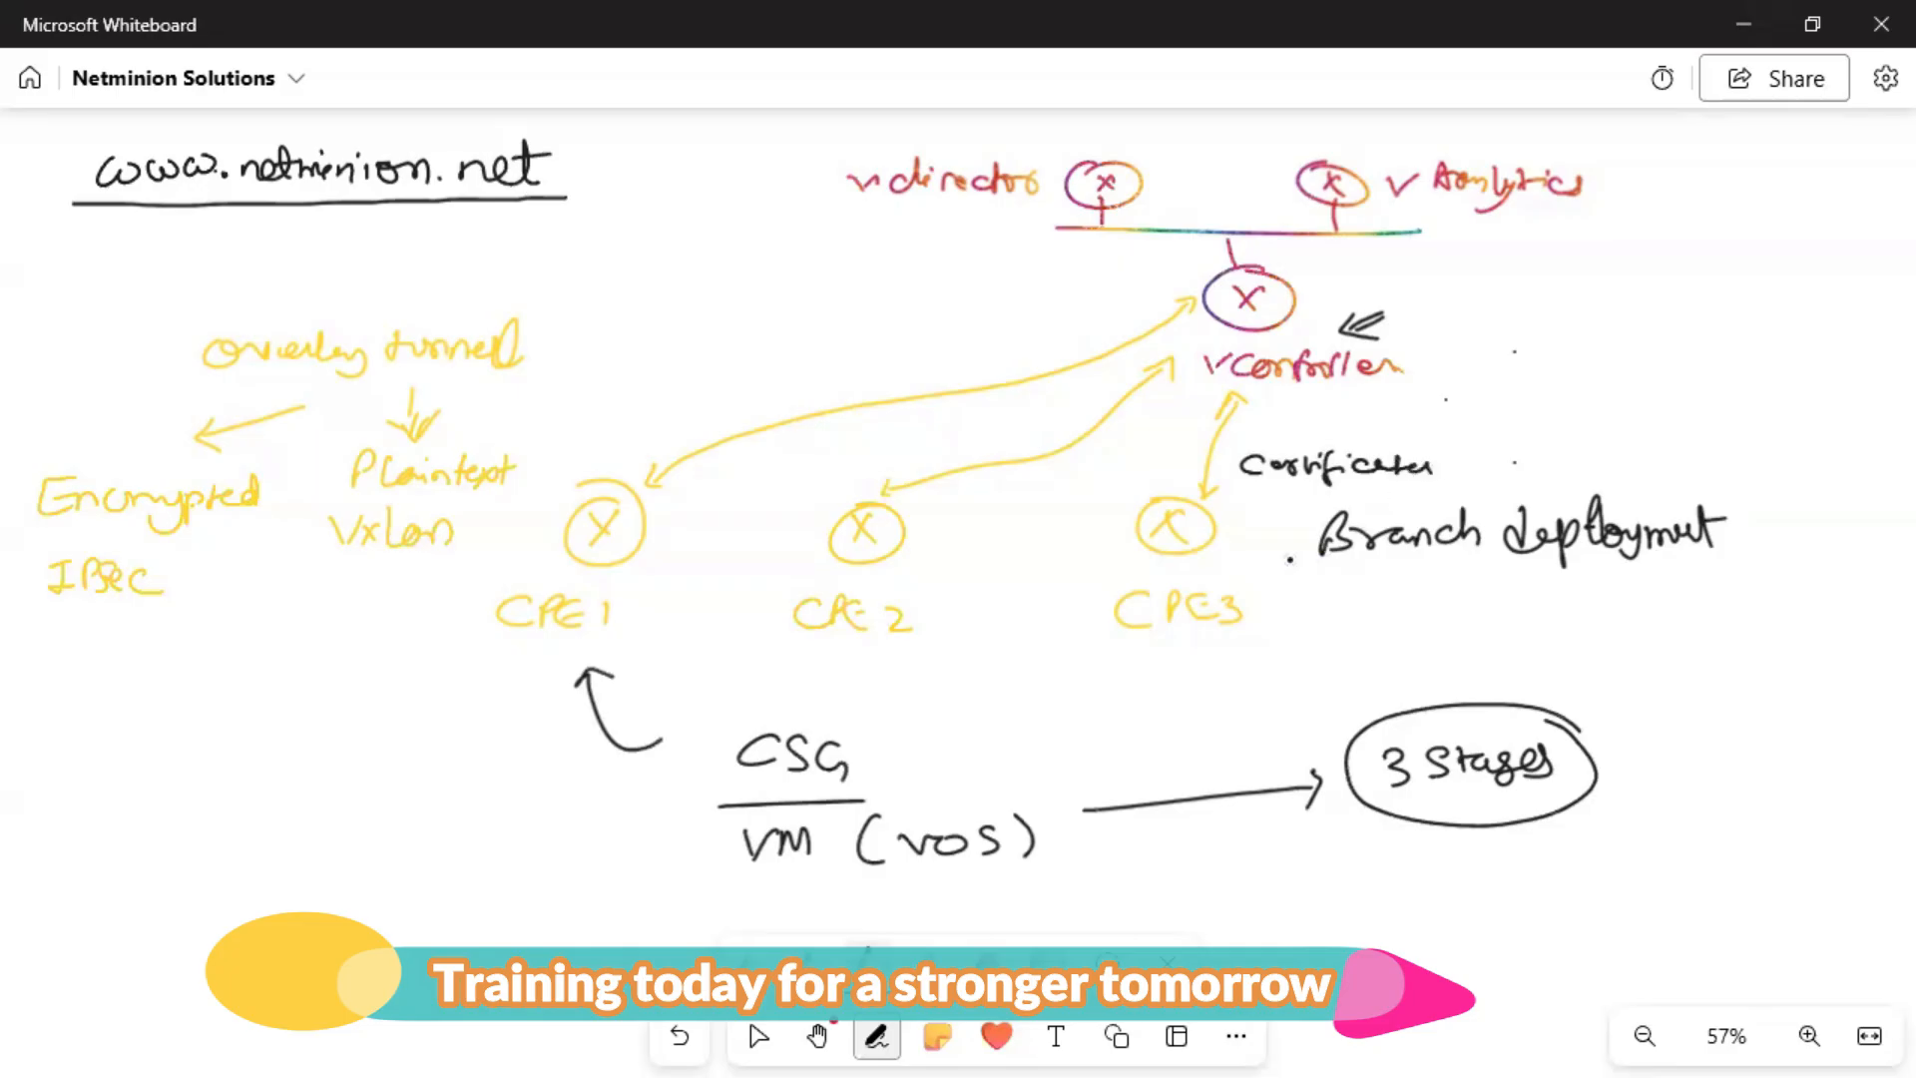
Draw a double-headed arrow from CPE3 to a double-underlined 'CA'.
left_click_drag(1256, 564, 1370, 604)
left_click_drag(1246, 563, 1254, 582)
left_click_drag(1410, 607, 1435, 628)
mouse_move(1419, 619)
left_mouse_down()
mouse_move(1435, 618)
mouse_move(1427, 650)
left_mouse_up()
left_click_drag(1386, 660, 1427, 660)
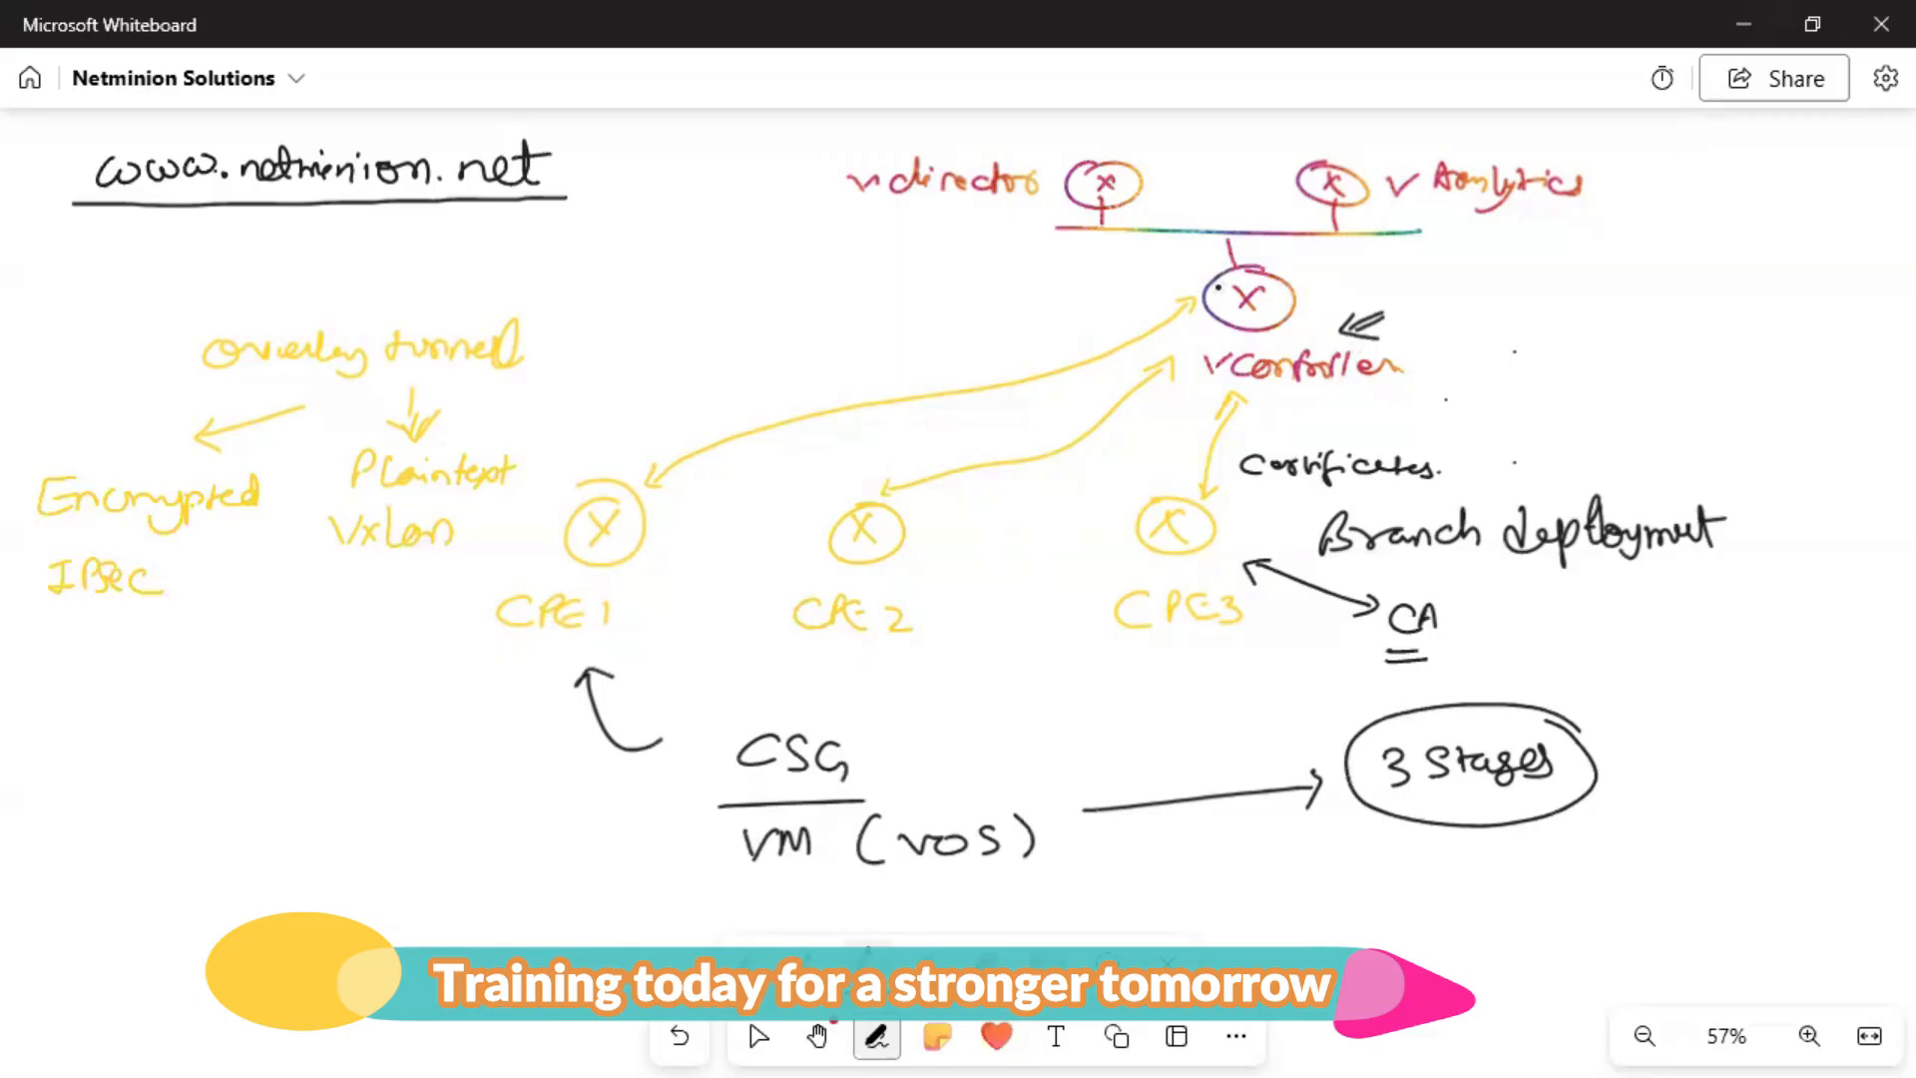
Draw arrows from vController up to vDirector and vAnalytics, plus a 'Netconf' hook arrow.
mouse_move(1175, 282)
left_mouse_down()
mouse_move(1123, 248)
mouse_move(1148, 247)
left_mouse_up()
left_click_drag(1309, 277, 1361, 268)
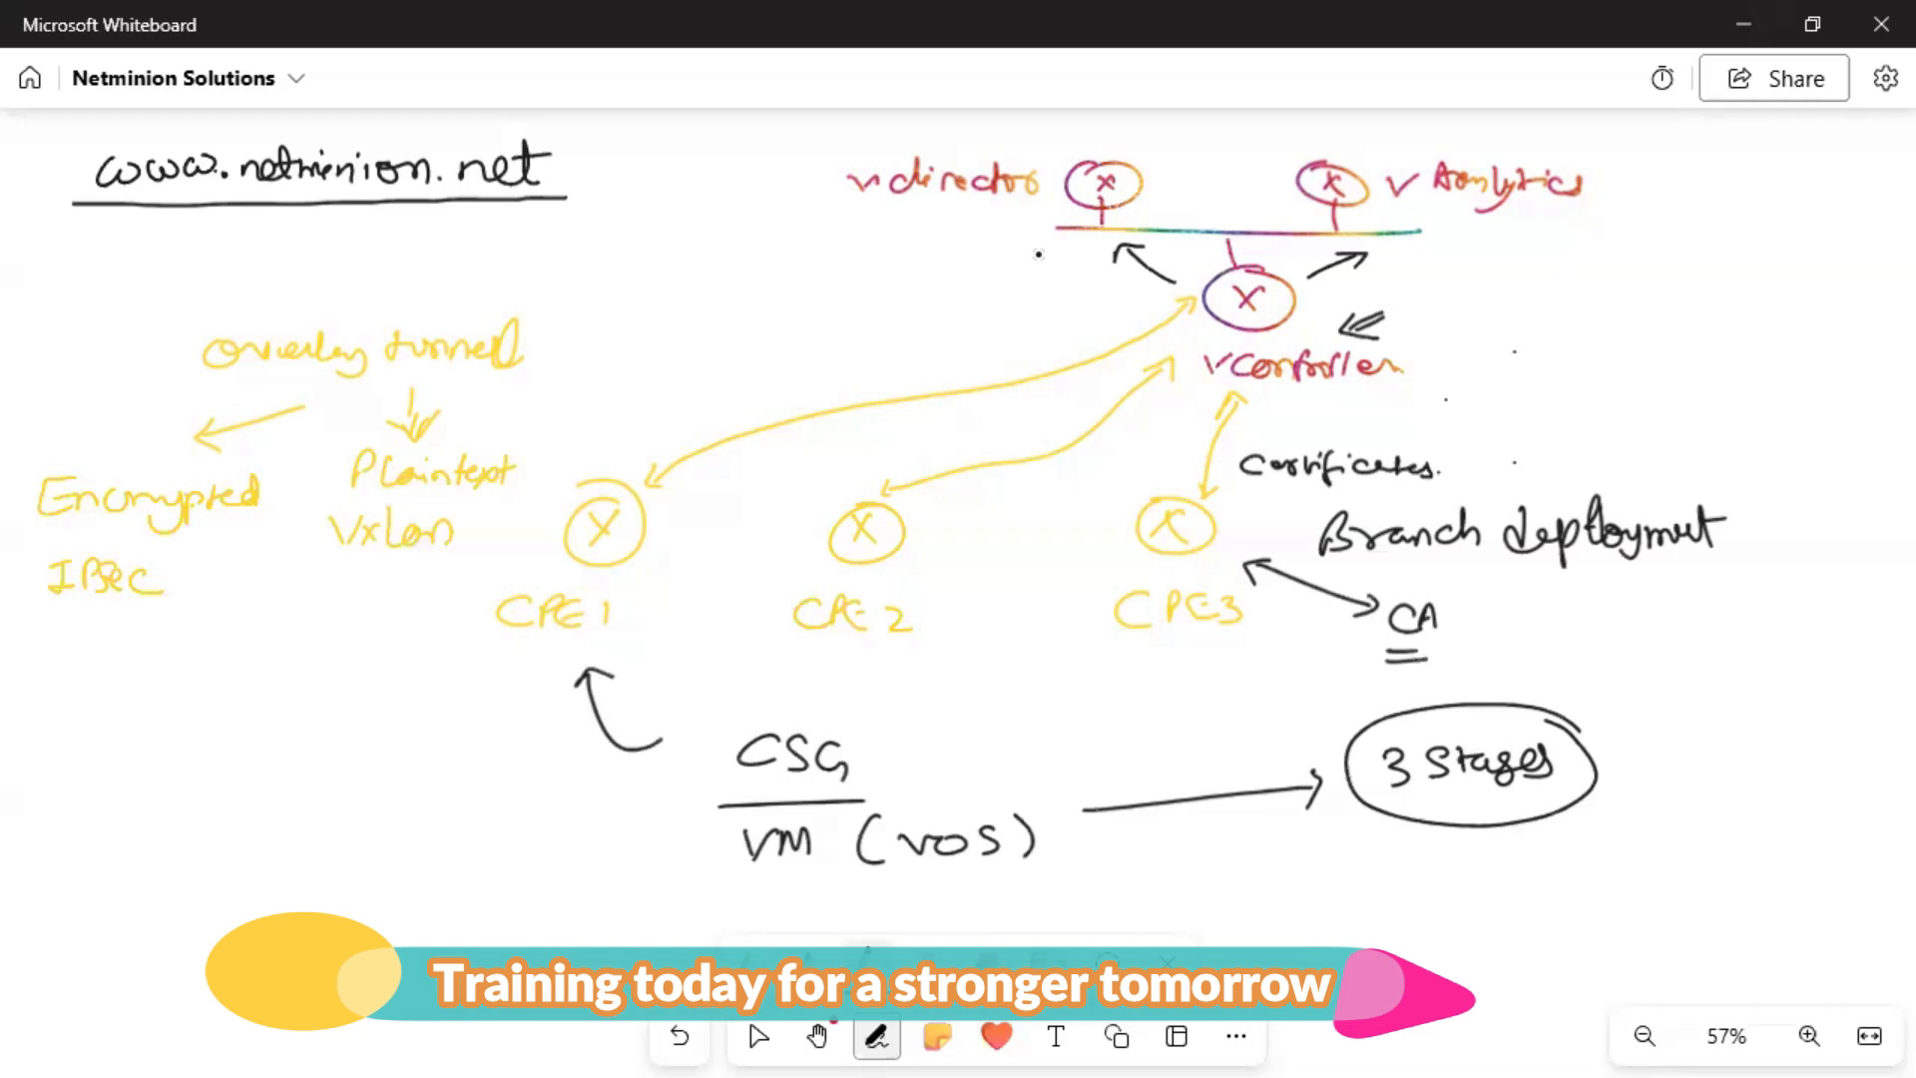
mouse_move(1055, 257)
left_mouse_down()
mouse_move(1113, 303)
mouse_move(1152, 304)
mouse_move(1132, 313)
left_mouse_up()
mouse_move(946, 330)
left_mouse_down()
mouse_move(964, 305)
mouse_move(1010, 317)
mouse_move(1048, 335)
mouse_move(1040, 359)
left_mouse_up()
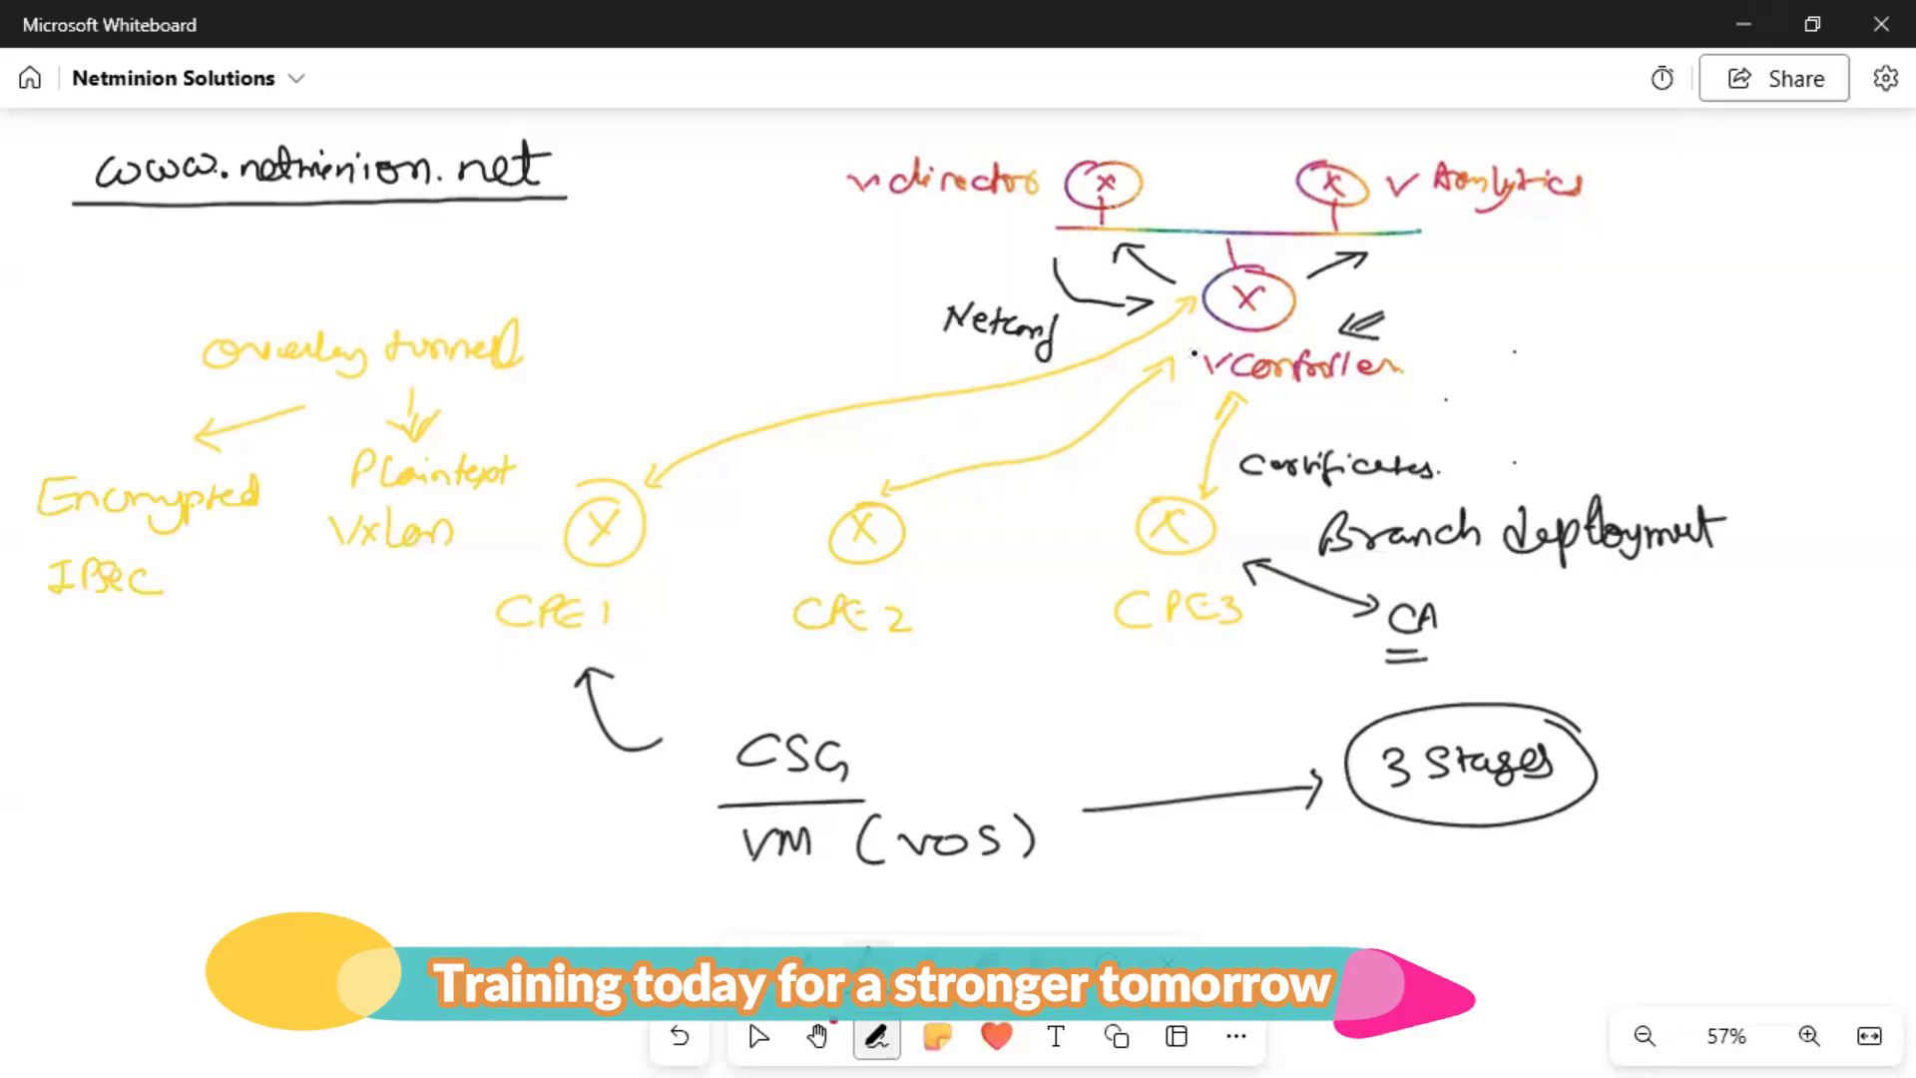
Draw black arrows from vController down to CPE1, CPE2 and CPE3, and write '(RR)' under it.
left_click_drag(1180, 338, 841, 433)
left_click_drag(1168, 395, 1086, 465)
mouse_move(1206, 421)
left_mouse_down()
mouse_move(1192, 480)
mouse_move(1208, 456)
left_mouse_up()
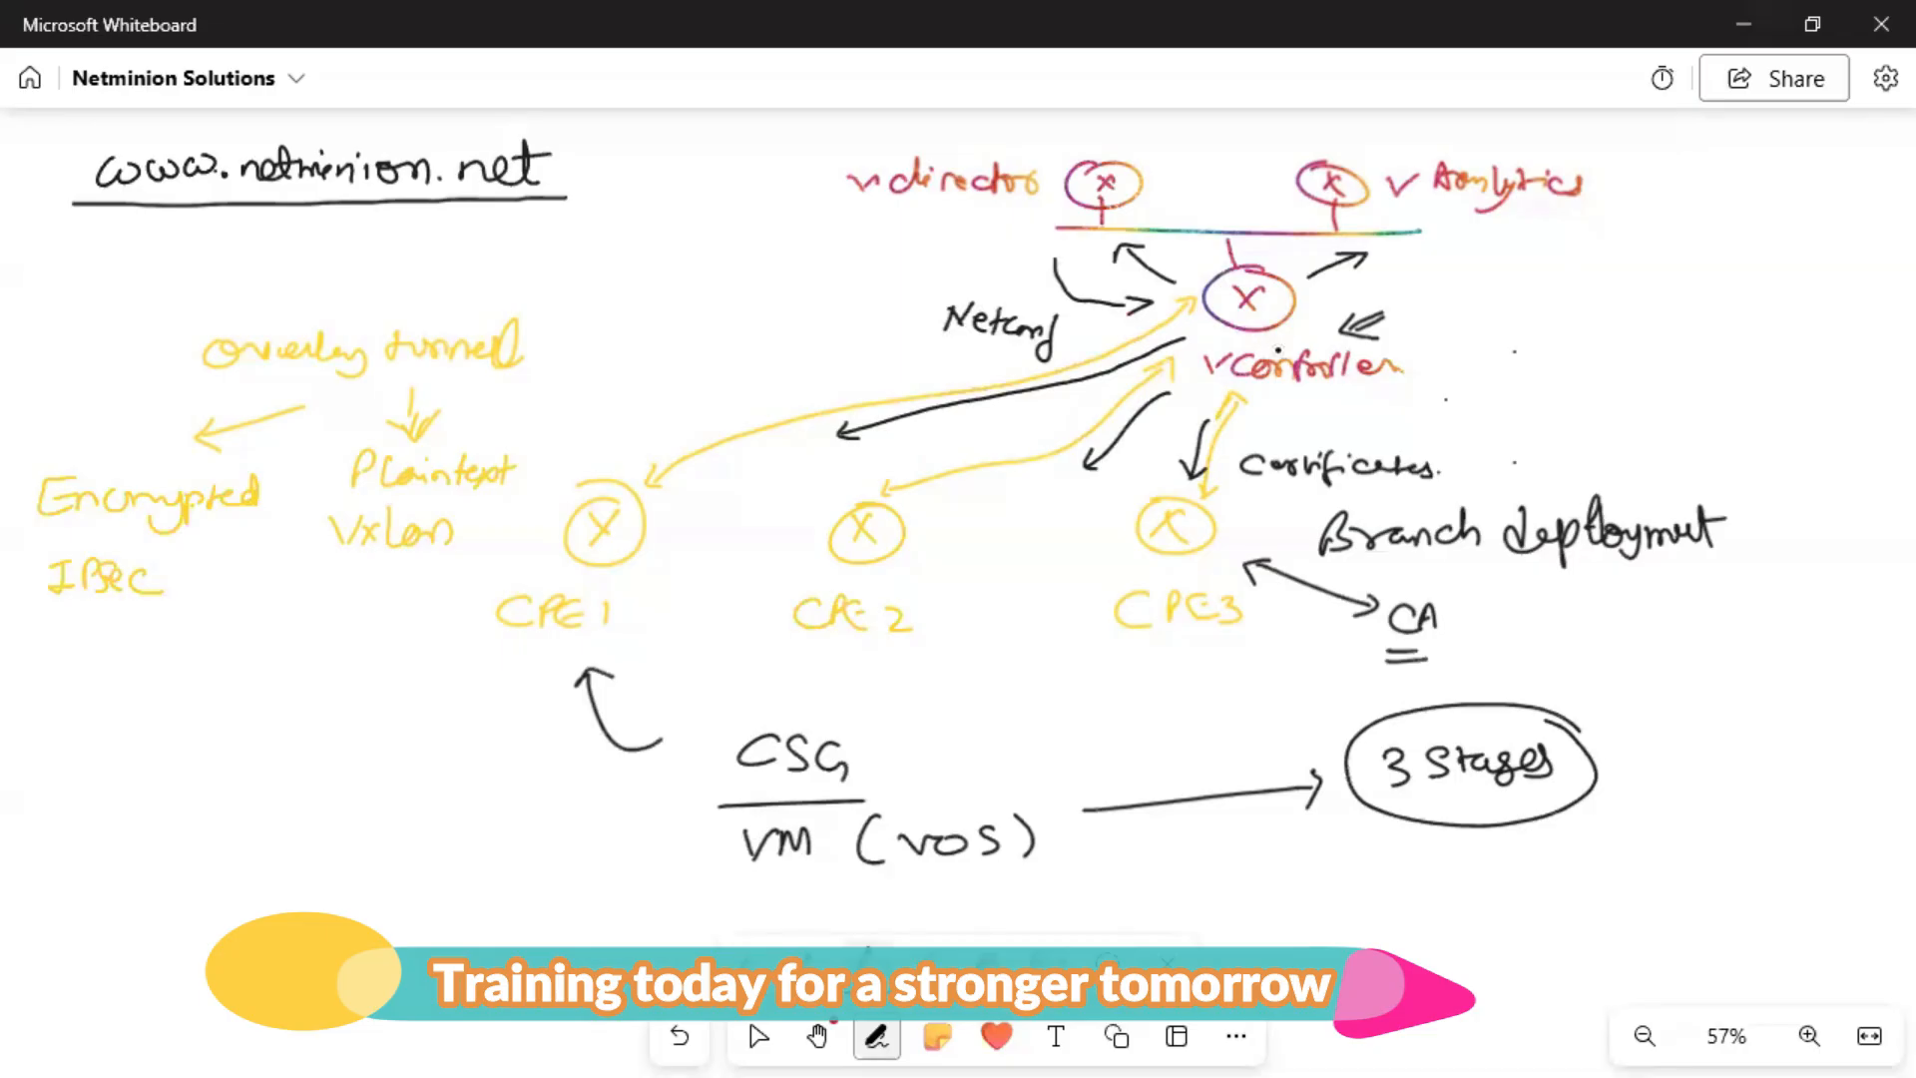
mouse_move(1350, 411)
left_mouse_down()
mouse_move(1363, 391)
mouse_move(1399, 414)
mouse_move(1330, 416)
left_mouse_up()
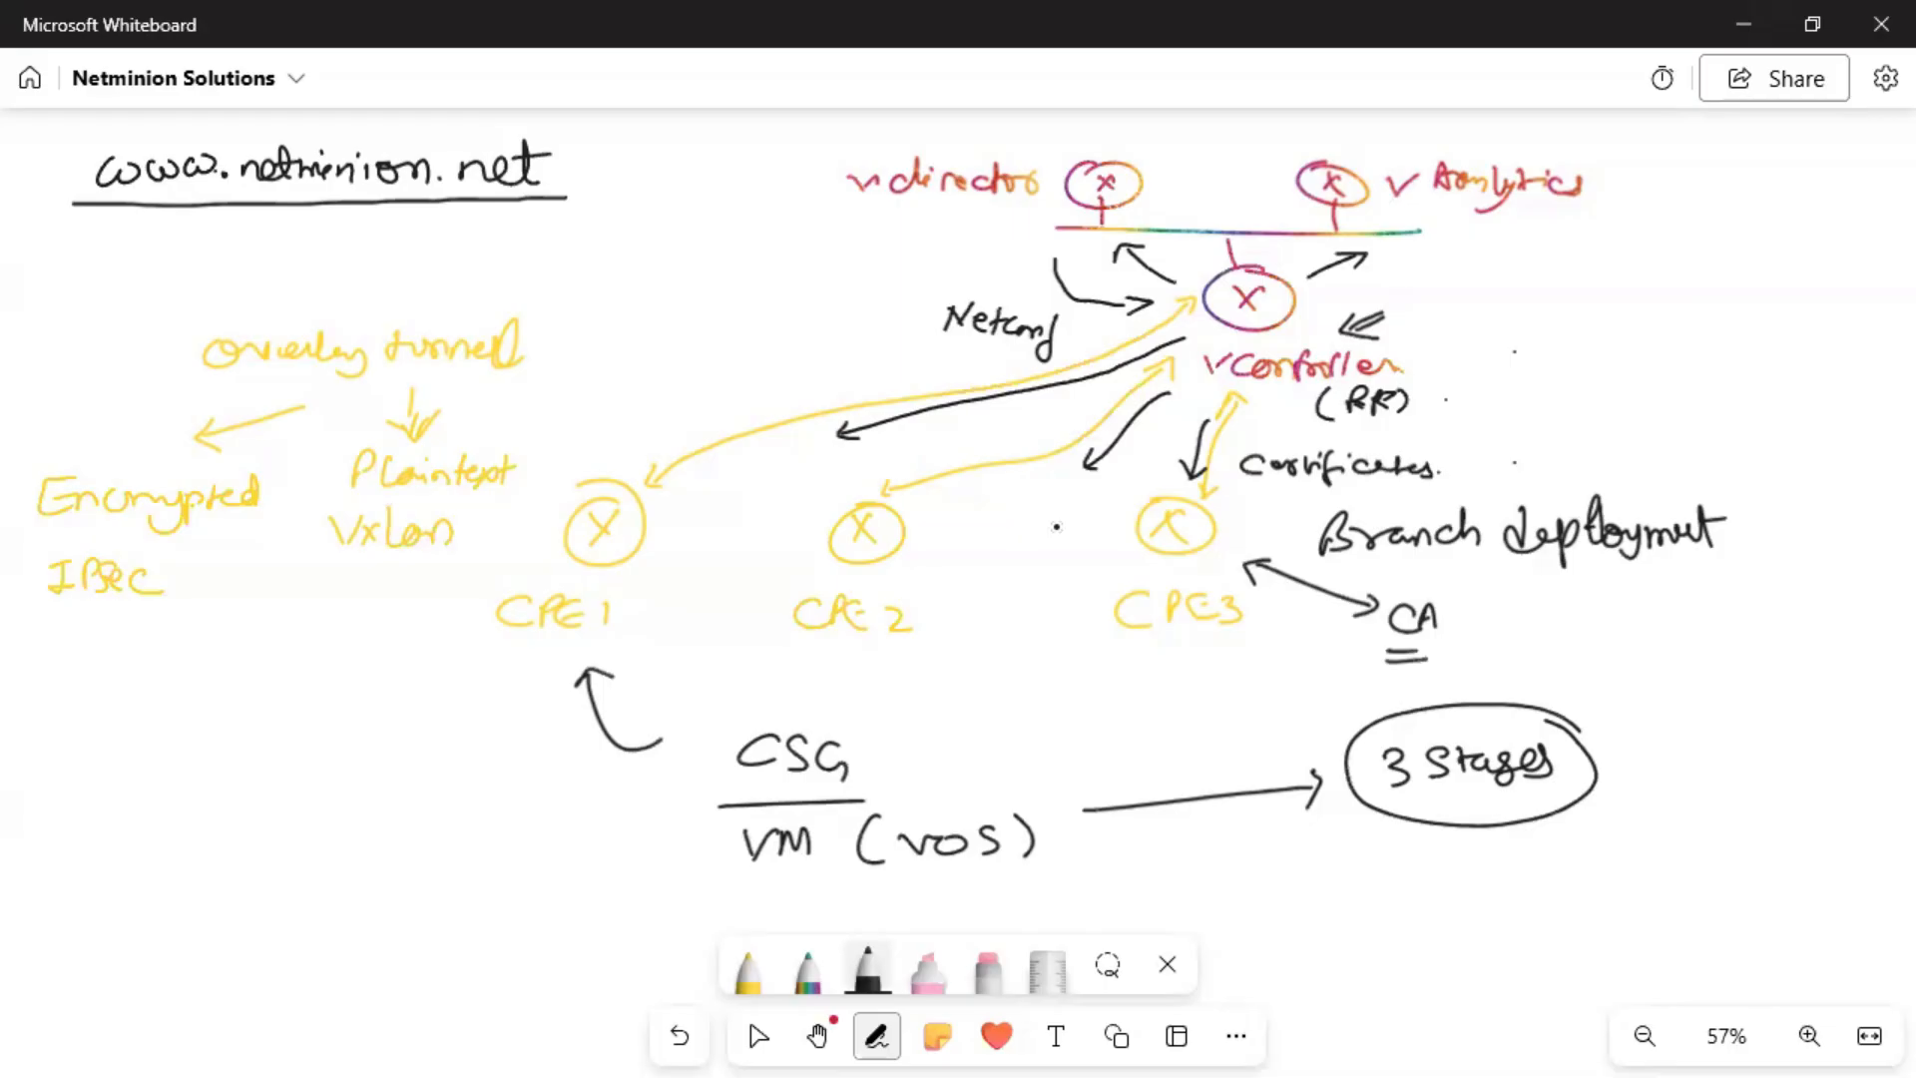
Switch the pen to blue and write an underlined 'full mesh' note at the right.
left_click(868, 966)
left_click(868, 966)
left_click(903, 753)
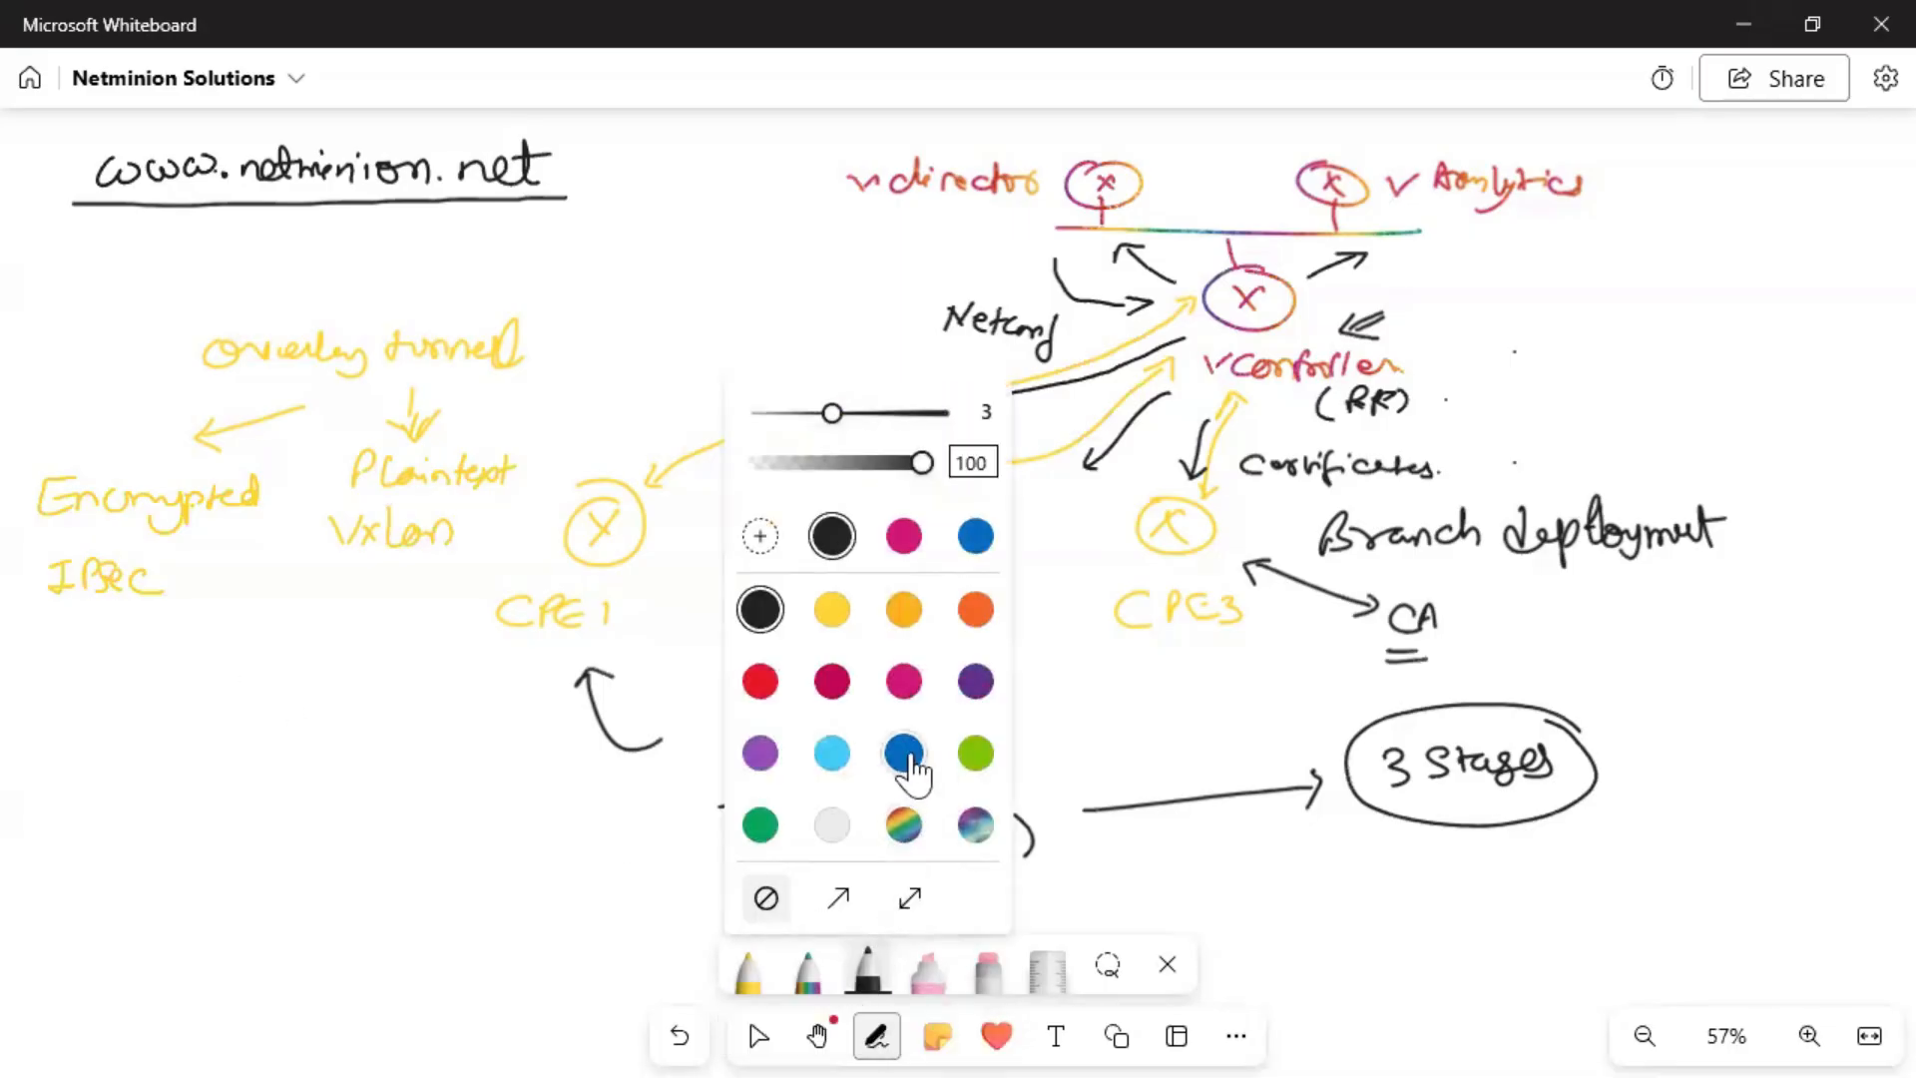
left_click(1567, 392)
mouse_move(1603, 320)
left_mouse_down()
mouse_move(1576, 371)
mouse_move(1642, 330)
left_mouse_up()
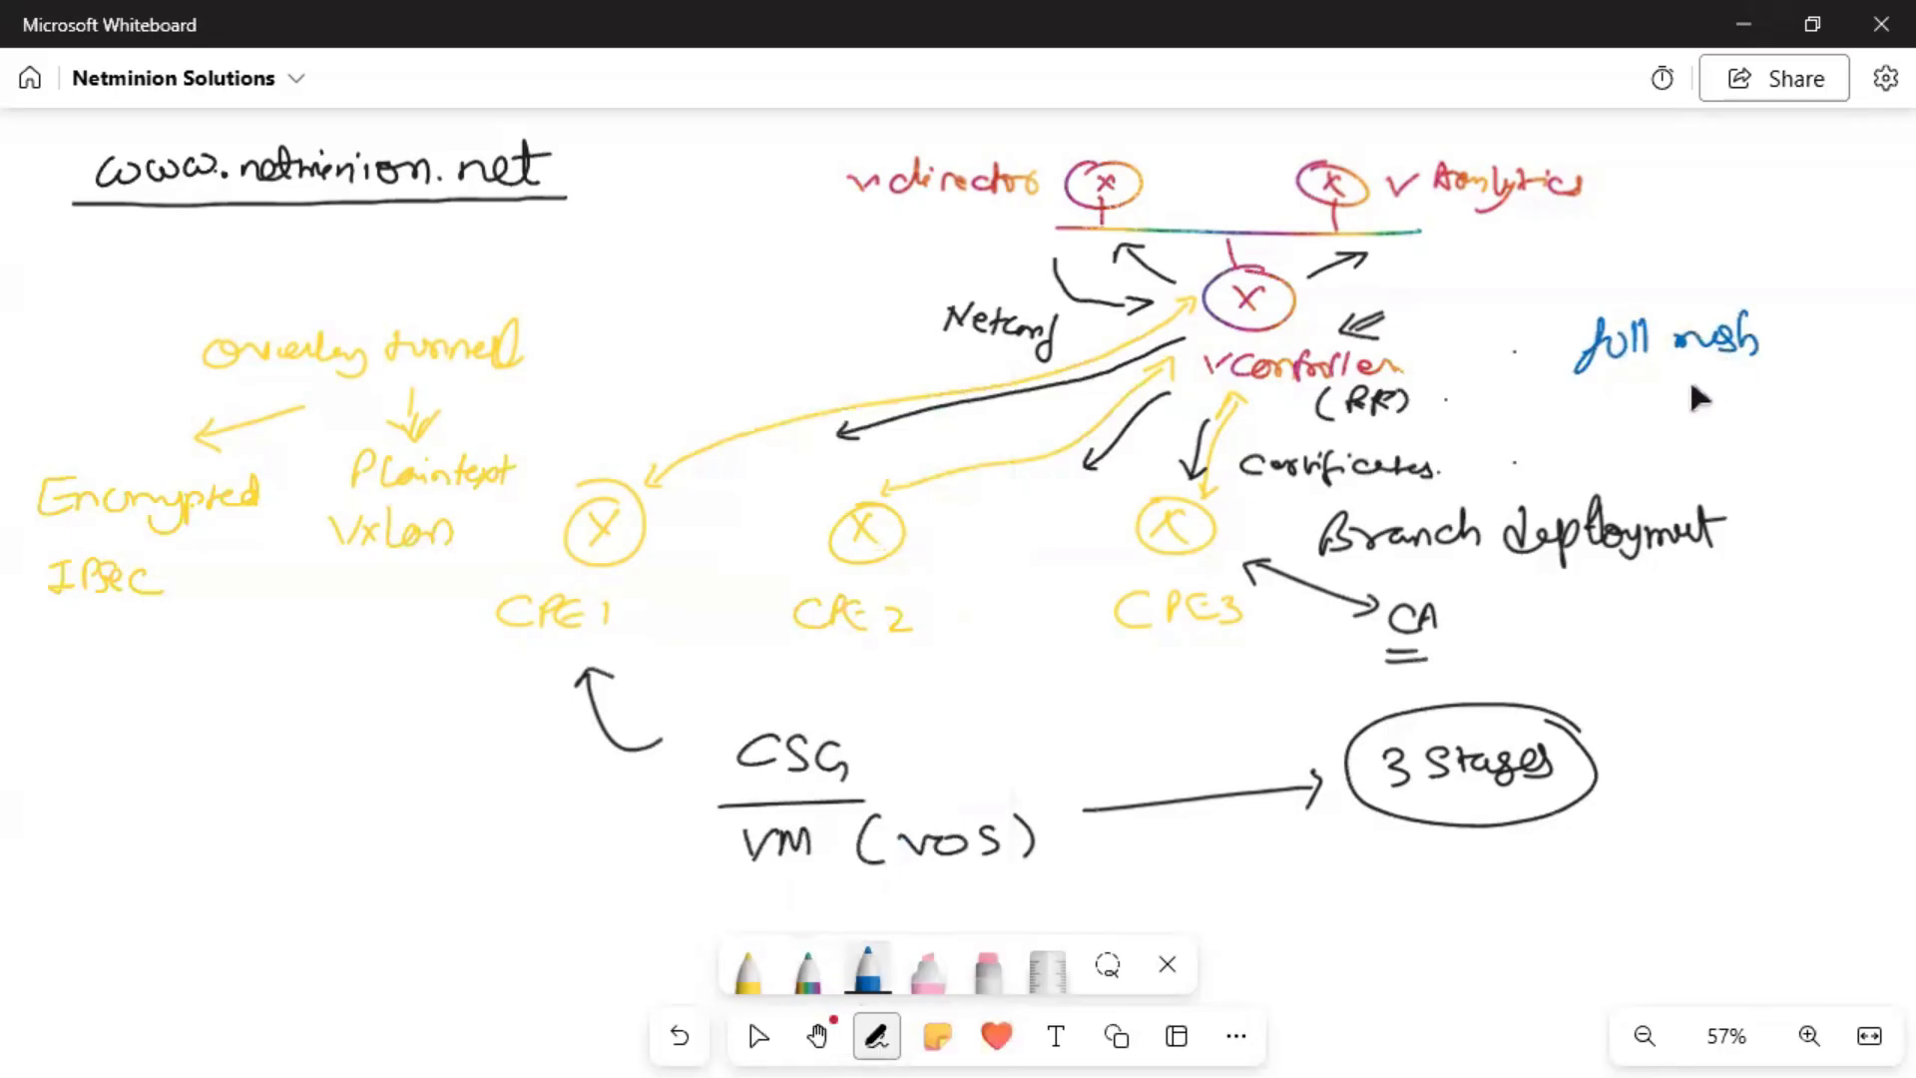
left_click_drag(1747, 369, 1569, 377)
Draw a blue CPE1–CPE2 arrow, cross out the vController-to-CPE links, and write '8 hours'.
left_click_drag(690, 515, 847, 510)
left_click_drag(689, 500, 690, 519)
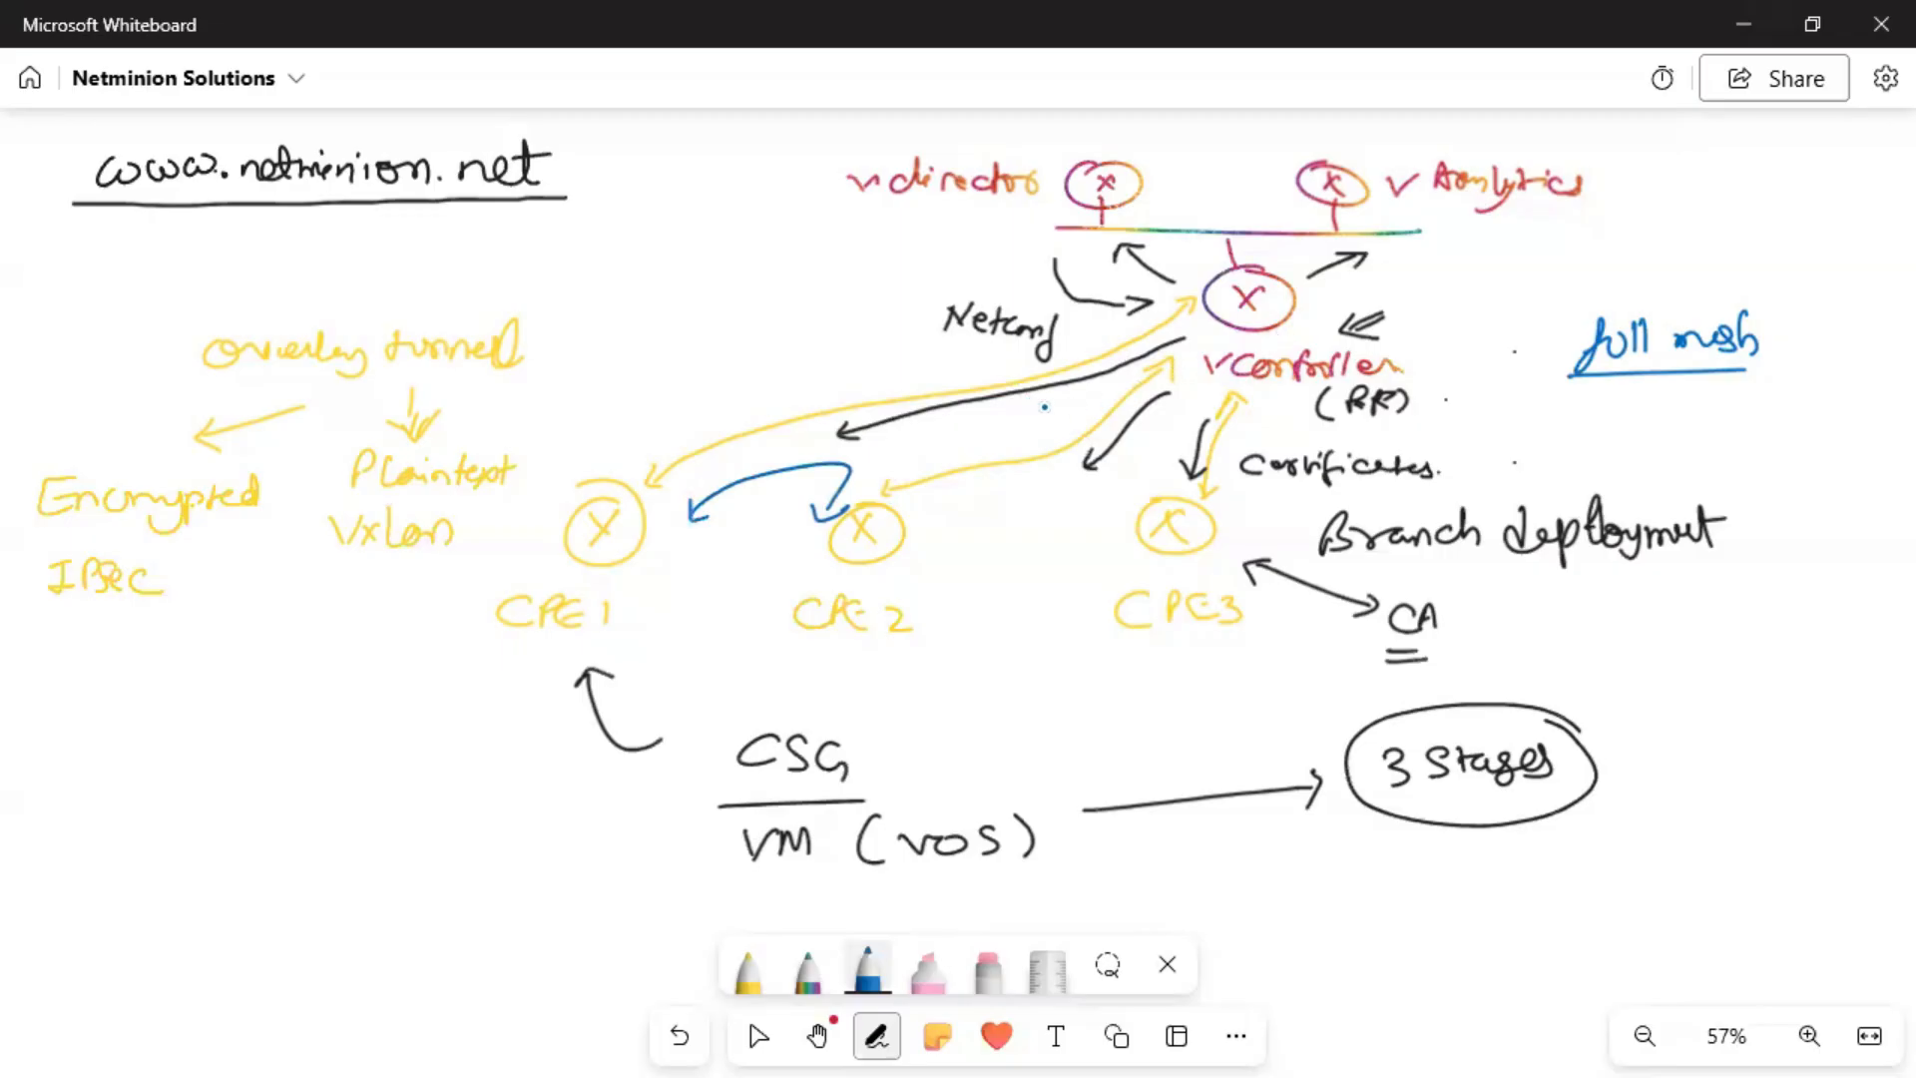
left_click_drag(934, 399, 935, 418)
left_click_drag(1106, 422, 1086, 441)
mouse_move(1209, 437)
left_mouse_down()
mouse_move(1193, 456)
mouse_move(1211, 454)
left_mouse_up()
mouse_move(690, 347)
left_mouse_down()
mouse_move(678, 361)
mouse_move(688, 349)
left_mouse_up()
mouse_move(718, 349)
left_mouse_down()
mouse_move(707, 376)
mouse_move(781, 361)
mouse_move(710, 389)
mouse_move(755, 387)
left_mouse_up()
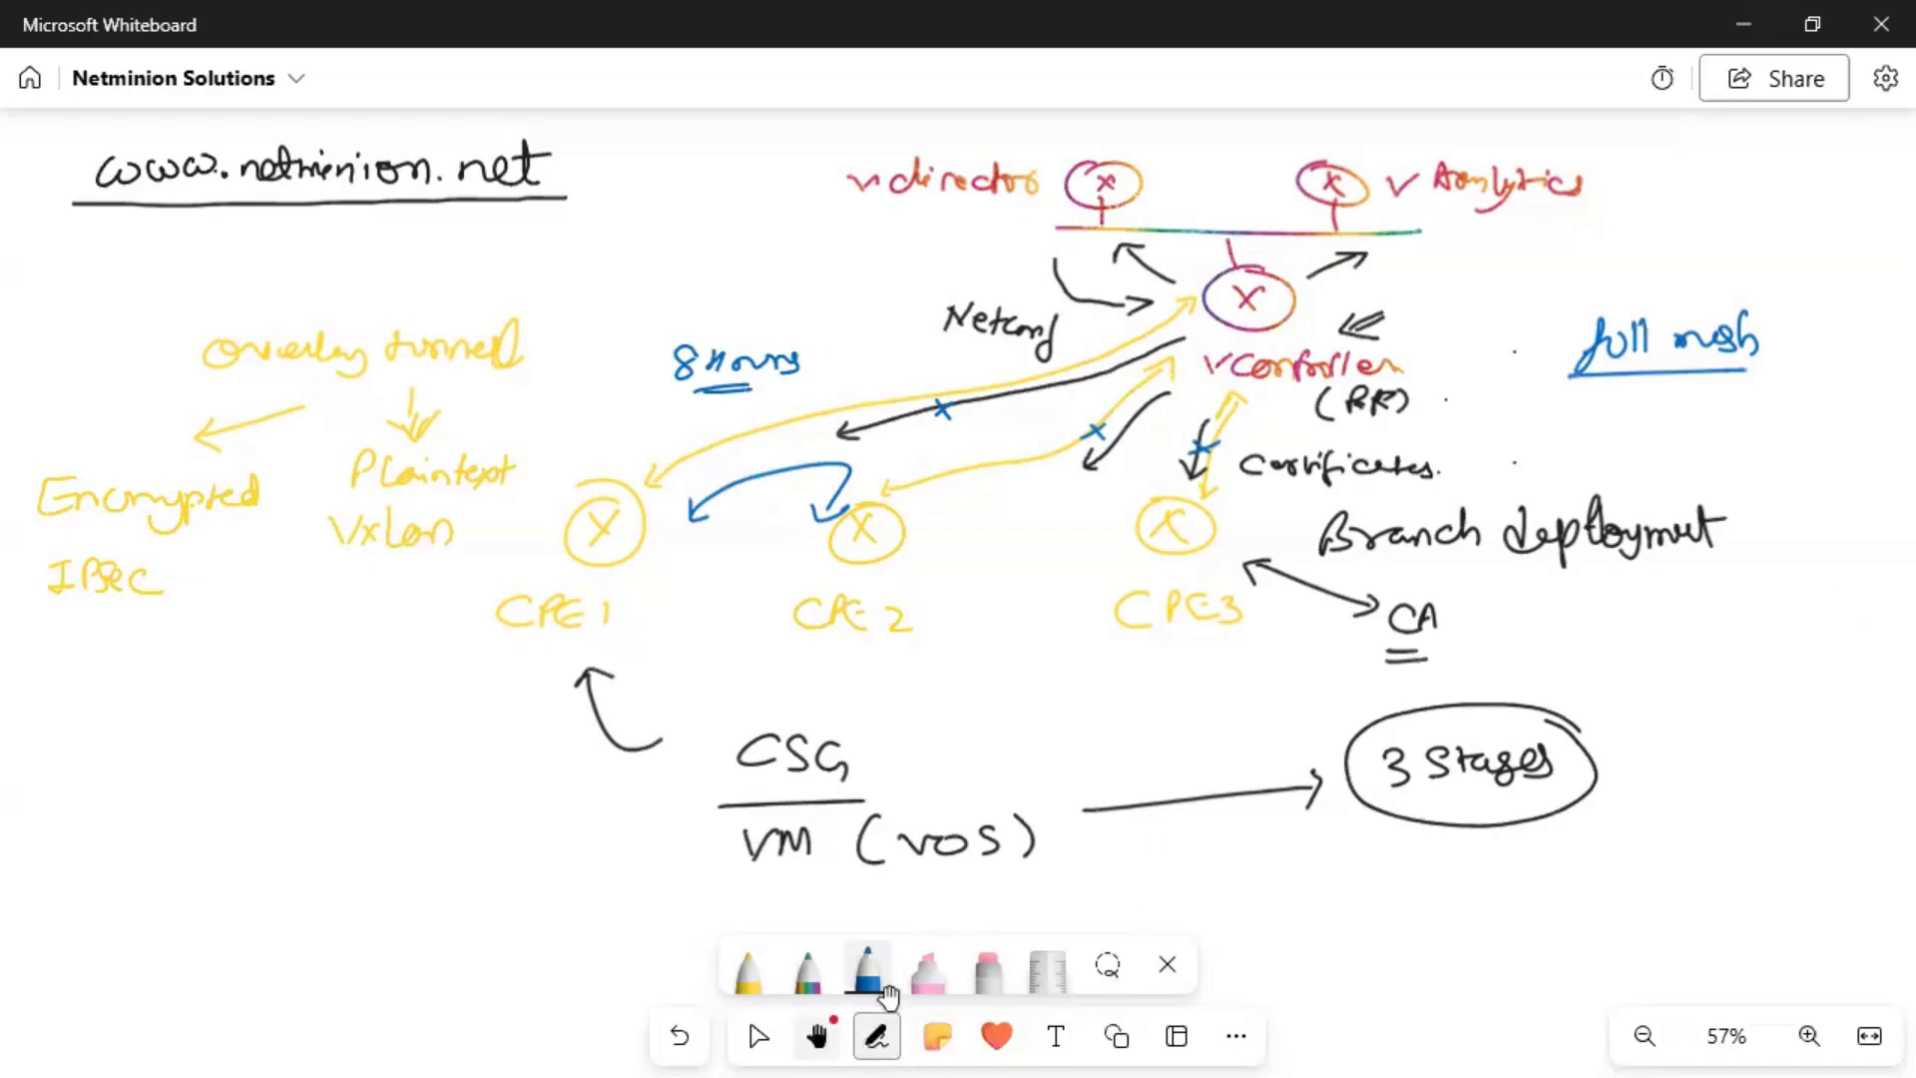
Pan the board to an empty area and set the pen colour to black.
left_click(818, 1035)
left_click(1253, 945)
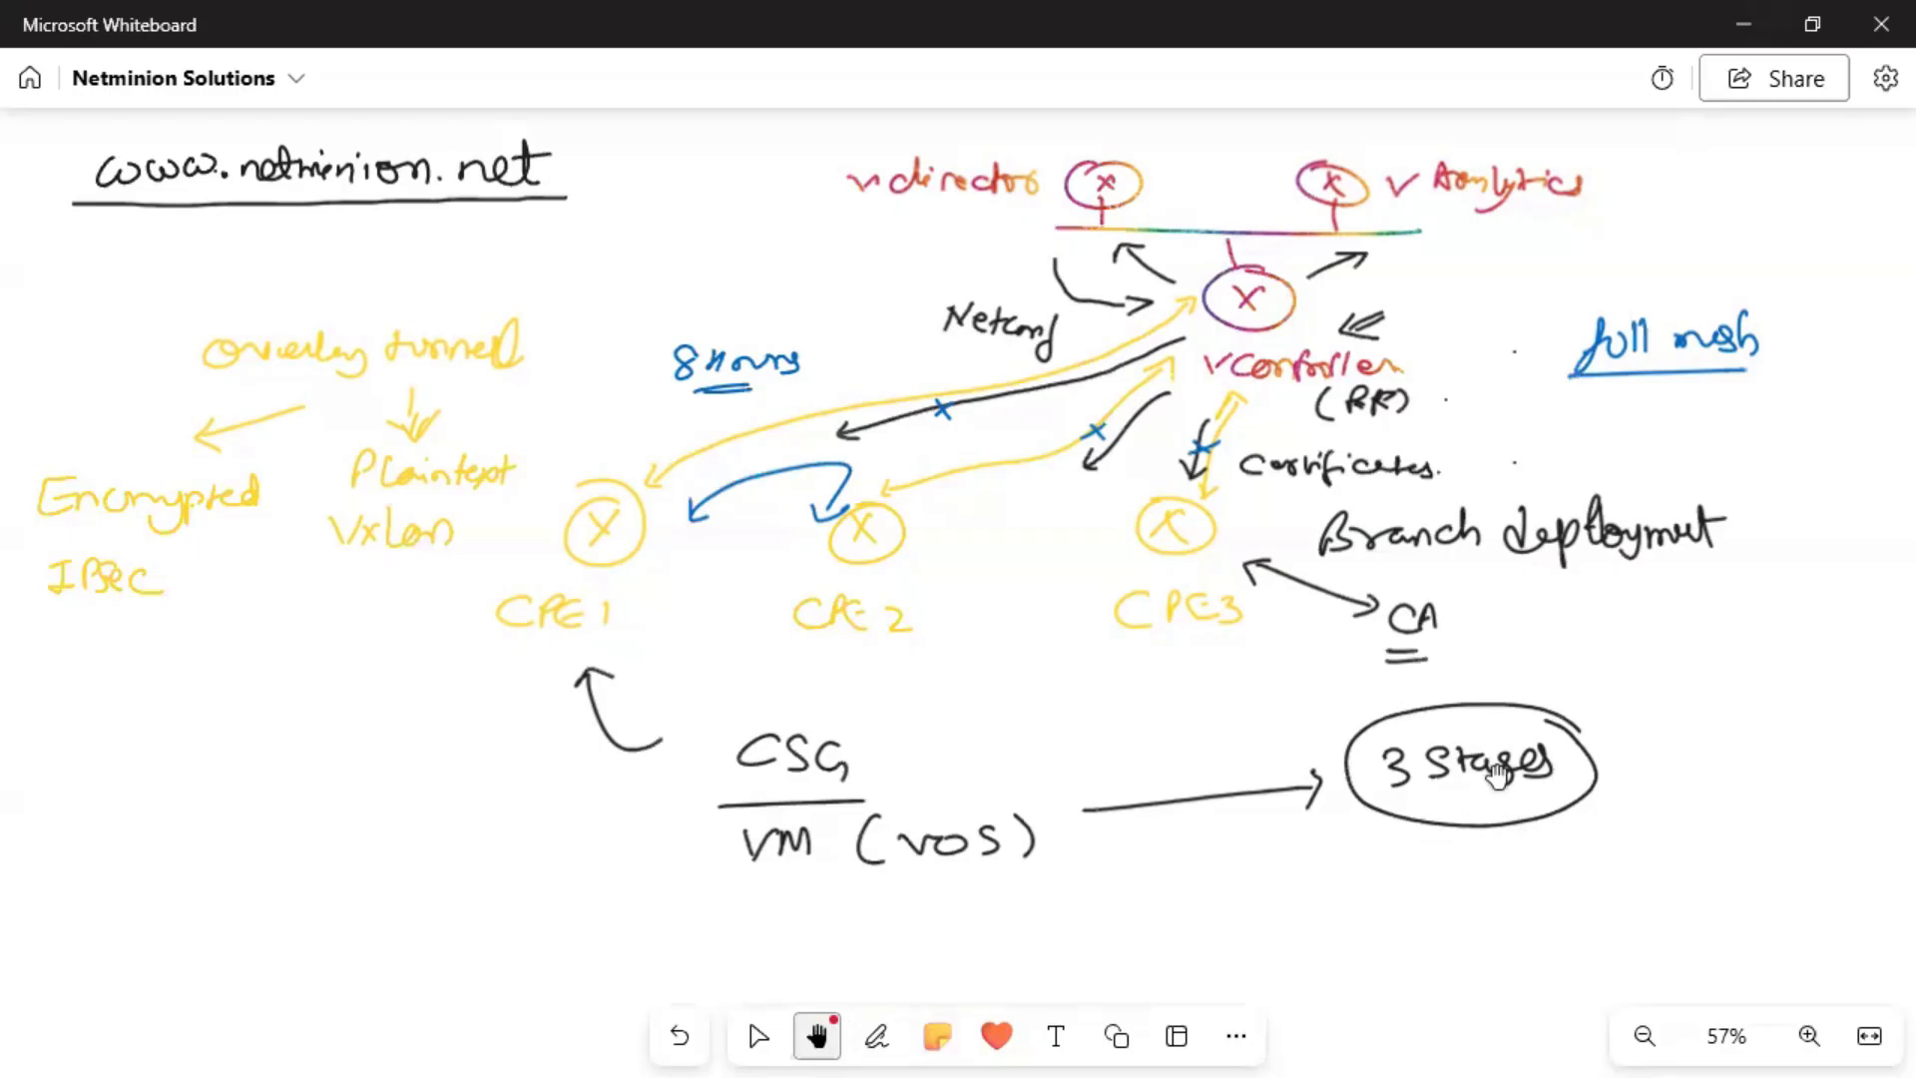
left_click_drag(1048, 911, 997, 453)
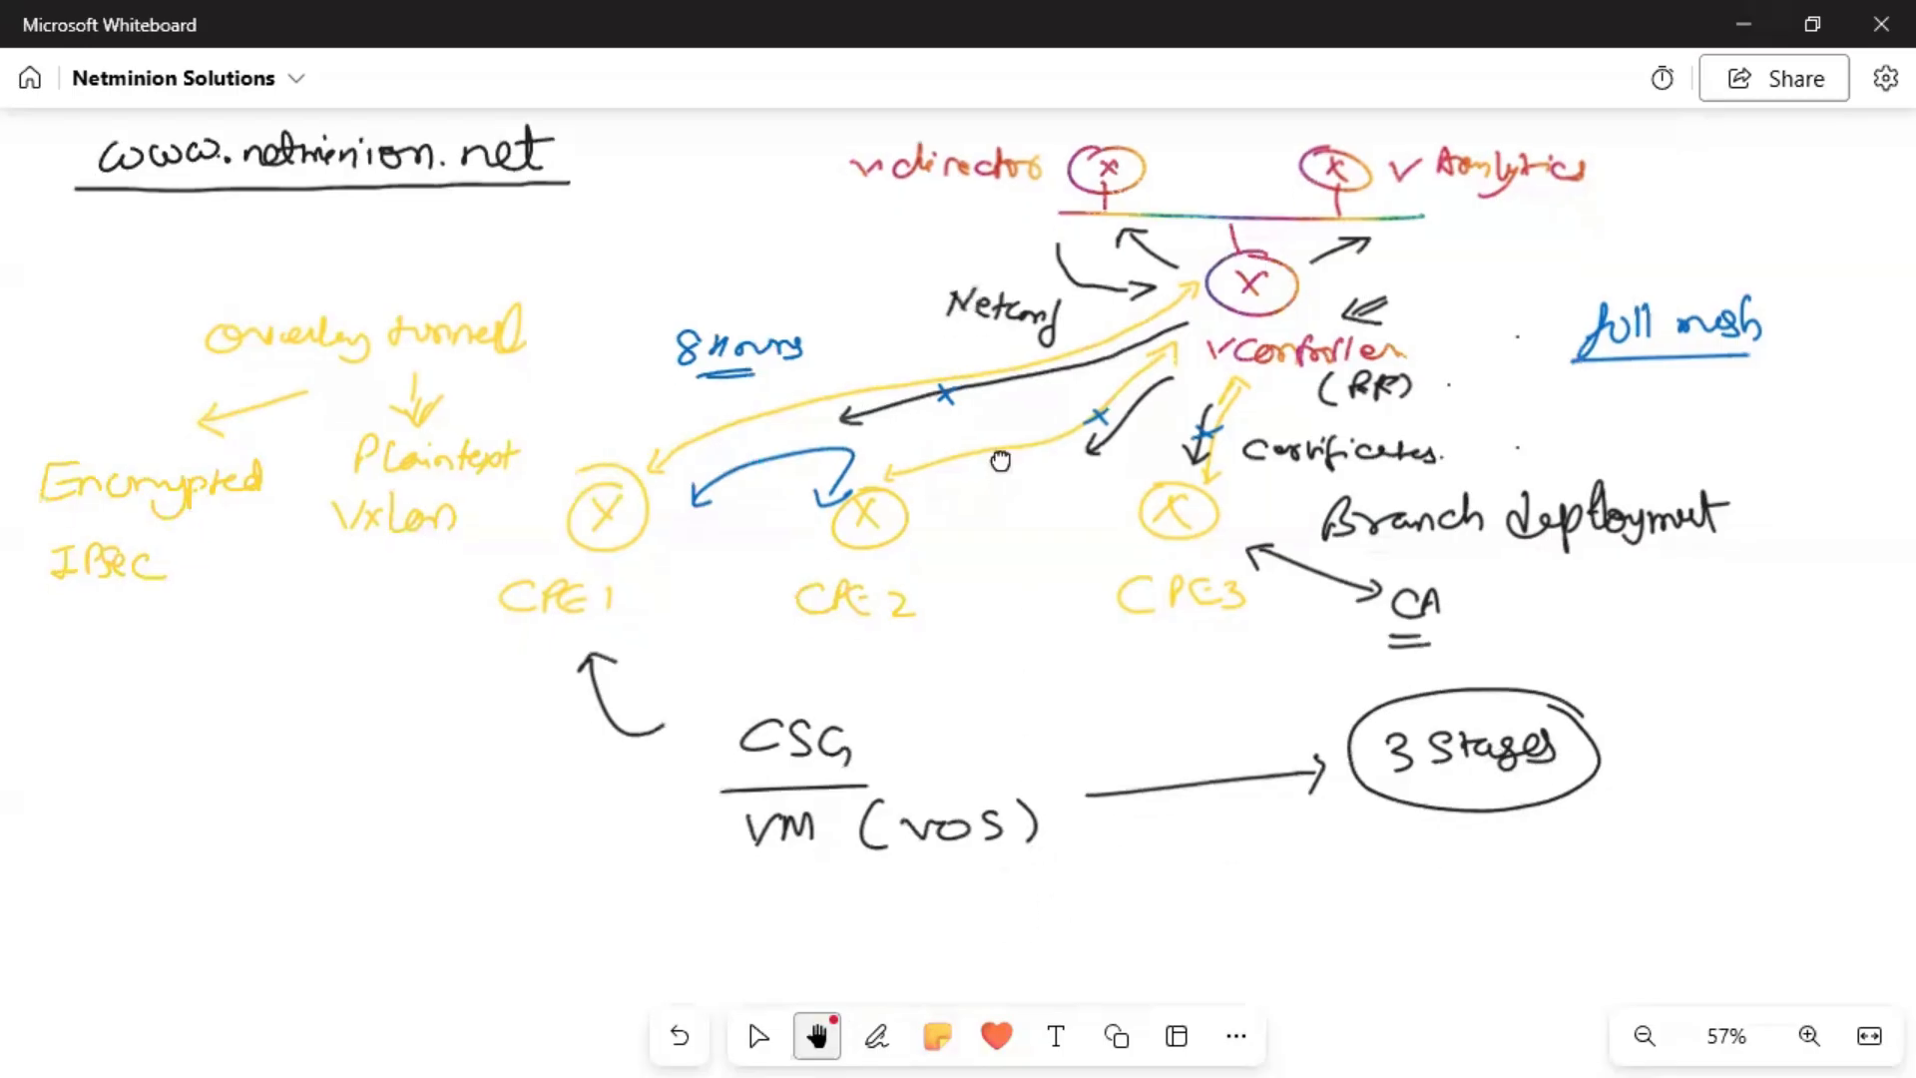
left_click_drag(1028, 758, 1035, 419)
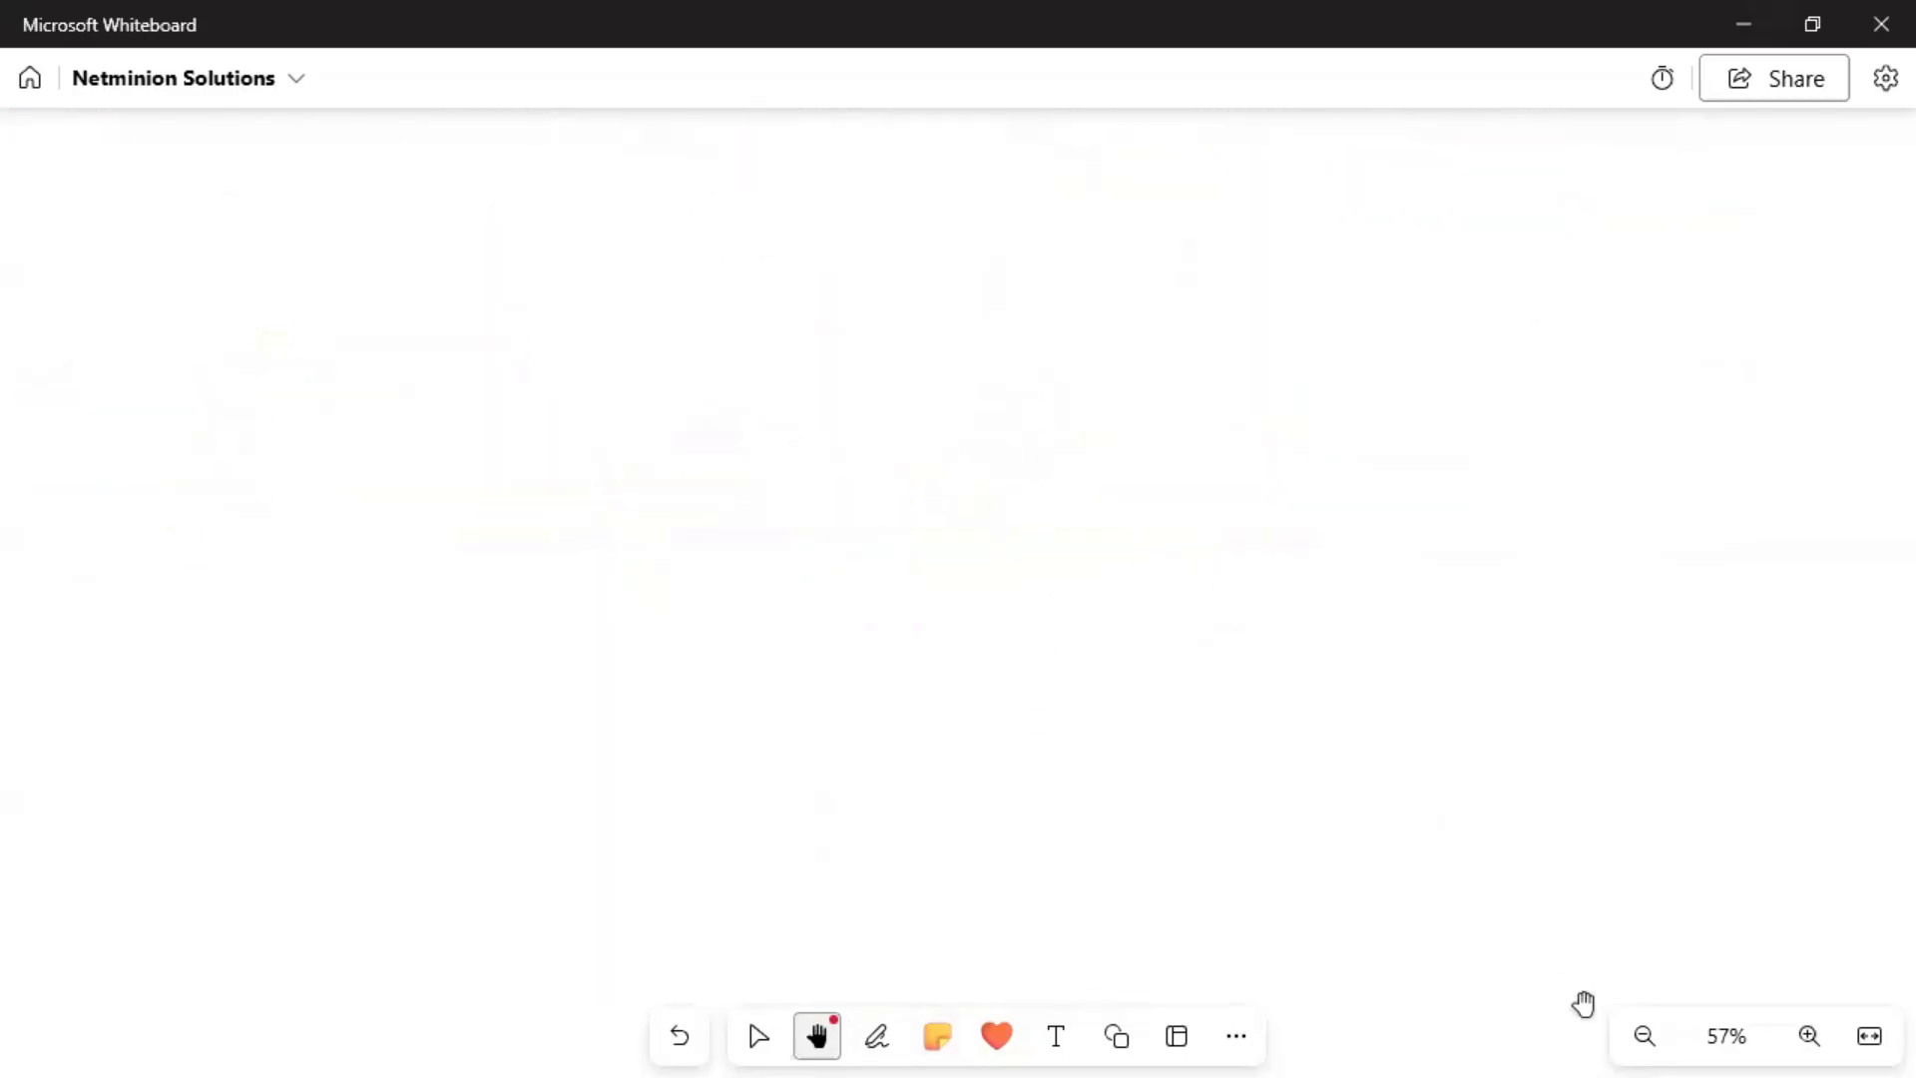
left_click(878, 1036)
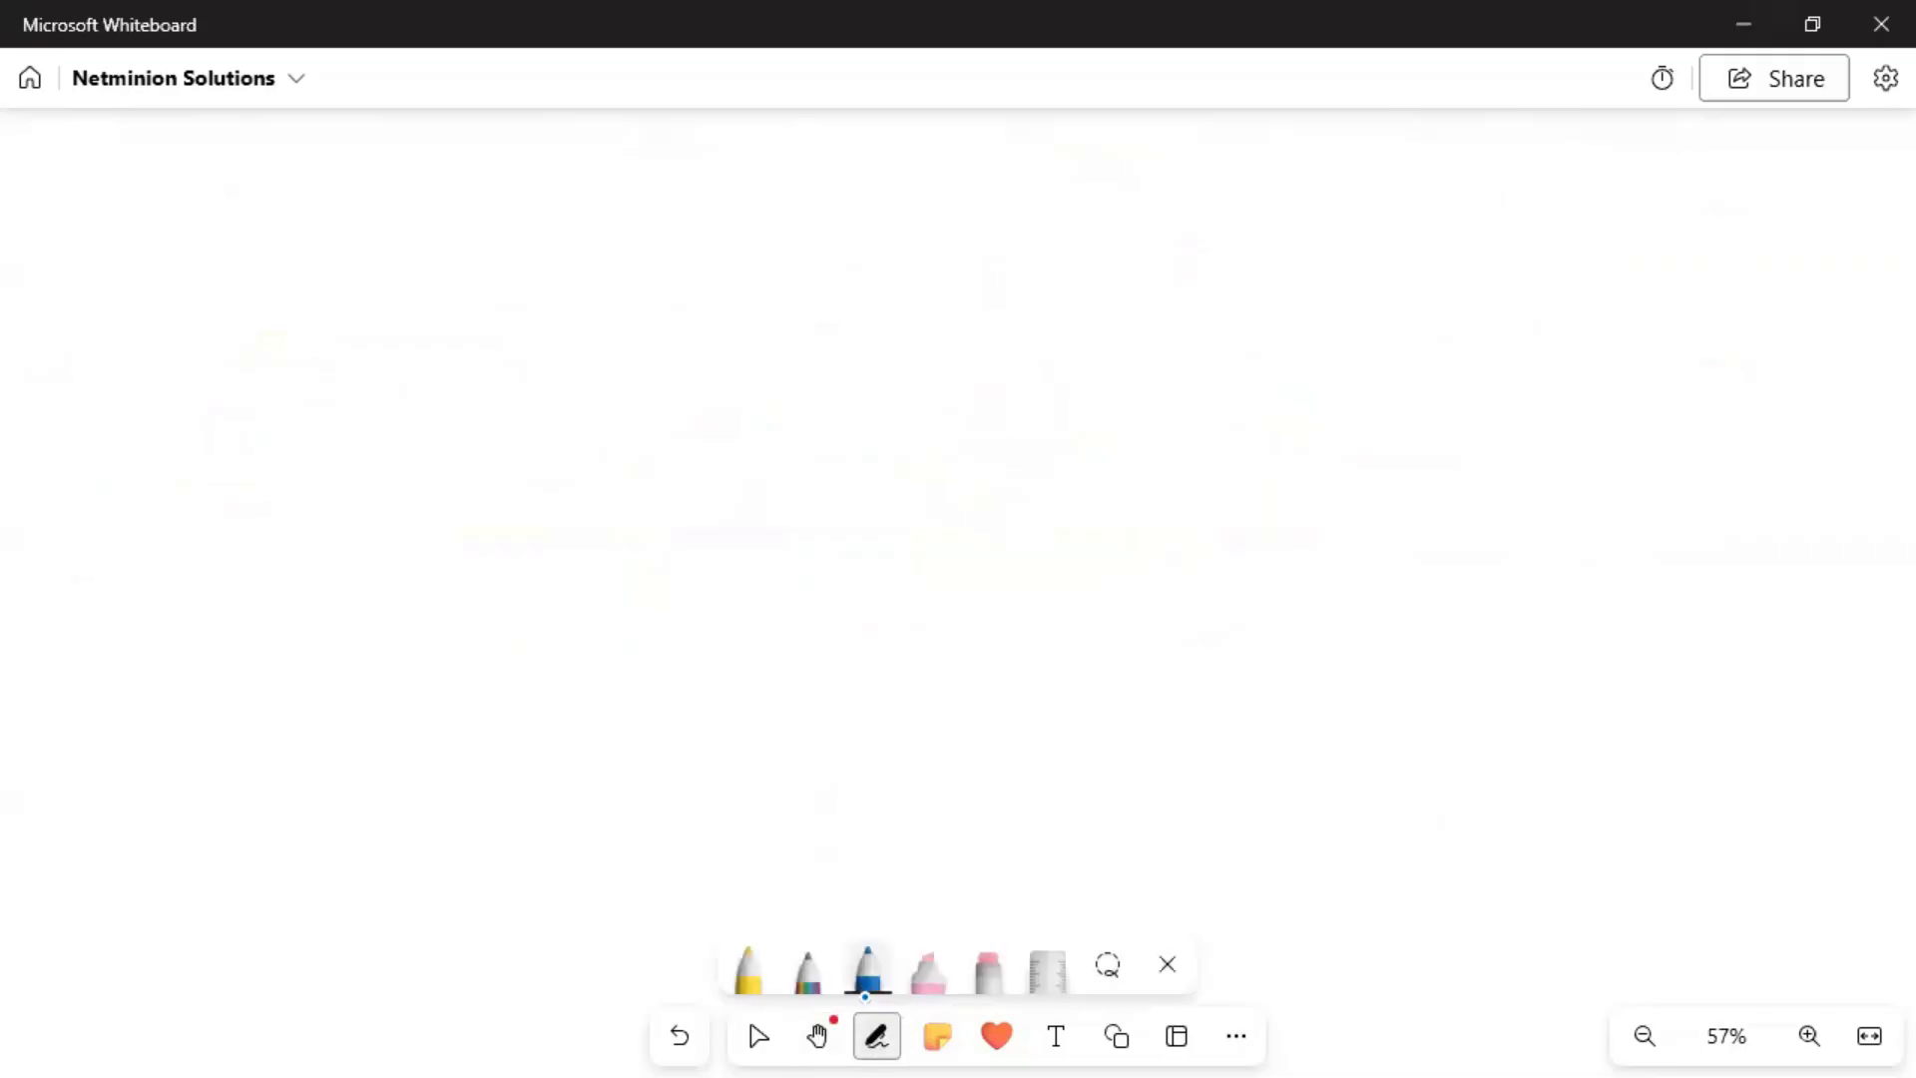
left_click(864, 973)
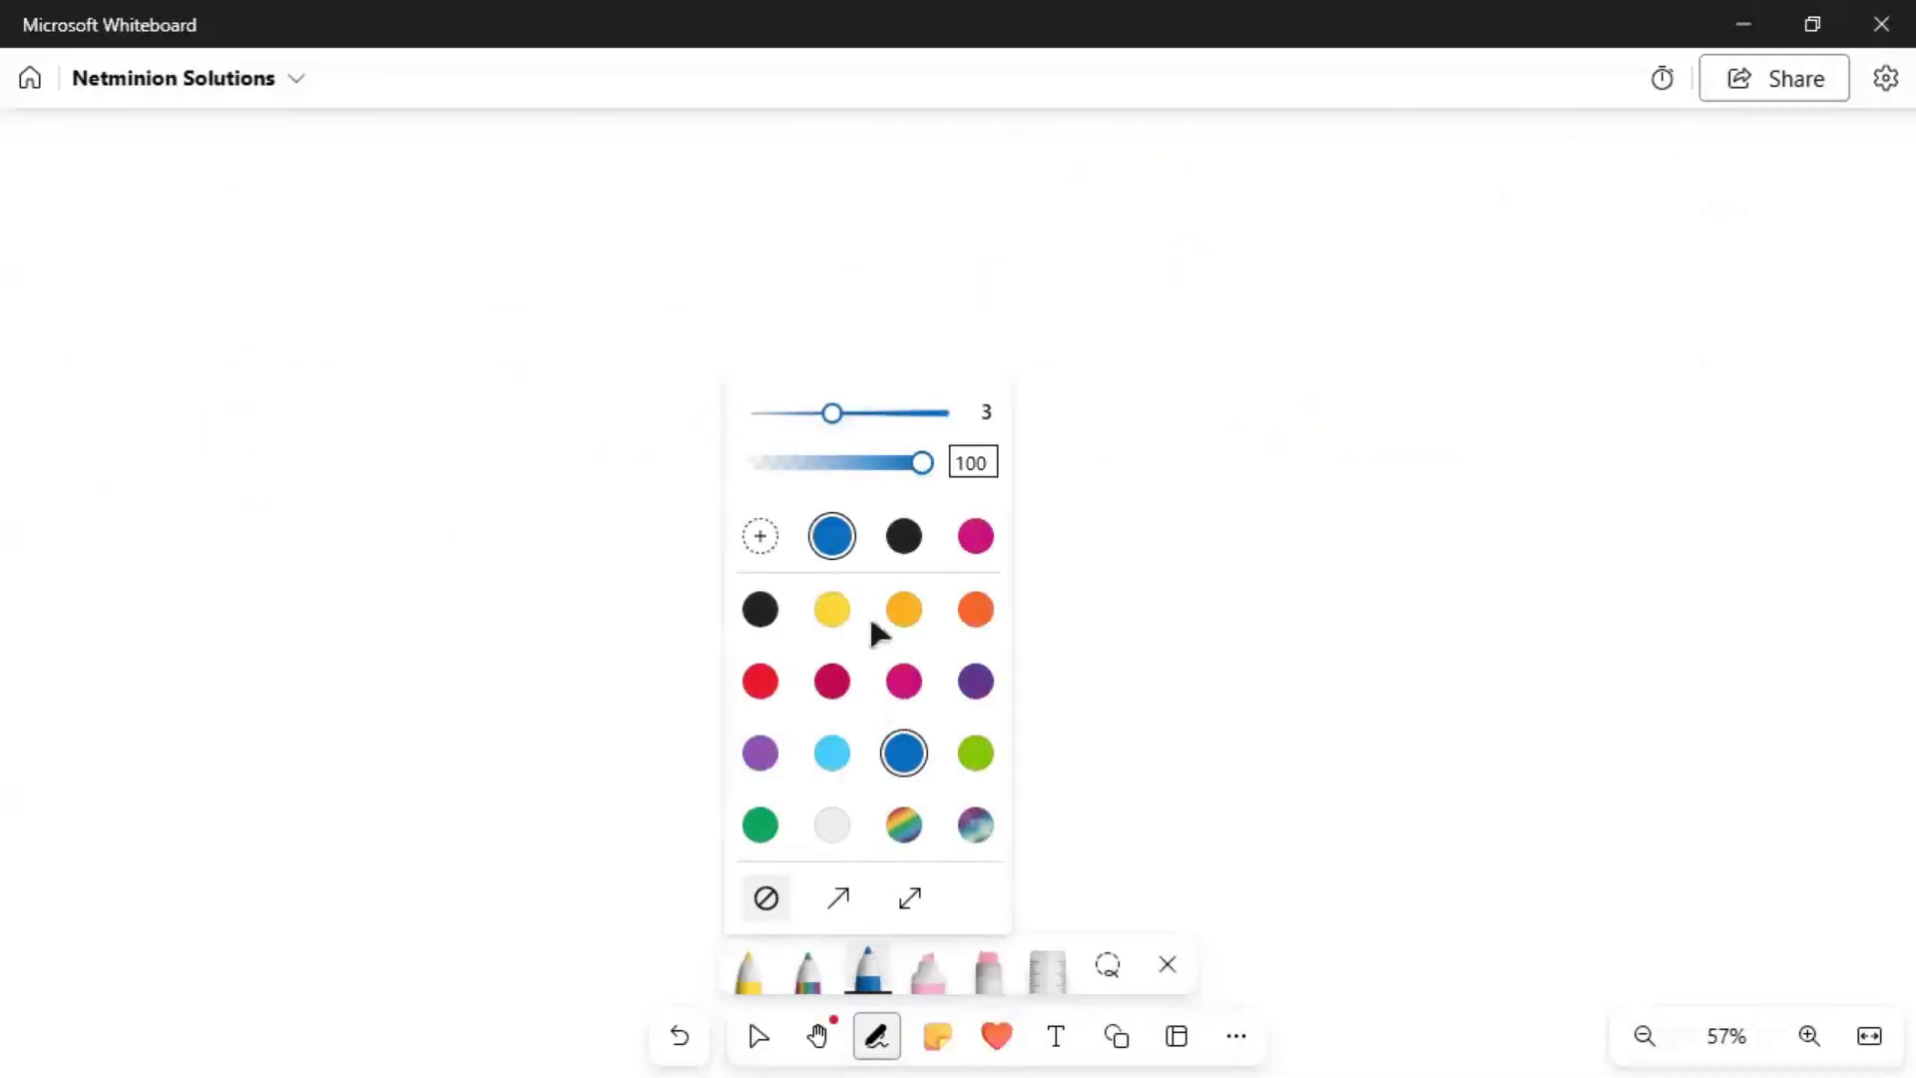
left_click(760, 609)
Write the heading 'Three Stages:' and the first item 'i. Pre-Staging'.
mouse_move(206, 173)
left_mouse_down()
mouse_move(193, 217)
mouse_move(244, 173)
mouse_move(245, 215)
mouse_move(377, 193)
mouse_move(361, 212)
left_mouse_up()
mouse_move(409, 190)
left_mouse_down()
mouse_move(421, 210)
mouse_move(492, 189)
mouse_move(494, 231)
mouse_move(520, 211)
mouse_move(465, 188)
mouse_move(576, 196)
mouse_move(583, 218)
mouse_move(580, 186)
mouse_move(587, 217)
mouse_move(575, 185)
mouse_move(589, 219)
left_mouse_up()
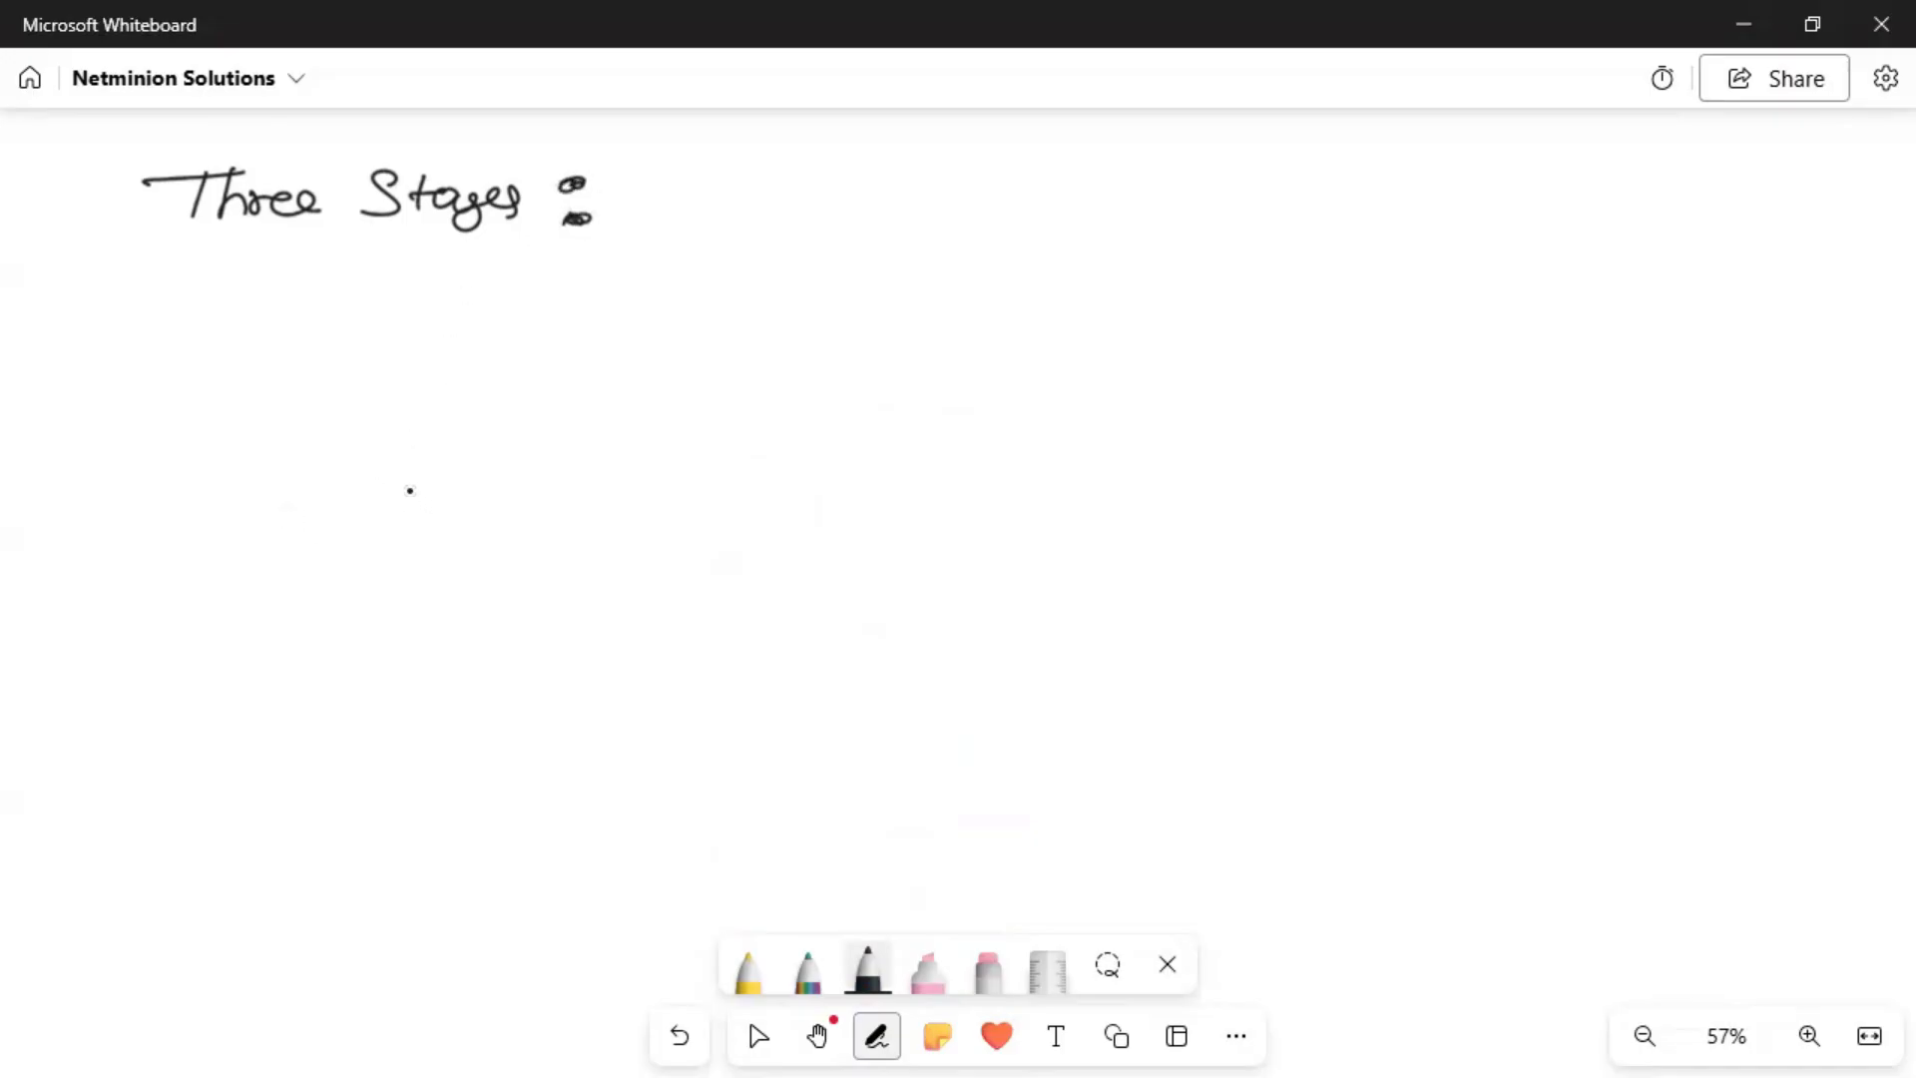
mouse_move(295, 353)
left_mouse_down()
mouse_move(325, 350)
mouse_move(267, 394)
left_mouse_up()
left_click(301, 336)
left_click_drag(404, 321, 399, 376)
mouse_move(402, 325)
left_mouse_down()
mouse_move(409, 354)
mouse_move(501, 367)
mouse_move(565, 348)
mouse_move(539, 372)
left_mouse_up()
mouse_move(584, 328)
left_mouse_down()
mouse_move(589, 372)
mouse_move(627, 367)
left_mouse_up()
mouse_move(636, 350)
left_mouse_down()
mouse_move(650, 378)
mouse_move(724, 335)
mouse_move(699, 387)
left_mouse_up()
Write the items 'ii. Staging' and 'iii. Post-Staging' on the next two lines.
mouse_move(288, 459)
left_mouse_down()
mouse_move(314, 461)
mouse_move(326, 493)
mouse_move(262, 491)
left_mouse_up()
left_click(298, 451)
left_click(491, 446)
mouse_move(485, 449)
left_mouse_down()
mouse_move(459, 479)
mouse_move(559, 465)
mouse_move(574, 494)
mouse_move(639, 461)
left_mouse_up()
left_click(596, 457)
left_click_drag(643, 449, 633, 519)
mouse_move(278, 575)
left_mouse_down()
mouse_move(277, 599)
mouse_move(314, 591)
mouse_move(244, 611)
left_mouse_up()
left_click_drag(325, 569, 333, 603)
left_click(303, 555)
left_click(318, 555)
left_click_drag(461, 544, 460, 599)
mouse_move(460, 544)
left_mouse_down()
mouse_move(465, 574)
mouse_move(561, 591)
mouse_move(584, 567)
mouse_move(637, 590)
mouse_move(710, 573)
mouse_move(747, 619)
mouse_move(858, 589)
left_mouse_up()
left_click(603, 574)
left_click(638, 569)
Append 'phase(1)', 'phase(2)' and 'phase(3)' to the three items.
left_click_drag(831, 326, 821, 391)
left_click_drag(822, 352, 829, 379)
mouse_move(860, 317)
left_mouse_down()
mouse_move(856, 370)
mouse_move(880, 369)
left_mouse_up()
mouse_move(898, 345)
left_mouse_down()
mouse_move(962, 375)
mouse_move(1034, 375)
mouse_move(970, 376)
left_mouse_up()
mouse_move(772, 473)
left_mouse_down()
mouse_move(788, 431)
mouse_move(962, 479)
left_mouse_up()
left_click_drag(990, 449, 1026, 479)
mouse_move(917, 555)
left_mouse_down()
mouse_move(912, 616)
mouse_move(1028, 564)
mouse_move(1098, 561)
mouse_move(1082, 601)
left_mouse_up()
left_click_drag(1128, 565, 1148, 594)
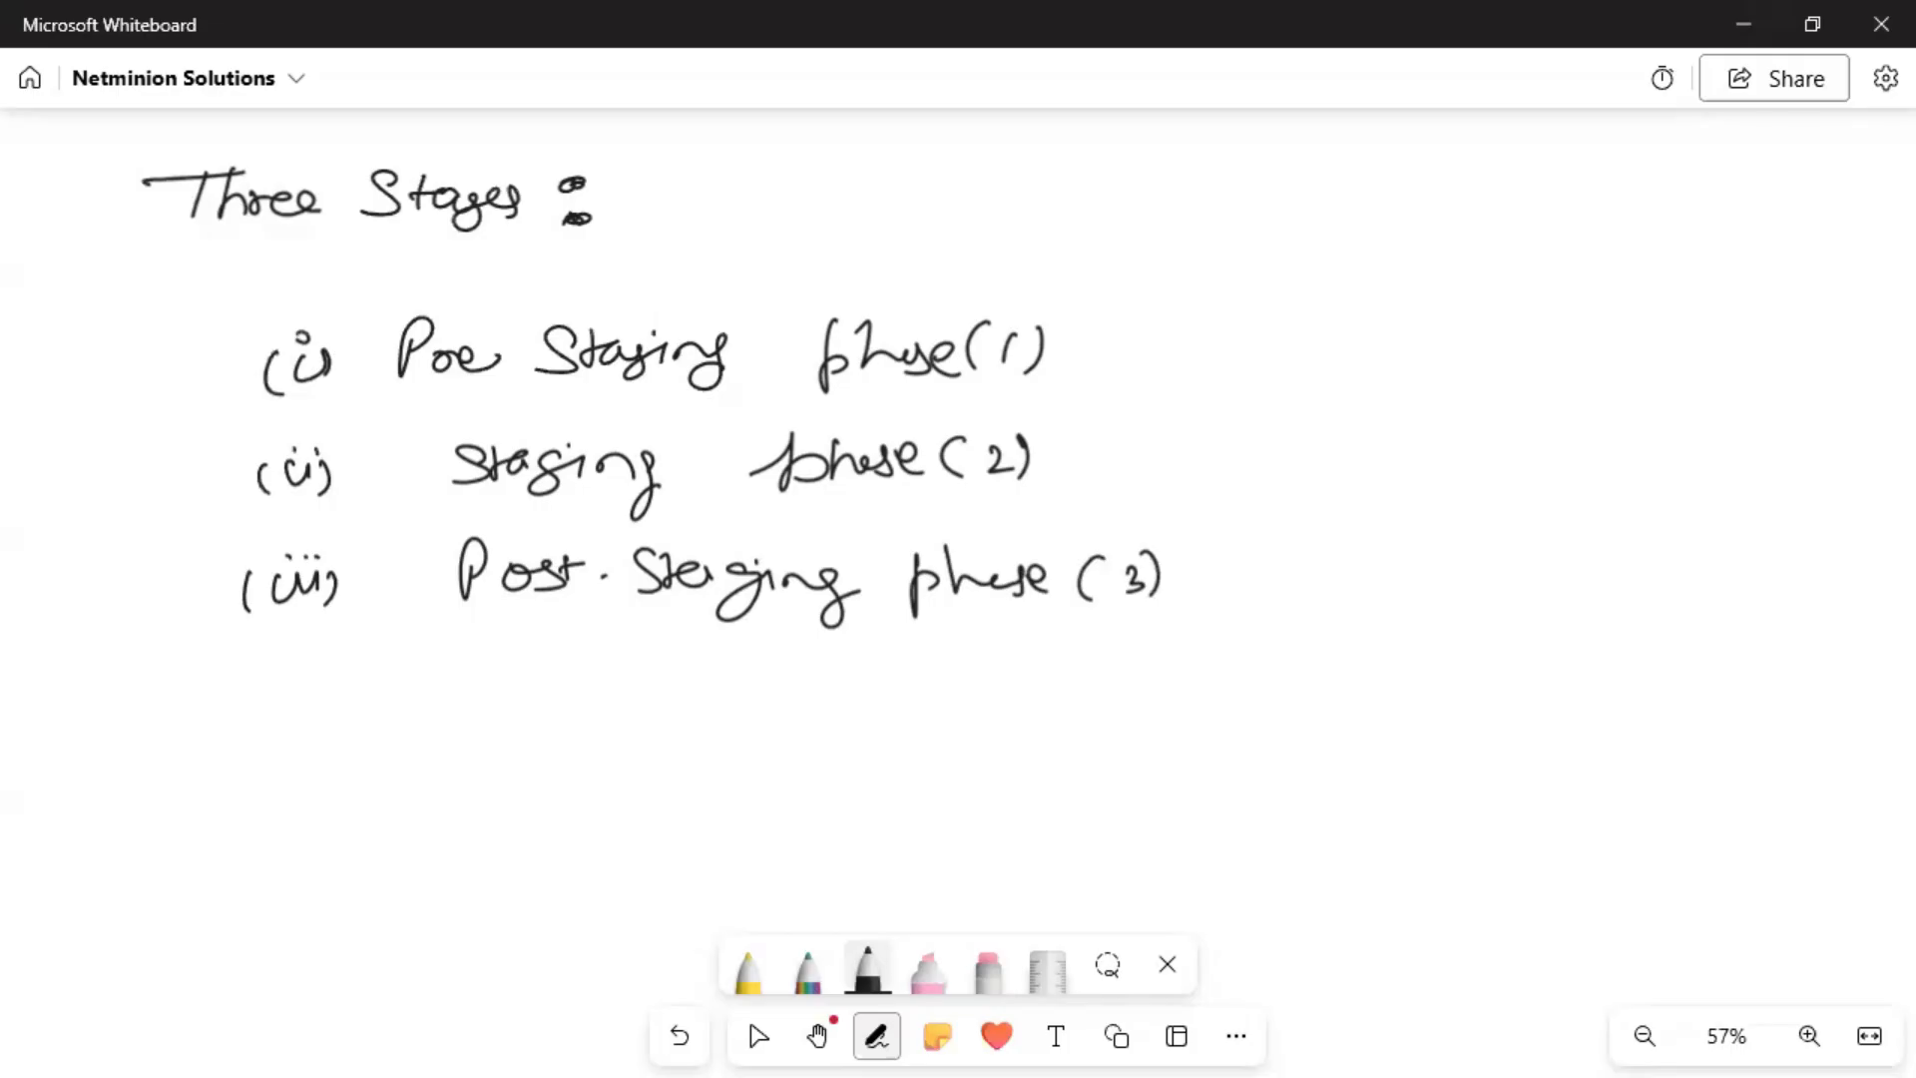
In rainbow ink, draw a device box with an 'IKE' arrow to a circled Controller.
left_click(804, 974)
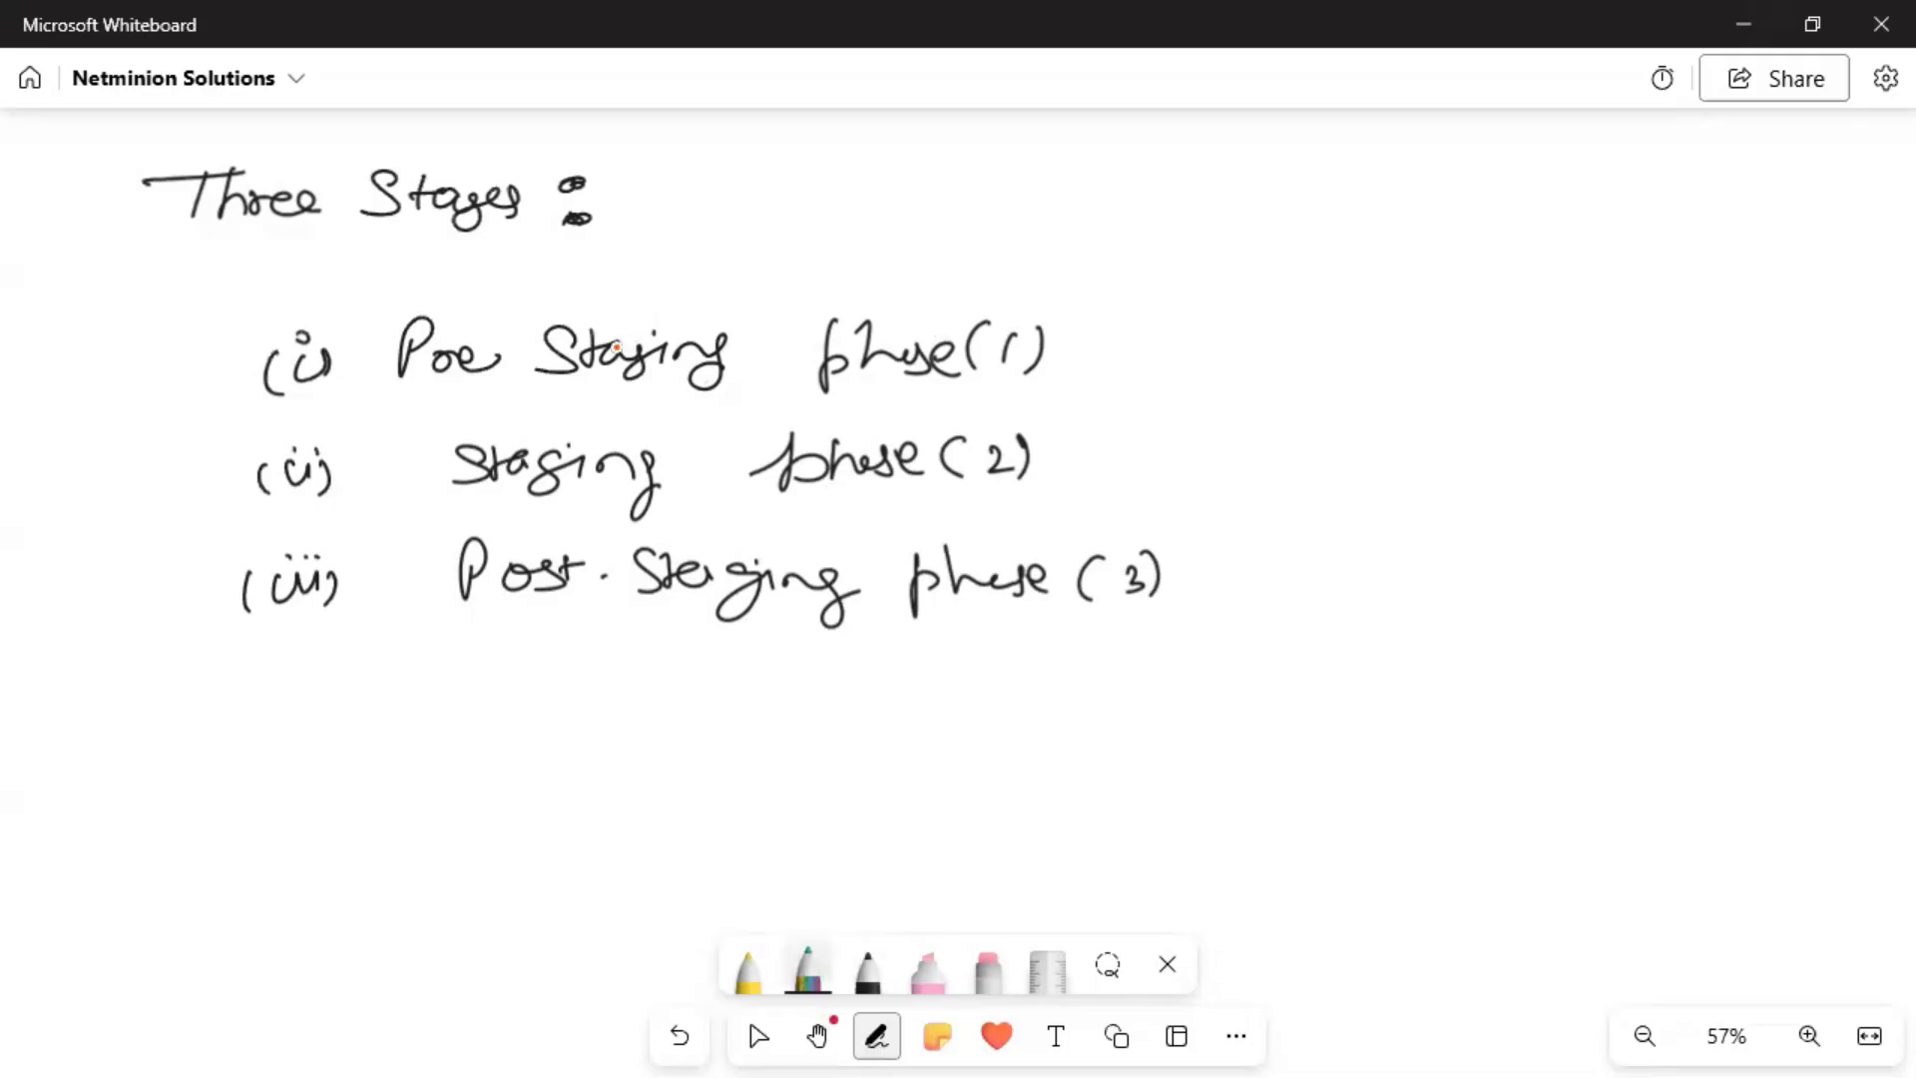
mouse_move(1156, 302)
left_mouse_down()
mouse_move(1158, 348)
mouse_move(1278, 278)
mouse_move(1158, 304)
mouse_move(1238, 299)
left_mouse_up()
mouse_move(1190, 313)
left_mouse_down()
mouse_move(1217, 333)
mouse_move(1484, 206)
mouse_move(1483, 225)
mouse_move(1557, 195)
mouse_move(1555, 239)
mouse_move(1586, 238)
left_mouse_up()
mouse_move(1517, 172)
left_mouse_down()
mouse_move(1545, 149)
mouse_move(1617, 170)
mouse_move(1728, 160)
left_mouse_up()
left_click_drag(1310, 171, 1338, 194)
mouse_move(1347, 170)
left_mouse_down()
mouse_move(1337, 190)
mouse_move(1394, 190)
mouse_move(1330, 197)
left_mouse_up()
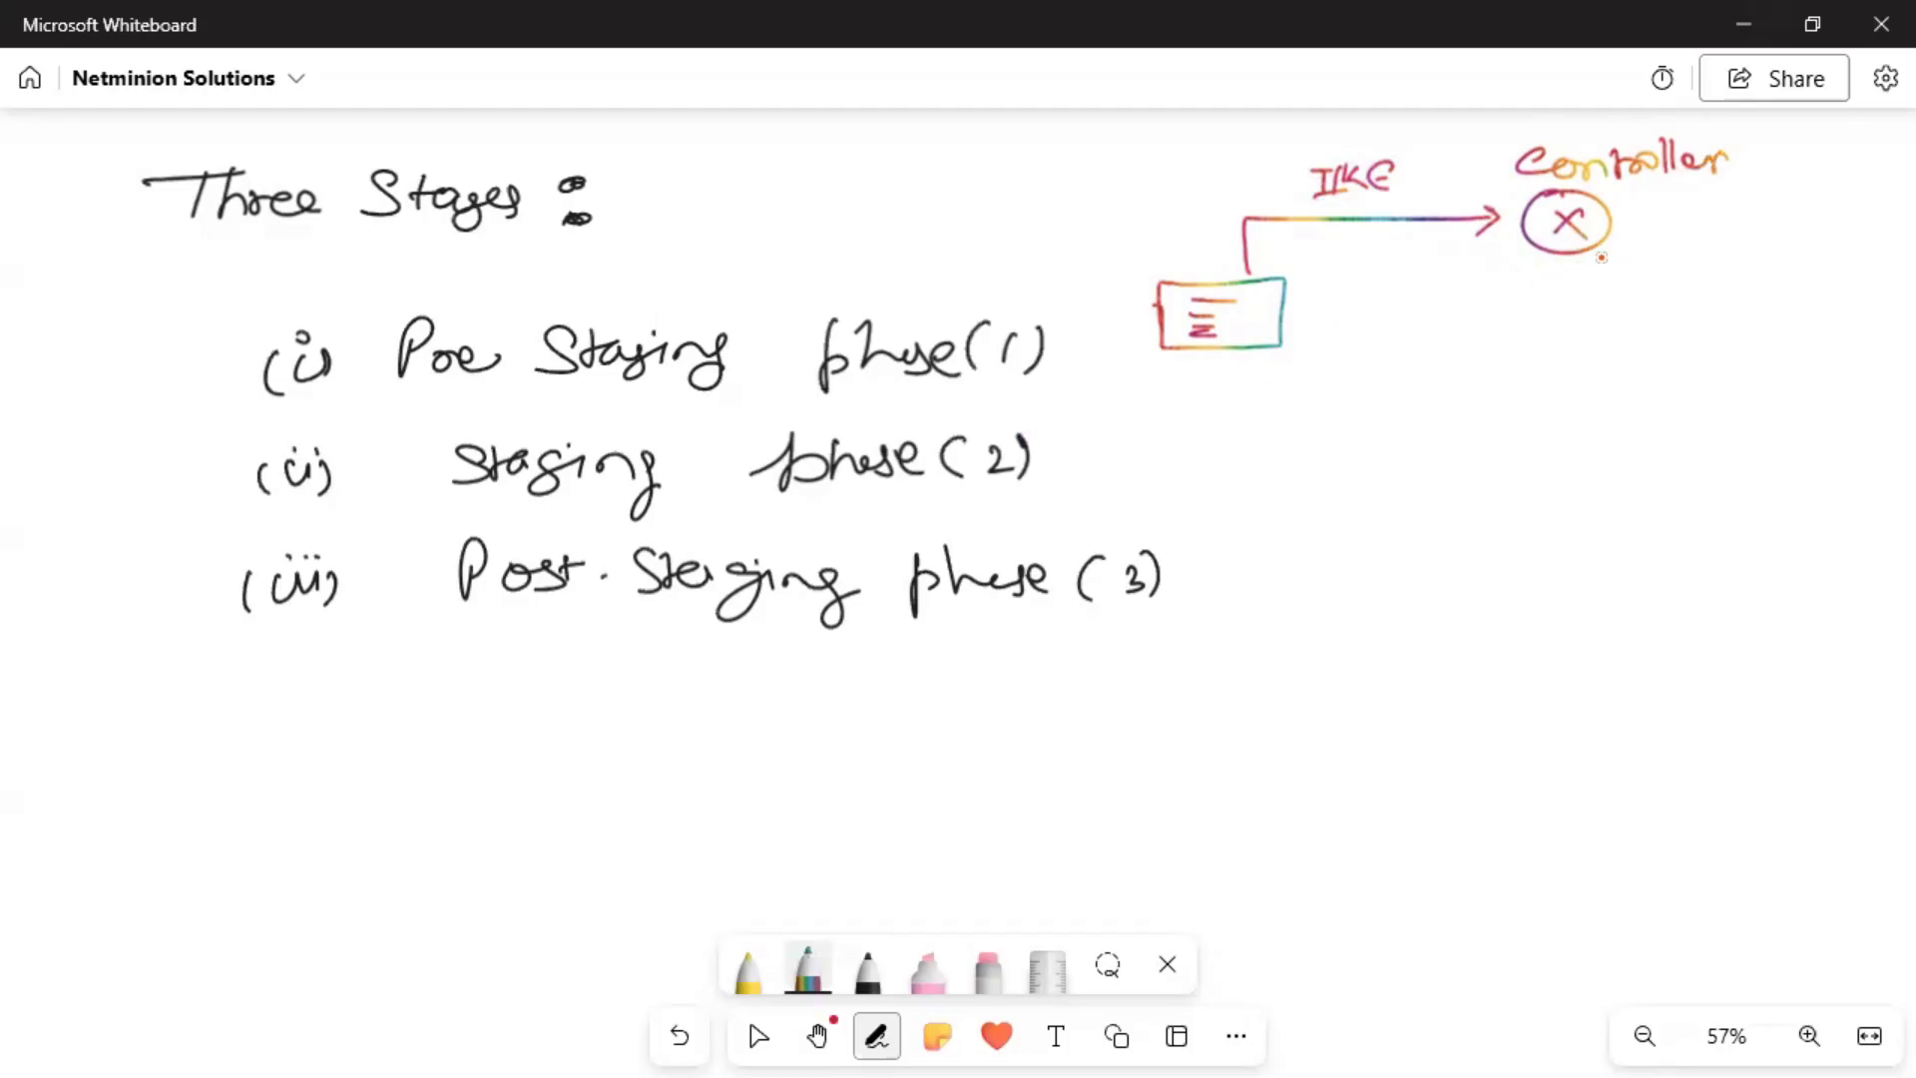
Link Controller to a small X-marked node labelled 'vdirector'.
mouse_move(1587, 254)
left_mouse_down()
mouse_move(1586, 283)
mouse_move(1697, 259)
mouse_move(1718, 286)
left_mouse_up()
left_click_drag(1718, 264, 1694, 291)
mouse_move(1701, 224)
left_mouse_down()
mouse_move(1818, 209)
mouse_move(1868, 228)
left_mouse_up()
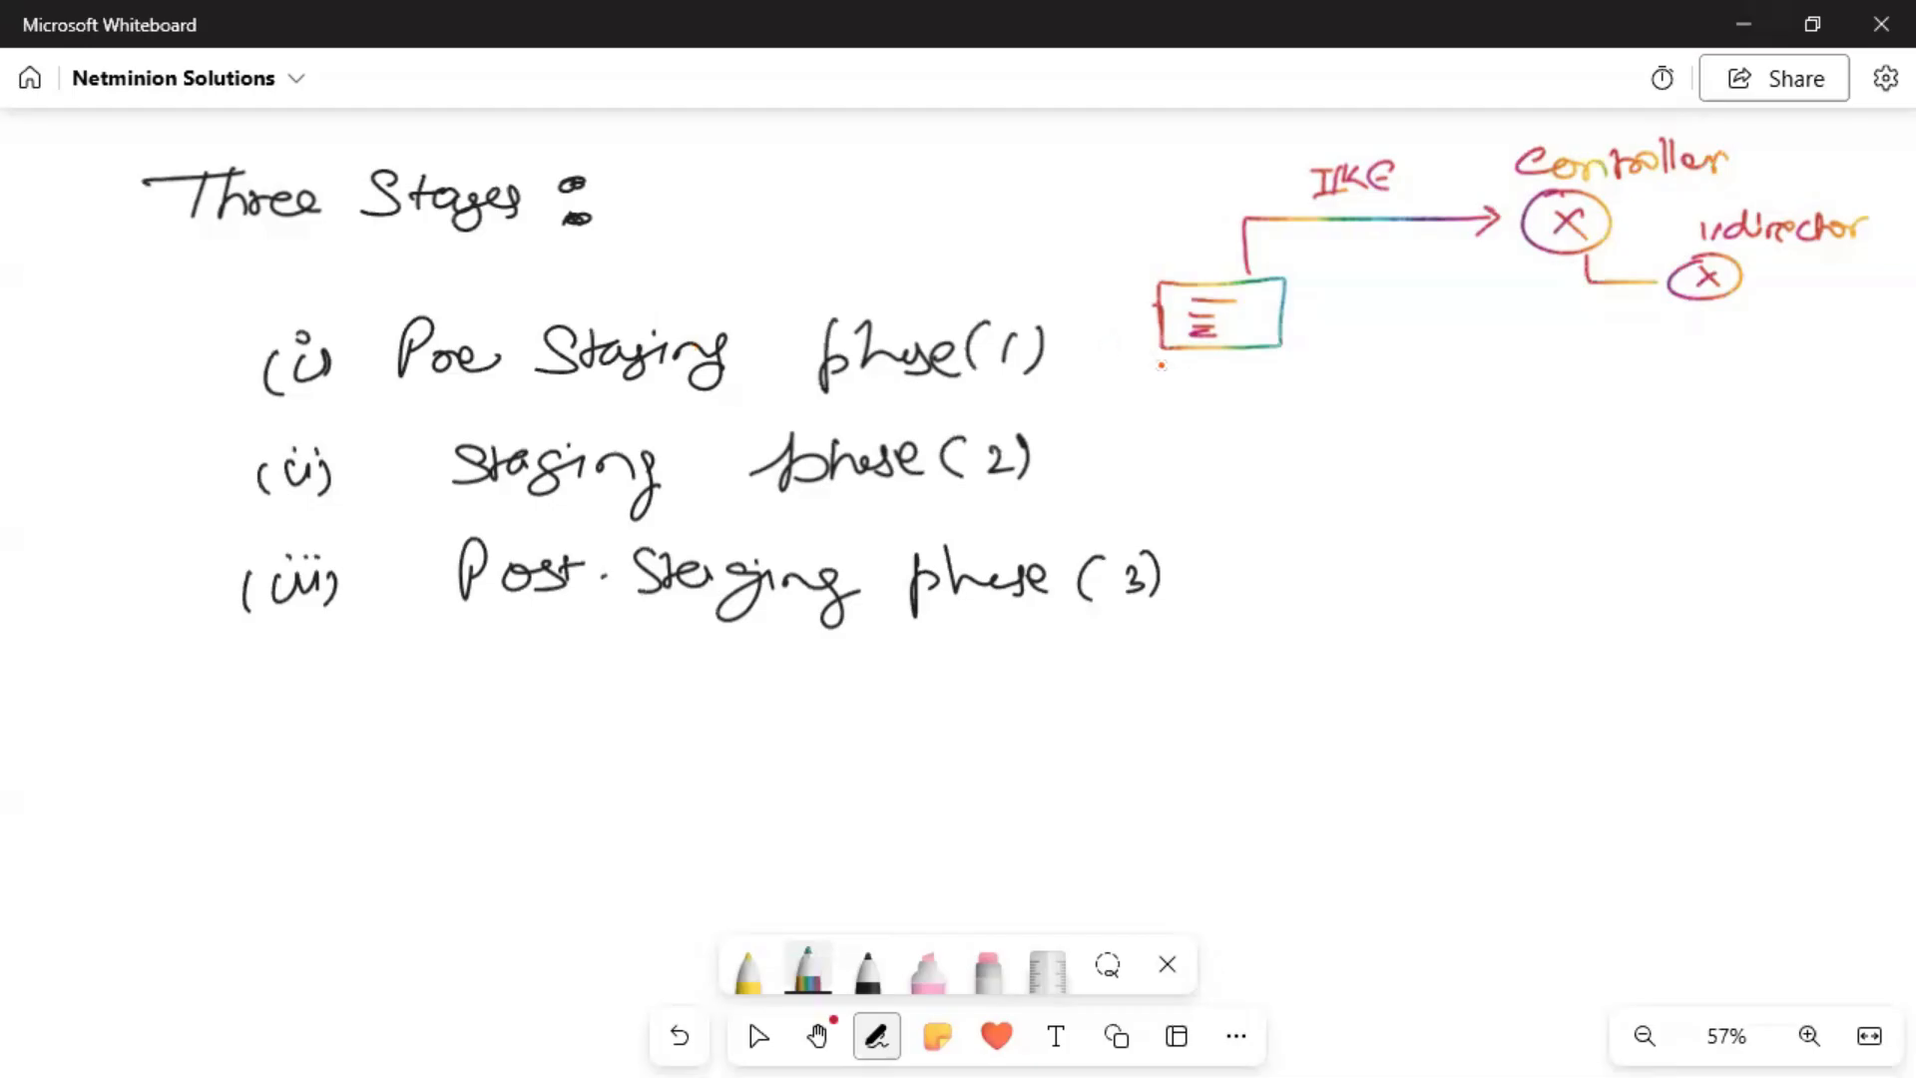
Write 'Branch' under the box, underline '(Staging Server)' below Controller, and curve an arrow to vdirector.
left_click_drag(1130, 371, 1267, 397)
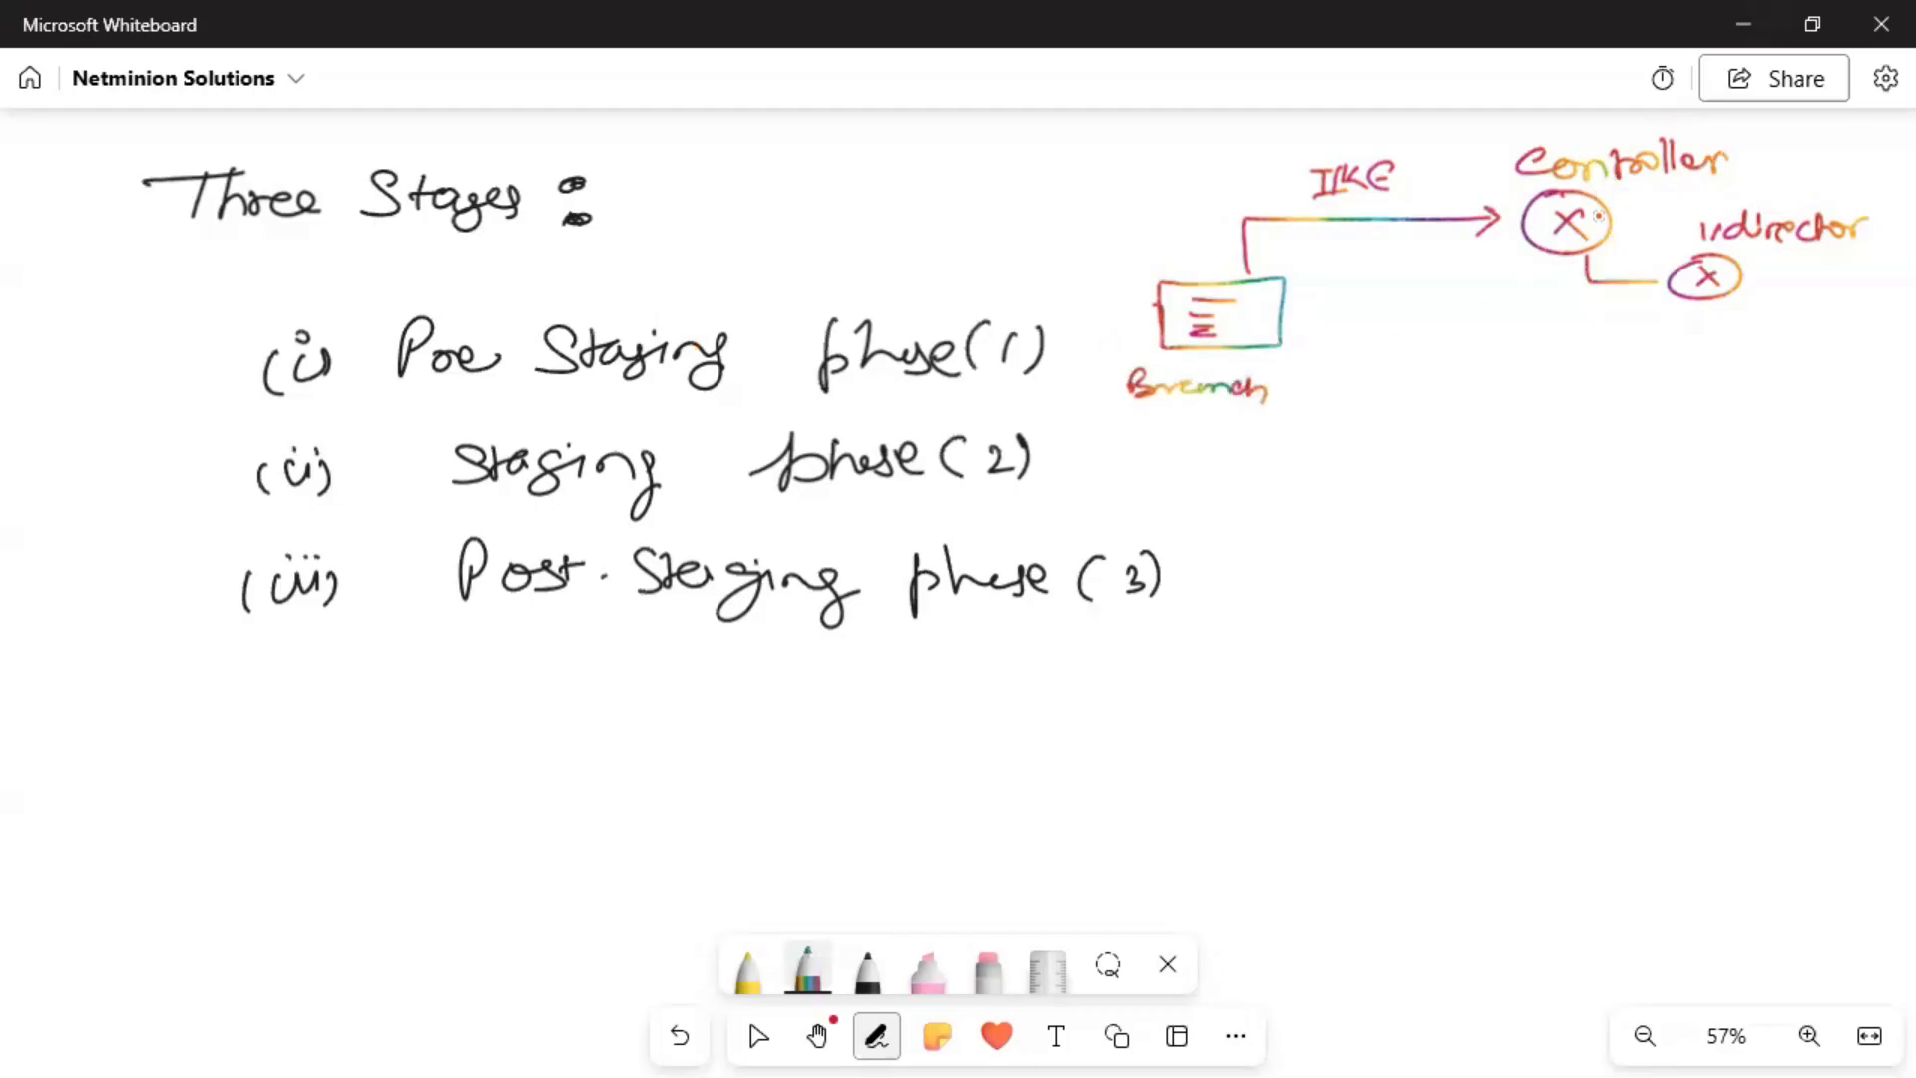
left_click(1516, 380)
mouse_move(1507, 375)
left_mouse_down()
mouse_move(1638, 398)
mouse_move(1646, 419)
mouse_move(1826, 371)
mouse_move(1842, 401)
left_mouse_up()
mouse_move(1497, 355)
left_mouse_down()
mouse_move(1483, 423)
mouse_move(1841, 455)
left_mouse_up()
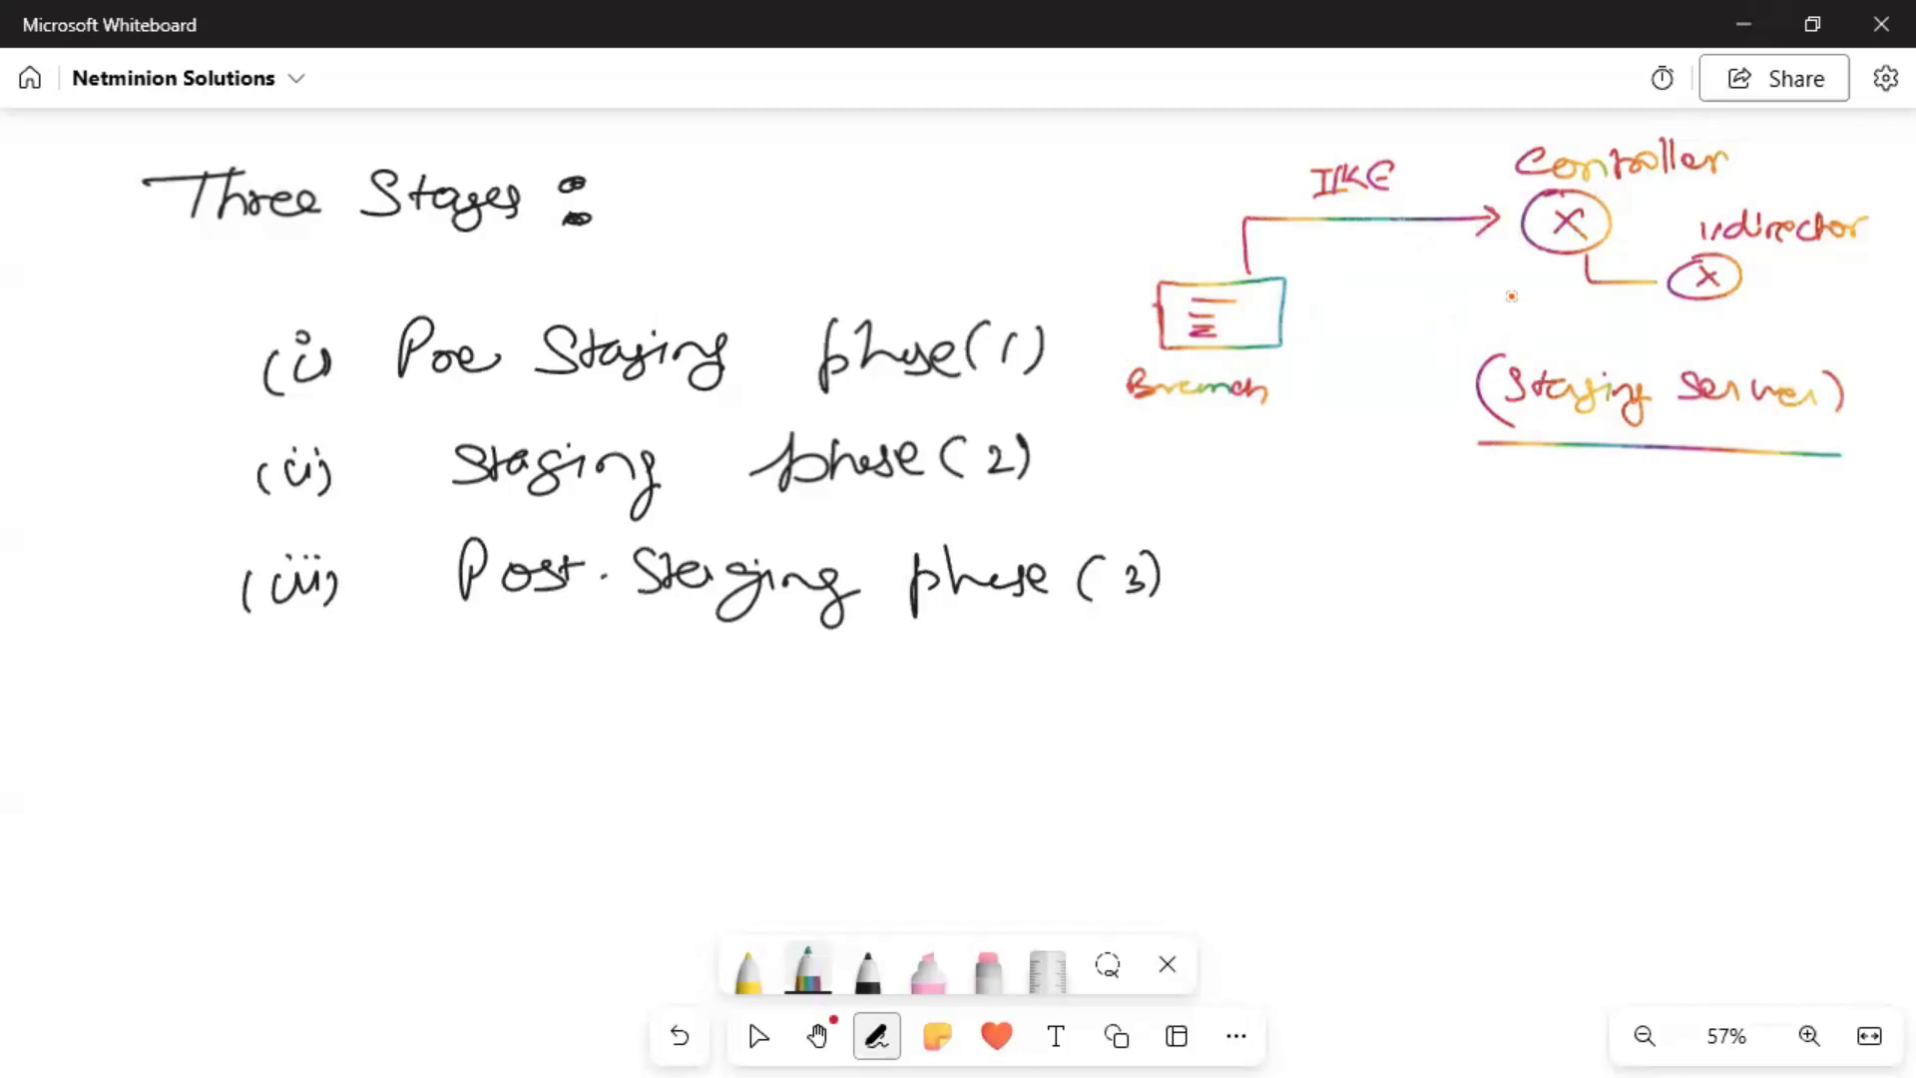
mouse_move(1532, 271)
left_mouse_down()
mouse_move(1671, 316)
mouse_move(1655, 337)
left_mouse_up()
With the yellow pencil, add a mark beside vDirector and an arrow after Branch.
left_click(748, 983)
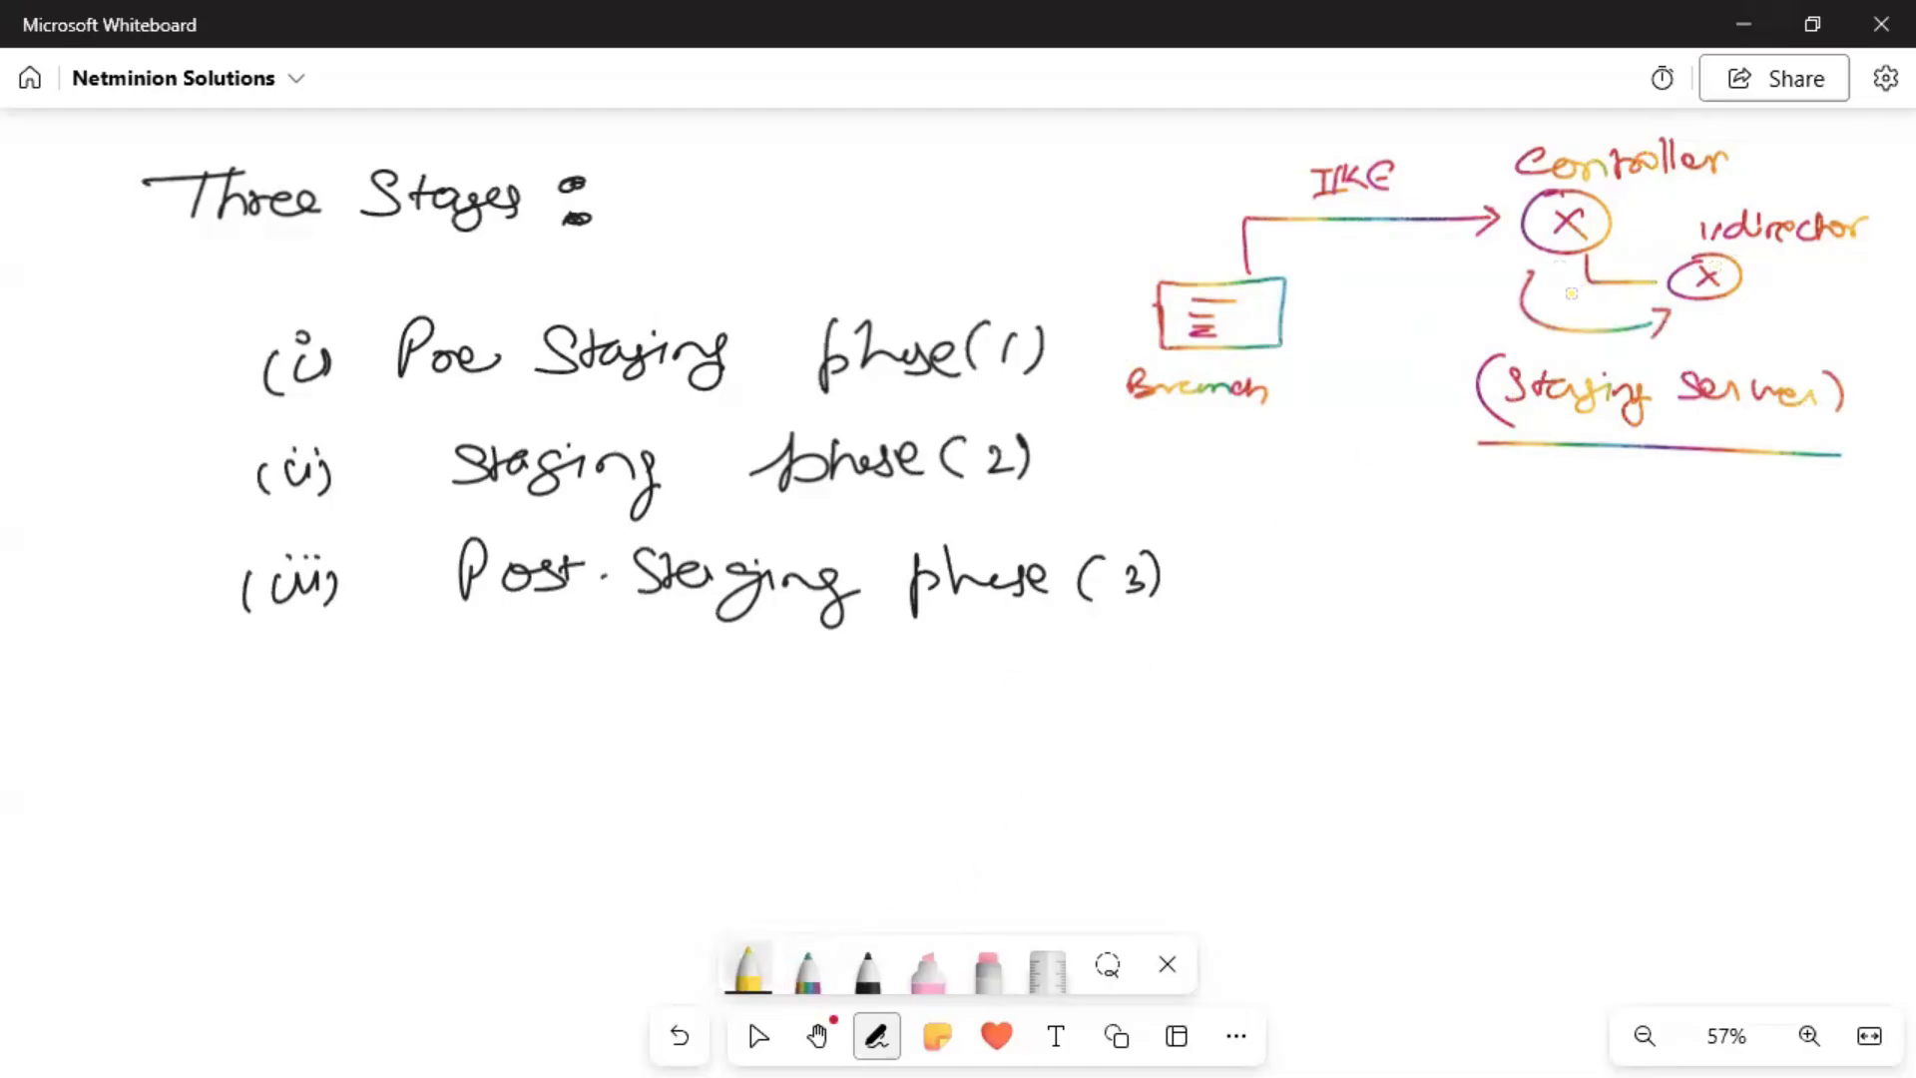
mouse_move(1772, 284)
left_mouse_down()
mouse_move(1791, 299)
mouse_move(1776, 293)
left_mouse_up()
left_click_drag(1291, 383, 1309, 381)
left_click_drag(1316, 369, 1320, 387)
Draw the crossed vController node and connect it up to a horizontal line.
mouse_move(1380, 725)
left_mouse_down()
mouse_move(1381, 763)
mouse_move(1467, 735)
mouse_move(1483, 755)
left_mouse_up()
left_click_drag(1503, 738, 1666, 746)
left_click_drag(1389, 673, 1389, 713)
left_click_drag(1251, 669, 1633, 657)
Draw and label the vDirector and vAnalytics nodes above the line.
left_click_drag(1301, 614, 1301, 651)
left_click_drag(1285, 572, 1303, 627)
left_click_drag(1301, 595, 1277, 629)
left_click_drag(1257, 537, 1281, 535)
mouse_move(1291, 539)
left_mouse_down()
mouse_move(1298, 561)
mouse_move(1465, 537)
left_mouse_up()
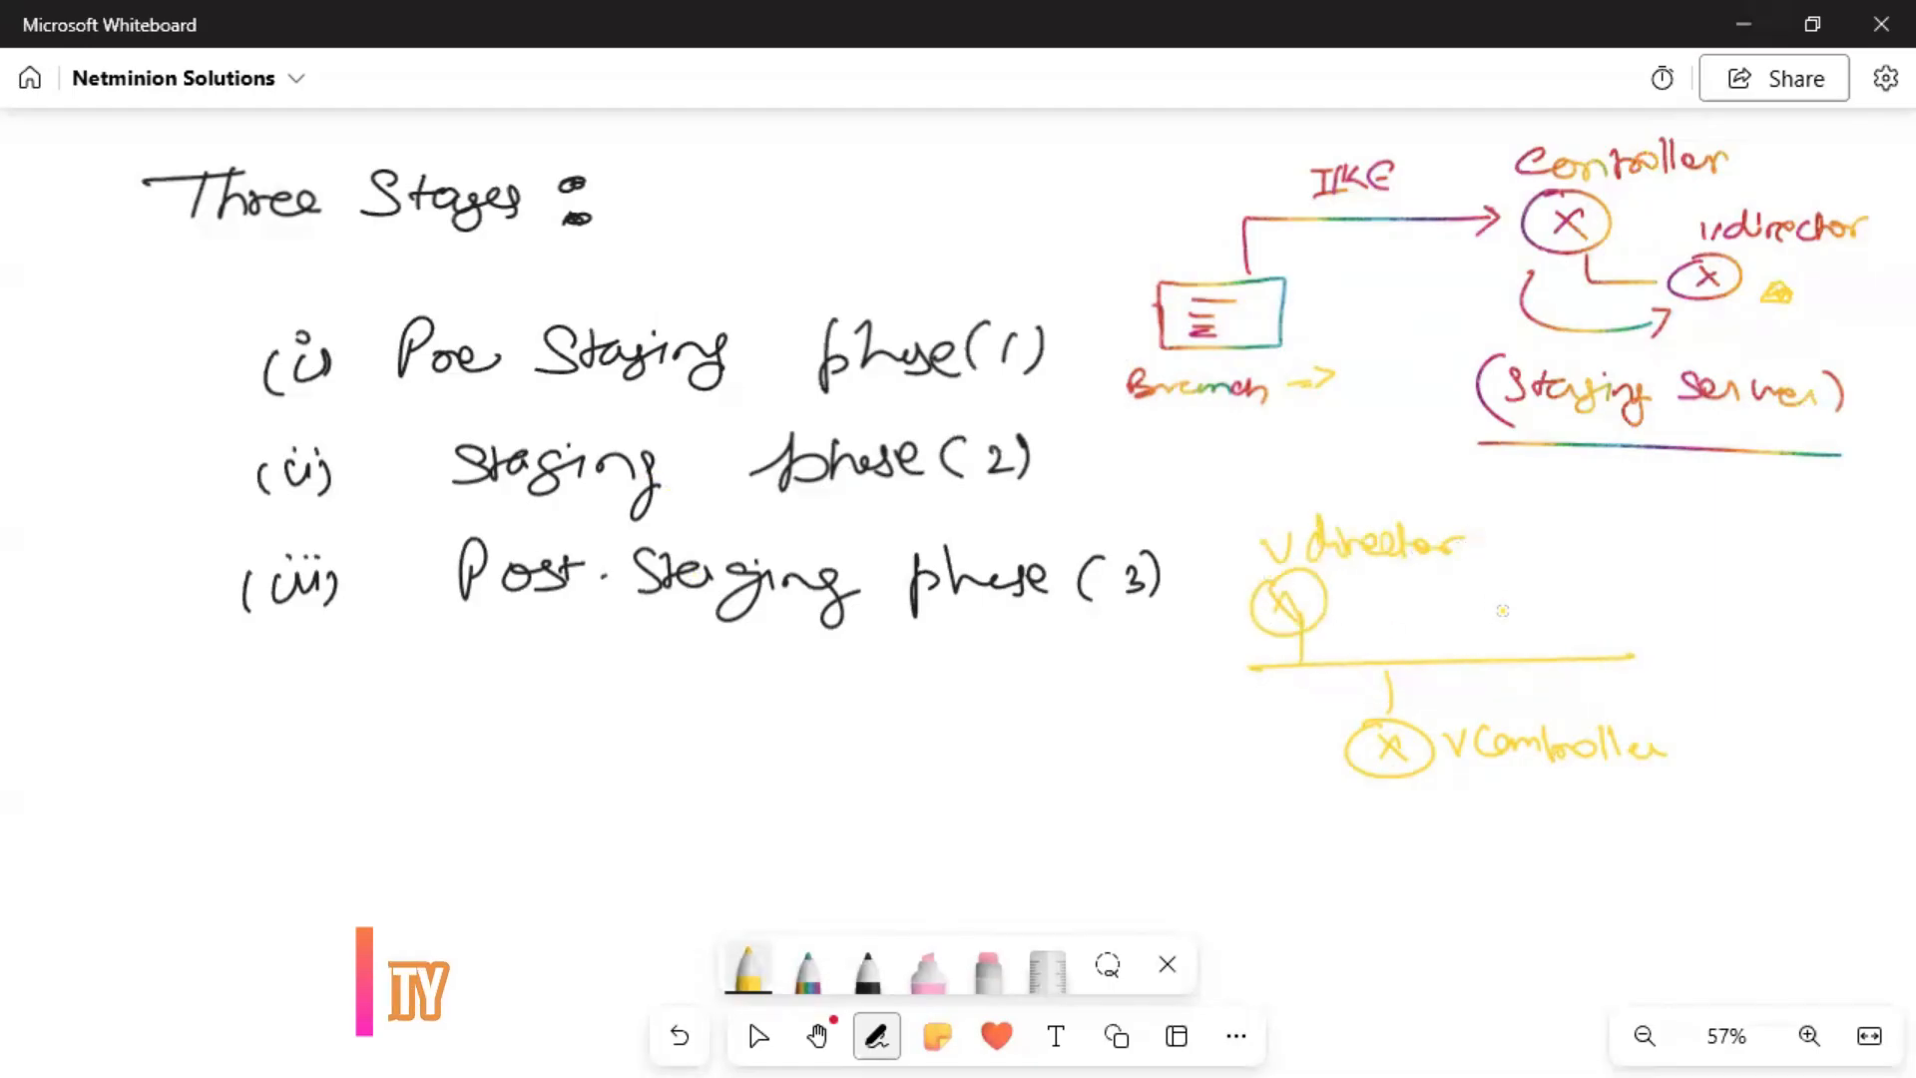
left_click_drag(1561, 655, 1559, 616)
mouse_move(1553, 573)
left_mouse_down()
mouse_move(1555, 617)
mouse_move(1652, 559)
mouse_move(1706, 568)
mouse_move(1728, 598)
mouse_move(1791, 567)
left_mouse_up()
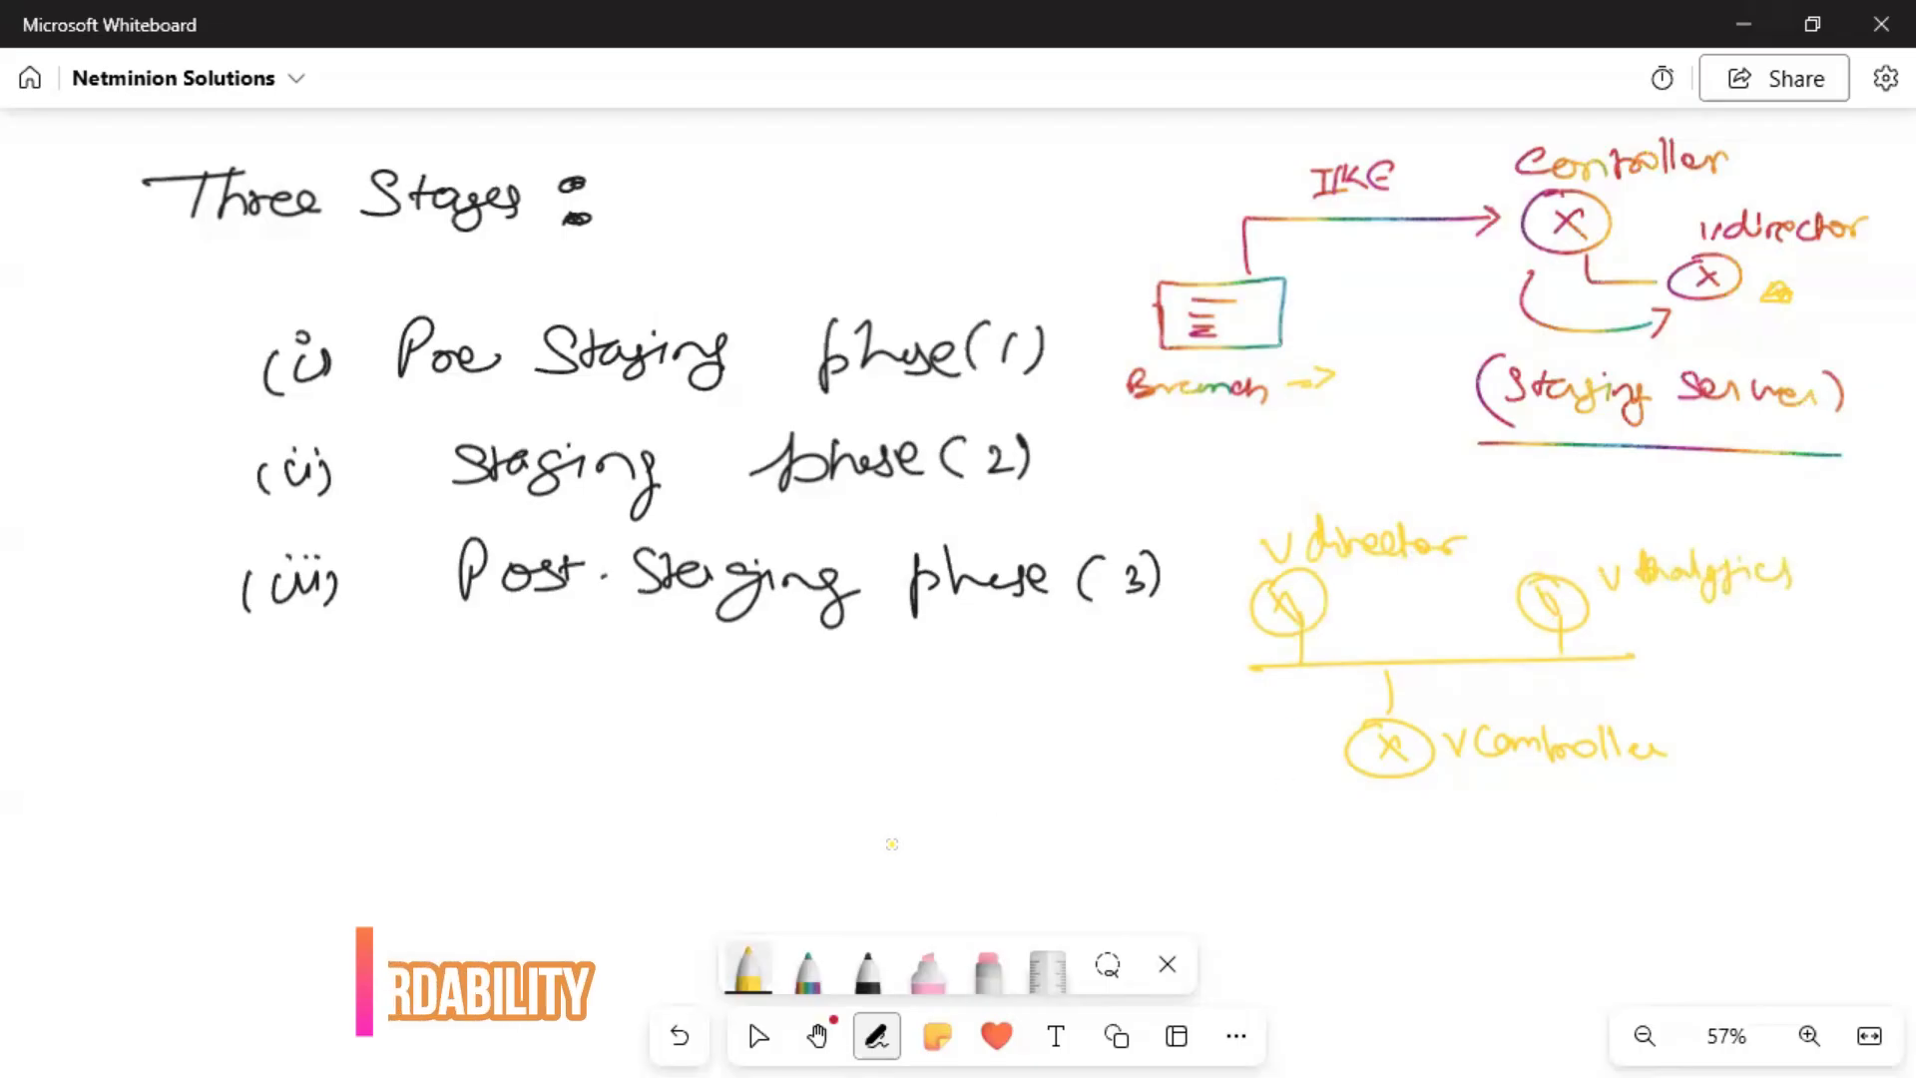
Draw the device box with arrows into it from vController and the vDirector line.
mouse_move(1003, 830)
left_mouse_down()
mouse_move(839, 884)
mouse_move(1046, 895)
mouse_move(1033, 821)
left_mouse_up()
mouse_move(998, 832)
left_mouse_down()
mouse_move(874, 855)
mouse_move(1287, 855)
mouse_move(1372, 779)
left_mouse_up()
left_click_drag(1050, 850, 1070, 880)
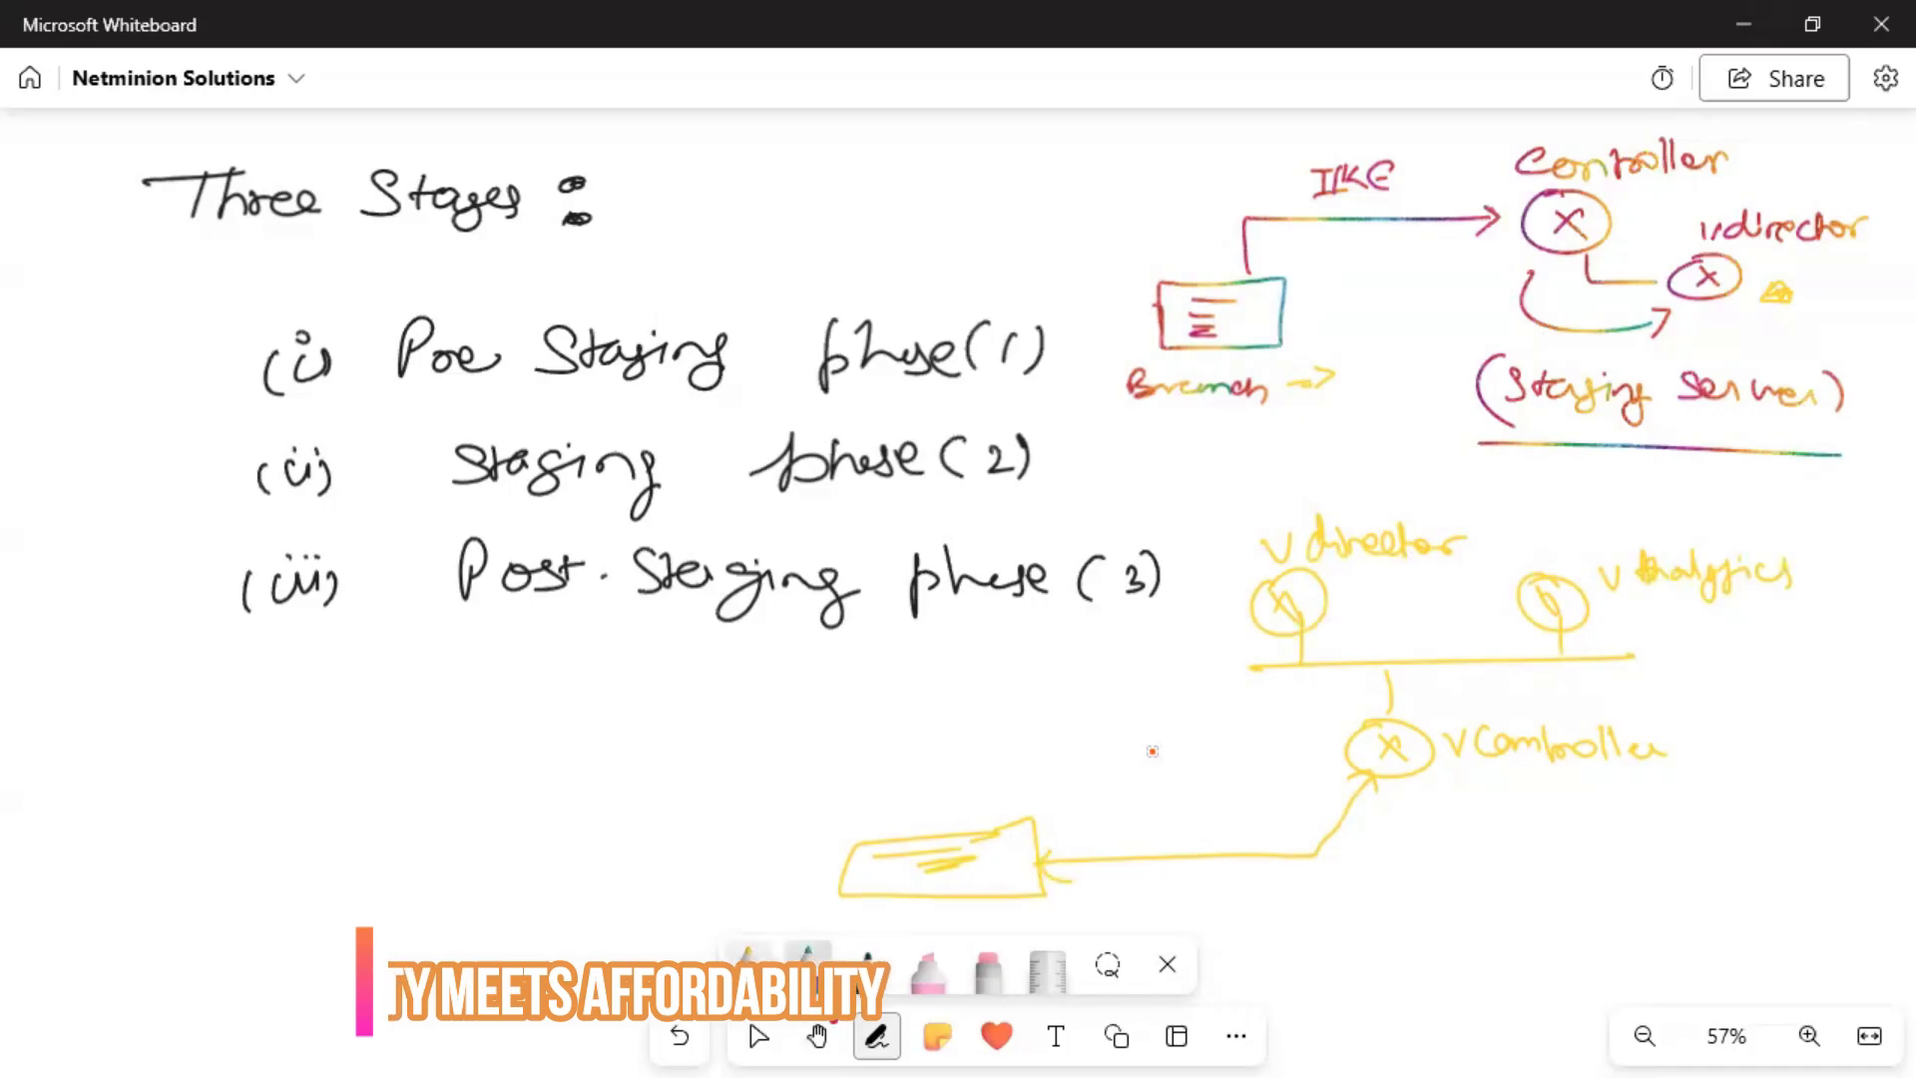
mouse_move(1308, 650)
left_mouse_down()
mouse_move(1344, 701)
mouse_move(1198, 785)
mouse_move(1044, 806)
mouse_move(1069, 822)
left_mouse_up()
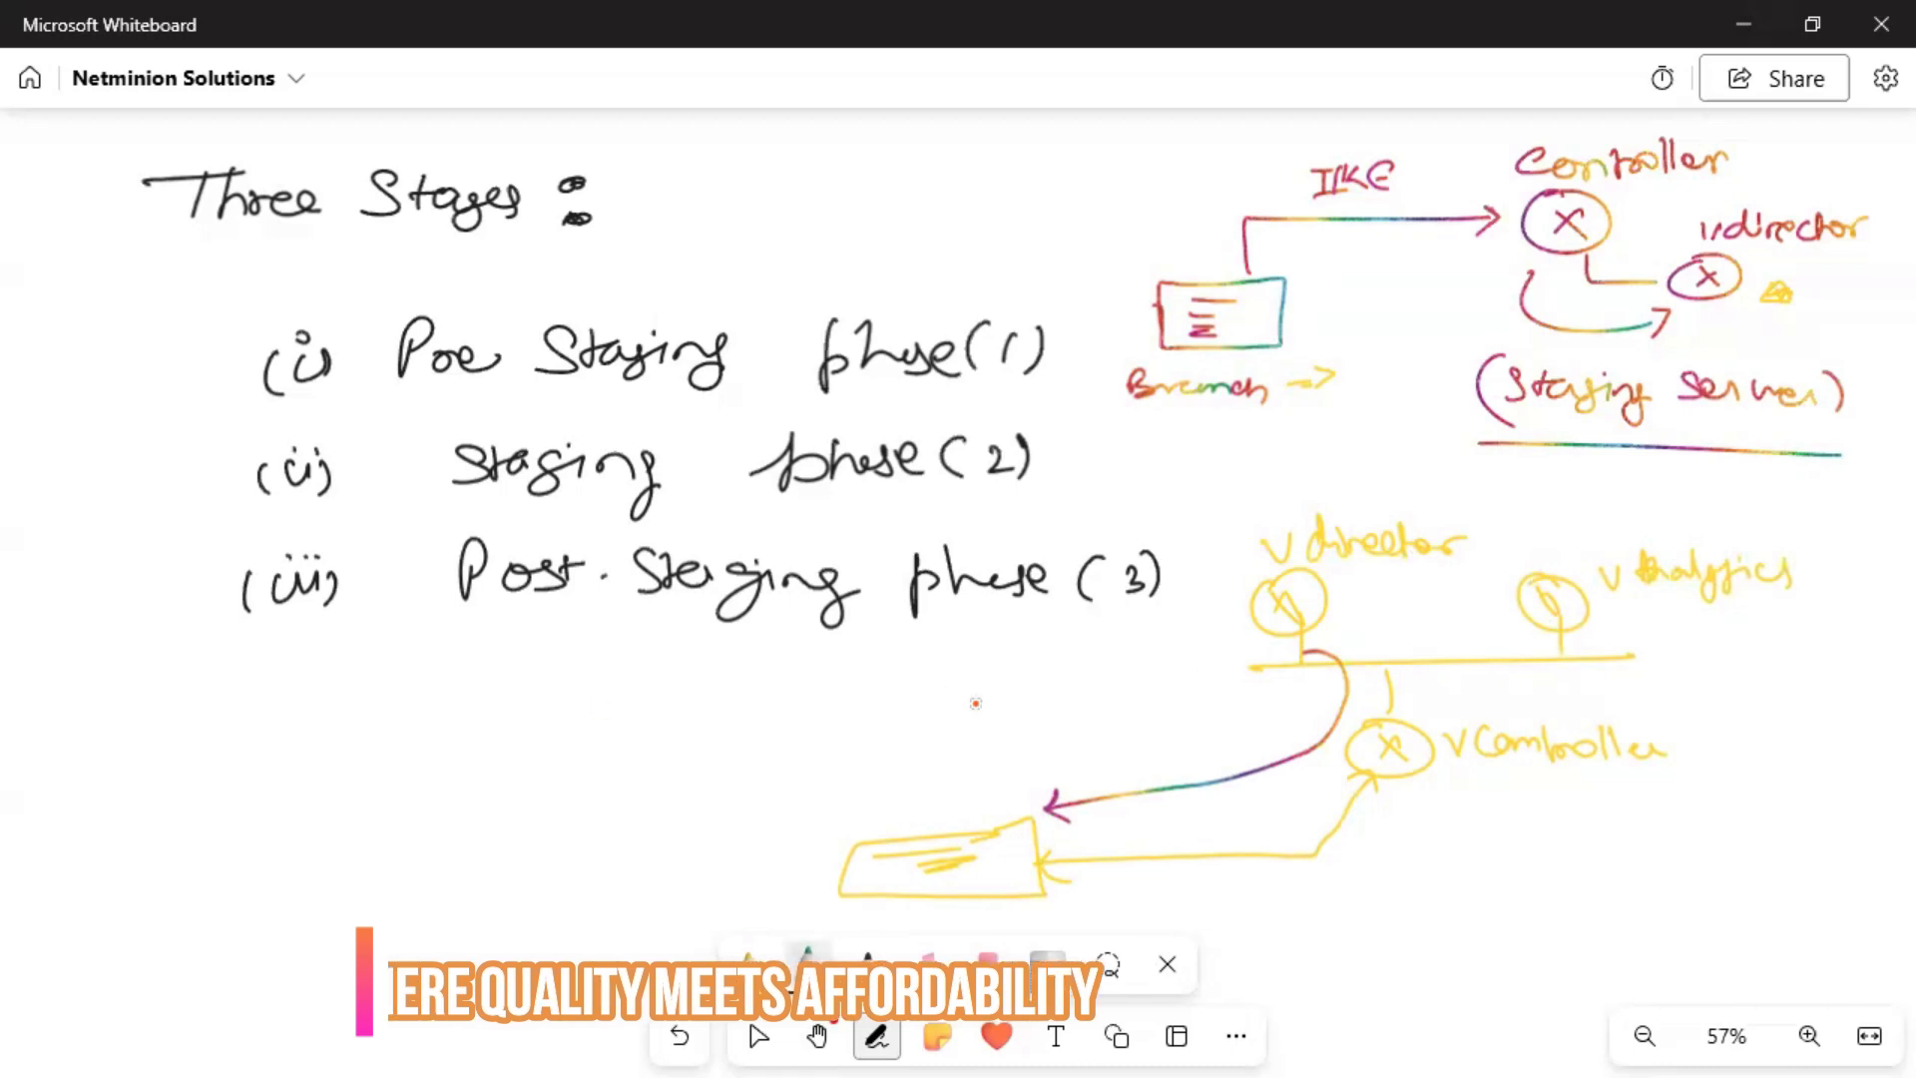
Write 'templates' under vDirector, double-underline vController, and label the new arrow.
mouse_move(1342, 615)
left_mouse_down()
mouse_move(1336, 639)
mouse_move(1467, 619)
mouse_move(1457, 647)
left_mouse_up()
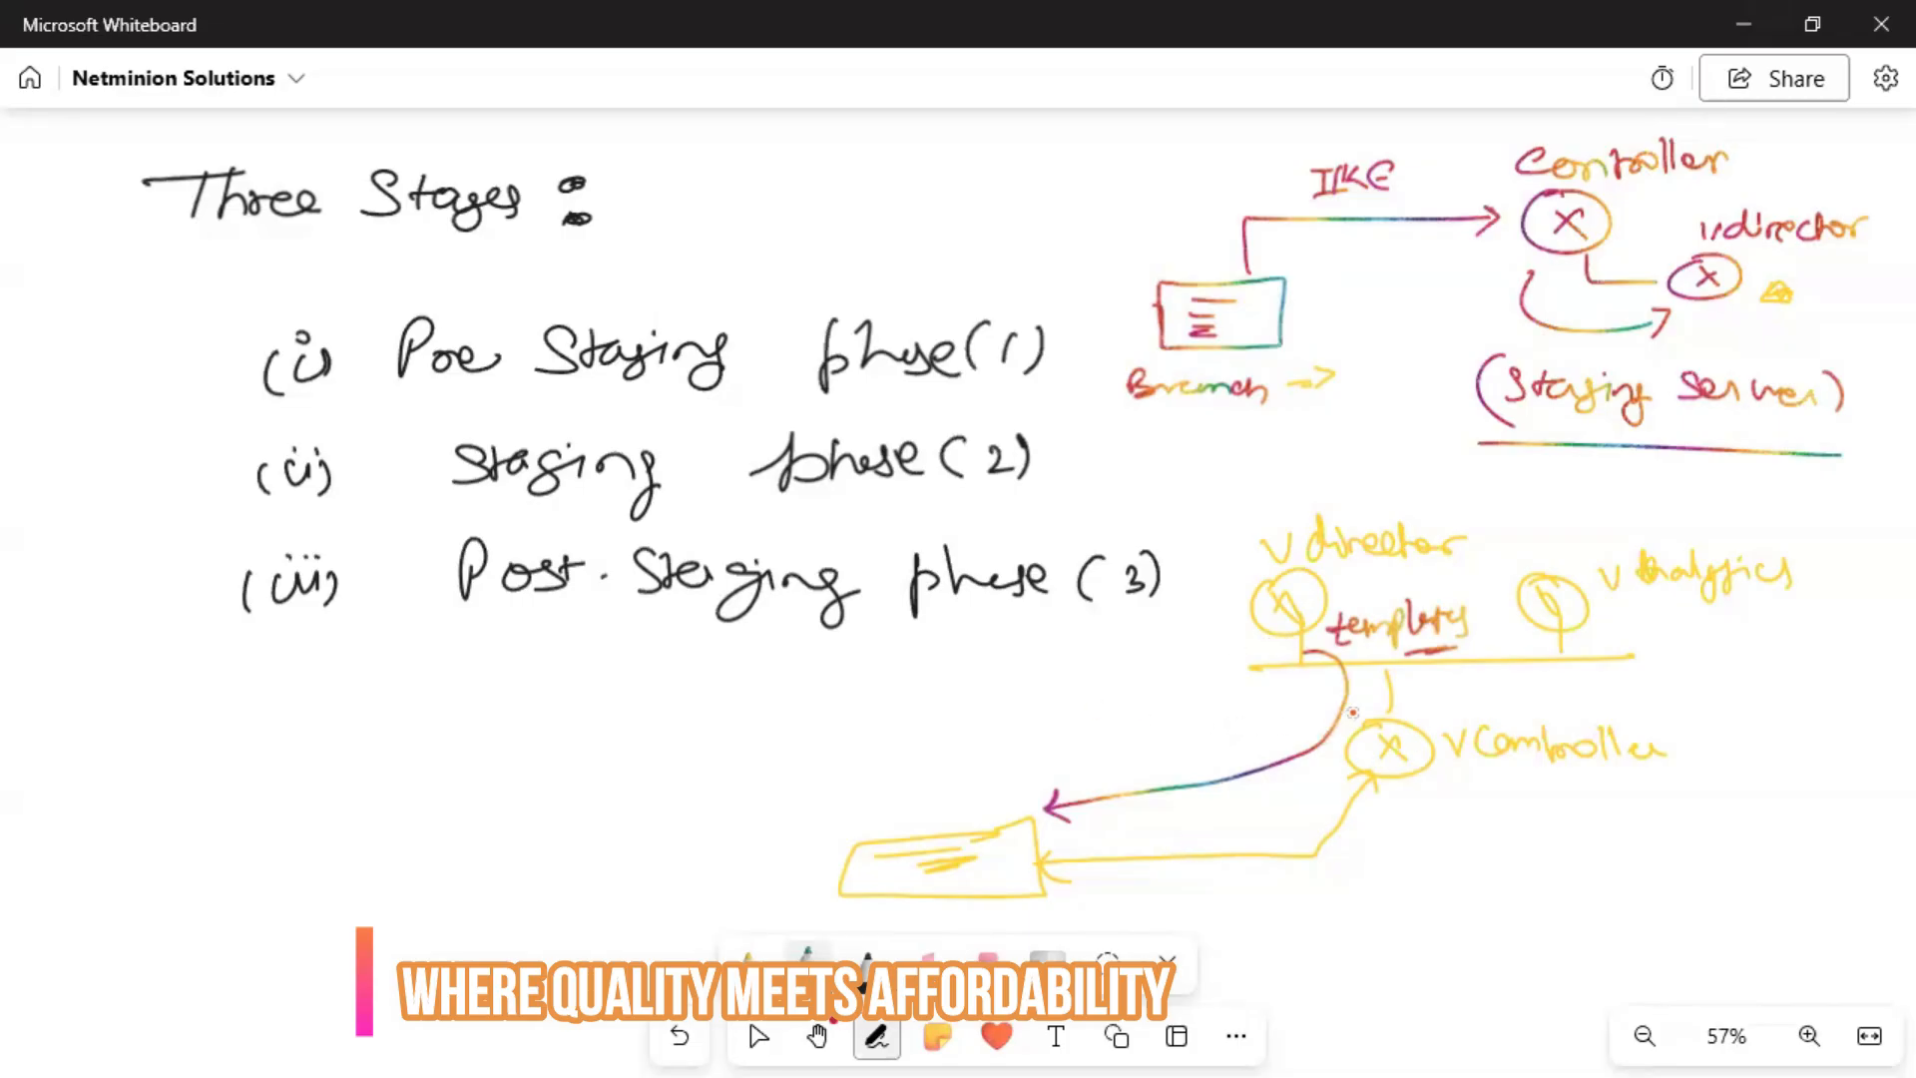
left_click_drag(1459, 783, 1503, 781)
left_click_drag(1459, 789, 1503, 789)
left_click_drag(1106, 764, 1234, 751)
left_click(1237, 760)
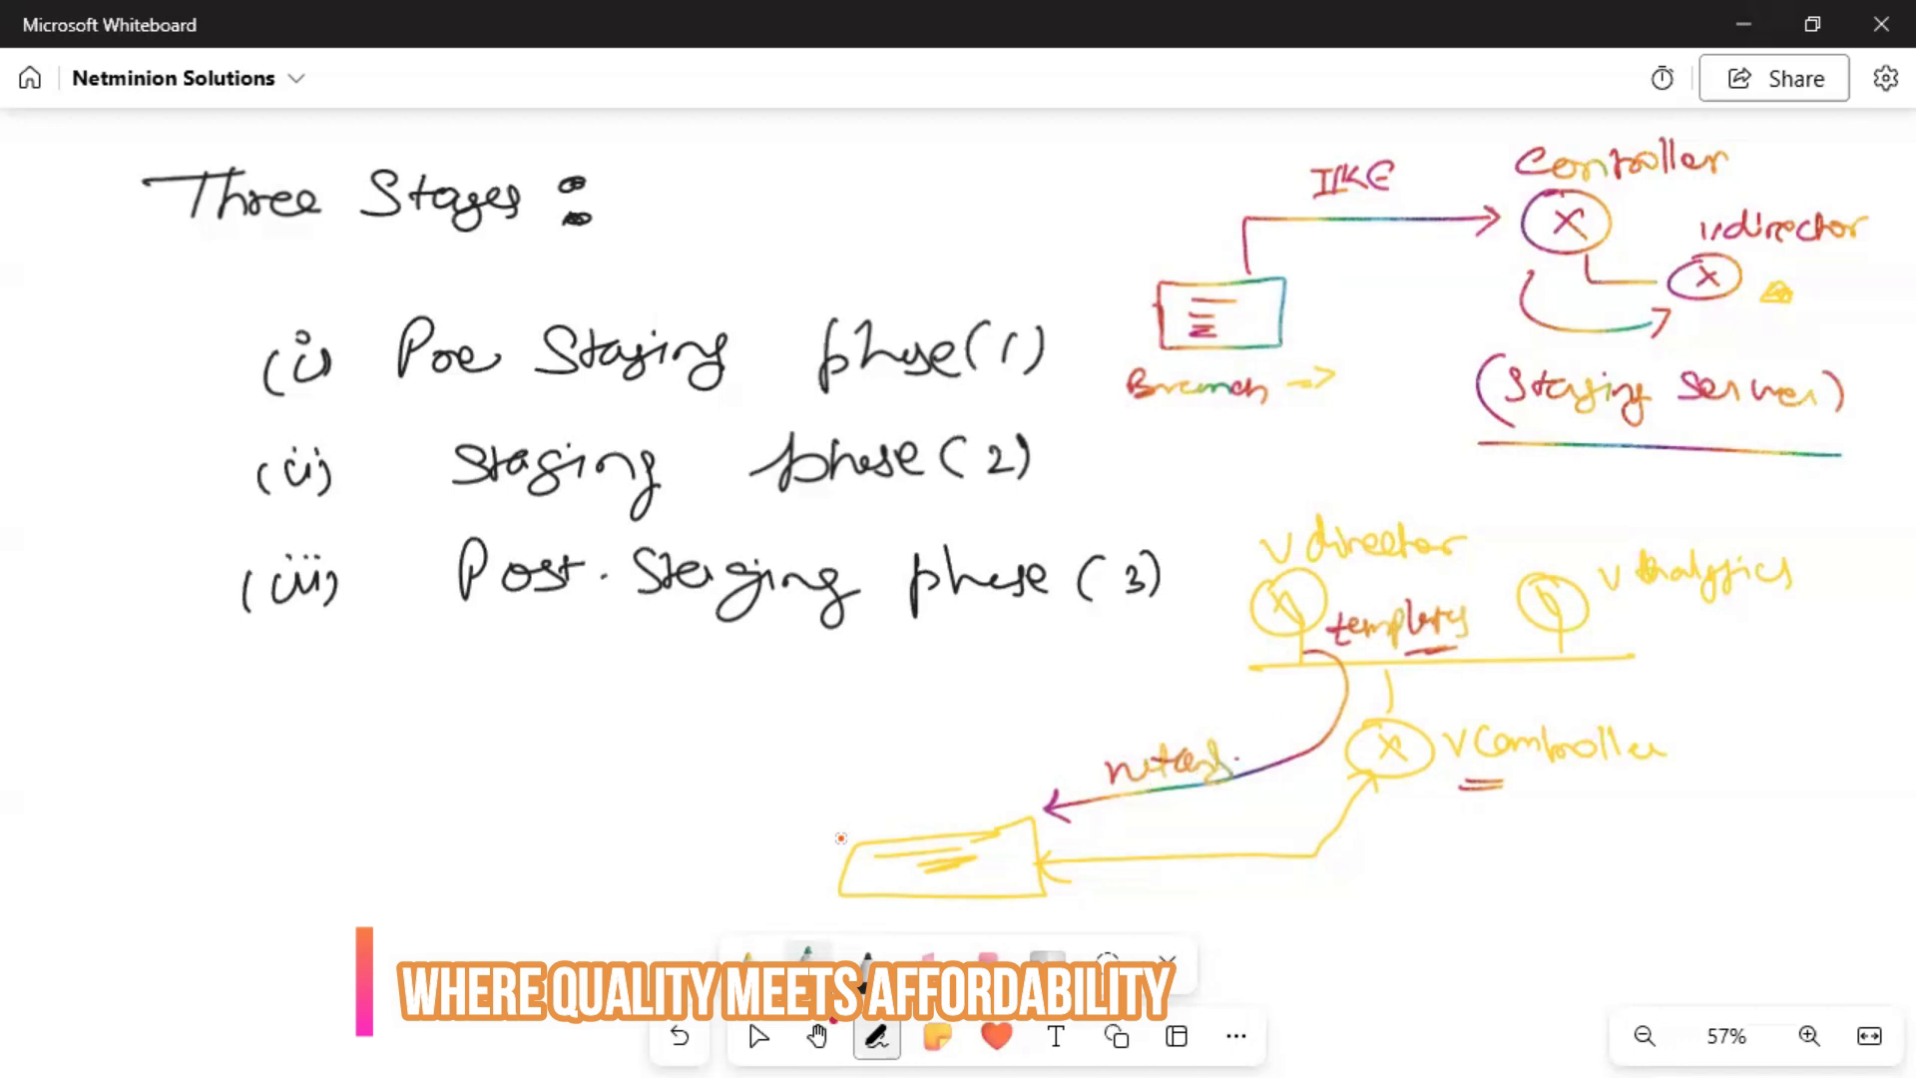
Handwrite 'reboot' just above the yellow device box at the bottom.
mouse_move(861, 819)
left_mouse_down()
mouse_move(993, 798)
mouse_move(960, 817)
left_mouse_up()
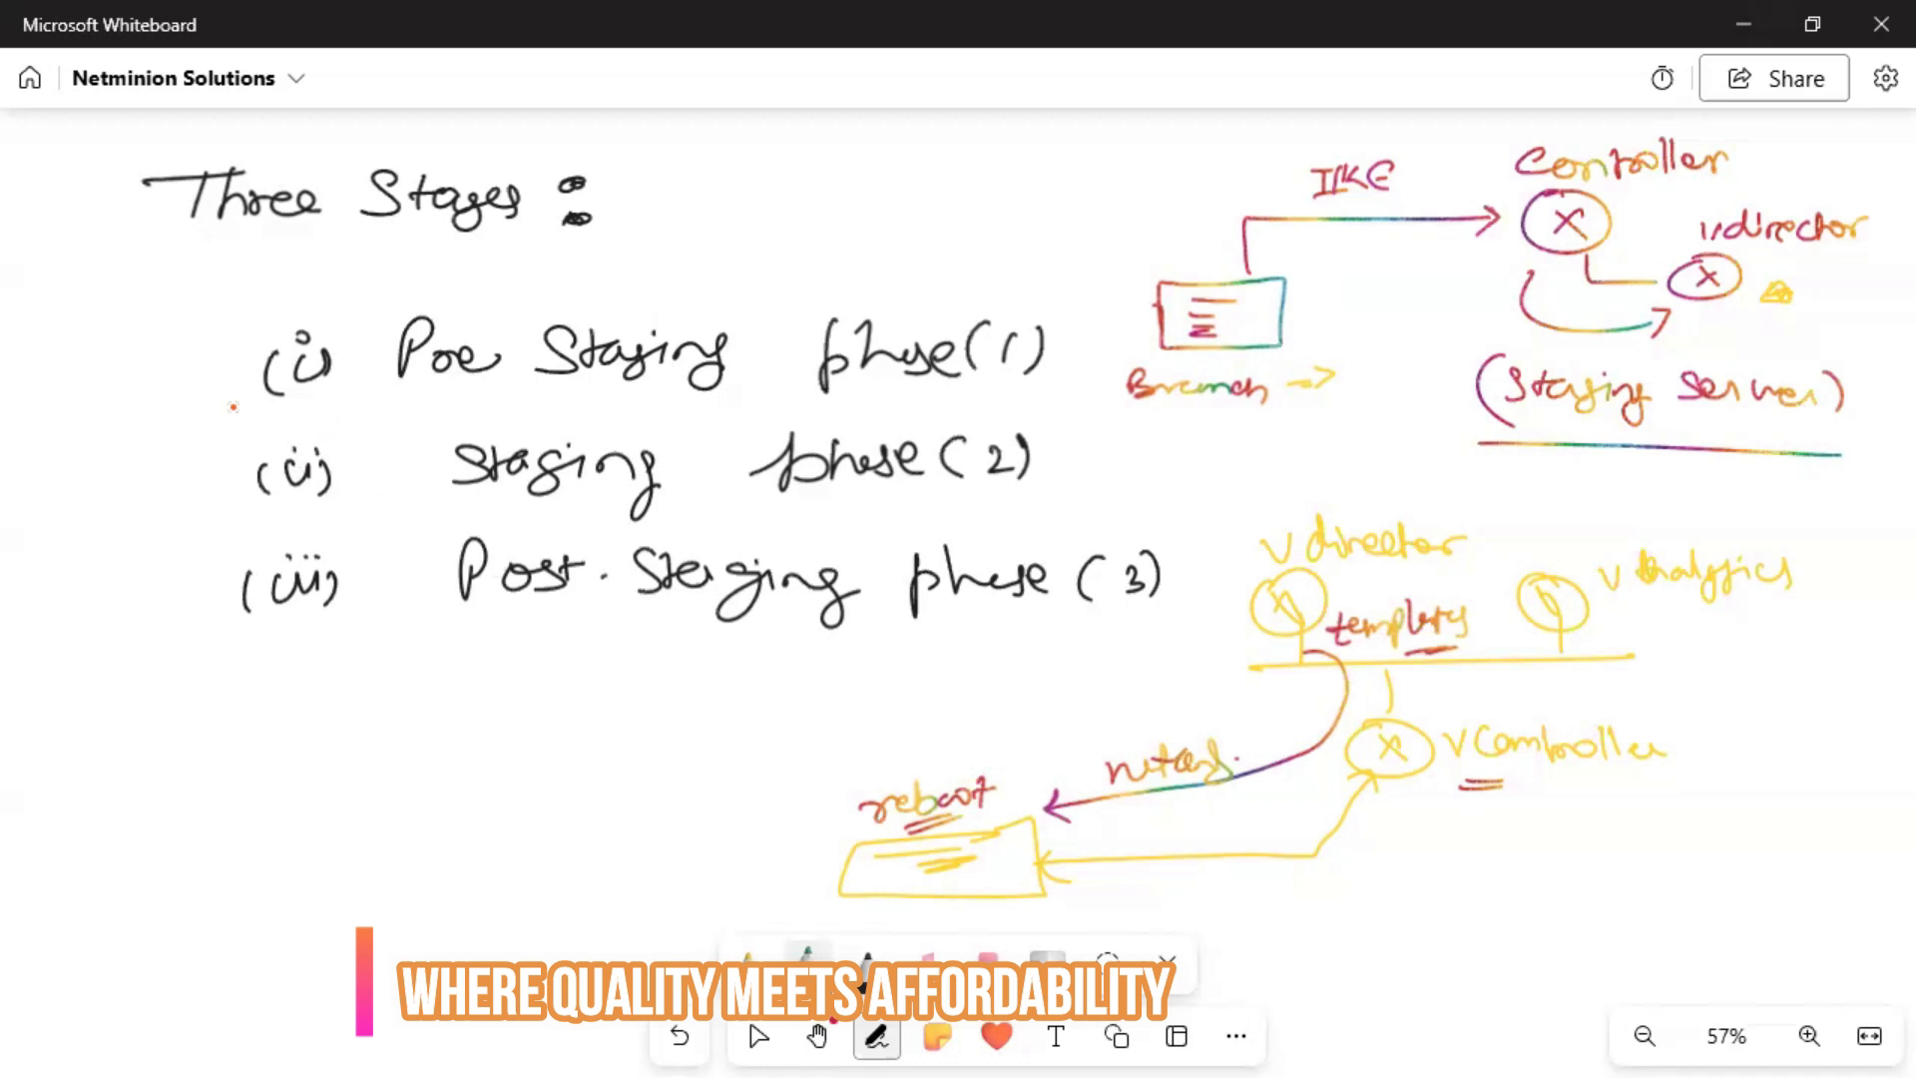
Bracket phases (i) and (ii) together and label them VNI.
mouse_move(250, 348)
left_mouse_down()
mouse_move(214, 419)
mouse_move(233, 492)
left_mouse_up()
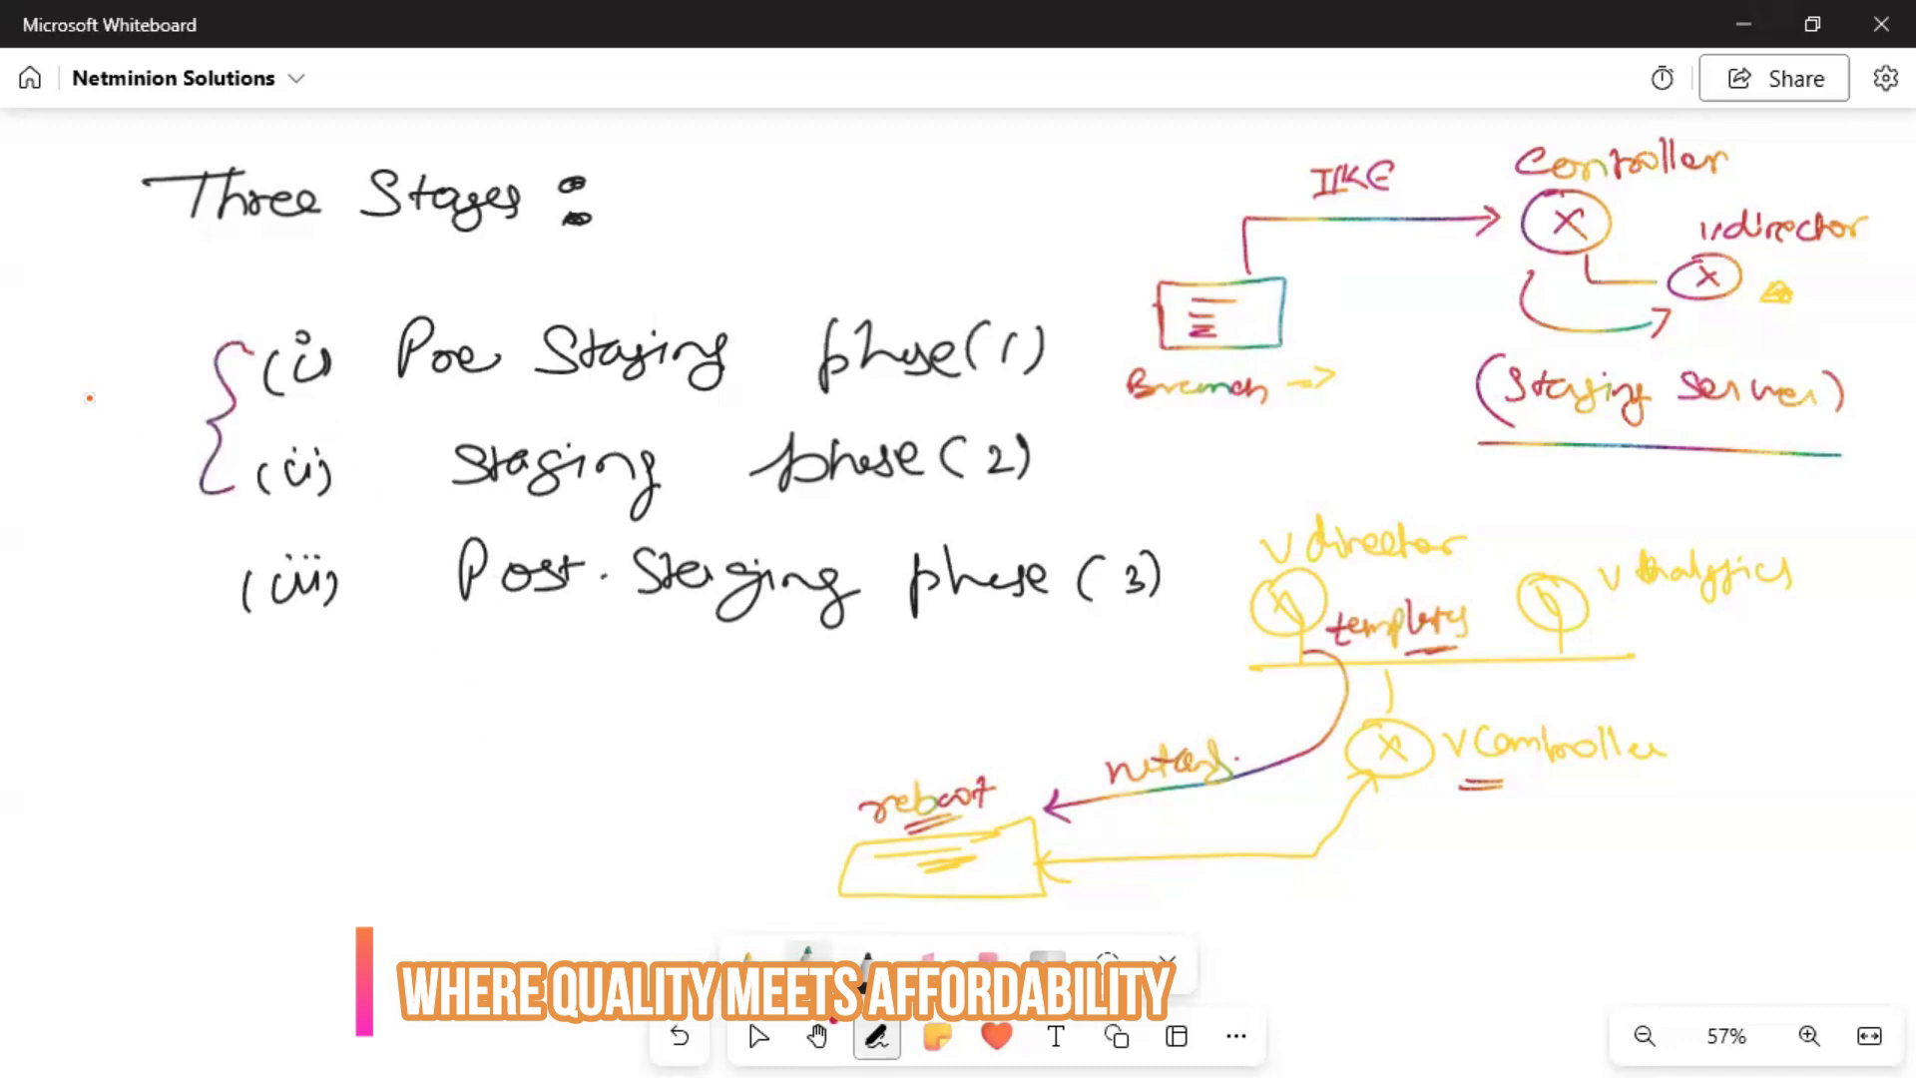
mouse_move(84, 385)
left_mouse_down()
mouse_move(110, 403)
mouse_move(168, 383)
left_mouse_up()
mouse_move(84, 385)
left_mouse_down()
mouse_move(104, 405)
mouse_move(112, 379)
mouse_move(90, 411)
mouse_move(80, 387)
mouse_move(96, 409)
mouse_move(115, 384)
left_mouse_up()
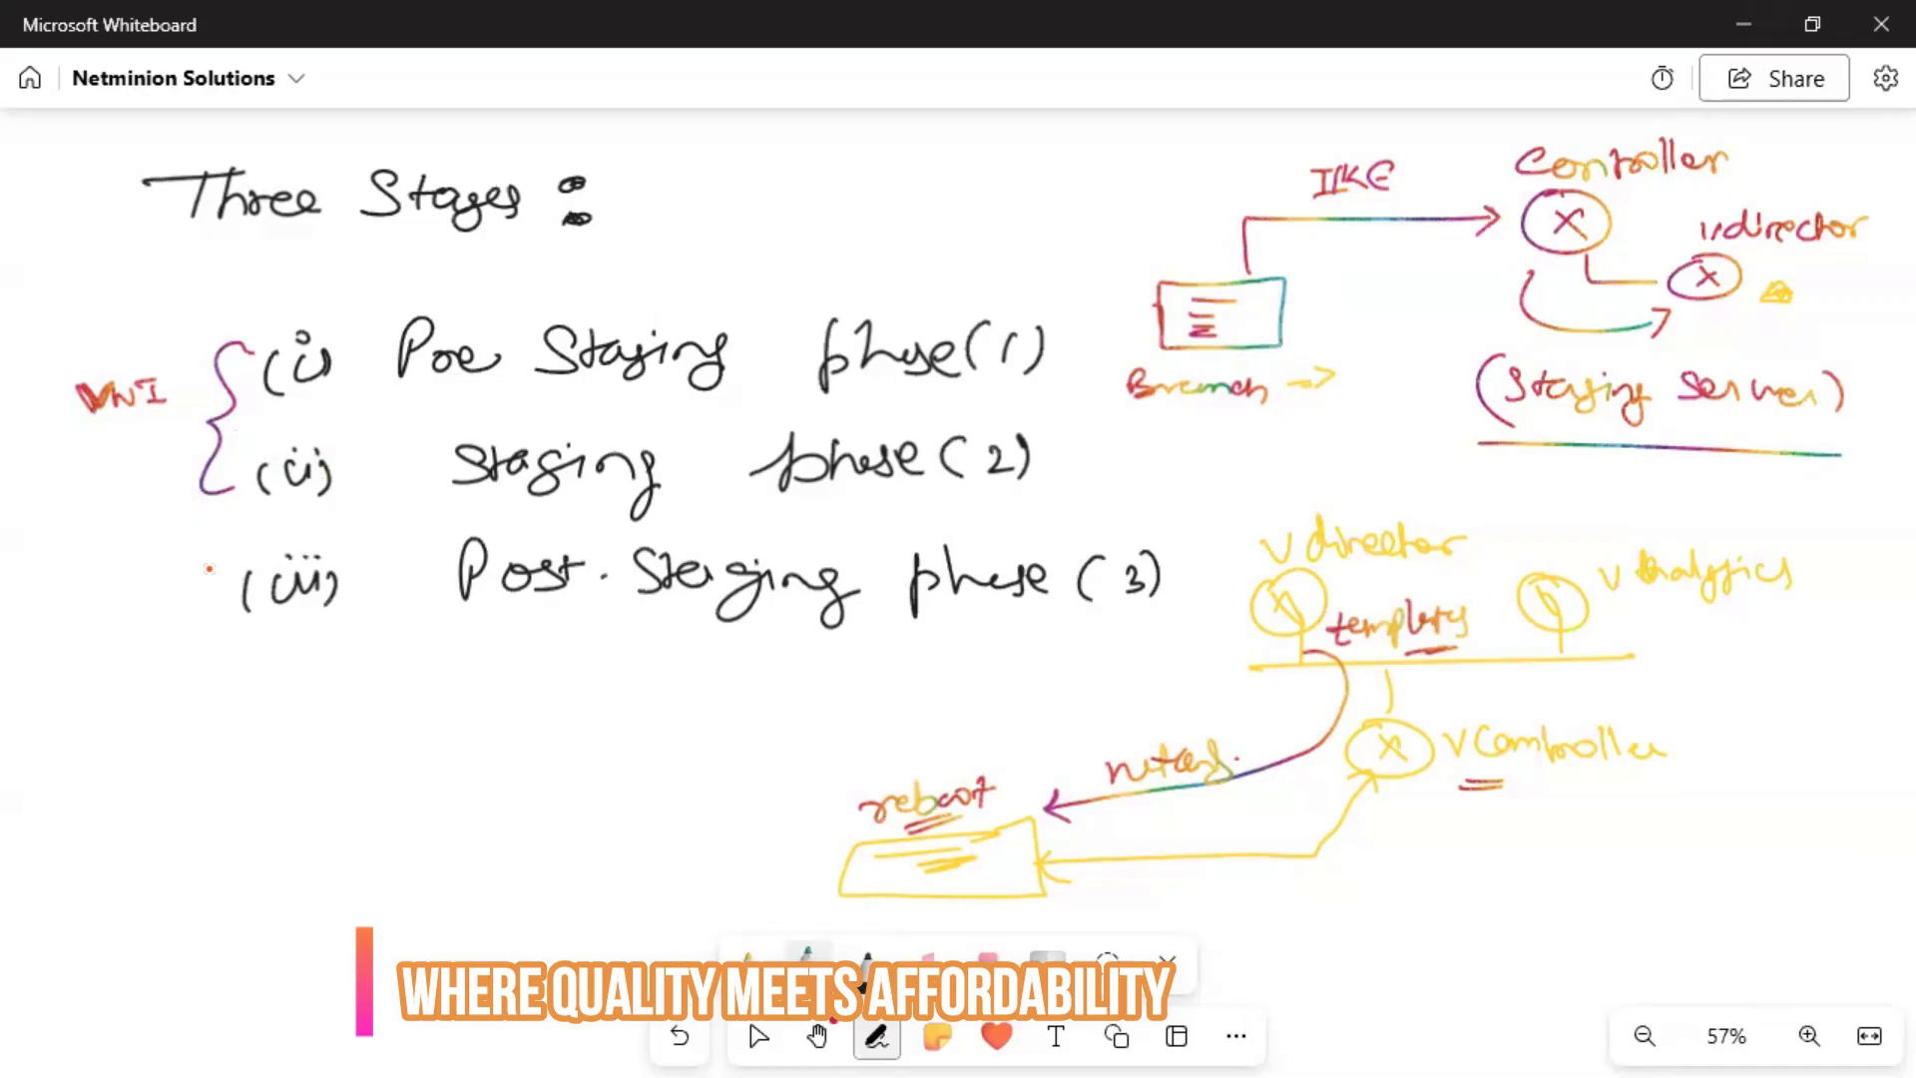
Bracket phase (iii) and label it with an underlined TVI and Loopback beneath.
mouse_move(222, 561)
left_mouse_down()
mouse_move(198, 610)
mouse_move(234, 653)
left_mouse_up()
left_click_drag(105, 592, 103, 627)
mouse_move(82, 598)
left_mouse_down()
mouse_move(139, 584)
mouse_move(147, 615)
mouse_move(165, 579)
left_mouse_up()
left_click_drag(105, 637, 149, 638)
mouse_move(90, 671)
left_mouse_down()
mouse_move(192, 697)
mouse_move(257, 678)
mouse_move(204, 717)
mouse_move(255, 709)
left_mouse_up()
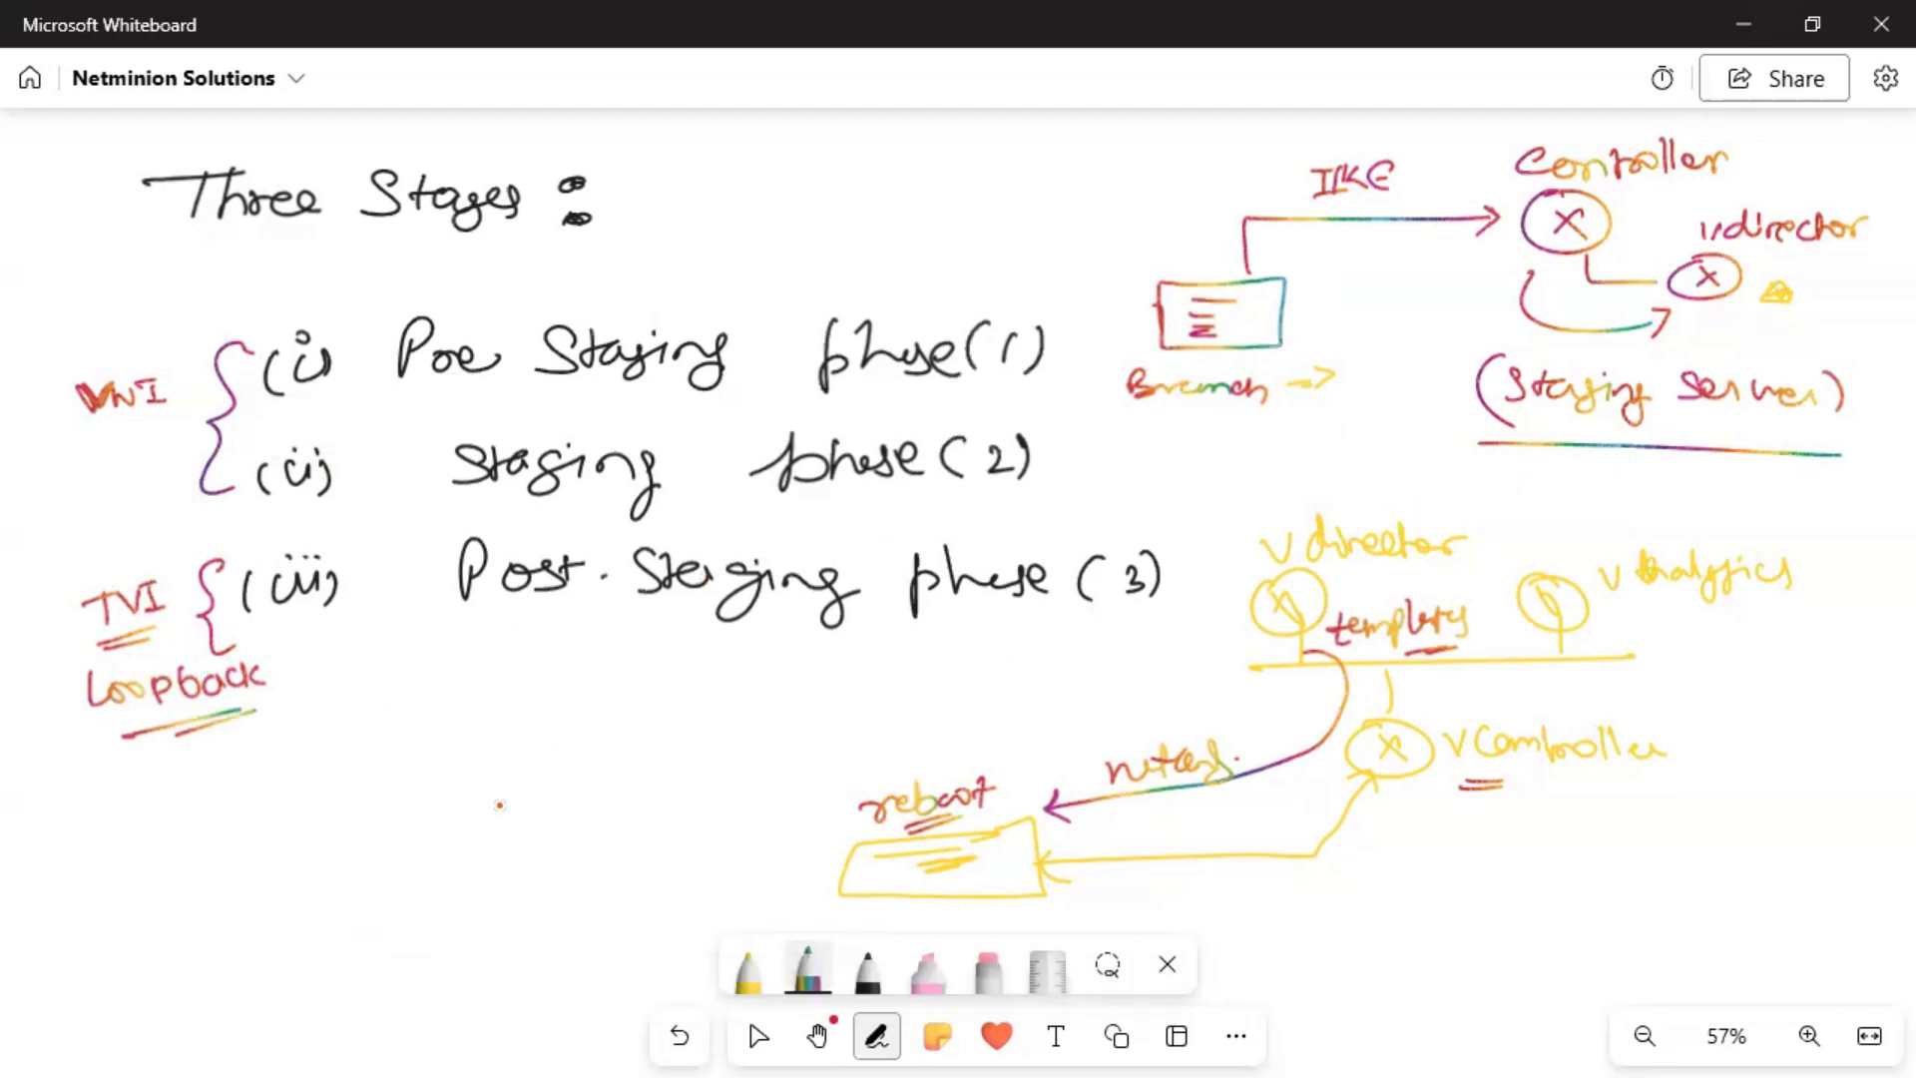
Draw three lines fanning left from the reboot box with boxes at their ends.
left_click_drag(689, 742, 831, 855)
left_click_drag(521, 784, 796, 867)
left_click_drag(456, 929, 768, 886)
left_click_drag(417, 959, 404, 899)
mouse_move(382, 771)
left_mouse_down()
mouse_move(500, 808)
mouse_move(518, 758)
left_mouse_up()
mouse_move(629, 704)
left_mouse_down()
mouse_move(706, 695)
mouse_move(614, 702)
left_mouse_up()
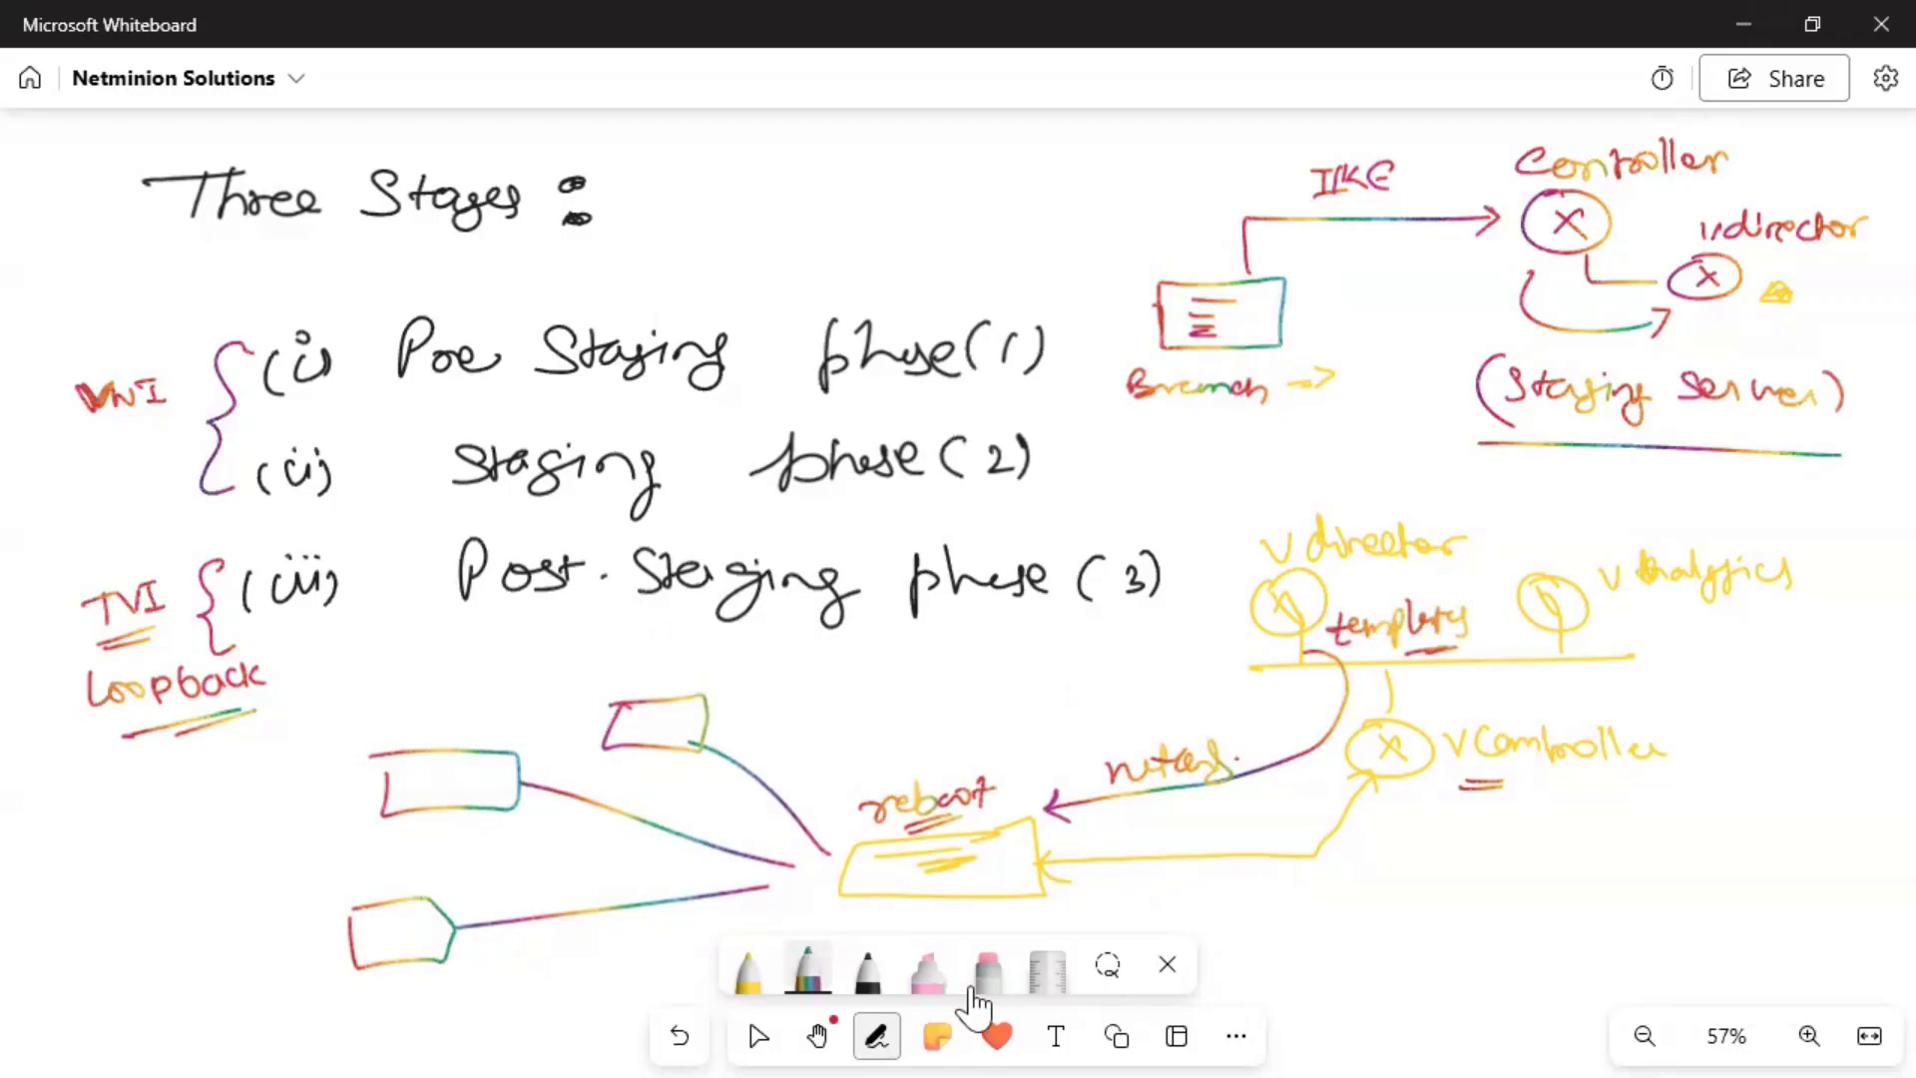
Pan to blank canvas and draw a row of rectangles with the black pen.
left_click(818, 1036)
left_click(926, 946)
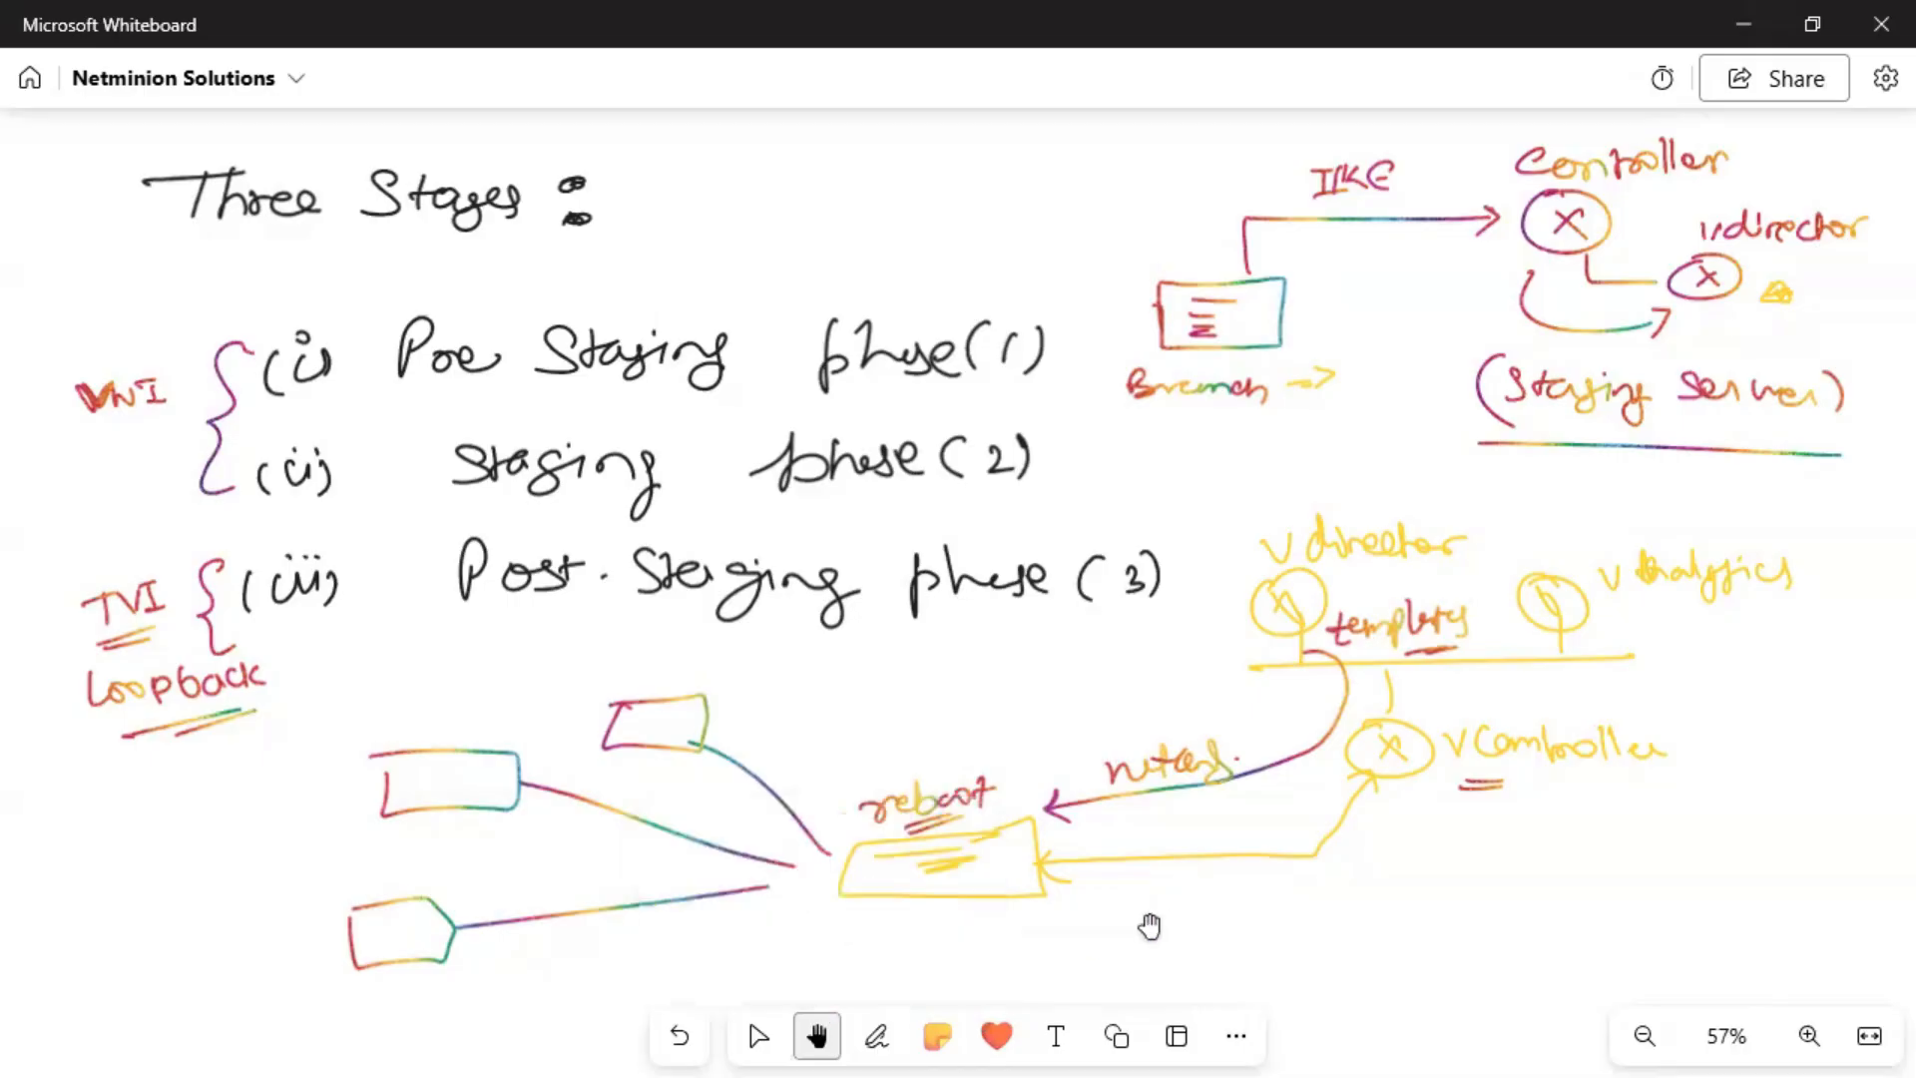
left_click_drag(1184, 824, 1155, 326)
scroll(1211, 728, "down", 12)
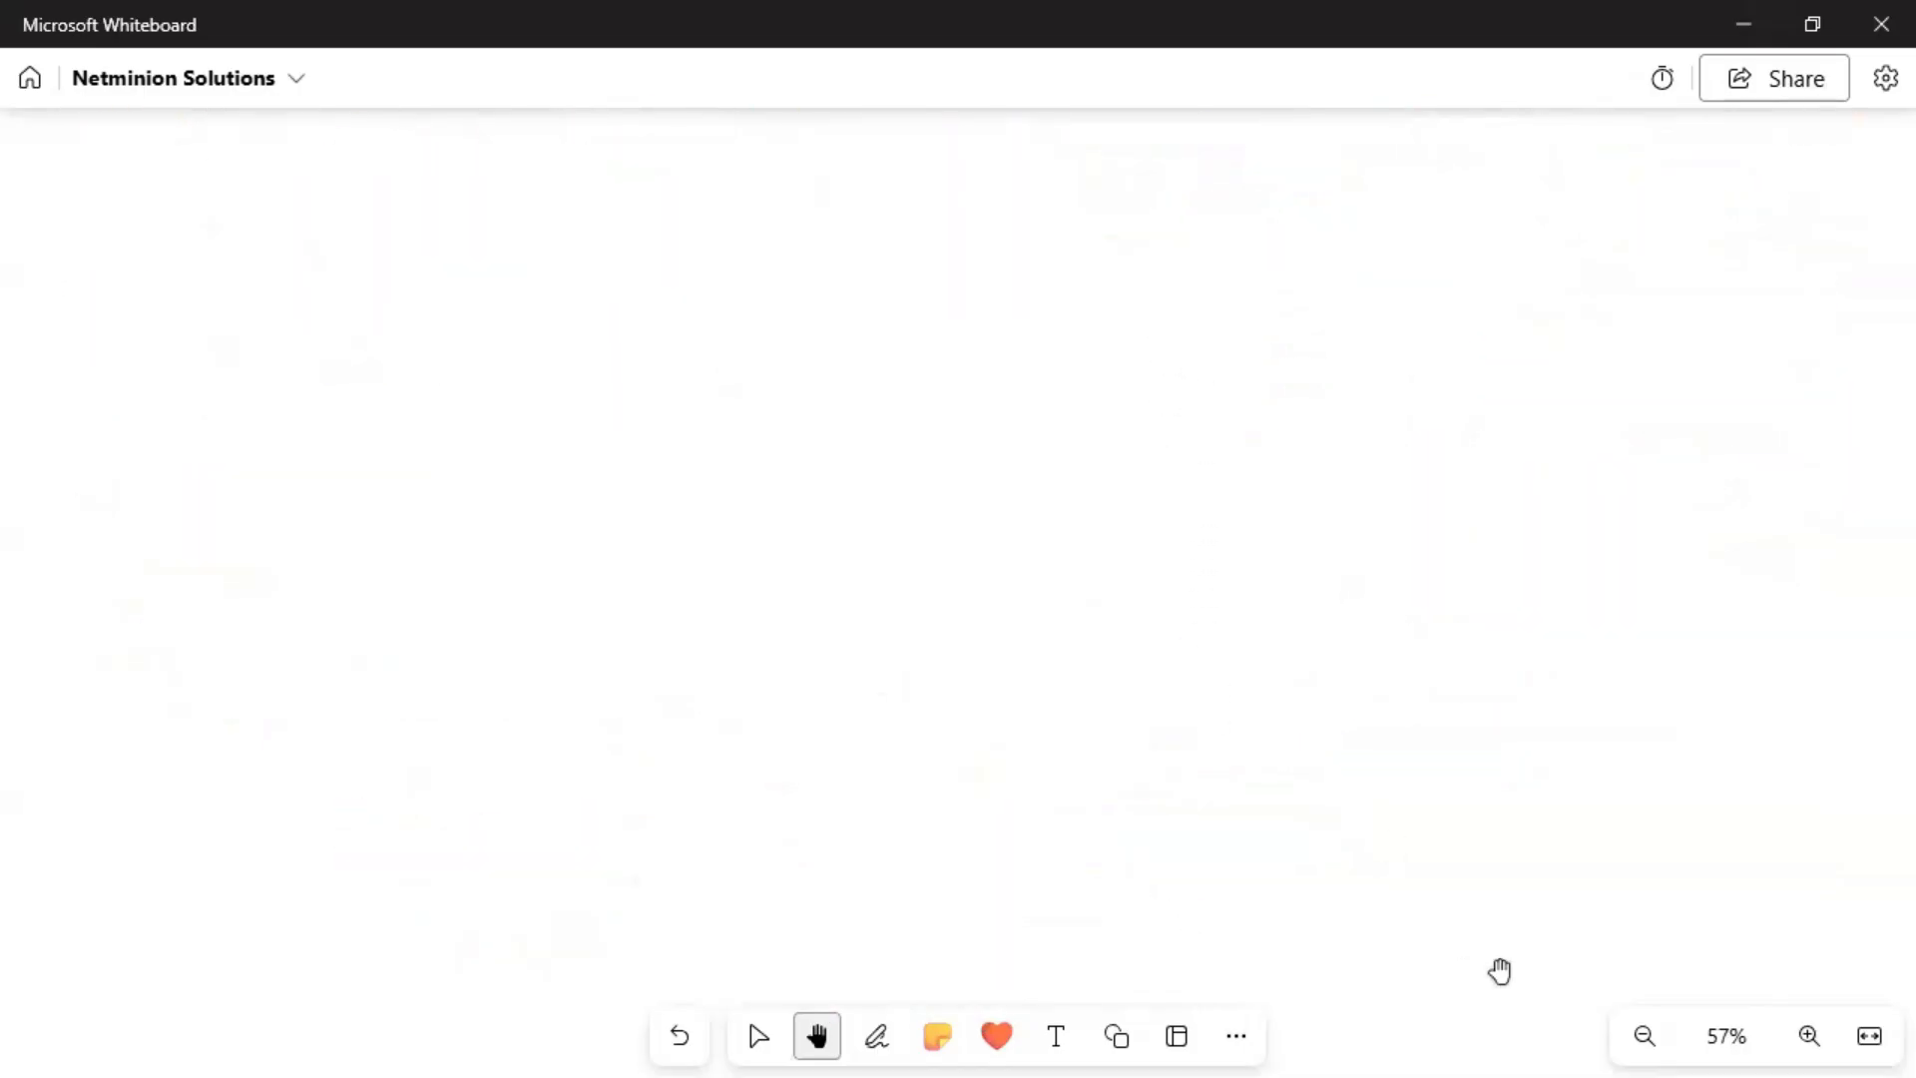
left_click(872, 1030)
left_click(869, 980)
mouse_move(671, 667)
left_mouse_down()
mouse_move(471, 718)
mouse_move(672, 714)
mouse_move(677, 668)
mouse_move(908, 709)
mouse_move(902, 655)
mouse_move(764, 661)
left_mouse_up()
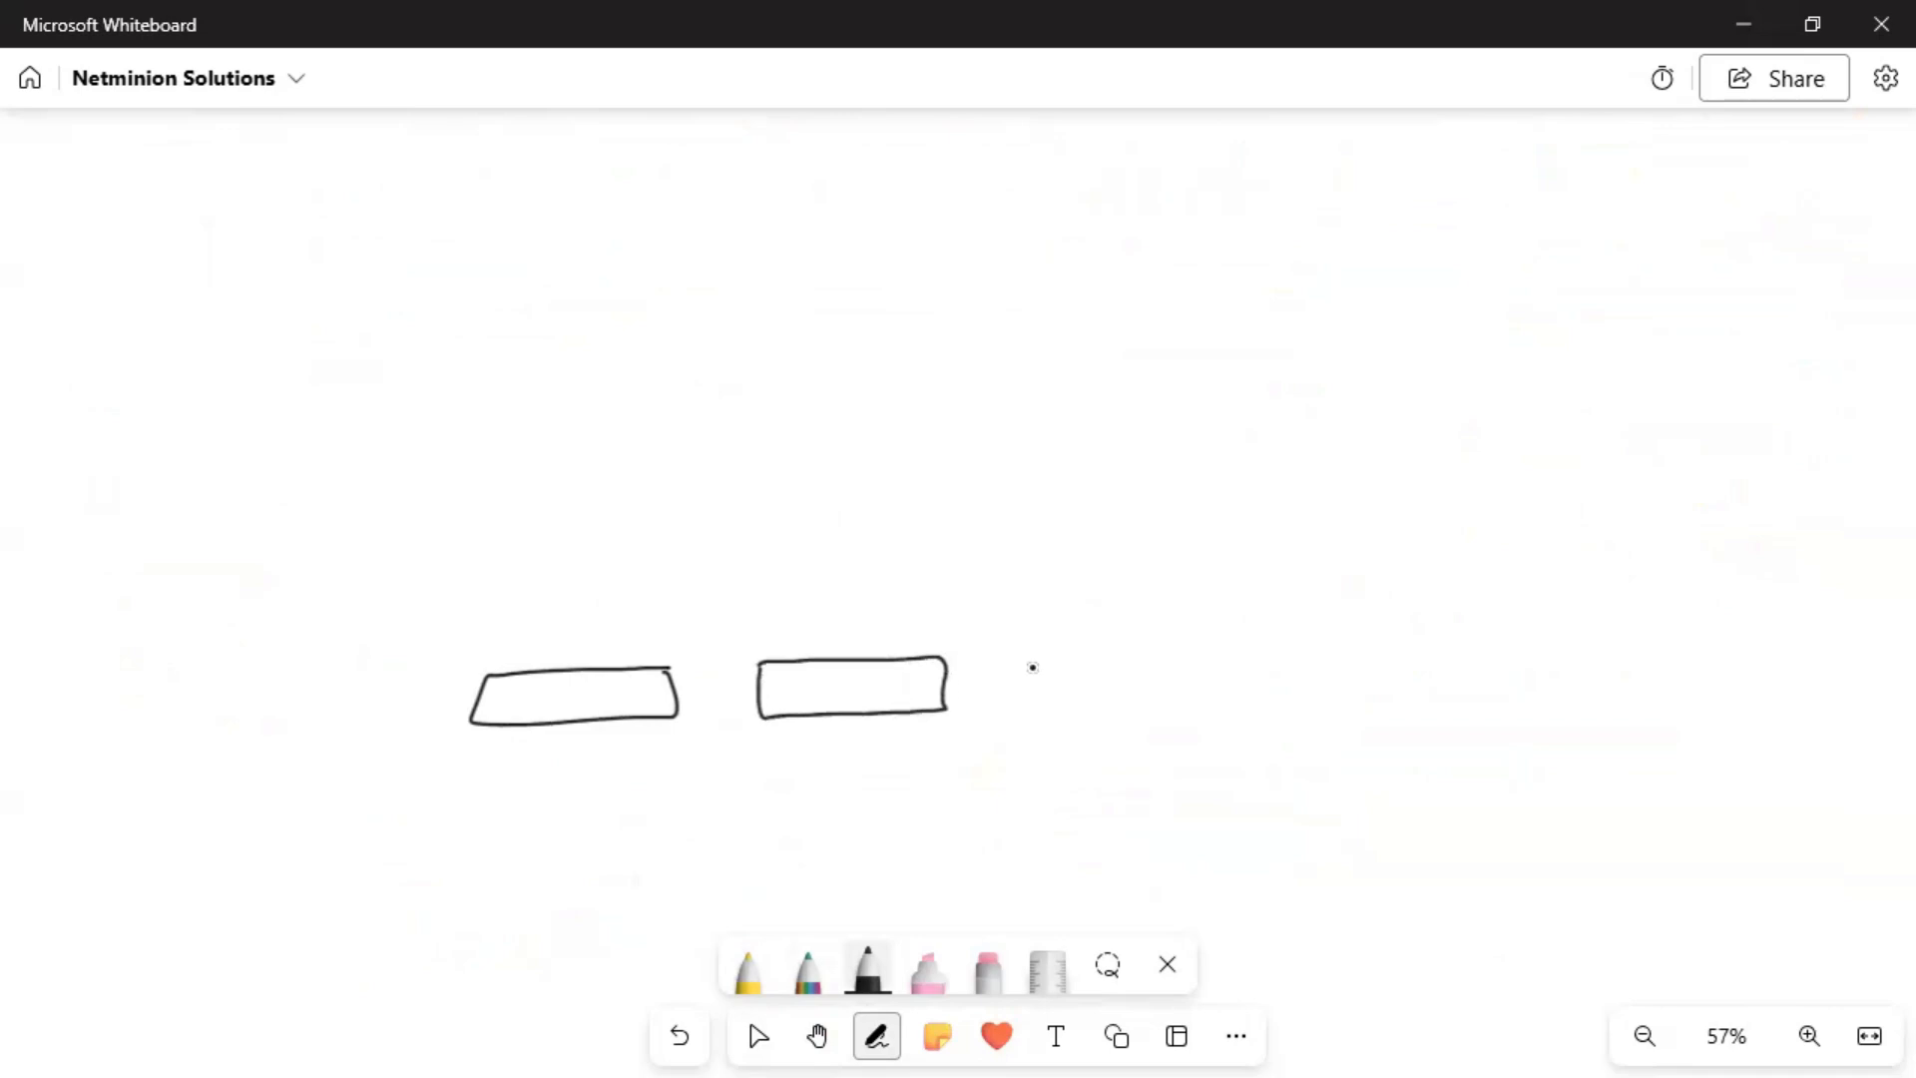
mouse_move(1038, 664)
left_mouse_down()
mouse_move(1228, 697)
mouse_move(1138, 637)
mouse_move(1039, 648)
left_mouse_up()
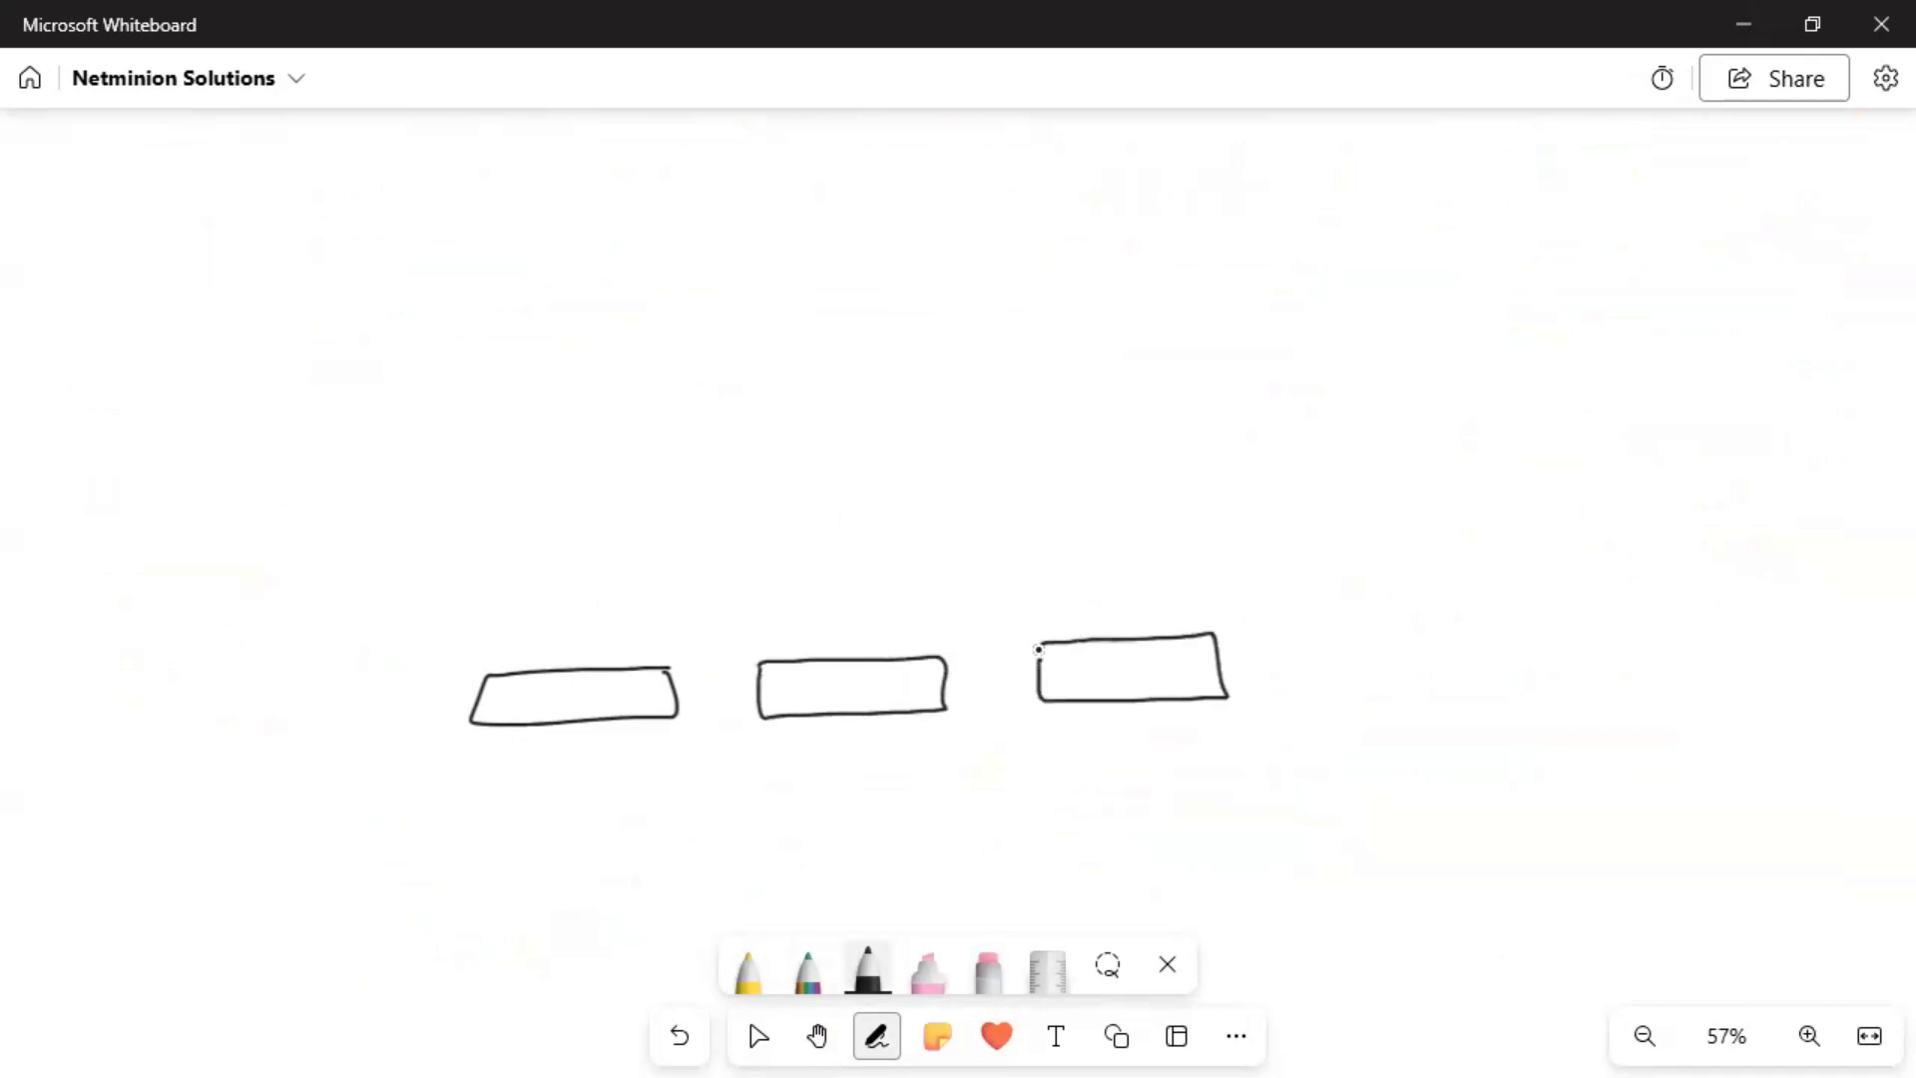
mouse_move(1326, 626)
left_mouse_down()
mouse_move(1523, 638)
mouse_move(1317, 615)
mouse_move(1315, 635)
left_mouse_up()
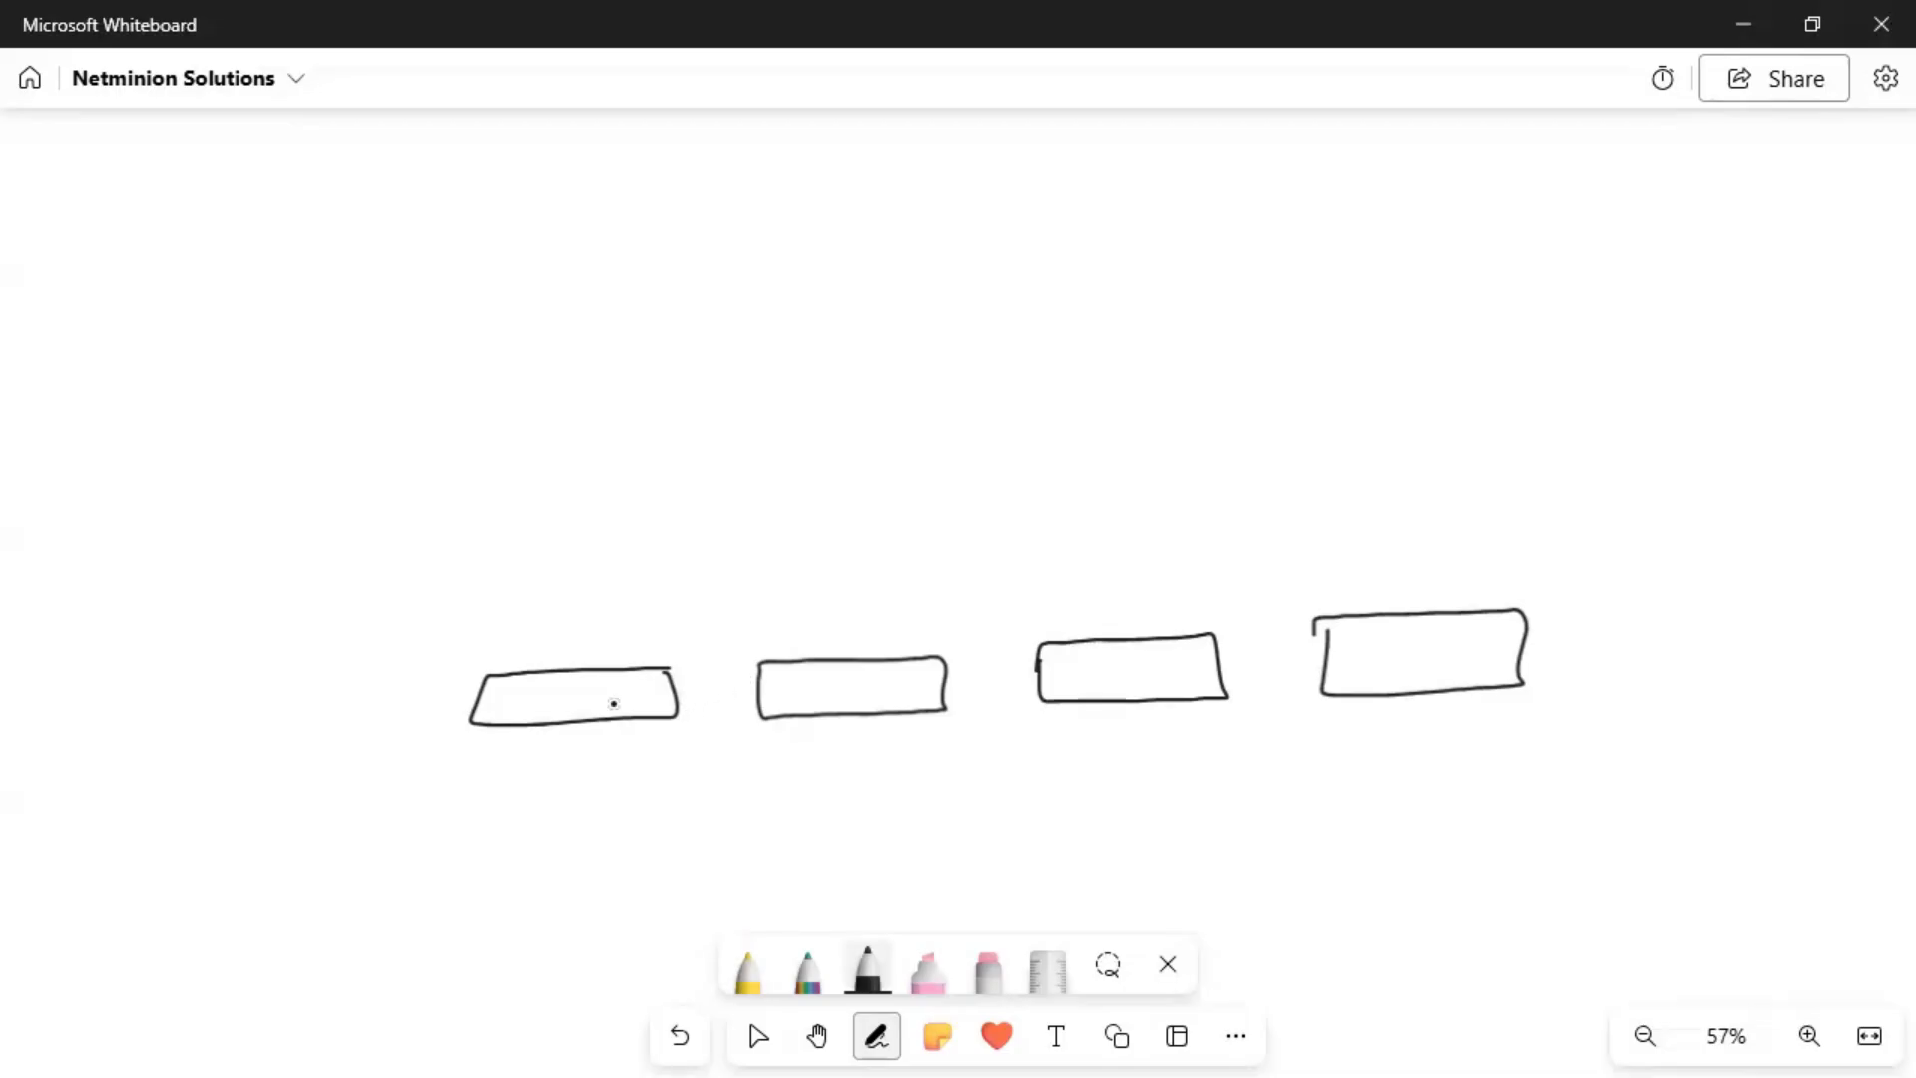
Label the rectangles B1, B2, B3 and B4, and draw an empty box above them.
left_click_drag(544, 693, 567, 698)
left_click_drag(600, 688, 601, 708)
mouse_move(821, 688)
left_mouse_down()
mouse_move(837, 678)
mouse_move(822, 698)
left_mouse_up()
left_click_drag(851, 684, 883, 702)
left_click_drag(1099, 657, 1097, 684)
left_click_drag(1097, 659, 1106, 682)
mouse_move(1136, 658)
left_mouse_down()
mouse_move(1161, 660)
mouse_move(1150, 683)
left_mouse_up()
mouse_move(1389, 660)
left_mouse_down()
mouse_move(1389, 633)
mouse_move(1393, 661)
mouse_move(1452, 652)
left_mouse_up()
left_click_drag(1446, 642, 1447, 666)
left_click_drag(1313, 618, 1327, 644)
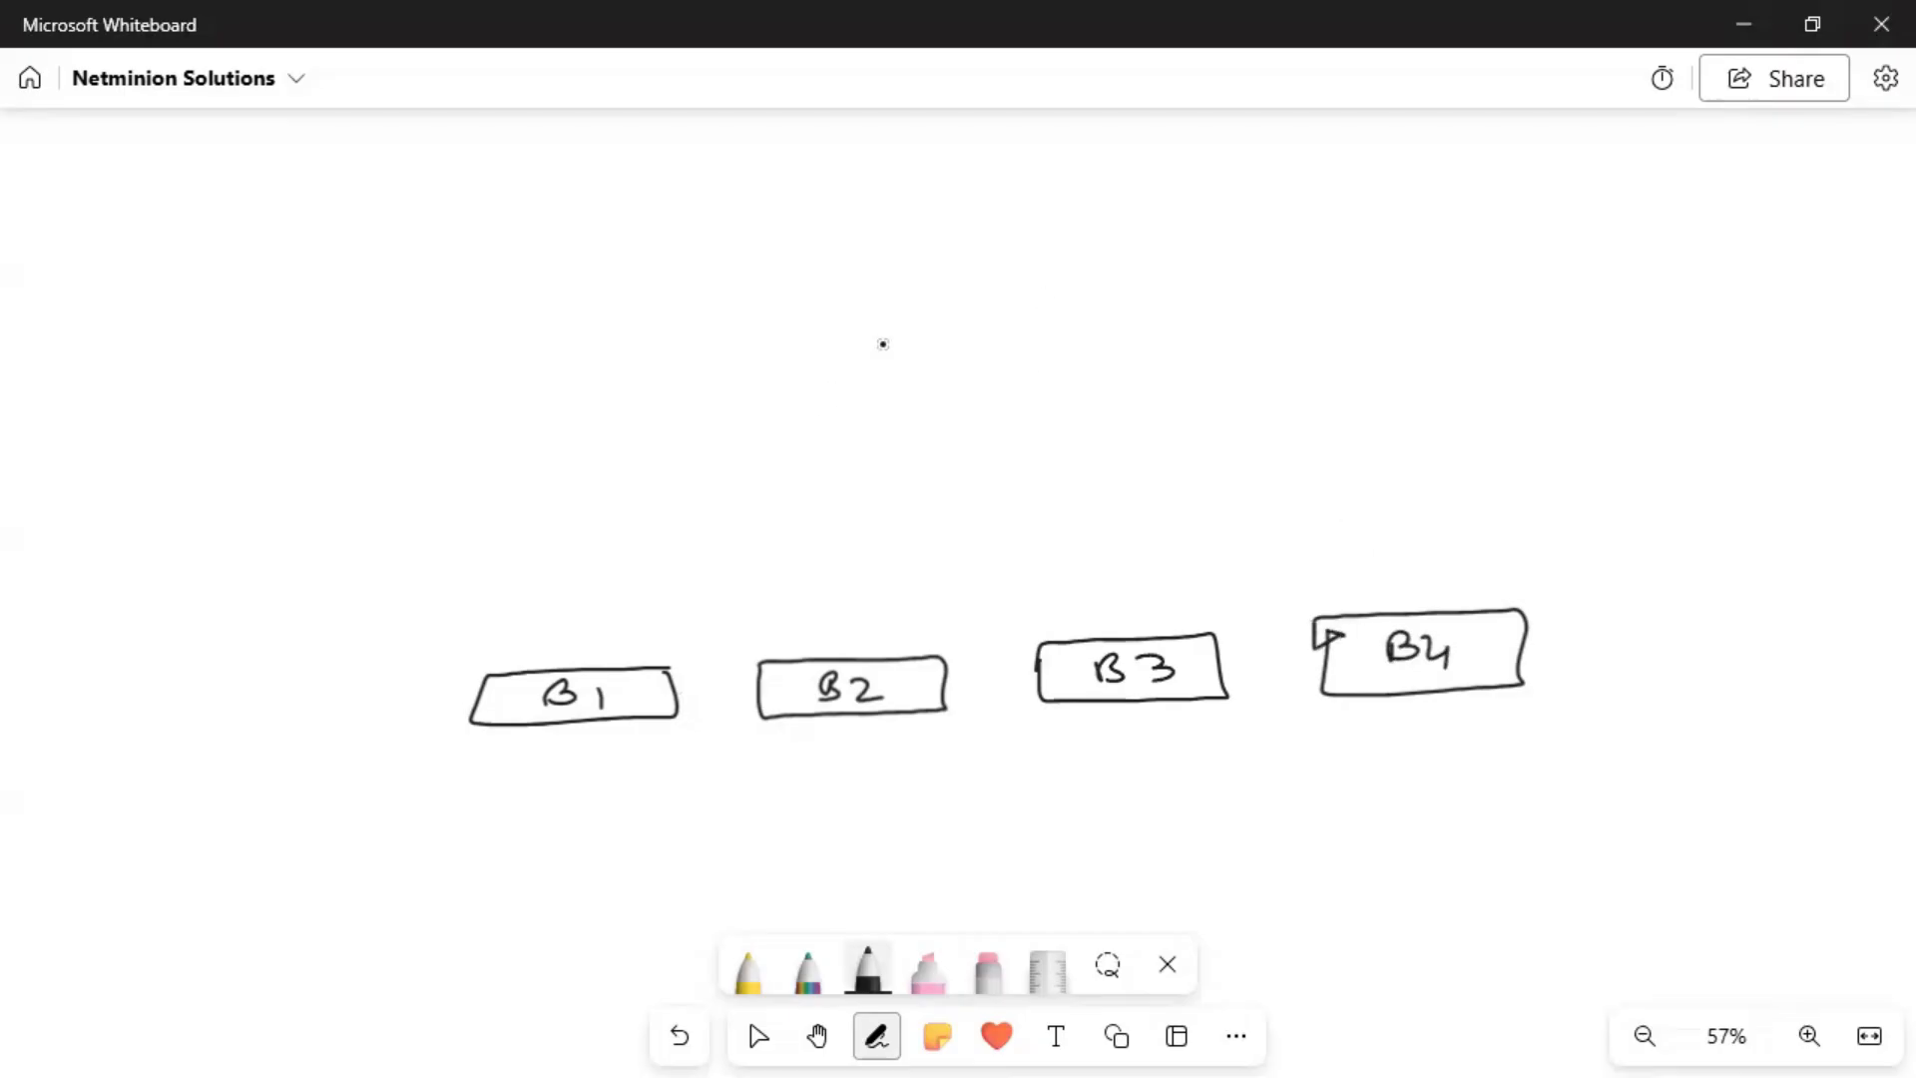
mouse_move(898, 312)
left_mouse_down()
mouse_move(1116, 359)
mouse_move(988, 282)
mouse_move(886, 325)
mouse_move(955, 348)
mouse_move(973, 315)
mouse_move(1057, 349)
mouse_move(1102, 321)
mouse_move(1076, 319)
left_mouse_up()
Draw the VDirector and vAnalytics boxes and connect both to VController.
mouse_move(566, 180)
left_mouse_down()
mouse_move(573, 223)
mouse_move(775, 150)
mouse_move(586, 155)
mouse_move(600, 183)
mouse_move(644, 196)
mouse_move(763, 195)
left_mouse_up()
mouse_move(1208, 161)
left_mouse_down()
mouse_move(1431, 200)
mouse_move(1220, 150)
mouse_move(1260, 199)
mouse_move(1348, 191)
mouse_move(1344, 212)
mouse_move(1387, 200)
mouse_move(1395, 220)
mouse_move(1411, 205)
left_mouse_up()
mouse_move(789, 192)
left_mouse_down()
mouse_move(958, 192)
mouse_move(946, 271)
left_mouse_up()
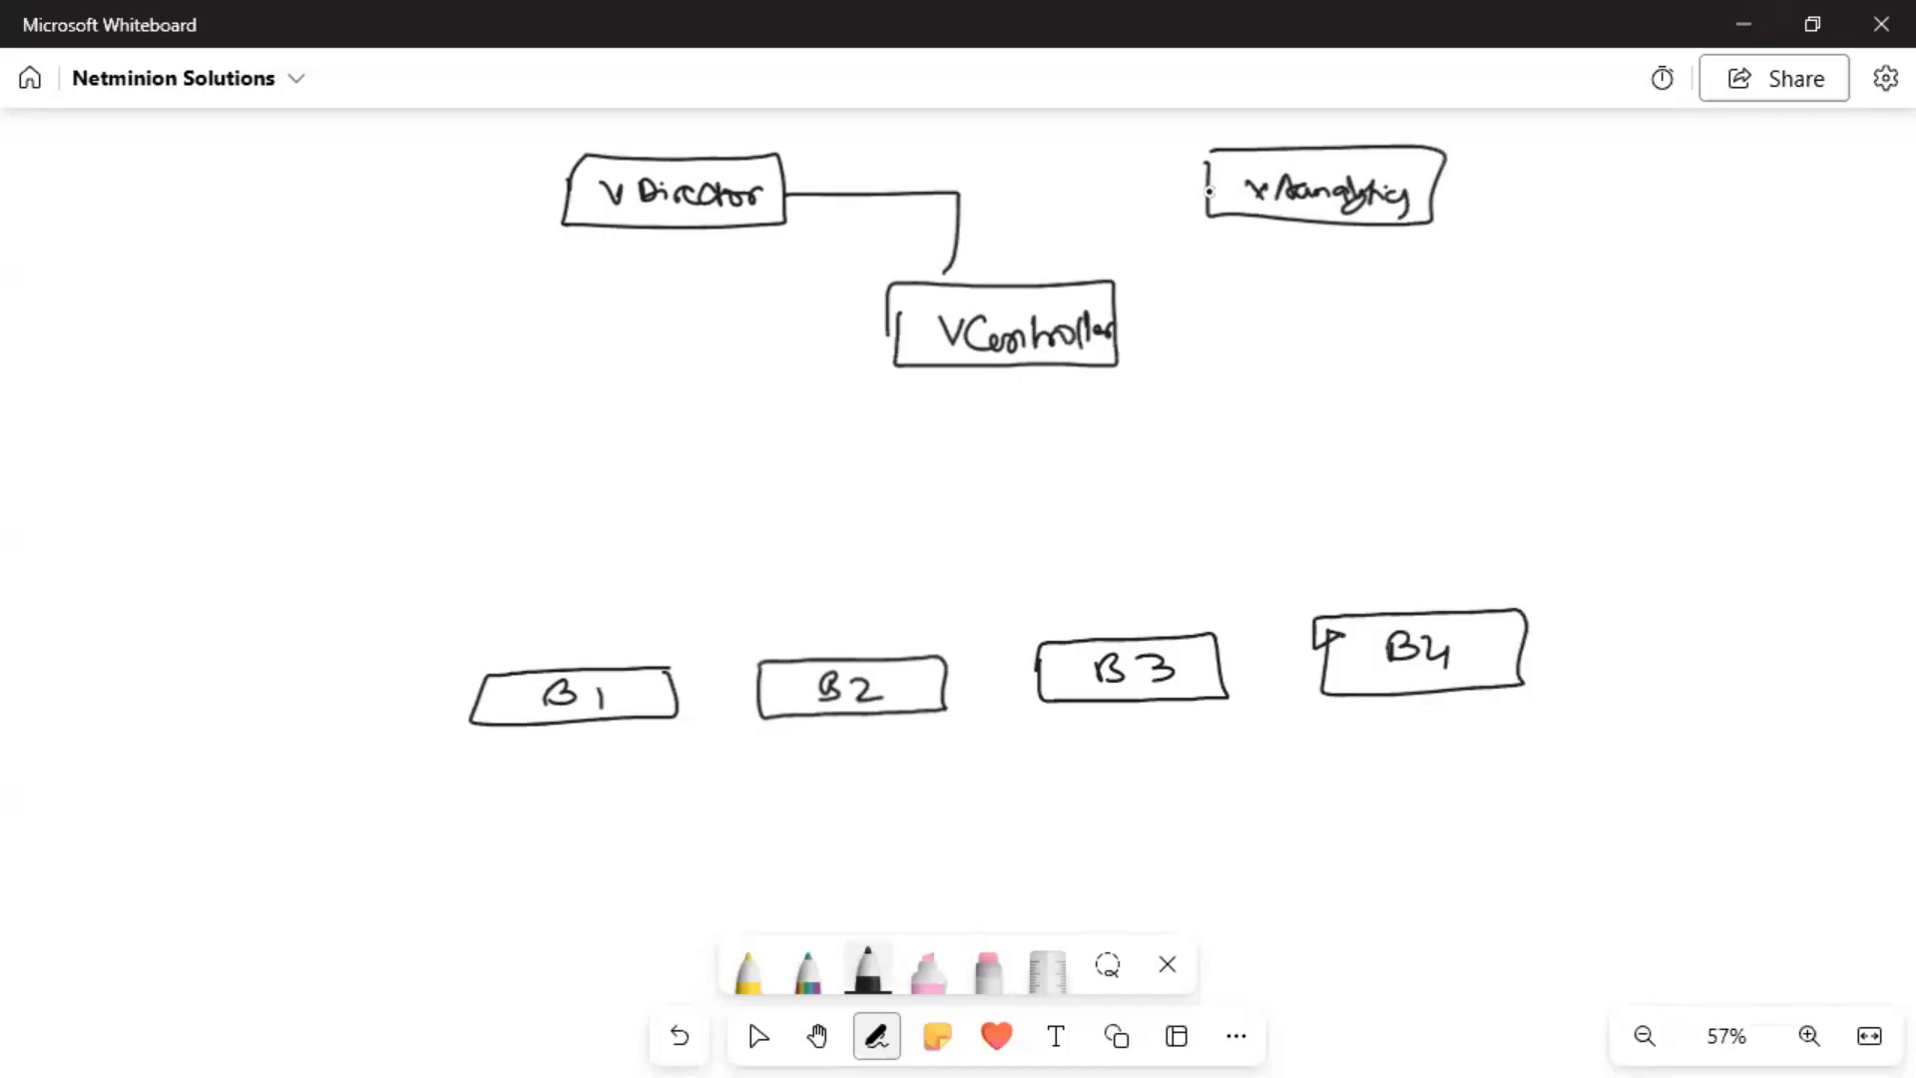
left_click_drag(1033, 200, 1213, 189)
left_click_drag(968, 200, 1047, 200)
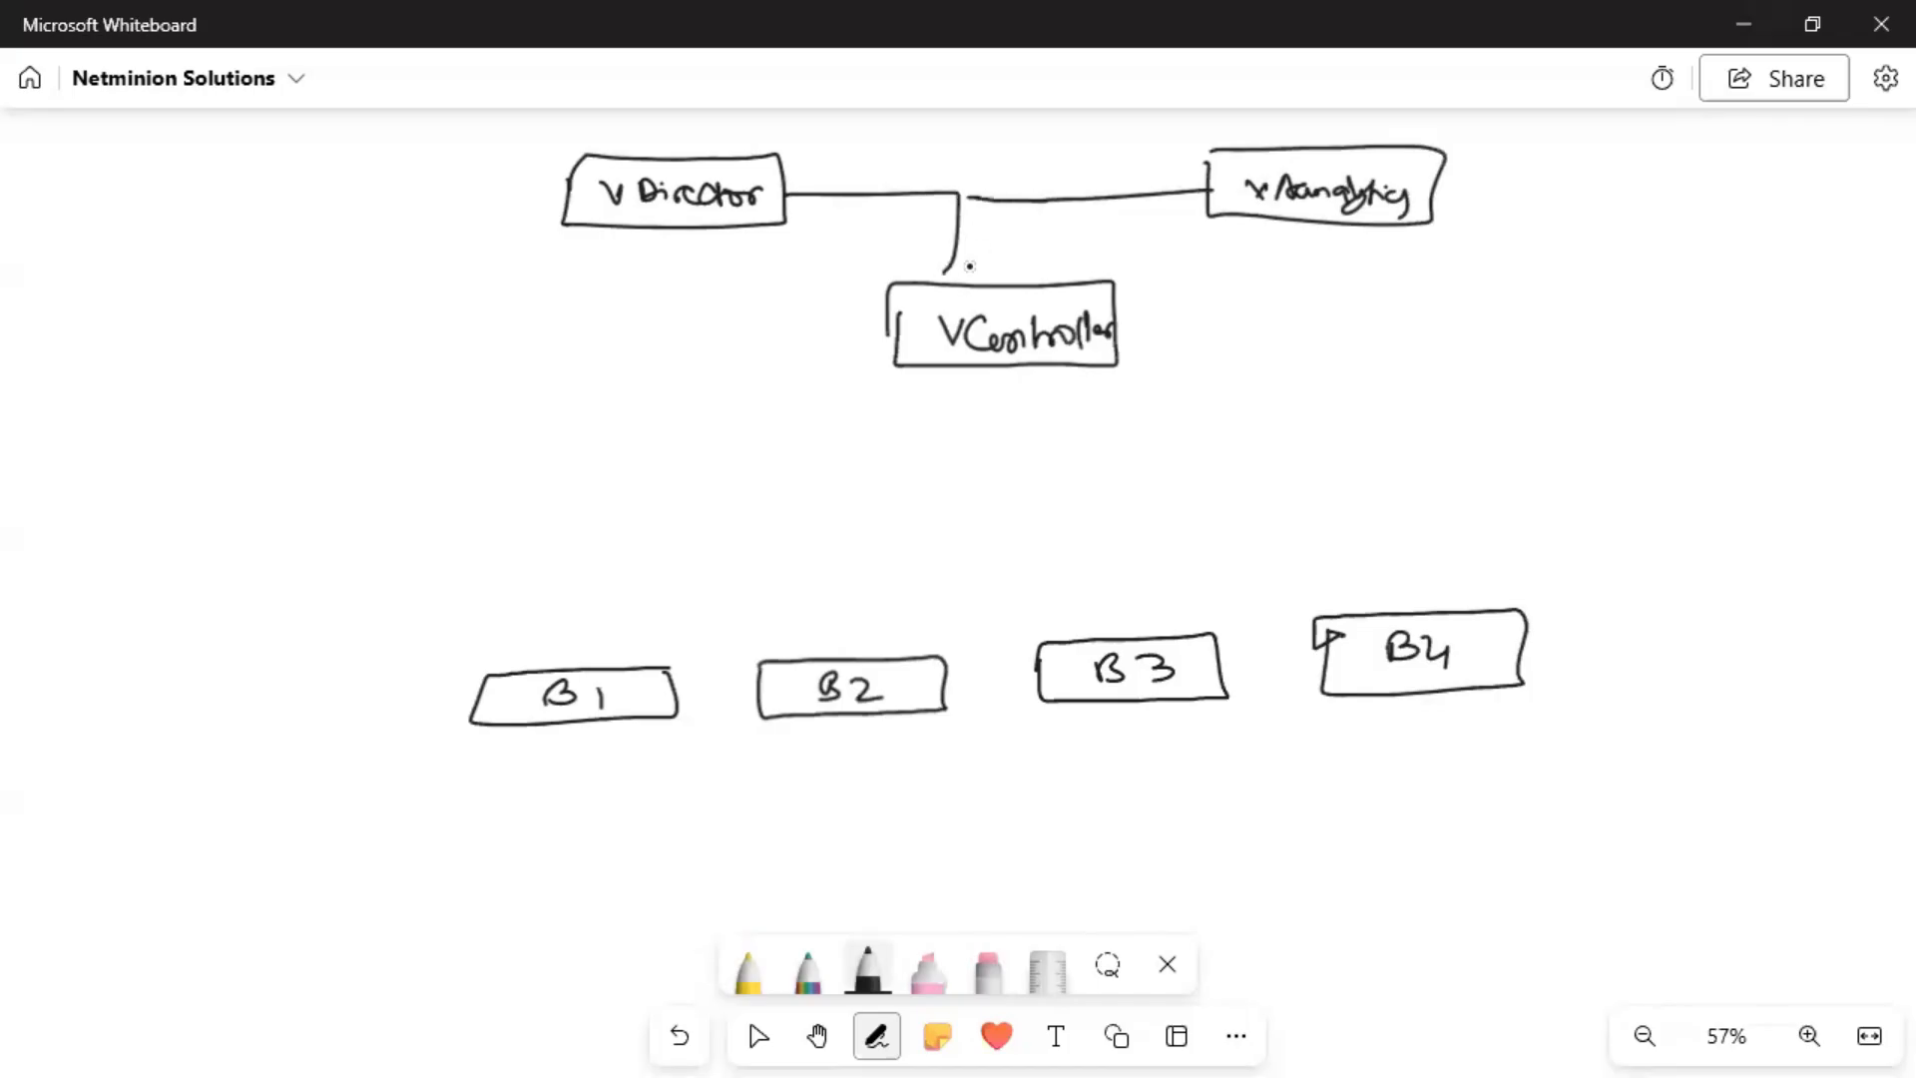
left_click_drag(958, 249, 962, 282)
Link branch boxes B1, B2 and B3 up to VController.
left_click_drag(536, 667, 953, 369)
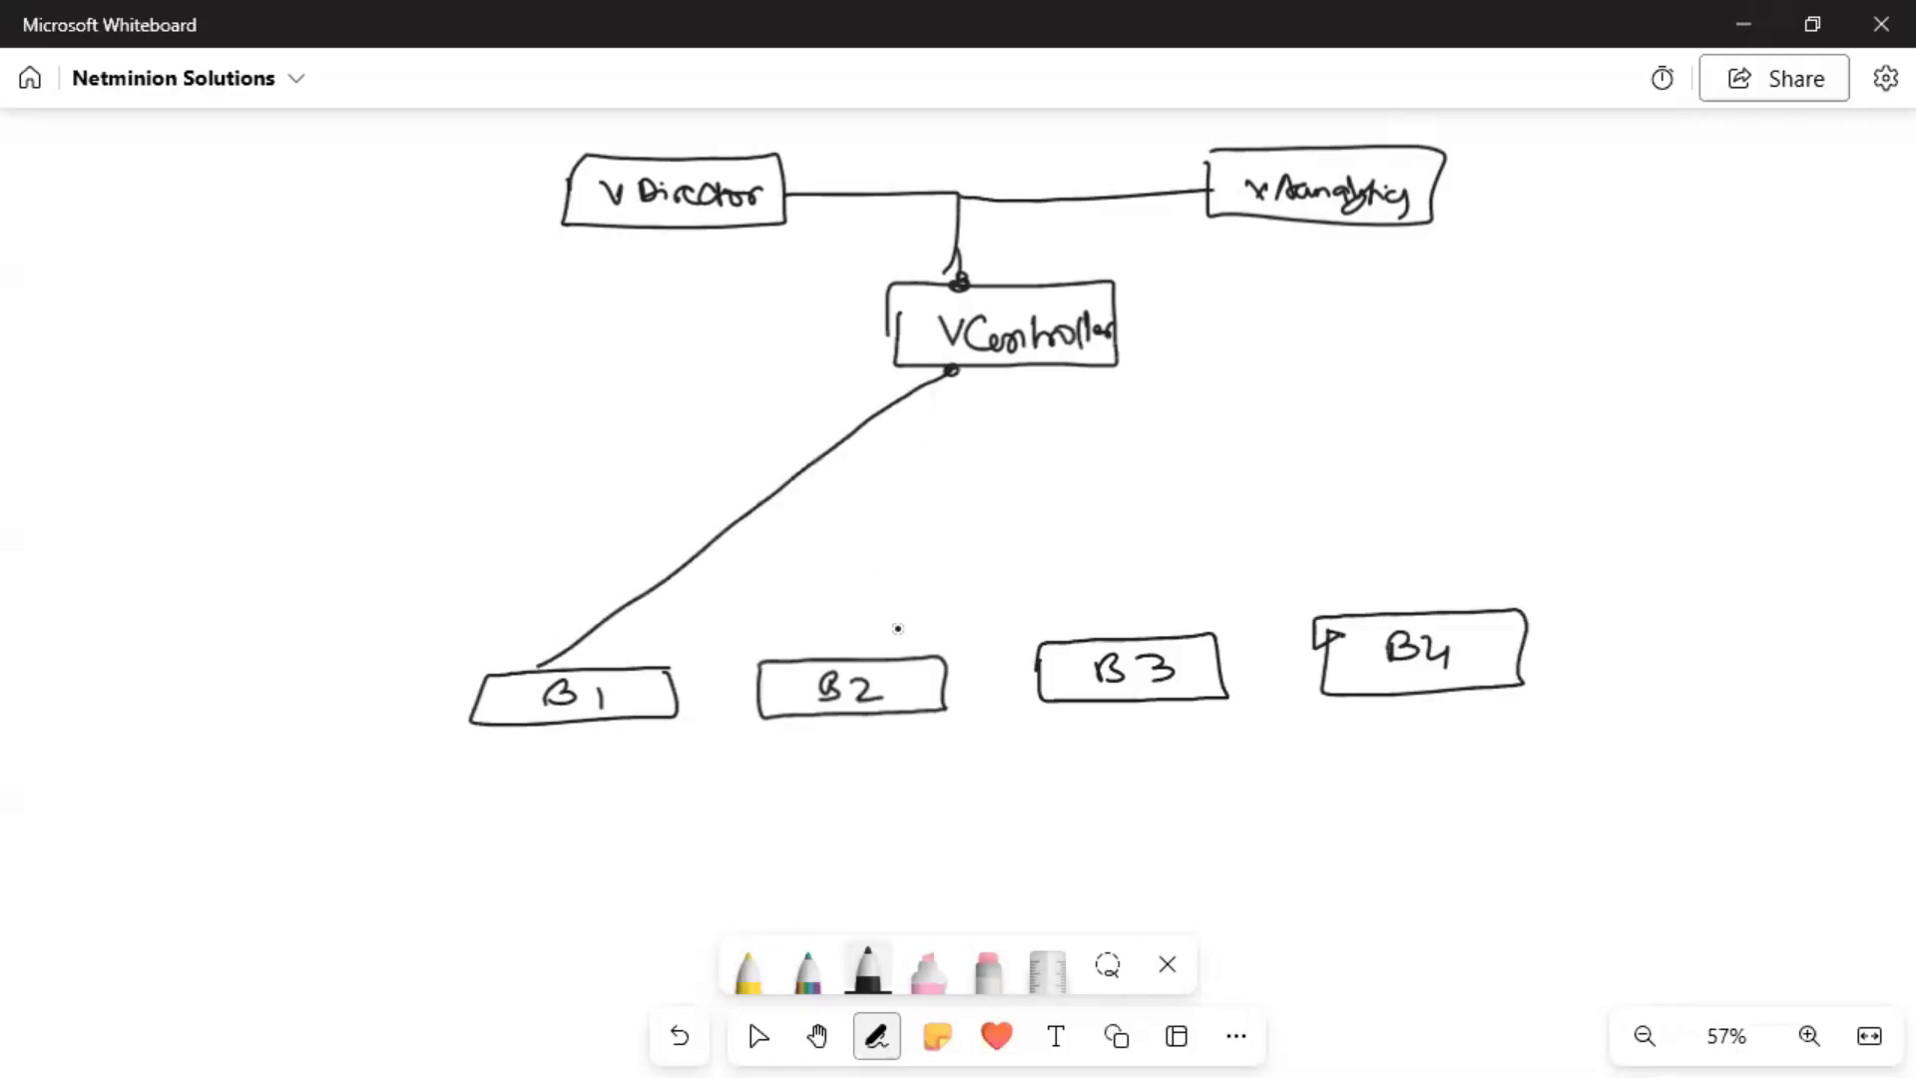
left_click_drag(906, 644, 974, 383)
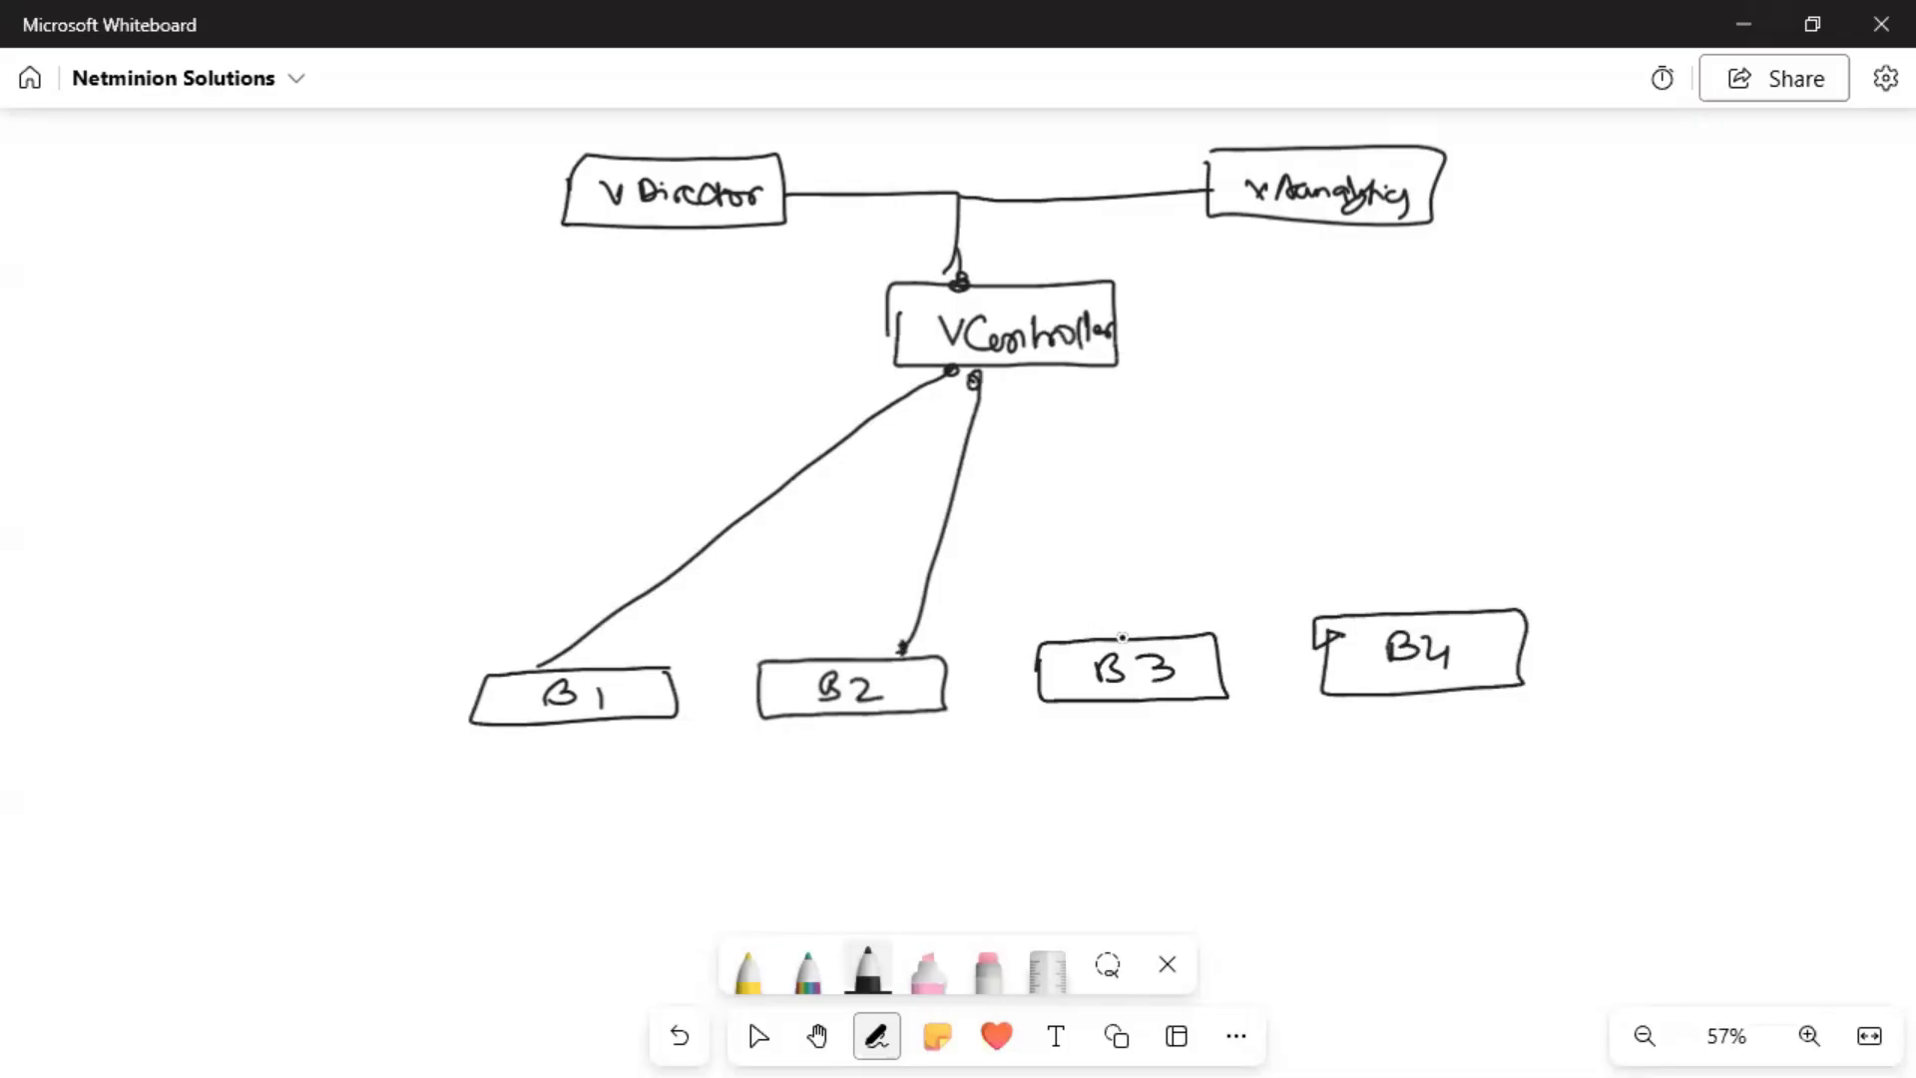
mouse_move(1126, 631)
left_mouse_down()
mouse_move(1048, 379)
mouse_move(1388, 609)
left_mouse_up()
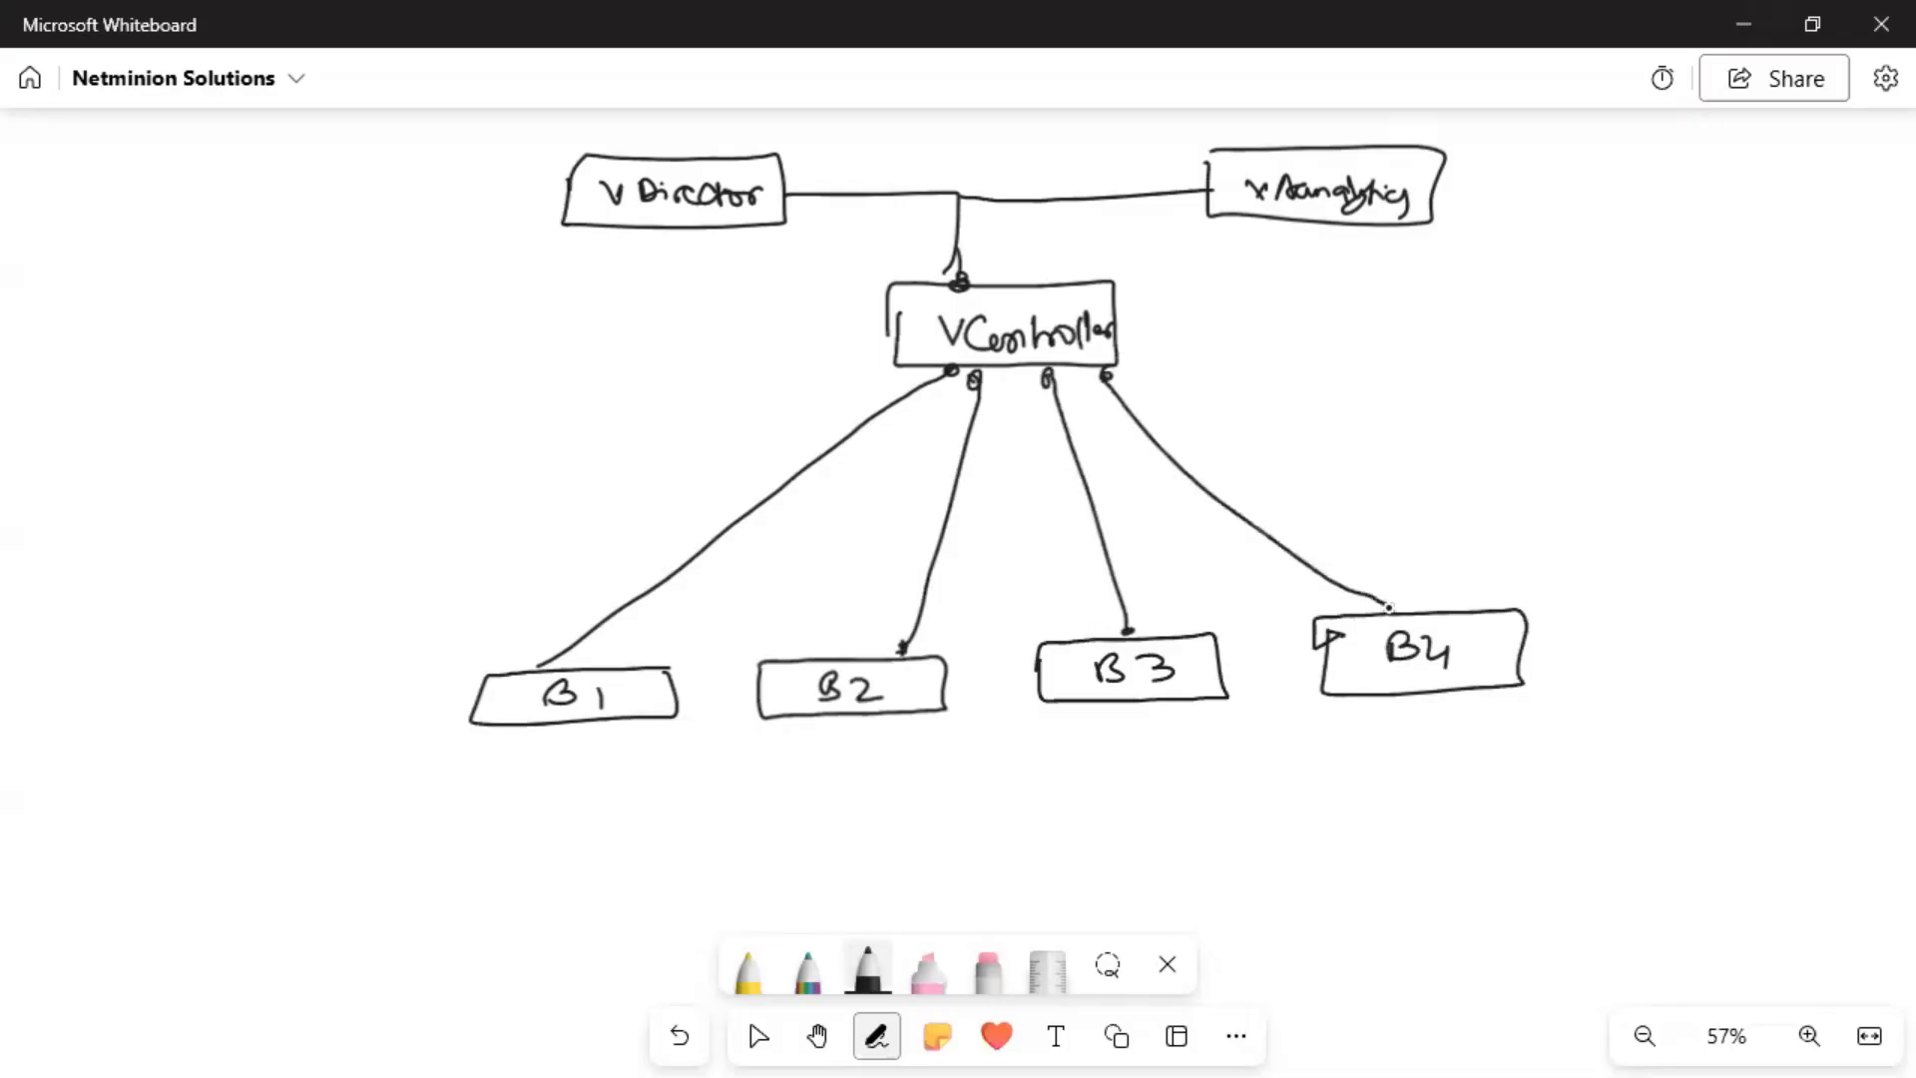
In rainbow ink, write 4 beside B4 and draw arrows from VController to B1–B3.
left_click(809, 966)
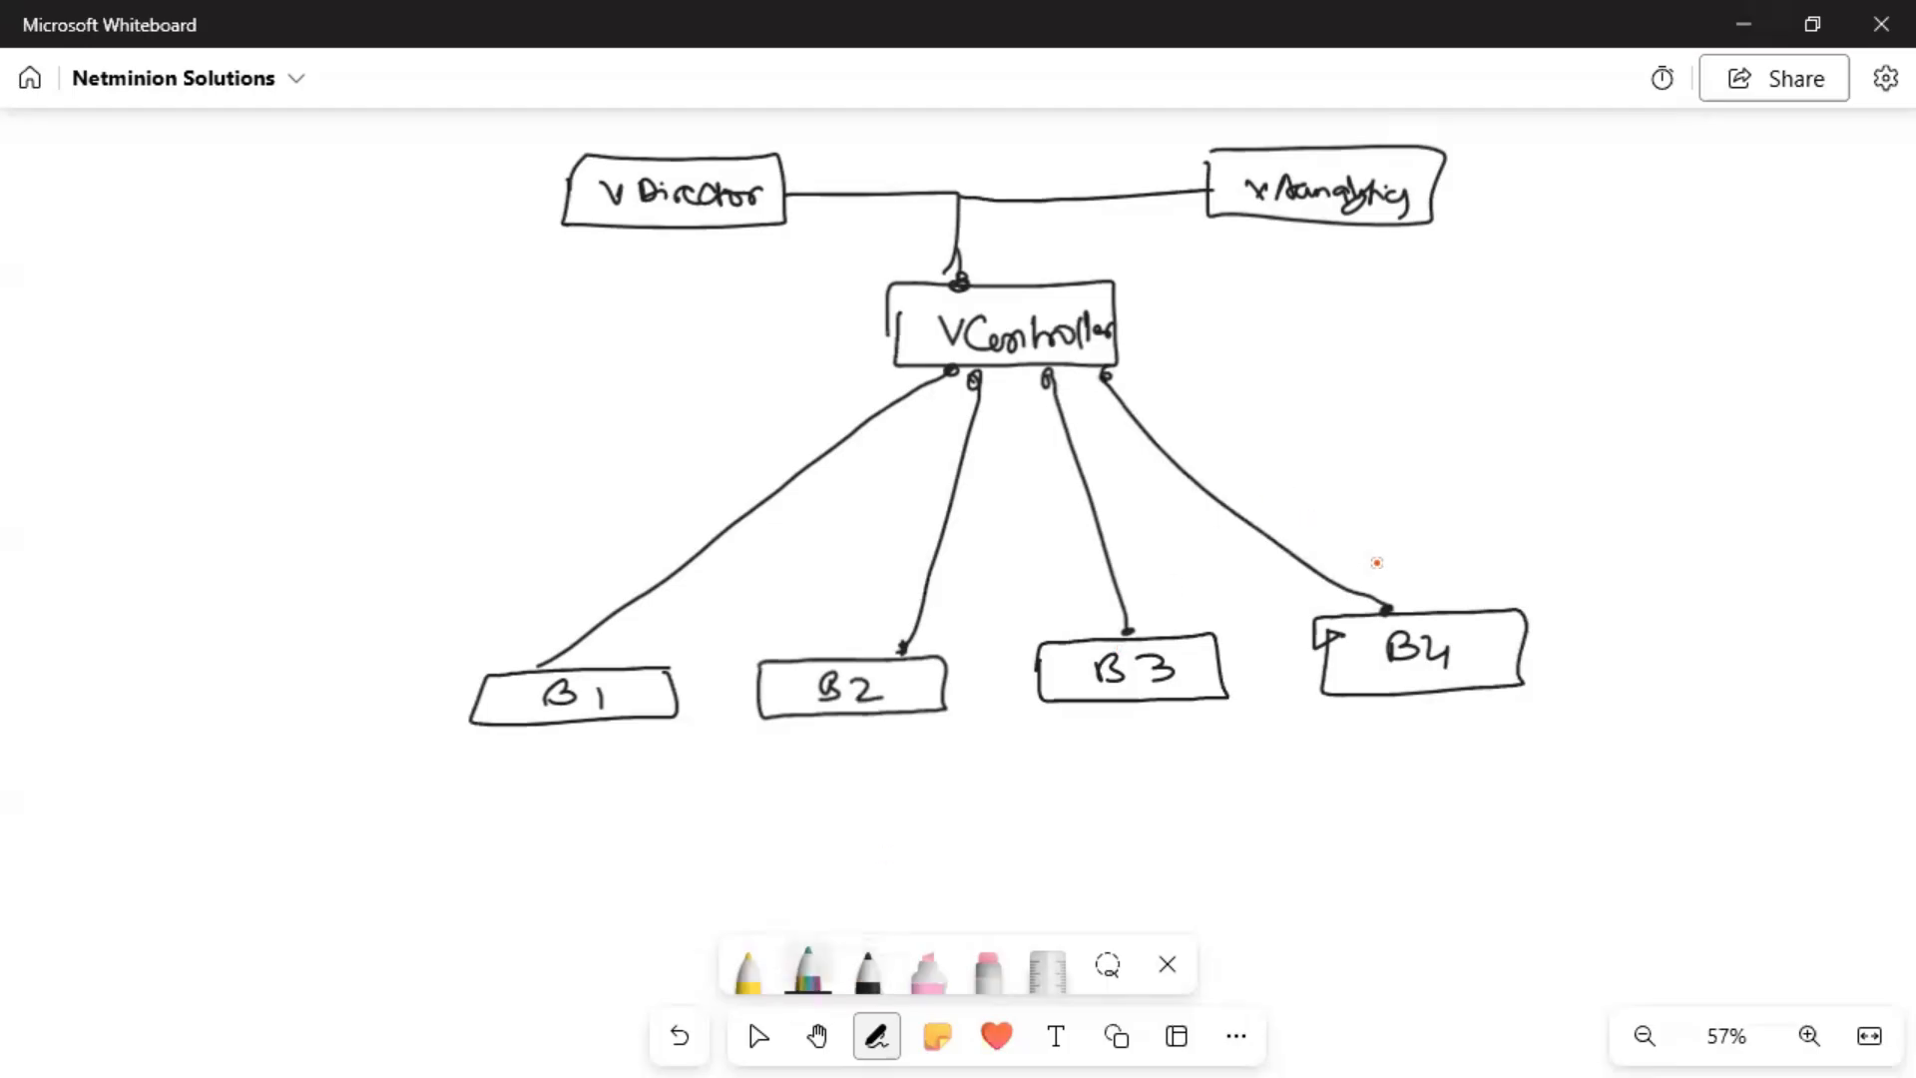
mouse_move(1473, 623)
left_mouse_down()
mouse_move(1479, 661)
mouse_move(1509, 644)
left_mouse_up()
mouse_move(1275, 597)
left_mouse_down()
mouse_move(1172, 450)
mouse_move(1109, 410)
mouse_move(1101, 629)
mouse_move(1083, 604)
mouse_move(1107, 610)
left_mouse_up()
mouse_move(1300, 557)
left_mouse_down()
mouse_move(1113, 375)
mouse_move(946, 617)
mouse_move(984, 618)
left_mouse_up()
mouse_move(1381, 579)
left_mouse_down()
mouse_move(1333, 527)
mouse_move(1066, 377)
mouse_move(669, 662)
mouse_move(678, 647)
mouse_move(709, 686)
left_mouse_up()
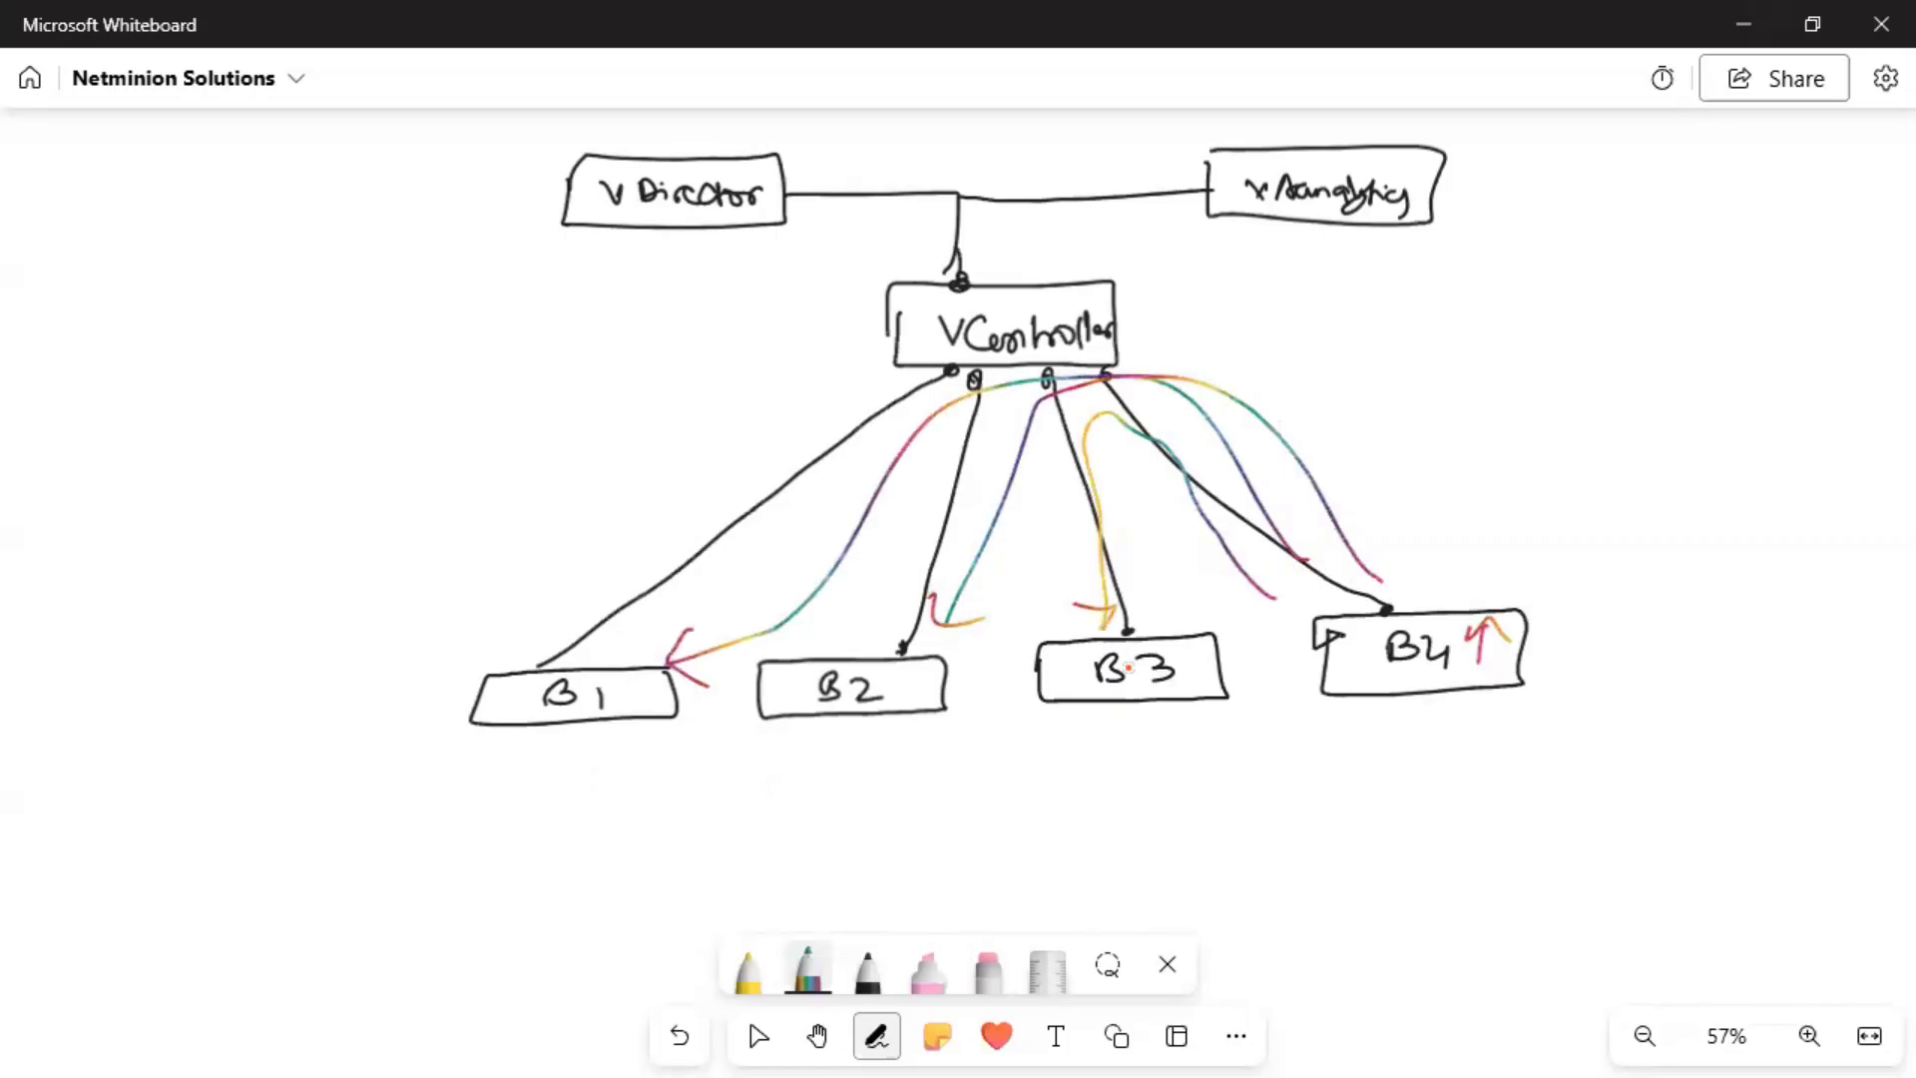
left_click_drag(1345, 567, 1379, 589)
left_click_drag(1286, 546, 1298, 572)
left_click_drag(1250, 603, 1276, 601)
In yellow, tag VController '(RR)' and draw arrows up to VDirector and vAnalytics.
left_click(749, 970)
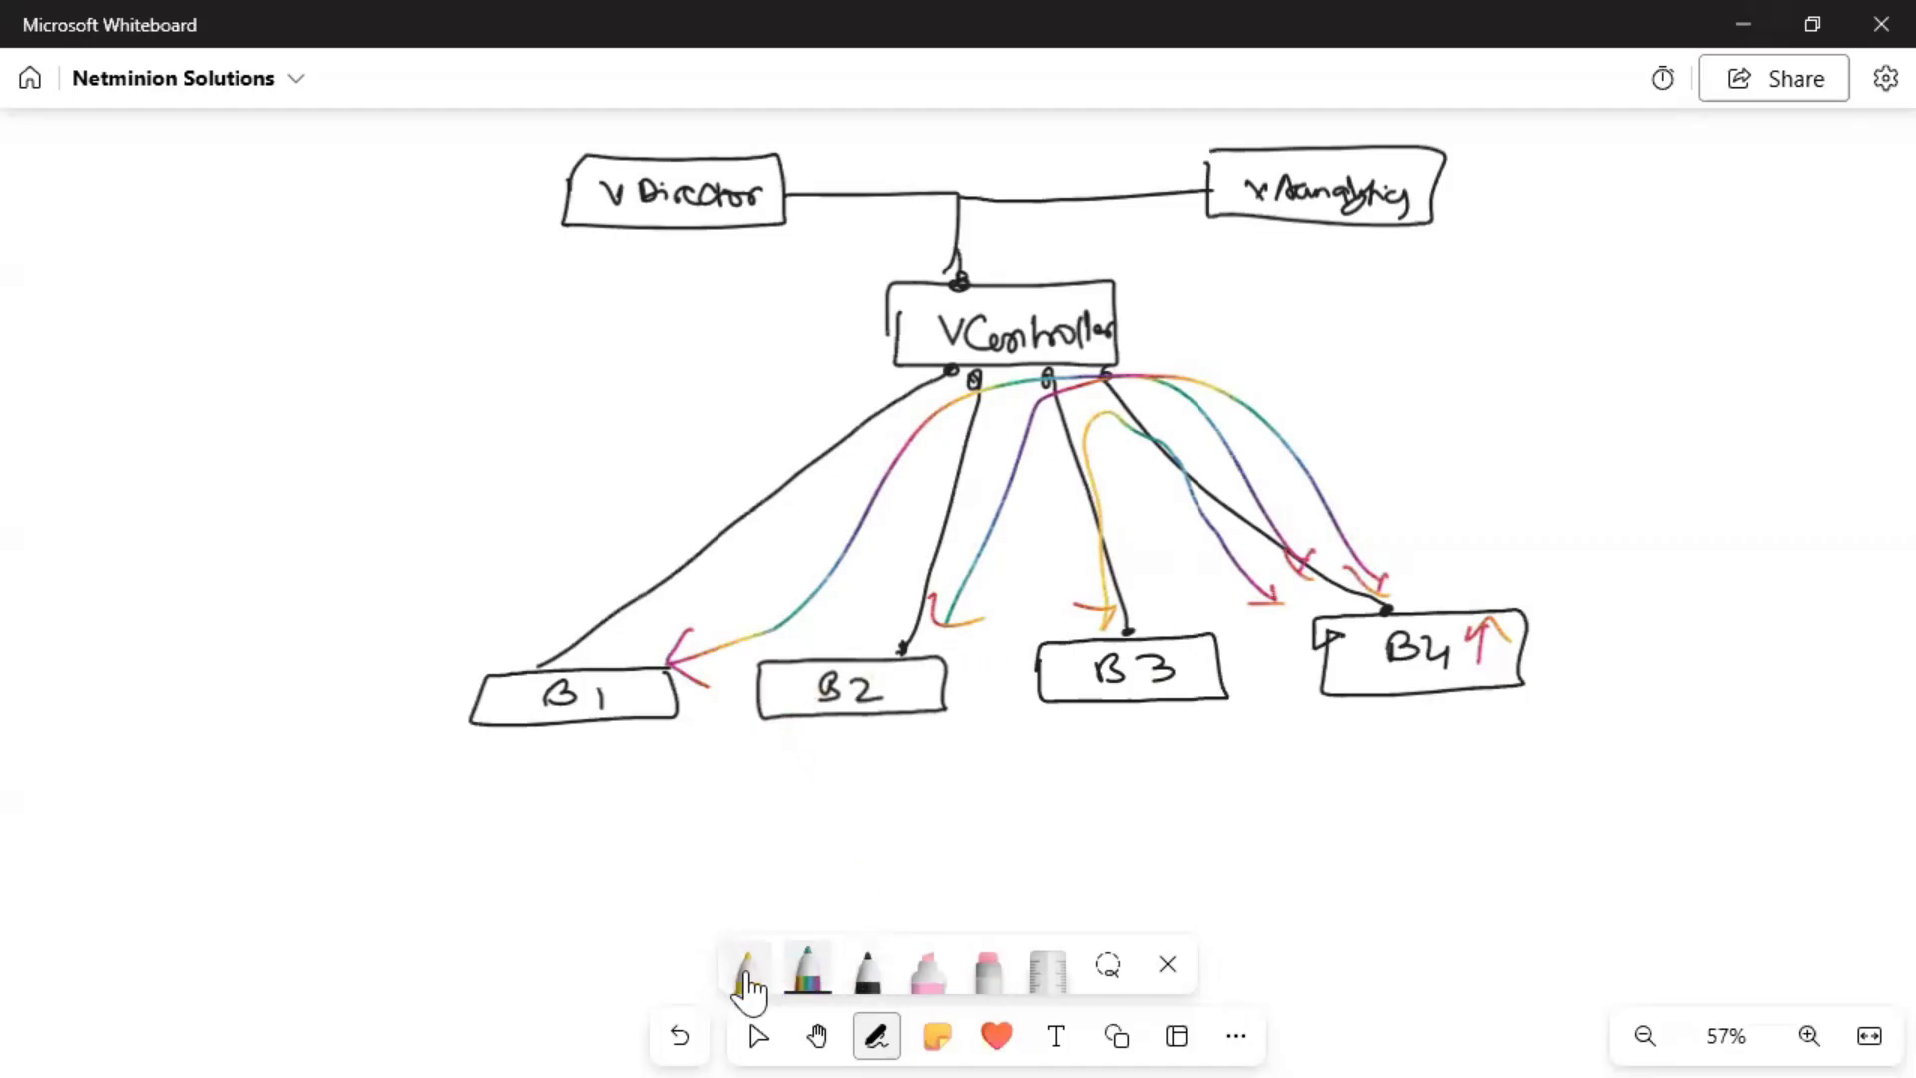
mouse_move(1160, 309)
left_mouse_down()
mouse_move(1176, 346)
mouse_move(1198, 329)
mouse_move(1225, 345)
left_mouse_up()
left_click_drag(1151, 297, 1136, 344)
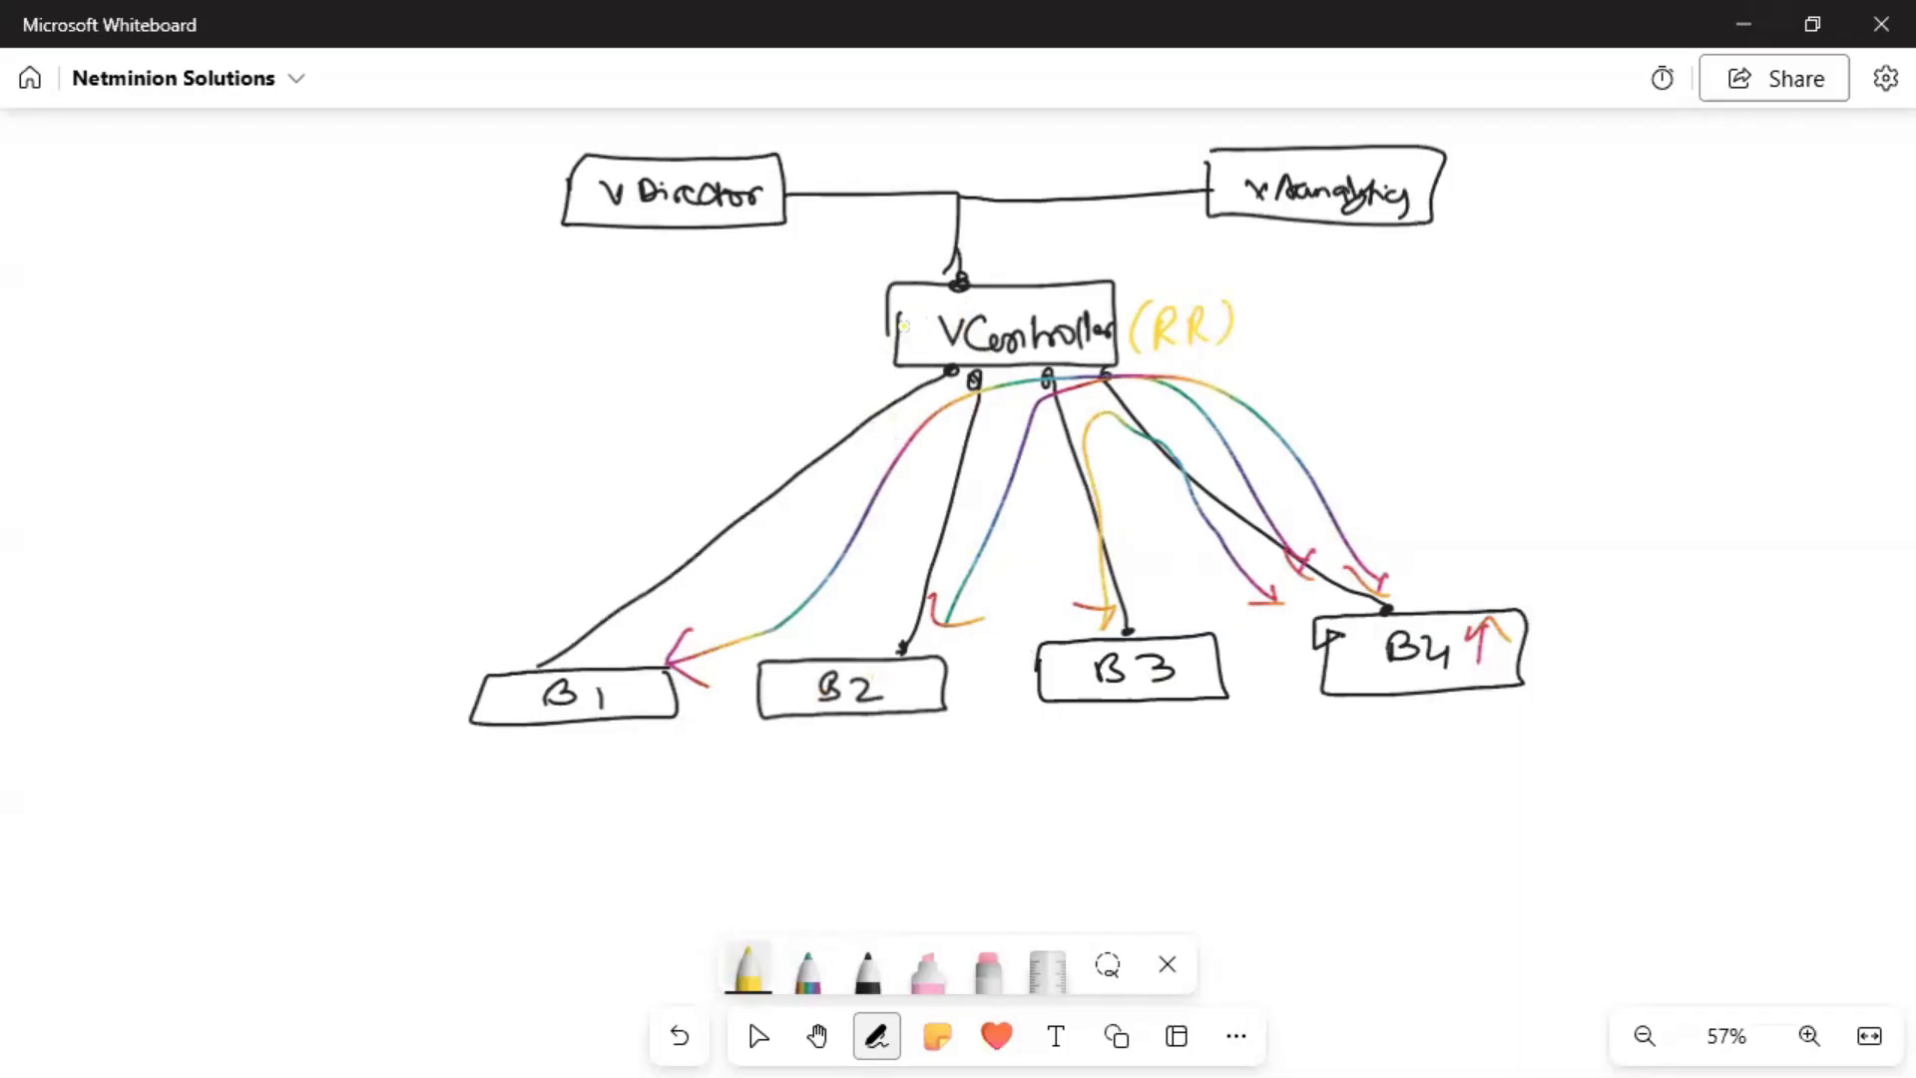
mouse_move(918, 285)
left_mouse_down()
mouse_move(919, 232)
mouse_move(819, 231)
mouse_move(837, 222)
left_mouse_up()
mouse_move(1066, 280)
left_mouse_down()
mouse_move(1066, 236)
mouse_move(1196, 220)
left_mouse_up()
left_click_drag(1195, 220, 1166, 231)
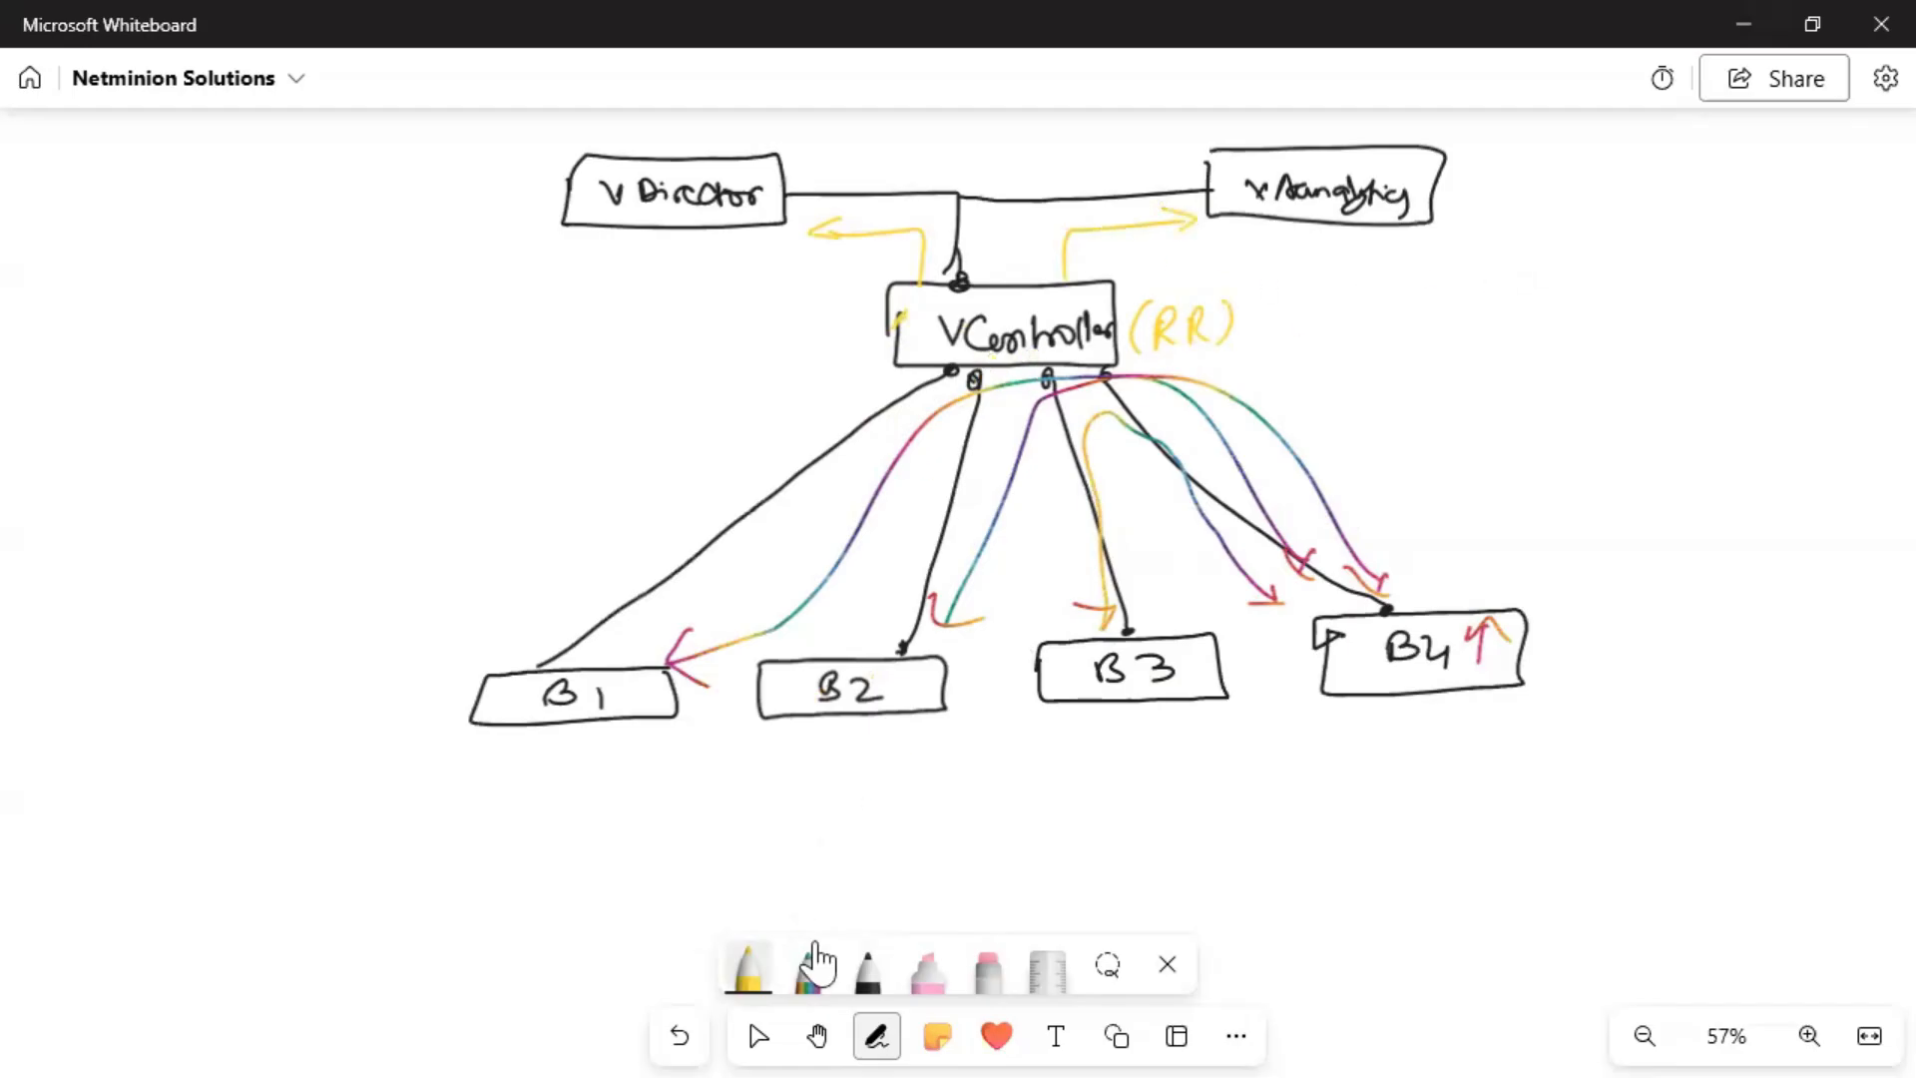
In black, draw a second controller box left of VController and write its name.
left_click(867, 968)
mouse_move(922, 298)
left_mouse_down()
mouse_move(850, 300)
mouse_move(794, 383)
mouse_move(933, 300)
left_mouse_up()
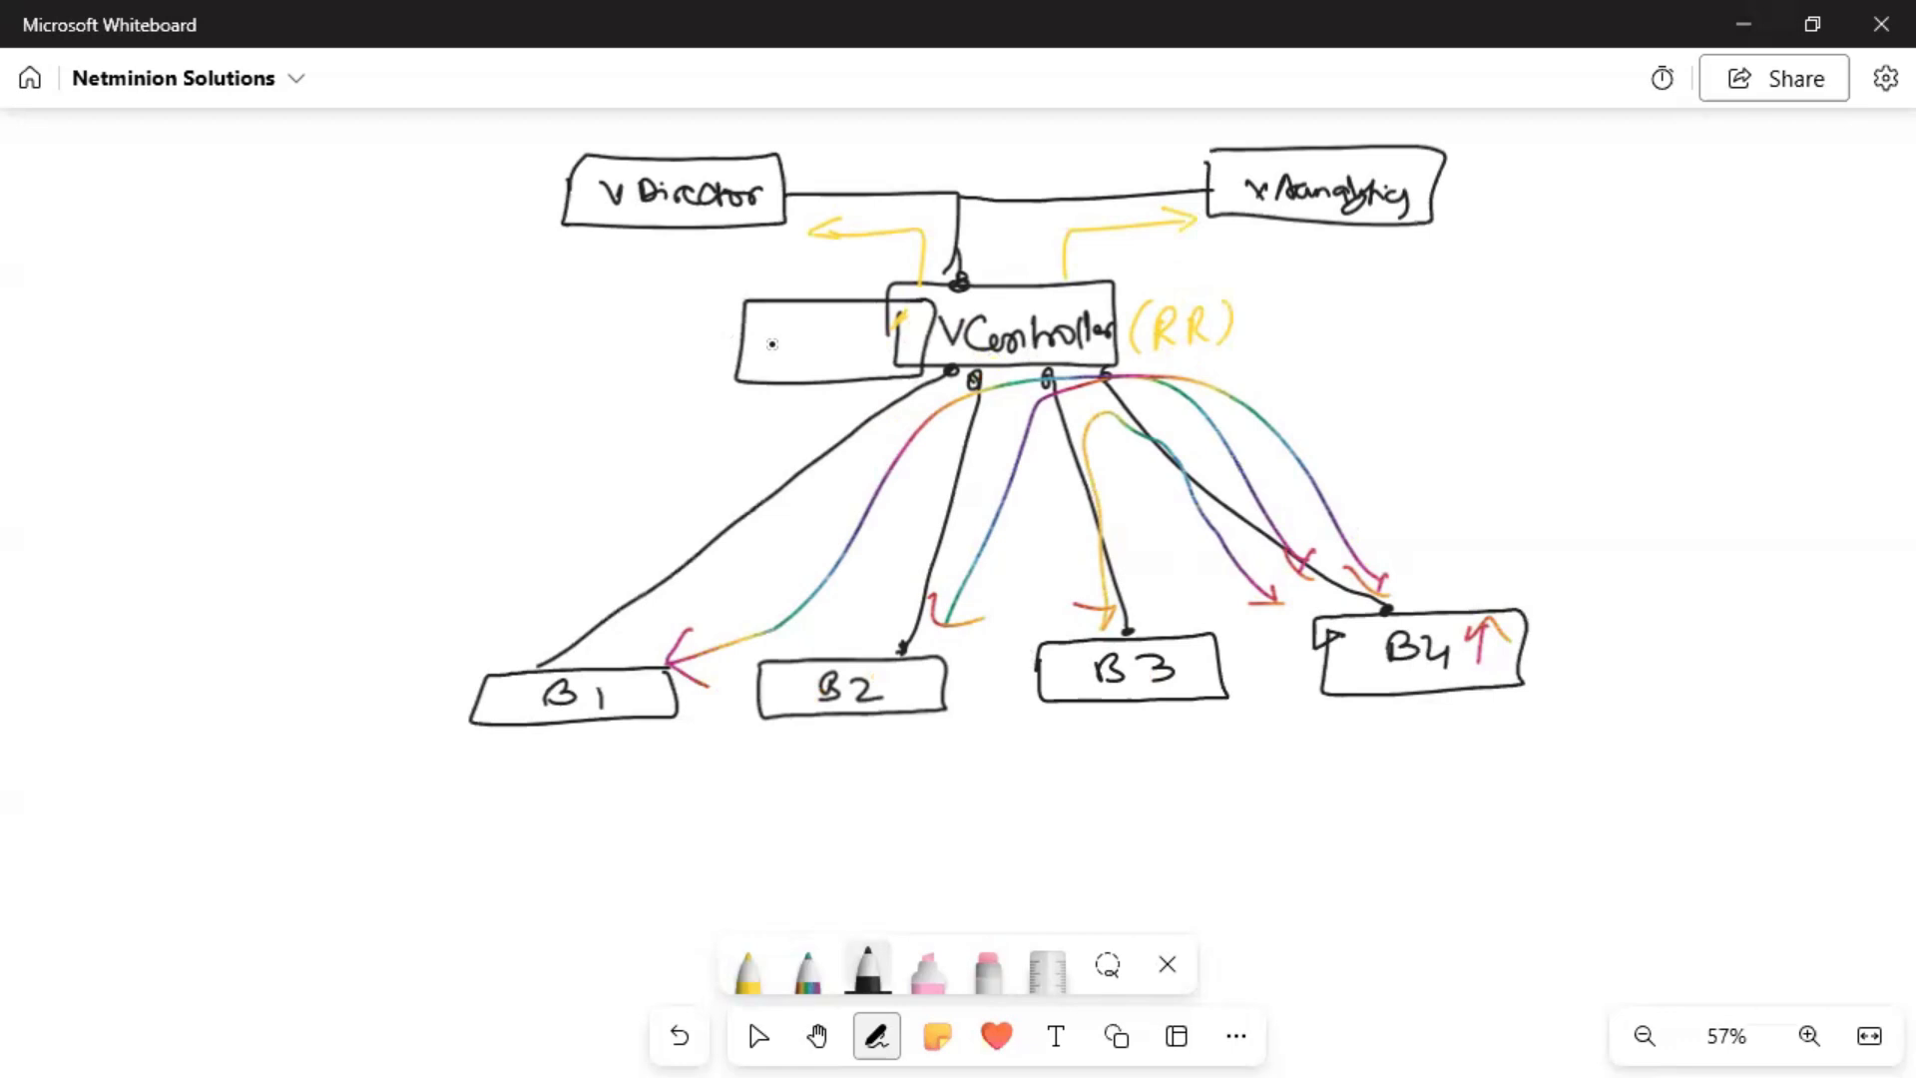
mouse_move(770, 332)
left_mouse_down()
mouse_move(798, 329)
mouse_move(814, 362)
mouse_move(877, 341)
mouse_move(908, 365)
mouse_move(922, 310)
mouse_move(894, 326)
left_mouse_up()
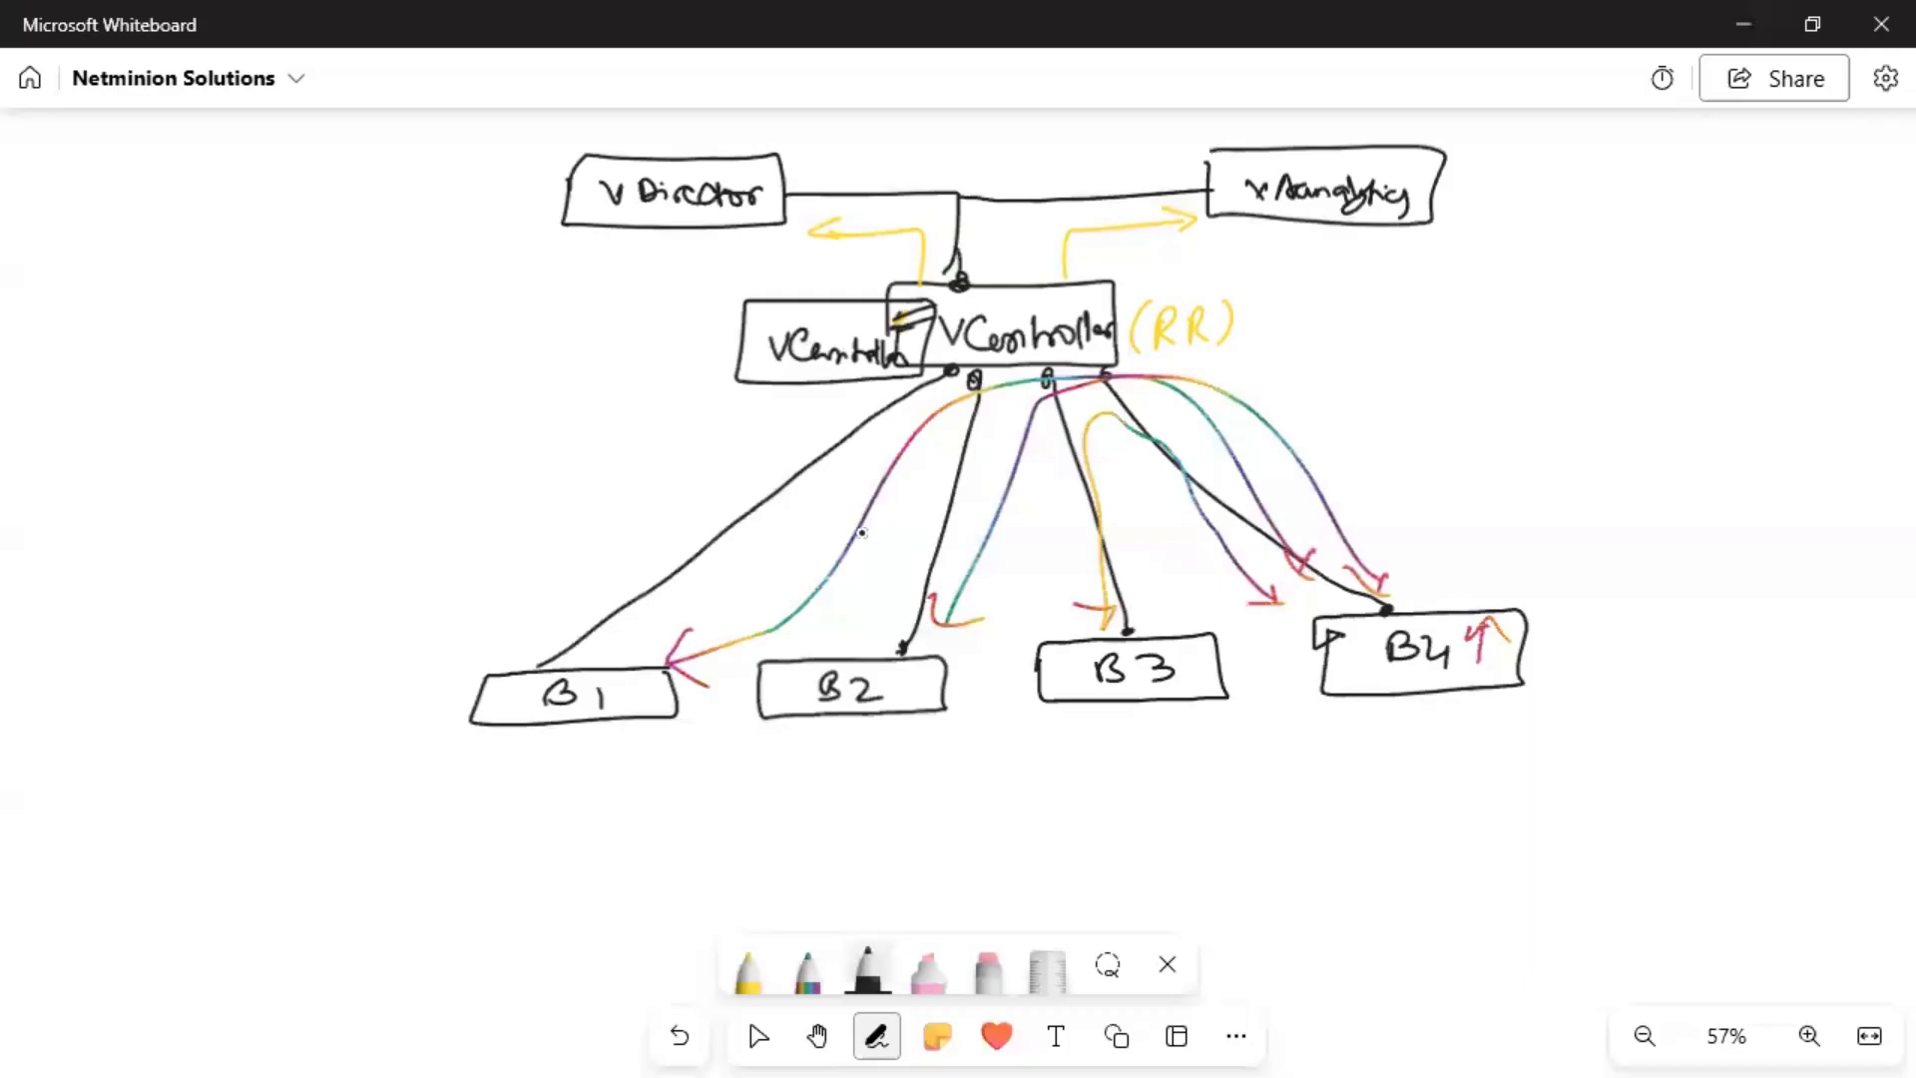
Mark both VController boxes in red with the rainbow pen.
left_click(807, 968)
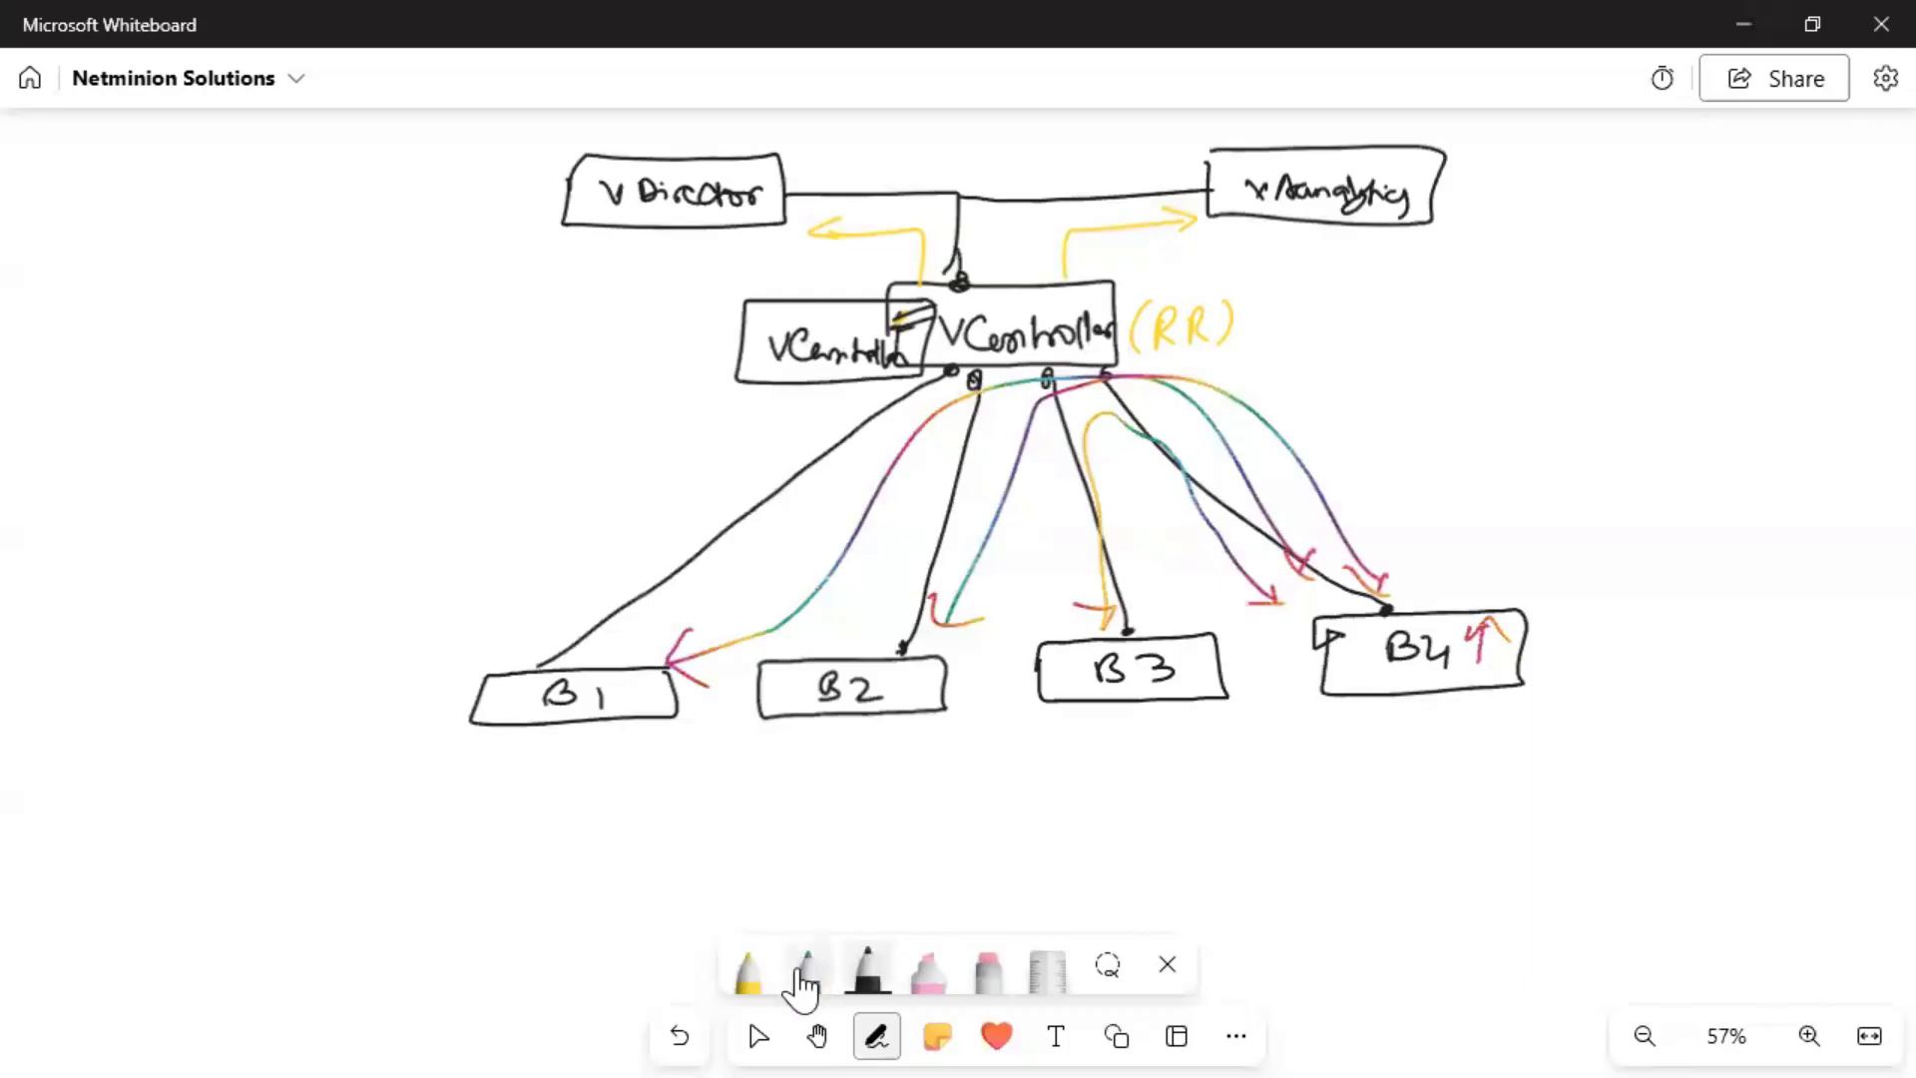
left_click_drag(1085, 292, 1048, 326)
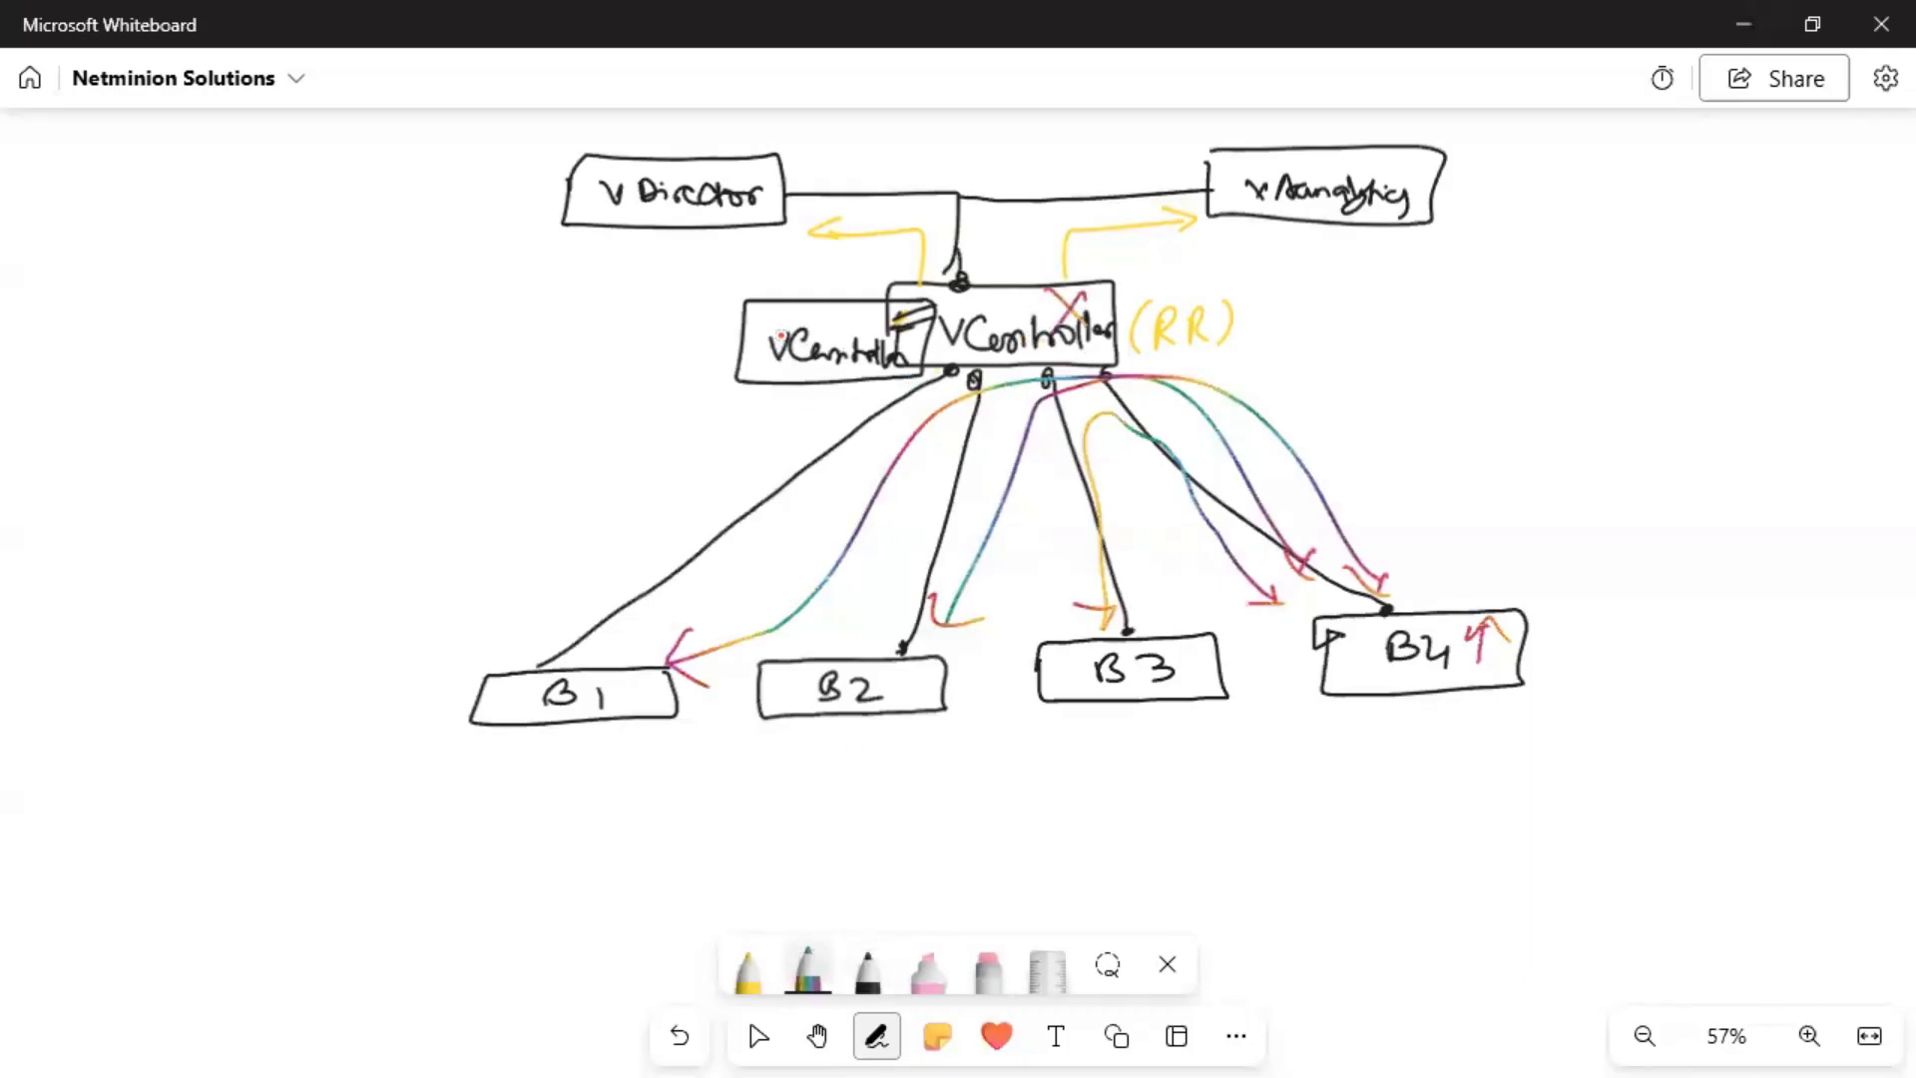
left_click_drag(790, 310, 821, 307)
Write '(MP-BGP)' beside the B1 link with an arrowhead, then pan to blank space.
mouse_move(515, 480)
left_mouse_down()
mouse_move(514, 503)
mouse_move(619, 497)
left_mouse_up()
mouse_move(621, 473)
left_mouse_down()
mouse_move(624, 495)
mouse_move(671, 493)
left_mouse_up()
left_click_drag(670, 465, 704, 485)
left_click_drag(511, 457, 515, 518)
left_click_drag(545, 657, 535, 666)
left_click(863, 392)
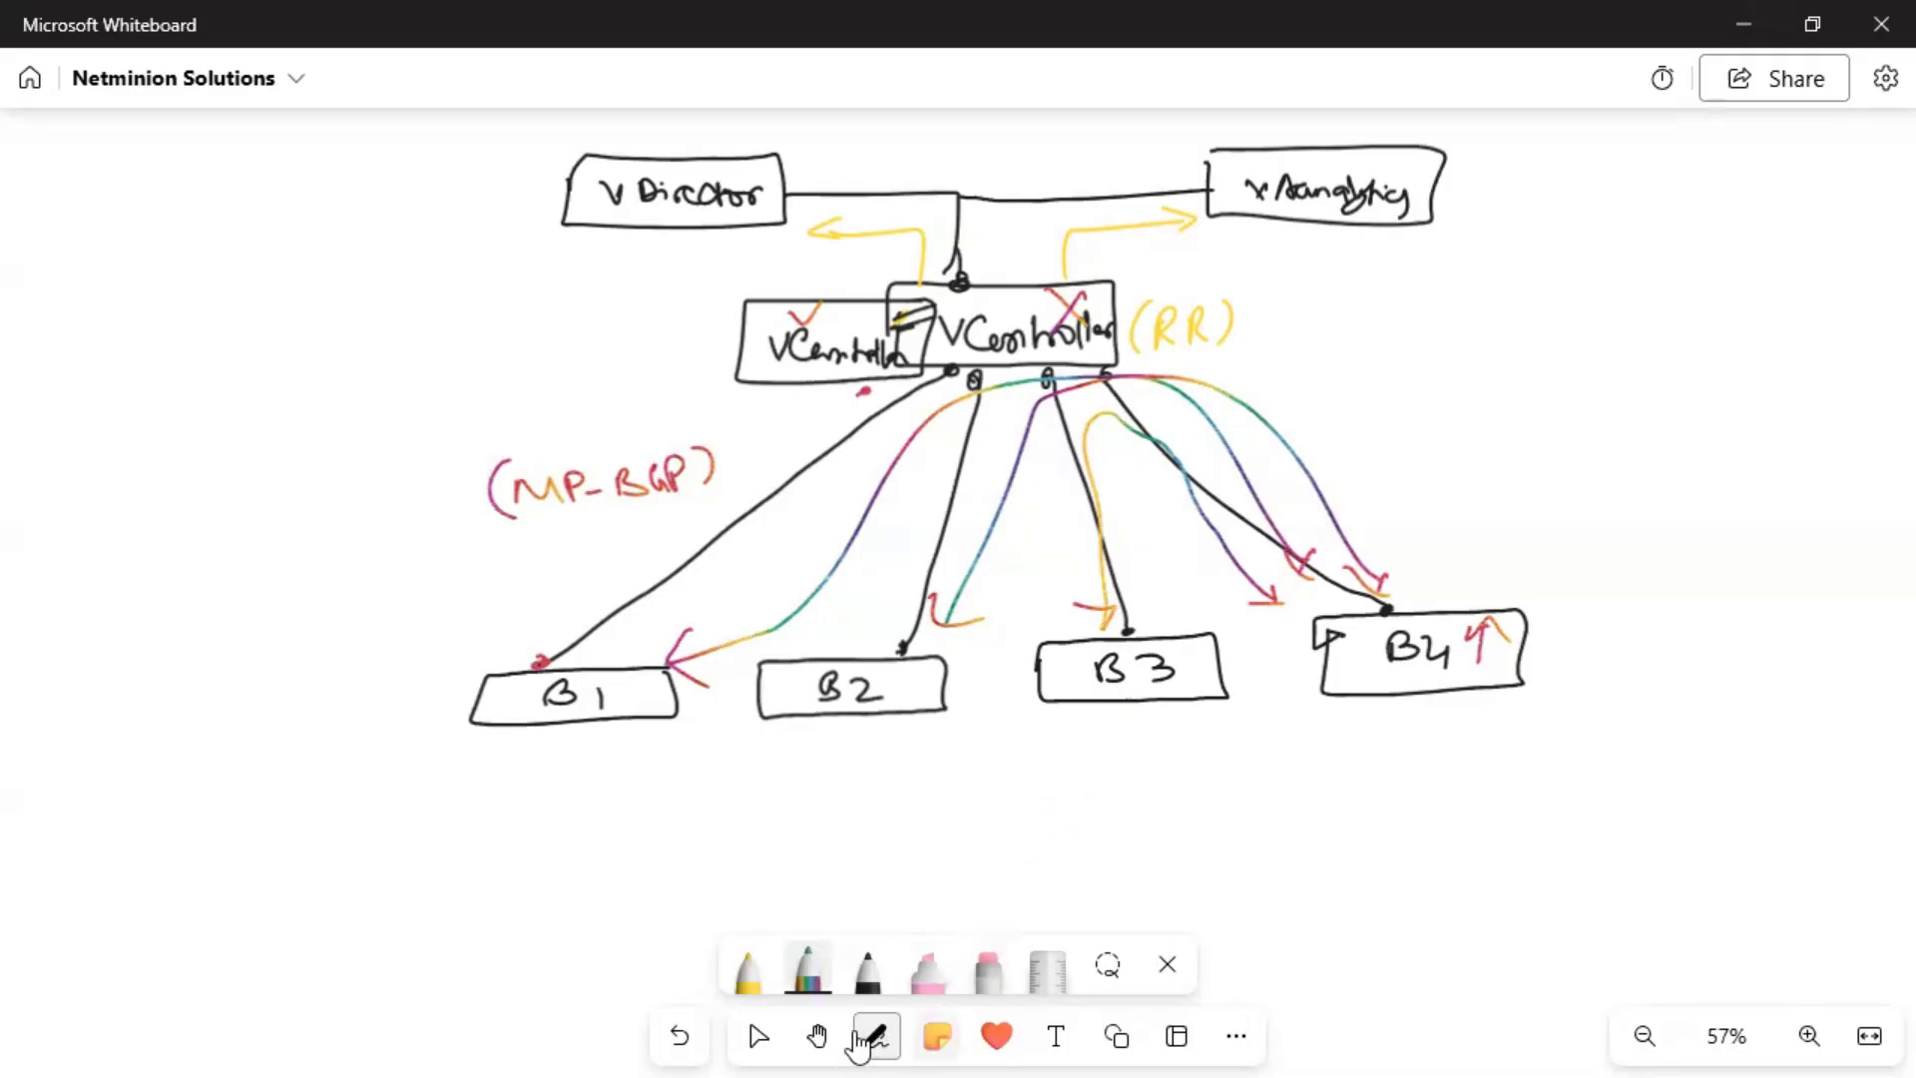
left_click(817, 1036)
left_click_drag(1158, 642, 1147, 244)
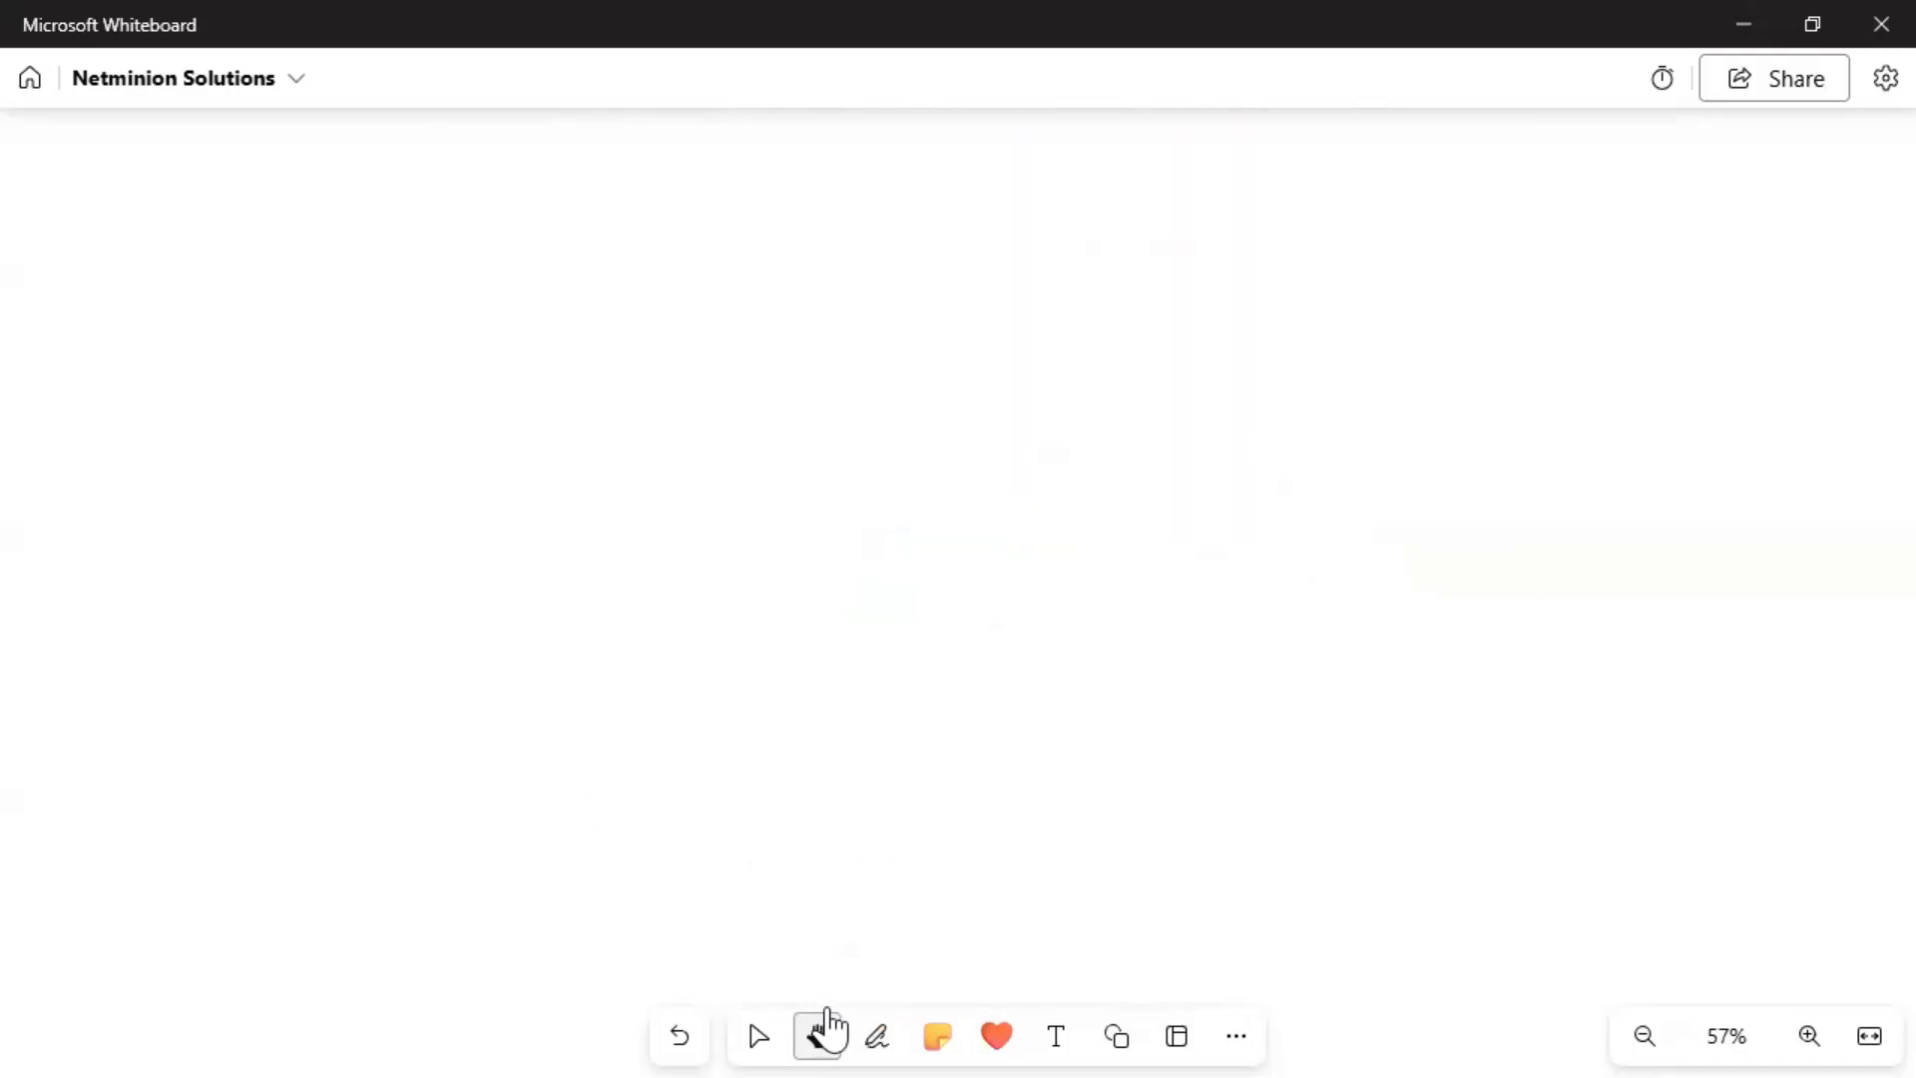
In black ink, draw a boxed 'Templates' heading with a downward arrow.
left_click(876, 1036)
left_click(864, 976)
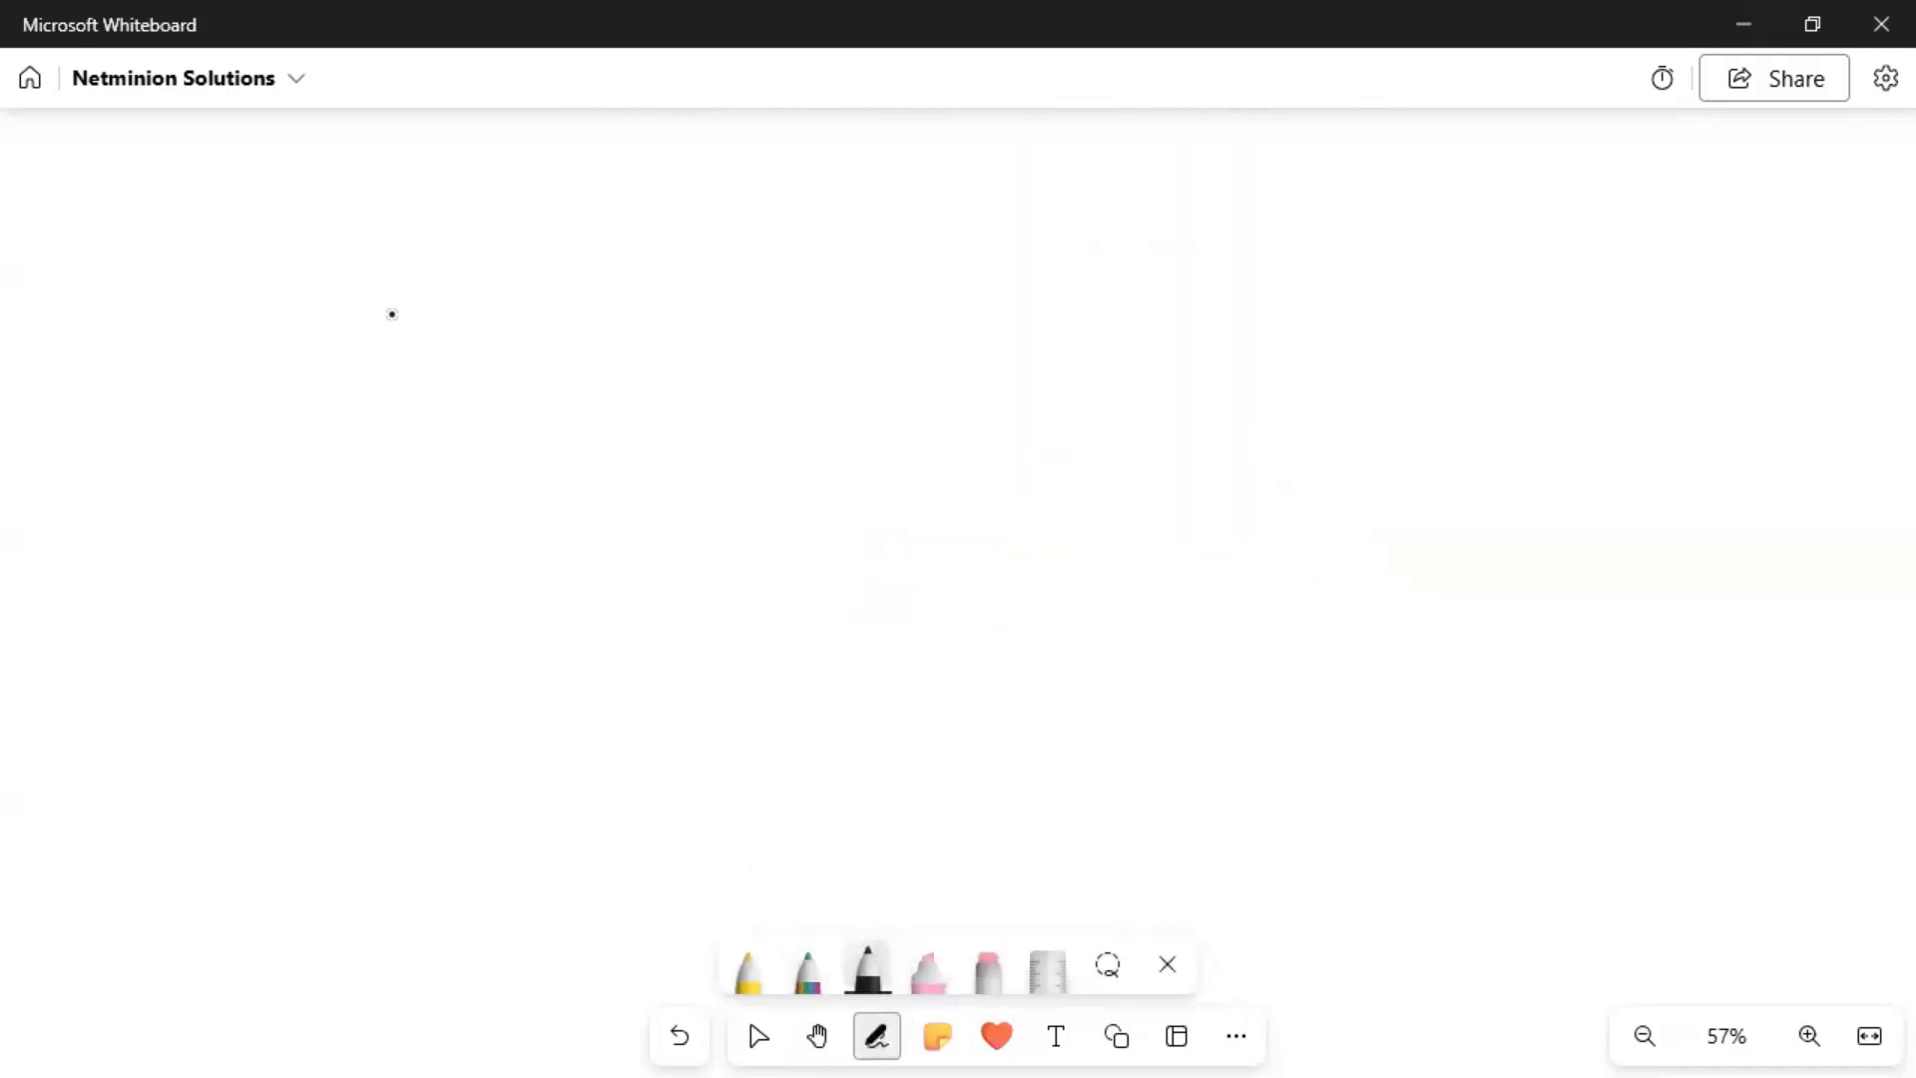
mouse_move(300, 210)
left_mouse_down()
mouse_move(590, 192)
mouse_move(595, 256)
mouse_move(589, 189)
left_mouse_up()
mouse_move(403, 219)
left_mouse_down()
mouse_move(402, 249)
mouse_move(419, 218)
left_mouse_up()
left_click_drag(404, 240, 552, 249)
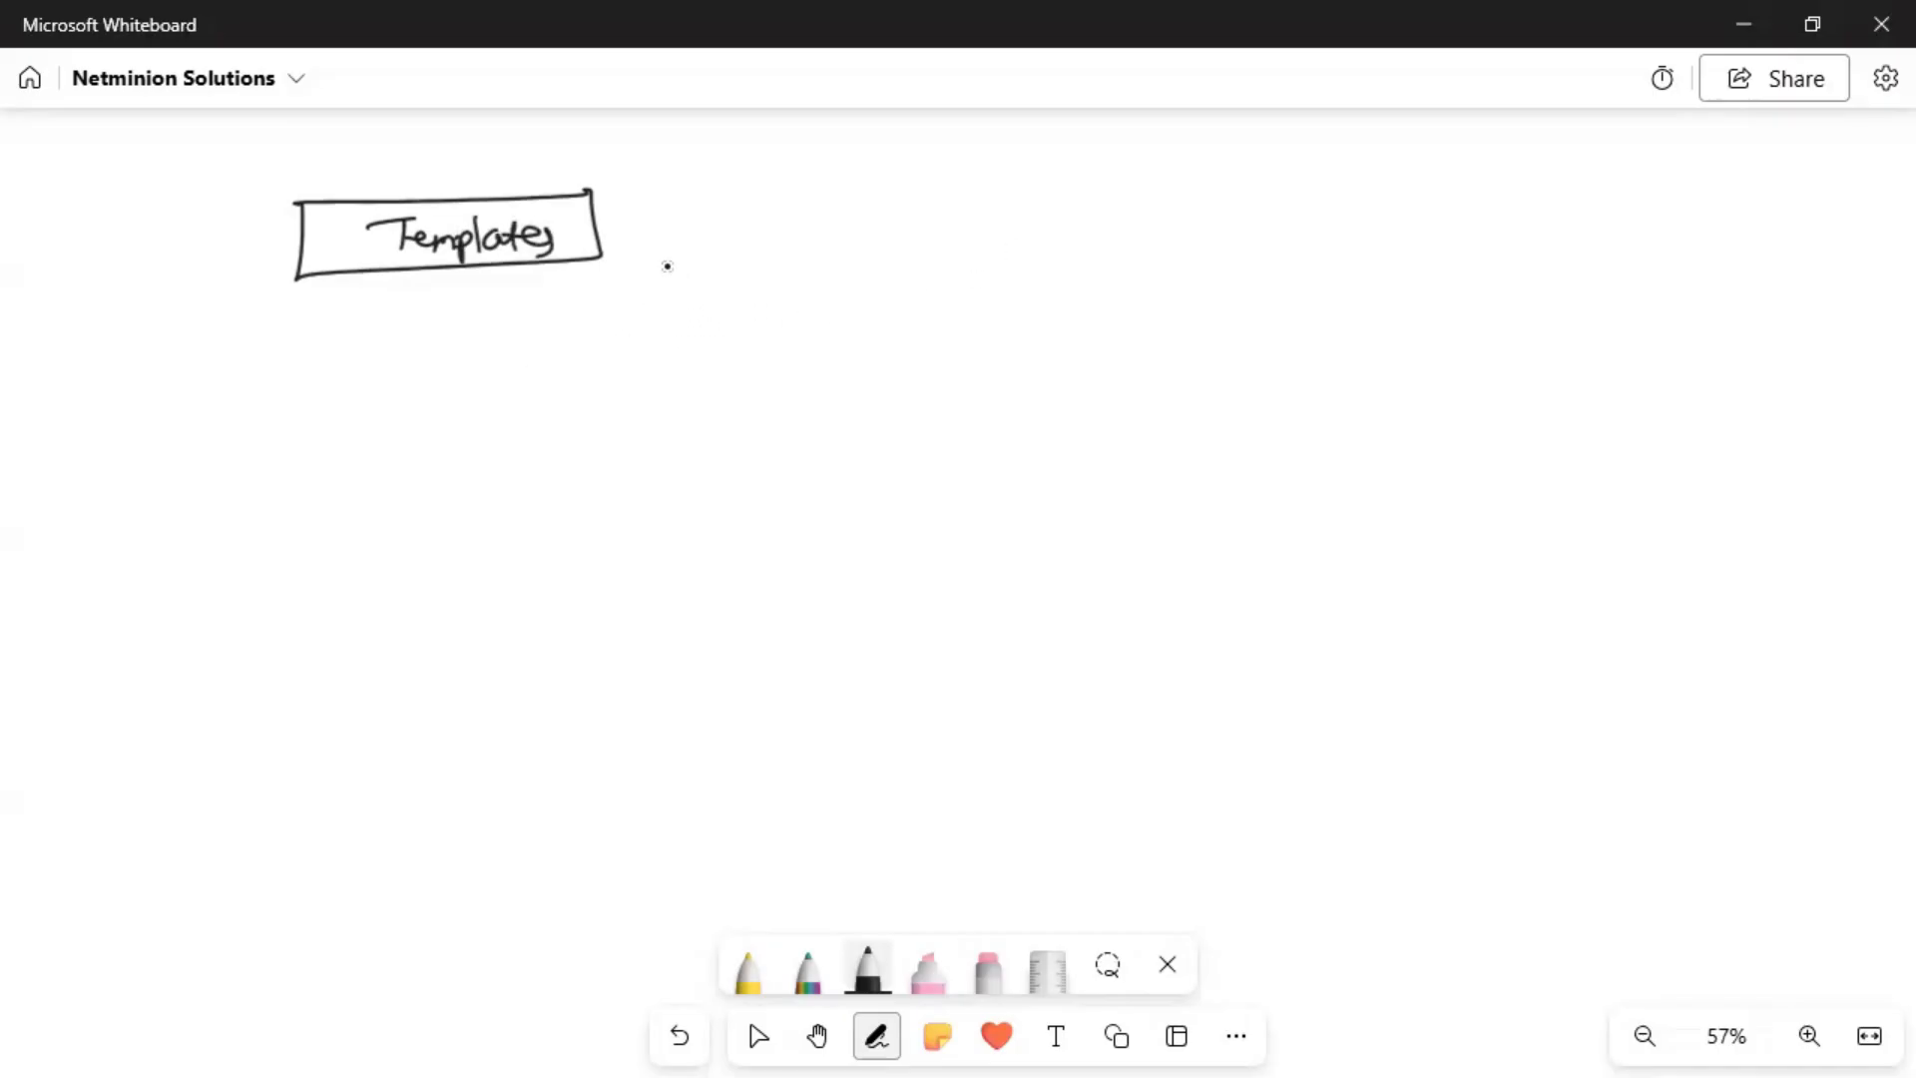
left_click_drag(653, 248, 715, 284)
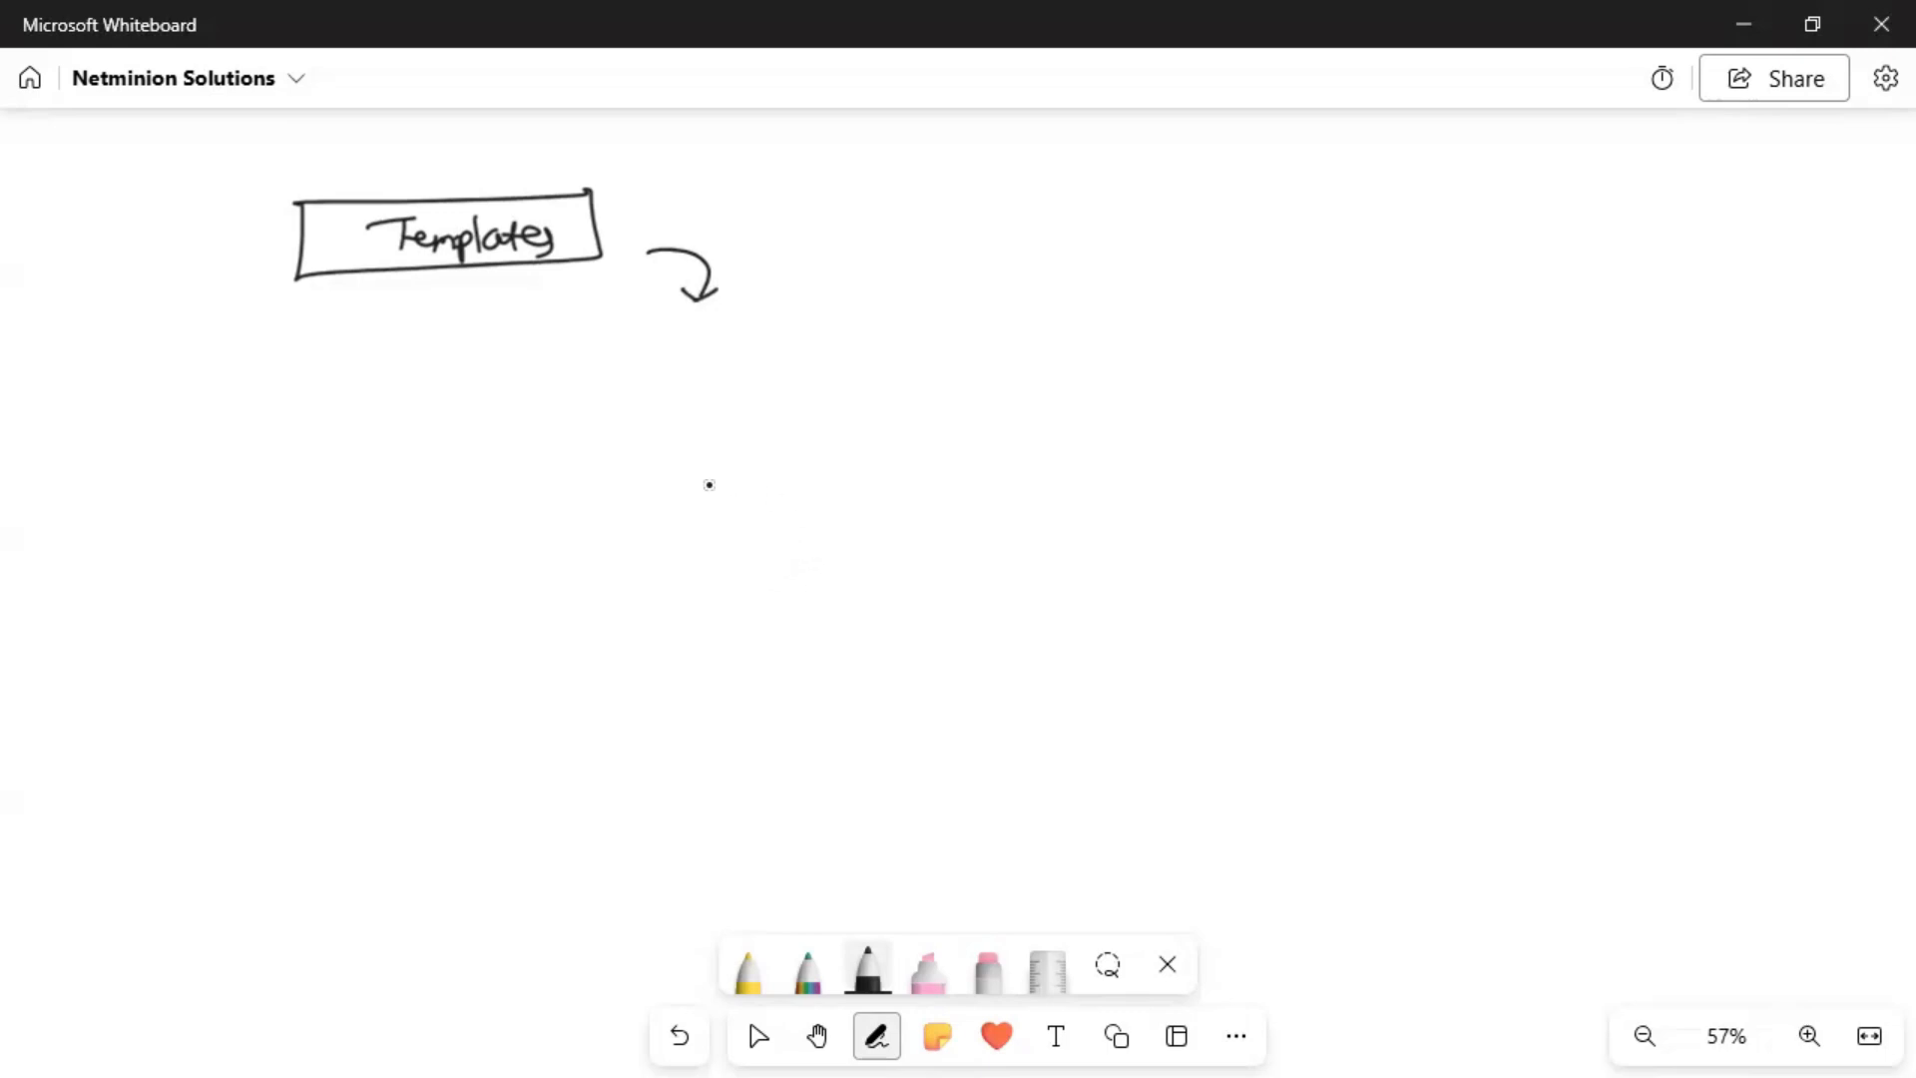
Draw a 'Device Group' box with two rounded boxes linked in, then bring up PNETLab.
mouse_move(653, 357)
left_mouse_down()
mouse_move(915, 351)
mouse_move(928, 452)
mouse_move(795, 453)
mouse_move(876, 456)
left_mouse_up()
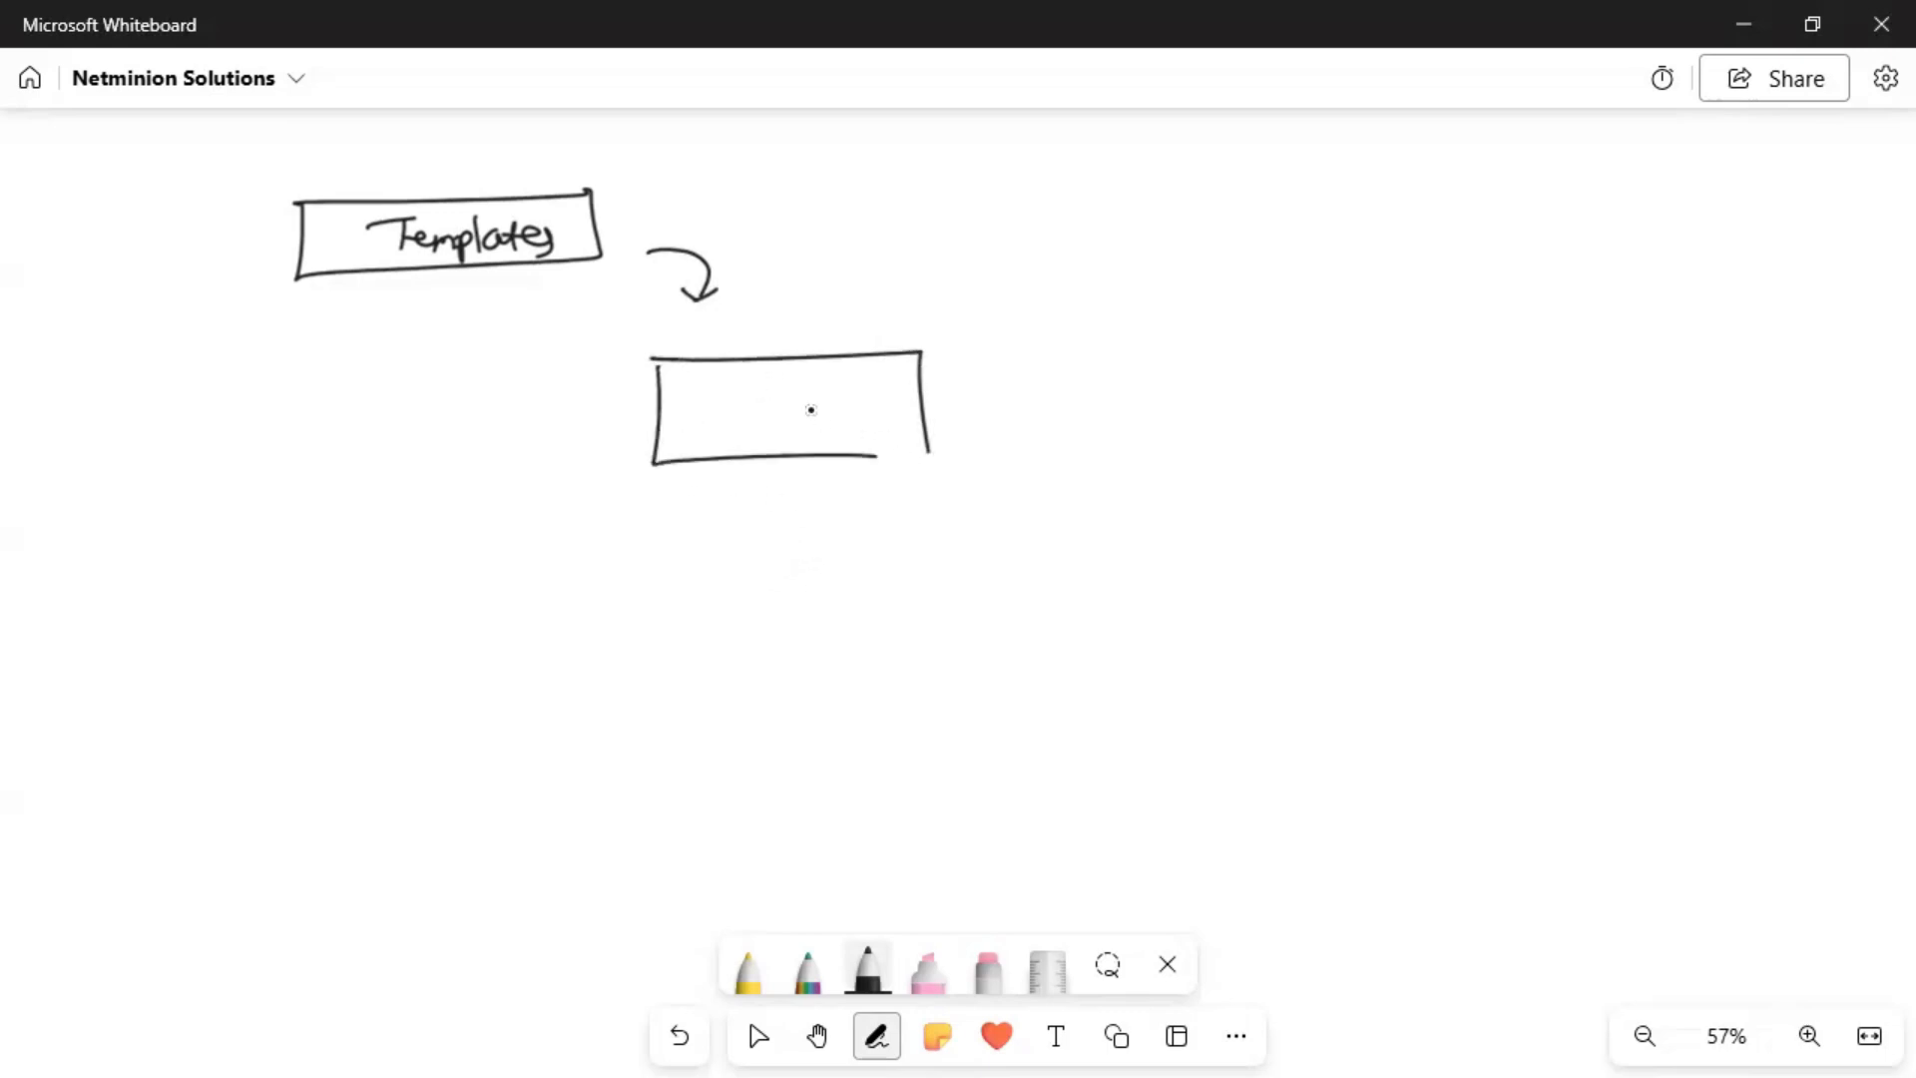
mouse_move(690, 379)
left_mouse_down()
mouse_move(683, 405)
mouse_move(819, 397)
mouse_move(766, 449)
mouse_move(846, 427)
mouse_move(853, 467)
left_mouse_up()
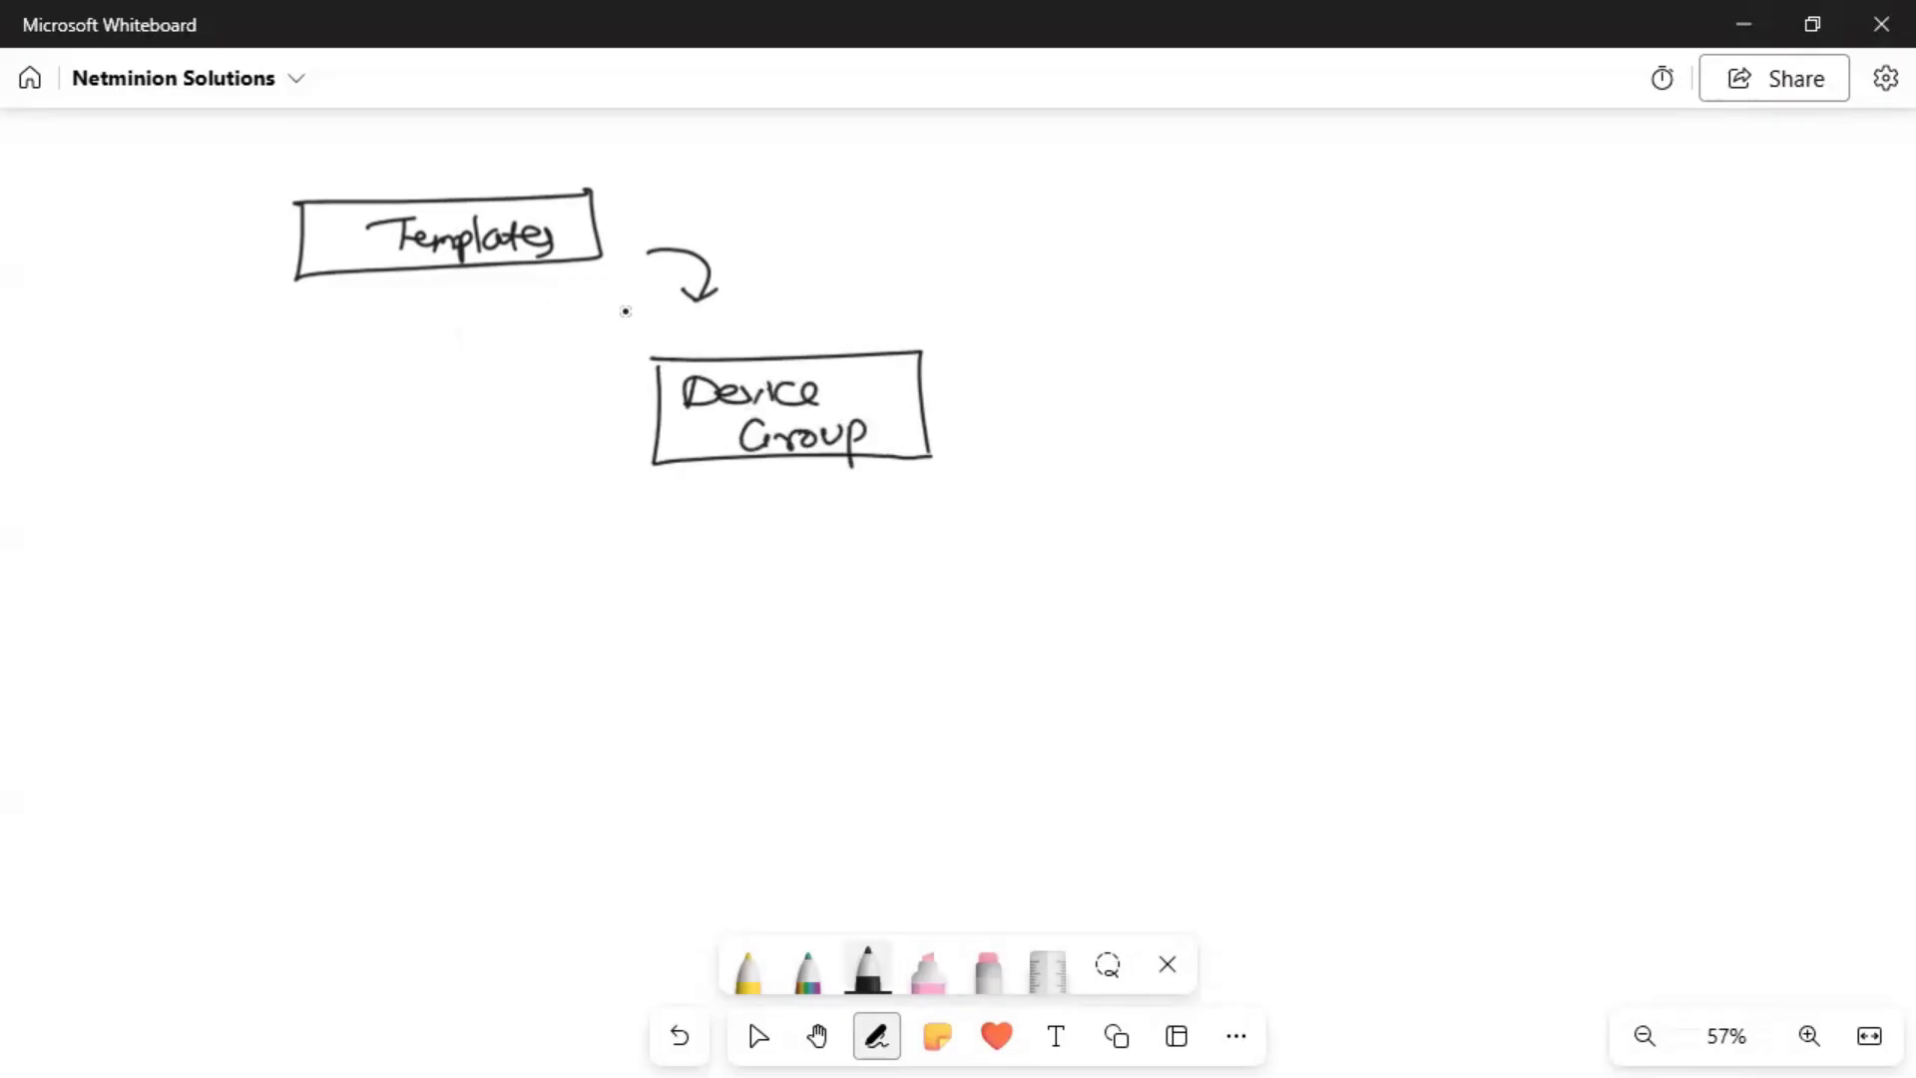
mouse_move(395, 299)
left_mouse_down()
mouse_move(308, 351)
mouse_move(559, 358)
left_mouse_up()
mouse_move(593, 279)
left_mouse_down()
mouse_move(616, 349)
mouse_move(346, 404)
mouse_move(711, 337)
left_mouse_up()
left_click_drag(613, 387, 650, 395)
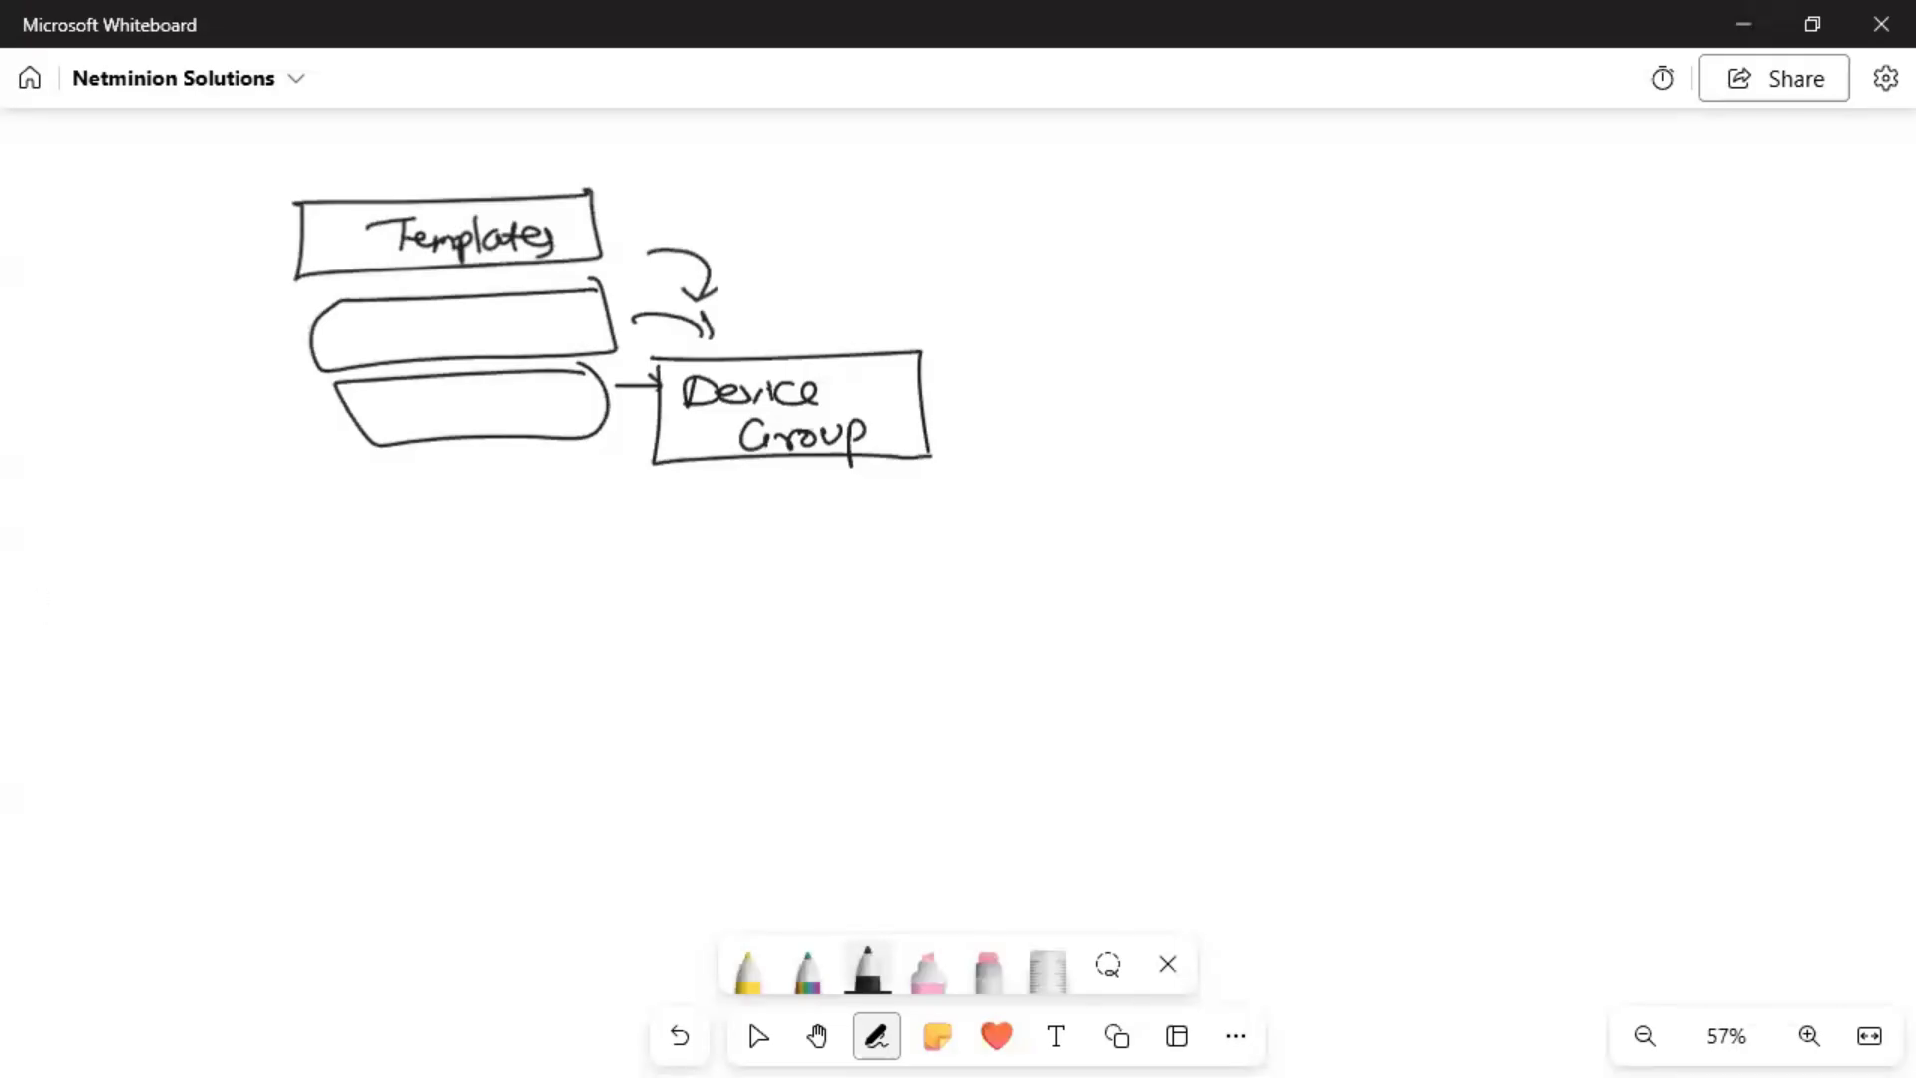
left_click(278, 812)
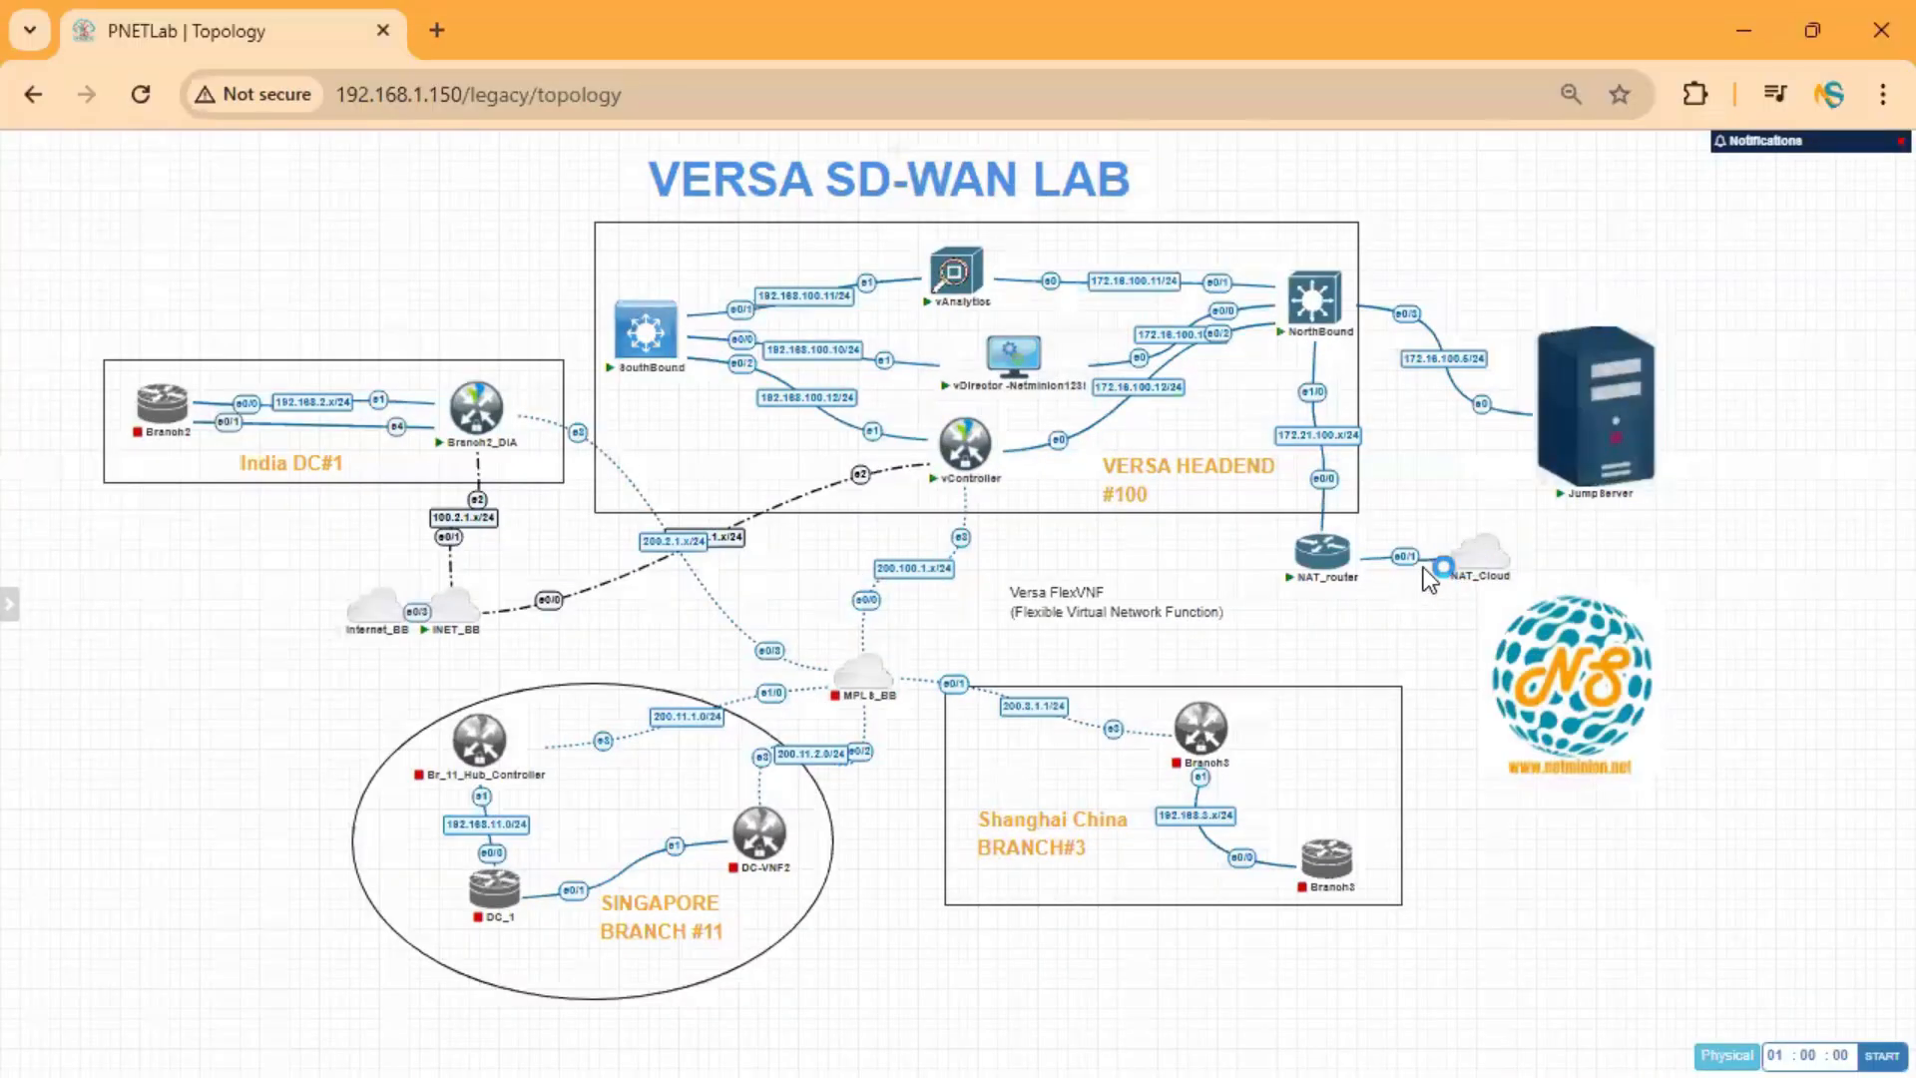
Open the Jump Server console in the VNC viewer with scale-to-window enabled.
left_click(1596, 439)
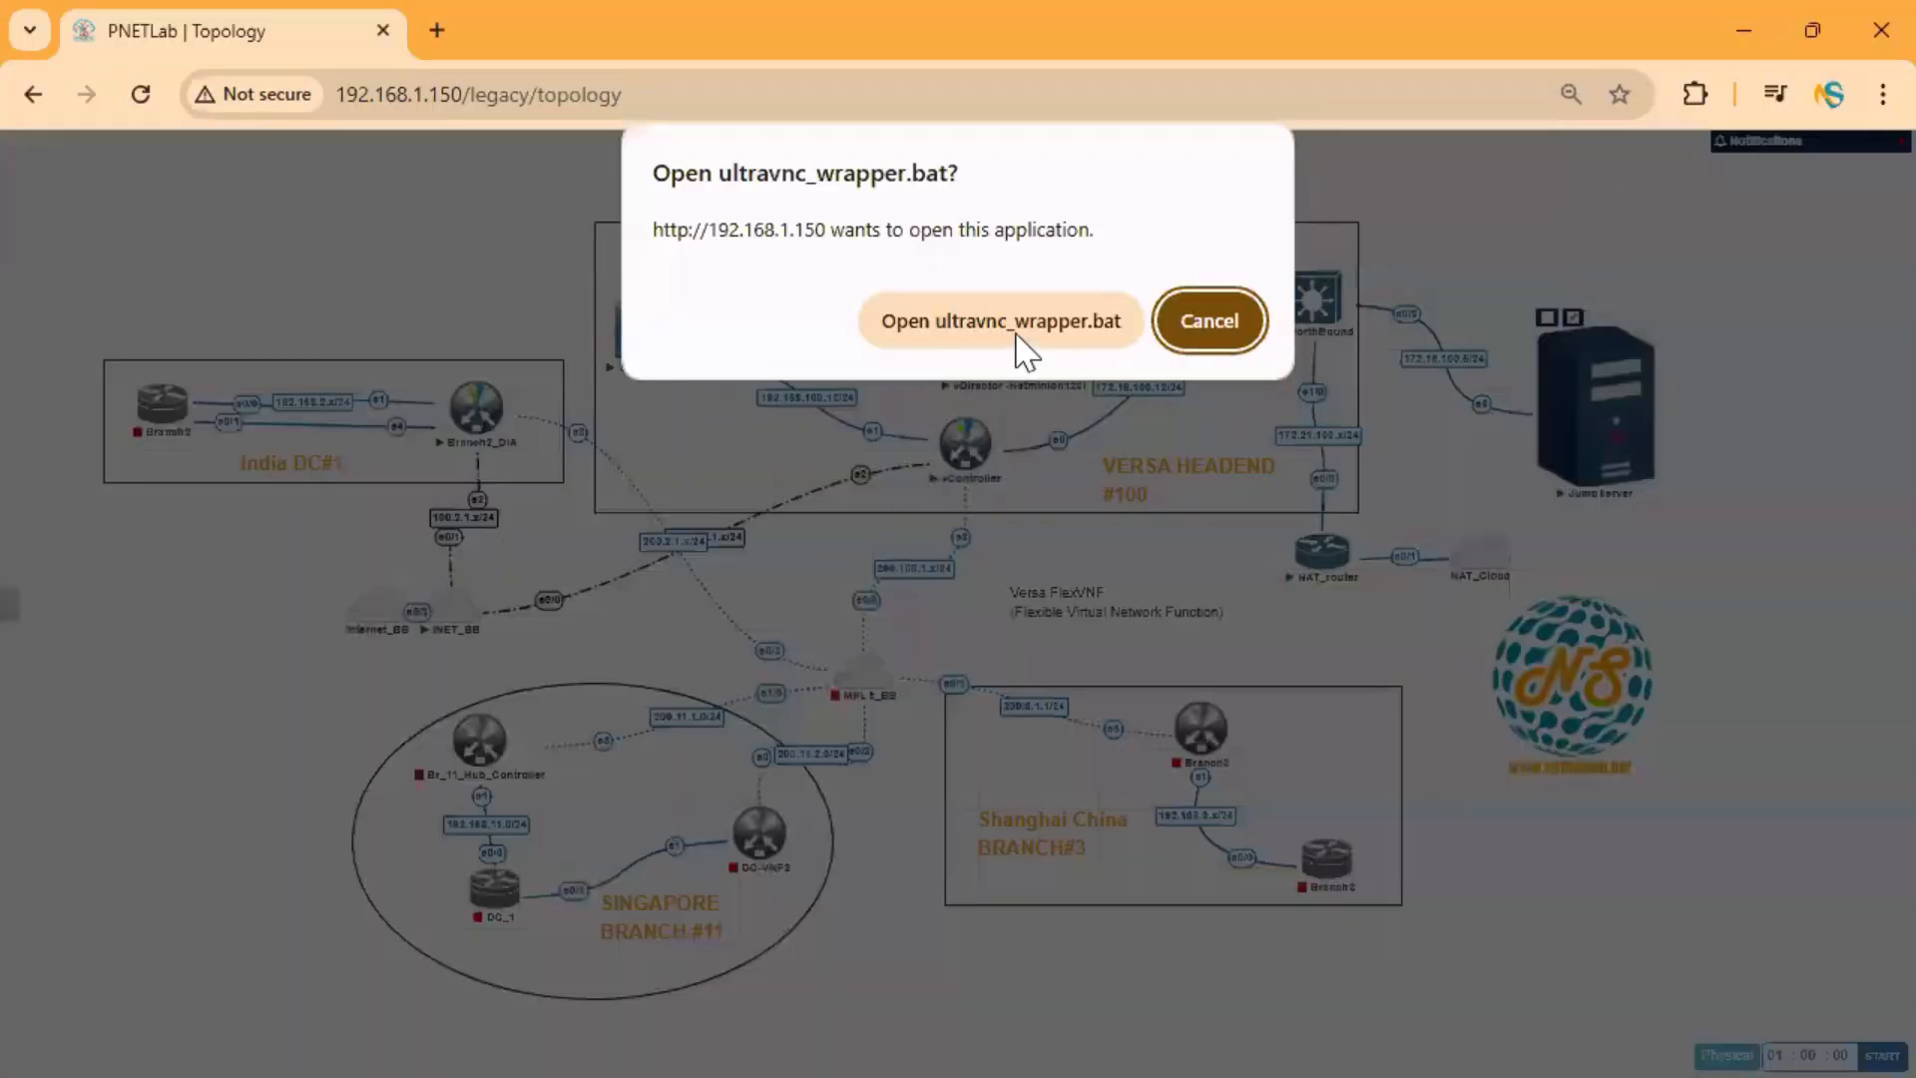
left_click(1083, 311)
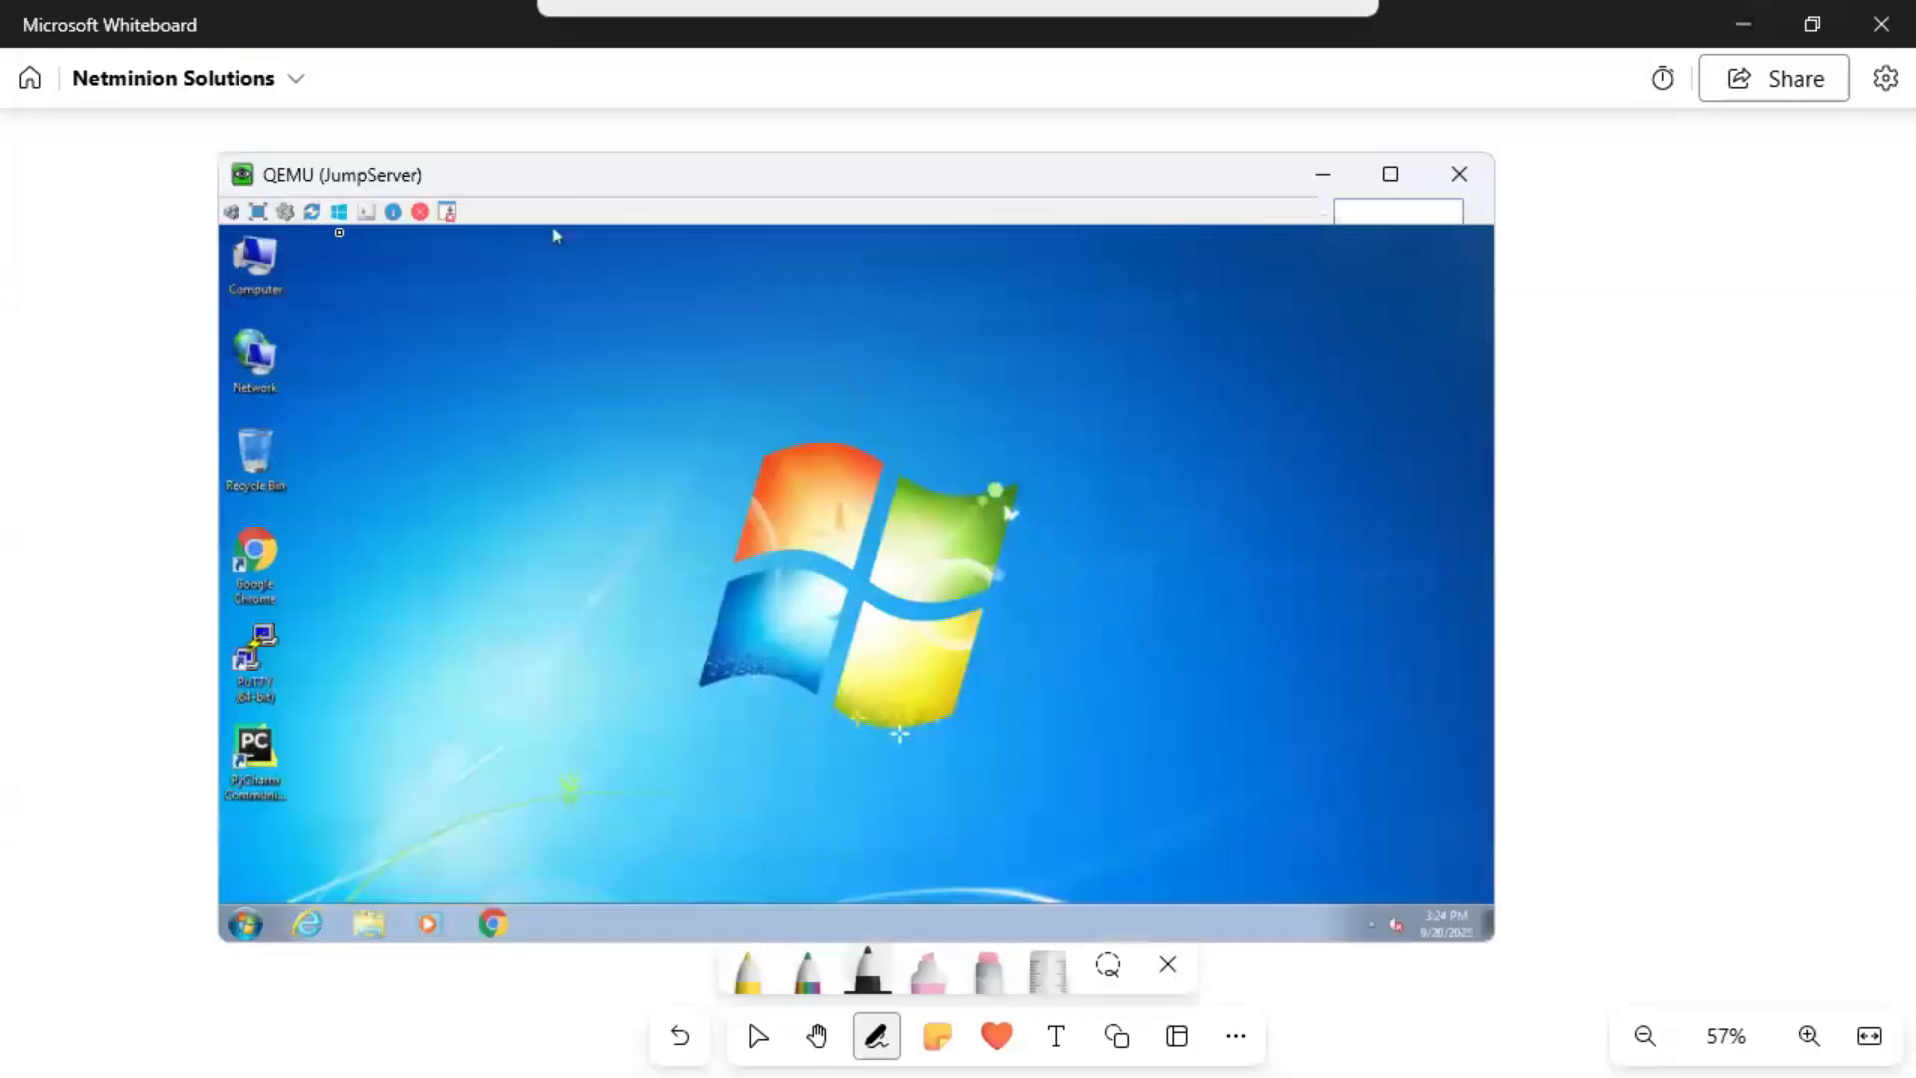
left_click(285, 211)
left_click(1038, 717)
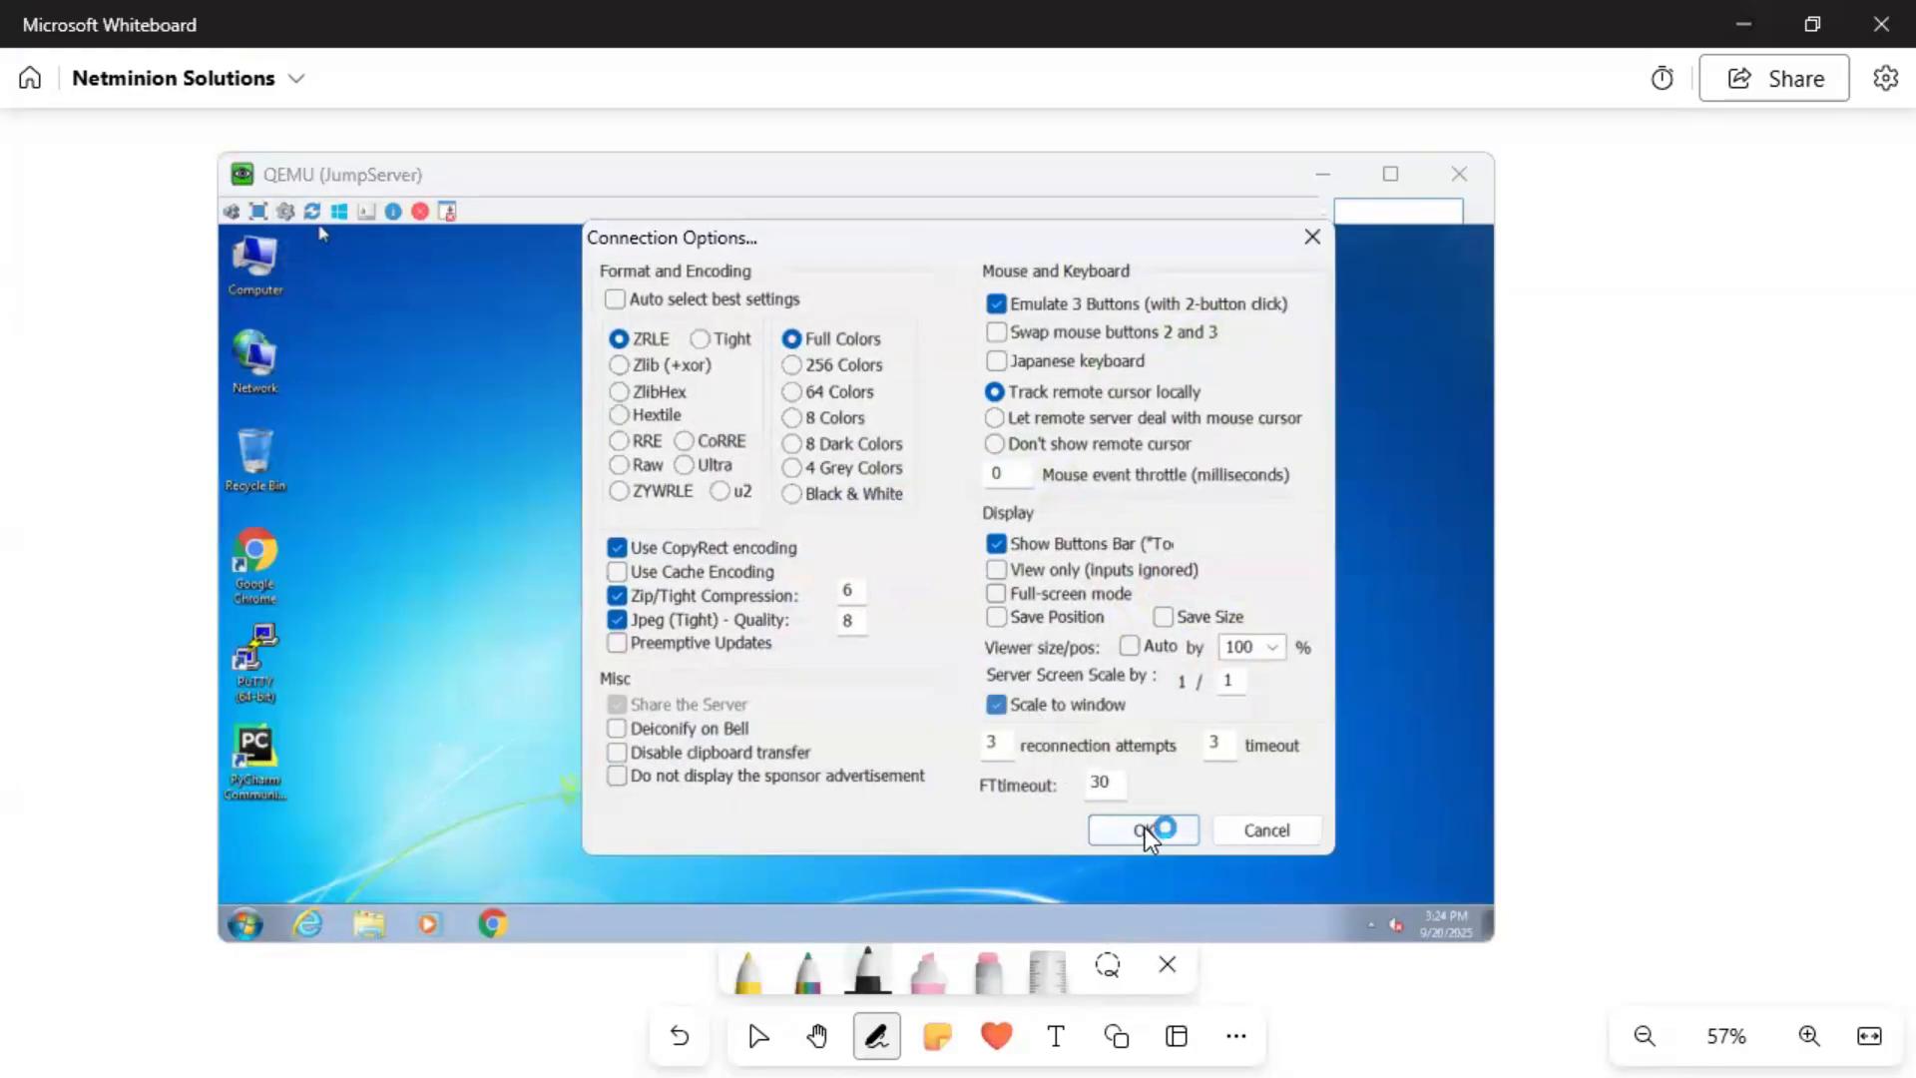
left_click(1144, 829)
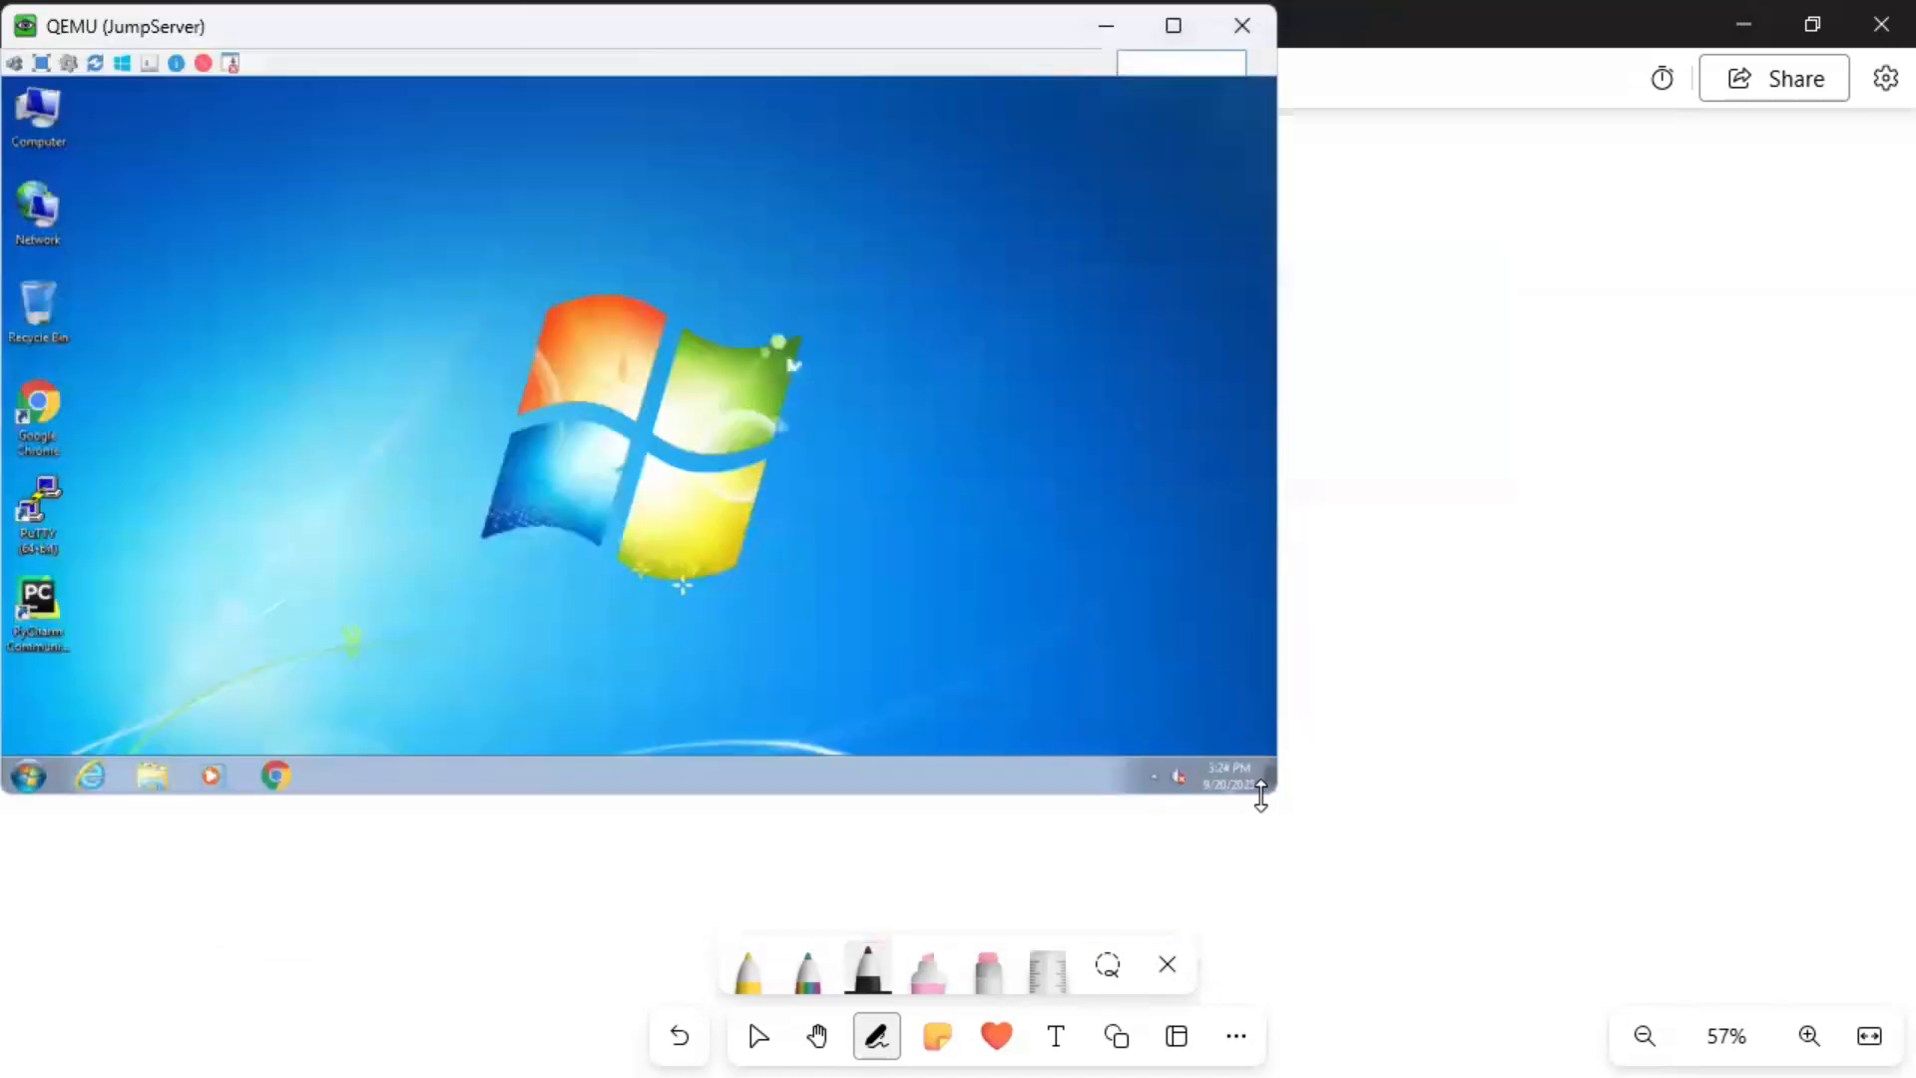
Enlarge the viewer to fill the screen and launch Chrome on the JumpServer desktop.
left_click_drag(1278, 795, 1677, 799)
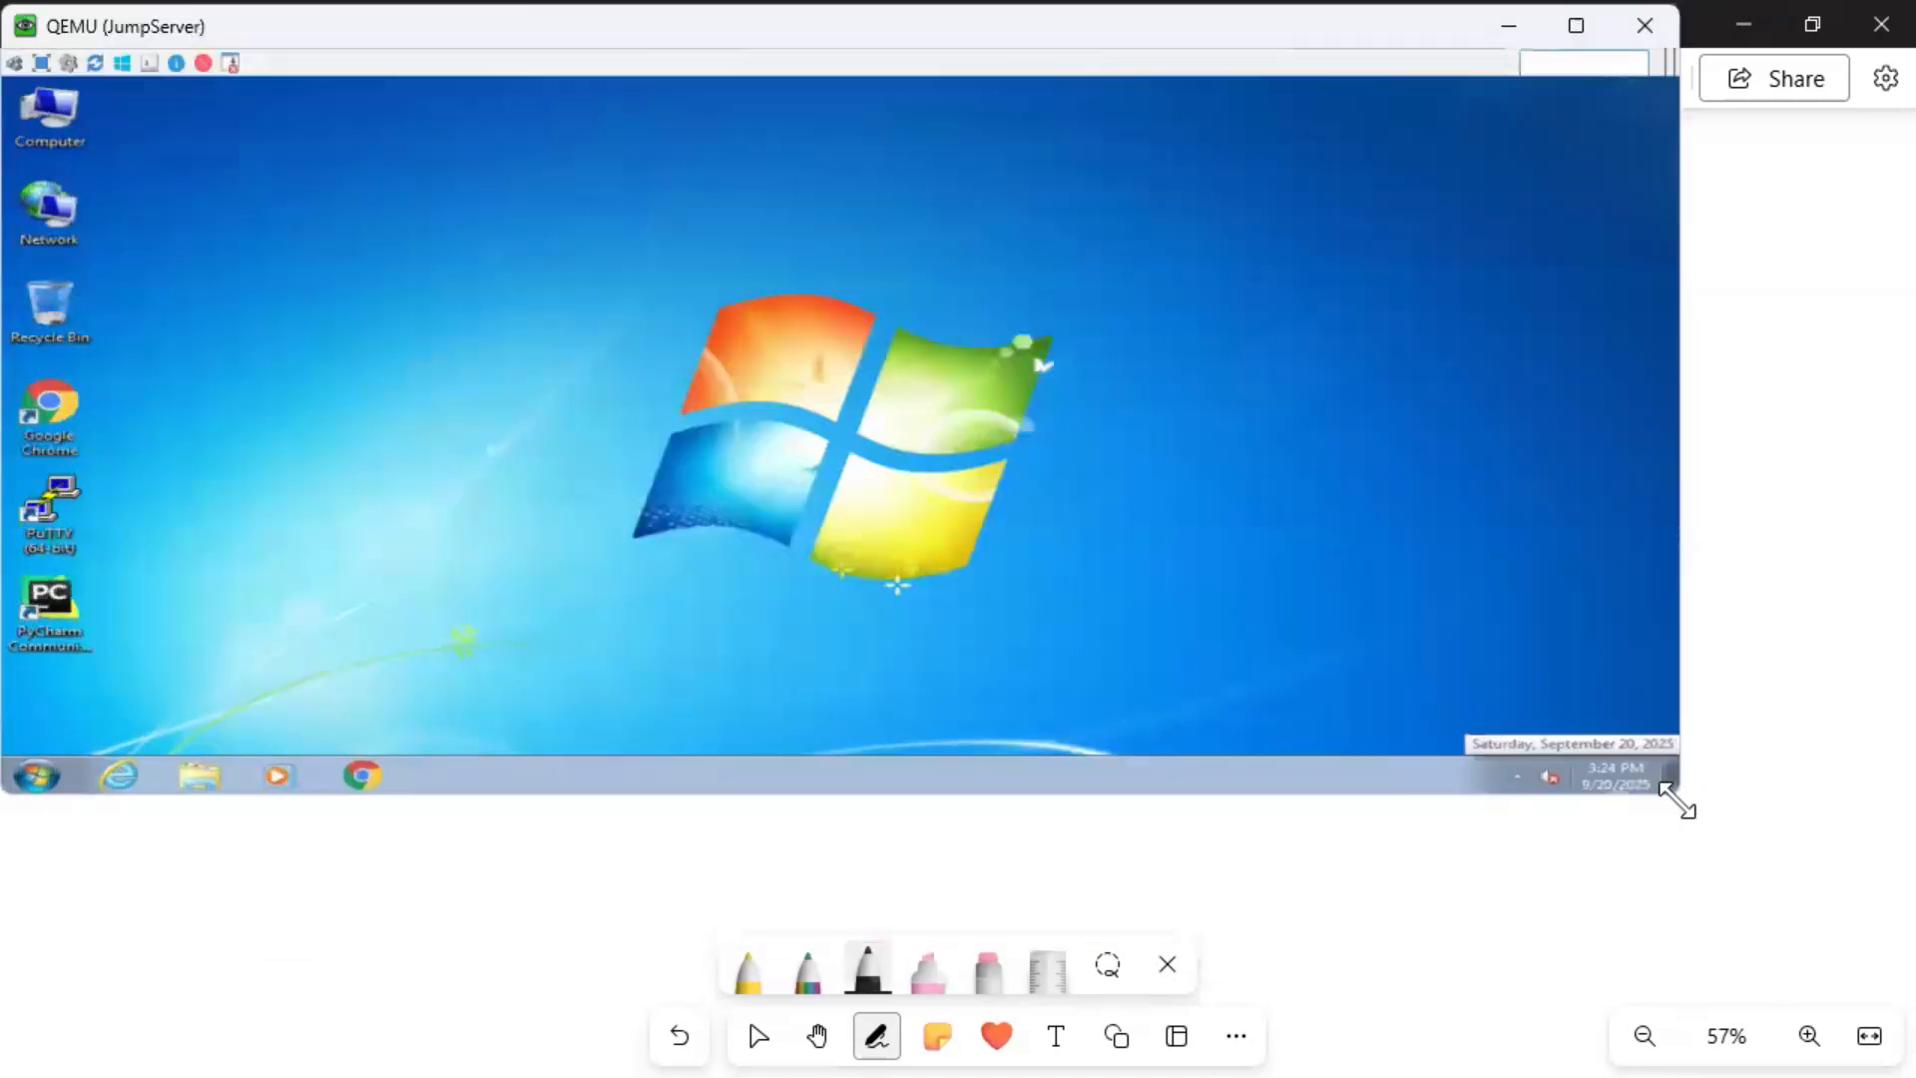
left_click_drag(1676, 798, 1914, 1076)
left_click(439, 1048)
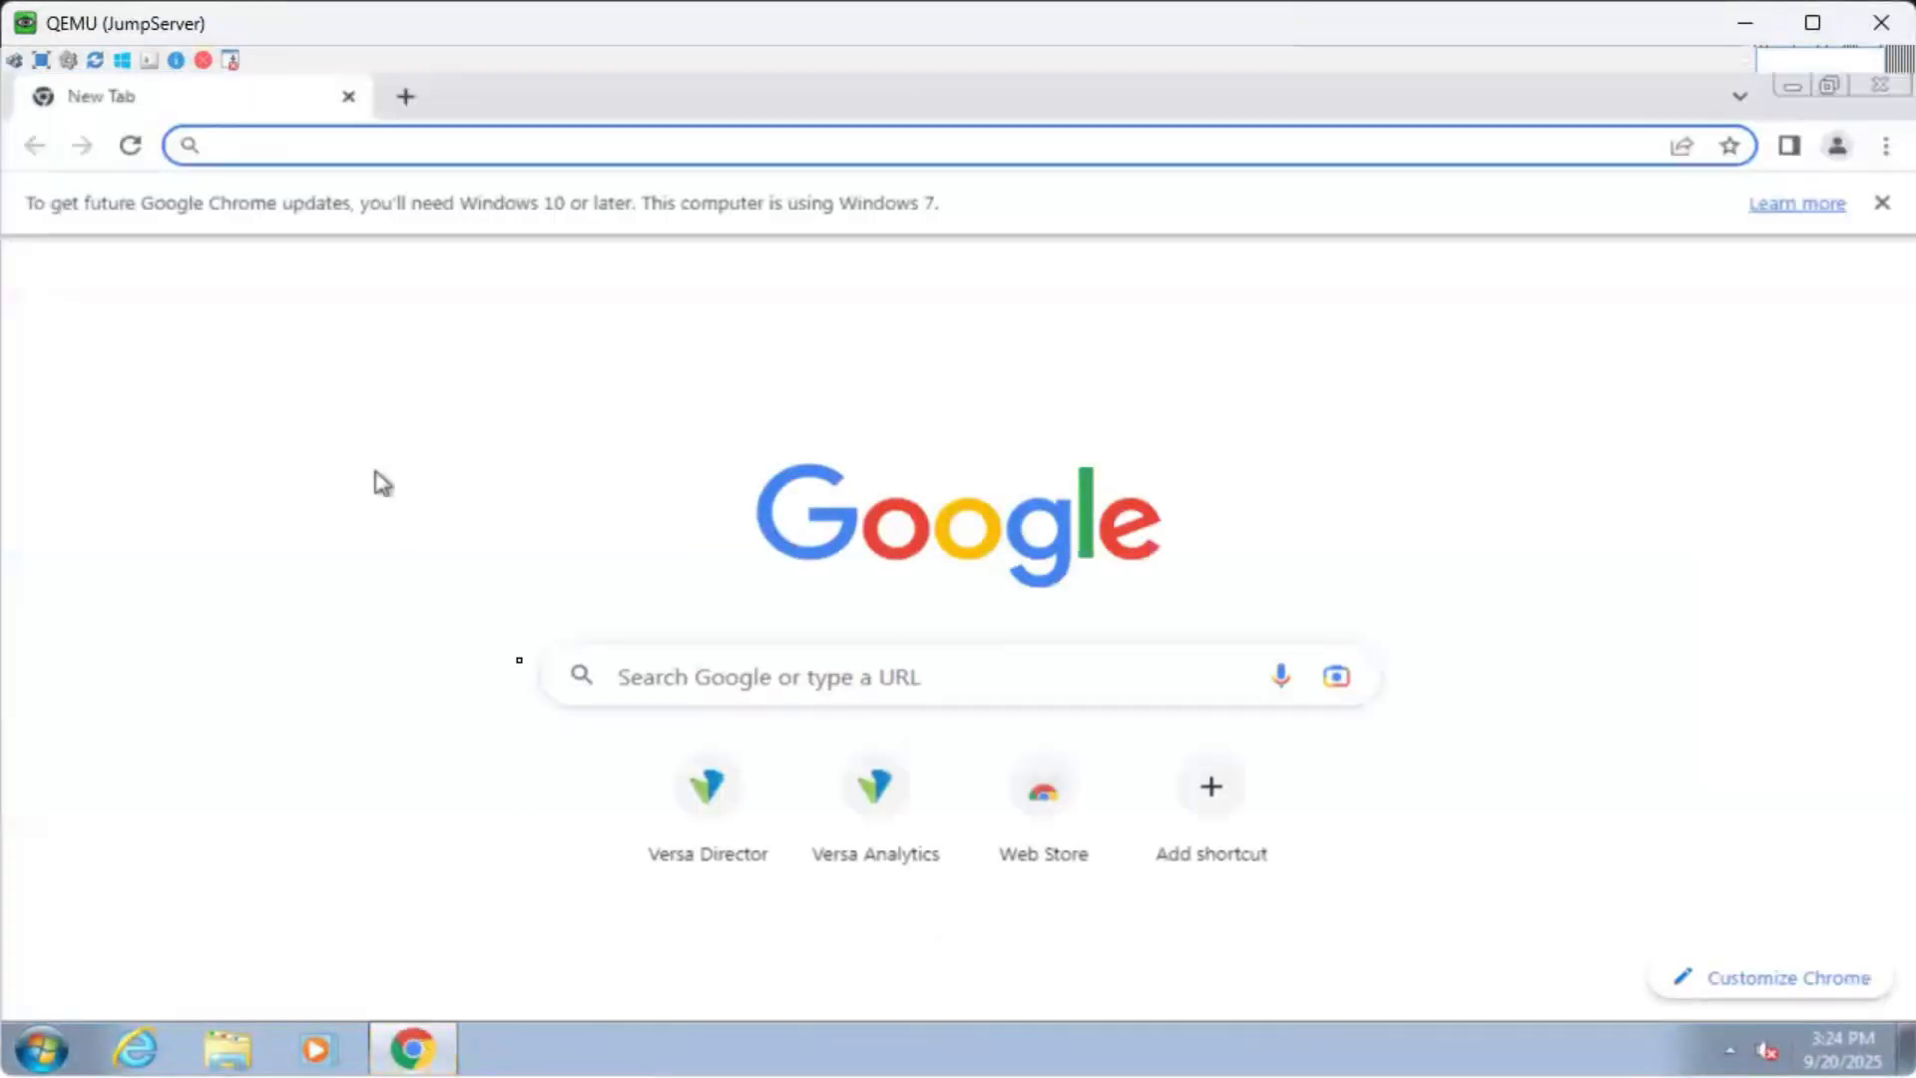
Log in to Versa Director with the Administrator account and its password, reaching the vController appliance at 172.16.100.12.
left_click(735, 823)
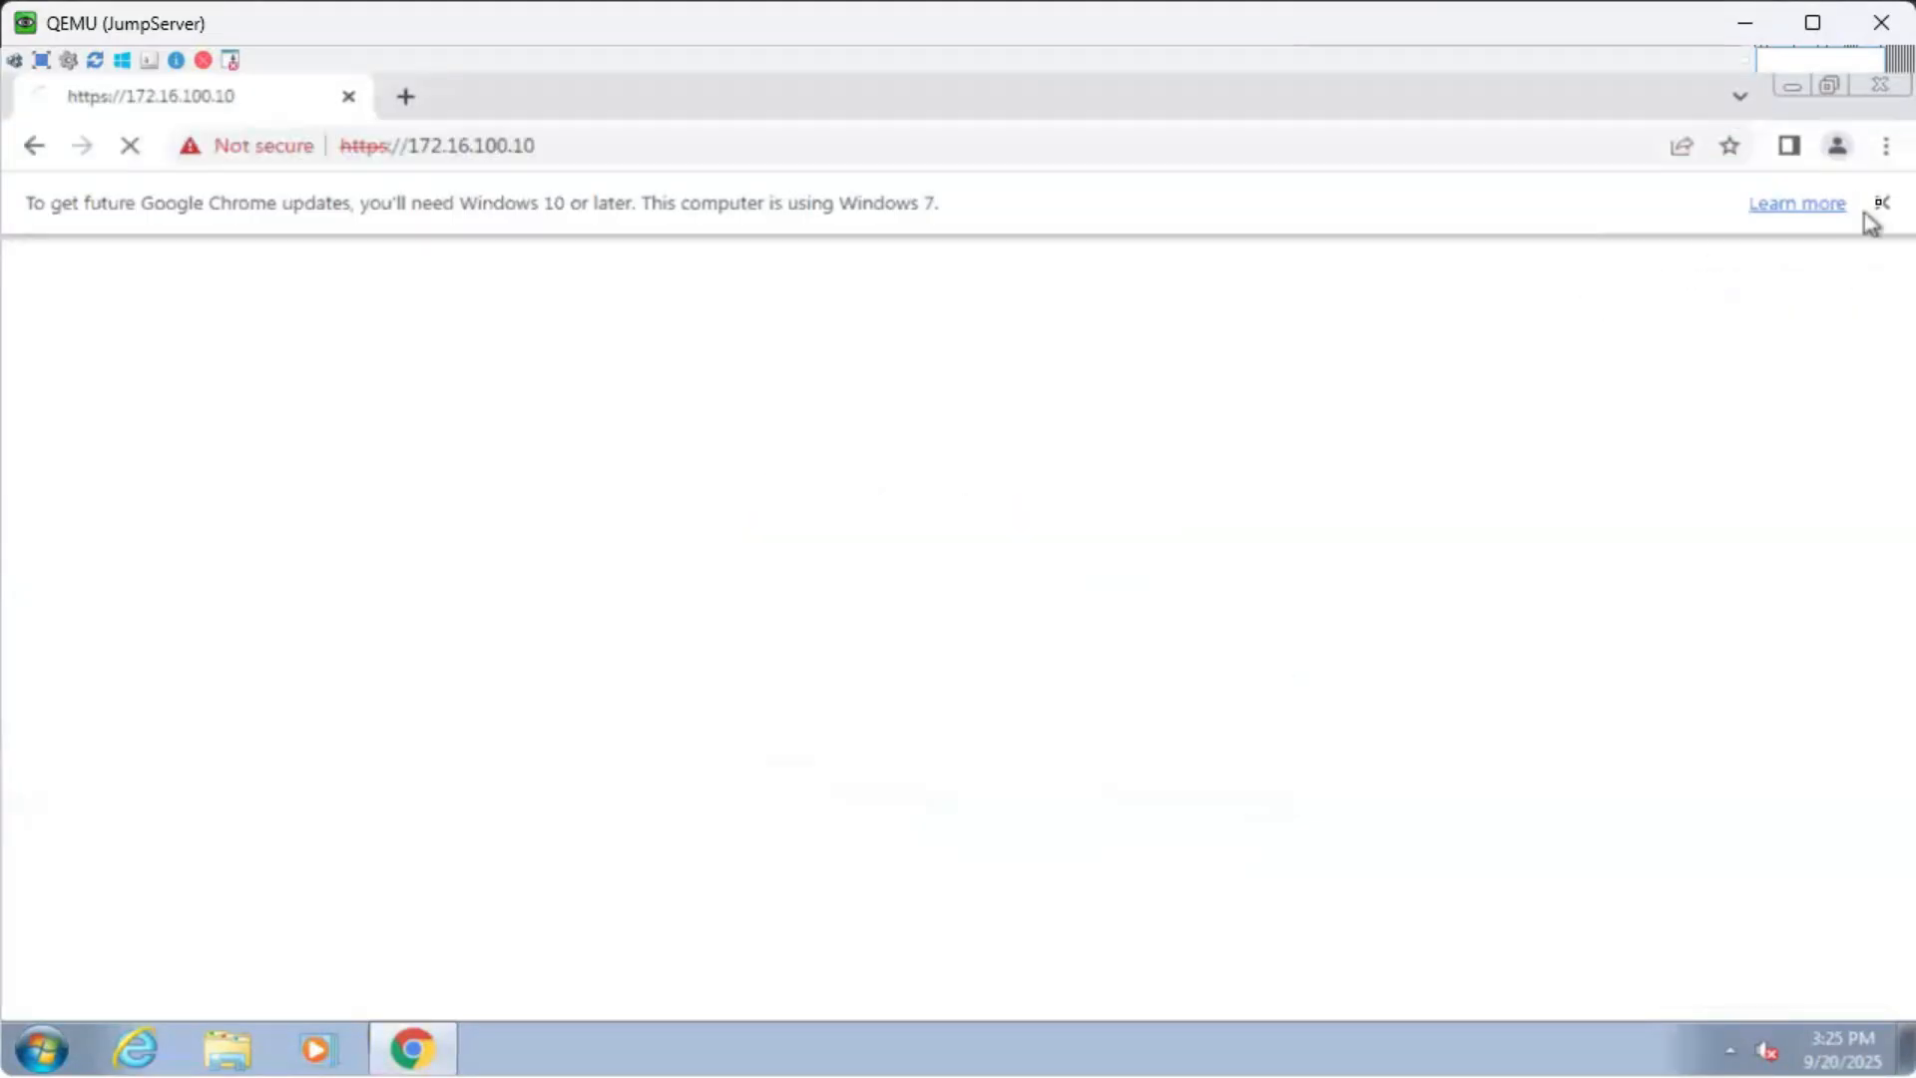
left_click(1884, 205)
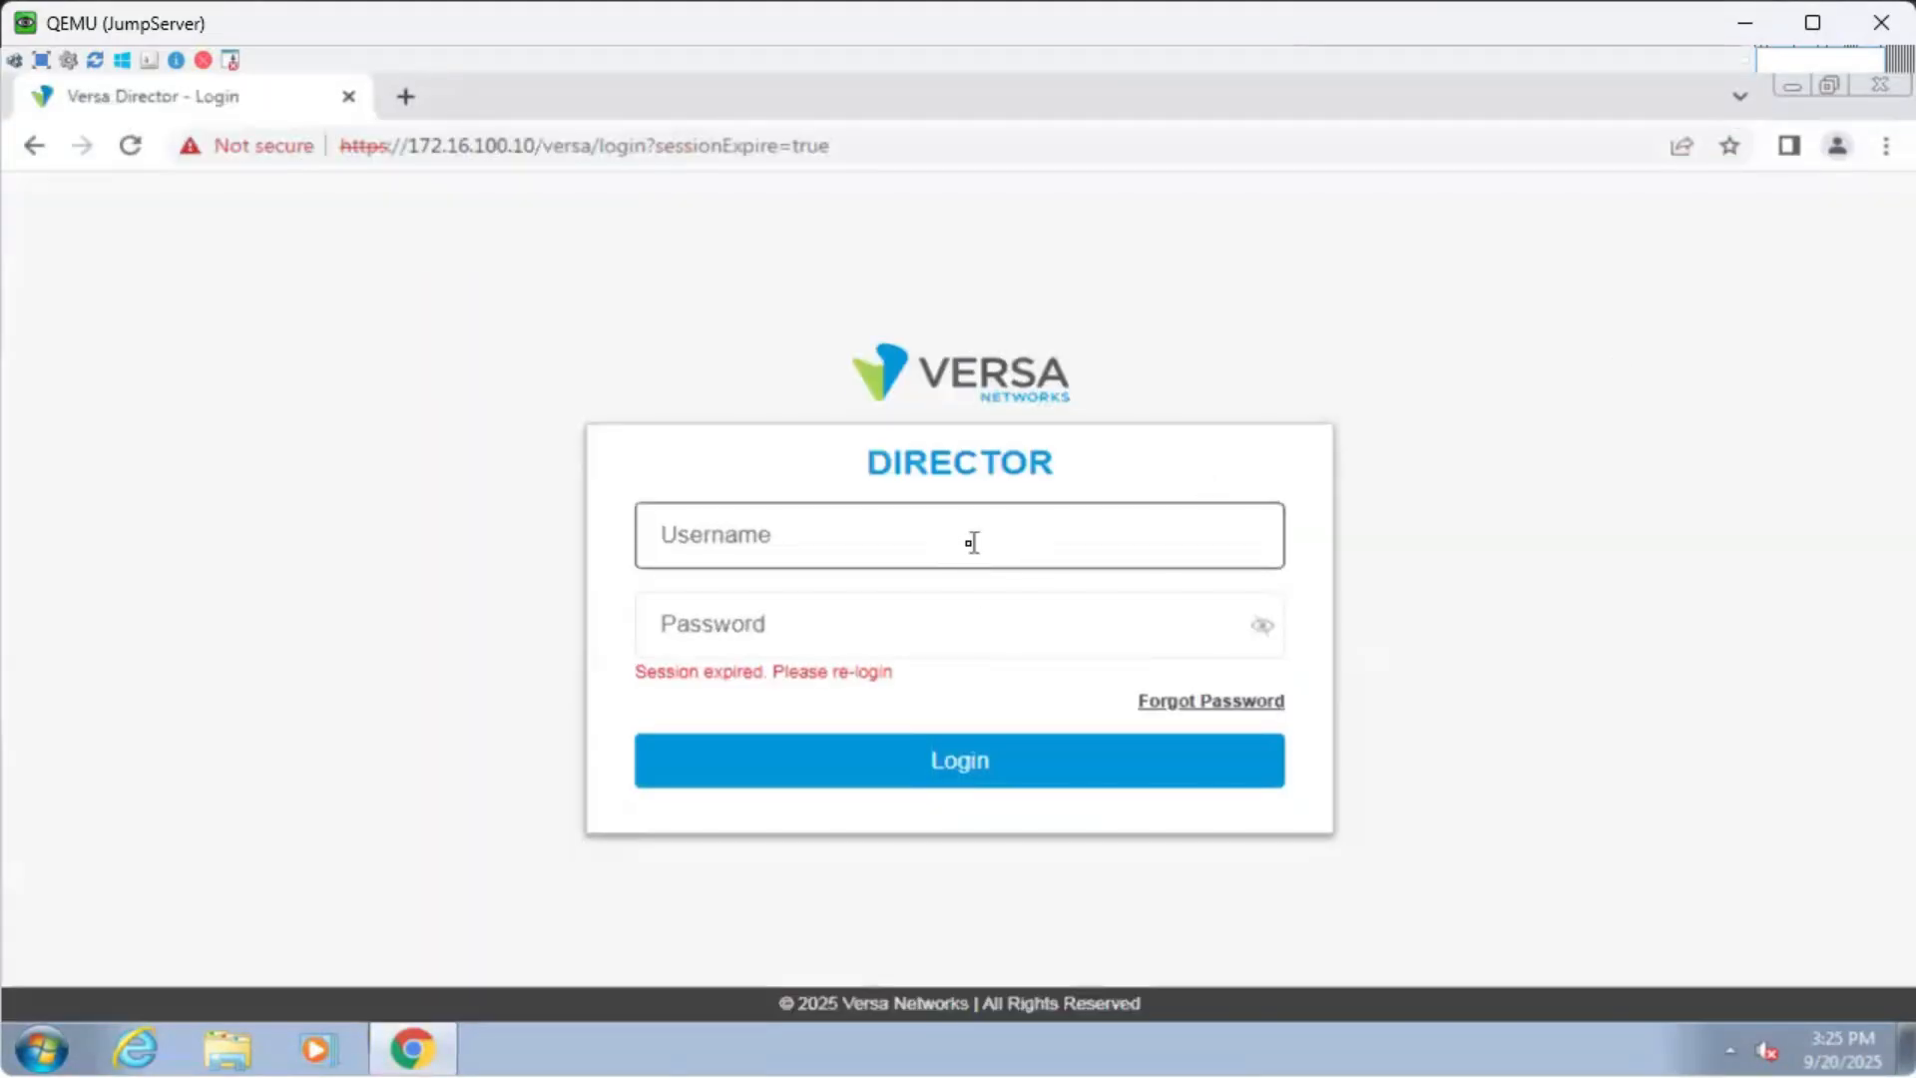
type("Administ")
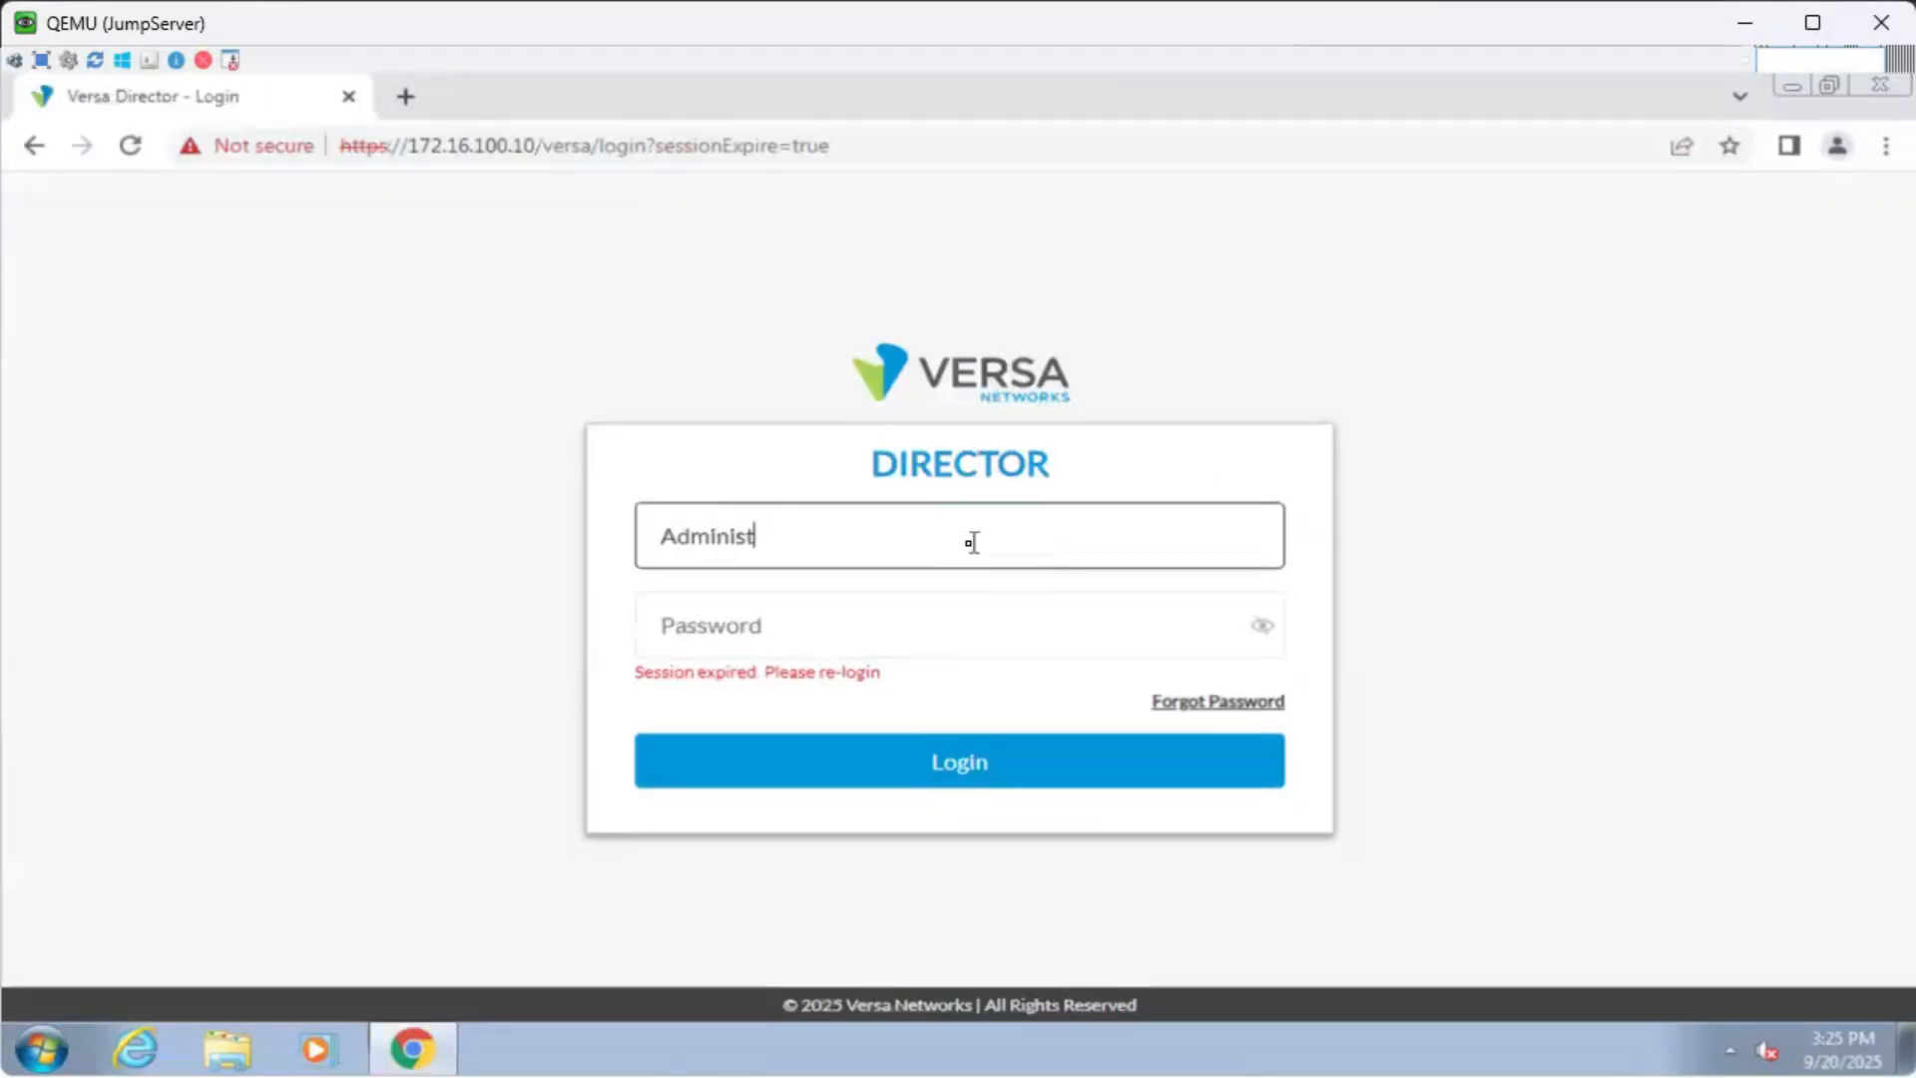
type("rator")
key("Tab")
type("***")
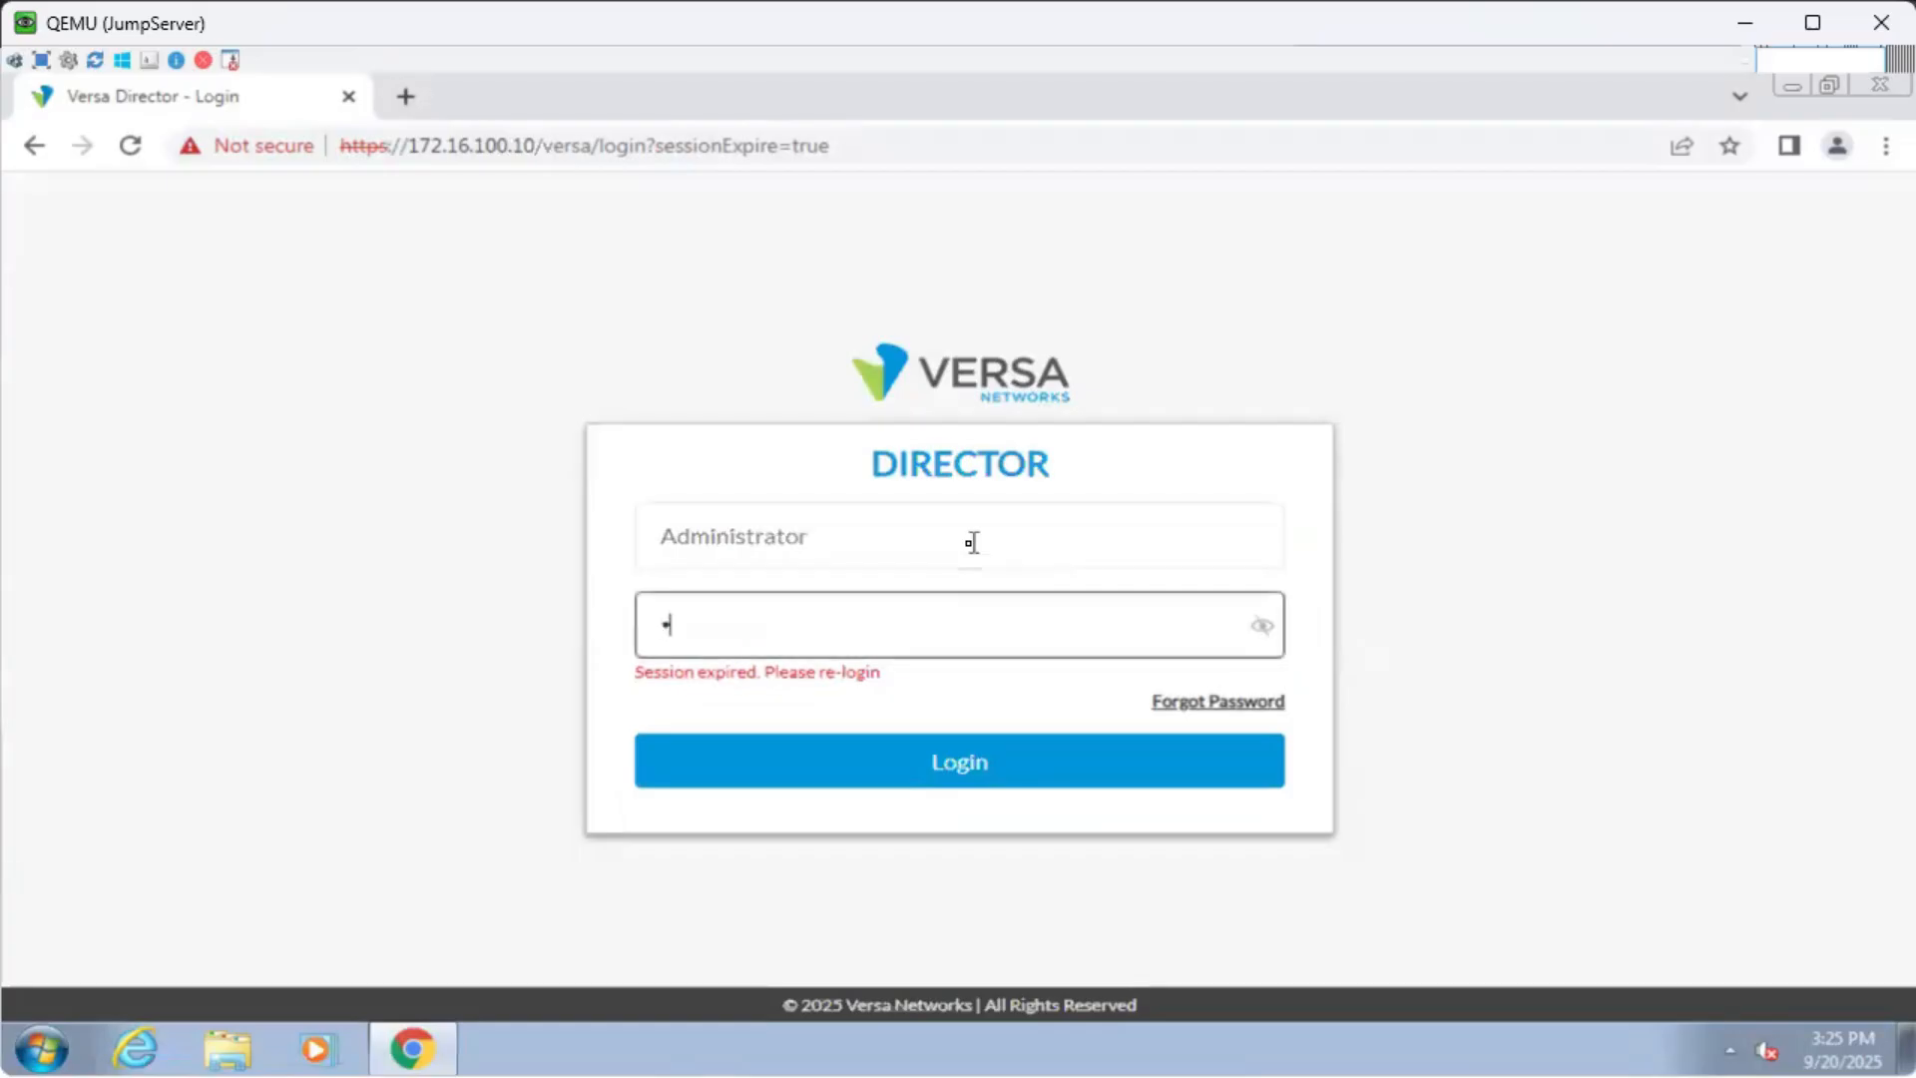
type("***********")
key("Return")
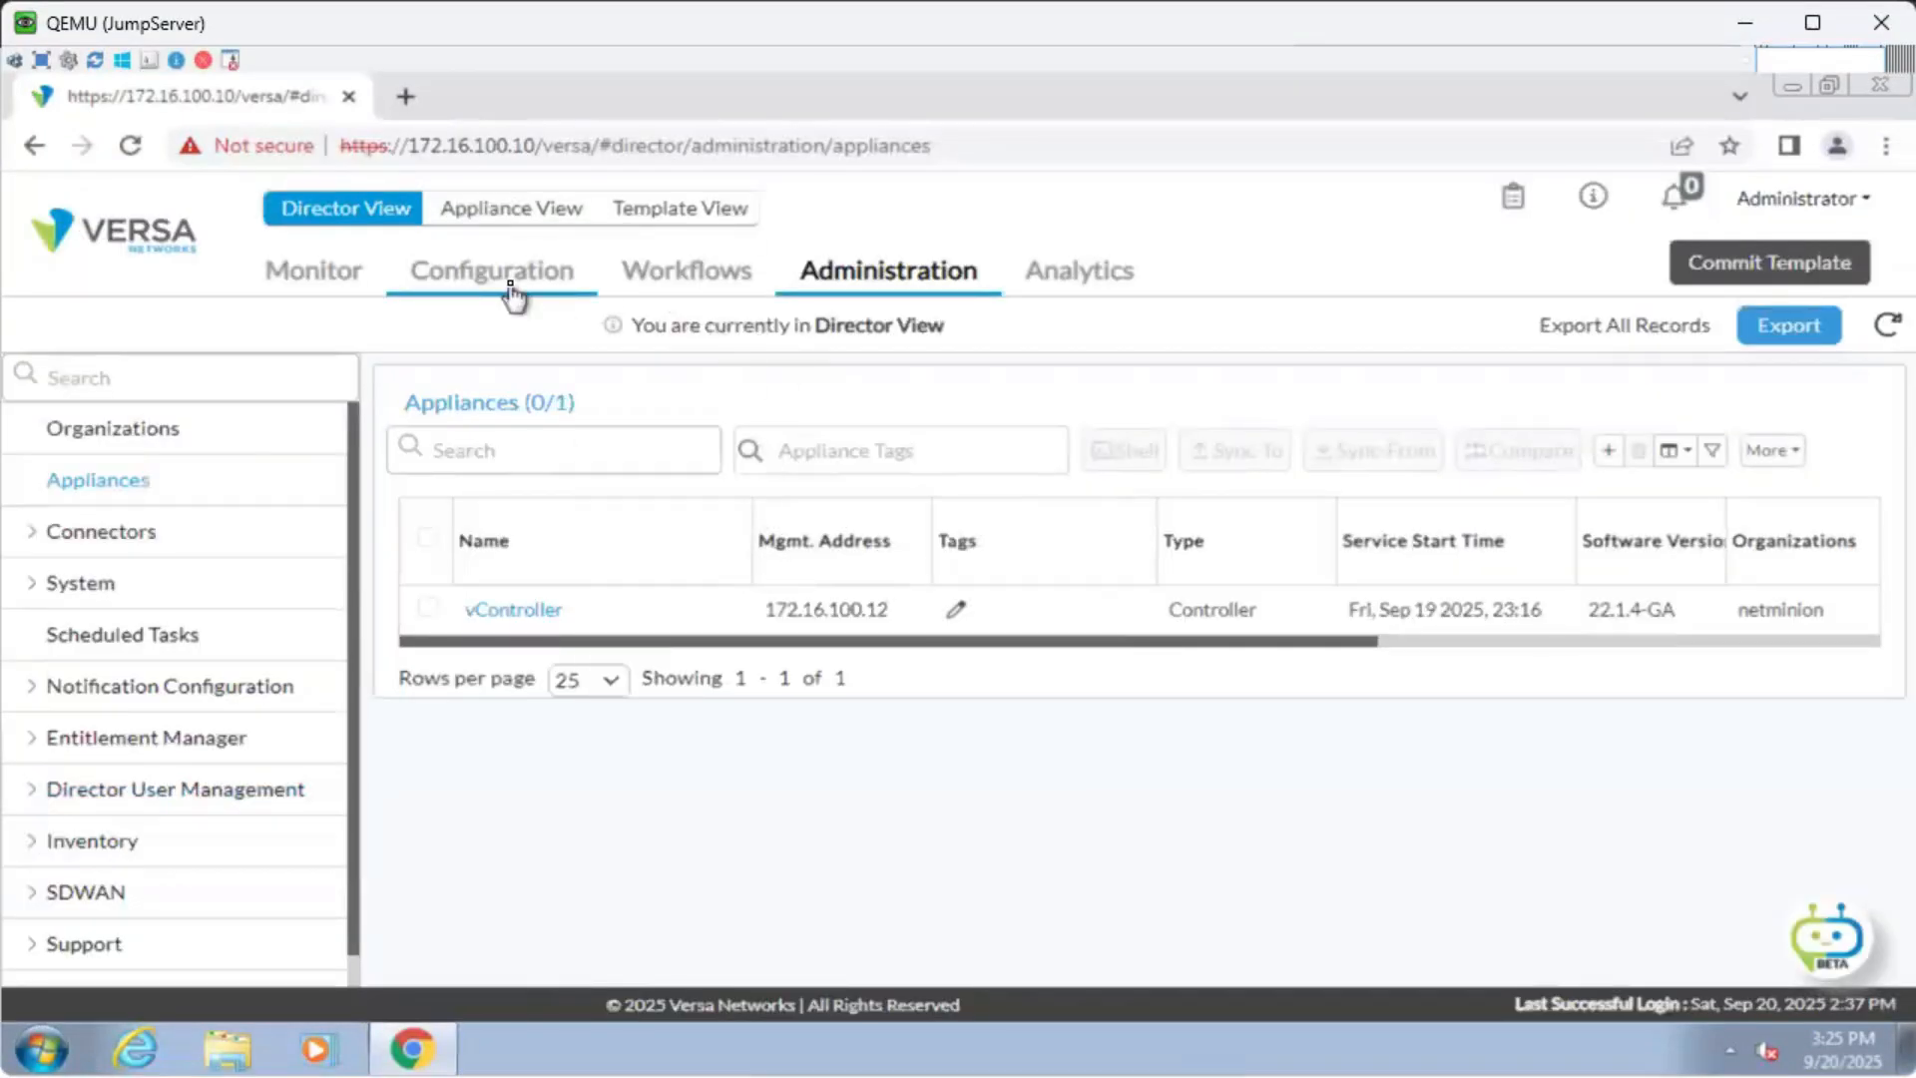
View netminion's empty Device Templates page and the template type list, then minimize the JumpServer window.
left_click(513, 290)
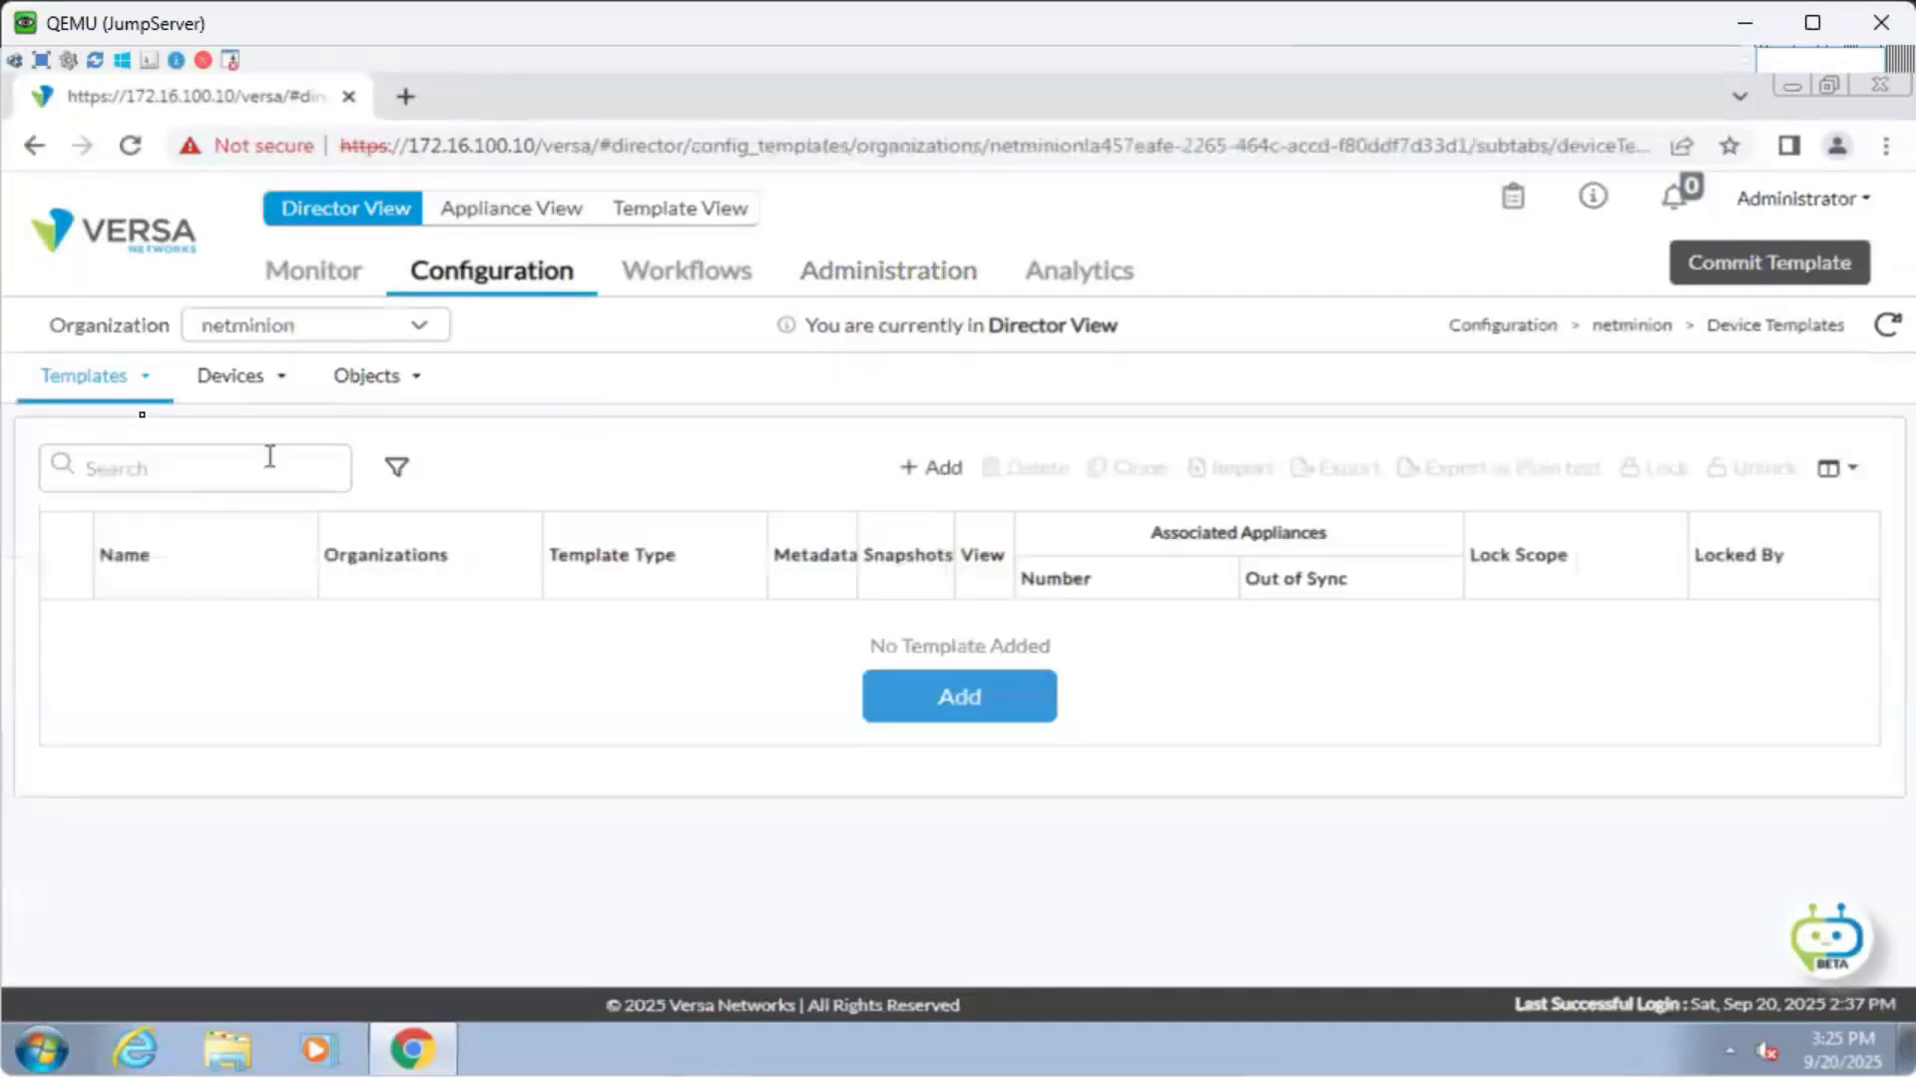
left_click(118, 391)
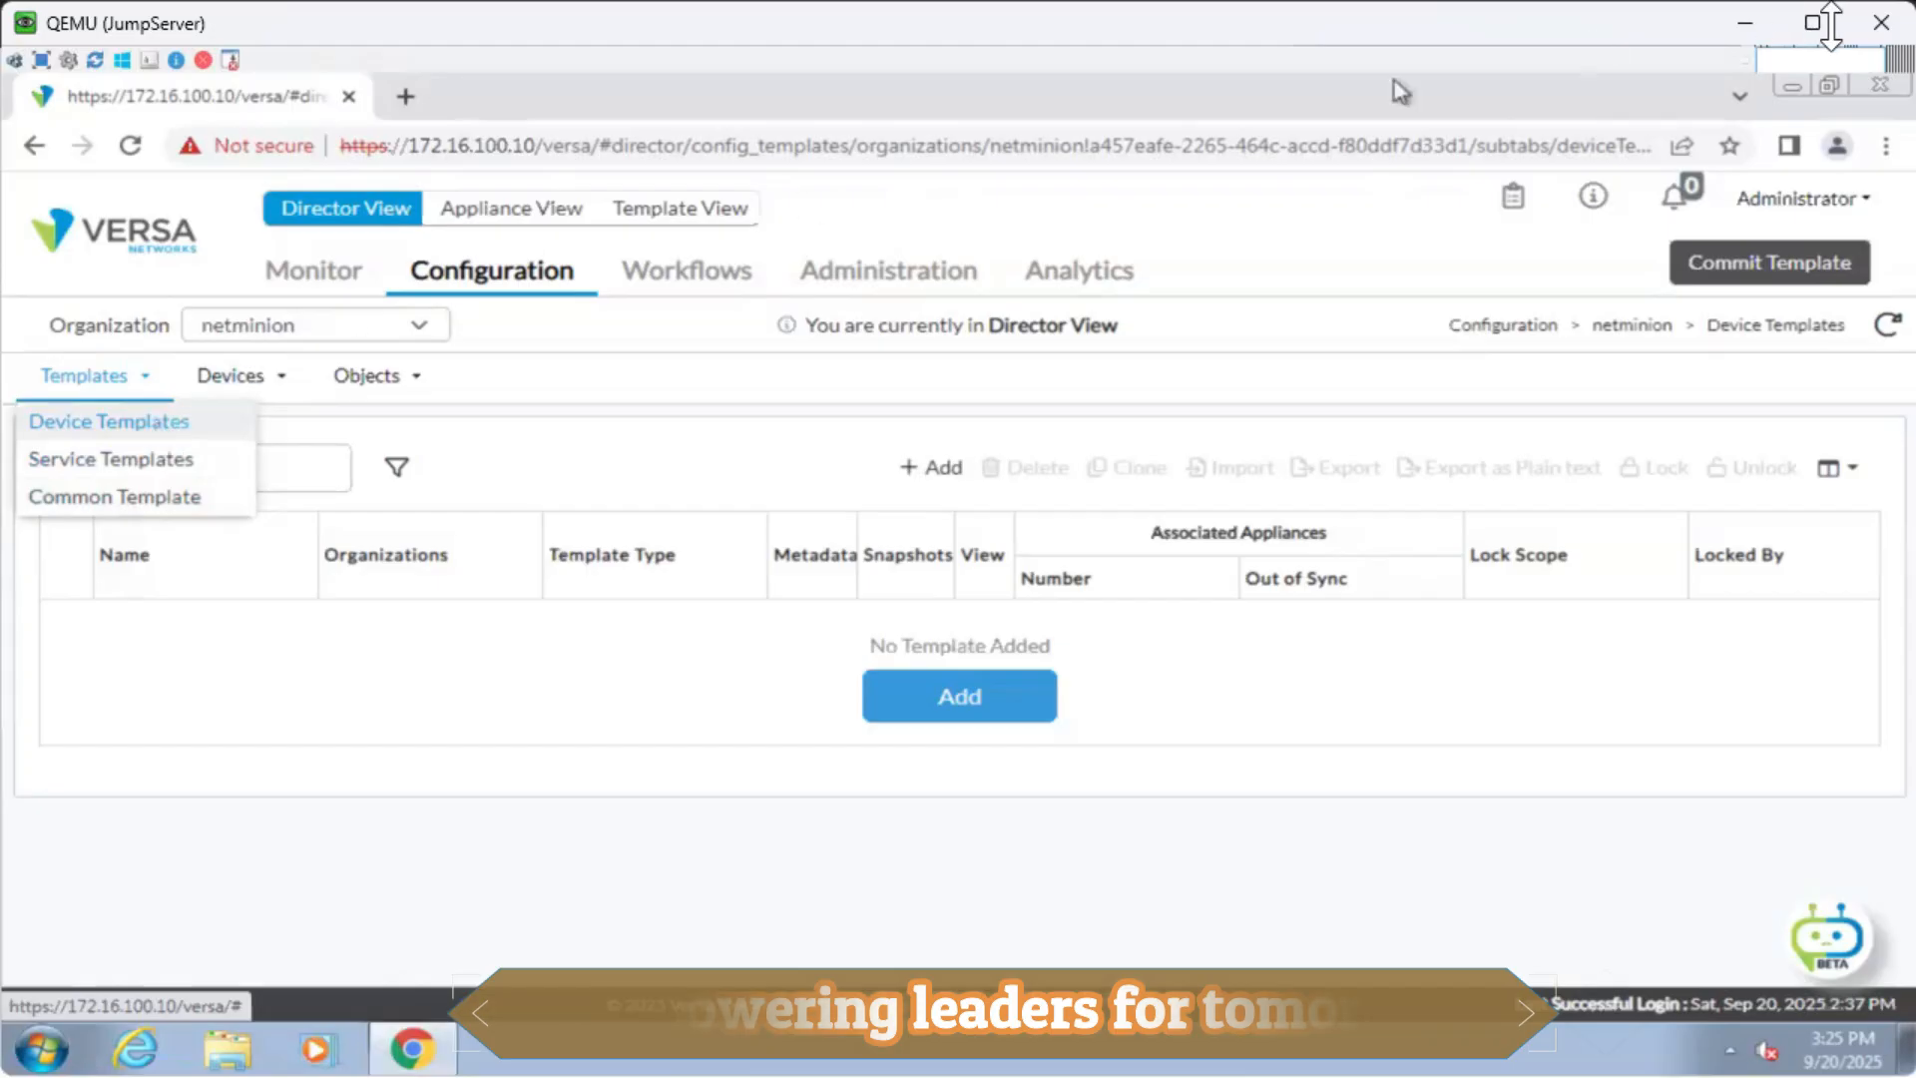
left_click(1747, 20)
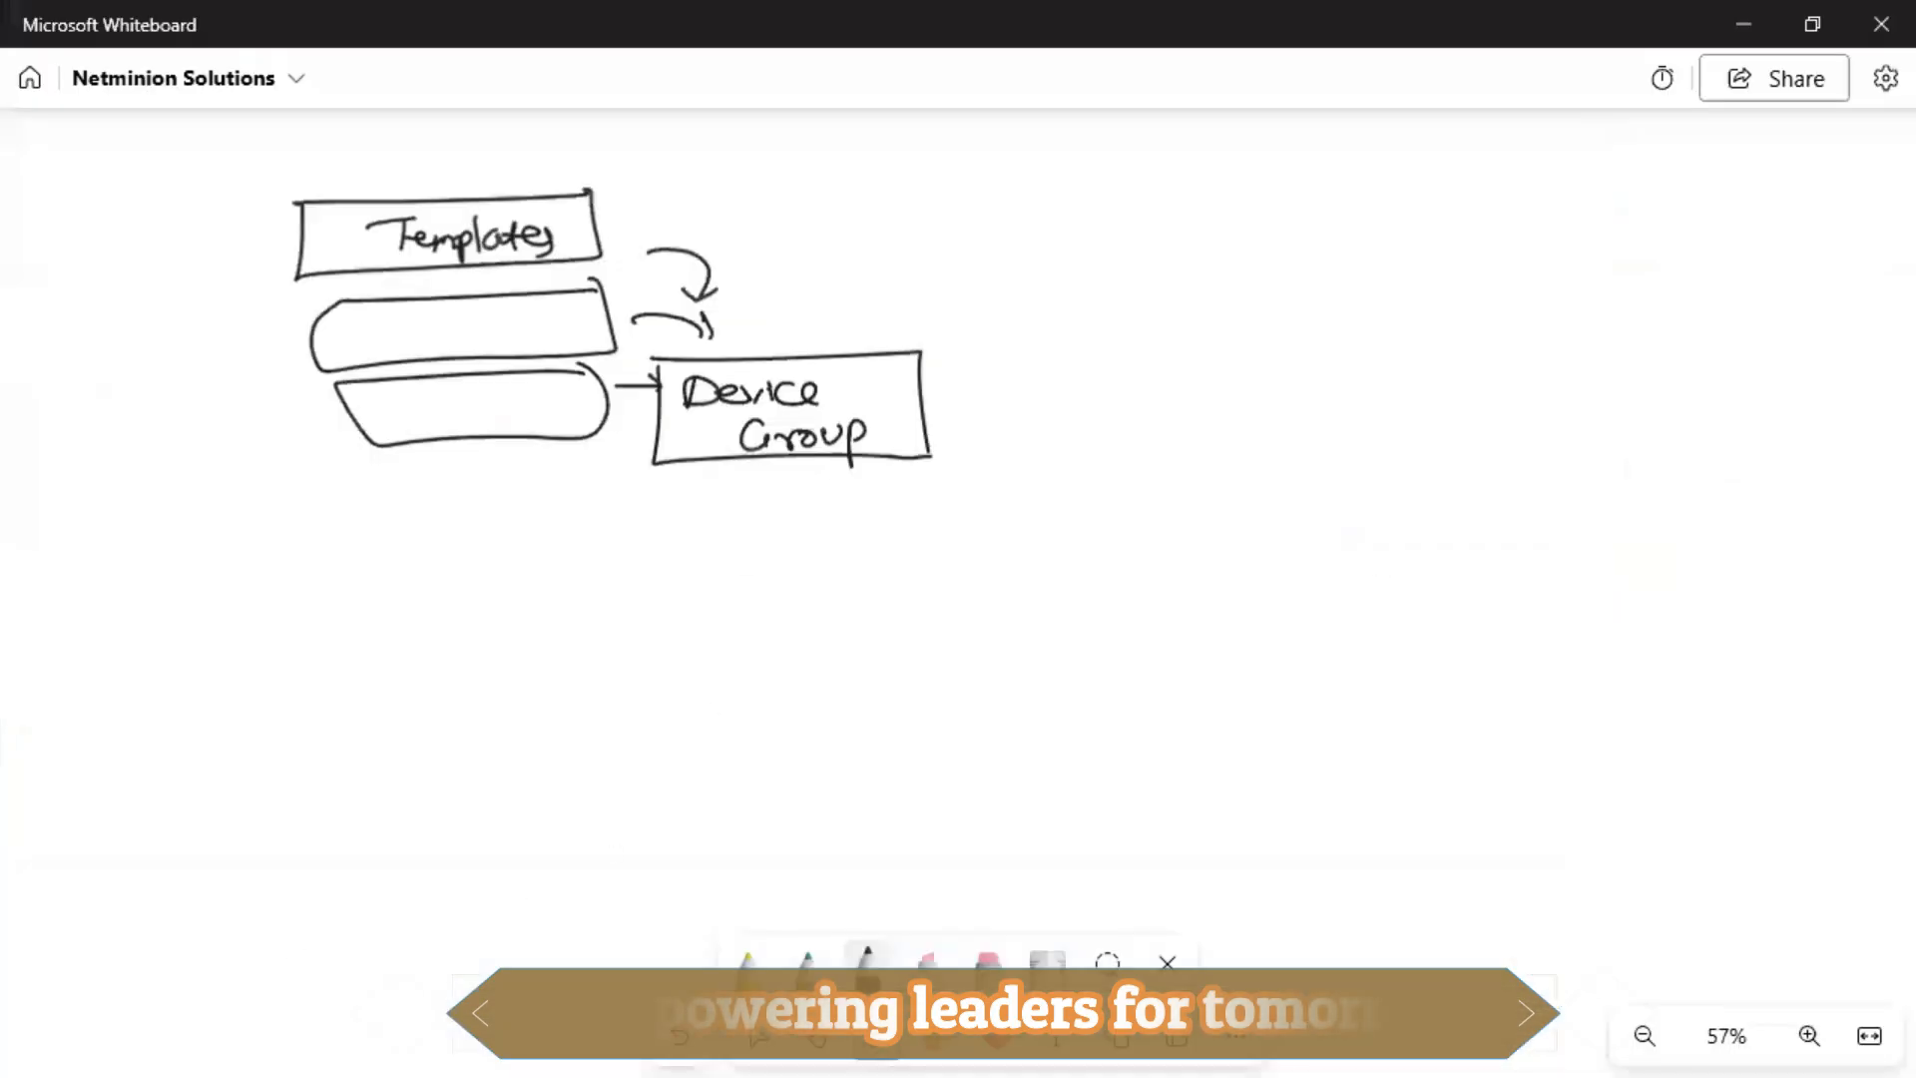
Bring up the PNETLab Versa SD-WAN topology, then drag the JumpServer window back with the Device Templates page.
key("alt+Tab")
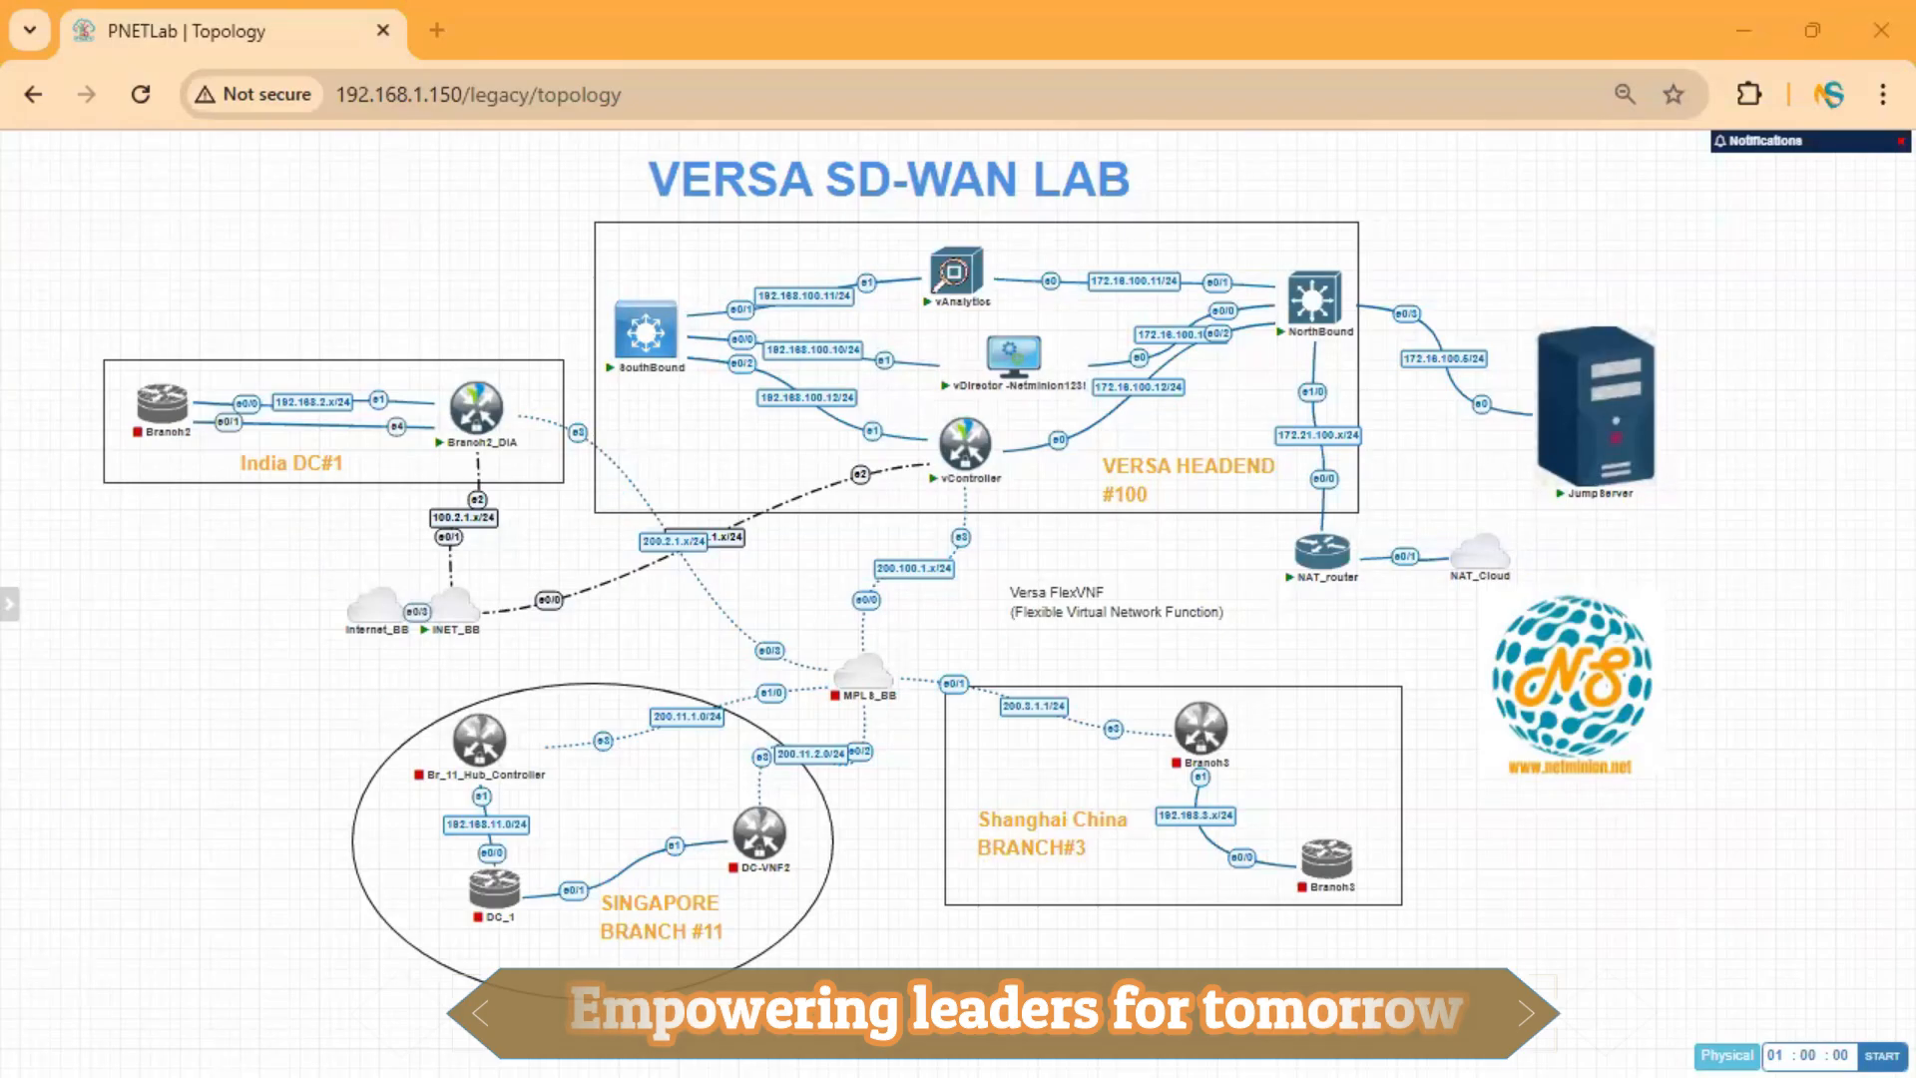
left_click_drag(2, 539, 445, 567)
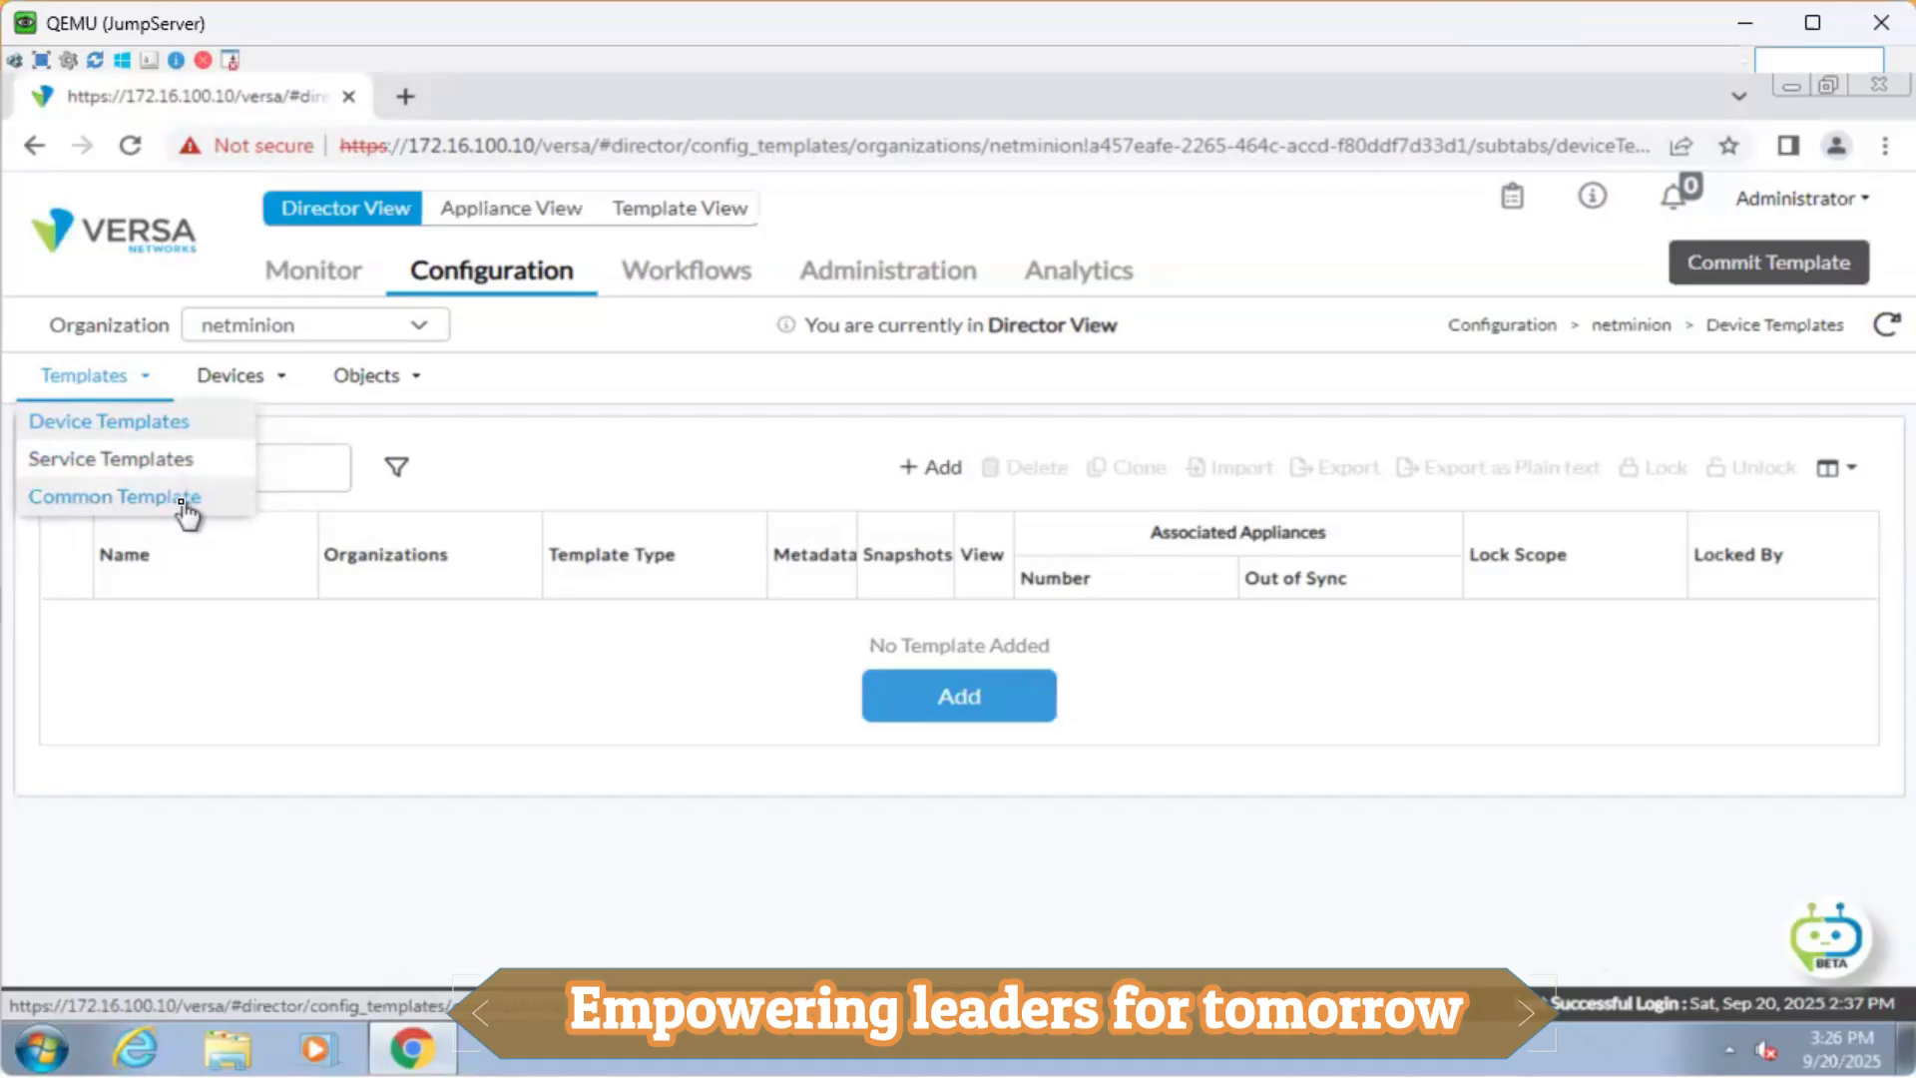
Open the netminion-DataStore common template, review its Zones table, and list its virtual routers, showing netminion-LAN-VR.
left_click(185, 504)
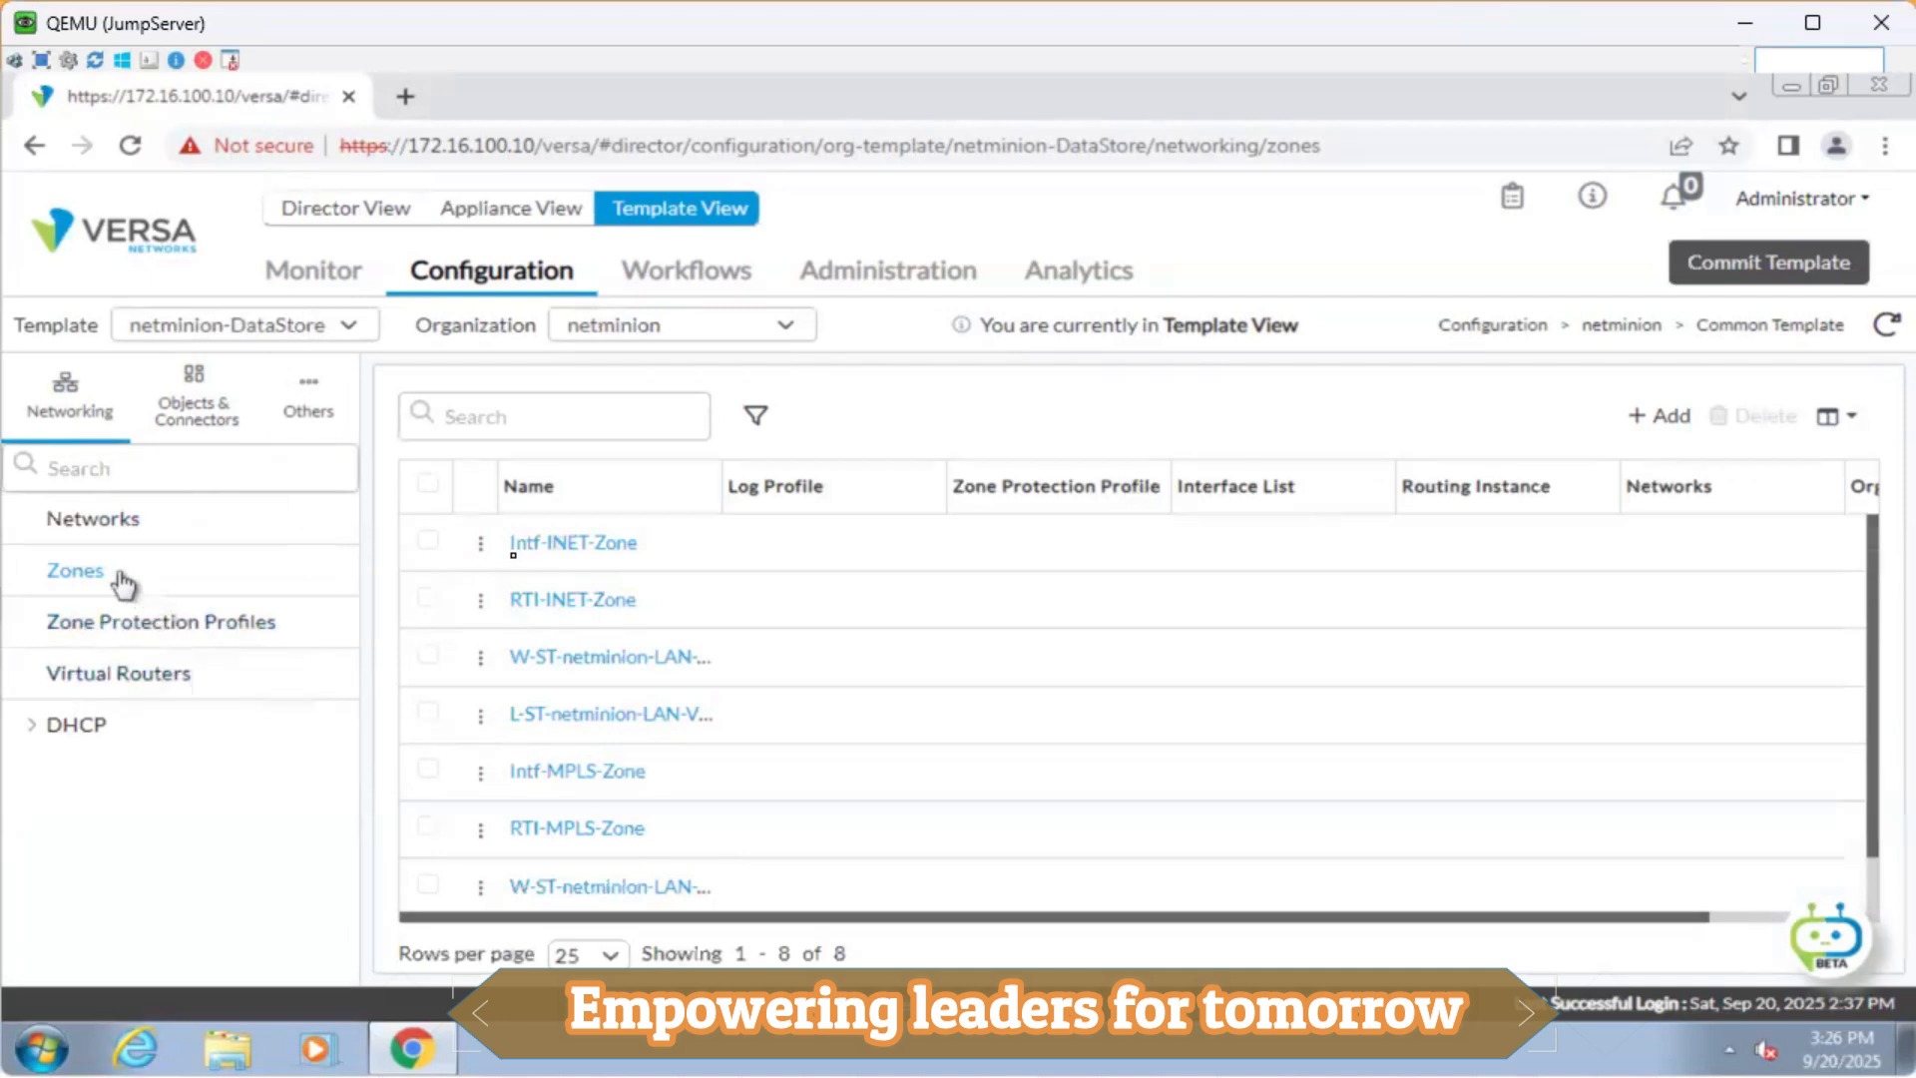
scroll(692, 812, "down", 1)
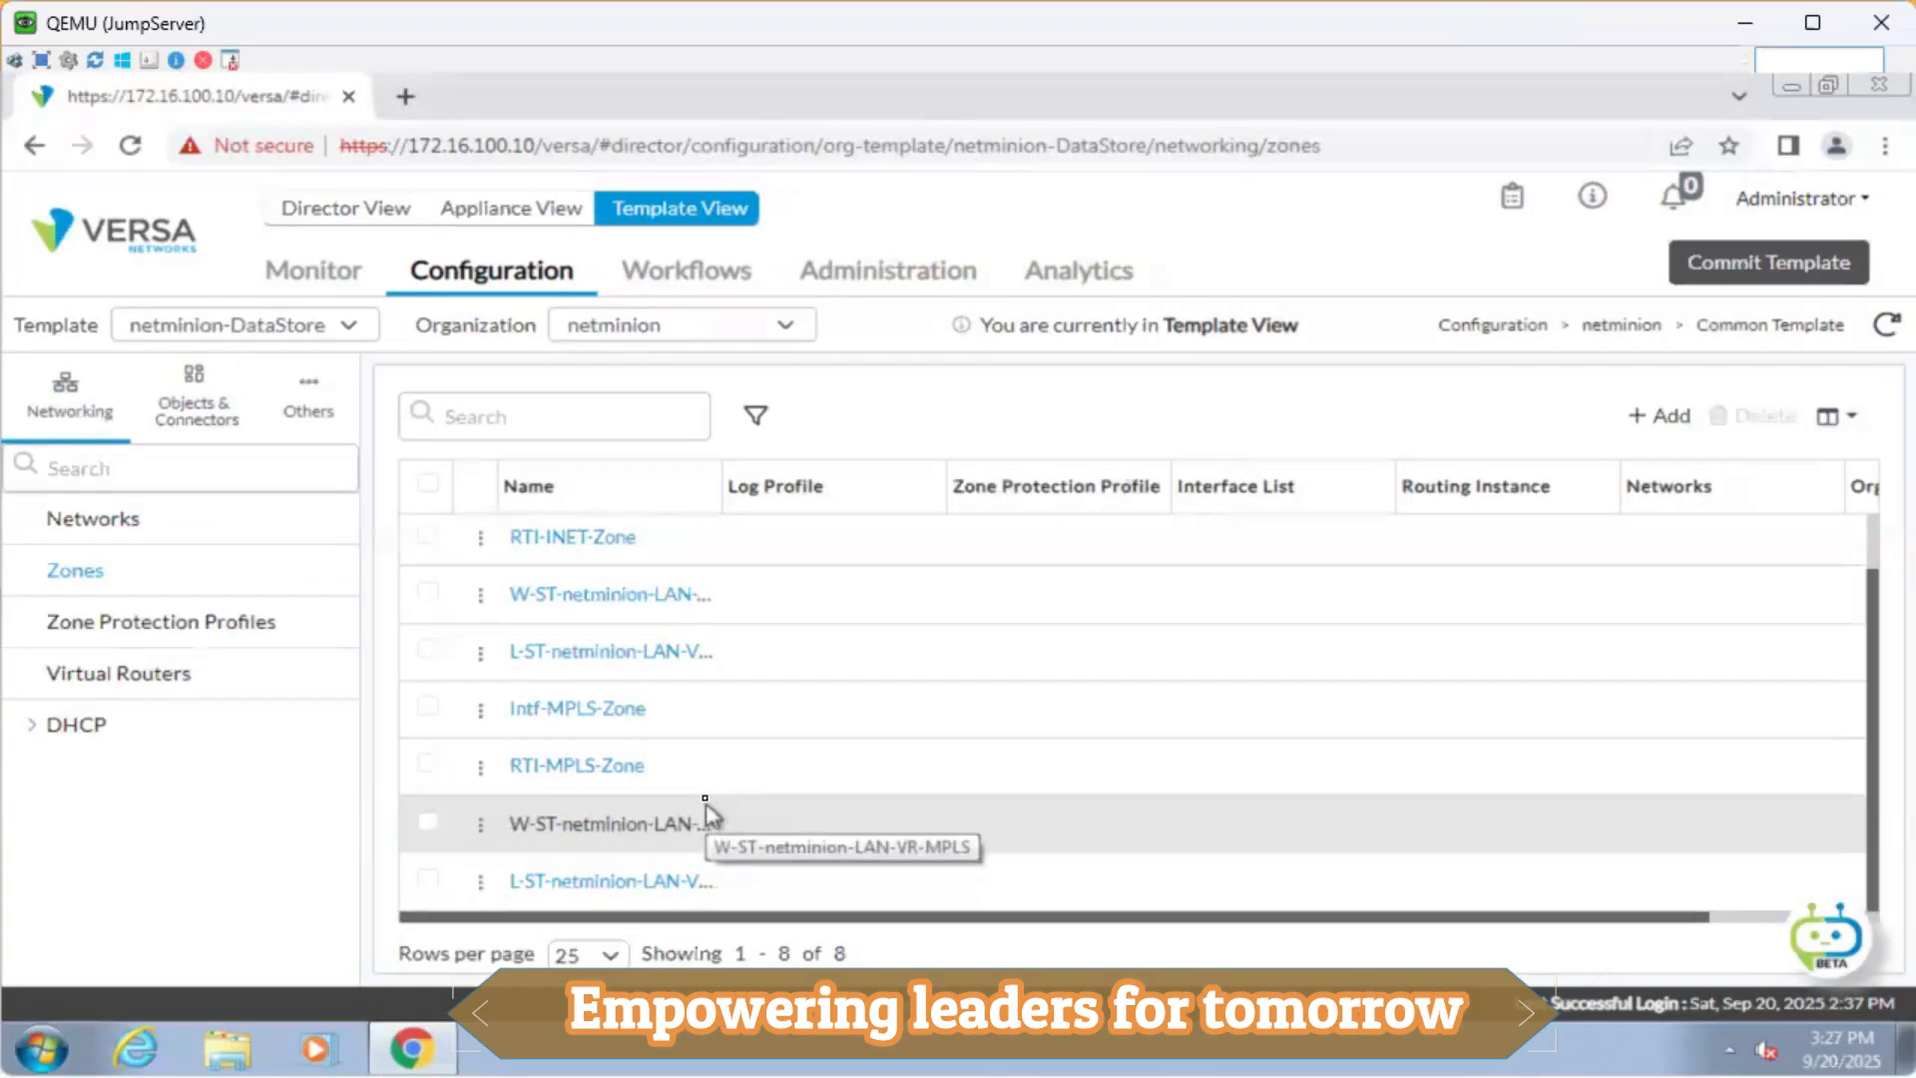
scroll(707, 815, "up", 1)
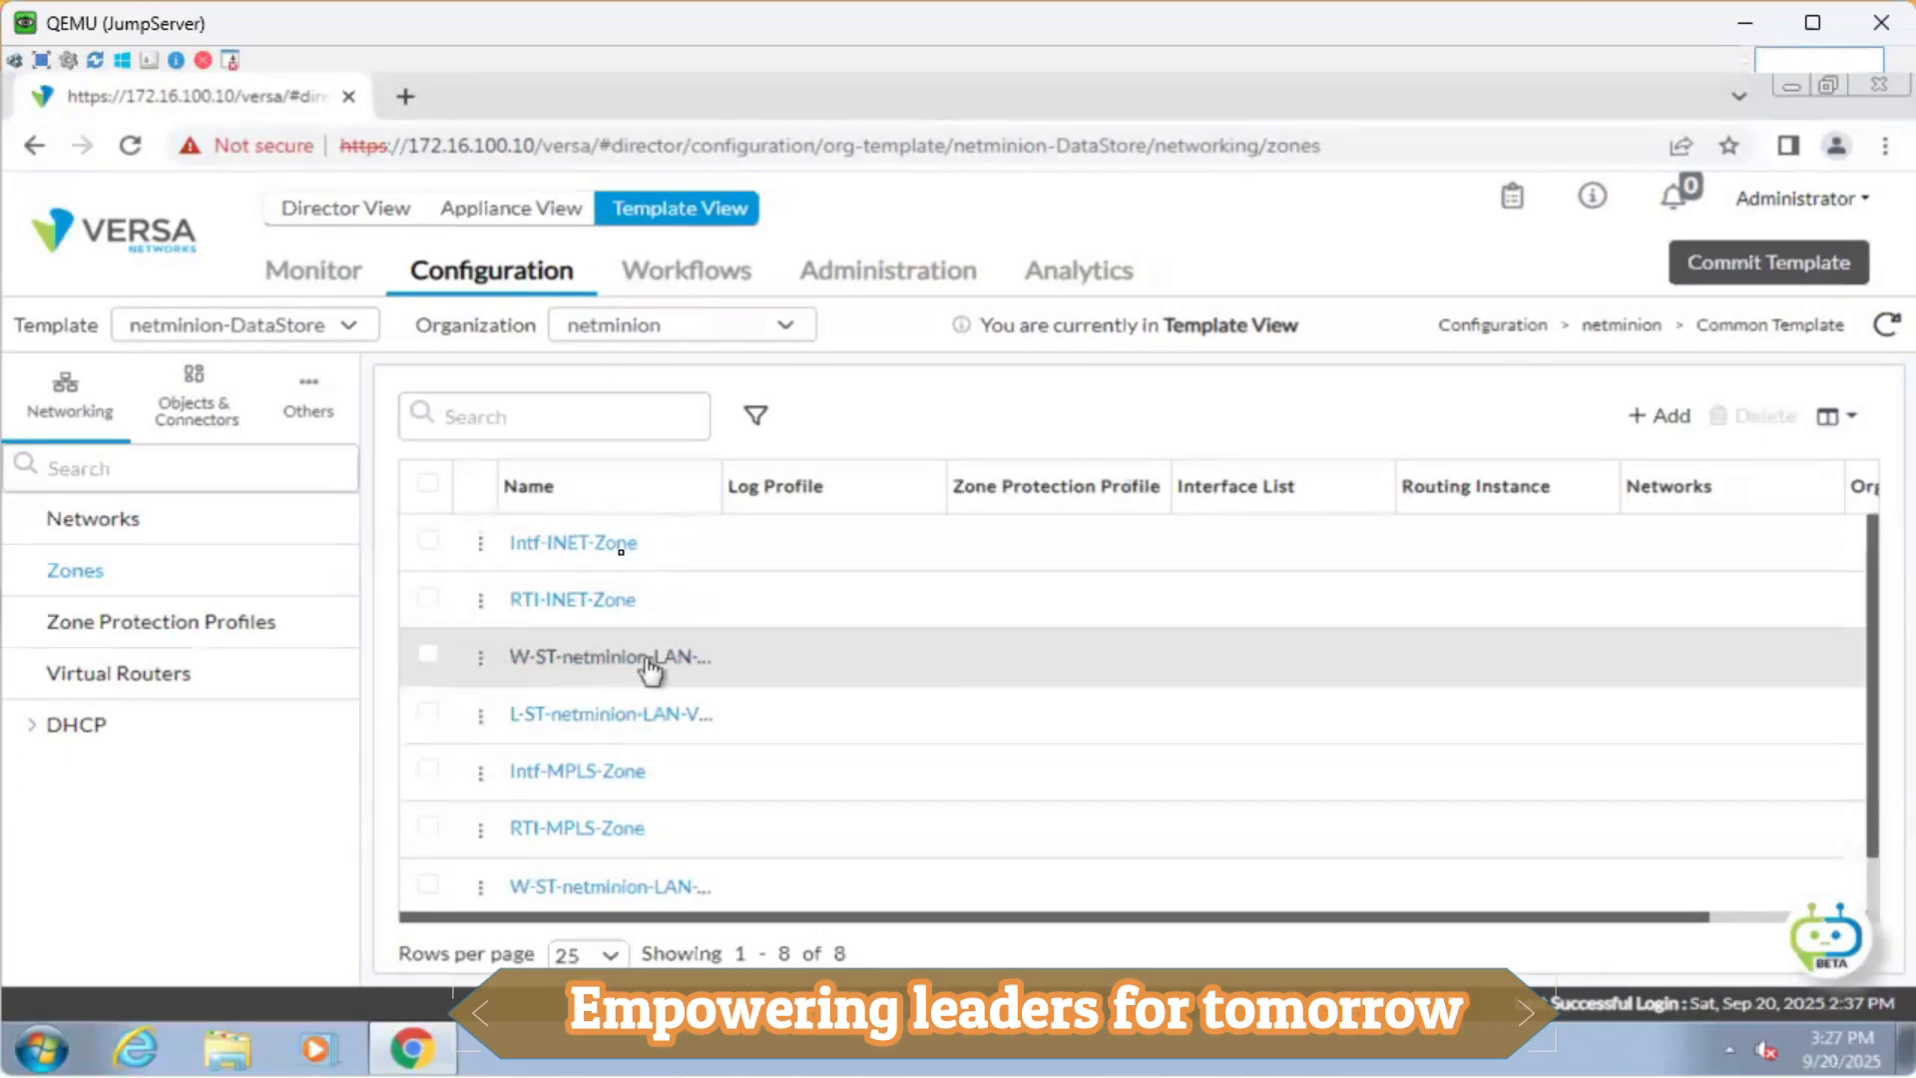
scroll(654, 808, "down", 1)
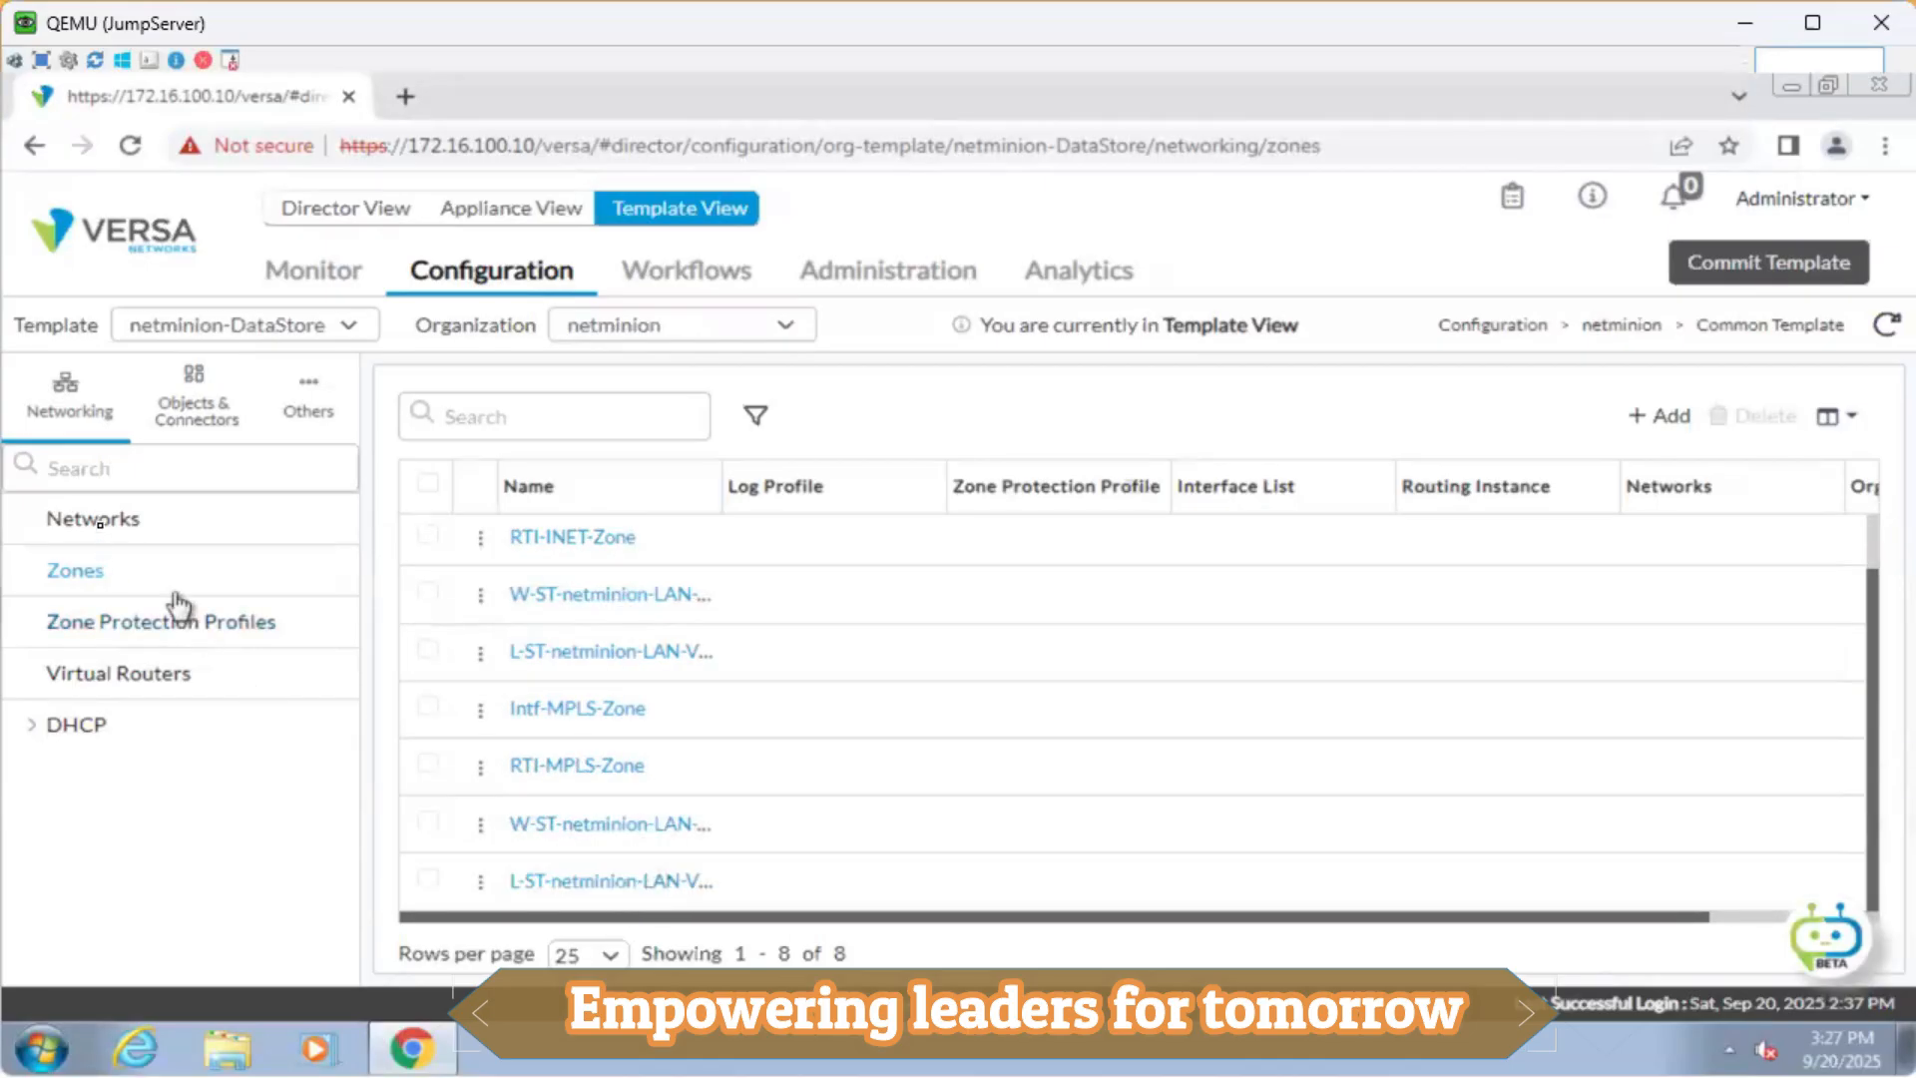
left_click(163, 682)
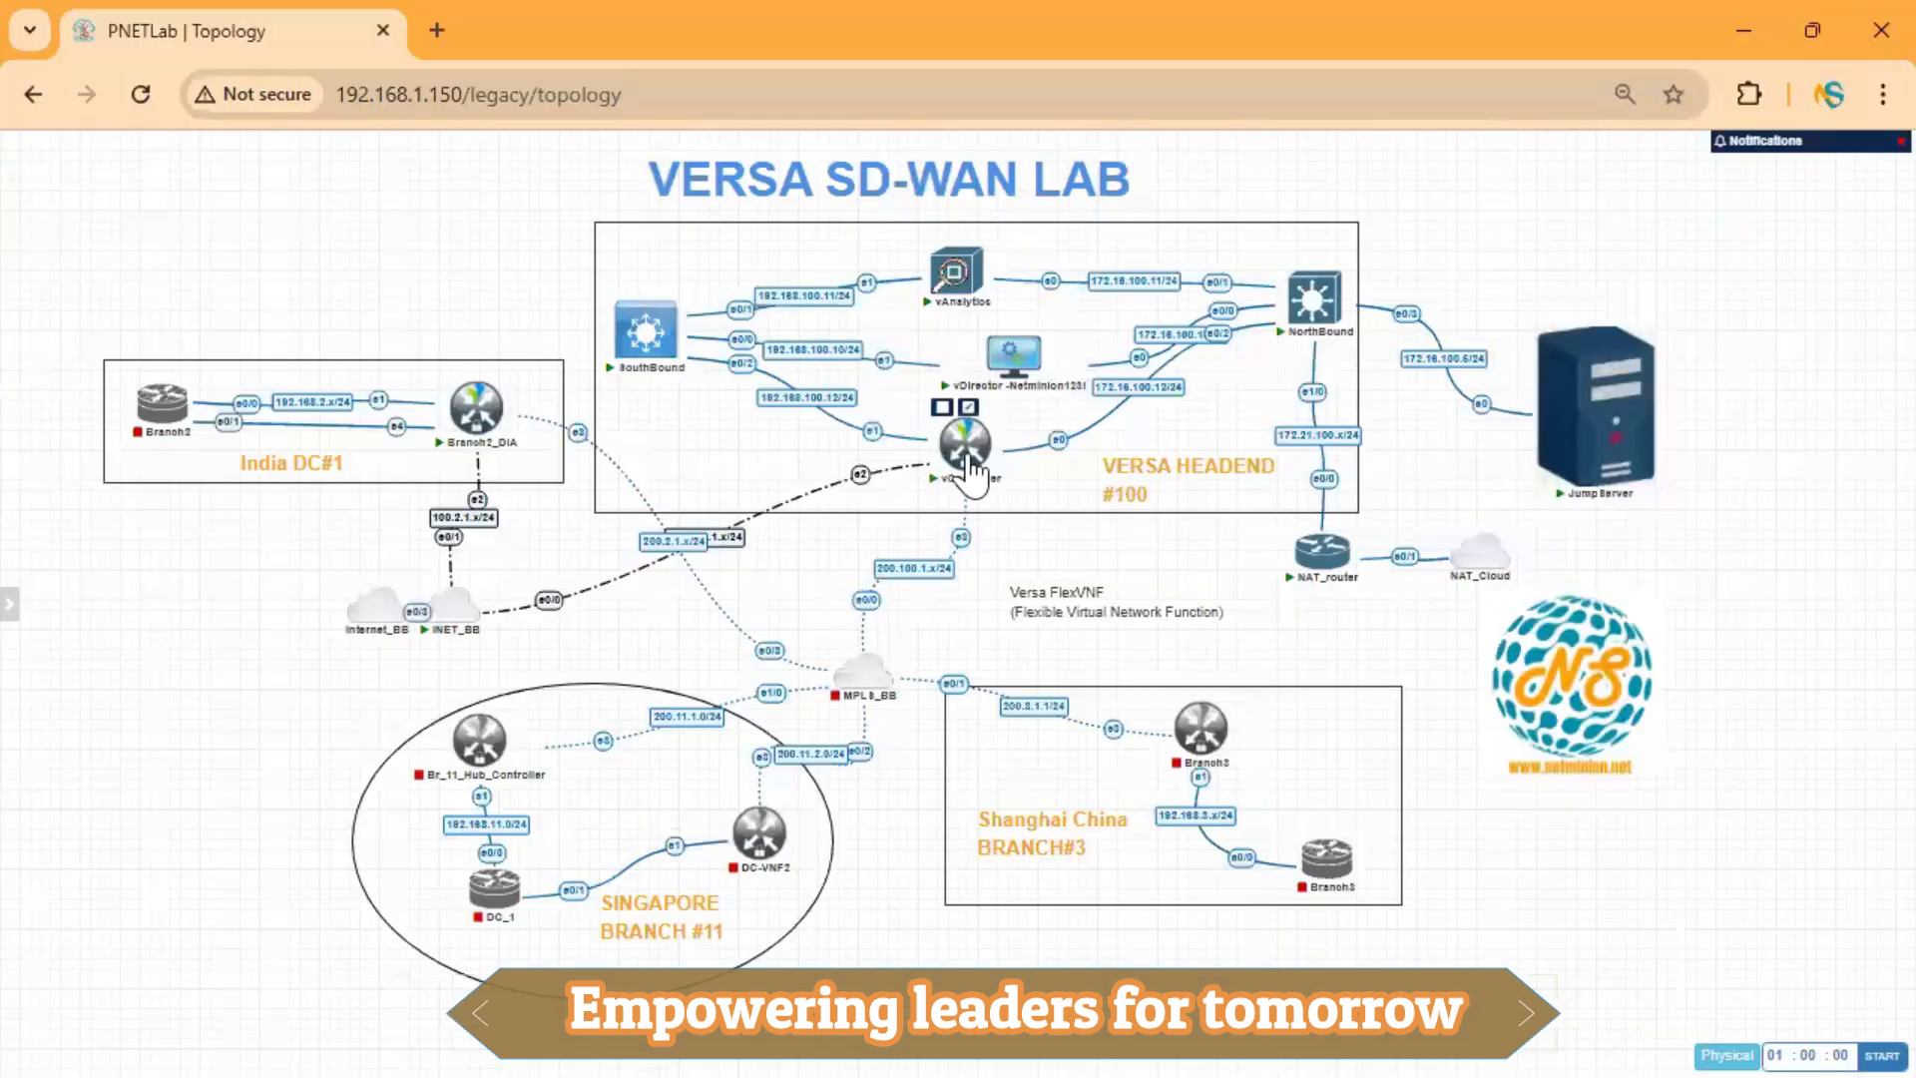
Open the vController console from the PNETLab topology and enter the Versa CLI.
left_click(964, 444)
left_click(1016, 325)
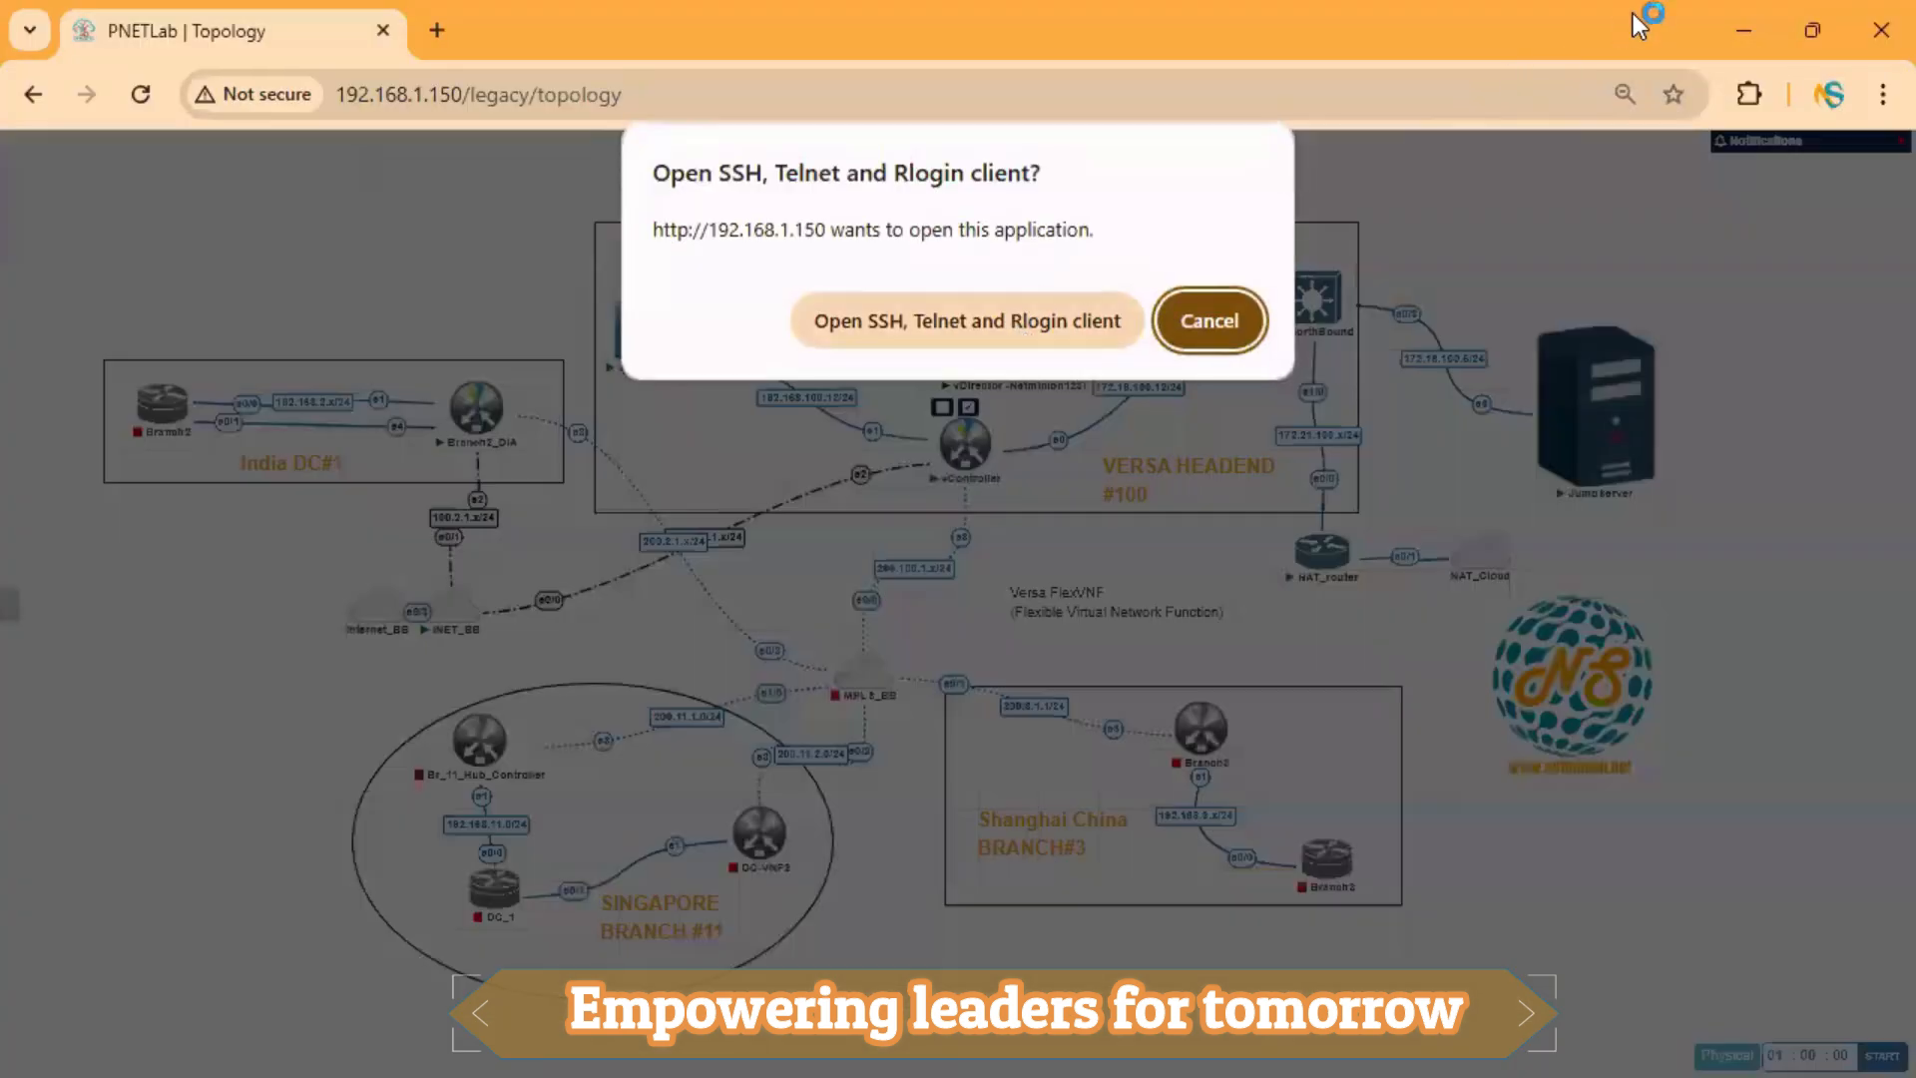
left_click(1745, 28)
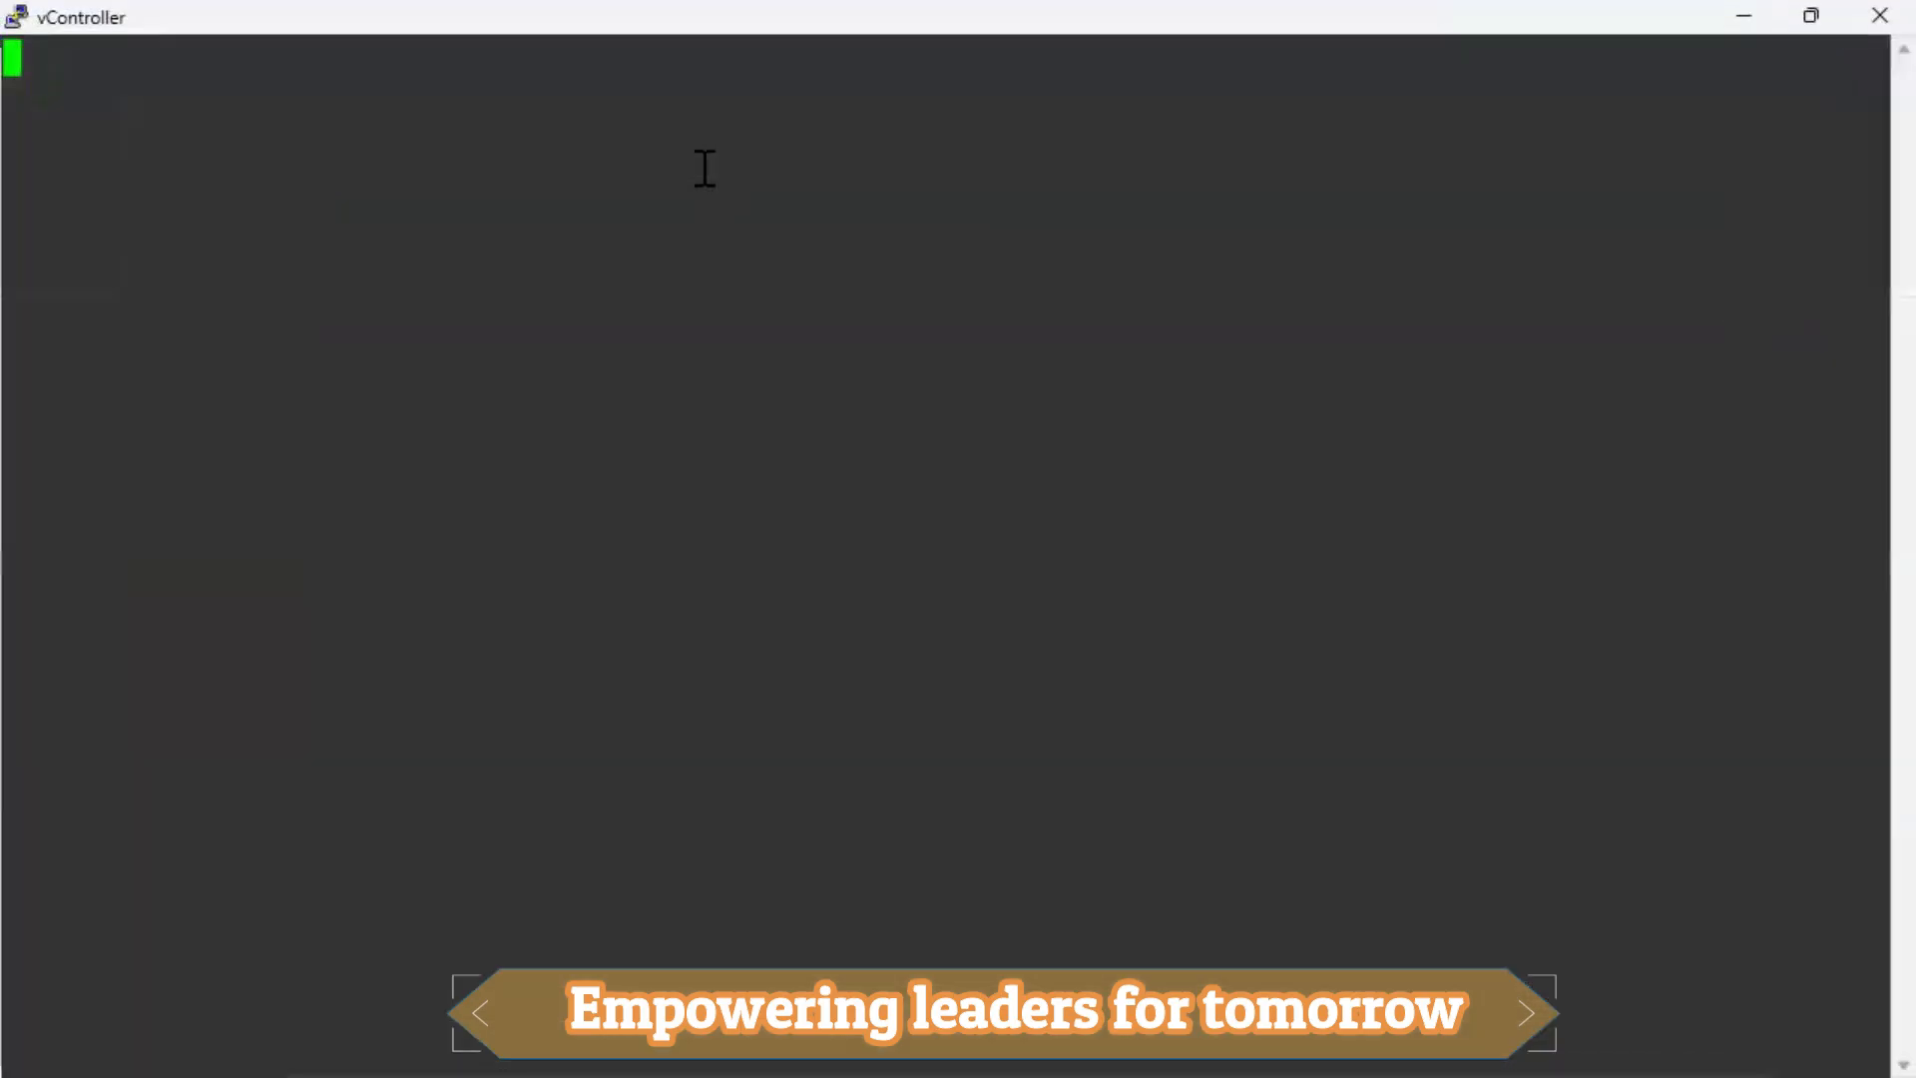
key("Return")
key("Return")
key("Return")
type("cli")
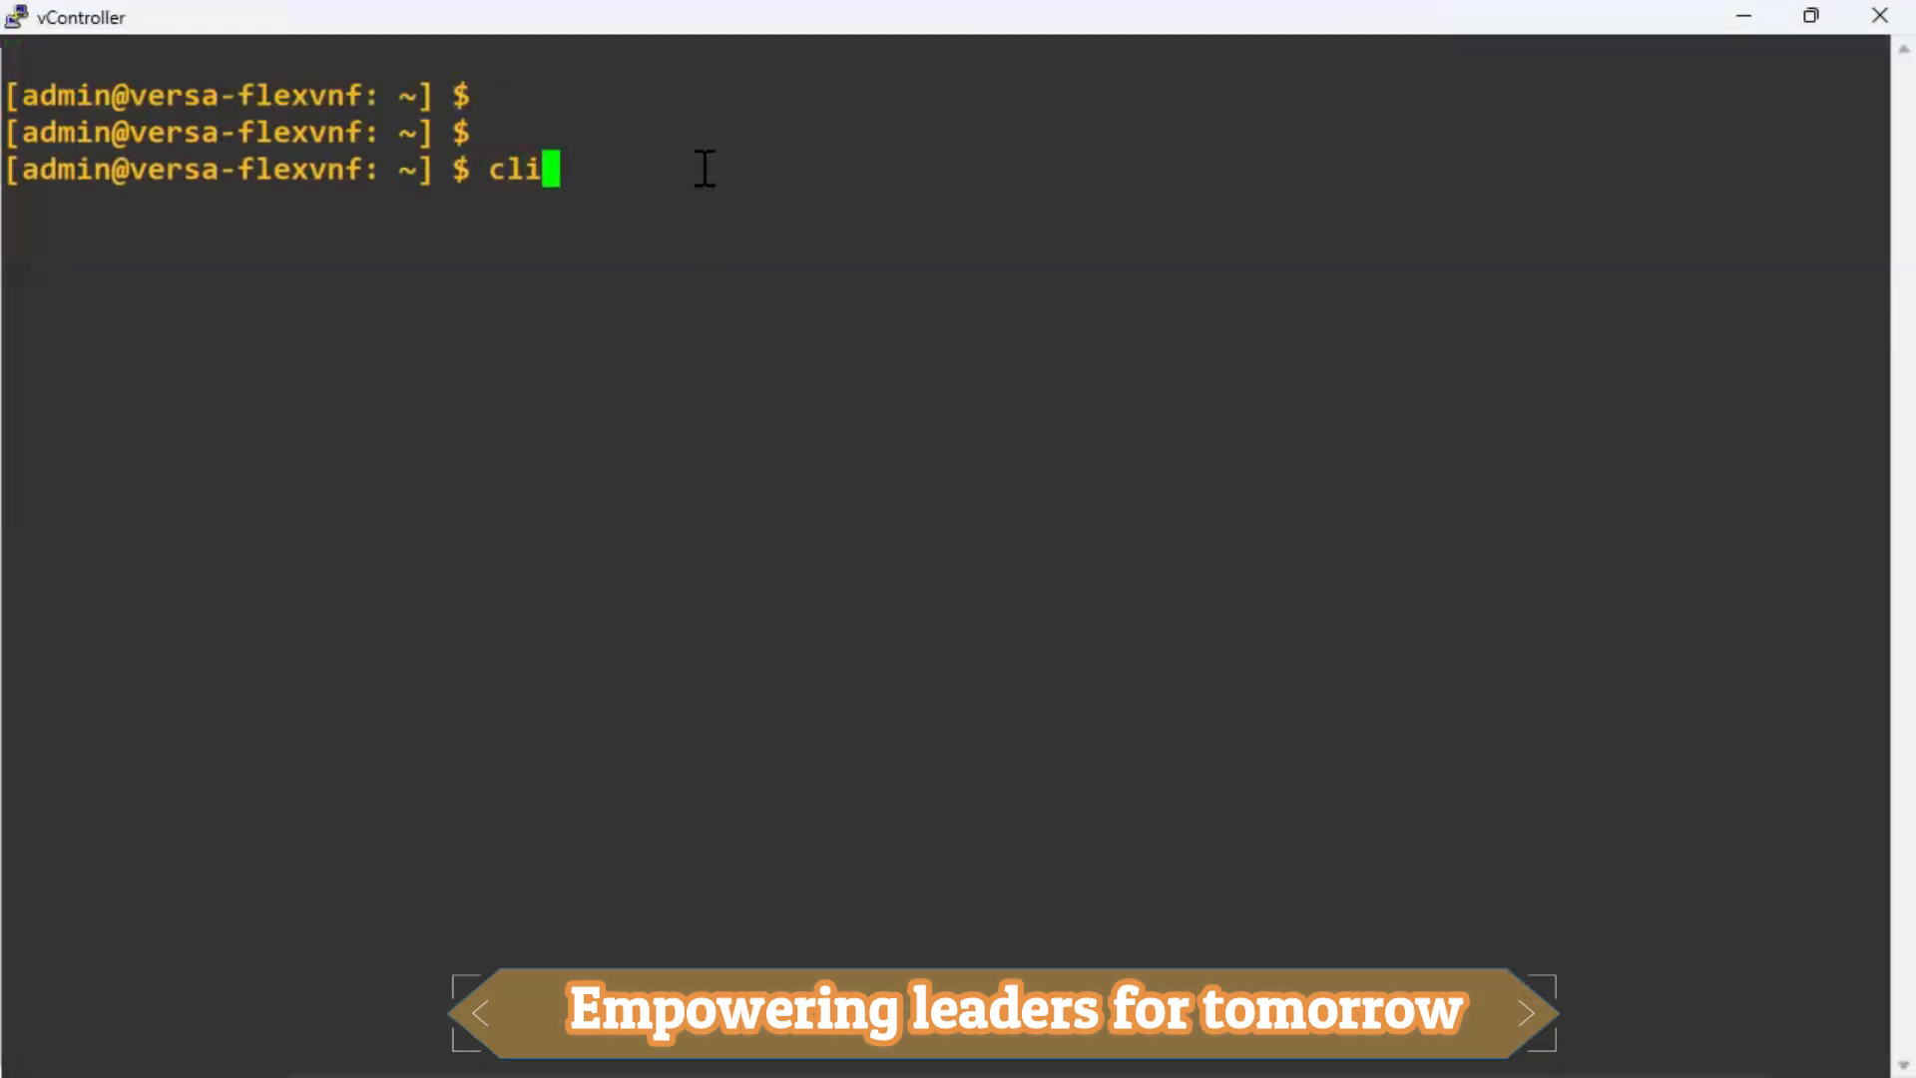
key("Return")
key("Return")
key("Return")
key("Return")
Run 'show interfaces brief | tab' and page through interfaces and VRFs like netminion-Control-VR, then minimize the console.
type("show int")
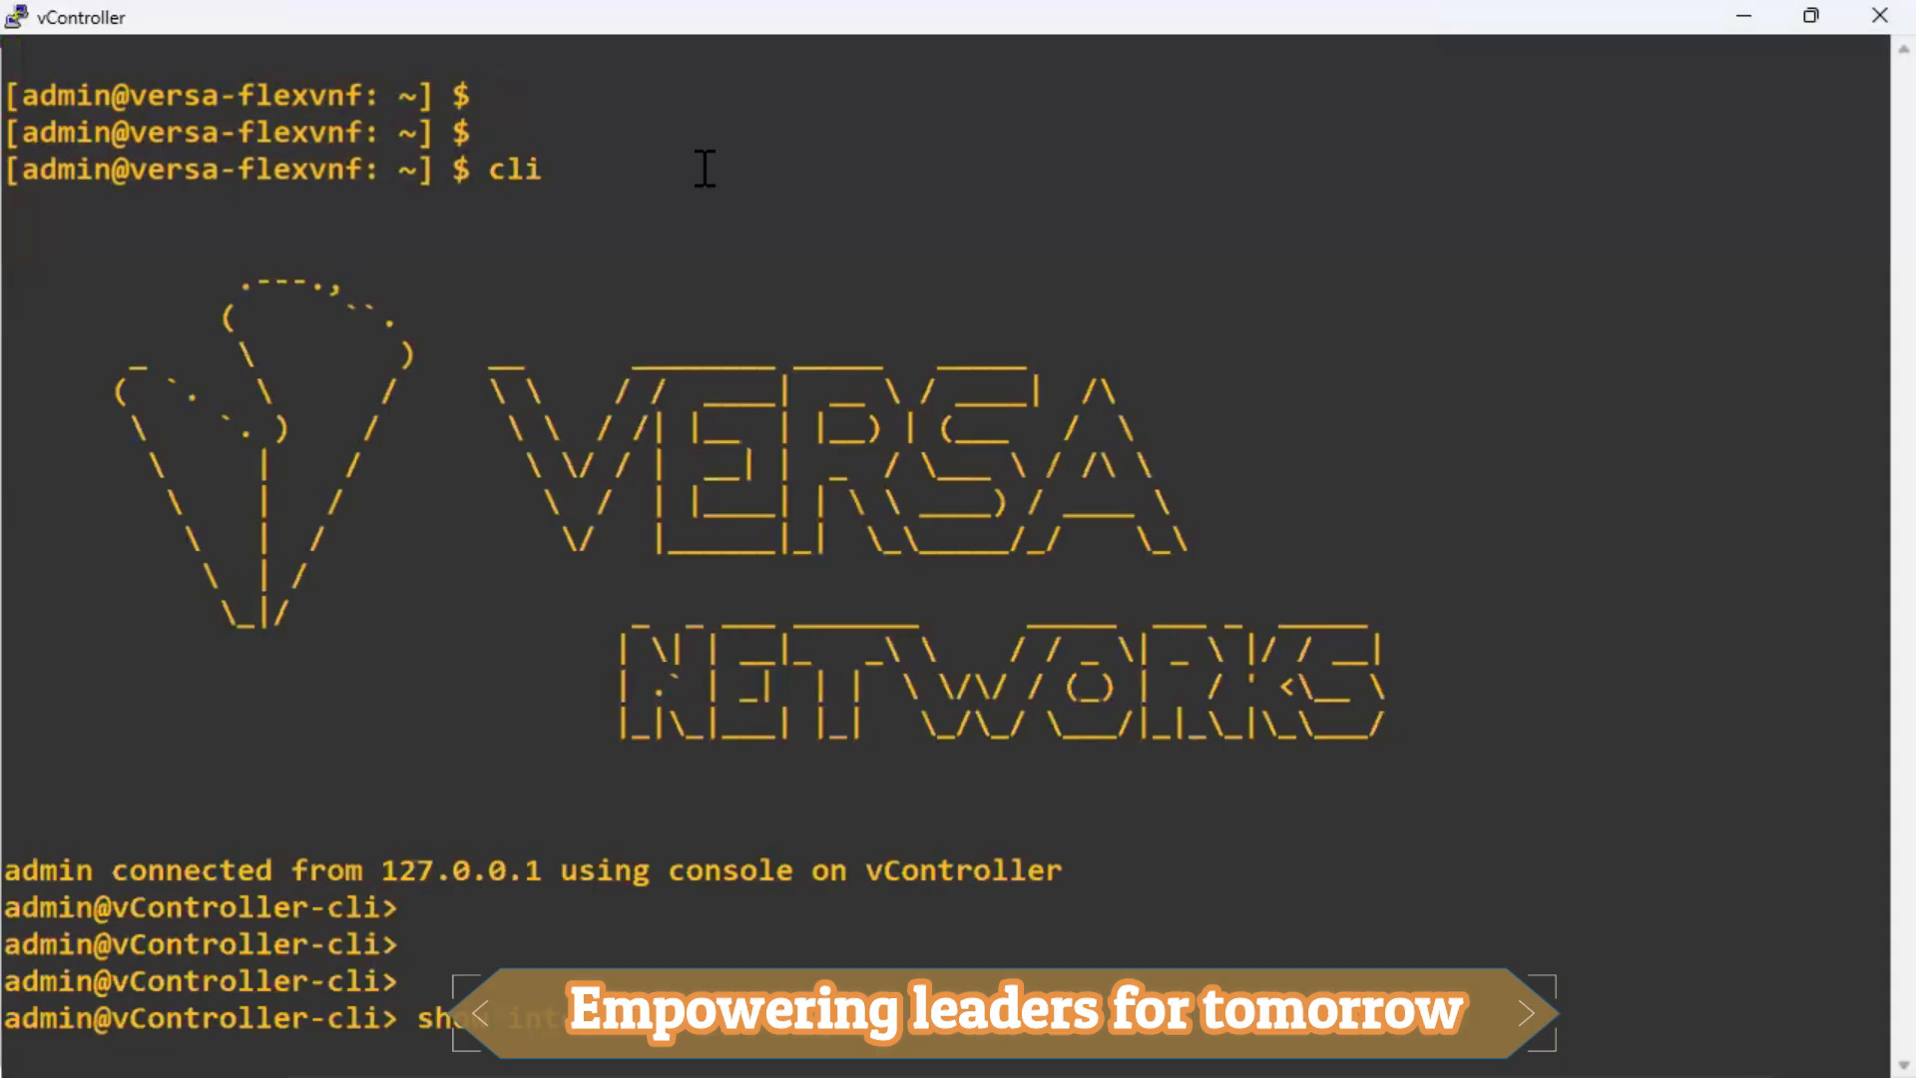
type("erfaces brief | tab")
key("Return")
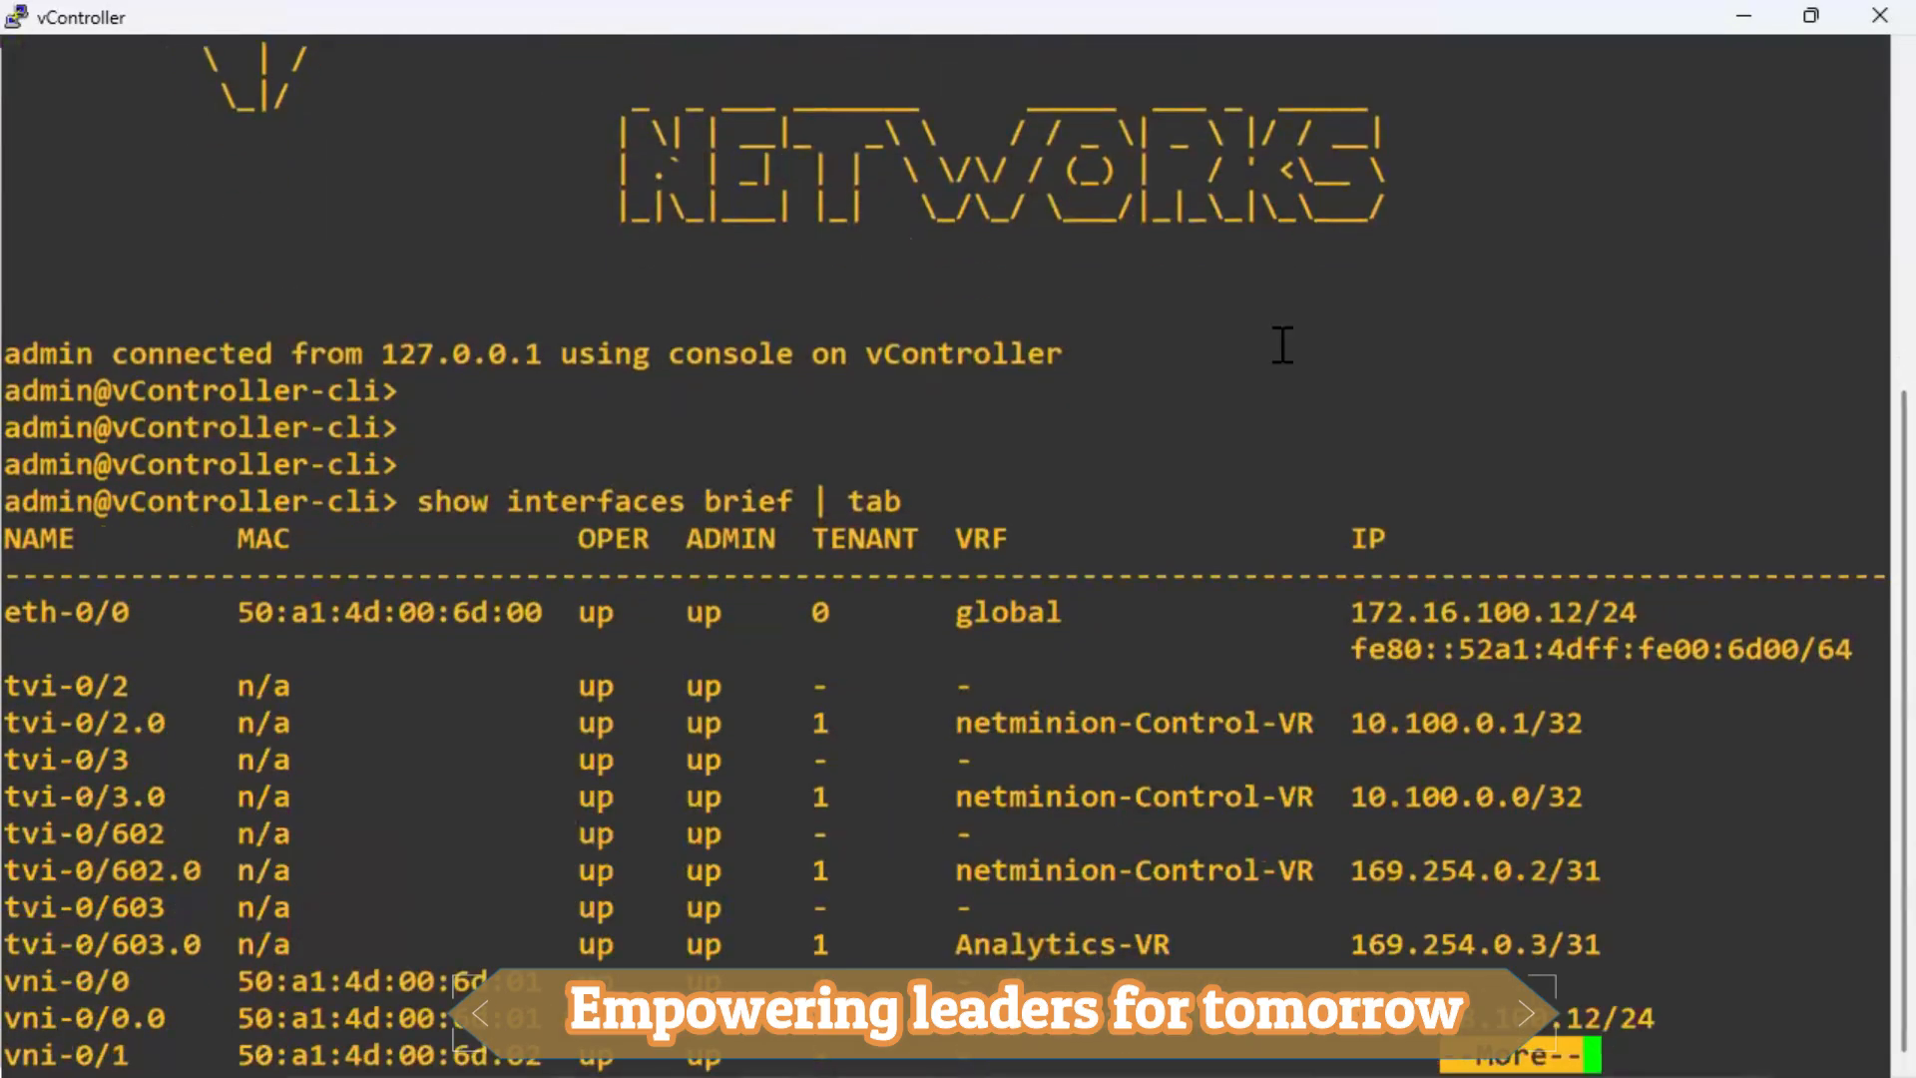
left_click_drag(1316, 724, 940, 734)
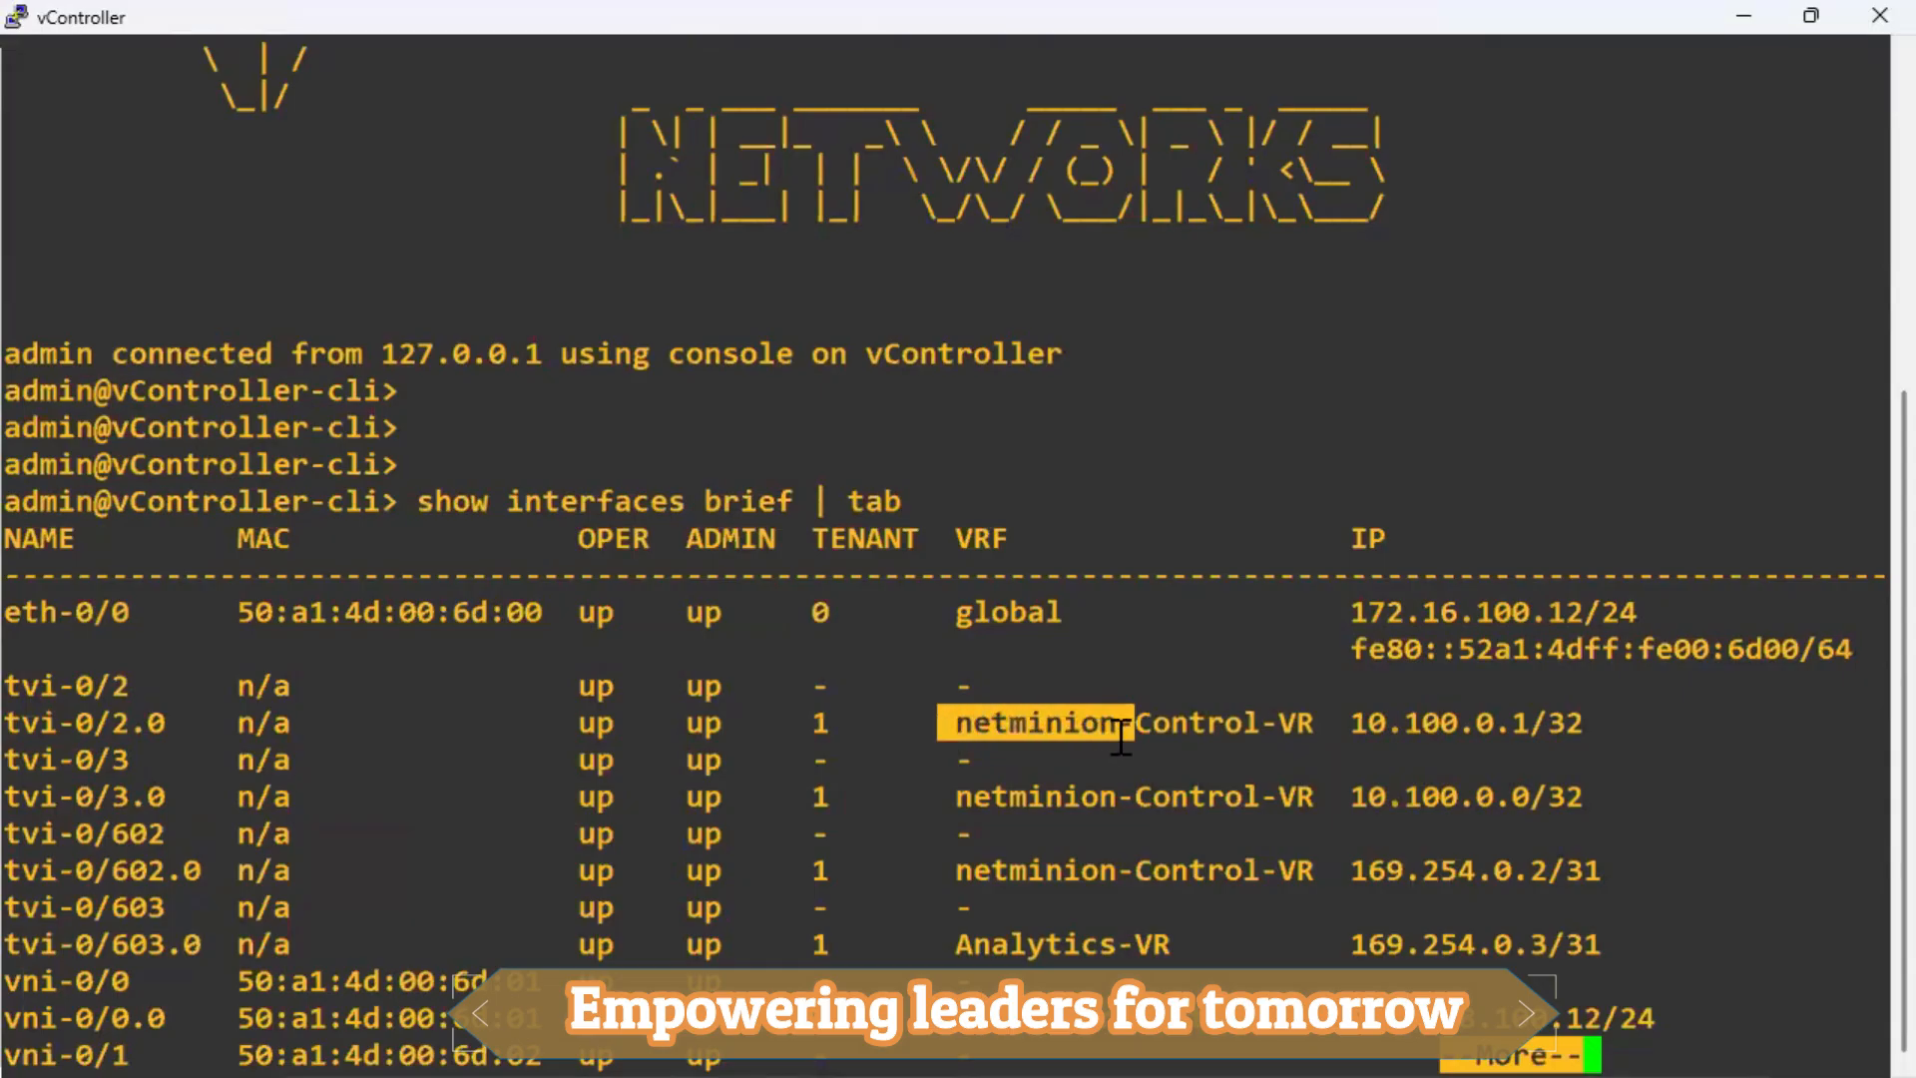
left_click_drag(1327, 726, 1141, 728)
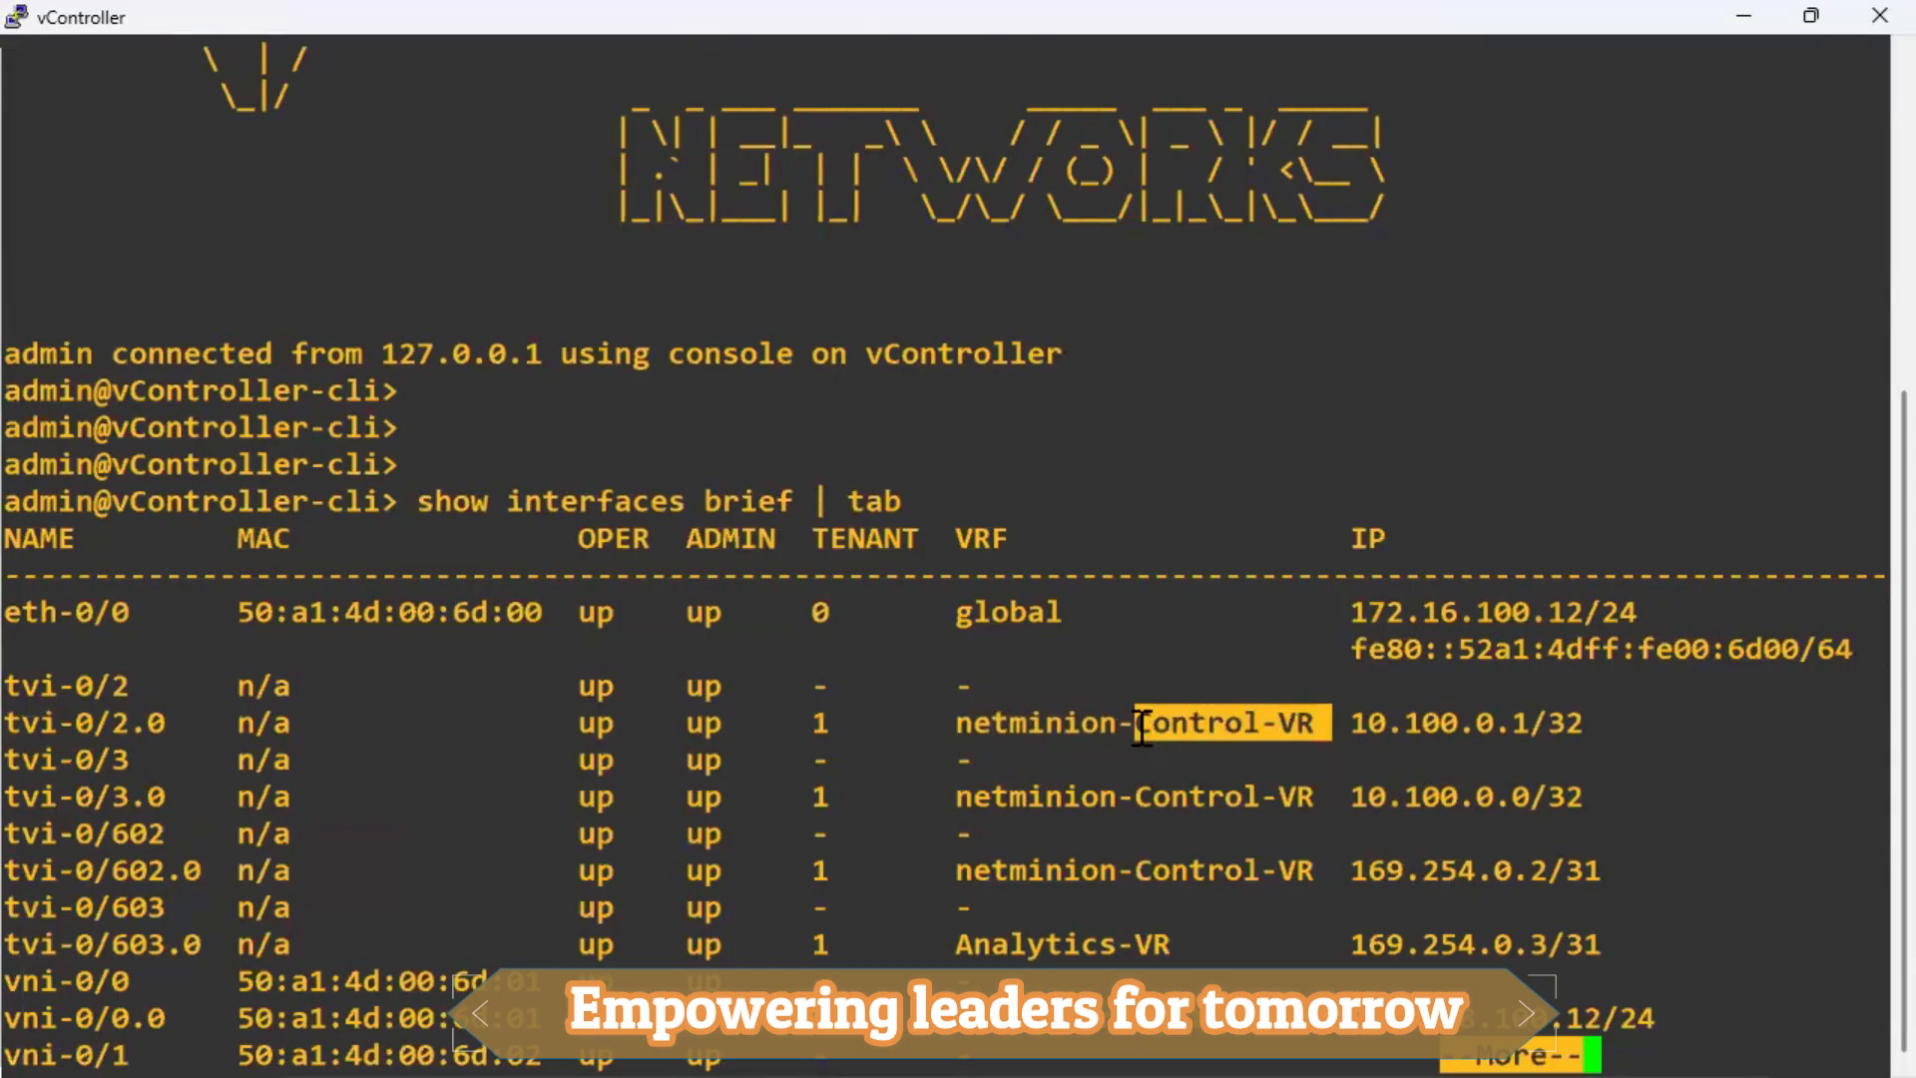
key("Return")
key("Return")
key("Return")
key("Return")
key("Return")
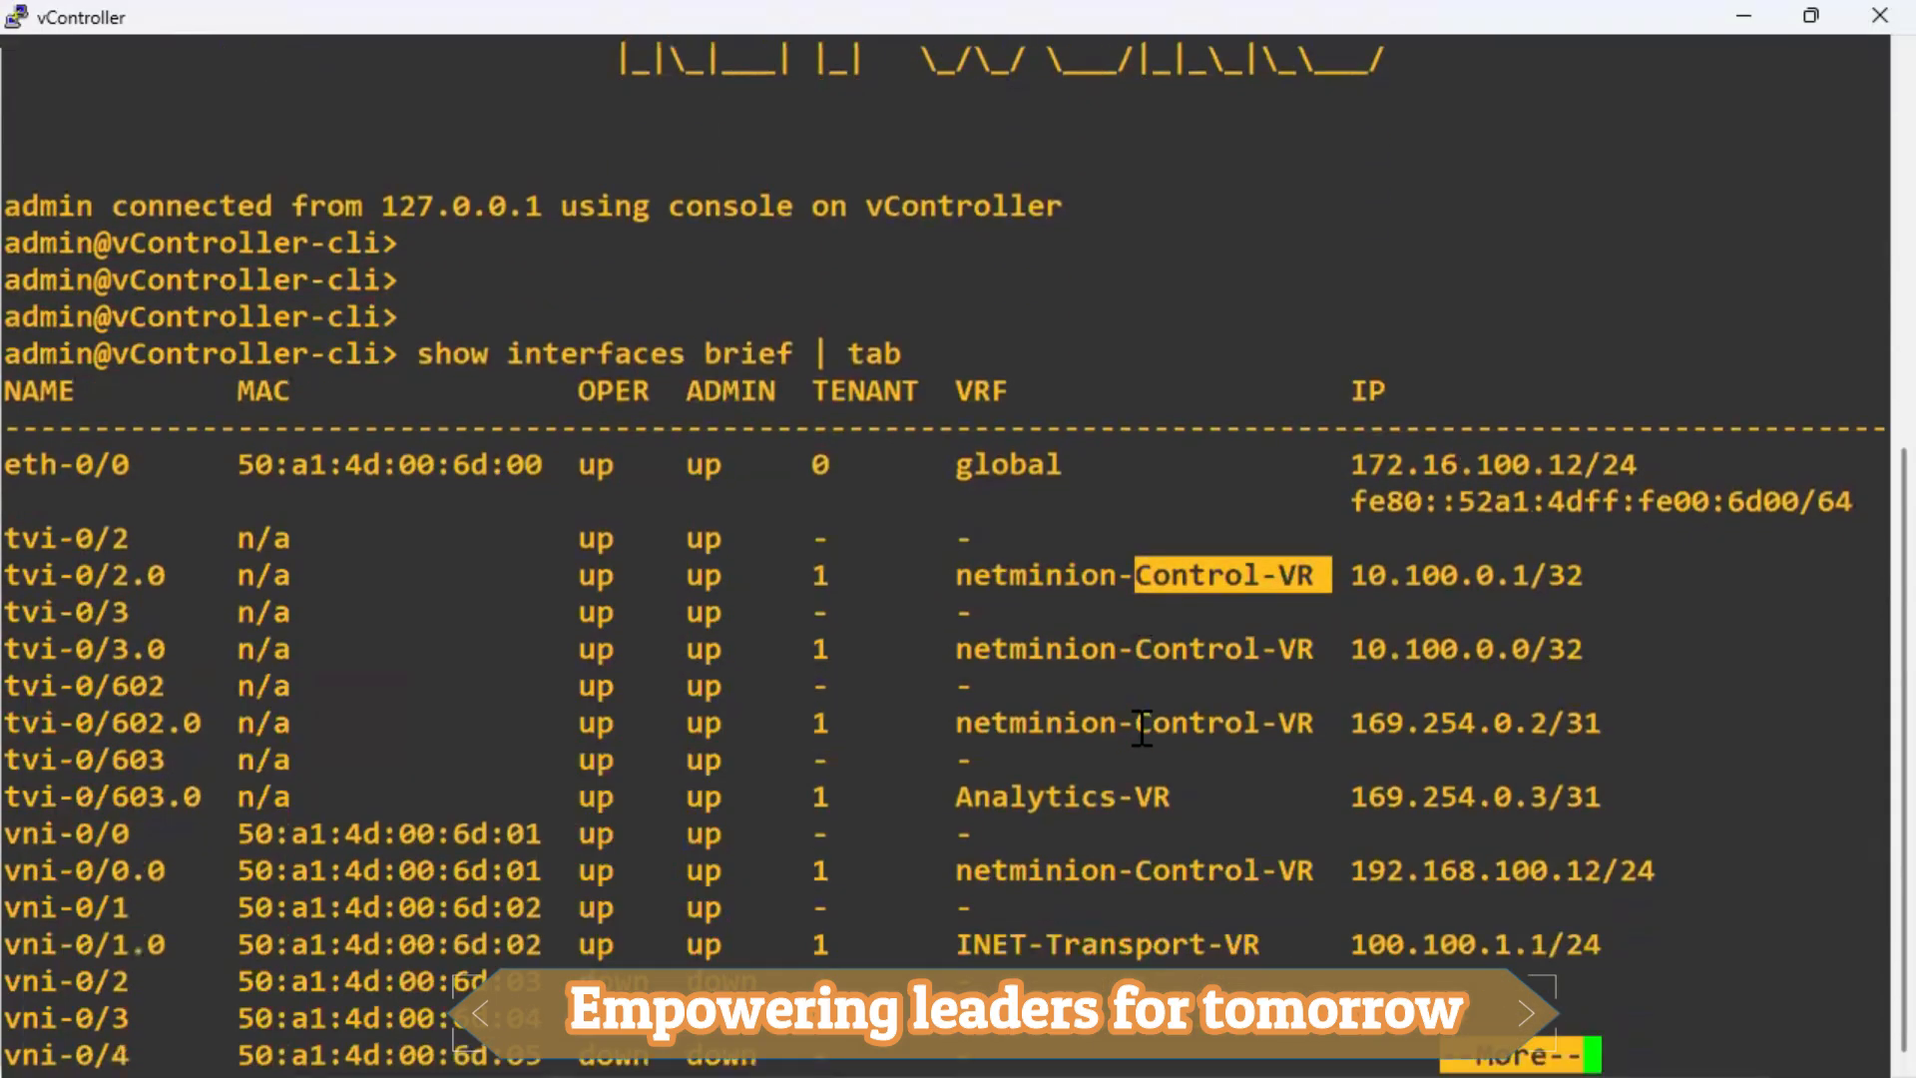
key("Return")
key("Return")
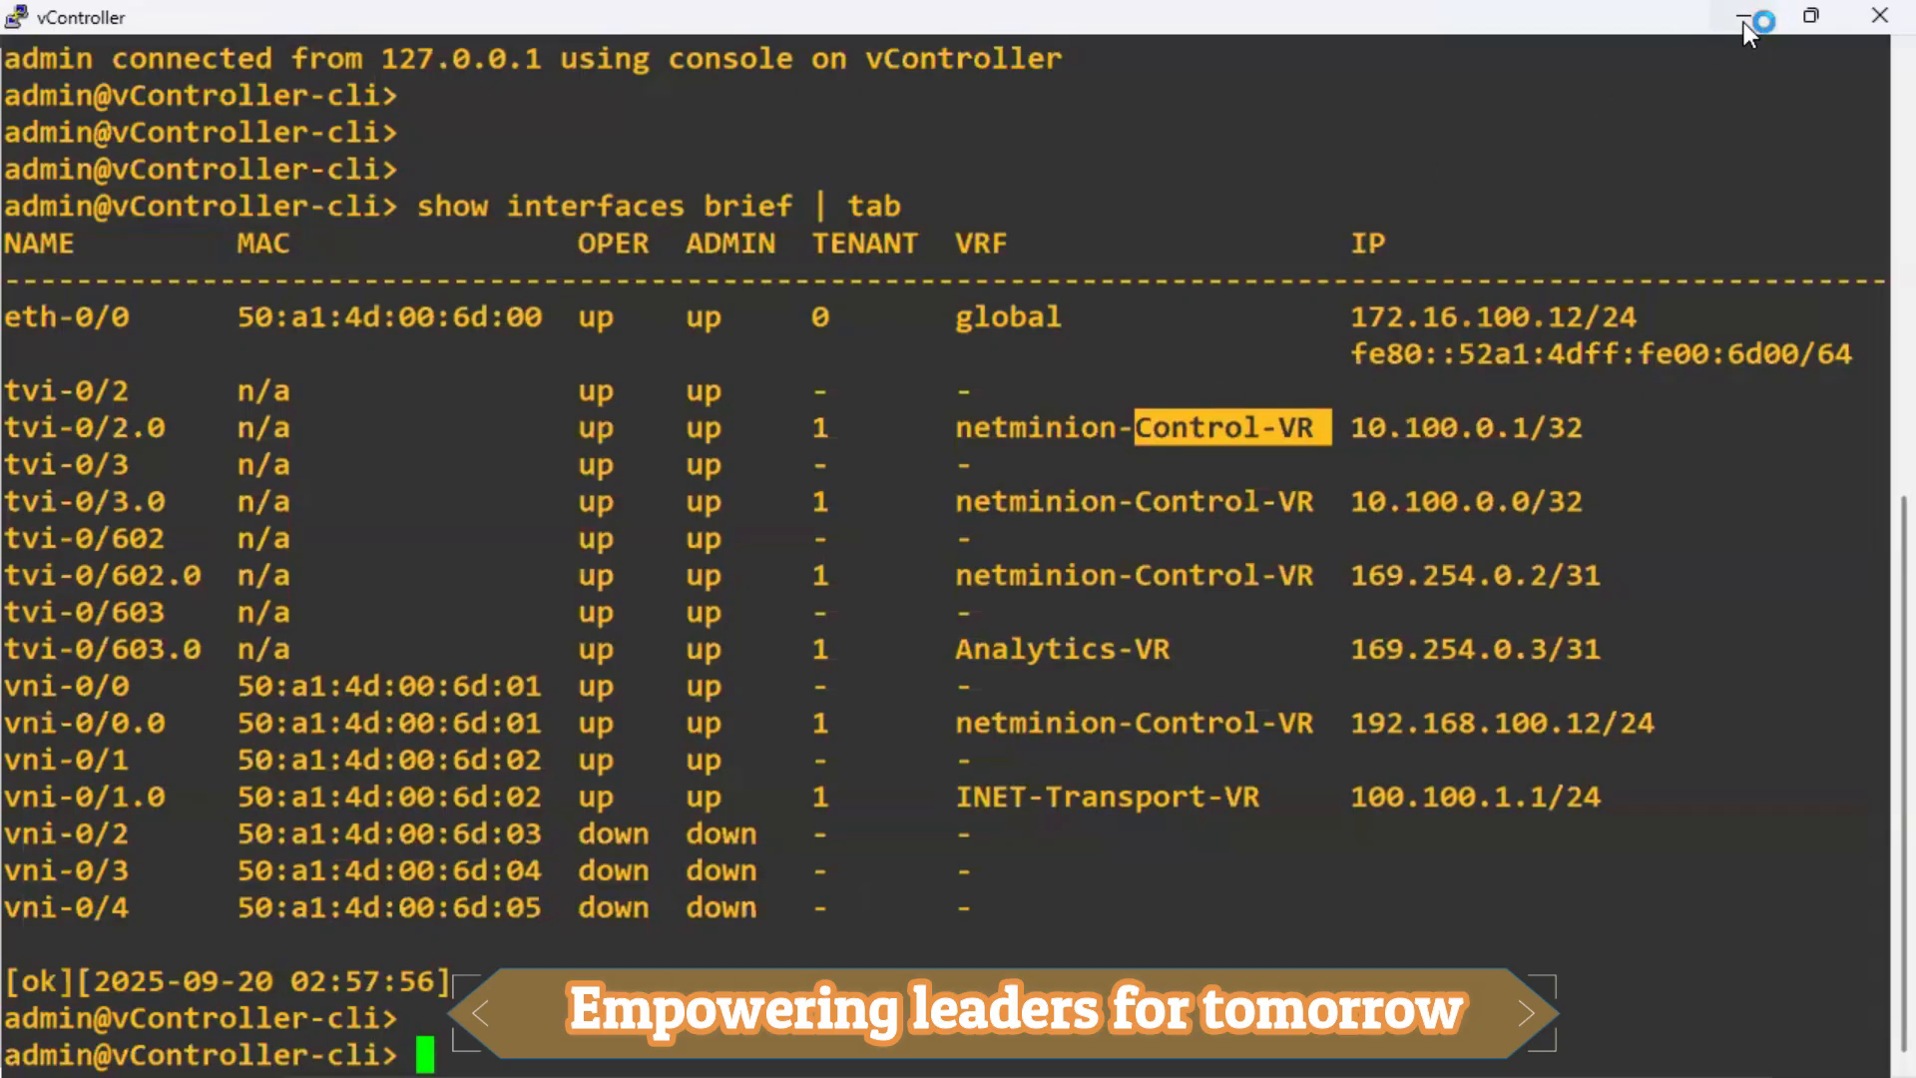
left_click_drag(130, 210, 1487, 958)
left_click(1346, 982)
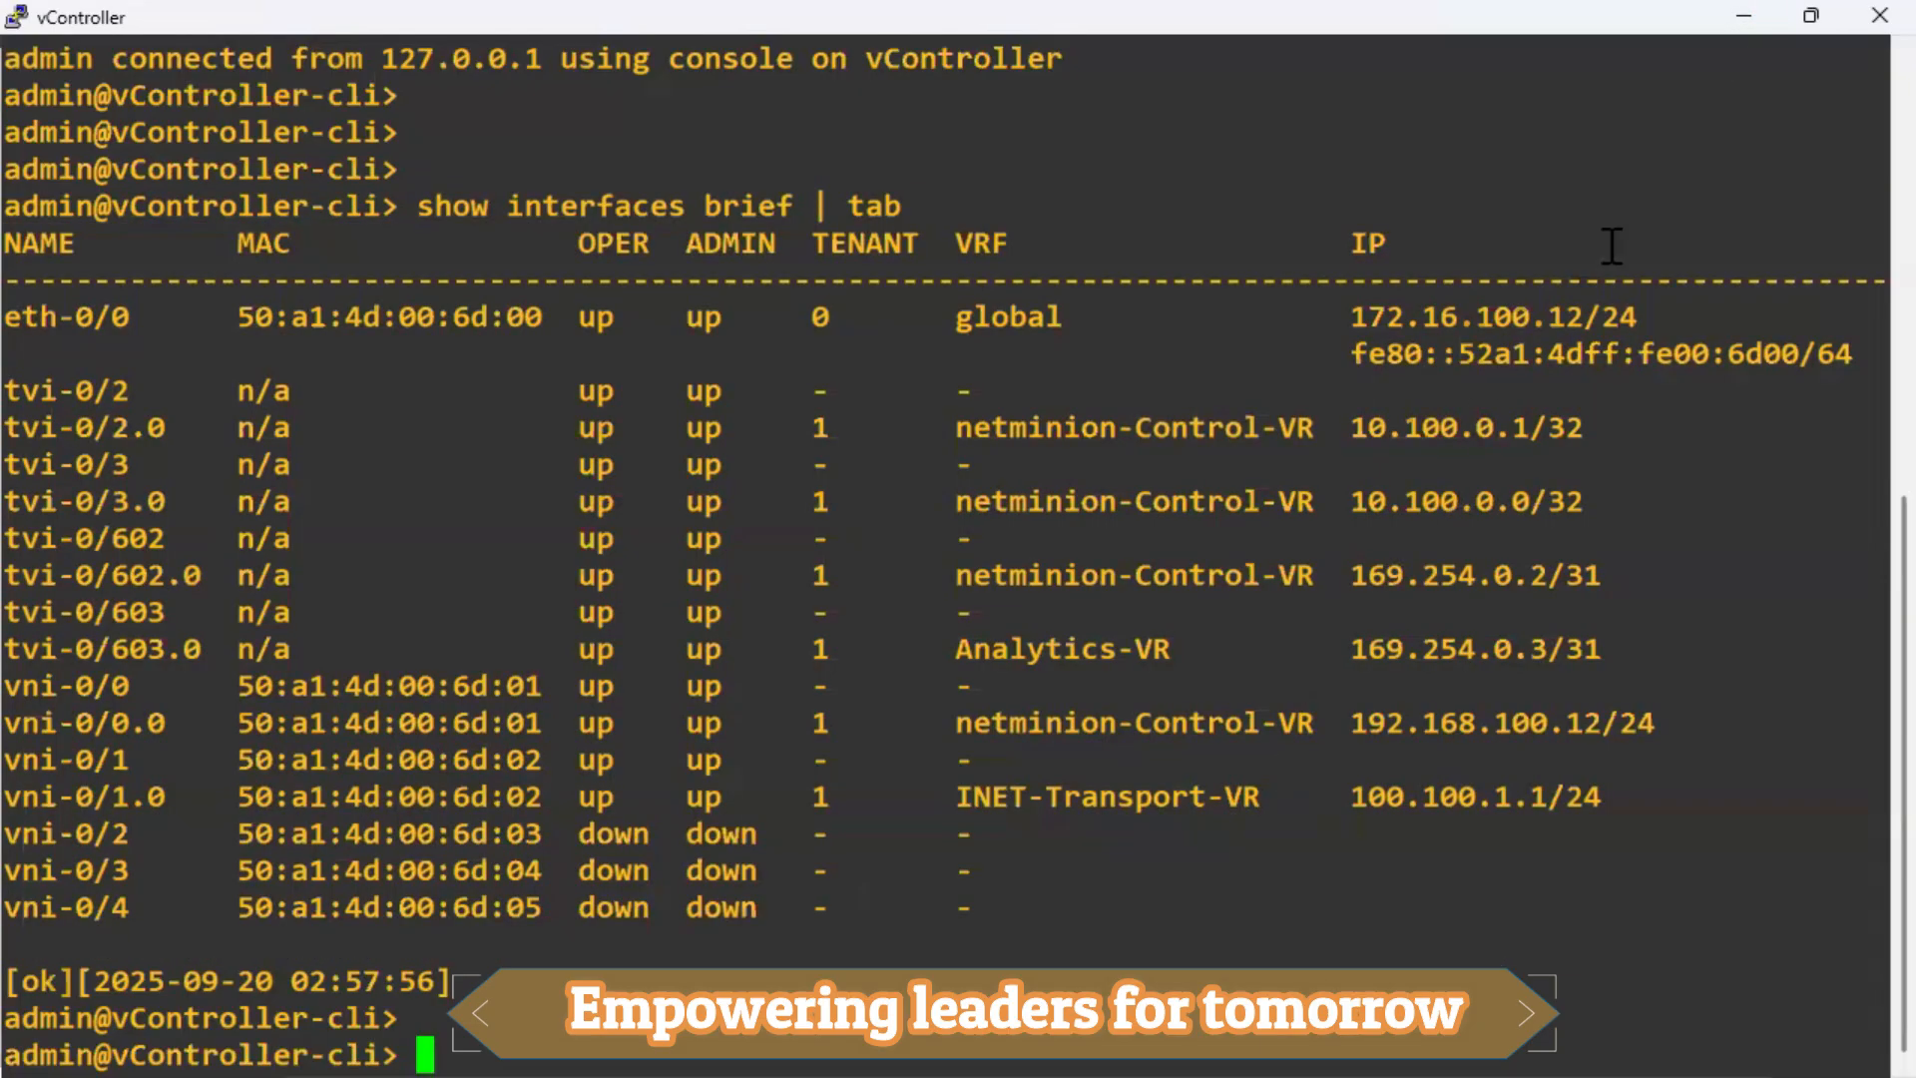
left_click(1736, 18)
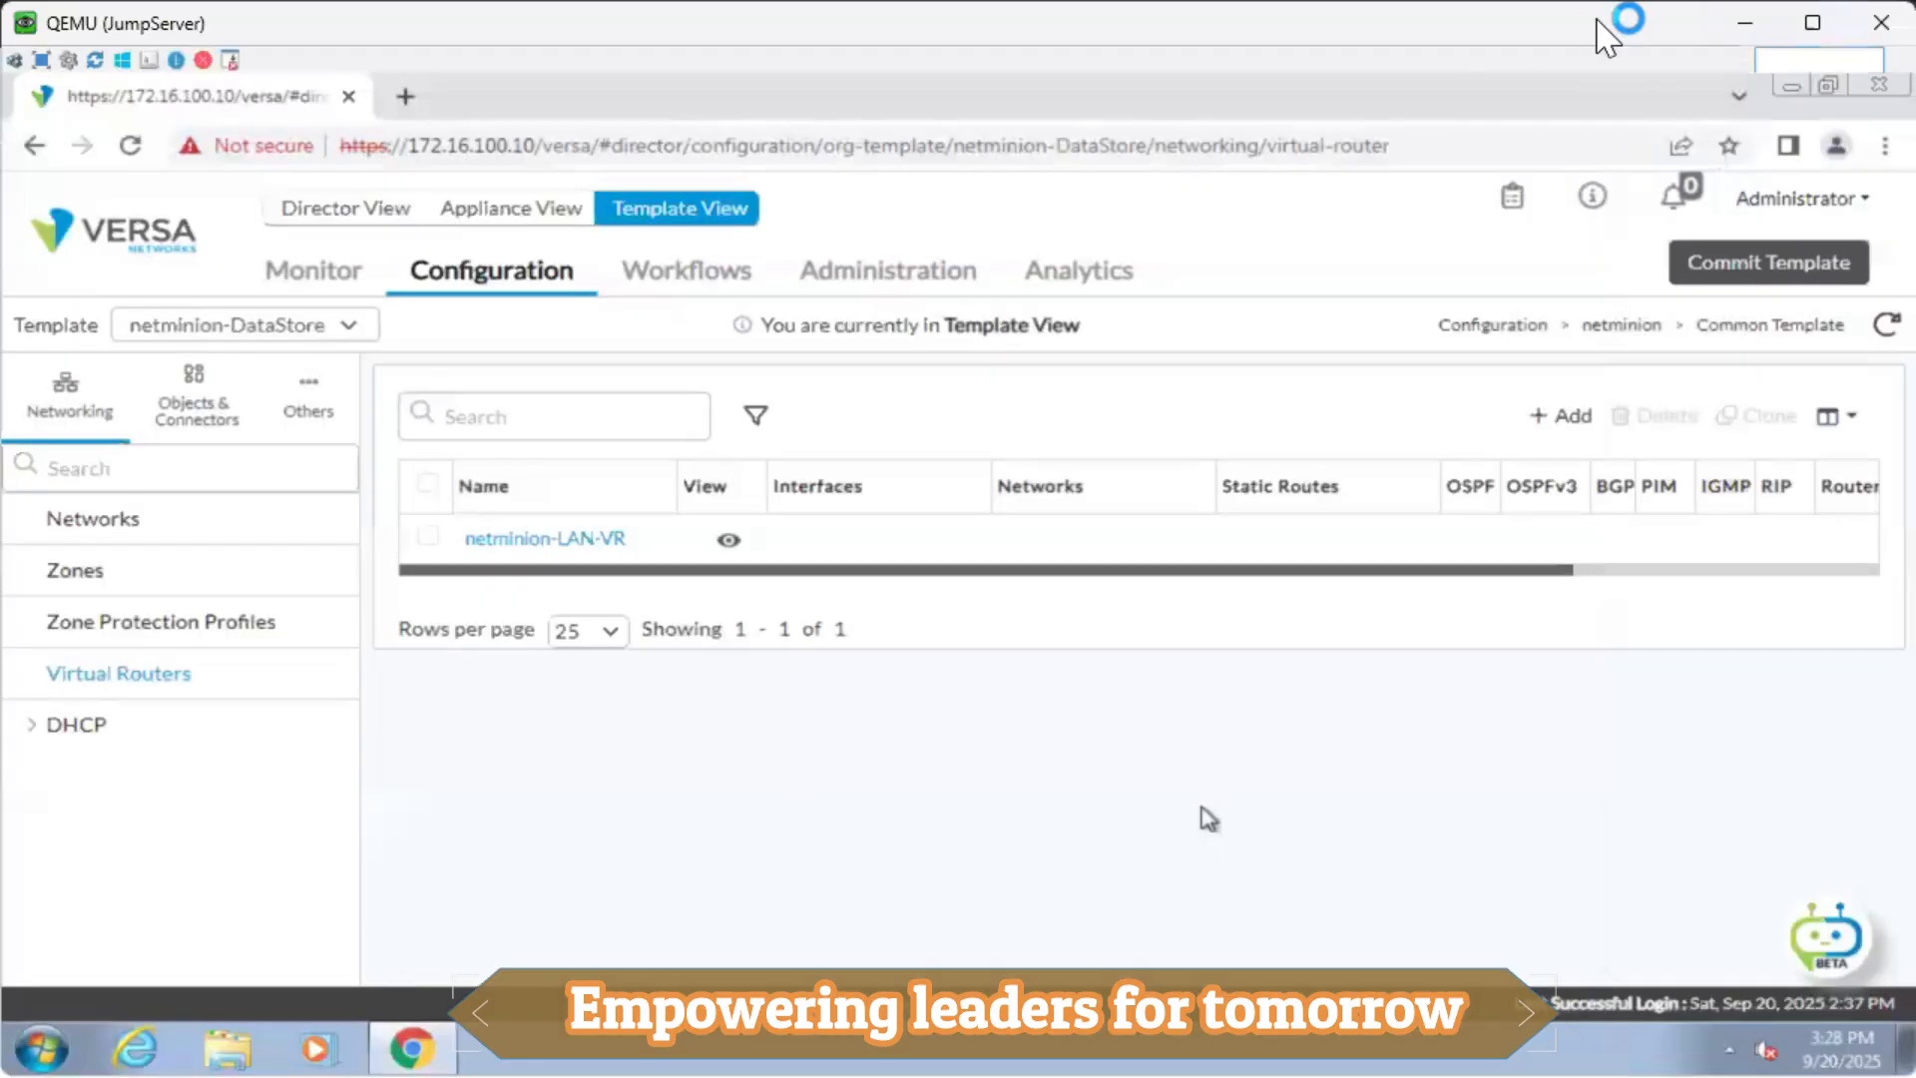
Minimize the QEMU JumpServer window to show the Templates-to-Device Group whiteboard sketch.
left_click(1738, 20)
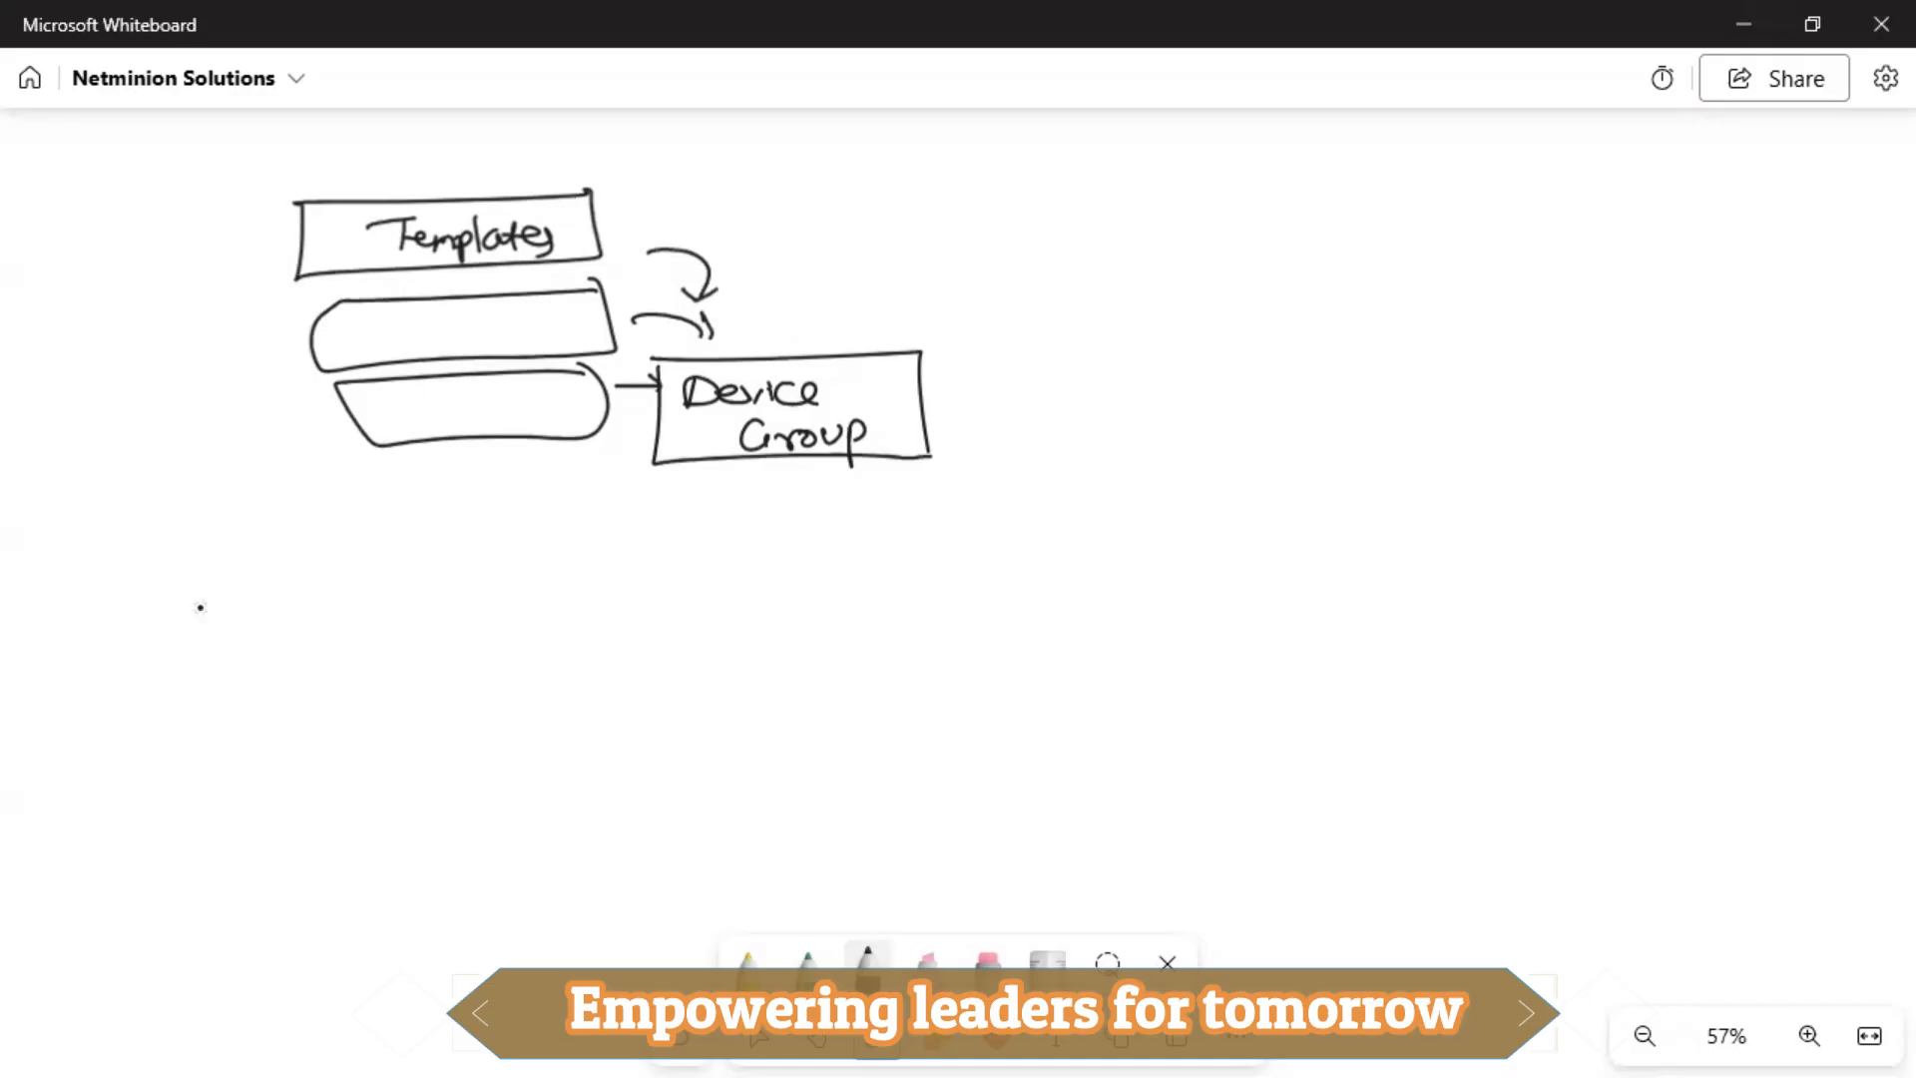
Number the template boxes 1–3 and handwrite 'description A' and 'description B' notes.
left_click_drag(288, 236, 287, 249)
left_click_drag(276, 234, 276, 252)
mouse_move(275, 325)
left_mouse_down()
mouse_move(296, 348)
mouse_move(300, 436)
left_mouse_up()
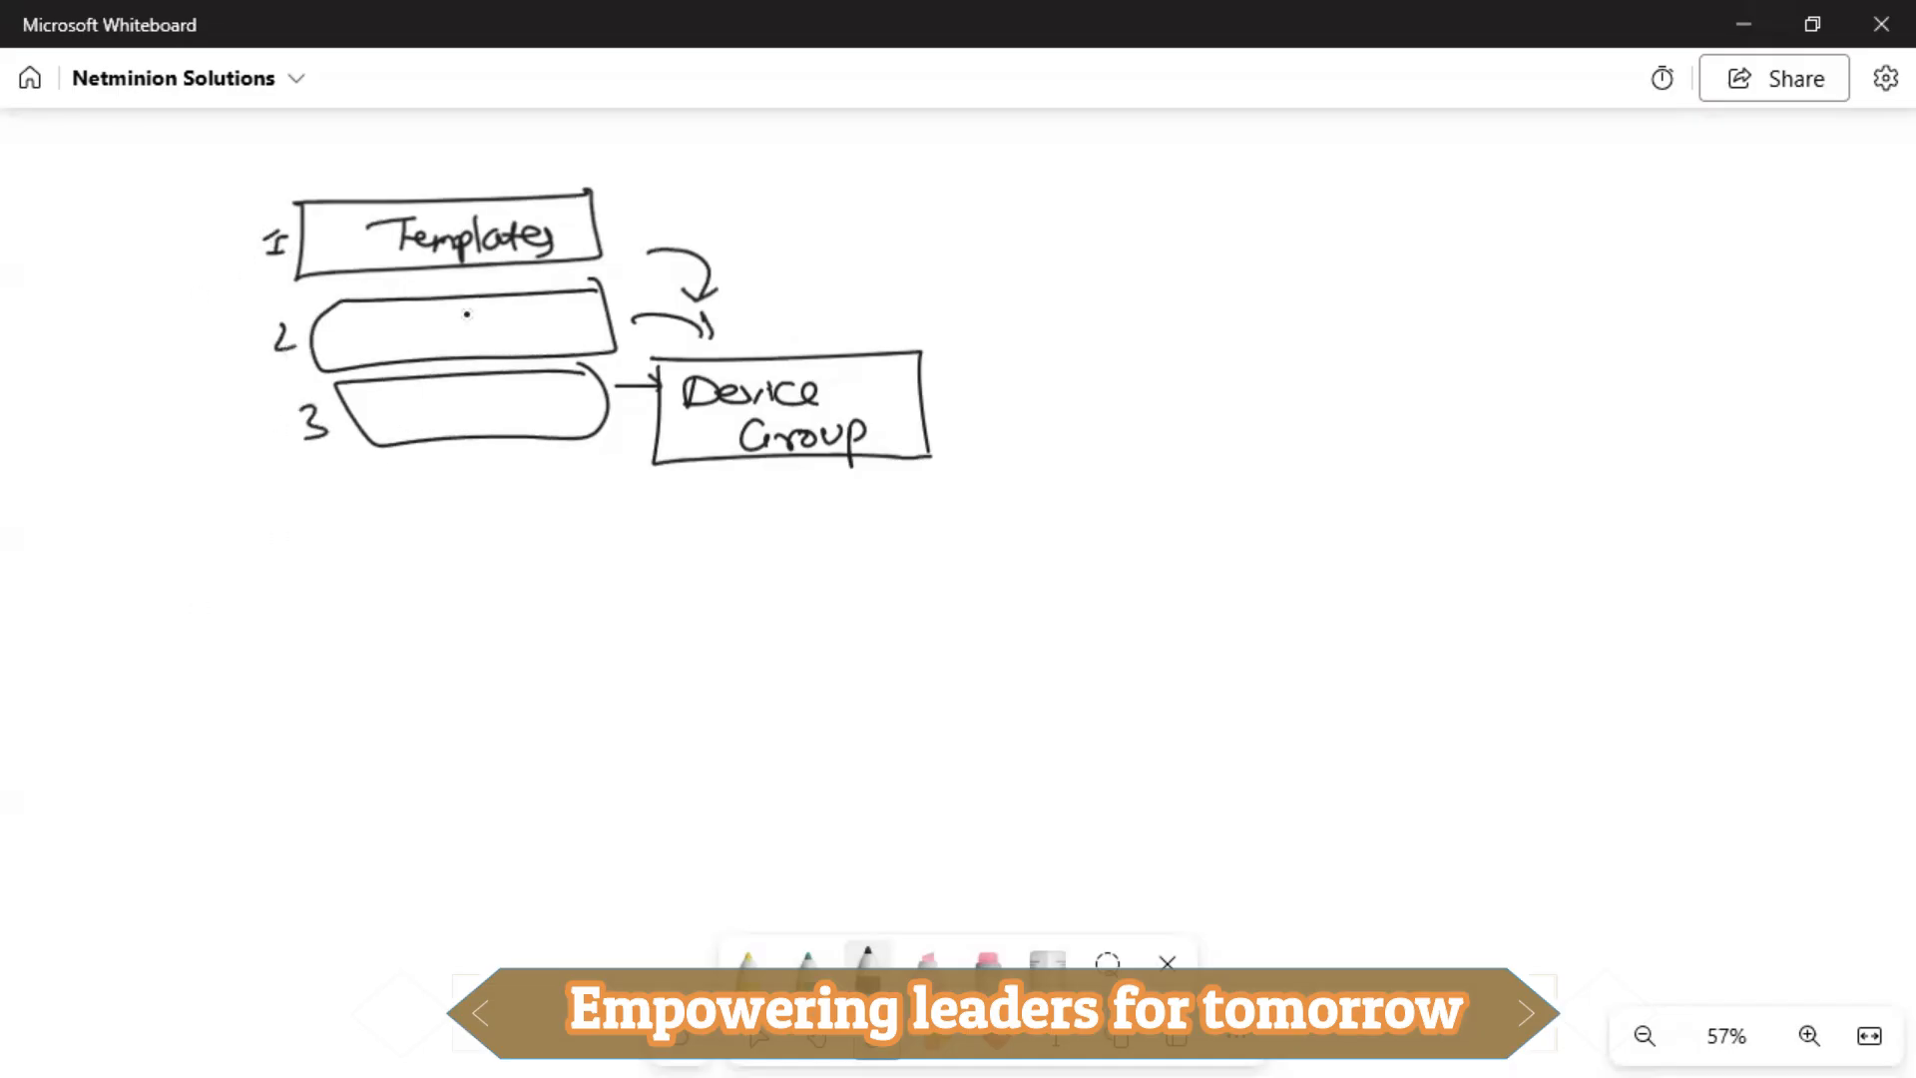
mouse_move(88, 246)
left_mouse_down()
mouse_move(153, 249)
mouse_move(261, 214)
left_mouse_up()
left_click_drag(140, 302, 176, 287)
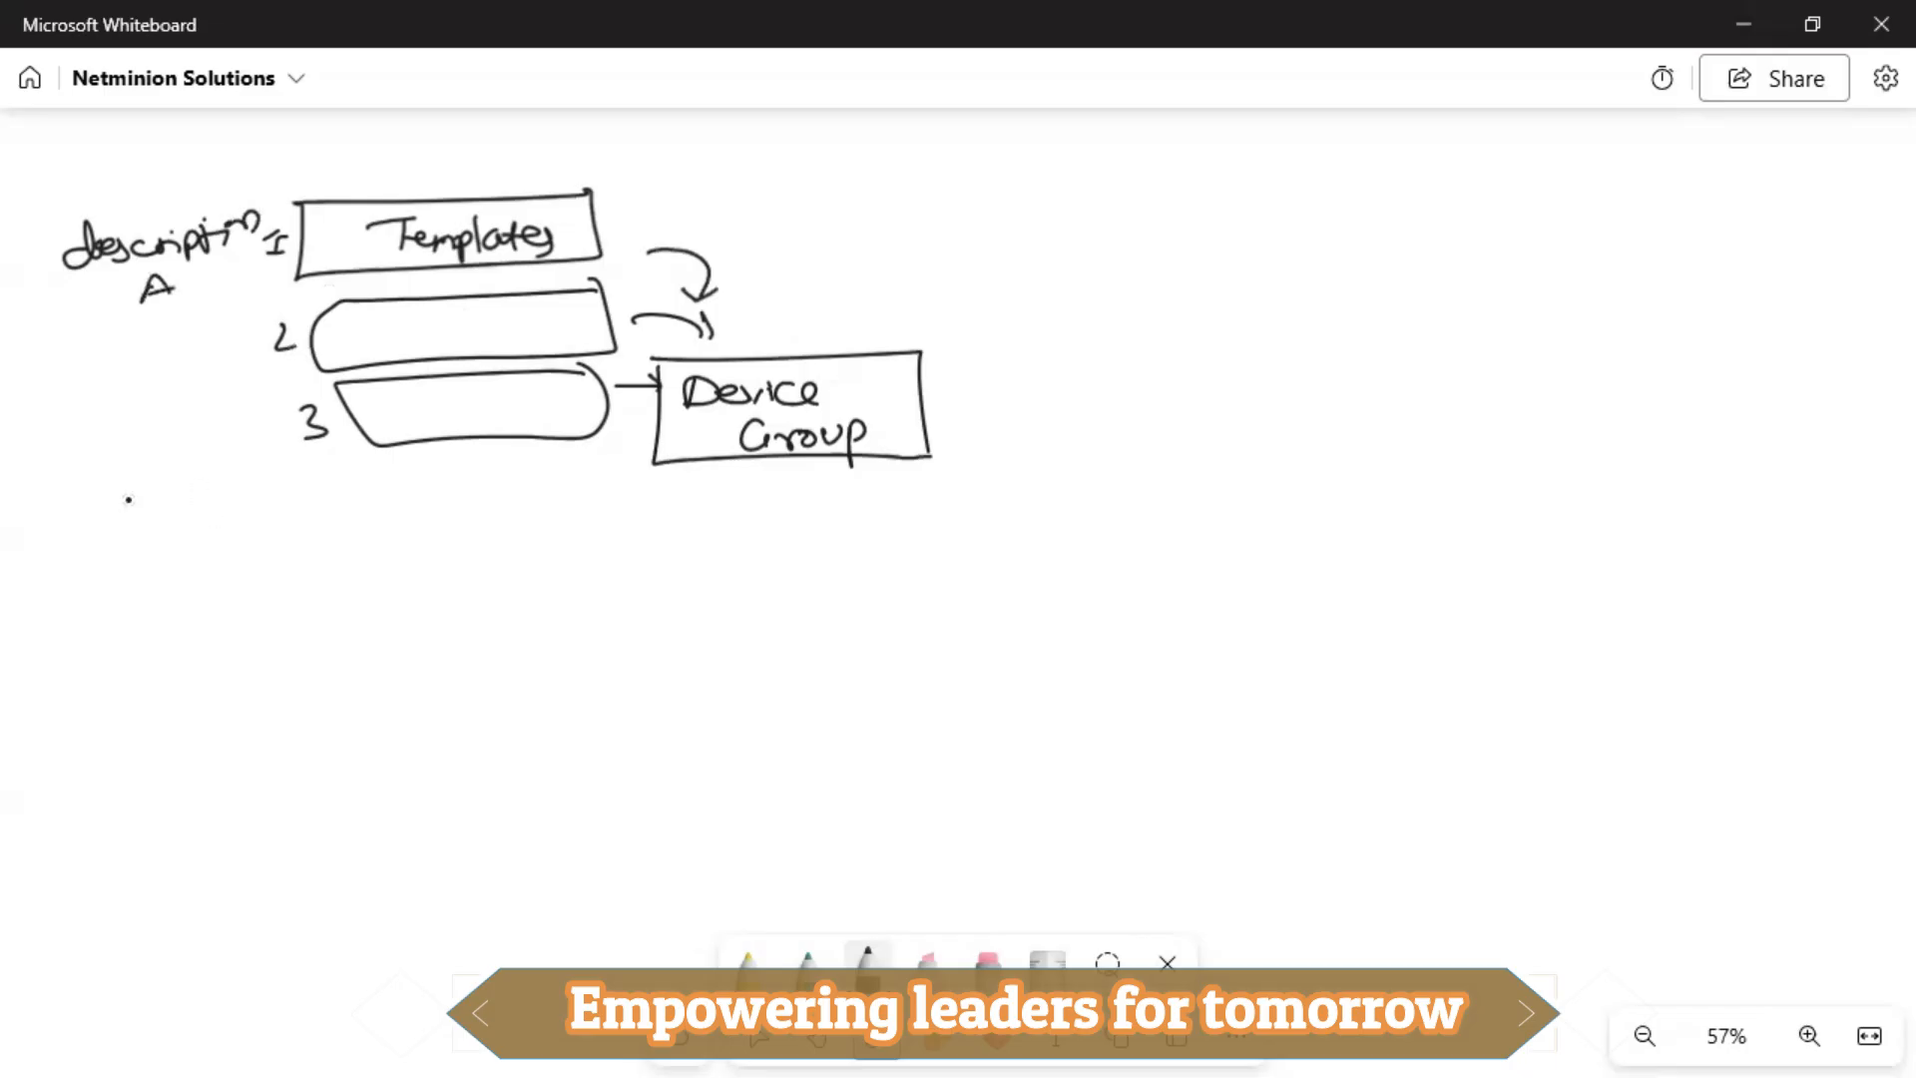
mouse_move(111, 487)
left_mouse_down()
mouse_move(227, 499)
mouse_move(242, 471)
mouse_move(256, 503)
mouse_move(301, 485)
left_mouse_up()
left_click(275, 466)
left_click_drag(315, 477, 358, 477)
left_click_drag(239, 514, 235, 547)
left_click_drag(243, 519, 285, 539)
Draw arrows from Device Group and between the descriptions, add a circled check and A/B labels, then return to the browser.
mouse_move(979, 420)
left_mouse_down()
mouse_move(1209, 414)
mouse_move(1238, 436)
left_mouse_up()
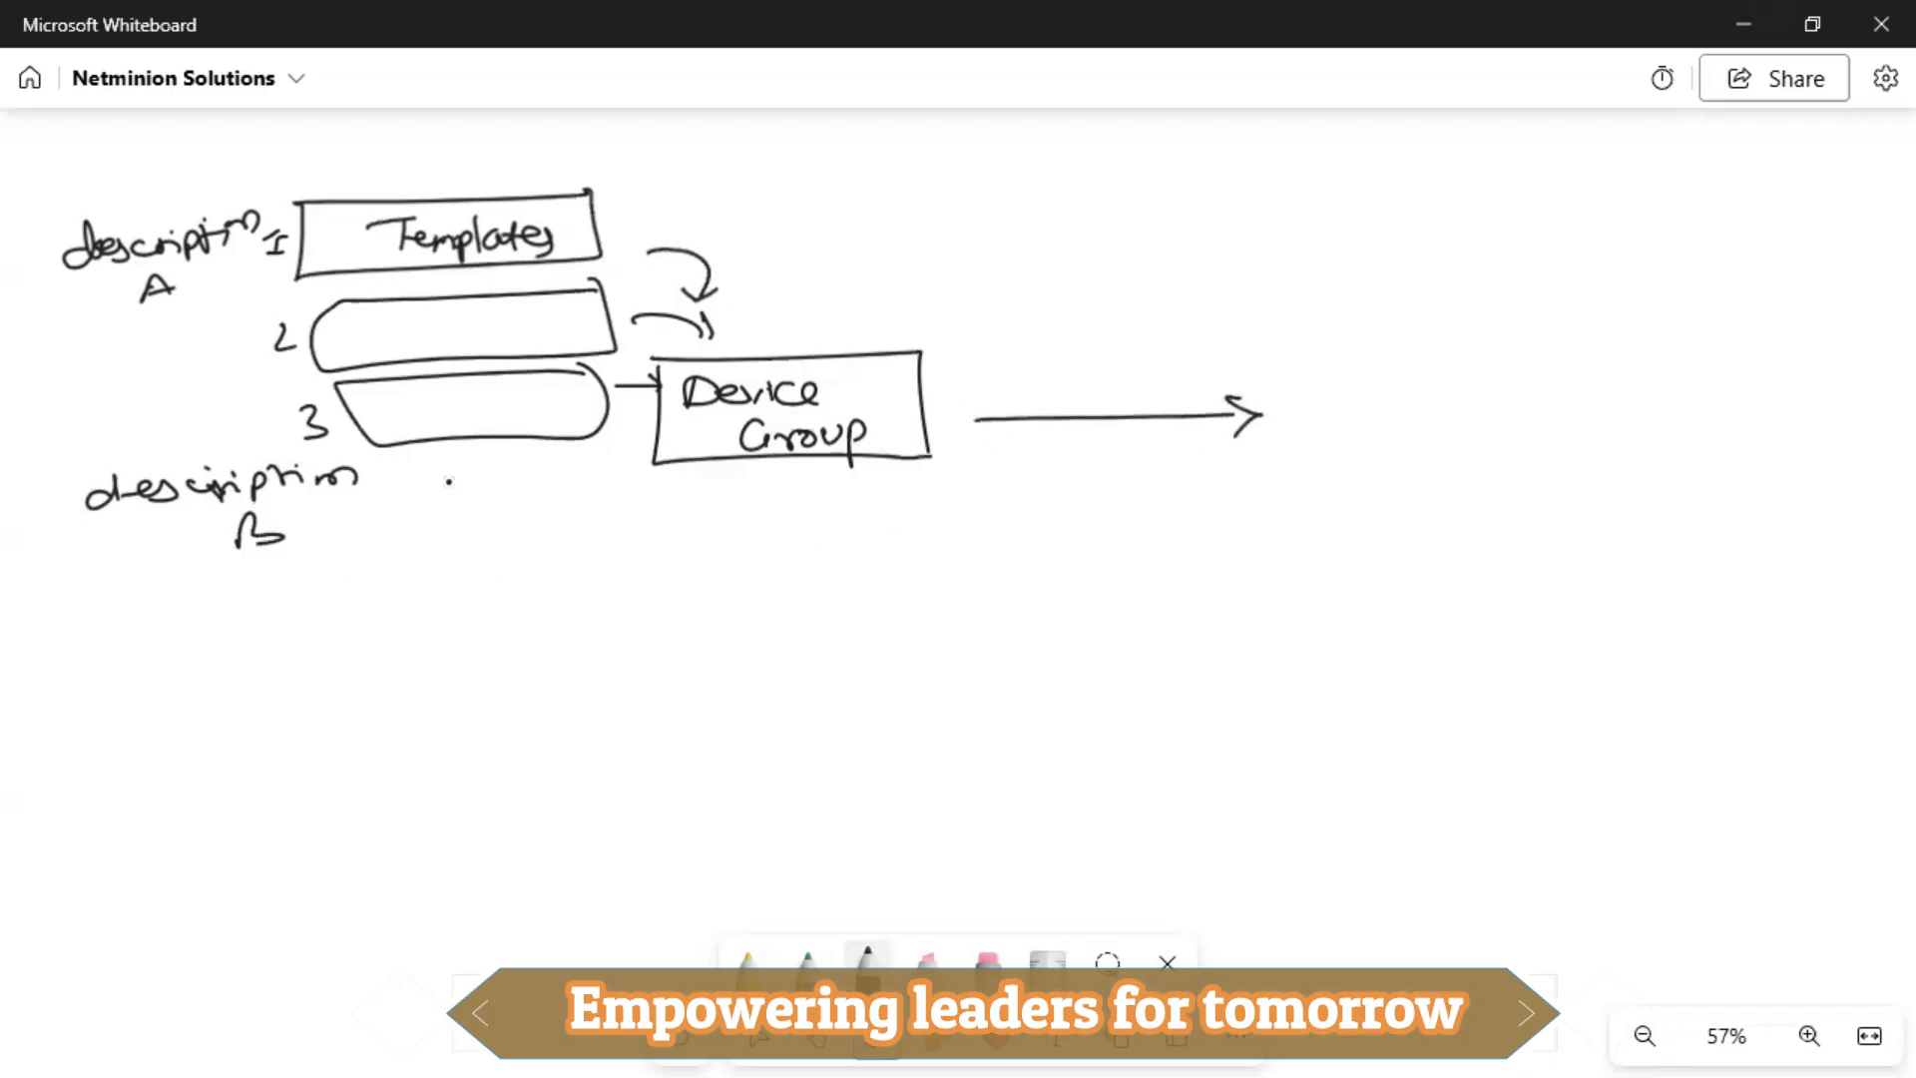
mouse_move(32, 256)
left_mouse_down()
mouse_move(20, 564)
mouse_move(46, 547)
left_mouse_up()
left_click_drag(332, 539, 379, 533)
left_click_drag(331, 552, 371, 557)
mouse_move(475, 527)
left_mouse_down()
mouse_move(503, 507)
mouse_move(477, 509)
left_mouse_up()
mouse_move(1014, 375)
left_mouse_down()
mouse_move(1020, 355)
mouse_move(1041, 376)
mouse_move(1038, 357)
mouse_move(916, 366)
left_mouse_up()
left_click_drag(1103, 336, 1112, 363)
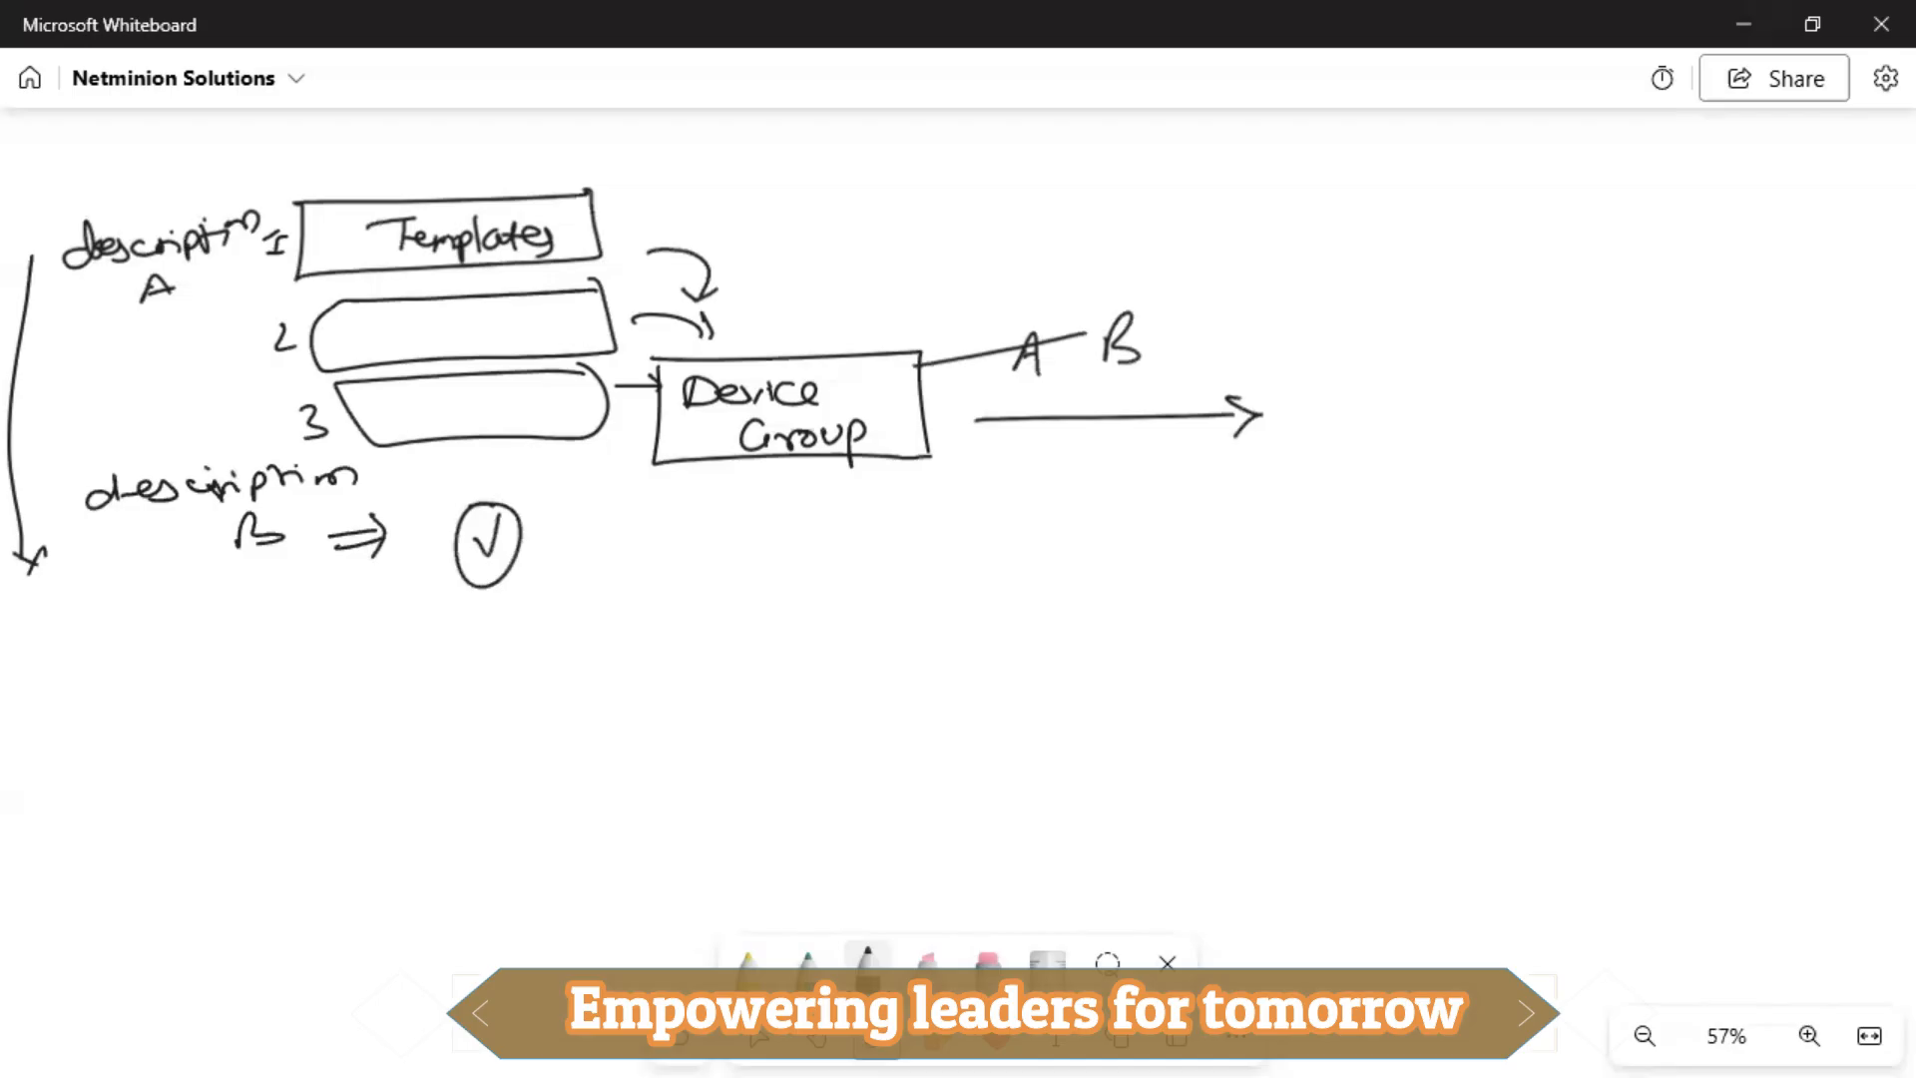
key("alt+Tab")
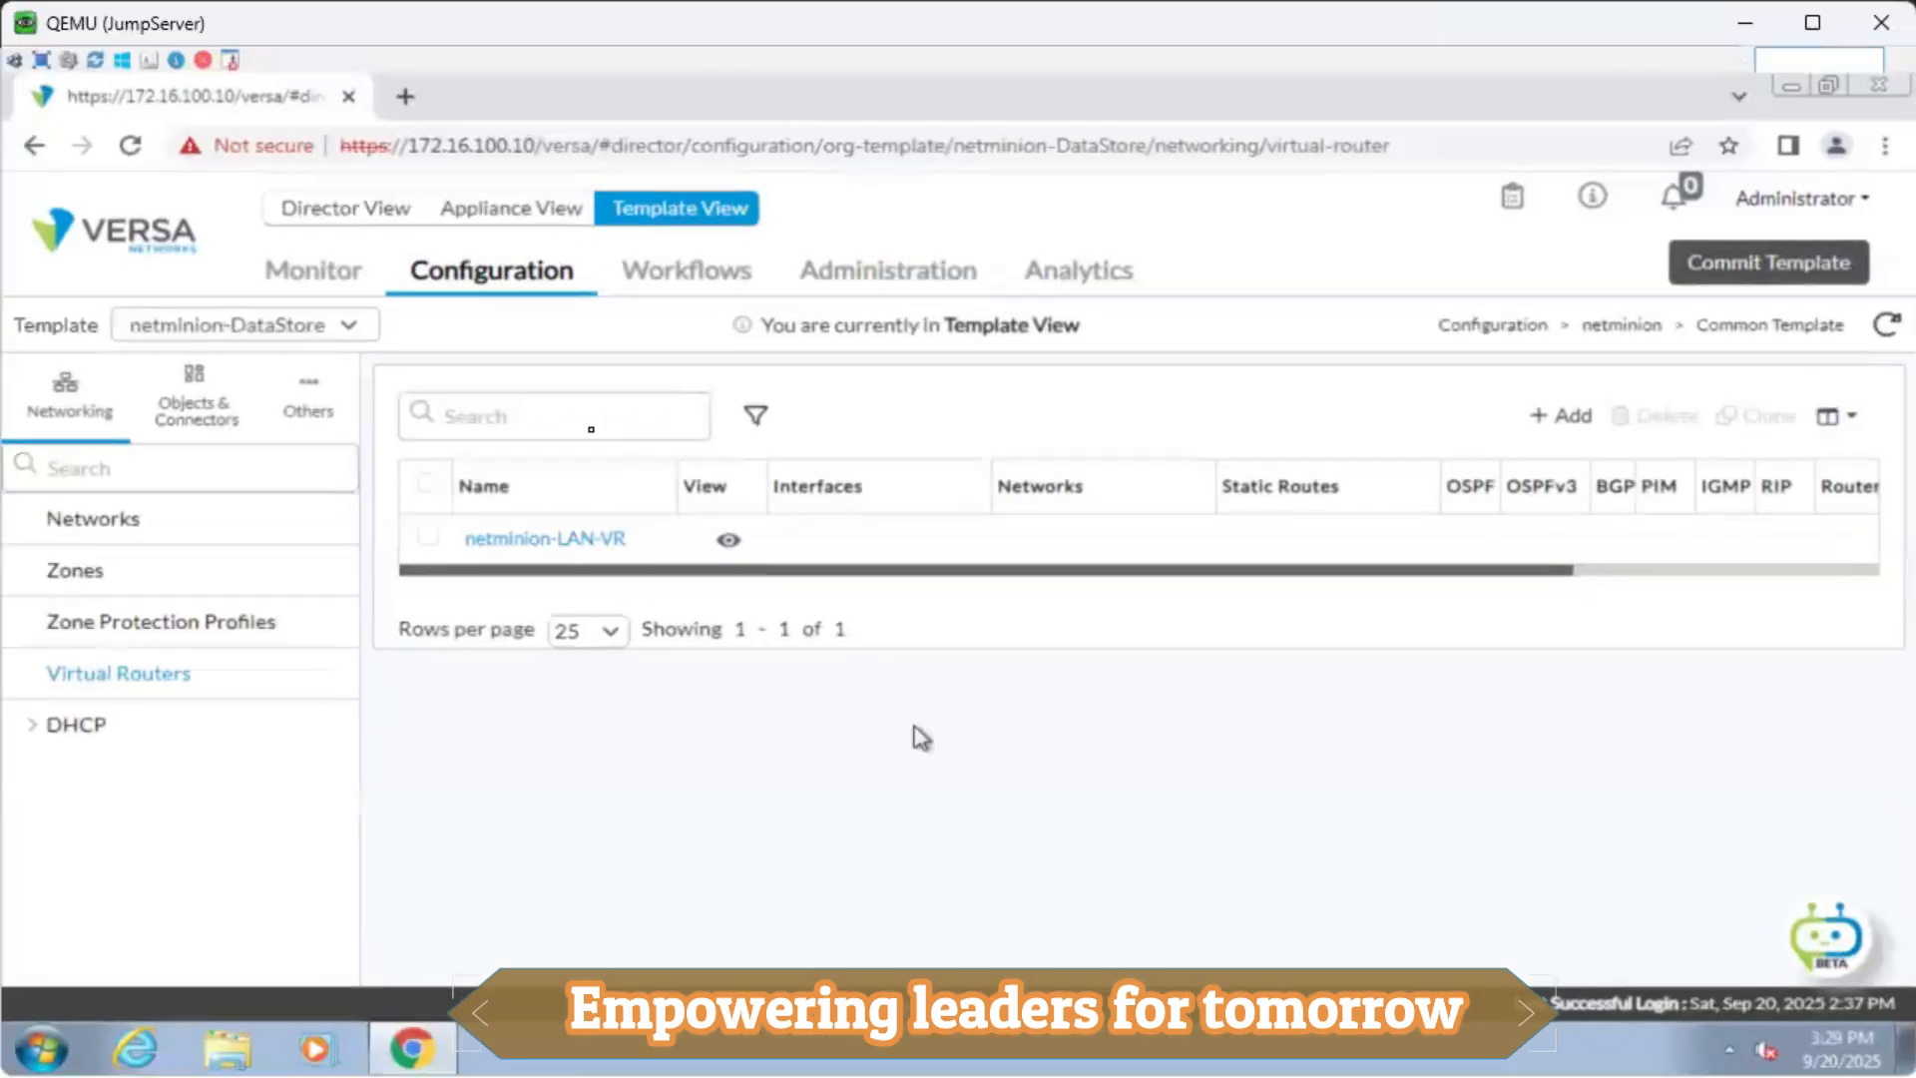
Switch from Template View to Director View and choose Devices > Device Groups for netminion.
left_click(342, 271)
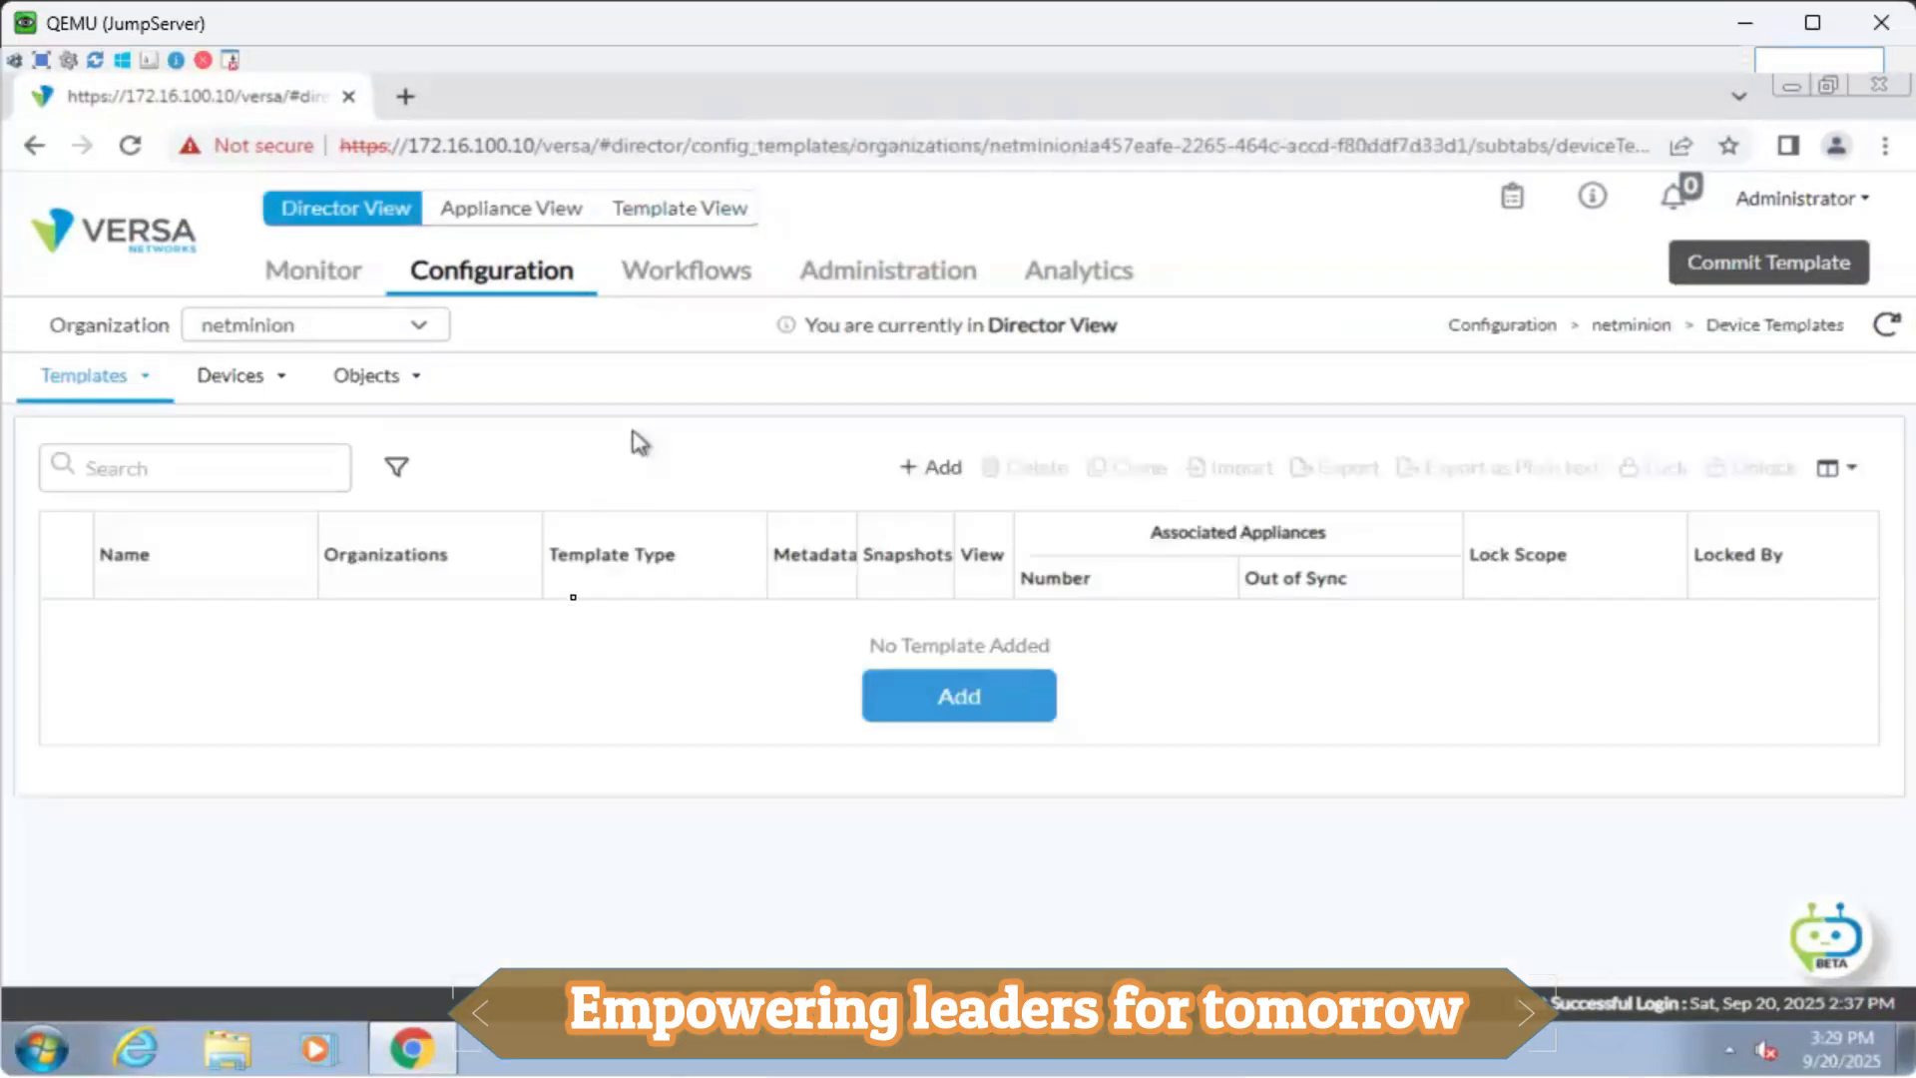
left_click(240, 380)
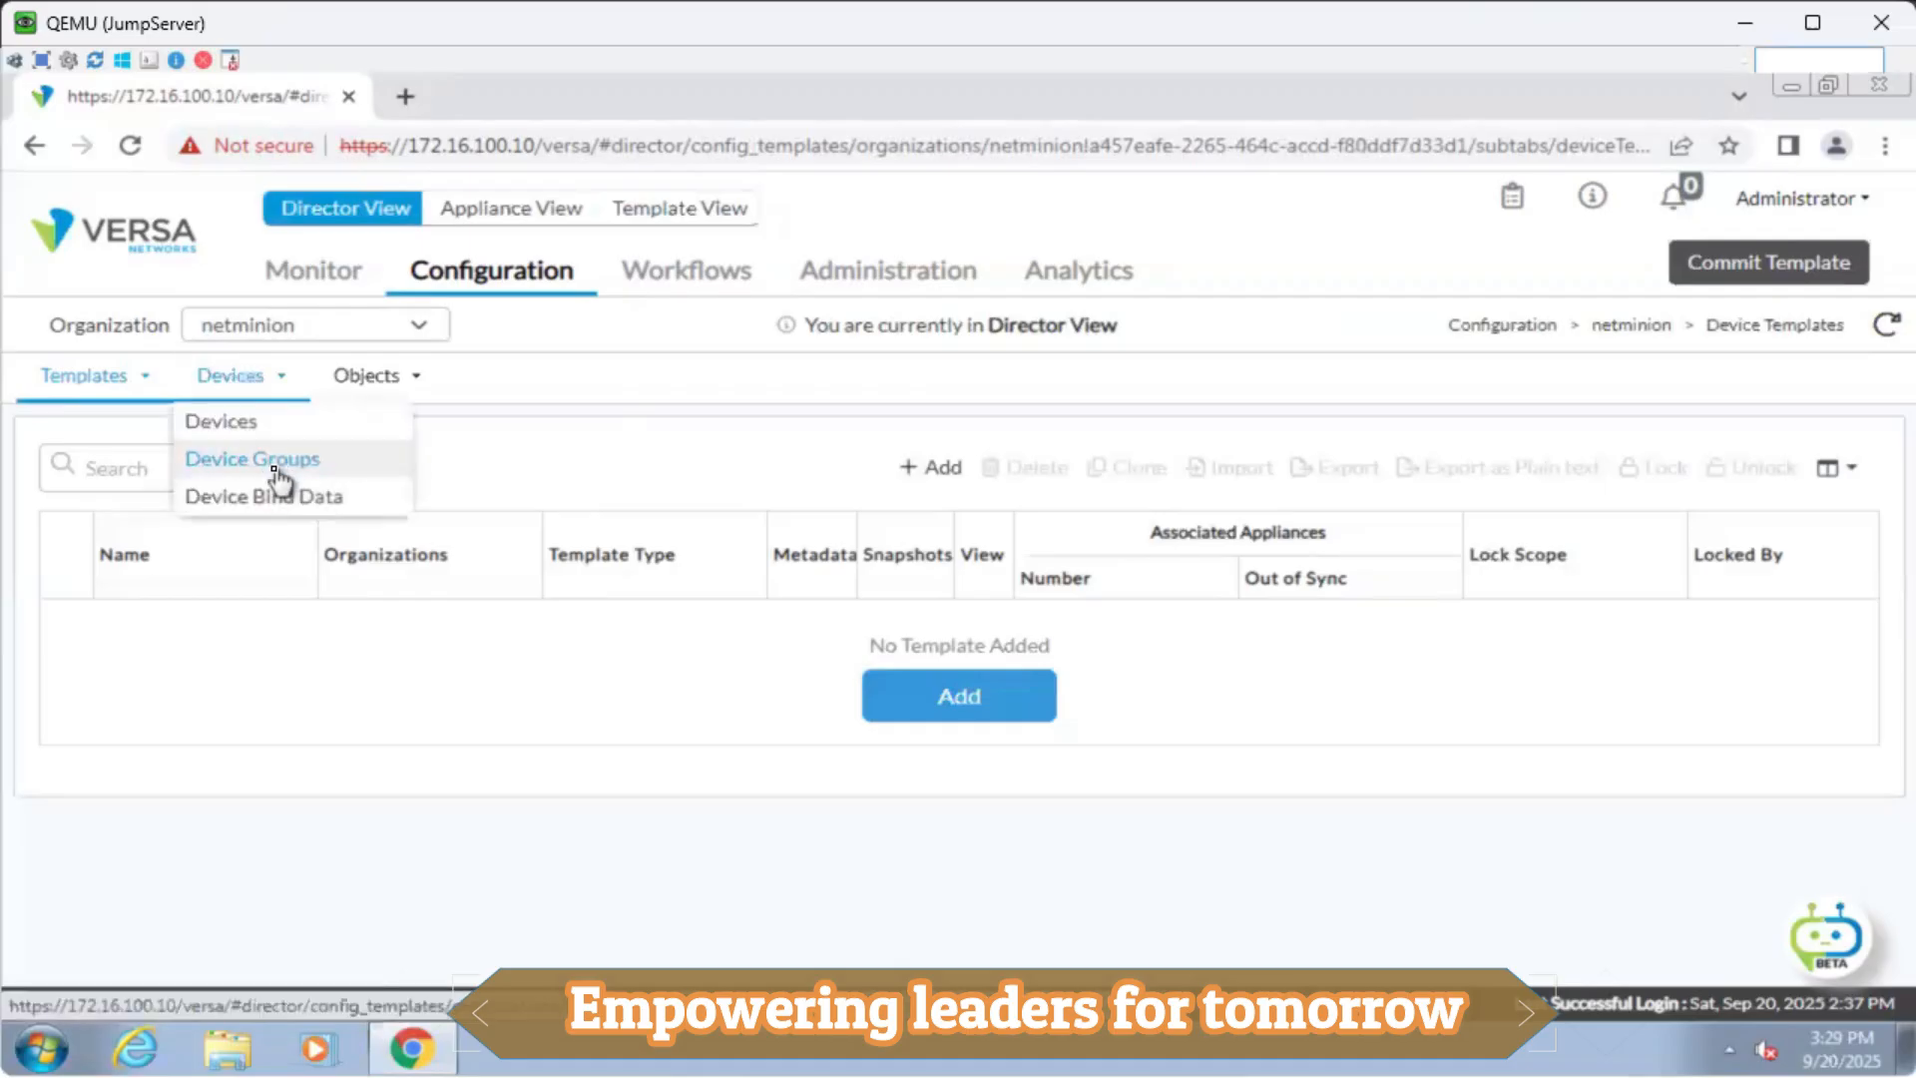
left_click(276, 470)
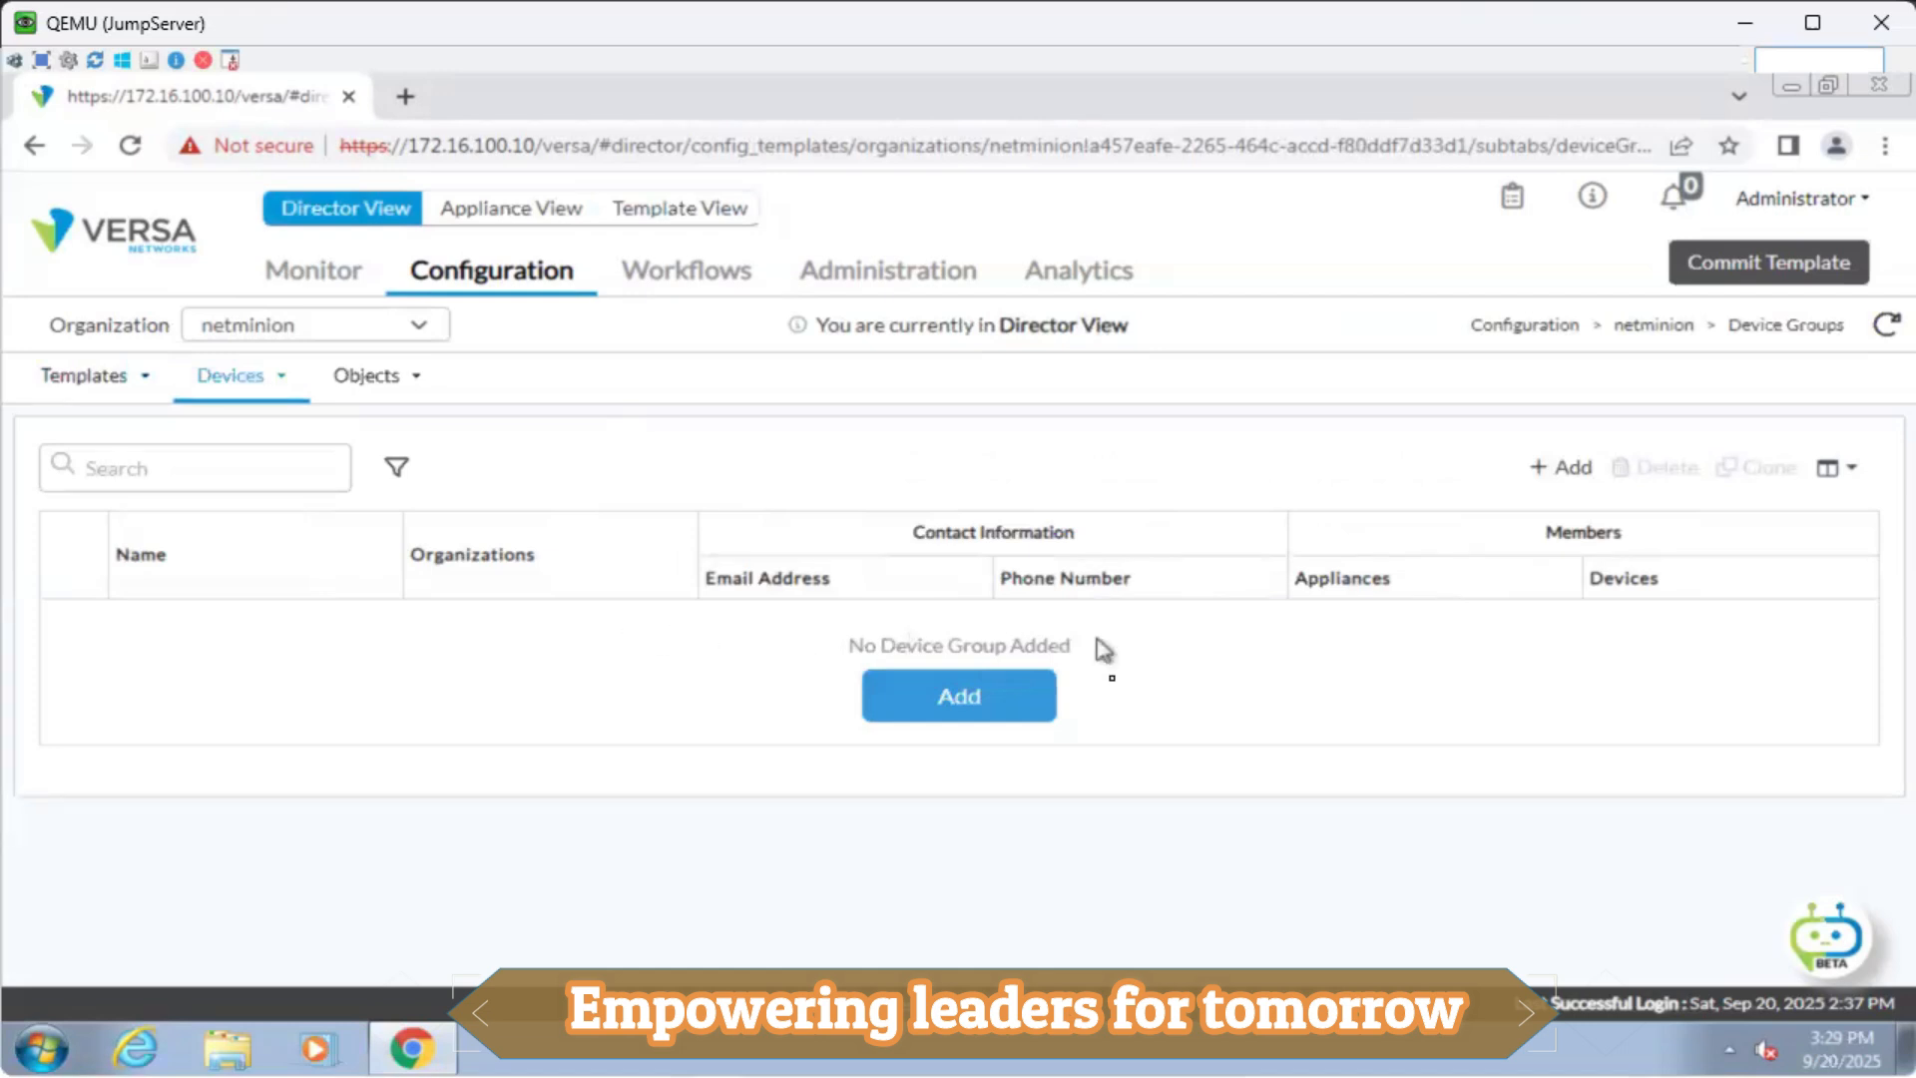
left_click(1003, 707)
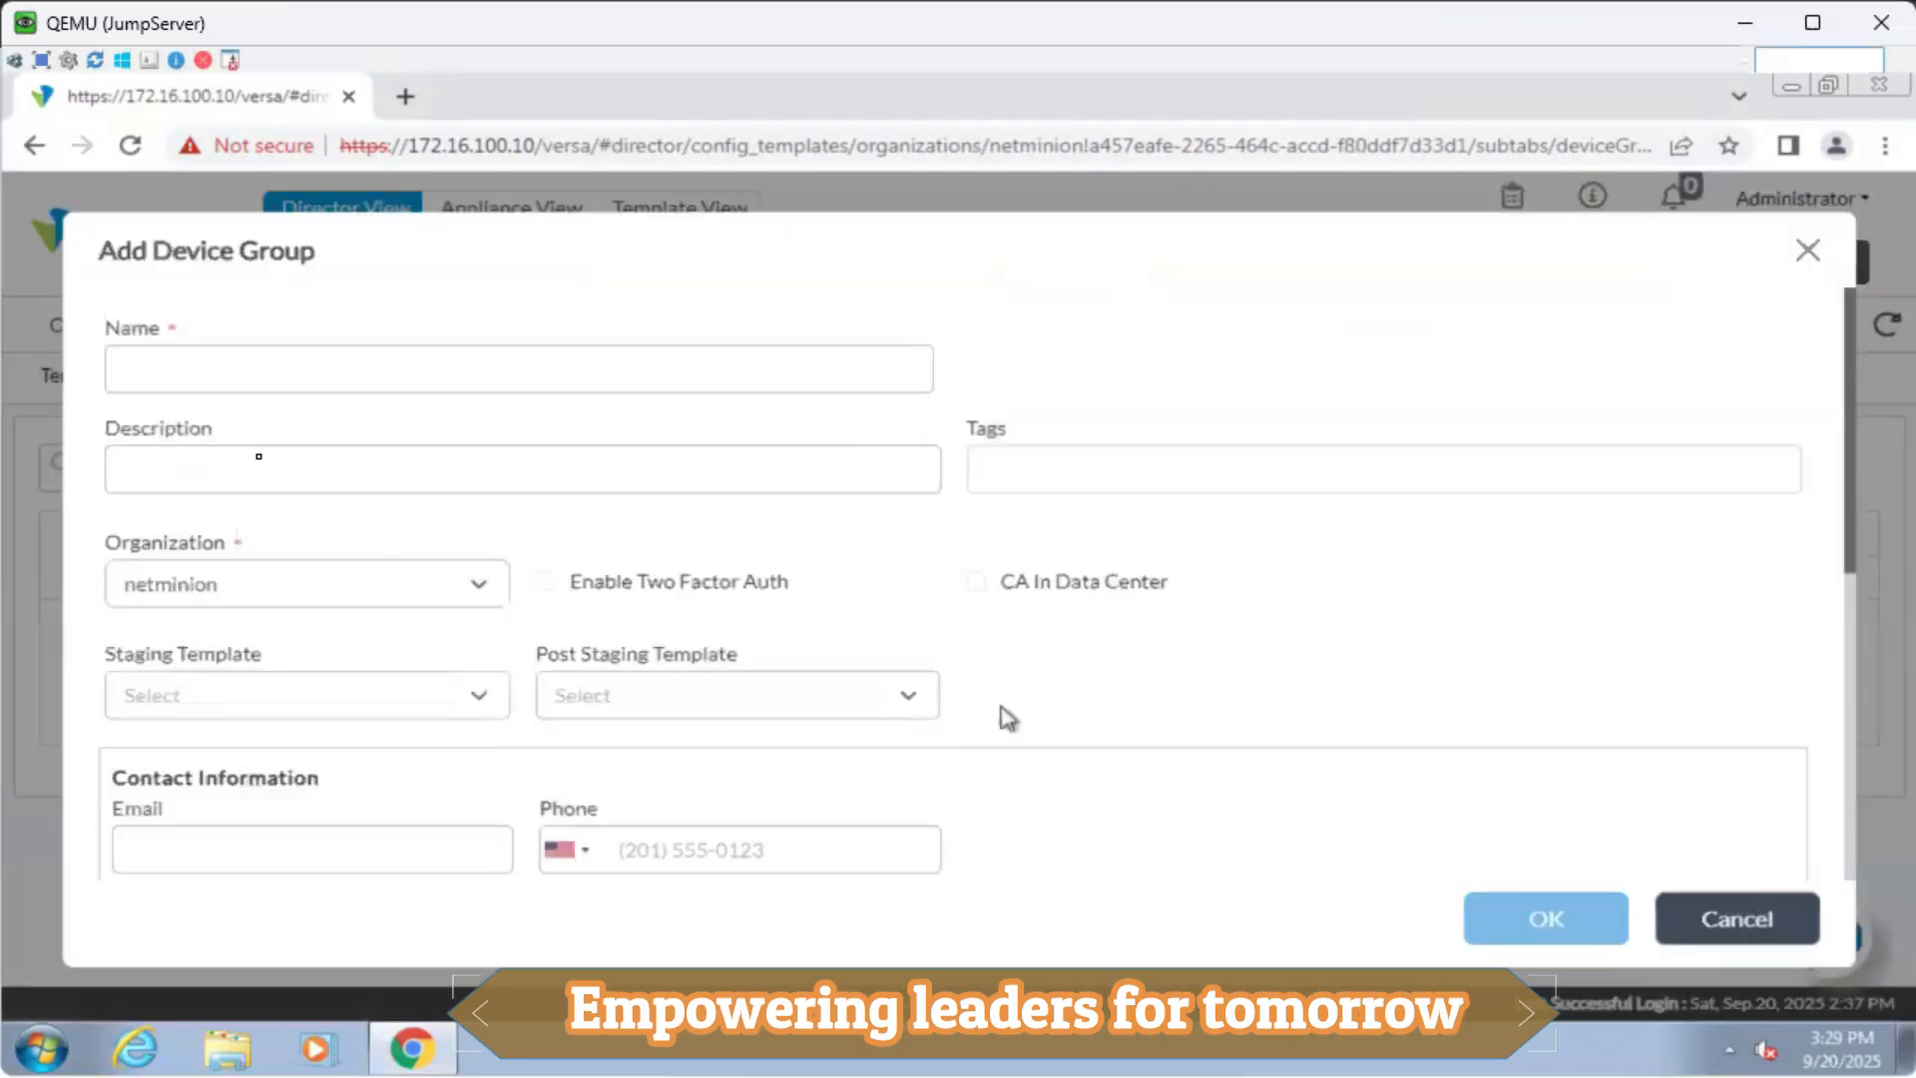
left_click(256, 357)
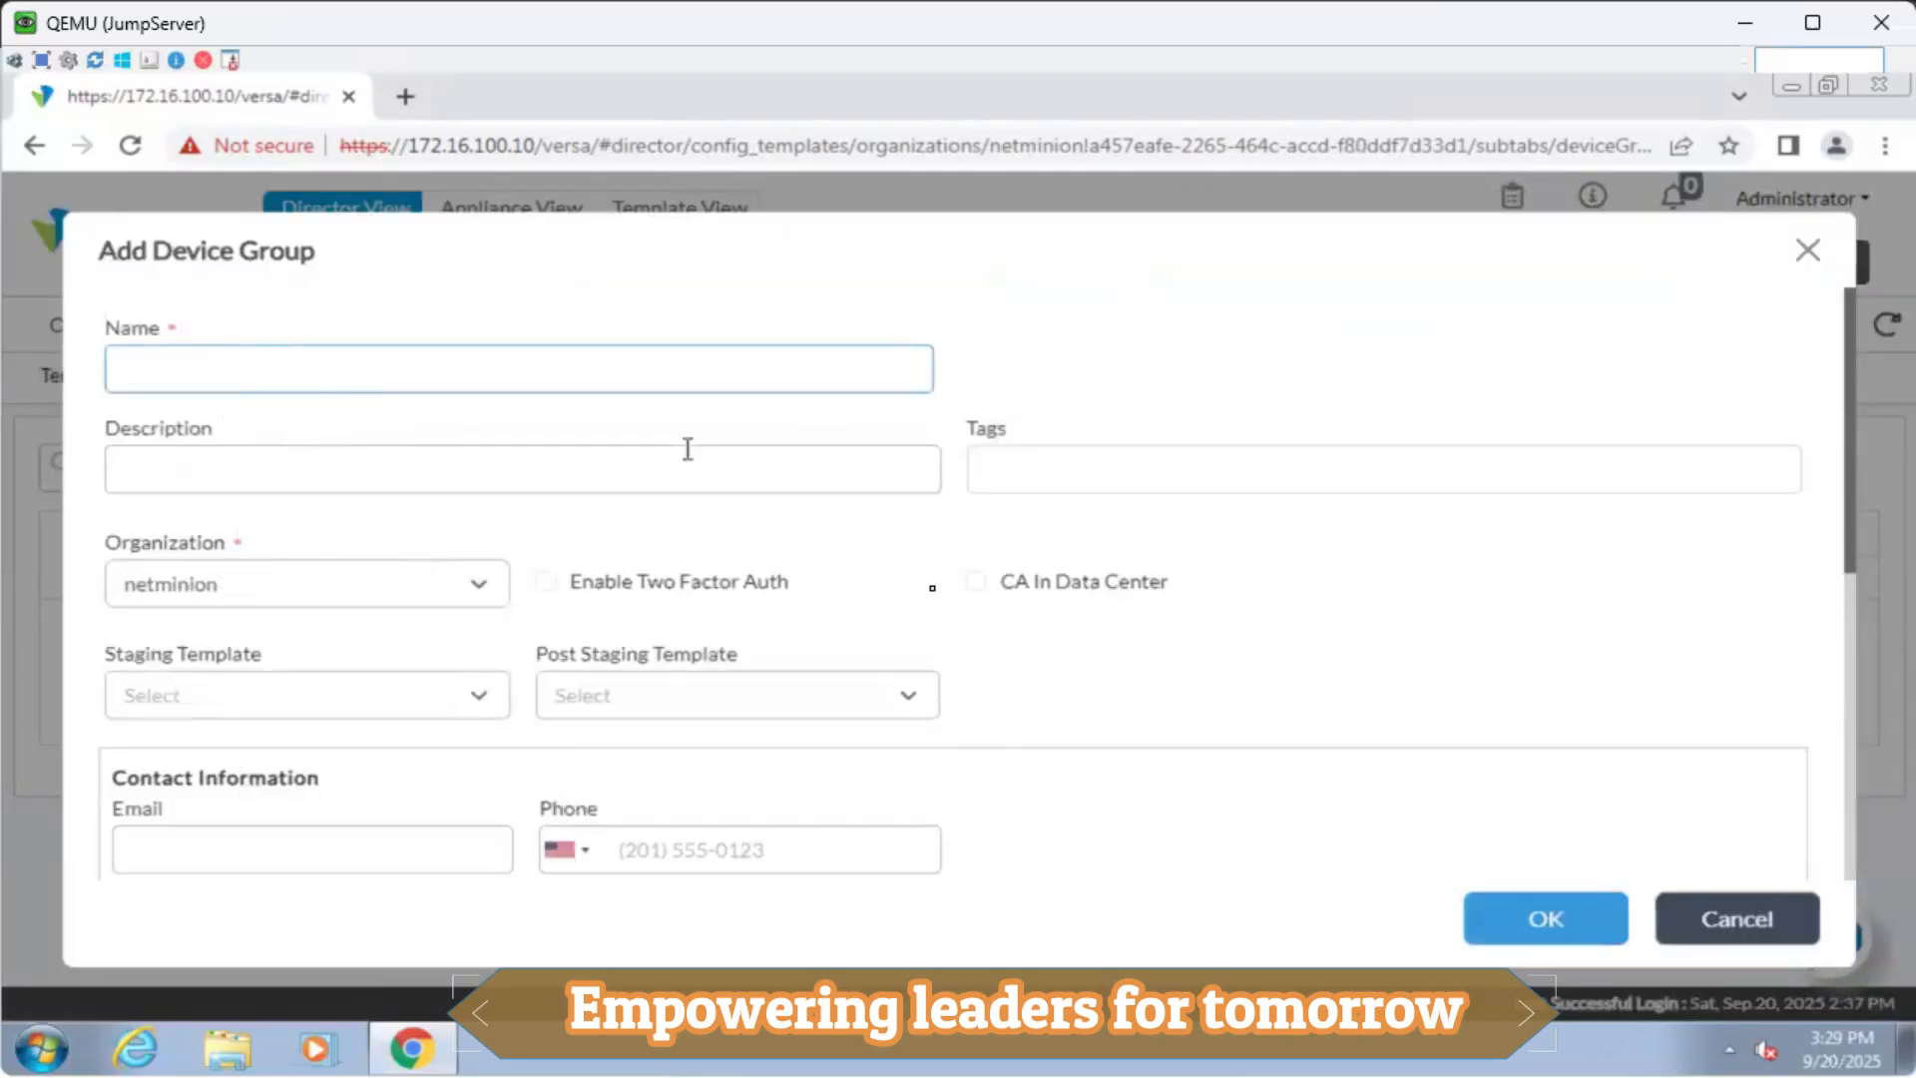
left_click(678, 697)
scroll(1142, 688, "down", 2)
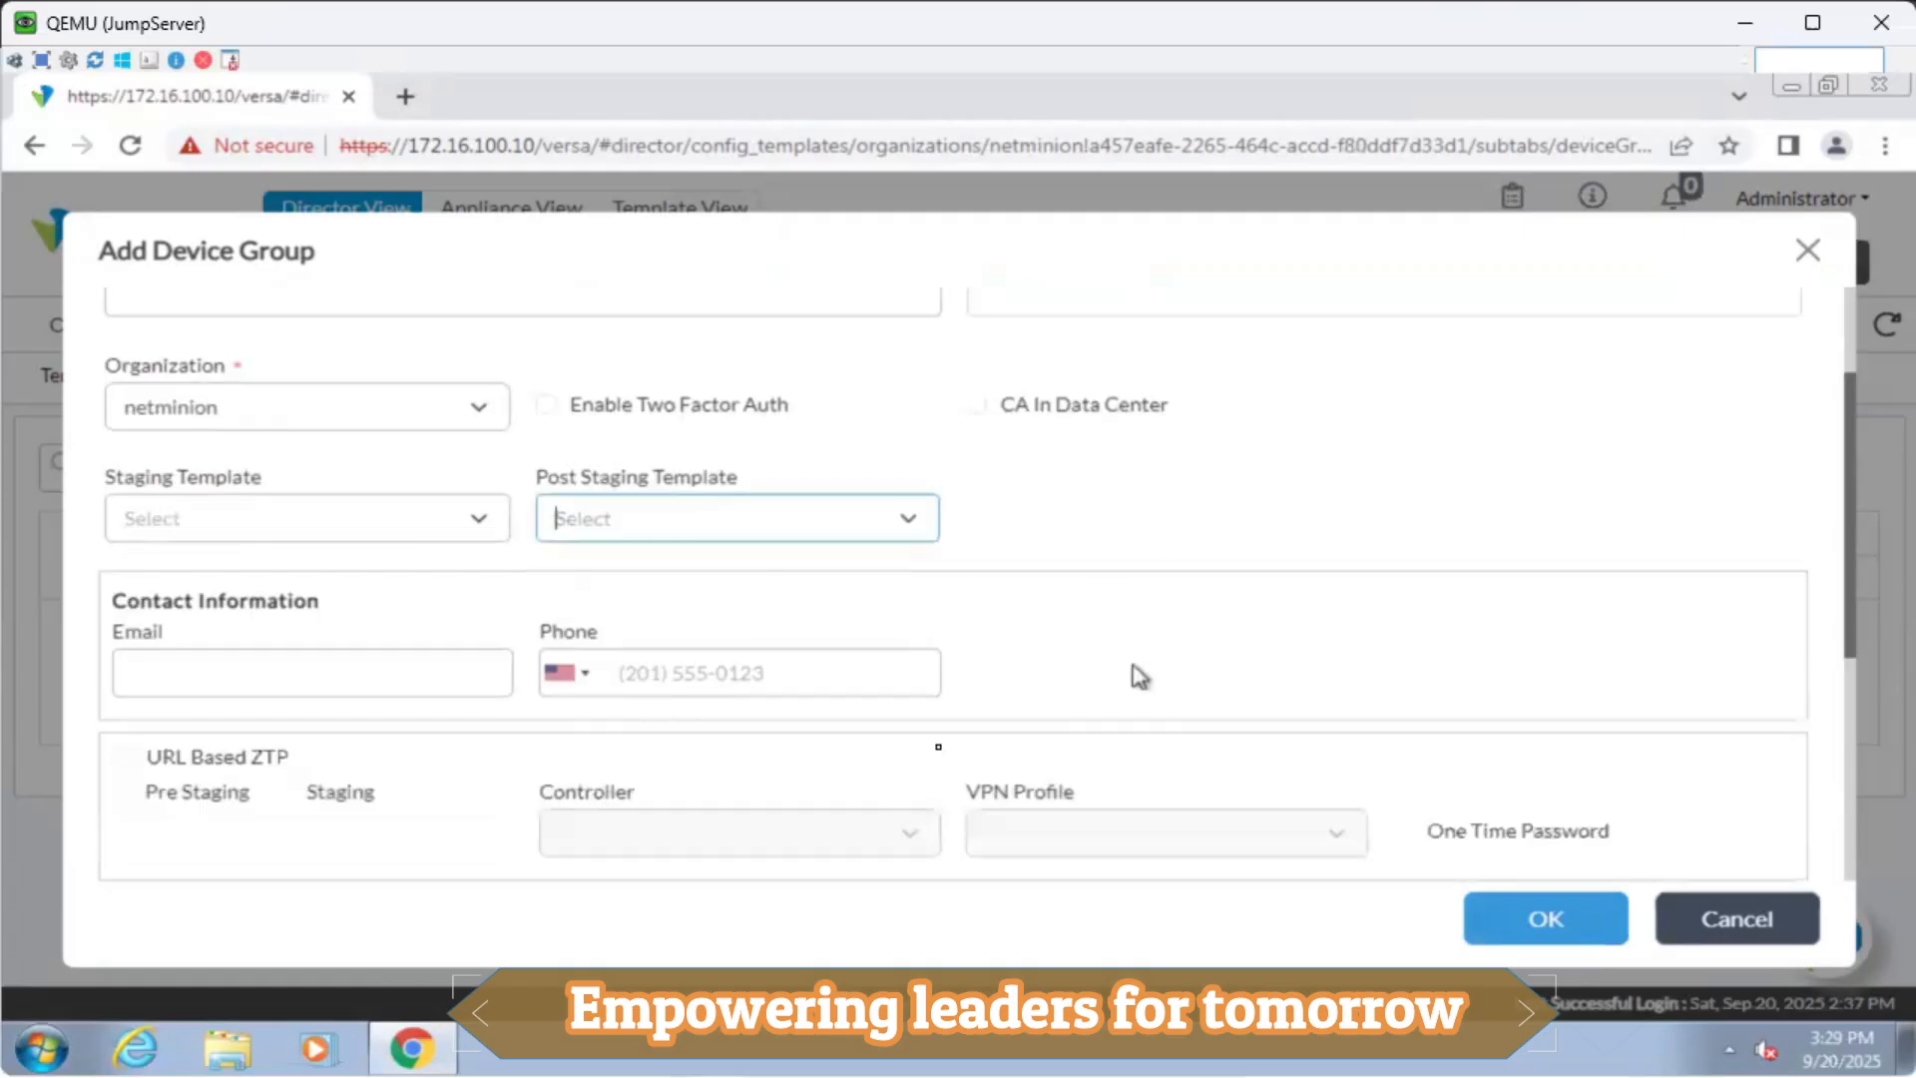
scroll(1141, 677, "down", 4)
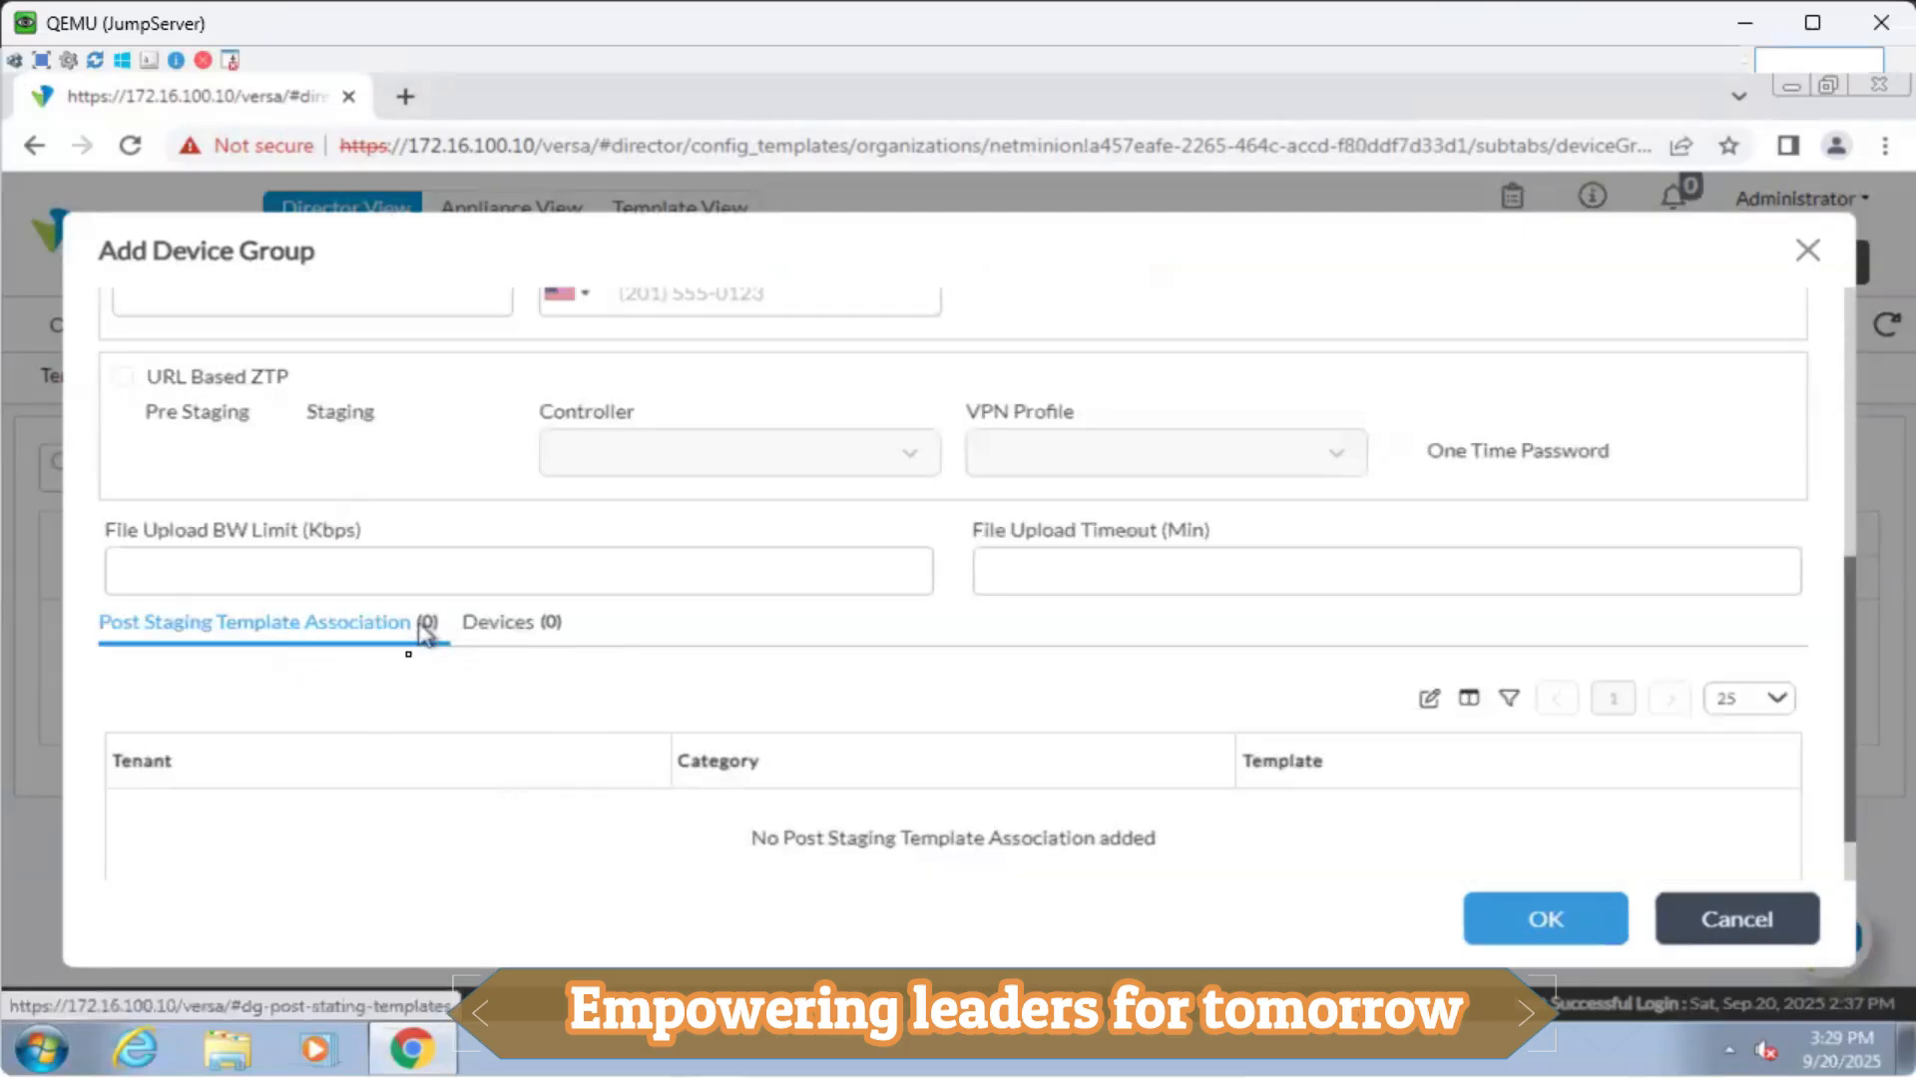
left_click(527, 644)
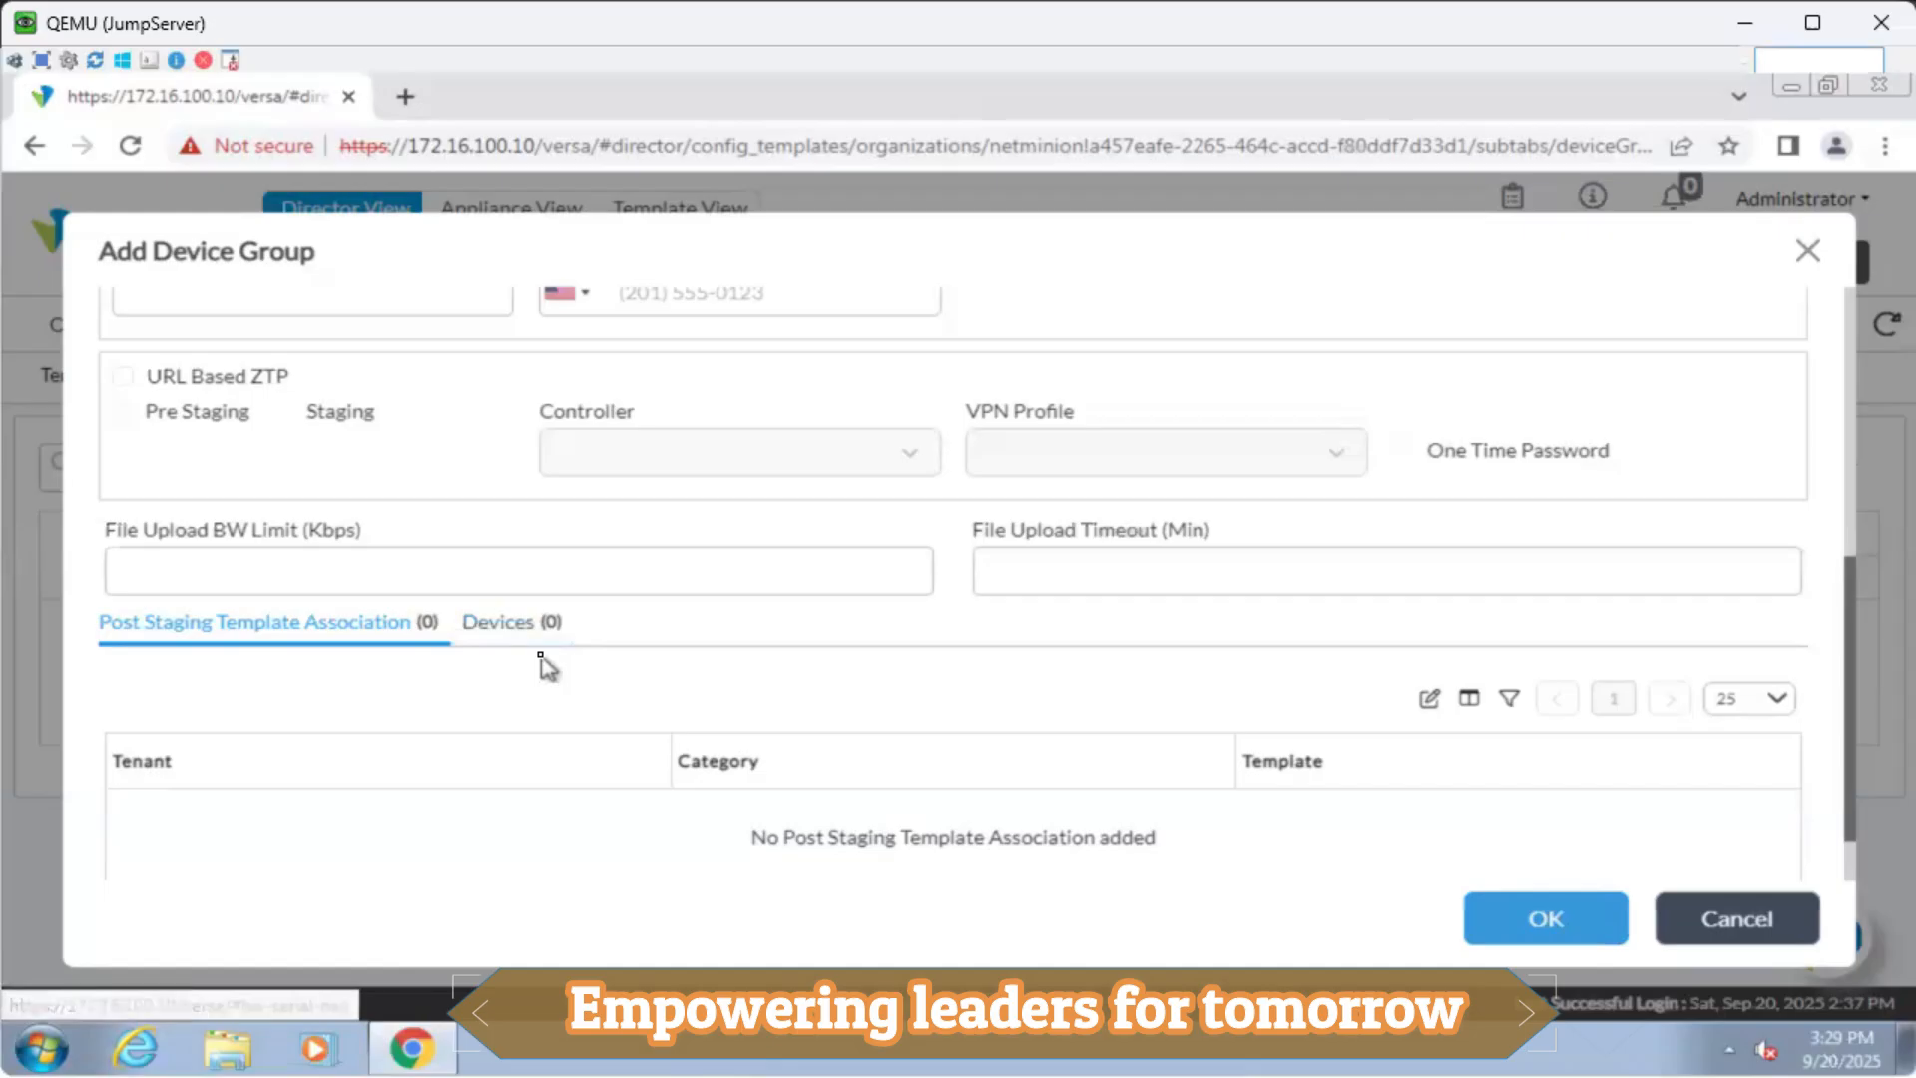
scroll(540, 655, "up", 3)
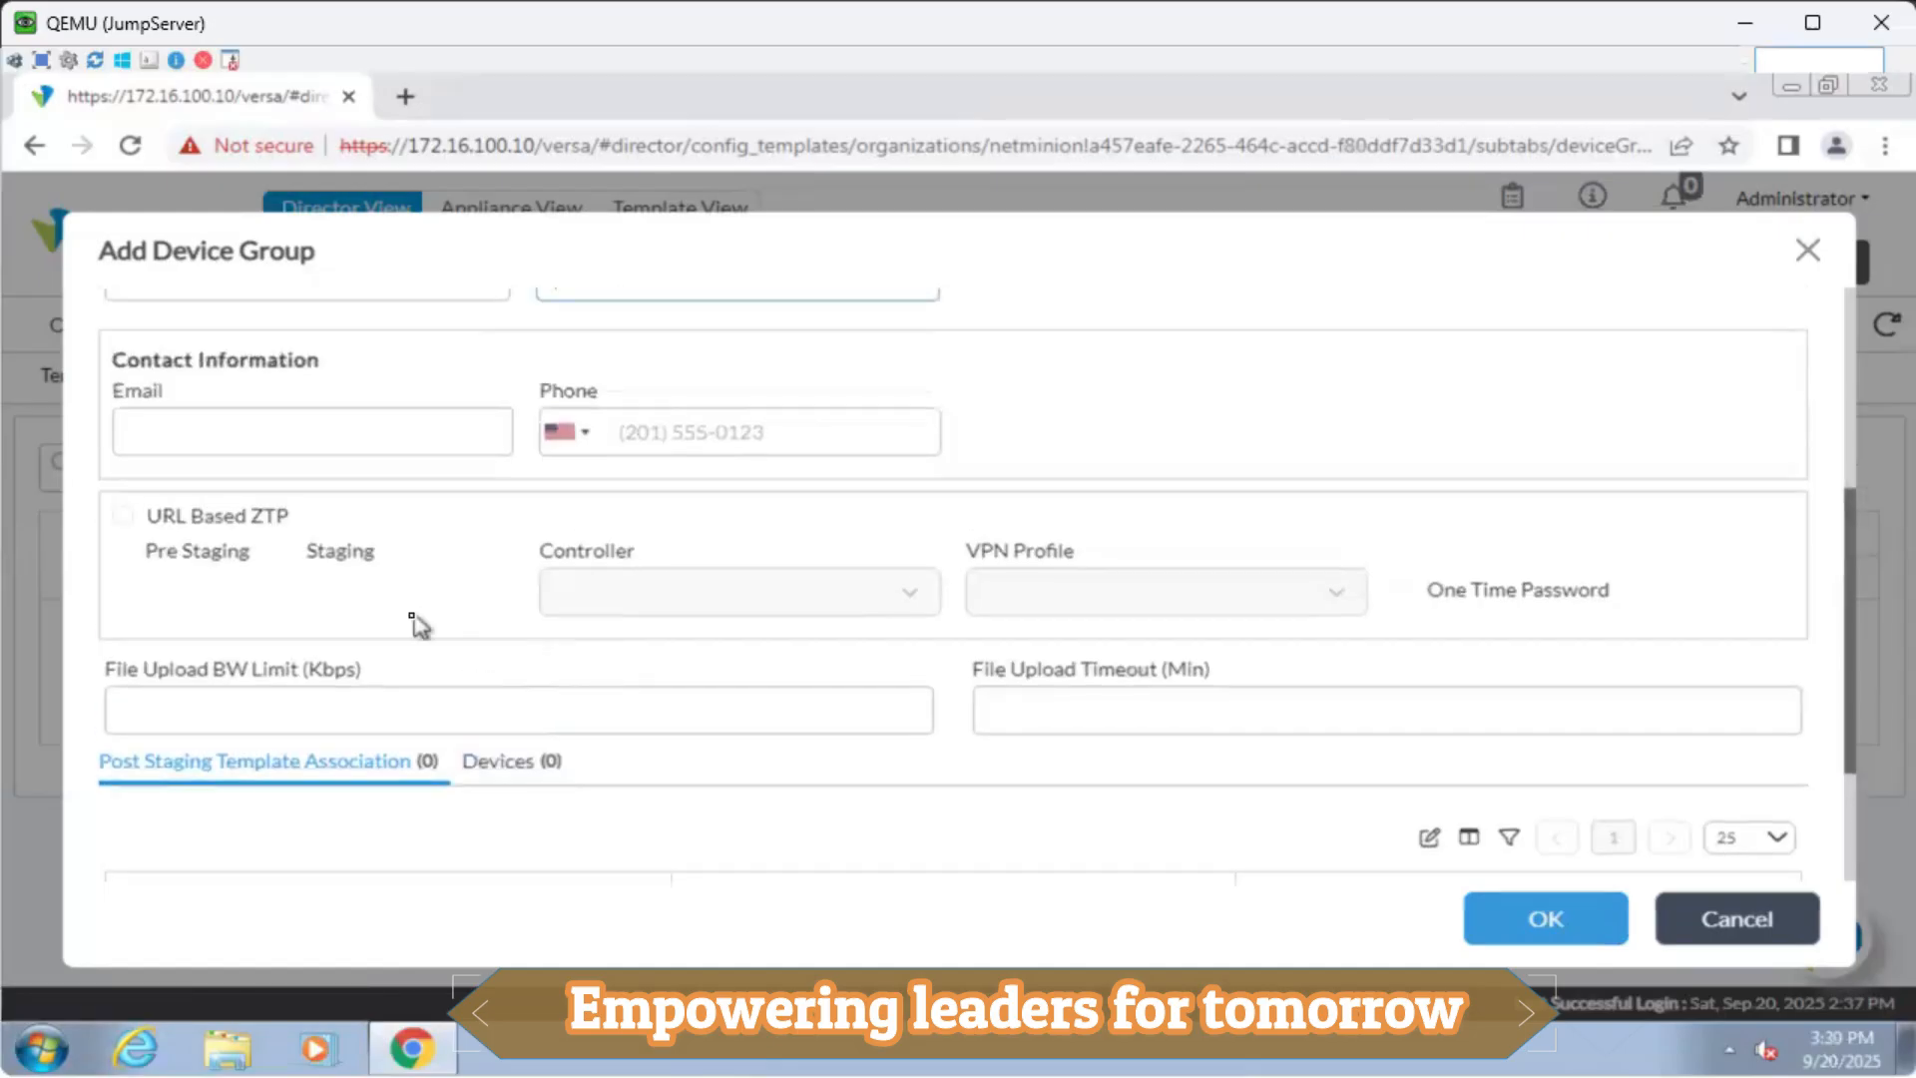
scroll(414, 627, "up", 3)
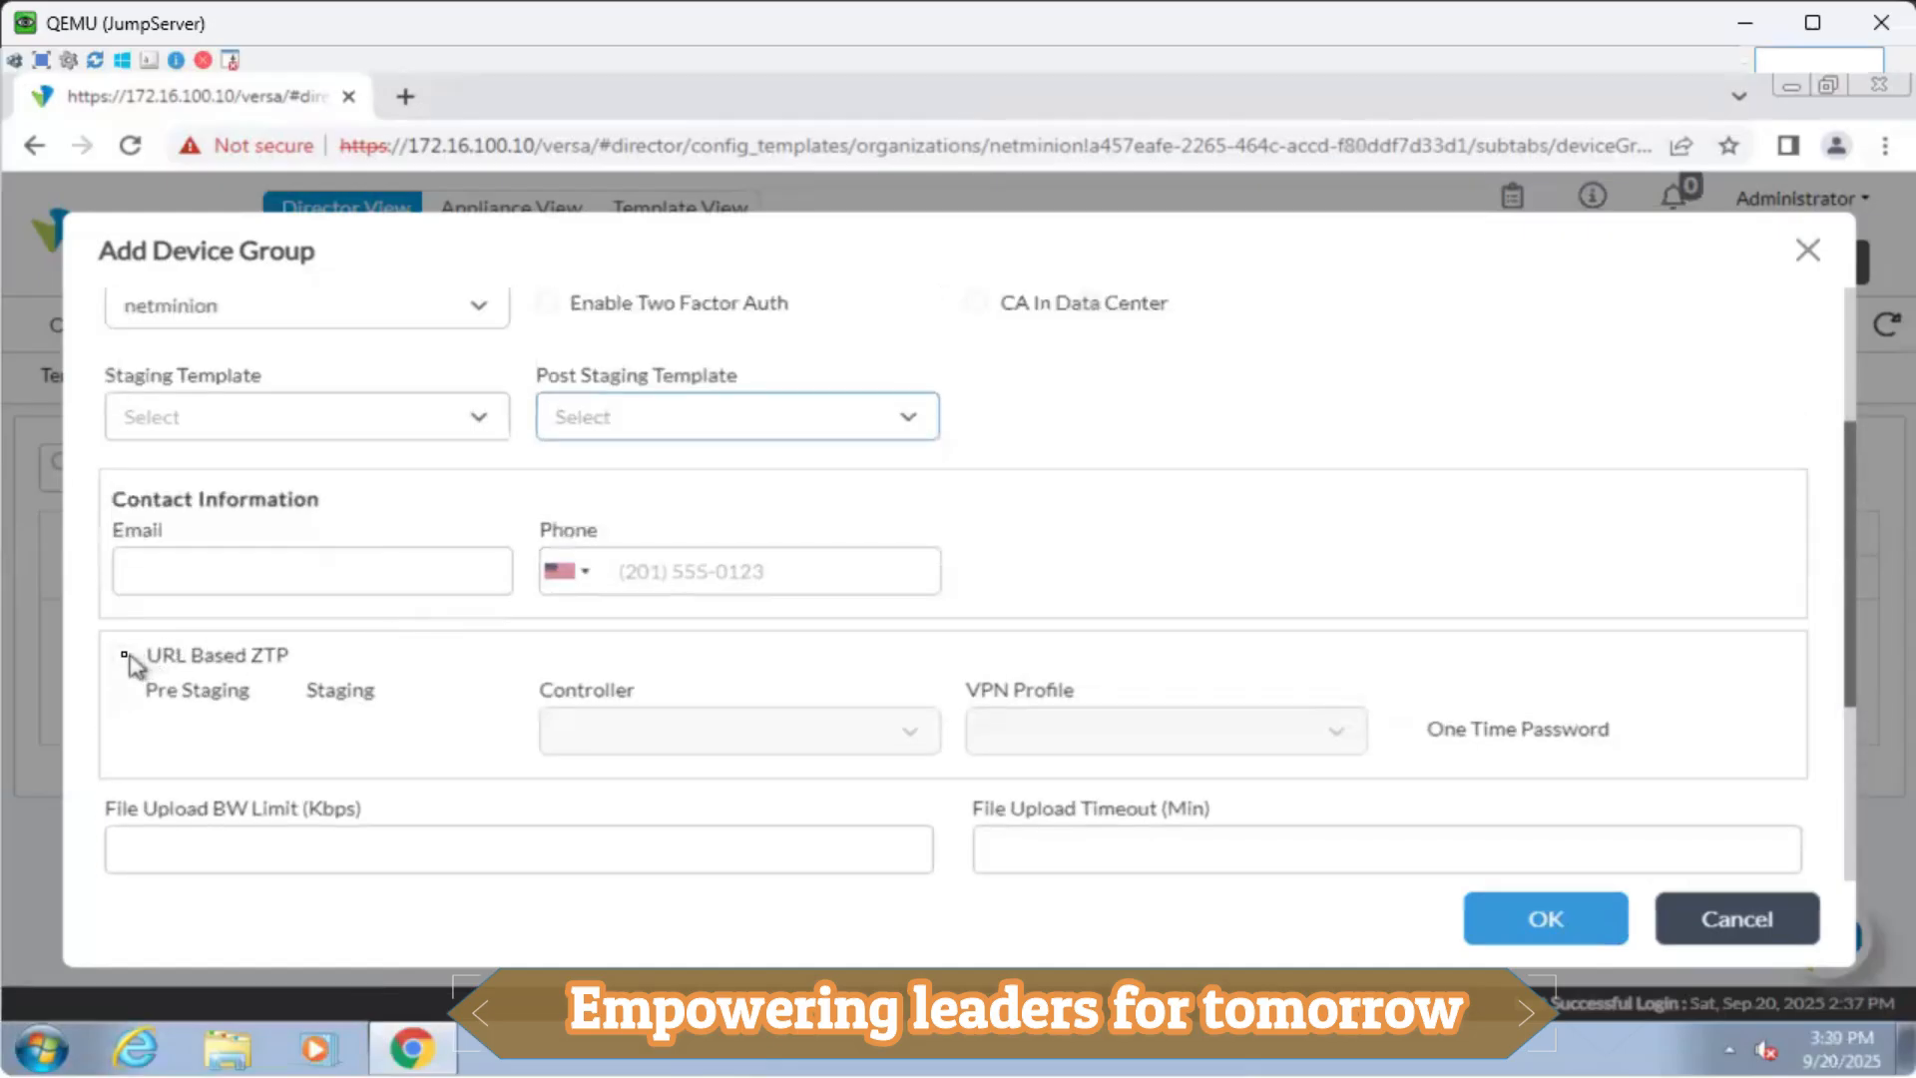
left_click(135, 665)
left_click_drag(212, 660, 378, 667)
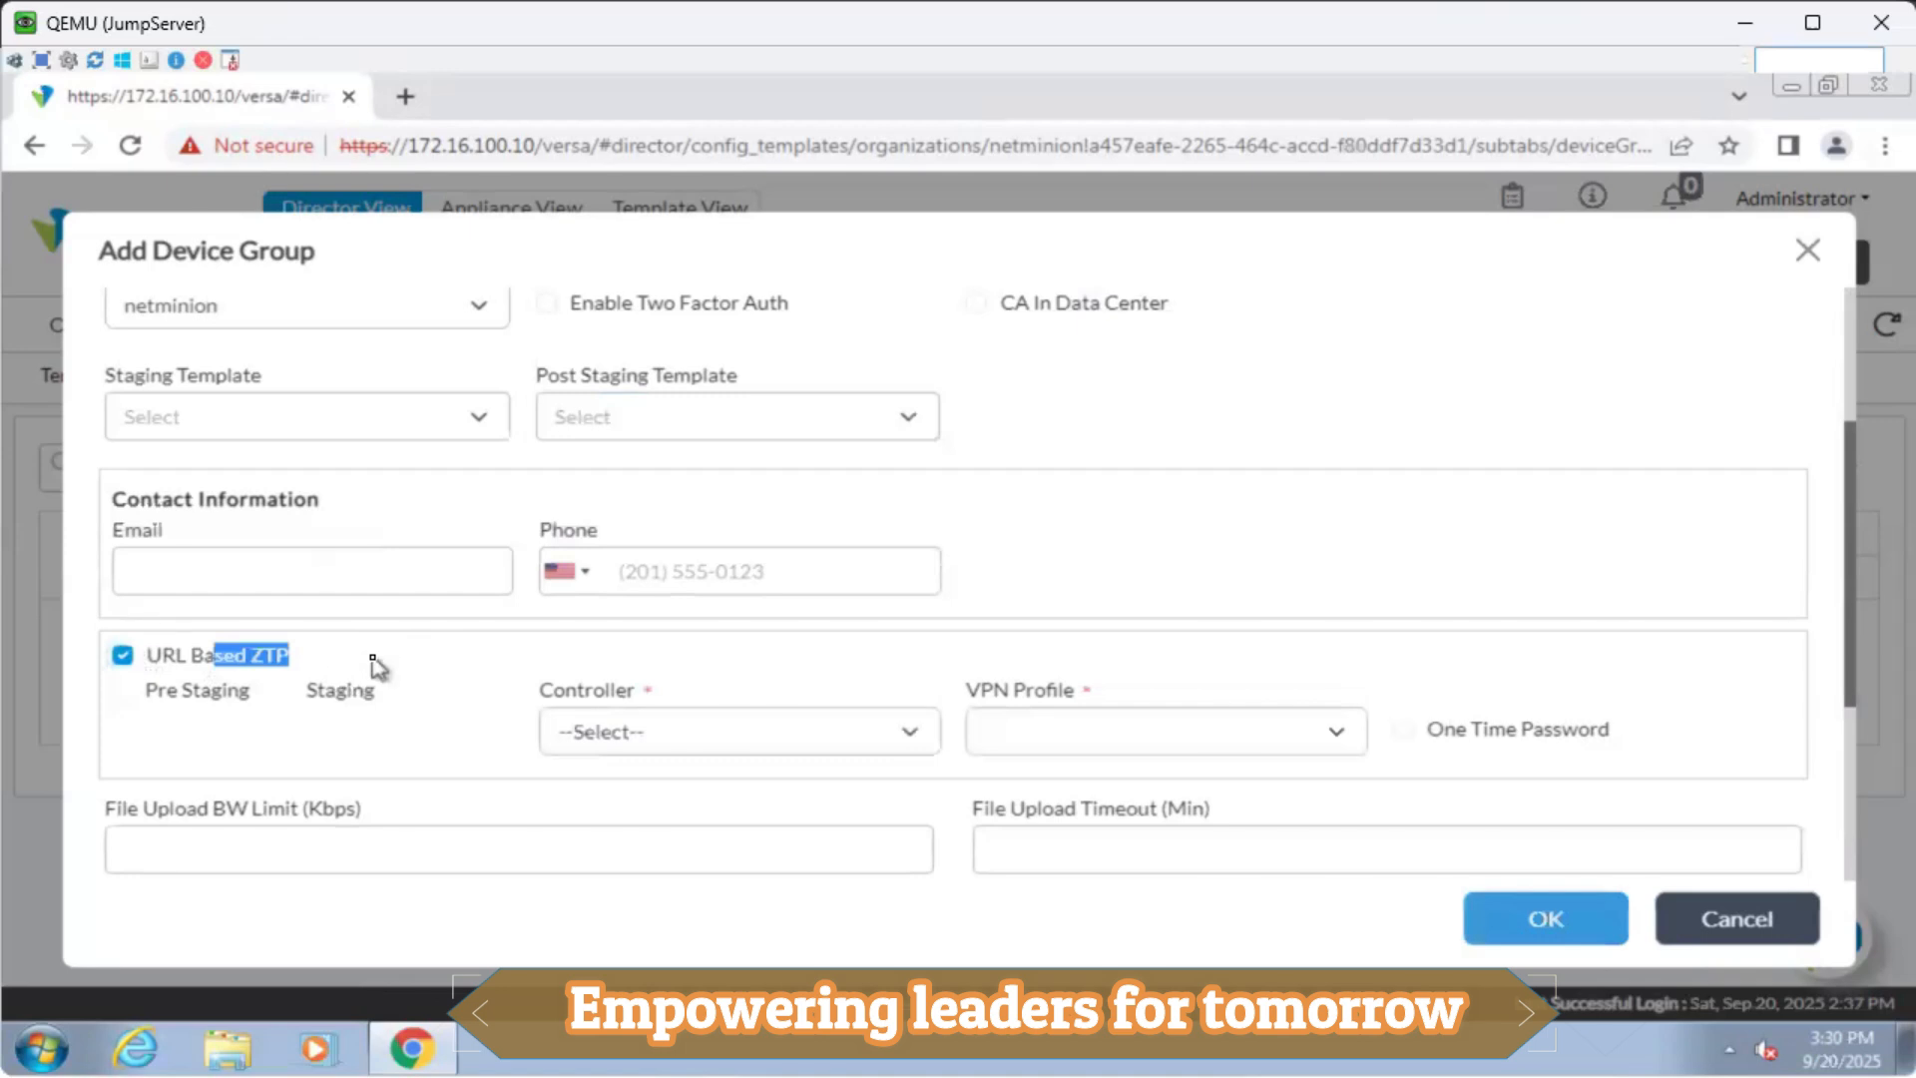
left_click(377, 666)
left_click(124, 659)
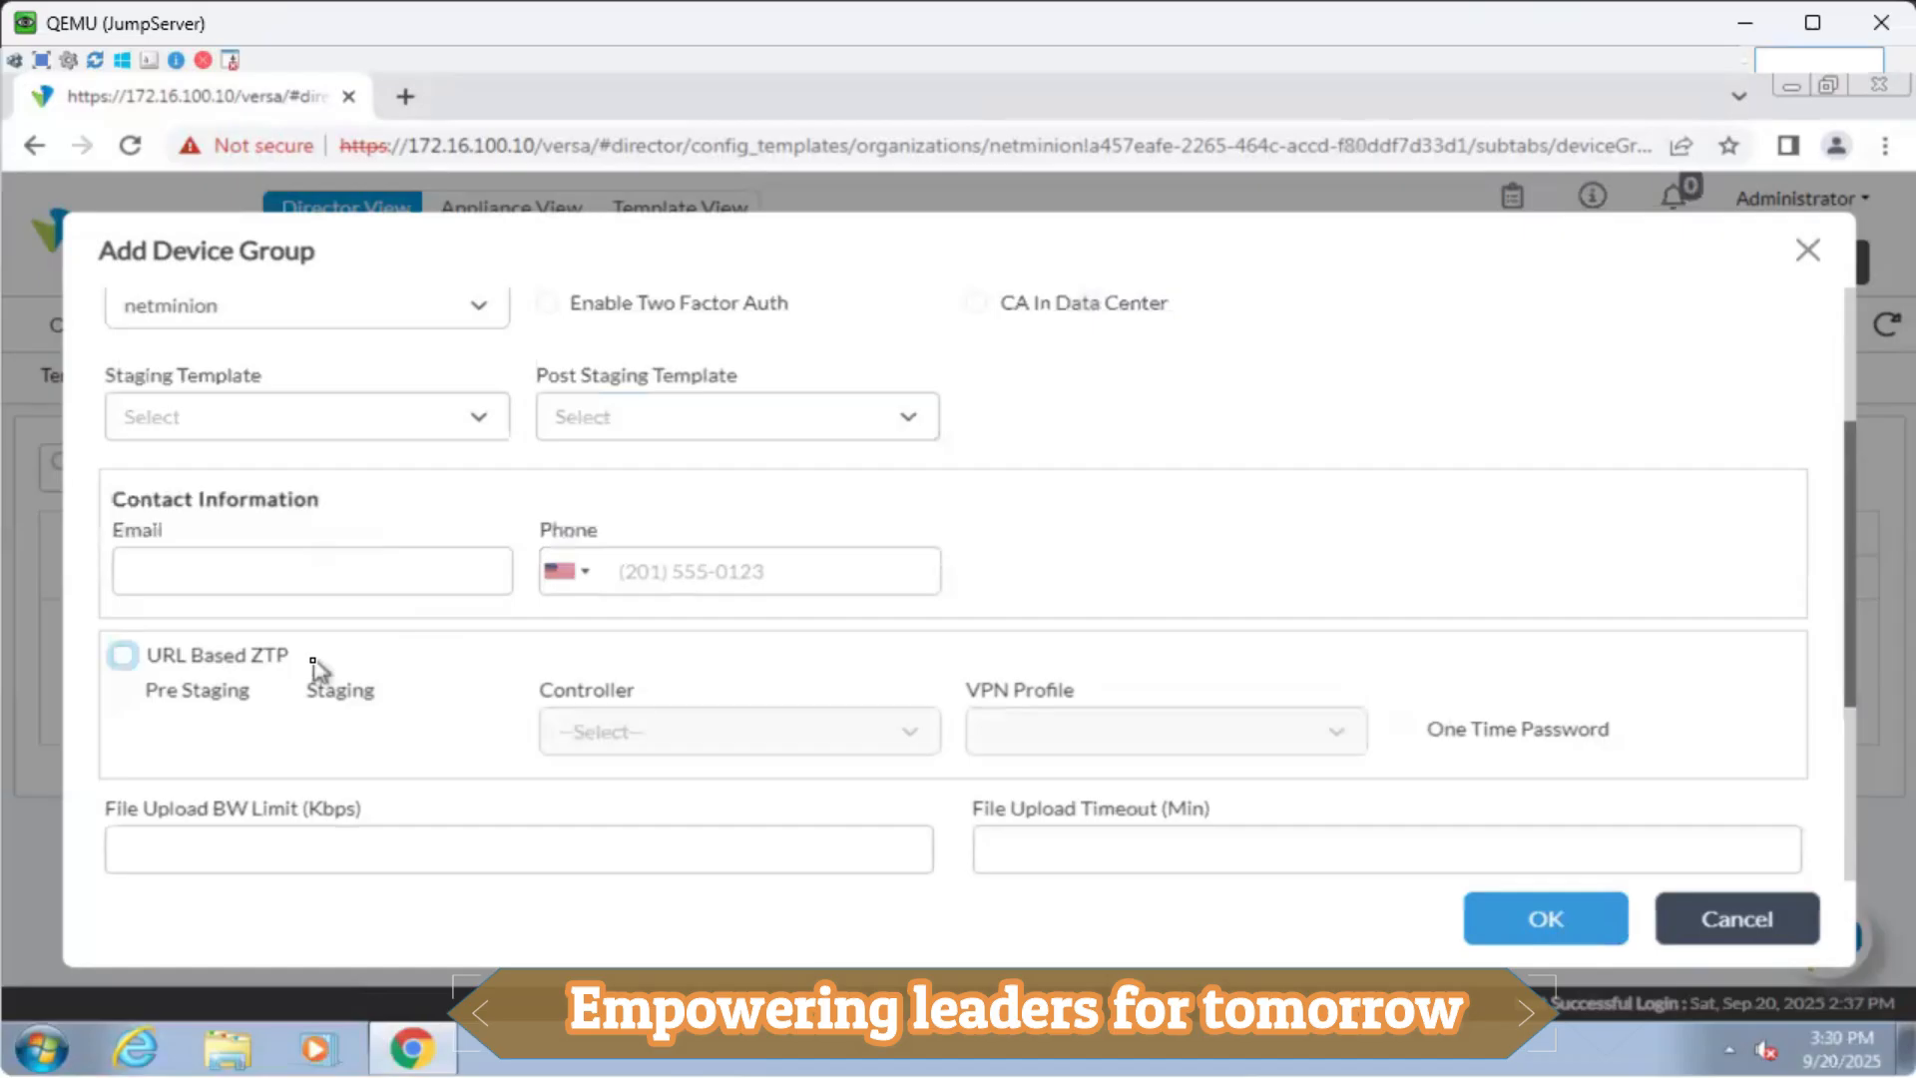
scroll(312, 667, "up", 2)
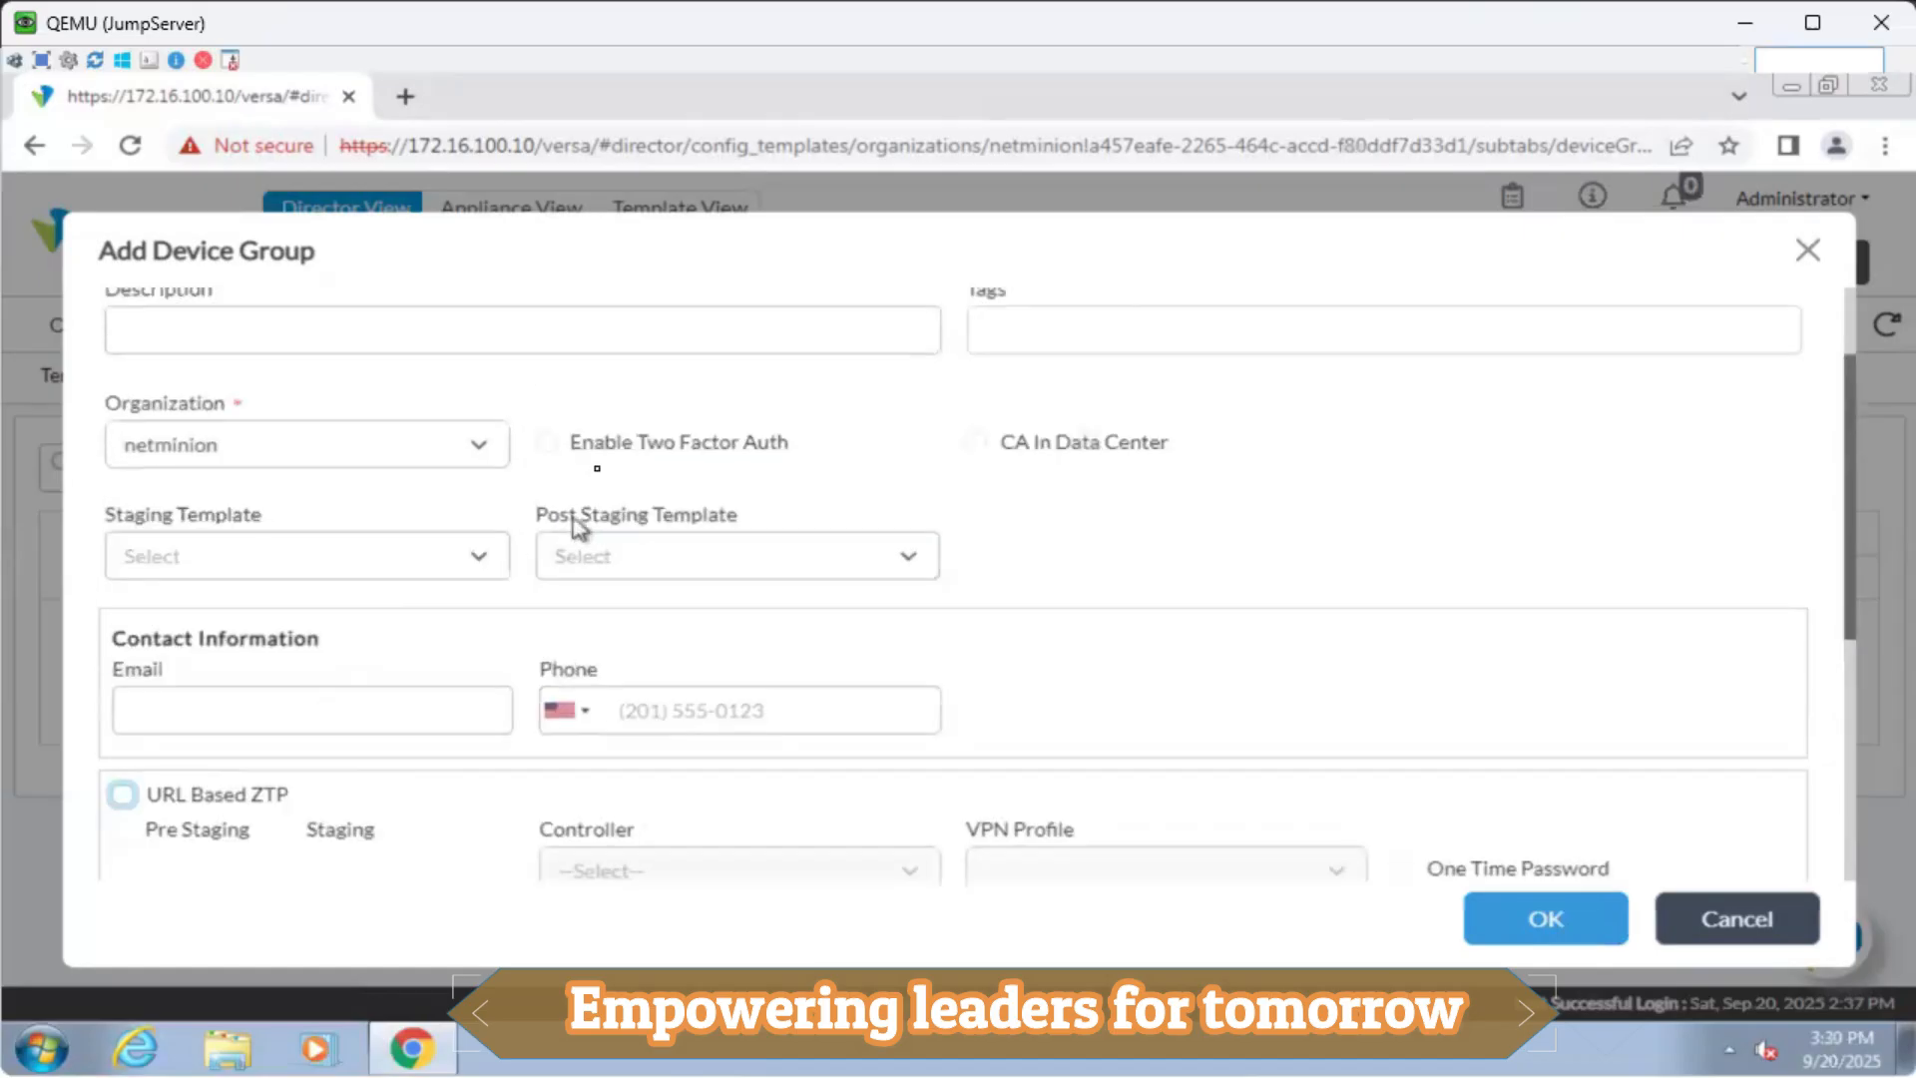
left_click(547, 443)
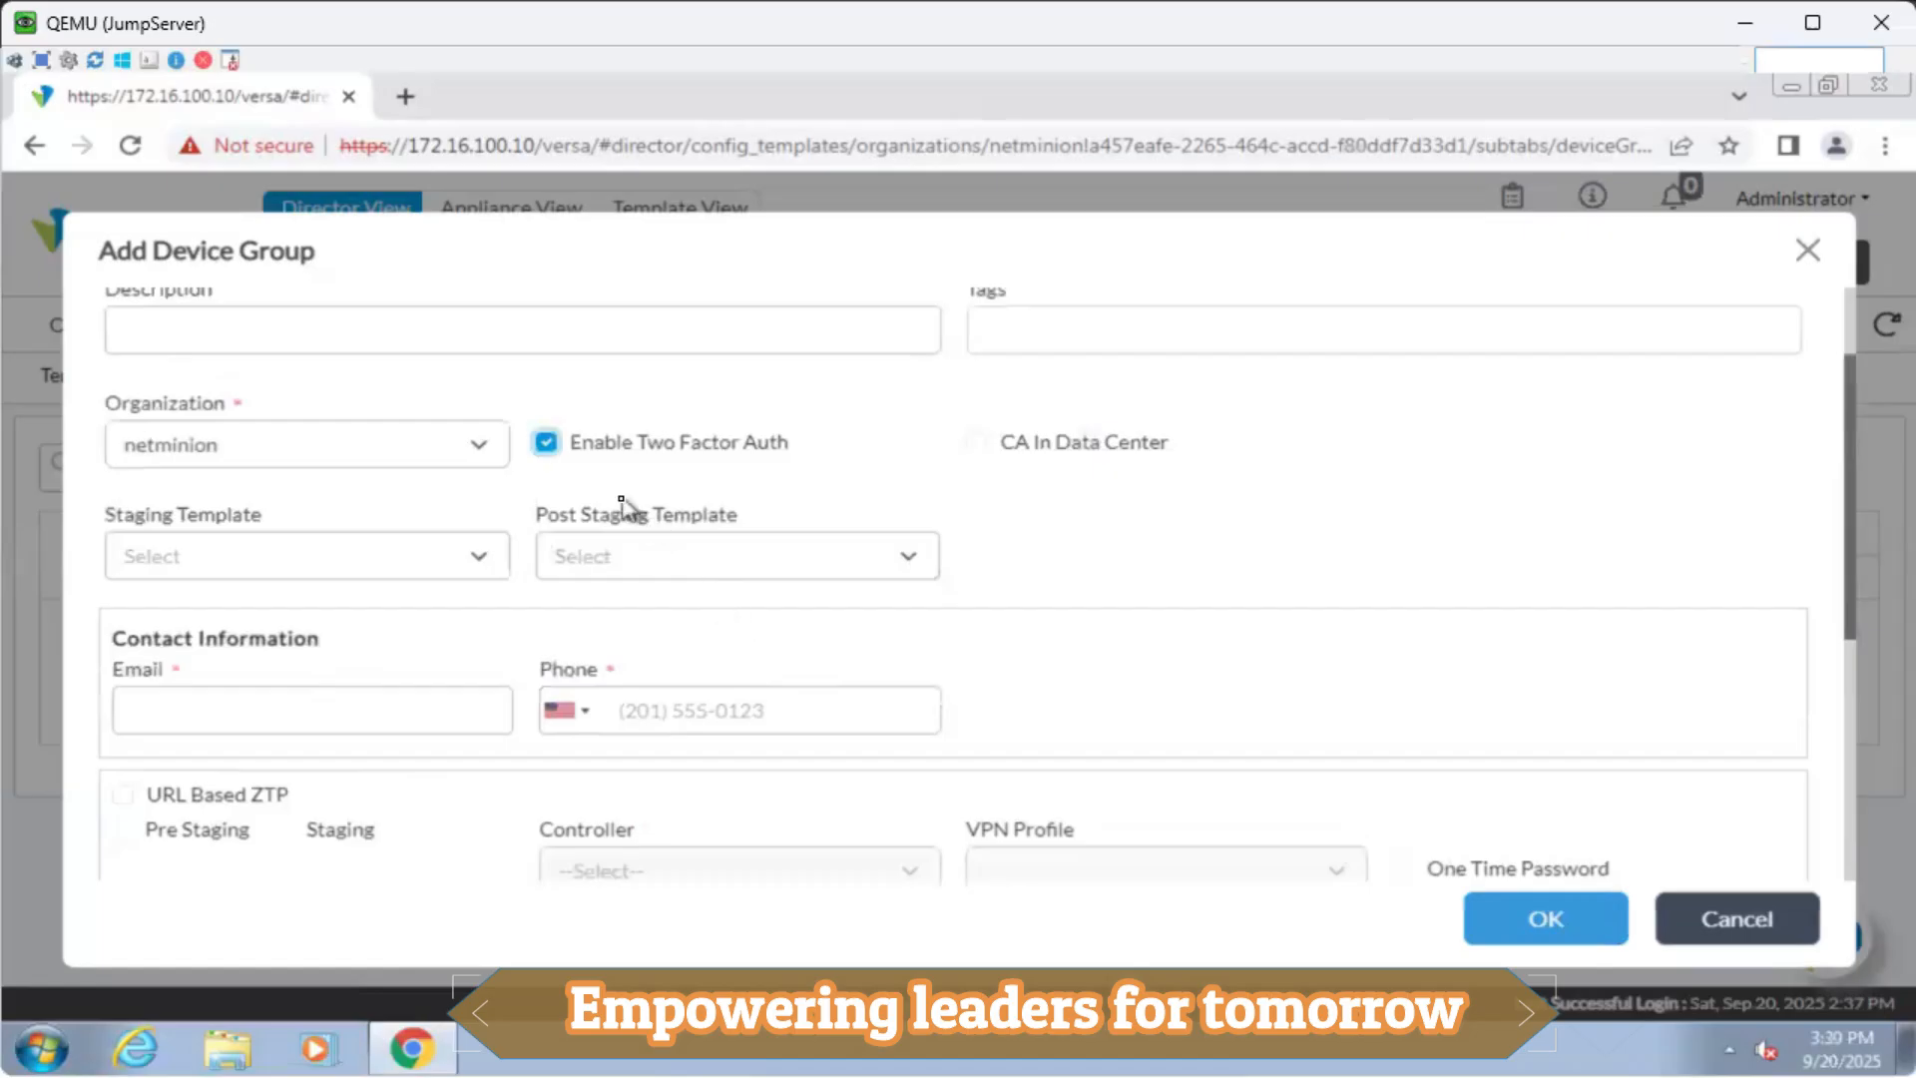
left_click(539, 445)
left_click(546, 446)
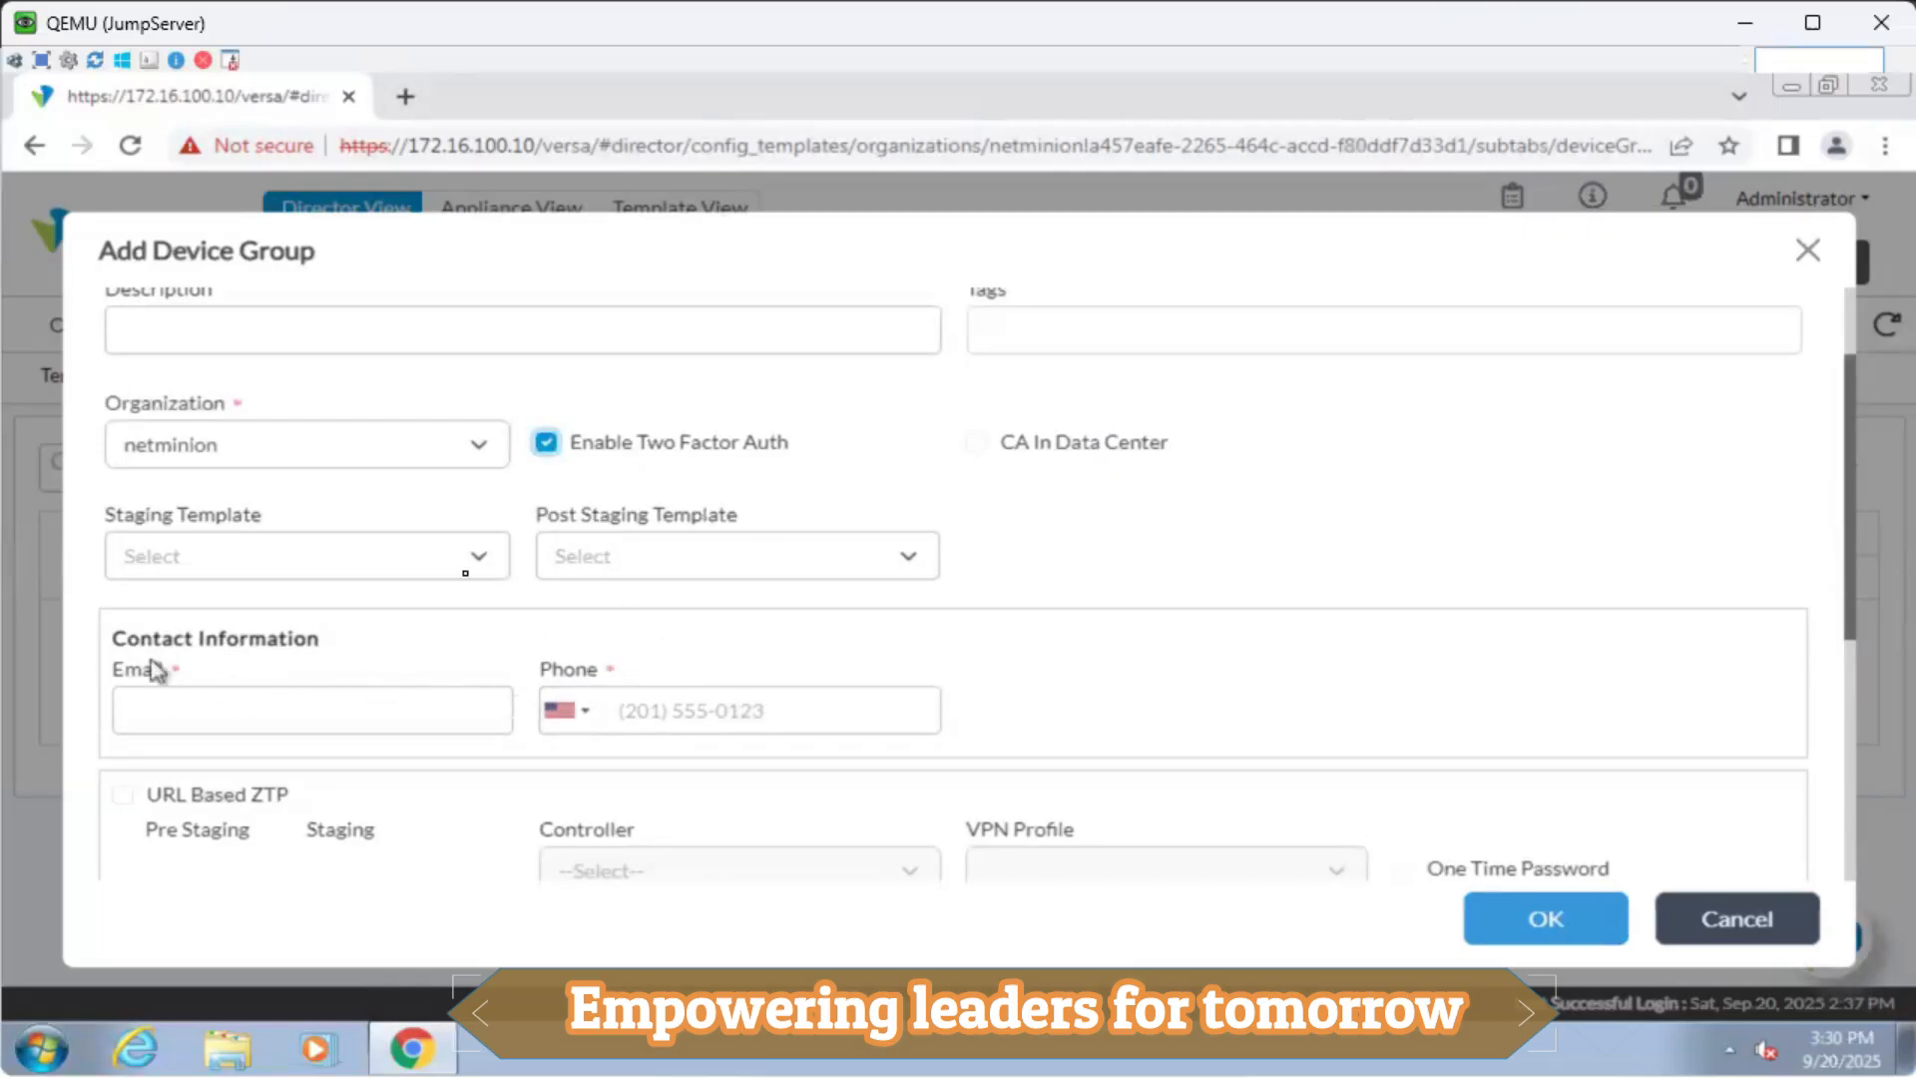
left_click(546, 440)
scroll(984, 662, "up", 2)
scroll(1327, 705, "down", 5)
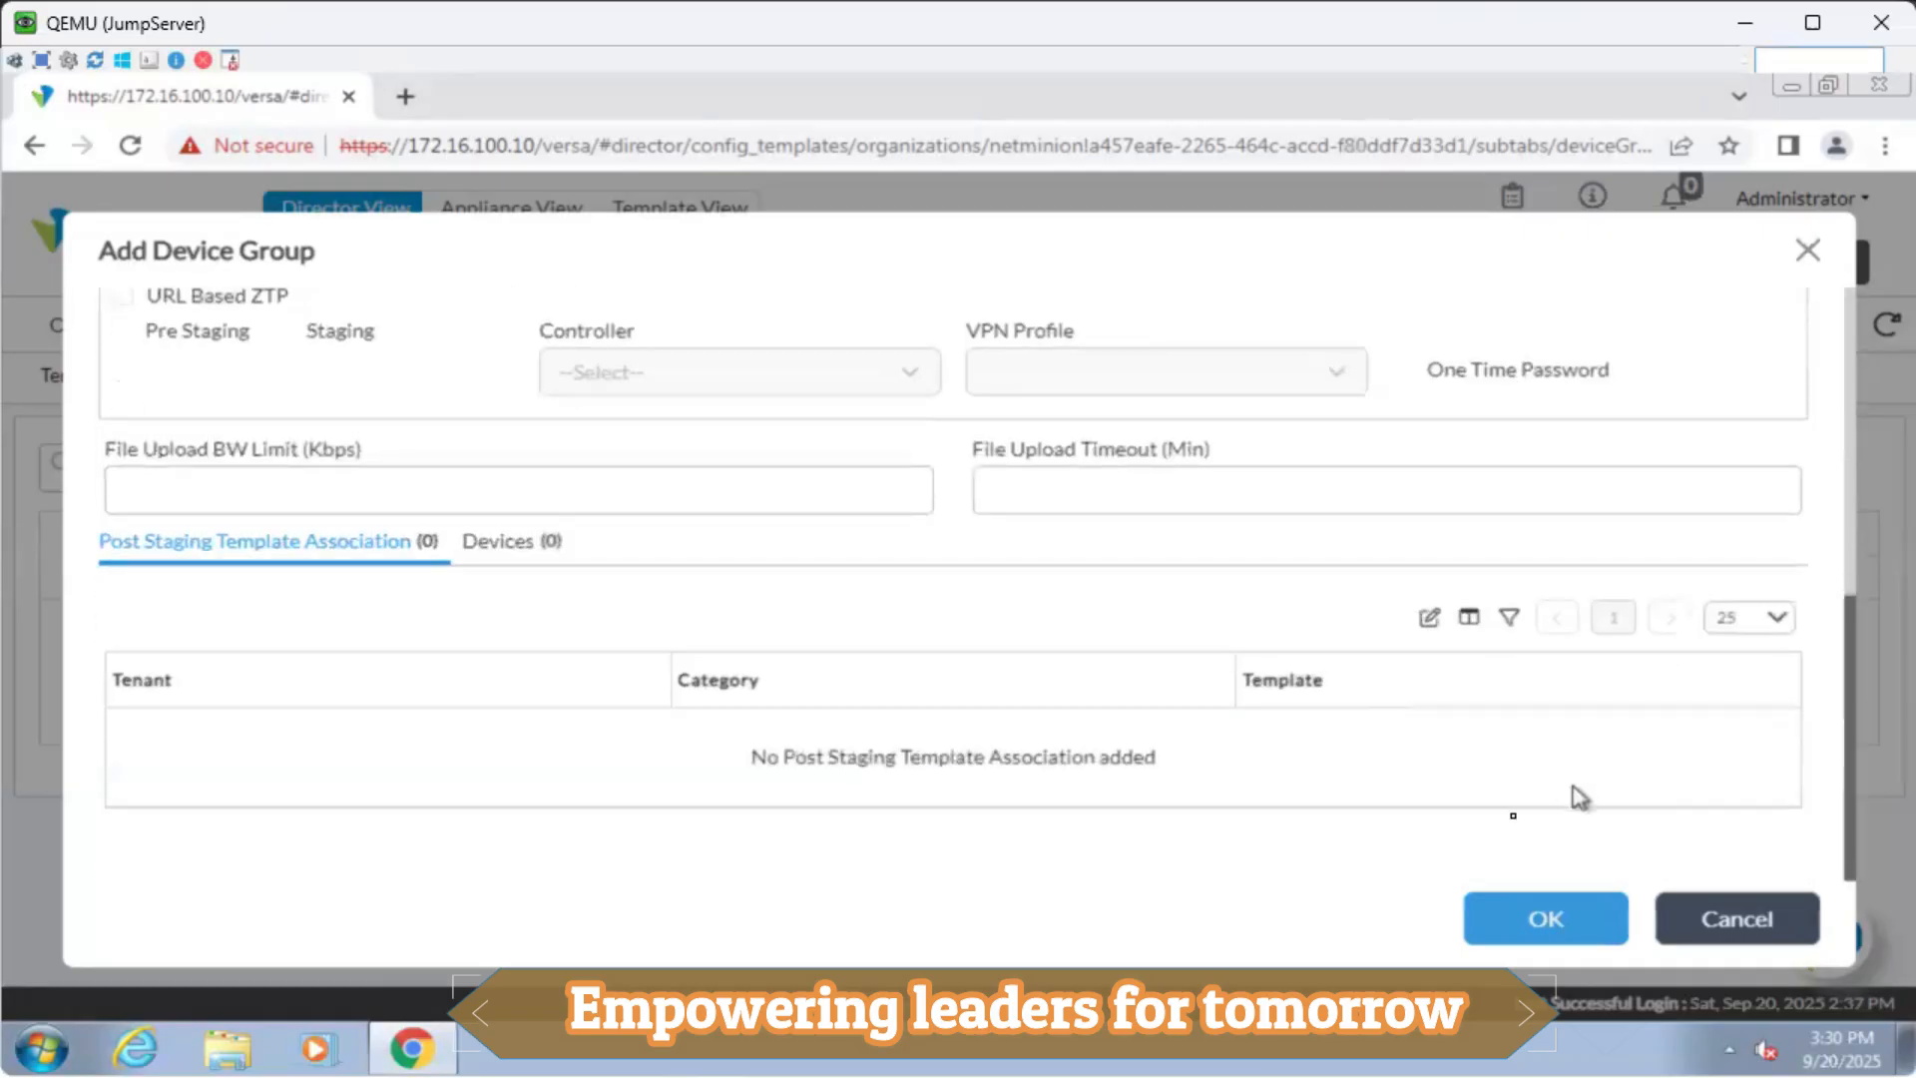
scroll(1148, 739, "up", 5)
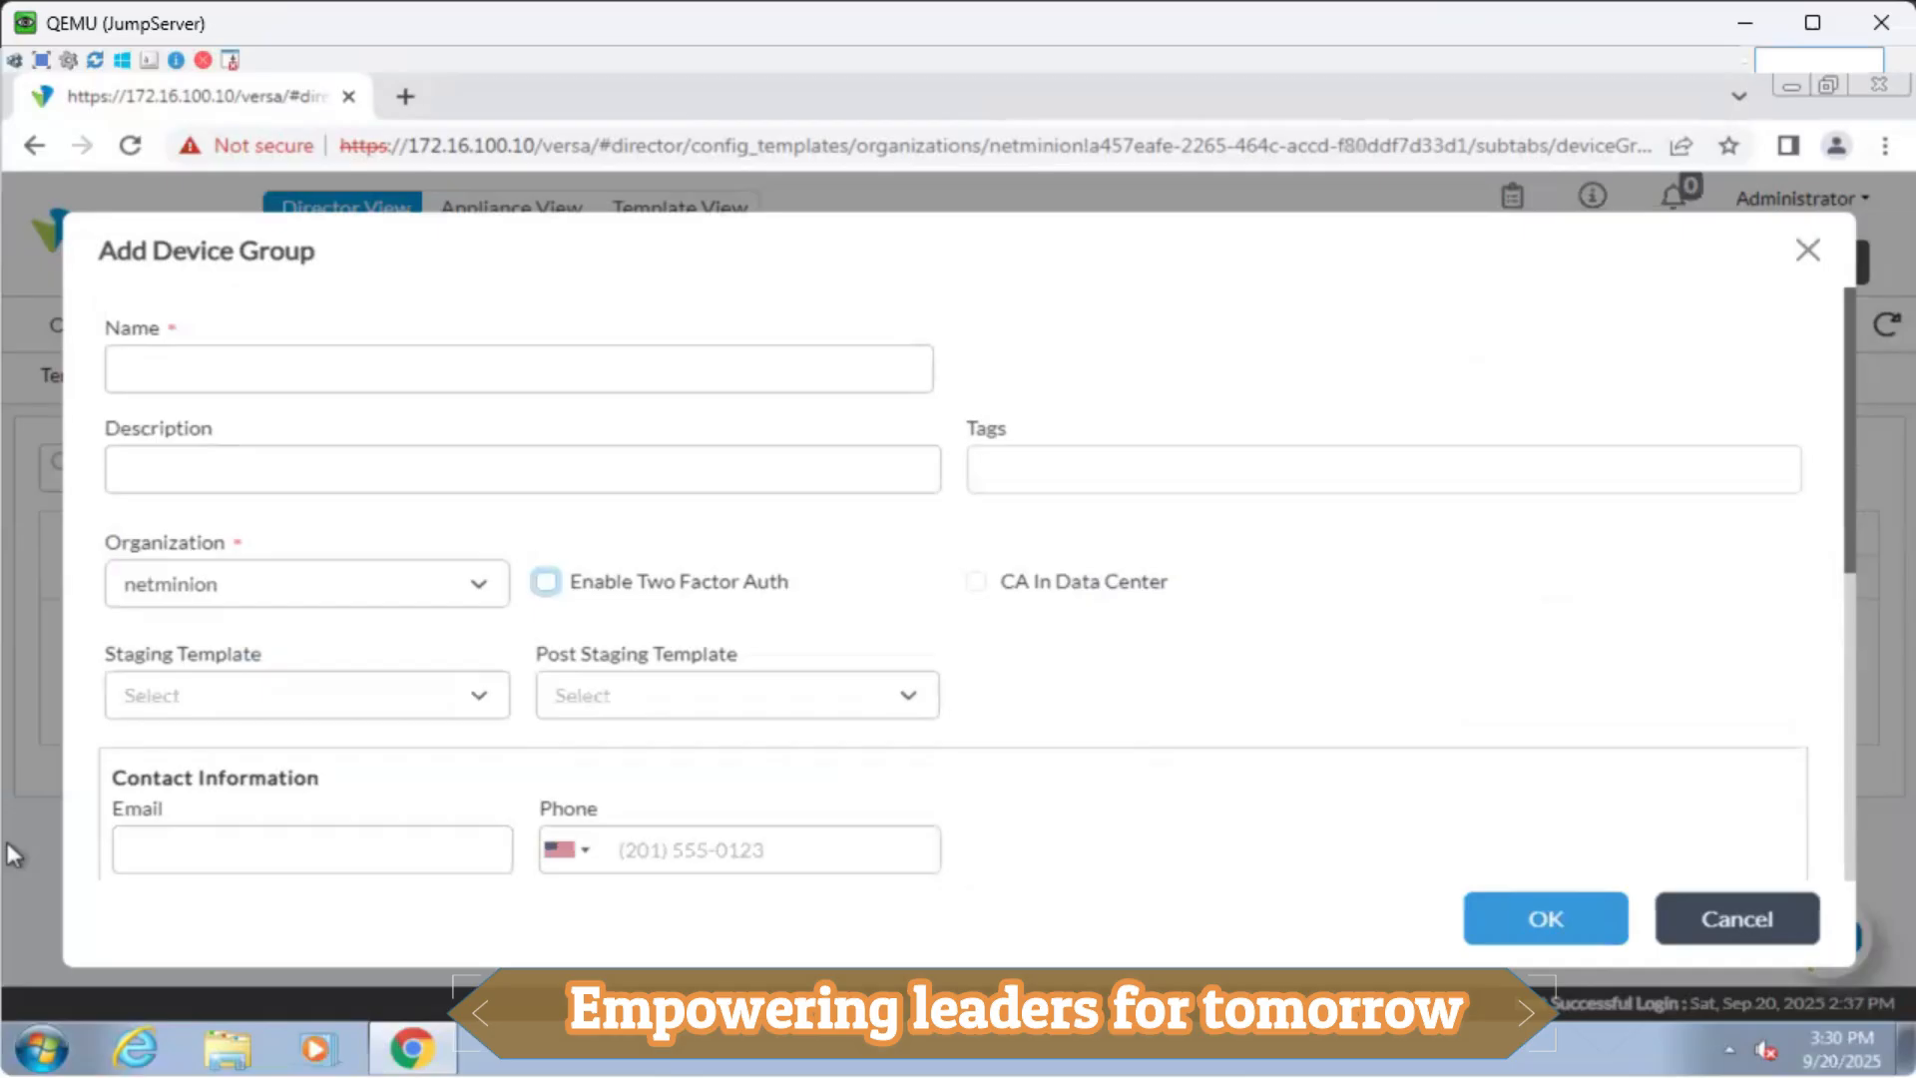
left_click(1717, 917)
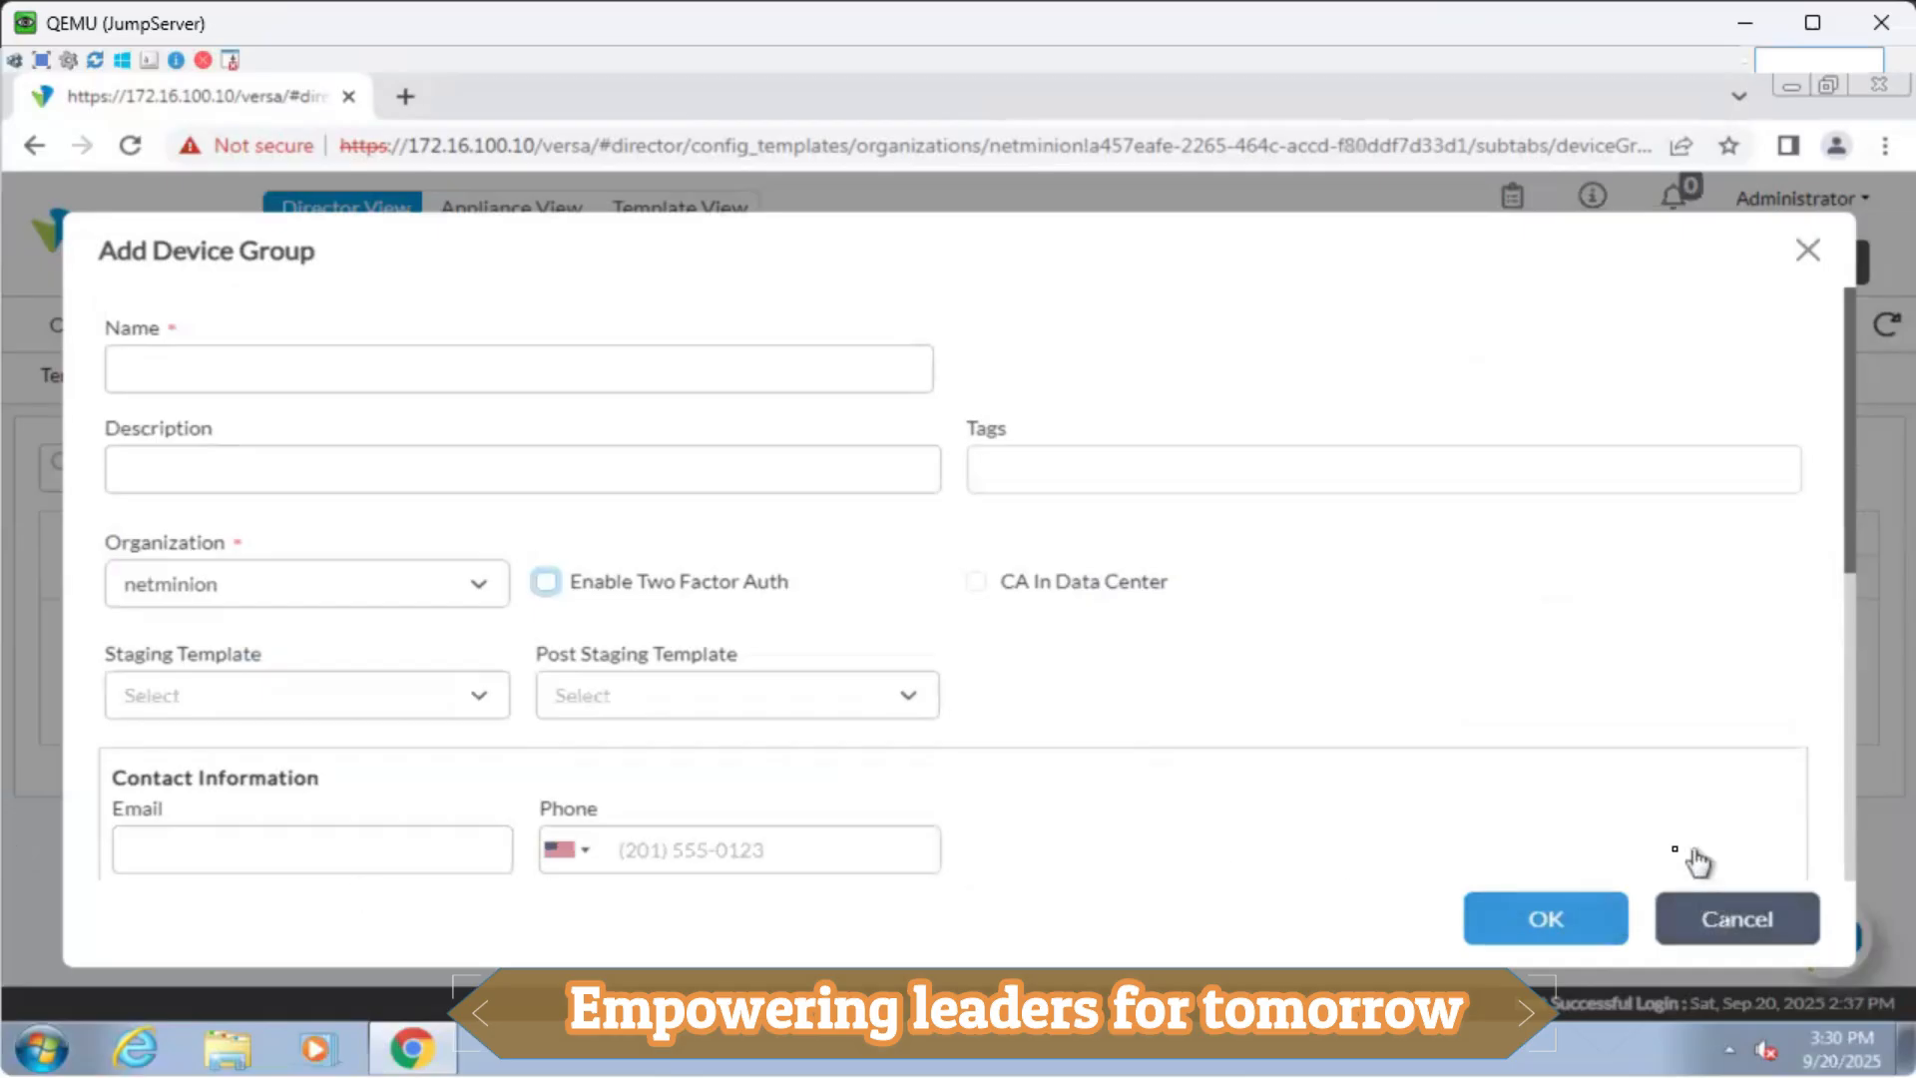
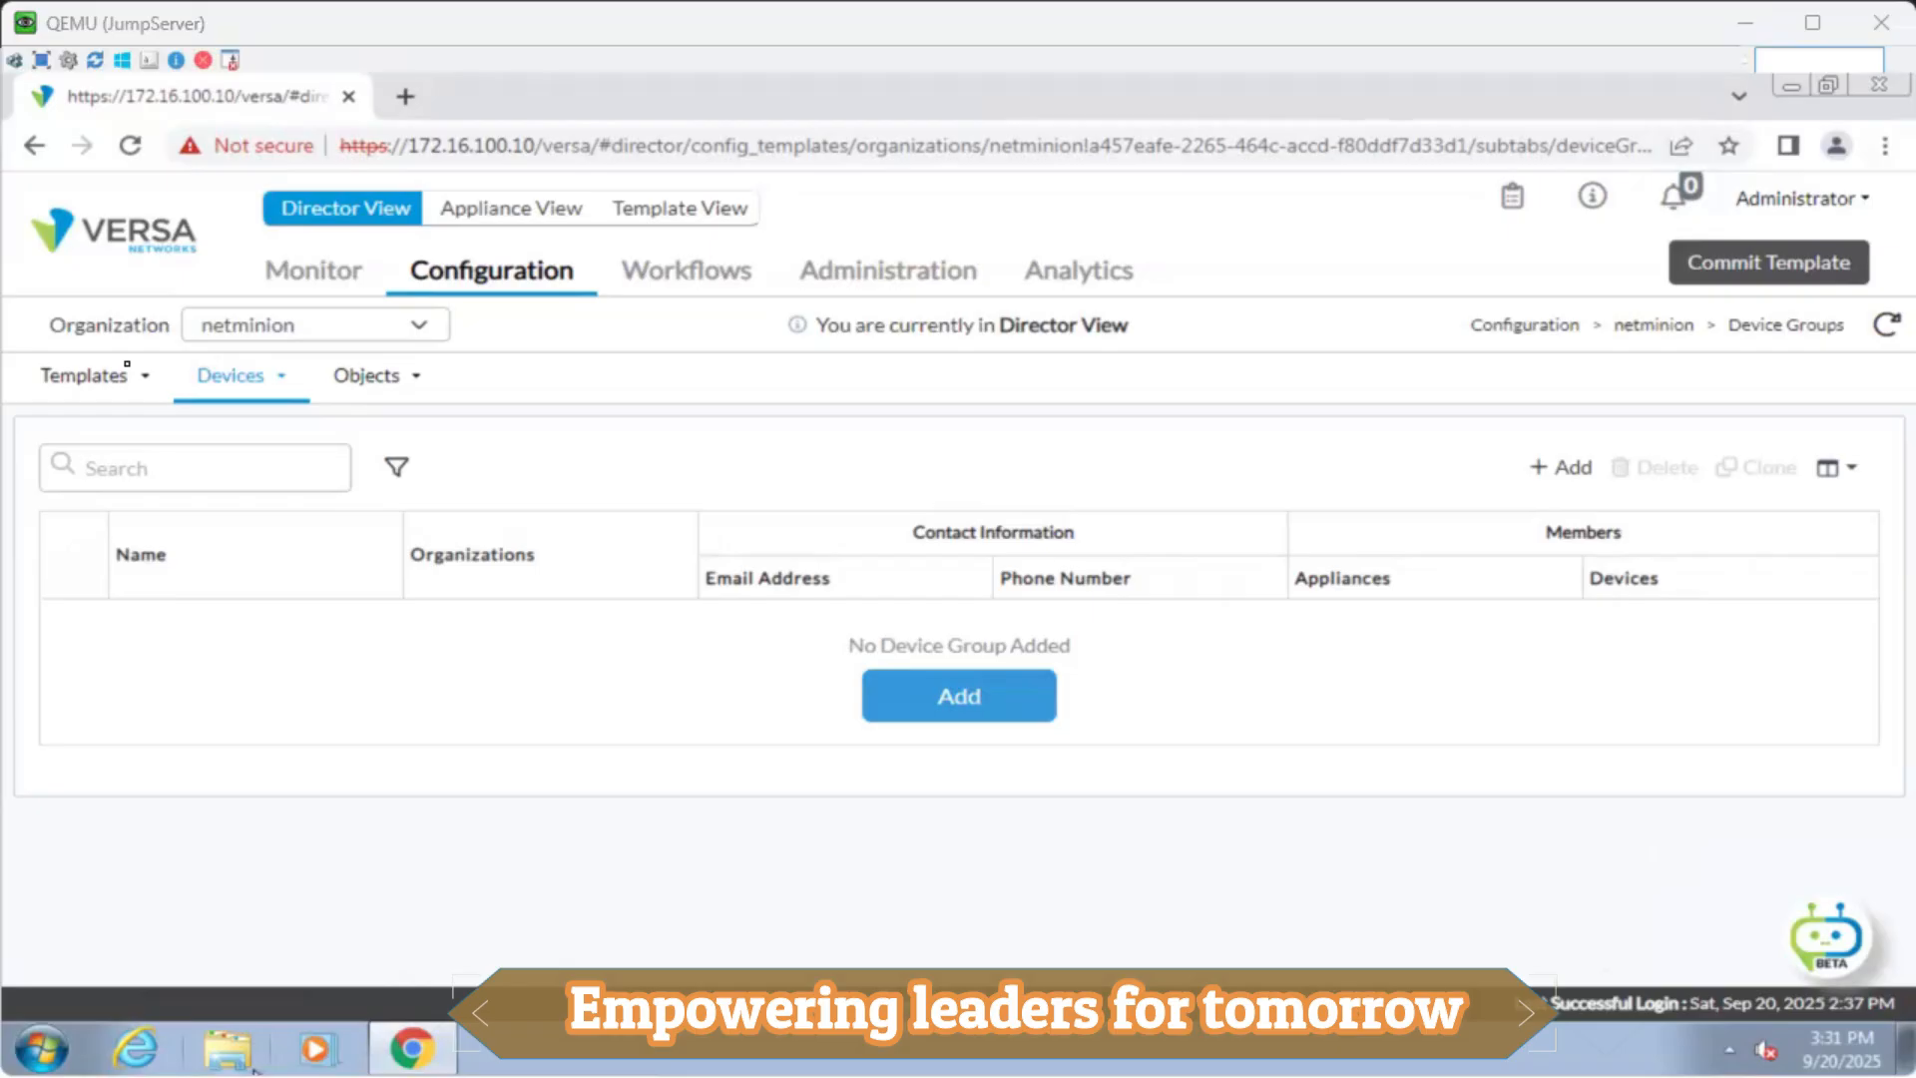
Check the empty Workflows devices and Device Groups lists, then minimize the QEMU JumpServer window.
left_click(721, 270)
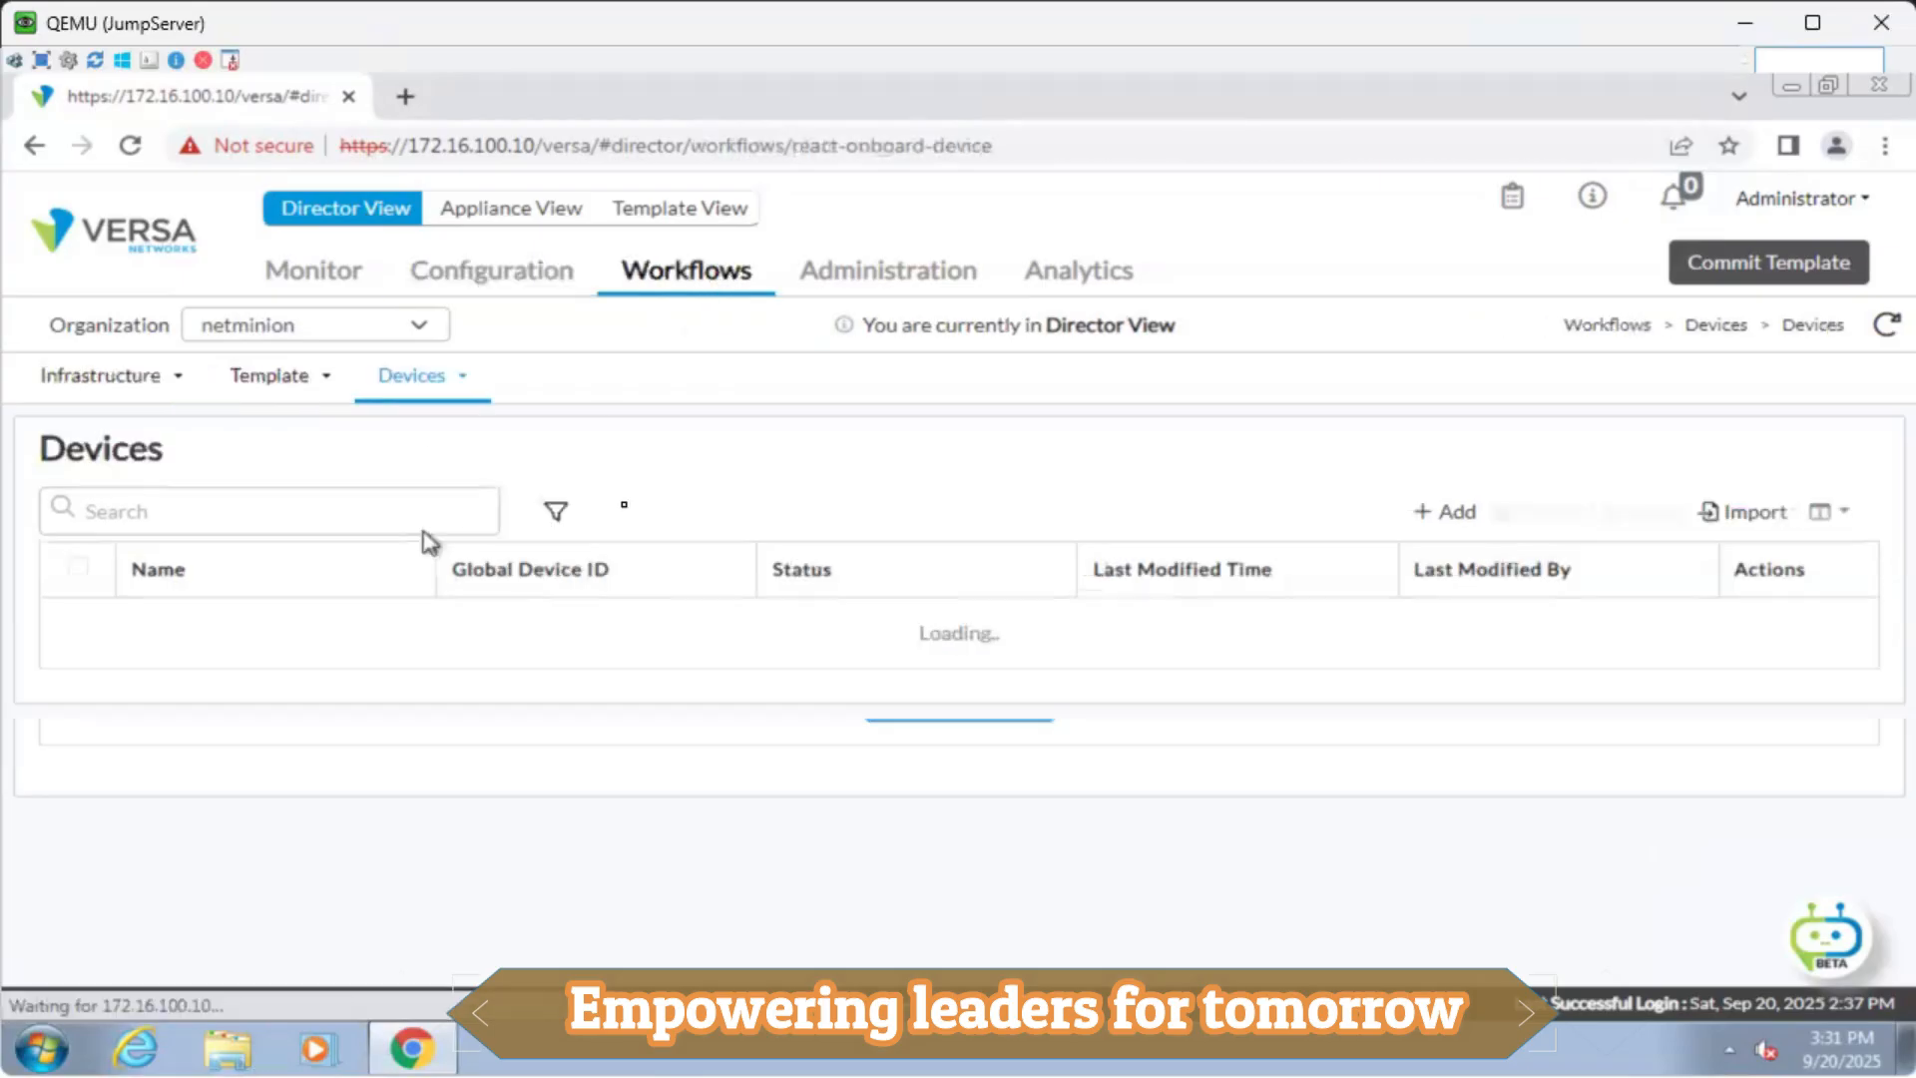
left_click(560, 292)
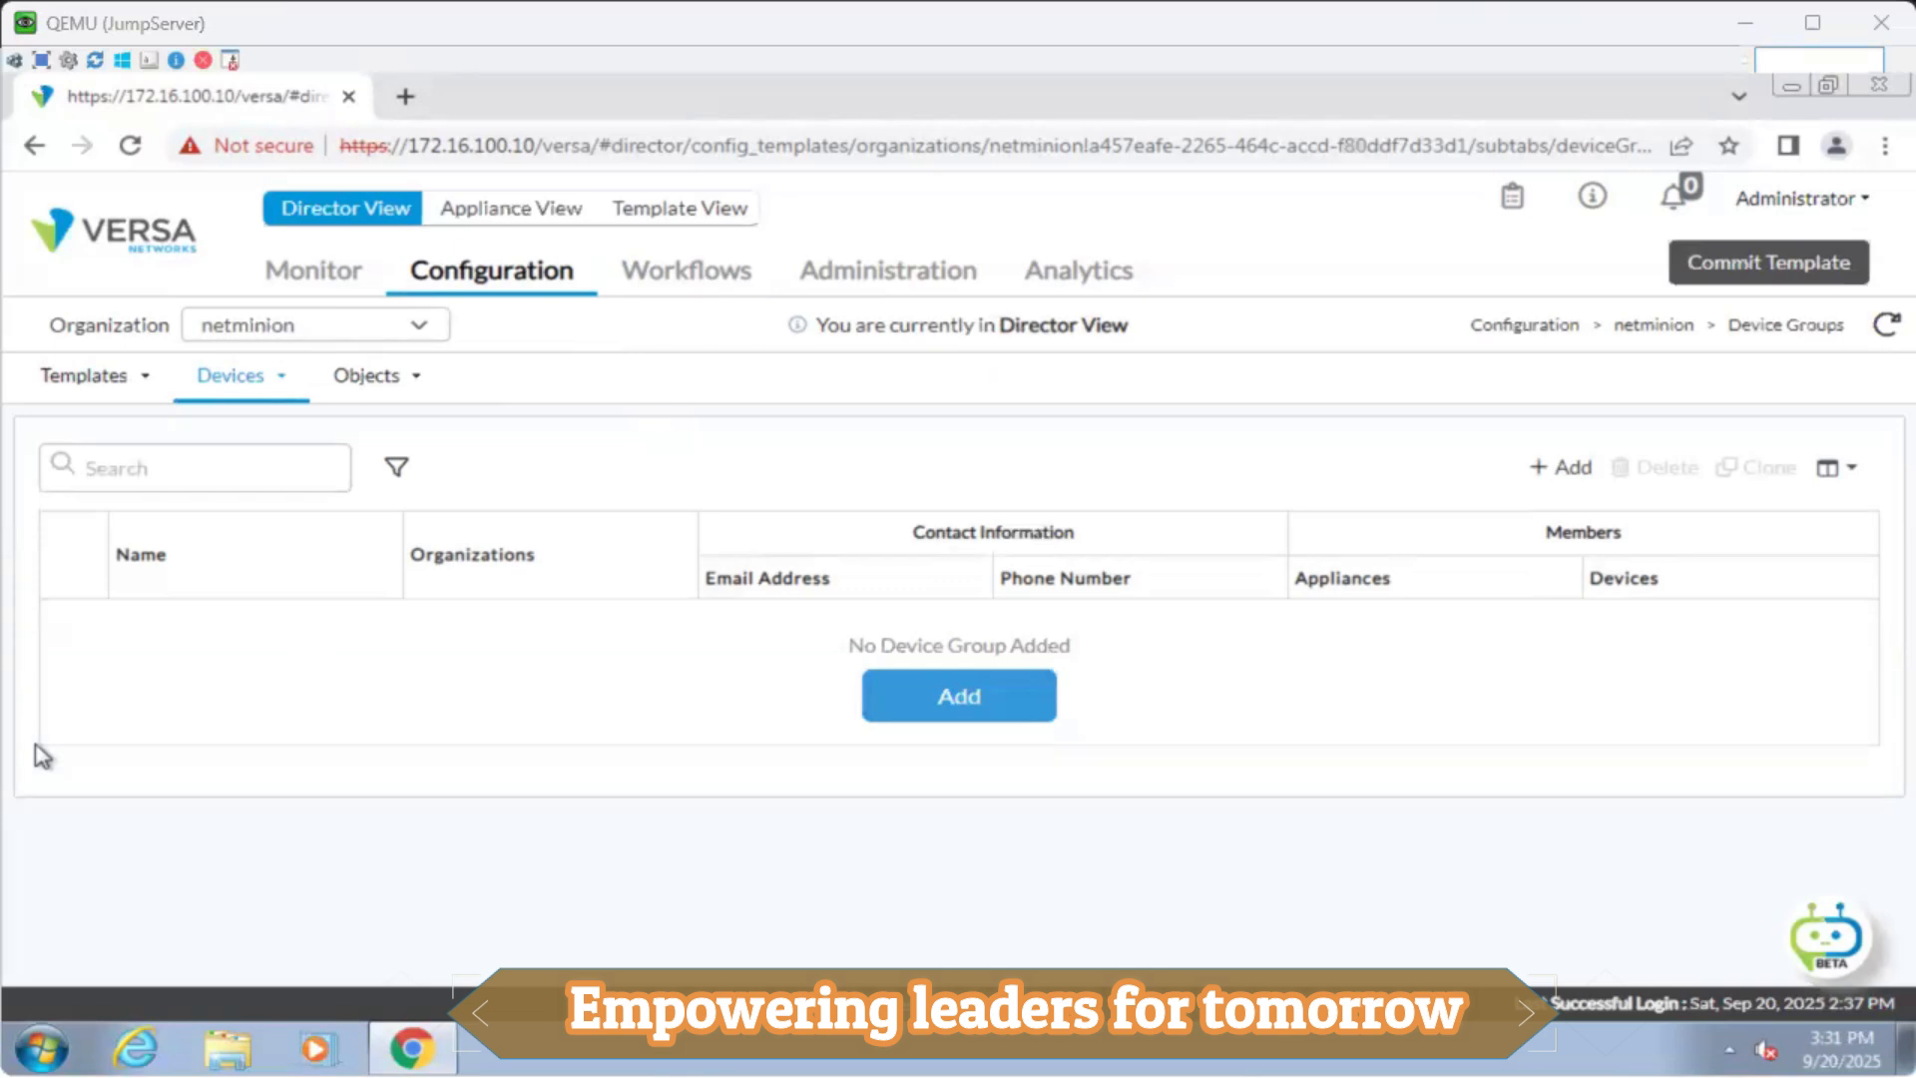
left_click(1747, 20)
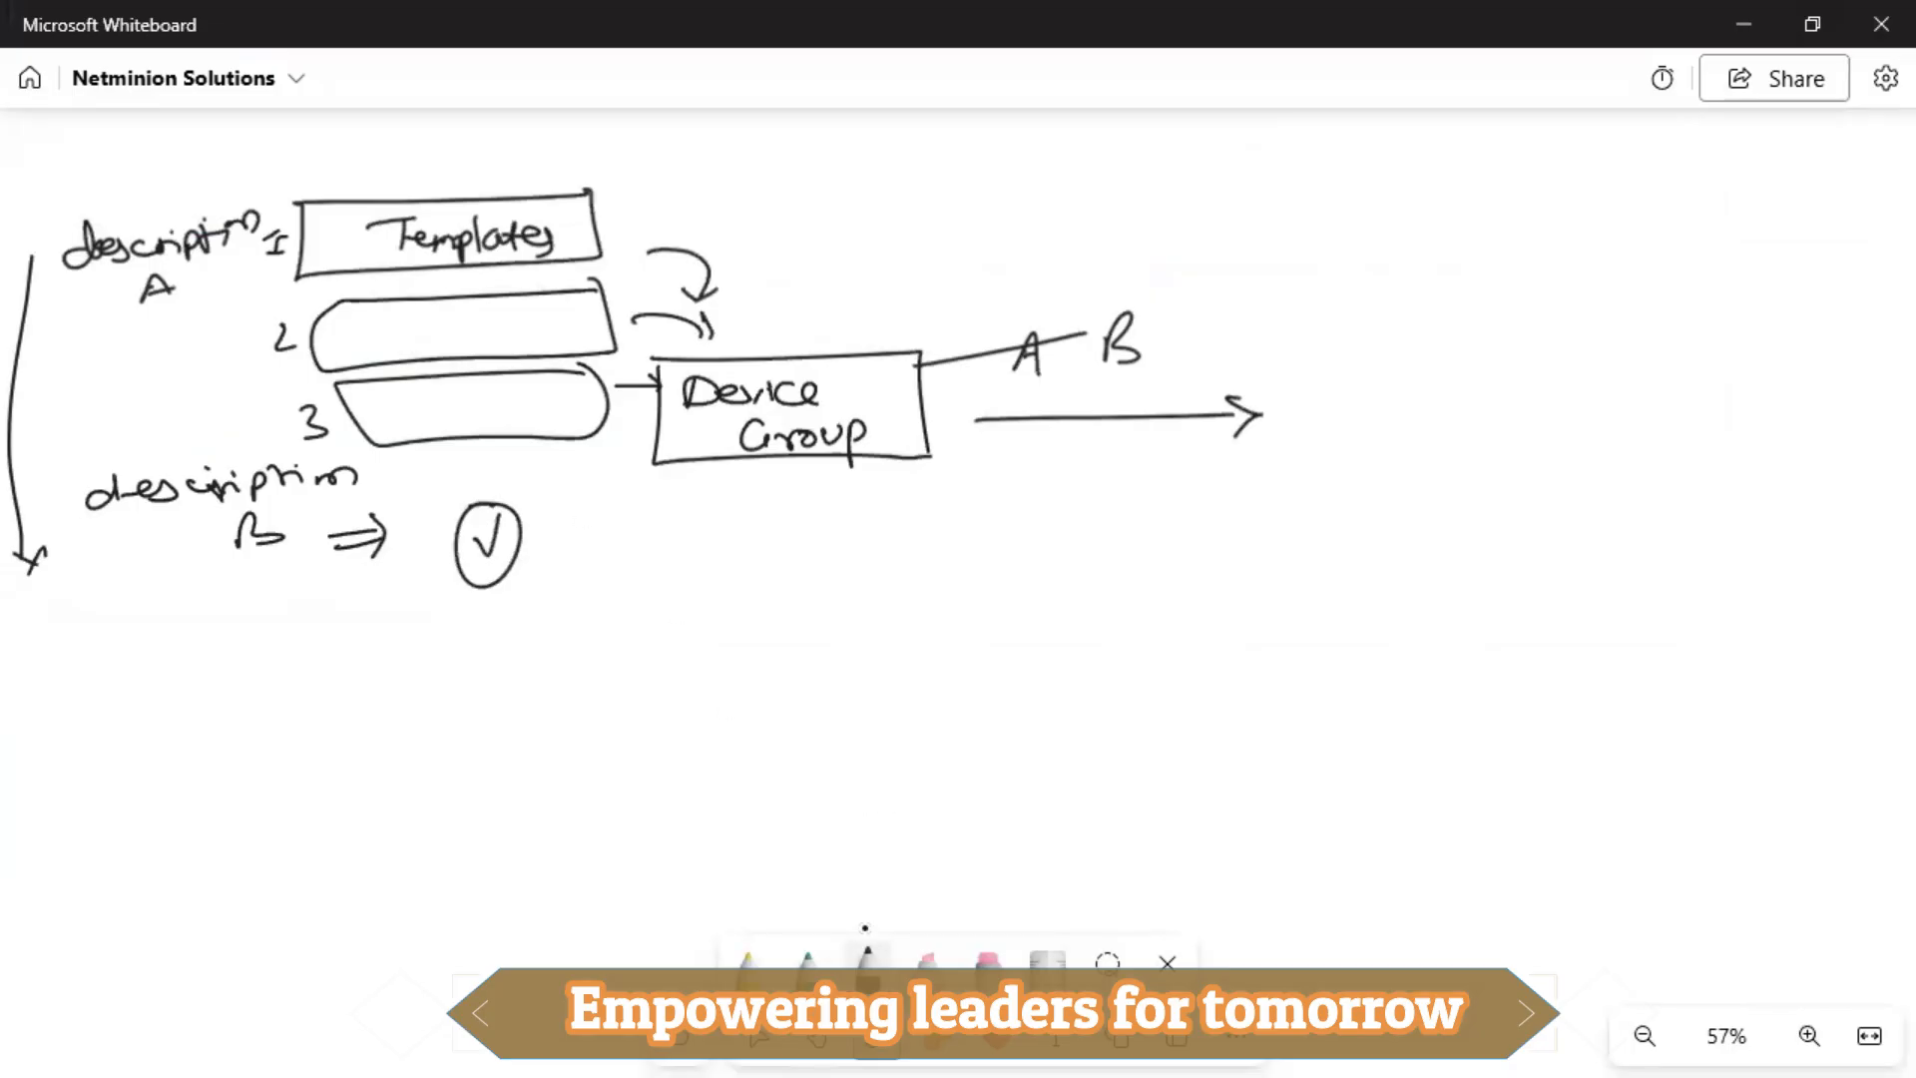
With the rainbow pen, write and underline 'ZTP', then draw a small box with a curled arrow.
left_click(807, 960)
mouse_move(891, 567)
left_mouse_down()
mouse_move(926, 566)
mouse_move(948, 598)
mouse_move(989, 566)
left_mouse_up()
mouse_move(975, 568)
left_mouse_down()
mouse_move(976, 599)
mouse_move(1001, 578)
left_mouse_up()
left_click_drag(916, 627, 1011, 617)
left_click_drag(918, 636, 1010, 623)
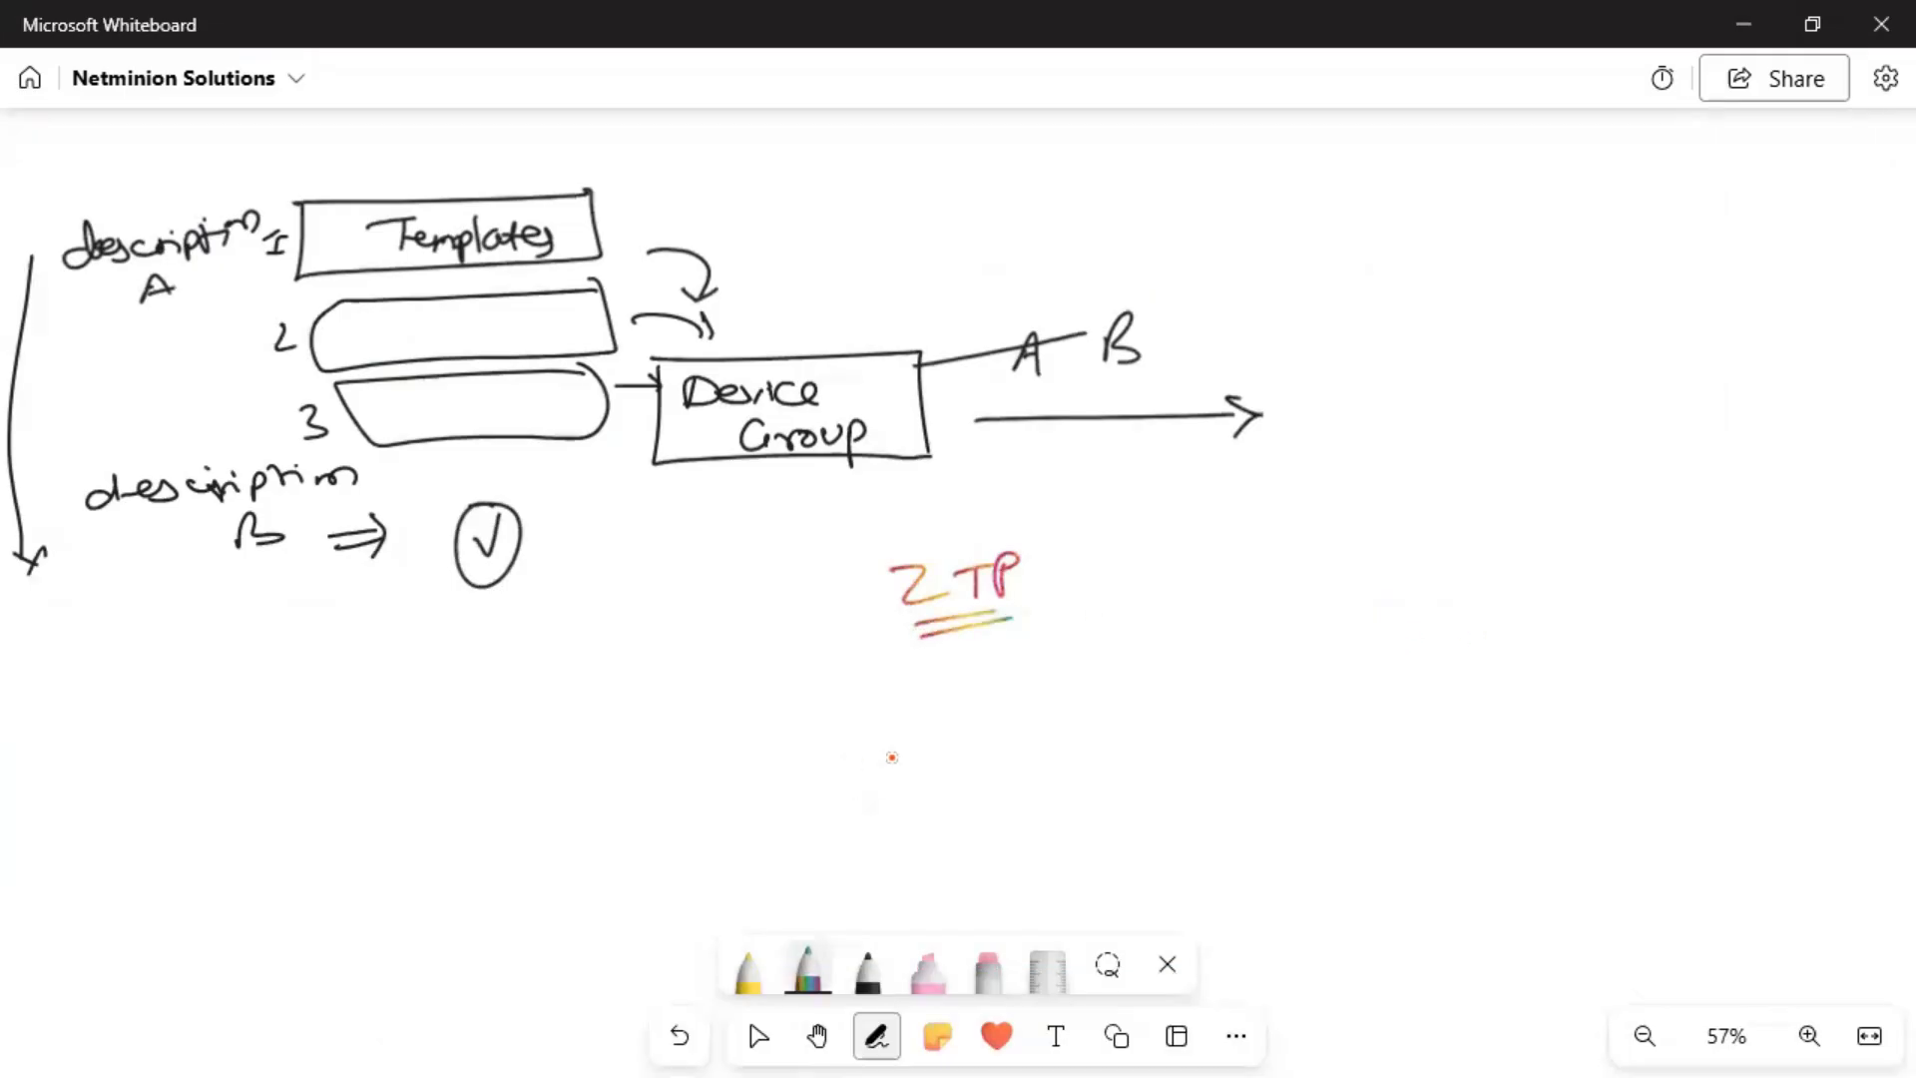
mouse_move(792, 750)
left_mouse_down()
mouse_move(949, 804)
mouse_move(937, 743)
mouse_move(954, 757)
left_mouse_up()
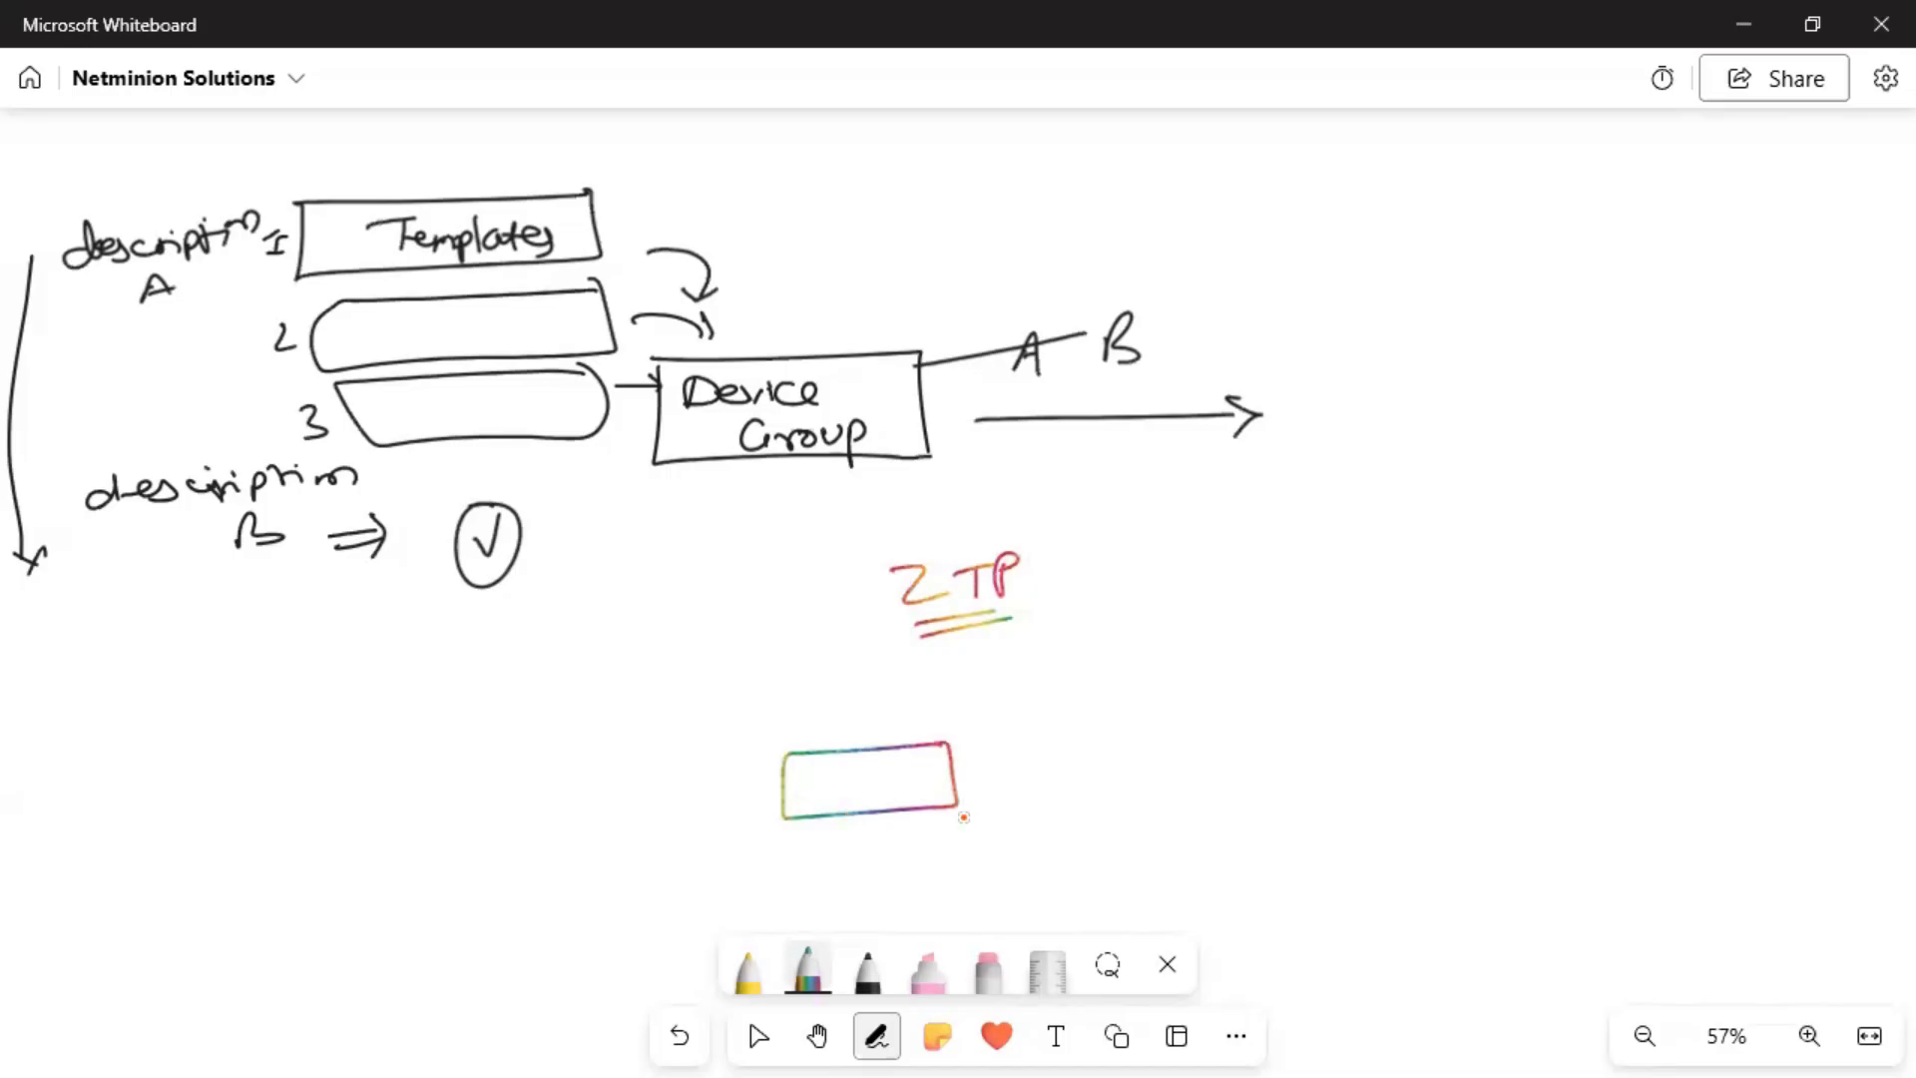
mouse_move(985, 761)
left_mouse_down()
mouse_move(976, 785)
mouse_move(919, 778)
mouse_move(931, 767)
left_mouse_up()
Link the box to a vController box and a lower box, labelling the link 'Secure'.
left_click_drag(1338, 634, 958, 741)
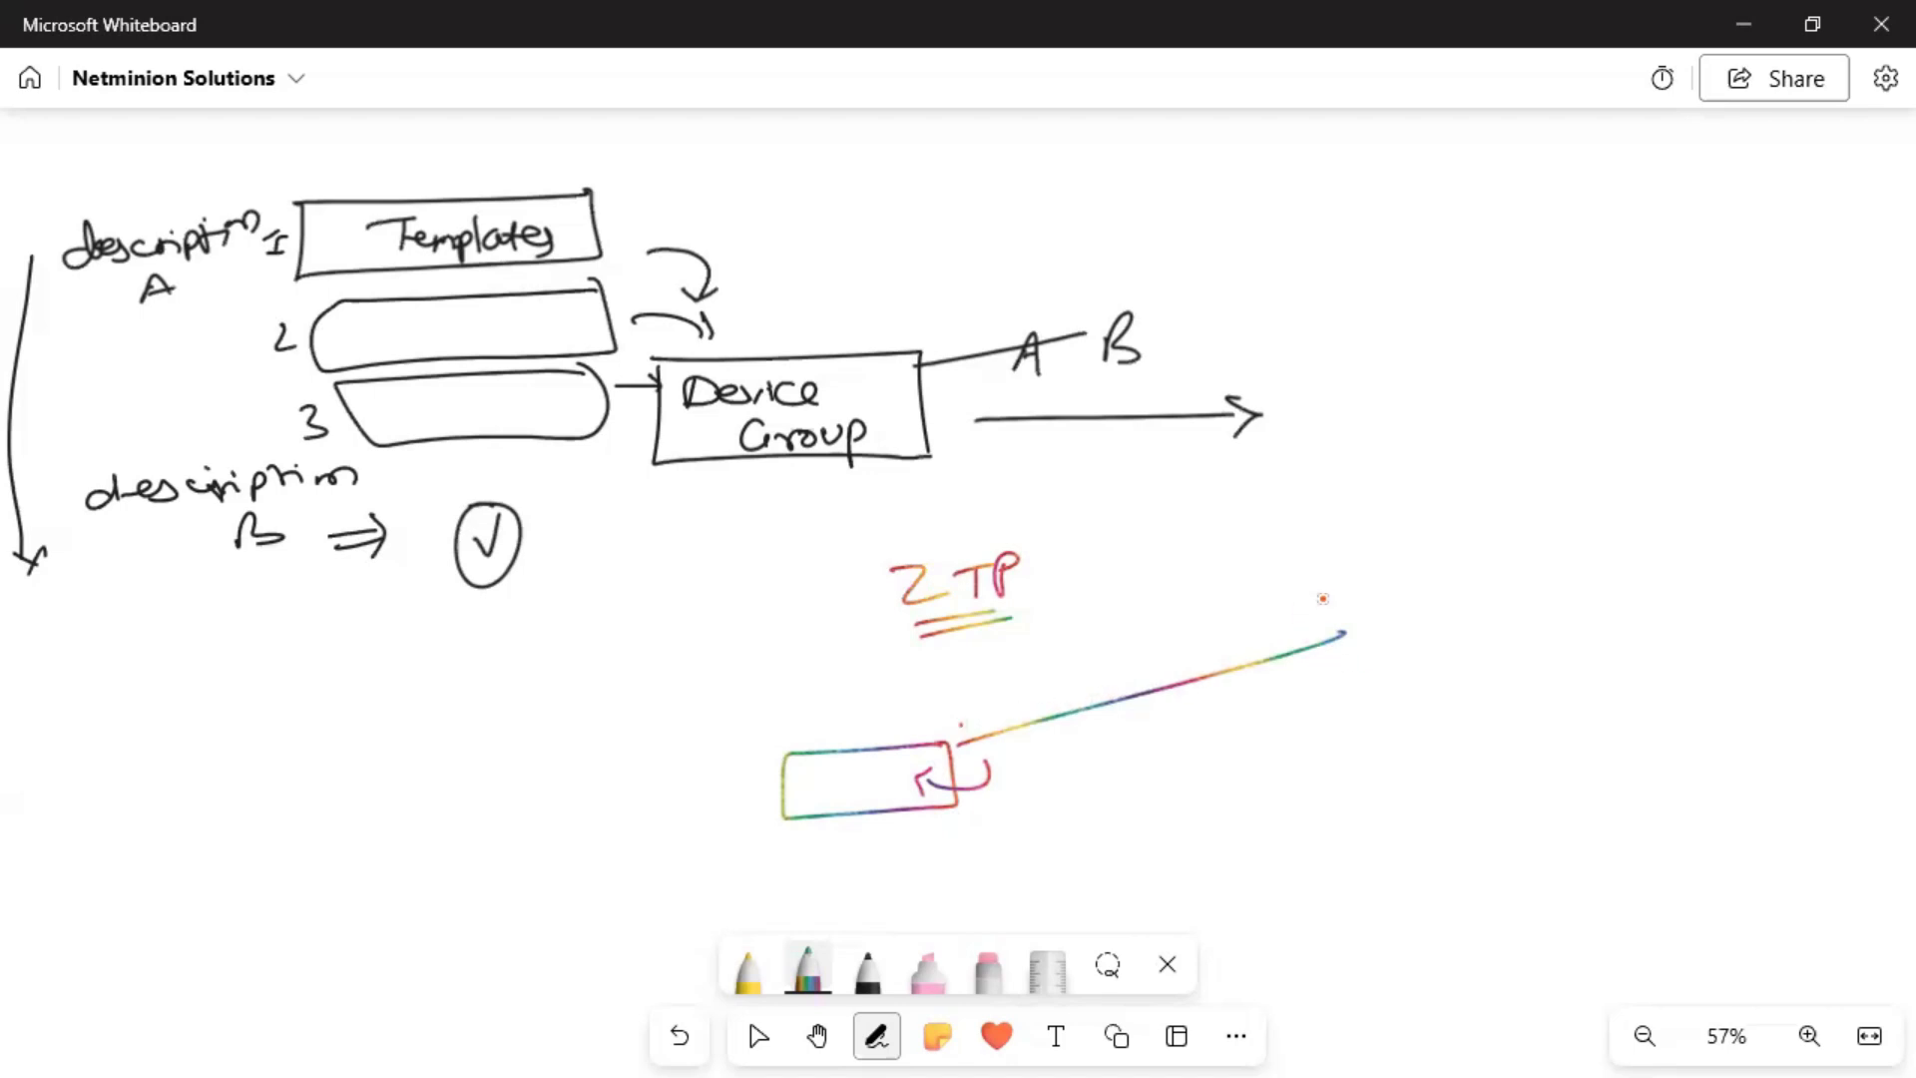
mouse_move(1346, 567)
left_mouse_down()
mouse_move(1344, 625)
mouse_move(1390, 542)
mouse_move(1362, 546)
mouse_move(1559, 571)
left_mouse_up()
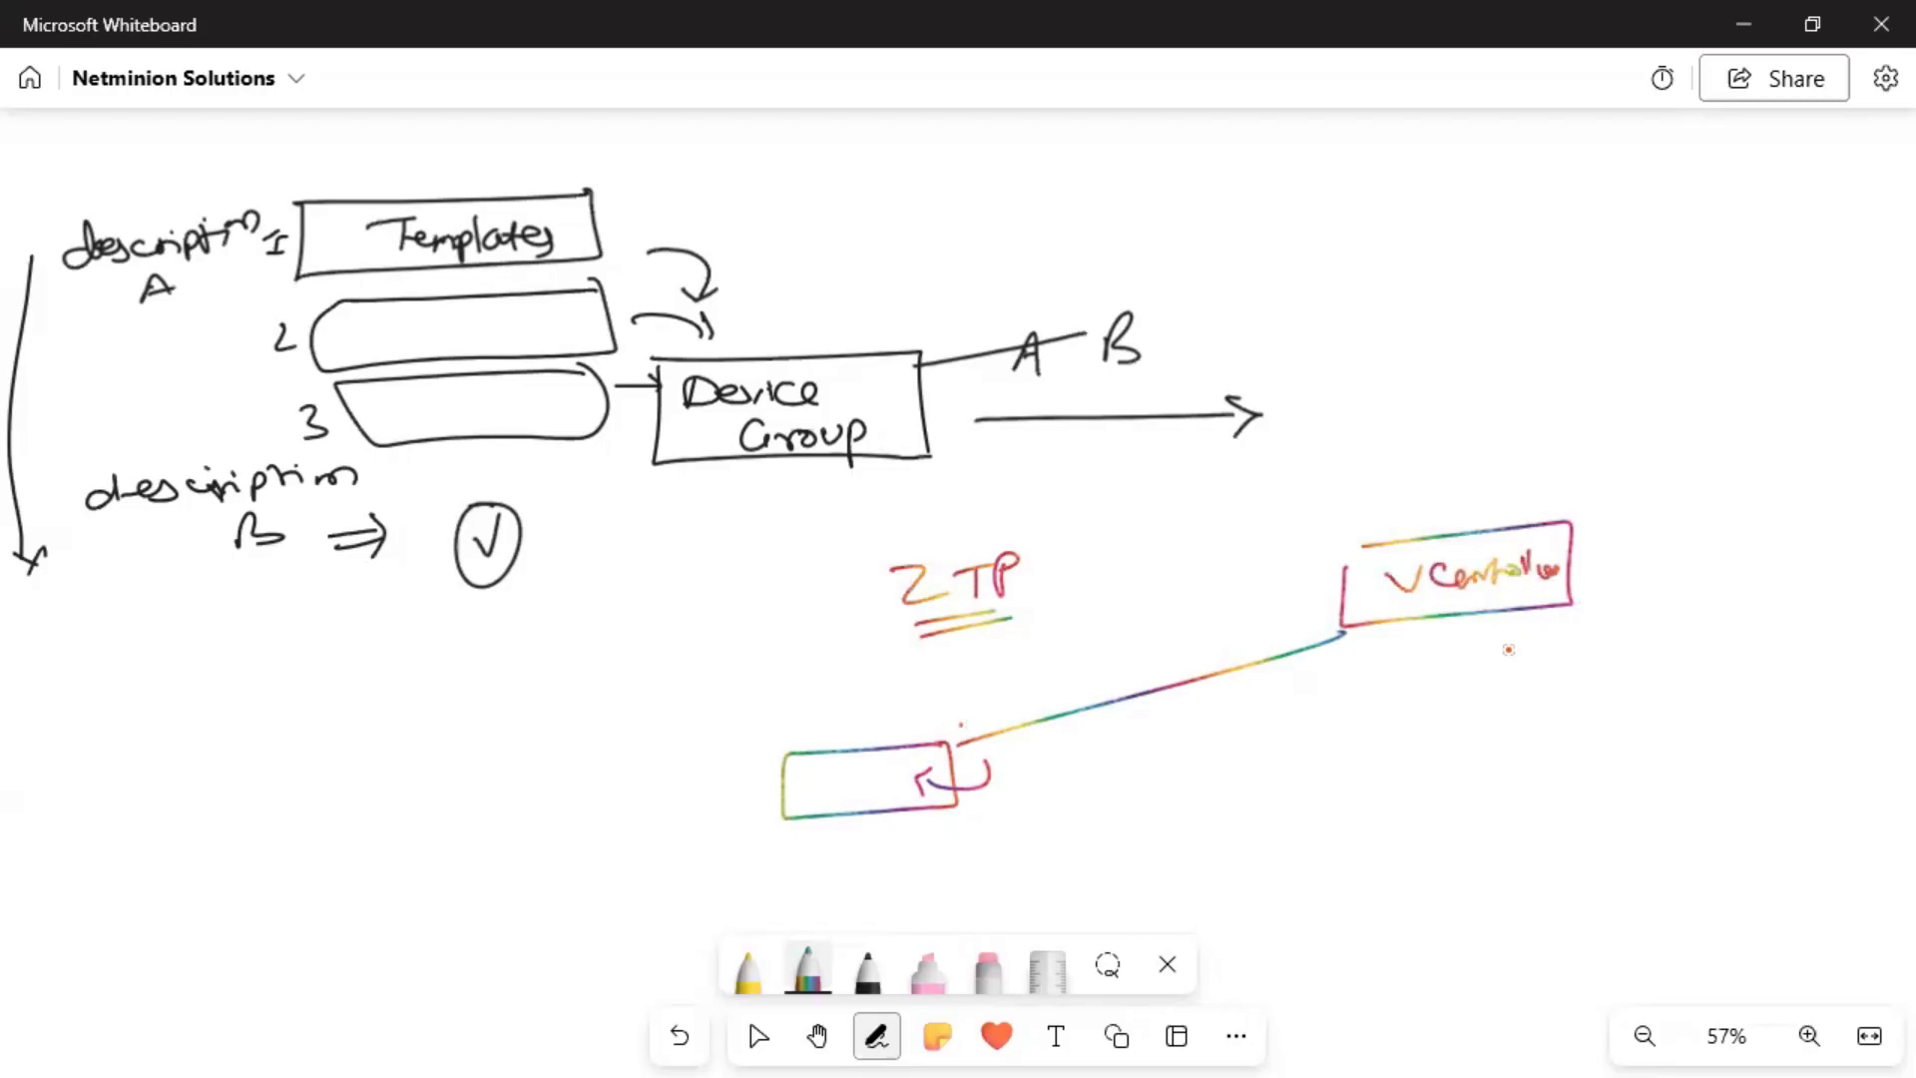
mouse_move(1602, 855)
left_mouse_down()
mouse_move(1342, 773)
mouse_move(1585, 766)
left_mouse_up()
left_click_drag(1443, 651, 1473, 836)
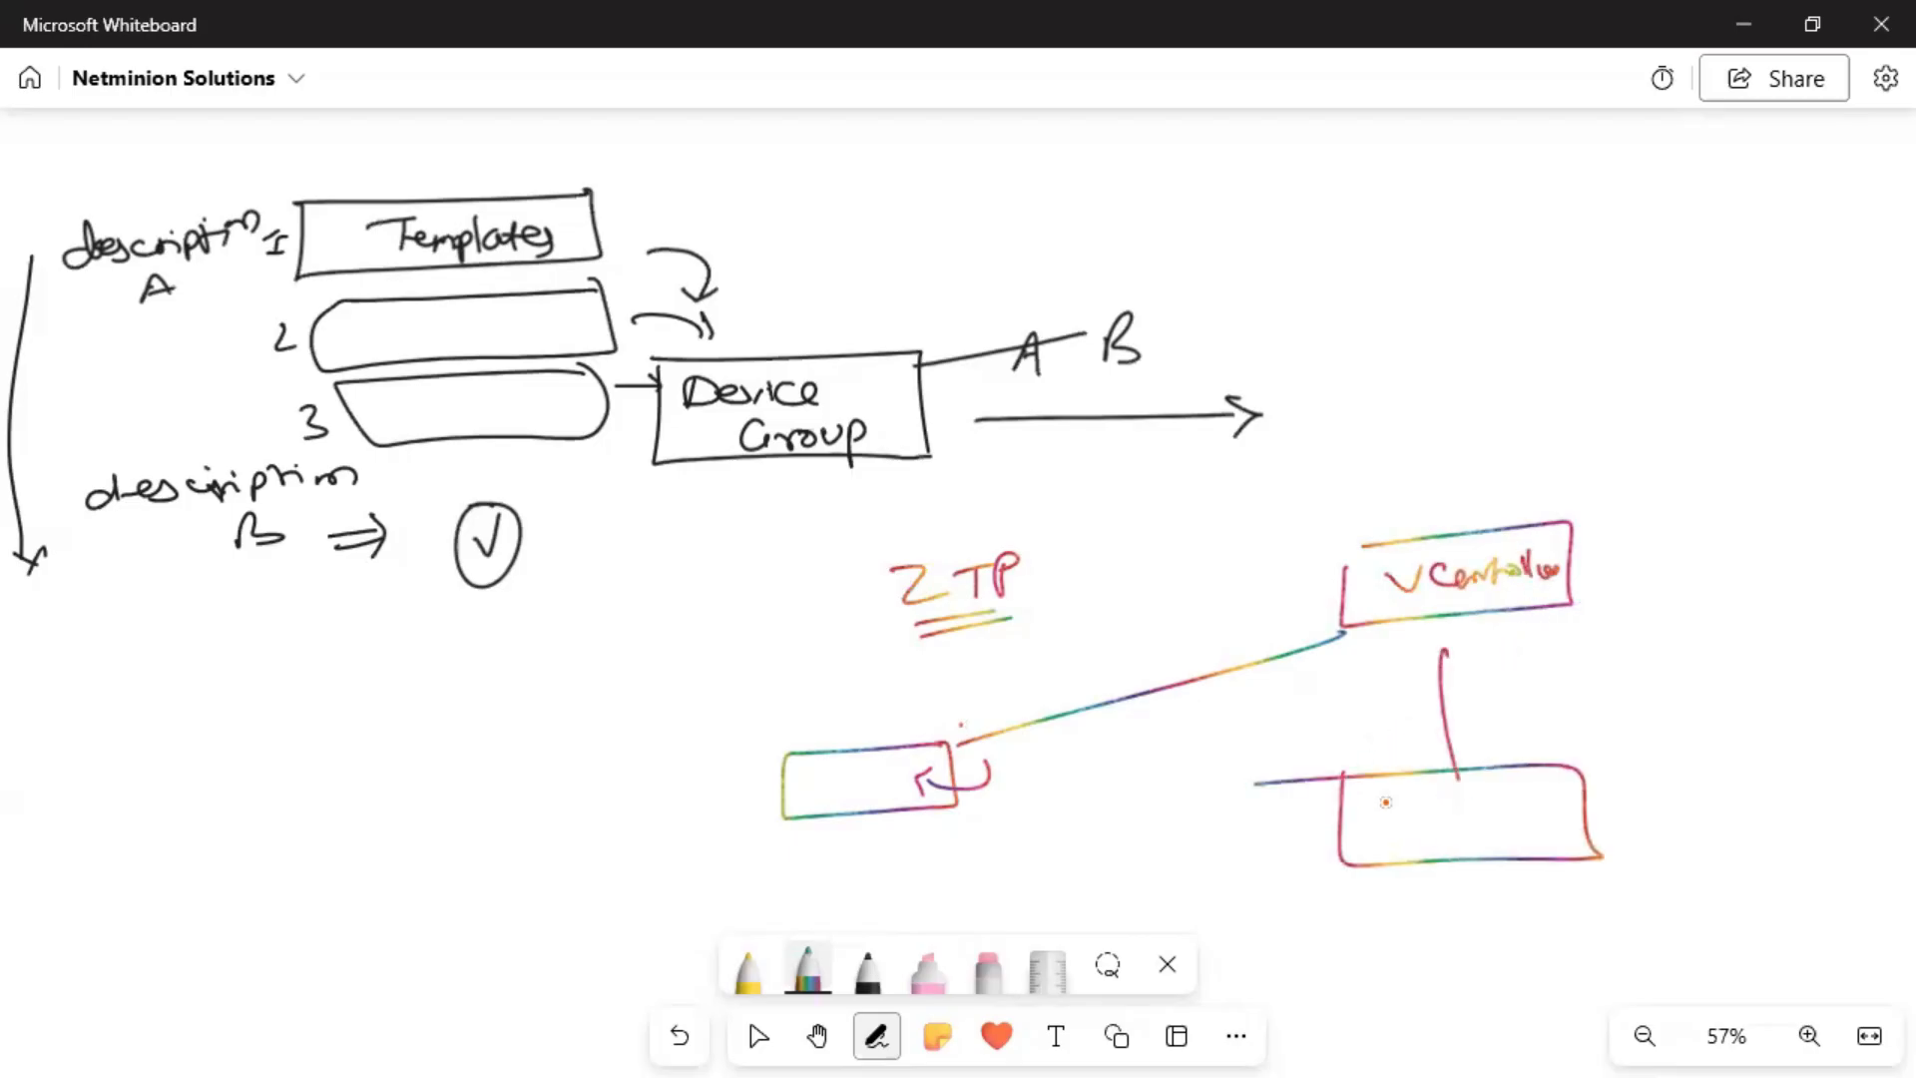
left_click_drag(1158, 714, 1135, 748)
mouse_move(1164, 737)
left_mouse_down()
mouse_move(1290, 721)
mouse_move(1249, 754)
left_mouse_up()
left_click_drag(1195, 776, 1259, 764)
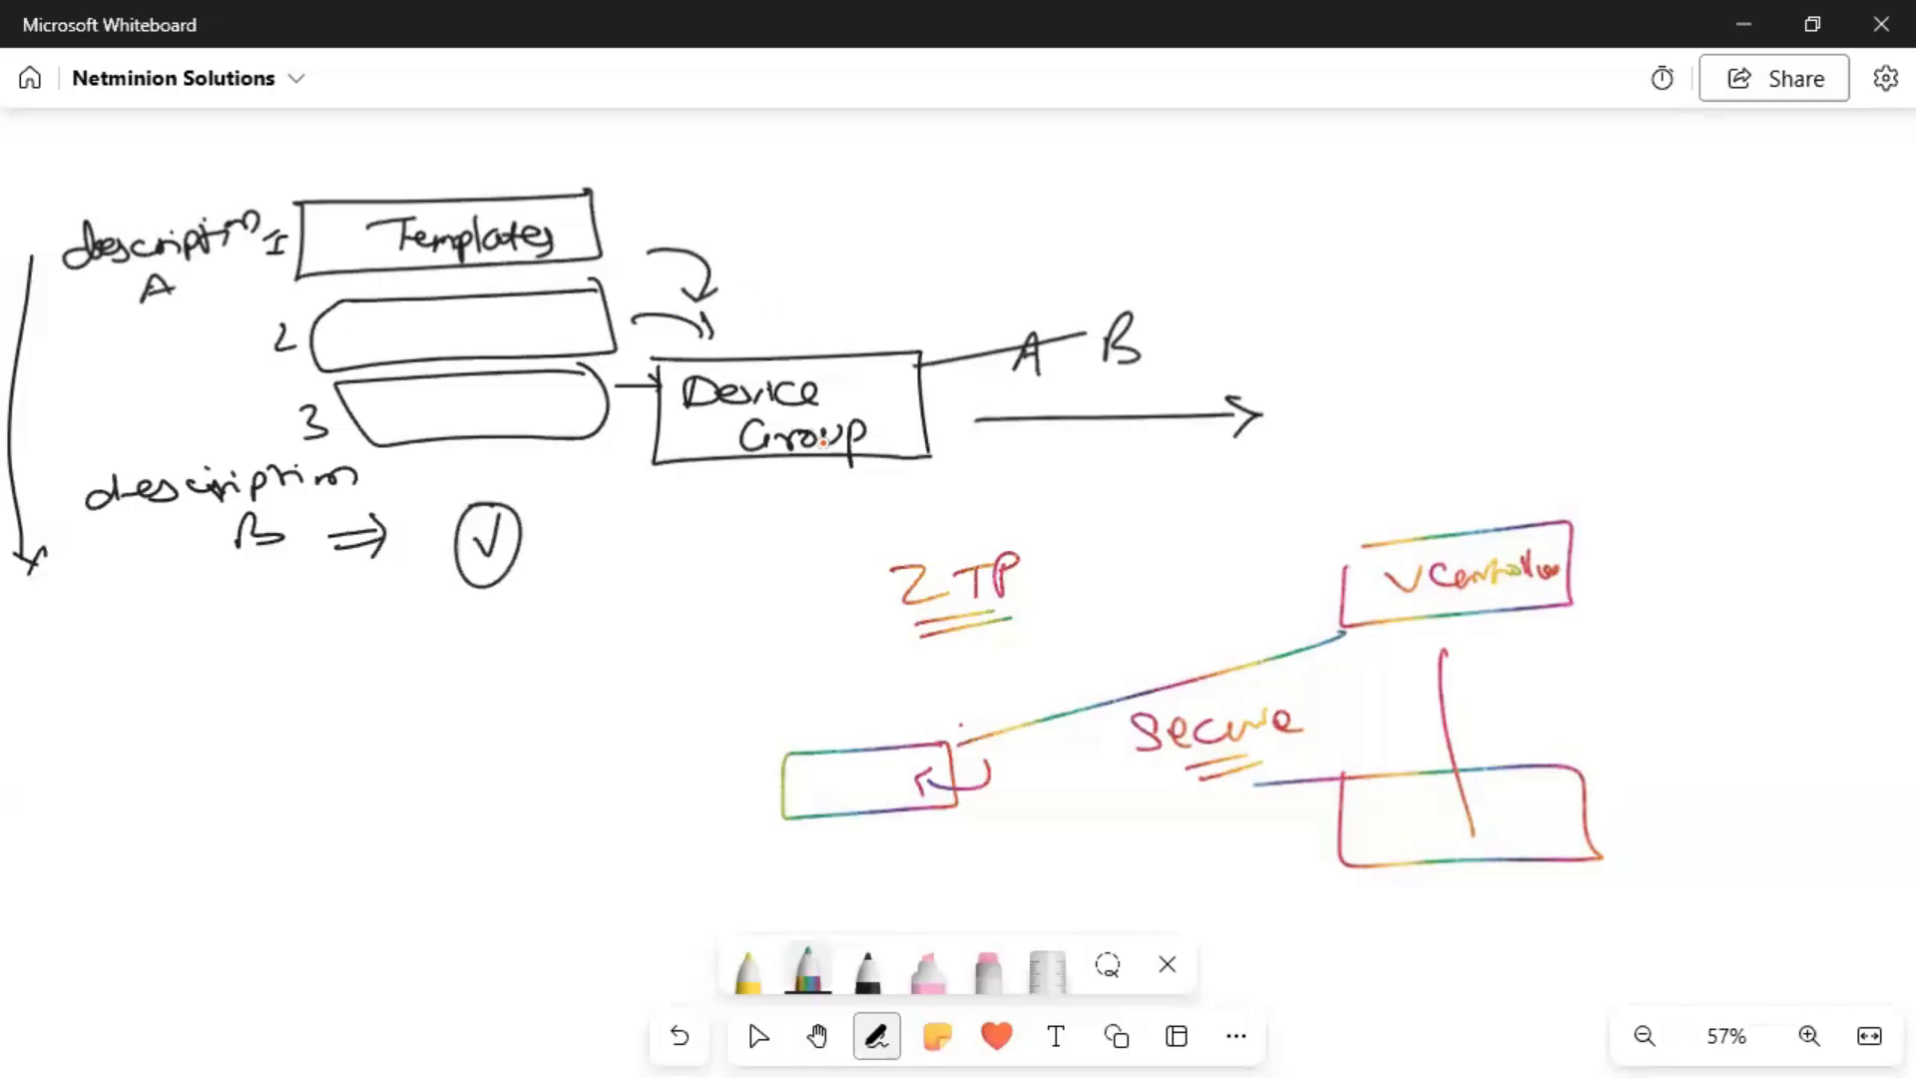
Add underlined 'Local IP', 'ISP' and 'DHCP' labels around the cloud and an arrow to the box.
left_click_drag(945, 758, 960, 743)
mouse_move(868, 687)
left_mouse_down()
mouse_move(893, 714)
mouse_move(964, 710)
left_mouse_up()
mouse_move(857, 742)
left_mouse_down()
mouse_move(1000, 720)
mouse_move(1020, 678)
mouse_move(1117, 727)
mouse_move(1097, 663)
mouse_move(1147, 689)
left_mouse_up()
mouse_move(1059, 632)
left_mouse_down()
mouse_move(1078, 630)
mouse_move(1072, 649)
left_mouse_up()
mouse_move(1064, 648)
left_mouse_down()
mouse_move(1105, 627)
mouse_move(1084, 651)
left_mouse_up()
left_click_drag(1110, 619, 1106, 655)
left_click_drag(1108, 615, 1112, 635)
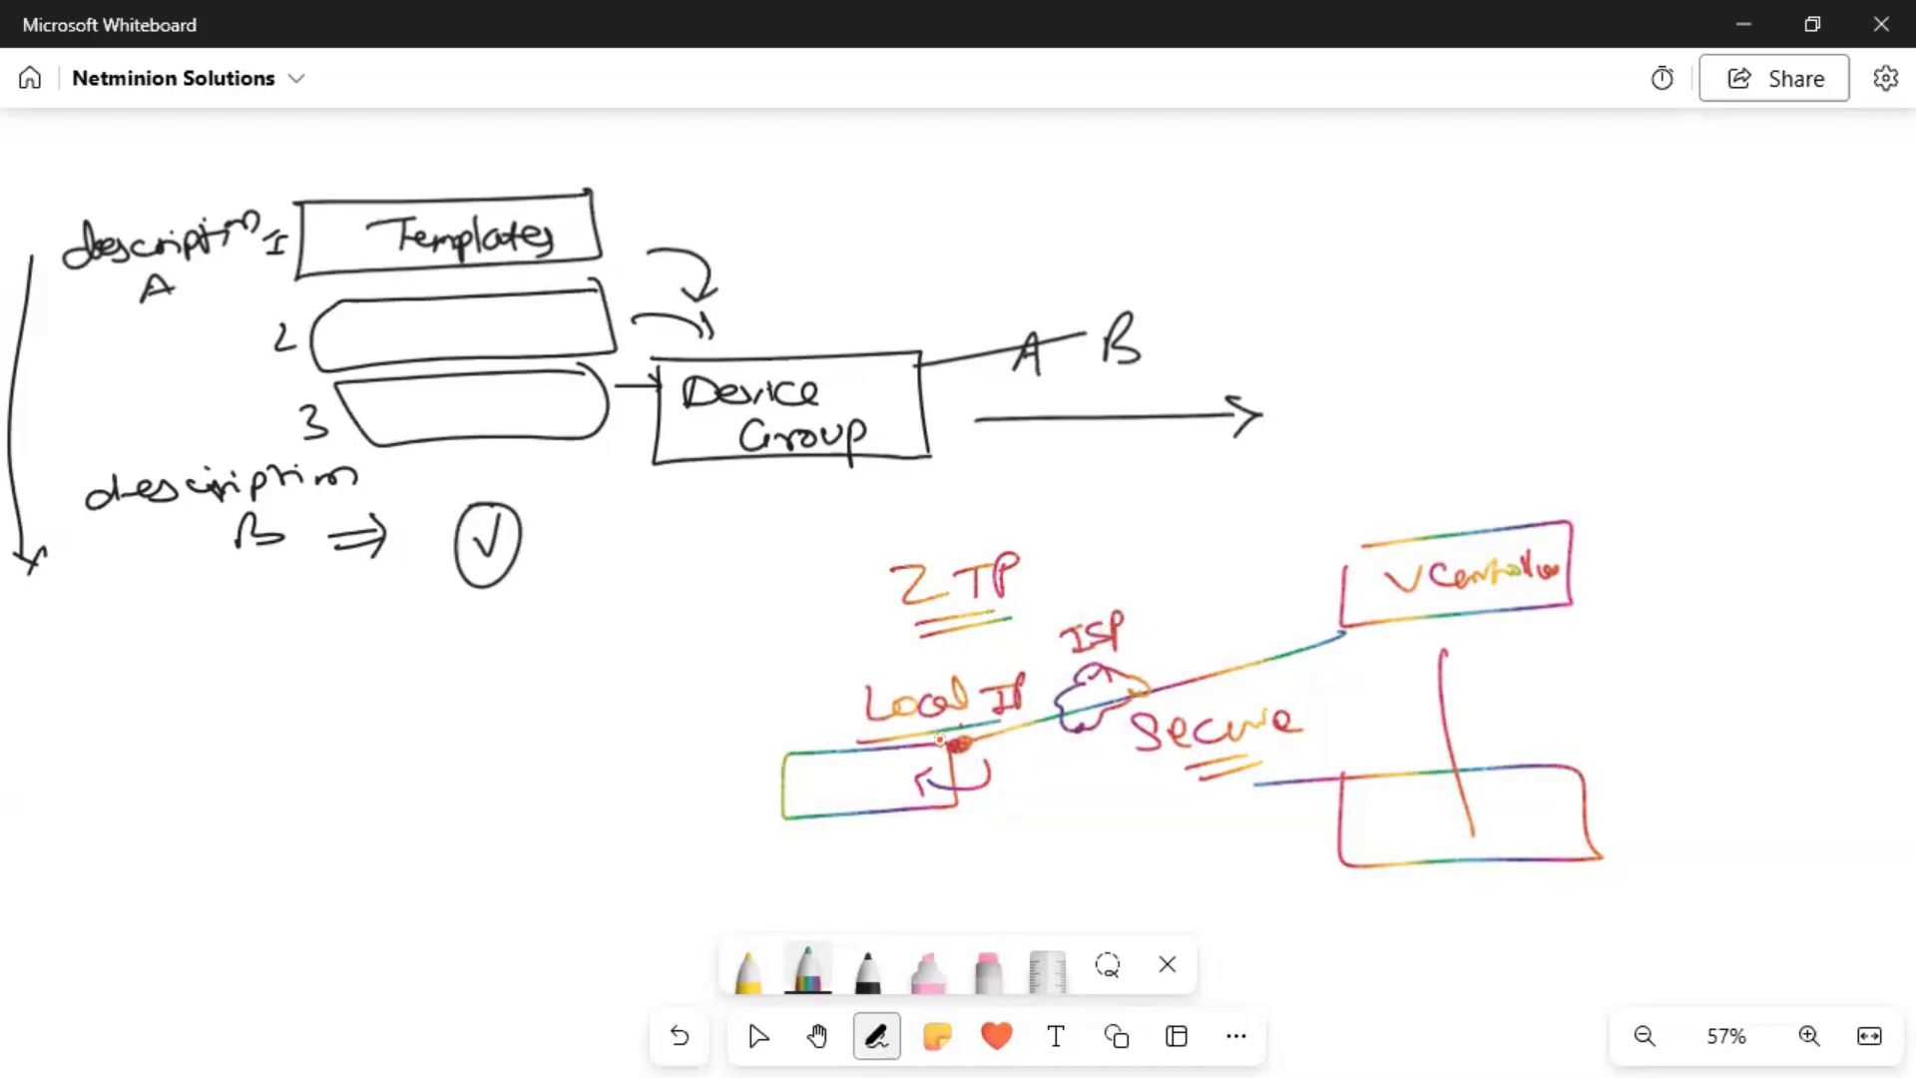
left_click_drag(1064, 751, 1116, 770)
left_click_drag(1087, 782, 1124, 777)
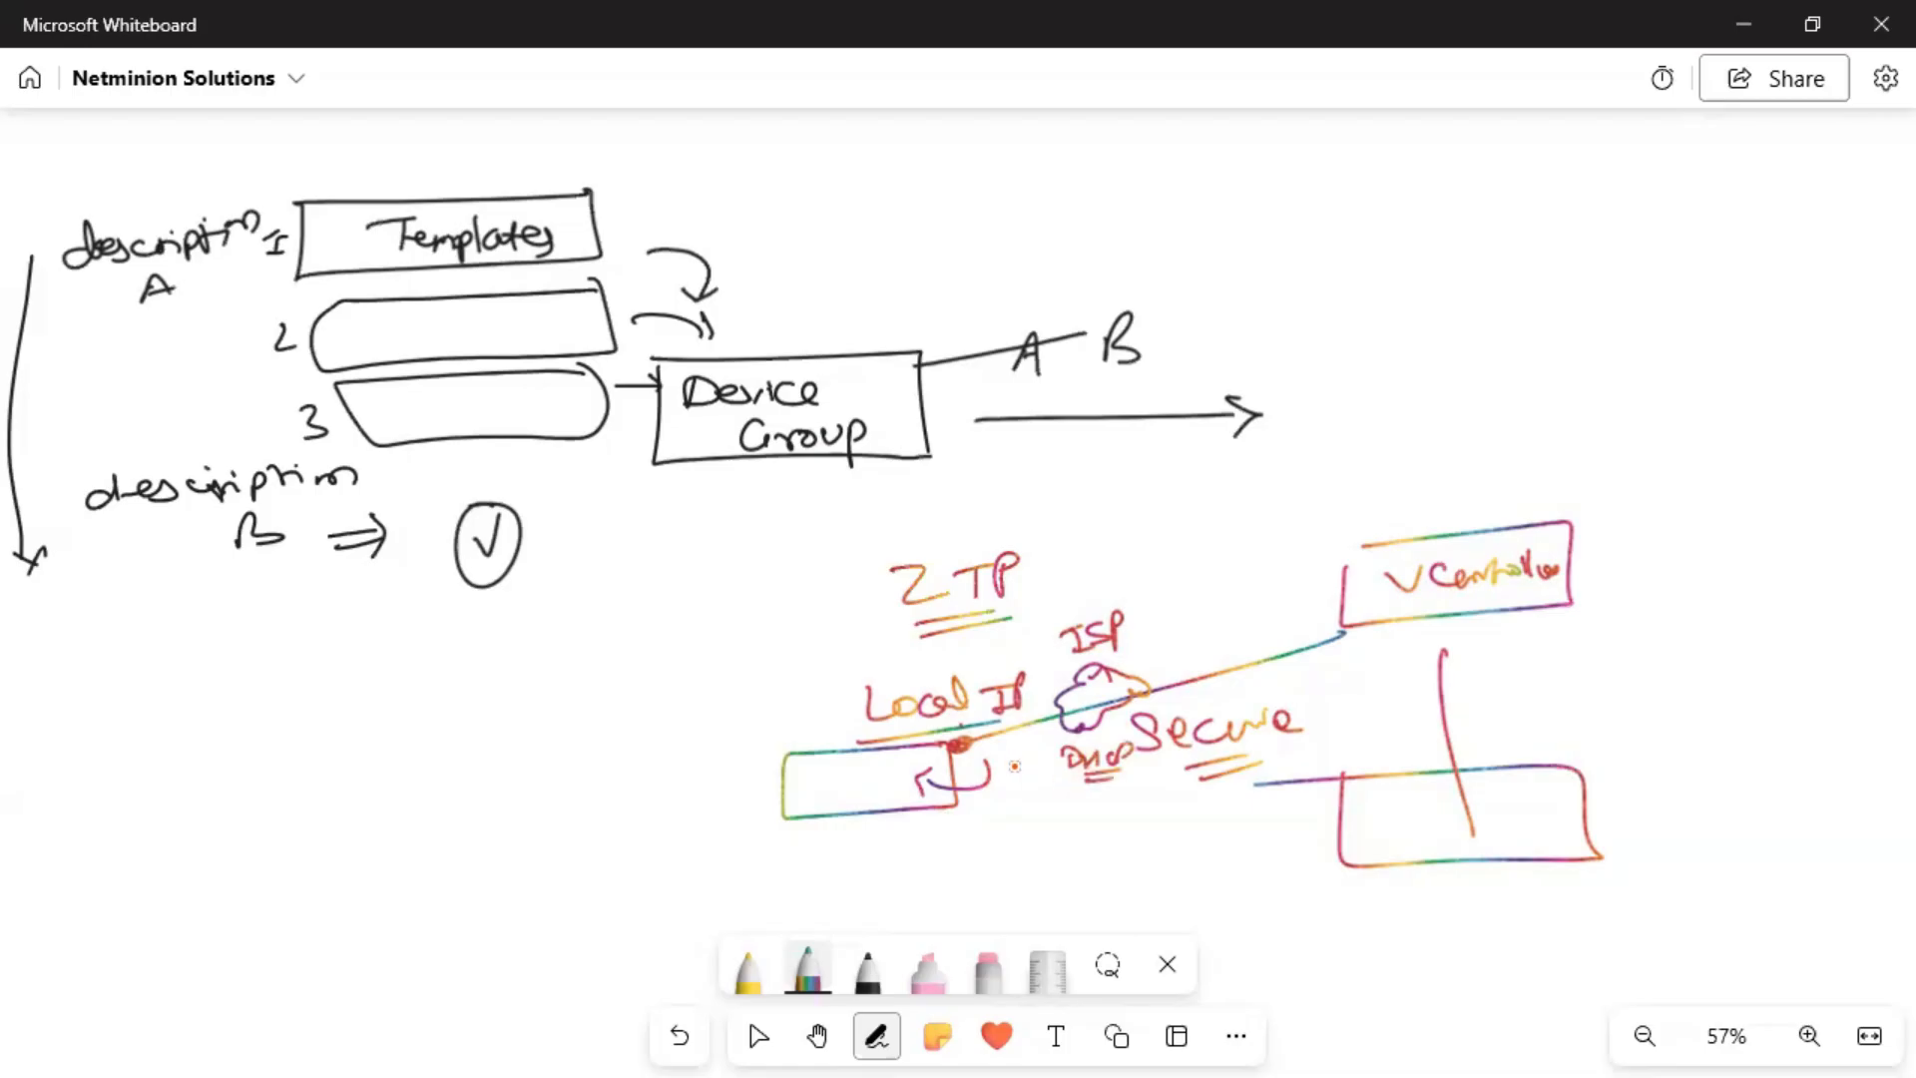
mouse_move(1033, 743)
left_mouse_down()
mouse_move(980, 752)
mouse_move(1006, 764)
left_mouse_up()
Write an underlined 'Pre Staging Server' heading with an arrow to a 'Cloud' sketch.
left_click_drag(1177, 234, 1334, 202)
mouse_move(1358, 202)
left_mouse_down()
mouse_move(1582, 201)
mouse_move(1587, 232)
mouse_move(1711, 200)
left_mouse_up()
left_click_drag(1317, 241, 1730, 237)
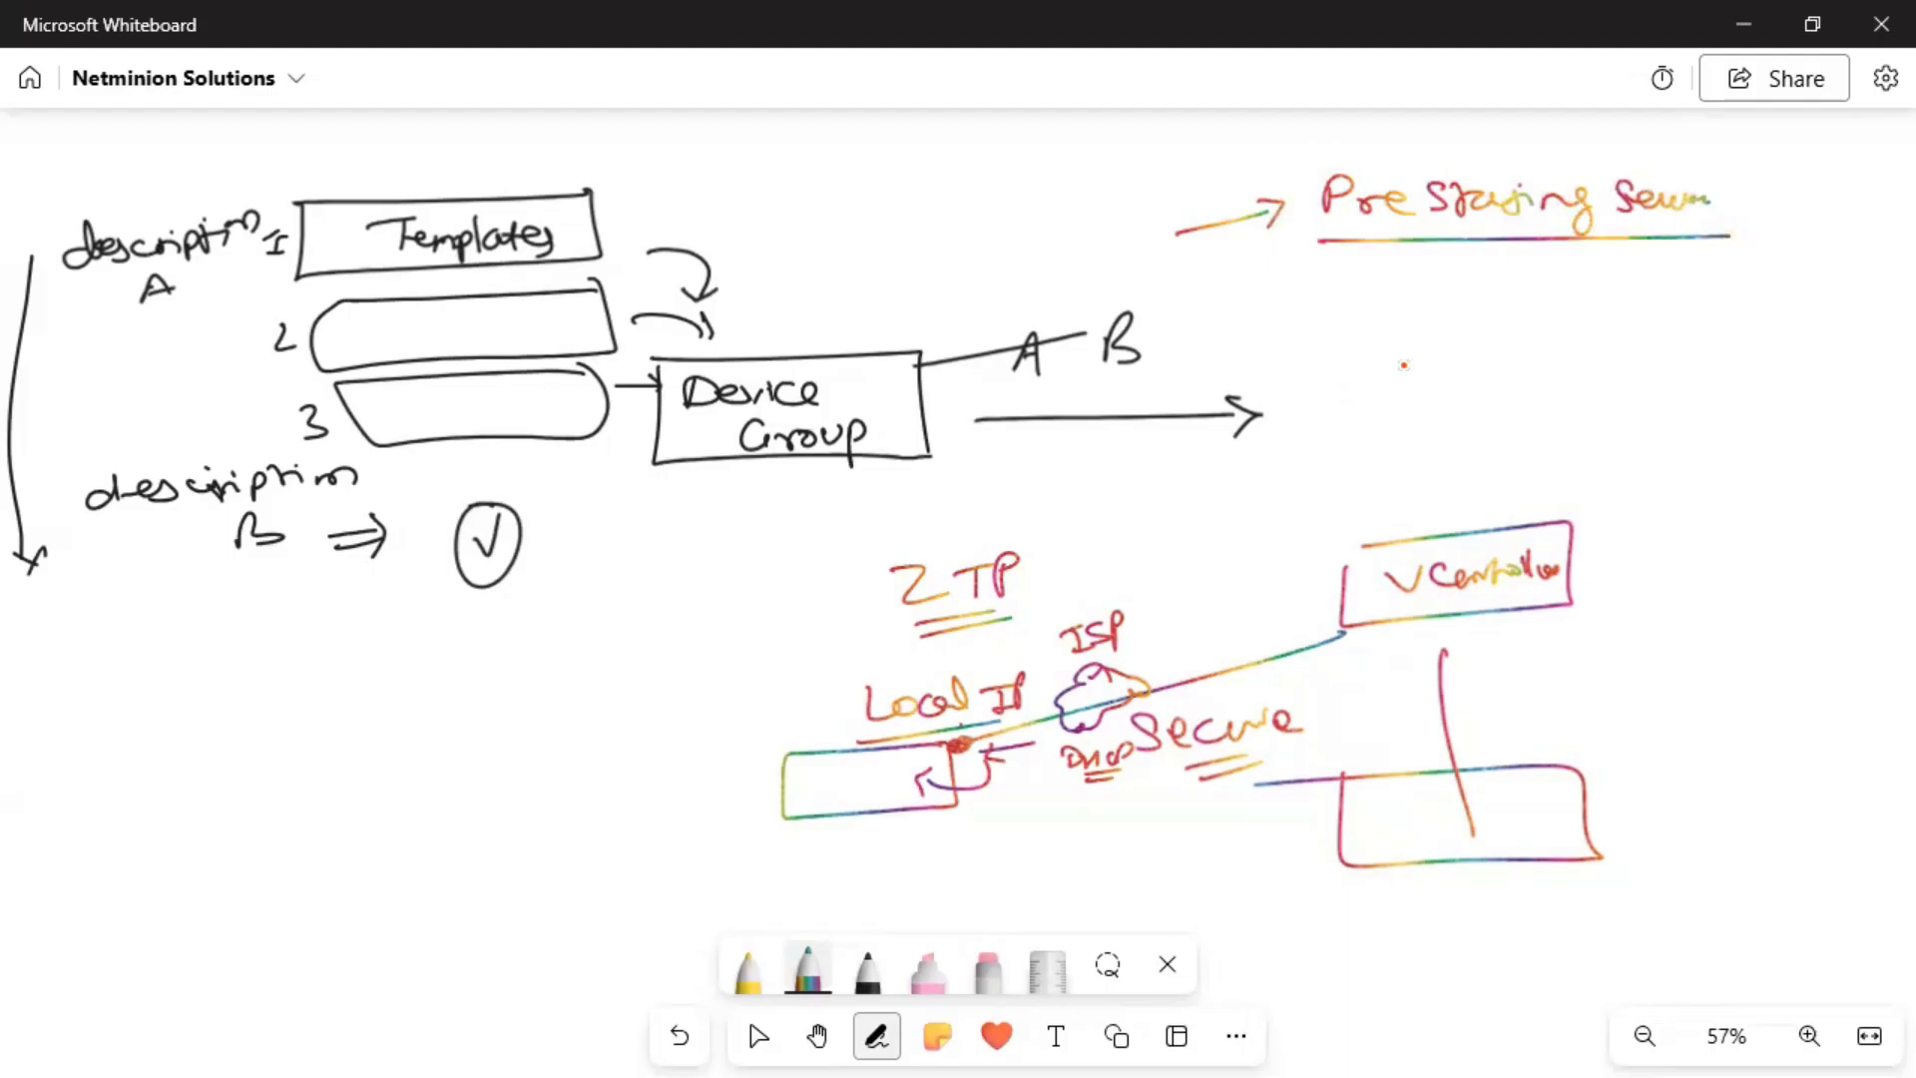
left_click_drag(1402, 282, 1472, 339)
mouse_move(1586, 291)
left_mouse_down()
mouse_move(1525, 299)
mouse_move(1767, 367)
mouse_move(1701, 268)
mouse_move(1592, 285)
mouse_move(1597, 335)
mouse_move(1636, 339)
left_mouse_up()
left_click_drag(1644, 321, 1711, 331)
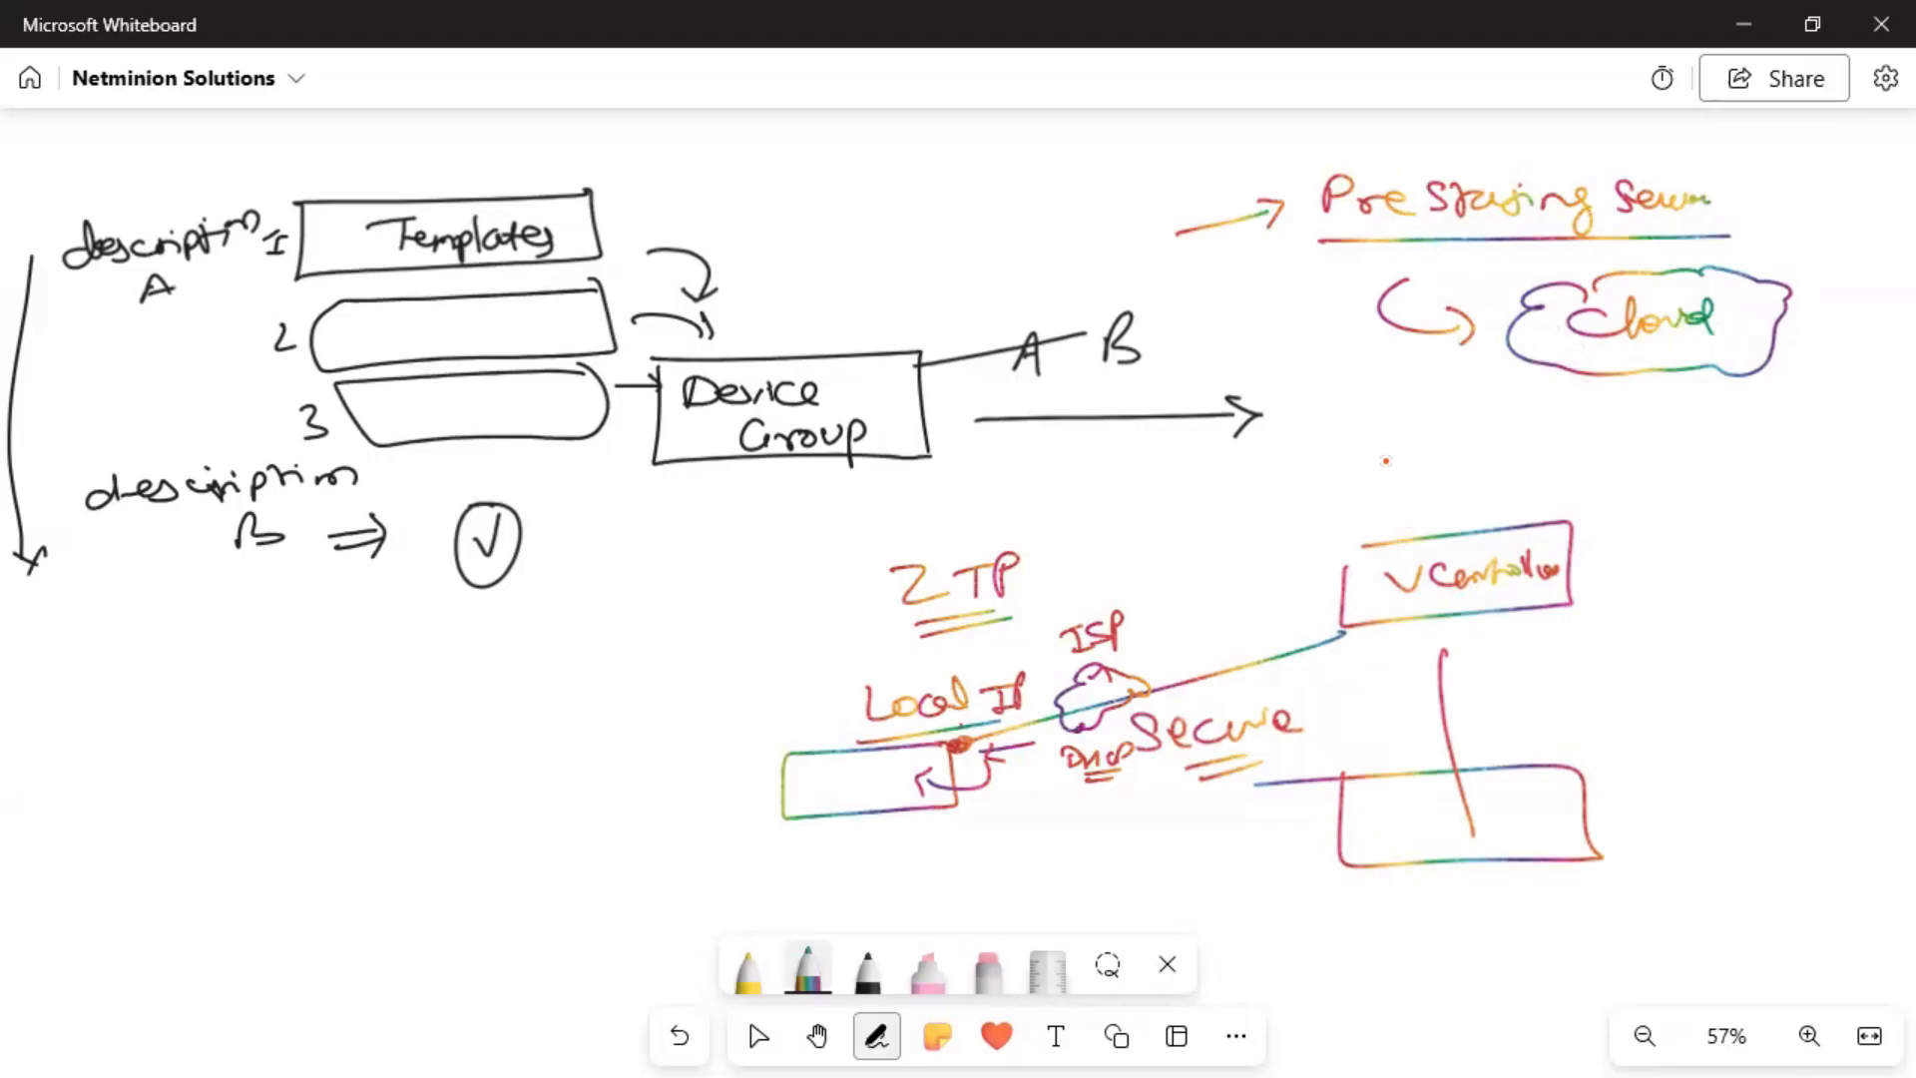
Add arrows to underlined 'URL' and 'Script' notes beside vController.
left_click_drag(1337, 469, 1525, 447)
mouse_move(1539, 444)
left_mouse_down()
mouse_move(1539, 472)
mouse_move(1613, 462)
left_mouse_up()
left_click_drag(1467, 490, 1586, 494)
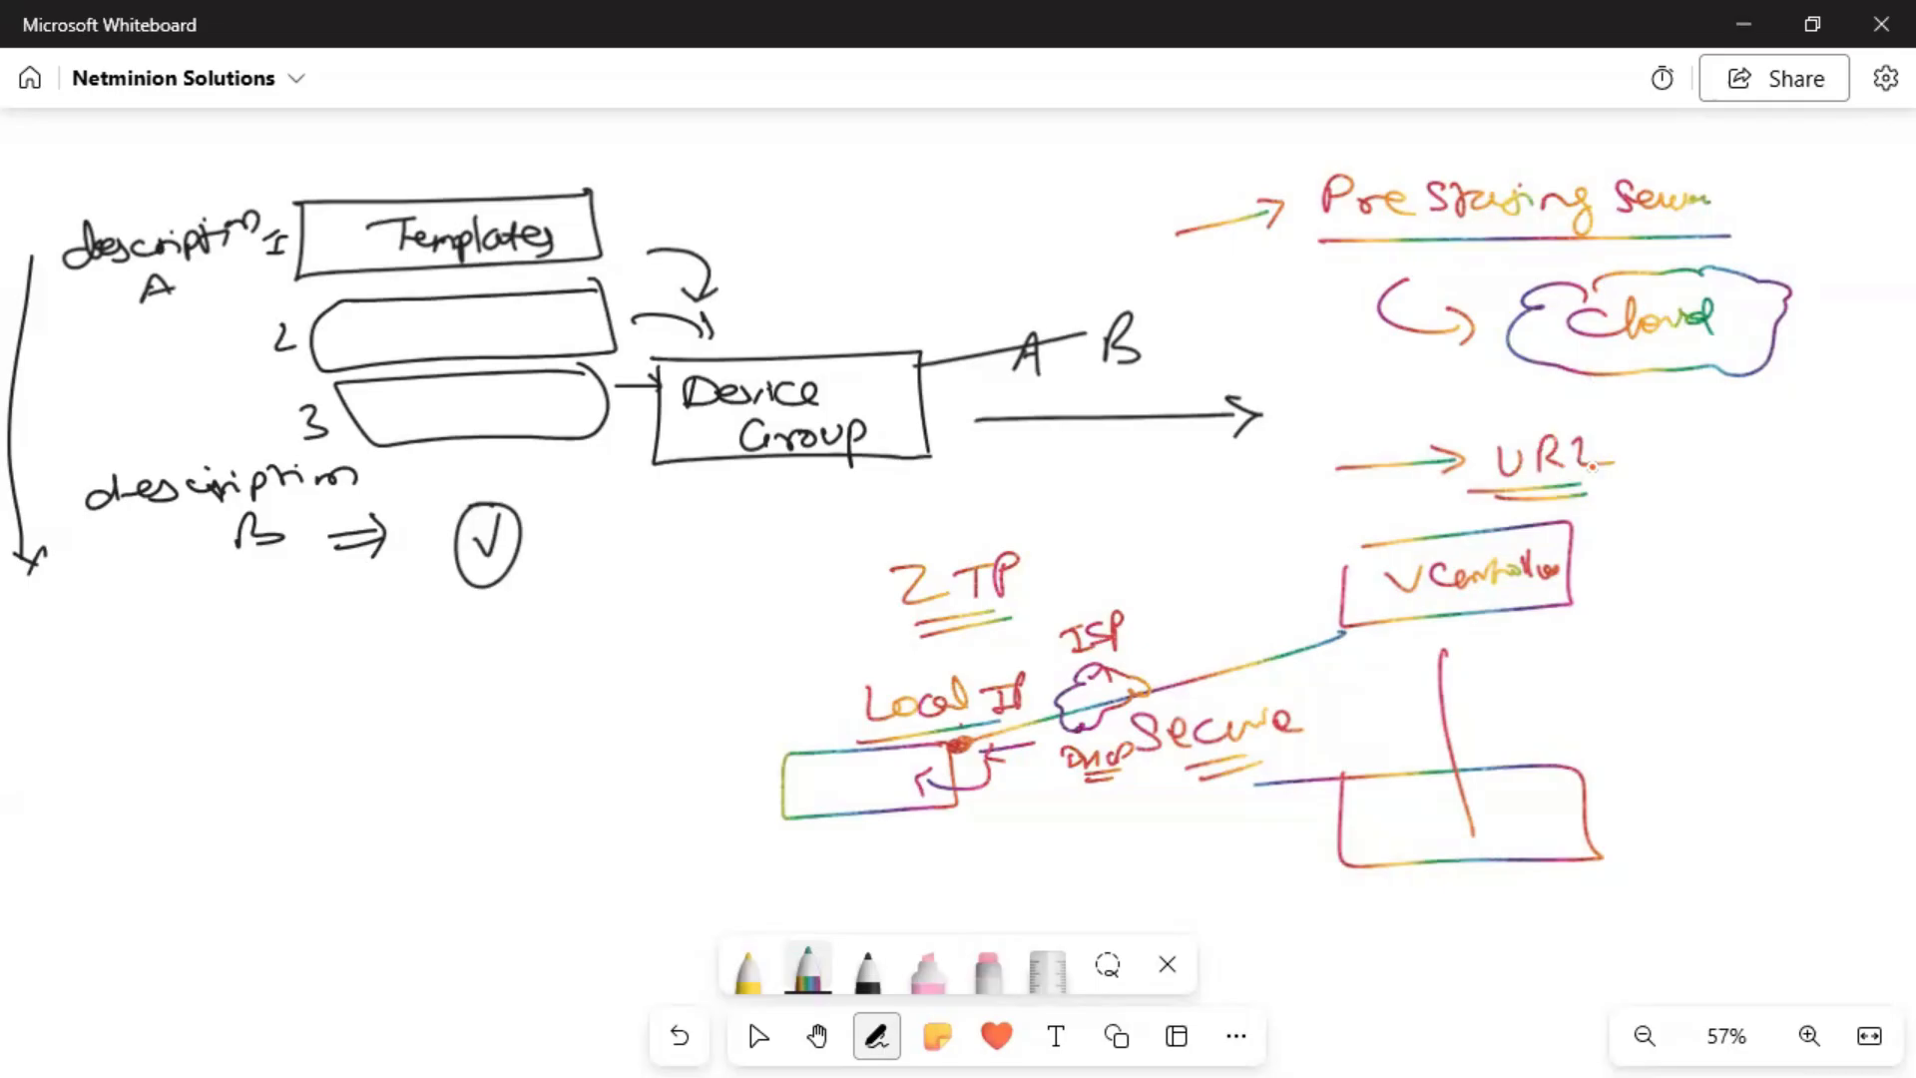
left_click_drag(1665, 539, 1775, 544)
left_click(1774, 522)
mouse_move(1788, 544)
left_mouse_down()
mouse_move(1808, 527)
mouse_move(1812, 546)
left_mouse_up()
mouse_move(1822, 521)
left_mouse_down()
mouse_move(1847, 544)
mouse_move(1880, 517)
left_mouse_up()
mouse_move(1758, 565)
left_mouse_down()
mouse_move(1812, 563)
mouse_move(1761, 565)
left_mouse_up()
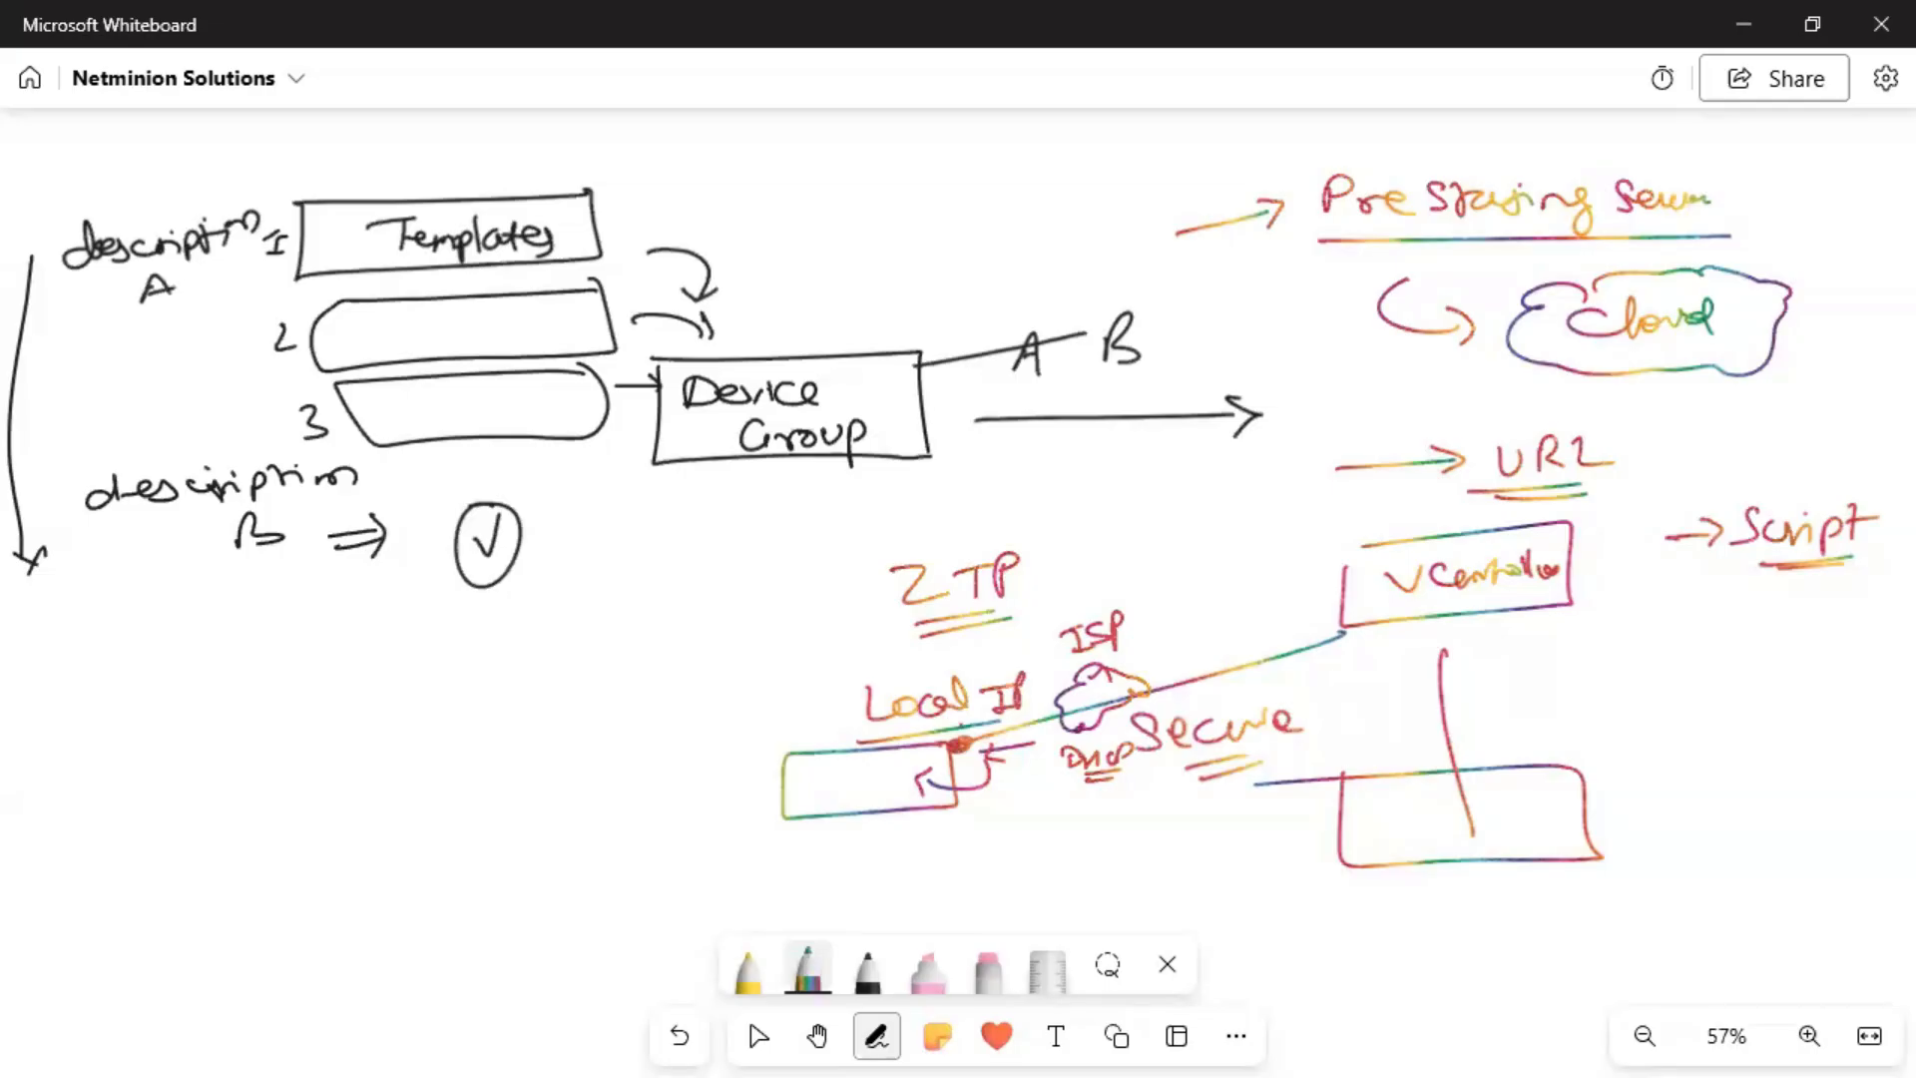
Pan the board up to a blank area away from the drawings.
left_click(816, 1036)
left_click_drag(948, 904, 985, 637)
left_click_drag(1009, 752, 967, 227)
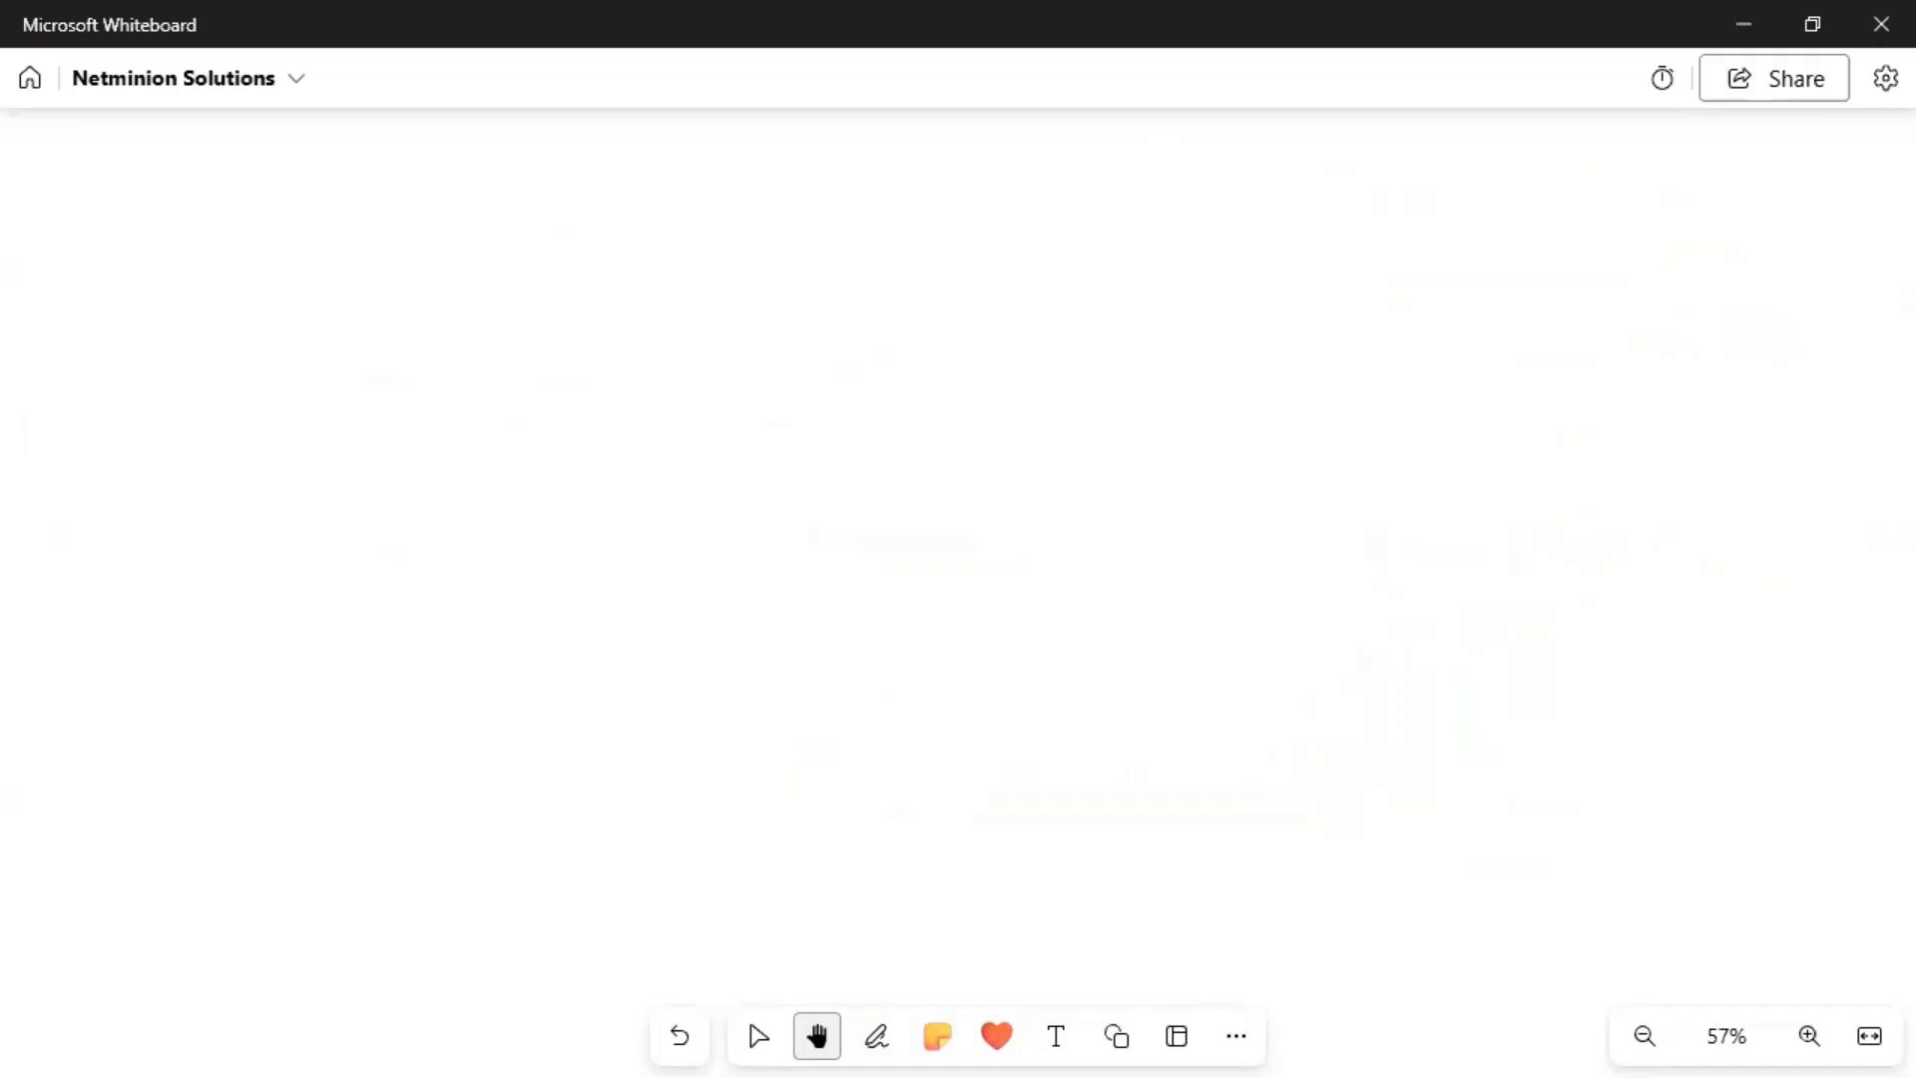
In black ink, draw a lower box, a curved line, and a 'CA Server' box on the left.
left_click(877, 1036)
left_click(866, 968)
mouse_move(1023, 788)
left_mouse_down()
mouse_move(847, 830)
mouse_move(976, 833)
left_mouse_up()
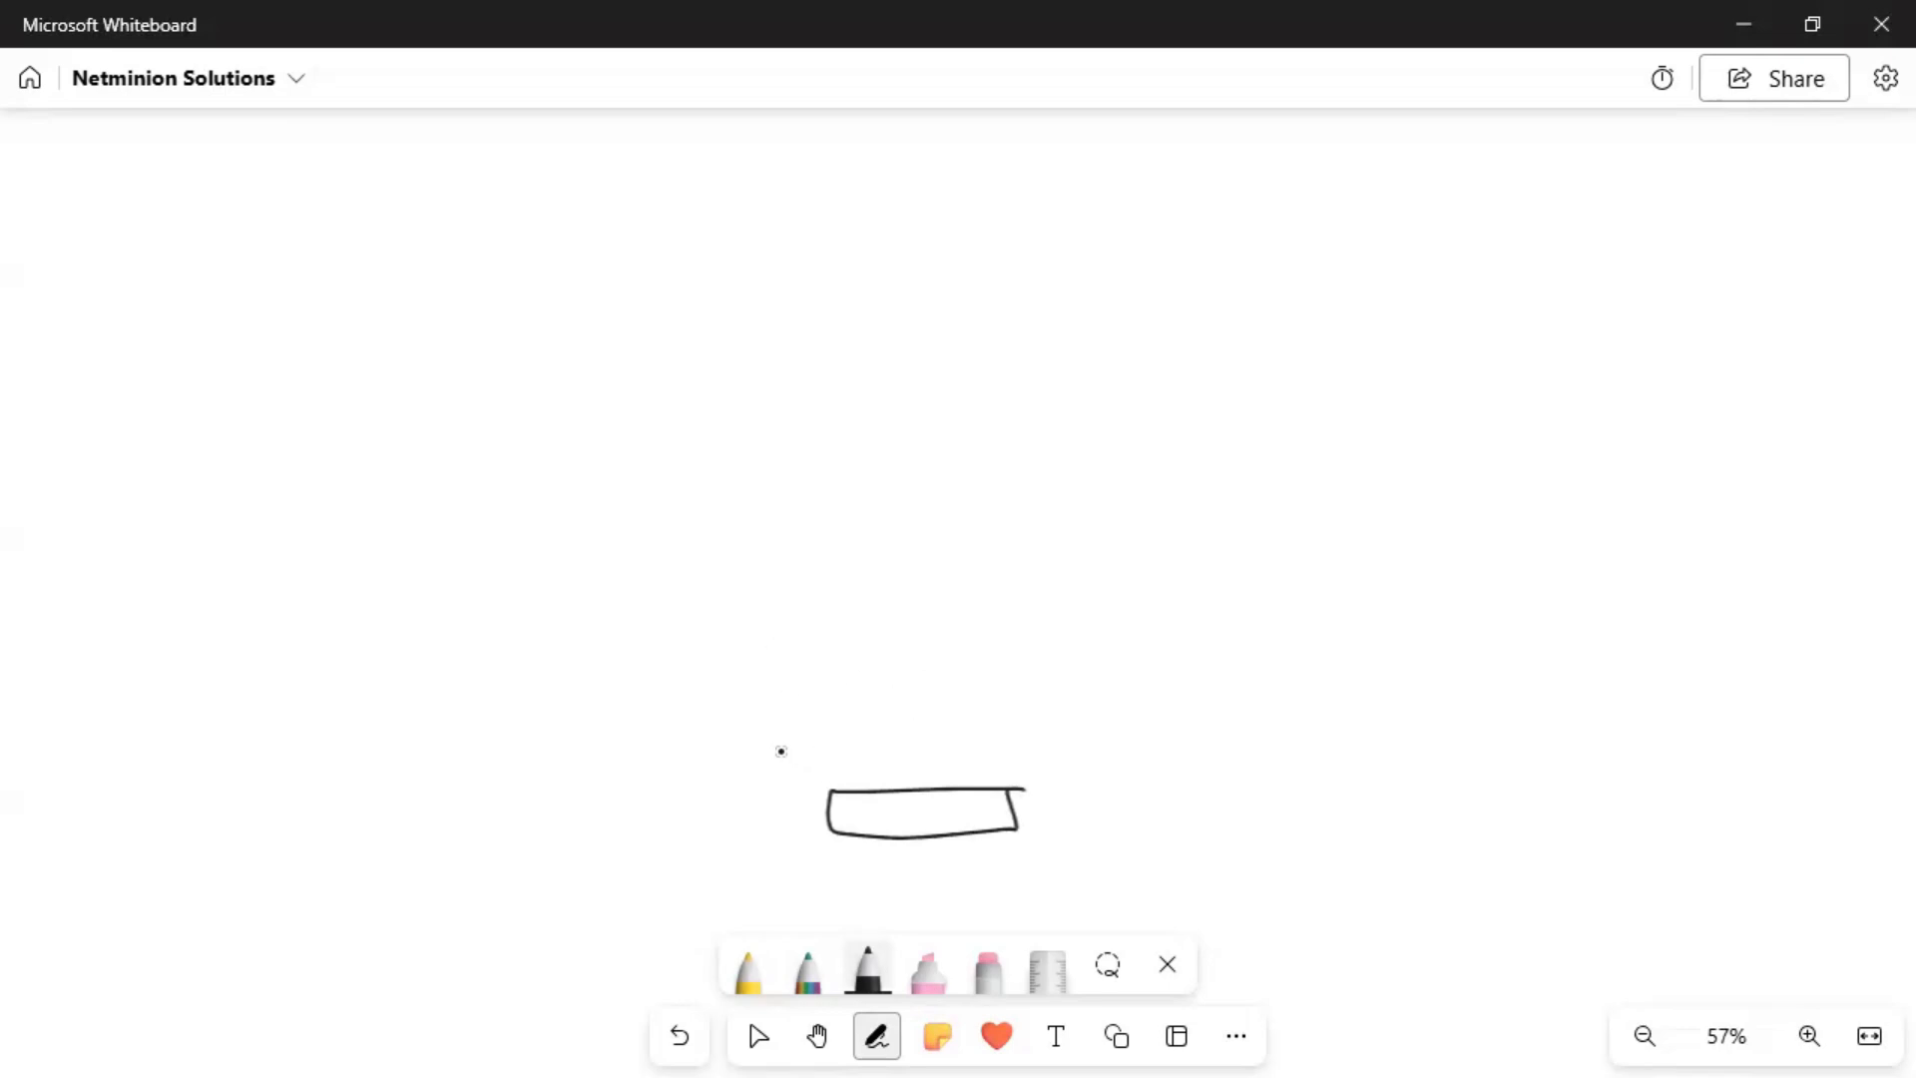
left_click_drag(796, 763, 462, 691)
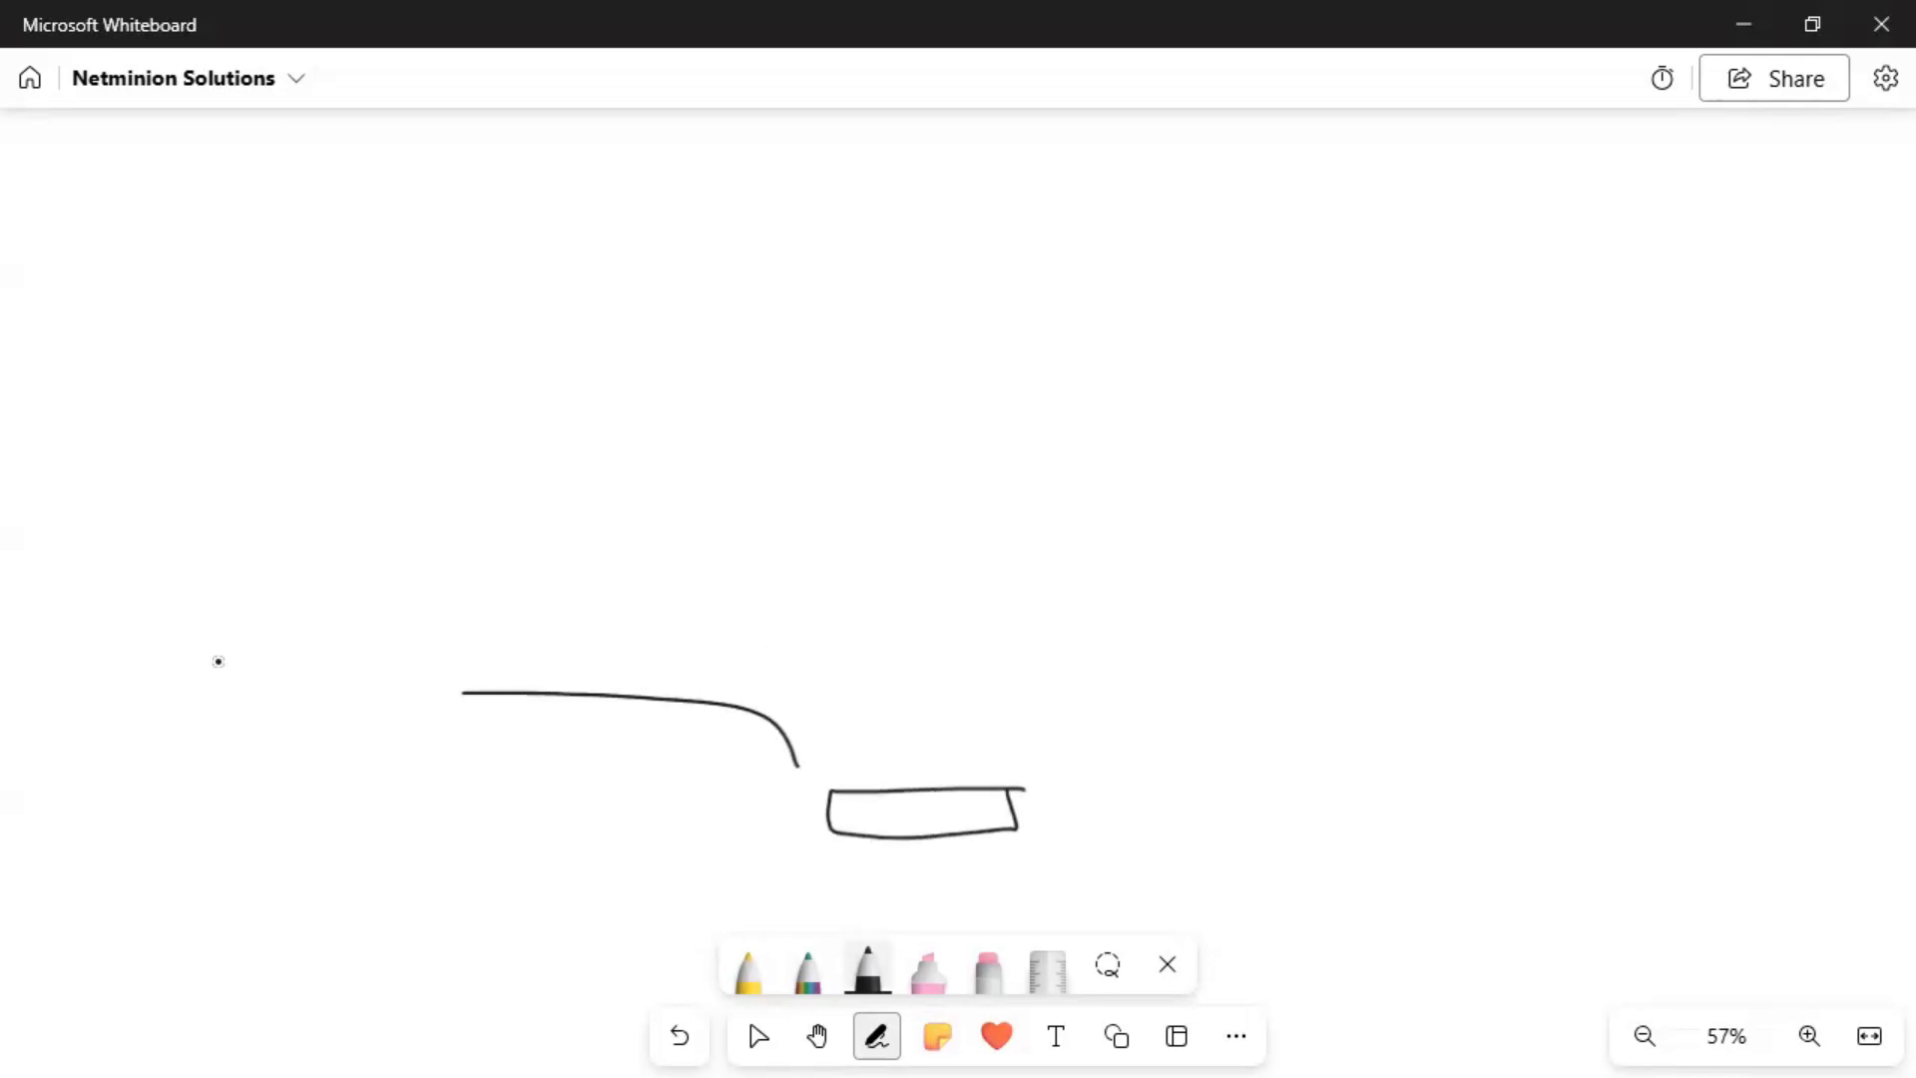
mouse_move(272, 619)
left_mouse_down()
mouse_move(344, 709)
mouse_move(349, 611)
left_mouse_up()
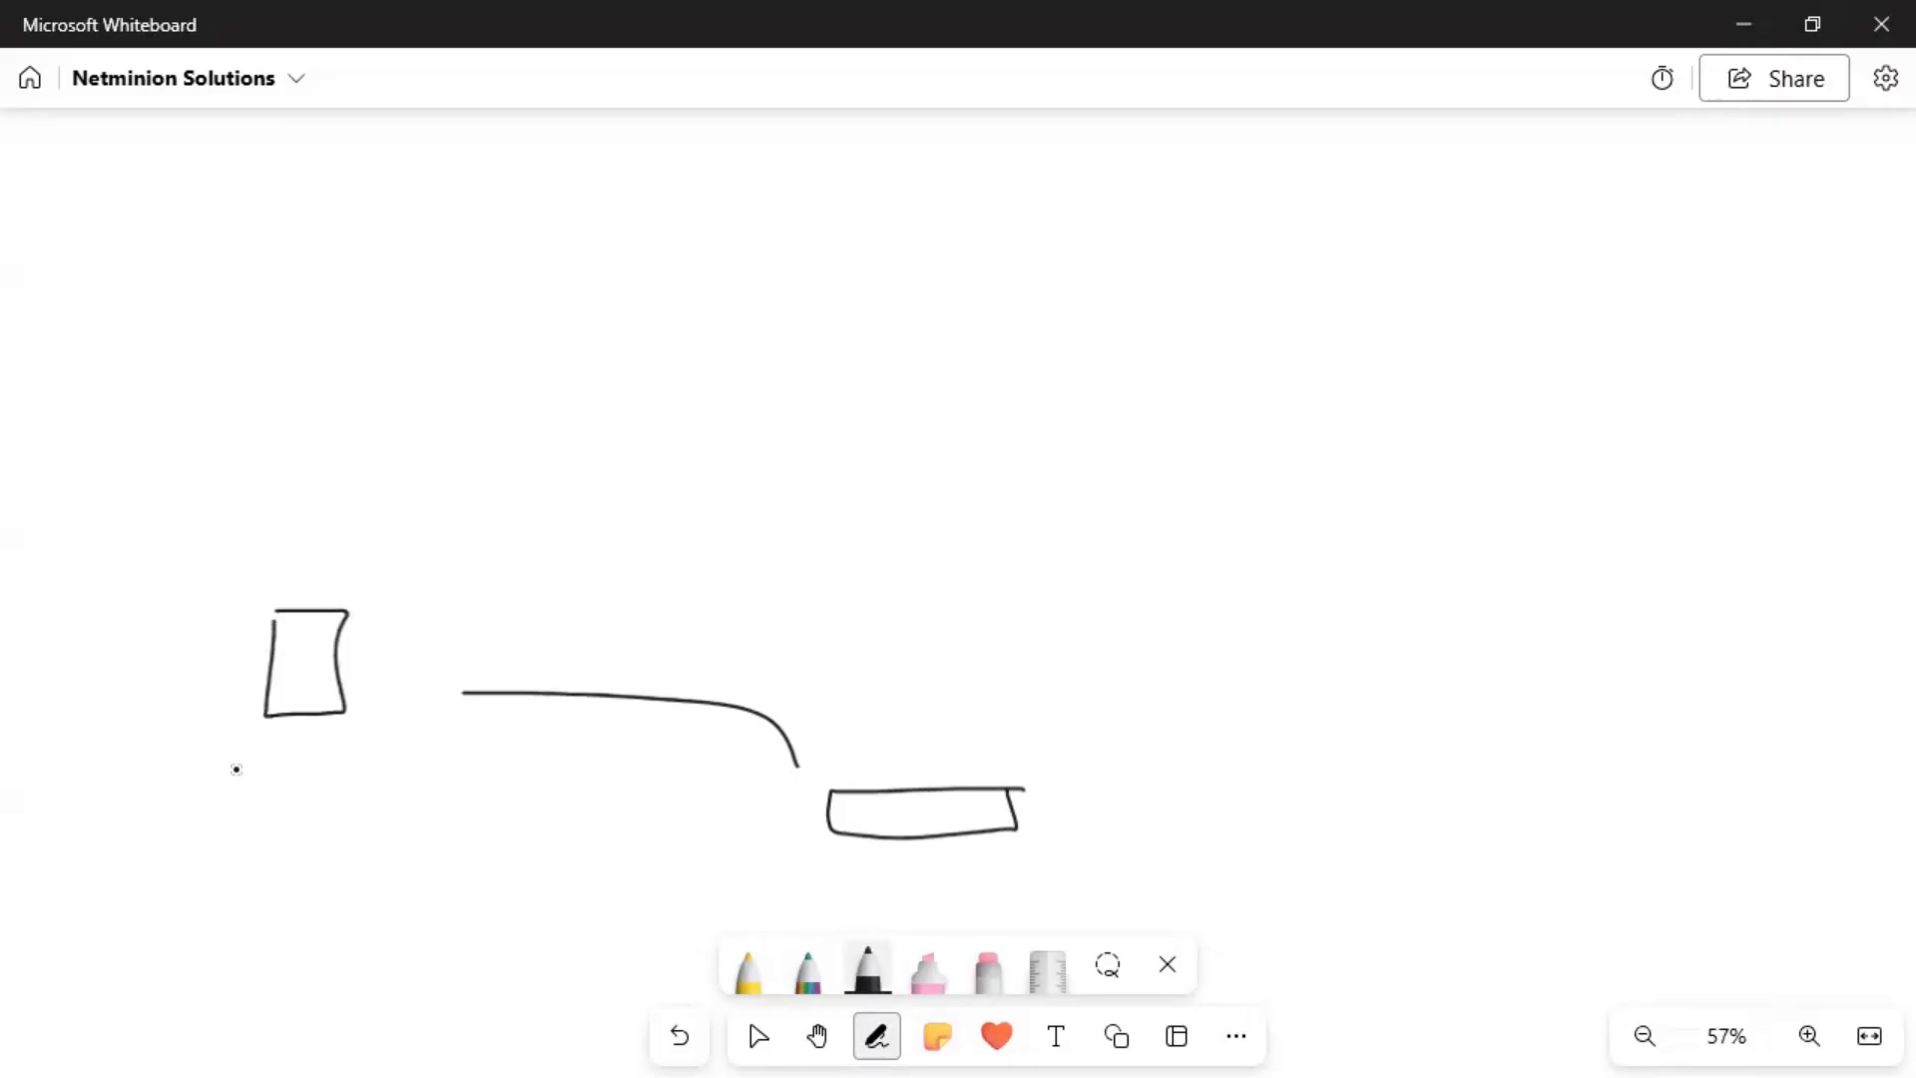
mouse_move(246, 756)
left_mouse_down()
mouse_move(246, 785)
mouse_move(386, 757)
mouse_move(451, 769)
left_mouse_up()
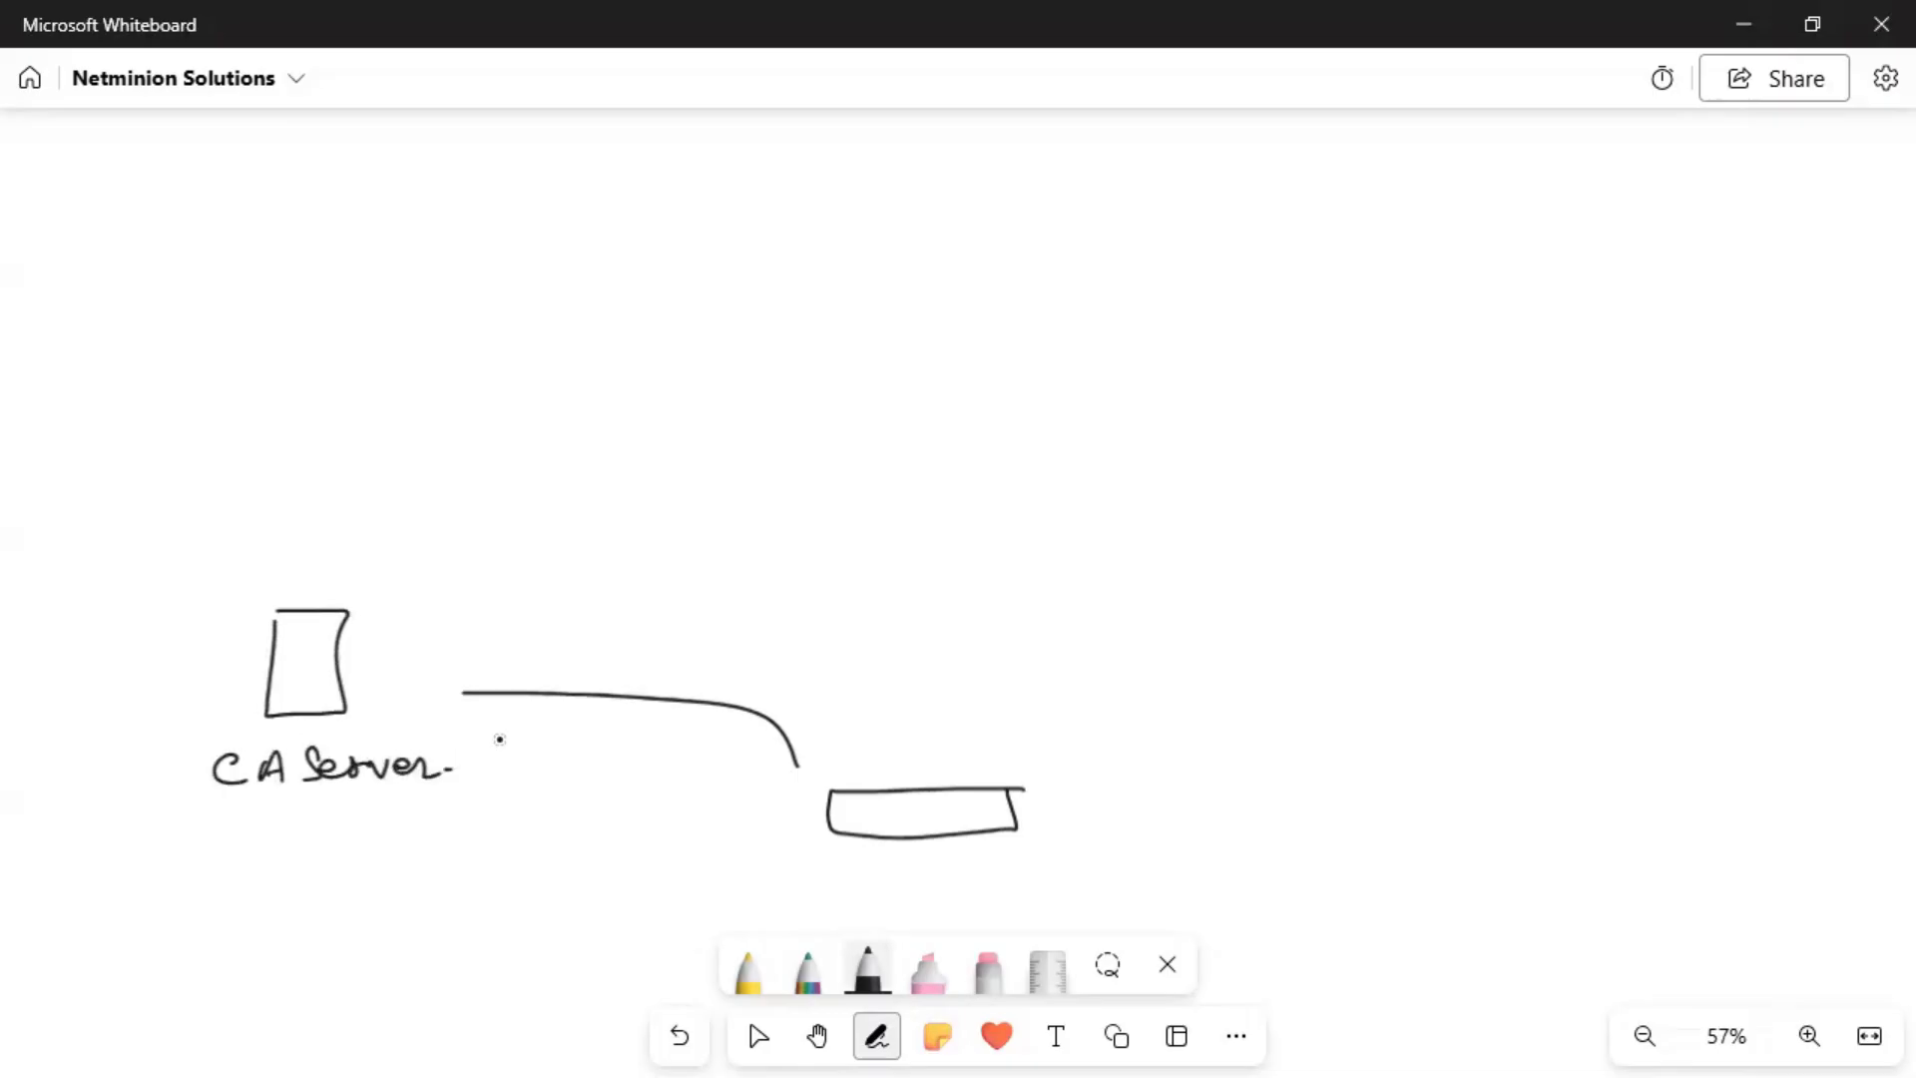
Draw an Azure/AWS box holding 'Versa Staging servers' and a Headend box to its right.
mouse_move(293, 231)
left_mouse_down()
mouse_move(686, 359)
mouse_move(422, 203)
mouse_move(289, 209)
mouse_move(466, 202)
mouse_move(551, 175)
mouse_move(539, 202)
left_mouse_up()
left_click_drag(371, 255, 645, 268)
mouse_move(533, 292)
left_mouse_down()
mouse_move(561, 318)
mouse_move(644, 319)
left_mouse_up()
left_click_drag(535, 350, 653, 342)
mouse_move(1068, 299)
left_mouse_down()
mouse_move(1591, 309)
mouse_move(1510, 188)
mouse_move(1075, 187)
left_mouse_up()
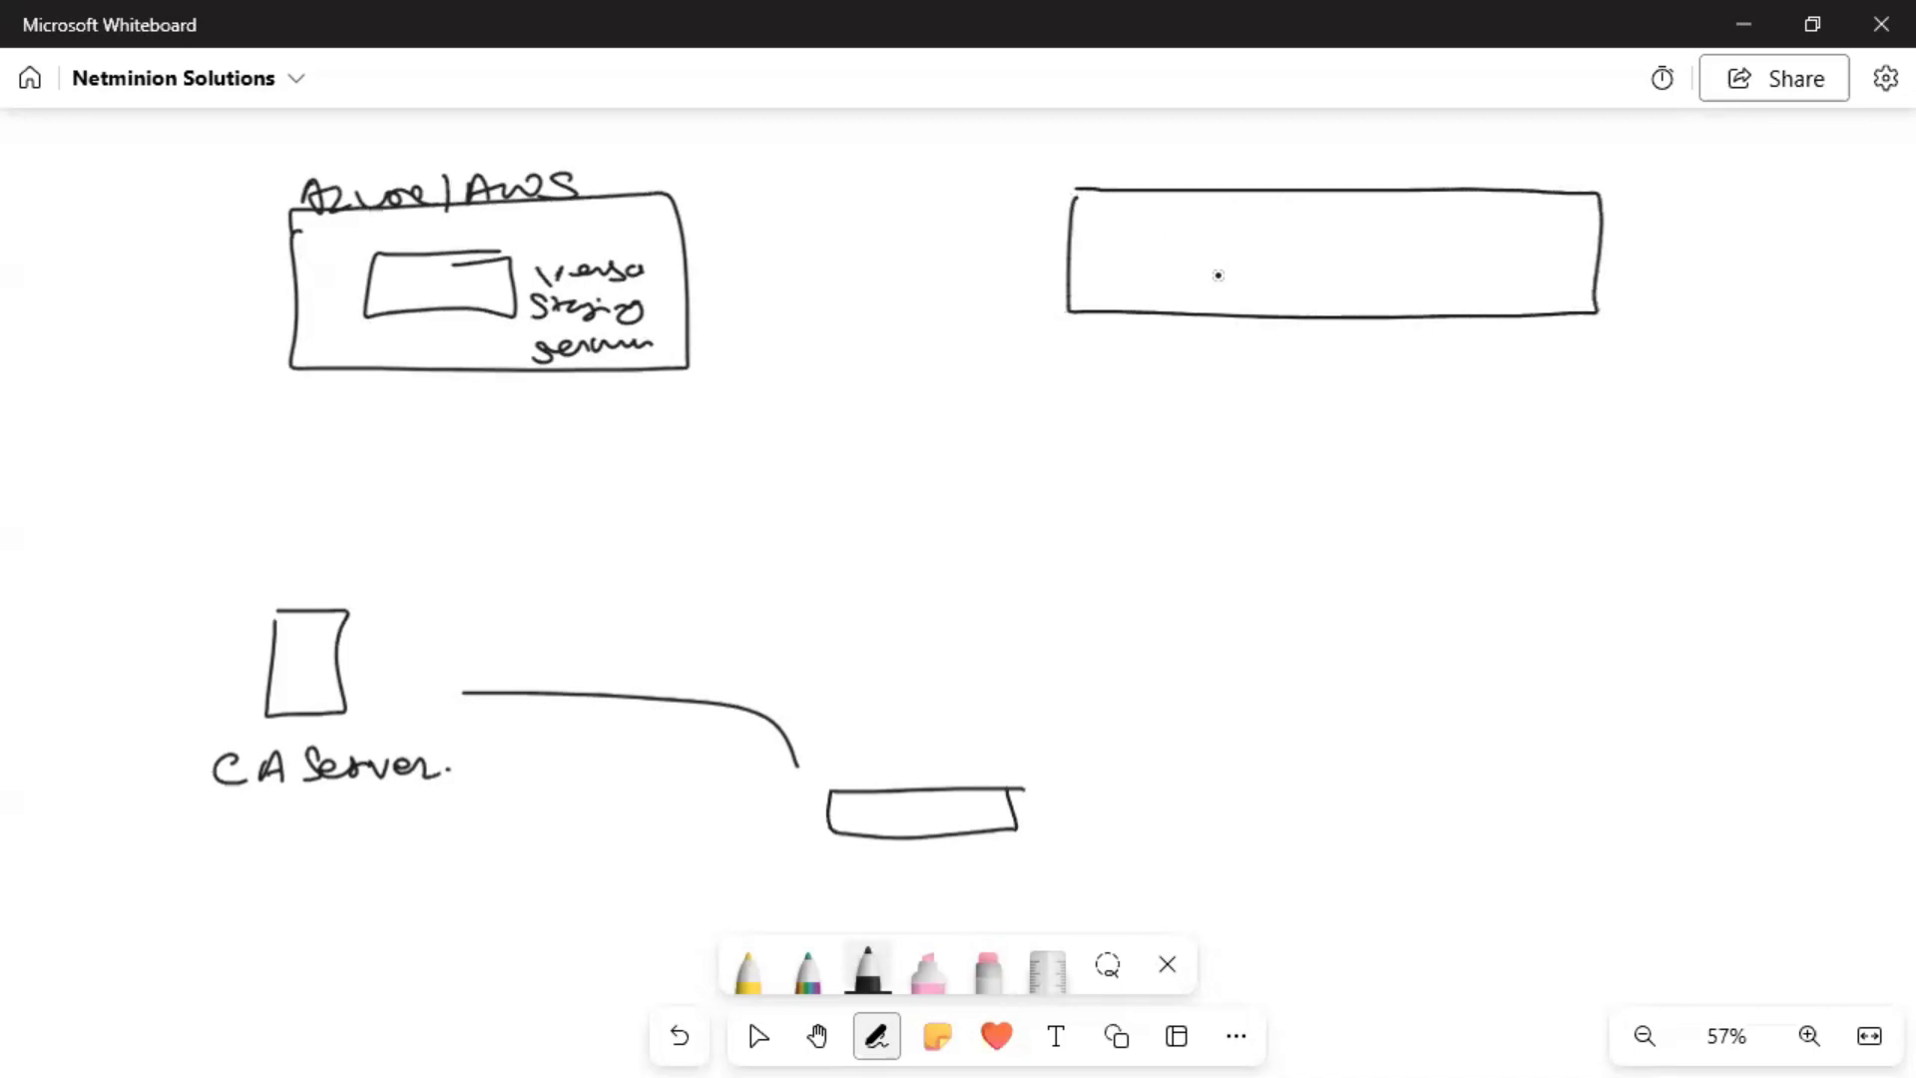
mouse_move(1204, 256)
left_mouse_down()
mouse_move(1200, 286)
mouse_move(1228, 285)
left_mouse_up()
mouse_move(1200, 272)
left_mouse_down()
mouse_move(1273, 281)
mouse_move(1329, 251)
mouse_move(1359, 283)
mouse_move(1444, 281)
left_mouse_up()
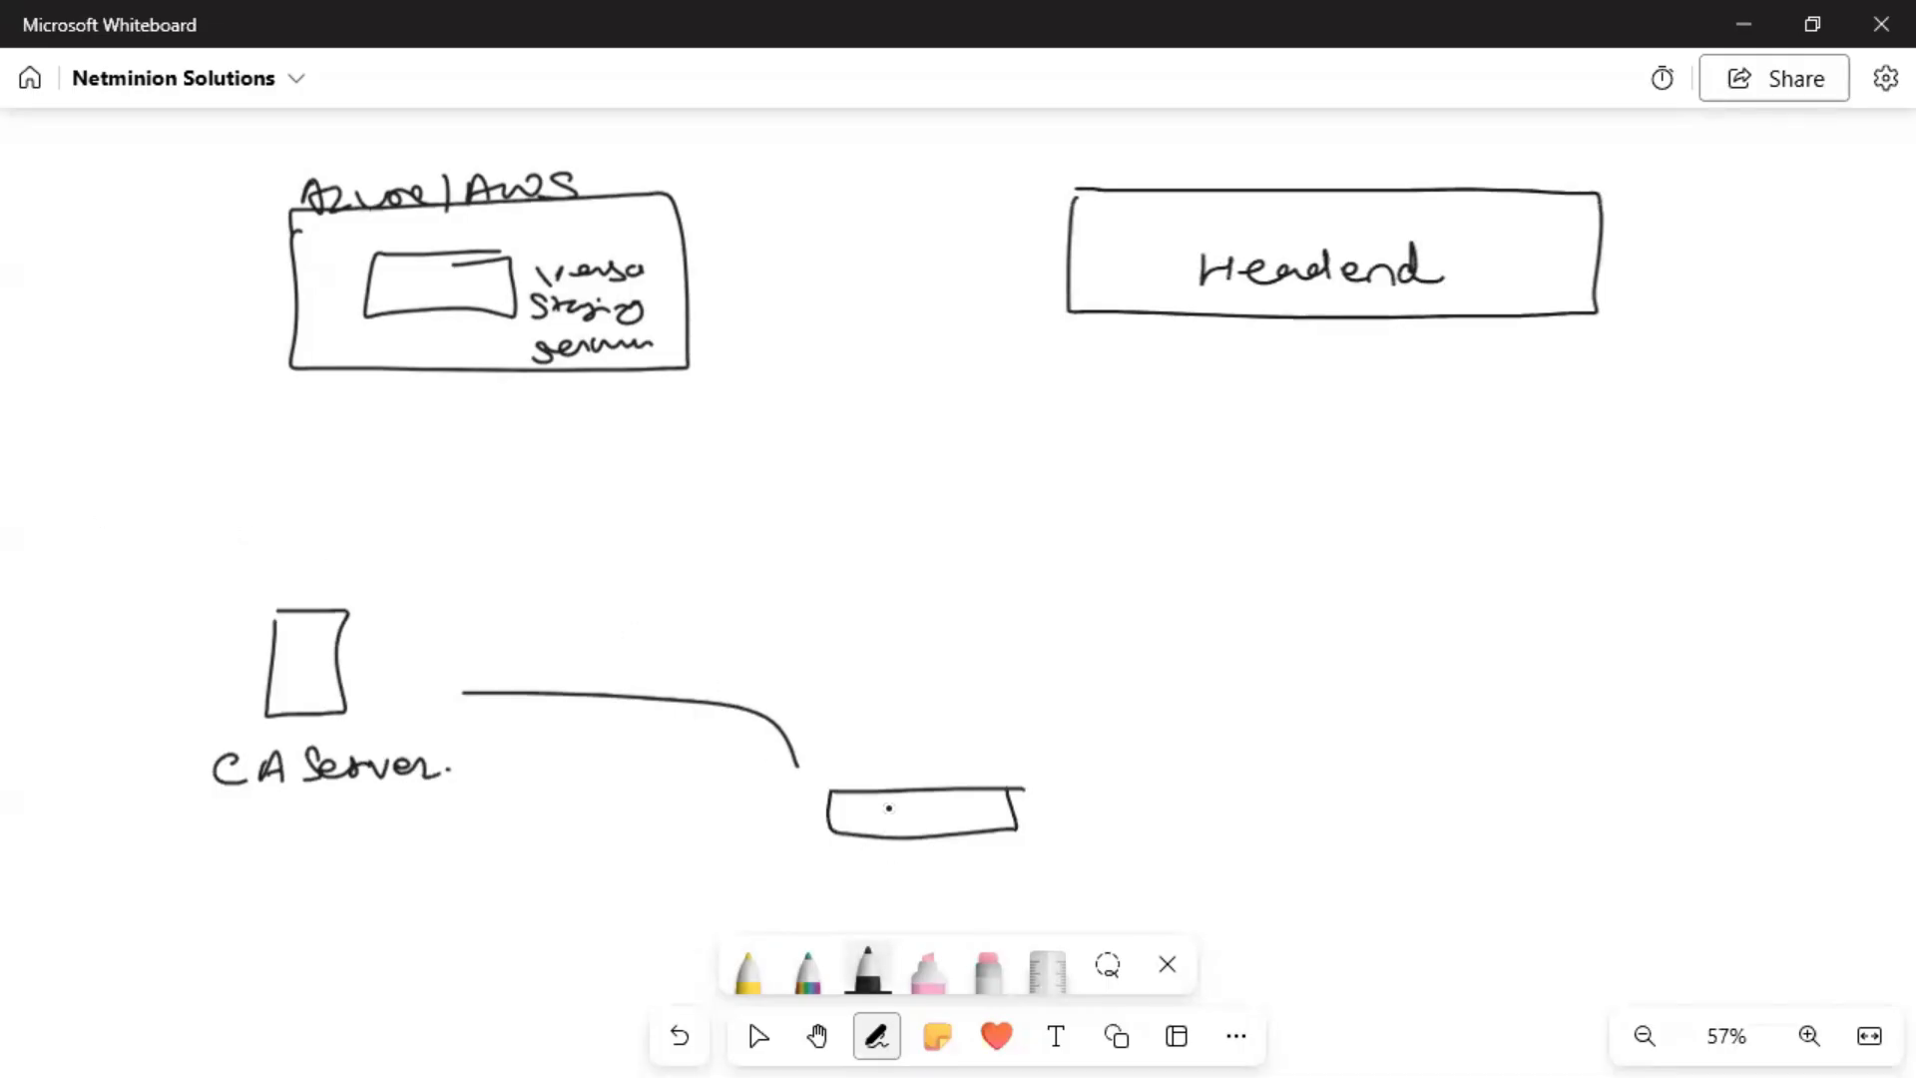
Label the lower box 'CPE' and link it via a 'vniolo' line to an 'ISP' cloud.
left_click_drag(896, 805, 897, 830)
mouse_move(905, 805)
left_mouse_down()
mouse_move(903, 829)
mouse_move(956, 816)
left_mouse_up()
left_click(934, 827)
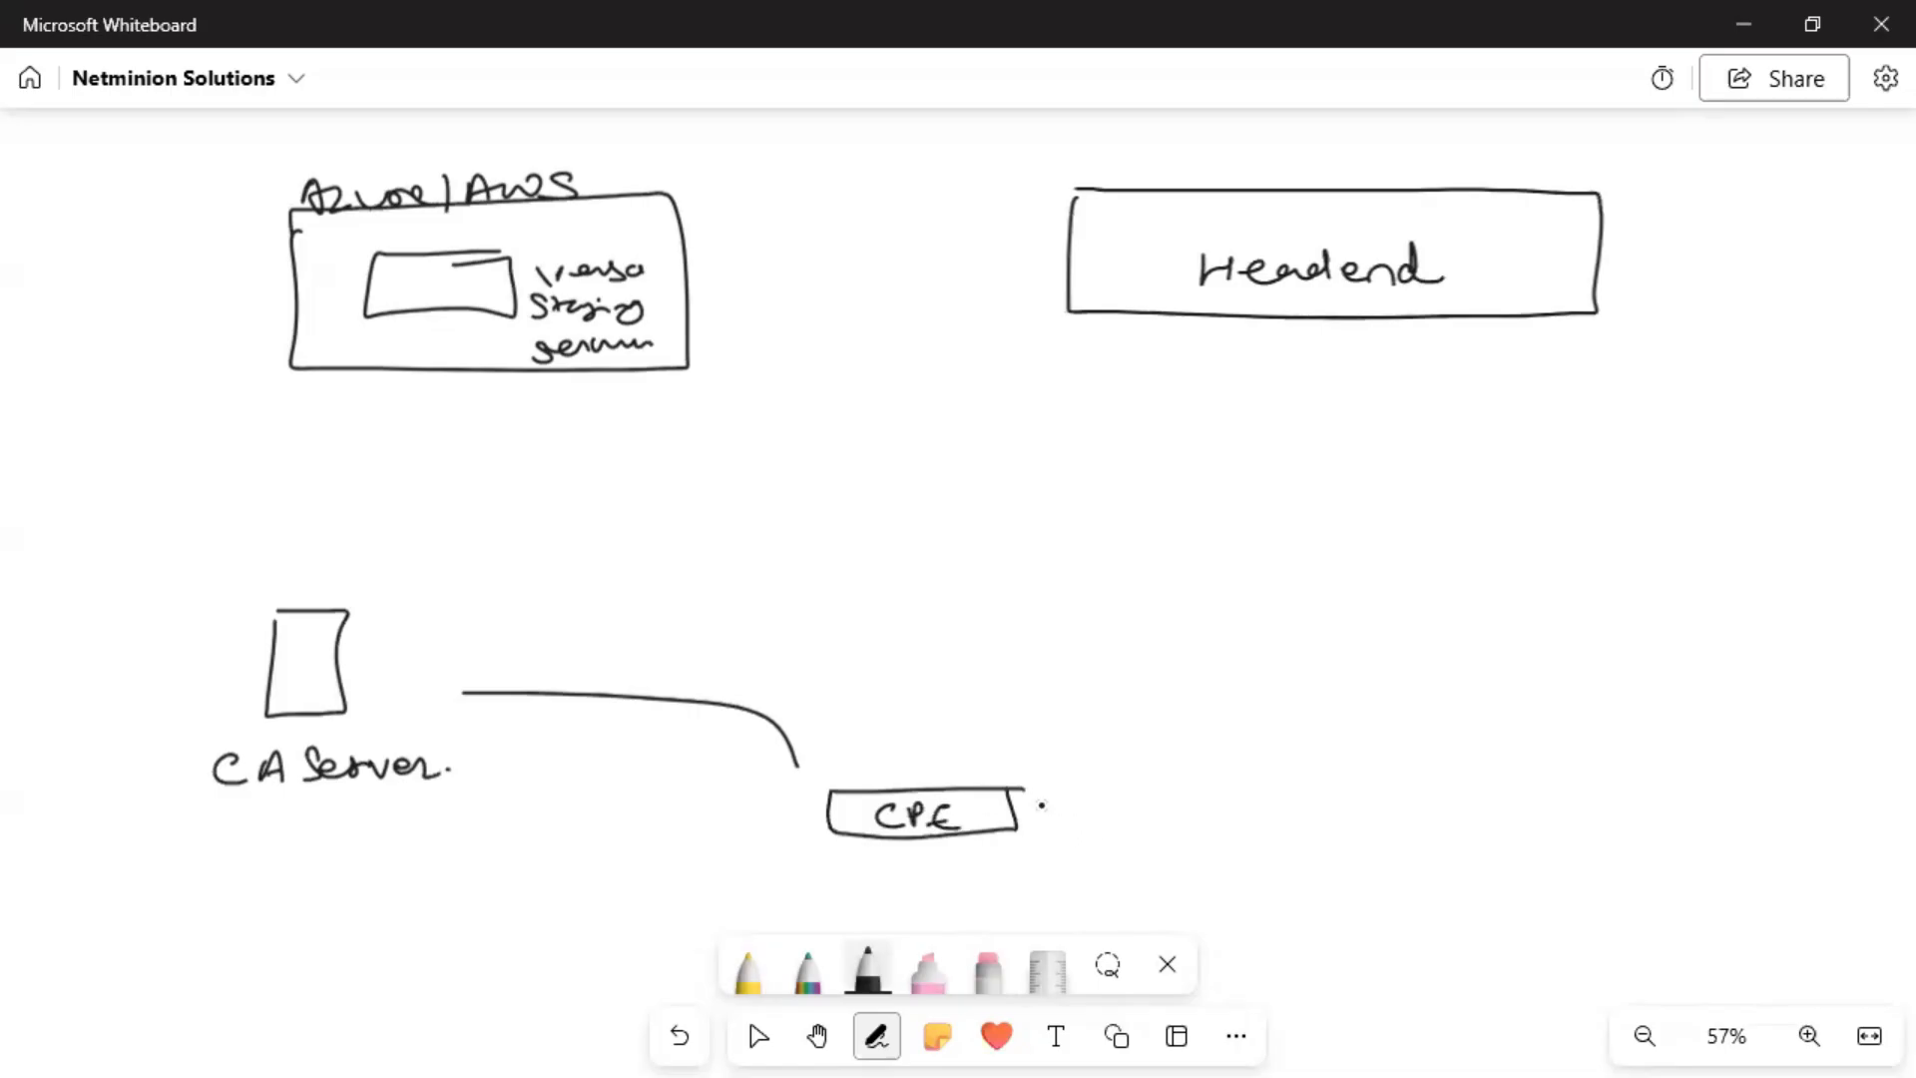
left_click_drag(1024, 805, 1188, 786)
mouse_move(1206, 777)
left_mouse_down()
mouse_move(1204, 798)
mouse_move(1226, 784)
left_mouse_up()
mouse_move(1087, 805)
left_mouse_down()
mouse_move(1461, 826)
mouse_move(1525, 766)
mouse_move(1452, 766)
mouse_move(1400, 803)
left_mouse_up()
mouse_move(1386, 777)
left_mouse_down()
mouse_move(1417, 775)
mouse_move(1433, 802)
mouse_move(1463, 792)
left_mouse_up()
Erase the old curve, add two-way arrows over the CPE–ISP link, and a yellow arrow toward CA Server.
left_click(985, 970)
left_click_drag(770, 680, 715, 805)
left_click(867, 979)
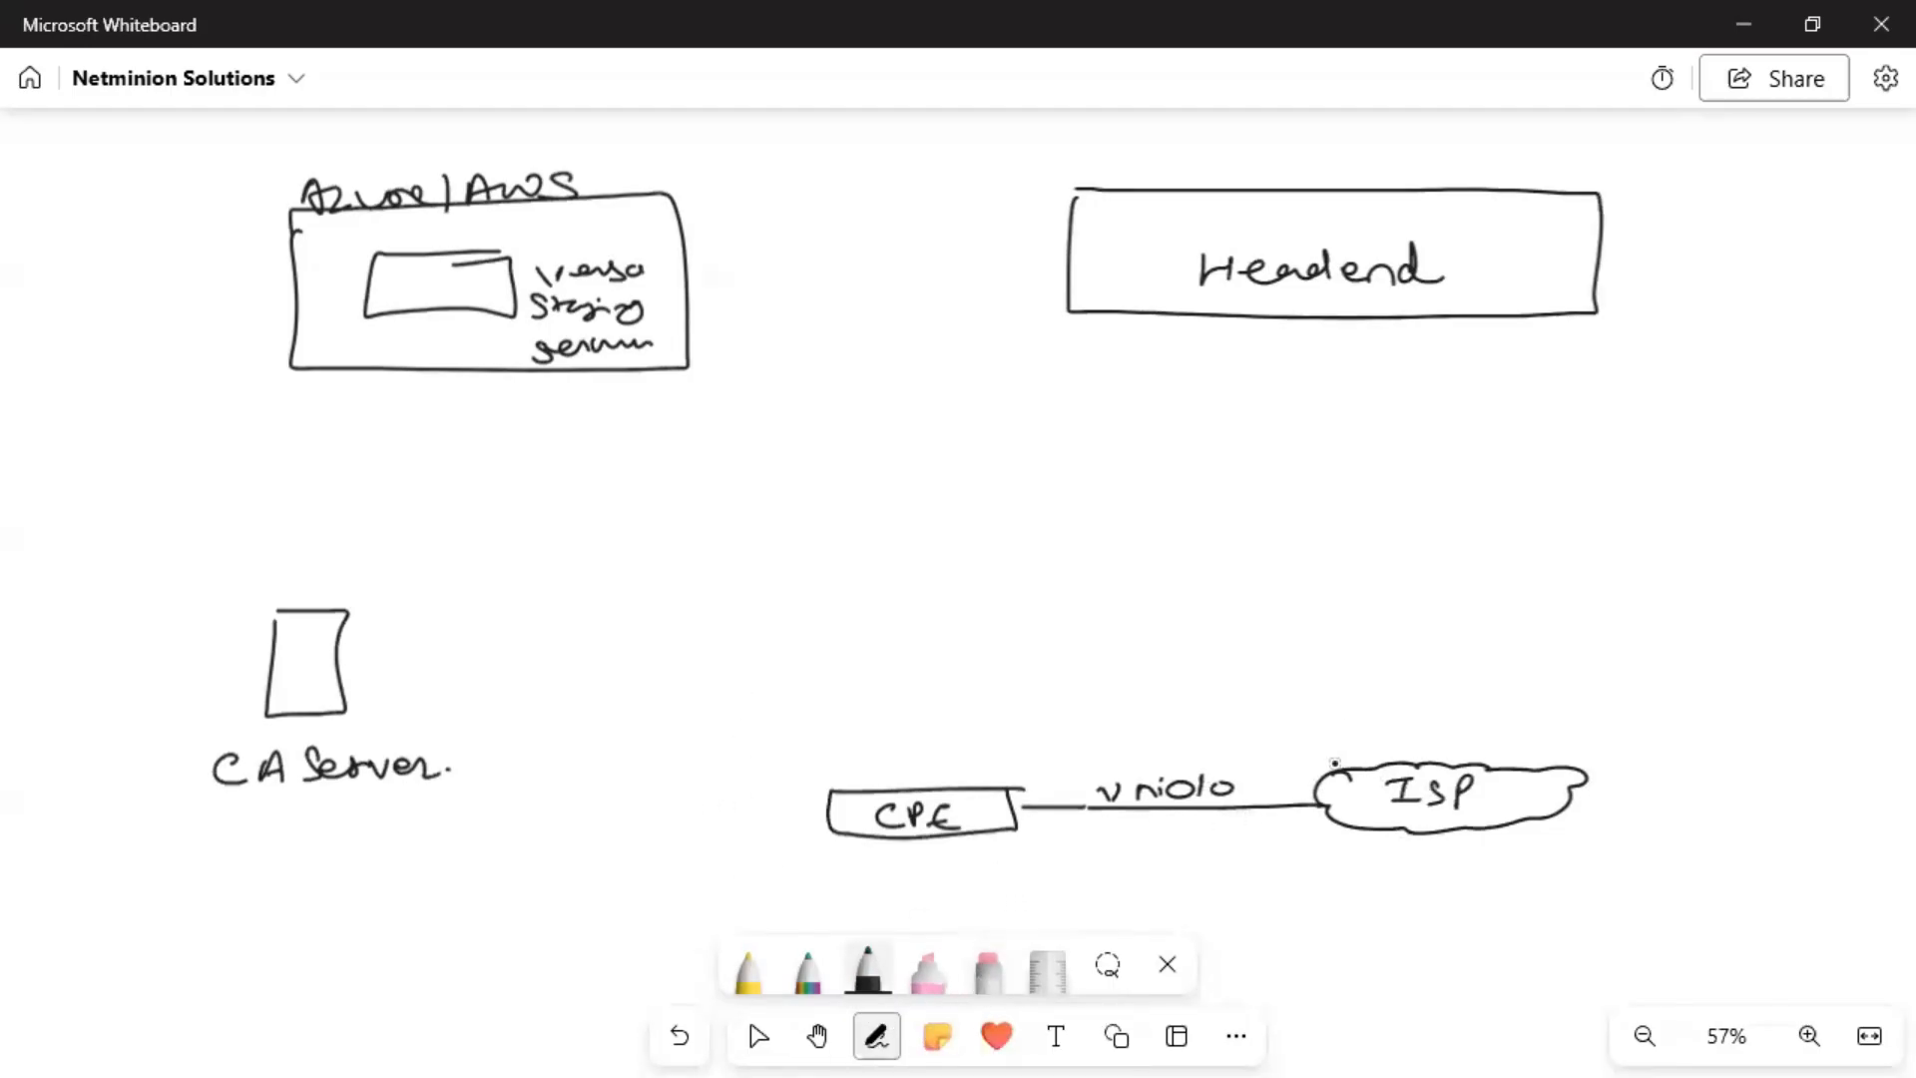
mouse_move(1088, 747)
left_mouse_down()
mouse_move(1243, 743)
mouse_move(1098, 697)
mouse_move(1117, 710)
left_mouse_up()
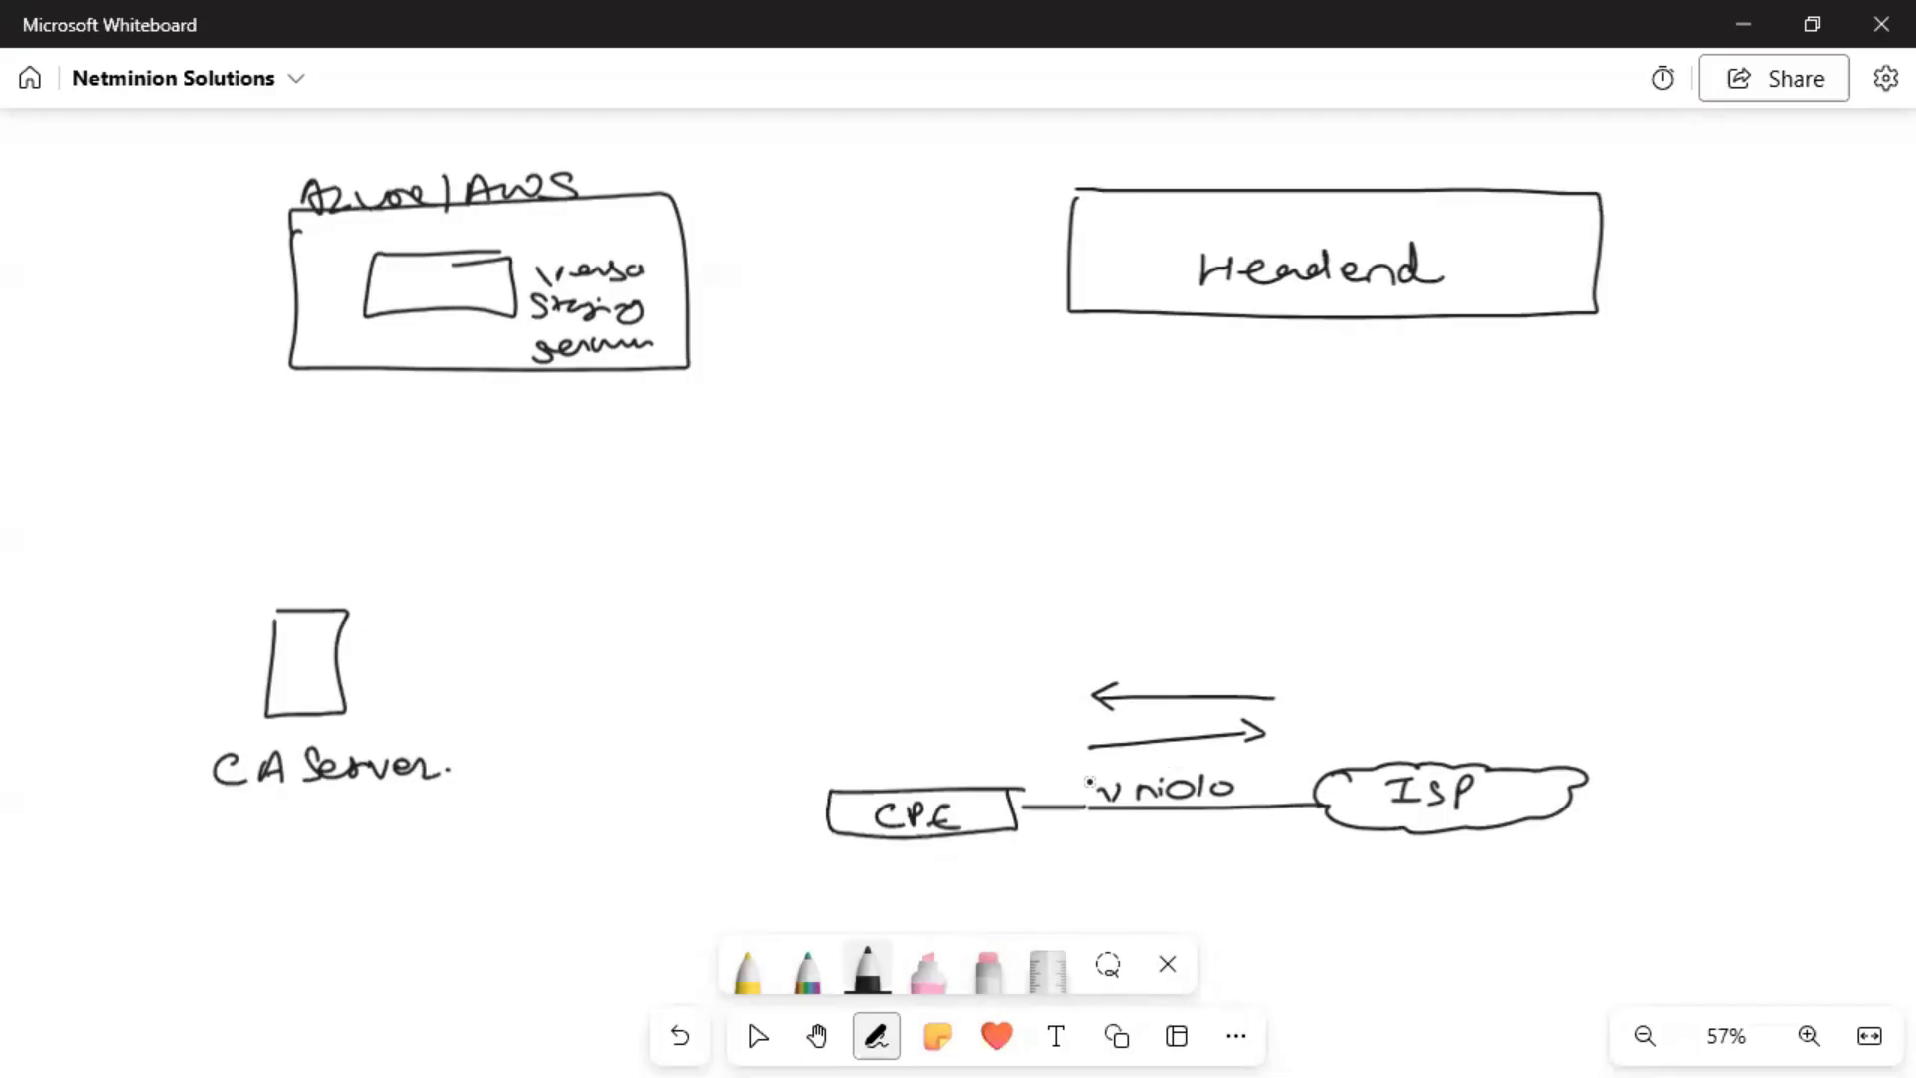
left_click(749, 973)
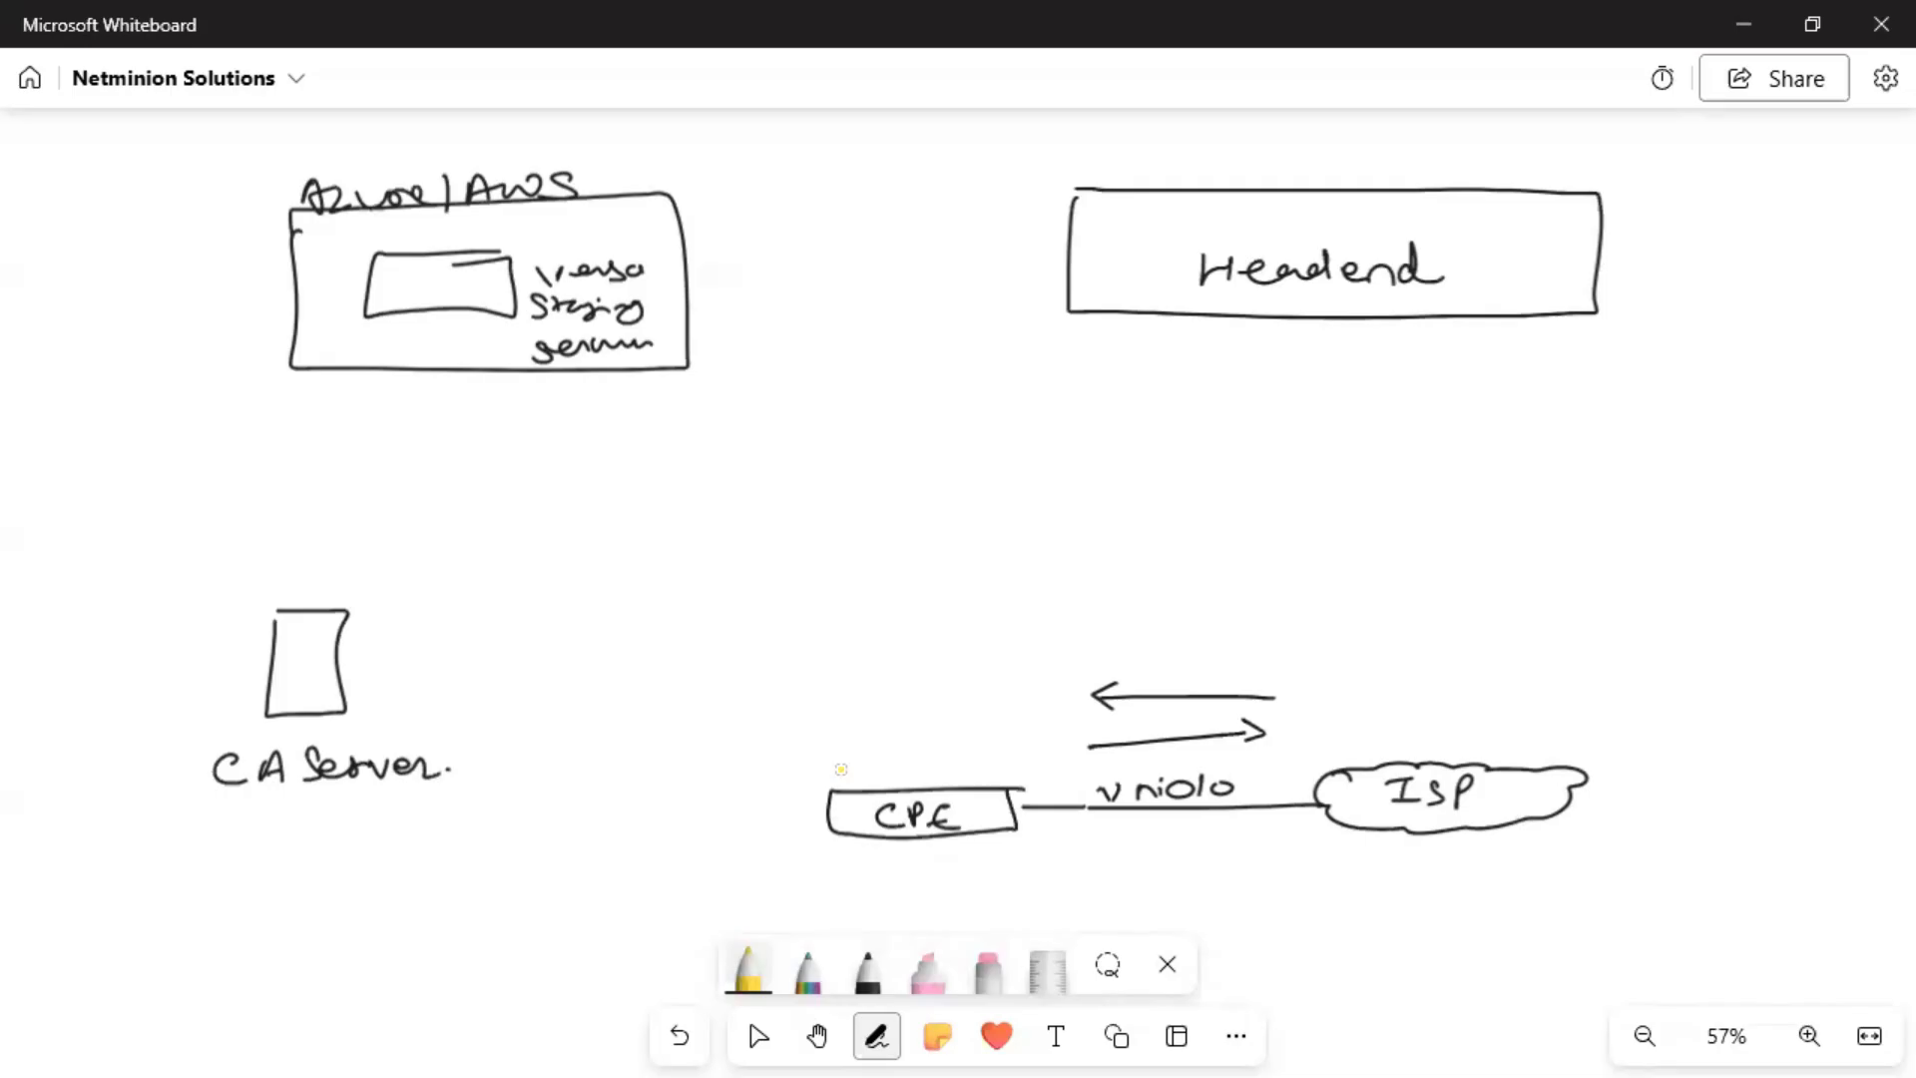
mouse_move(856, 711)
left_mouse_down()
mouse_move(431, 680)
mouse_move(461, 696)
mouse_move(918, 633)
mouse_move(919, 752)
left_mouse_up()
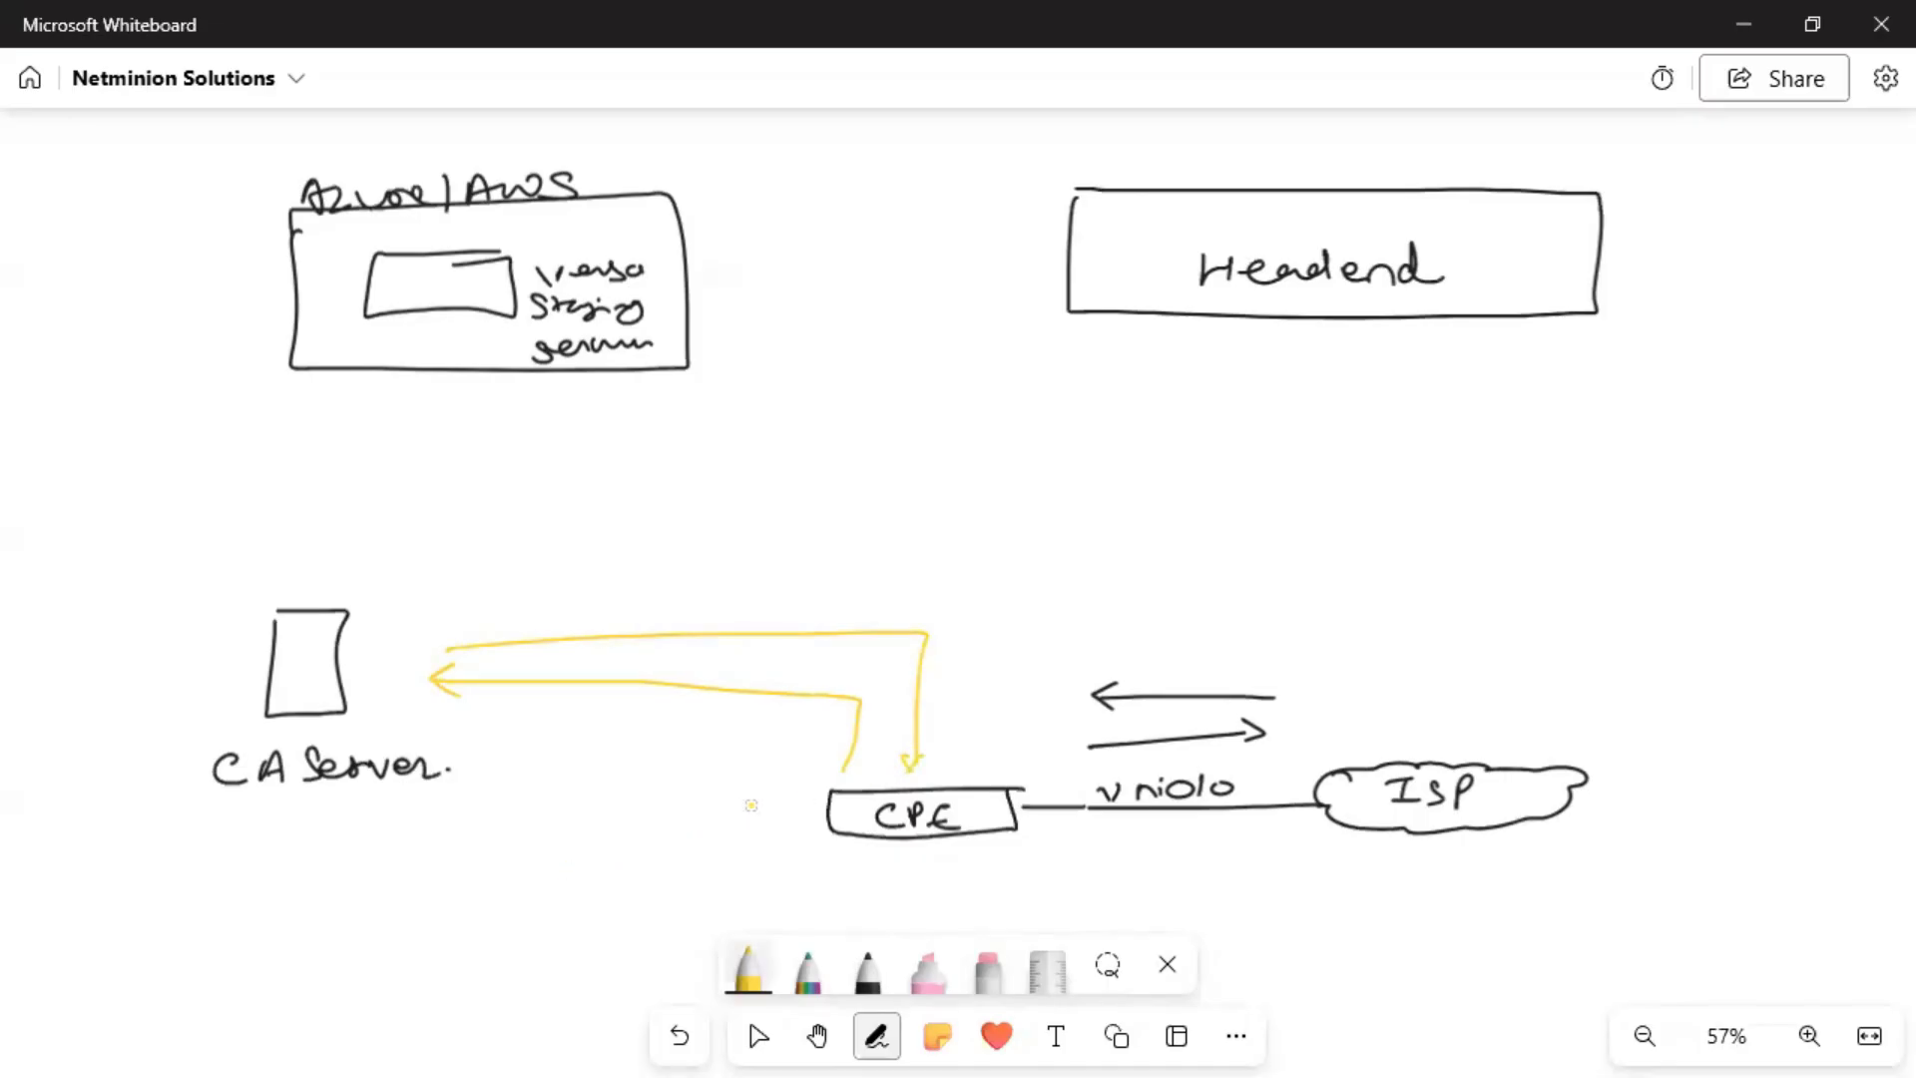
Draw rainbow two-way arrows between CPE and Azure/AWS labelled 'Netconf', plus a small arrow under Headend.
left_click(808, 970)
left_click_drag(952, 770, 964, 709)
mouse_move(960, 635)
left_mouse_down()
mouse_move(676, 569)
mouse_move(490, 392)
mouse_move(532, 403)
left_mouse_up()
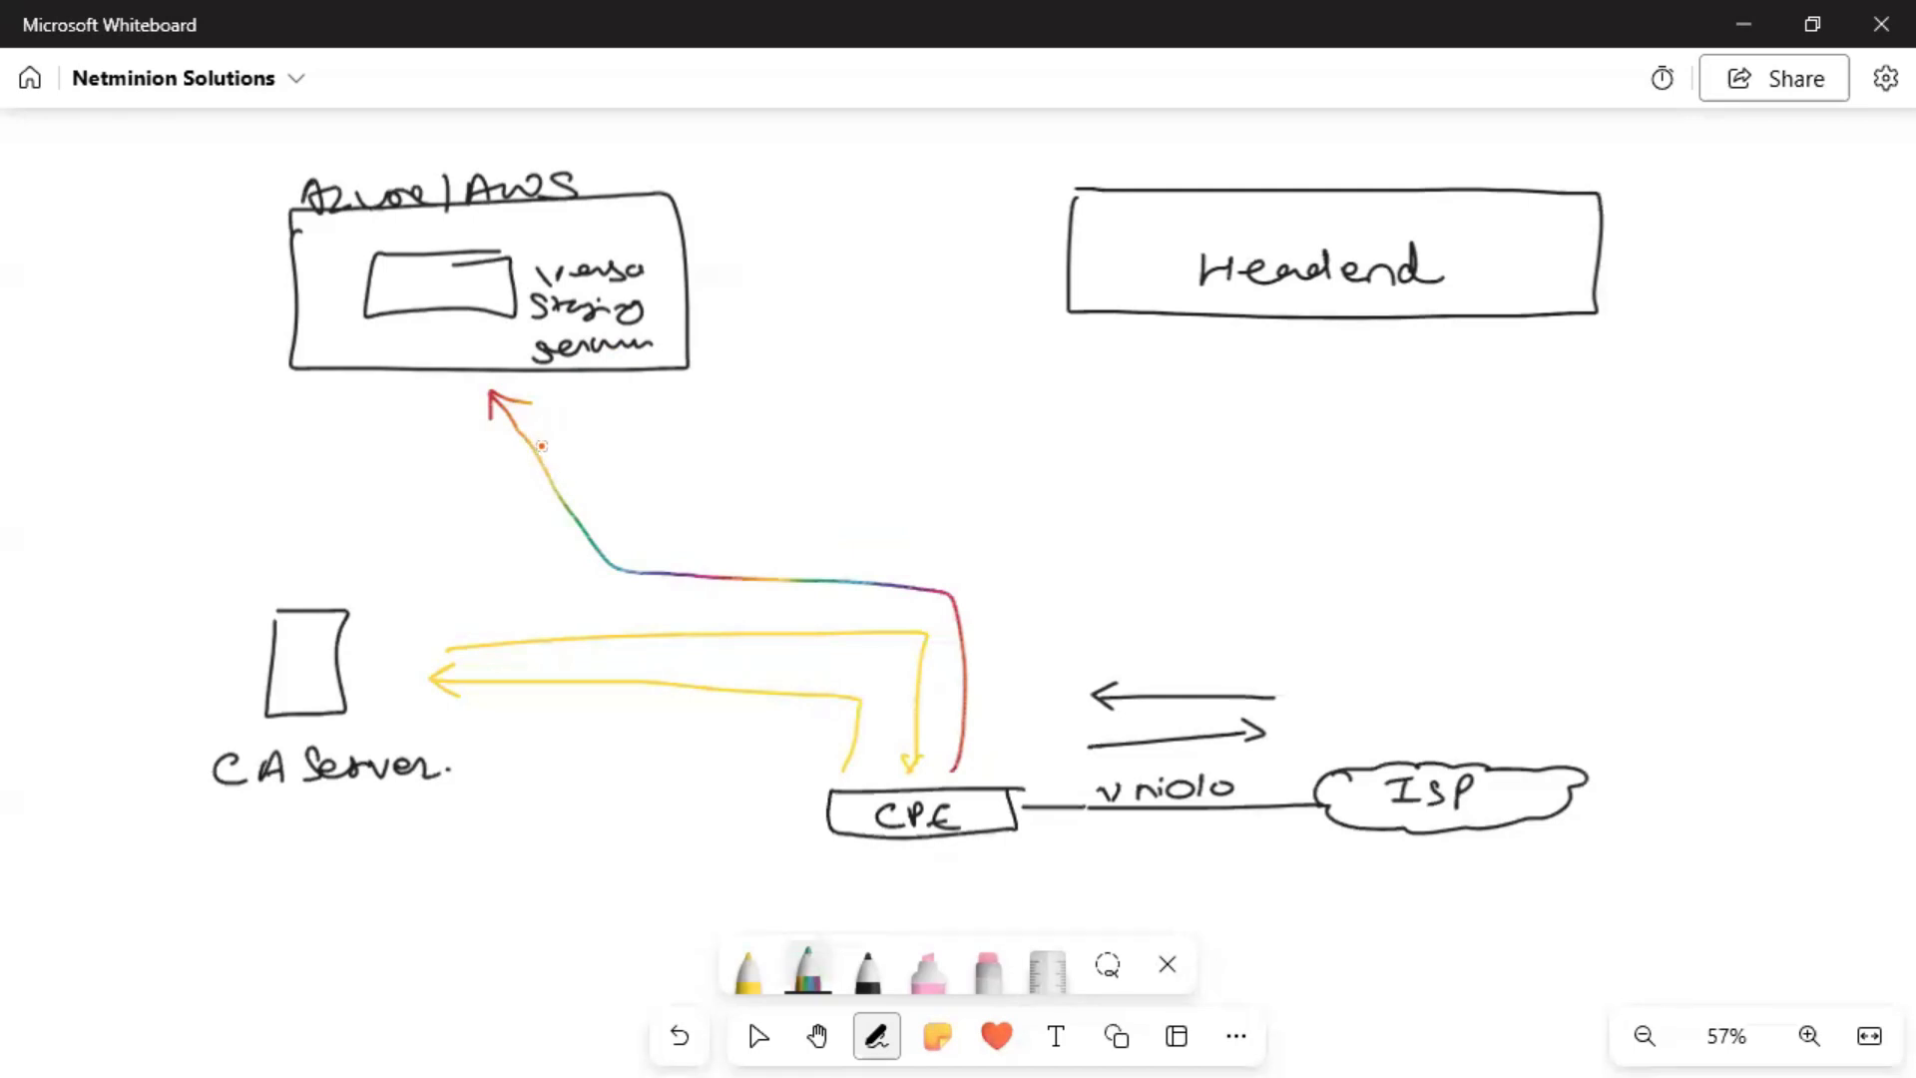
mouse_move(568, 399)
left_mouse_down()
mouse_move(975, 492)
mouse_move(987, 735)
left_mouse_up()
left_click_drag(1009, 732, 981, 747)
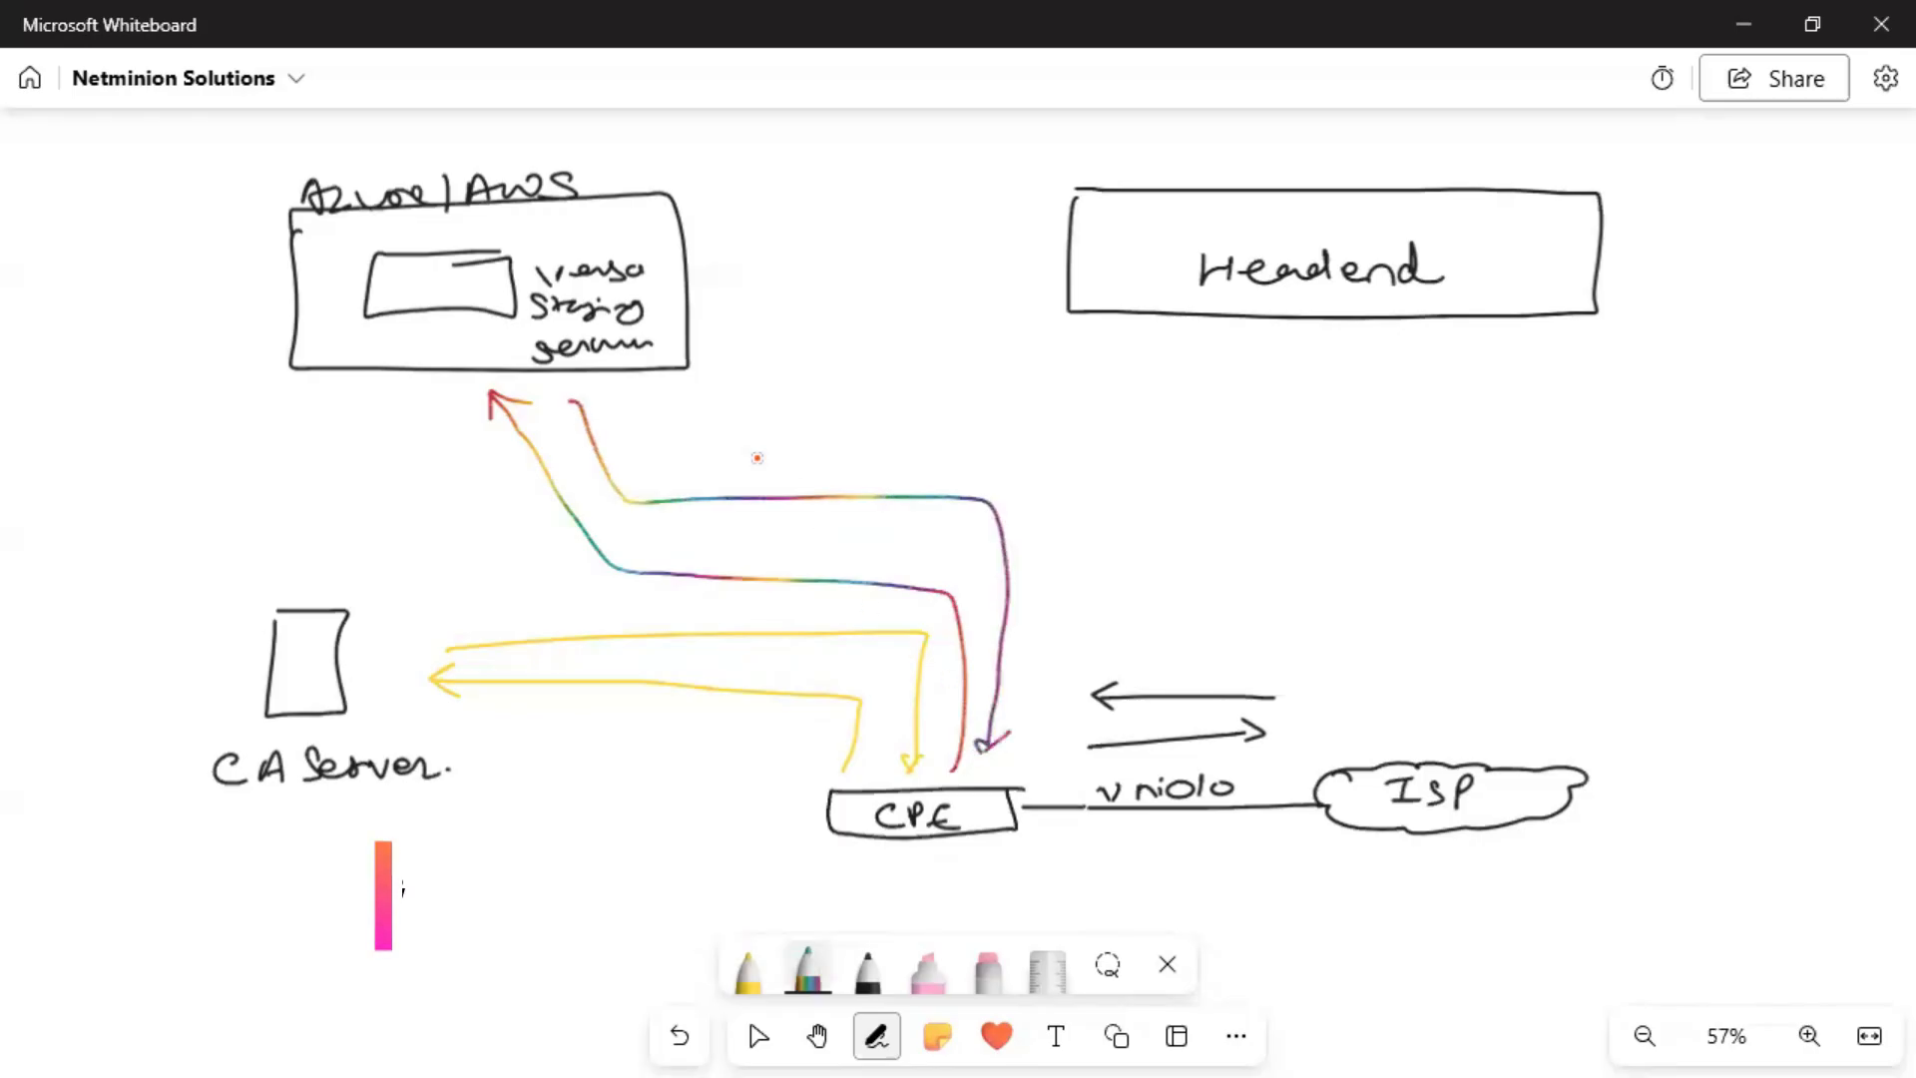
mouse_move(697, 497)
left_mouse_down()
mouse_move(719, 467)
mouse_move(846, 471)
left_mouse_up()
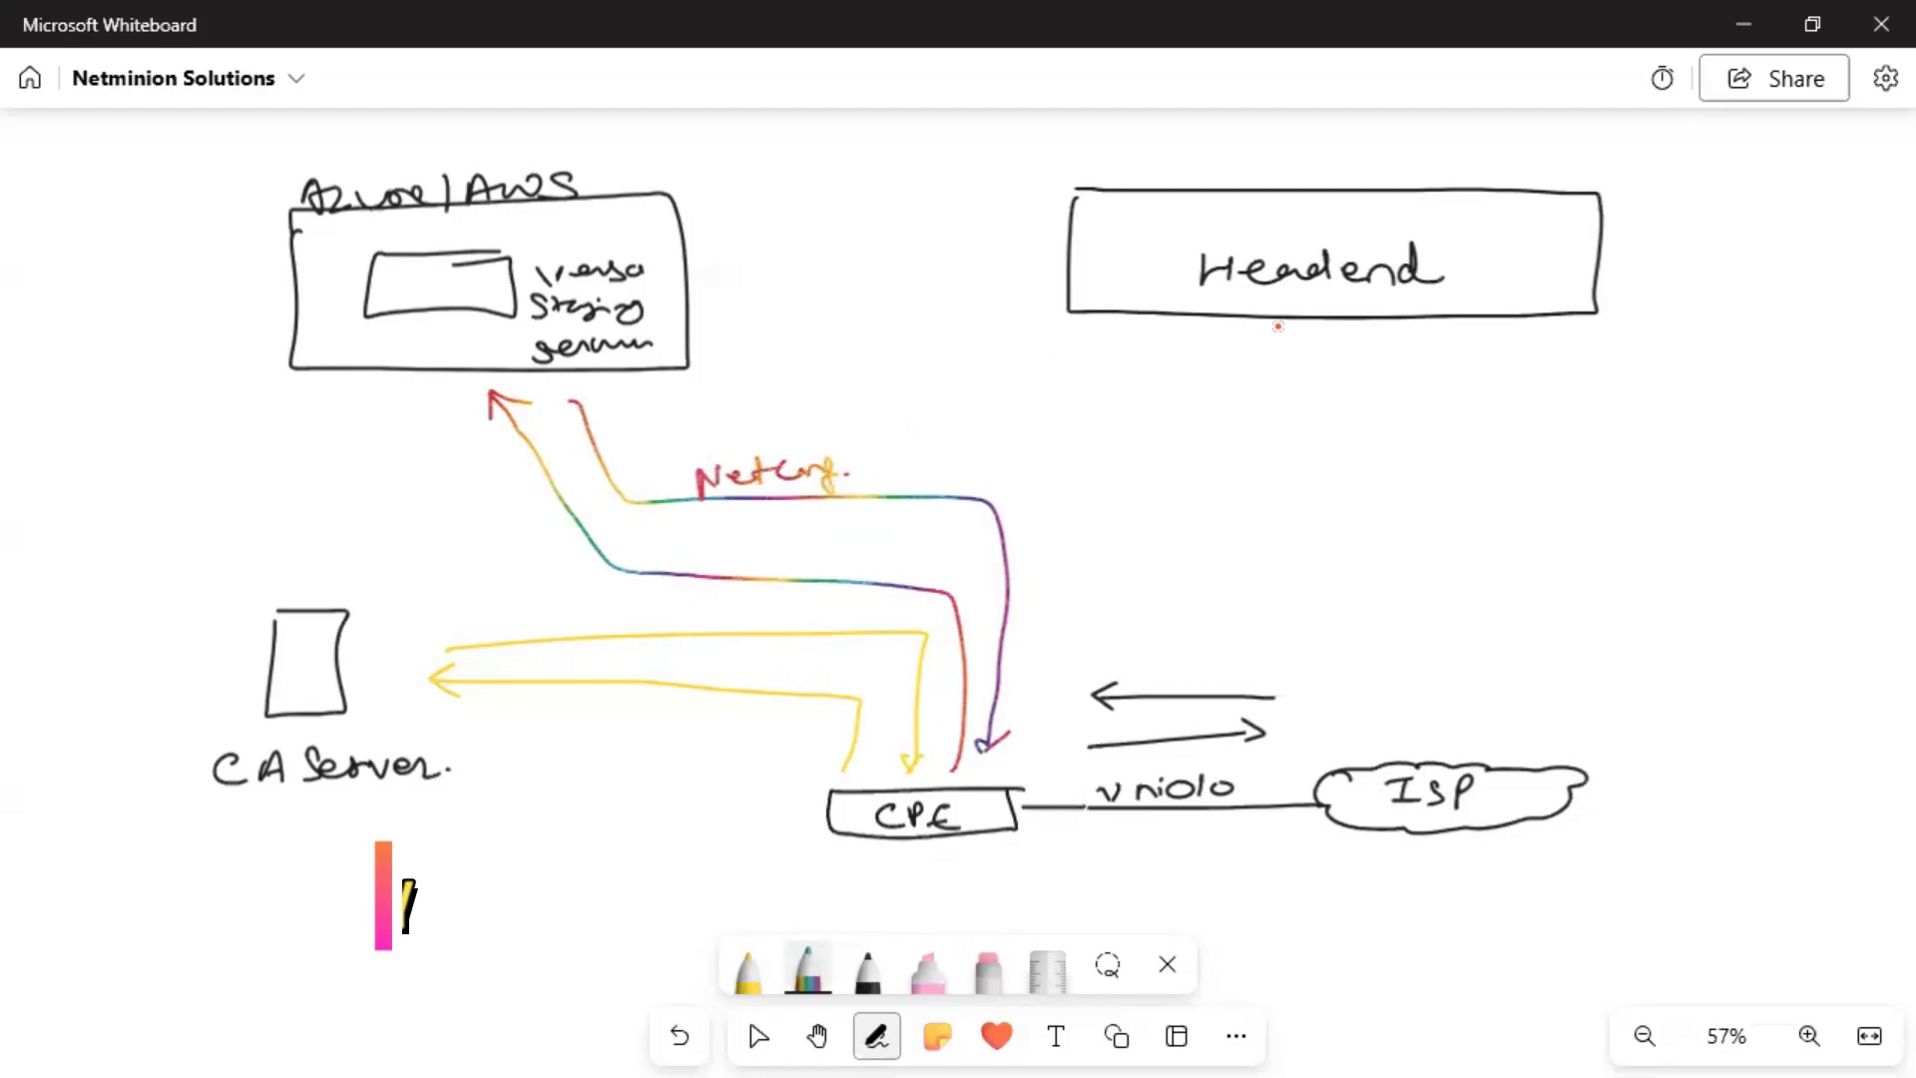
mouse_move(1329, 353)
left_mouse_down()
mouse_move(1314, 360)
mouse_move(1354, 374)
left_mouse_up()
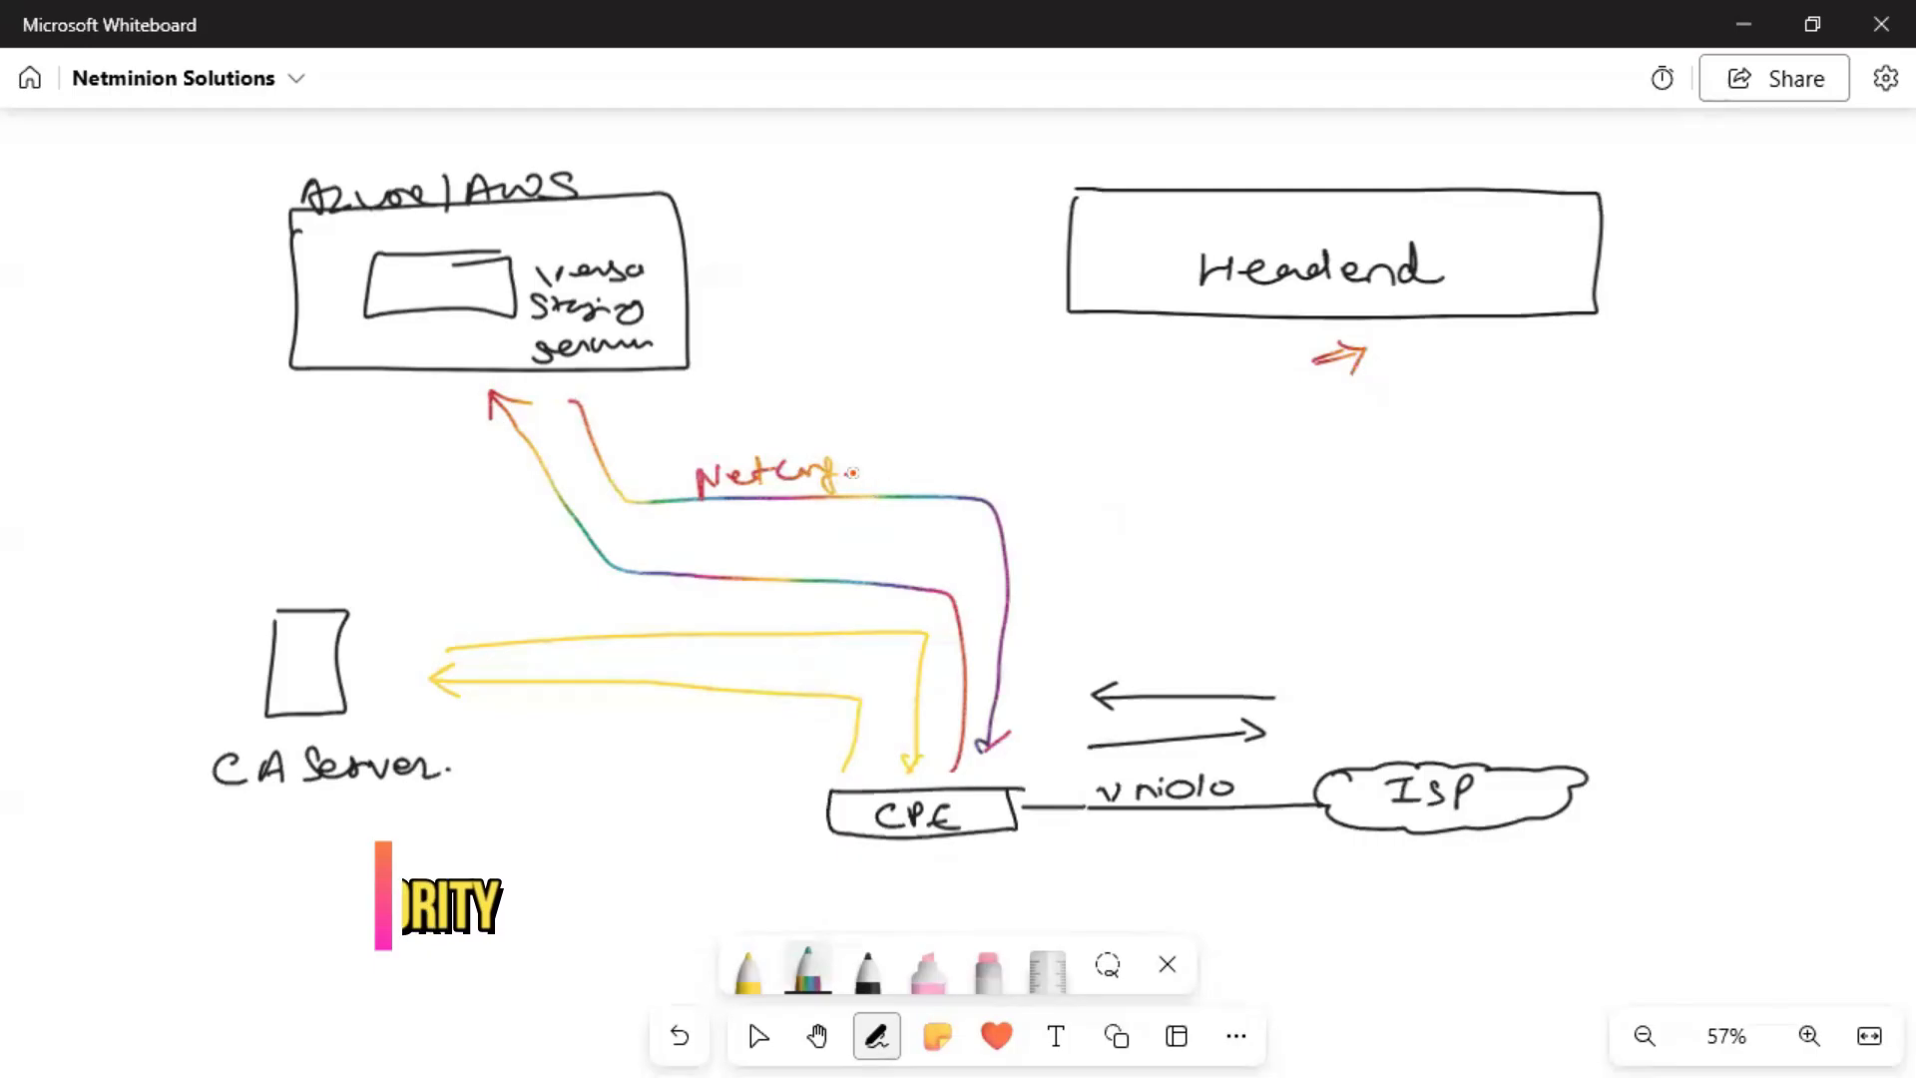
Draw rainbow arrows both ways between Headend and CPE, labelled 'Netconf'.
mouse_move(1512, 300)
left_mouse_down()
mouse_move(1509, 381)
mouse_move(1255, 459)
mouse_move(1116, 609)
left_mouse_up()
left_click_drag(1030, 689, 1031, 695)
left_click_drag(1031, 666, 1054, 703)
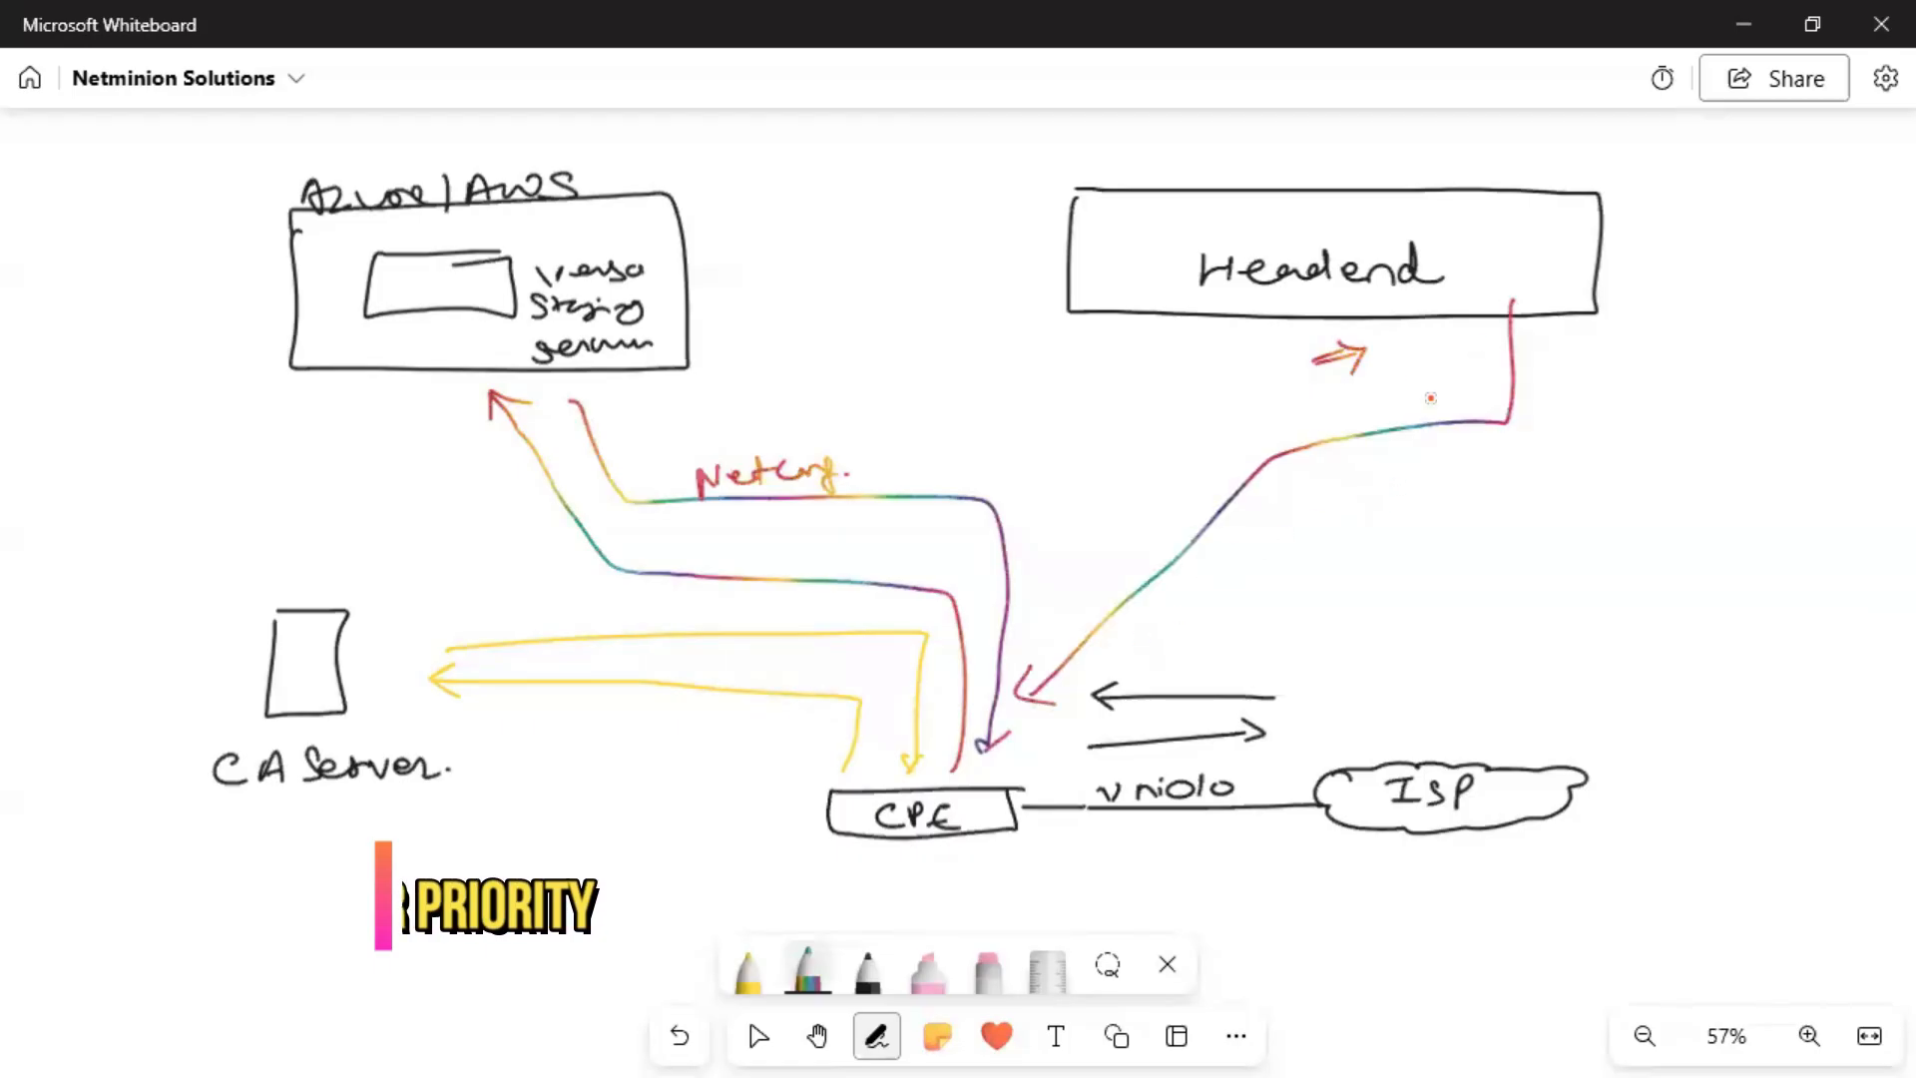
mouse_move(1197, 460)
left_mouse_down()
mouse_move(1247, 409)
mouse_move(1327, 401)
mouse_move(1341, 429)
left_mouse_up()
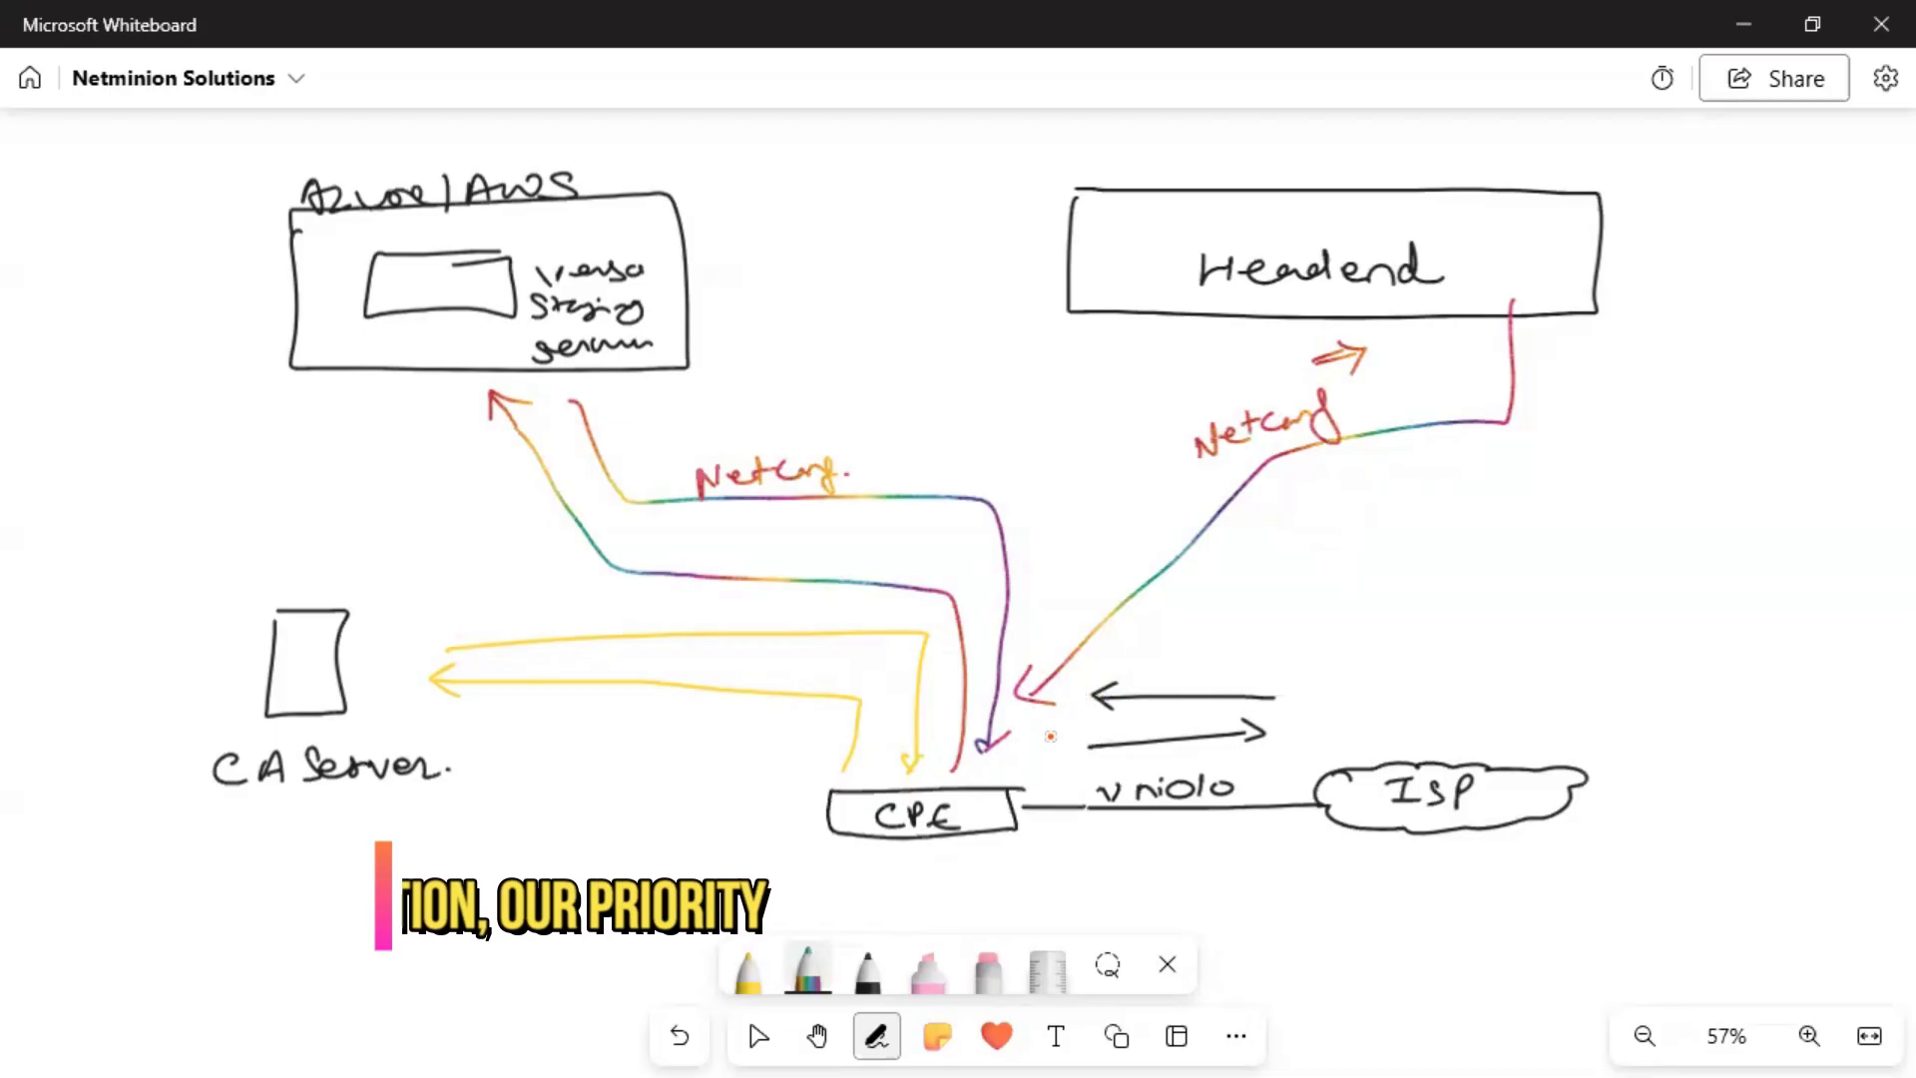
mouse_move(1051, 733)
left_mouse_down()
mouse_move(1521, 491)
mouse_move(1518, 332)
mouse_move(1530, 344)
left_mouse_up()
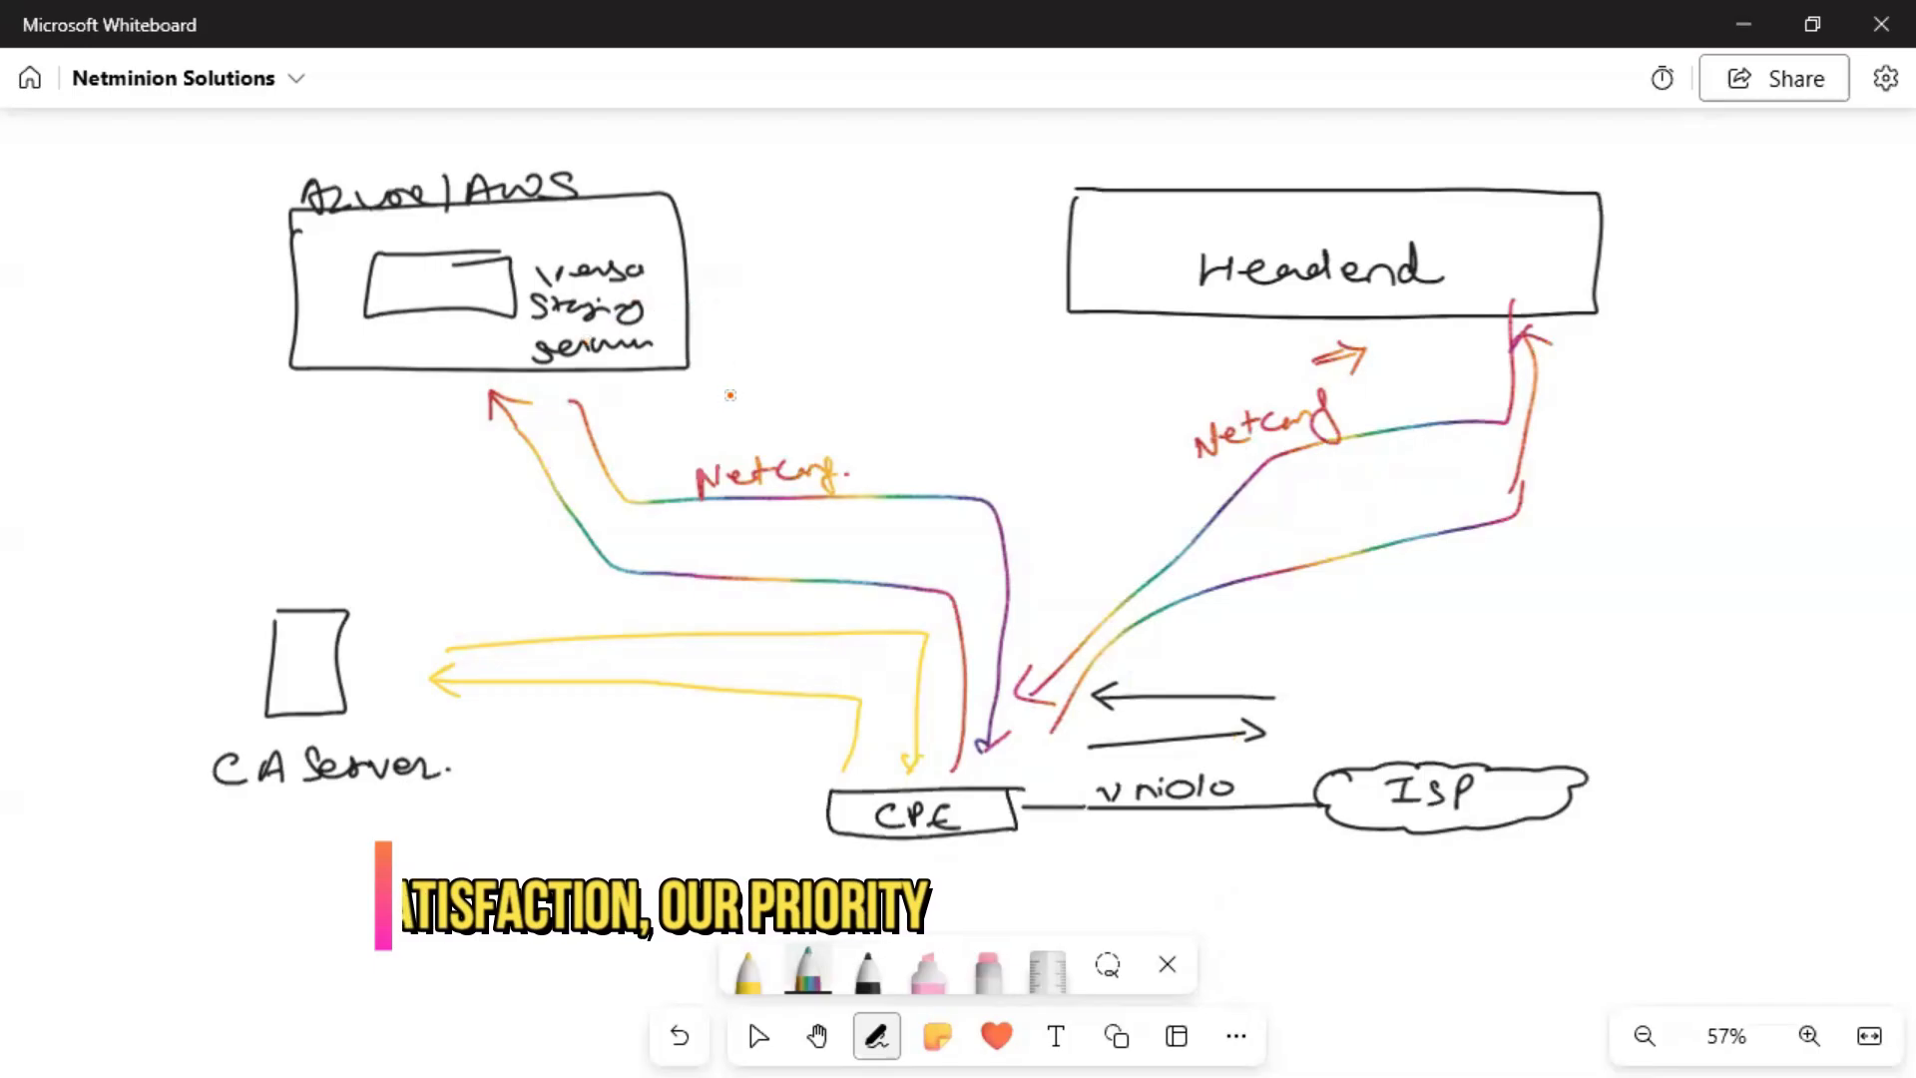
Enclose the Azure/AWS box and CA Server in a dotted, dashed rainbow outline.
left_click(775, 361)
left_click(781, 338)
left_click(788, 322)
left_click(779, 307)
left_click(771, 302)
left_click(768, 296)
left_click(770, 286)
left_click(782, 252)
mouse_move(764, 200)
left_mouse_down()
mouse_move(574, 136)
mouse_move(285, 152)
mouse_move(197, 278)
mouse_move(104, 643)
left_mouse_up()
mouse_move(116, 784)
left_mouse_down()
mouse_move(175, 833)
mouse_move(267, 845)
mouse_move(467, 805)
mouse_move(572, 727)
mouse_move(773, 668)
mouse_move(887, 548)
mouse_move(901, 440)
mouse_move(774, 375)
mouse_move(741, 192)
mouse_move(570, 135)
mouse_move(251, 157)
mouse_move(179, 259)
mouse_move(208, 411)
mouse_move(120, 739)
mouse_move(336, 861)
mouse_move(680, 703)
mouse_move(755, 692)
mouse_move(860, 558)
mouse_move(896, 473)
mouse_move(864, 407)
left_mouse_up()
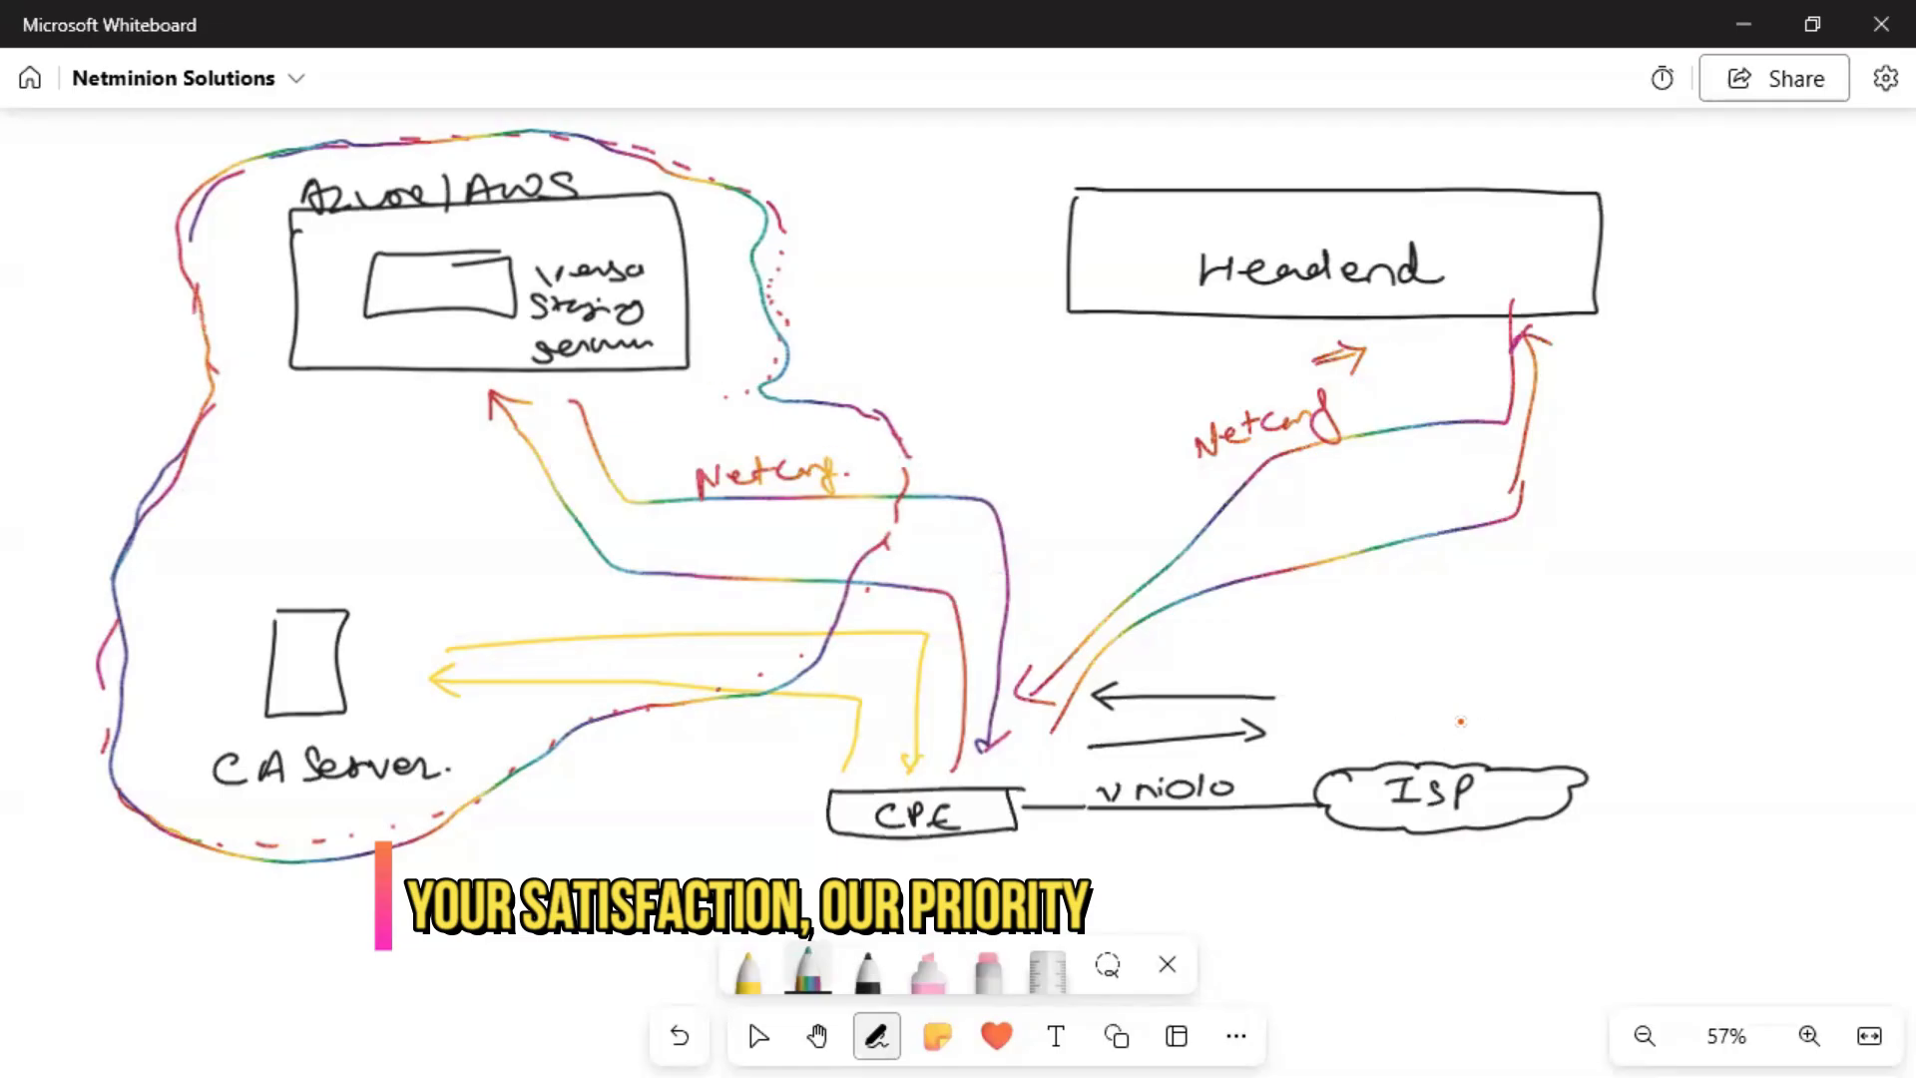
Write 'DNS' above the ISP cloud and pan to empty space below the diagram.
mouse_move(1467, 699)
left_mouse_down()
mouse_move(1469, 719)
mouse_move(1539, 685)
mouse_move(1582, 719)
left_mouse_up()
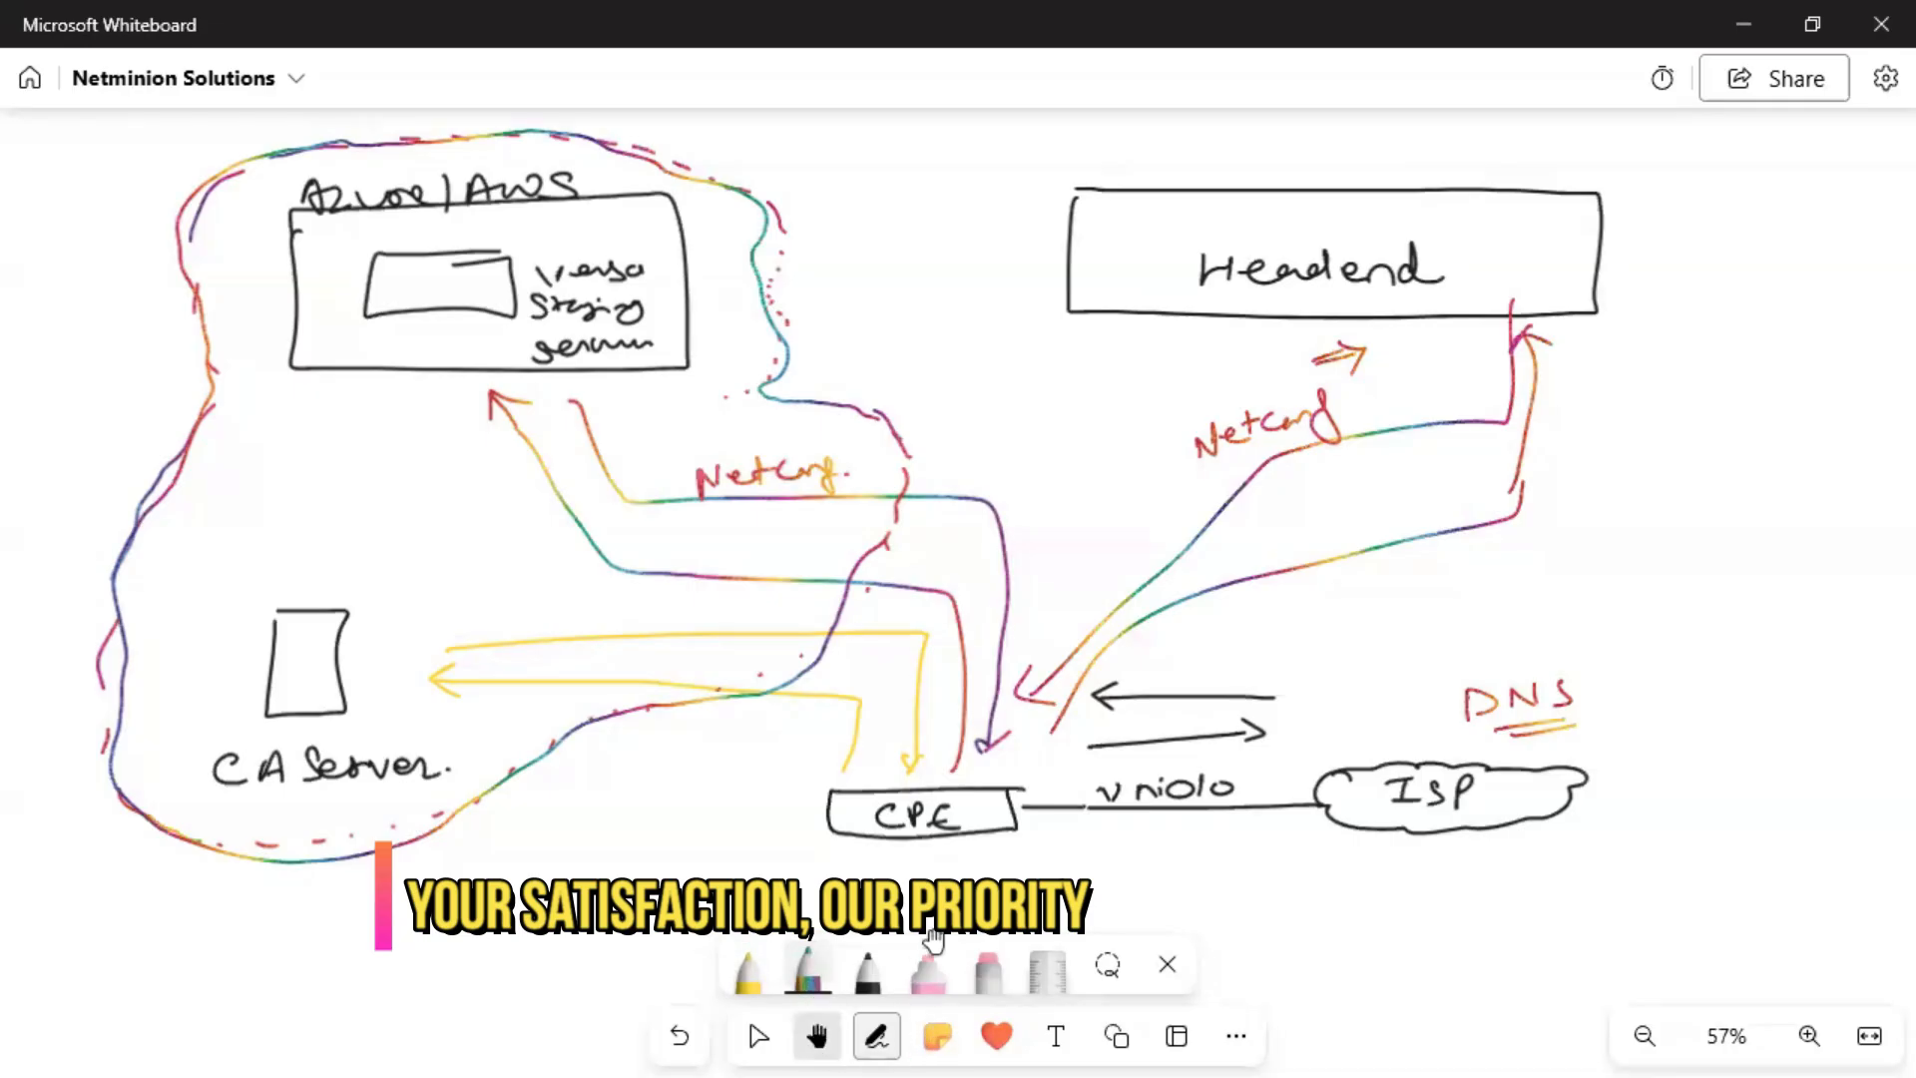
left_click(816, 1036)
left_click_drag(949, 836, 967, 445)
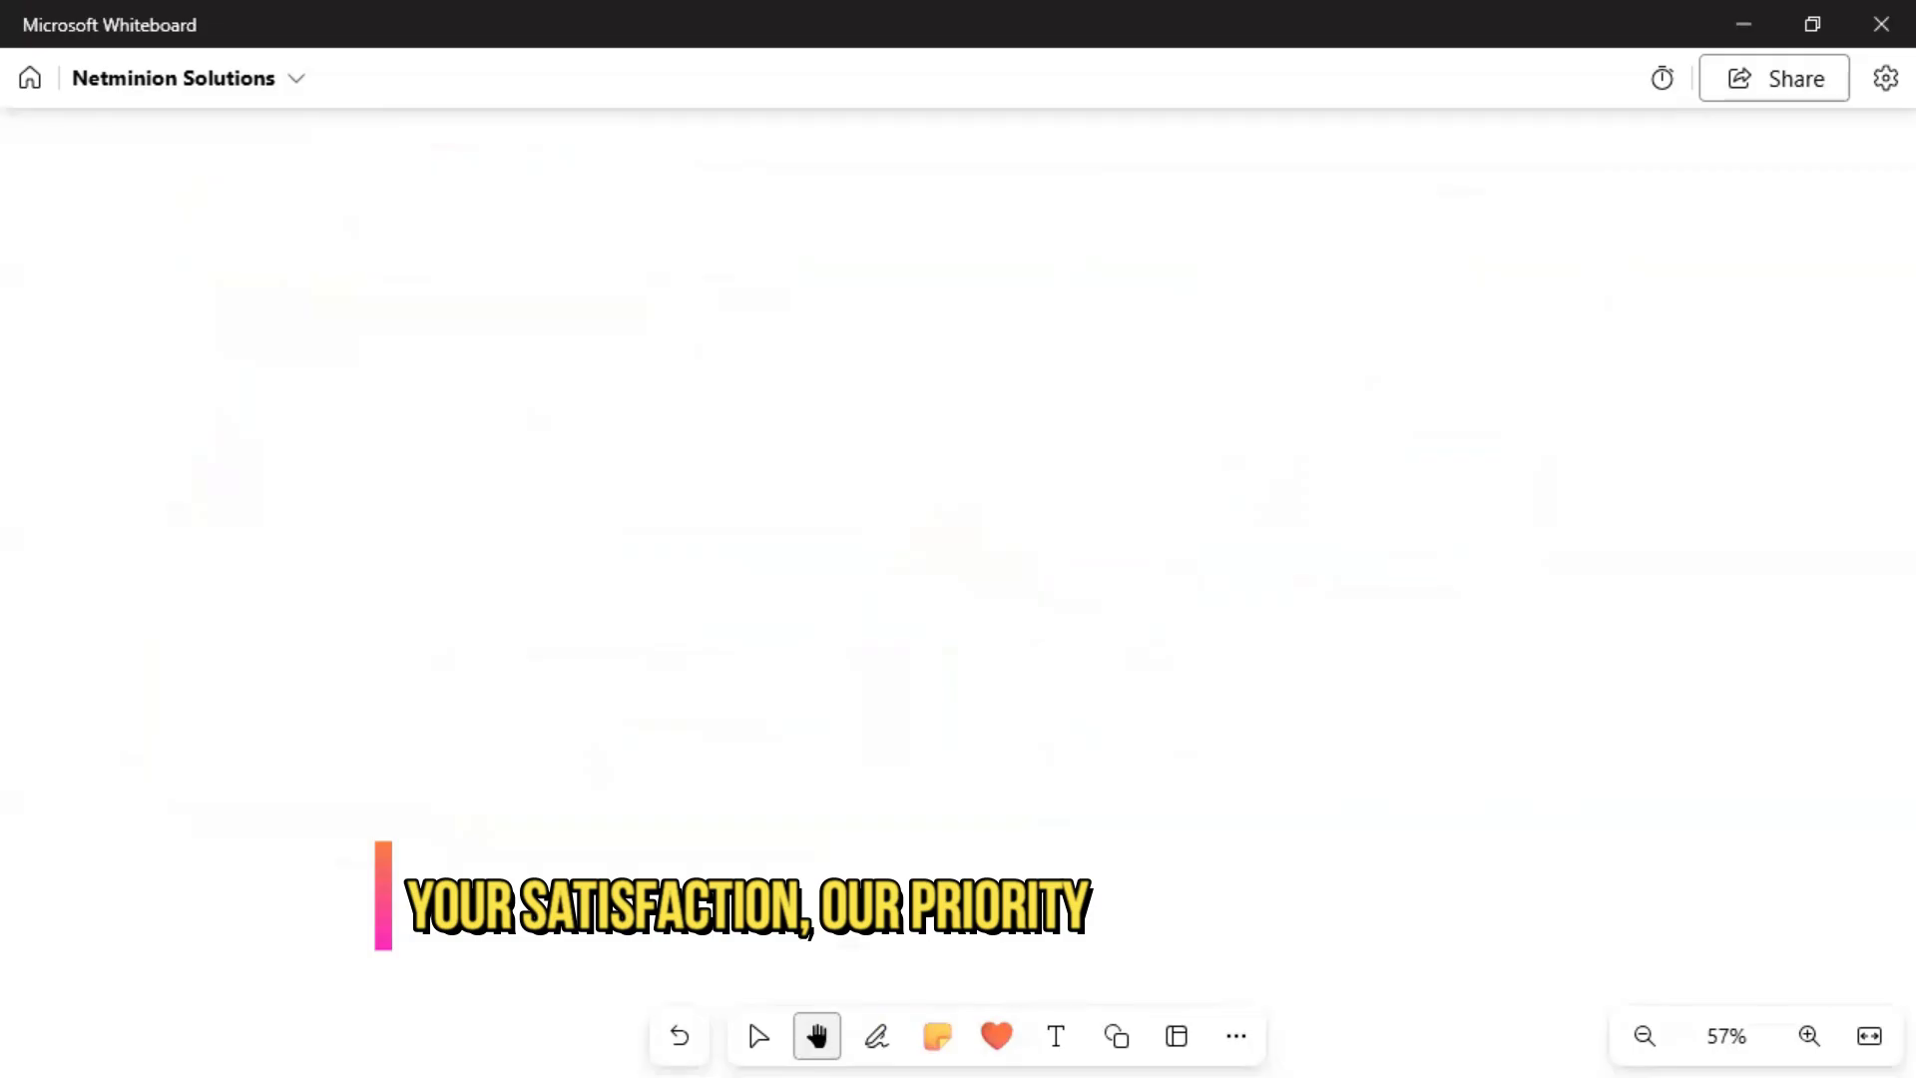
Write the 'URL ZTP' heading in black ink and underline it, with a second underline under URL.
left_click(877, 1036)
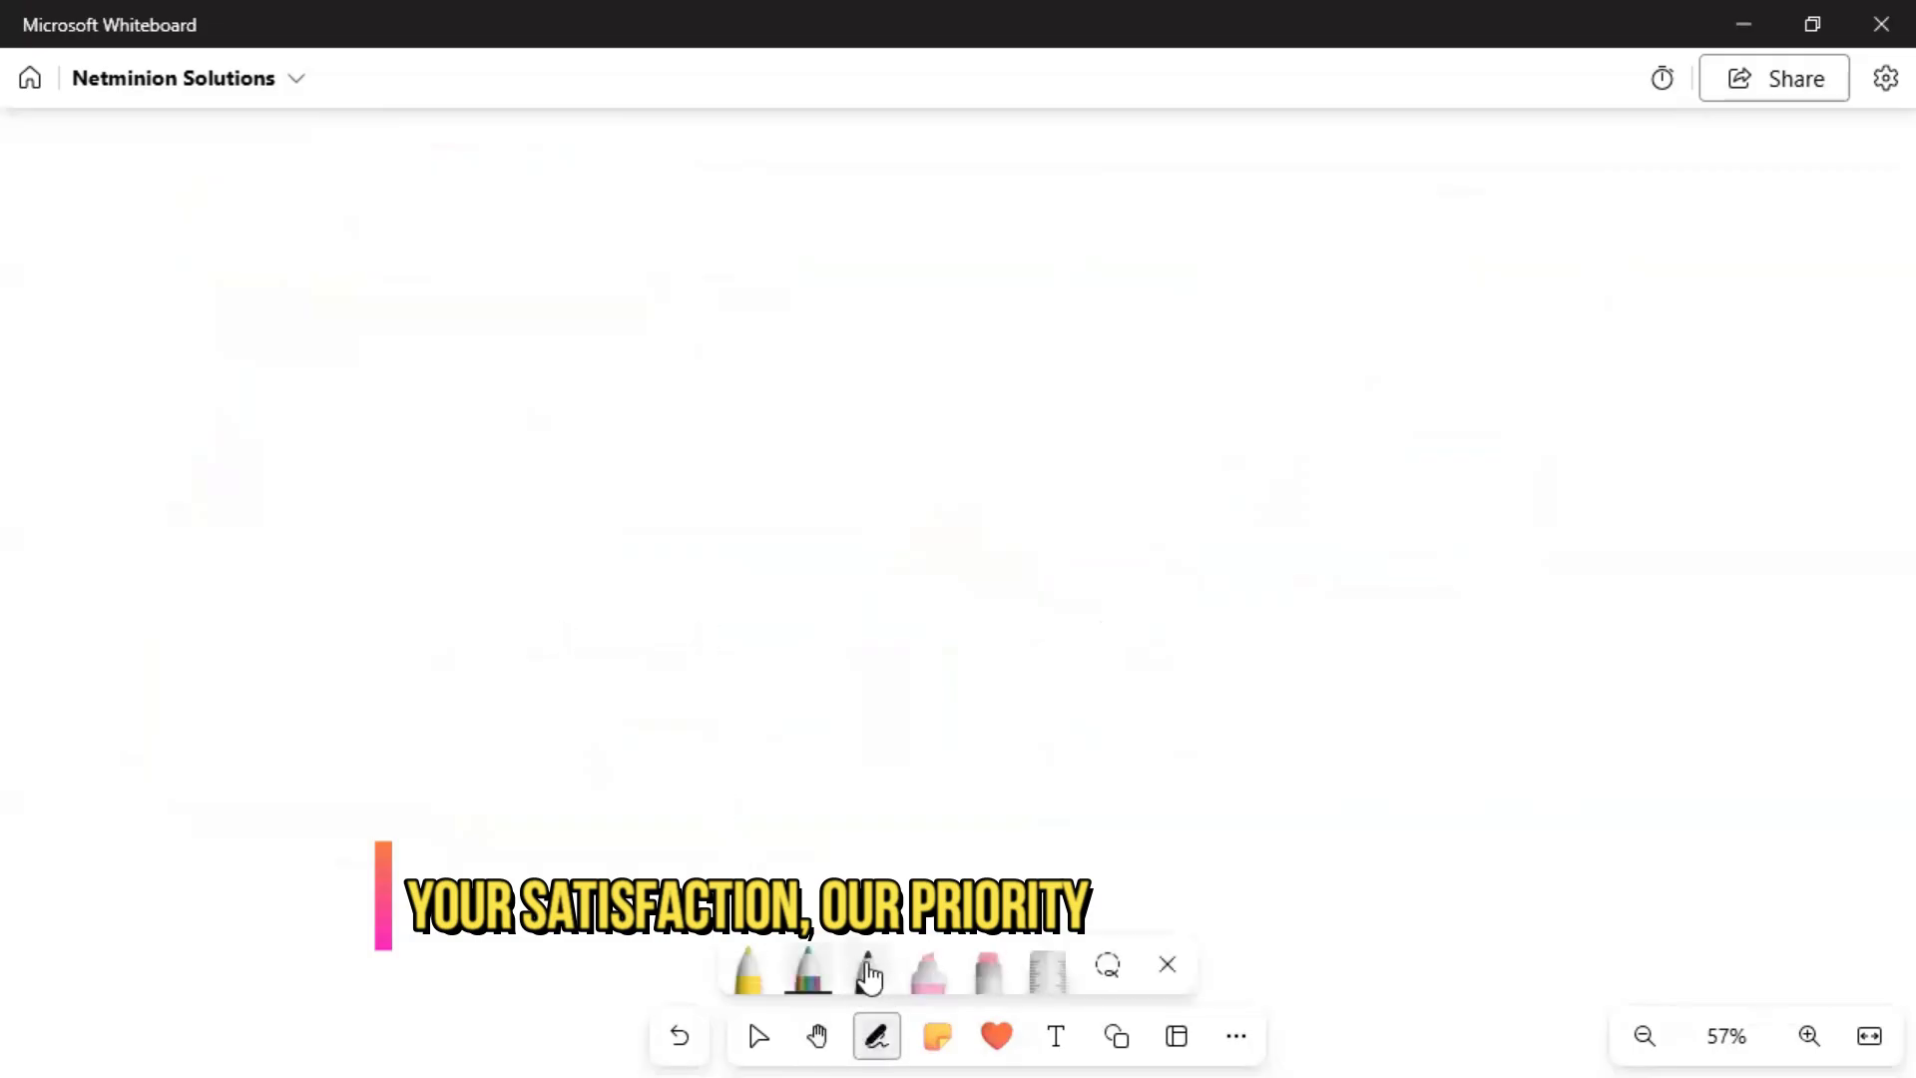
left_click_drag(160, 155, 283, 184)
mouse_move(321, 159)
left_mouse_down()
mouse_move(366, 160)
mouse_move(393, 189)
mouse_move(419, 155)
left_mouse_up()
mouse_move(399, 157)
left_mouse_down()
mouse_move(401, 187)
mouse_move(439, 165)
left_mouse_up()
left_click_drag(153, 221, 450, 207)
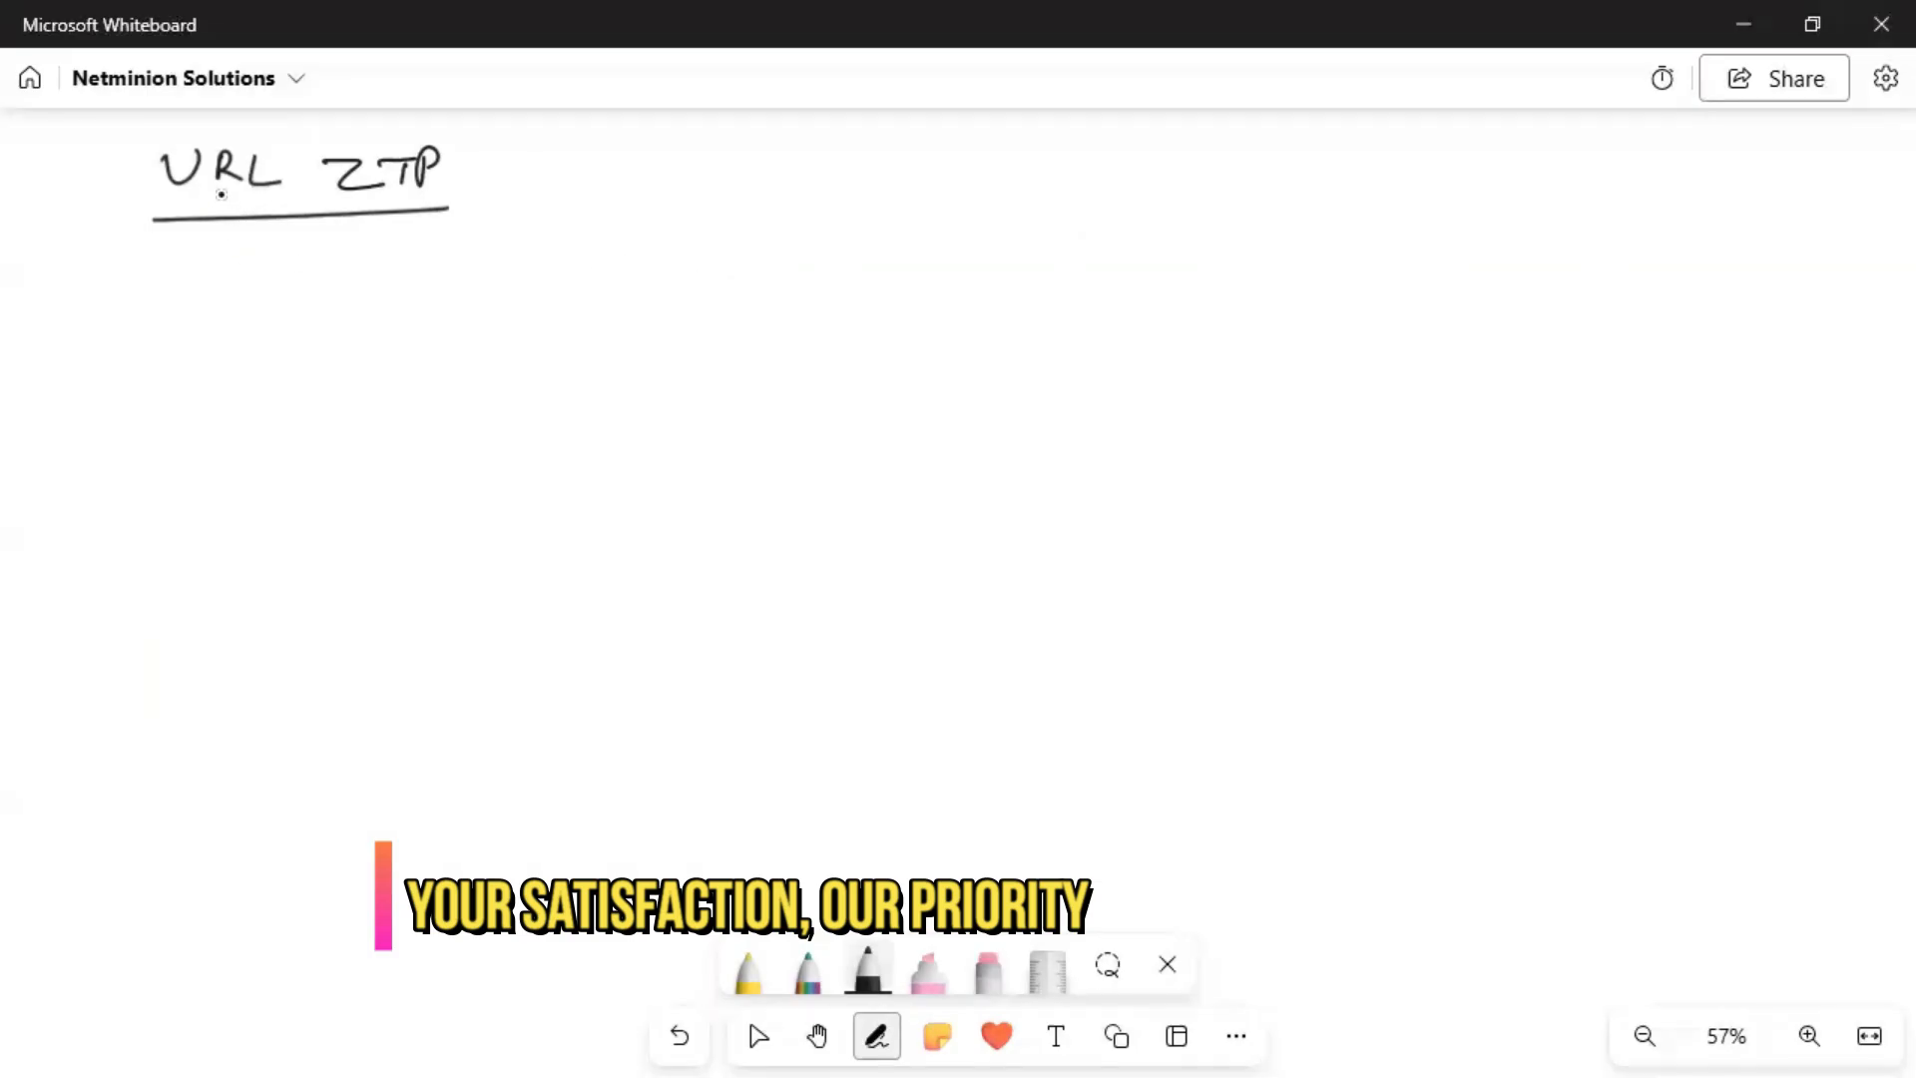
left_click_drag(168, 206, 247, 205)
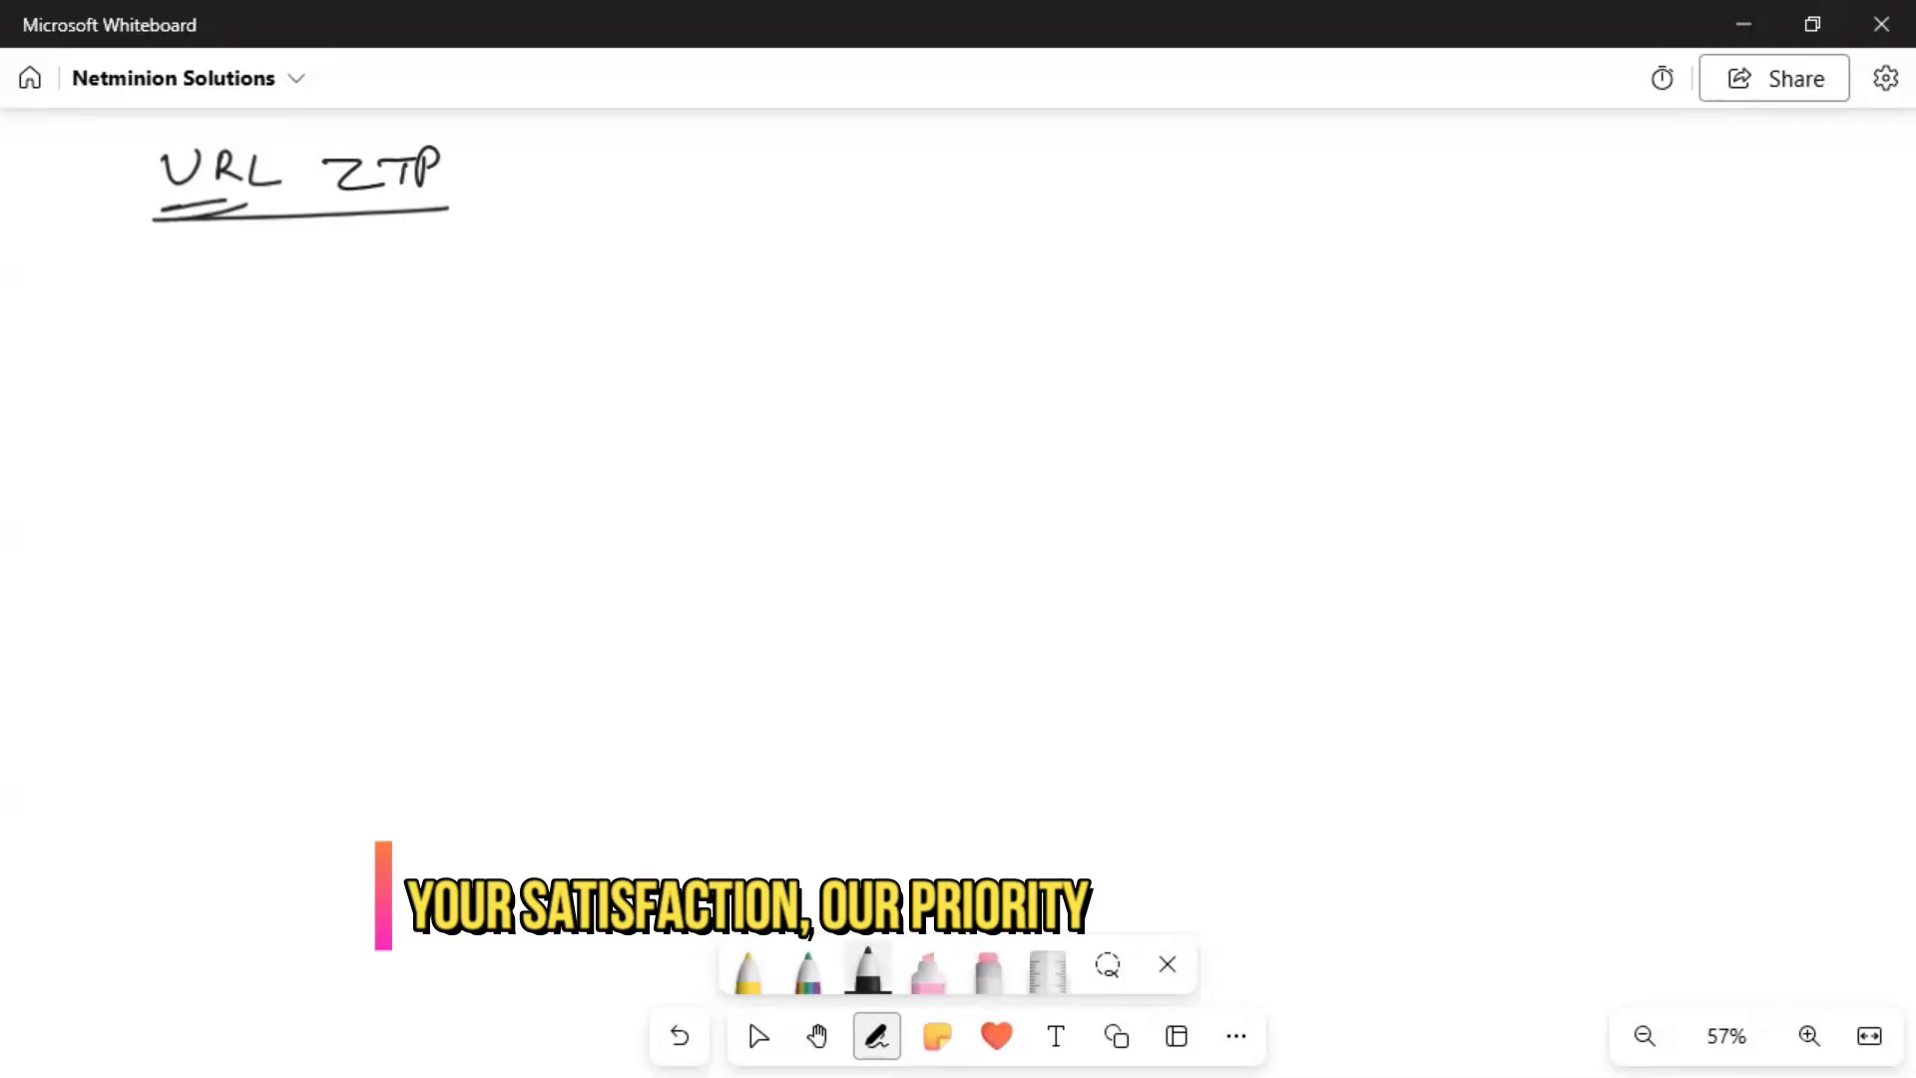
Draw a hook arrow below the heading and write 'email => FE'.
left_click_drag(313, 257, 341, 305)
left_click_drag(158, 373, 229, 380)
left_click(249, 354)
left_click_drag(264, 374, 386, 371)
mouse_move(337, 378)
left_mouse_down()
mouse_move(469, 391)
mouse_move(505, 352)
mouse_move(499, 368)
left_mouse_up()
mouse_move(514, 354)
left_mouse_down()
mouse_move(515, 389)
mouse_move(537, 388)
left_mouse_up()
left_click_drag(513, 373, 588, 389)
Complete the note with '(activation link)'.
mouse_move(651, 361)
left_mouse_down()
mouse_move(639, 374)
mouse_move(653, 365)
left_mouse_up()
left_click_drag(676, 365, 699, 383)
mouse_move(711, 366)
left_mouse_down()
mouse_move(714, 383)
mouse_move(747, 367)
mouse_move(794, 385)
left_mouse_up()
left_click_drag(779, 366, 813, 386)
left_click_drag(819, 373, 922, 374)
left_click_drag(933, 371, 964, 373)
left_click_drag(980, 351, 992, 385)
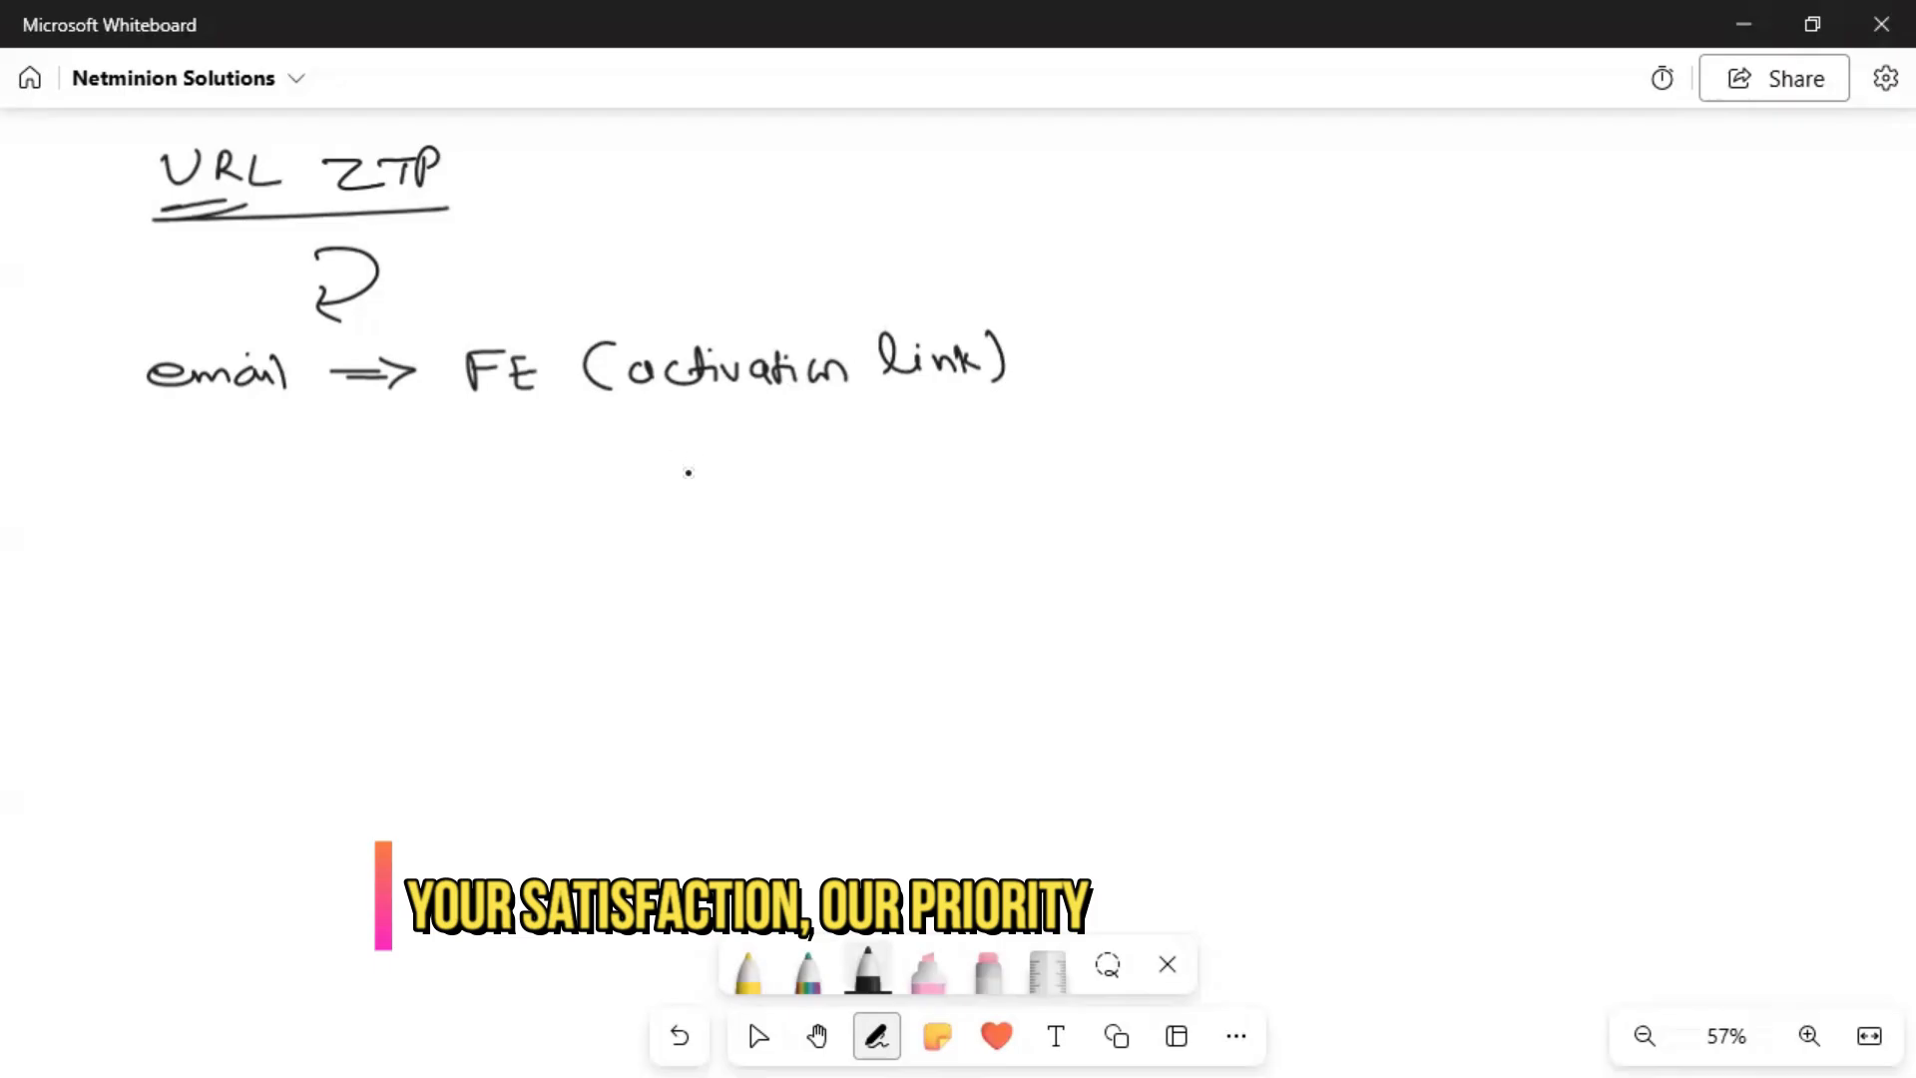
Sketch a device box connected to a laptop box and down to an 'ISP' cloud.
left_click_drag(695, 462, 747, 519)
mouse_move(940, 499)
left_mouse_down()
mouse_move(971, 559)
mouse_move(1187, 564)
left_mouse_up()
left_click_drag(1169, 481, 1186, 563)
left_click_drag(926, 529, 1320, 447)
mouse_move(1392, 351)
left_mouse_down()
mouse_move(1267, 359)
mouse_move(1339, 432)
mouse_move(1397, 437)
left_mouse_up()
left_click_drag(1279, 442, 1412, 469)
mouse_move(1429, 377)
left_mouse_down()
mouse_move(1447, 417)
mouse_move(1509, 411)
mouse_move(1507, 427)
mouse_move(1604, 384)
left_mouse_up()
mouse_move(999, 561)
left_mouse_down()
mouse_move(1005, 578)
mouse_move(1028, 557)
mouse_move(1023, 659)
mouse_move(928, 730)
mouse_move(1122, 683)
mouse_move(1033, 667)
mouse_move(973, 706)
left_mouse_up()
mouse_move(994, 683)
left_mouse_down()
mouse_move(997, 714)
mouse_move(1002, 696)
mouse_move(973, 712)
left_mouse_up()
left_click_drag(938, 680, 964, 677)
mouse_move(1178, 514)
left_mouse_down()
mouse_move(1188, 563)
mouse_move(1163, 547)
left_mouse_up()
Draw an arc arrow labelled 'URL' from the activation link to the laptop and detail its screen.
left_click_drag(1430, 375, 1431, 391)
mouse_move(1020, 308)
left_mouse_down()
mouse_move(1158, 248)
mouse_move(1279, 326)
mouse_move(1277, 349)
left_mouse_up()
mouse_move(1297, 327)
left_mouse_down()
mouse_move(1279, 349)
mouse_move(1343, 312)
mouse_move(1347, 332)
left_mouse_up()
mouse_move(1347, 305)
left_mouse_down()
mouse_move(1369, 332)
mouse_move(1488, 295)
mouse_move(1493, 309)
left_mouse_up()
mouse_move(1345, 372)
left_mouse_down()
mouse_move(1285, 372)
mouse_move(1380, 370)
mouse_move(1271, 376)
left_mouse_up()
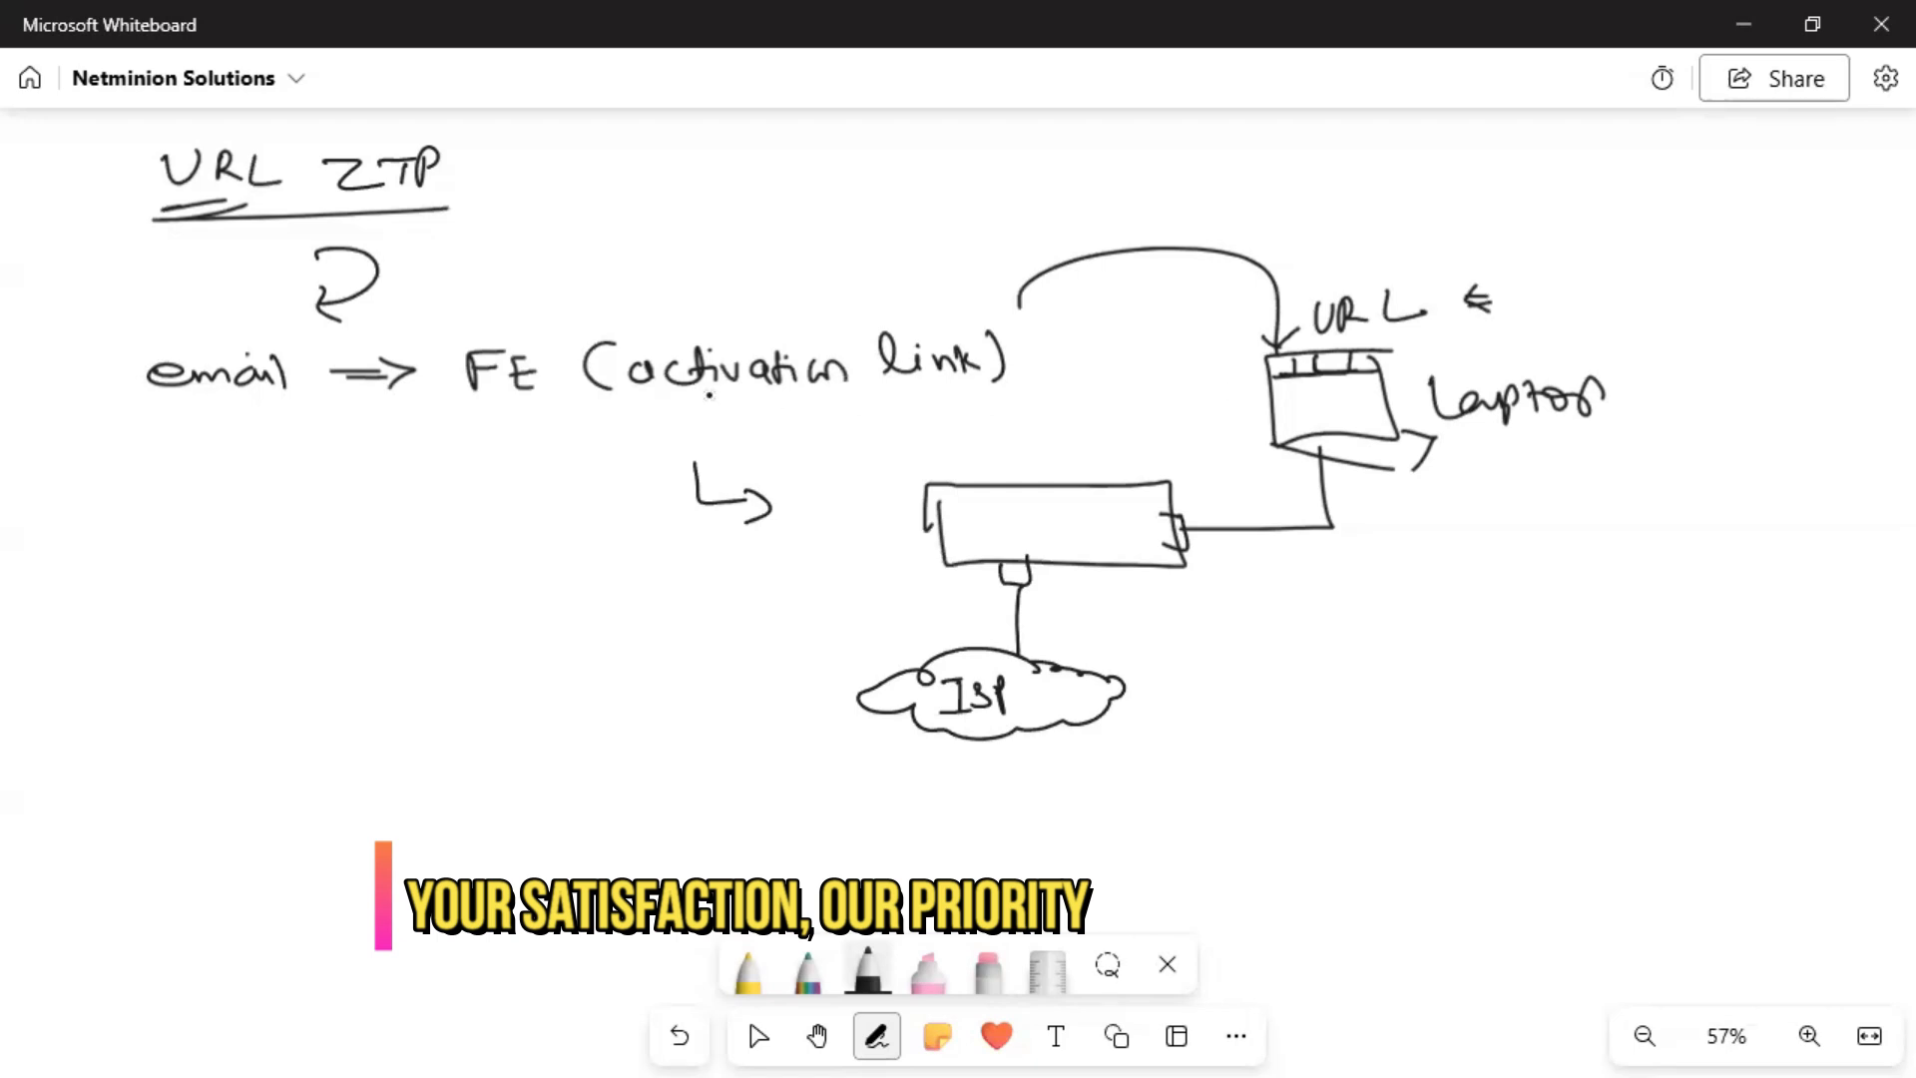
left_click(806, 983)
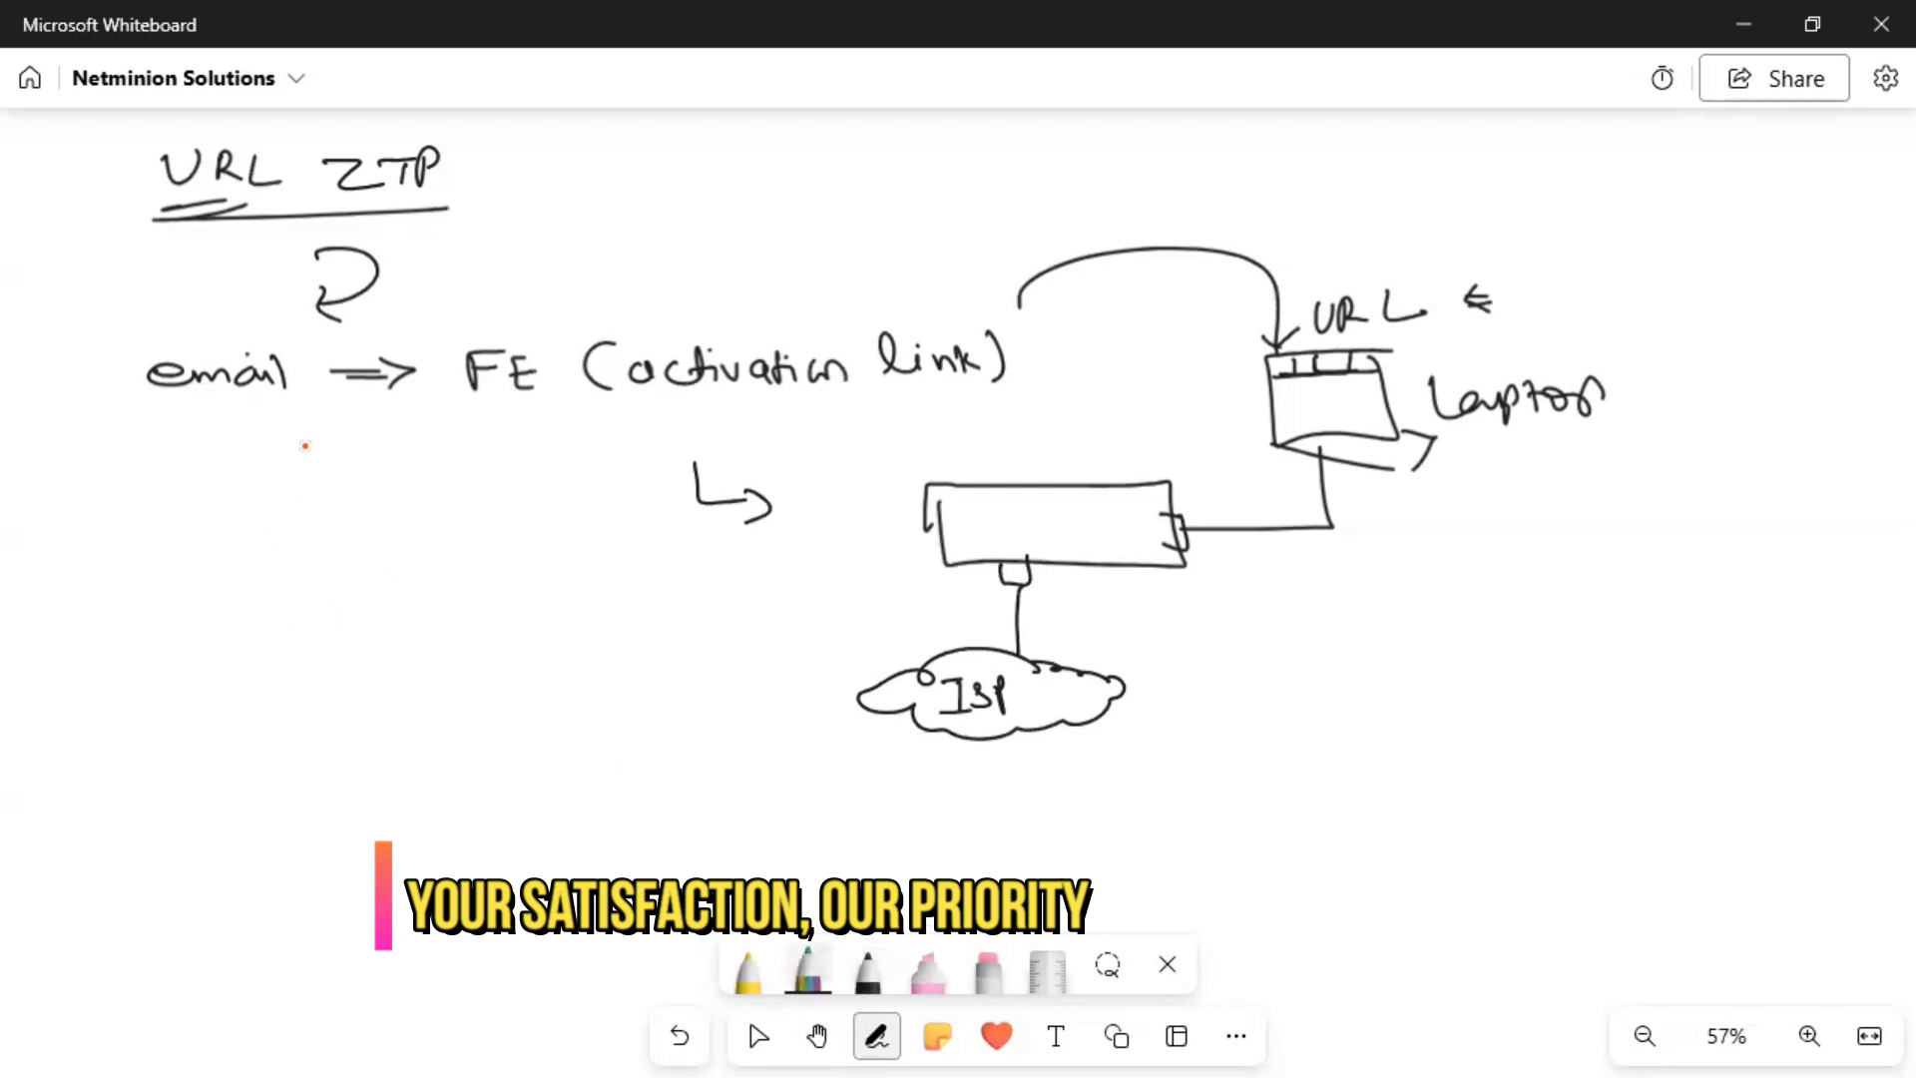
Write a bracketed, underlined 'vdirector' note beside the URL ZTP heading.
left_click_drag(528, 170, 569, 182)
mouse_move(563, 161)
left_mouse_down()
mouse_move(564, 188)
mouse_move(705, 158)
mouse_move(737, 176)
mouse_move(874, 168)
mouse_move(861, 204)
left_mouse_up()
mouse_move(628, 149)
left_mouse_down()
mouse_move(620, 205)
mouse_move(820, 207)
left_mouse_up()
left_click_drag(717, 228, 821, 211)
Sketch a template → DG → V box flow at lower left, with an arrow leading right from under V.
mouse_move(278, 650)
left_mouse_down()
mouse_move(119, 715)
mouse_move(317, 711)
left_mouse_up()
mouse_move(145, 668)
left_mouse_down()
mouse_move(204, 693)
mouse_move(244, 667)
mouse_move(271, 693)
mouse_move(303, 679)
left_mouse_up()
mouse_move(251, 741)
left_mouse_down()
mouse_move(325, 769)
mouse_move(322, 793)
left_mouse_up()
left_click_drag(431, 737, 517, 785)
left_click_drag(416, 756, 431, 776)
left_click_drag(442, 755, 590, 747)
mouse_move(539, 766)
left_mouse_down()
mouse_move(603, 773)
mouse_move(657, 731)
mouse_move(660, 767)
left_mouse_up()
mouse_move(623, 704)
left_mouse_down()
mouse_move(691, 770)
mouse_move(625, 705)
left_mouse_up()
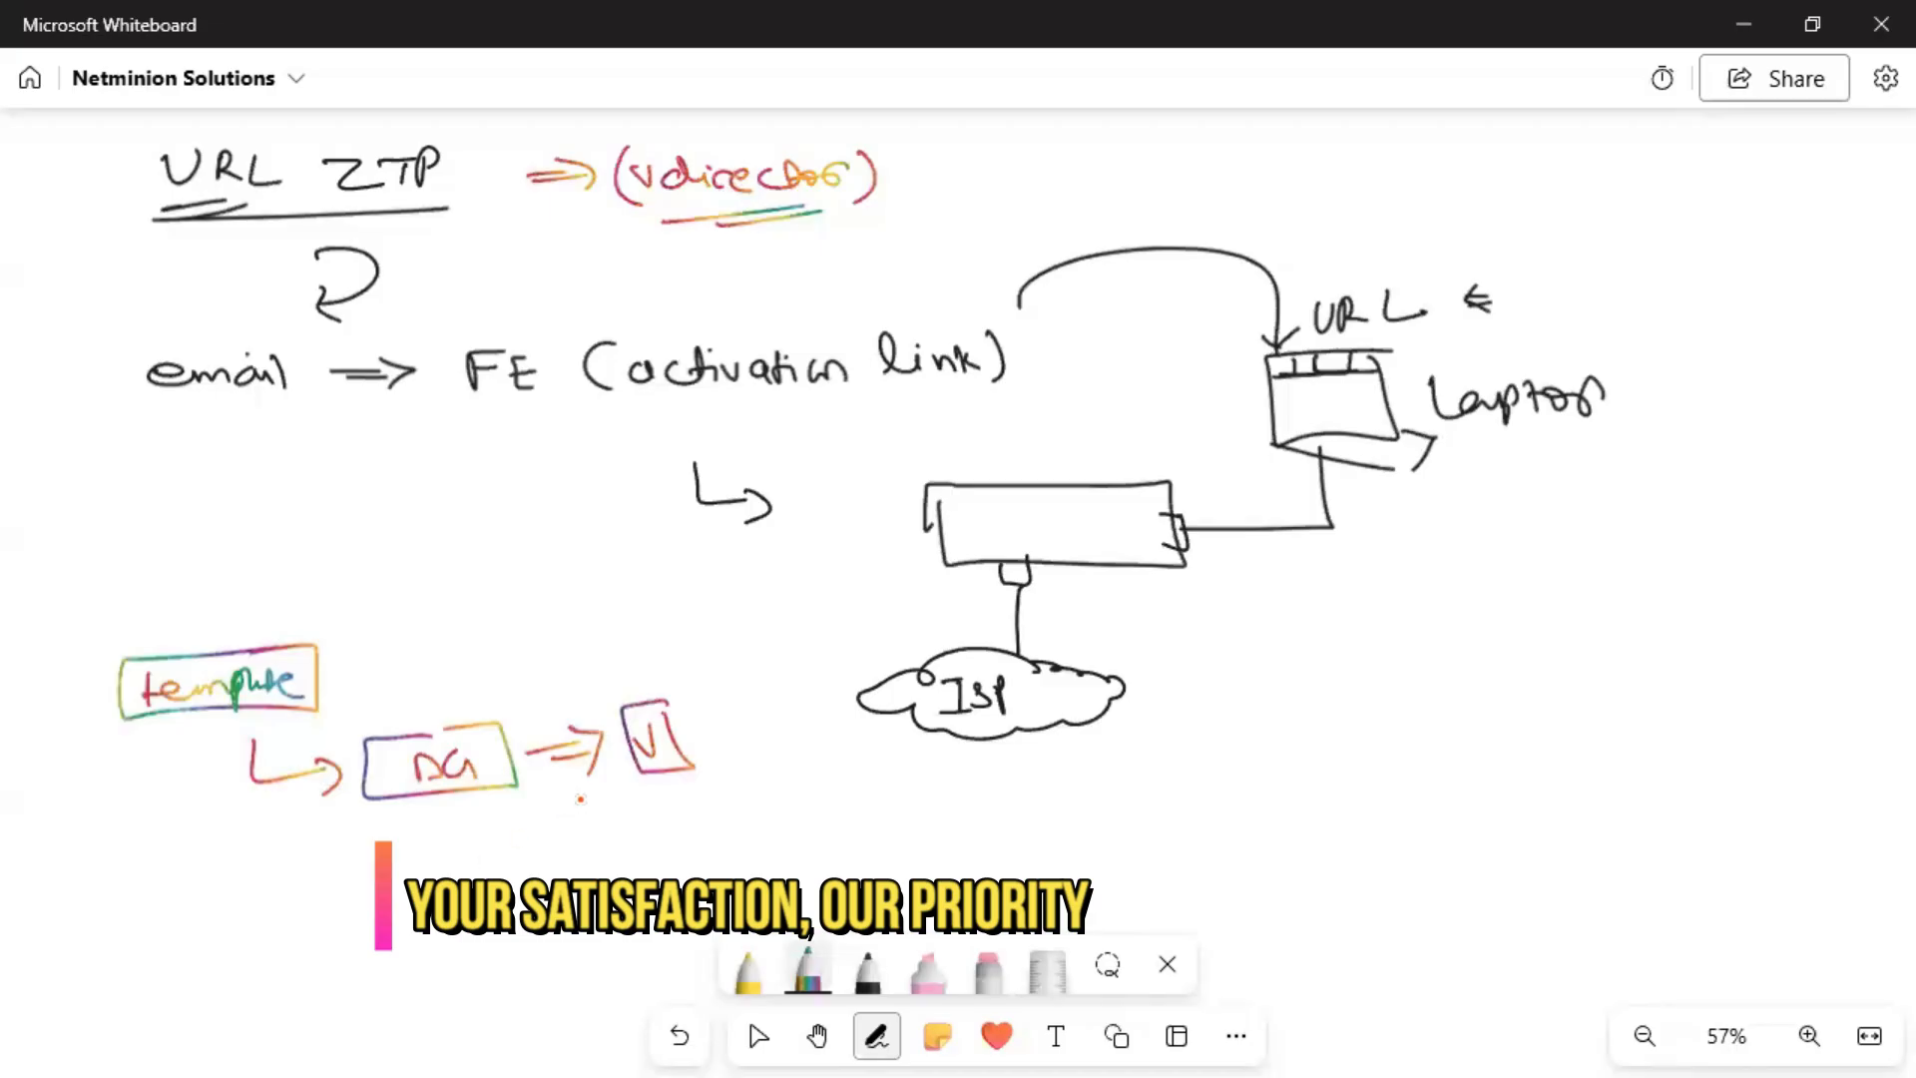
mouse_move(675, 802)
left_mouse_down()
mouse_move(968, 829)
mouse_move(964, 848)
left_mouse_up()
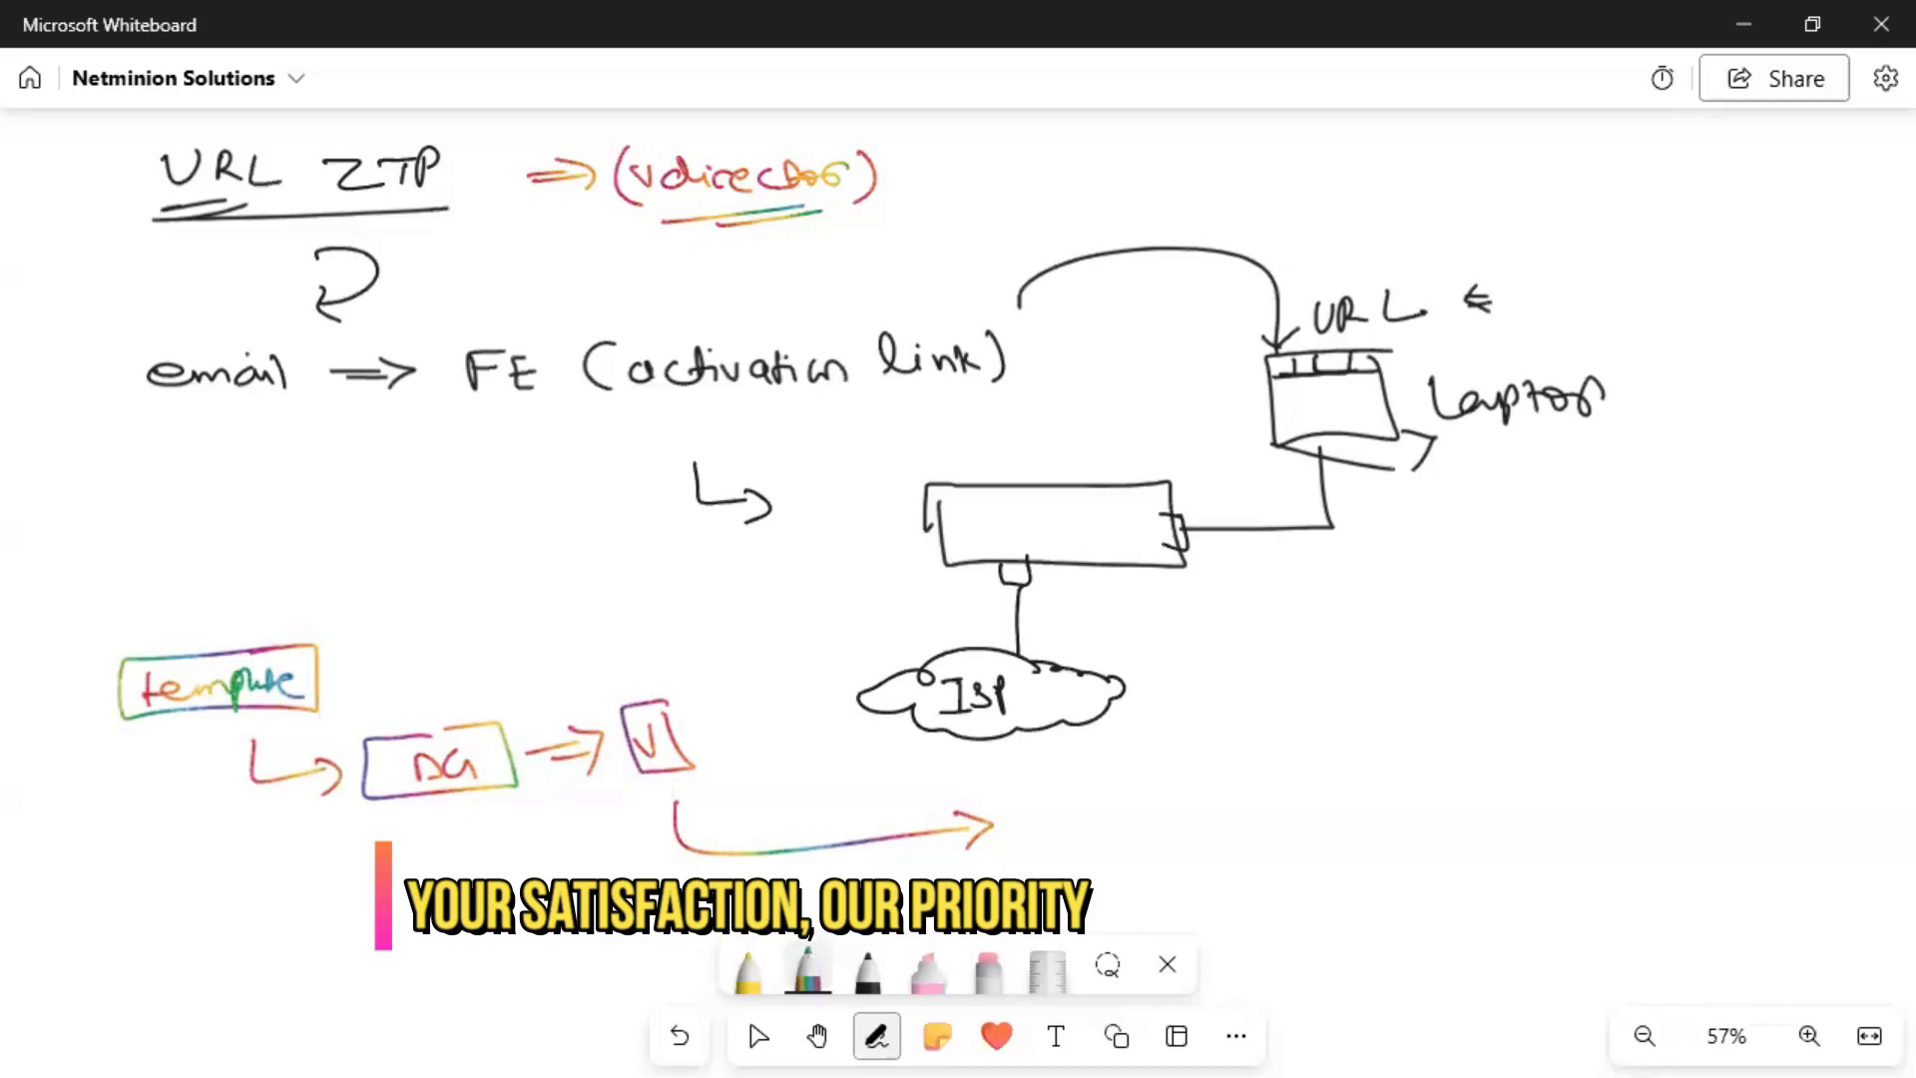
In yellow, label the box 'Branch device' and write an underlined 'ip address' beside it.
left_click(748, 966)
mouse_move(955, 515)
left_mouse_down()
mouse_move(1070, 504)
mouse_move(1088, 521)
mouse_move(1064, 547)
mouse_move(1161, 562)
left_mouse_up()
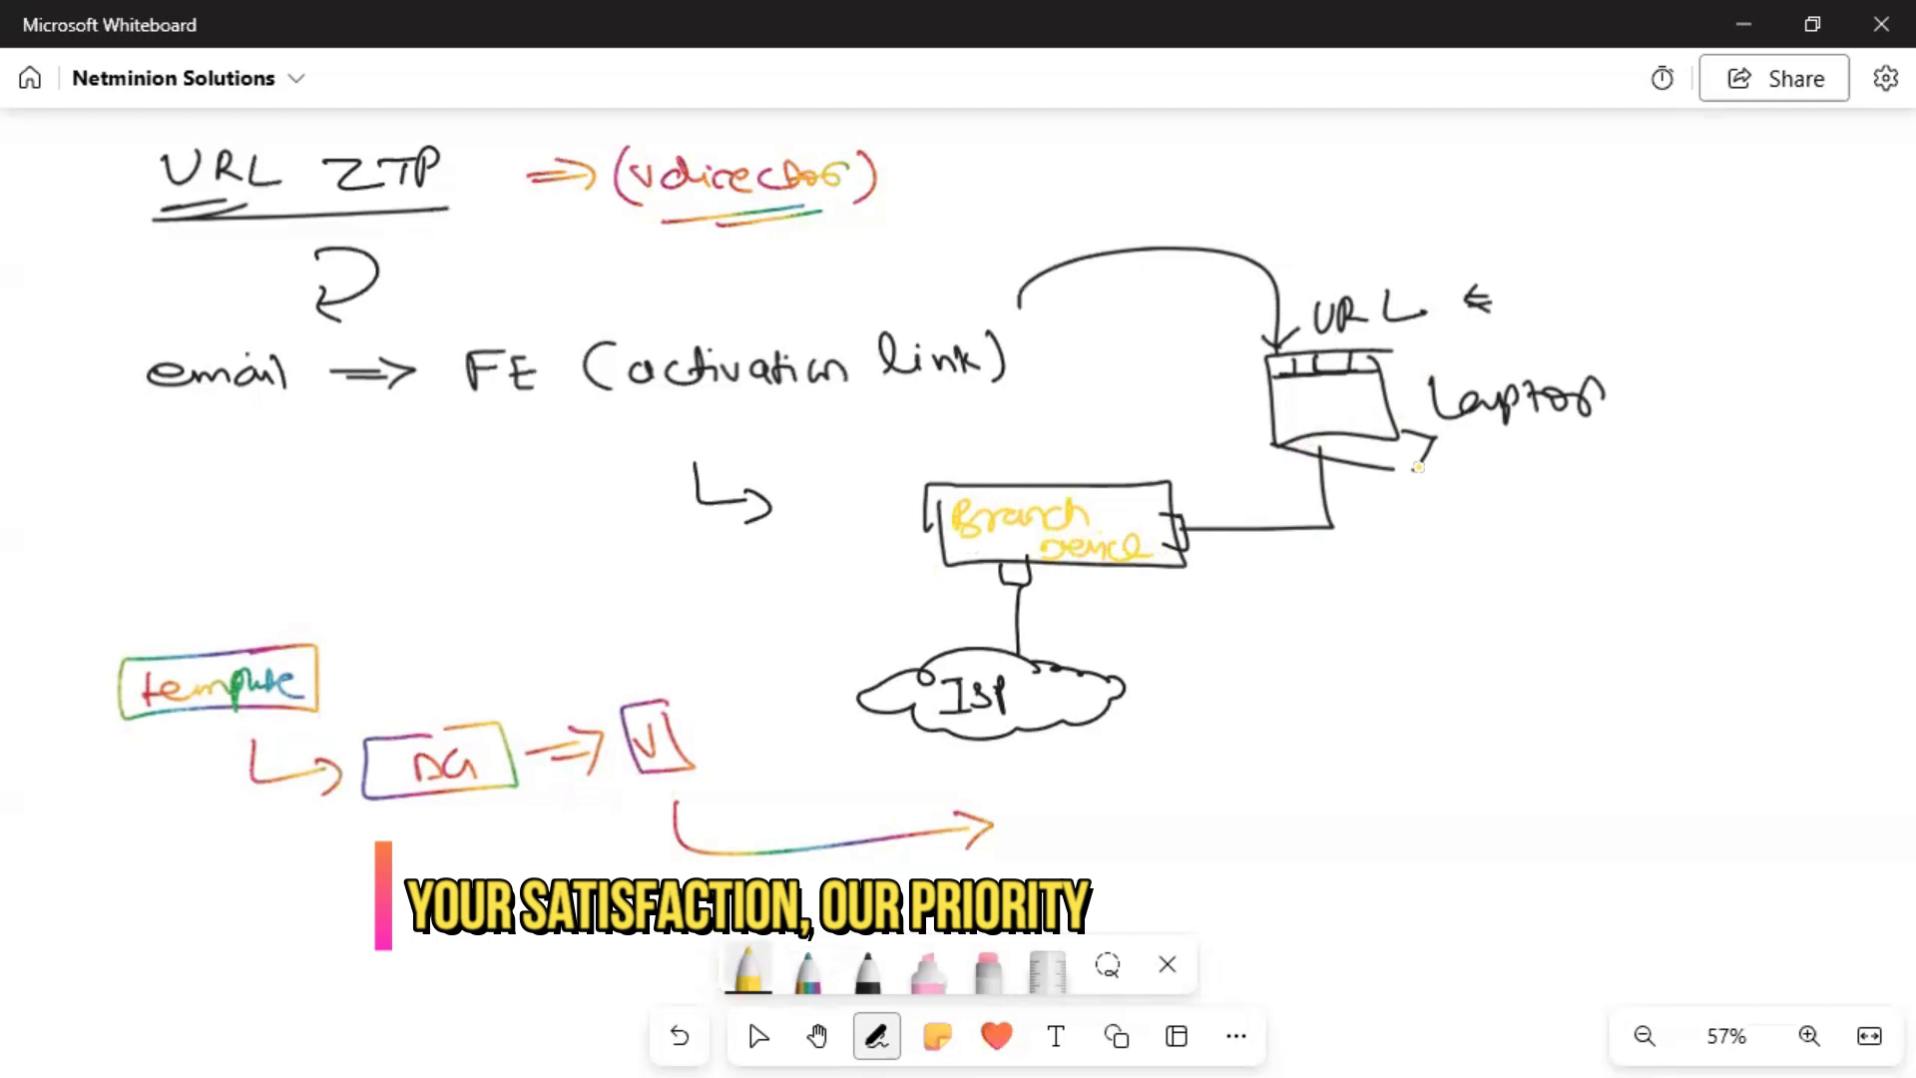
mouse_move(1356, 546)
left_mouse_down()
mouse_move(1374, 577)
mouse_move(1389, 547)
mouse_move(1562, 544)
left_mouse_up()
left_click_drag(1326, 582, 1617, 578)
Add address entry lines joined by a curly brace, and write 'Director' above template.
mouse_move(1322, 635)
left_mouse_down()
mouse_move(1622, 634)
mouse_move(1327, 670)
mouse_move(1566, 701)
left_mouse_up()
left_click_drag(1344, 727, 1588, 728)
mouse_move(1624, 577)
left_mouse_down()
mouse_move(1637, 714)
mouse_move(1610, 736)
left_mouse_up()
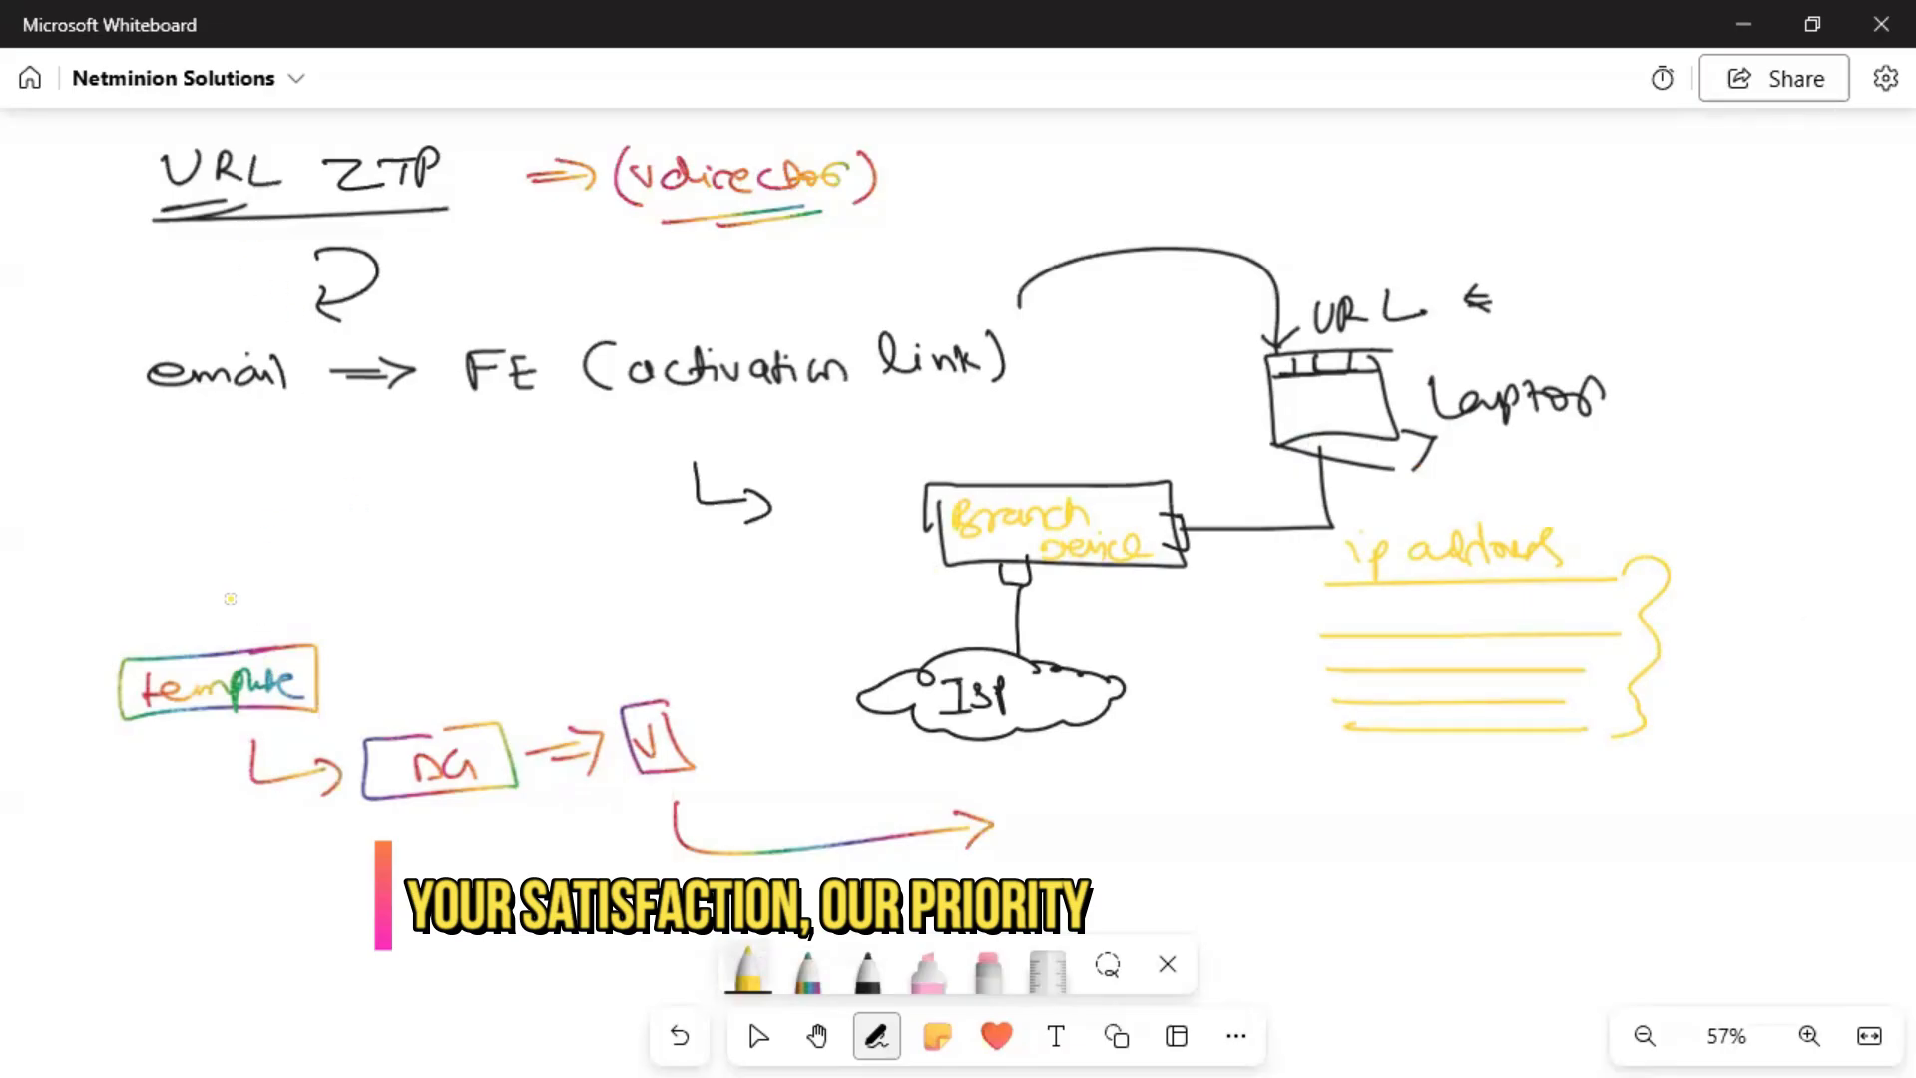
mouse_move(134, 581)
left_mouse_down()
mouse_move(133, 615)
mouse_move(344, 580)
mouse_move(344, 635)
mouse_move(384, 636)
left_mouse_up()
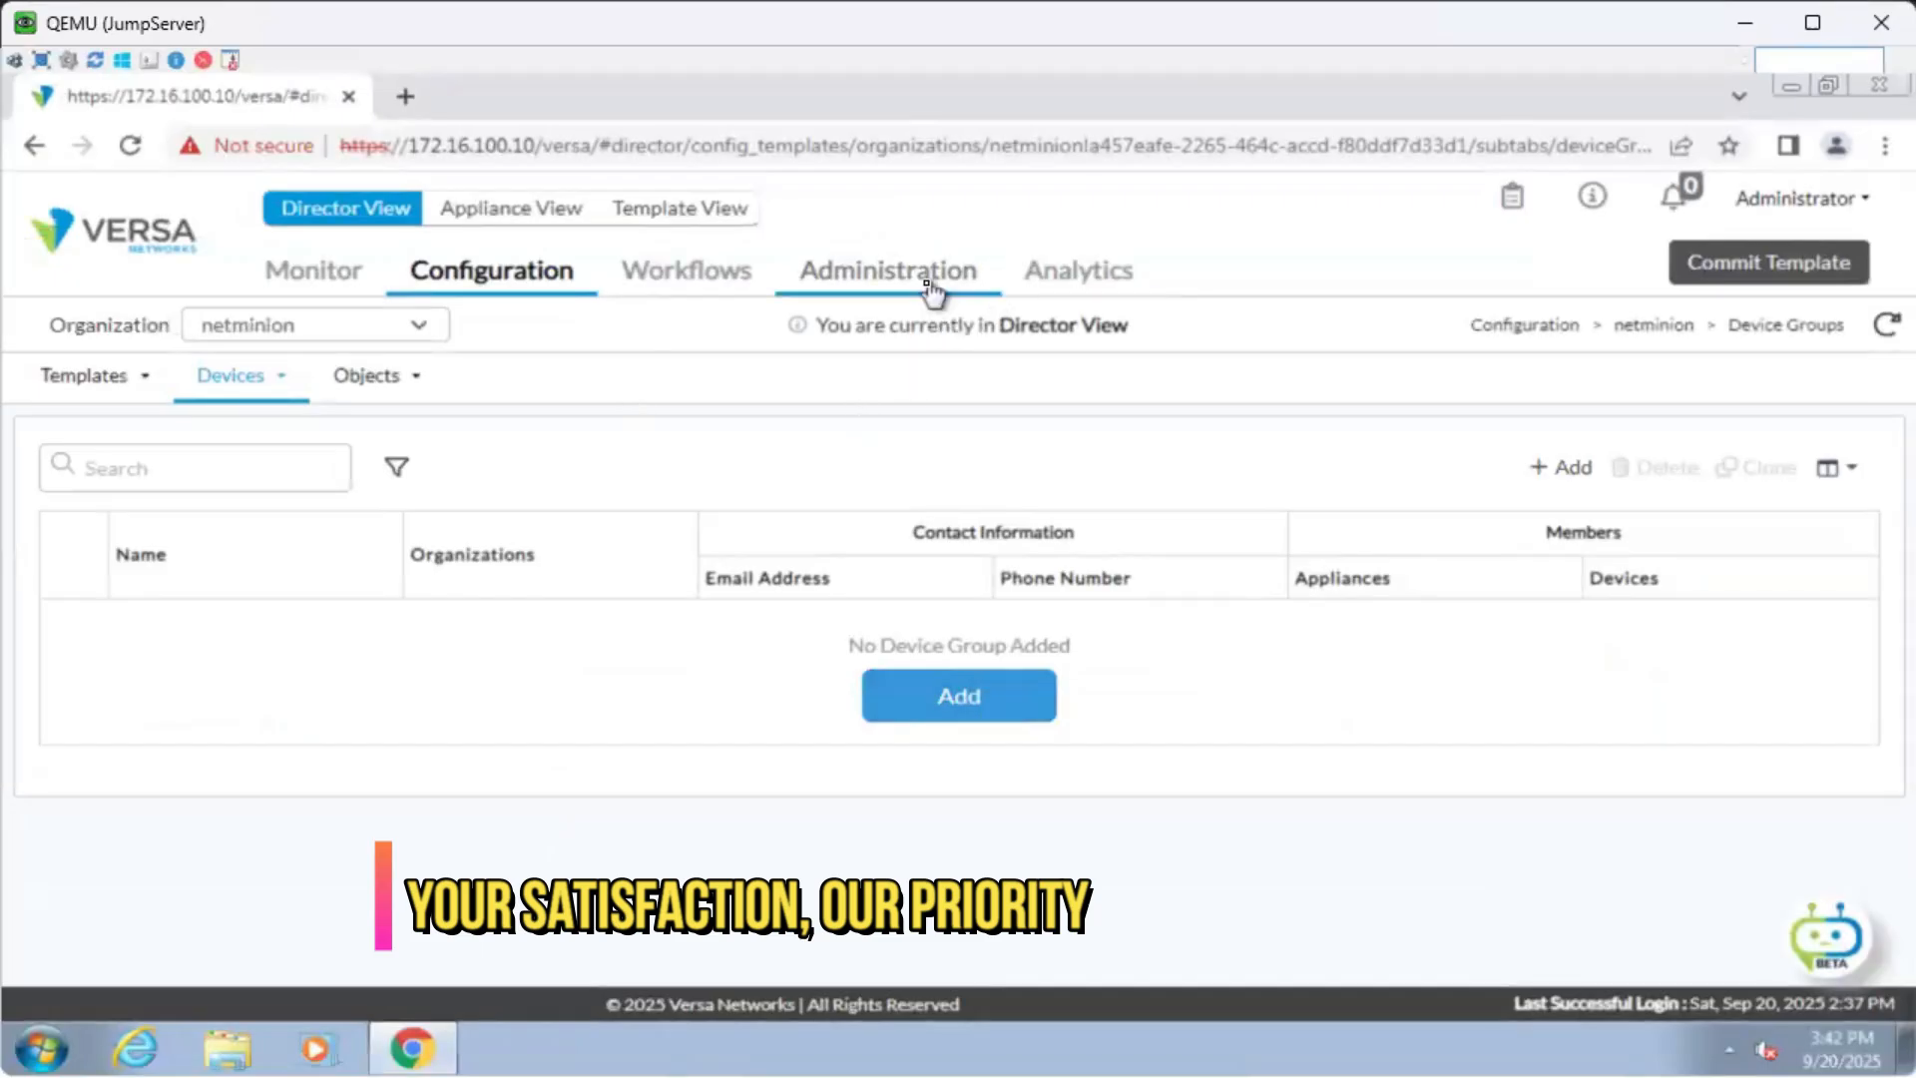
Go to Administration and expand Inventory to reach the empty Hardware list for netminion.
left_click(931, 290)
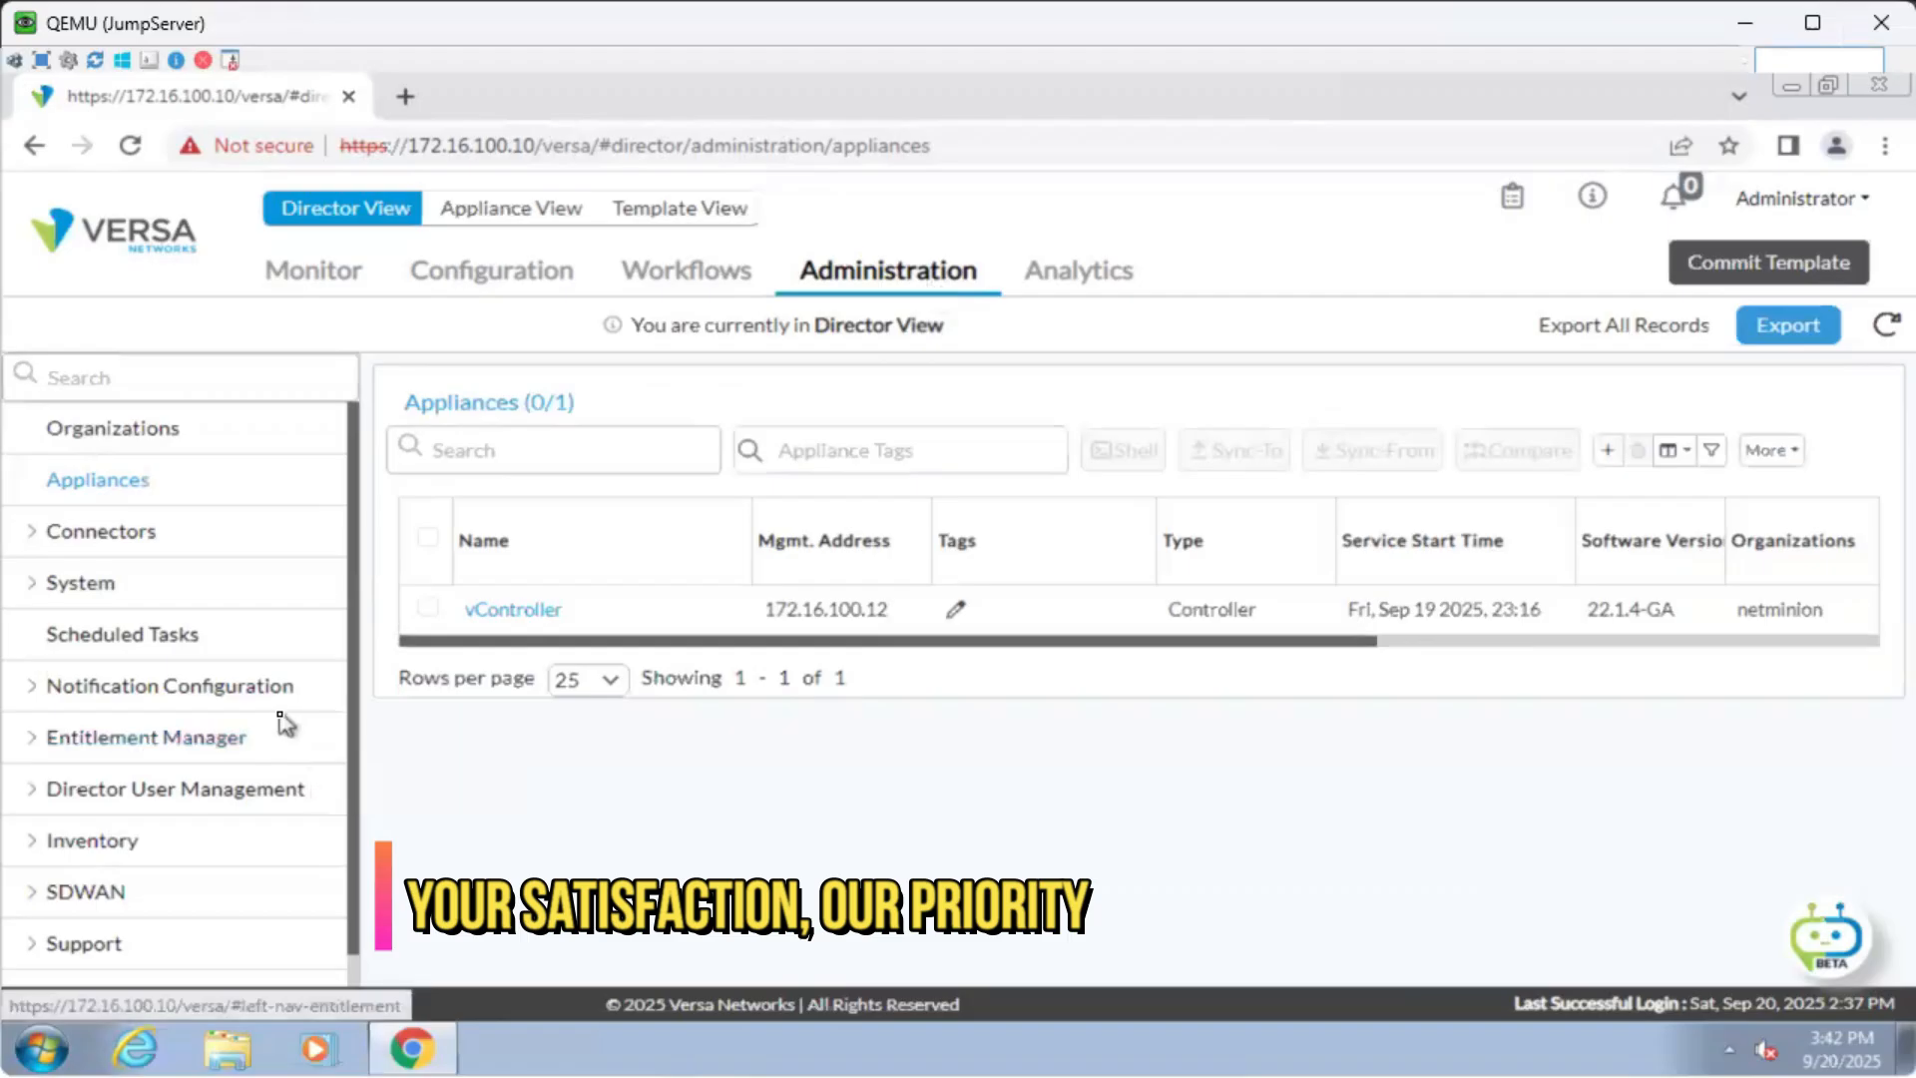
scroll(239, 698, "down", 1)
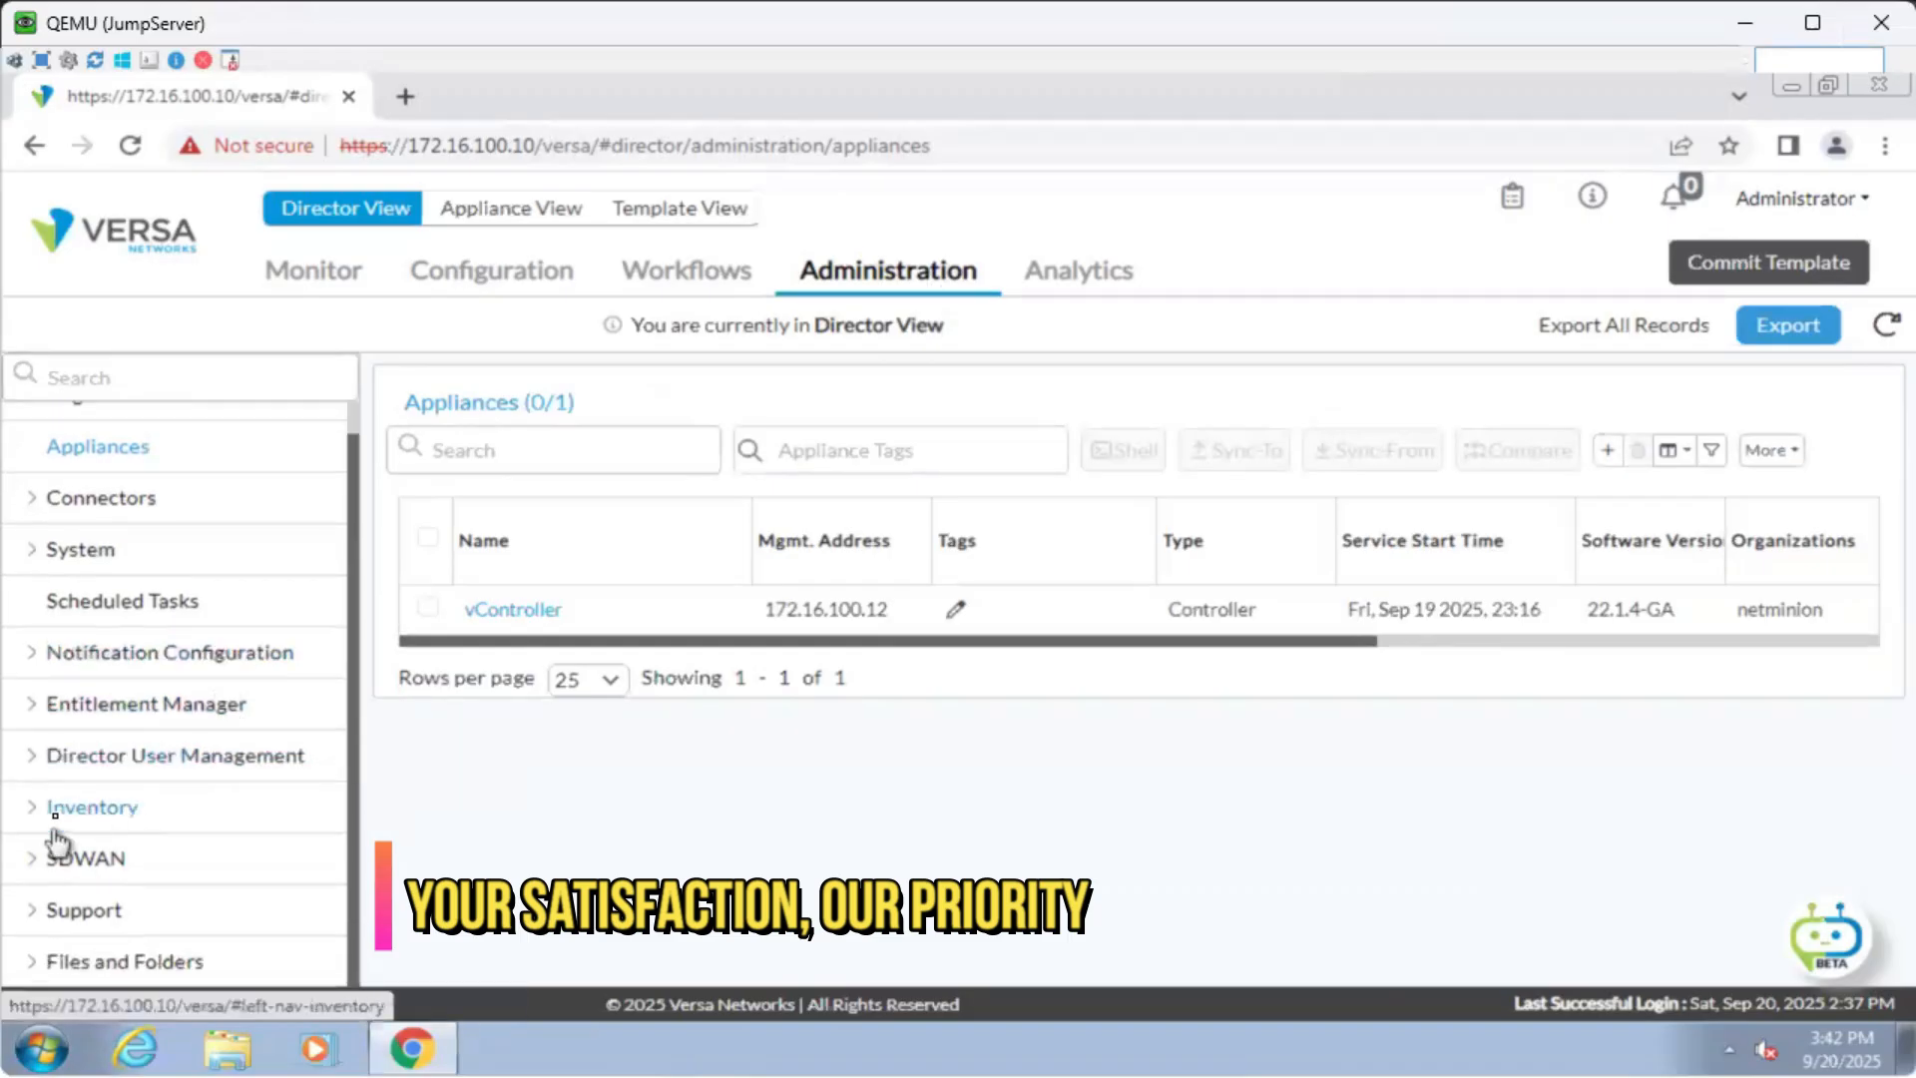
left_click(95, 811)
scroll(158, 834, "down", 5)
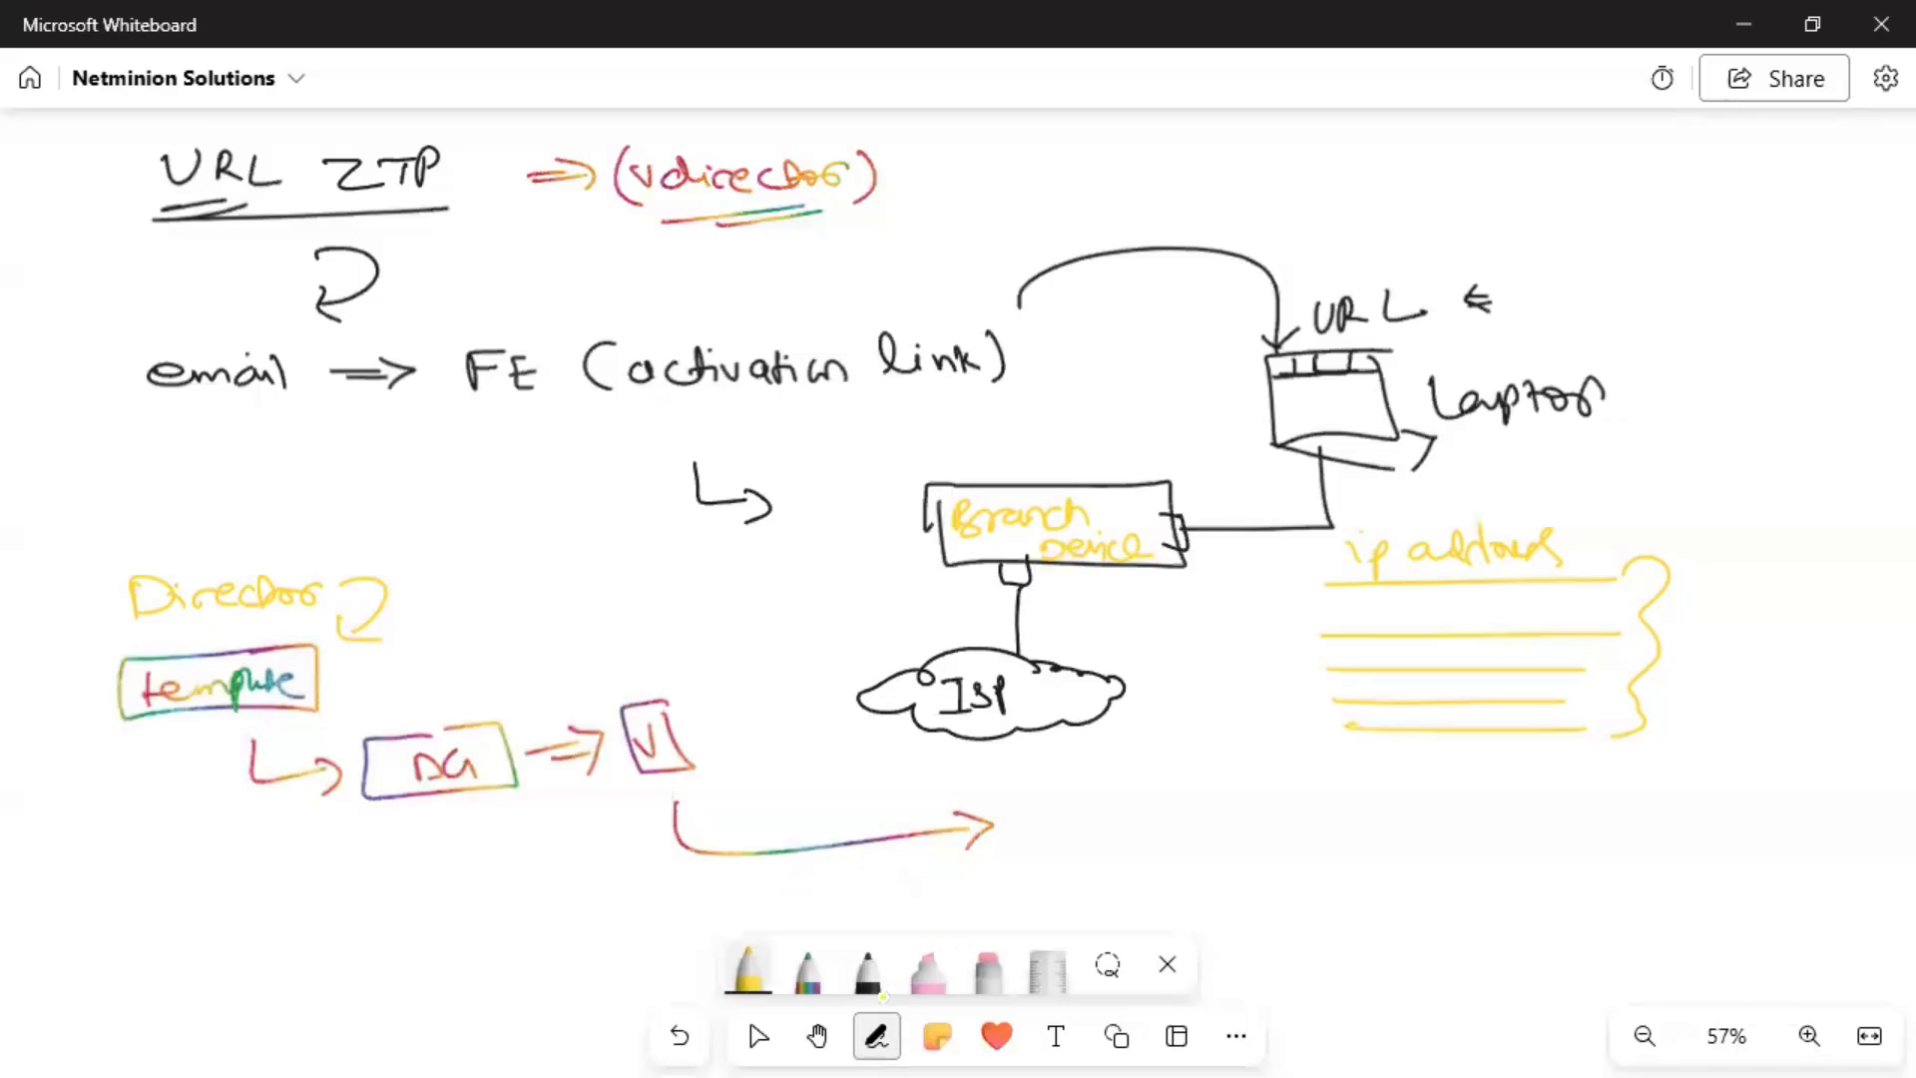
Pan to blank board space and draw a box for the branch device.
left_click(816, 1036)
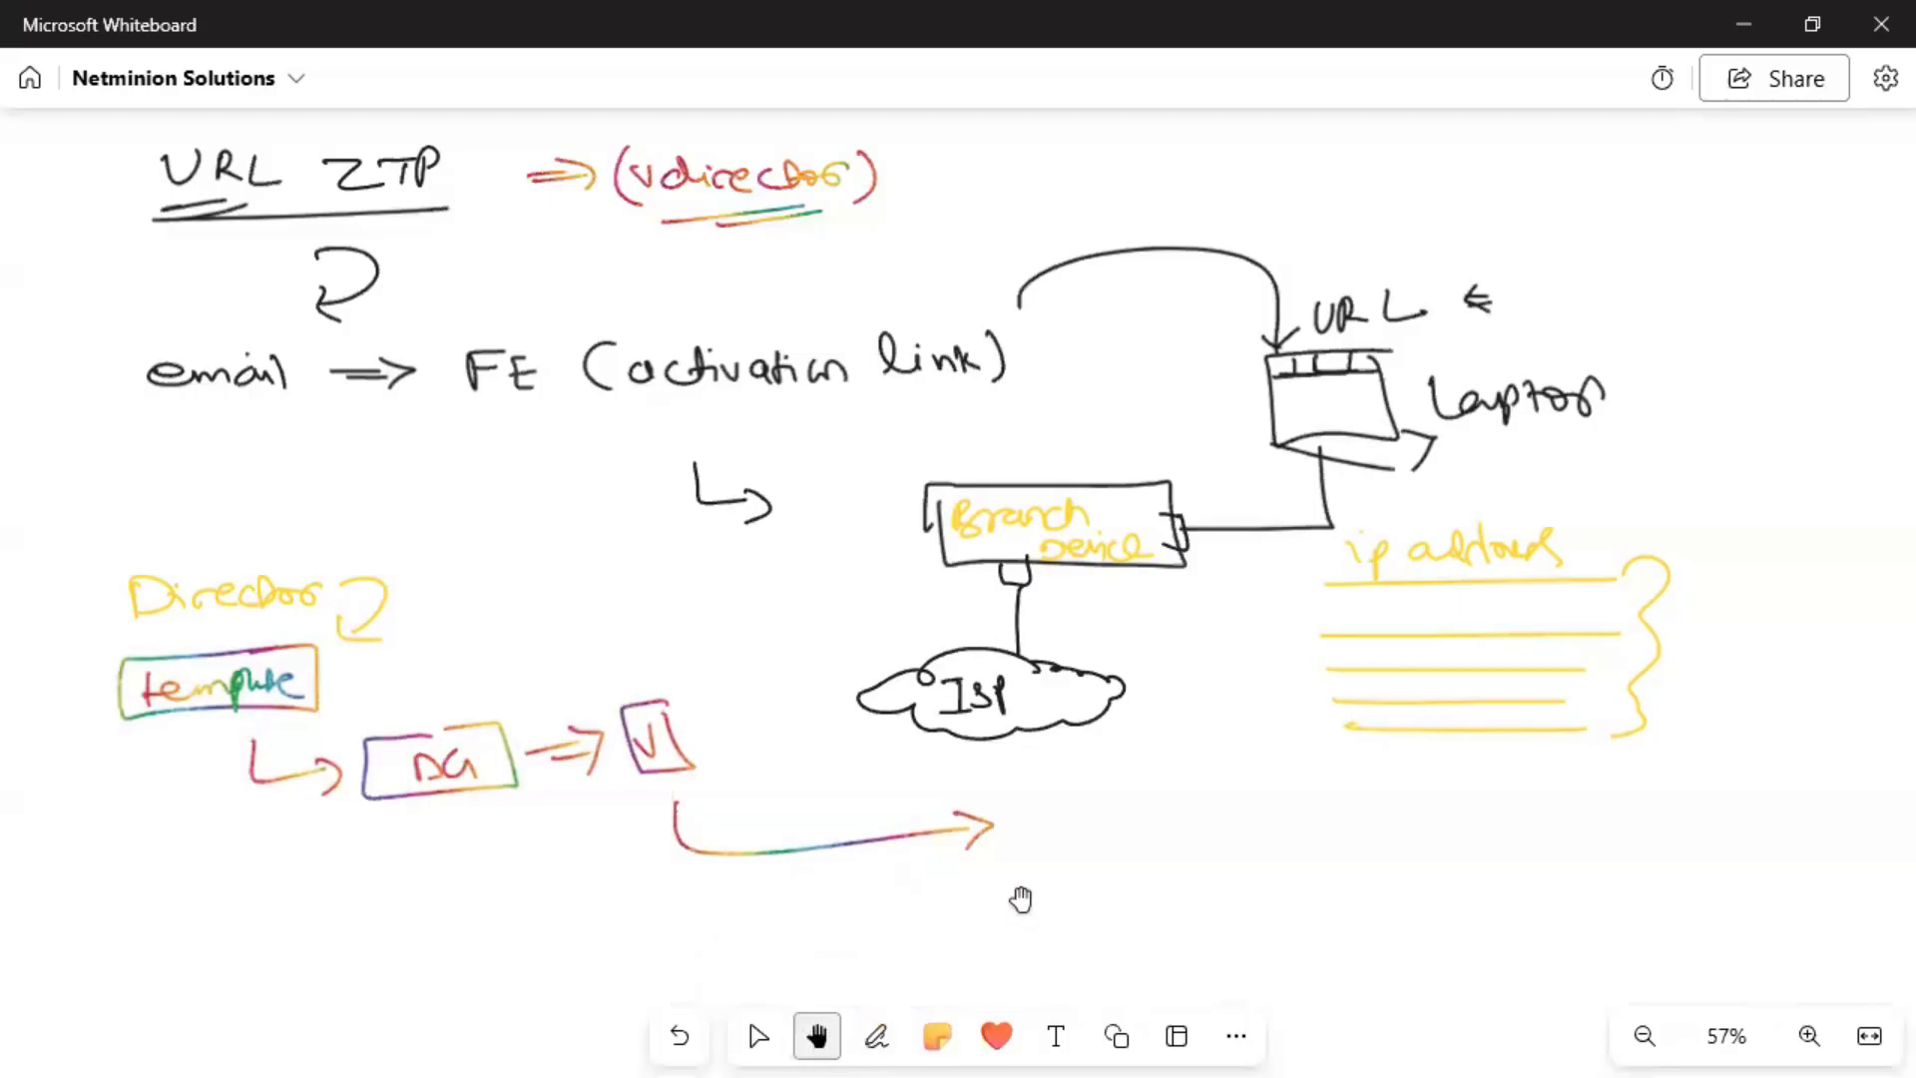
left_click_drag(997, 357, 996, 94)
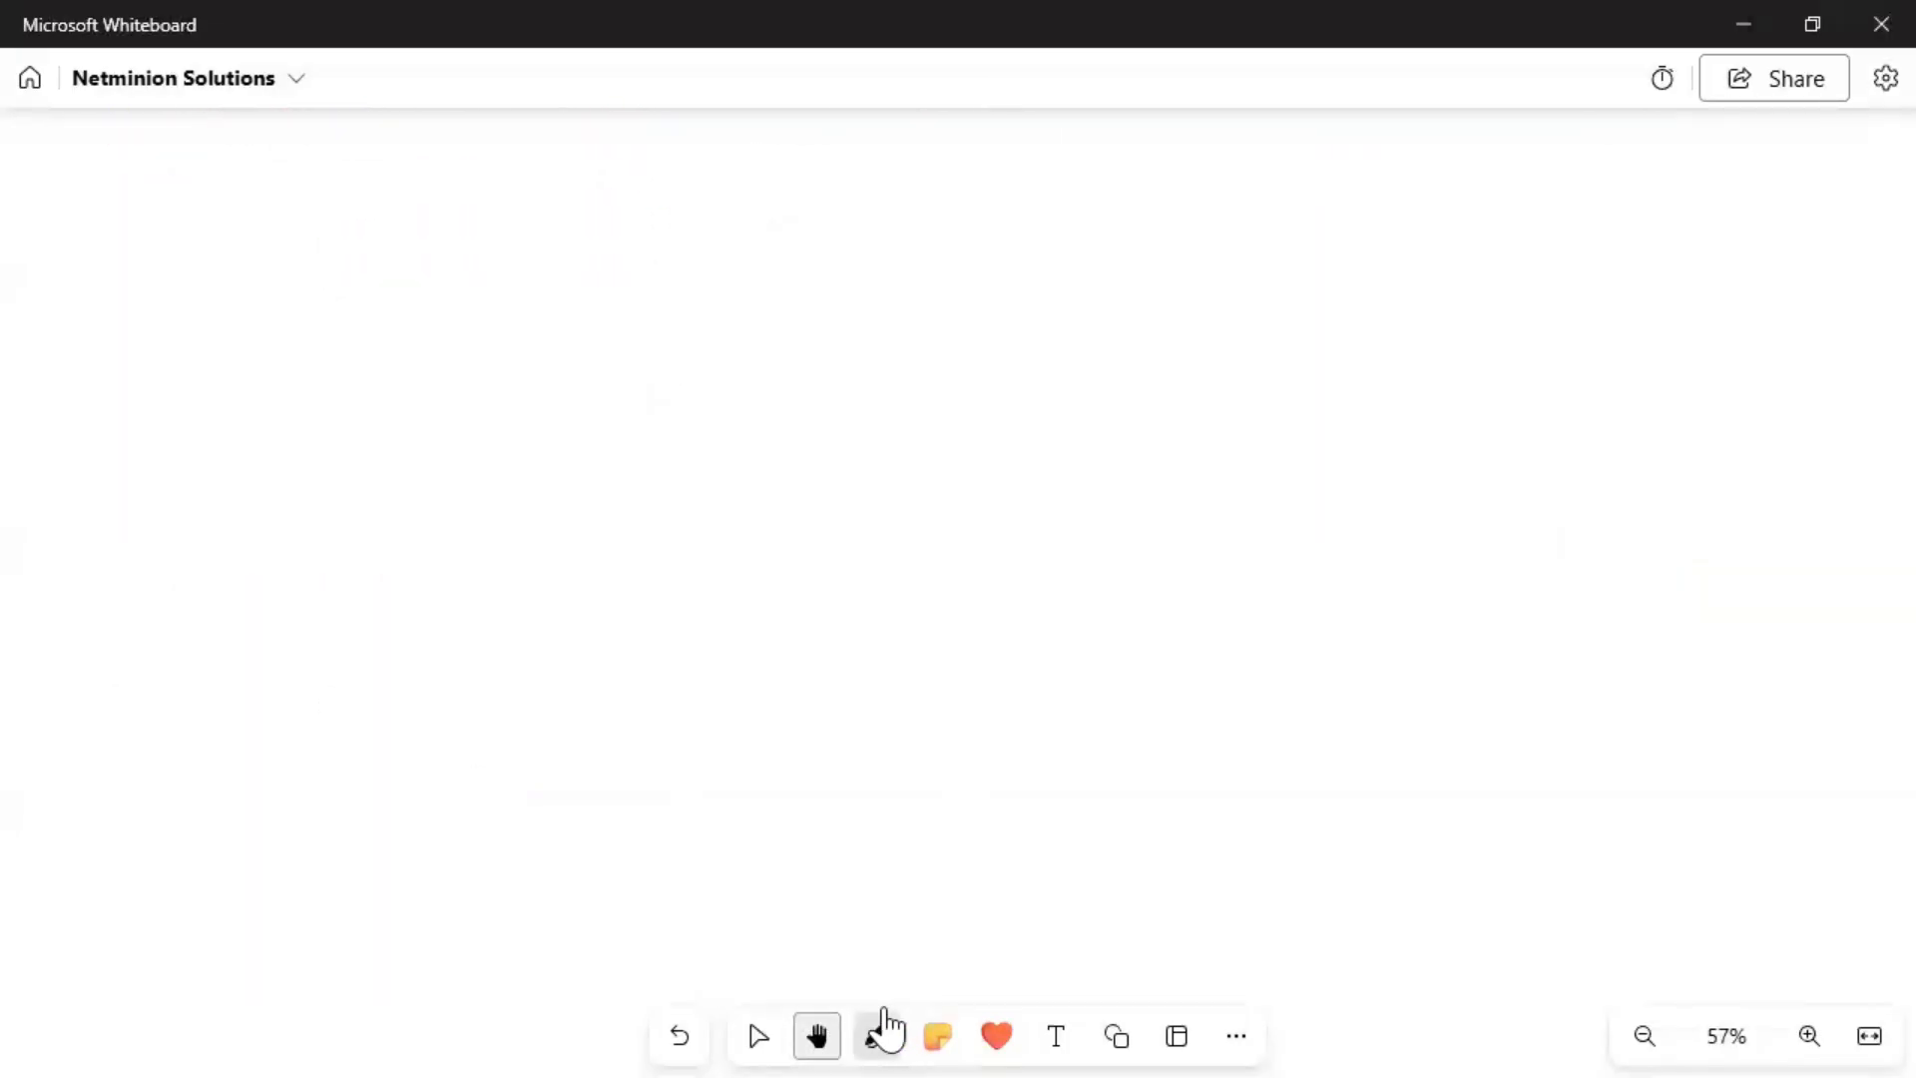
left_click(876, 1036)
mouse_move(961, 694)
left_mouse_down()
mouse_move(646, 701)
mouse_move(954, 753)
mouse_move(945, 697)
mouse_move(963, 699)
left_mouse_up()
Link the device box to an ISP cloud and label its interface vni0/0.
left_click_drag(847, 688, 1065, 589)
mouse_move(1227, 593)
left_mouse_down()
mouse_move(1159, 528)
mouse_move(1110, 544)
left_mouse_up()
left_click_drag(1124, 567, 1170, 577)
left_click_drag(851, 656, 896, 671)
left_click_drag(902, 649, 938, 675)
mouse_move(967, 651)
left_mouse_down()
mouse_move(956, 668)
mouse_move(967, 653)
left_mouse_up()
left_click_drag(843, 691, 852, 694)
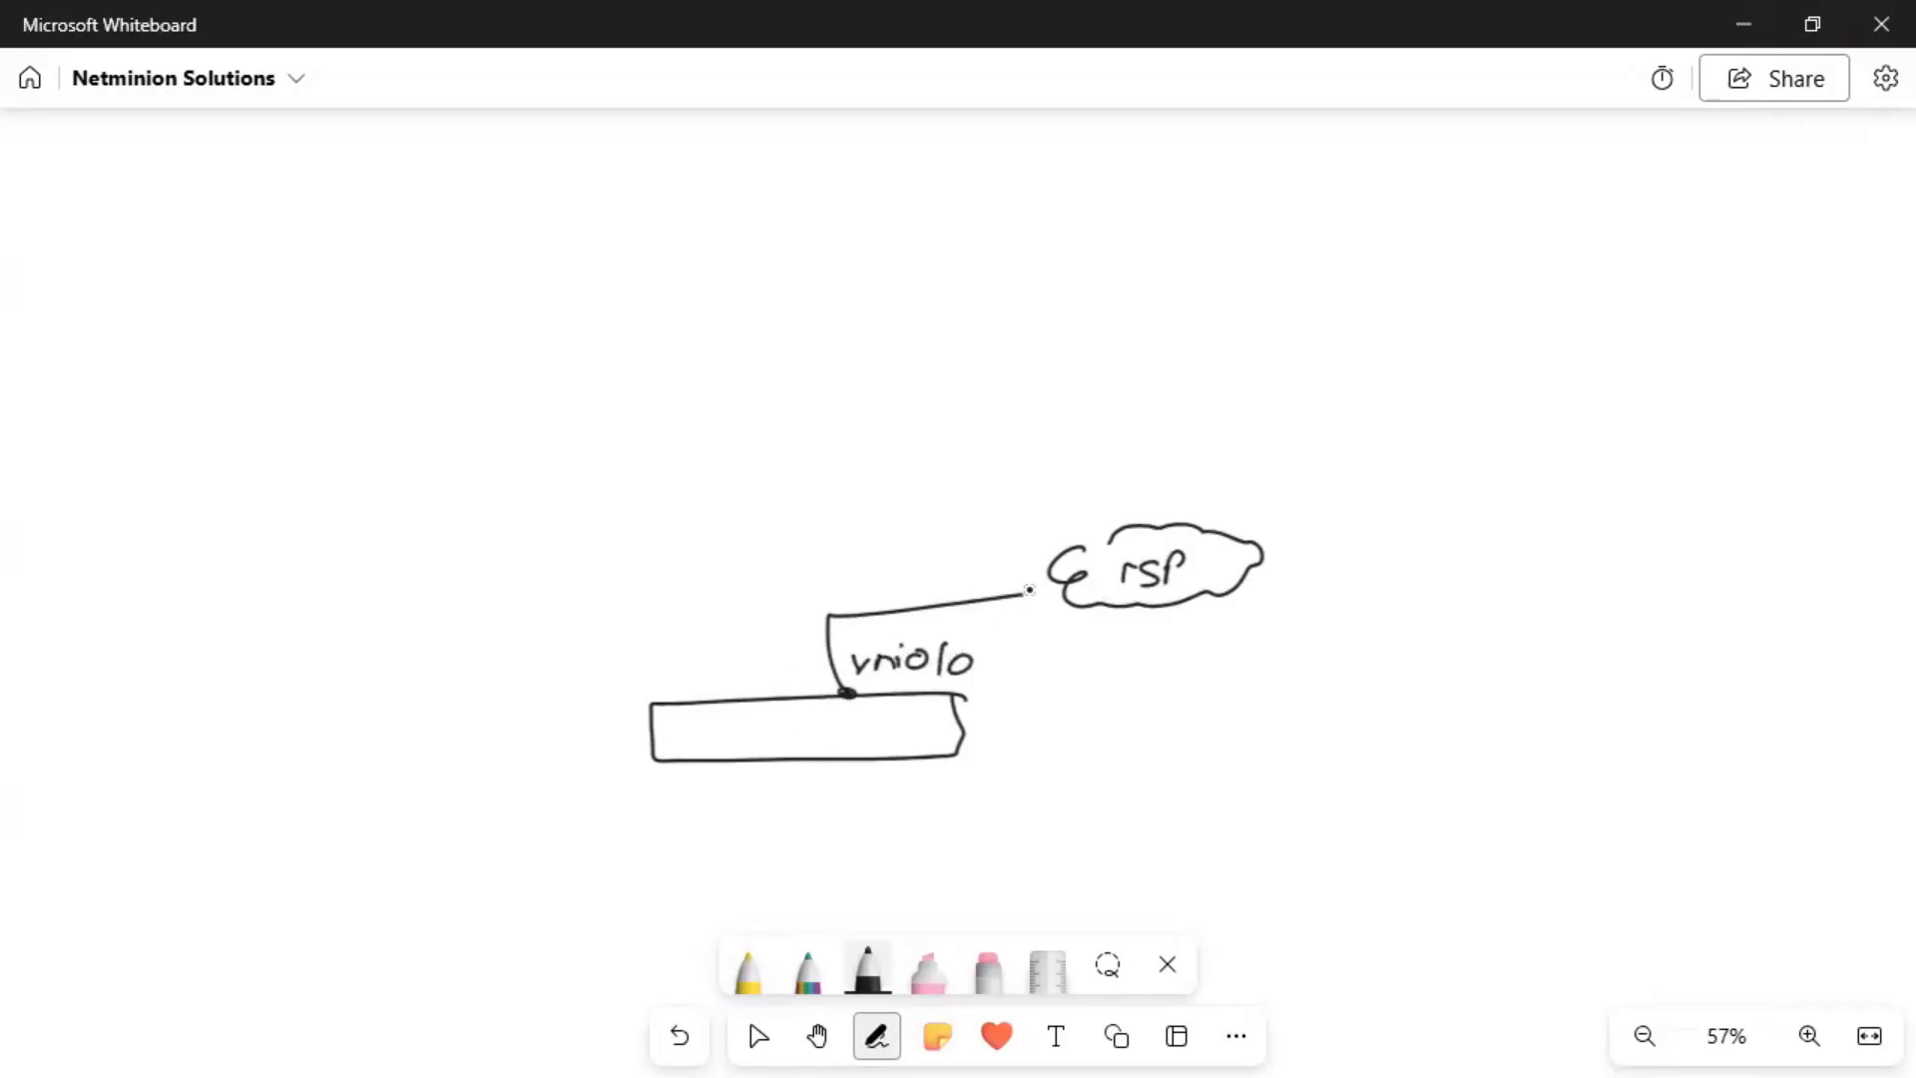
left_click_drag(1027, 590, 1032, 595)
mouse_move(785, 671)
left_mouse_down()
mouse_move(958, 561)
mouse_move(930, 572)
left_mouse_up()
Draw a vController box above the cloud, connected to it by a line.
left_click_drag(1185, 521, 1159, 381)
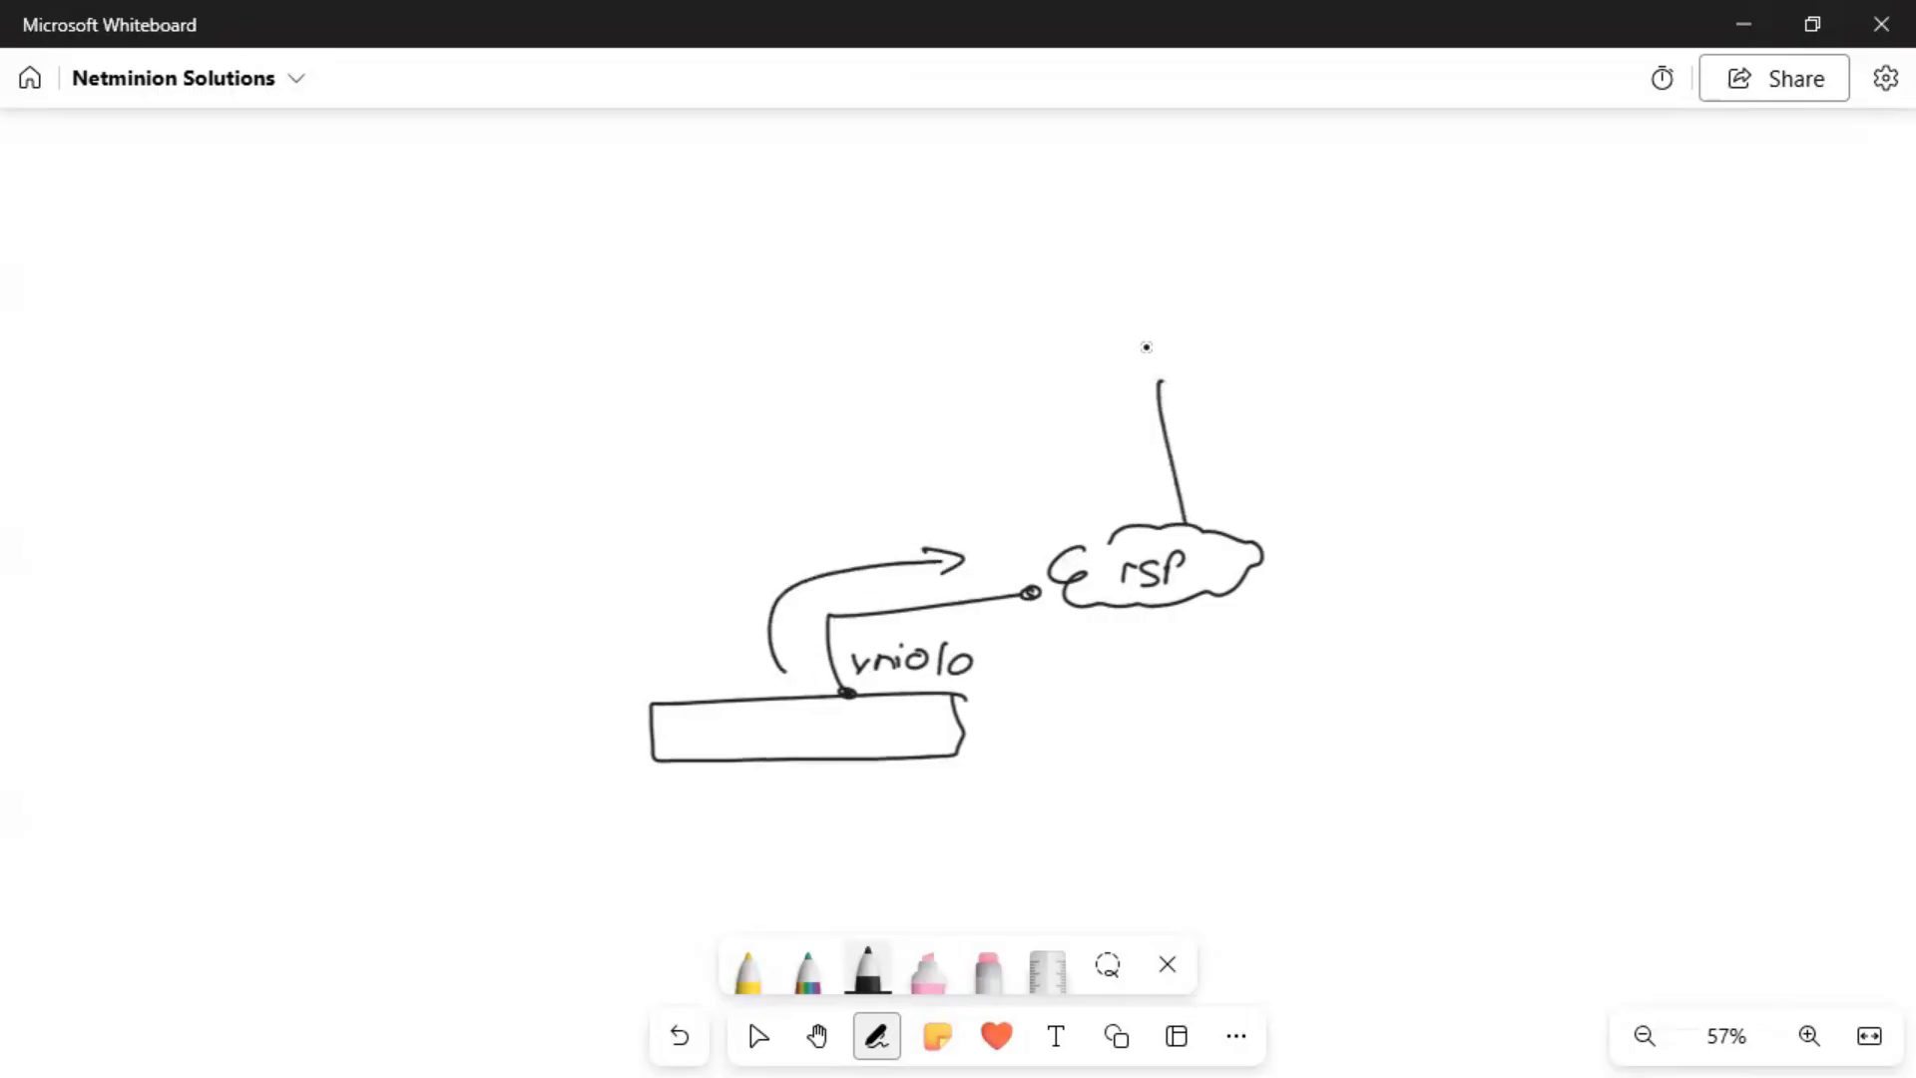
mouse_move(1066, 282)
left_mouse_down()
mouse_move(1338, 330)
mouse_move(1039, 276)
left_mouse_up()
left_click_drag(1105, 289, 1317, 300)
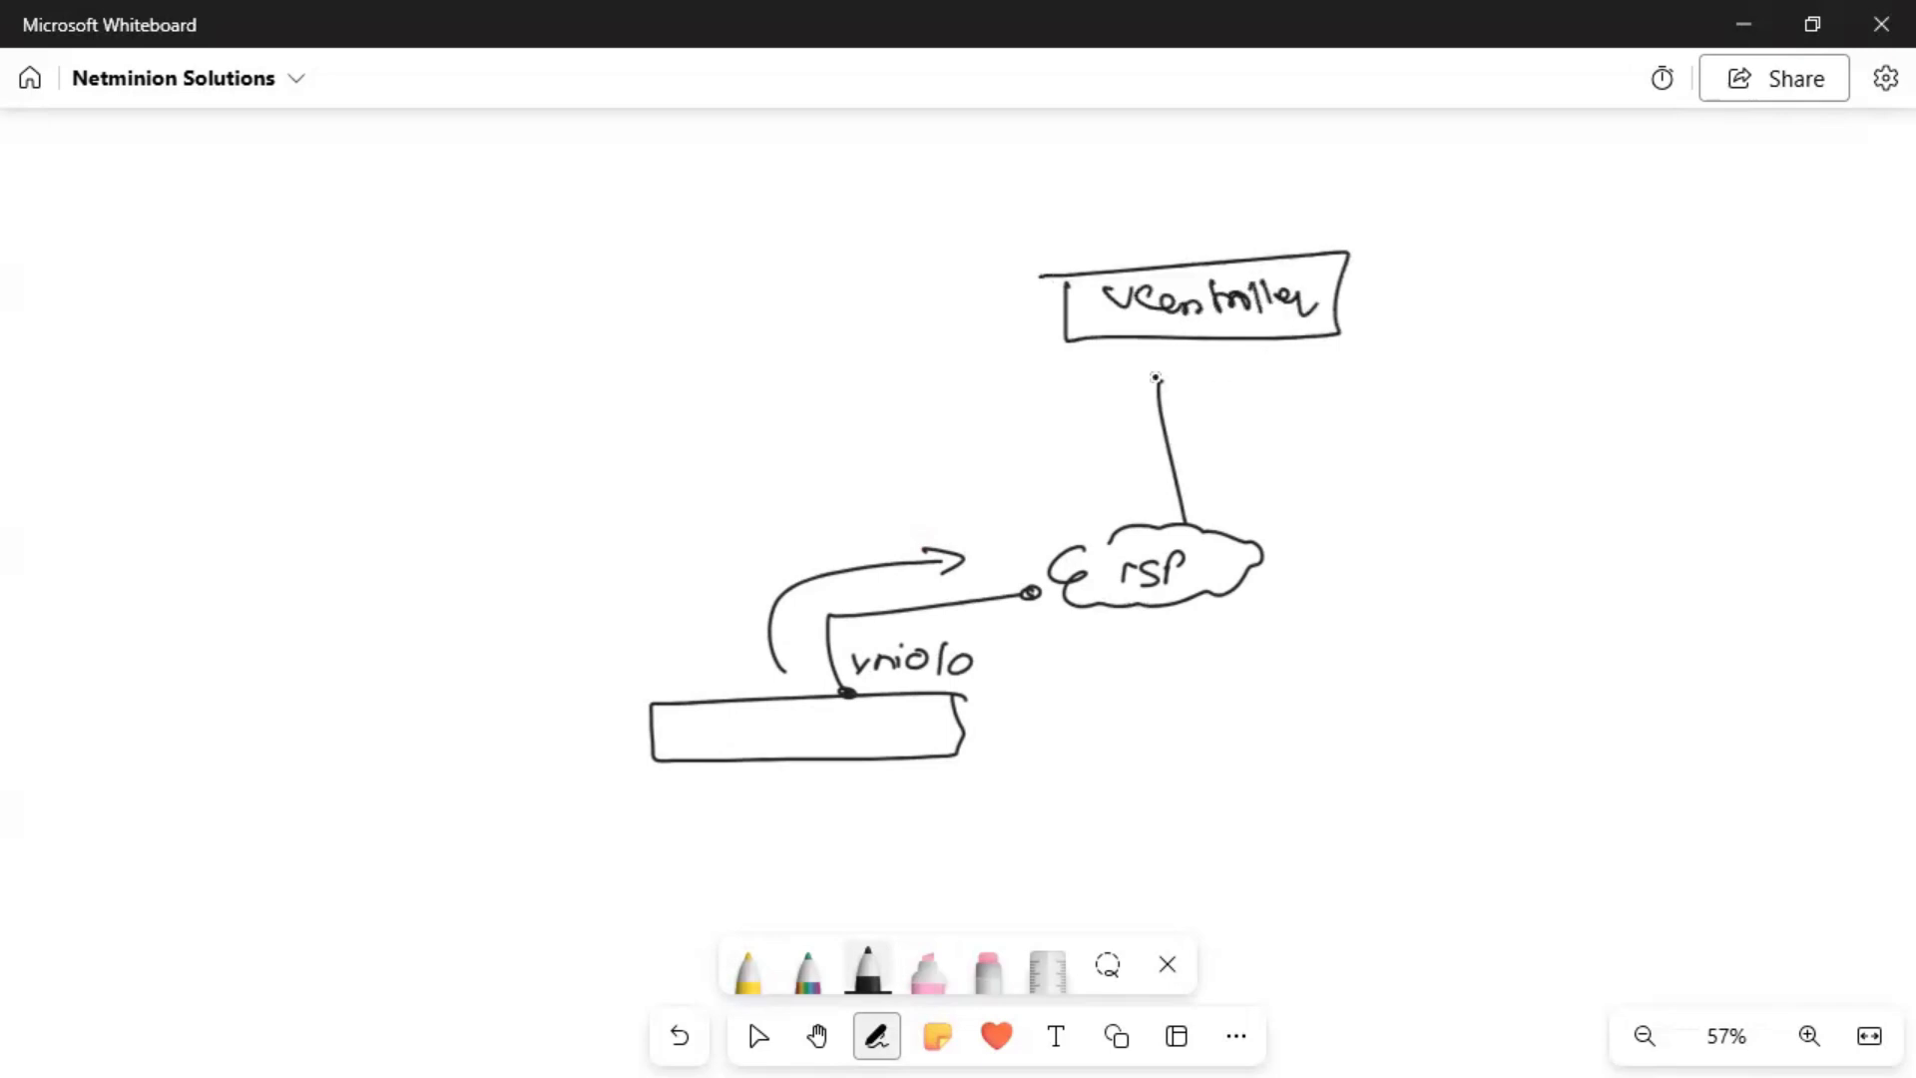
left_click_drag(1153, 351, 1158, 404)
In rainbow ink, link the device to vController and draw a long bracketed line above it.
left_click(809, 970)
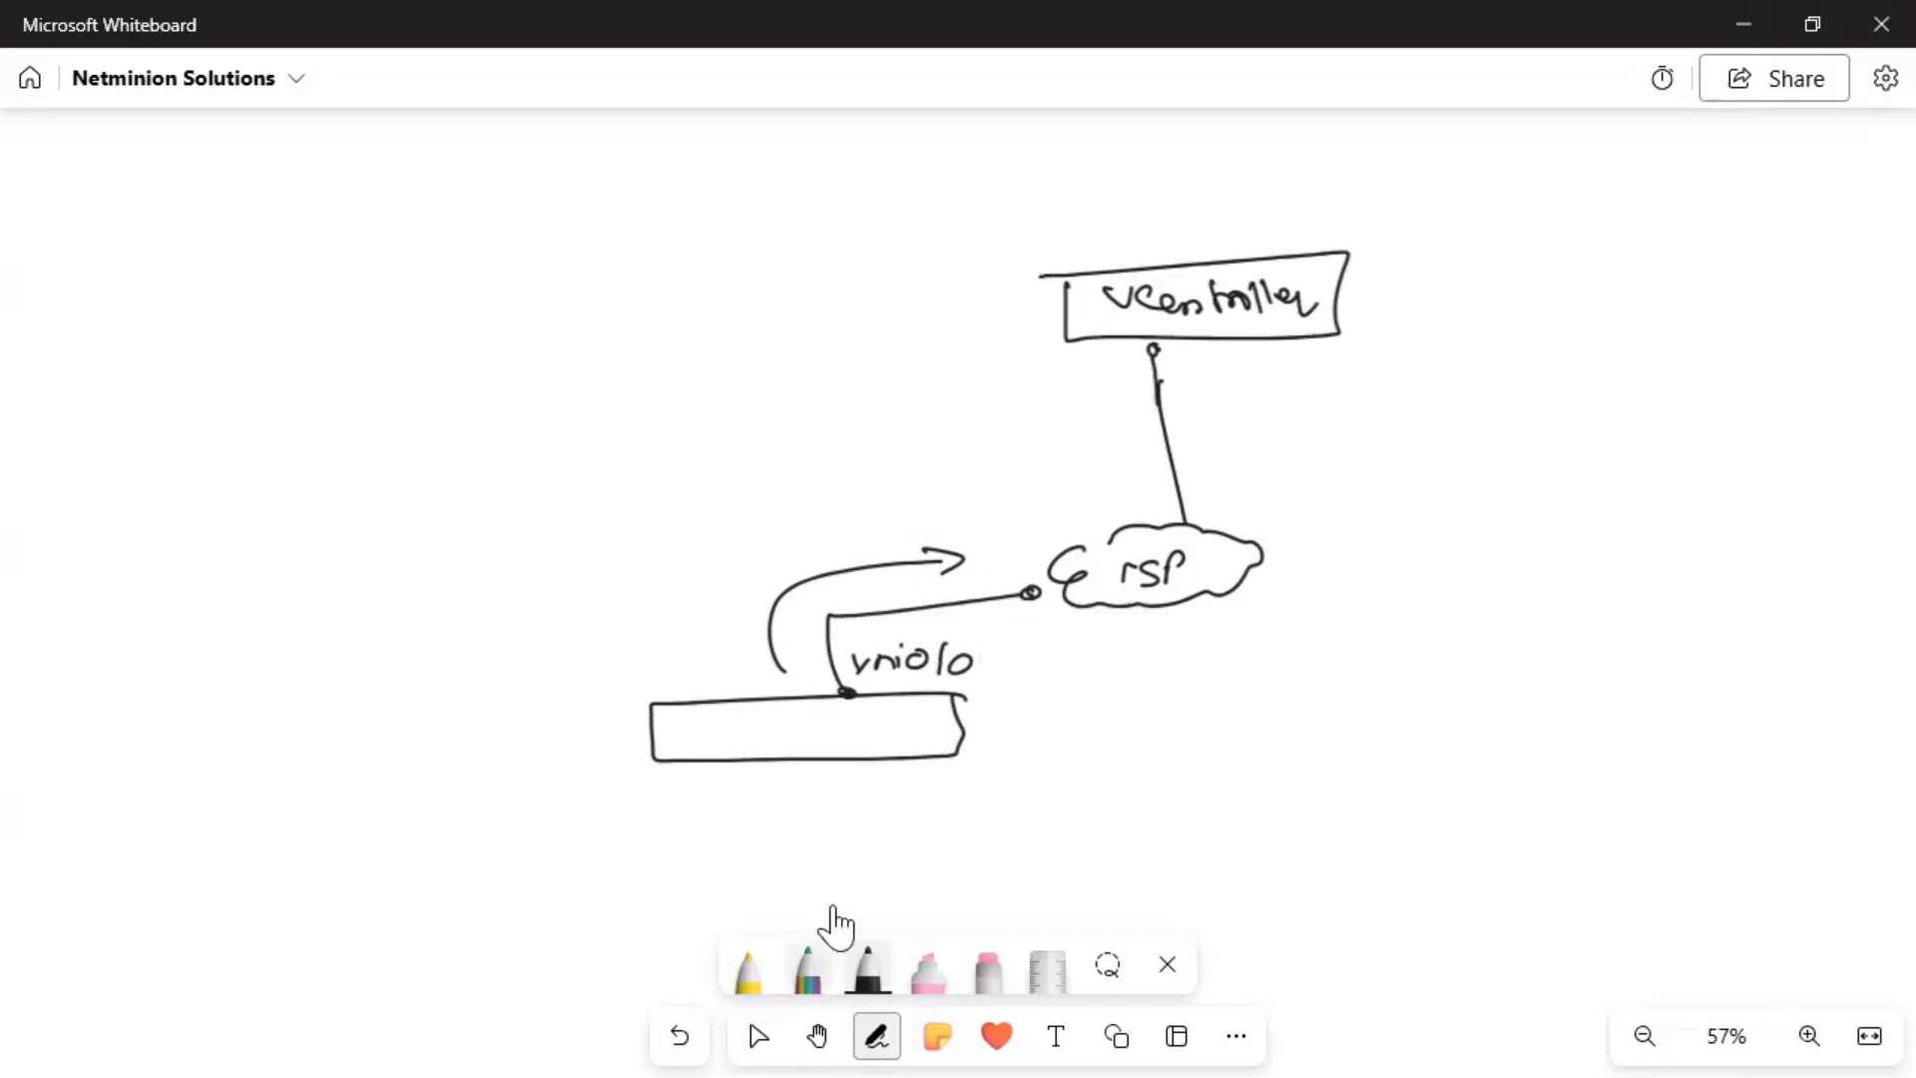
mouse_move(811, 687)
left_mouse_down()
mouse_move(1090, 470)
mouse_move(1152, 347)
left_mouse_up()
left_click_drag(812, 687, 815, 686)
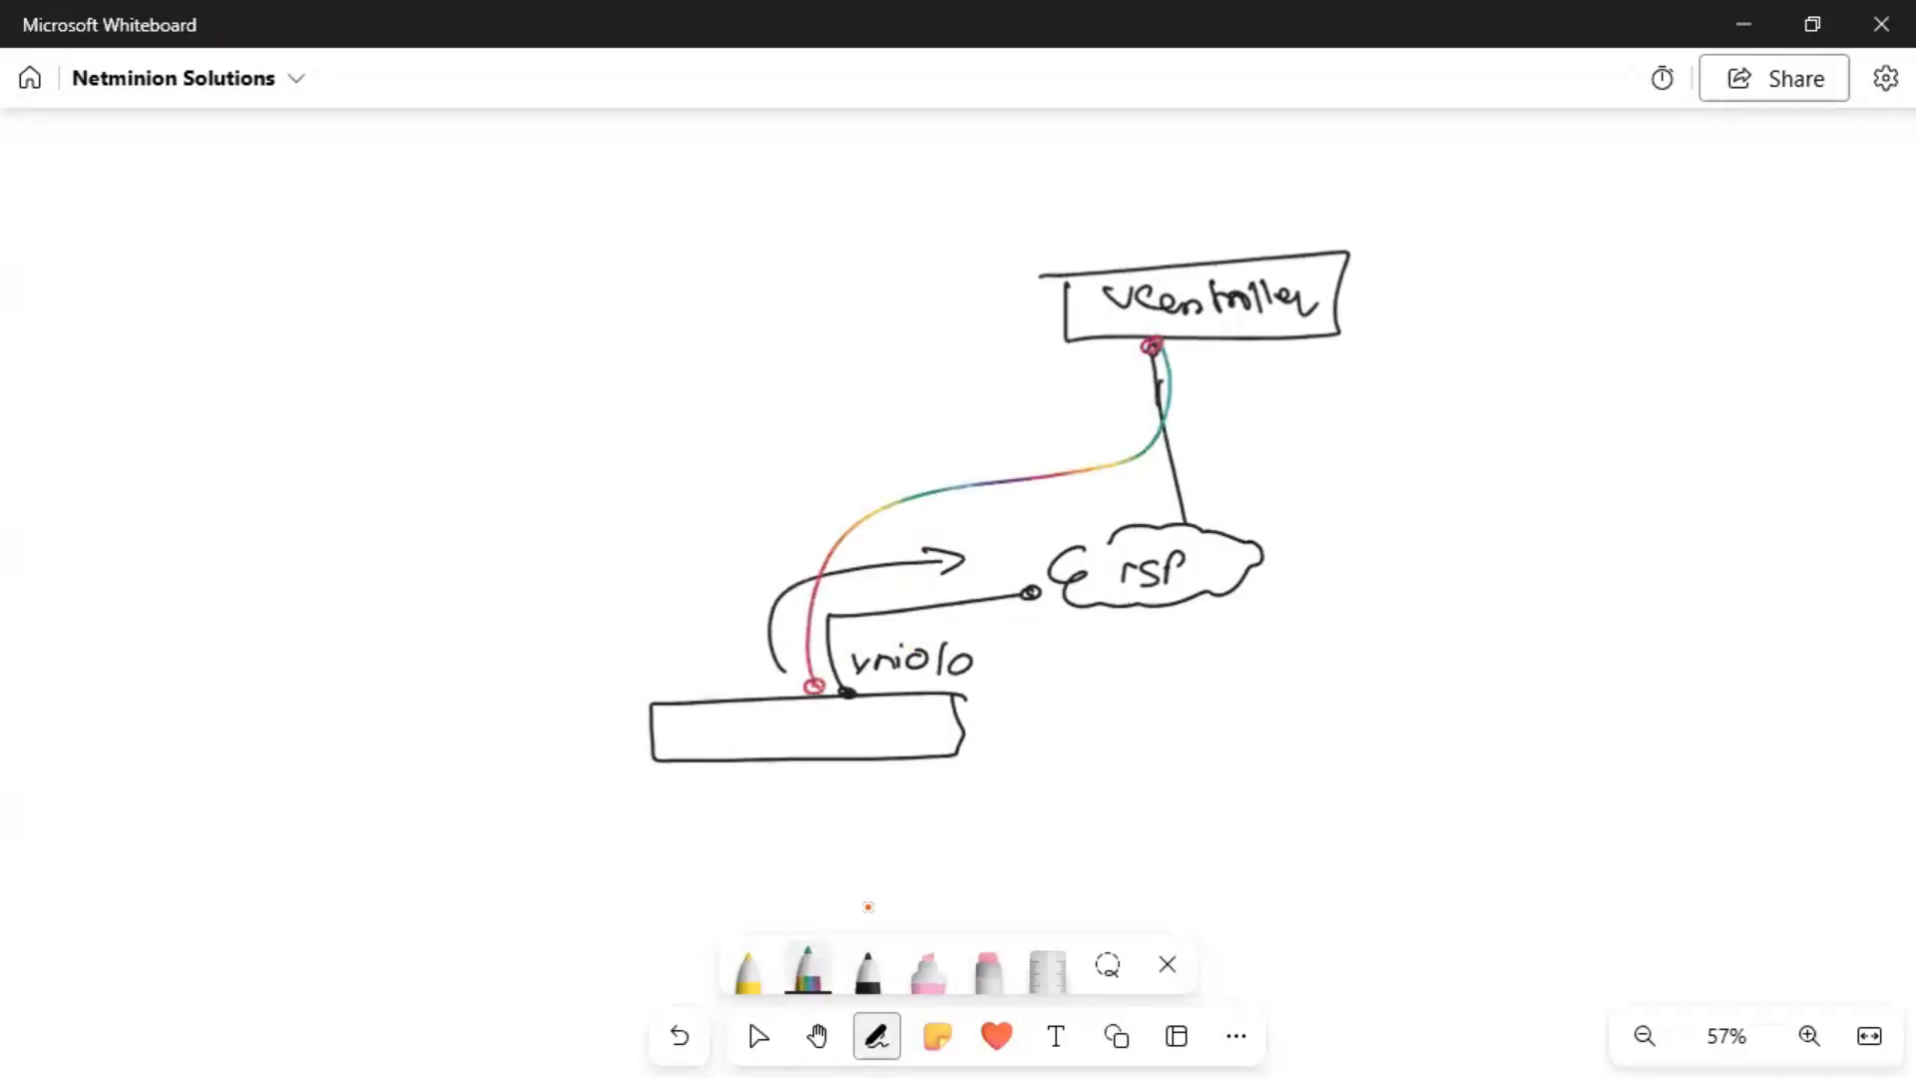
left_click_drag(1176, 266, 1165, 213)
mouse_move(877, 231)
left_mouse_down()
mouse_move(1454, 204)
mouse_move(1451, 186)
left_mouse_up()
left_click_drag(876, 188, 871, 215)
mouse_move(775, 148)
left_mouse_down()
mouse_move(998, 160)
mouse_move(766, 132)
left_mouse_up()
In yellow, draw a 'netconf' path down to the device and three upward arrows beside it.
left_click(748, 970)
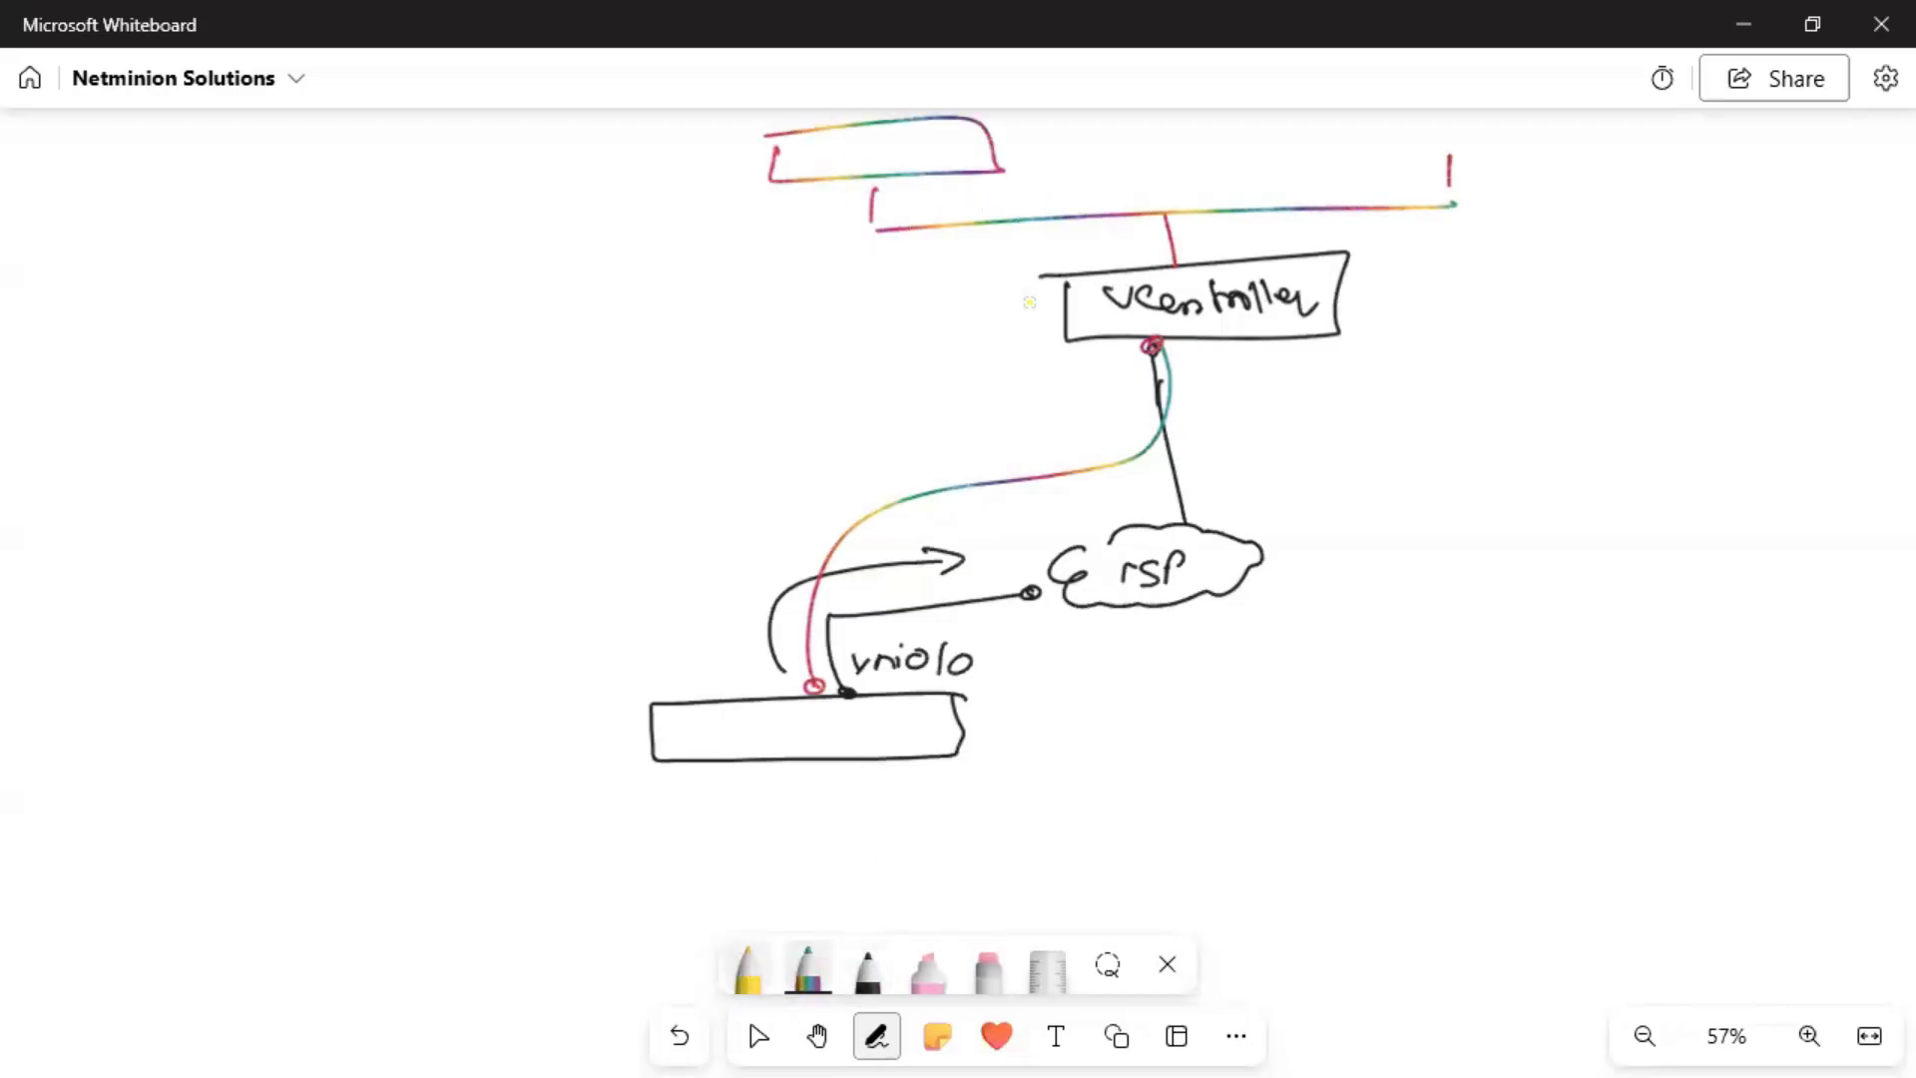
mouse_move(904, 185)
left_mouse_down()
mouse_move(878, 259)
mouse_move(682, 557)
mouse_move(632, 689)
left_mouse_up()
mouse_move(607, 685)
left_mouse_down()
mouse_move(640, 712)
mouse_move(671, 698)
left_mouse_up()
mouse_move(577, 516)
left_mouse_down()
mouse_move(700, 494)
mouse_move(720, 529)
left_mouse_up()
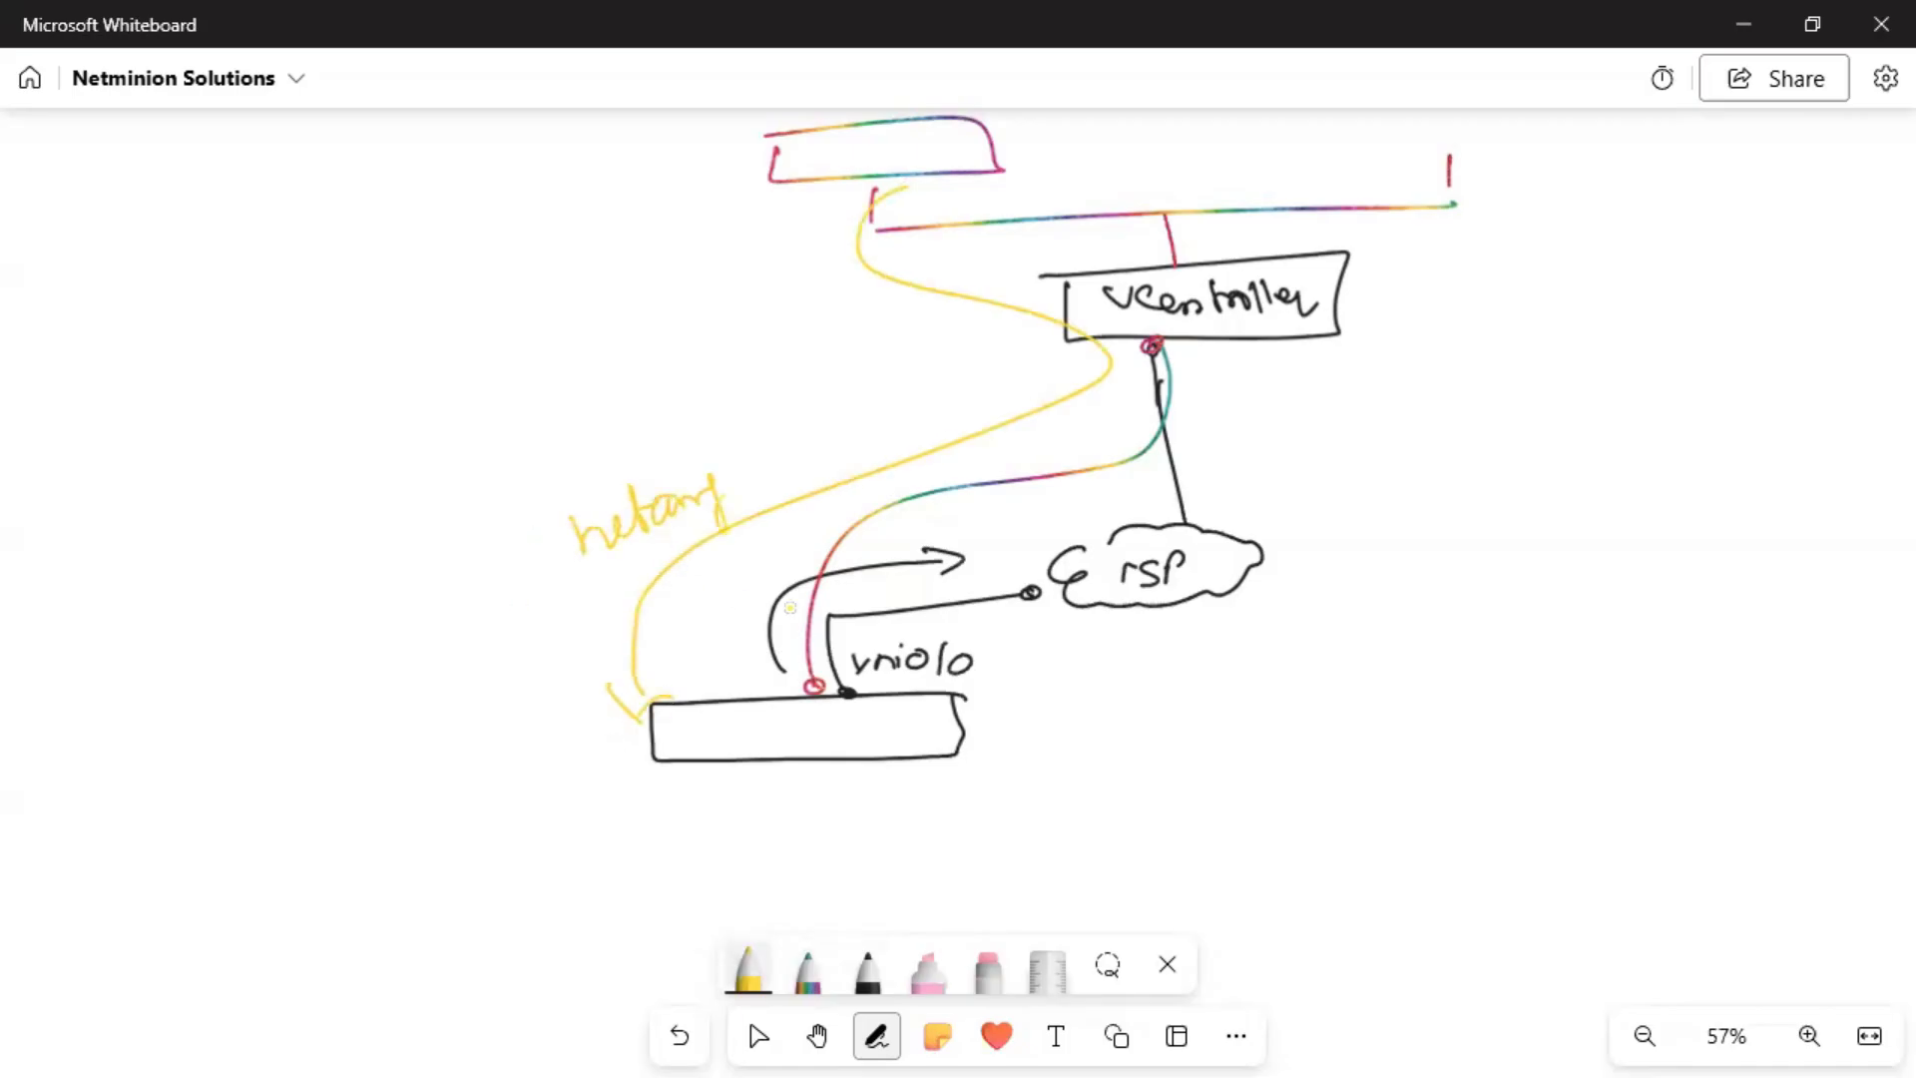
left_click_drag(1017, 697, 1020, 740)
mouse_move(1000, 688)
left_mouse_down()
mouse_move(984, 717)
mouse_move(1028, 704)
left_mouse_up()
mouse_move(1073, 744)
left_mouse_down()
mouse_move(1066, 682)
mouse_move(1082, 699)
mouse_move(1014, 699)
mouse_move(1113, 680)
mouse_move(1097, 710)
left_mouse_up()
left_click_drag(1098, 711, 1138, 698)
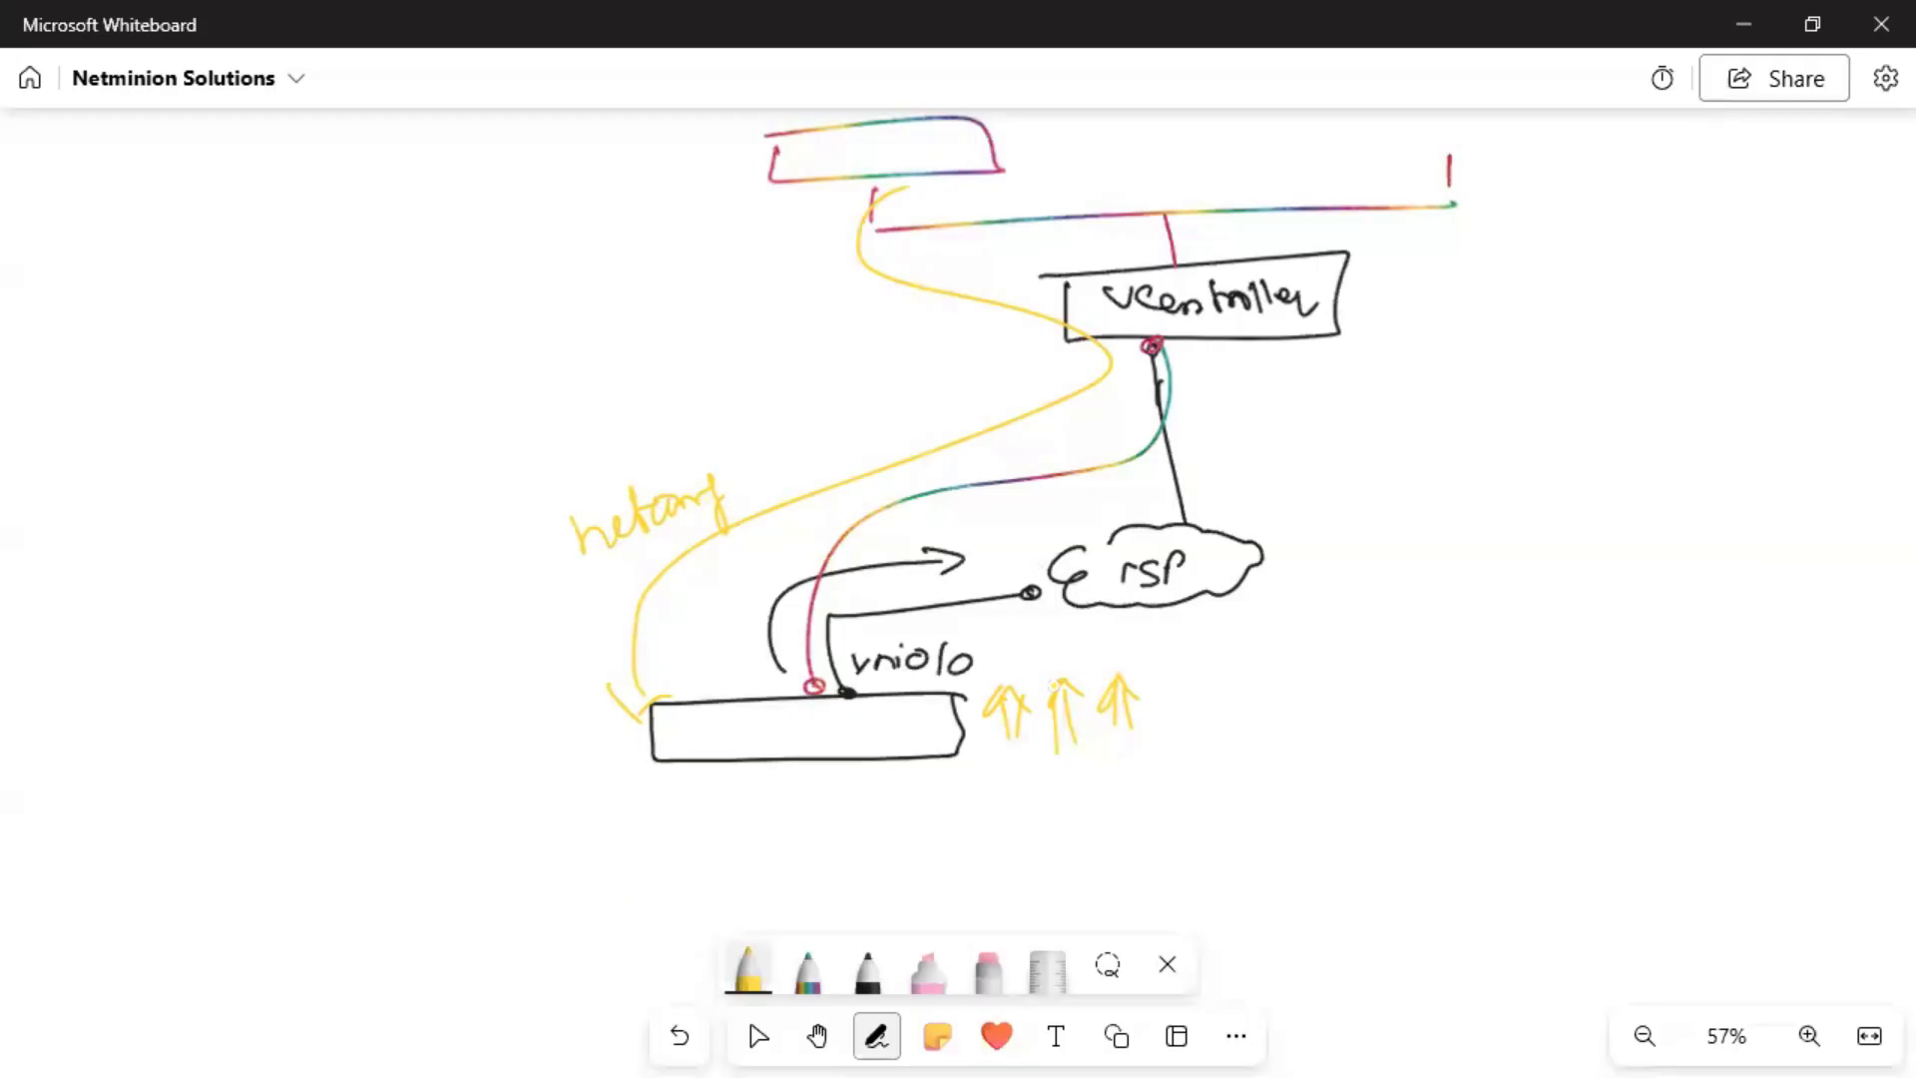
Underline the vni0/0 label and write question marks left of the device box.
left_click_drag(876, 688, 910, 687)
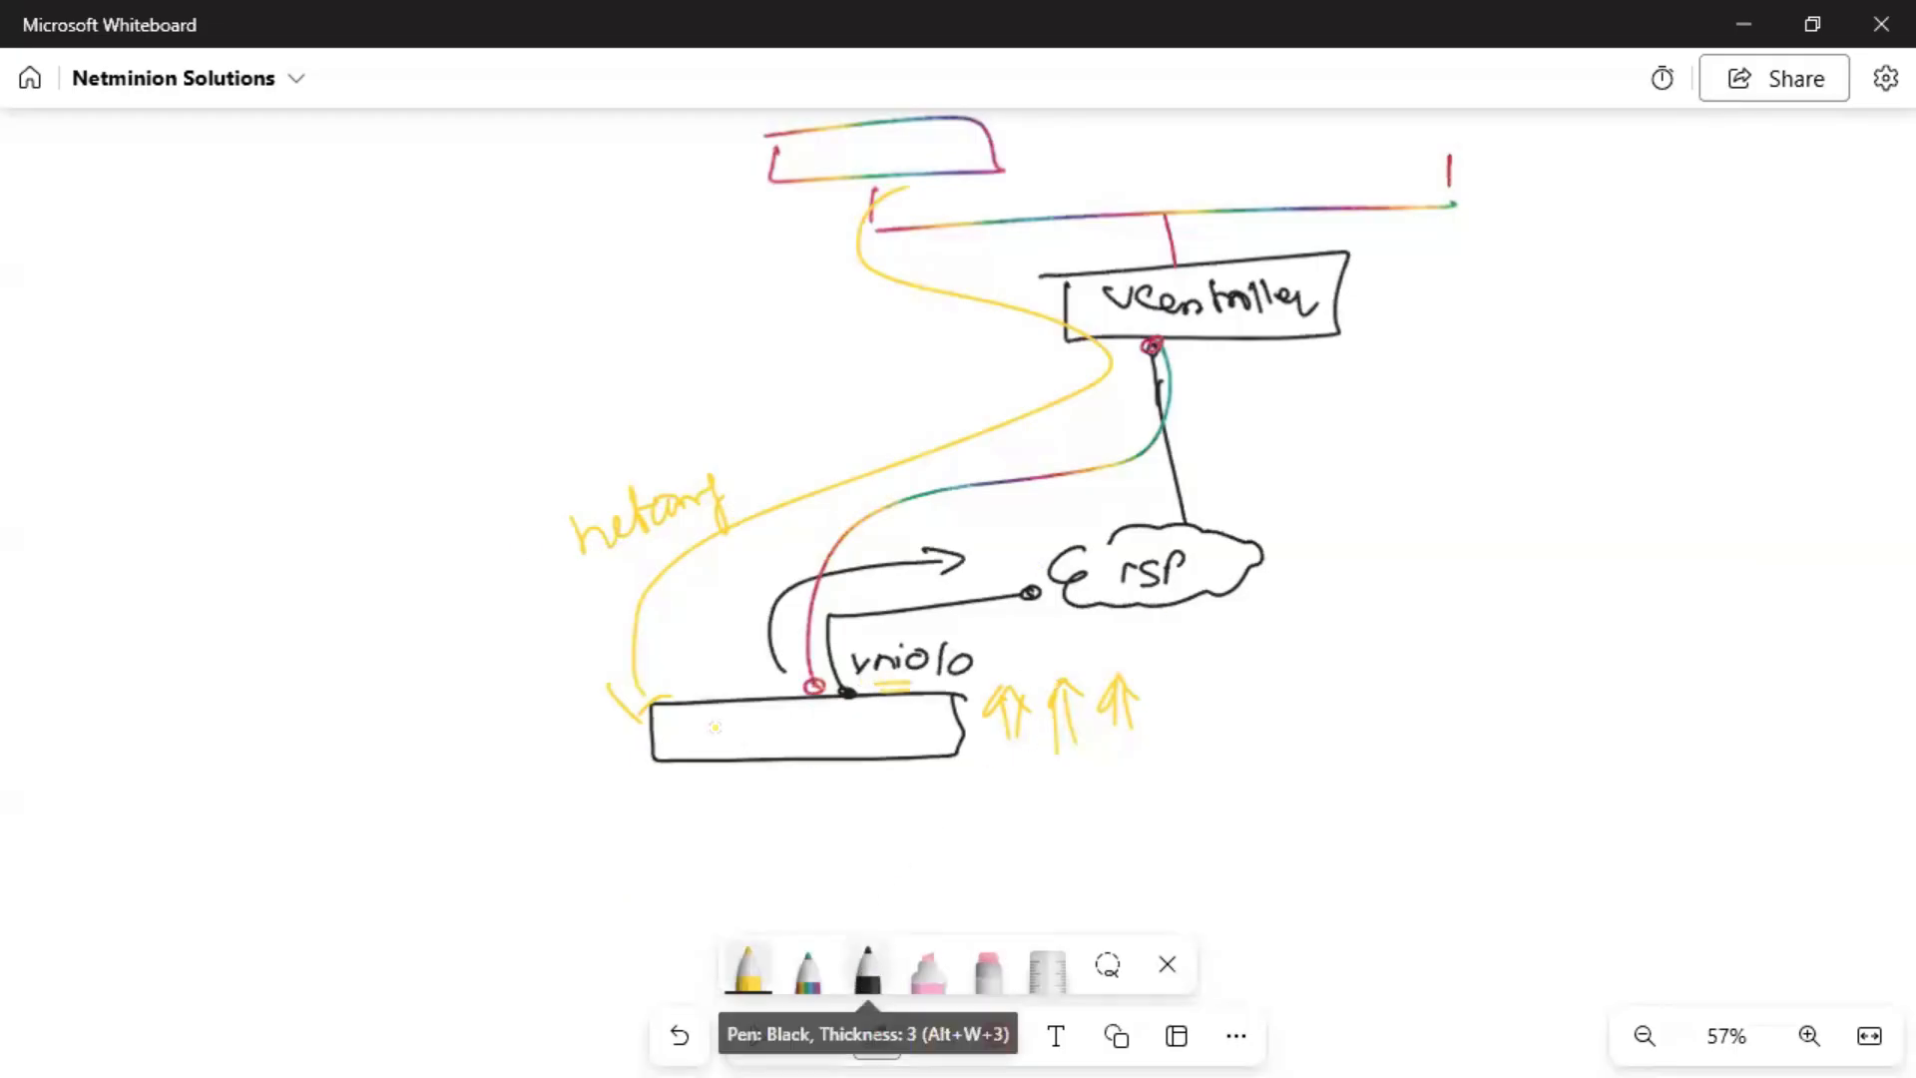
left_click(516, 736)
mouse_move(502, 698)
left_mouse_down()
mouse_move(514, 722)
mouse_move(540, 717)
left_mouse_up()
left_click(541, 736)
left_click(561, 737)
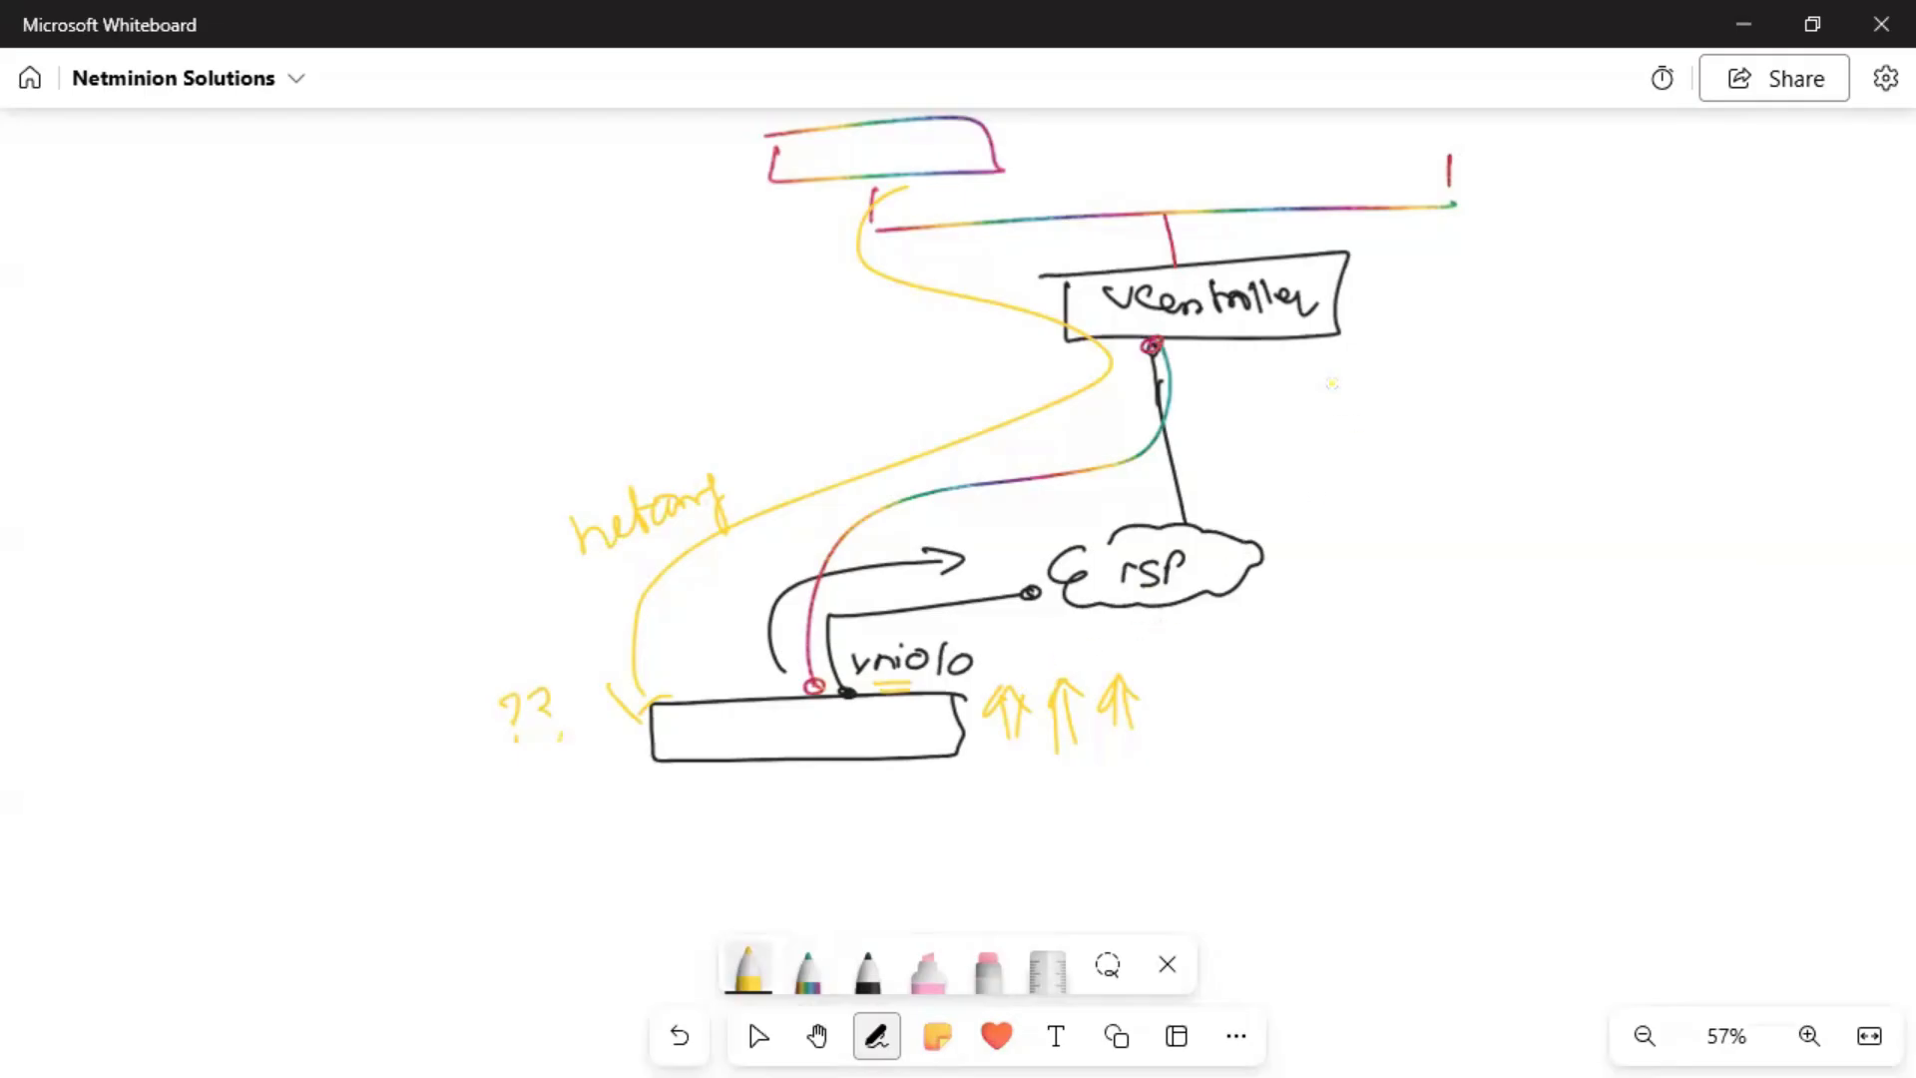
Connect the device to a new 'URL' box with an arrow, marked by a double-underlined SA note.
mouse_move(873, 811)
left_mouse_down()
mouse_move(1105, 801)
mouse_move(1171, 826)
mouse_move(1224, 763)
mouse_move(1123, 768)
mouse_move(1170, 788)
left_mouse_up()
left_click_drag(1181, 794, 1197, 805)
left_click_drag(1207, 786, 1209, 803)
left_click_drag(1097, 786, 1096, 817)
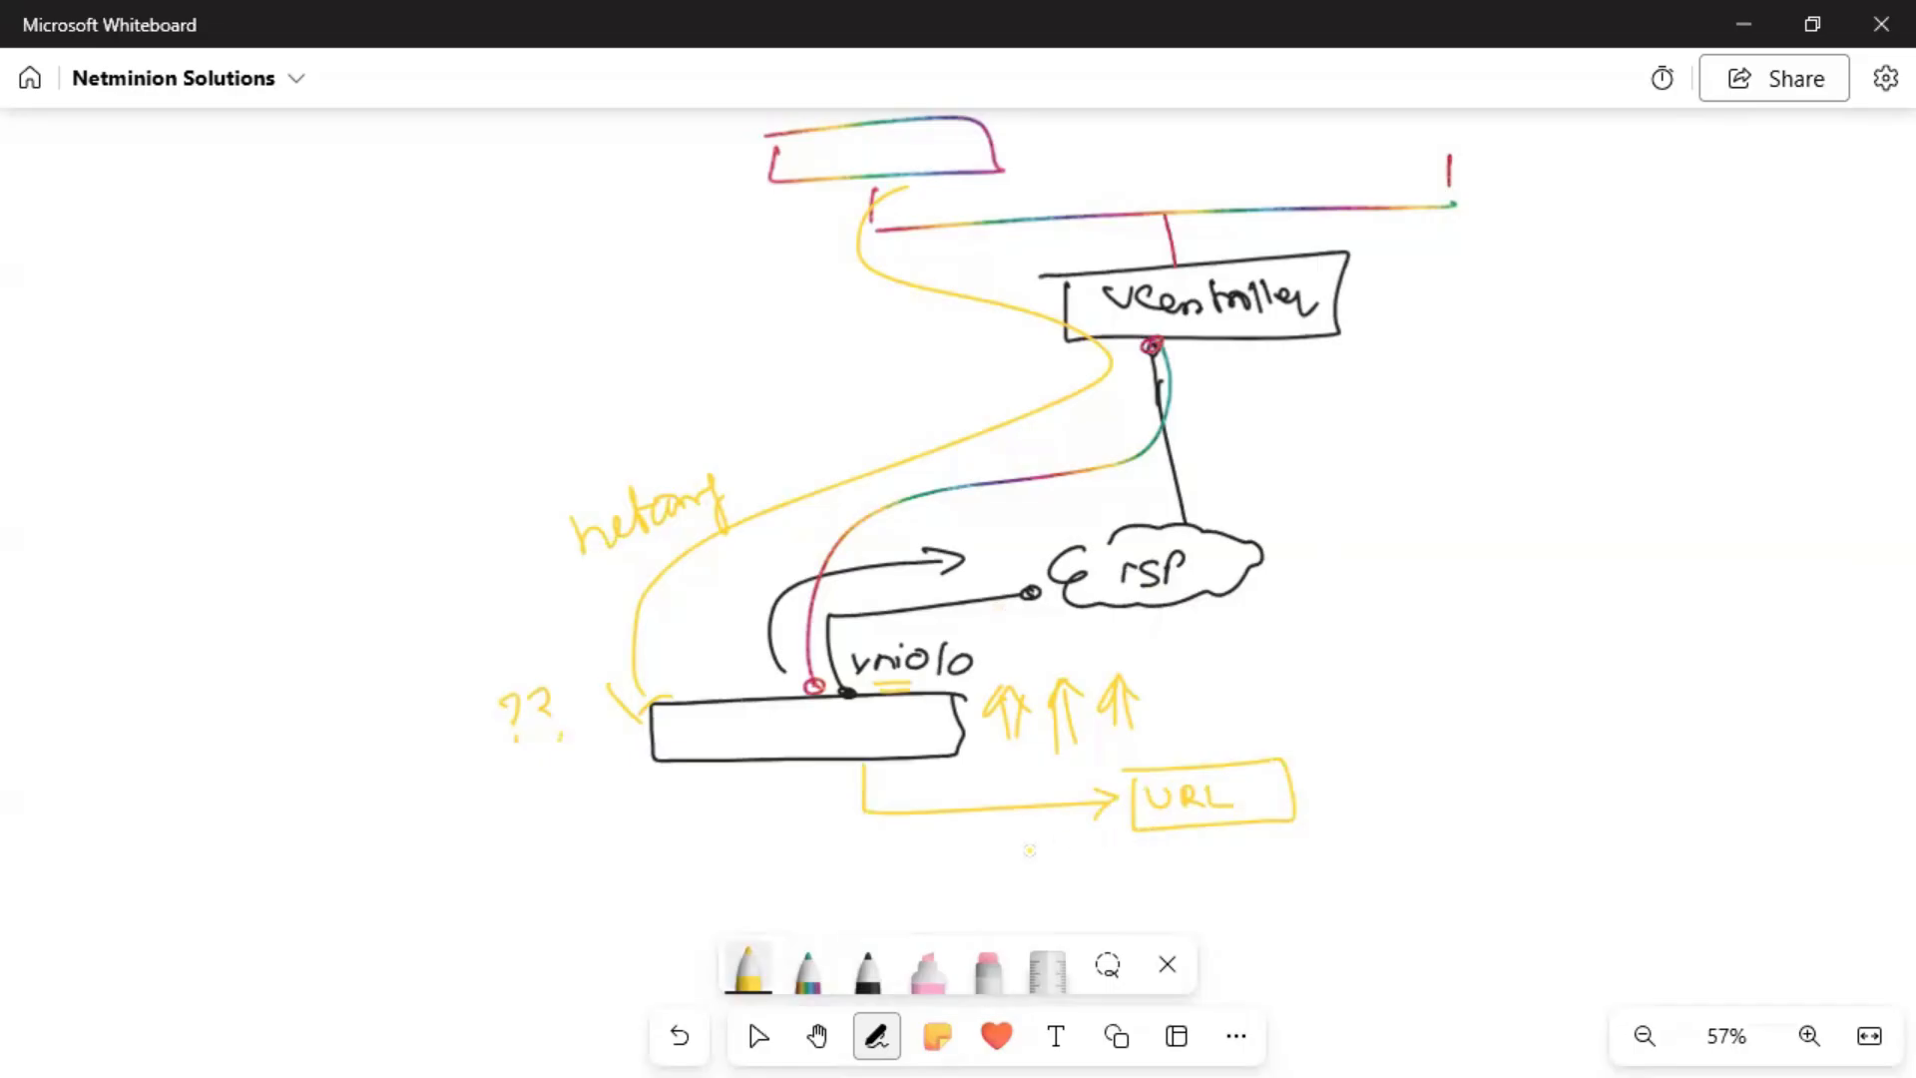
mouse_move(998, 845)
left_mouse_down()
mouse_move(973, 877)
mouse_move(1029, 877)
left_mouse_up()
left_click_drag(1006, 867, 1033, 881)
mouse_move(978, 894)
left_mouse_down()
mouse_move(1036, 891)
mouse_move(1108, 849)
left_mouse_up()
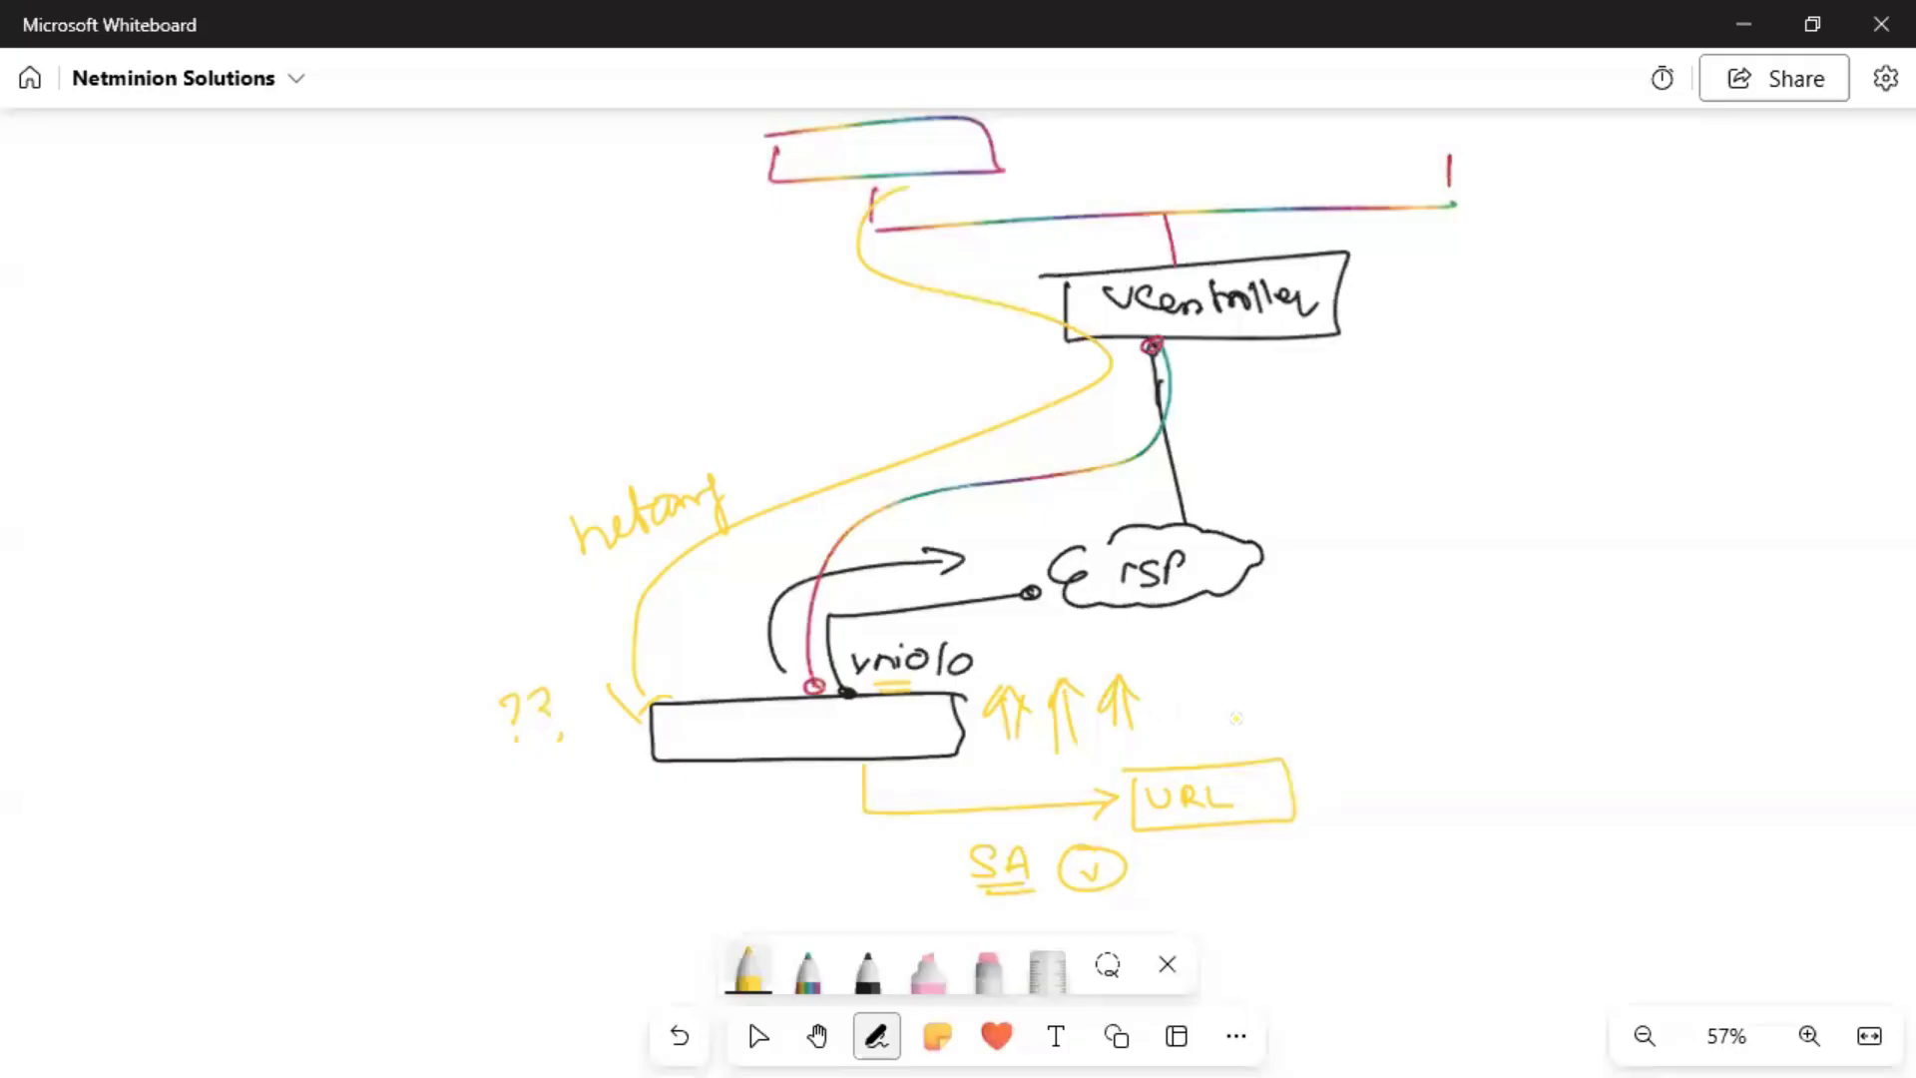
Add a left-pointing arrow and an underlined 'URL ZTP' label beside the URL box.
left_click_drag(1326, 783, 1341, 814)
left_click_drag(1452, 744, 1477, 745)
mouse_move(1485, 774)
left_mouse_down()
mouse_move(1629, 770)
mouse_move(1647, 728)
left_mouse_up()
left_click_drag(1493, 811, 1656, 795)
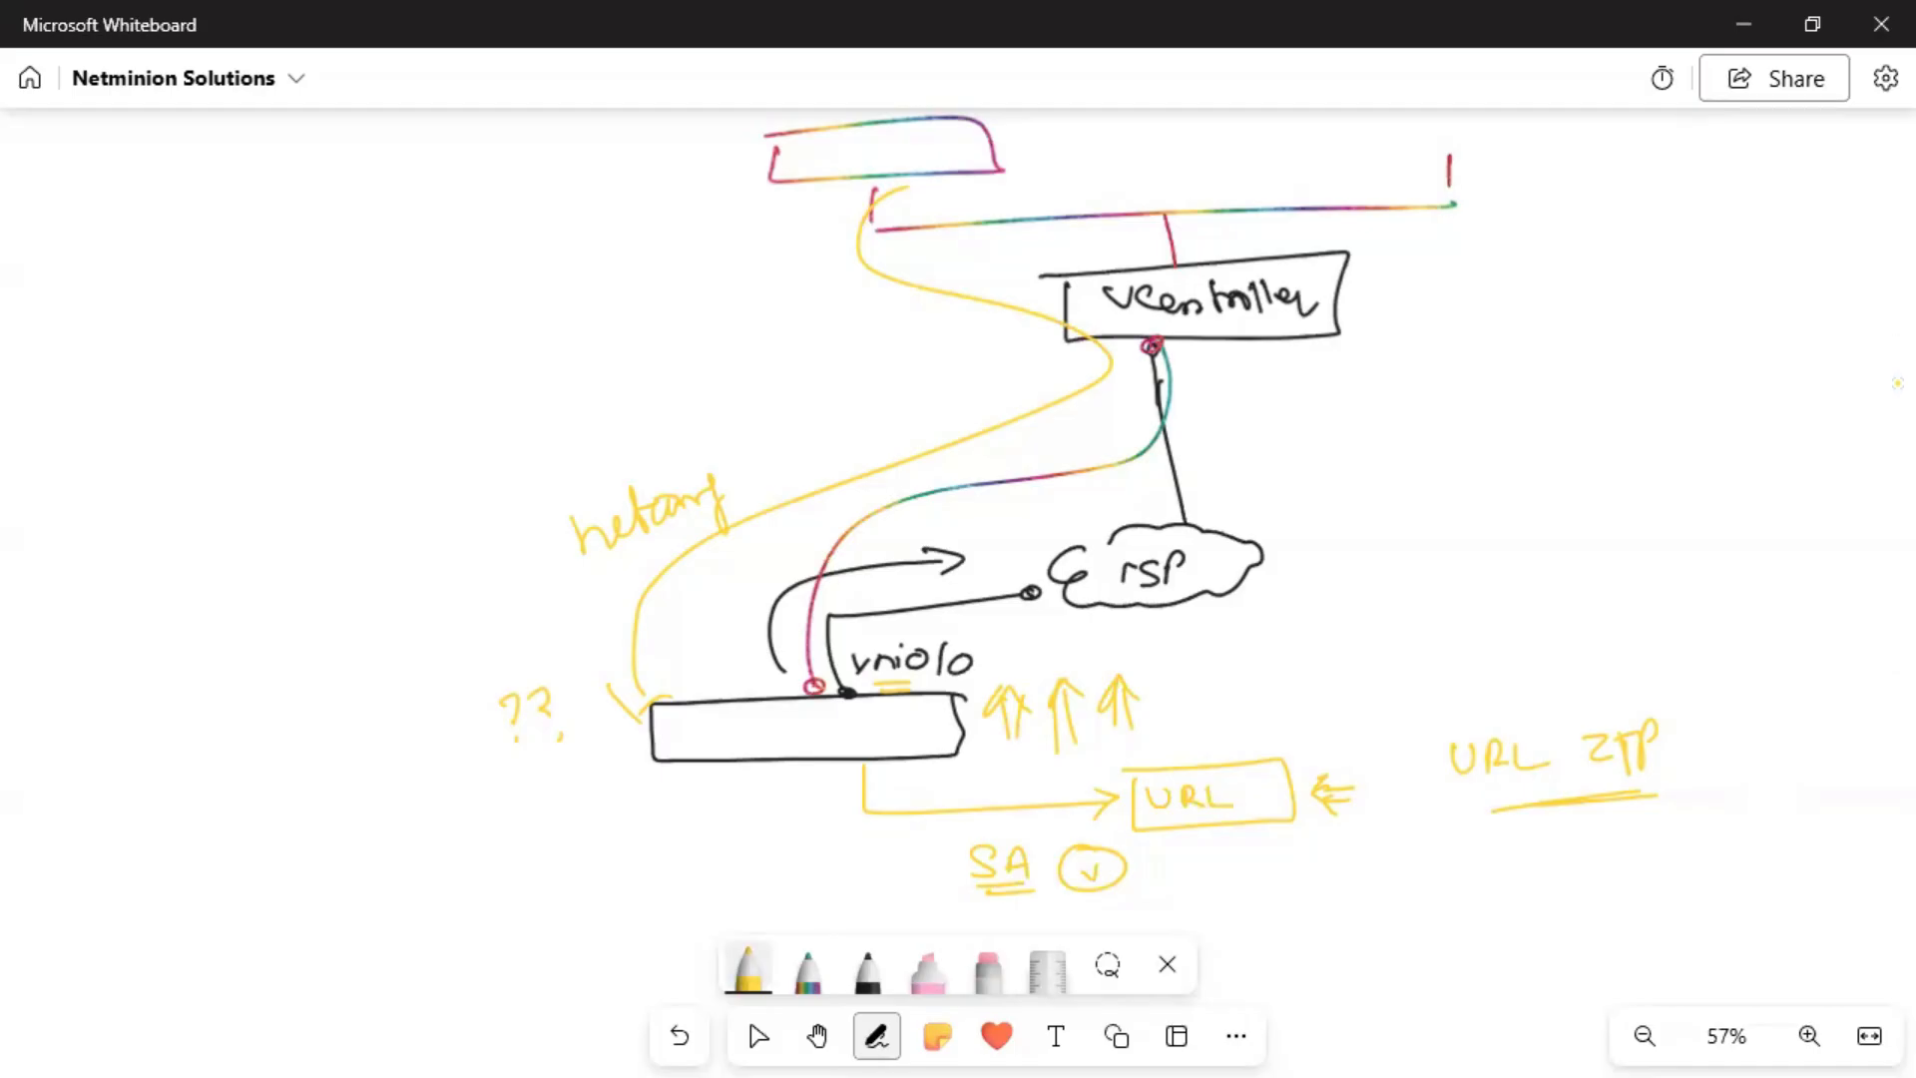
Correct the cloud's label to 'ISP' in black ink.
left_click(816, 1036)
scroll(853, 795, "down", 3)
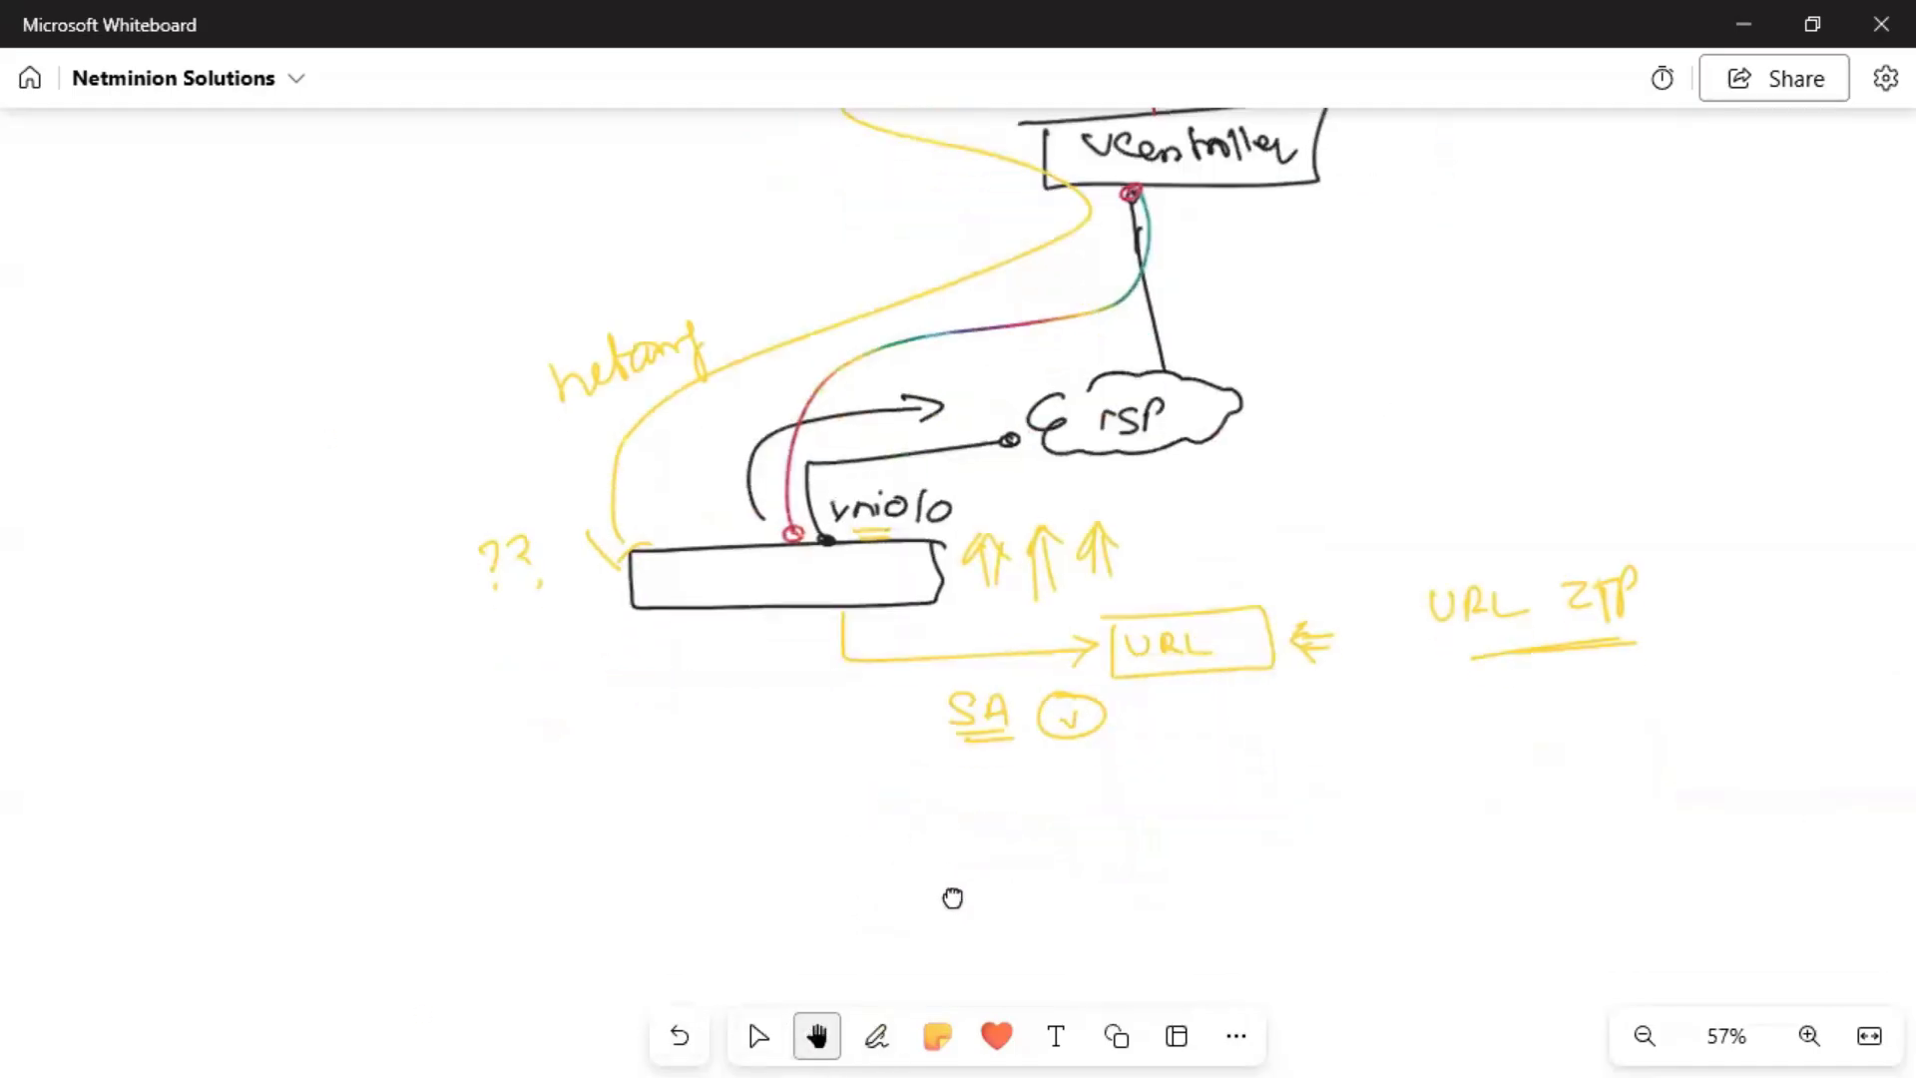
scroll(954, 898, "up", 3)
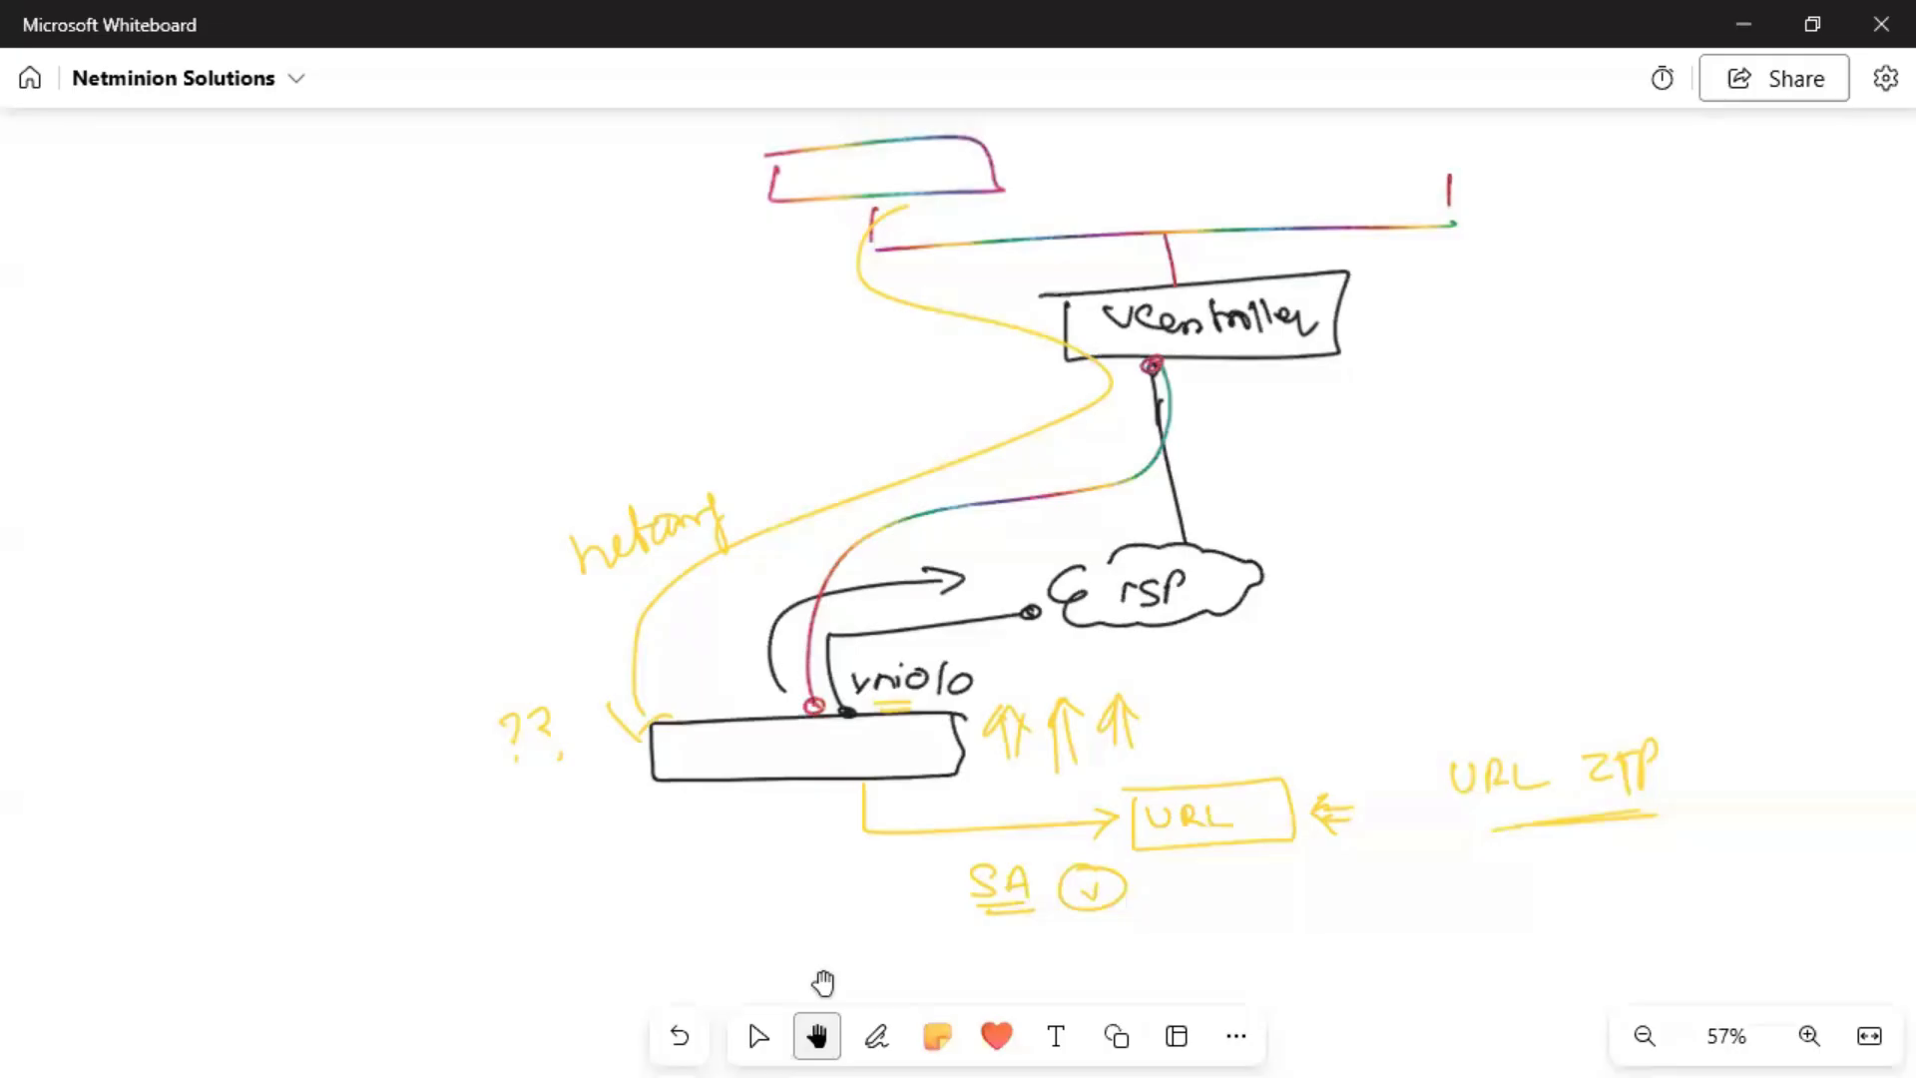
left_click(876, 1036)
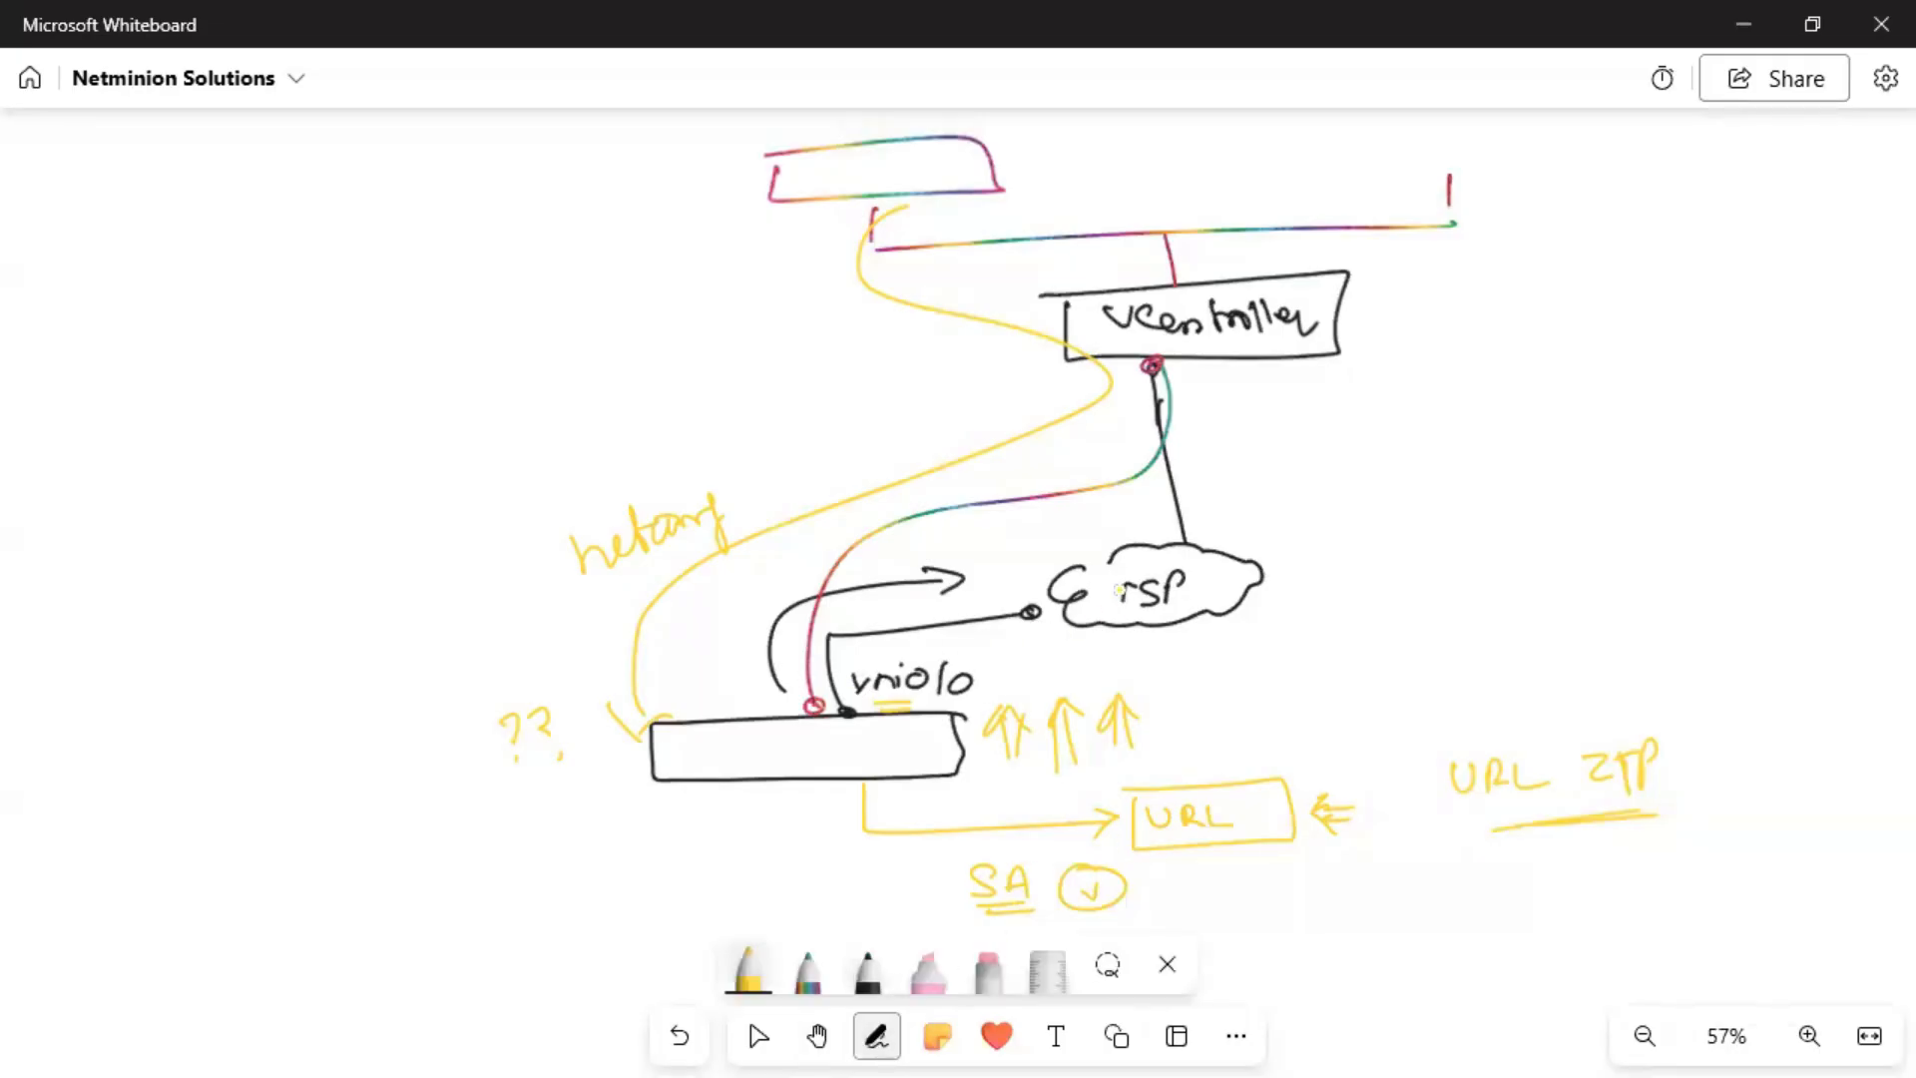
left_click(868, 968)
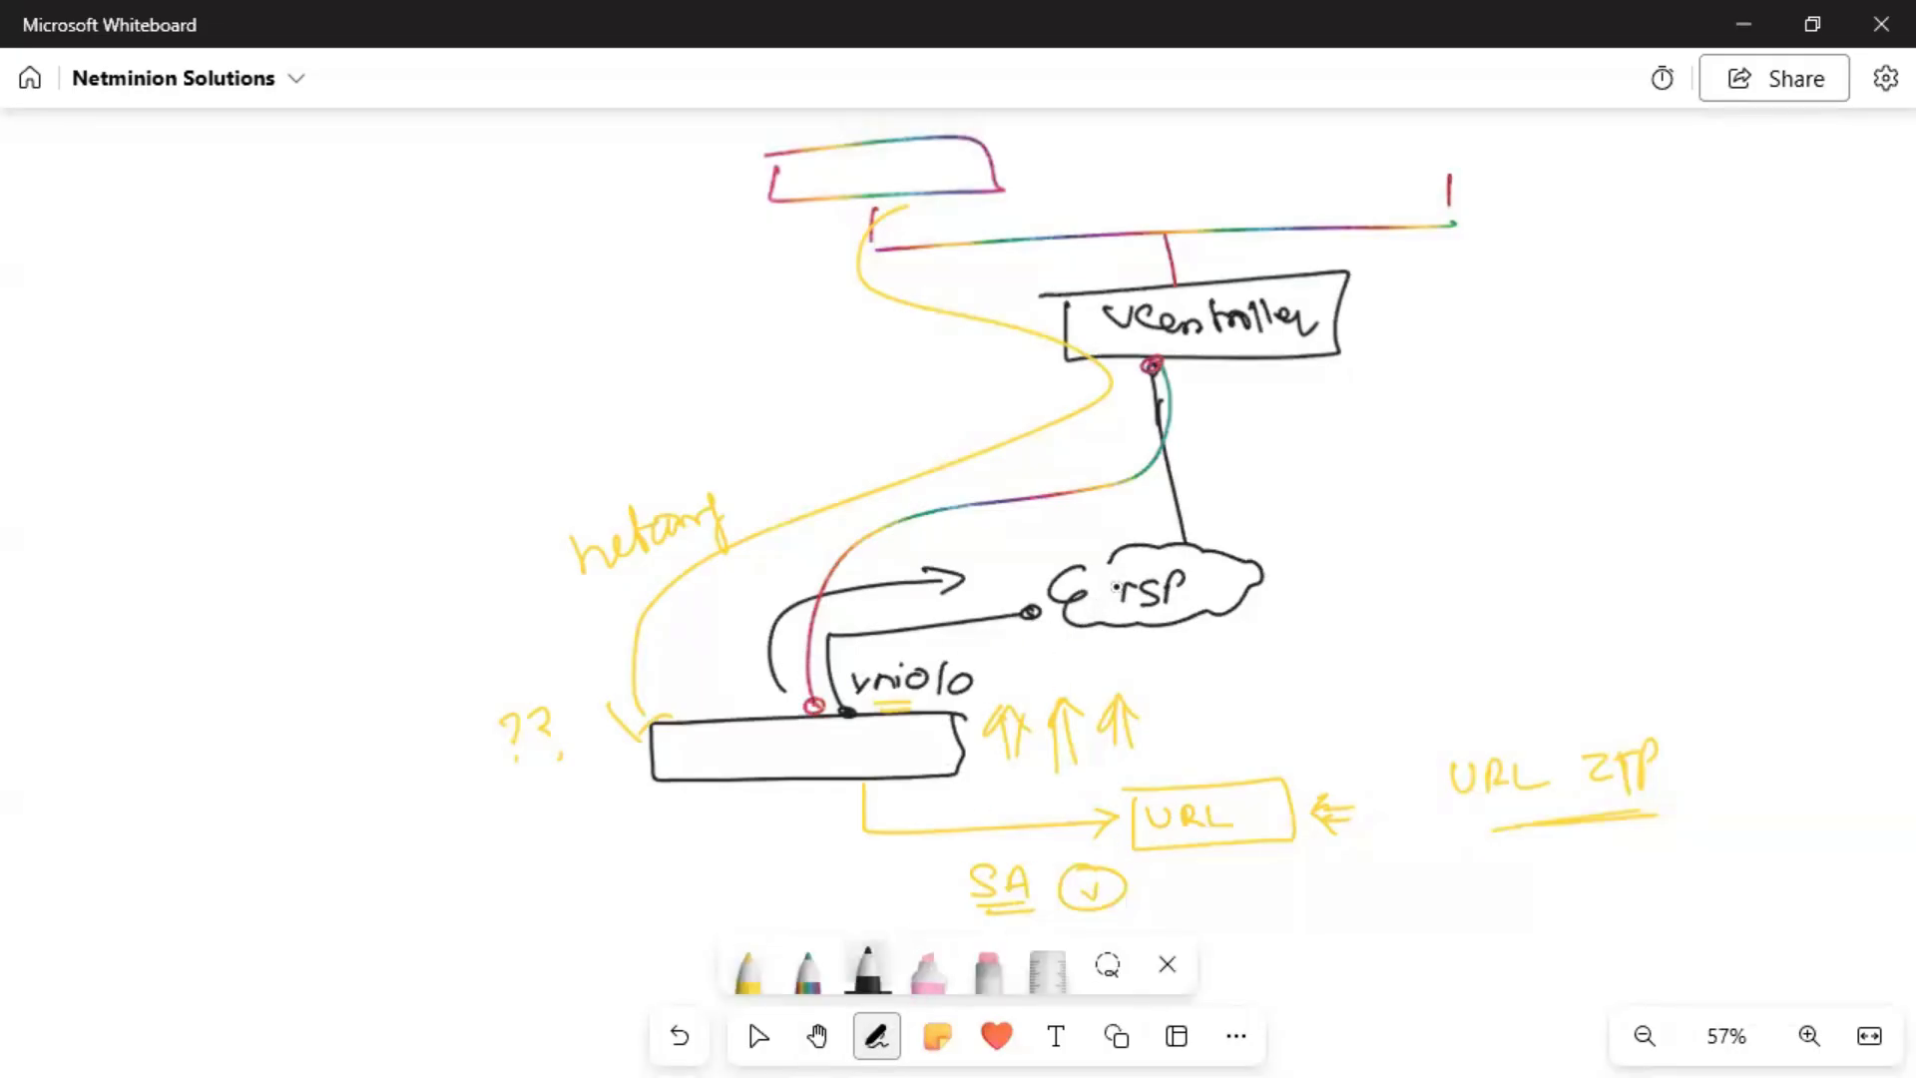
left_click_drag(1113, 586, 1152, 602)
In rainbow ink, write bracketed 'ZTP / PNP' with an arrow to 'onboard device'.
left_click(810, 988)
mouse_move(137, 375)
left_mouse_down()
mouse_move(213, 397)
mouse_move(236, 356)
left_mouse_up()
mouse_move(240, 392)
left_mouse_down()
mouse_move(240, 352)
mouse_move(245, 375)
left_mouse_up()
left_click_drag(105, 427, 265, 404)
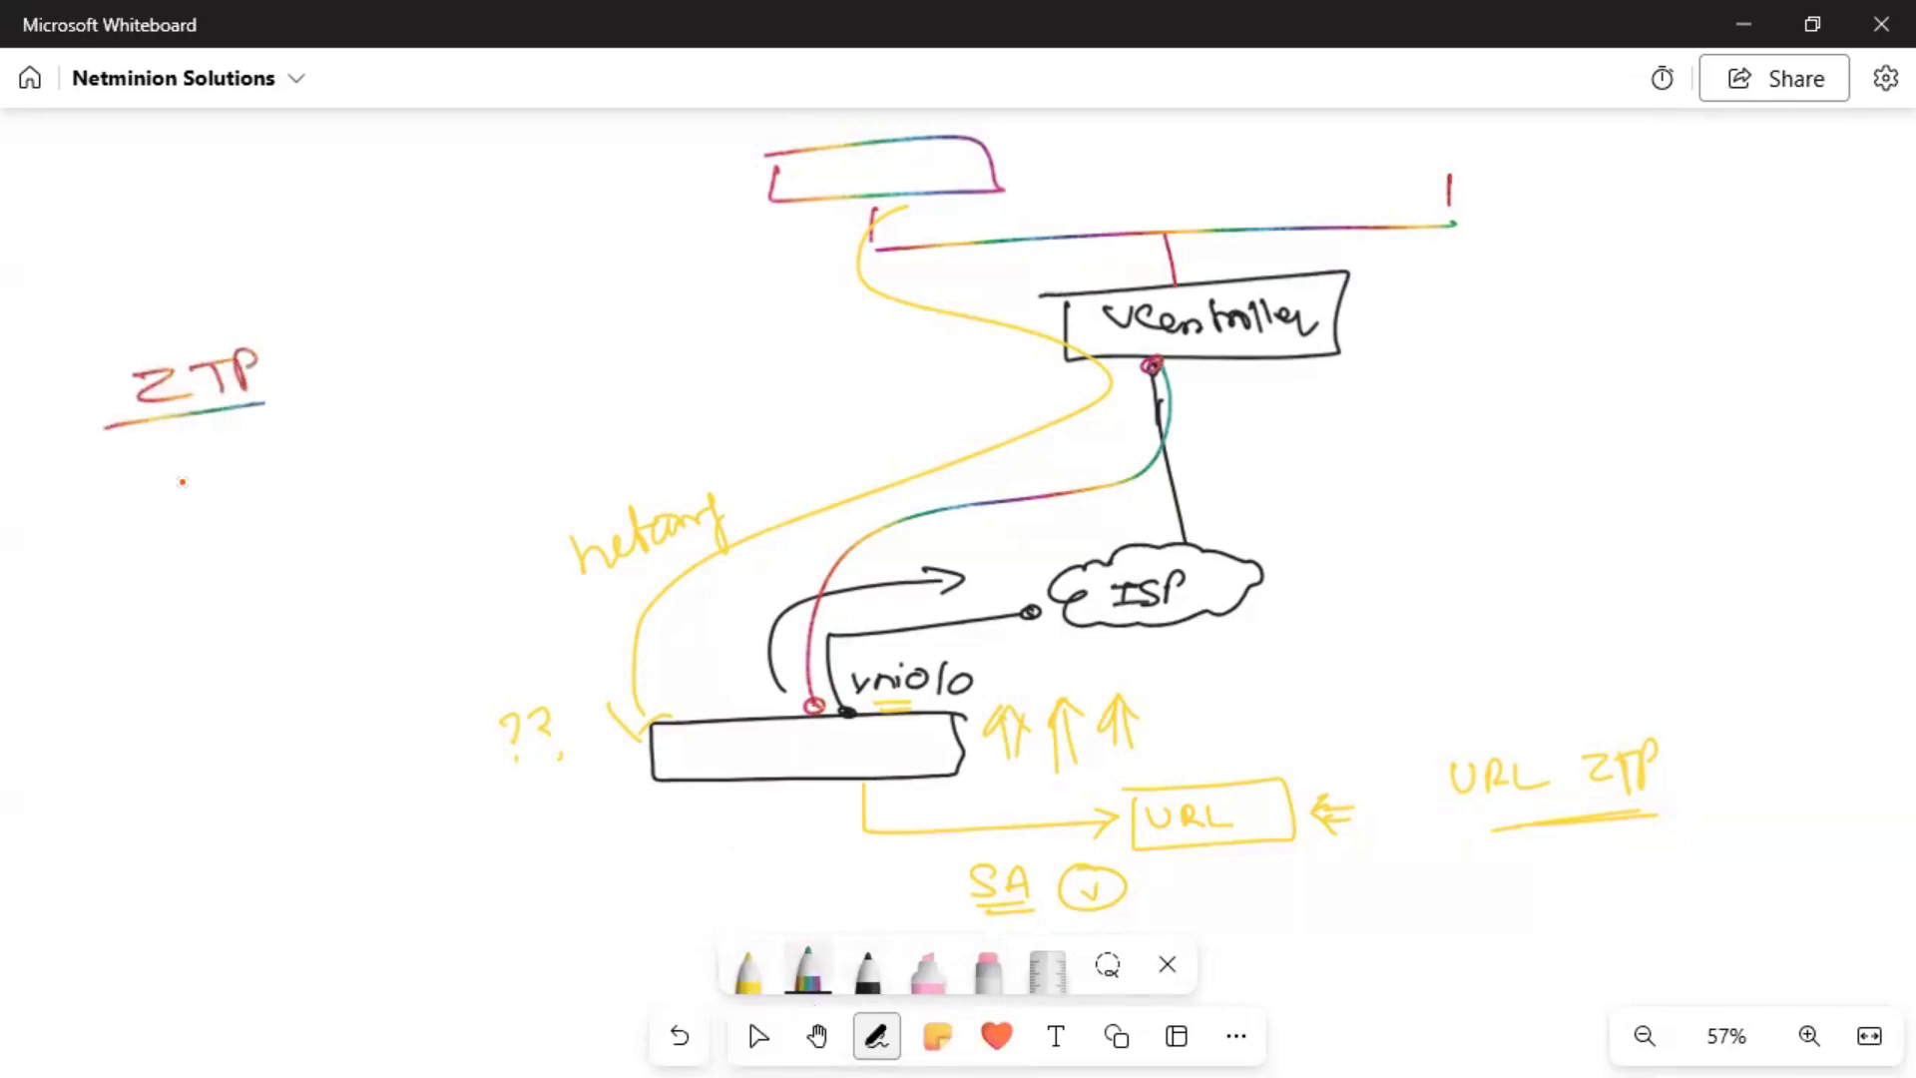
mouse_move(150, 489)
left_mouse_down()
mouse_move(226, 447)
mouse_move(266, 487)
left_mouse_up()
left_click_drag(162, 507, 276, 493)
mouse_move(277, 345)
left_mouse_down()
mouse_move(299, 352)
mouse_move(290, 503)
left_mouse_up()
left_click_drag(84, 371, 112, 519)
mouse_move(347, 399)
left_mouse_down()
mouse_move(526, 358)
mouse_move(499, 401)
mouse_move(512, 371)
left_mouse_up()
mouse_move(380, 311)
left_mouse_down()
mouse_move(583, 275)
mouse_move(602, 282)
mouse_move(575, 317)
mouse_move(695, 319)
left_mouse_up()
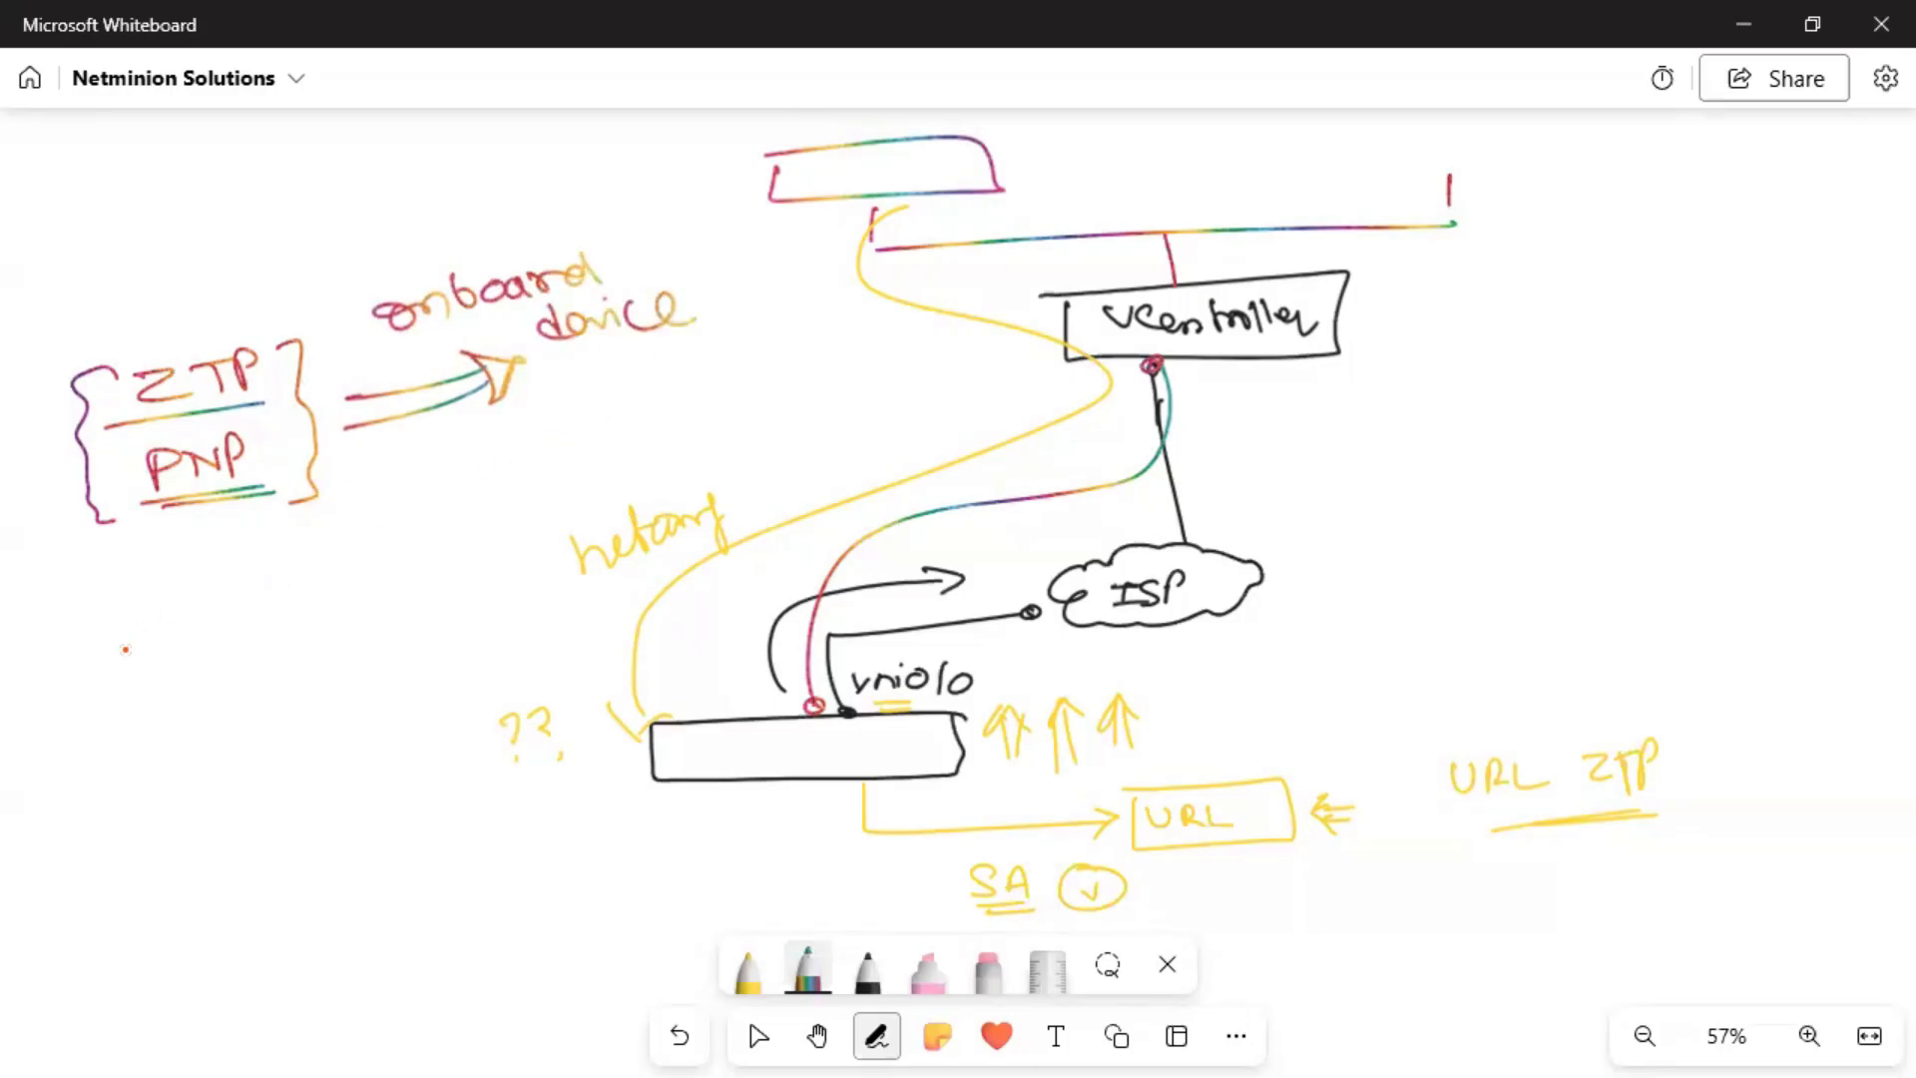
Draw a crossed-out box with a curved arrow labelled 'RMA'.
mouse_move(133, 622)
left_mouse_down()
mouse_move(146, 676)
mouse_move(275, 597)
mouse_move(128, 618)
mouse_move(261, 683)
left_mouse_up()
left_click_drag(212, 597, 184, 684)
left_click_drag(400, 556, 439, 549)
mouse_move(401, 552)
left_mouse_down()
mouse_move(440, 547)
mouse_move(442, 579)
mouse_move(379, 665)
mouse_move(405, 661)
left_mouse_up()
mouse_move(411, 651)
left_mouse_down()
mouse_move(471, 611)
mouse_move(469, 657)
left_mouse_up()
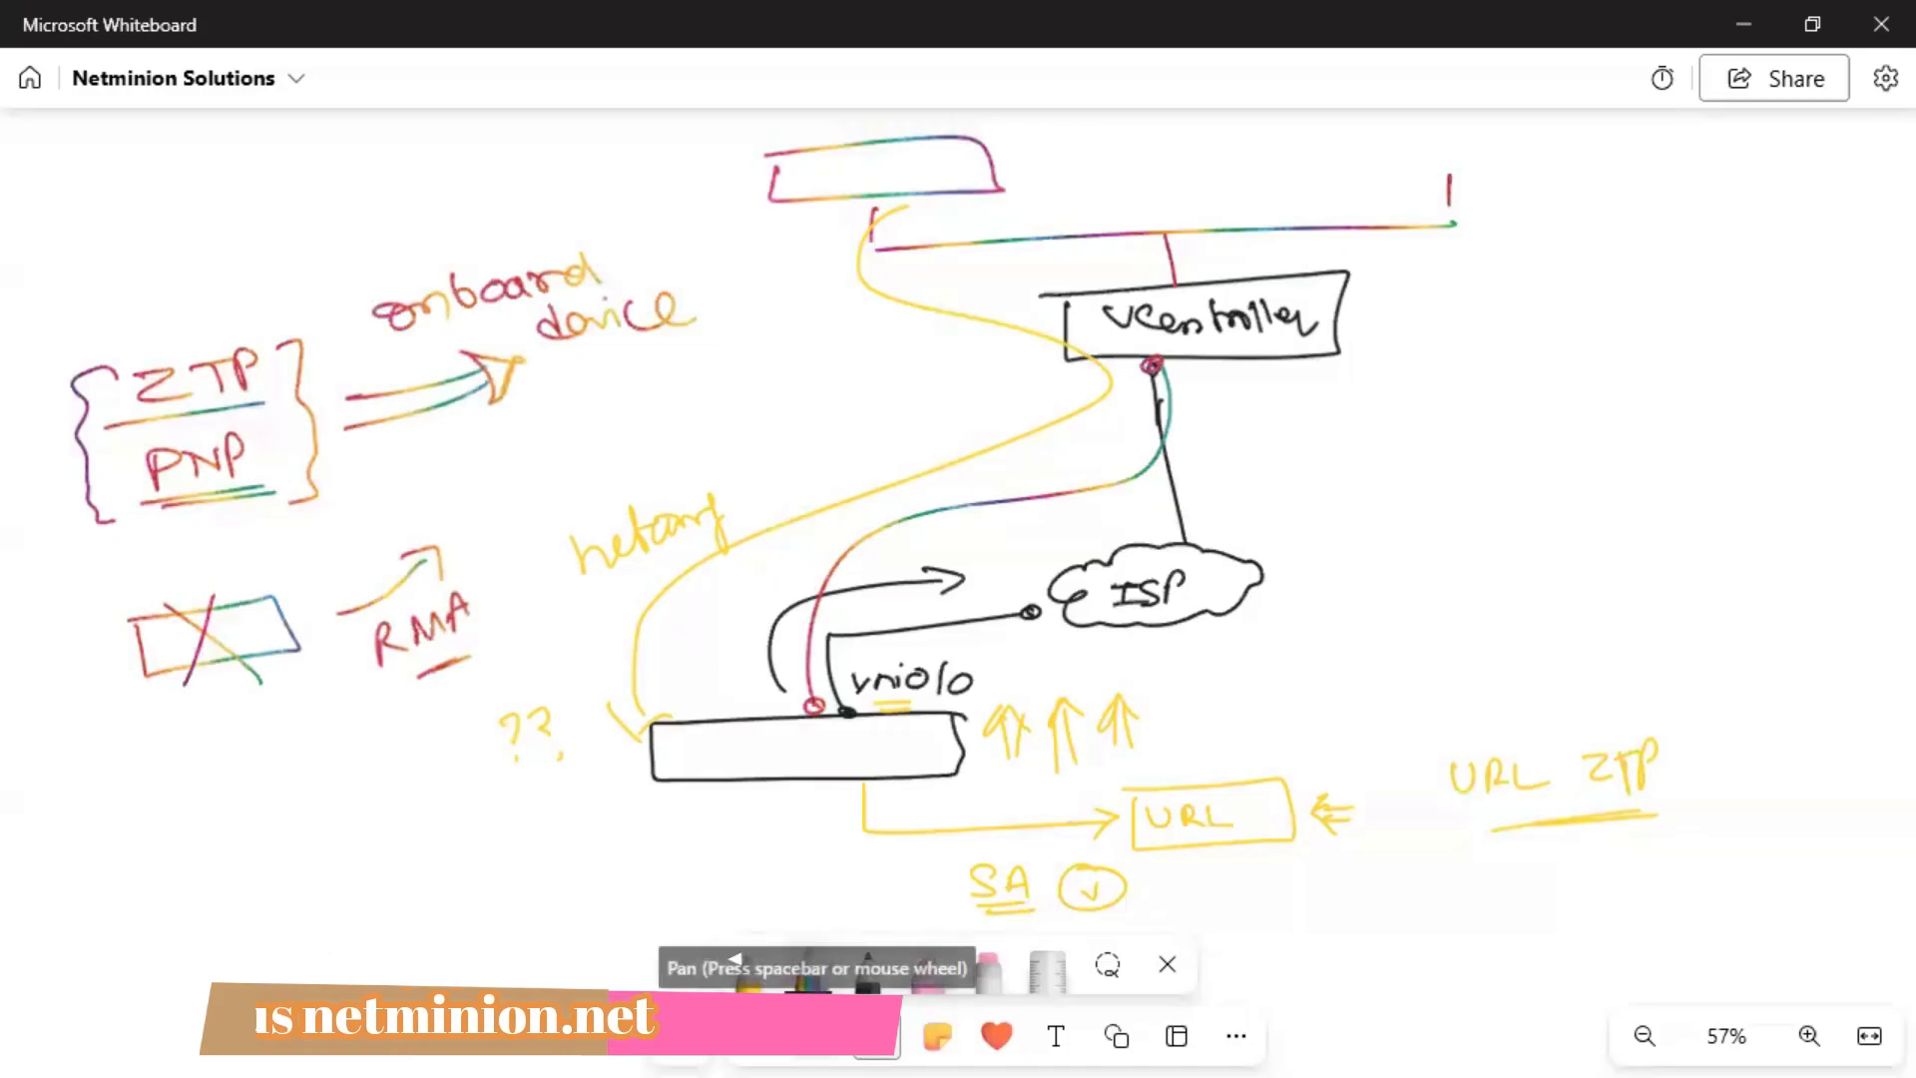
Pan down to blank board space past the diagram.
left_click(735, 963)
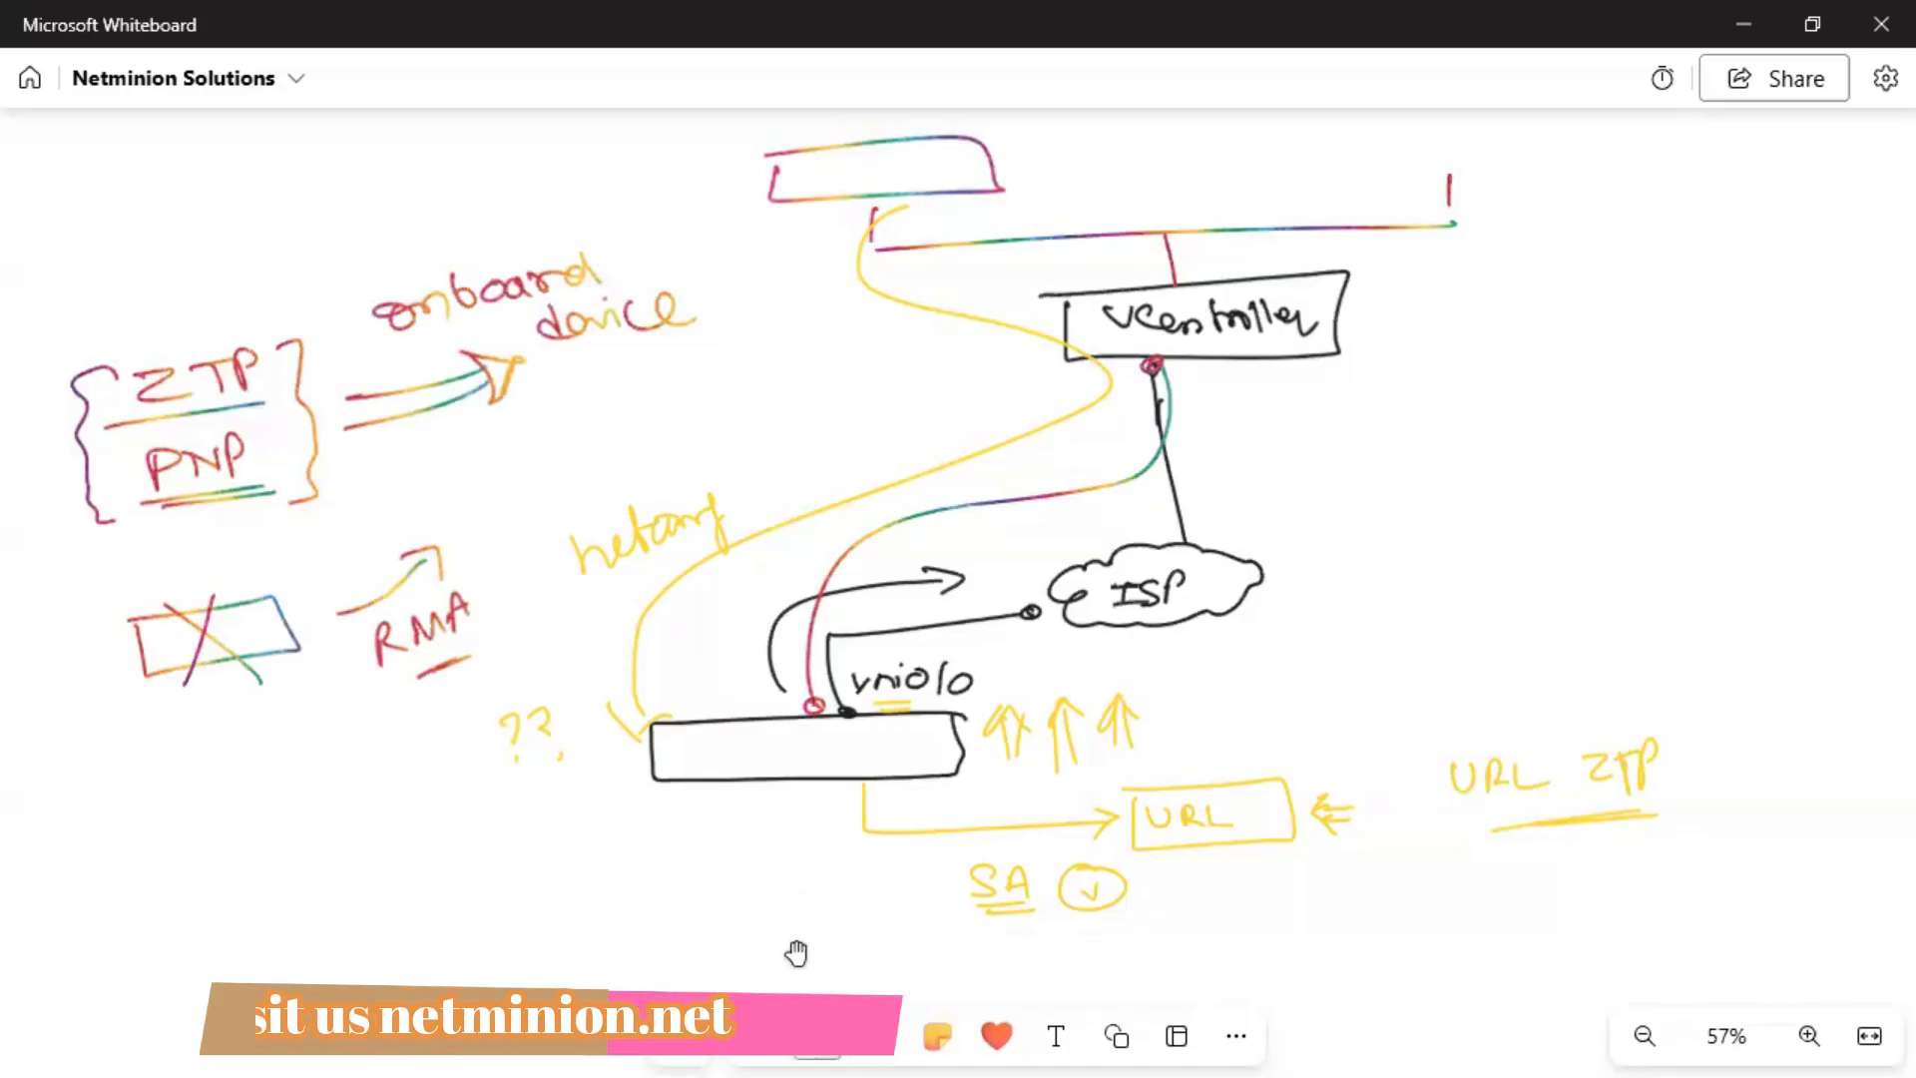
scroll(828, 828, "down", 3)
scroll(854, 787, "down", 5)
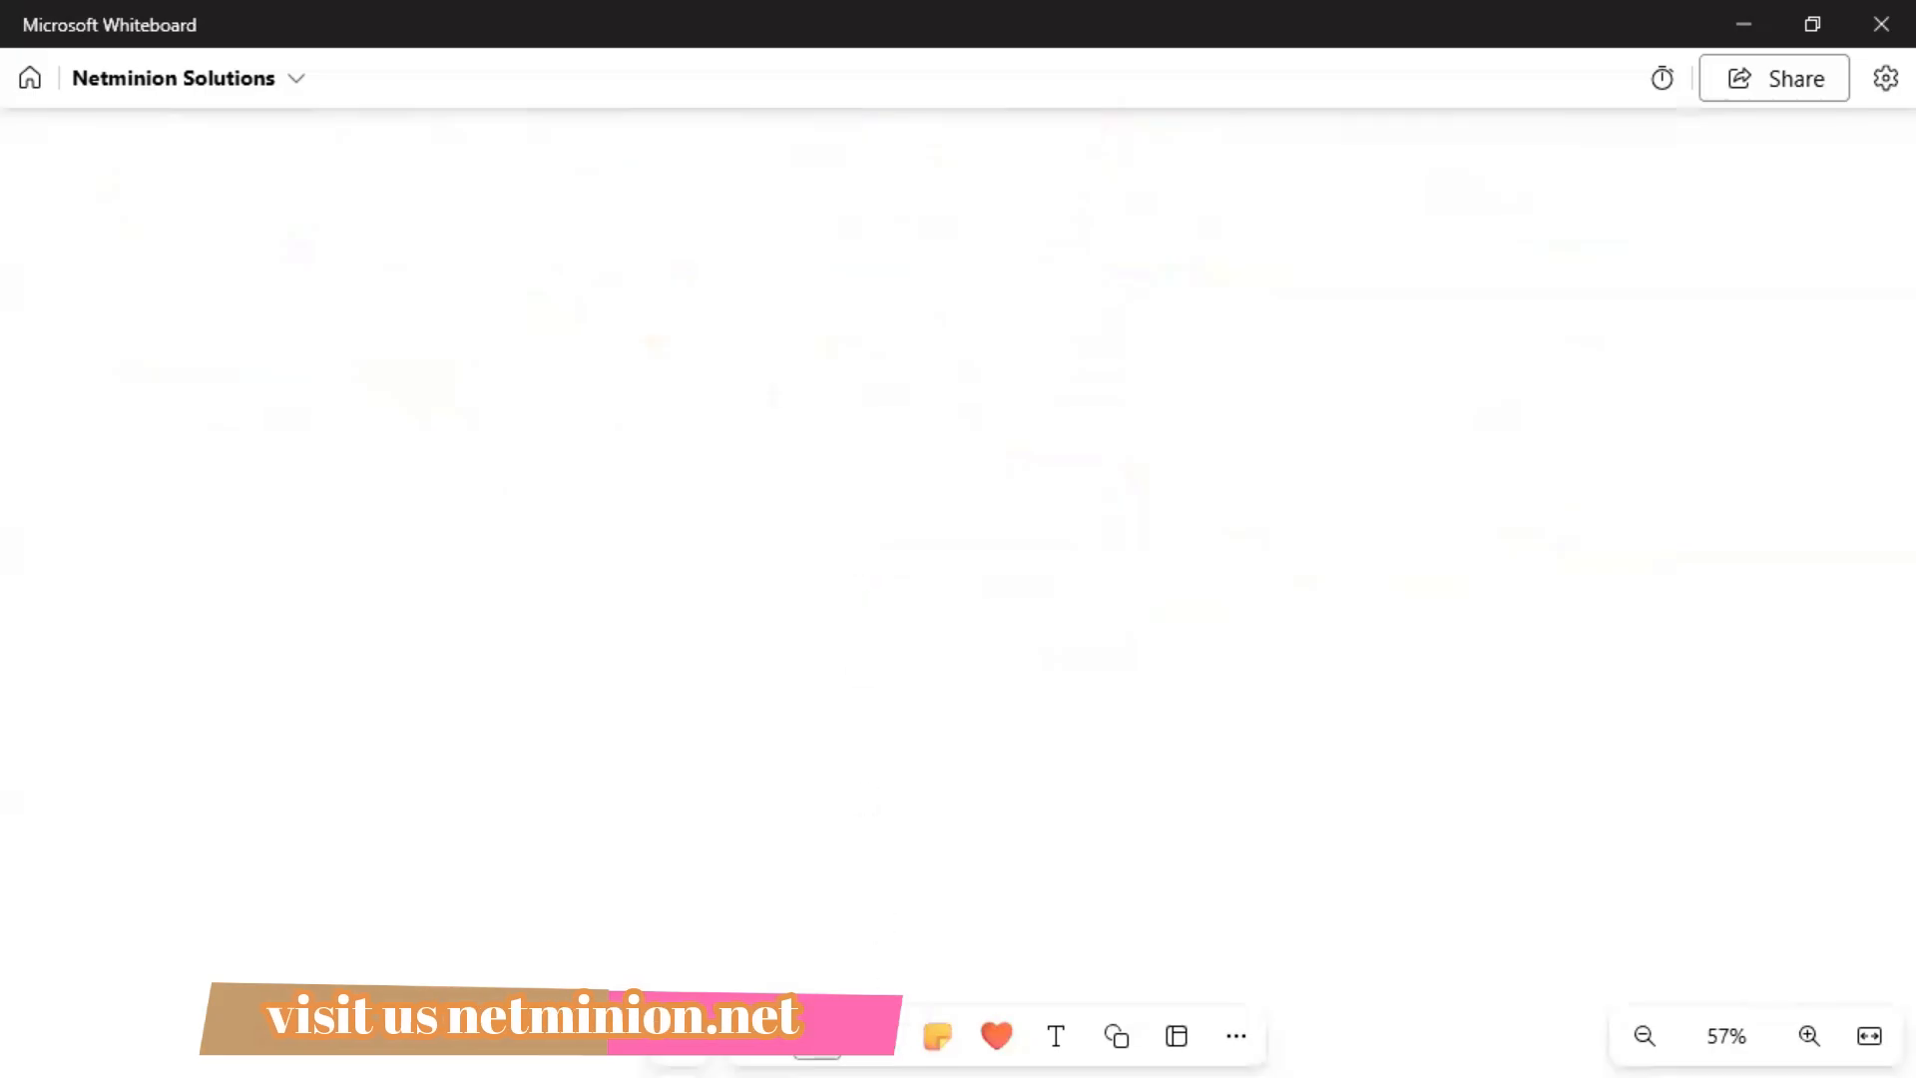
Write and underline the title 'Script Based ZTP' at the top left.
left_click(878, 1040)
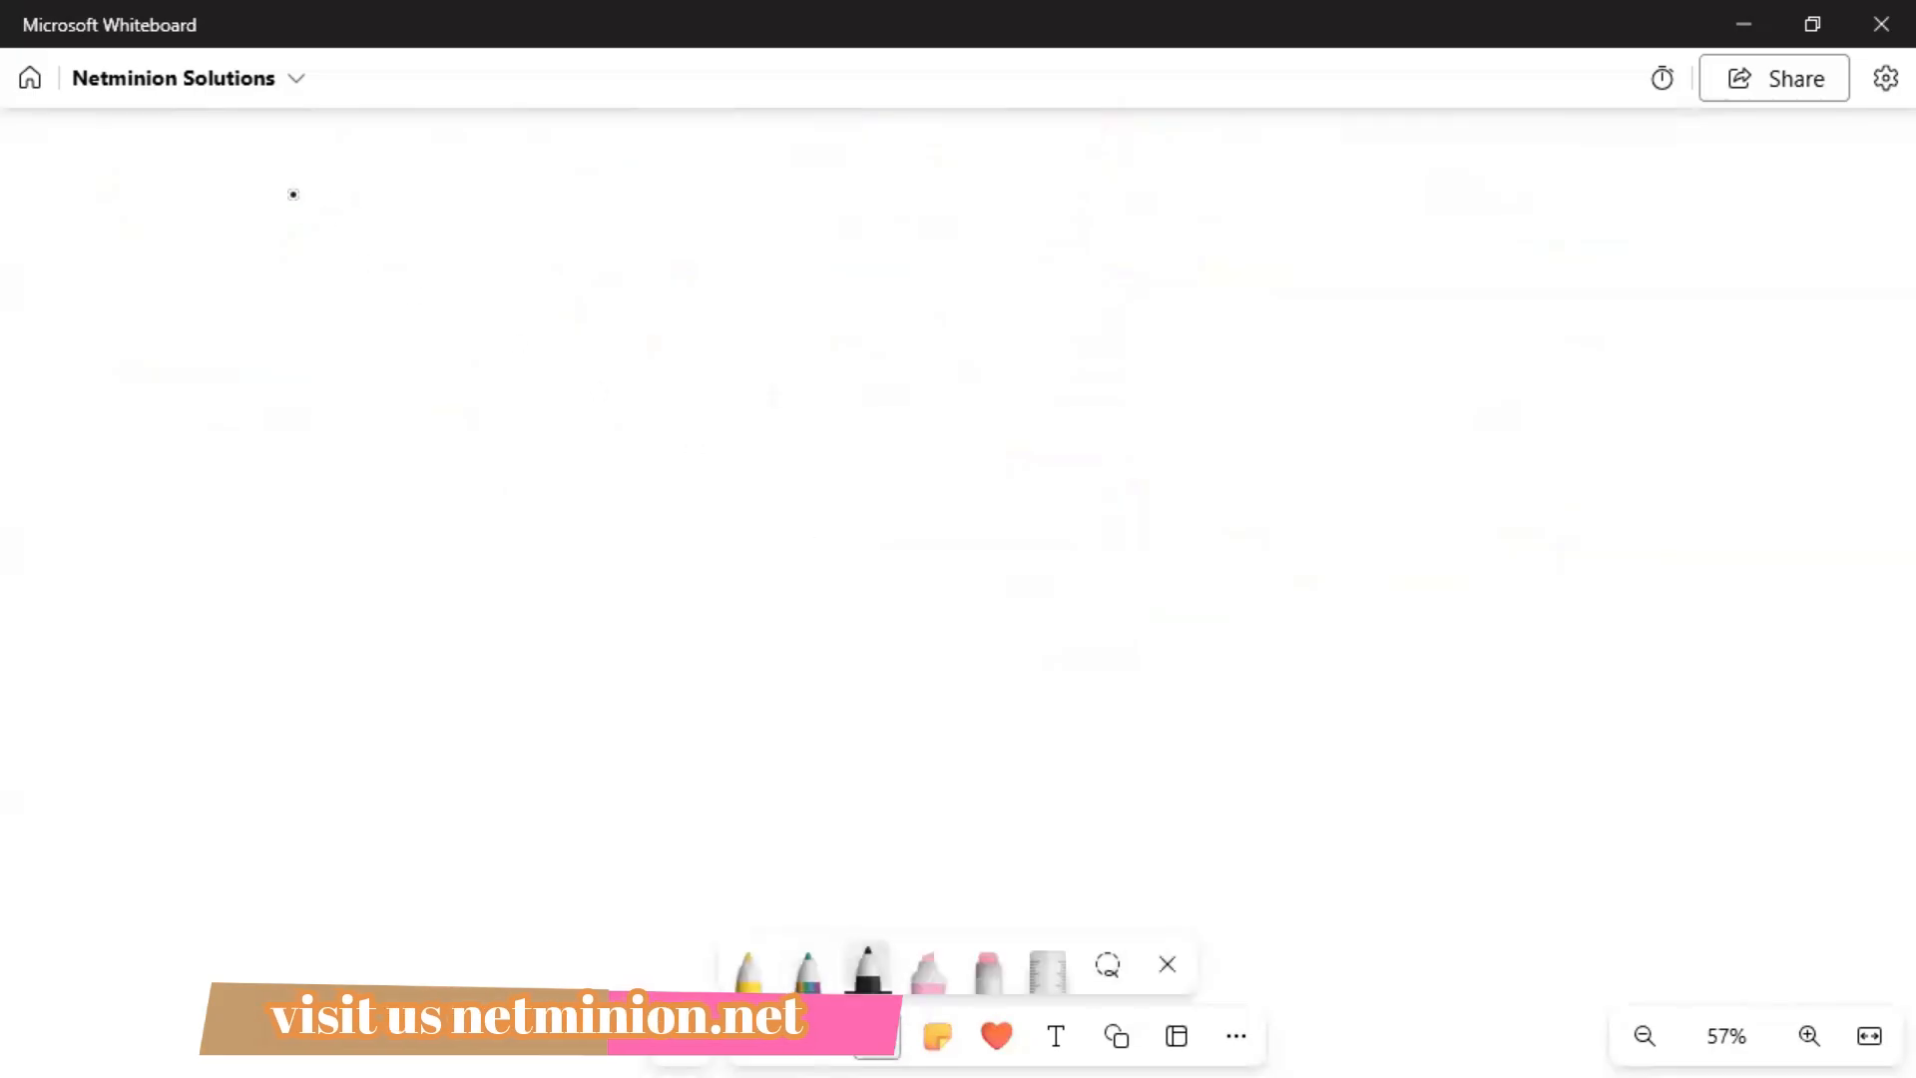
mouse_move(129, 185)
left_mouse_down()
mouse_move(355, 158)
mouse_move(449, 176)
mouse_move(476, 150)
mouse_move(613, 154)
mouse_move(614, 180)
left_mouse_up()
mouse_move(642, 159)
left_mouse_down()
mouse_move(649, 176)
mouse_move(665, 151)
left_mouse_up()
left_click_drag(672, 185, 675, 165)
left_click(718, 178)
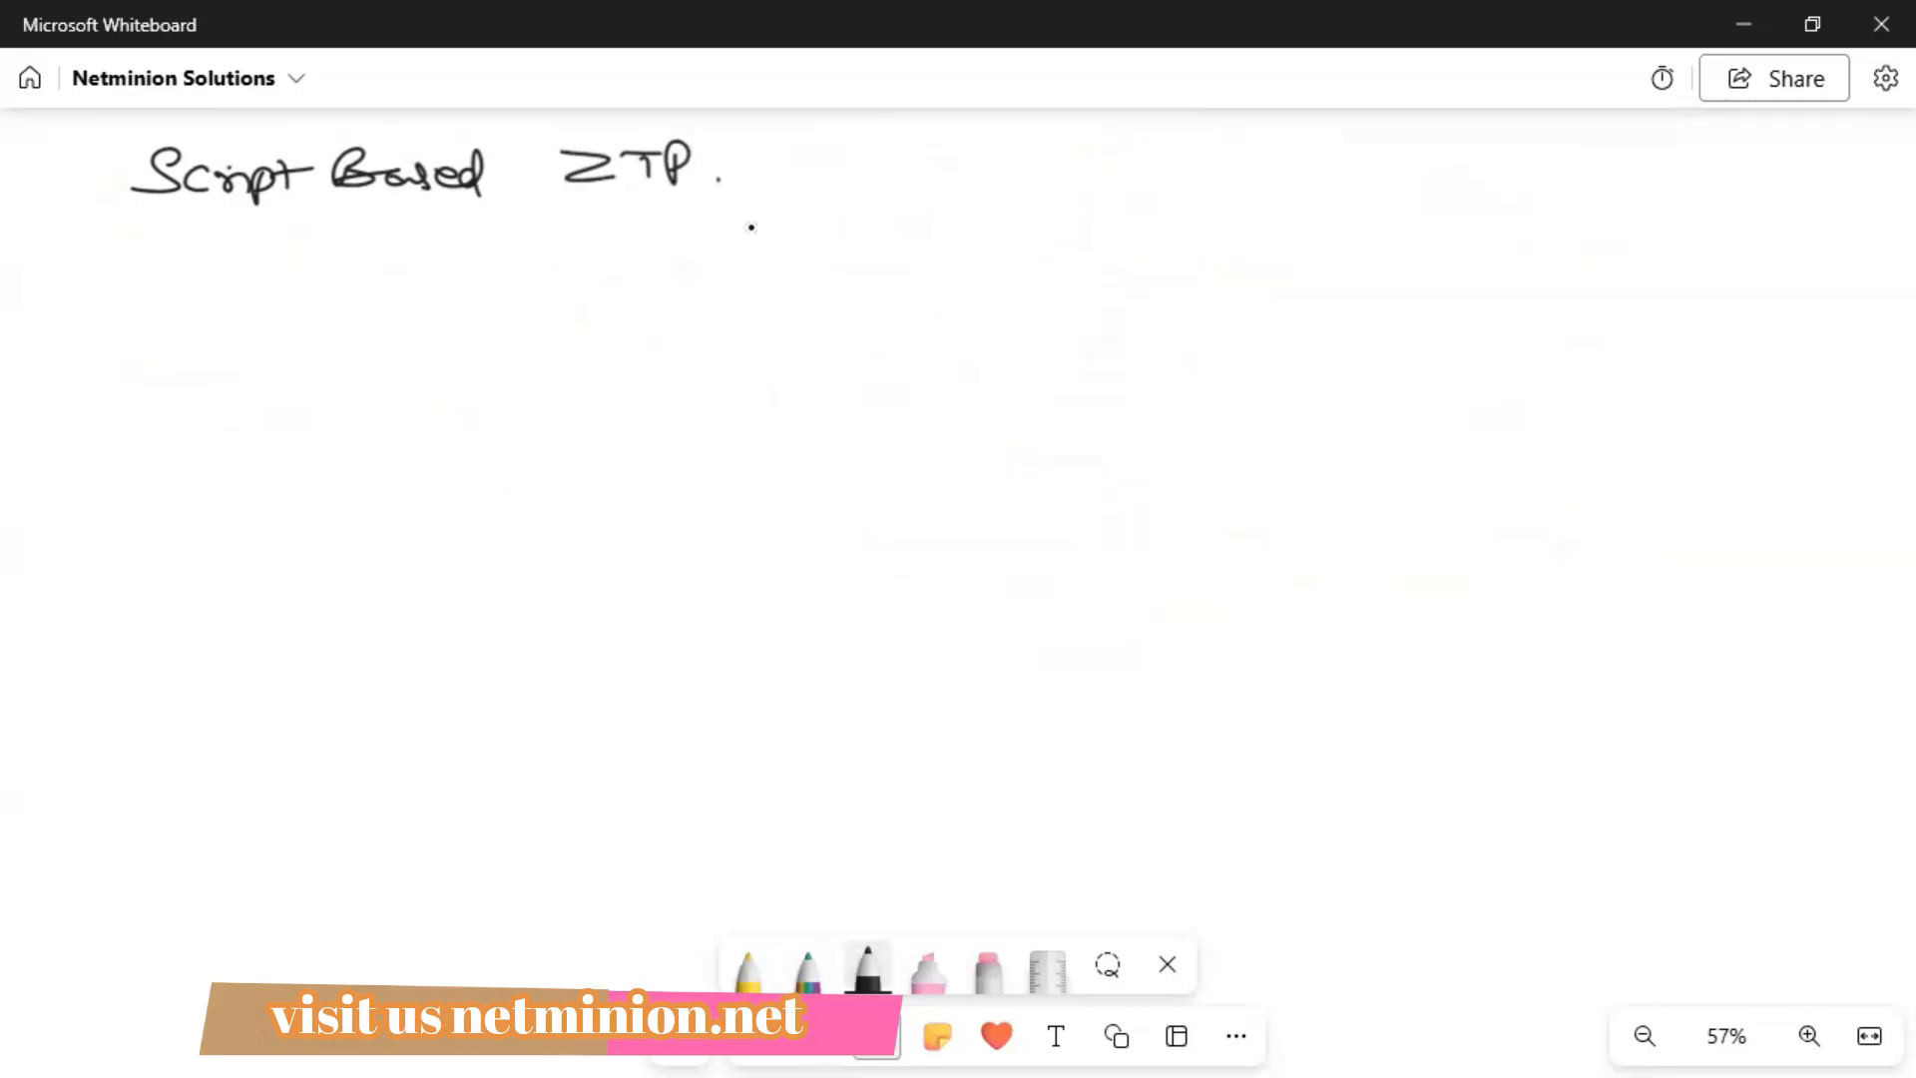
left_click_drag(172, 226, 785, 197)
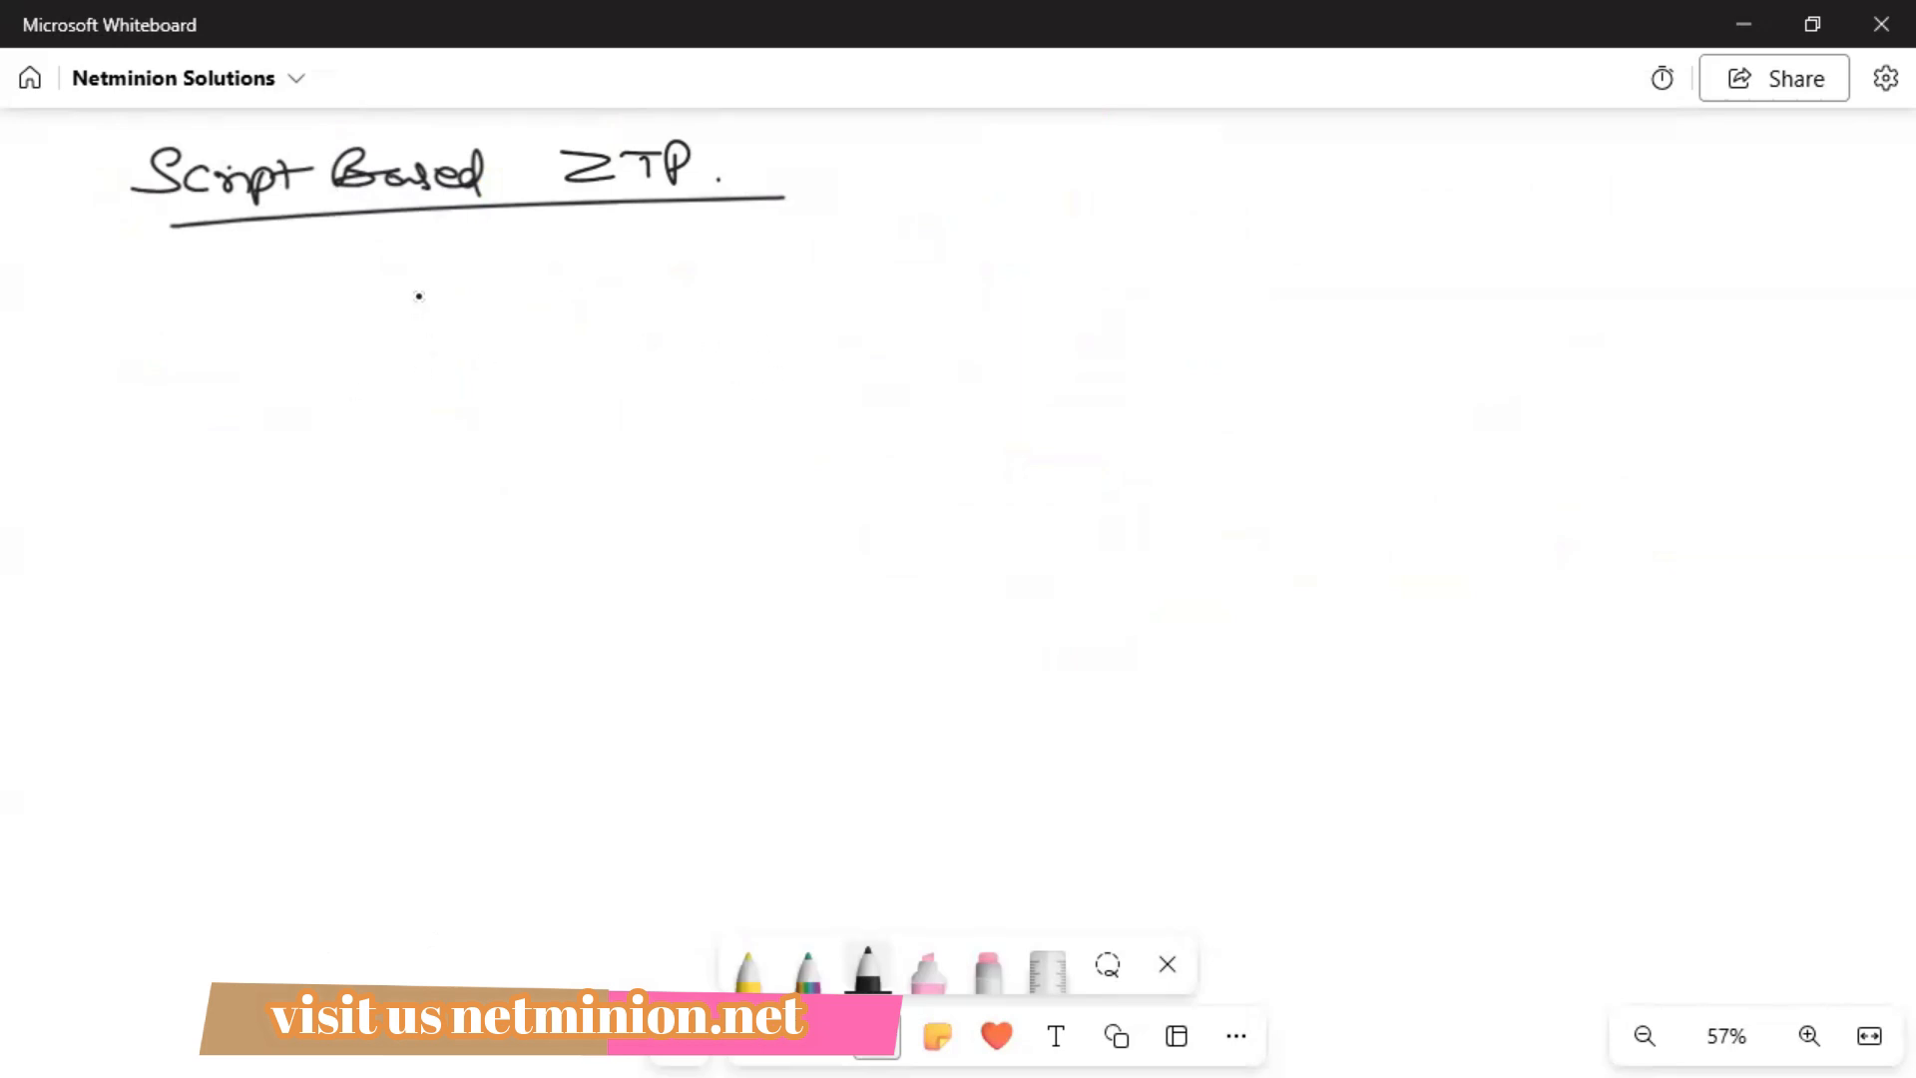
Write the path /opt/versa/scripts with a stacked-lines file symbol after it.
mouse_move(454, 264)
left_mouse_down()
mouse_move(376, 331)
mouse_move(467, 296)
left_mouse_up()
mouse_move(480, 289)
left_mouse_down()
mouse_move(483, 309)
mouse_move(499, 299)
left_mouse_up()
mouse_move(514, 282)
left_mouse_down()
mouse_move(519, 315)
mouse_move(546, 285)
mouse_move(540, 334)
left_mouse_up()
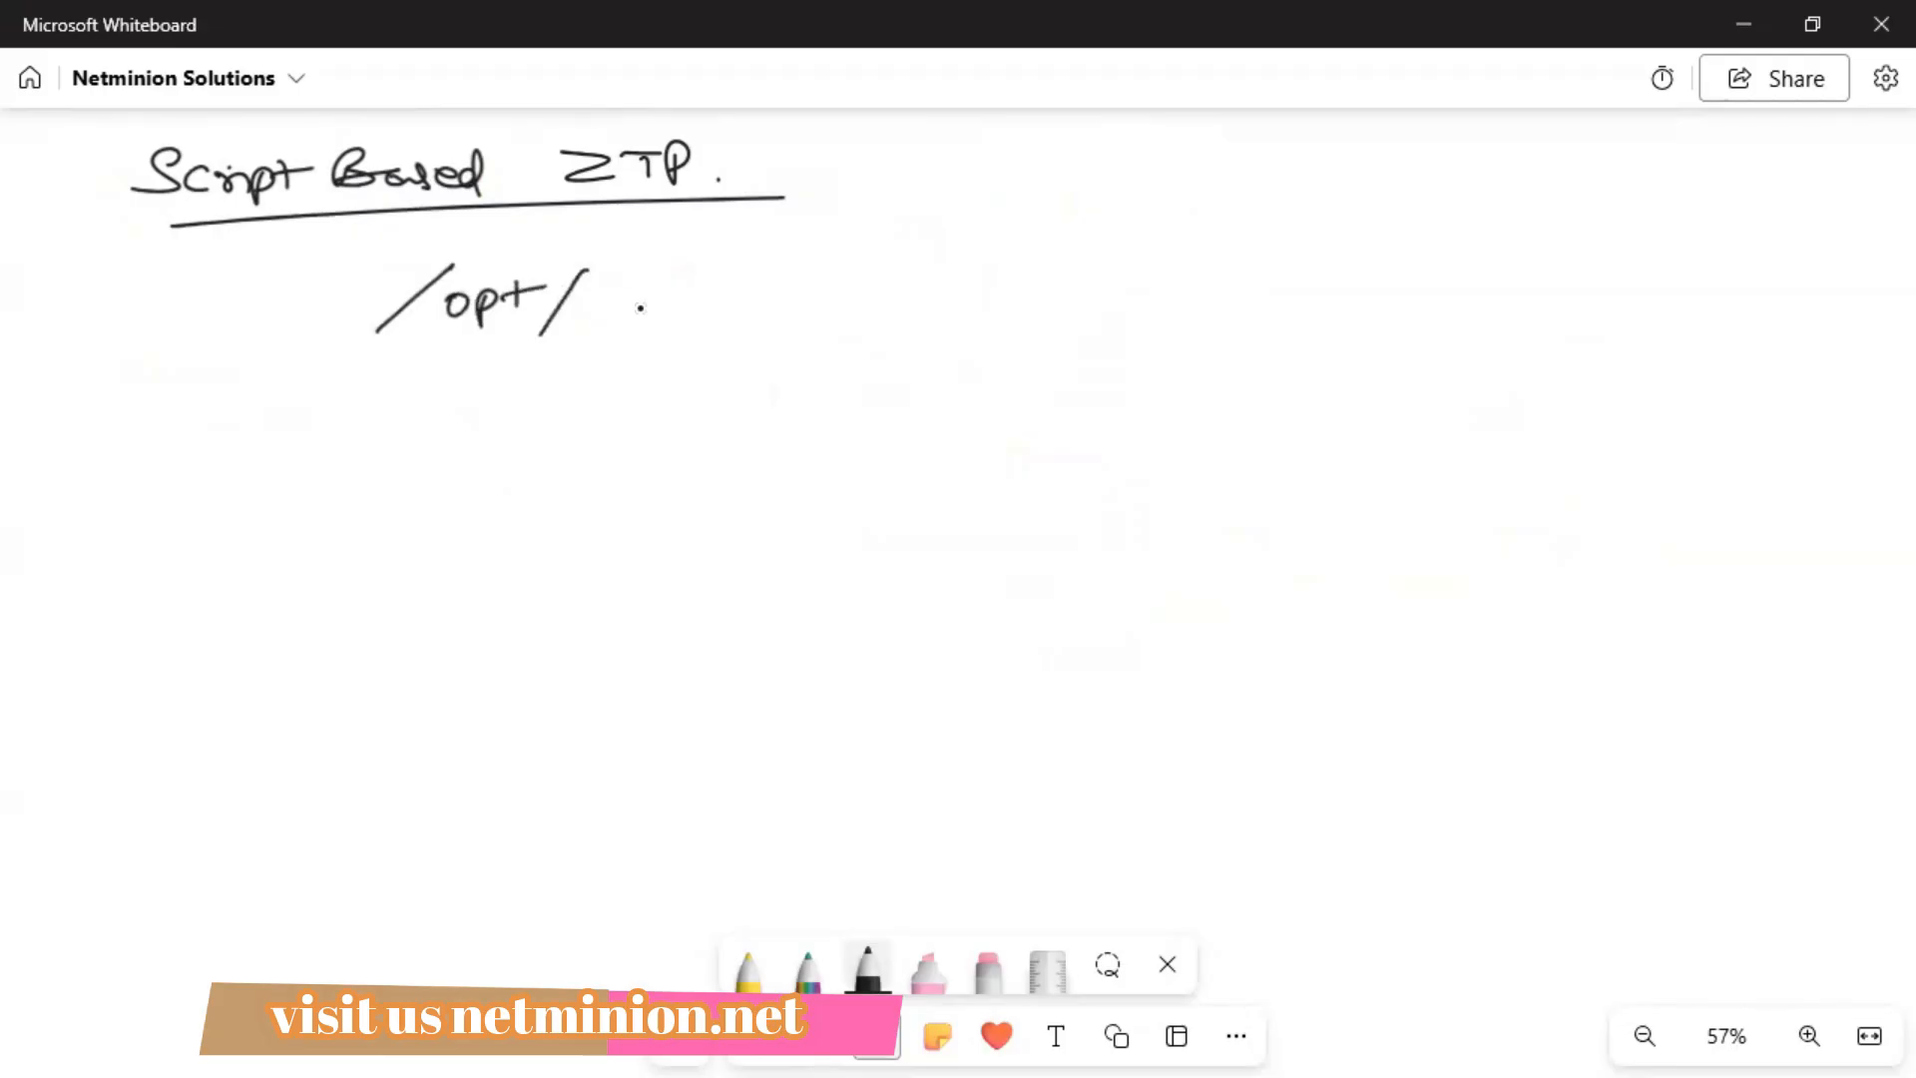
mouse_move(607, 285)
left_mouse_down()
mouse_move(699, 292)
mouse_move(721, 307)
mouse_move(712, 353)
left_mouse_up()
mouse_move(807, 283)
left_mouse_down()
mouse_move(789, 322)
mouse_move(930, 321)
left_mouse_up()
left_click_drag(1134, 383, 1050, 383)
mouse_move(1145, 395)
left_mouse_down()
mouse_move(1060, 397)
mouse_move(1098, 419)
left_mouse_up()
left_click_drag(1143, 431, 1077, 434)
Write a circled '.py' beside the file symbol.
mouse_move(1257, 387)
left_mouse_down()
mouse_move(1259, 421)
mouse_move(1274, 395)
left_mouse_up()
left_click_drag(1285, 381, 1289, 421)
left_click_drag(1266, 325, 1294, 329)
left_click(1243, 403)
left_click_drag(1241, 396, 1234, 399)
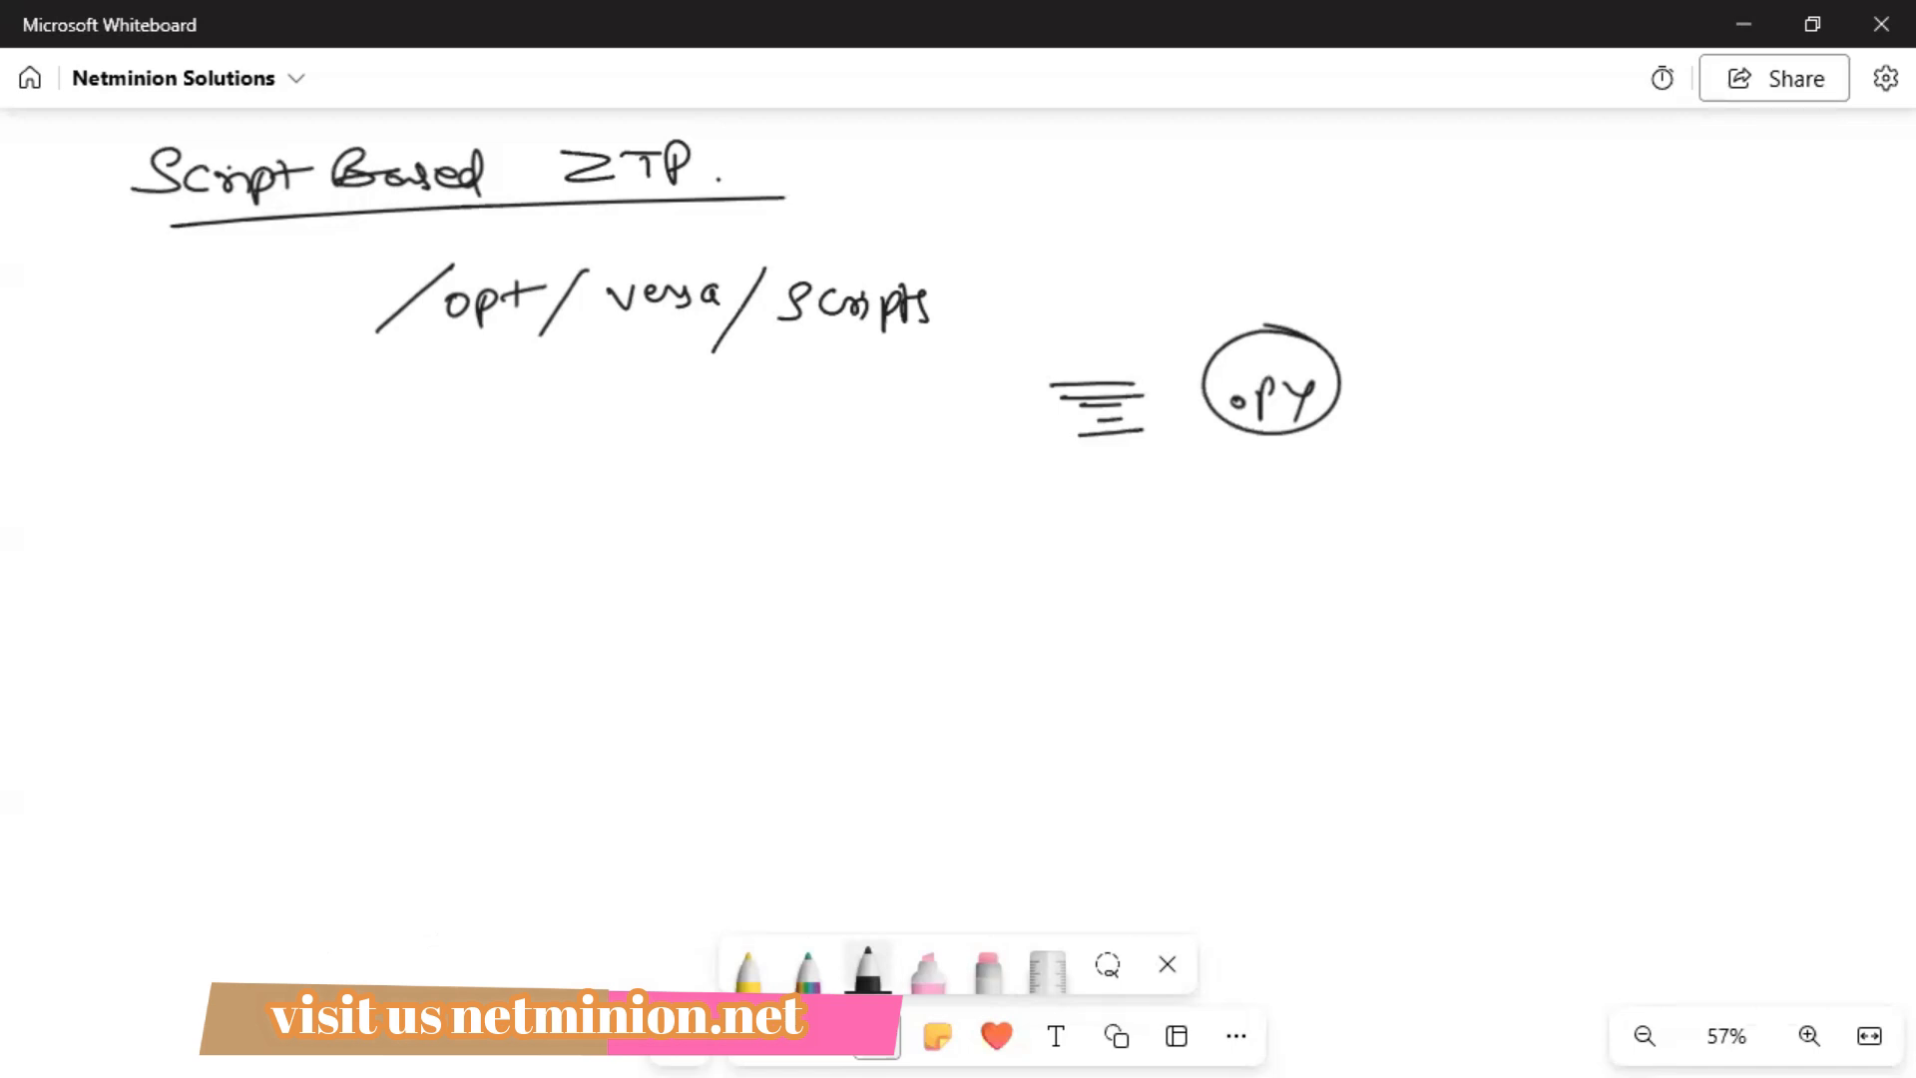
In rainbow ink, draw a device box fed by an arrow from a checked, underlined 'script'.
left_click(808, 966)
mouse_move(939, 698)
left_mouse_down()
mouse_move(676, 694)
mouse_move(947, 688)
left_mouse_up()
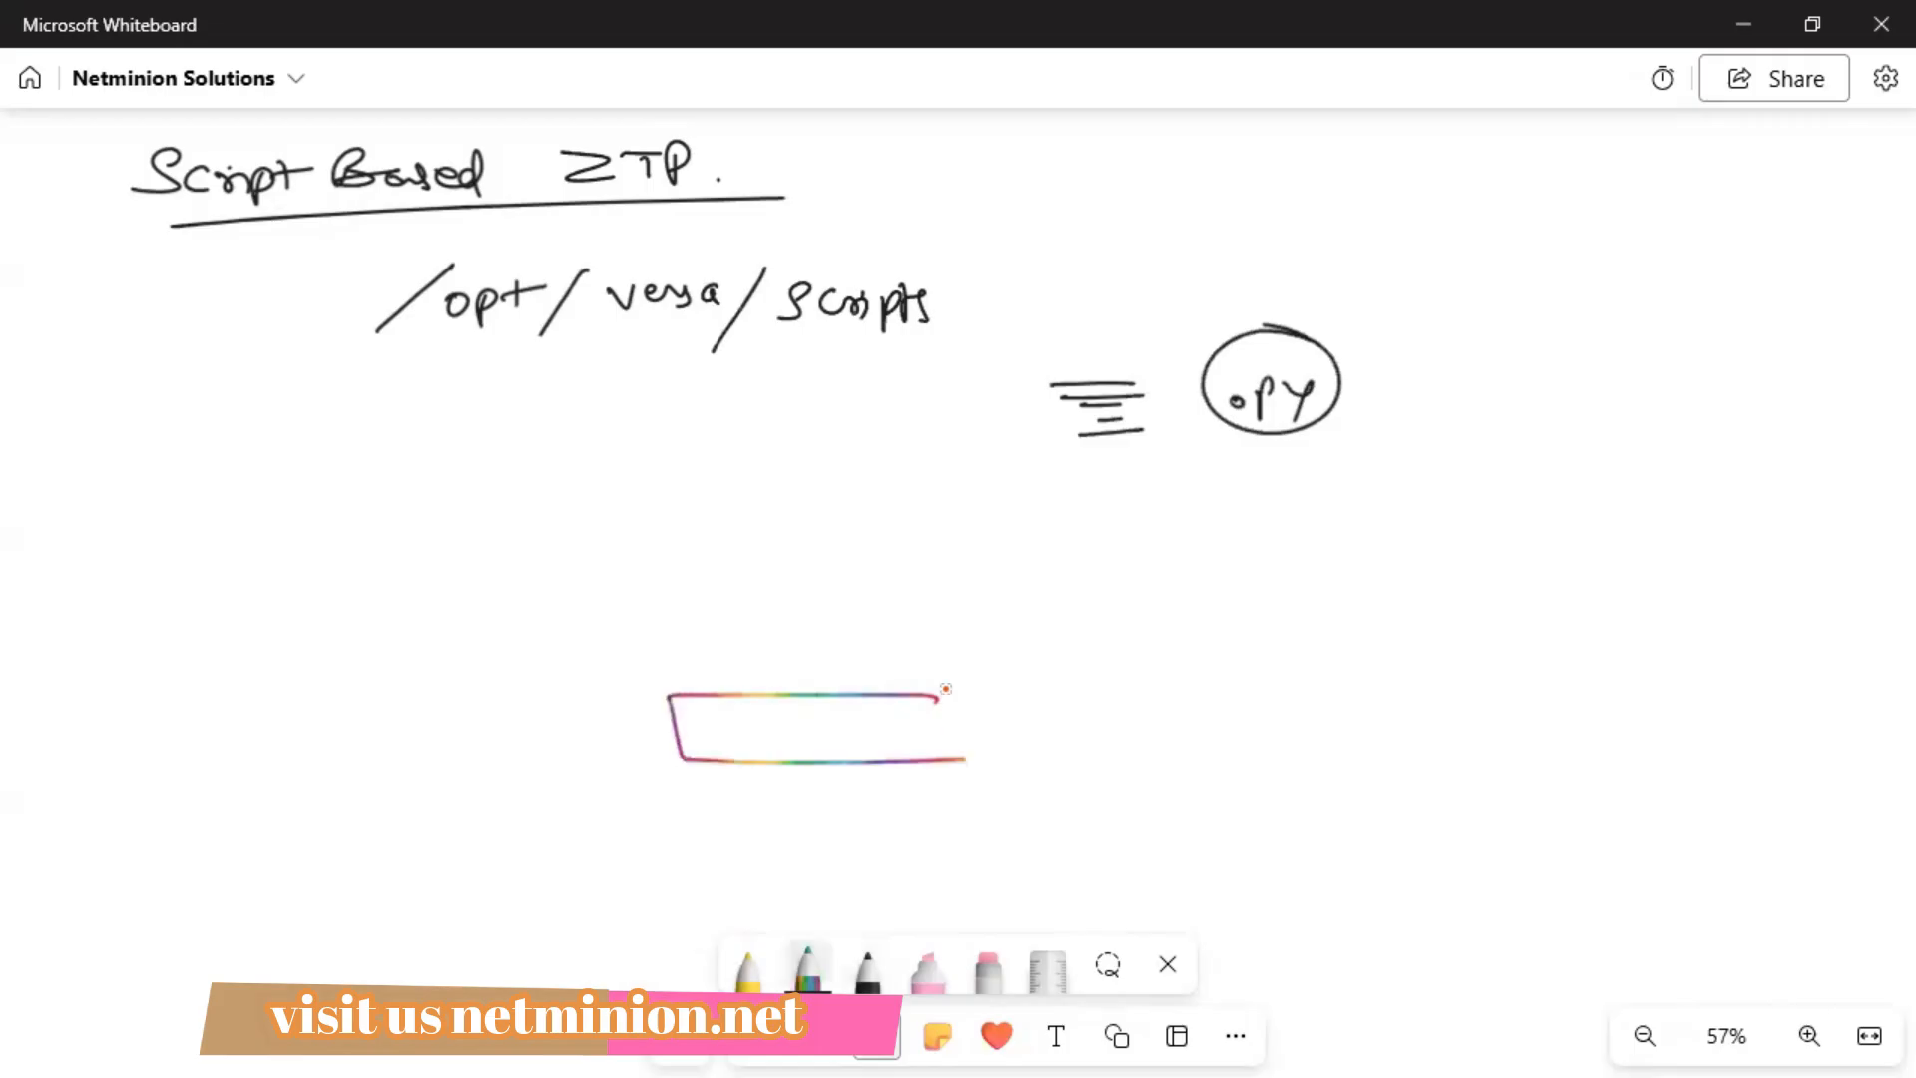
mouse_move(1090, 711)
left_mouse_down()
mouse_move(1031, 714)
mouse_move(1053, 743)
left_mouse_up()
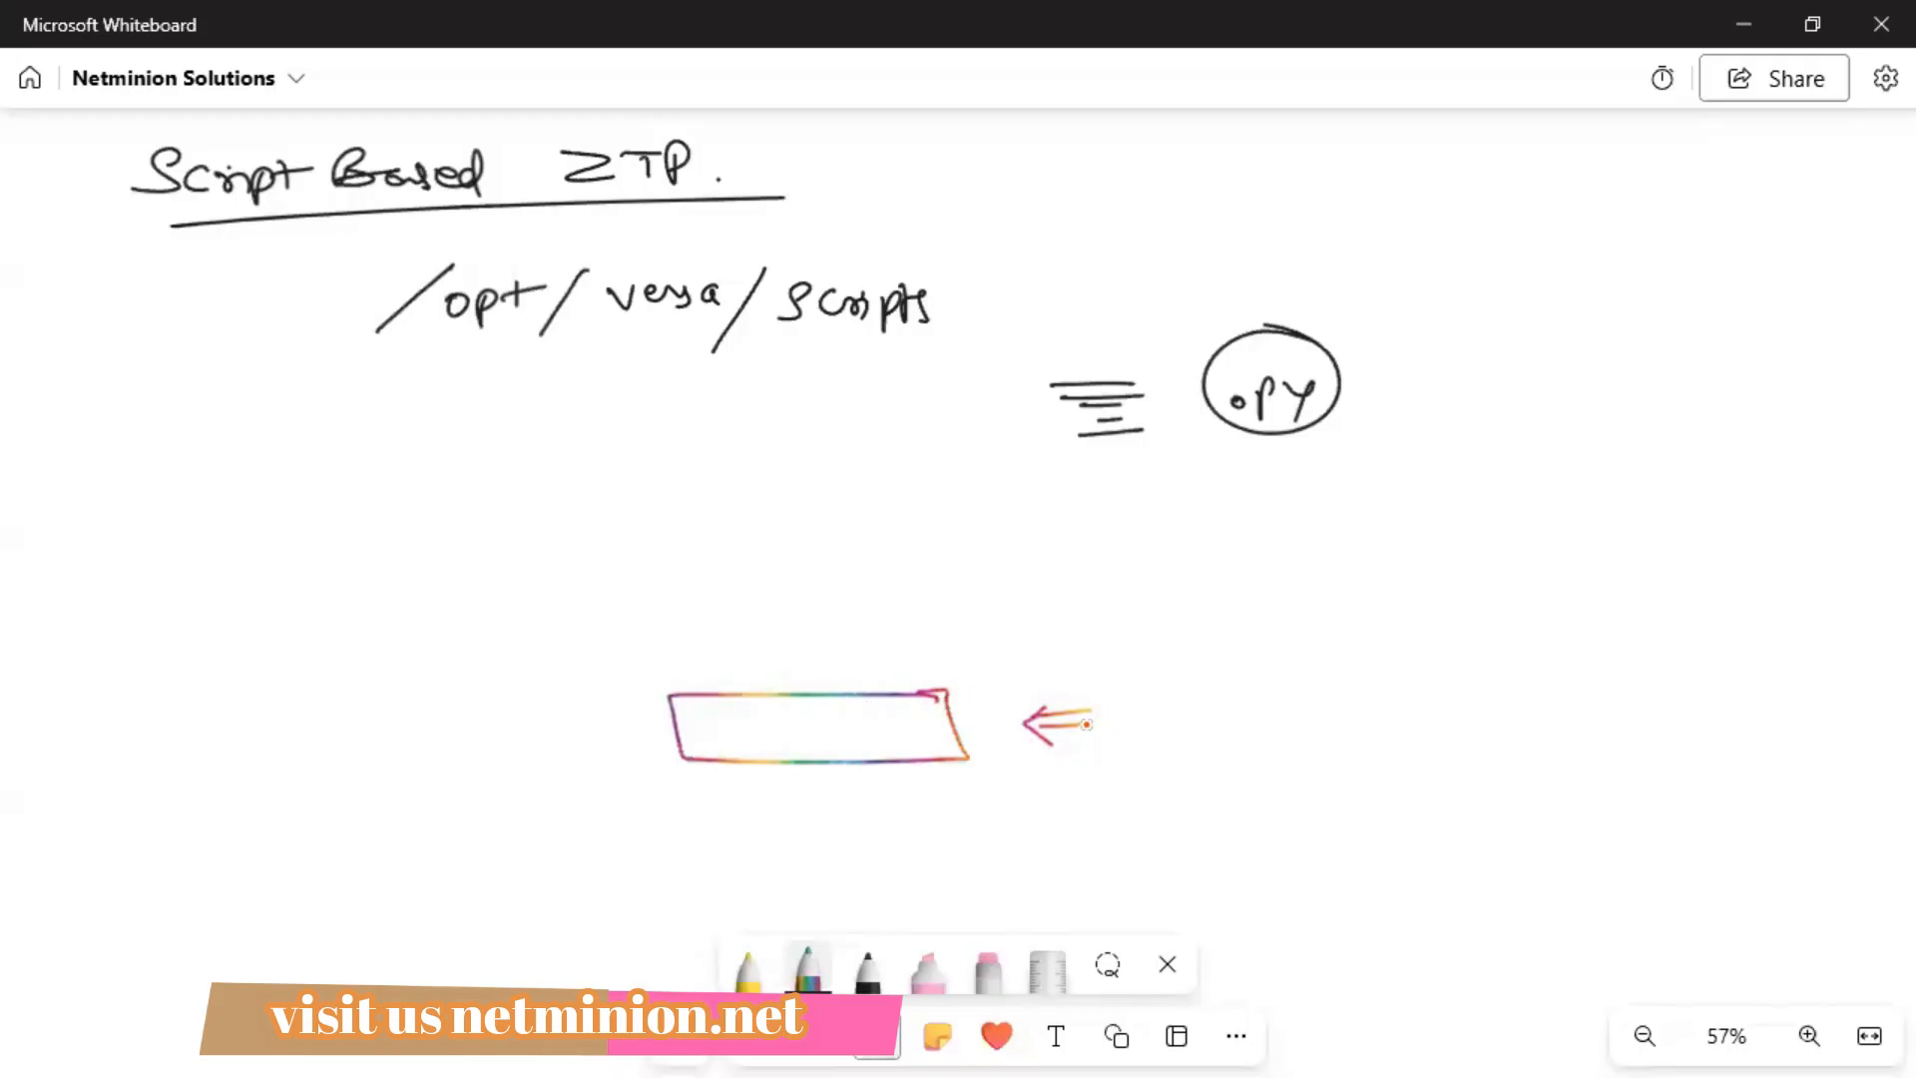
mouse_move(1186, 696)
left_mouse_down()
mouse_move(1208, 702)
mouse_move(1222, 647)
mouse_move(1288, 699)
mouse_move(1369, 697)
left_mouse_up()
mouse_move(1370, 690)
left_mouse_down()
mouse_move(1393, 674)
mouse_move(1407, 691)
left_mouse_up()
mouse_move(1402, 679)
left_mouse_down()
mouse_move(1435, 713)
mouse_move(1467, 699)
left_mouse_up()
left_click_drag(1437, 679, 1497, 667)
left_click_drag(1290, 732, 1469, 737)
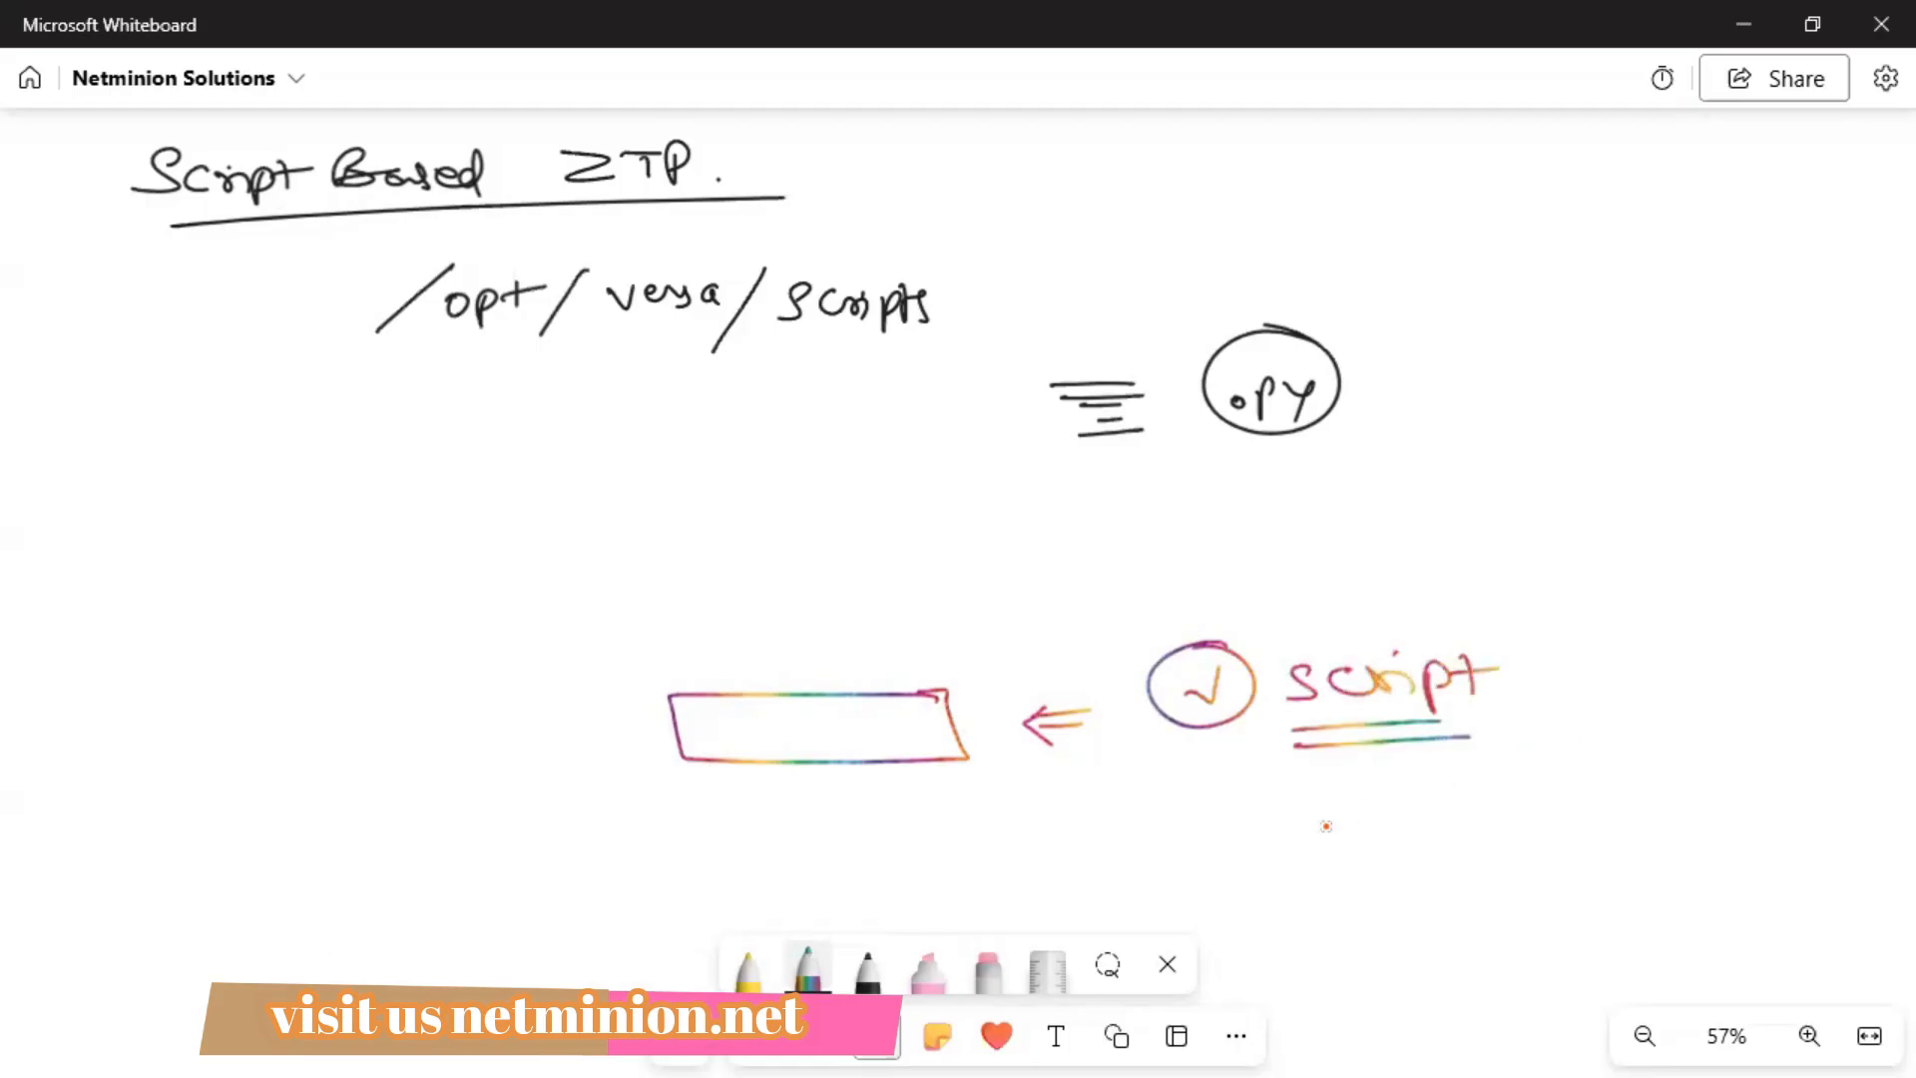
Write an underlined 'Parameters' label below the device box.
left_click_drag(739, 841, 734, 892)
left_click_drag(732, 844, 798, 866)
mouse_move(804, 866)
left_mouse_down()
mouse_move(820, 844)
mouse_move(850, 866)
mouse_move(916, 847)
mouse_move(929, 870)
left_mouse_up()
left_click_drag(916, 846, 973, 843)
left_click_drag(976, 858, 1010, 869)
mouse_move(846, 886)
left_mouse_down()
mouse_move(1314, 853)
mouse_move(1294, 875)
left_mouse_up()
Add arrows and circled checks for parameters c, w, R, ℓ and r.
left_click_drag(1447, 817, 1492, 848)
left_click_drag(1514, 820, 1545, 782)
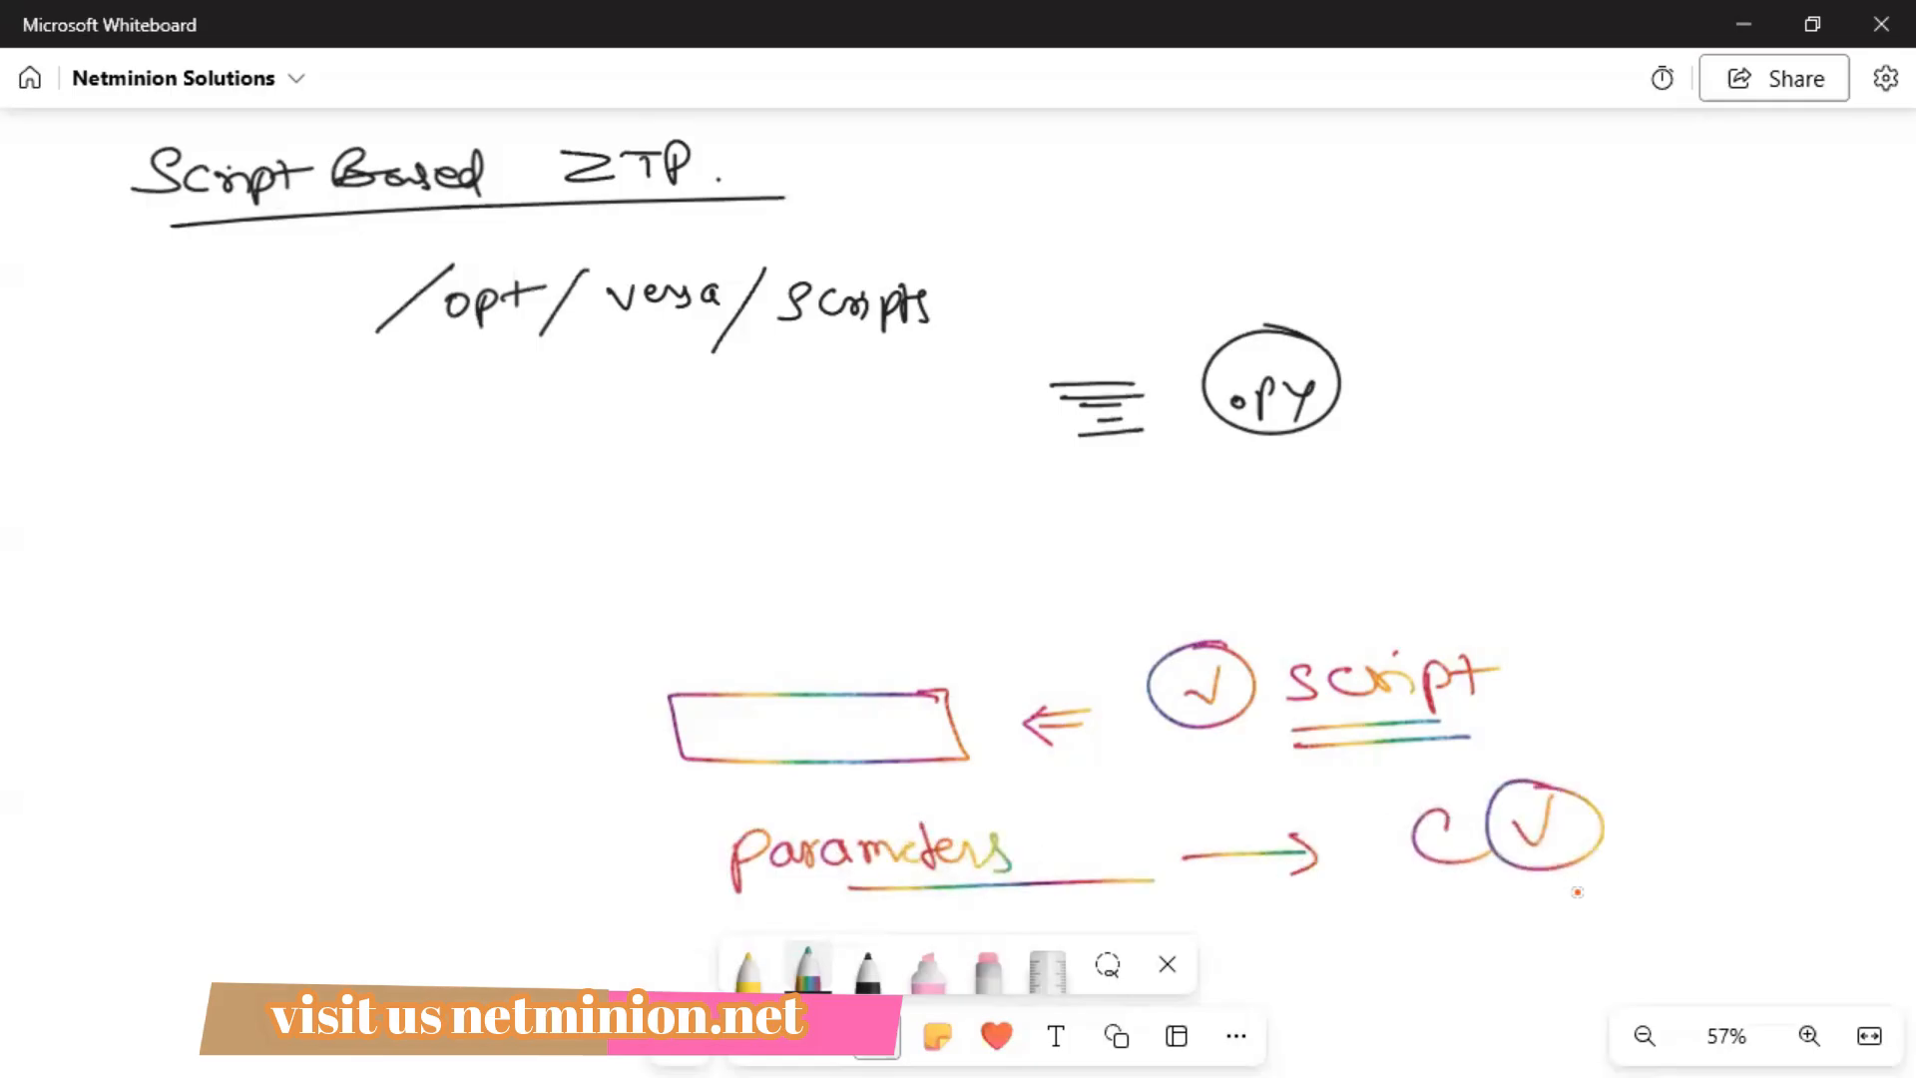
mouse_move(1427, 903)
left_mouse_down()
mouse_move(1469, 930)
mouse_move(1485, 910)
left_mouse_up()
mouse_move(1515, 891)
left_mouse_down()
mouse_move(1549, 903)
mouse_move(1525, 892)
left_mouse_up()
mouse_move(1699, 850)
left_mouse_down()
mouse_move(1724, 851)
mouse_move(1732, 876)
mouse_move(1793, 821)
mouse_move(1782, 798)
left_mouse_up()
mouse_move(1602, 646)
left_mouse_down()
mouse_move(1671, 681)
mouse_move(1777, 652)
left_mouse_up()
left_click_drag(1736, 631, 1765, 672)
mouse_move(1619, 756)
left_mouse_down()
mouse_move(1644, 751)
mouse_move(1637, 766)
left_mouse_up()
left_click_drag(1692, 744, 1785, 741)
mouse_move(1764, 726)
left_mouse_down()
mouse_move(1787, 744)
mouse_move(1769, 766)
left_mouse_up()
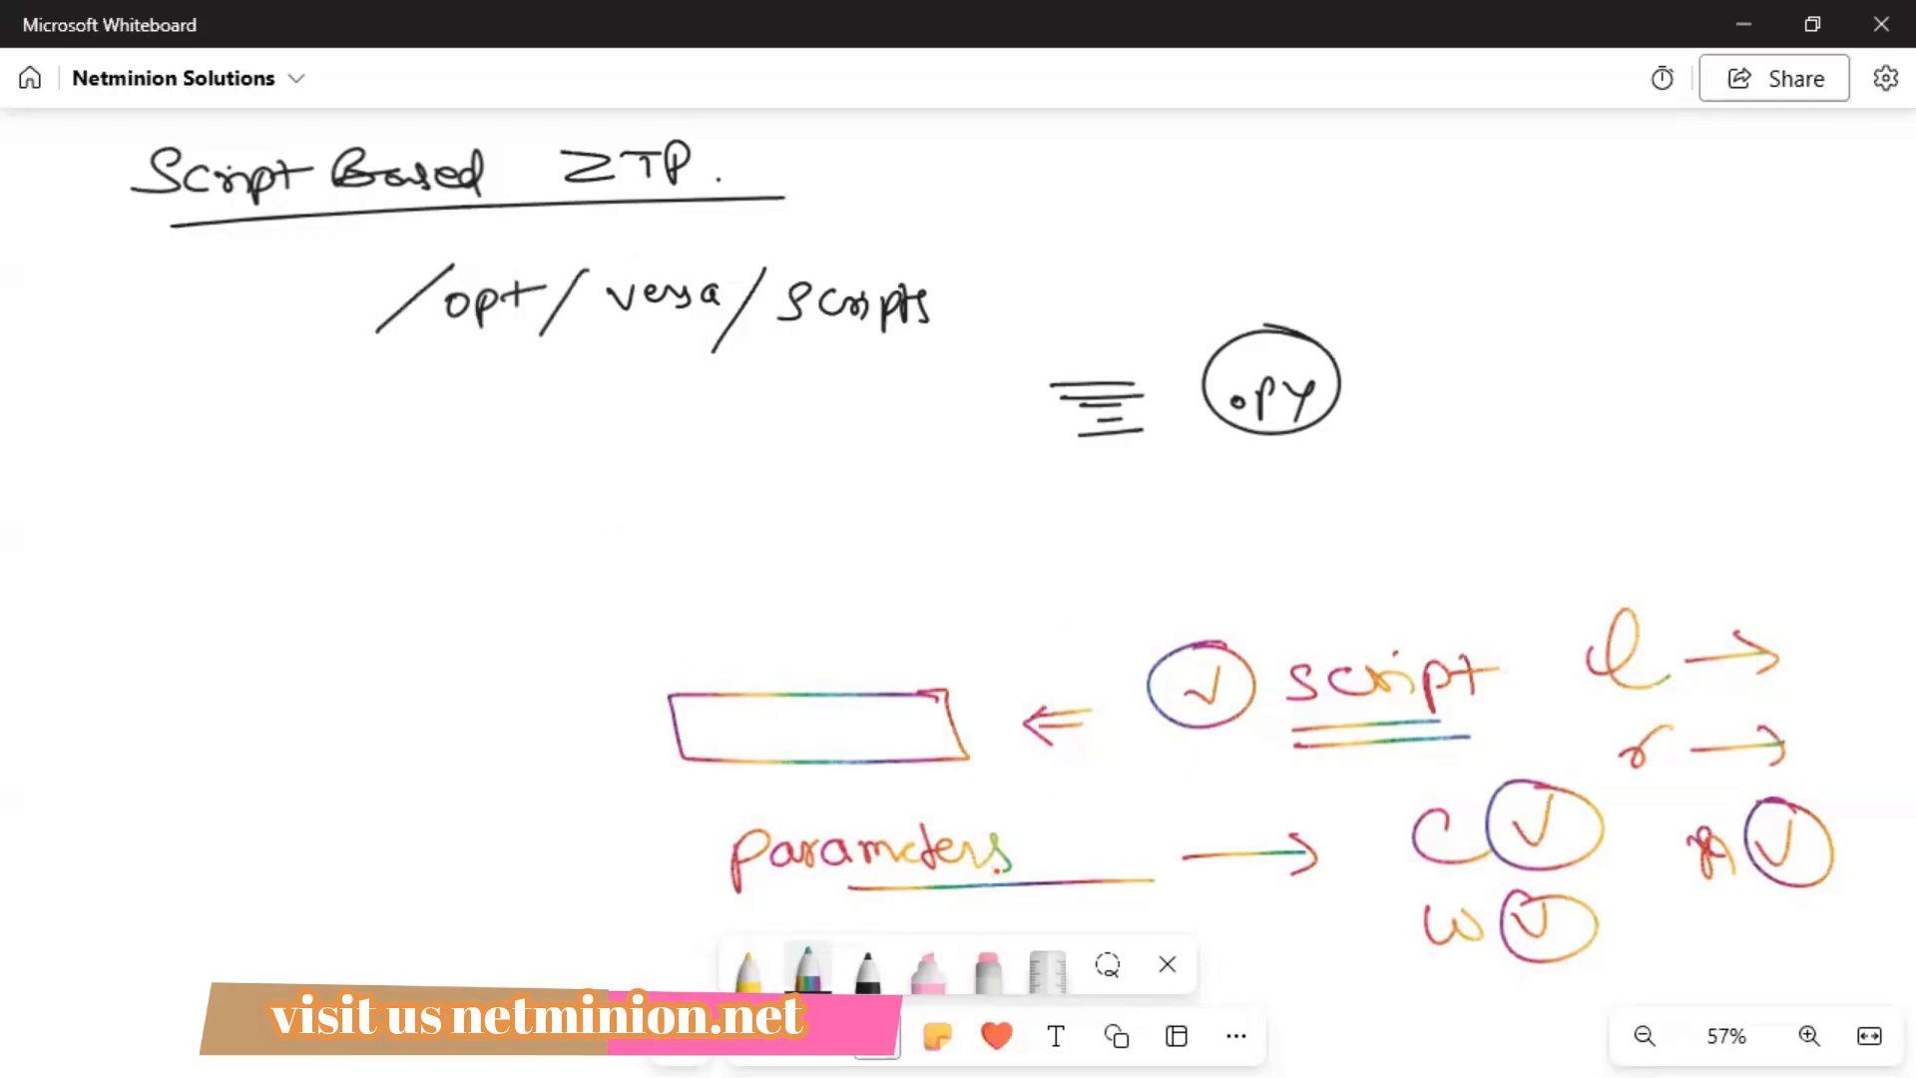
Pan down and draw a down arrow from site technician to the word Script.
left_click(1167, 964)
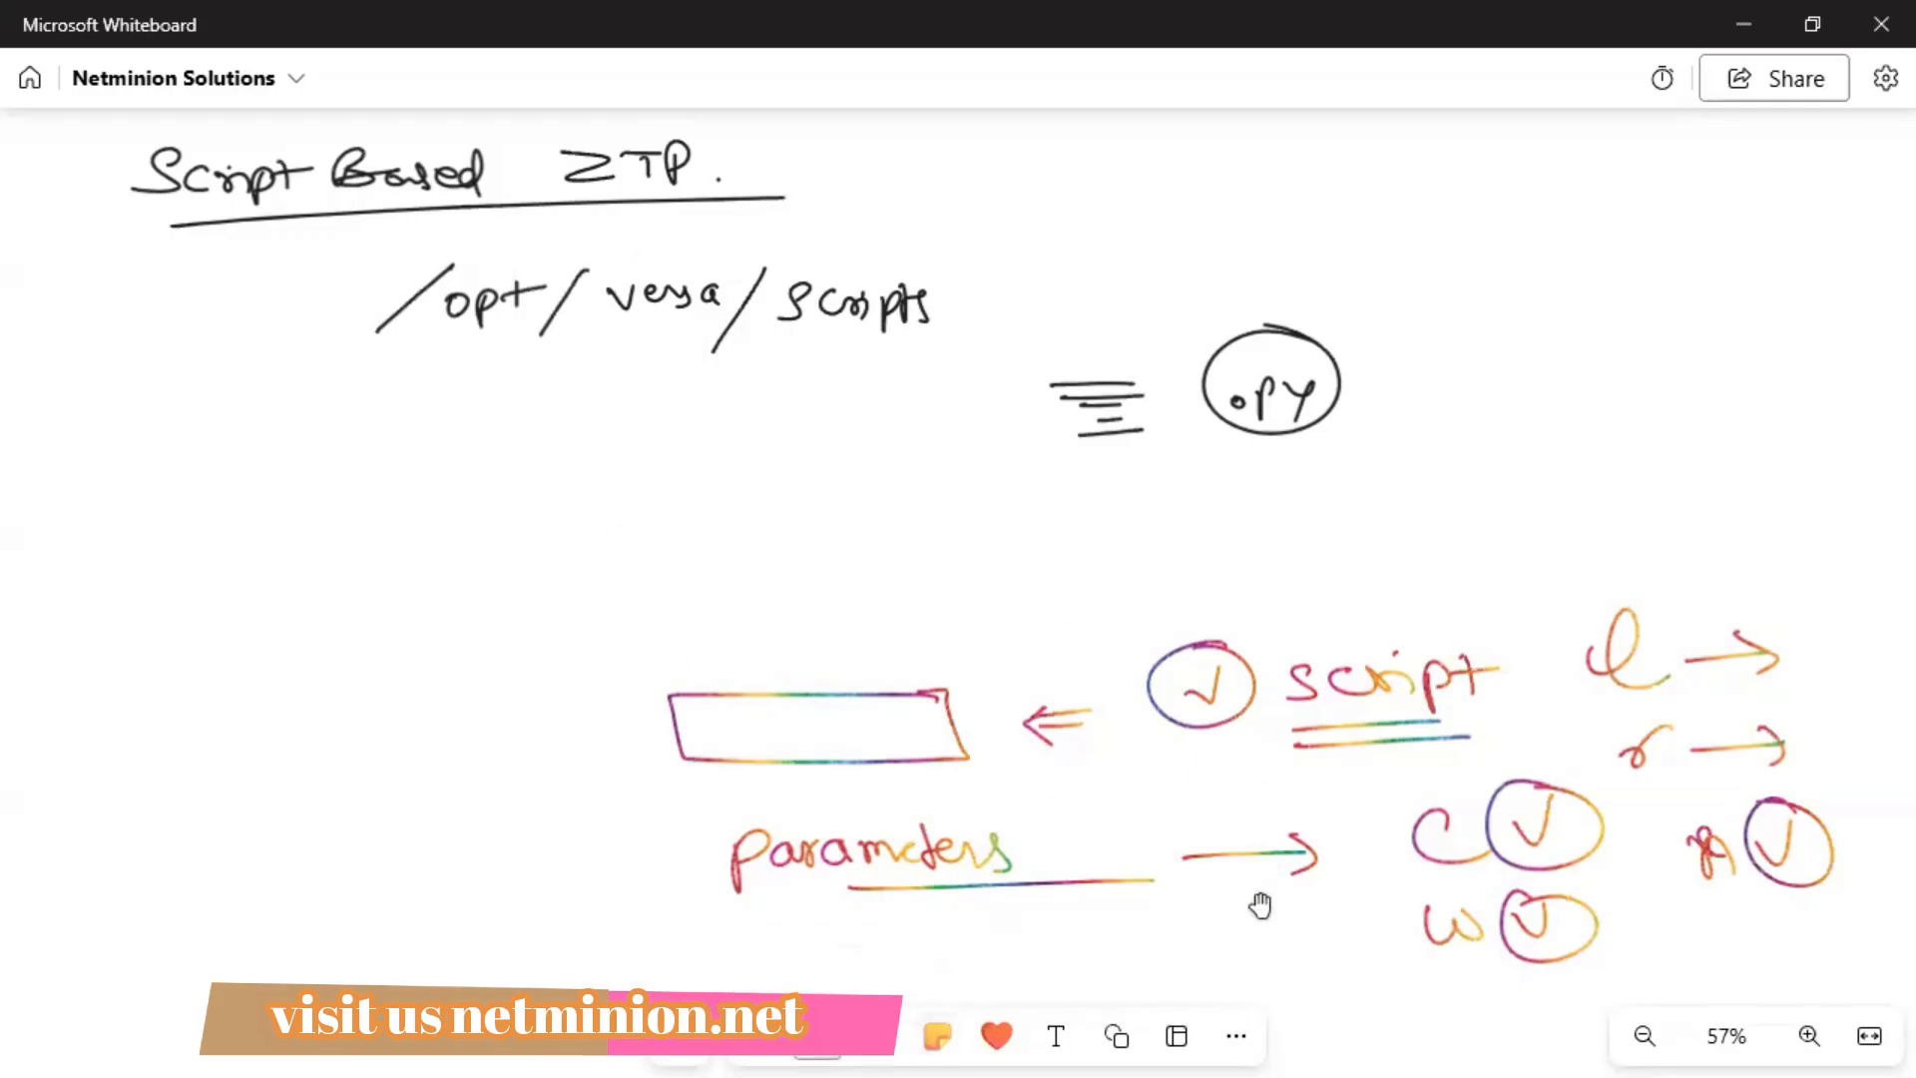
scroll(1262, 902, "down", 10)
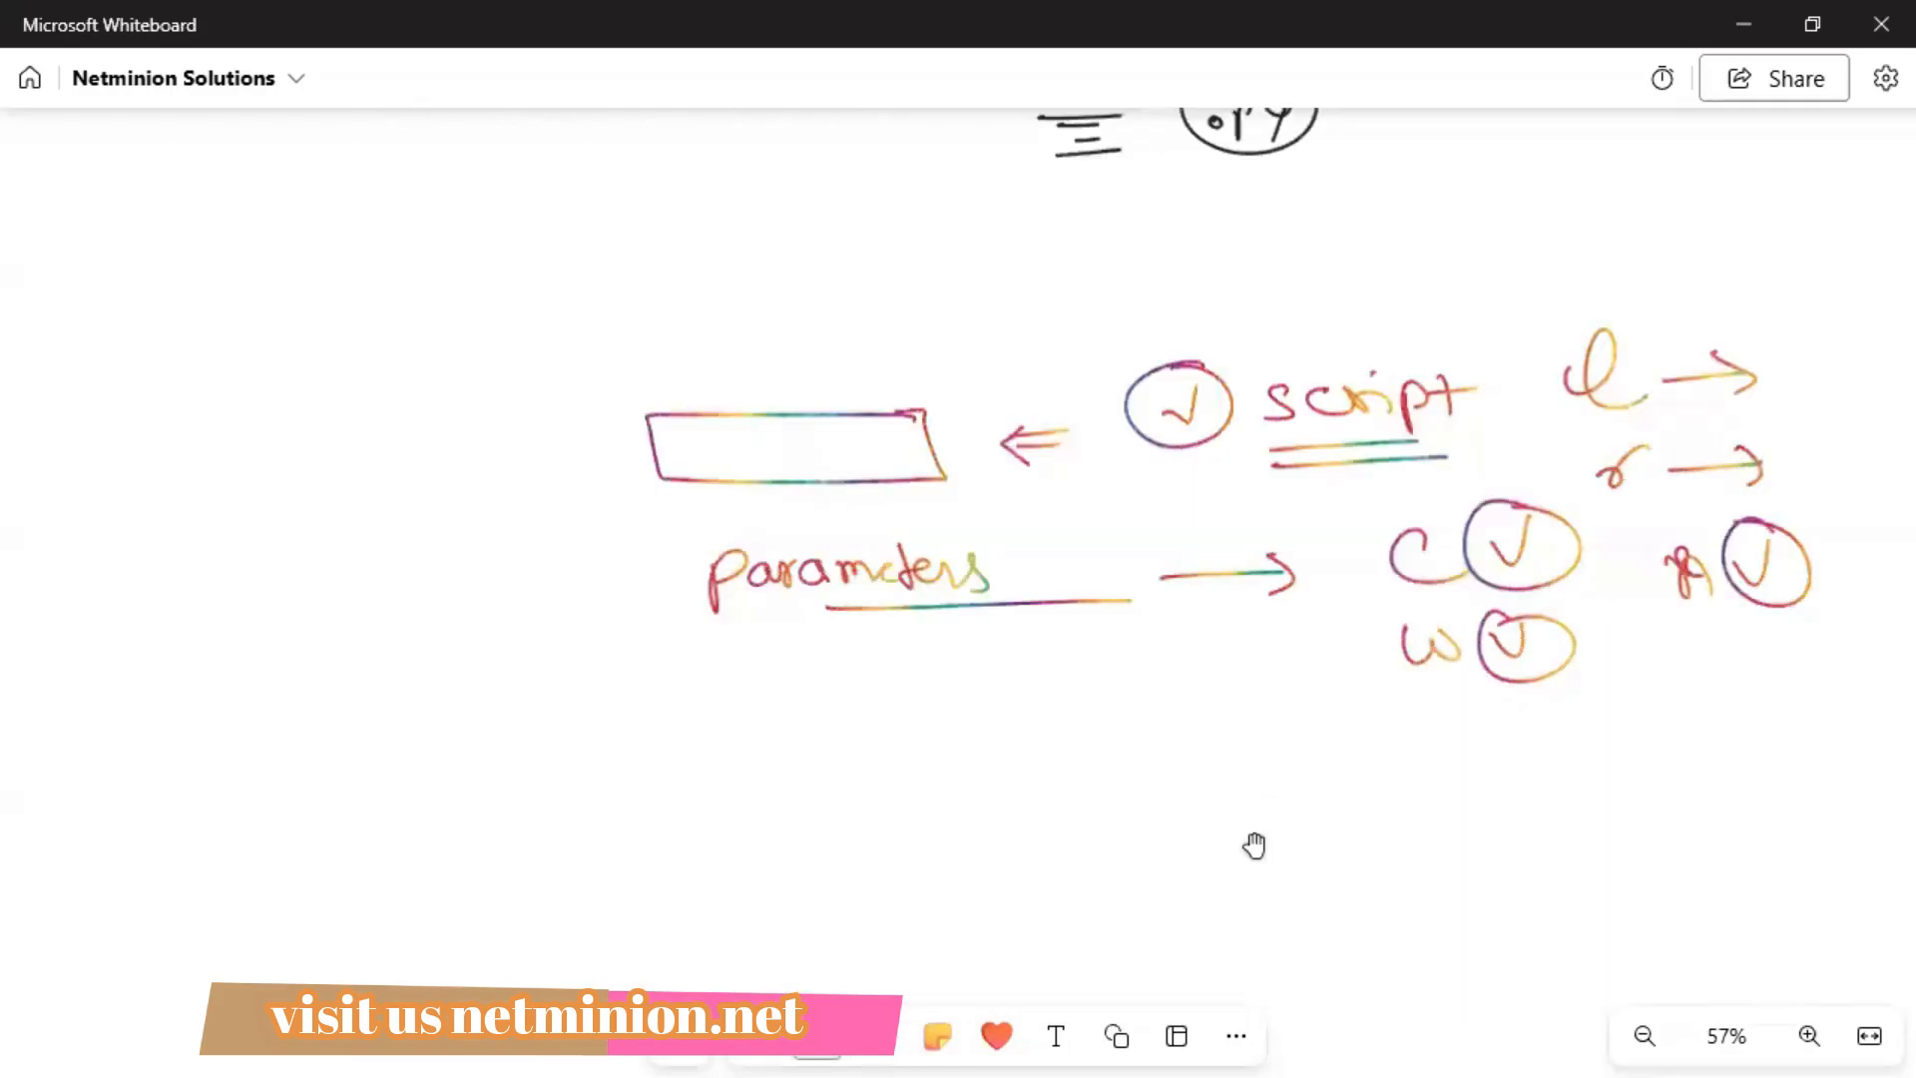
left_click(878, 1033)
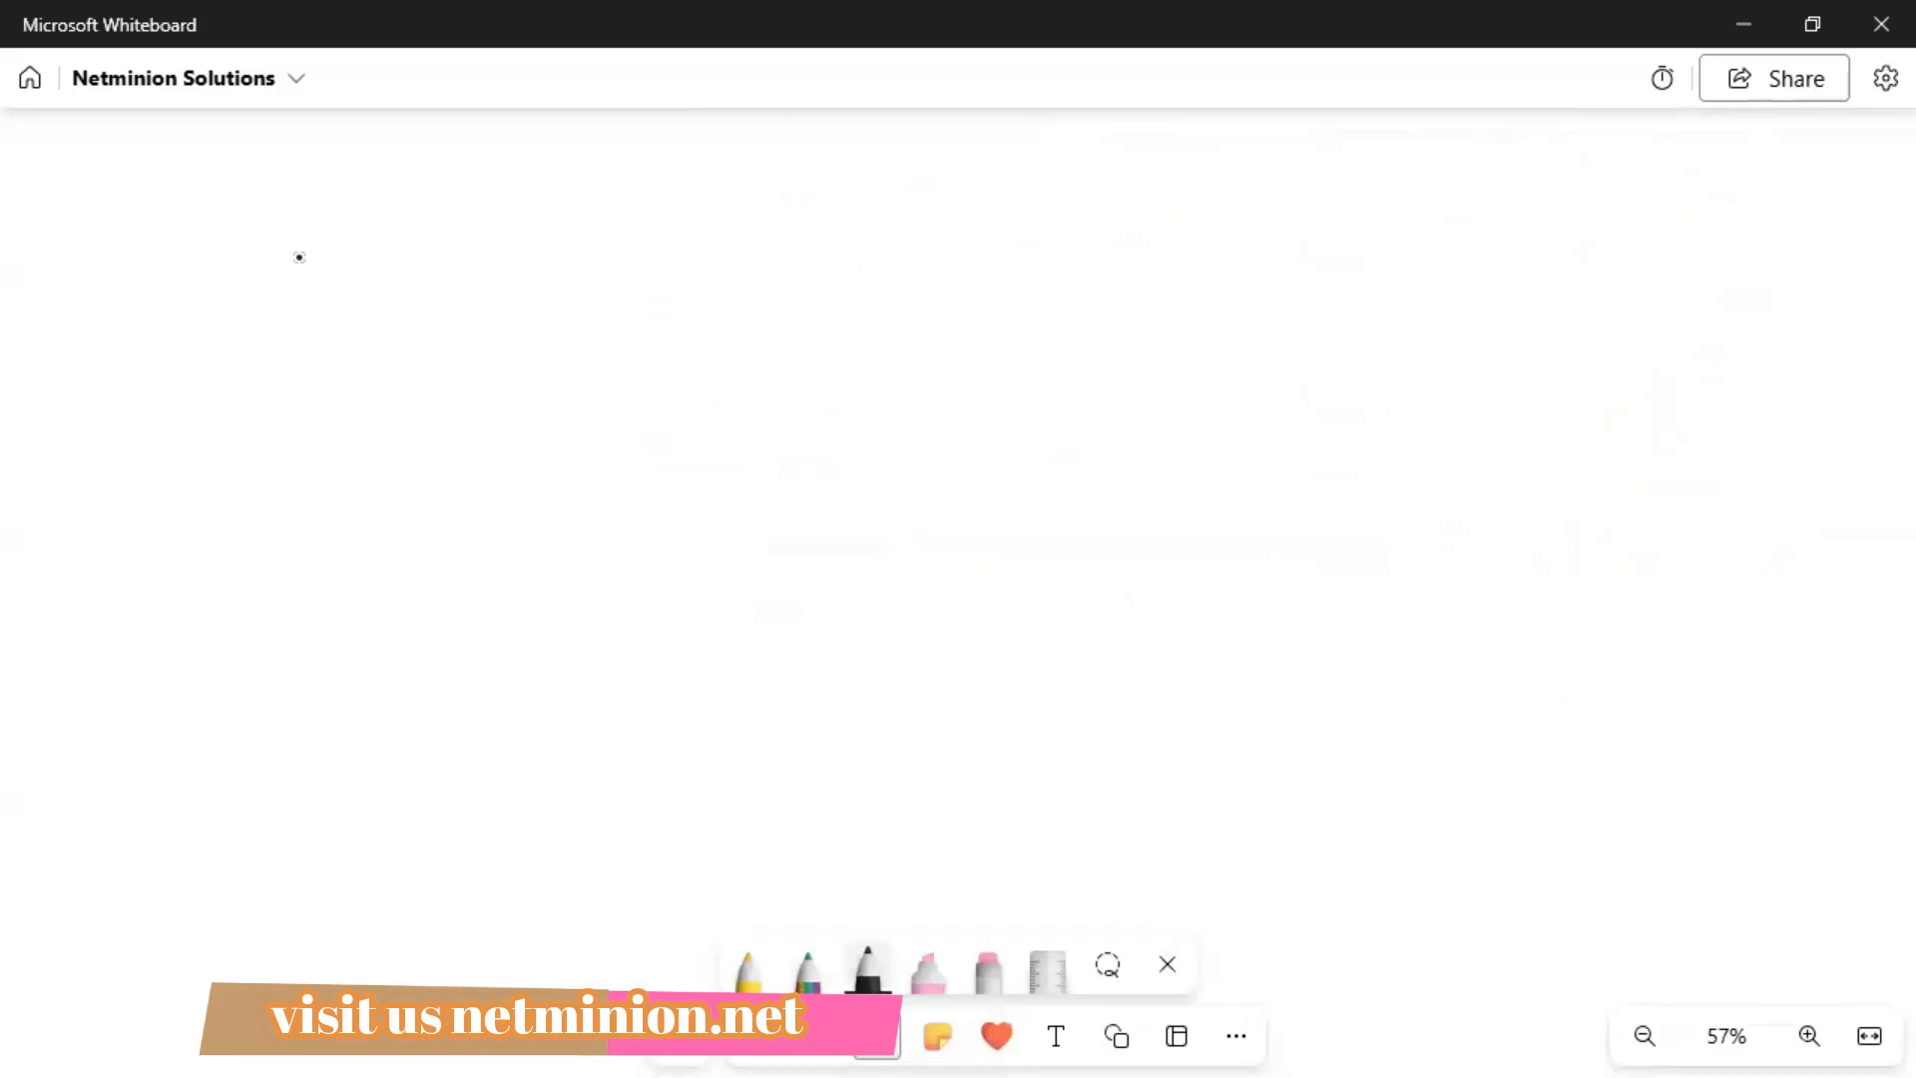
mouse_move(186, 226)
left_mouse_down()
mouse_move(180, 210)
mouse_move(285, 238)
mouse_move(410, 193)
mouse_move(443, 212)
mouse_move(552, 206)
mouse_move(613, 238)
mouse_move(718, 223)
mouse_move(718, 342)
left_mouse_up()
left_click_drag(718, 347, 747, 318)
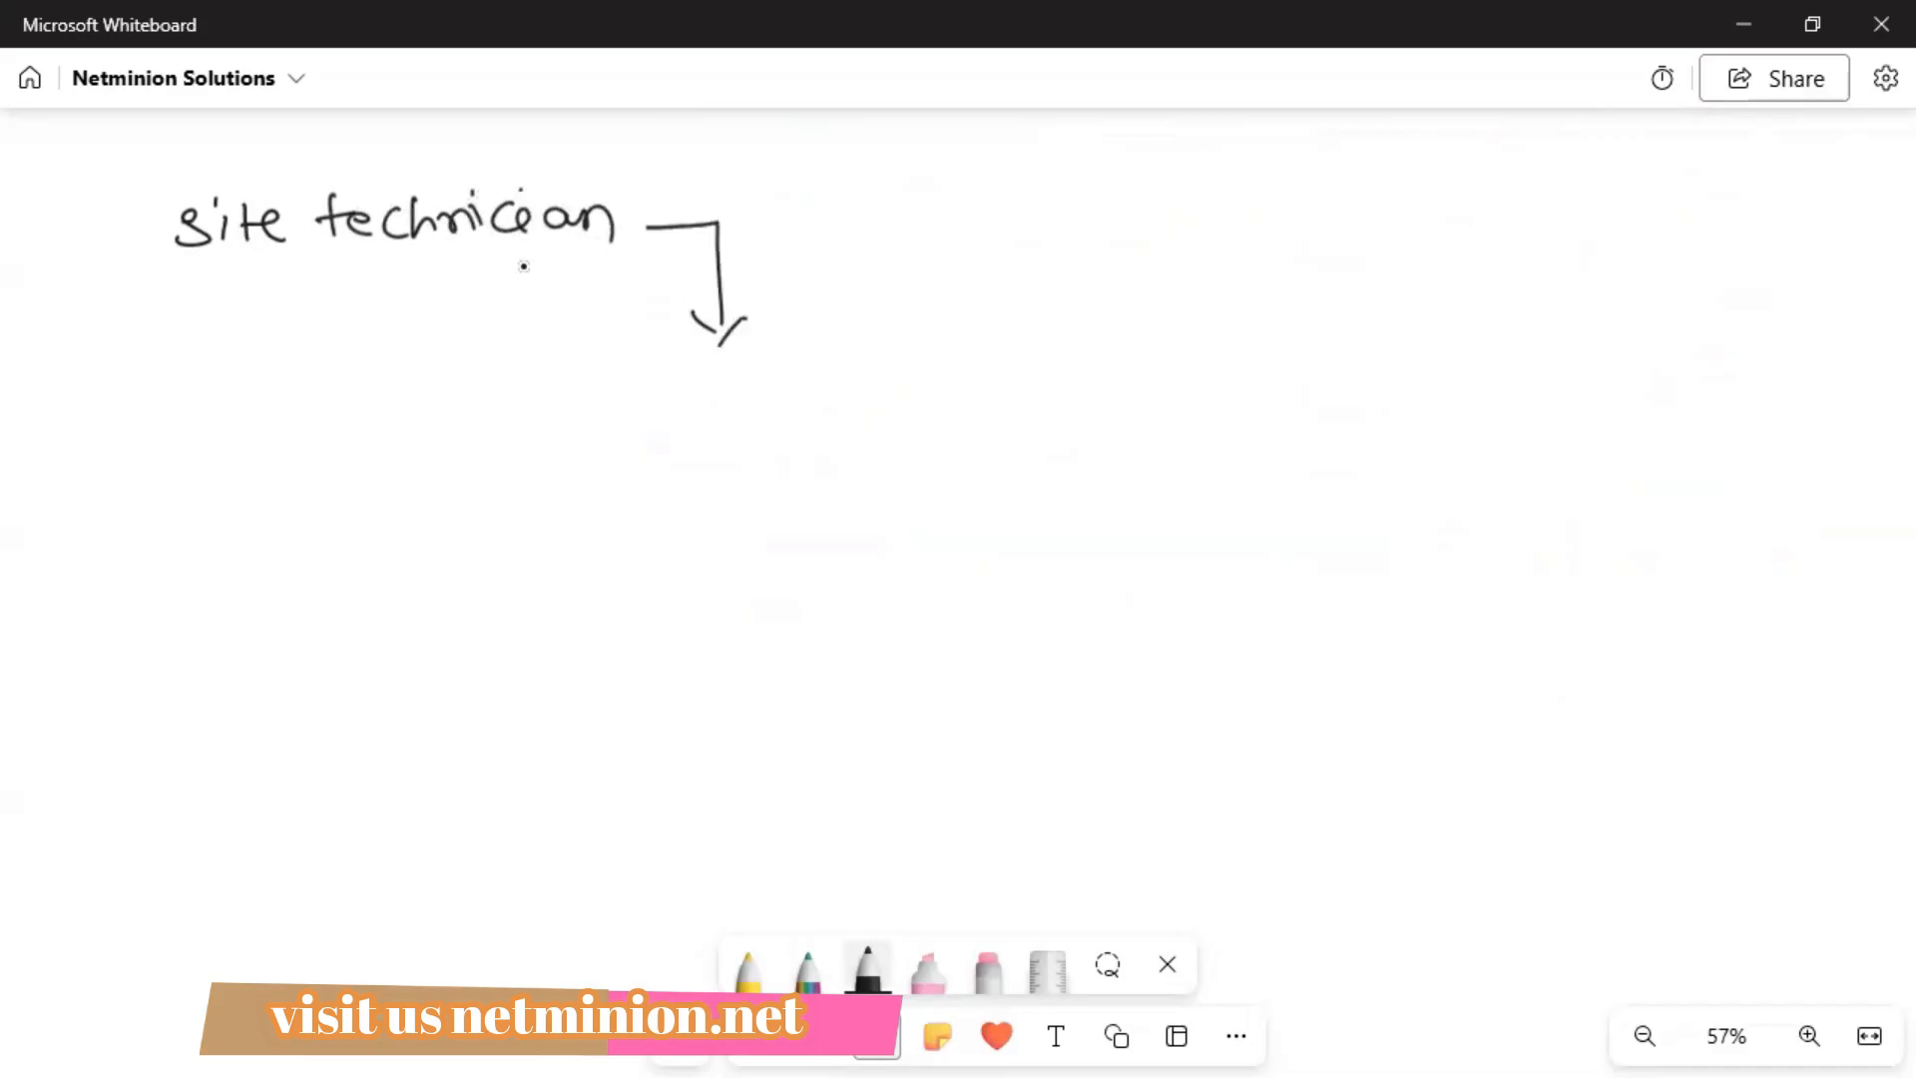
mouse_move(689, 382)
left_mouse_down()
mouse_move(664, 416)
mouse_move(817, 404)
mouse_move(847, 378)
left_mouse_up()
left_click(753, 386)
Add arrows to Controller and Configuration (netconf), ending with a down arrow and circled check mark.
mouse_move(738, 499)
left_mouse_down()
mouse_move(770, 540)
mouse_move(871, 537)
mouse_move(856, 554)
left_mouse_up()
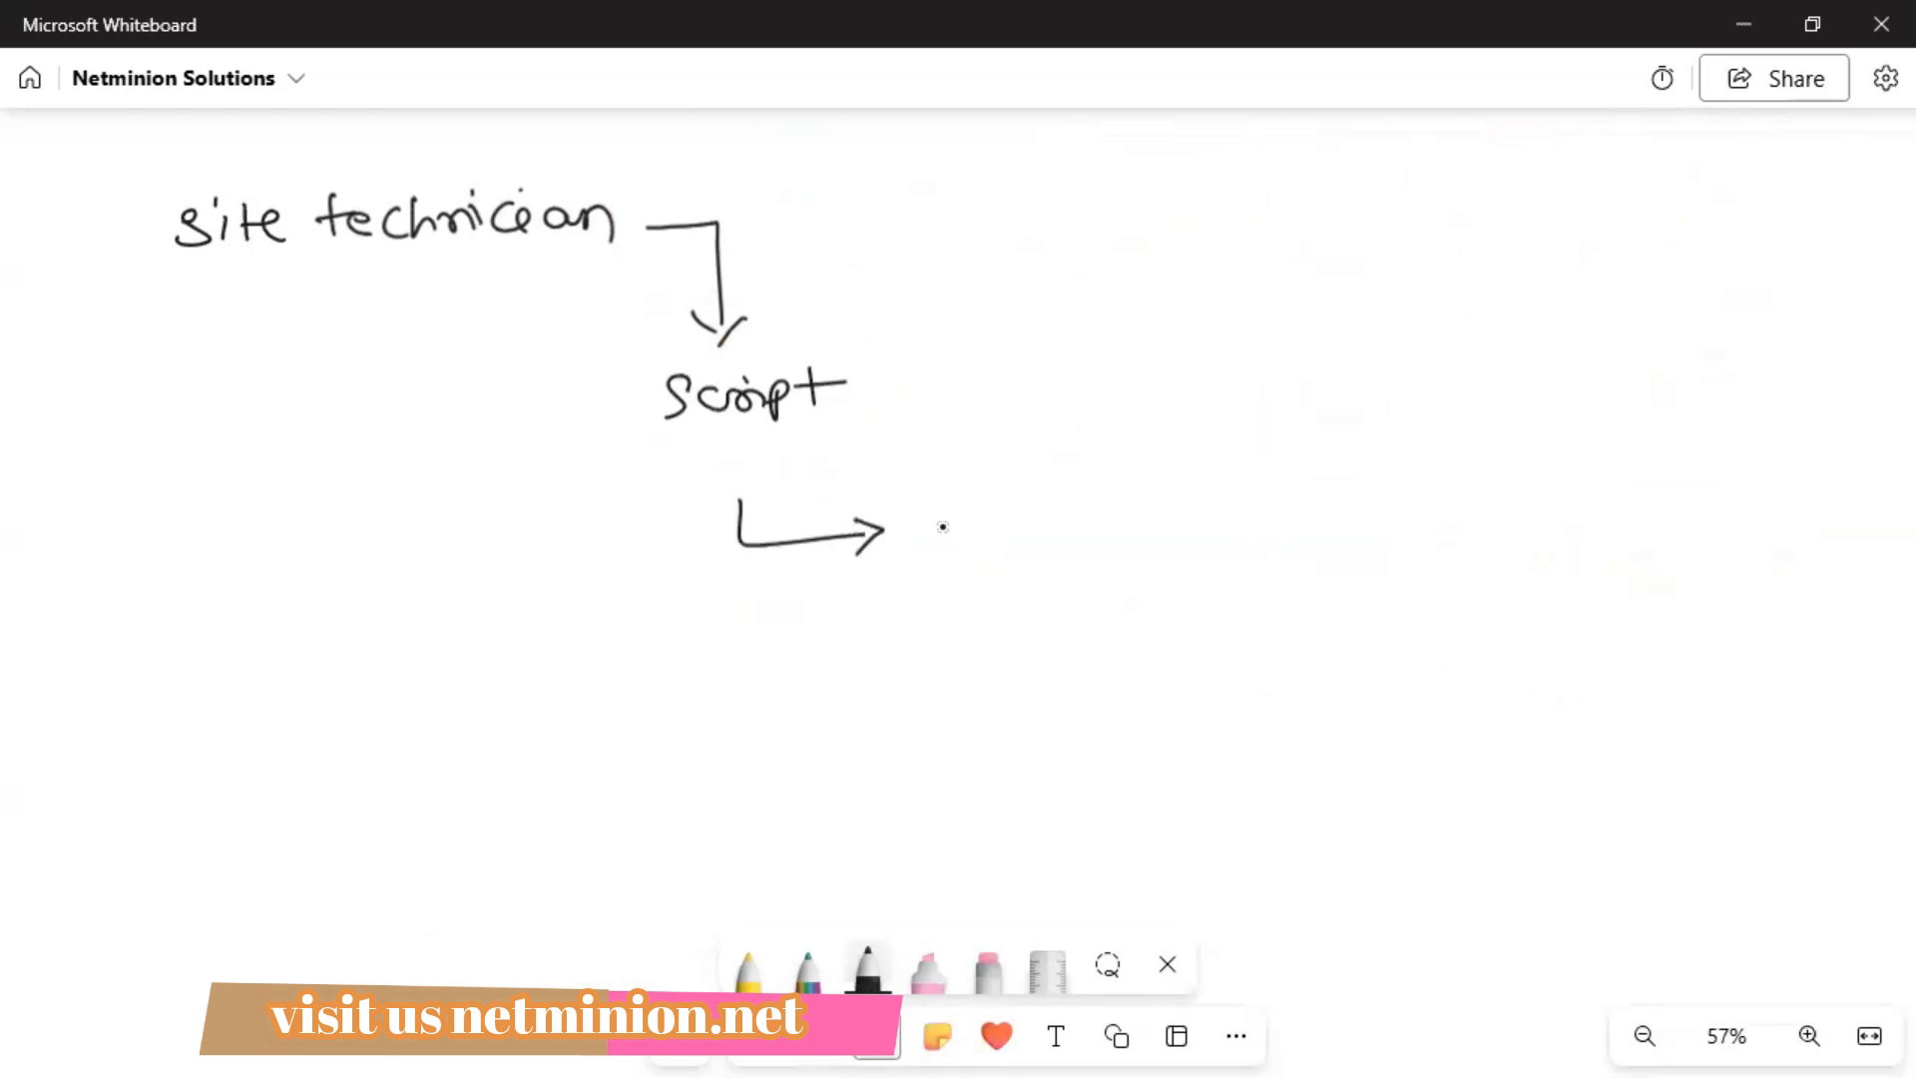
mouse_move(963, 517)
left_mouse_down()
mouse_move(964, 547)
mouse_move(1157, 531)
left_mouse_up()
mouse_move(1118, 596)
left_mouse_down()
mouse_move(1288, 644)
mouse_move(1276, 655)
left_mouse_up()
mouse_move(1399, 602)
left_mouse_down()
mouse_move(1402, 641)
mouse_move(1507, 610)
mouse_move(1539, 648)
mouse_move(1577, 602)
mouse_move(1661, 599)
mouse_move(1667, 619)
left_mouse_up()
mouse_move(1646, 599)
left_mouse_down()
mouse_move(1717, 617)
mouse_move(1726, 599)
left_mouse_up()
mouse_move(1433, 697)
left_mouse_down()
mouse_move(1632, 665)
mouse_move(1606, 714)
left_mouse_up()
left_click_drag(1405, 668, 1402, 717)
left_click_drag(1514, 745, 1509, 801)
mouse_move(1475, 788)
left_mouse_down()
mouse_move(1602, 788)
mouse_move(1602, 766)
left_mouse_up()
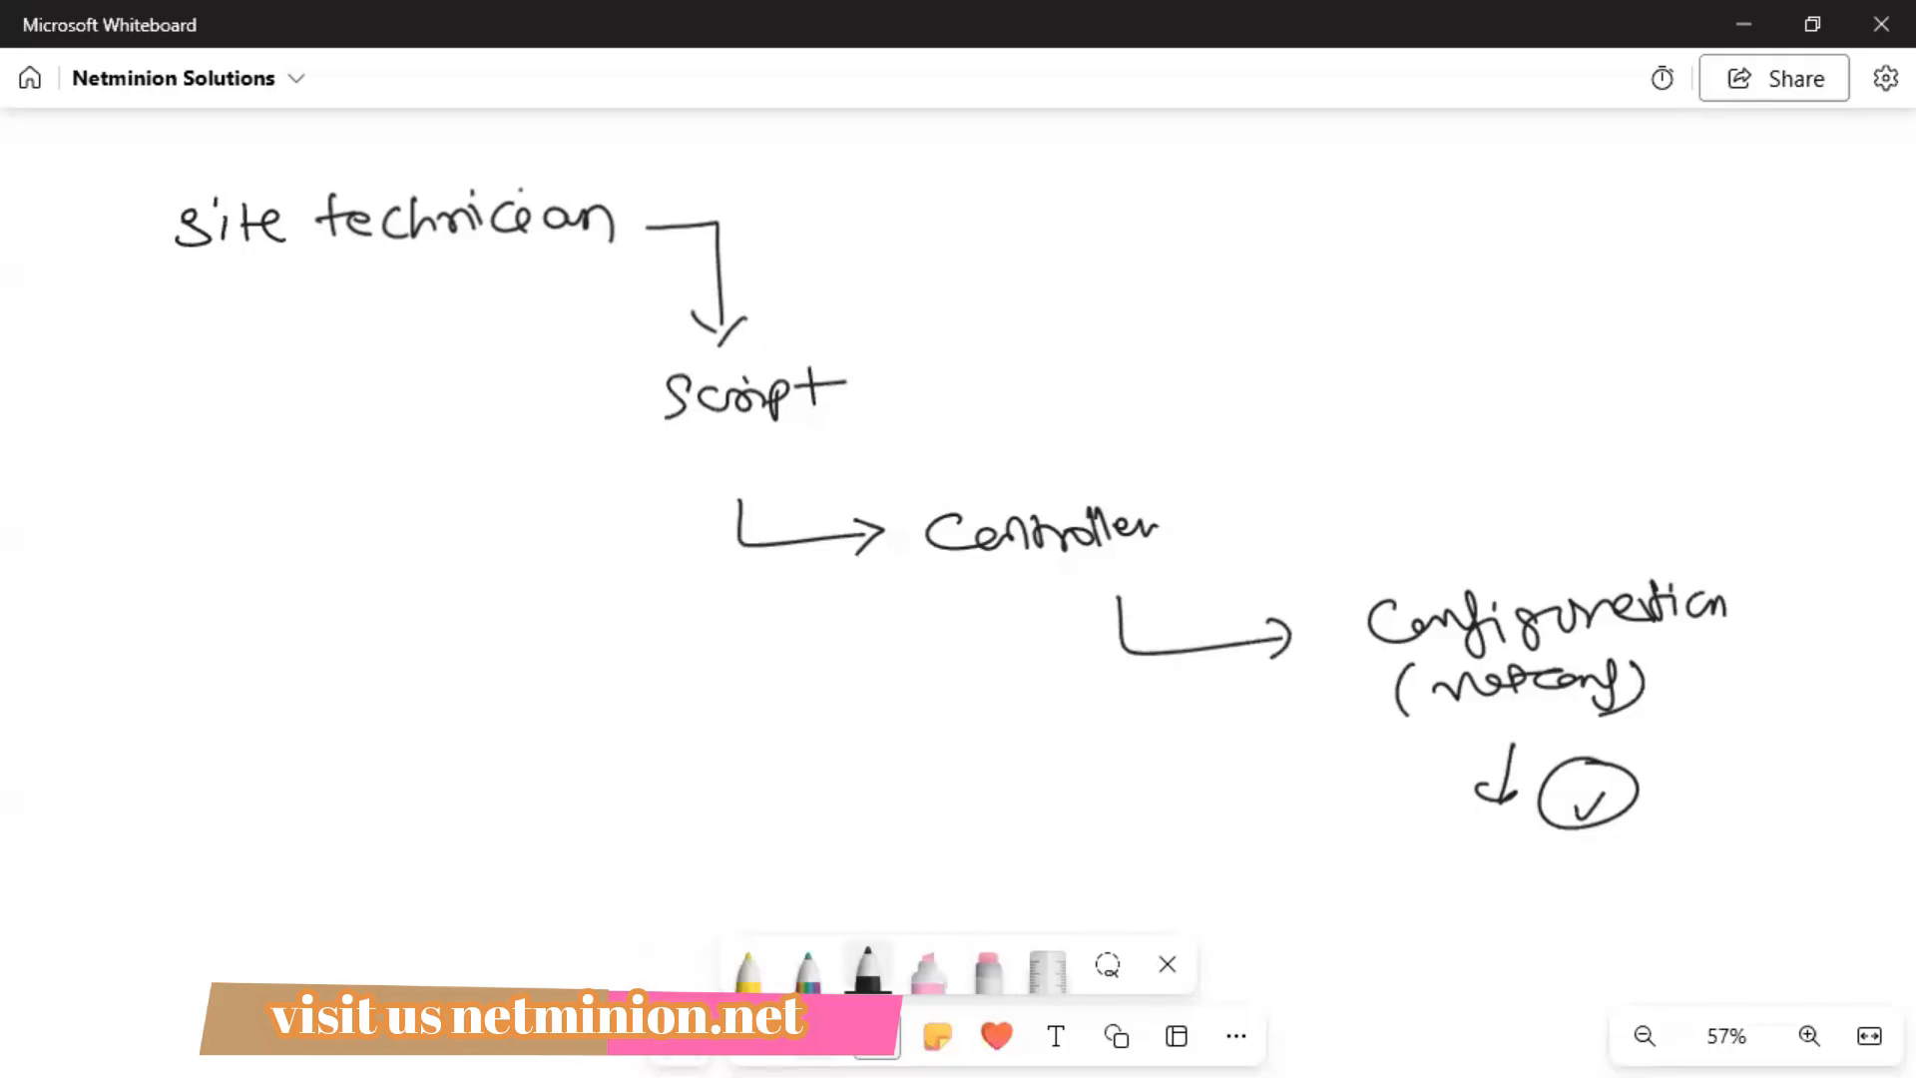
On empty board space, draw and label the Director, Controller and device boxes in black.
left_click(818, 1034)
left_click_drag(865, 692, 851, 114)
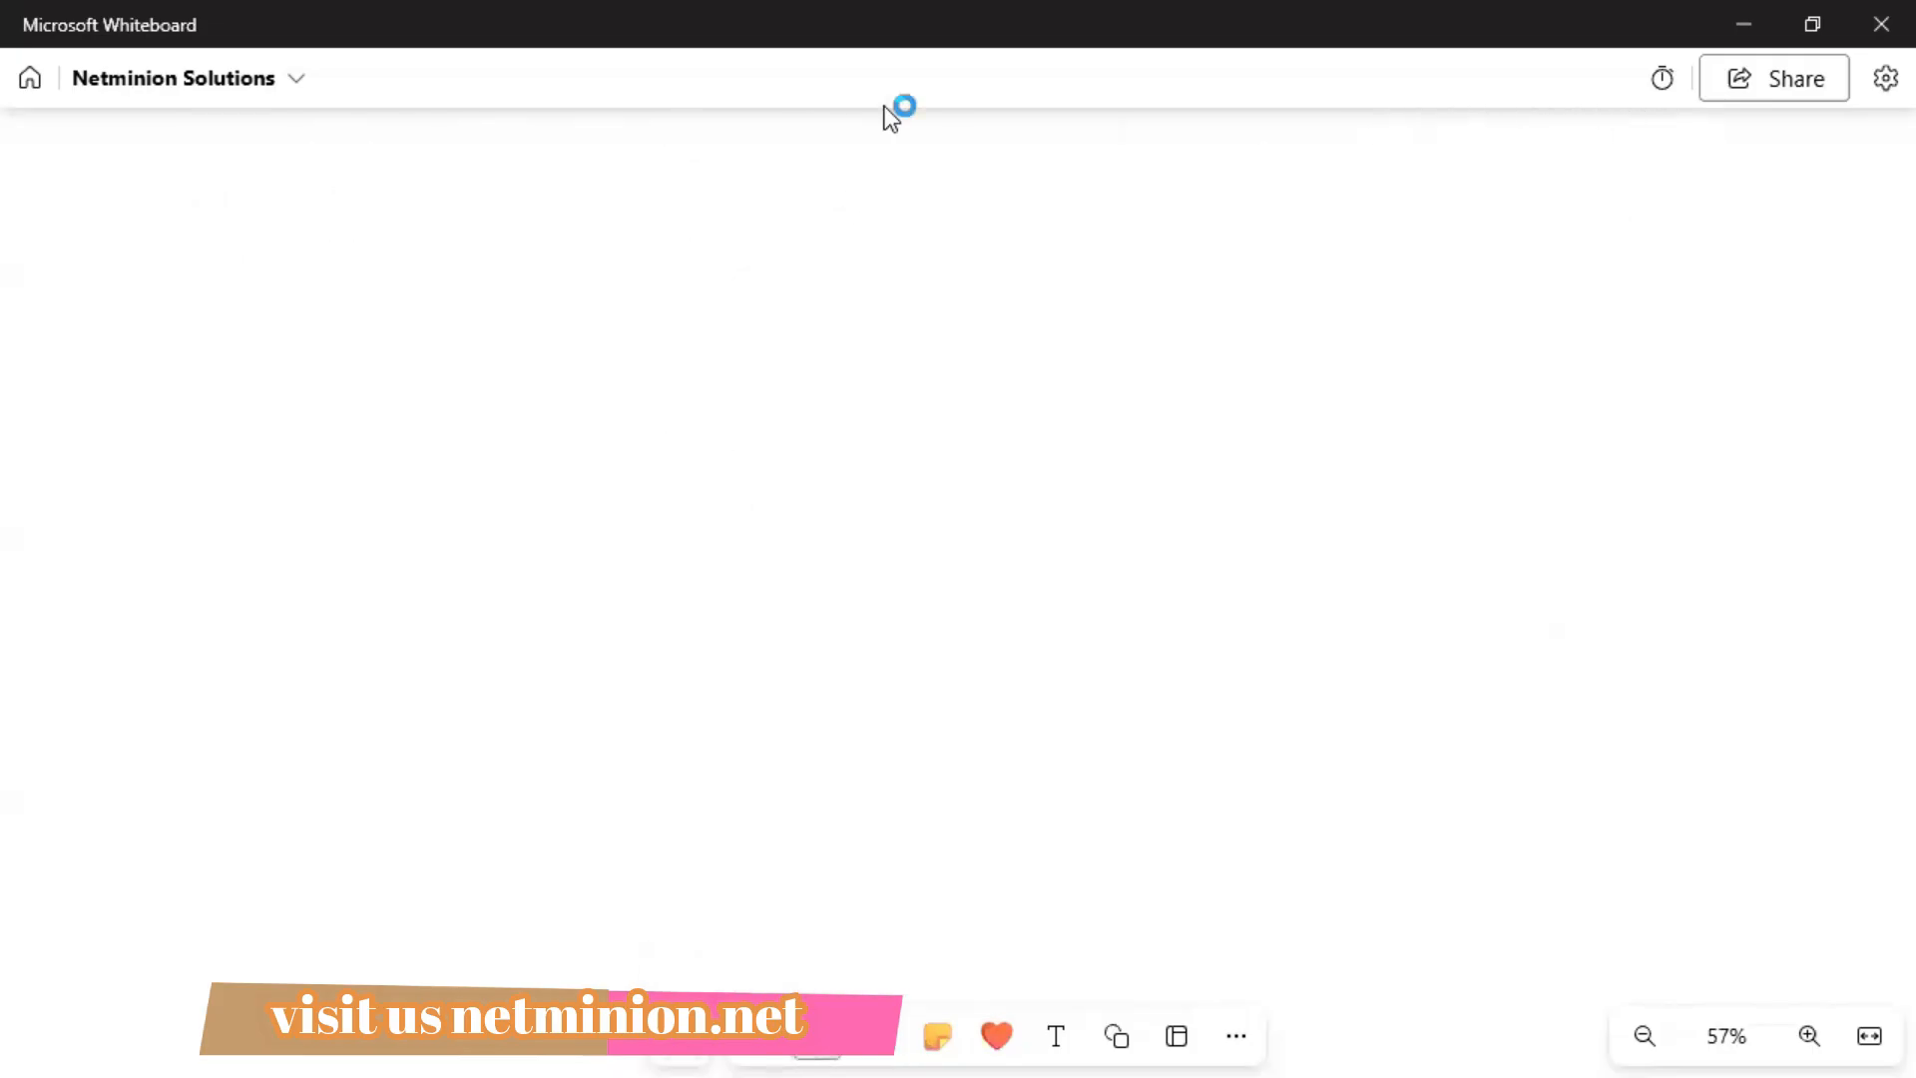
left_click(884, 1036)
mouse_move(794, 749)
left_mouse_down()
mouse_move(598, 804)
mouse_move(807, 799)
mouse_move(792, 750)
left_mouse_up()
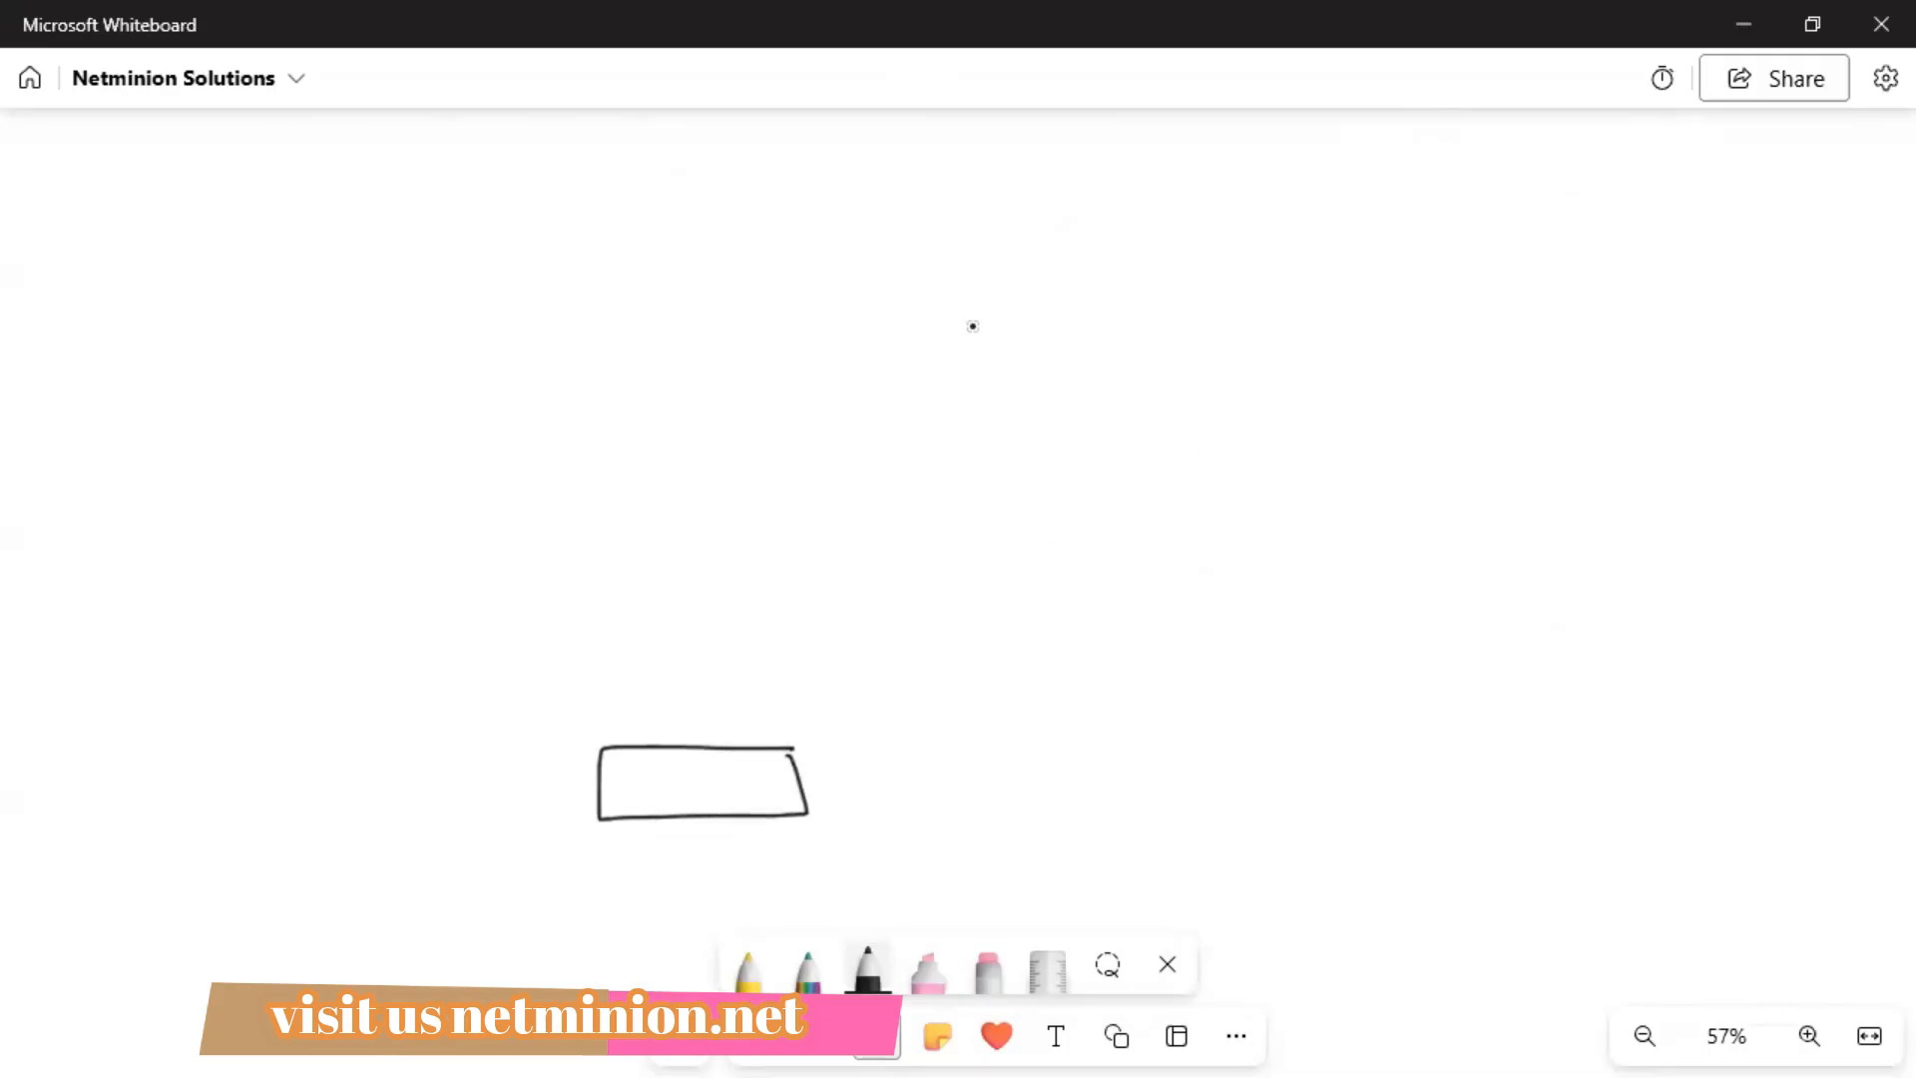
mouse_move(677, 218)
left_mouse_down()
mouse_move(835, 267)
mouse_move(659, 208)
left_mouse_up()
mouse_move(1001, 310)
left_mouse_down()
mouse_move(1219, 346)
mouse_move(998, 289)
mouse_move(1069, 338)
mouse_move(1216, 330)
left_mouse_up()
left_click_drag(686, 236, 841, 239)
mouse_move(679, 794)
left_mouse_down()
mouse_move(671, 766)
mouse_move(675, 788)
mouse_move(773, 779)
mouse_move(785, 801)
left_mouse_up()
left_click_drag(763, 784, 781, 781)
With the rainbow pen, link device and Controller through a cloud, and join Director and Controller via a long horizontal line.
left_click(808, 970)
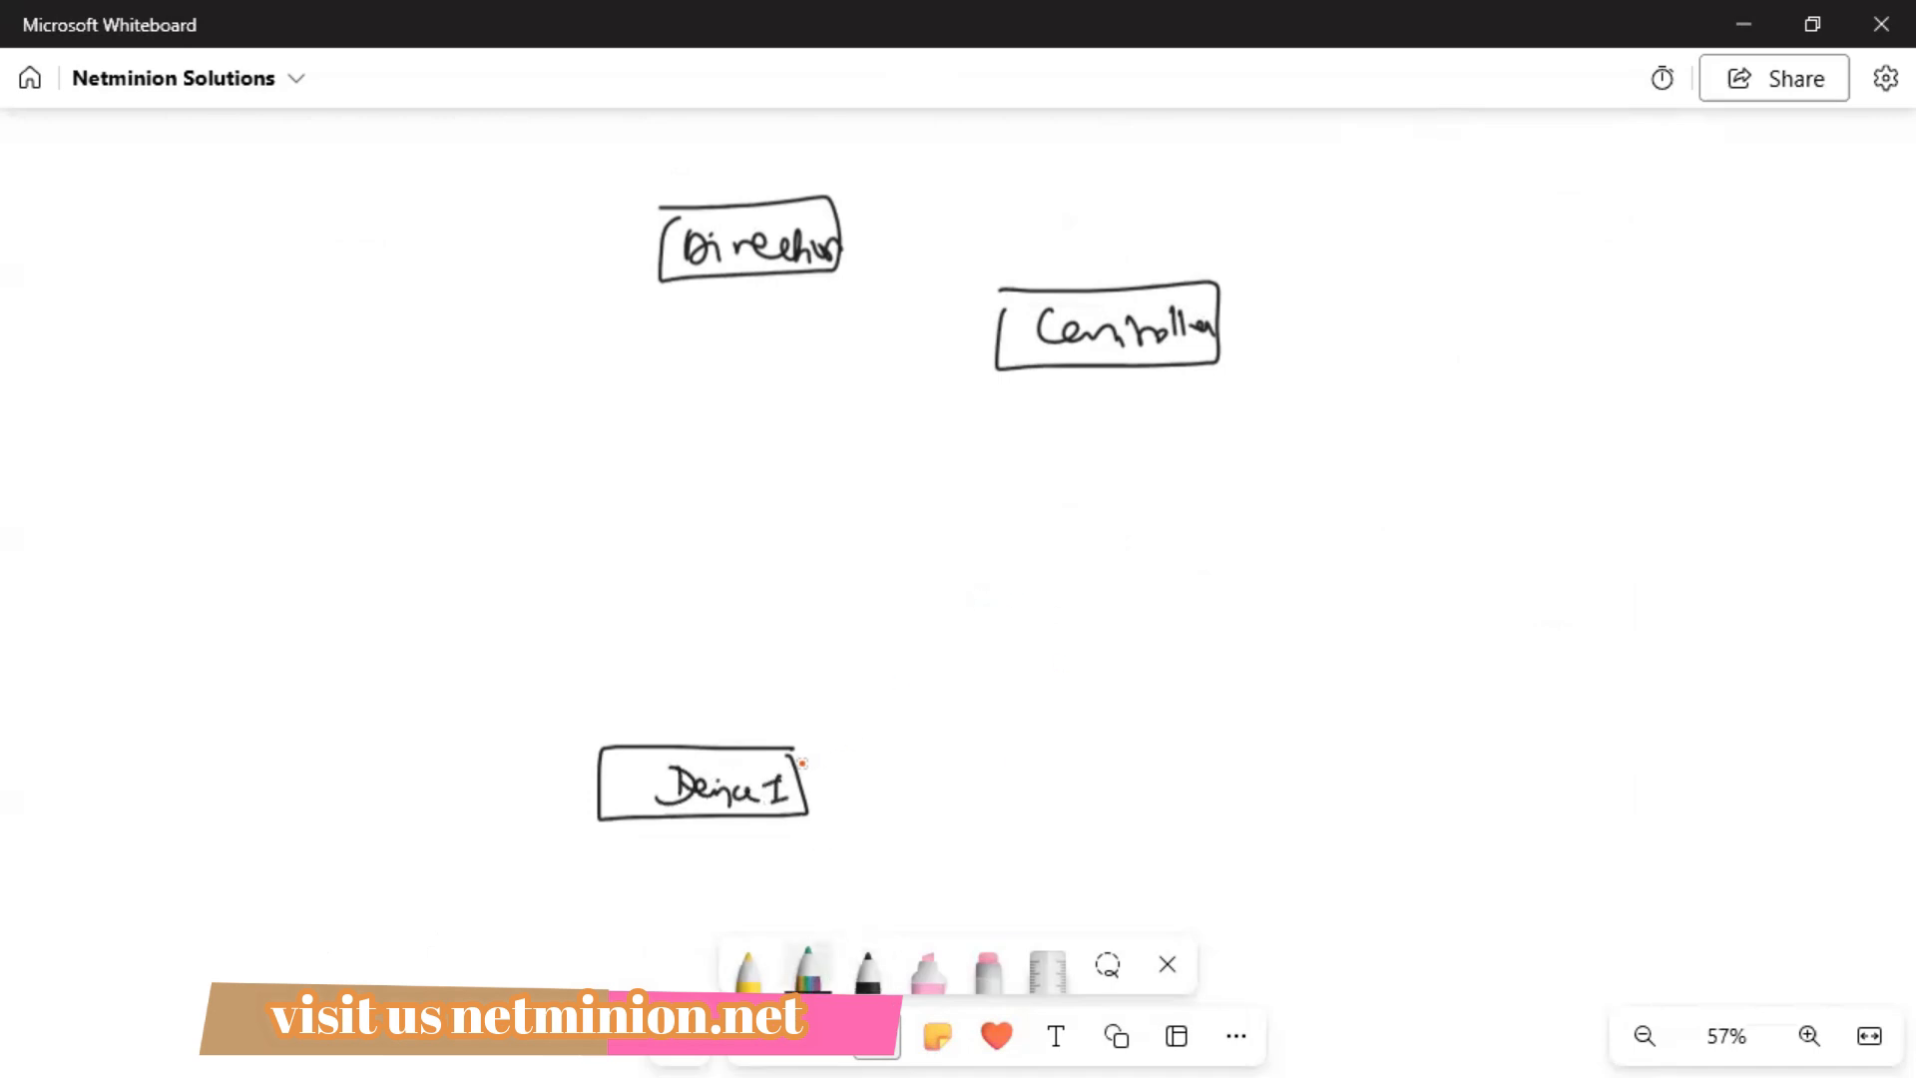
mouse_move(804, 760)
left_mouse_down()
mouse_move(975, 599)
mouse_move(1048, 642)
mouse_move(1136, 614)
mouse_move(974, 560)
left_mouse_up()
left_click_drag(1096, 376, 1081, 532)
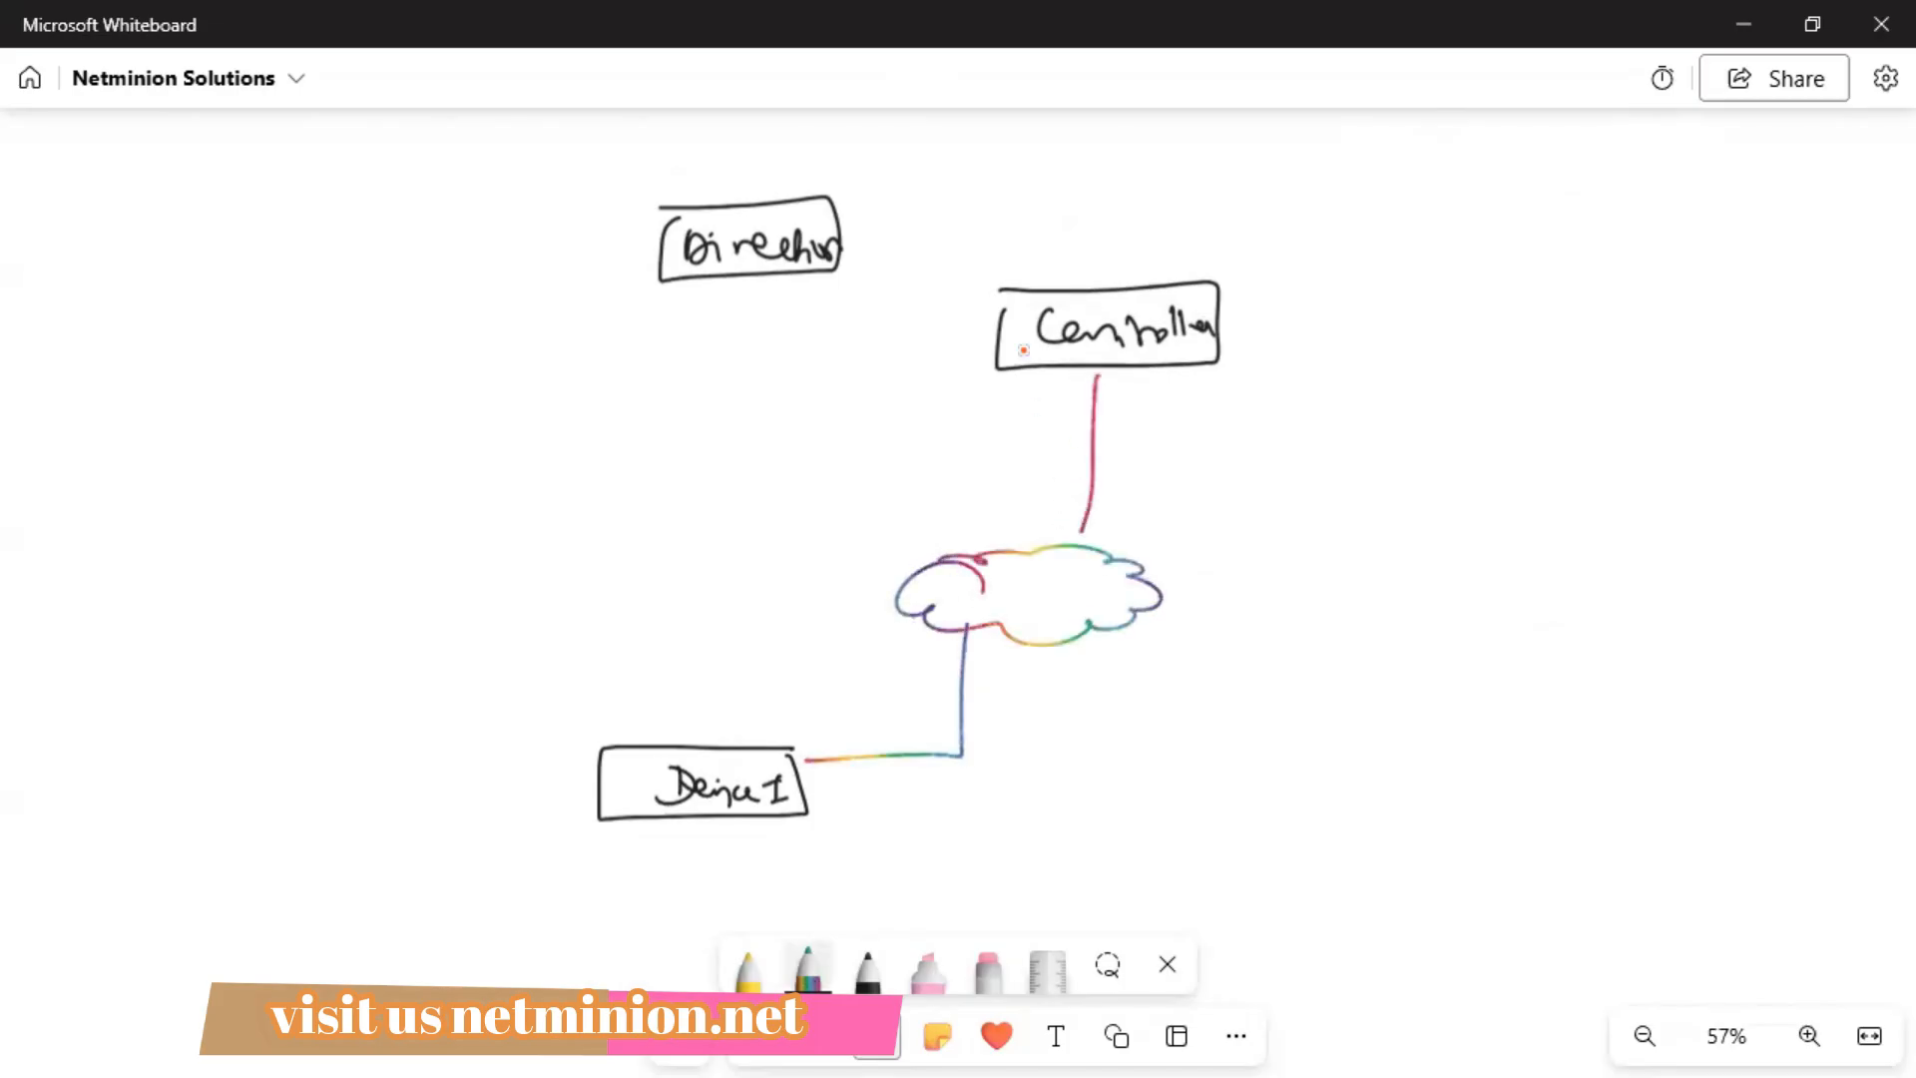
left_click_drag(1114, 286, 1117, 240)
left_click_drag(881, 273, 1333, 241)
mouse_move(966, 264)
left_mouse_down()
mouse_move(966, 204)
mouse_move(844, 210)
left_mouse_up()
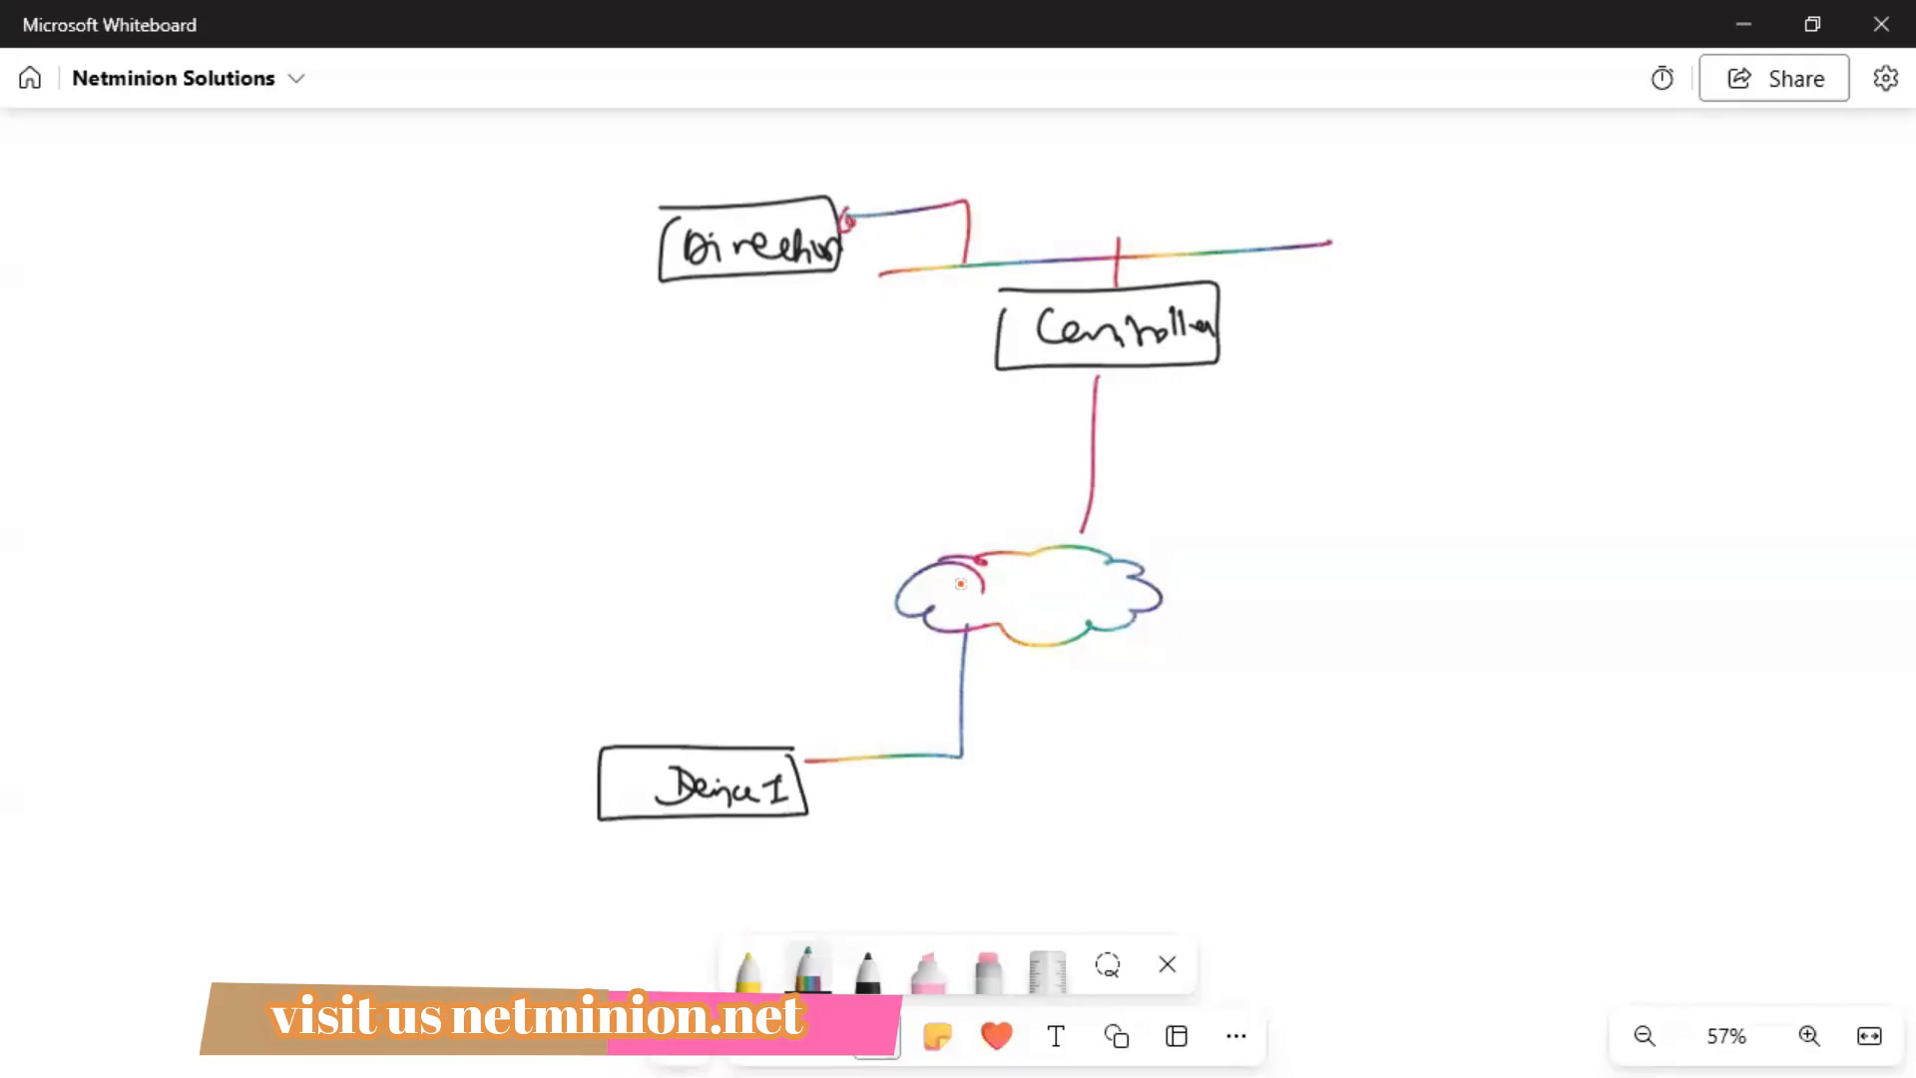
In yellow, draw a two-headed arrow from the device through the cloud to Director, plus a curved arrow labelled netconf.
left_click(747, 963)
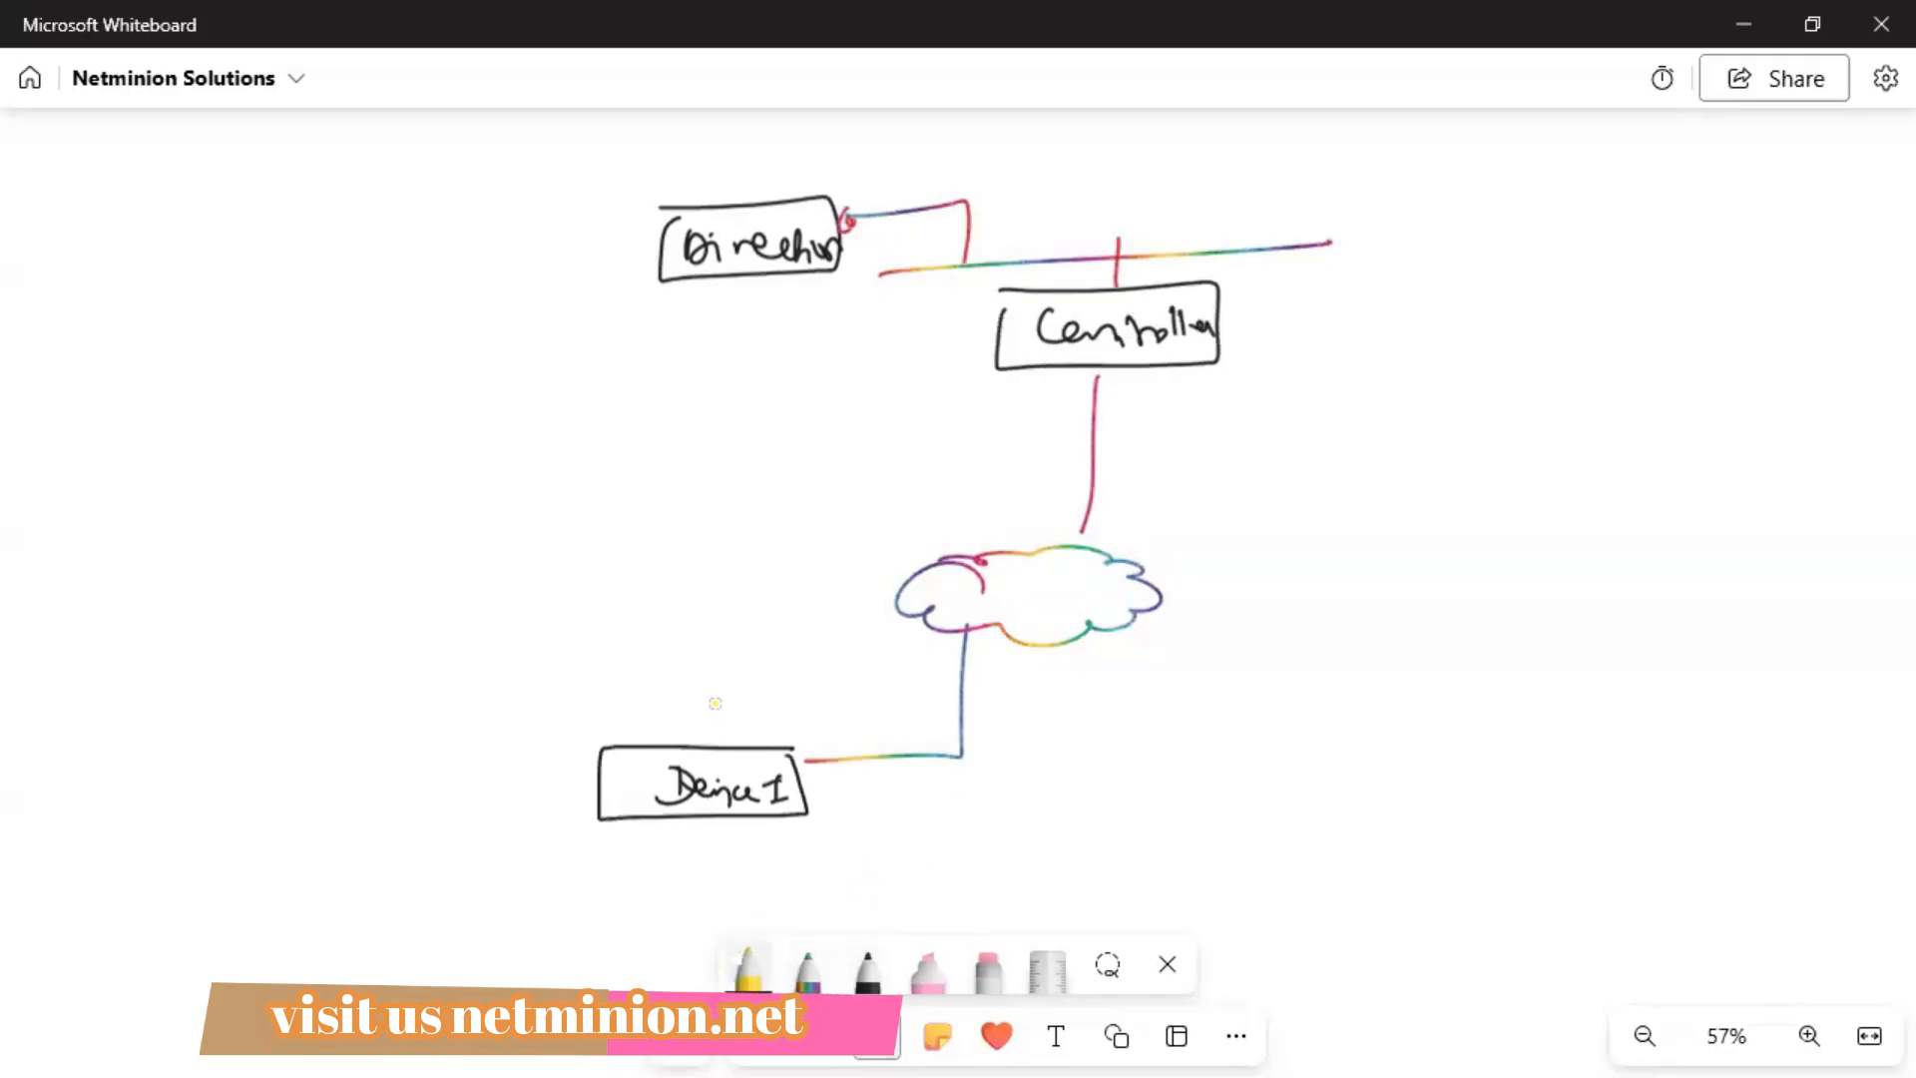
mouse_move(714, 707)
left_mouse_down()
mouse_move(1011, 535)
mouse_move(998, 363)
left_mouse_up()
mouse_move(883, 305)
left_mouse_down()
mouse_move(809, 294)
mouse_move(833, 284)
mouse_move(818, 297)
left_mouse_up()
mouse_move(739, 688)
left_mouse_down()
mouse_move(709, 704)
mouse_move(734, 743)
left_mouse_up()
left_click_drag(808, 295, 836, 312)
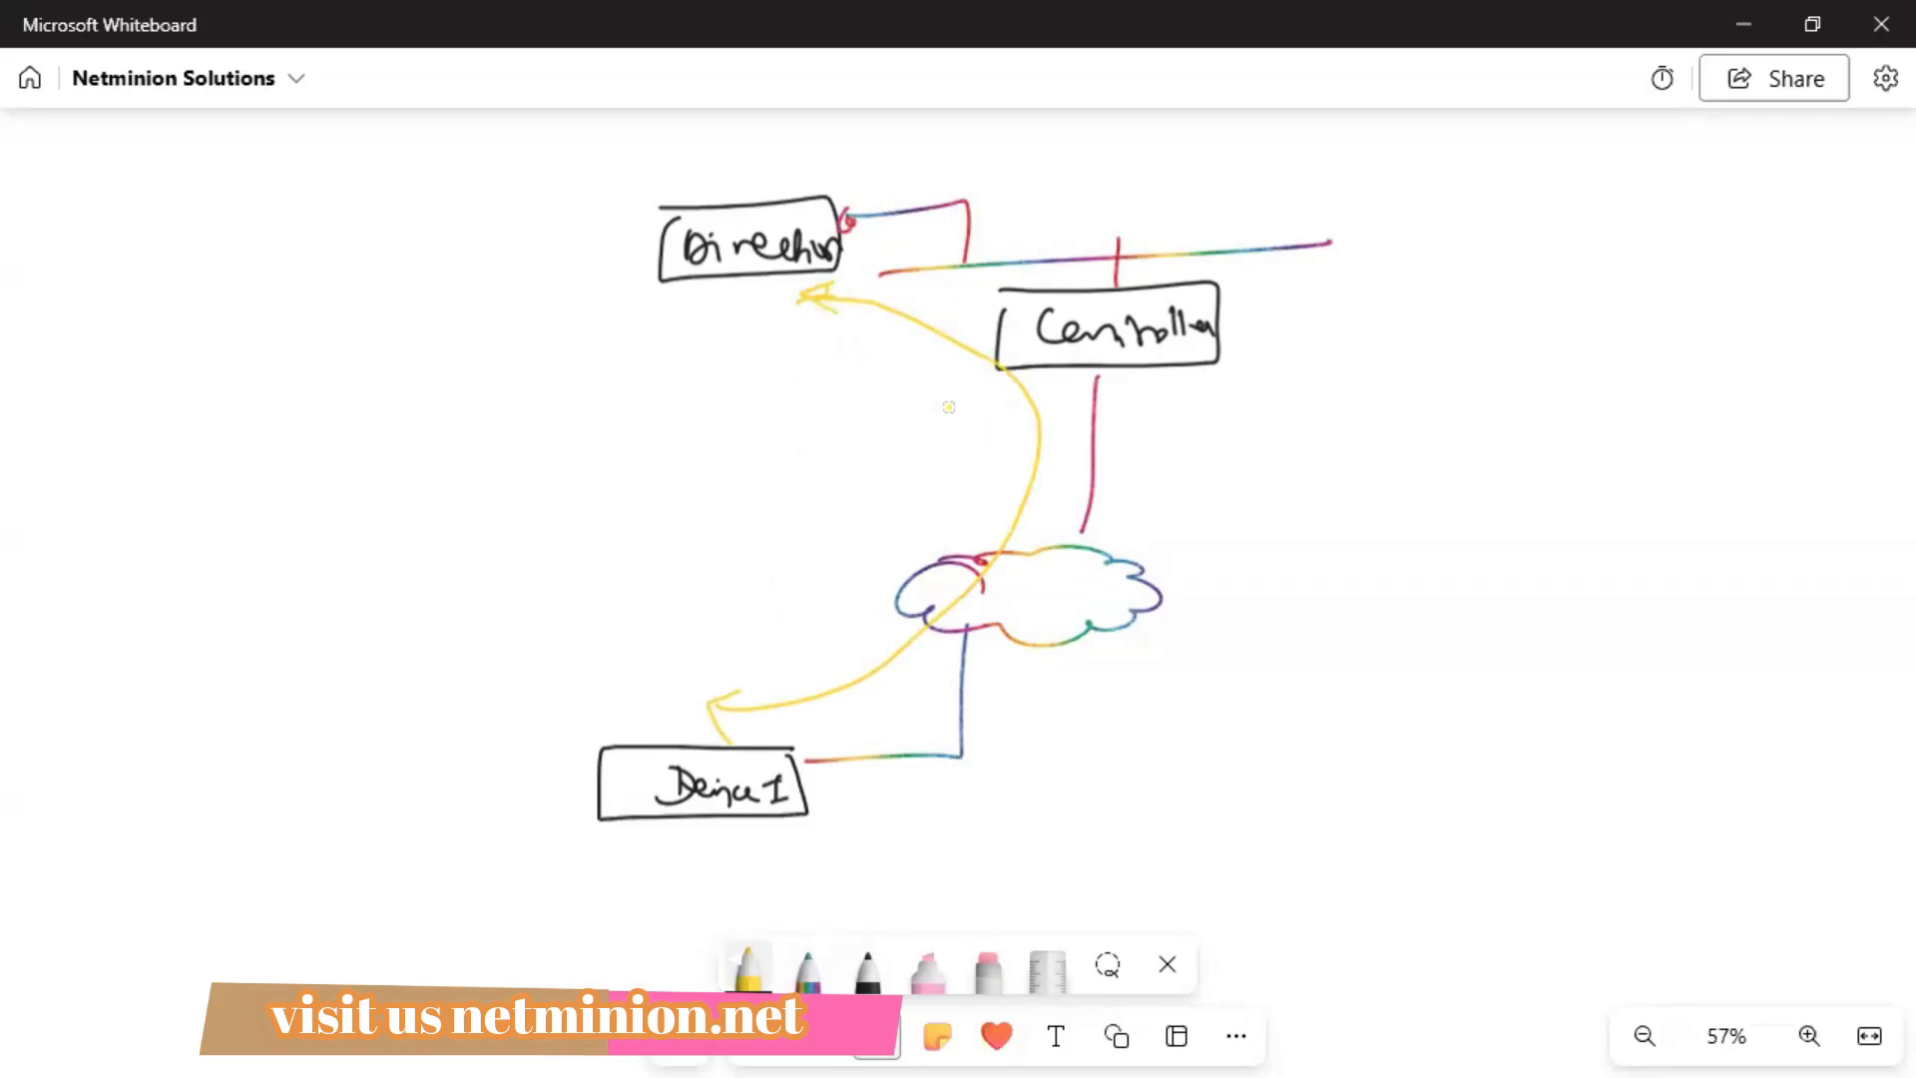
mouse_move(897, 367)
left_mouse_down()
mouse_move(920, 475)
mouse_move(952, 475)
left_mouse_up()
mouse_move(673, 494)
left_mouse_down()
mouse_move(793, 454)
mouse_move(854, 481)
mouse_move(775, 475)
left_mouse_up()
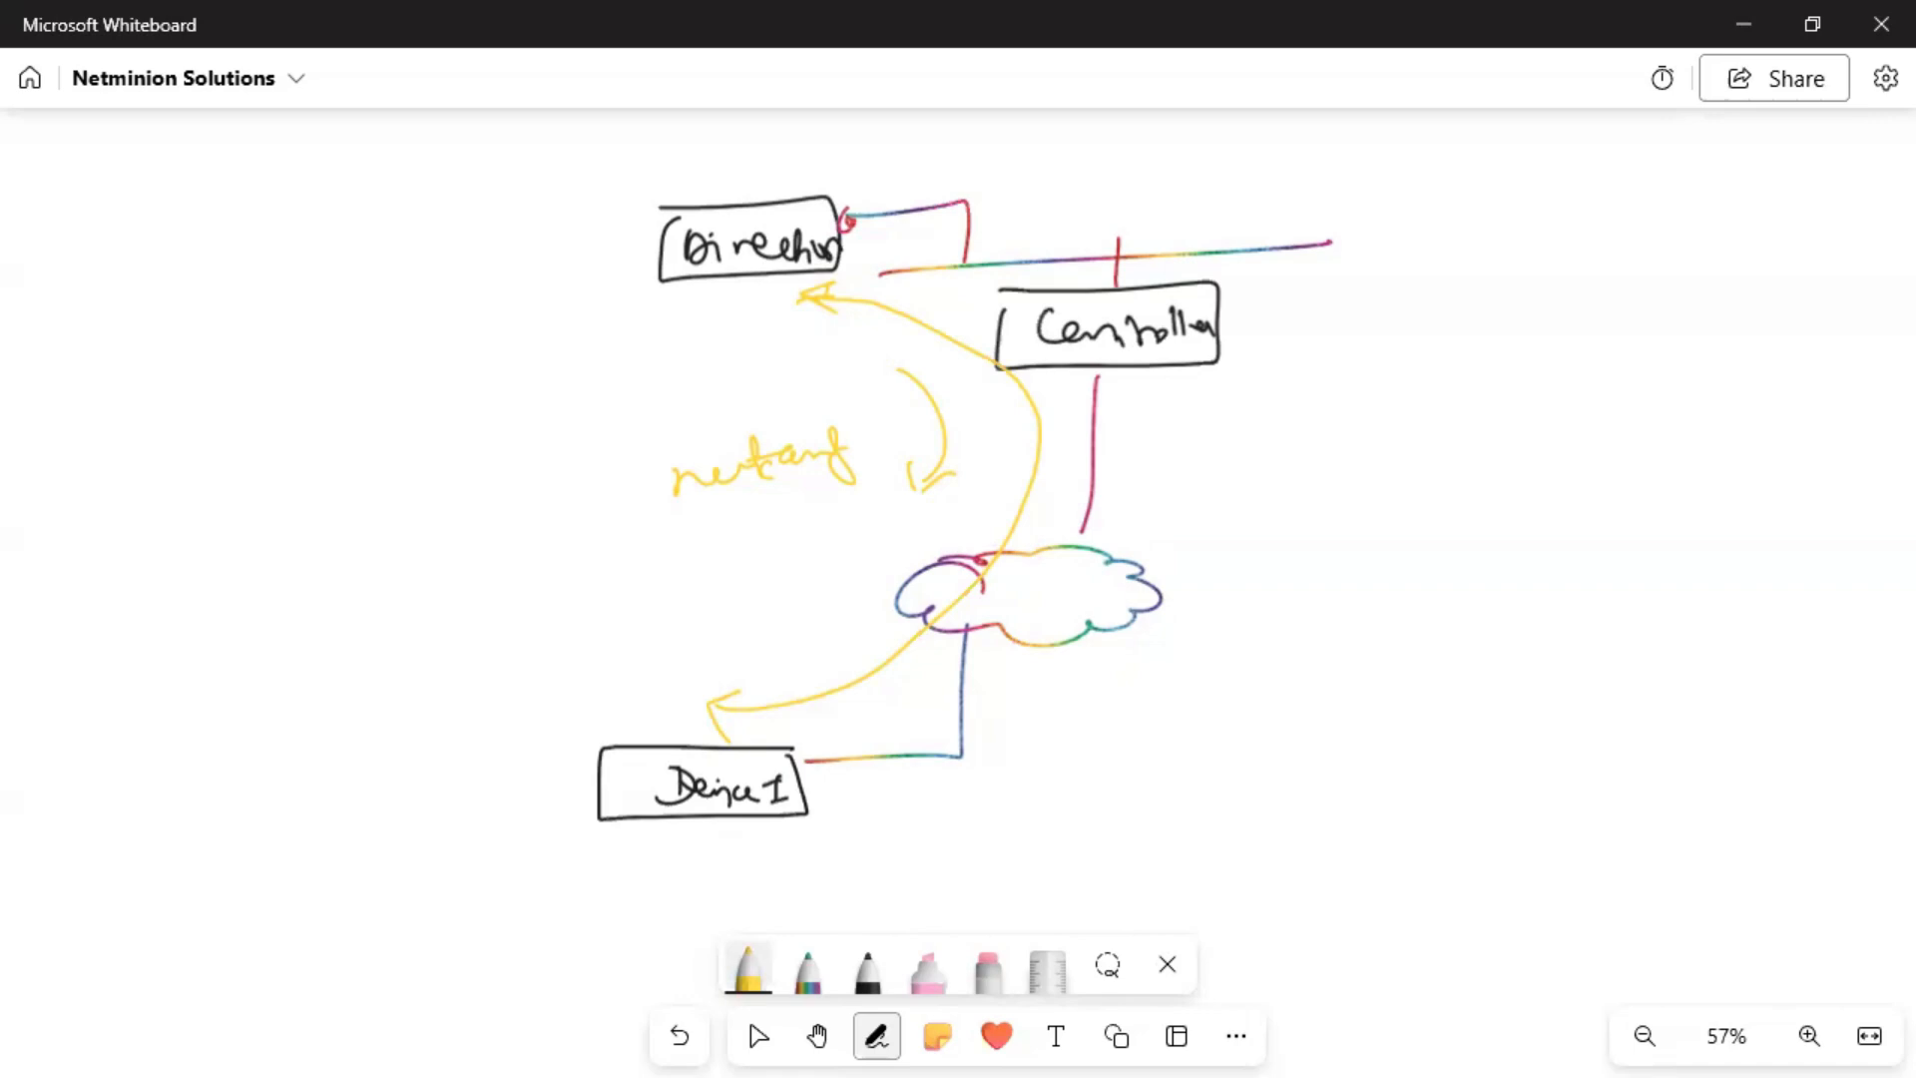
Add a yellow two-way arrow beside the device box and write (templates) above Director.
left_click_drag(873, 785, 914, 784)
mouse_move(879, 794)
left_mouse_down()
mouse_move(901, 794)
mouse_move(890, 808)
left_mouse_up()
left_click_drag(496, 172, 499, 204)
mouse_move(481, 190)
left_mouse_down()
mouse_move(597, 205)
mouse_move(667, 172)
mouse_move(689, 196)
left_mouse_up()
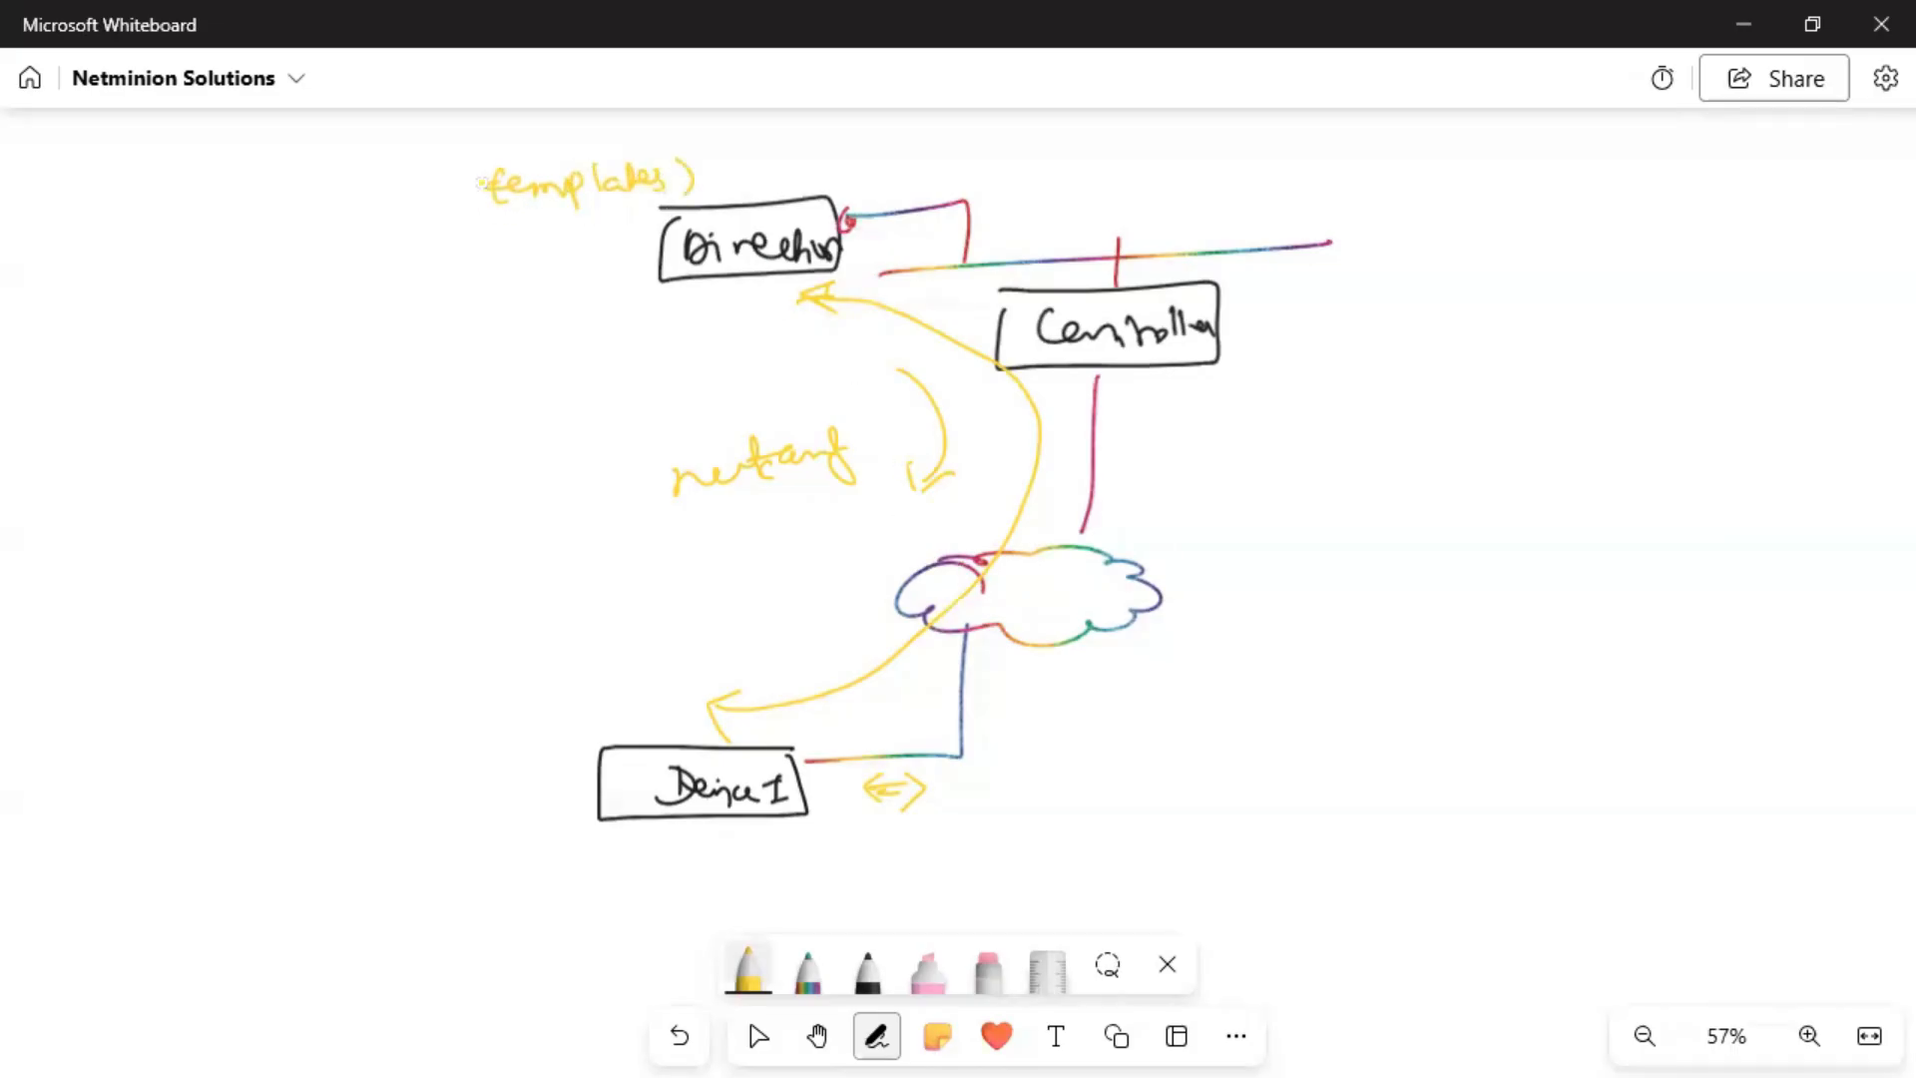
left_click_drag(493, 161, 489, 208)
Switch the pen to blue and write the /opt/versa/scripts path with file-content lines beneath it.
left_click(869, 954)
left_click(869, 953)
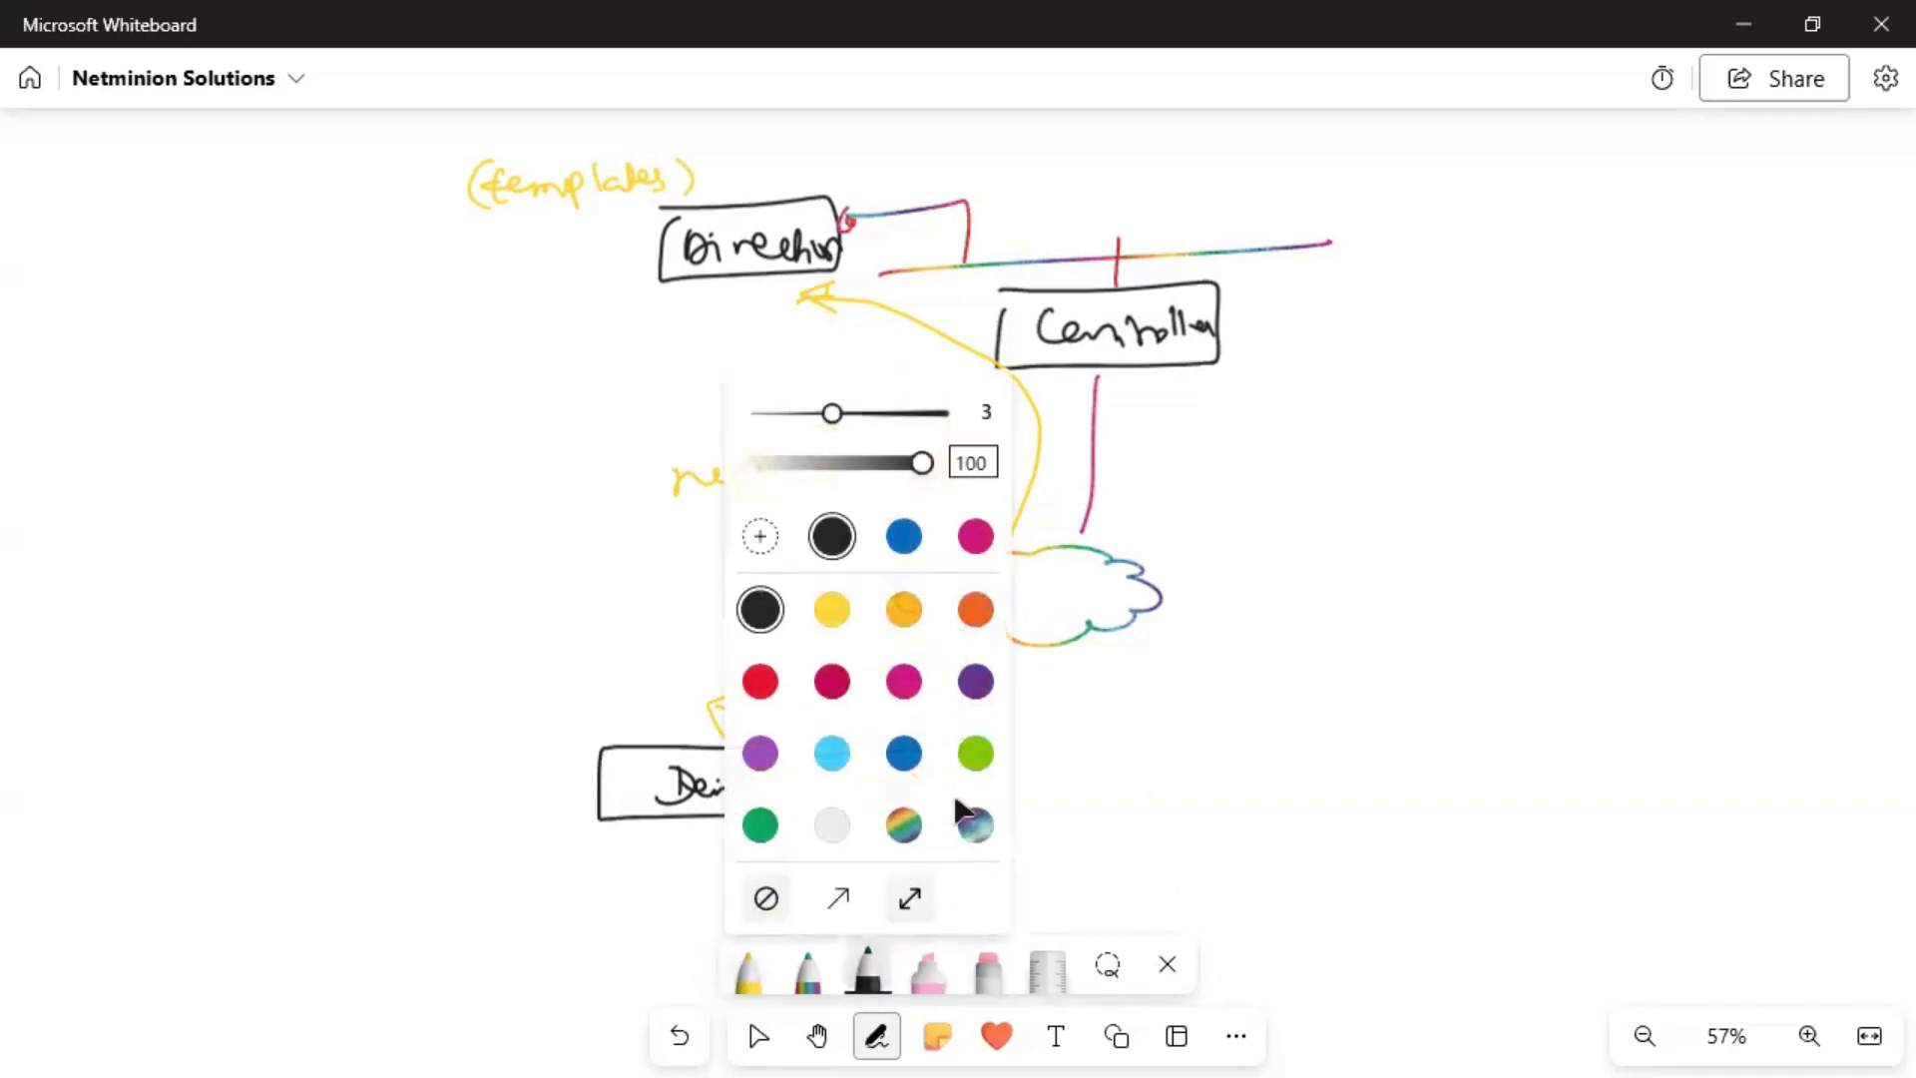
left_click(904, 755)
left_click(1898, 733)
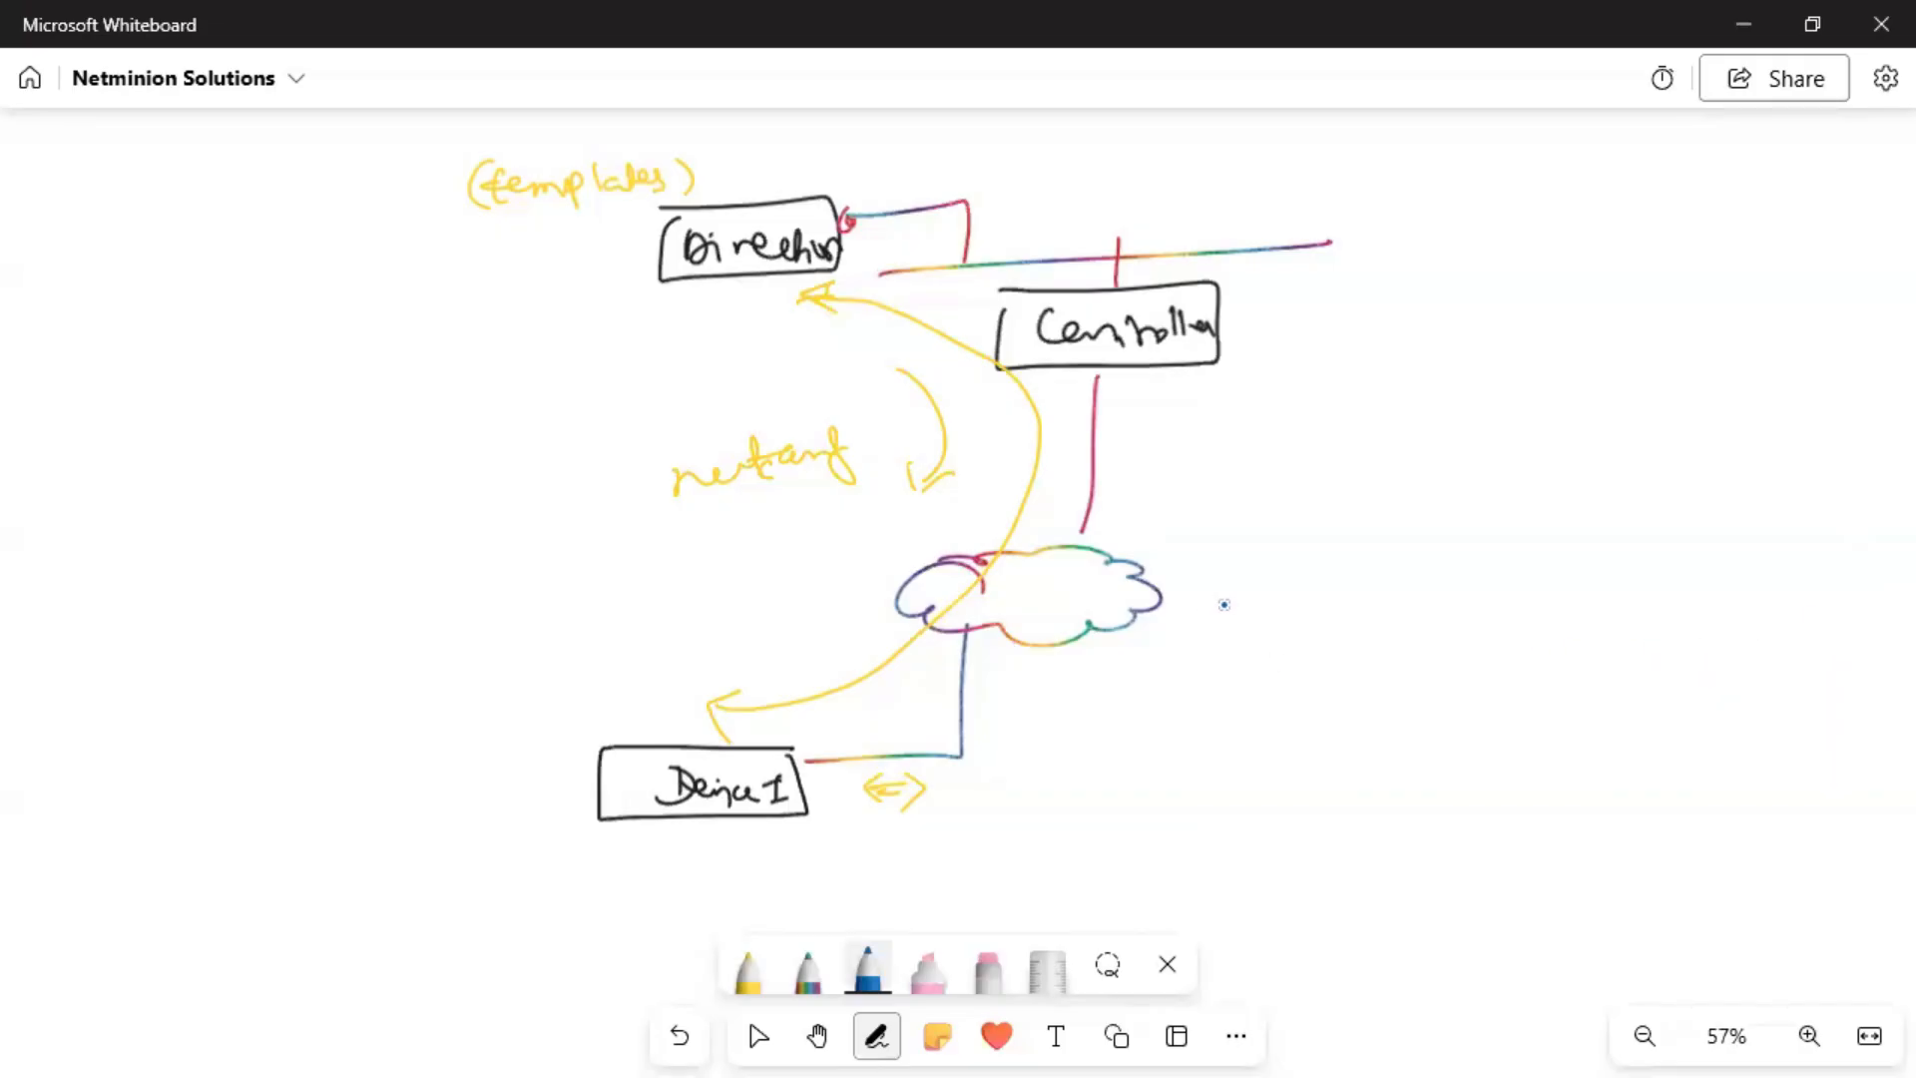
mouse_move(1364, 520)
left_mouse_down()
mouse_move(1333, 573)
mouse_move(1390, 550)
left_mouse_up()
mouse_move(1407, 549)
left_mouse_down()
mouse_move(1410, 581)
mouse_move(1403, 565)
left_mouse_up()
mouse_move(1445, 535)
left_mouse_down()
mouse_move(1585, 543)
mouse_move(1637, 514)
mouse_move(1665, 545)
mouse_move(1776, 538)
left_mouse_up()
mouse_move(1430, 650)
left_mouse_down()
mouse_move(1537, 671)
mouse_move(1424, 710)
mouse_move(1467, 770)
mouse_move(1509, 780)
mouse_move(1378, 809)
mouse_move(1411, 823)
left_mouse_up()
Brace the file contents and write underlined Cat and more beside them, with a down arrow.
mouse_move(1136, 737)
left_mouse_down()
mouse_move(1172, 726)
mouse_move(1210, 751)
left_mouse_up()
mouse_move(1225, 710)
left_mouse_down()
mouse_move(1215, 750)
mouse_move(1252, 716)
left_mouse_up()
left_click_drag(1130, 779, 1240, 771)
left_click_drag(1158, 787, 1242, 780)
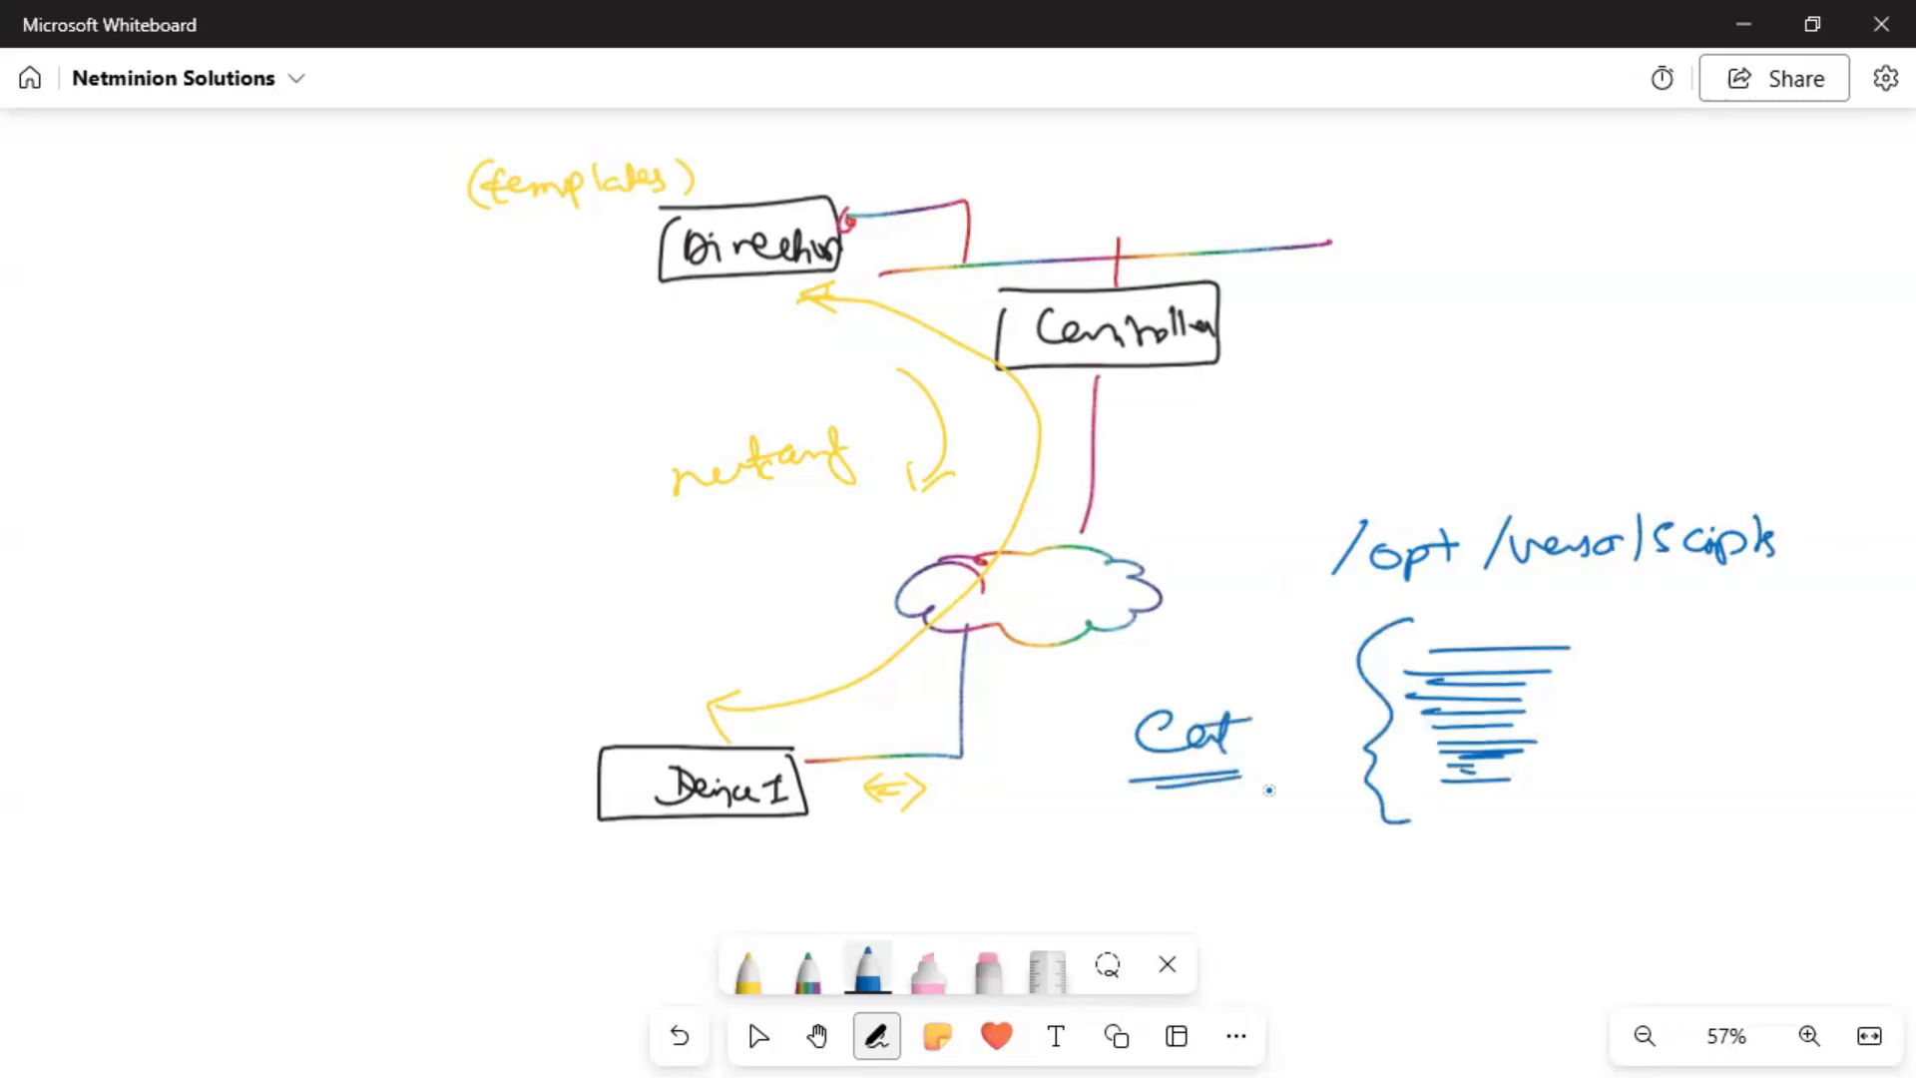
left_click_drag(1124, 868, 1173, 866)
mouse_move(1200, 848)
left_mouse_down()
mouse_move(1183, 869)
mouse_move(1238, 846)
mouse_move(1269, 873)
left_mouse_up()
left_click_drag(1256, 896, 1303, 906)
left_click_drag(1266, 918, 1307, 932)
mouse_move(1282, 709)
left_mouse_down()
mouse_move(1293, 761)
mouse_move(1309, 736)
left_mouse_up()
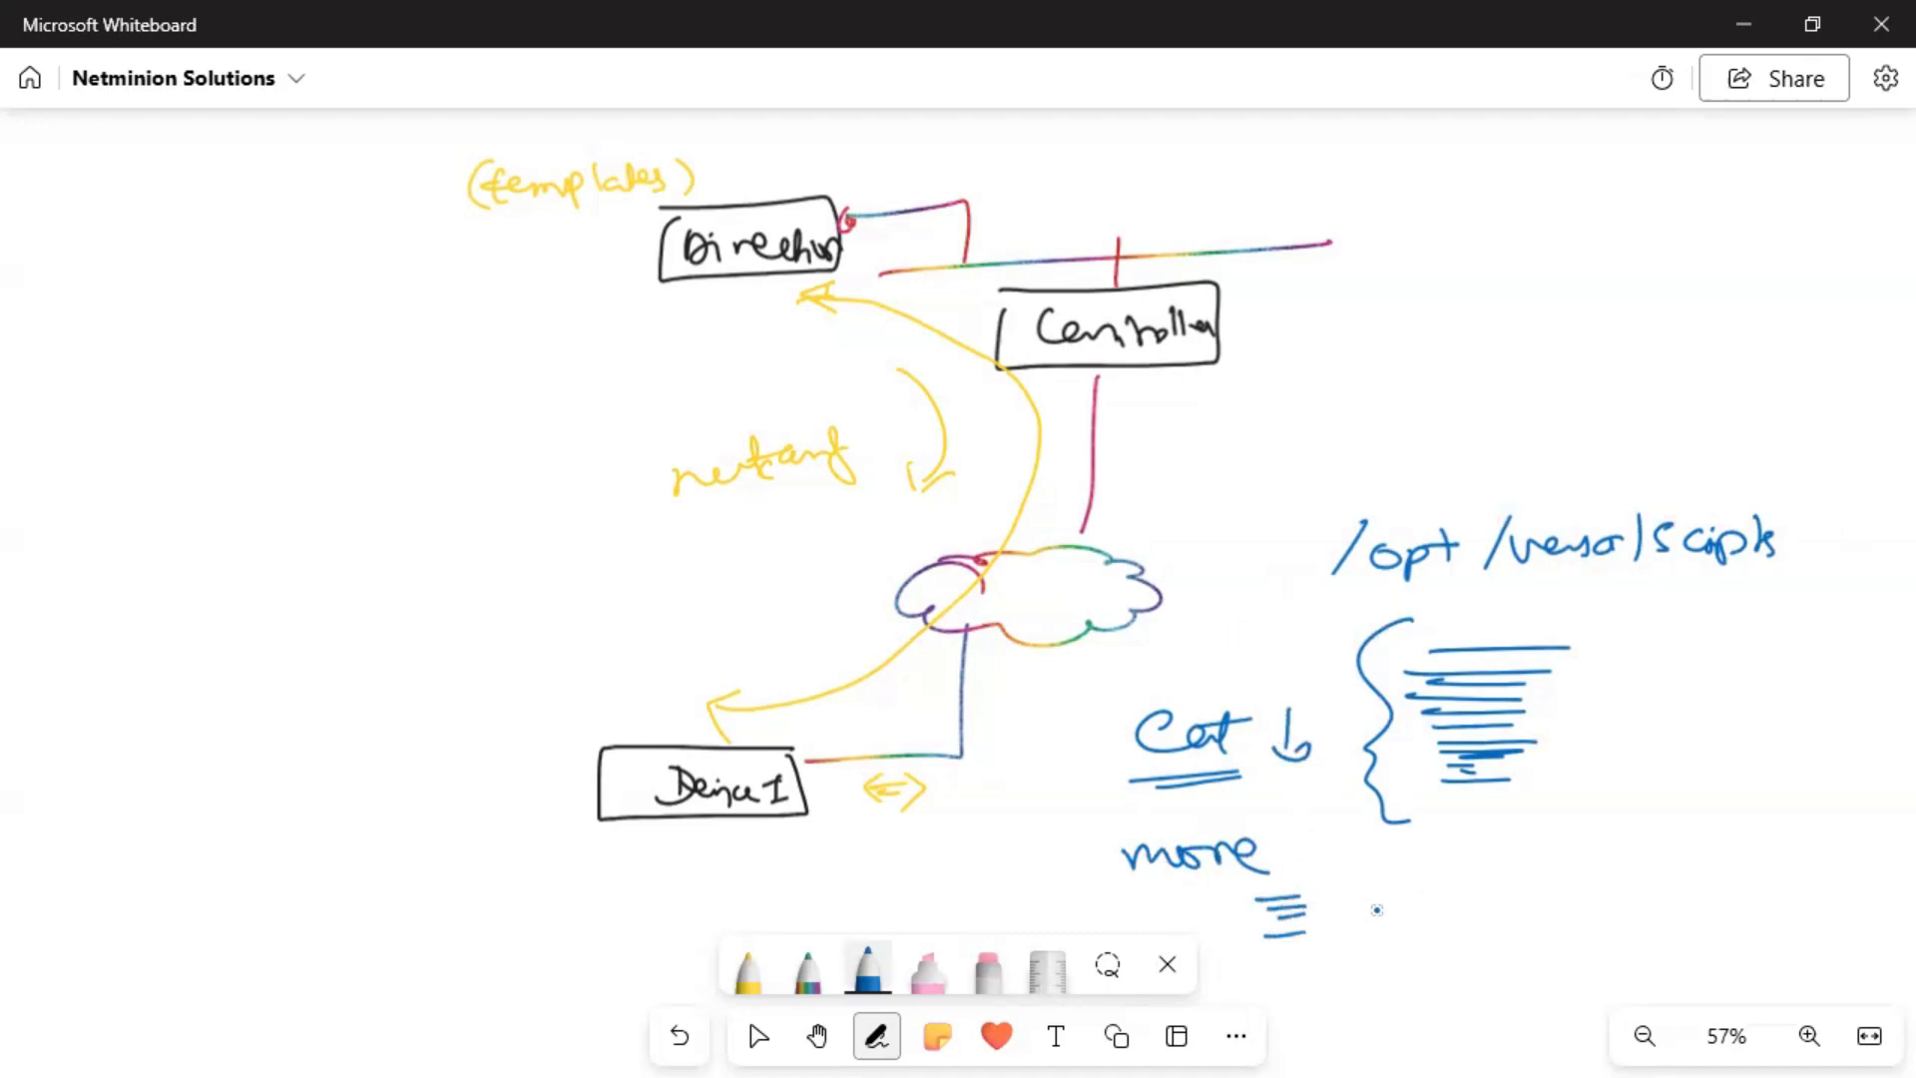
Write an underlined {staging.py?} next to the file contents.
left_click_drag(1407, 873, 1624, 872)
mouse_move(1464, 835)
left_mouse_down()
mouse_move(1449, 862)
mouse_move(1675, 878)
left_mouse_up()
left_click(1626, 841)
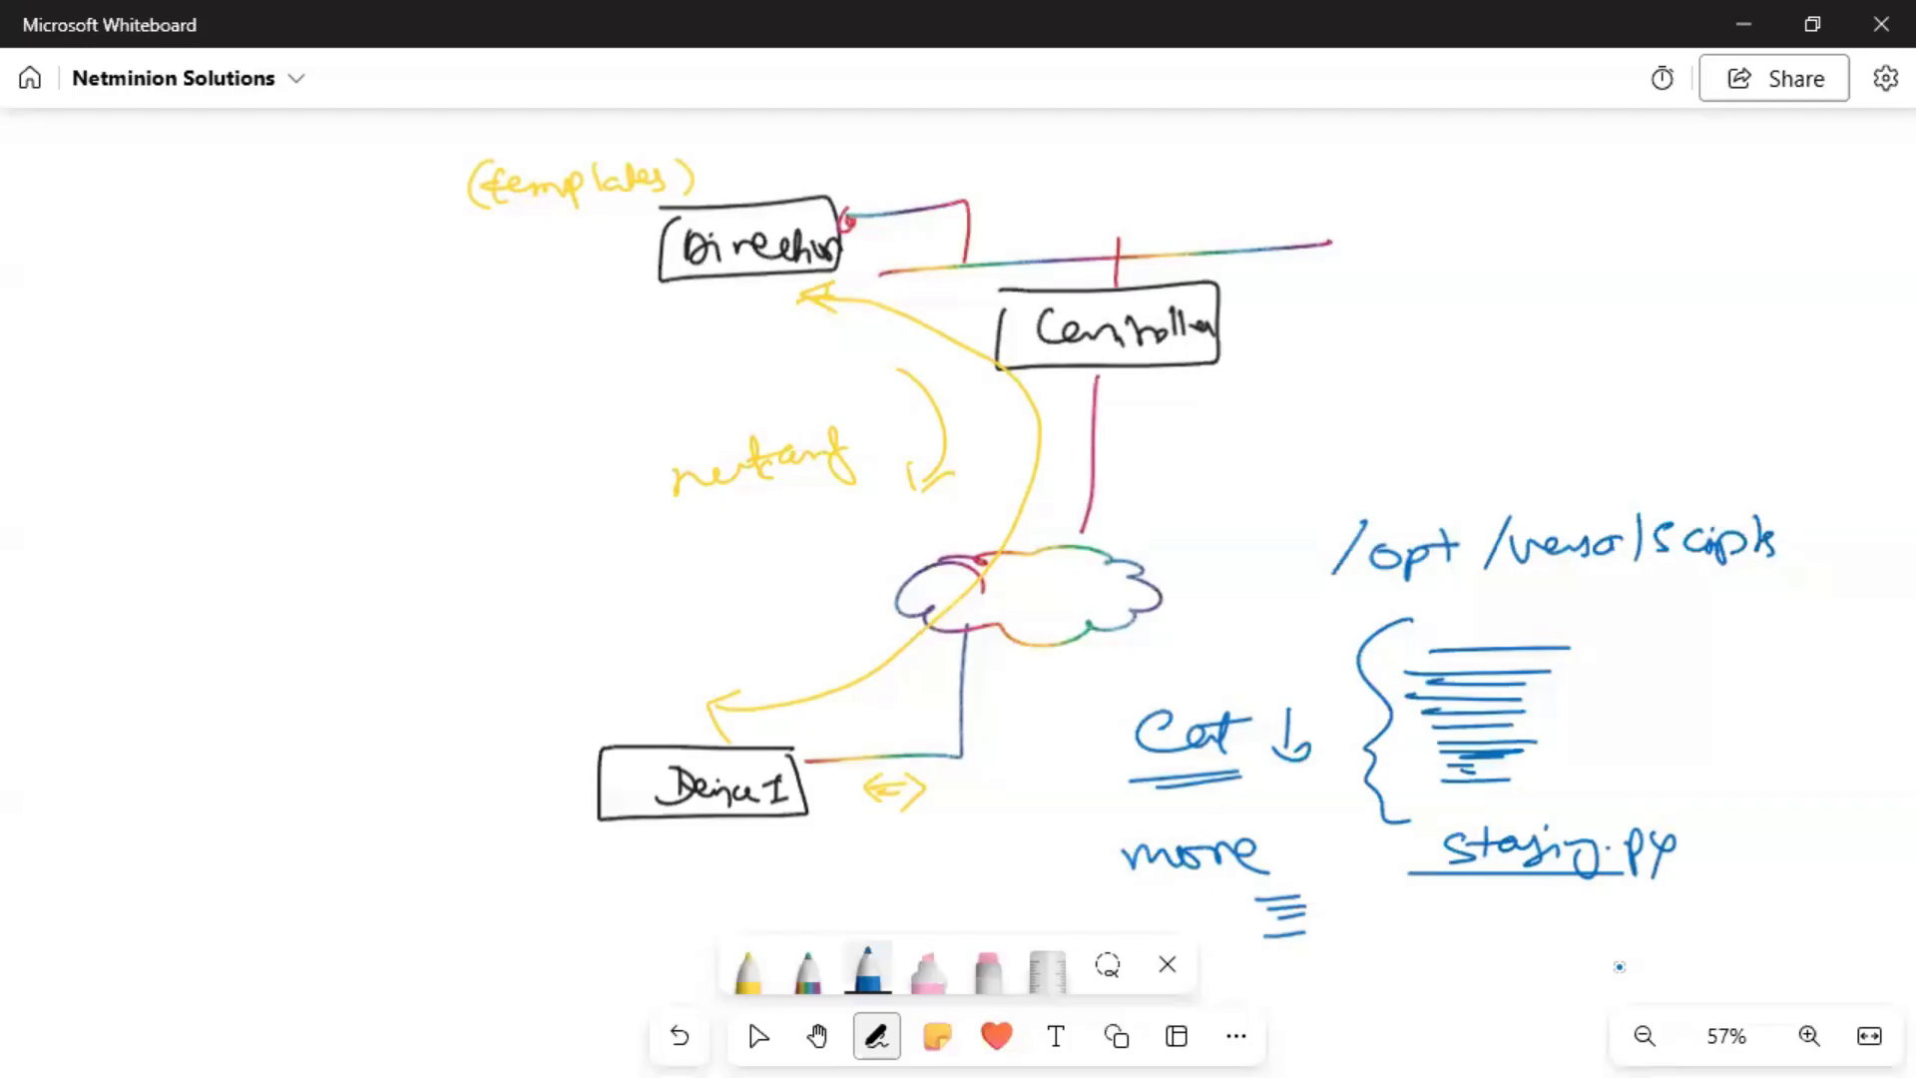
left_click_drag(1689, 814, 1702, 886)
mouse_move(1434, 826)
left_mouse_down()
mouse_move(1405, 879)
mouse_move(1452, 903)
left_mouse_up()
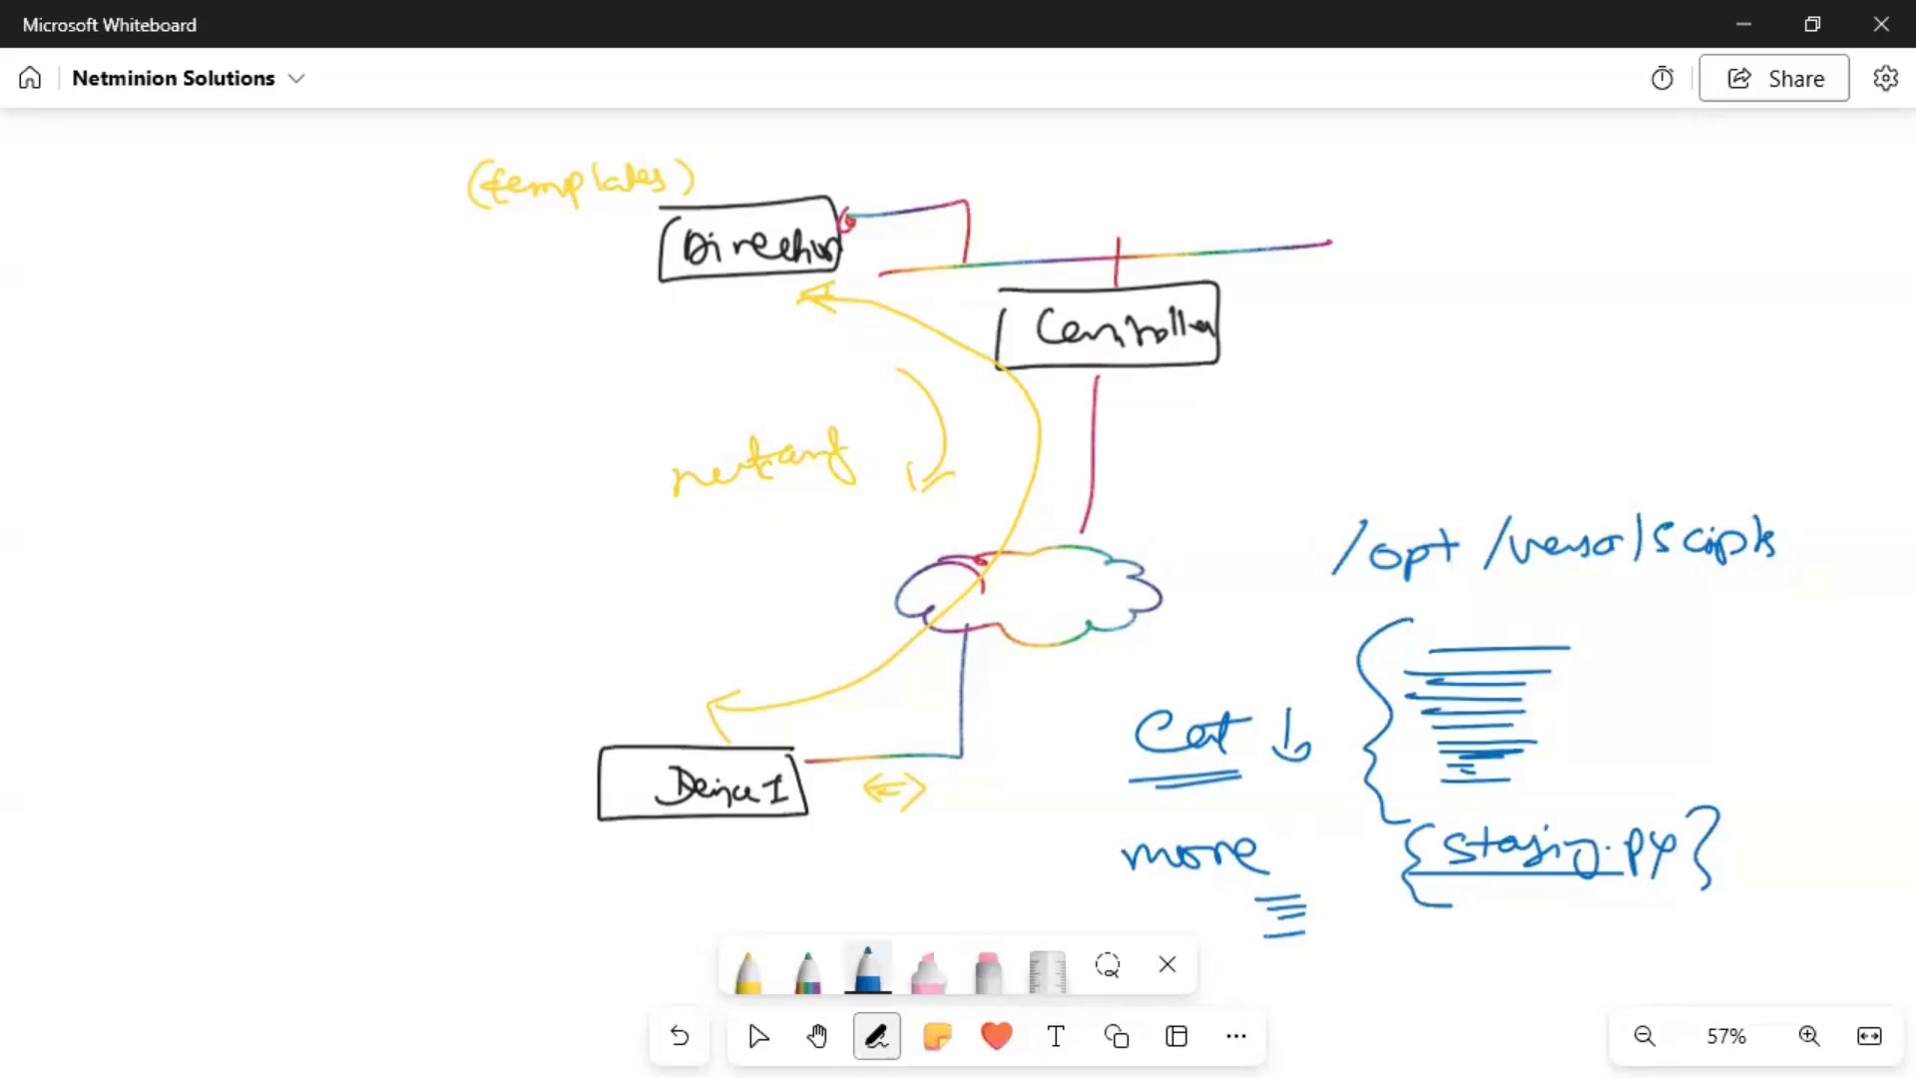
Switch the pen to green and handwrite 'sudo ./staging.py' at the lower left.
left_click(866, 988)
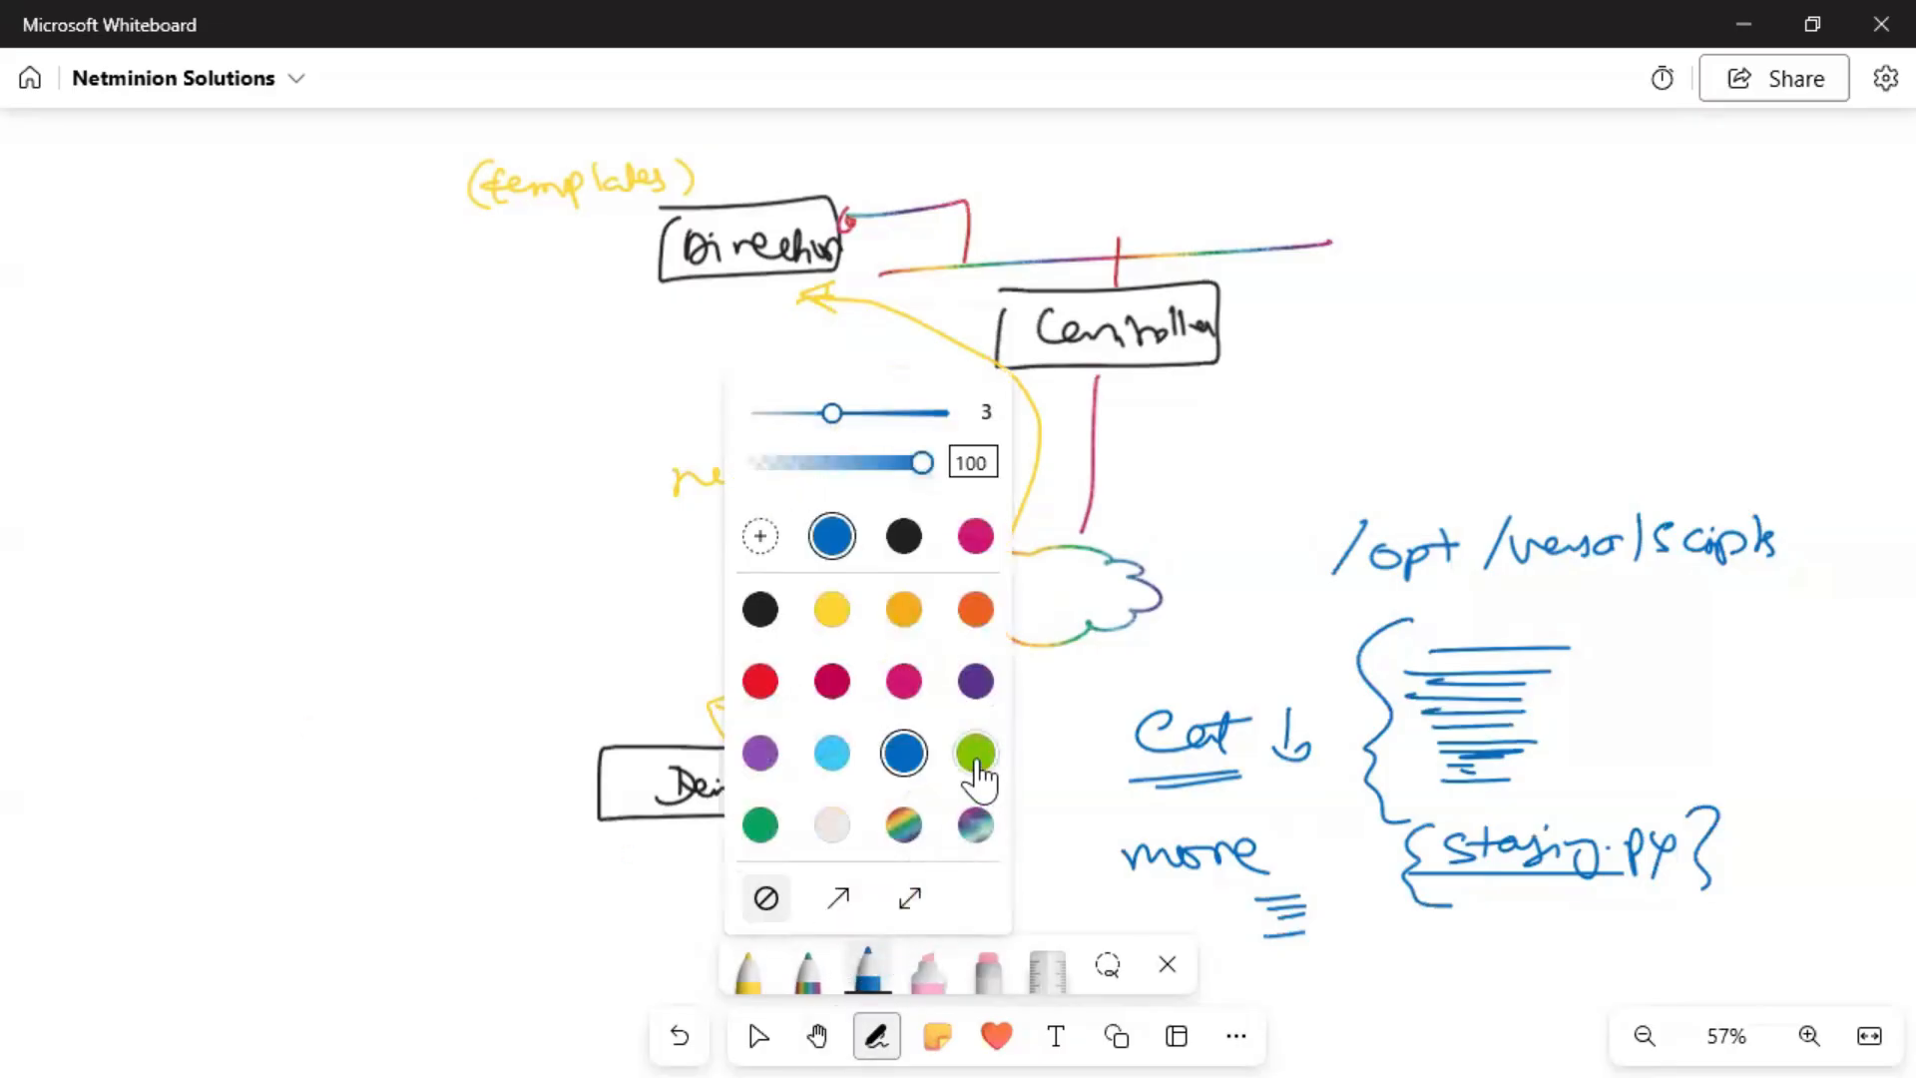
left_click(976, 758)
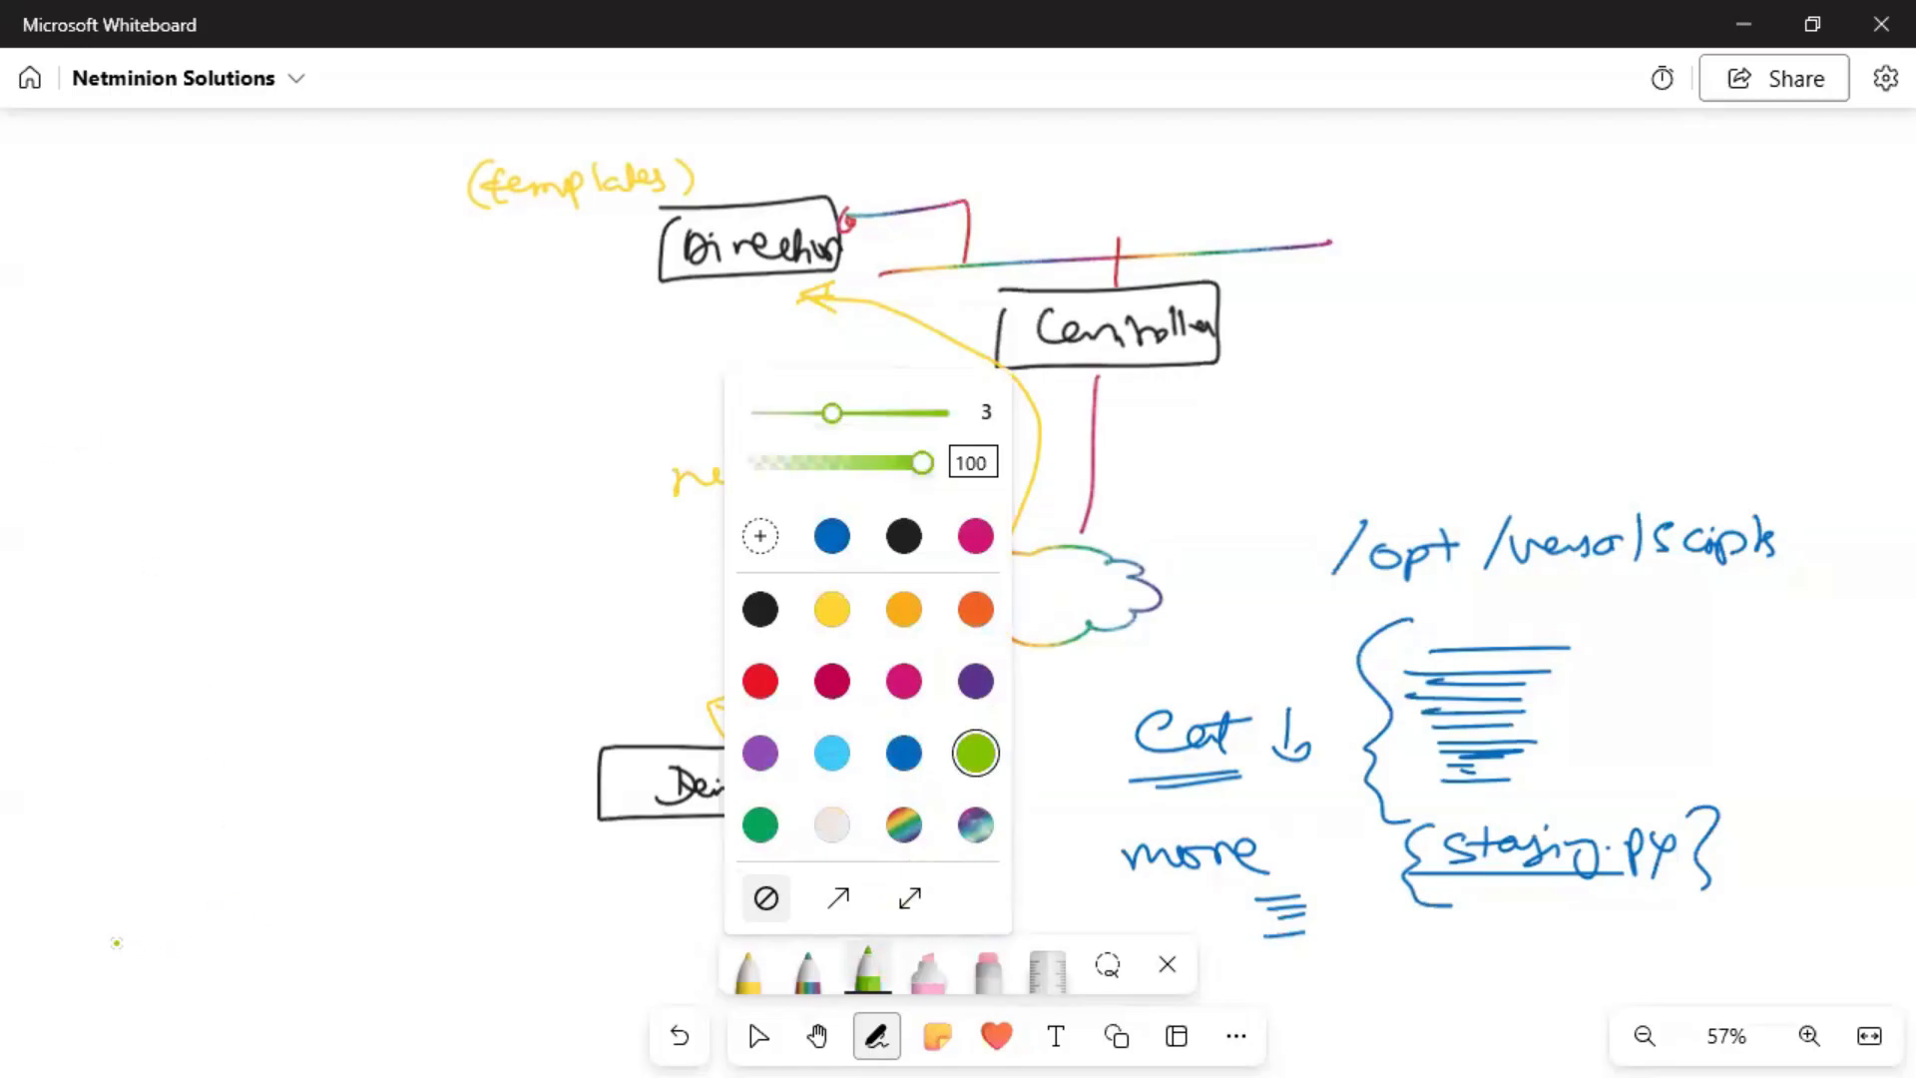
left_click(78, 955)
mouse_move(82, 950)
left_mouse_down()
mouse_move(65, 979)
mouse_move(126, 978)
left_mouse_up()
mouse_move(146, 958)
left_mouse_down()
mouse_move(130, 976)
mouse_move(168, 952)
left_mouse_up()
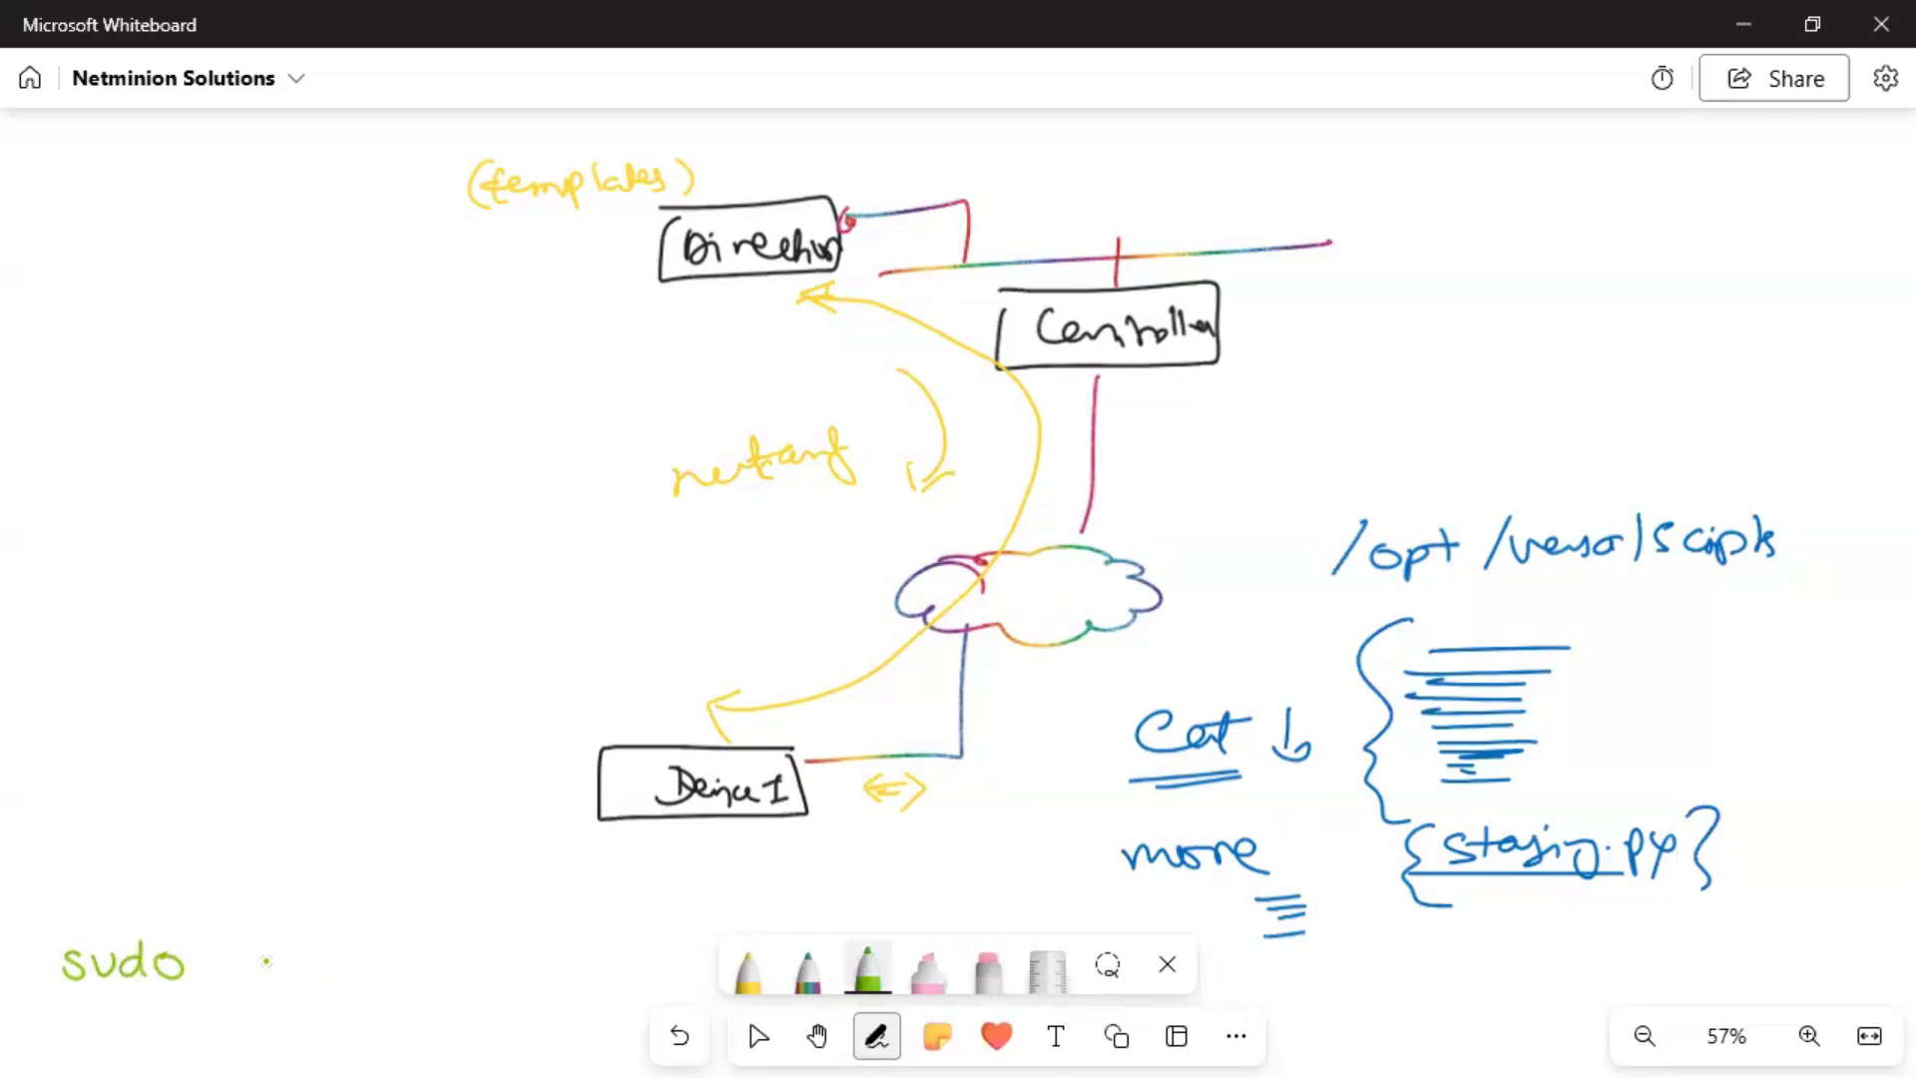
left_click(225, 966)
left_click_drag(257, 940, 245, 988)
mouse_move(292, 948)
left_mouse_down()
mouse_move(271, 976)
mouse_move(333, 953)
left_mouse_up()
mouse_move(347, 958)
left_mouse_down()
mouse_move(380, 988)
mouse_move(469, 964)
mouse_move(483, 990)
mouse_move(327, 956)
left_mouse_up()
left_click(458, 955)
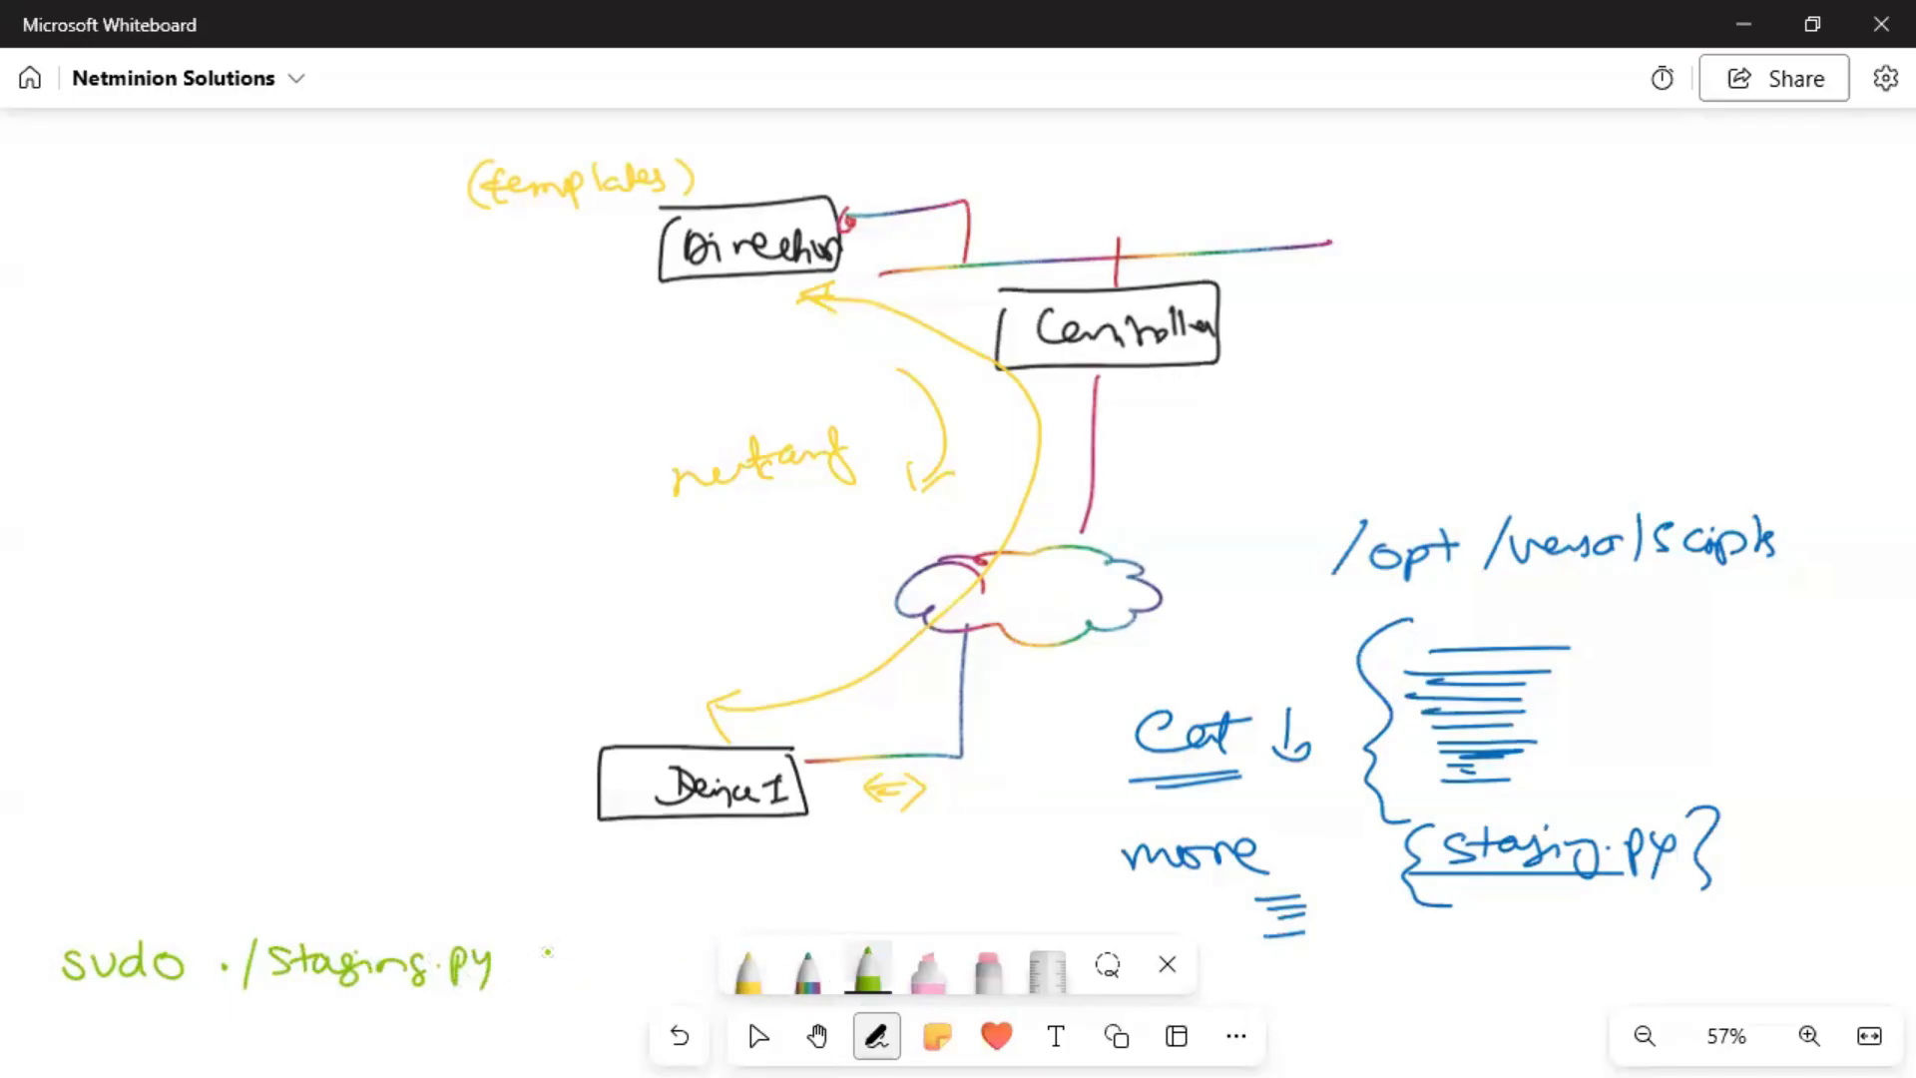
Add blank slots for -l, -r, -n, -c, -w and -s ending in /24, plus an arrow at Controller.
left_click_drag(523, 954, 550, 952)
left_click_drag(571, 912, 594, 959)
mouse_move(1245, 320)
left_mouse_down()
mouse_move(1272, 320)
mouse_move(1262, 337)
left_mouse_up()
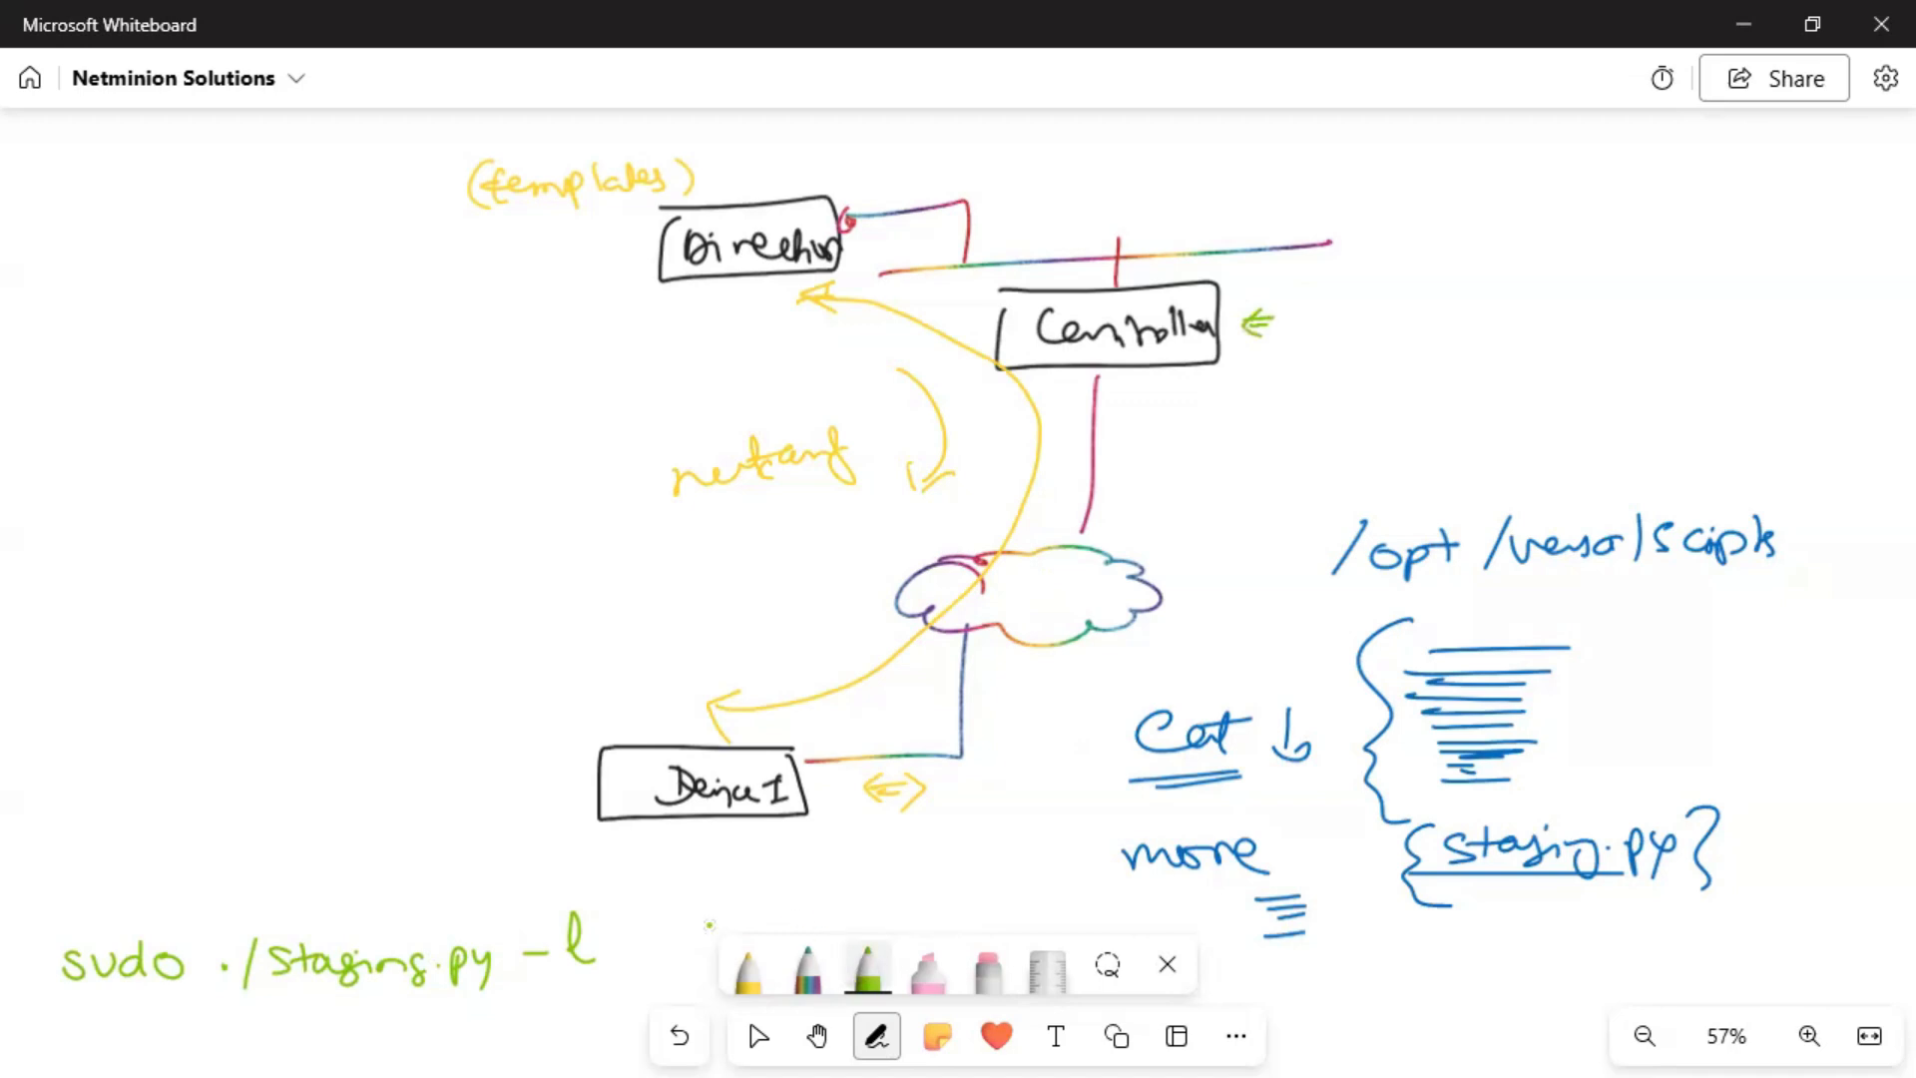
left_click_drag(619, 929, 878, 897)
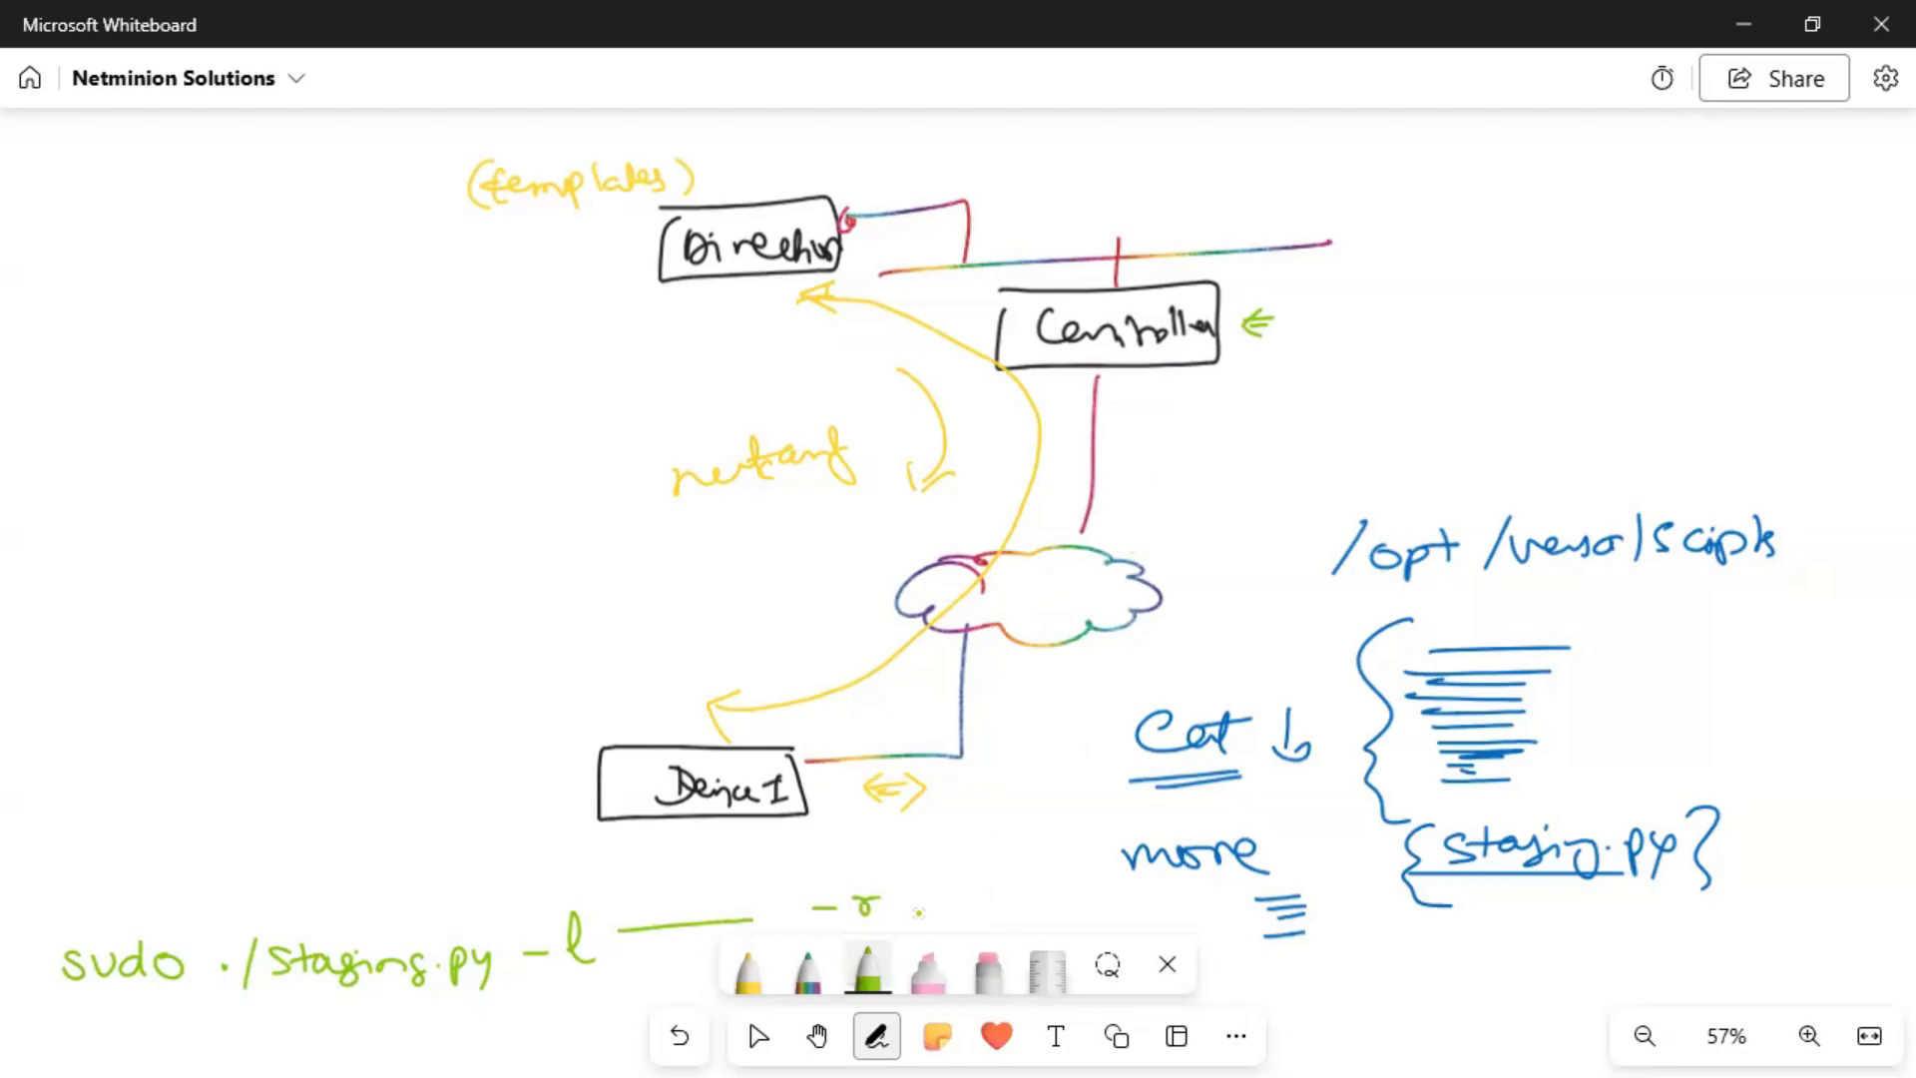
left_click_drag(901, 915, 1068, 914)
left_click_drag(1111, 912, 1342, 927)
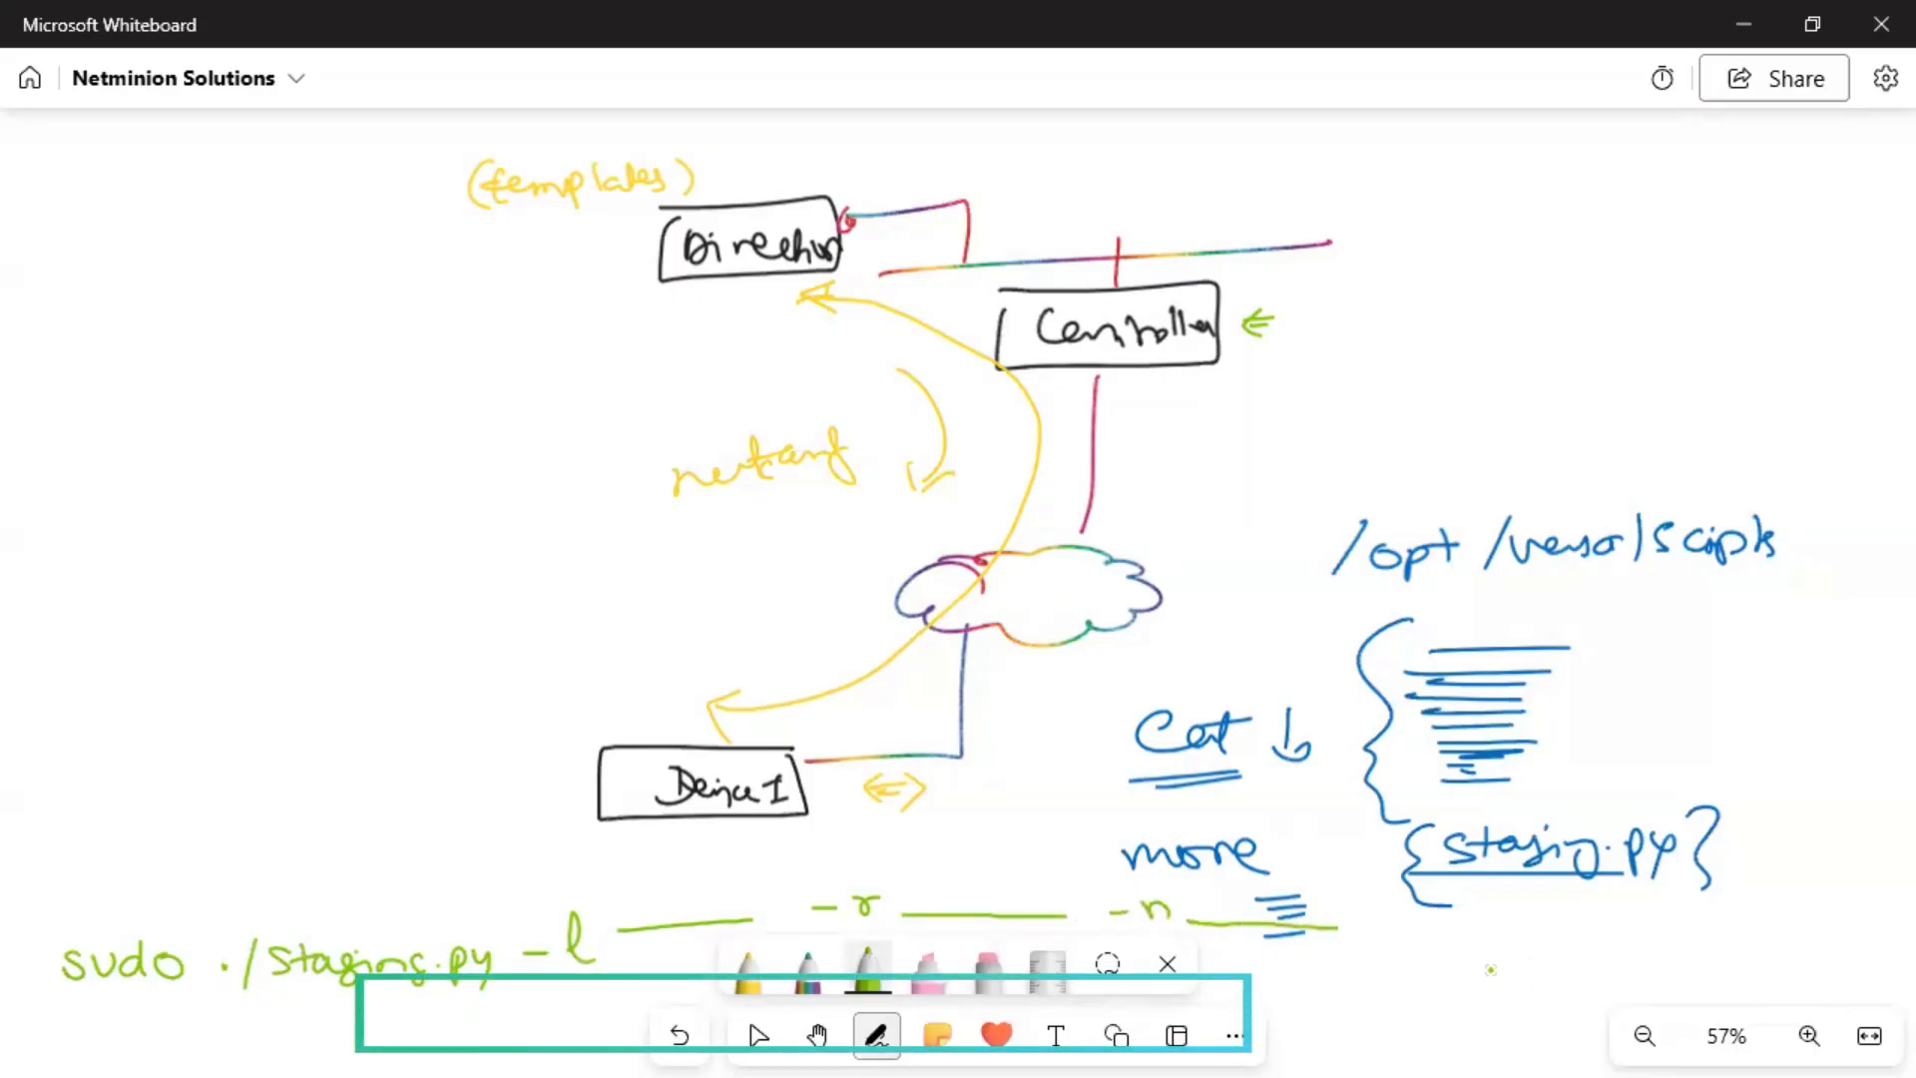
left_click_drag(1349, 961, 1855, 943)
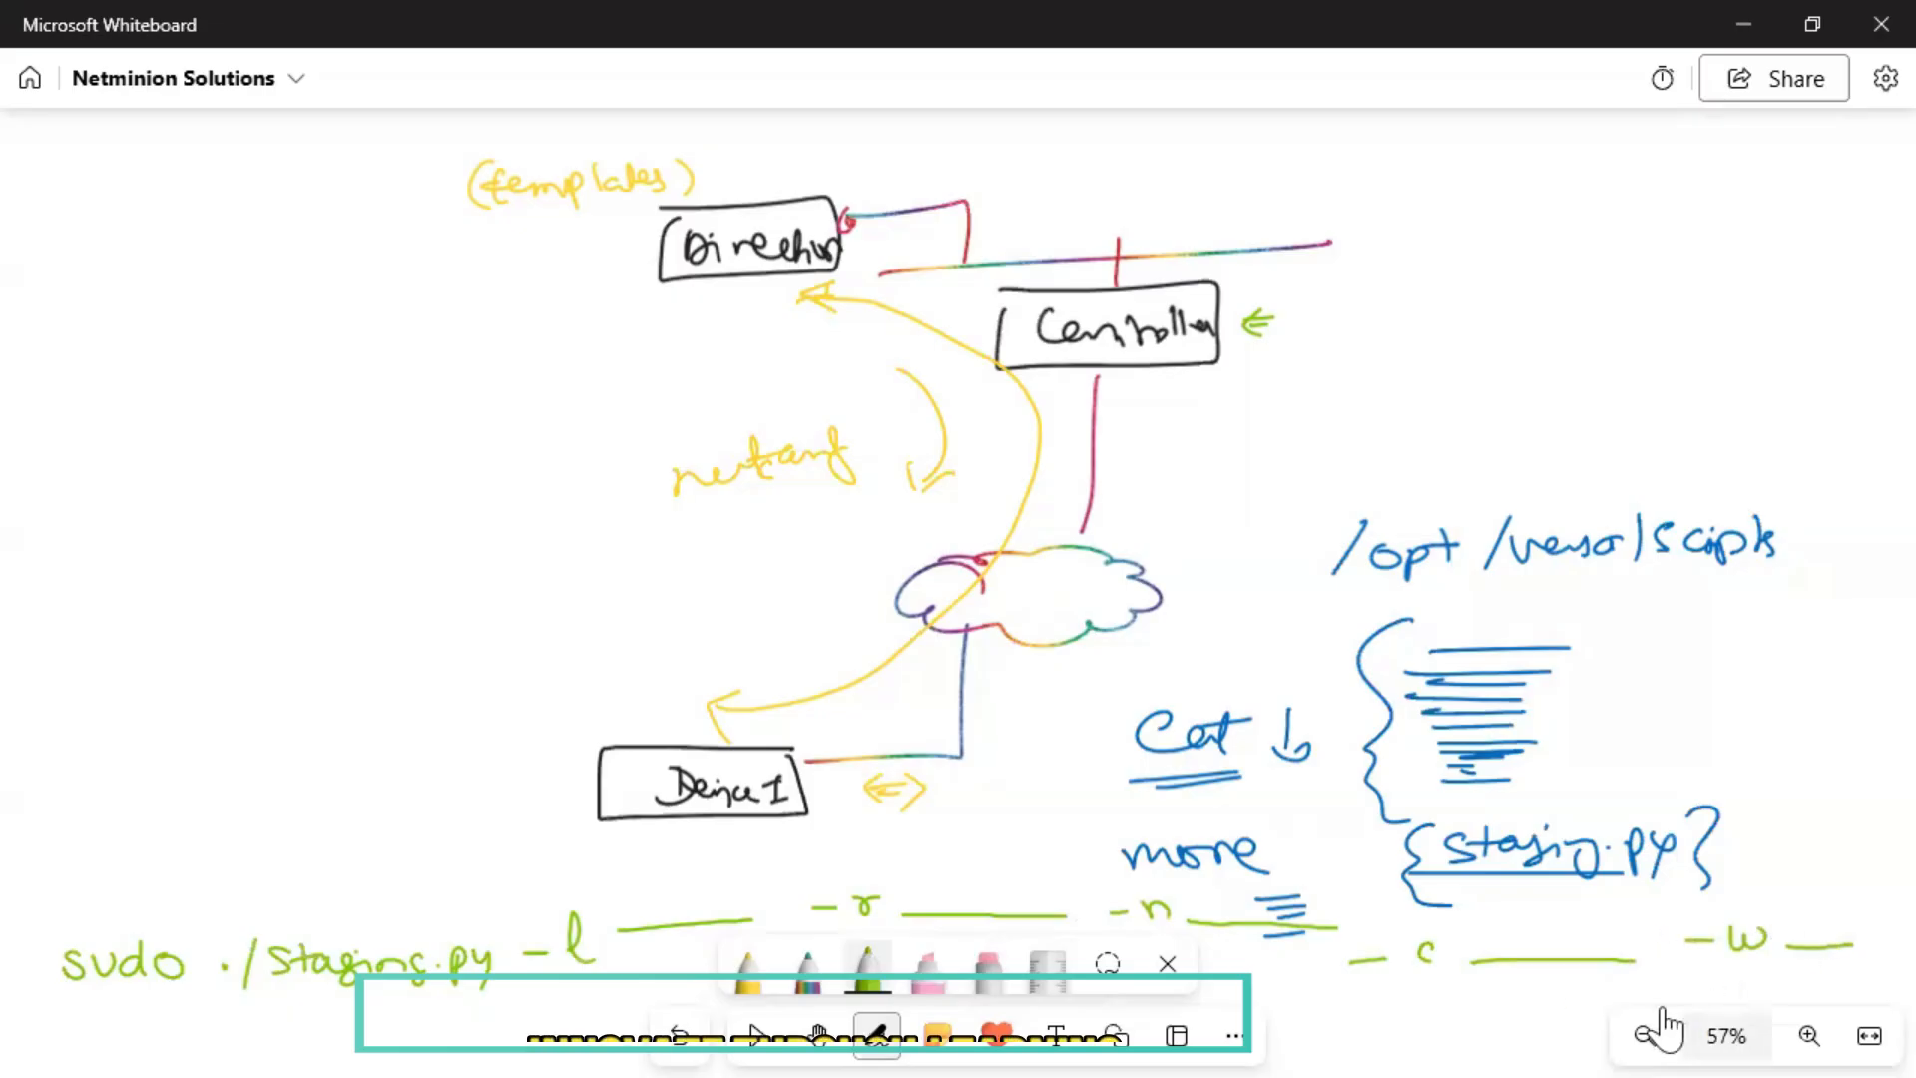
mouse_move(1333, 1011)
left_mouse_down()
mouse_move(1607, 1008)
mouse_move(1552, 1002)
left_mouse_up()
left_click_drag(1587, 986, 1683, 992)
Add a '-g ___' slot after /24, ring the /opt scripts path, and draw an arrow down at sudo.
mouse_move(1707, 984)
left_mouse_down()
mouse_move(1698, 1004)
mouse_move(1874, 991)
left_mouse_up()
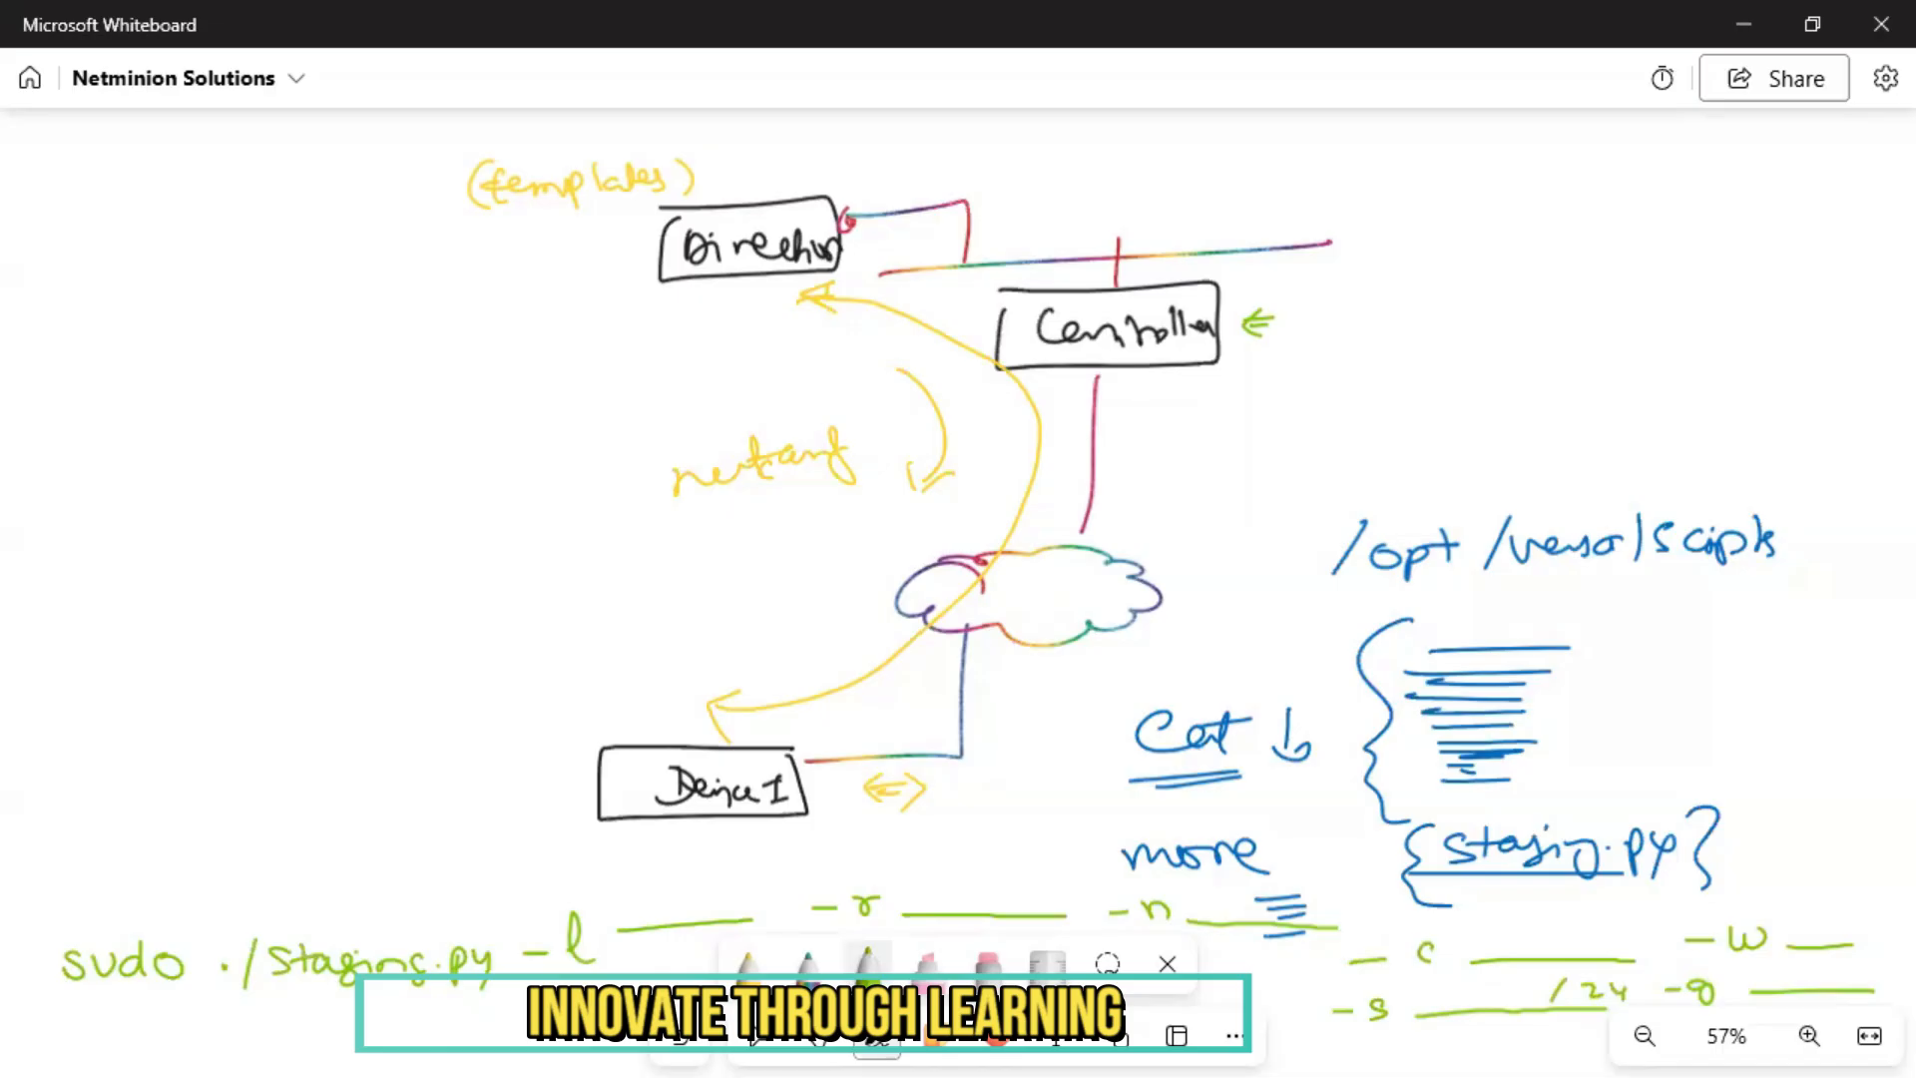
mouse_move(1781, 469)
left_mouse_down()
mouse_move(1680, 449)
mouse_move(1464, 466)
mouse_move(1429, 617)
left_mouse_up()
mouse_move(1630, 614)
left_mouse_down()
mouse_move(1838, 482)
mouse_move(1781, 465)
left_mouse_up()
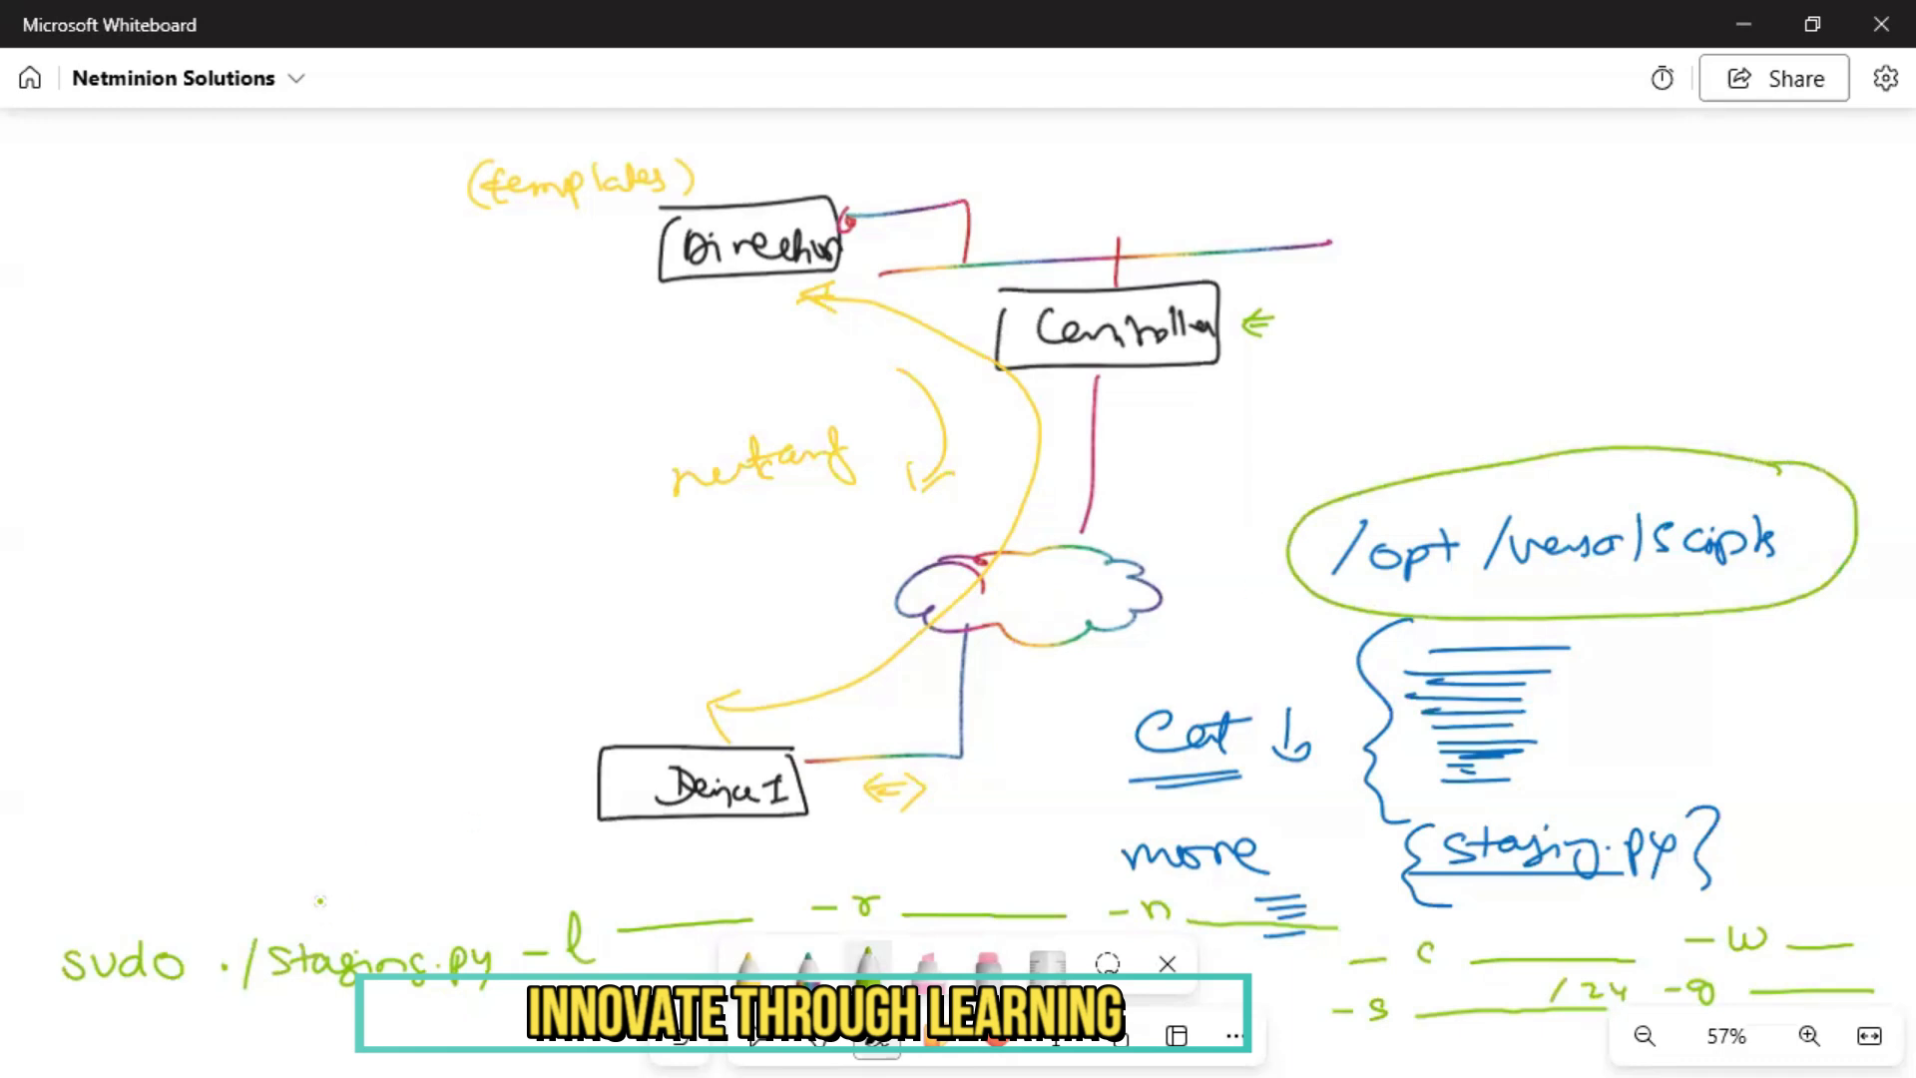
mouse_move(320, 847)
left_mouse_down()
mouse_move(322, 889)
mouse_move(336, 870)
left_mouse_up()
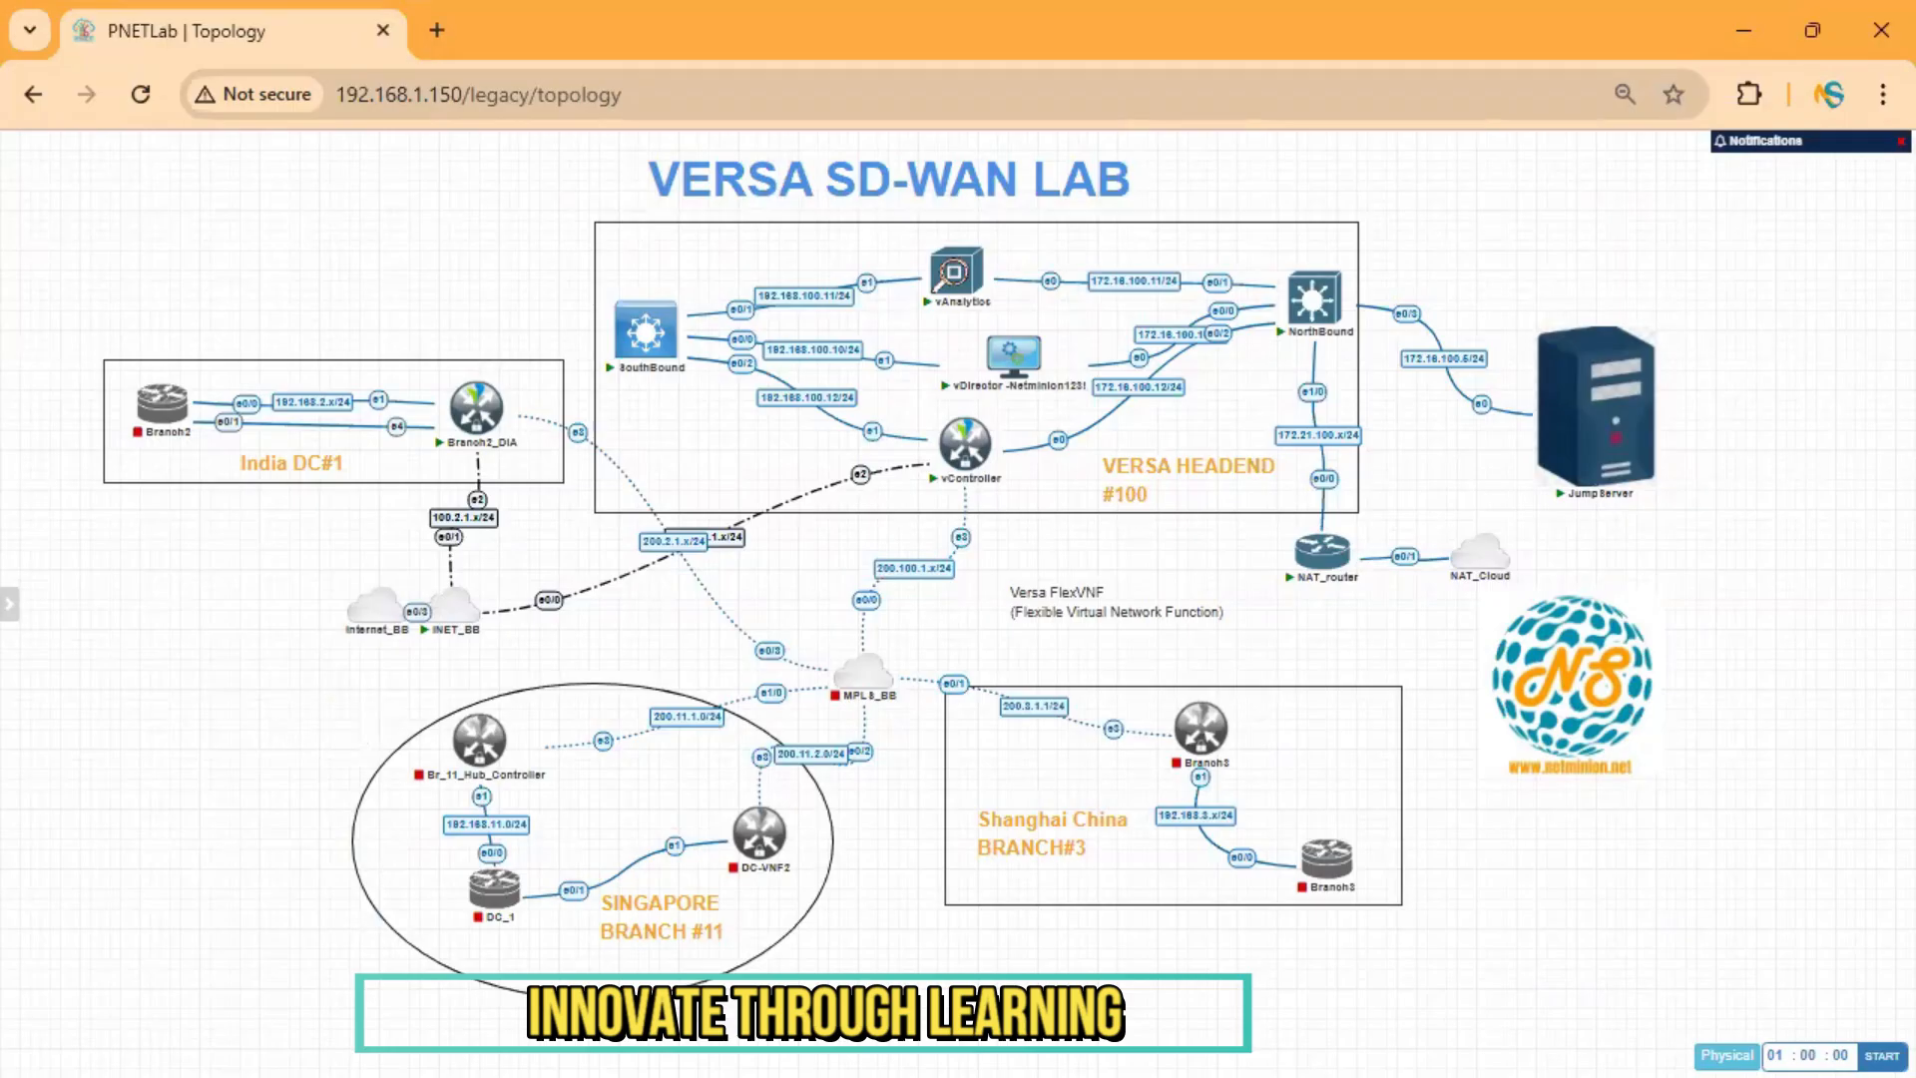
key("alt+Tab")
Circle the headend nodes, NorthBound and SouthBound switches, and the NAT router and Jump Server.
mouse_move(1005, 230)
left_mouse_down()
mouse_move(877, 299)
mouse_move(998, 511)
mouse_move(1028, 219)
mouse_move(1060, 245)
mouse_move(1056, 195)
left_mouse_up()
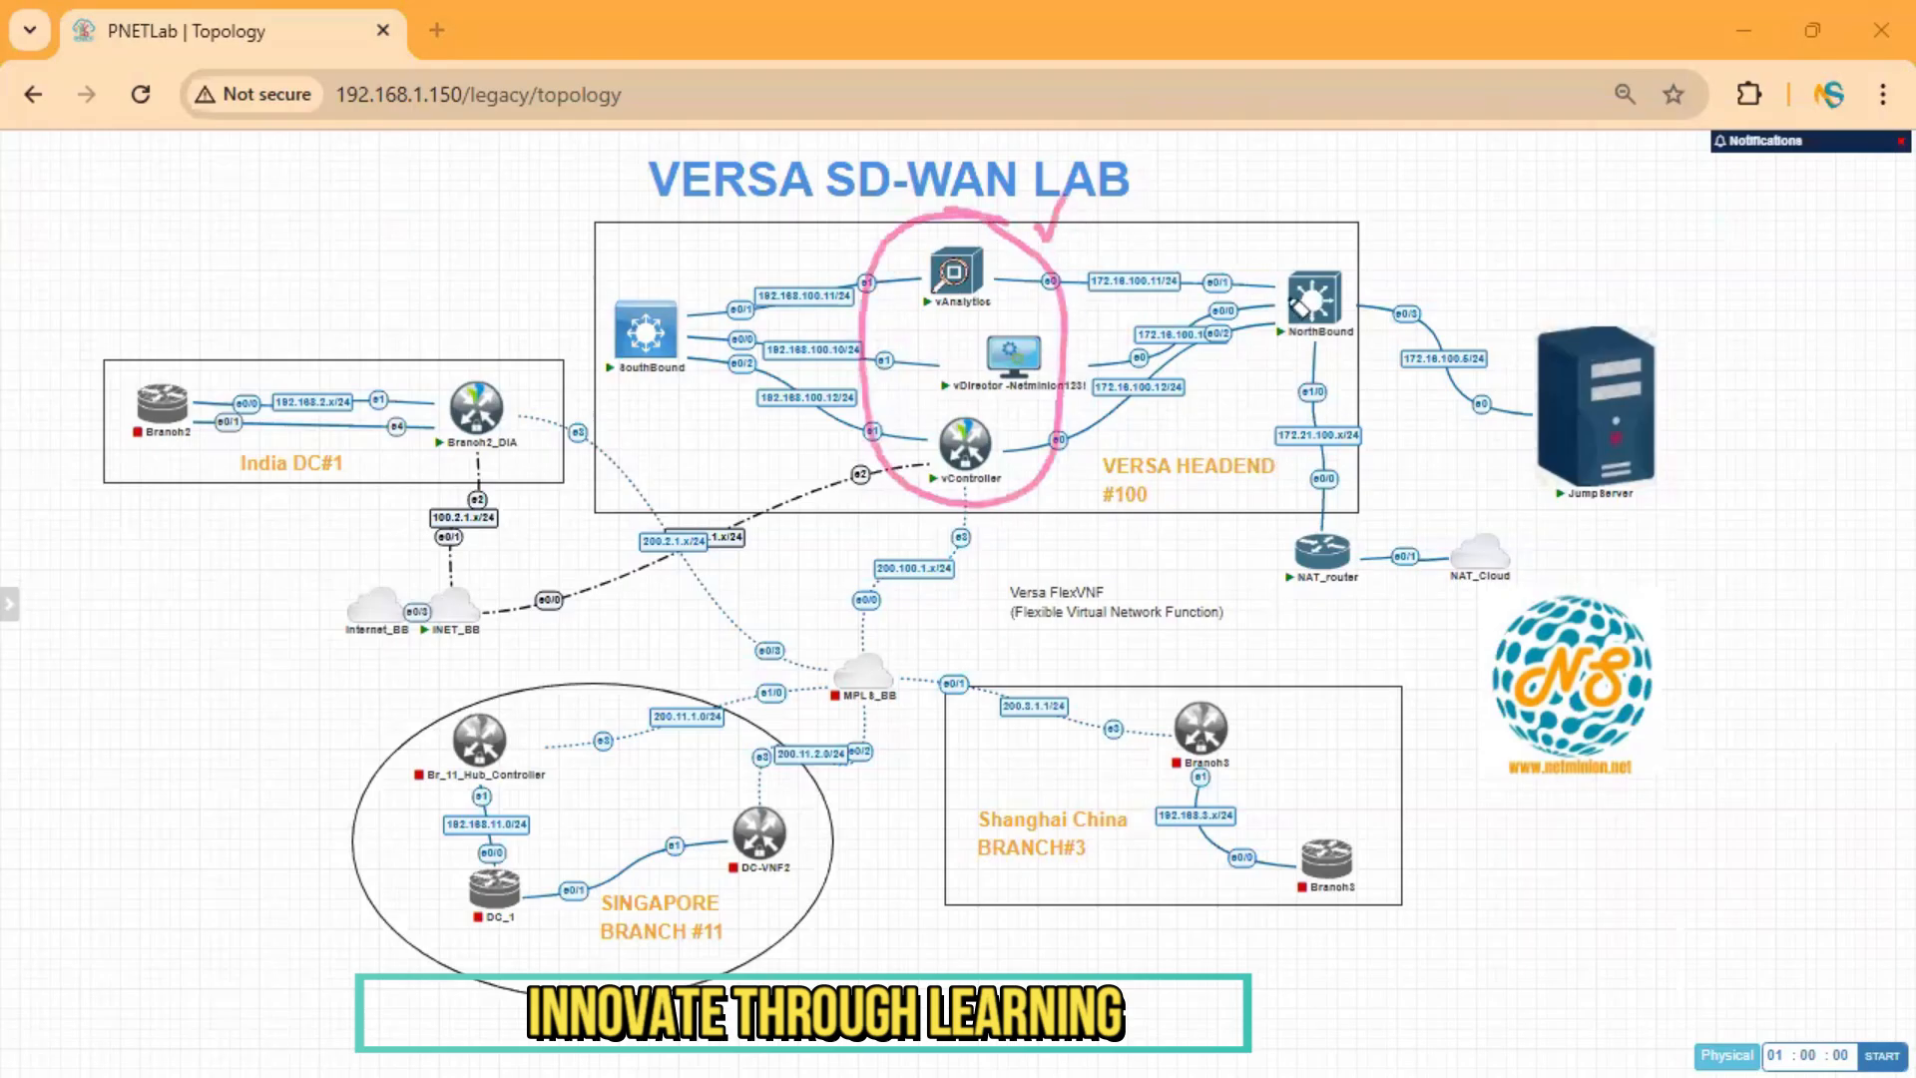
left_click_drag(1243, 289, 1222, 228)
mouse_move(694, 272)
left_mouse_down()
mouse_move(659, 402)
mouse_move(699, 269)
left_mouse_up()
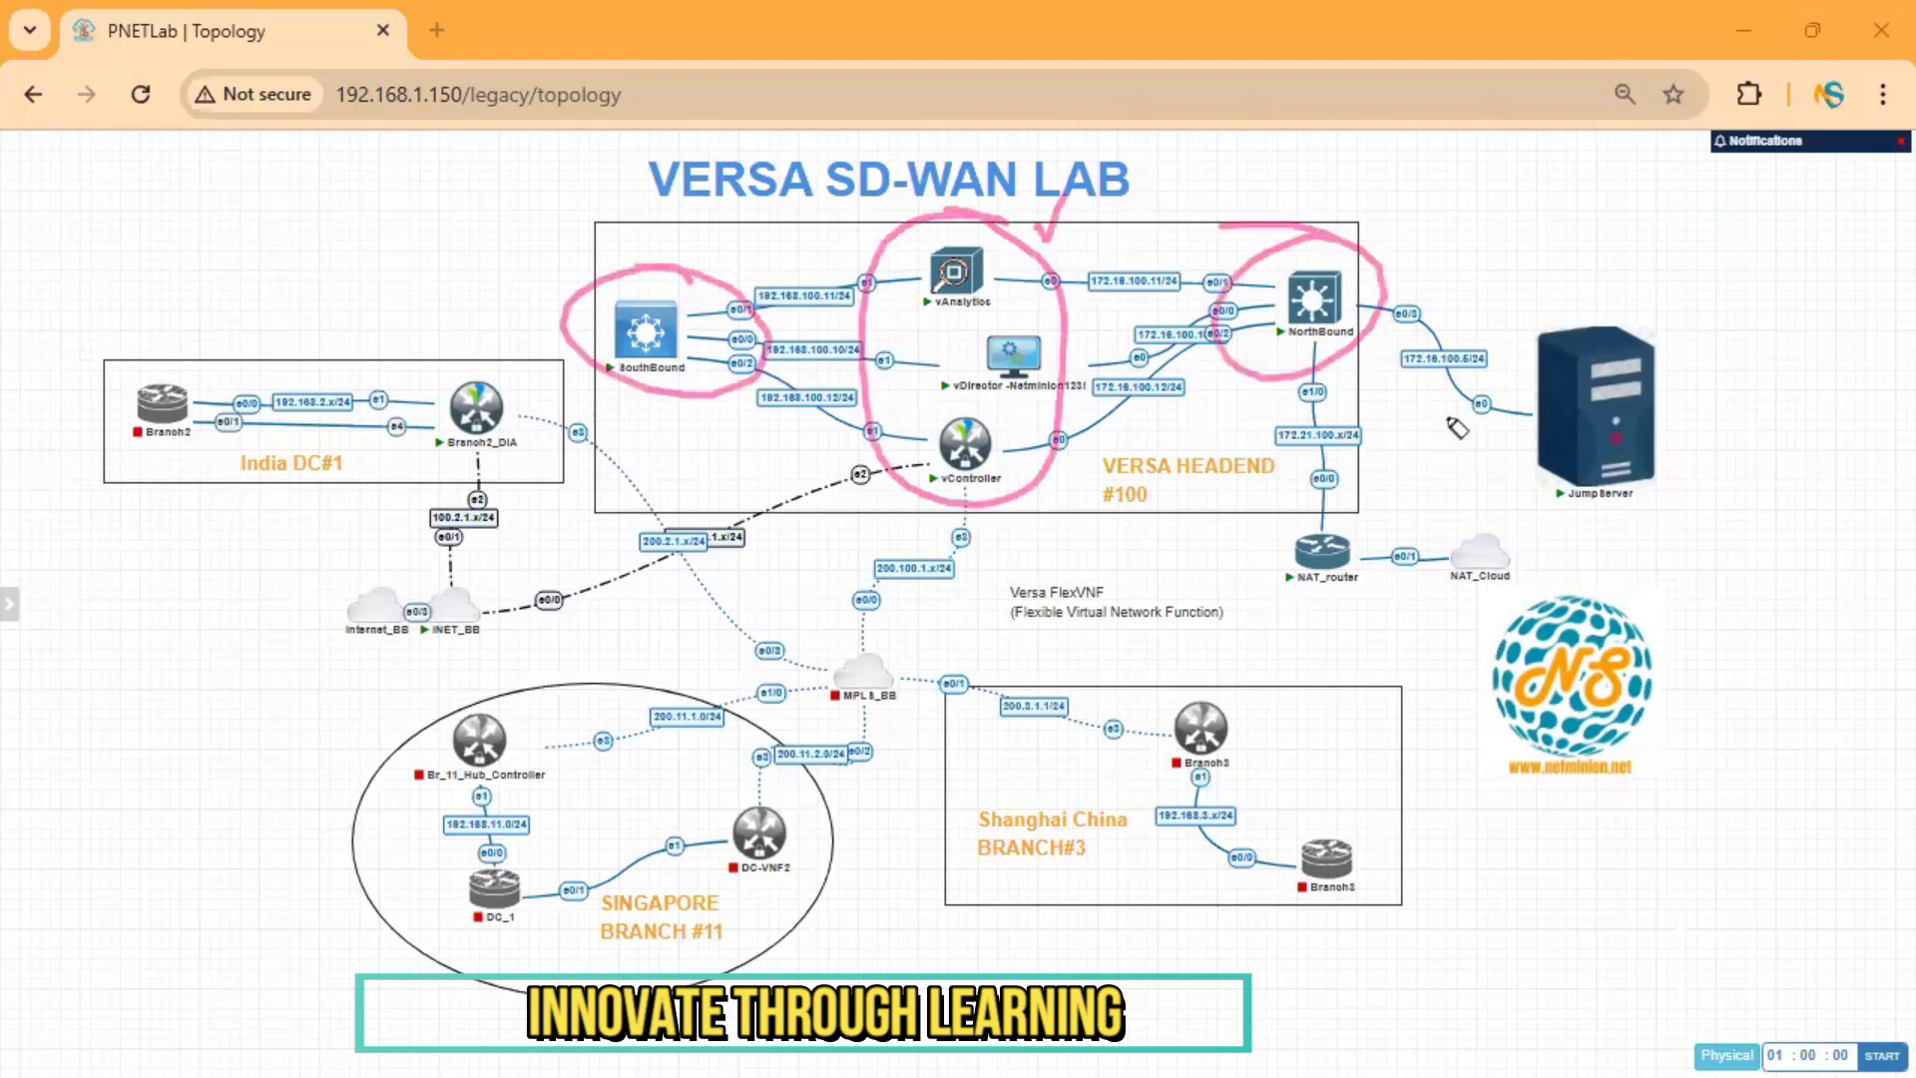
left_click_drag(1303, 491, 1288, 599)
mouse_move(1392, 636)
left_mouse_down()
mouse_move(1674, 342)
mouse_move(1310, 499)
left_mouse_up()
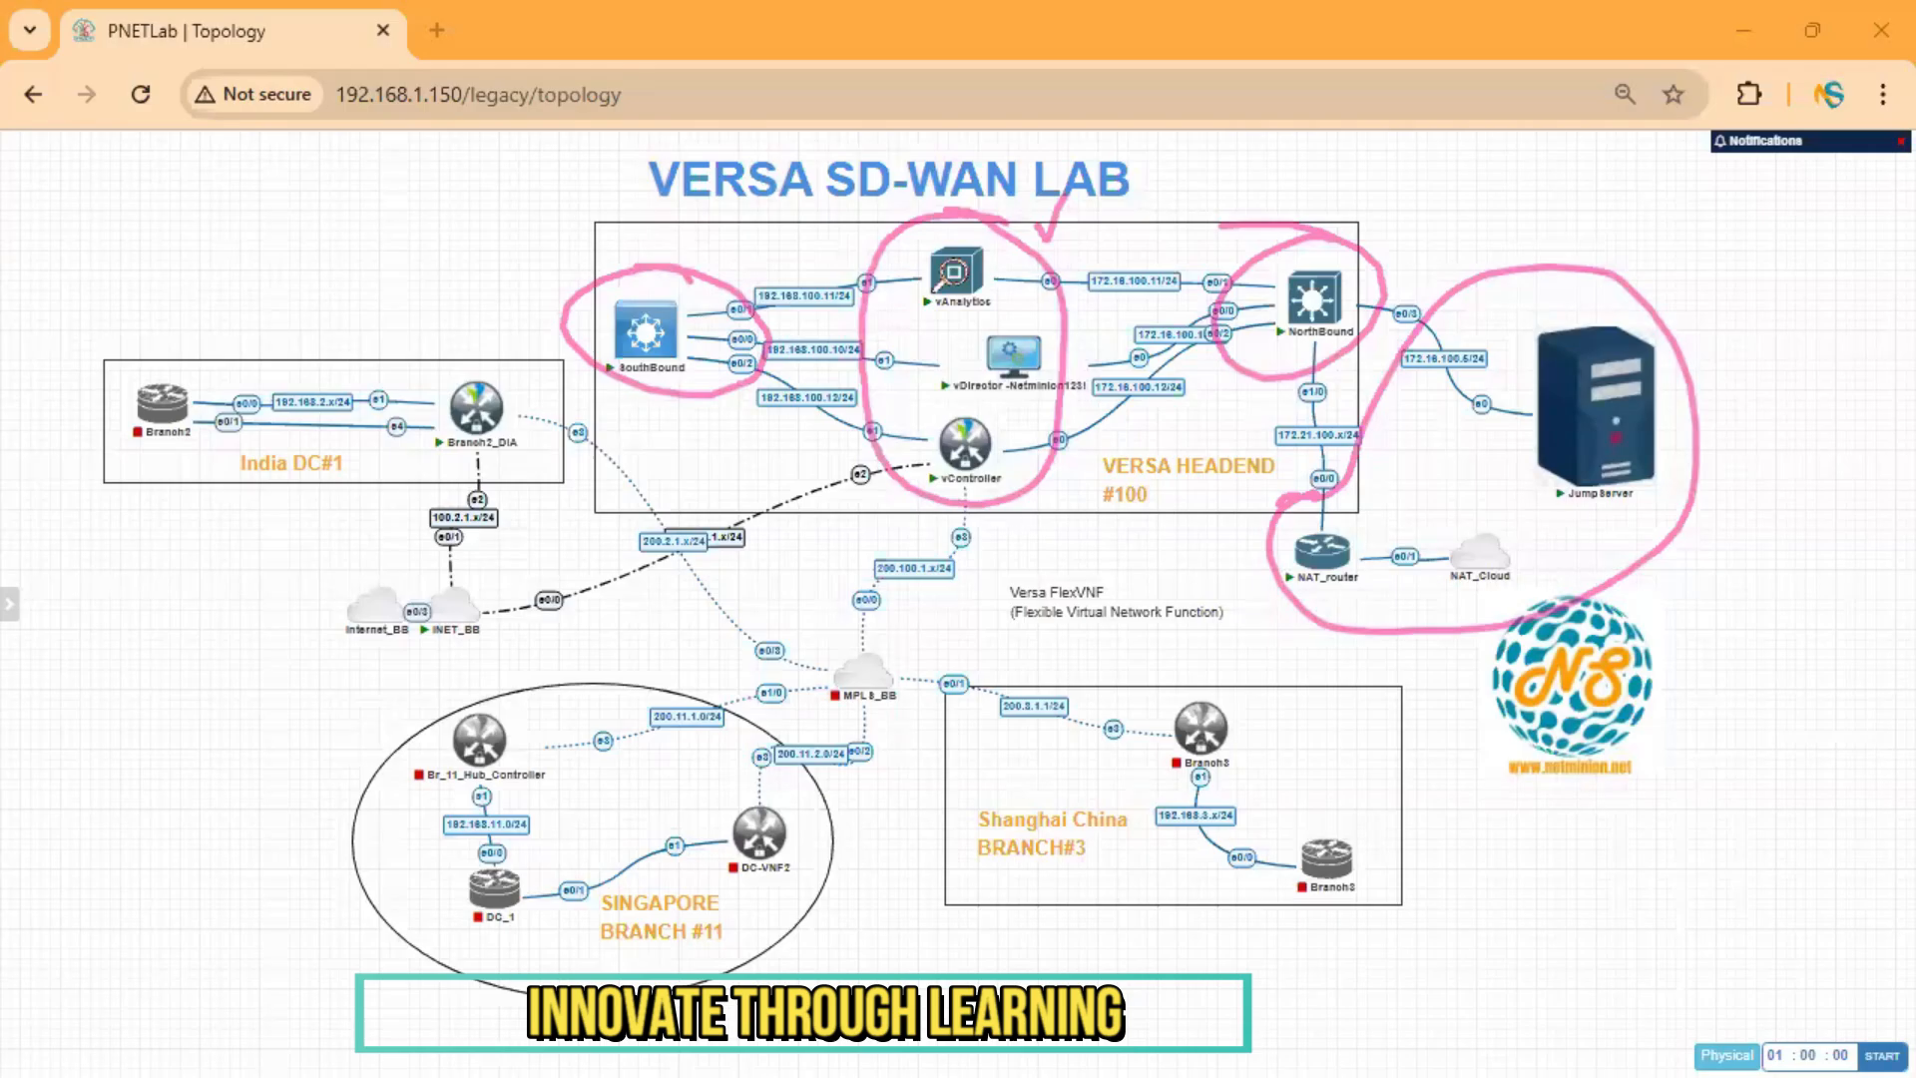
Box Branch2_DIA and trace its route through INET_BB to vController, underlining INET_BB.
mouse_move(515, 365)
left_mouse_down()
mouse_move(418, 371)
mouse_move(405, 465)
mouse_move(517, 365)
left_mouse_up()
left_click_drag(422, 289, 448, 337)
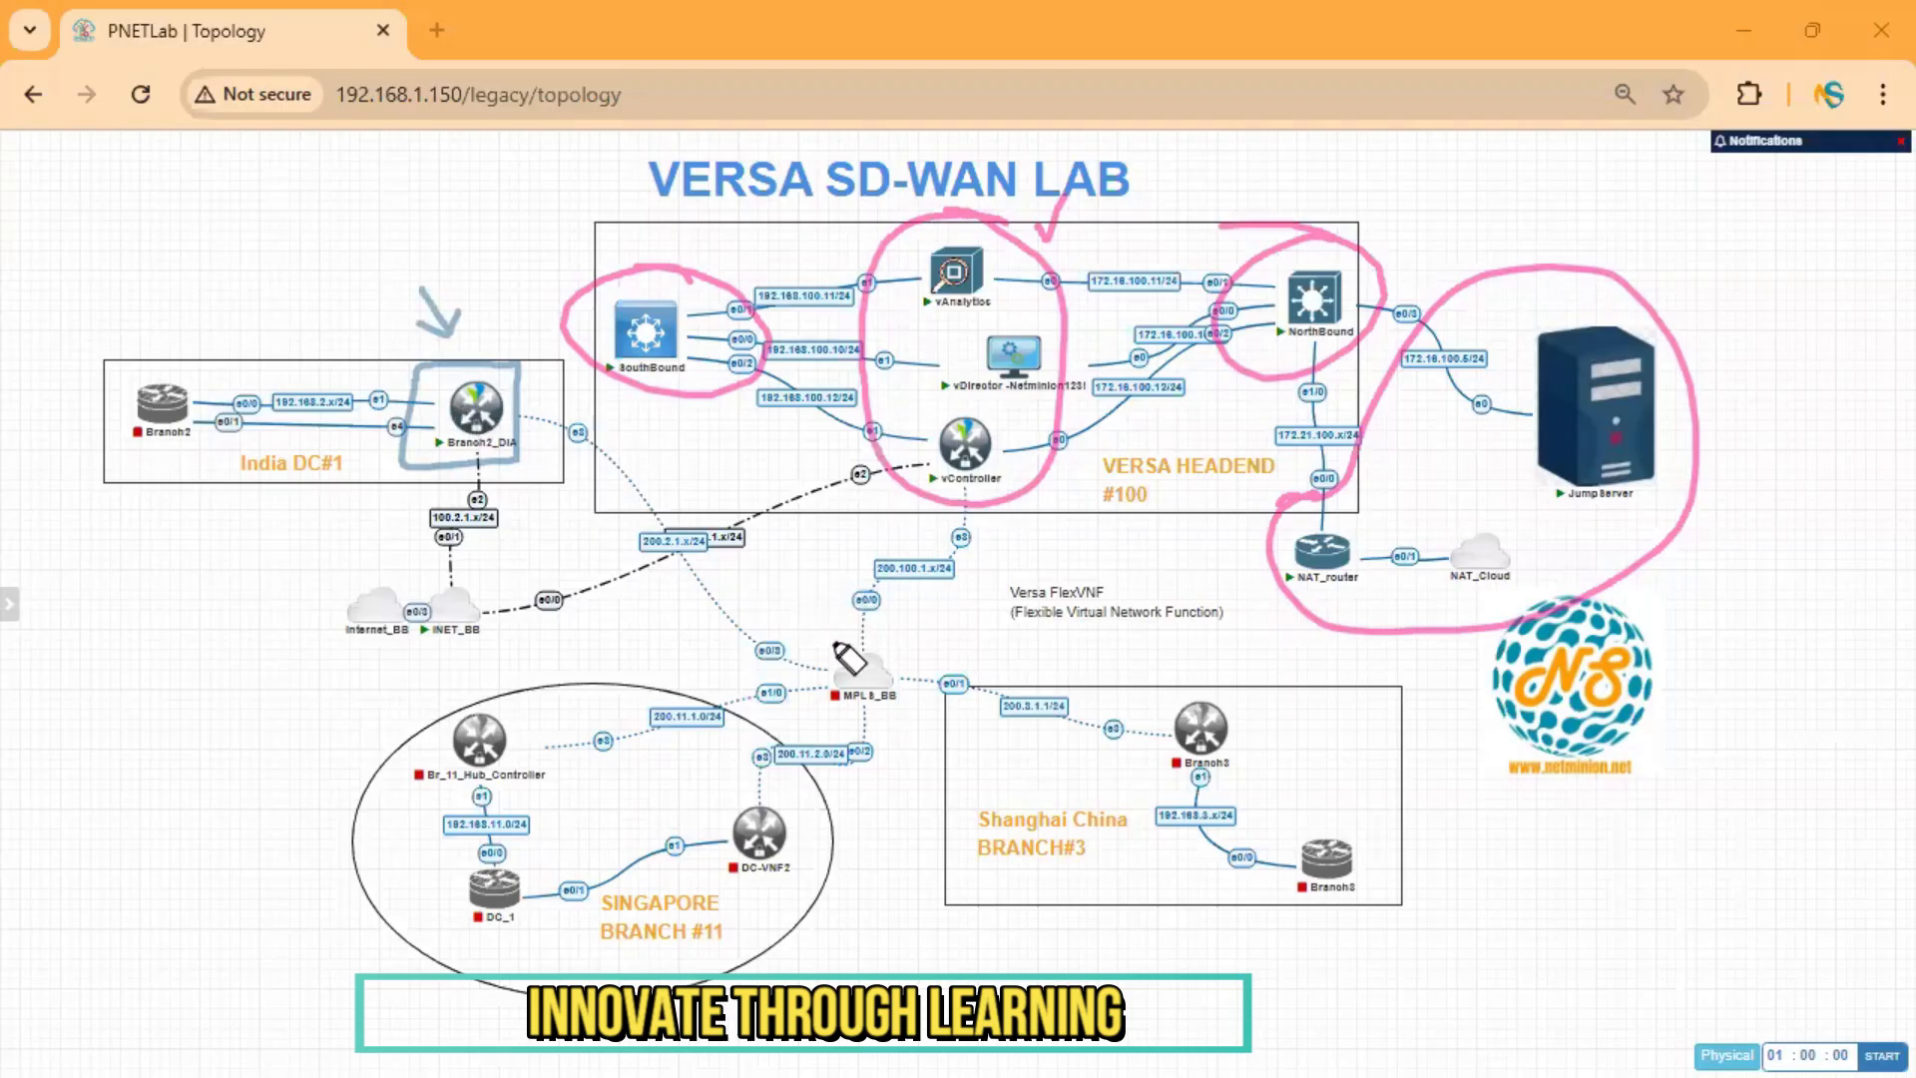
mouse_move(524, 416)
left_mouse_down()
mouse_move(605, 465)
mouse_move(733, 616)
left_mouse_up()
mouse_move(847, 682)
left_mouse_down()
mouse_move(868, 595)
mouse_move(973, 551)
mouse_move(980, 477)
left_mouse_up()
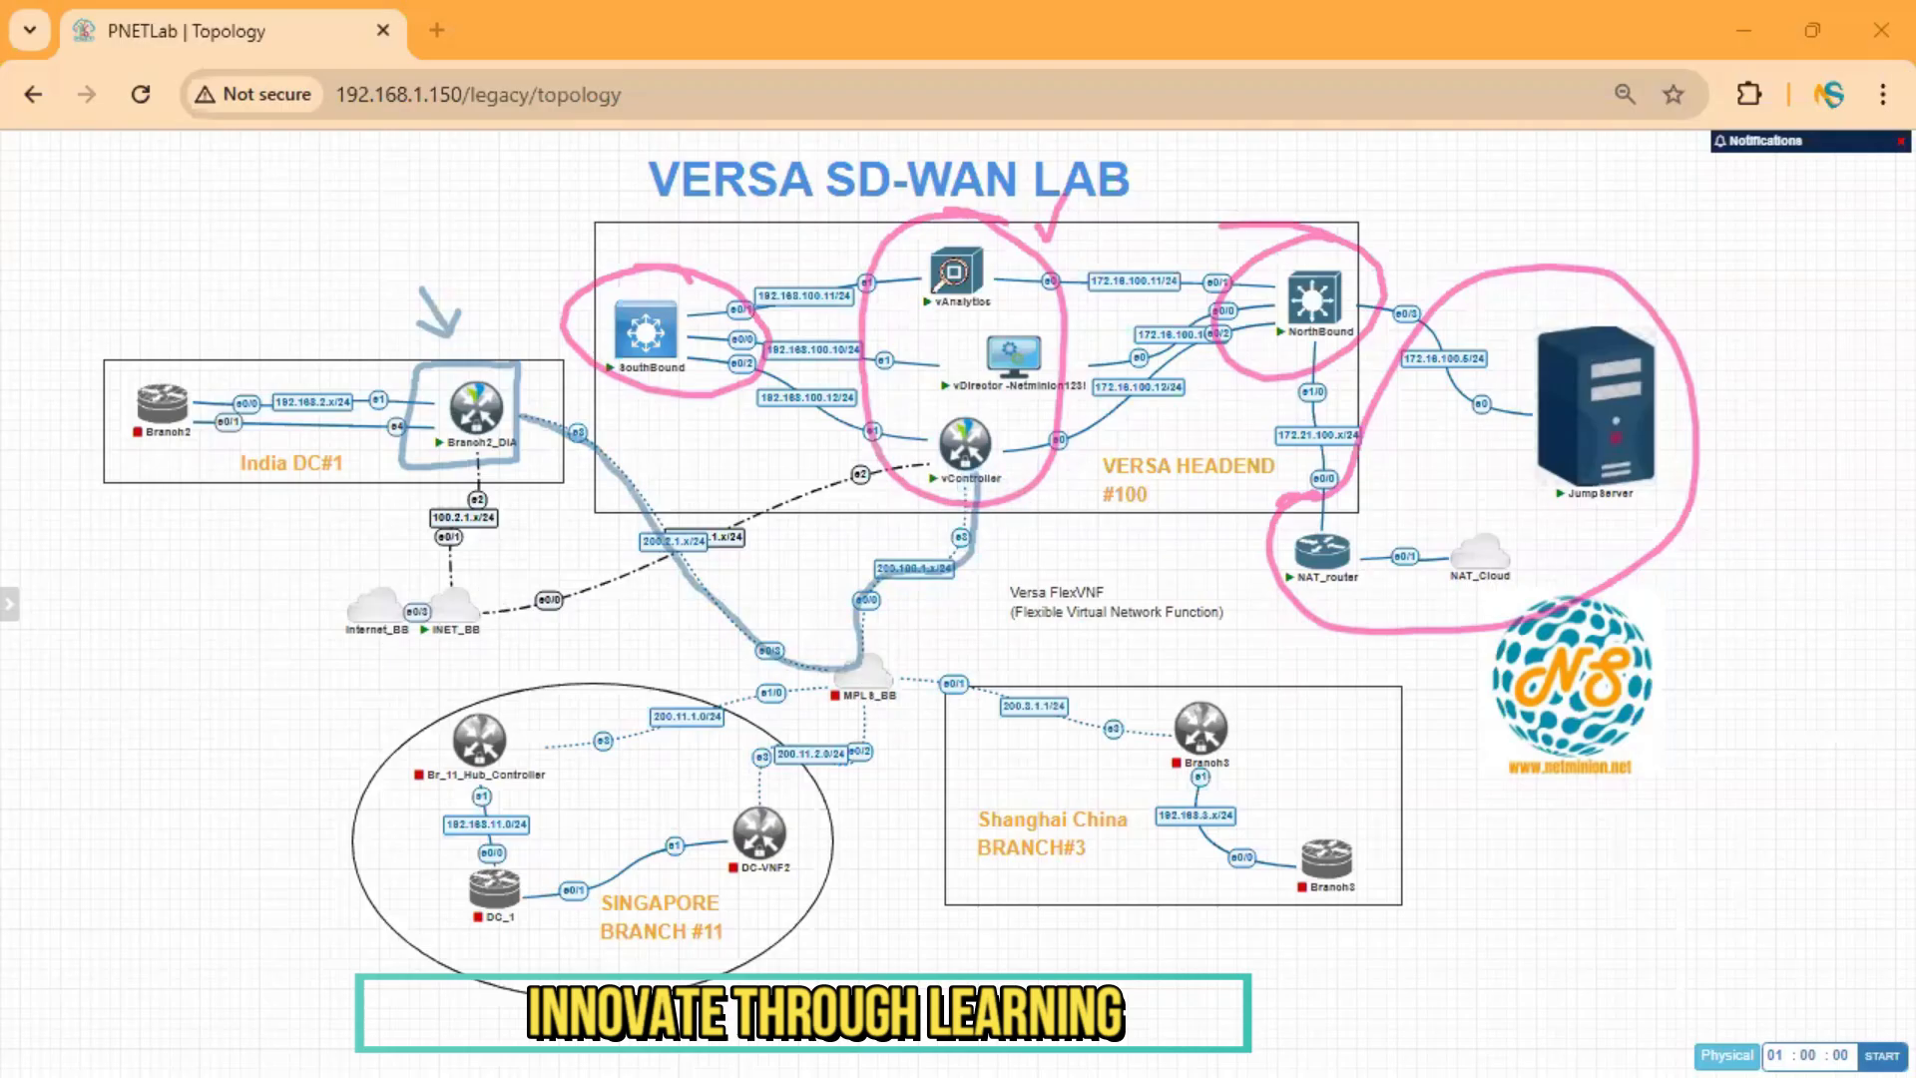
key("ctrl+z")
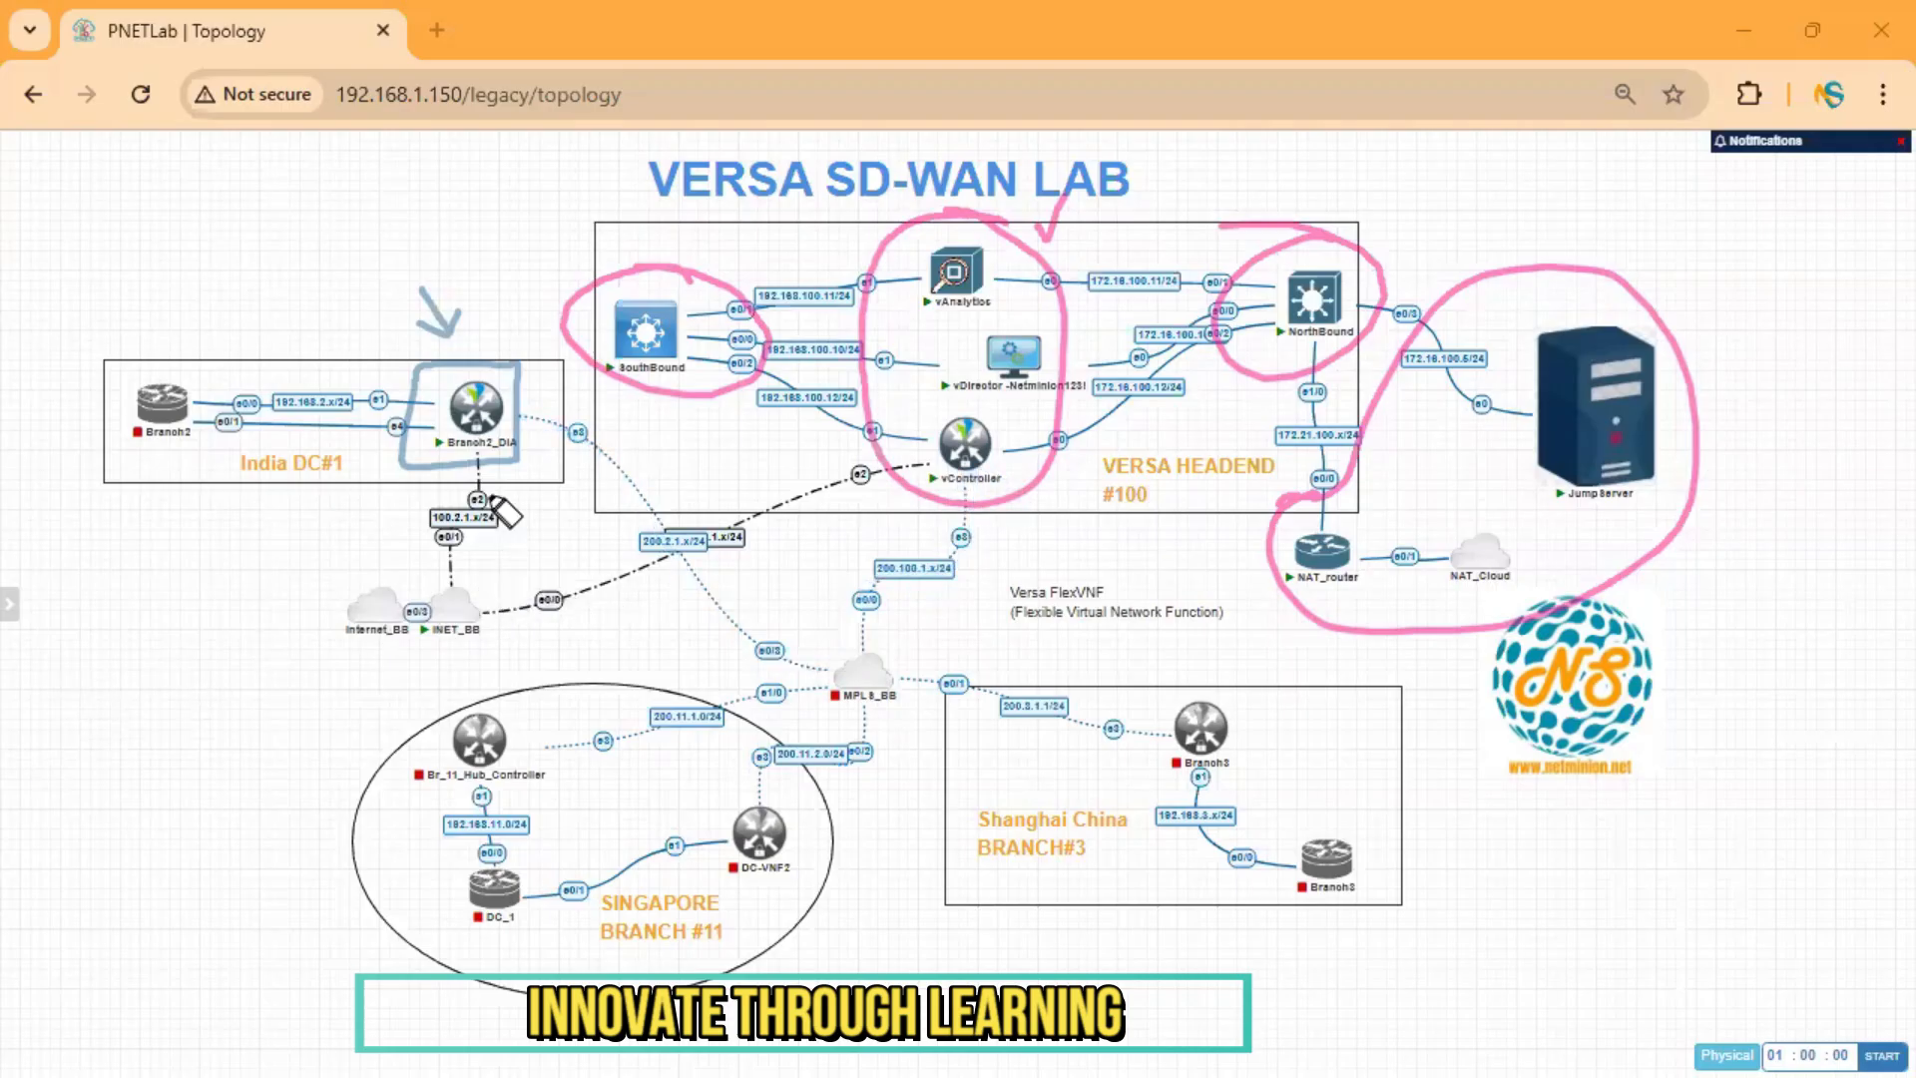
mouse_move(499, 474)
left_mouse_down()
mouse_move(487, 611)
mouse_move(624, 614)
mouse_move(943, 484)
left_mouse_up()
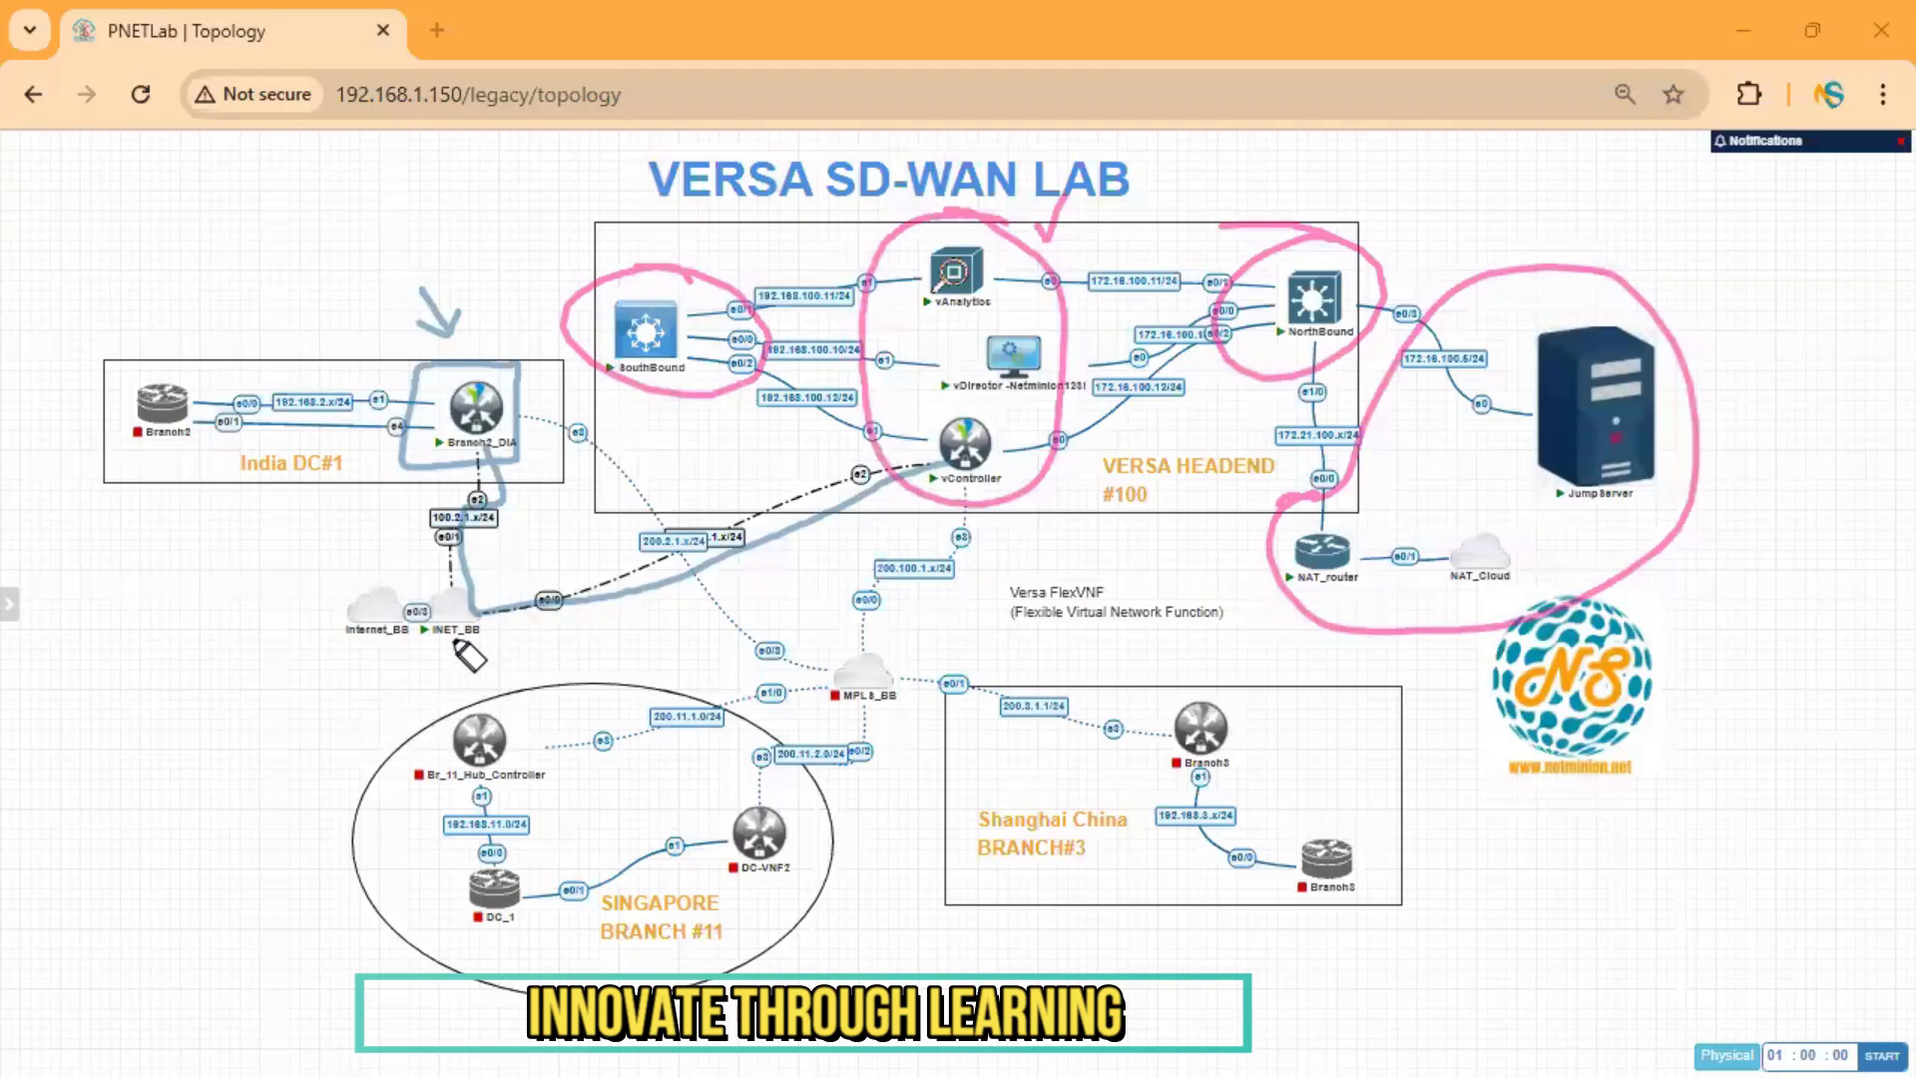
left_click_drag(430, 645, 475, 639)
left_click_drag(433, 656, 474, 649)
Clear the annotations, then mark Internet_BB and trace Branch2_DIA's uplink into INET_BB.
key("Delete")
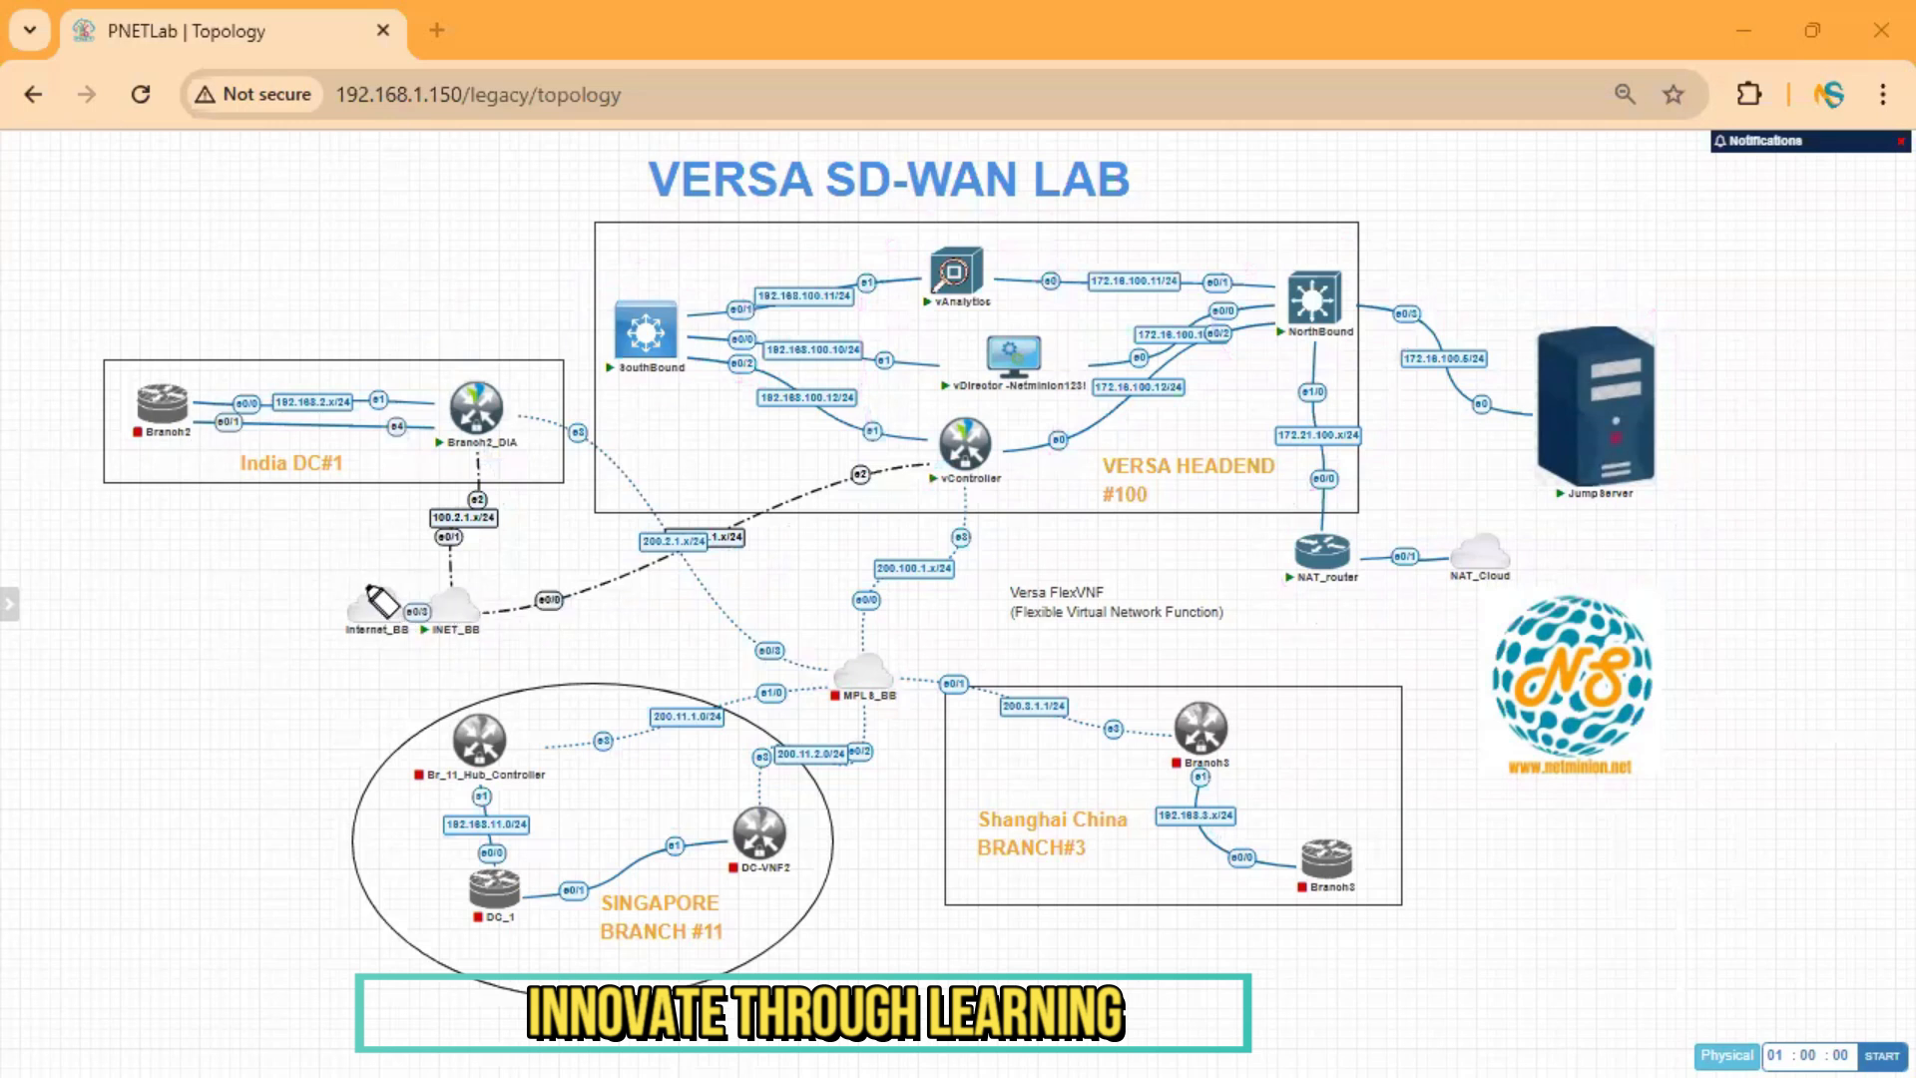
mouse_move(341, 587)
left_mouse_down()
mouse_move(369, 646)
mouse_move(394, 568)
mouse_move(346, 586)
mouse_move(387, 584)
mouse_move(339, 629)
mouse_move(390, 625)
left_mouse_up()
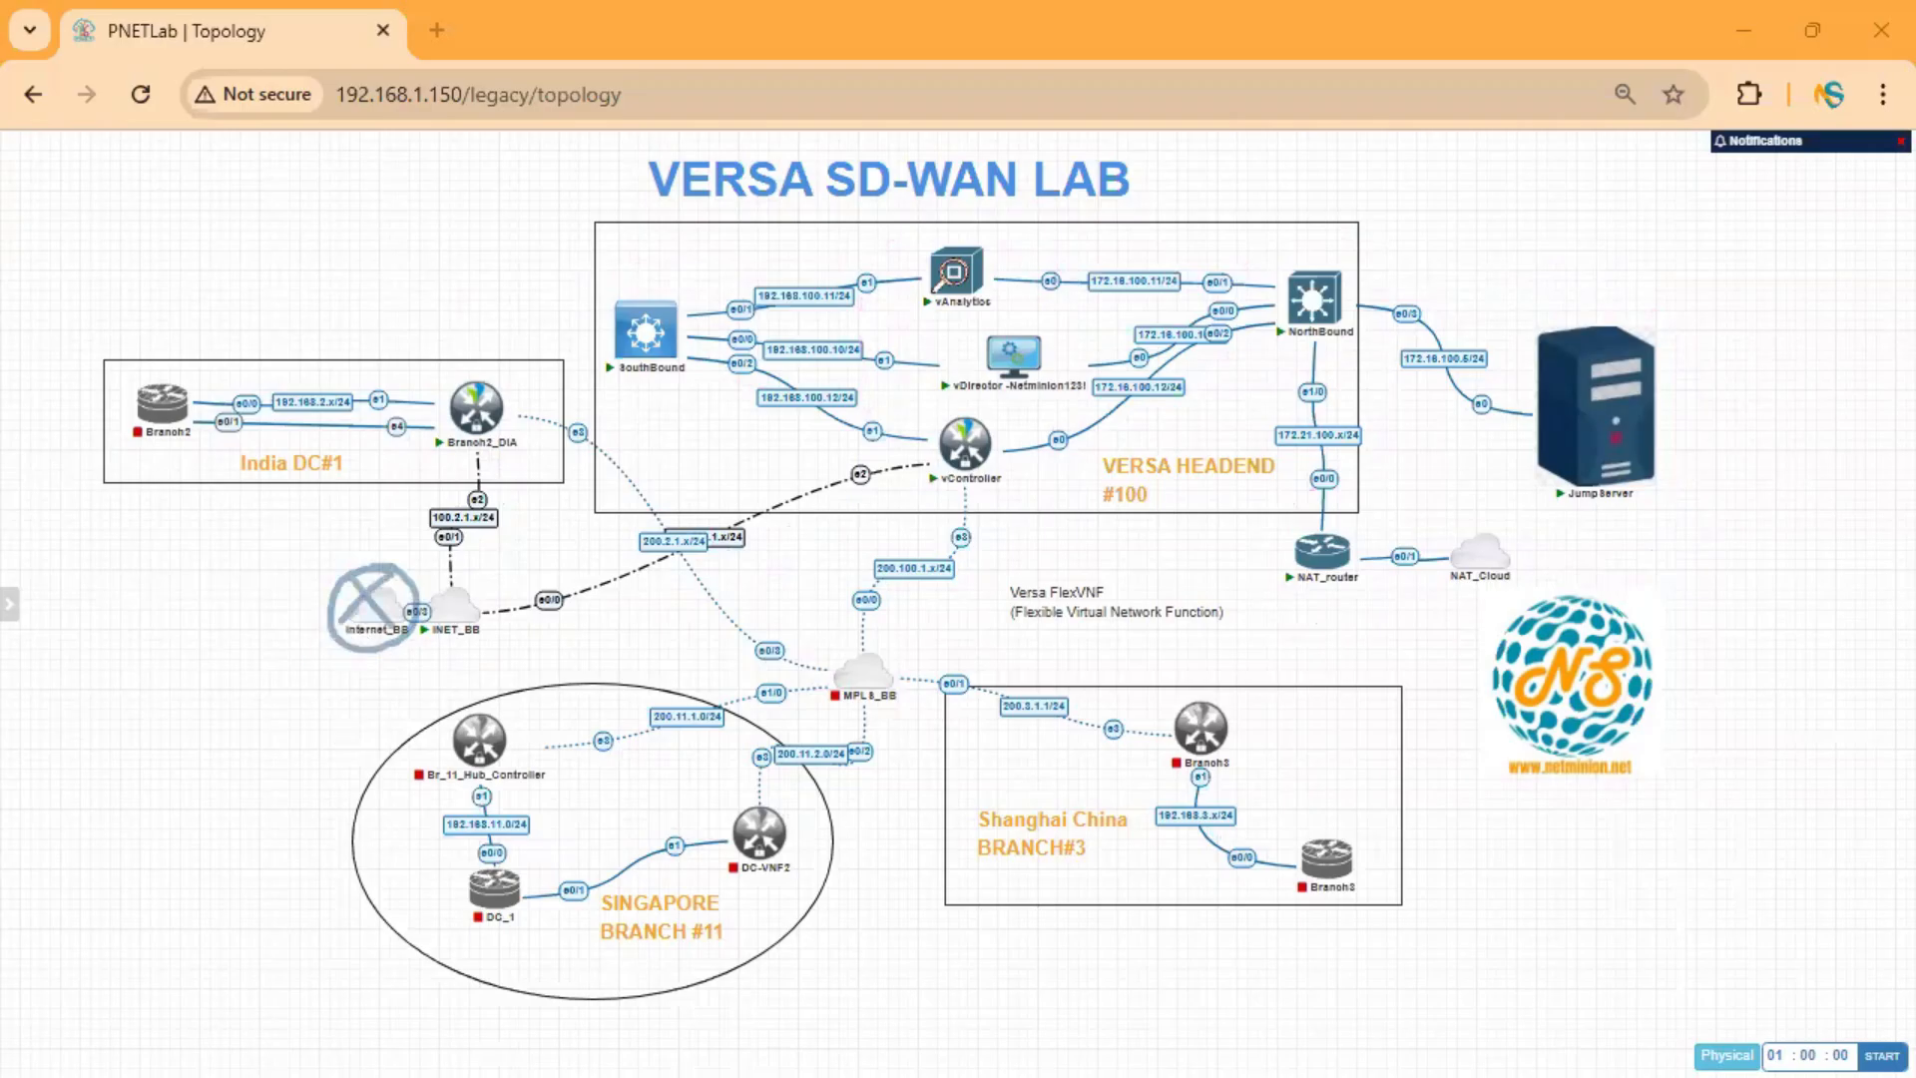
mouse_move(480, 434)
left_mouse_down()
mouse_move(455, 591)
mouse_move(607, 590)
mouse_move(956, 465)
left_mouse_up()
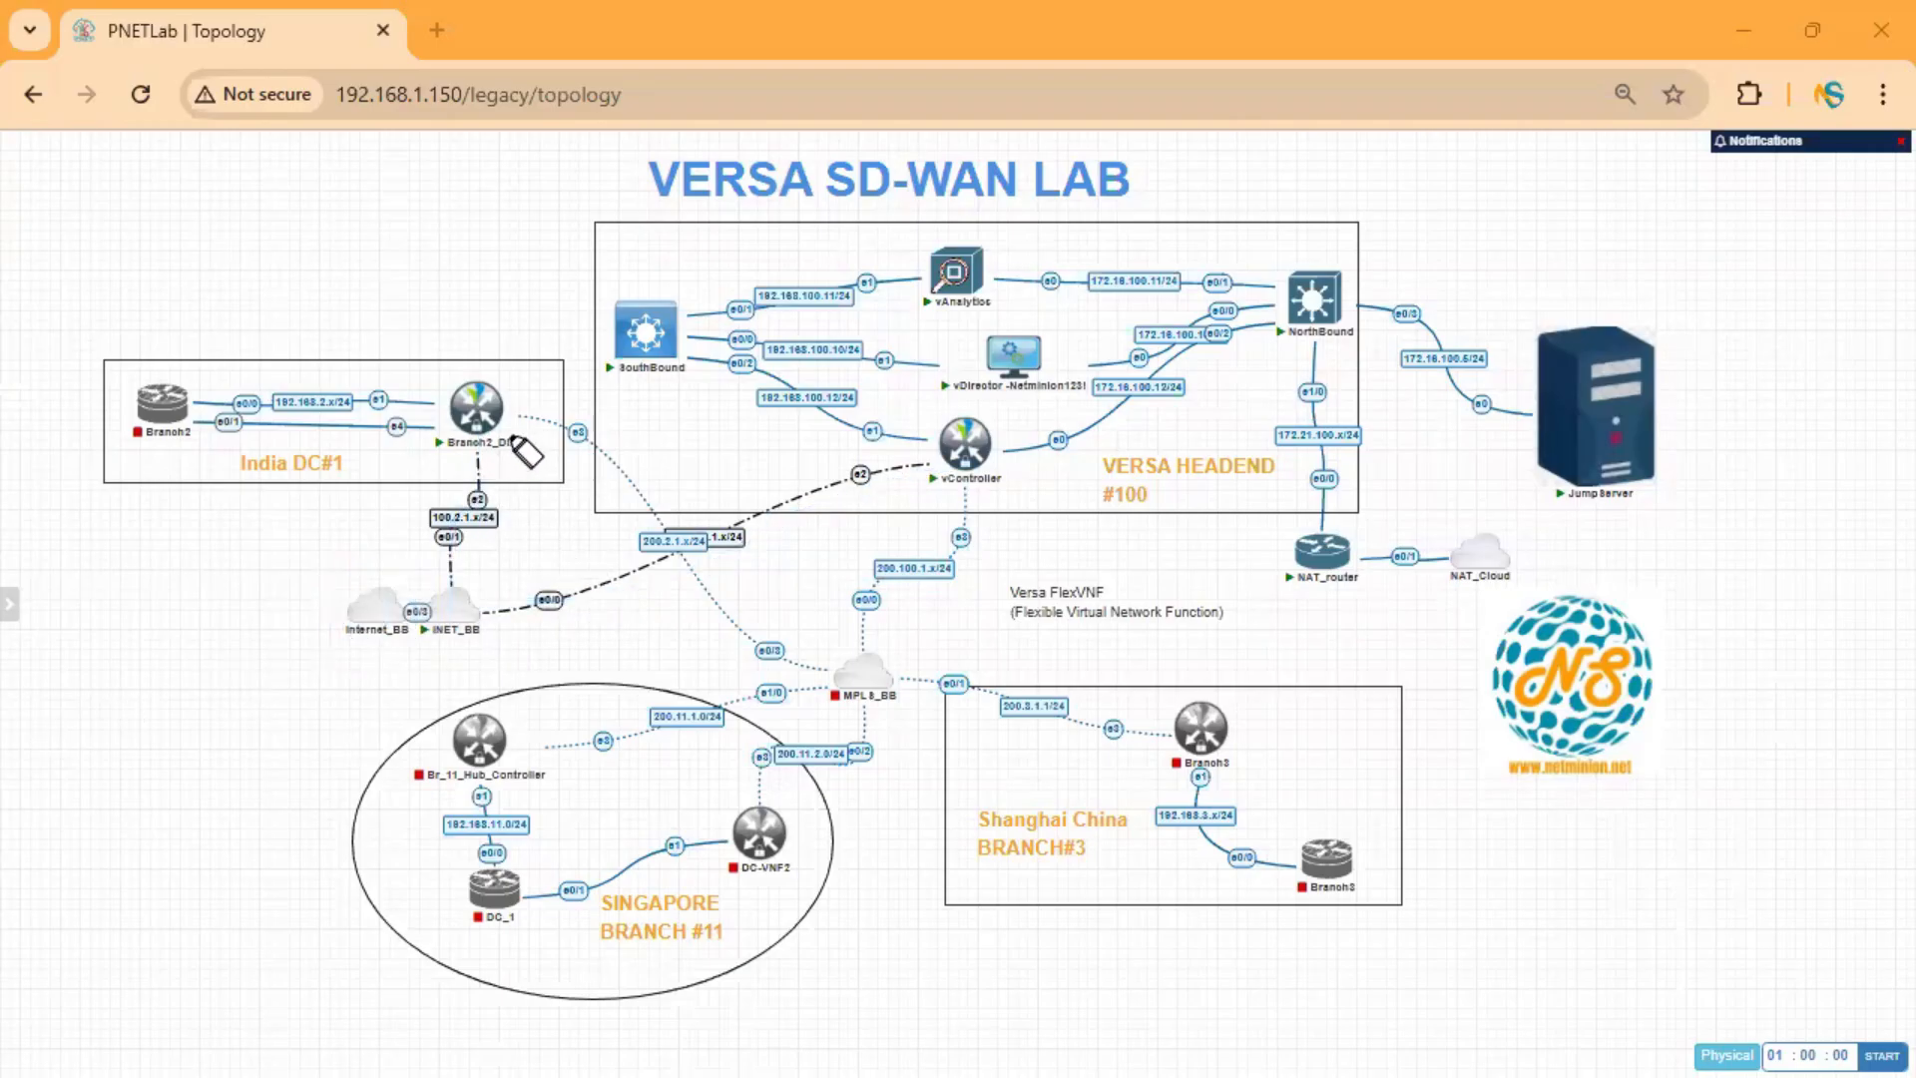
Mark Branch2_DIA and vController with a connecting path, then clear those marks.
mouse_move(496, 367)
left_mouse_down()
mouse_move(429, 410)
mouse_move(532, 401)
mouse_move(486, 367)
left_mouse_up()
left_click_drag(125, 371, 419, 459)
left_click_drag(383, 371, 44, 501)
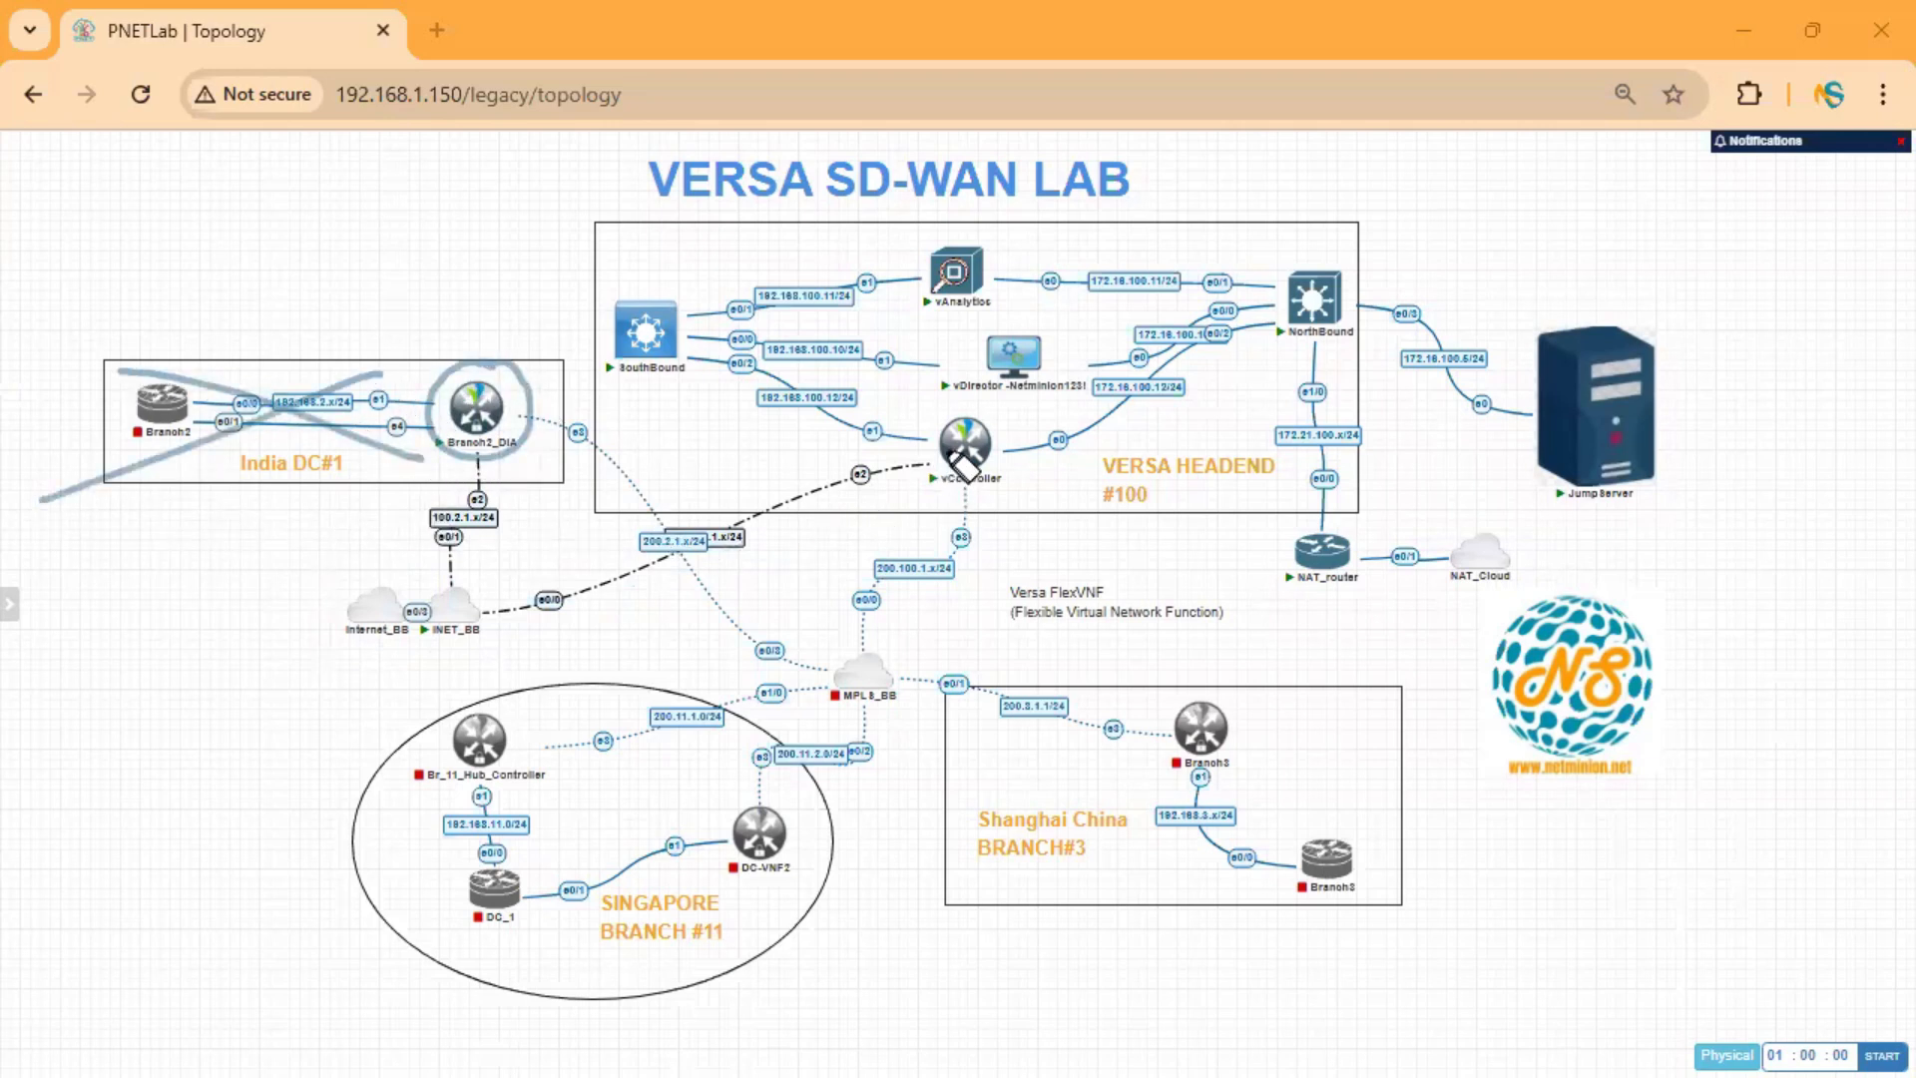
mouse_move(963, 434)
left_mouse_down()
mouse_move(1003, 419)
mouse_move(933, 419)
mouse_move(953, 469)
left_mouse_up()
mouse_move(540, 425)
left_mouse_down()
mouse_move(633, 505)
mouse_move(932, 470)
mouse_move(941, 449)
mouse_move(914, 487)
left_mouse_up()
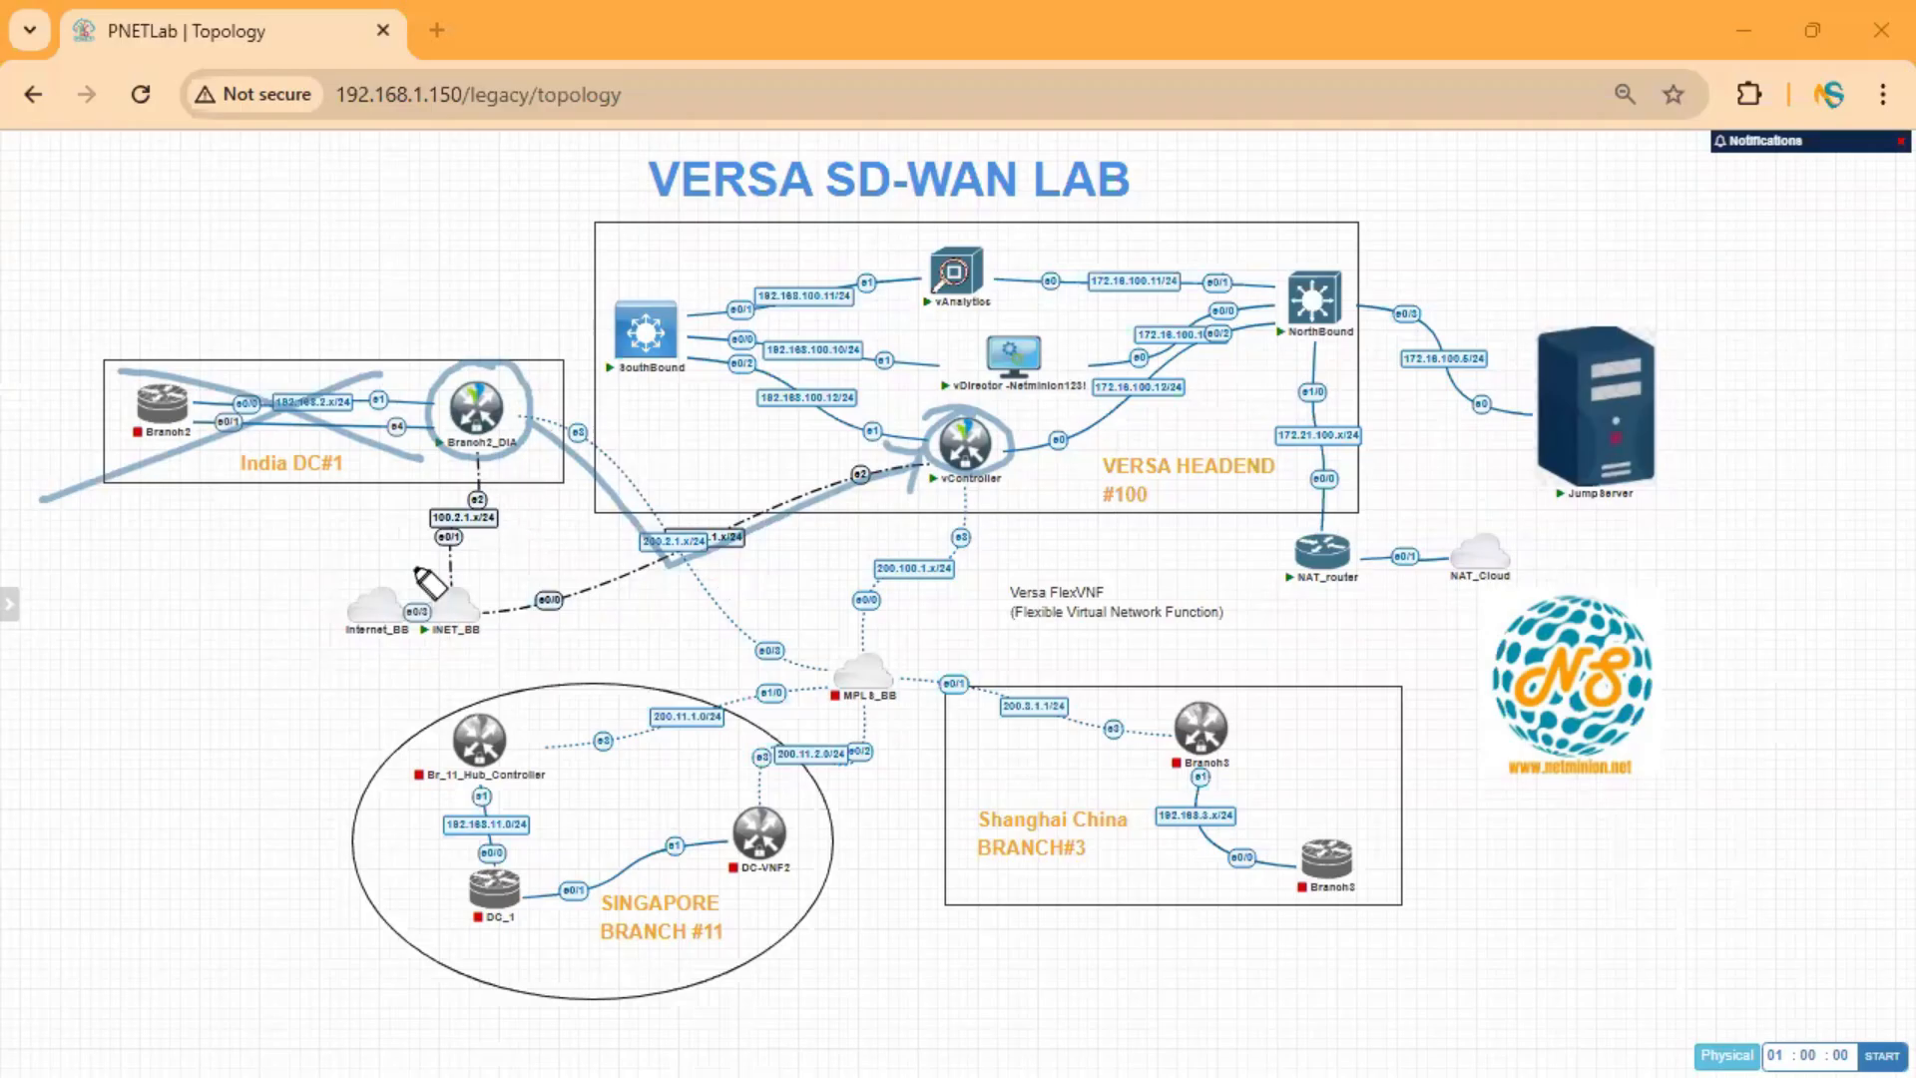
key("e")
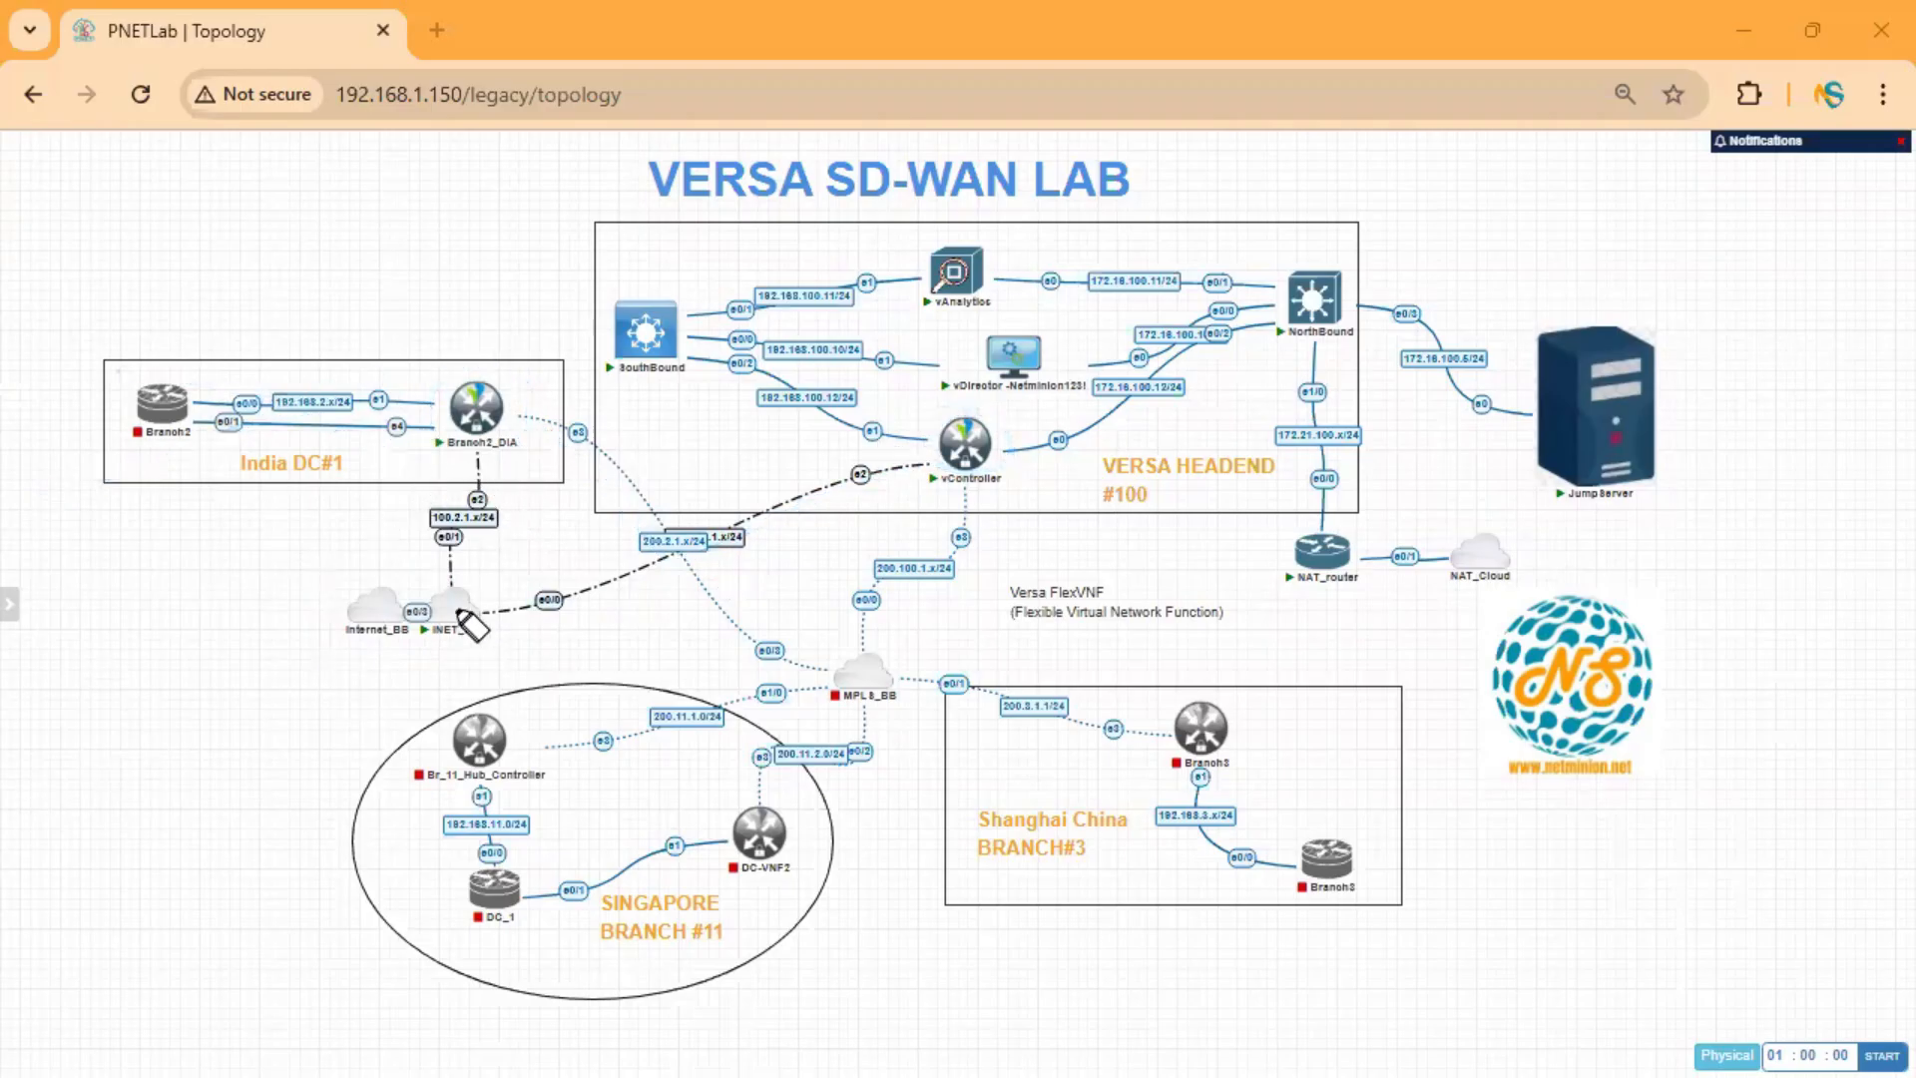
Circle INET_BB, trace it to vController, tick the 200.2.1.x/24 link, then erase all ink.
mouse_move(469, 582)
left_mouse_down()
mouse_move(457, 603)
mouse_move(511, 607)
left_mouse_up()
left_click_drag(687, 559, 923, 472)
left_click_drag(659, 507, 699, 493)
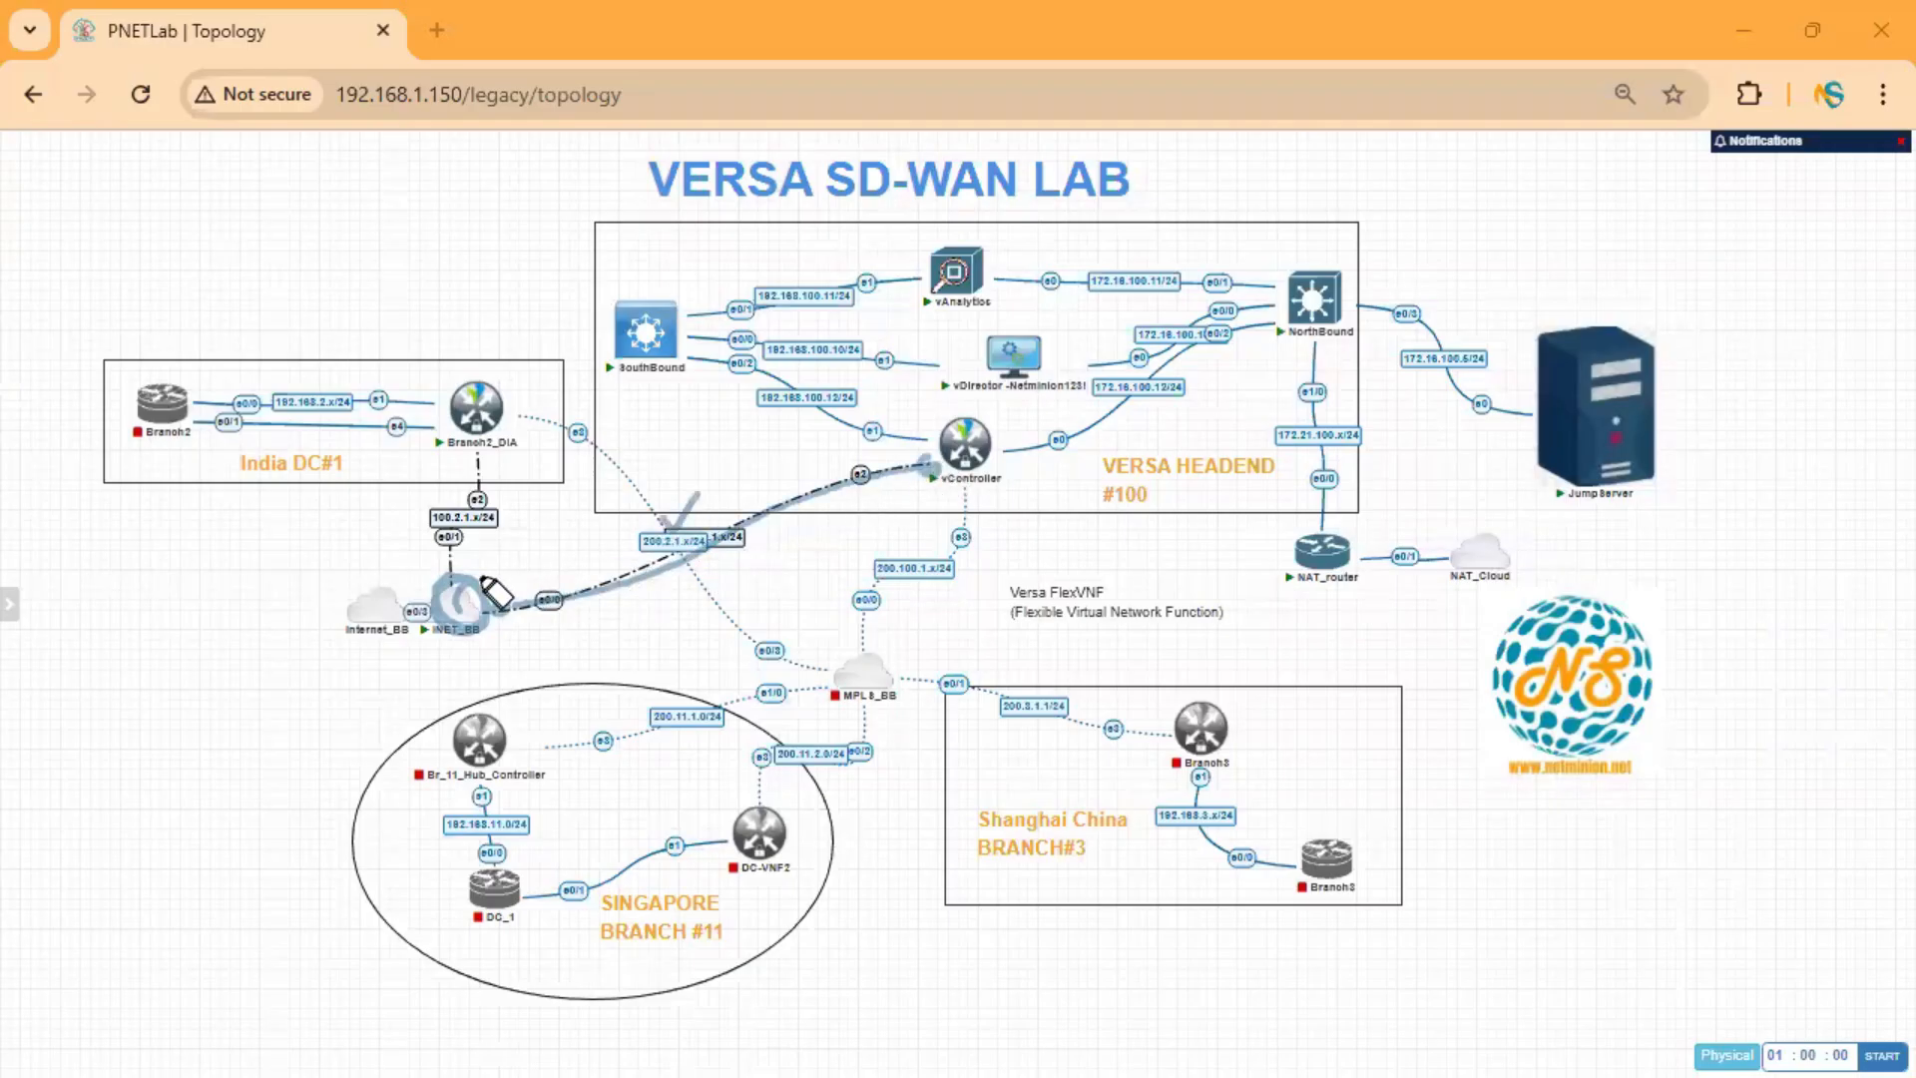
mouse_move(479, 454)
left_mouse_down()
mouse_move(454, 583)
mouse_move(556, 526)
mouse_move(551, 499)
left_mouse_up()
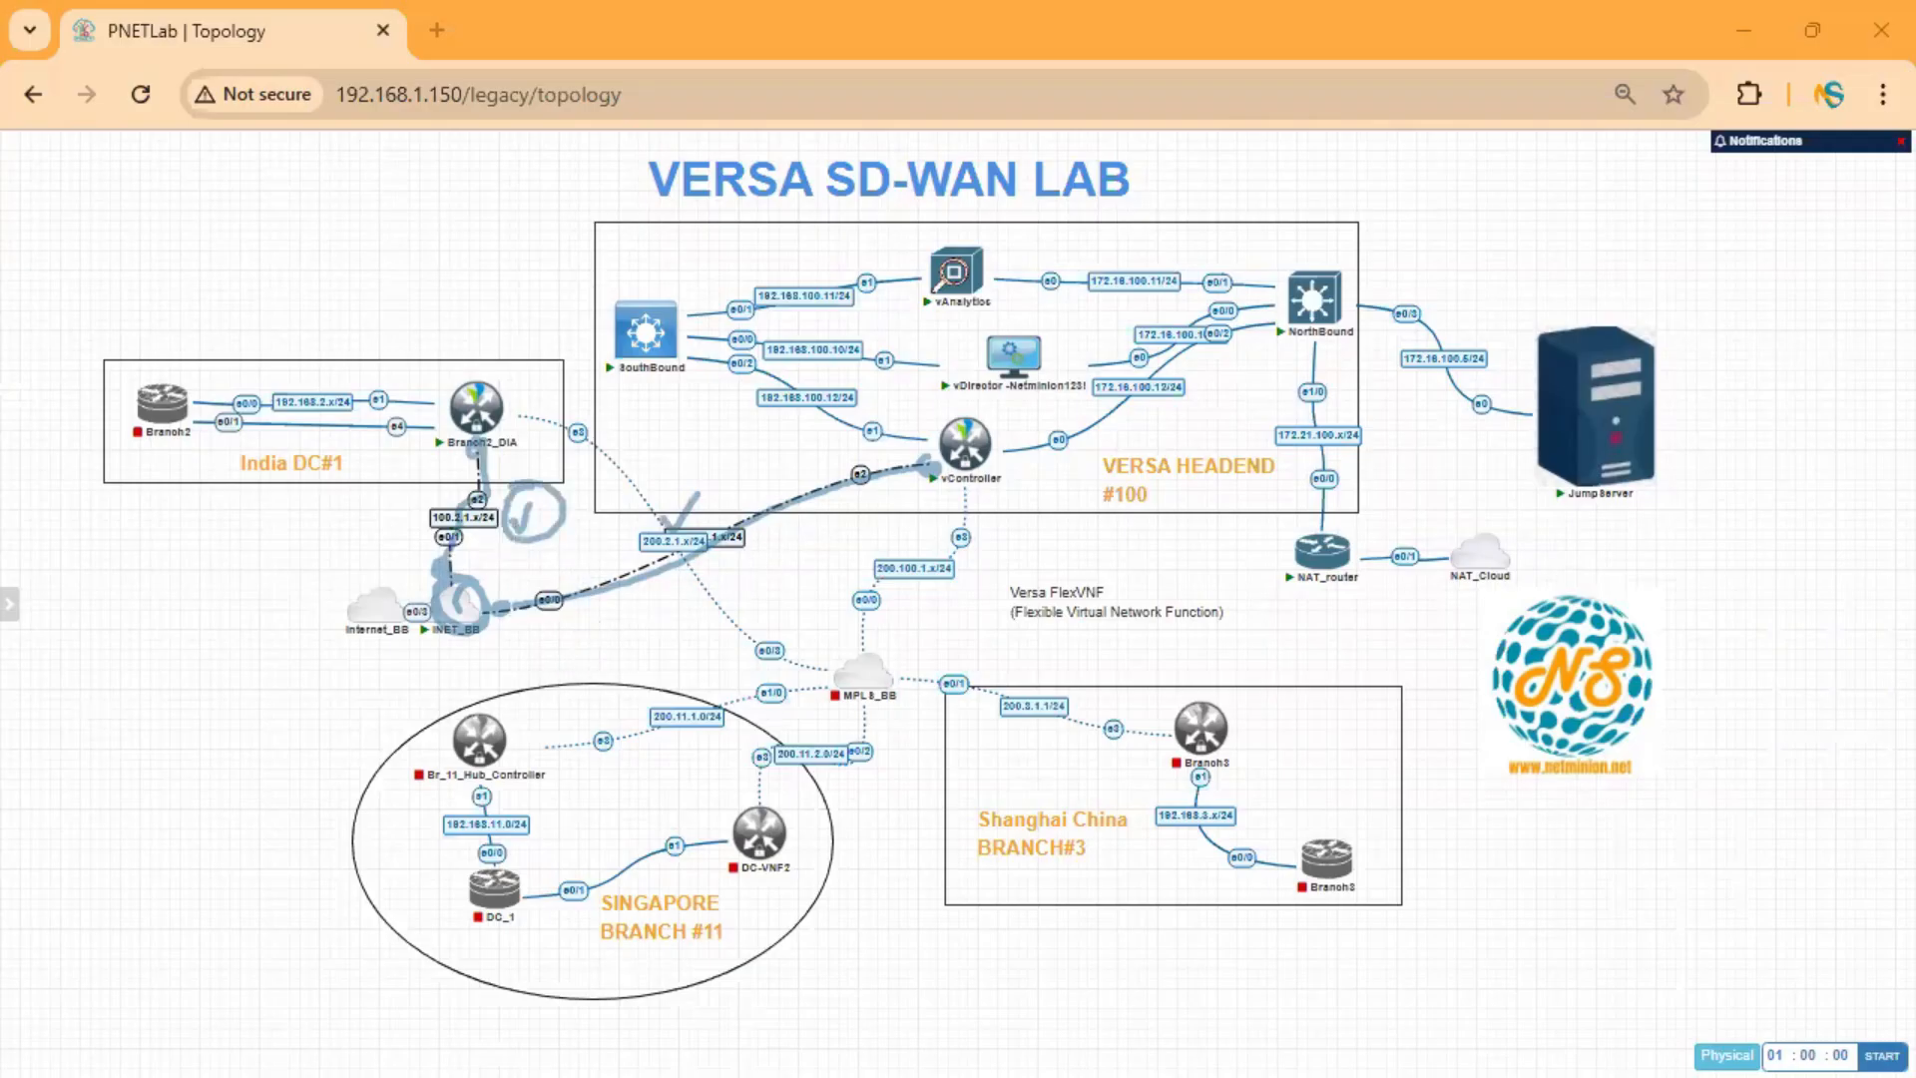
key("Escape")
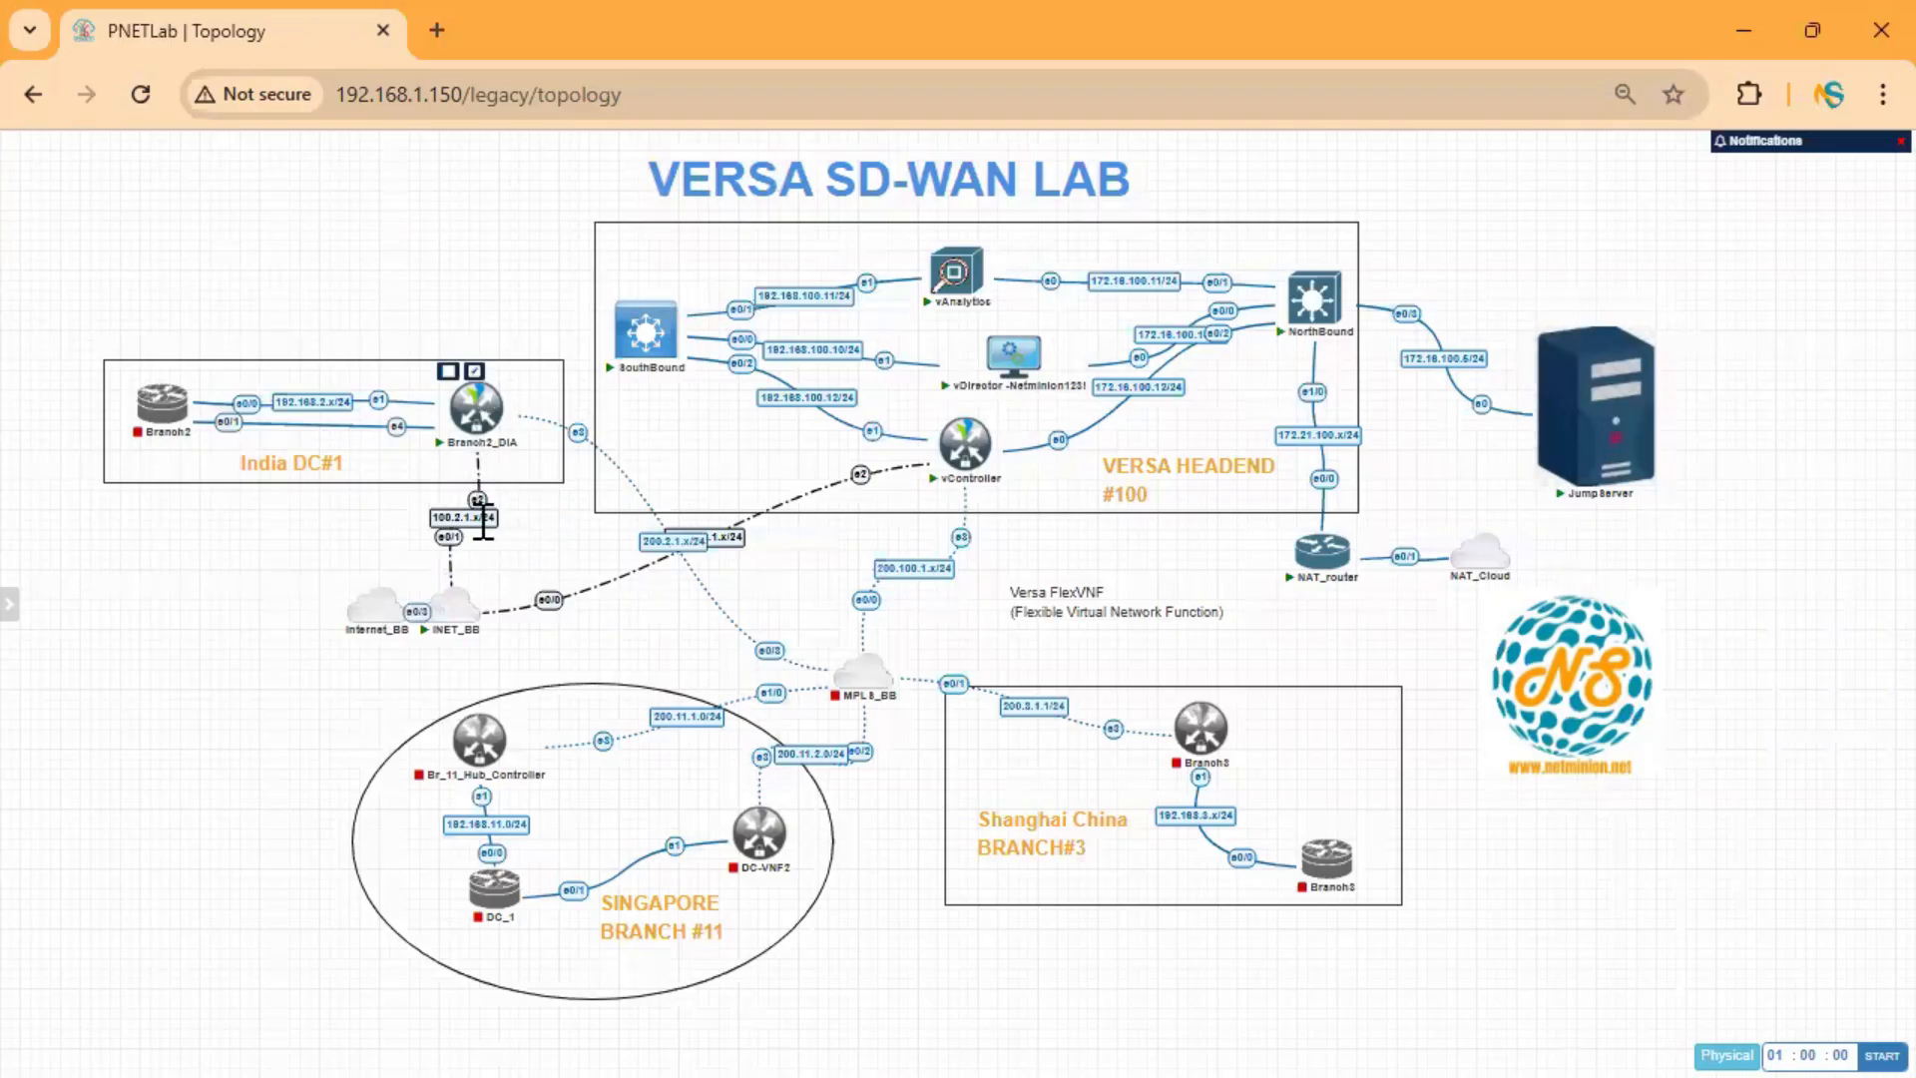
mouse_move(486, 444)
key("Return")
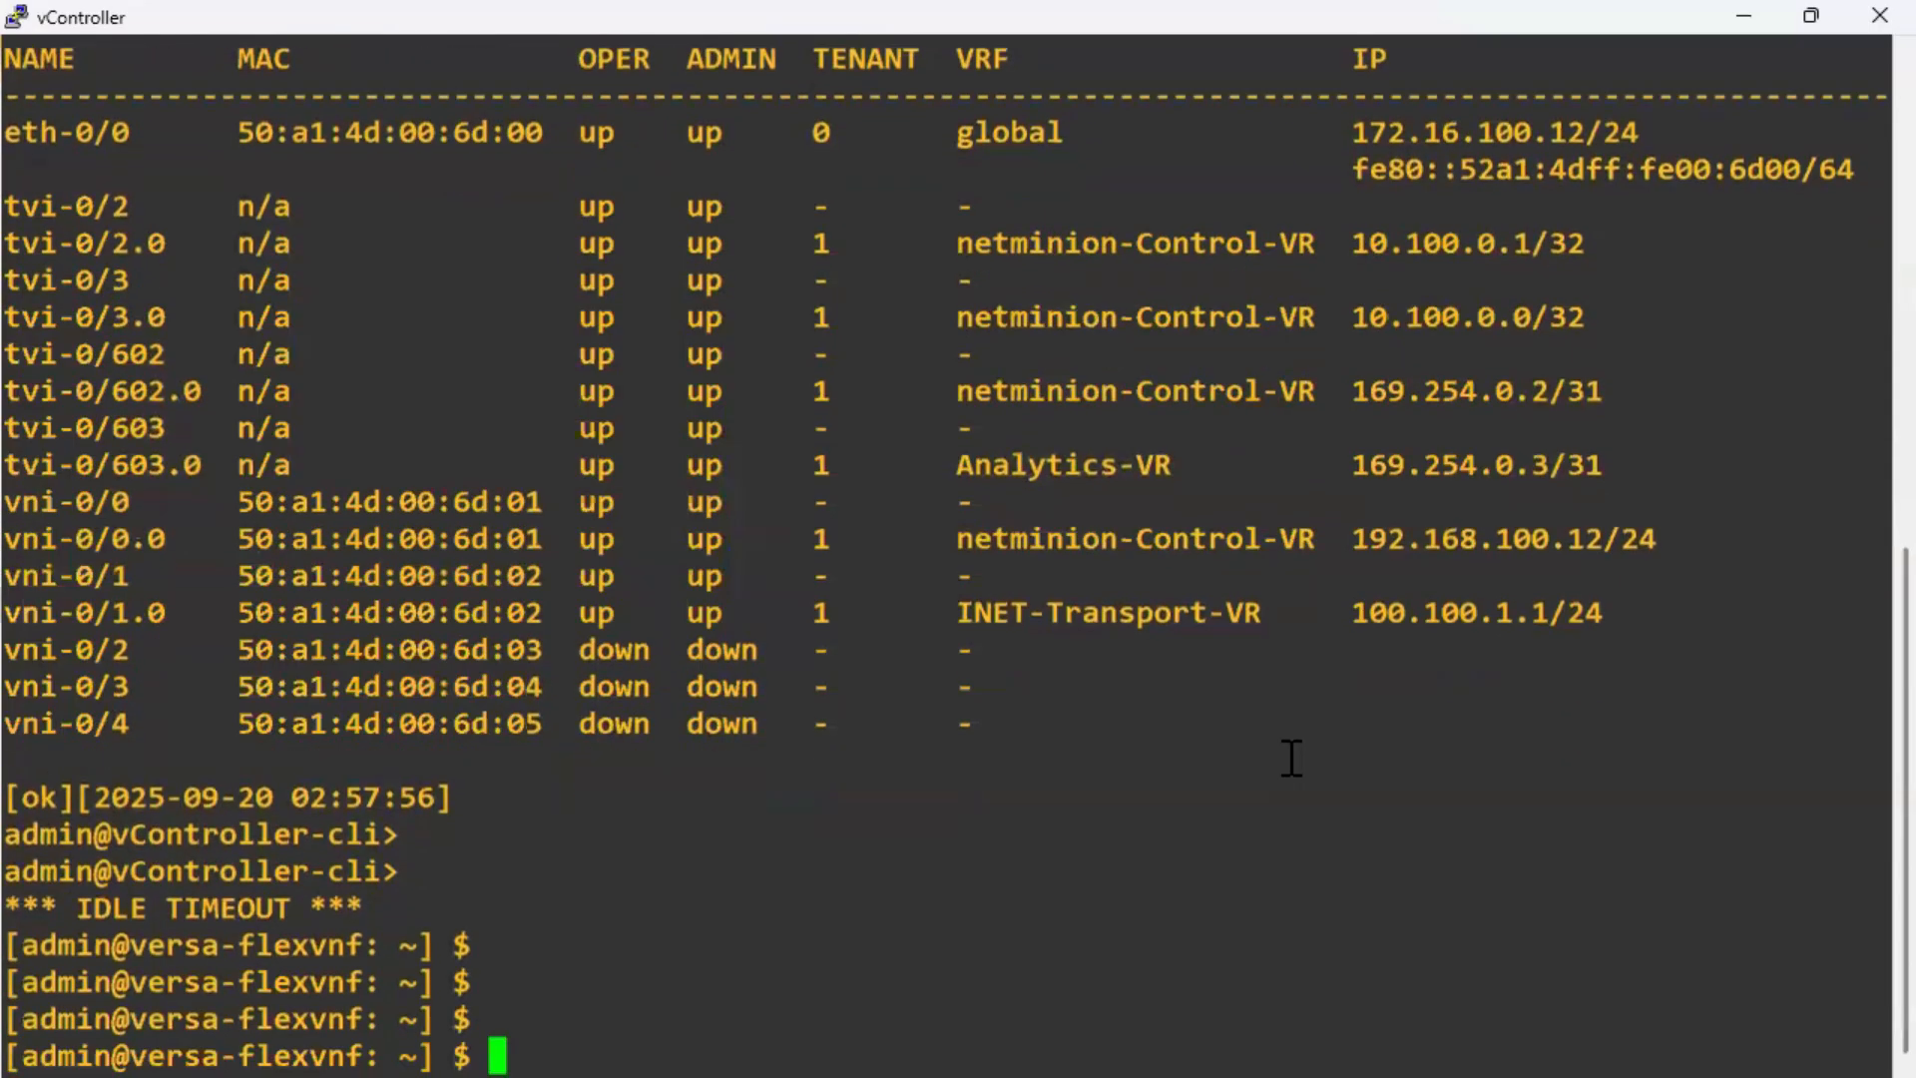
type("cli")
key("Return")
key("Up")
key("Return")
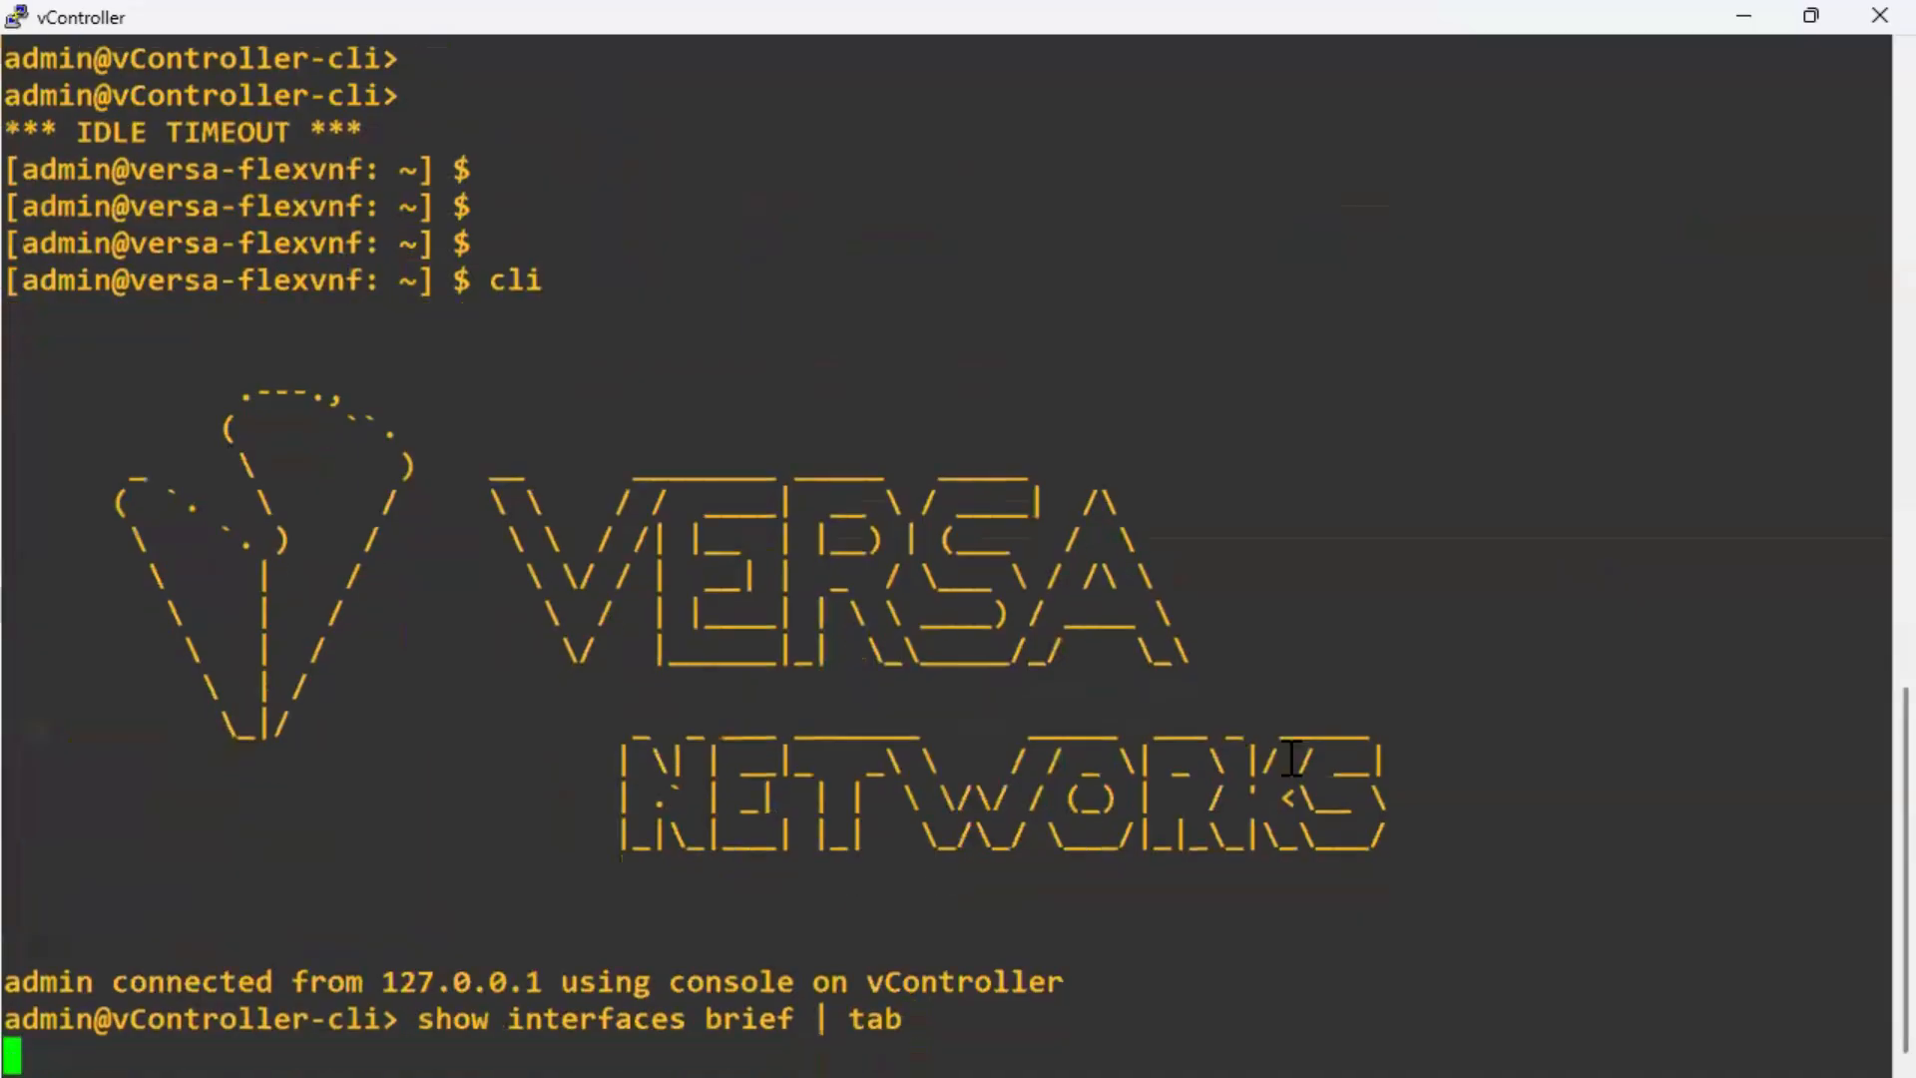
key("Return")
key("Return")
key("Return")
key("Return")
key("Return")
key("Return")
key("Return")
key("Return")
key("Return")
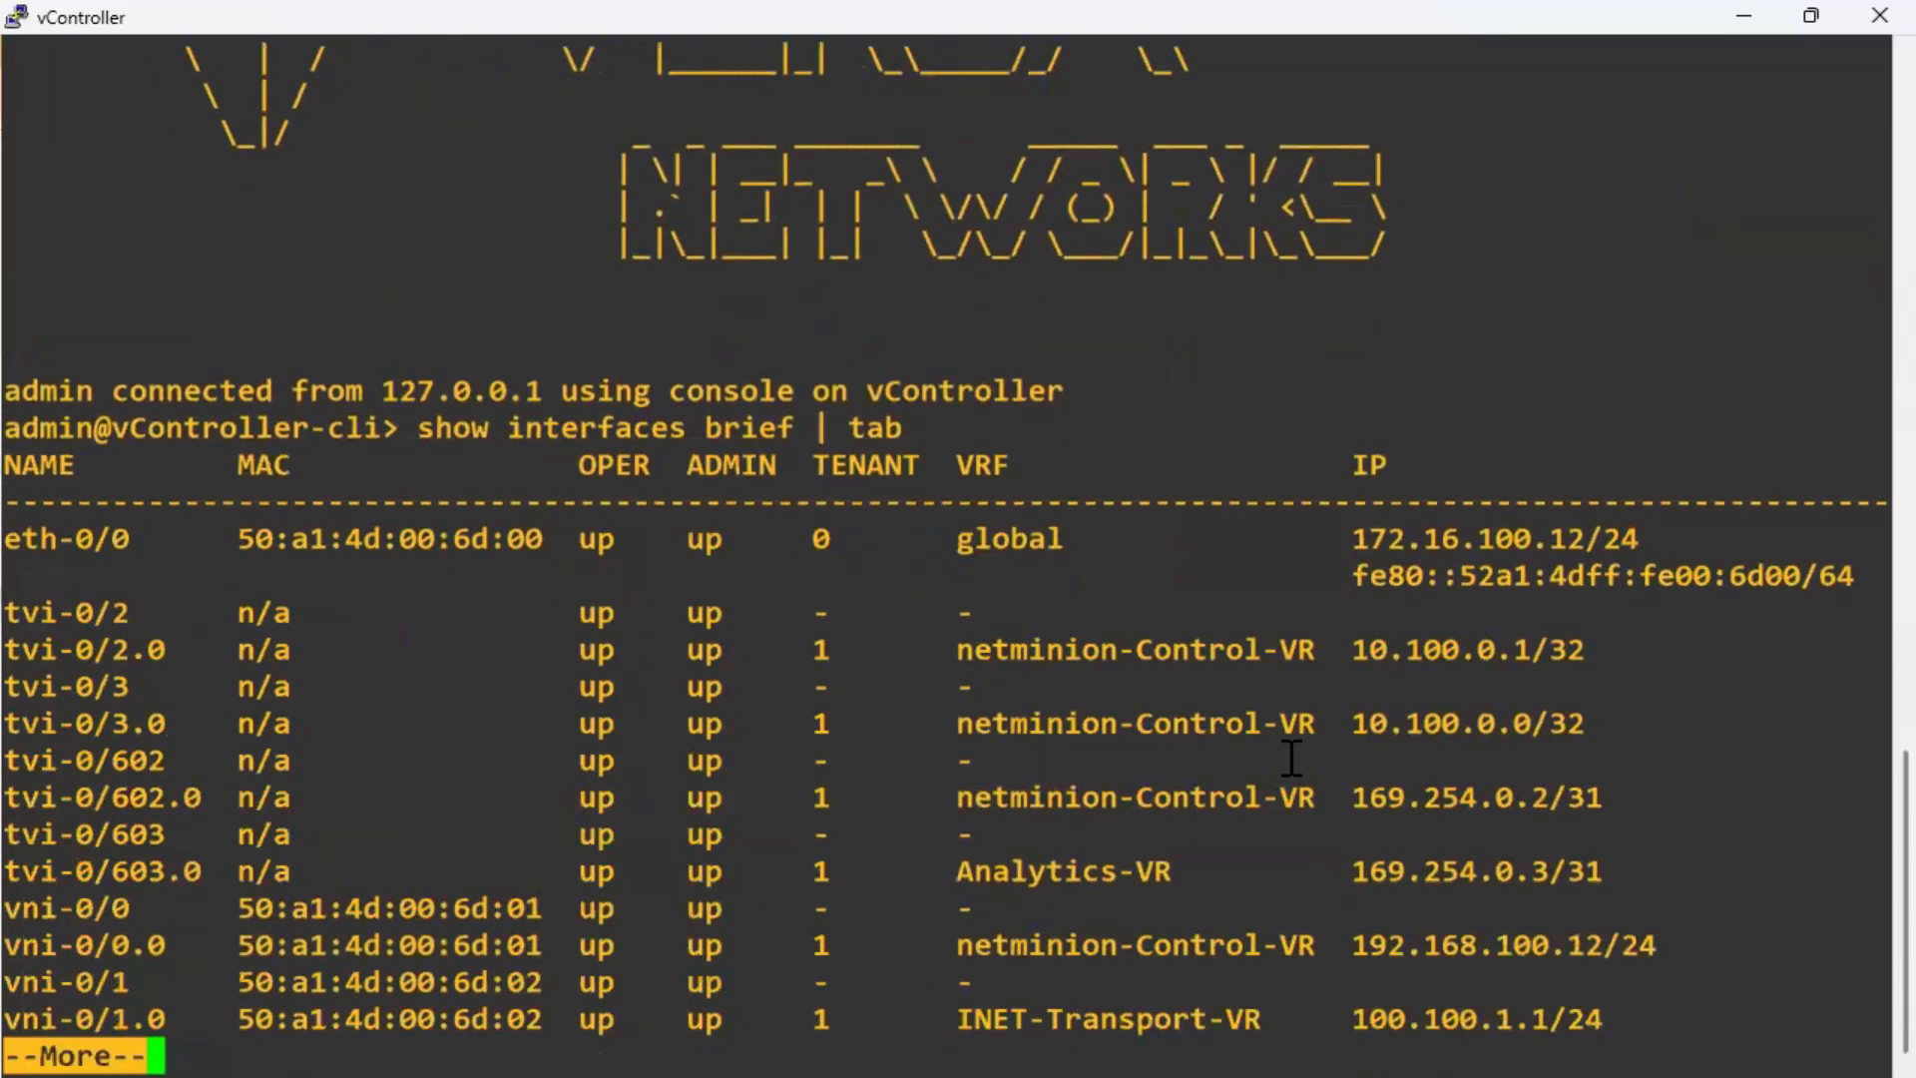
key("Return")
key("Return")
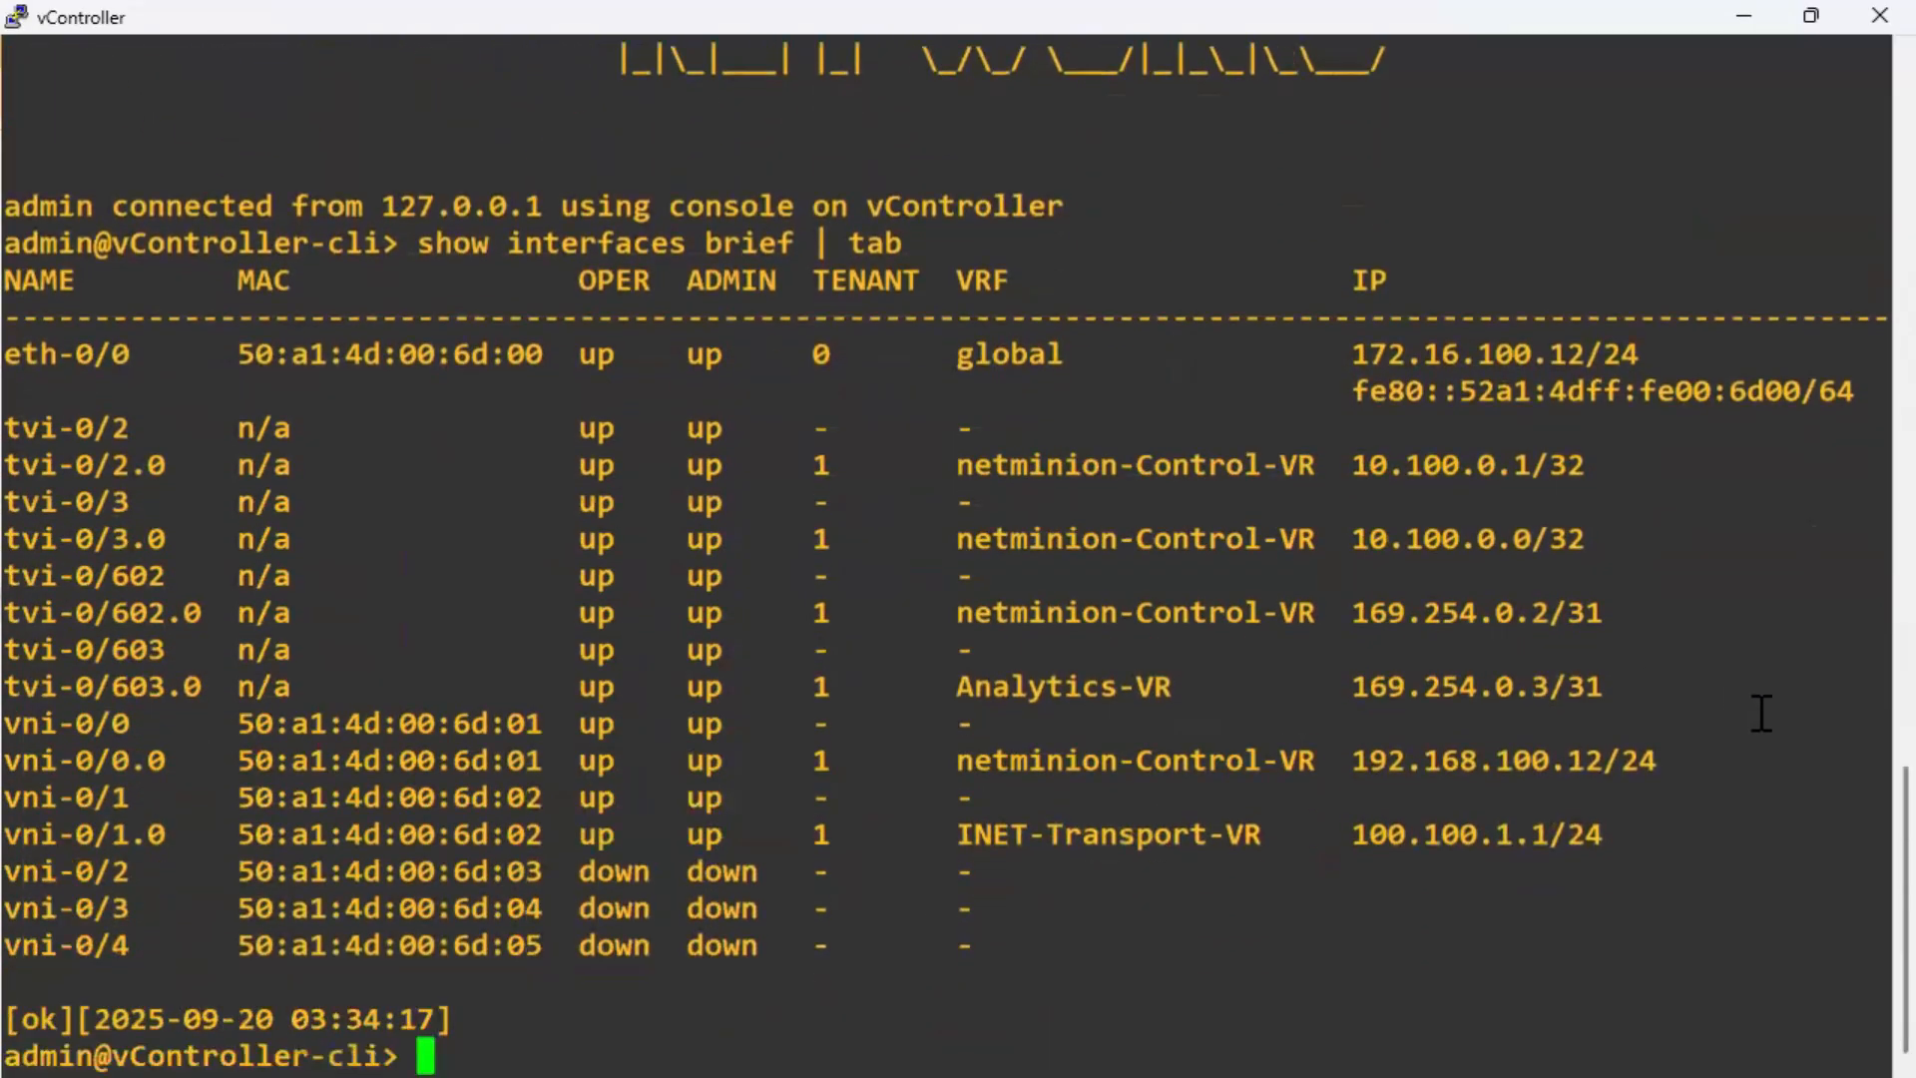
triple_click(1573, 838)
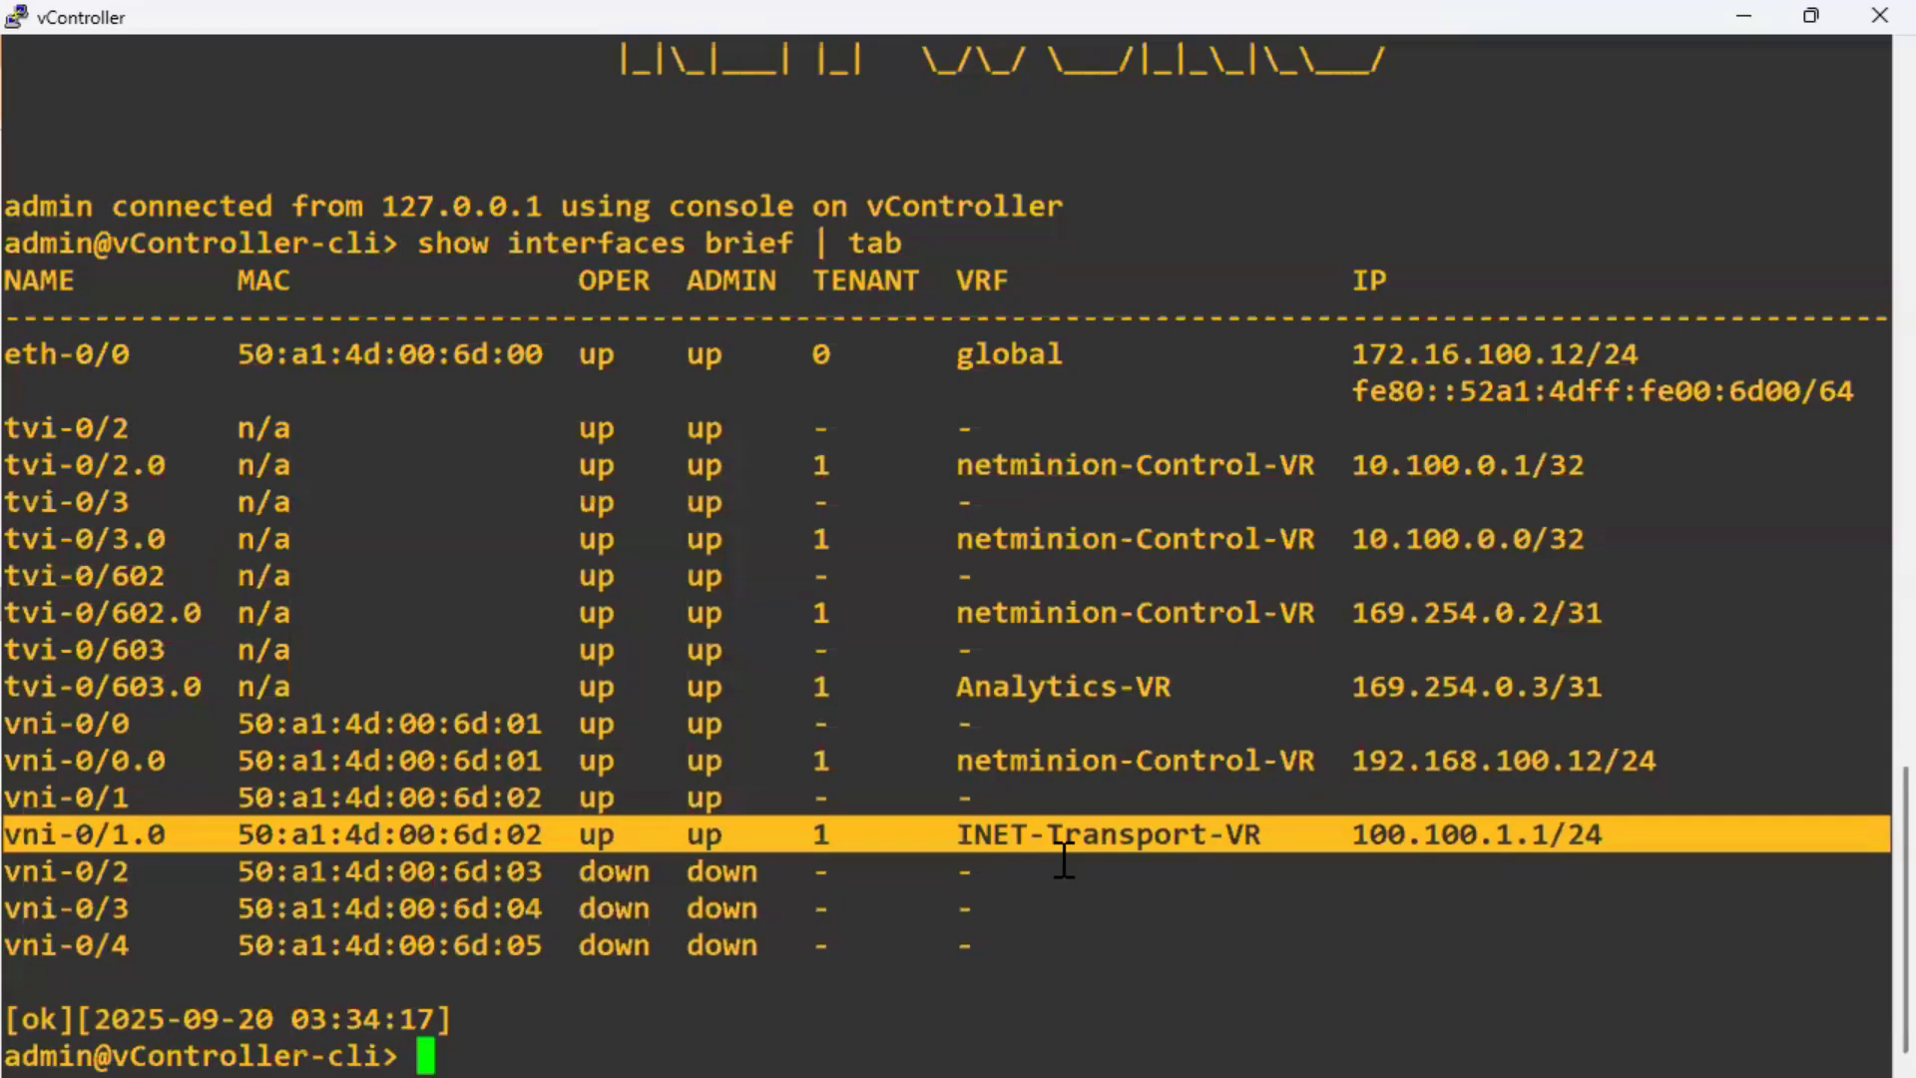
triple_click(1114, 834)
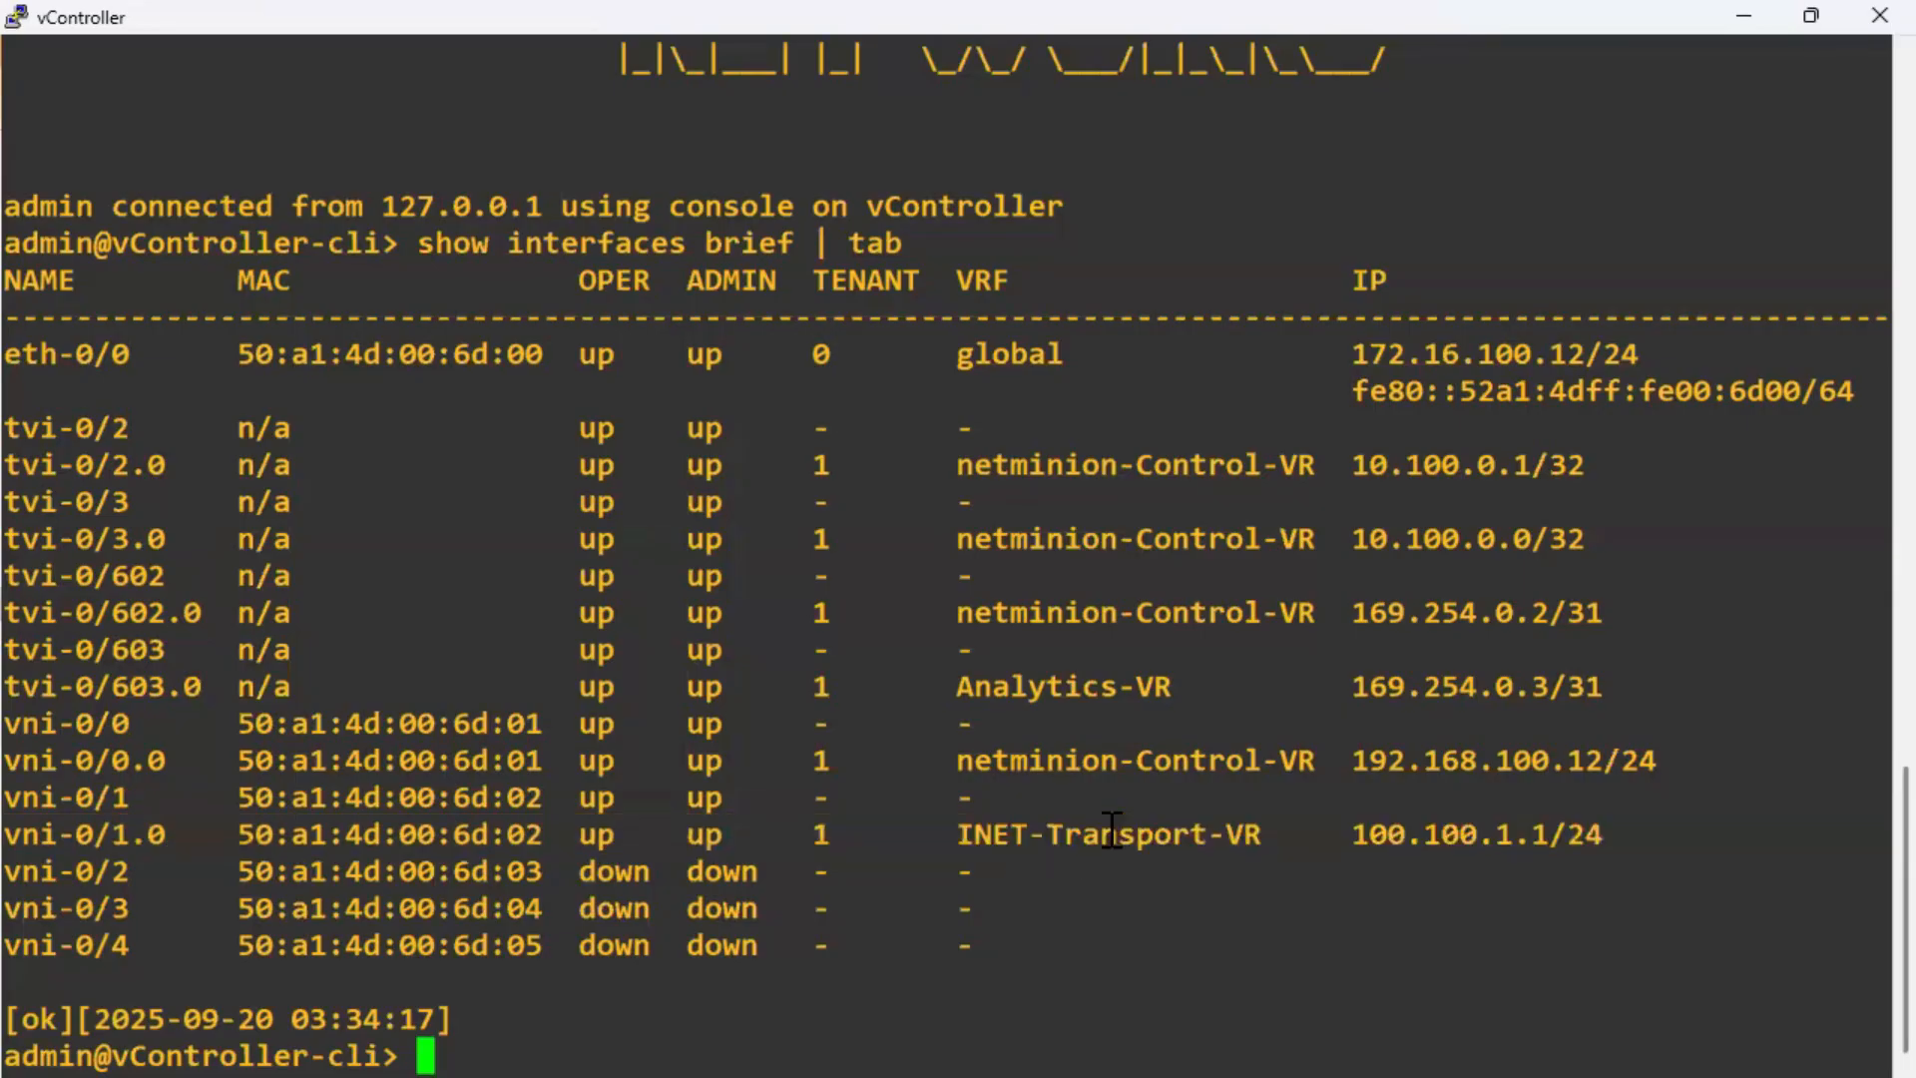
Log back into Versa Director with the administrator username and password.
left_click_drag(1350, 834, 1594, 828)
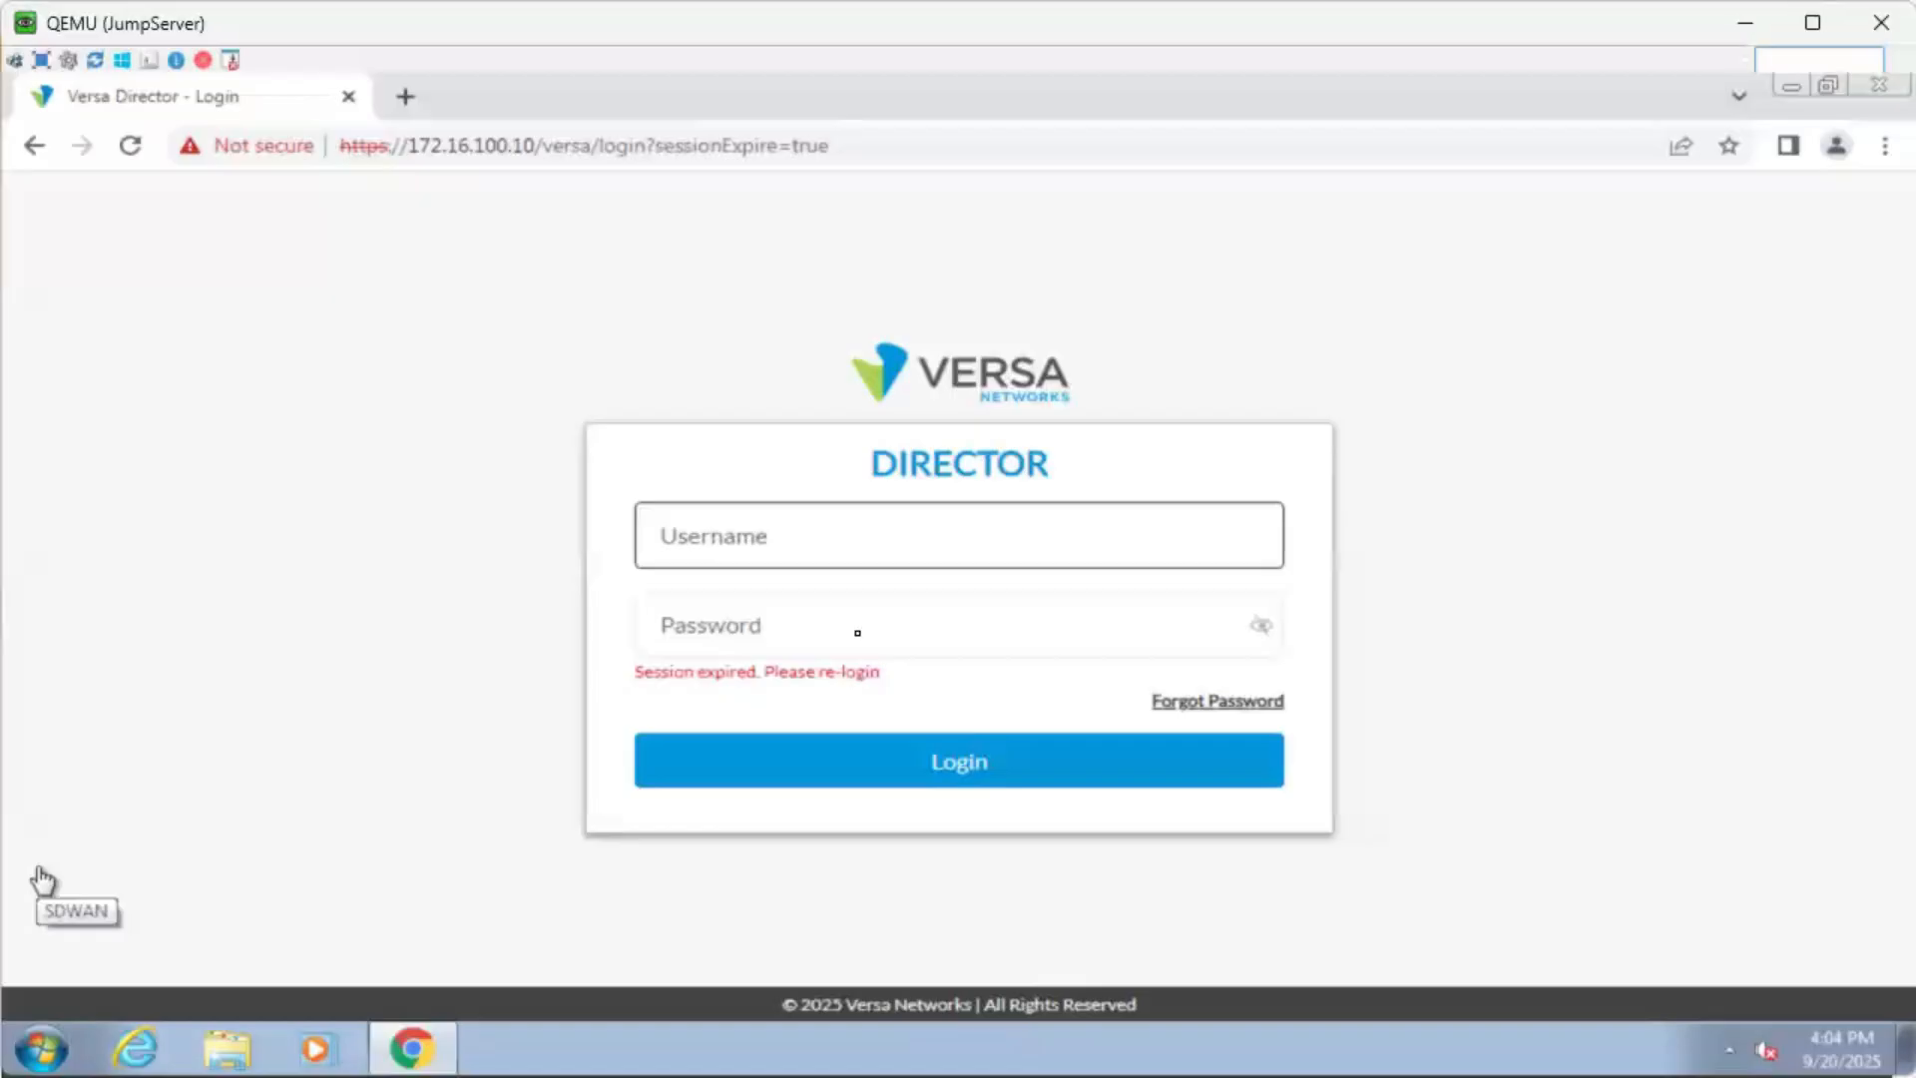
type("Administrator")
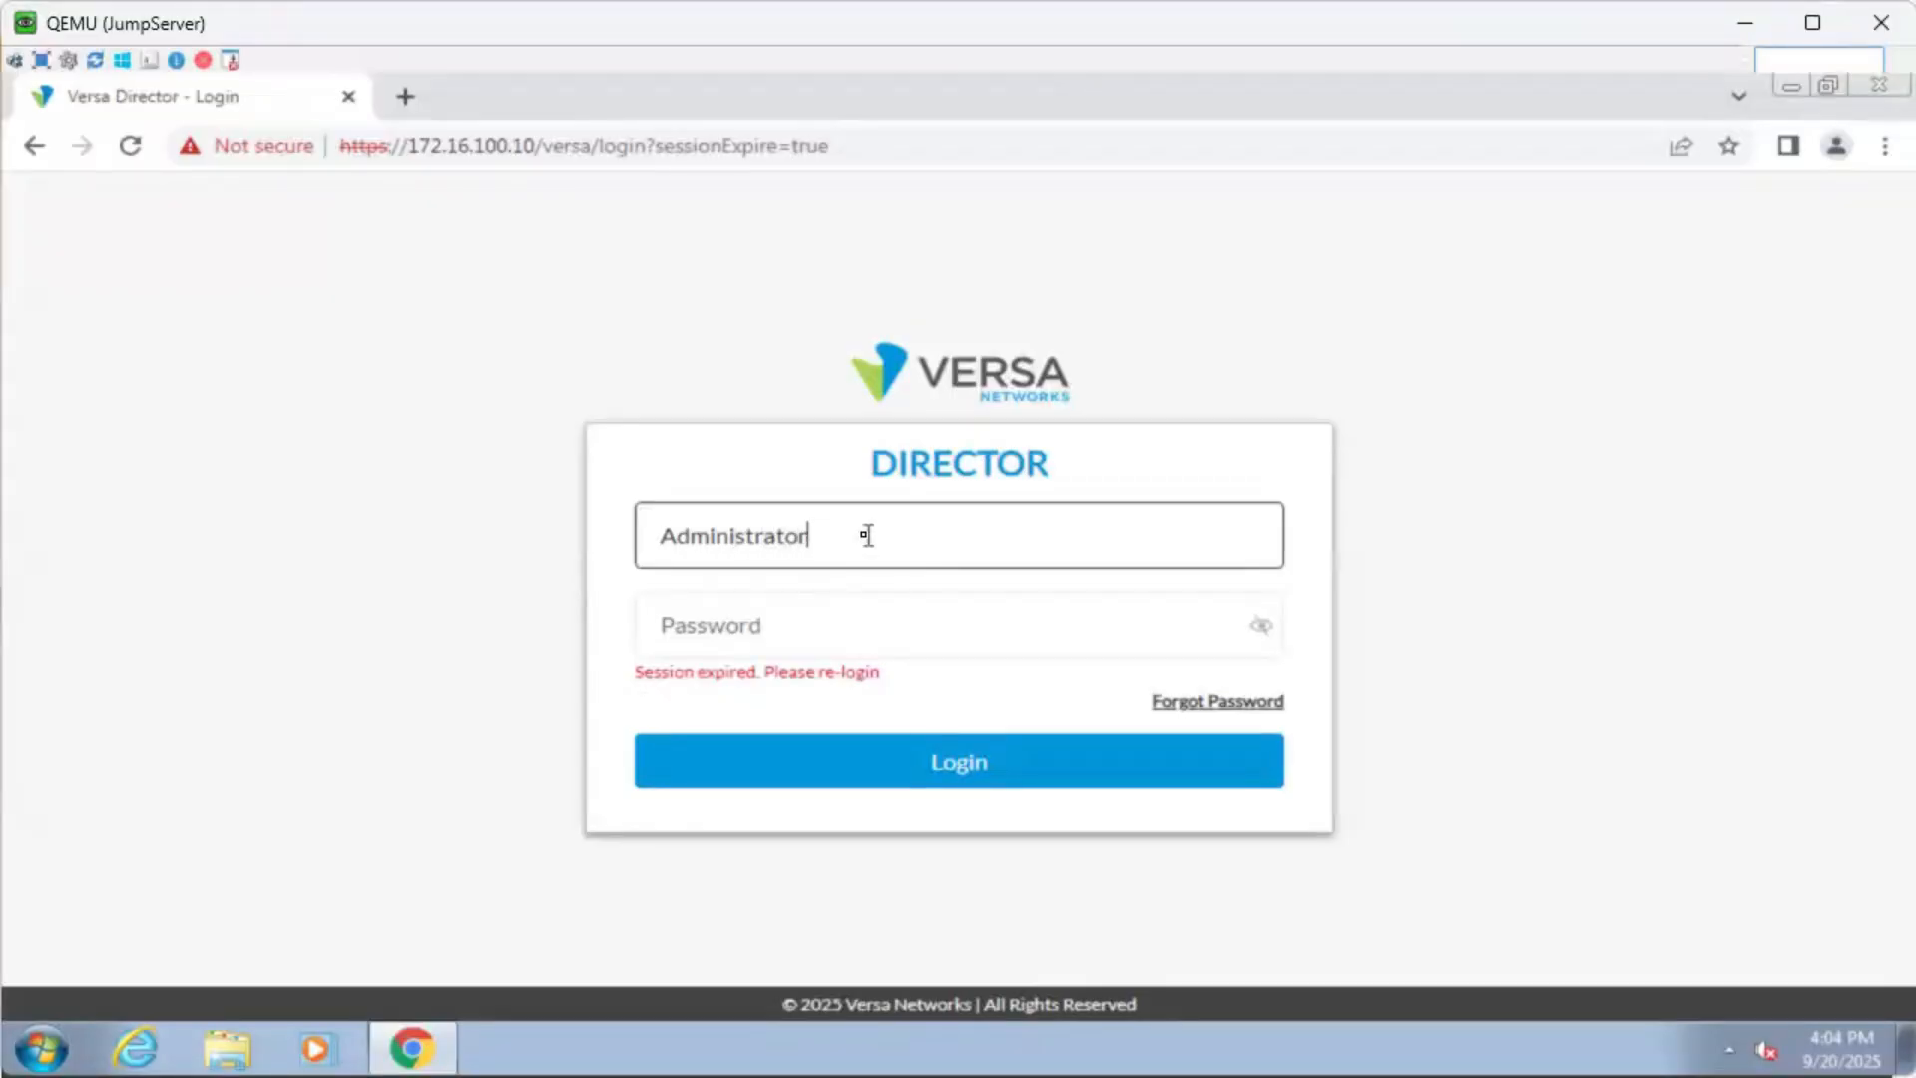
key("Tab")
type("v")
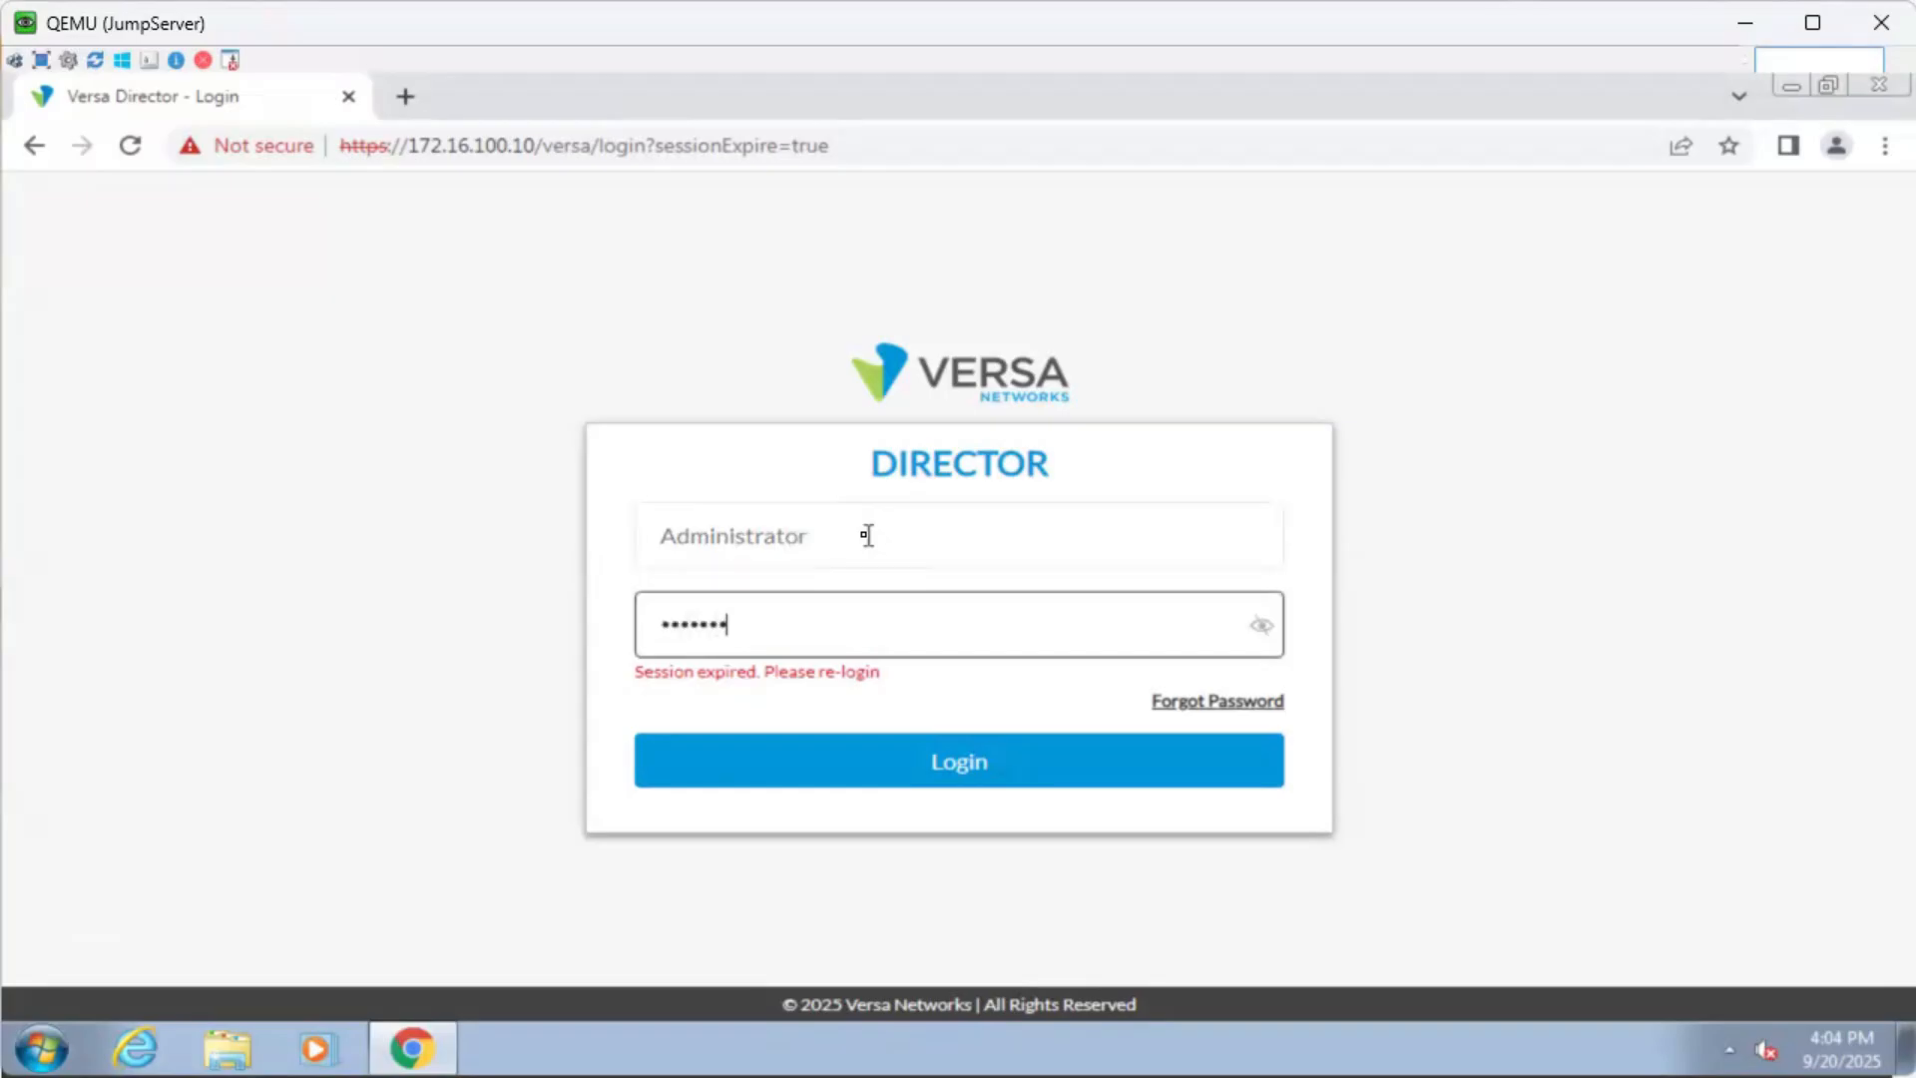
key("Return")
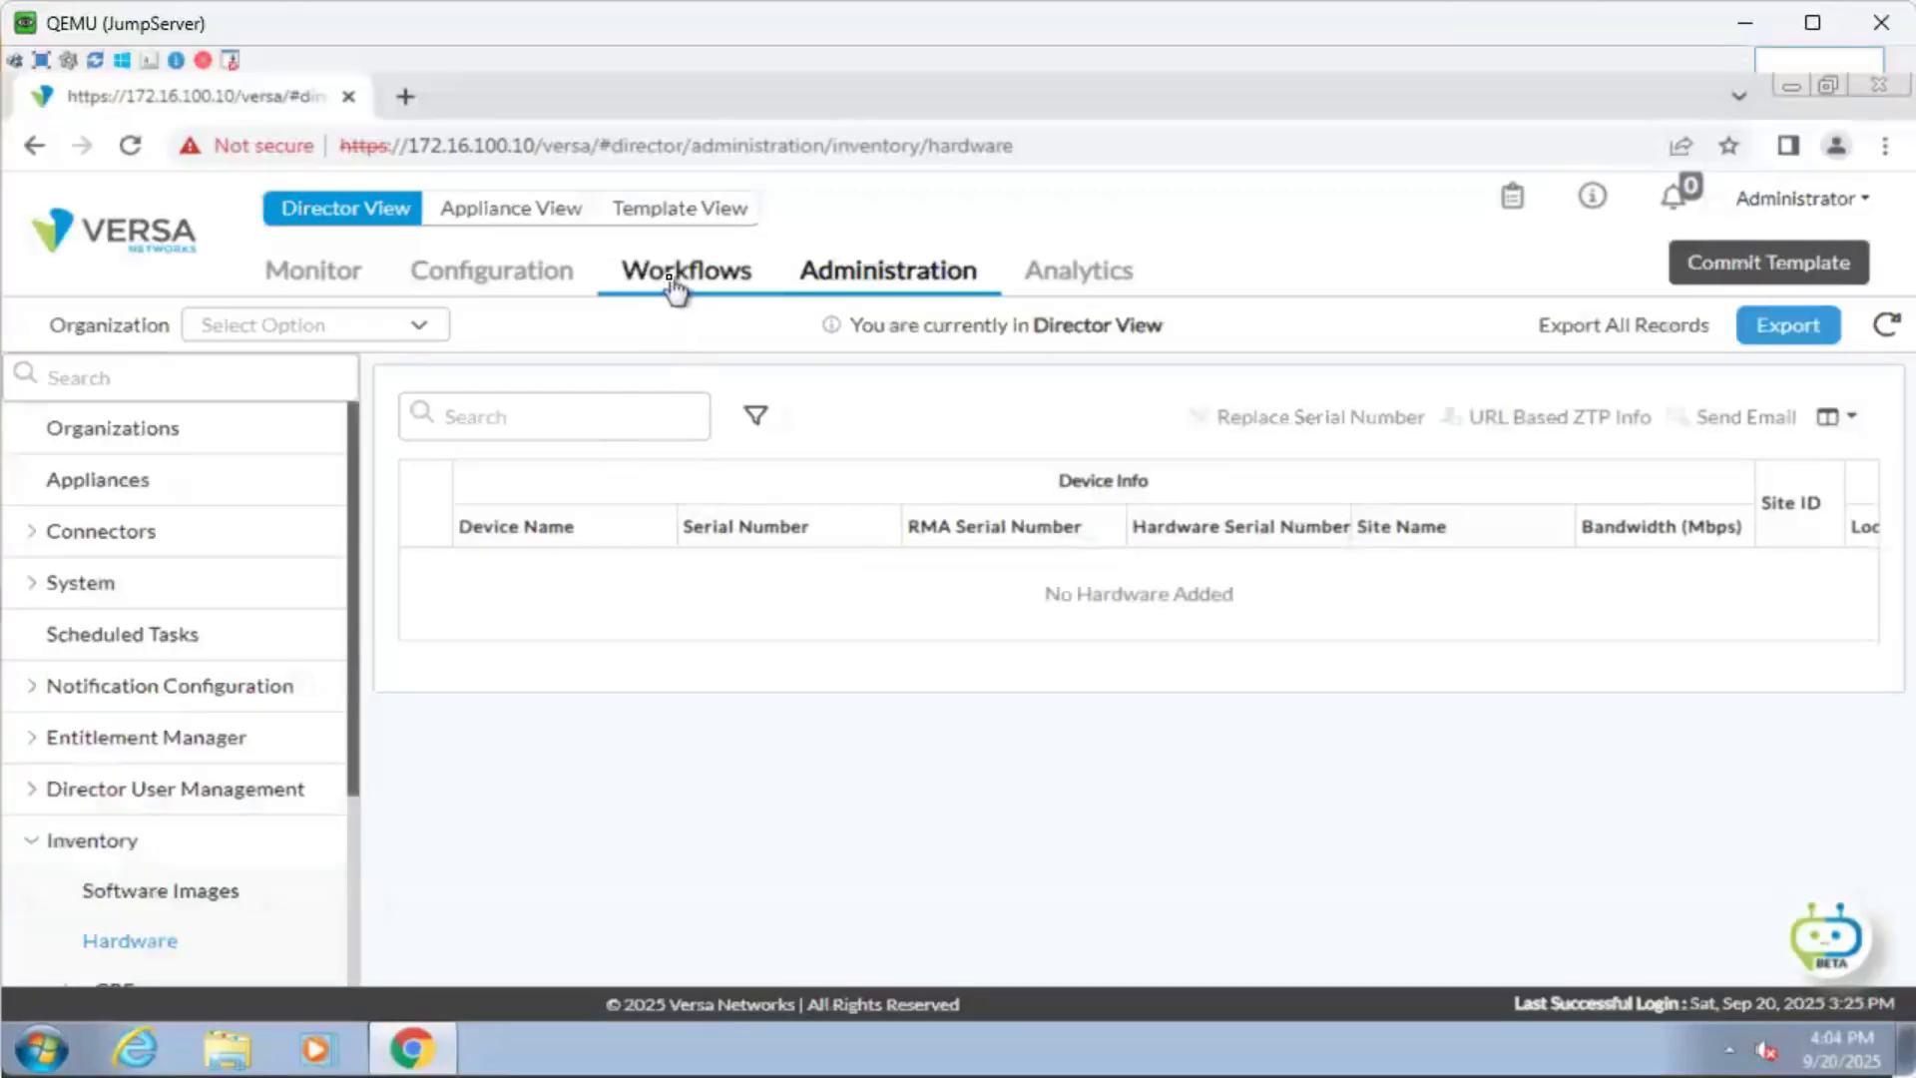
Open the vController workflow and page through to WAN Interfaces showing INET vni-0/1 at 100.100.1.1/24.
left_click(674, 287)
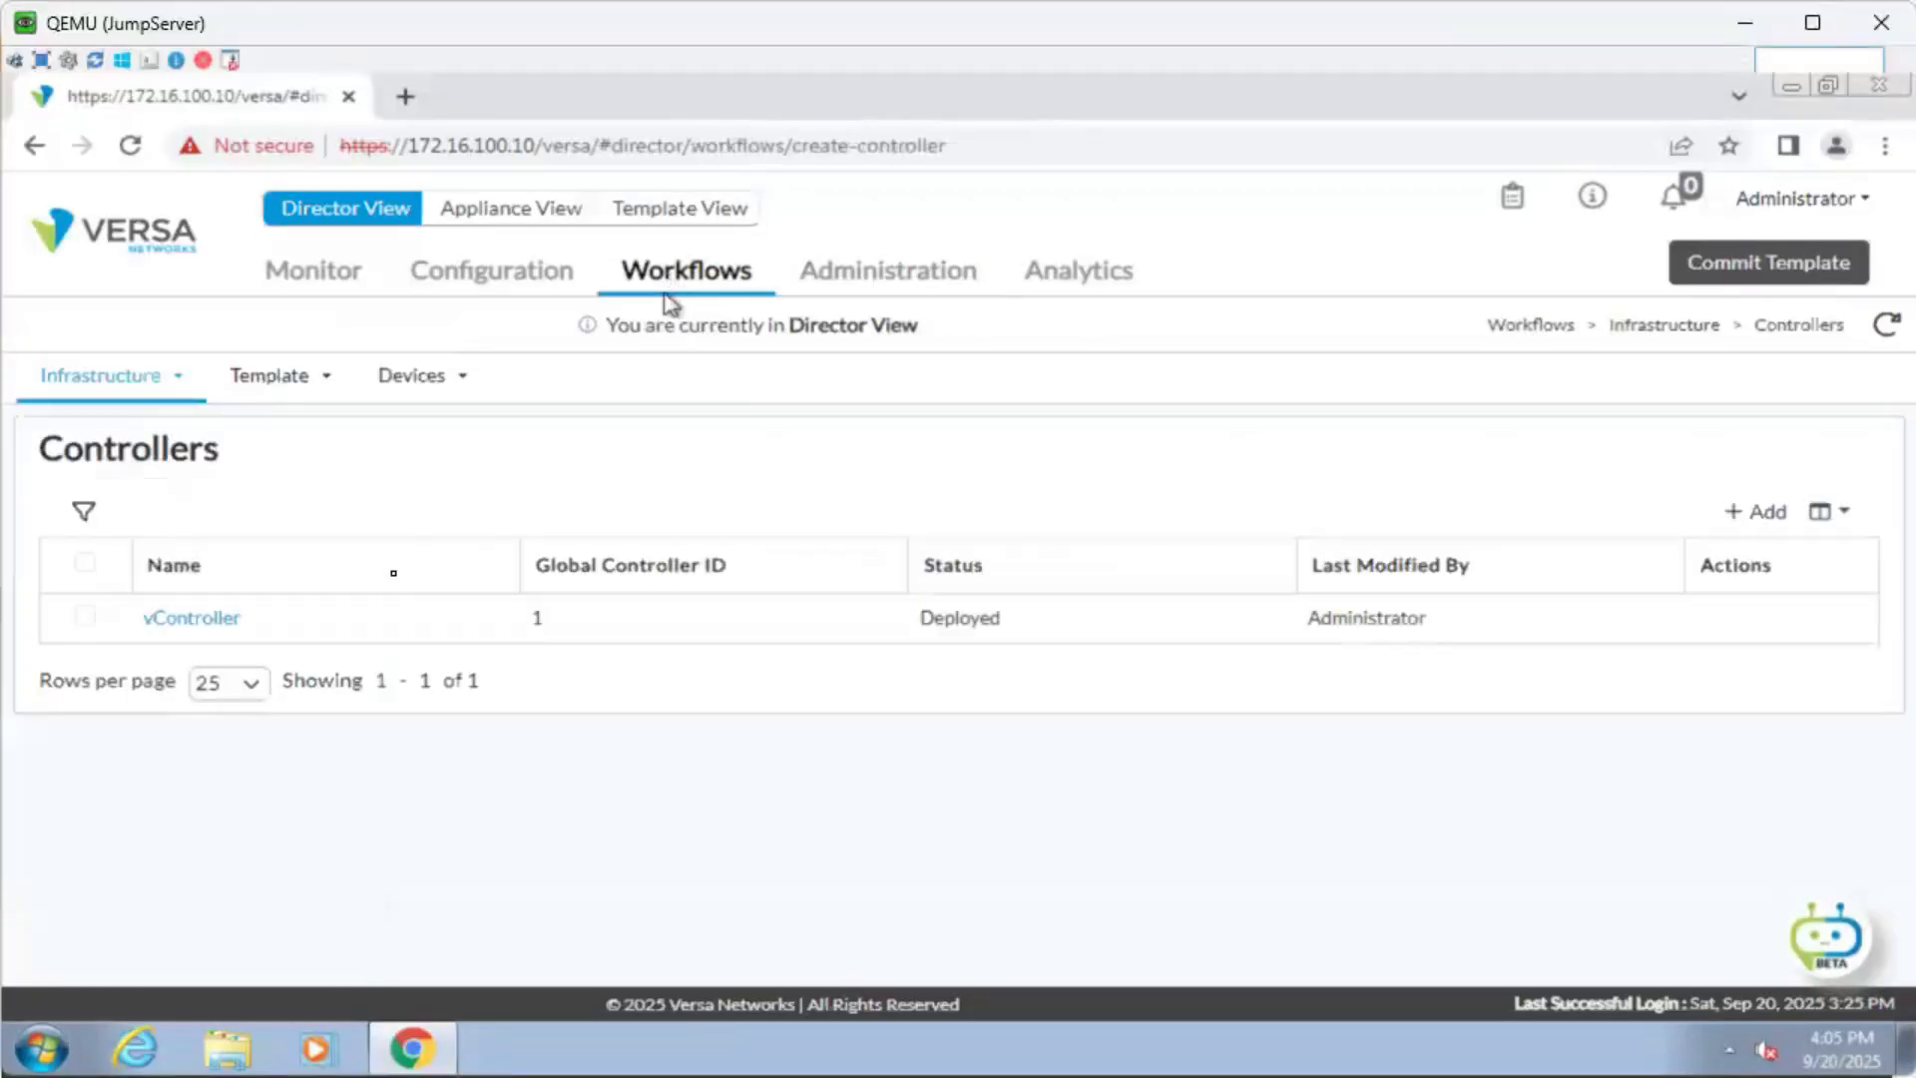
left_click(192, 618)
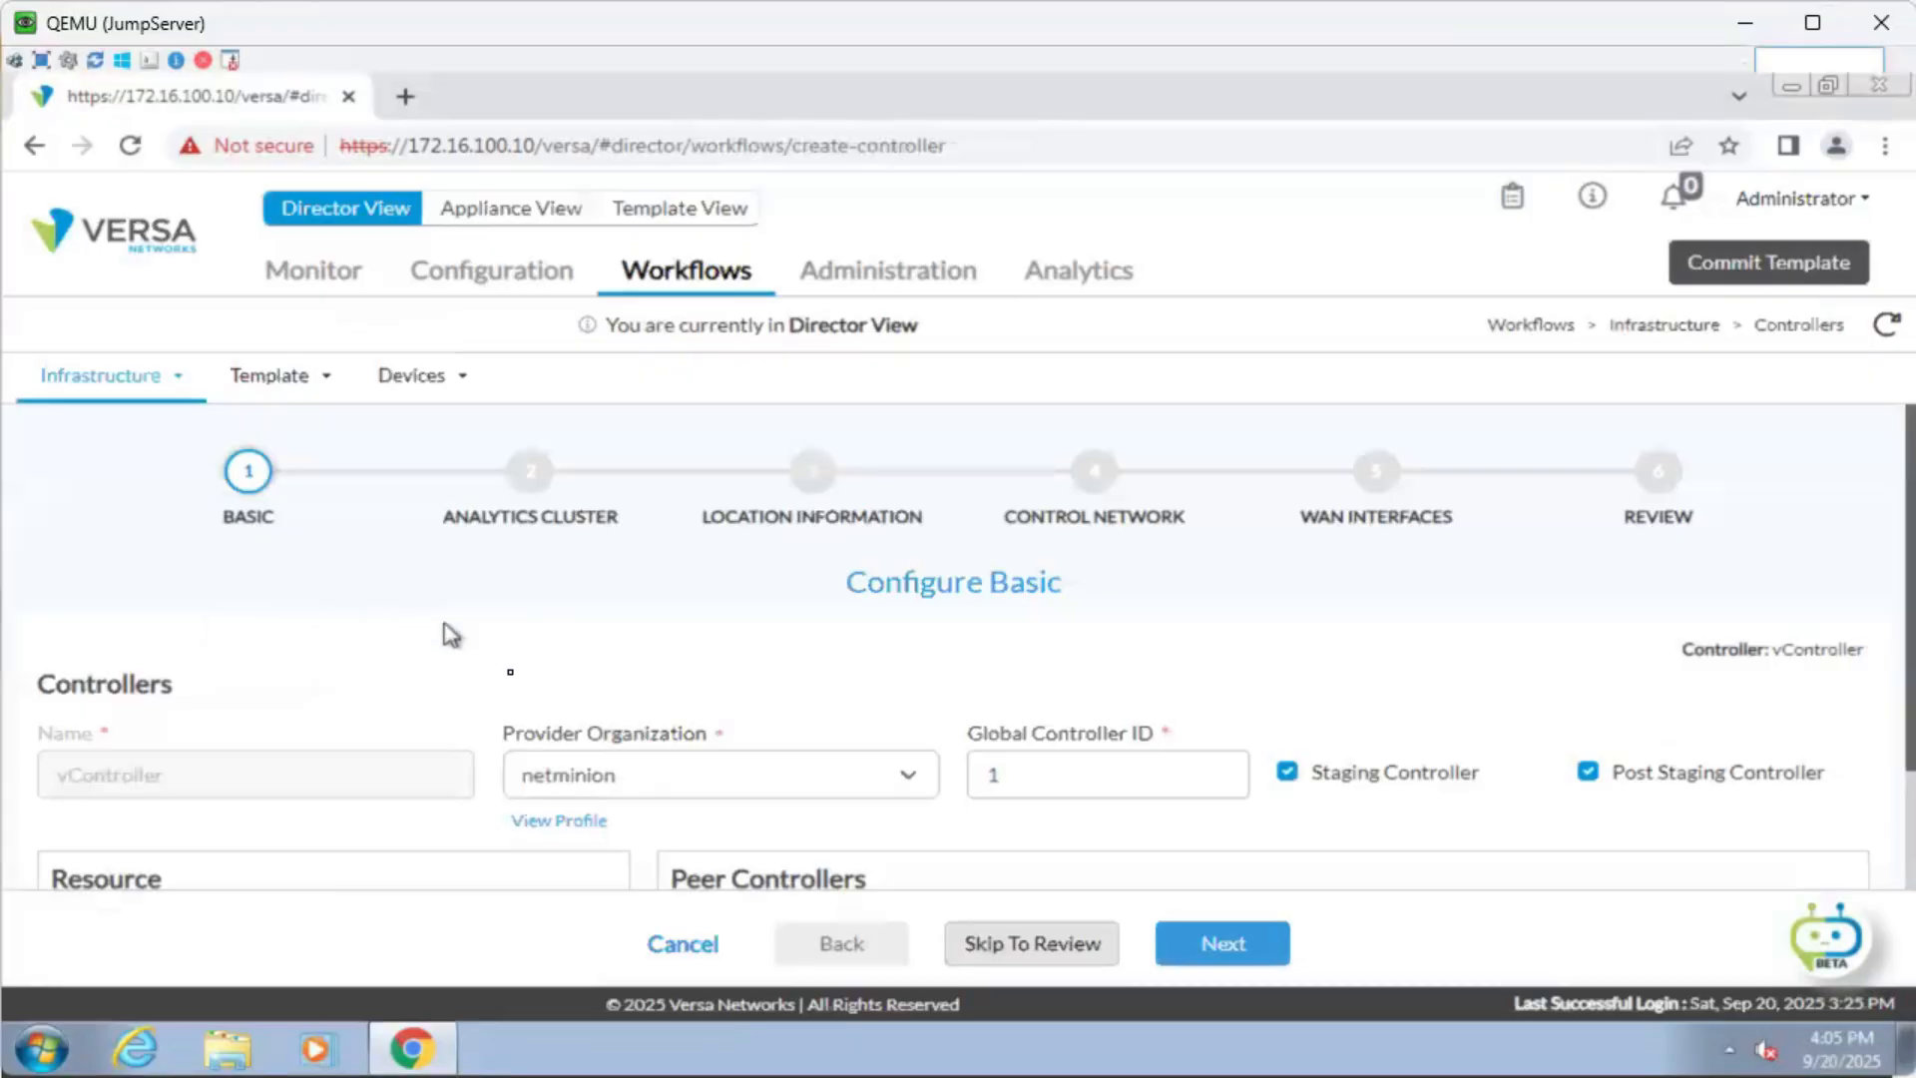
scroll(513, 674, "down", 3)
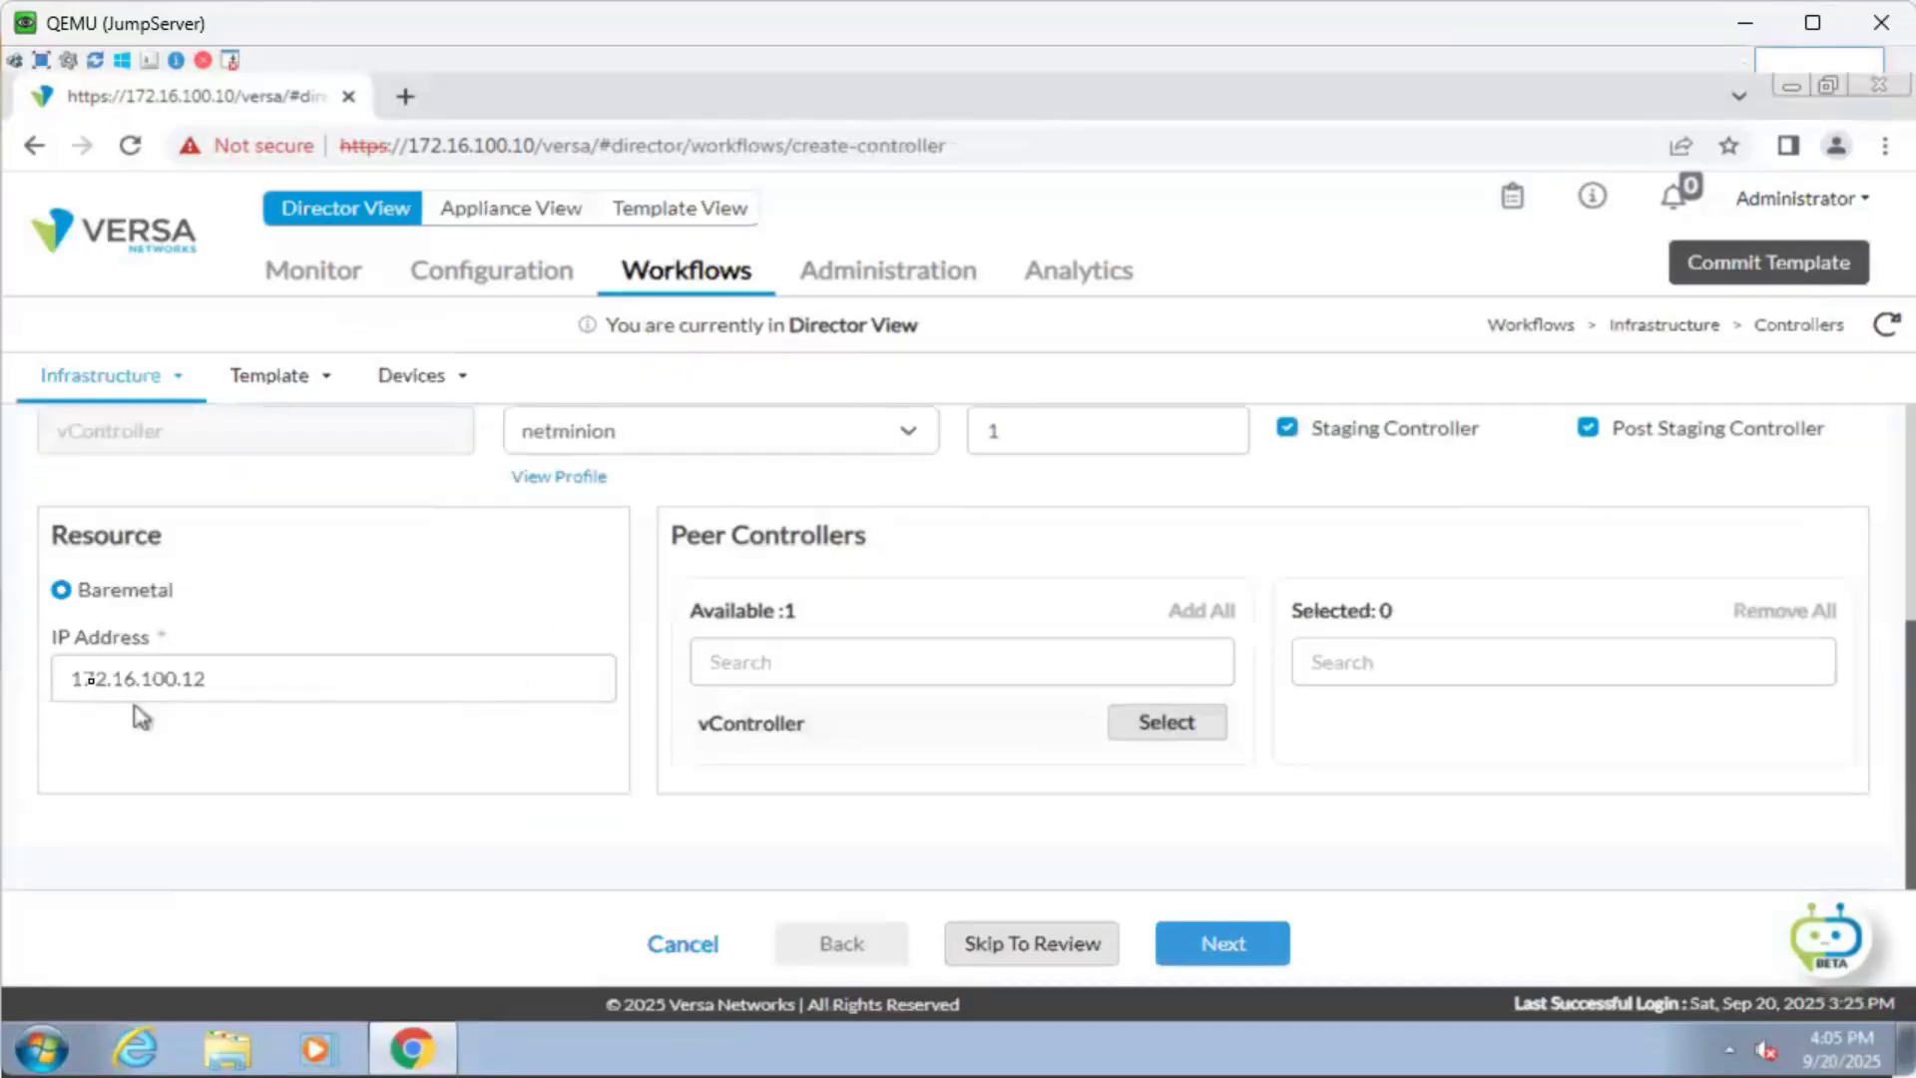
left_click(1219, 941)
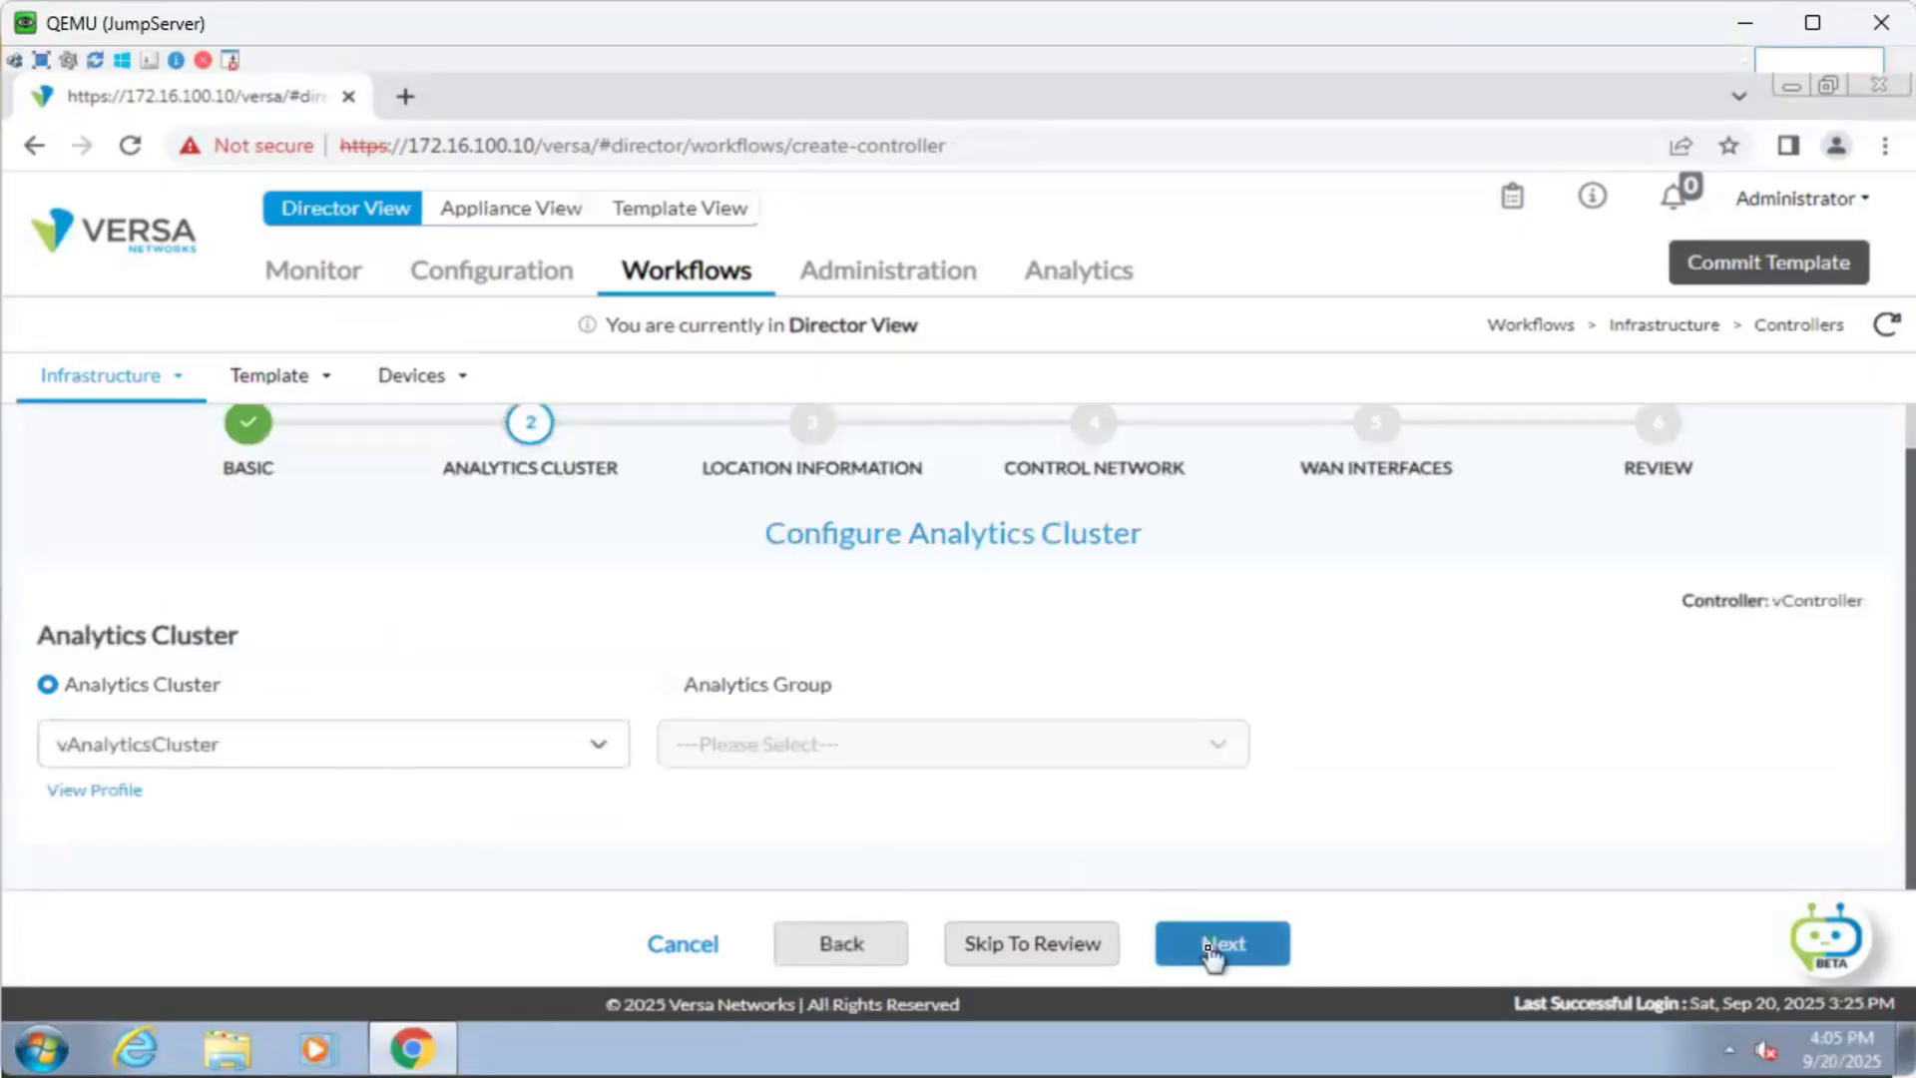
left_click(1211, 949)
scroll(534, 522, "up", 2)
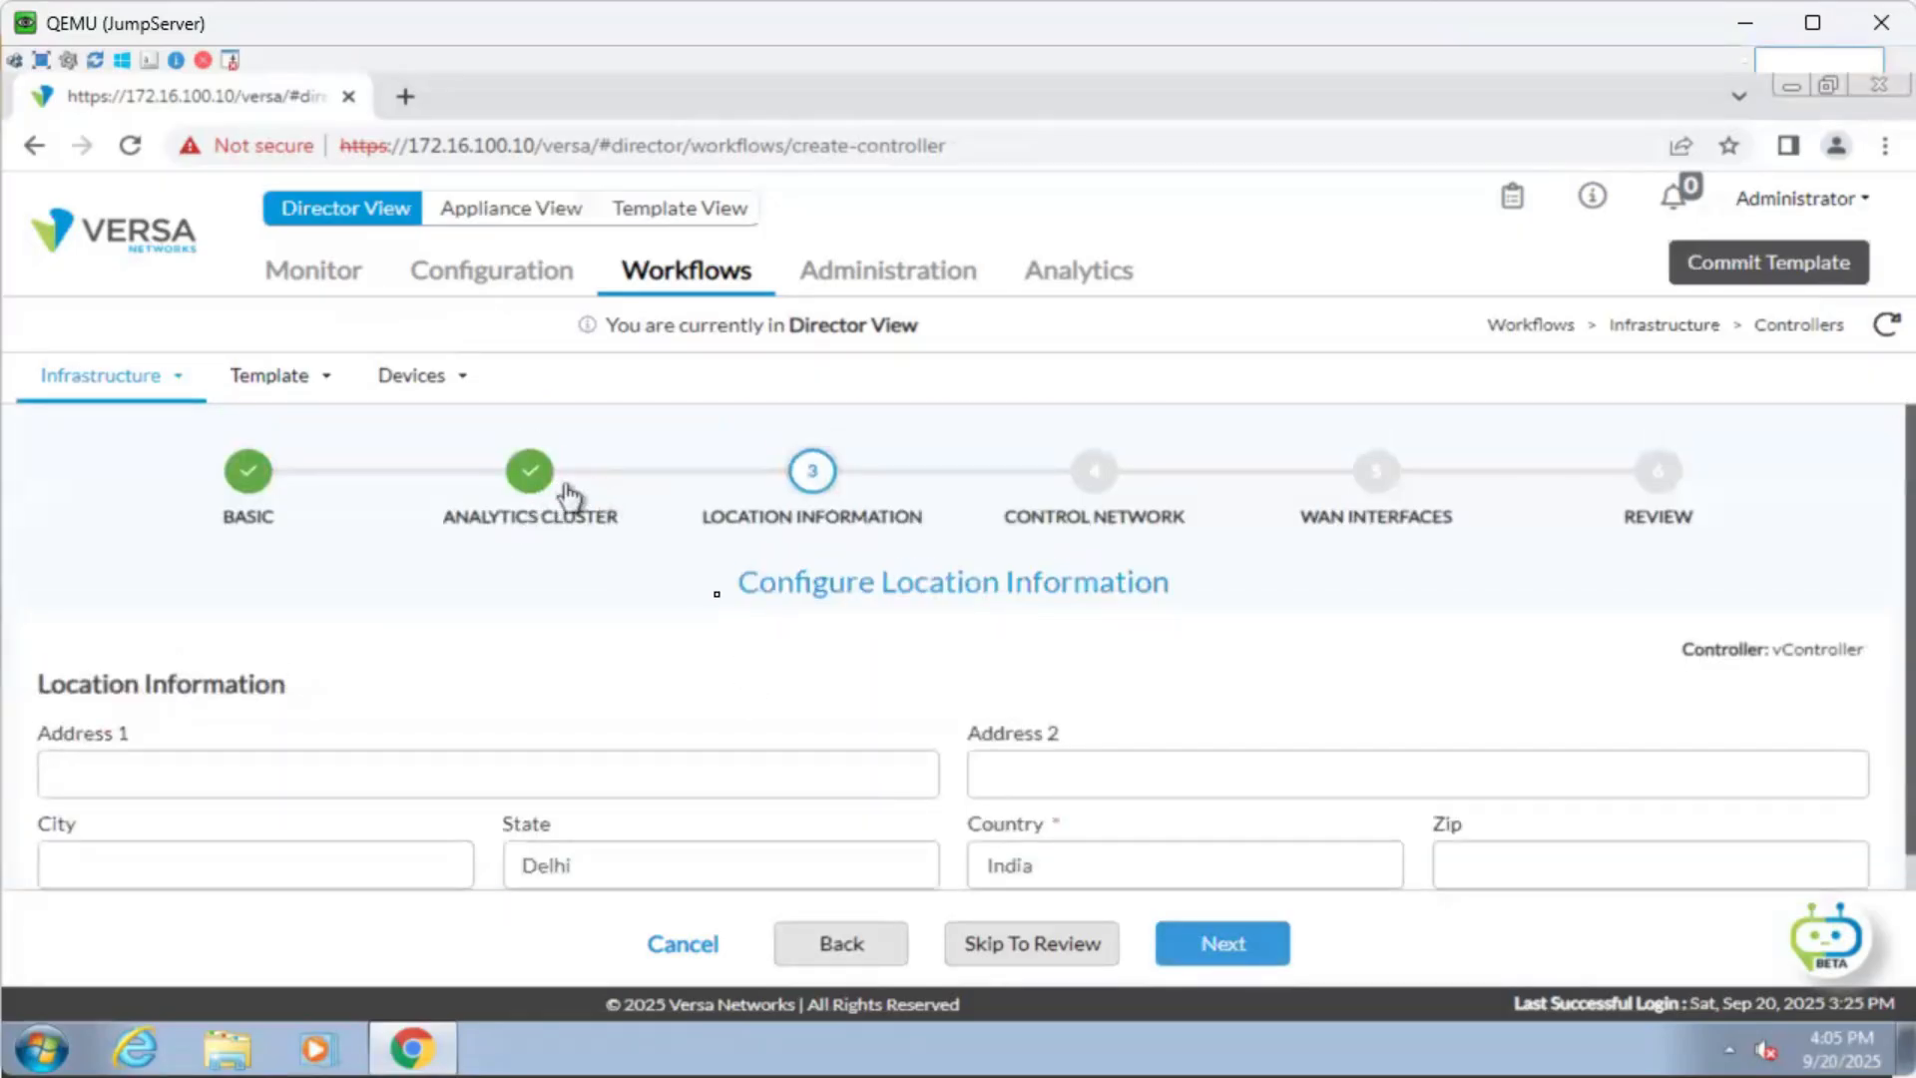
scroll(898, 752, "down", 2)
left_click(1219, 941)
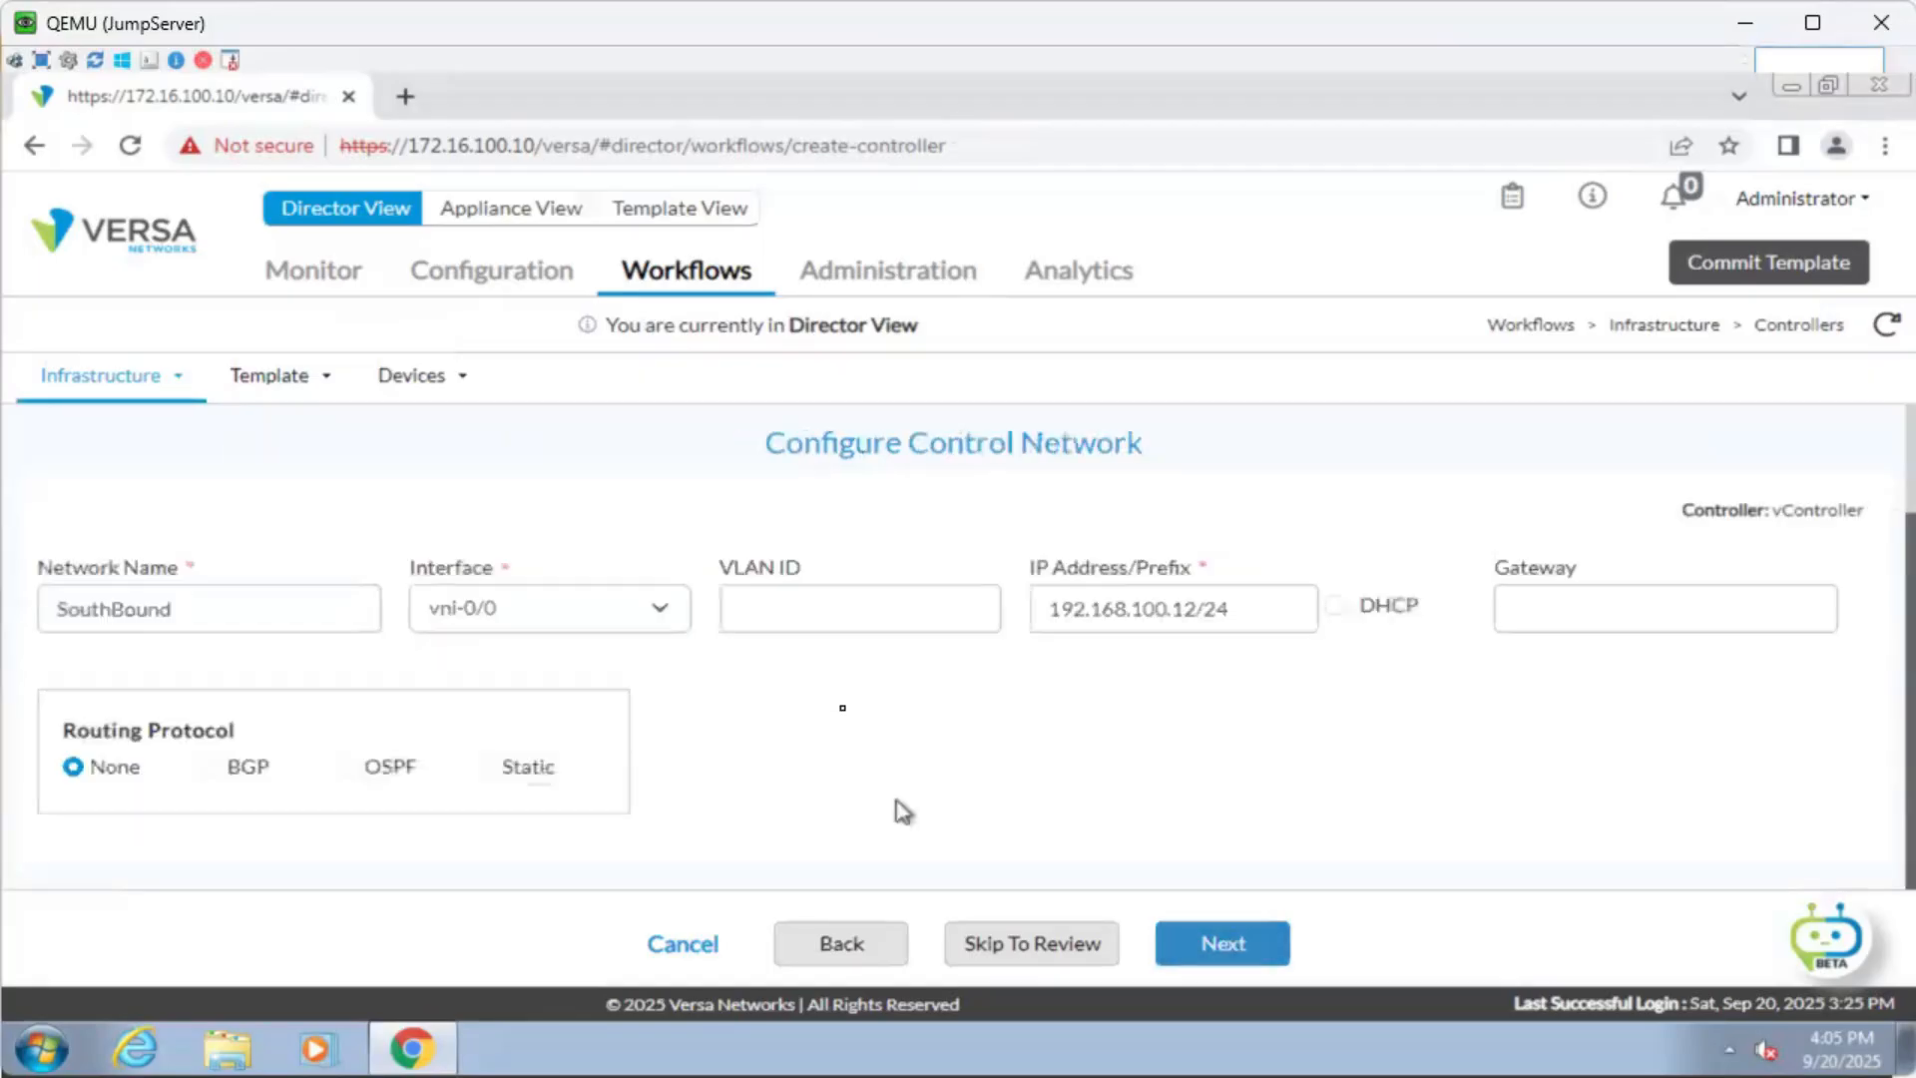
scroll(854, 664, "up", 2)
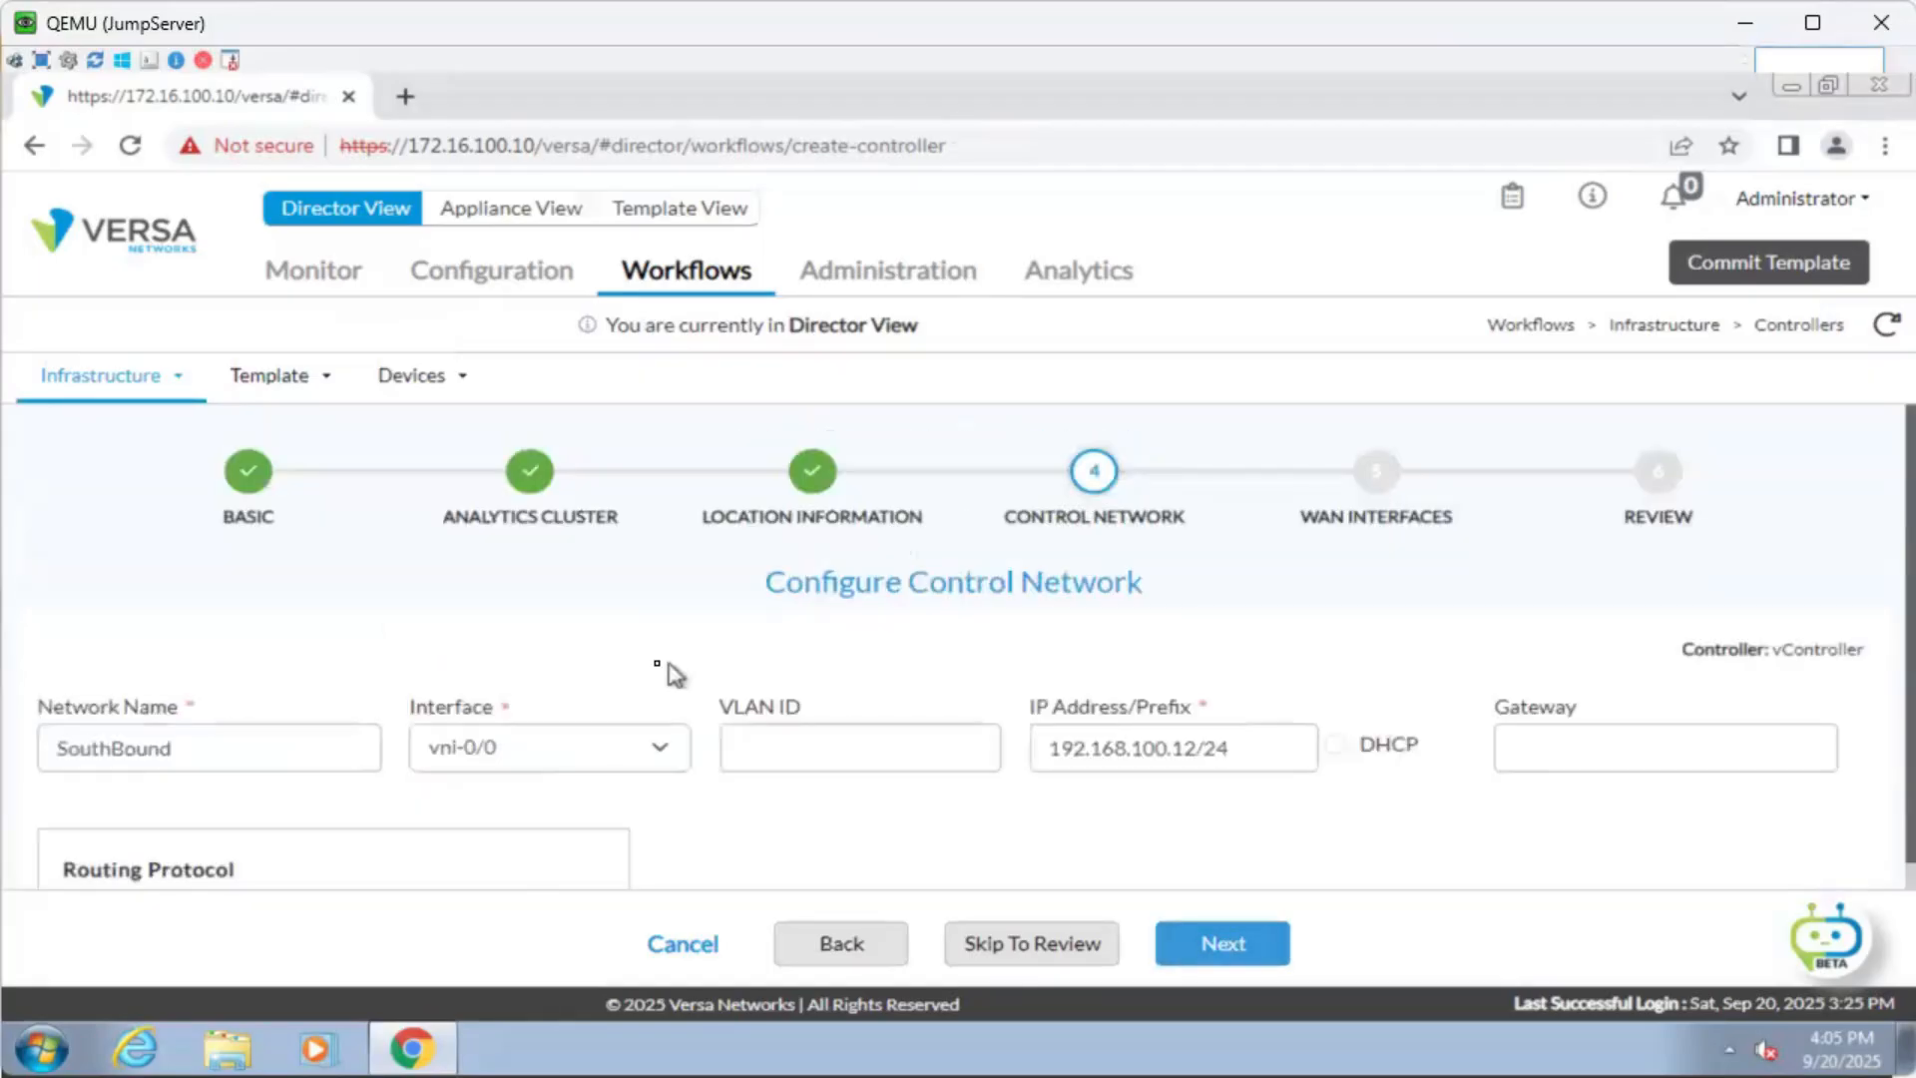
scroll(675, 676, "down", 2)
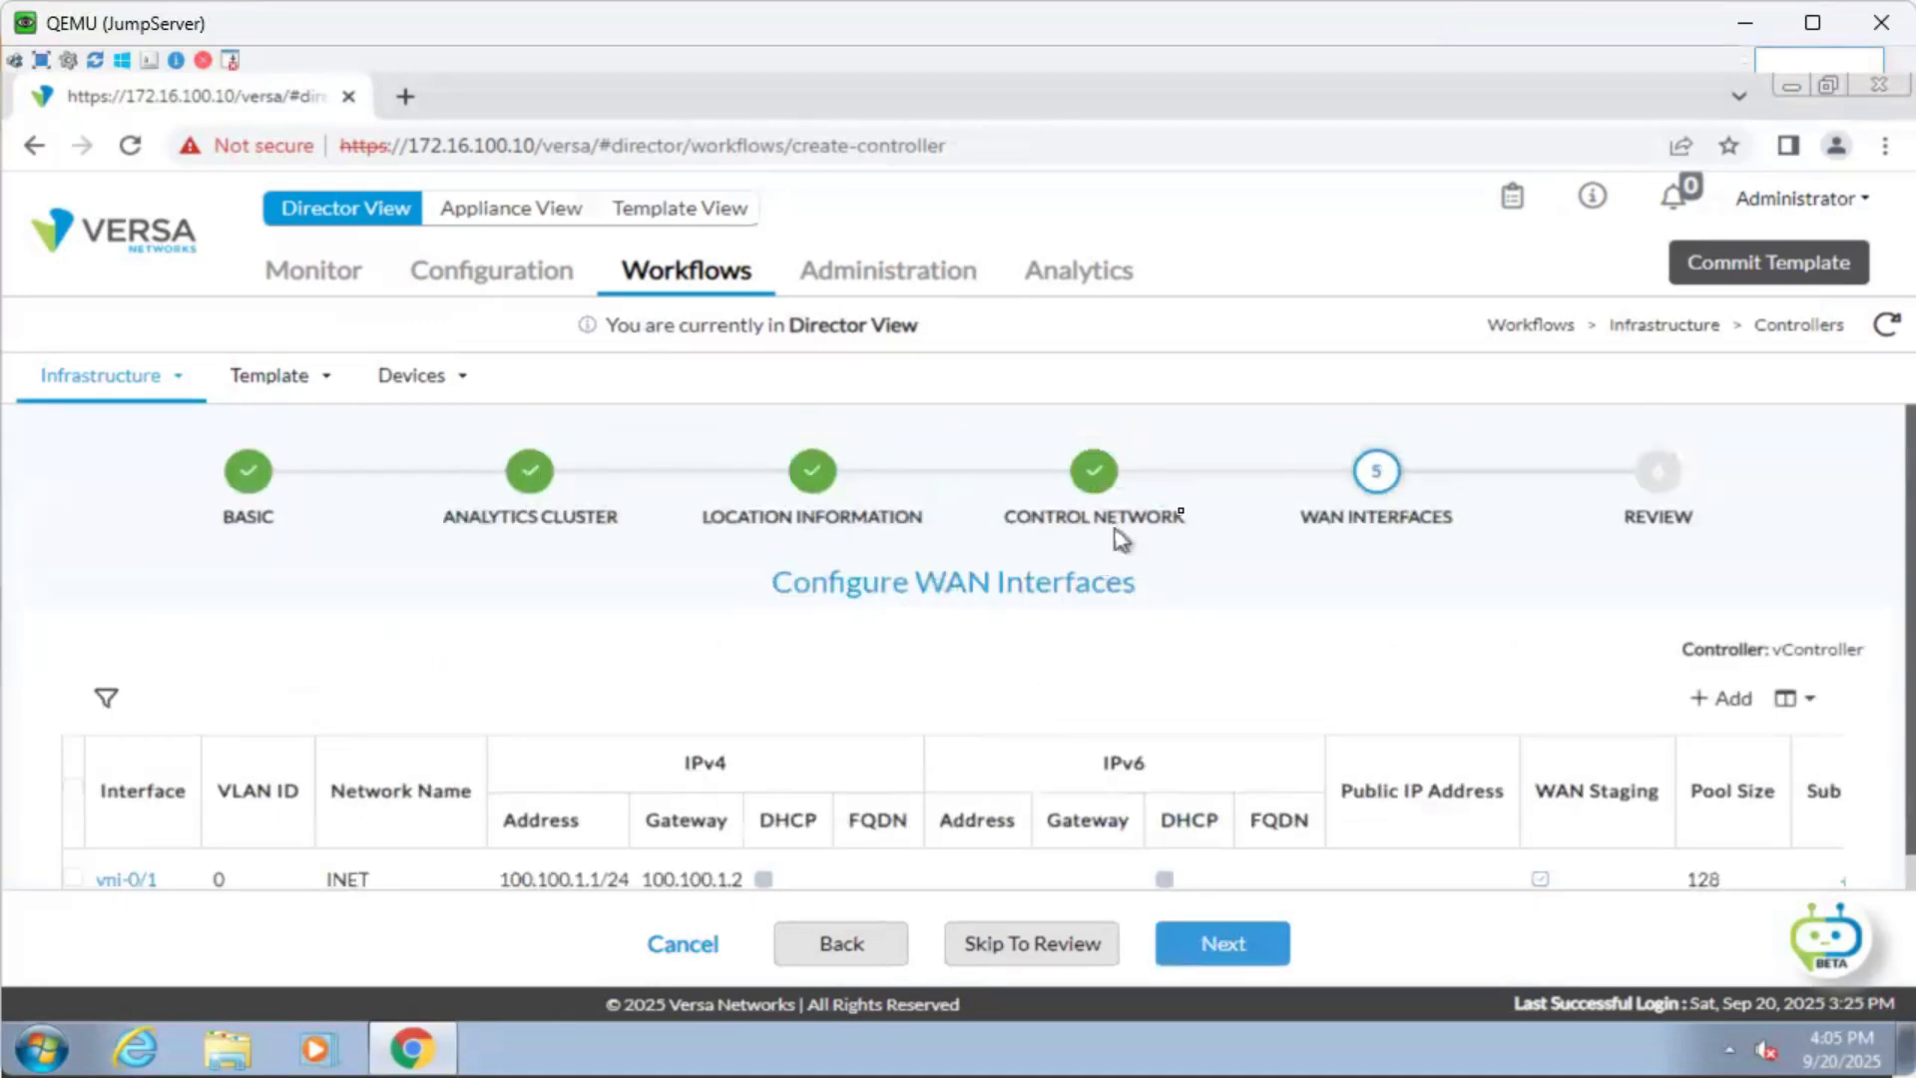
scroll(1227, 651, "down", 2)
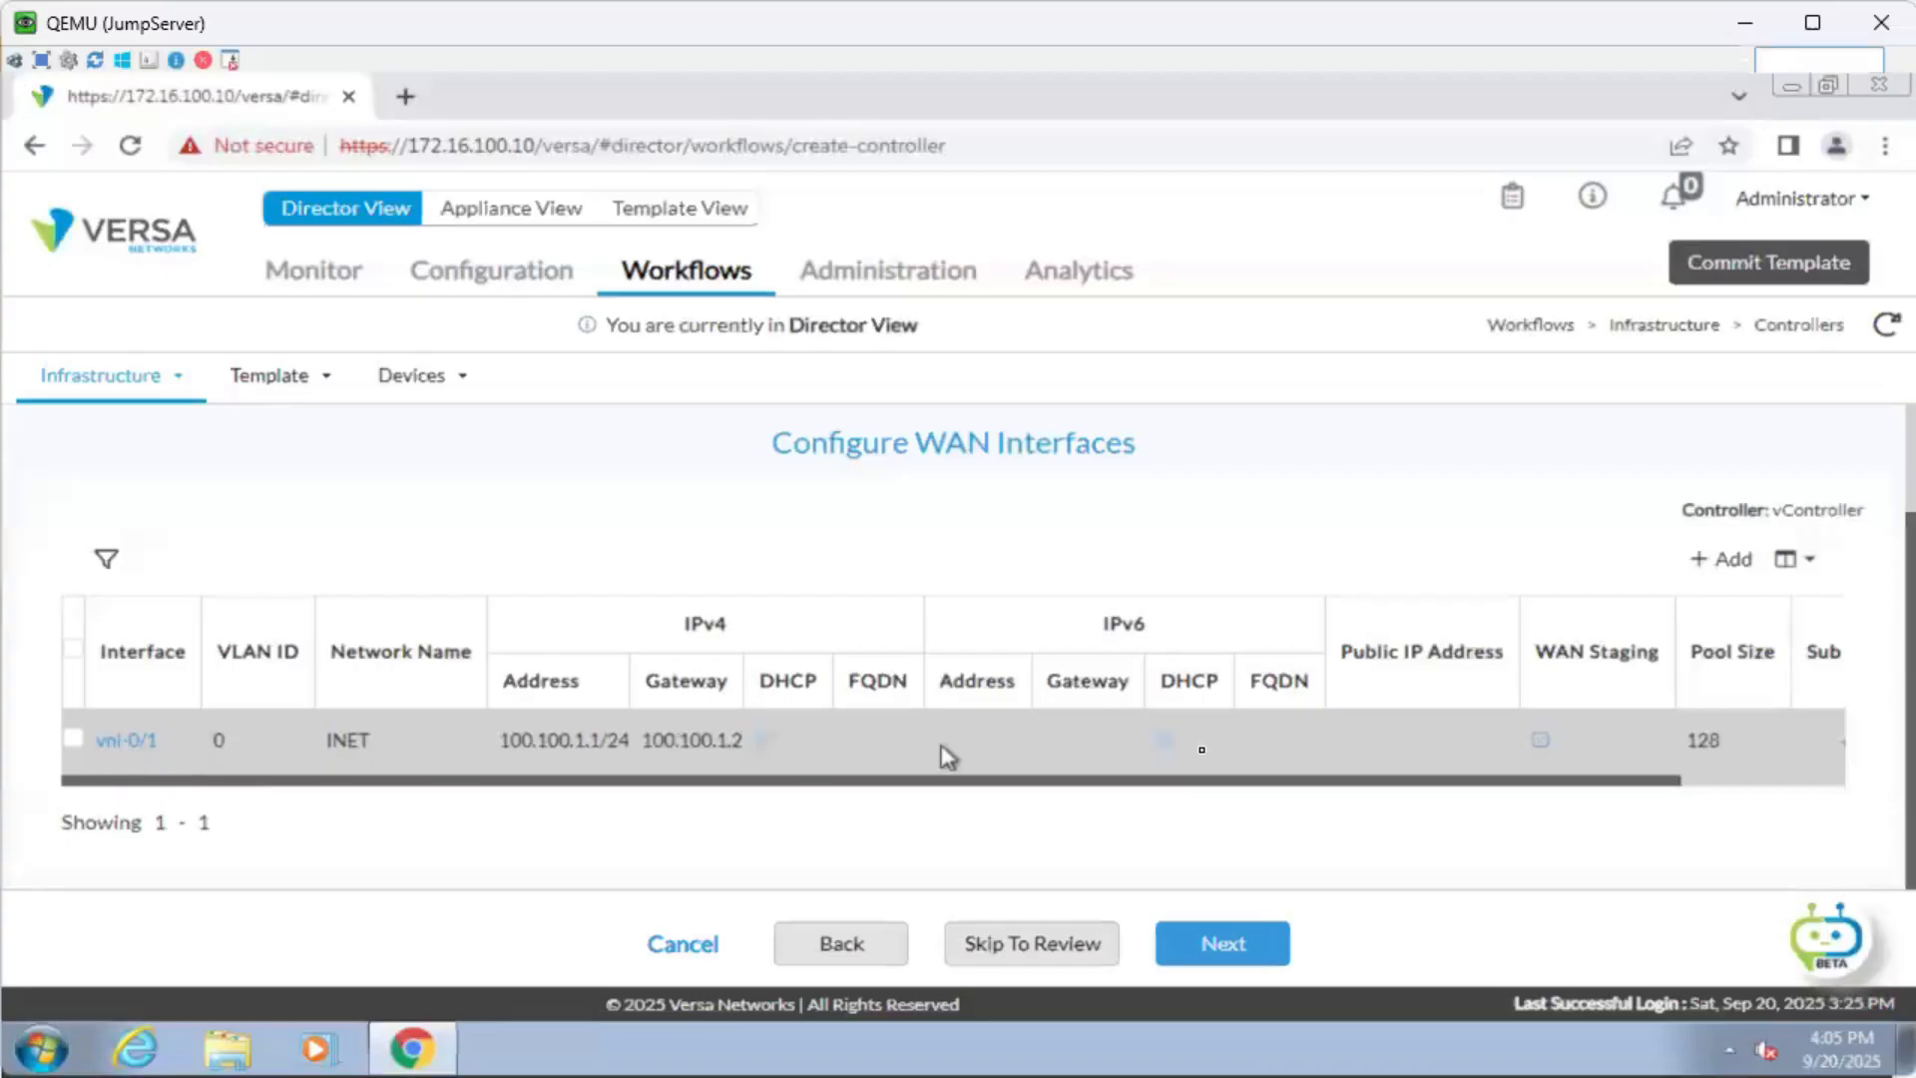
scroll(1188, 744, "down", 1)
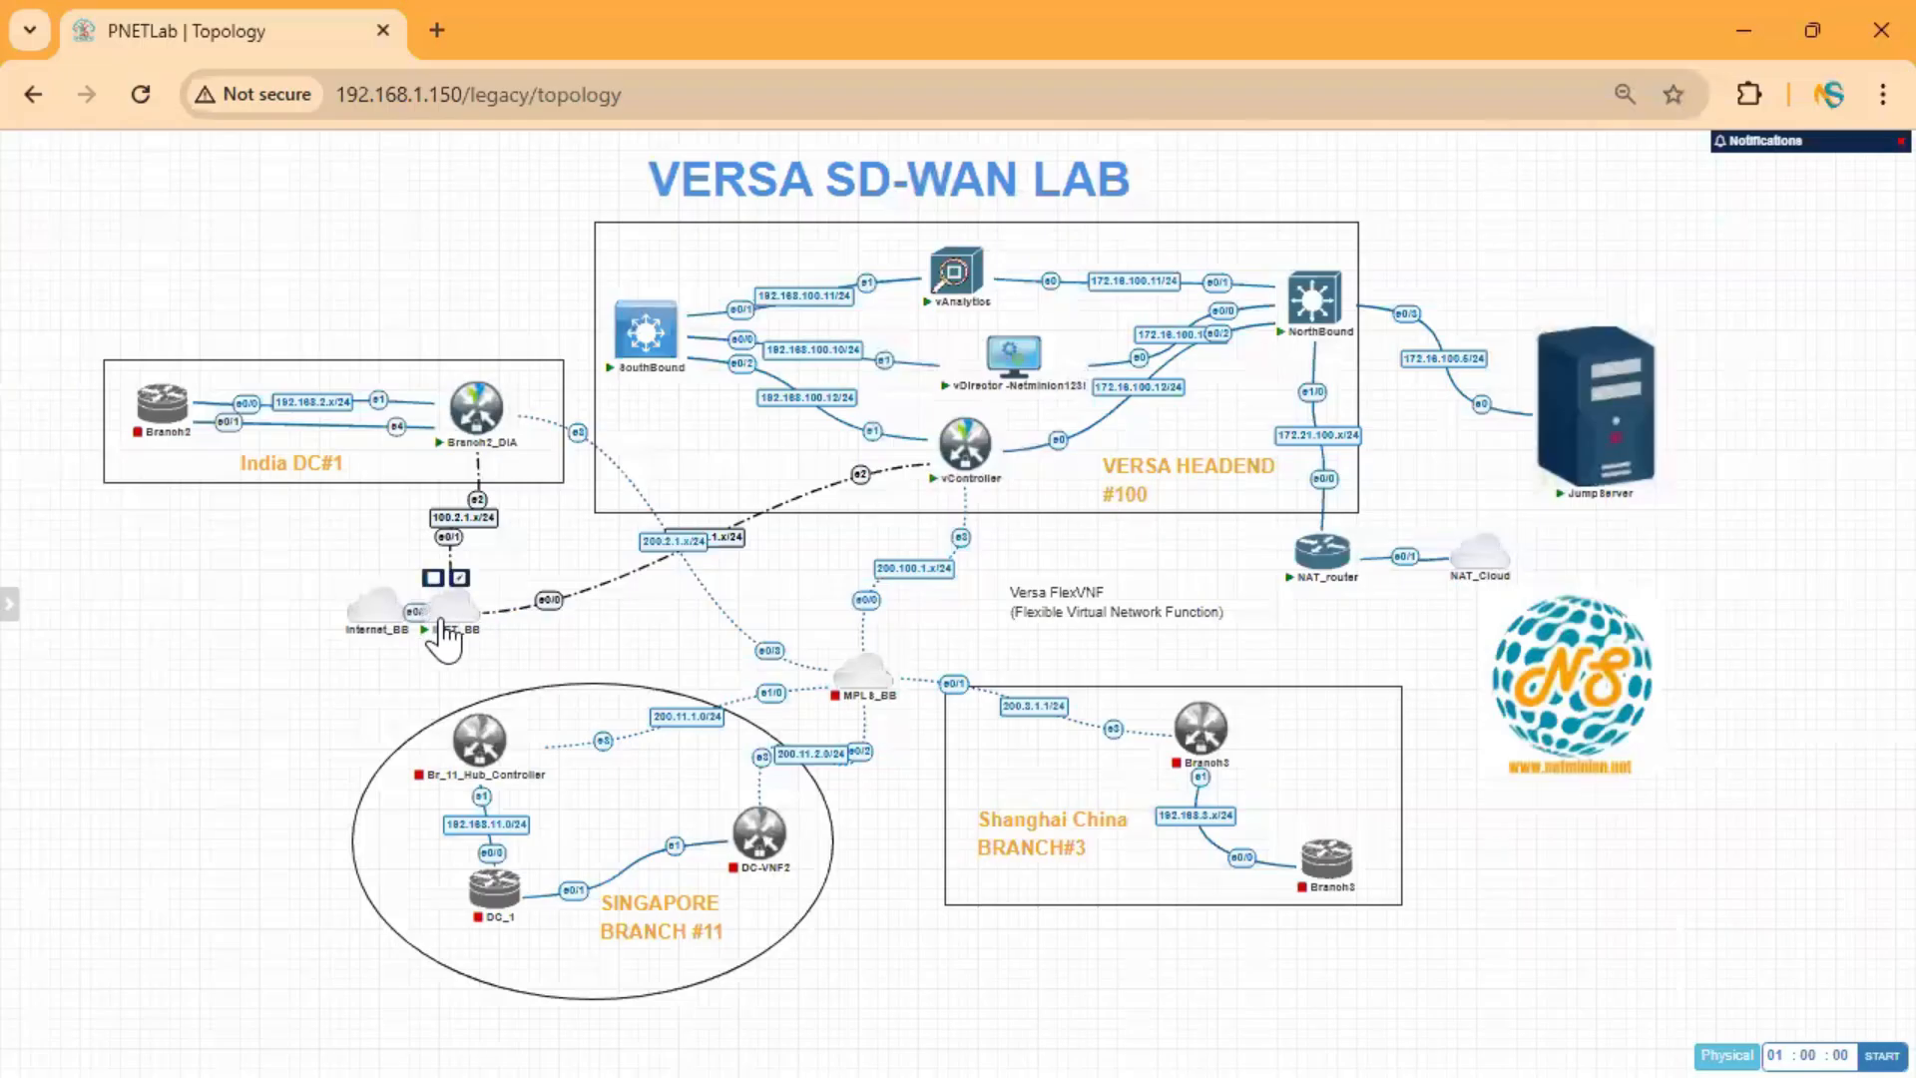
Open the INET_BB router console and answer 'no' to the initial configuration dialog.
left_click(441, 619)
left_click(1116, 341)
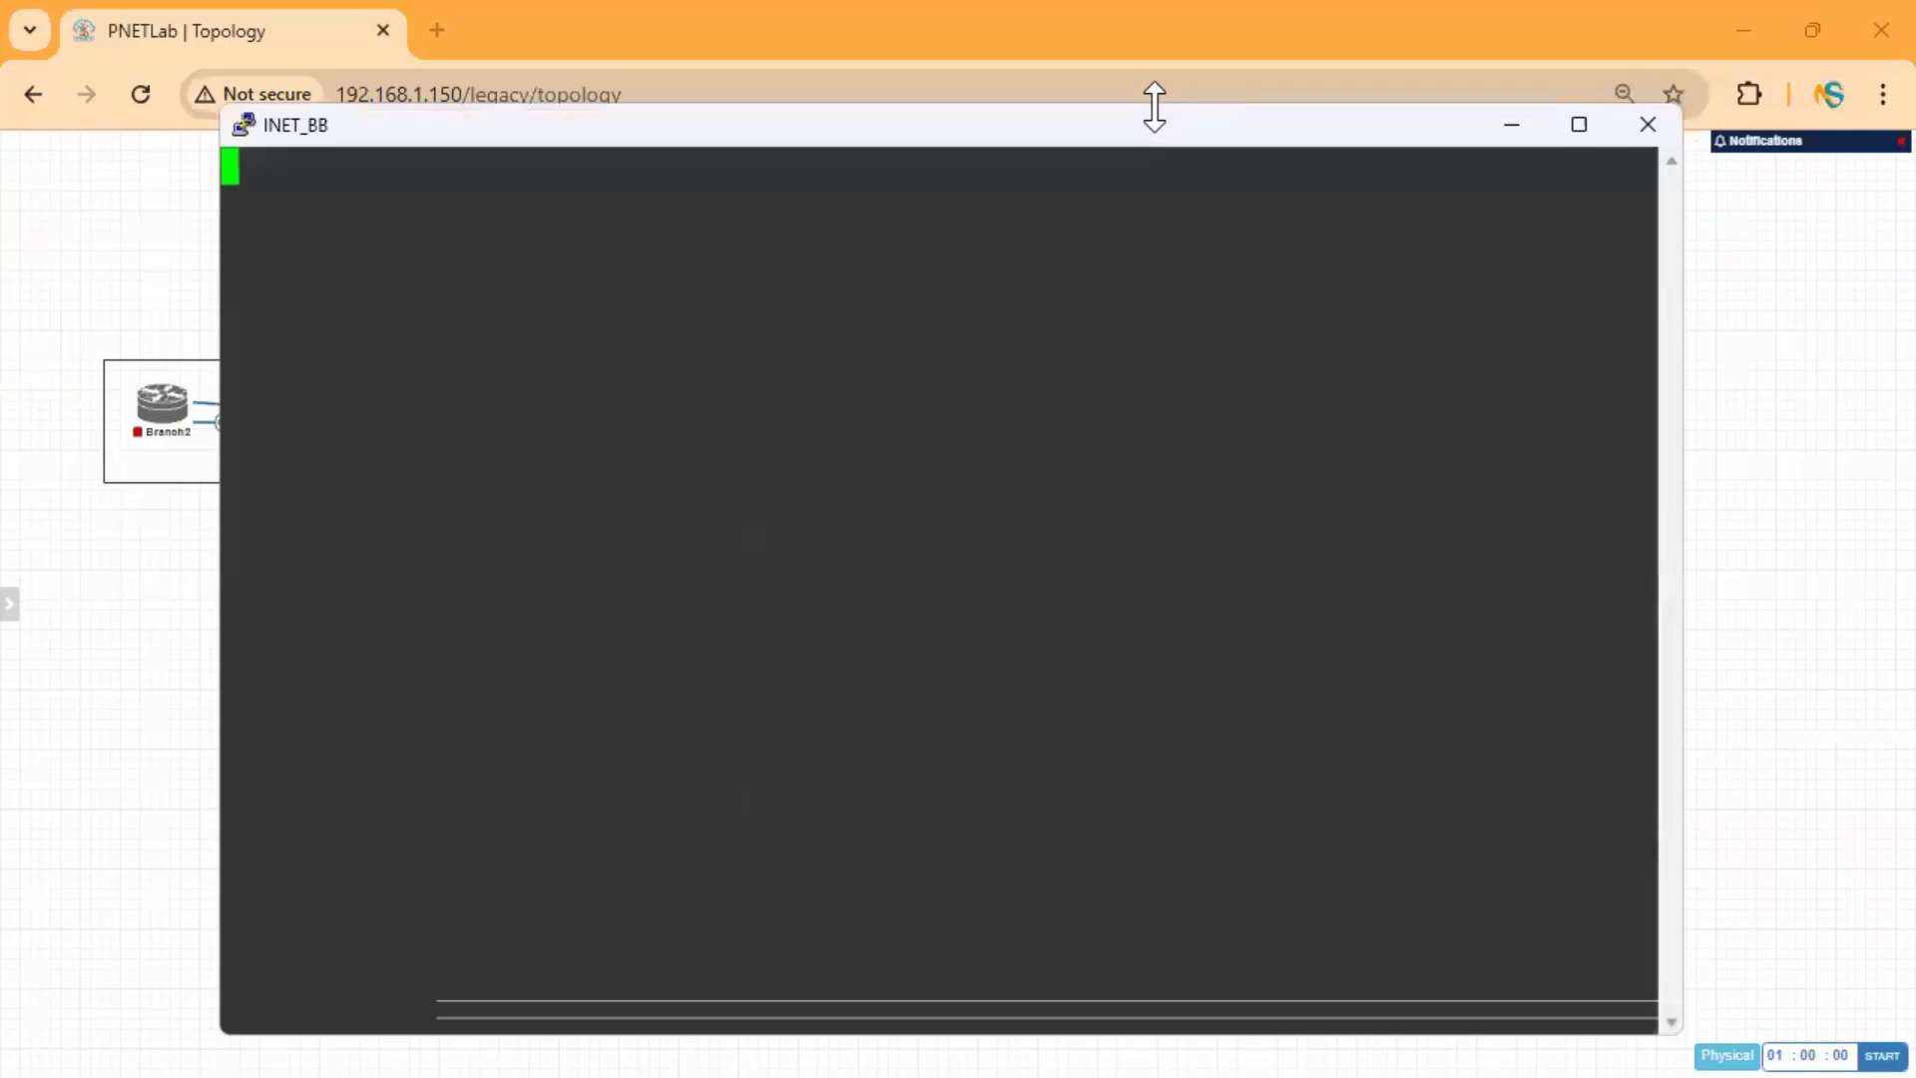
left_click_drag(1155, 107, 1307, 673)
key("Return")
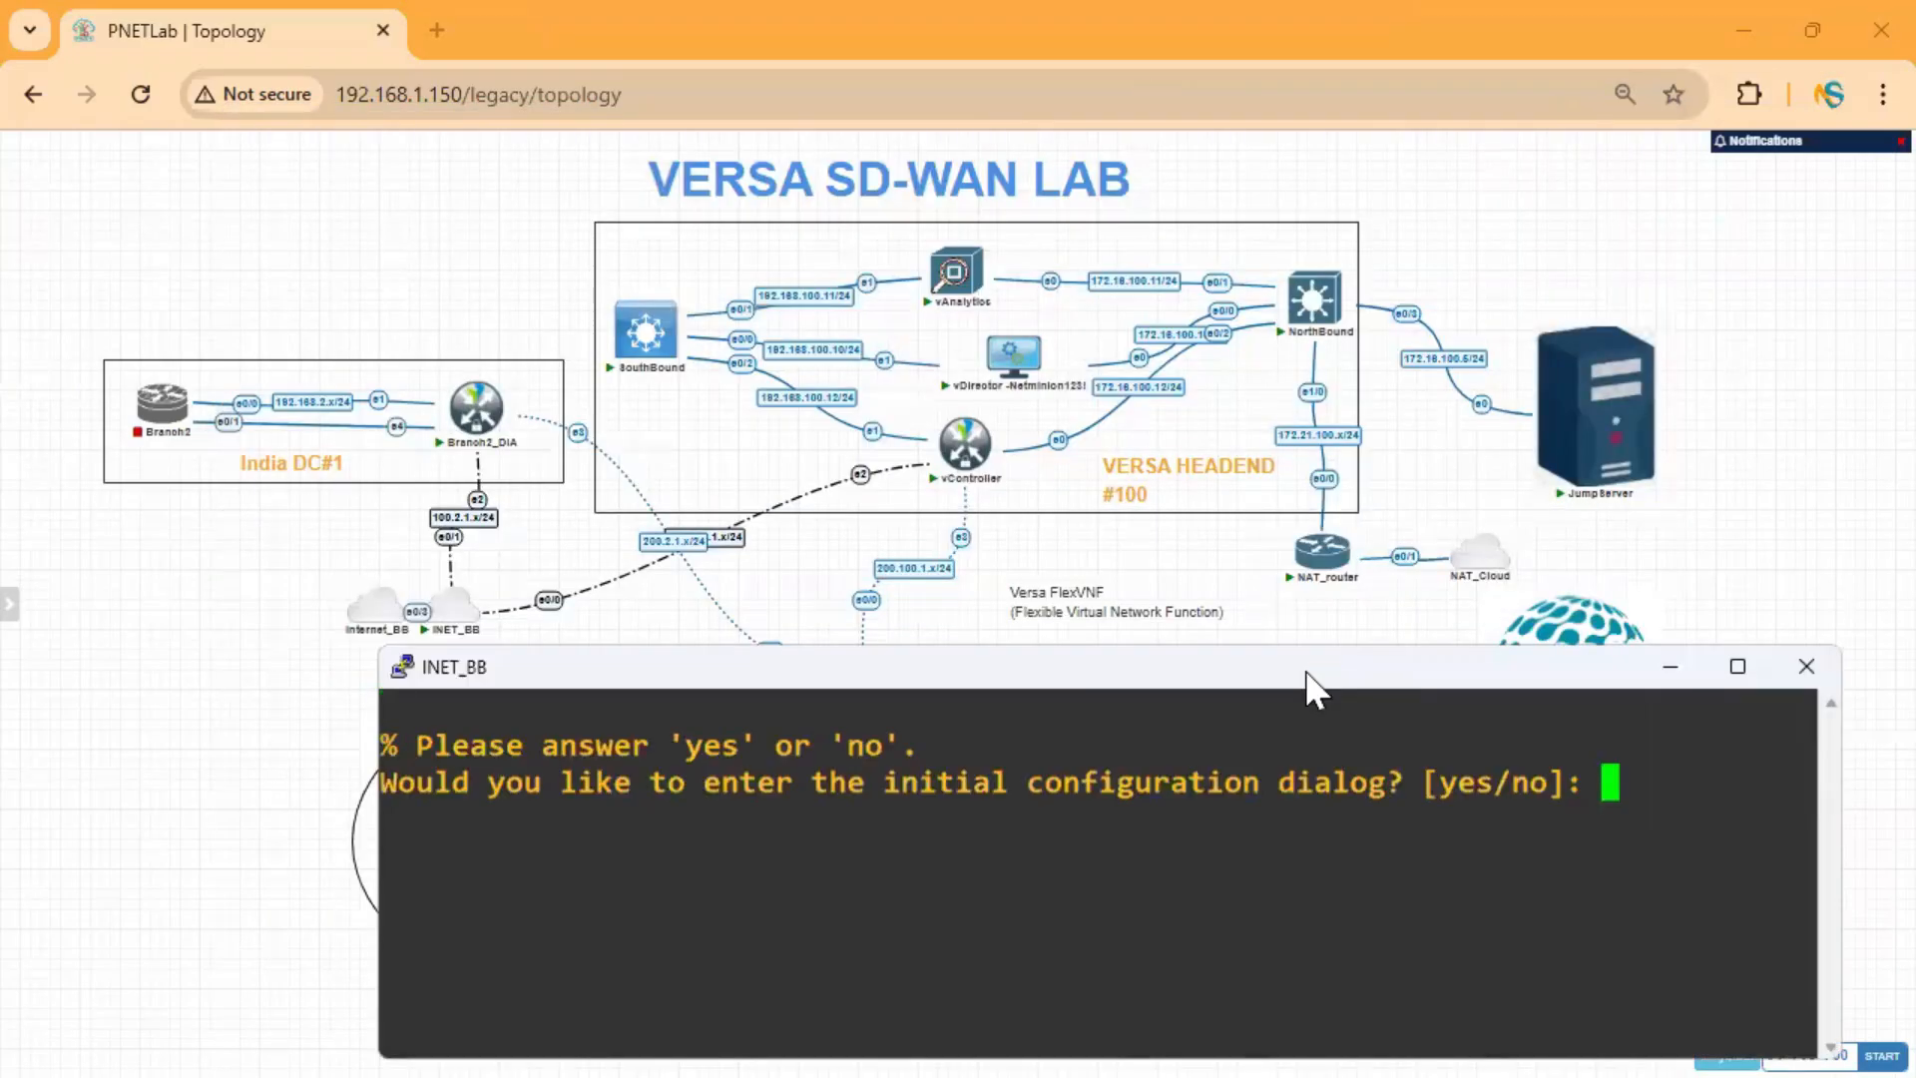
type("no")
key("Return")
left_click_drag(1310, 676, 1321, 663)
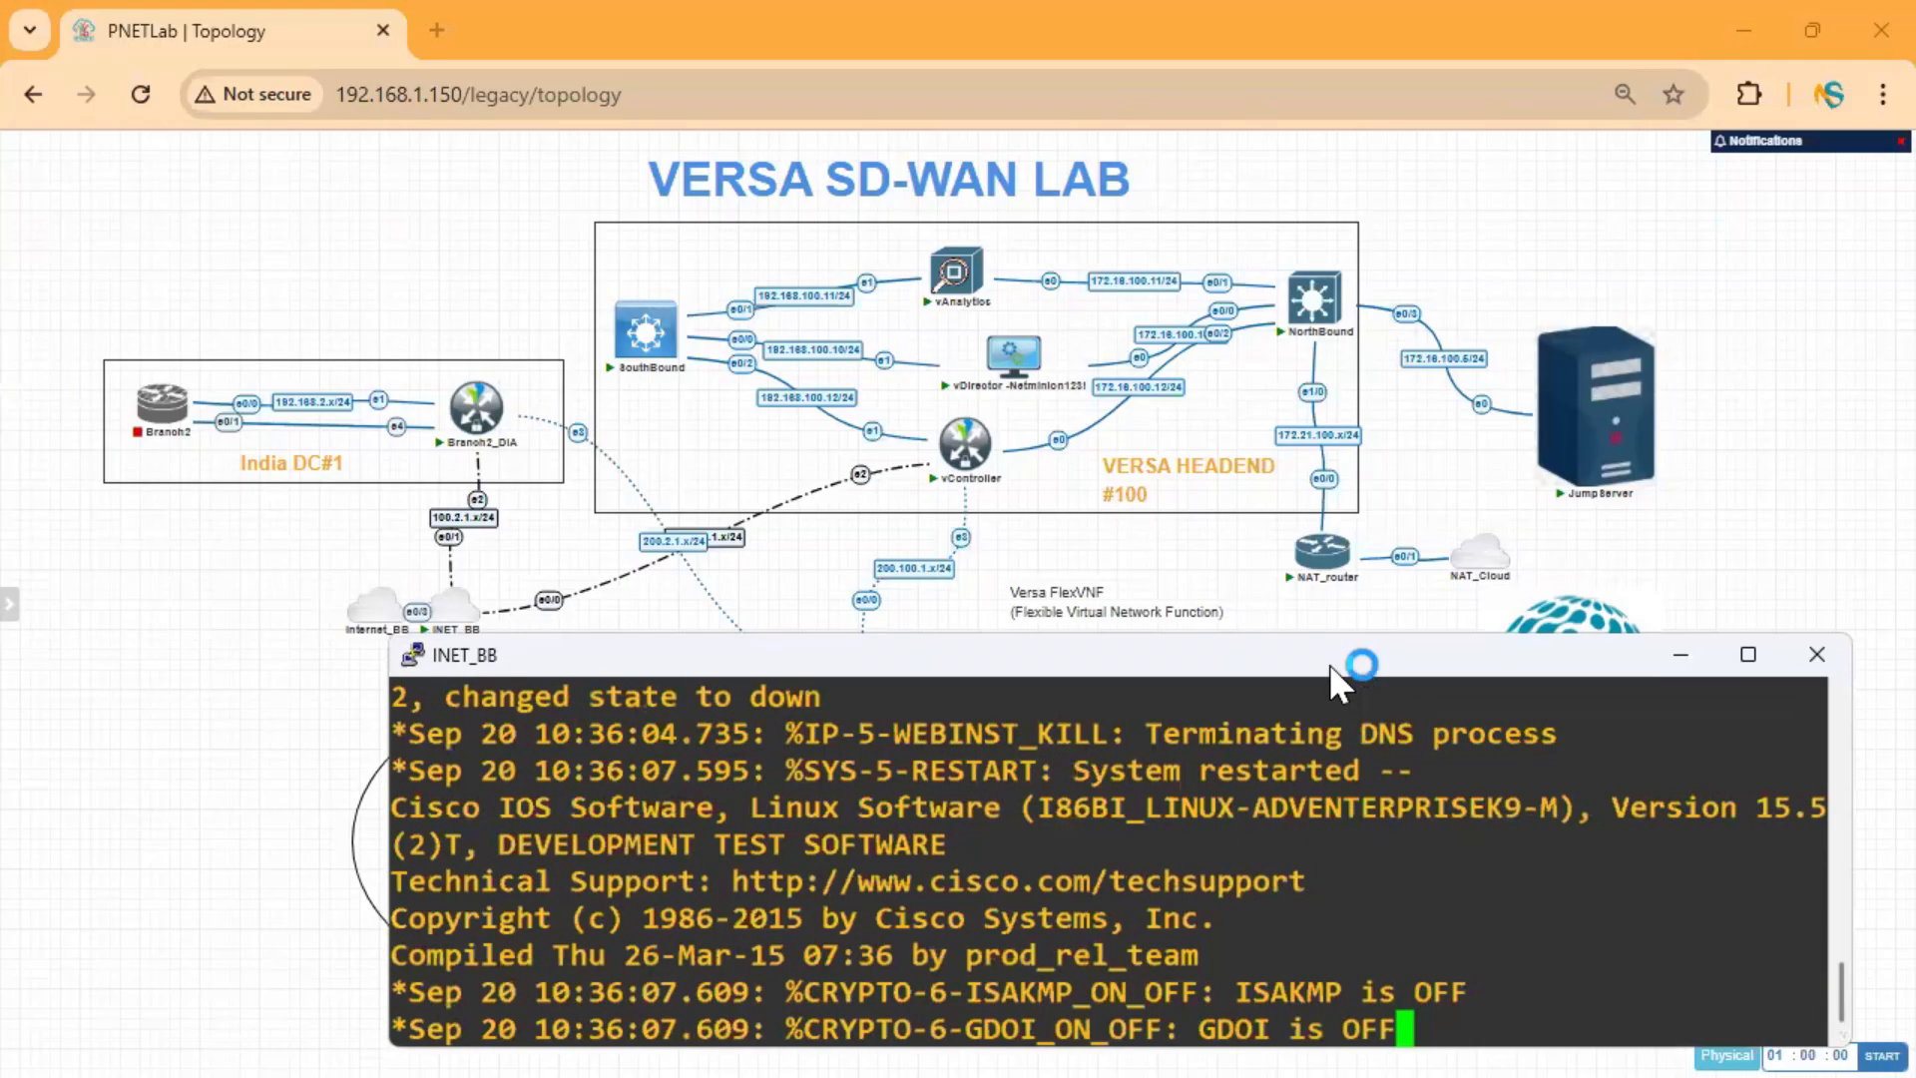
Give INET_BB's eth0/0 the address 100.100.1.2 255.255.255.0 and enable it with no shut.
key("Return")
key("Return")
key("Return")
key("Return")
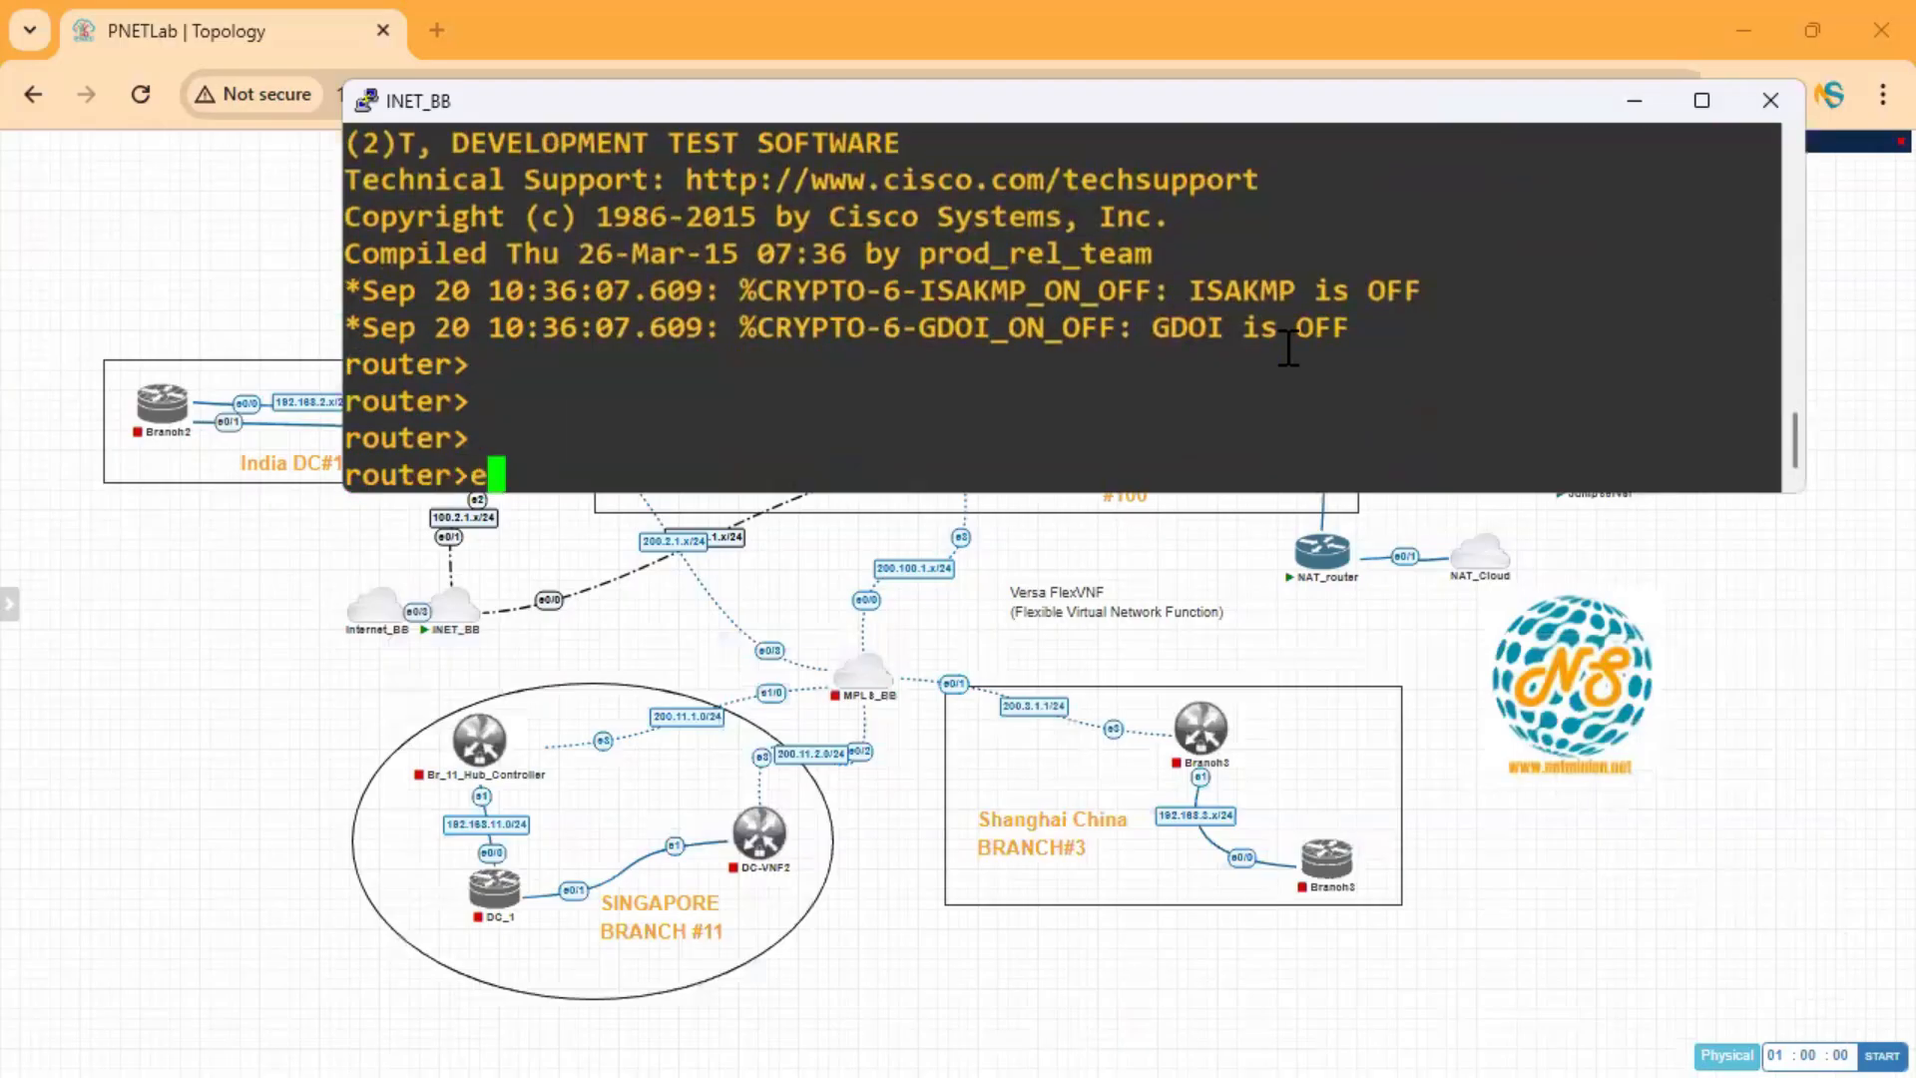
type("en")
key("Return")
key("Return")
key("Return")
key("Return")
key("Return")
type("conf ter")
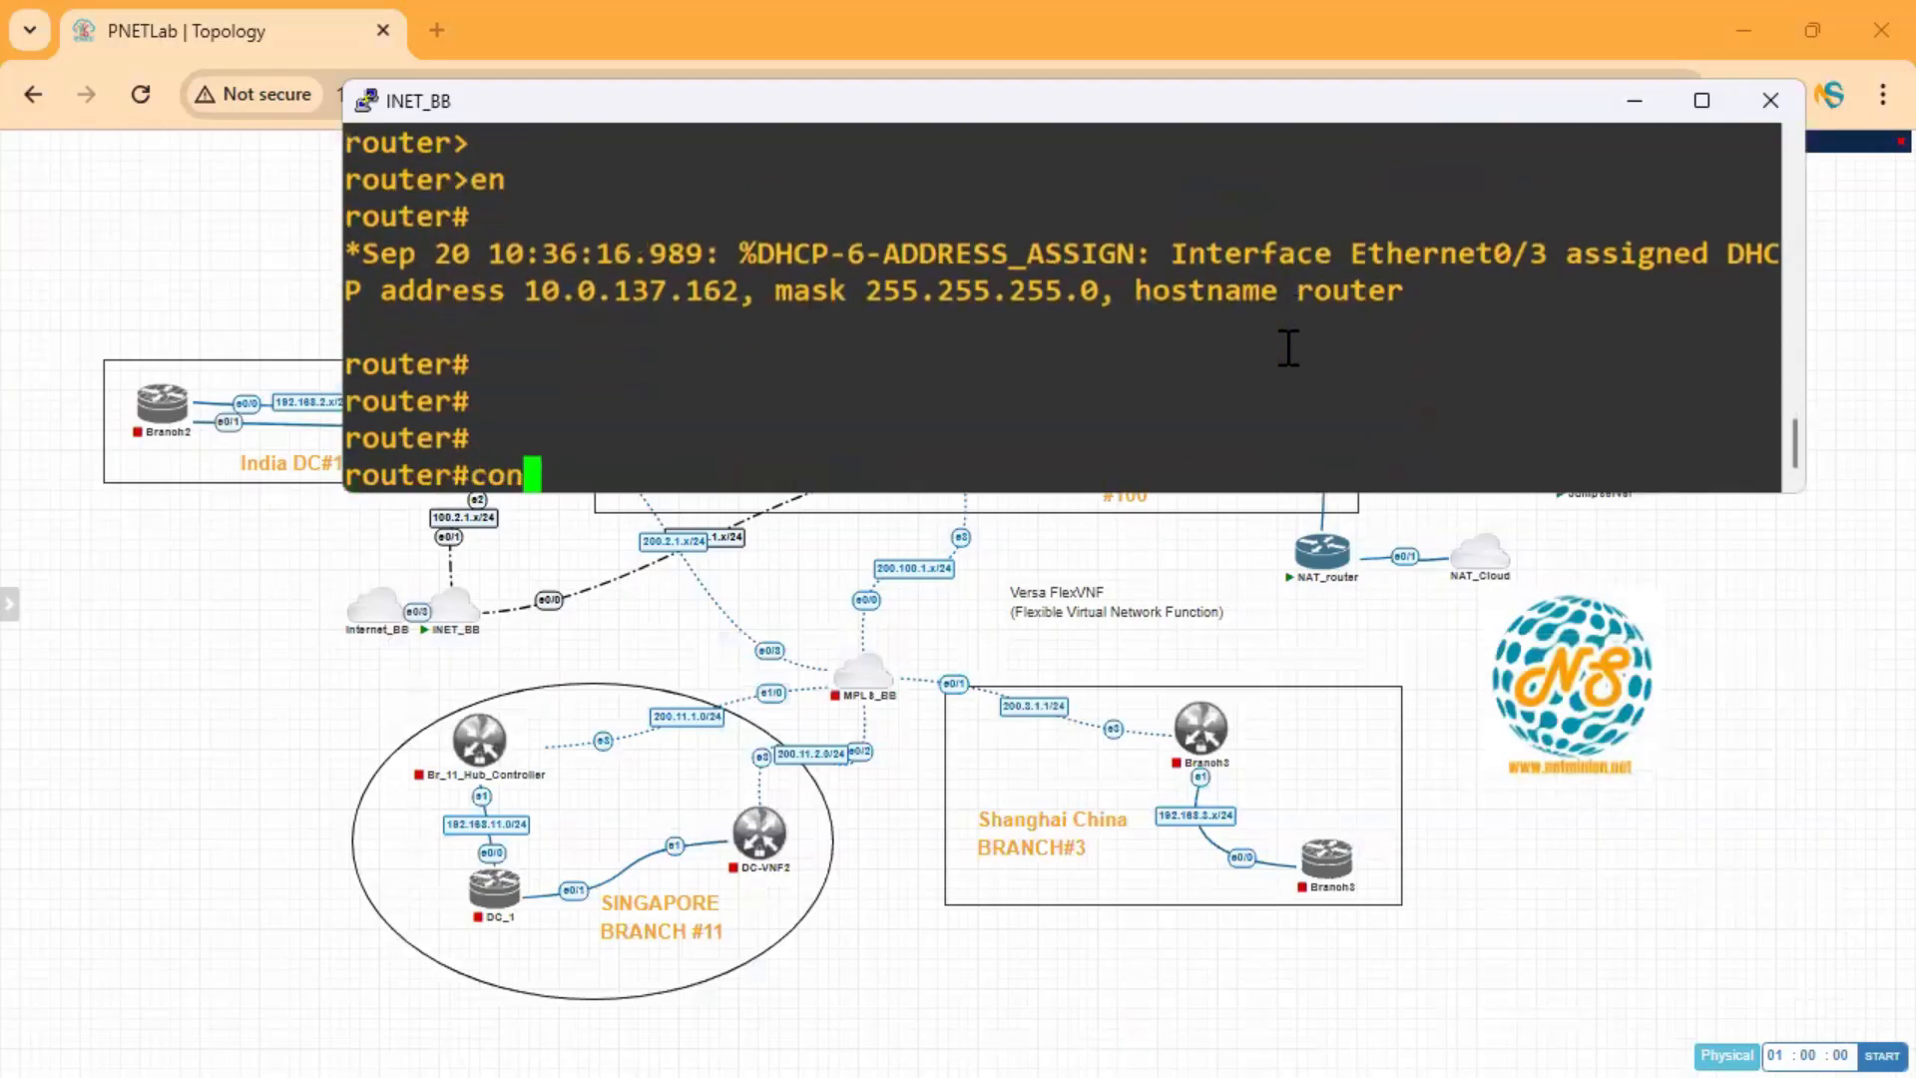
key("Return")
type("int eth0/0")
key("Return")
type("ip add 100.10.00")
key("BackSpace")
key("BackSpace")
type("0.1.2 255.255.255.25")
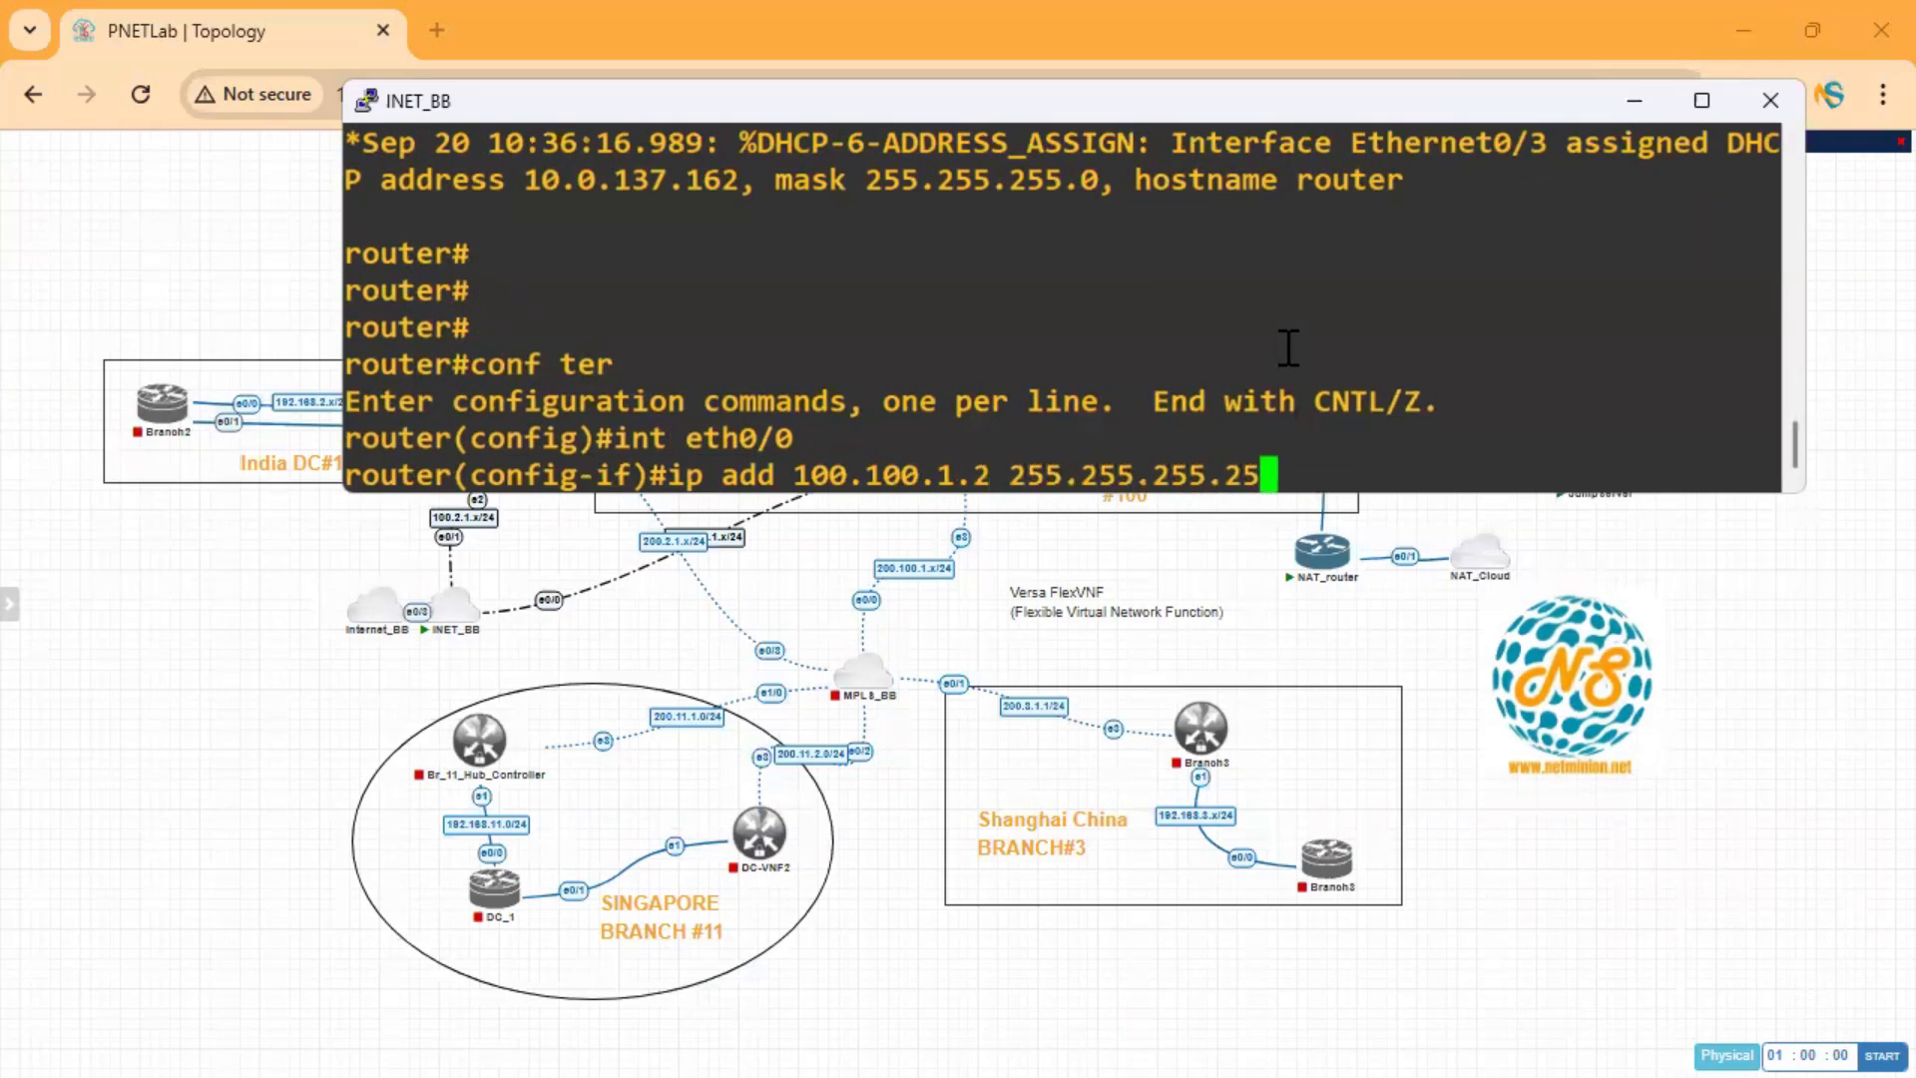
key("BackSpace")
key("BackSpace")
type("0")
key("Return")
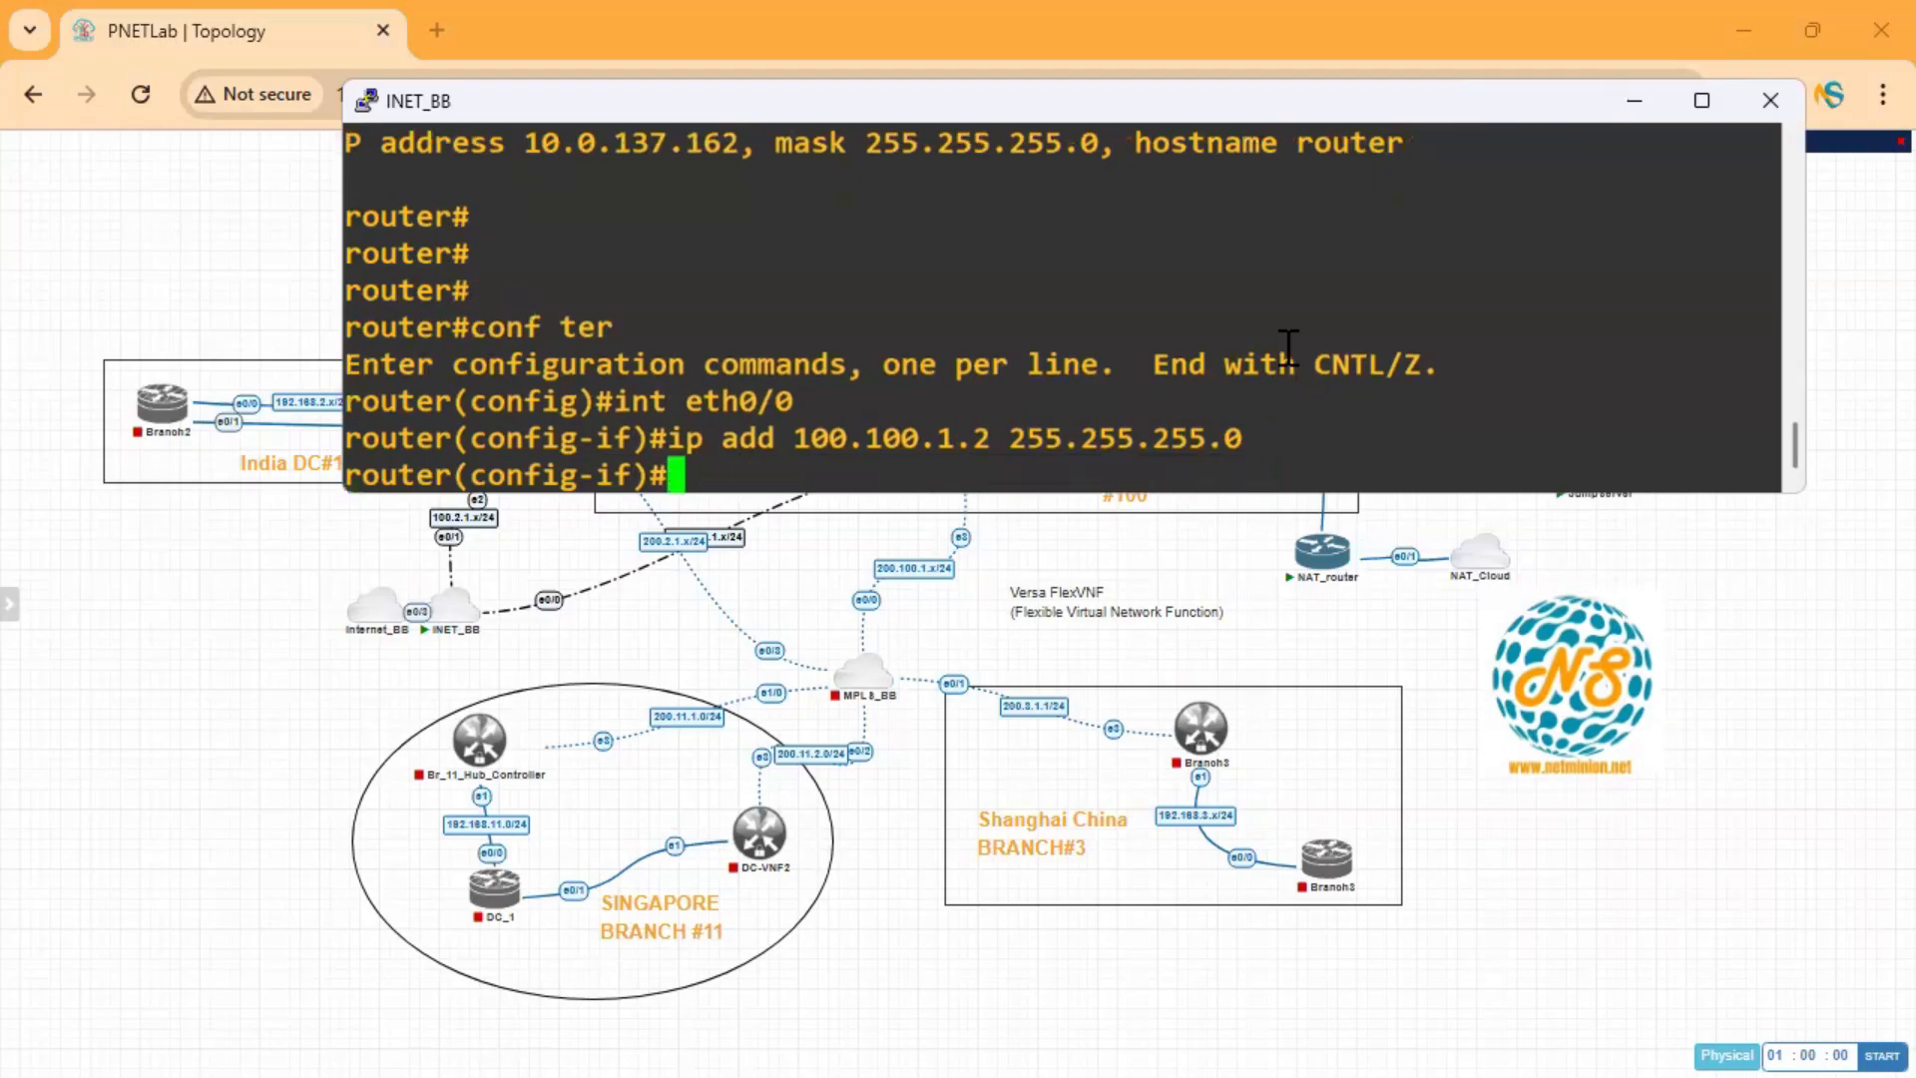
type("no shut")
key("Return")
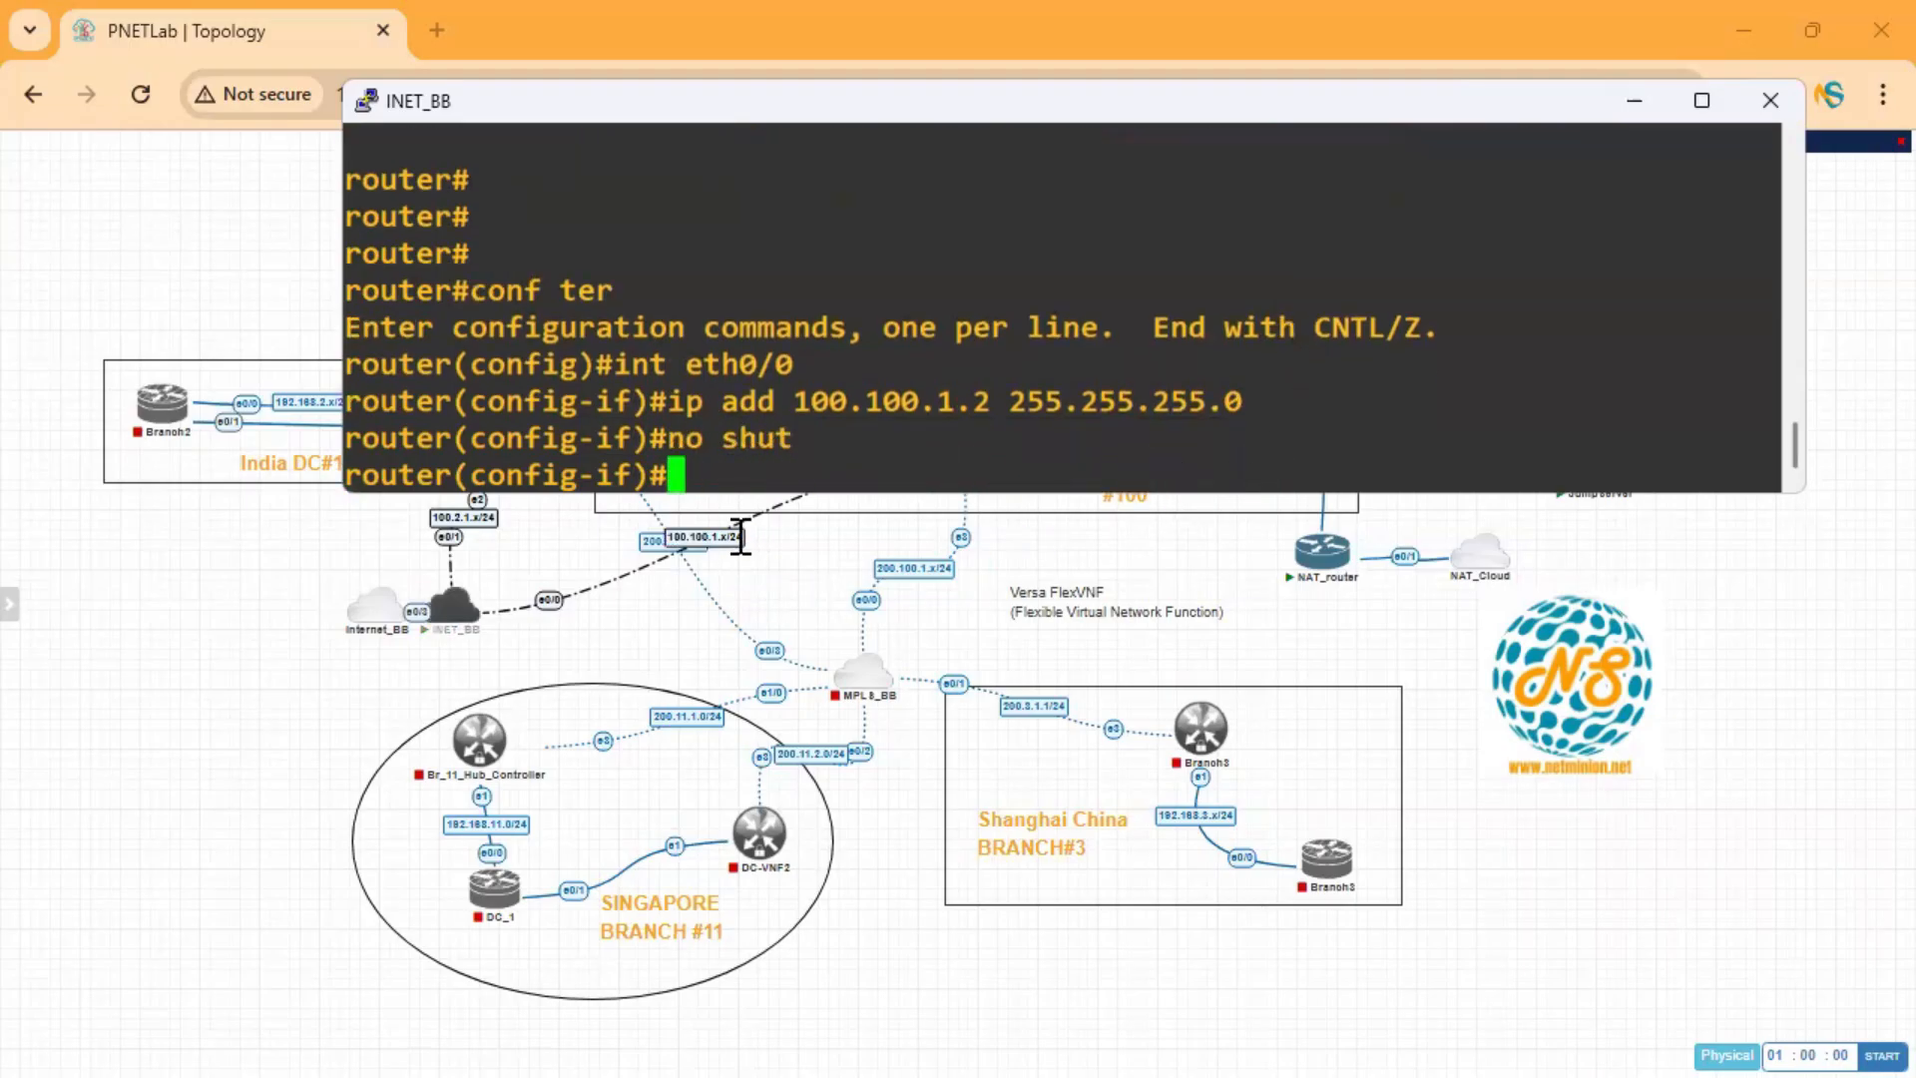
Ping 100.100.1.2 and the controller at 100.100.1.1 from INET_BB.
type("do ping")
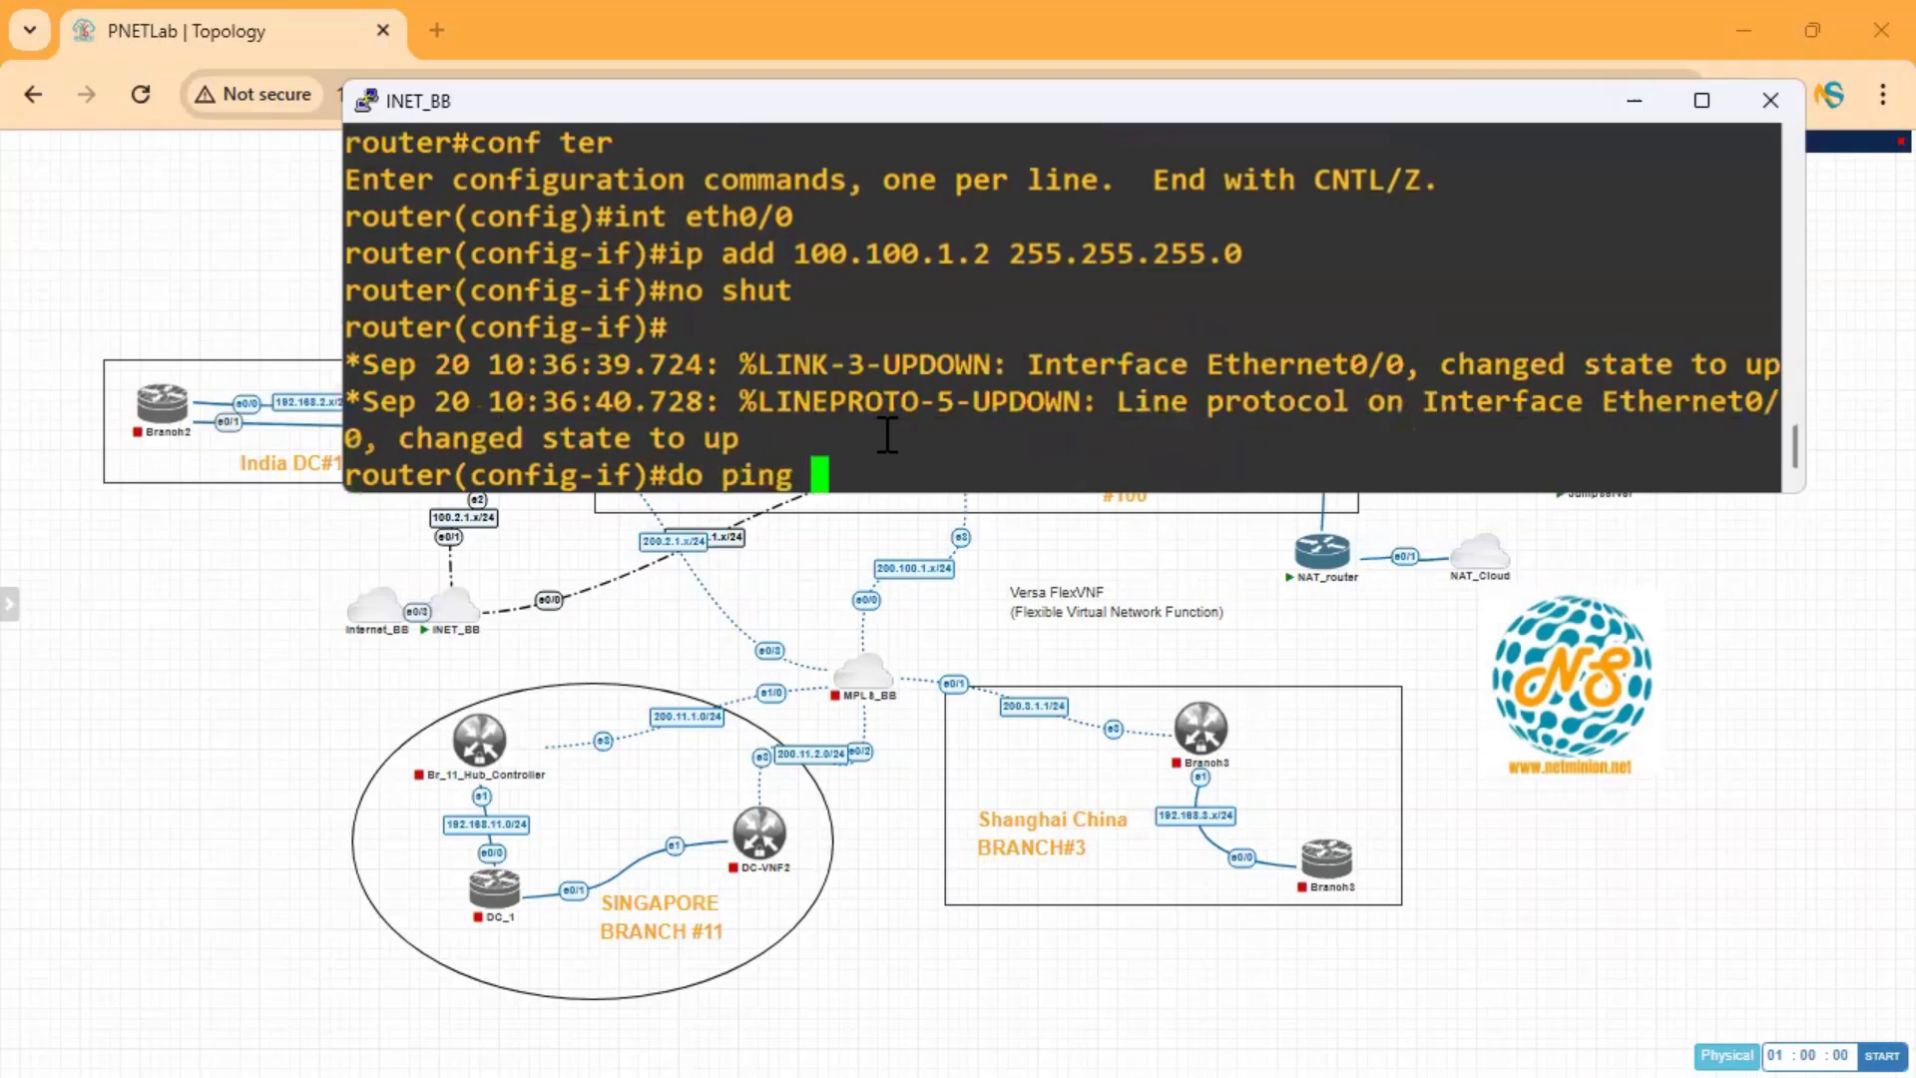
double_click(910, 274)
double_click(929, 258)
key("super+c")
type("1")
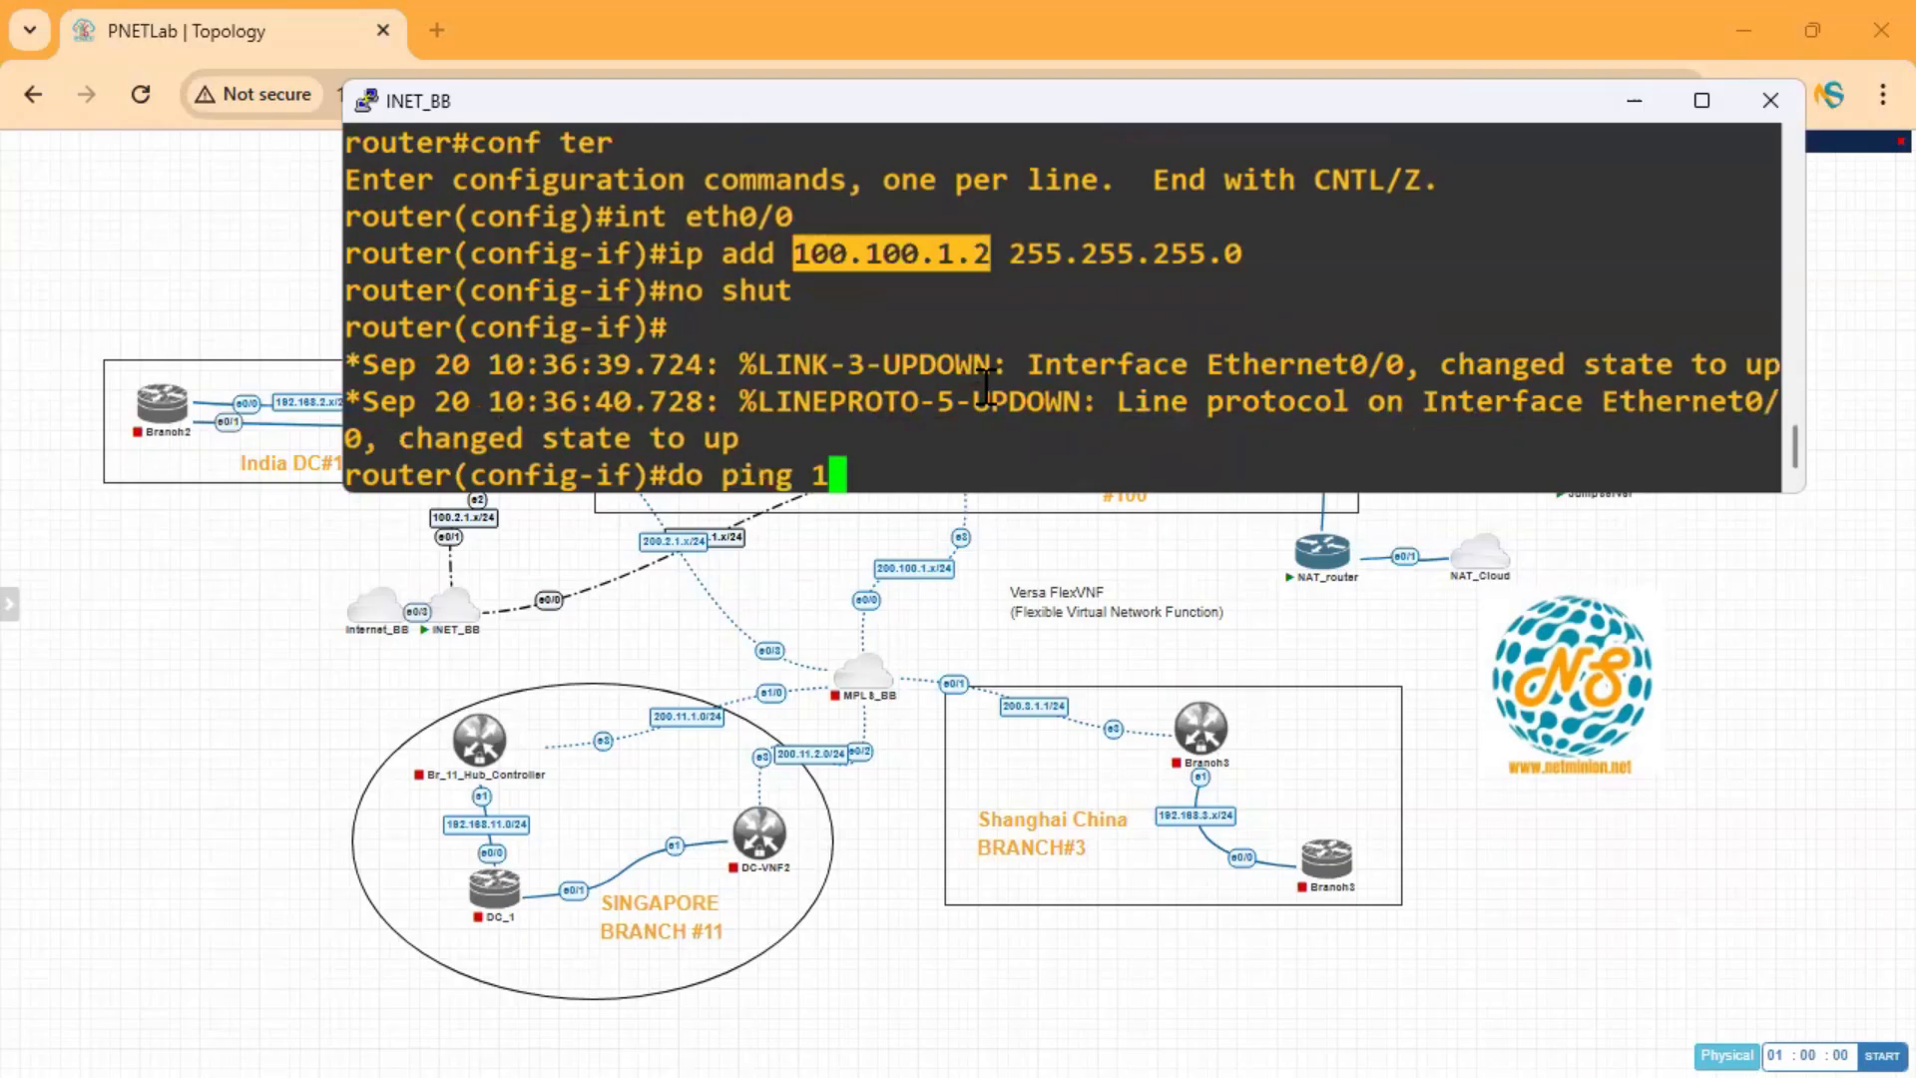
type("00.100.1.2")
key("Return")
key("Up")
key("BackSpace")
type("1")
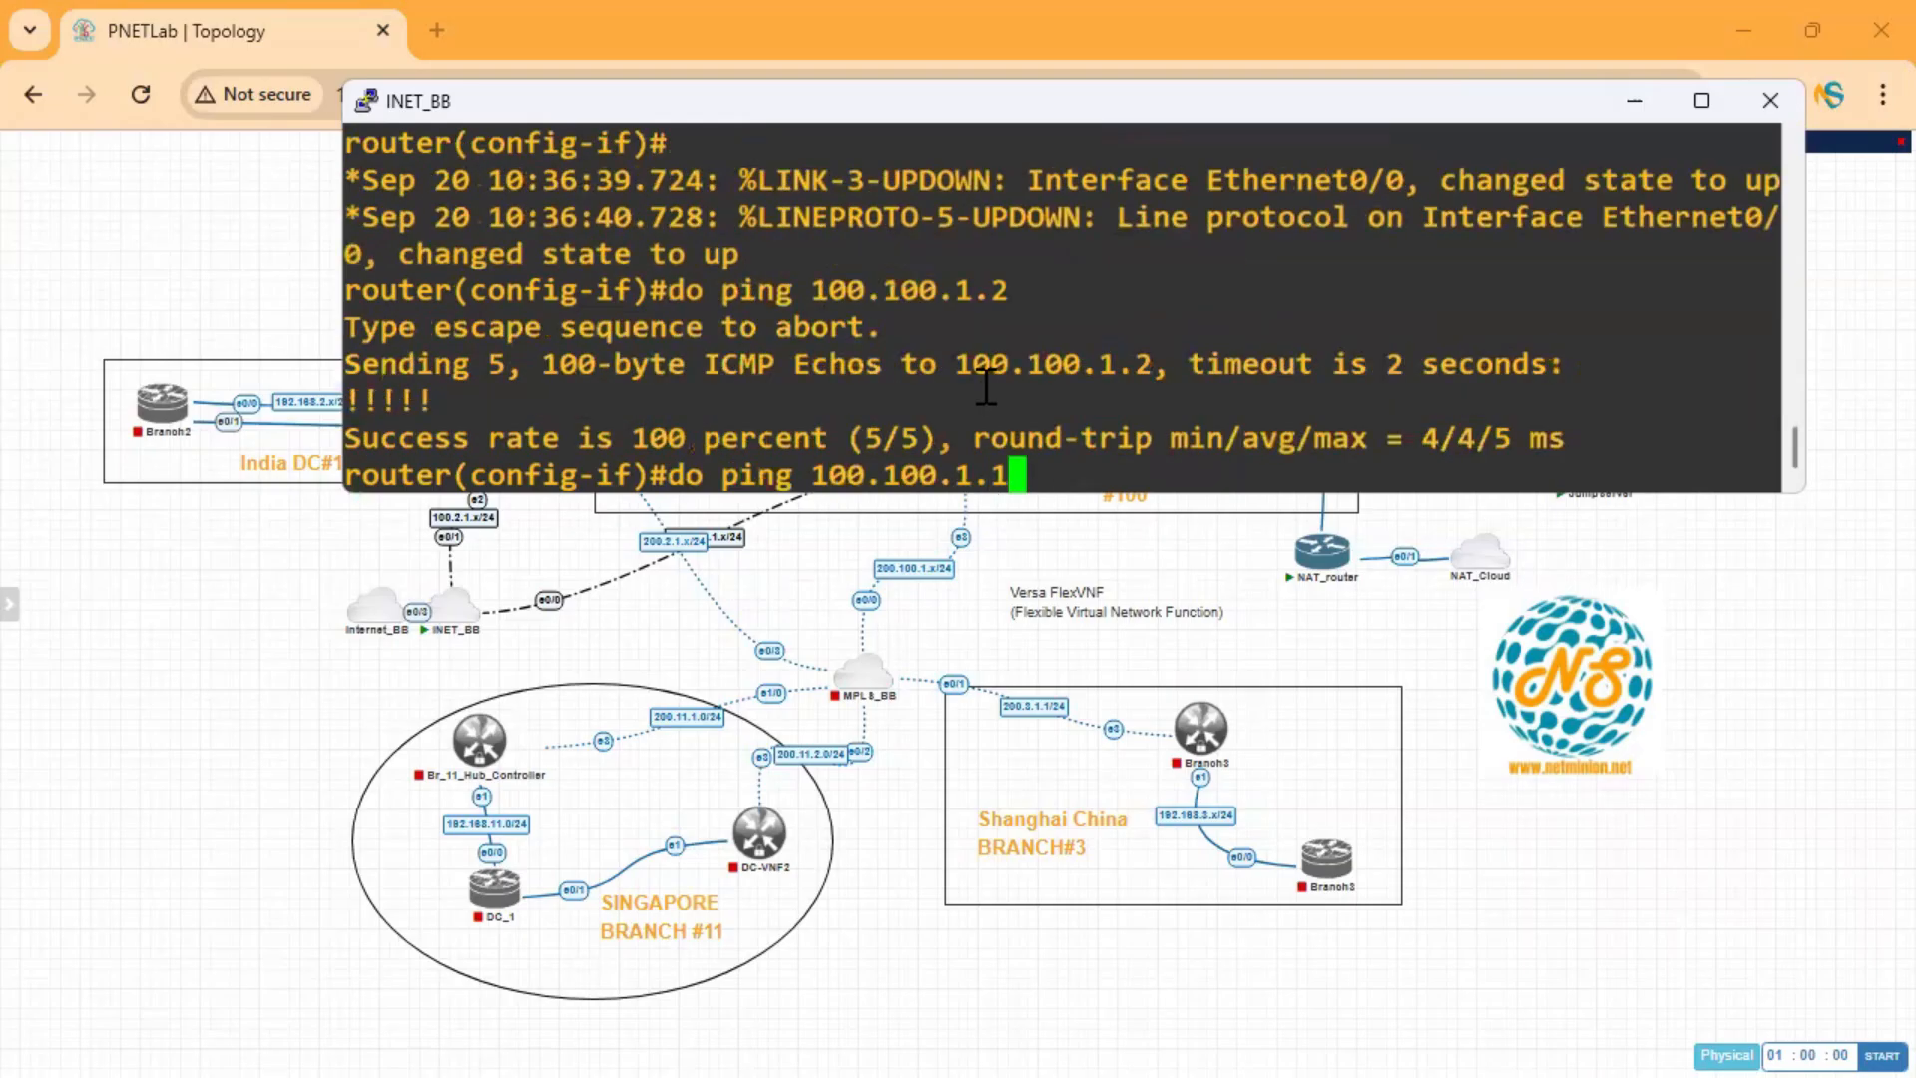
key("Return")
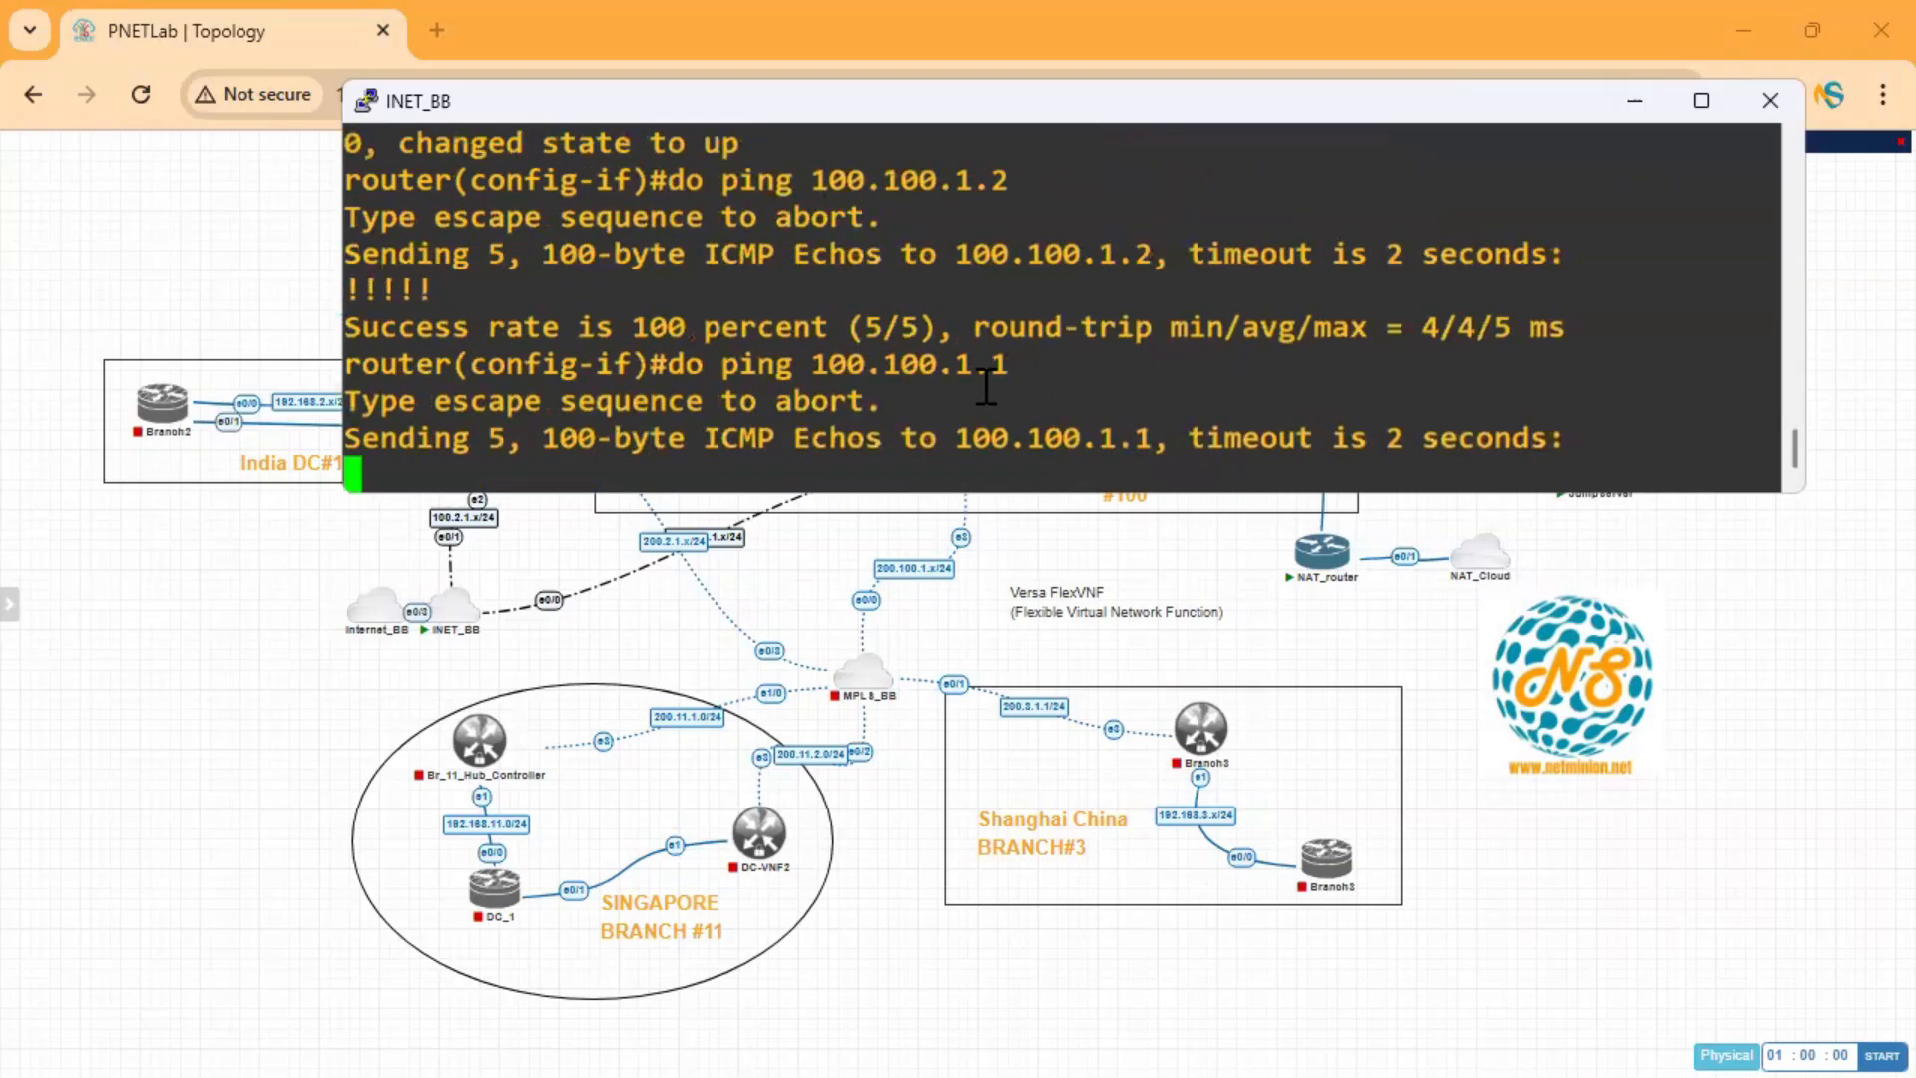
key("Return")
key("Return")
key("Return")
key("Up")
key("Return")
key("Return")
key("Return")
key("Return")
key("Return")
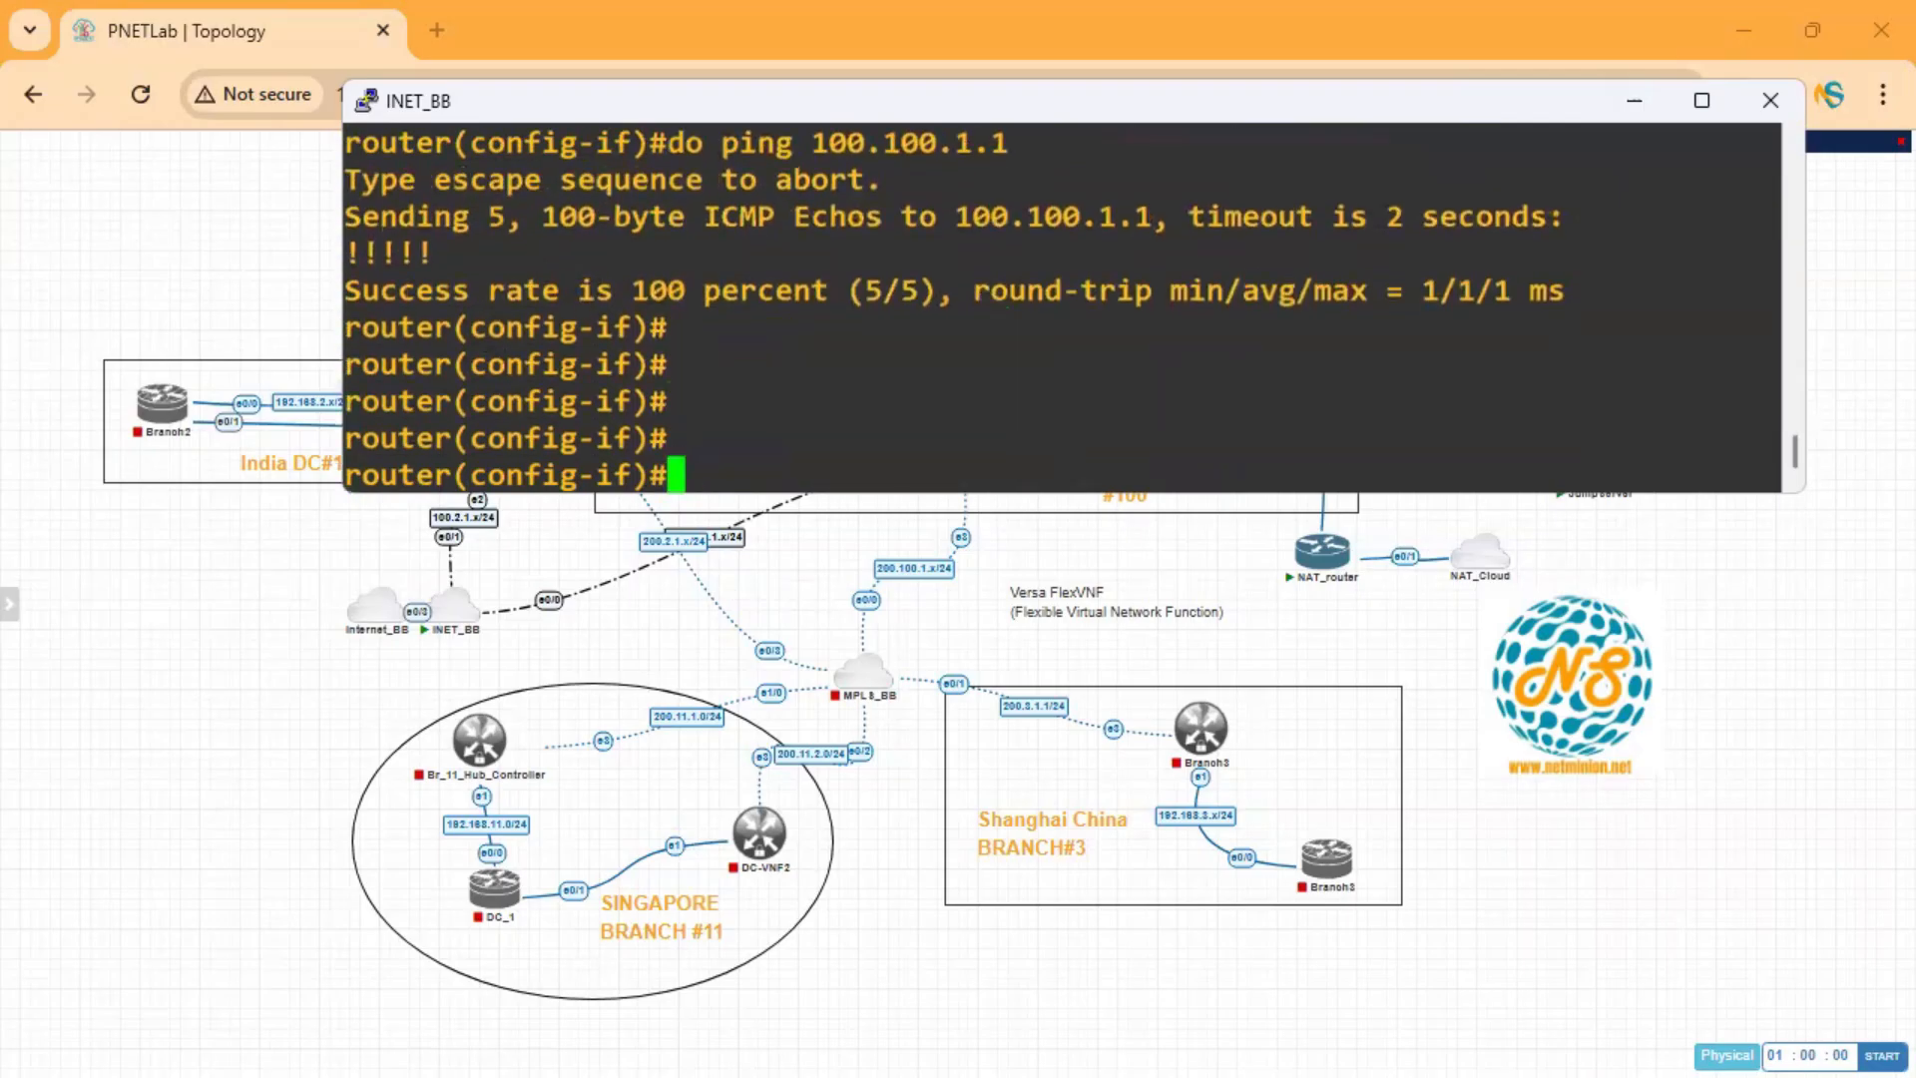
key("alt+Tab")
From the vController CLI, ping 100.100.1.2 in routing-instance INET-Transport-VR, confirming 0% loss.
key("super+Up")
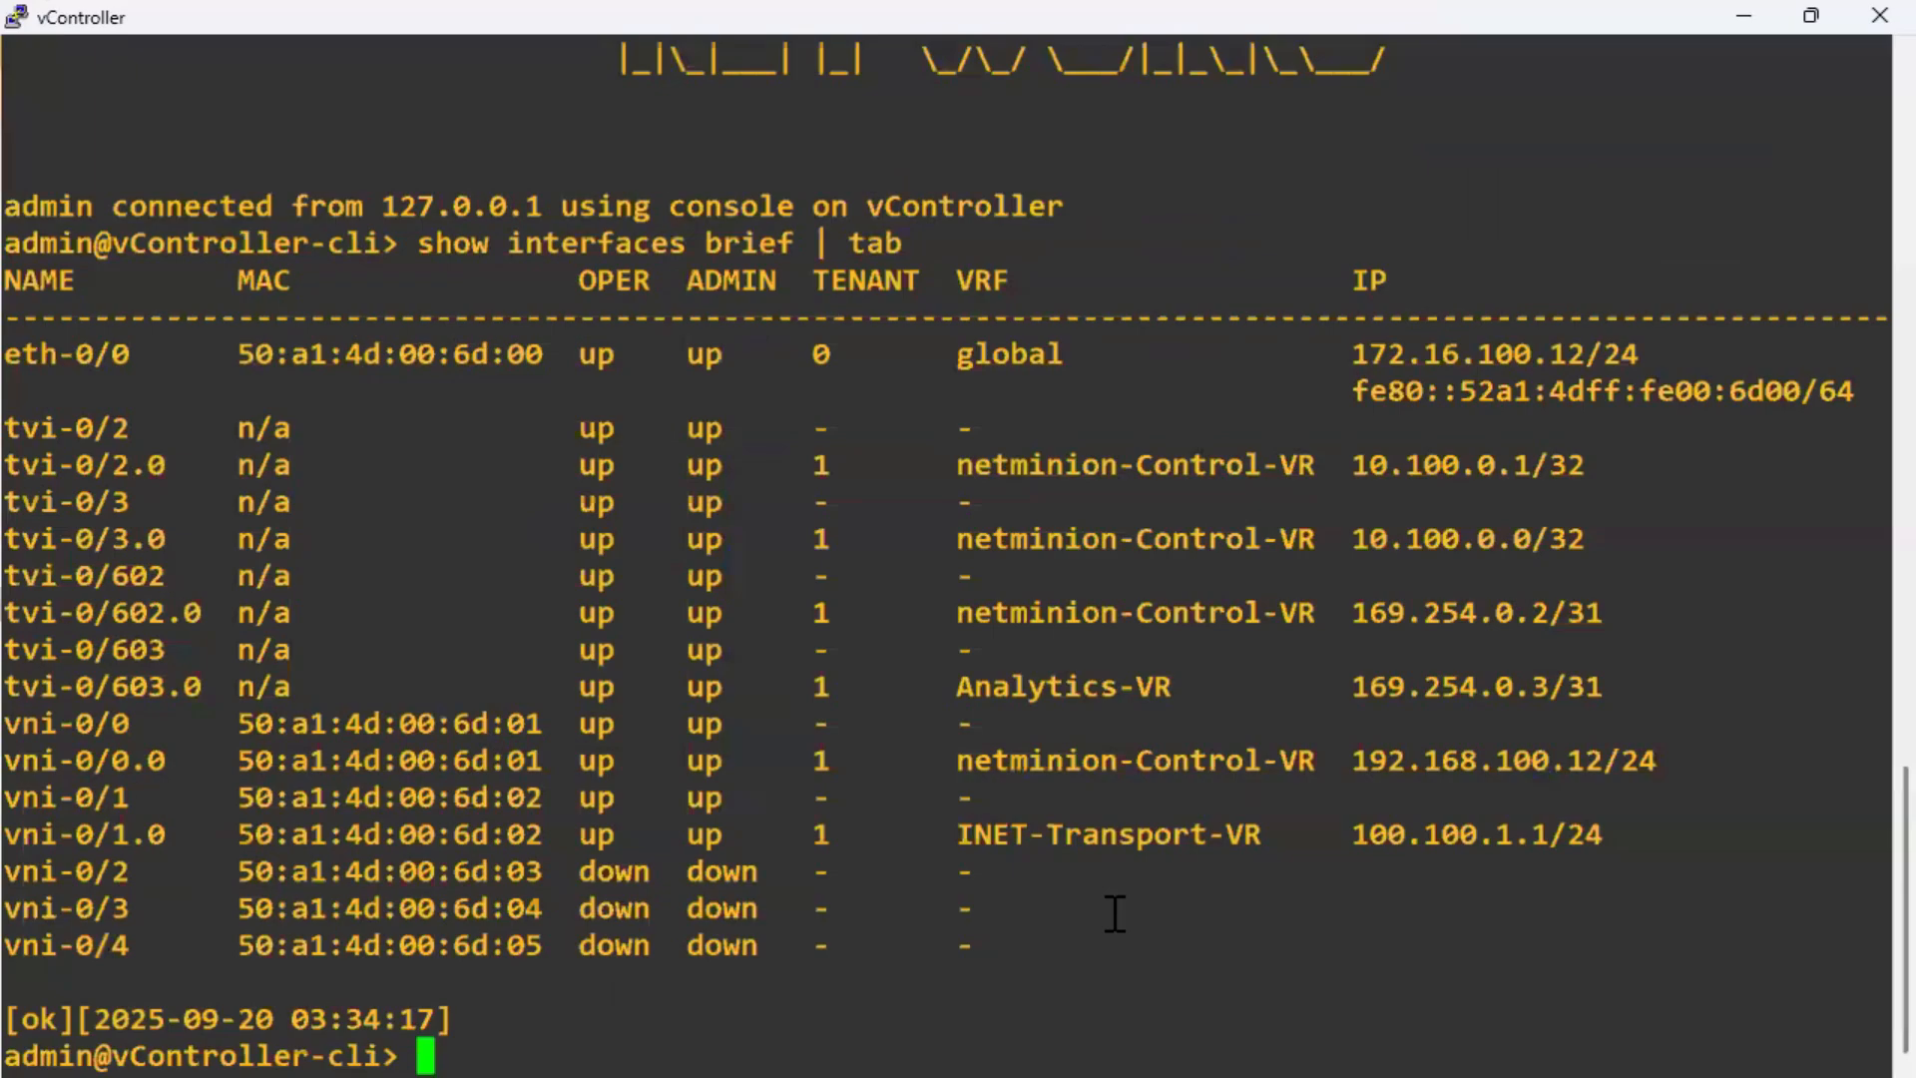
key("Return")
key("Return")
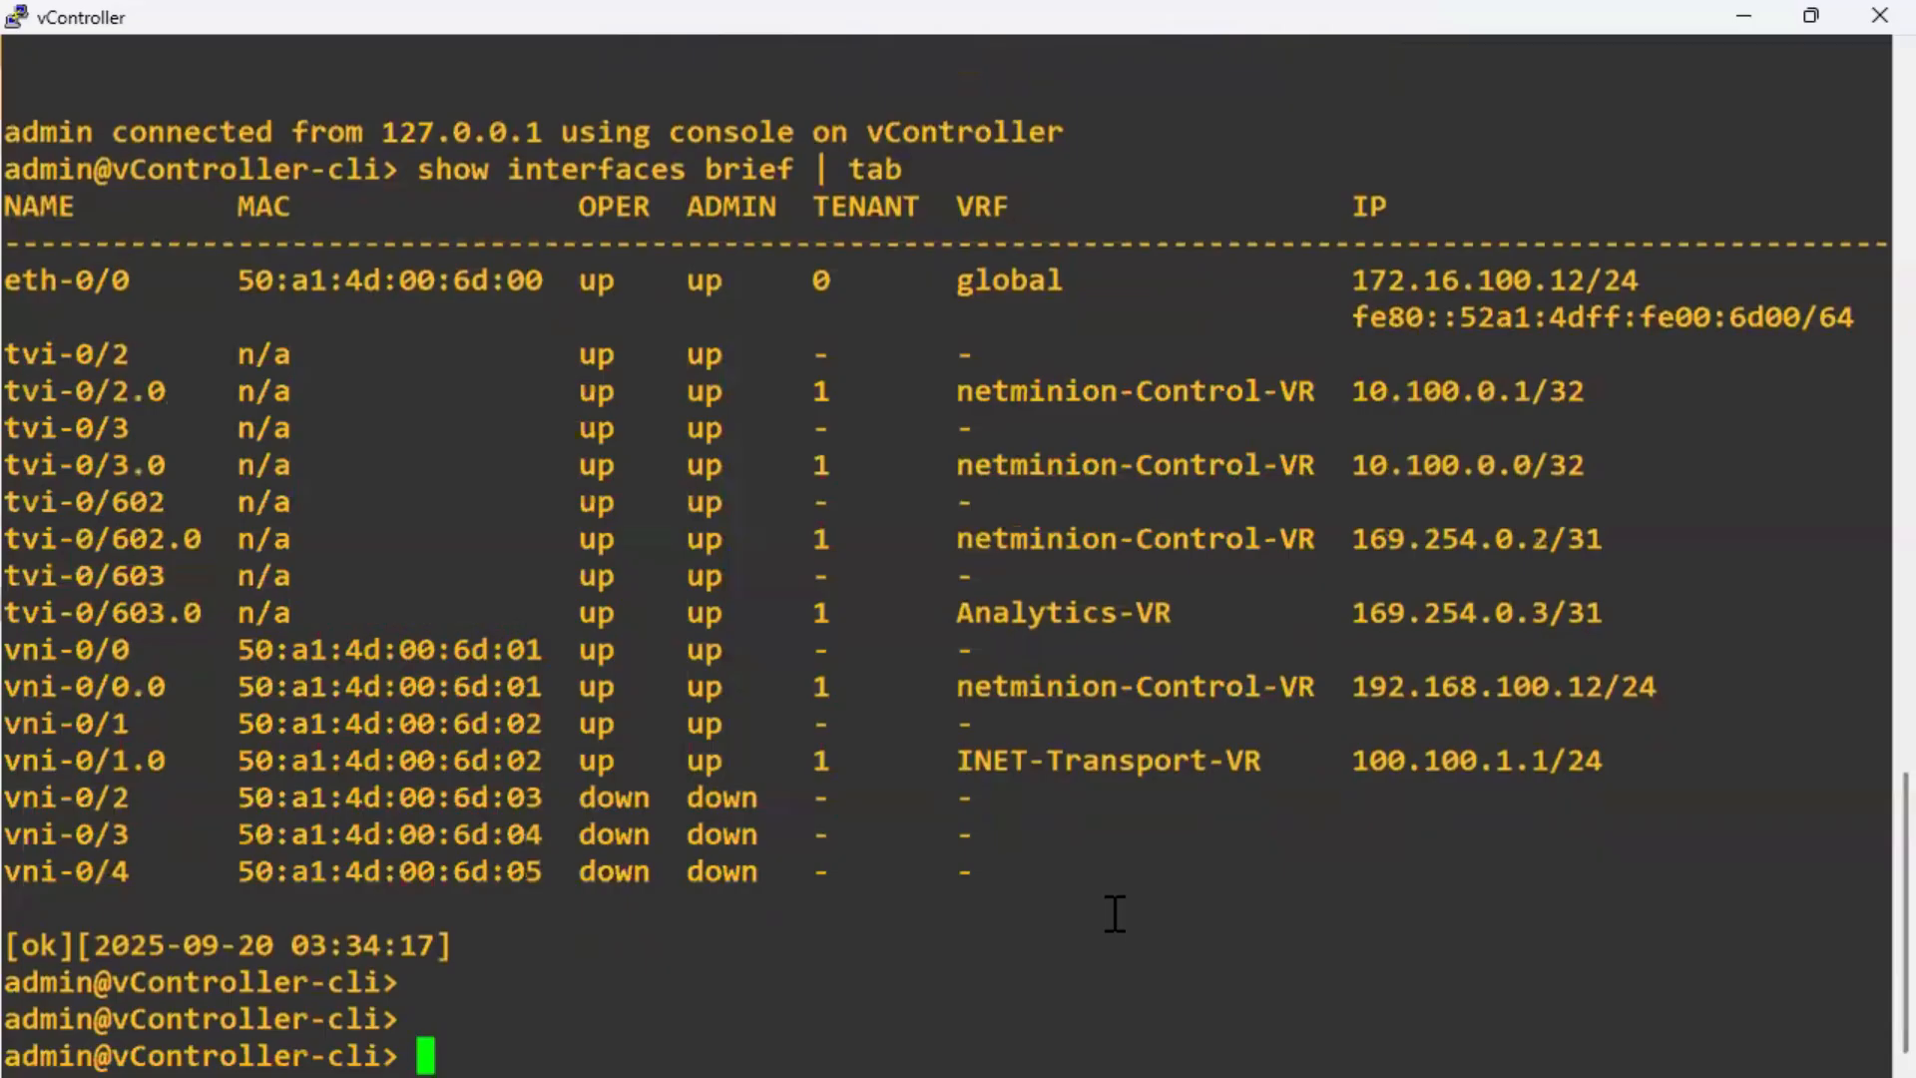
type("ping ?")
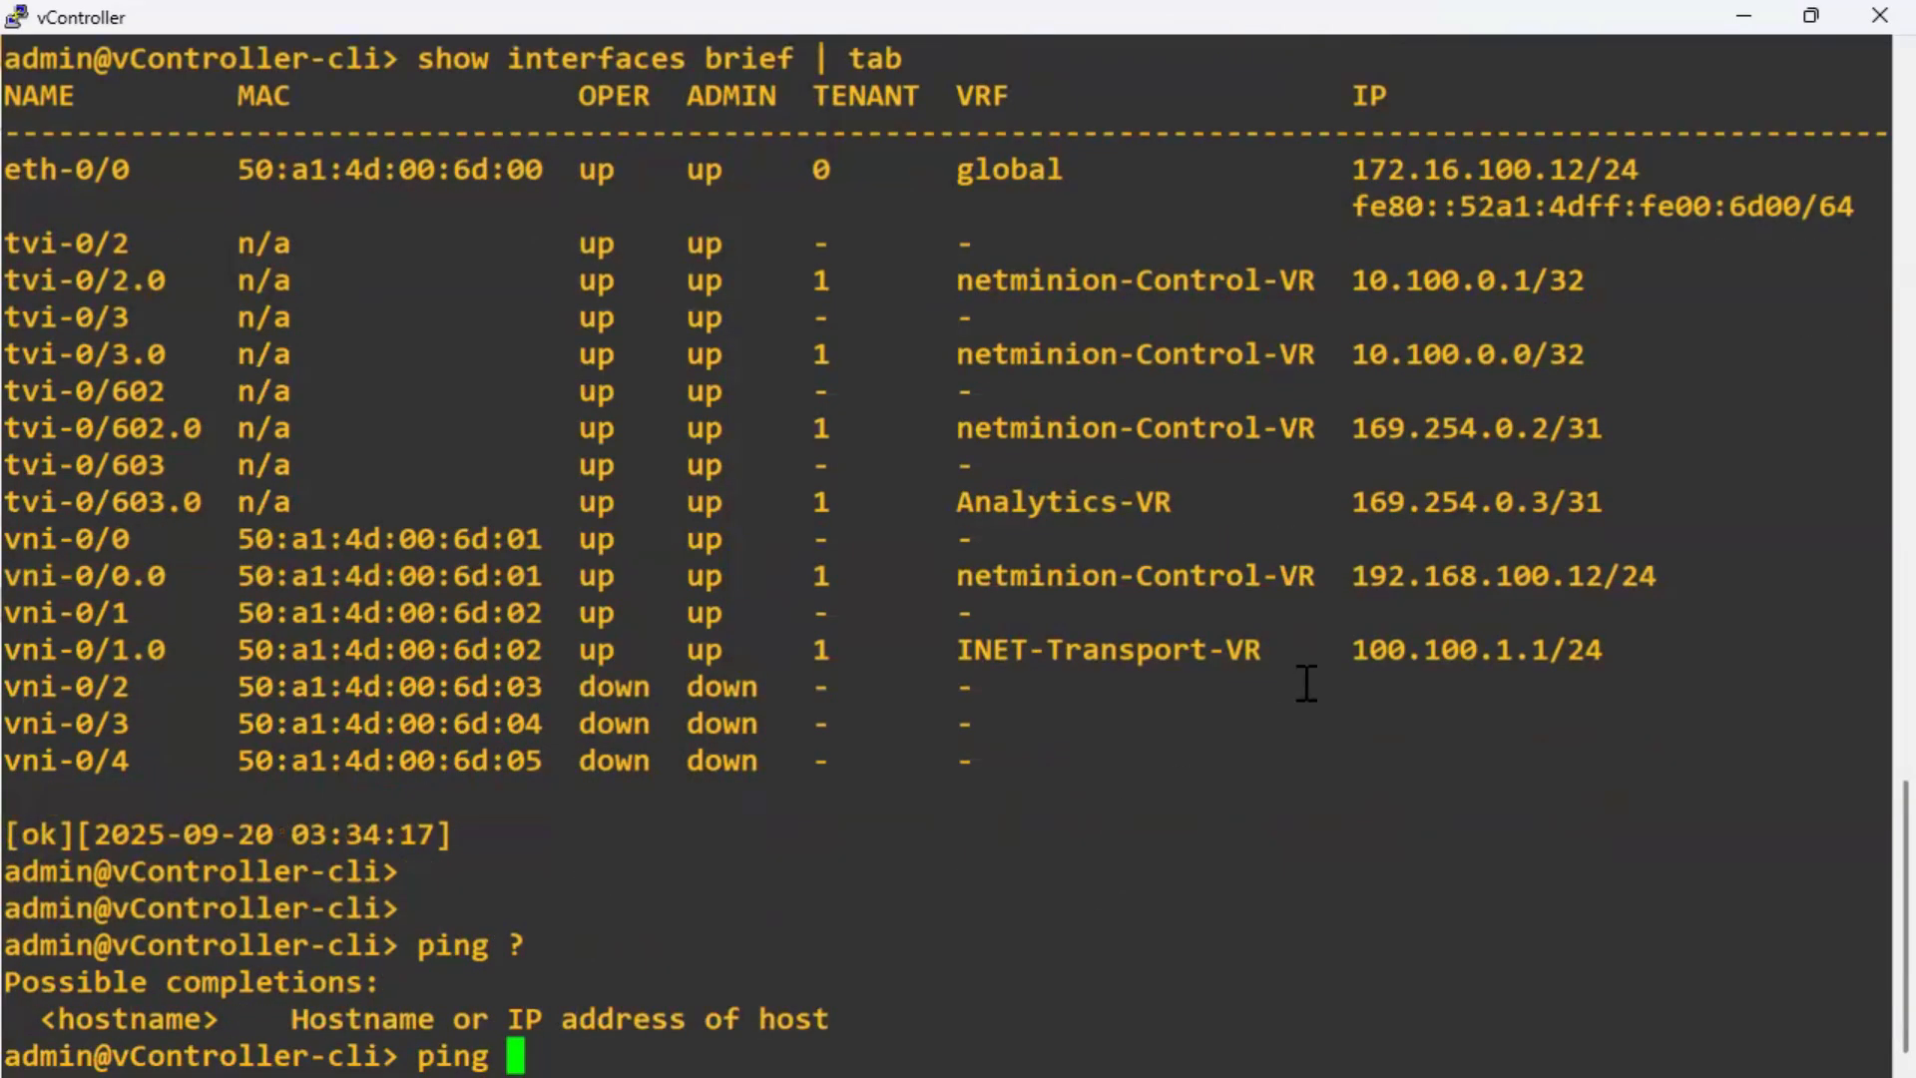
left_click_drag(1355, 649, 1522, 711)
right_click(1318, 1010)
type("2 routing-instance")
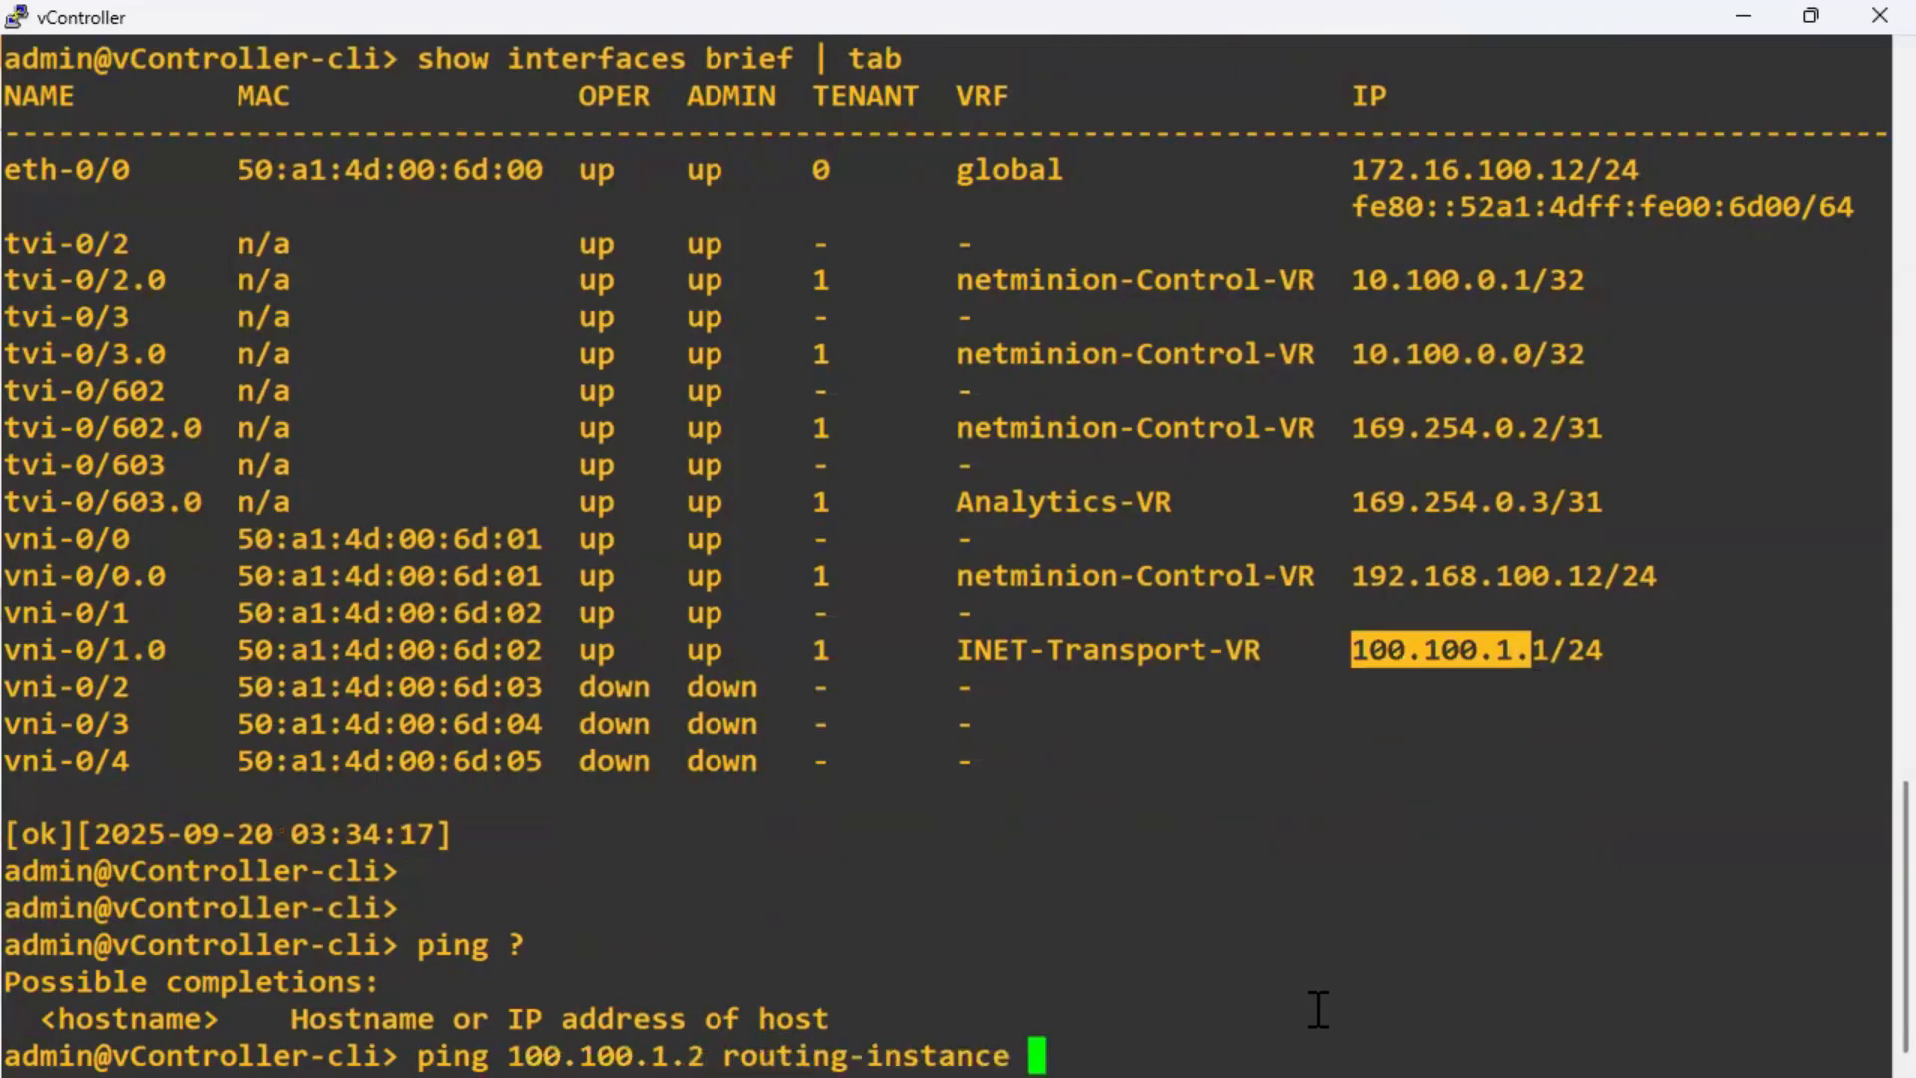
double_click(1146, 651)
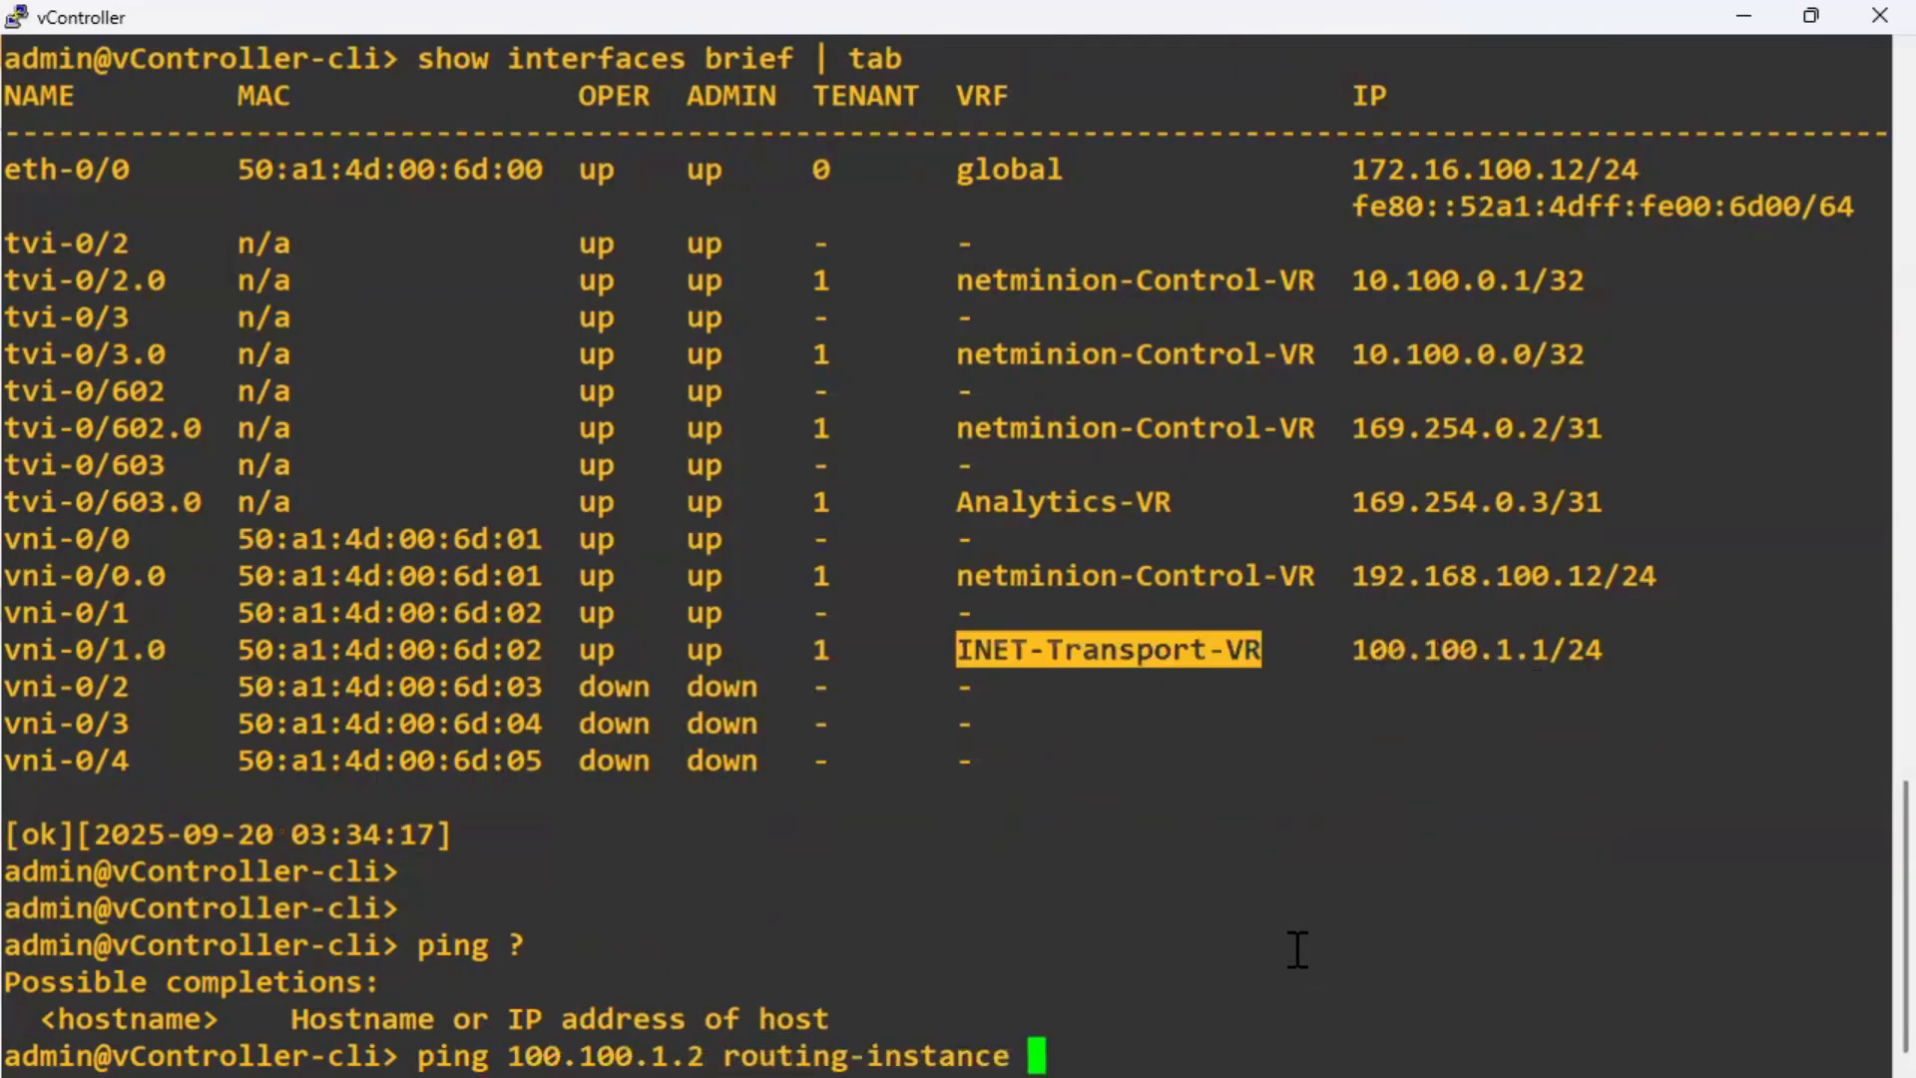
right_click(1298, 950)
key("Return")
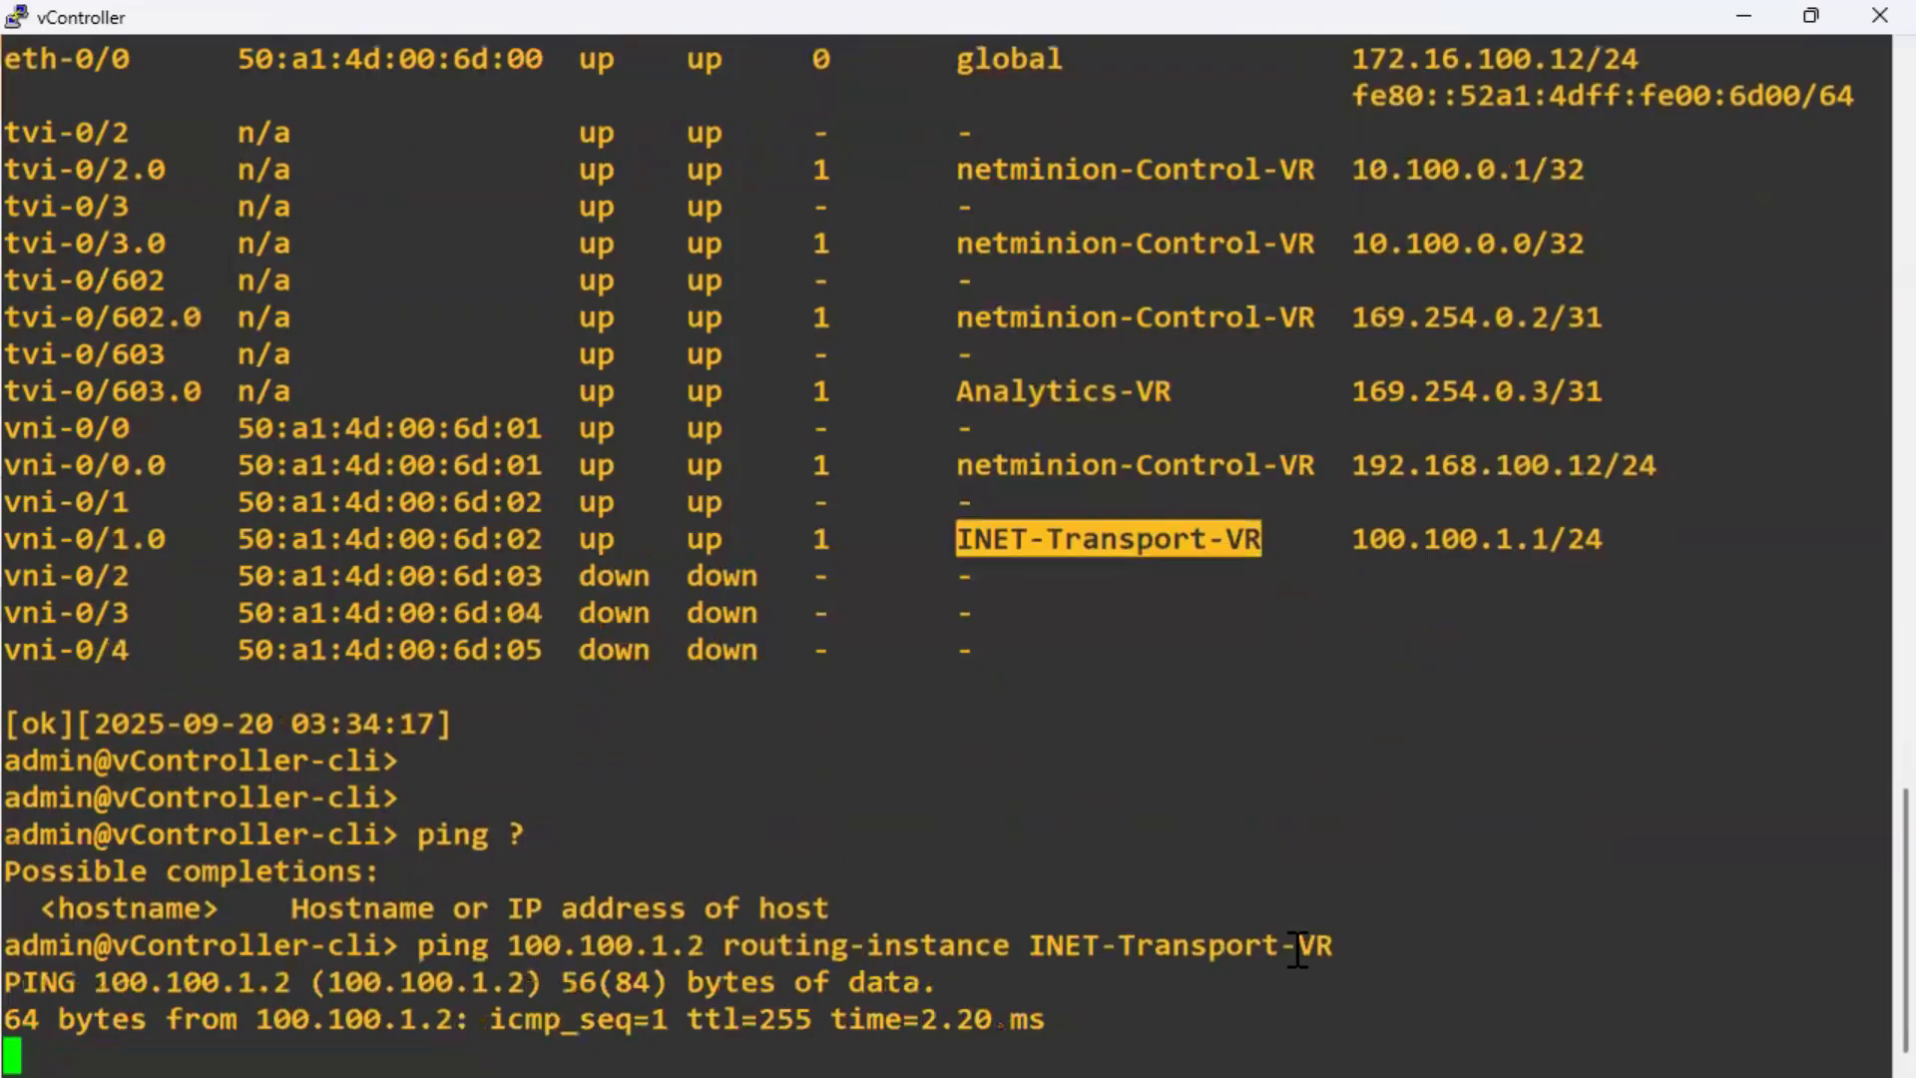
left_click_drag(946, 986, 564, 737)
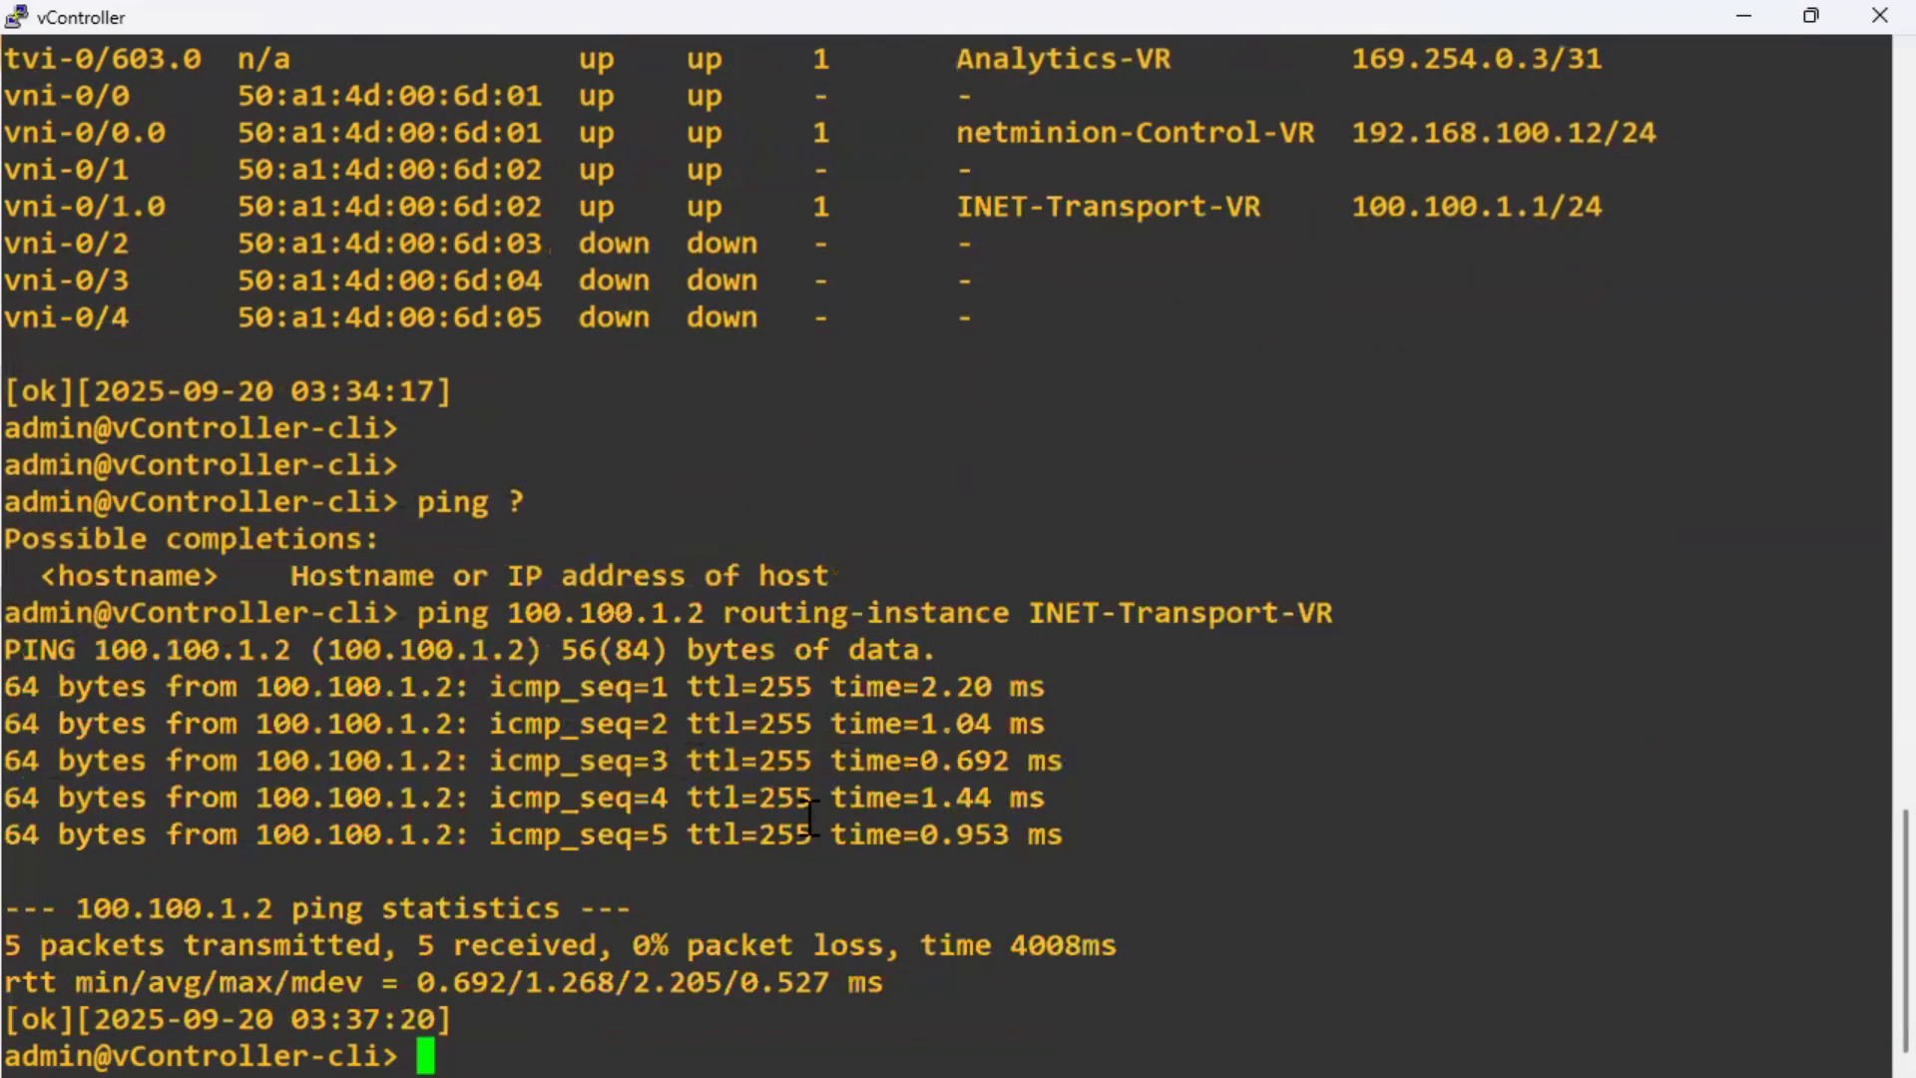
key("Return")
key("Return")
key("Return")
key("Return")
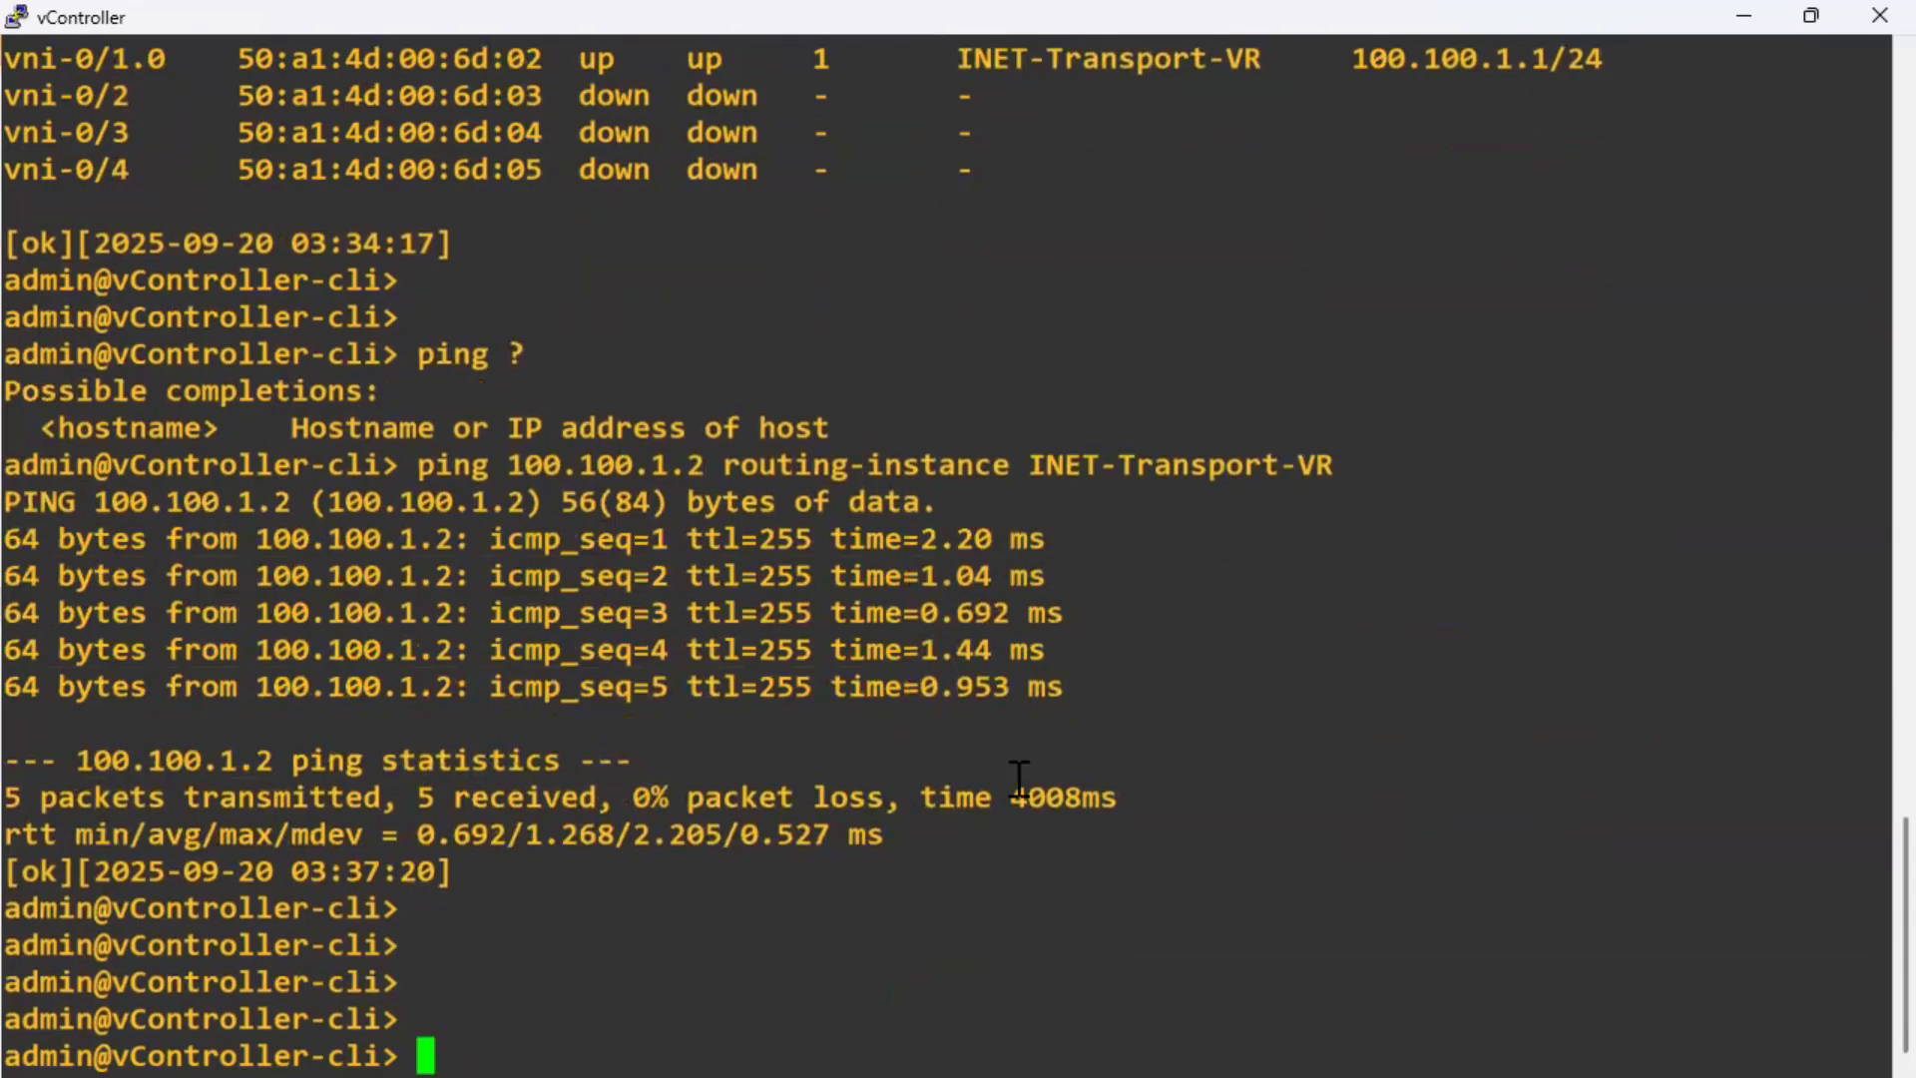
left_click(1744, 22)
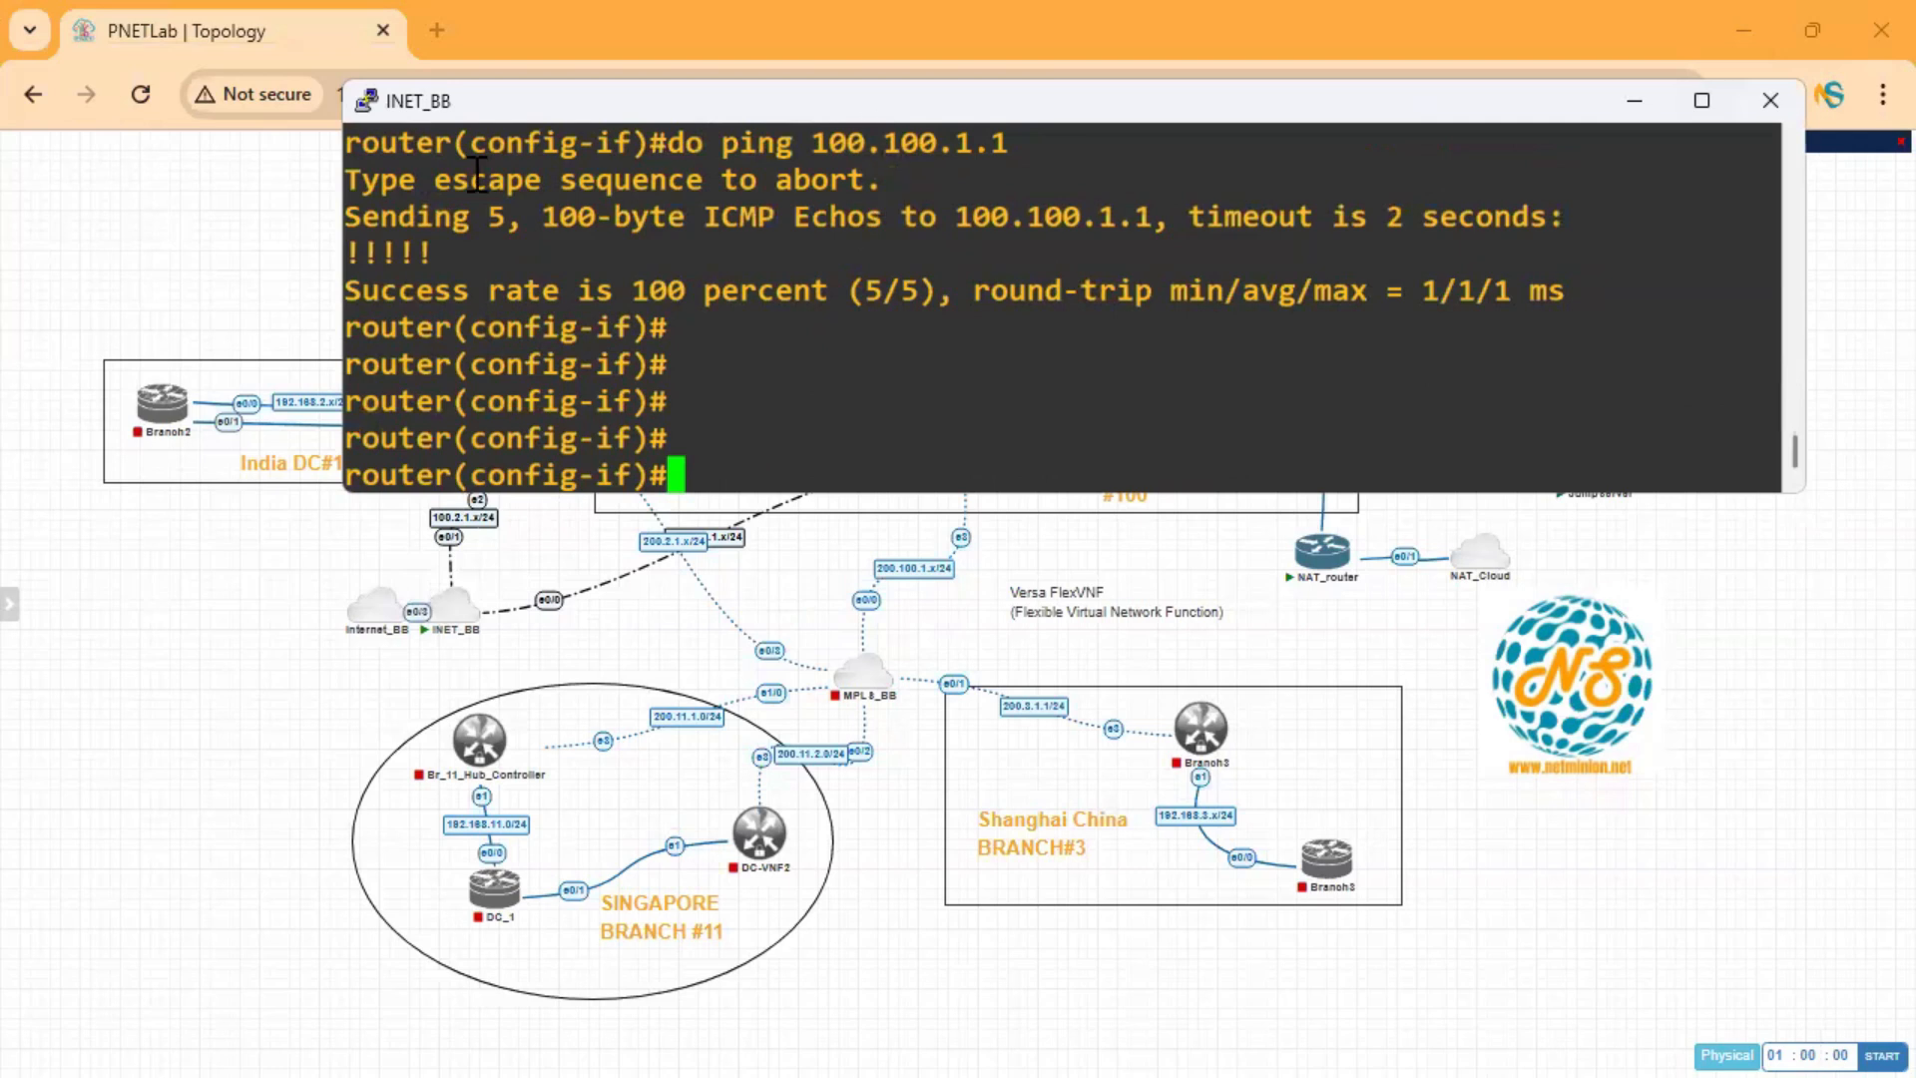
Assign INET_BB's Ethernet0/1 the address 100.2.1.2 255.255.255.0.
left_click_drag(629, 106, 854, 114)
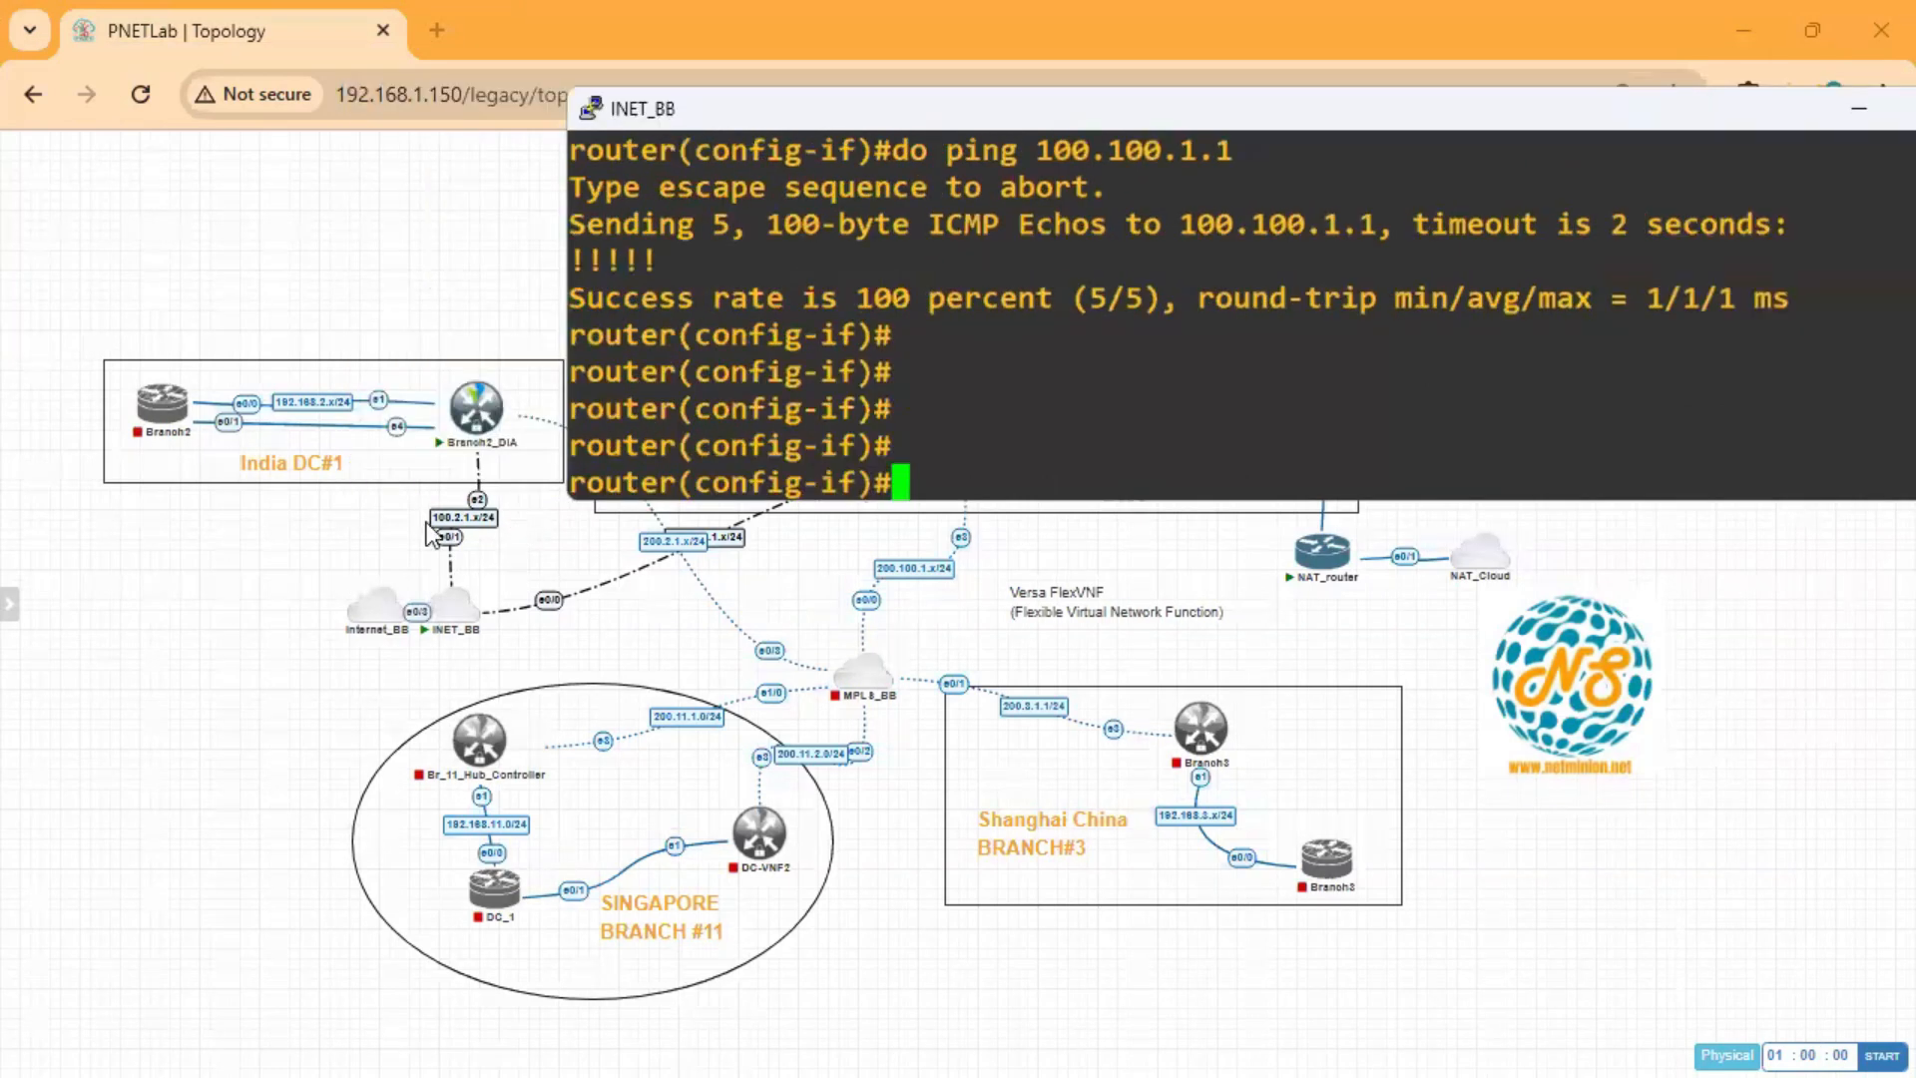
type("int eth")
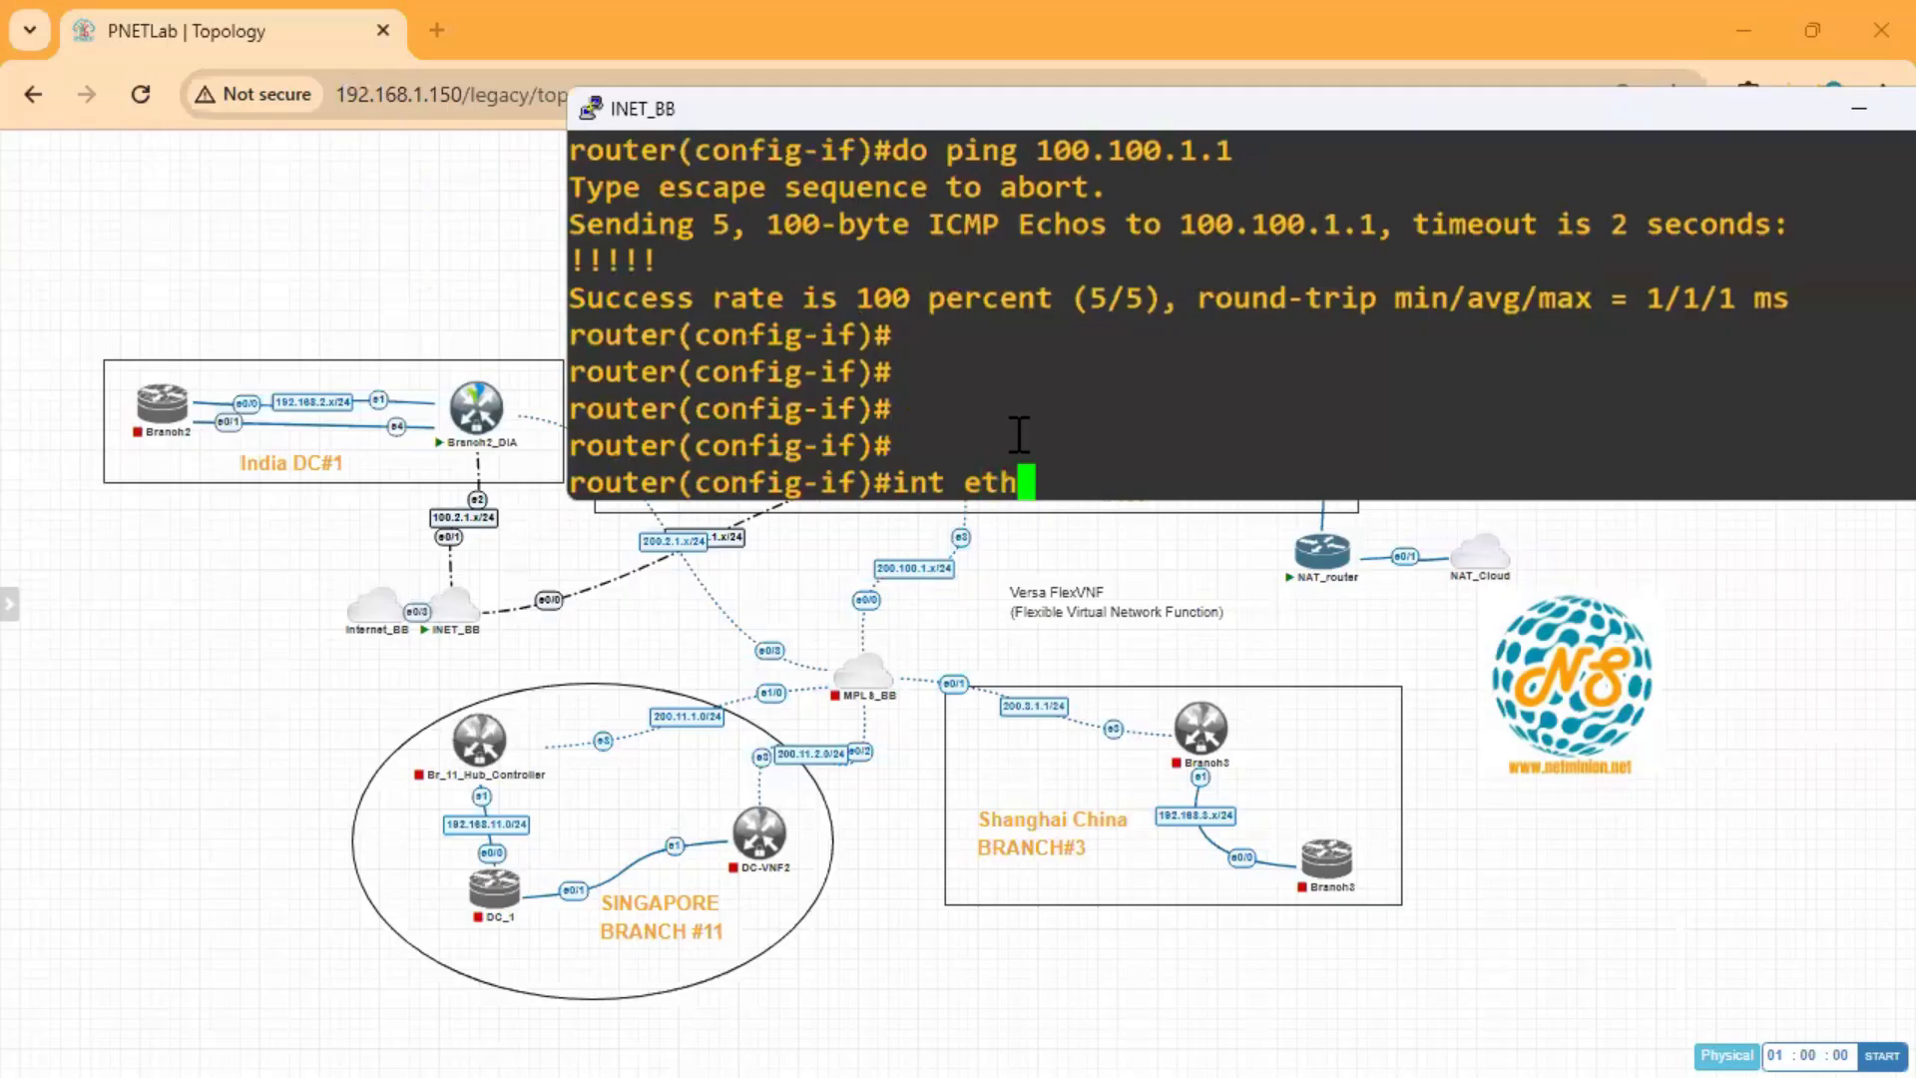
type("0/1")
key("Return")
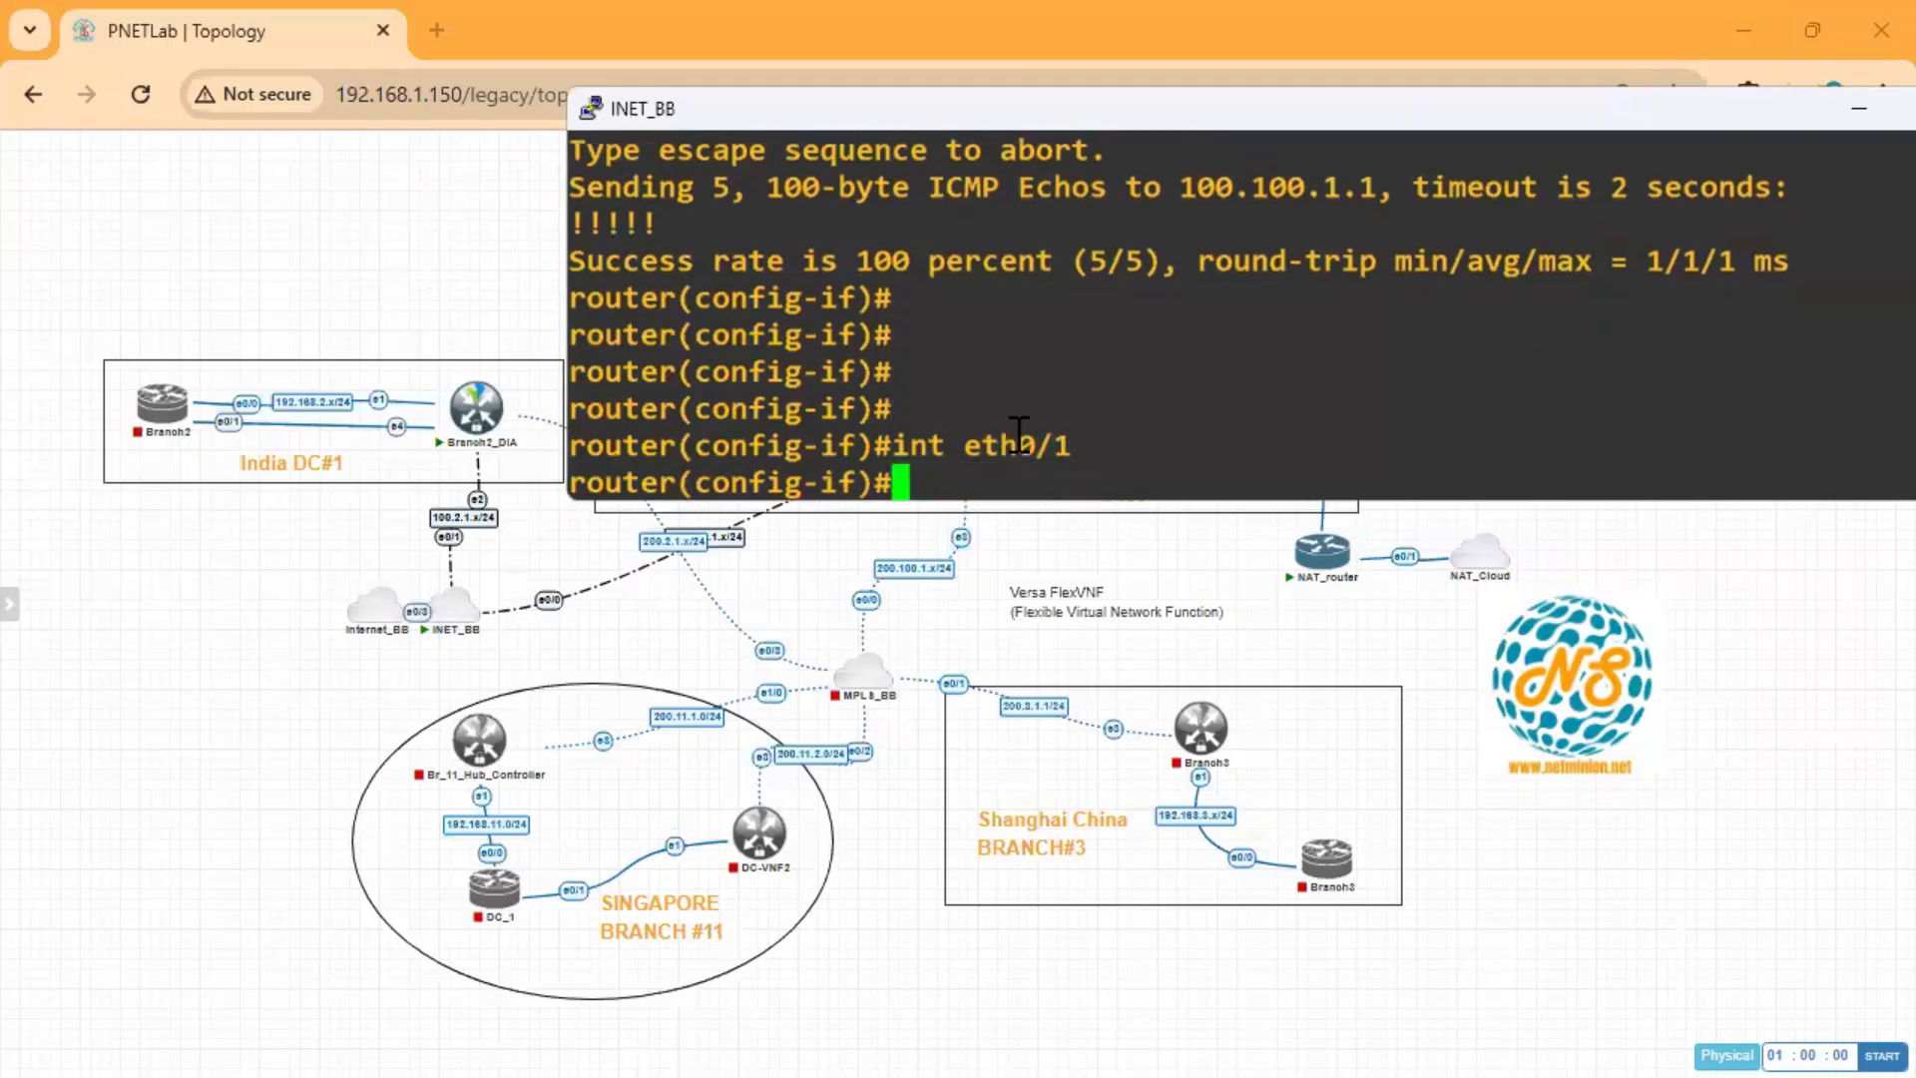
type("do ping 100.100.1.1")
key("Up")
key("Up")
key("Up")
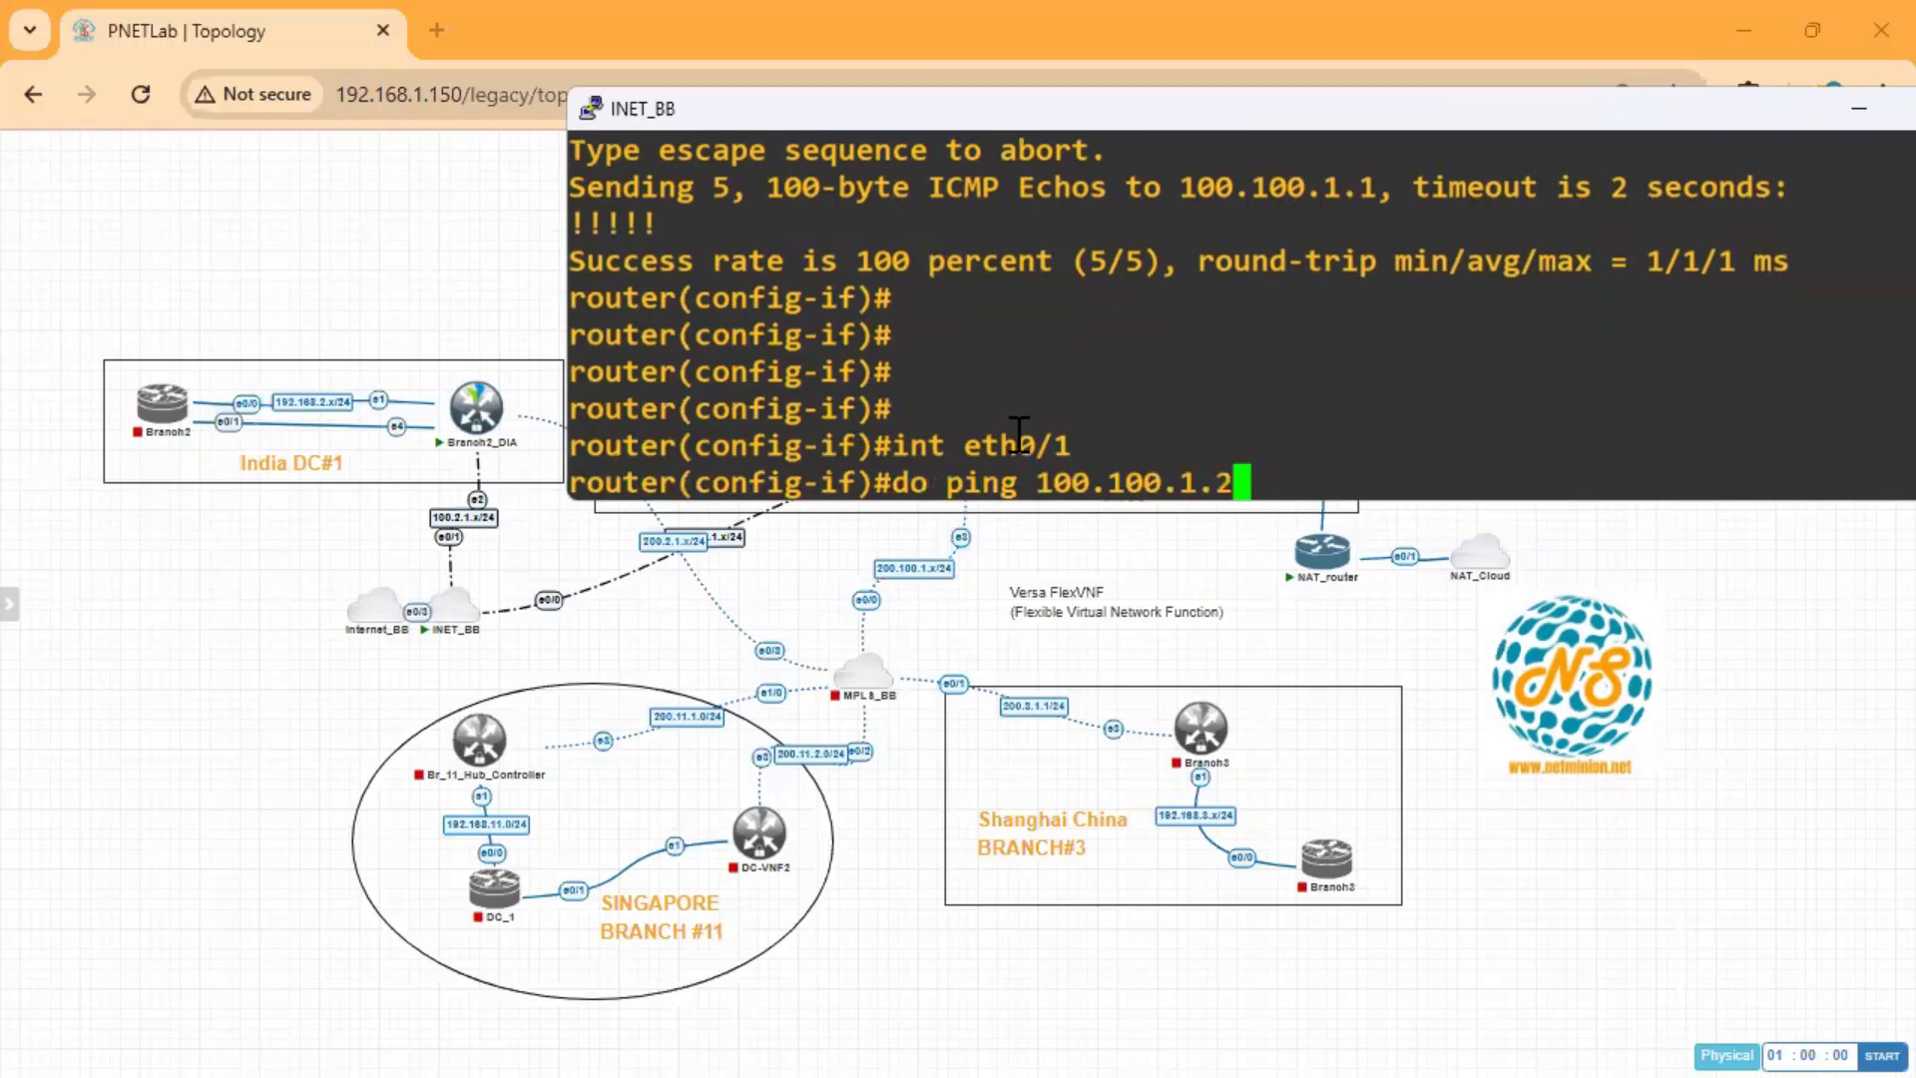
key("Left")
key("Left")
key("Left")
key("Left")
key("Left")
key("Left")
key("Left")
key("Left")
key("Left")
key("Left")
key("Left")
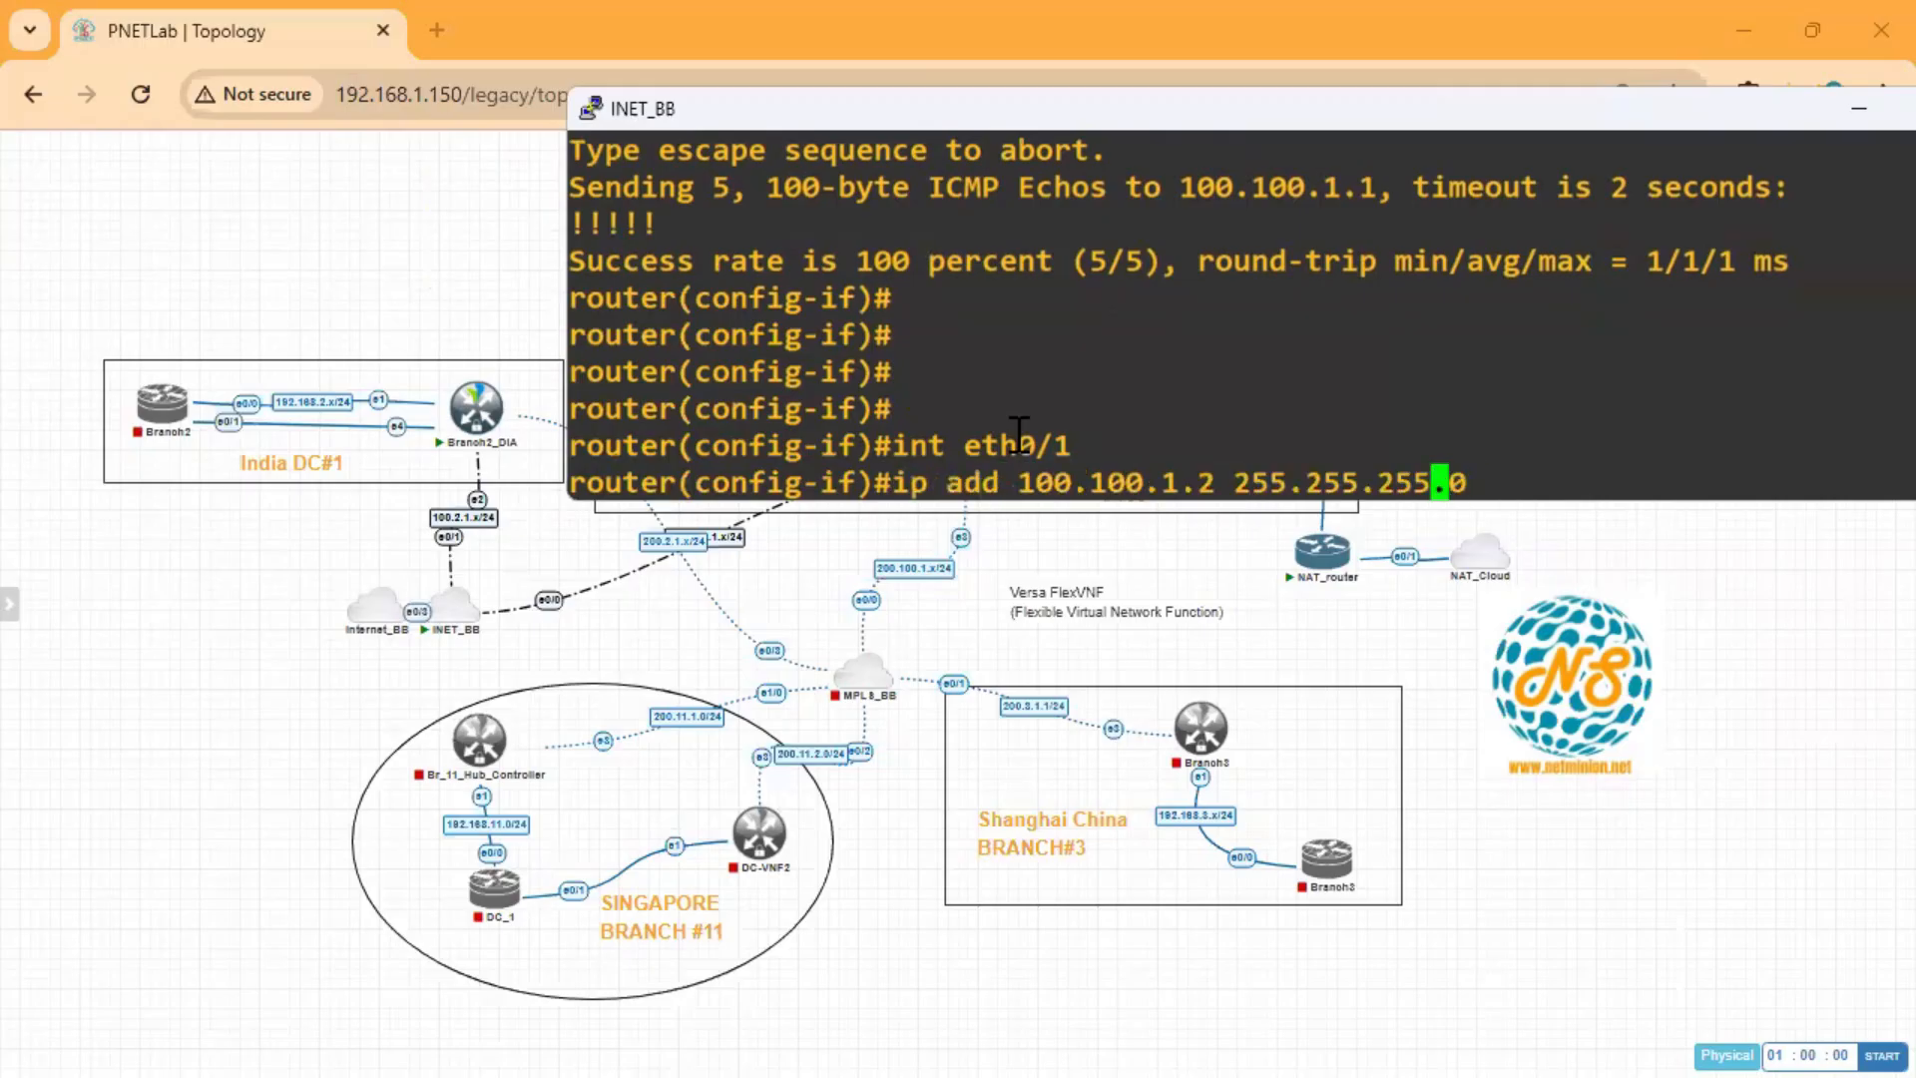
key("Left")
key("Left")
key("Left")
key("Left")
key("Left")
key("Left")
key("Left")
key("Left")
key("BackSpace")
key("BackSpace")
type("2")
key("Delete")
key("Return")
Enable Ethernet0/1 with no shut, save the configuration with wr, and close the INET_BB console.
type("no shut")
key("Return")
type("end")
key("Return")
type("wr")
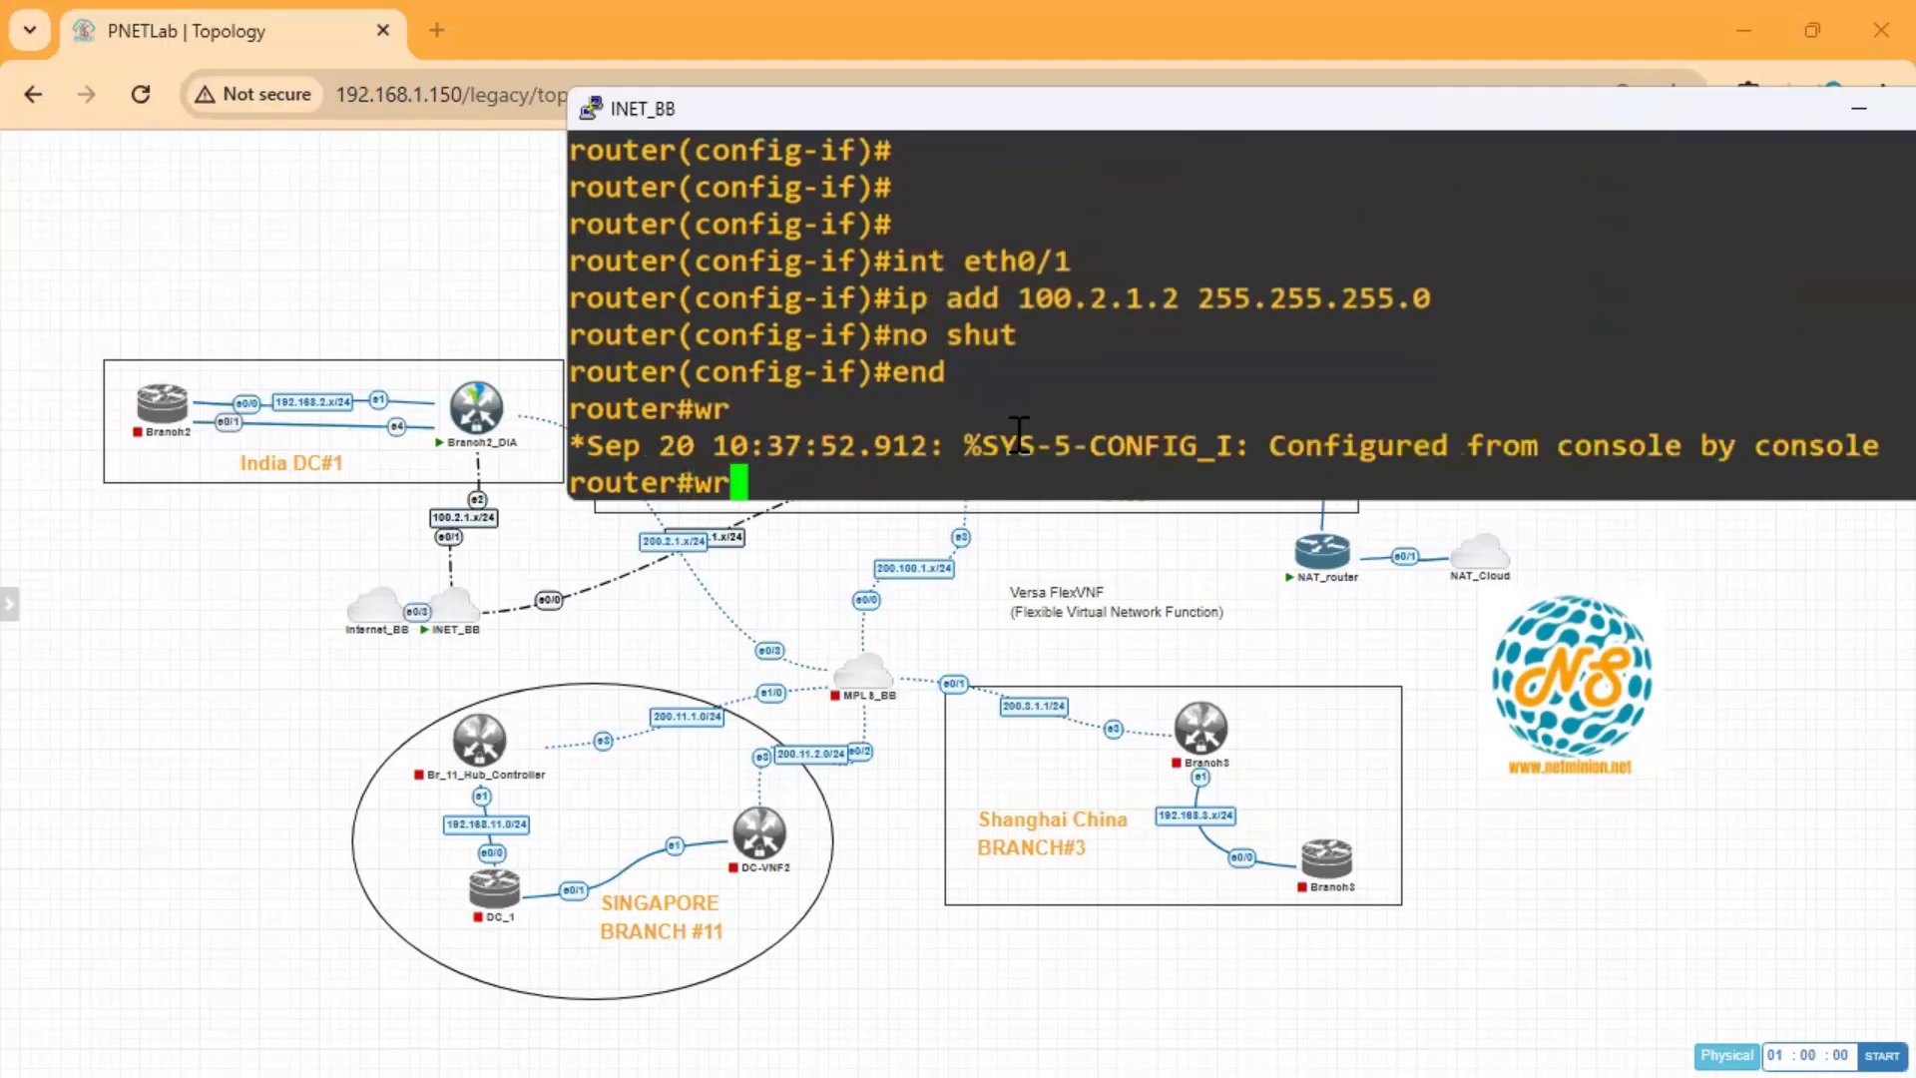
key("Return")
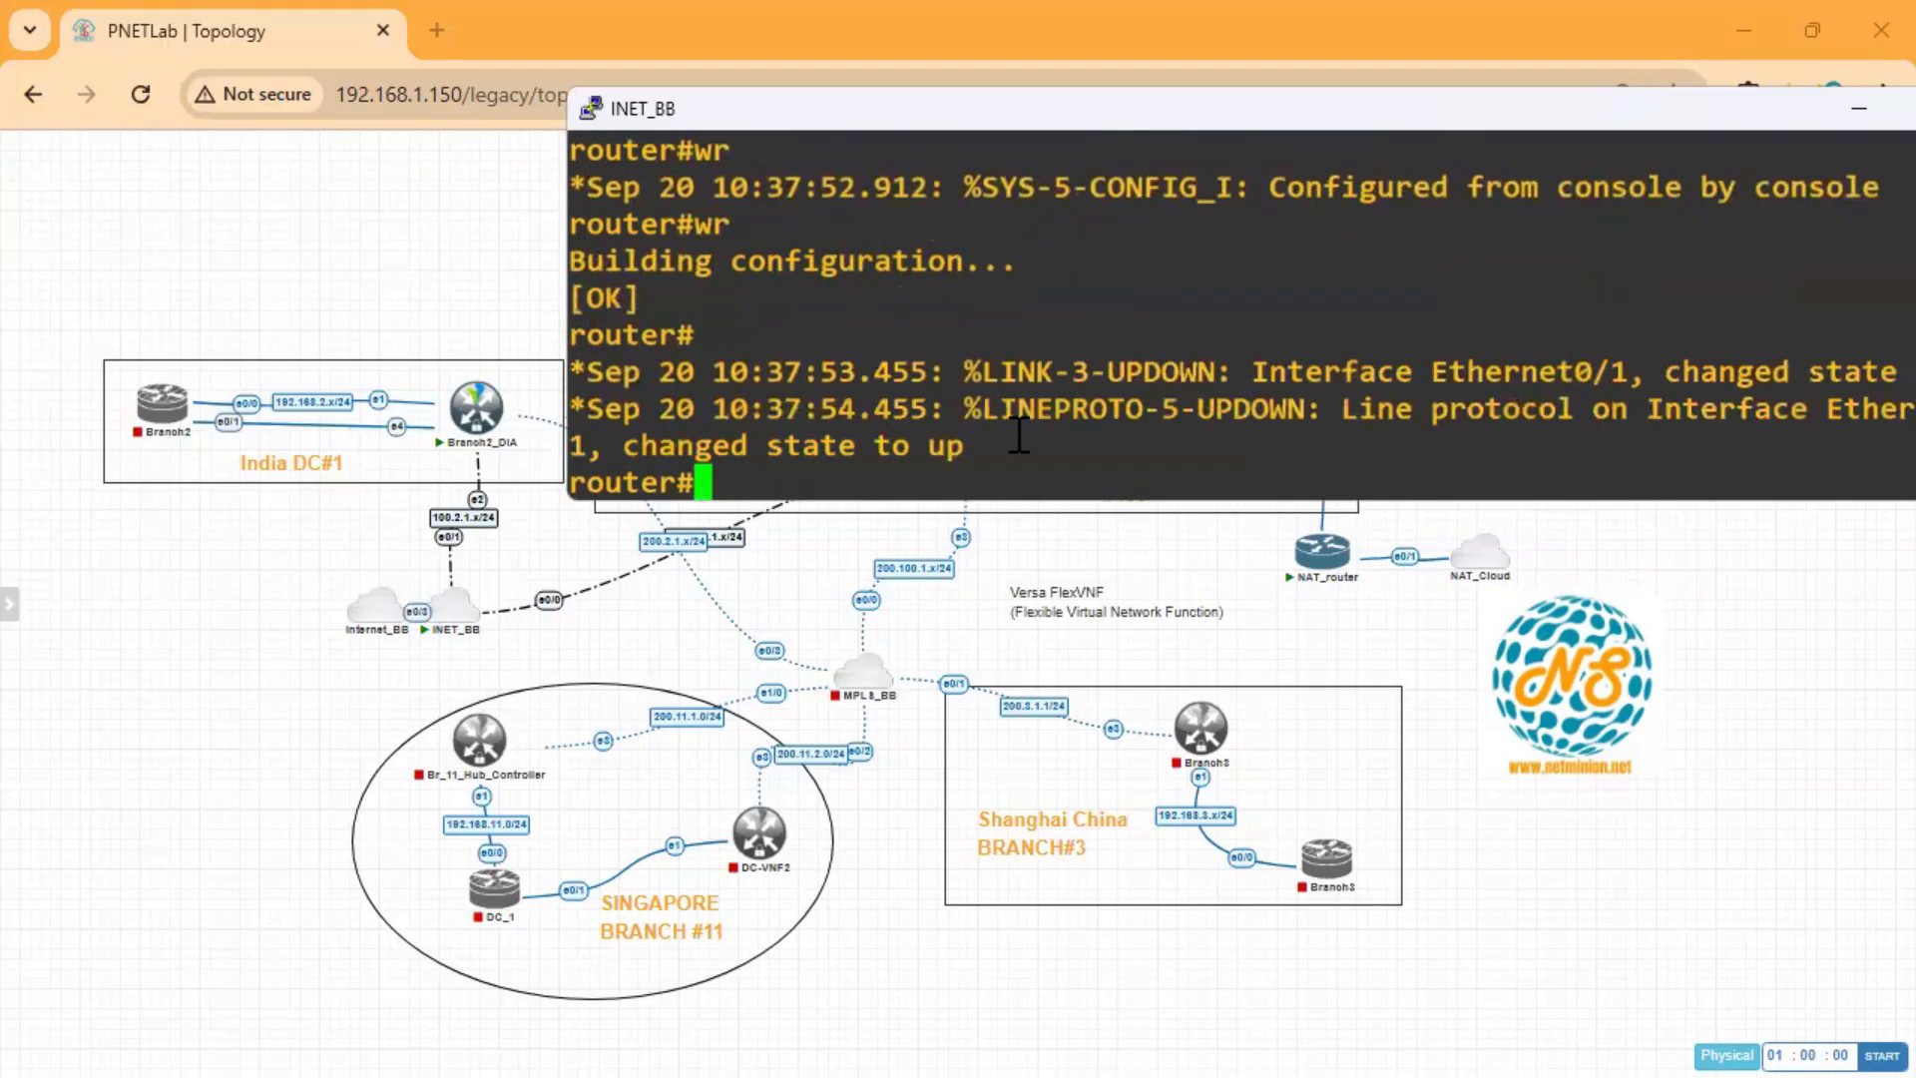
double_click(1740, 116)
left_click(1741, 26)
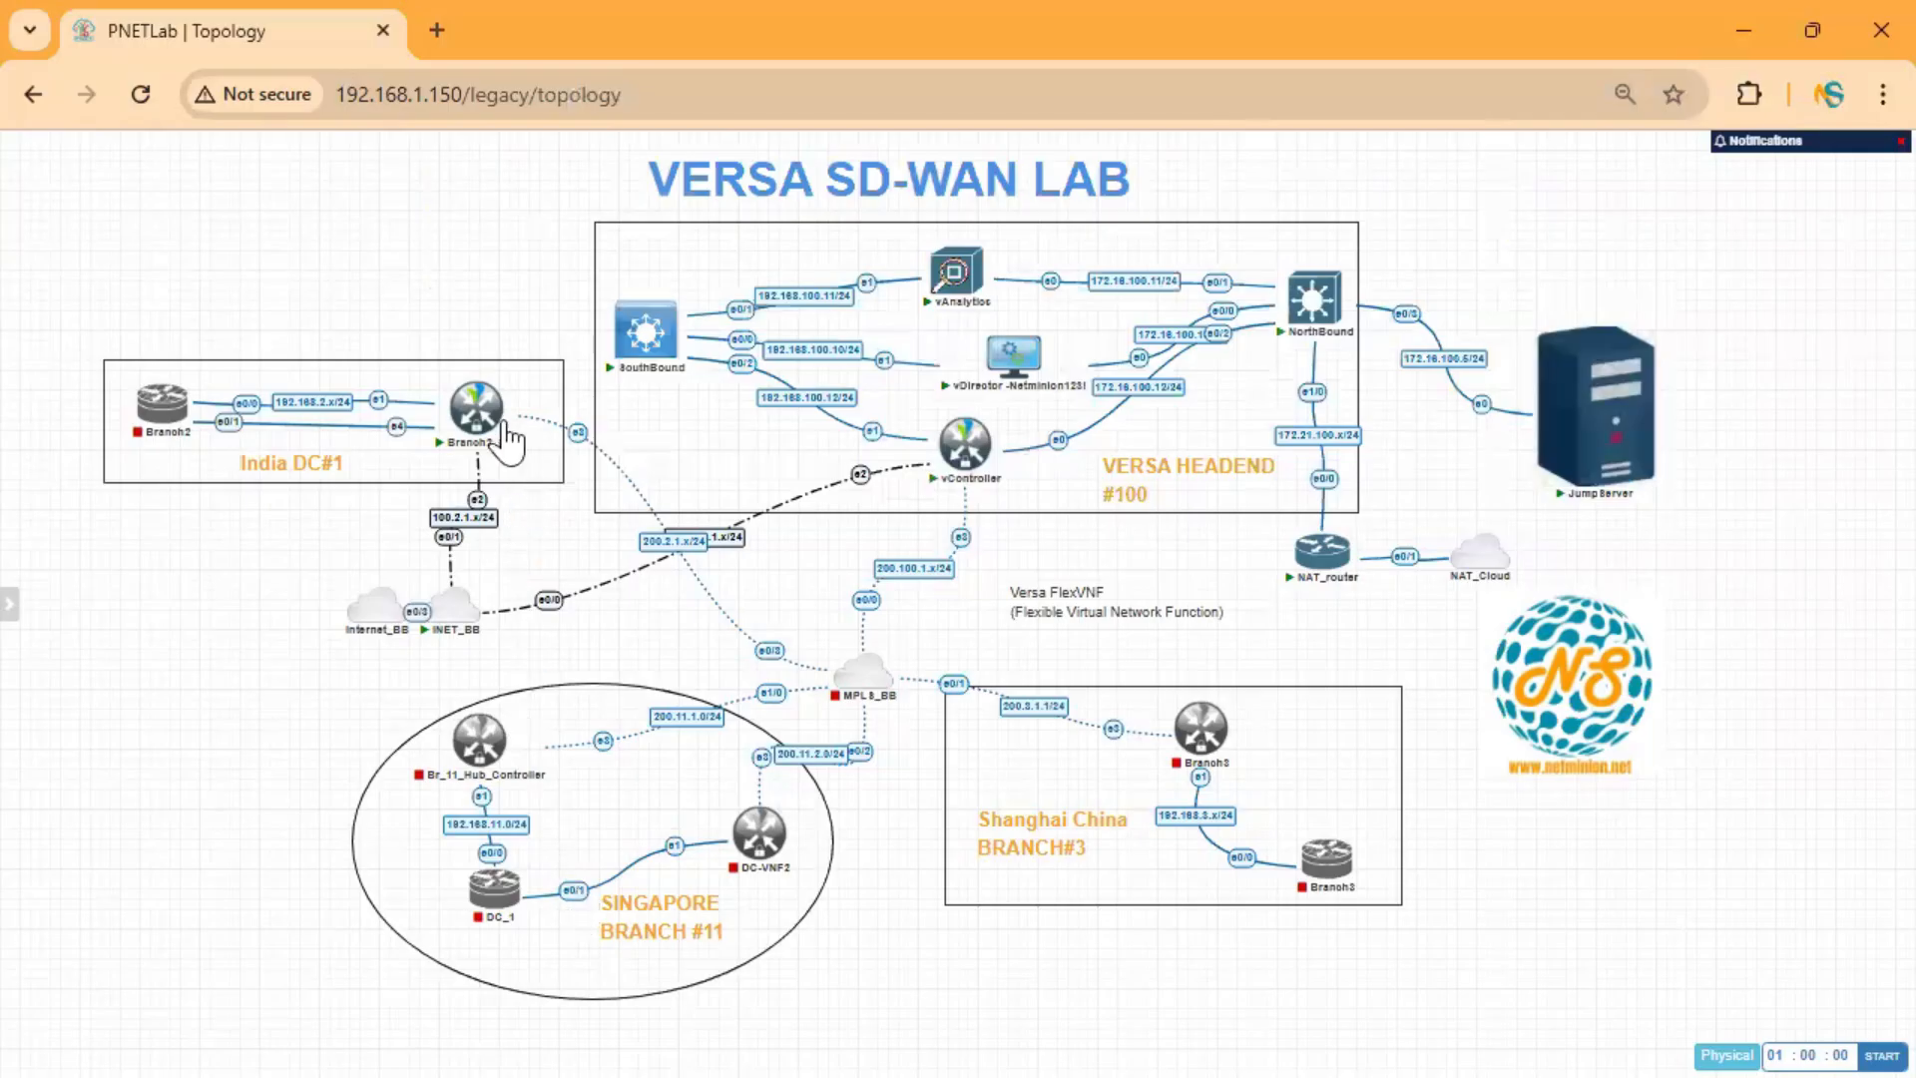
Launch a telnet console to the Branch2_DIA node from the PNETLab topology.
left_click(479, 409)
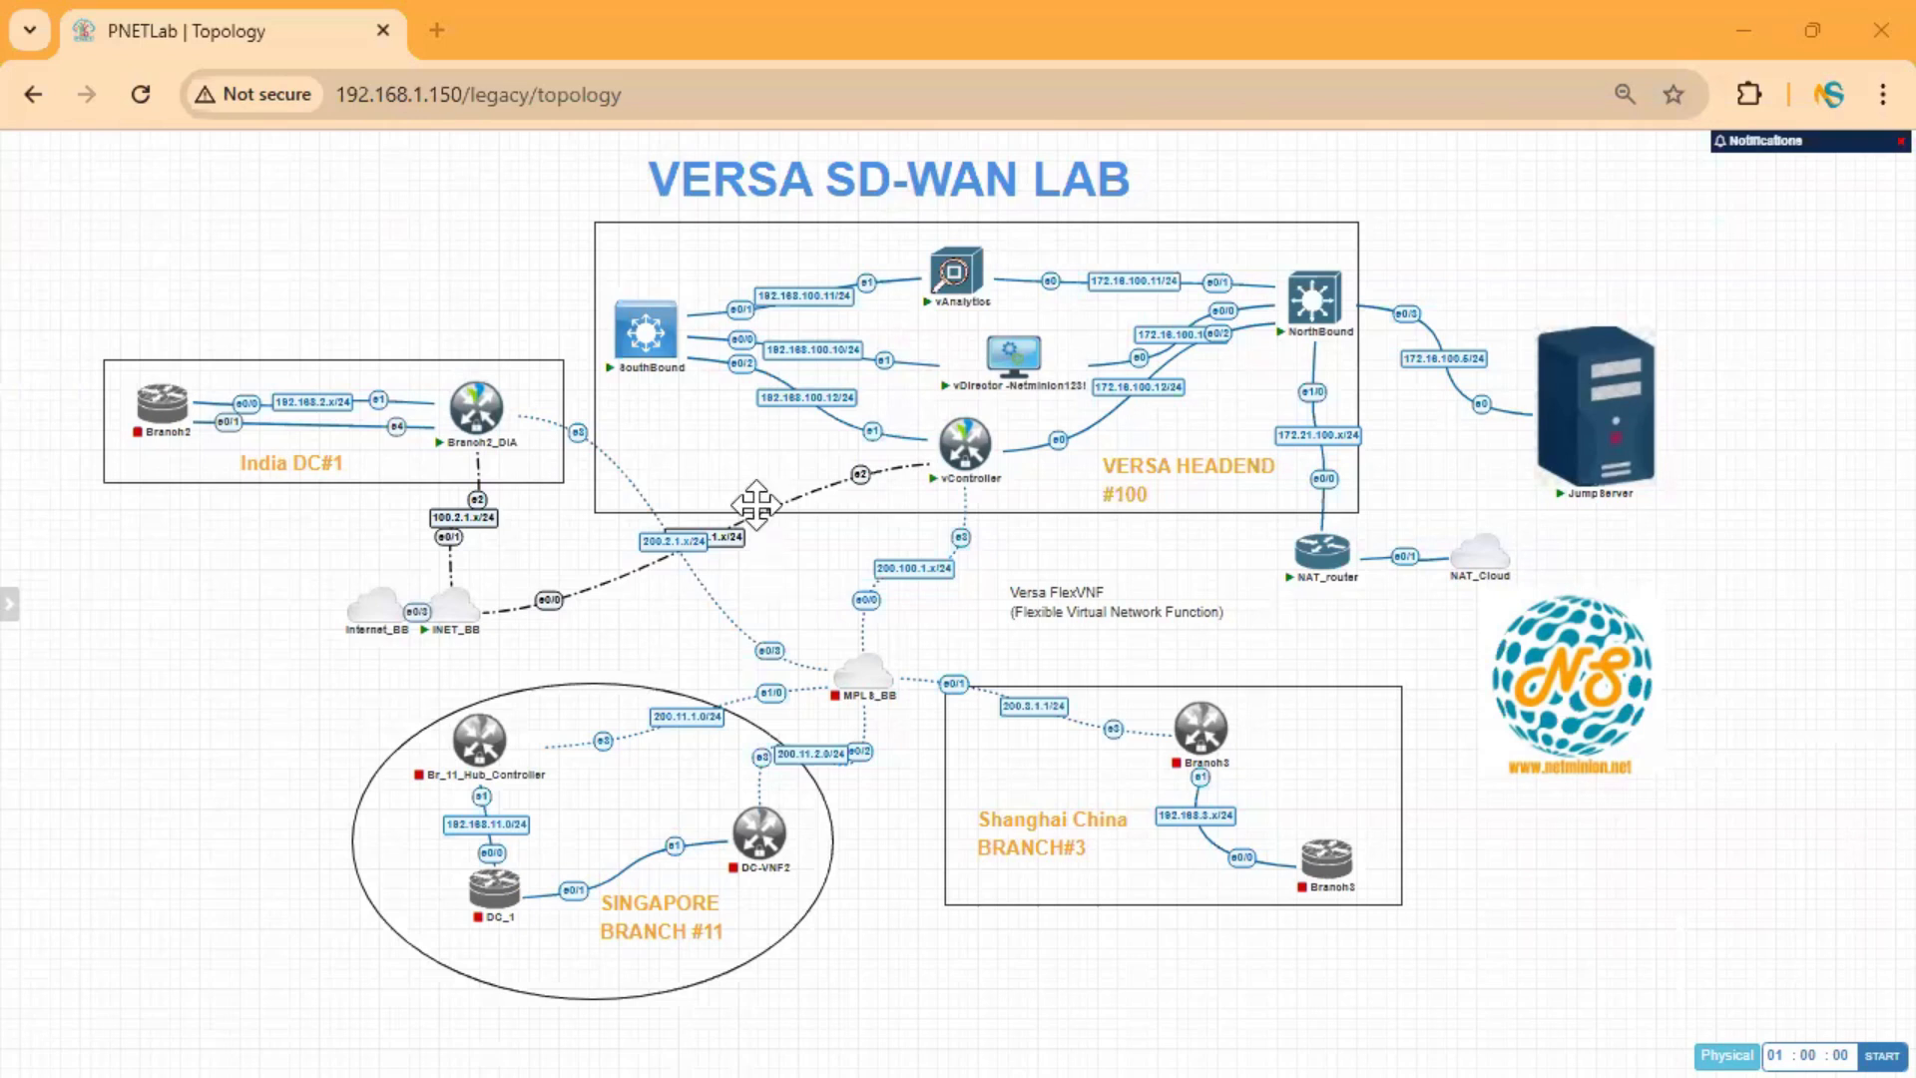
left_click(489, 424)
mouse_move(484, 417)
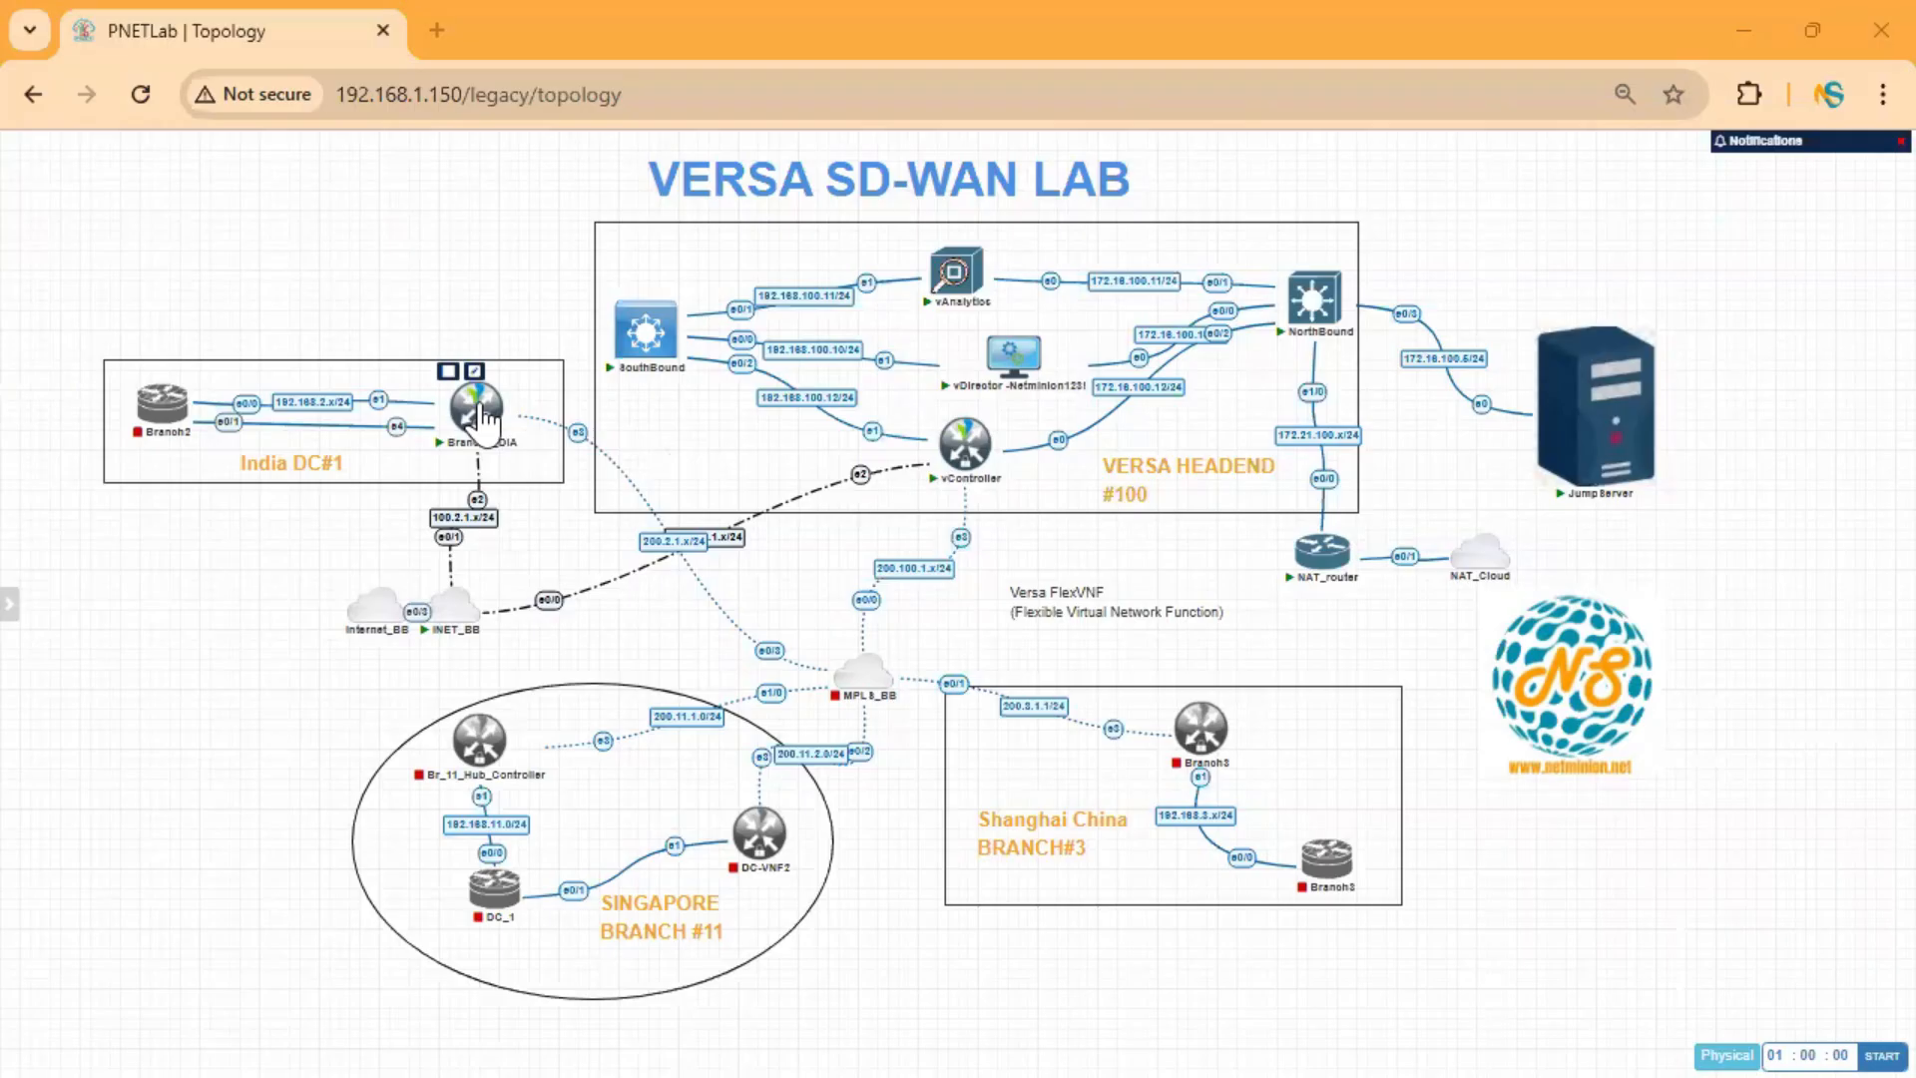
left_click(484, 418)
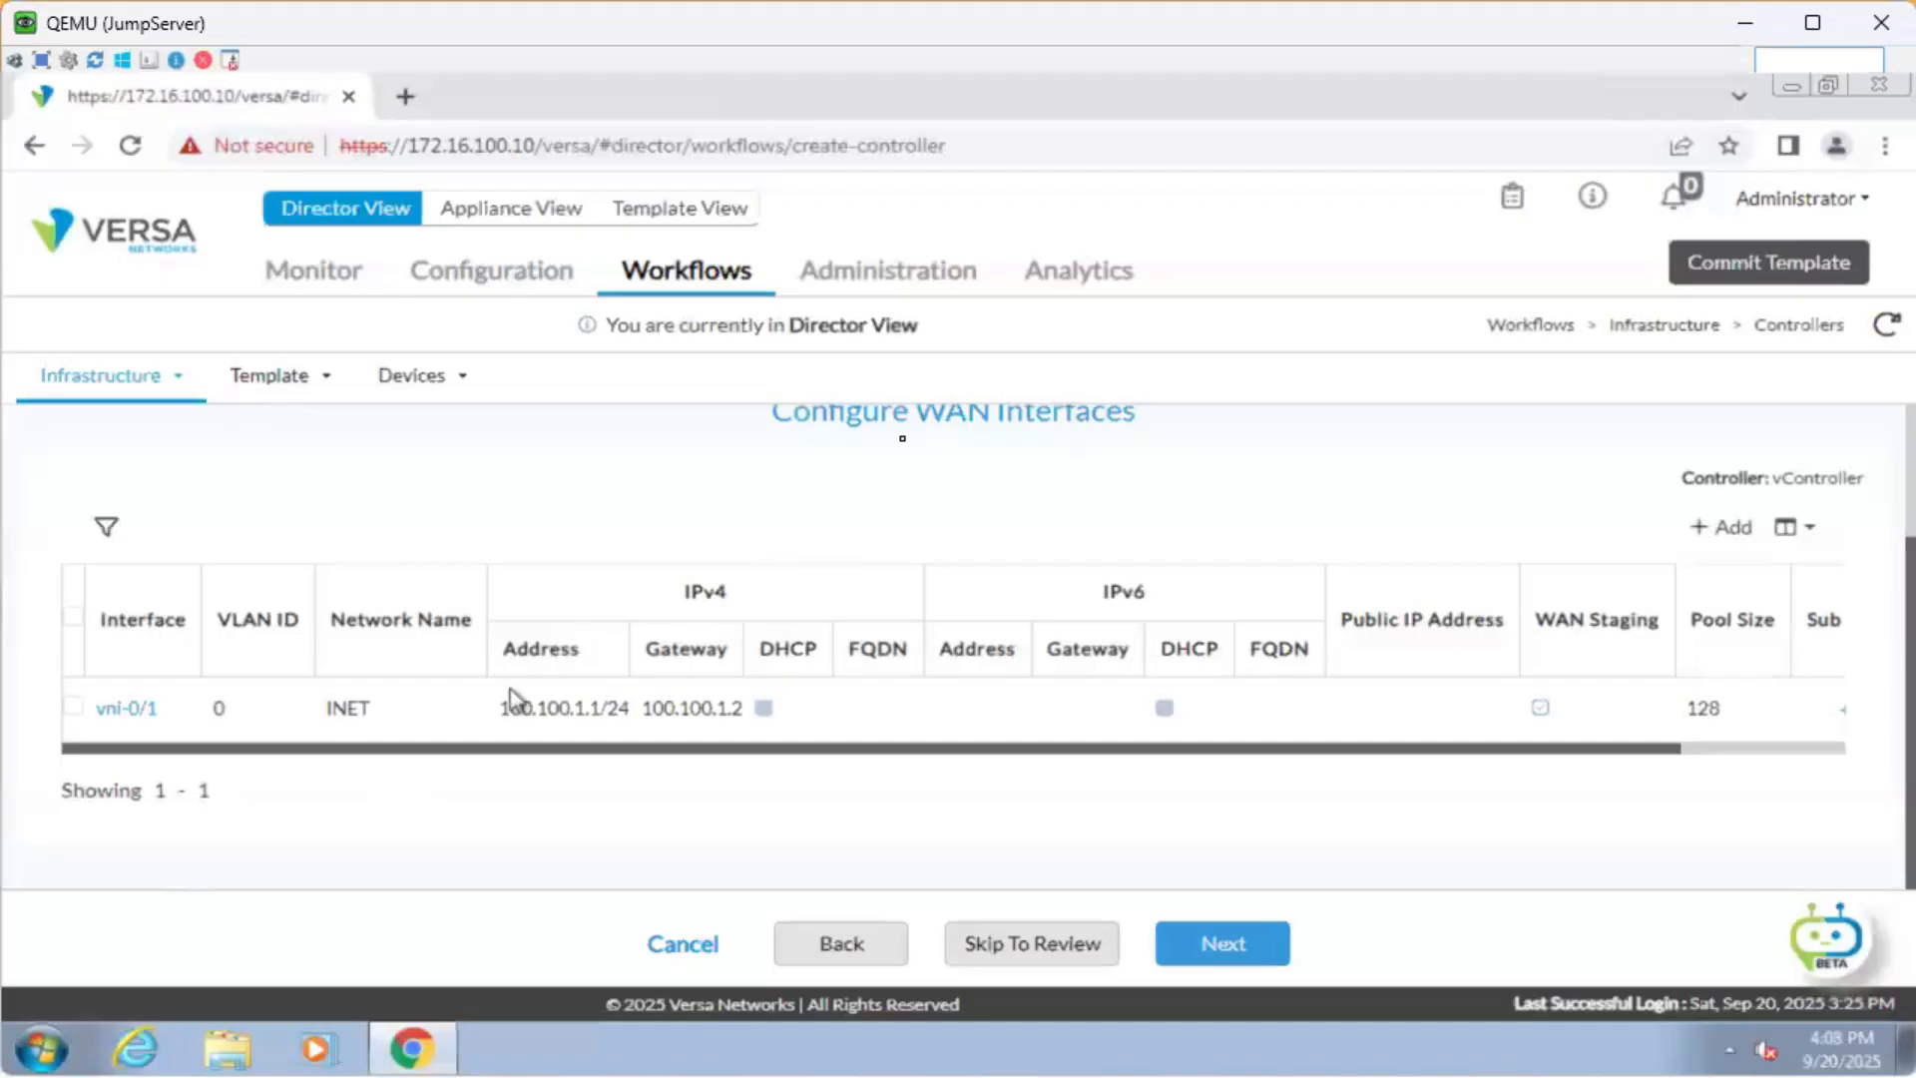
Discard the vController wizard and open Workflows > Template > Templates for netminion.
left_click(685, 943)
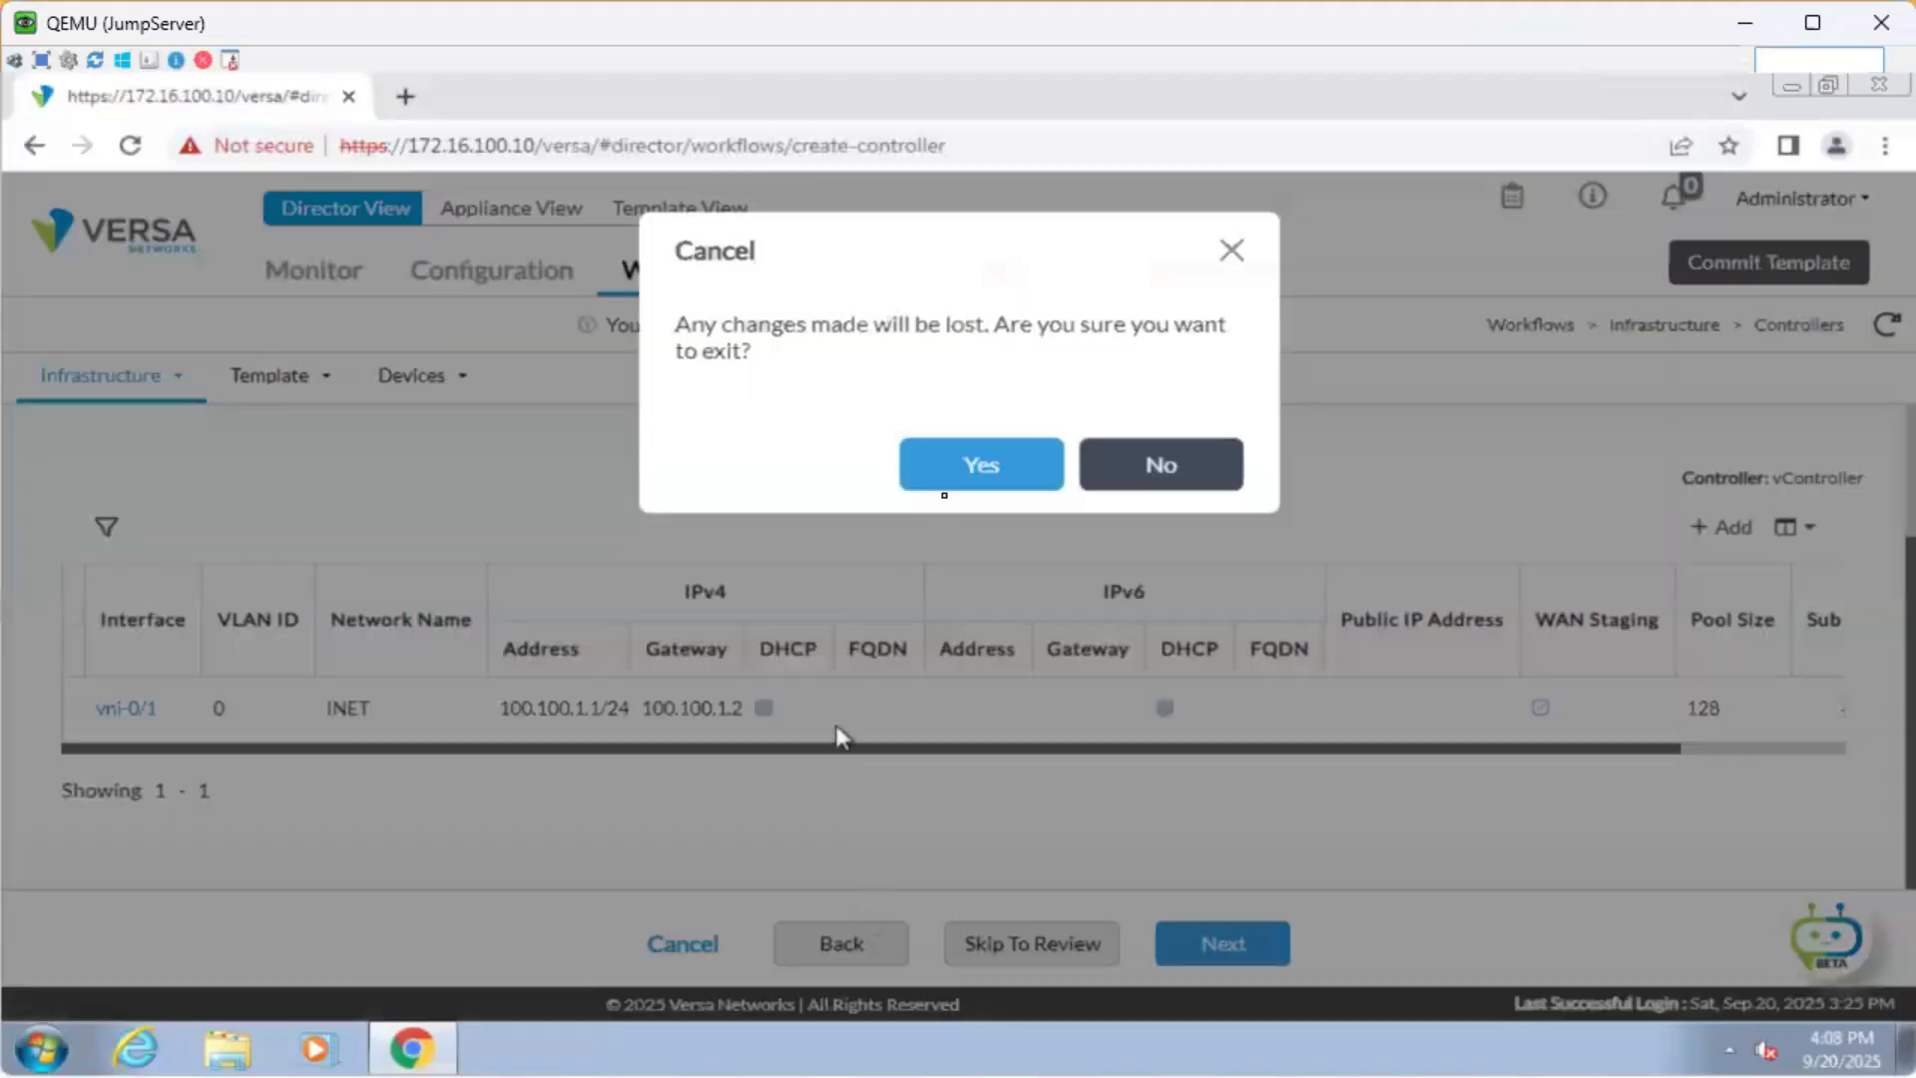
left_click(982, 466)
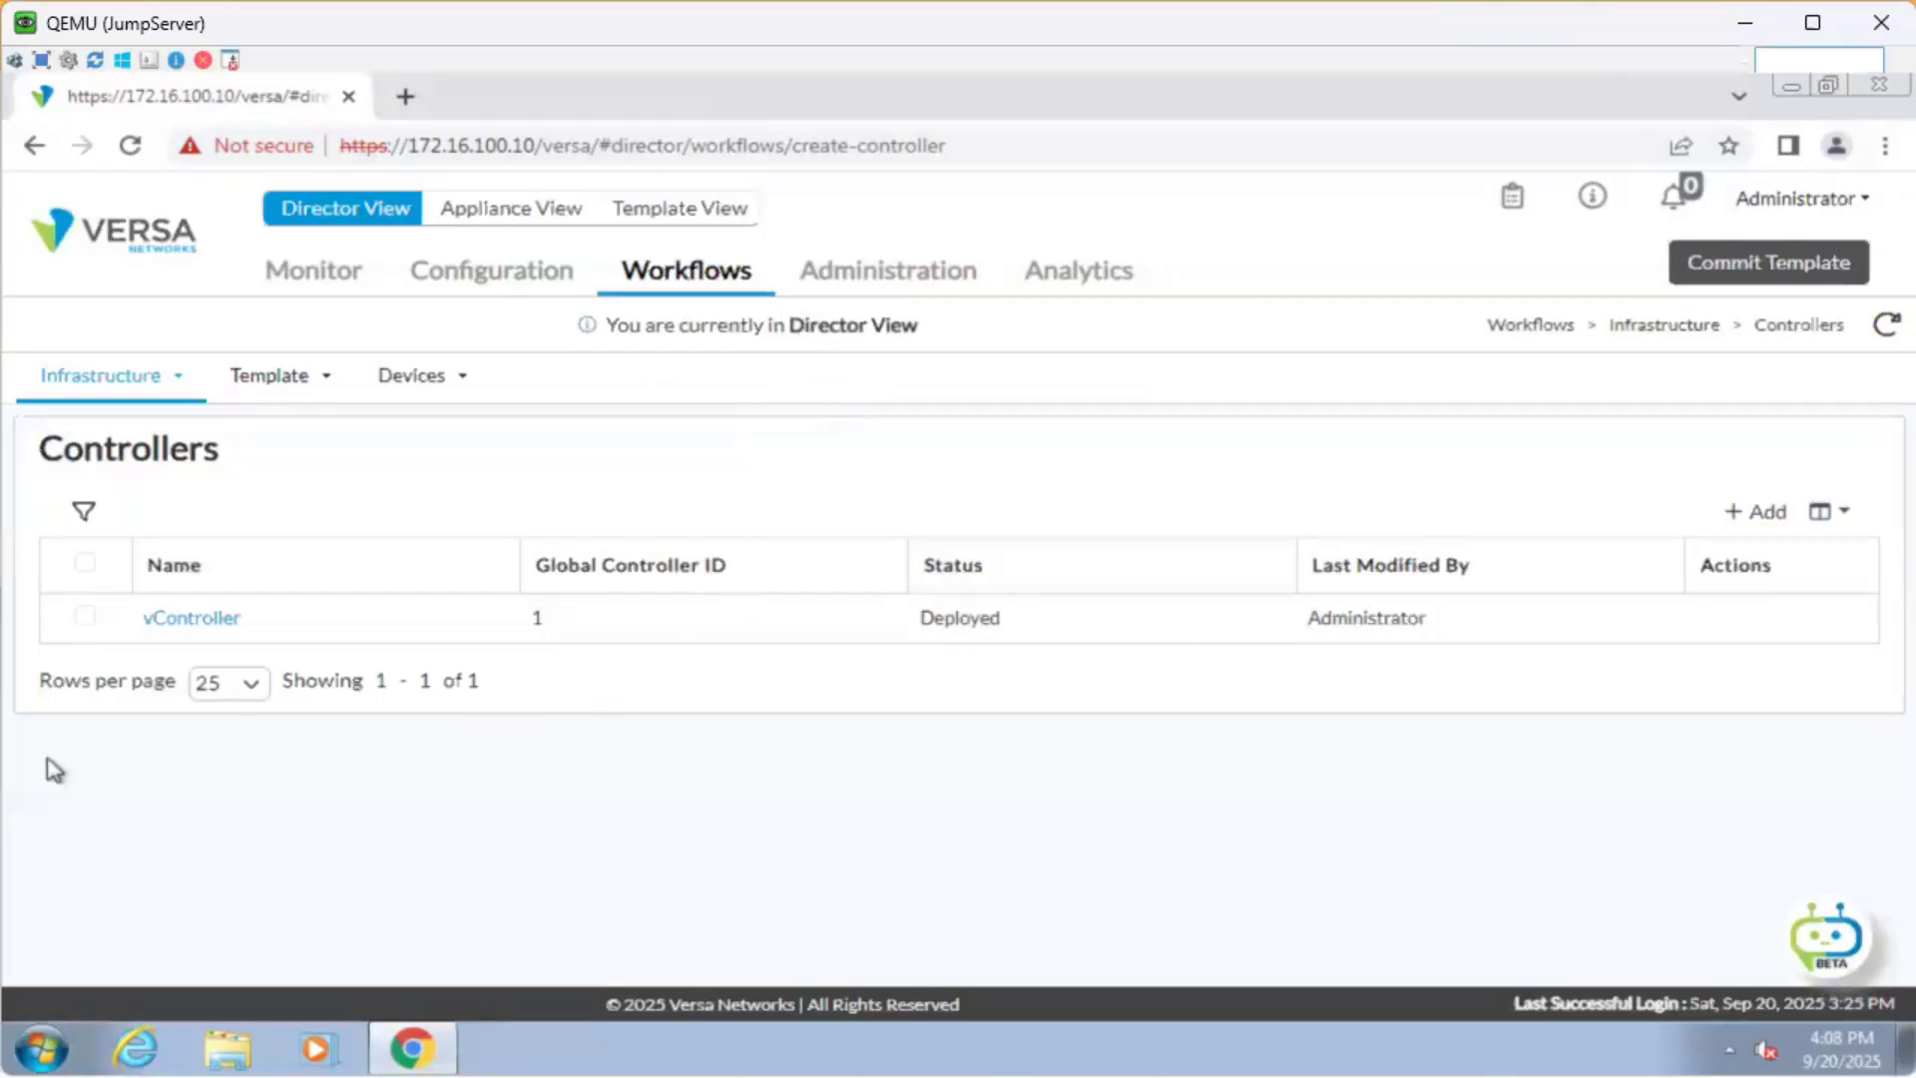
left_click(530, 291)
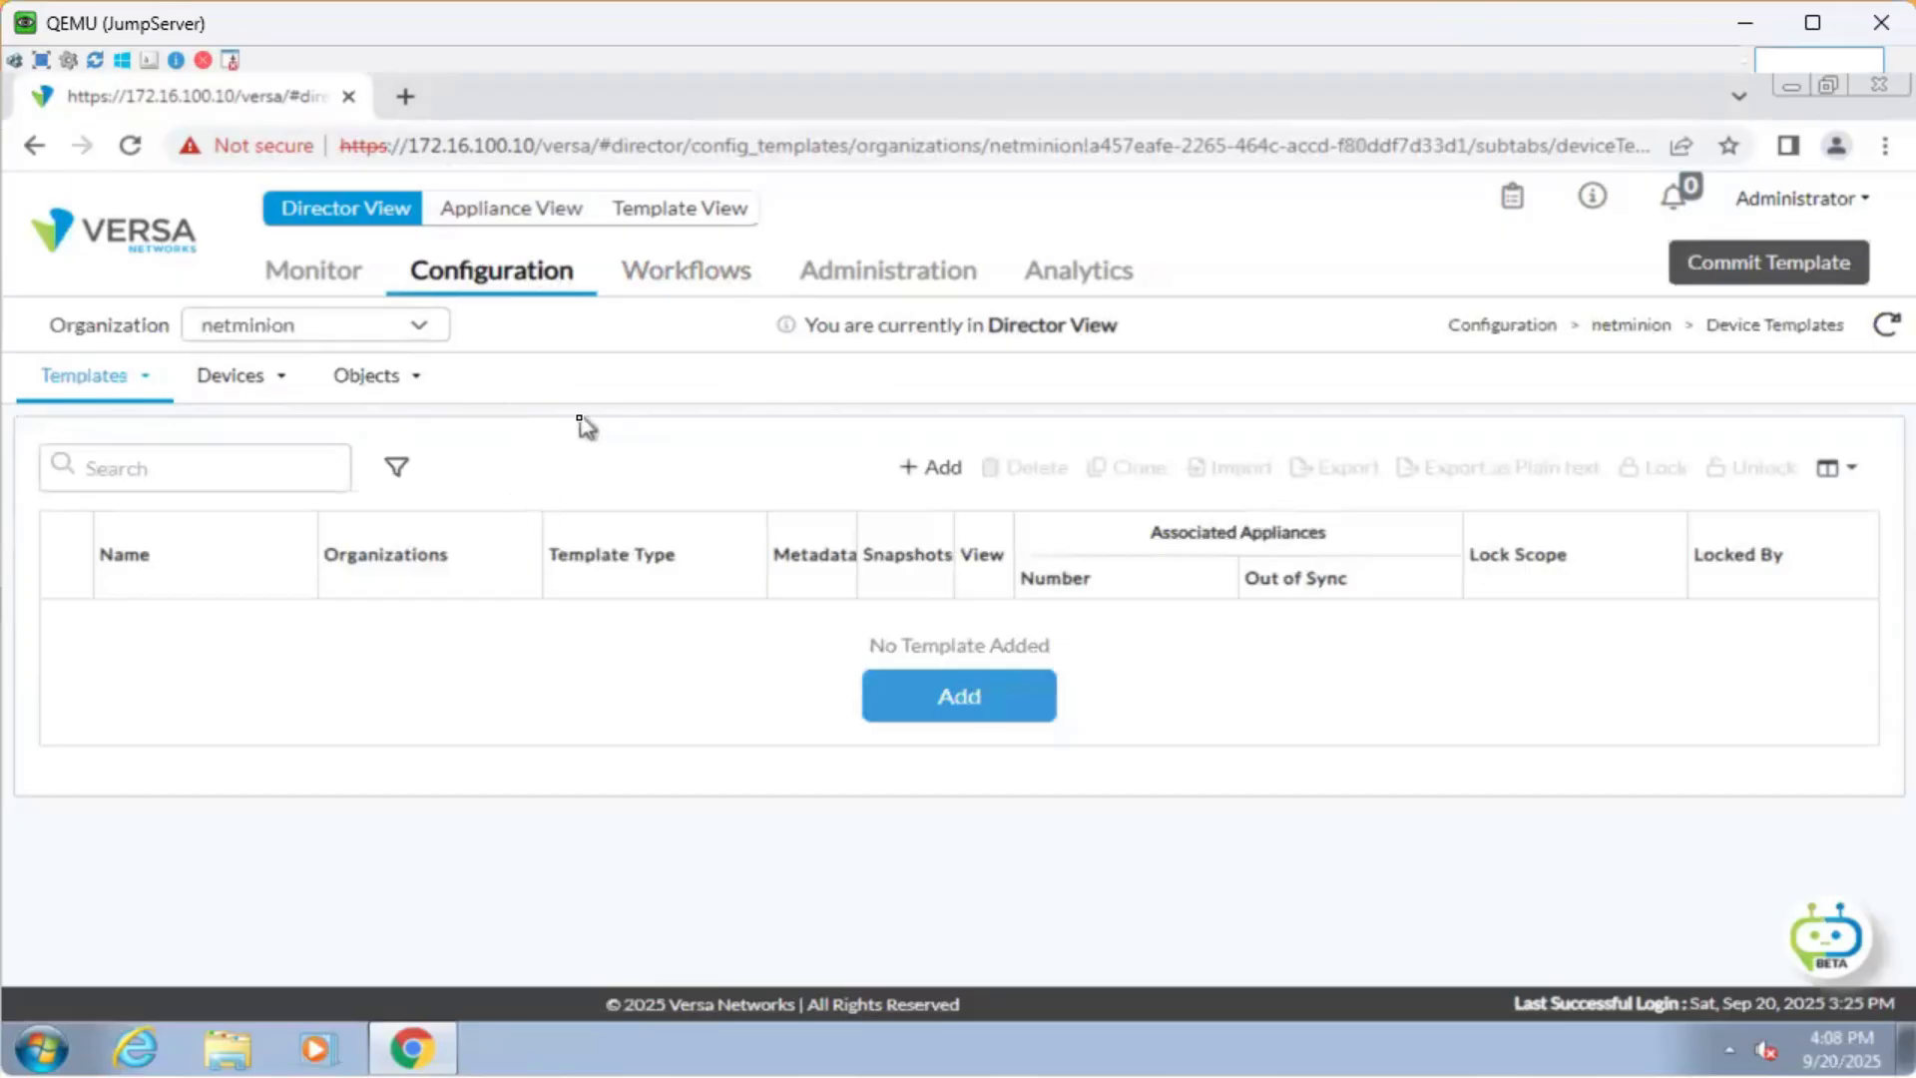
left_click(685, 284)
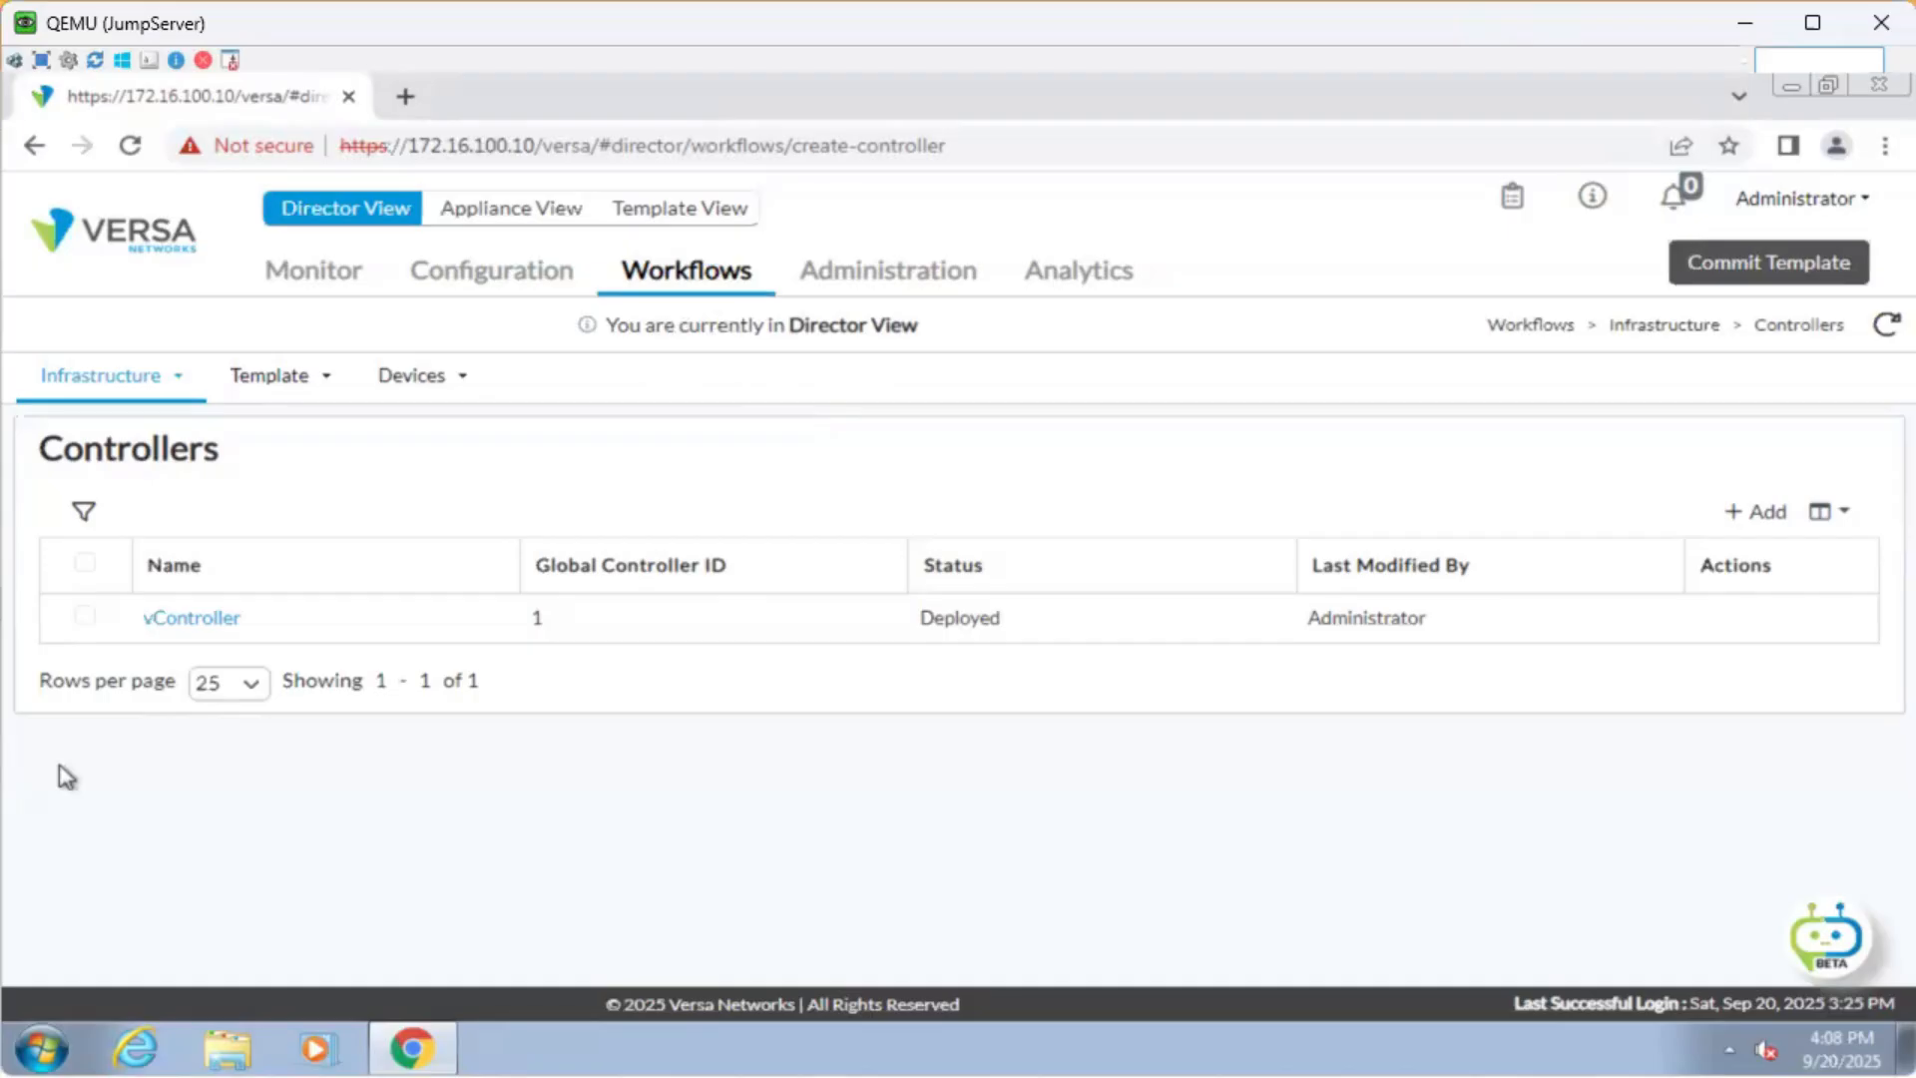
left_click(315, 397)
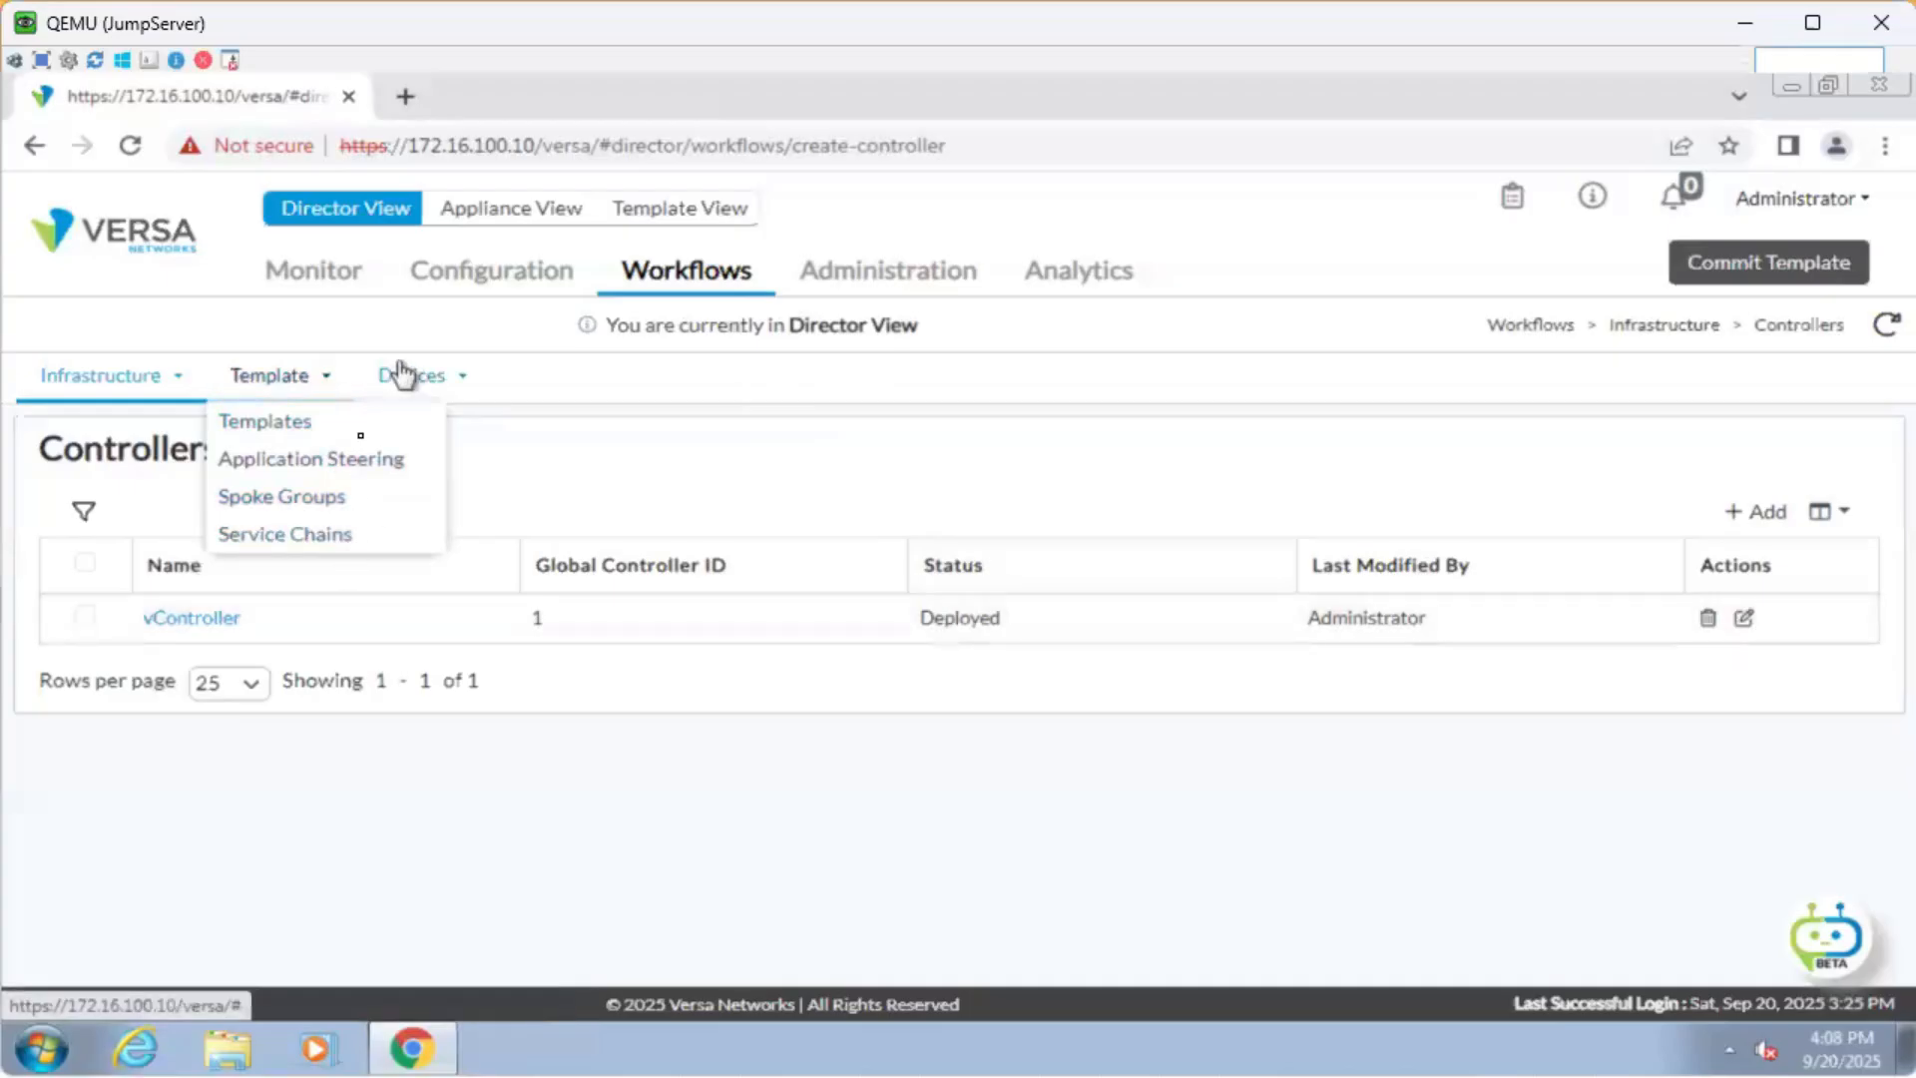
left_click(355, 444)
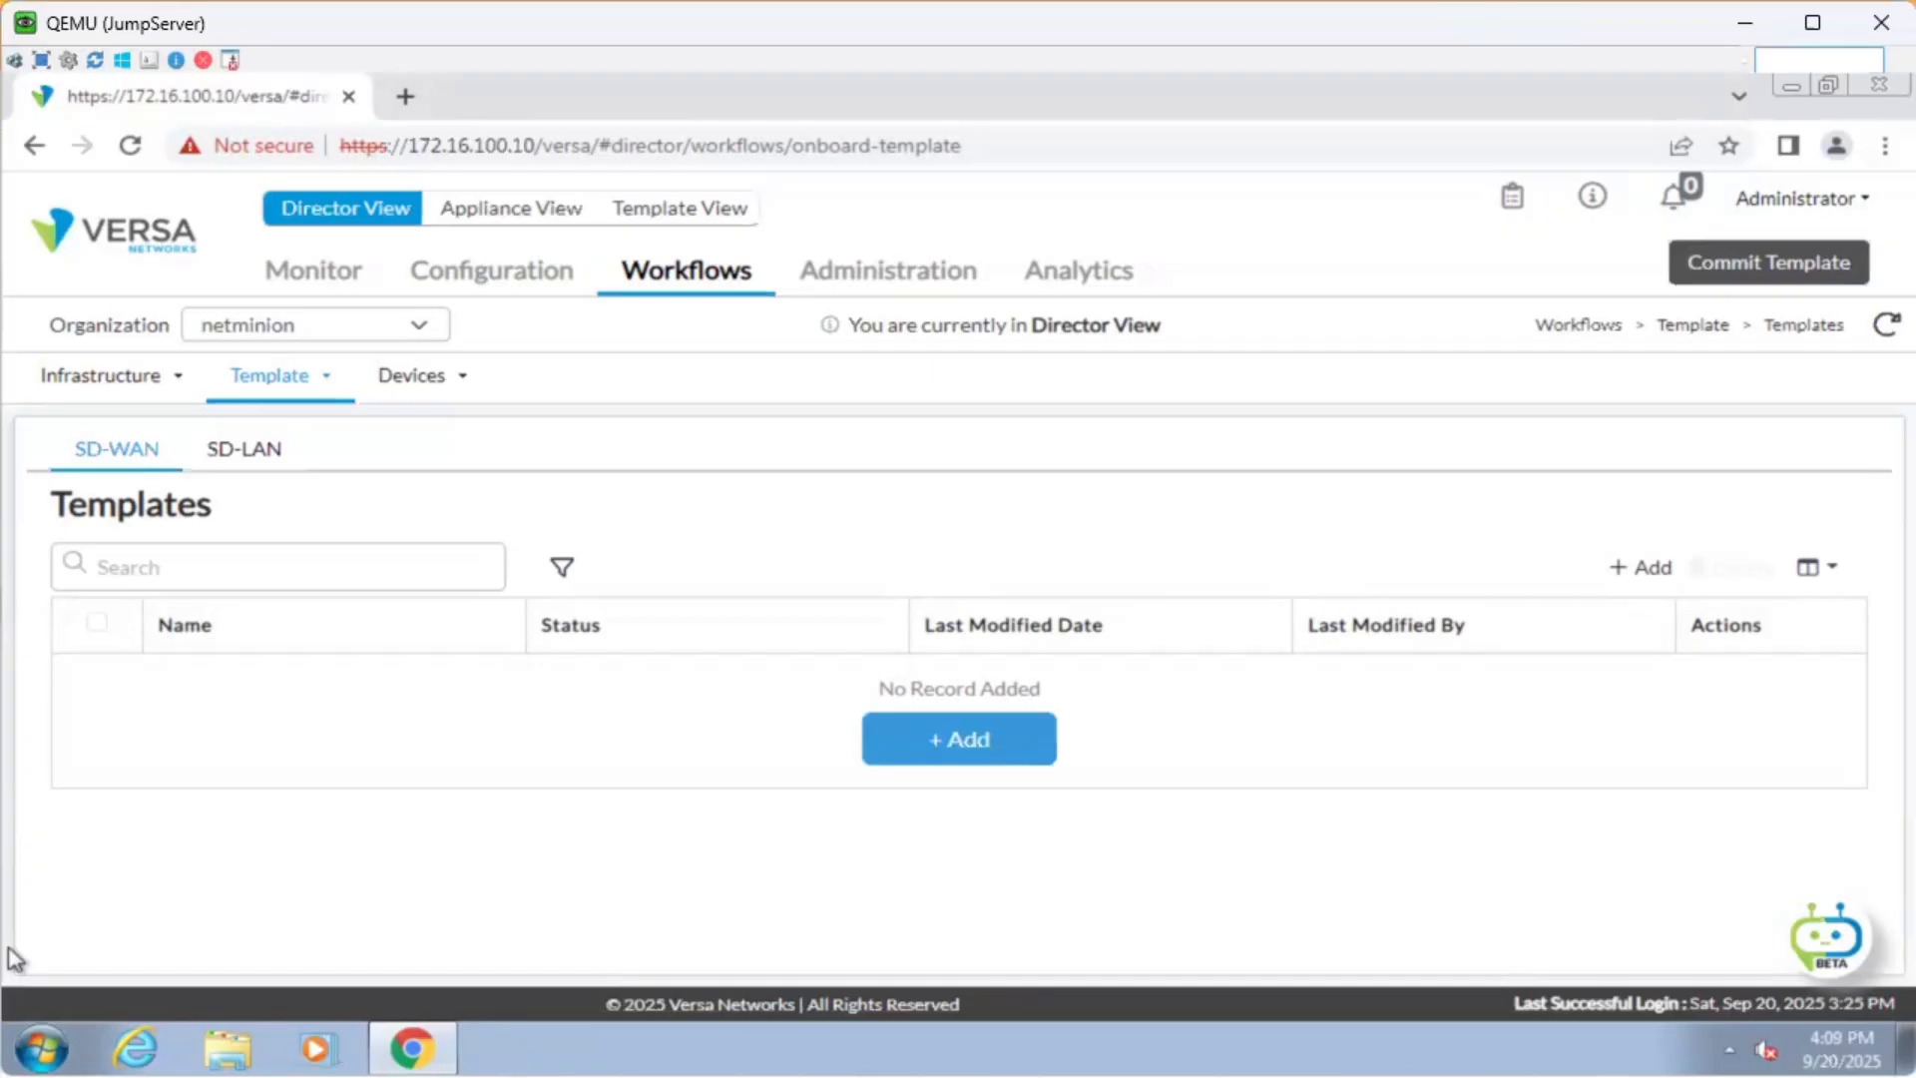
Create a new template named Branch2_PS with Template Type SDWAN Post Staging.
left_click(1024, 743)
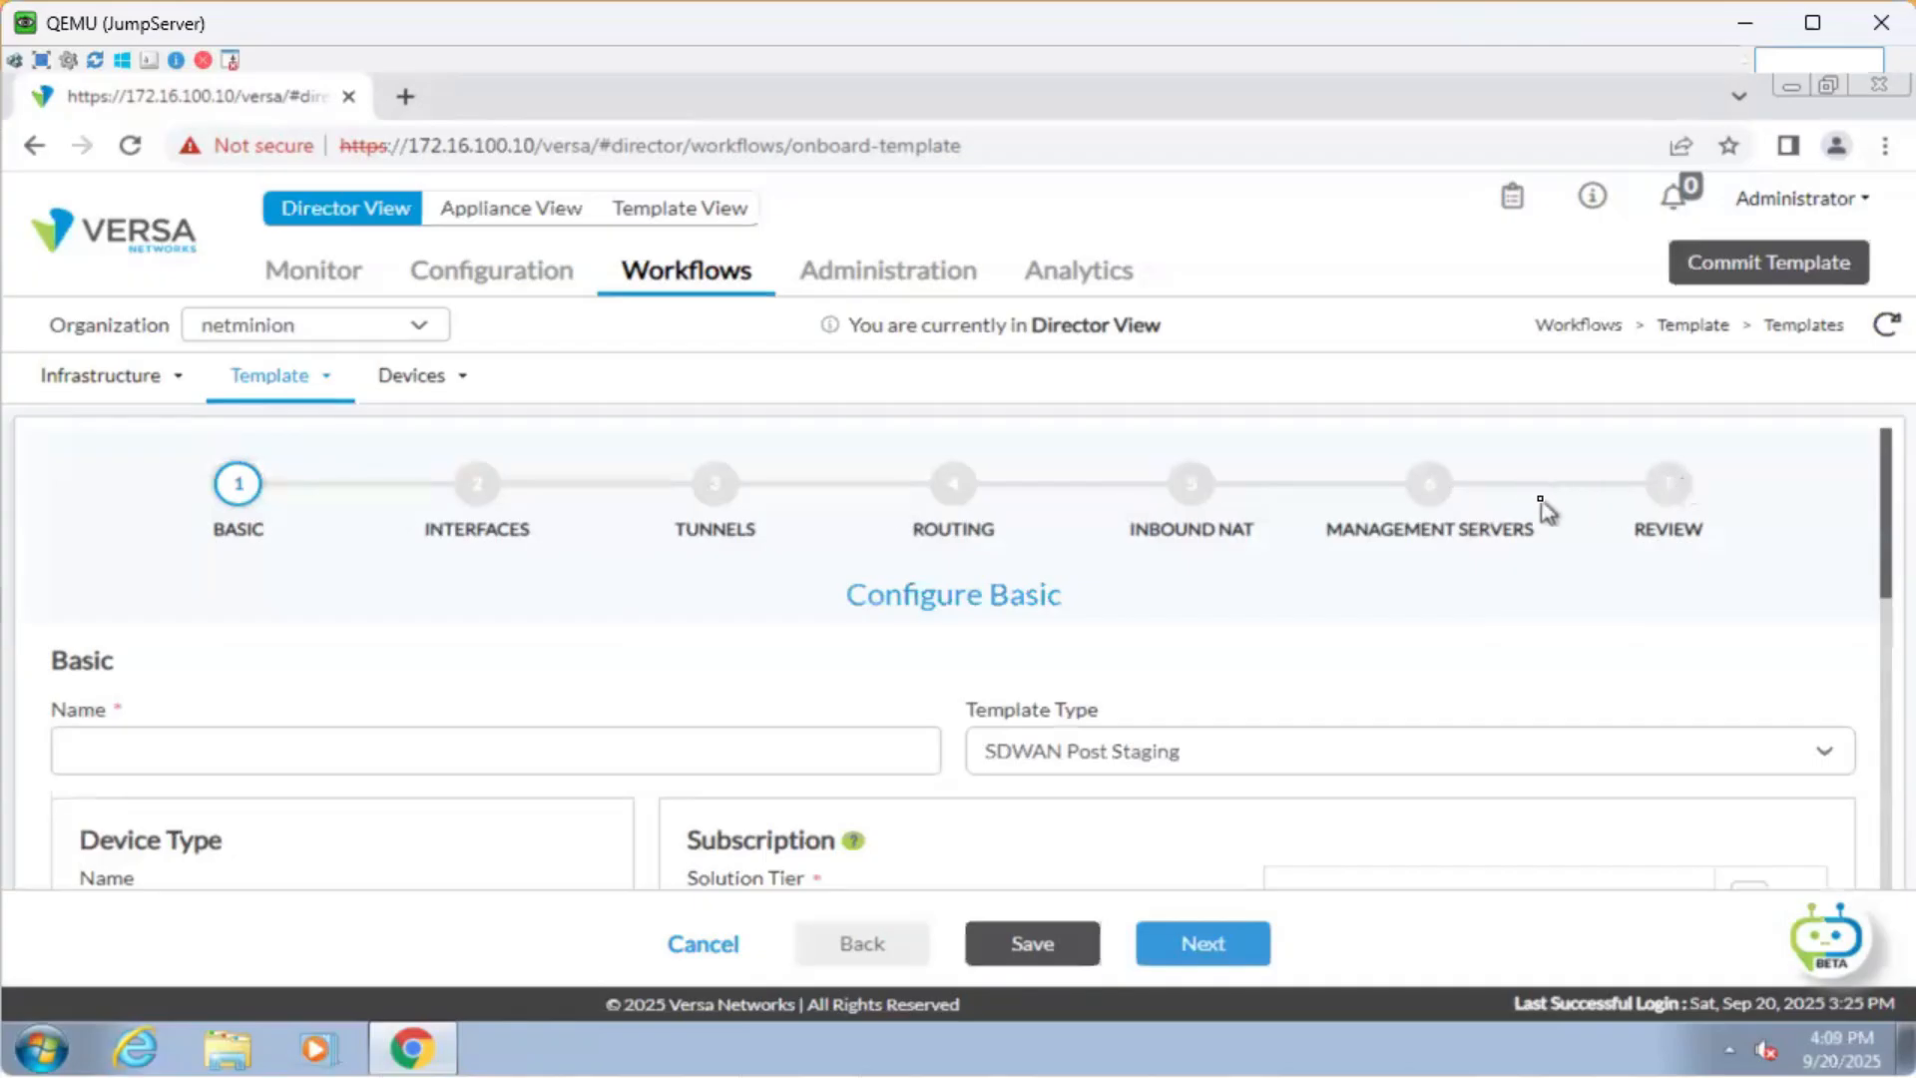
scroll(1078, 622, "down", 3)
scroll(399, 599, "up", 2)
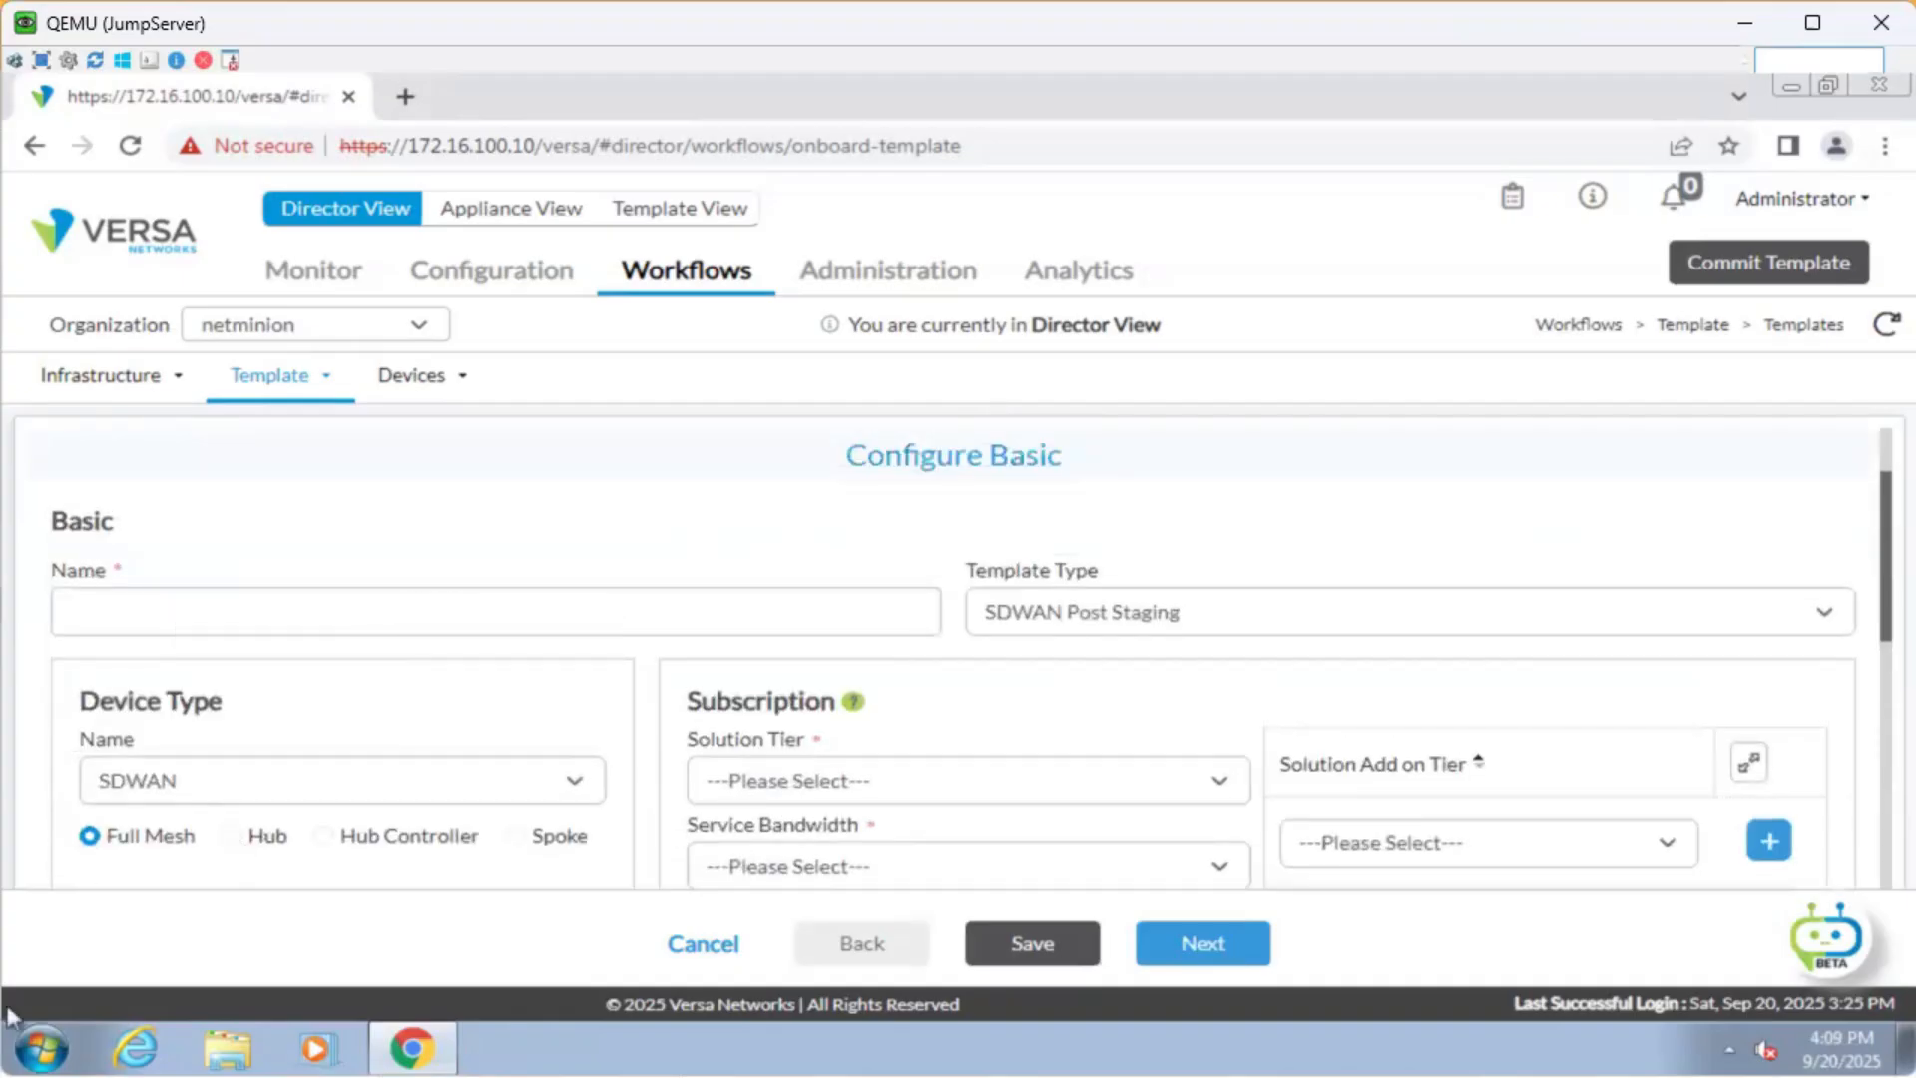
key("alt+Tab")
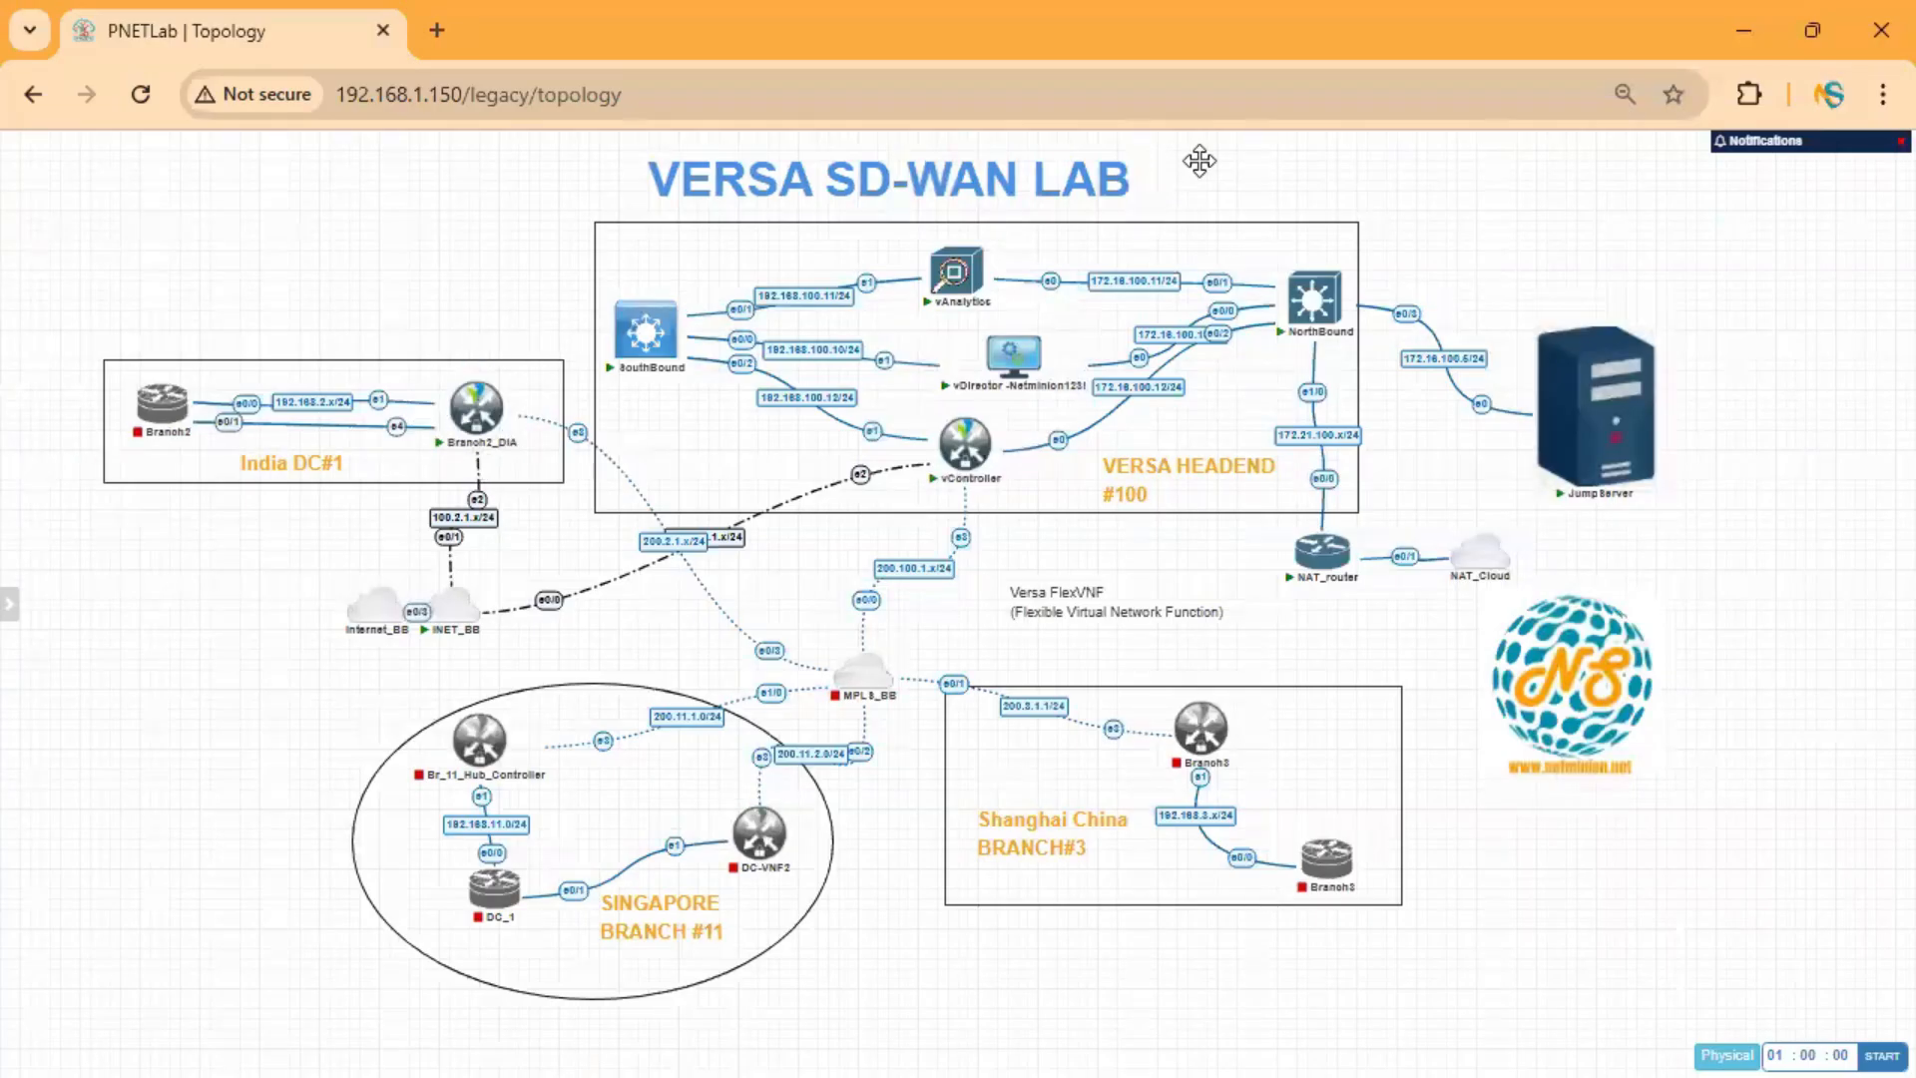
left_click(1744, 30)
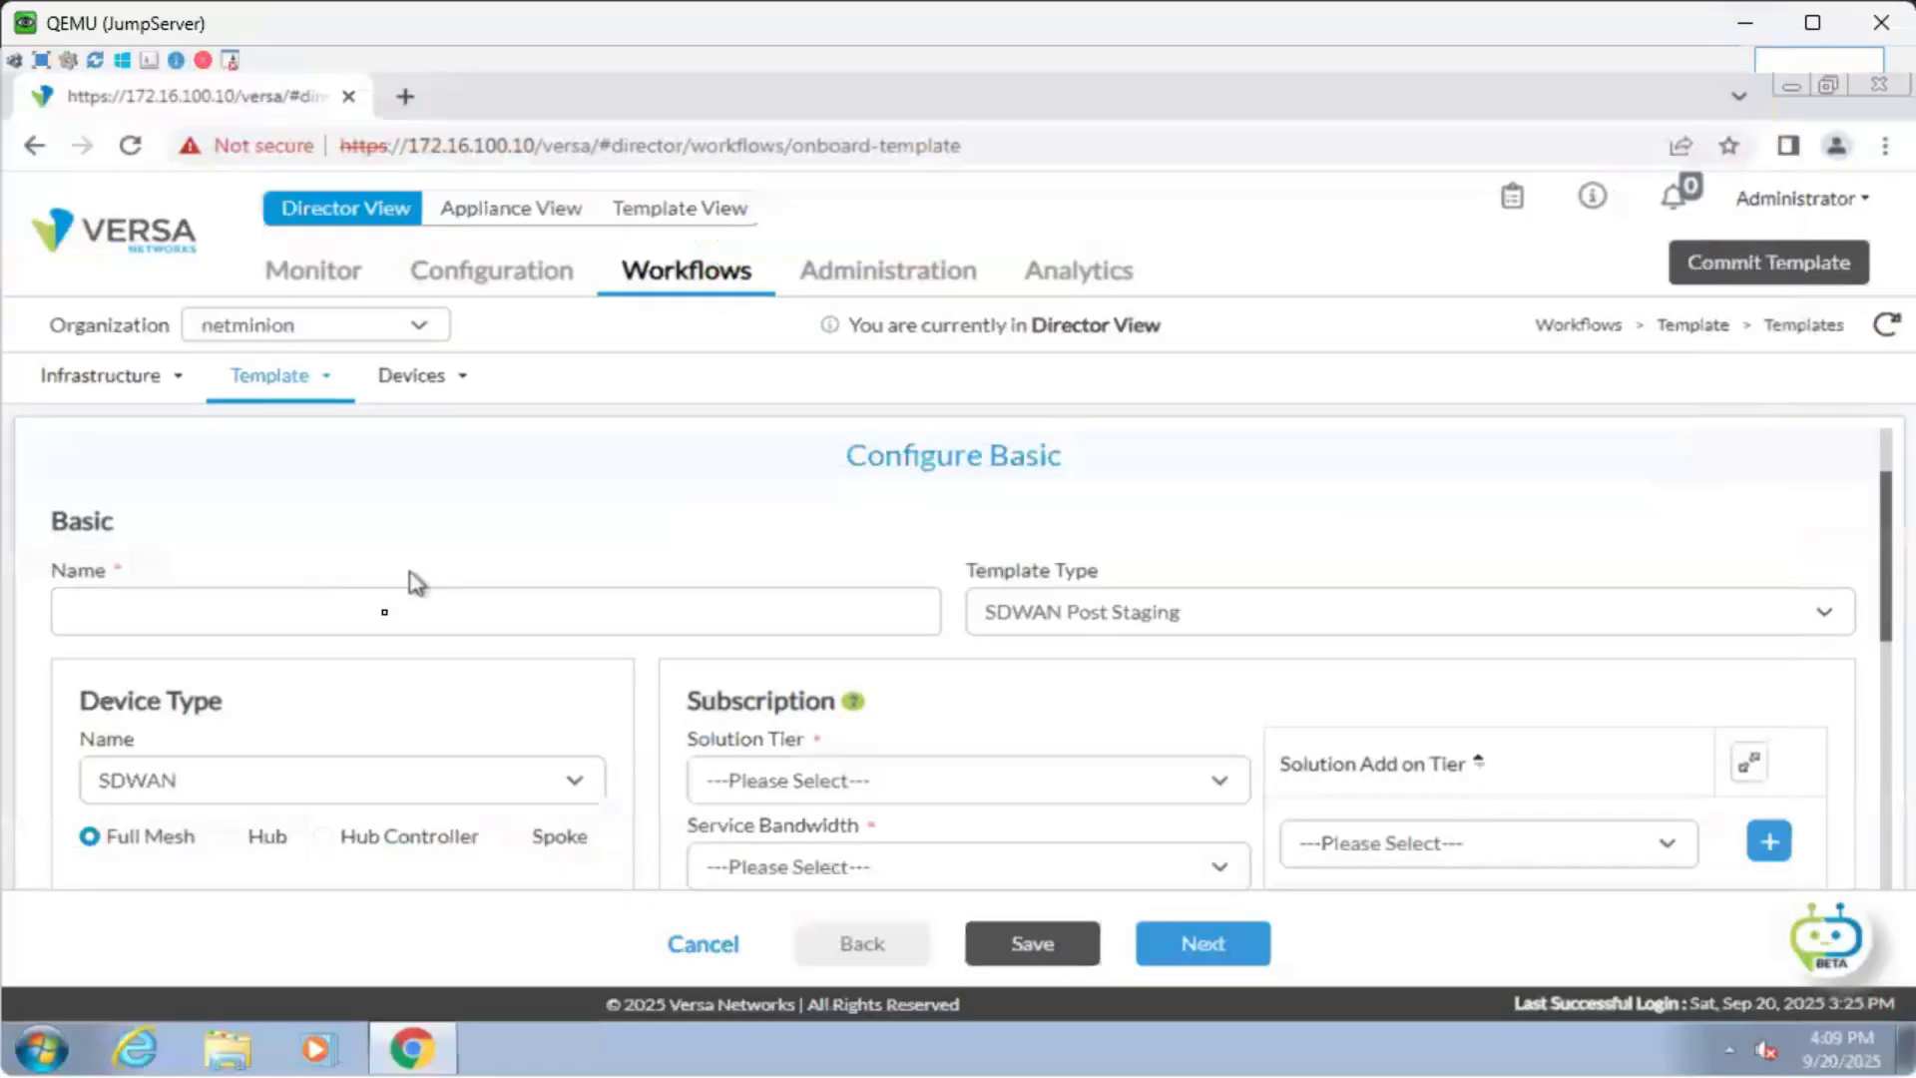
left_click(386, 614)
type("Bra")
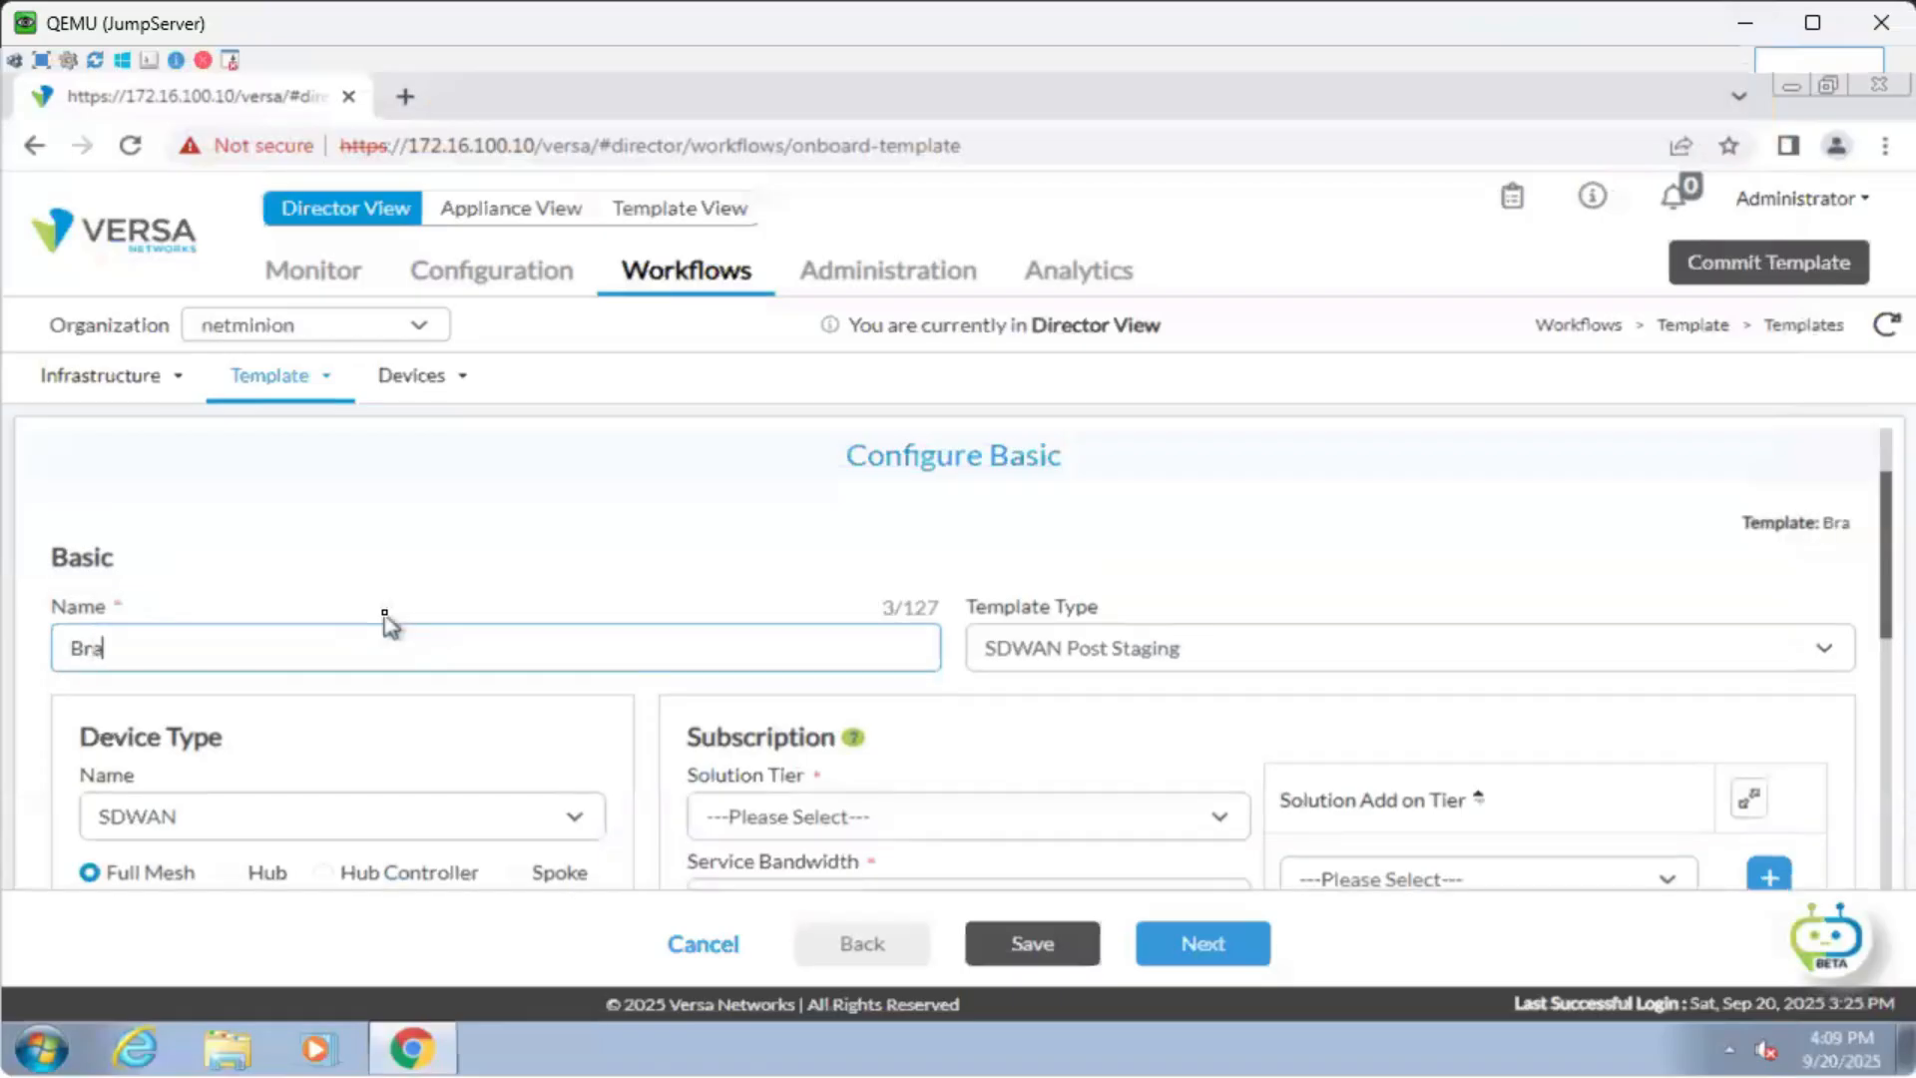
type("nch2")
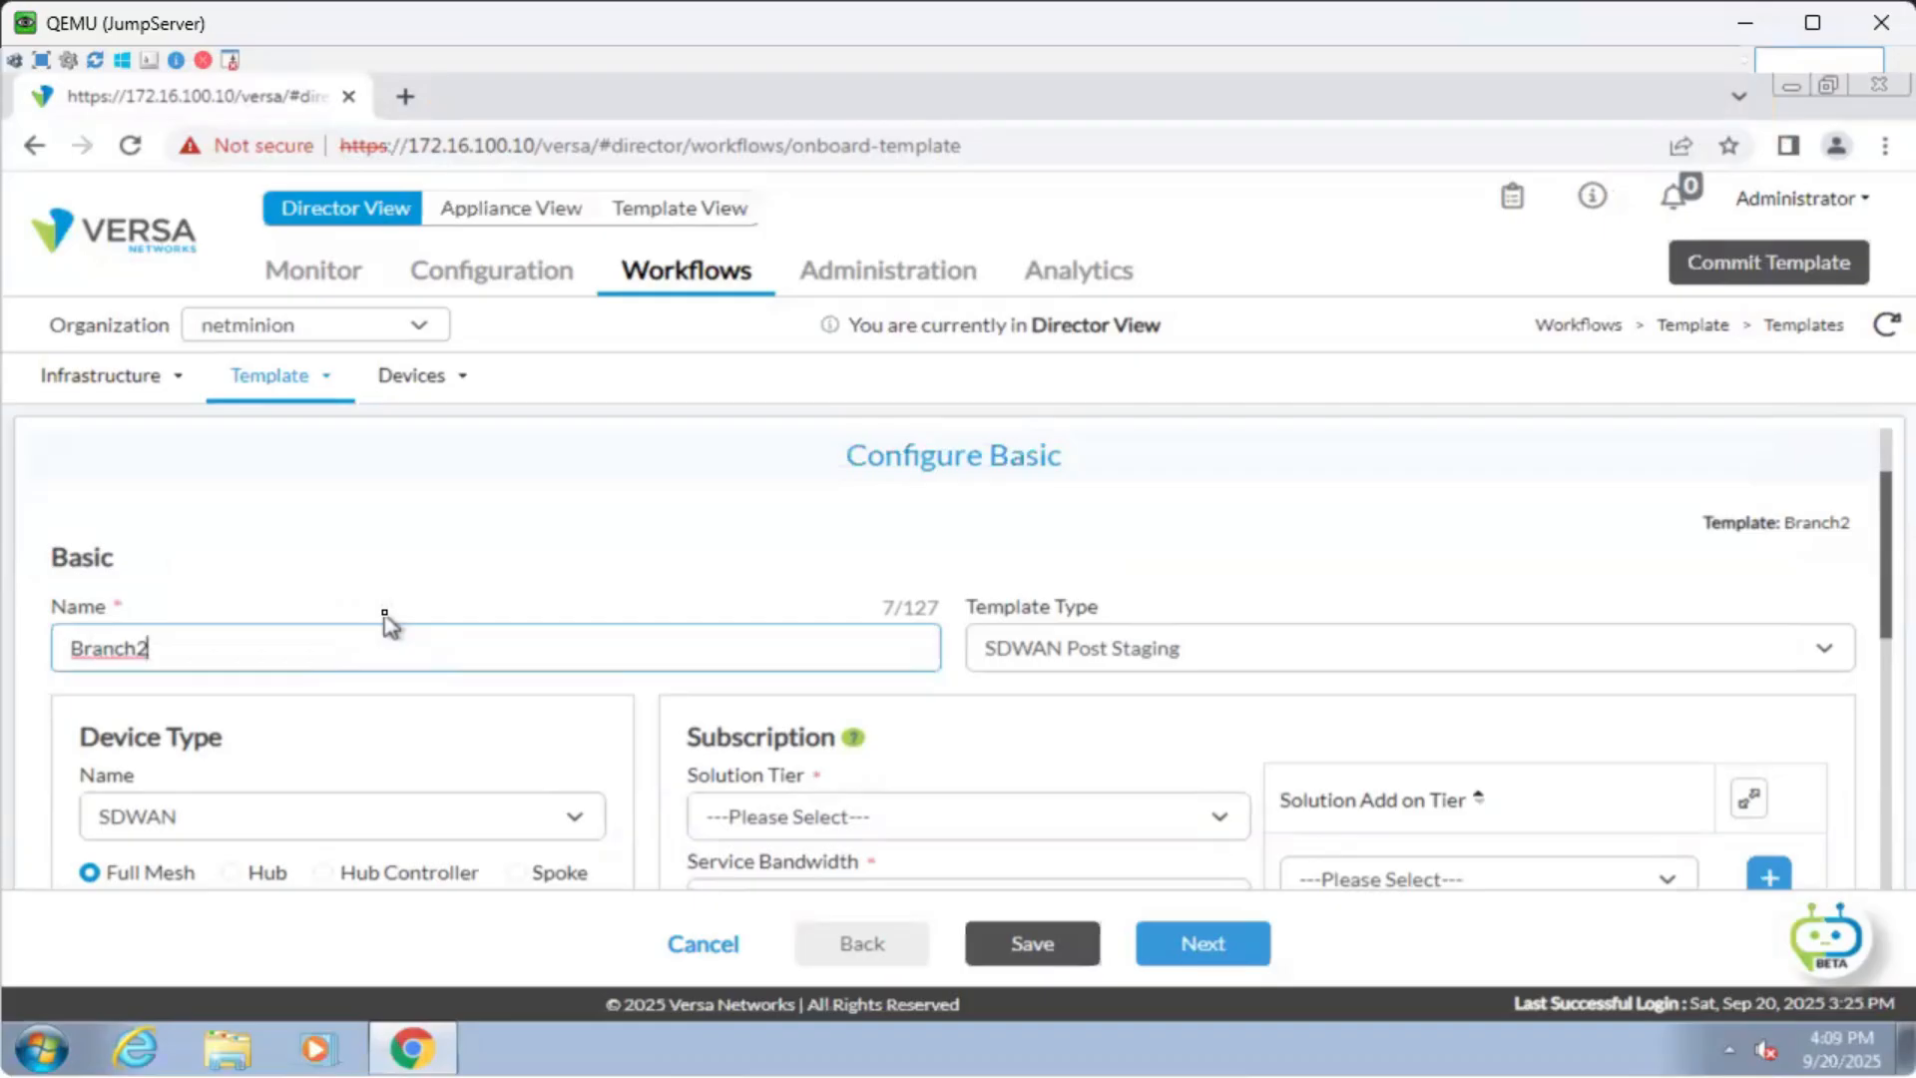
type("_PS")
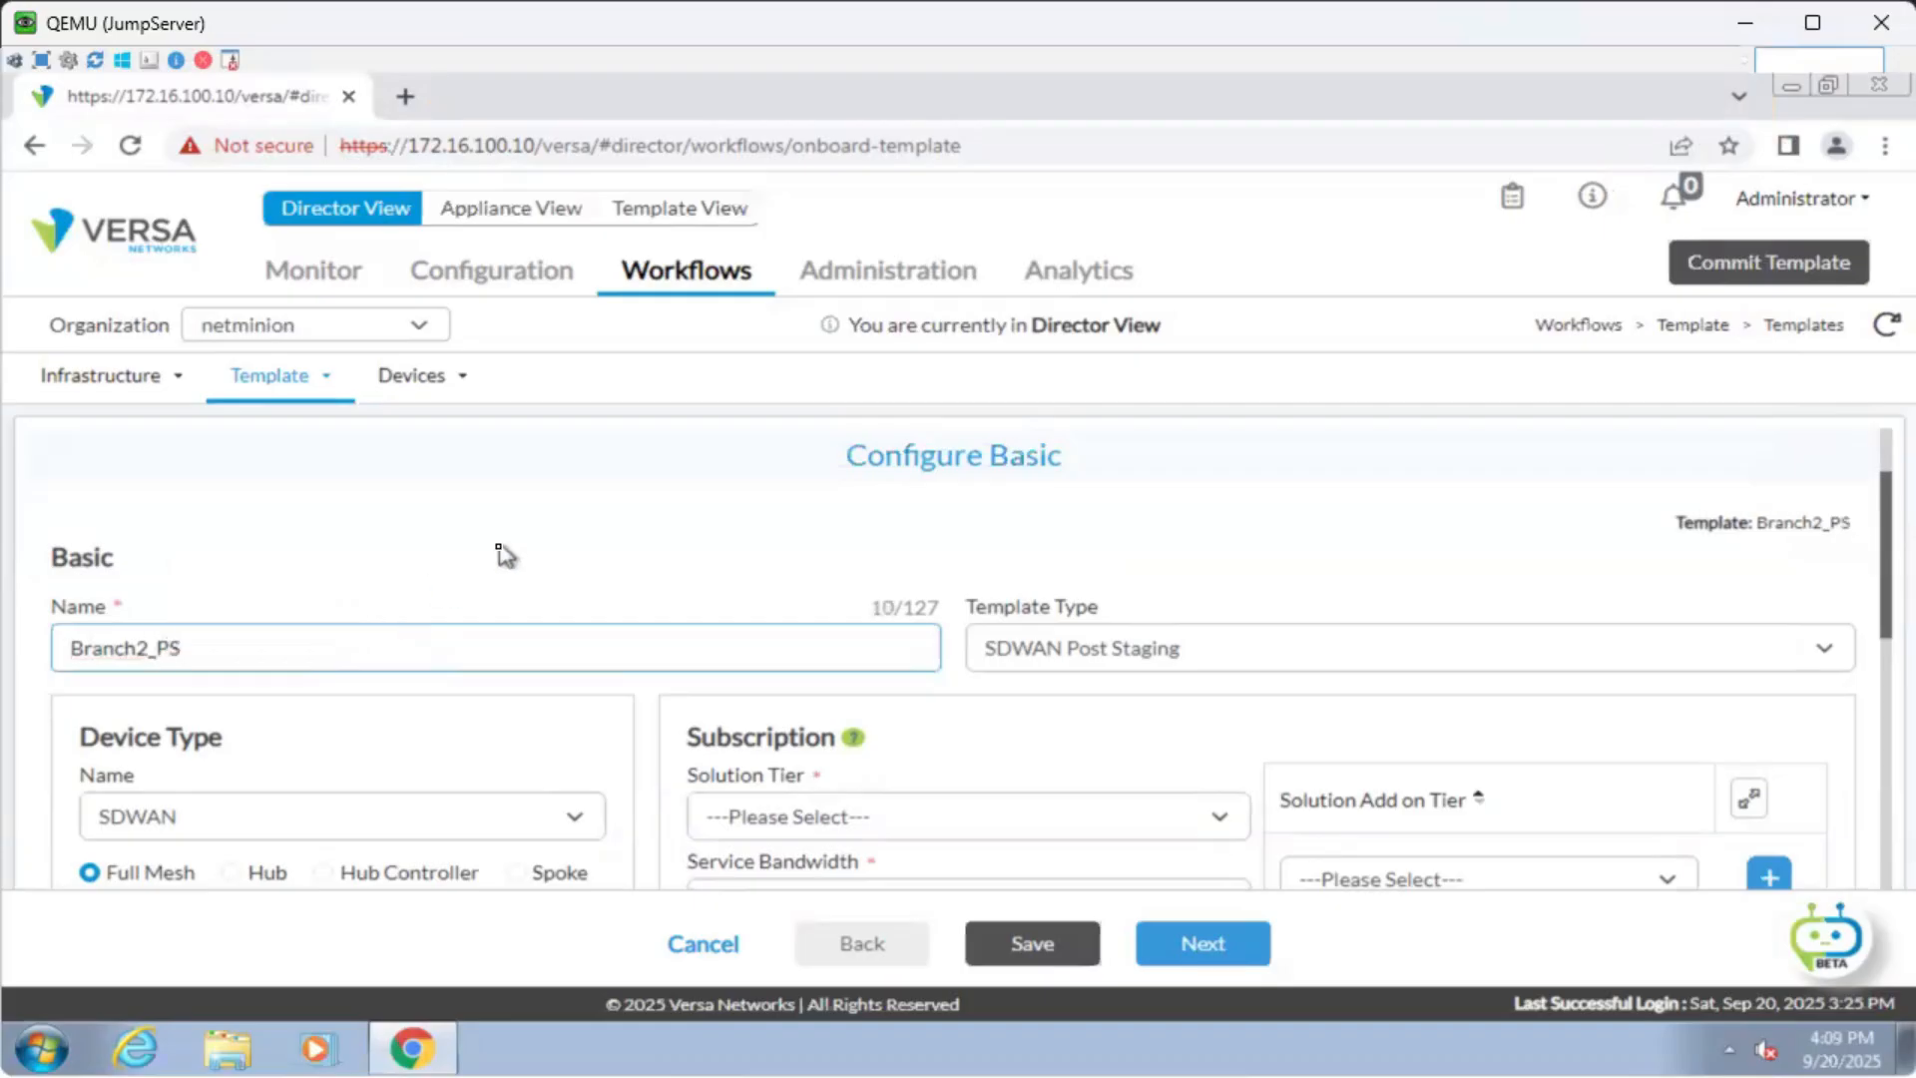
left_click(500, 552)
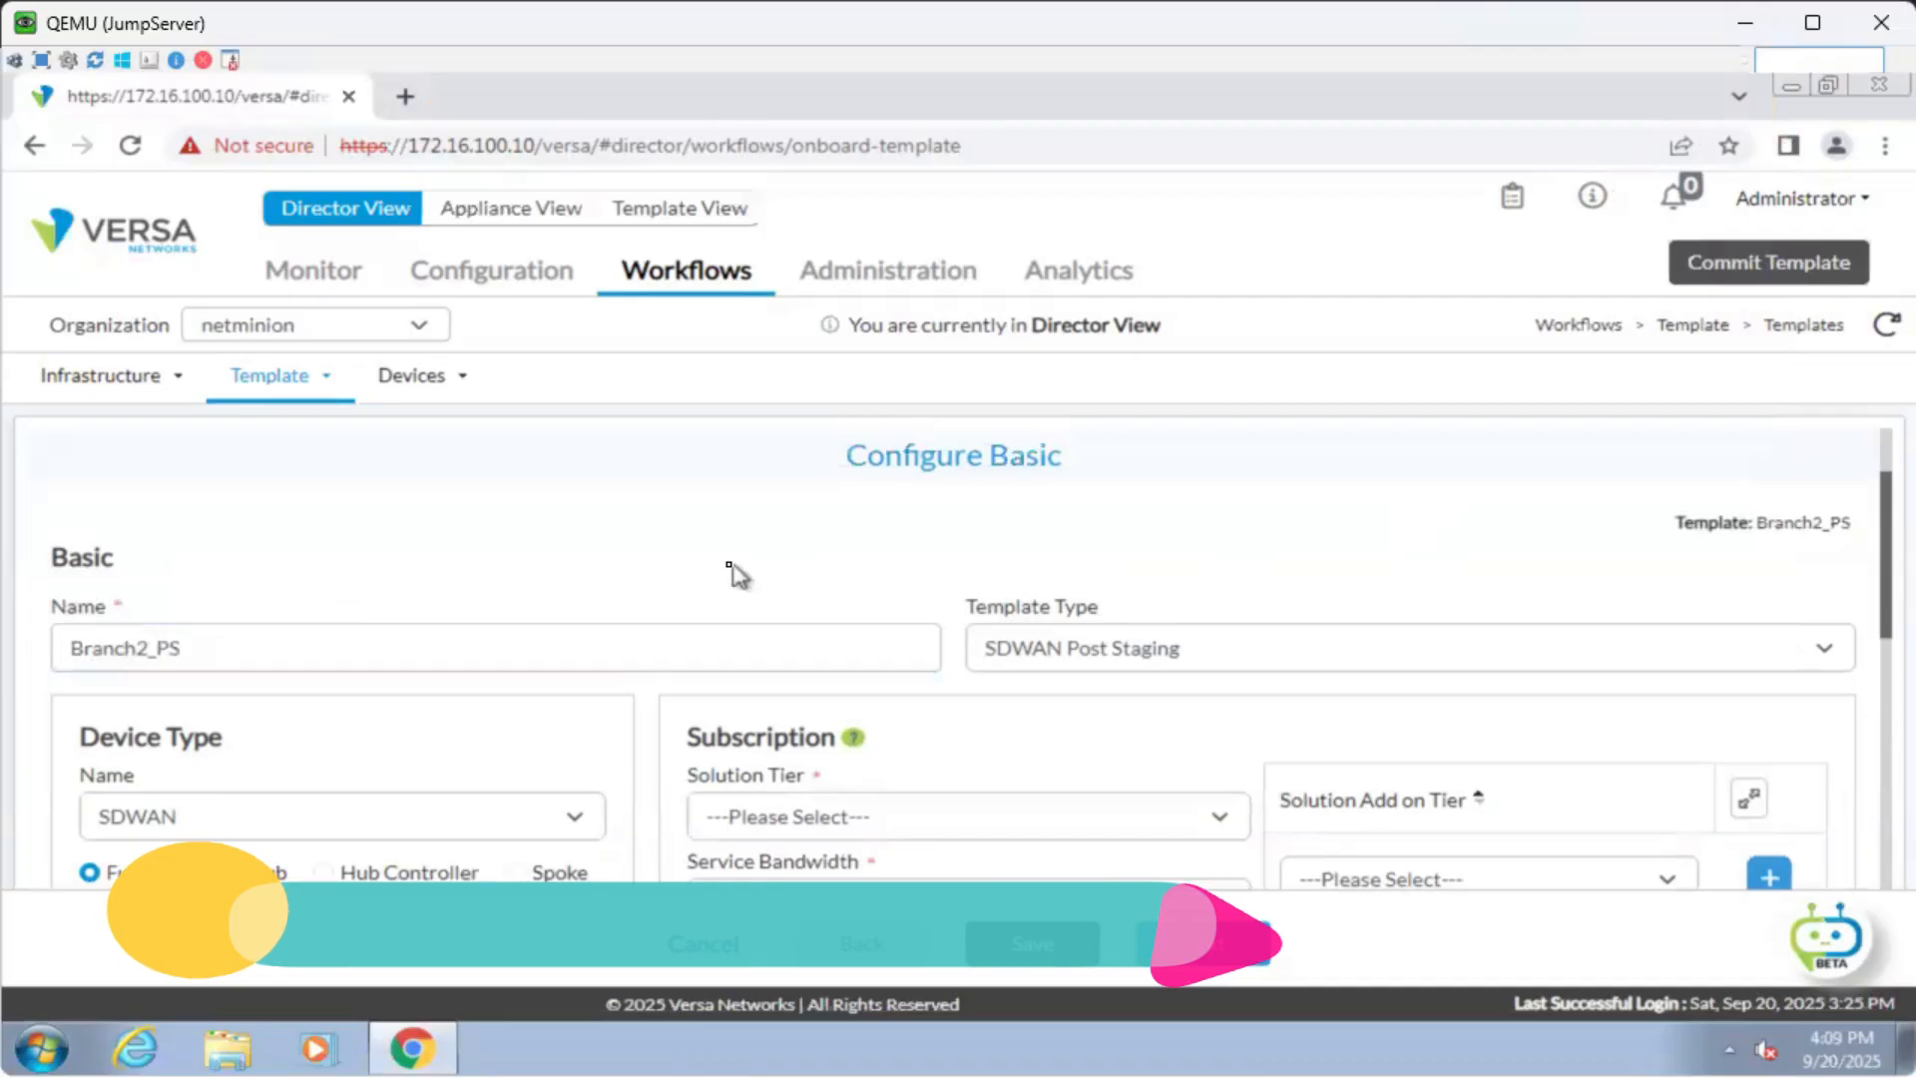
Keep device type SDWAN, choose solution tier Prime-SDWAN and service bandwidth 10 Mbps.
scroll(731, 574, "down", 2)
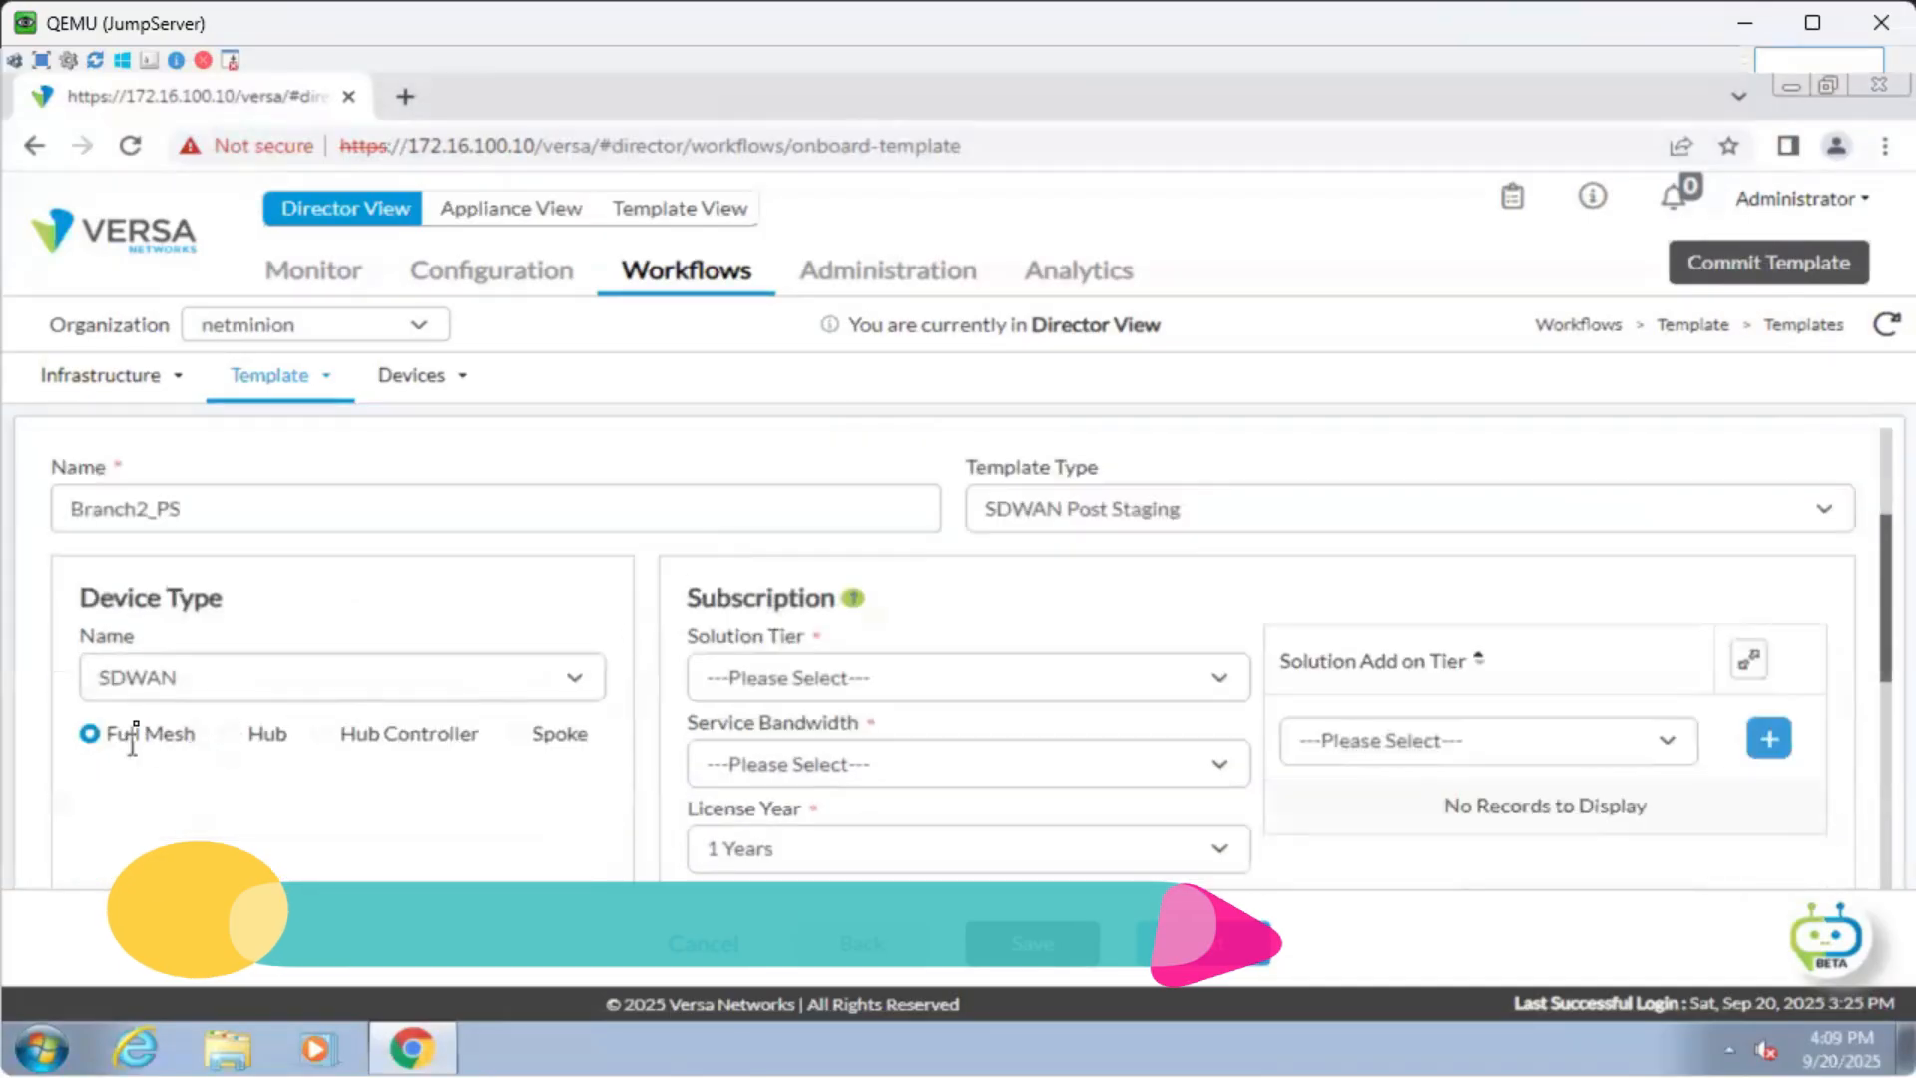
left_click(188, 677)
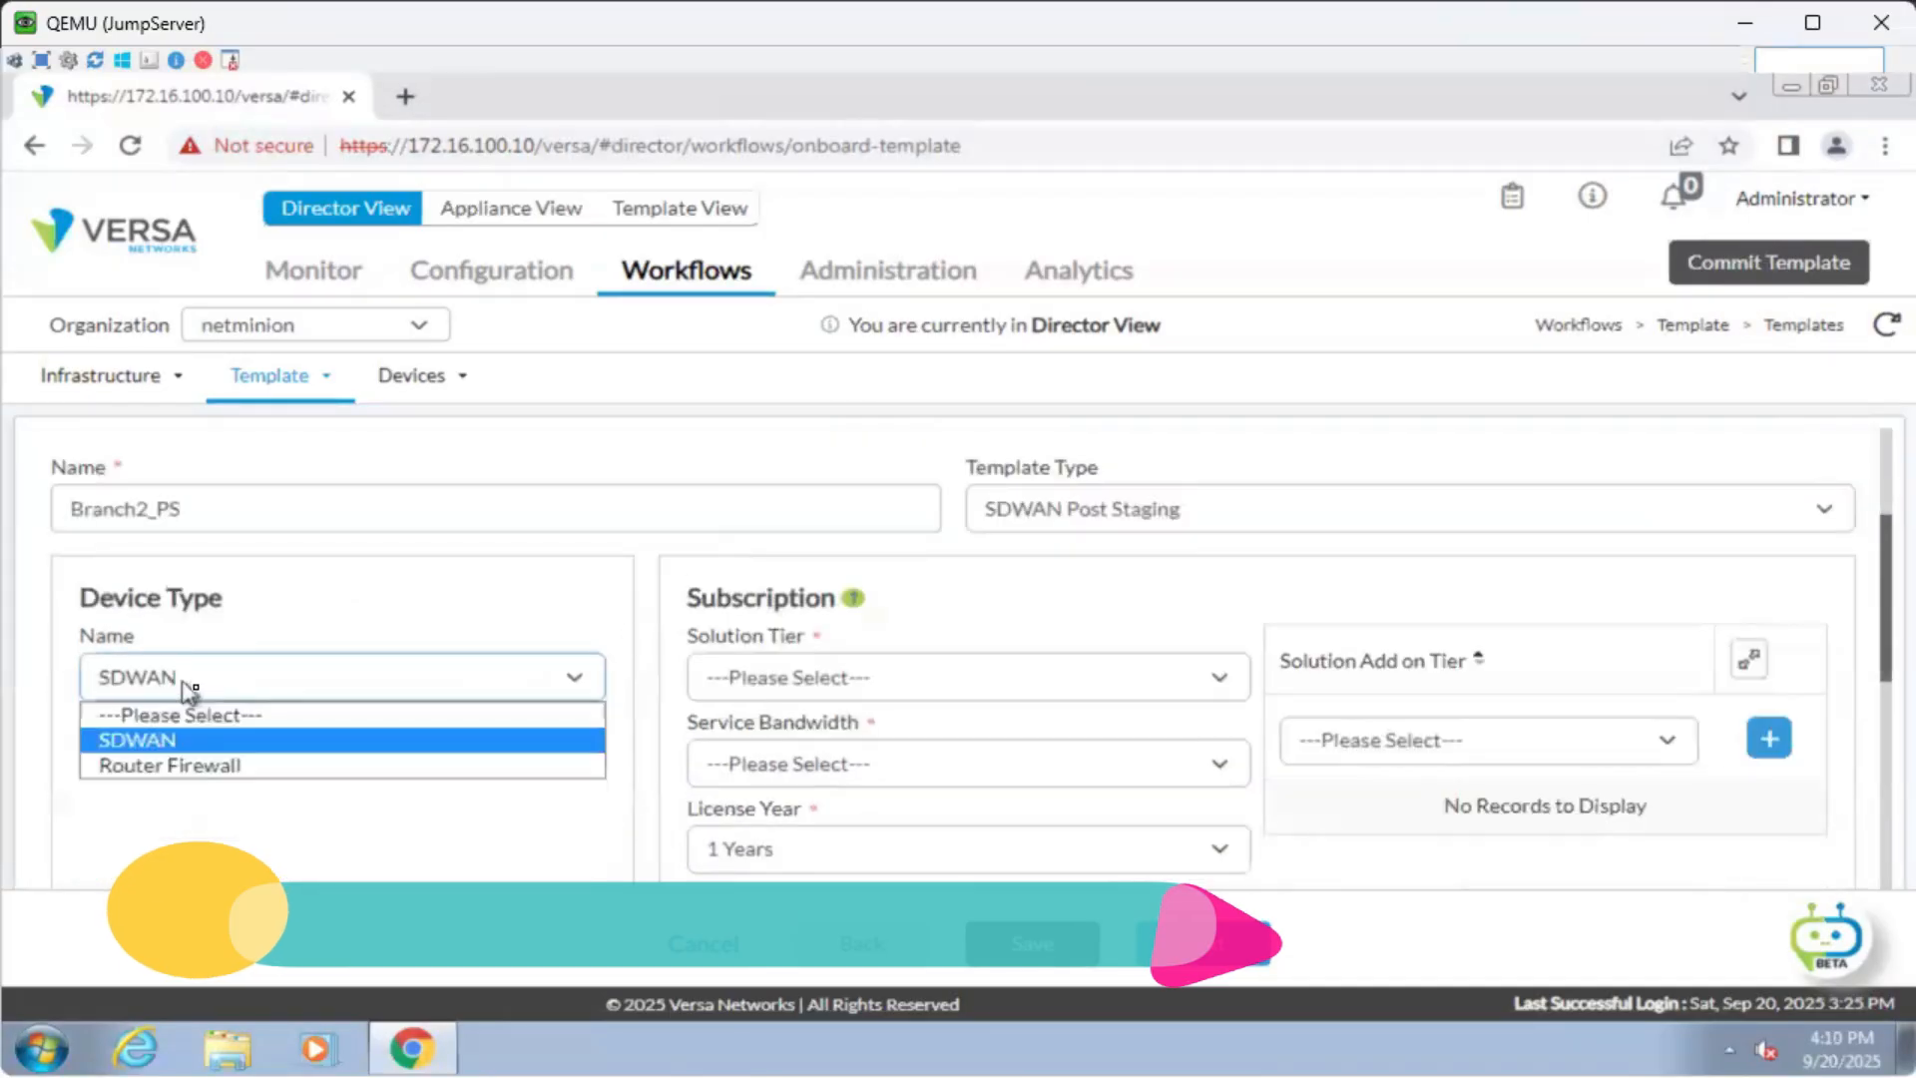
left_click(322, 871)
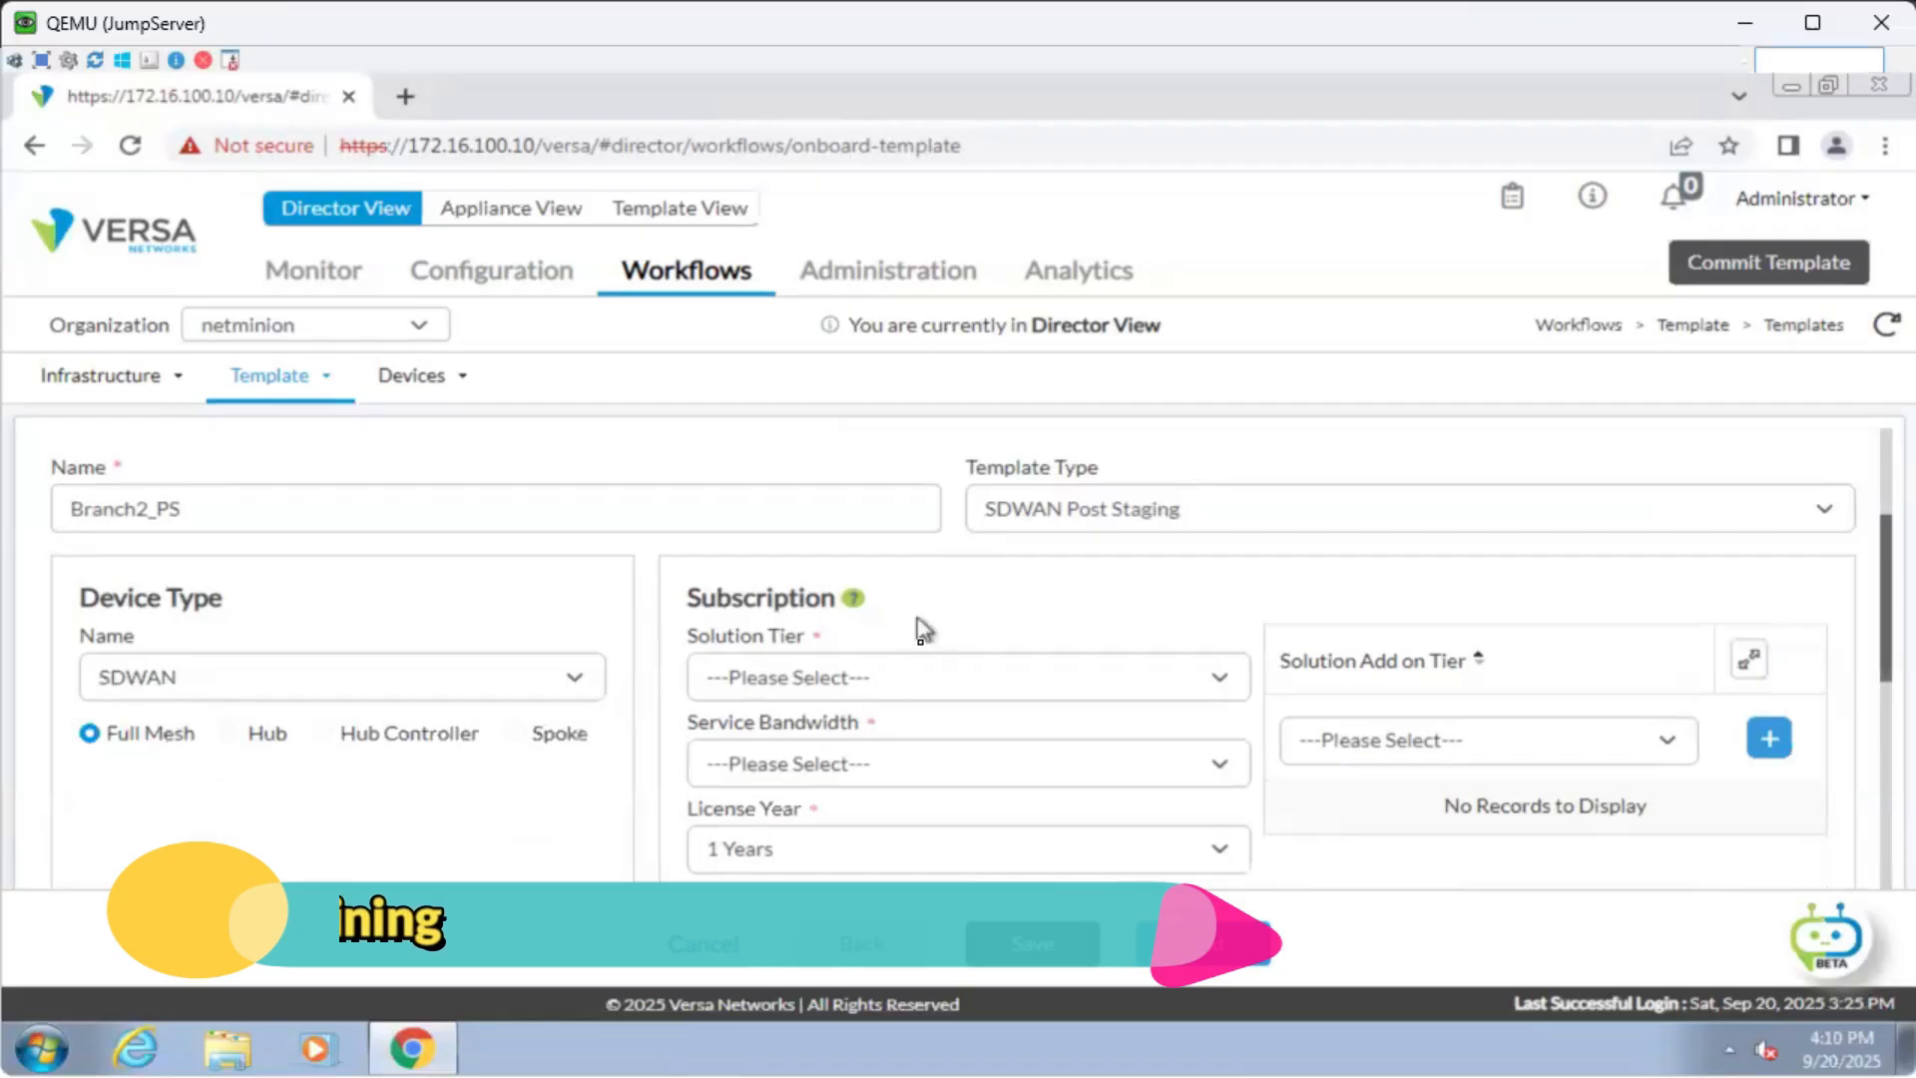
left_click(926, 687)
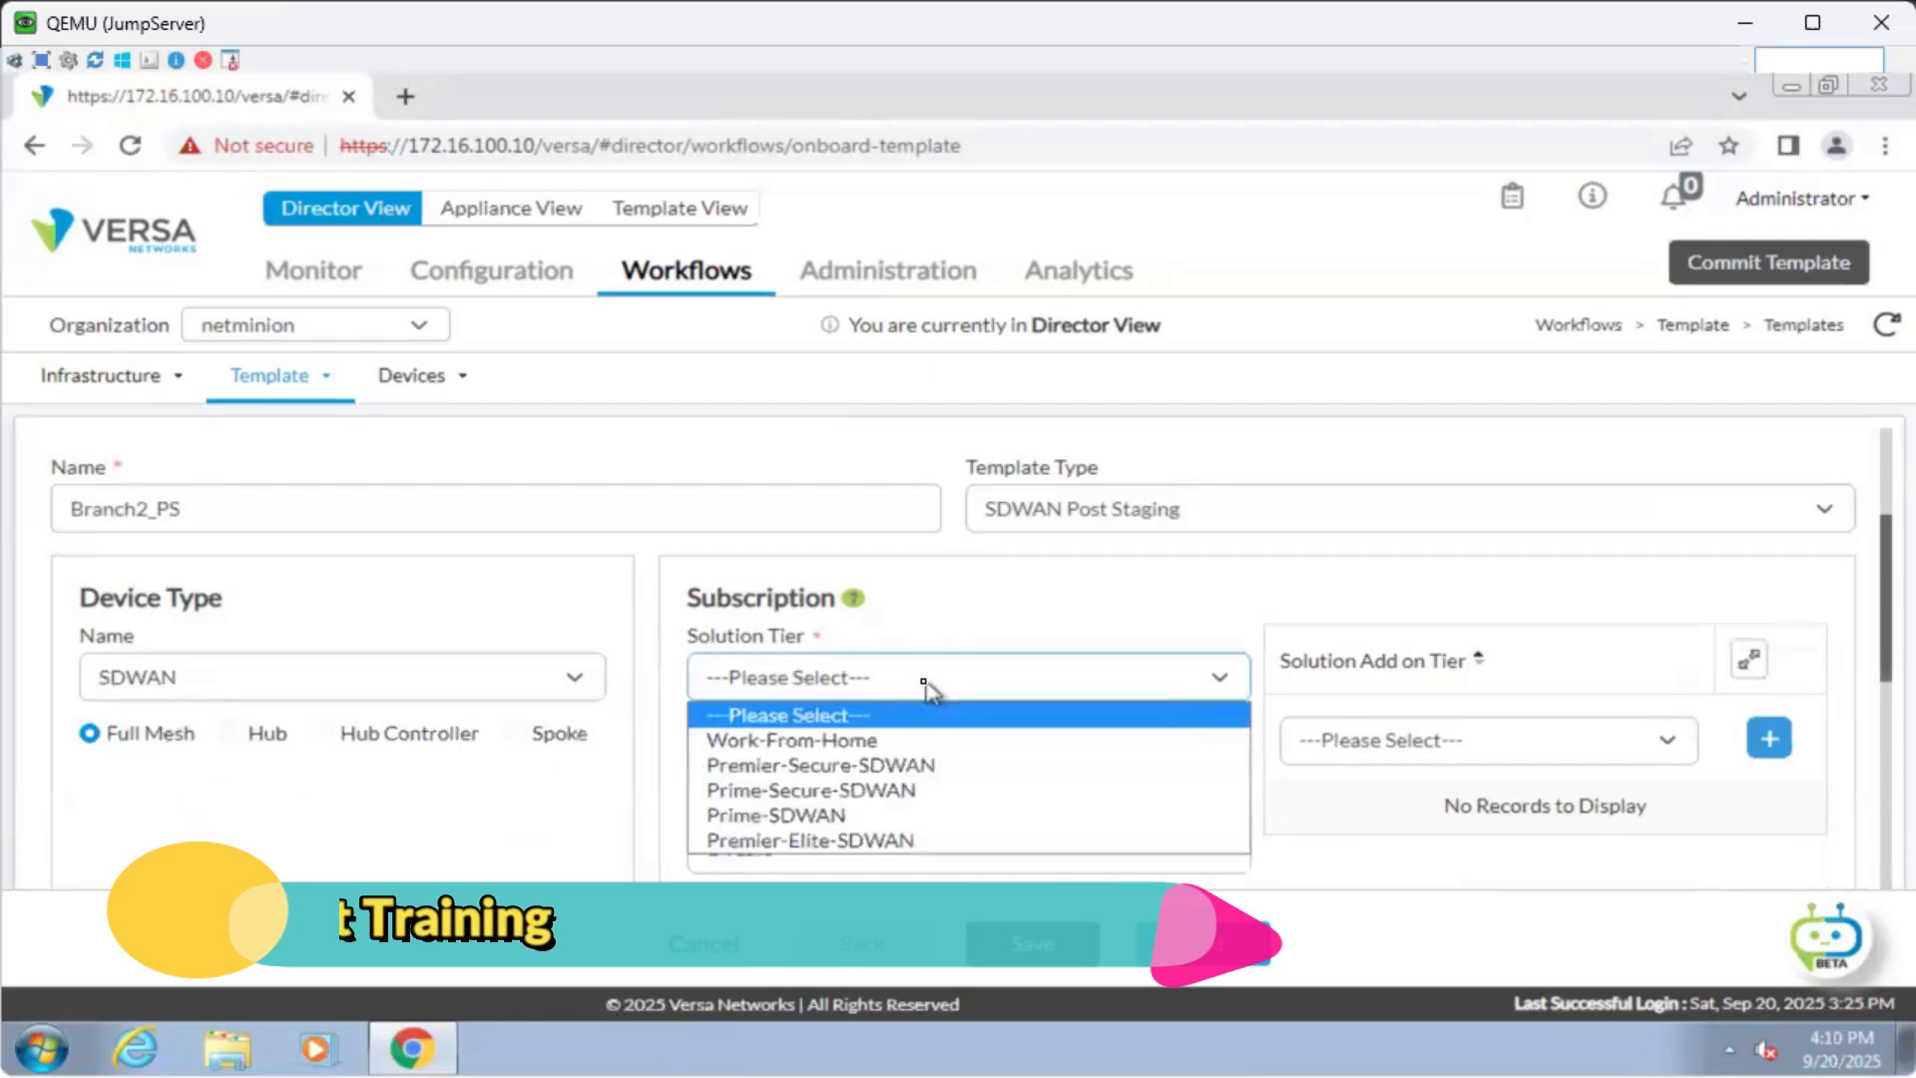
left_click(968, 815)
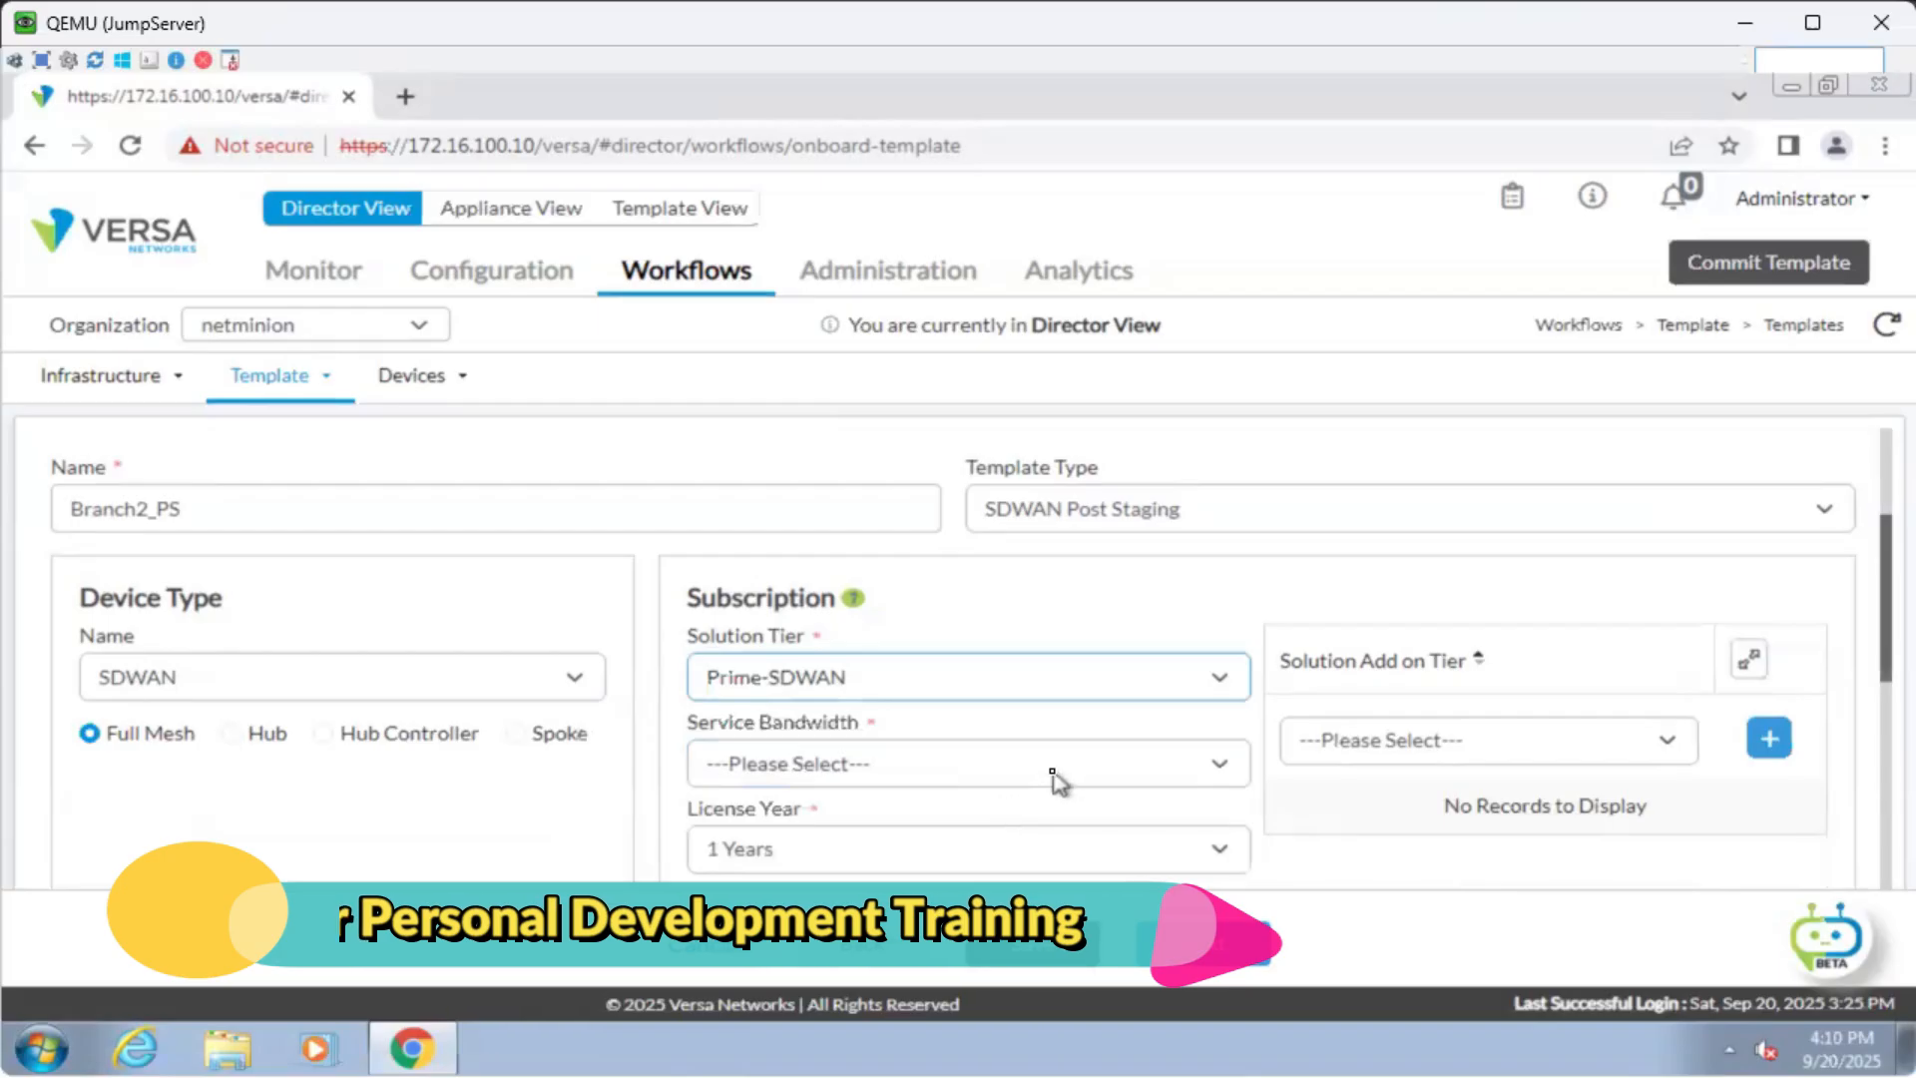
scroll(1058, 771, "down", 2)
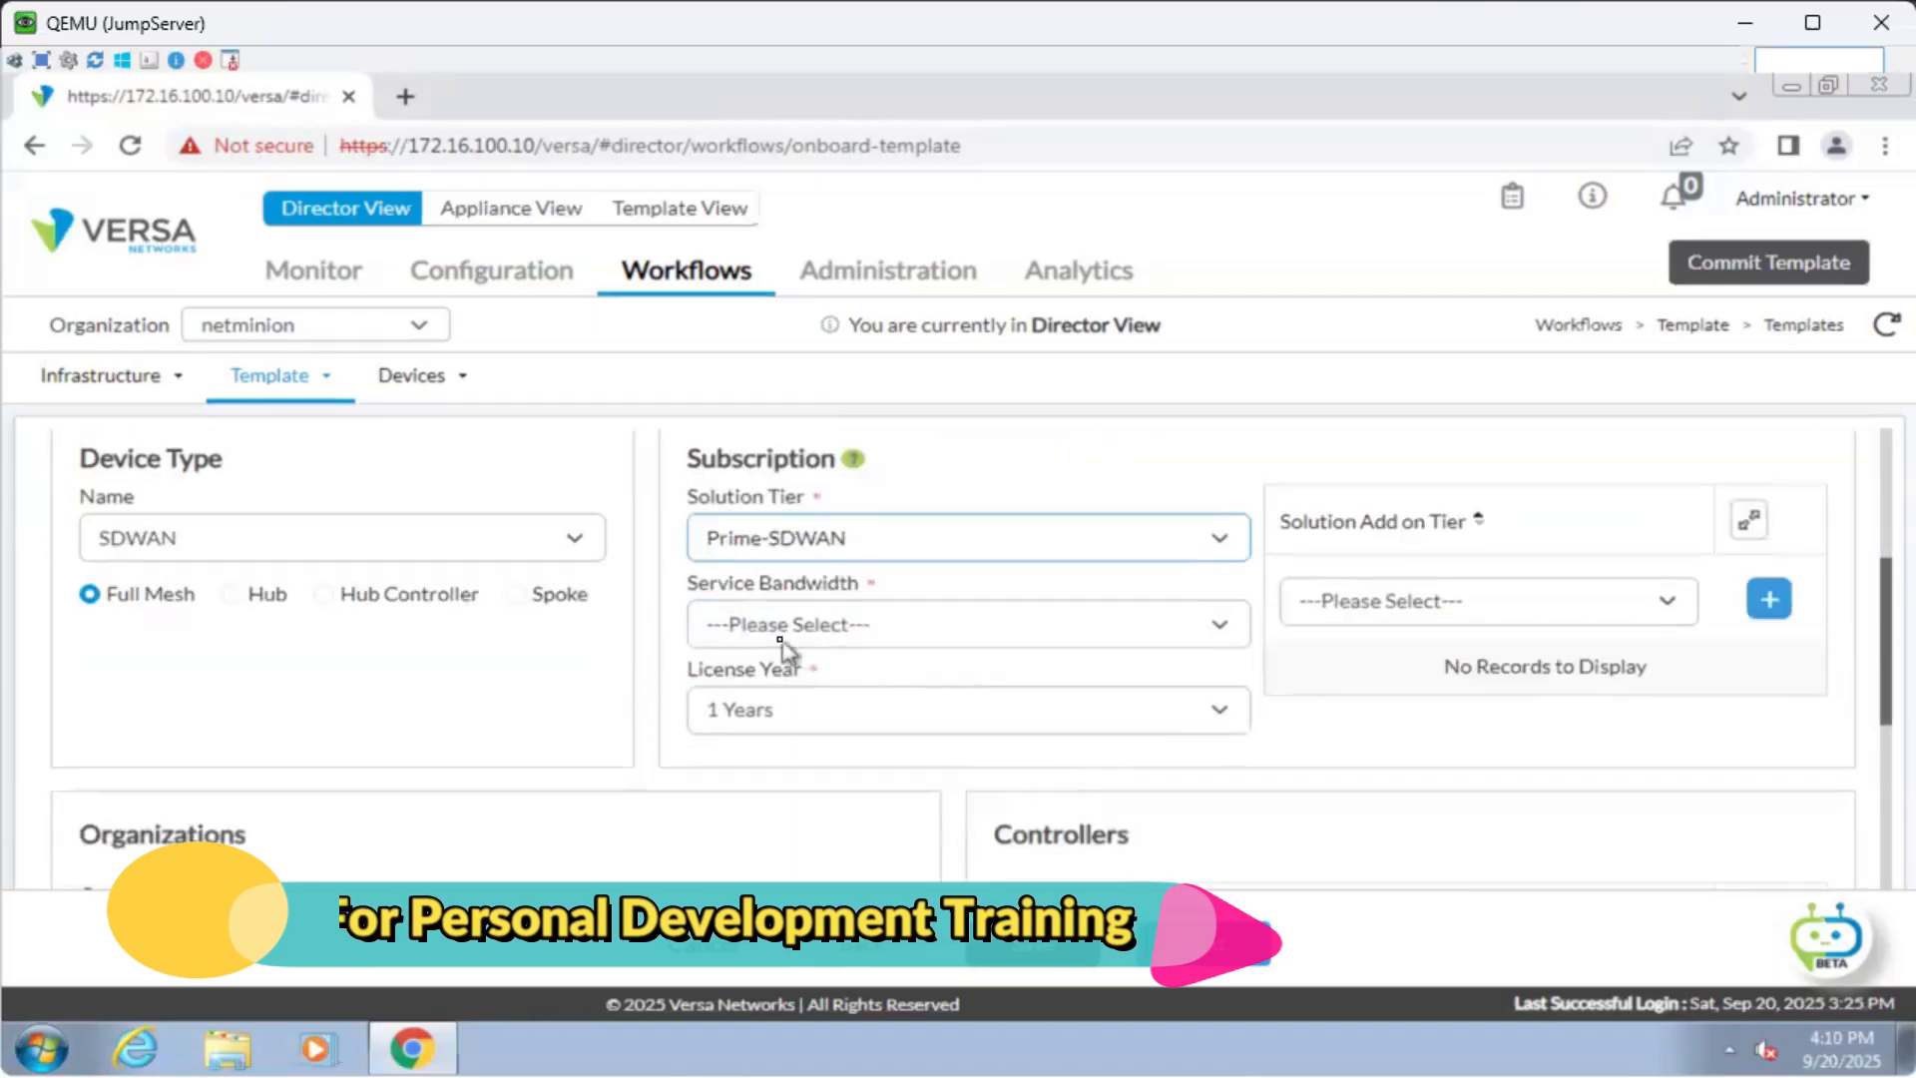
left_click(778, 629)
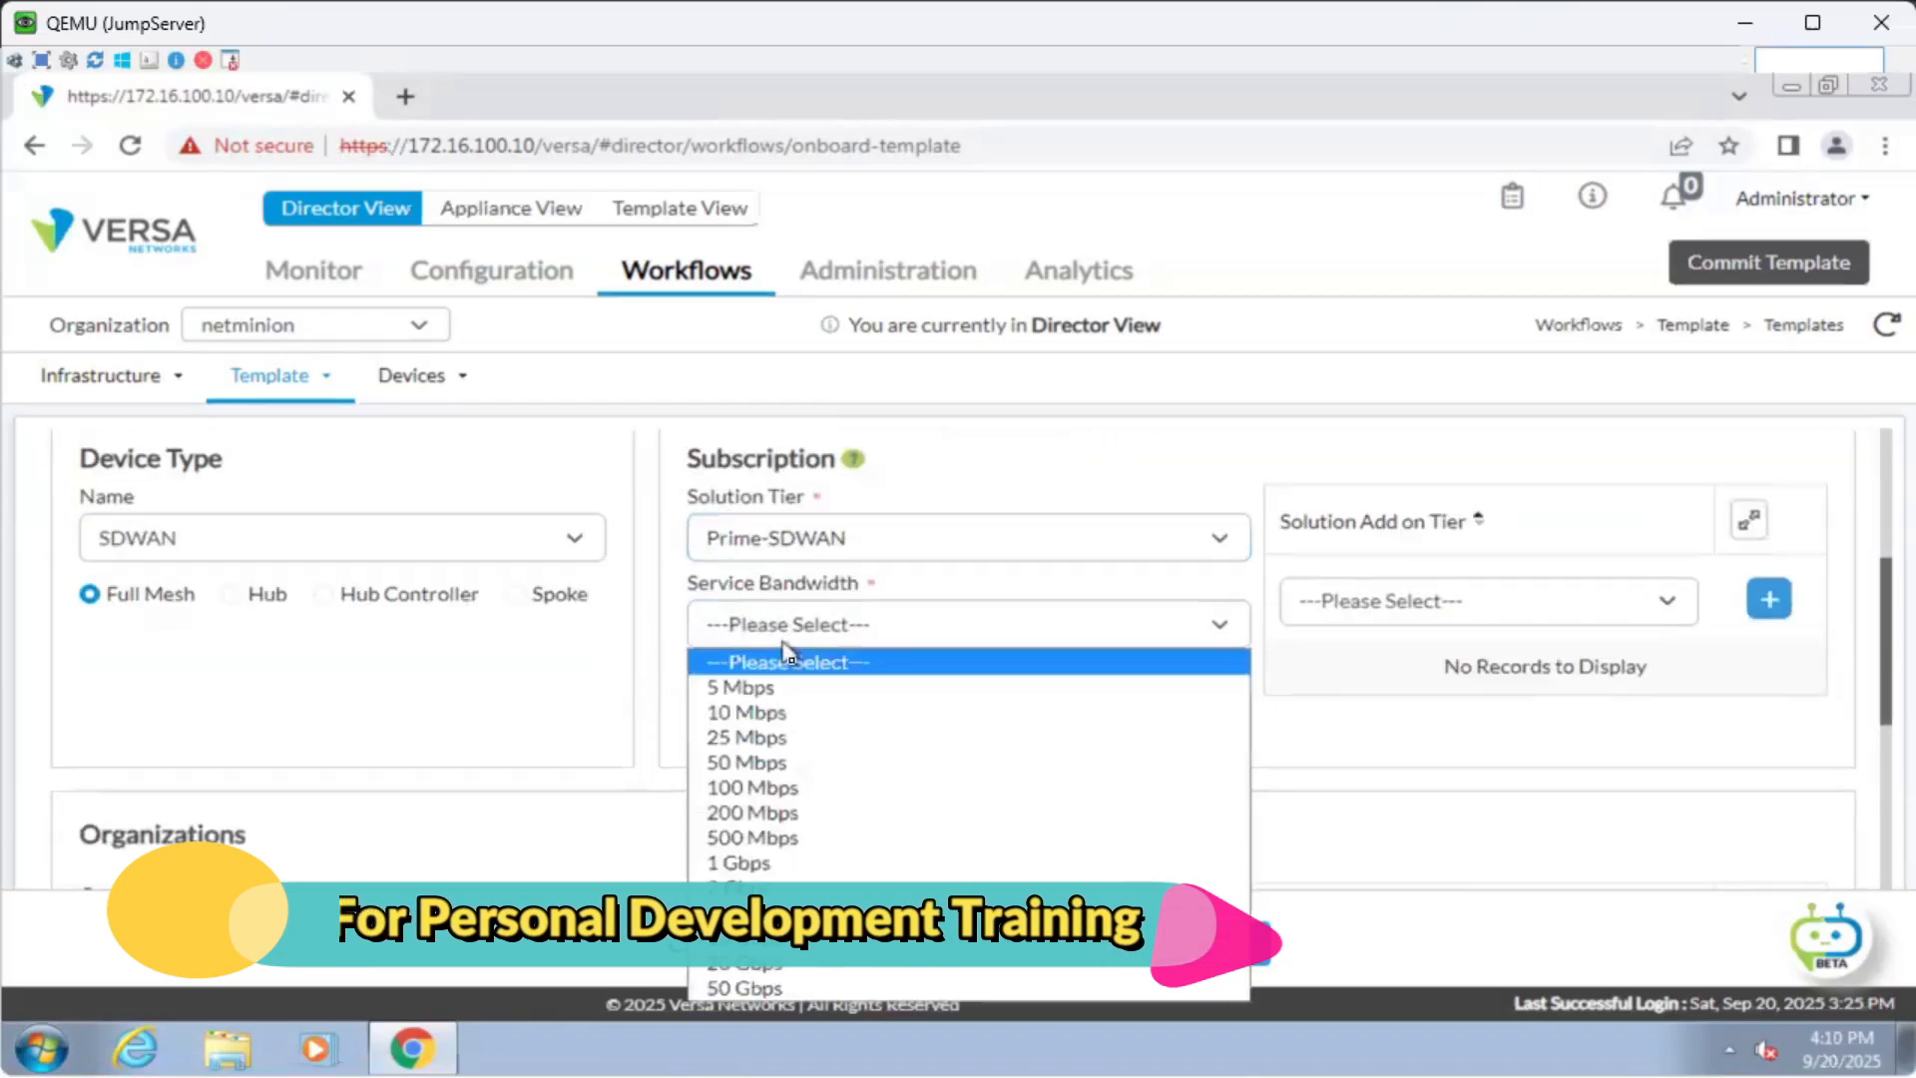
left_click(827, 715)
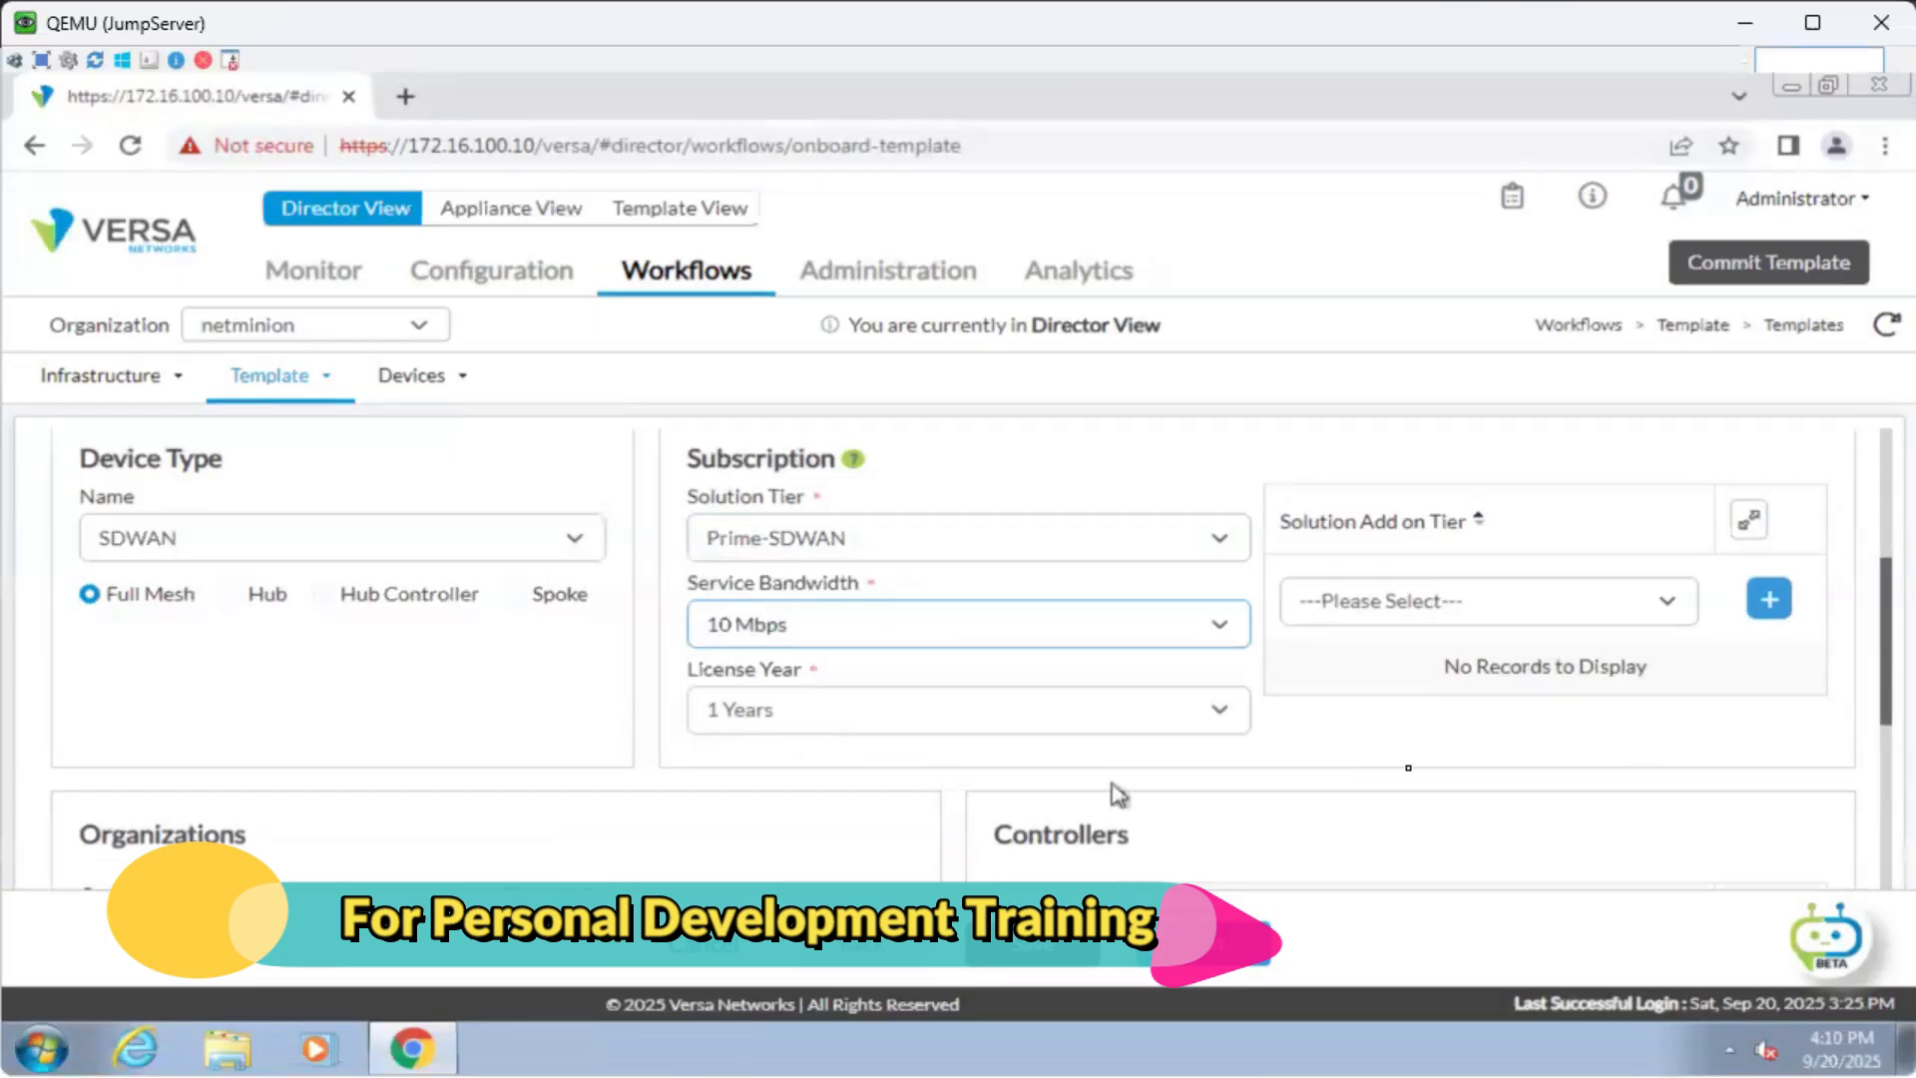
scroll(1230, 829, "up", 4)
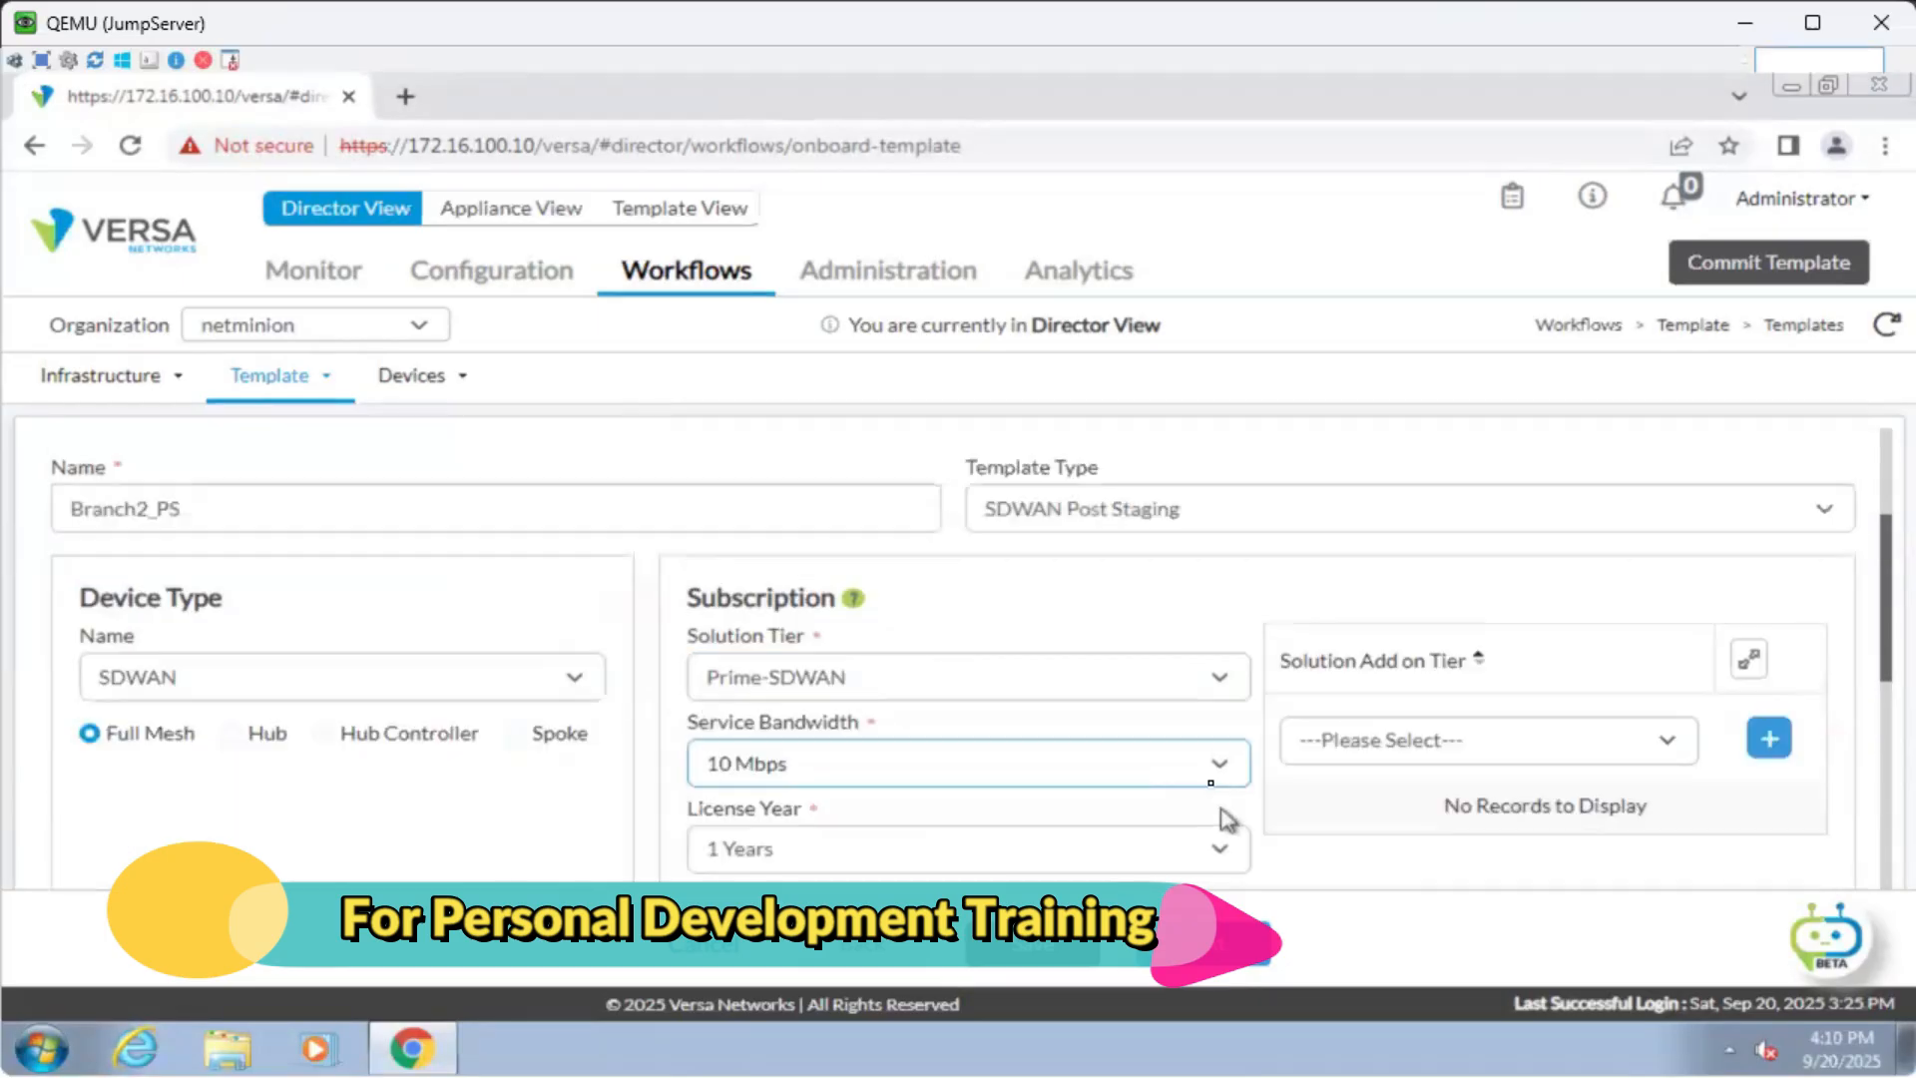
scroll(1098, 679, "down", 3)
scroll(902, 738, "down", 1)
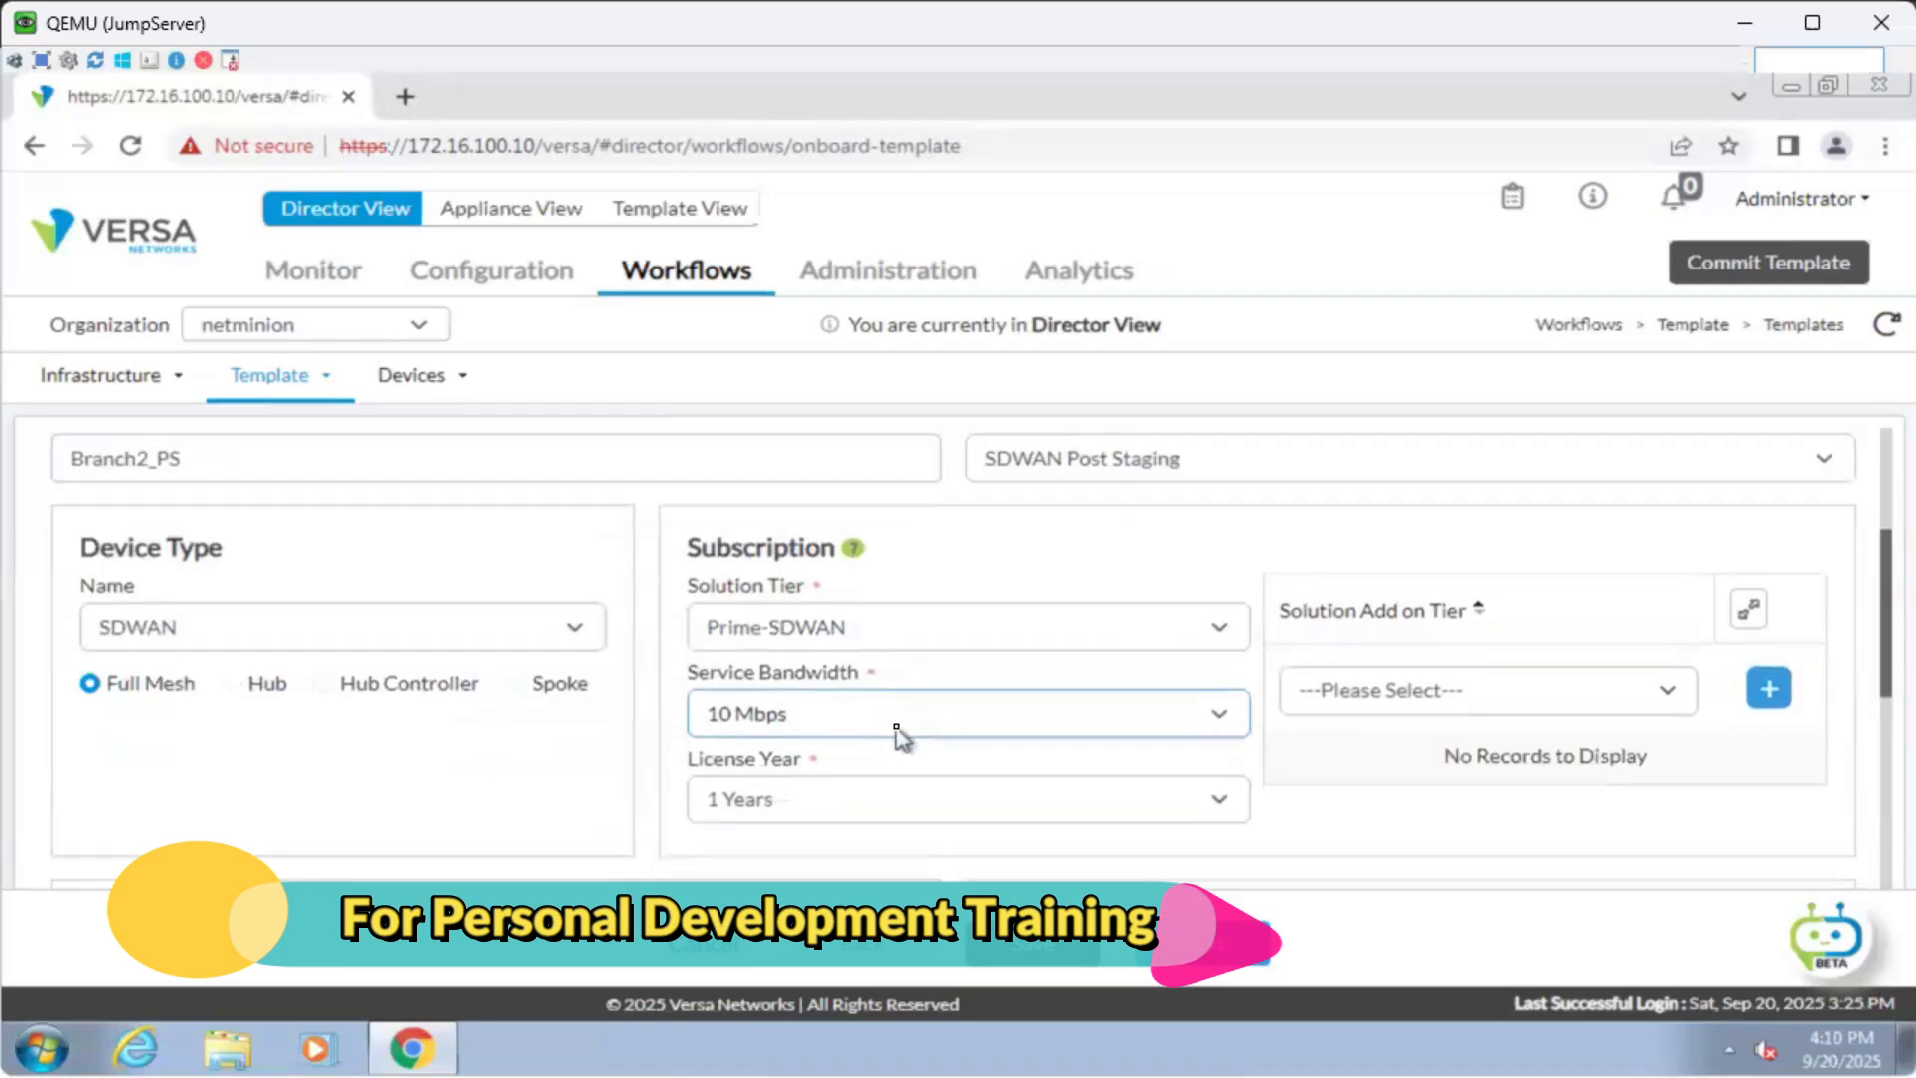
scroll(902, 738, "down", 4)
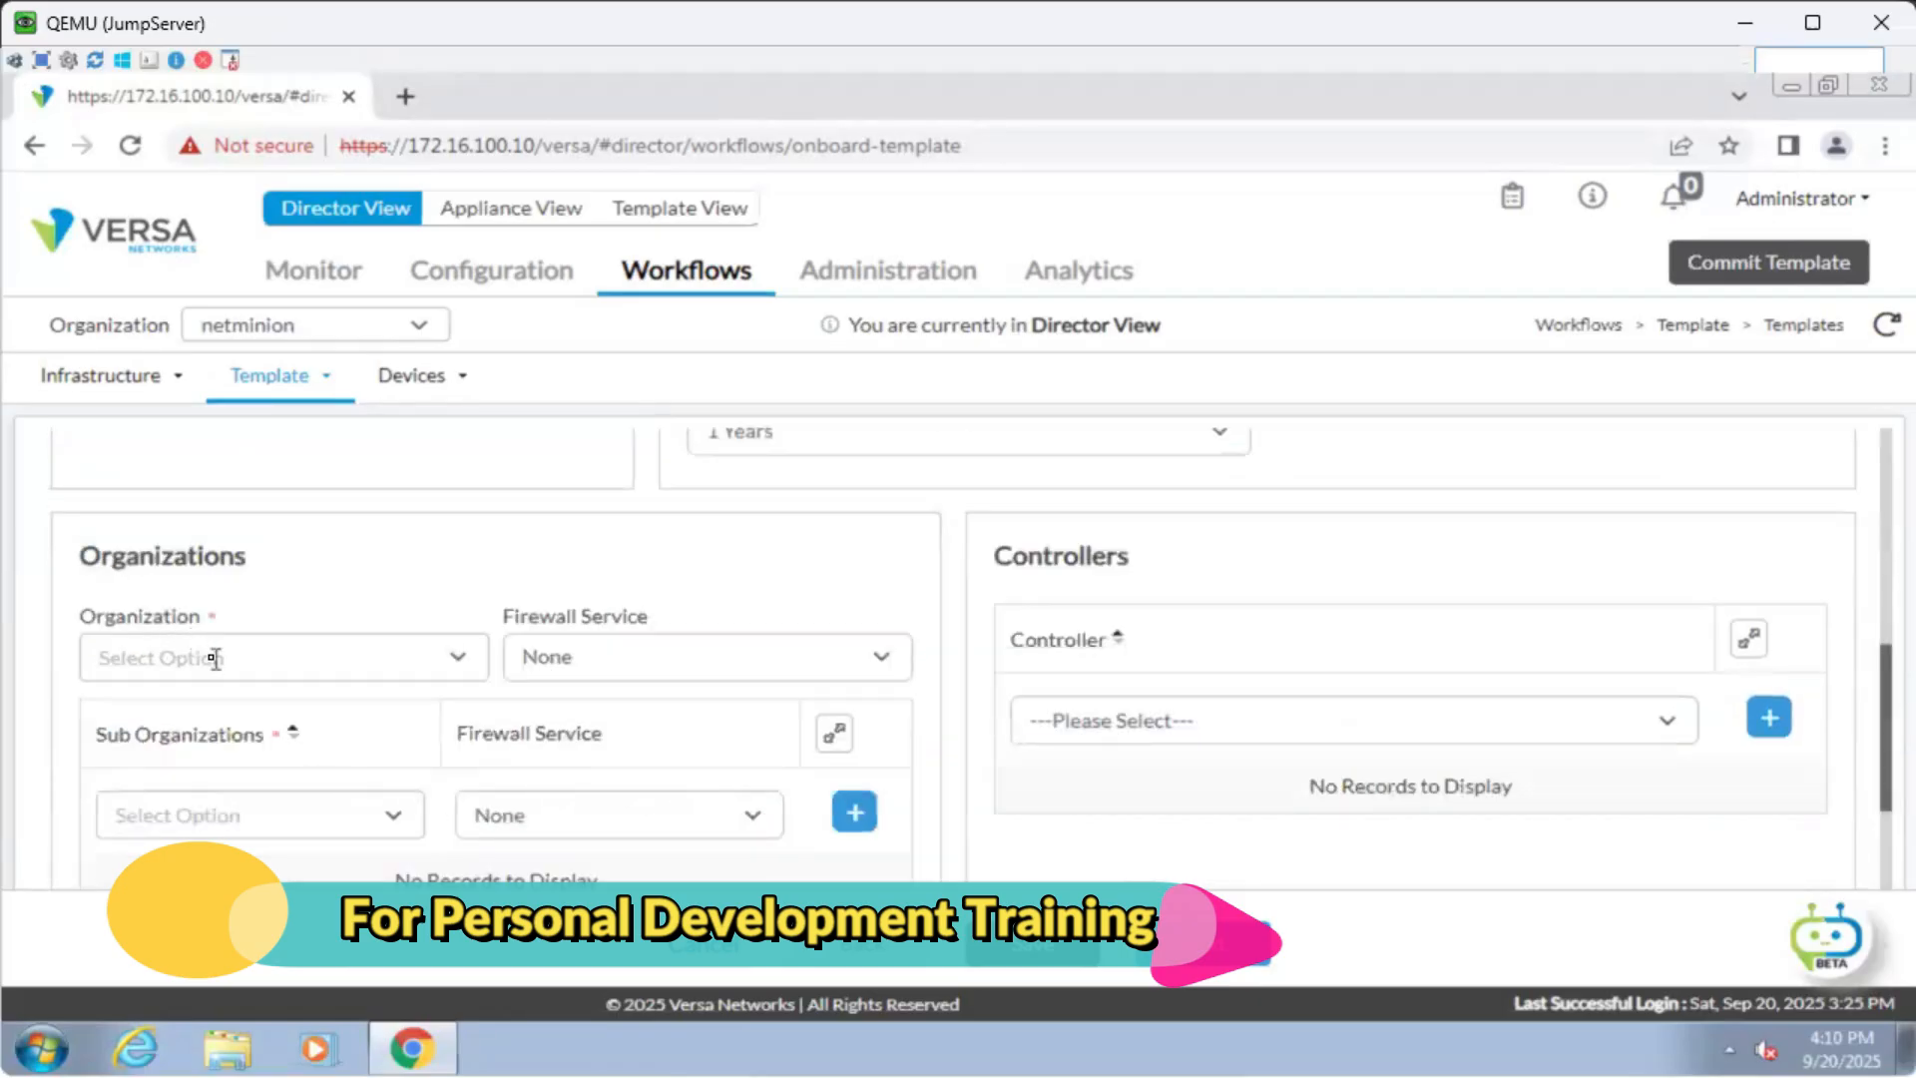
Set organization netminion and analytics cluster vAnalyticsCluster, then continue to Interfaces.
left_click(271, 657)
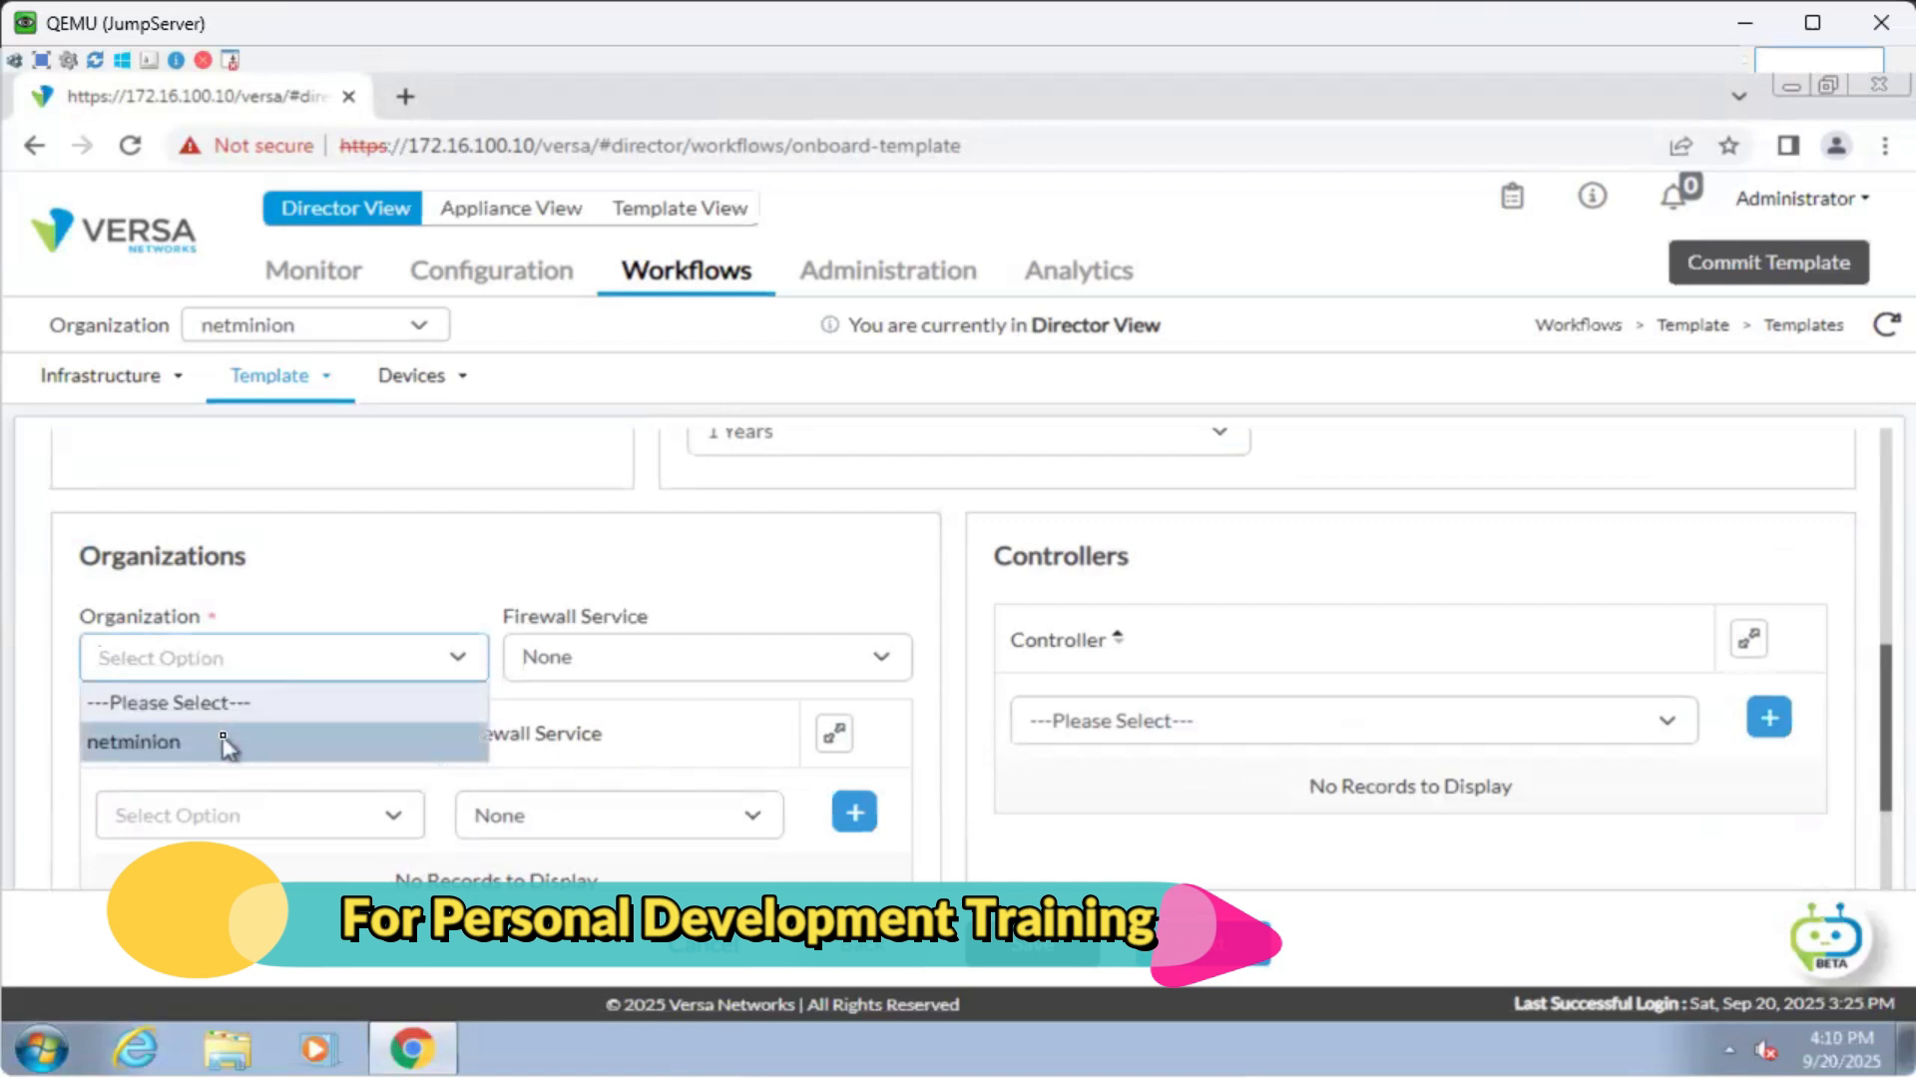
left_click(223, 739)
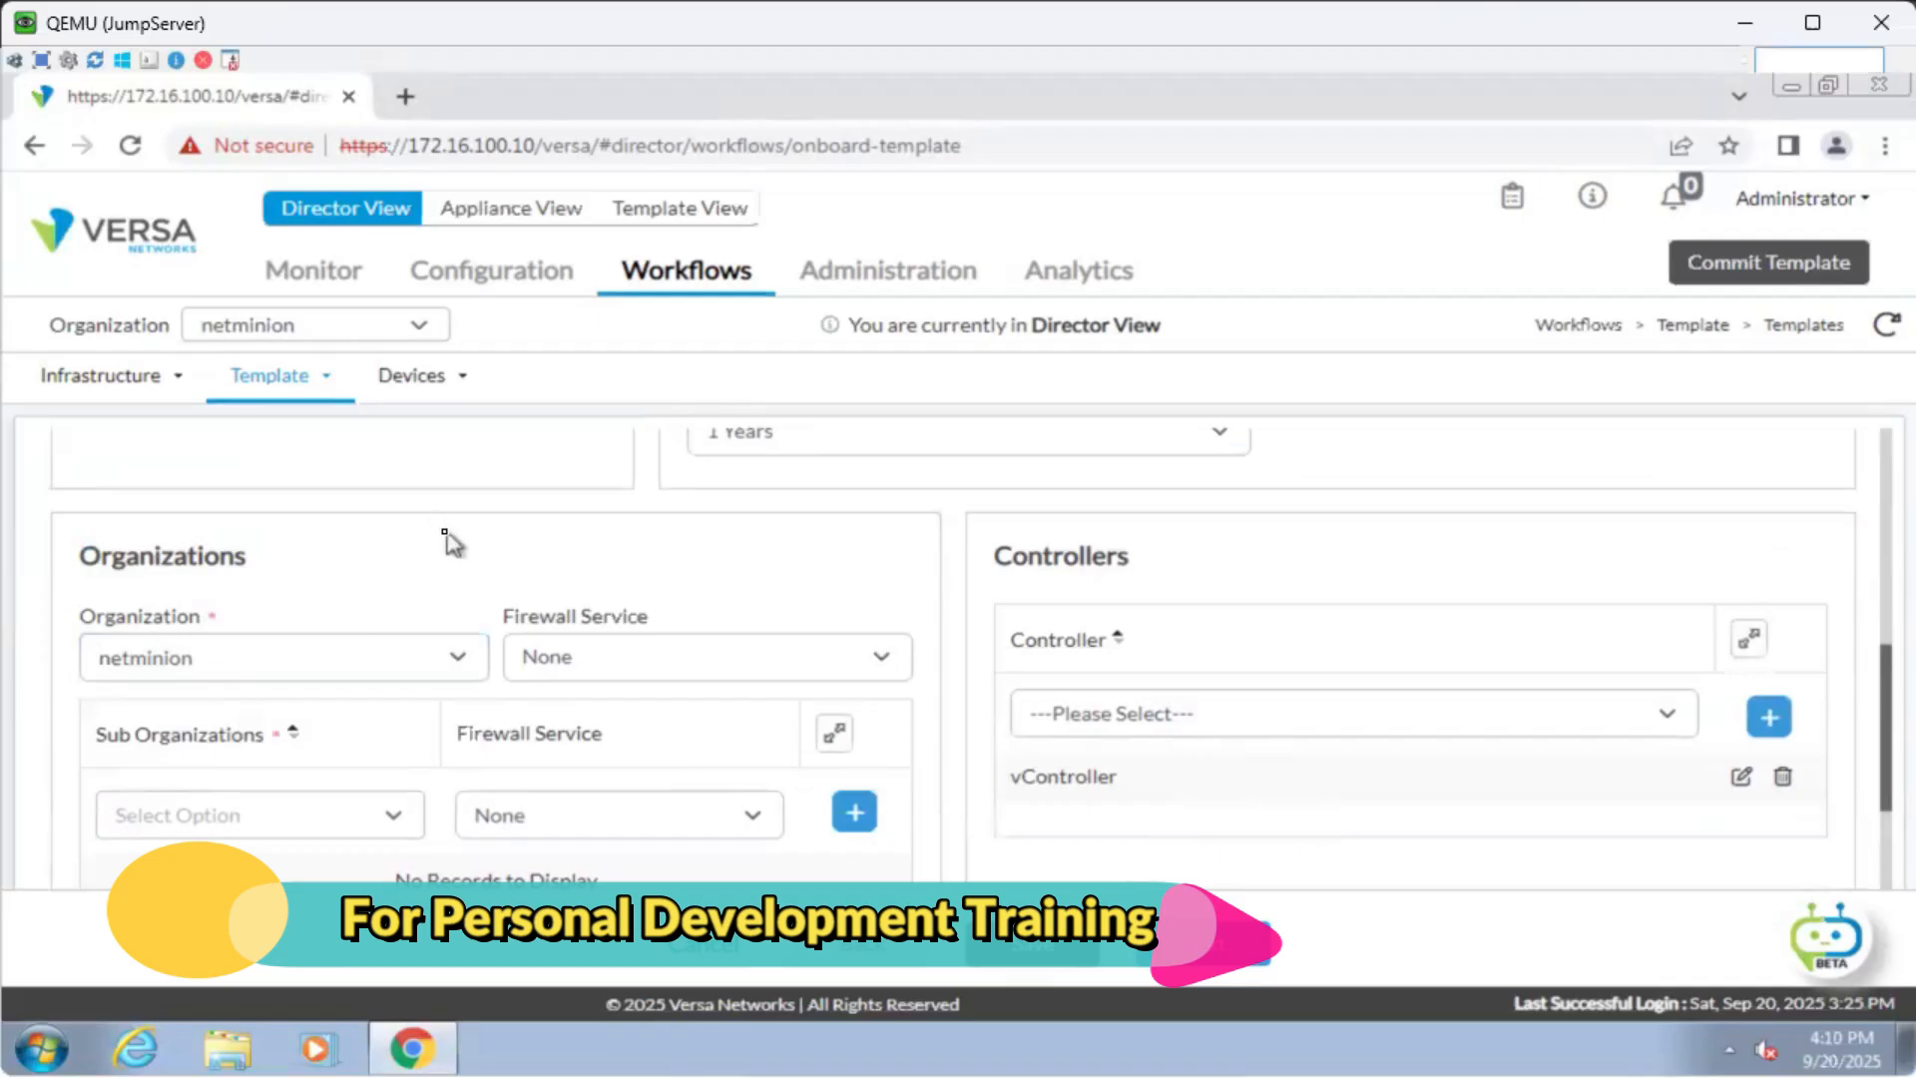
scroll(449, 544, "down", 4)
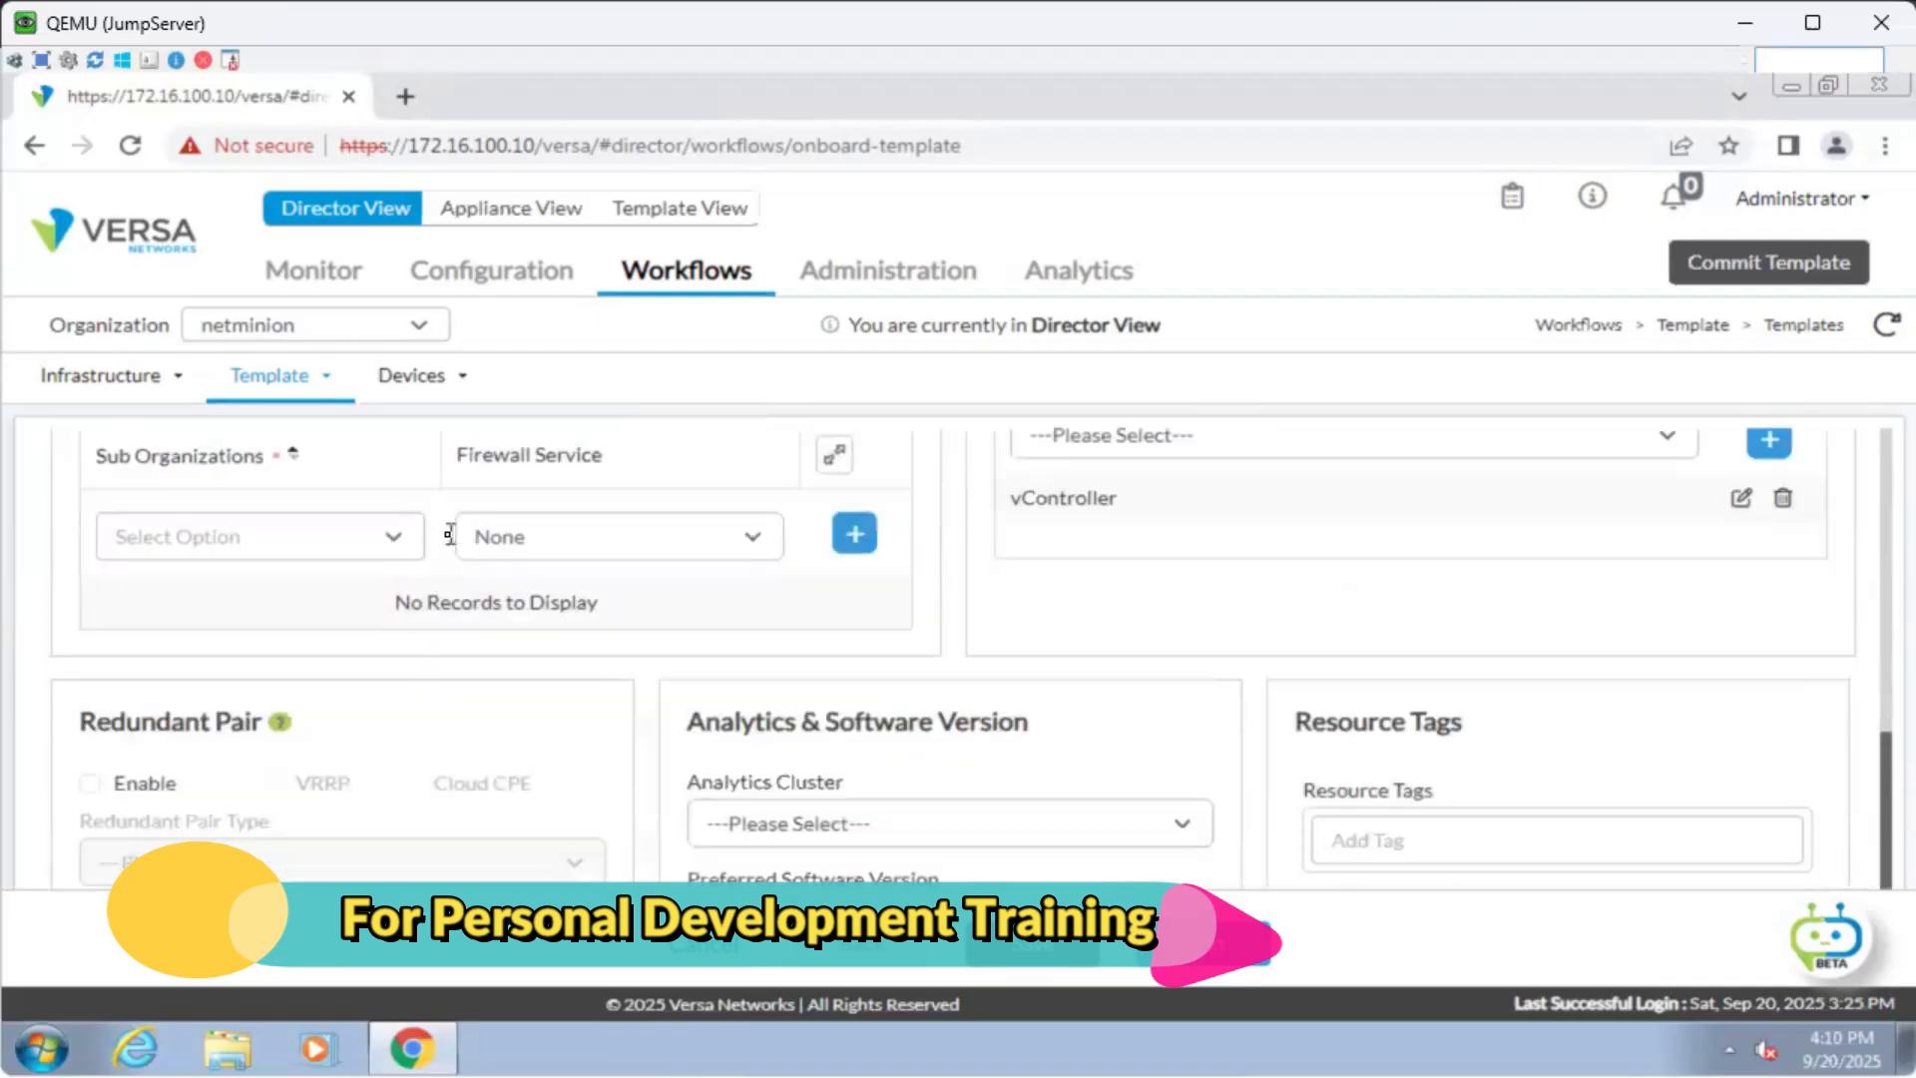
left_click(809, 689)
left_click(814, 746)
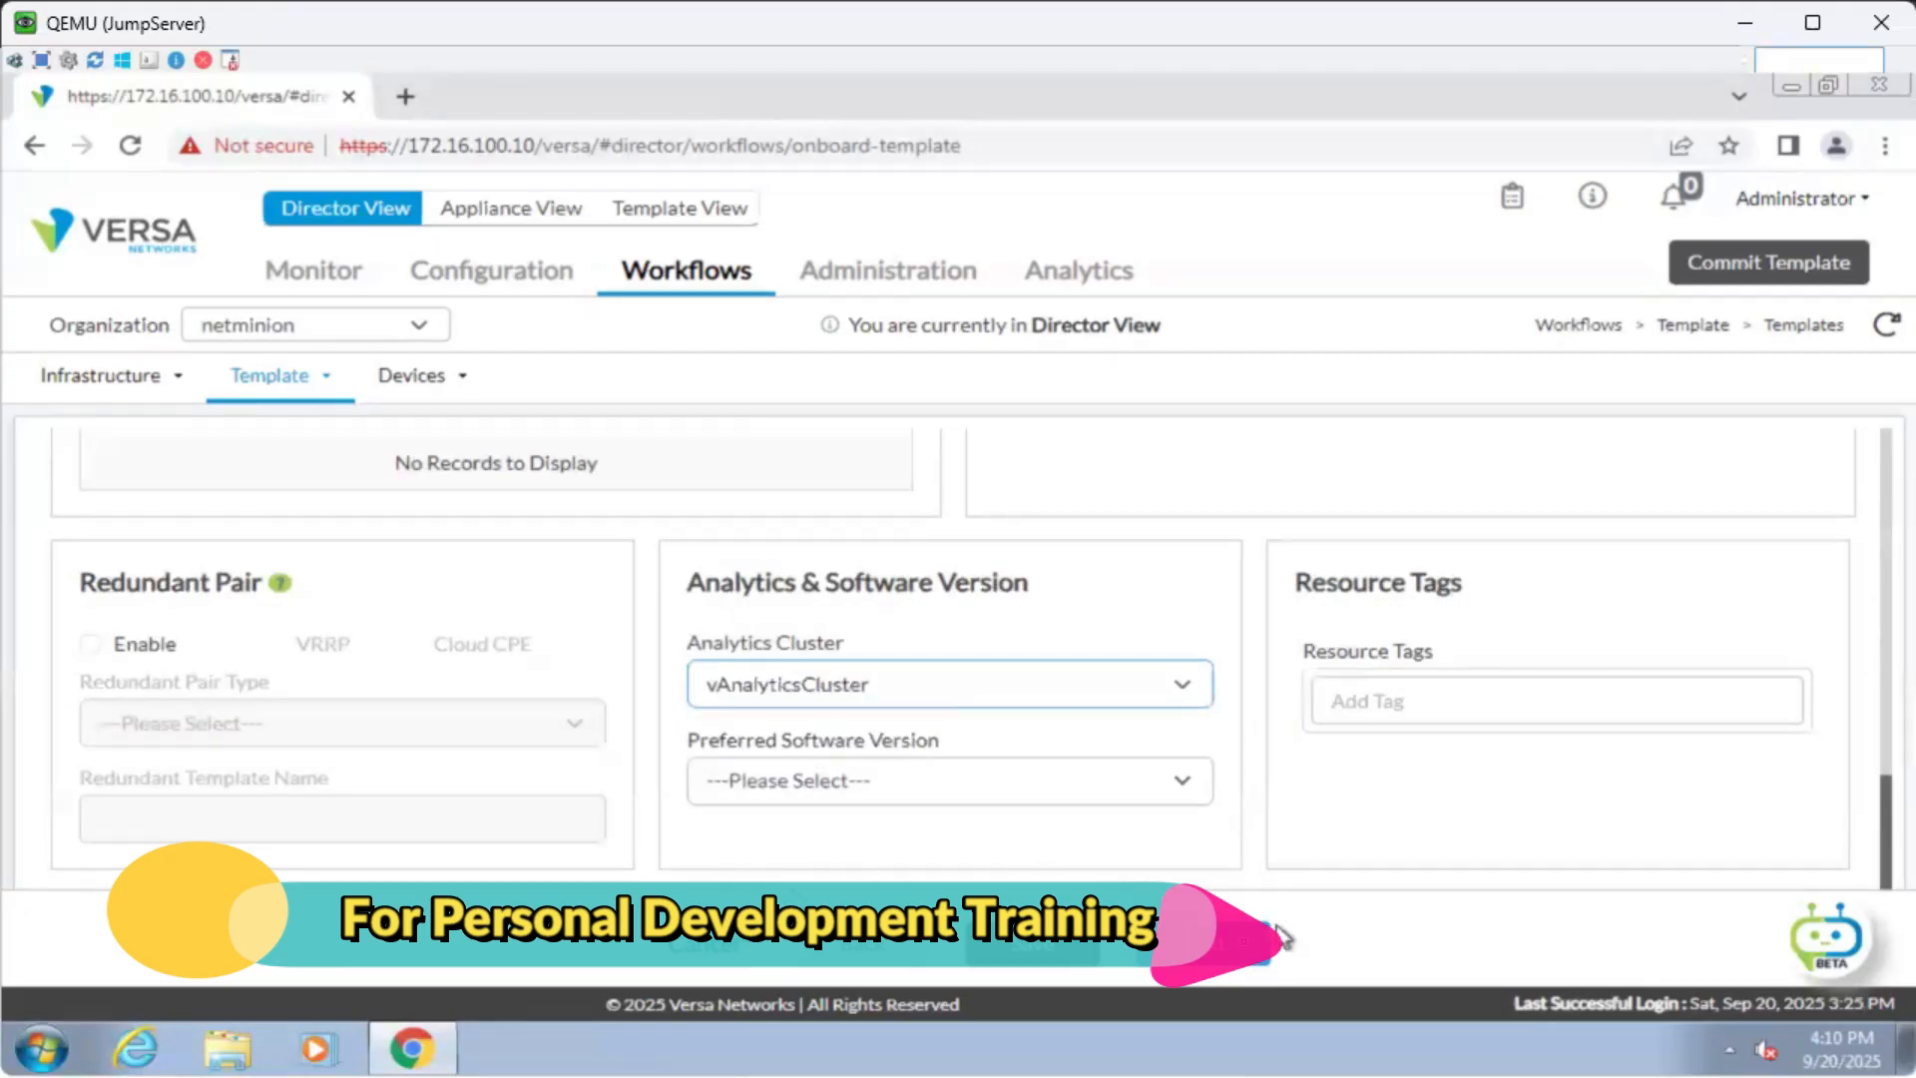
left_click(1215, 953)
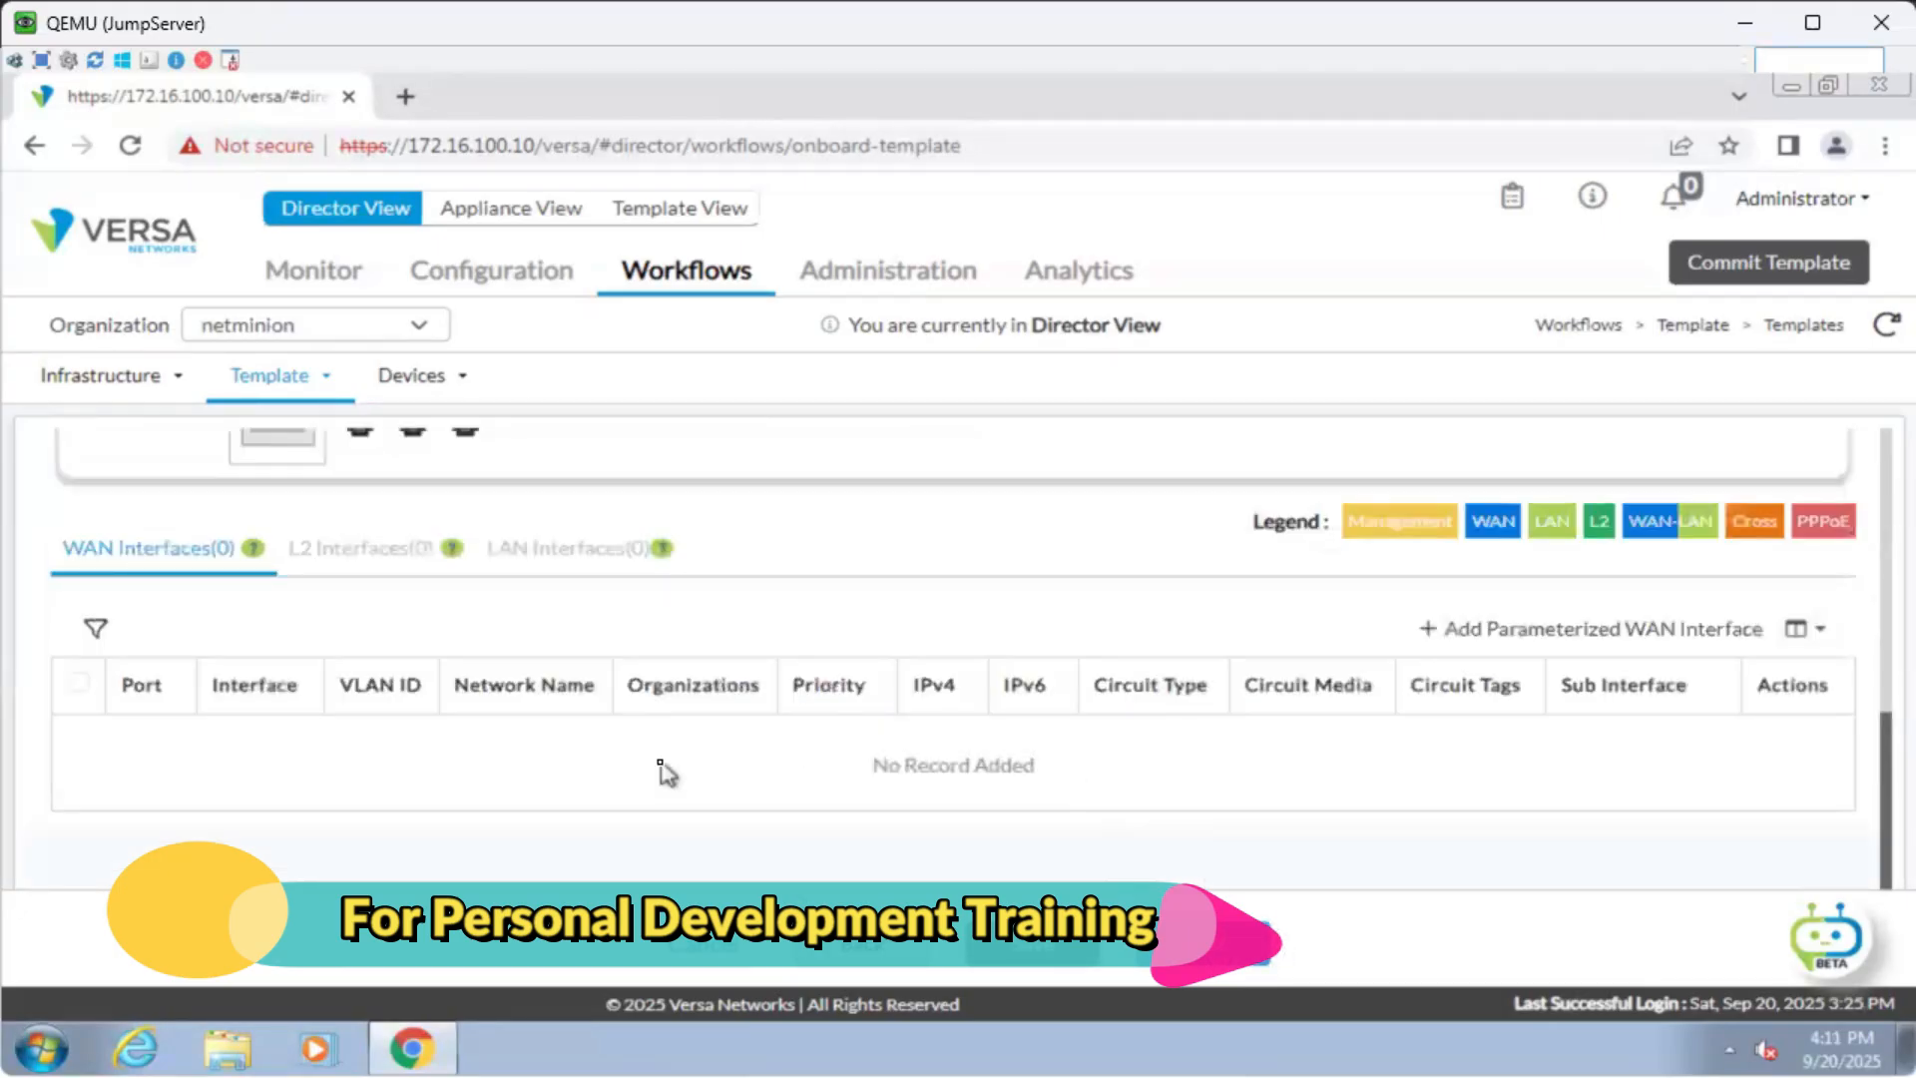
scroll(661, 766, "up", 1)
scroll(667, 774, "up", 3)
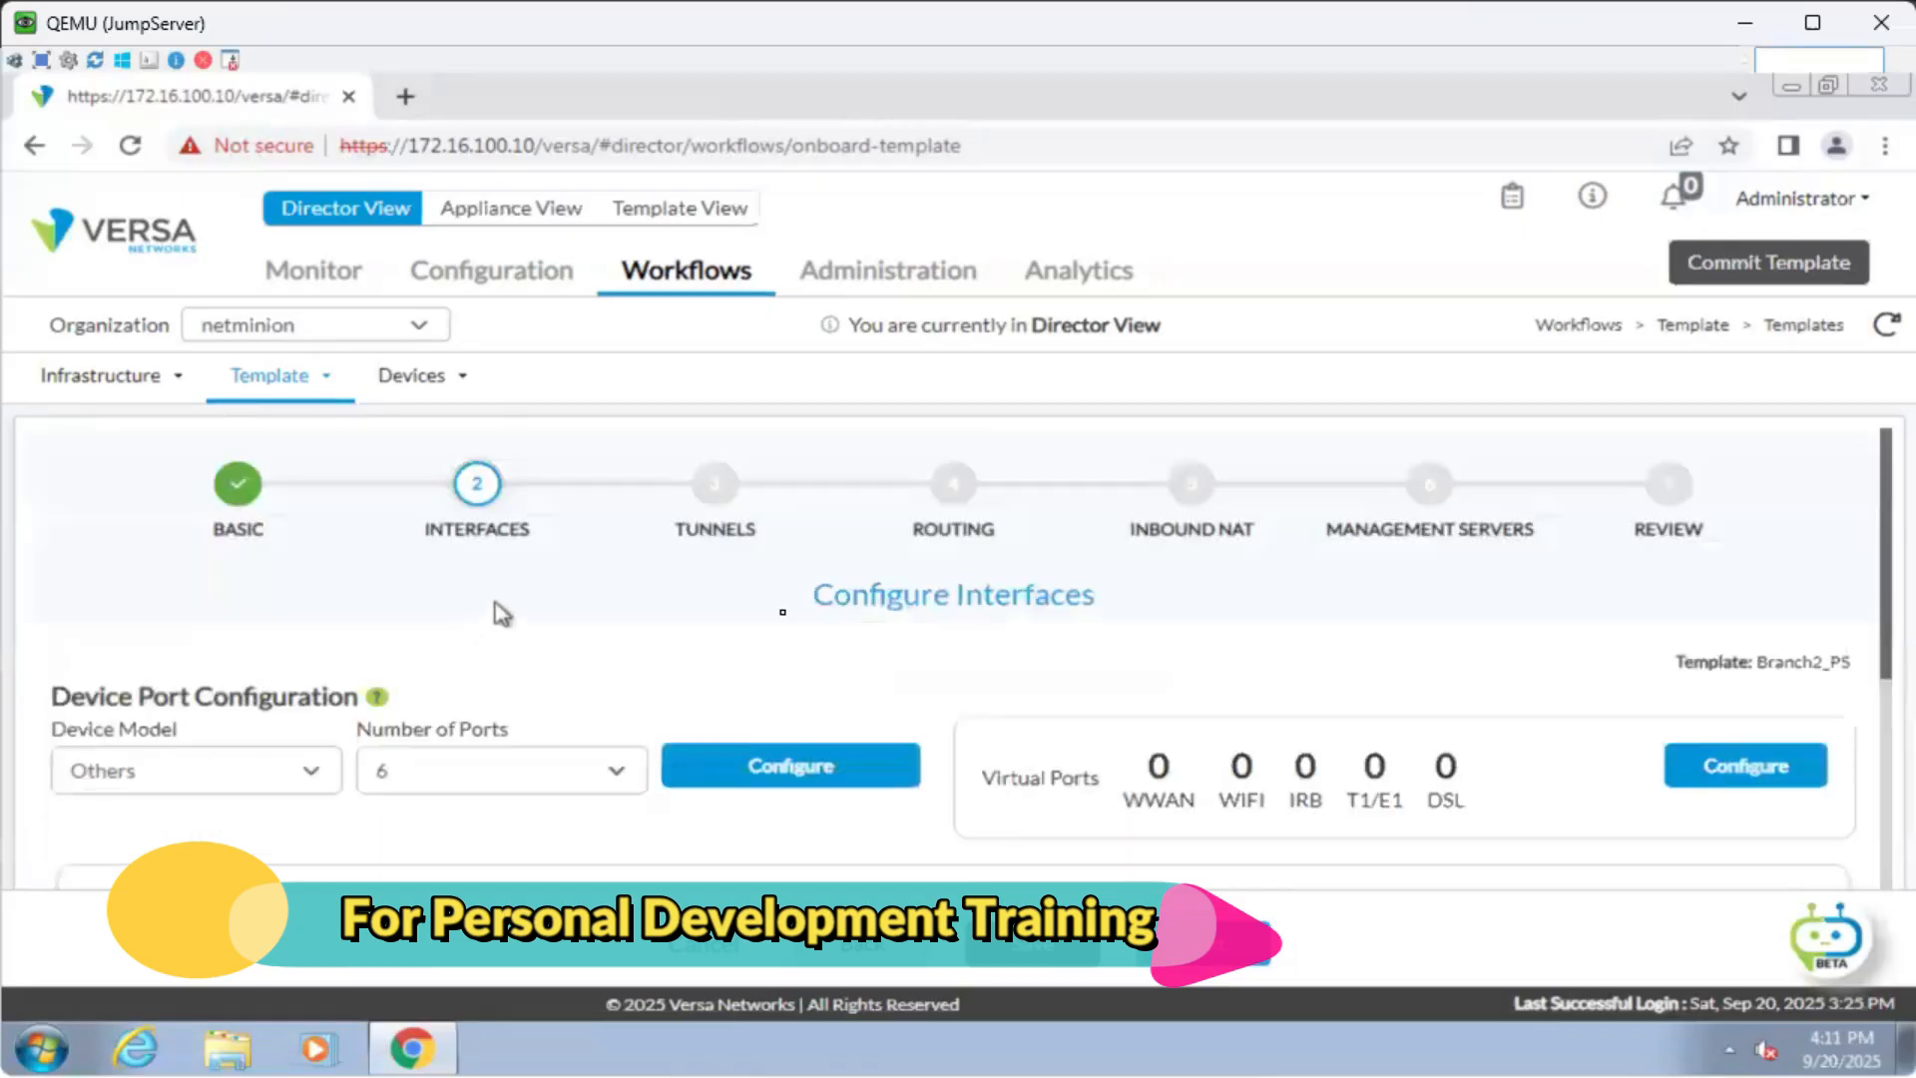
scroll(469, 639, "down", 1)
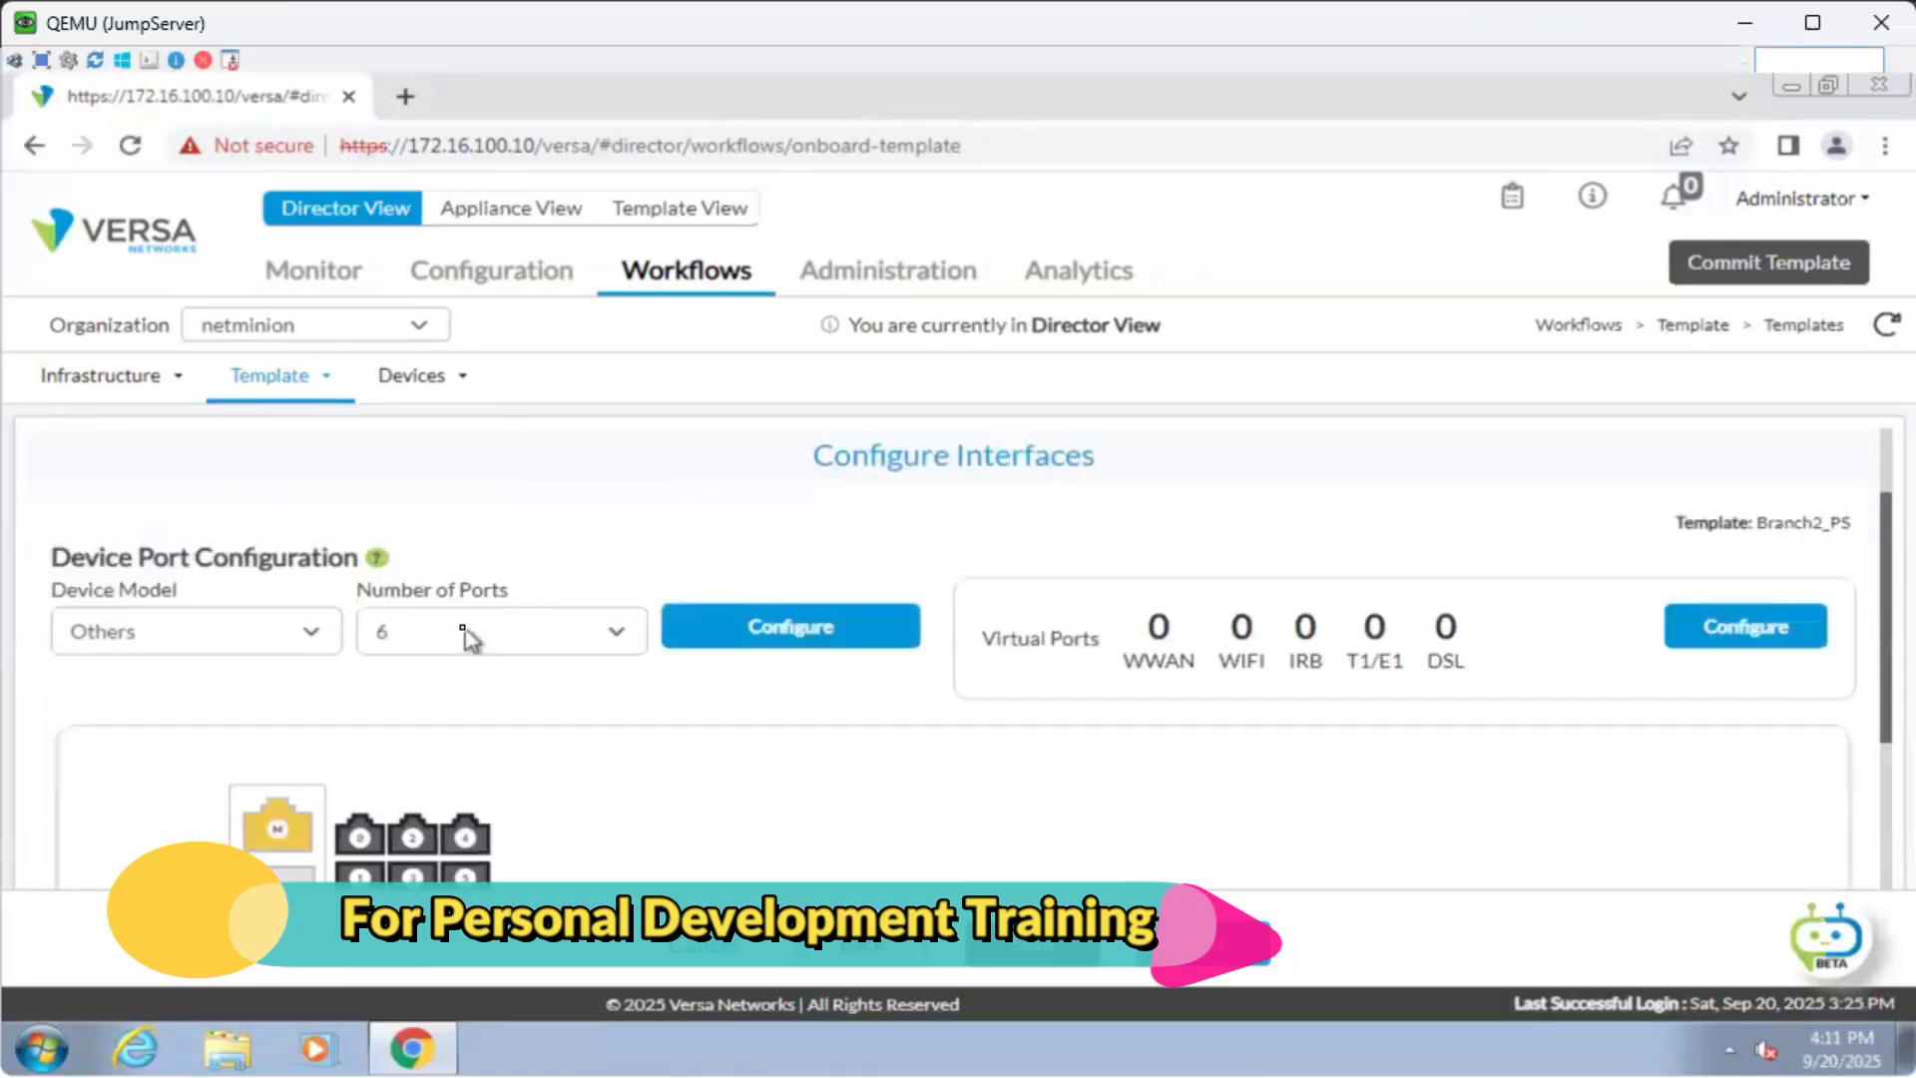
scroll(469, 639, "down", 2)
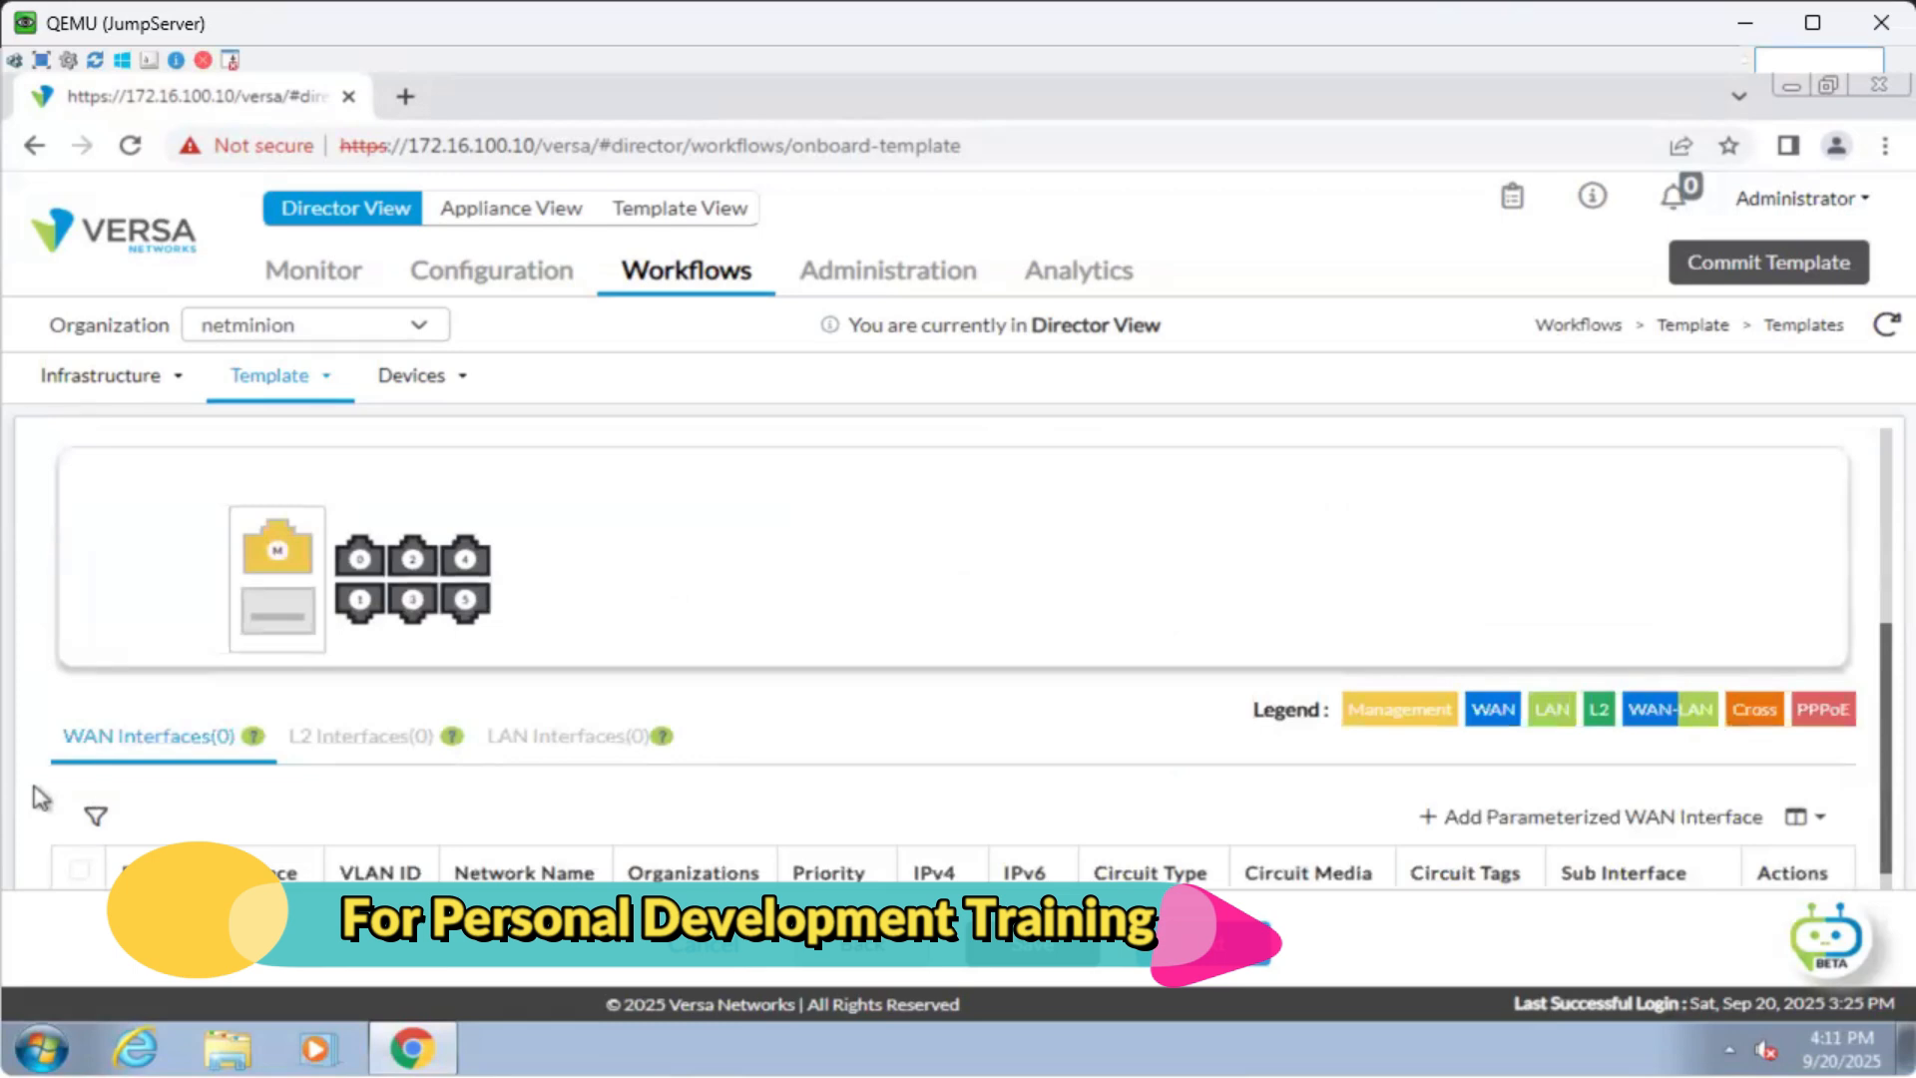
key("alt+Tab")
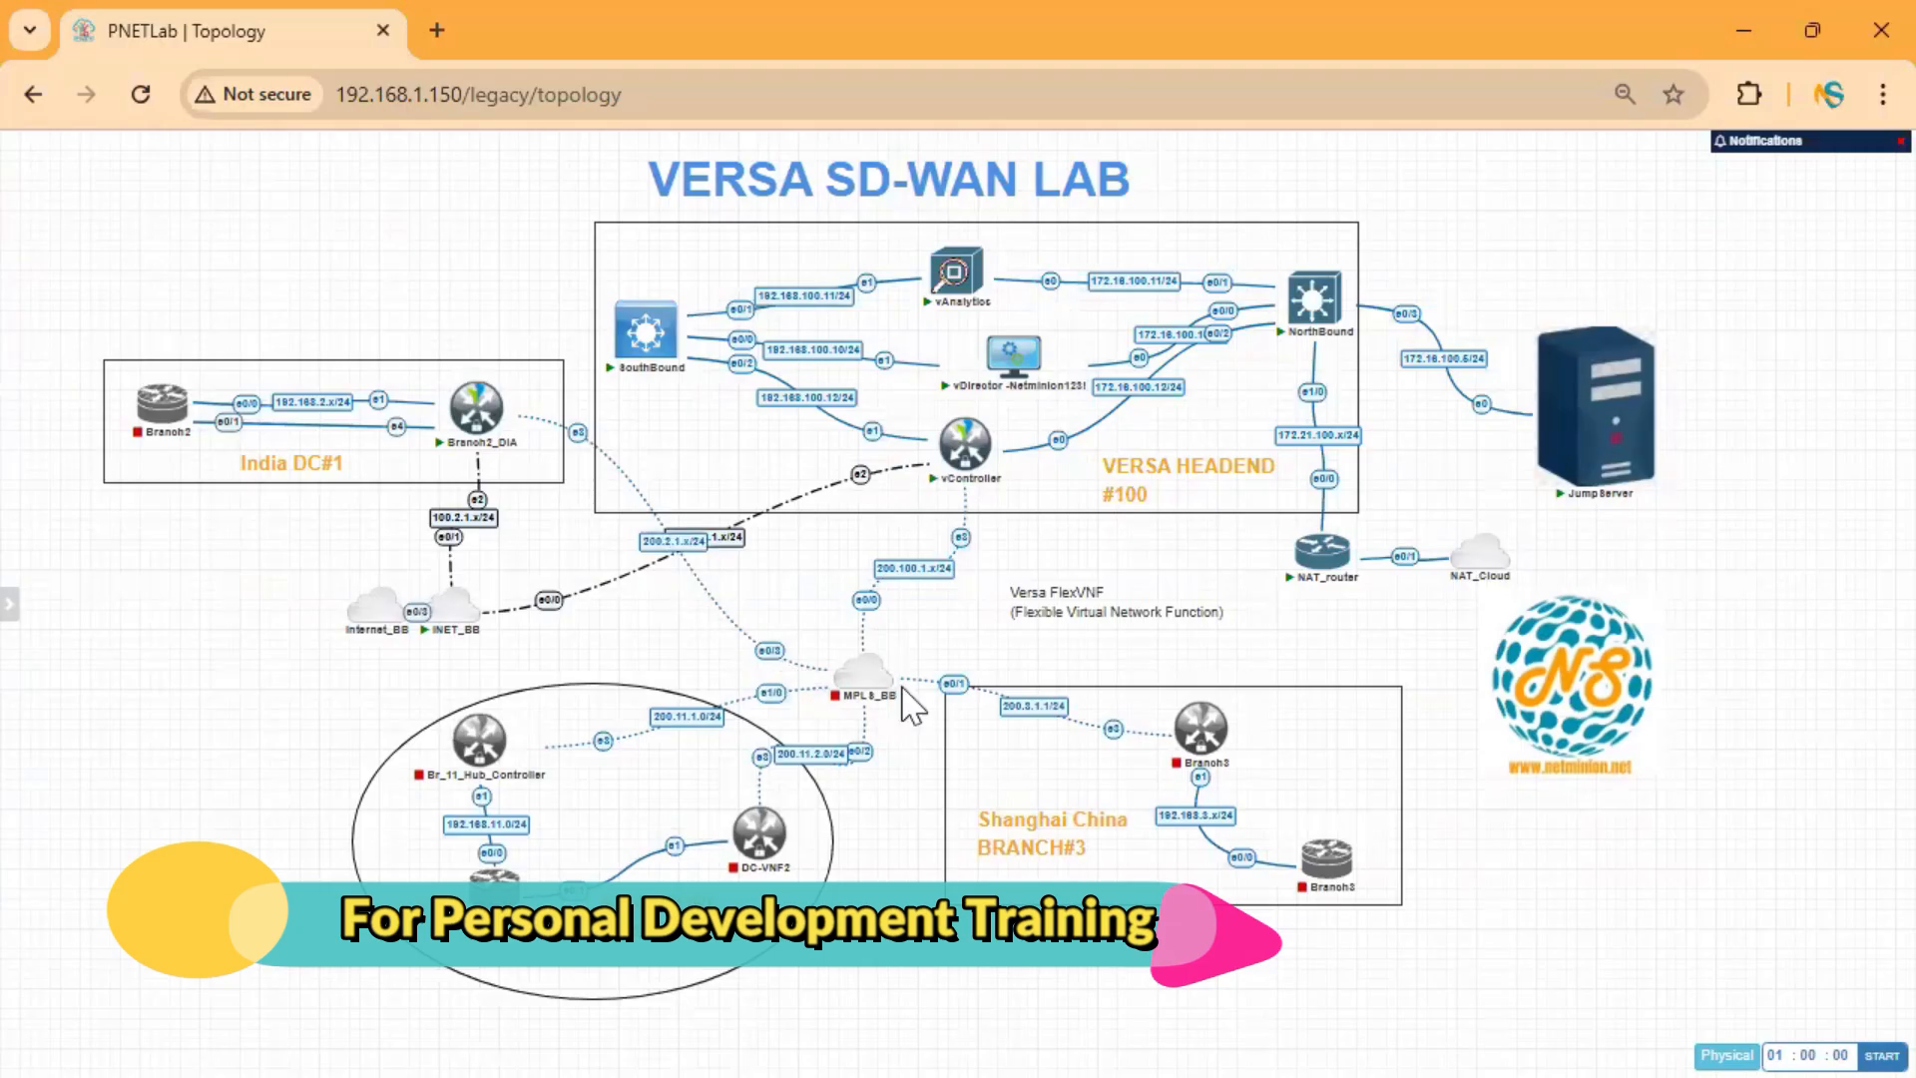
mouse_move(907, 699)
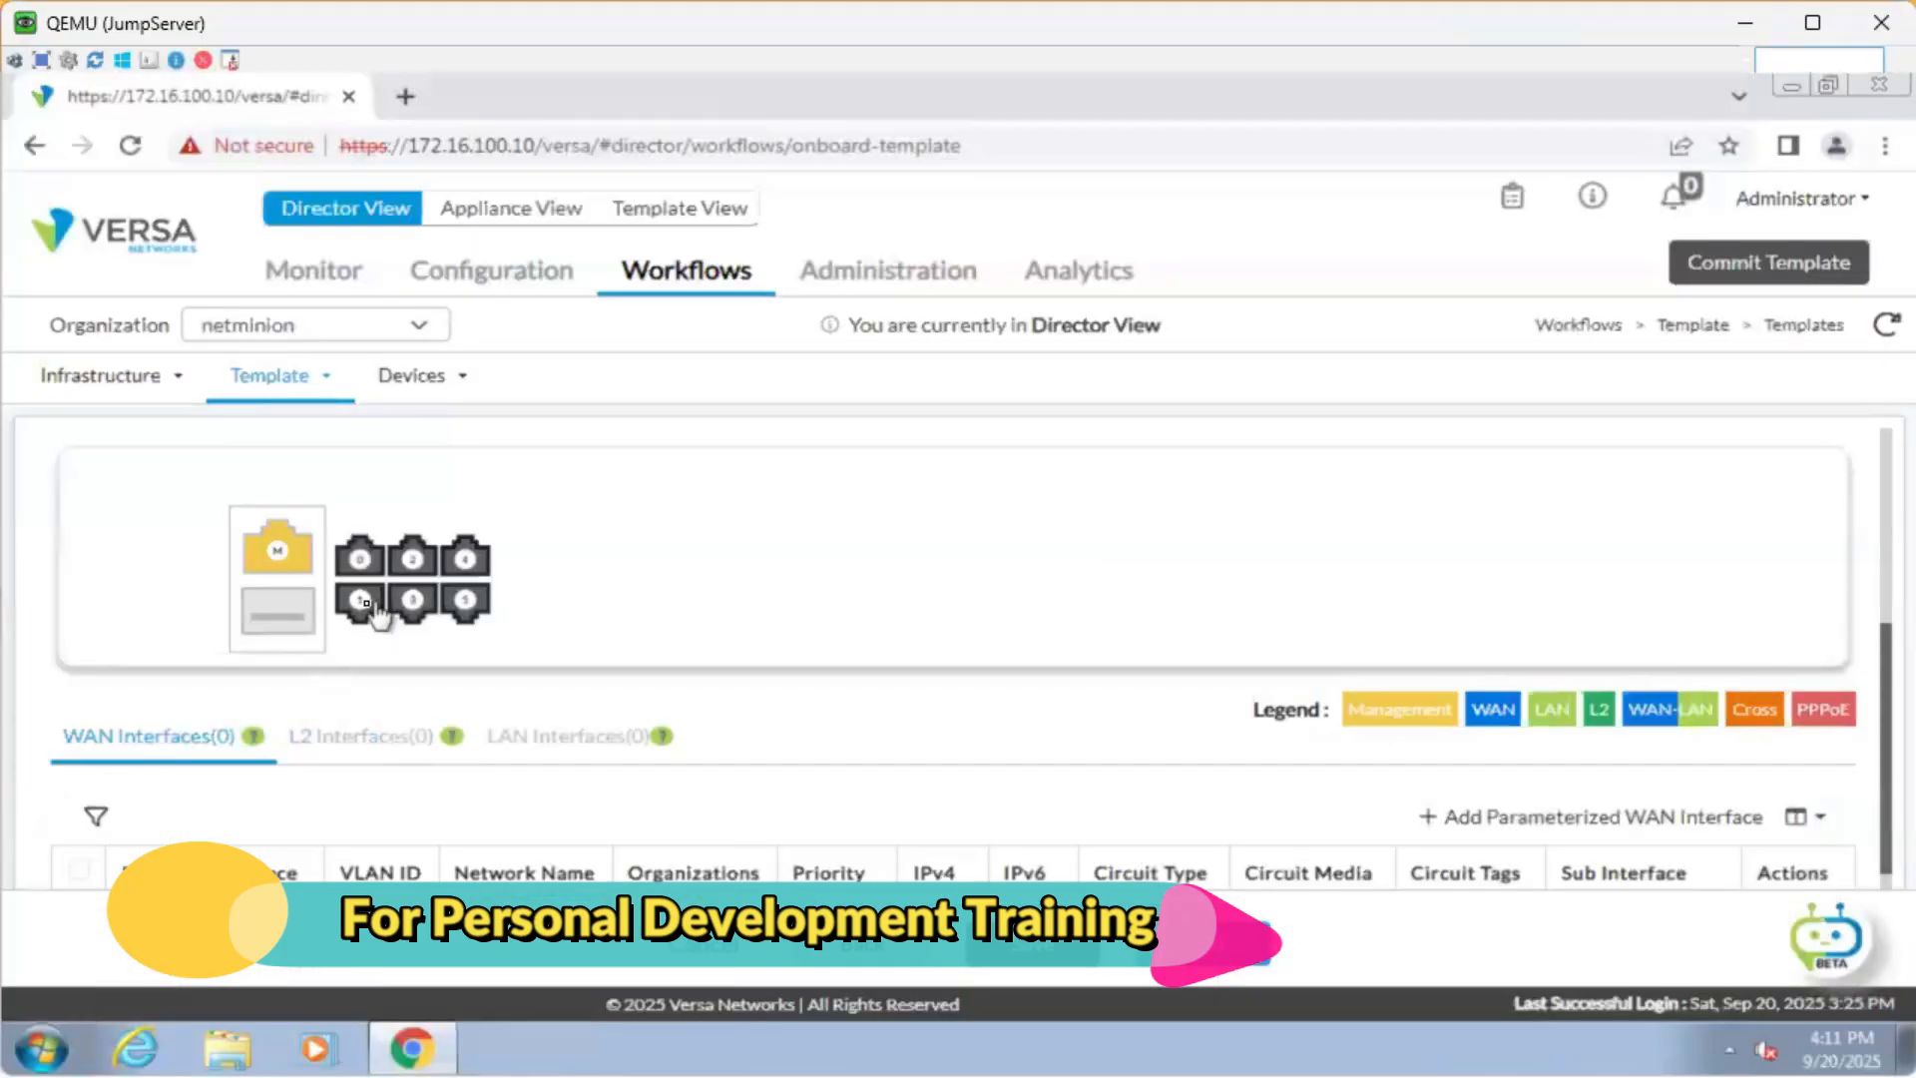
Add port 1 (vni-0/1) as a WAN interface on the INET network.
left_click(365, 603)
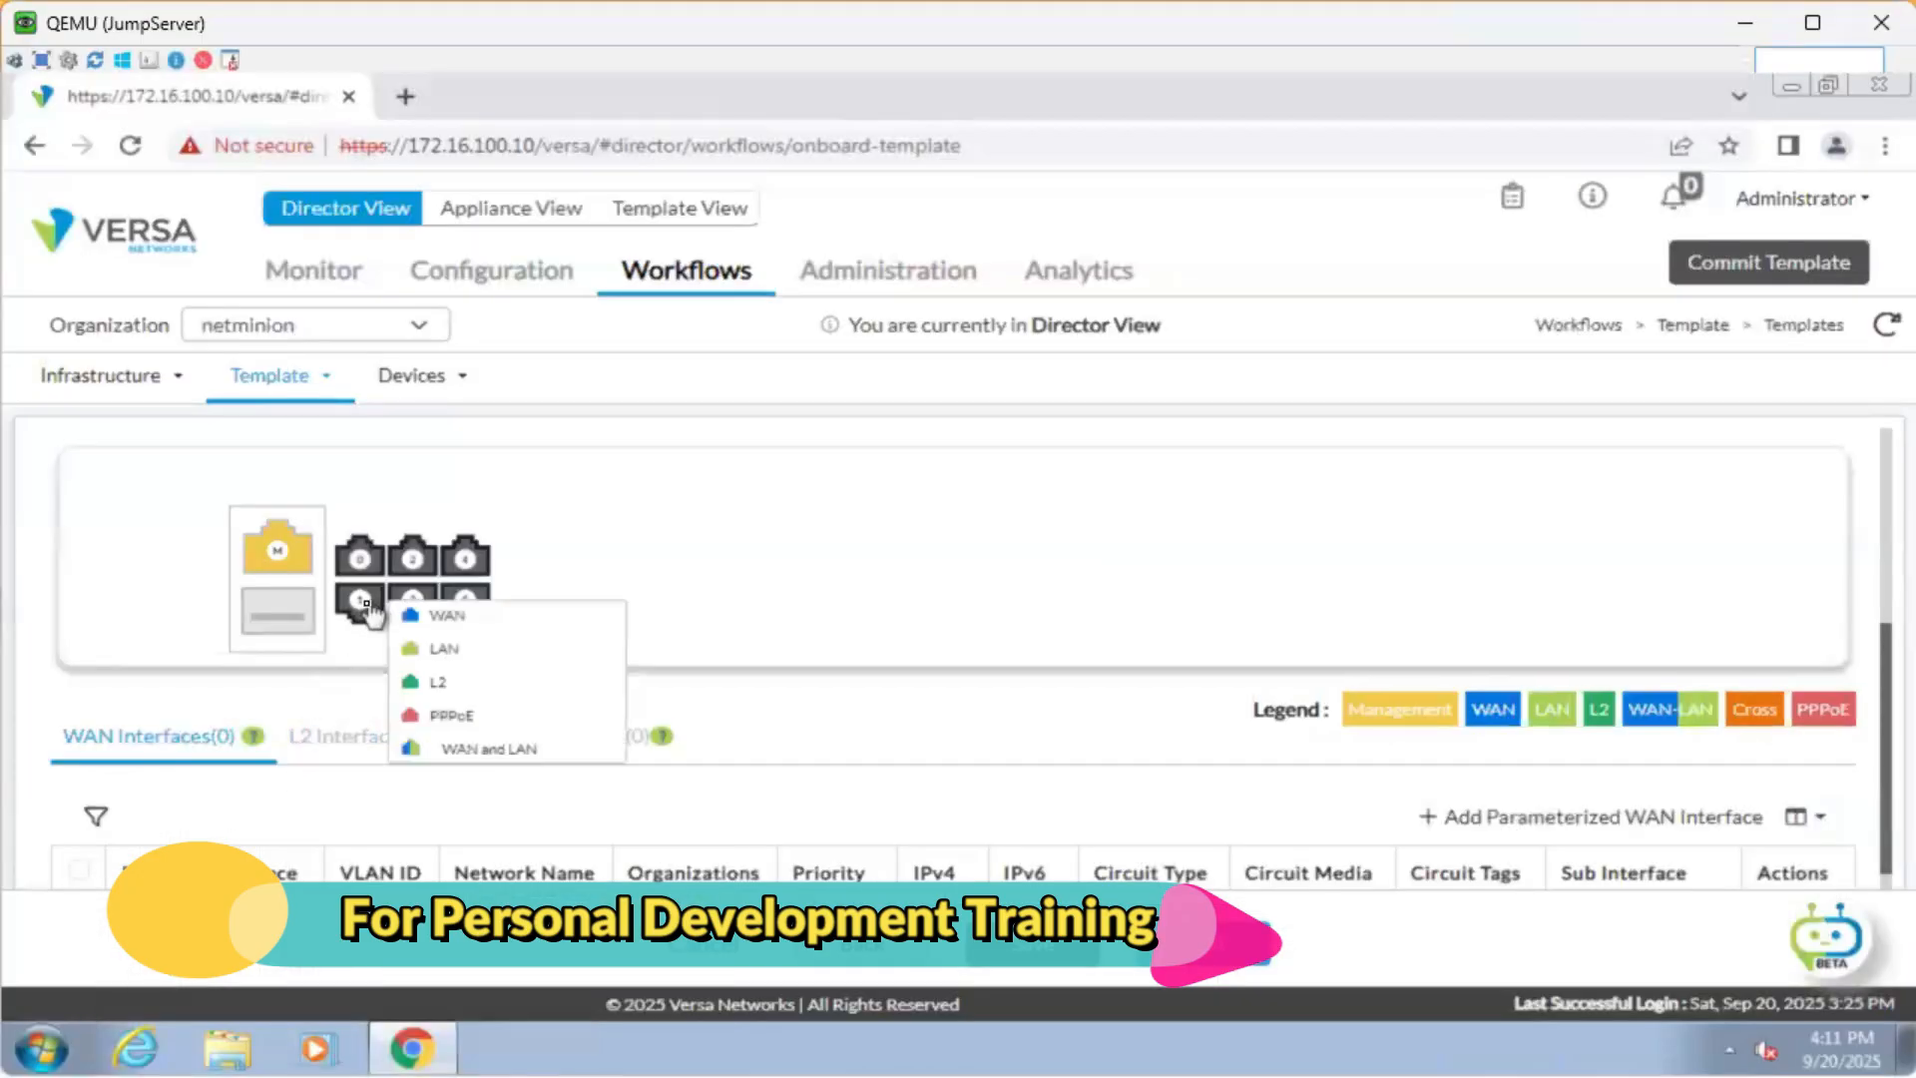
left_click(450, 616)
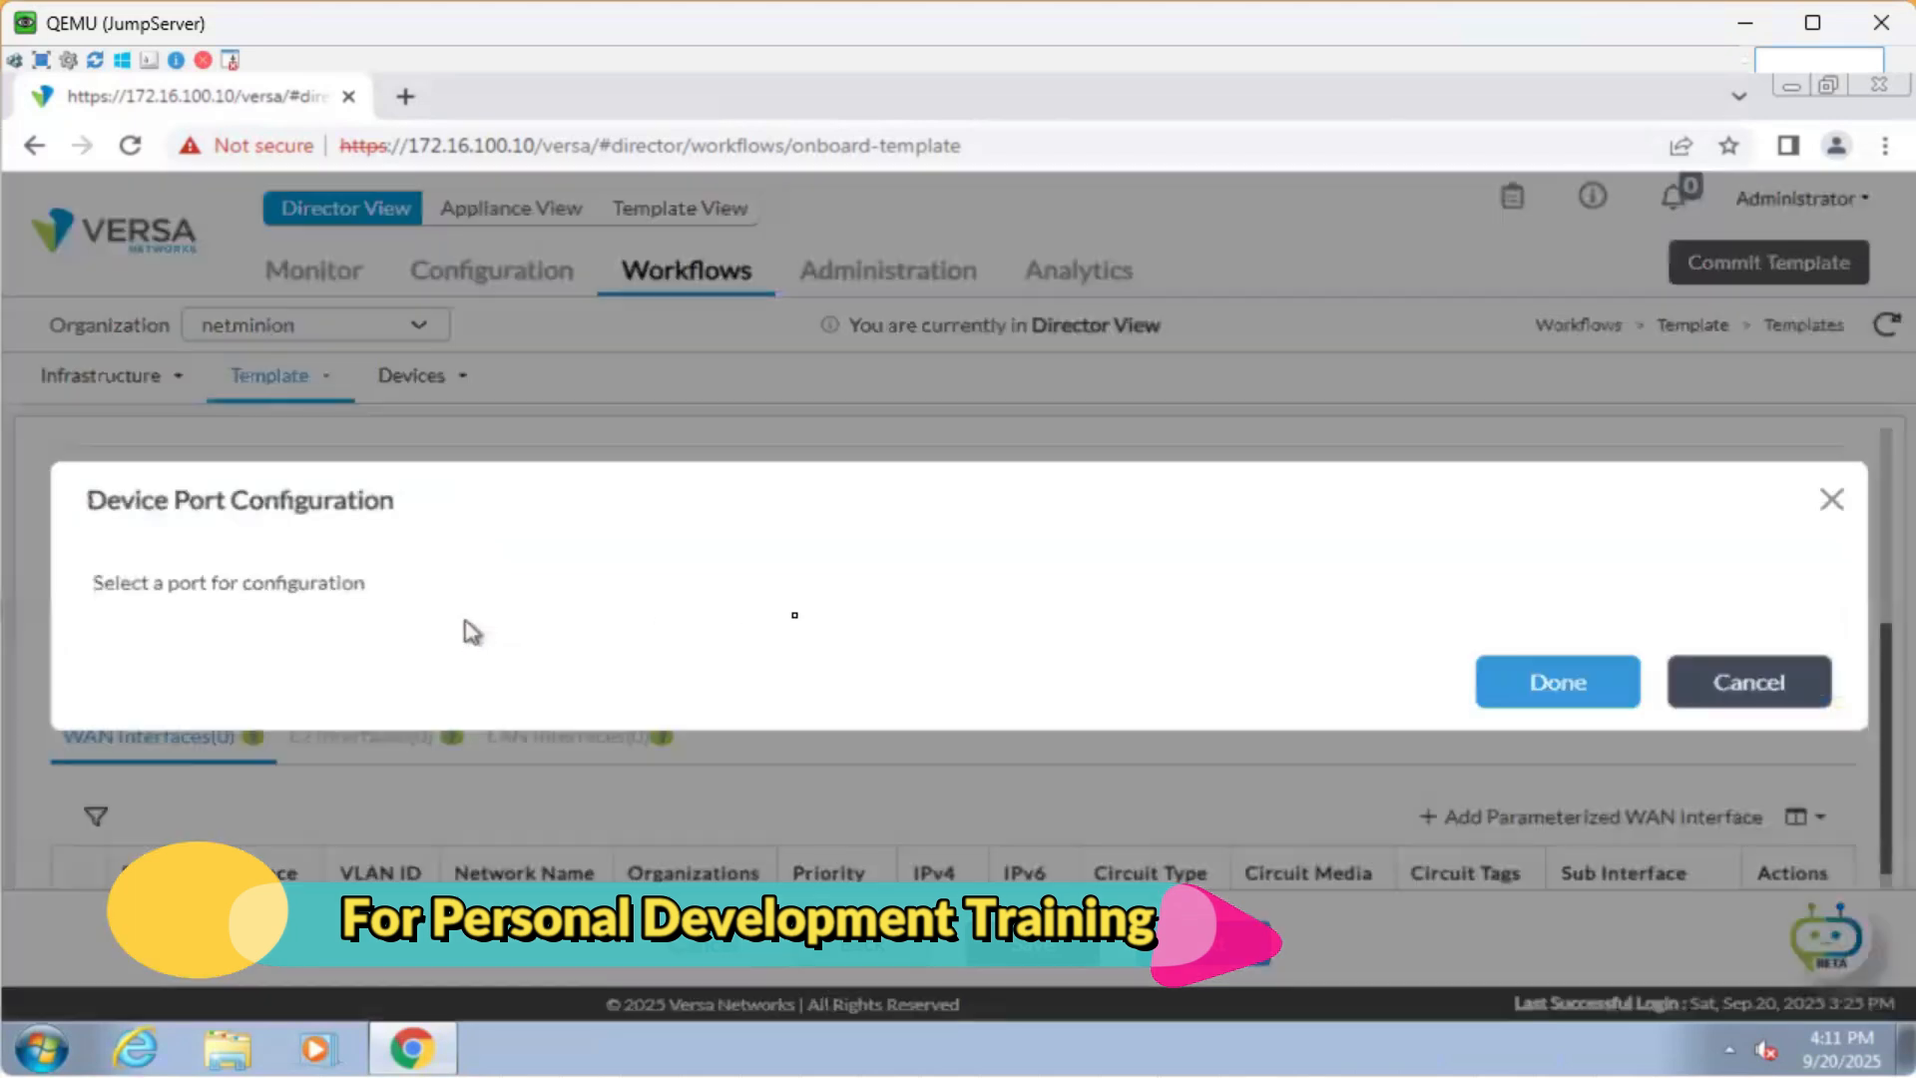
scroll(814, 610, "down", 2)
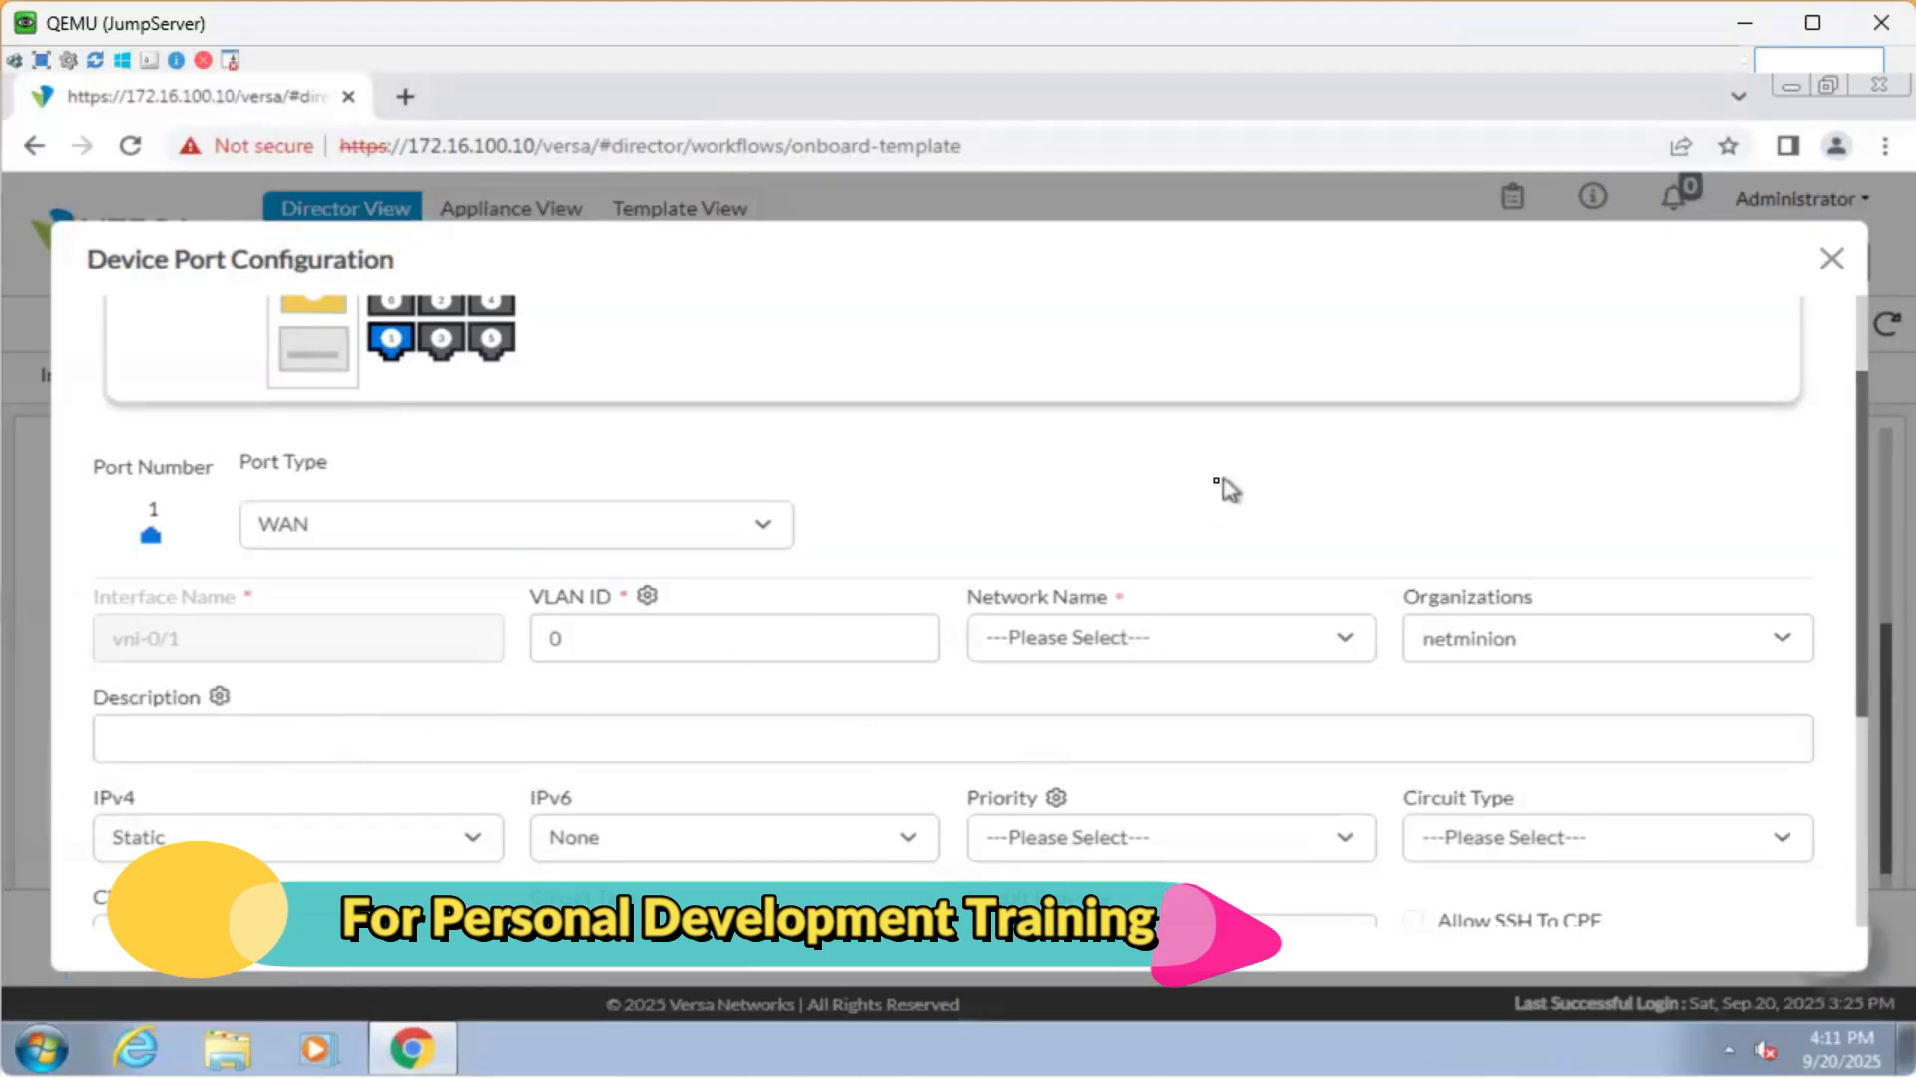
scroll(1227, 489, "down", 2)
left_click(1121, 496)
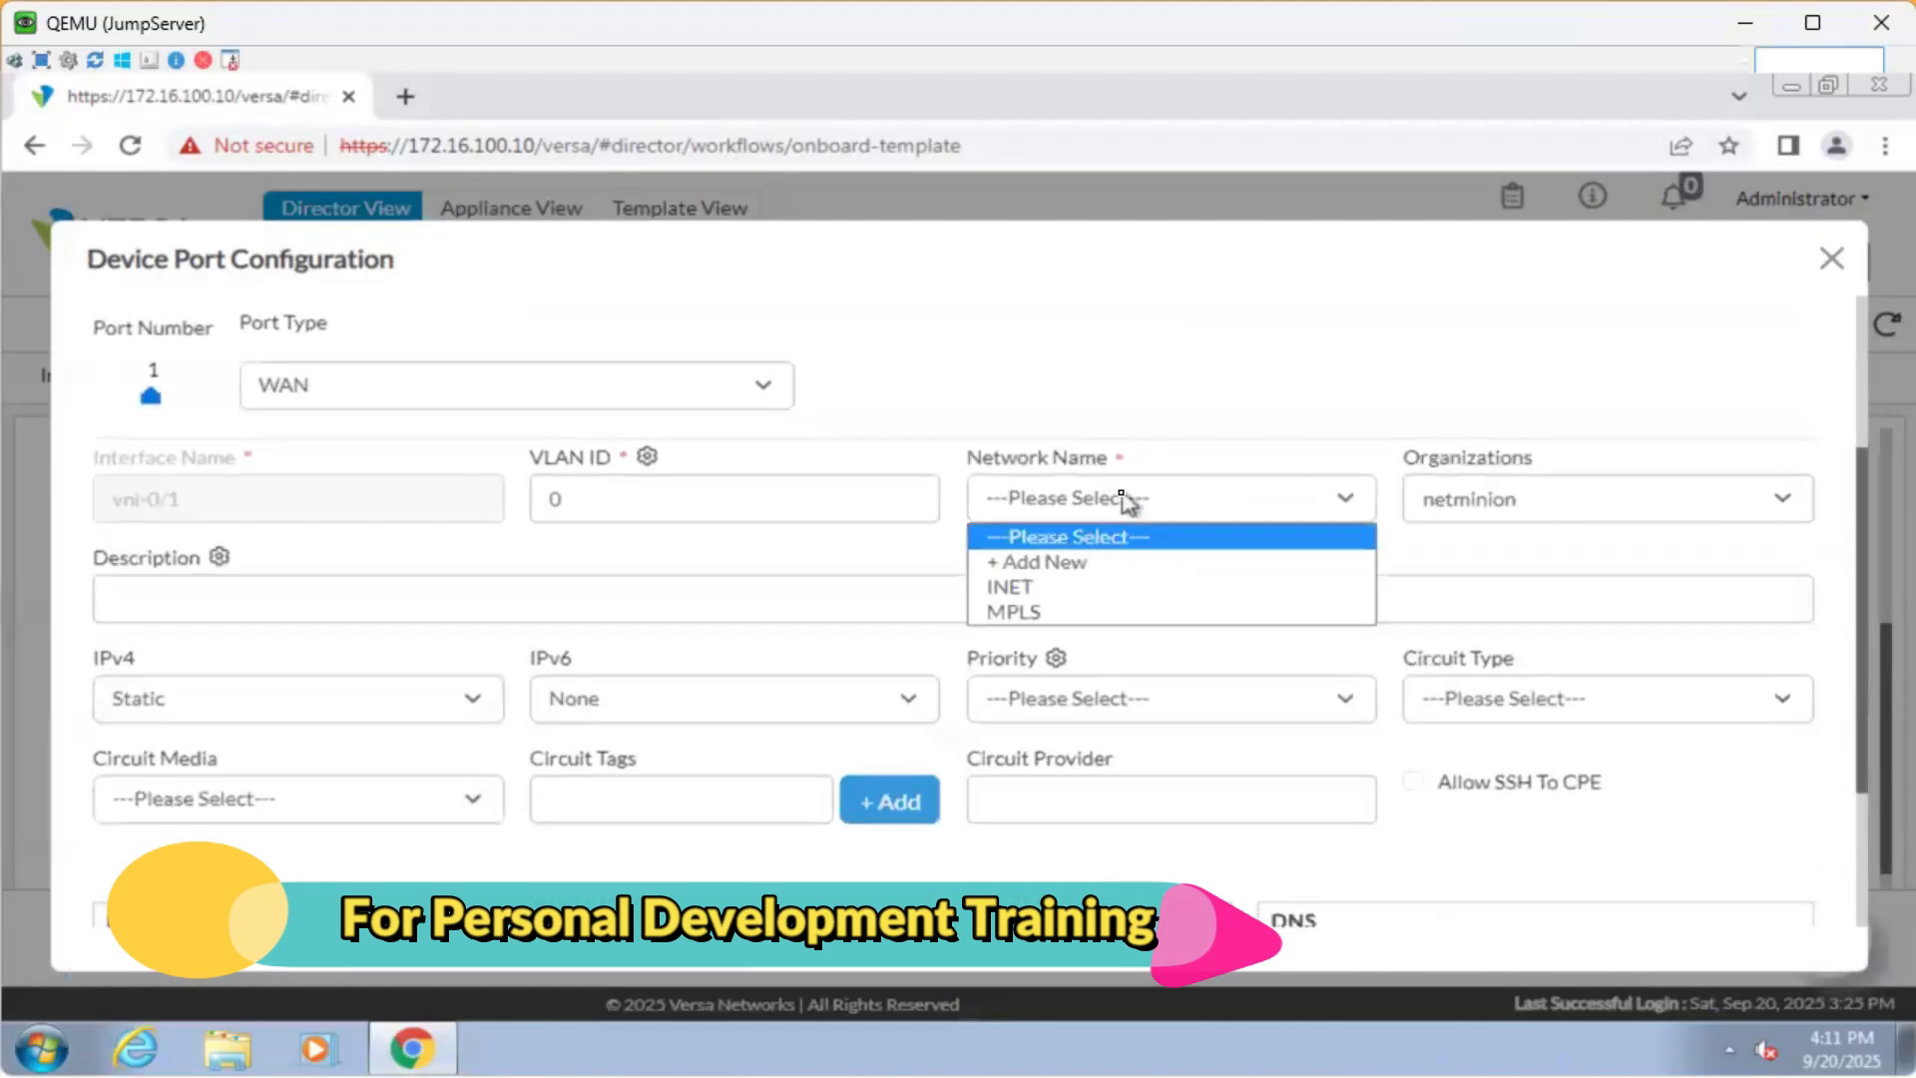
left_click(1114, 588)
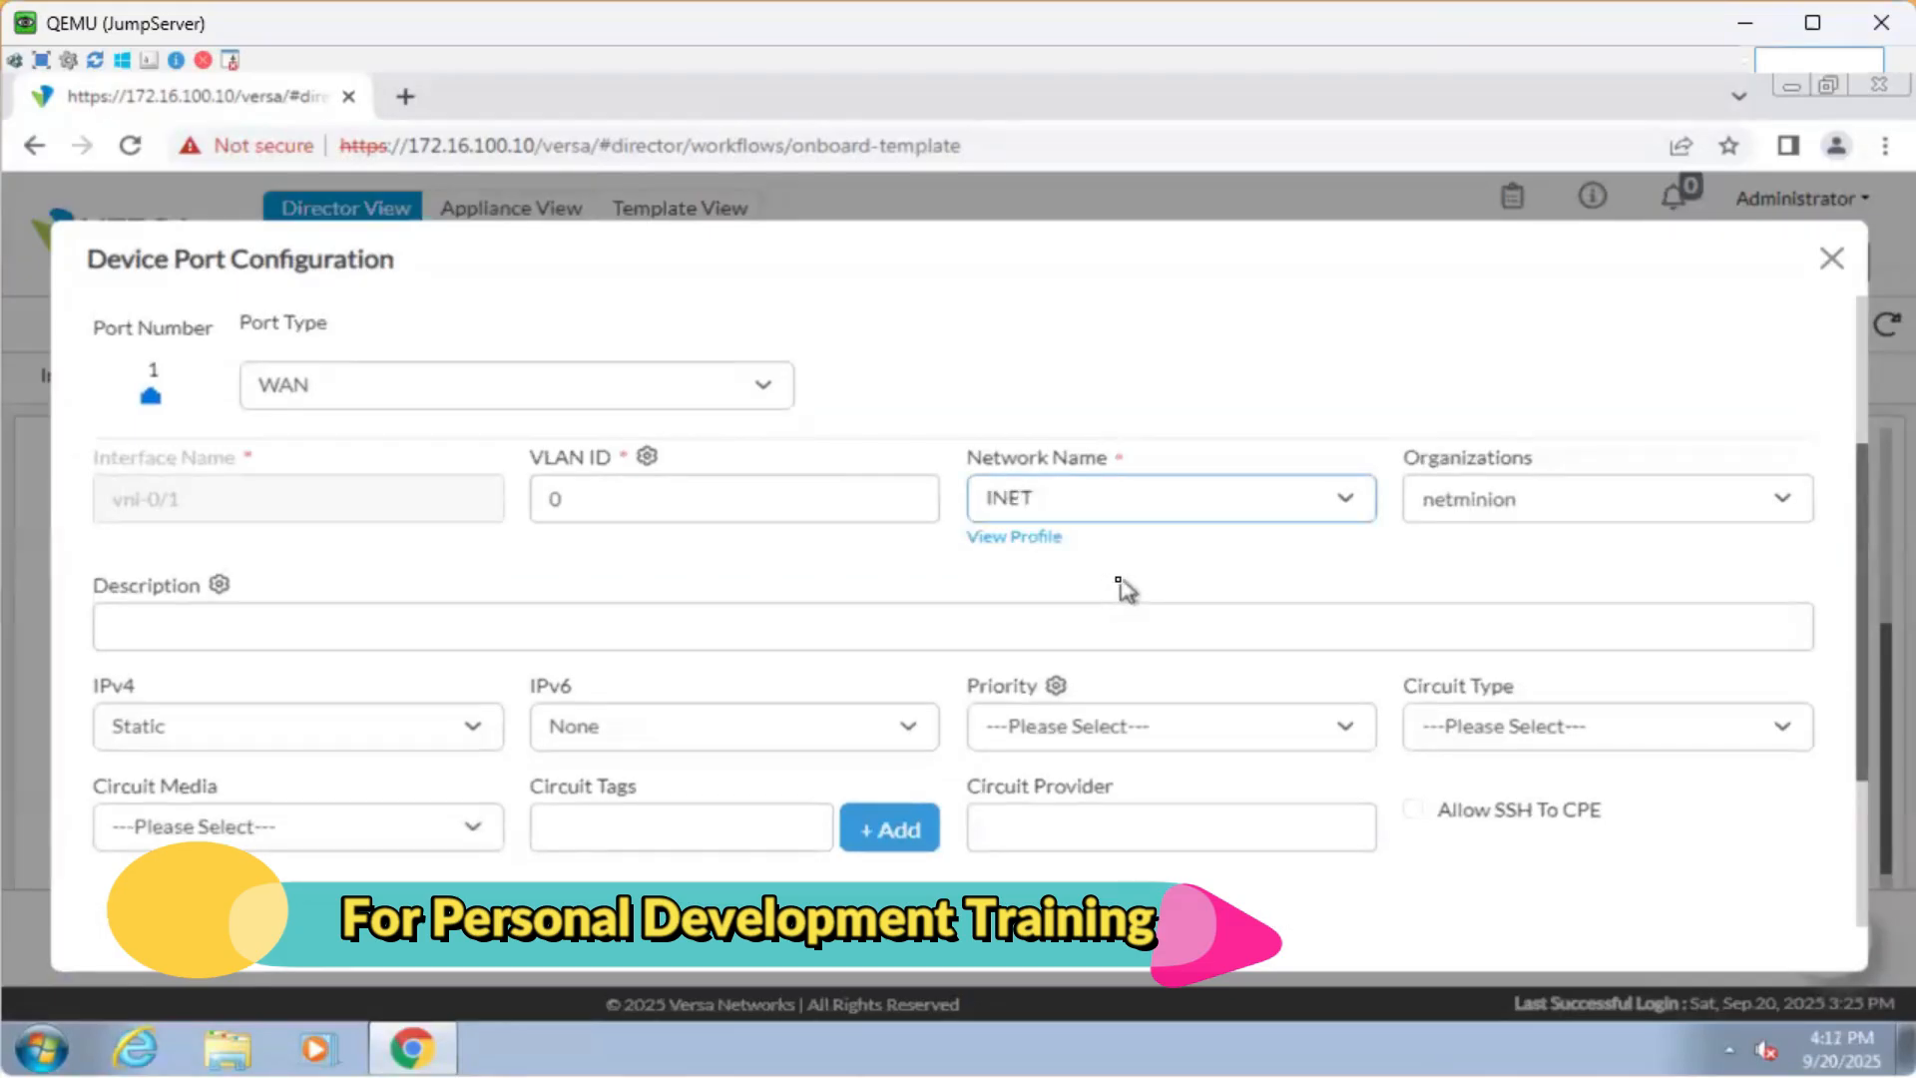
scroll(1223, 599, "down", 3)
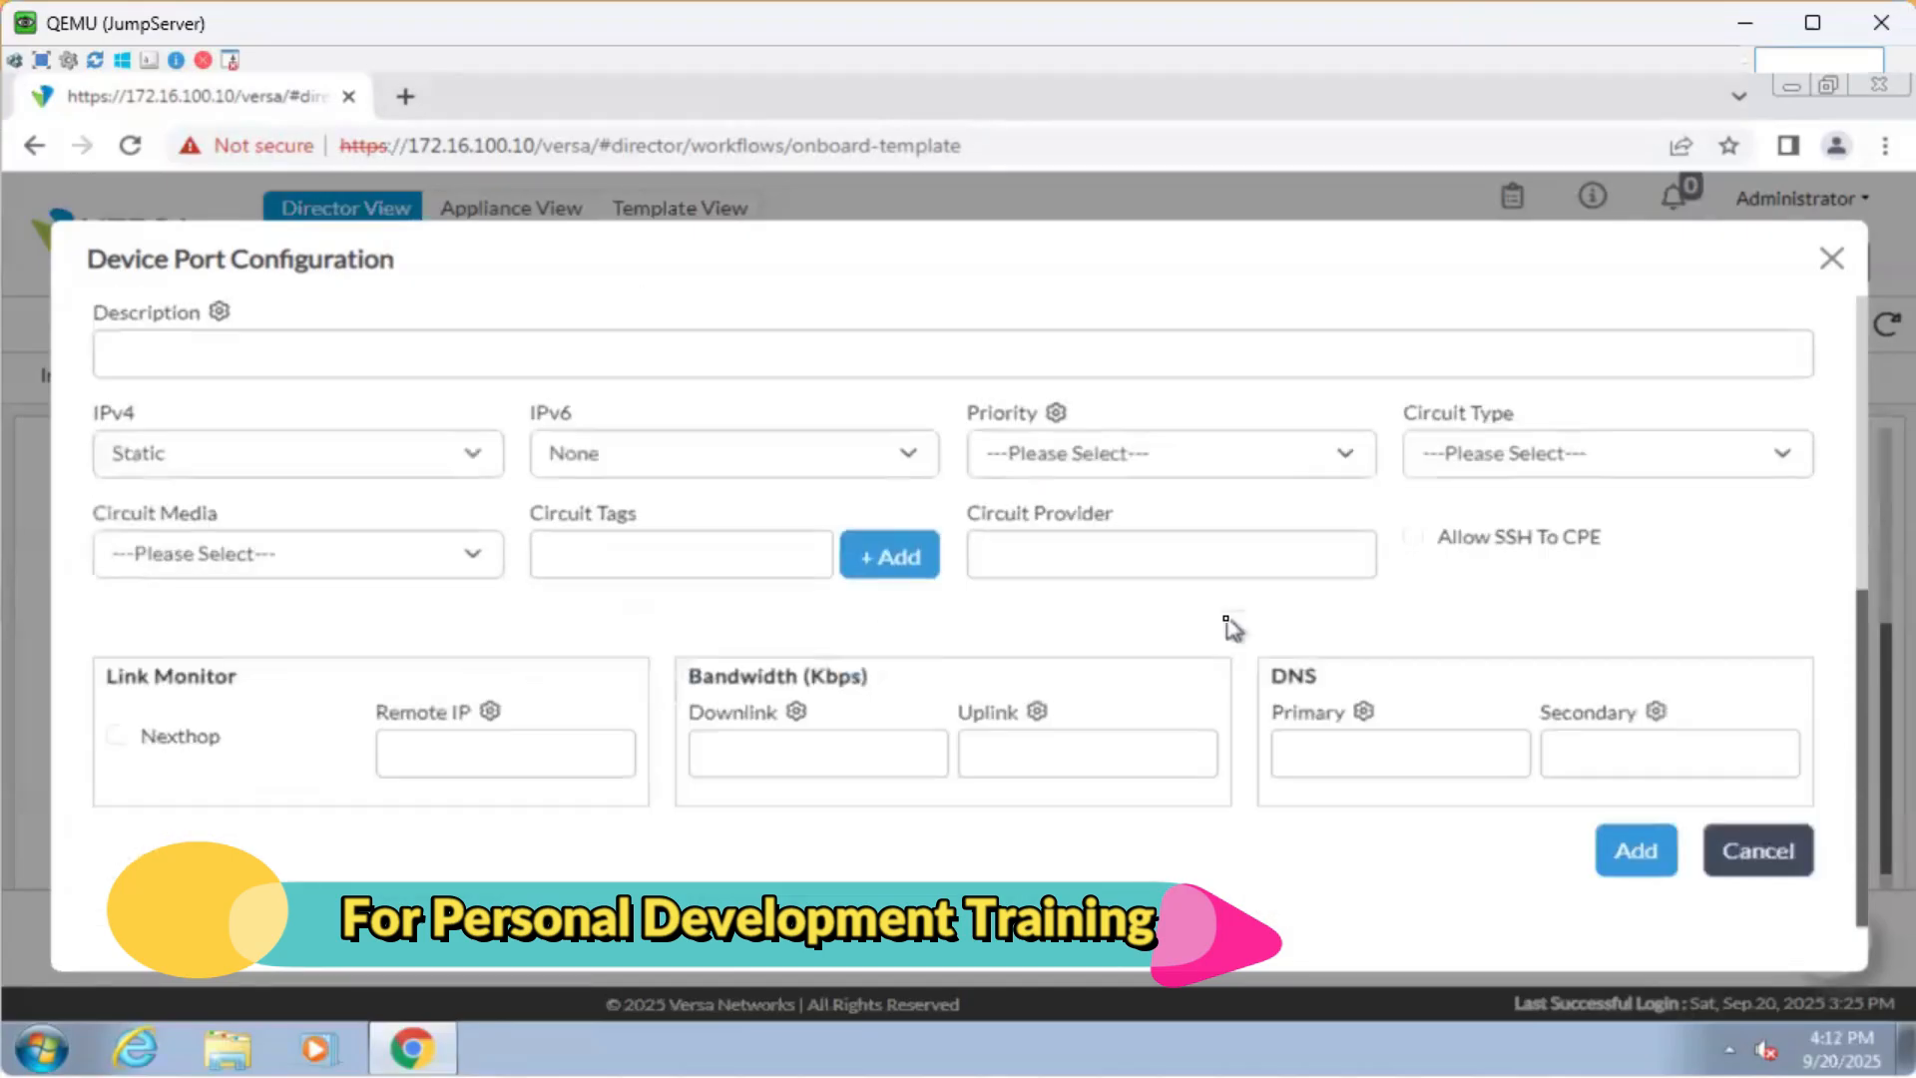
left_click(1645, 855)
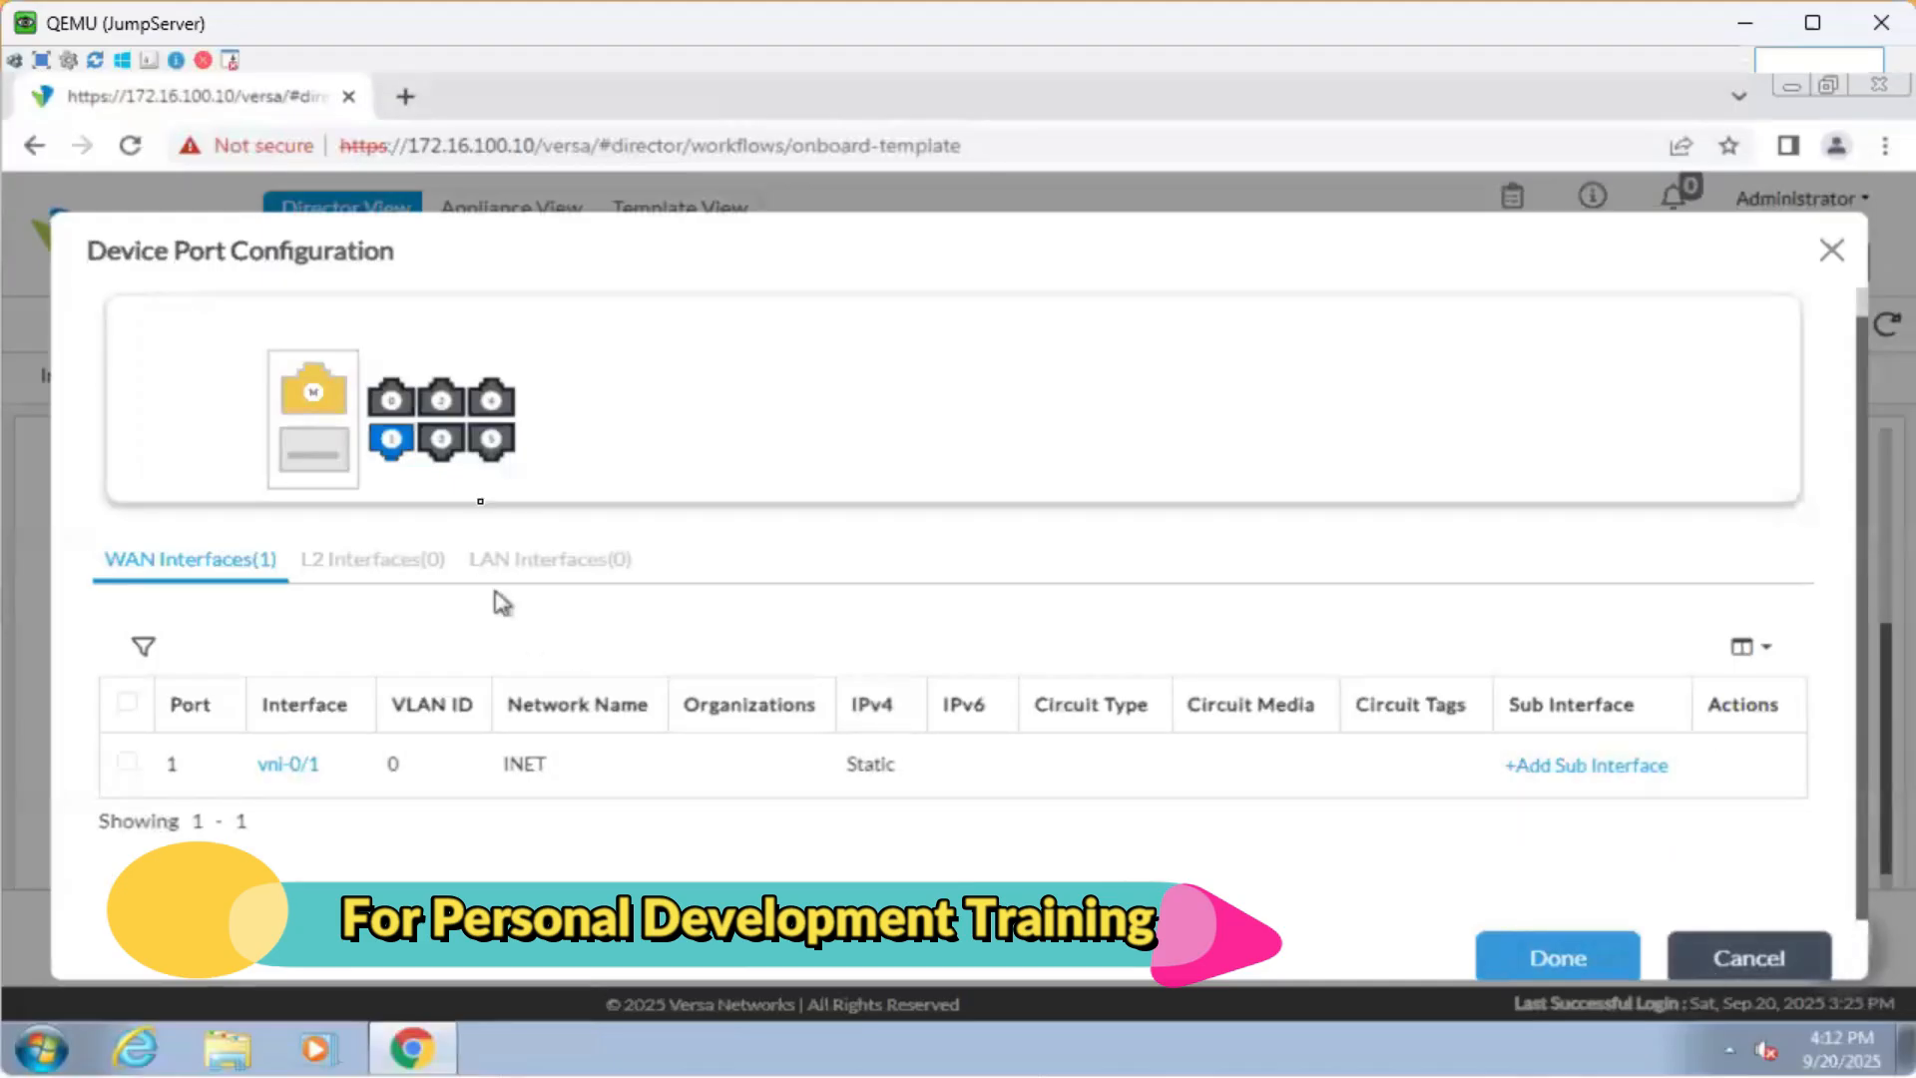
Add port 2 (vni-0/2) as a WAN interface on MPLS and finish with Done.
left_click(440, 404)
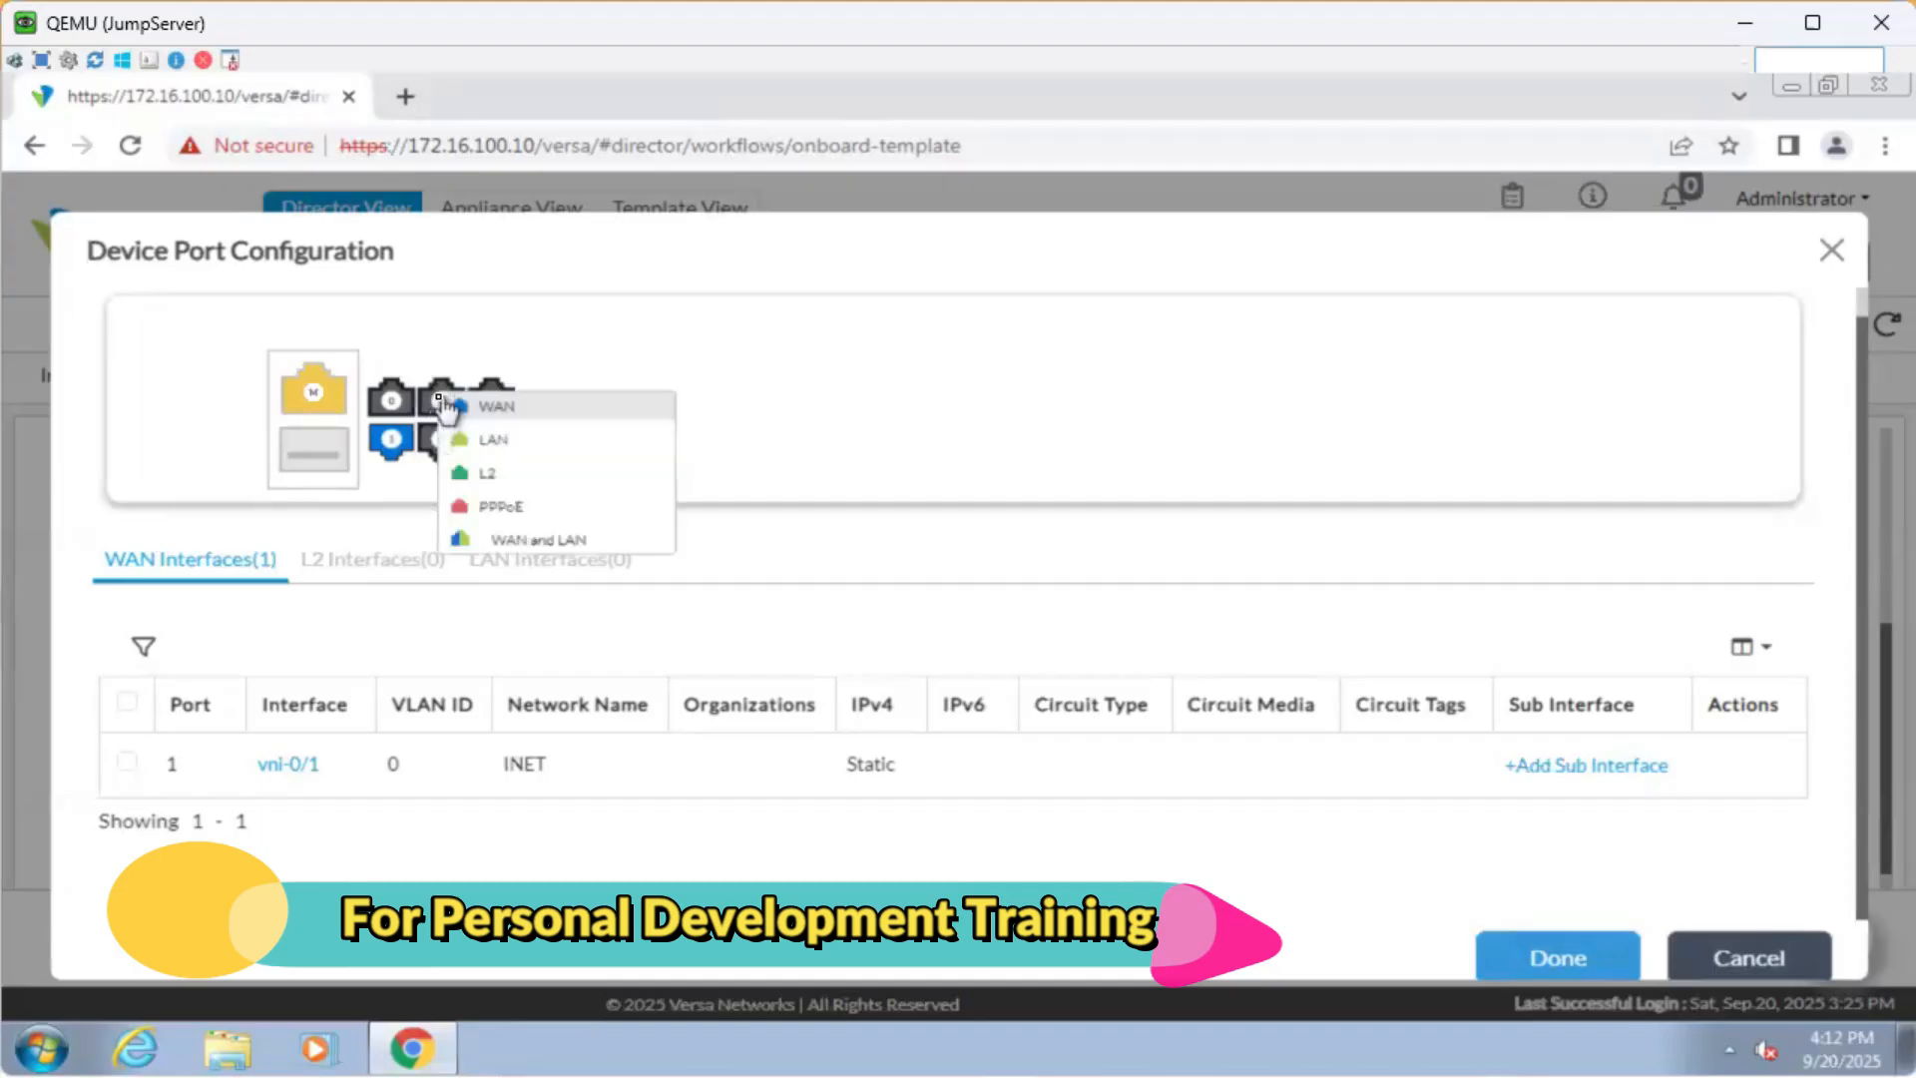
left_click(552, 417)
left_click(1143, 745)
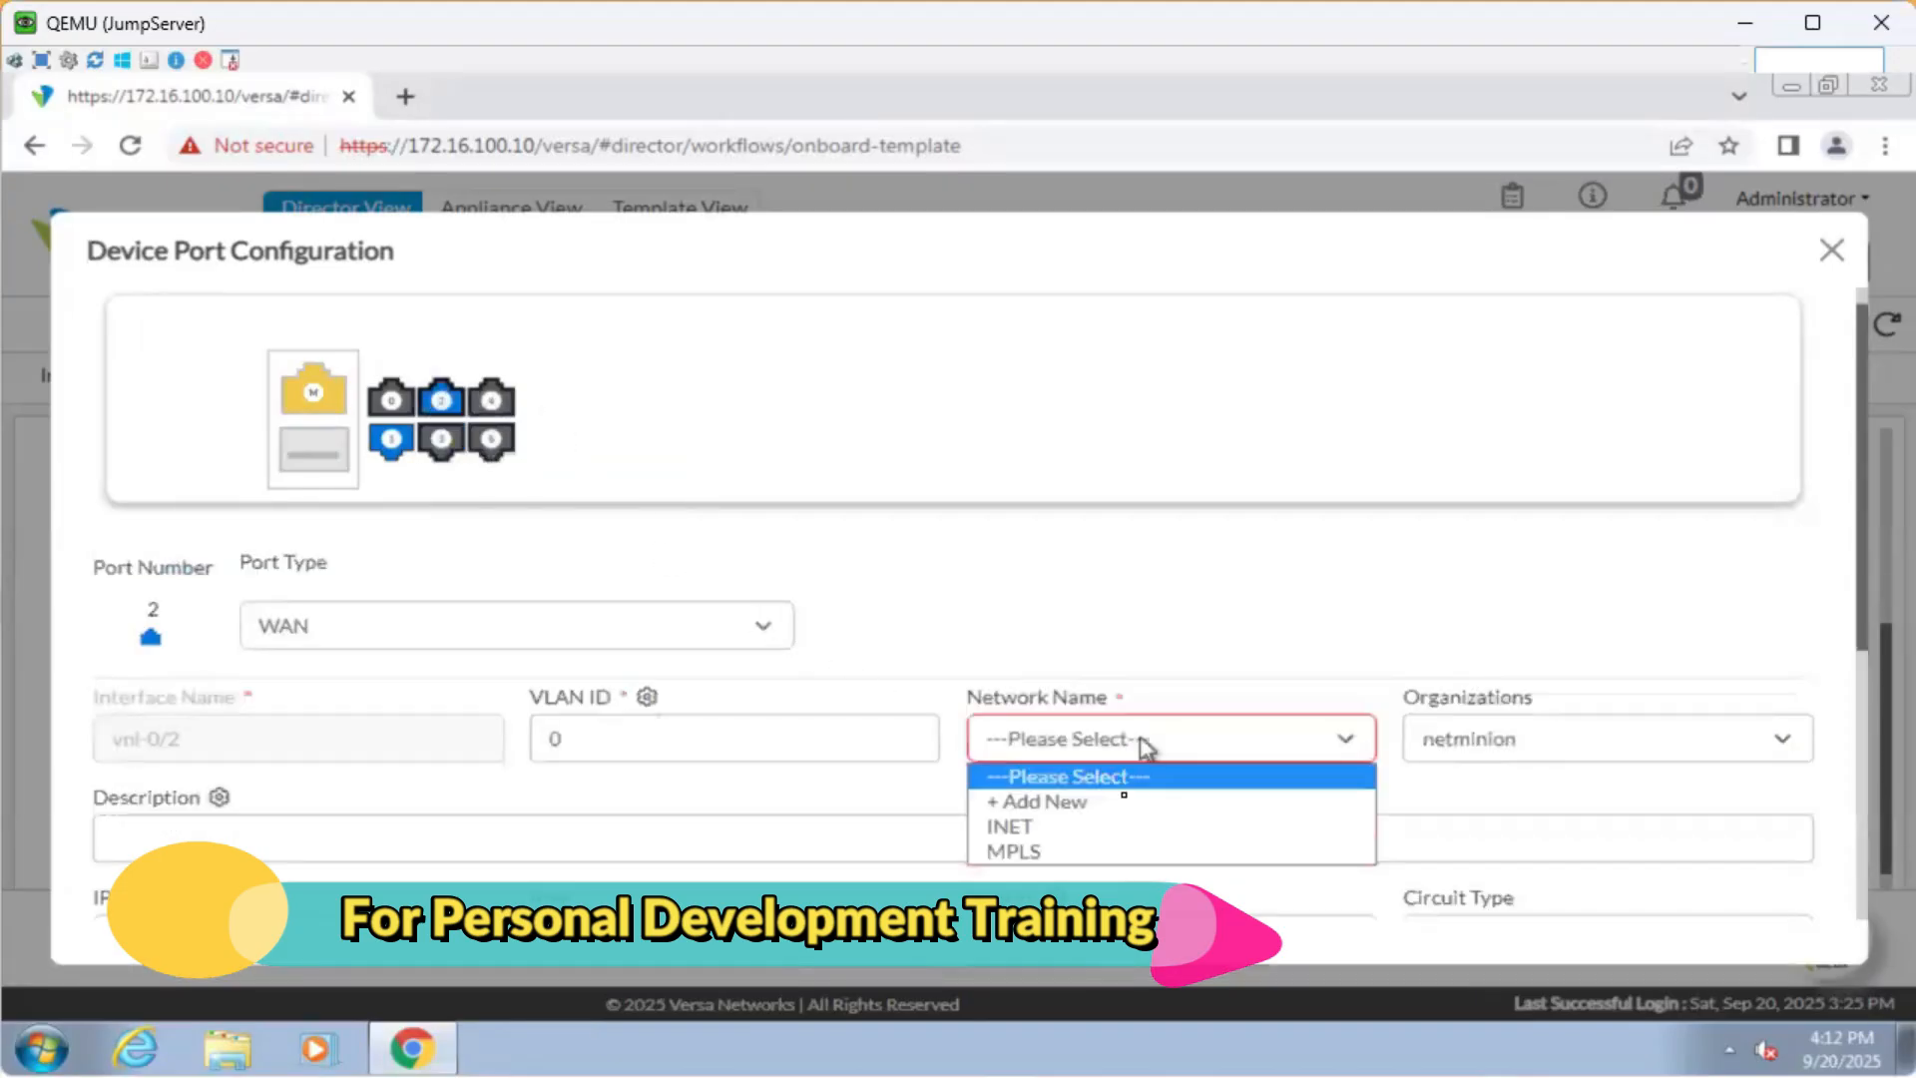
left_click(1115, 853)
scroll(1158, 539, "down", 3)
scroll(1287, 793, "down", 1)
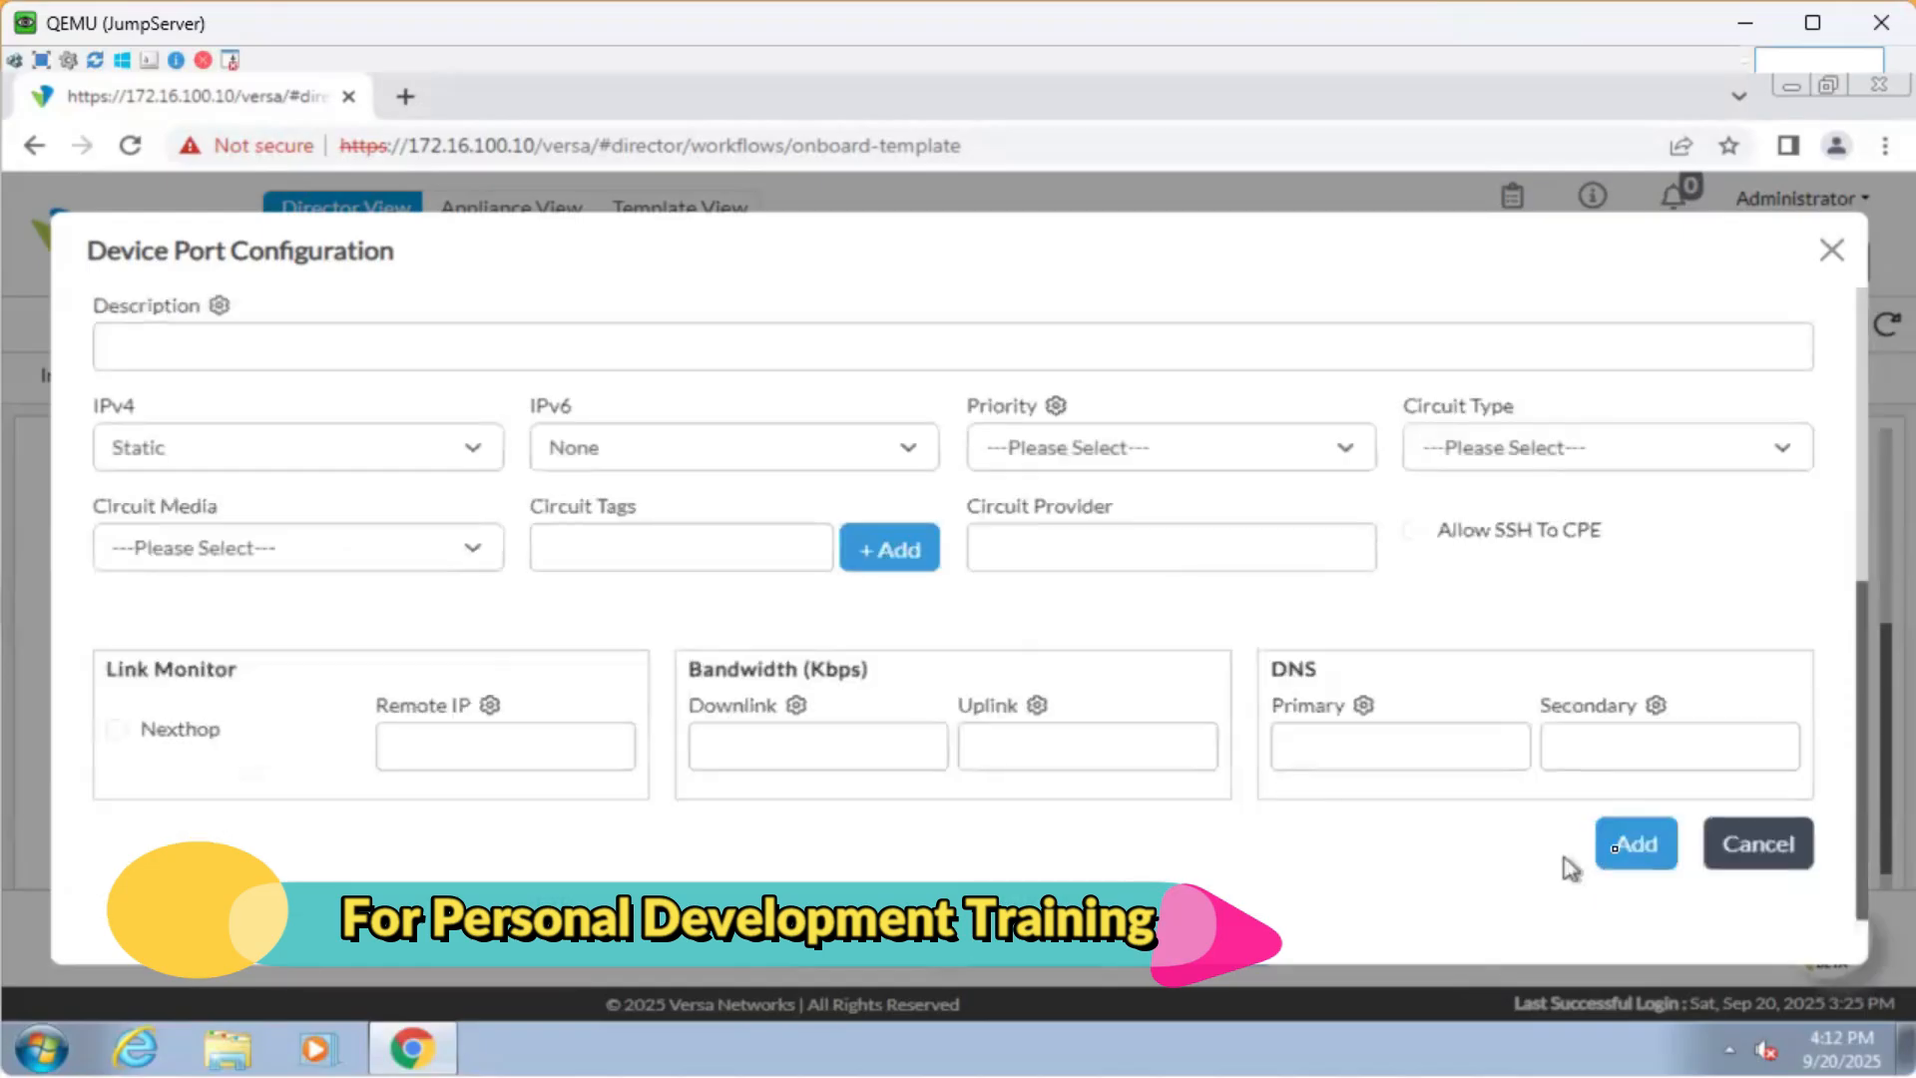
left_click(1637, 843)
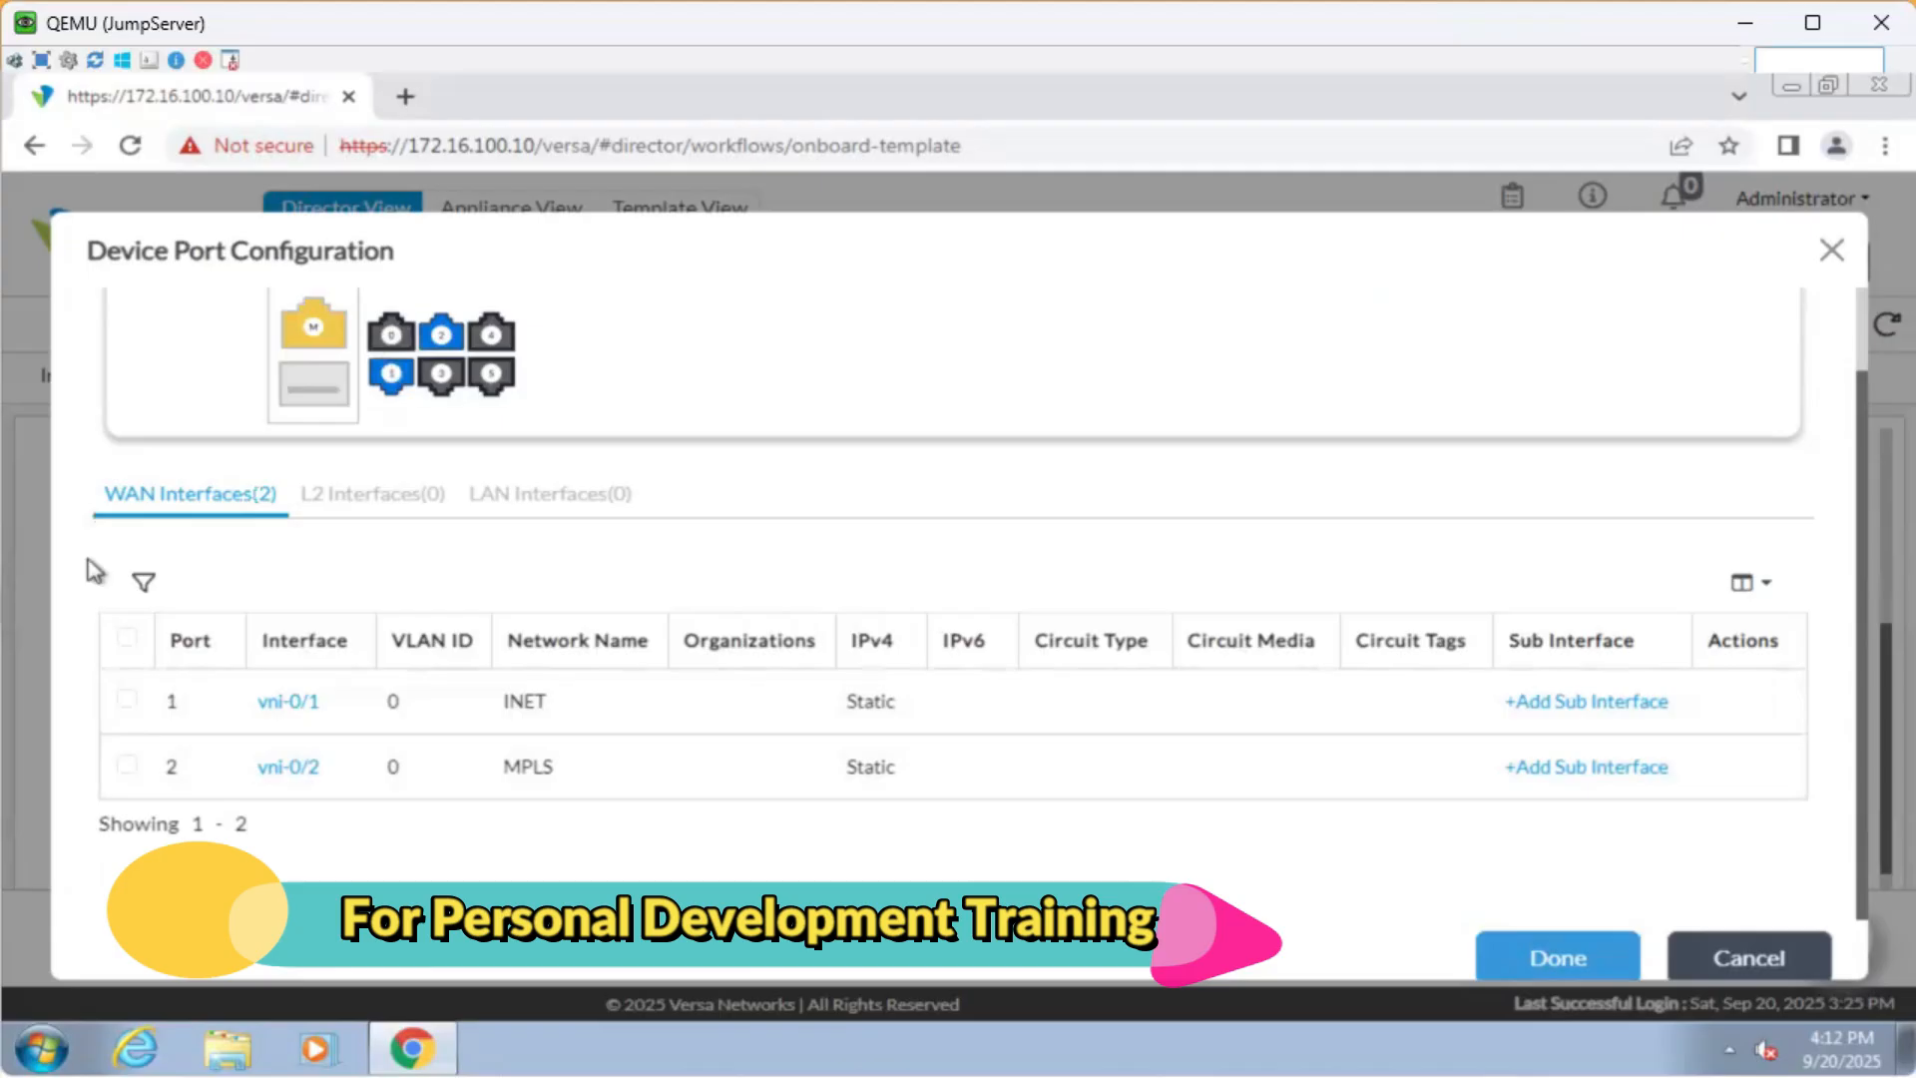
left_click(1558, 958)
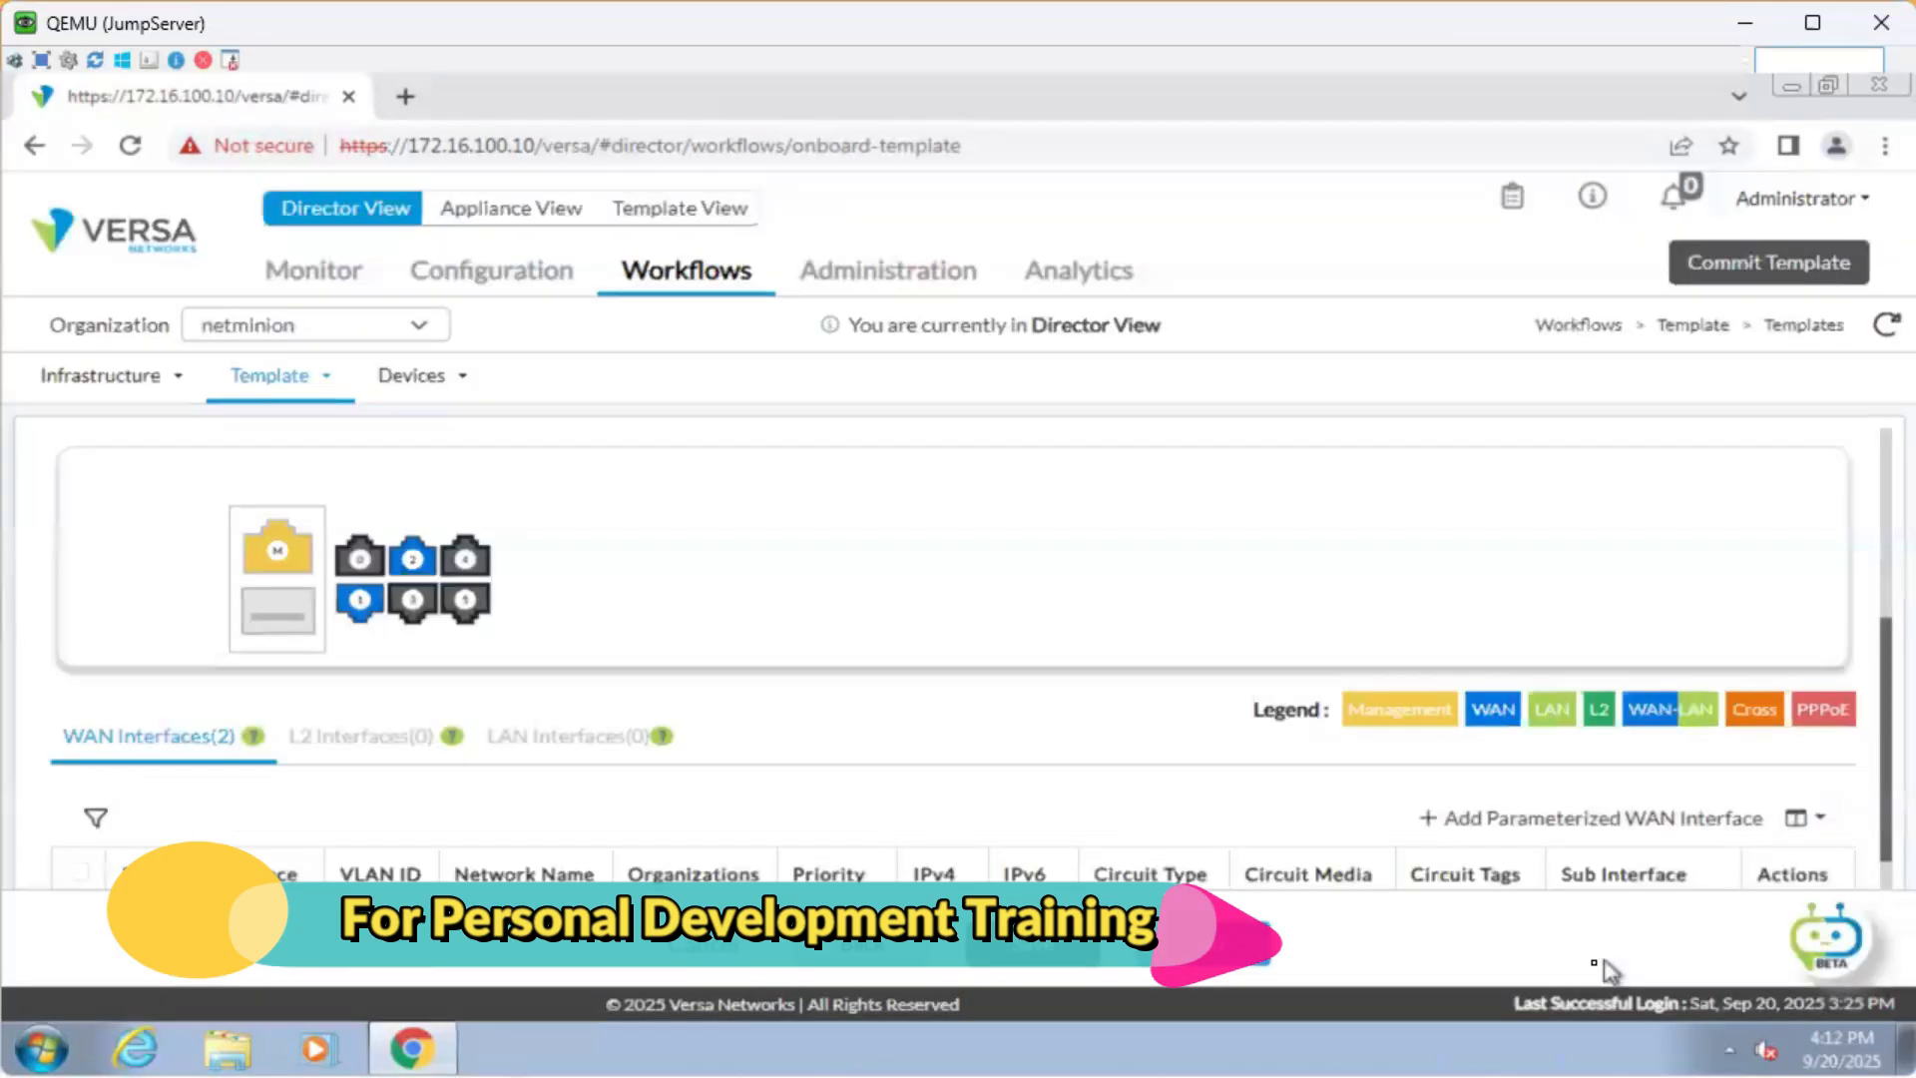
scroll(806, 684, "up", 1)
scroll(813, 659, "up", 5)
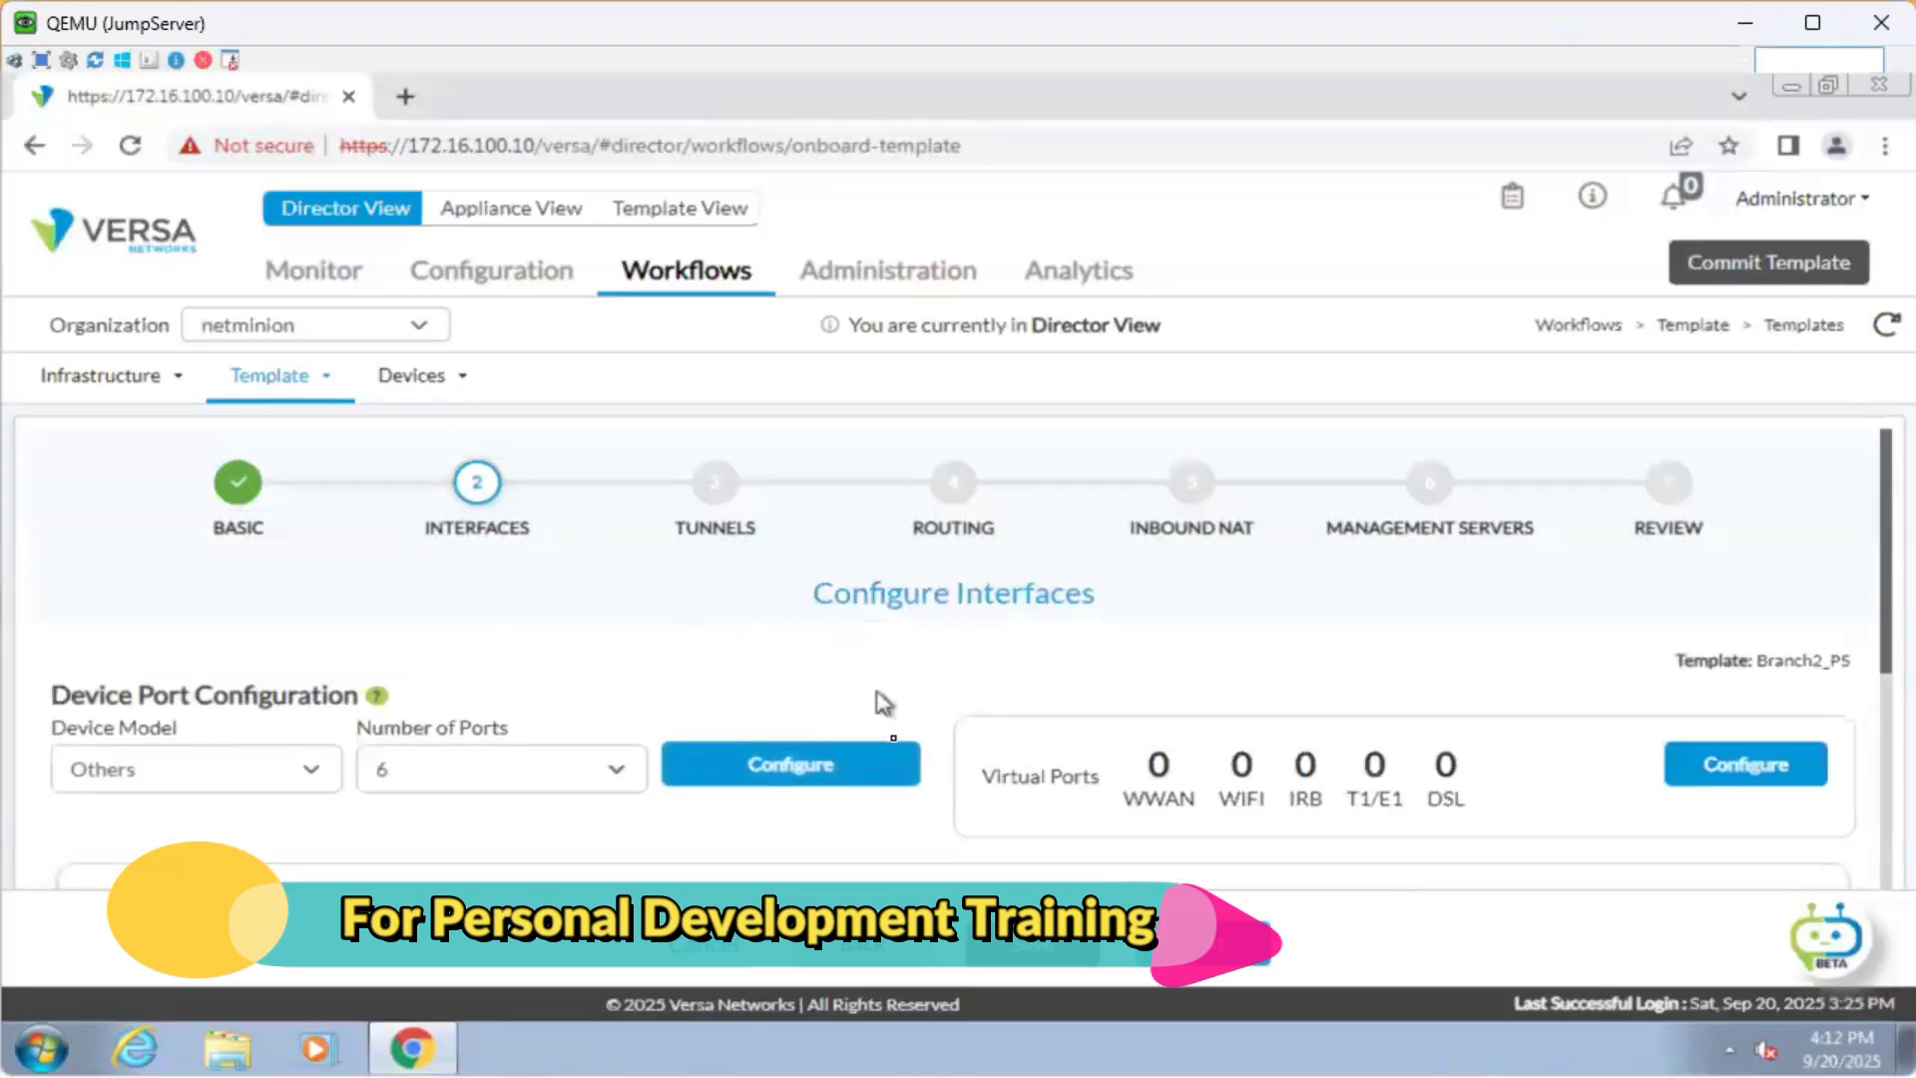
scroll(883, 729, "down", 5)
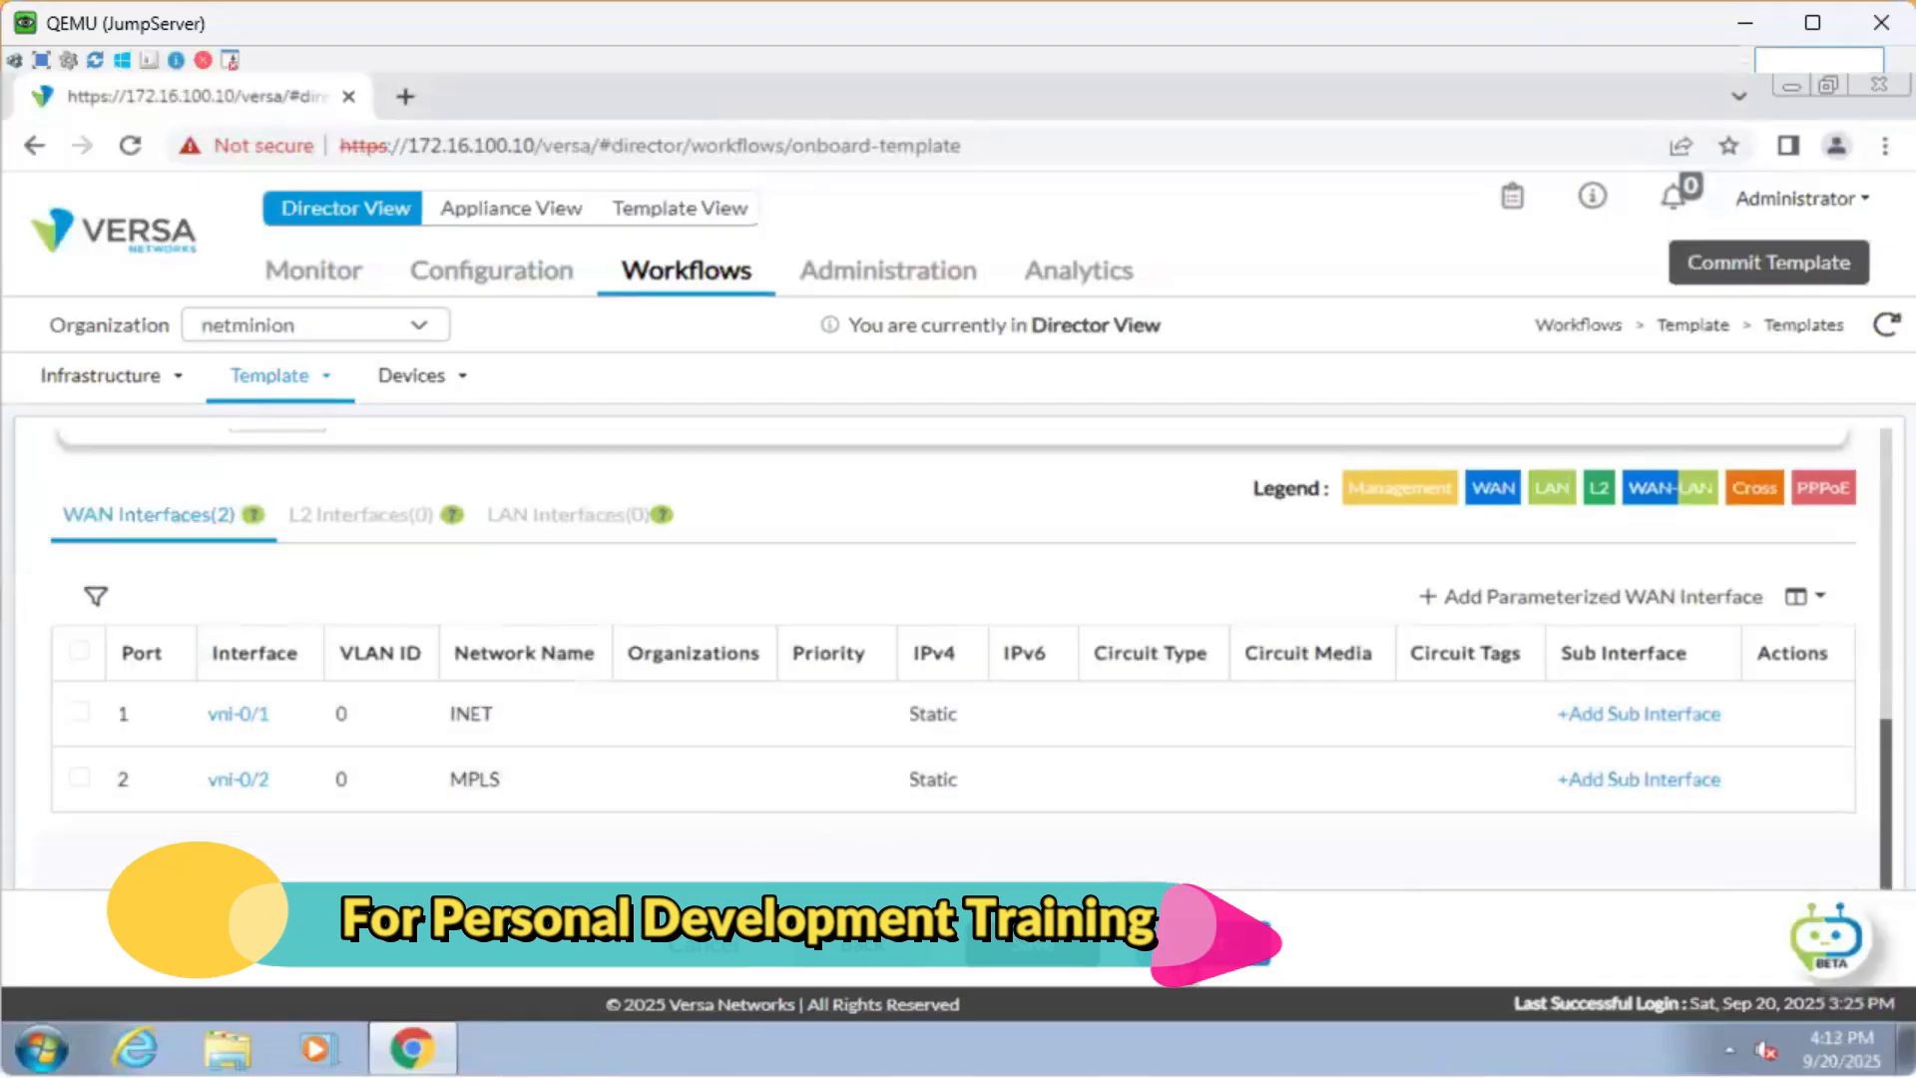
Pass the Tunnels step with empty Split and Site to Site tunnel tables, reaching Routing.
left_click(1202, 954)
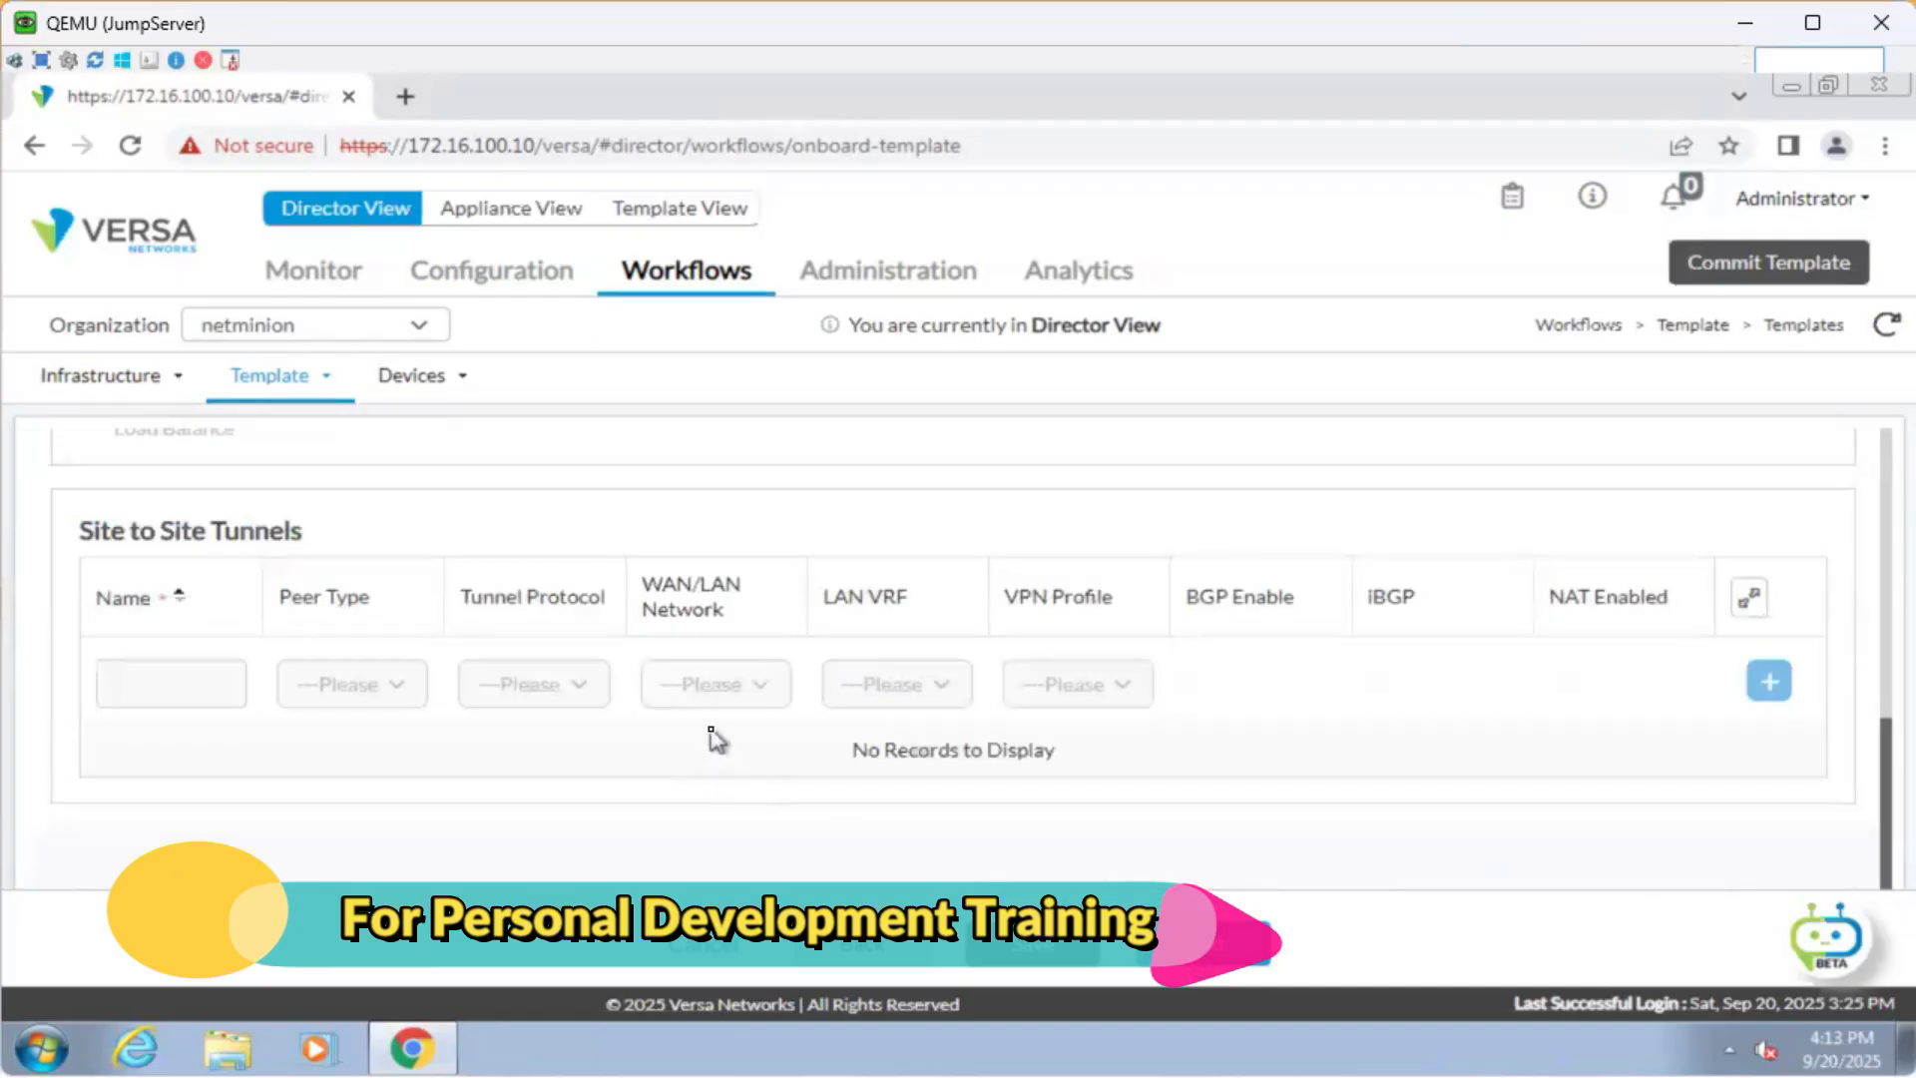
scroll(713, 733, "up", 5)
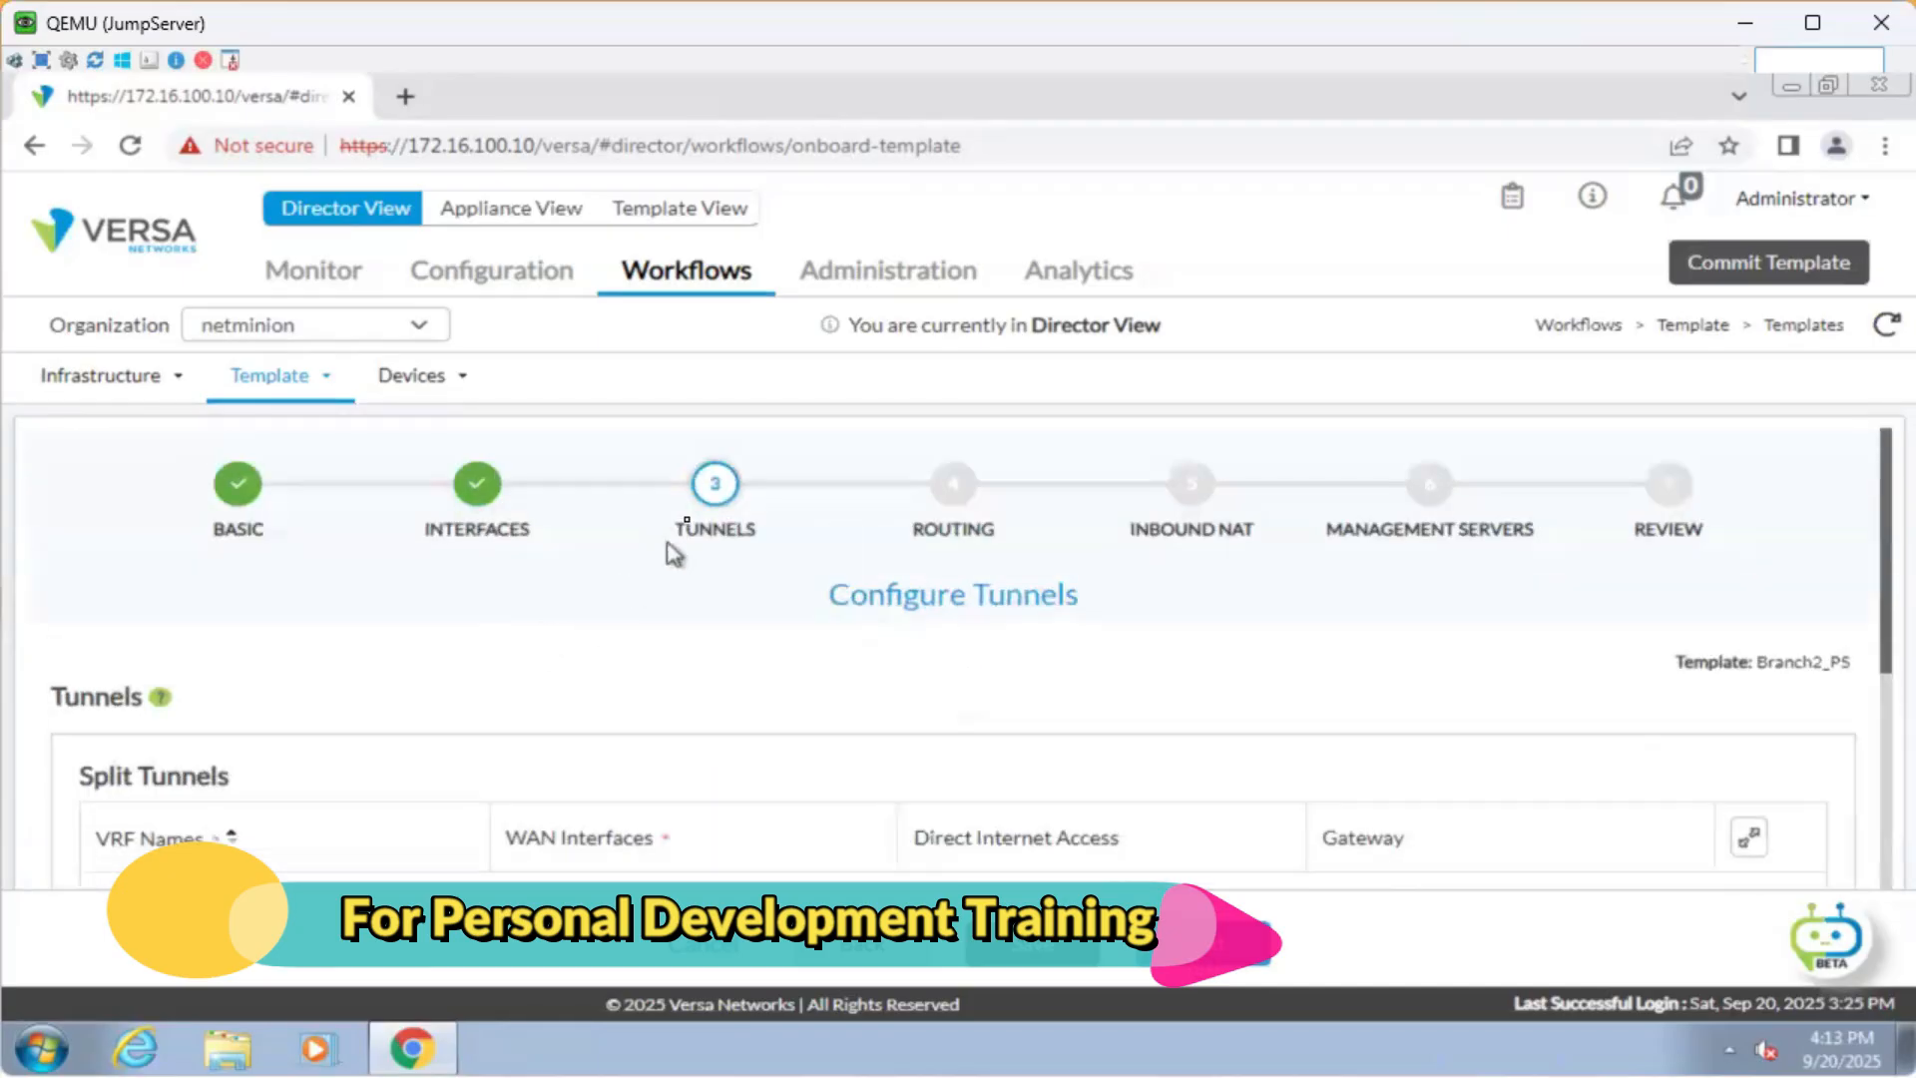
scroll(698, 574, "down", 2)
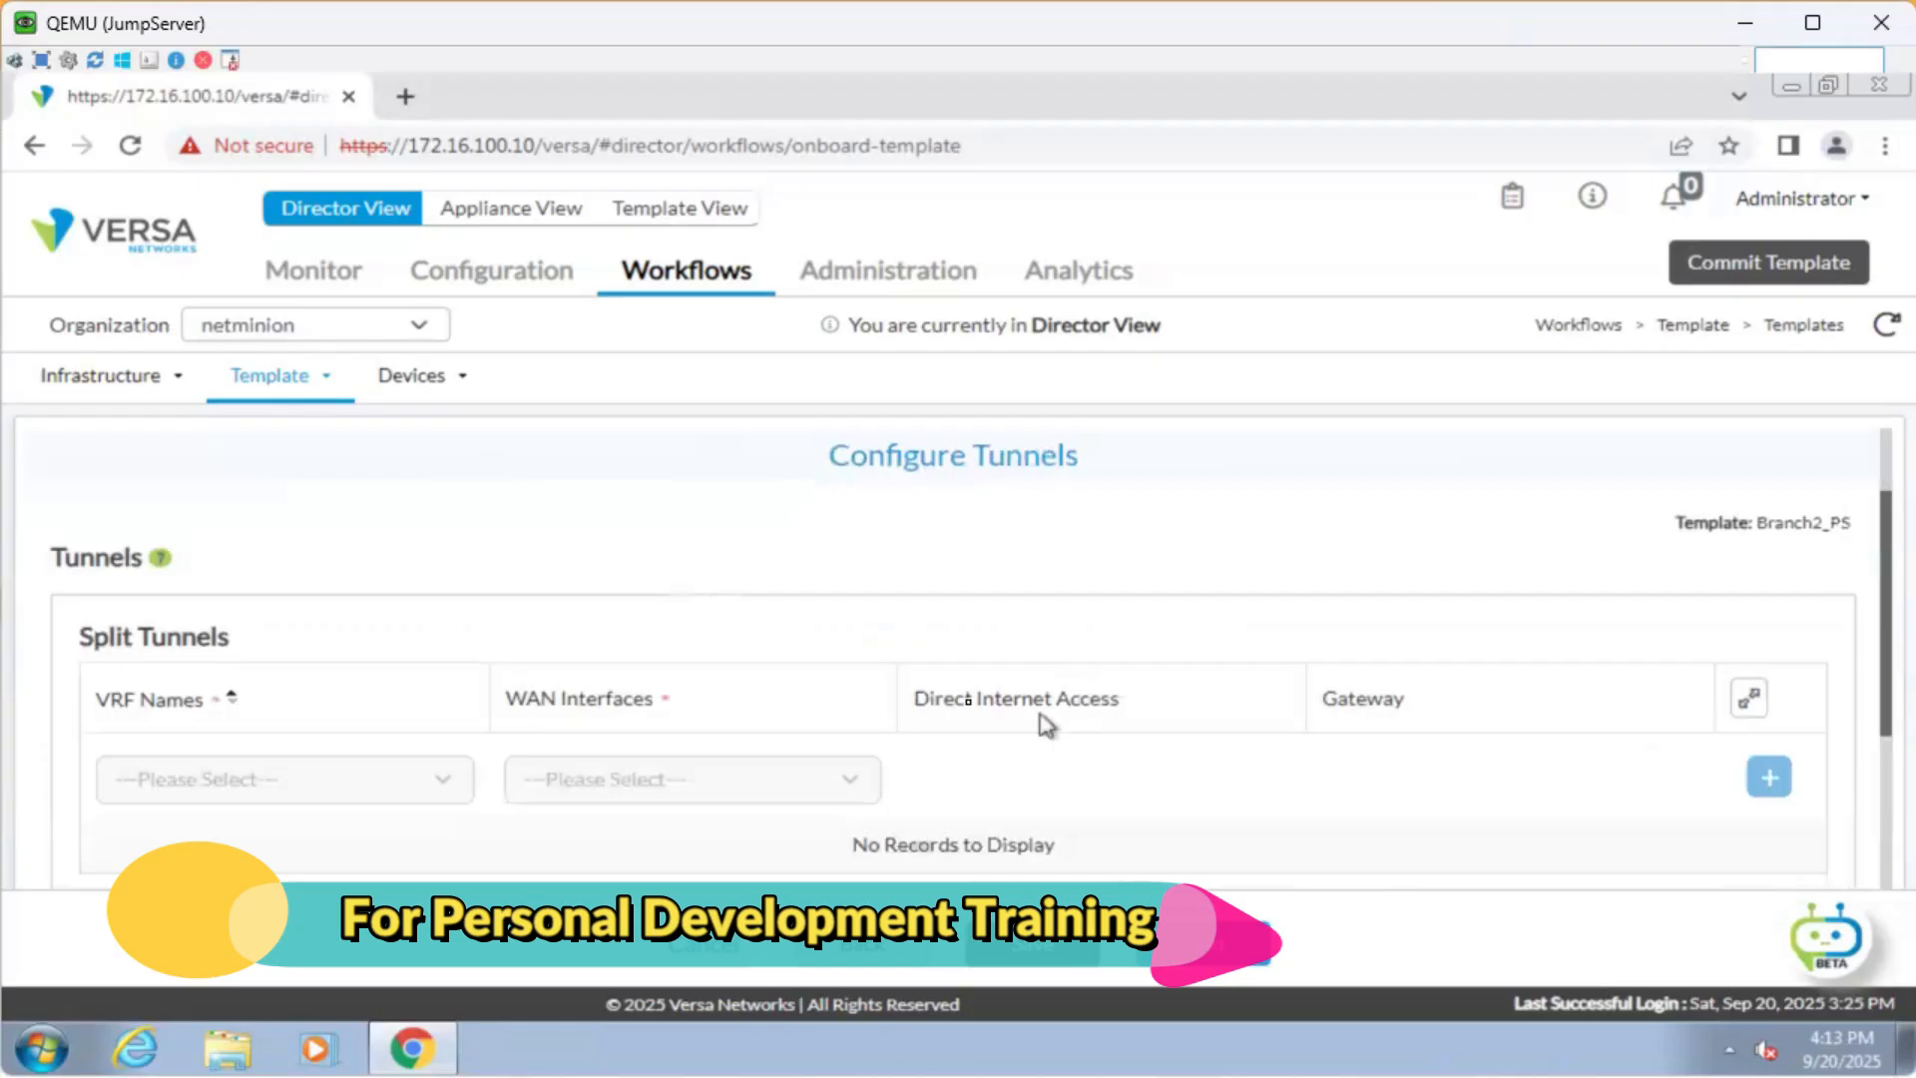
left_click_drag(955, 699, 361, 680)
left_click(797, 569)
scroll(798, 579, "down", 4)
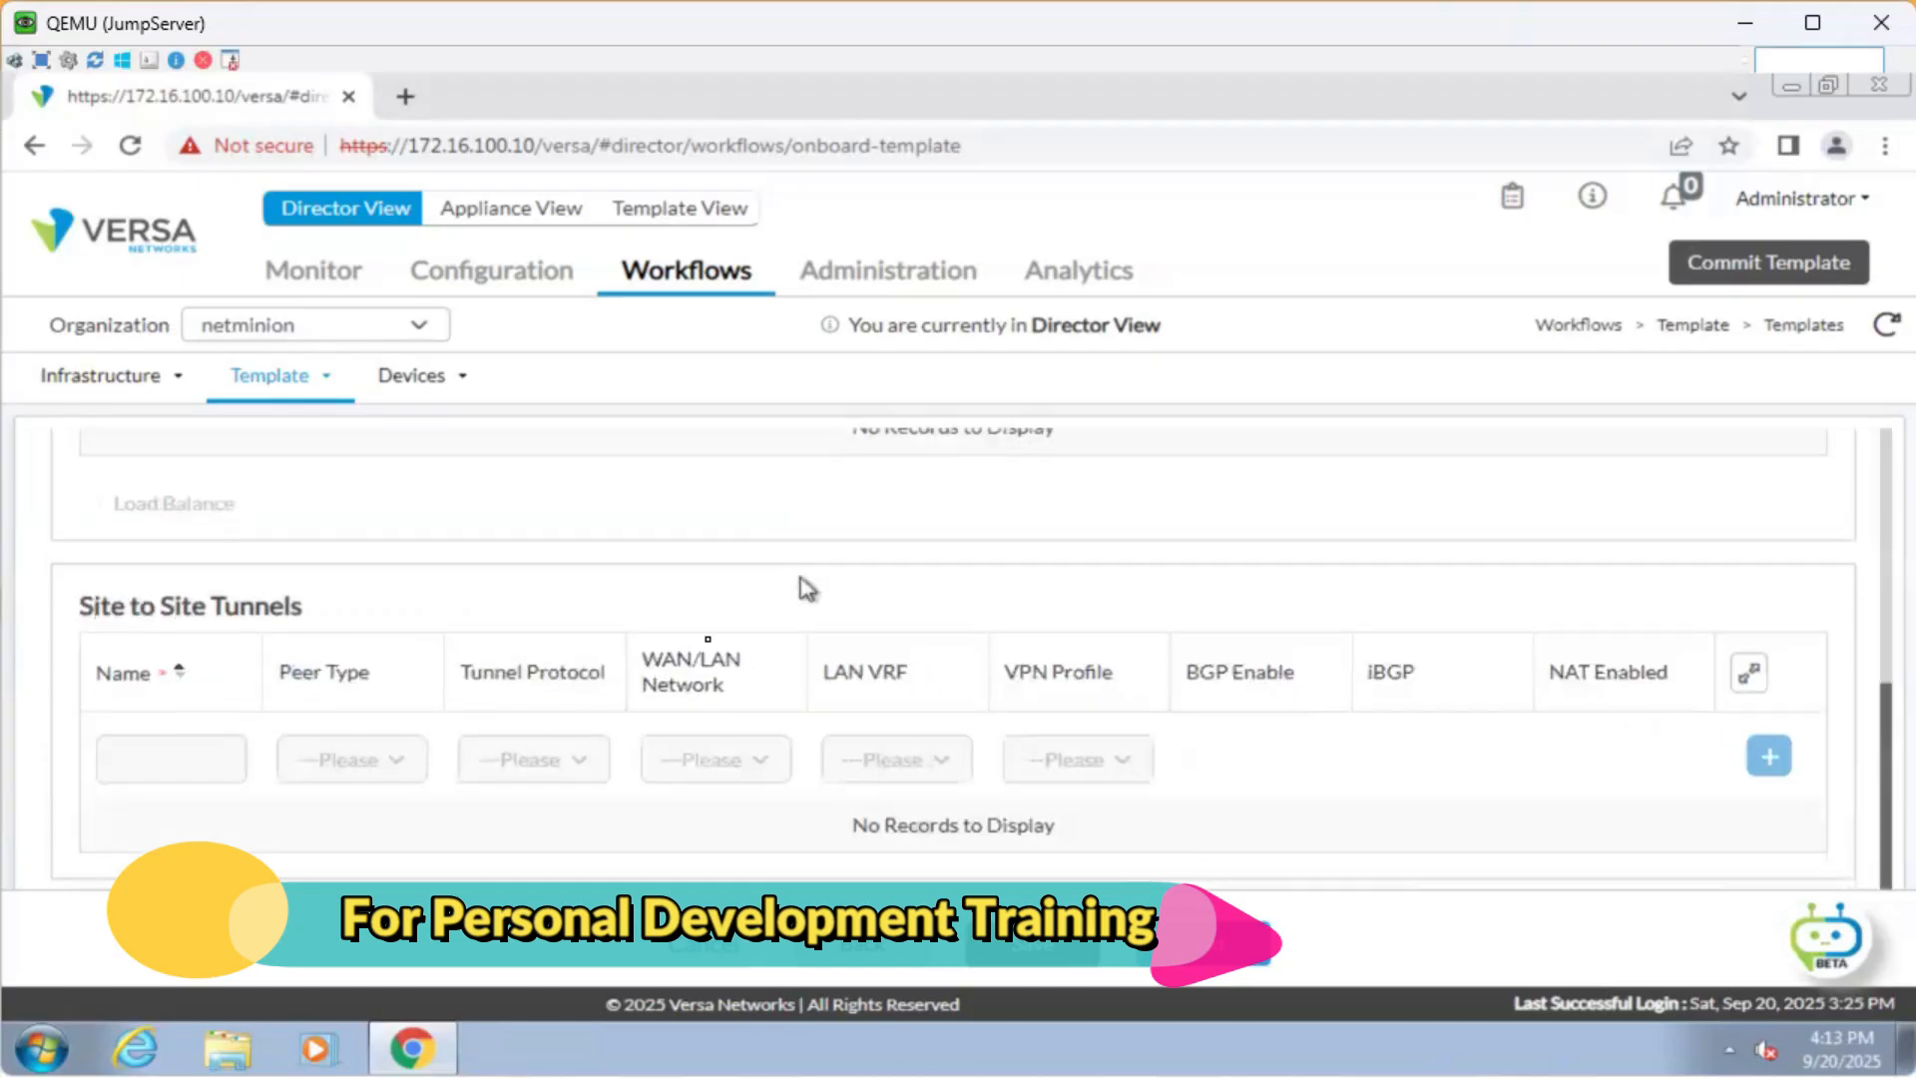
left_click_drag(93, 603, 483, 598)
left_click(483, 599)
scroll(815, 696, "down", 1)
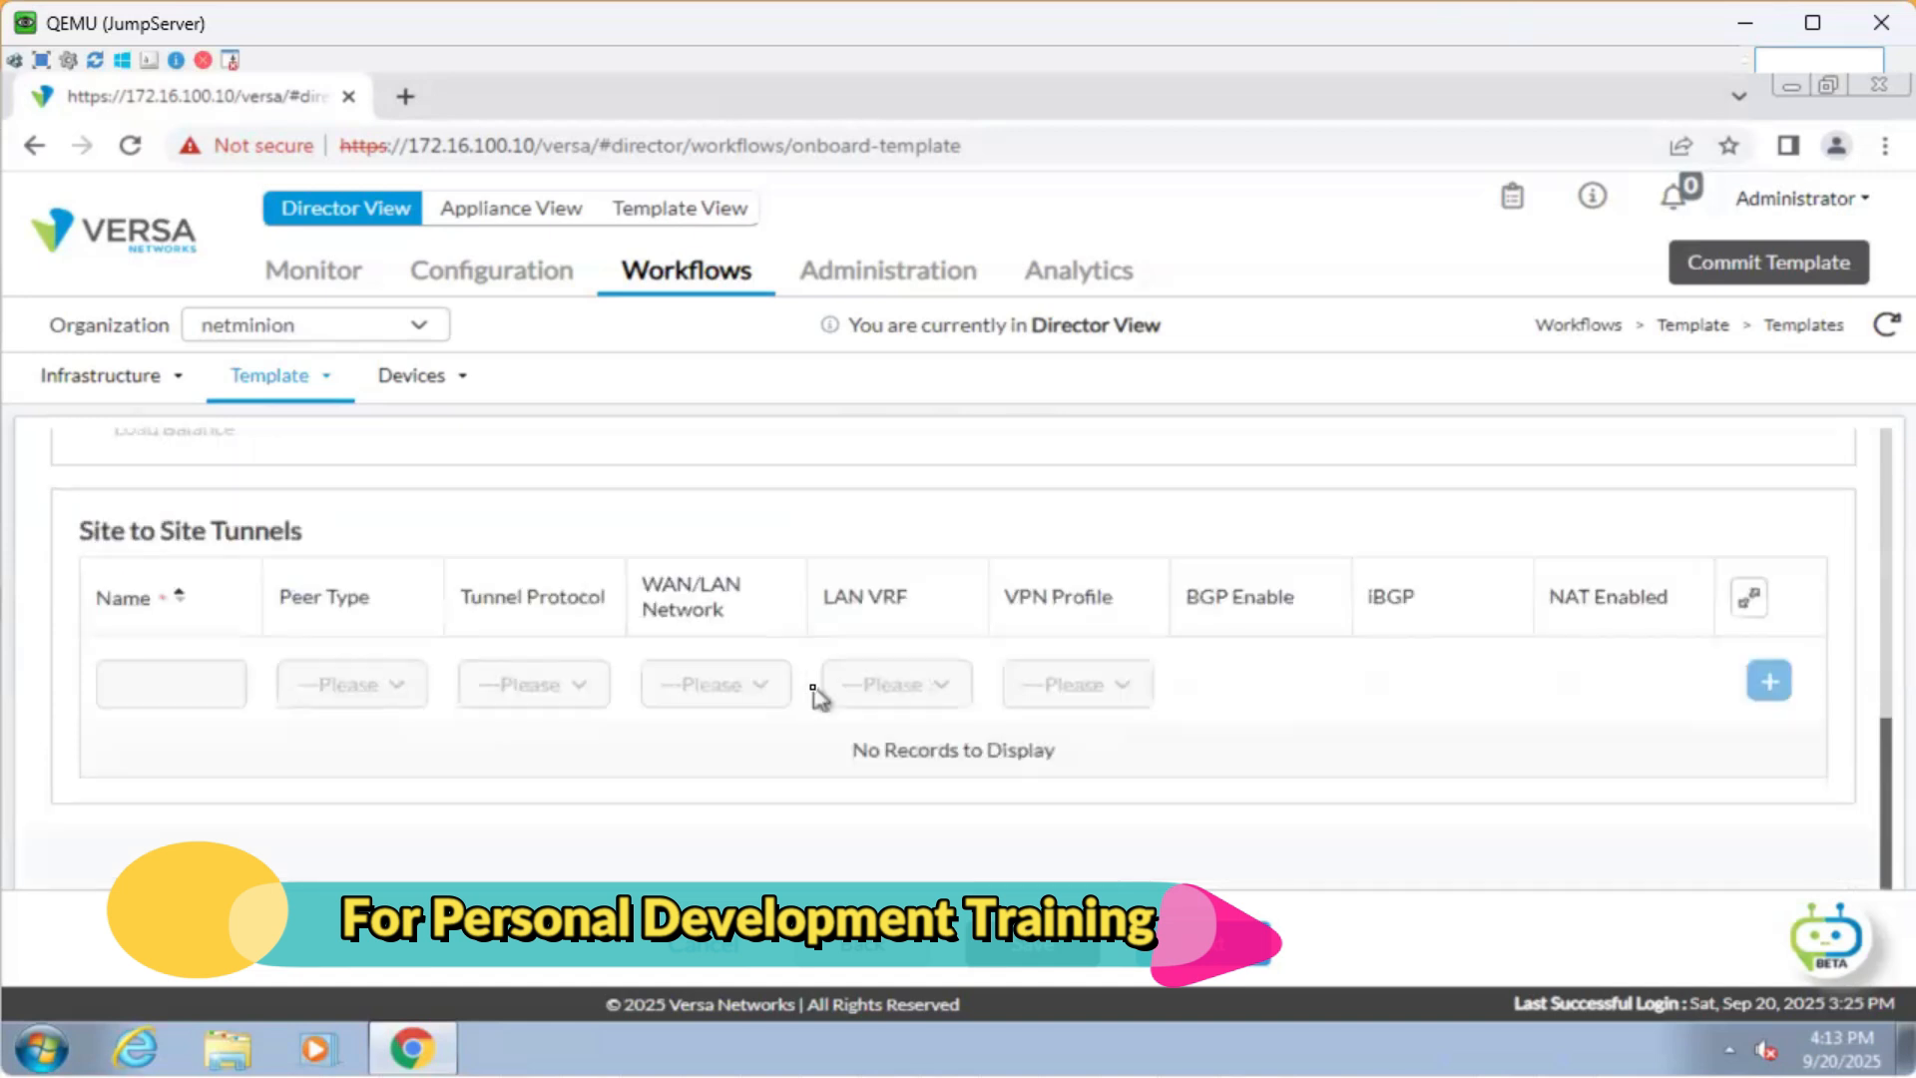
scroll(814, 696, "up", 8)
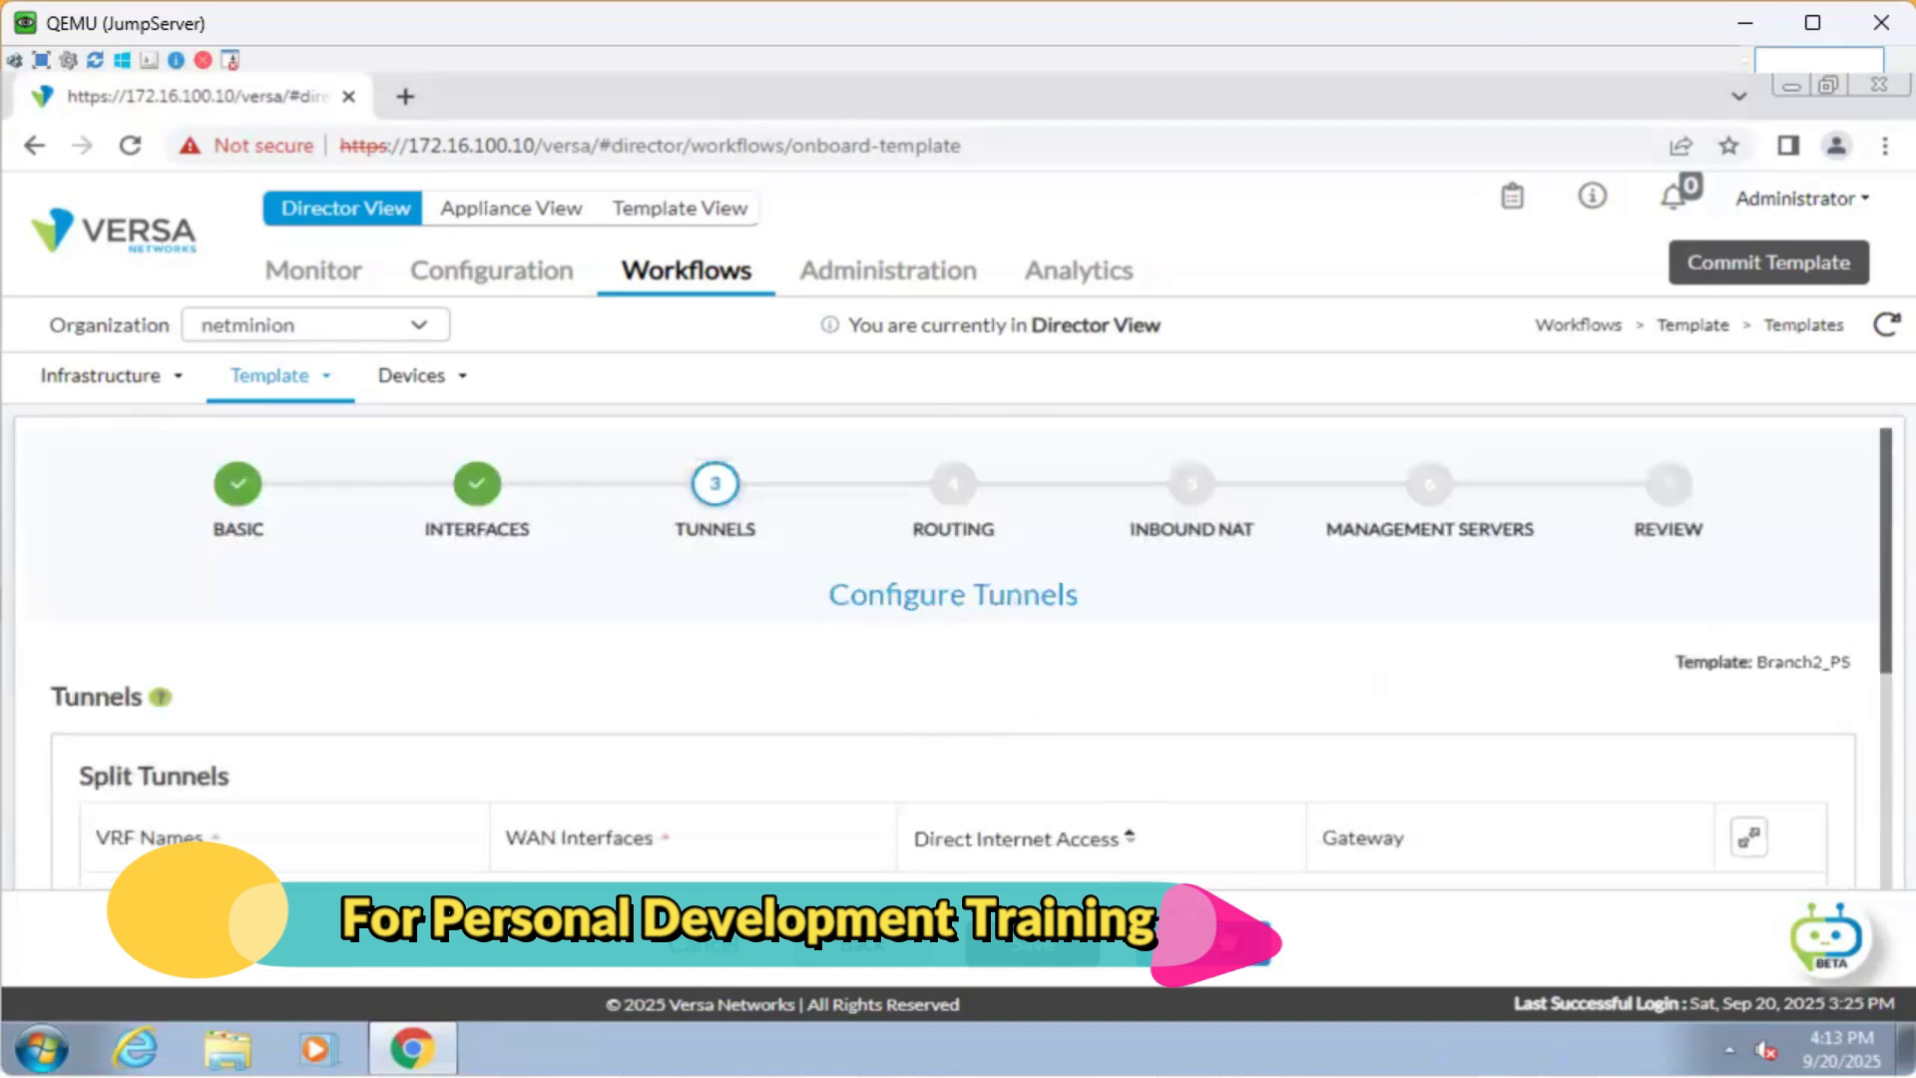
left_click(1239, 956)
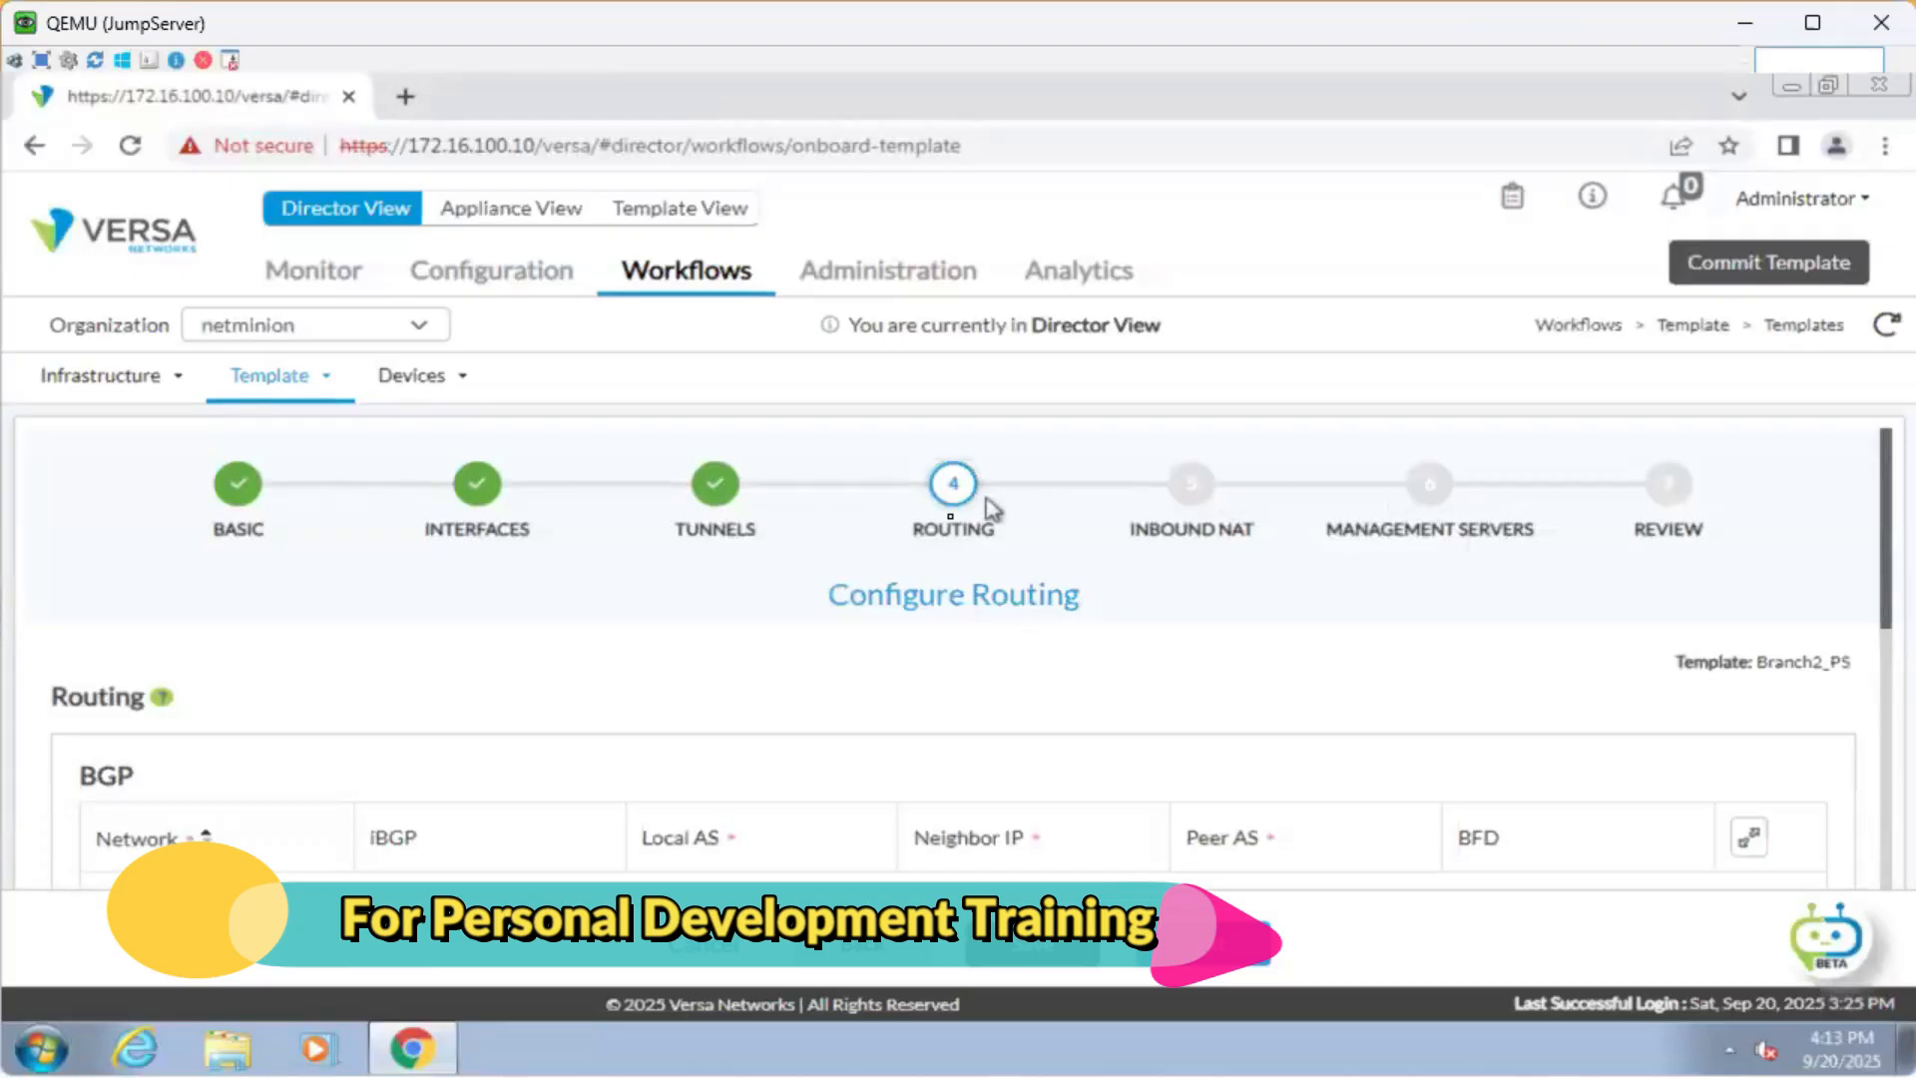
Leave BGP, OSPF and static routes empty and continue to Inbound NAT.
scroll(894, 599, "down", 3)
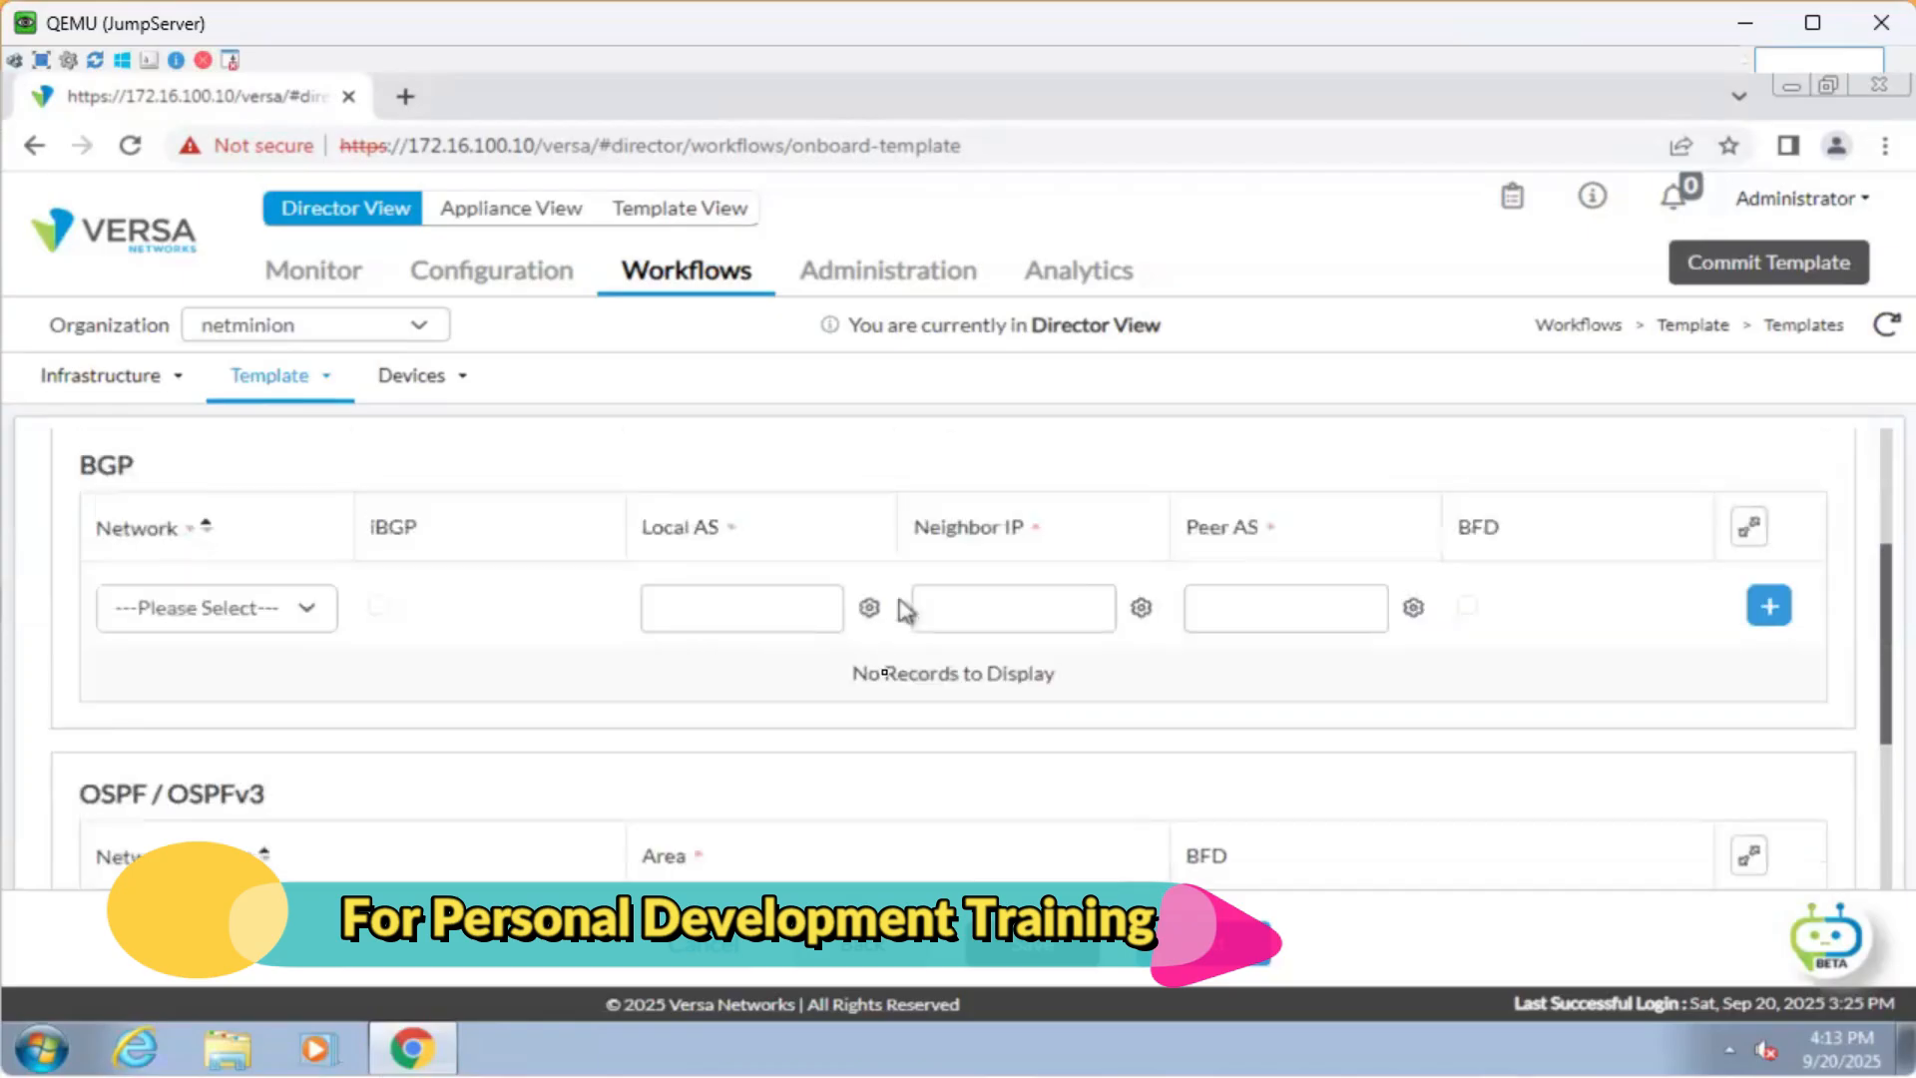
scroll(890, 698, "up", 1)
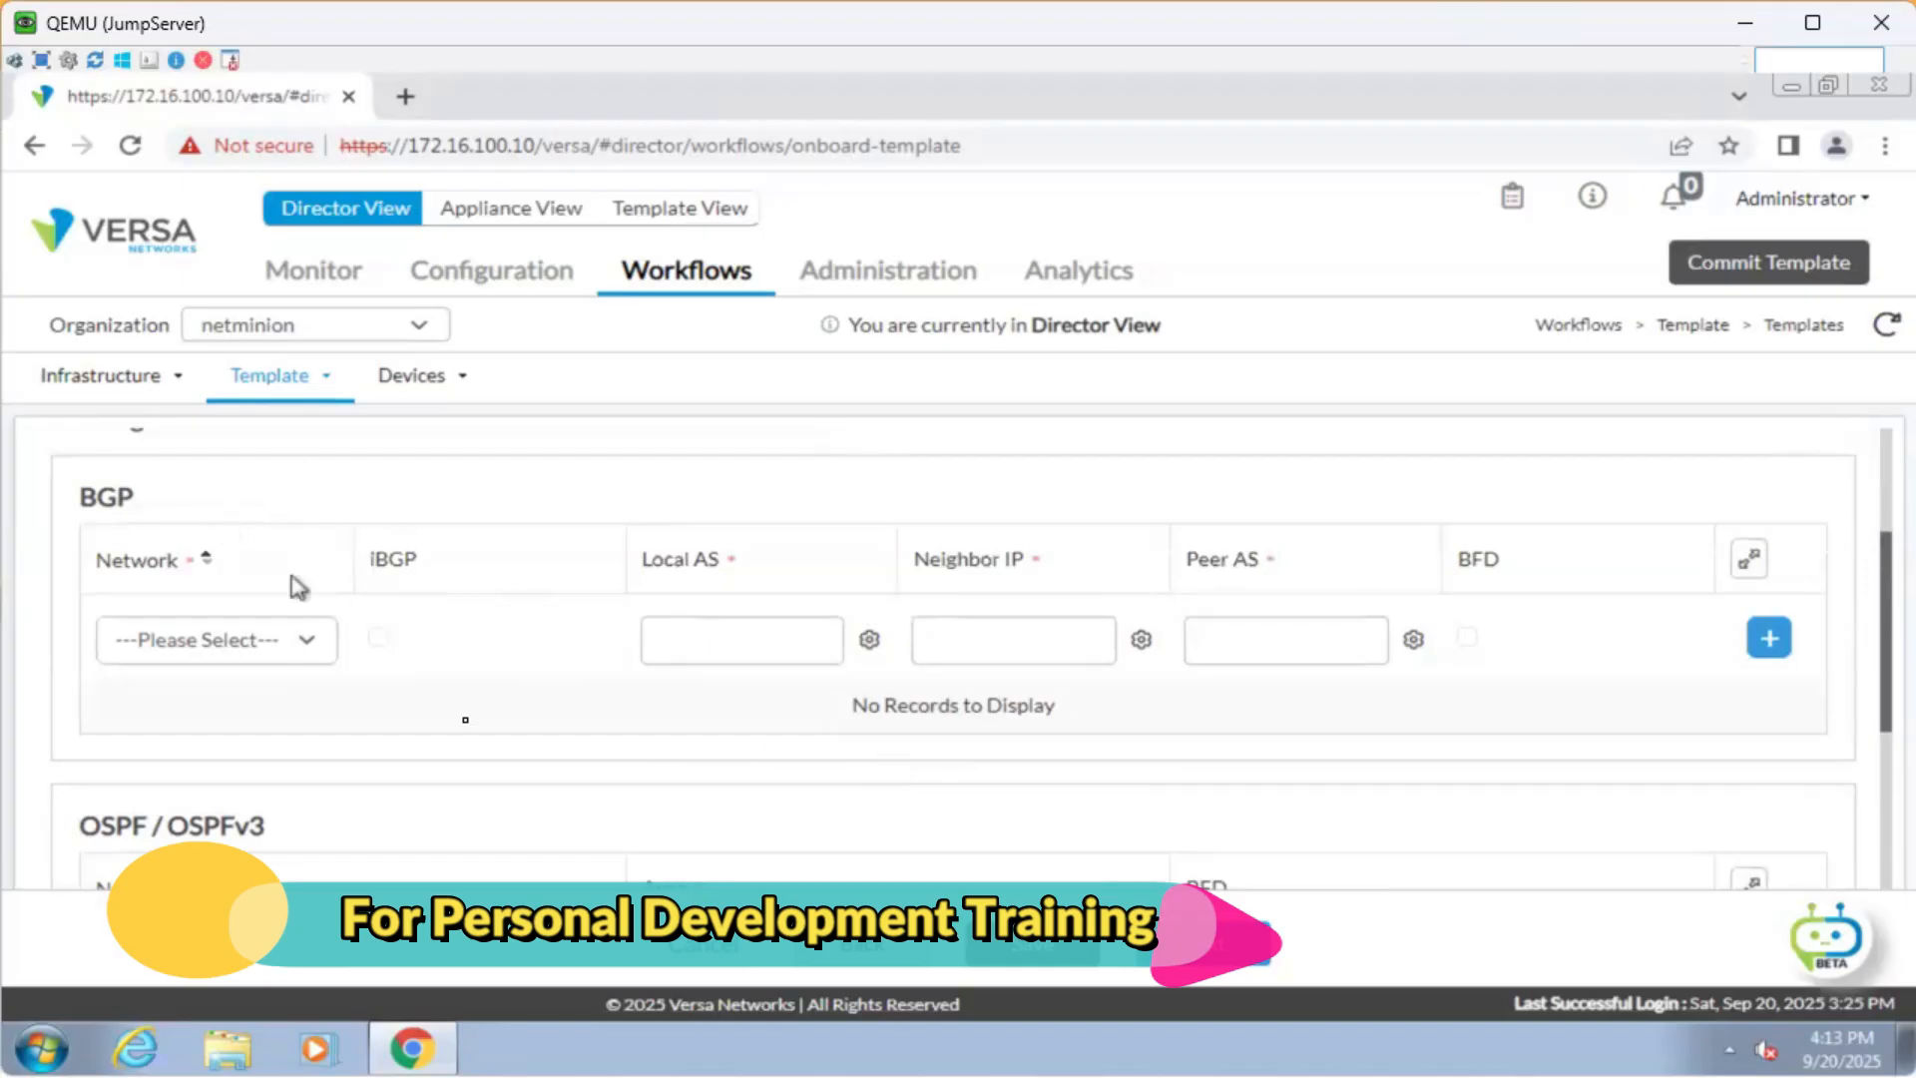
scroll(465, 725, "down", 2)
scroll(469, 725, "down", 4)
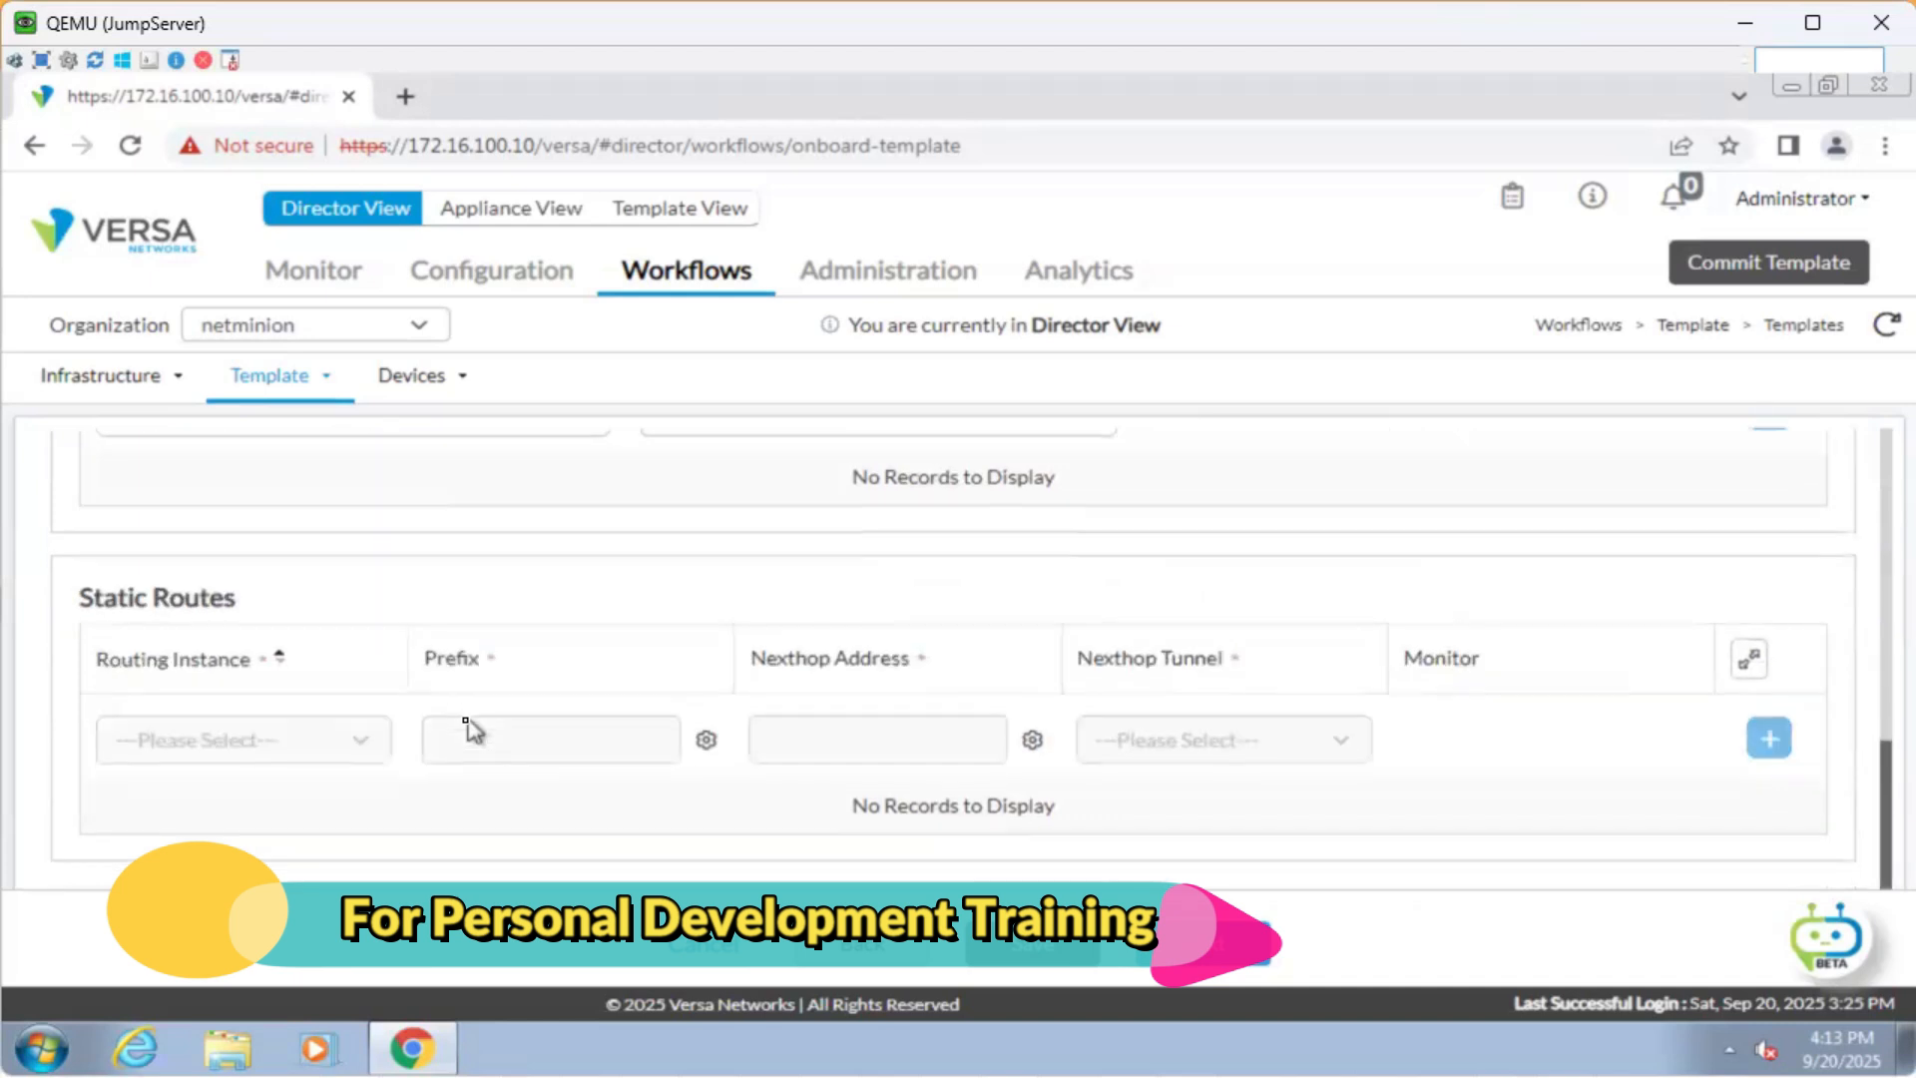
scroll(750, 687, "up", 5)
scroll(749, 690, "up", 3)
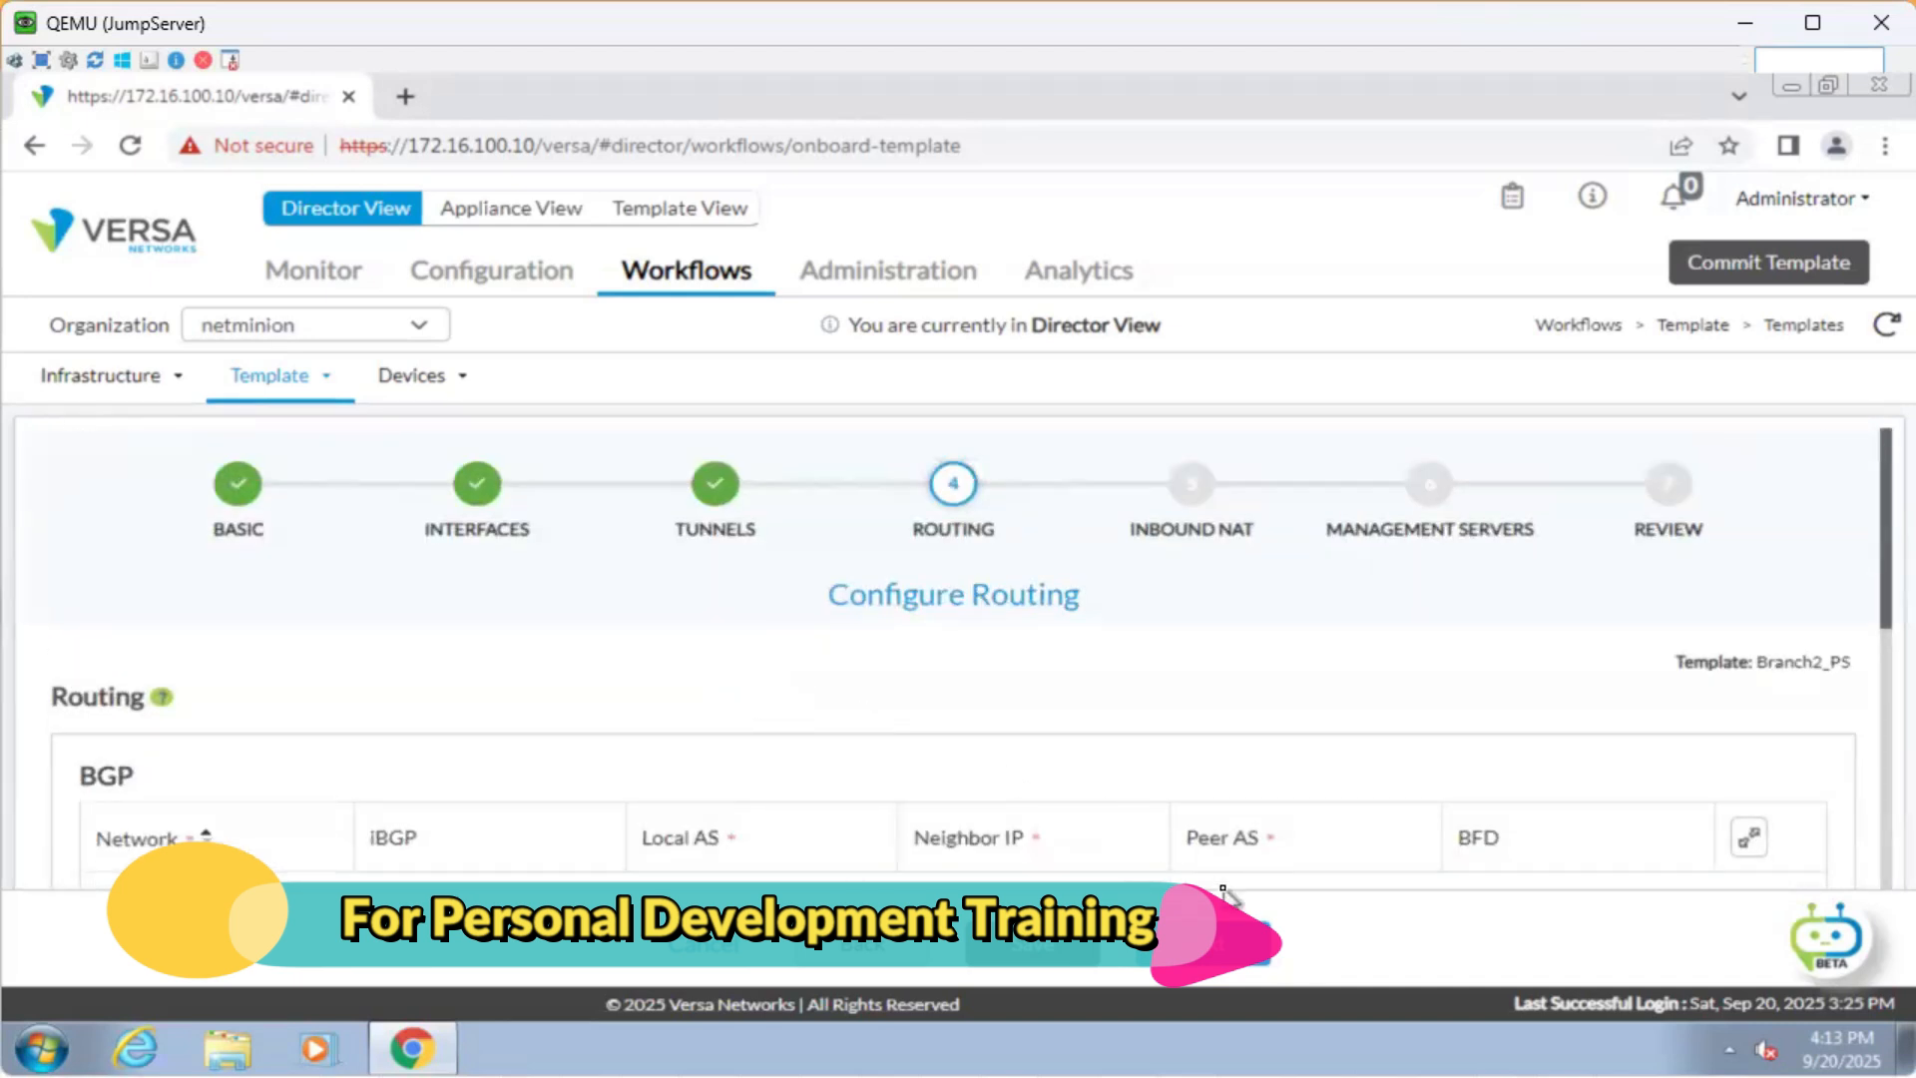
left_click(1230, 953)
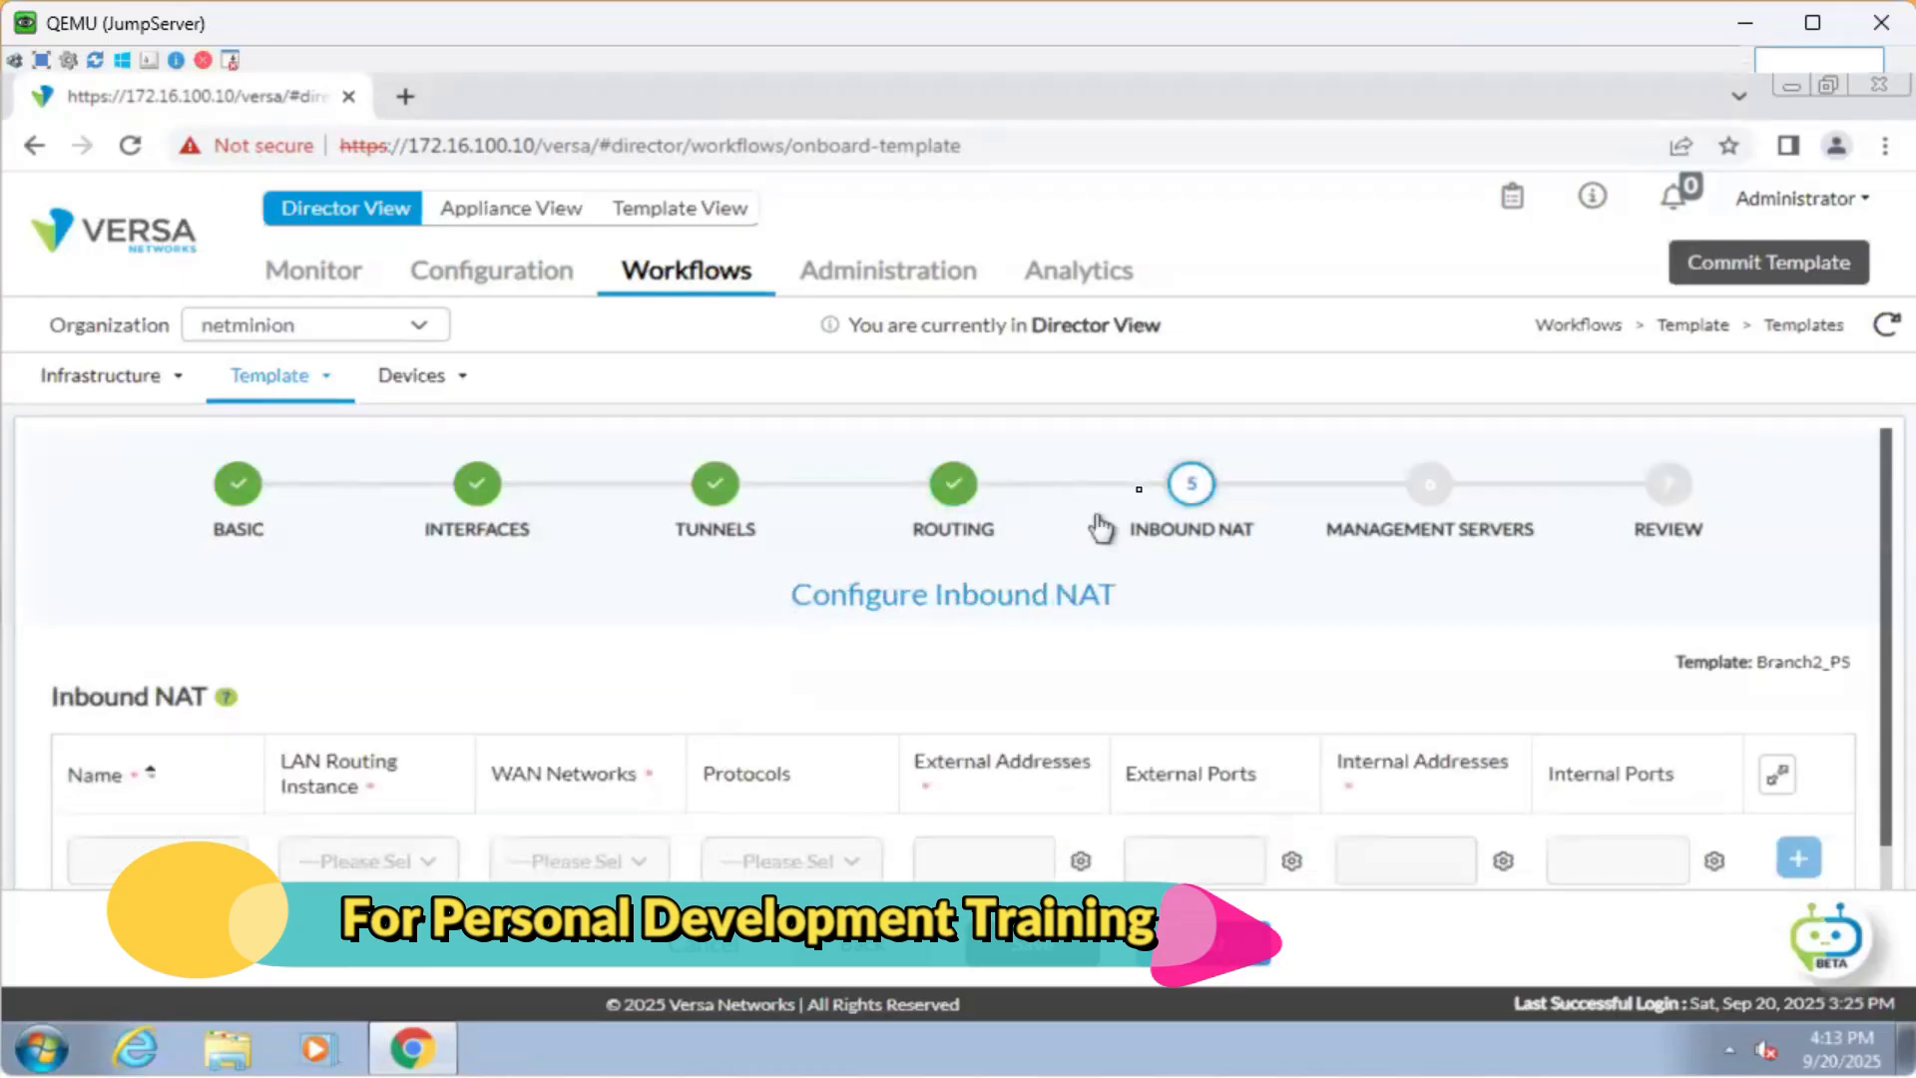
Skip Inbound NAT without adding rules, reaching the Management Servers step.
scroll(988, 599, "down", 2)
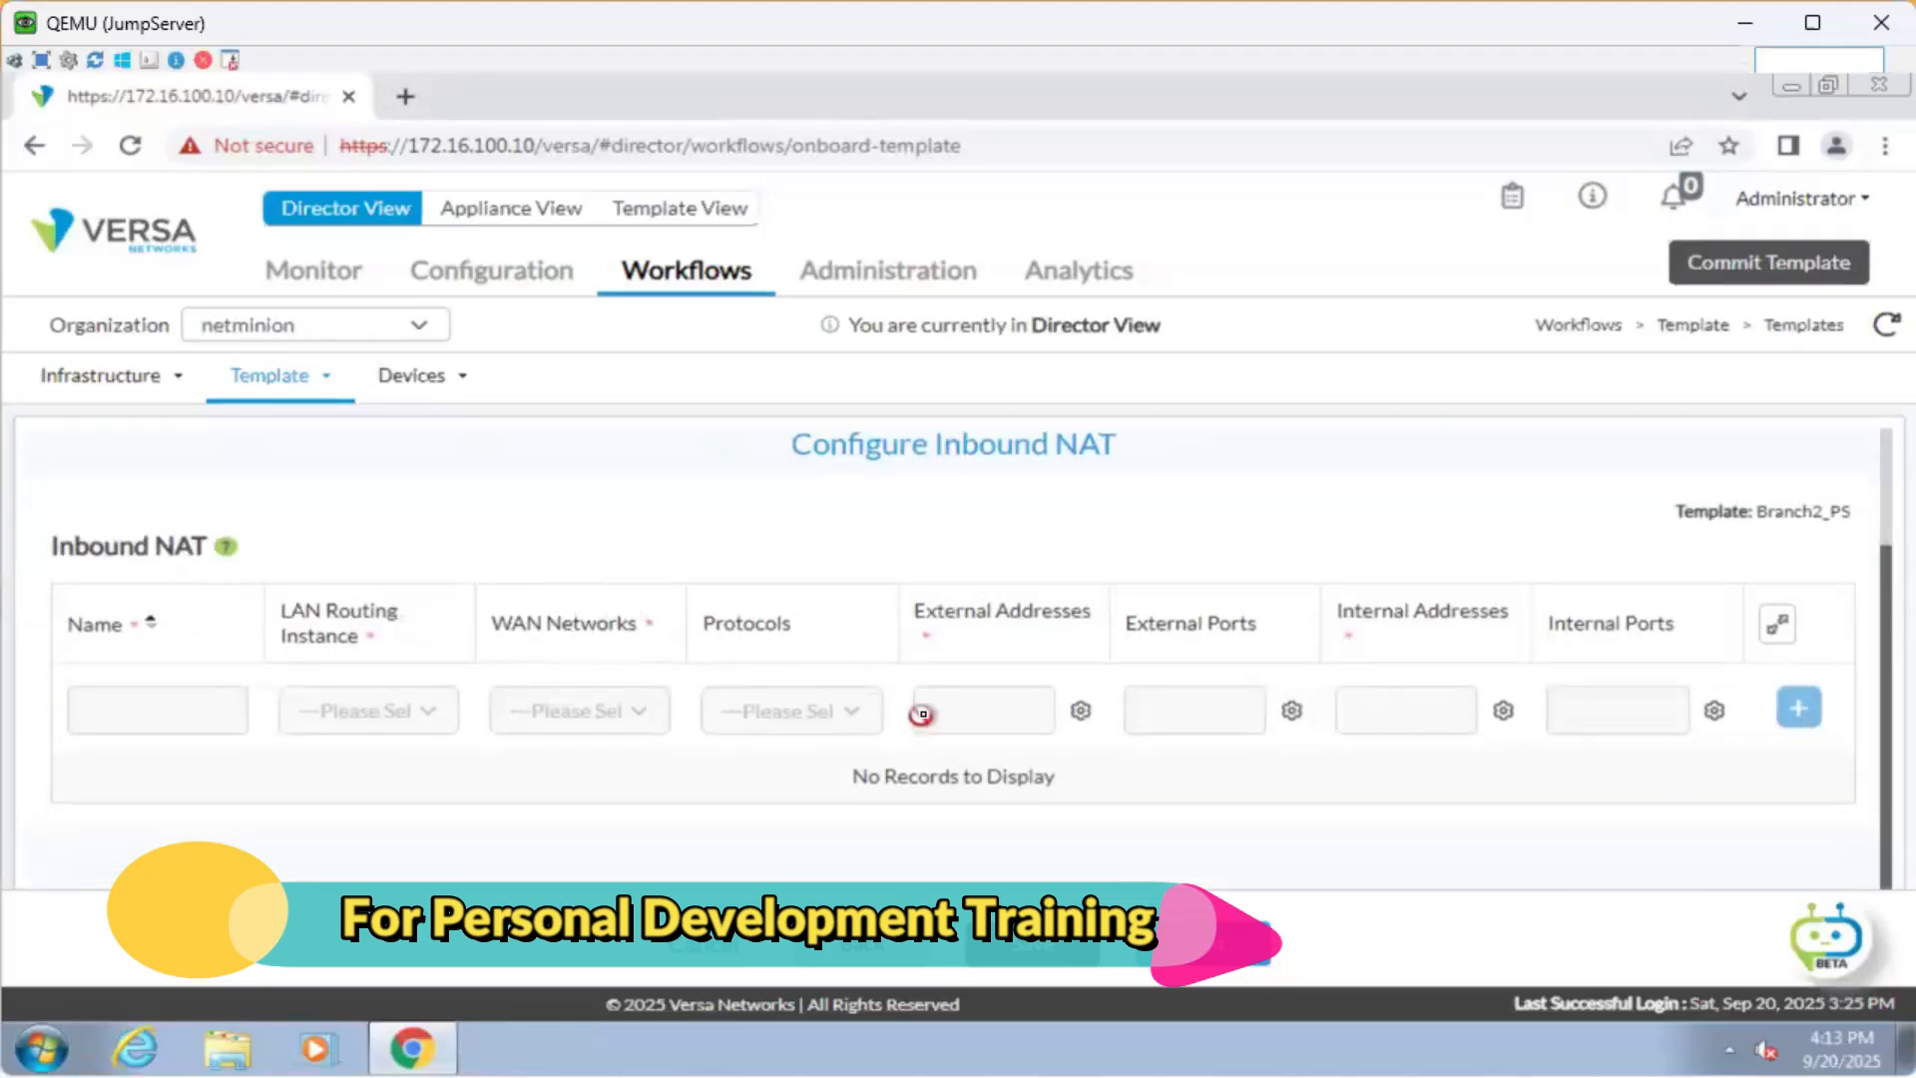
scroll(928, 714, "up", 2)
left_click_drag(849, 584, 1232, 606)
left_click(1232, 606)
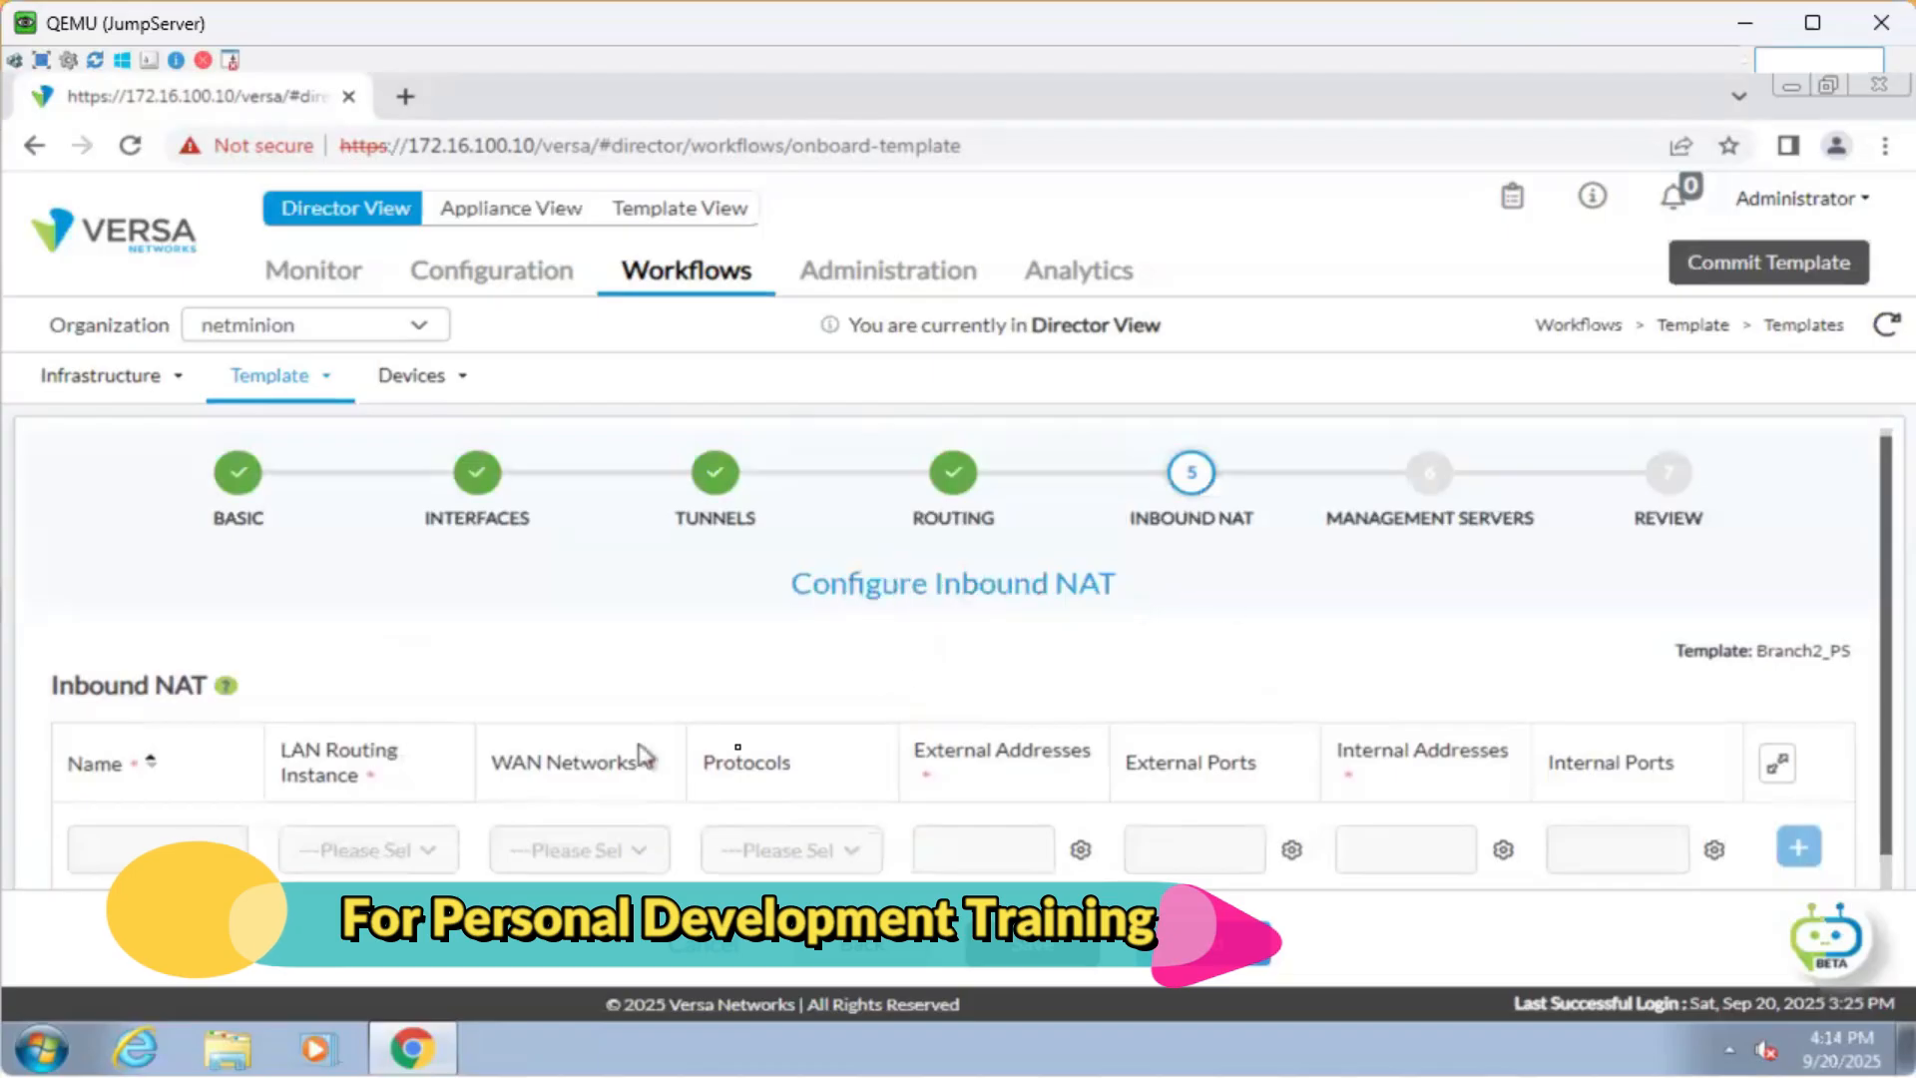
left_click(1259, 956)
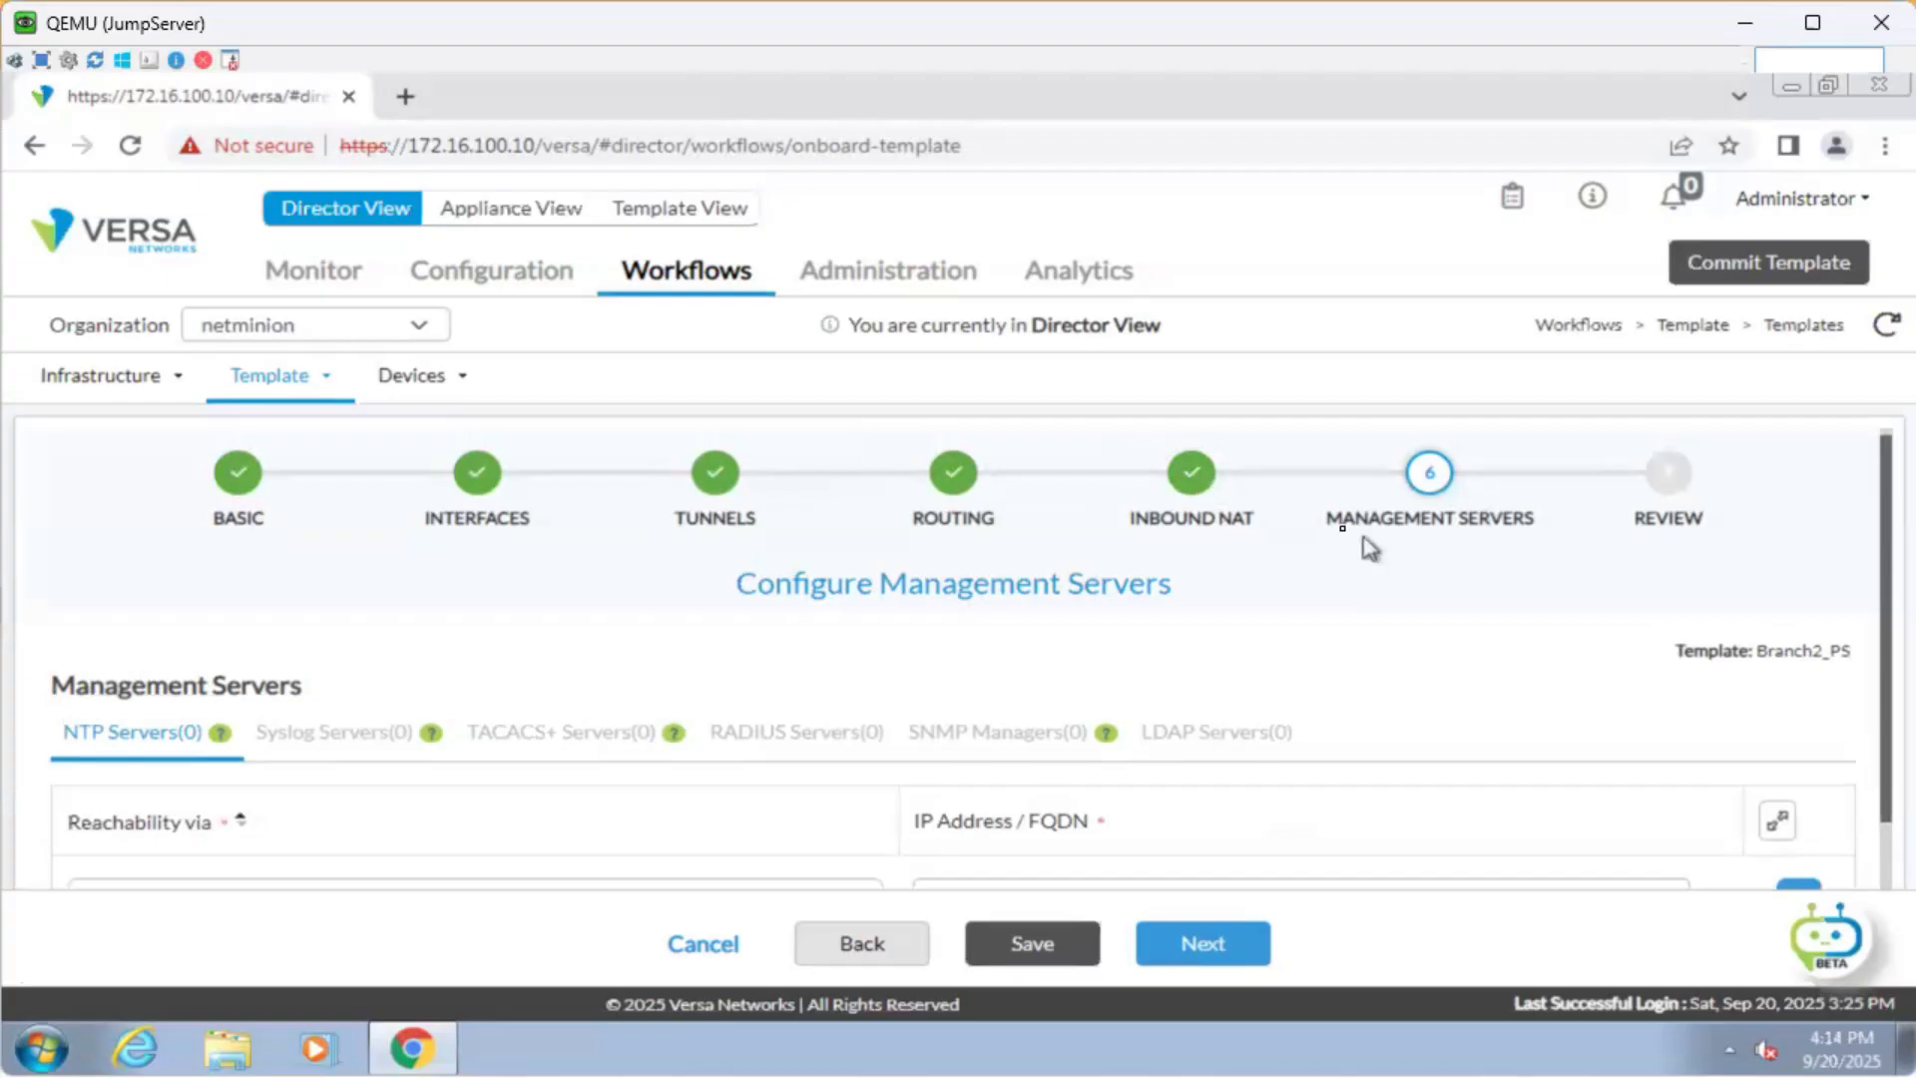
Leave the NTP, Syslog, TACACS+, RADIUS, SNMP and LDAP servers empty.
left_click_drag(1340, 531, 1574, 529)
left_click(1313, 599)
scroll(342, 697, "down", 2)
left_click(311, 599)
left_click(537, 598)
left_click(773, 599)
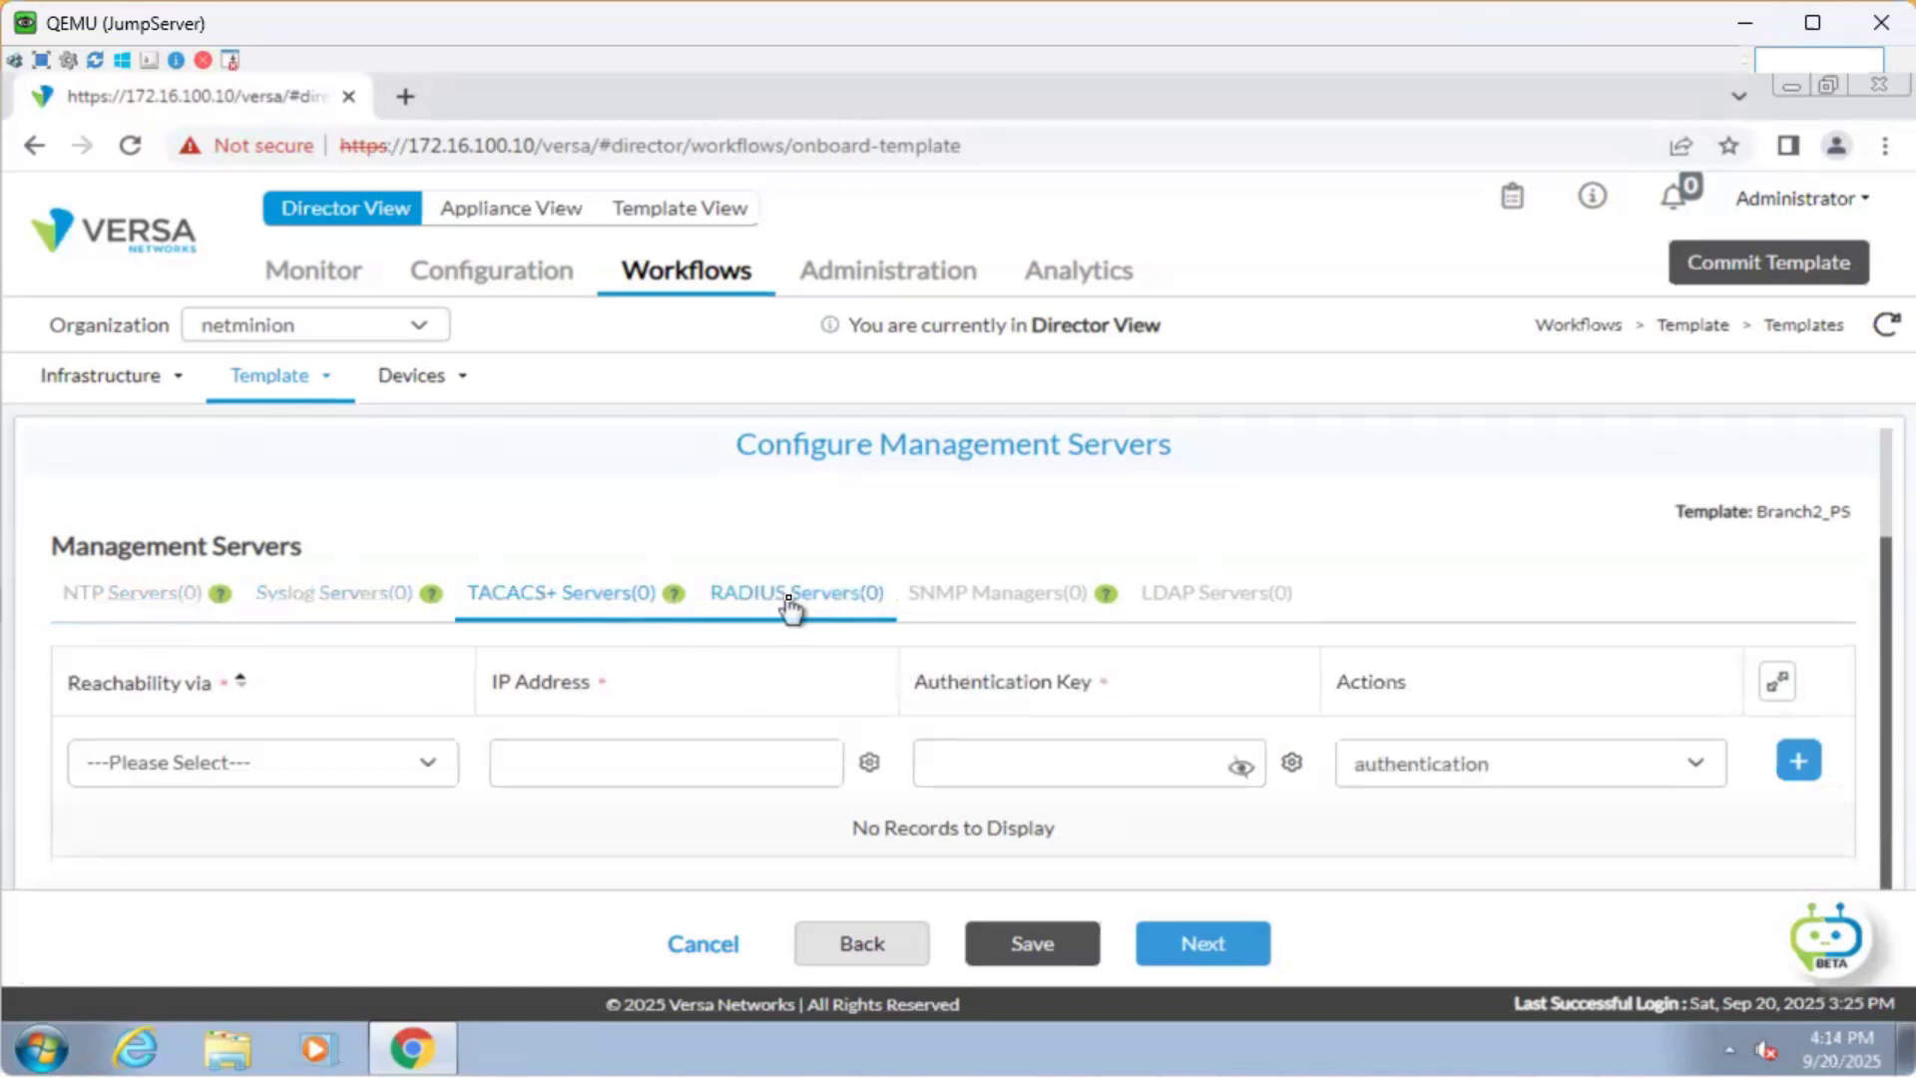
left_click(993, 601)
left_click(1236, 599)
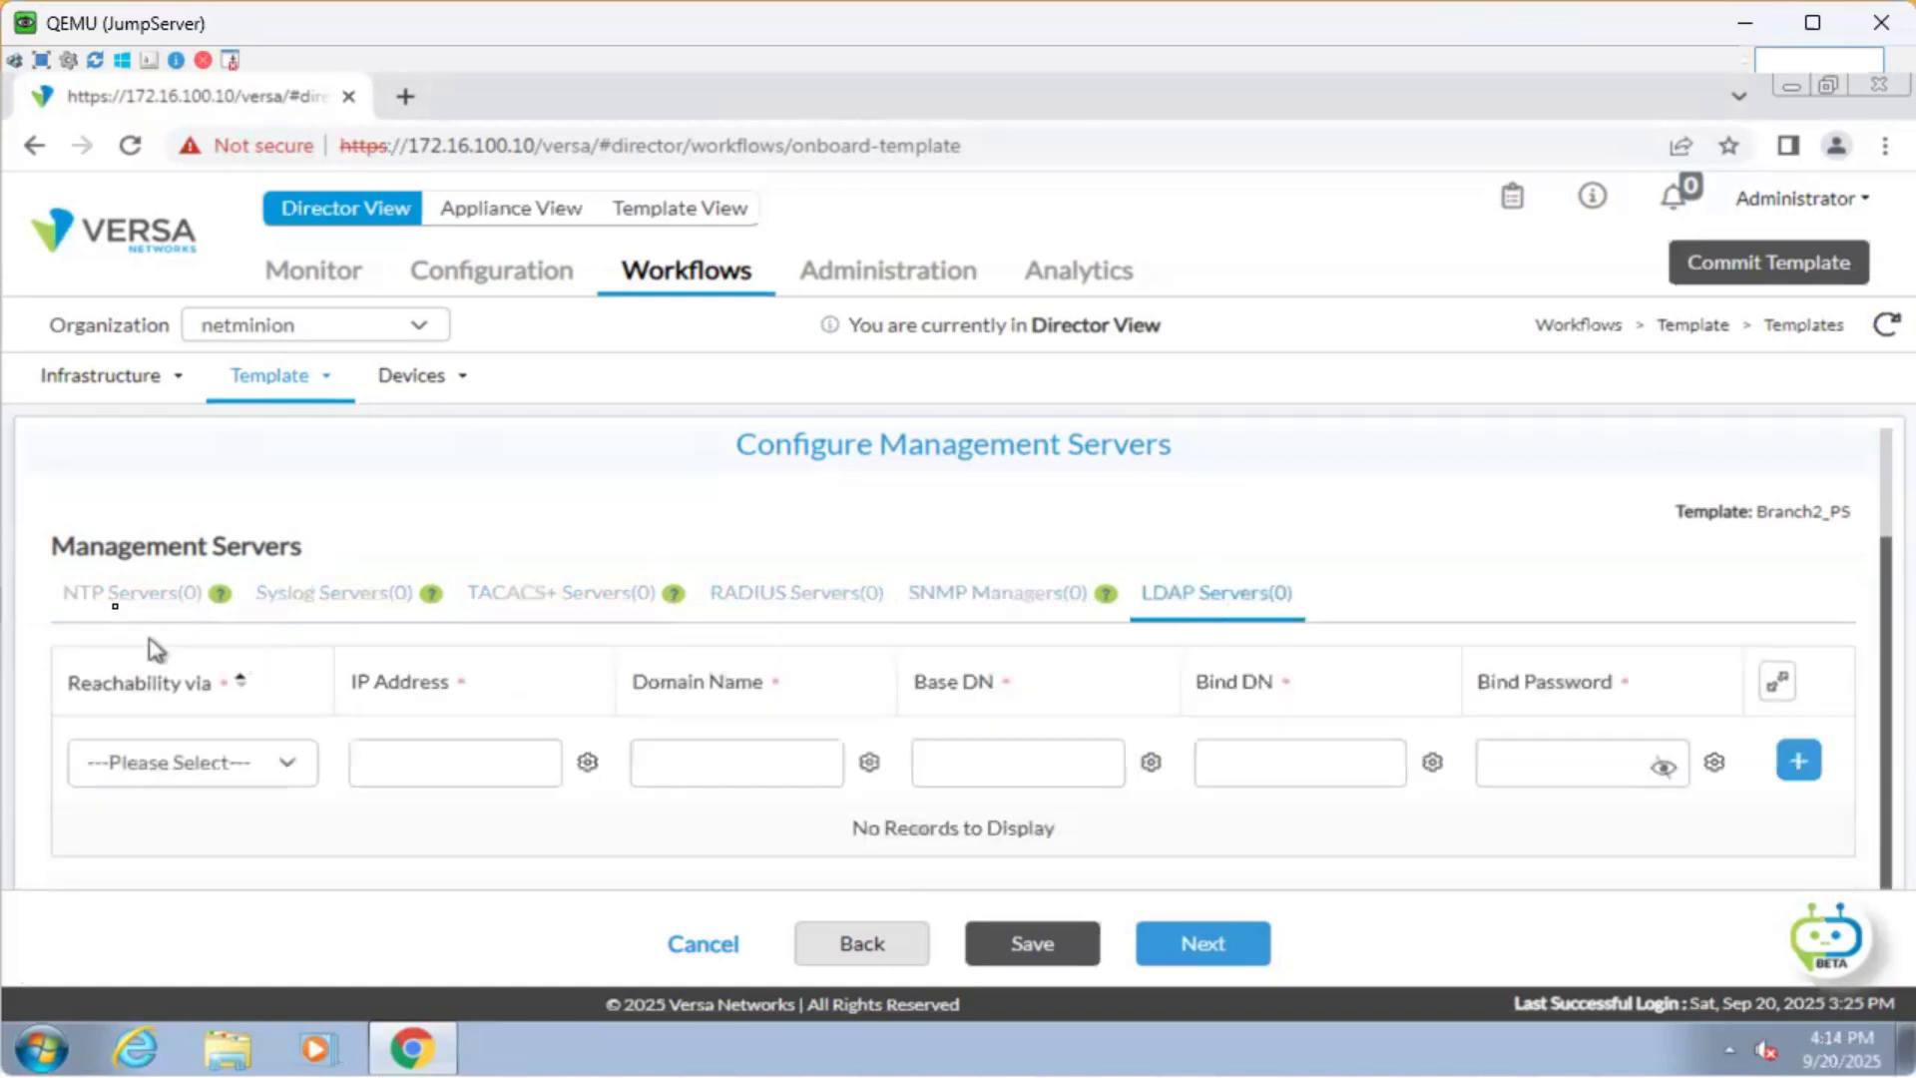
left_click(130, 596)
scroll(866, 597, "up", 2)
scroll(864, 589, "down", 3)
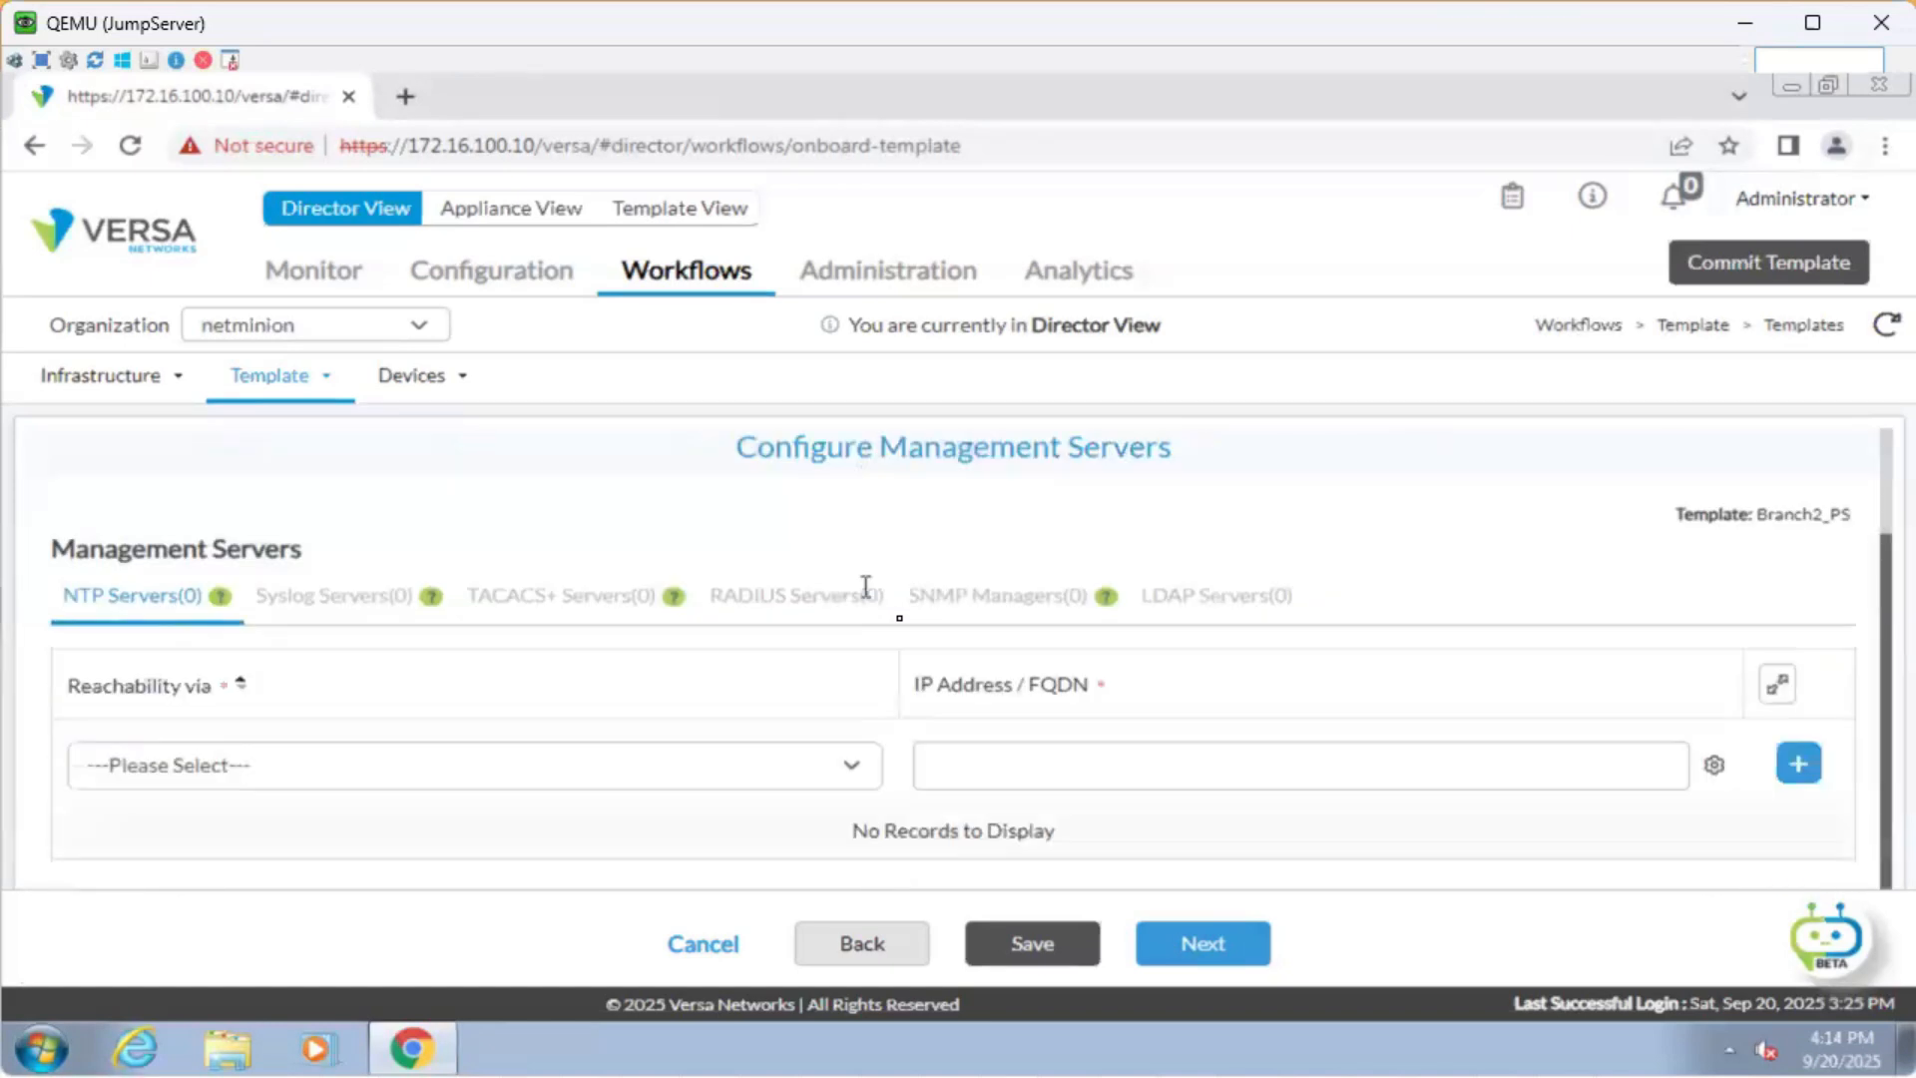
Go to the Review step and read the Prime-SDWAN, 10 Mbps, vAnalyticsCluster summary.
left_click(1194, 938)
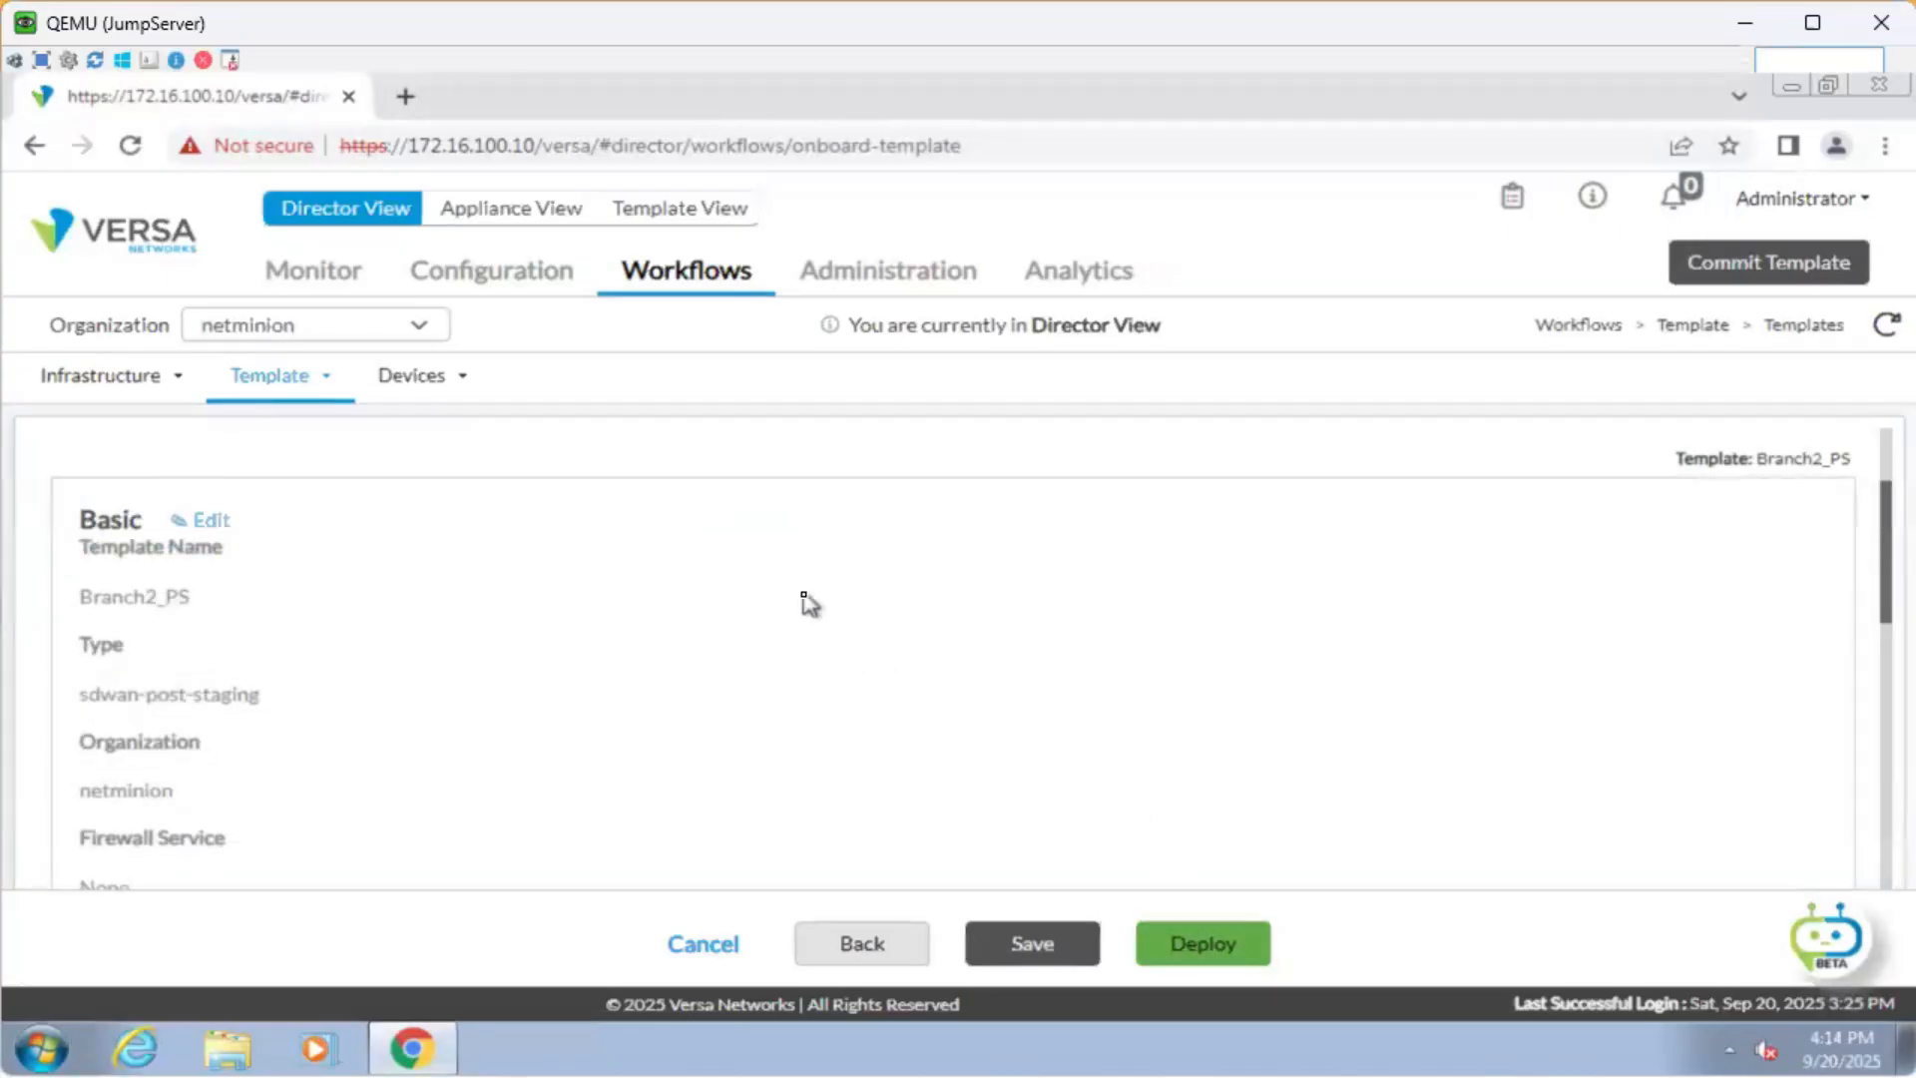
scroll(806, 600, "up", 2)
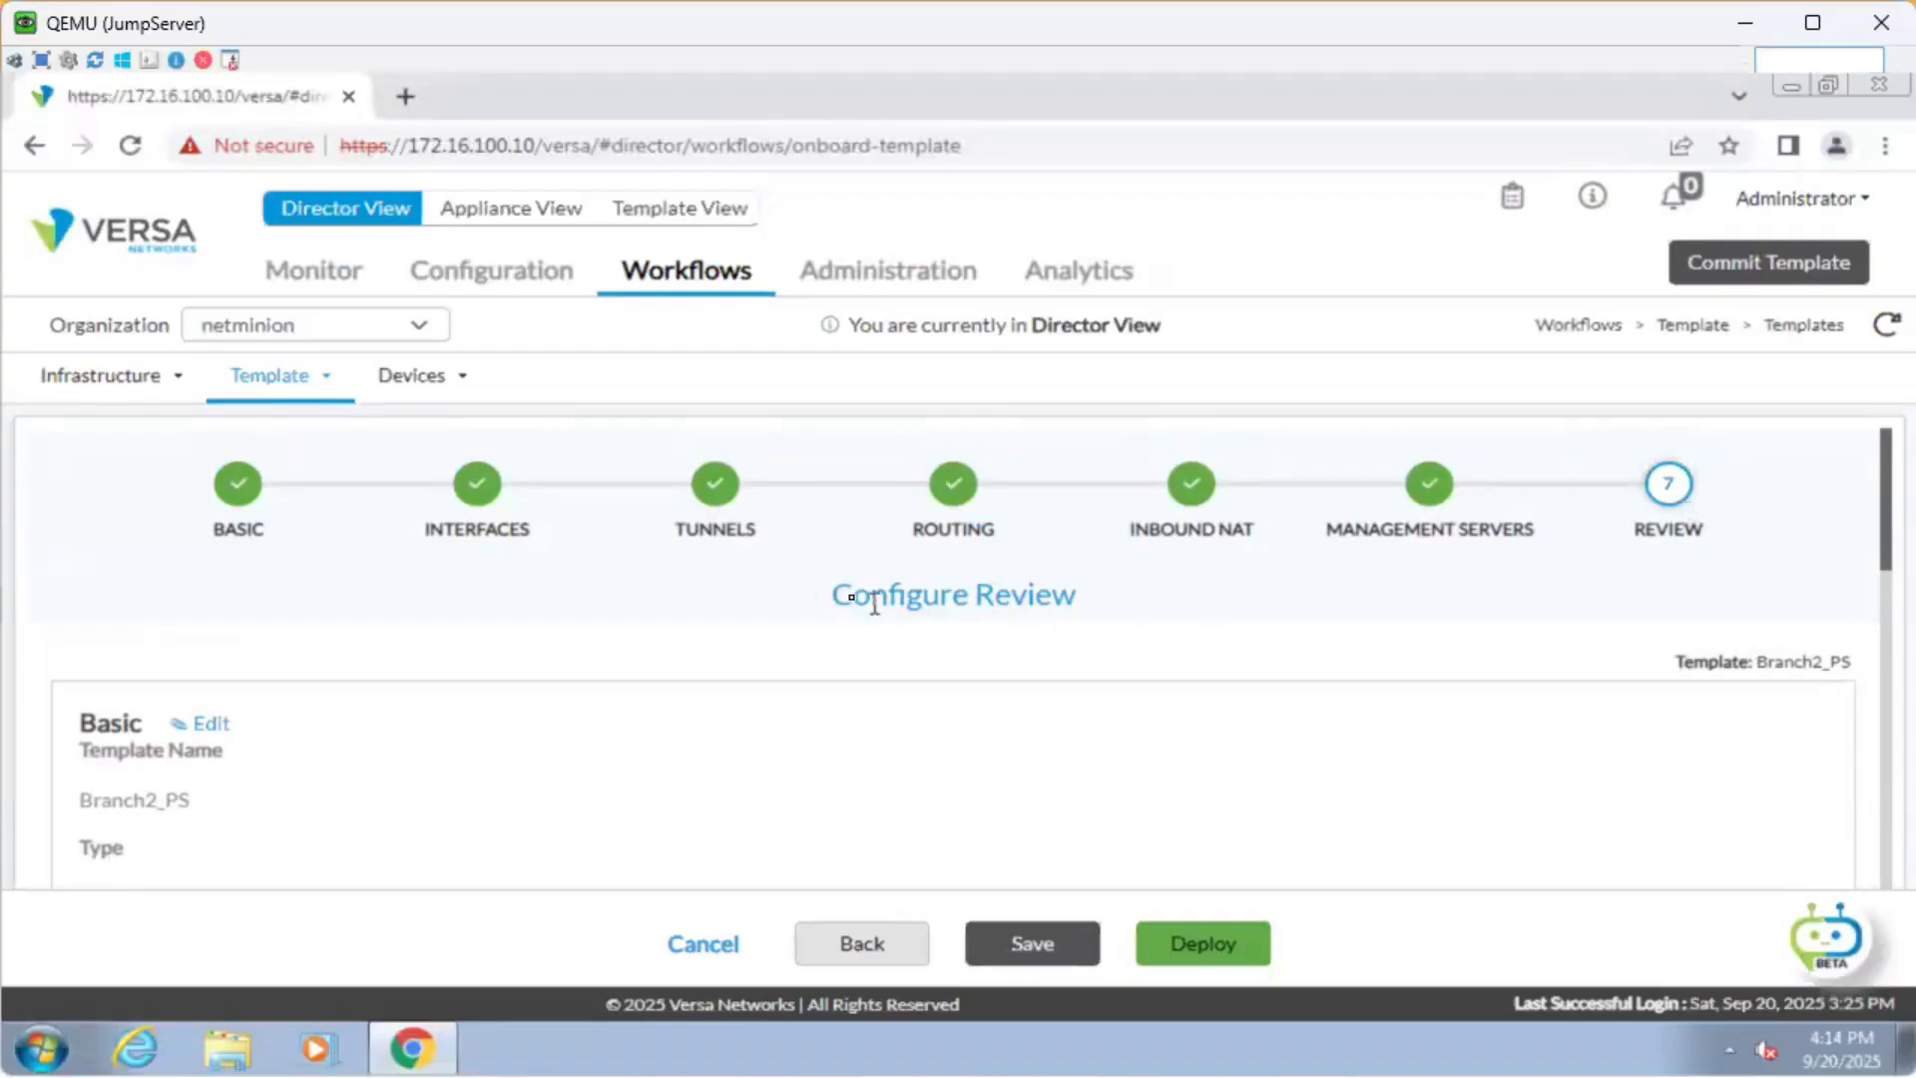
left_click_drag(846, 590, 1146, 599)
left_click(1208, 638)
scroll(629, 646, "down", 1)
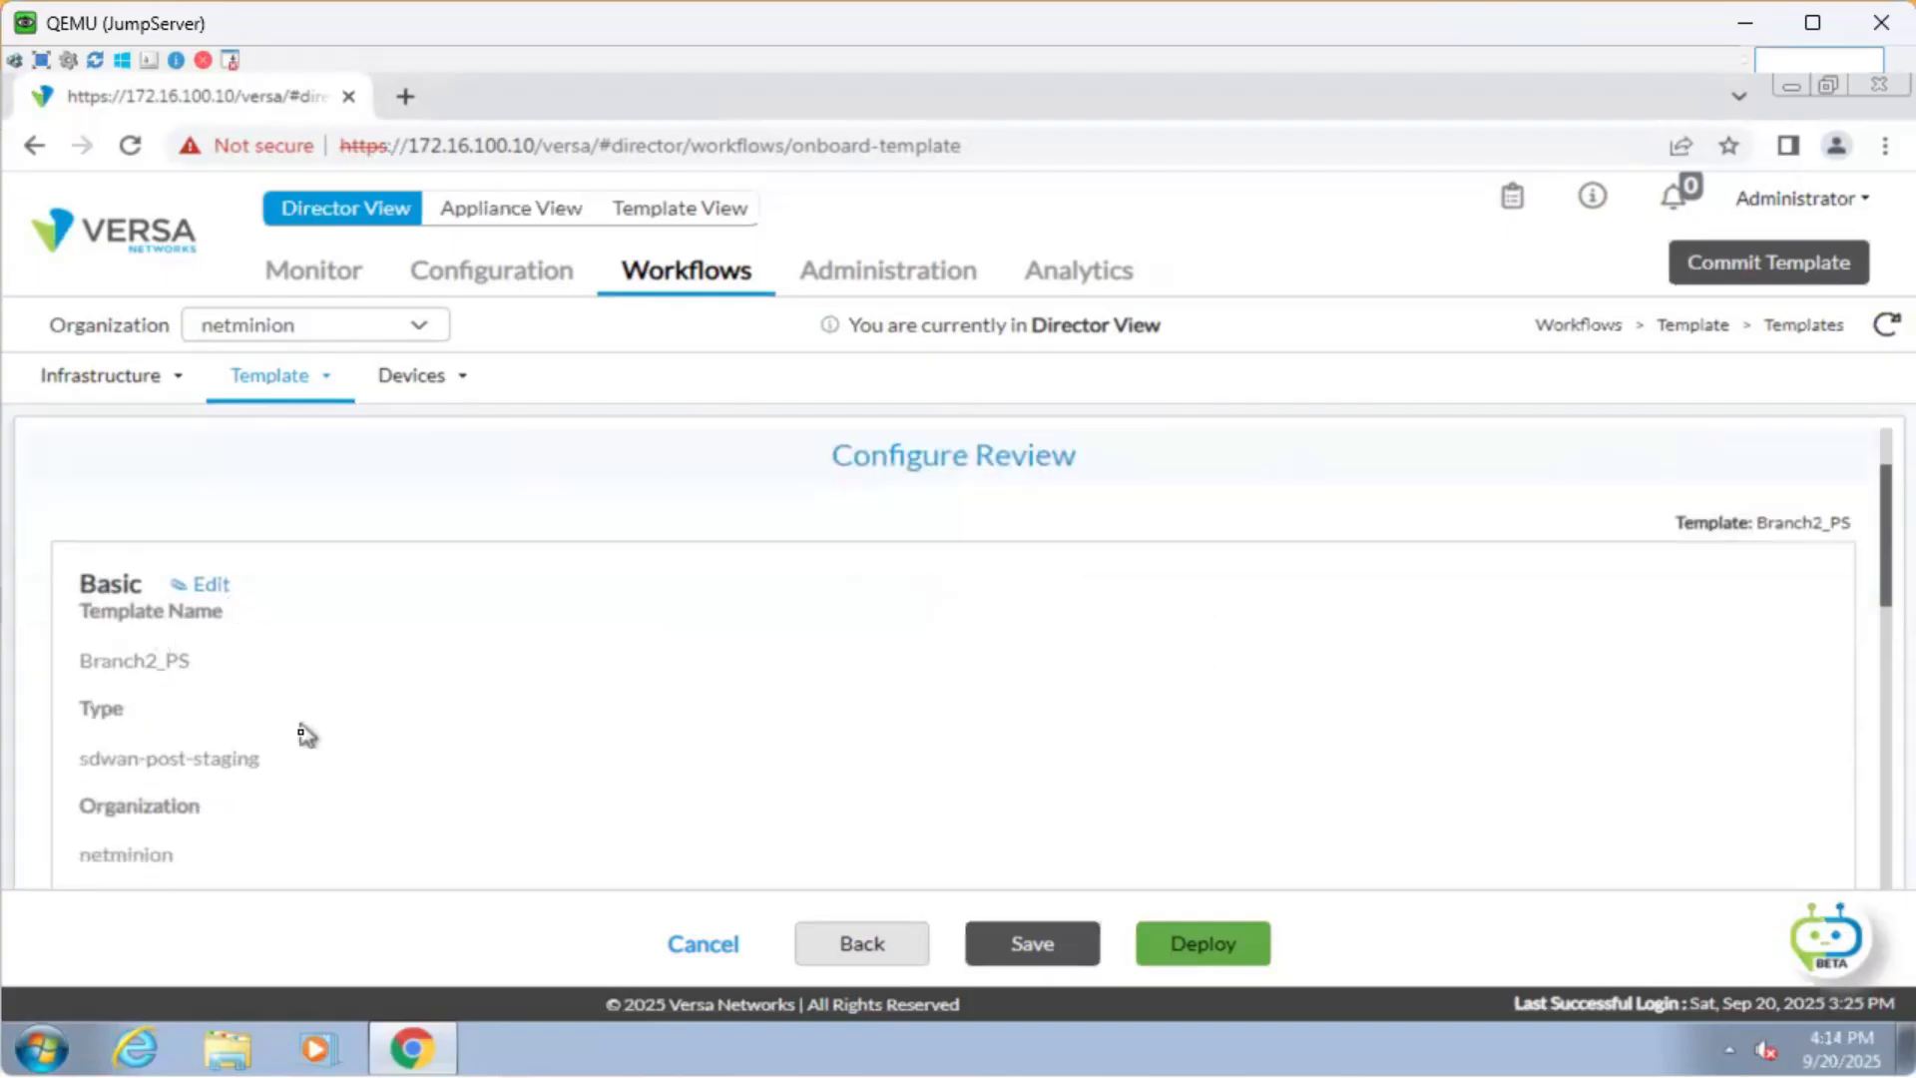
scroll(310, 742, "down", 2)
scroll(141, 609, "down", 3)
scroll(242, 681, "down", 4)
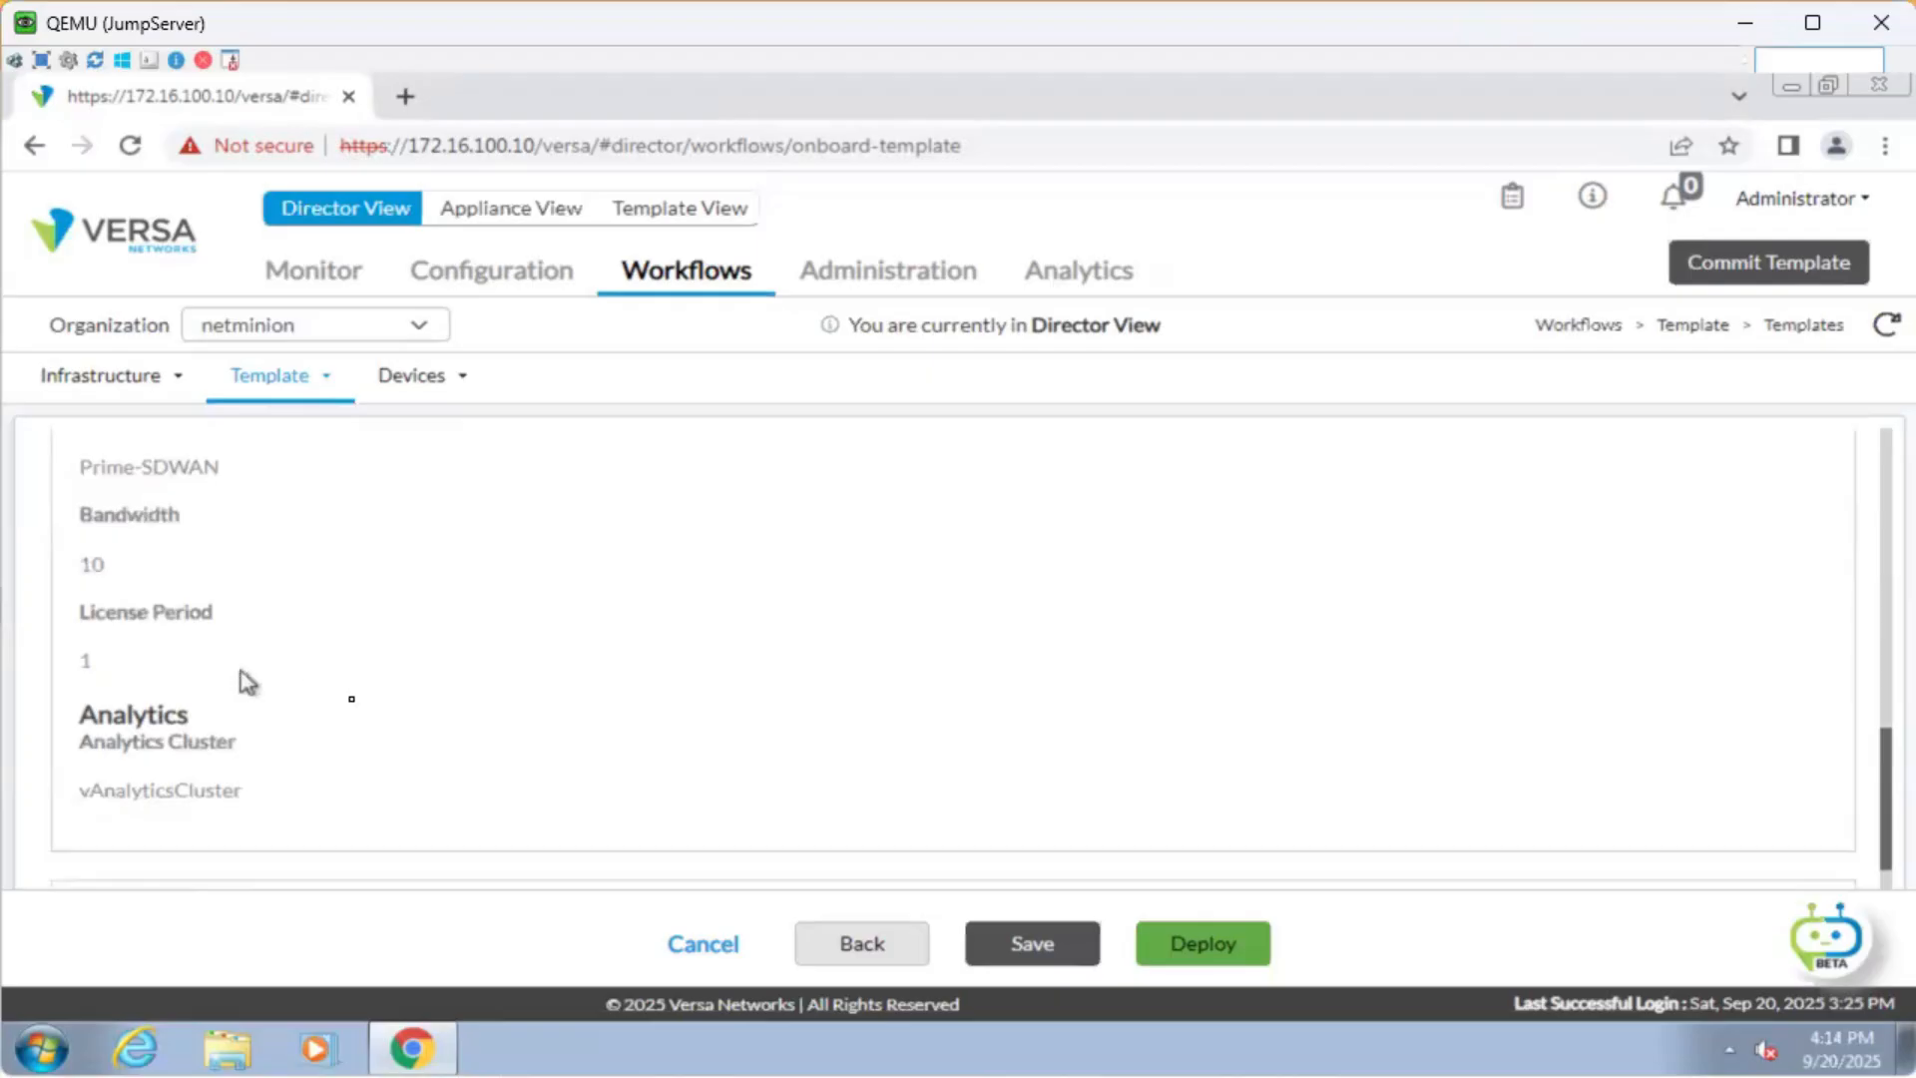
scroll(299, 698, "down", 3)
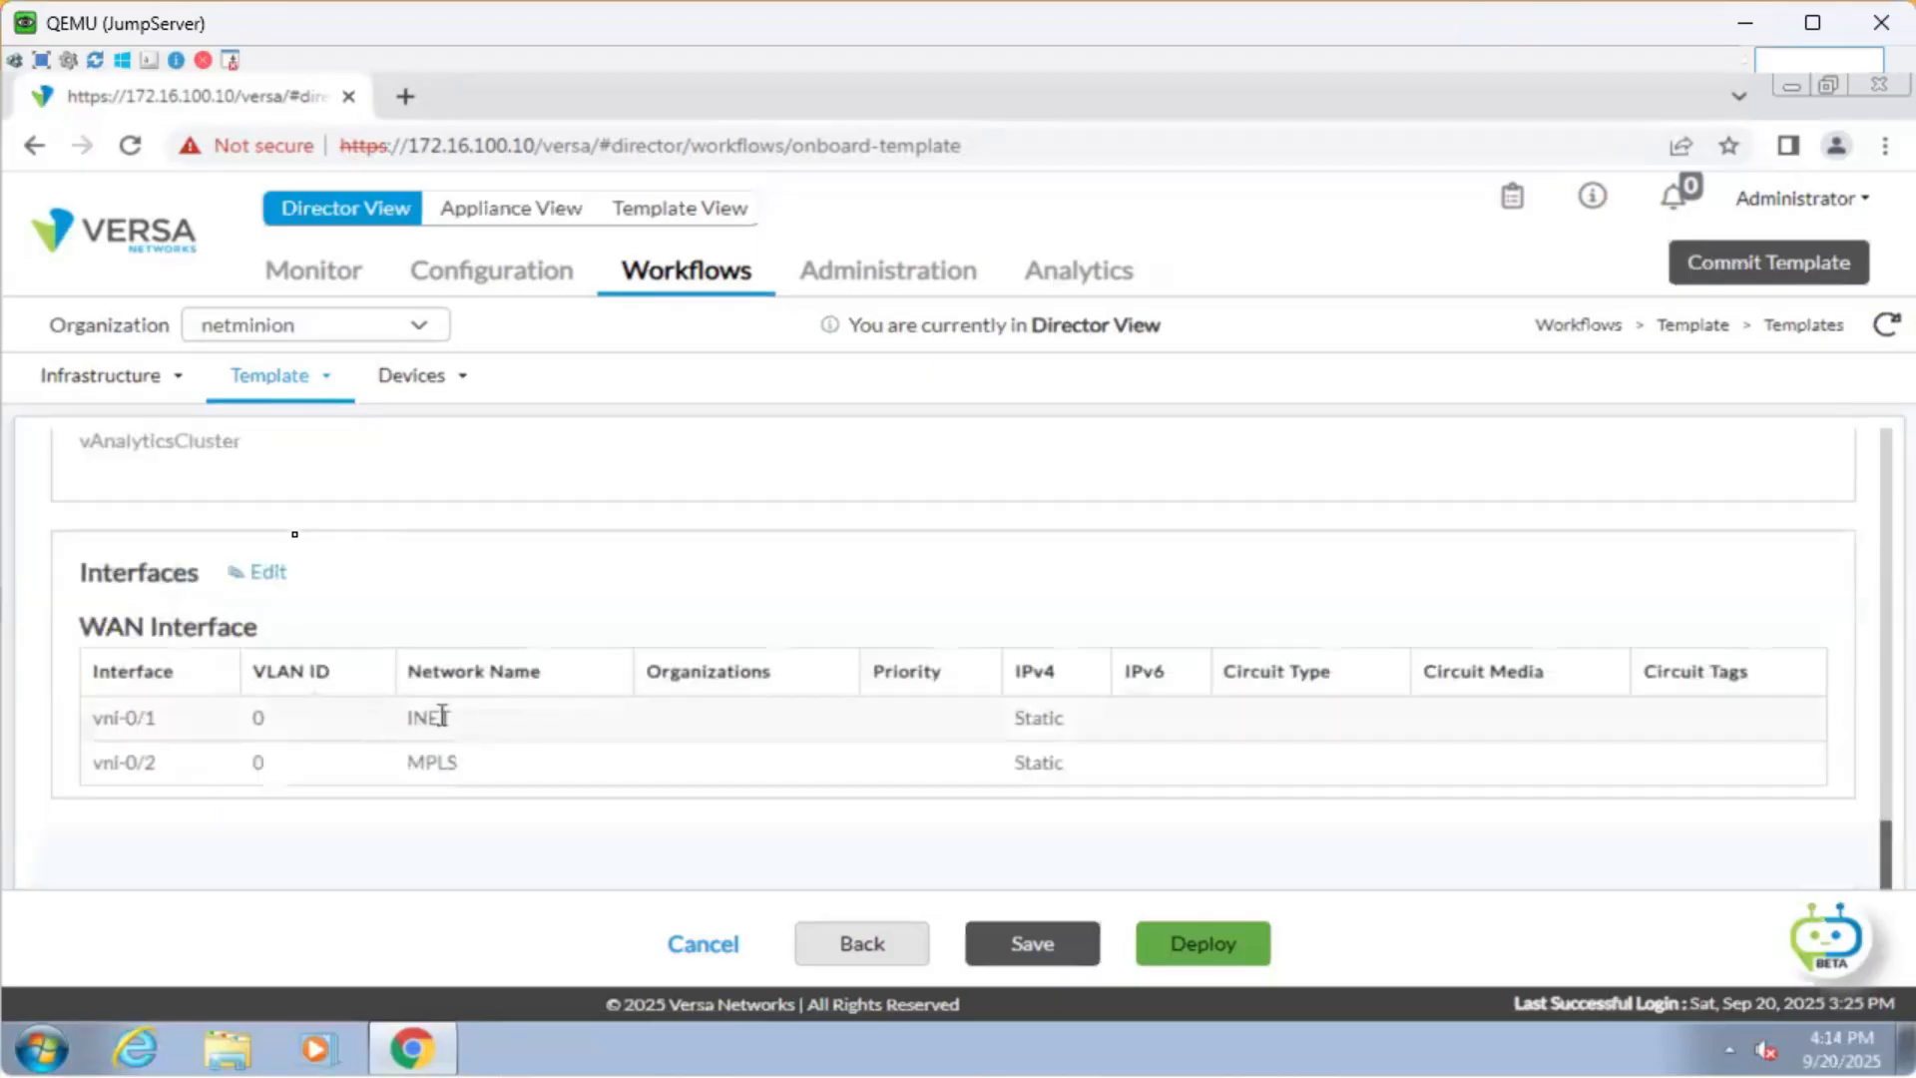
Deploy the Branch2_PS template and dismiss the 'Deployed Successfully' message.
left_click(1207, 946)
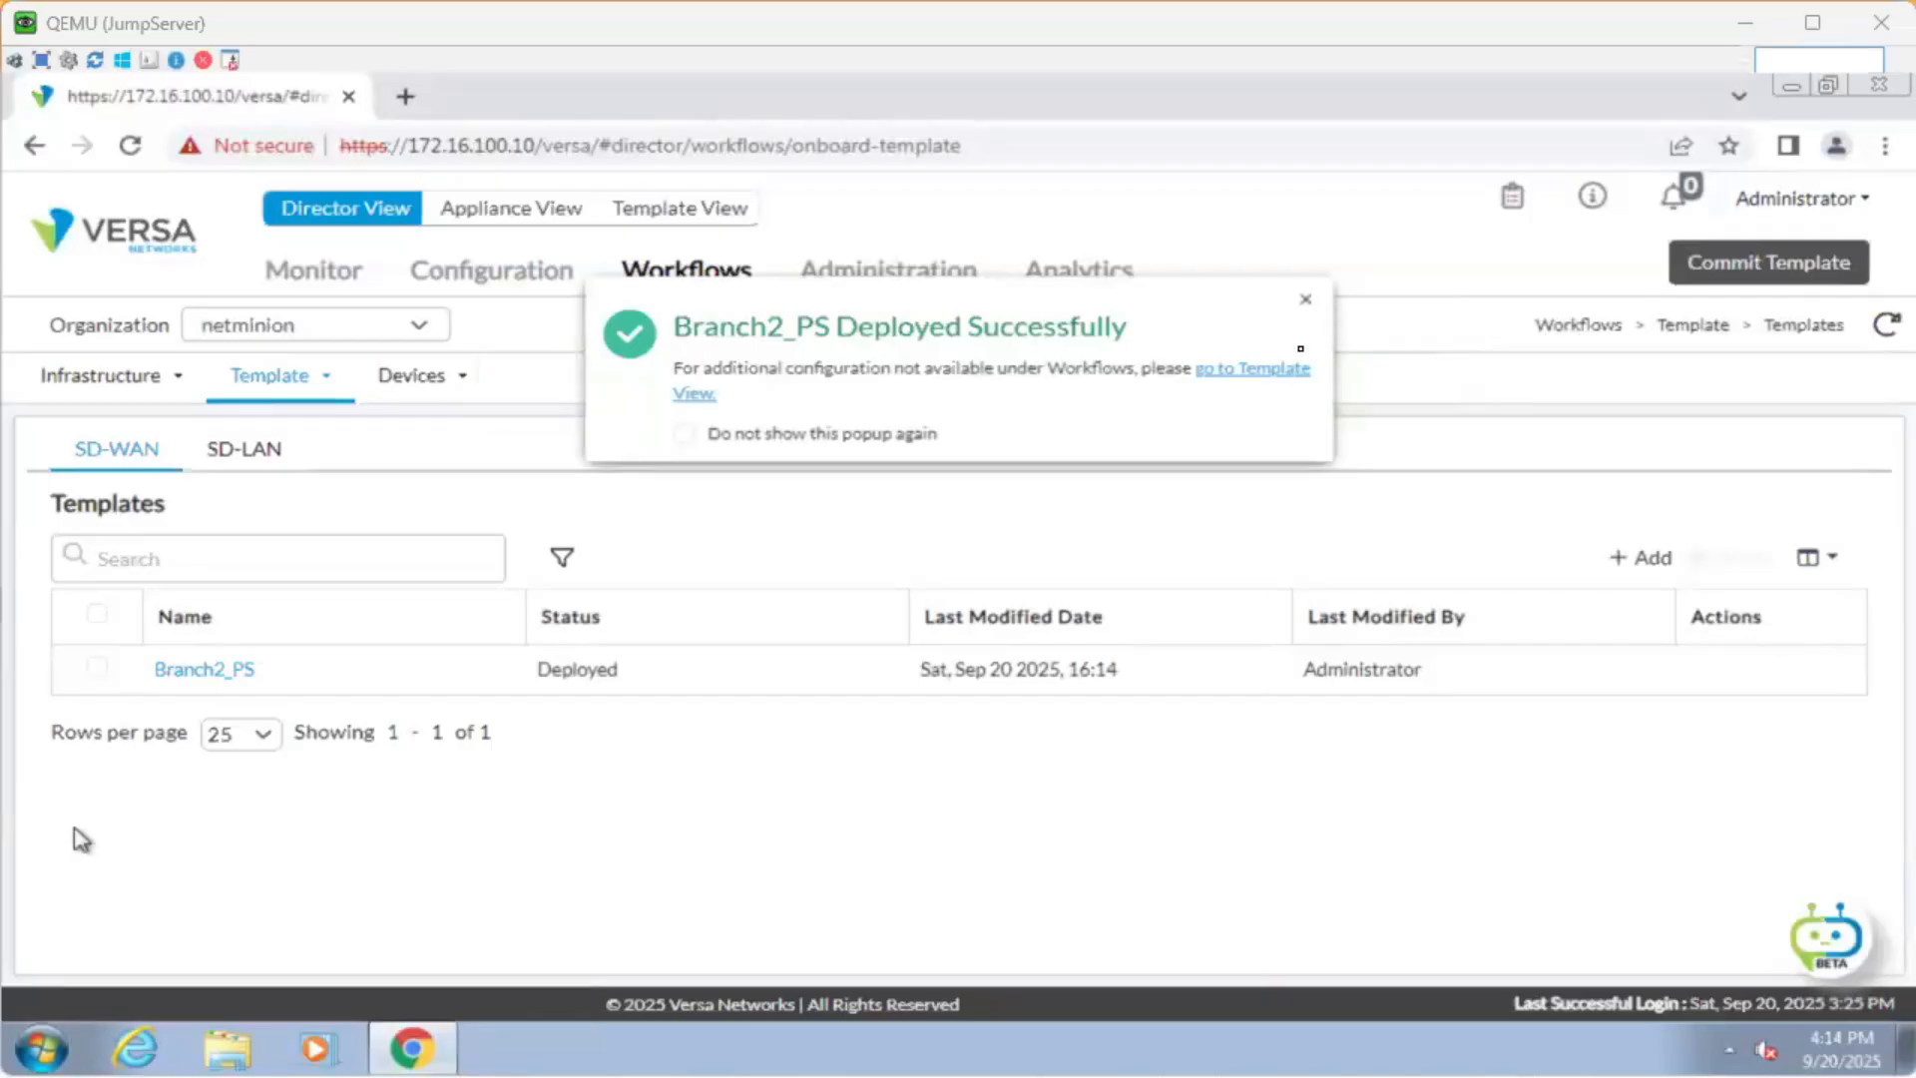
left_click(1307, 301)
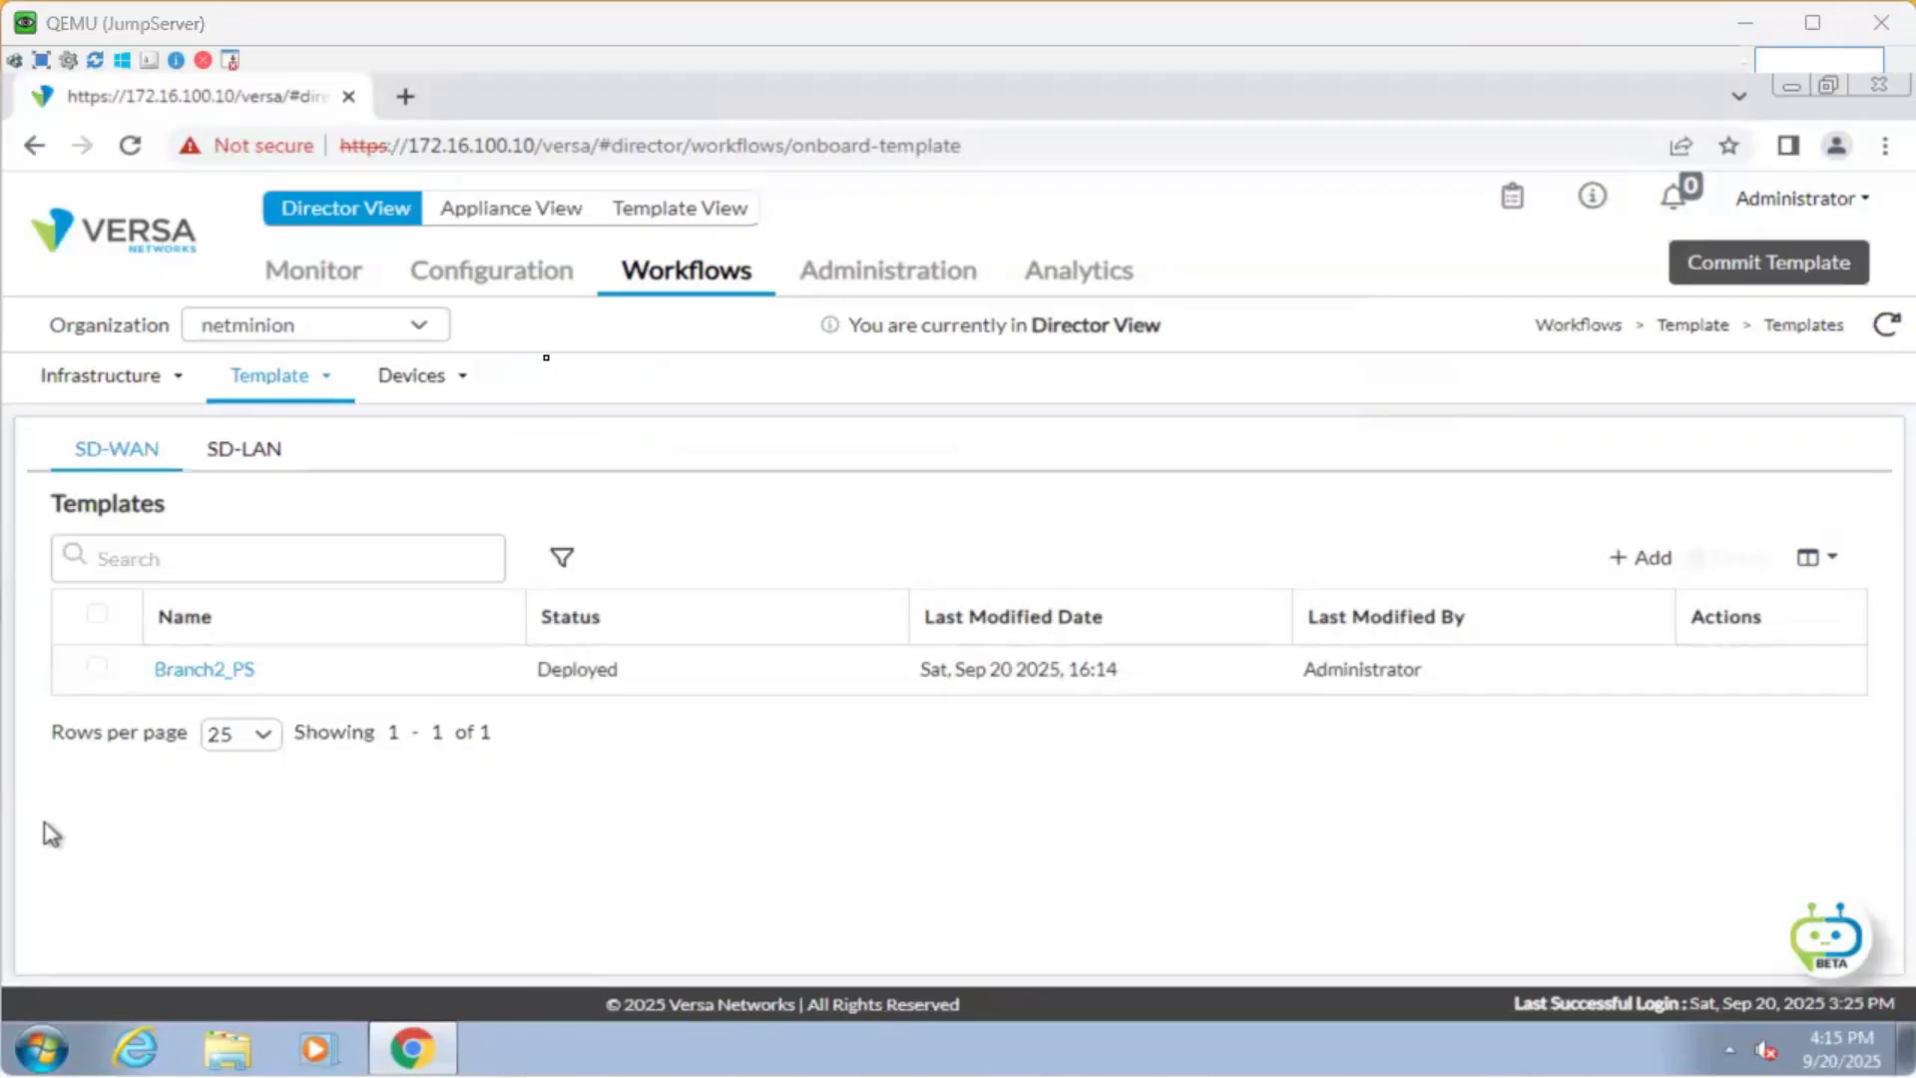
left_click(494, 272)
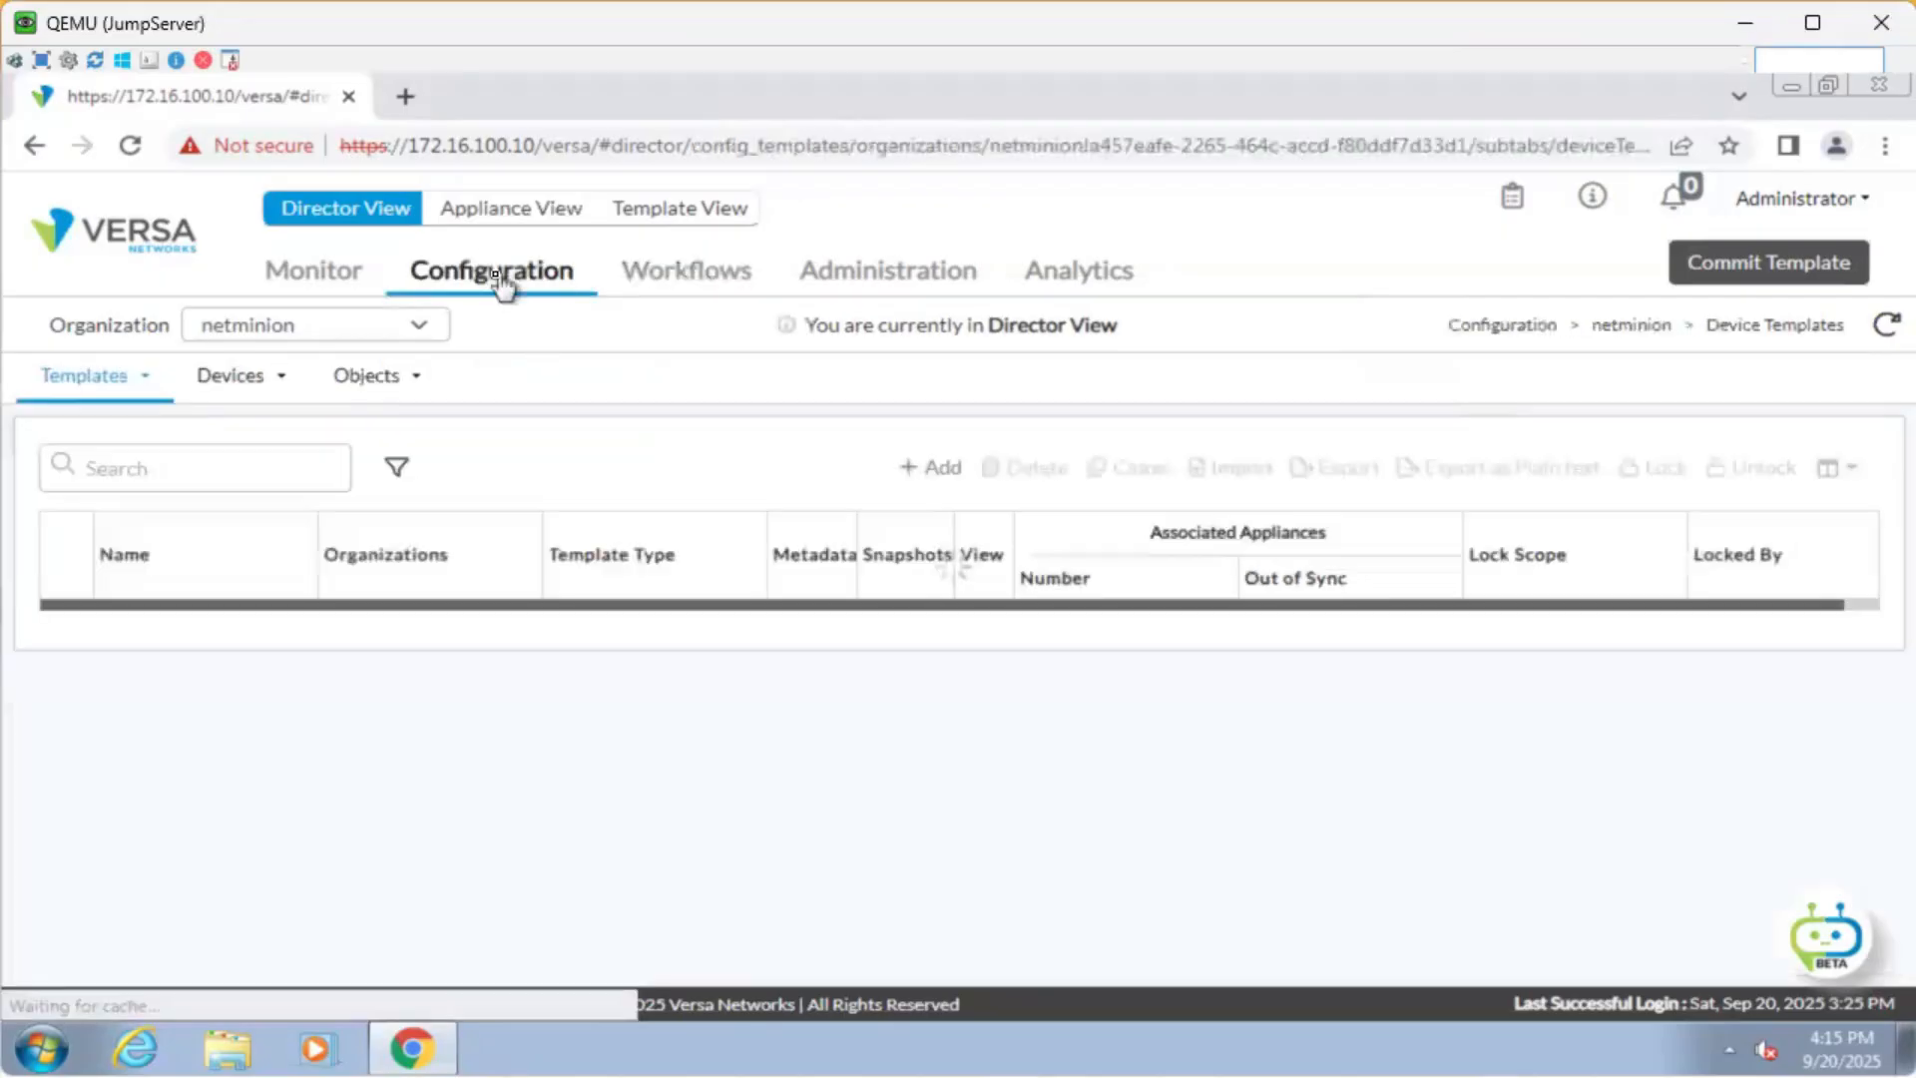
left_click(225, 379)
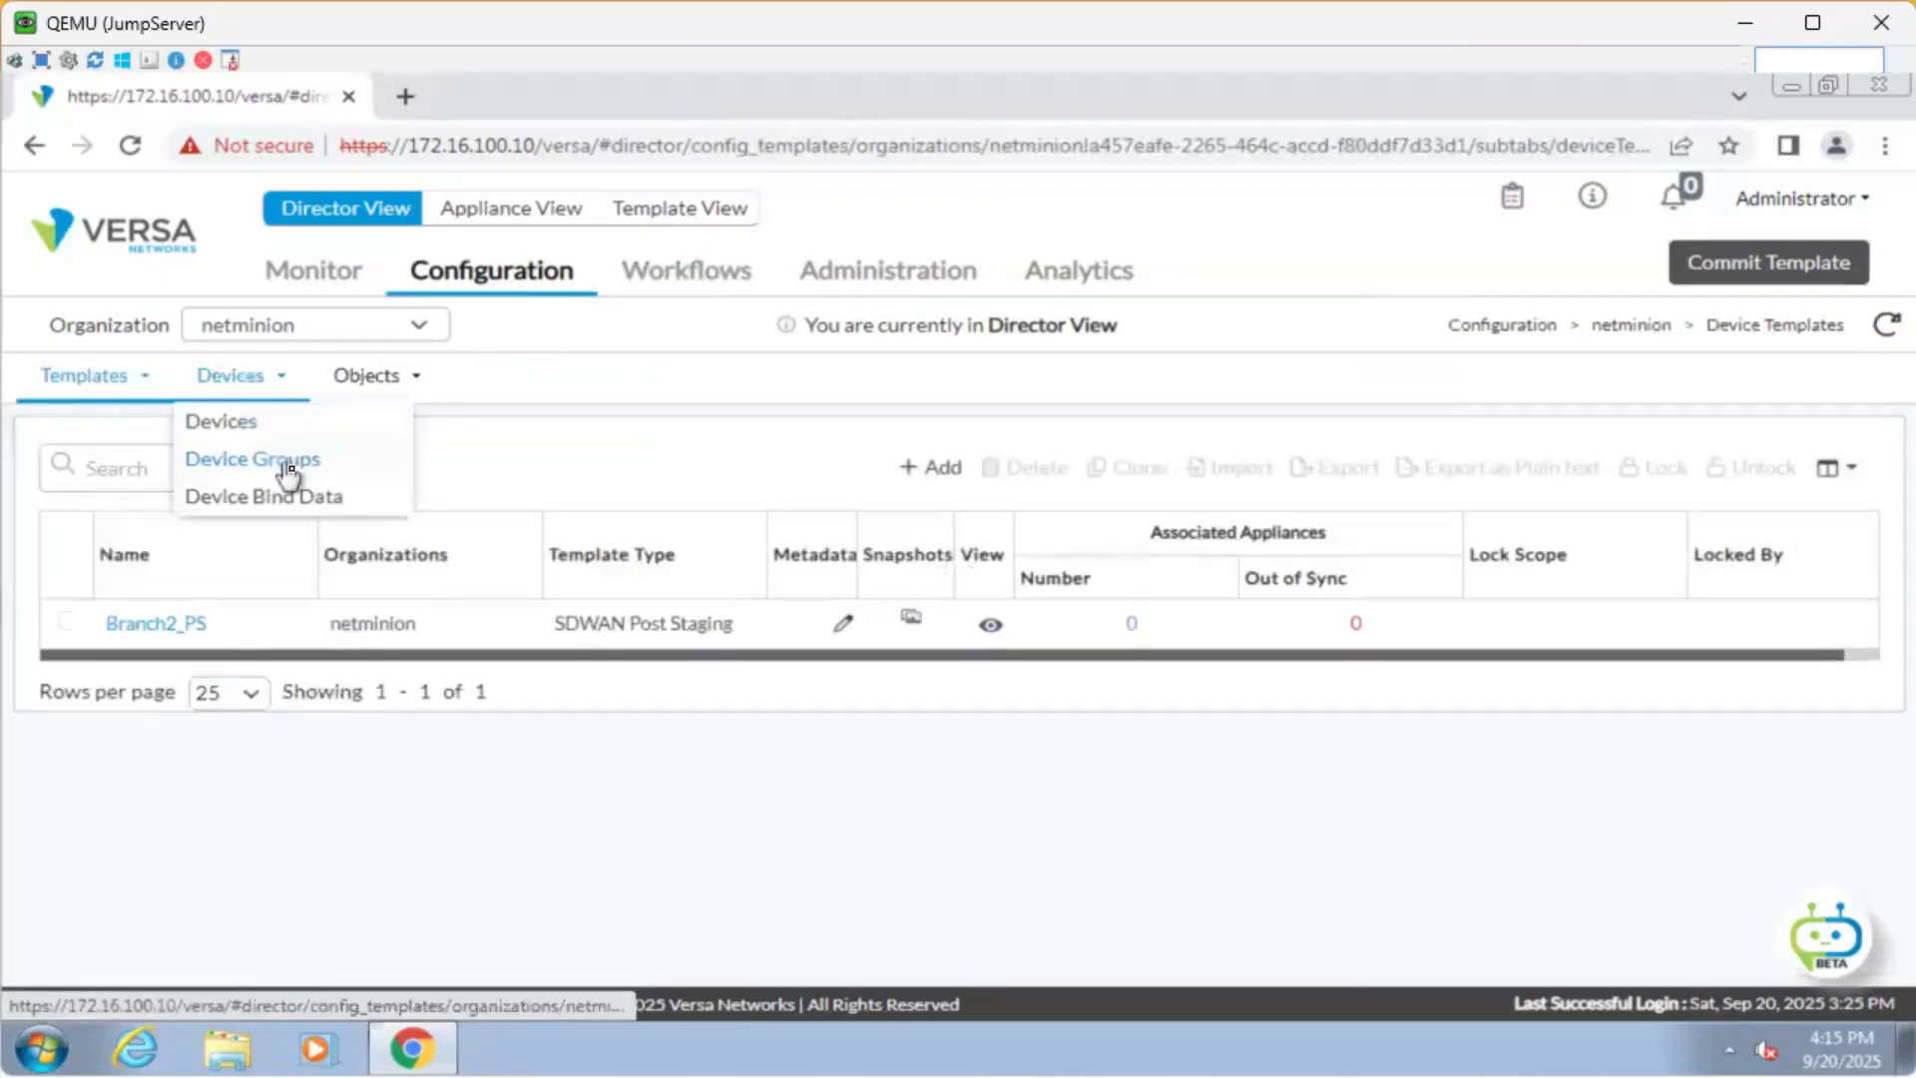
left_click(285, 462)
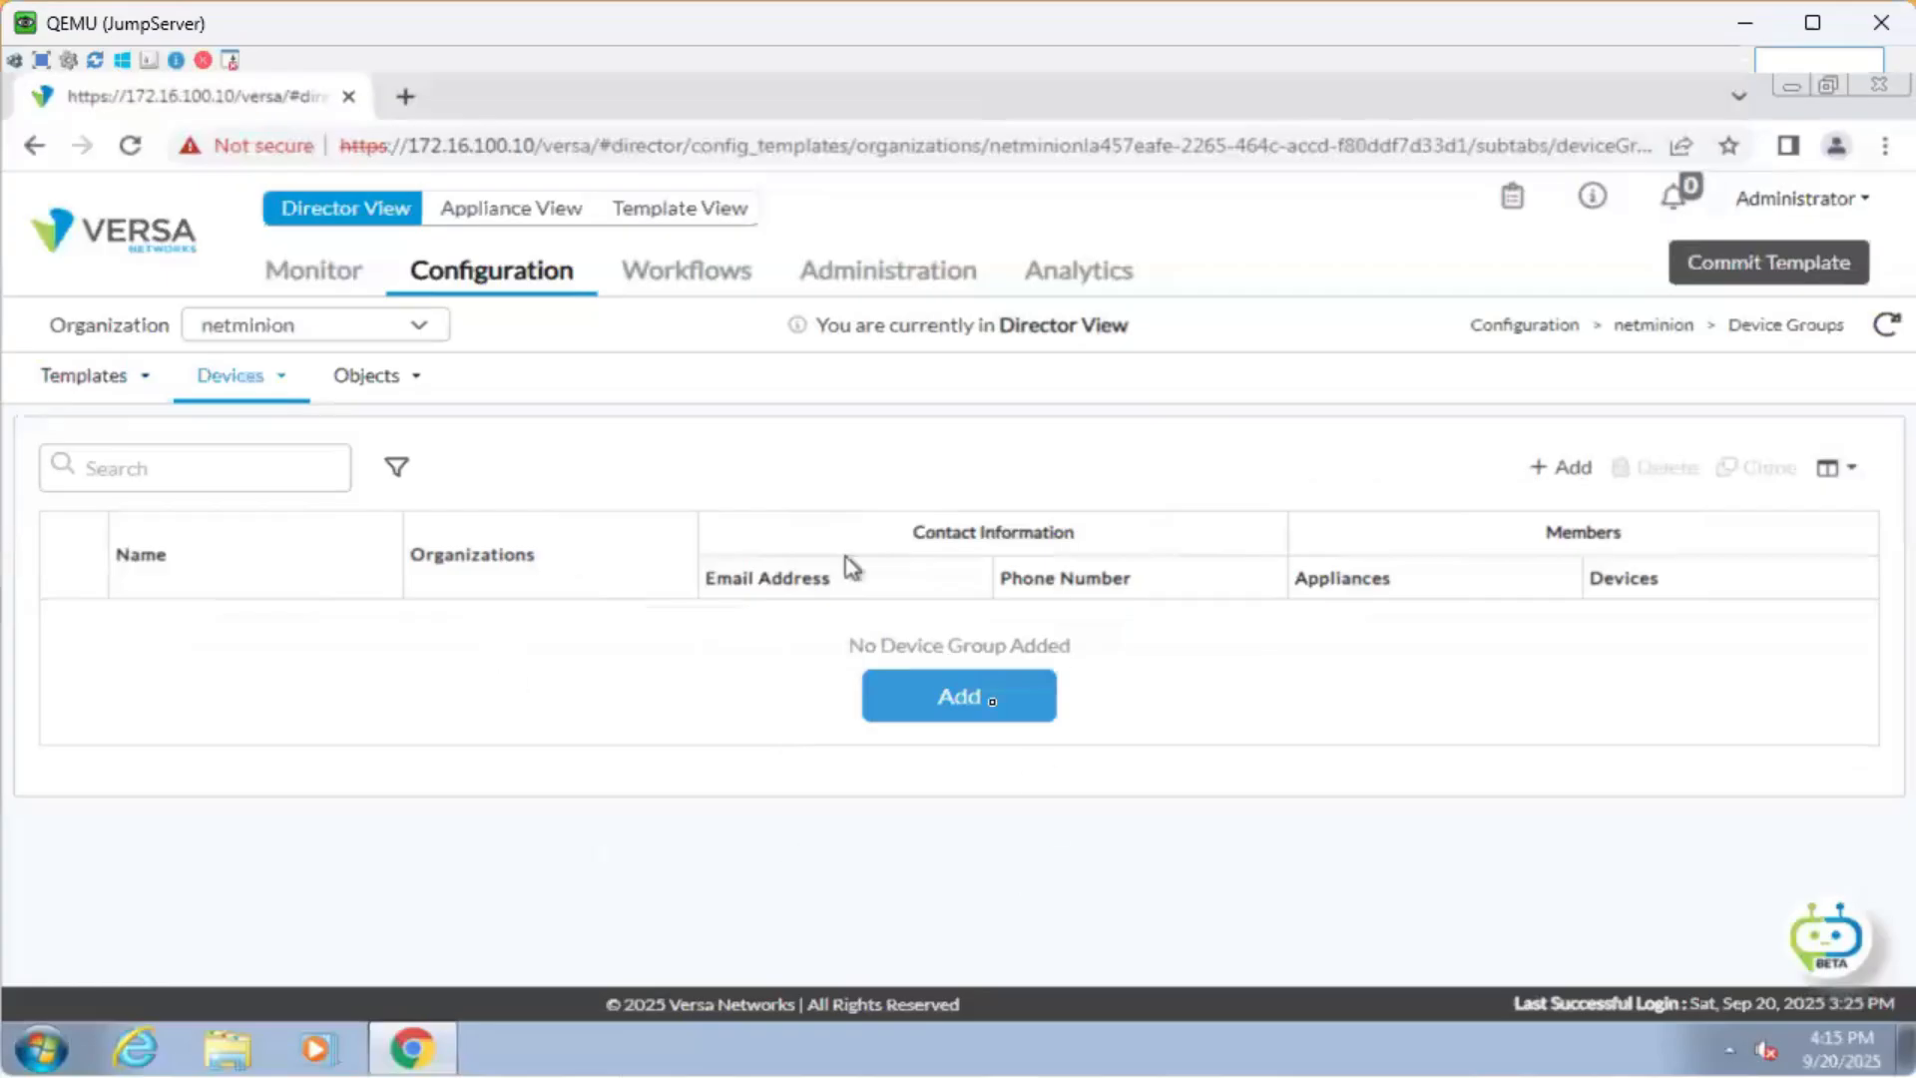
left_click(738, 284)
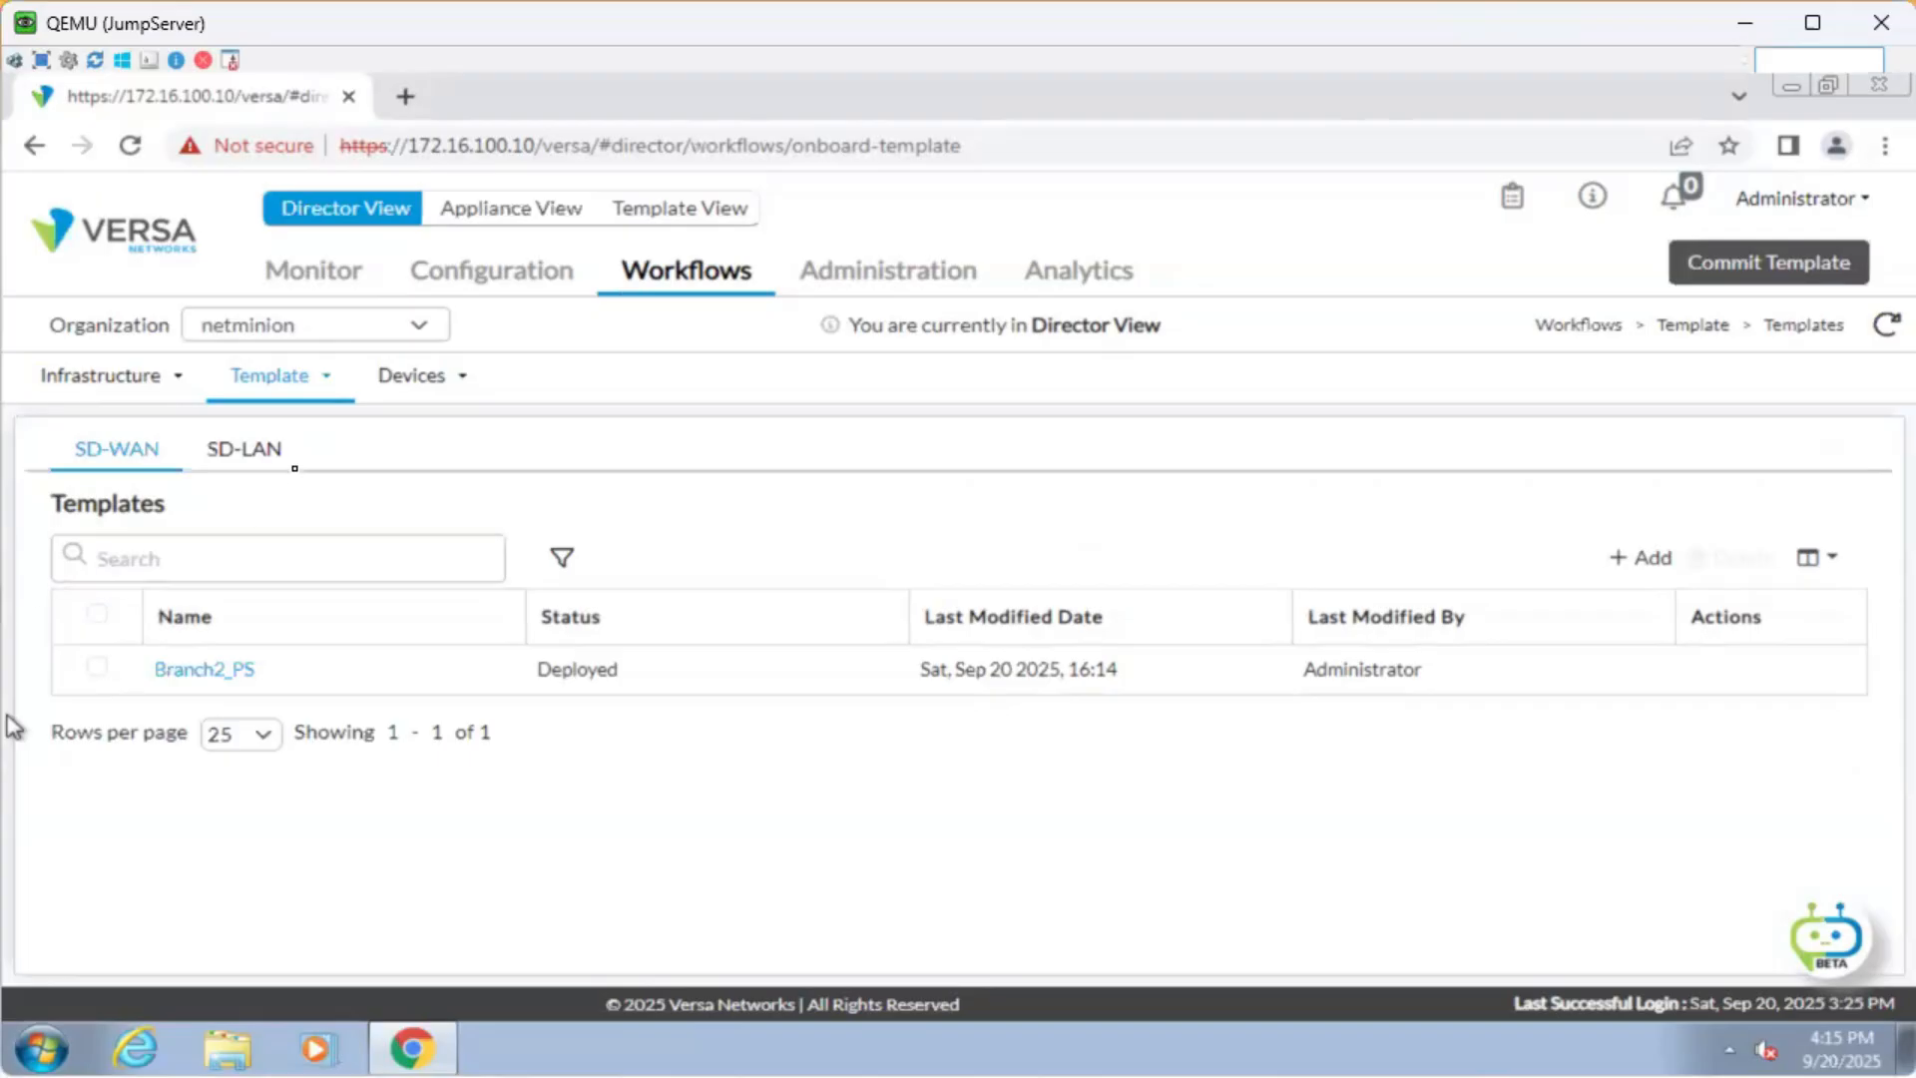
Go to Workflows > Devices > Devices to view the empty device list.
left_click(445, 383)
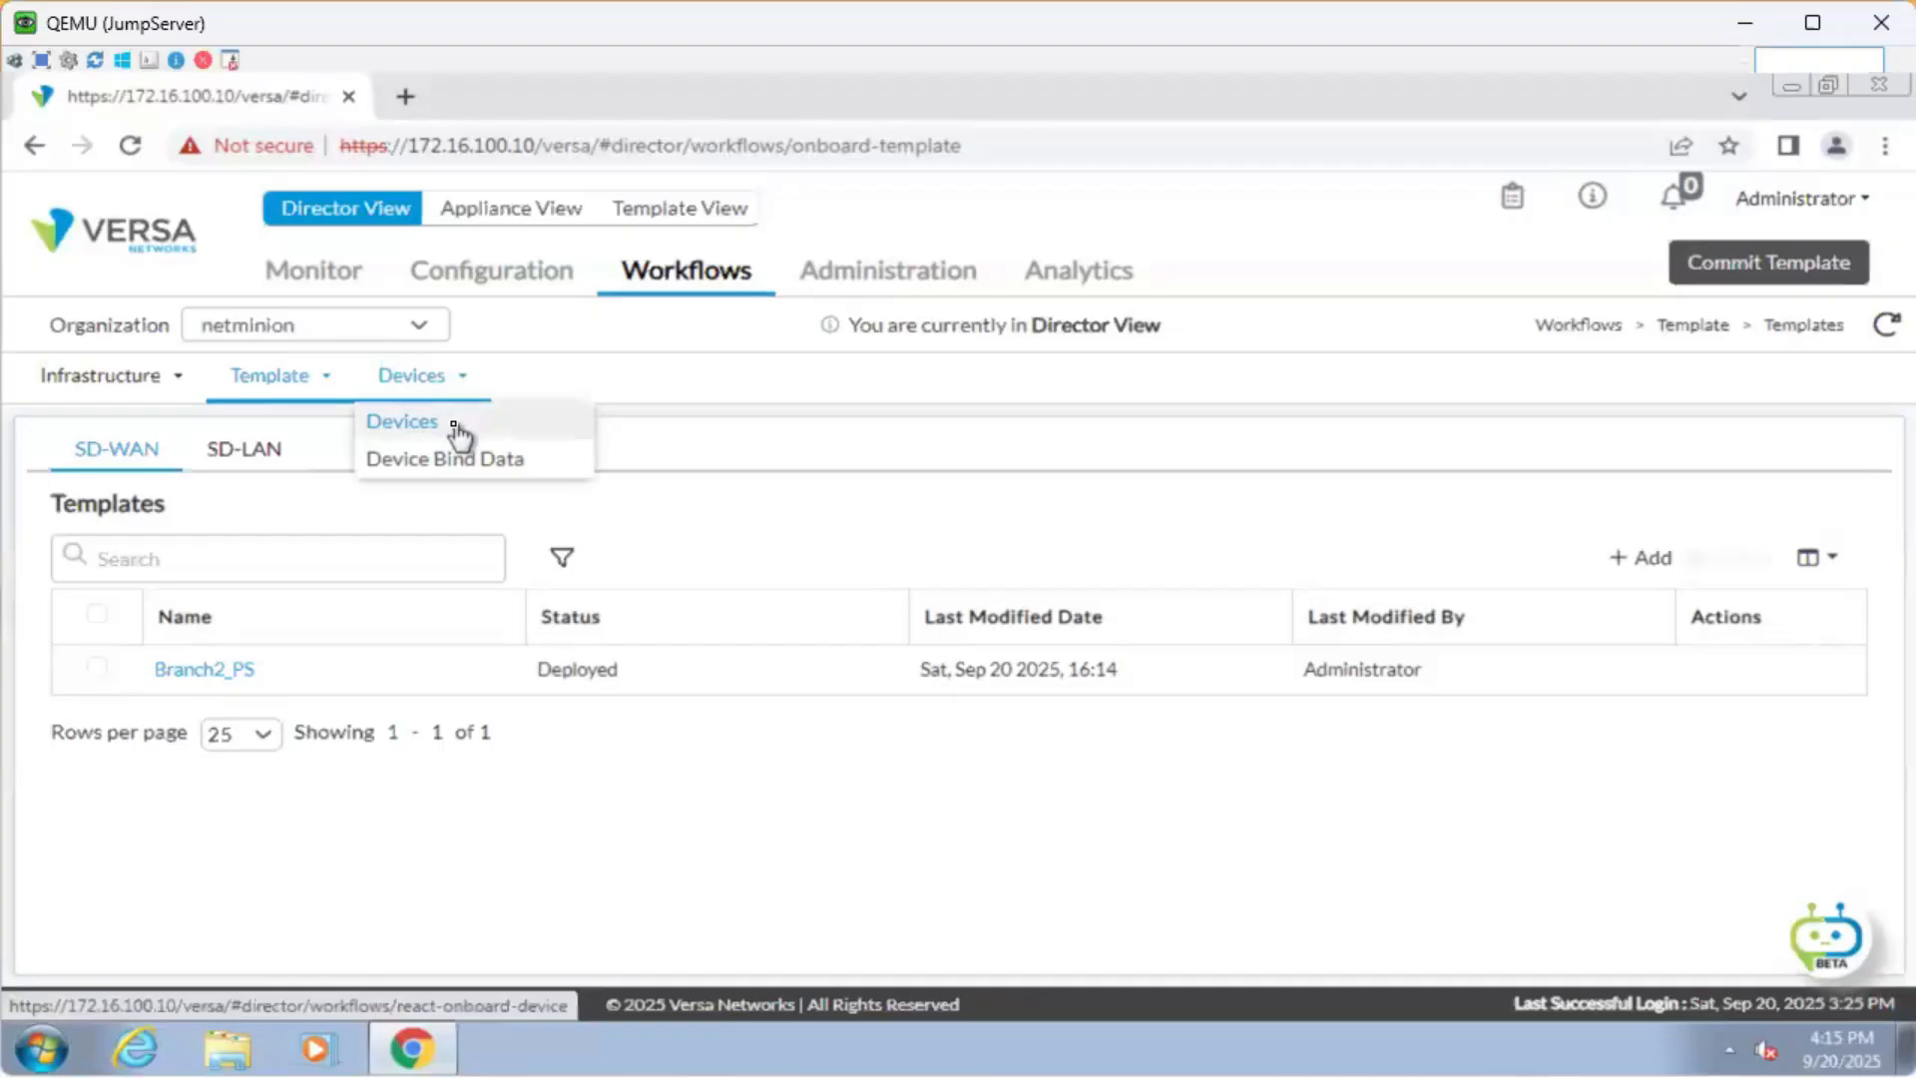
left_click(457, 431)
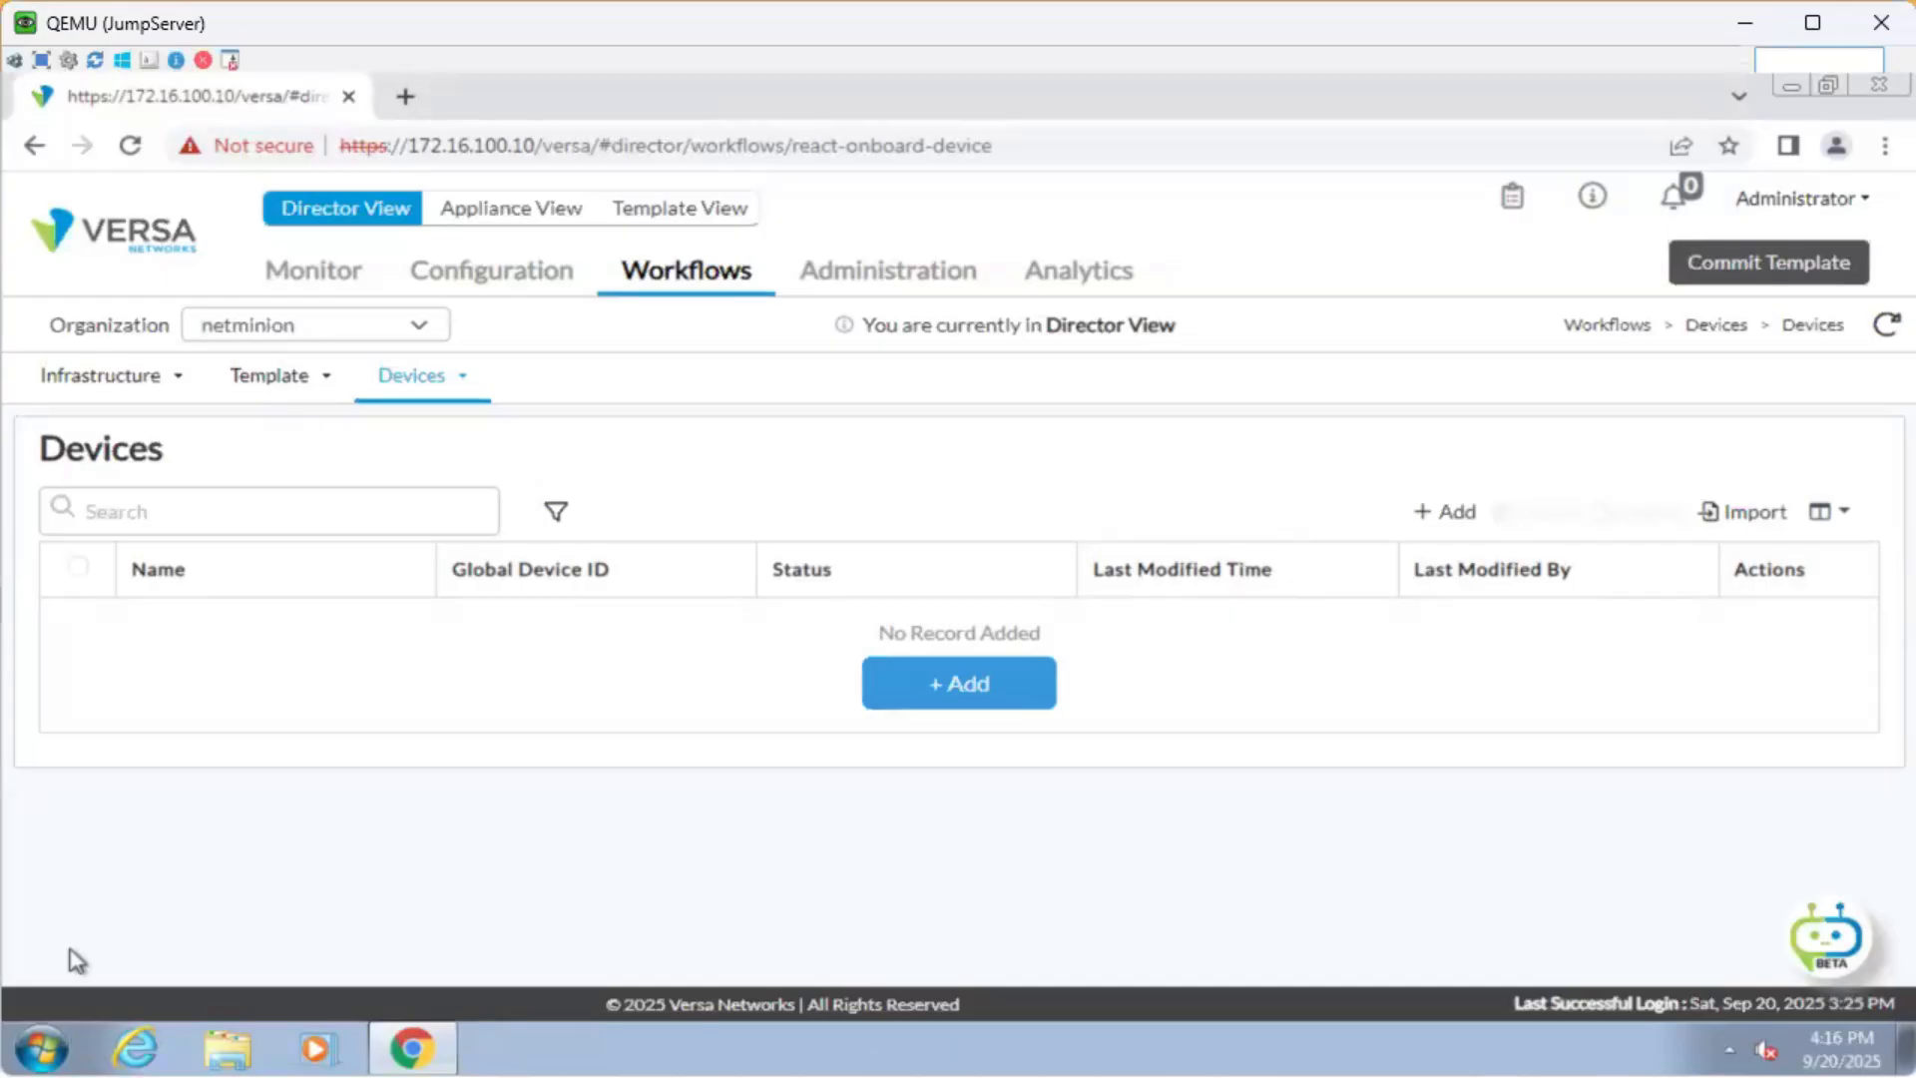
Add a new device and name it Branch2.
left_click(935, 688)
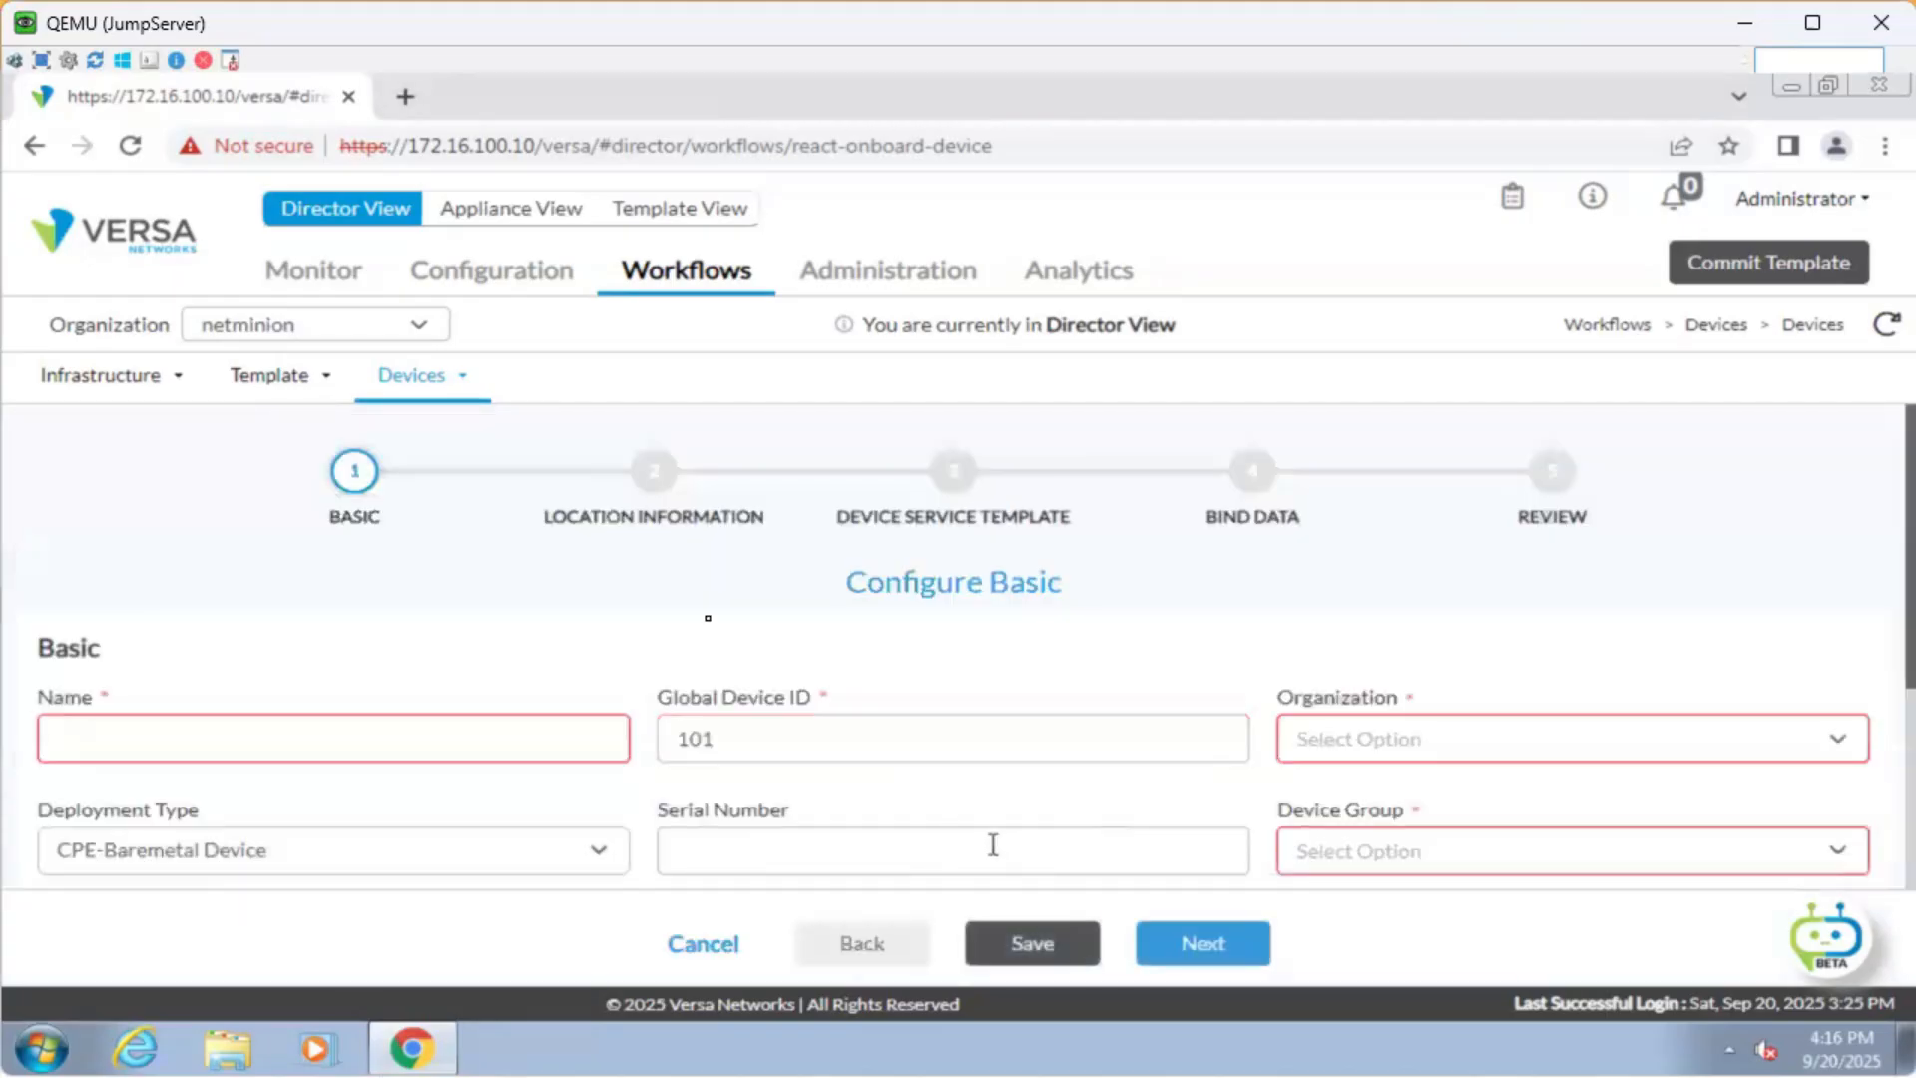
scroll(243, 610, "down", 1)
left_click(318, 602)
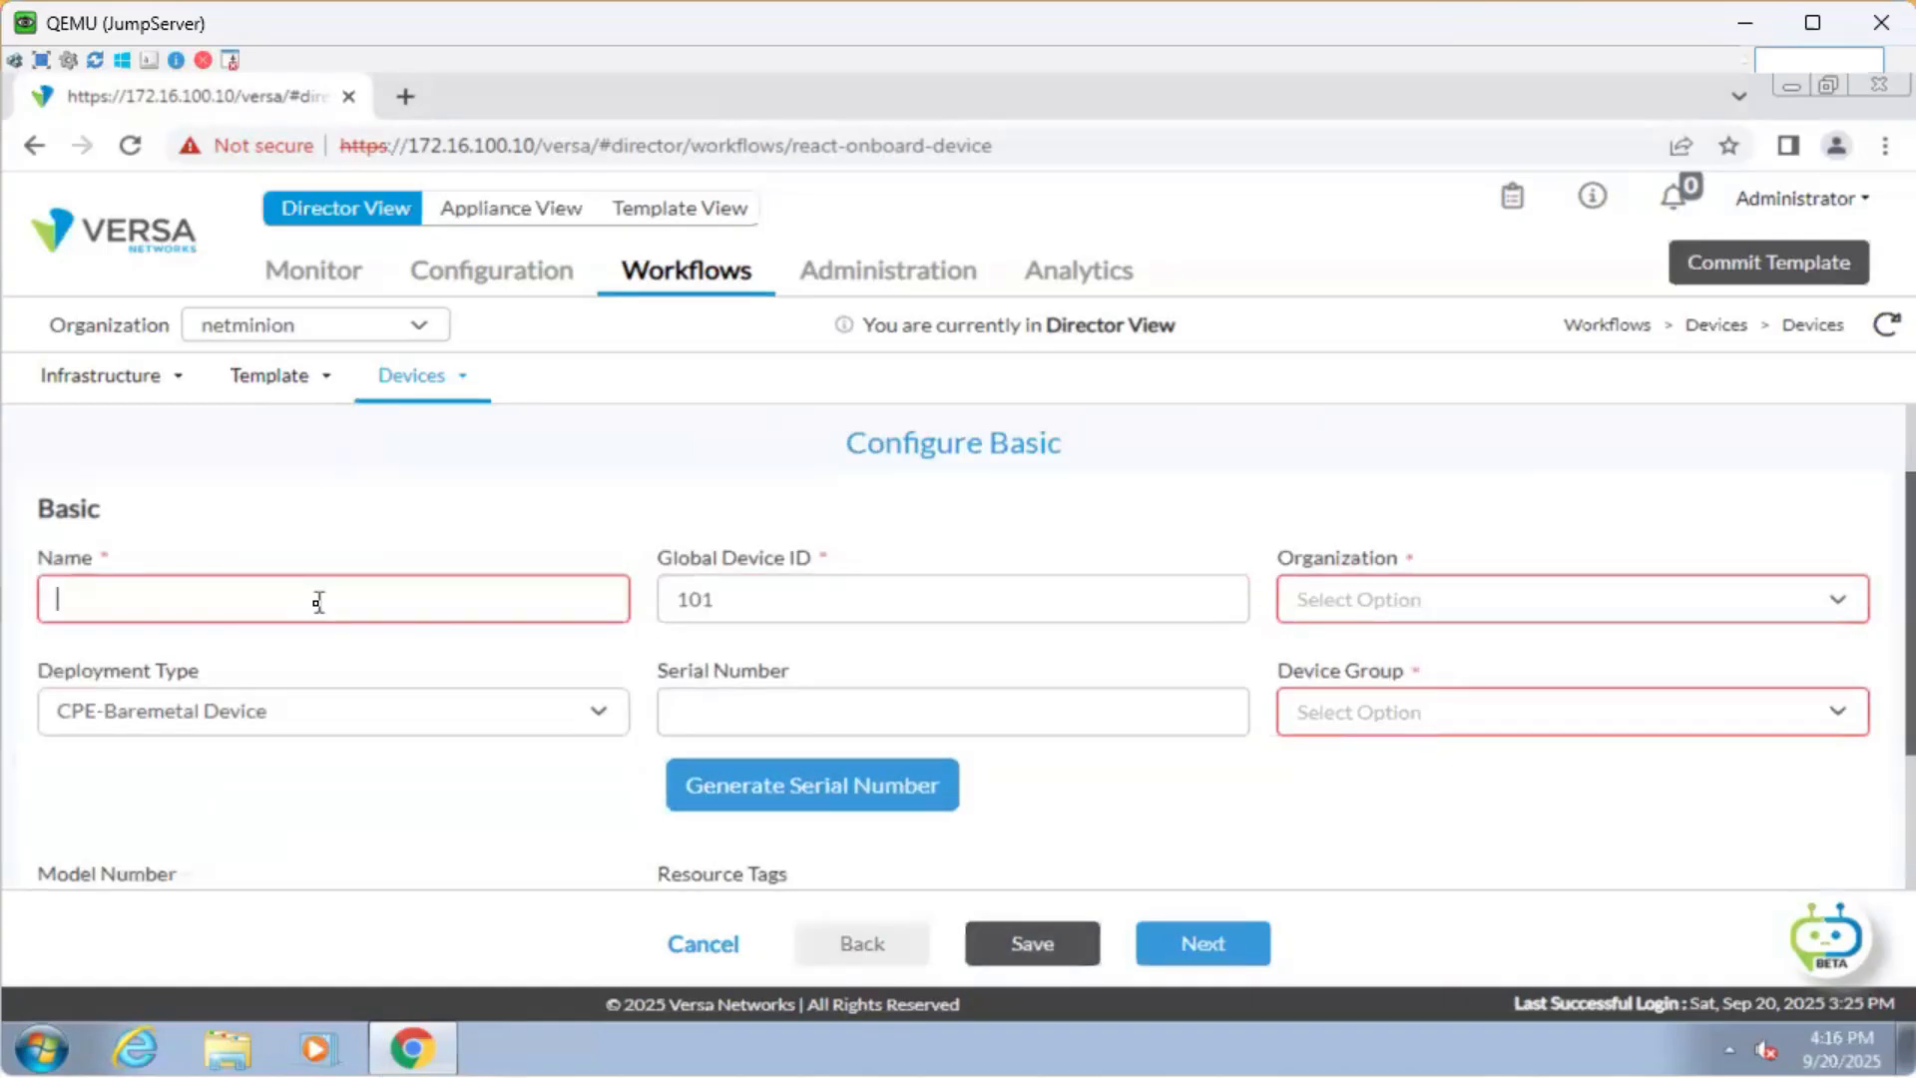
type("Branch2")
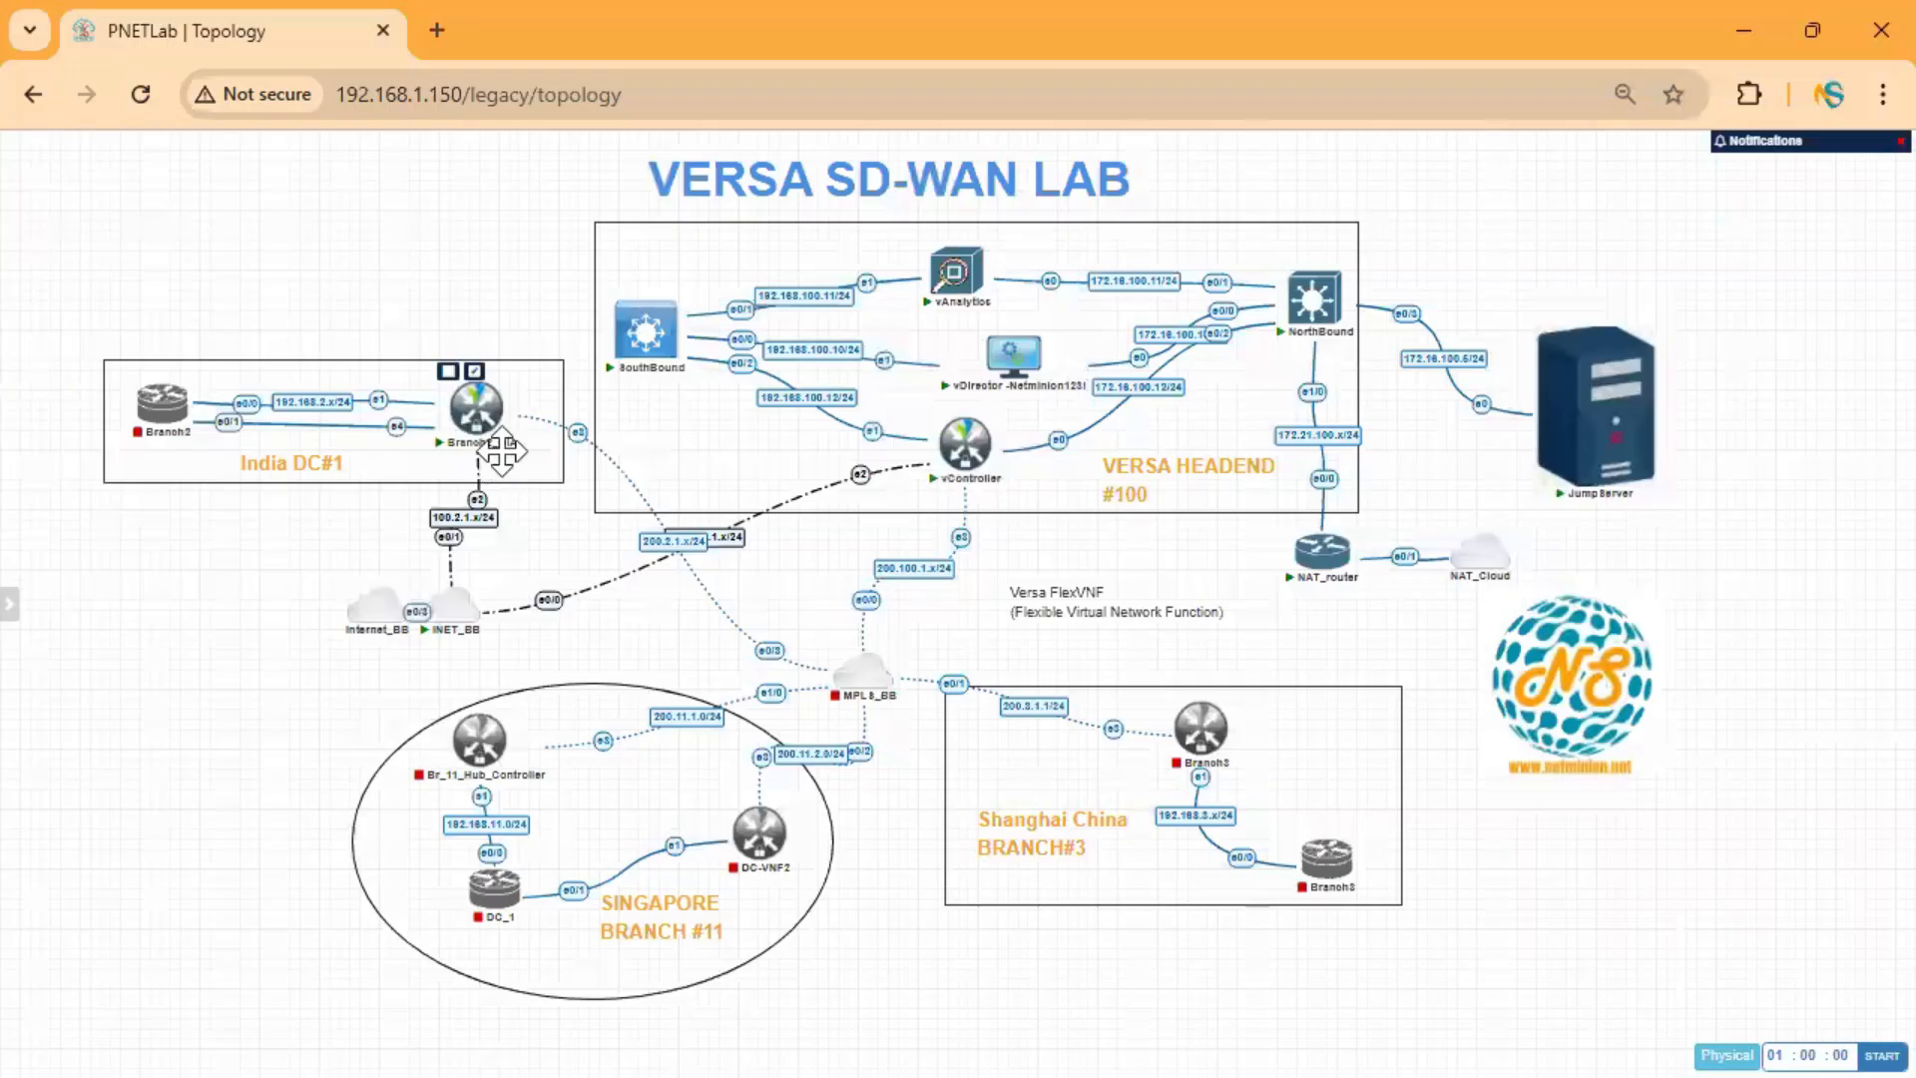
left_click(1740, 28)
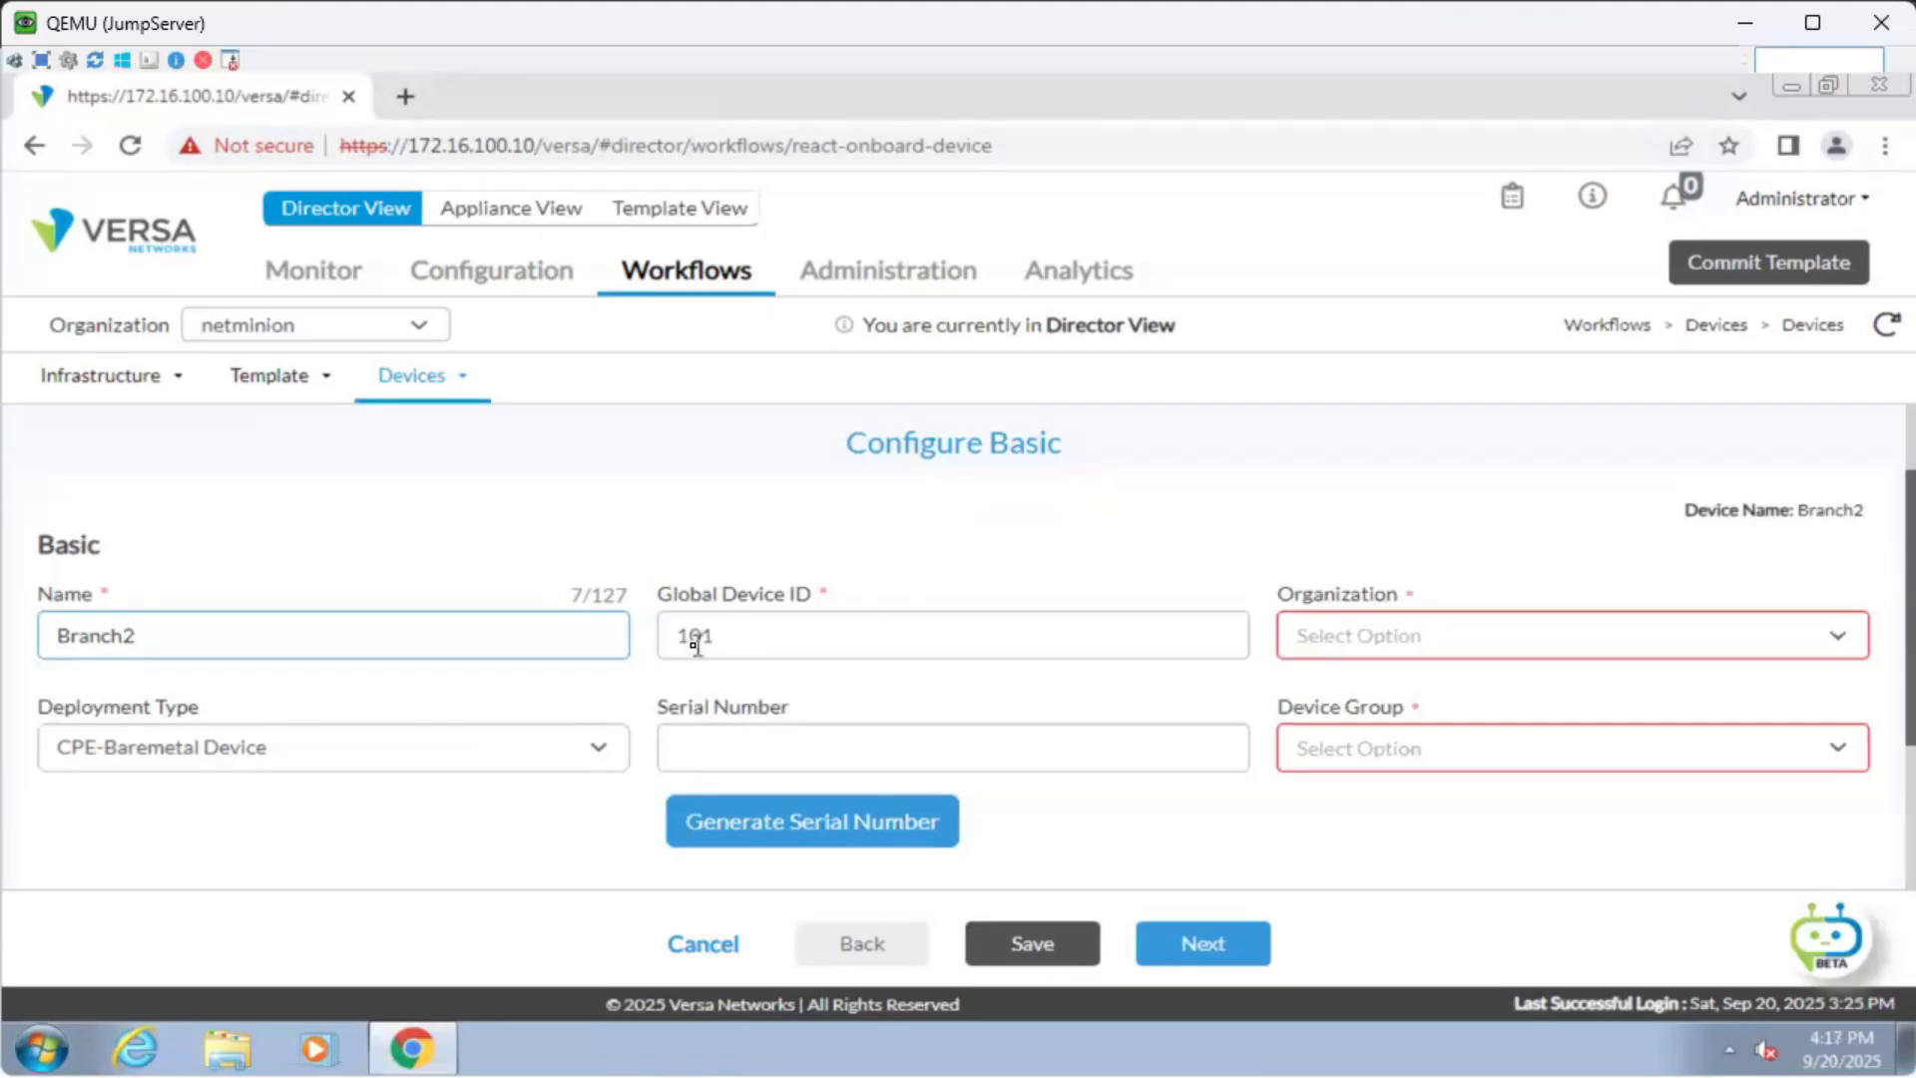
Set Branch2's organization to netminion.
left_click(1390, 629)
left_click(1373, 714)
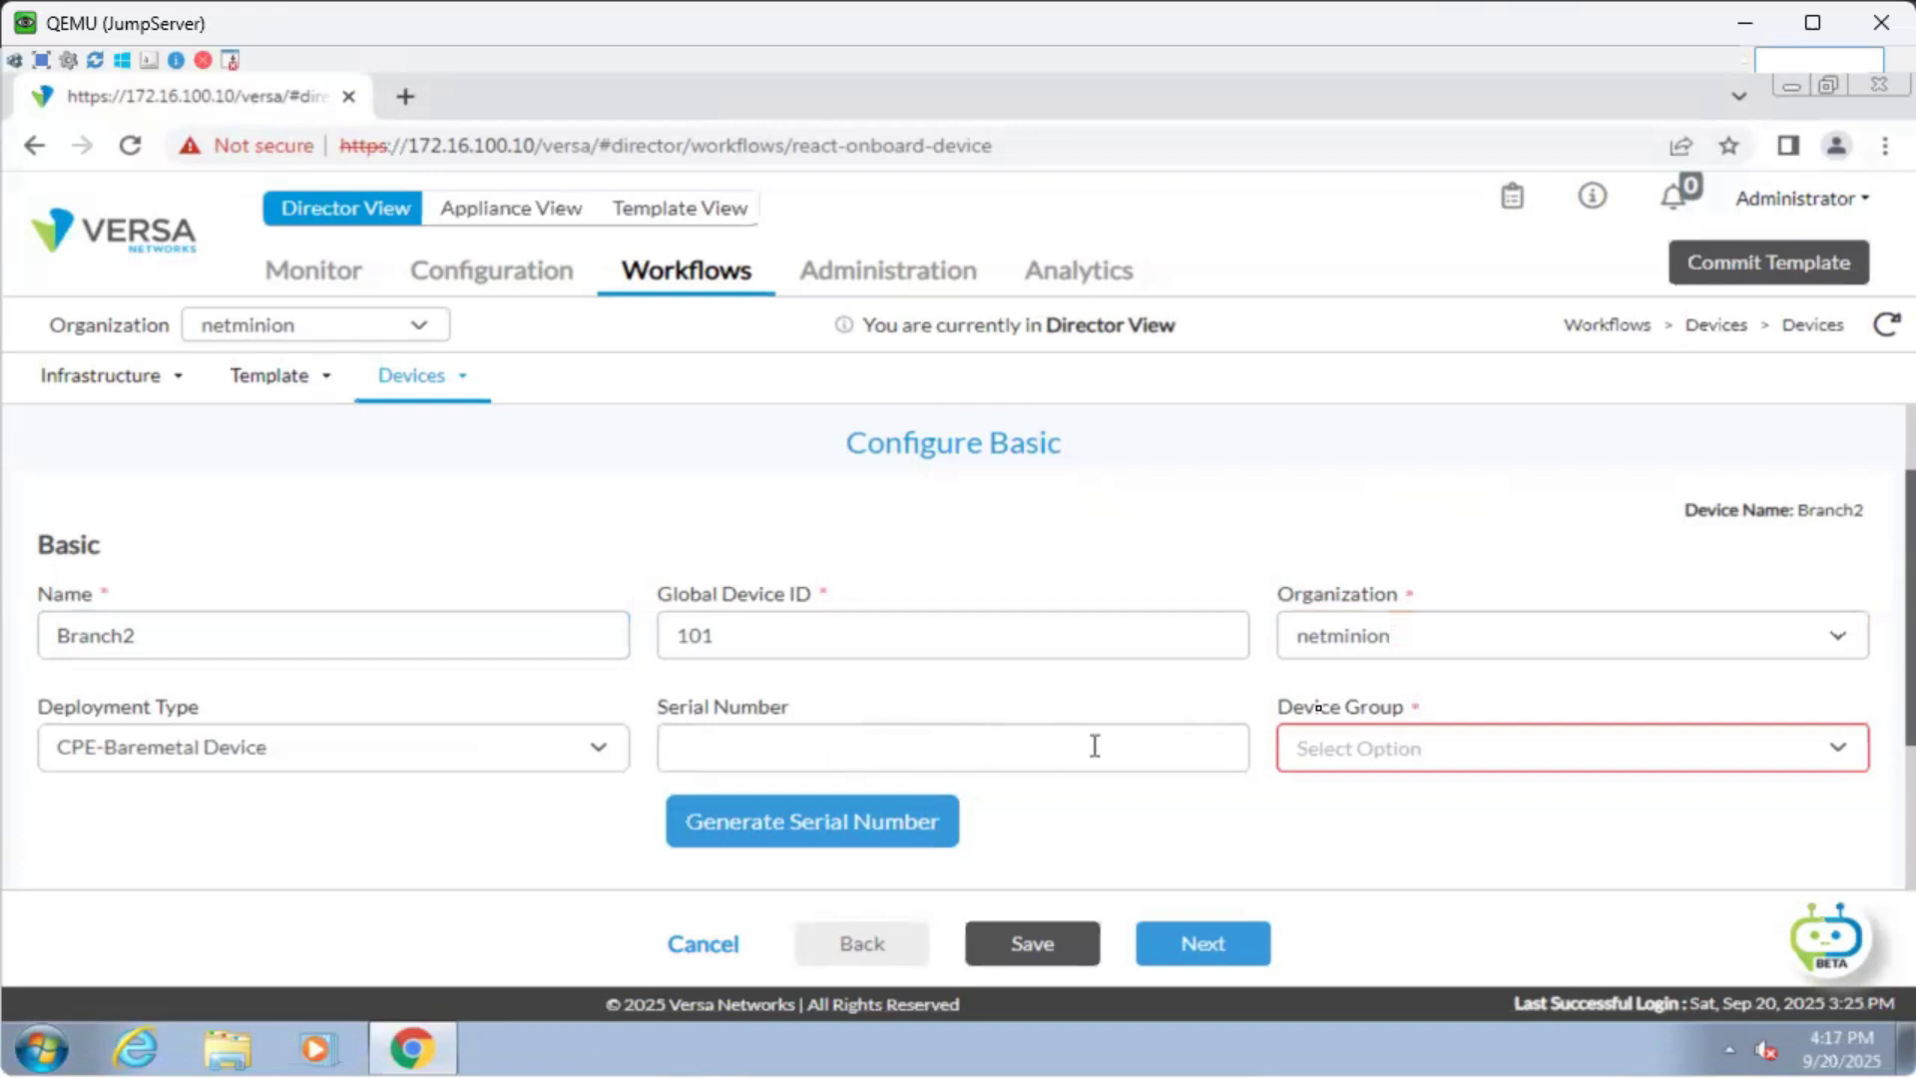
left_click(1386, 752)
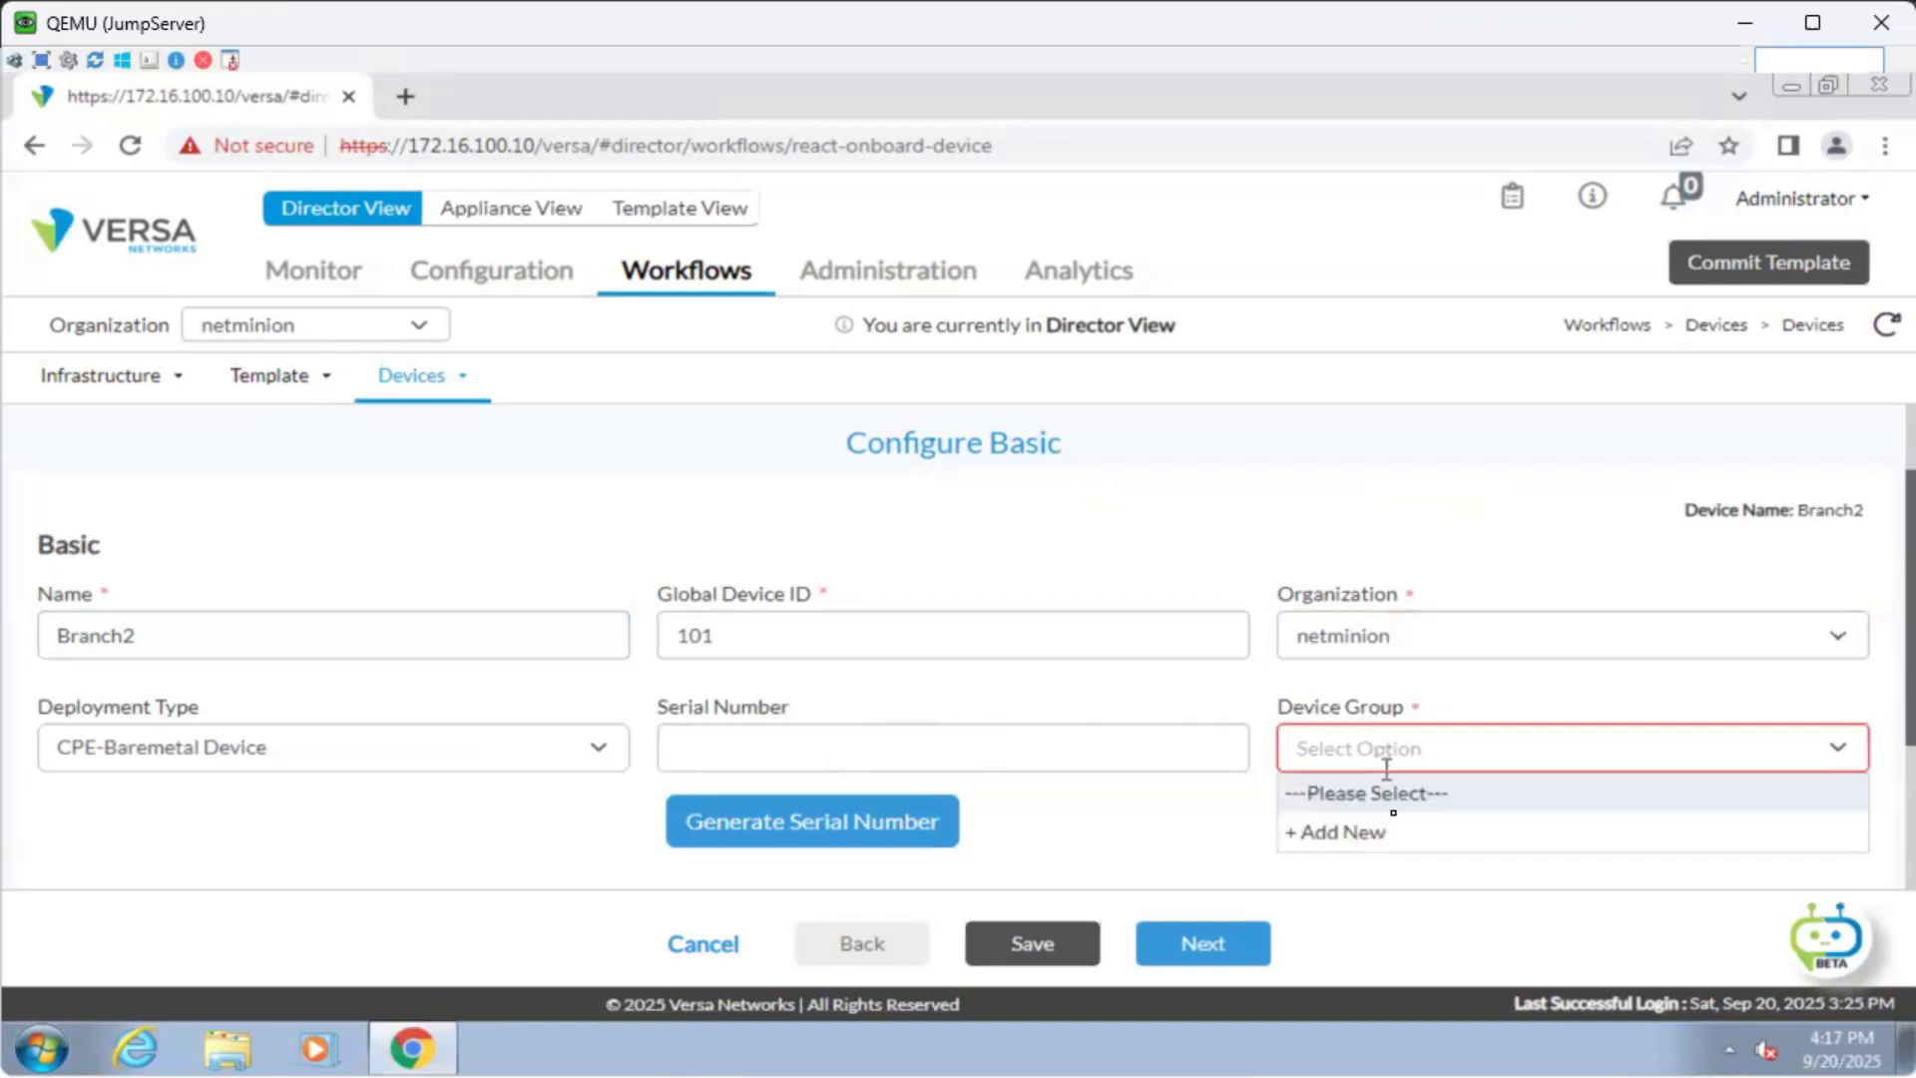
Create device group INET_MPLS_DG with post-staging template Branch2_PS and assign it to Branch2.
left_click(1365, 834)
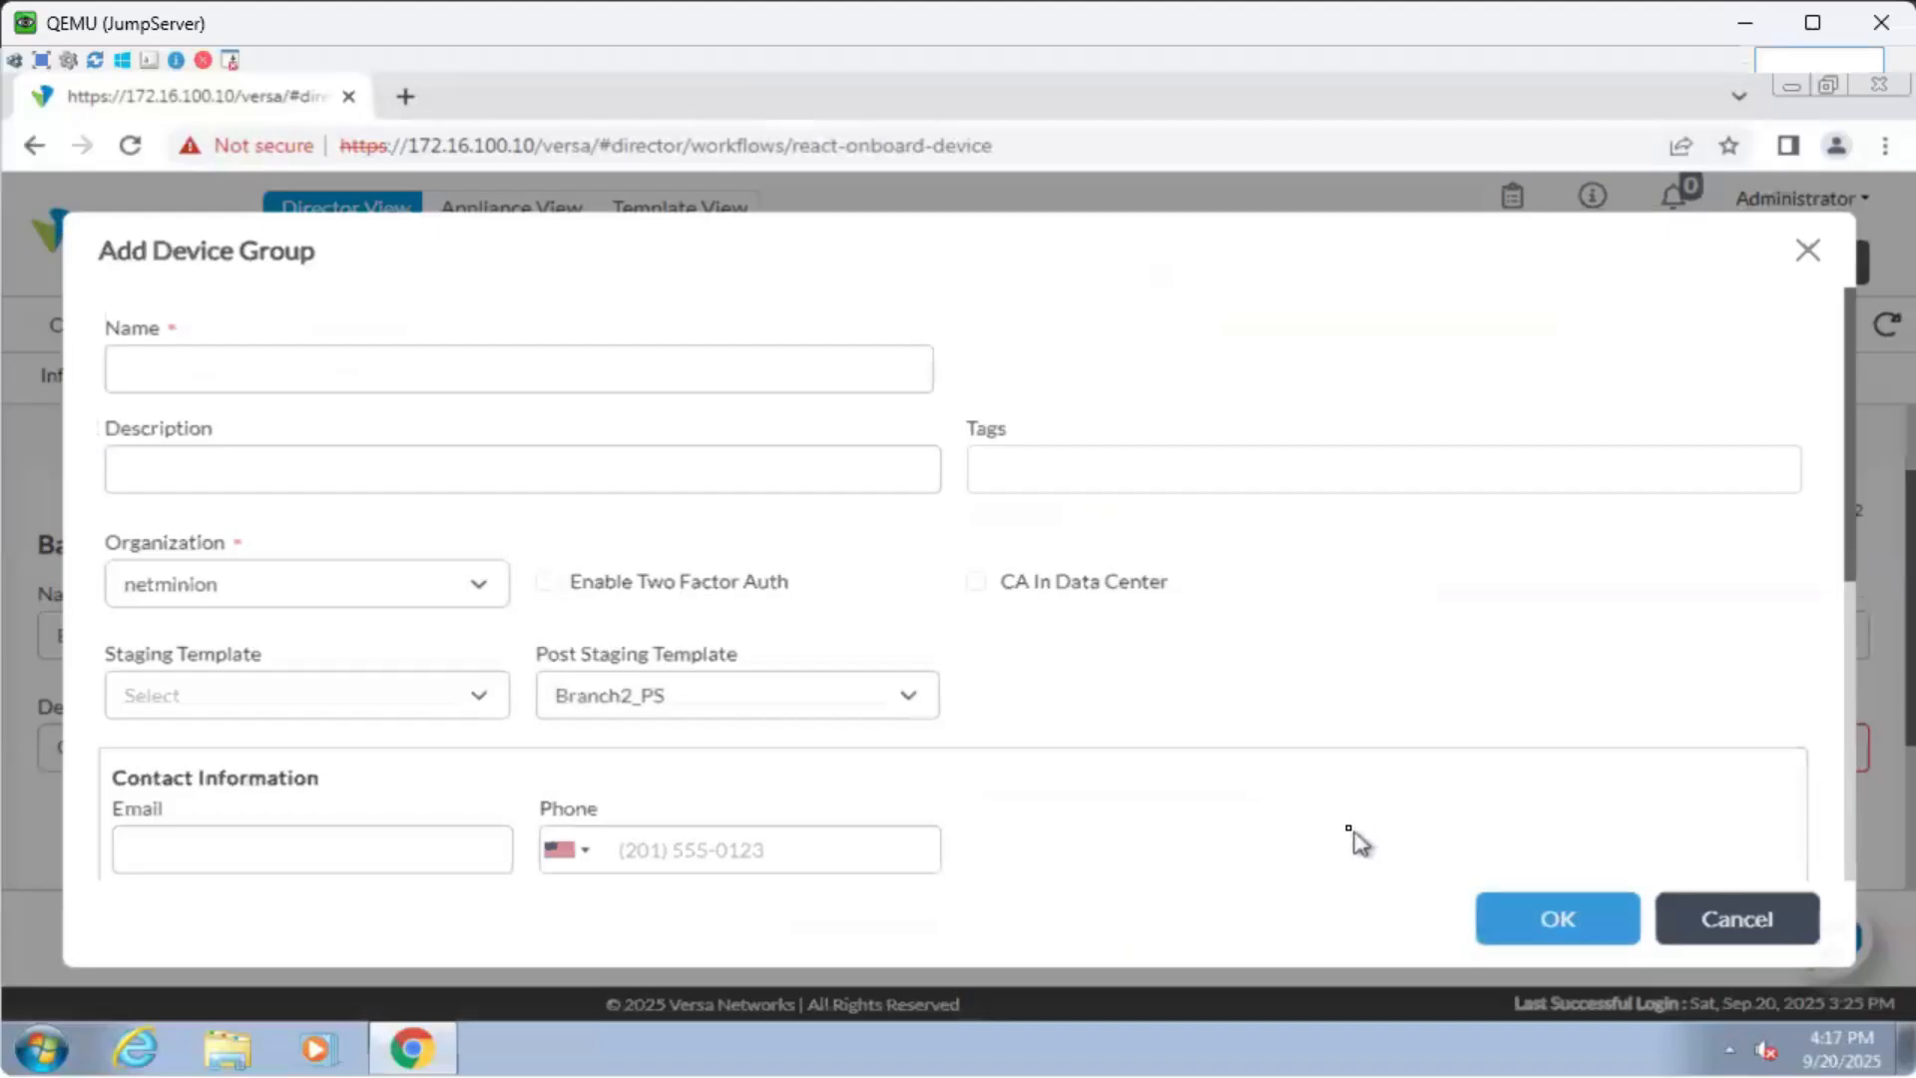
left_click(522, 373)
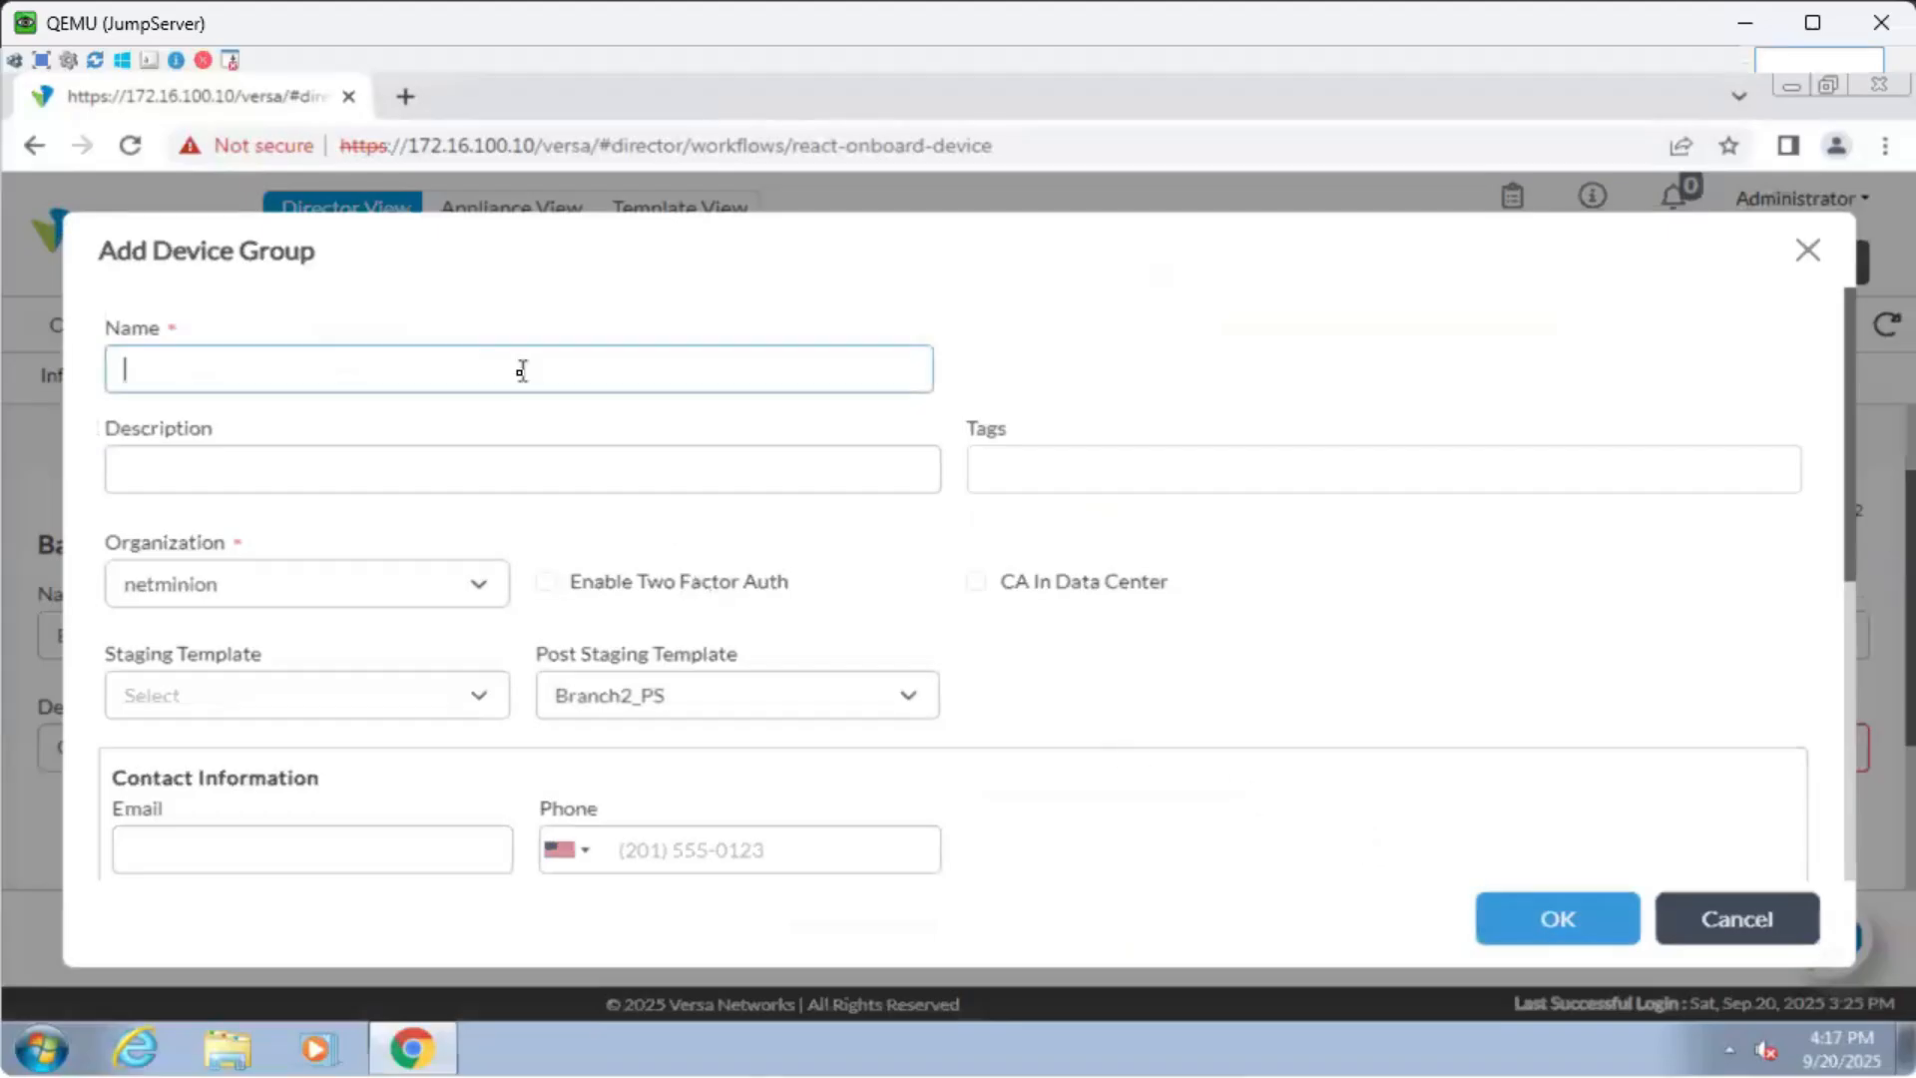
type("INET")
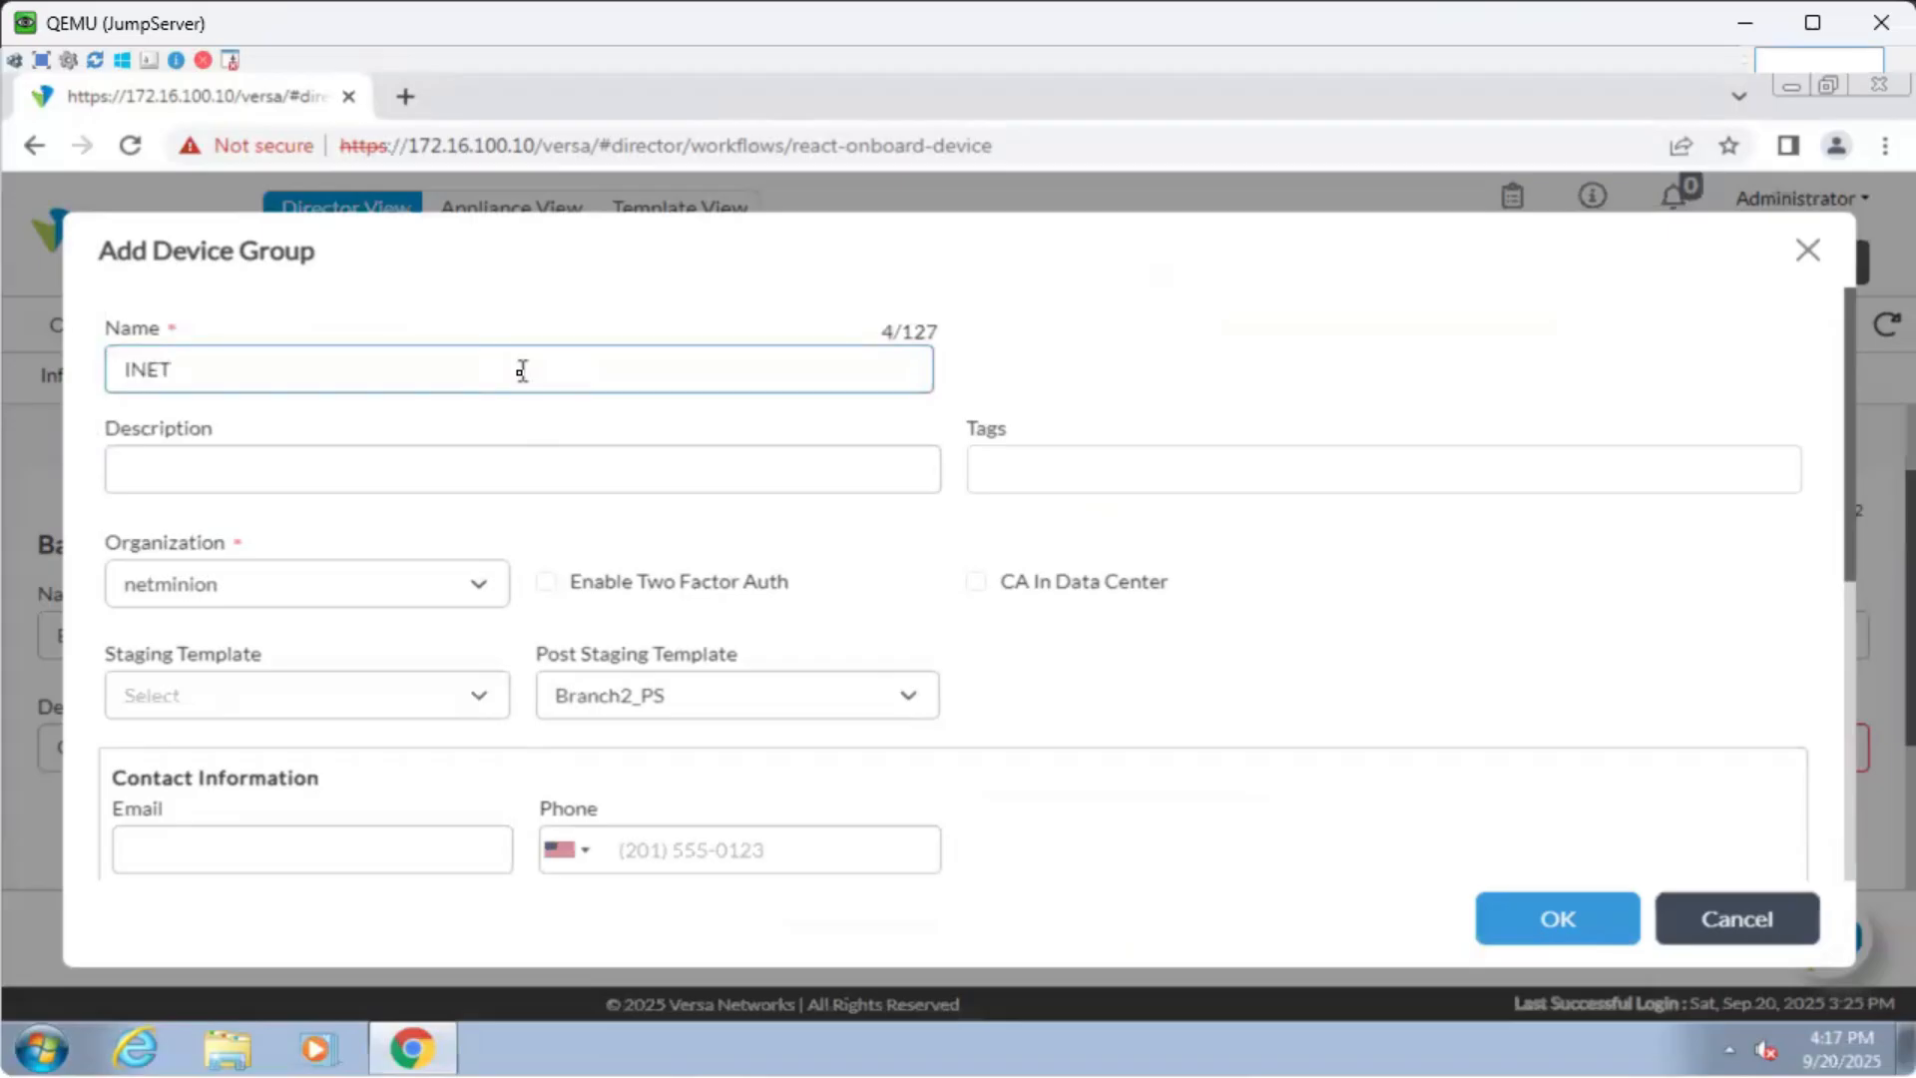
type("_MPLS_DG")
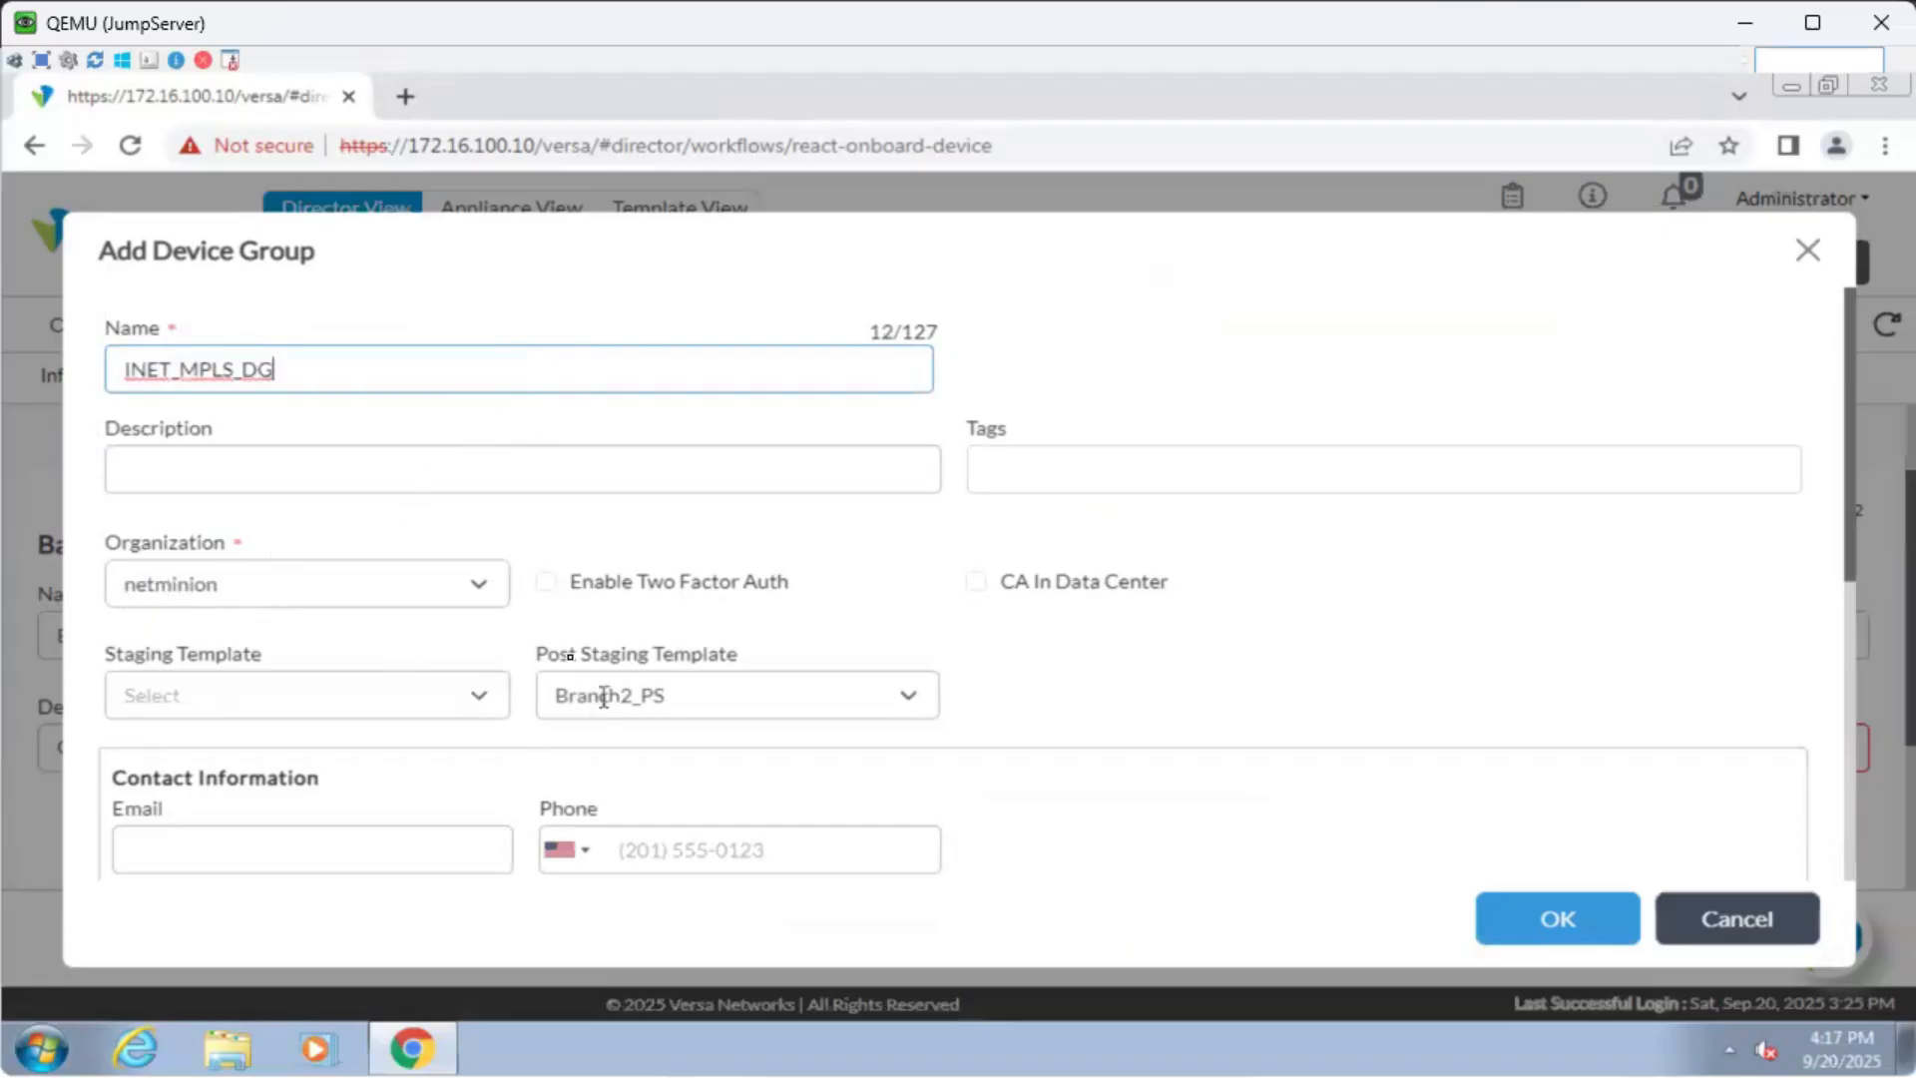
left_click_drag(539, 655, 750, 654)
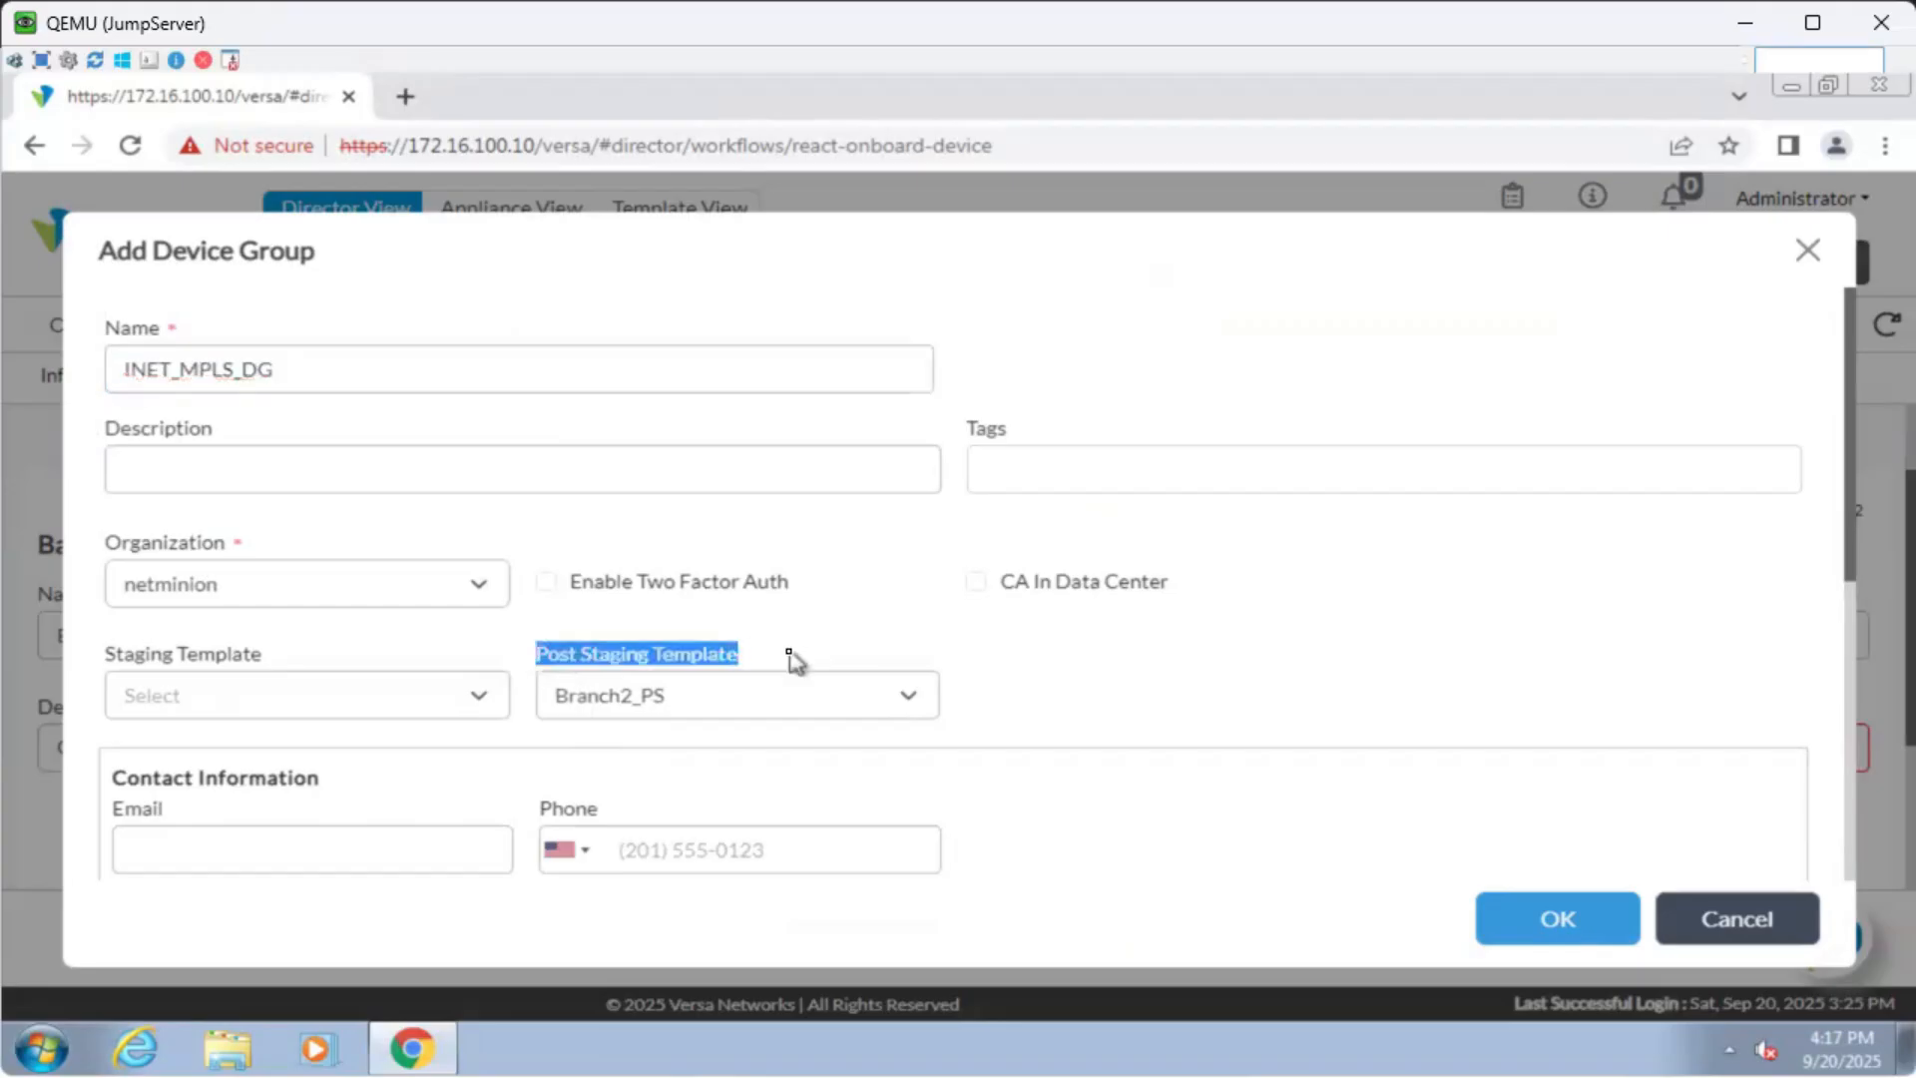
left_click(795, 660)
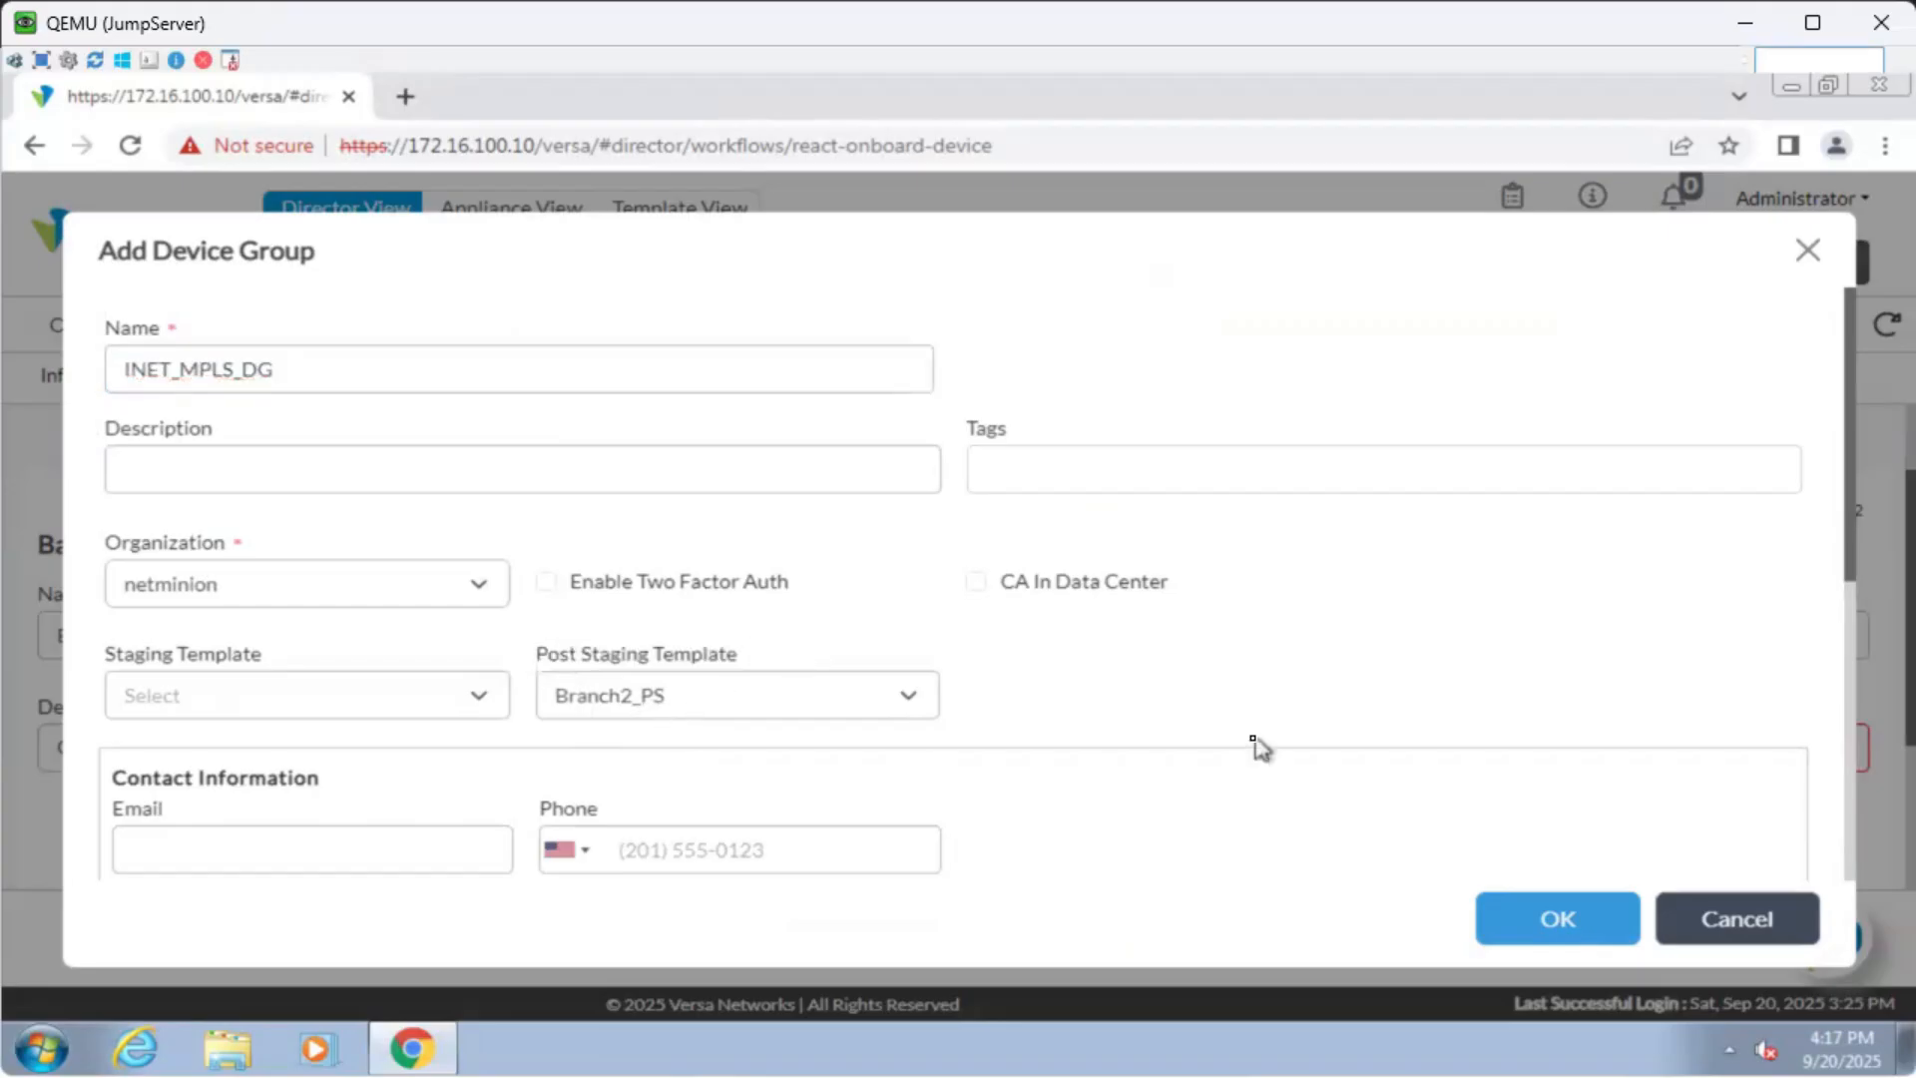
scroll(1256, 747, "down", 3)
scroll(1252, 746, "down", 3)
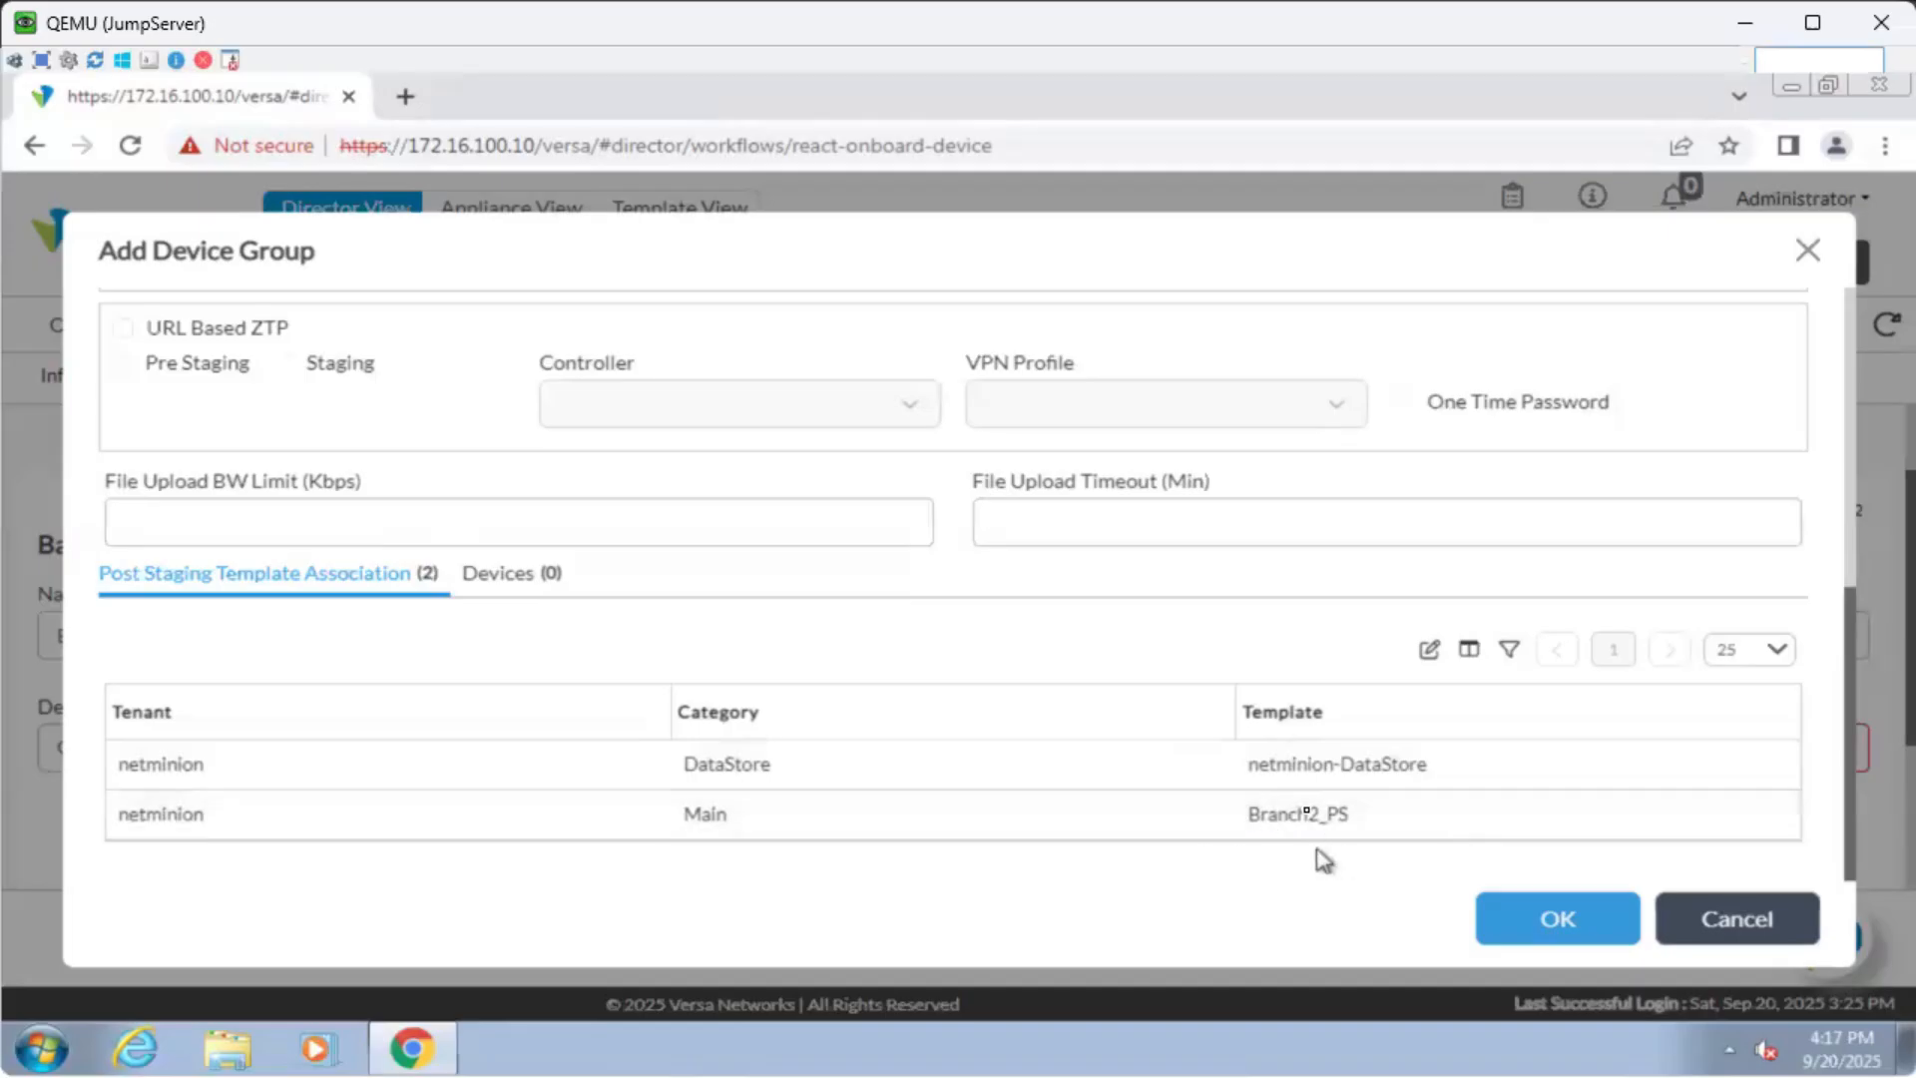
left_click(1519, 925)
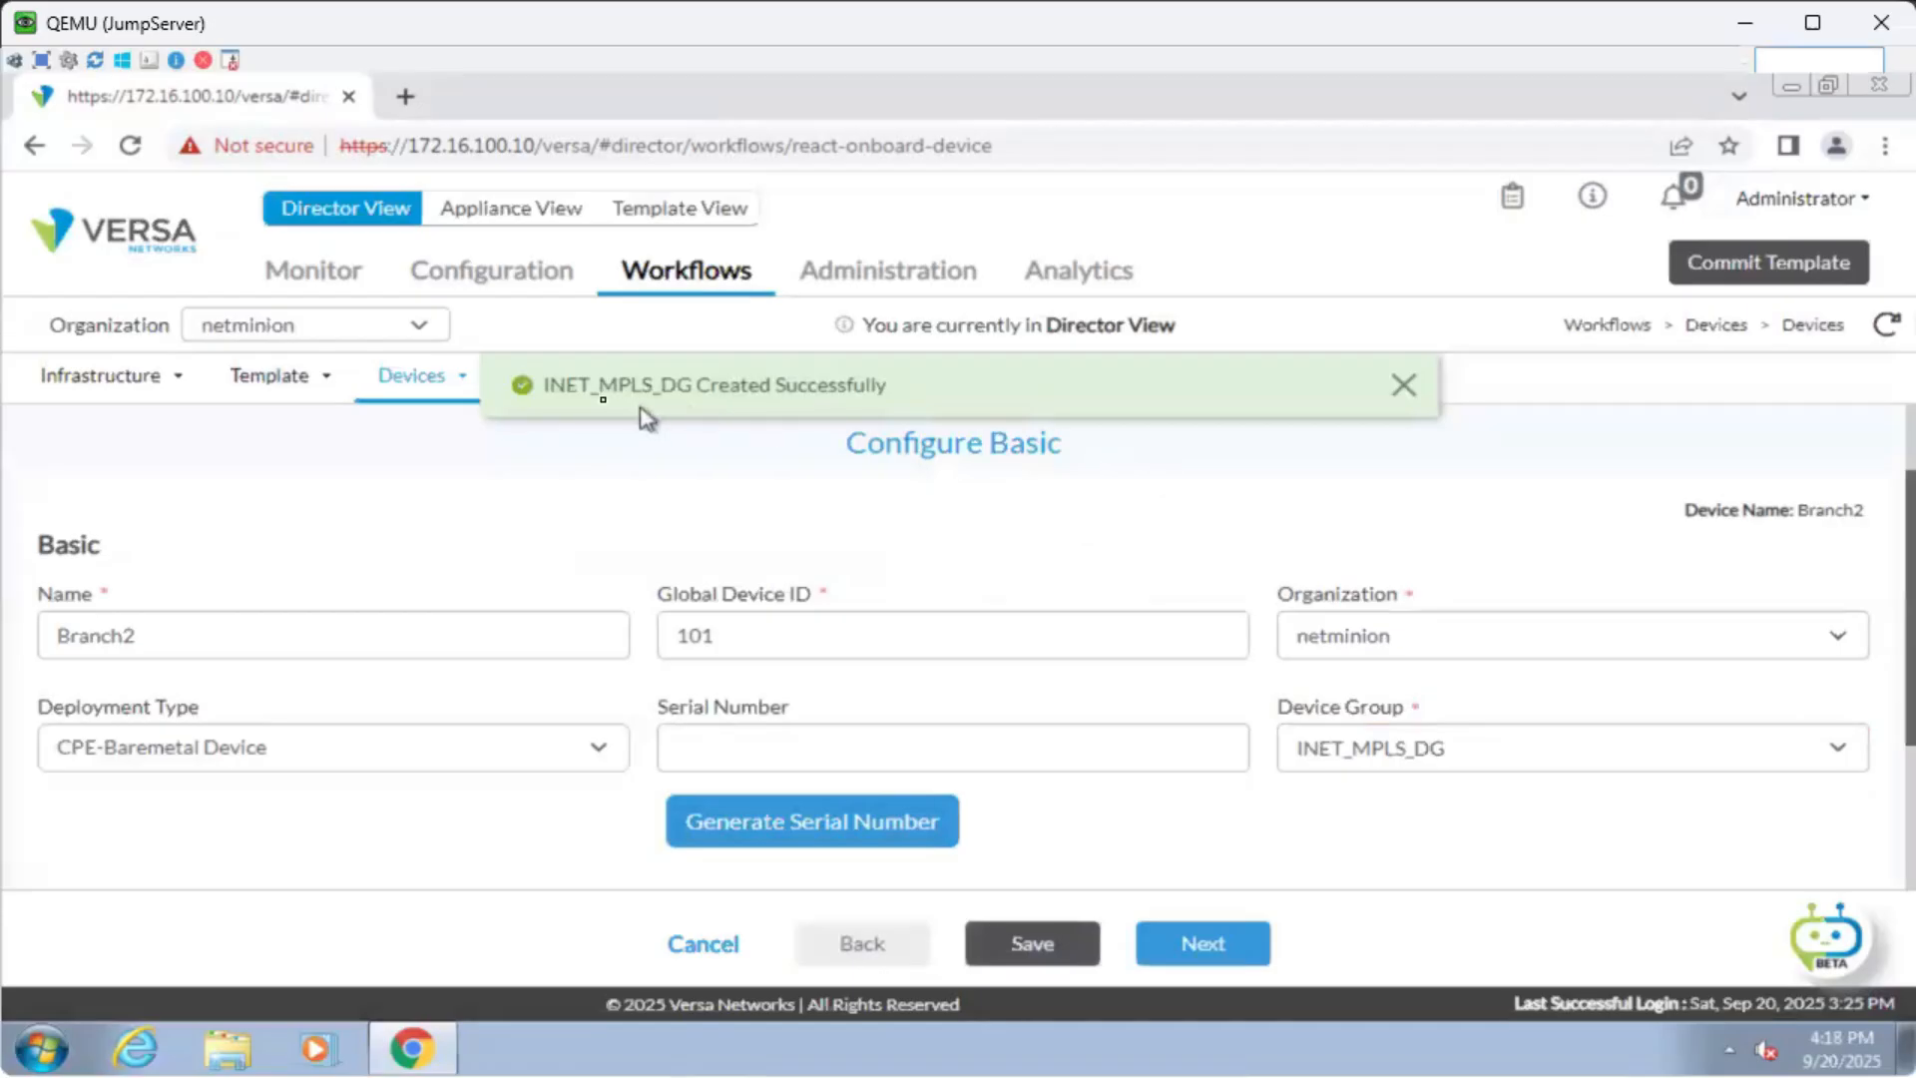
Check Branch2's Configure Basic form and continue to the location step.
left_click_drag(617, 387, 893, 394)
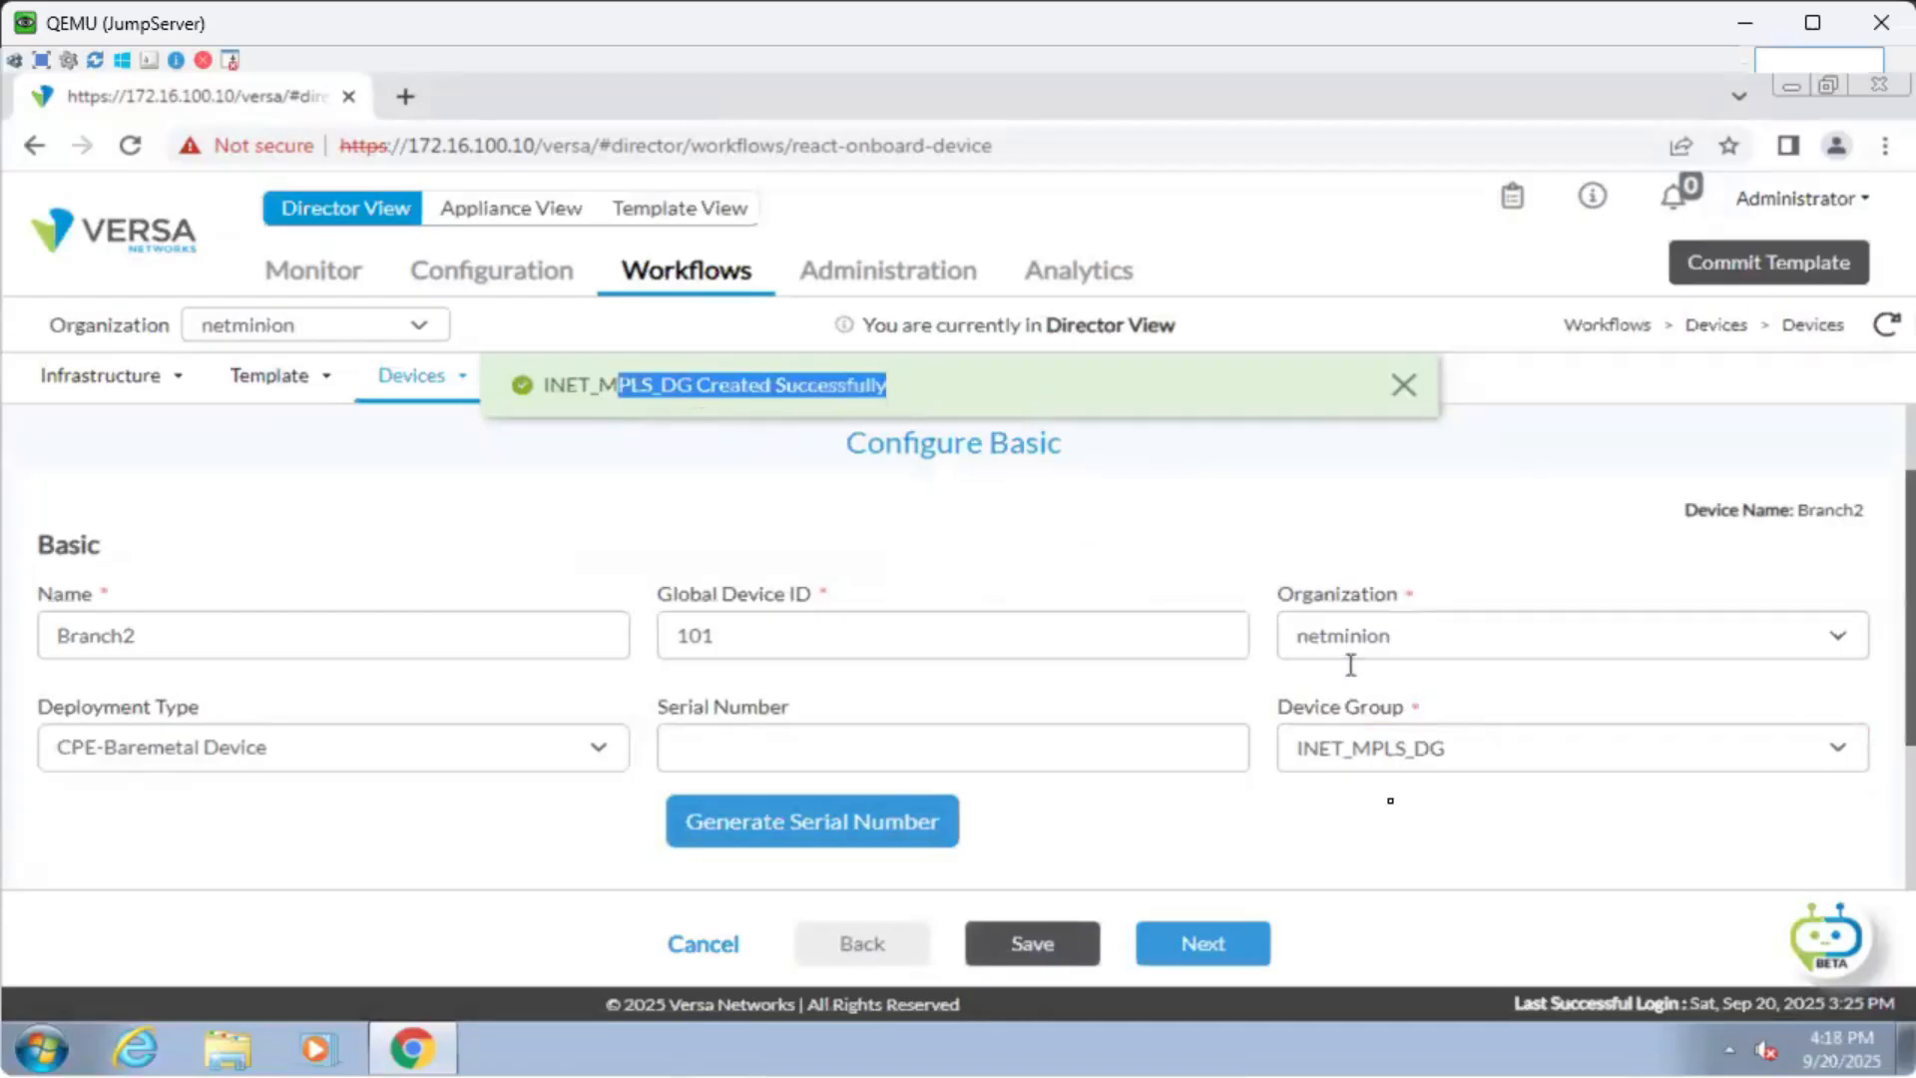
left_click(1246, 501)
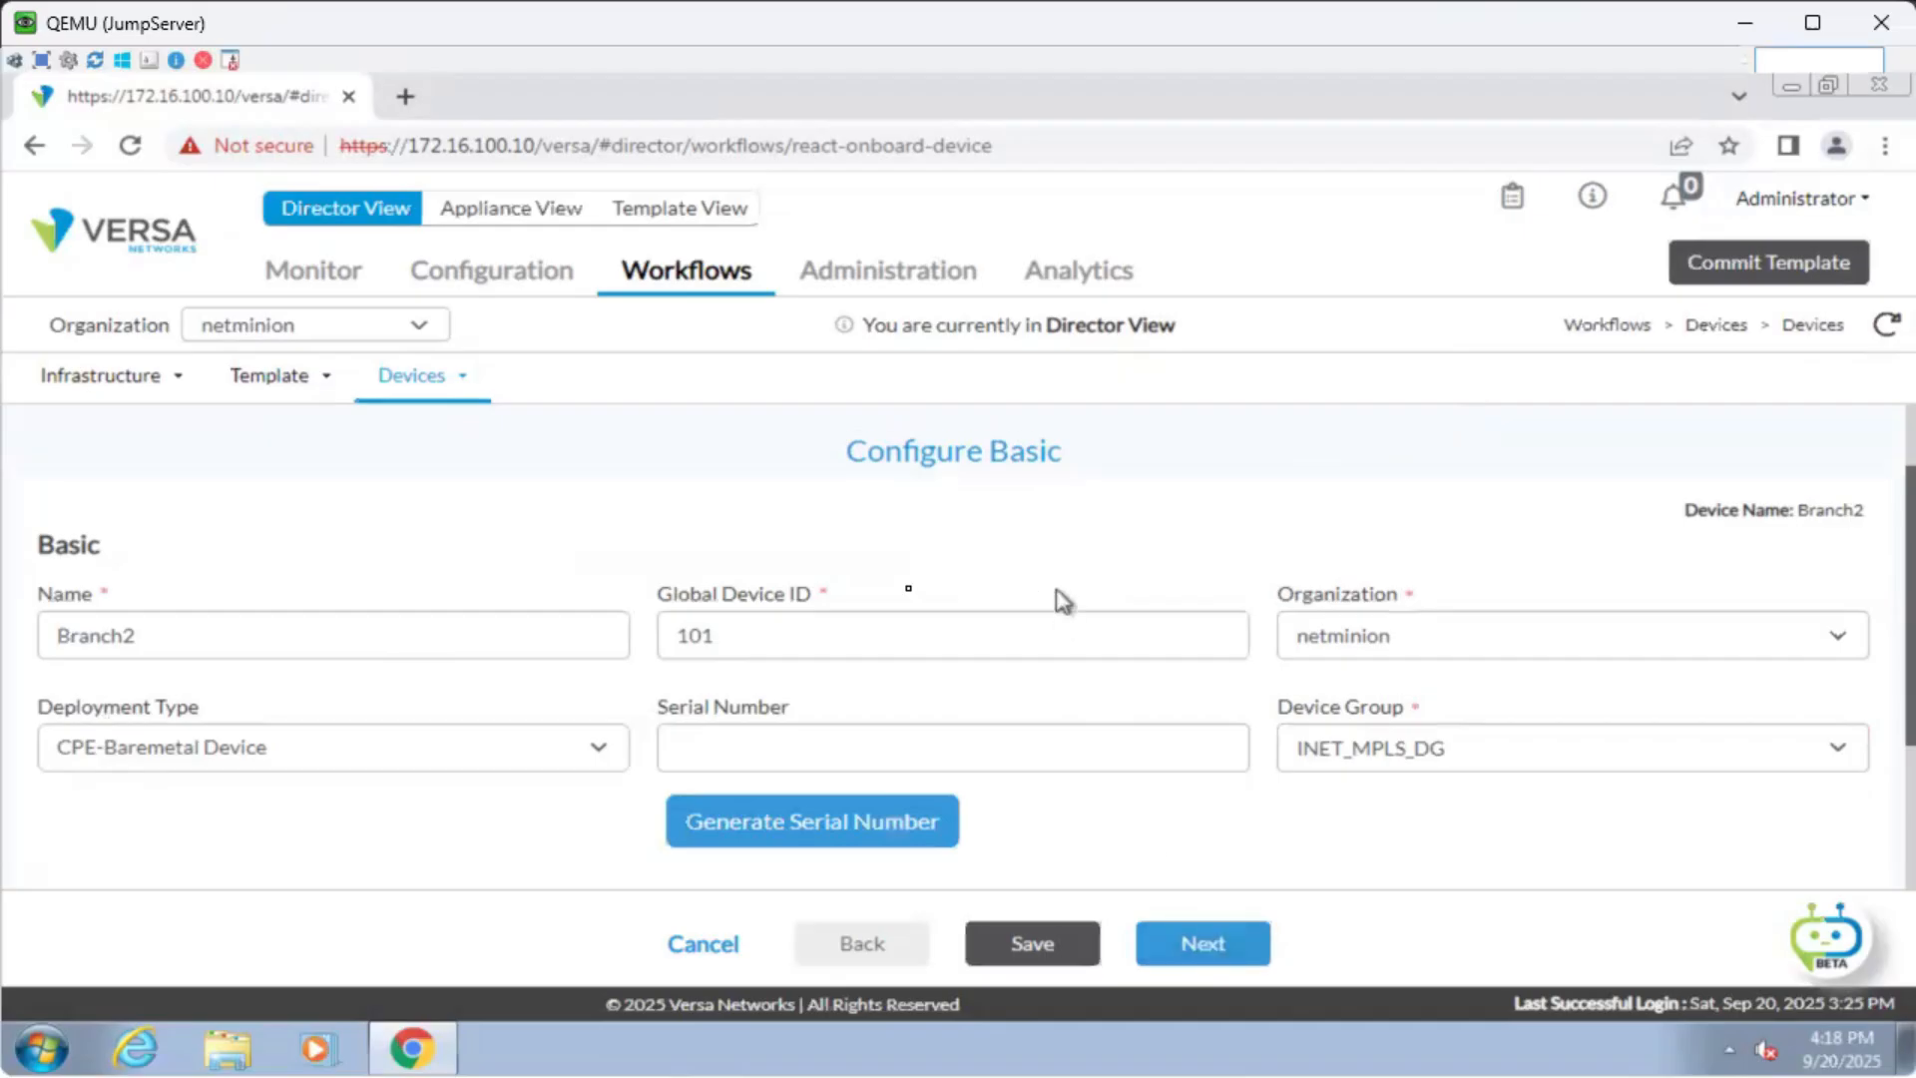
scroll(1063, 599, "up", 1)
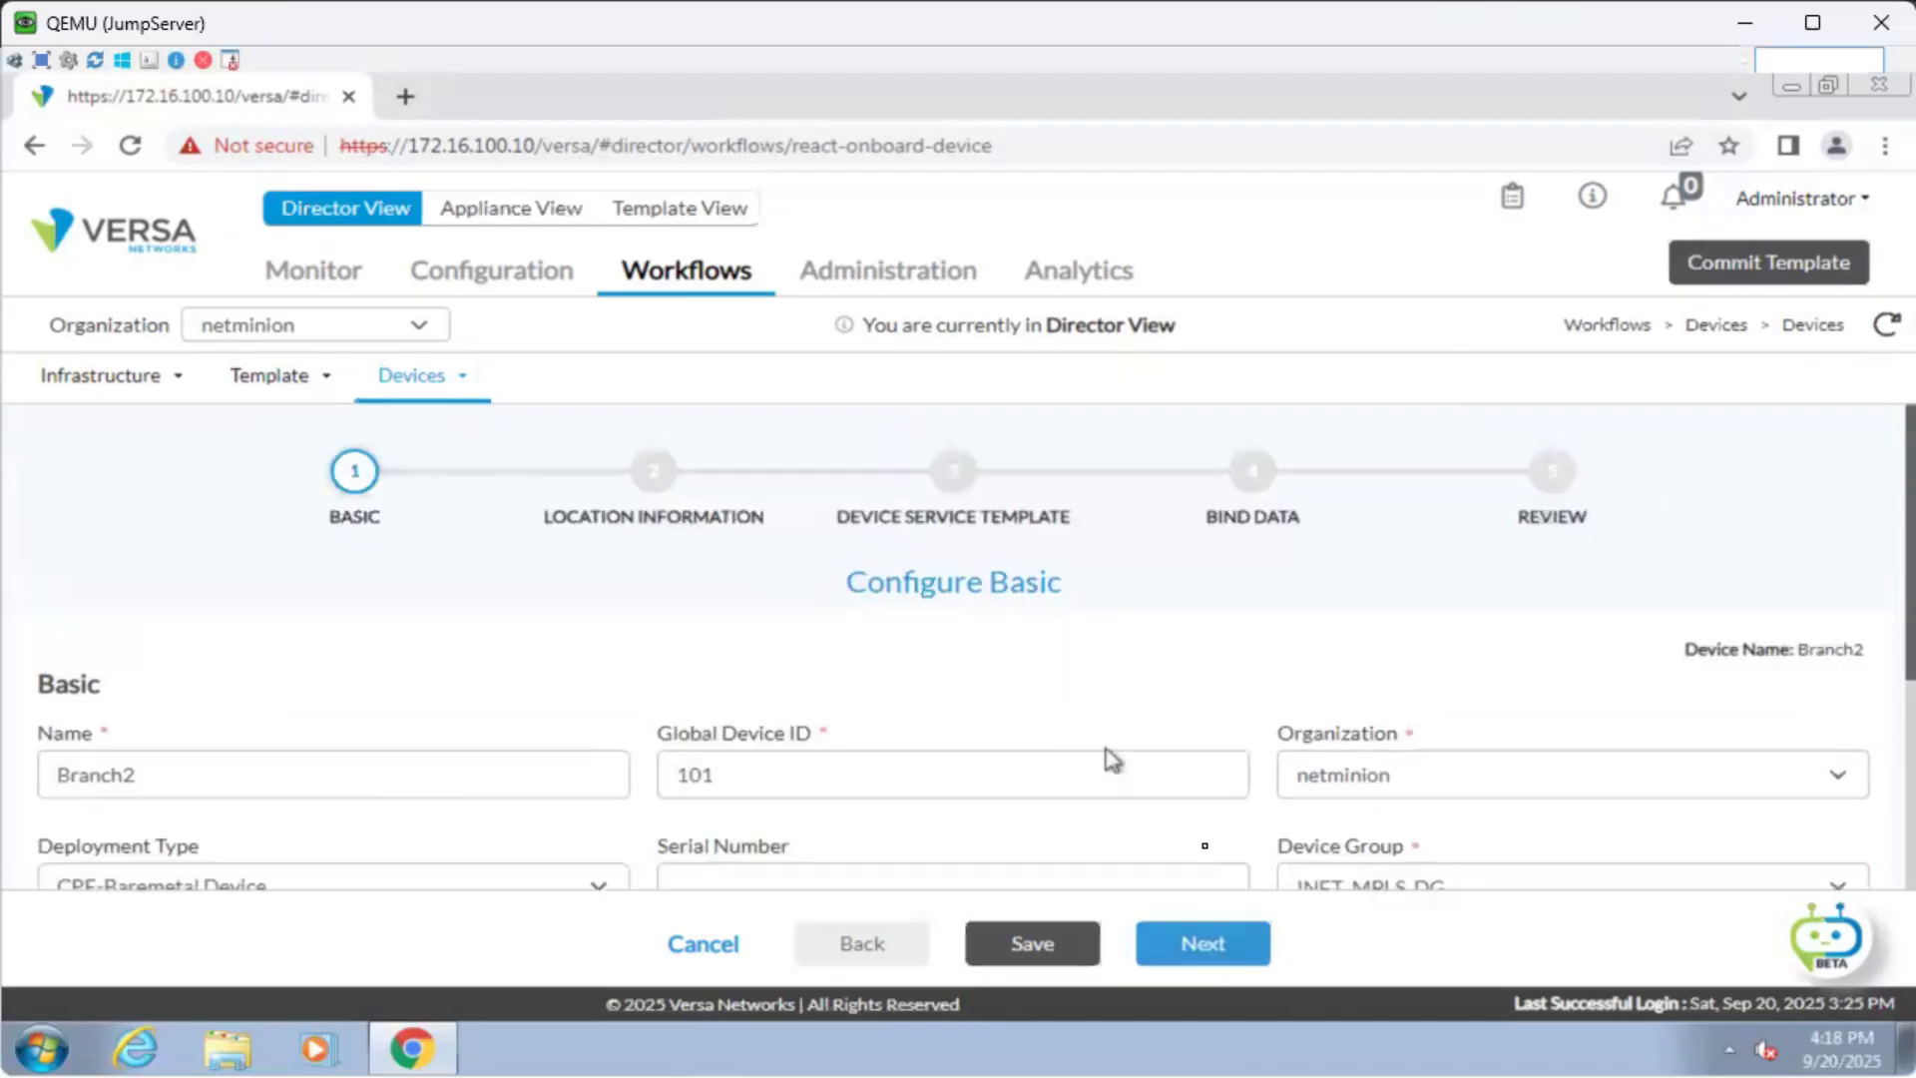
scroll(1198, 849, "down", 6)
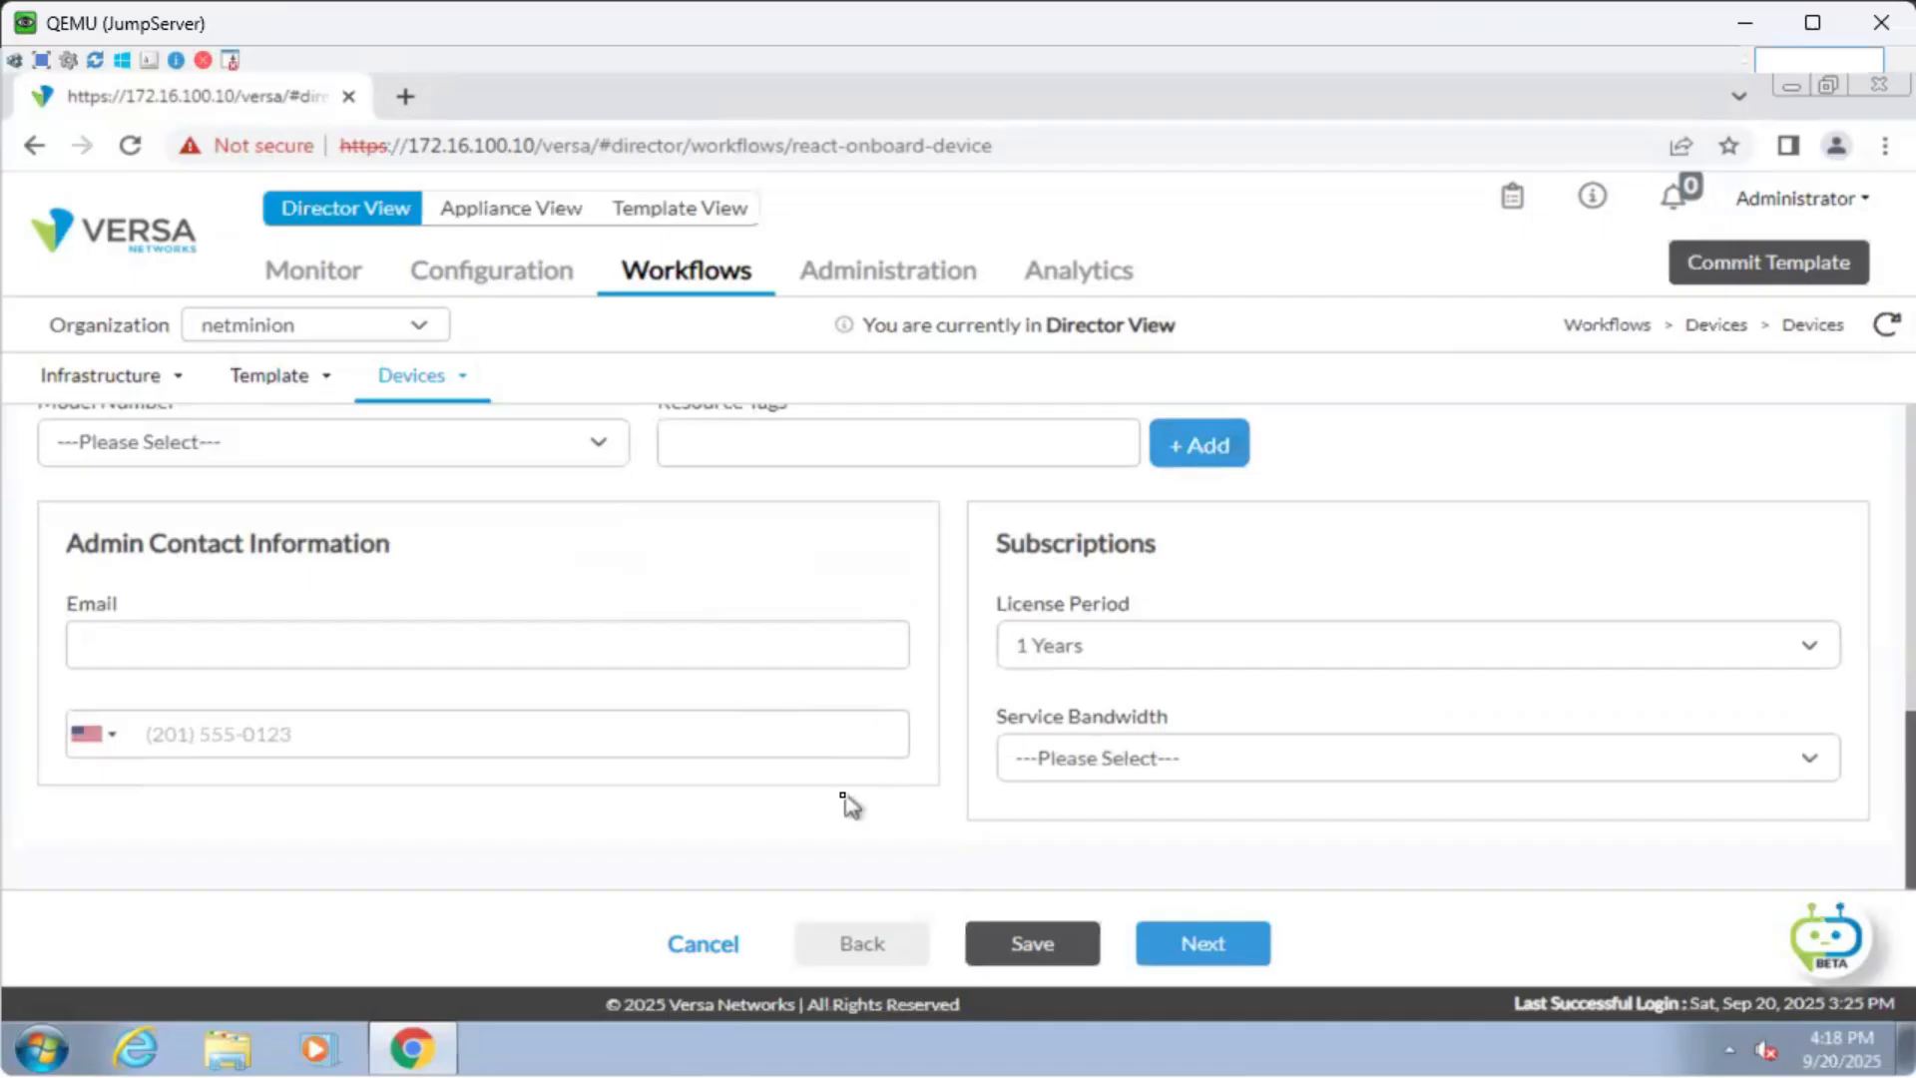
scroll(845, 798, "up", 6)
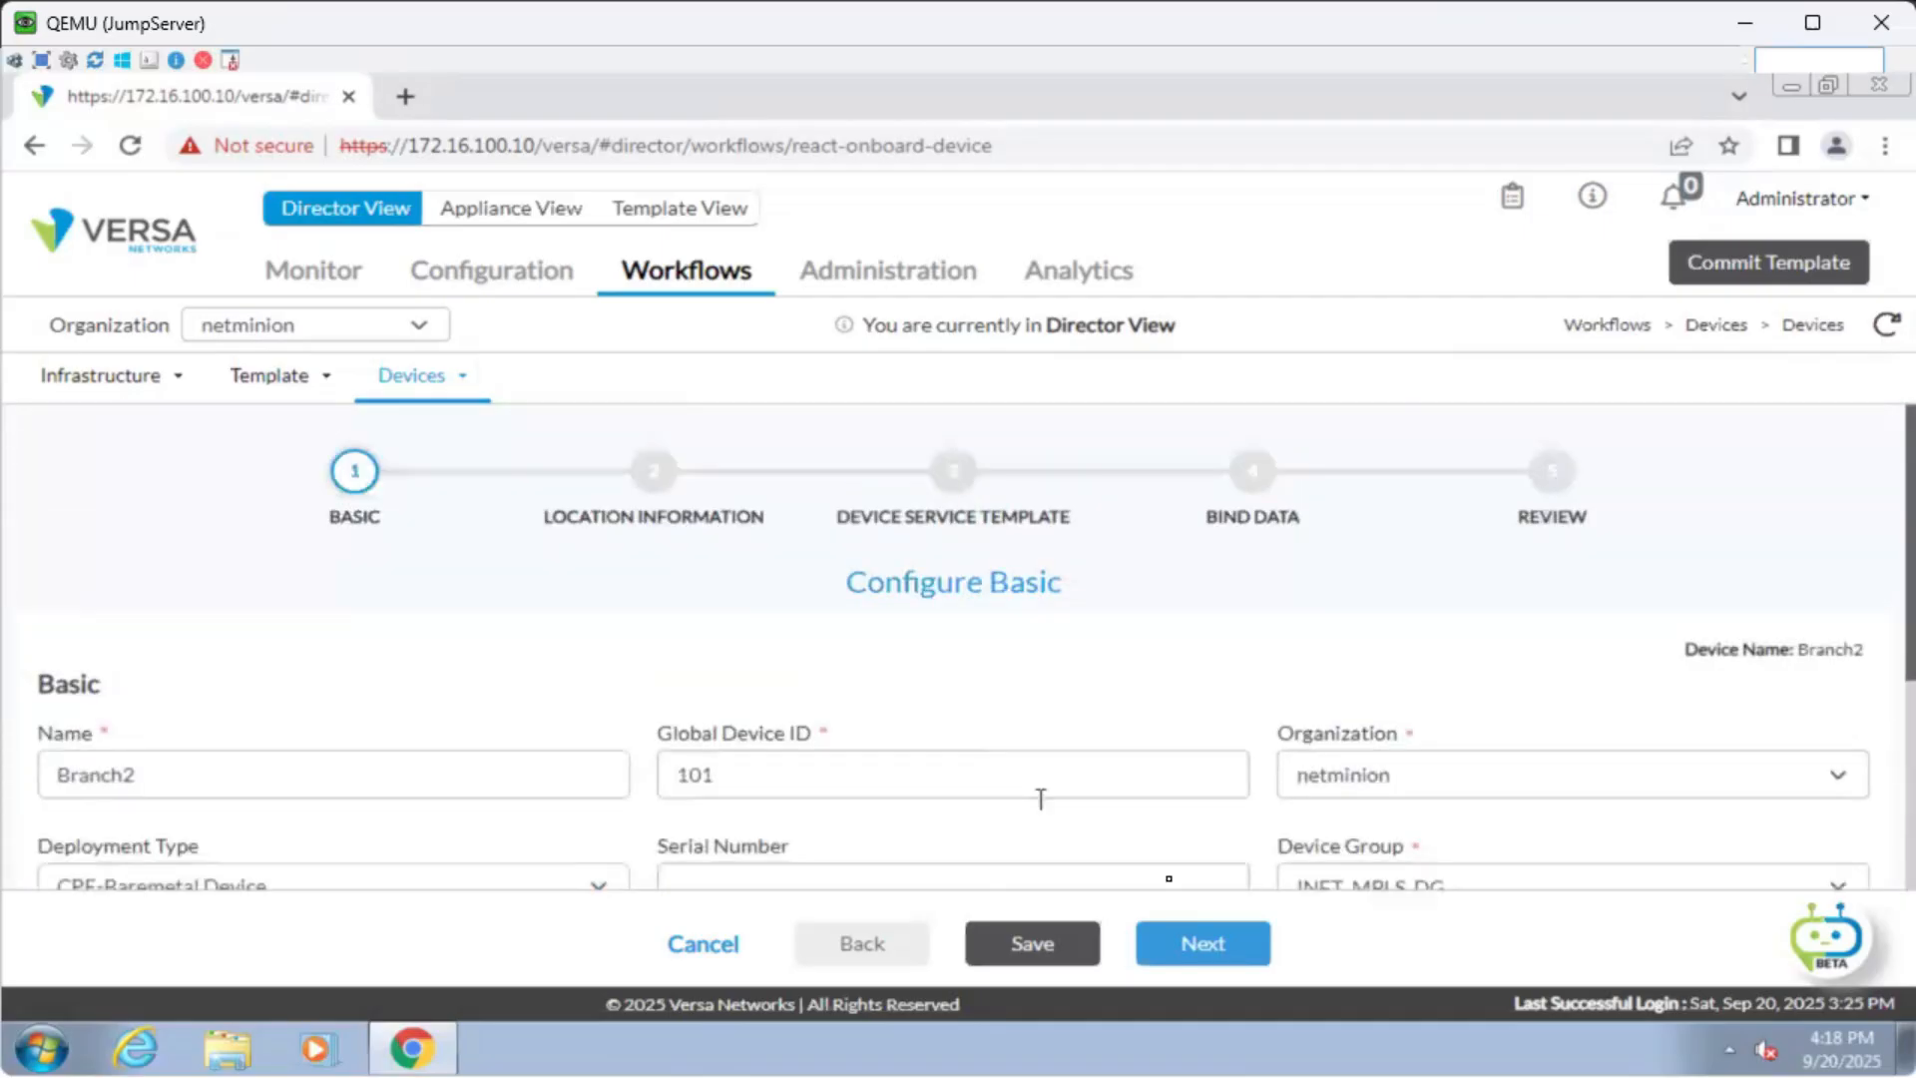
left_click(1240, 951)
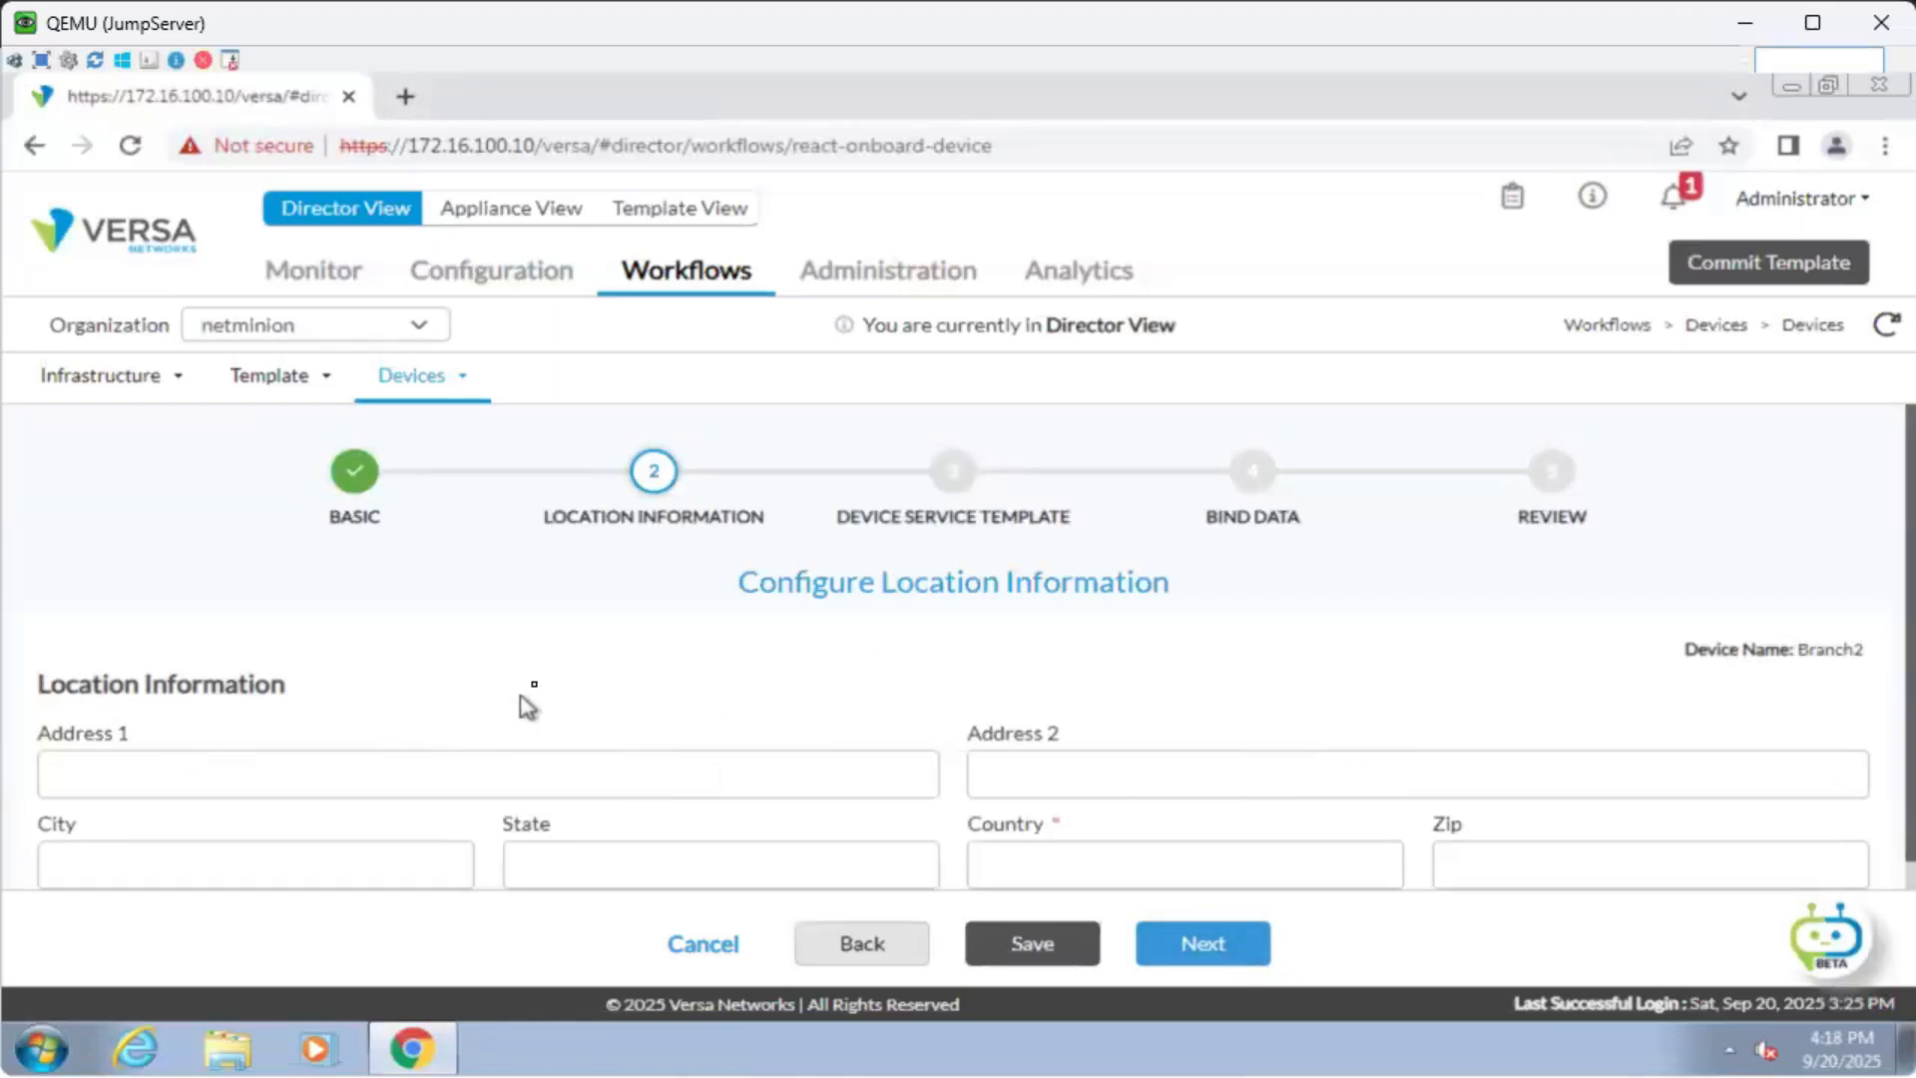
Set the location to State Delhi, Country India, generate coordinates, and save it.
scroll(534, 690, "down", 3)
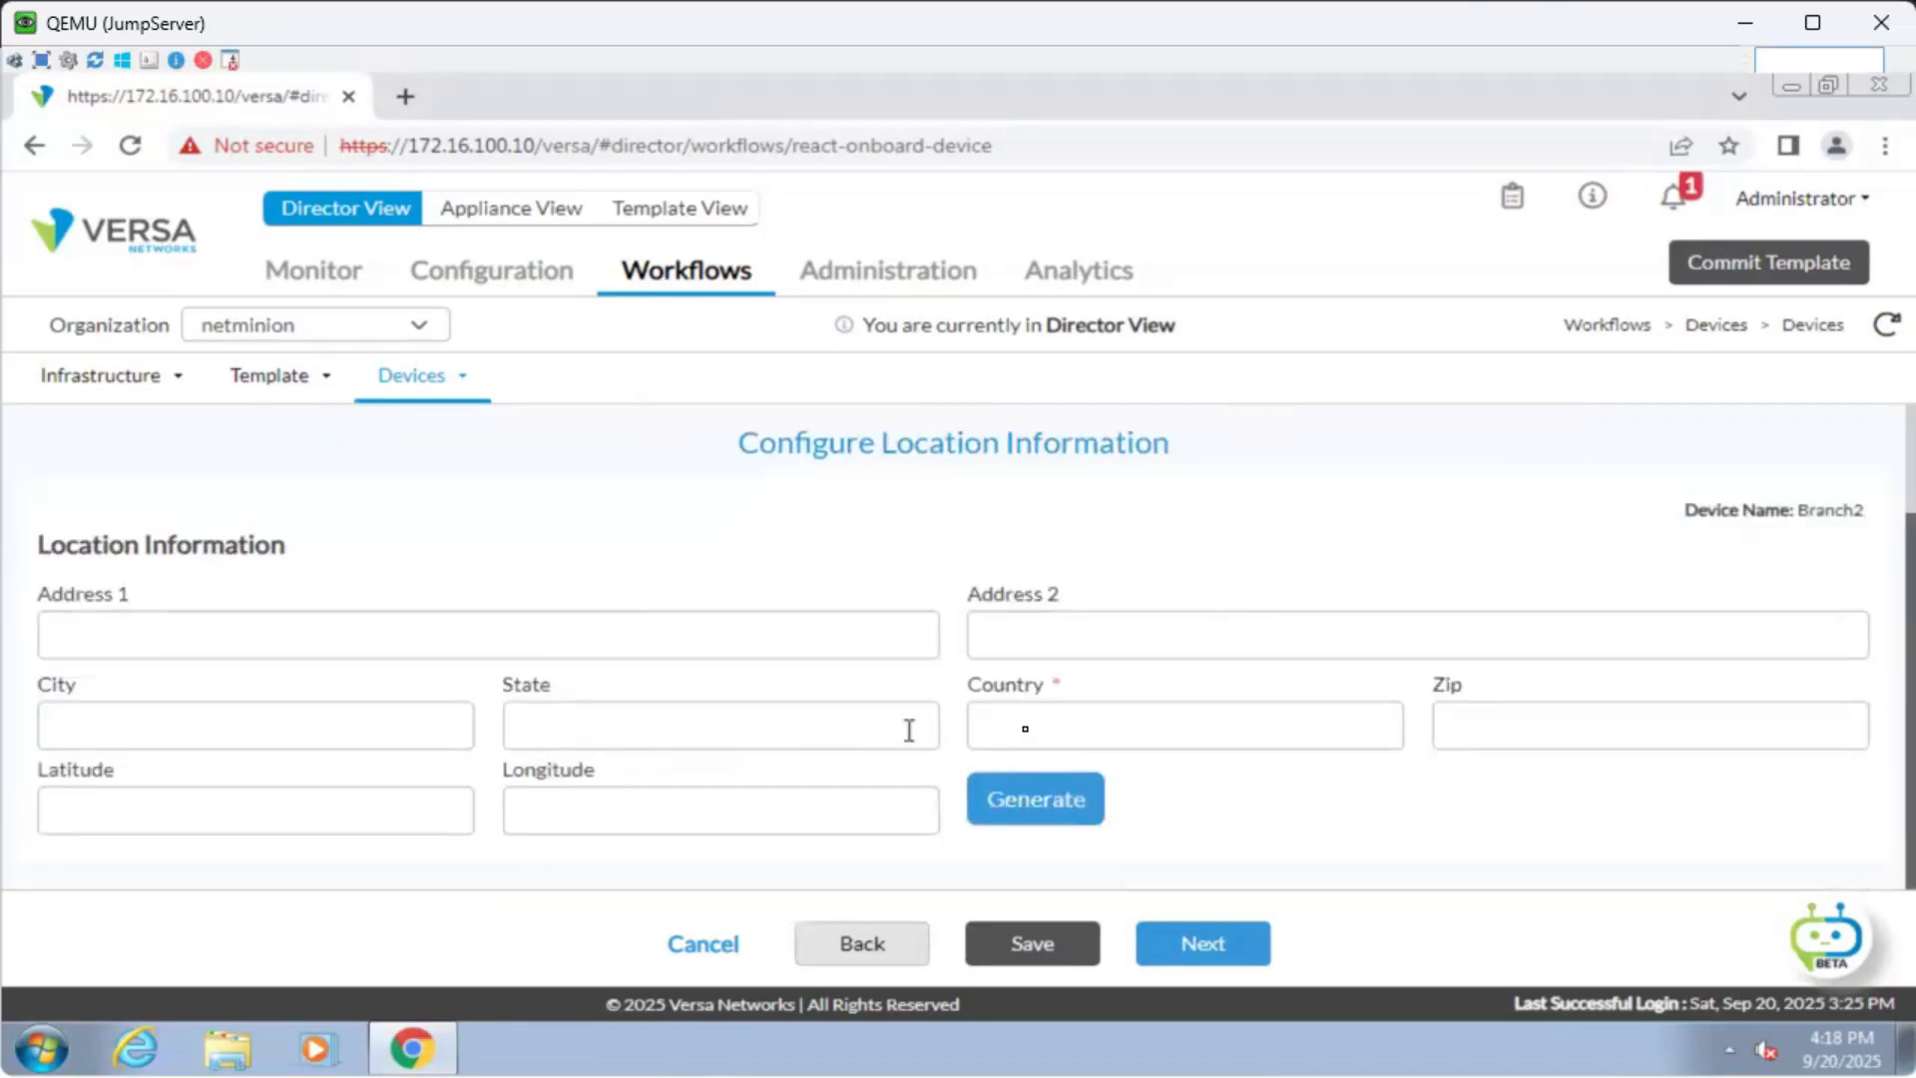
left_click(1033, 723)
type("India")
scroll(928, 749, "up", 3)
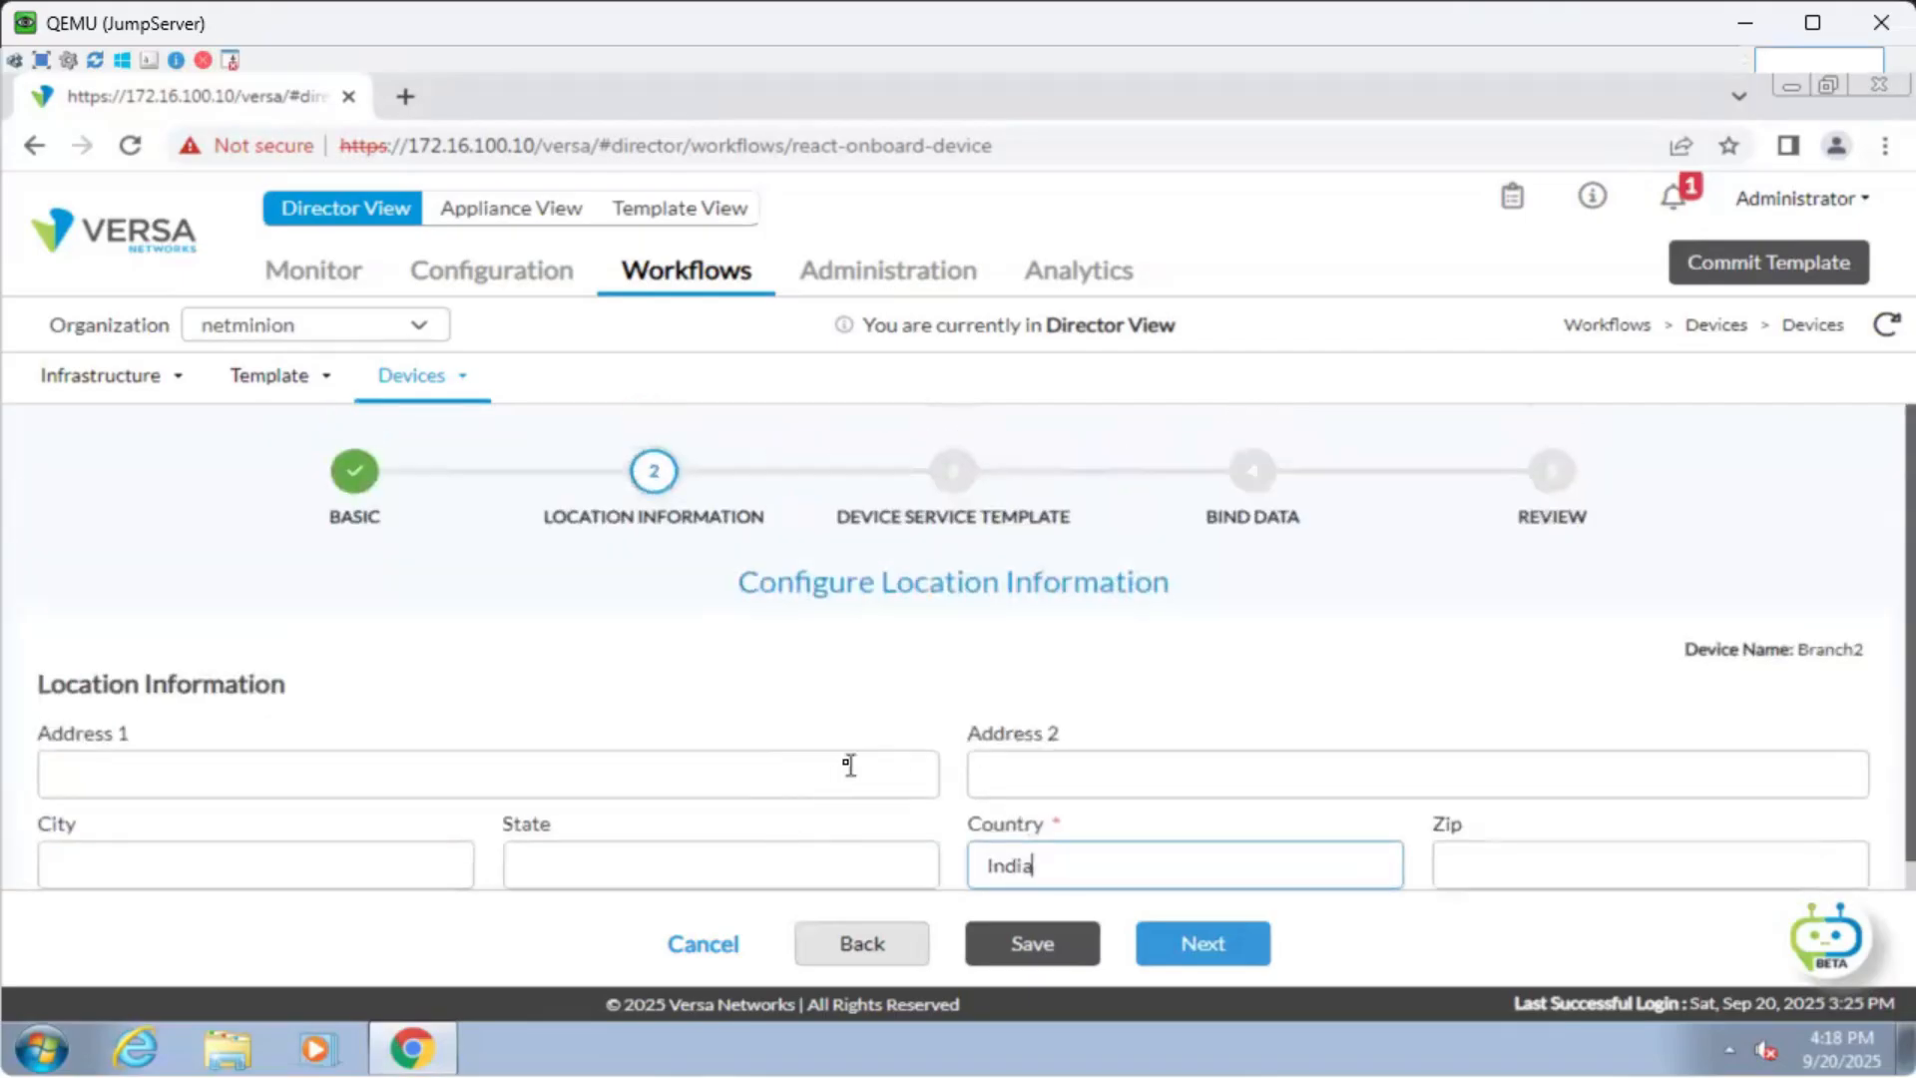
scroll(849, 765, "down", 3)
left_click(773, 719)
type("Delhi")
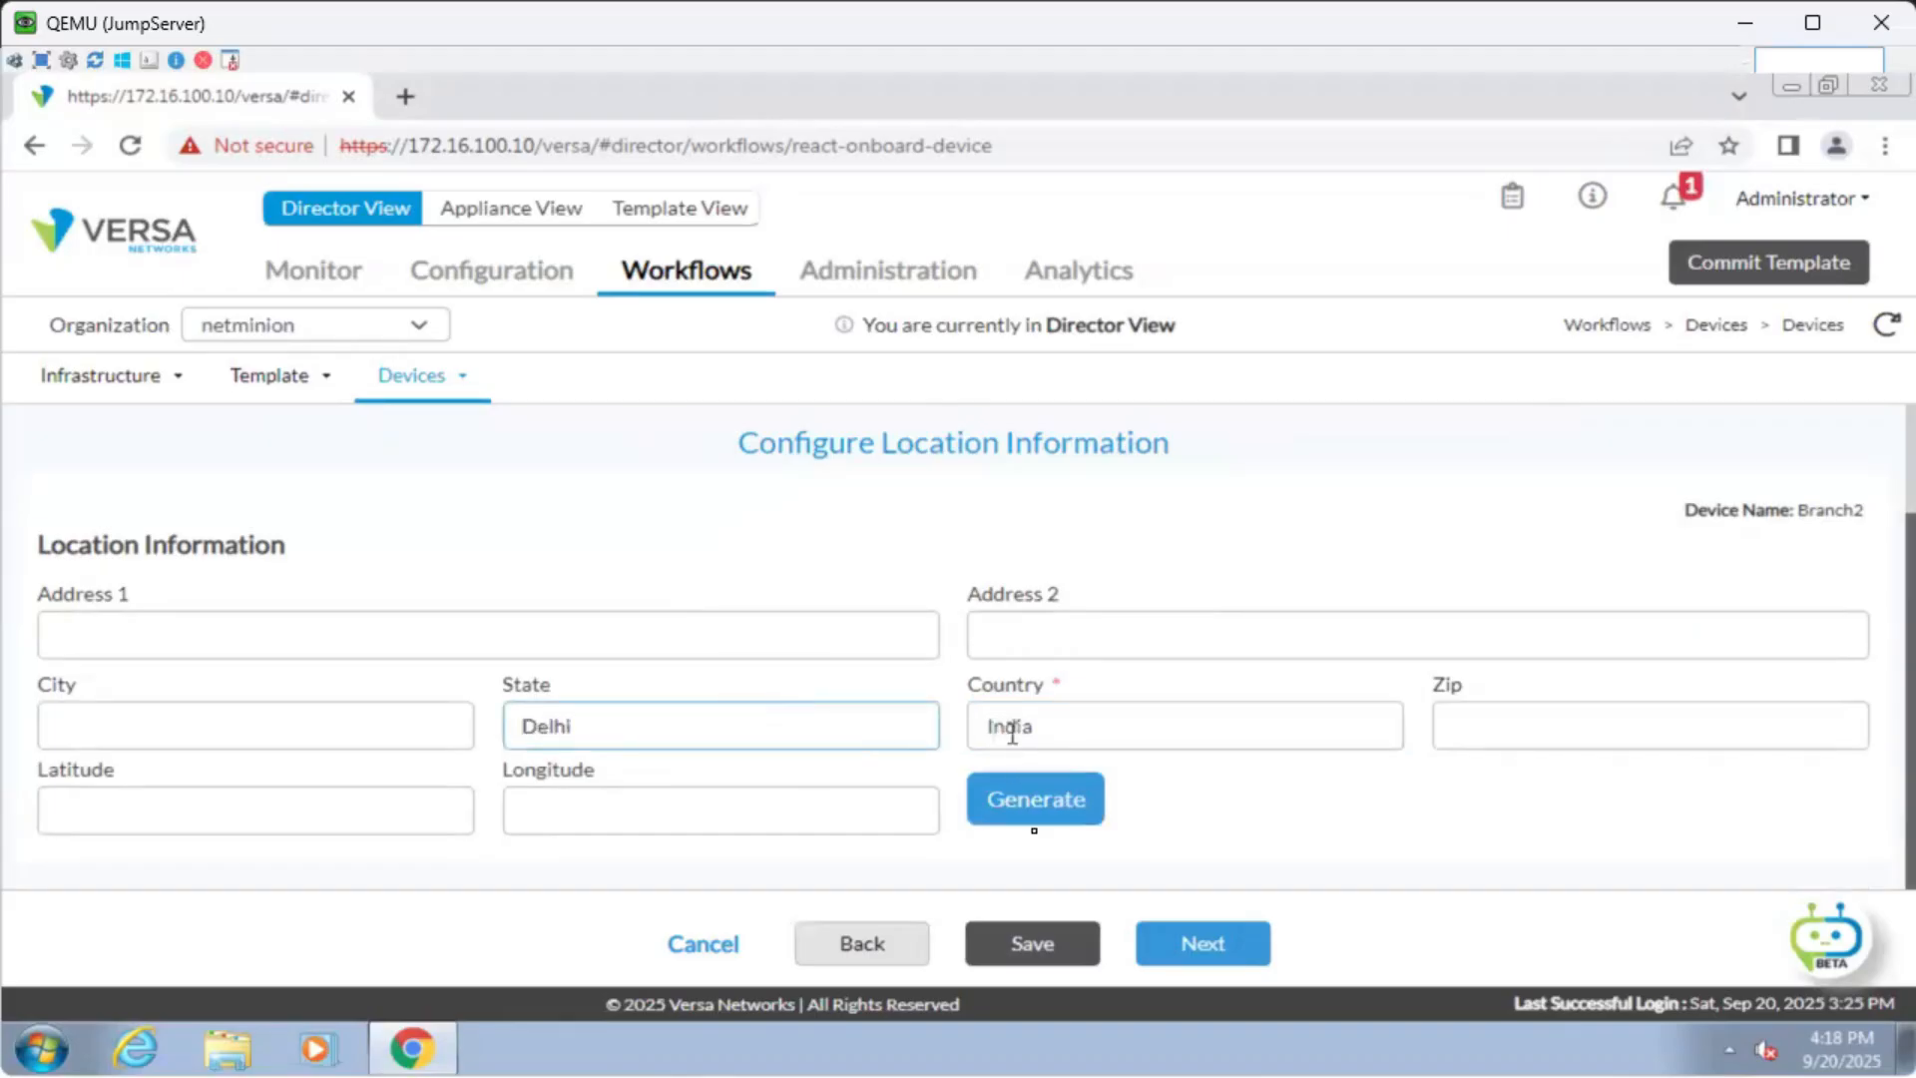
left_click(1128, 804)
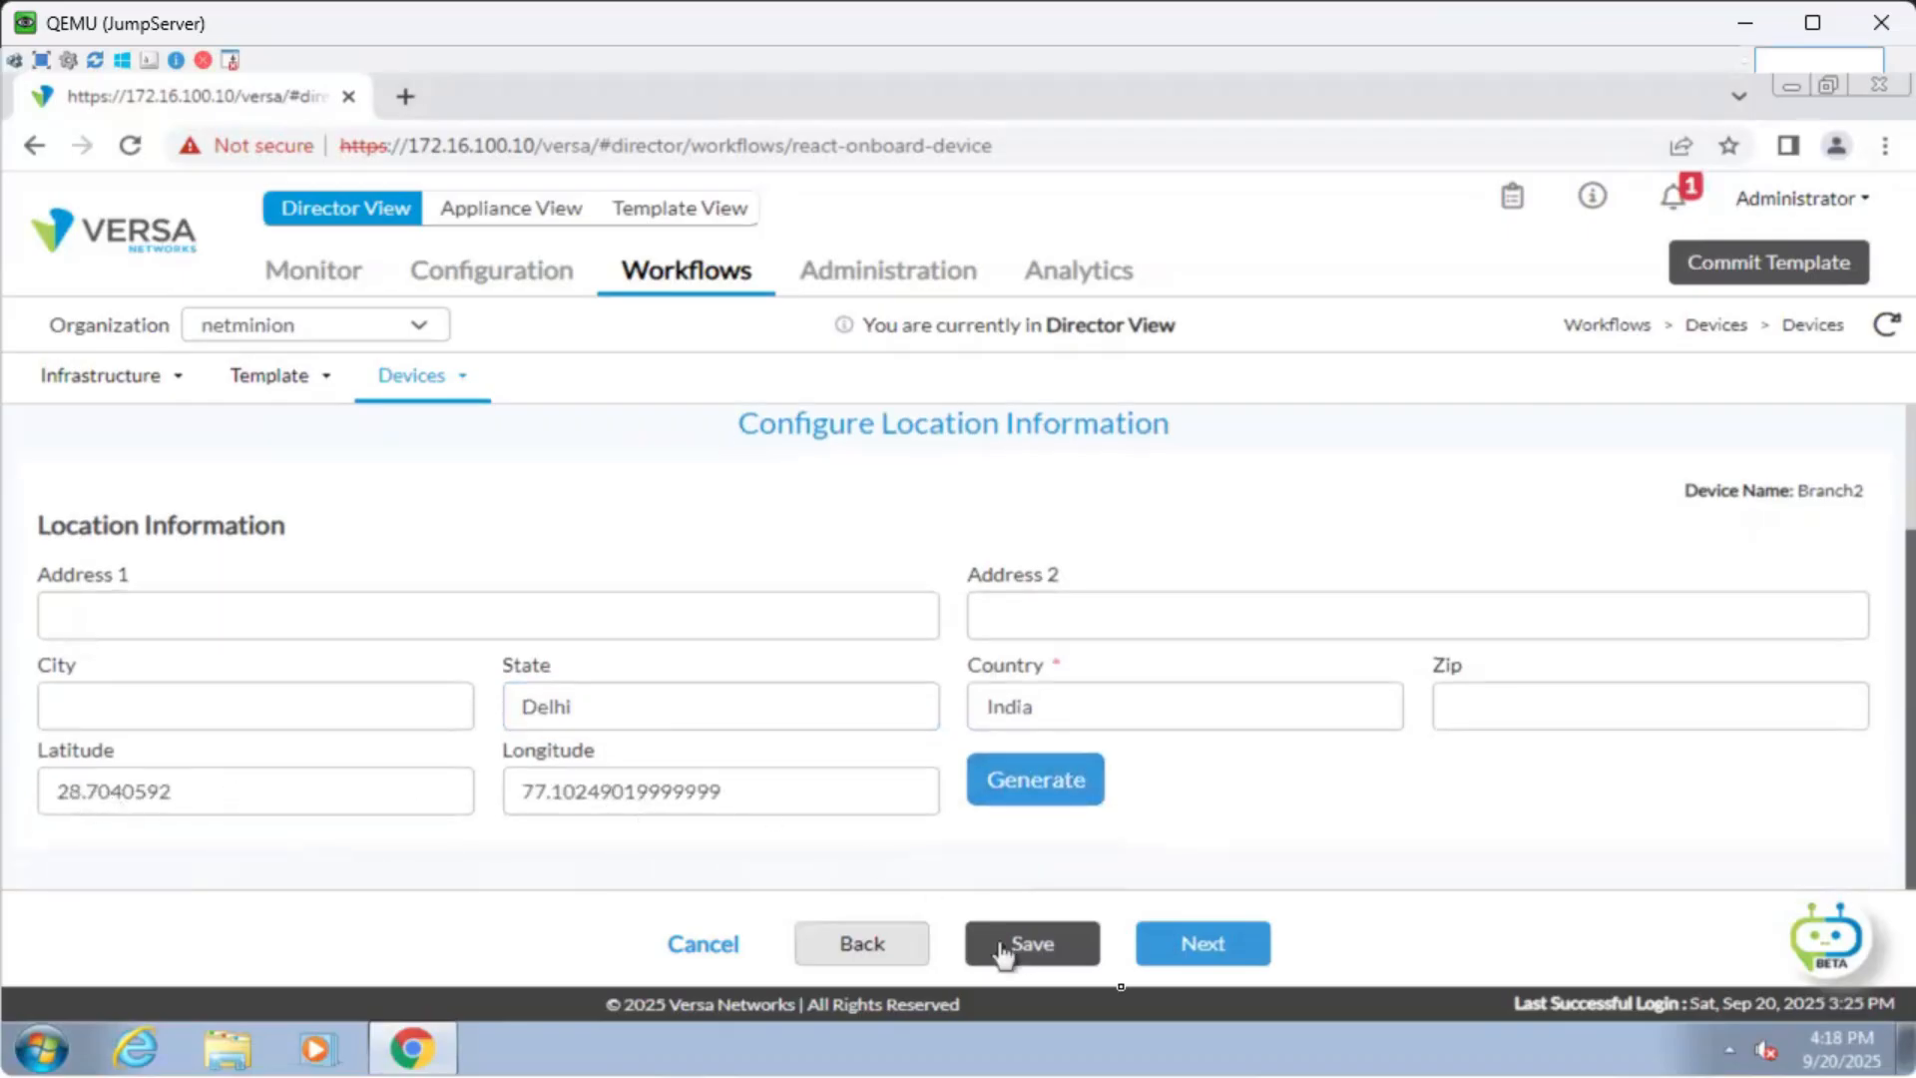
left_click(1205, 948)
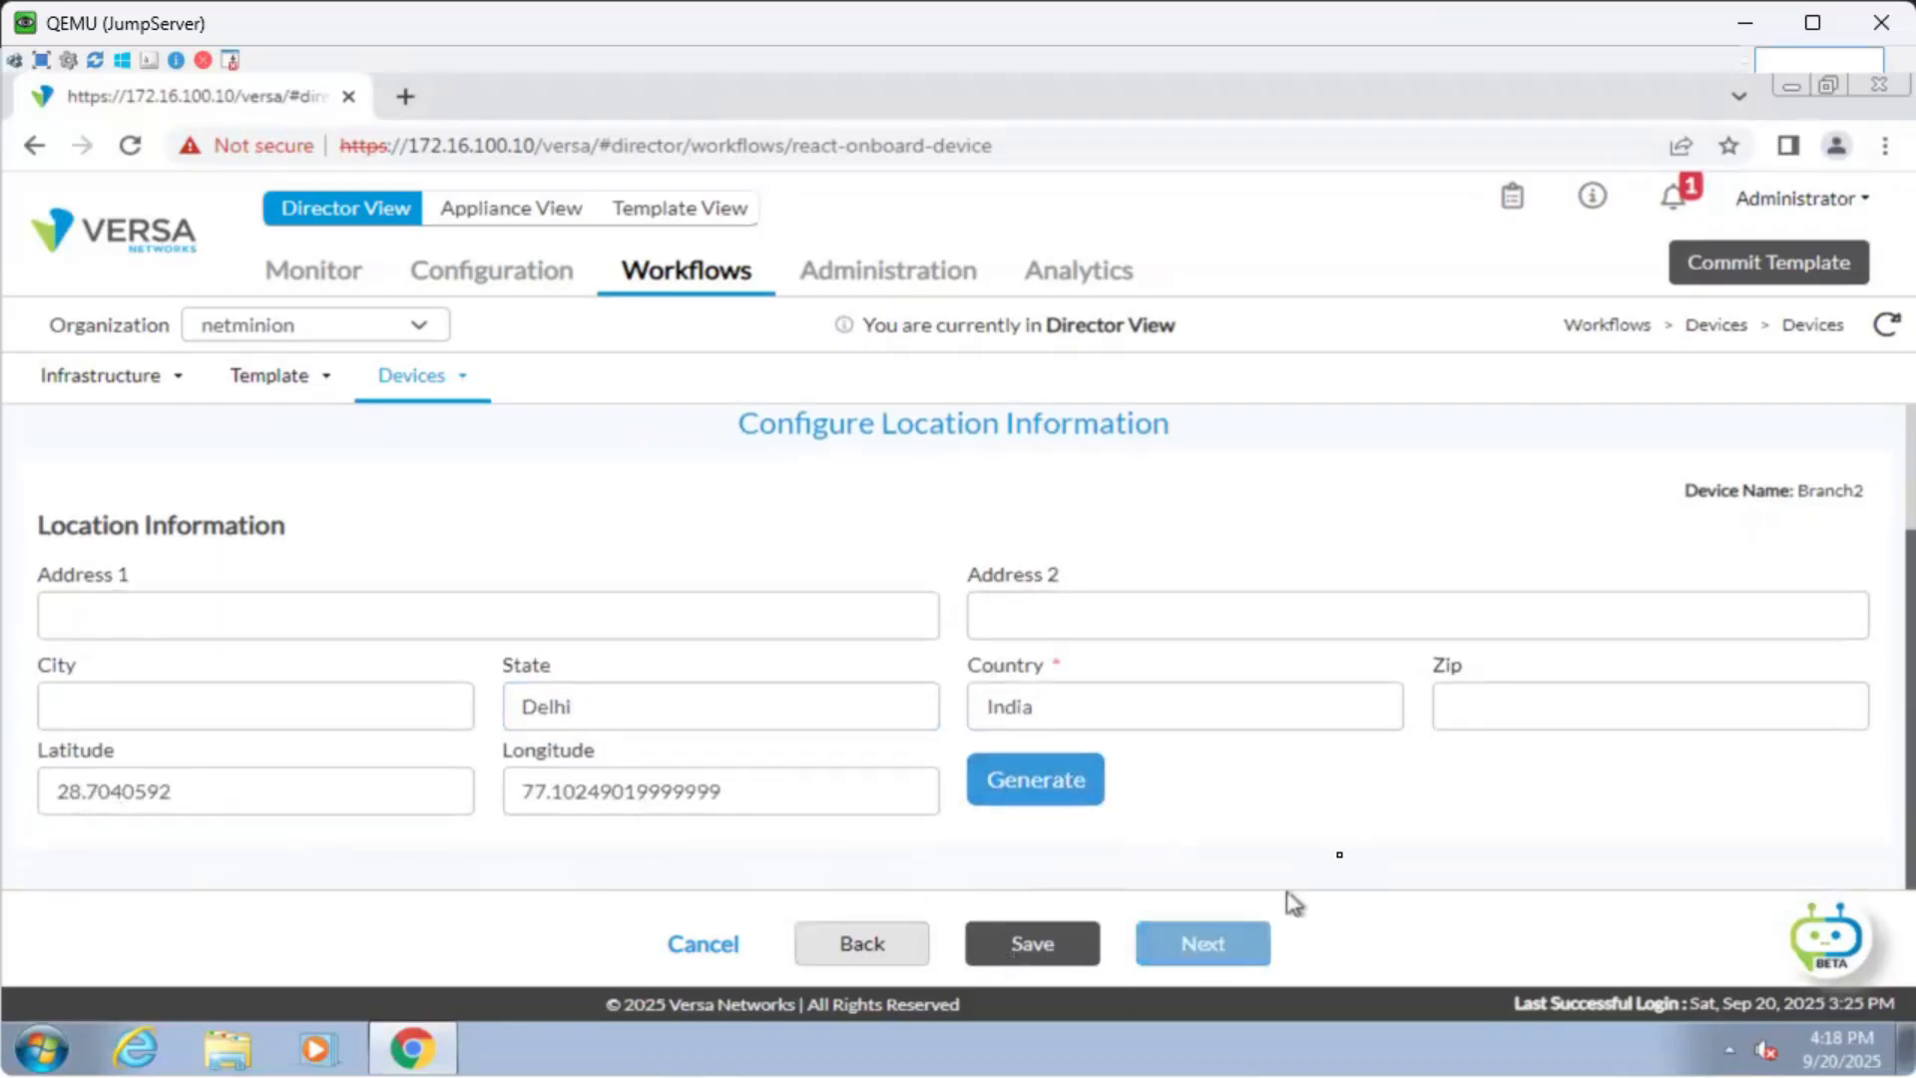
scroll(1341, 864, "up", 1)
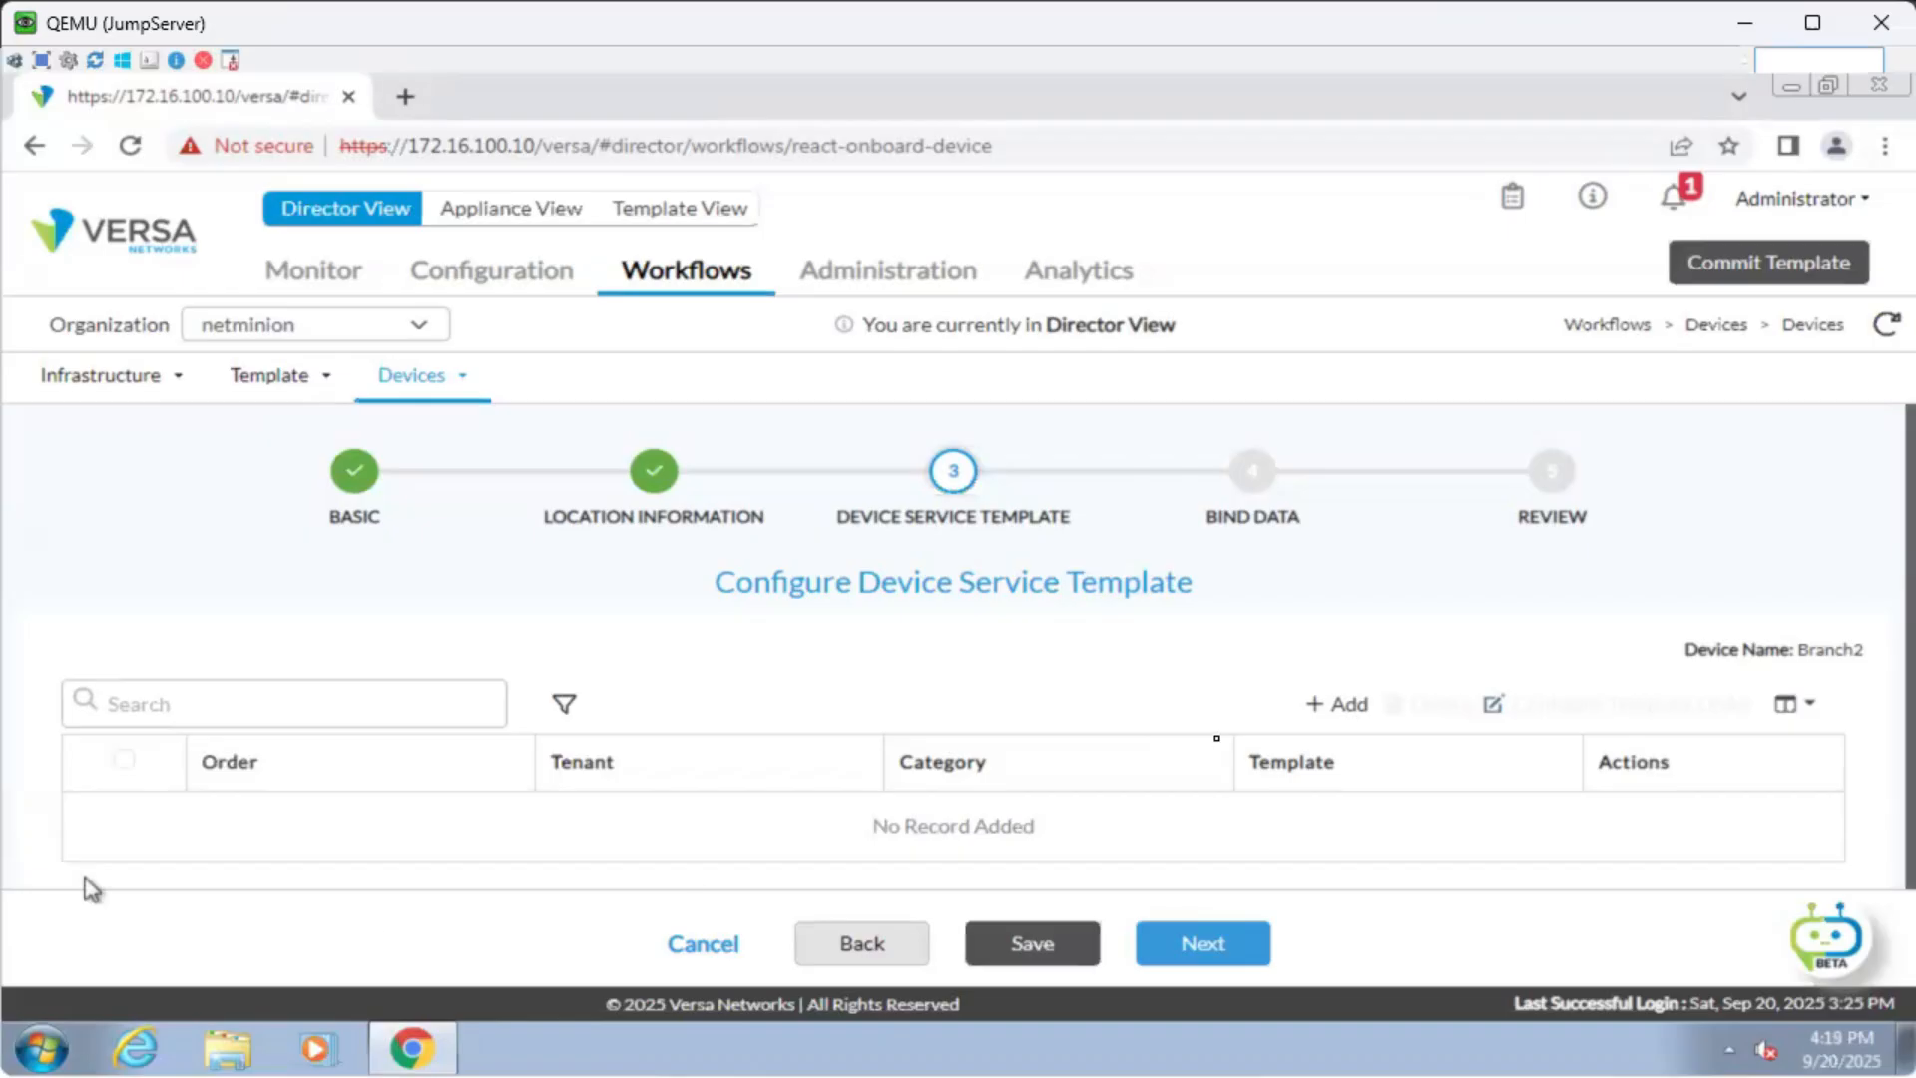
Open Bind Data and find the INET and MPLS static address variables.
left_click(1230, 945)
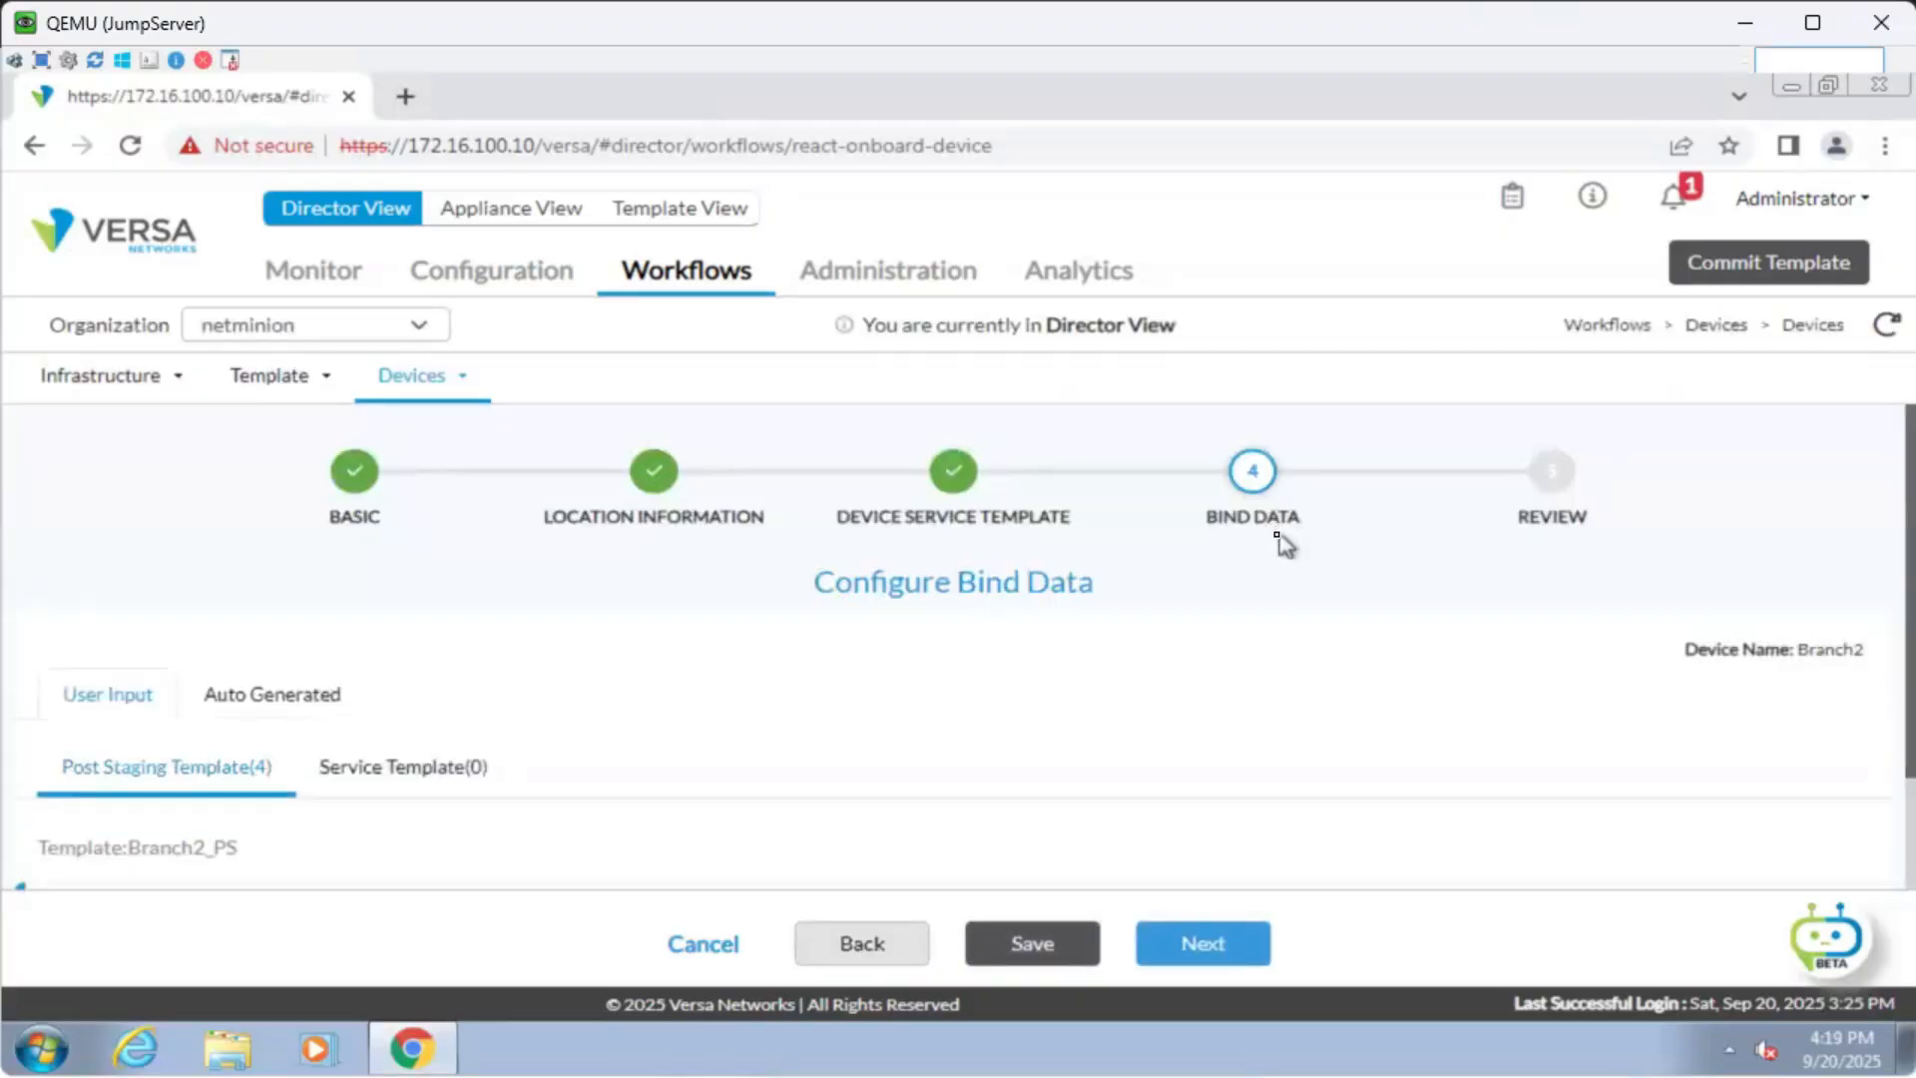
scroll(1280, 544, "down", 3)
scroll(1284, 544, "down", 1)
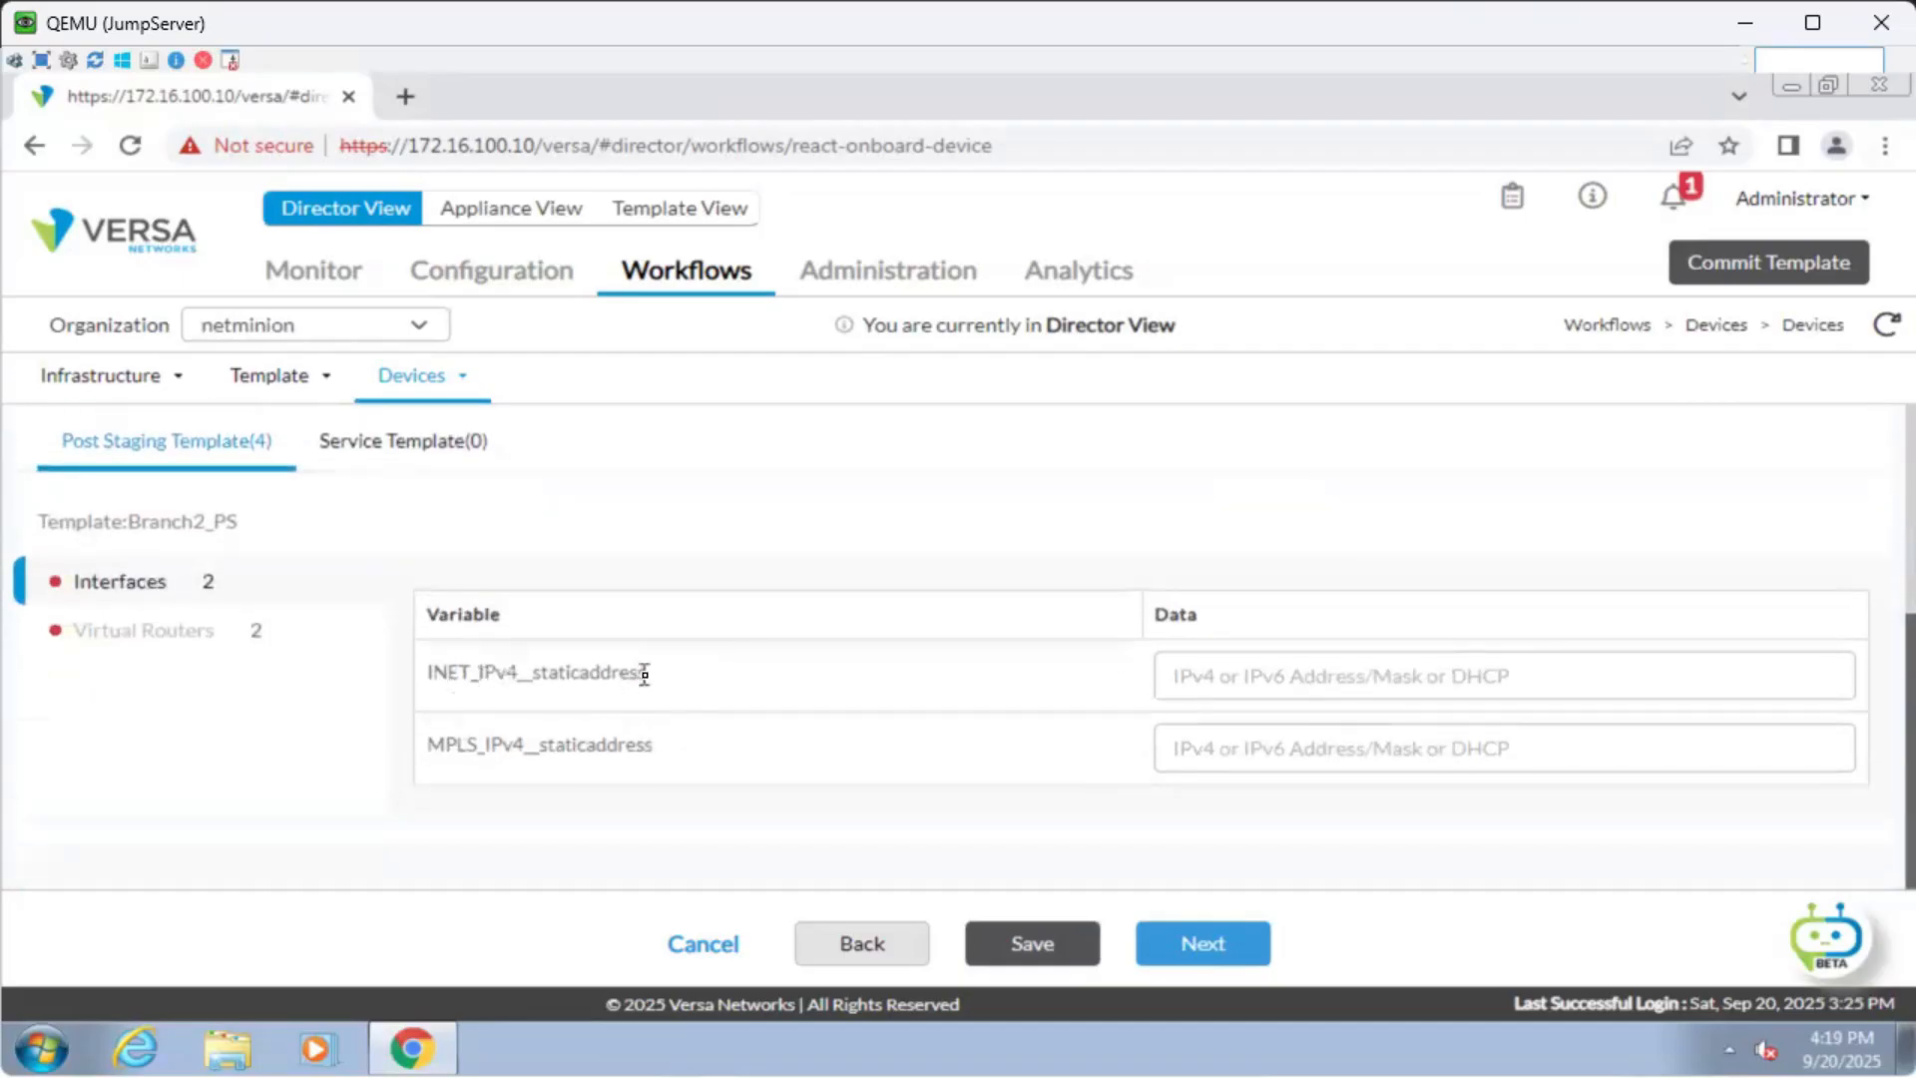
left_click_drag(650, 679, 436, 672)
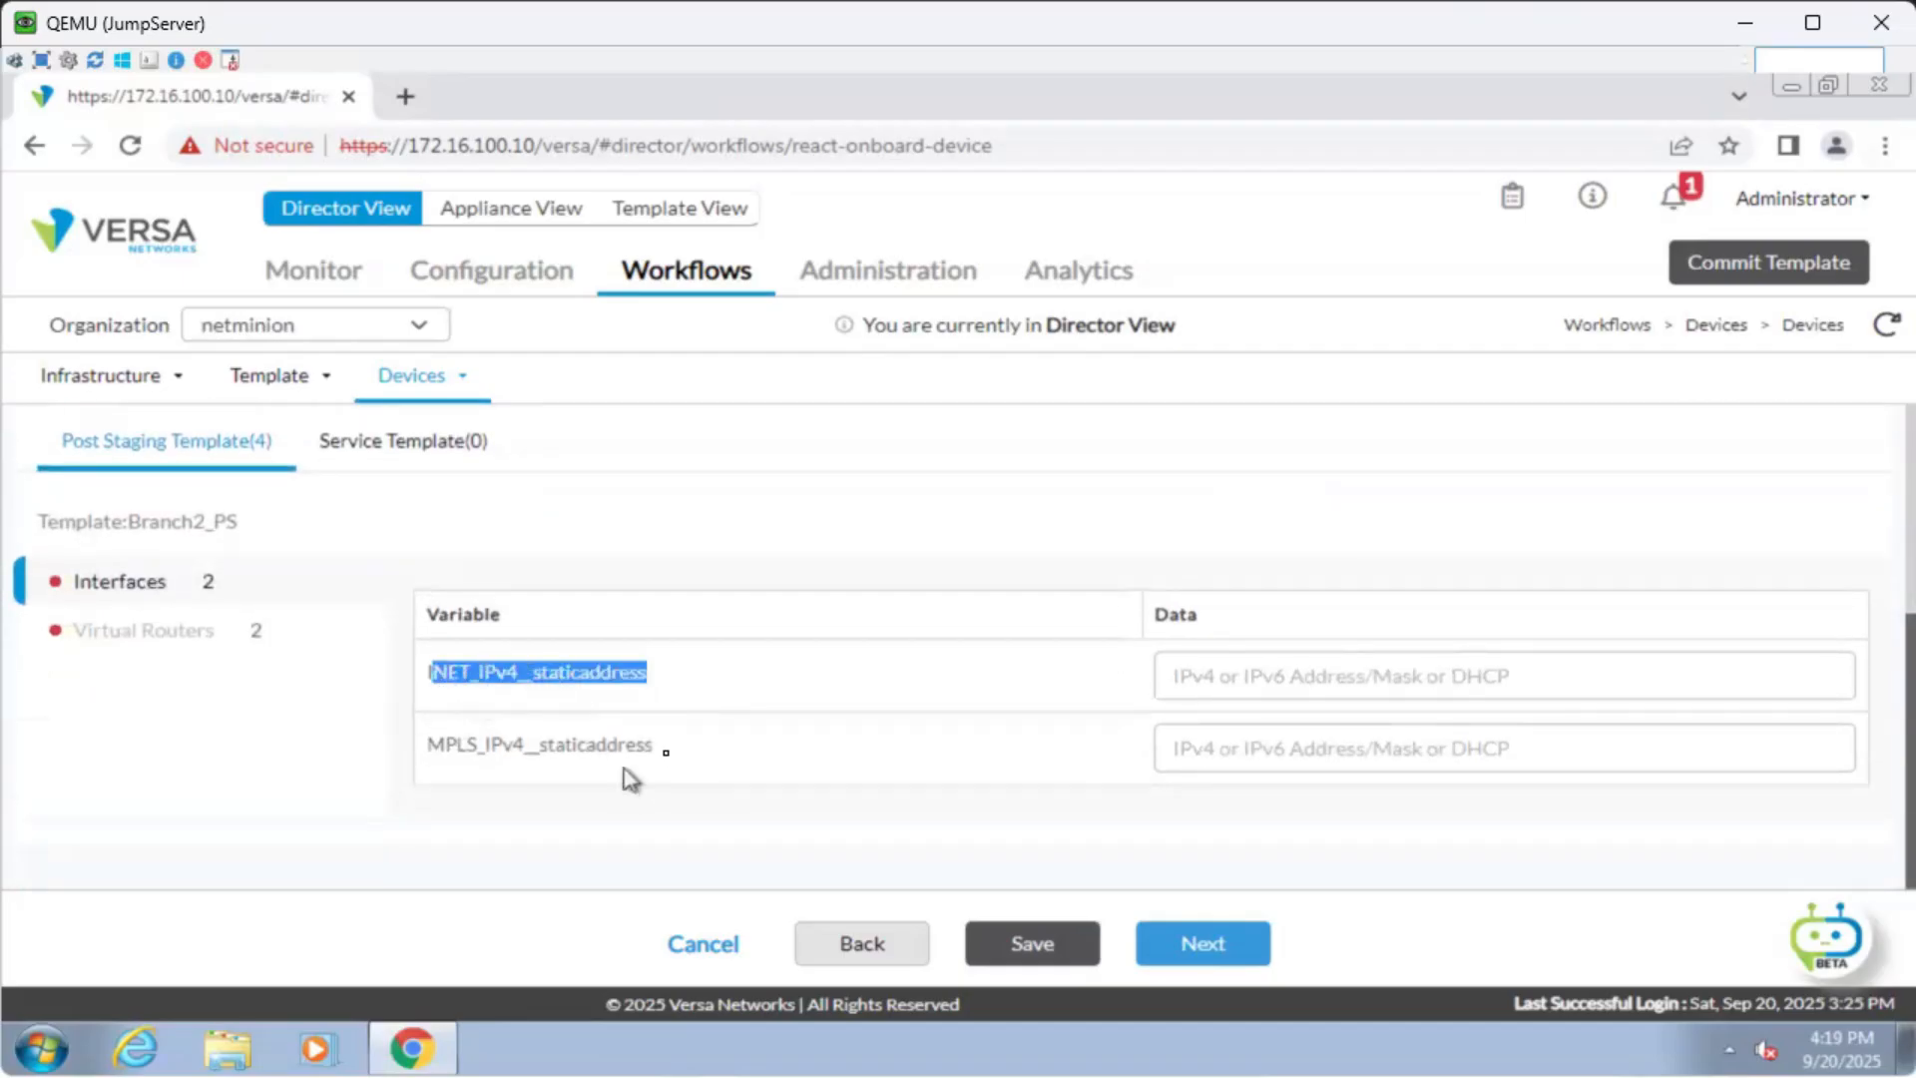
left_click_drag(655, 749, 424, 748)
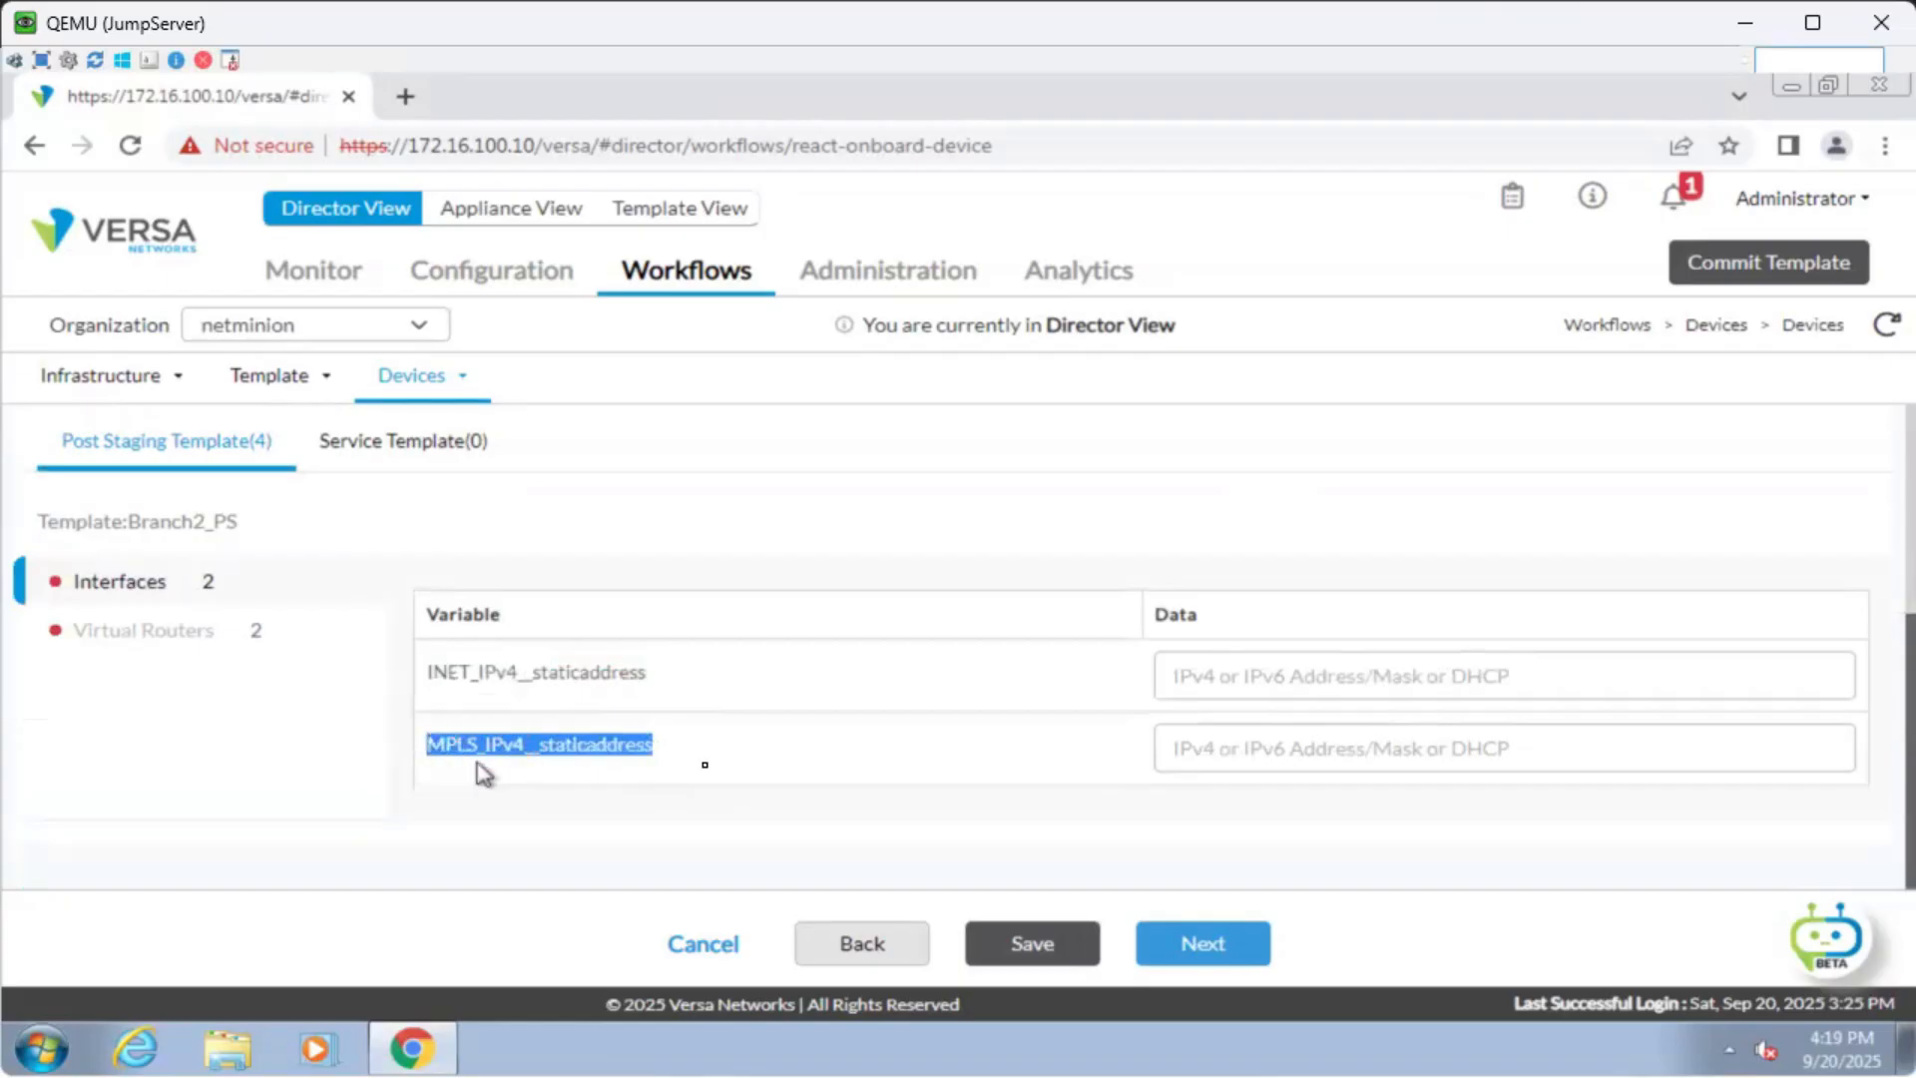
left_click(682, 736)
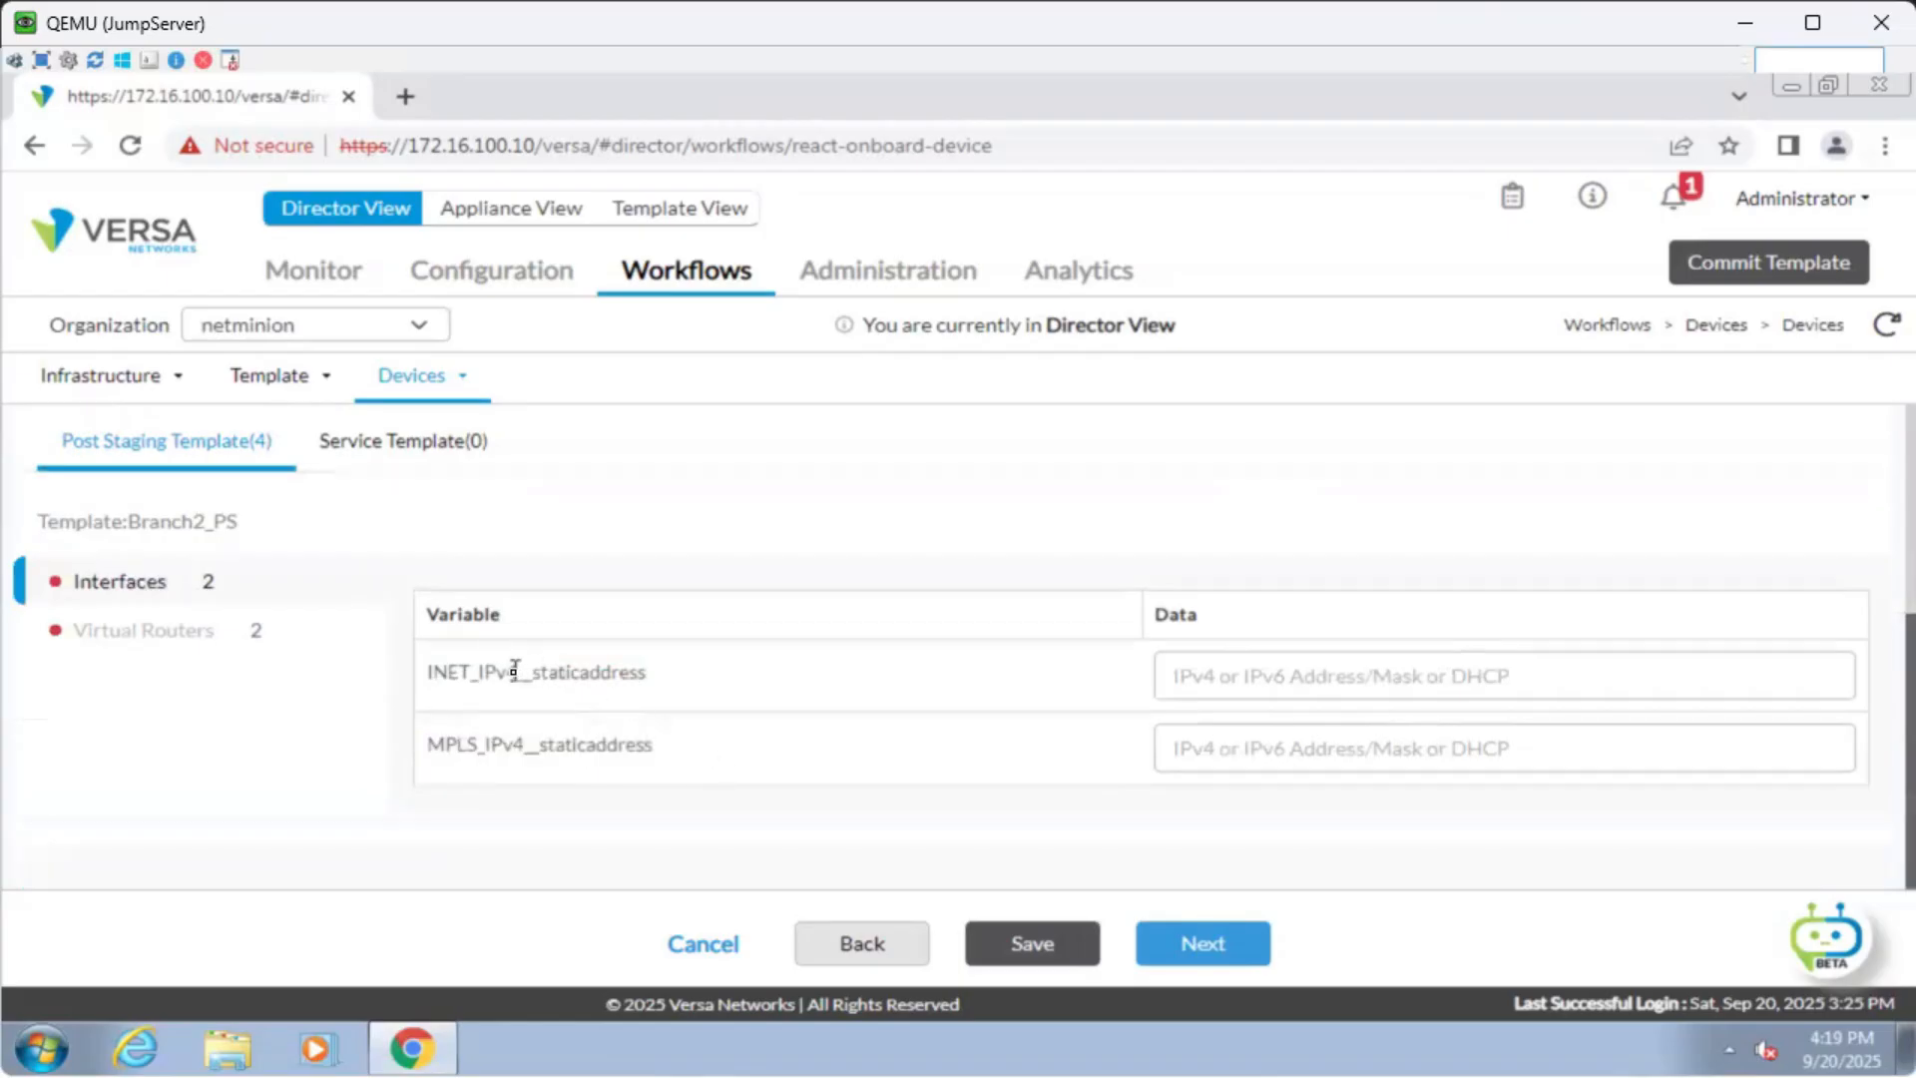
double_click(518, 671)
left_click(717, 684)
double_click(530, 672)
left_click(1061, 702)
Enter 100.2.1.1/24 as the INET address and 200.2.1.1/24 as the MPLS address.
left_click(1242, 677)
type("10")
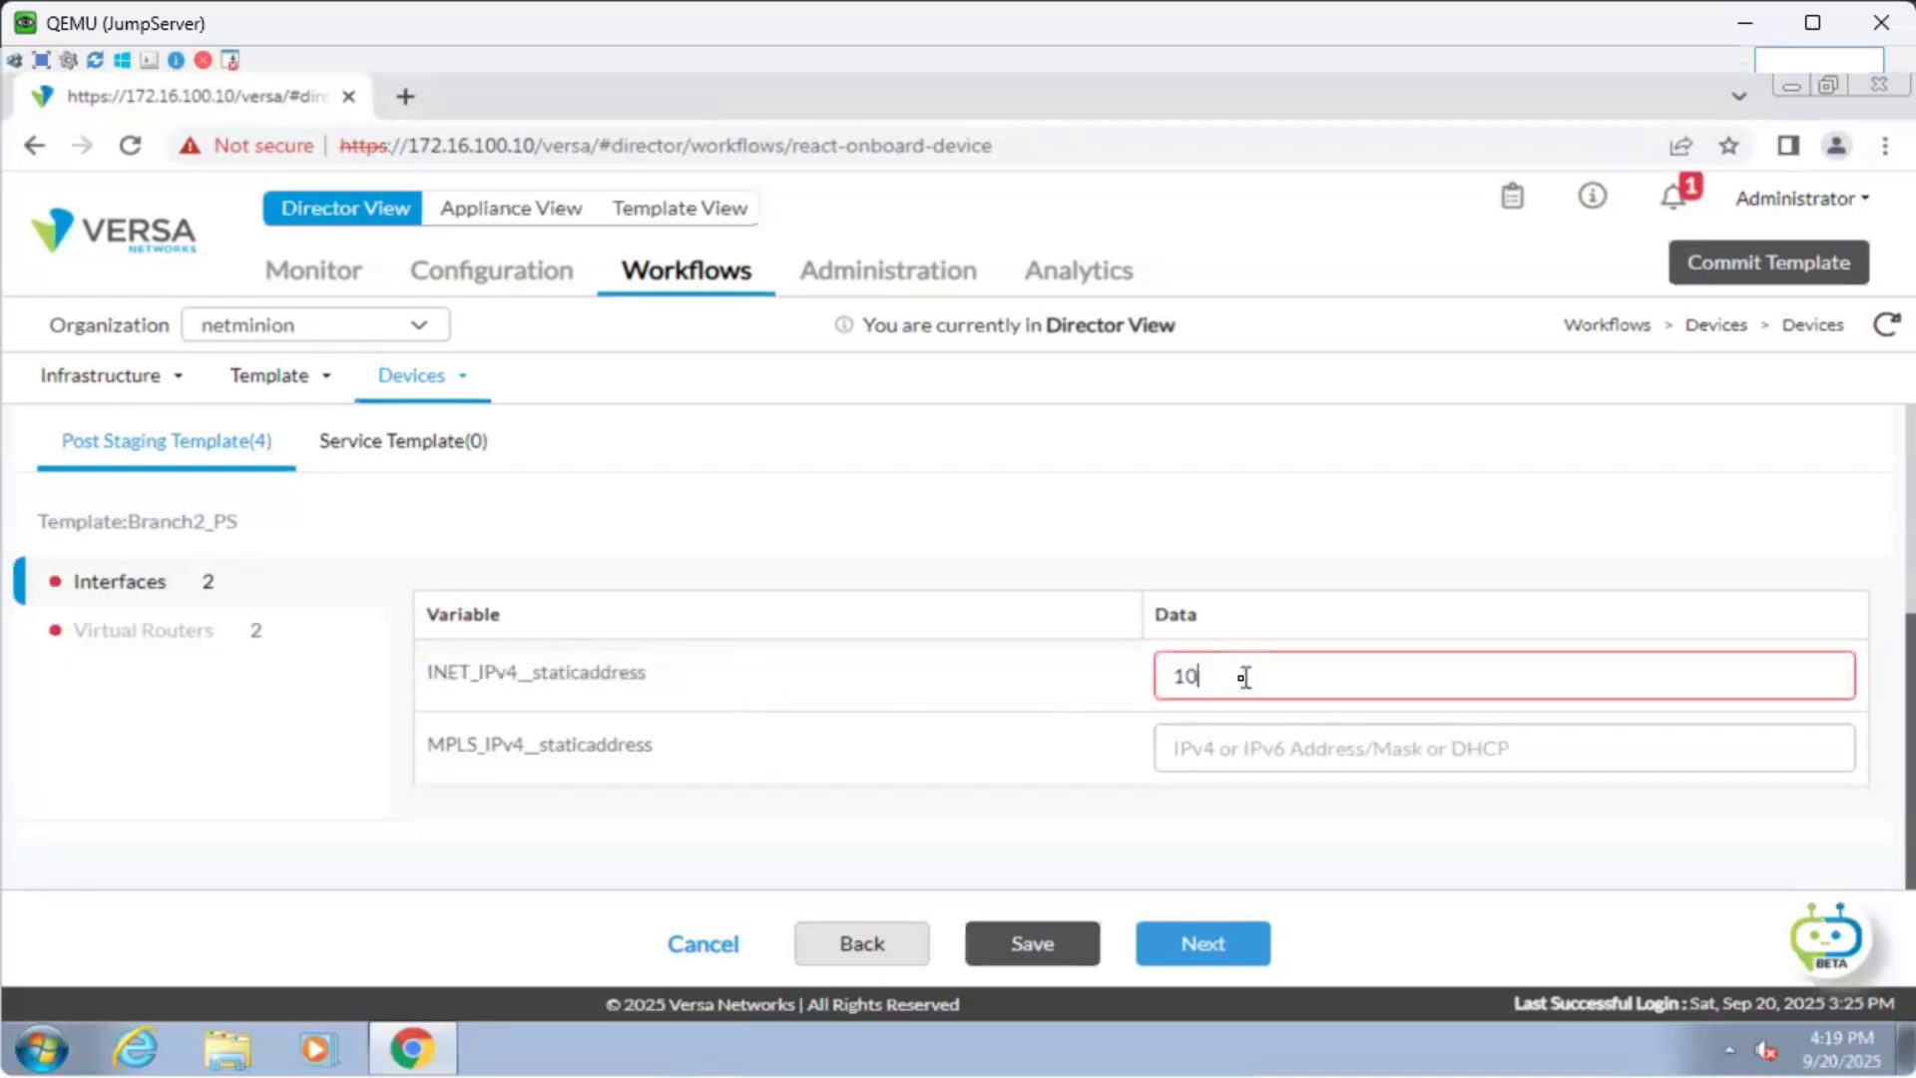
type("0.2.11.1/")
type("24")
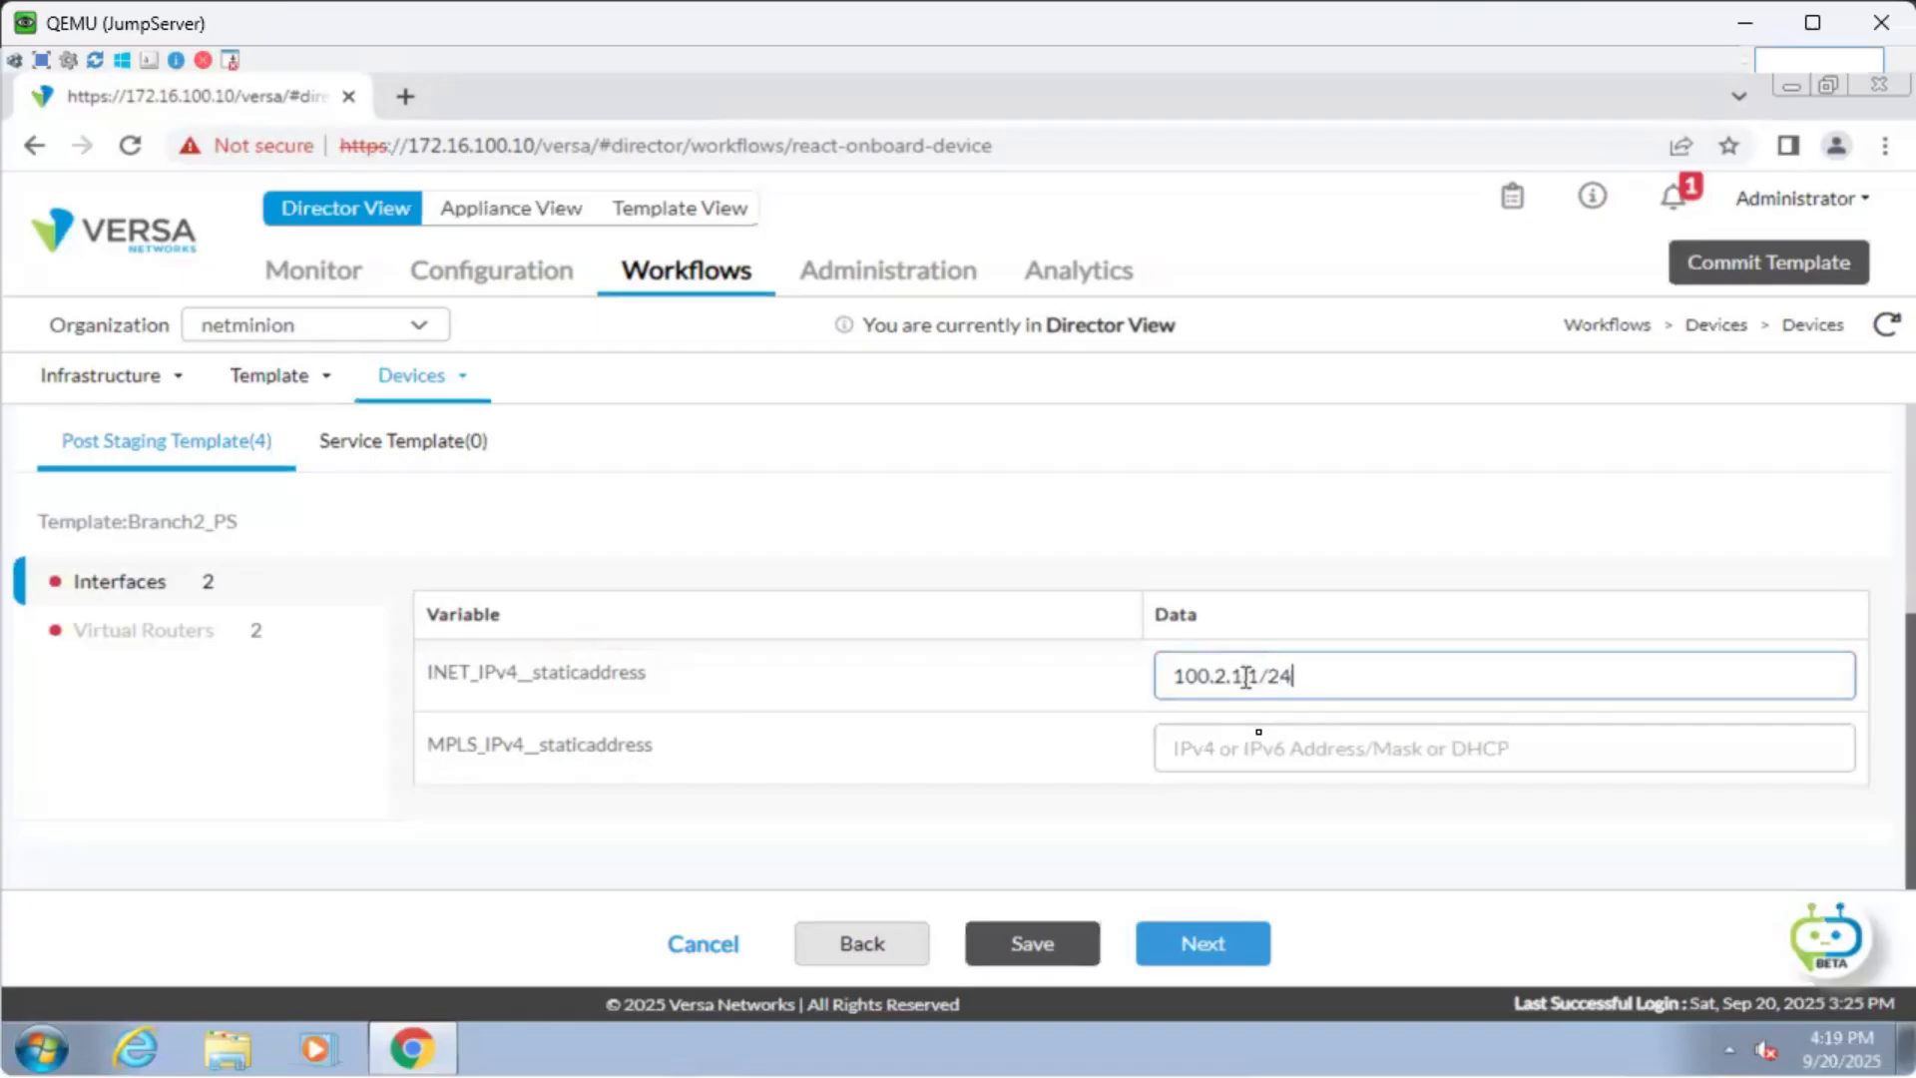
left_click_drag(1320, 676, 1170, 684)
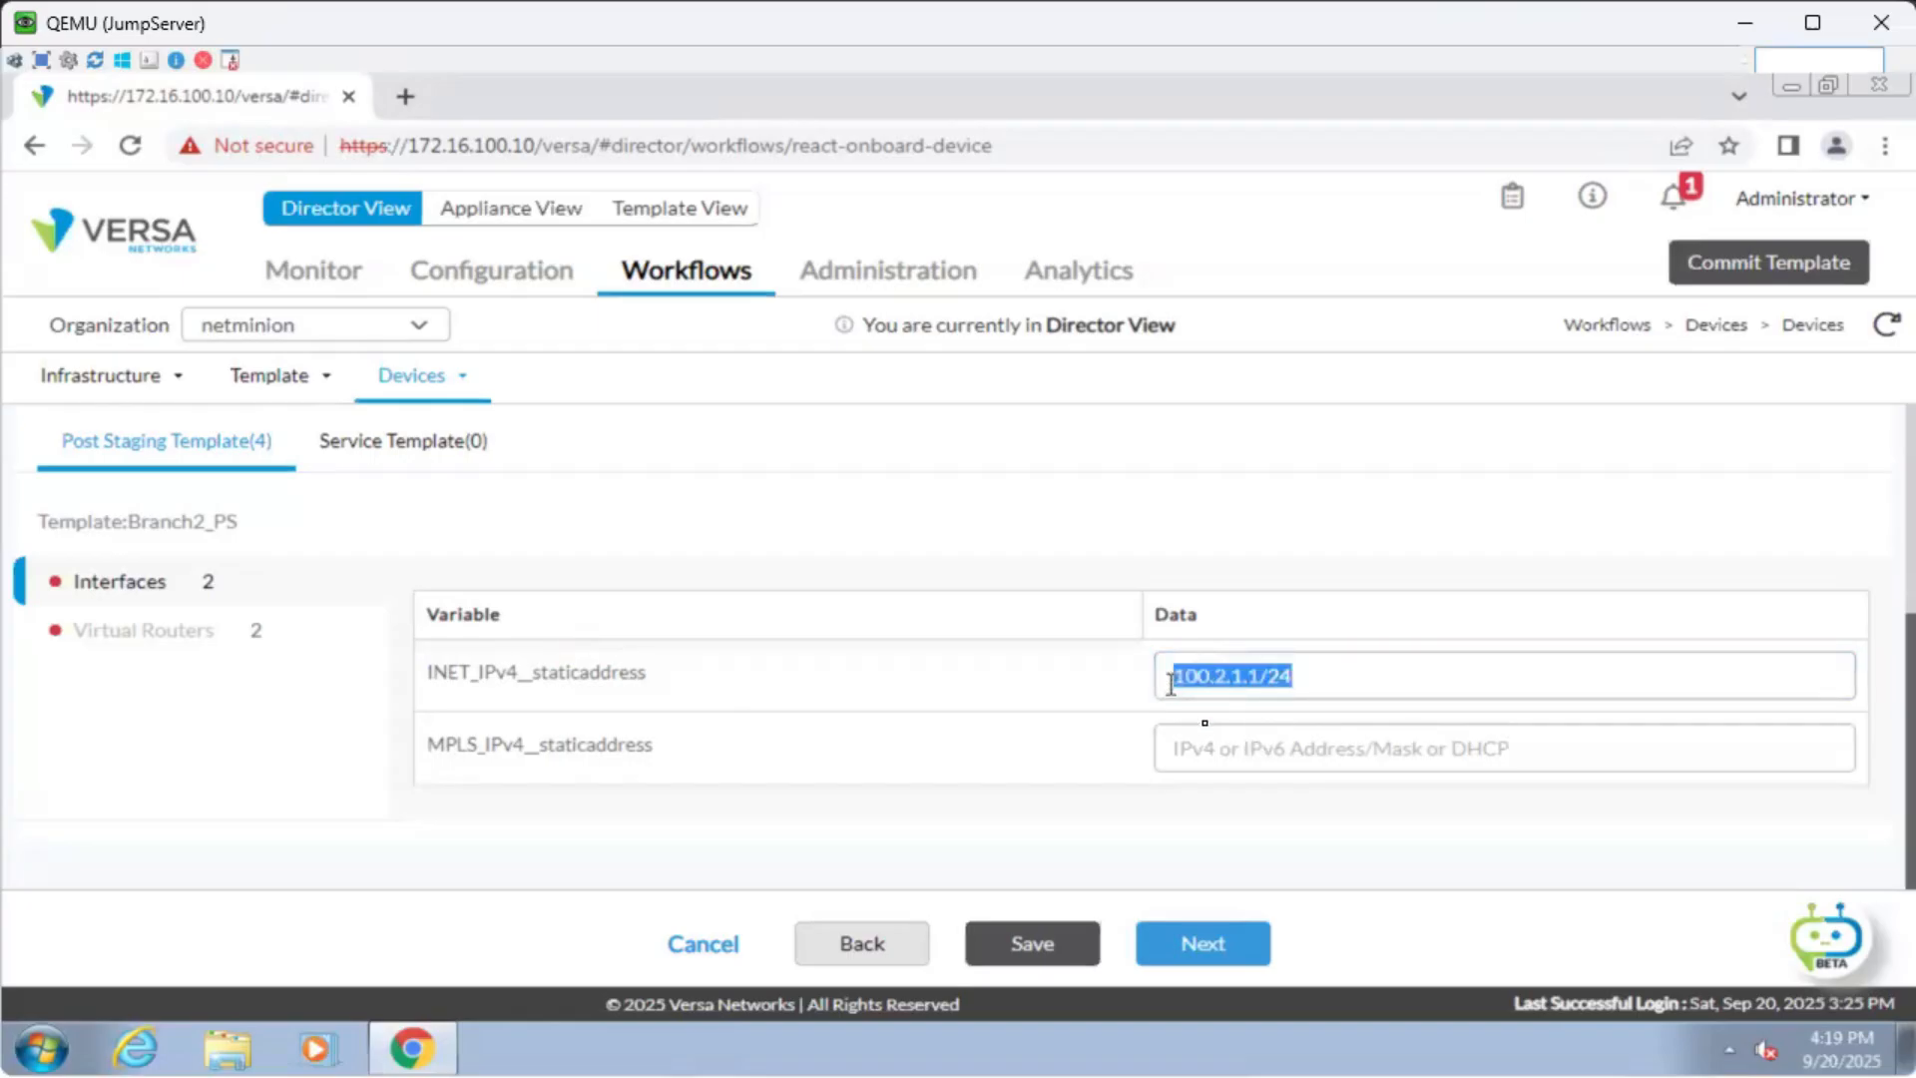
key("ctrl+c")
left_click(1215, 739)
key("ctrl+v")
left_click(1190, 751)
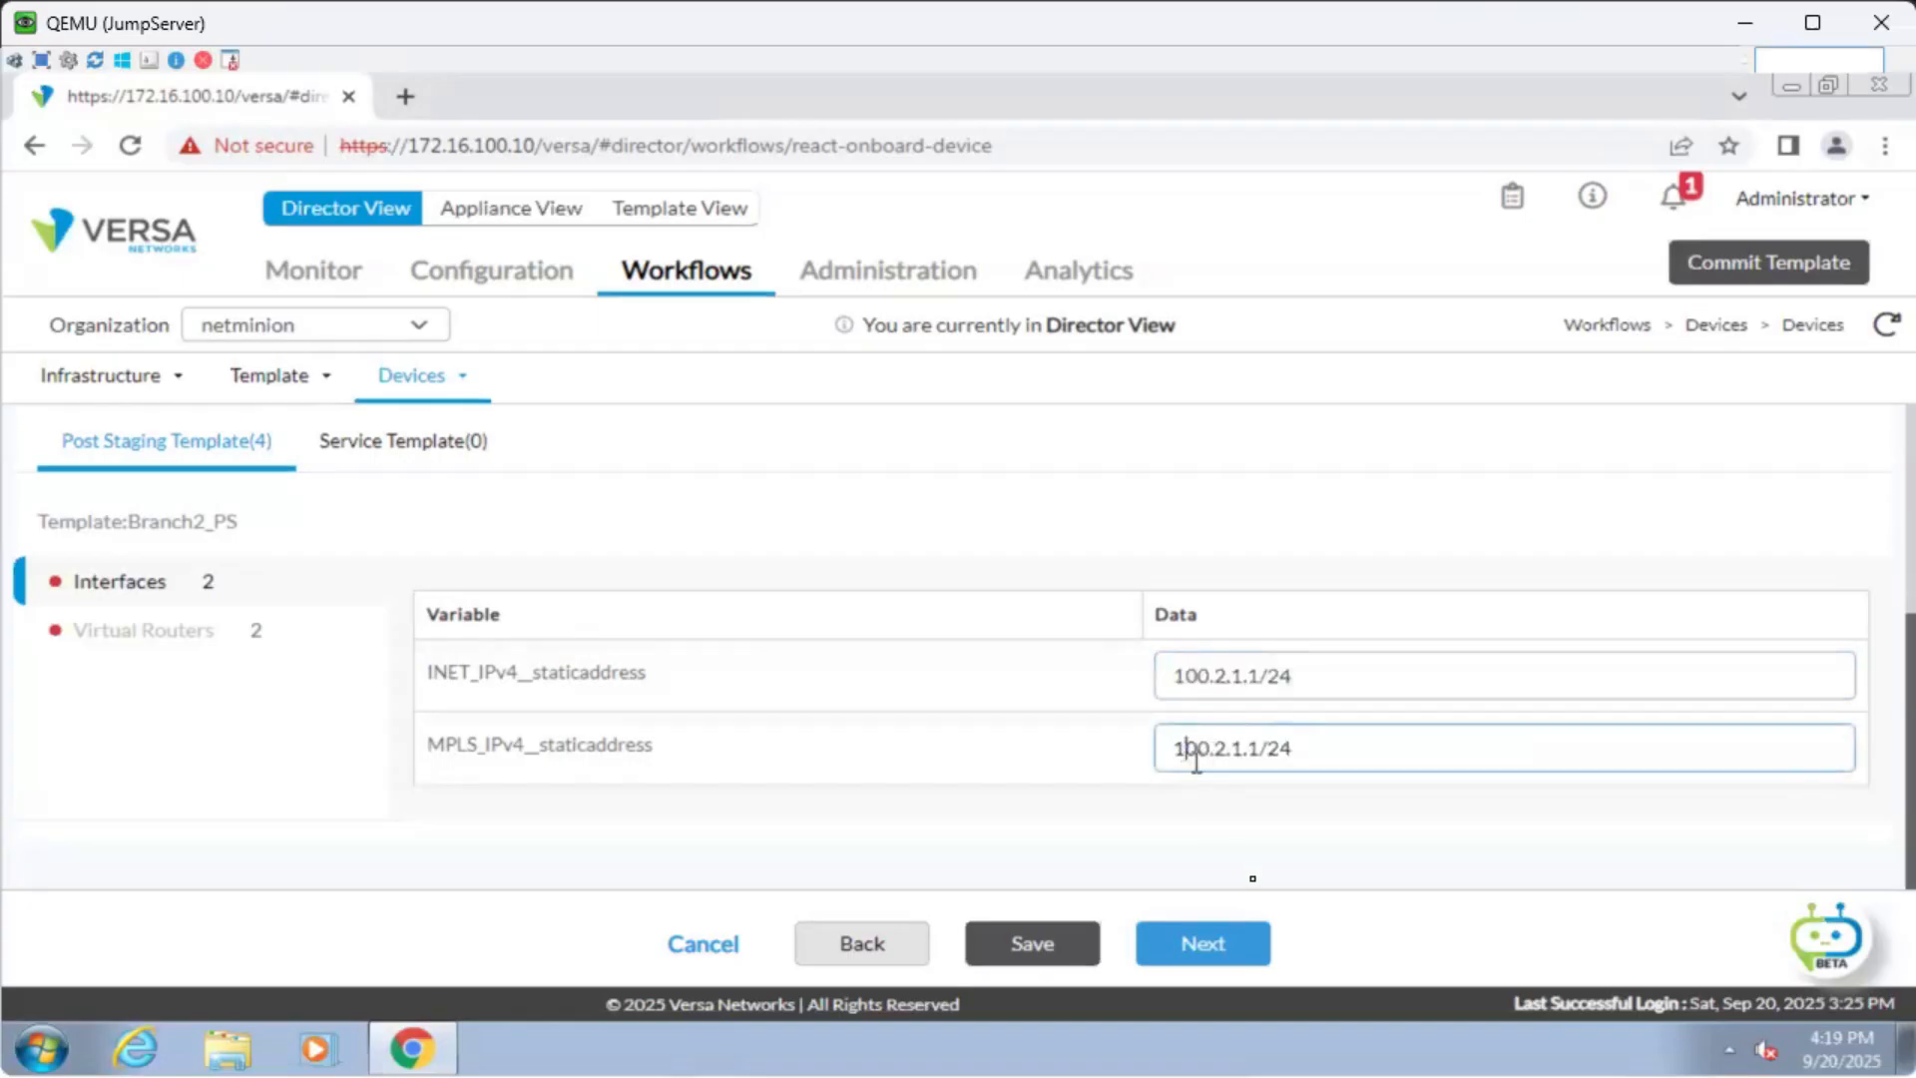
key("BackSpace")
type("2")
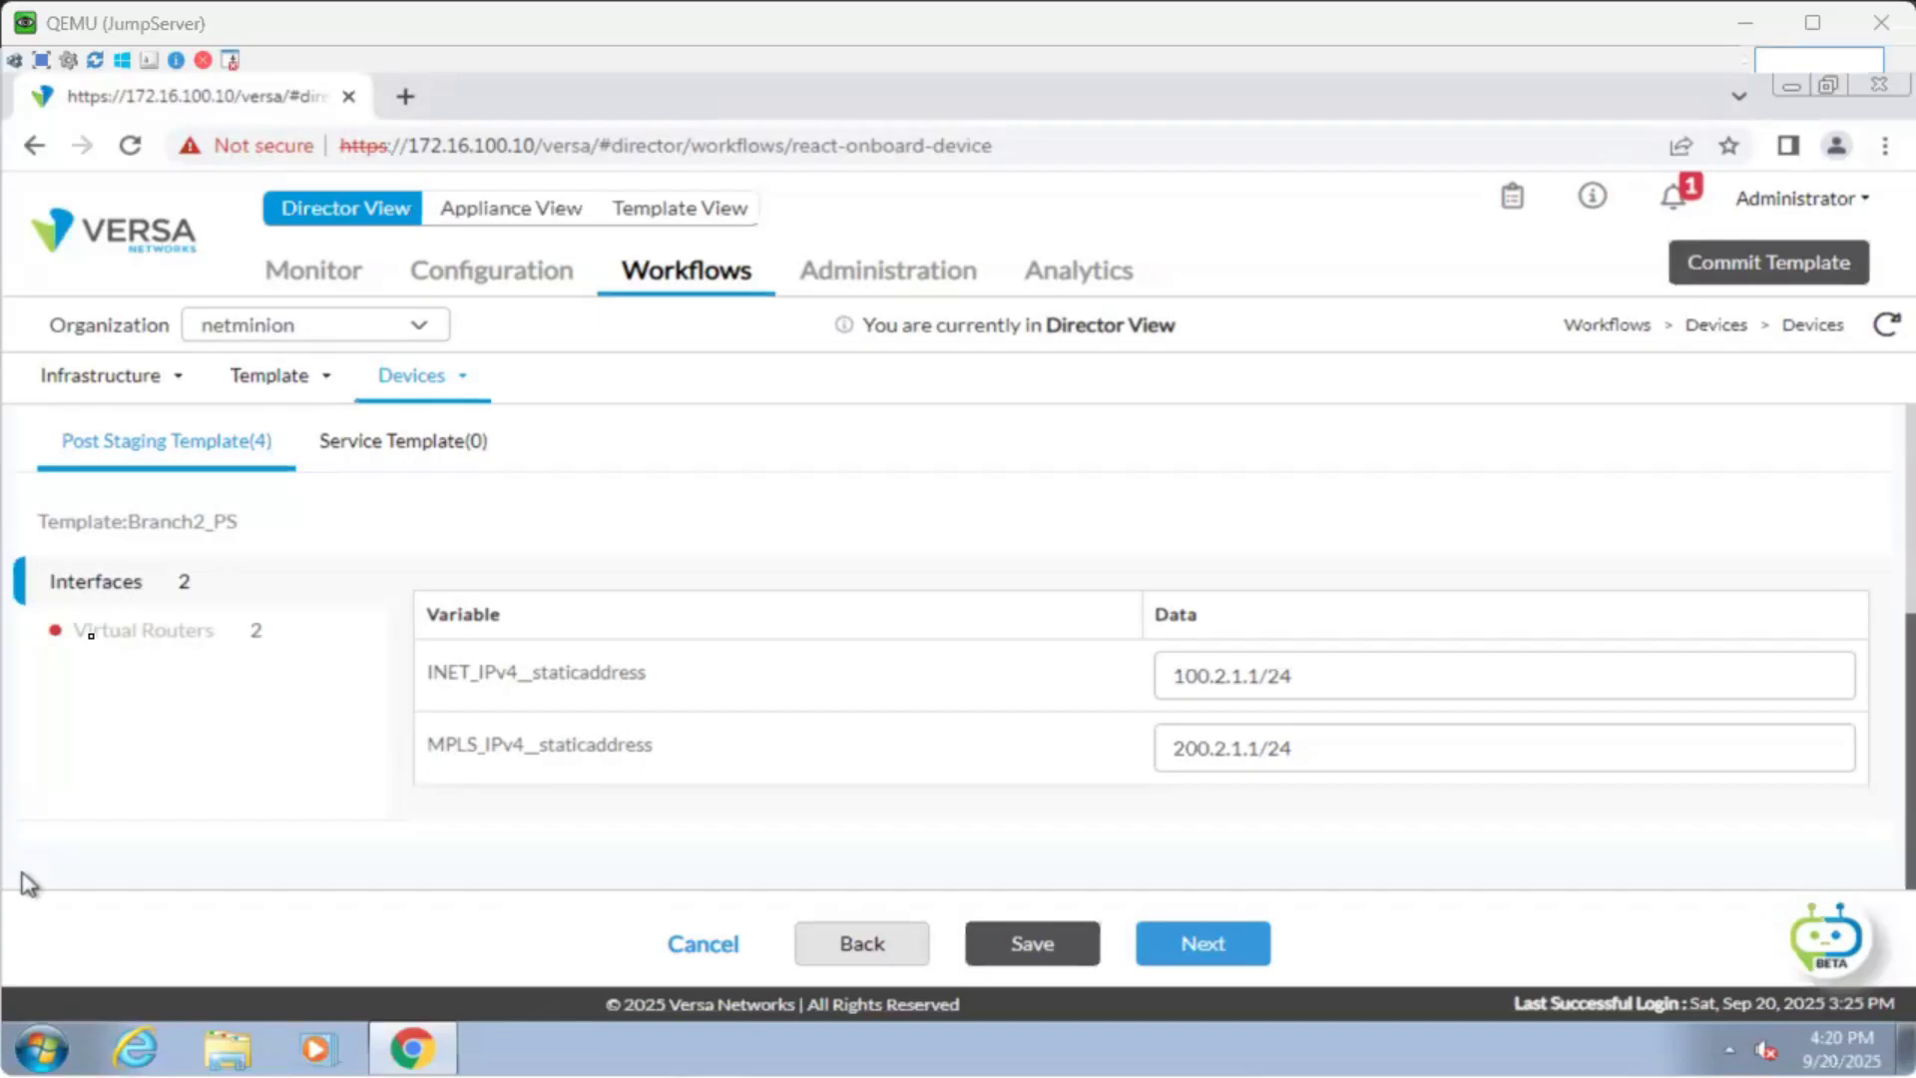
Under Virtual Routers, set the INET next-hop address to 100.2.1.2.
left_click(95, 637)
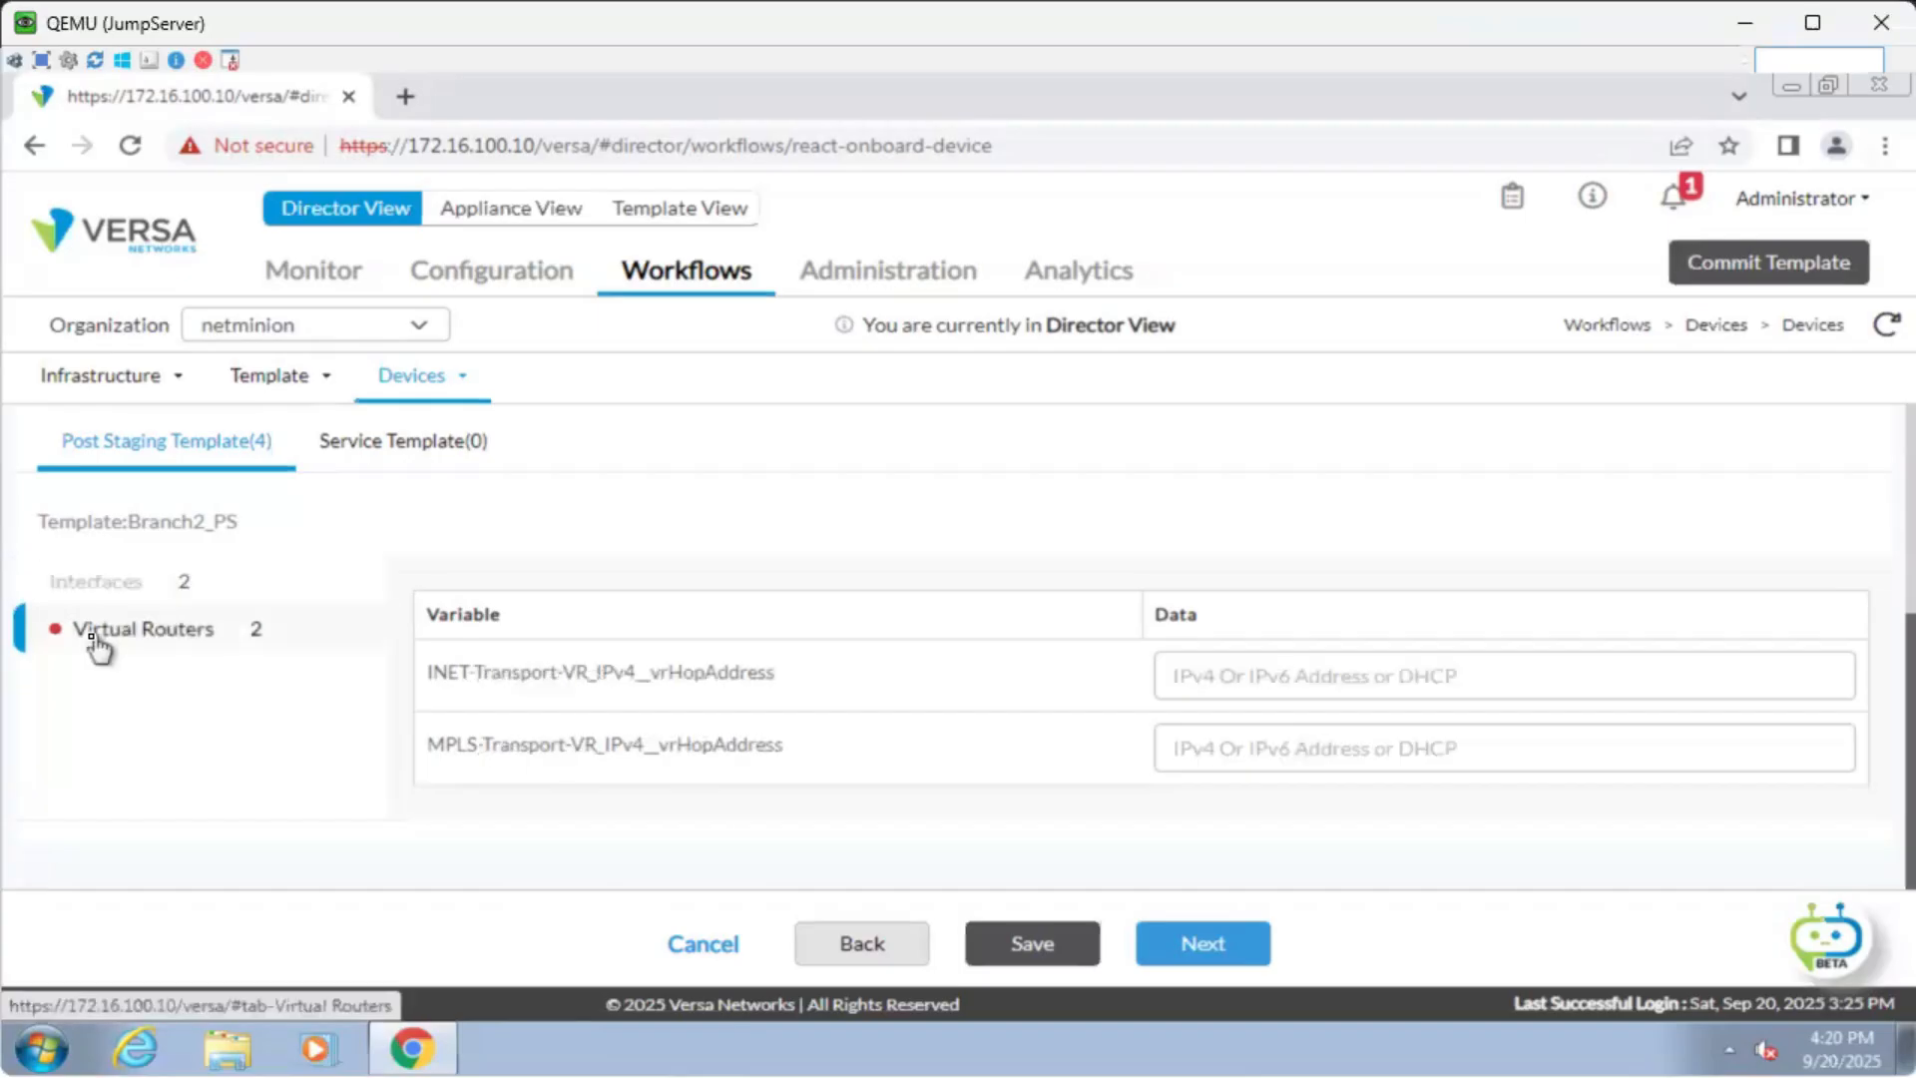
left_click_drag(644, 672, 864, 686)
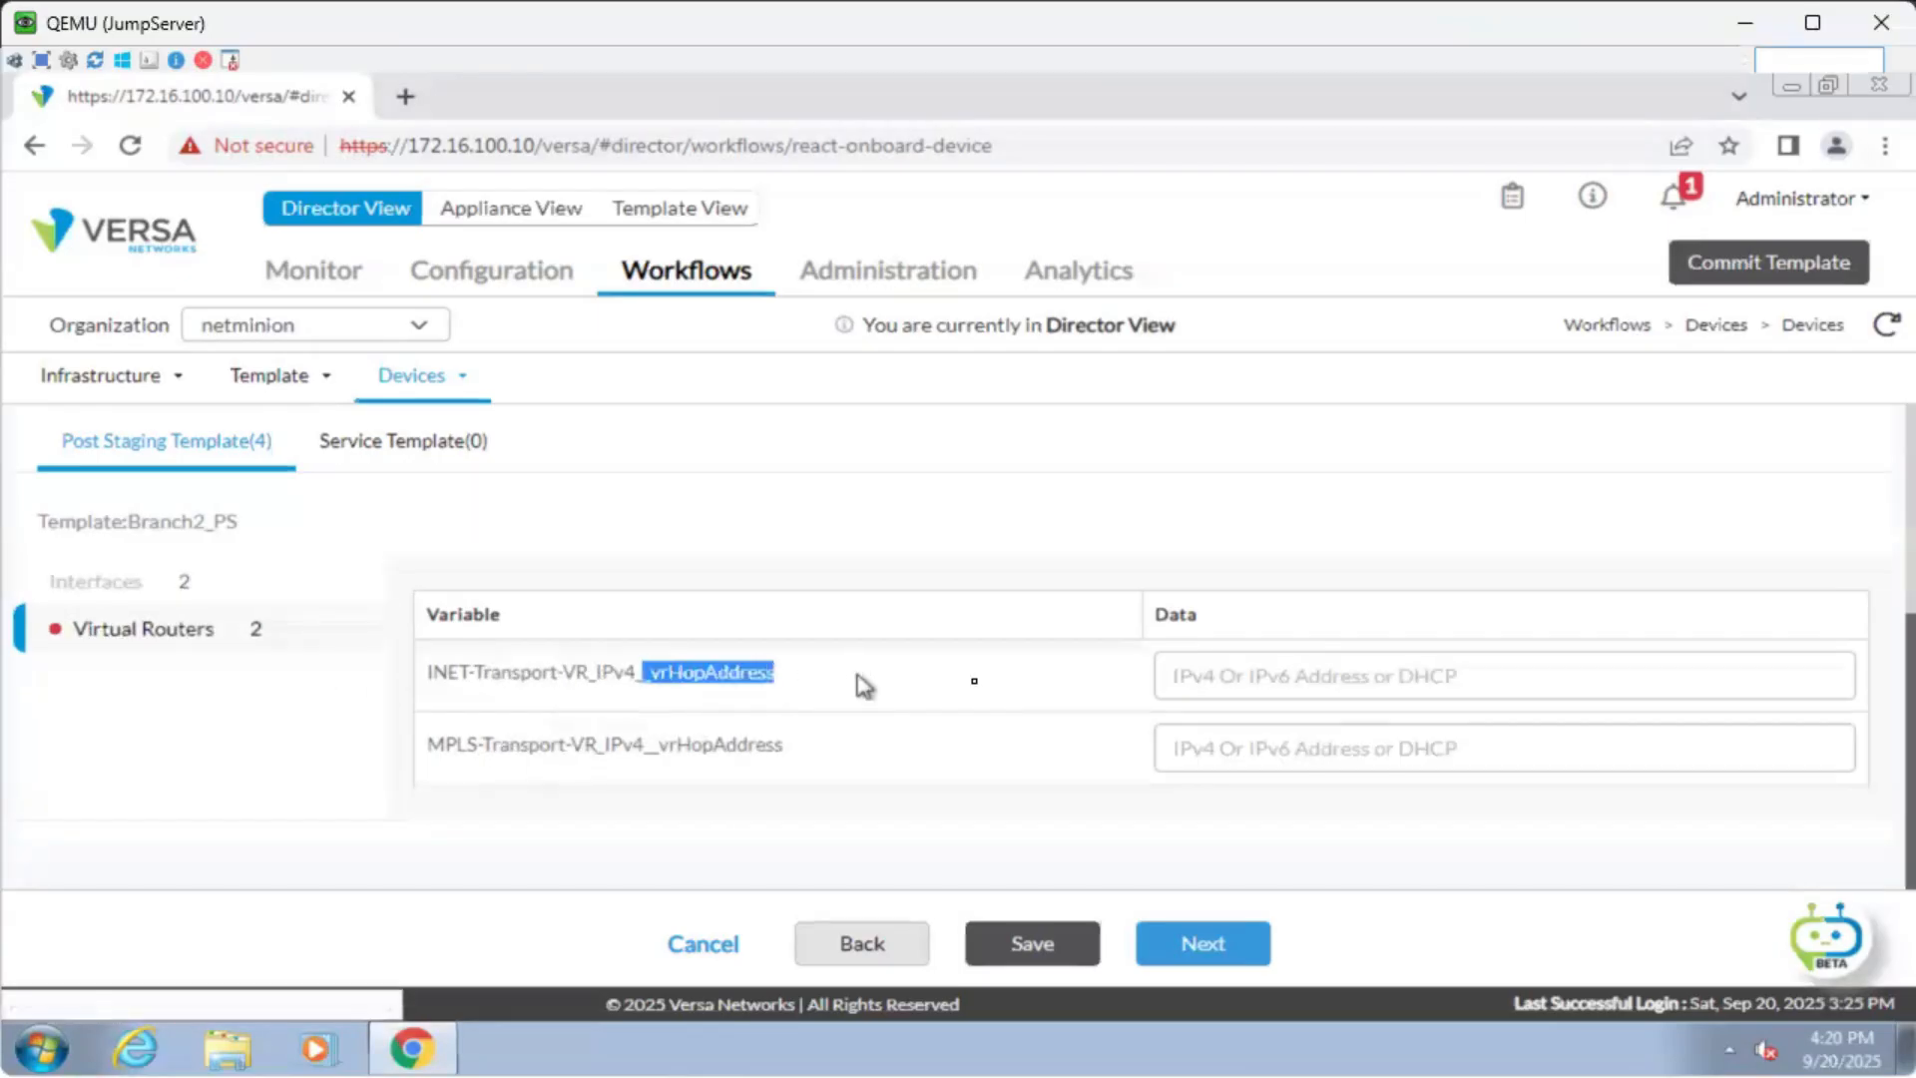
left_click(1288, 675)
key("ctrl+v")
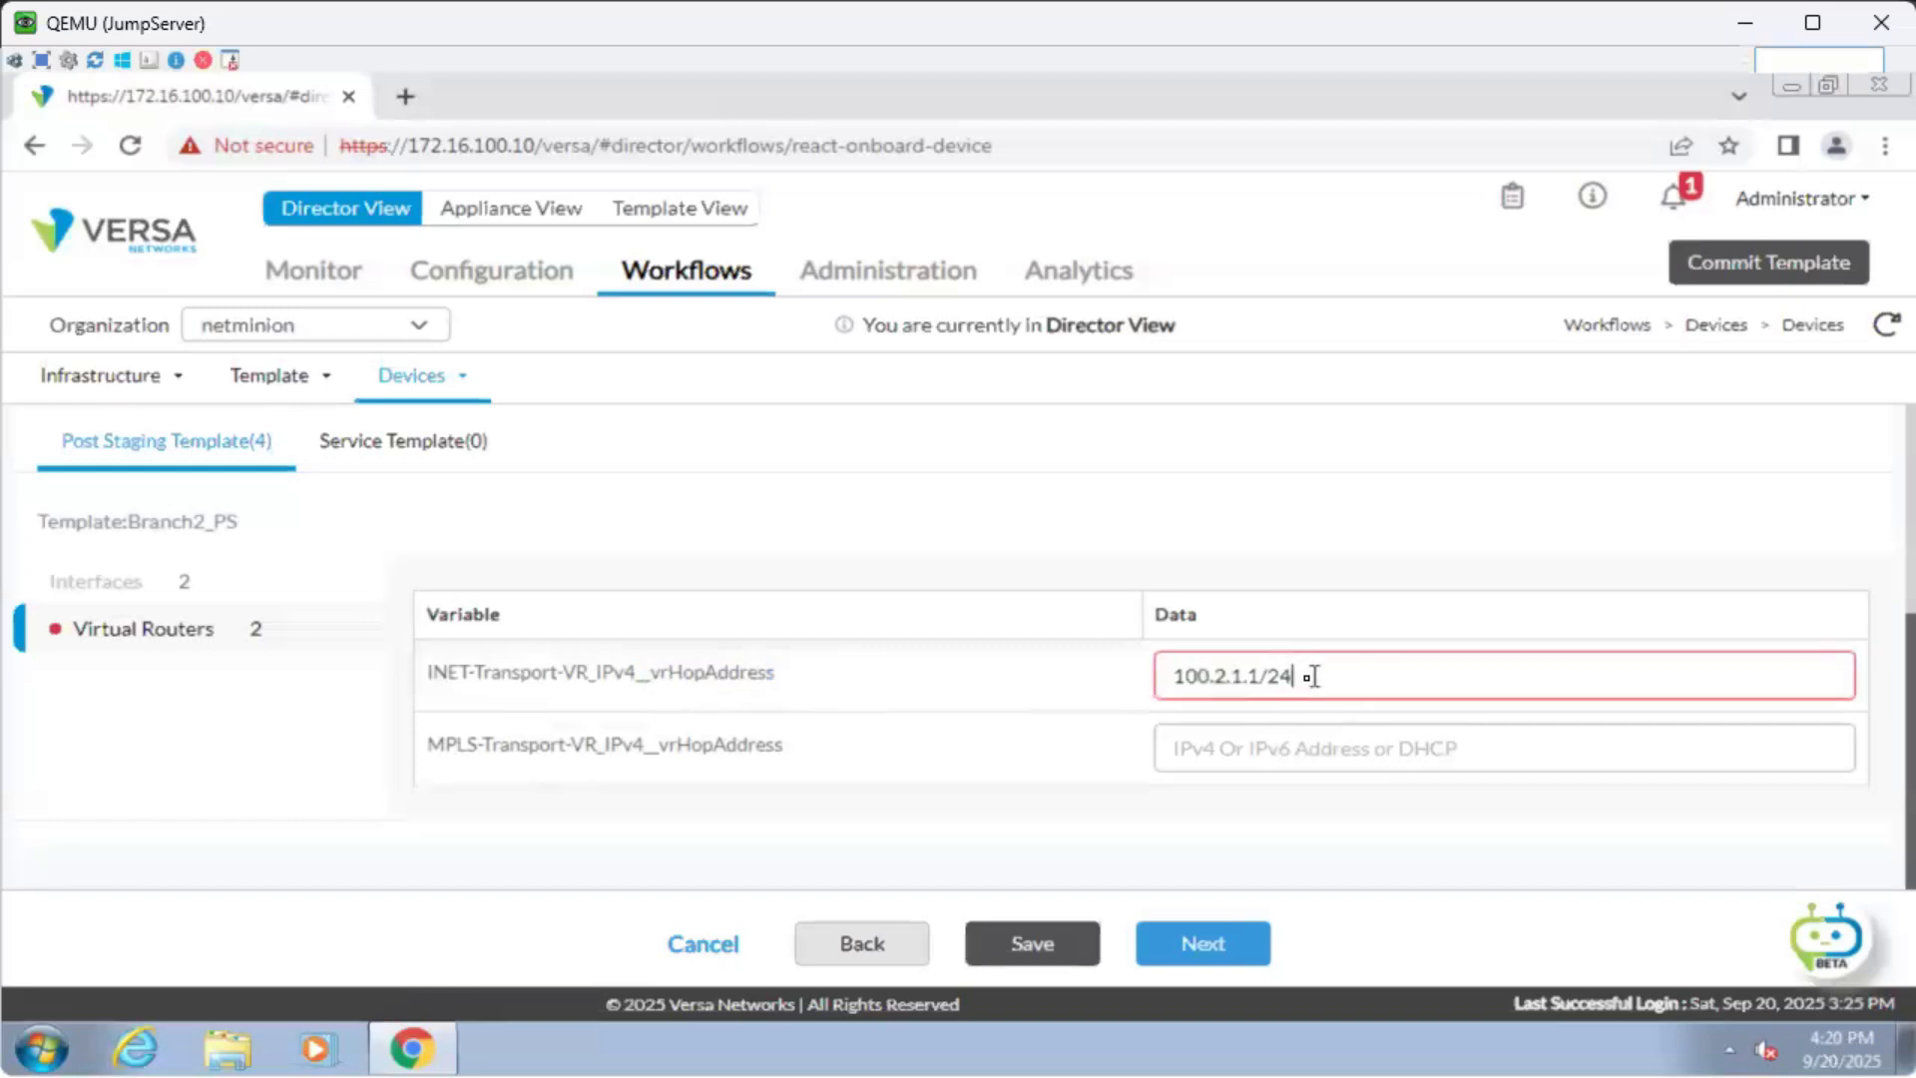
left_click_drag(1255, 676, 1143, 682)
type("2")
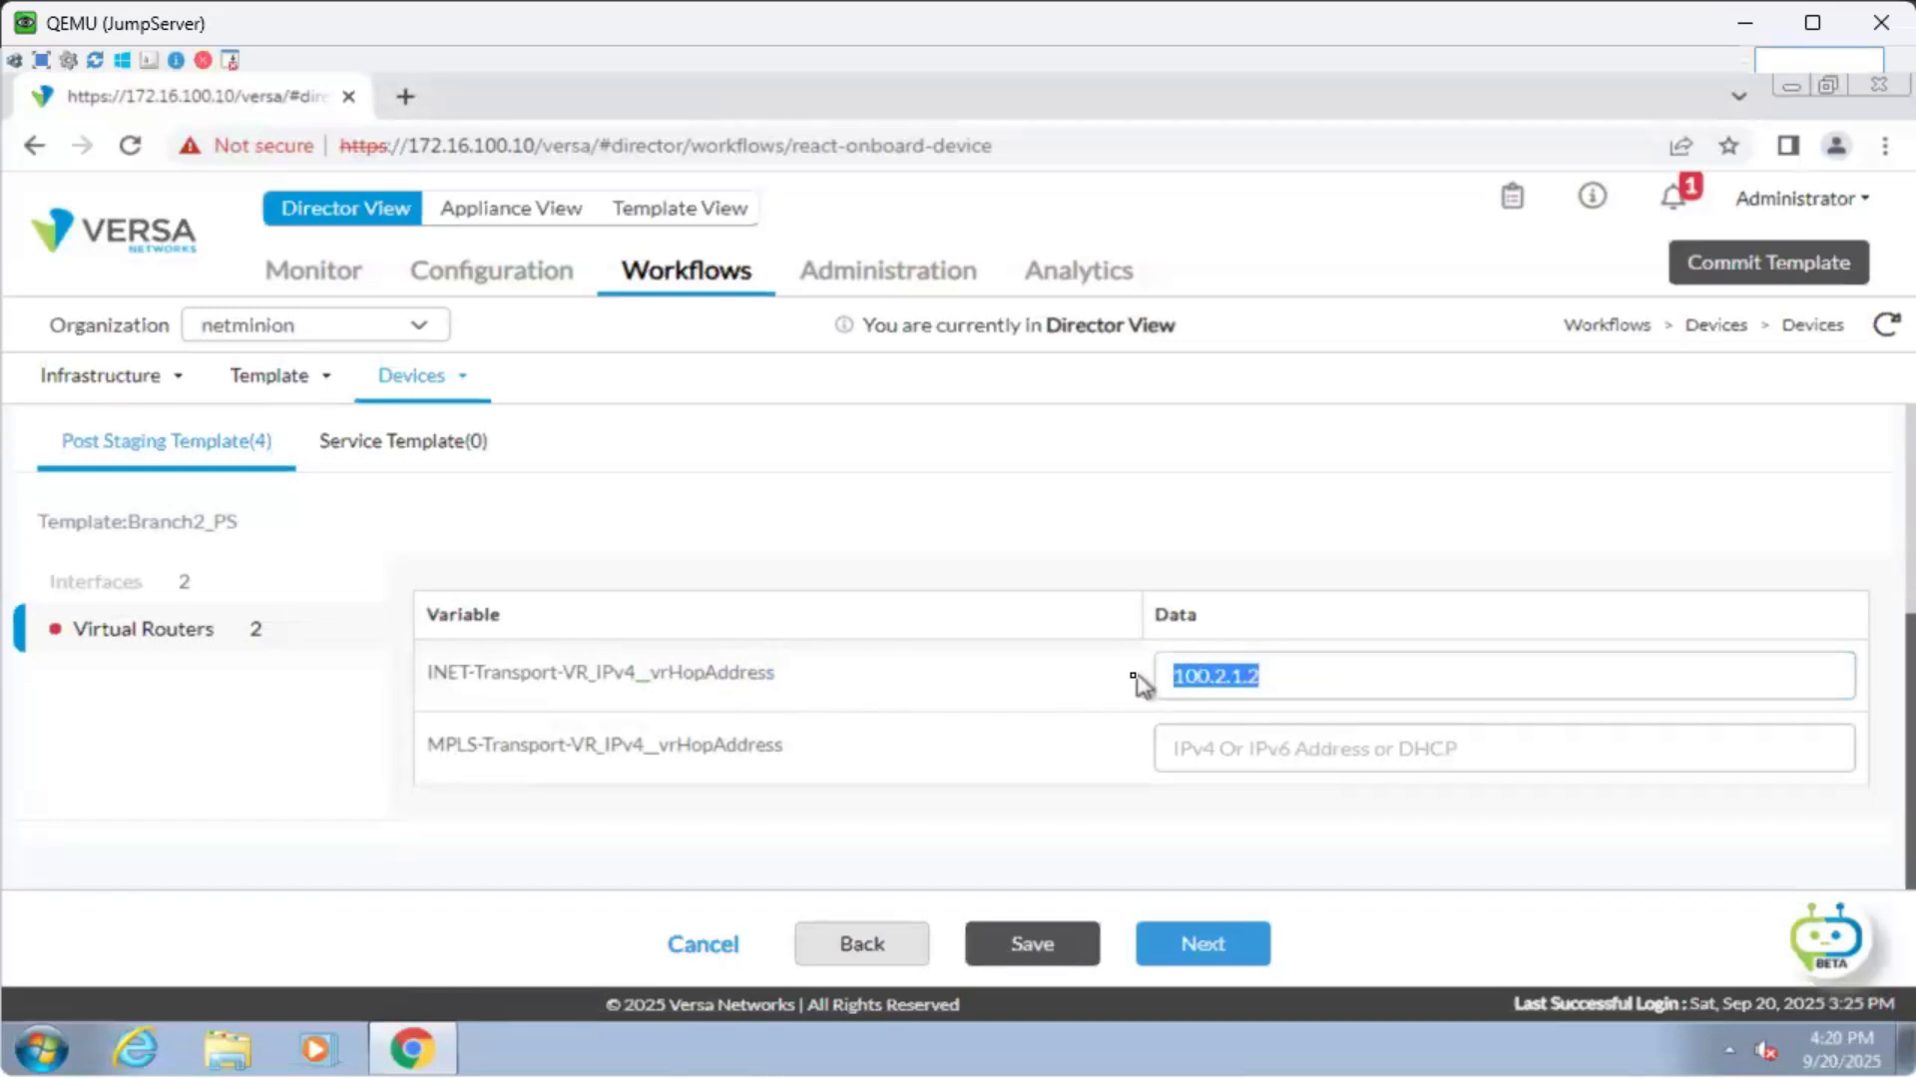
key("ctrl+c")
Set the MPLS next-hop address to 200.2.1.2.
left_click(1188, 748)
key("ctrl+v")
left_click(1183, 748)
key("BackSpace")
type("2")
left_click(1235, 836)
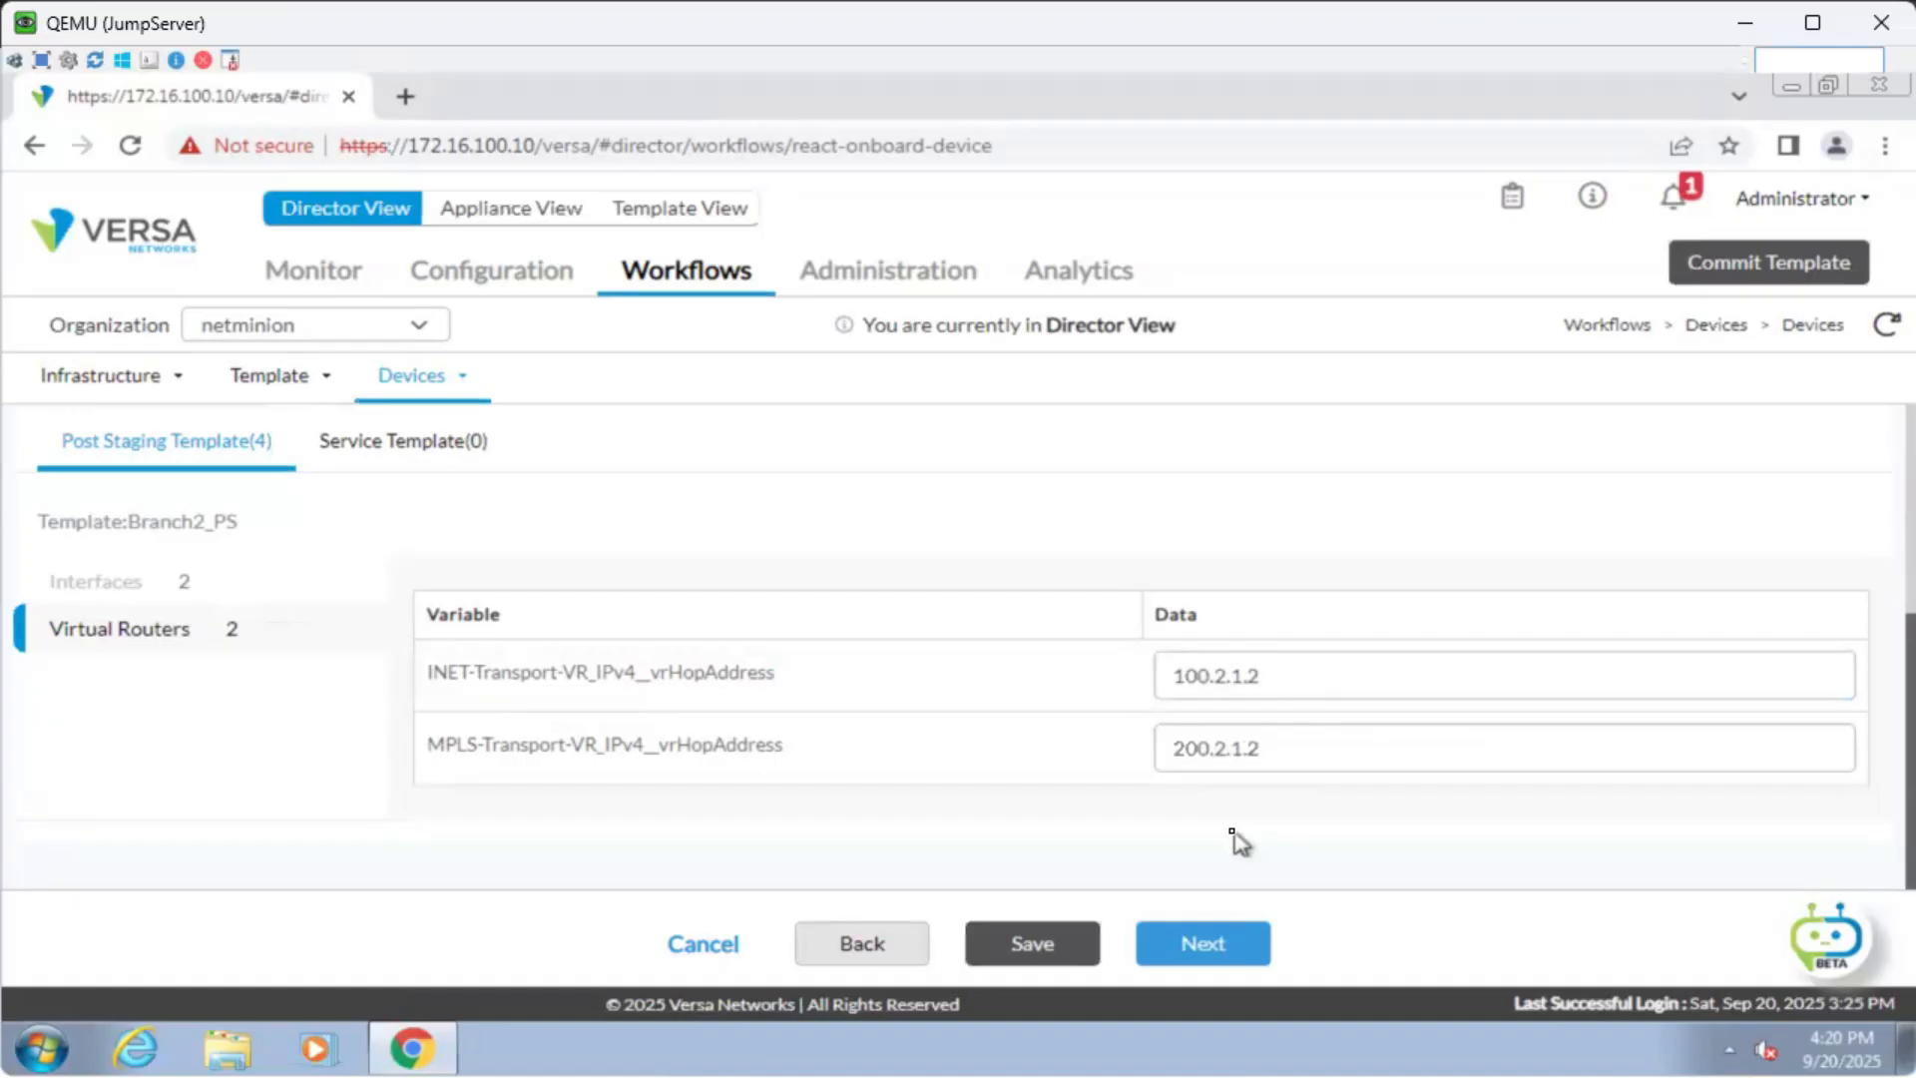
Review the Branch2 onboarding summary and deploy the device.
left_click(1250, 942)
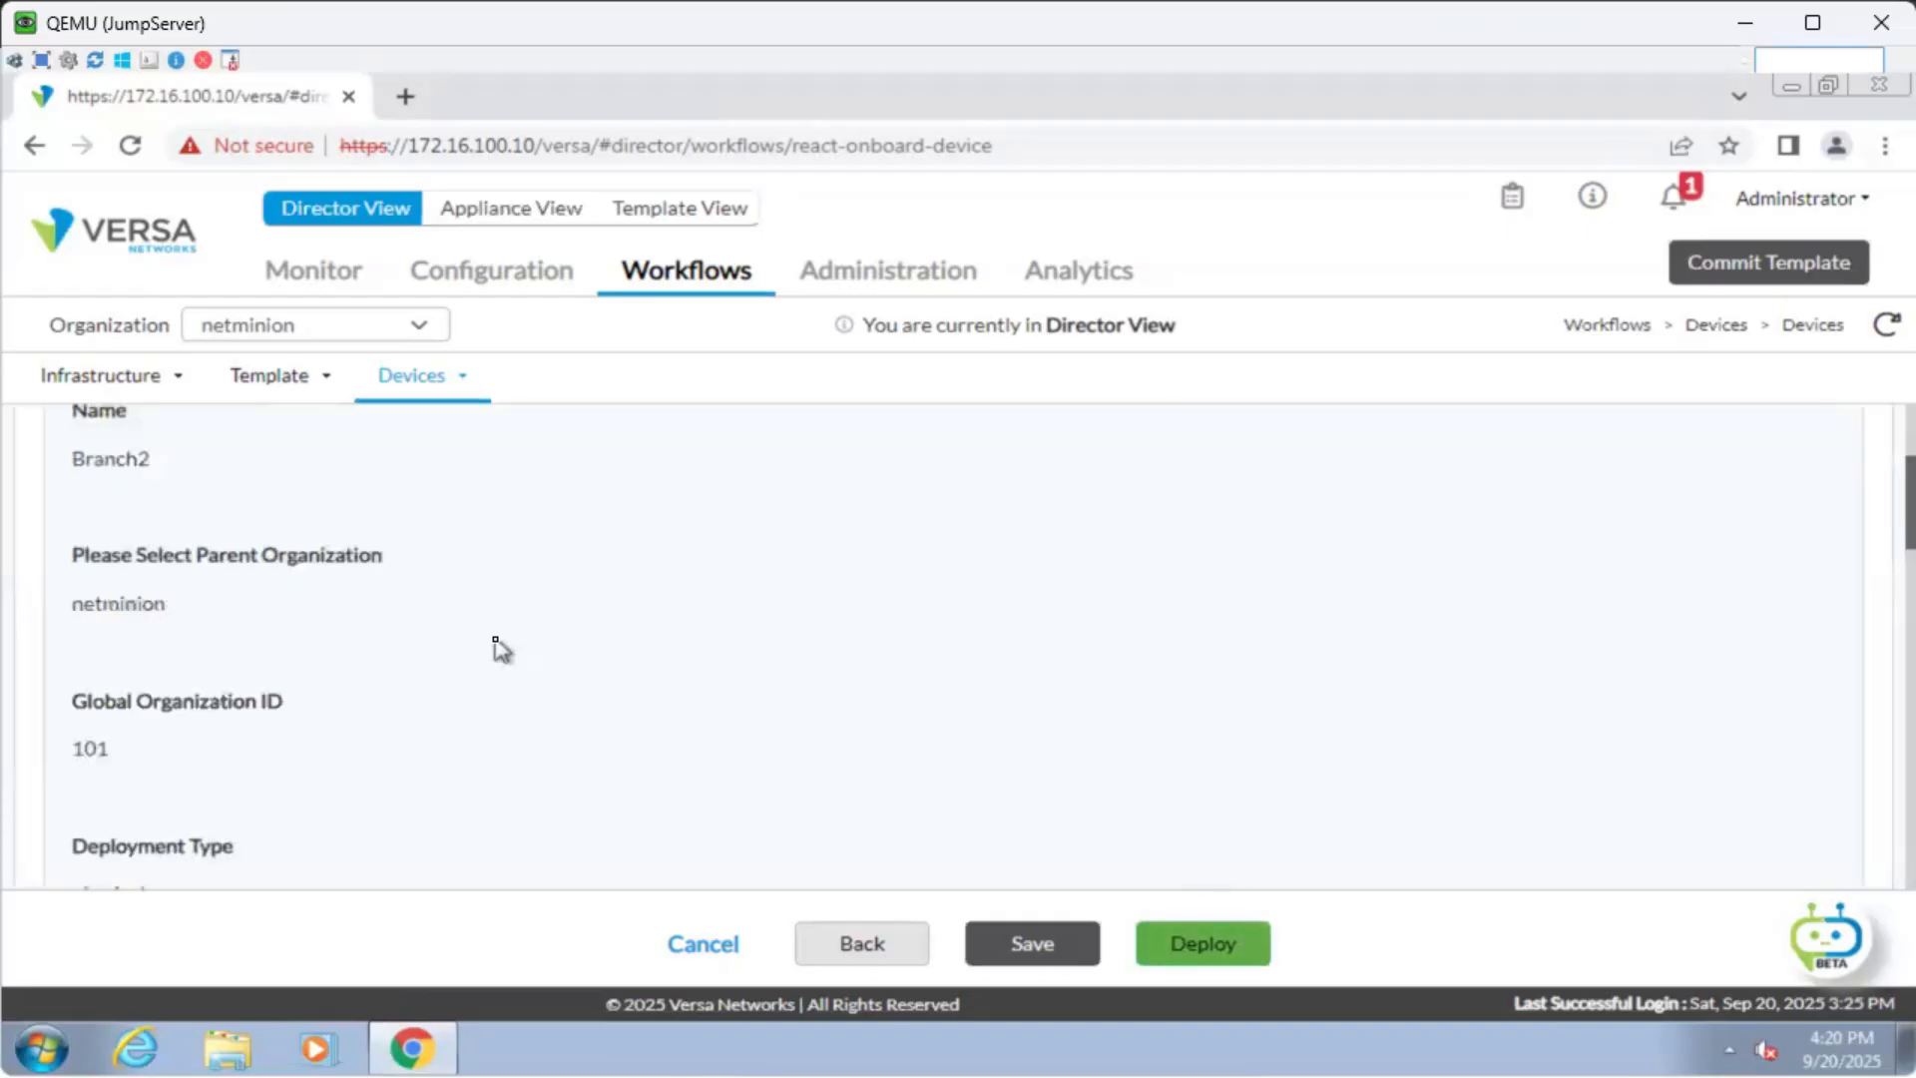
scroll(504, 659, "down", 10)
scroll(516, 710, "down", 12)
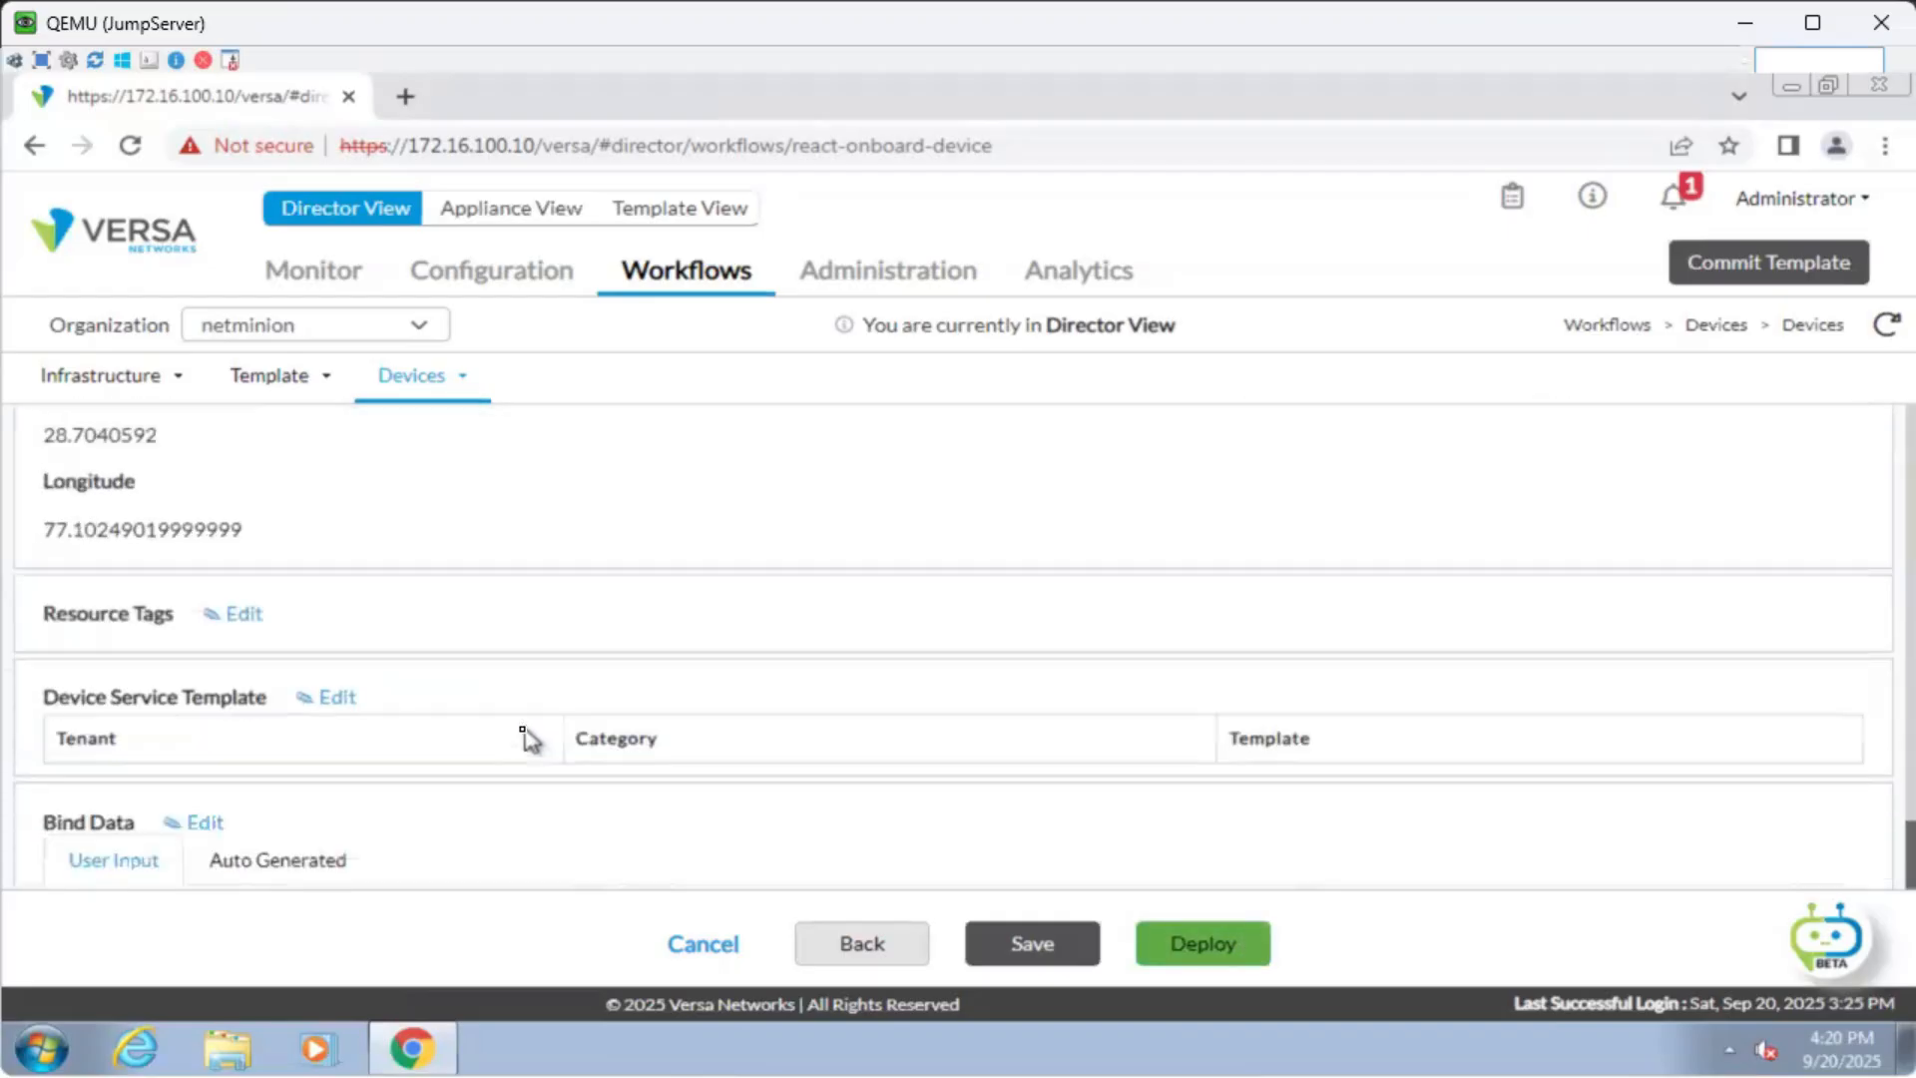
scroll(532, 743, "down", 5)
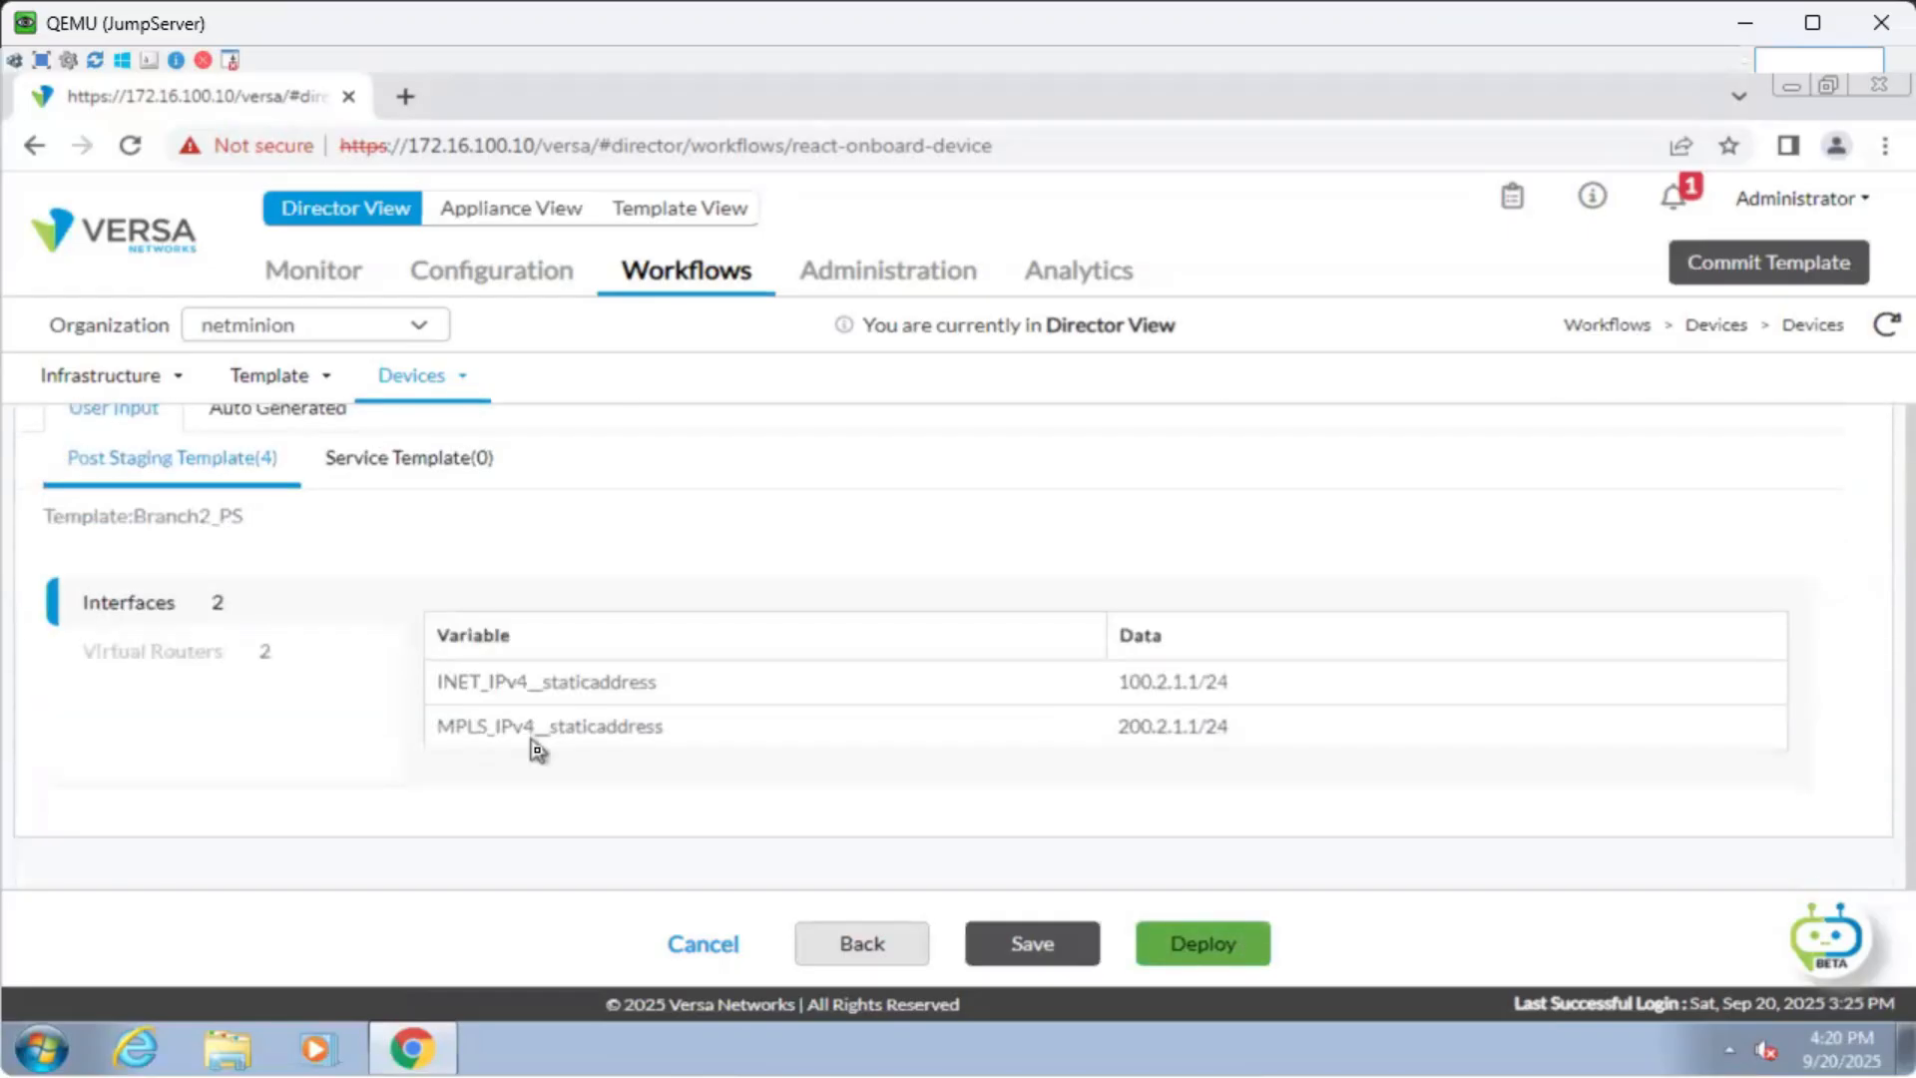
left_click(1221, 945)
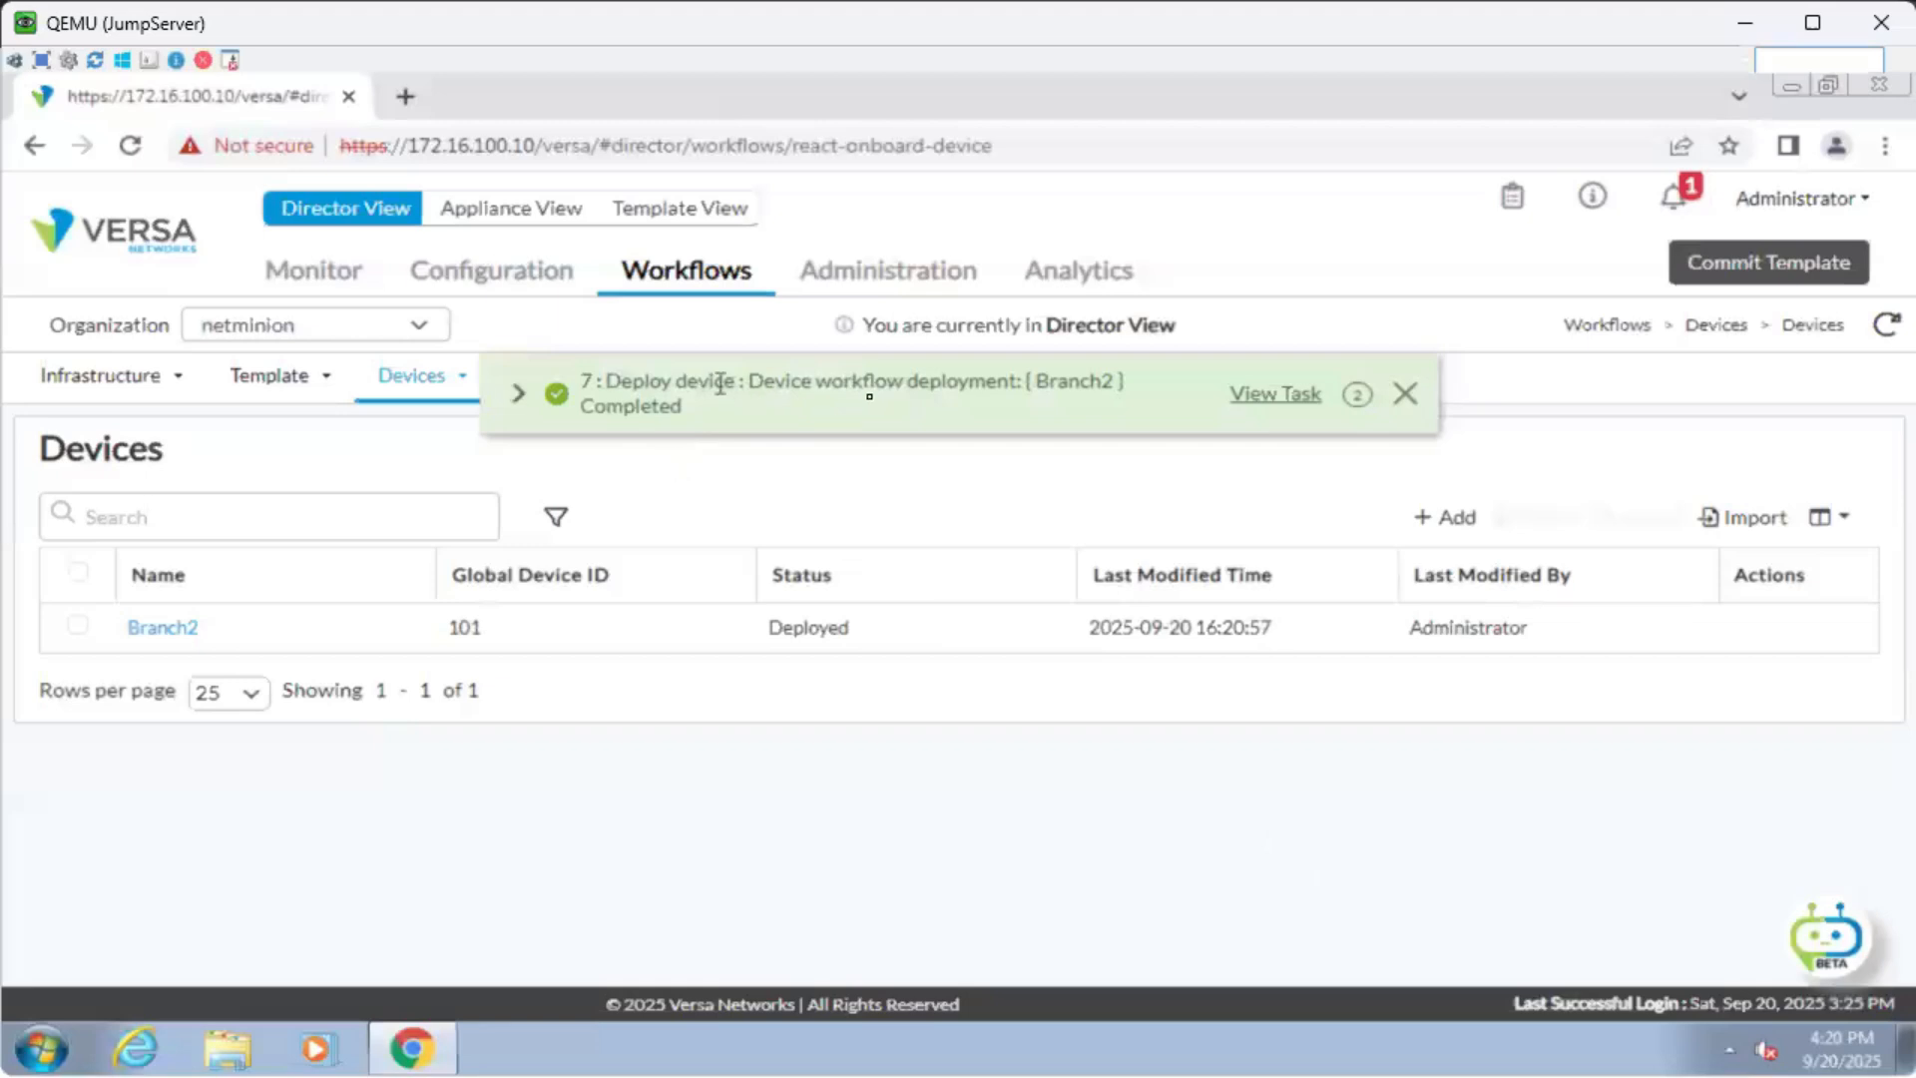
Close the green 'Deploy device Completed' notification.
left_click(1407, 394)
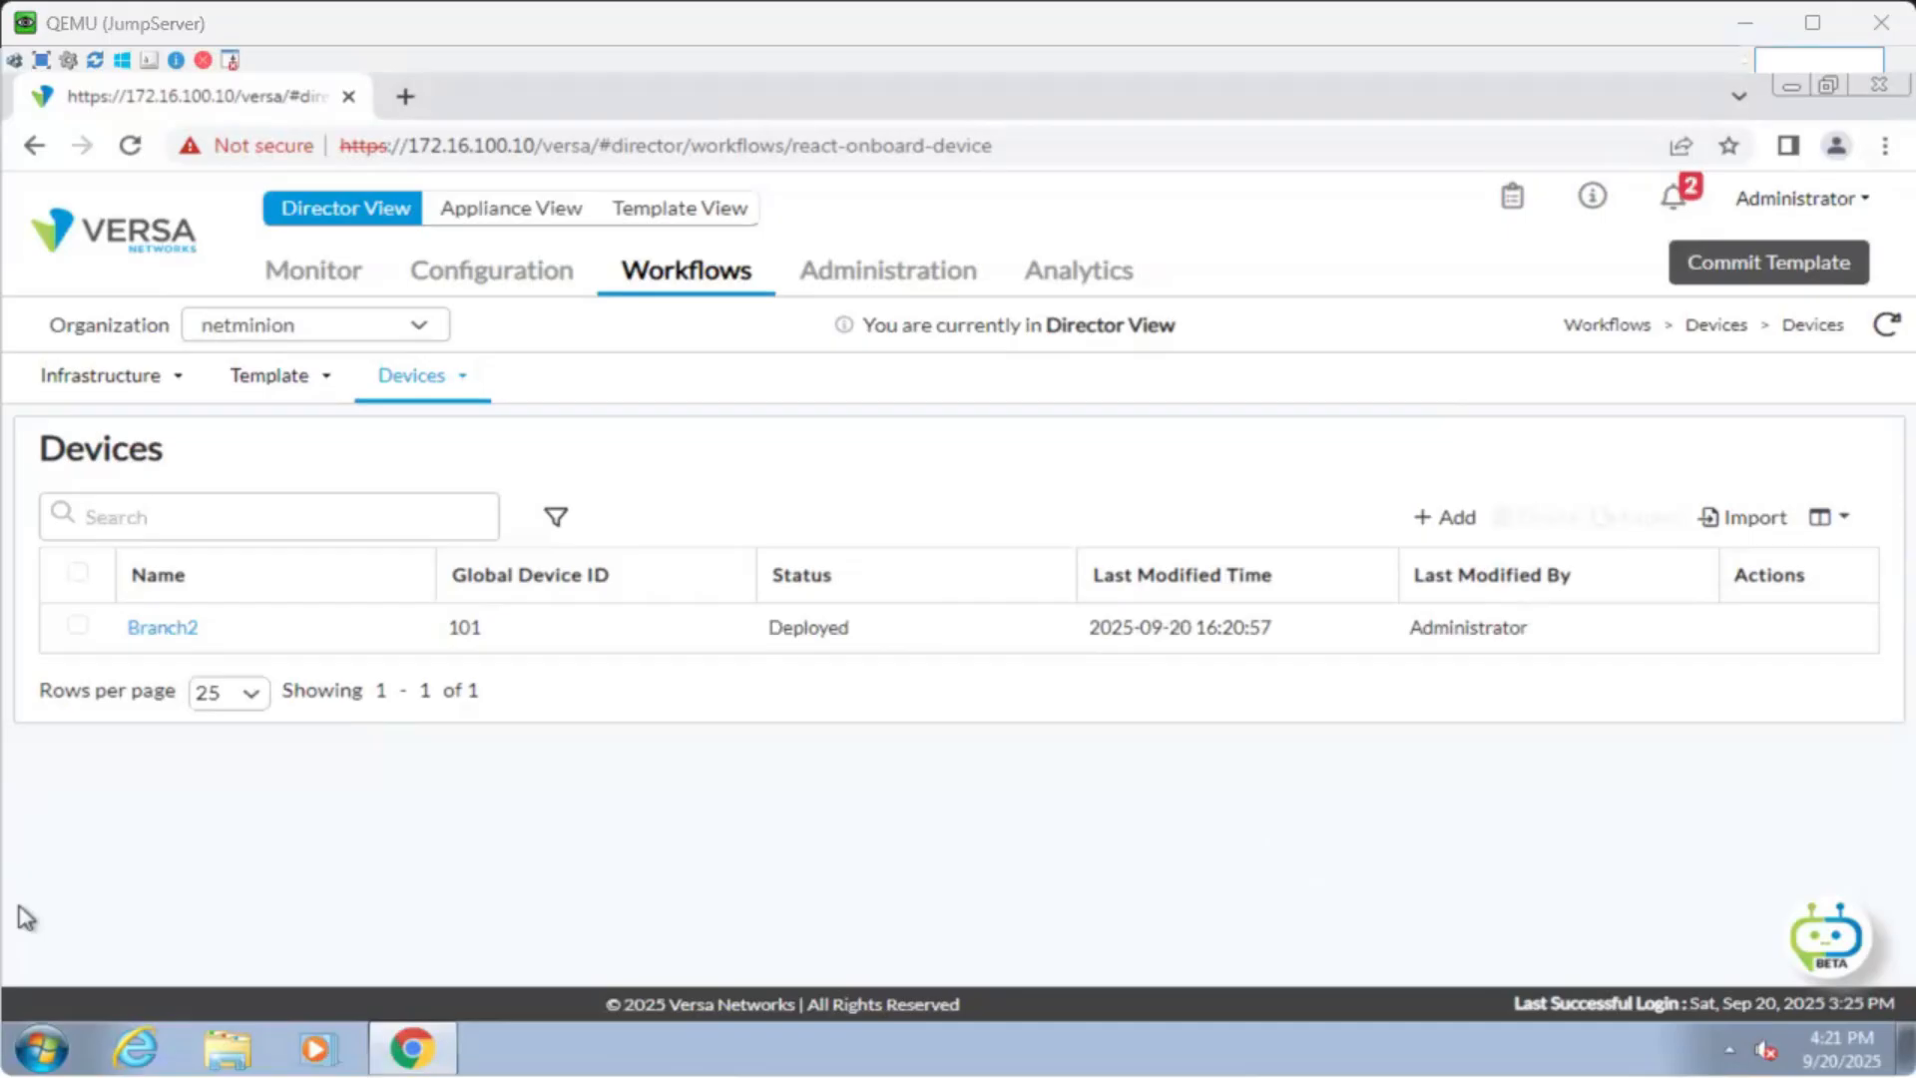
Open Administration > Inventory > Hardware and scroll right to check Branch2's Delhi location and shipped status.
left_click(876, 283)
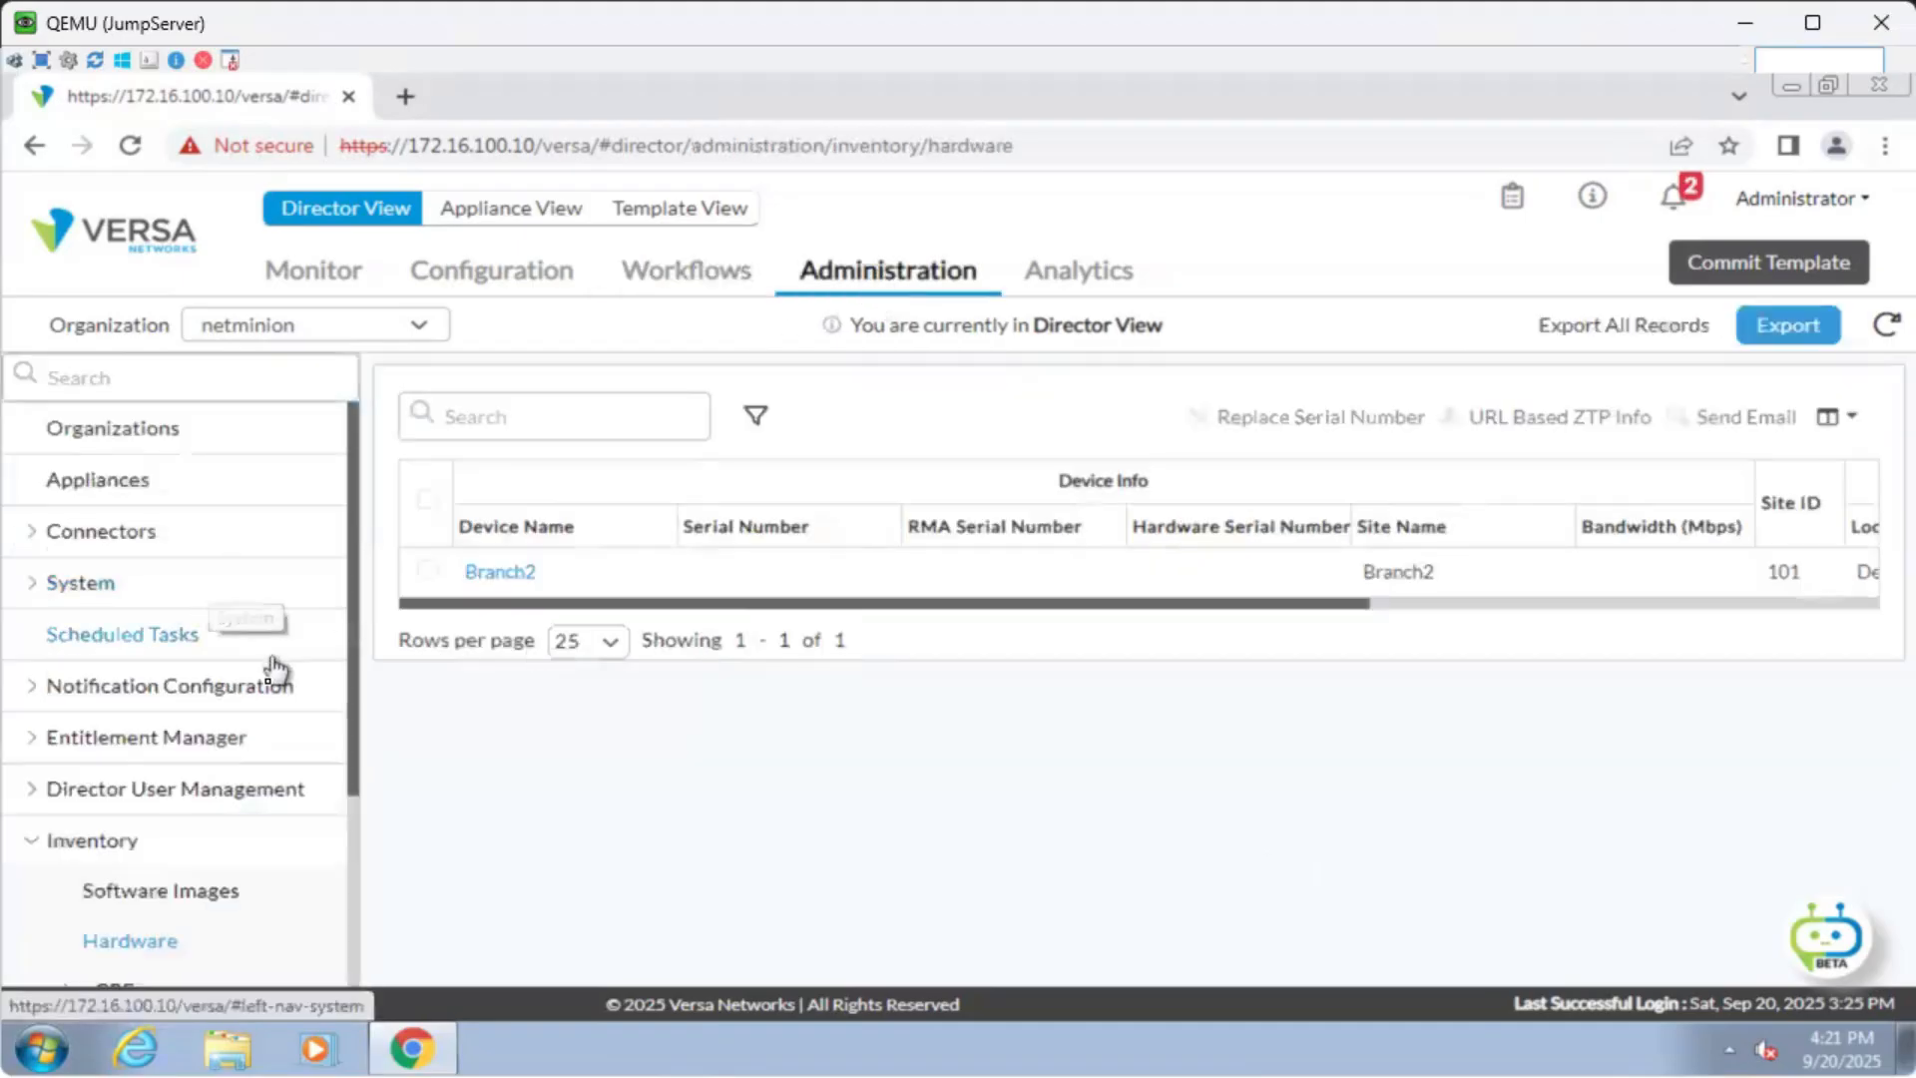
left_click(149, 494)
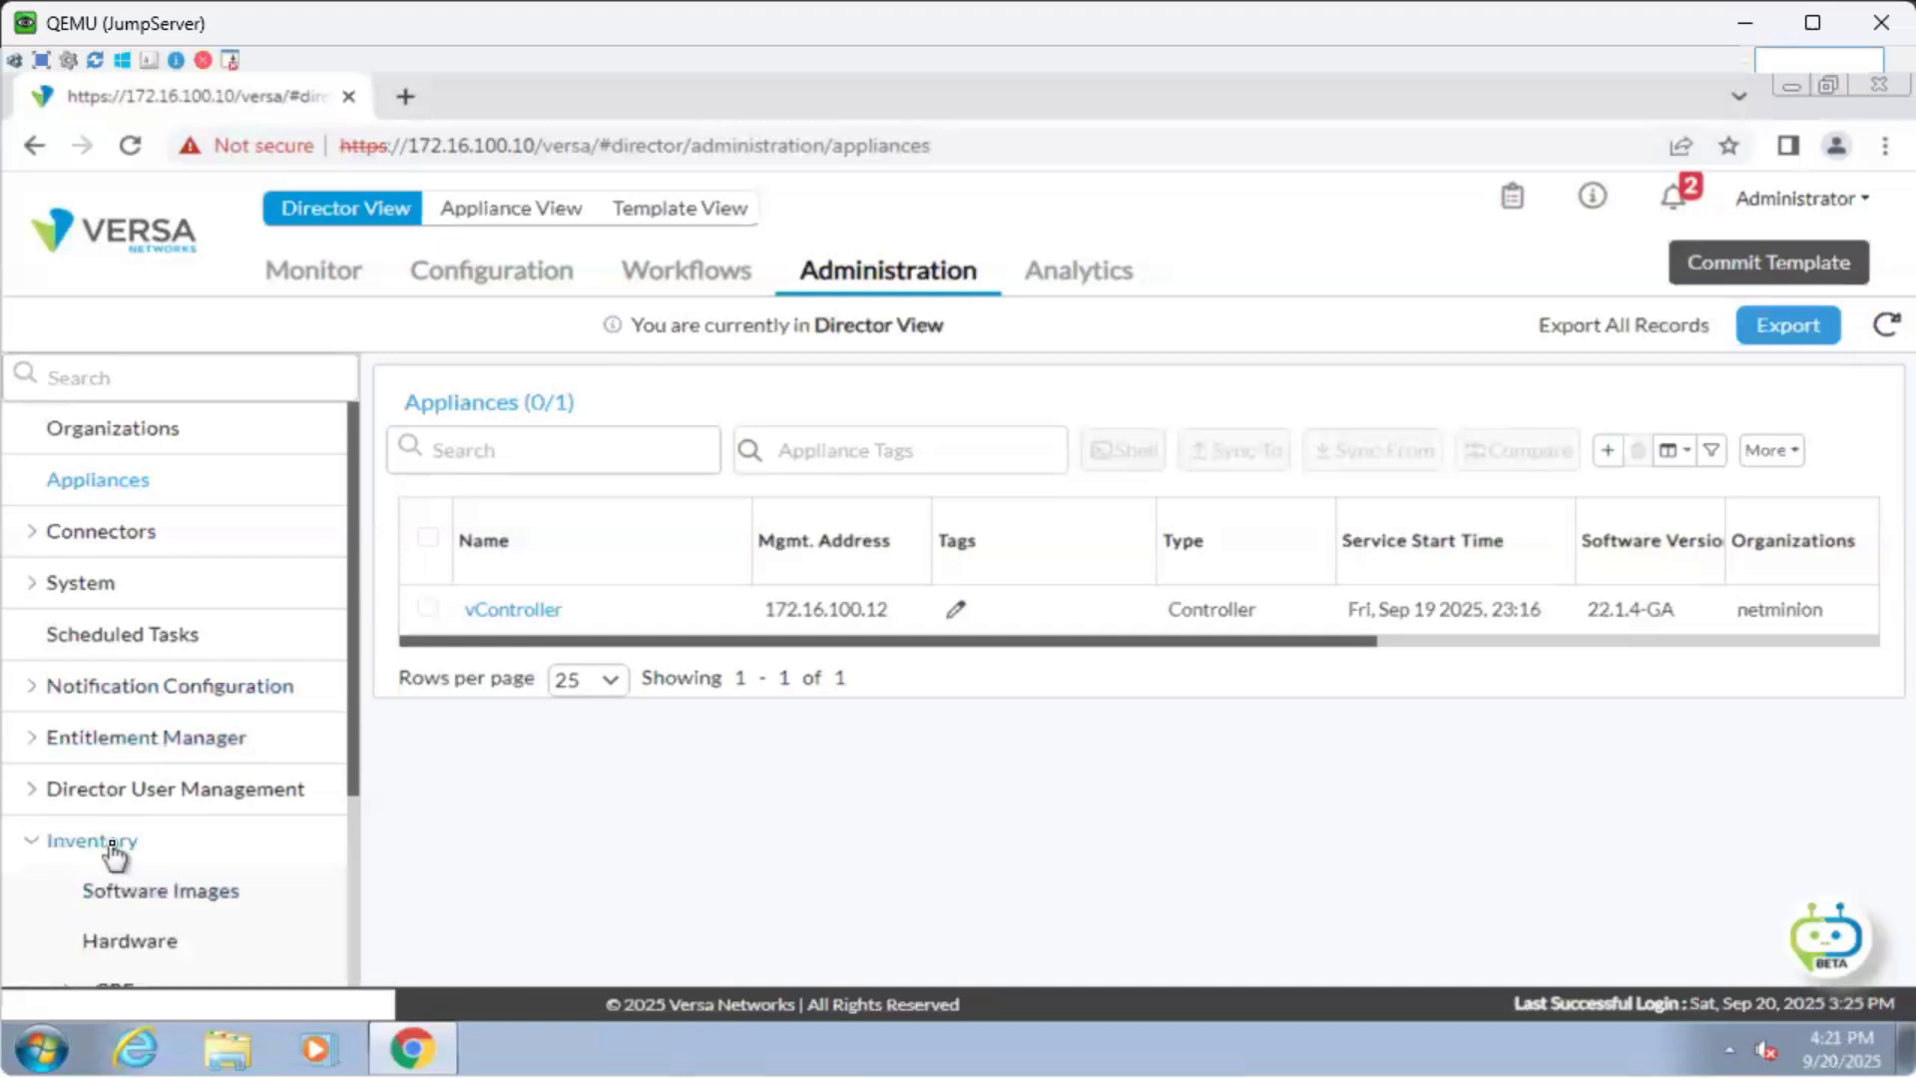
scroll(112, 848, "down", 1)
left_click(152, 811)
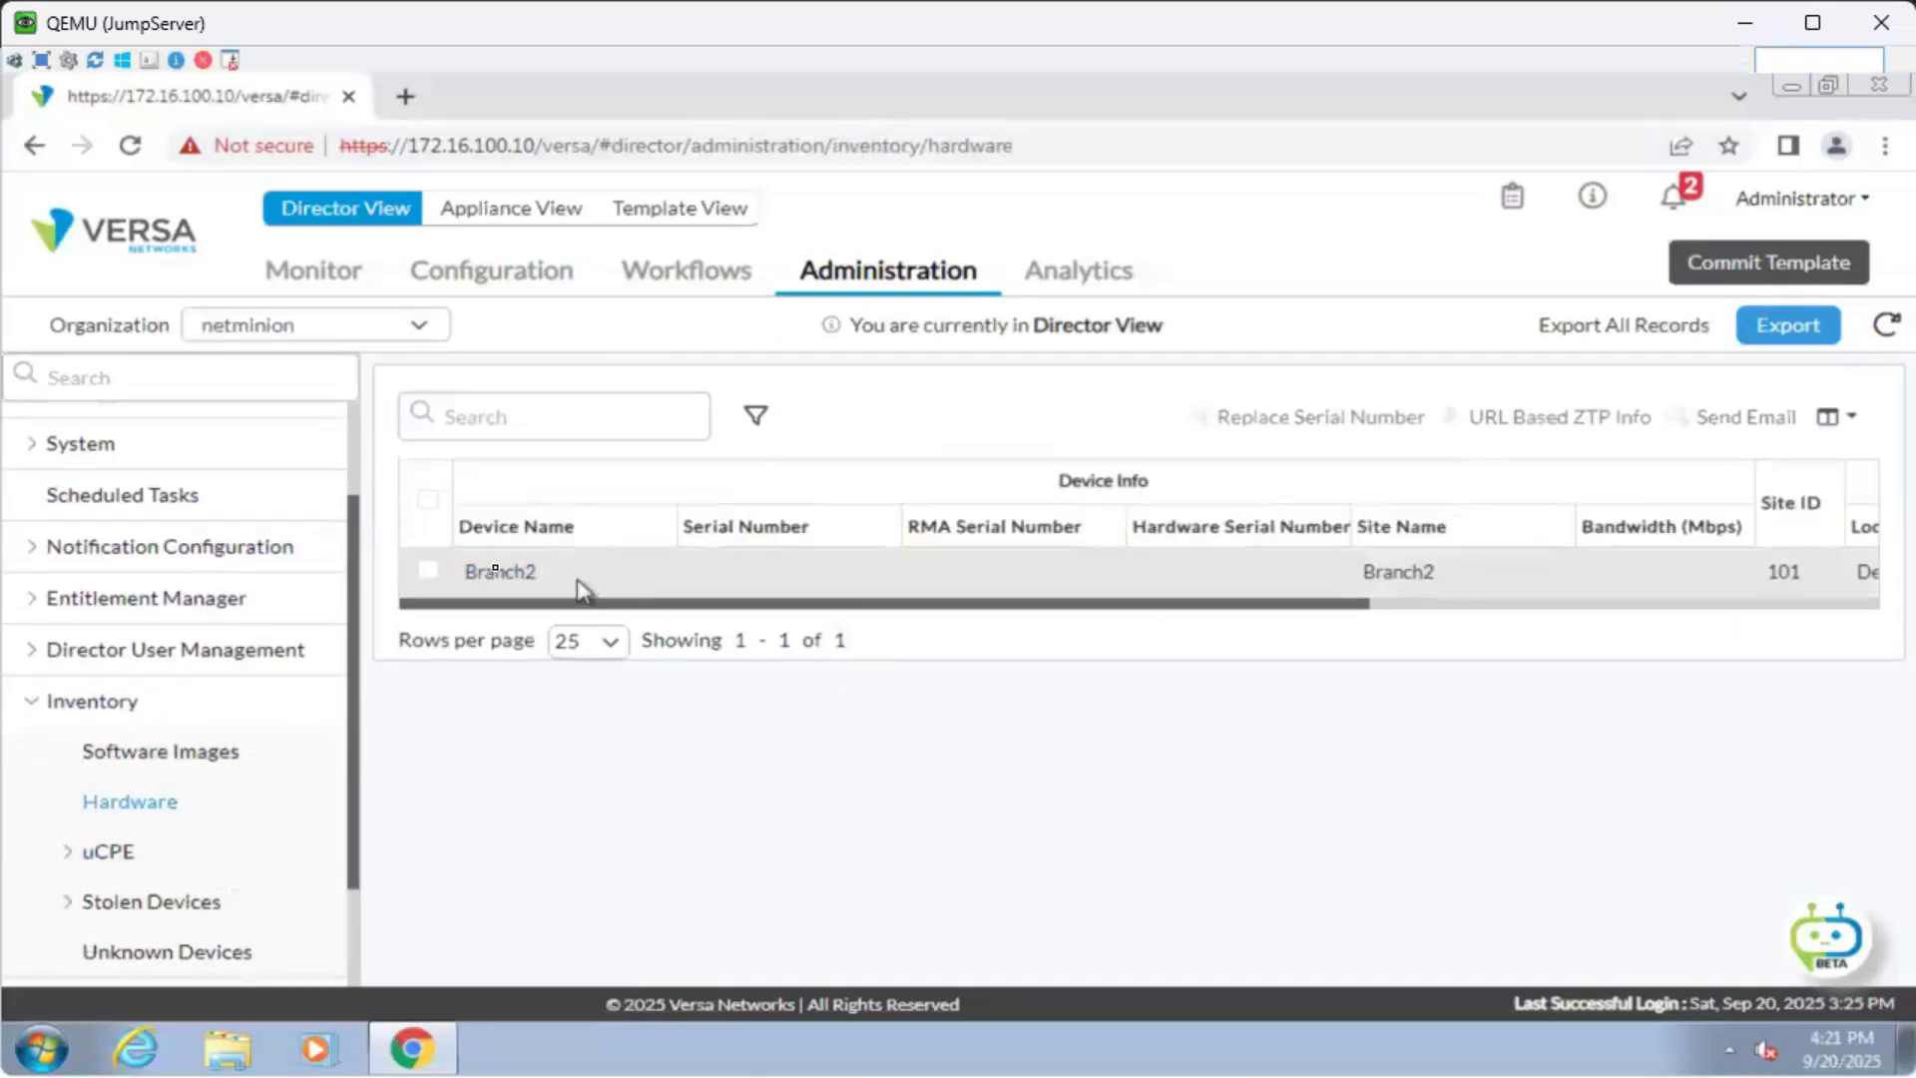
mouse_move(496, 589)
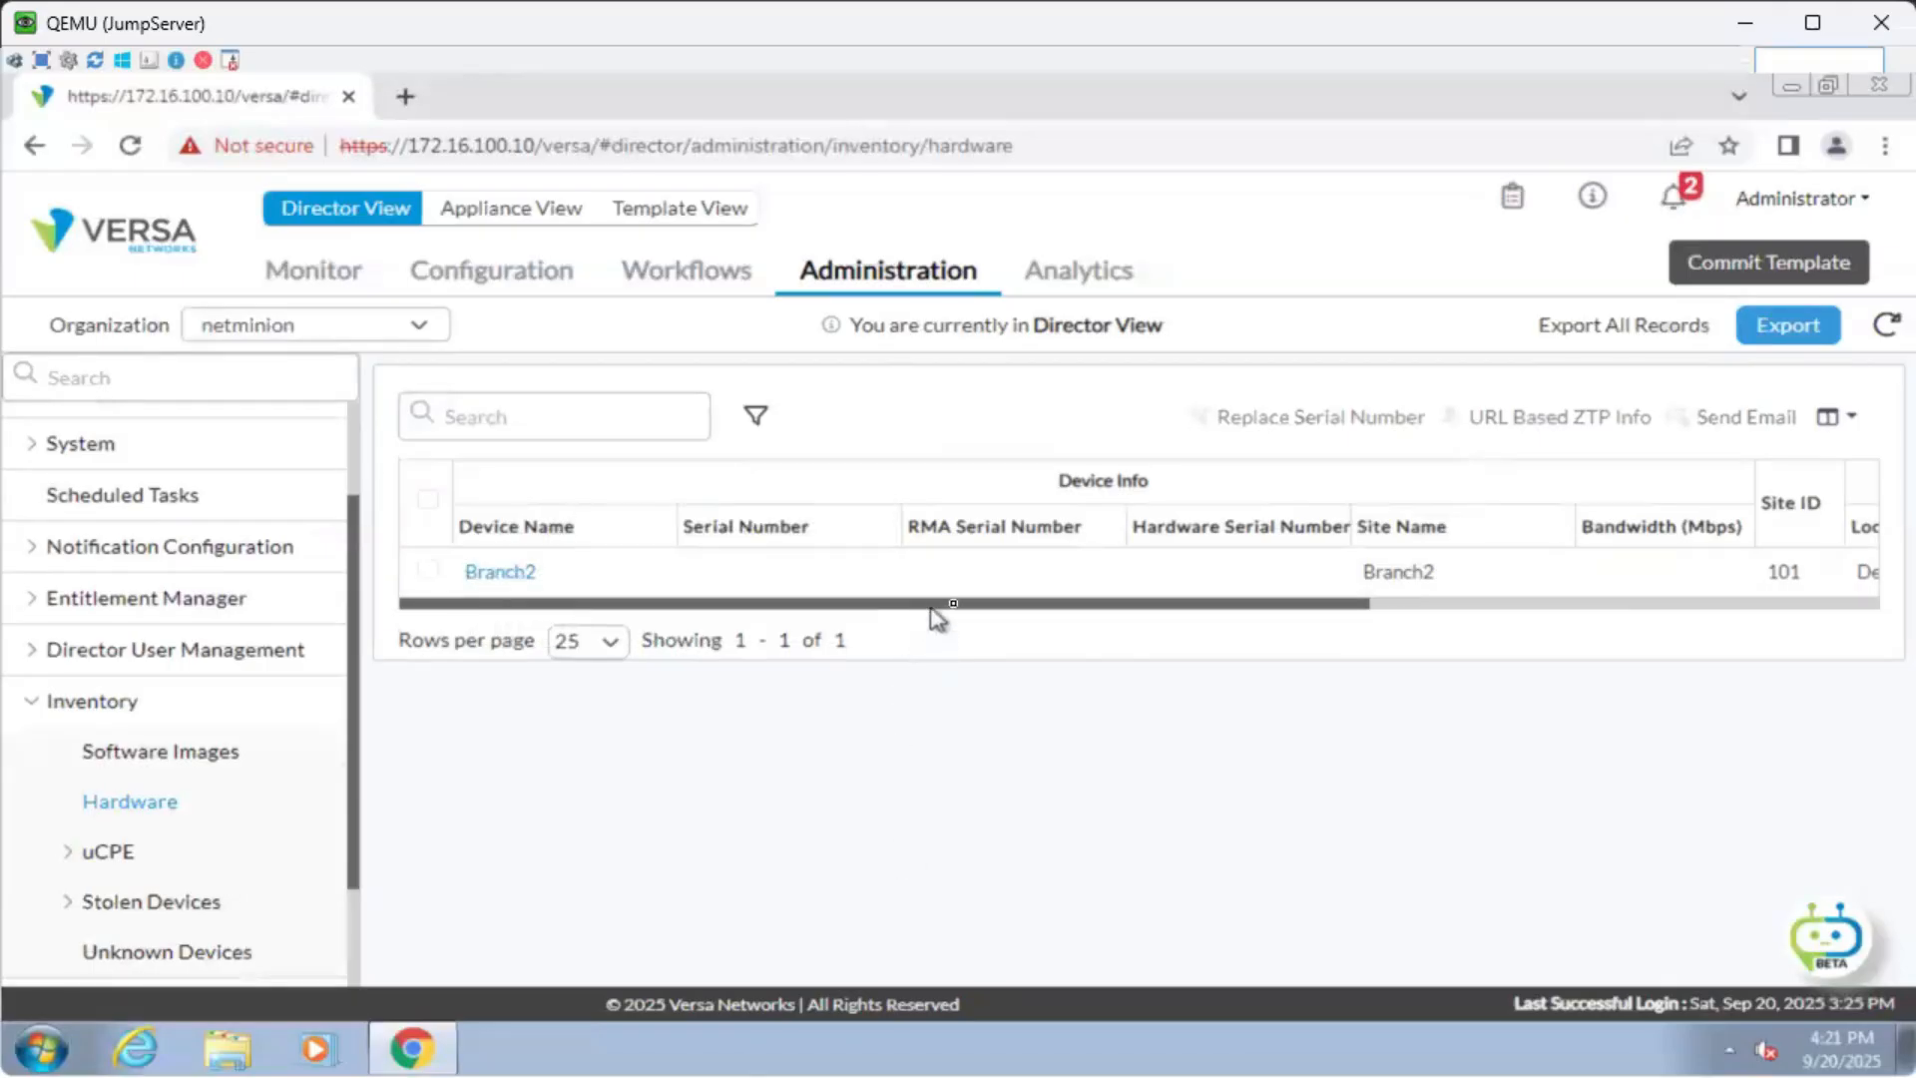
left_click_drag(967, 612, 1664, 611)
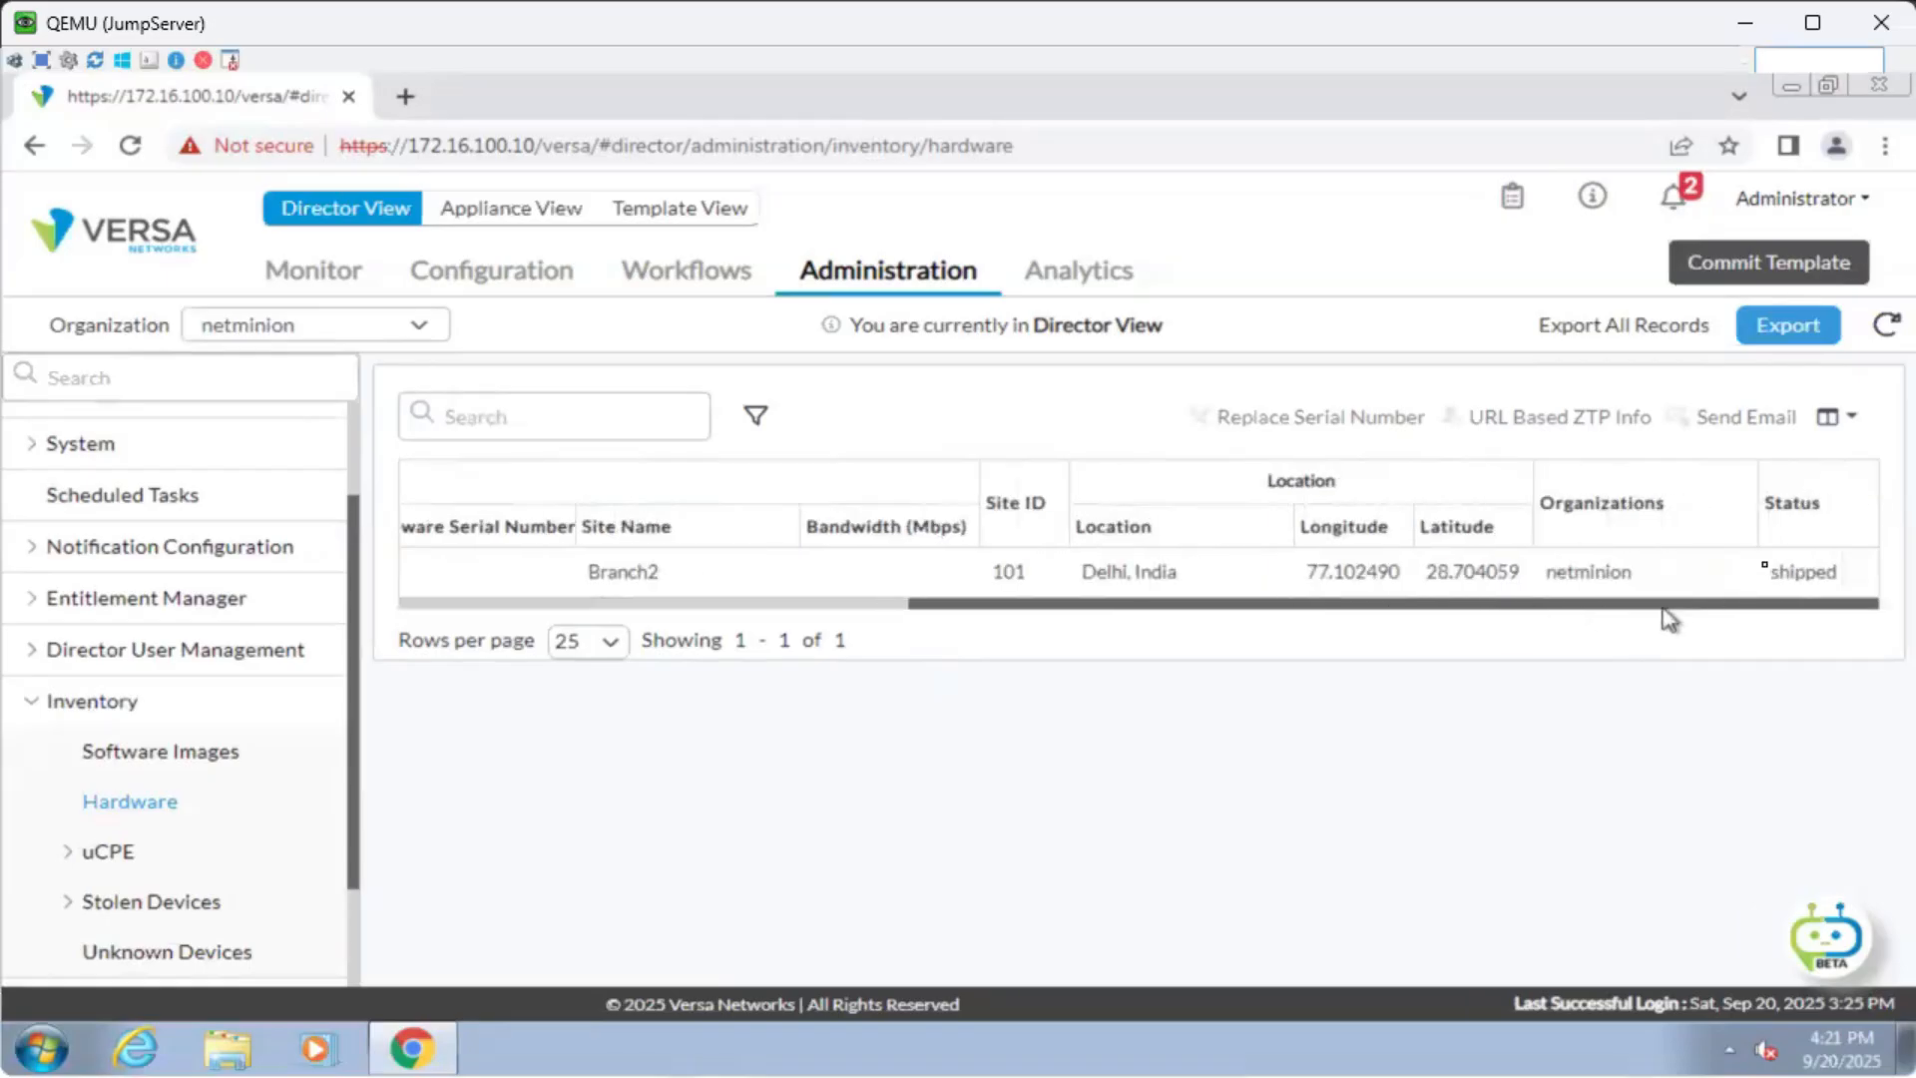
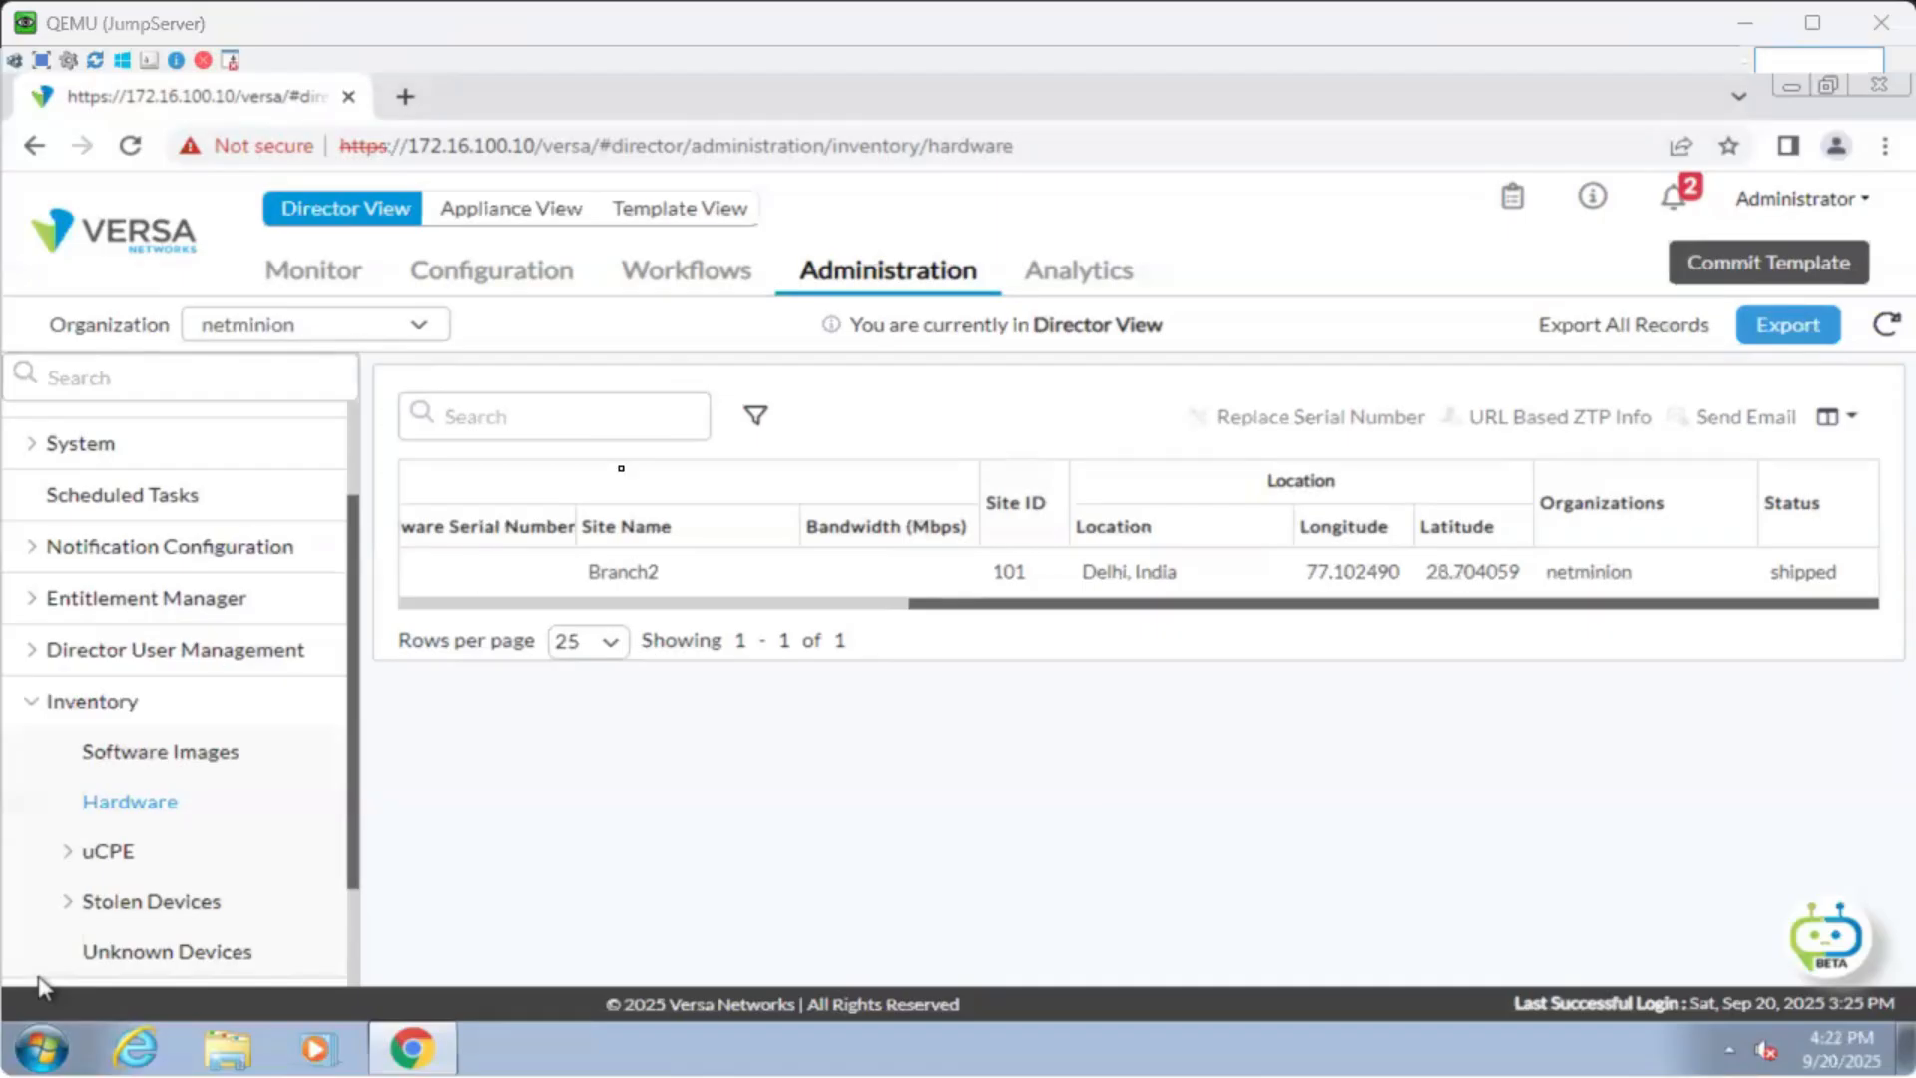
In Configuration > Appliance View, open the vController appliance (172.16.100.12).
left_click(534, 275)
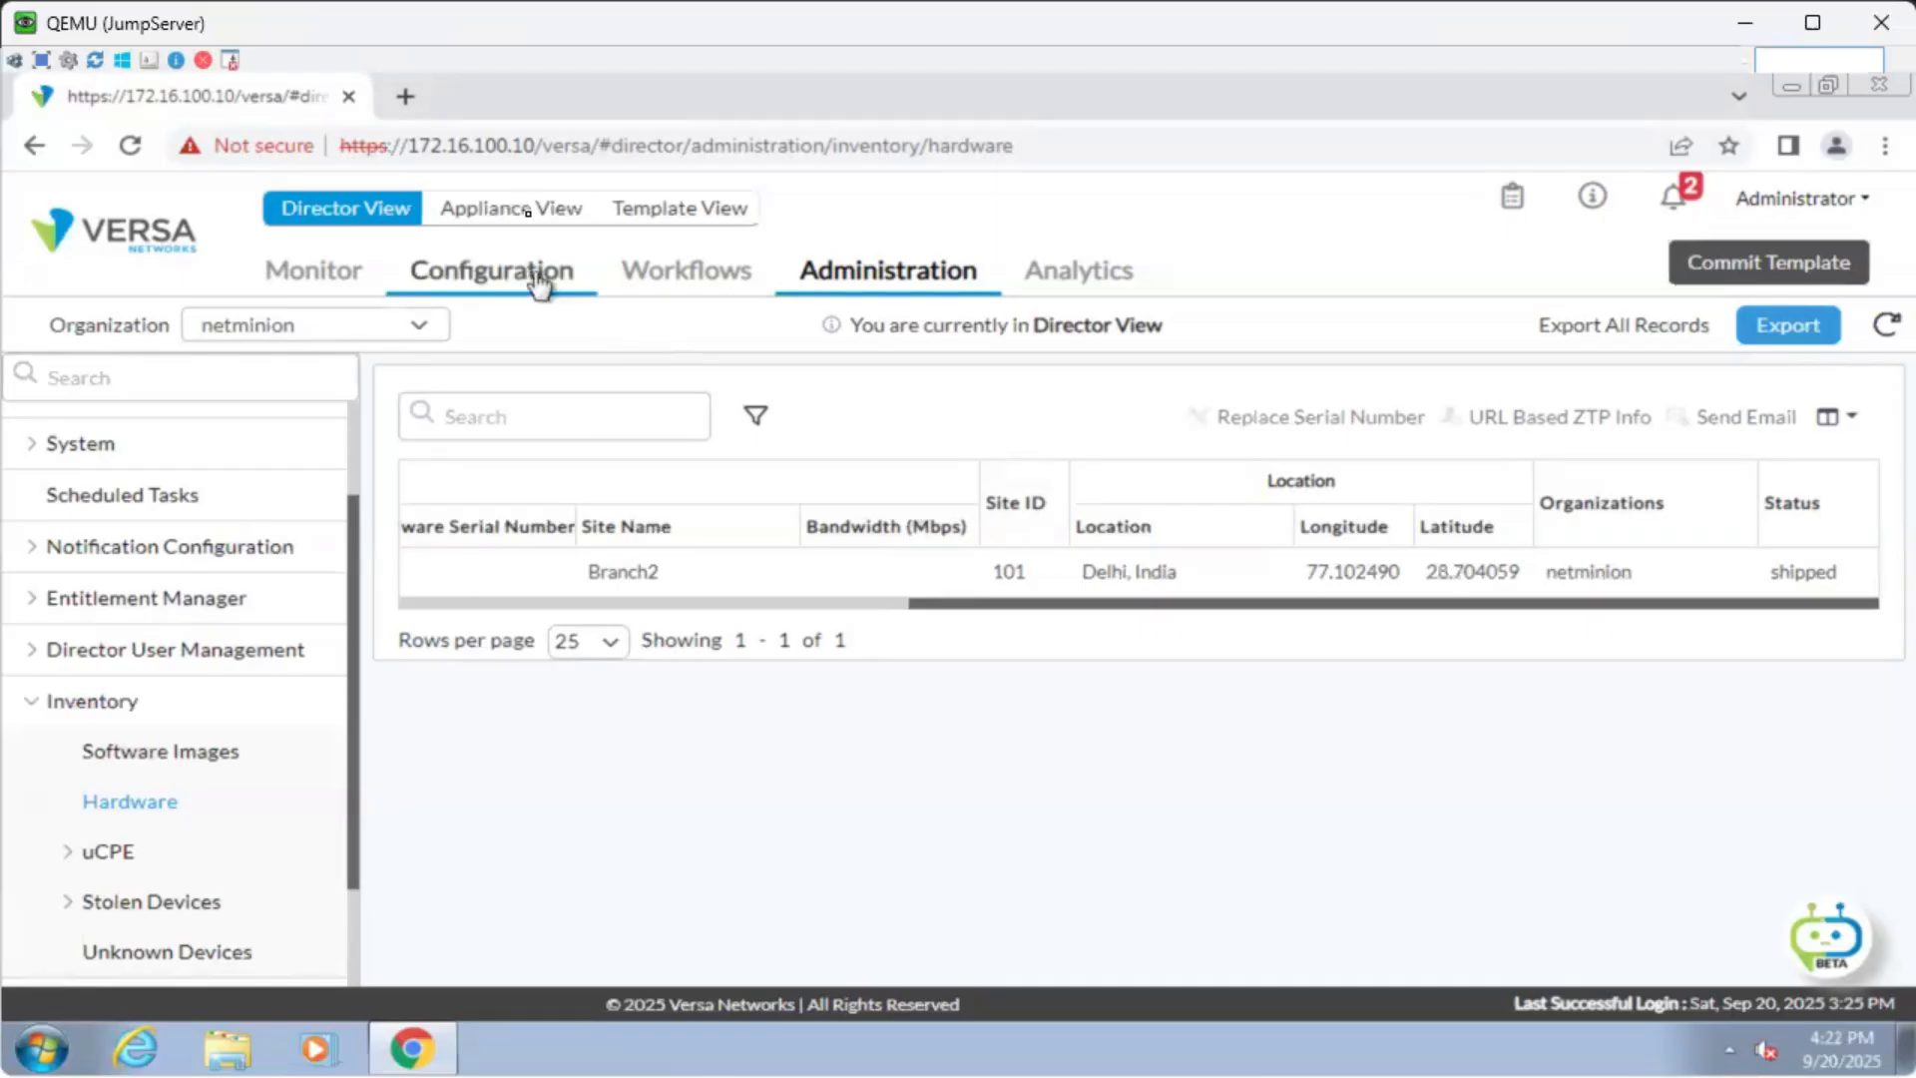
left_click(513, 207)
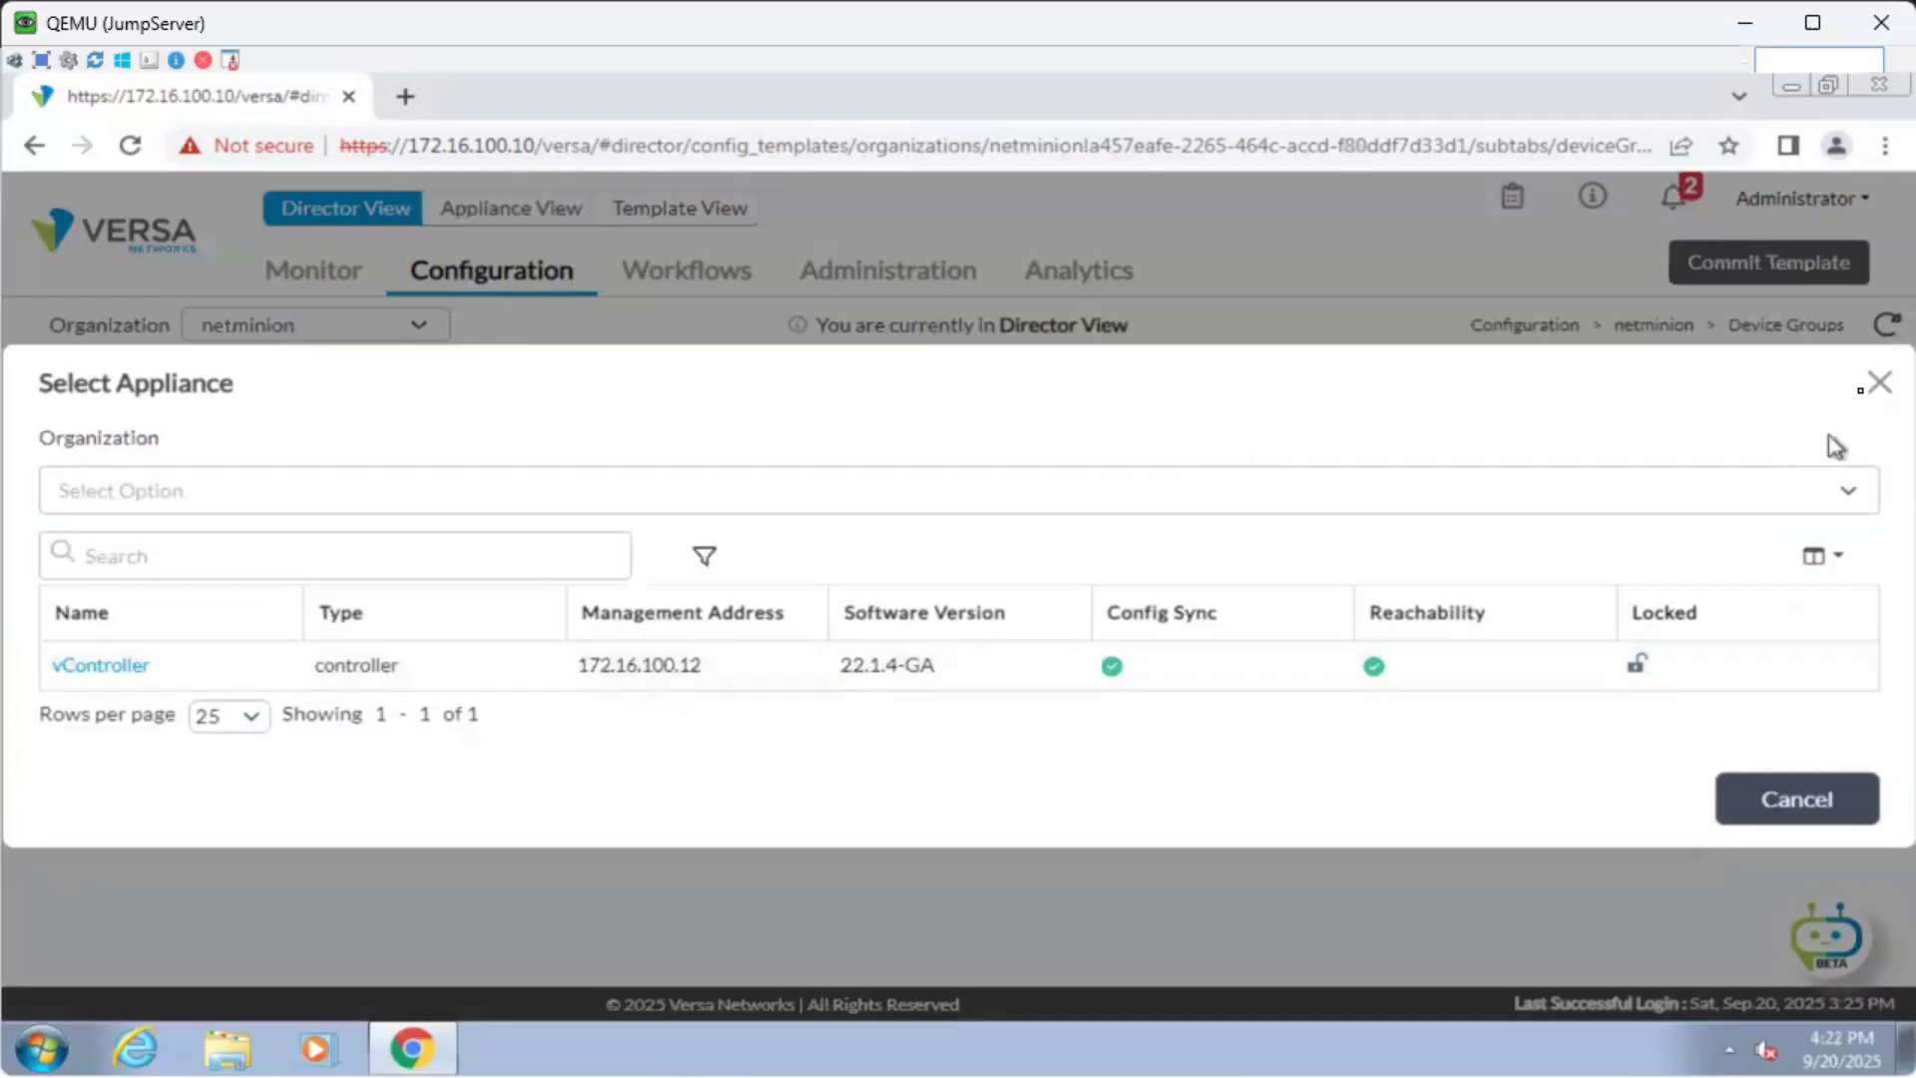
left_click(1880, 383)
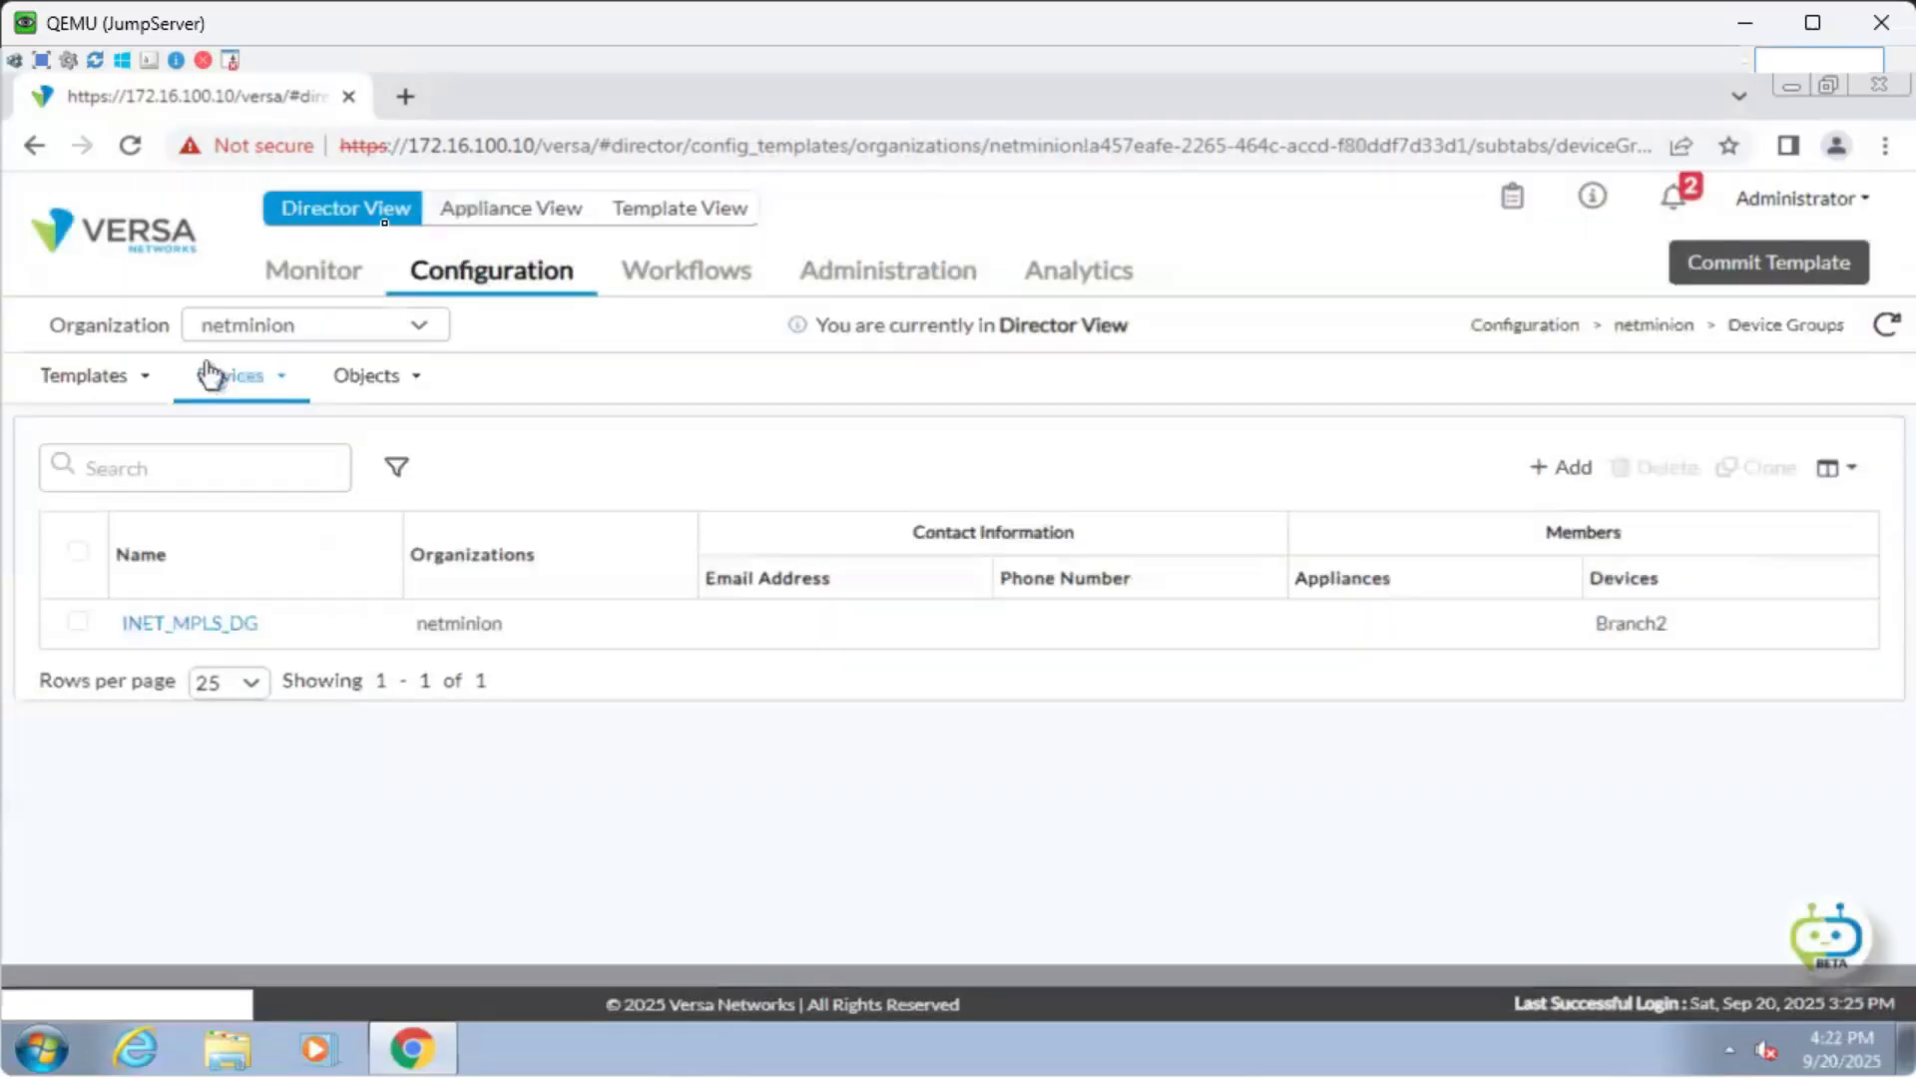
left_click(505, 217)
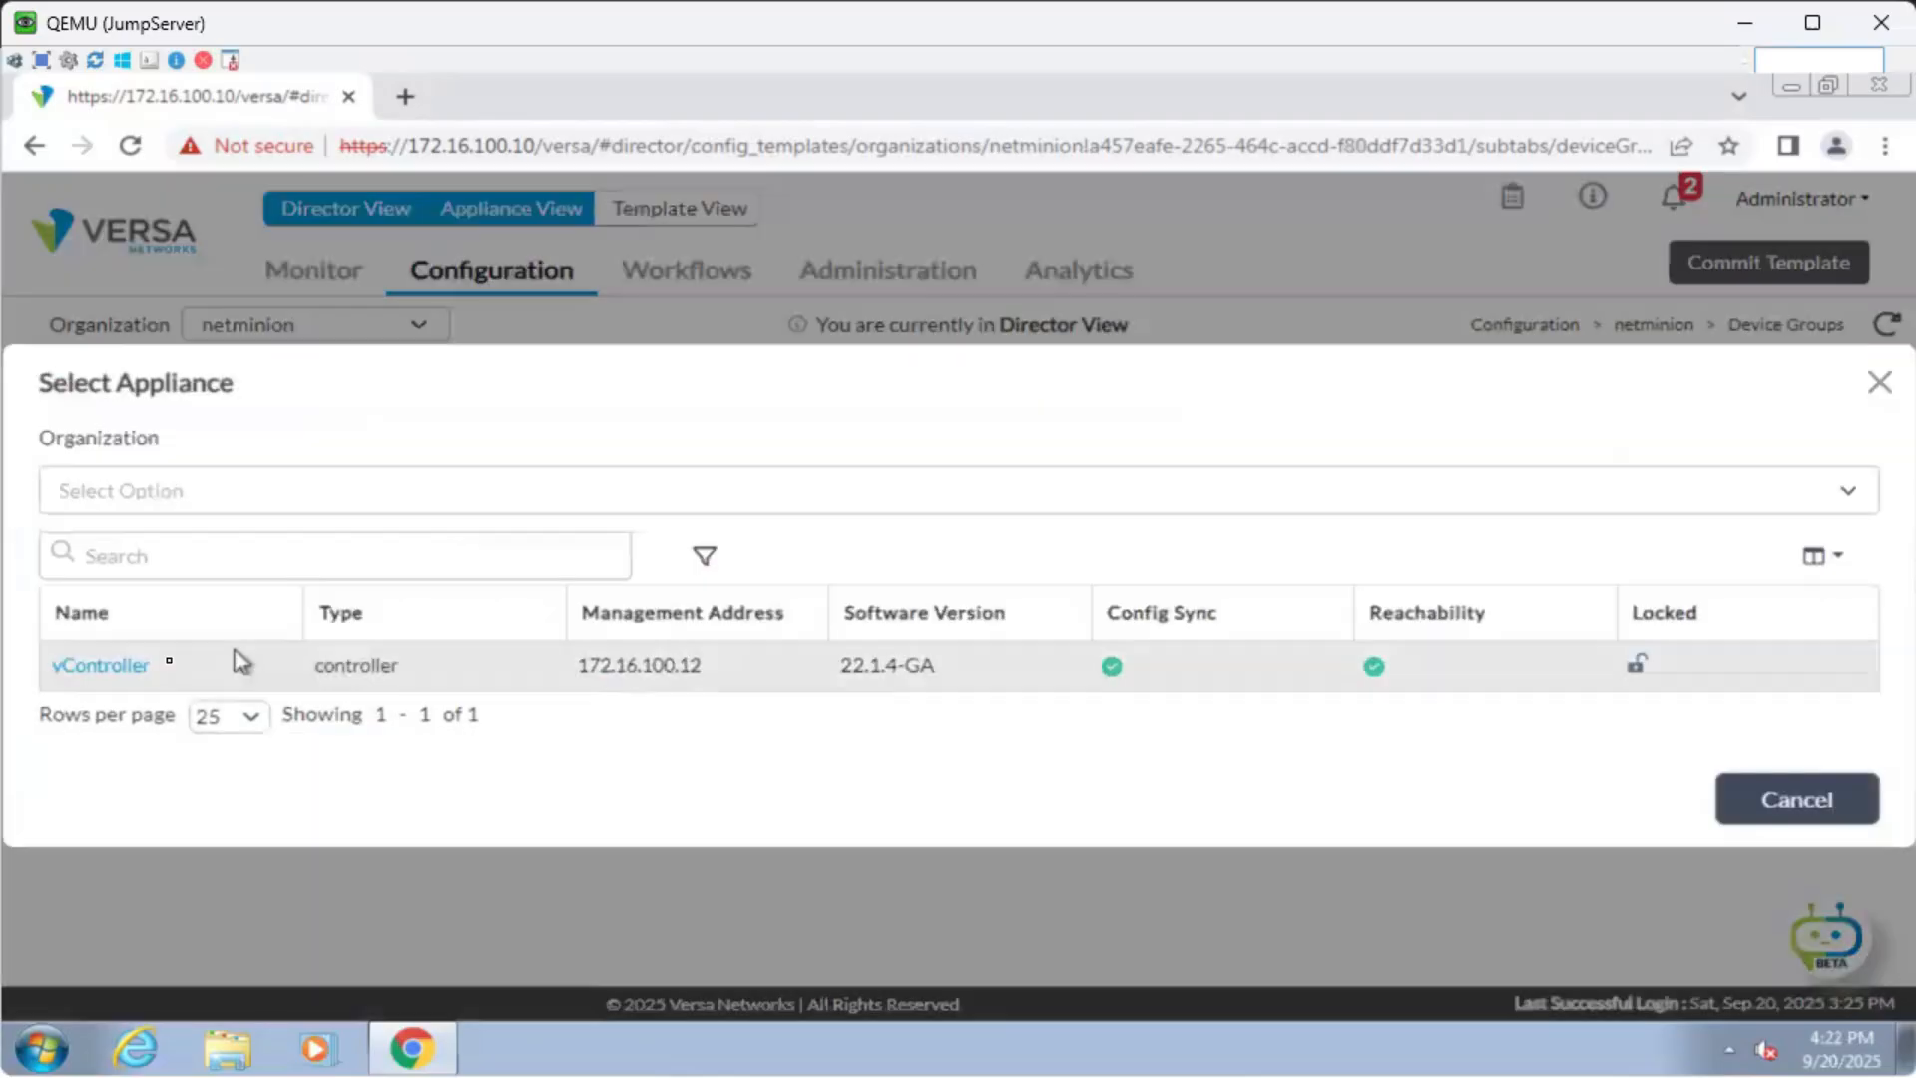
left_click(134, 667)
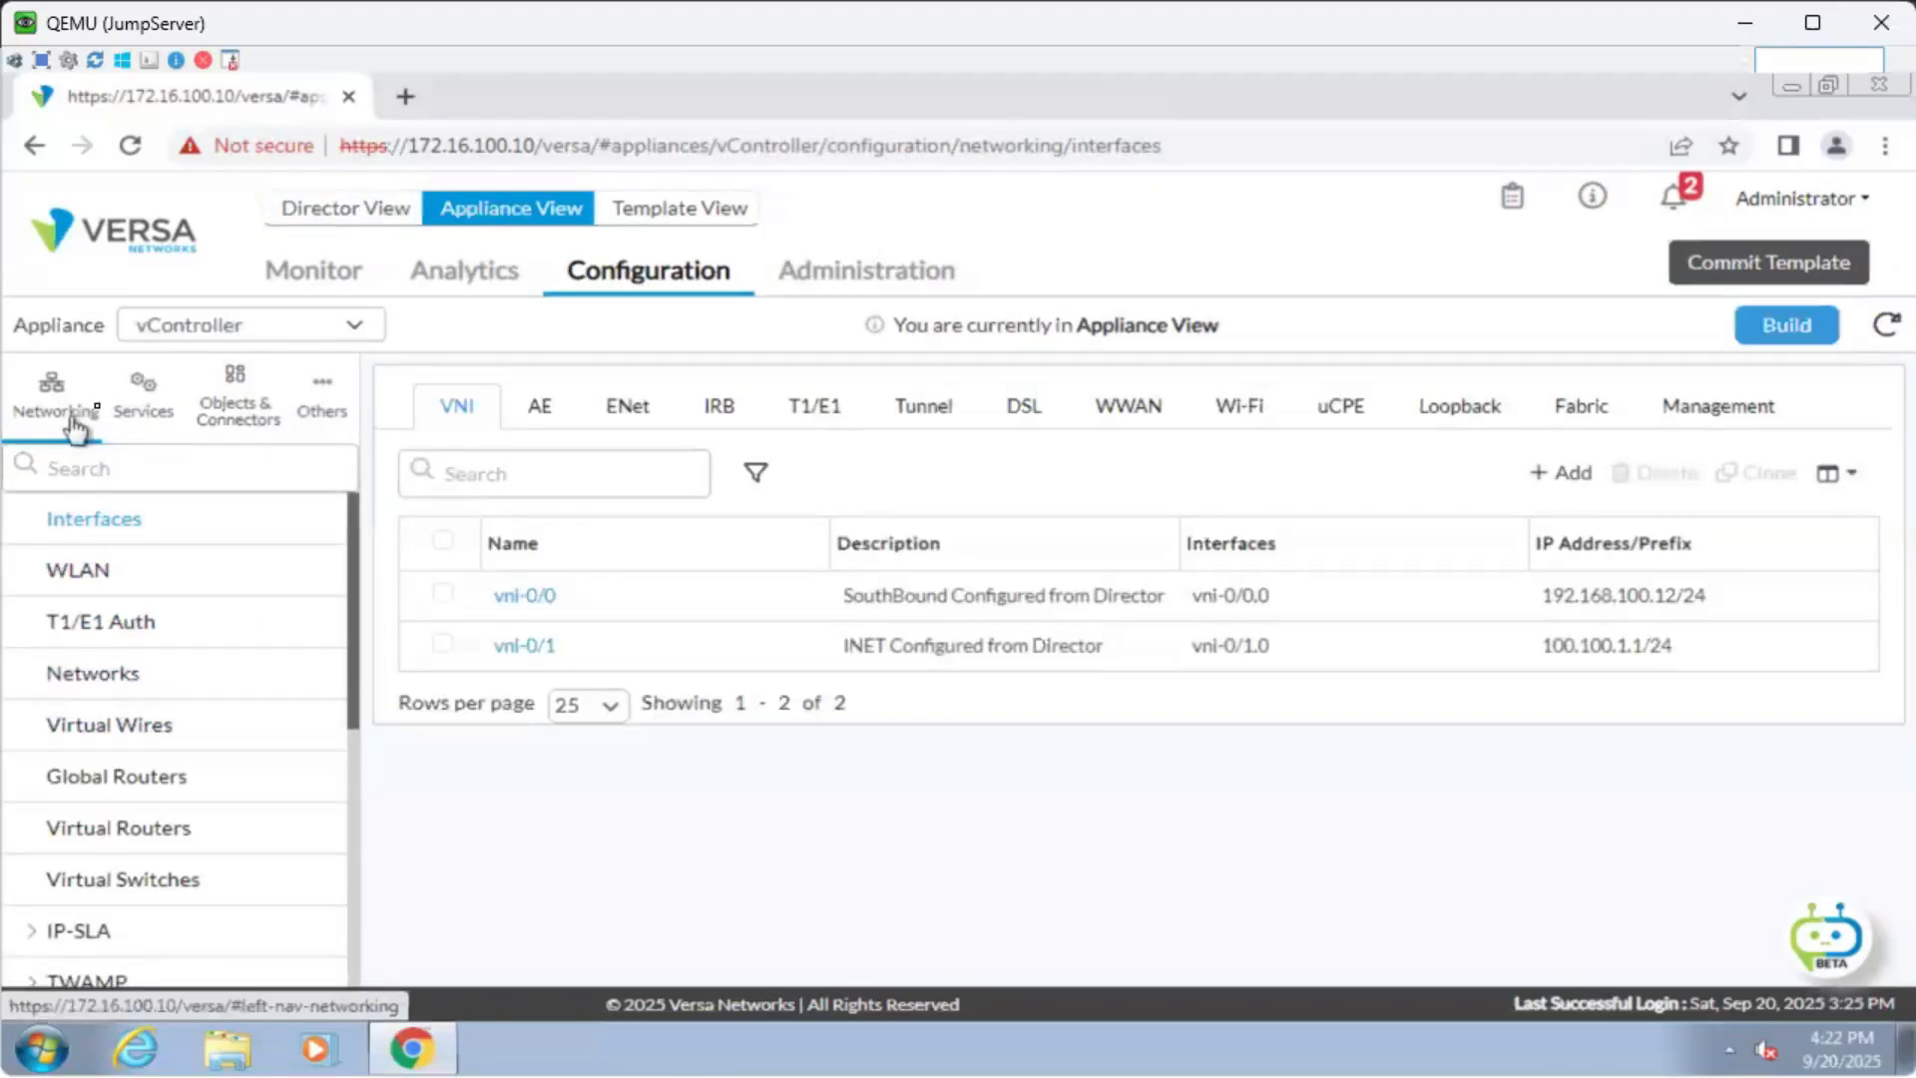
Under Services > IPsec > VPN Profiles, open the INET-vController-StagingIpsec profile.
left_click(145, 399)
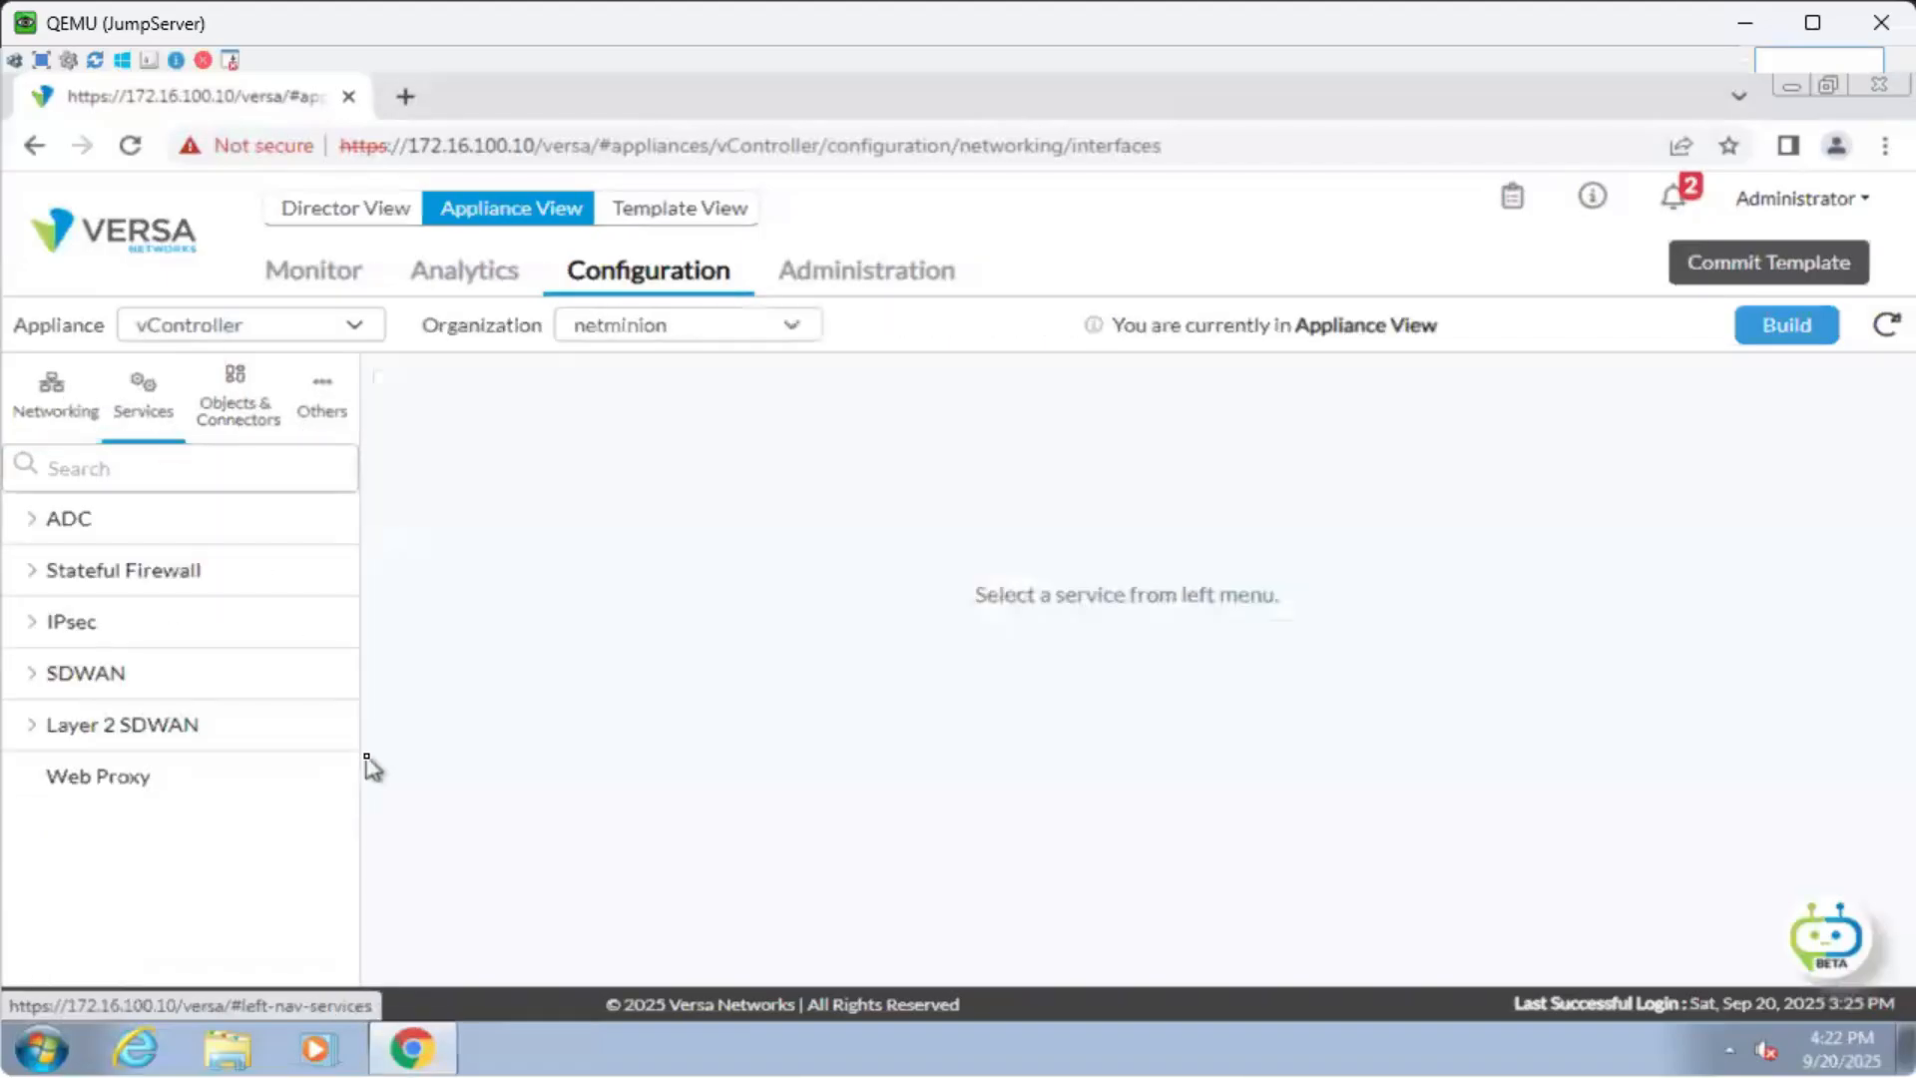
left_click(70, 623)
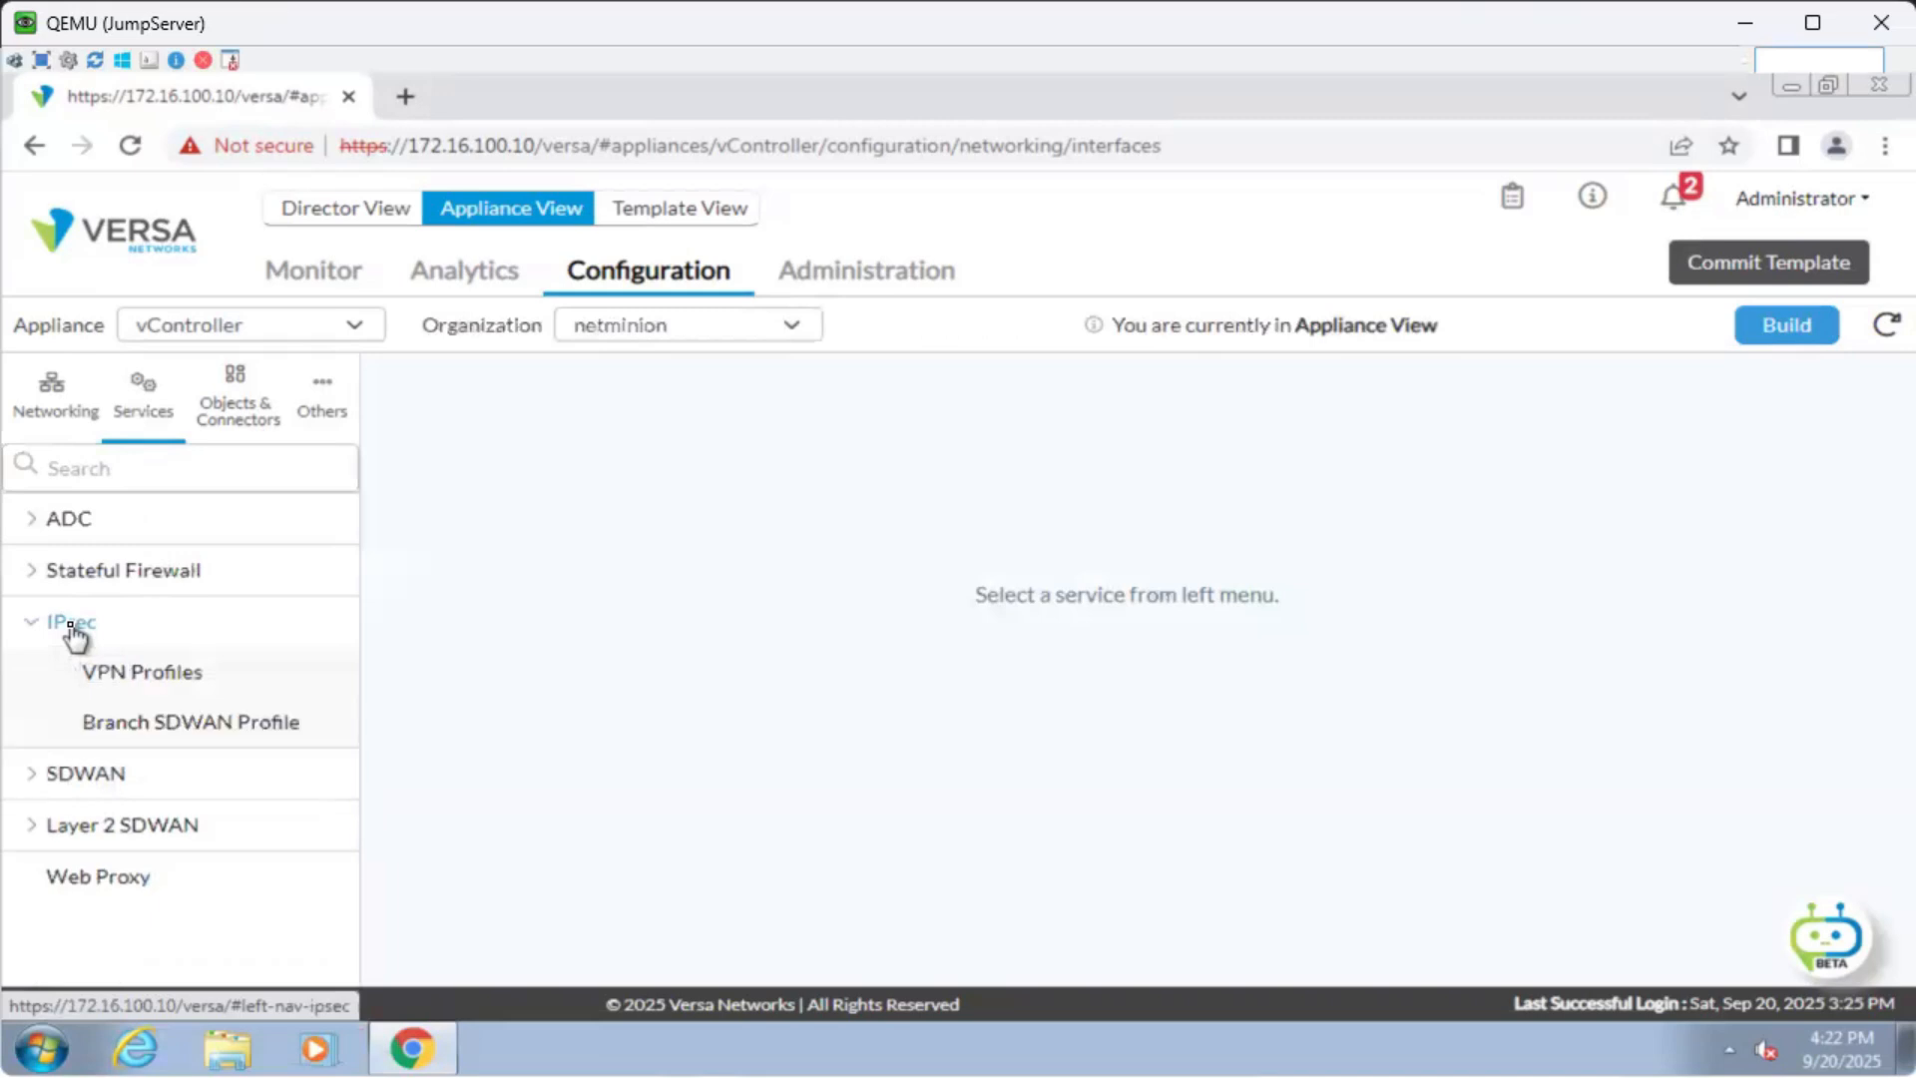
left_click(154, 676)
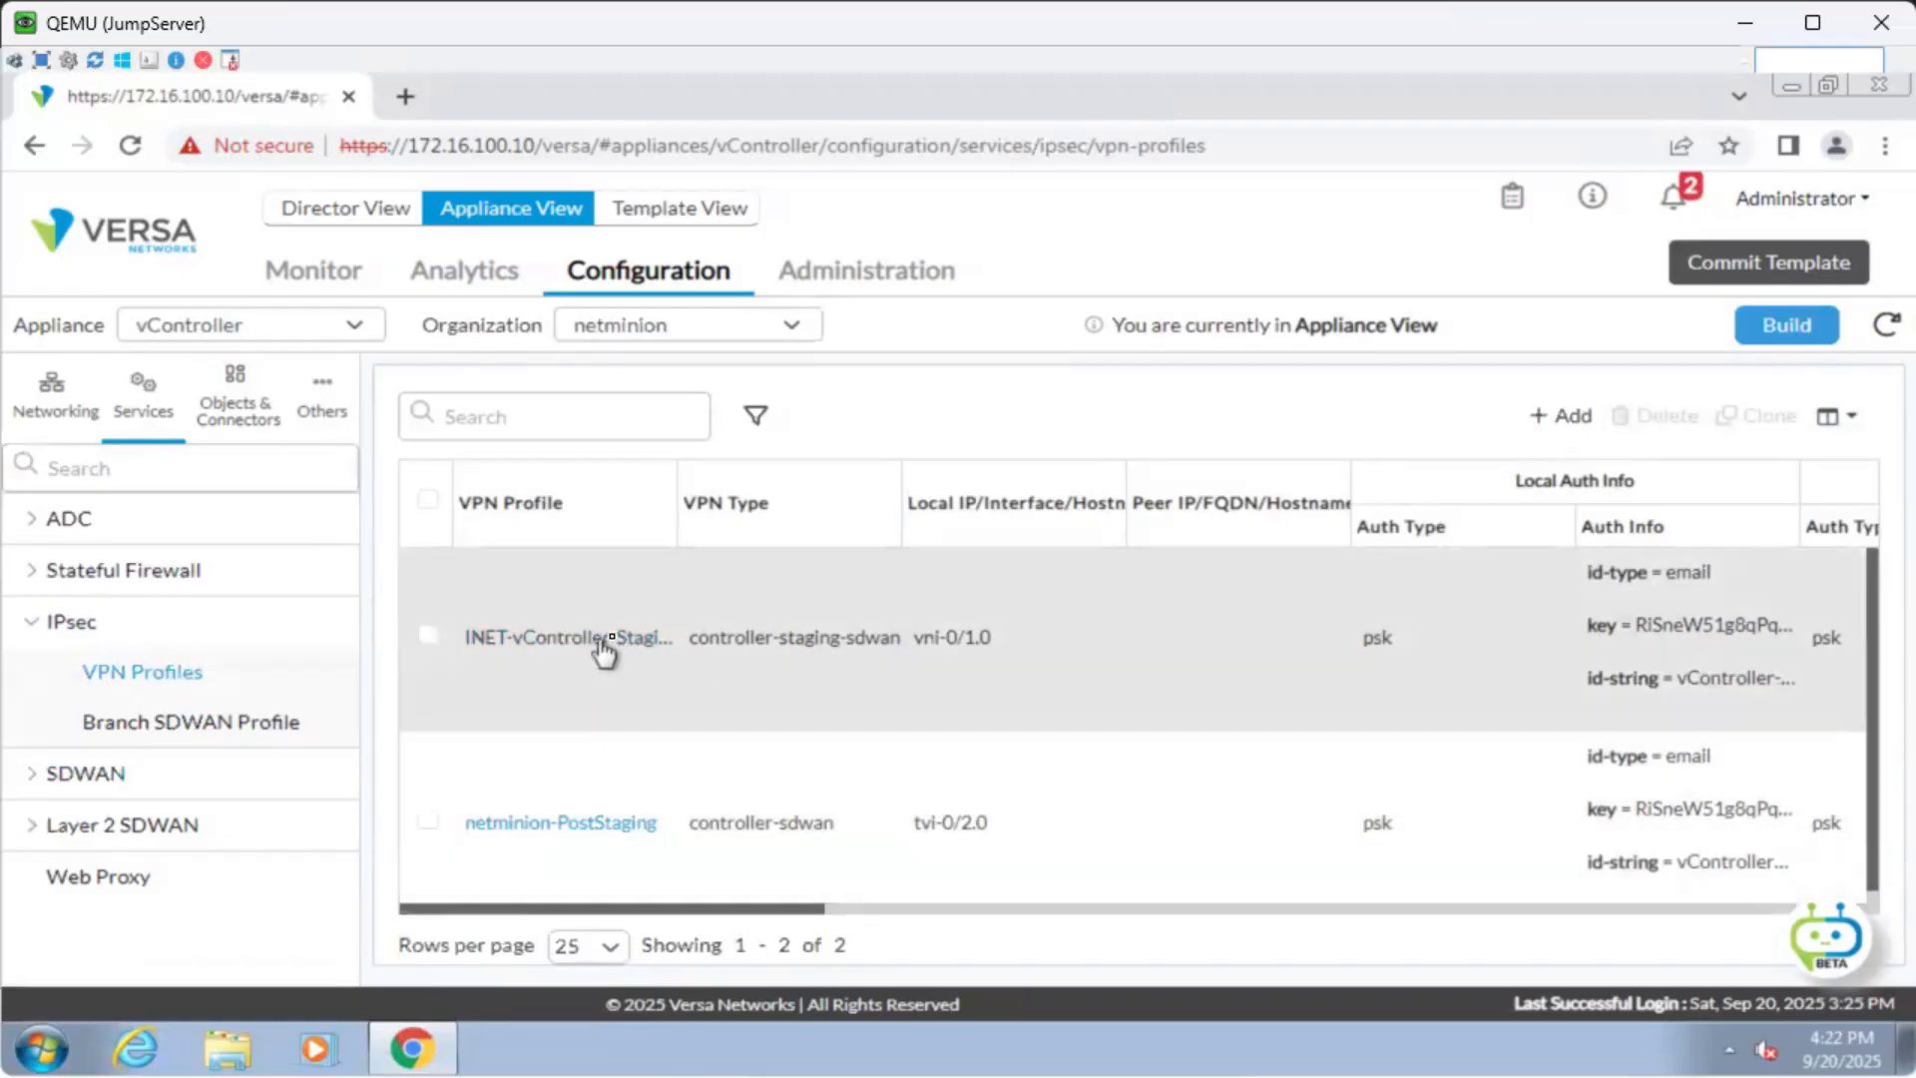
scroll(641, 727, "down", 1)
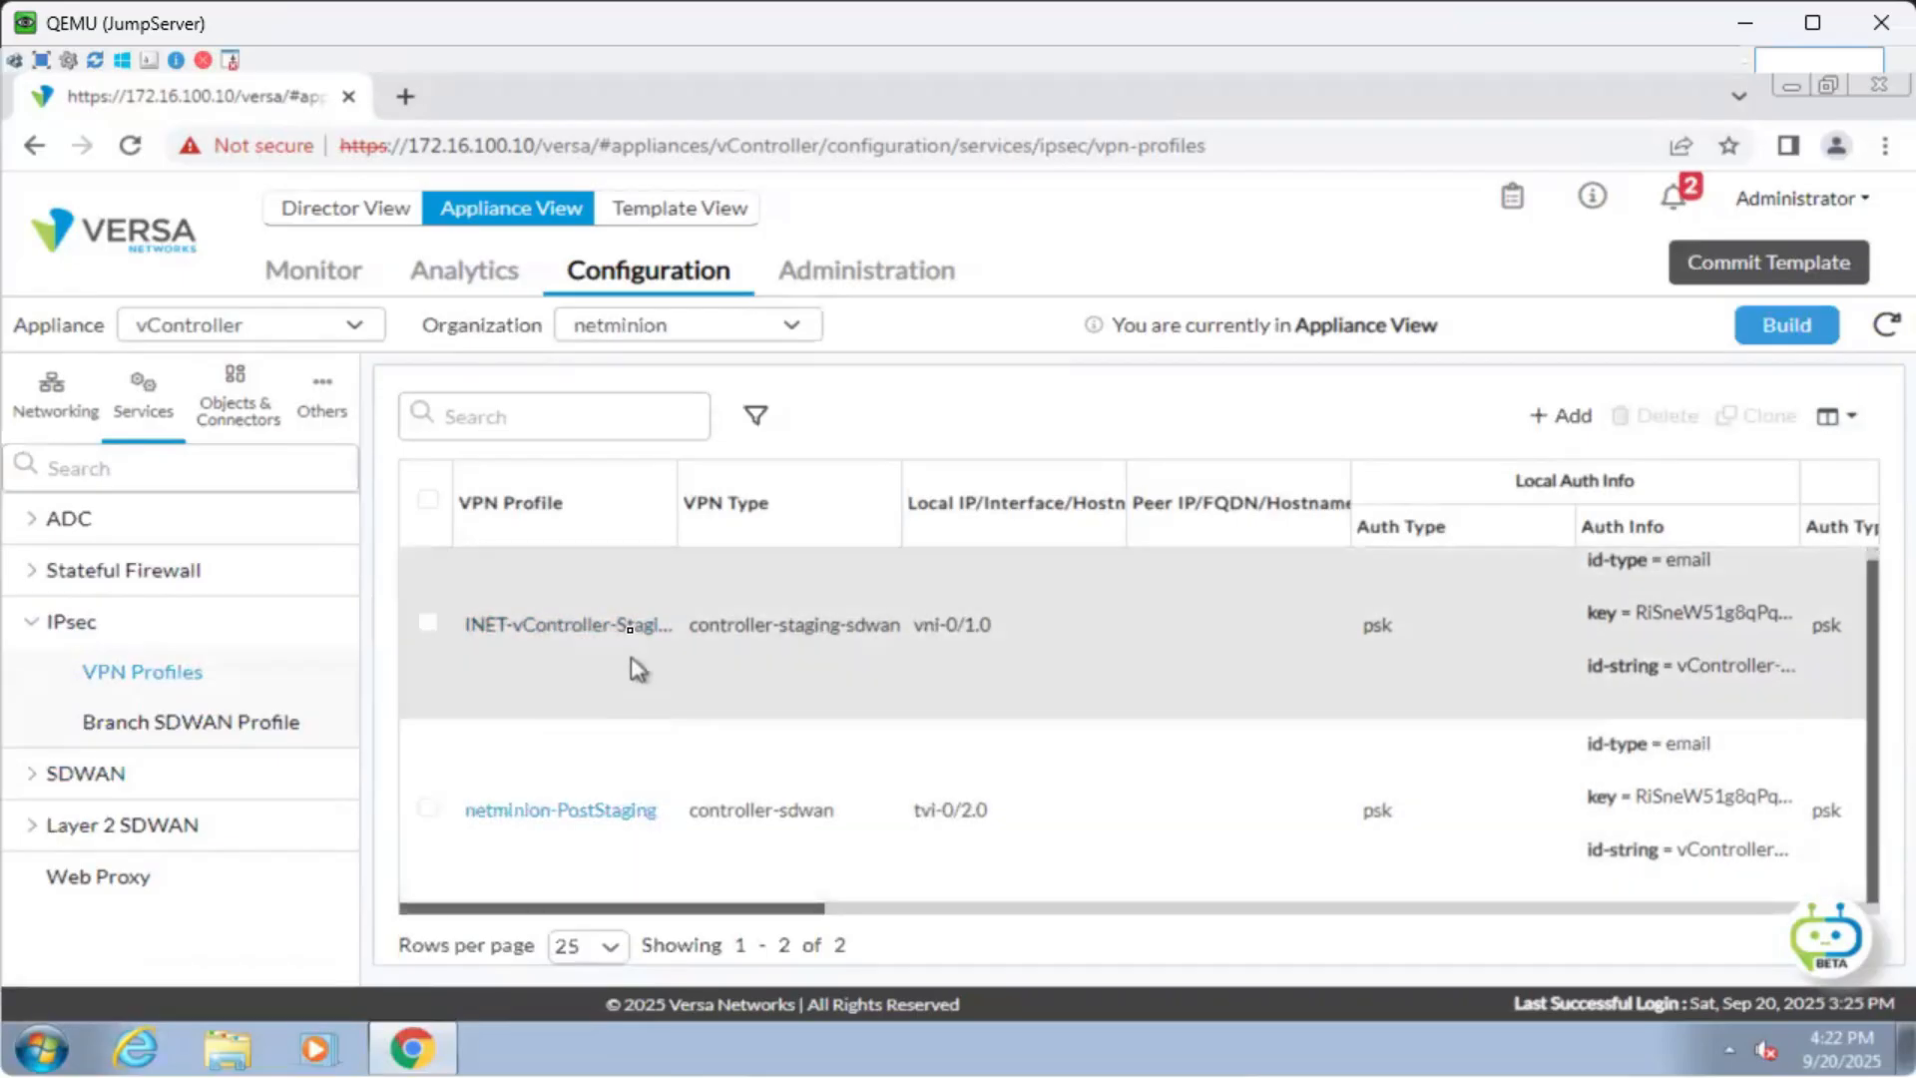
left_click(632, 627)
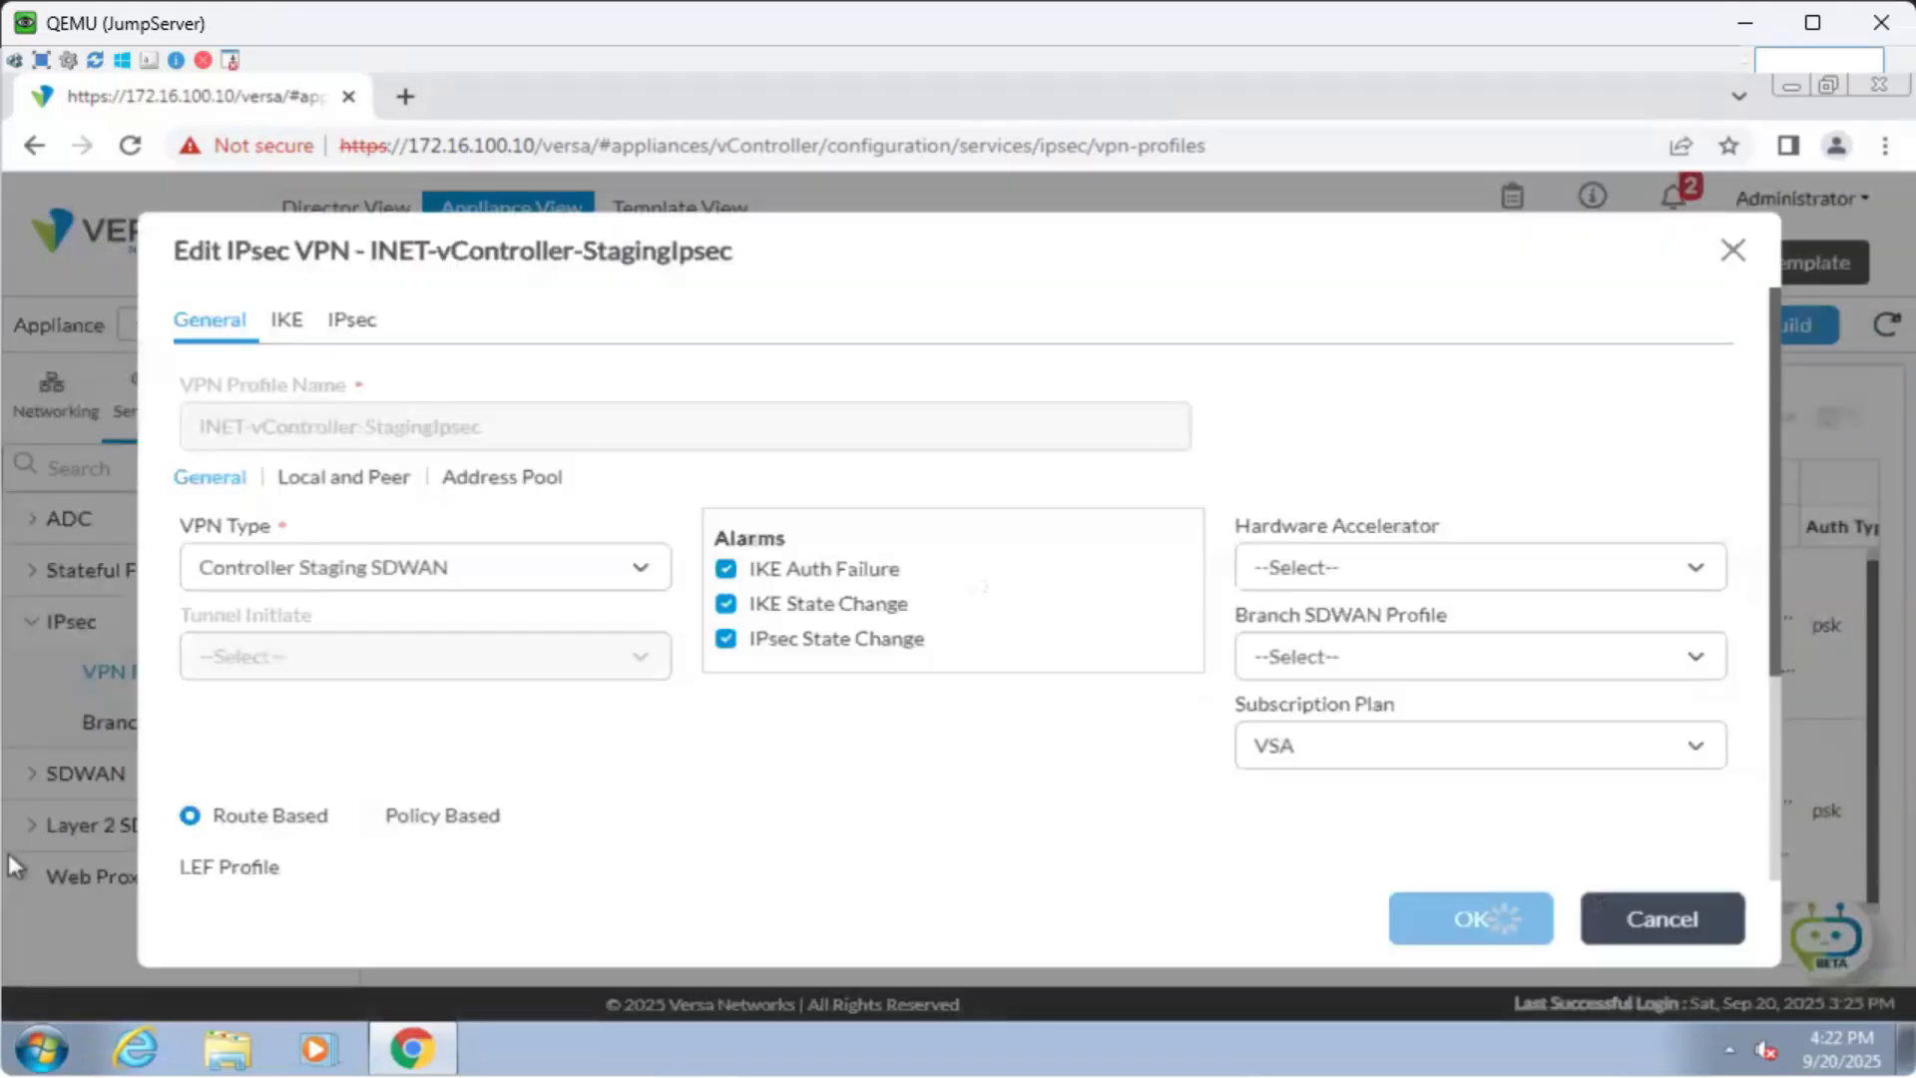
Show the profile's IKE settings and select the local email identity value.
left_click(287, 319)
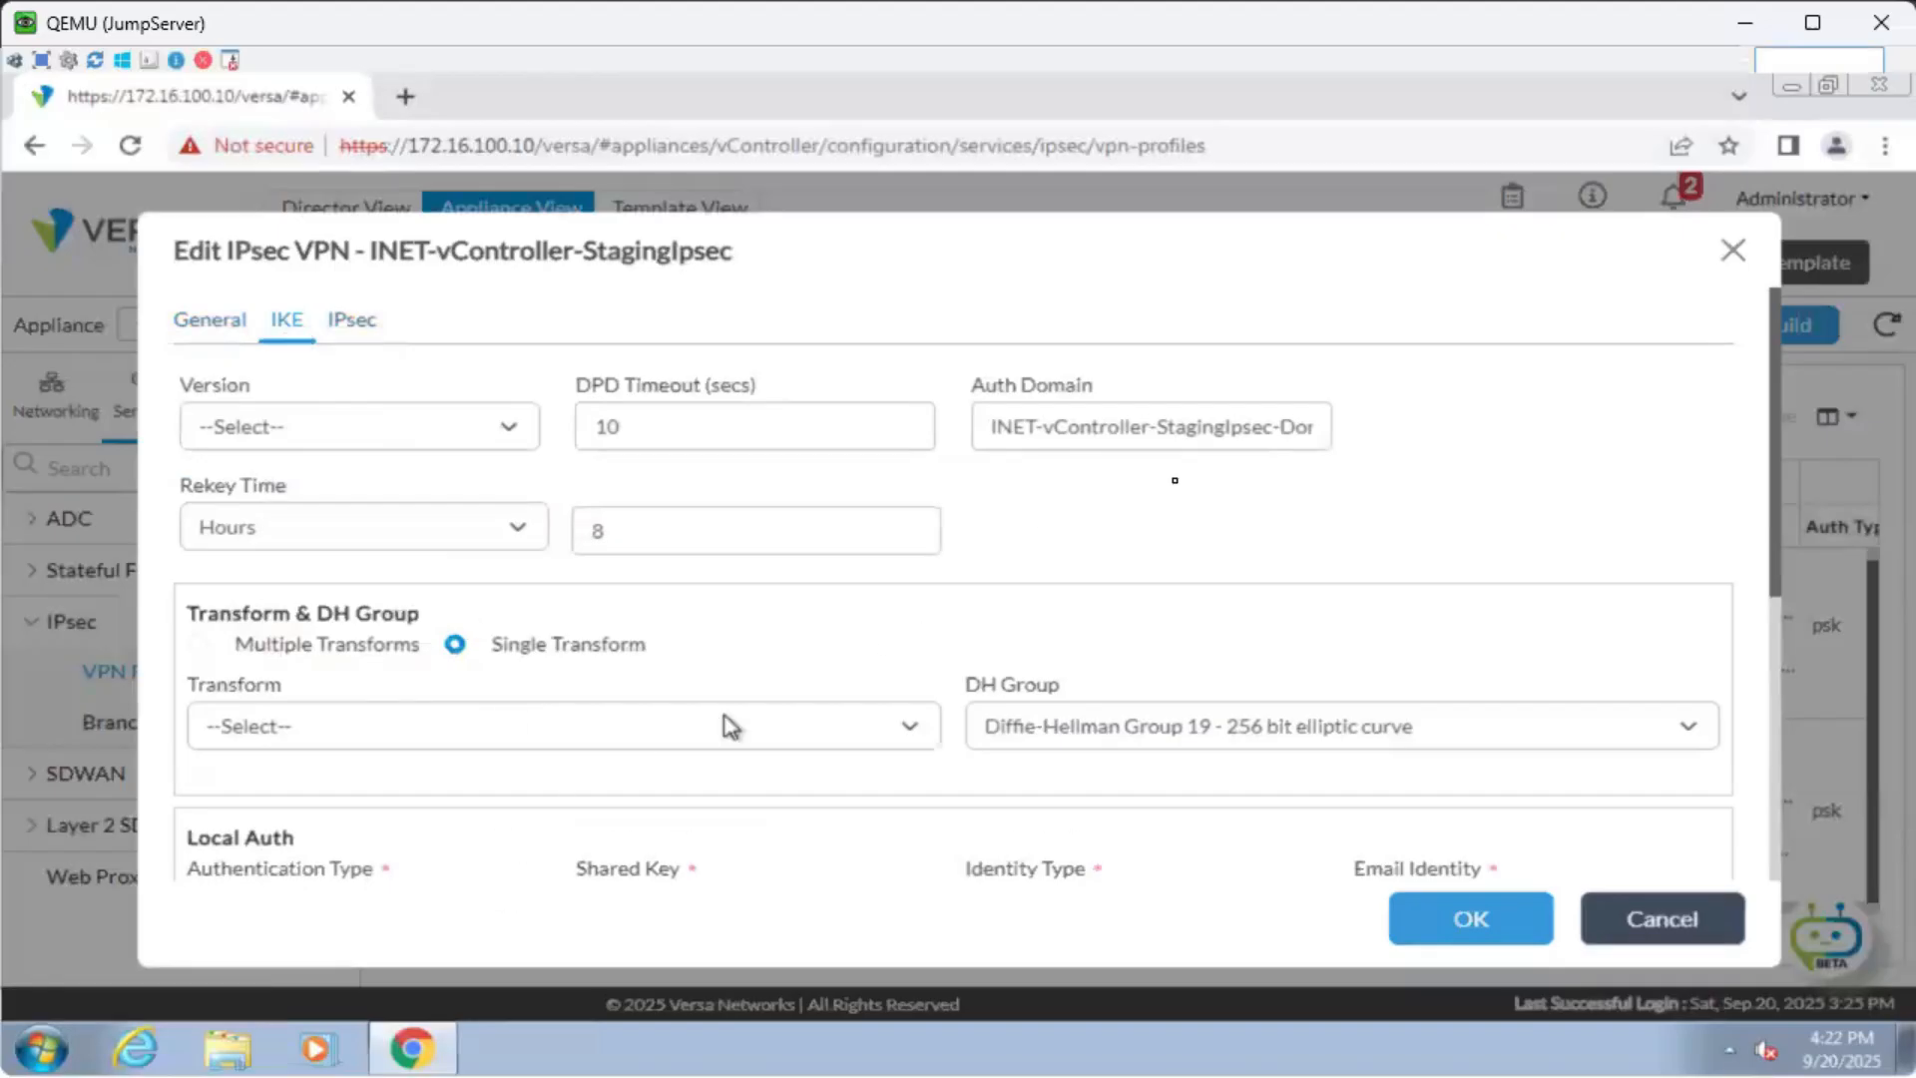
scroll(1266, 527, "down", 5)
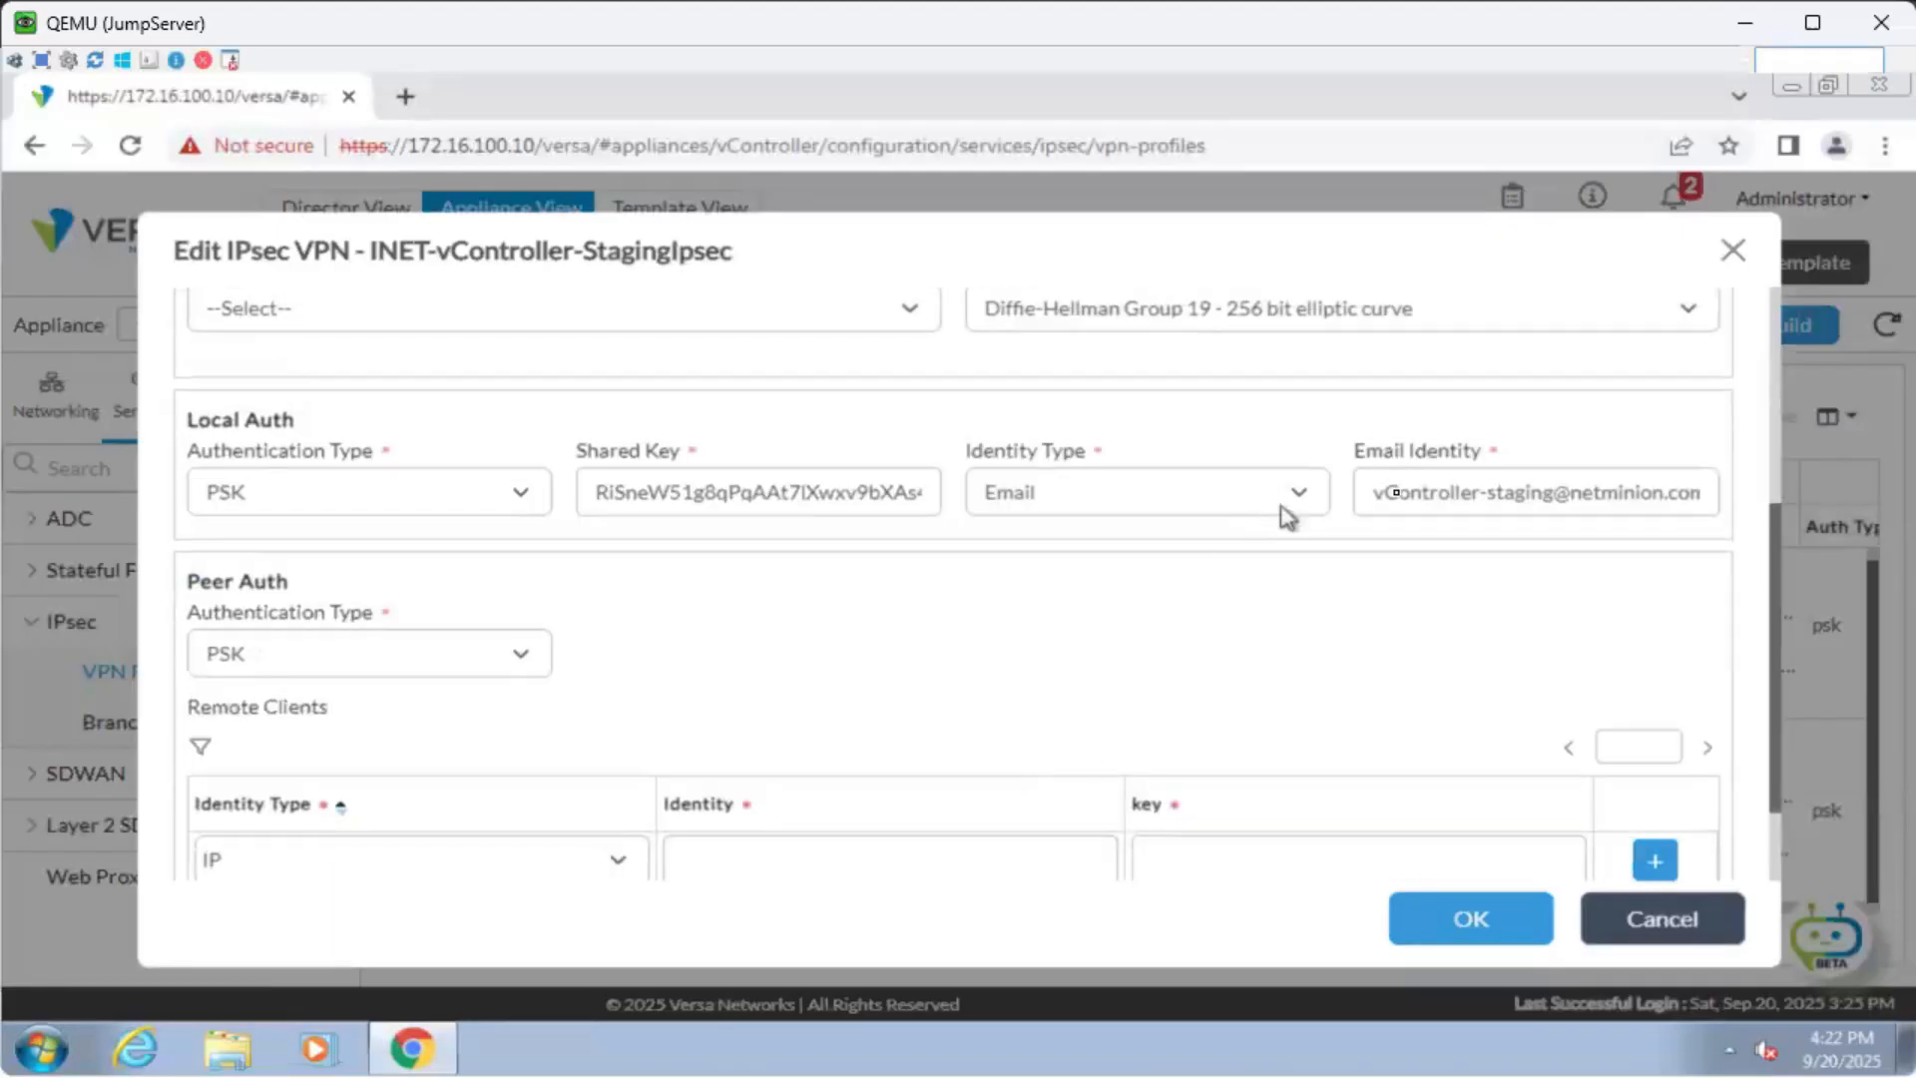
left_click_drag(1376, 489, 1708, 493)
left_click(1532, 644)
triple_click(1458, 491)
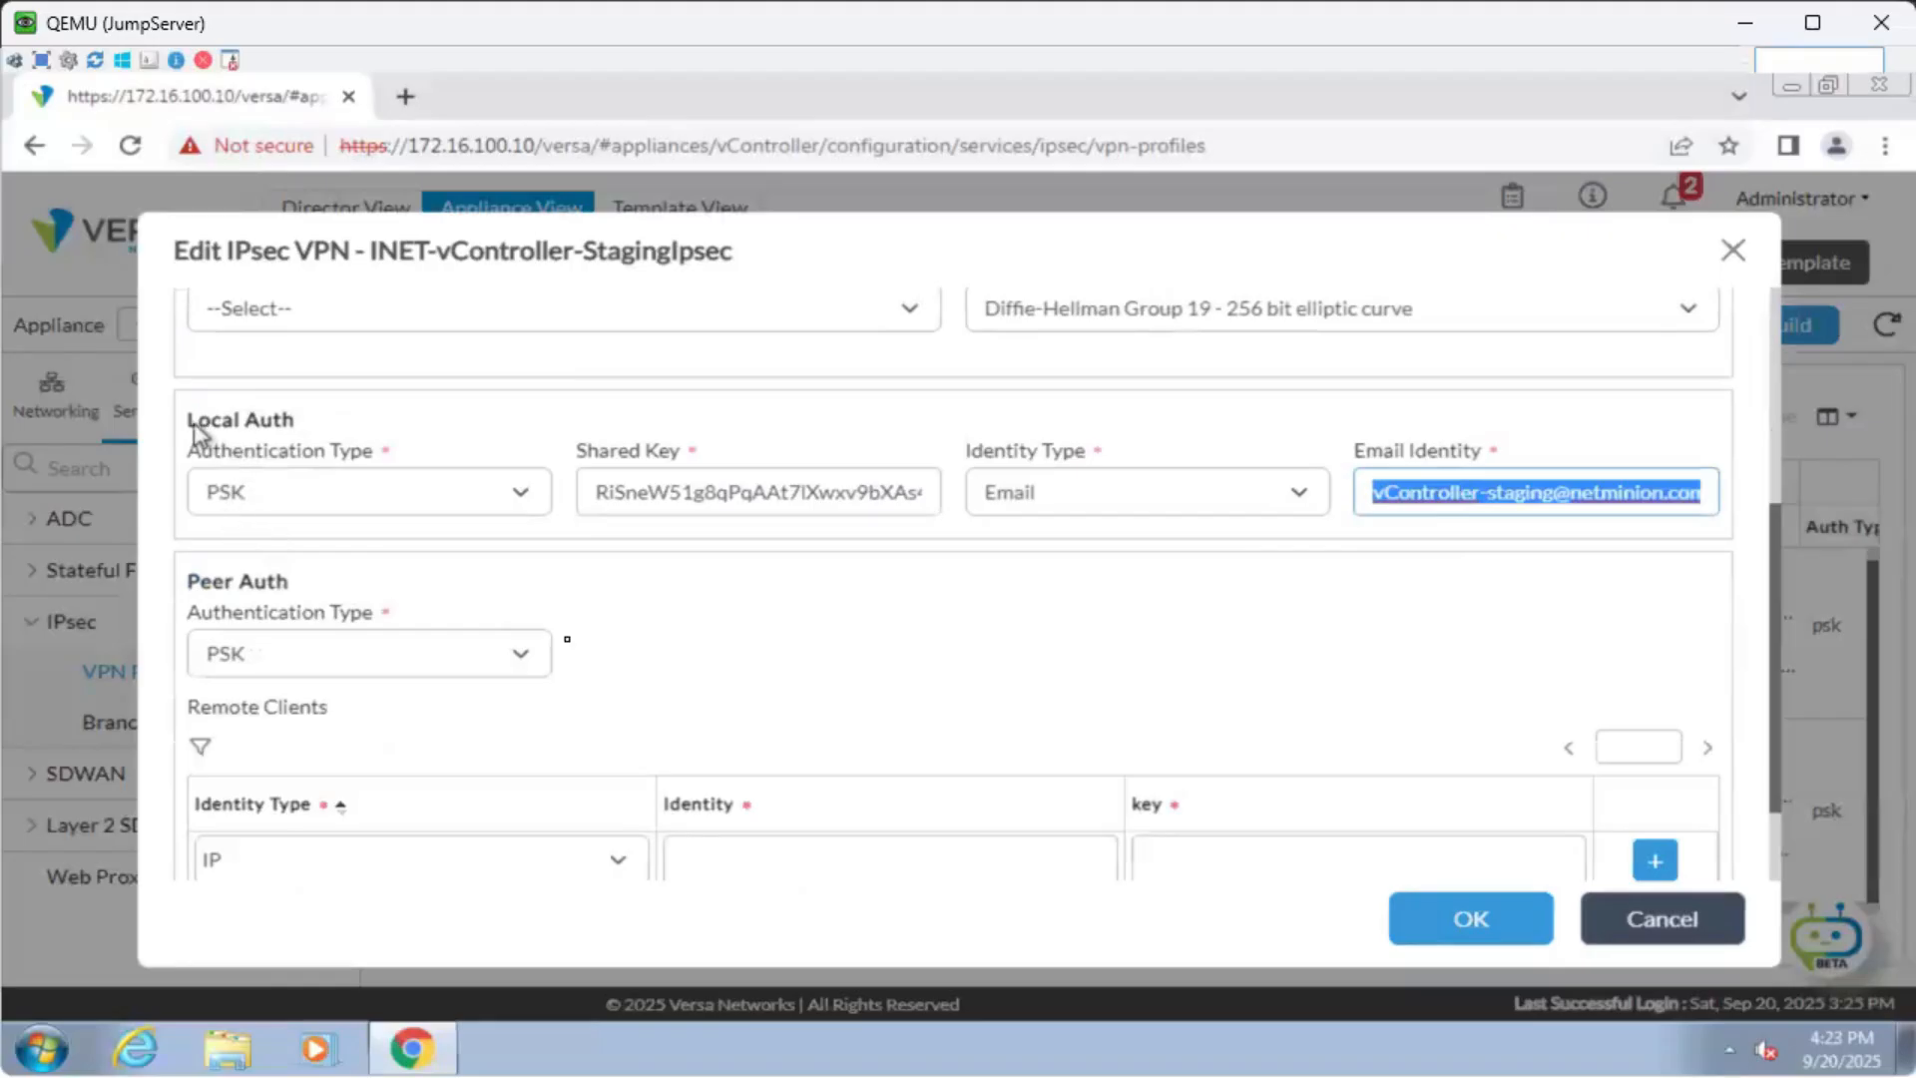
Select the branch remote-client identity in the Peer Auth section.
left_click_drag(195, 424, 309, 427)
left_click(619, 649)
left_click_drag(197, 577, 332, 576)
left_click(663, 657)
scroll(676, 675, "down", 1)
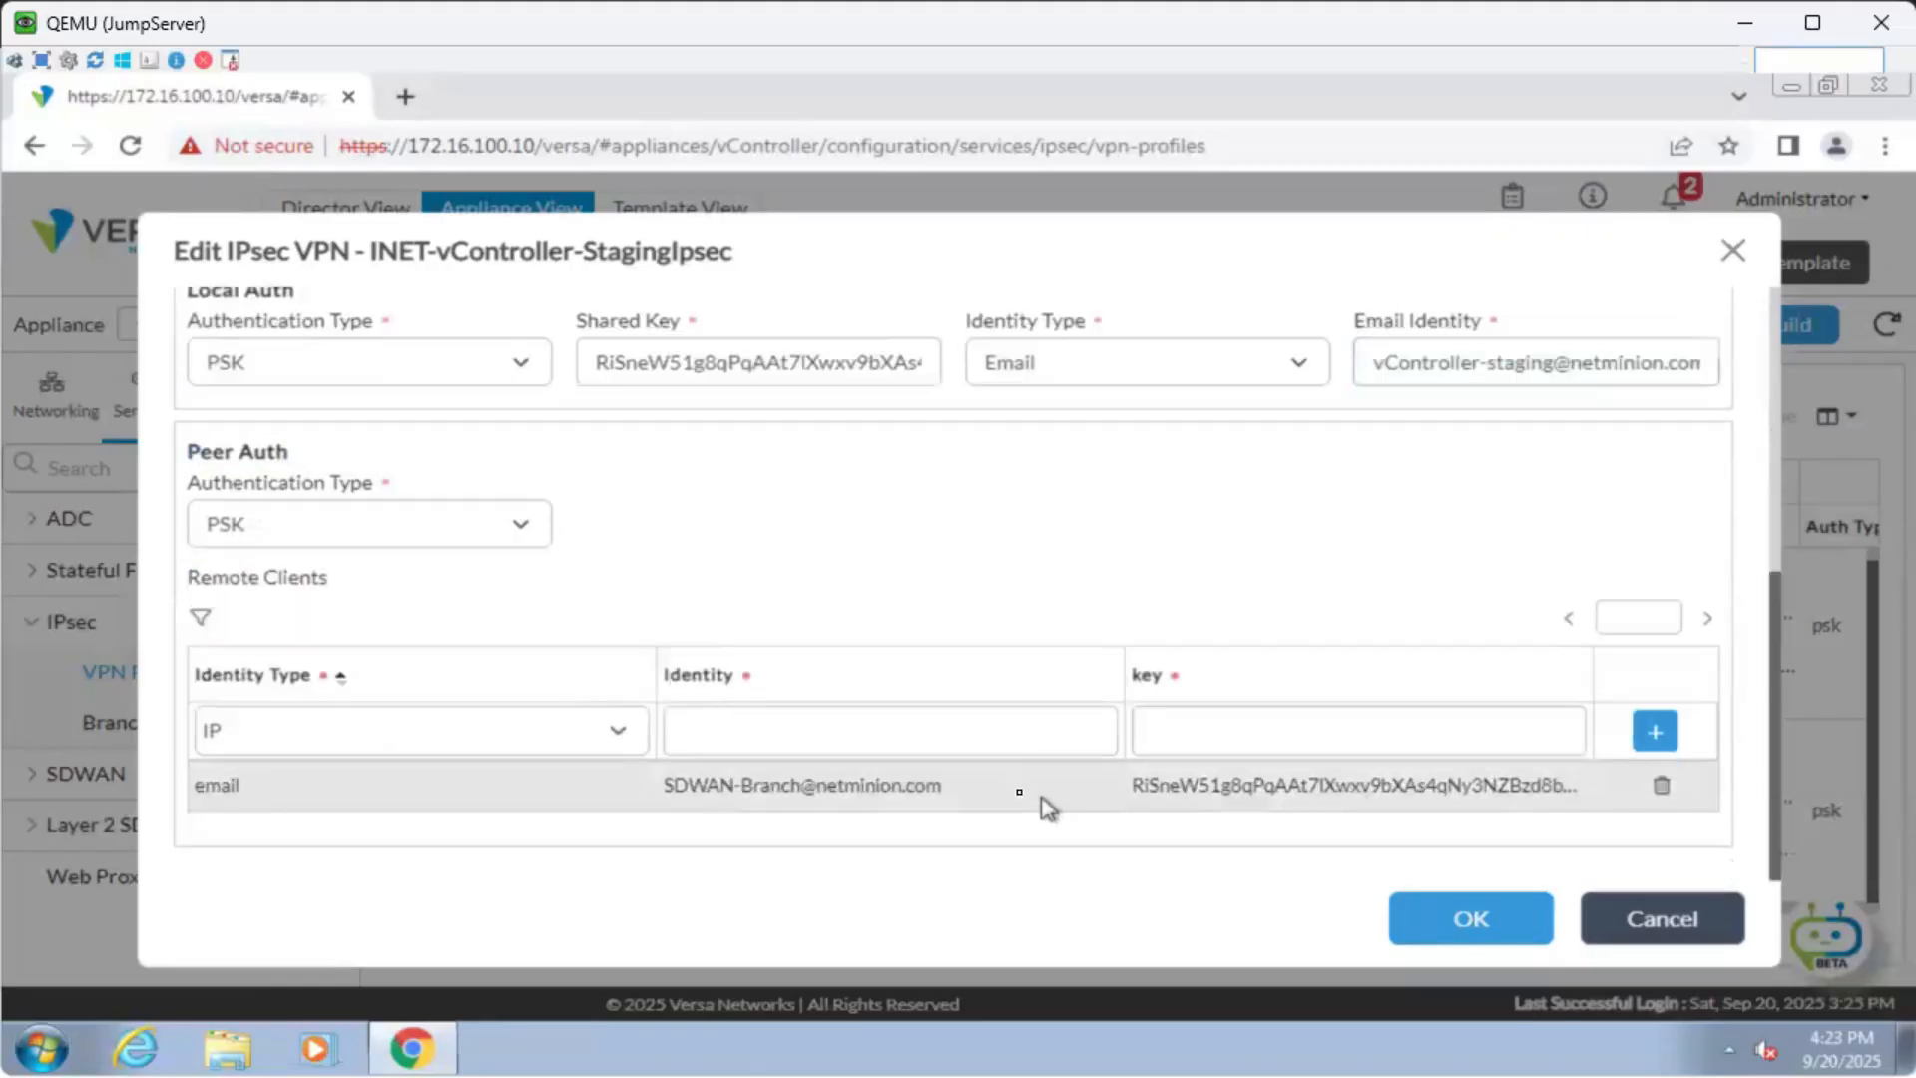
left_click_drag(993, 794, 657, 793)
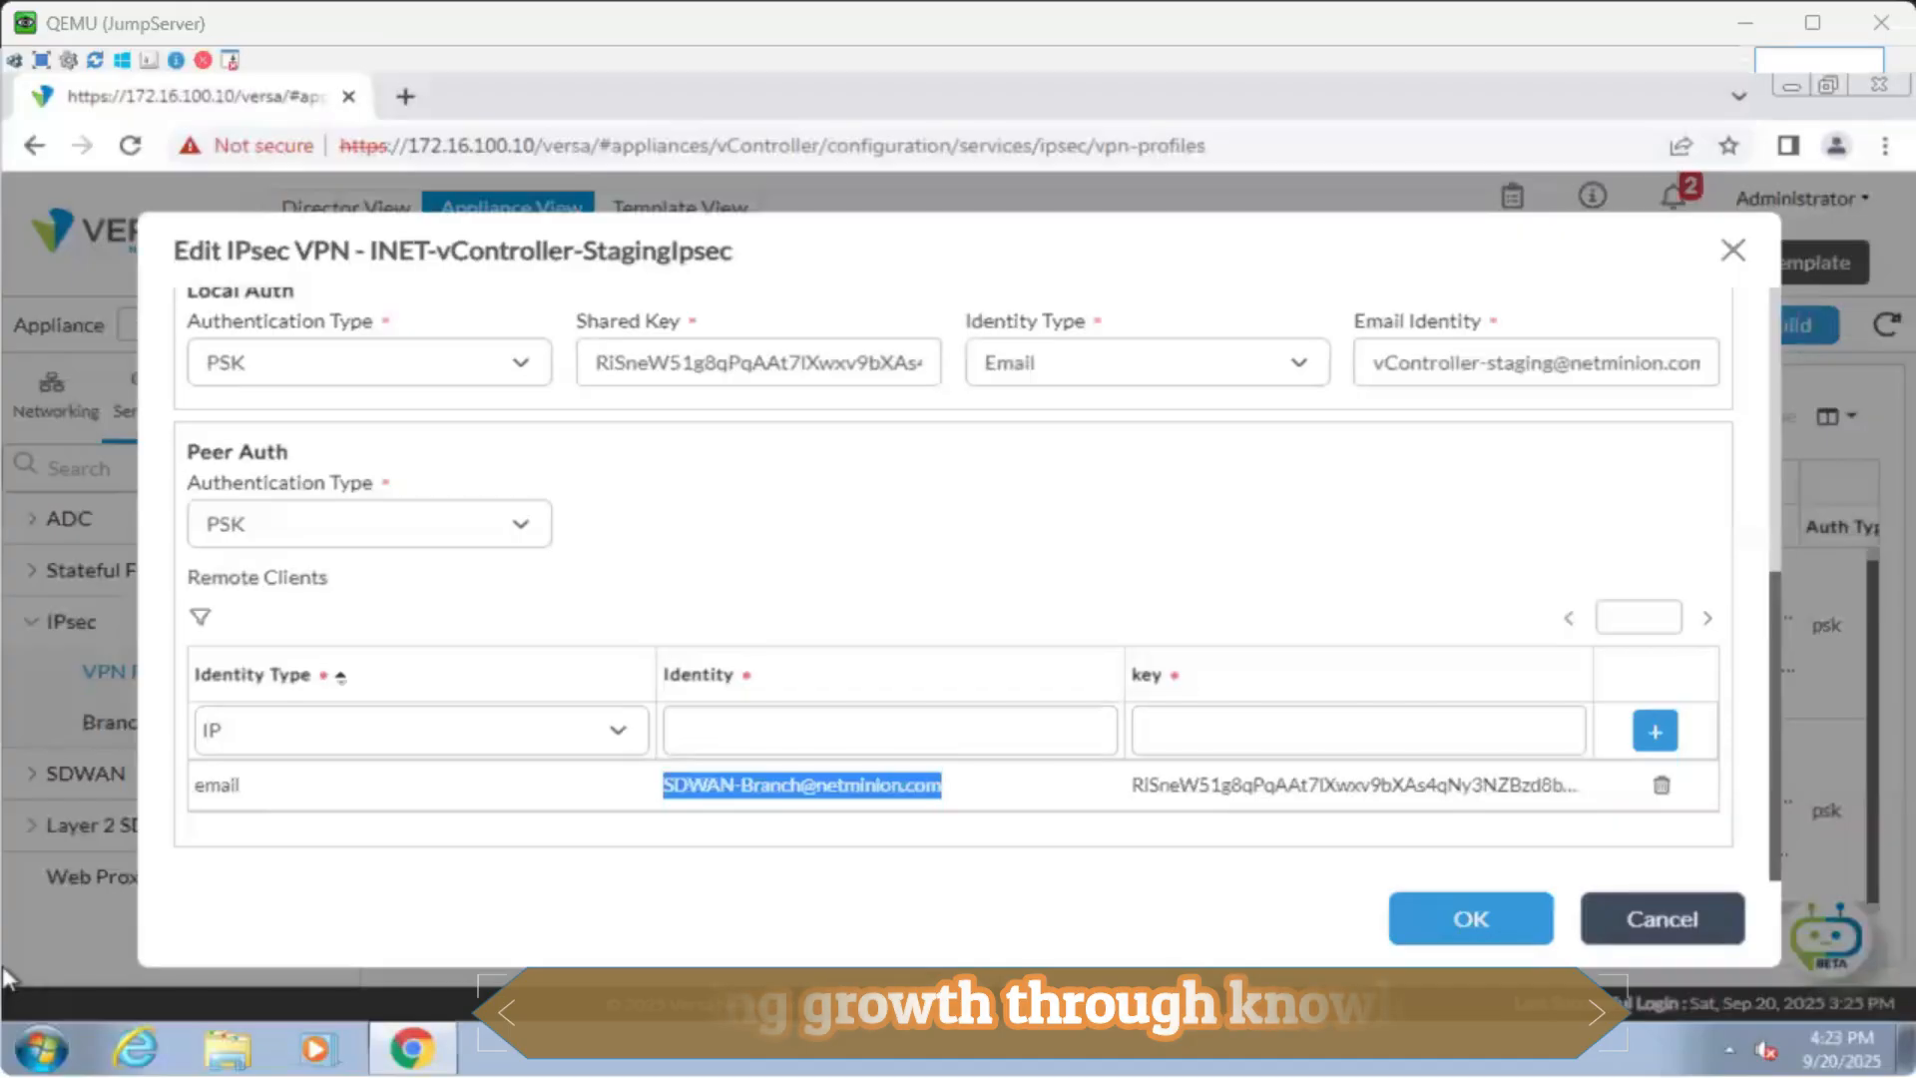
key("alt+Tab")
type("-")
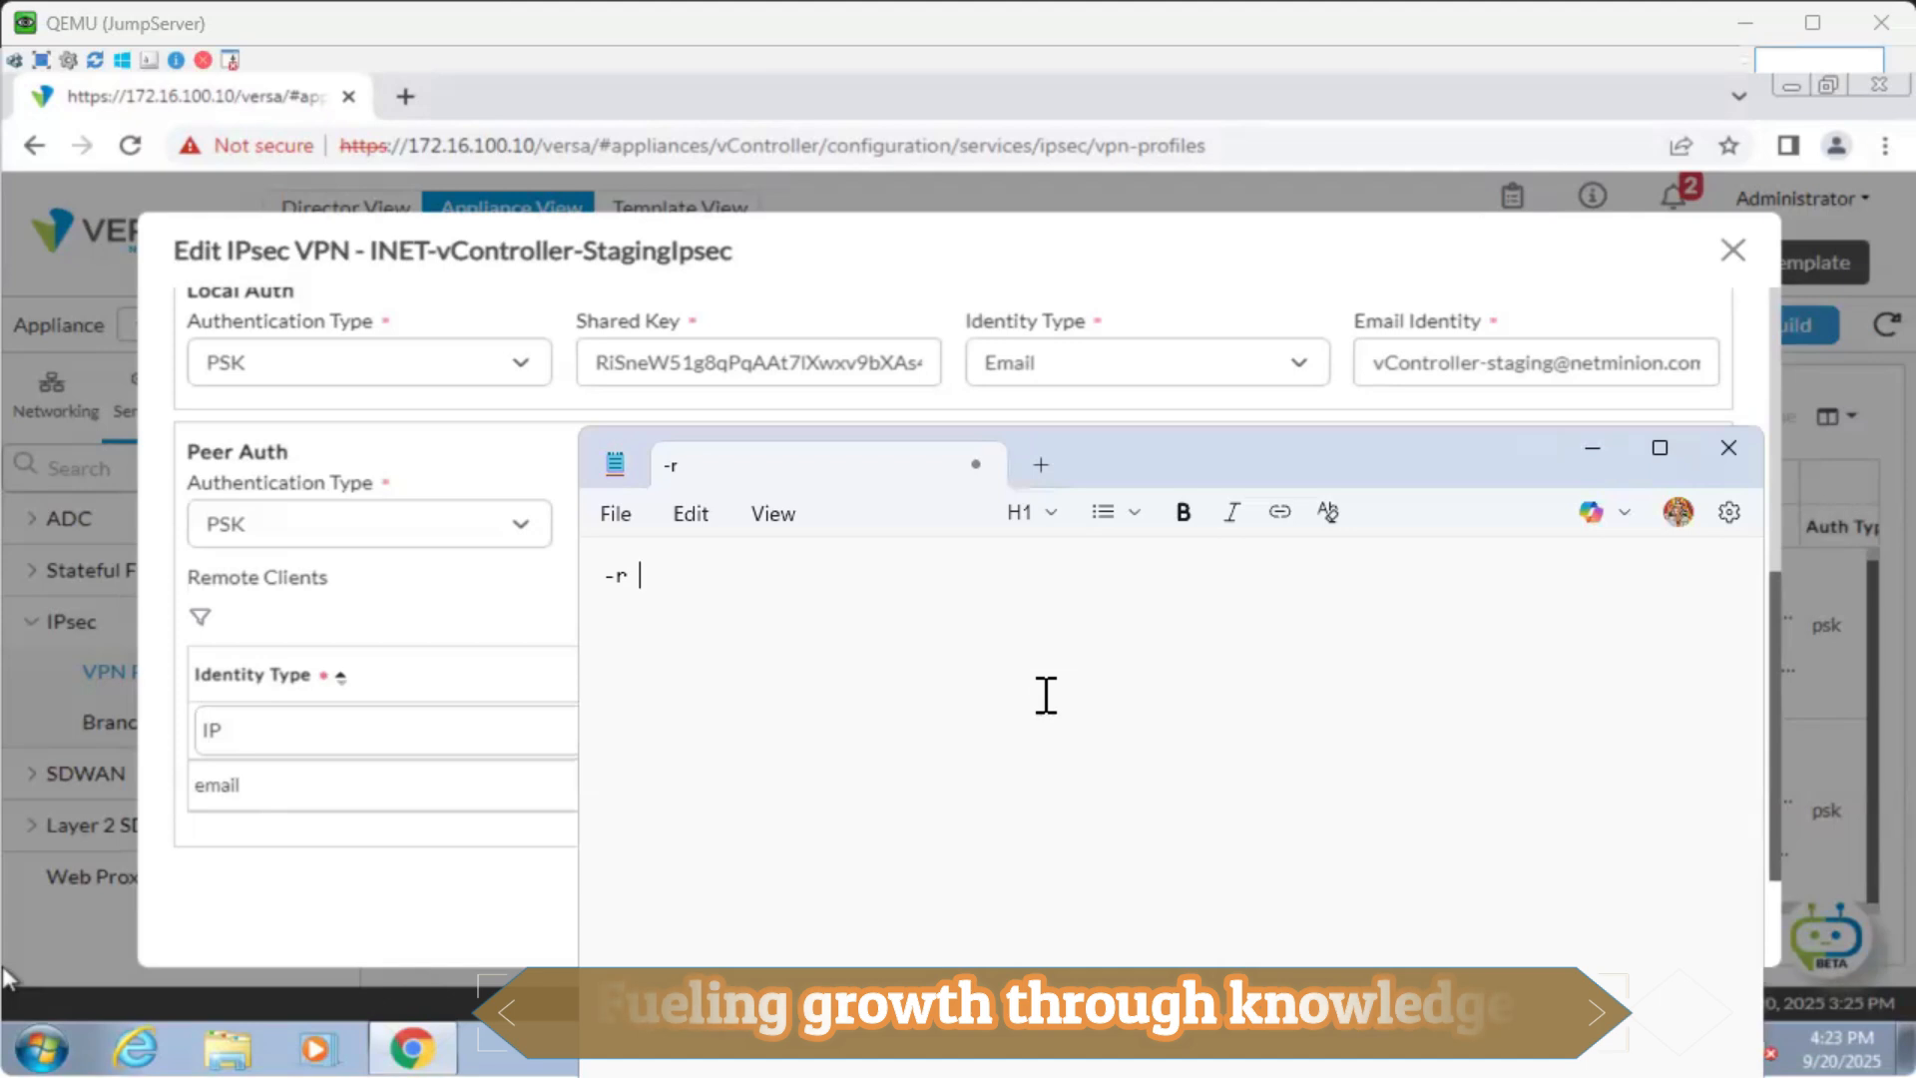
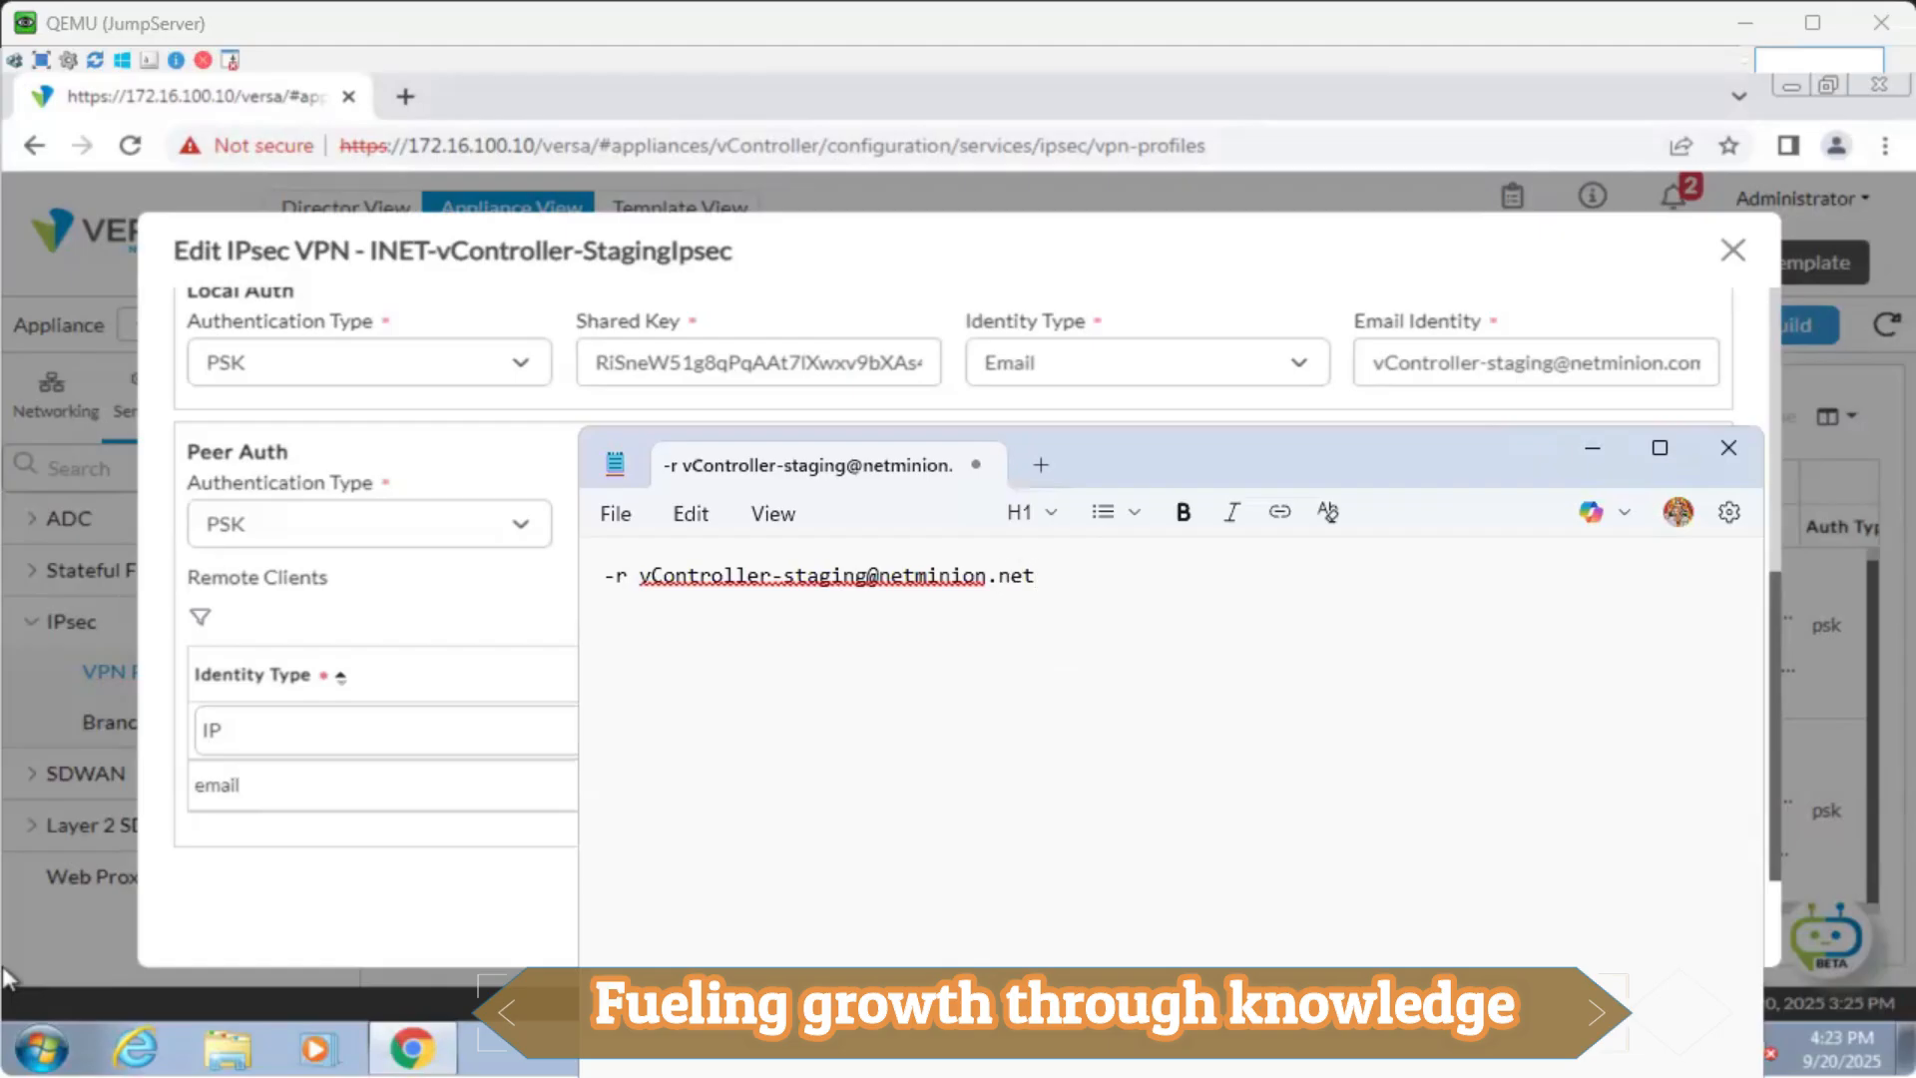
left_click(1417, 366)
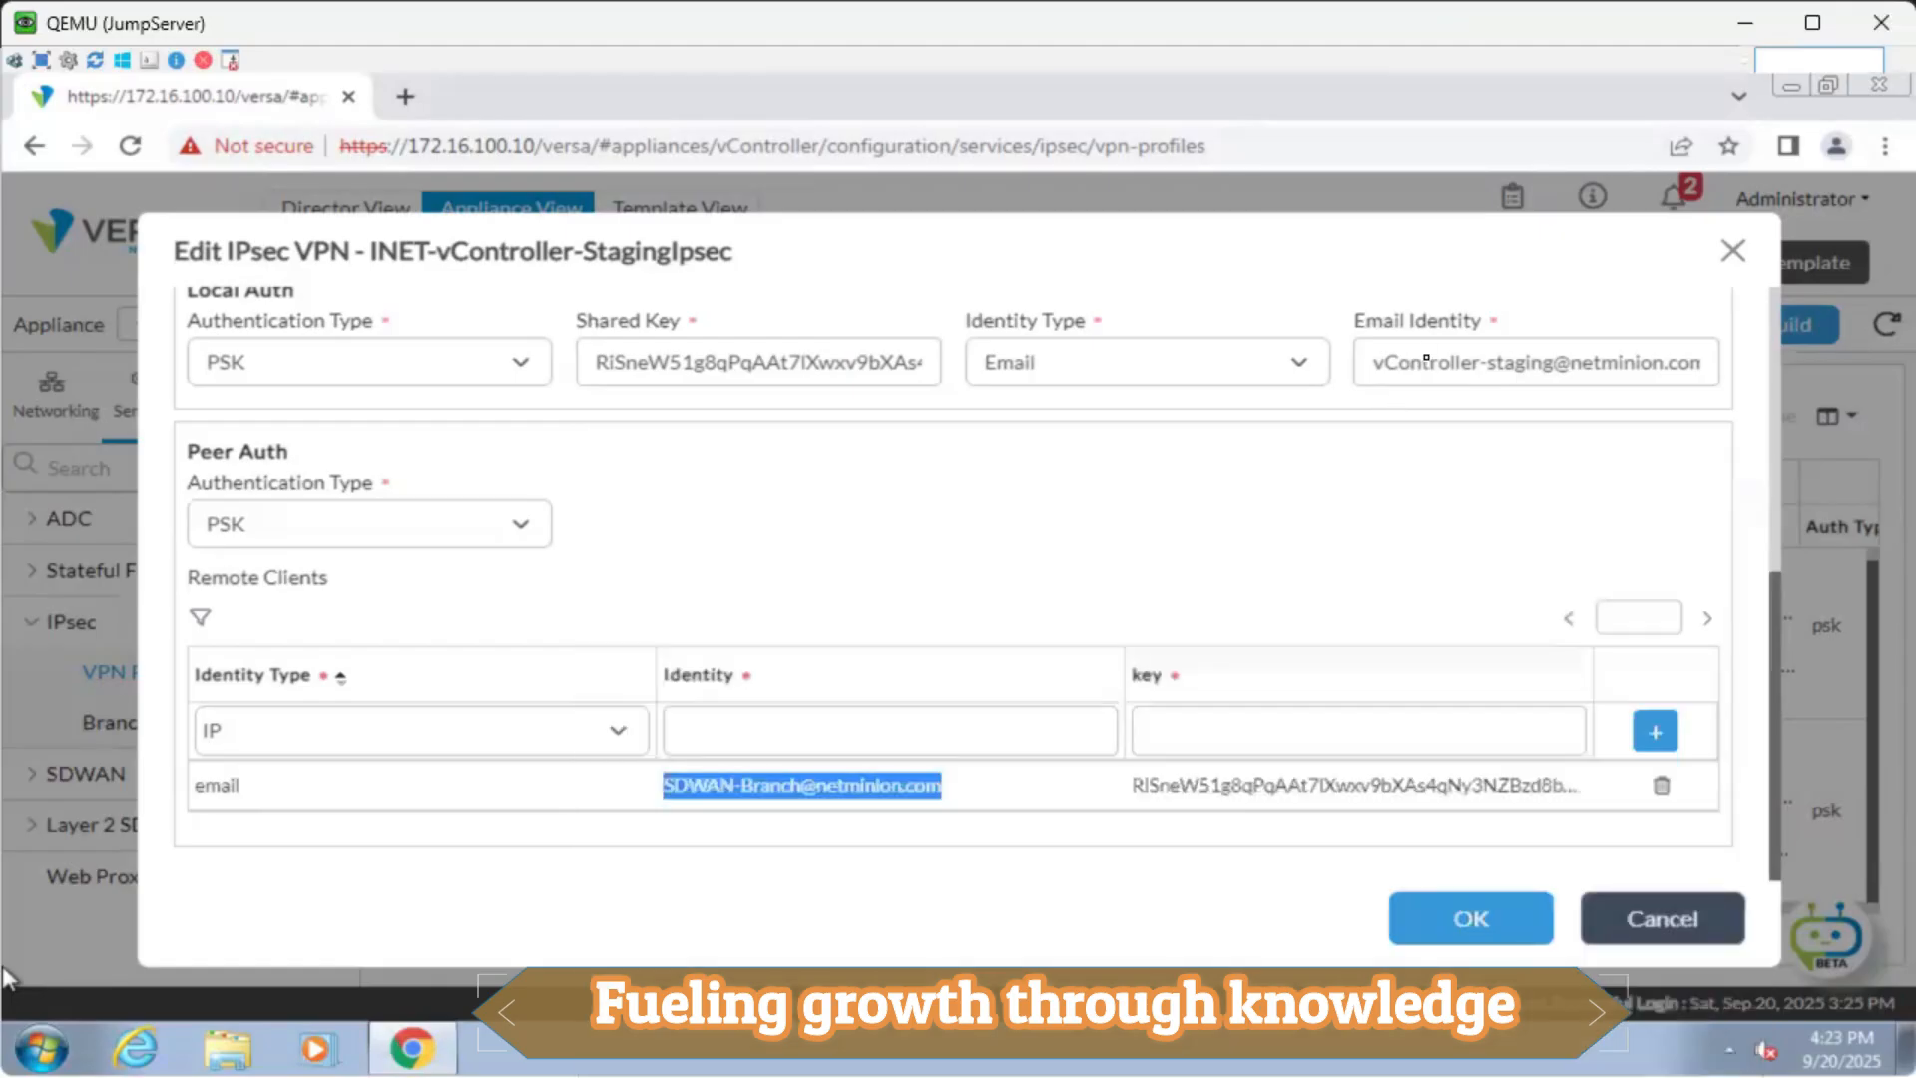
left_click_drag(1395, 364, 1734, 363)
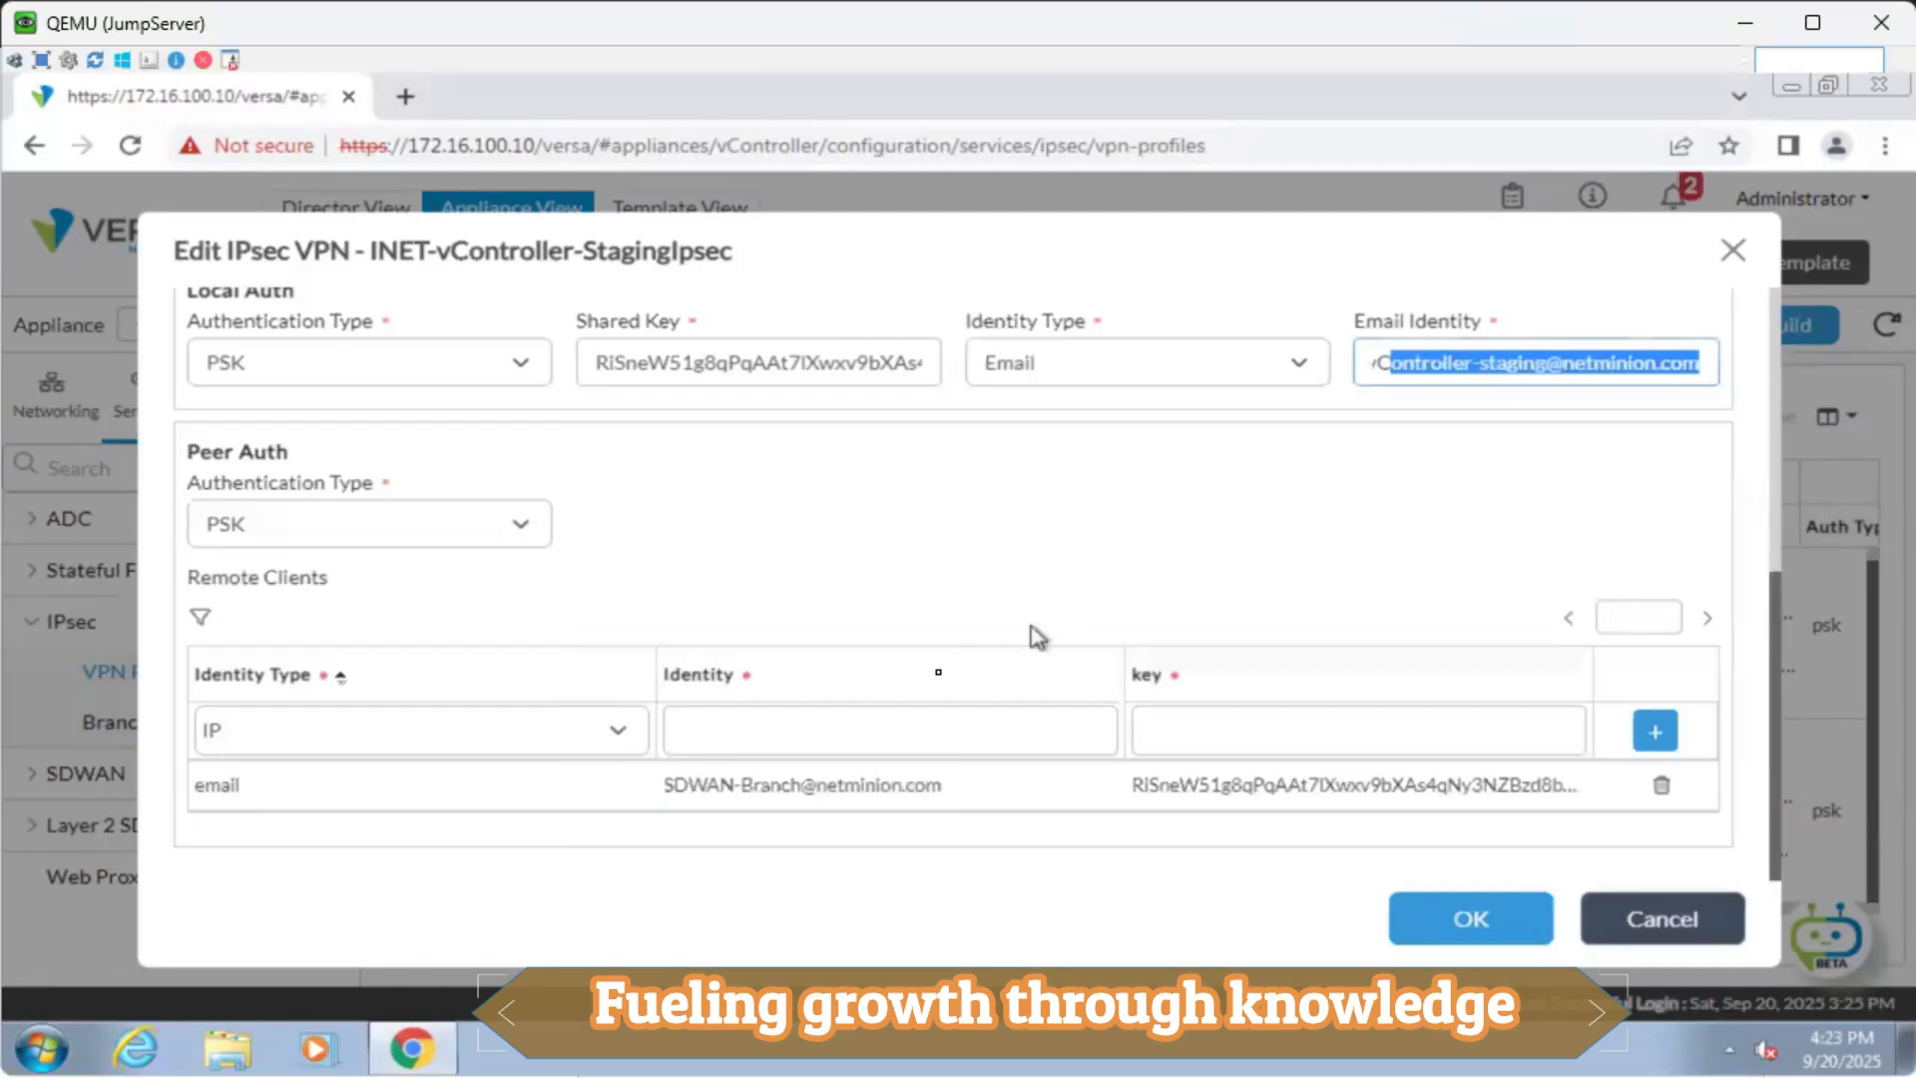
key("alt+Tab")
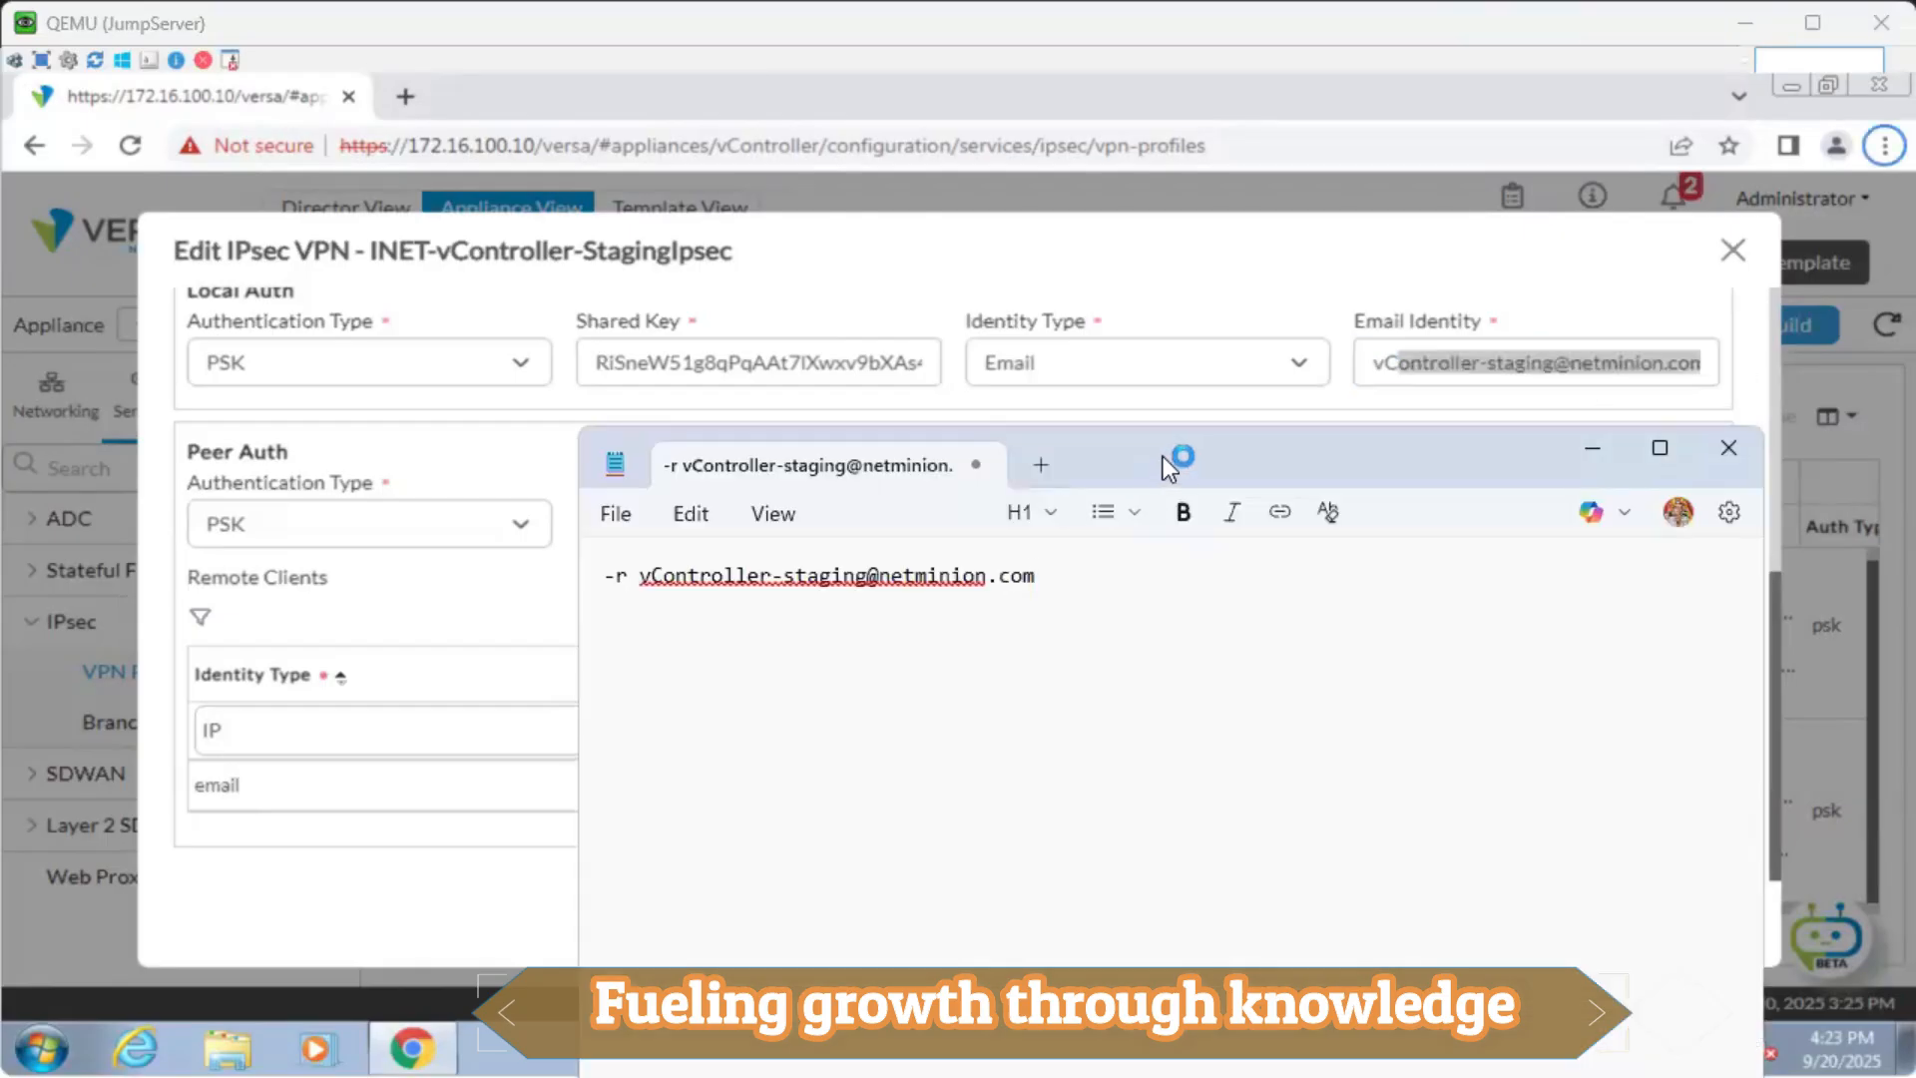
left_click_drag(1164, 457, 1565, 467)
type("-")
key("BackSpace")
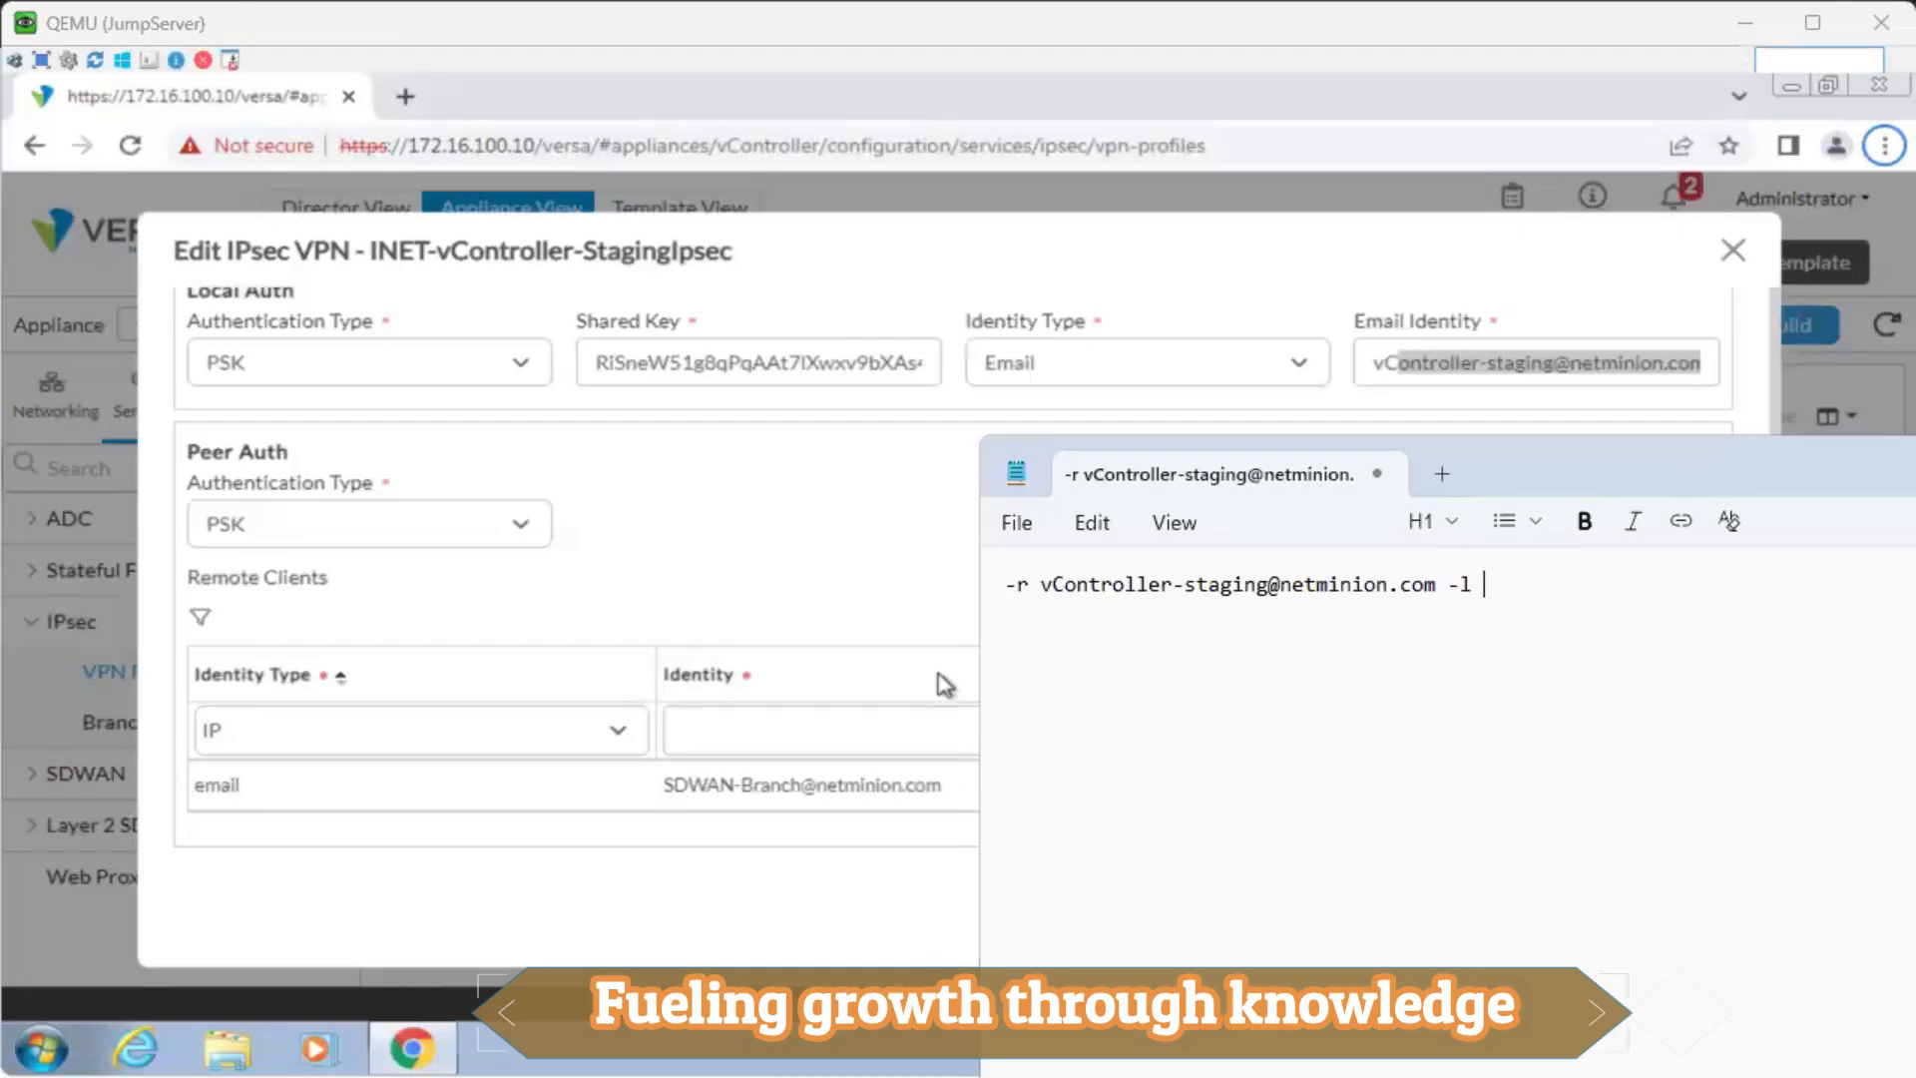
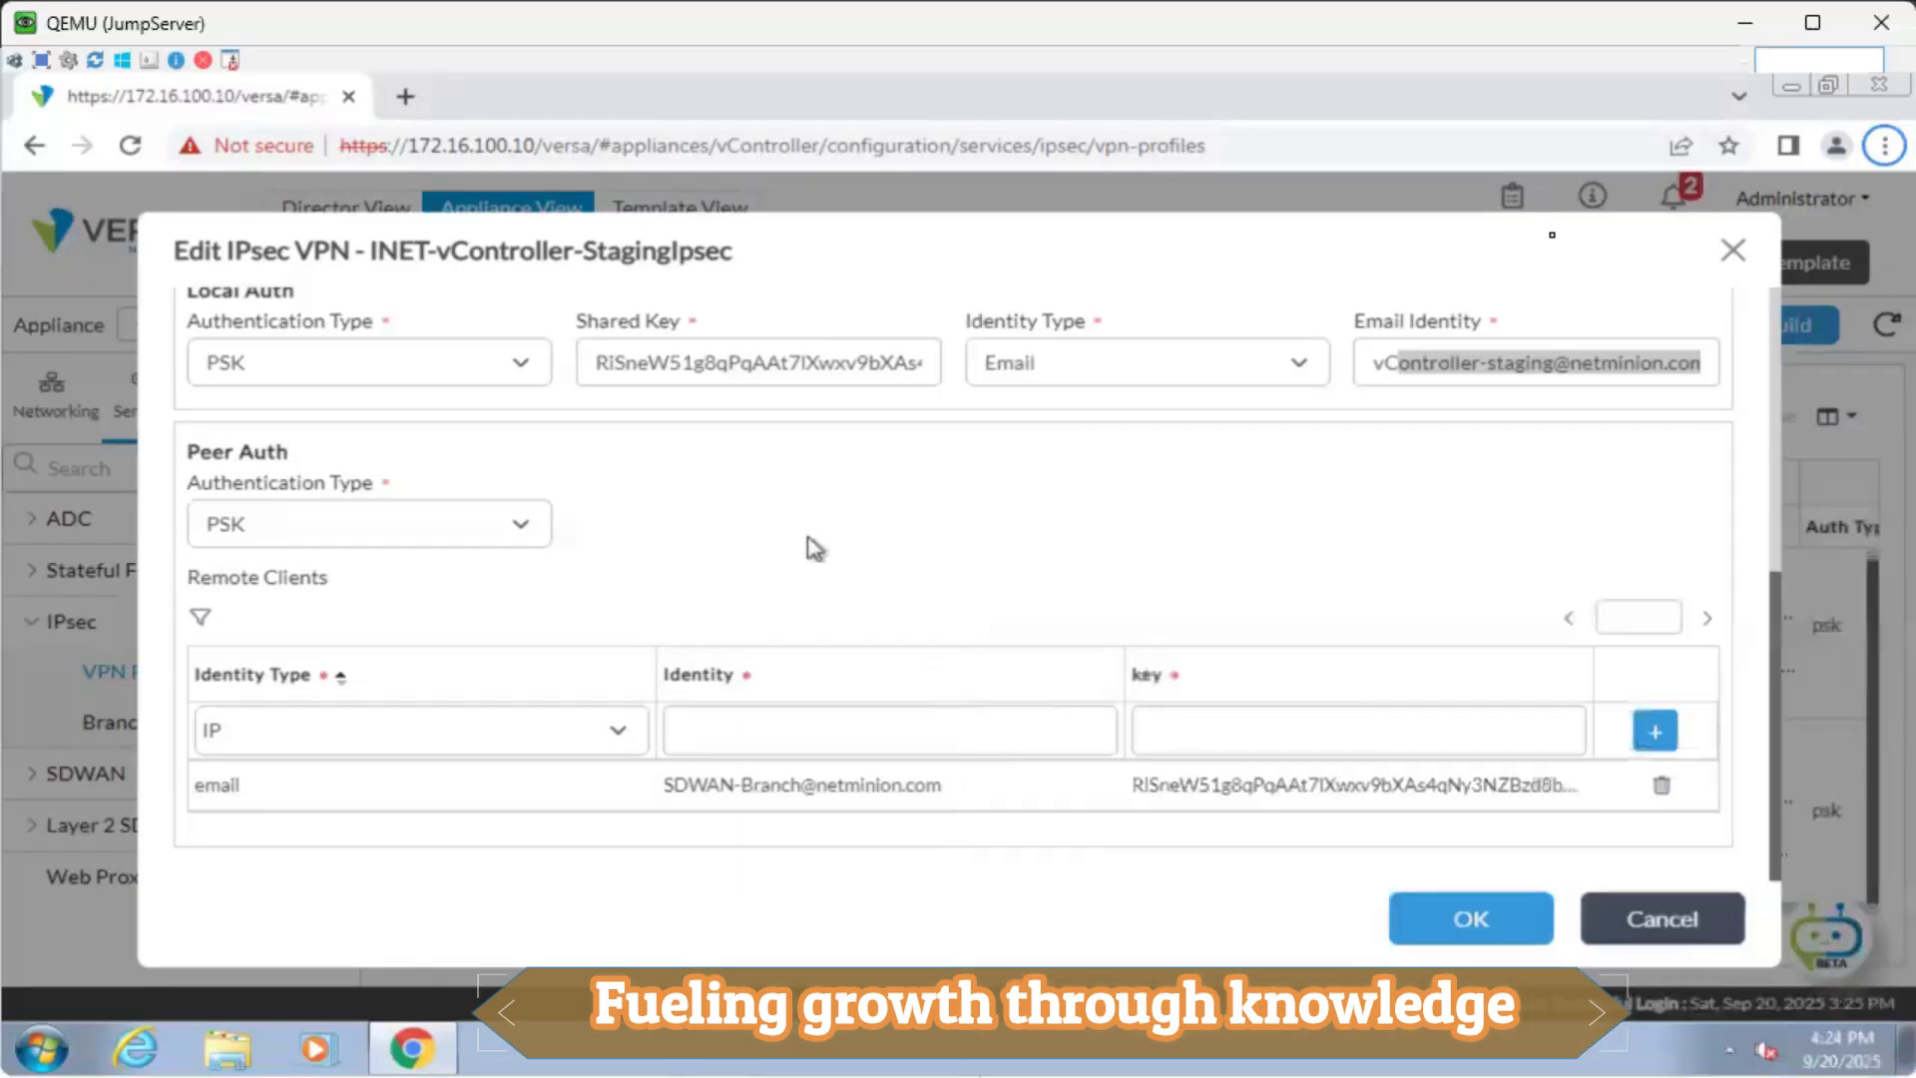
Close the Edit IPsec VPN dialog without saving changes.
left_click(812, 547)
left_click(1735, 251)
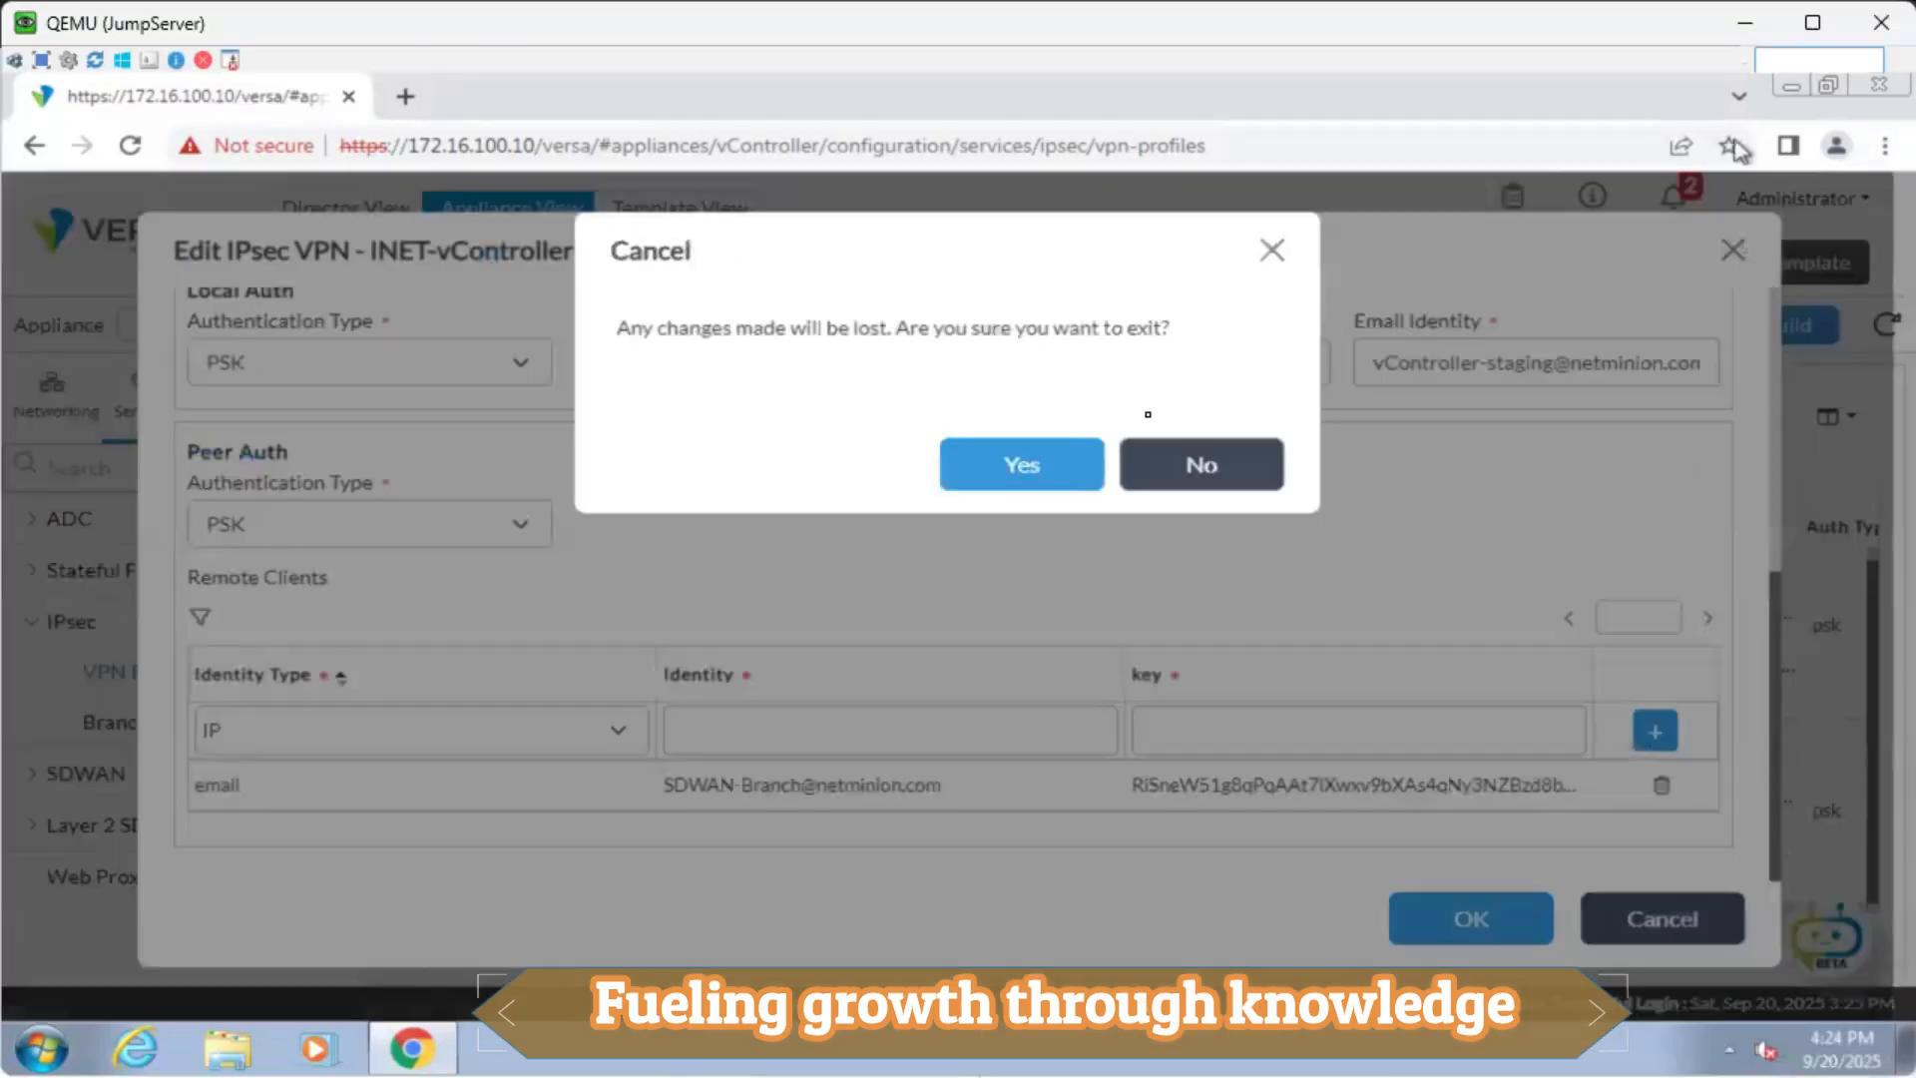
left_click(1080, 482)
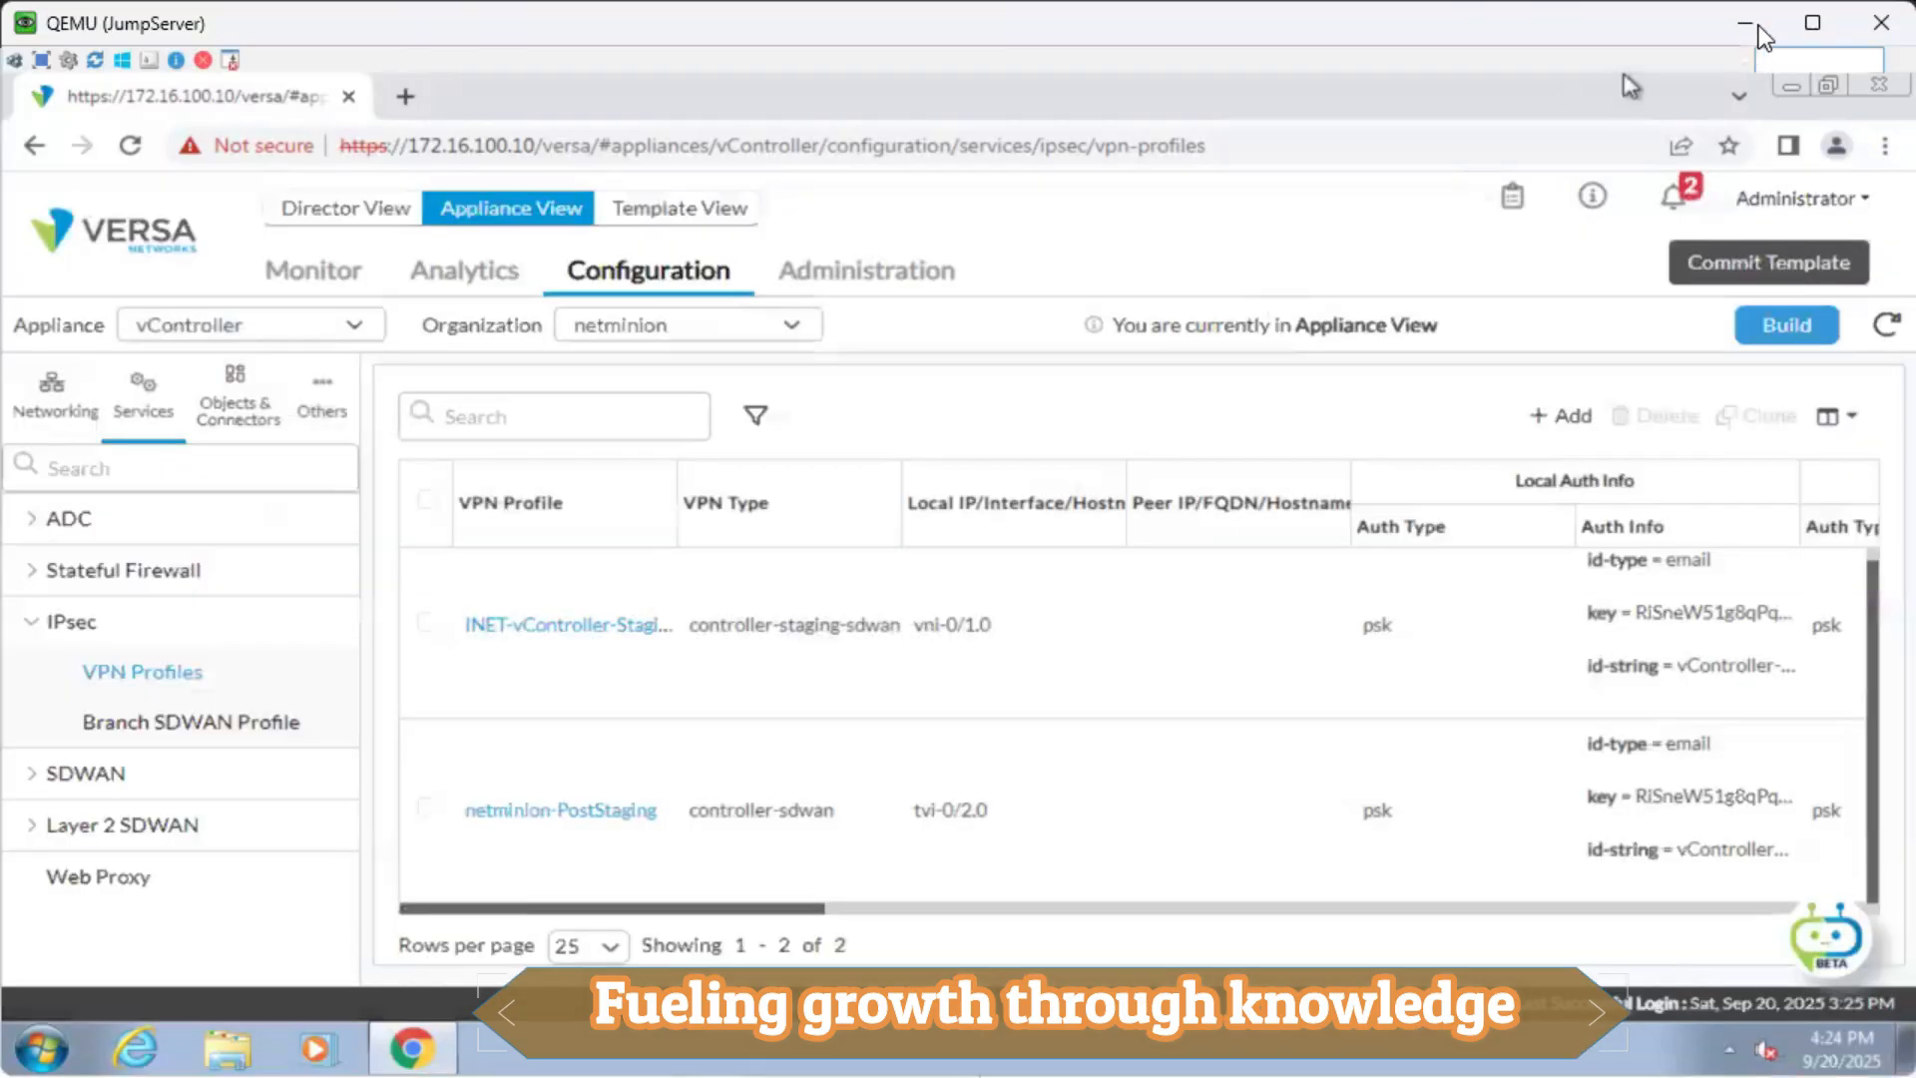
Minimize the VM window and allow the browser to launch the SSH/Telnet console client.
left_click(1754, 22)
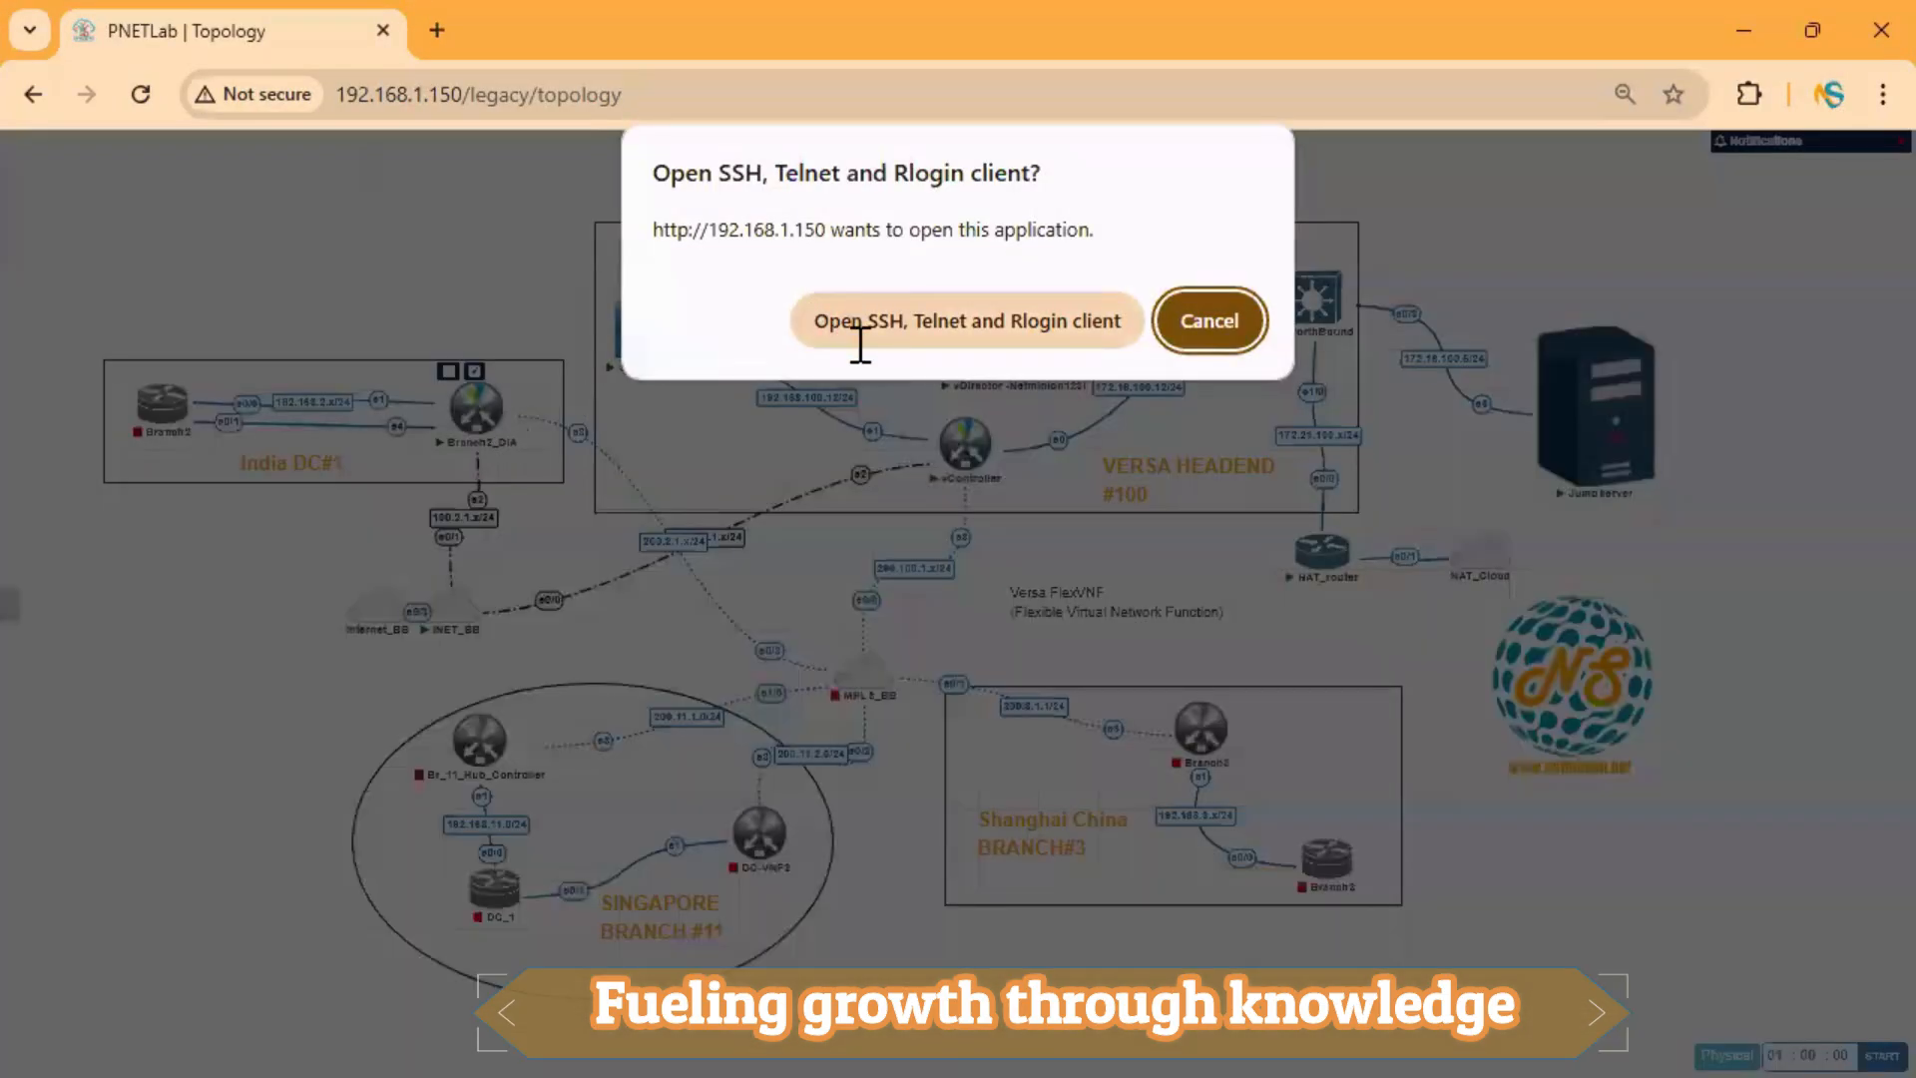
left_click(856, 337)
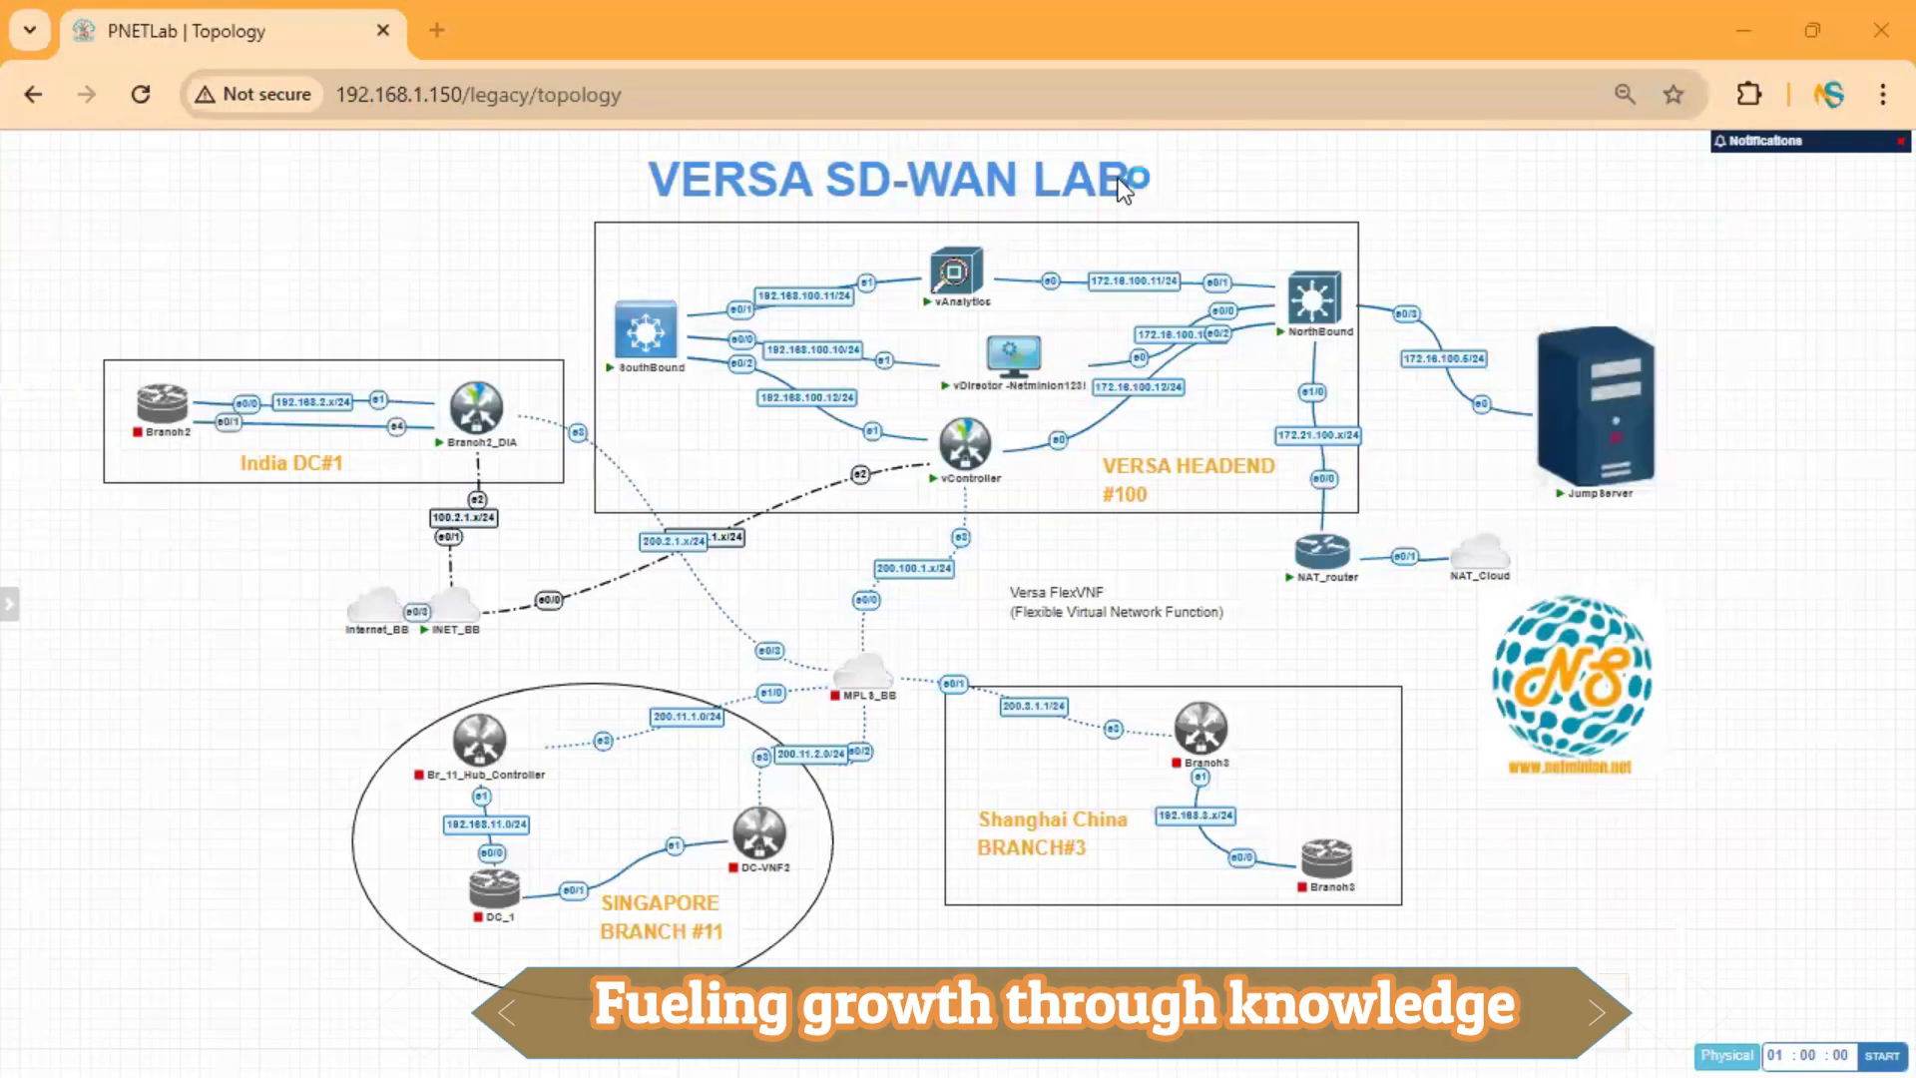
Log in to the Branch2_DIA FlexVNF shell as admin with its password.
key("Return")
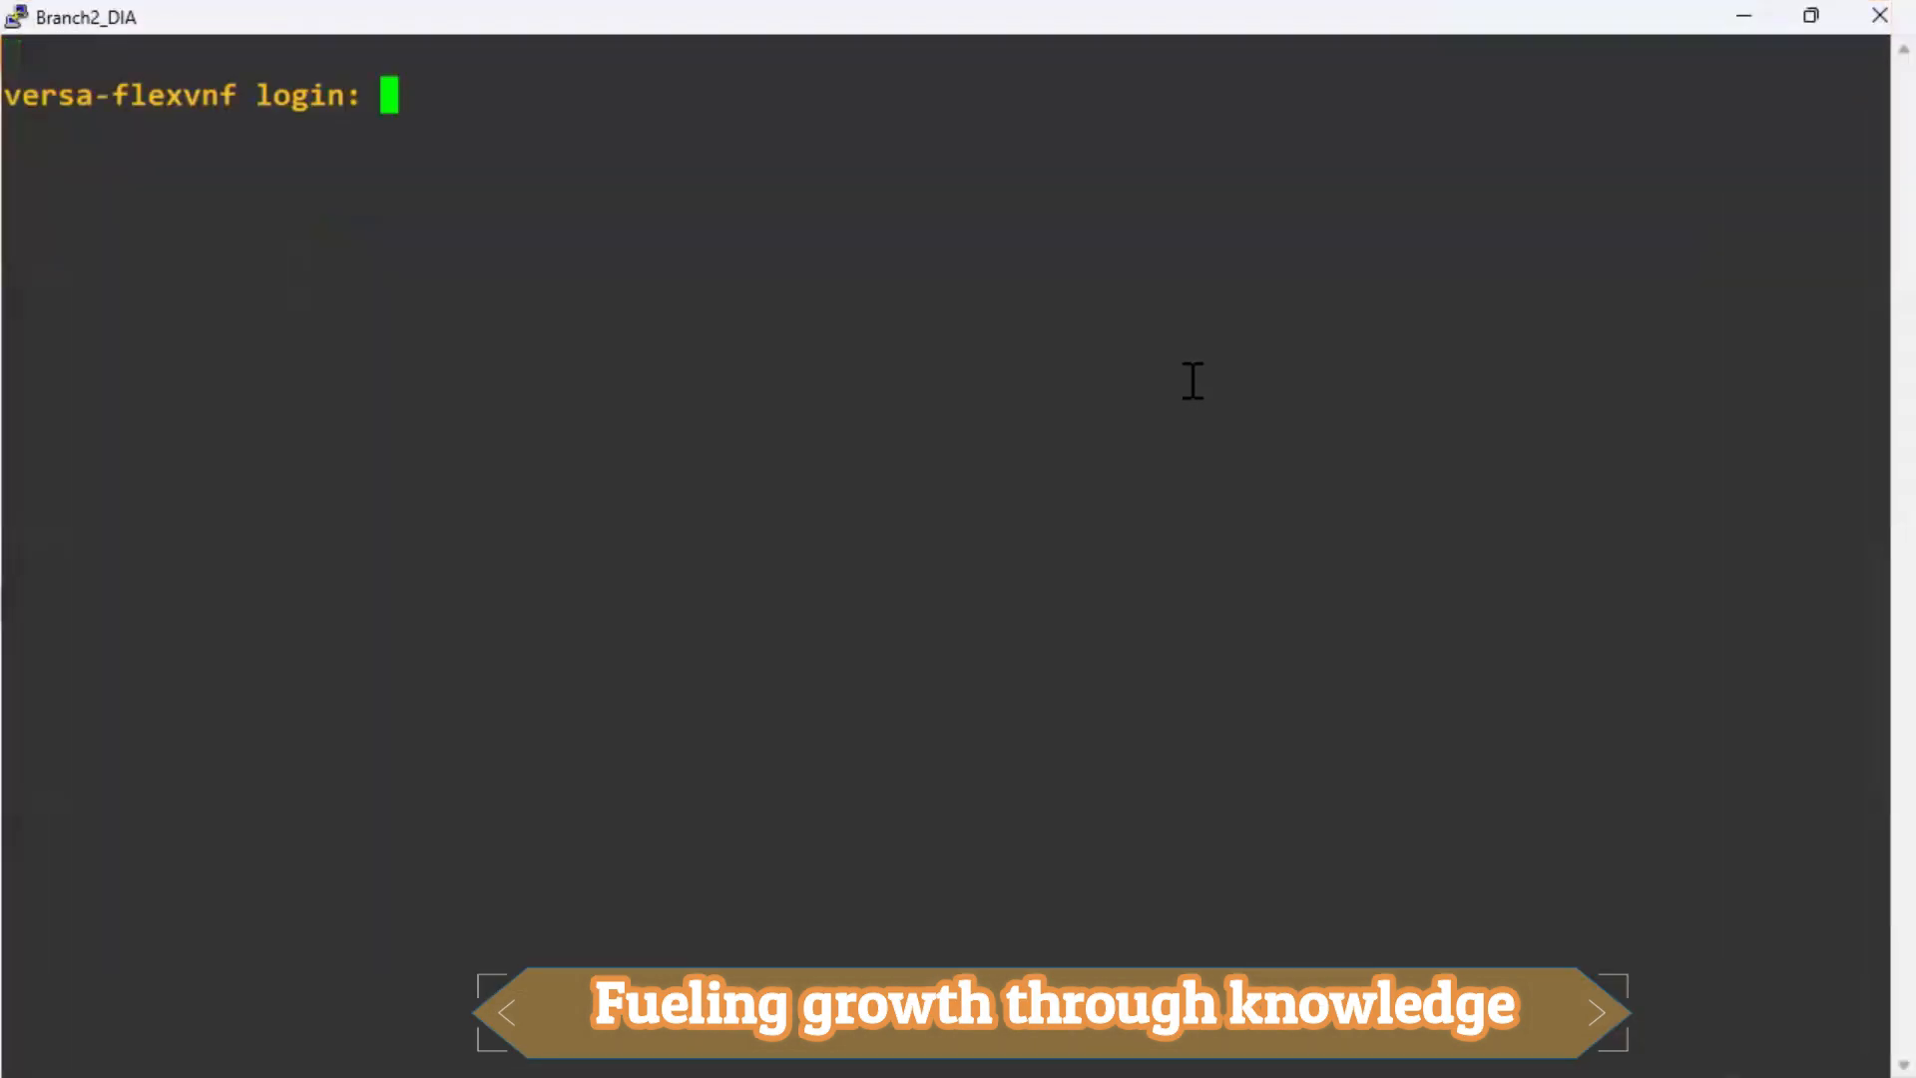
type("admin")
key("Return")
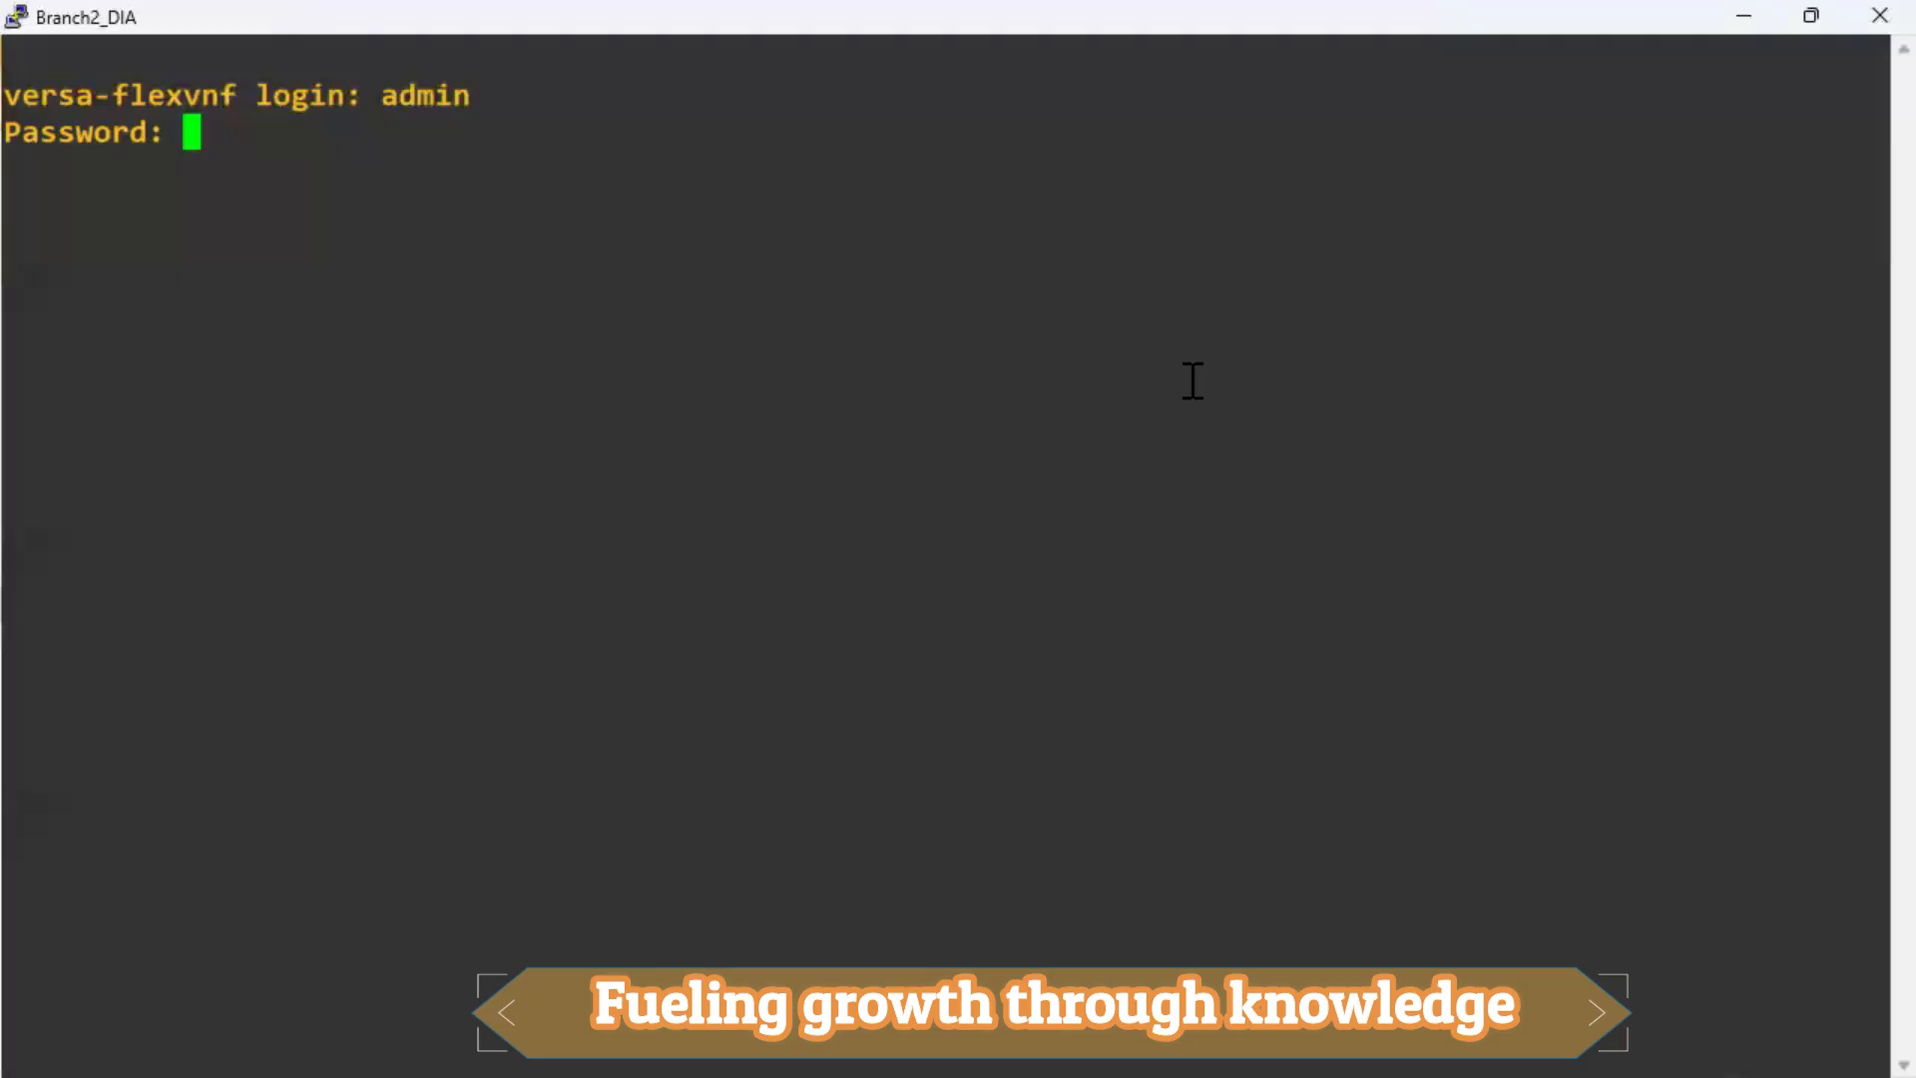
key("Return")
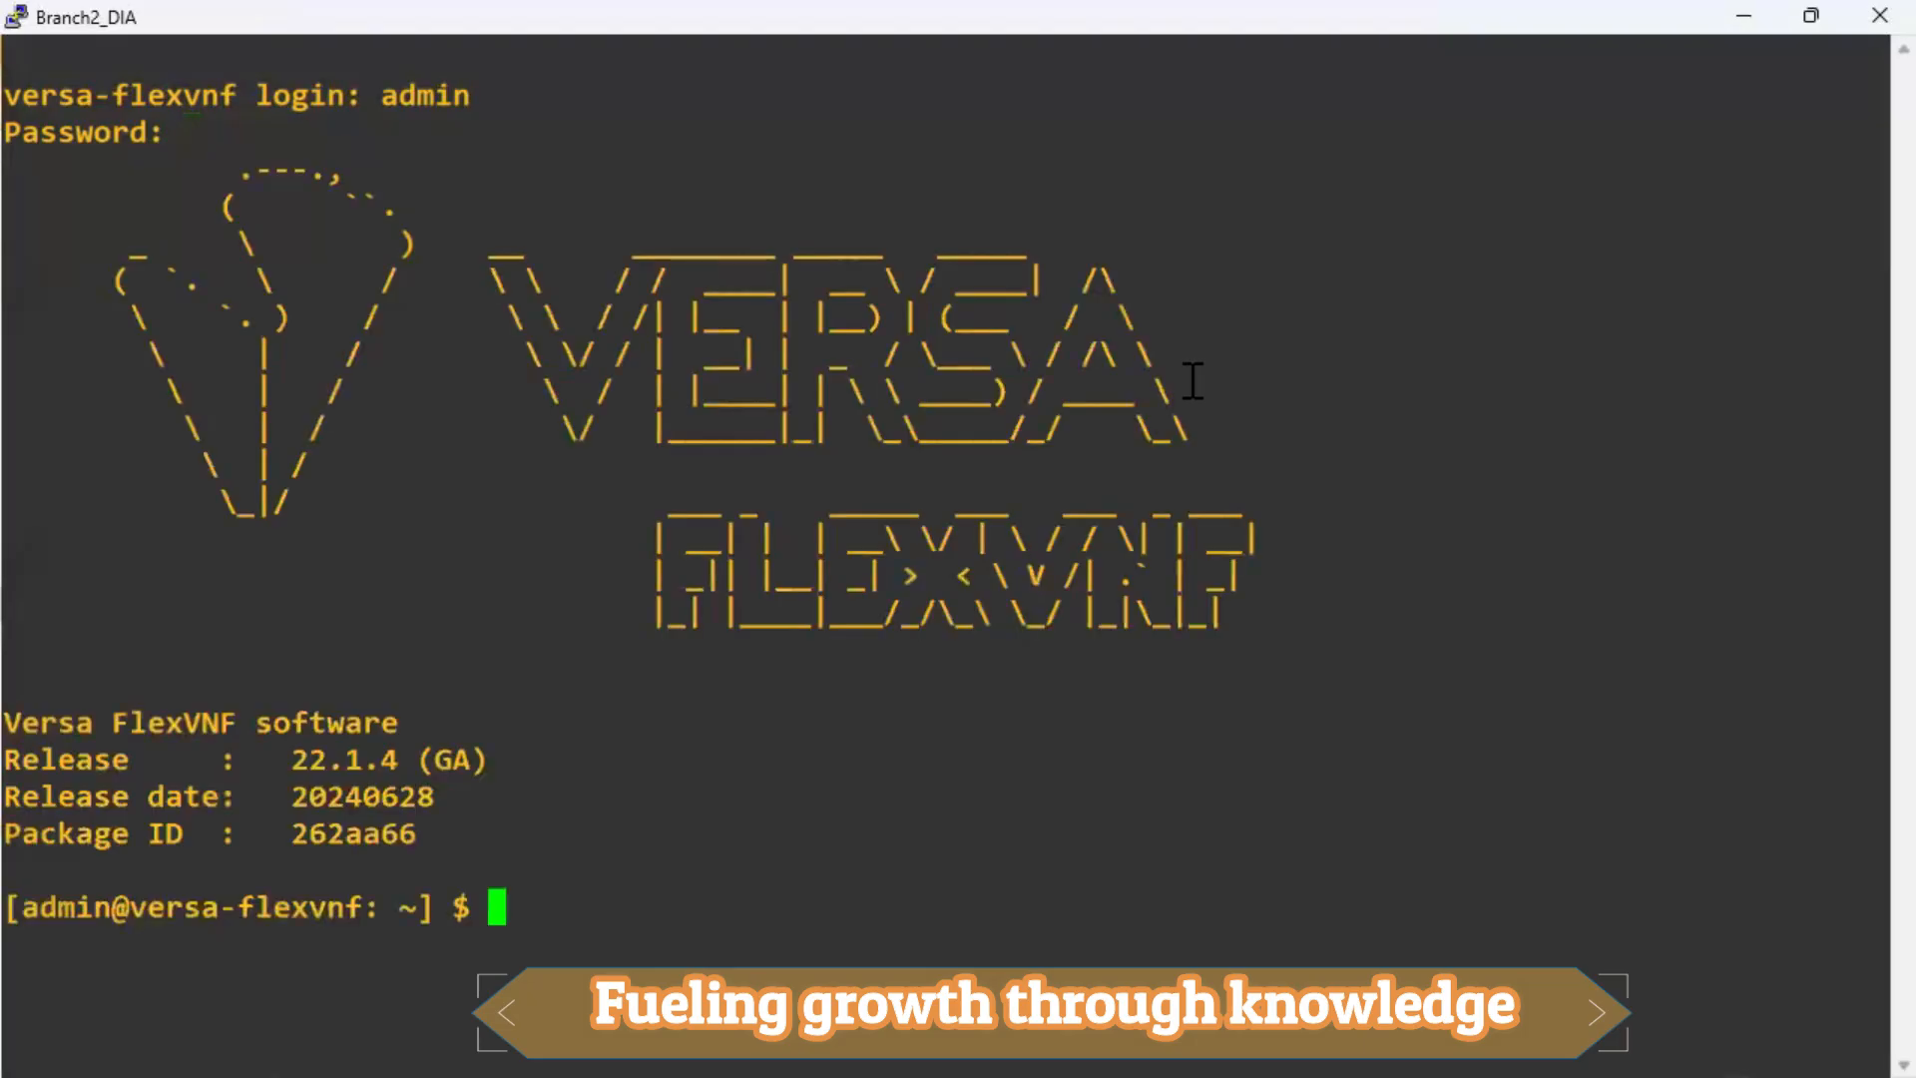
key("Return")
key("Return")
key("Return")
key("Return")
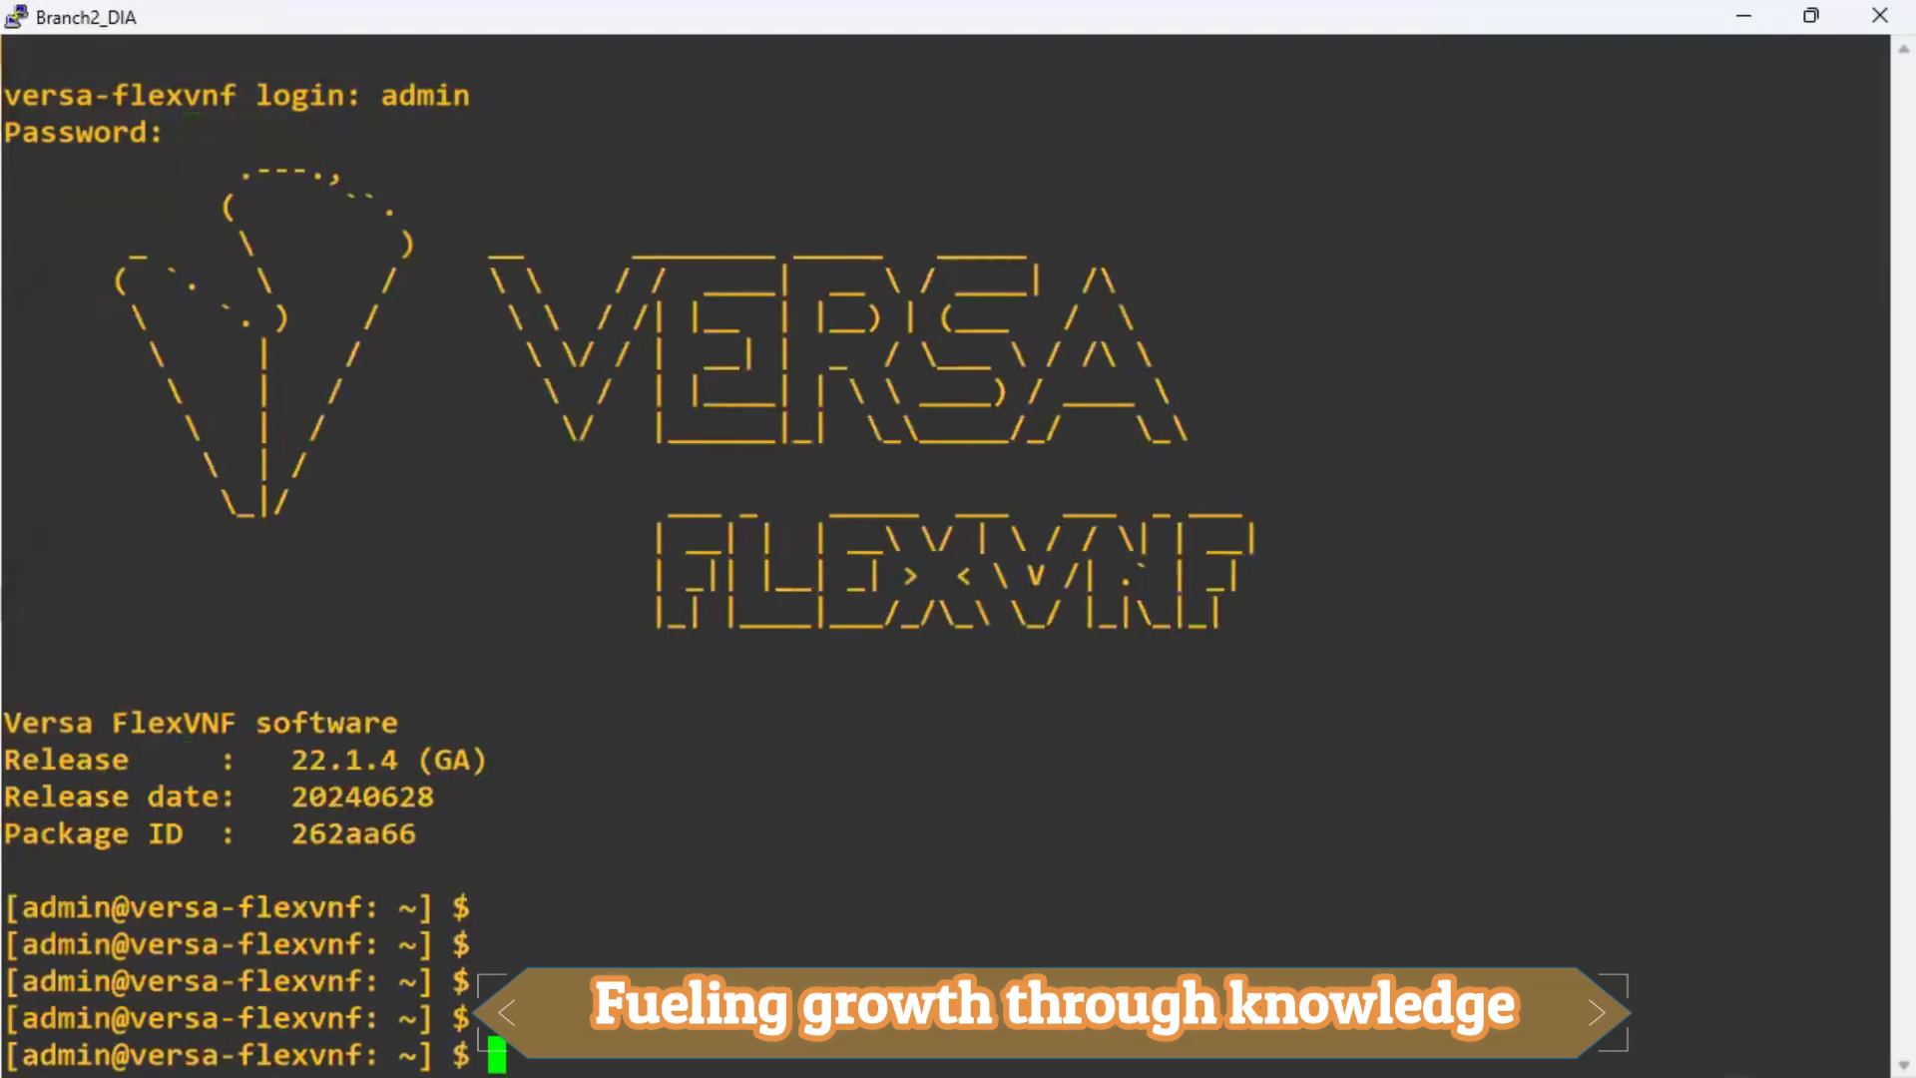
Bring the saved staging-command notes in Notepad to the front.
key("alt+Tab")
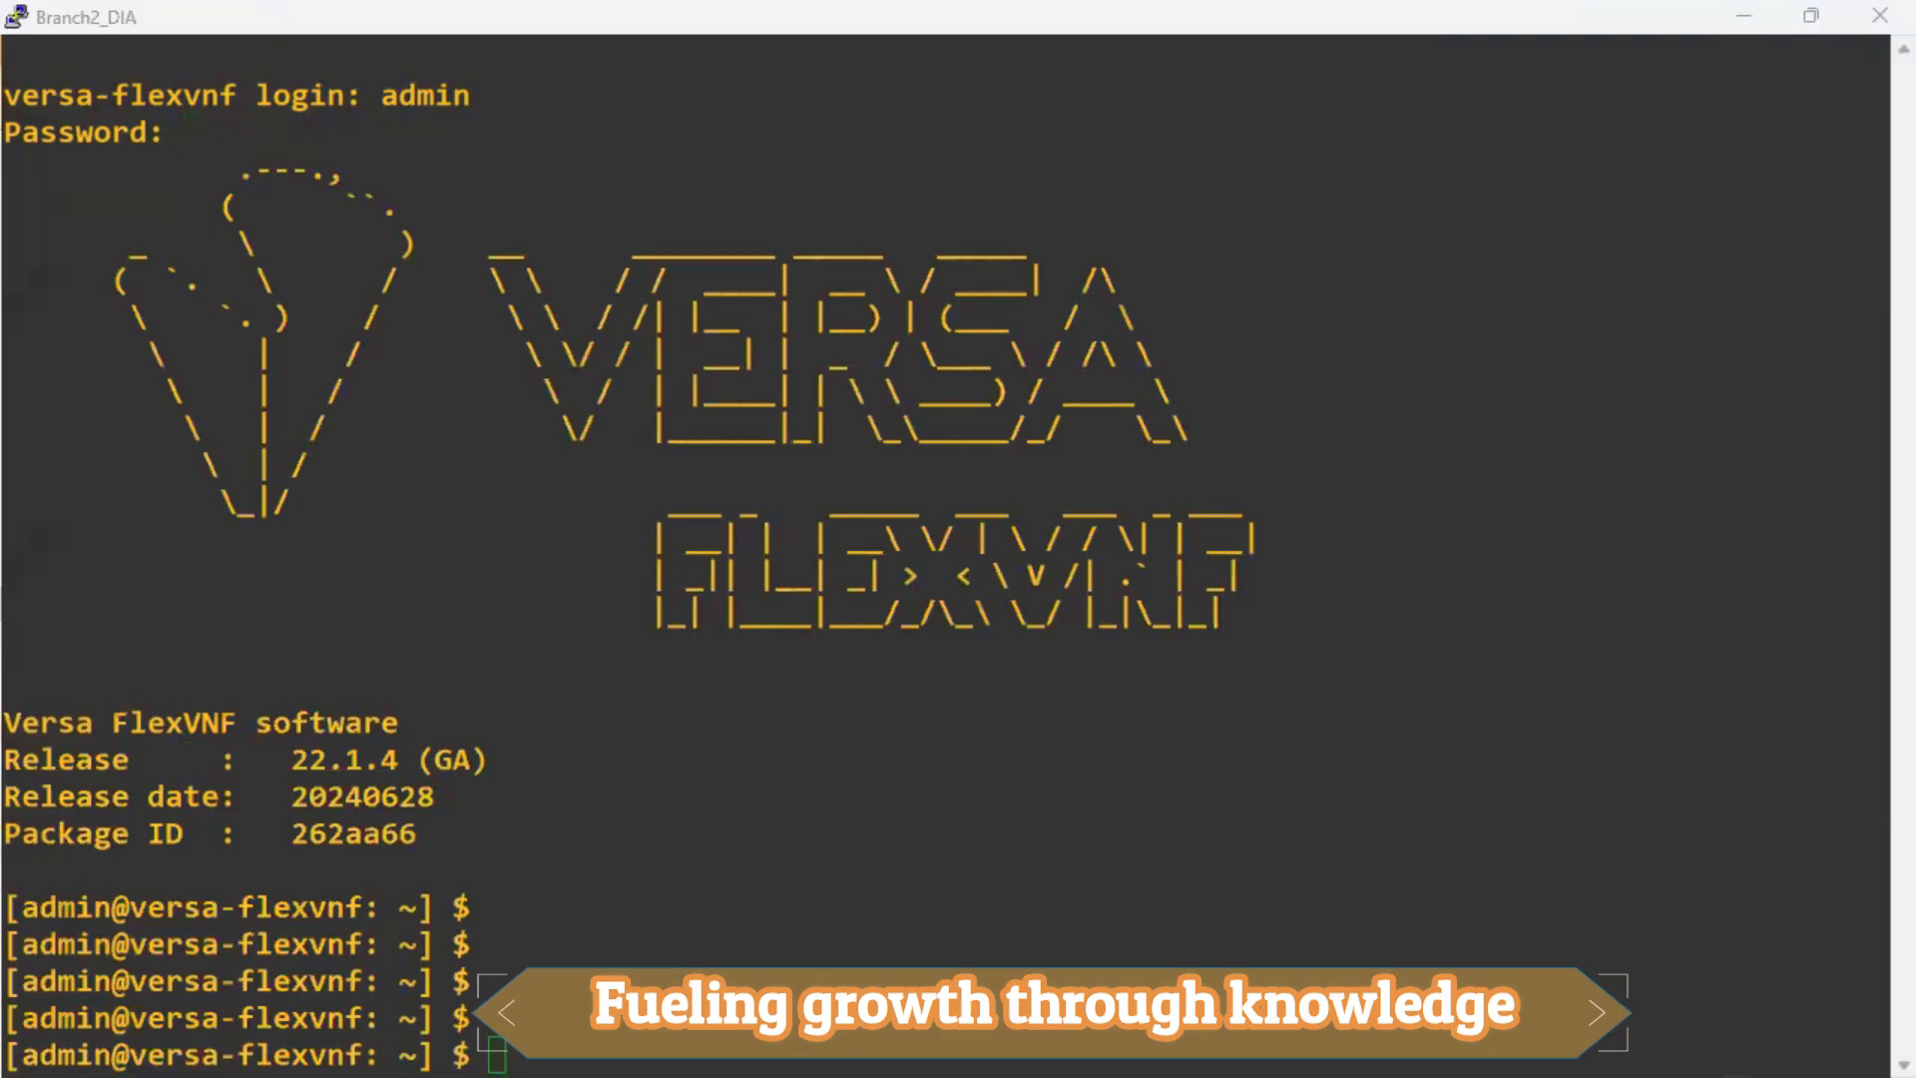
key("alt+Tab")
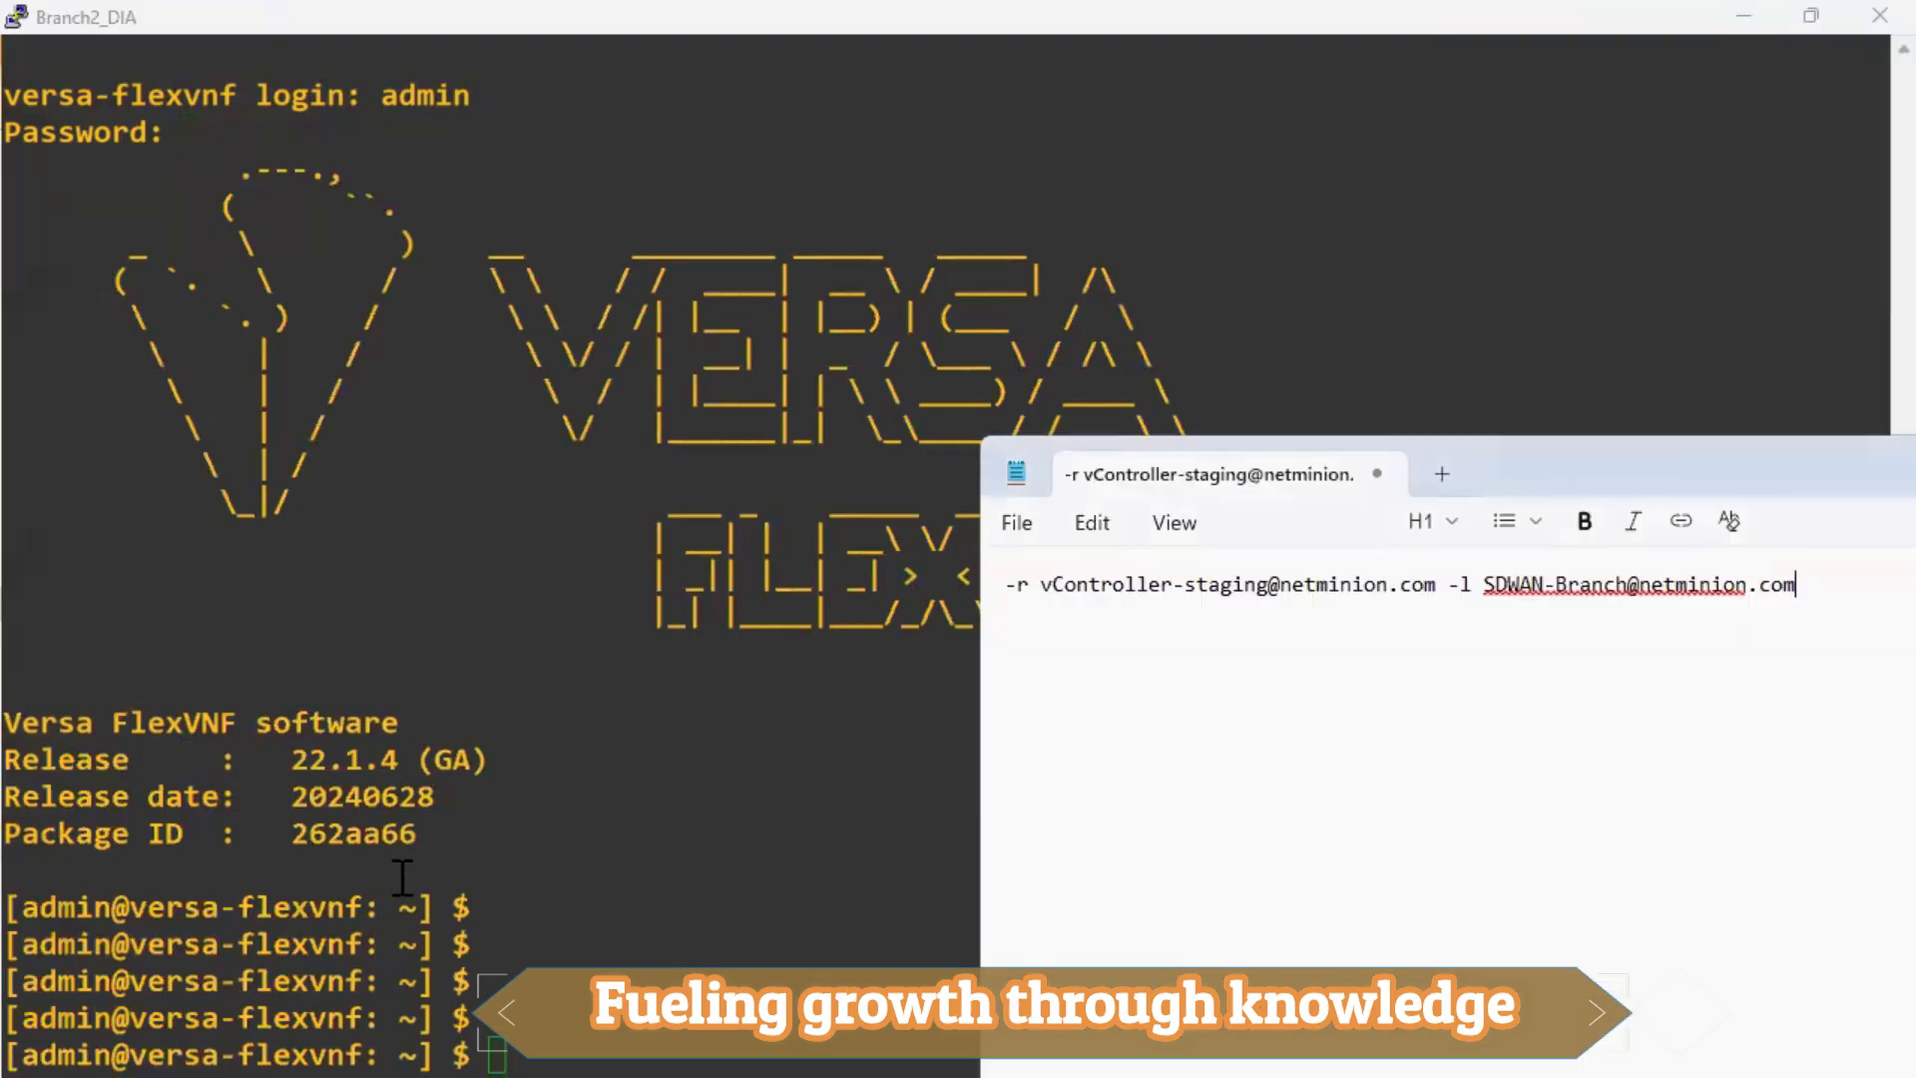
left_click(591, 892)
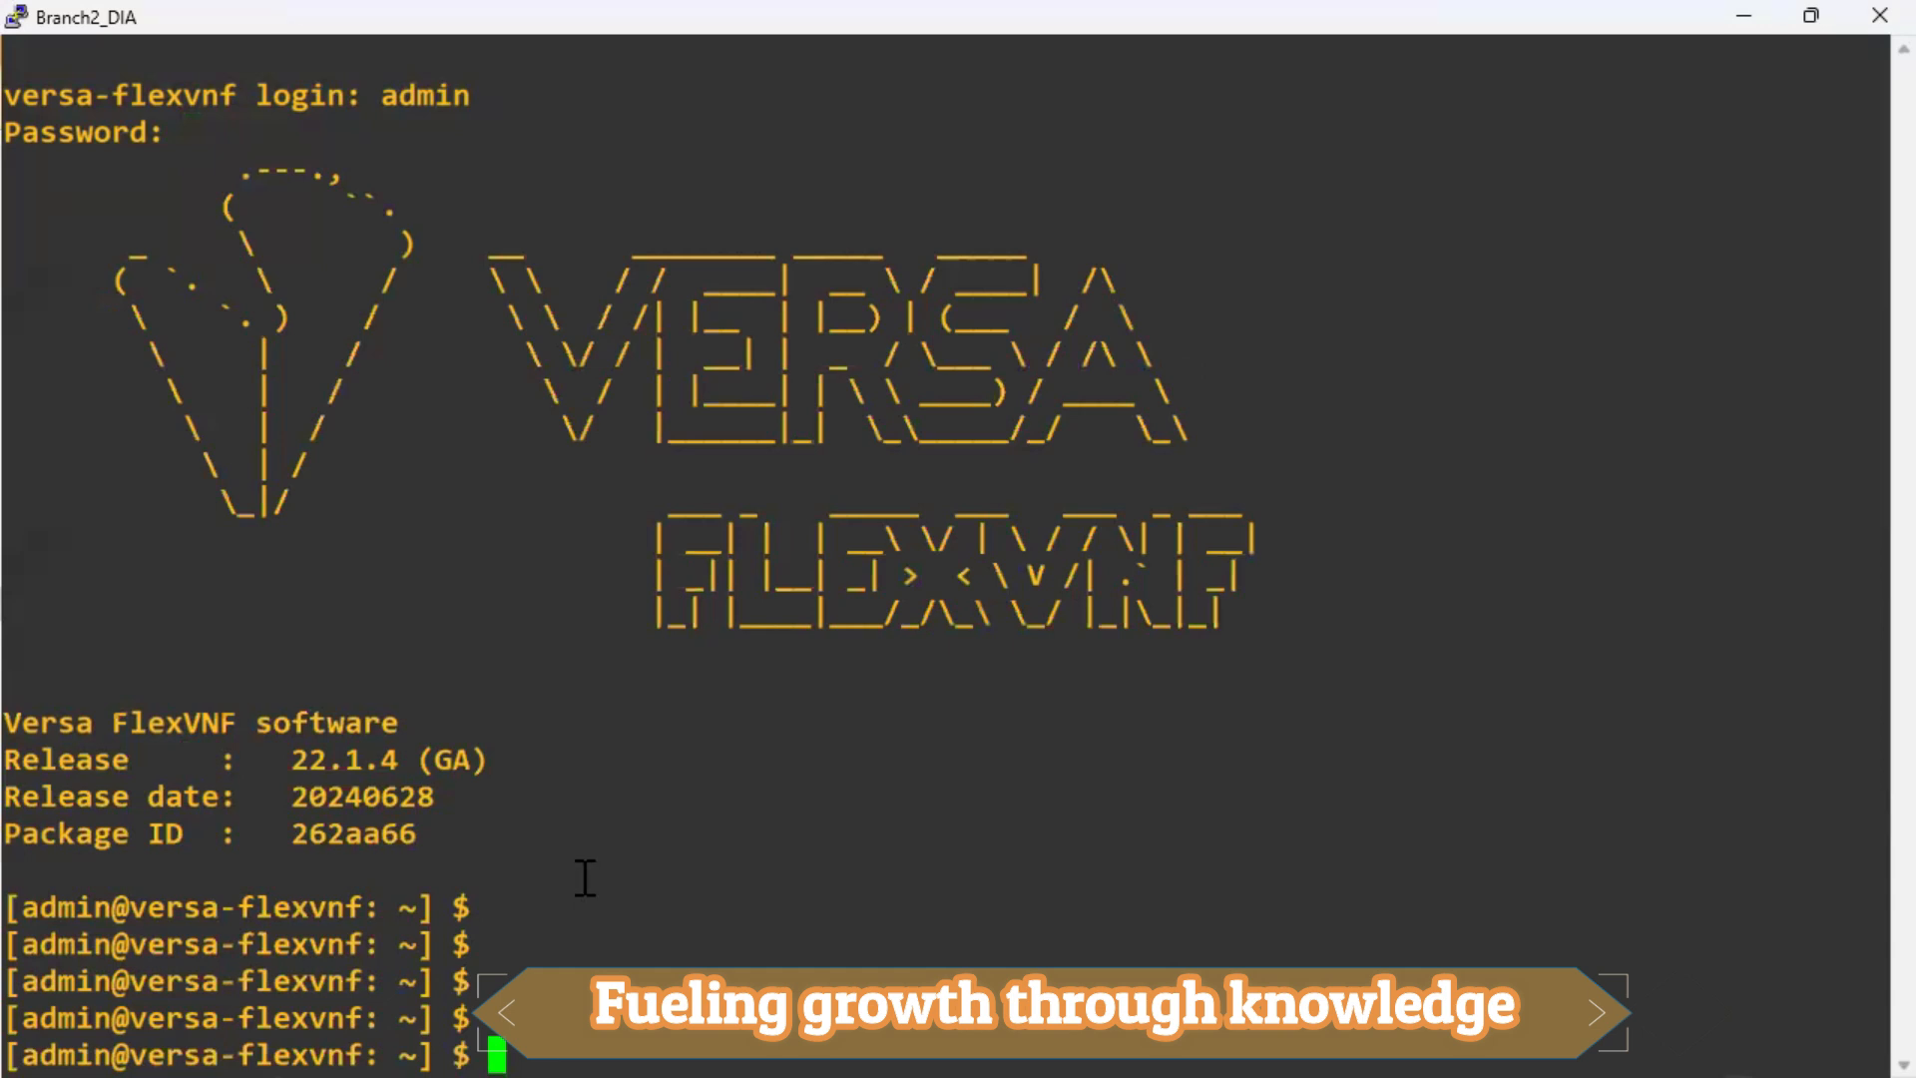
key("alt+Tab")
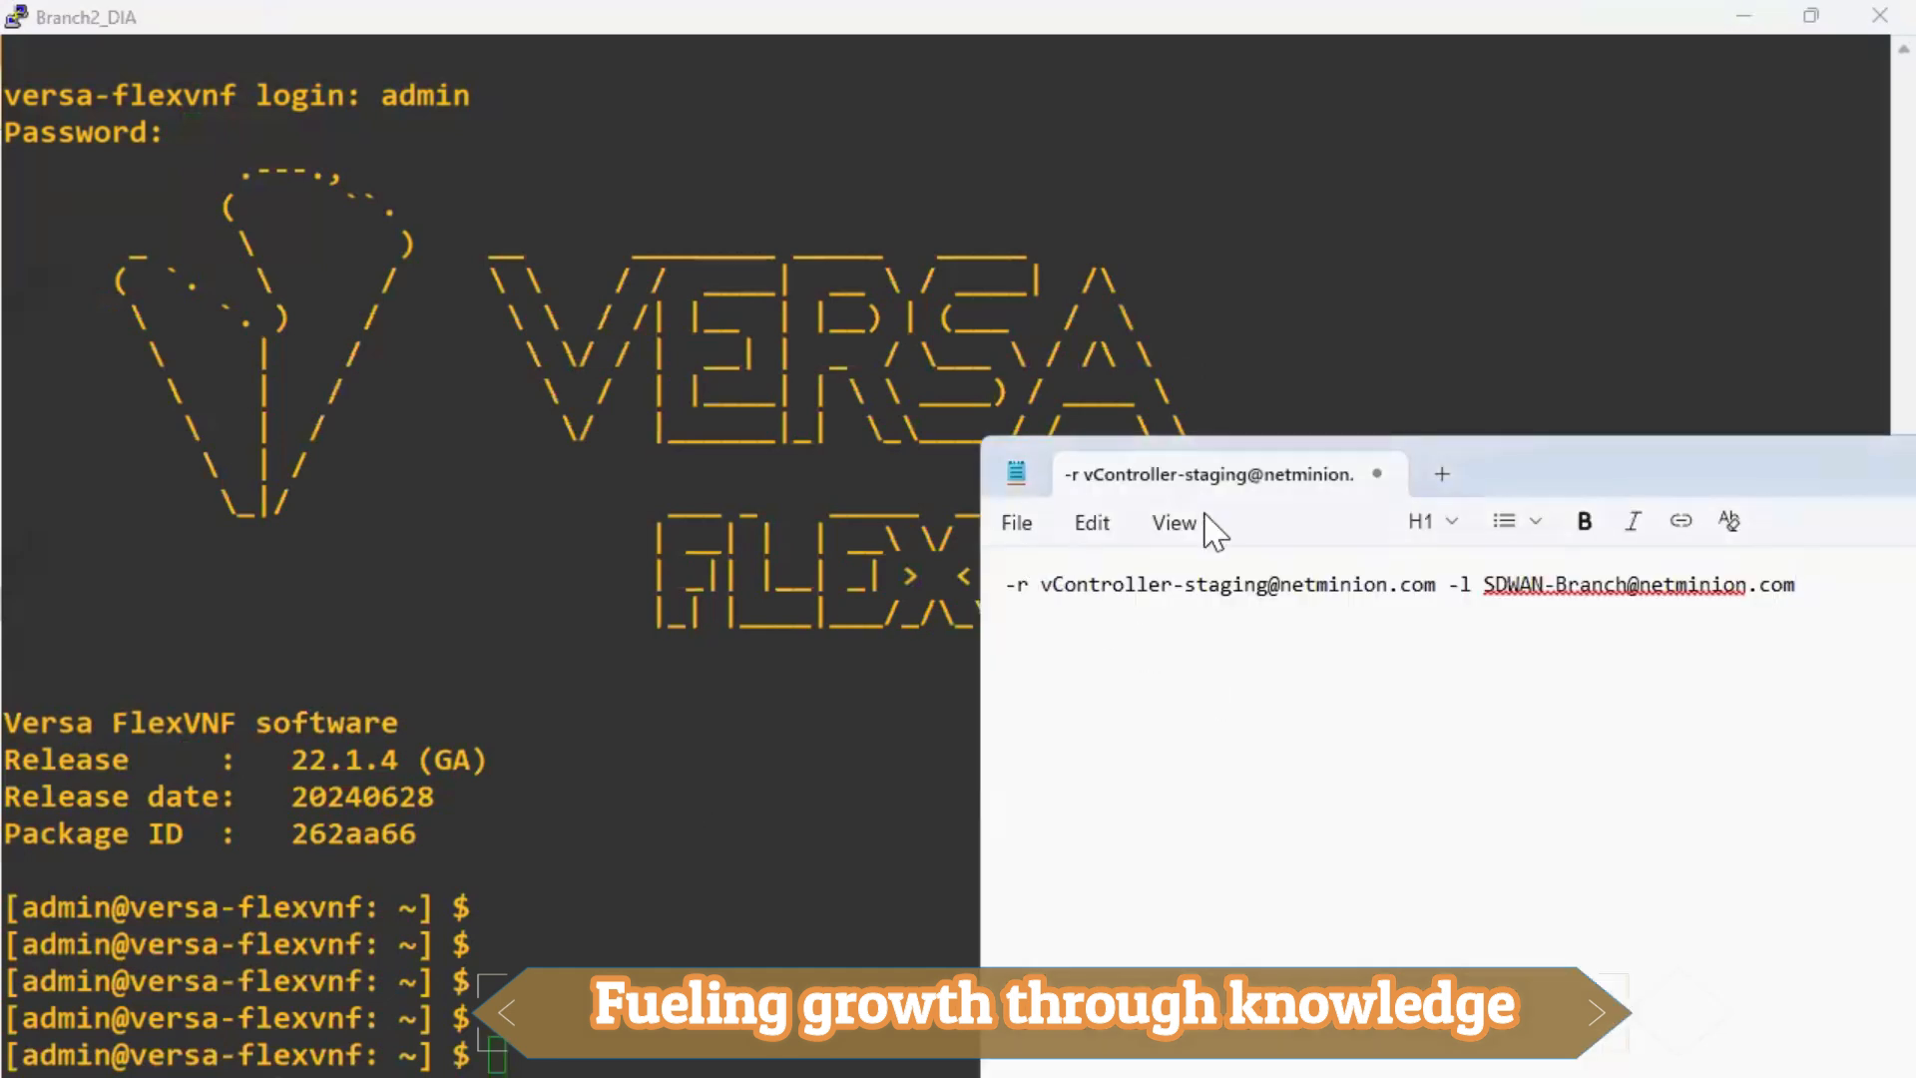
Maximize Notepad and prefix the note with 'sudo /opt/versa/scripts/staging.py'.
double_click(1544, 466)
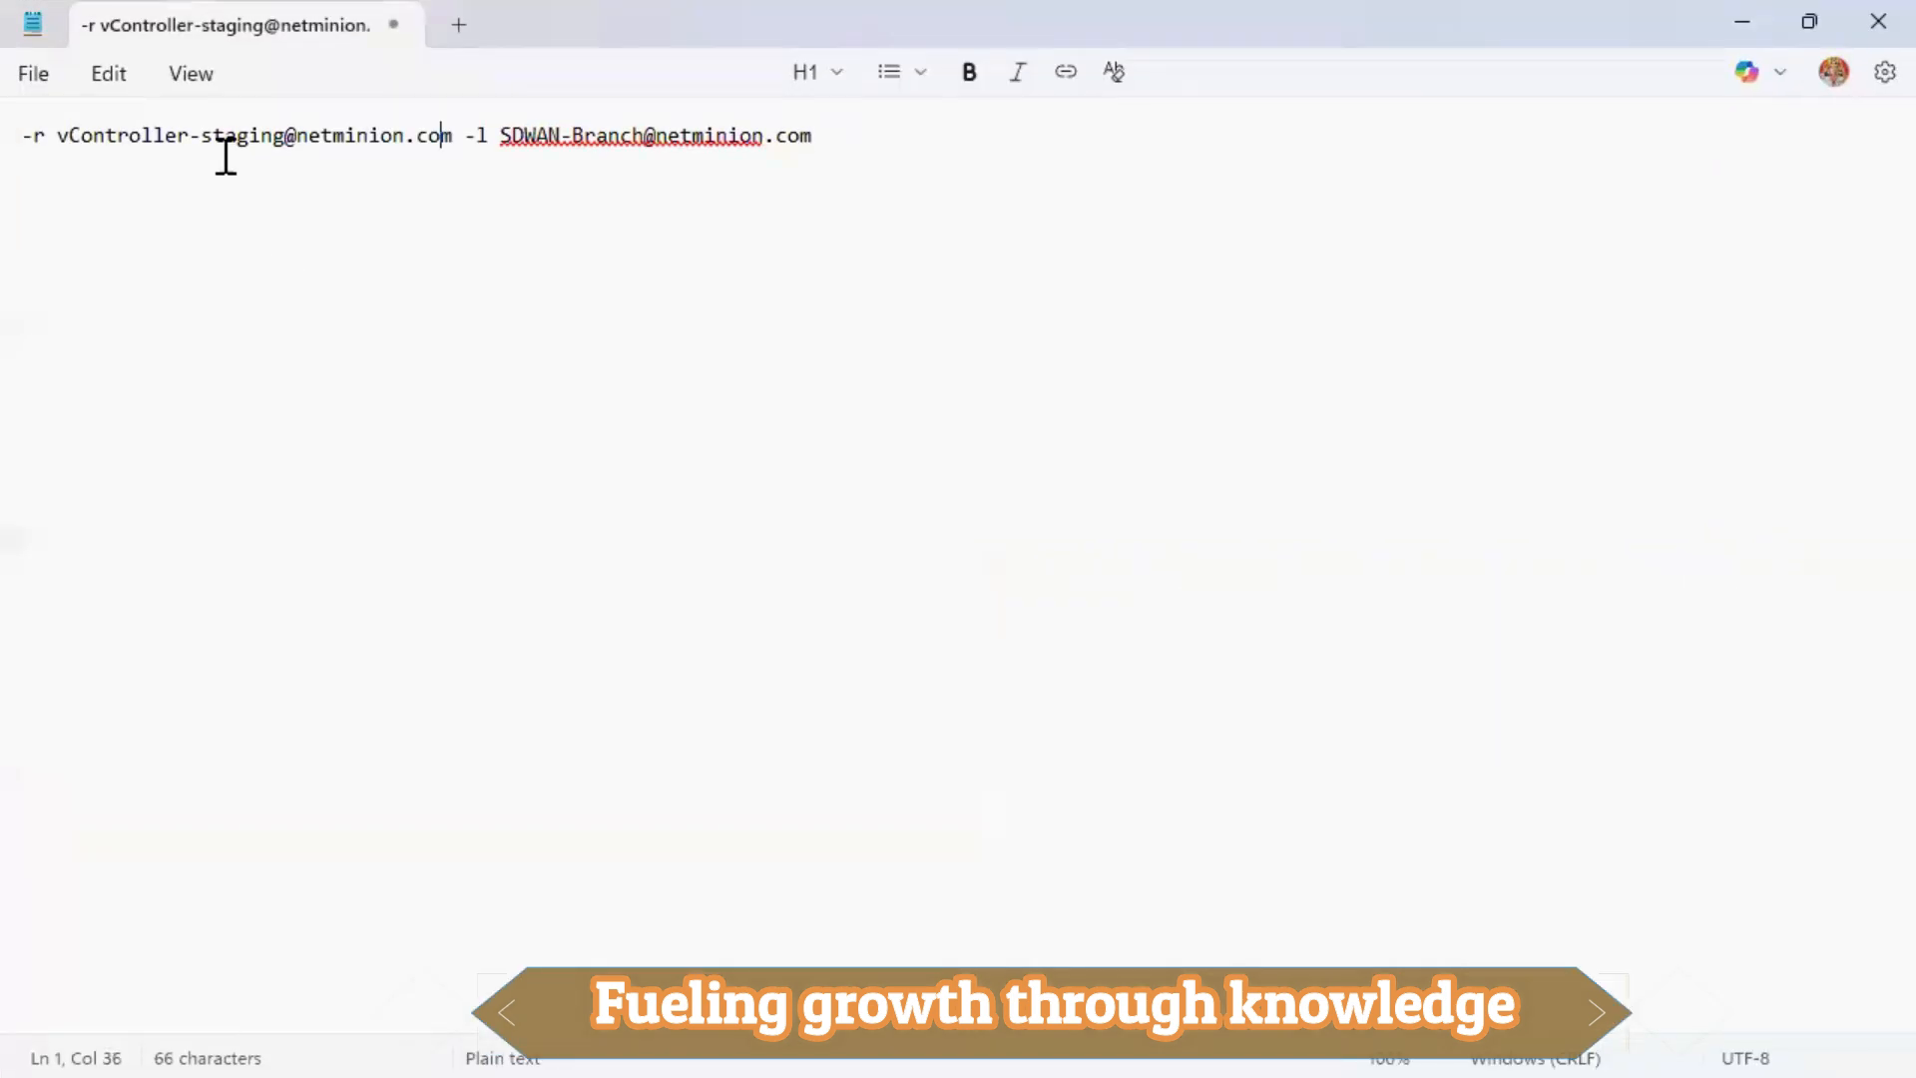
left_click(24, 136)
type("sudo /")
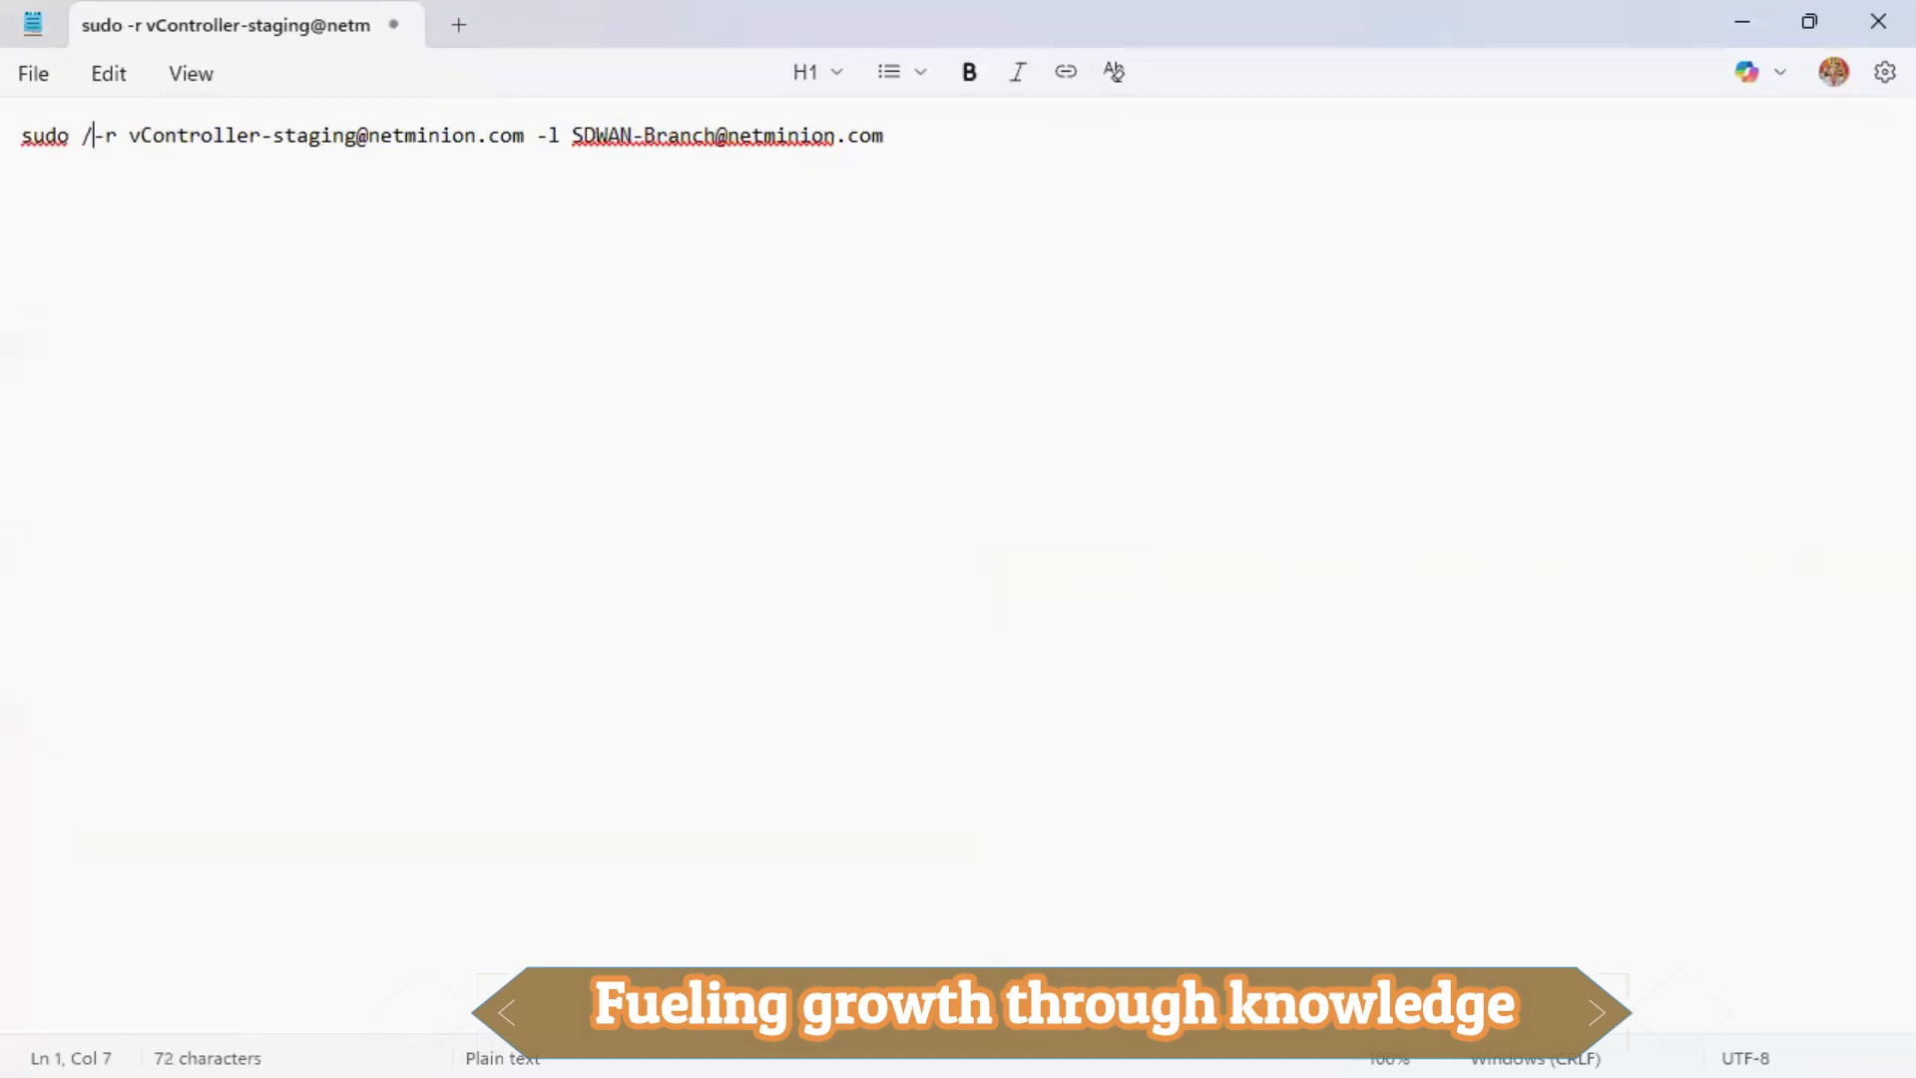
type("opt/versa/scripts")
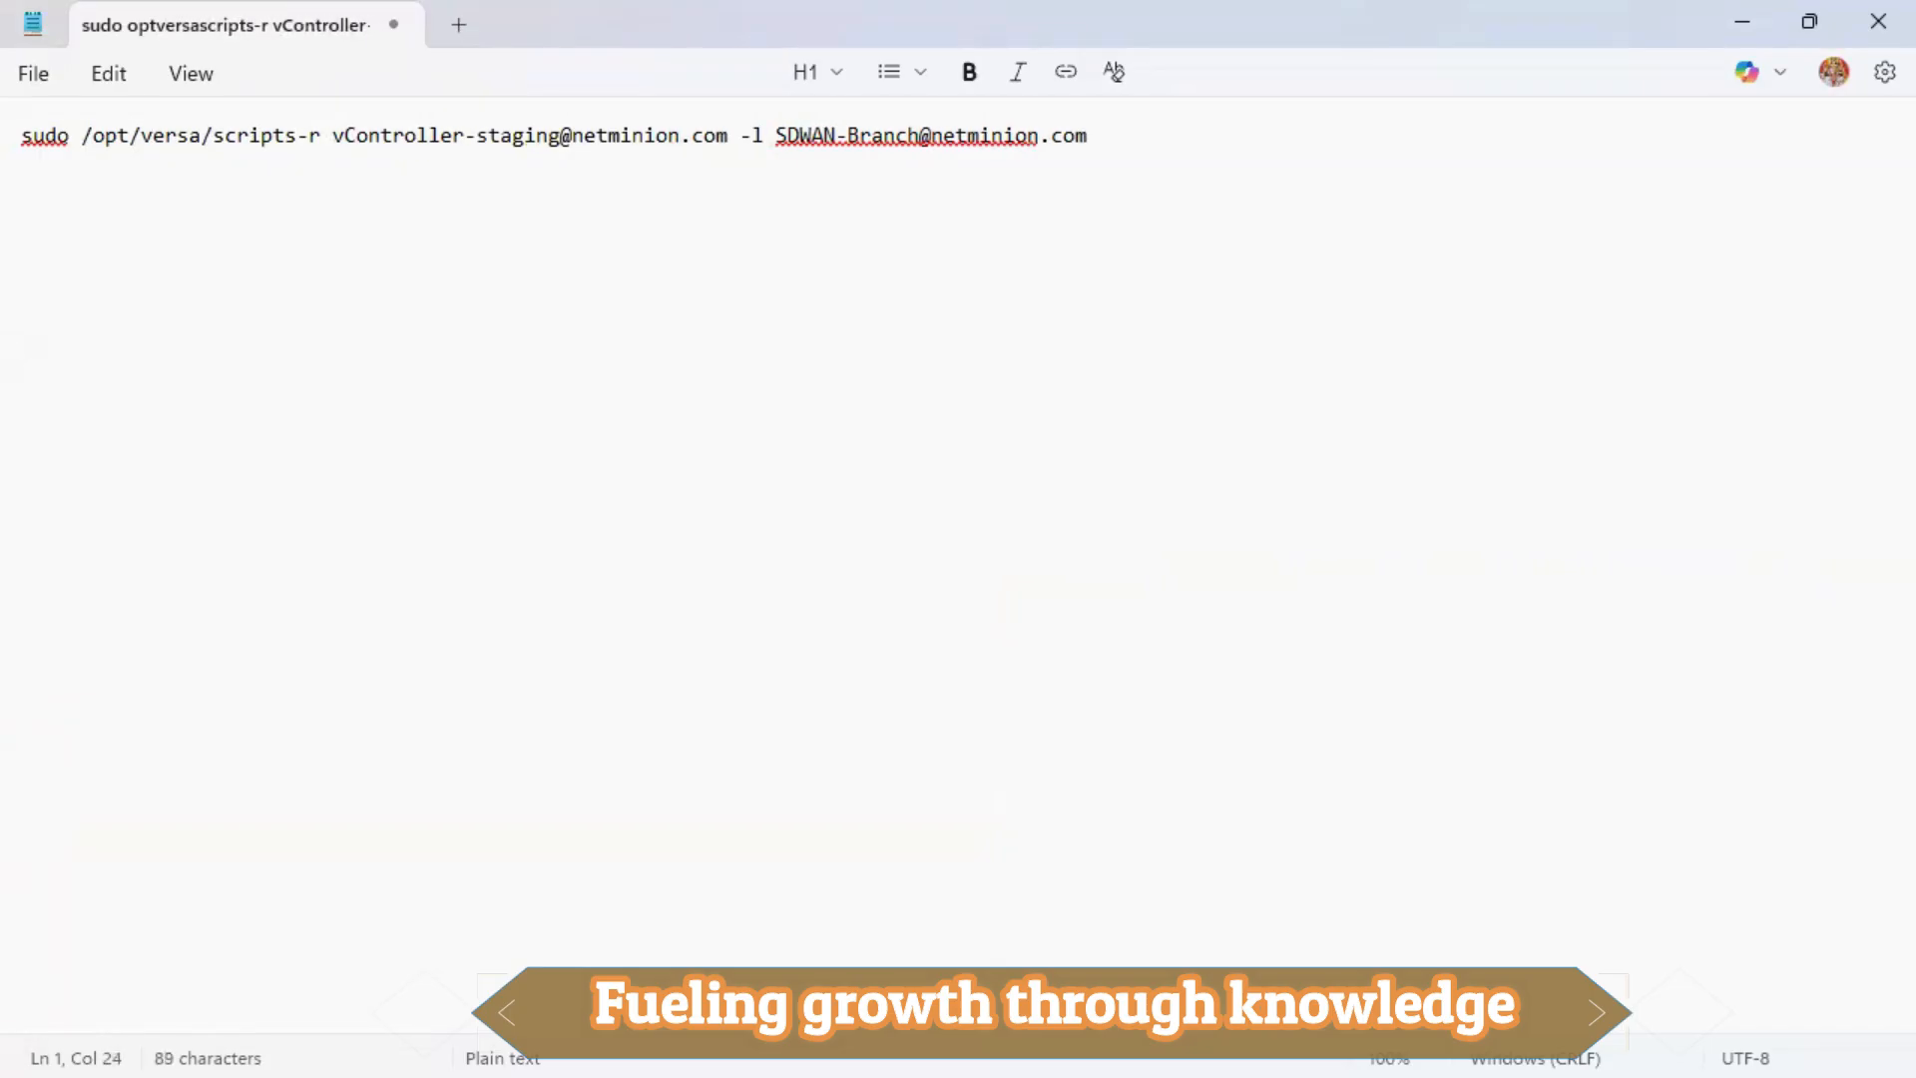
type("/staging.py")
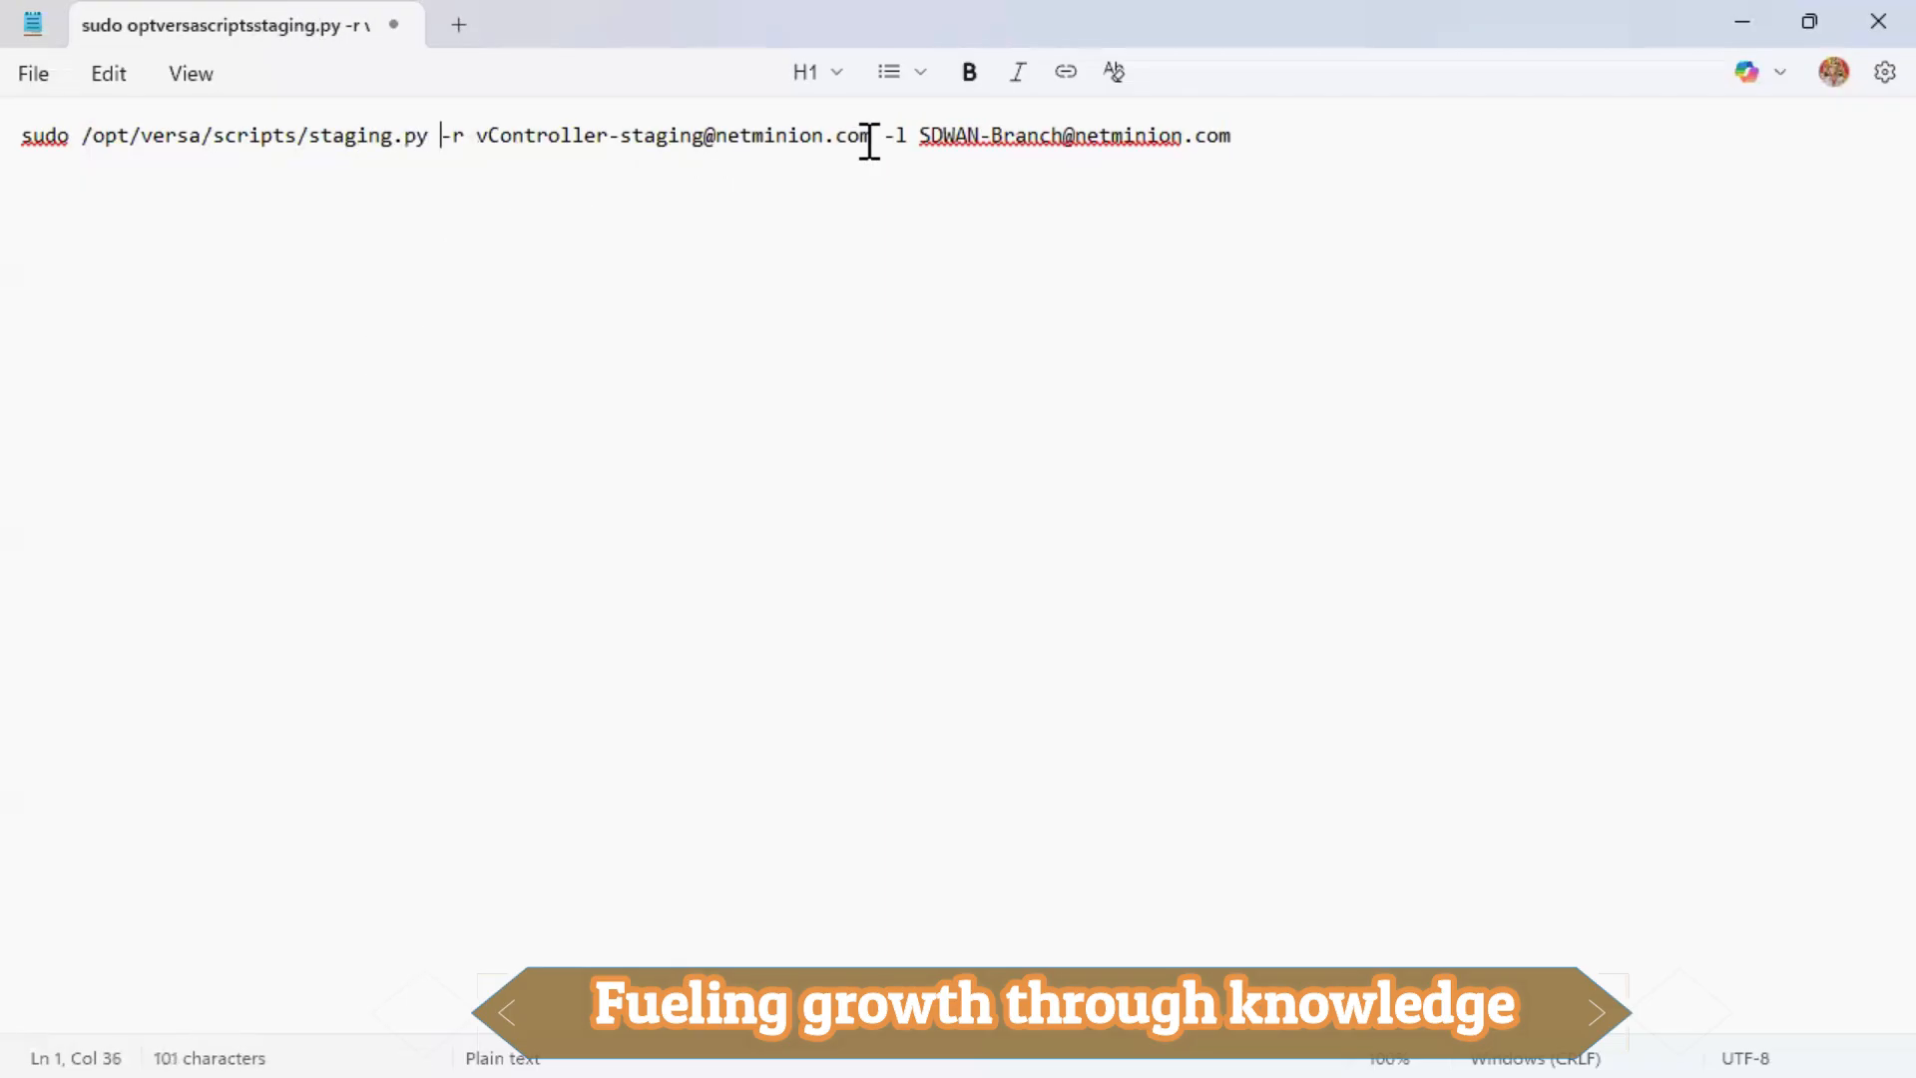
Move the -r controller identity argument to after the -l branch identity.
left_click_drag(878, 136, 445, 135)
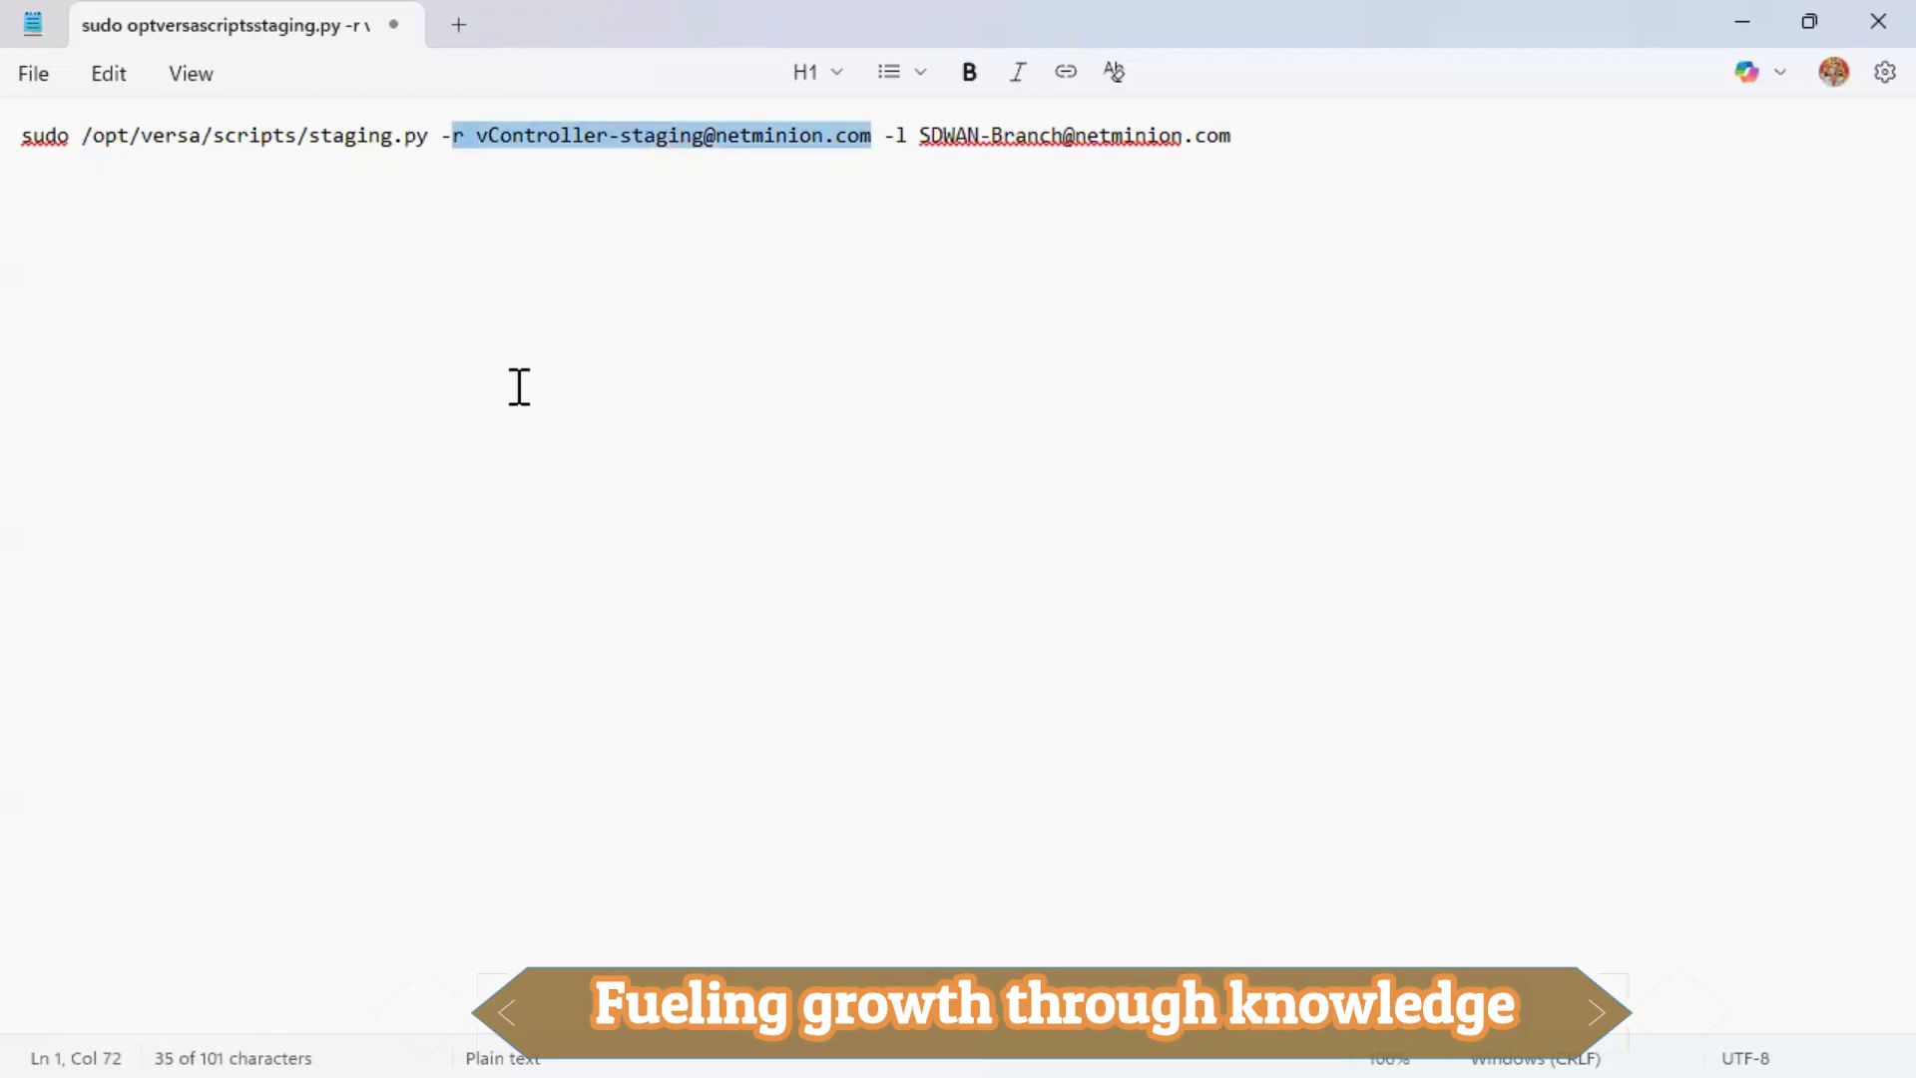
key("shift+Left")
key("shift+Left")
key("shift+Right")
key("ctrl+c")
key("Delete")
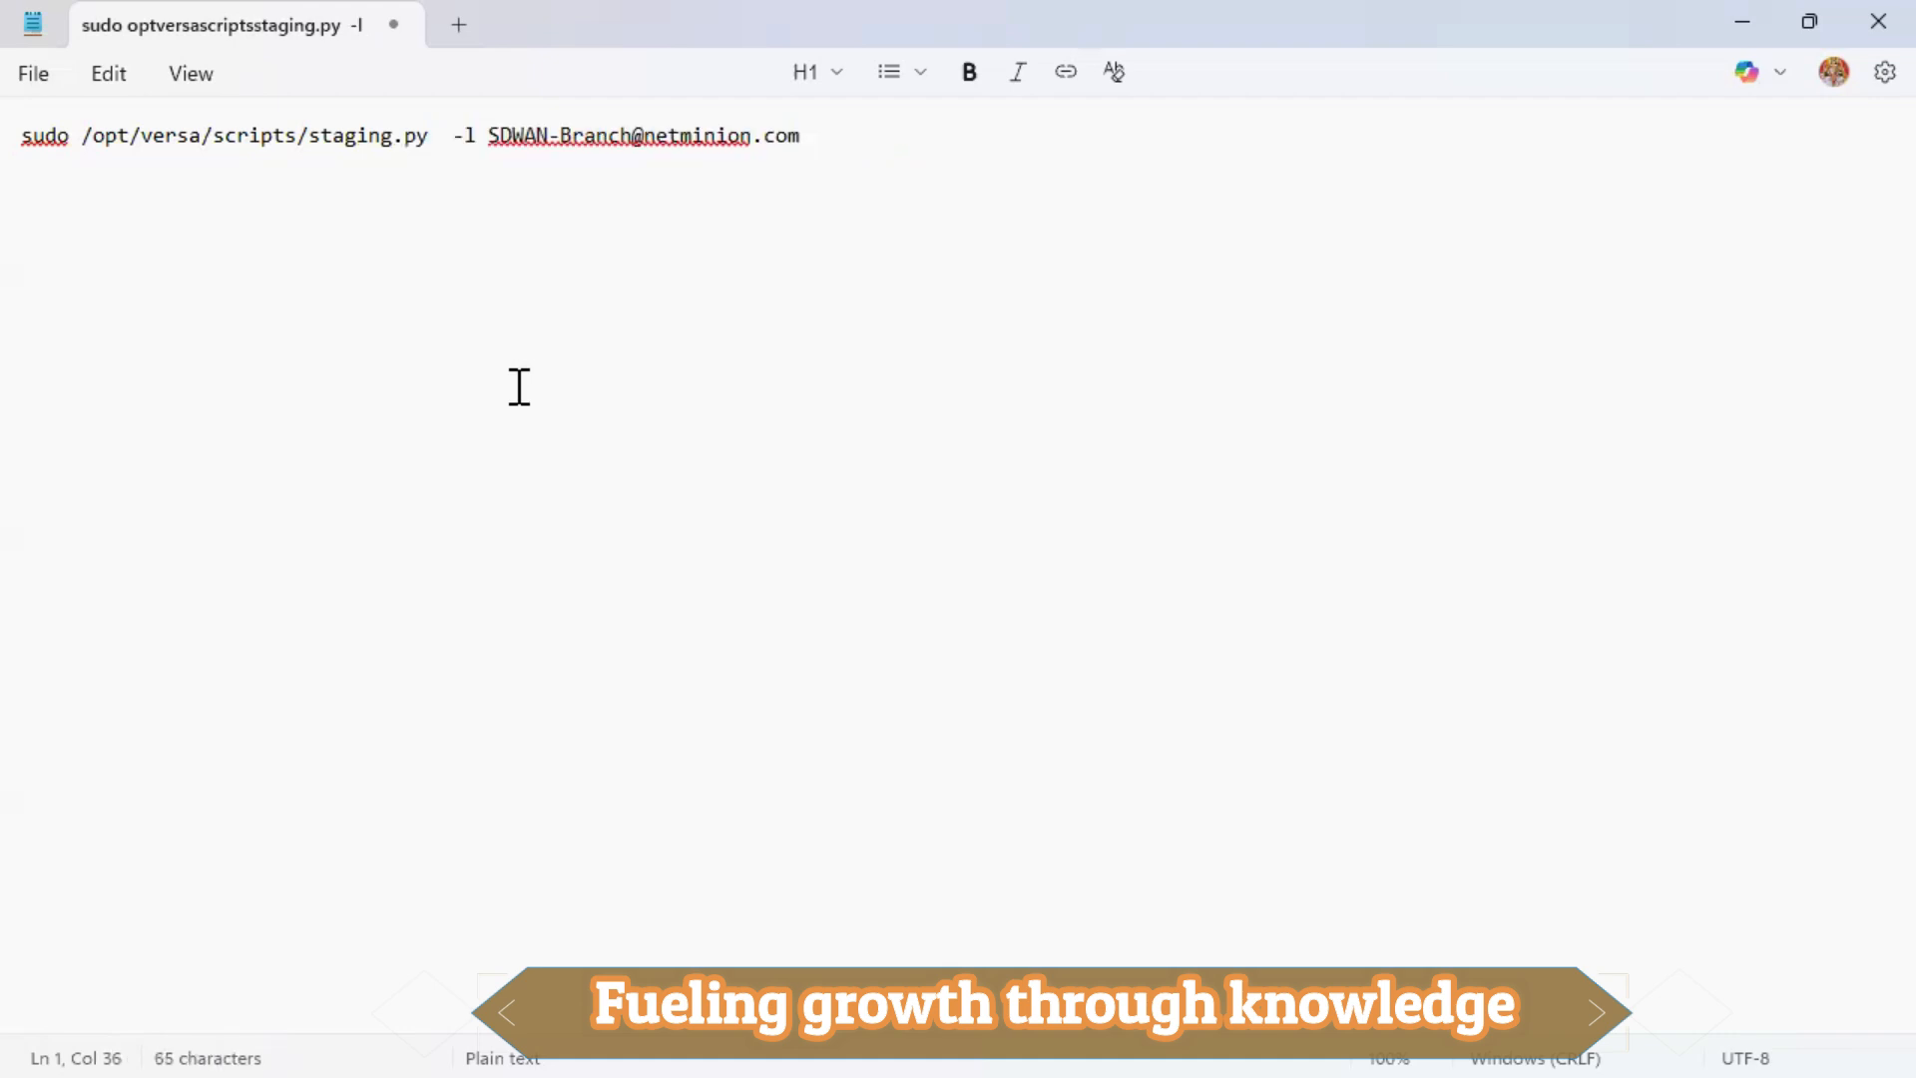
key("BackSpace")
left_click(834, 132)
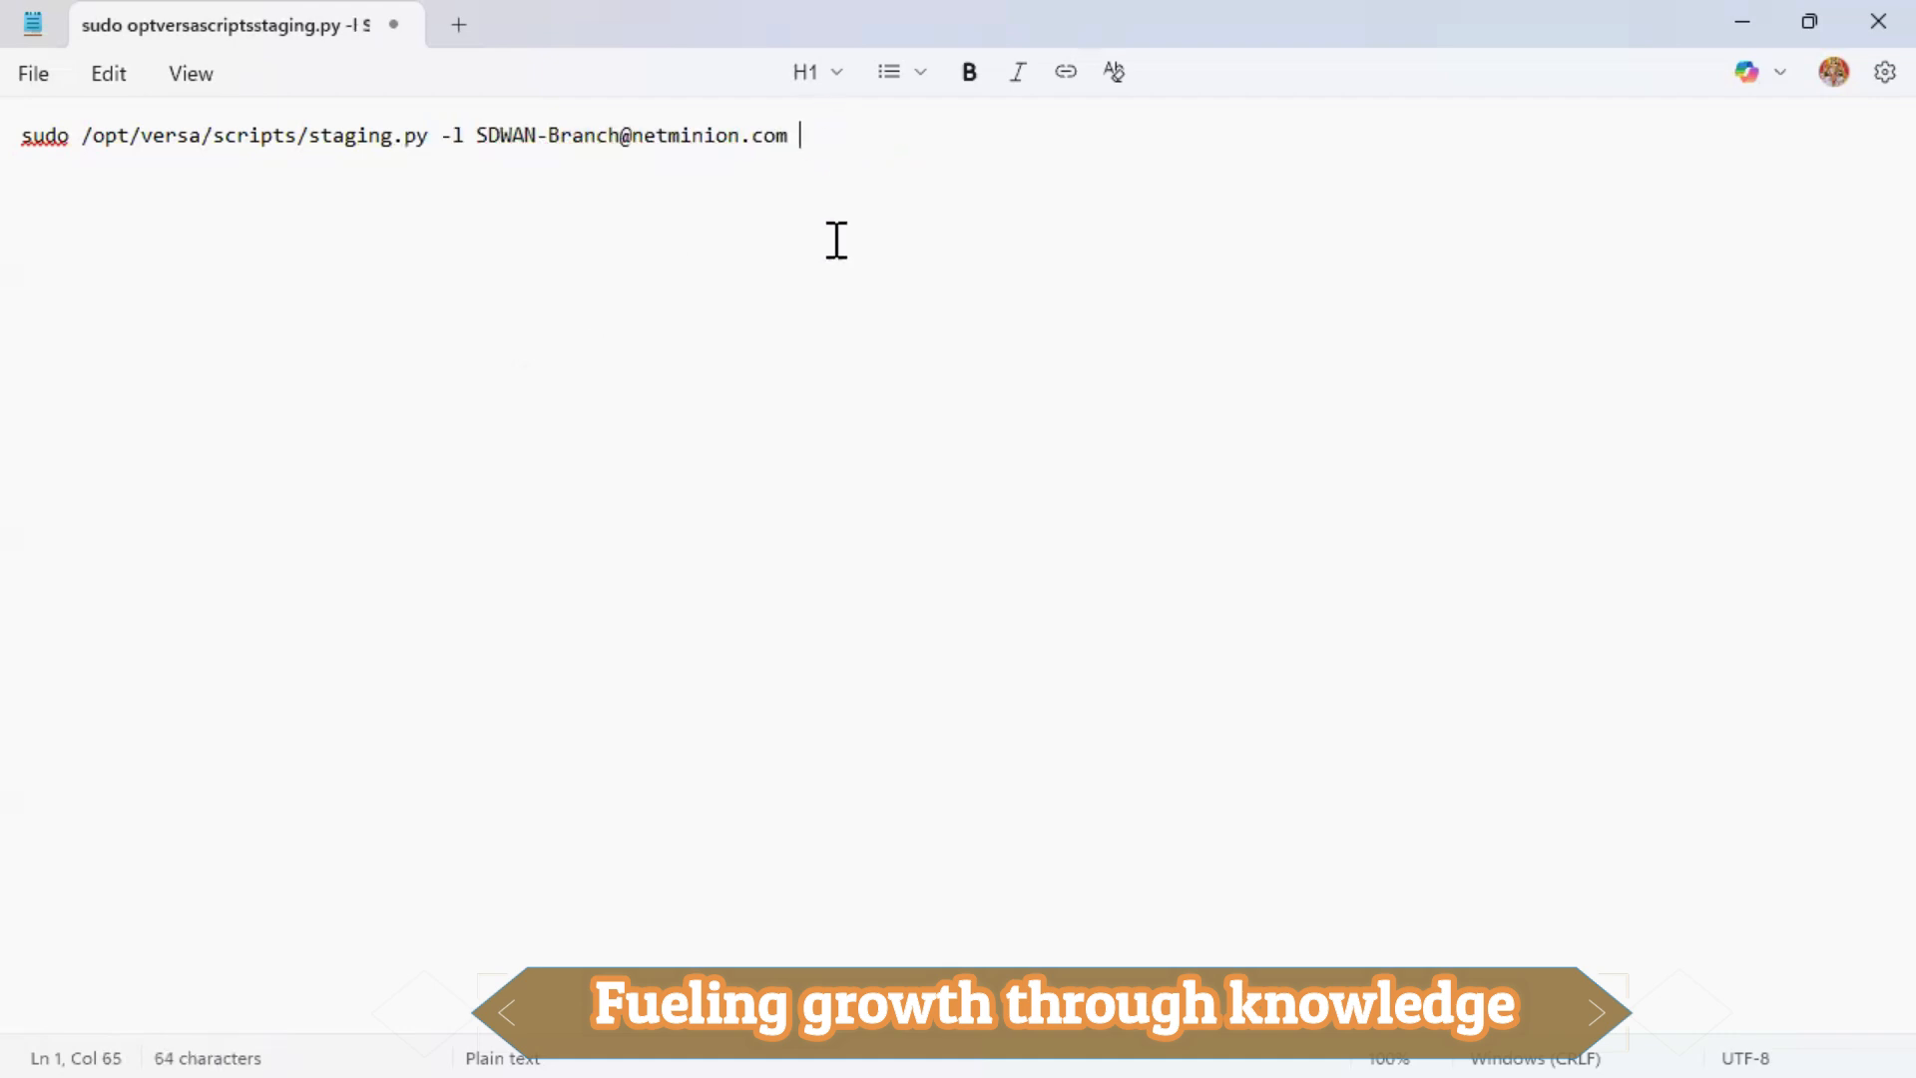
key("ctrl+v")
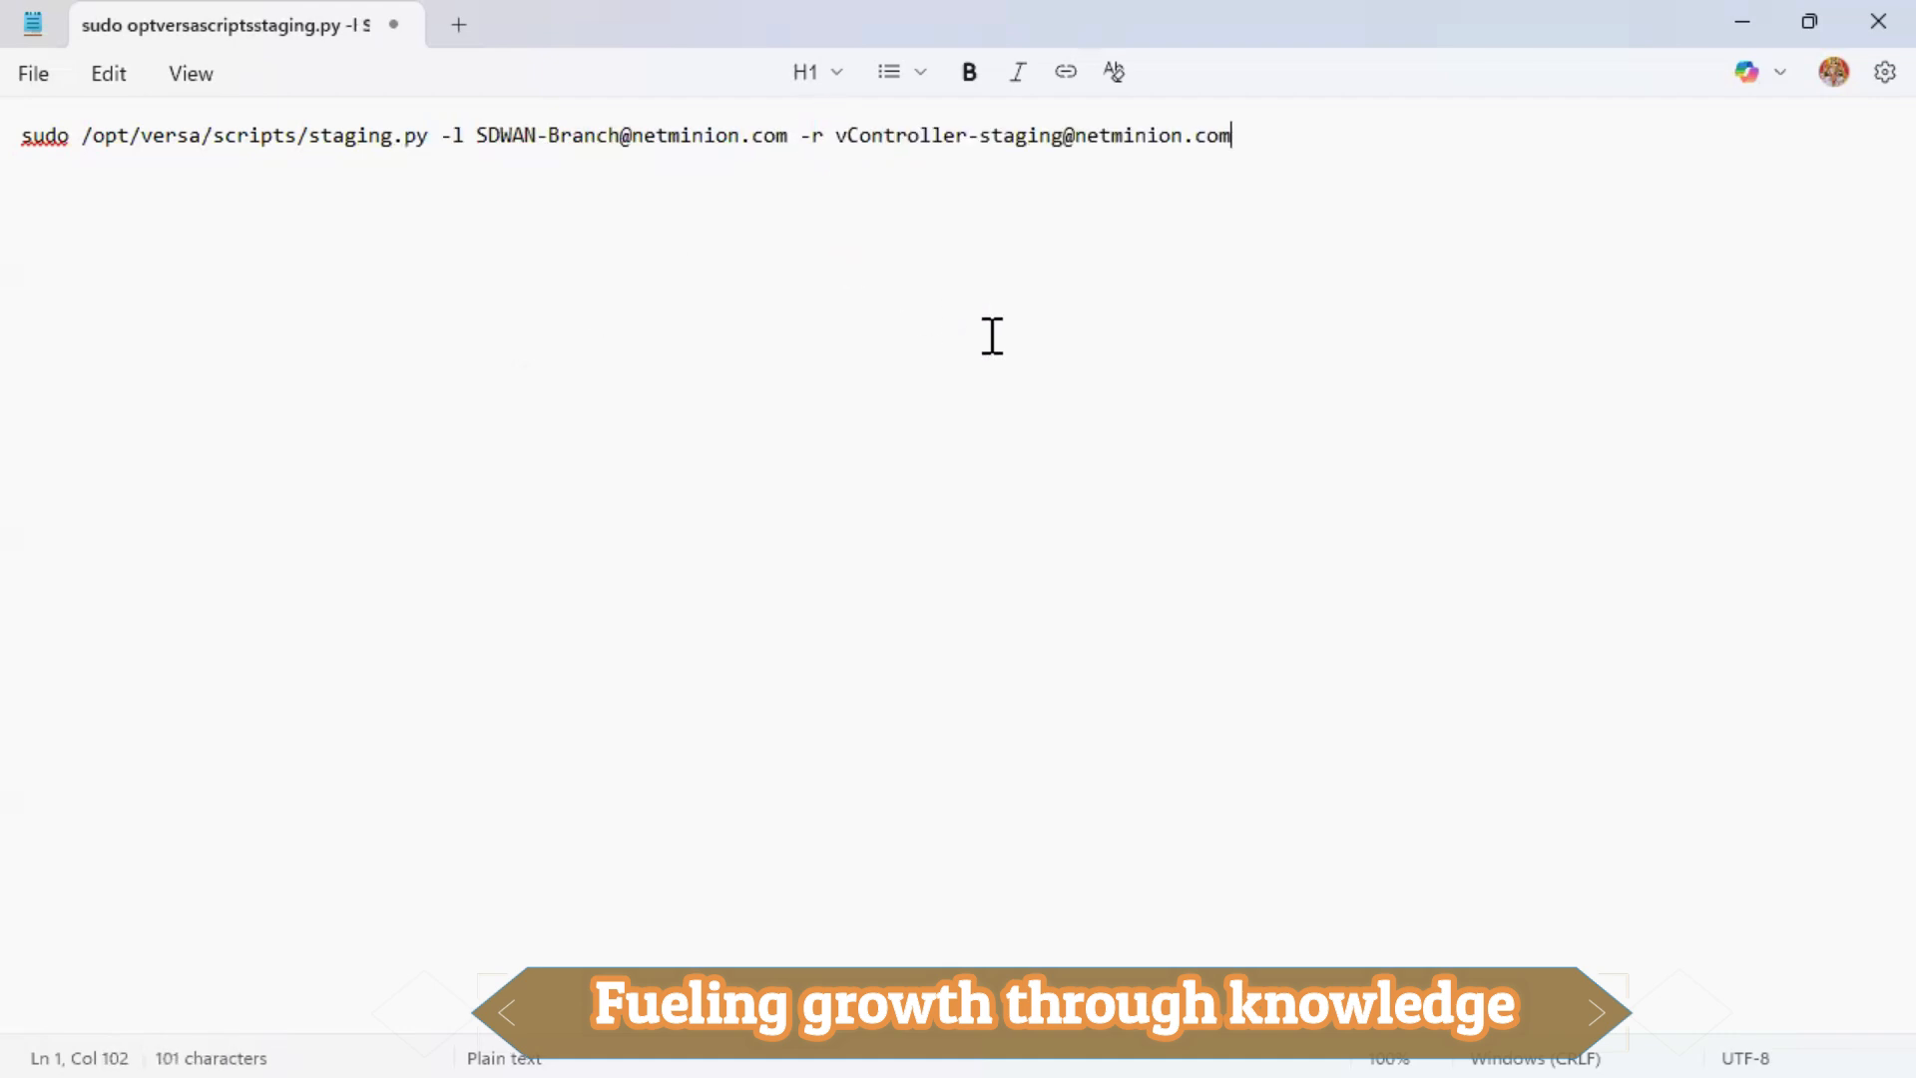
Append '-c 100.100.1.1 -s 100.2.1.1/24 -g 100.2.1.2' and select the whole command.
type("-c")
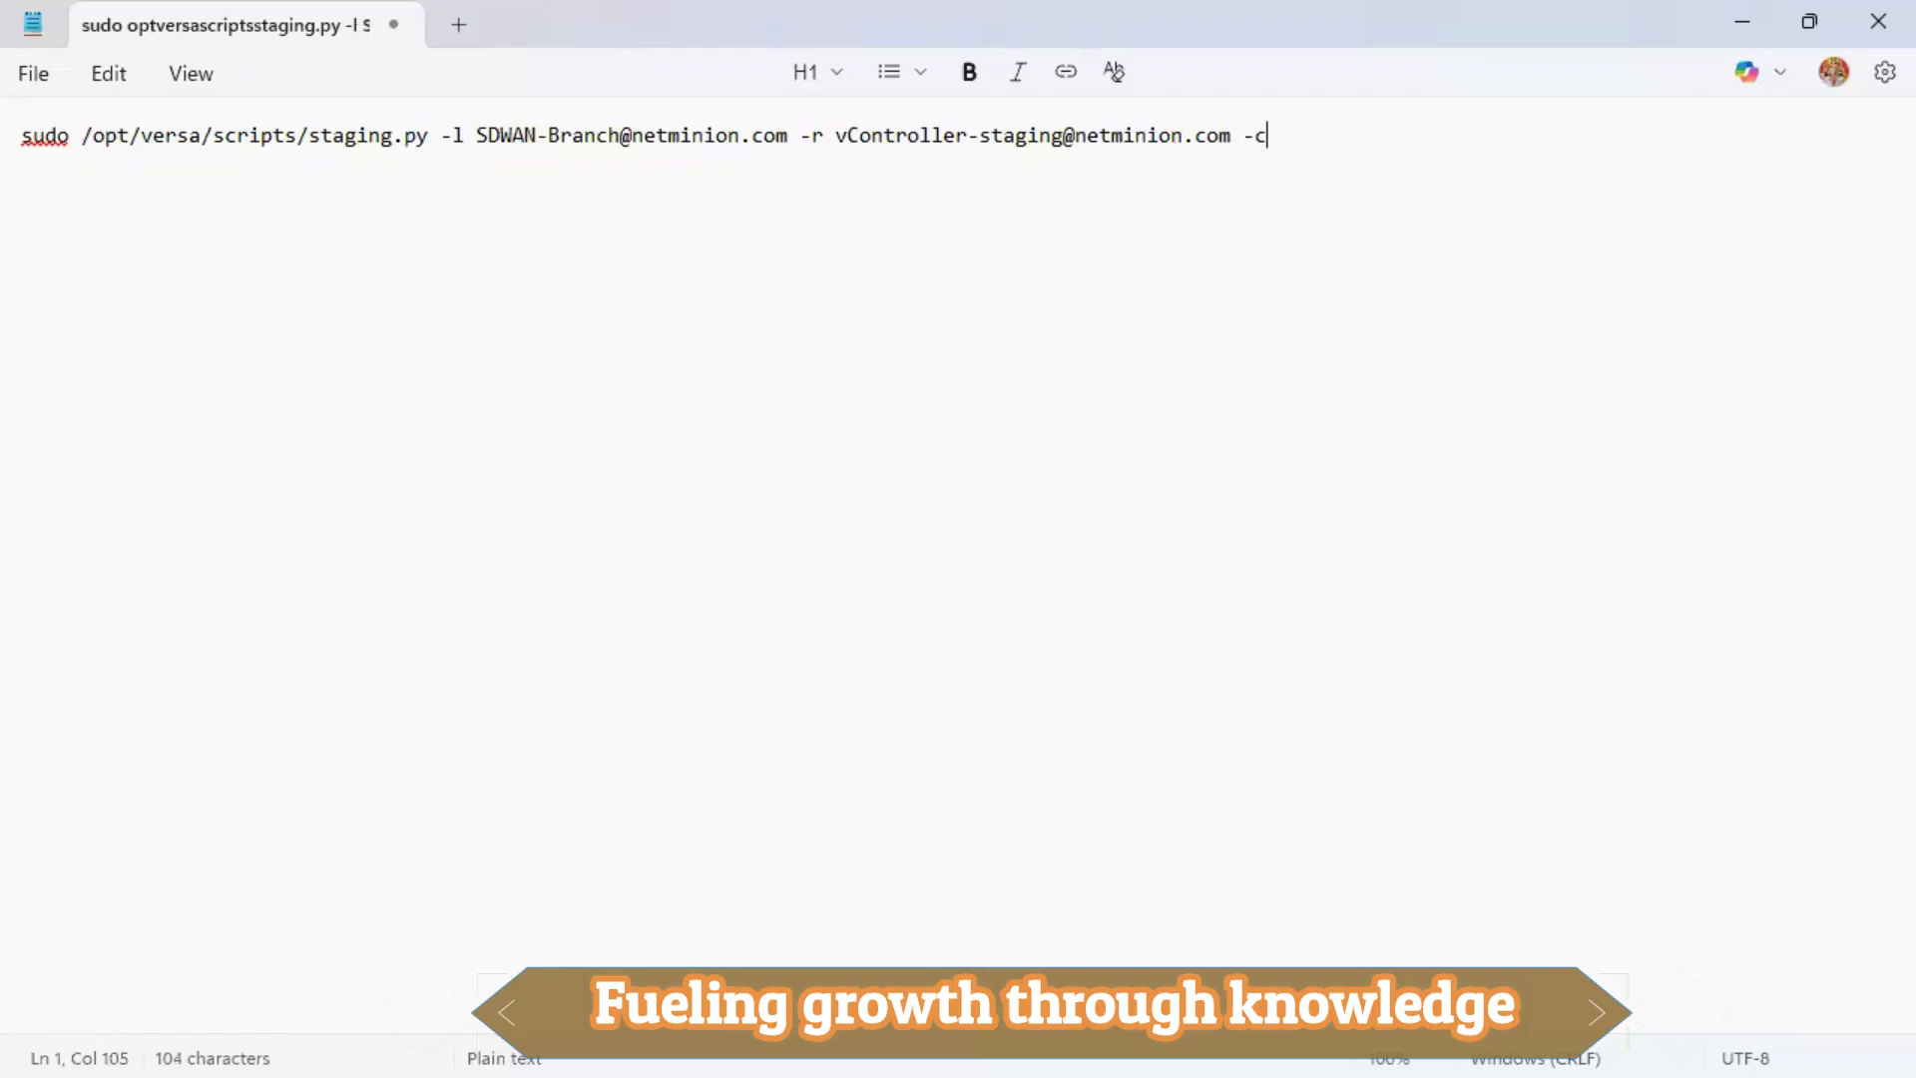
key("alt+Tab")
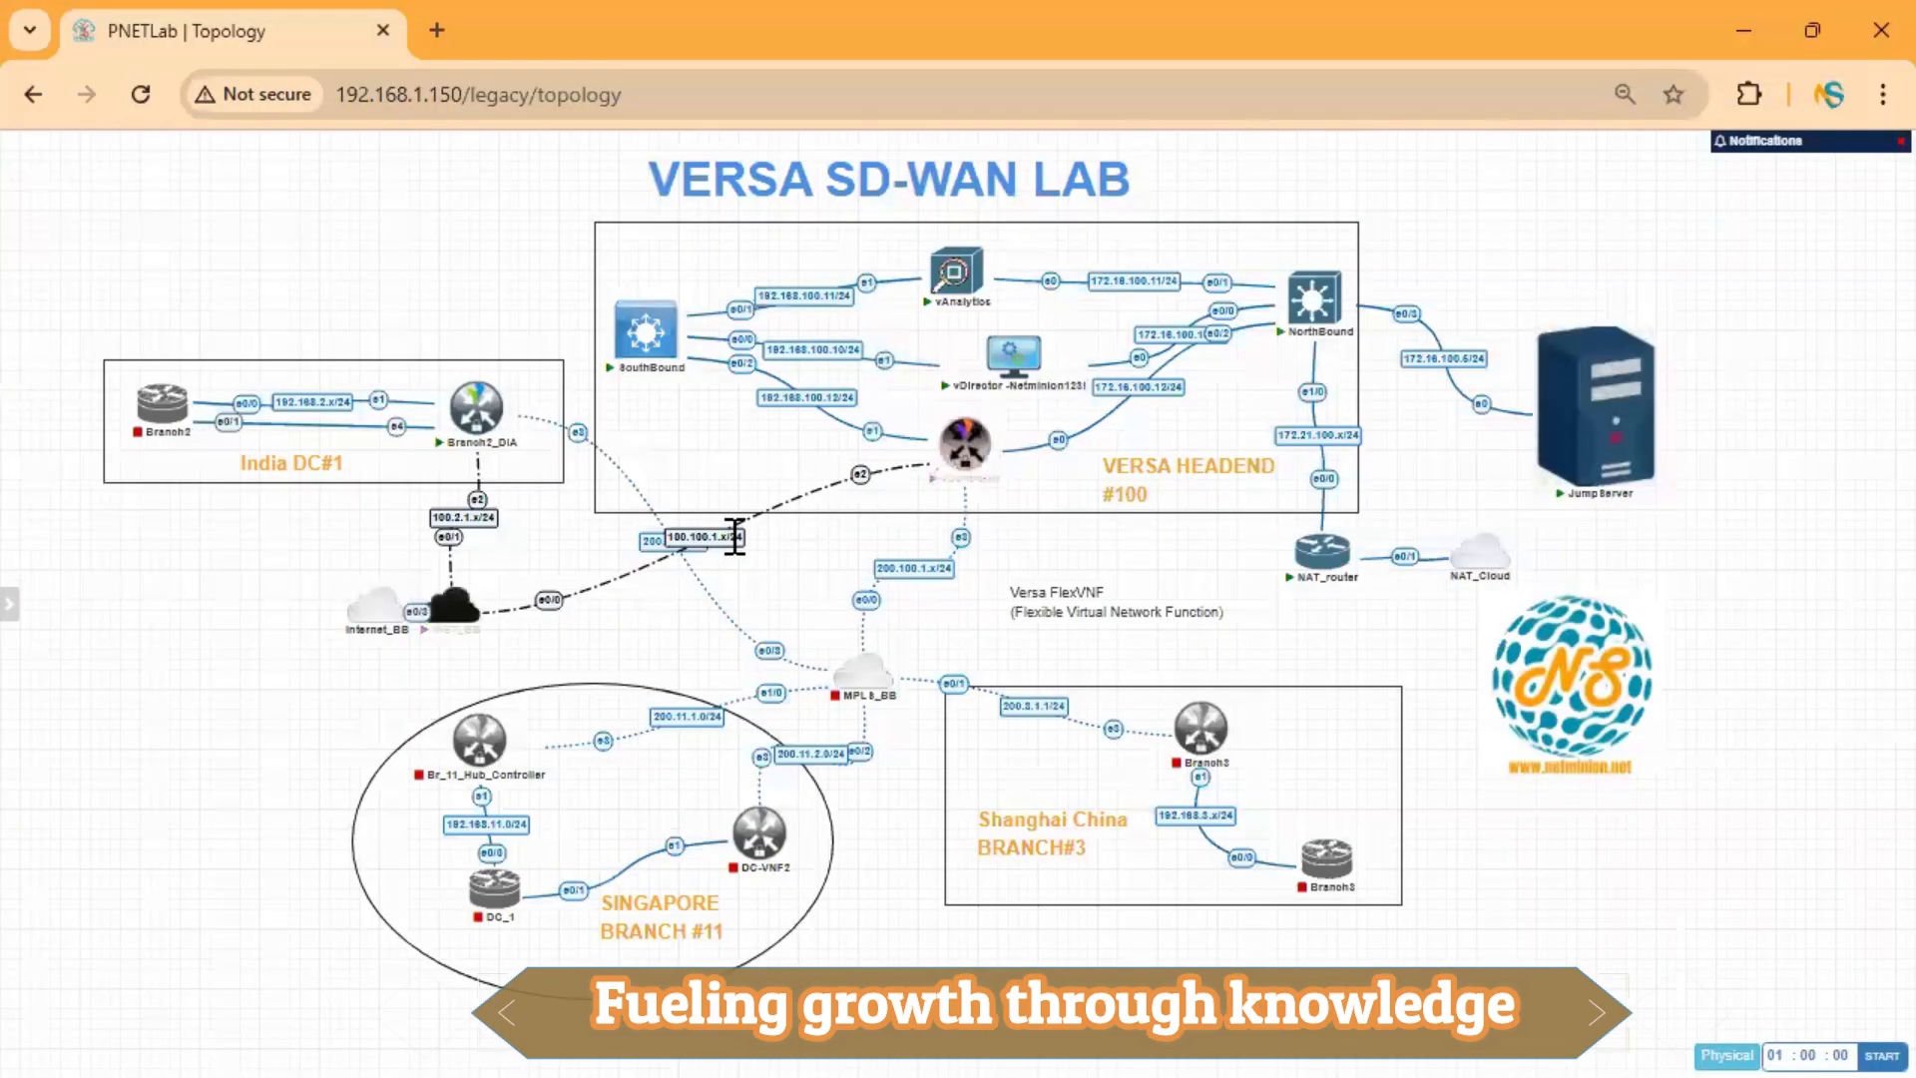
left_click(1746, 30)
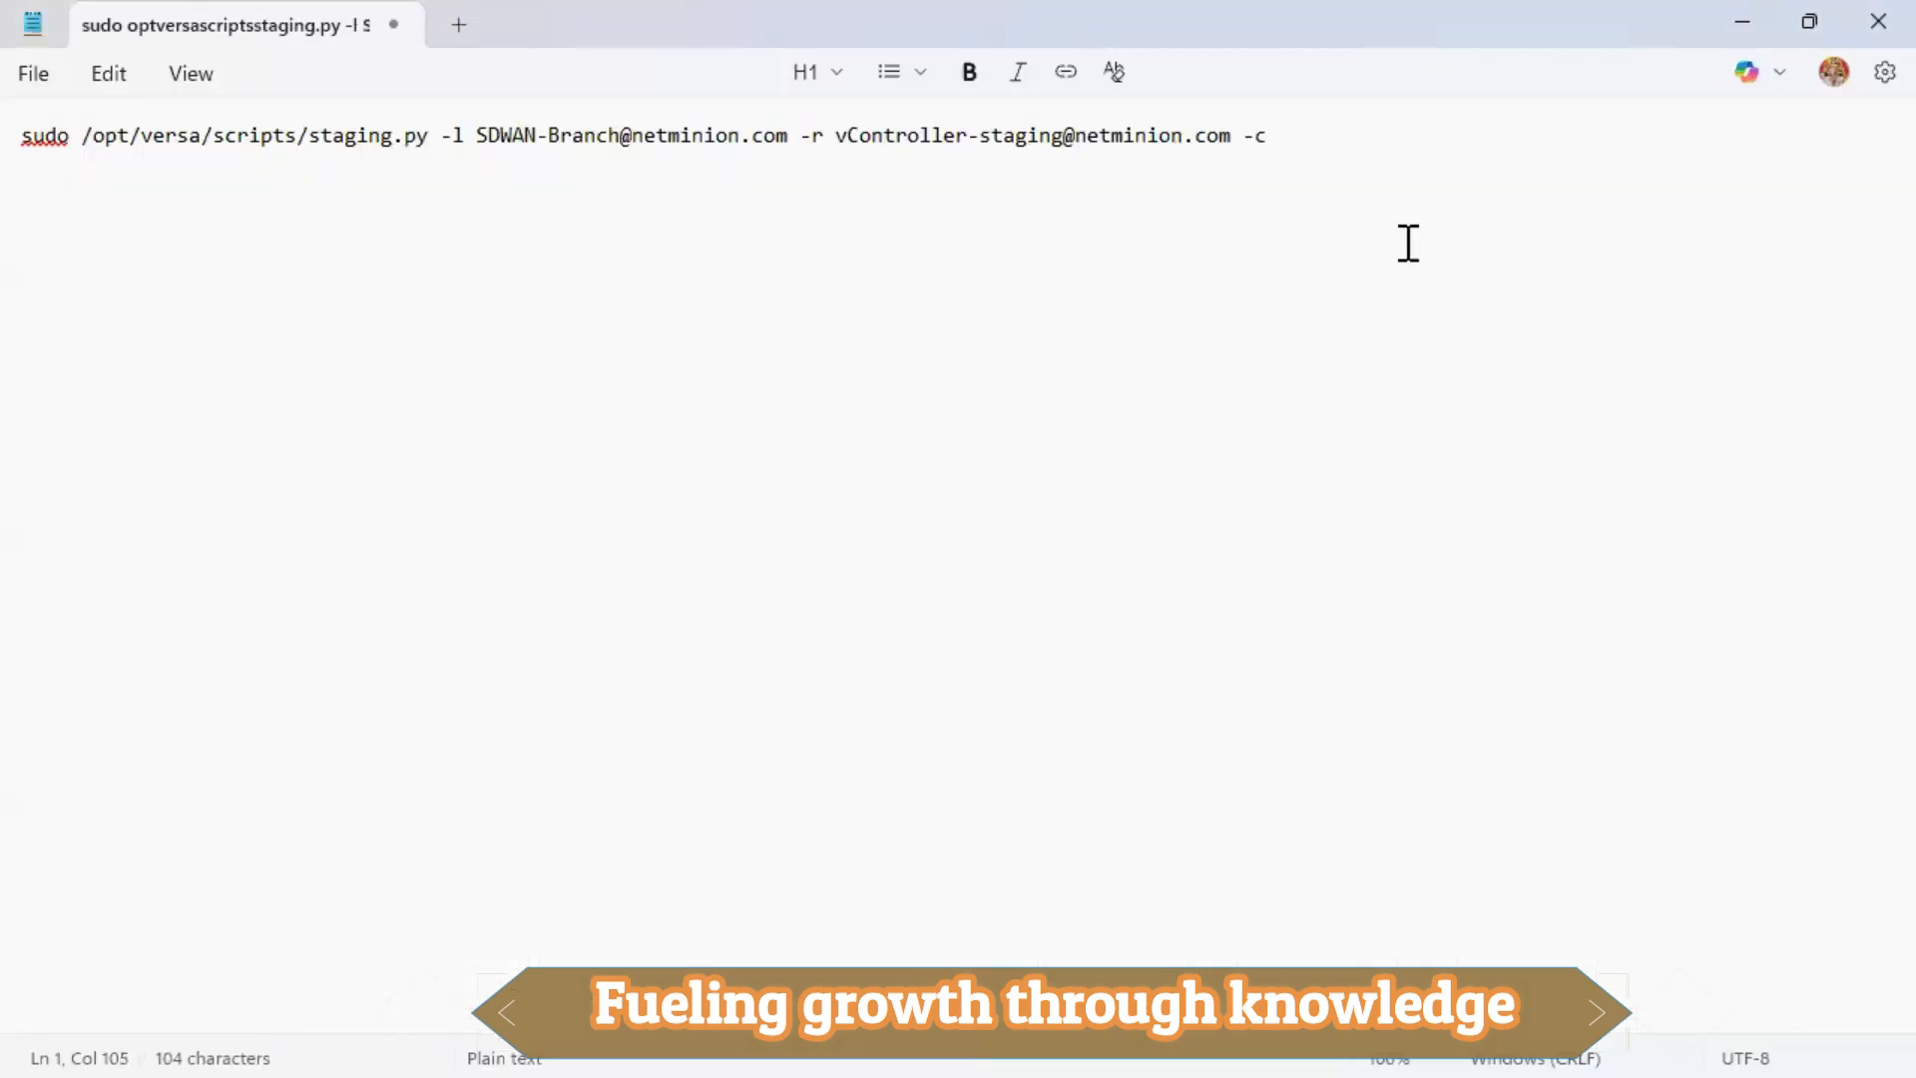
type("100.100.1.1")
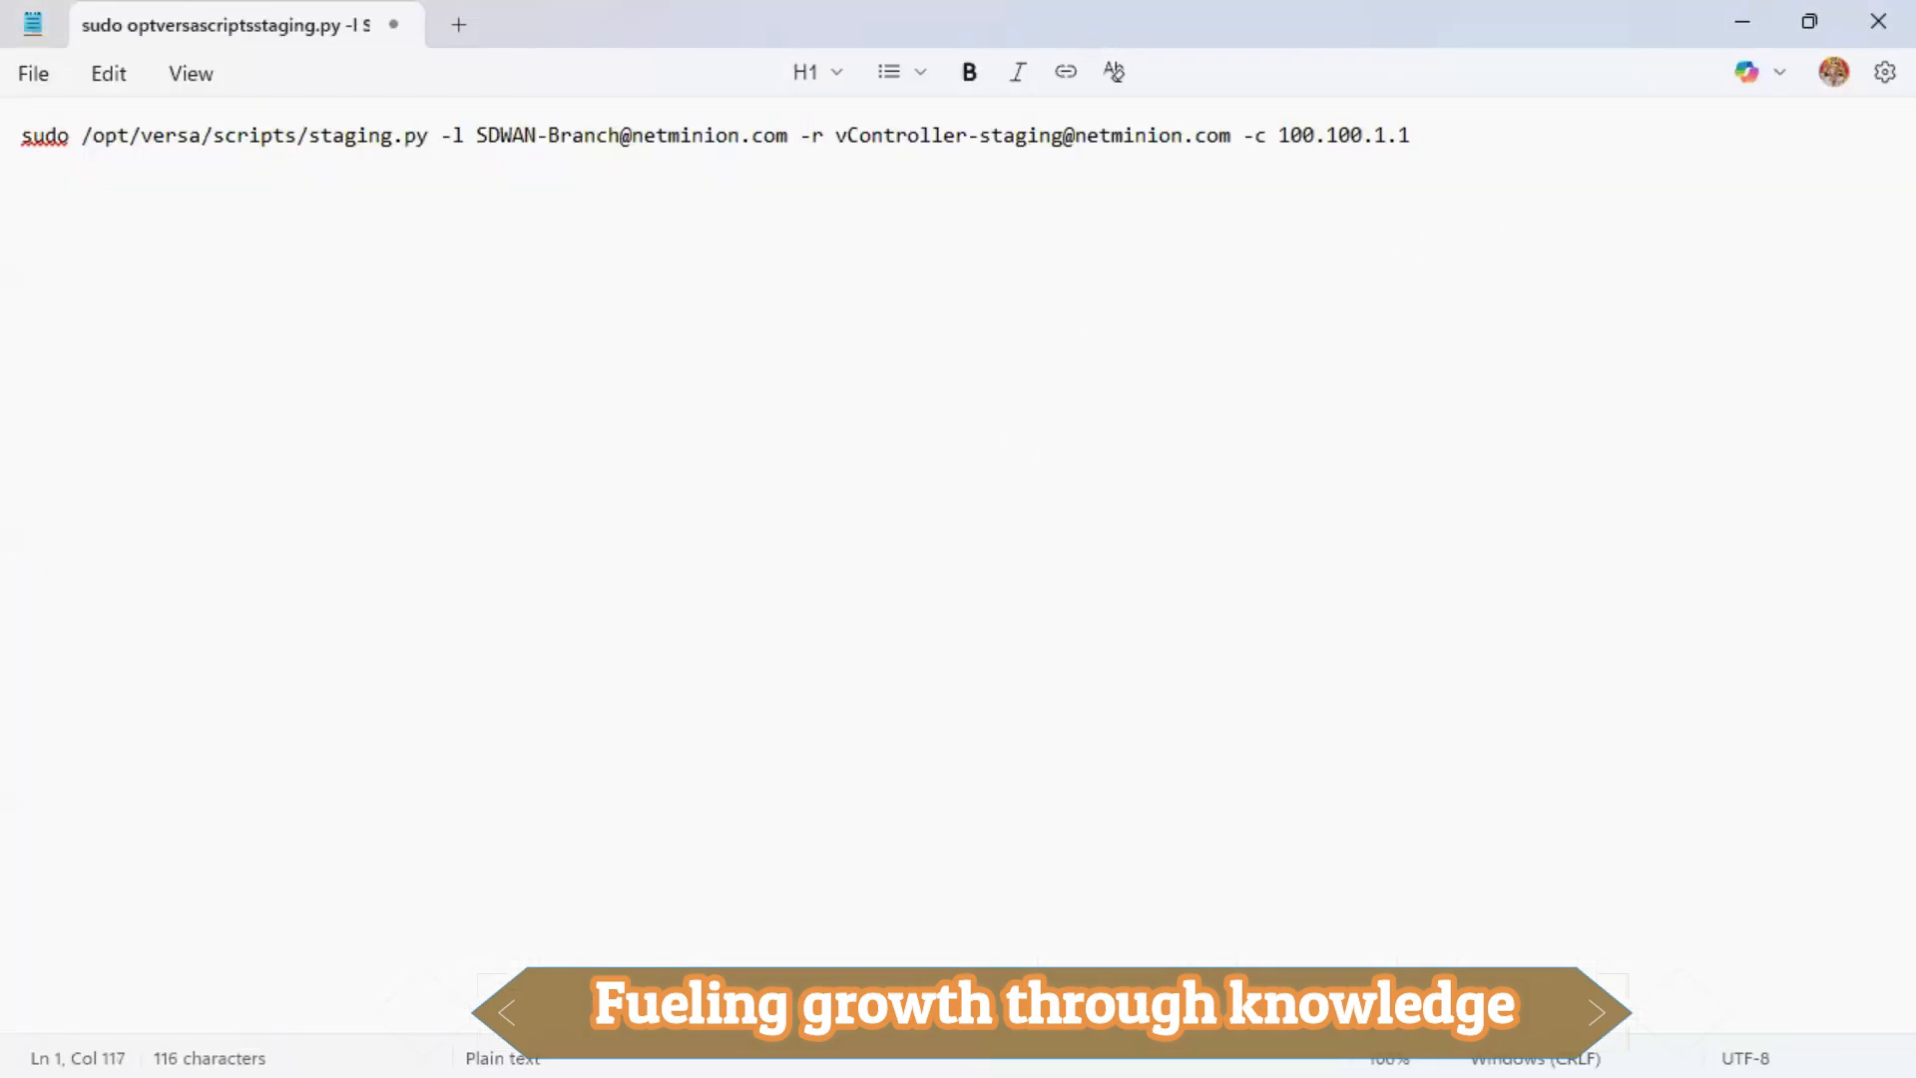
type(" -s")
key("alt+Tab")
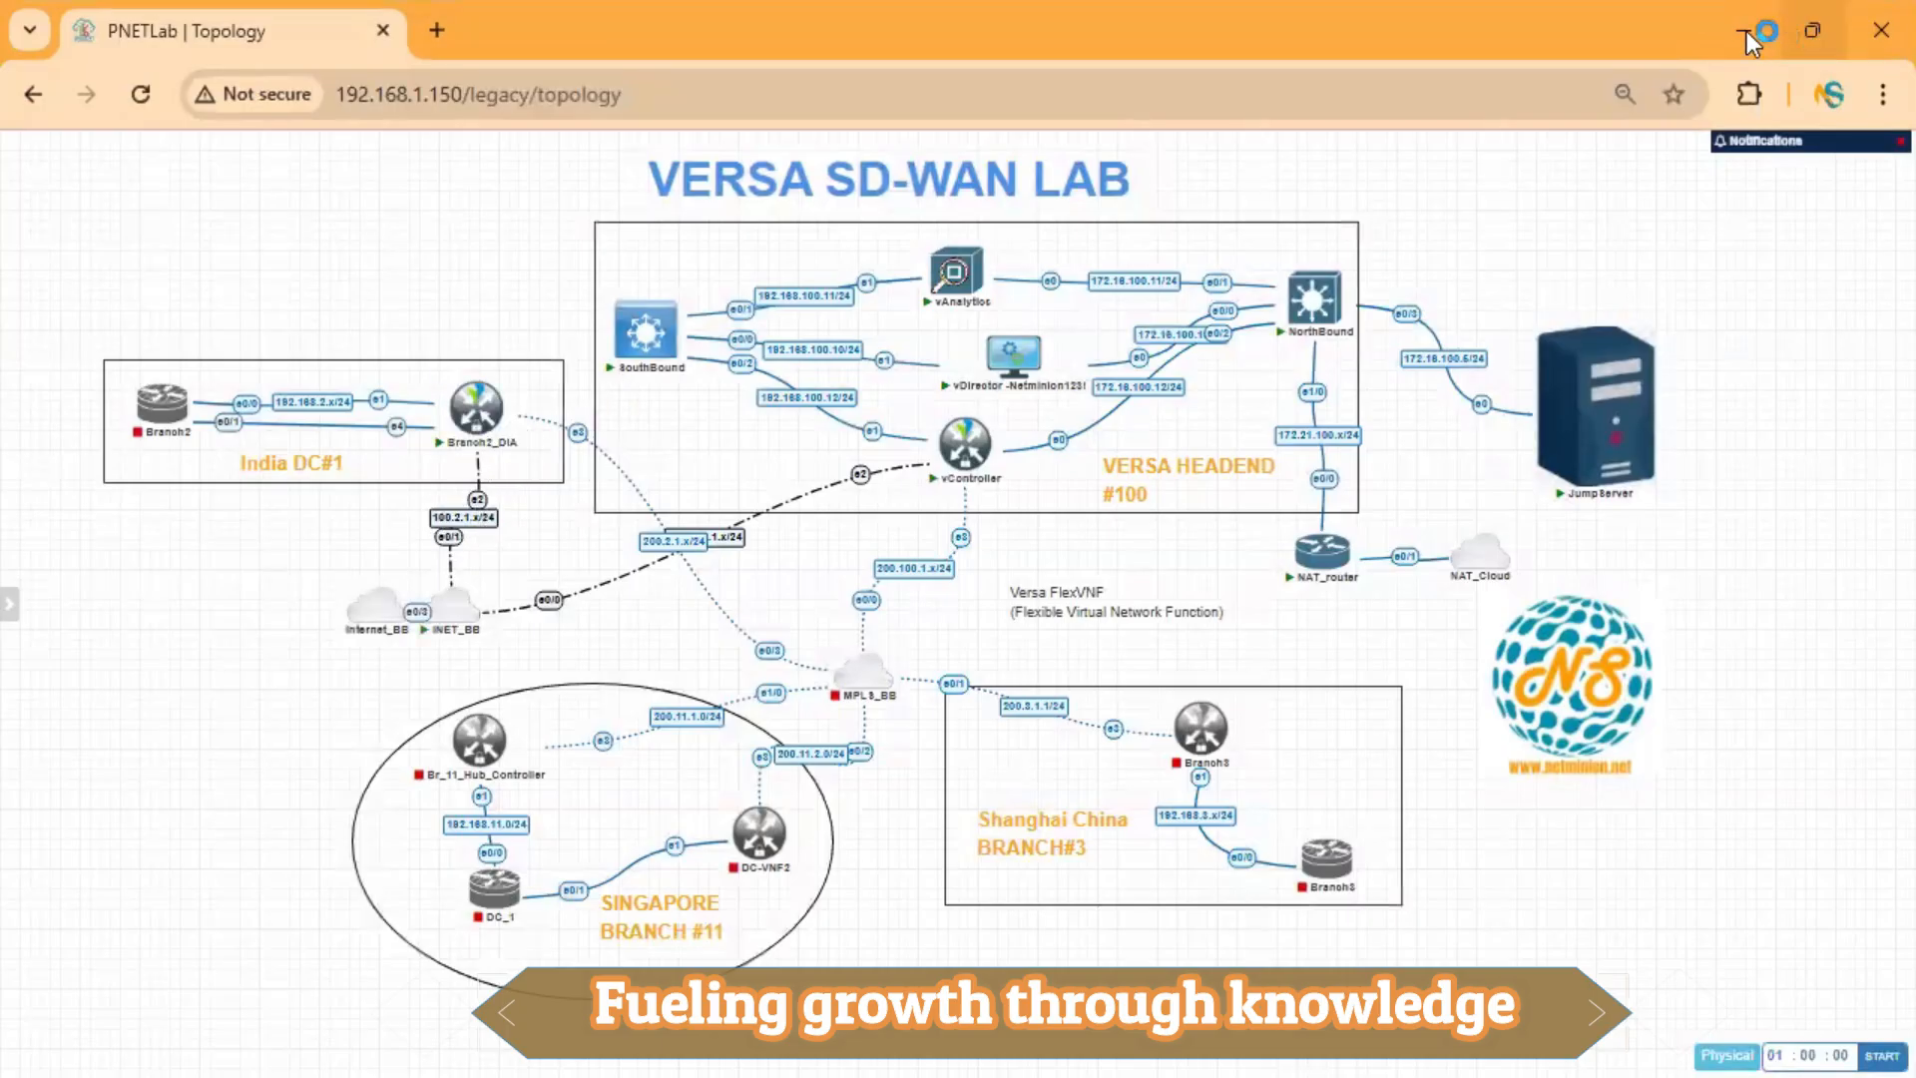
key("alt+Tab")
type("100")
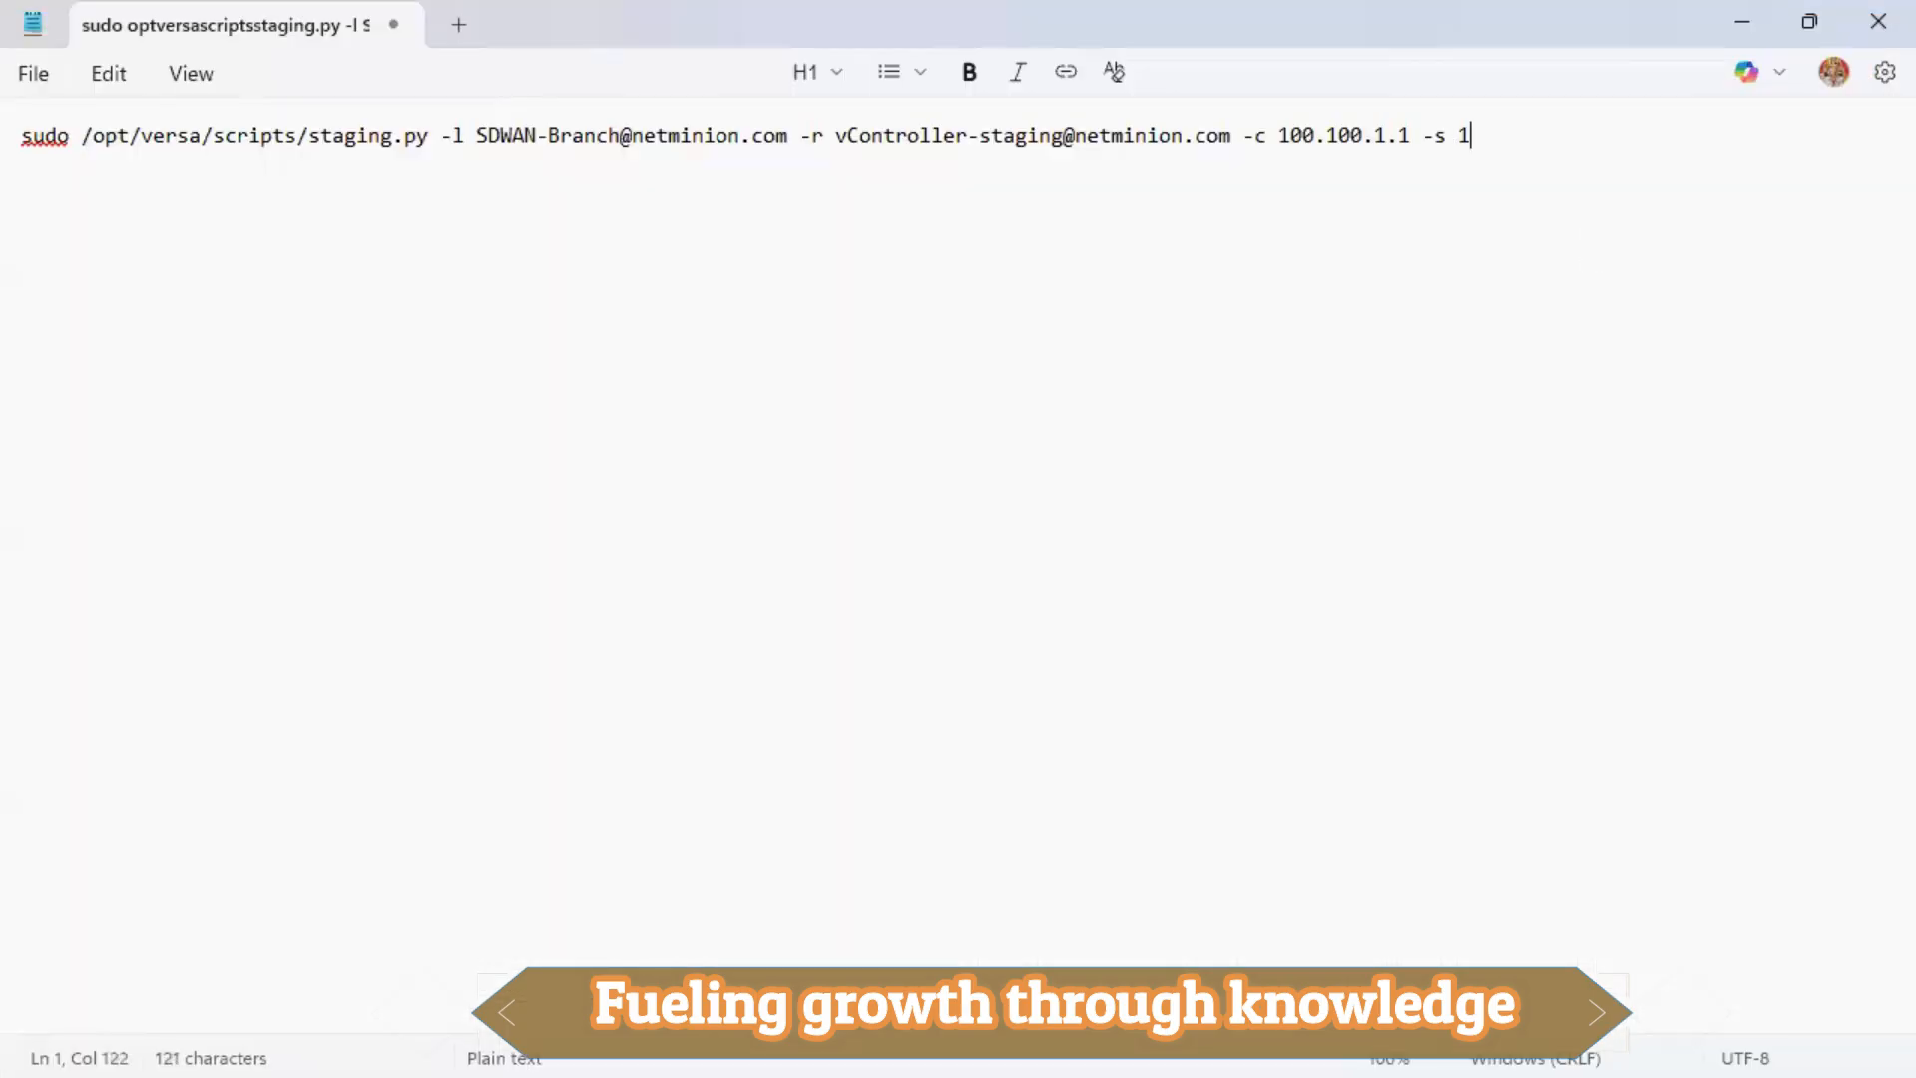
type(".2.1.1/24 -")
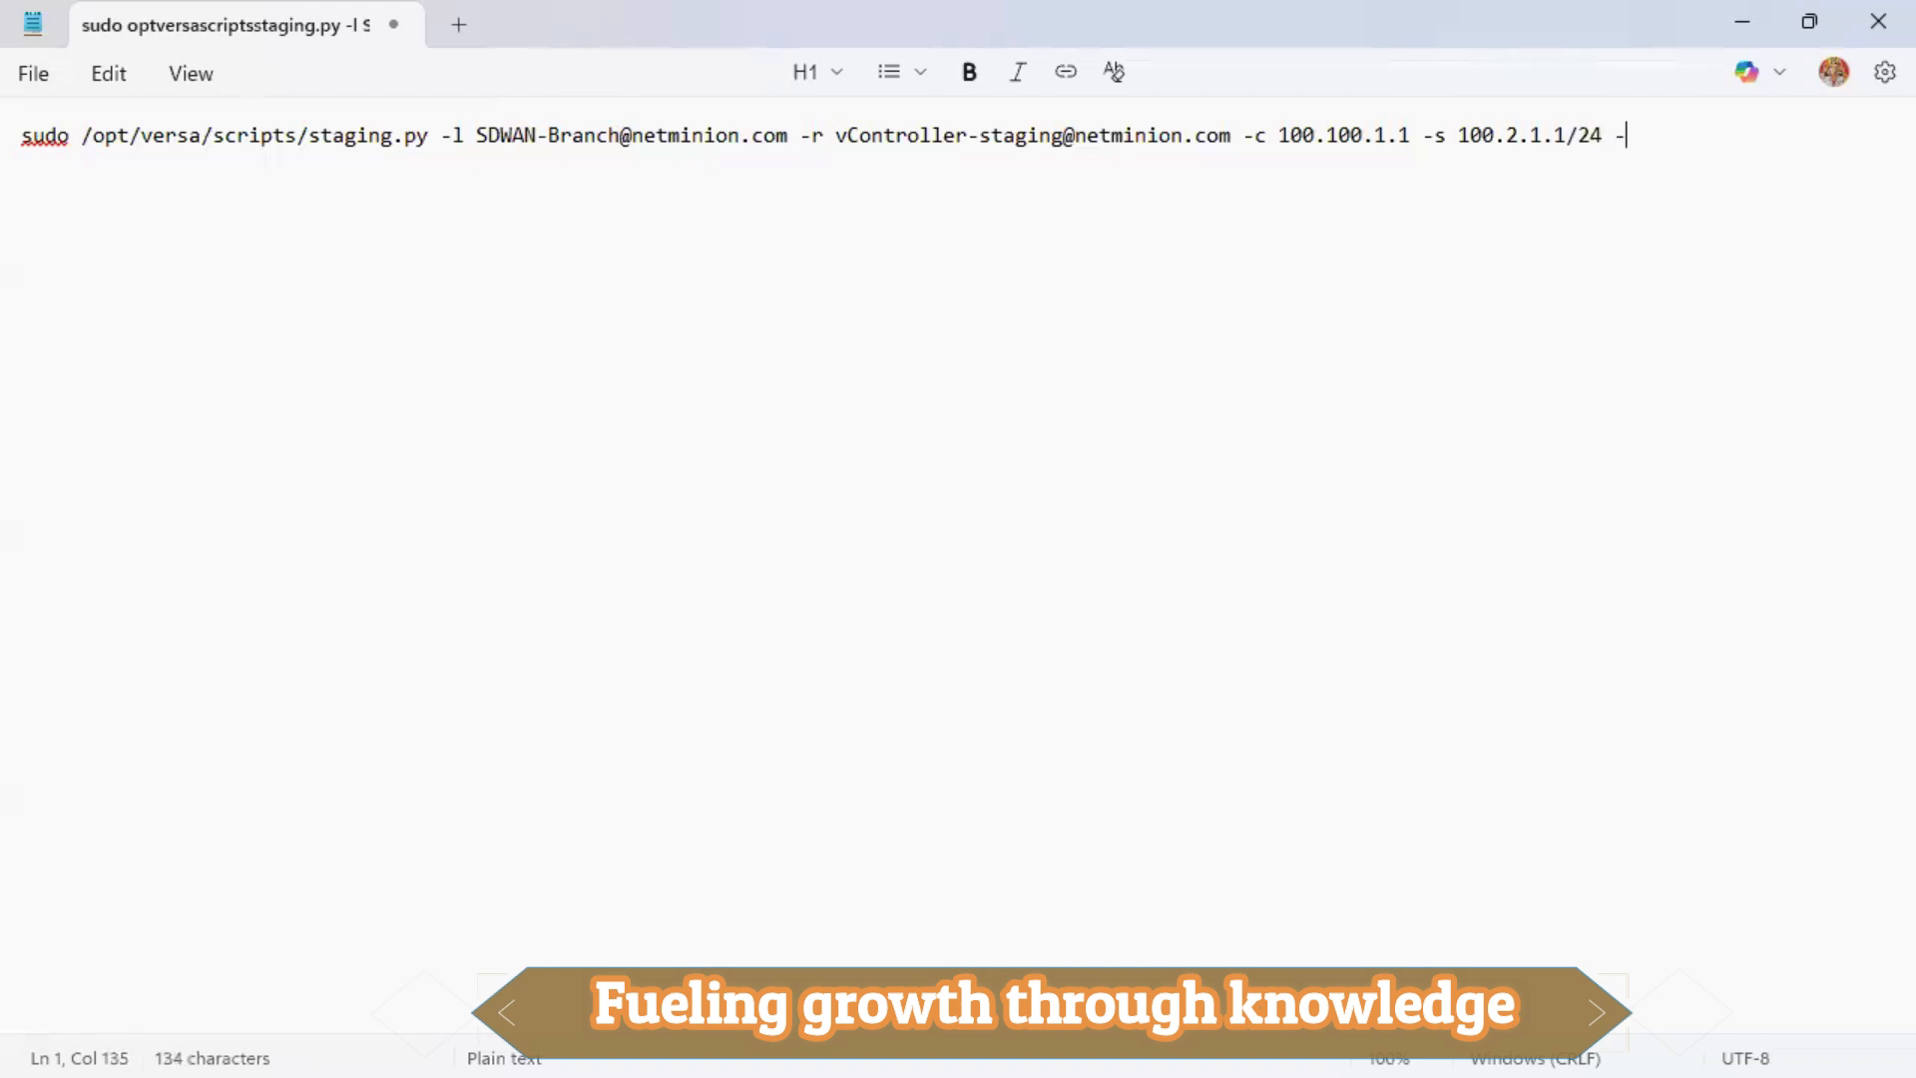
type("g 100.2.1.2")
left_click_drag(1779, 141, 18, 136)
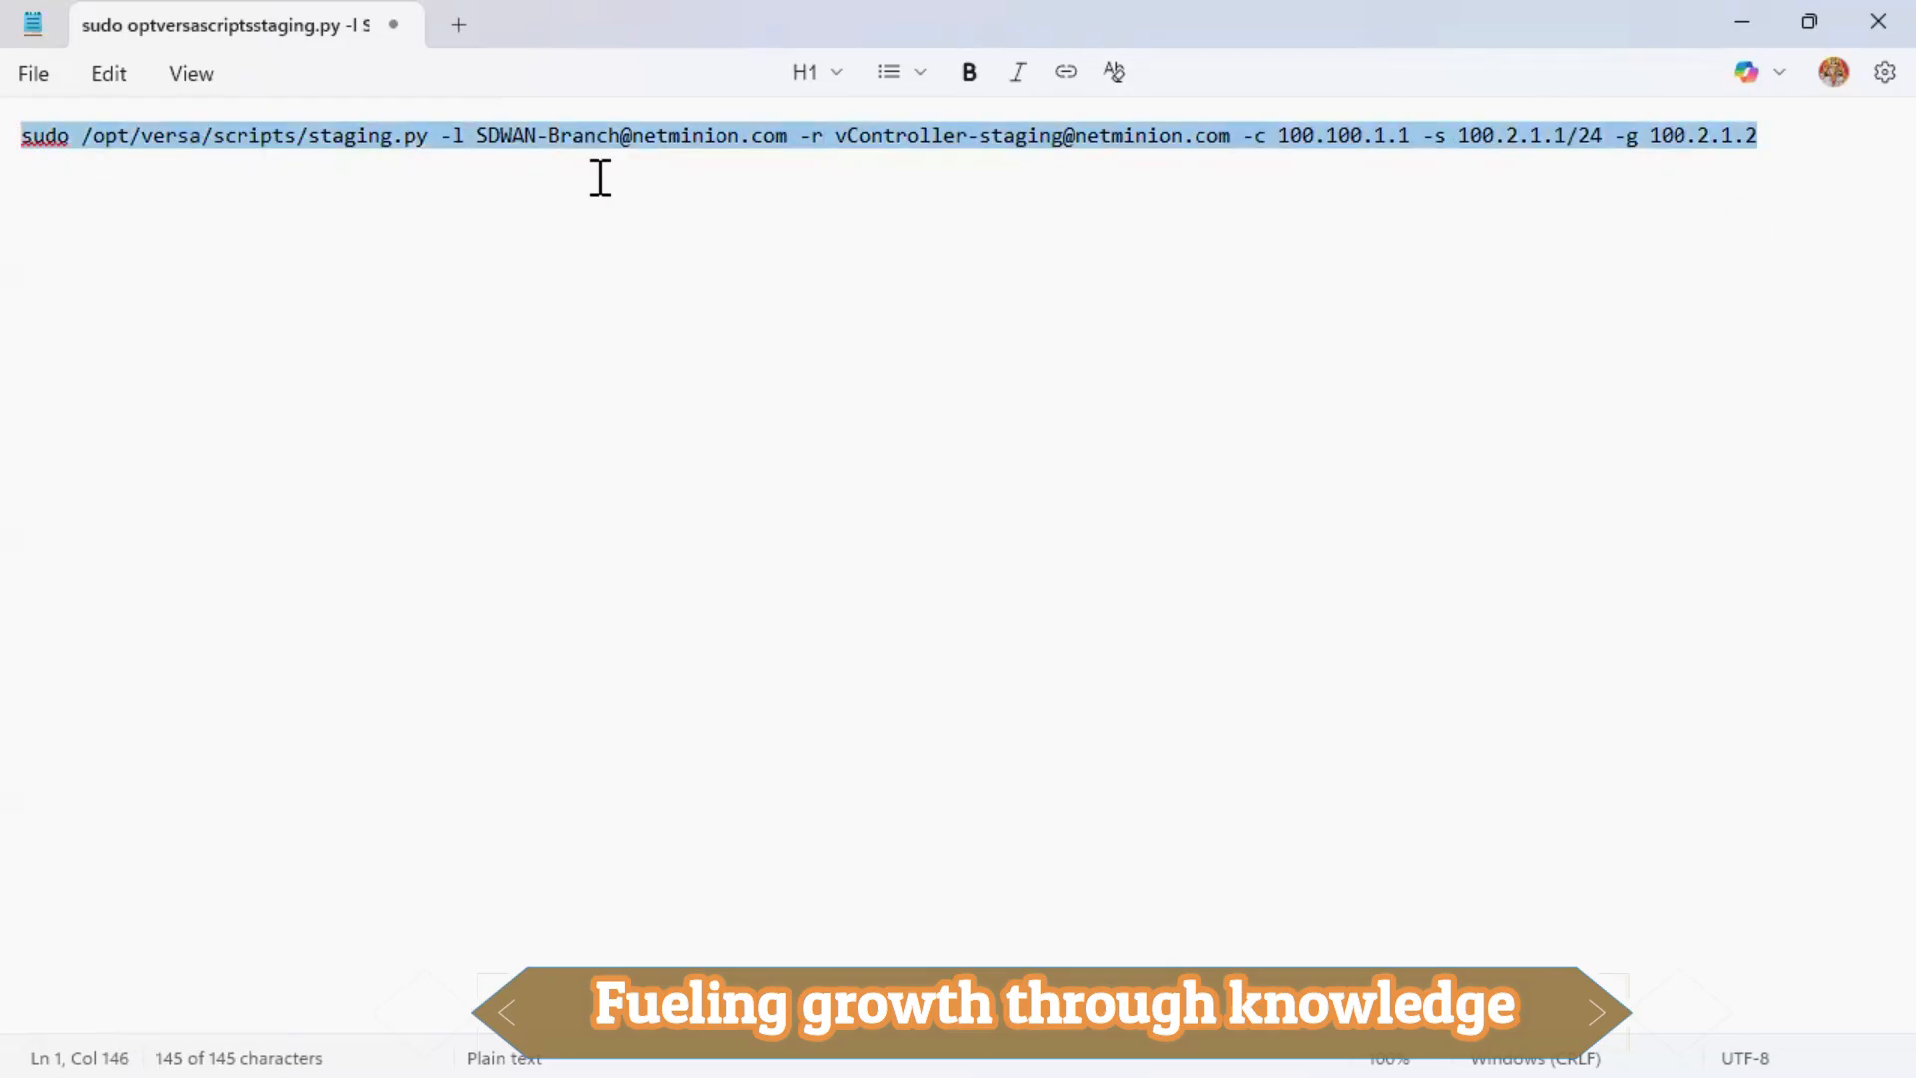
Paste and run the staging command on Branch2_DIA, then enter the Versa CLI.
key("alt+Tab")
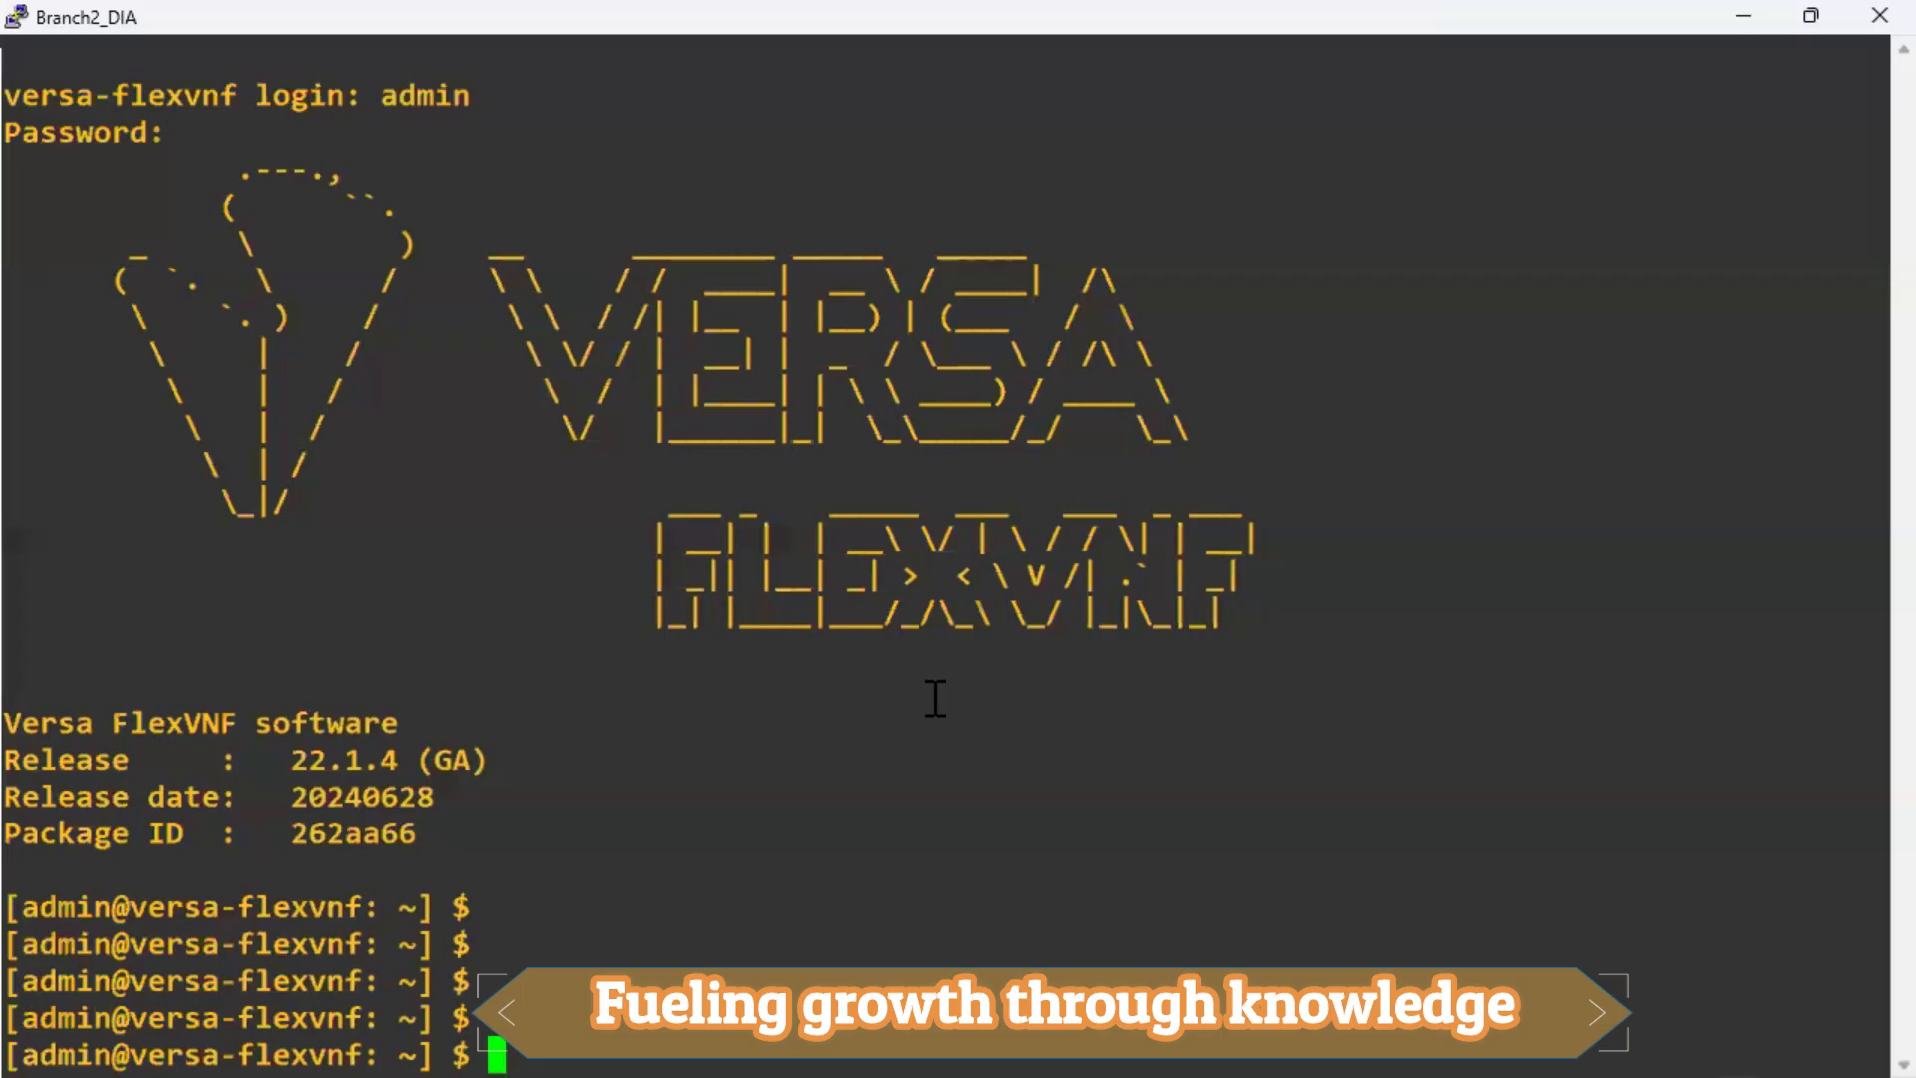
right_click(935, 698)
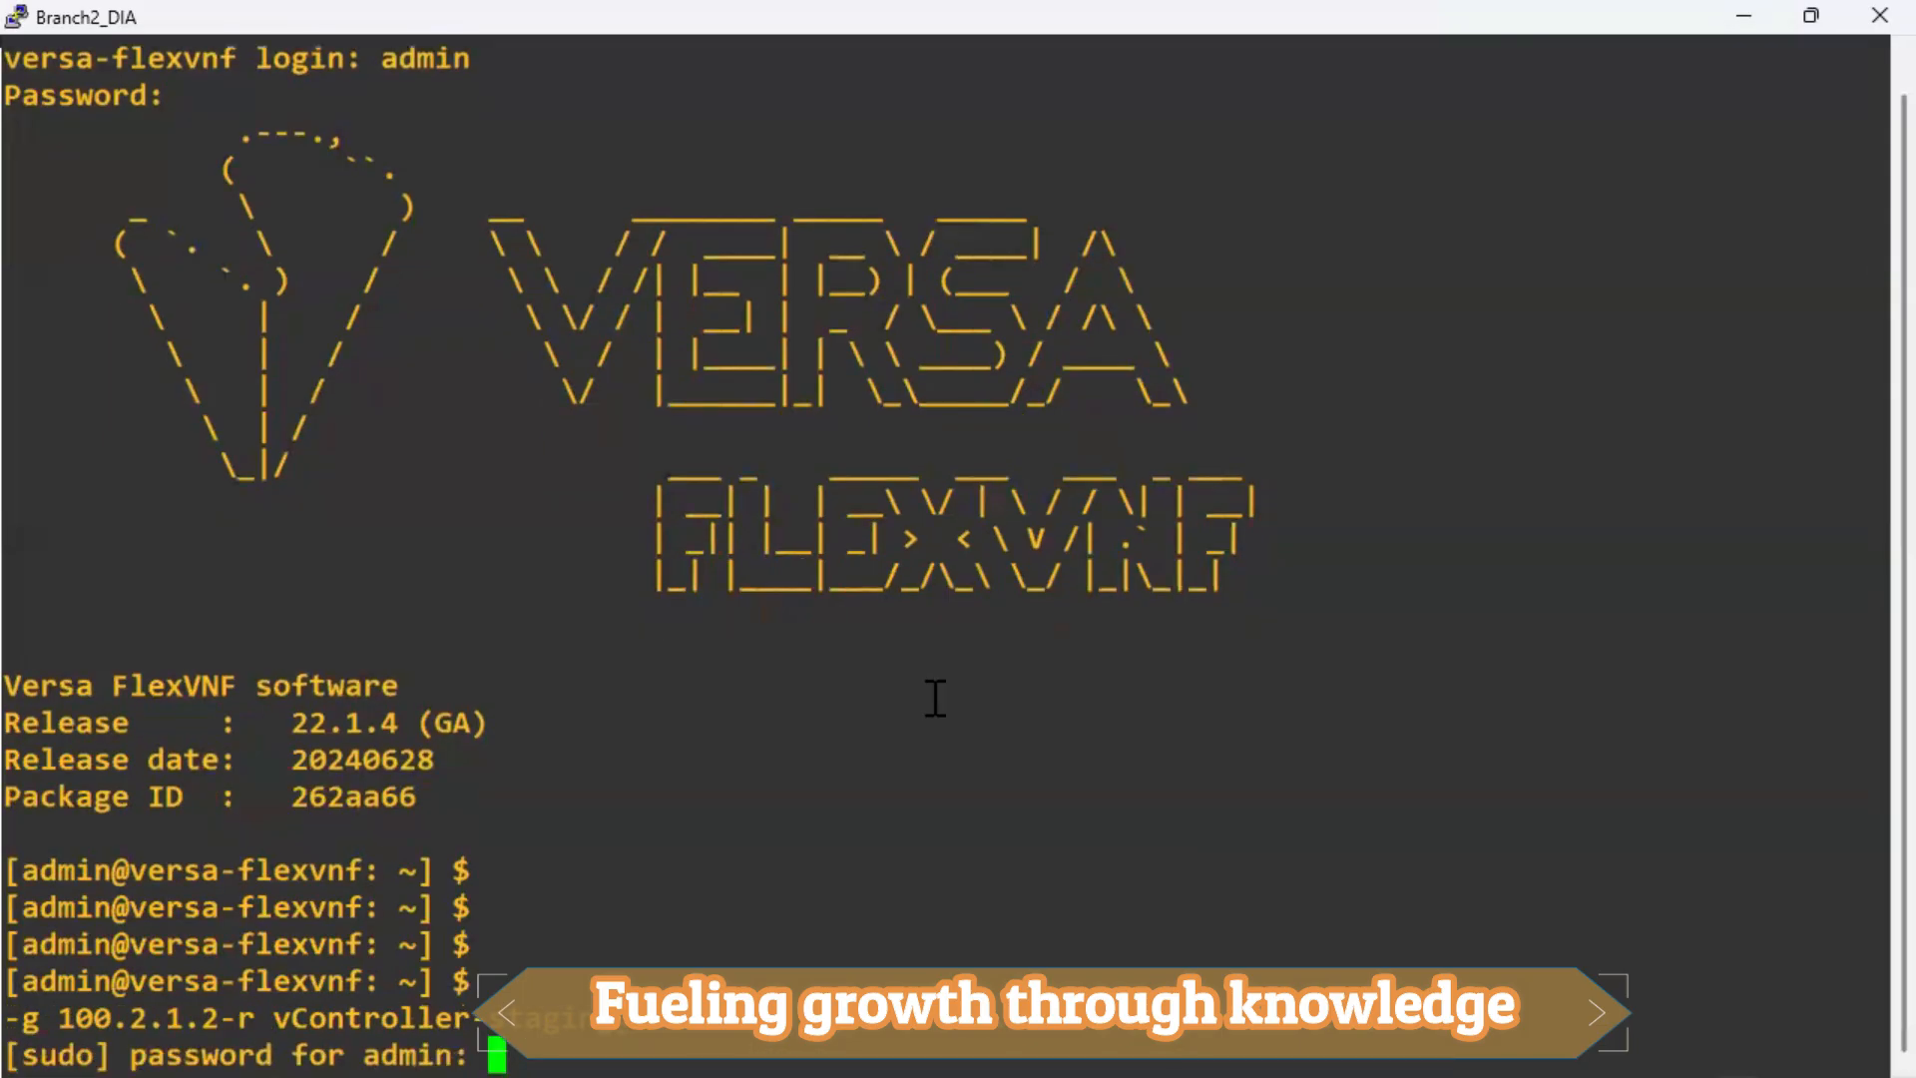
key("Return")
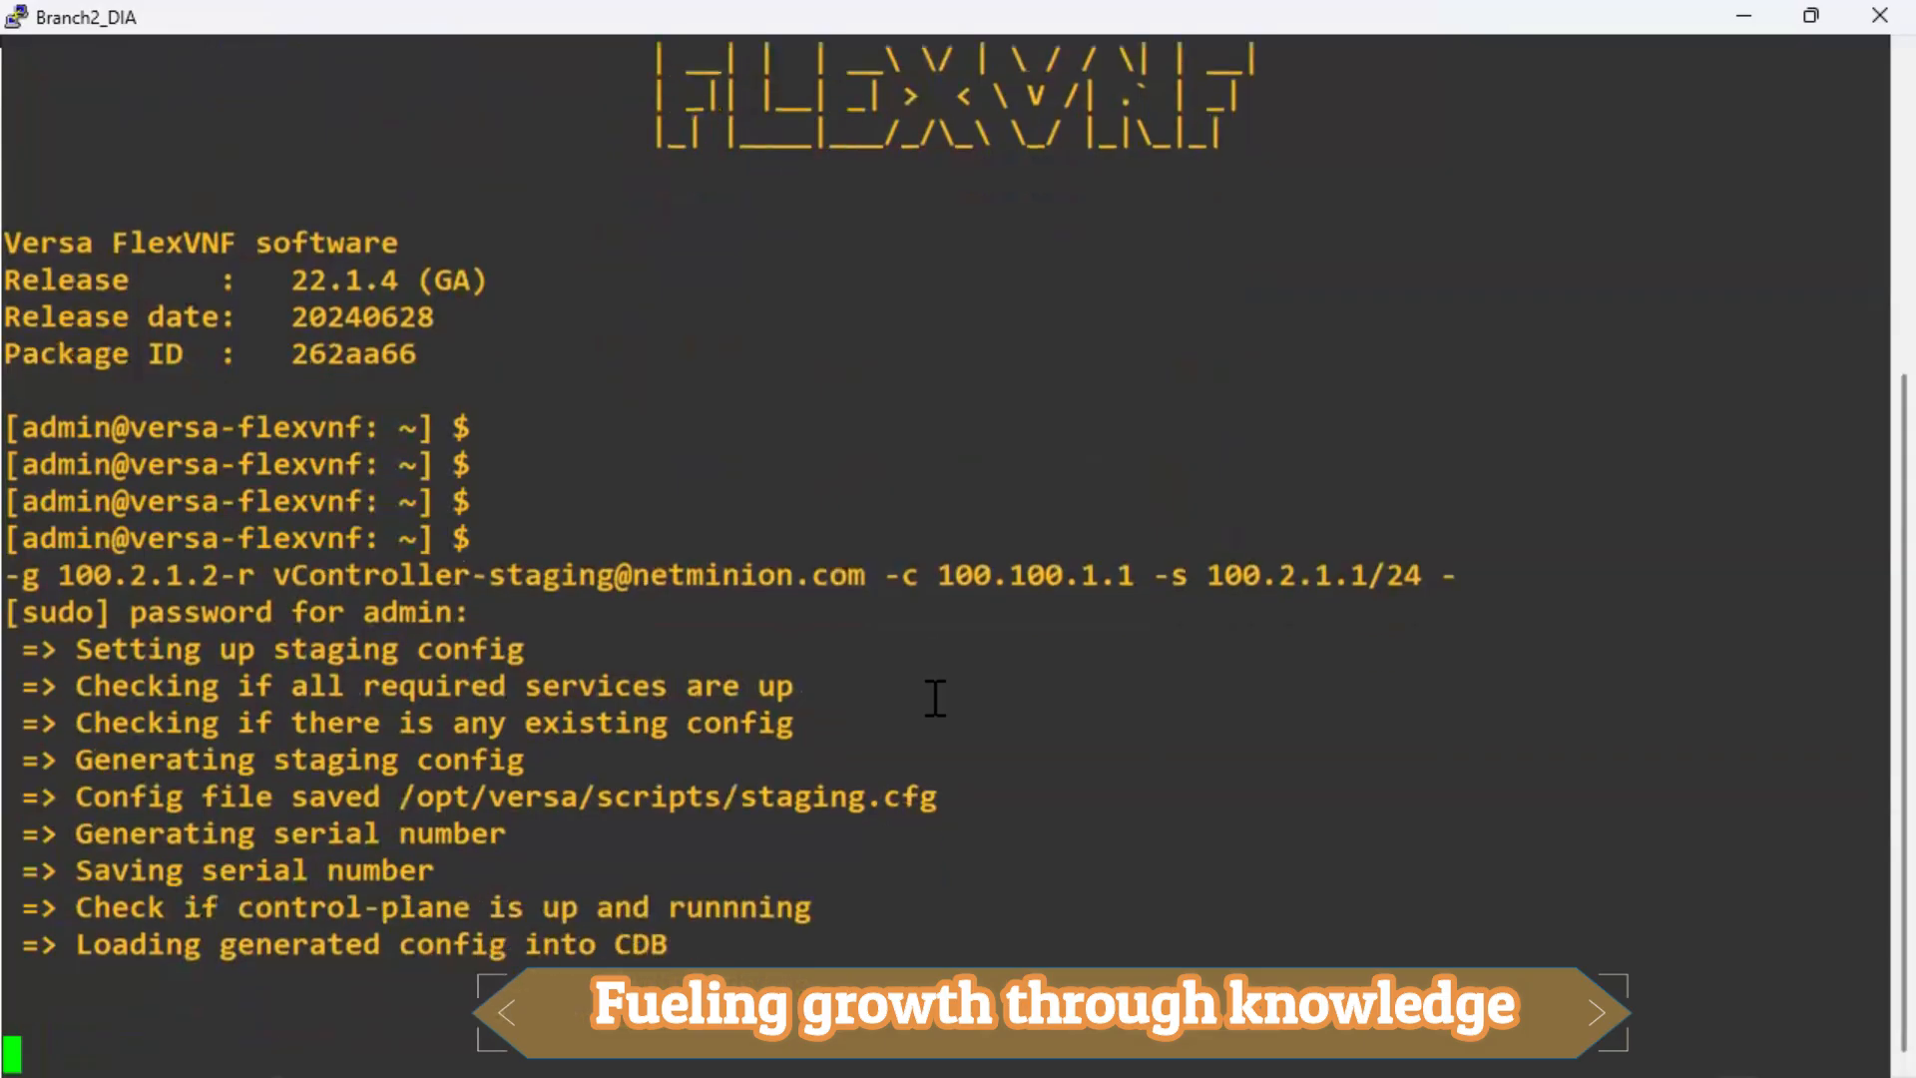
key("Return")
key("Return")
key("Return")
type("cli")
key("Return")
key("Return")
type("show interfac")
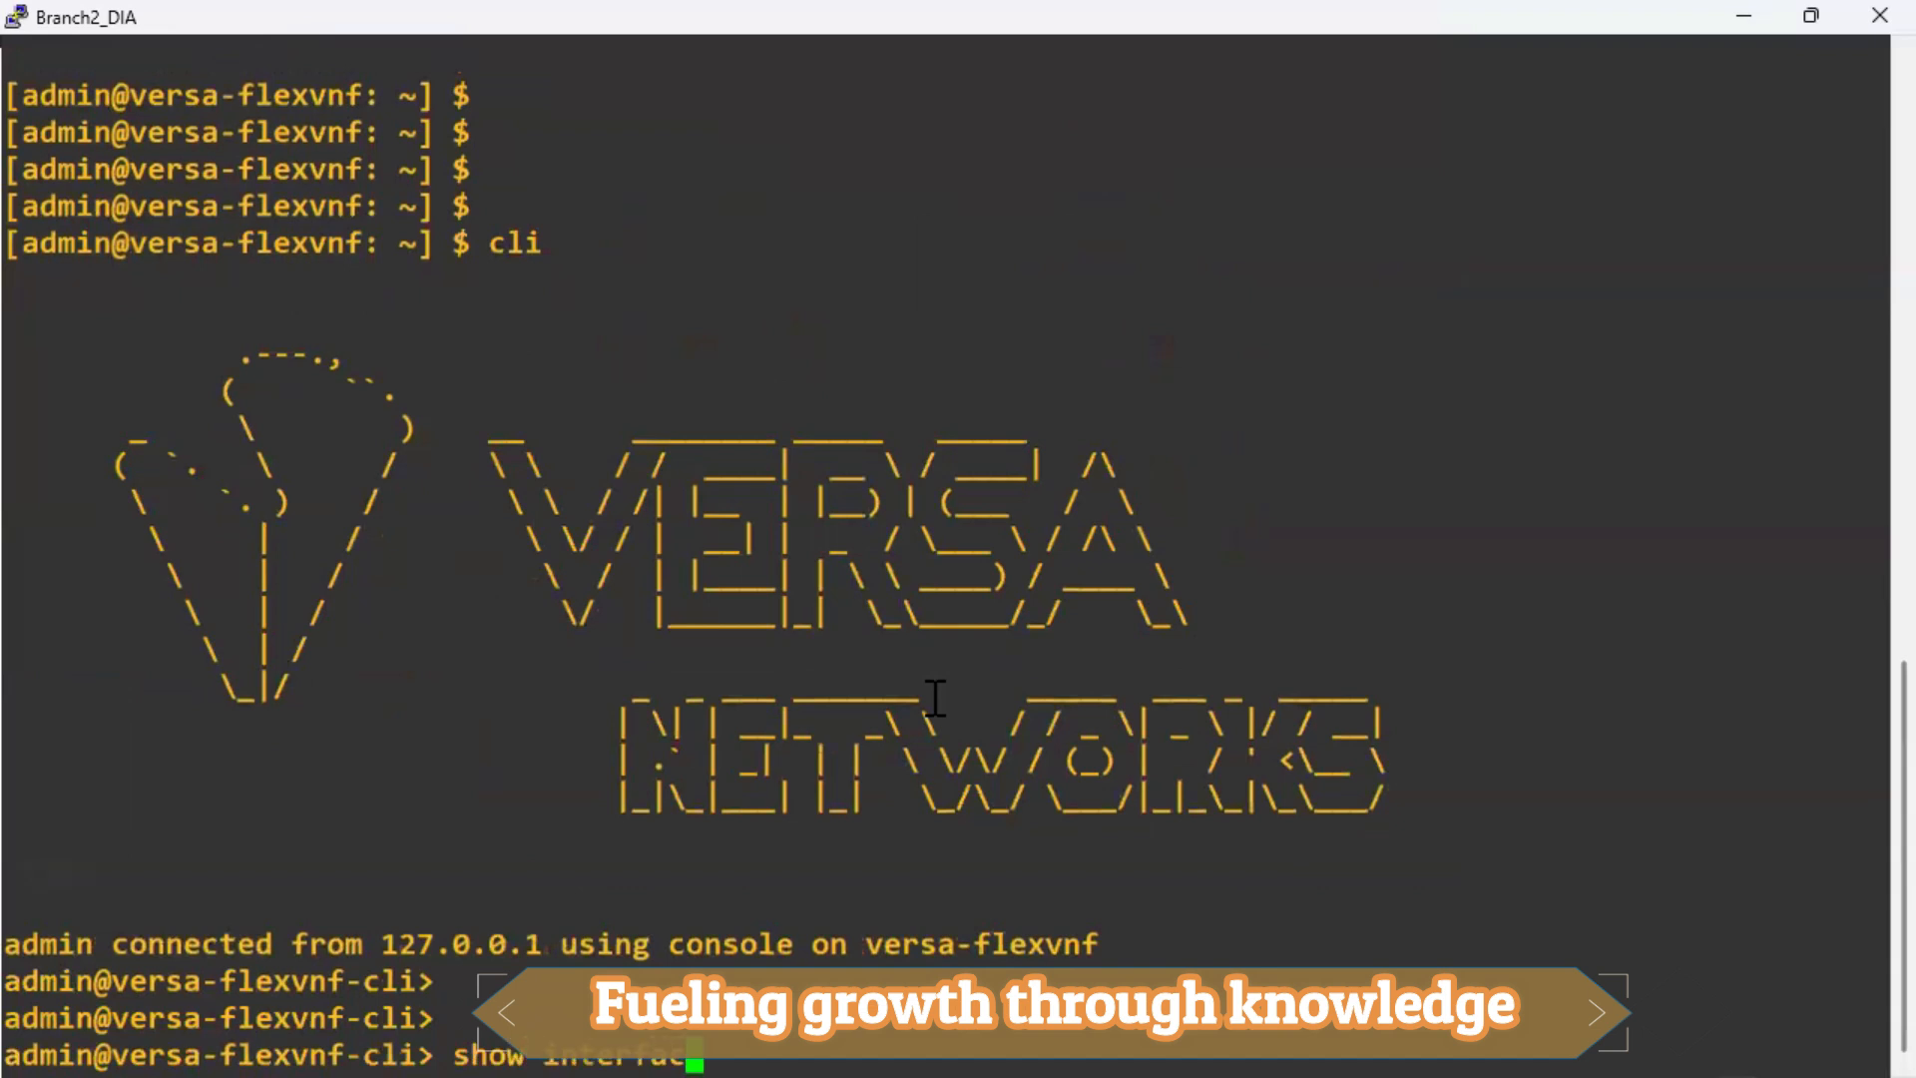
type("es brief | tu")
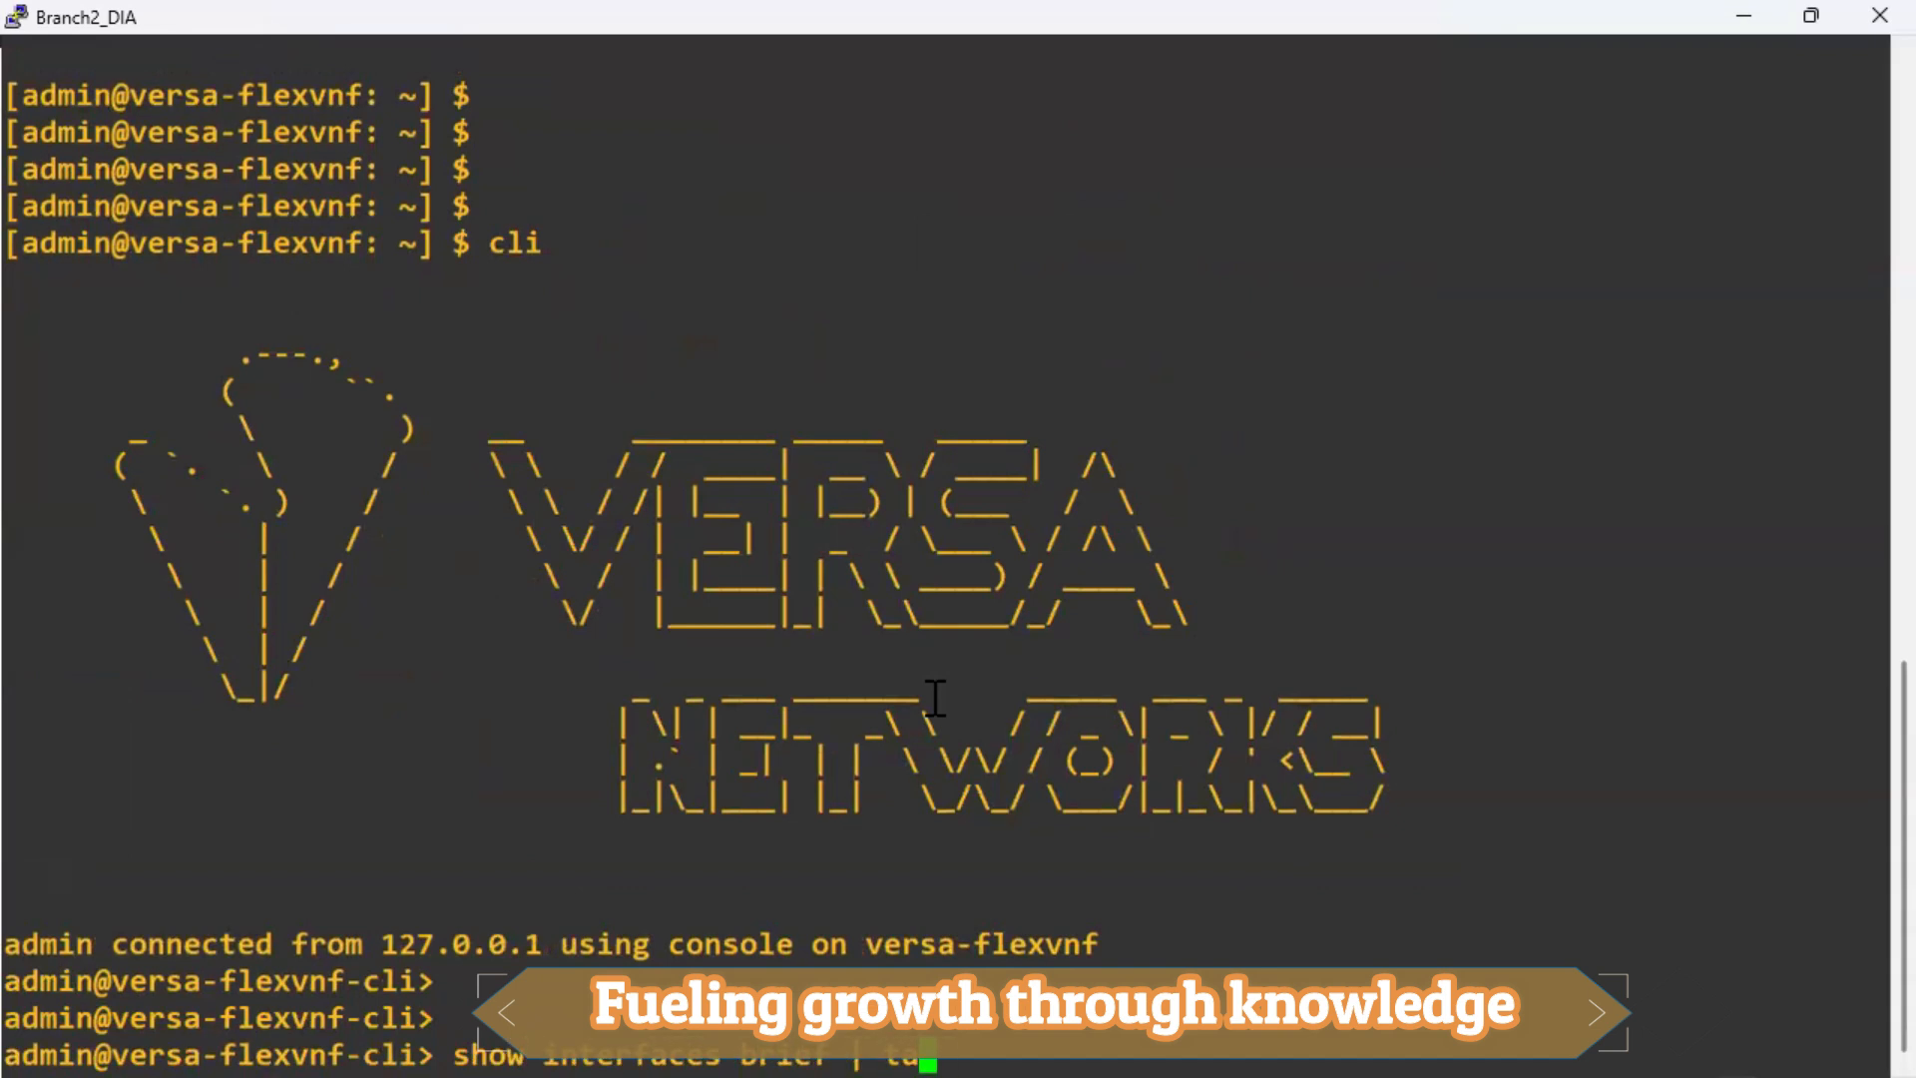
Display the Branch2_DIA interface table with 'show interfaces brief | tab'.
key("Return")
key("space")
key("Return")
key("Return")
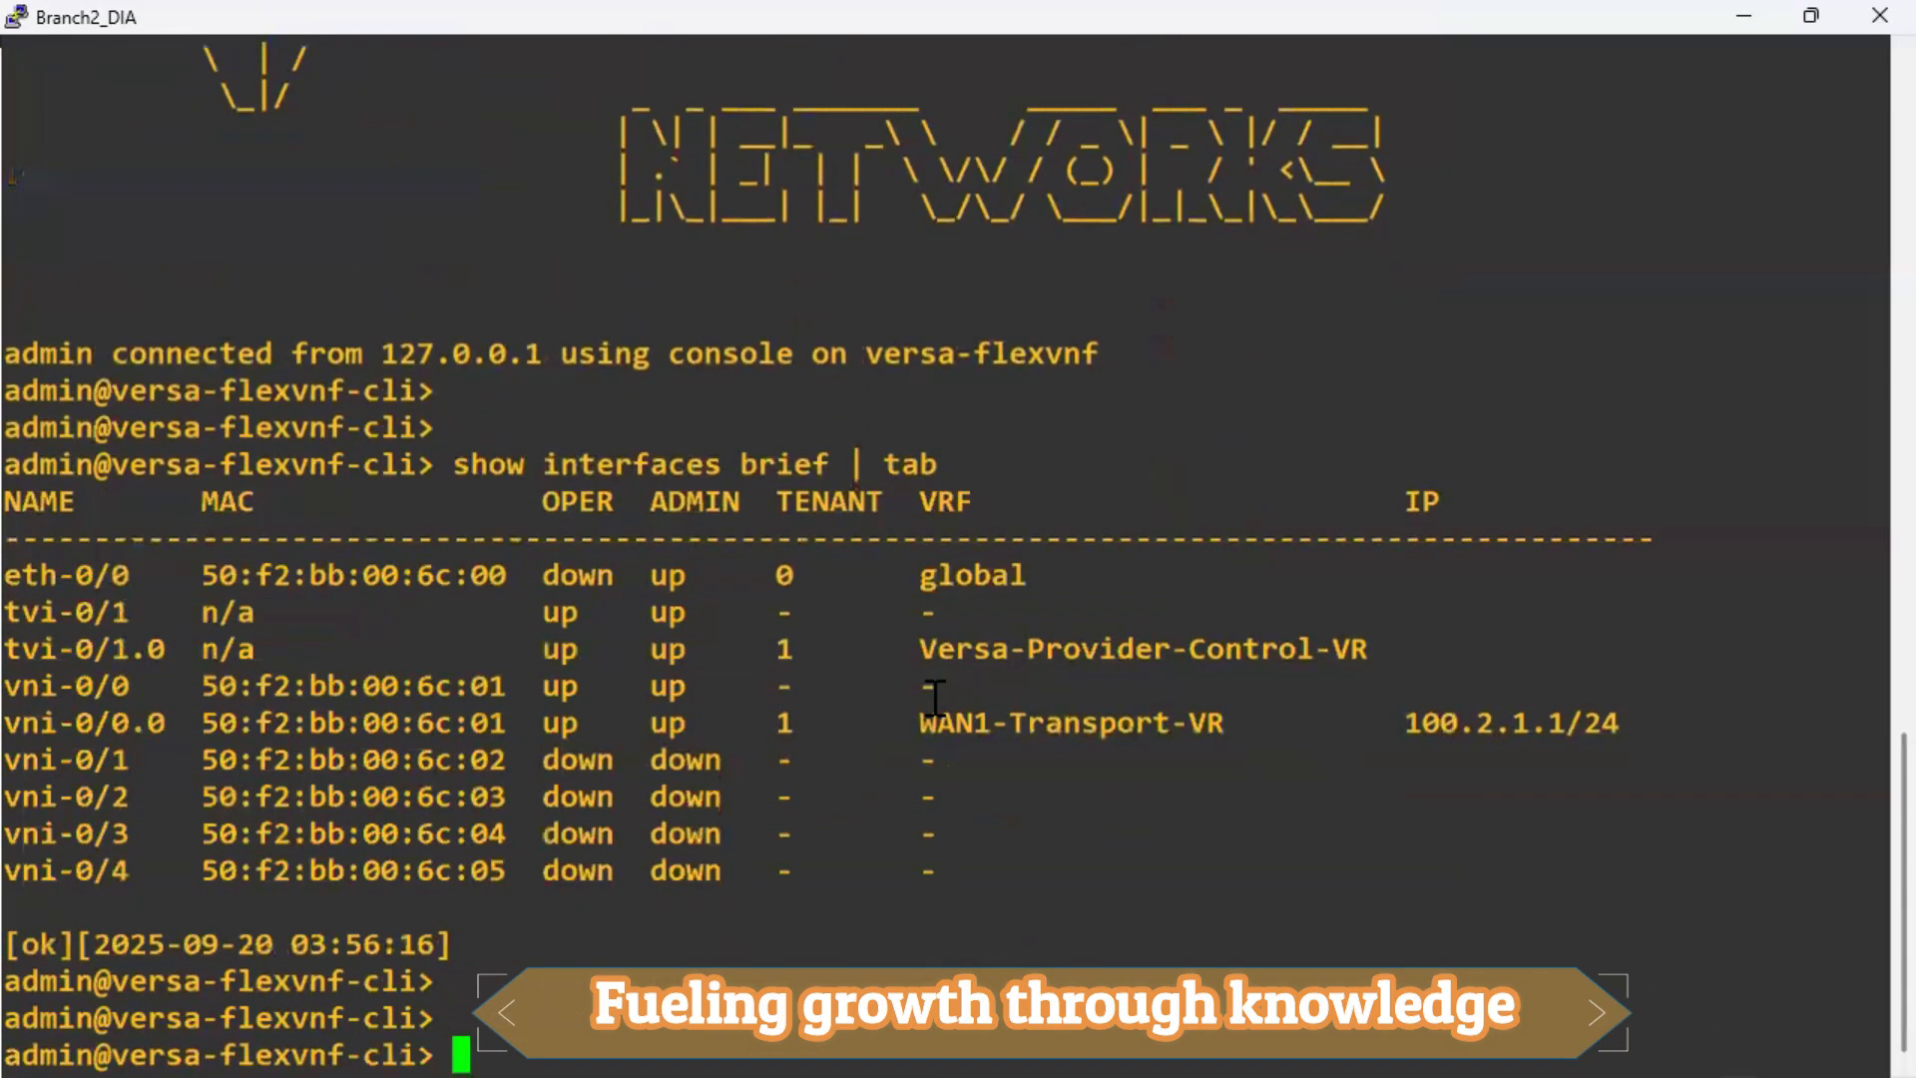
left_click_drag(1044, 882, 14, 460)
left_click(1064, 728)
Ping controller 100.100.1.1 with routing-instance WAN1-Transport-VR.
type("ping ")
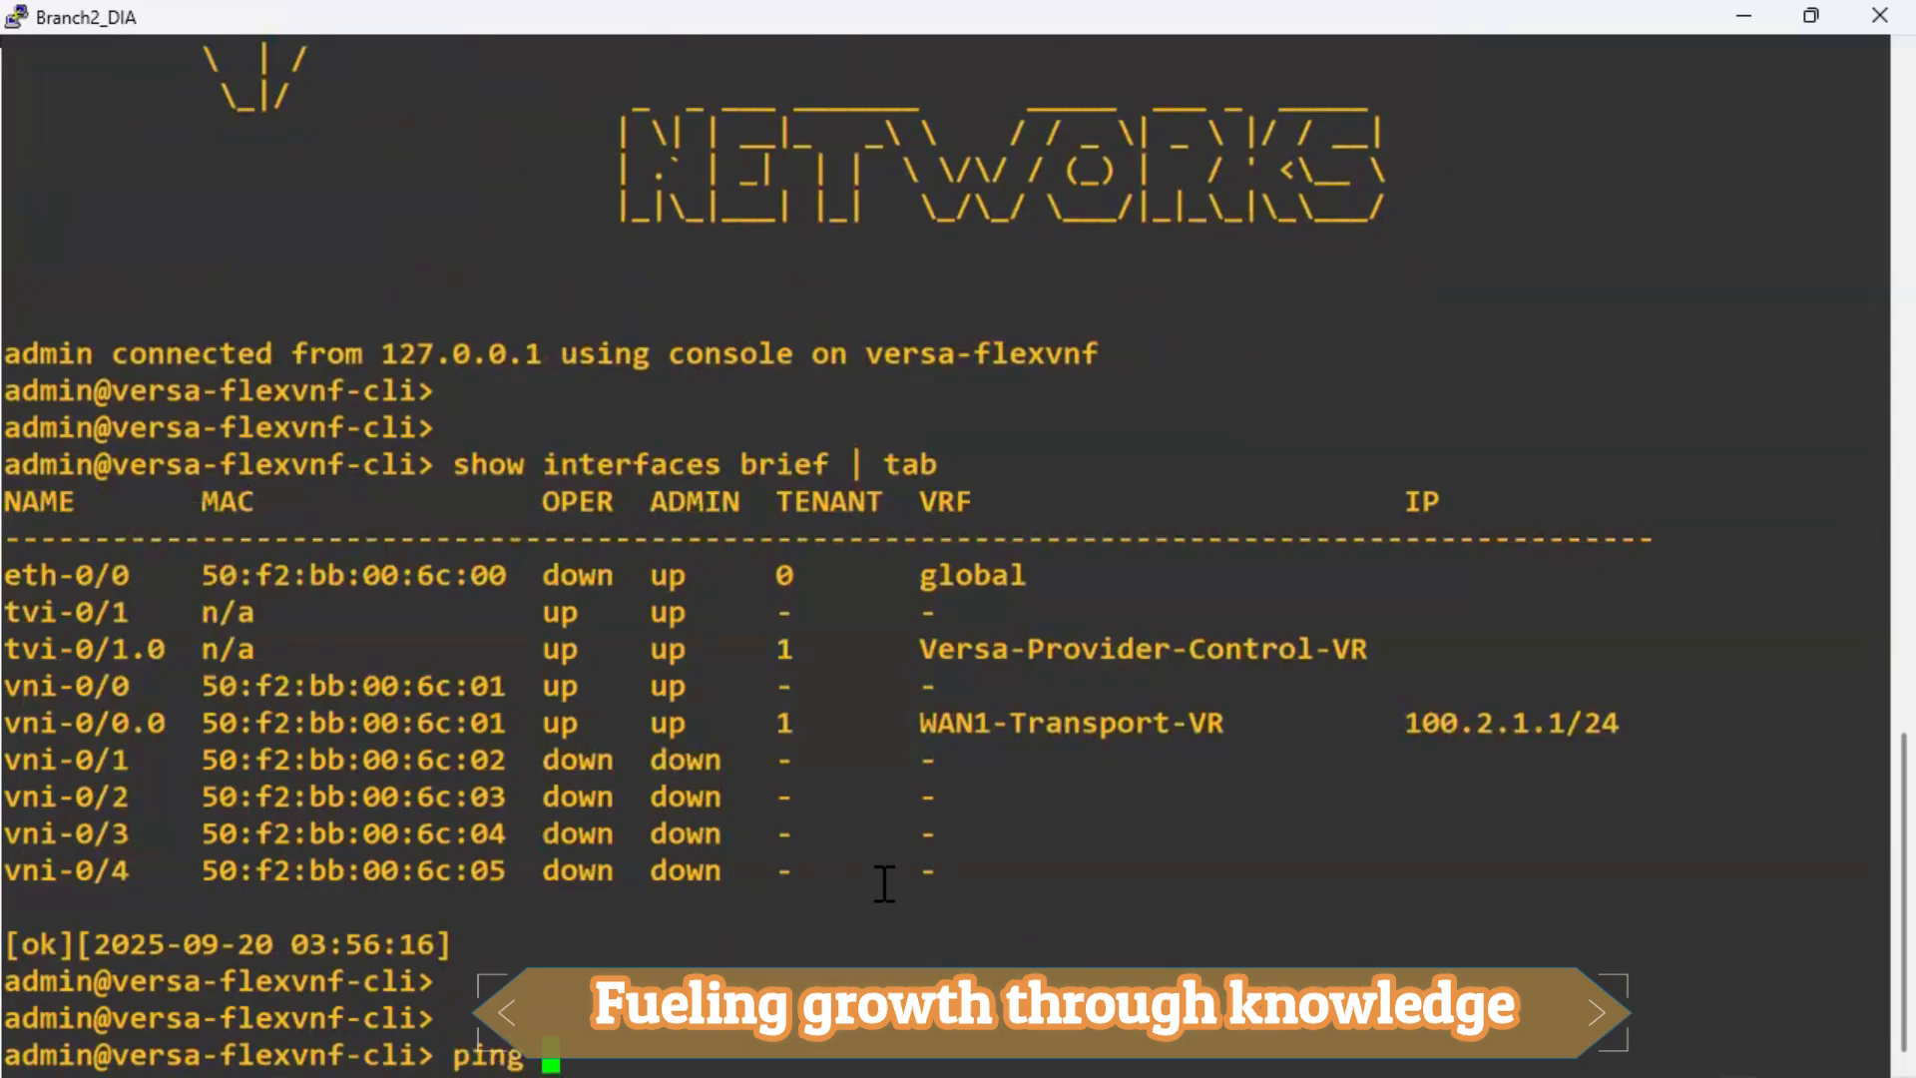
type("100.1000")
key("BackSpace")
type(".")
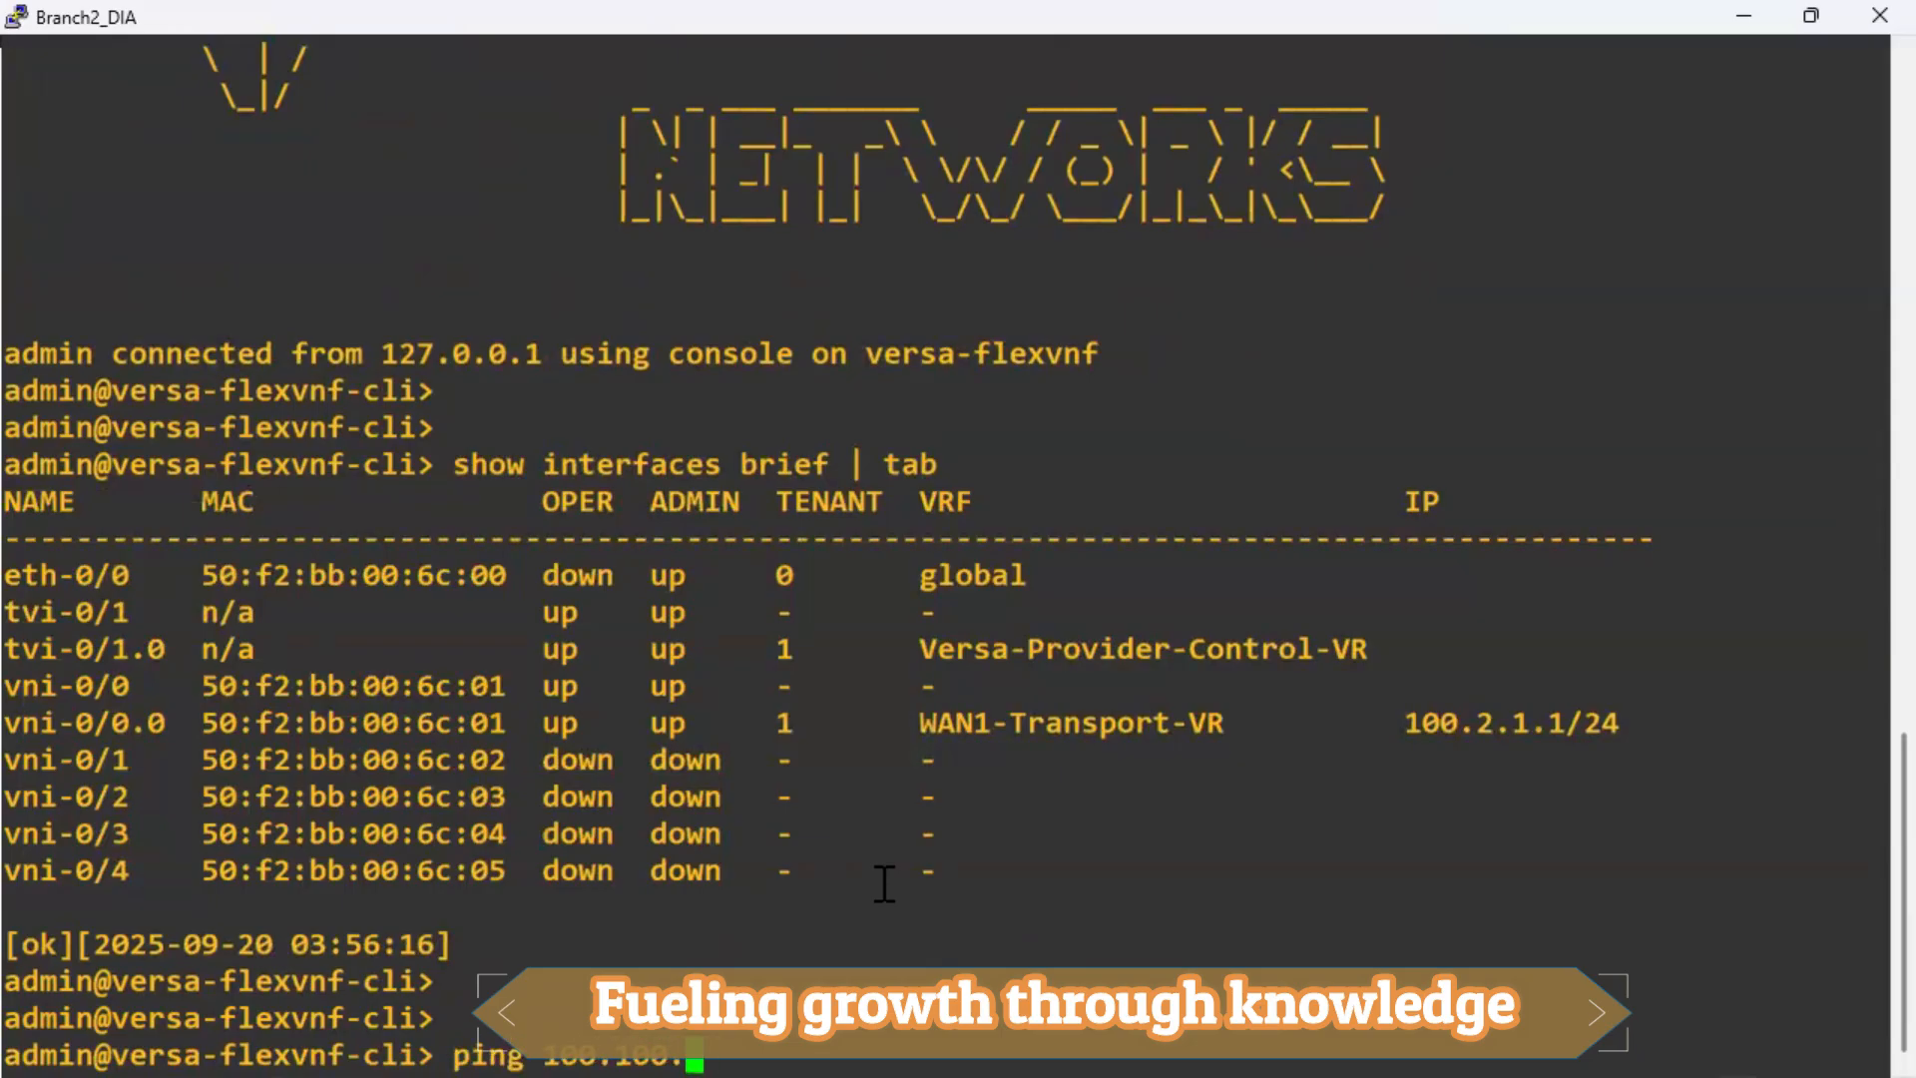
type("1.1 routing-instance")
double_click(1061, 725)
right_click(1273, 824)
key("Return")
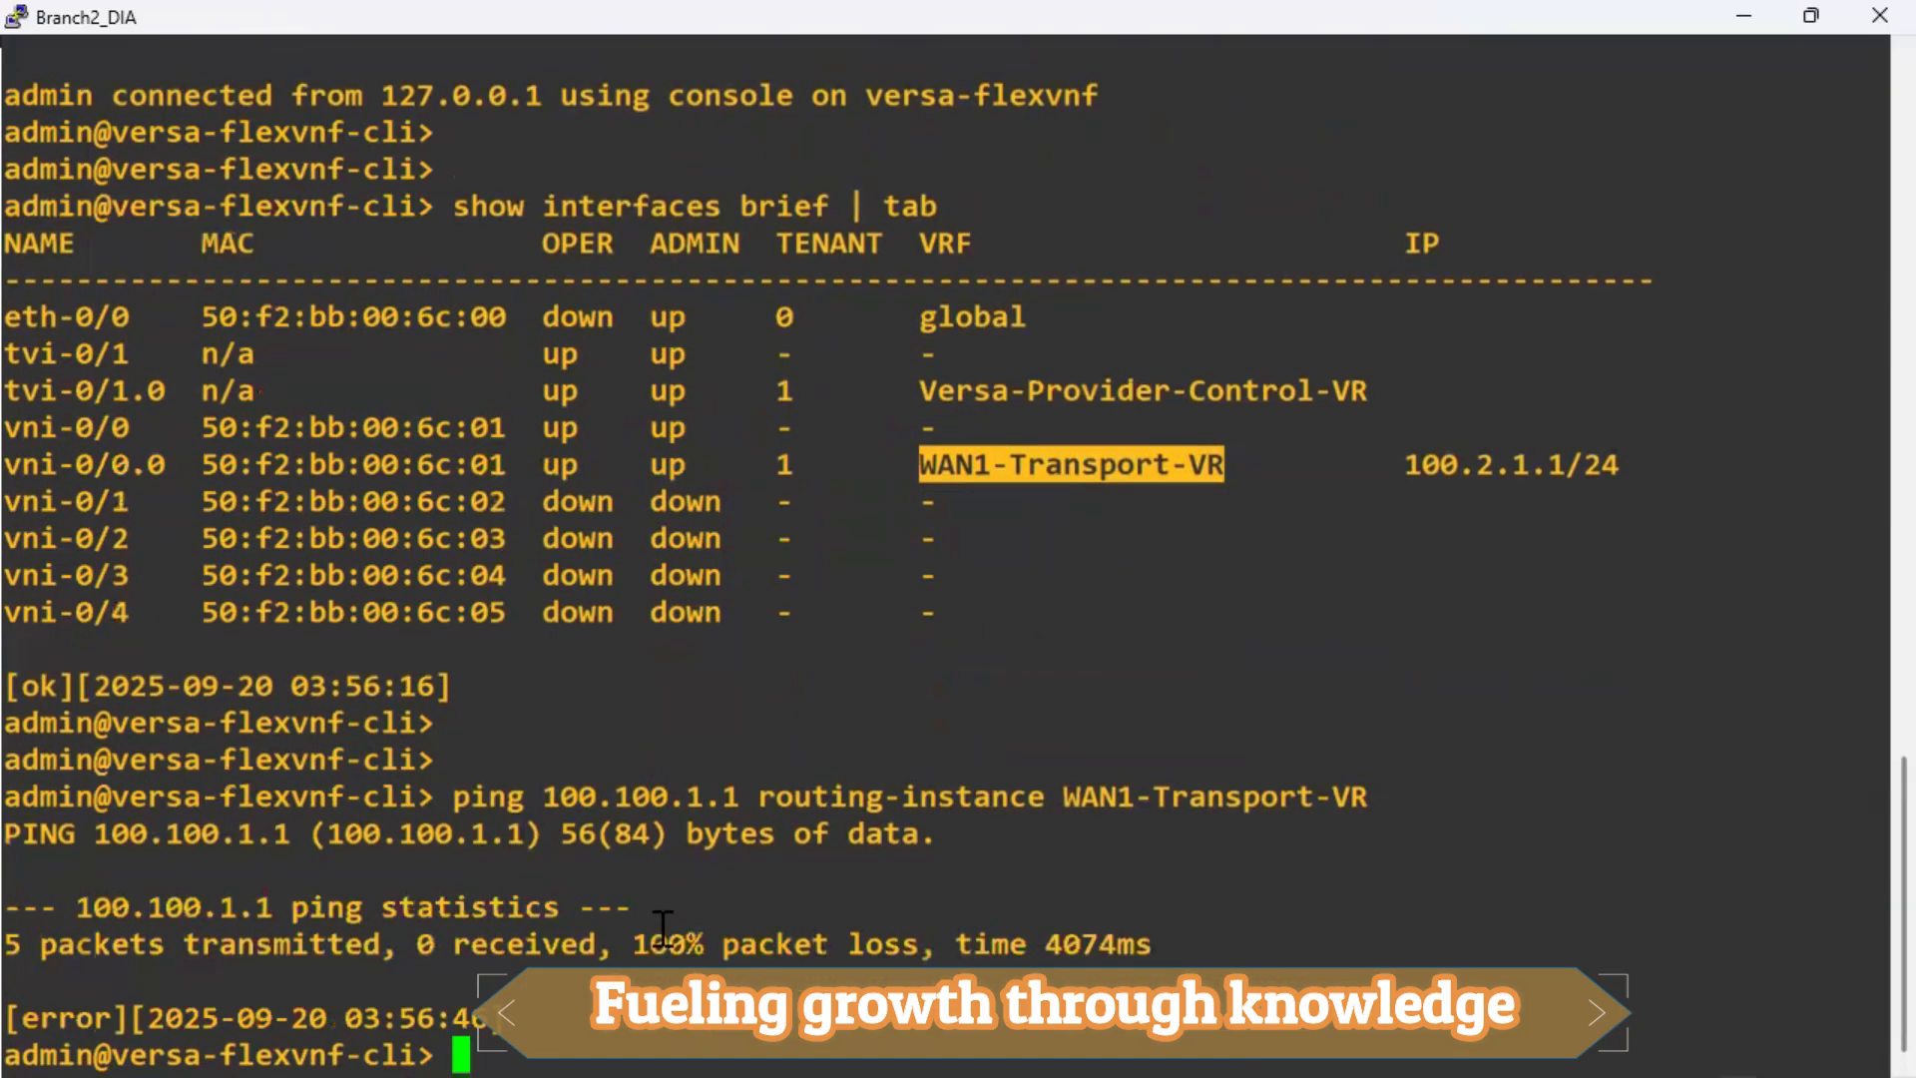
Ping 100.2.1.1 in WAN1-Transport-VR, then stop it.
key("Up")
key("Left")
key("Left")
key("Left")
key("Left")
key("Left")
key("Left")
key("Left")
key("Left")
key("Left")
key("Left")
key("Left")
key("Left")
key("Left")
key("Left")
key("Left")
key("Left")
key("Left")
key("Left")
key("Left")
key("Left")
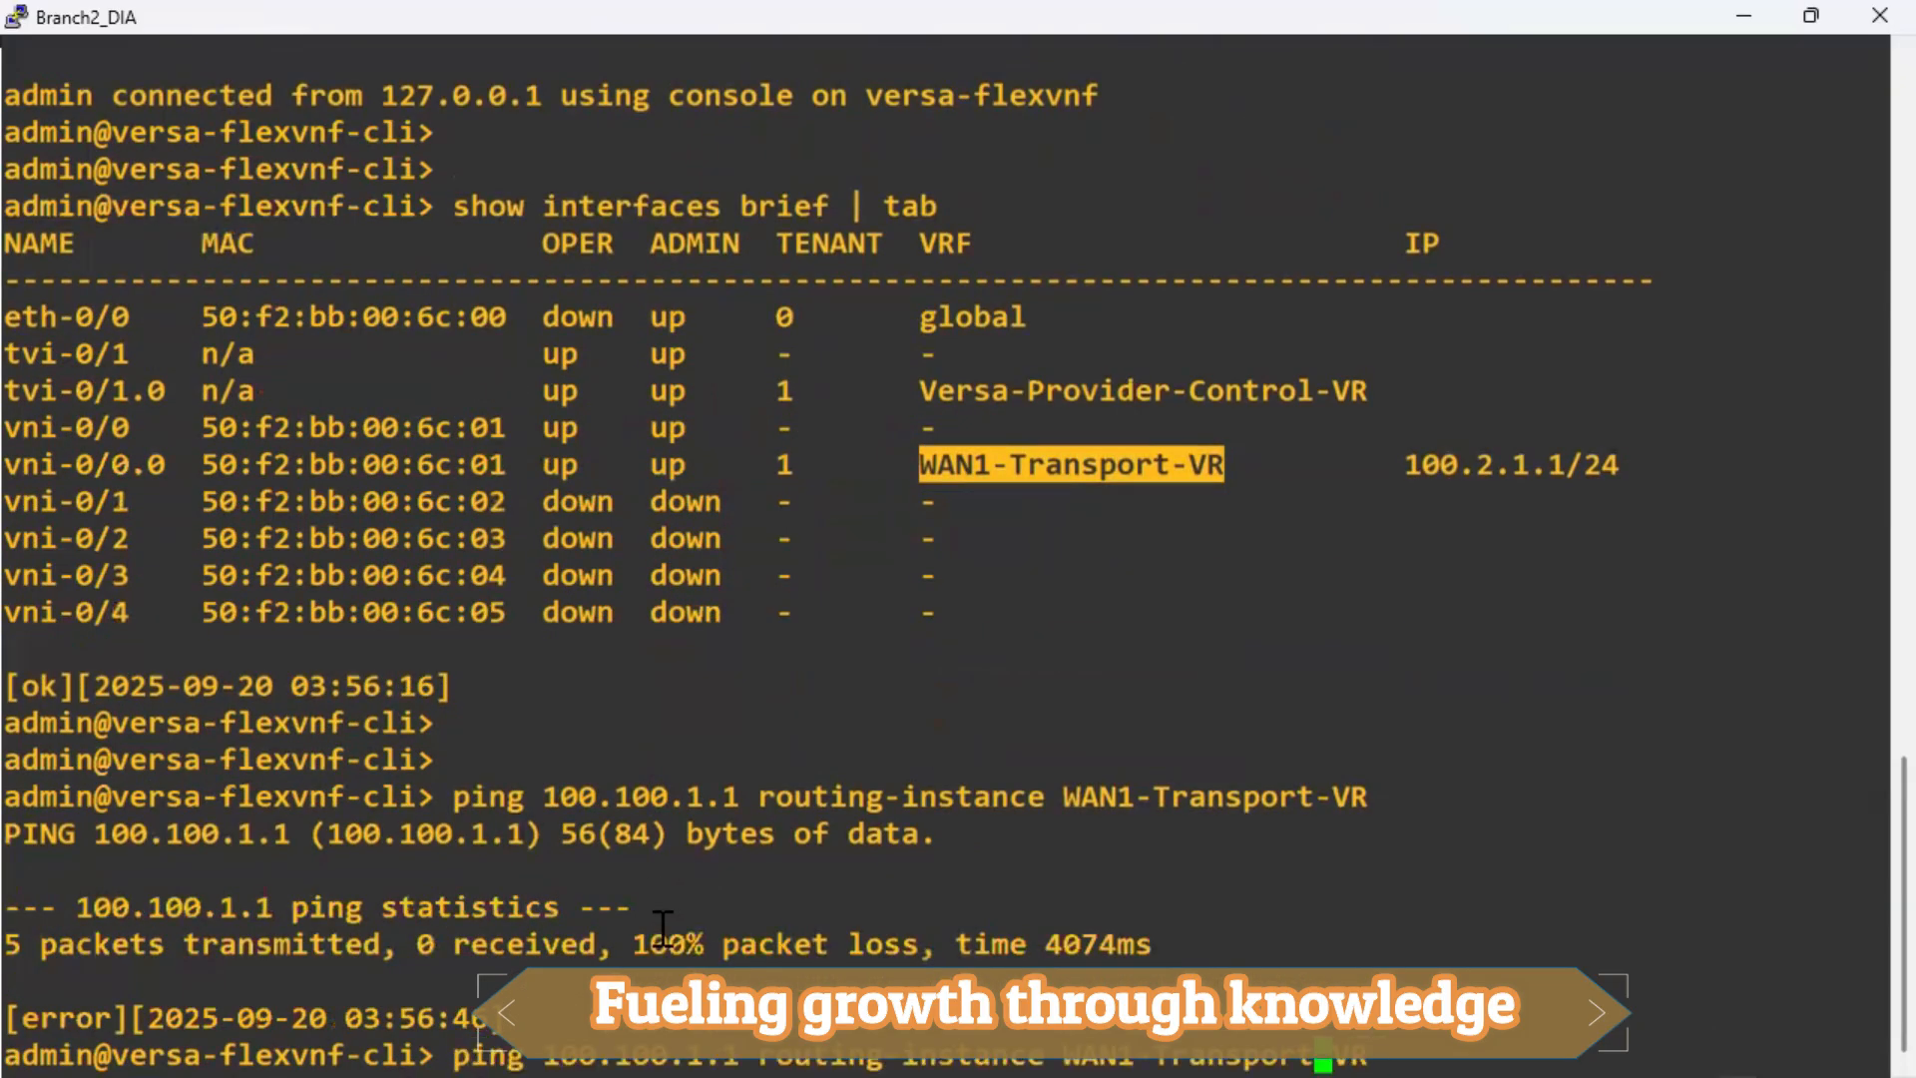
key("Left")
key("Left")
key("Left")
key("Left")
key("Left")
key("Left")
key("Left")
key("Left")
key("BackSpace")
key("BackSpace")
key("BackSpace")
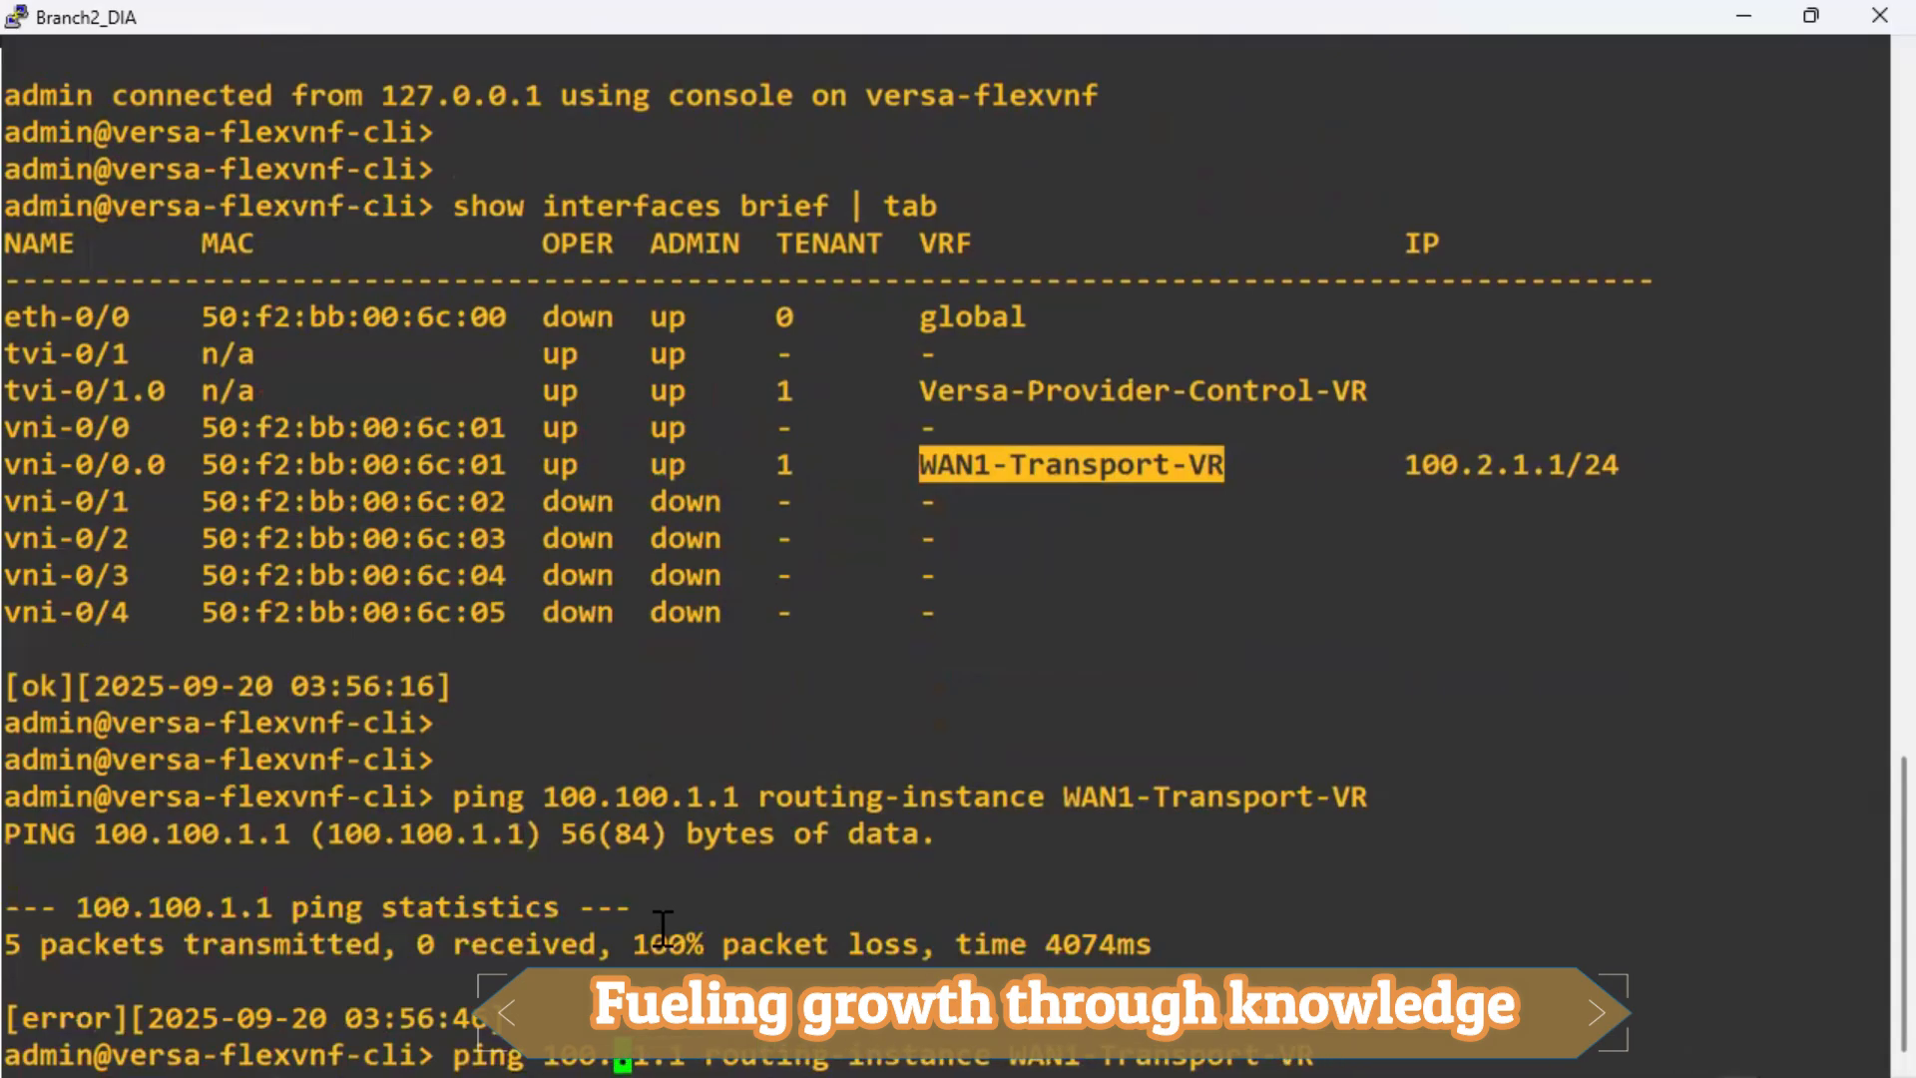
type("2")
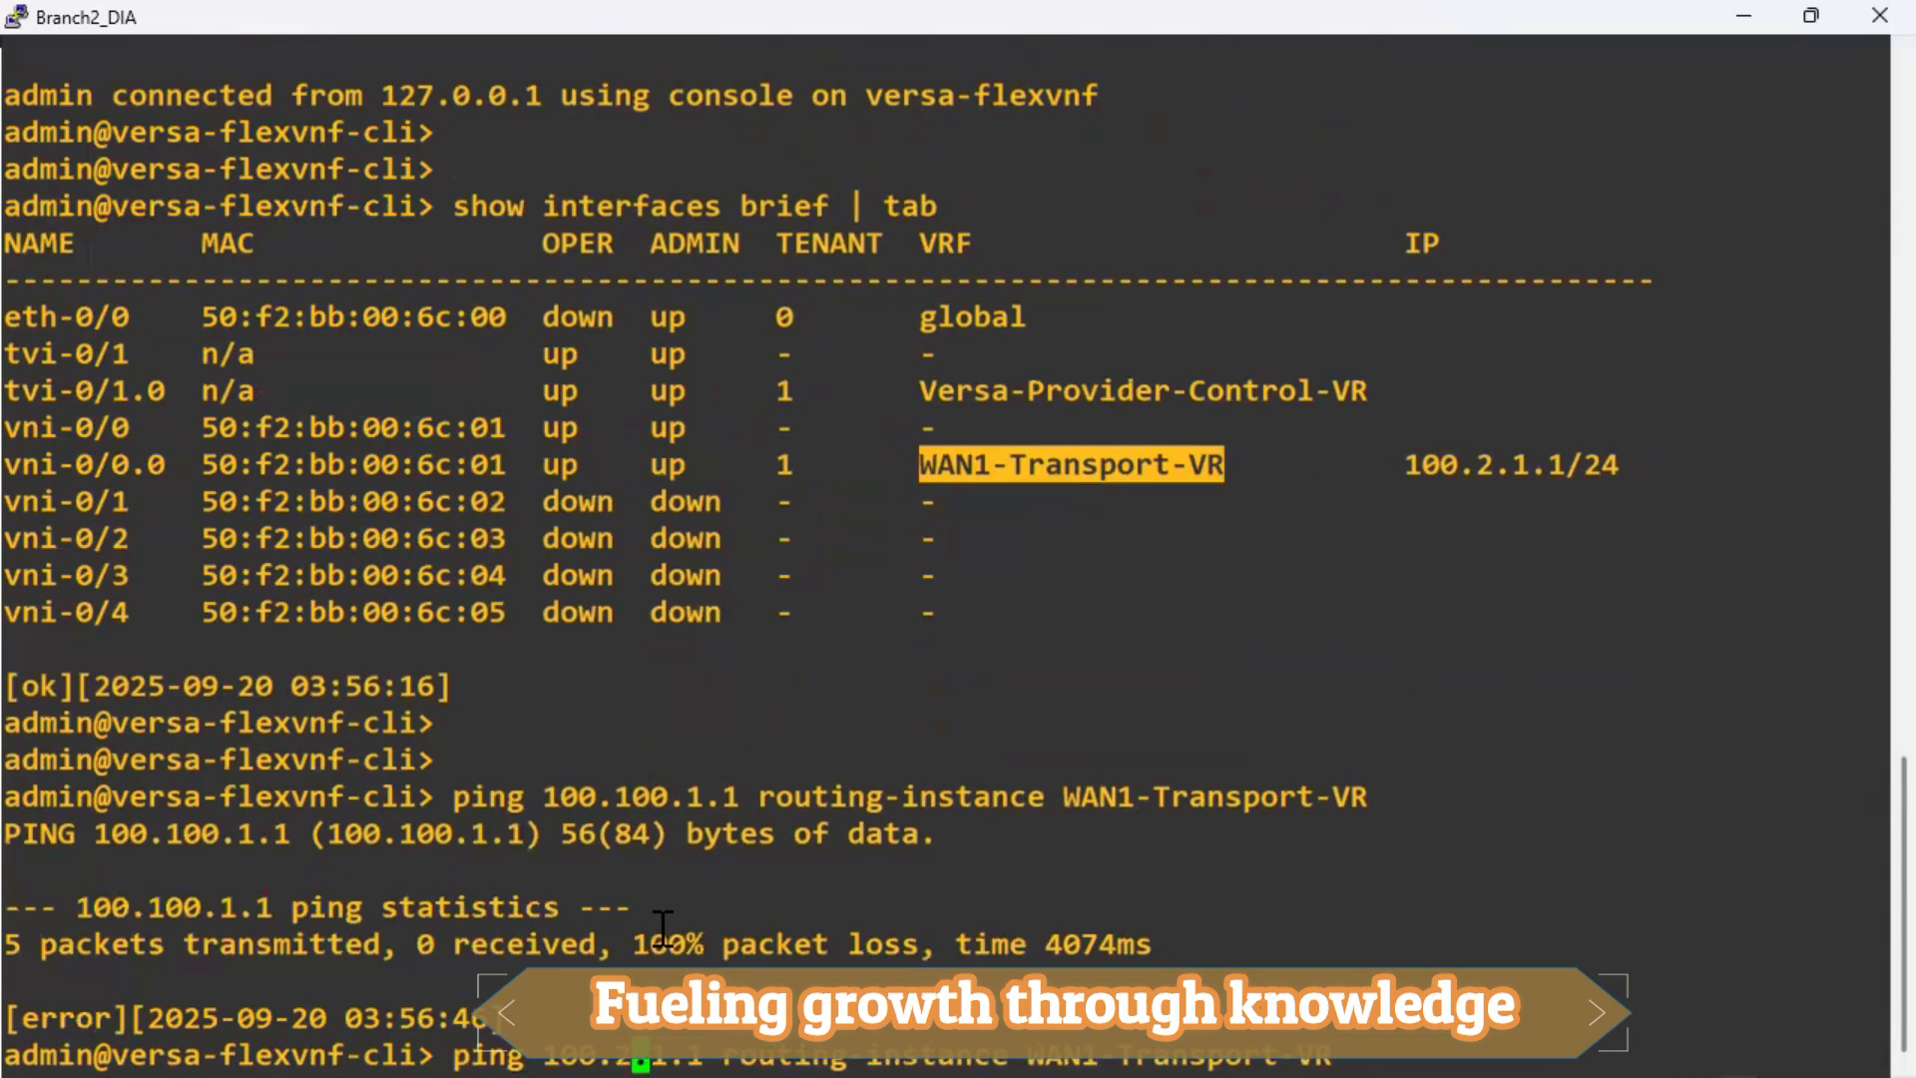
key("Return")
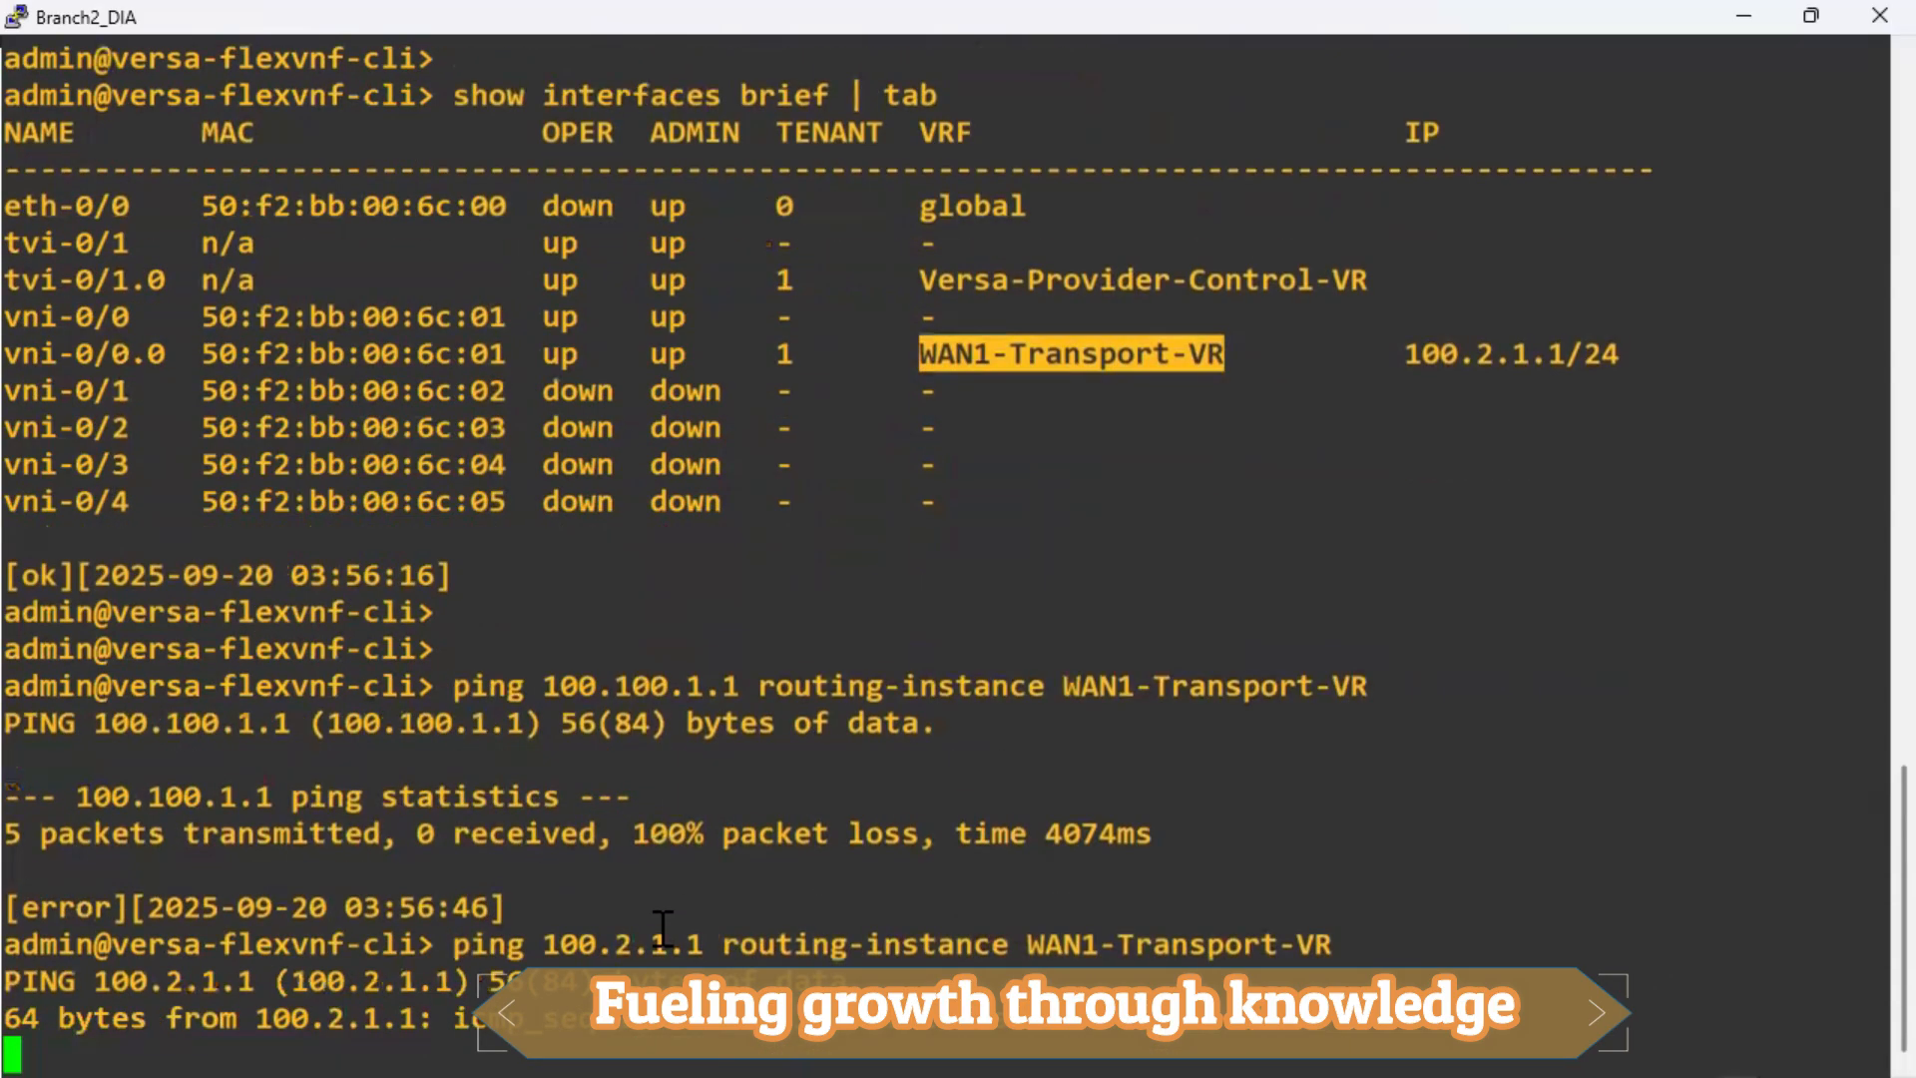
key("ctrl+c")
Start a ping to gateway 100.2.1.2 in WAN1-Transport-VR.
key("Up")
key("Left")
key("Left")
key("Left")
key("Left")
key("Left")
key("Left")
key("Left")
key("Left")
key("Left")
key("Left")
key("Left")
key("Left")
key("Left")
key("Left")
key("Left")
key("Left")
key("Left")
key("Left")
key("Left")
key("Left")
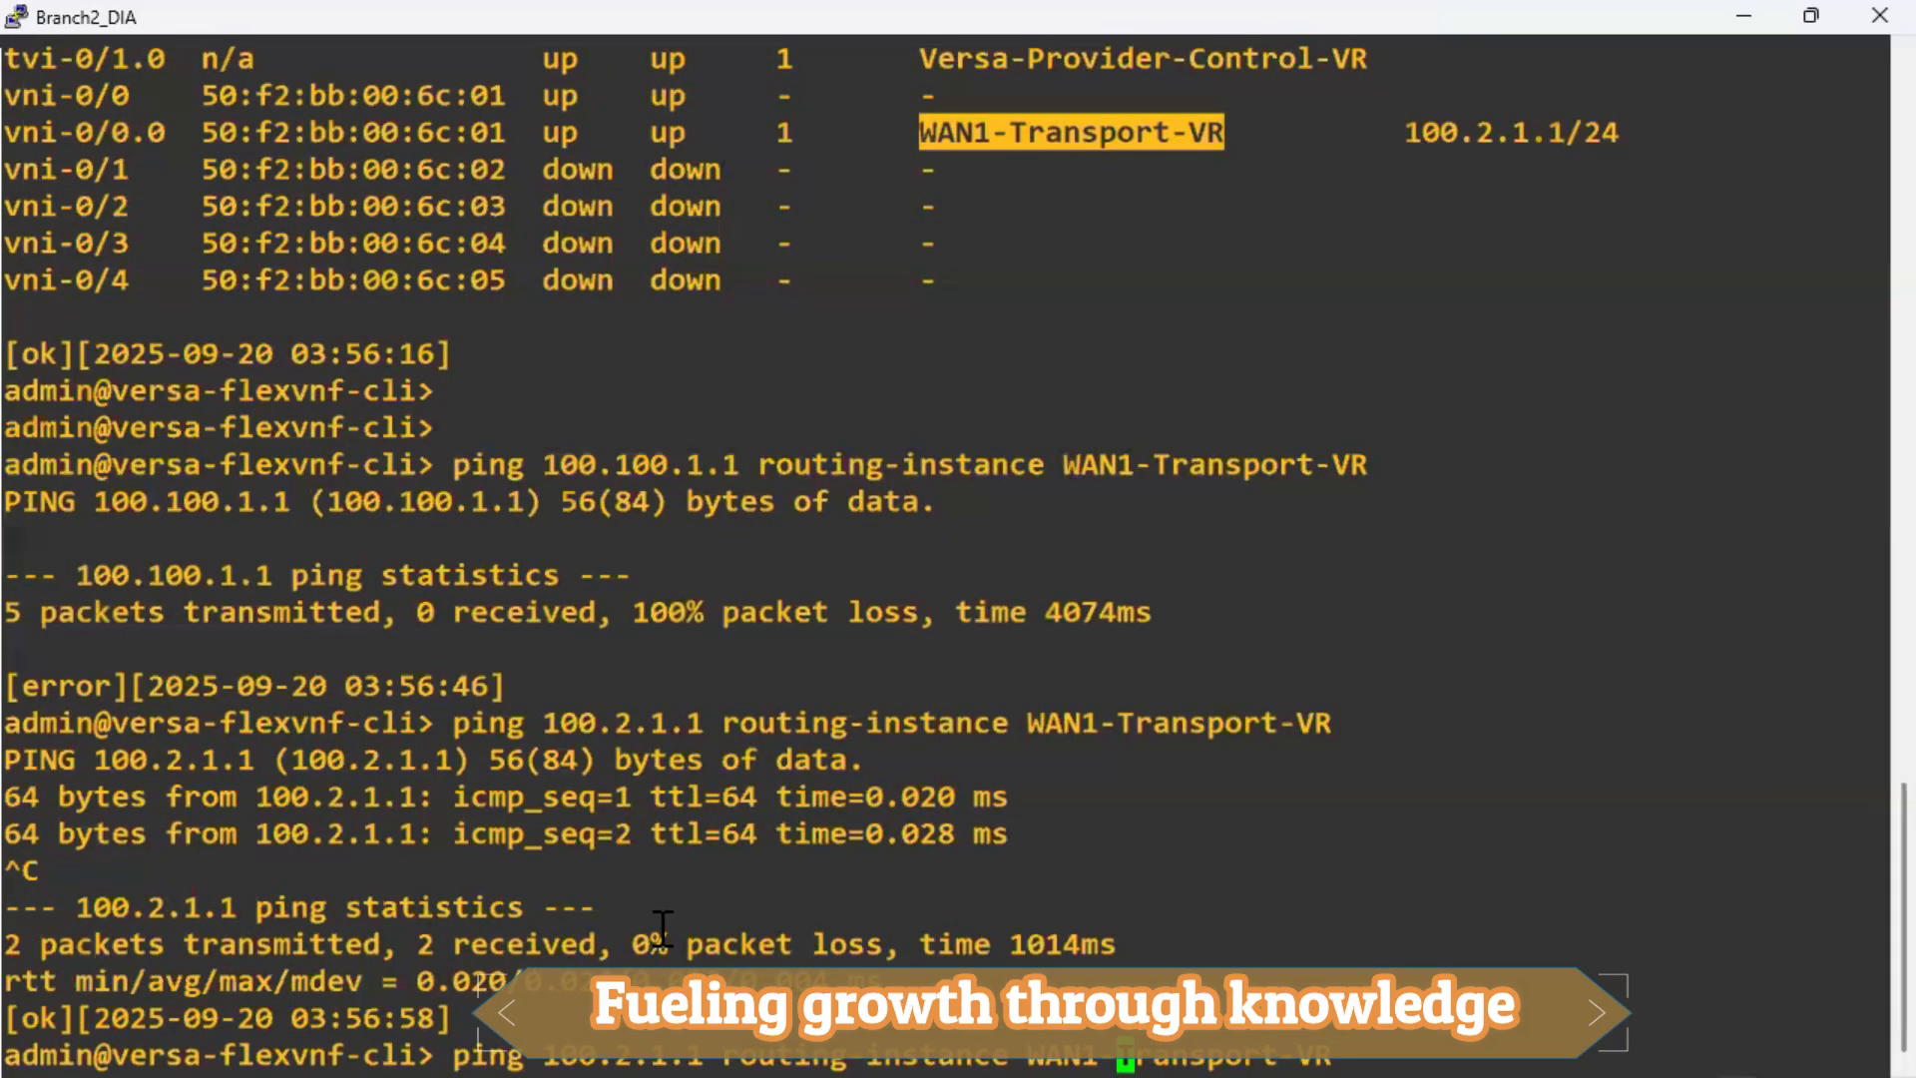
key("Left")
key("Left")
key("Left")
key("Left")
key("Left")
key("Left")
key("Left")
key("Left")
key("BackSpace")
type("2")
key("Return")
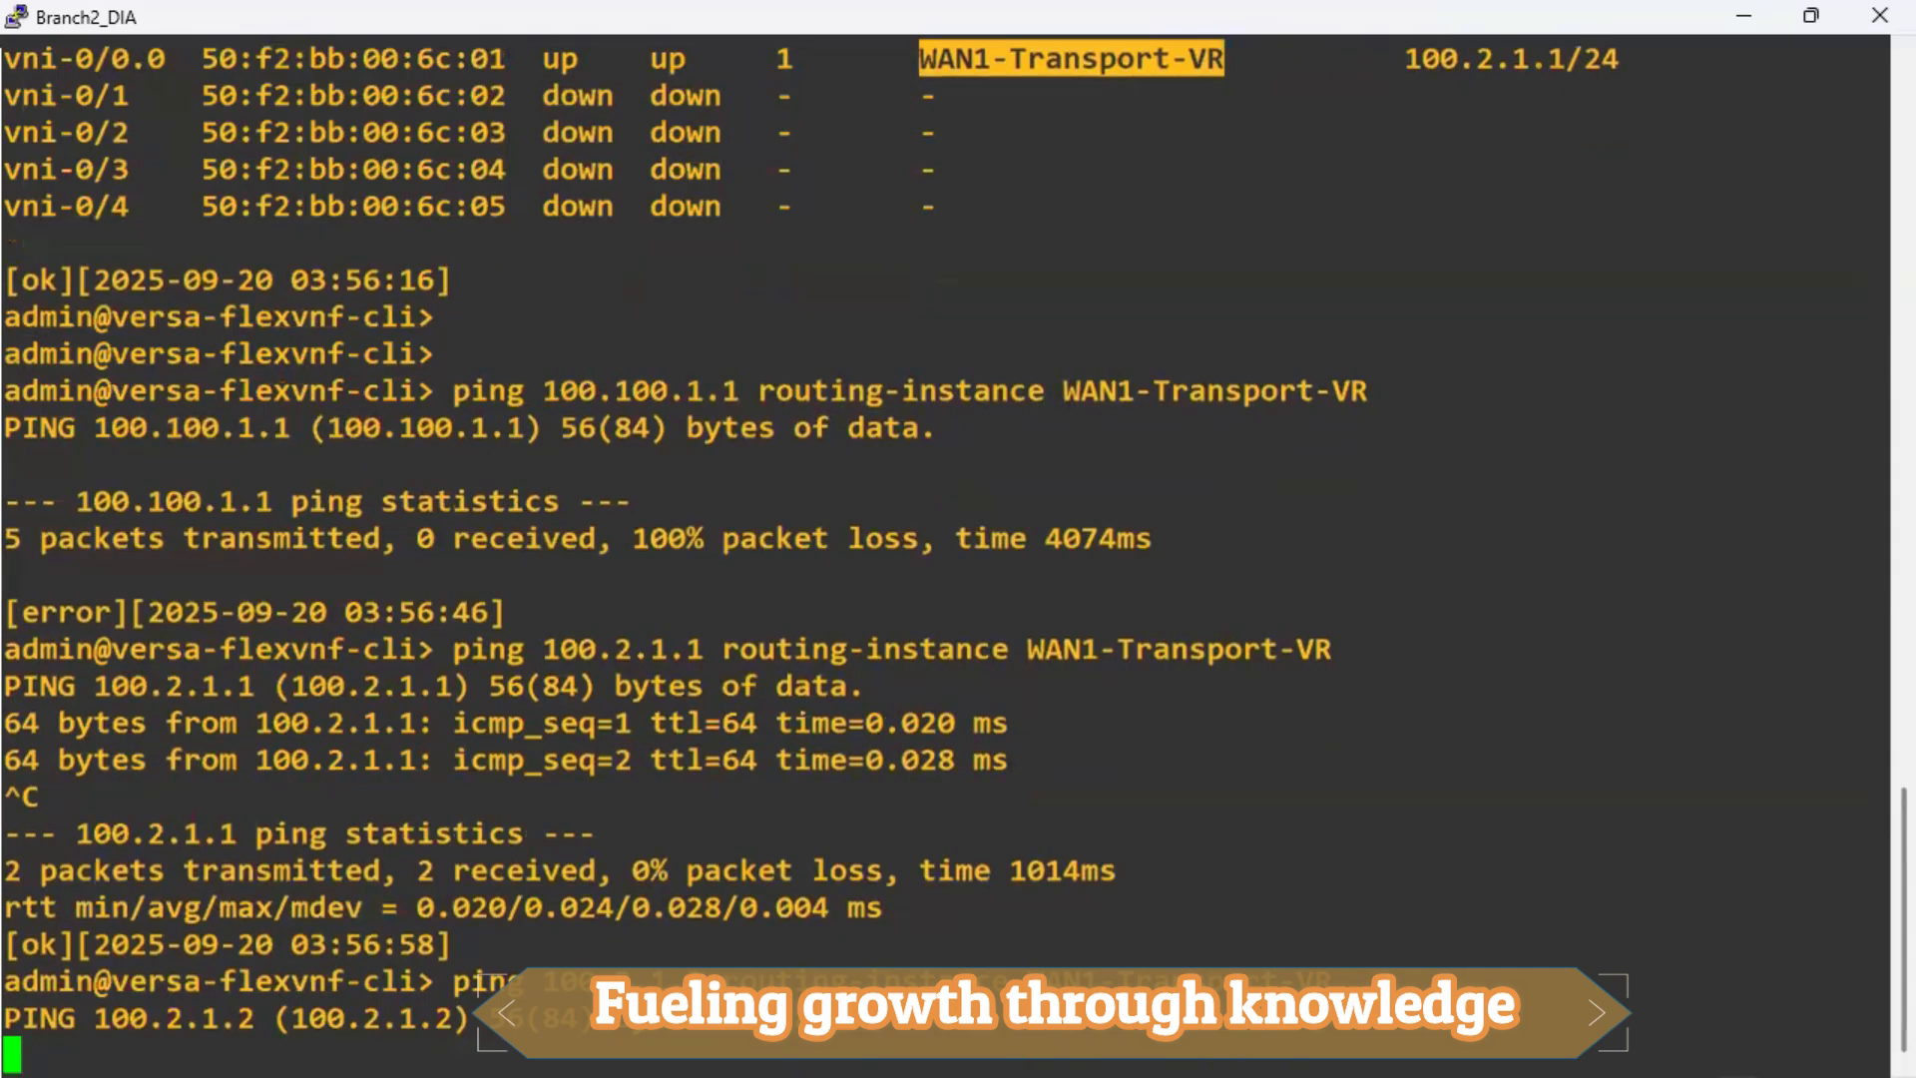
key("alt+Tab")
key("alt+Tab")
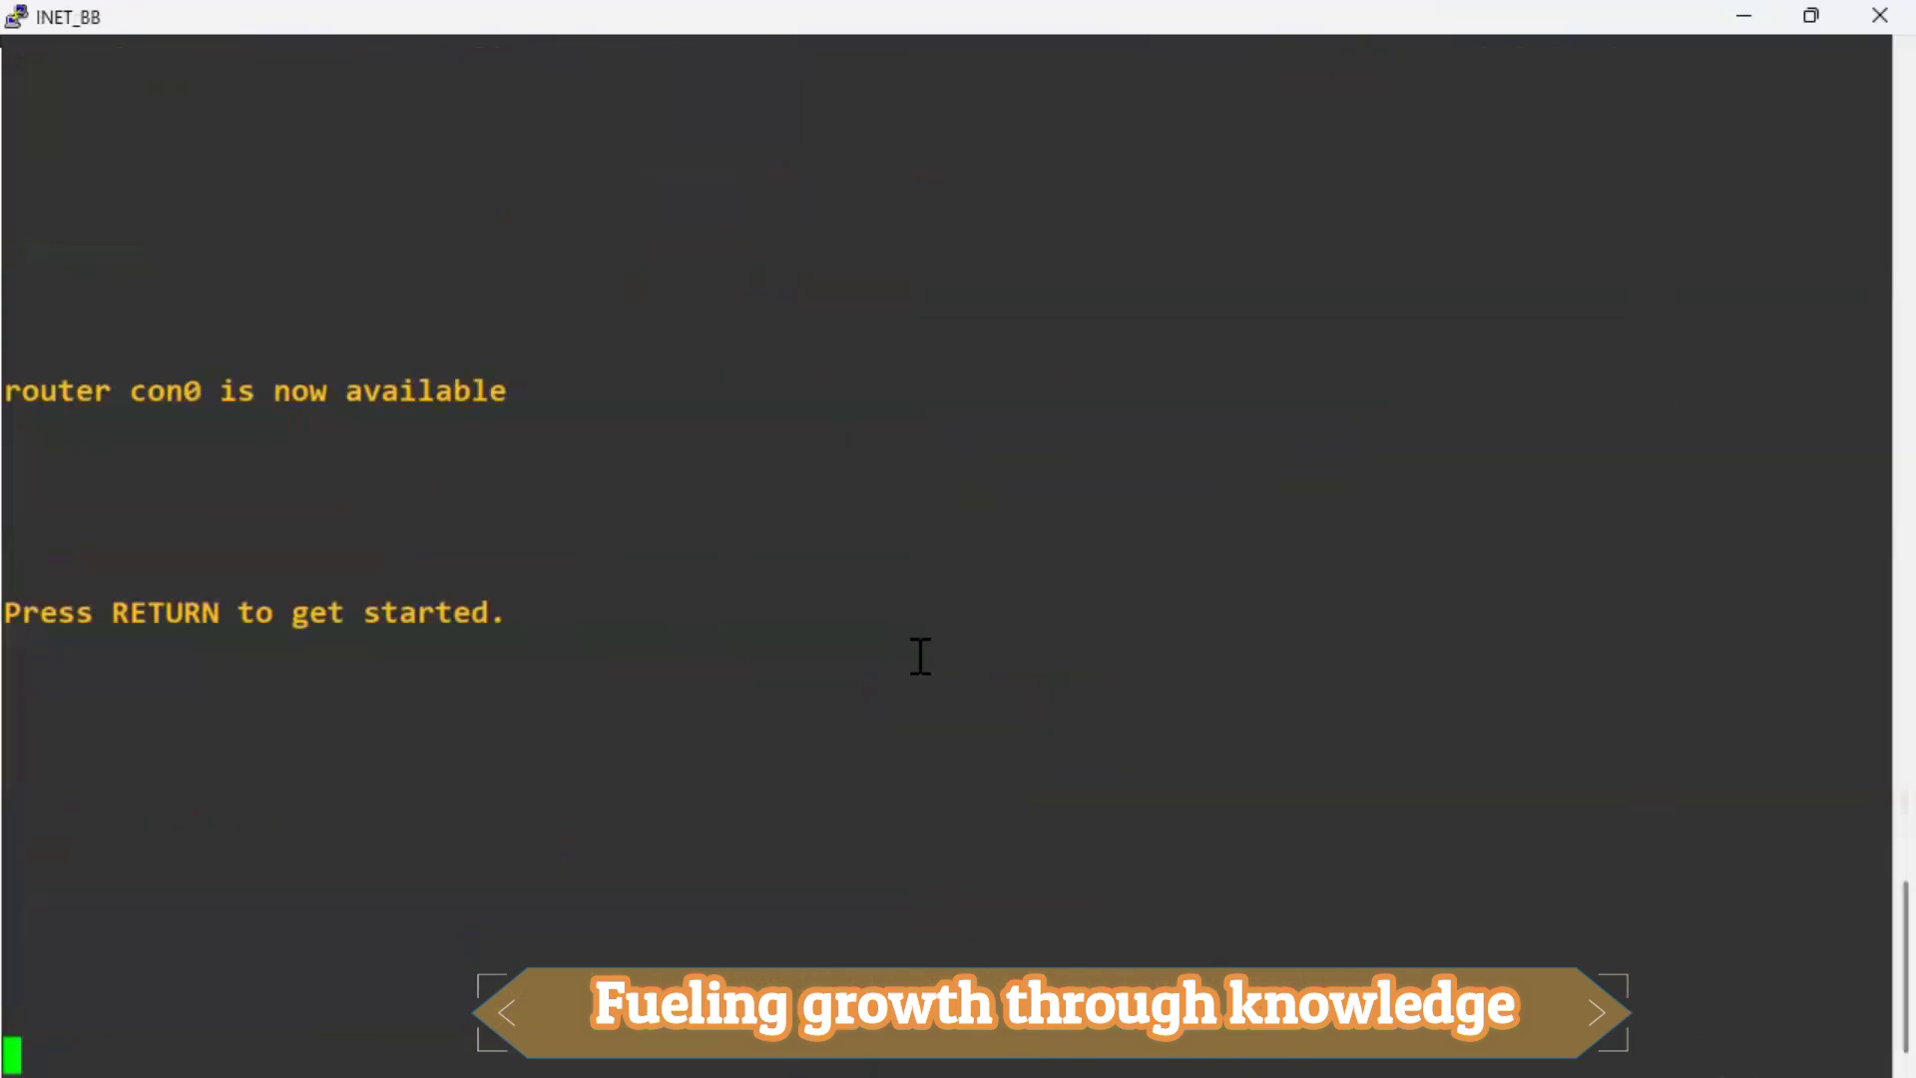
On INET_BB, enter privileged mode and check interface status with 'sh ip int br'.
key("super+Down")
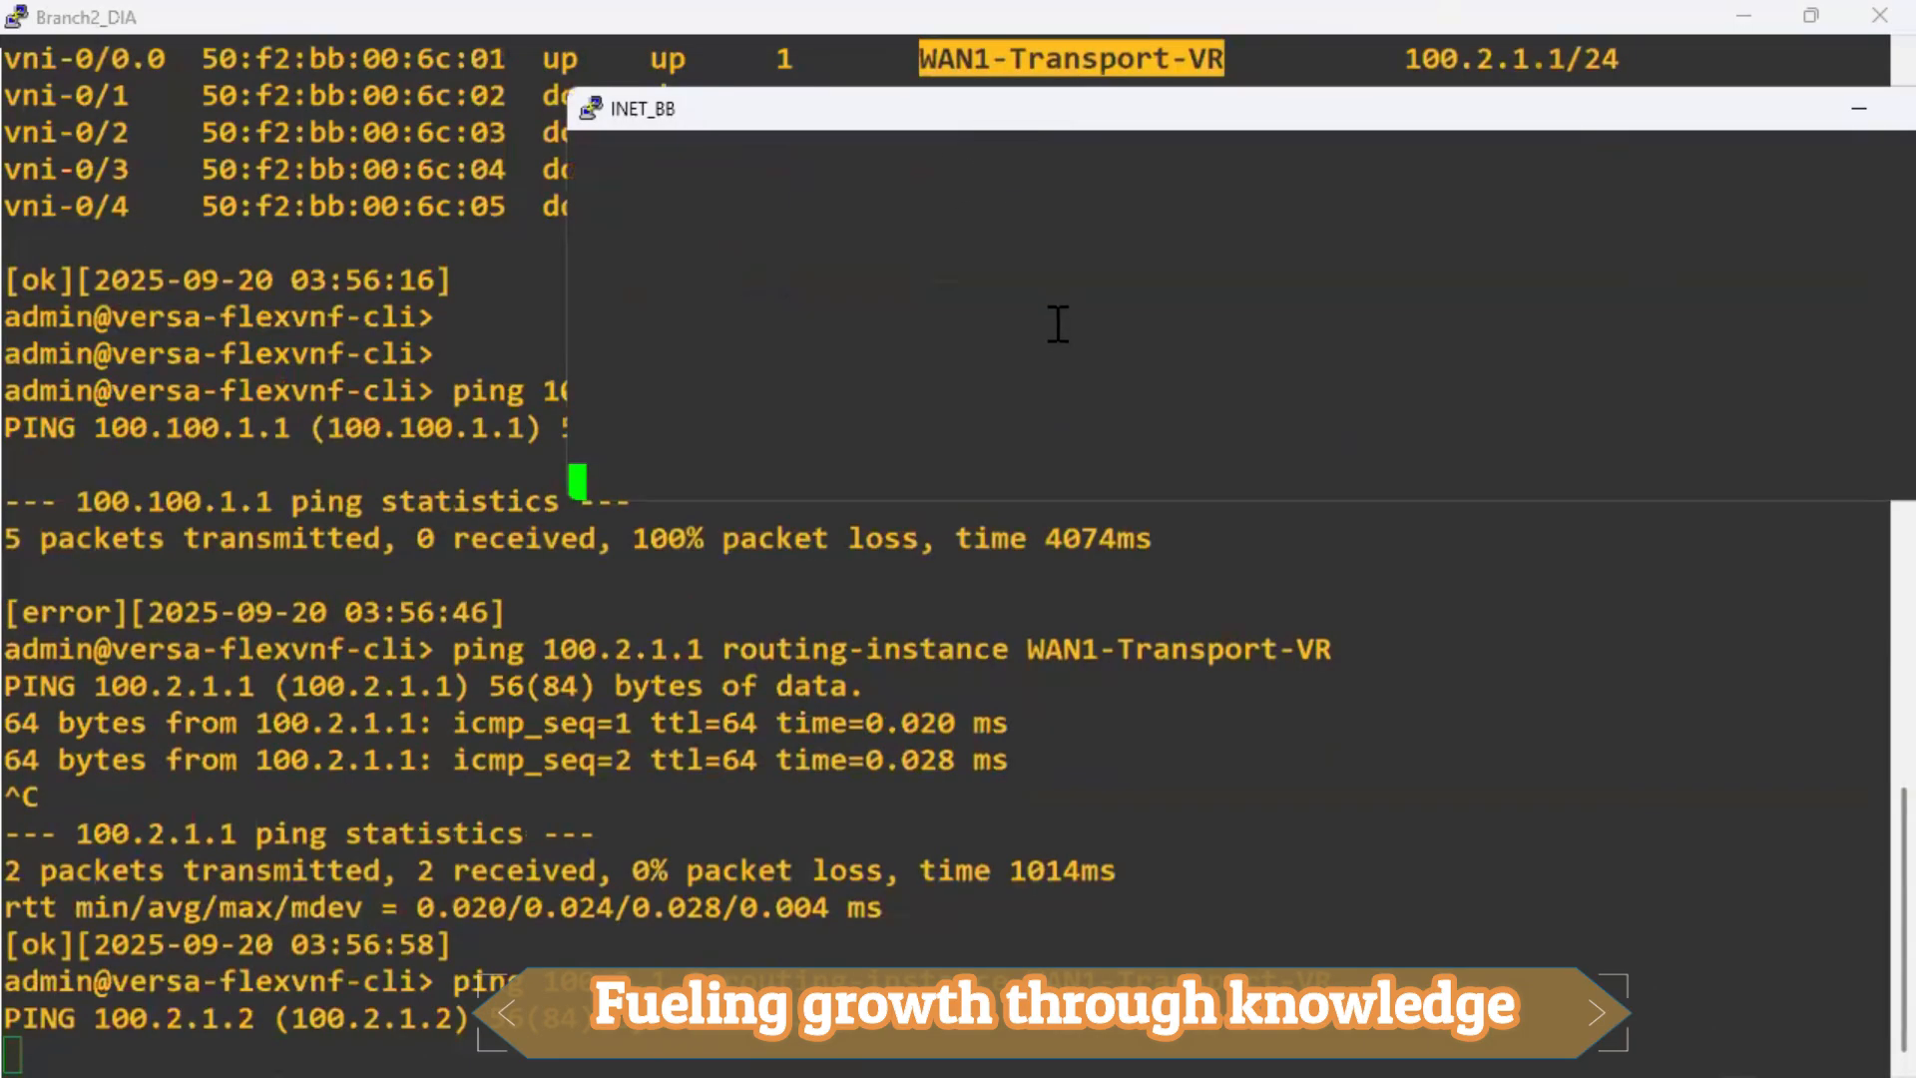
key("Return")
key("Return")
key("Return")
key("Return")
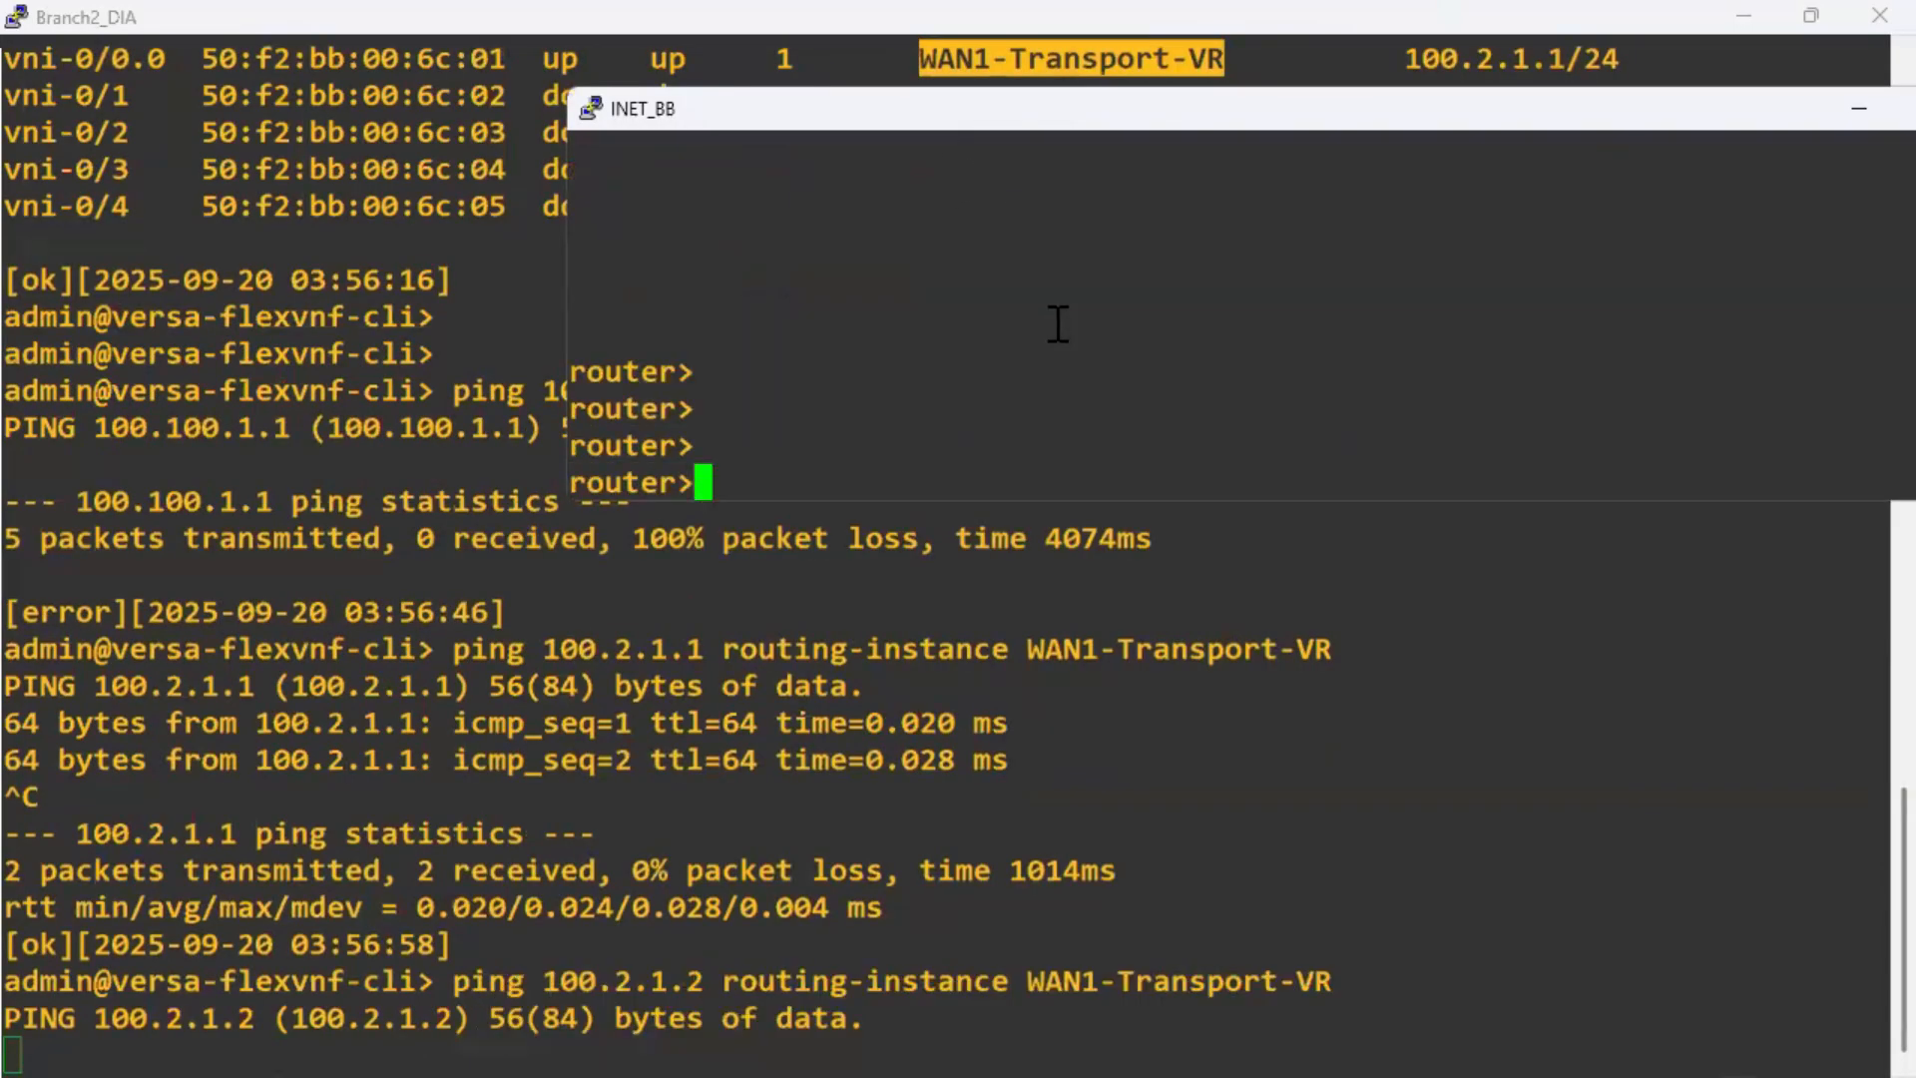
type("en")
key("Return")
key("Return")
type("sh ip int br")
key("Return")
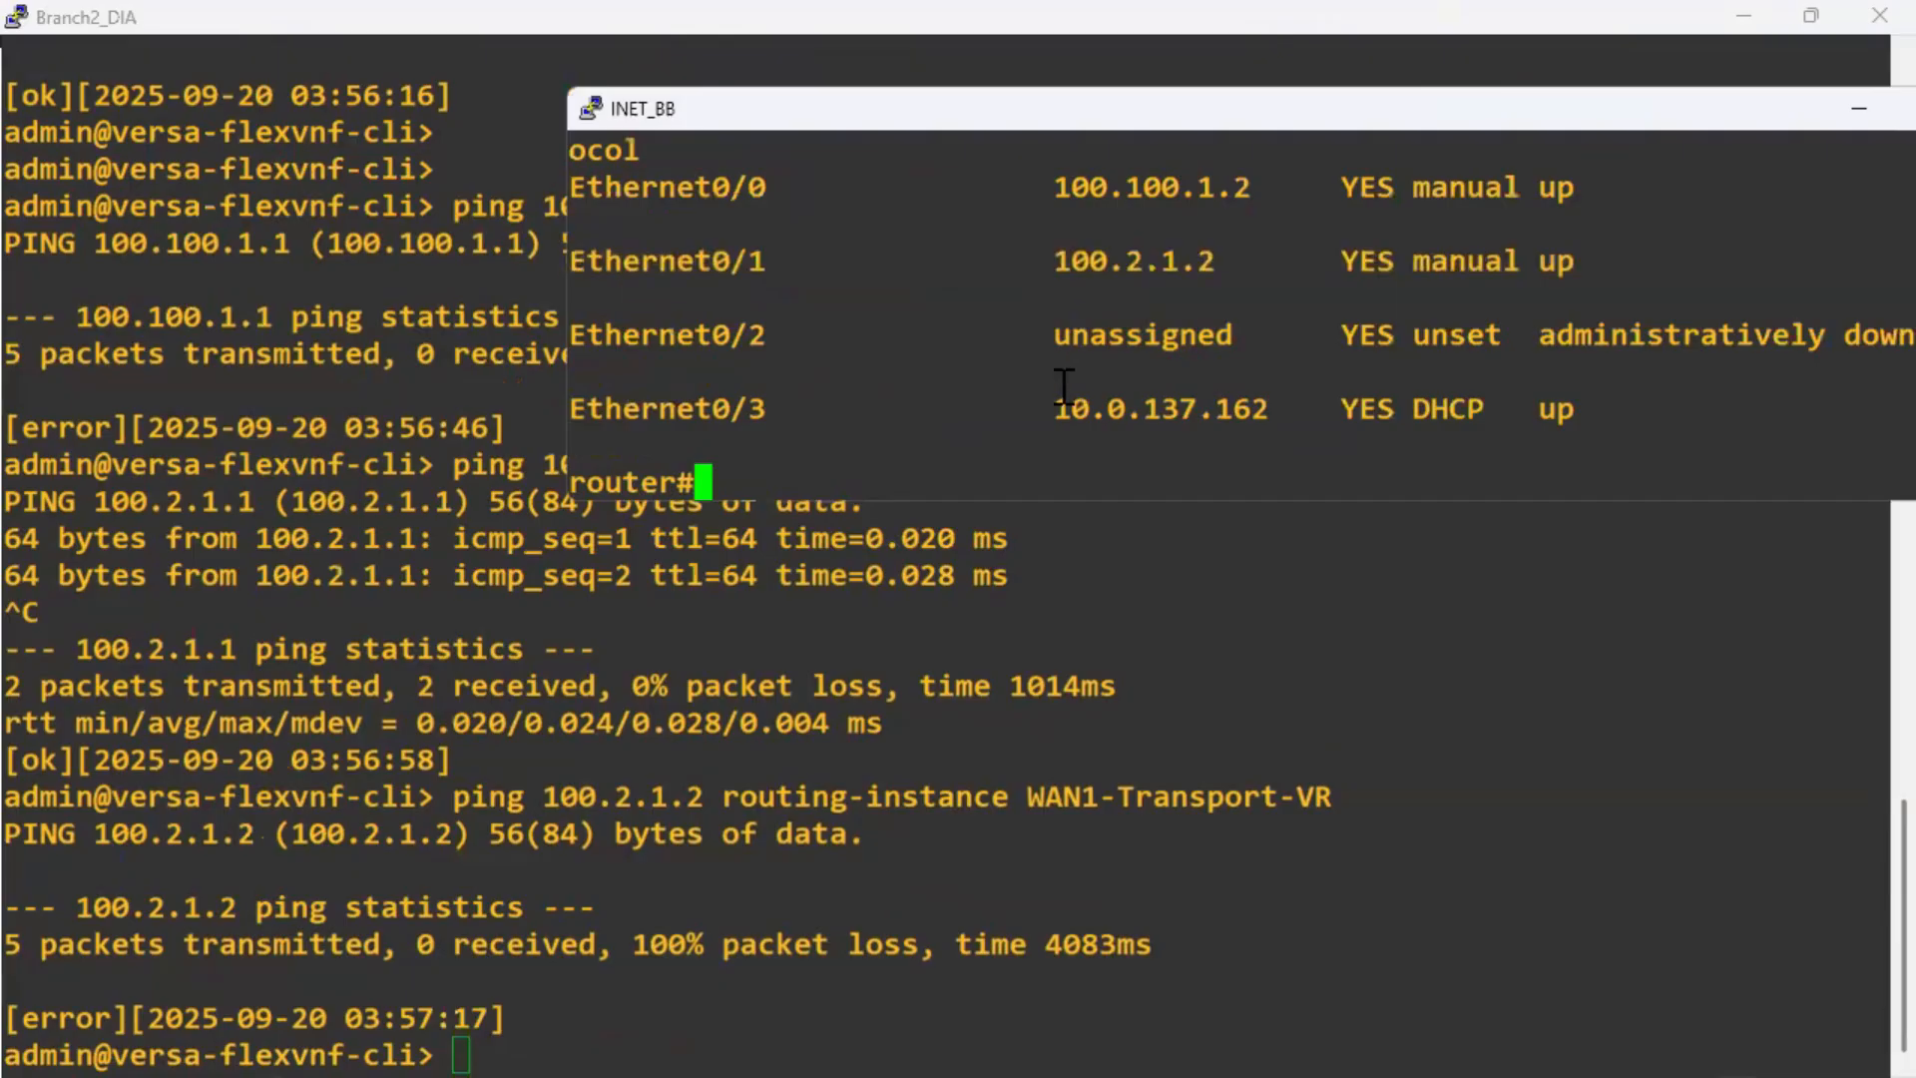
key("alt+Tab")
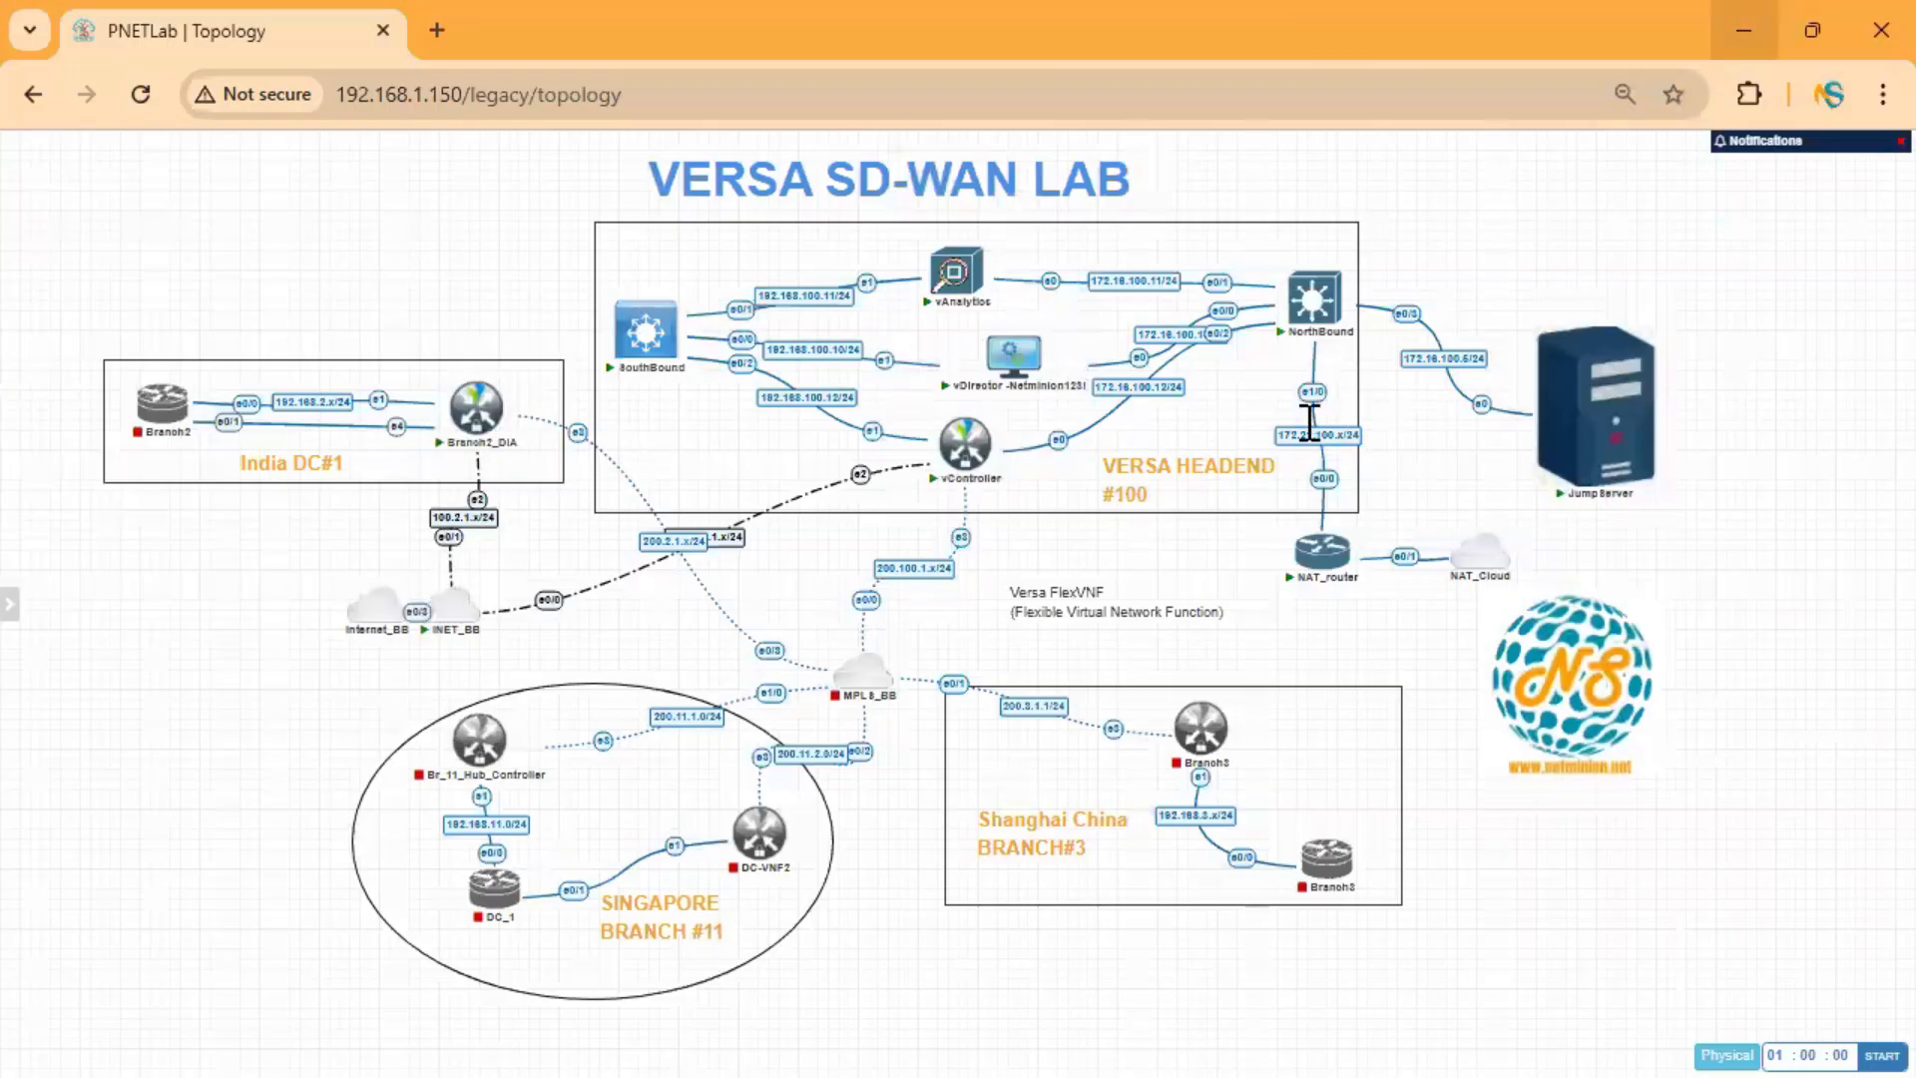
key("alt+Tab")
Shut down and re-enable interface Ethernet0/1 in configuration mode.
type("conf ter")
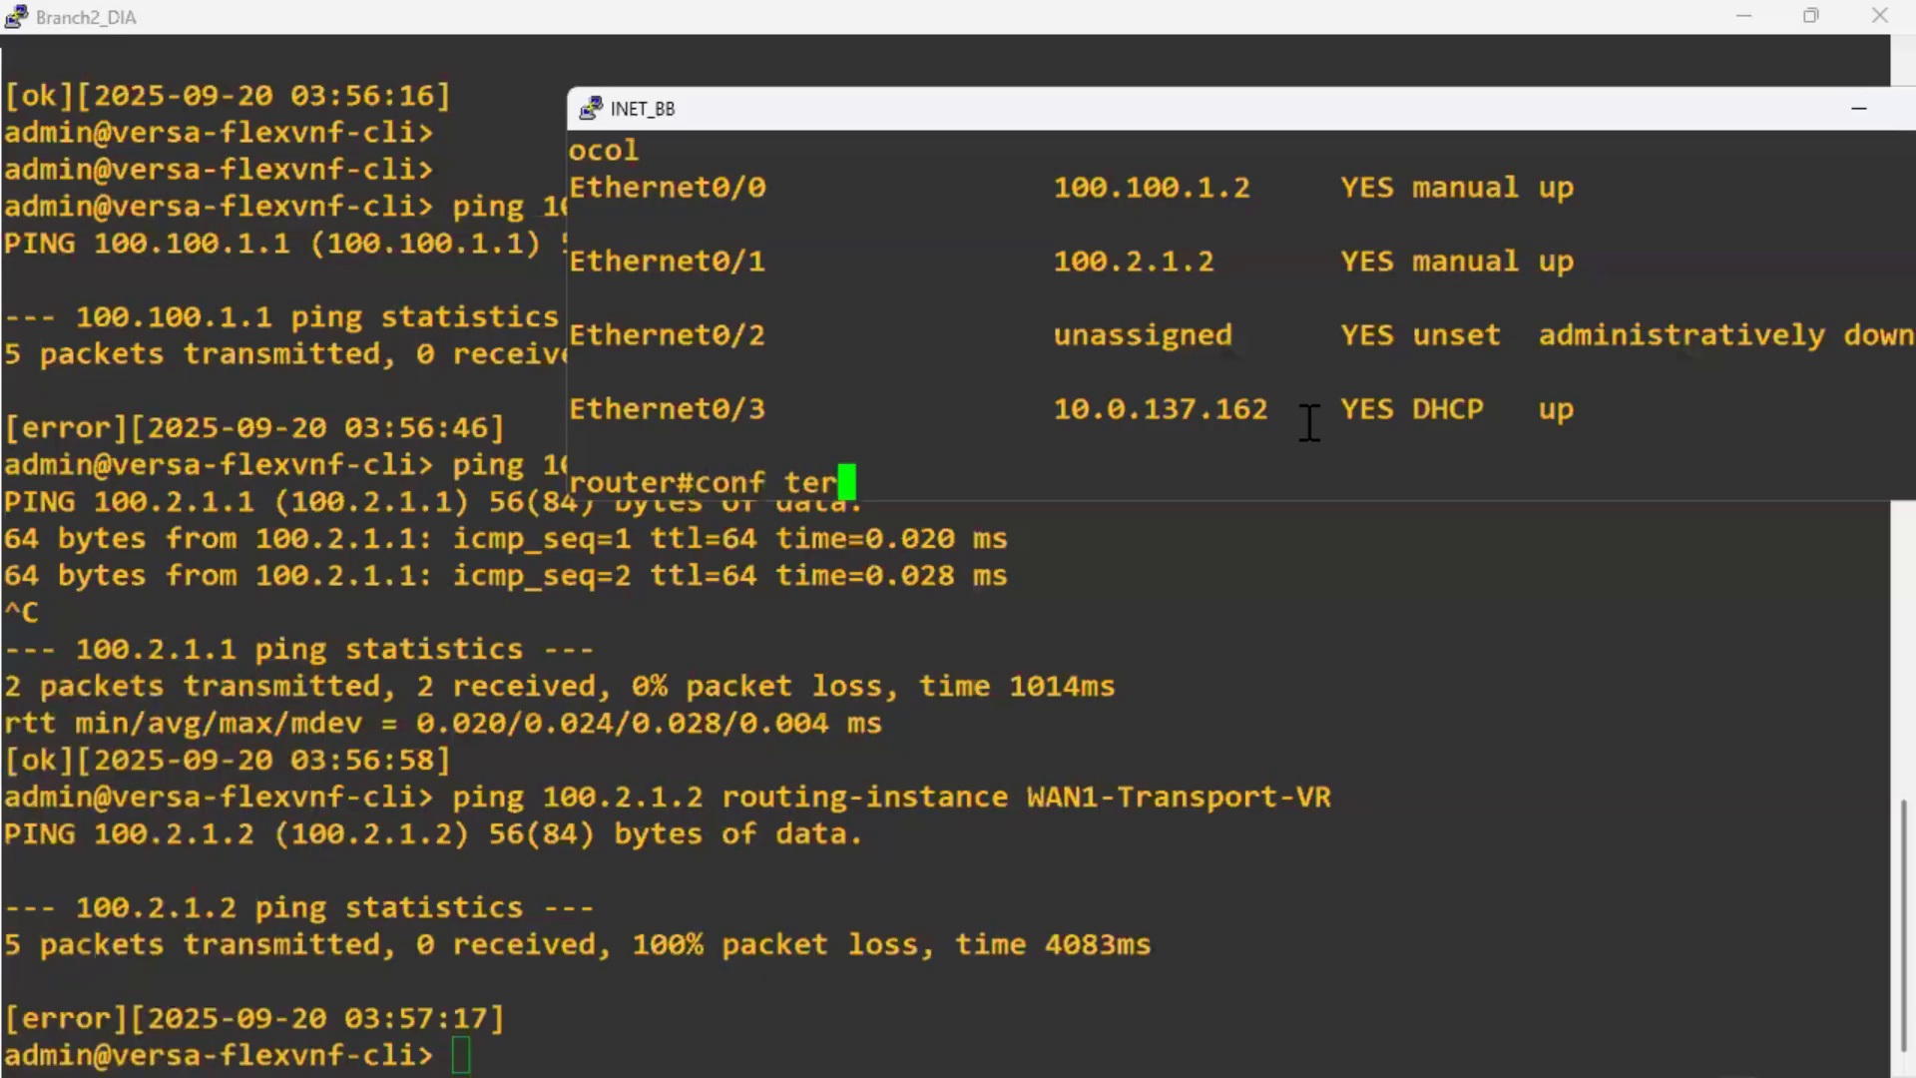
key("Return")
type("int e")
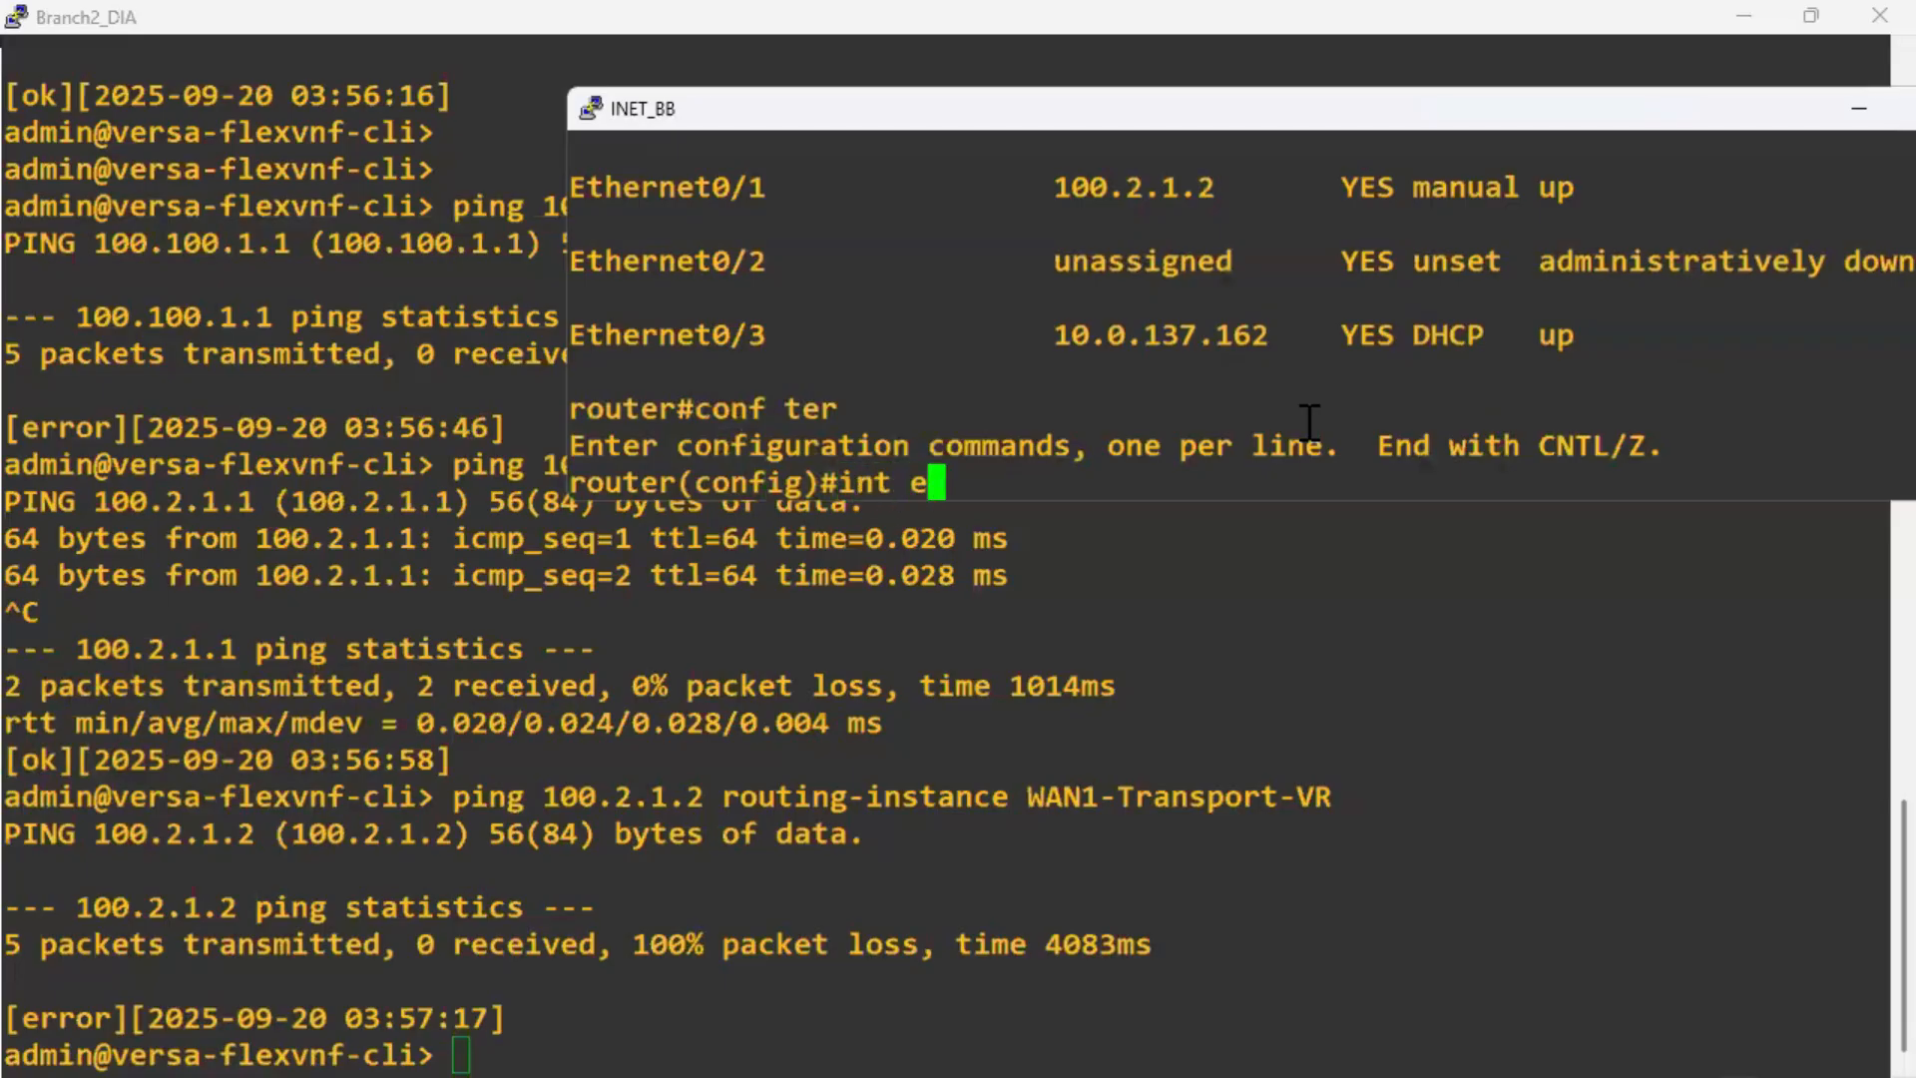
type("th0/1")
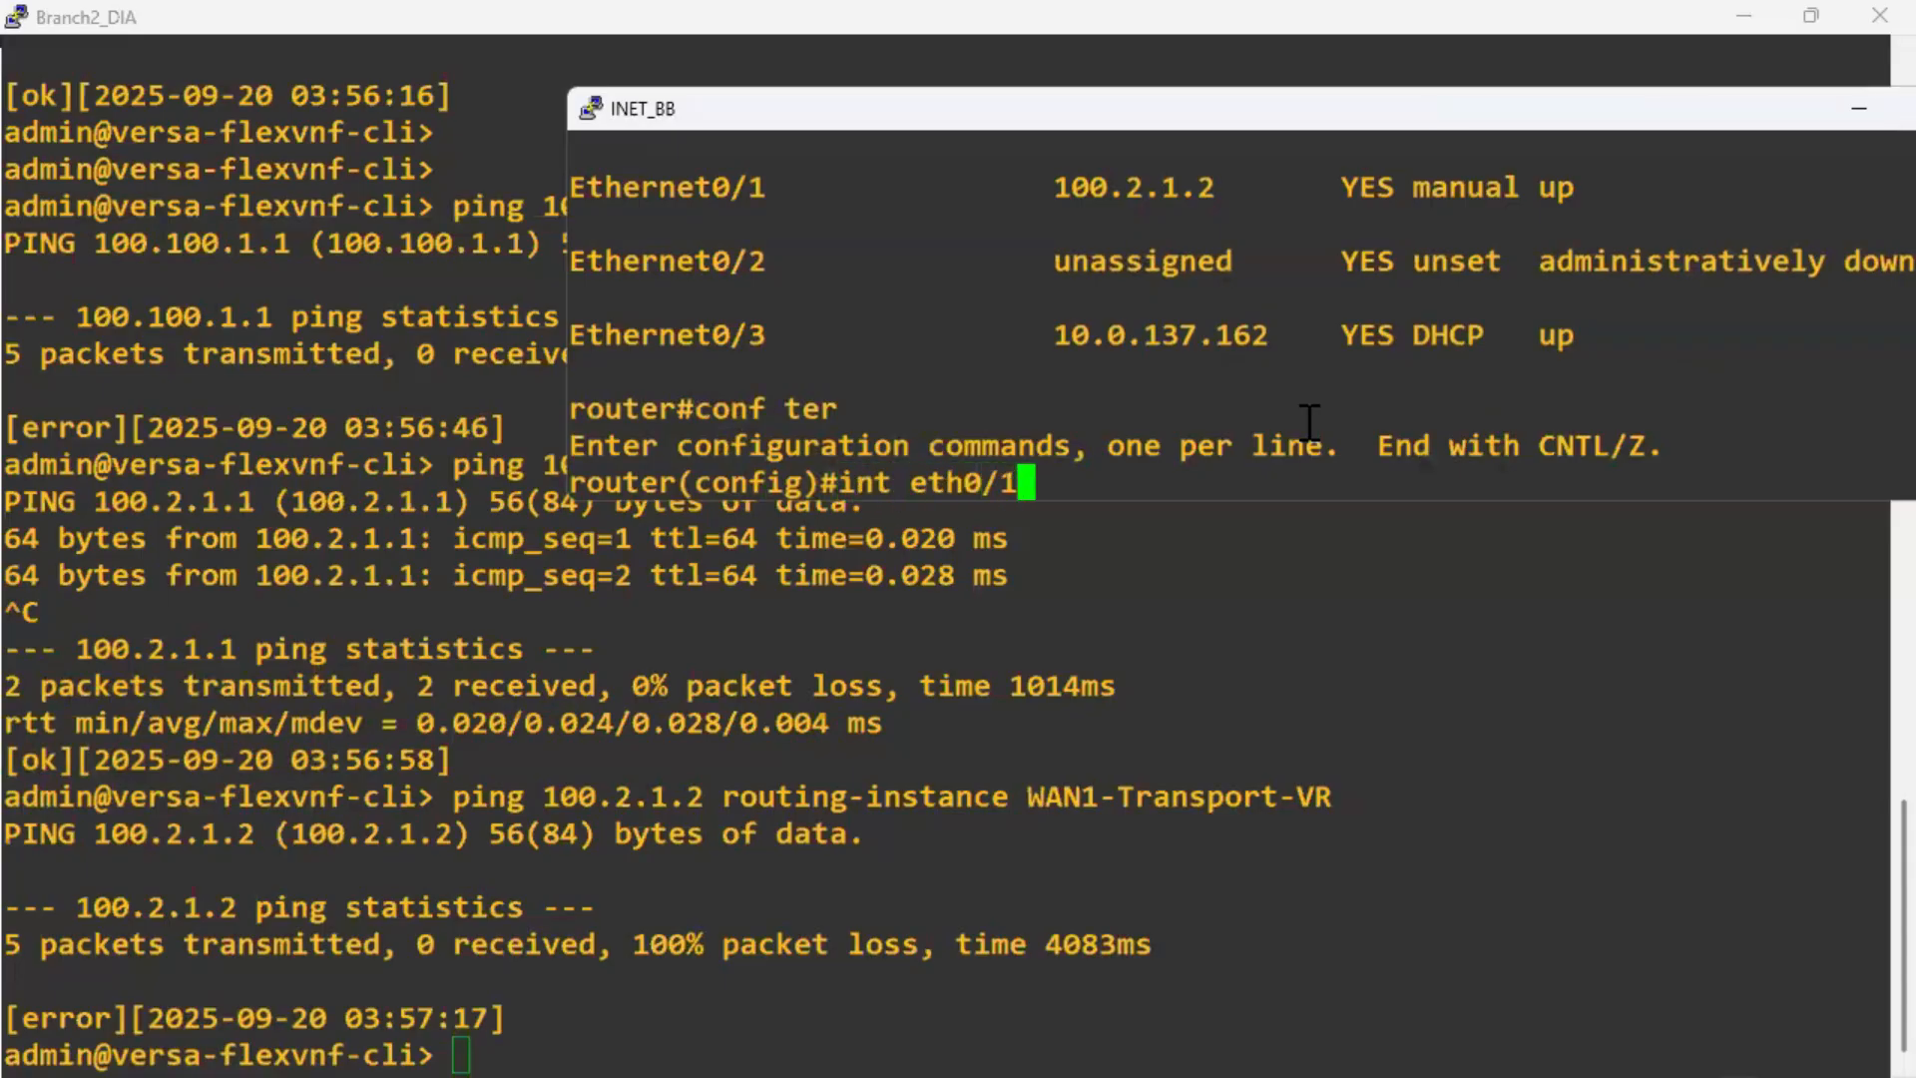
key("Return")
type("sh")
key("Return")
type("no shut")
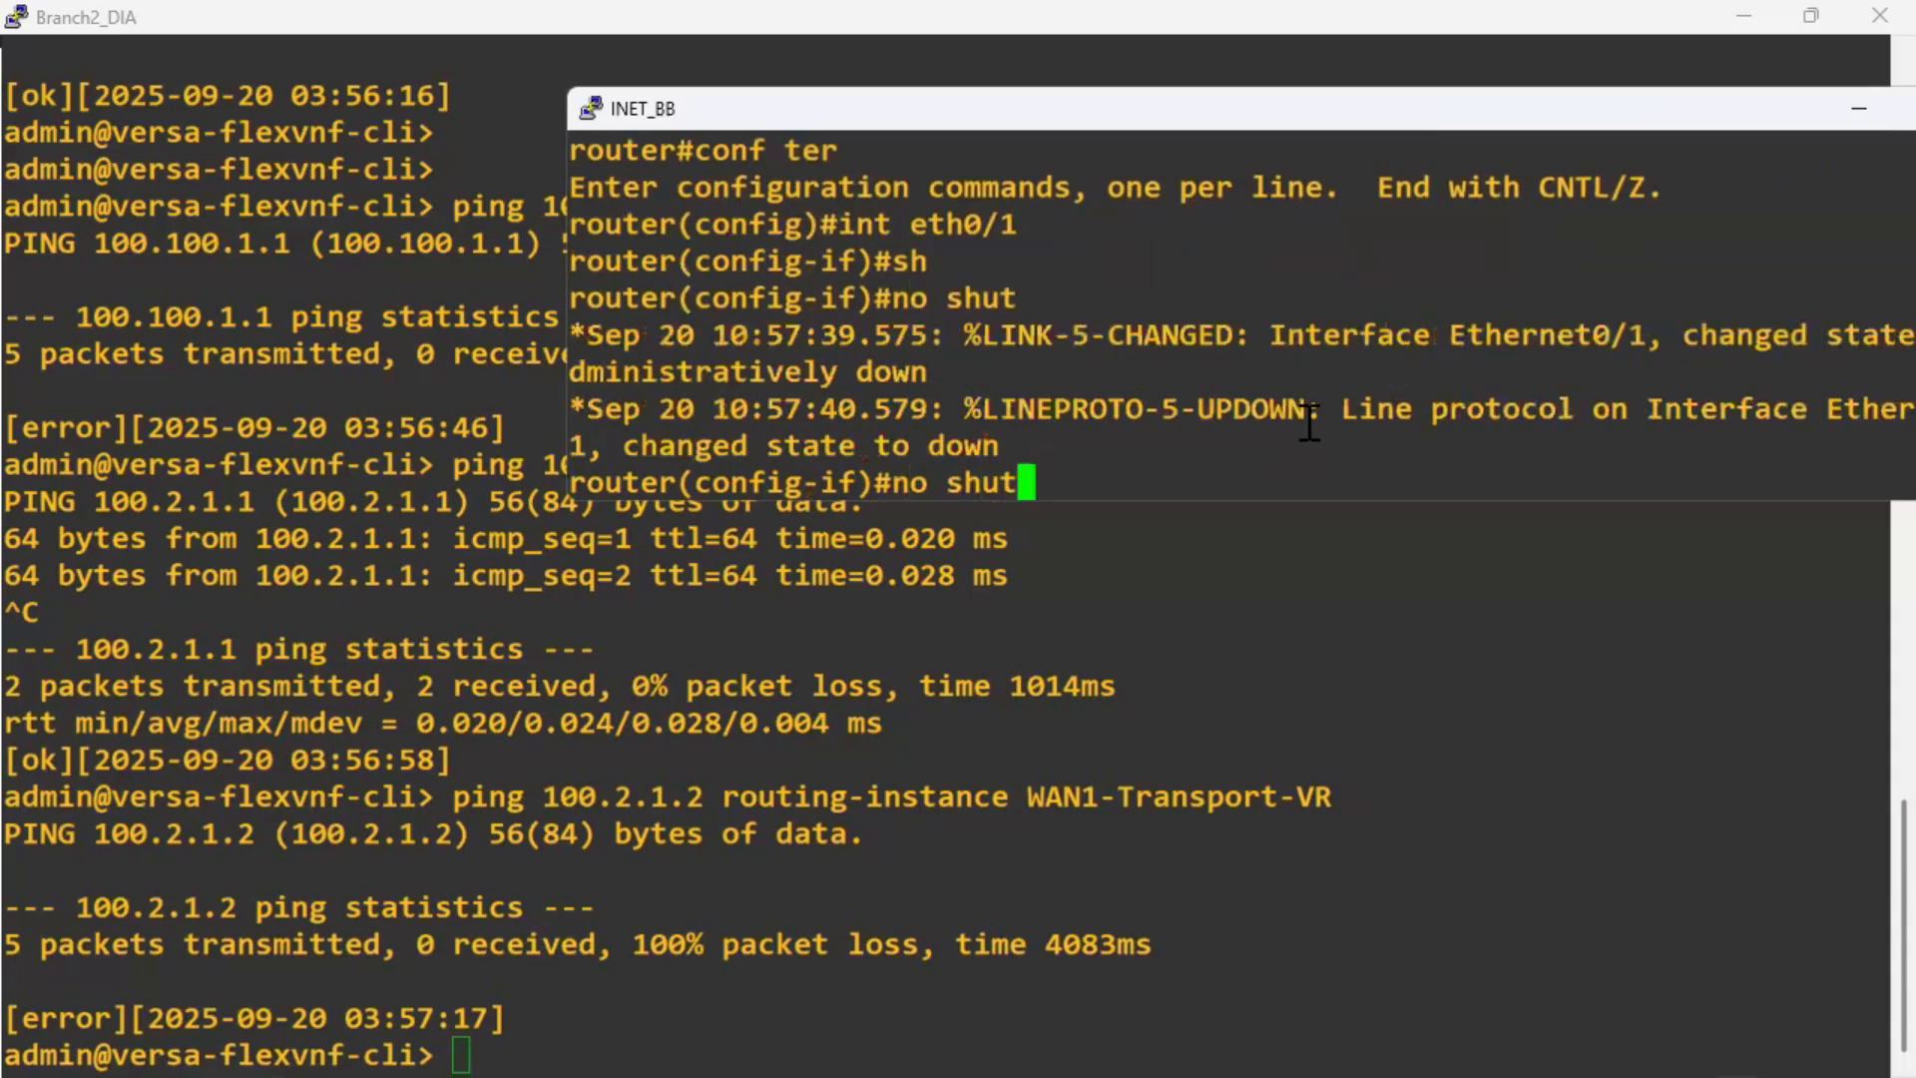
key("Return")
Exit configuration mode and ping the branch at 100.2.1.1 from the router.
key("ctrl+z")
key("Return")
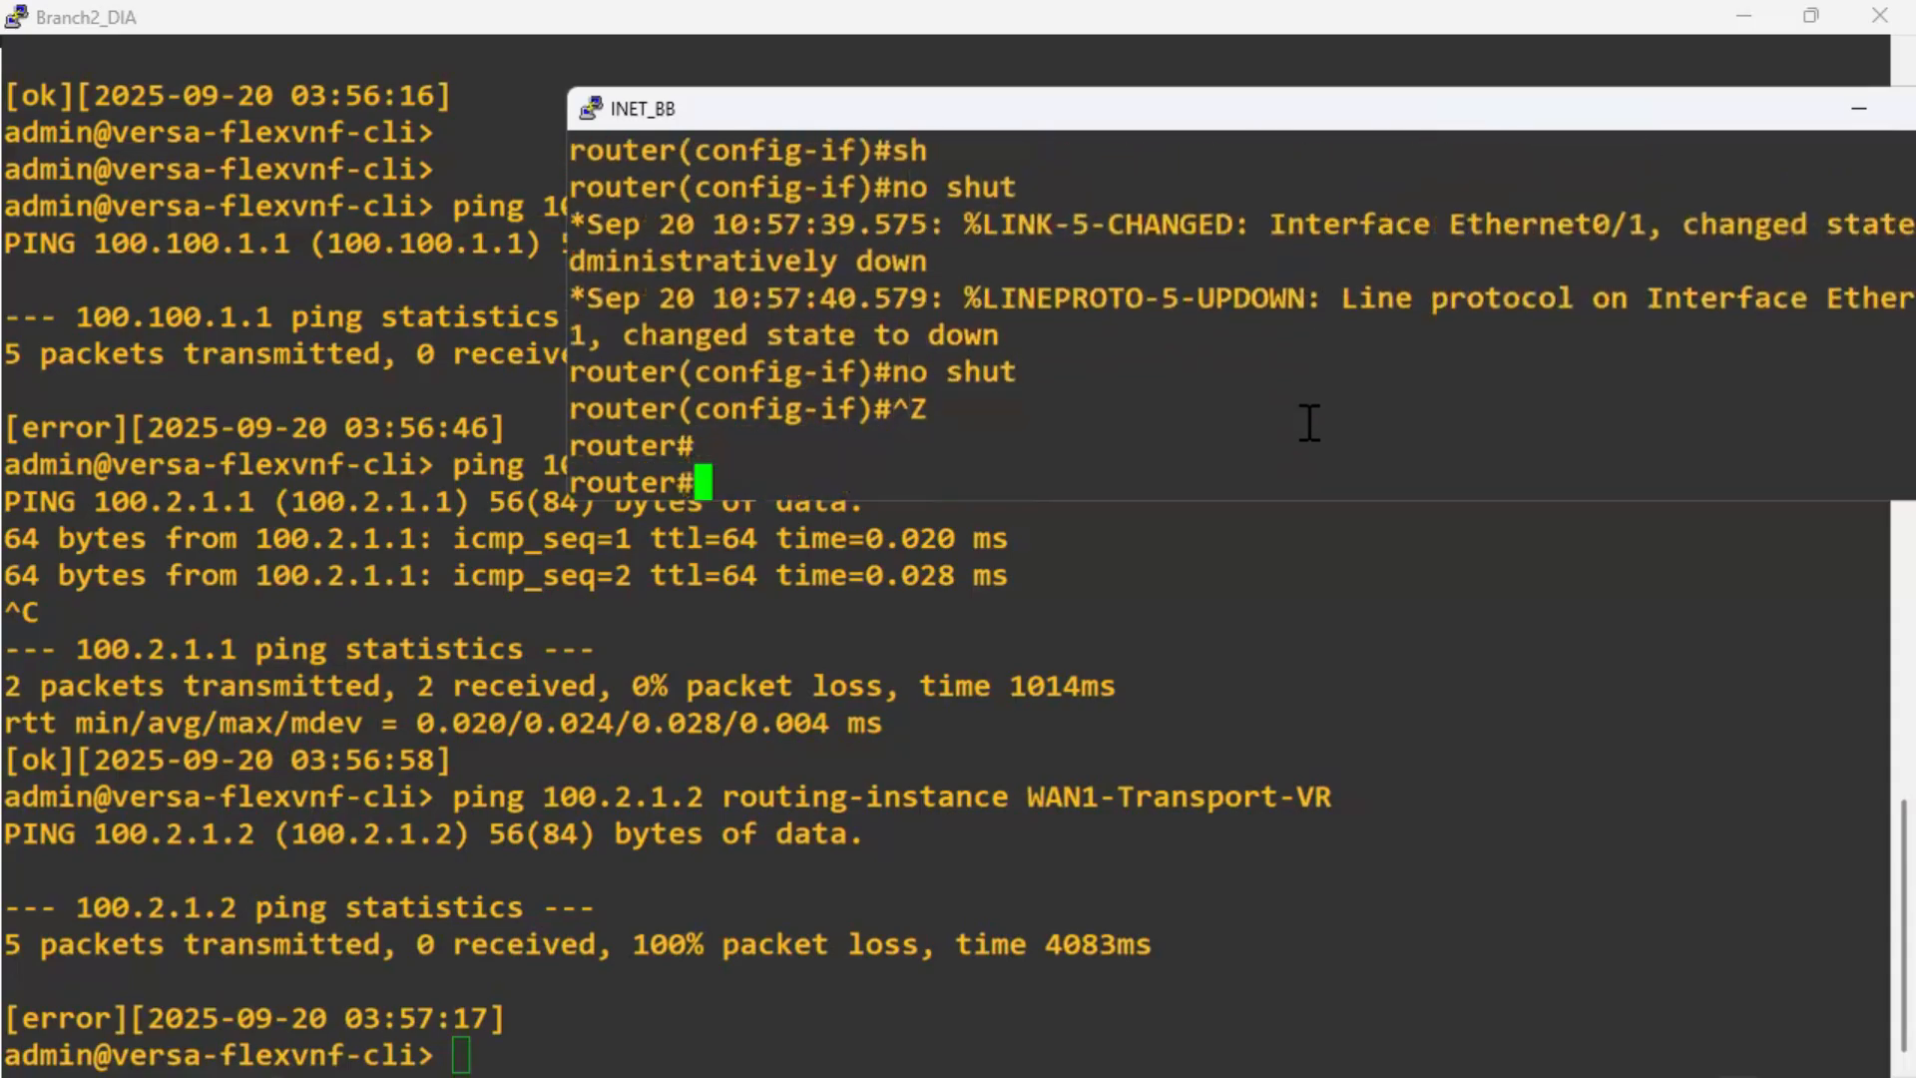
type("ping 1")
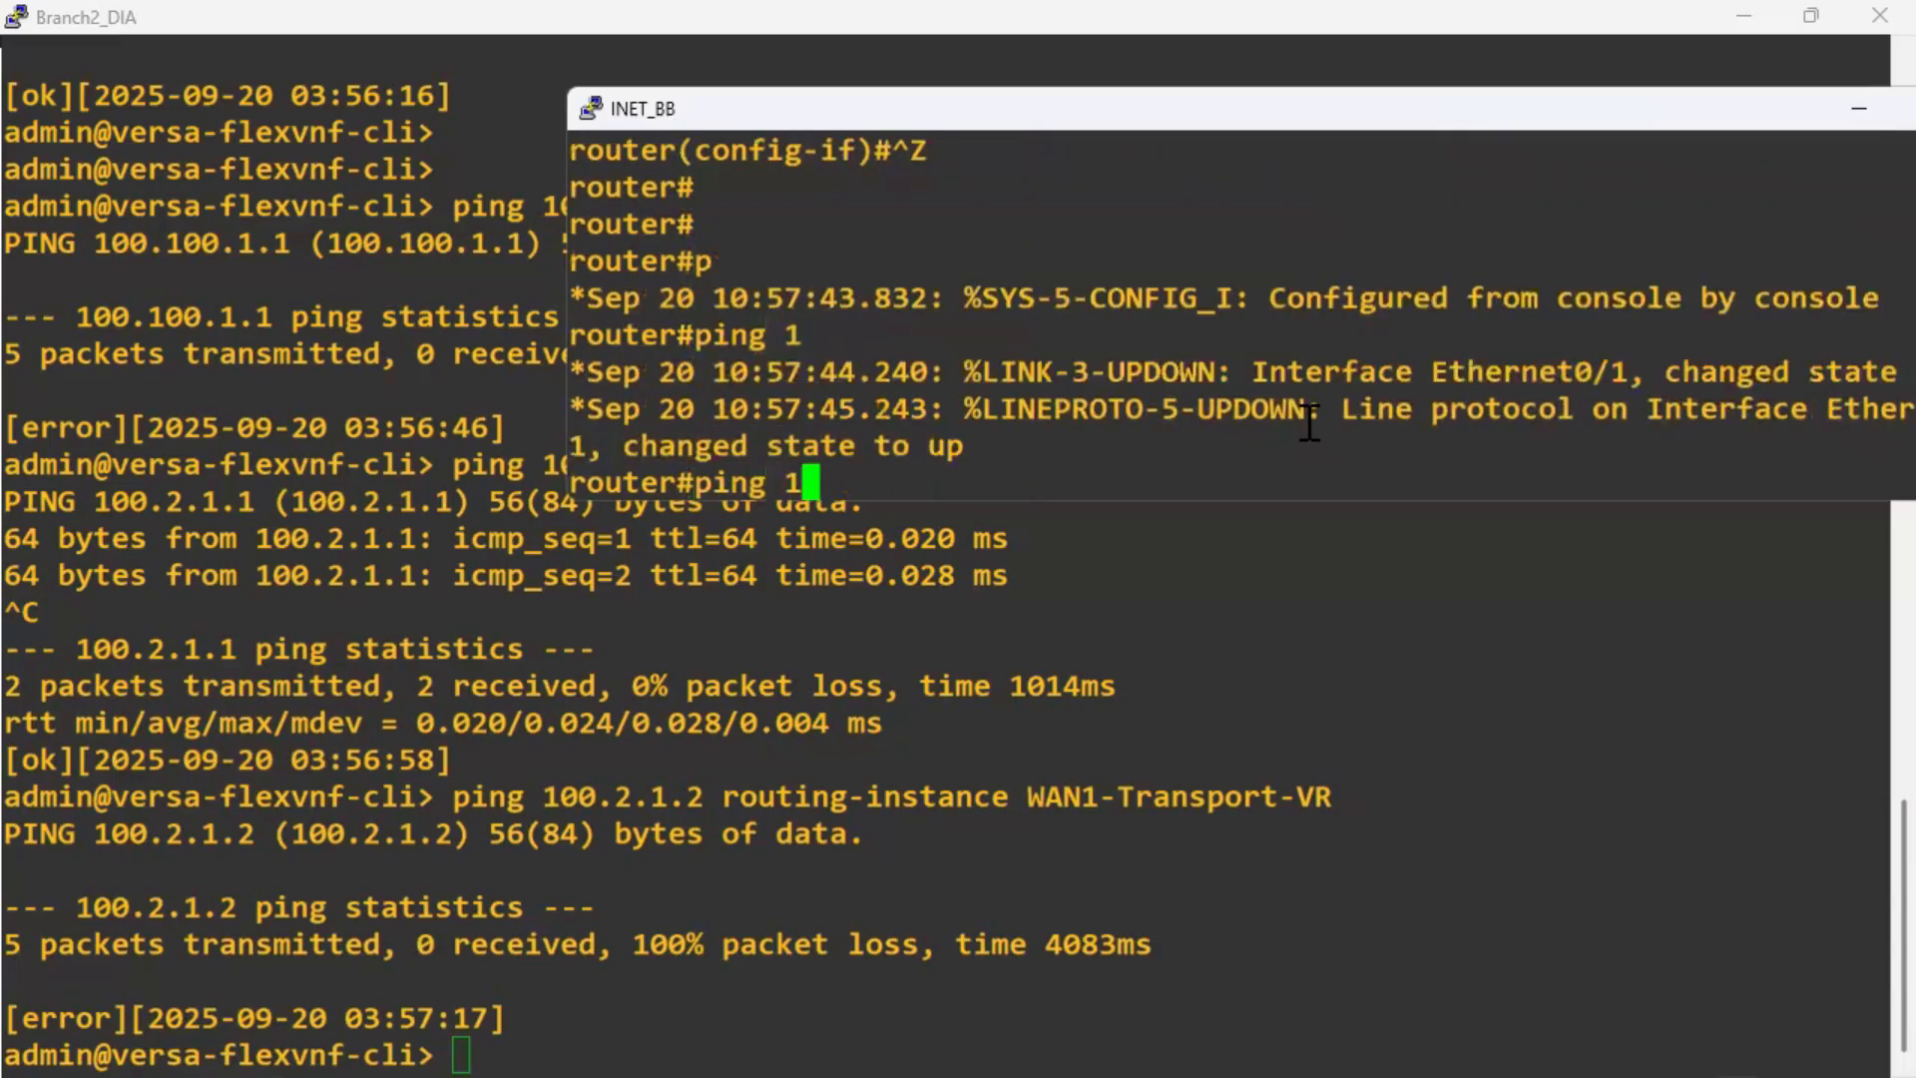
type("00.2.1.1")
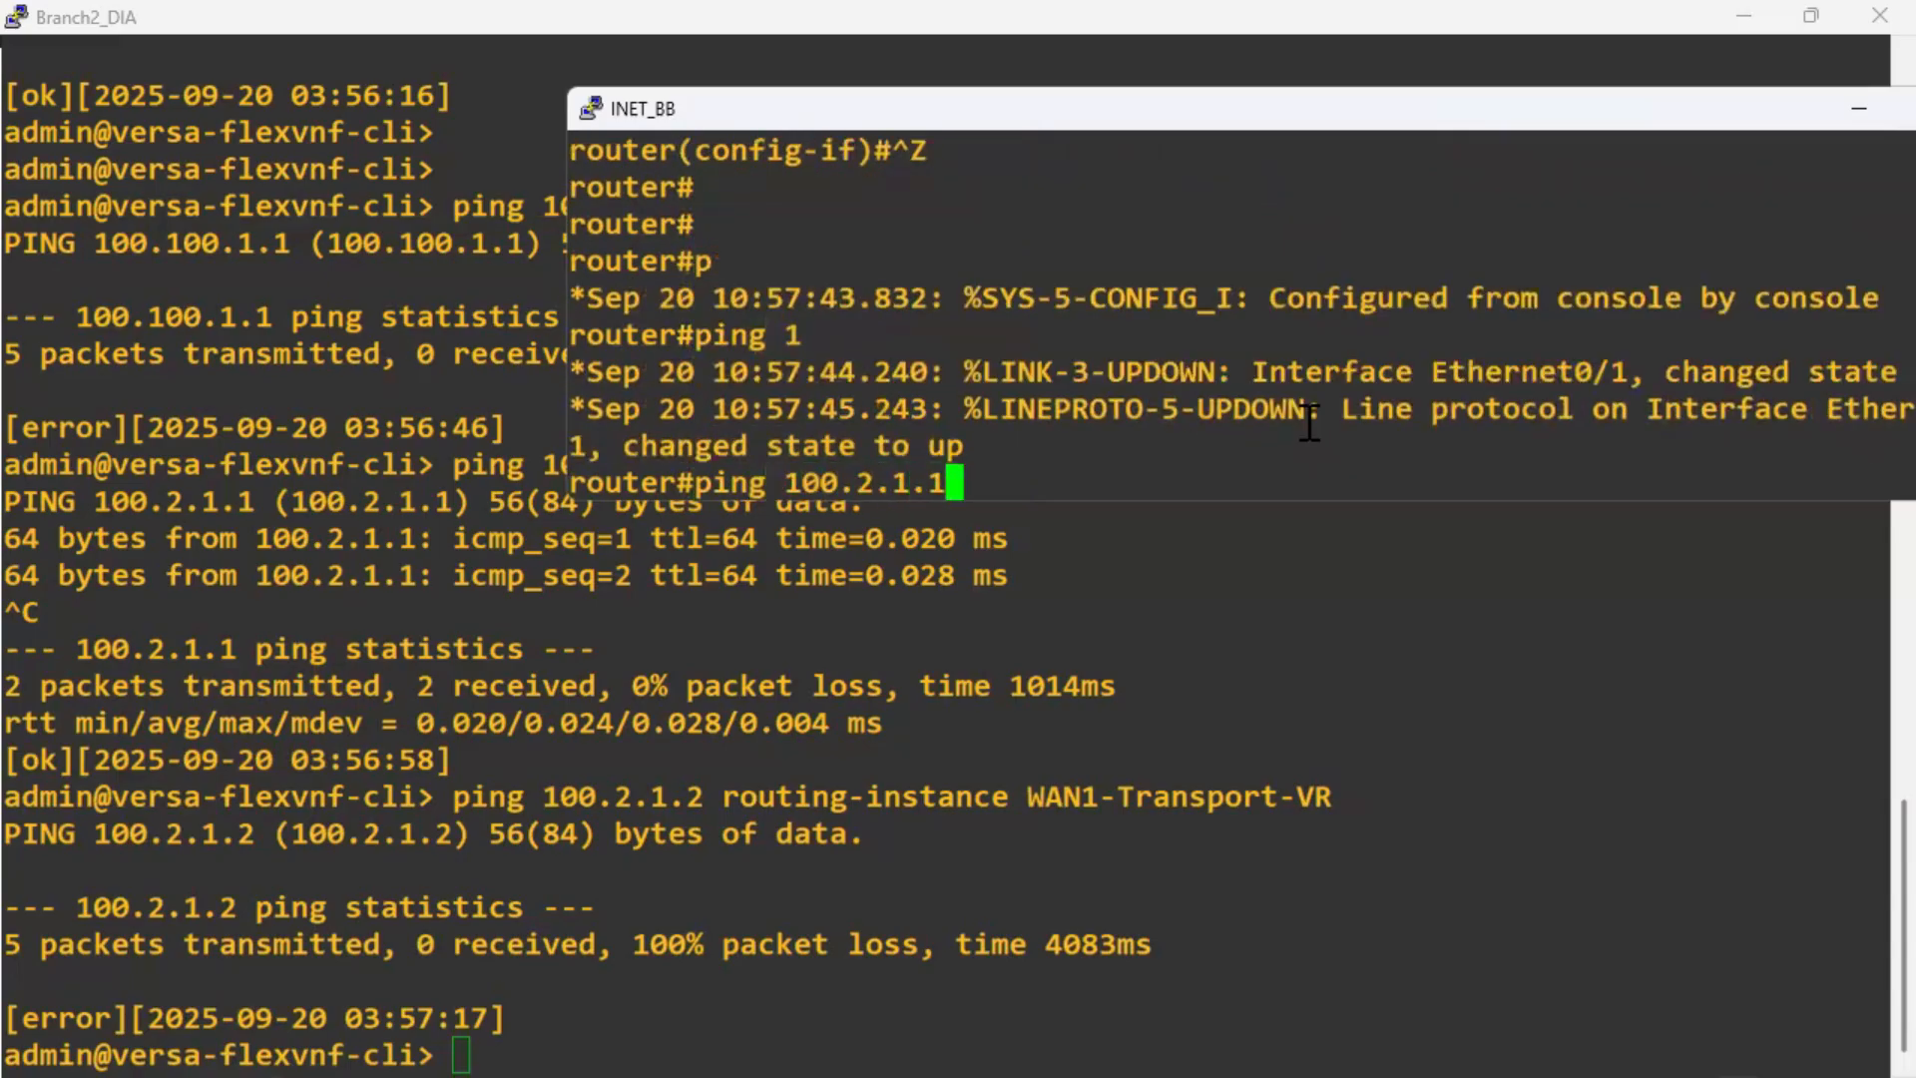
key("Return")
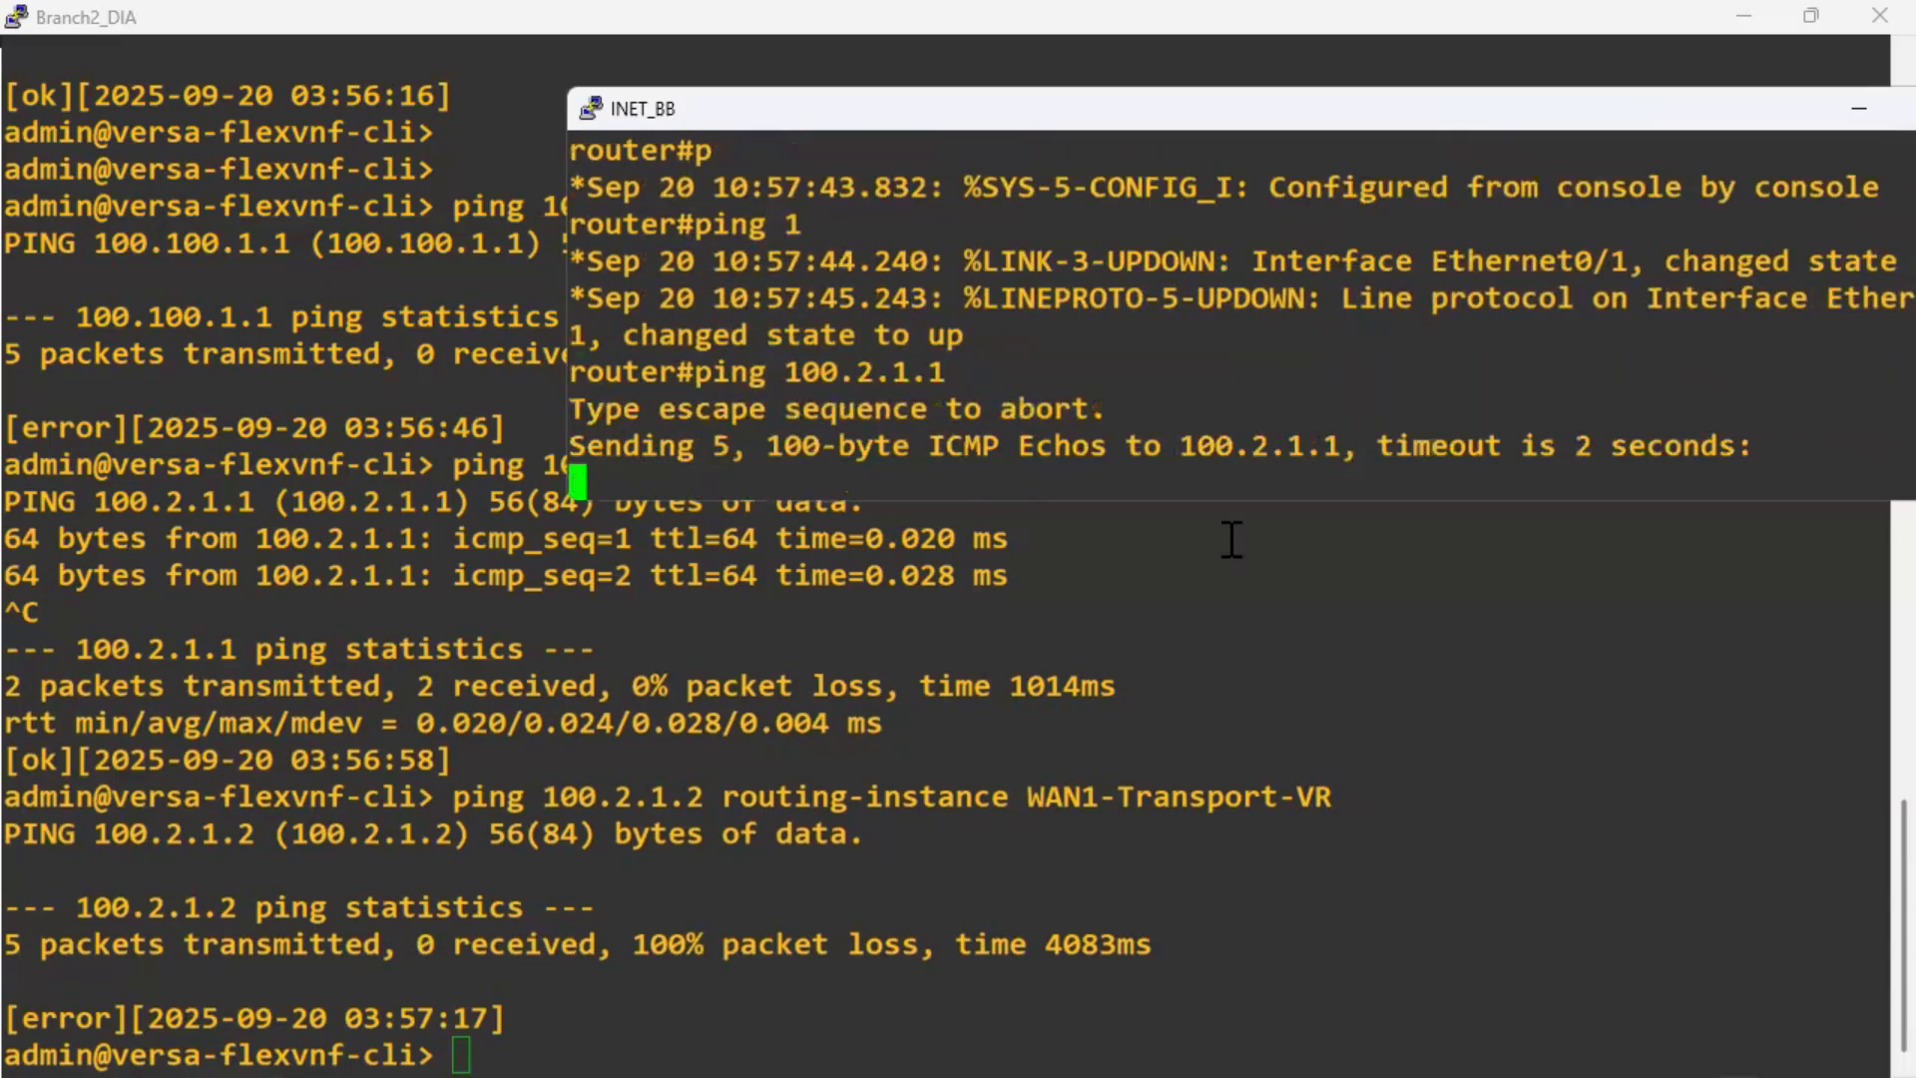
Rerun 'show interfaces brief | tab' on Branch2_DIA, confirming vni-0/0.0 up at 100.2.1.1/24.
left_click(1052, 725)
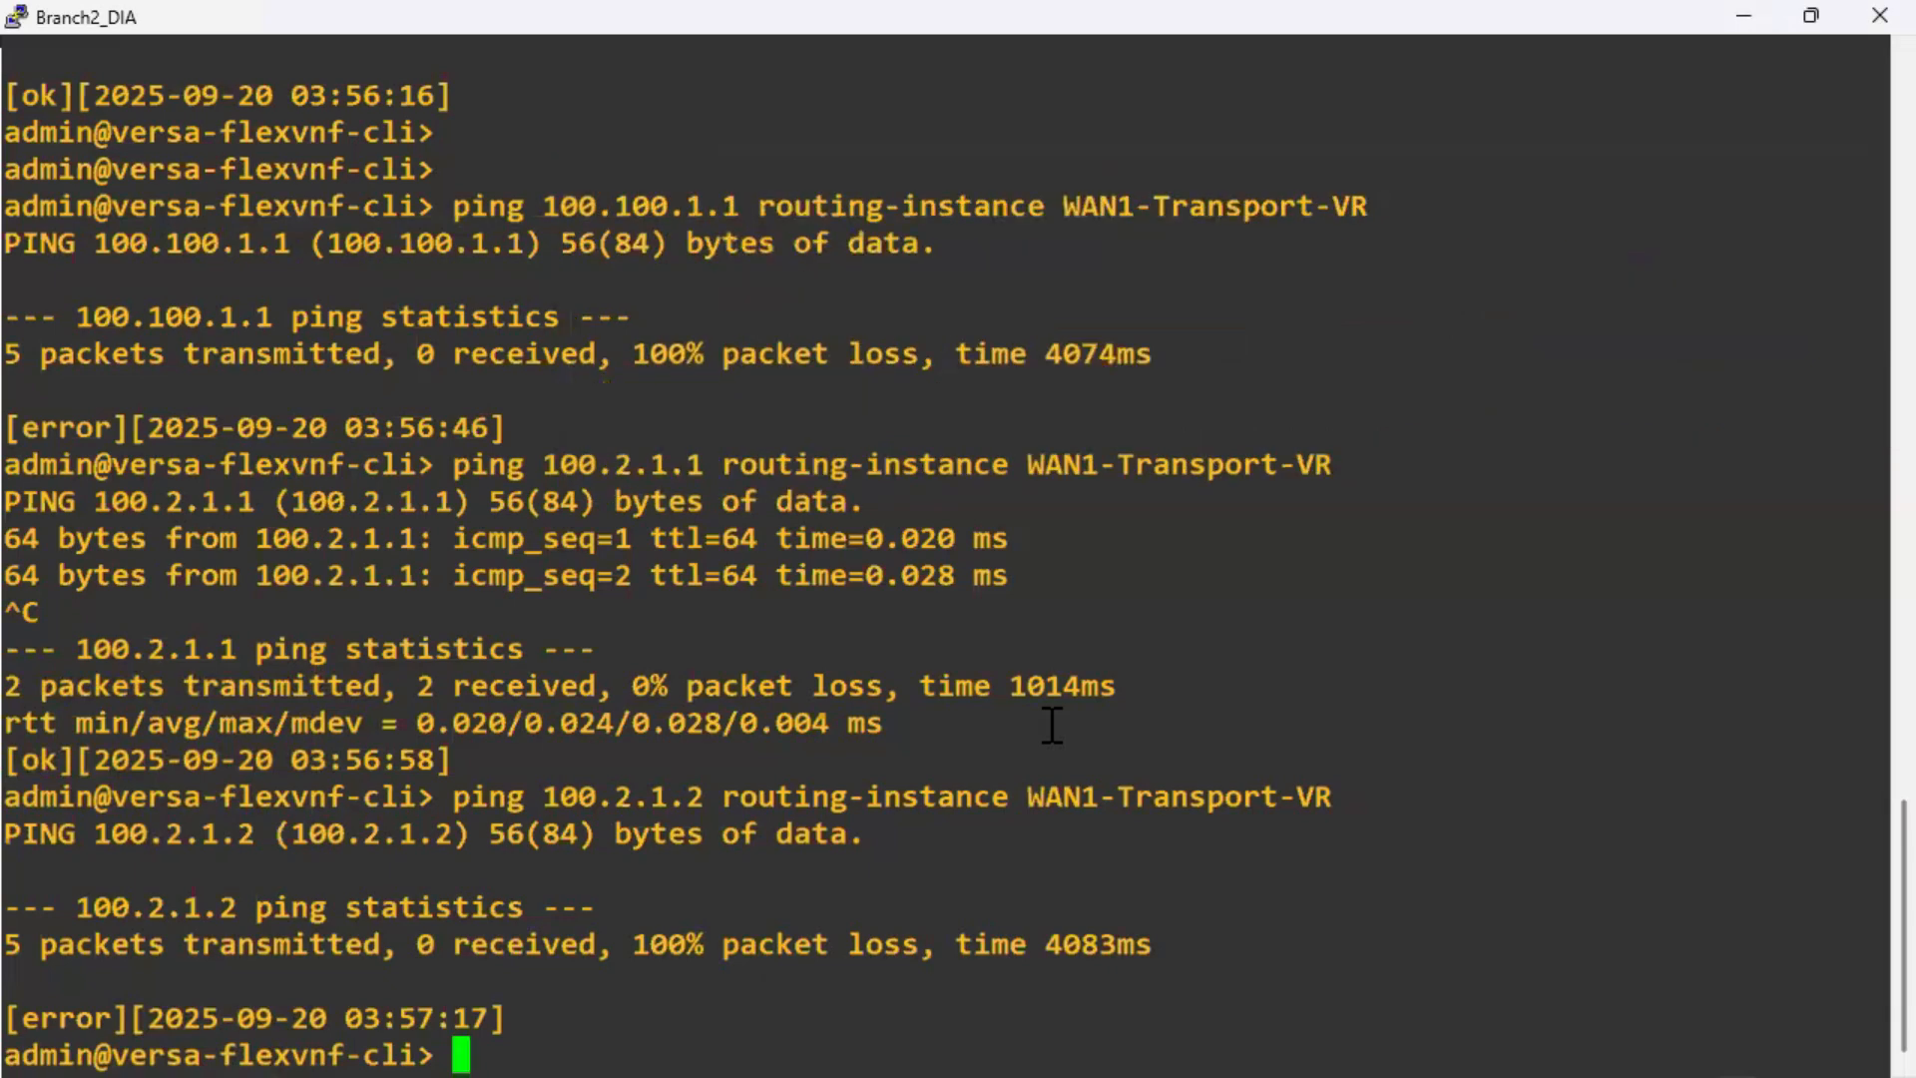
key("Up")
key("Up")
key("Up")
key("Up")
key("Return")
key("Return")
key("Return")
key("Return")
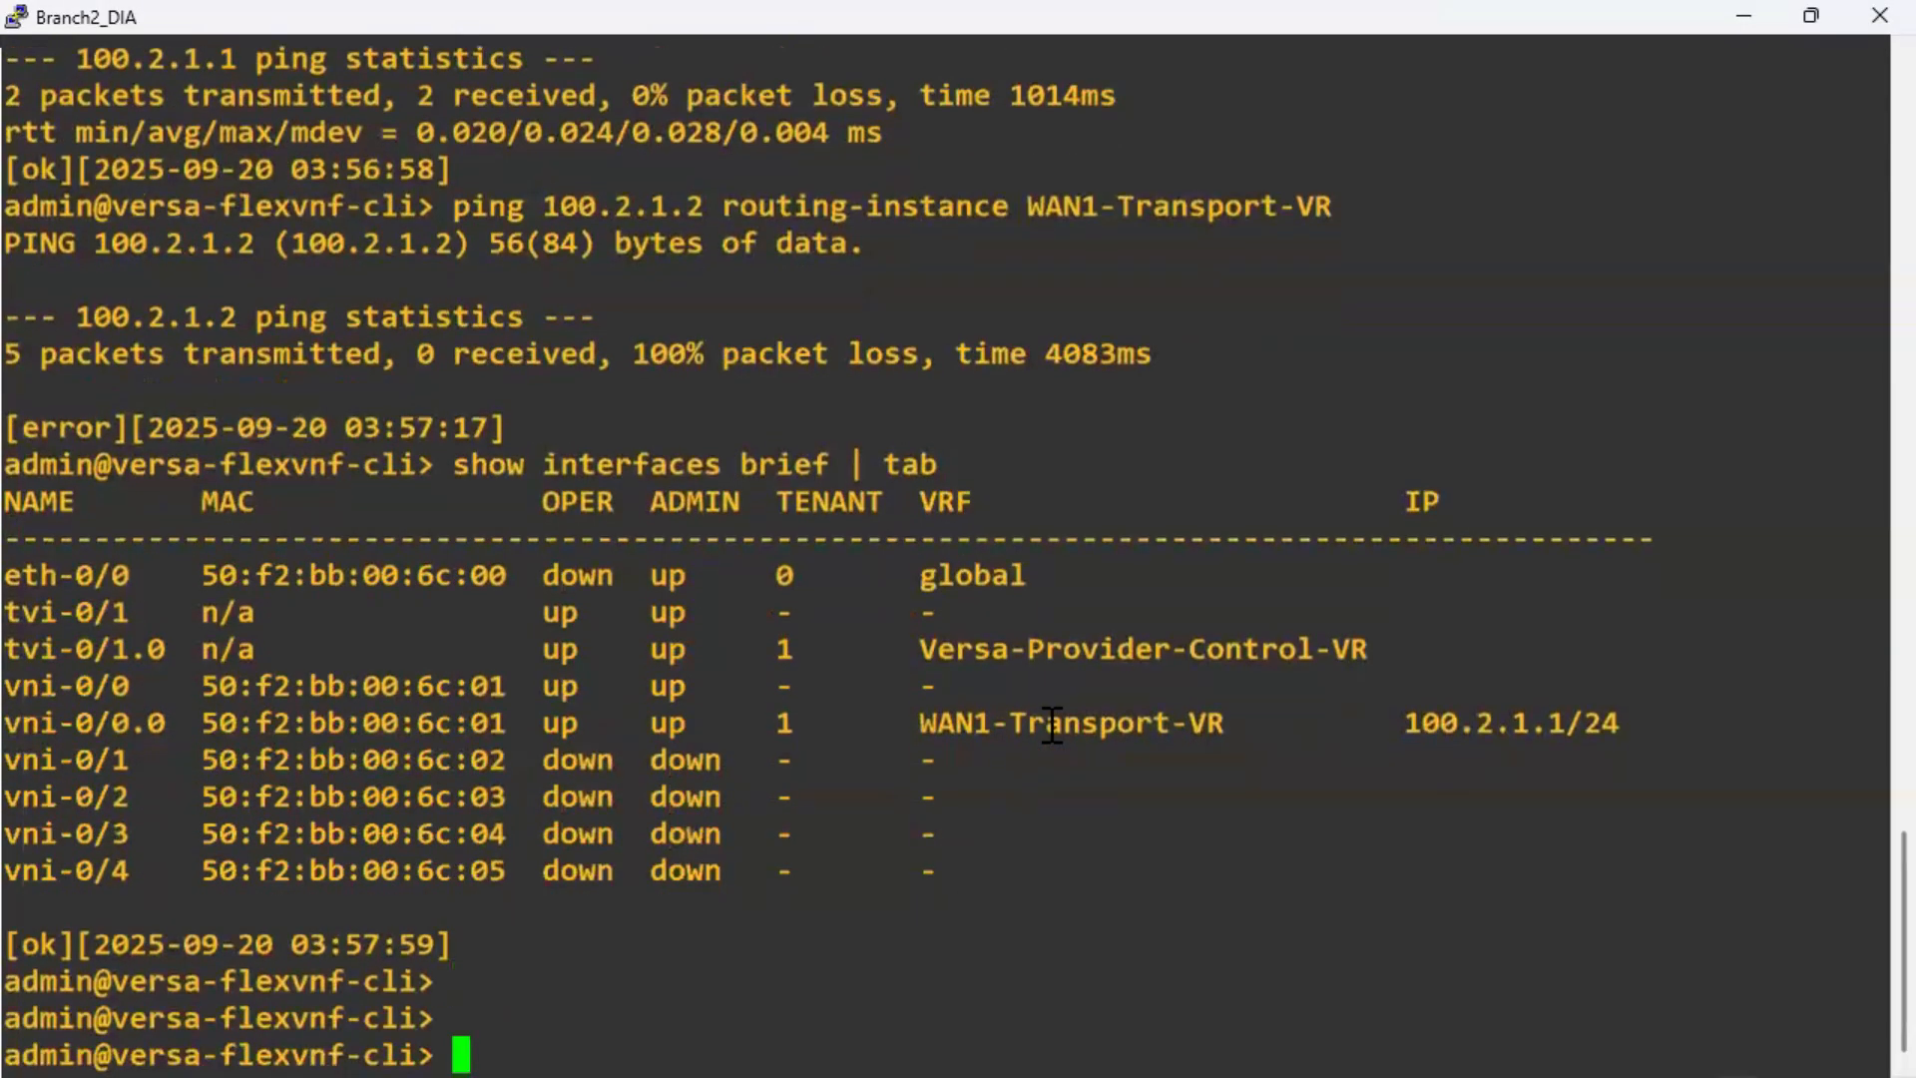
key("alt+Tab")
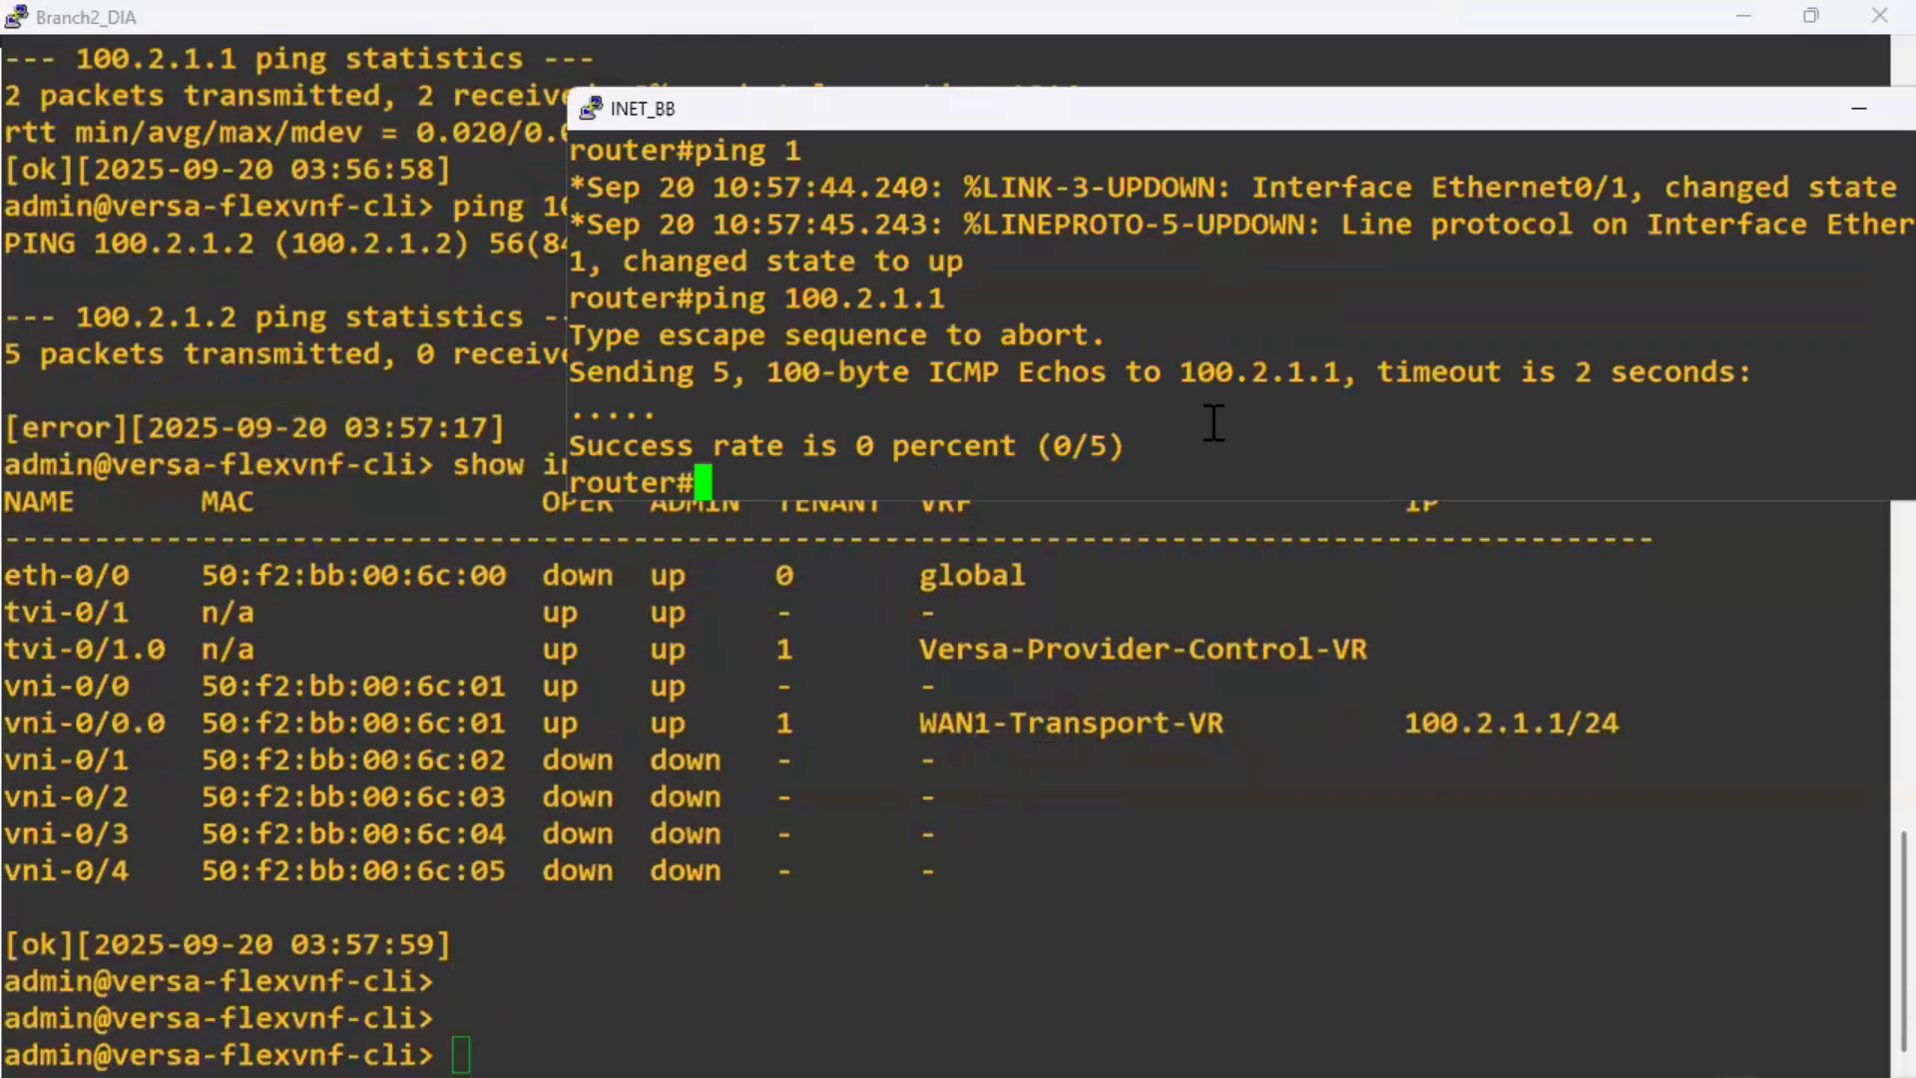
Rerun the ping to 100.2.1.1 and list INET_BB interfaces, finding Ethernet0/1 up at 100.2.1.2/24.
key("Up")
key("Return")
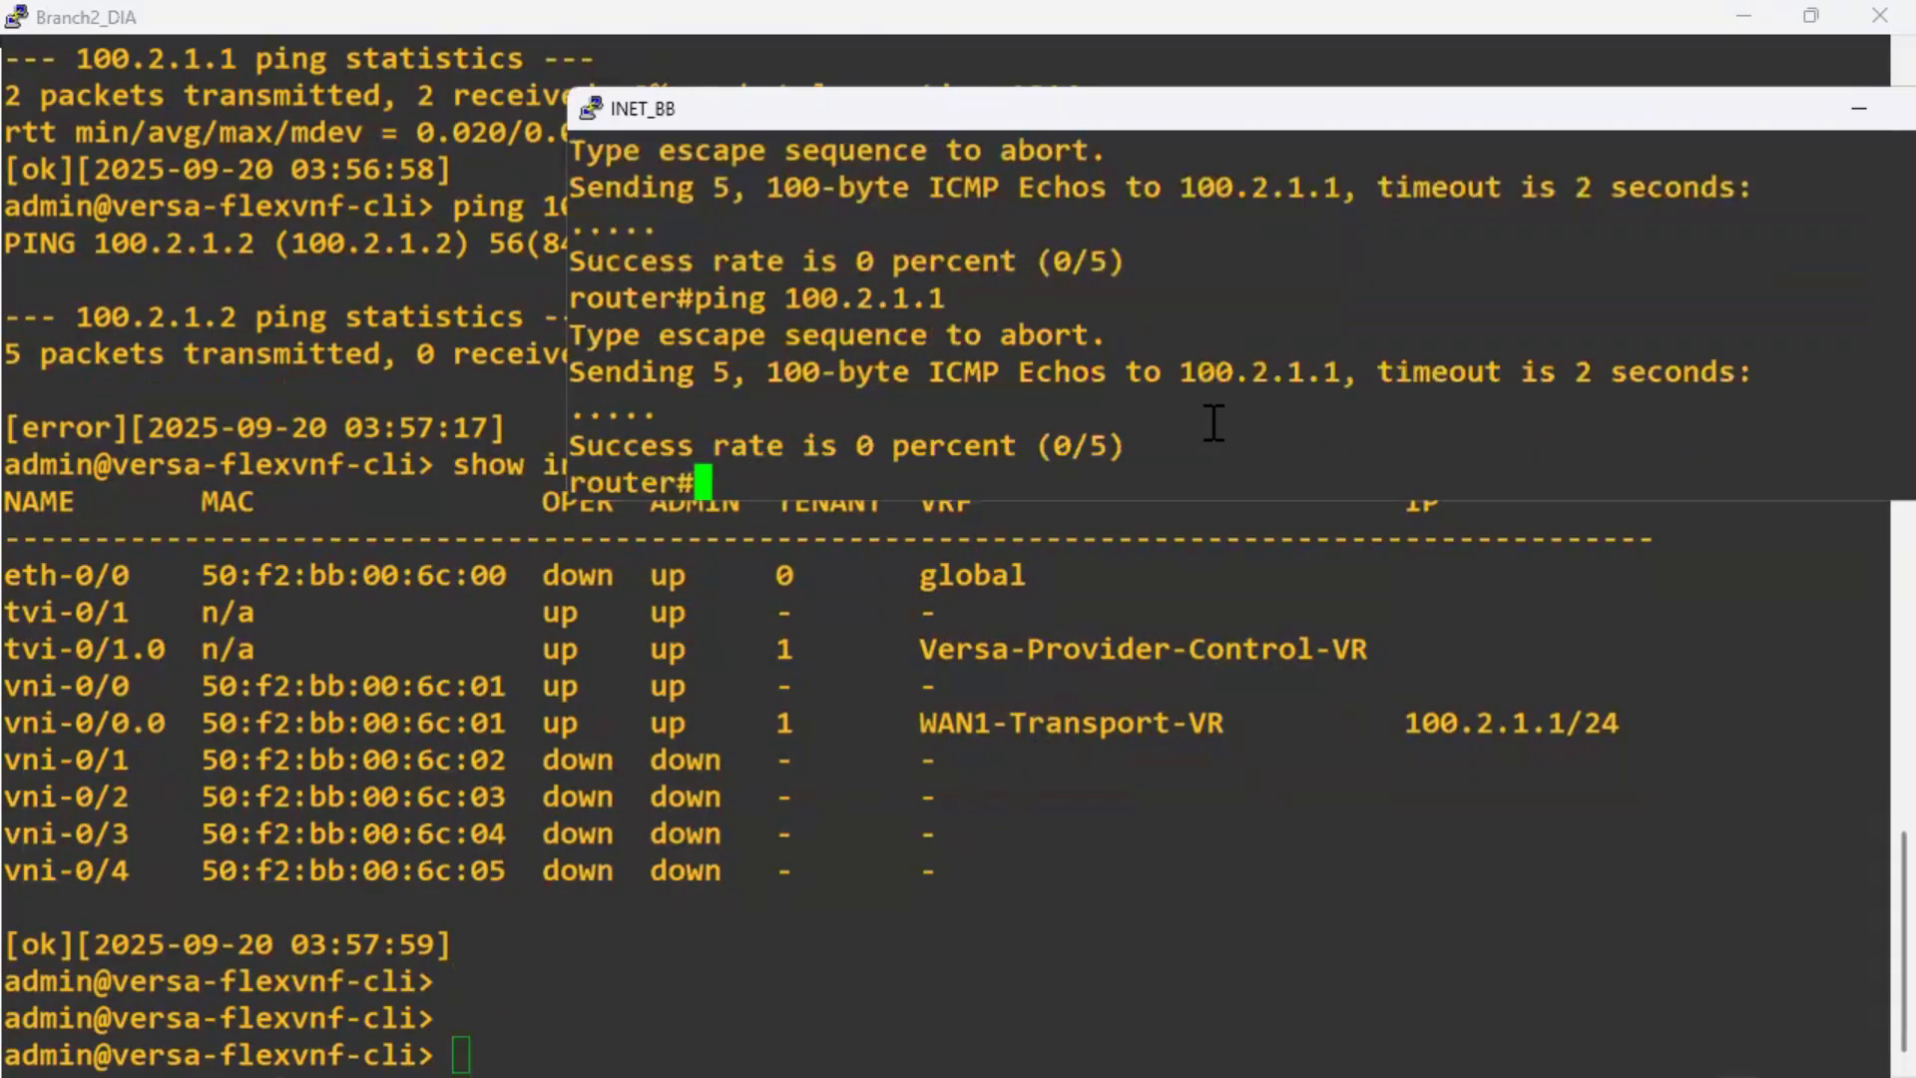
type("sh ip int b")
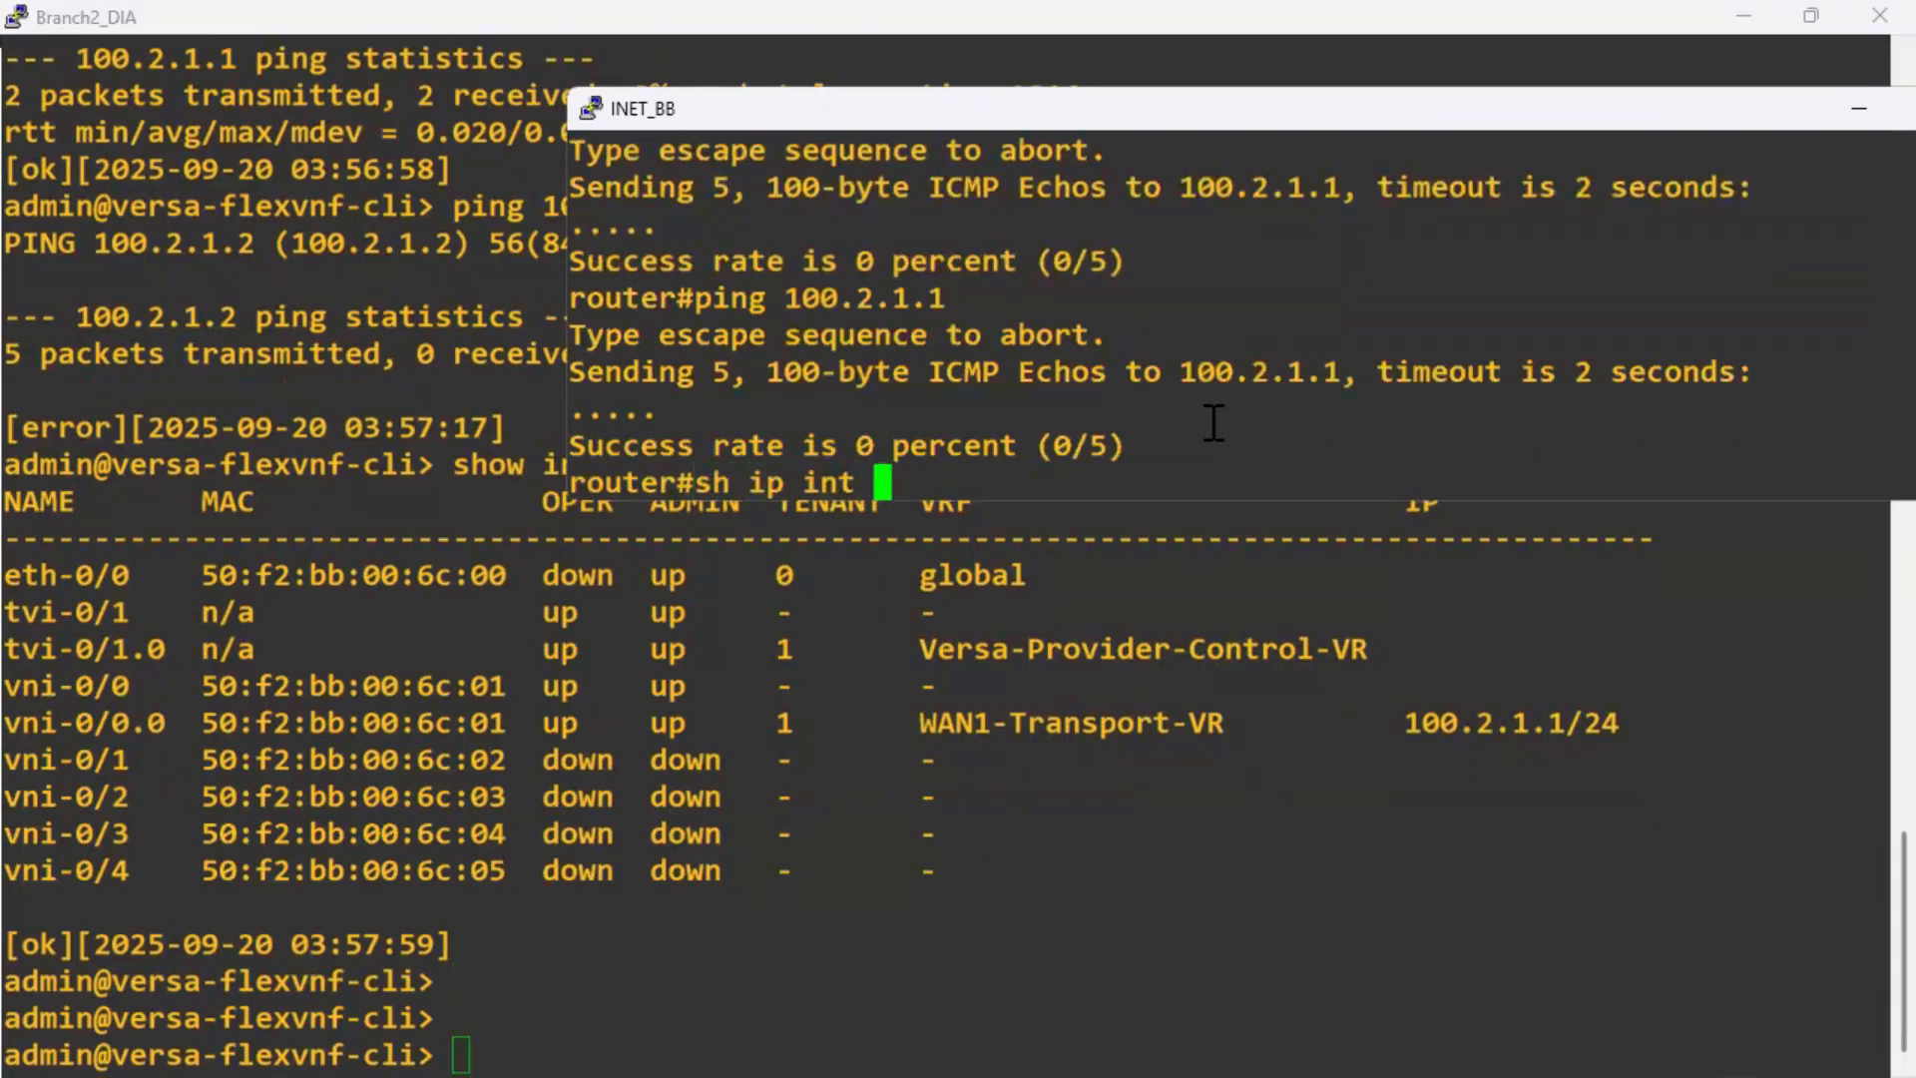
key("Return")
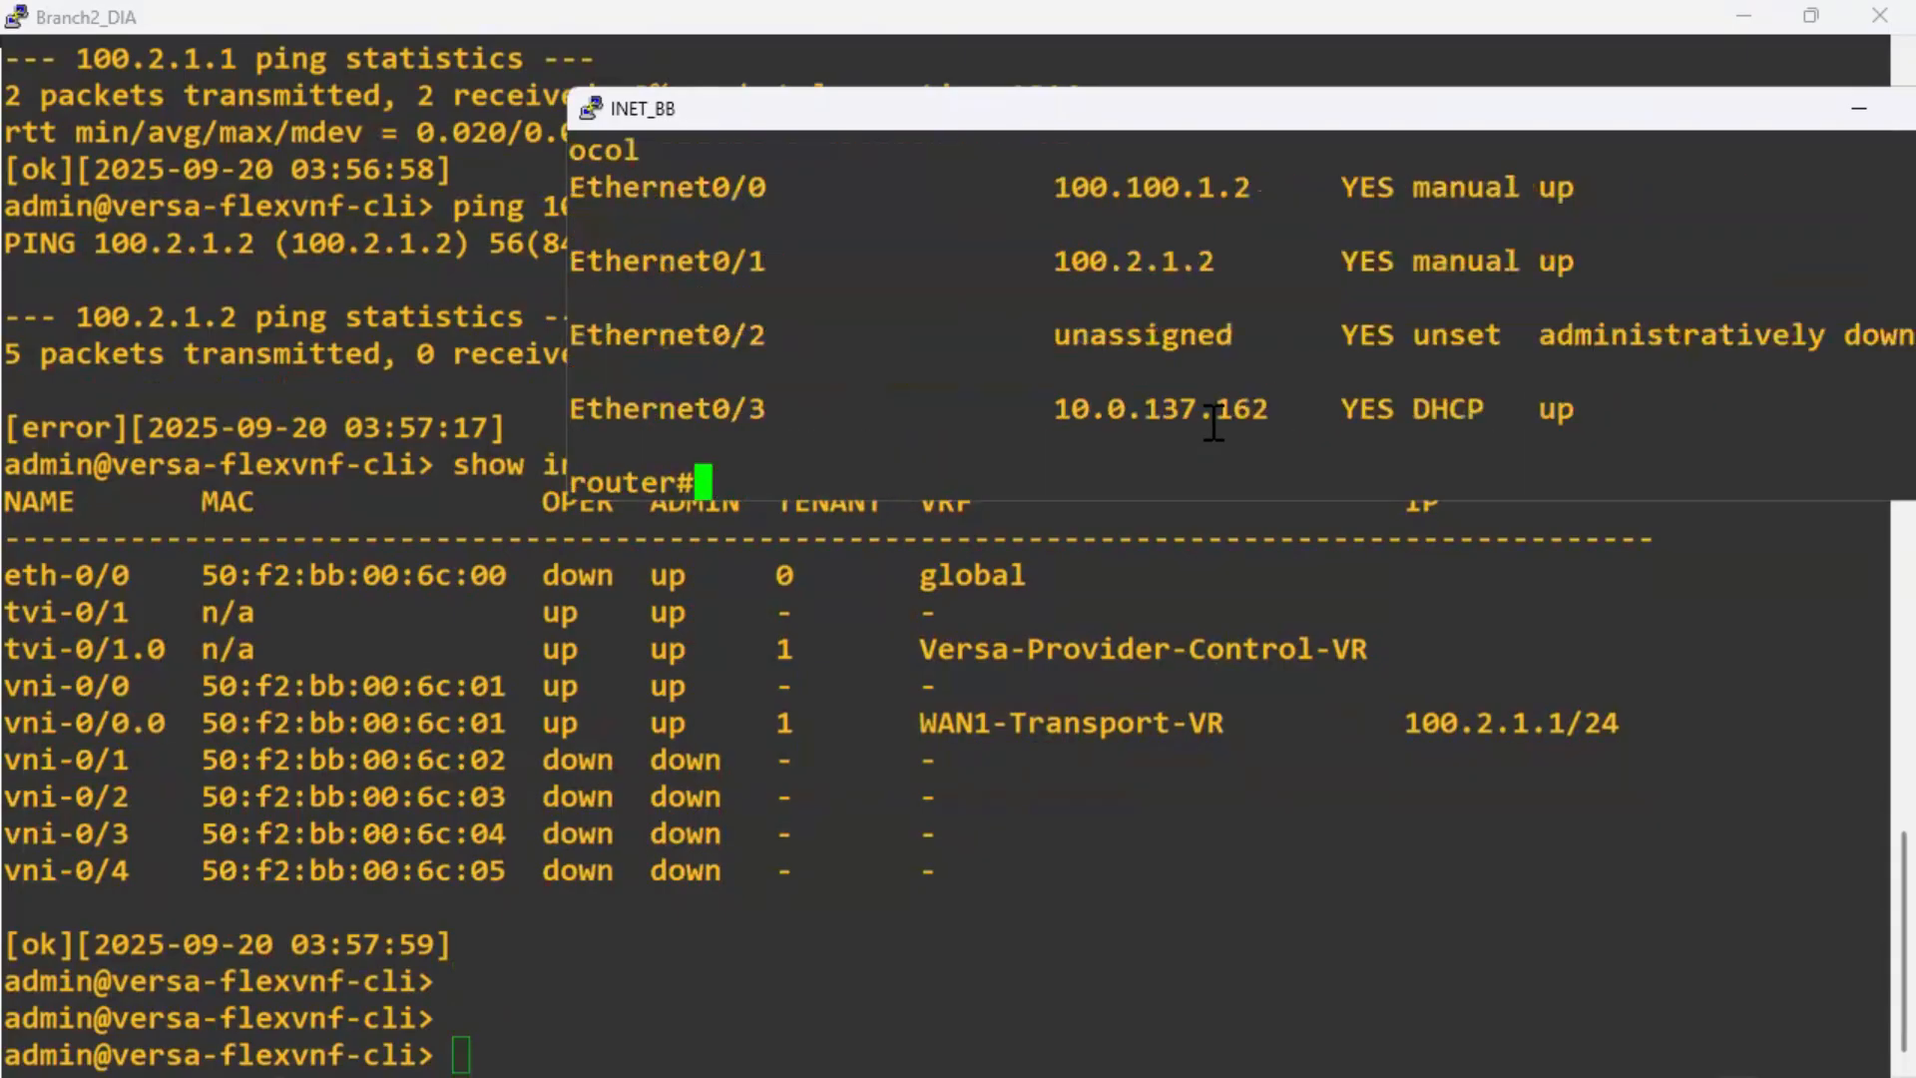
double_click(1629, 122)
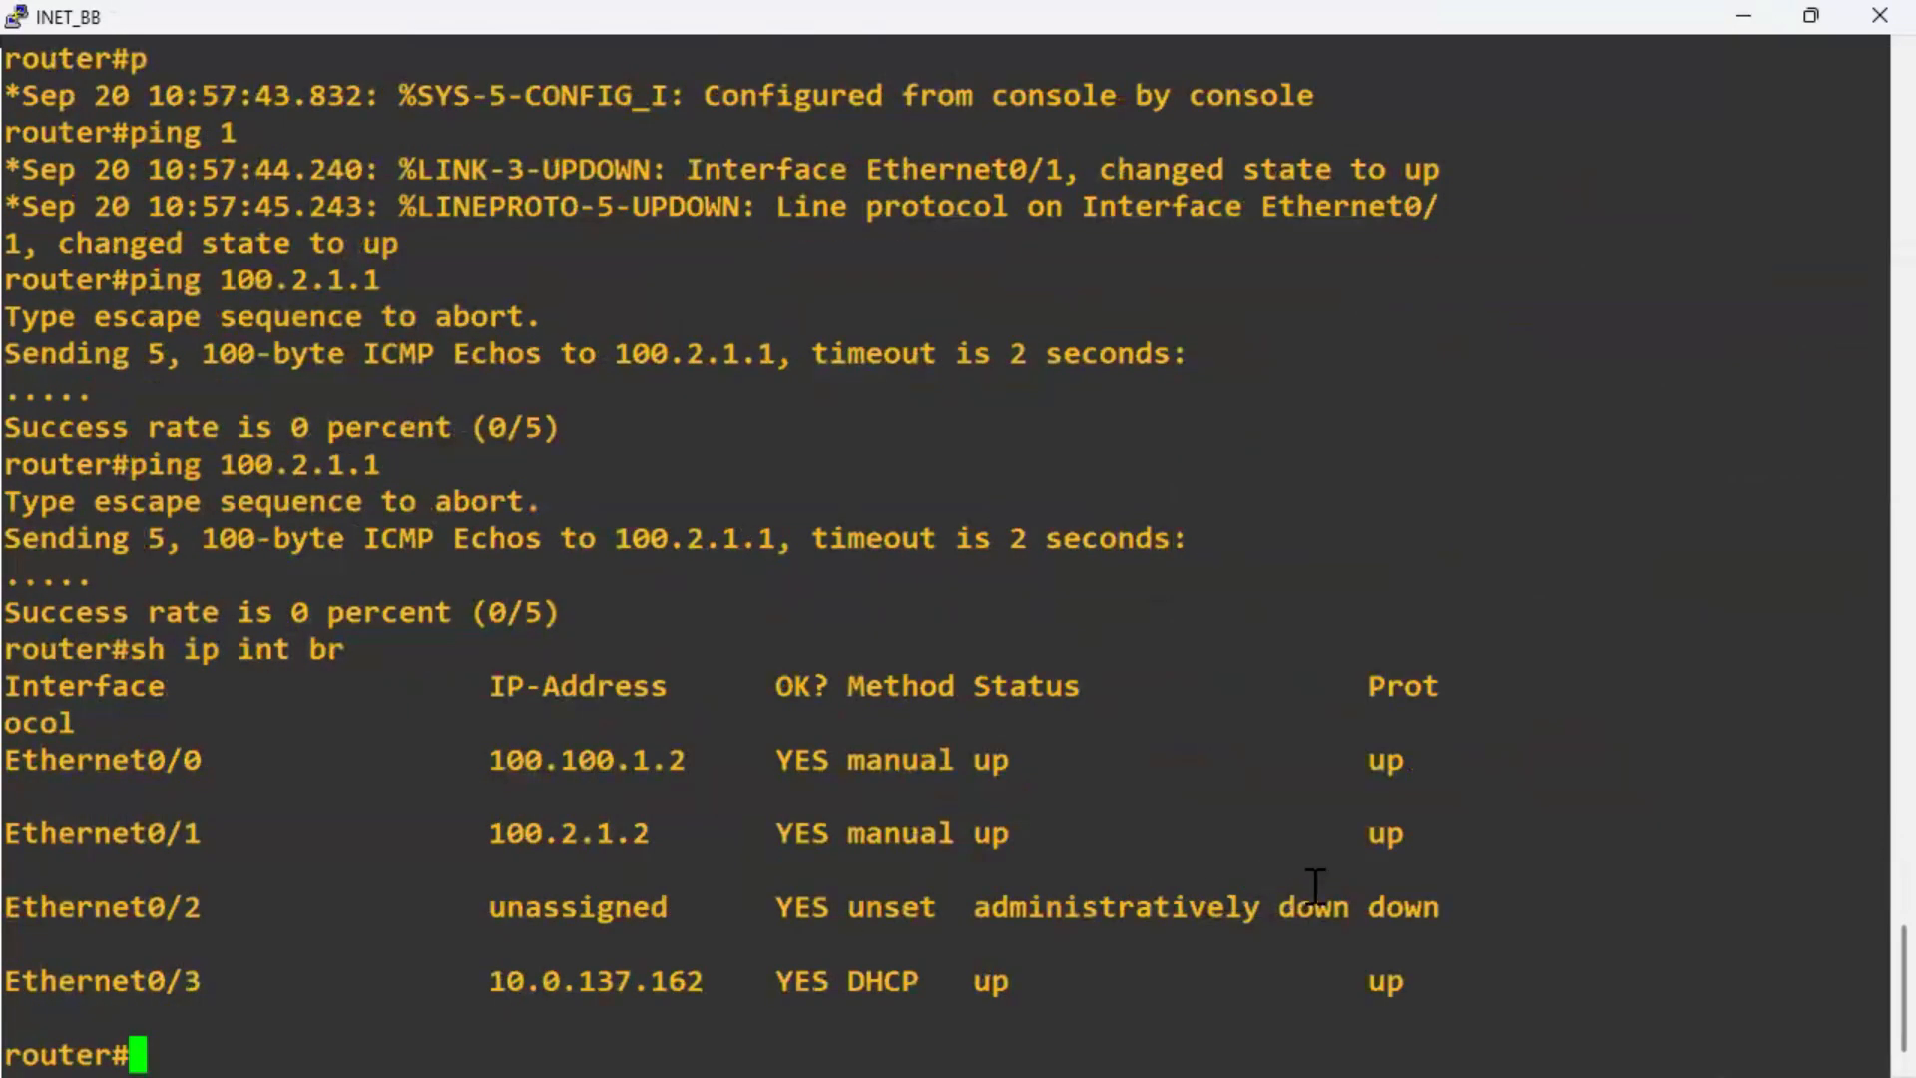
left_click_drag(1393, 838, 20, 834)
Show the running config of Ethernet0/1 on INET_BB, then go back to the Branch2_DIA console.
type("sh run int")
double_click(119, 844)
right_click(600, 839)
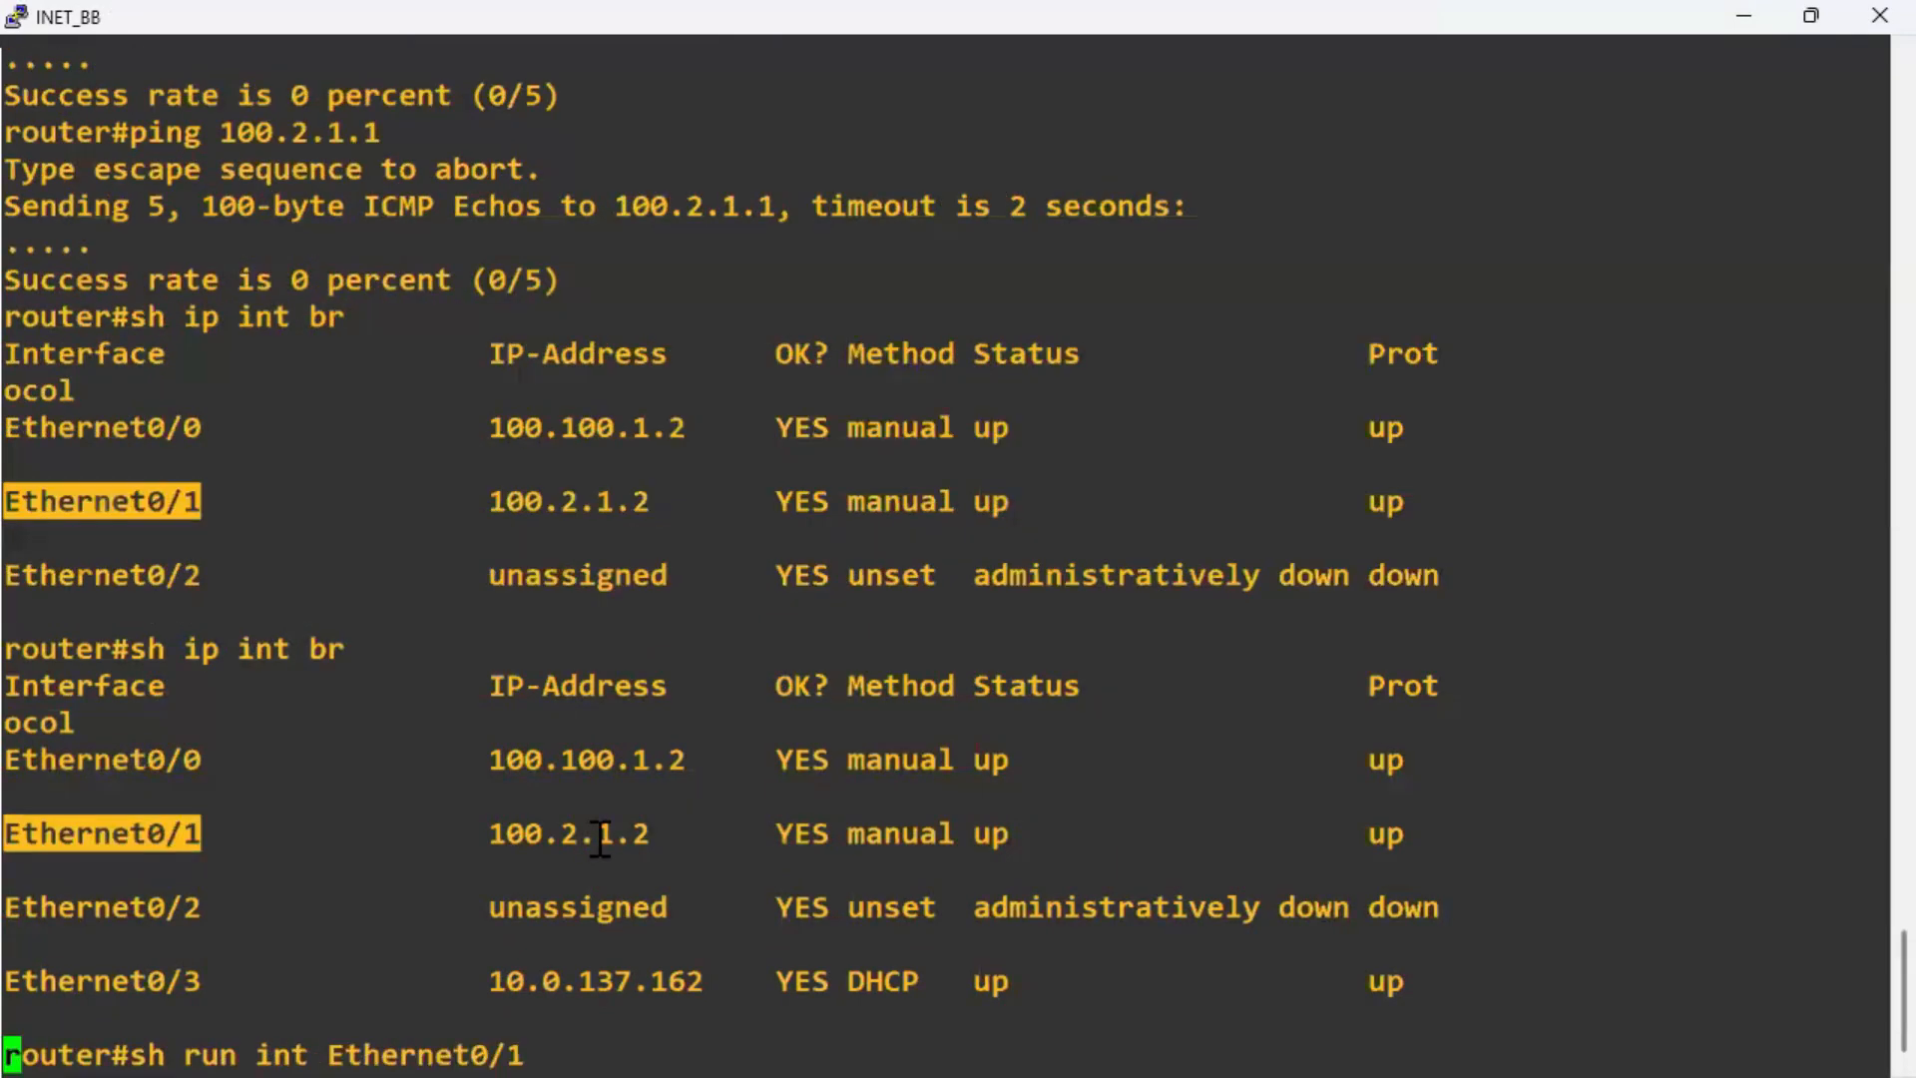
key("Return")
left_click_drag(351, 946, 1876, 574)
left_click_drag(2, 610, 11, 912)
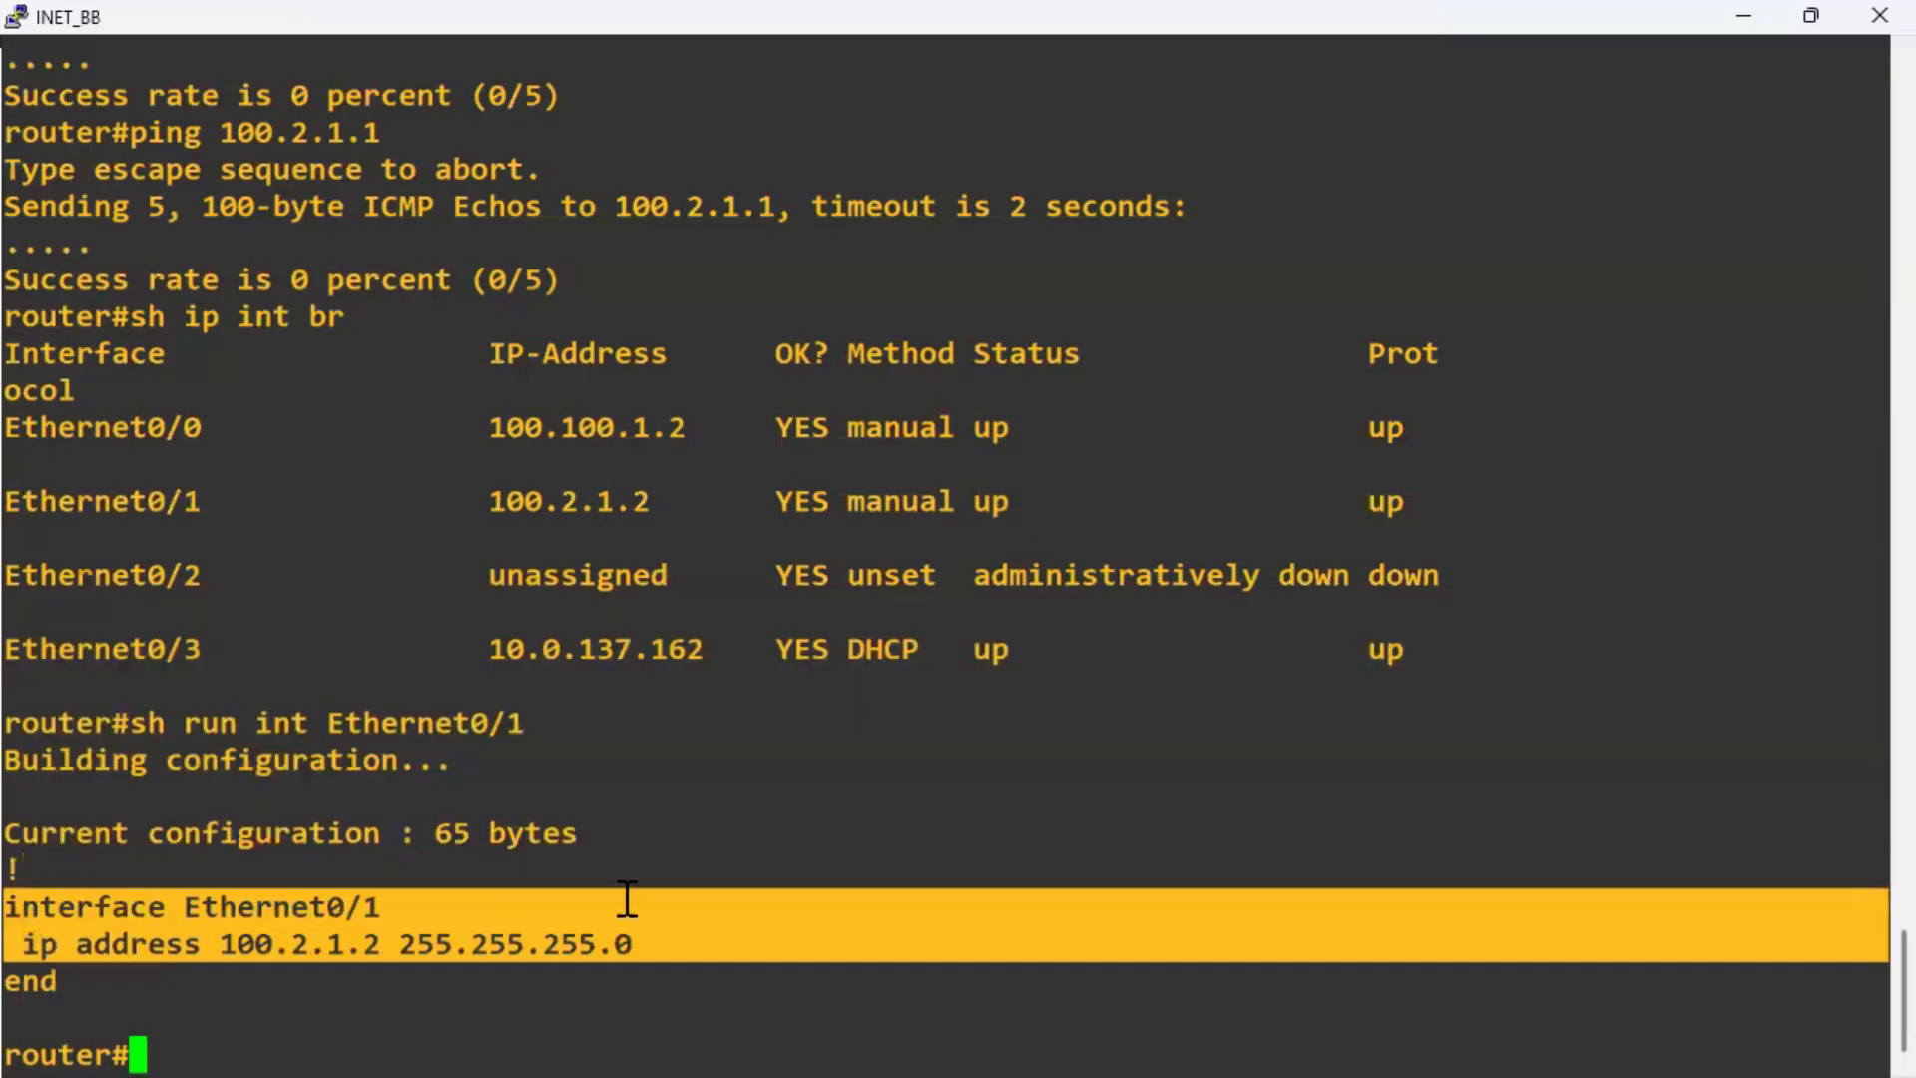
left_click(768, 894)
double_click(1438, 20)
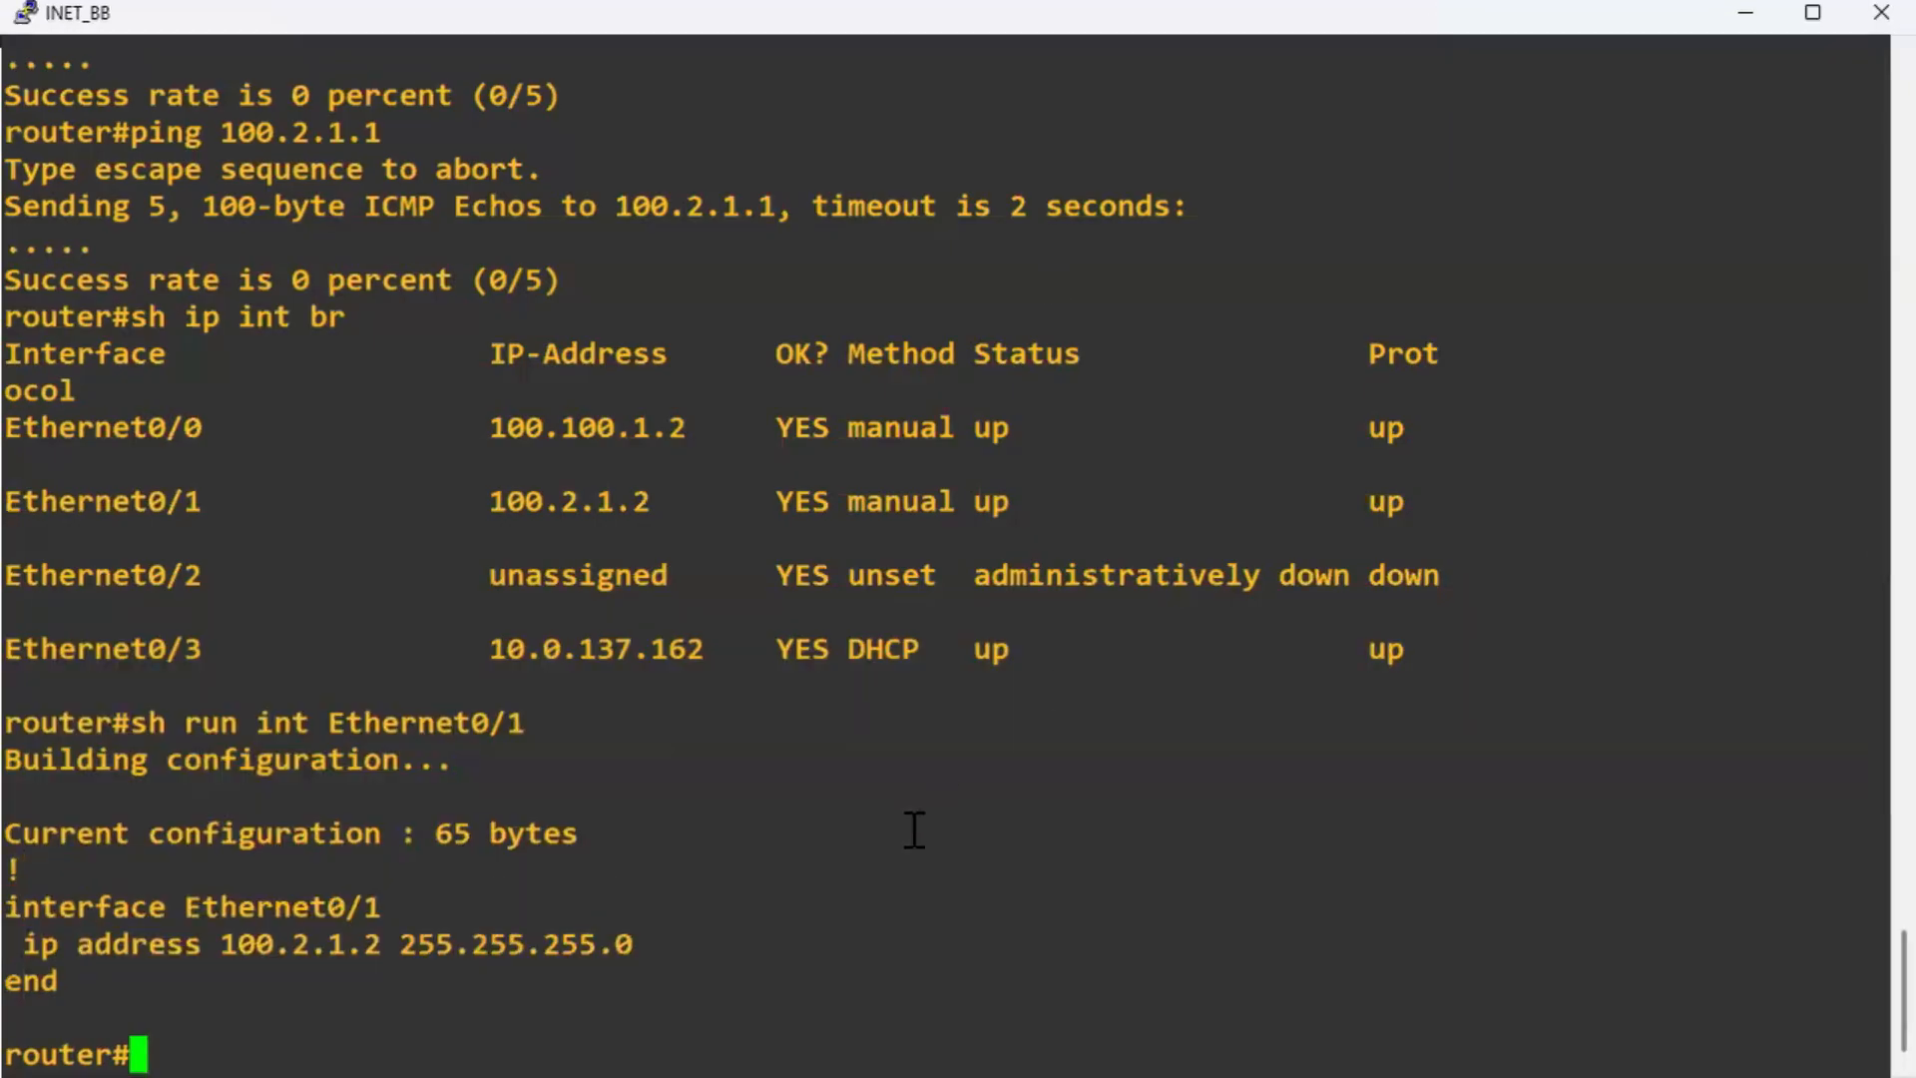
left_click(713, 894)
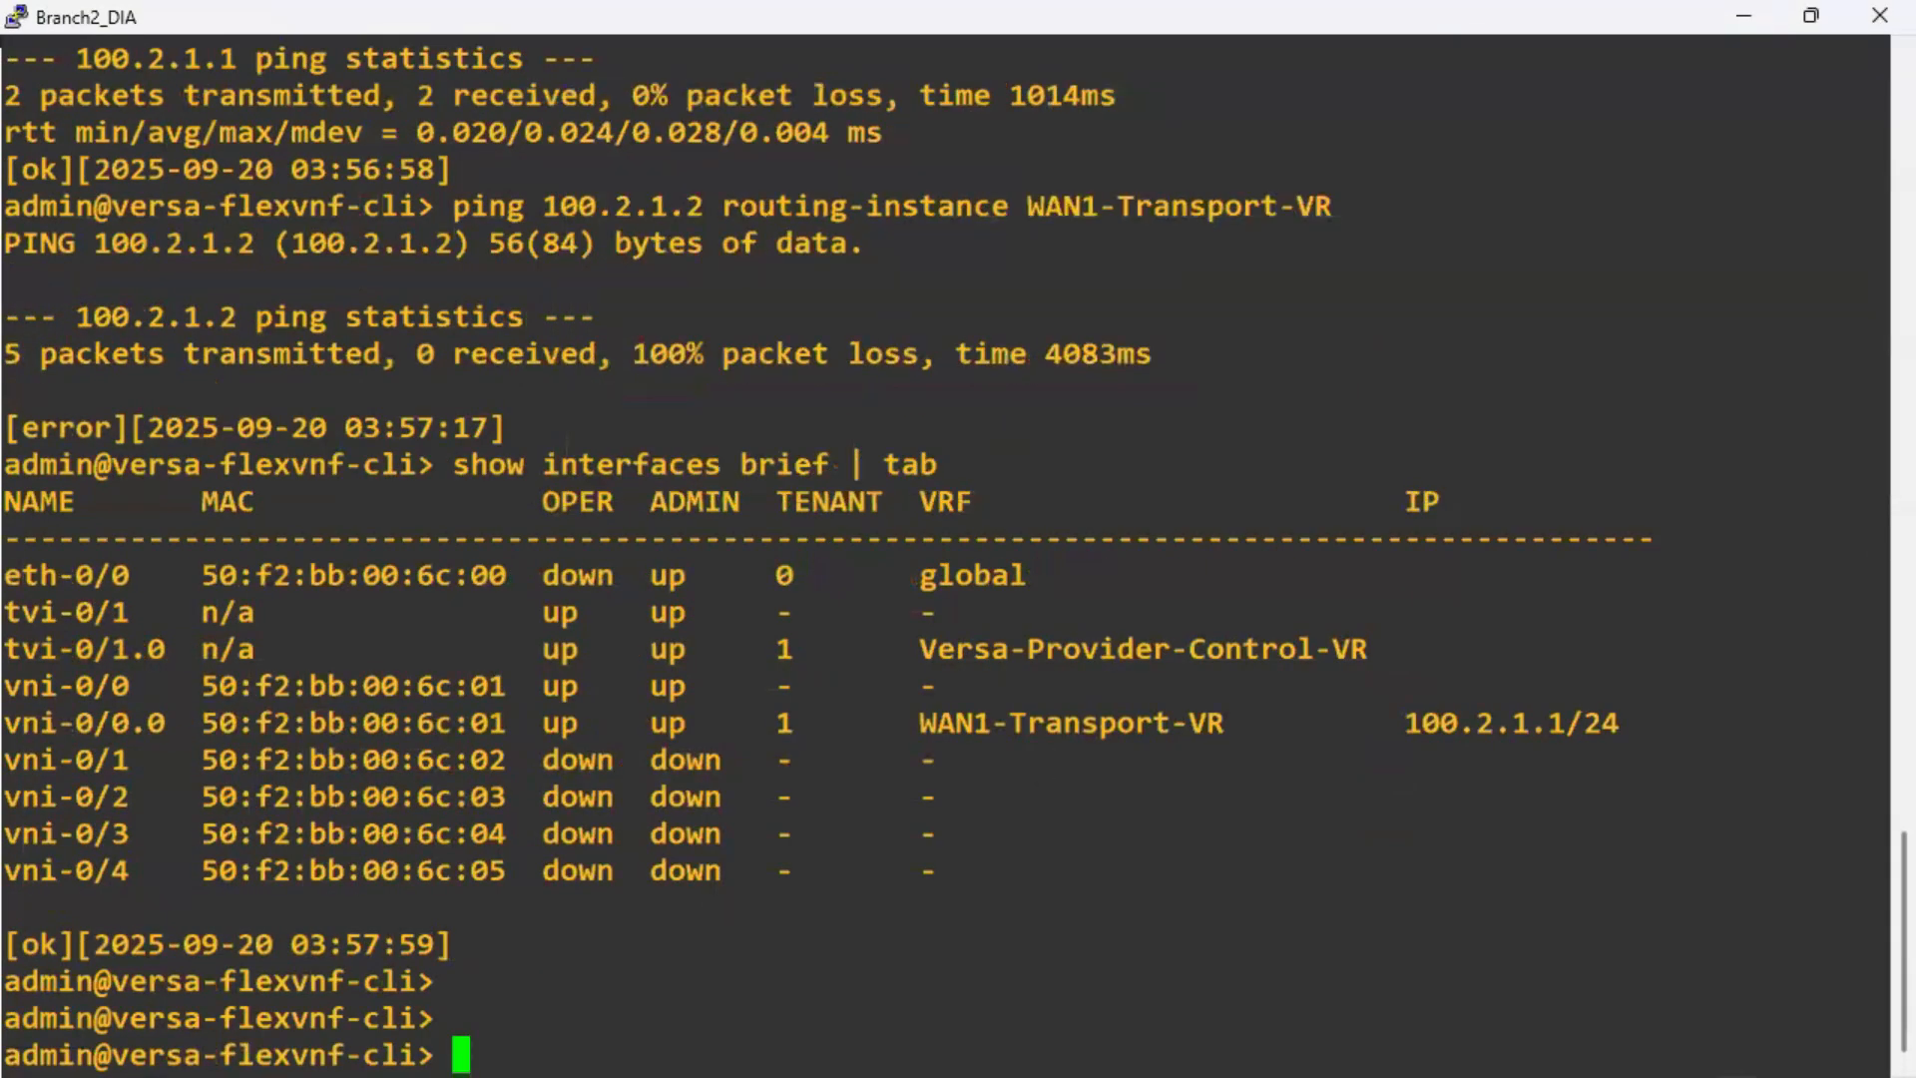
Append '-w 1' to the staging.py command in Notepad and select the whole line.
key("alt+Tab")
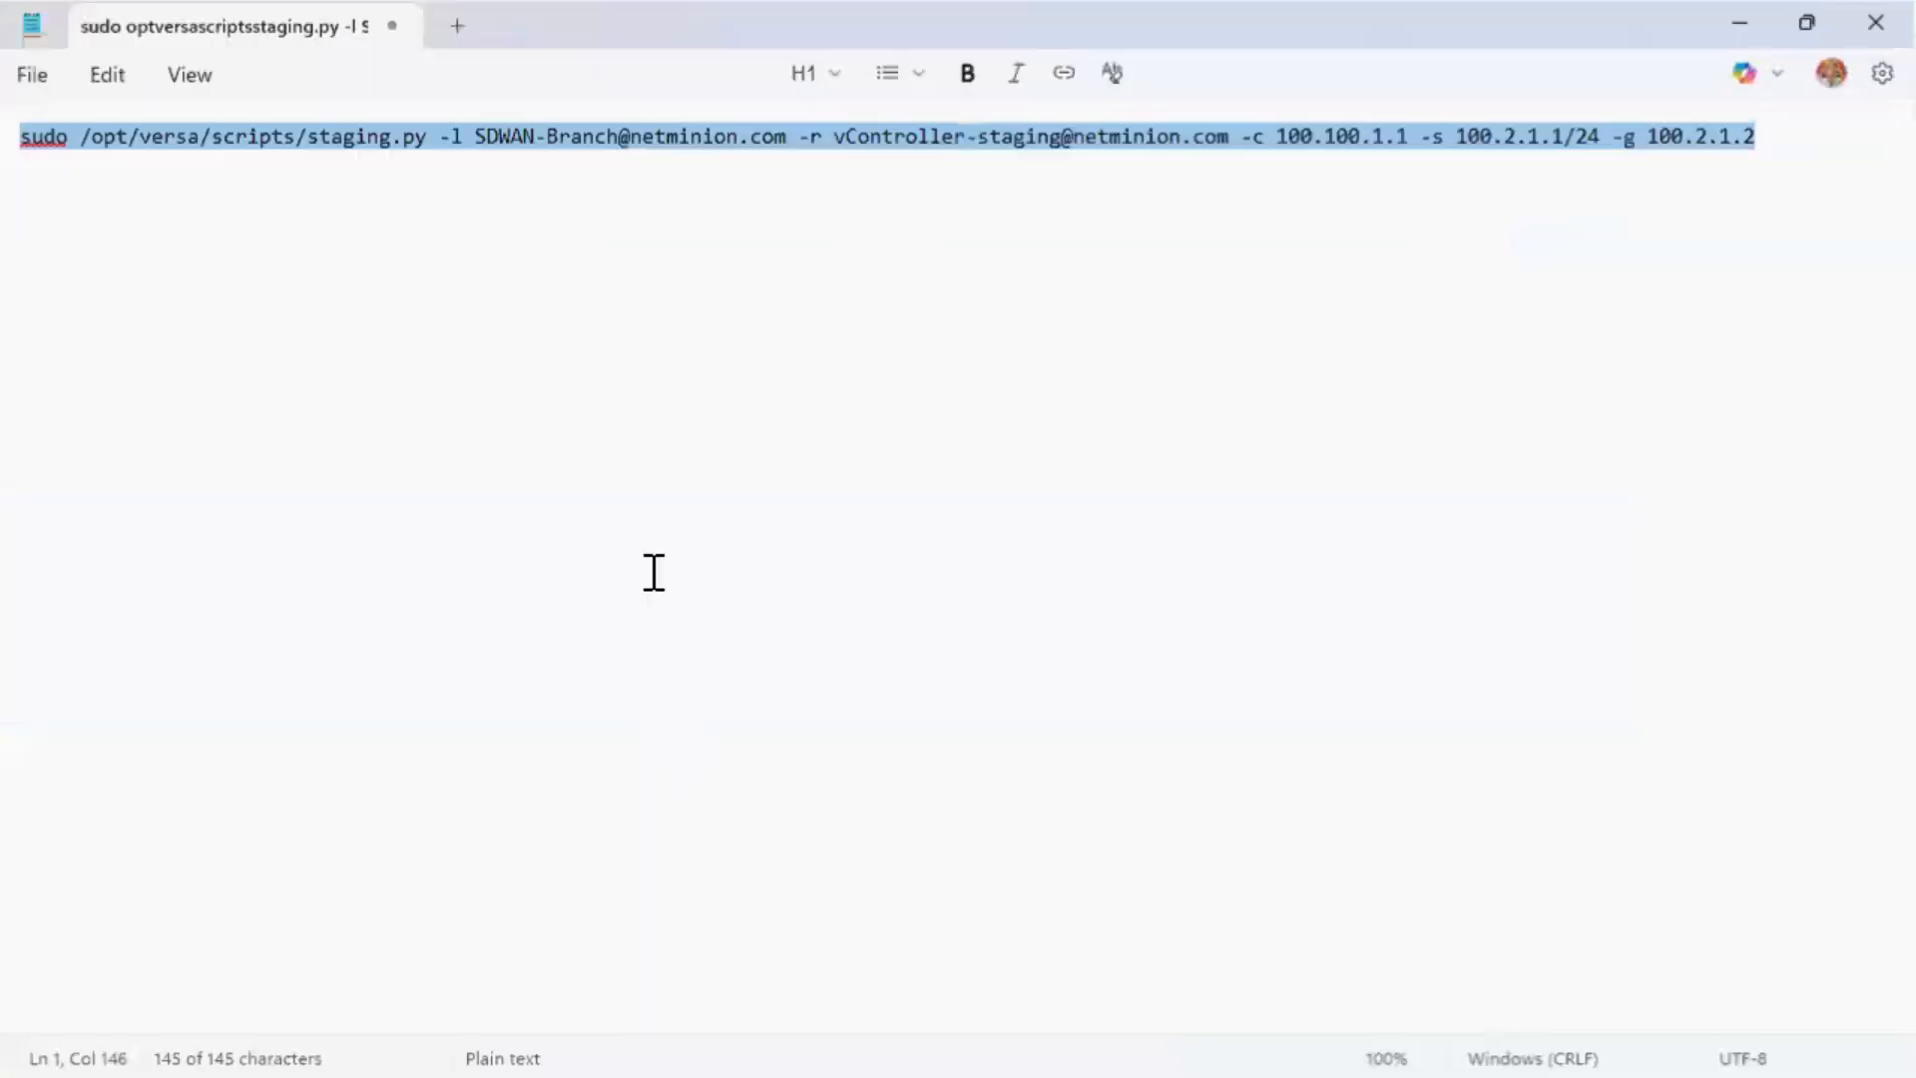
left_click(789, 138)
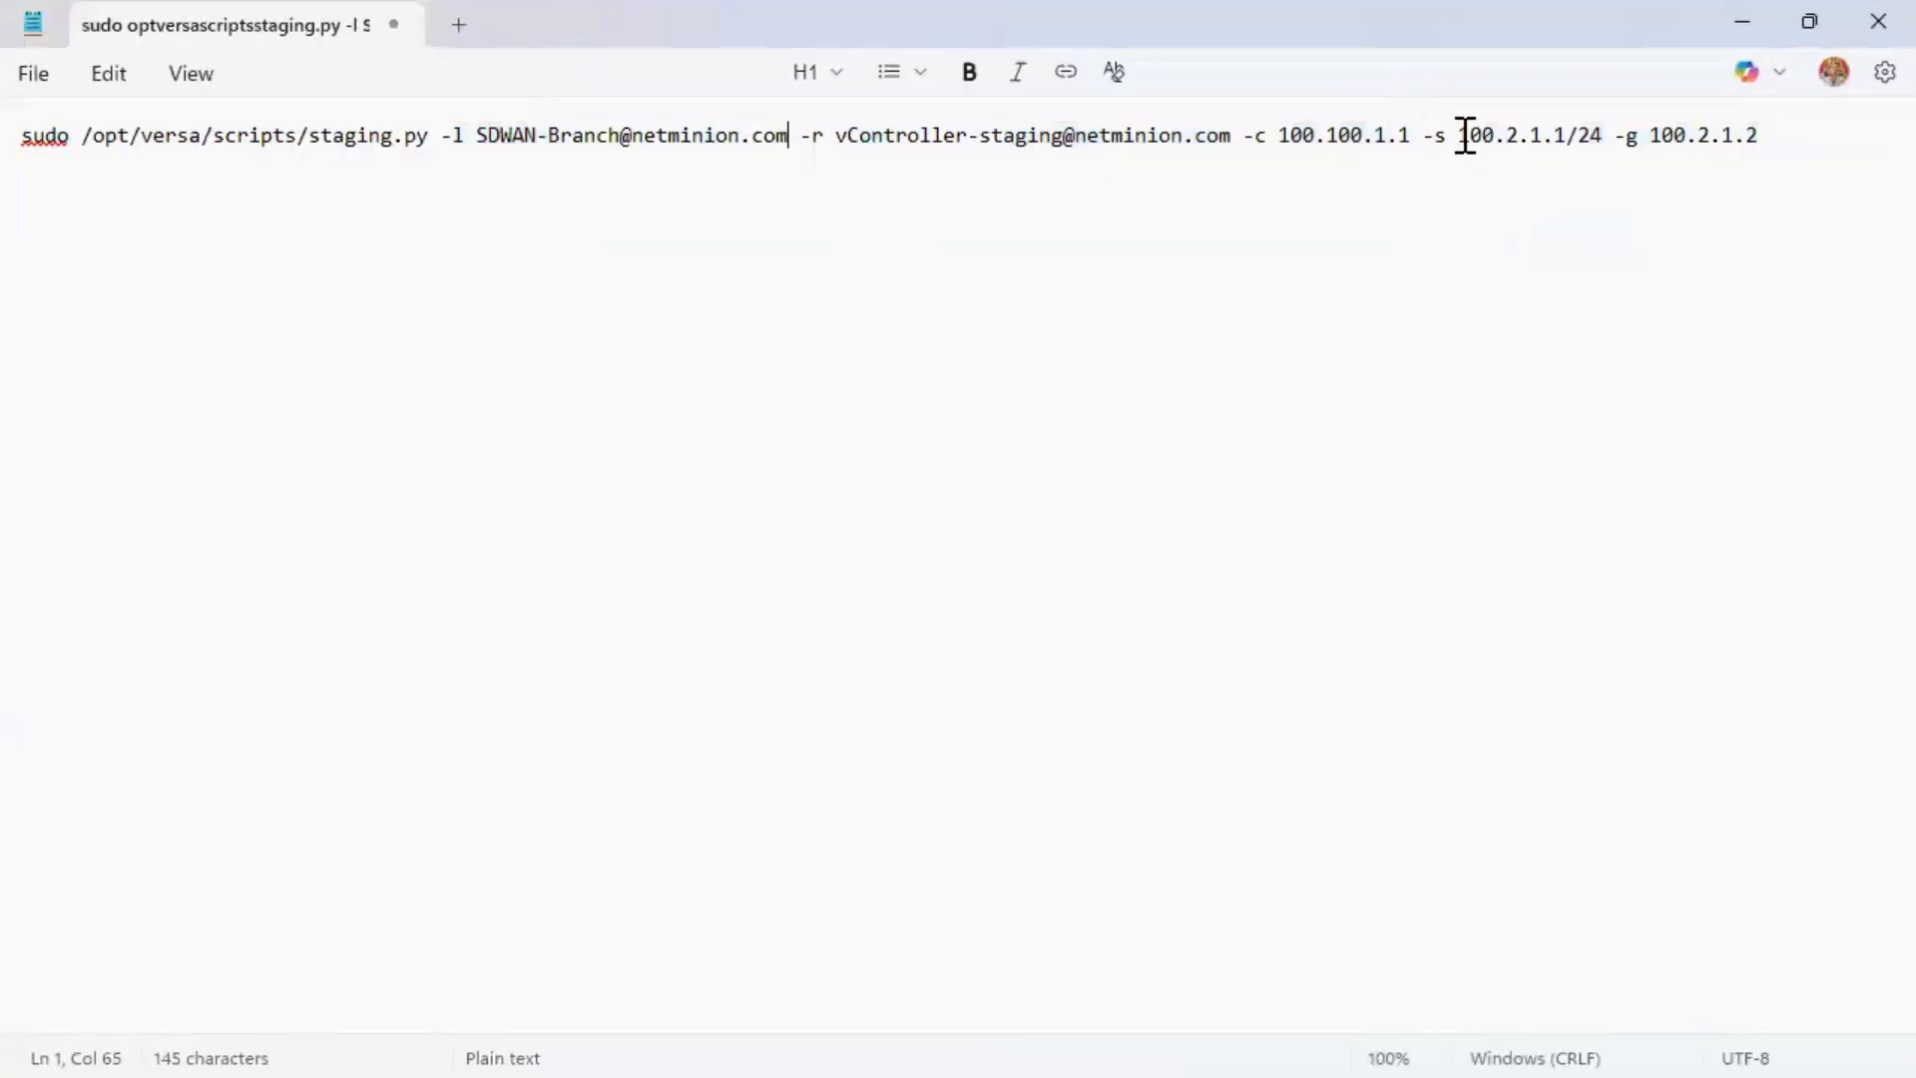
left_click_drag(1459, 136, 1606, 135)
left_click(1521, 212)
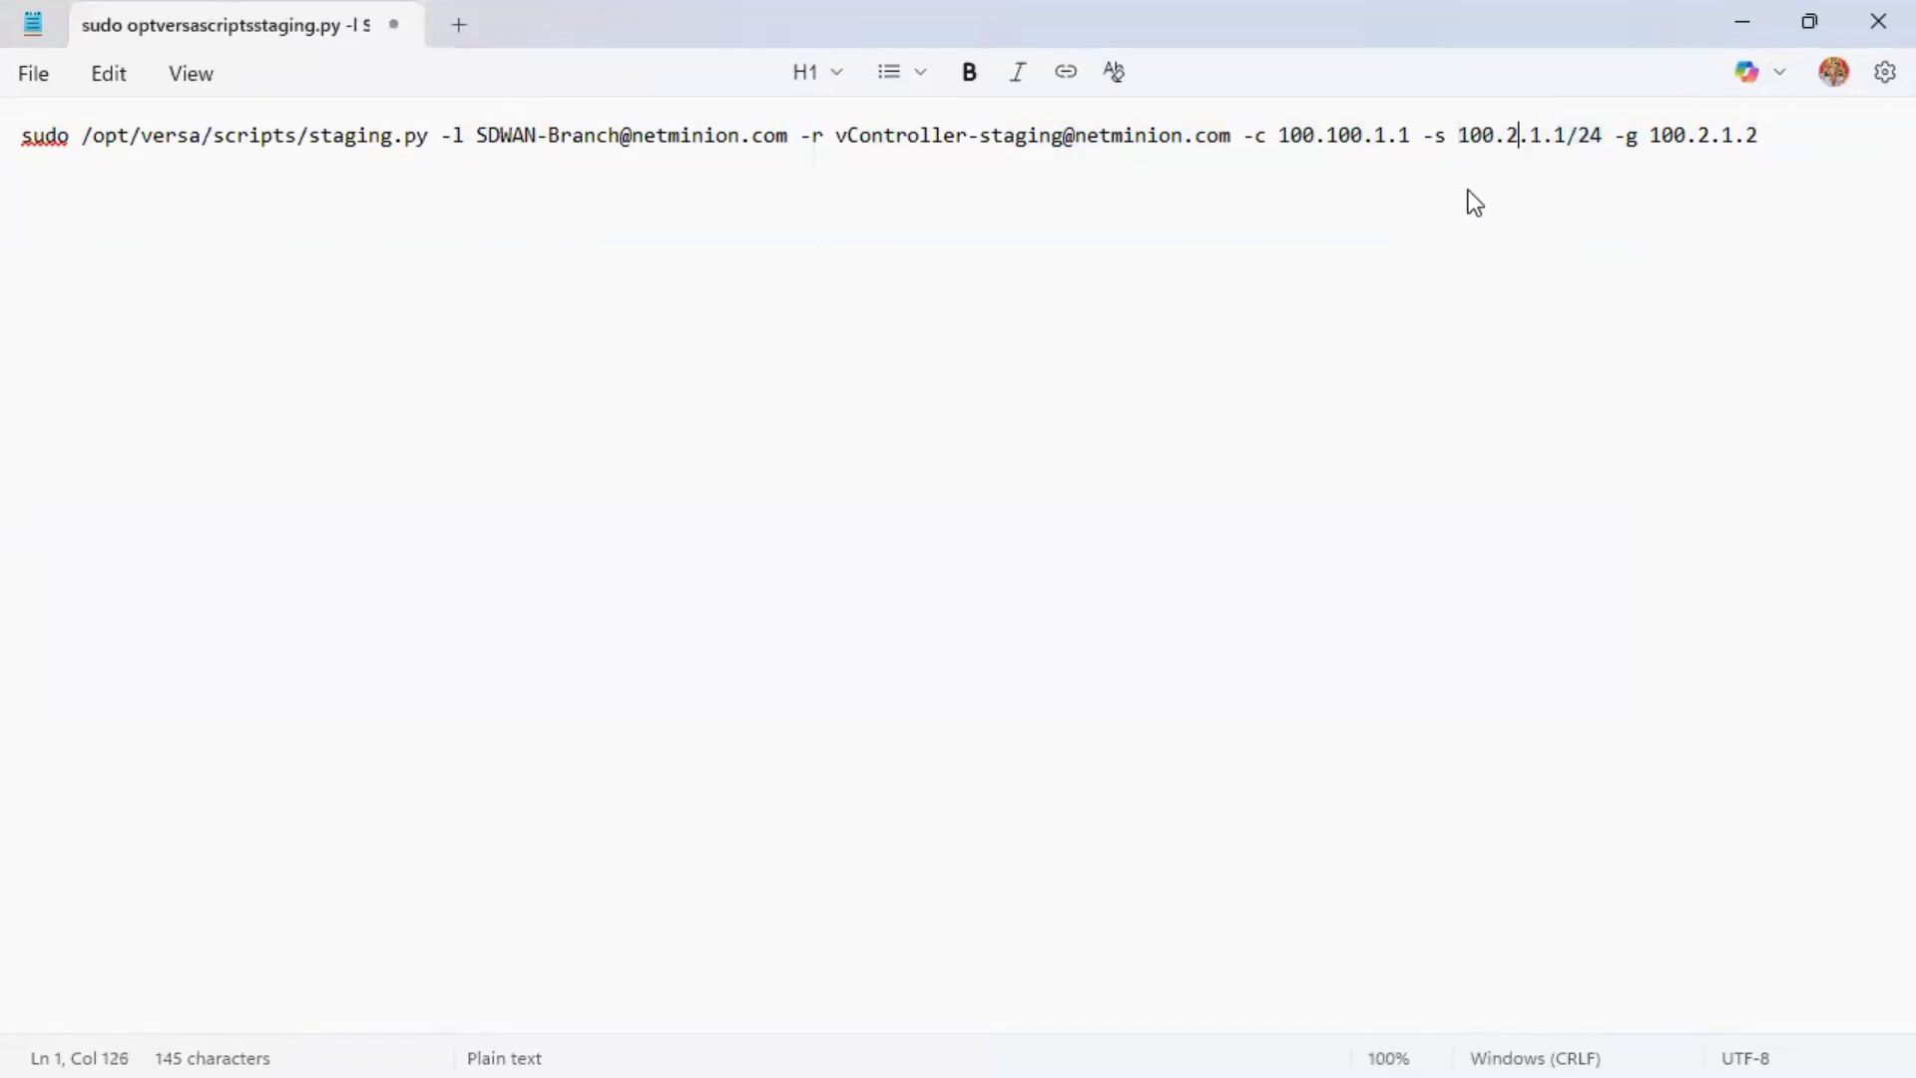
left_click(1802, 182)
type("-w 1")
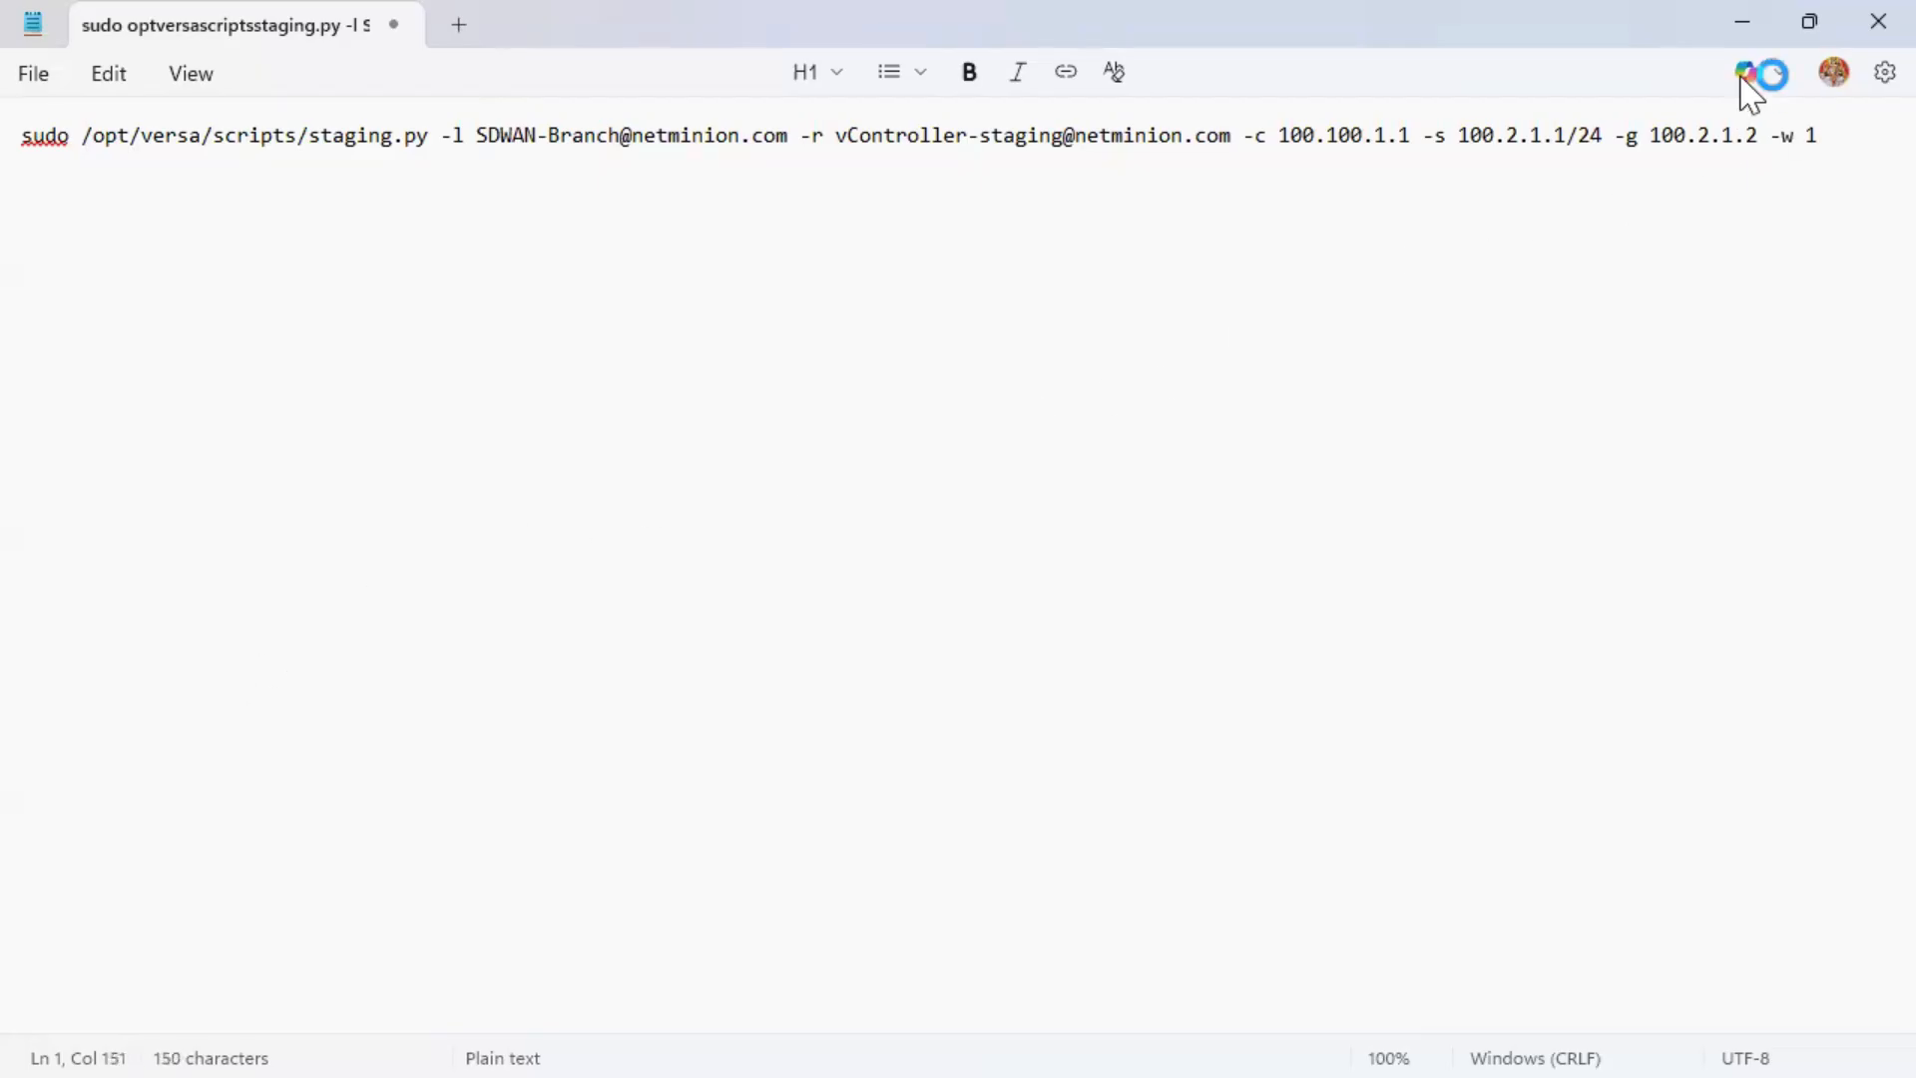
left_click_drag(1817, 146, 32, 178)
key("super+c")
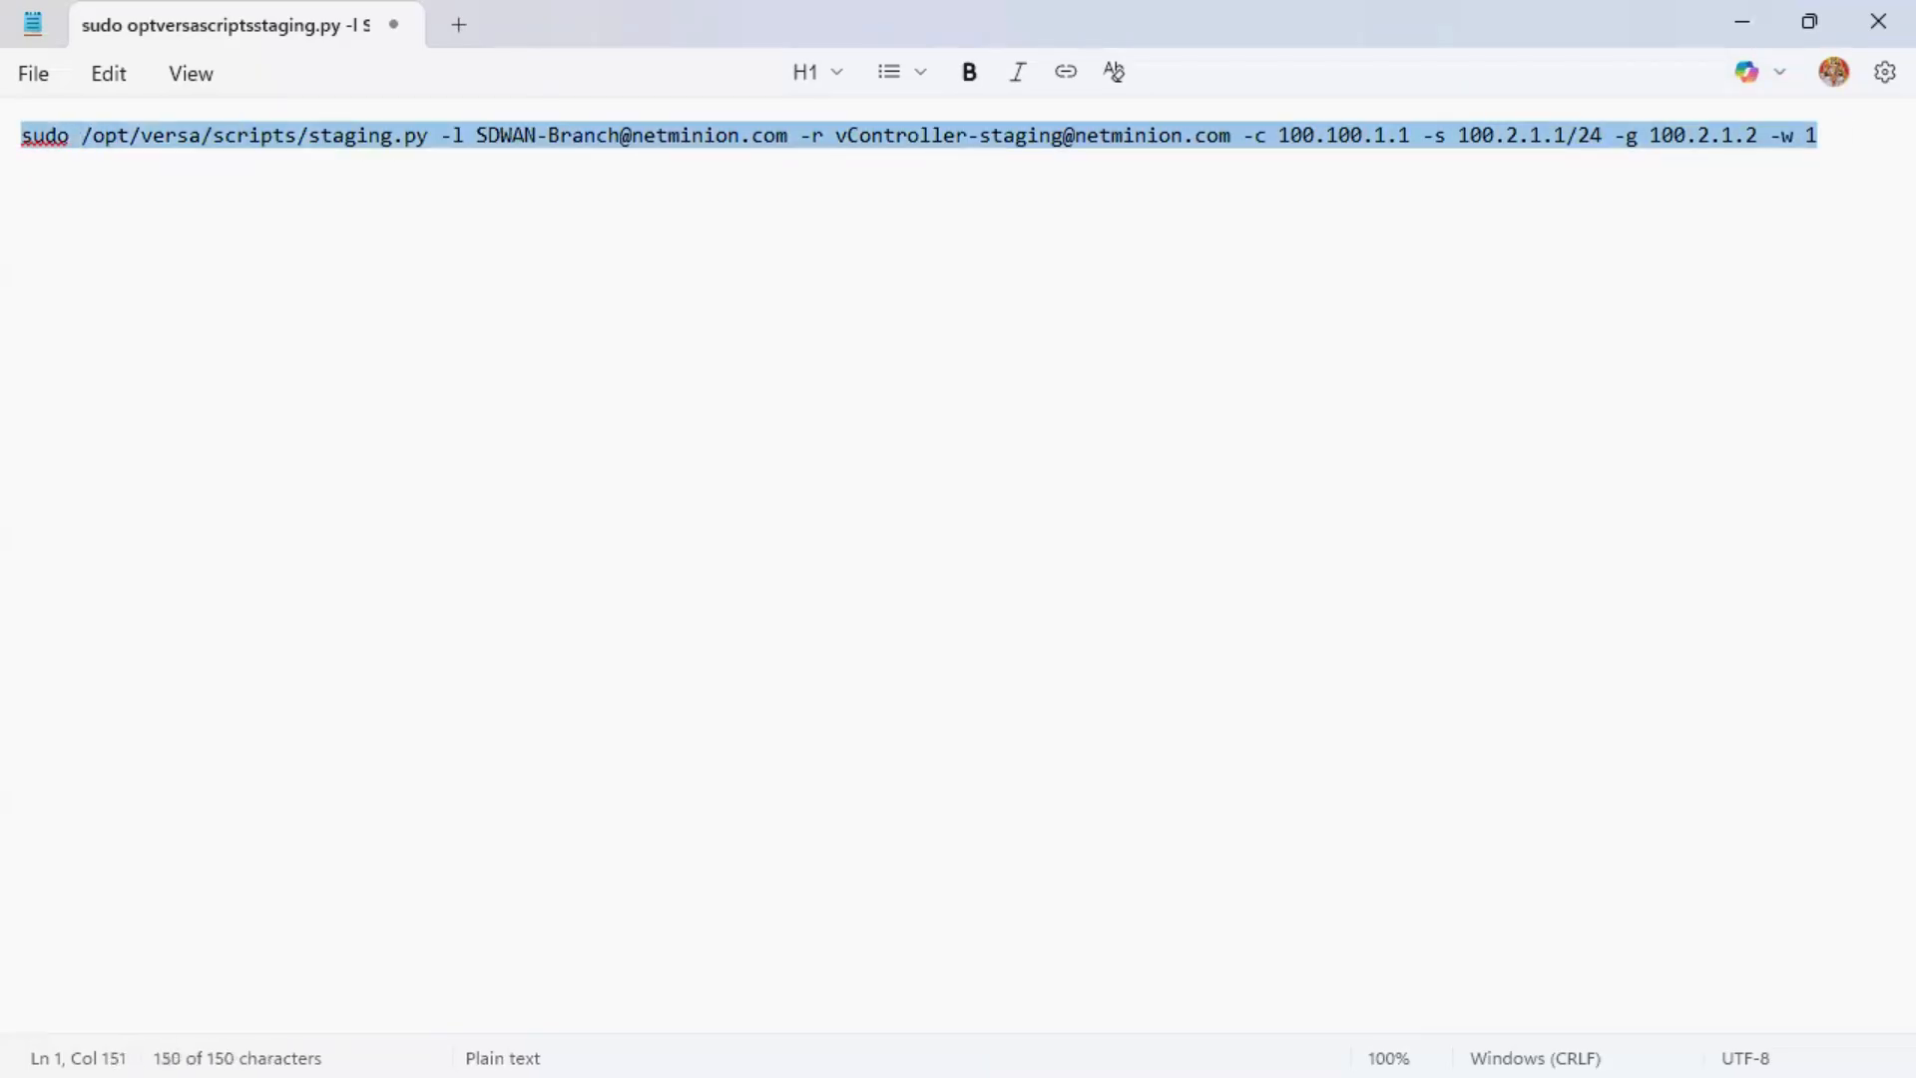
left_click(1743, 22)
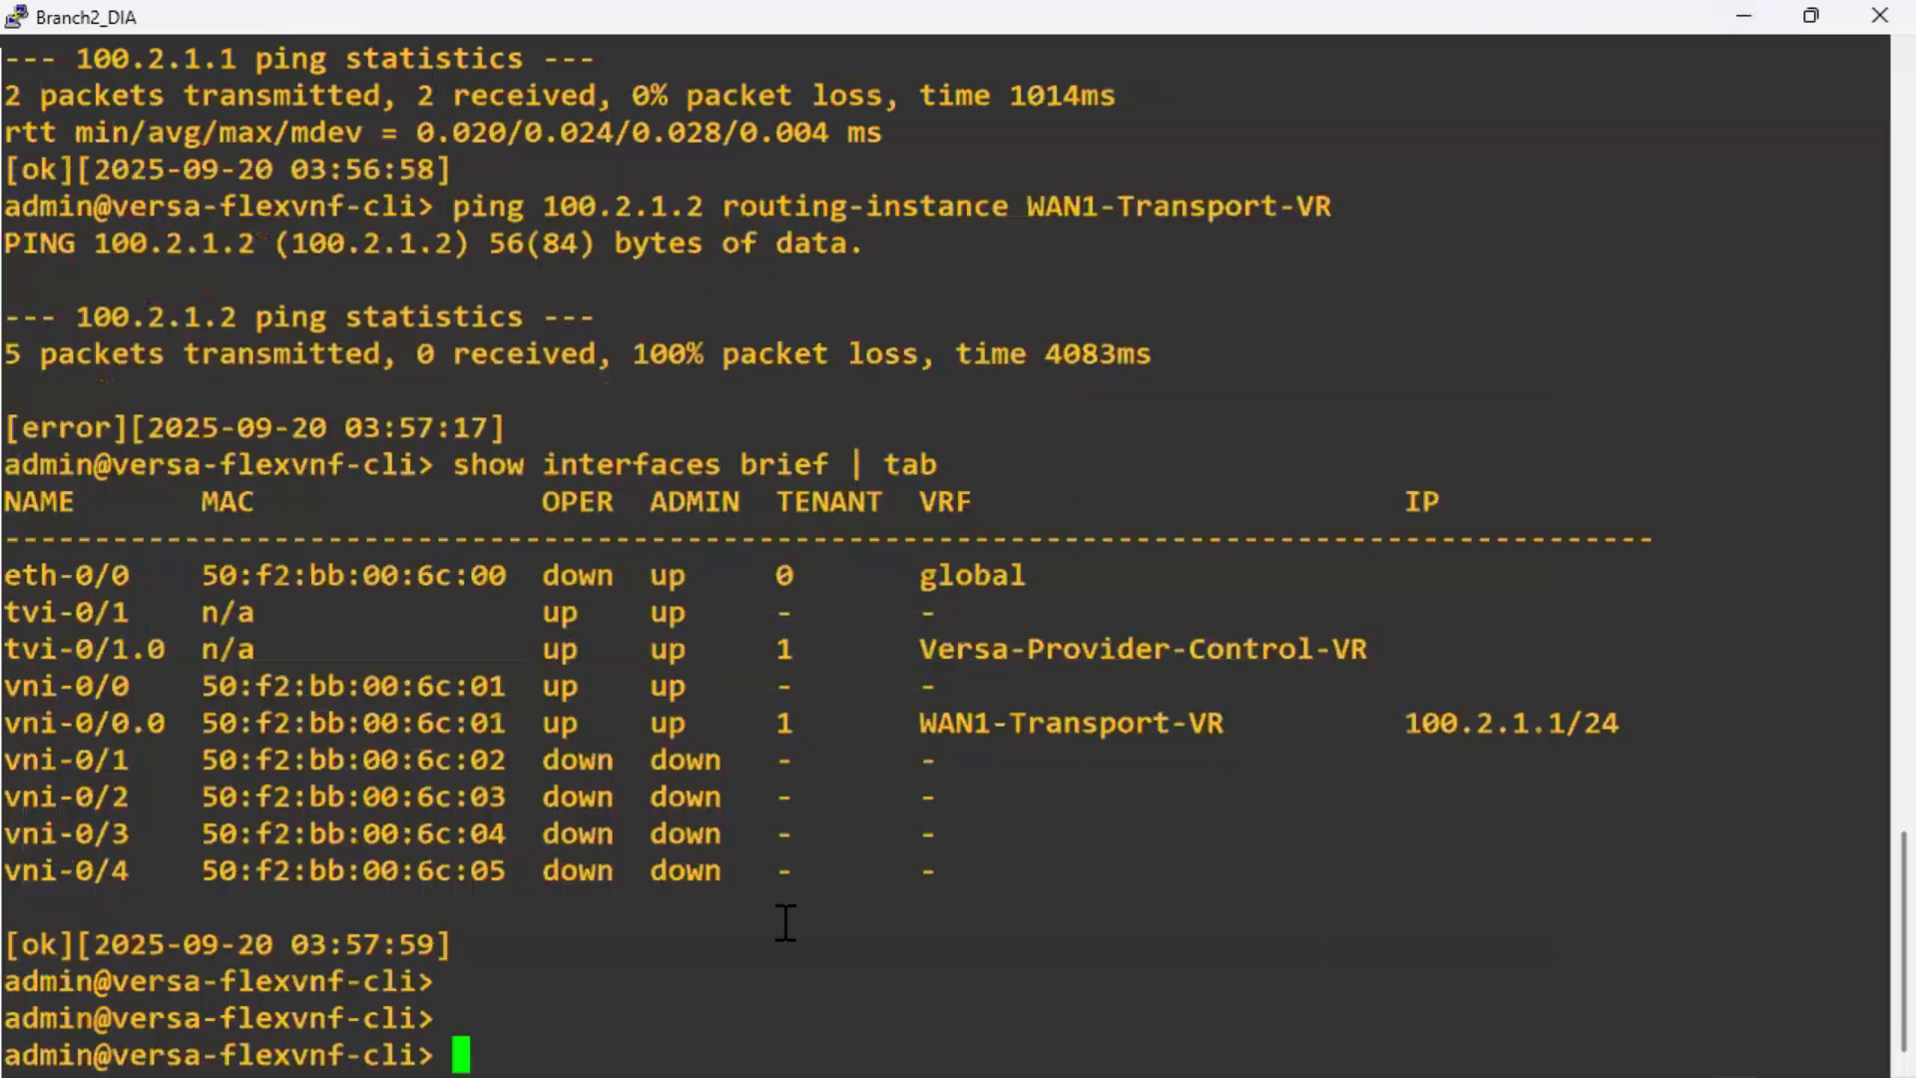
Leave the FlexVNF CLI with 'exit' and run the staging.py command from the Branch2_DIA shell.
right_click(785, 923)
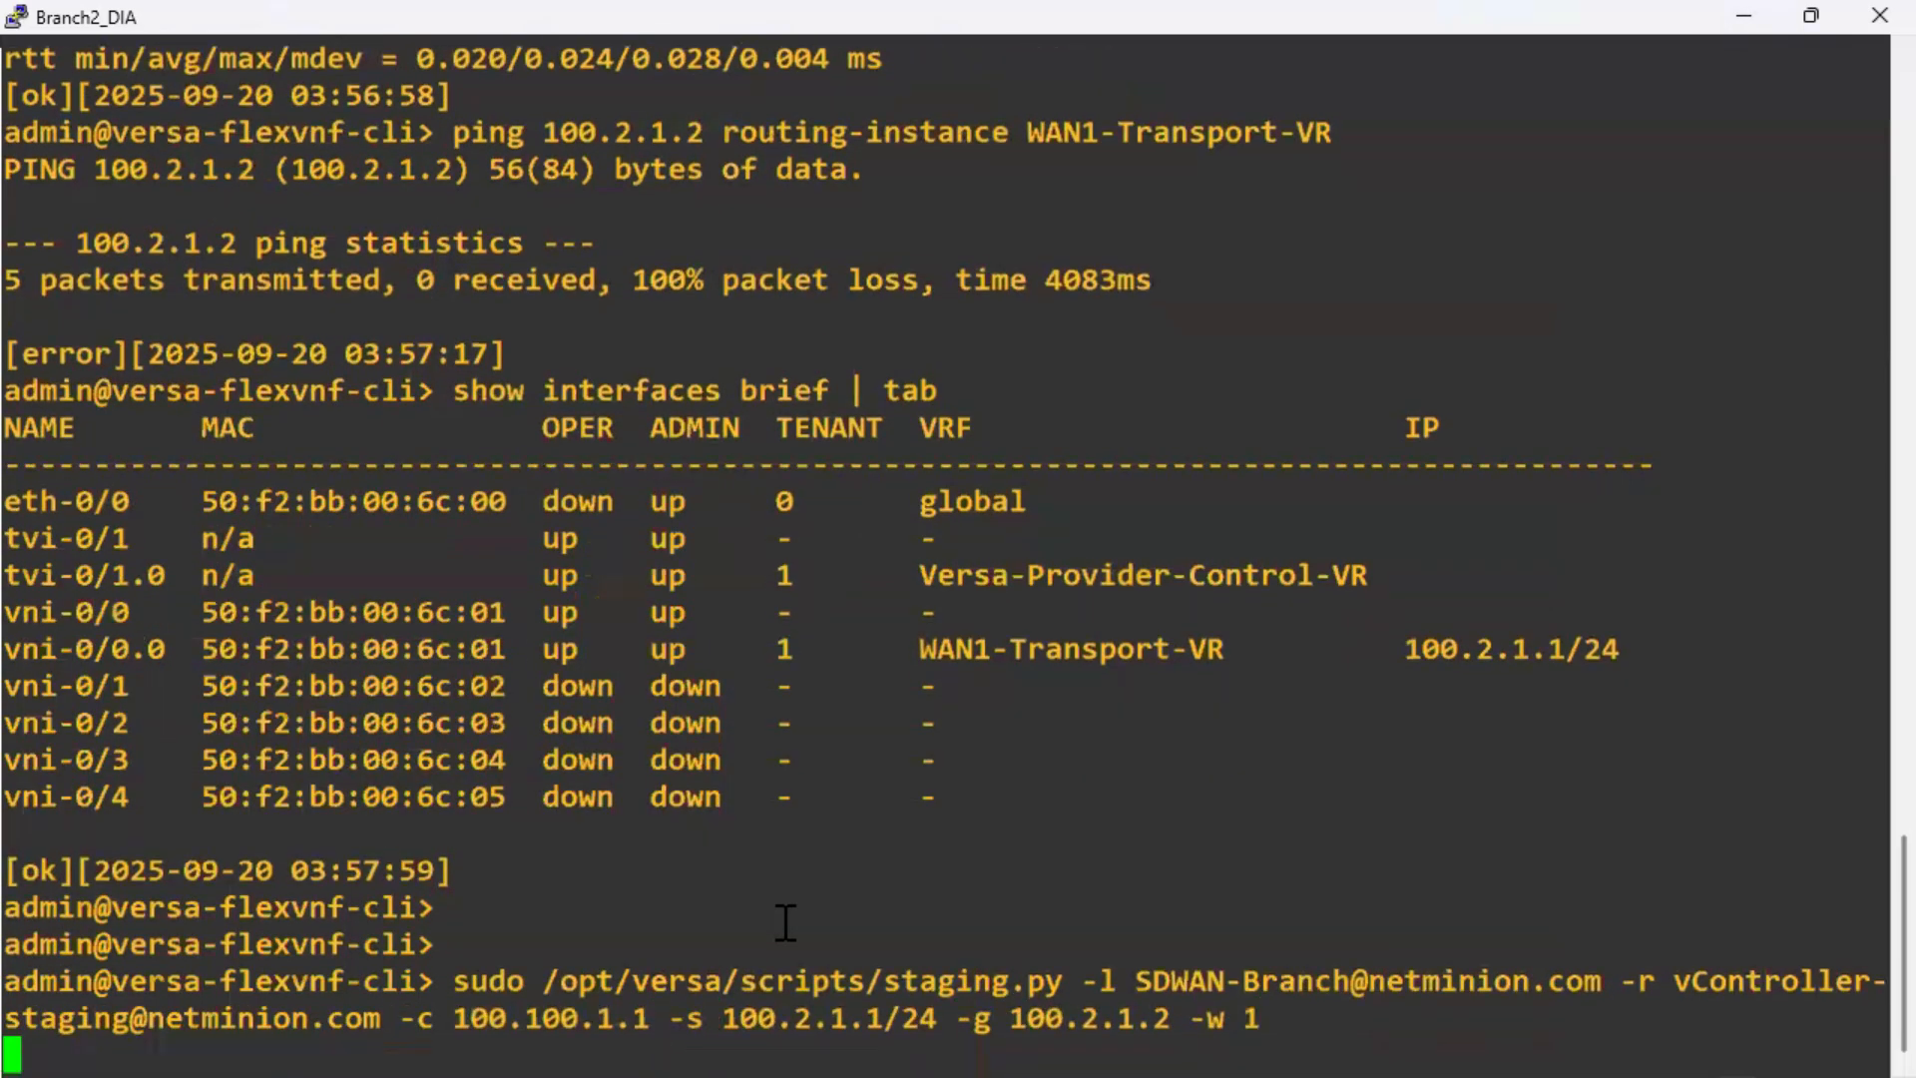
type("exit")
key("Return")
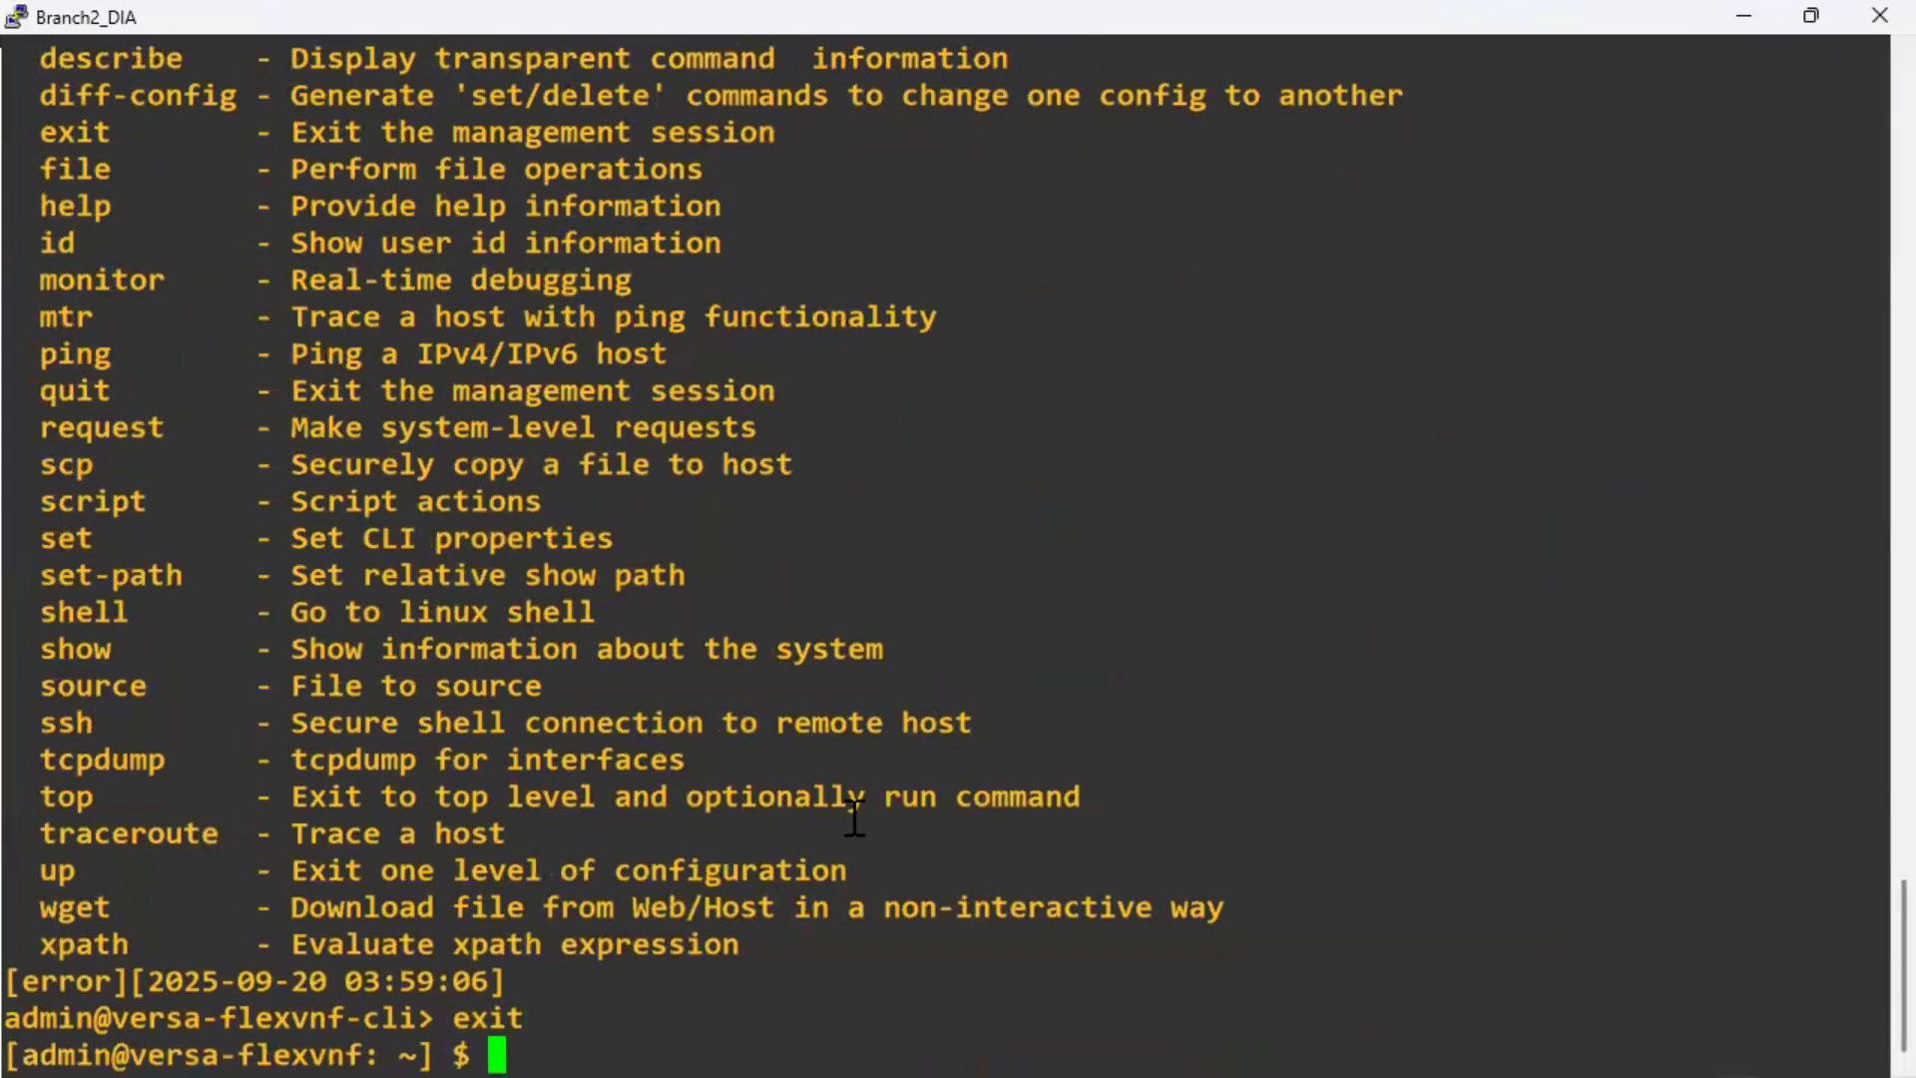
right_click(856, 810)
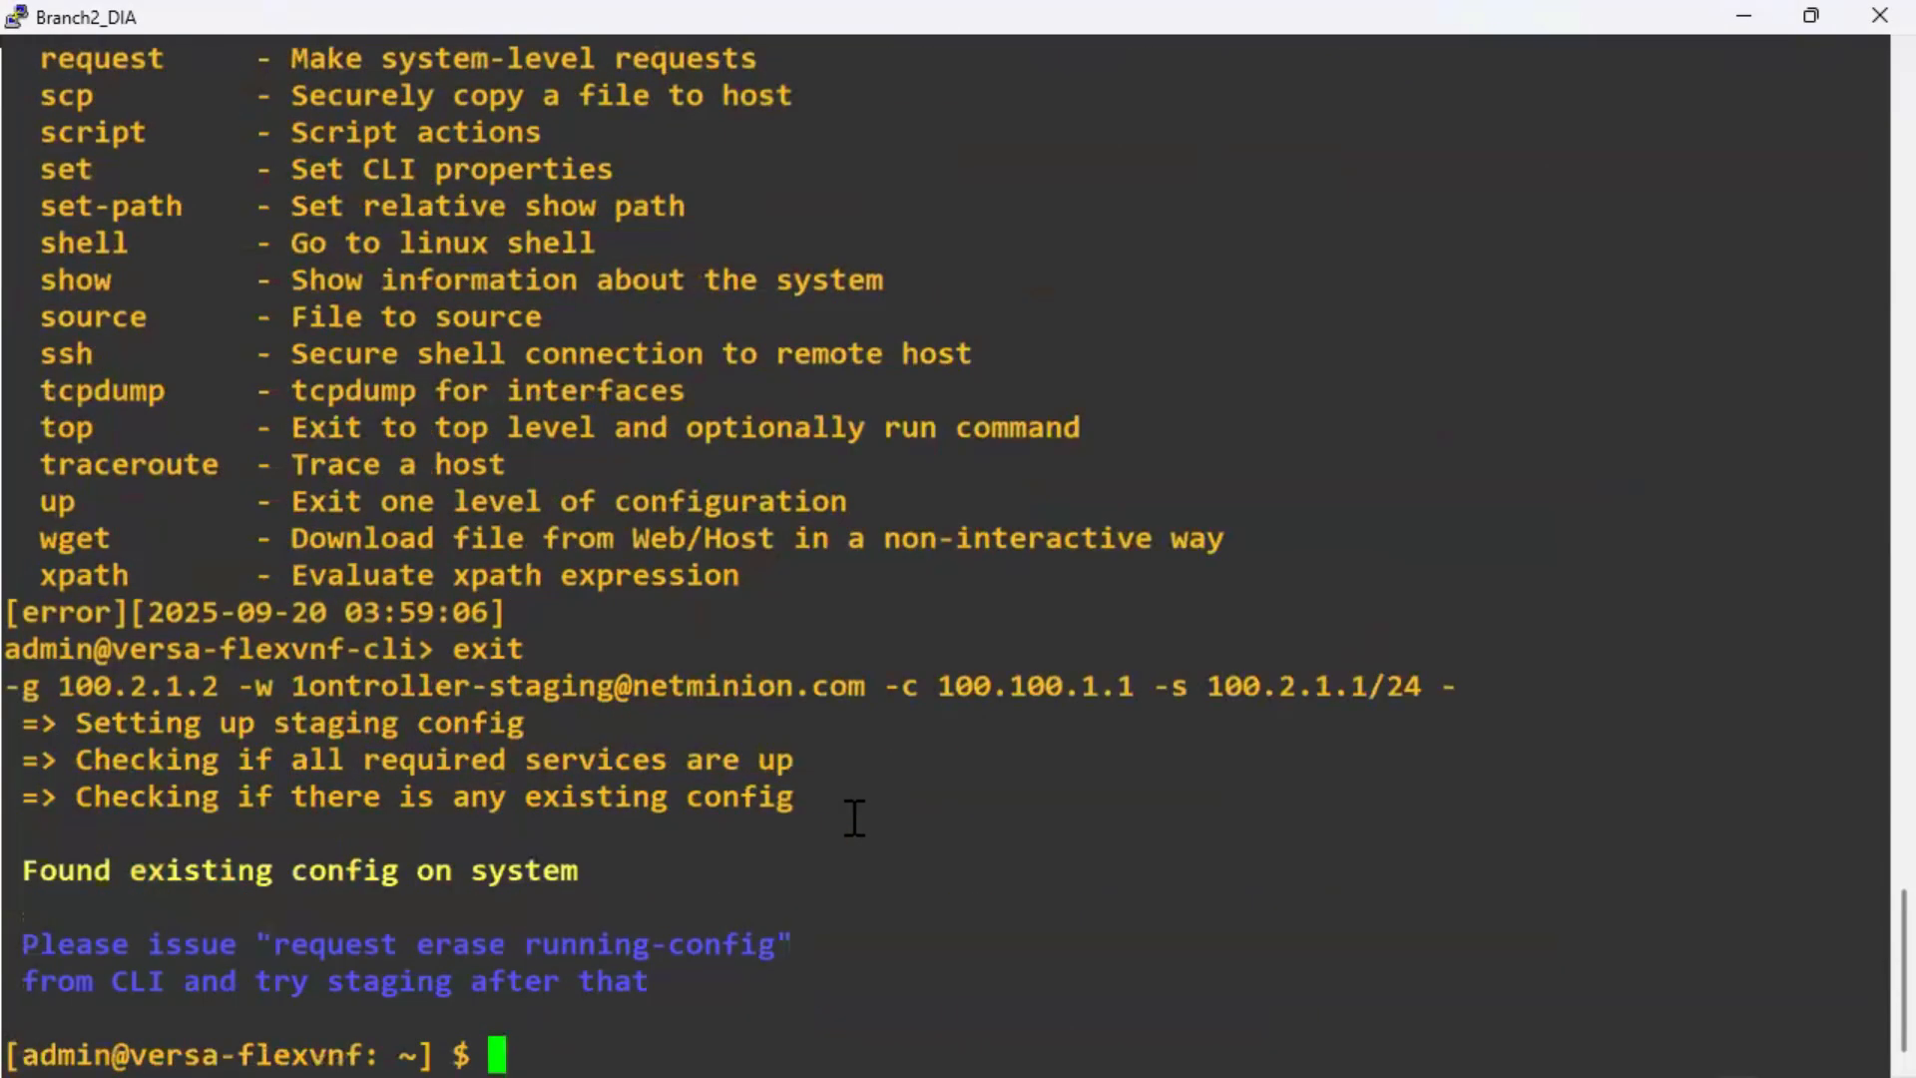
Enter the Versa CLI and submit 'request erase running-config'.
left_click_drag(775, 946, 285, 943)
key("super+c")
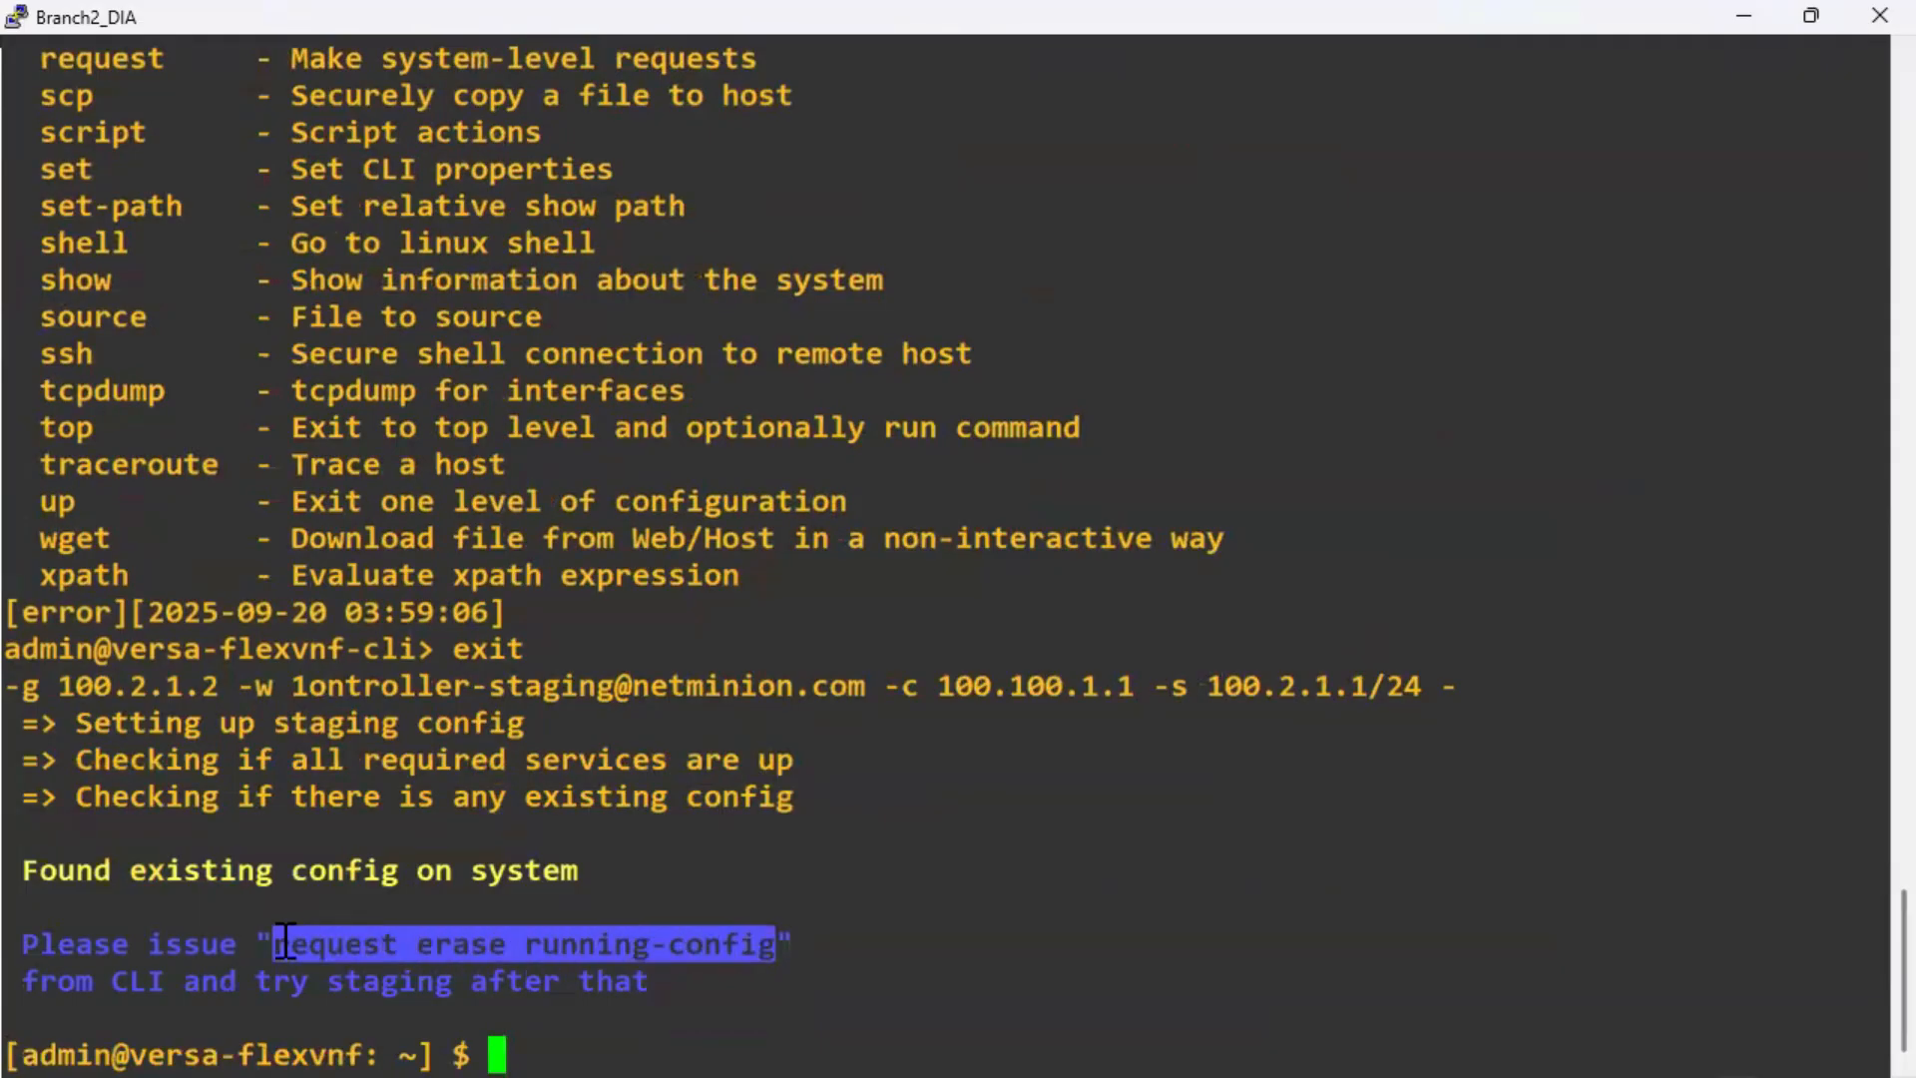
type("cli")
key("Return")
right_click(1183, 845)
key("Return")
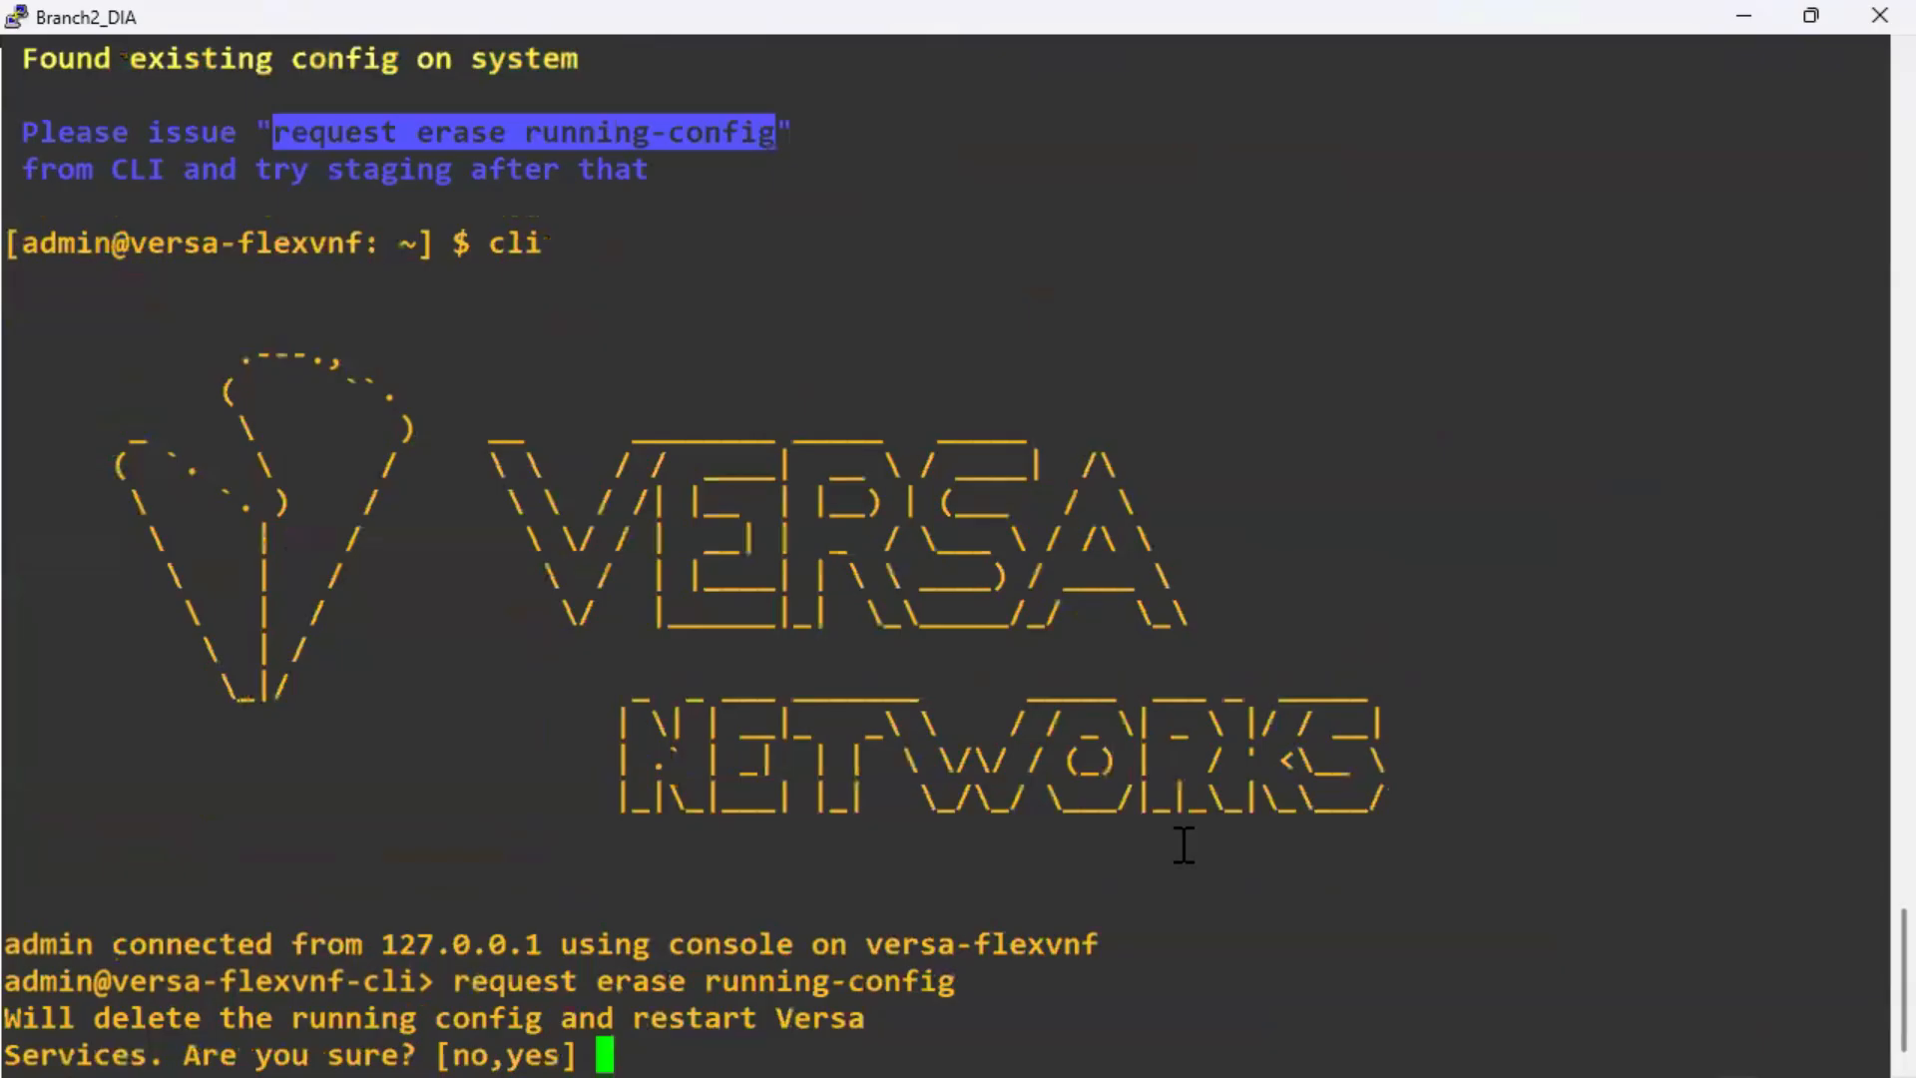
Confirm the erase with 'yes' and wait until Versa services restart and a shell prompt returns.
type("yes")
key("Return")
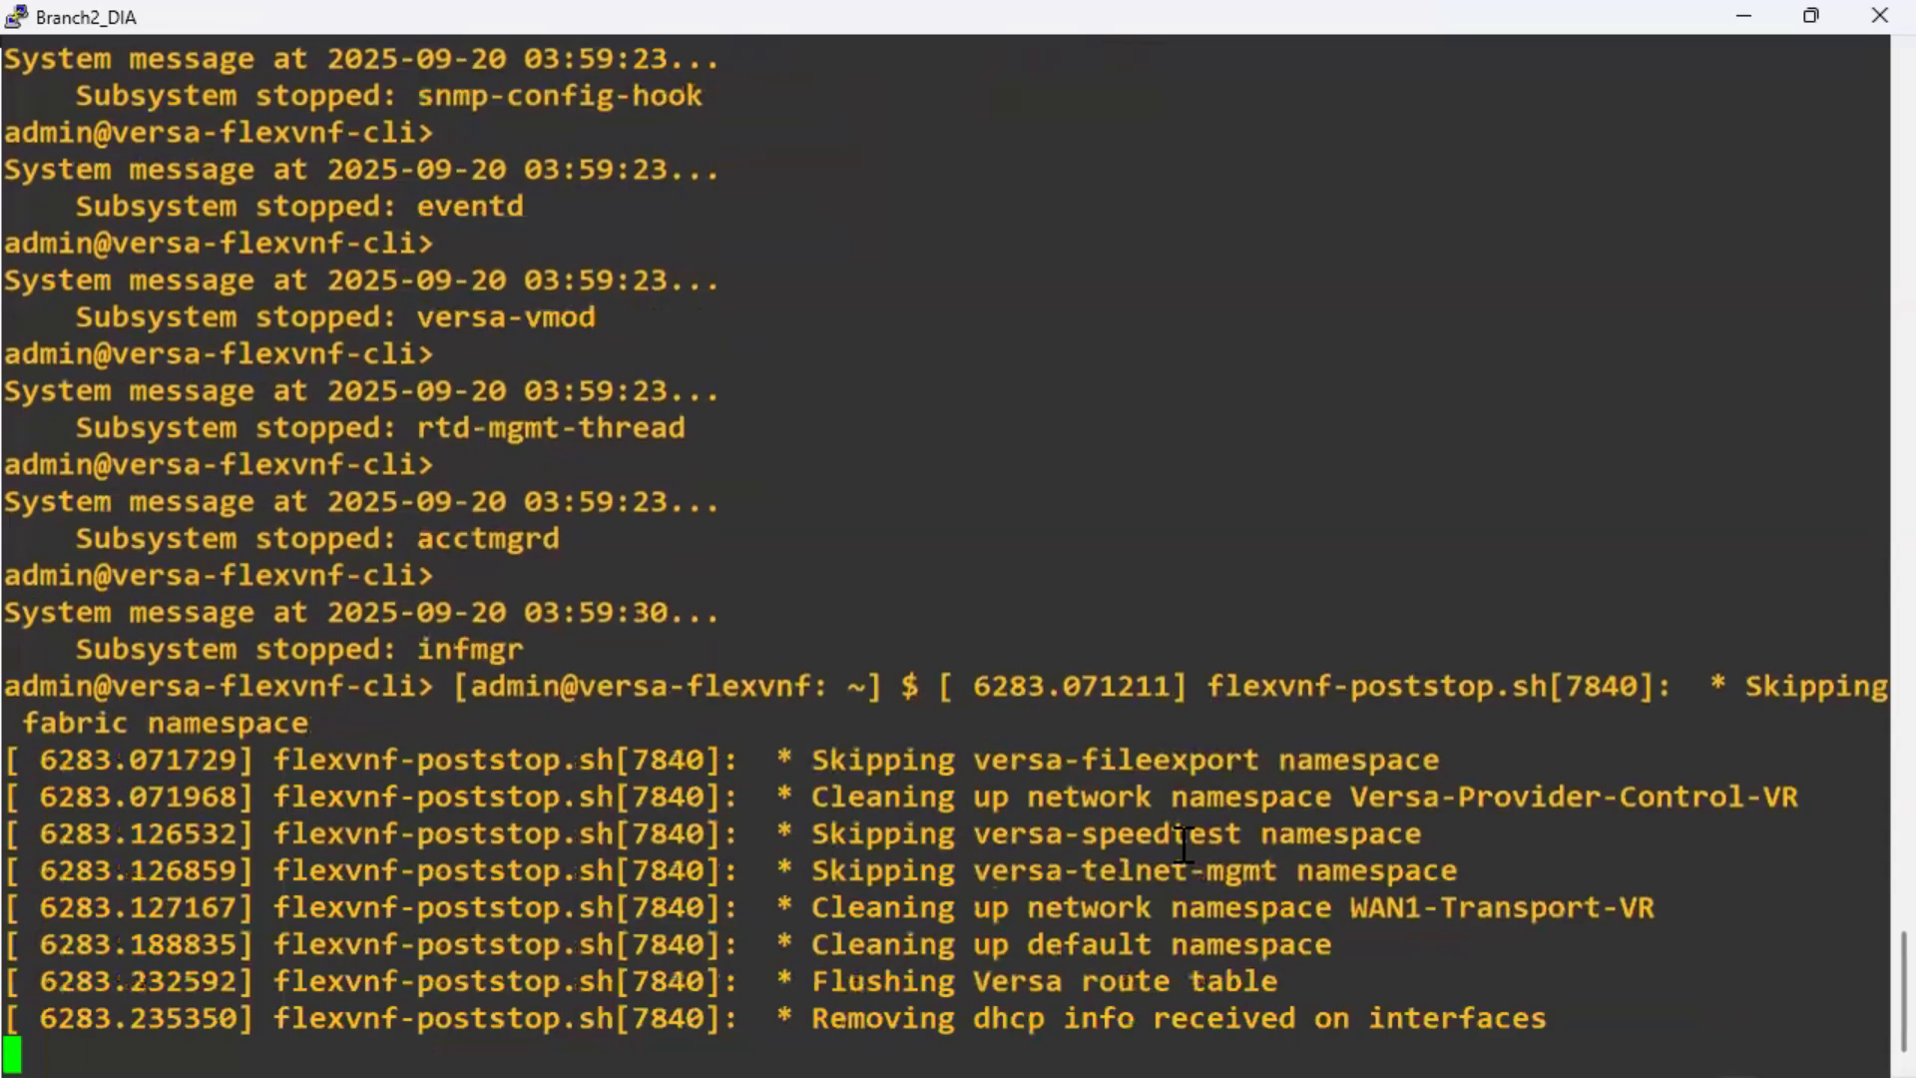
key("Return")
key("Return")
key("Return")
key("Return")
key("Return")
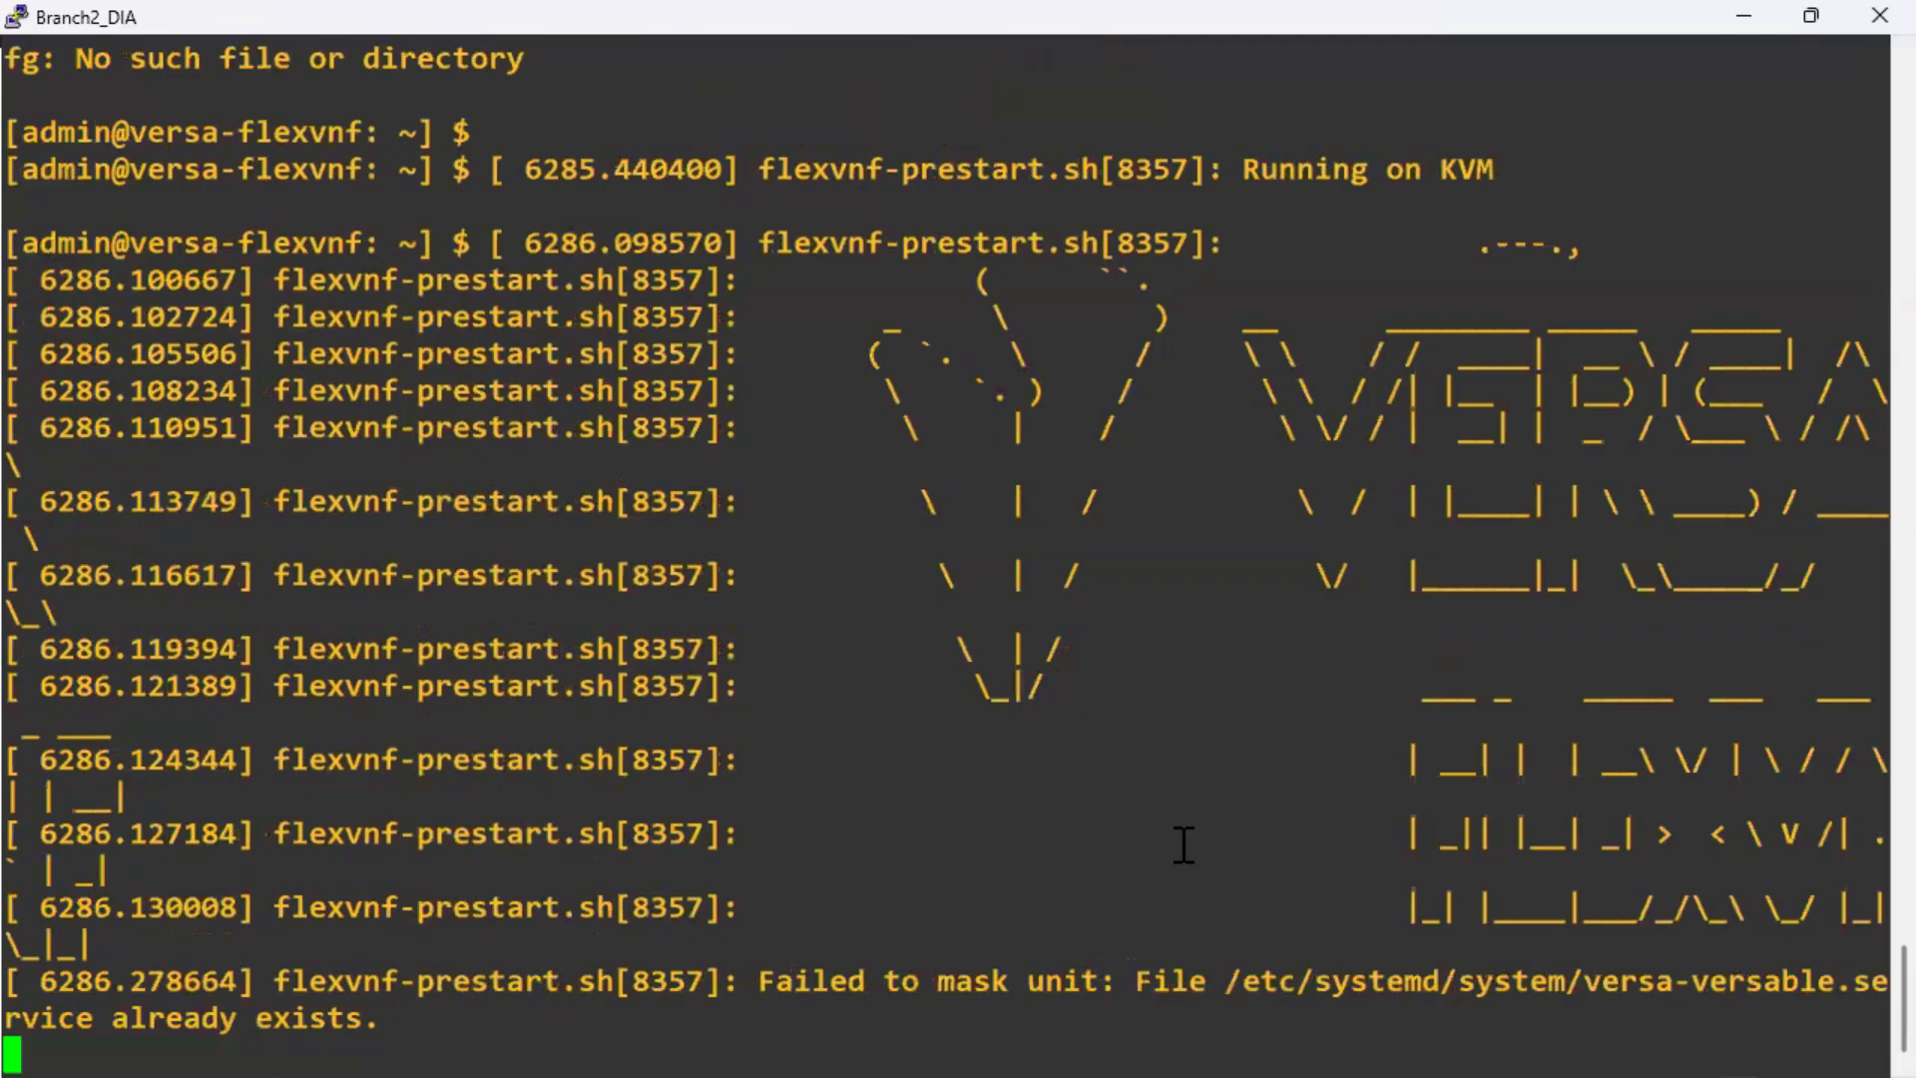
key("Return")
key("Return")
key("Return")
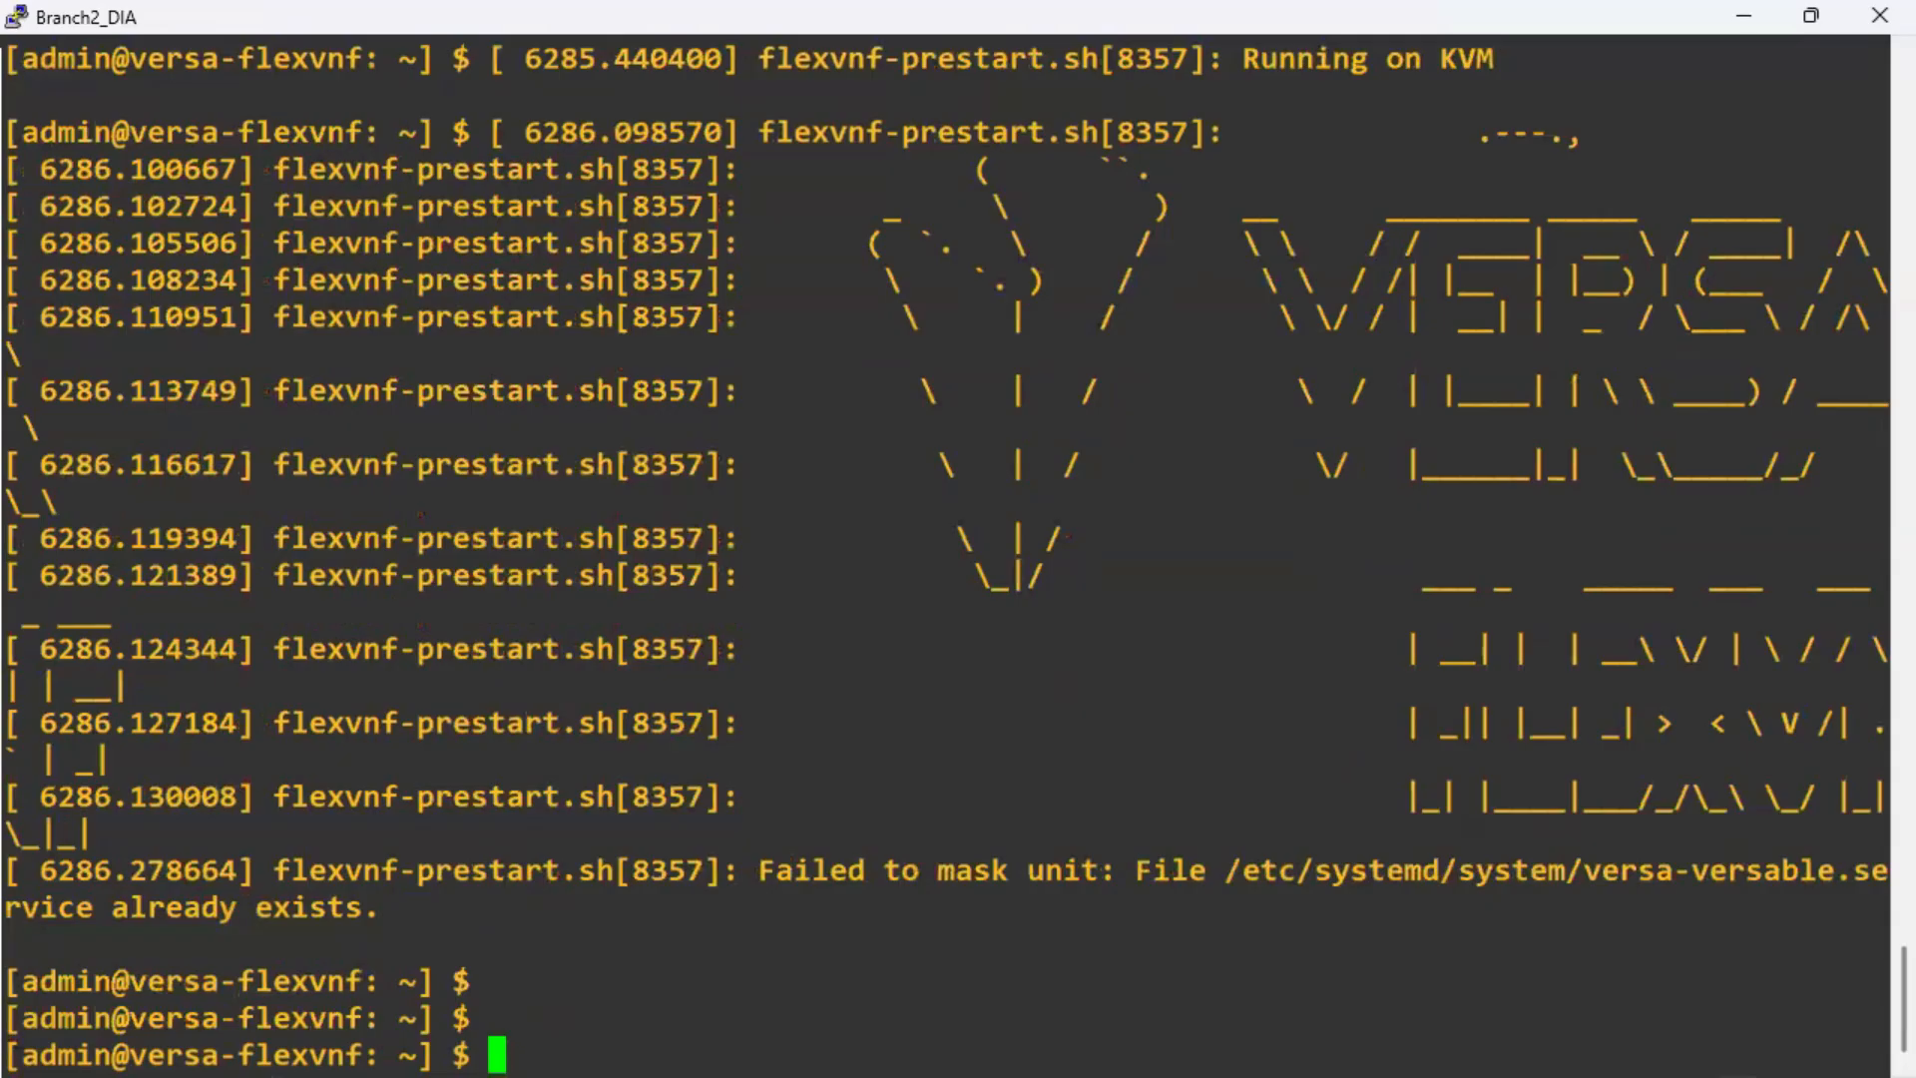
key("alt+Tab")
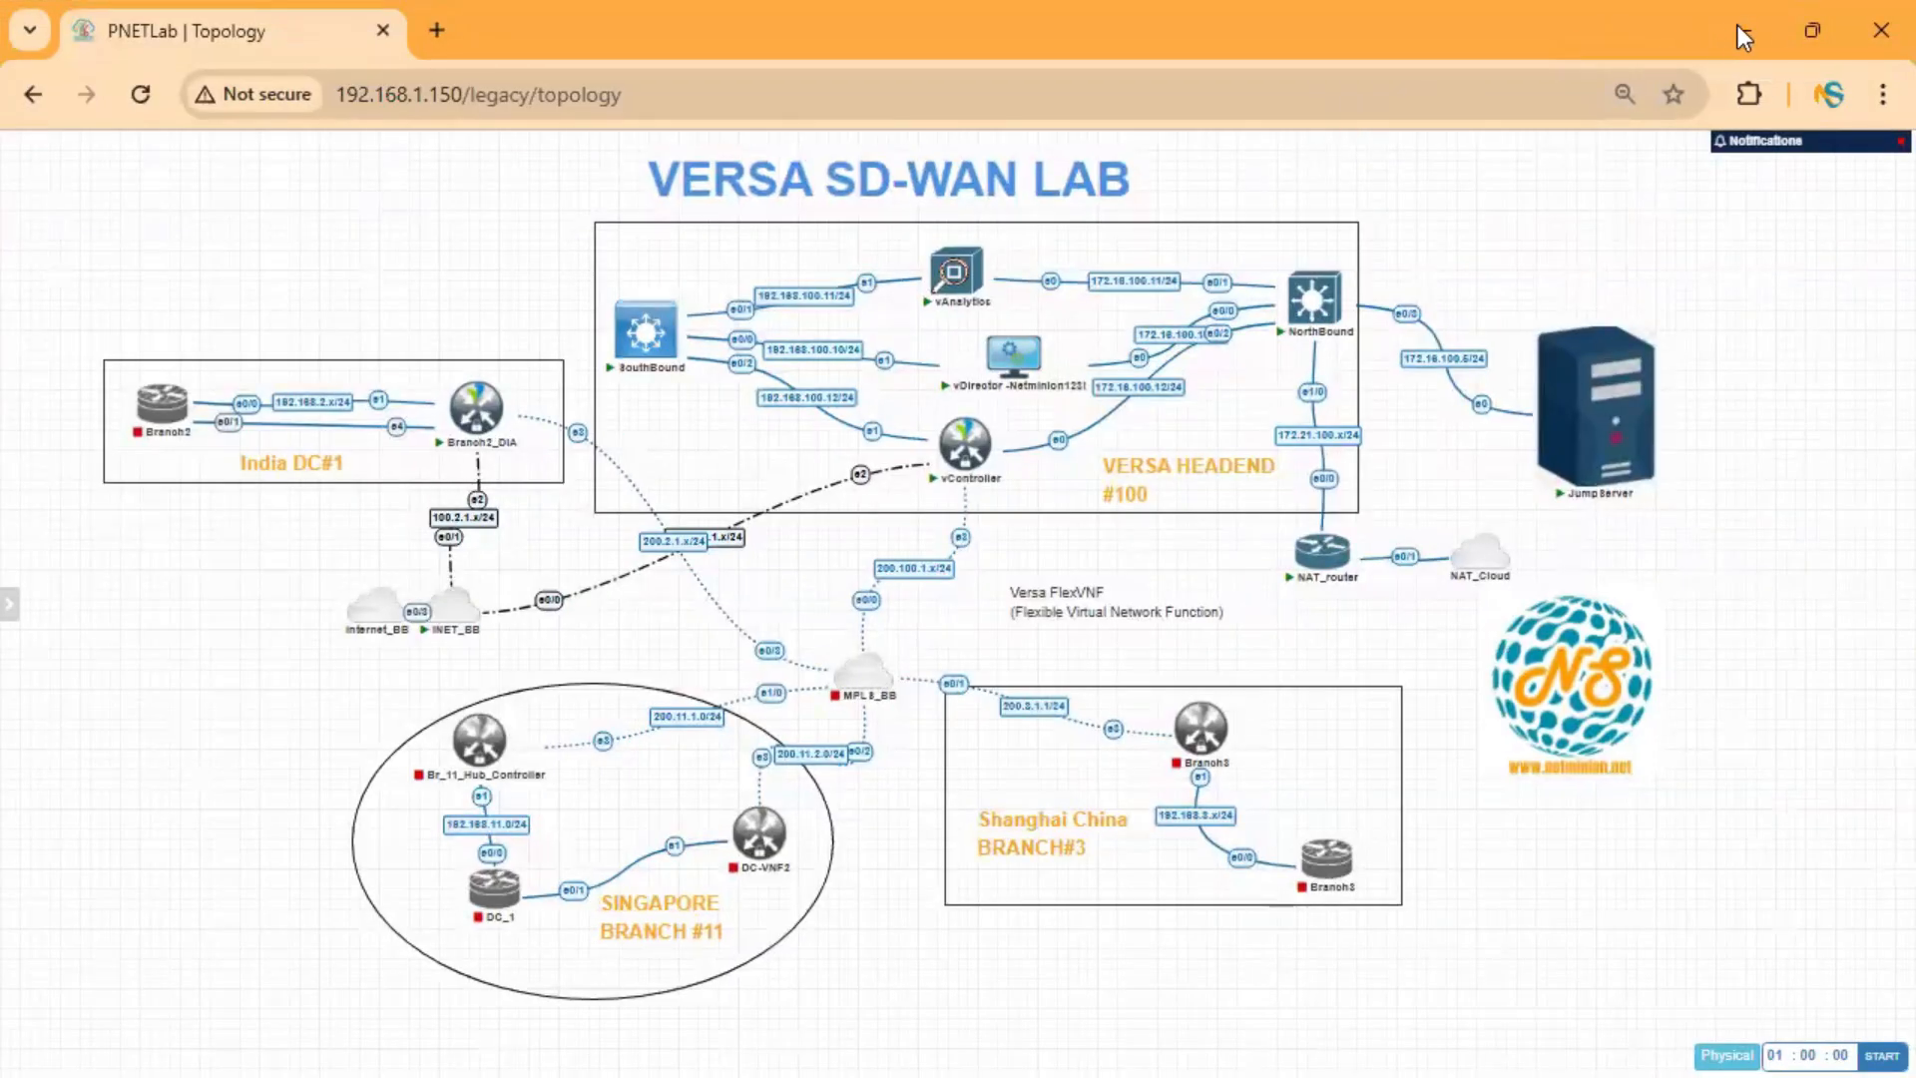
key("alt+Tab")
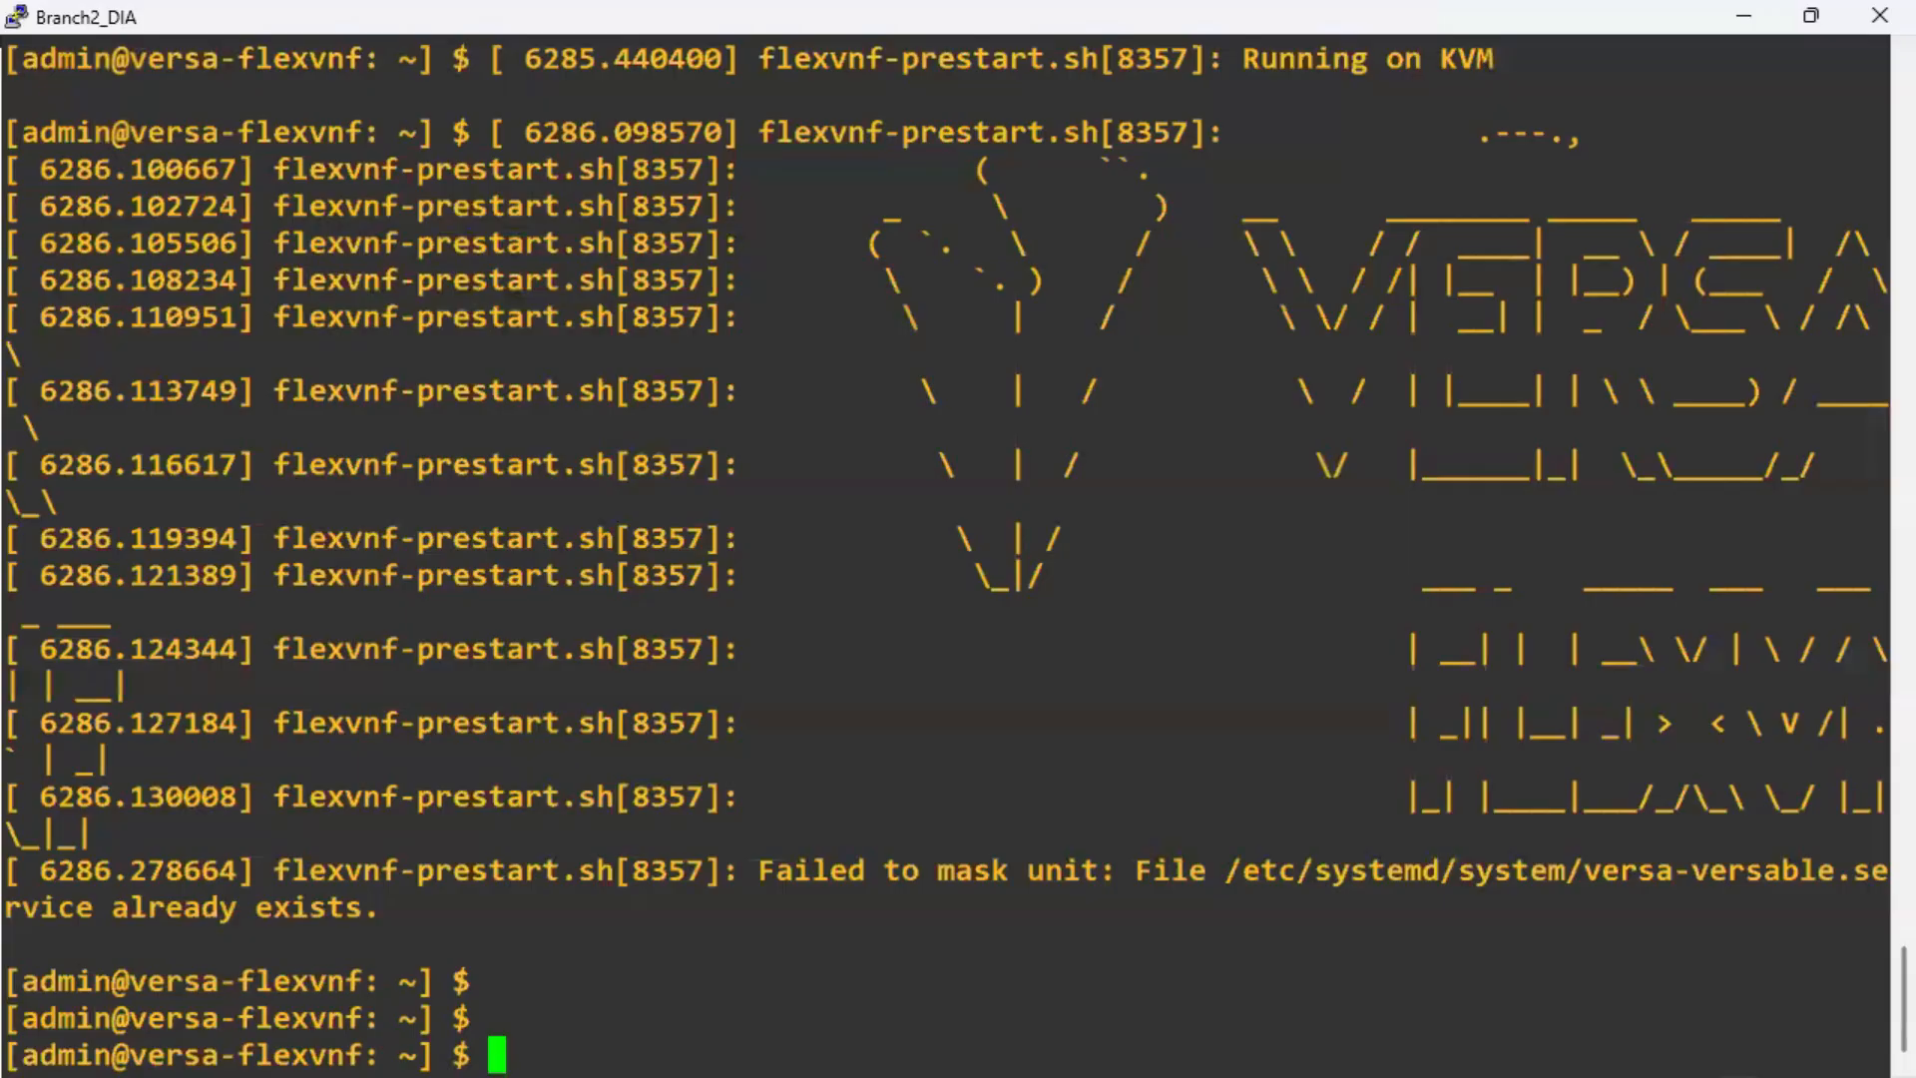
Rerun the staging.py command at the Branch2_DIA shell prompt.
key("alt+Tab")
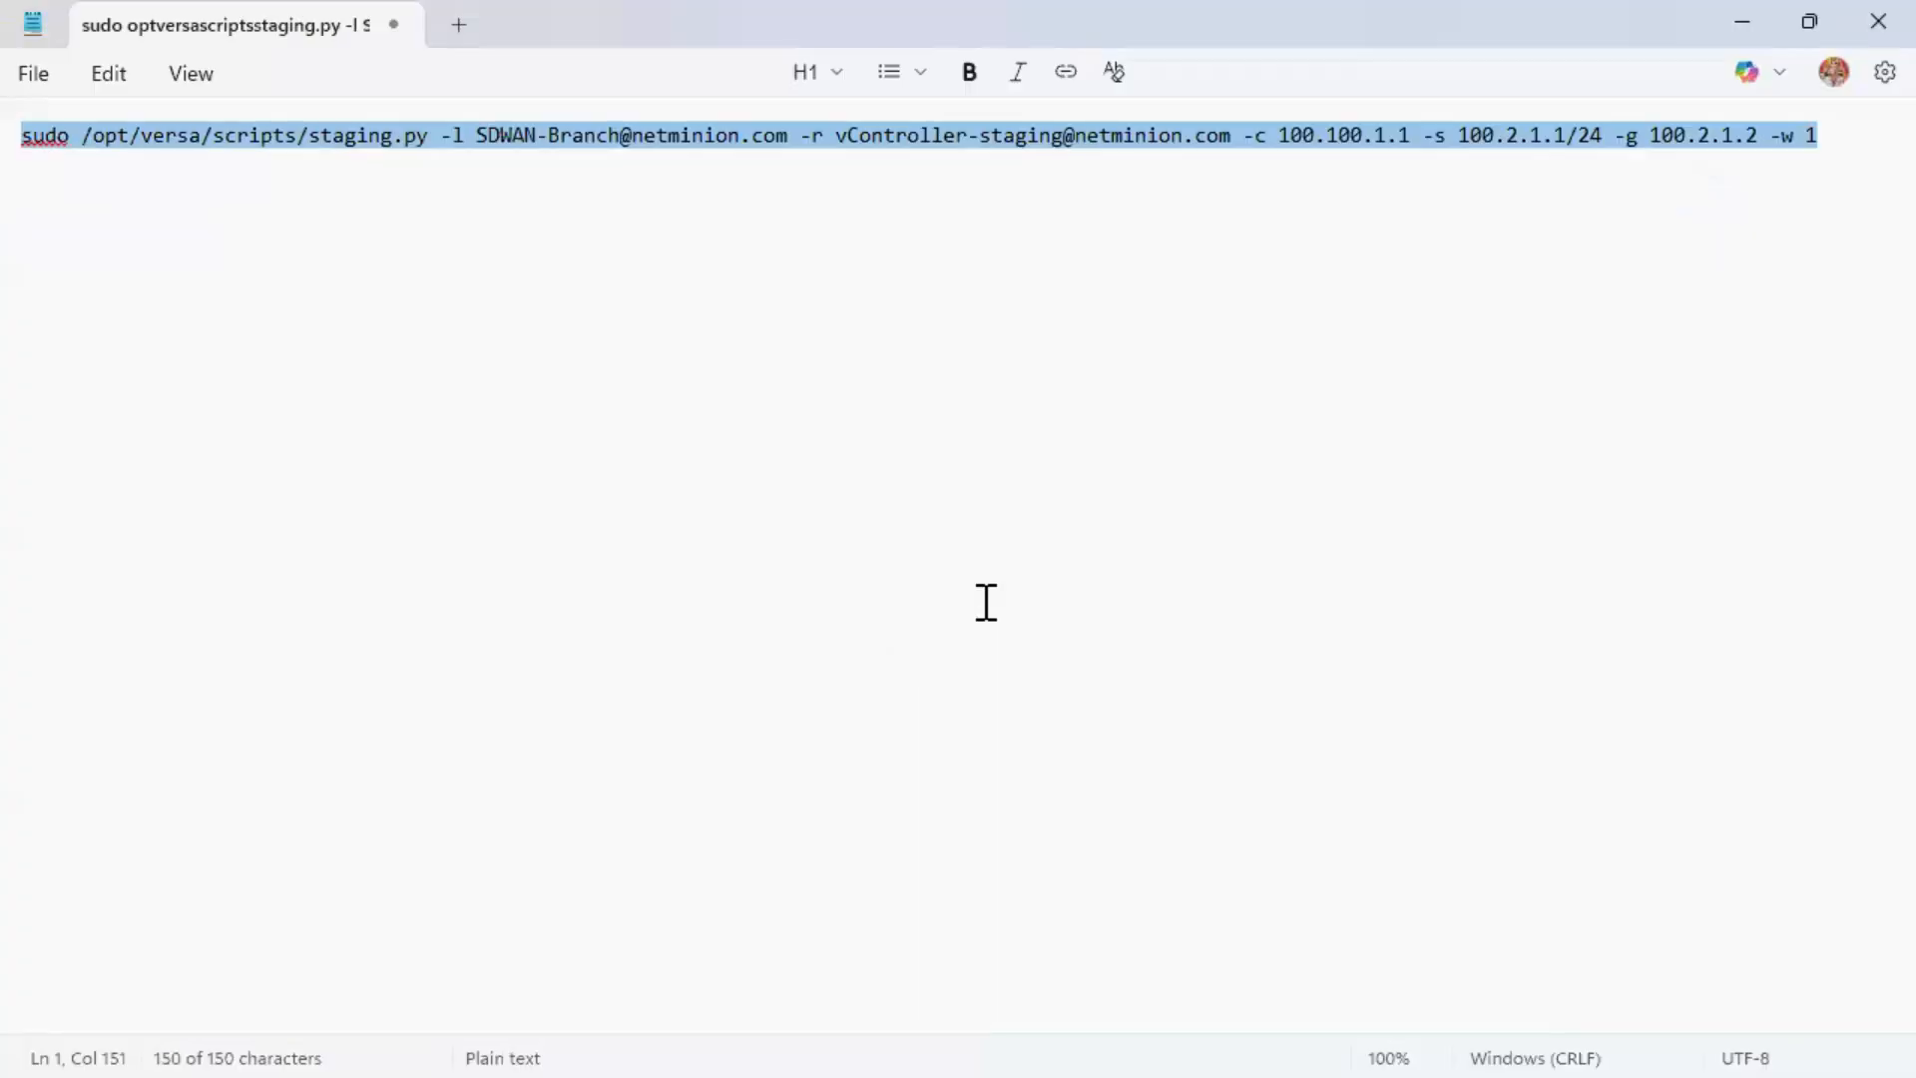
left_click(1743, 22)
right_click(1154, 579)
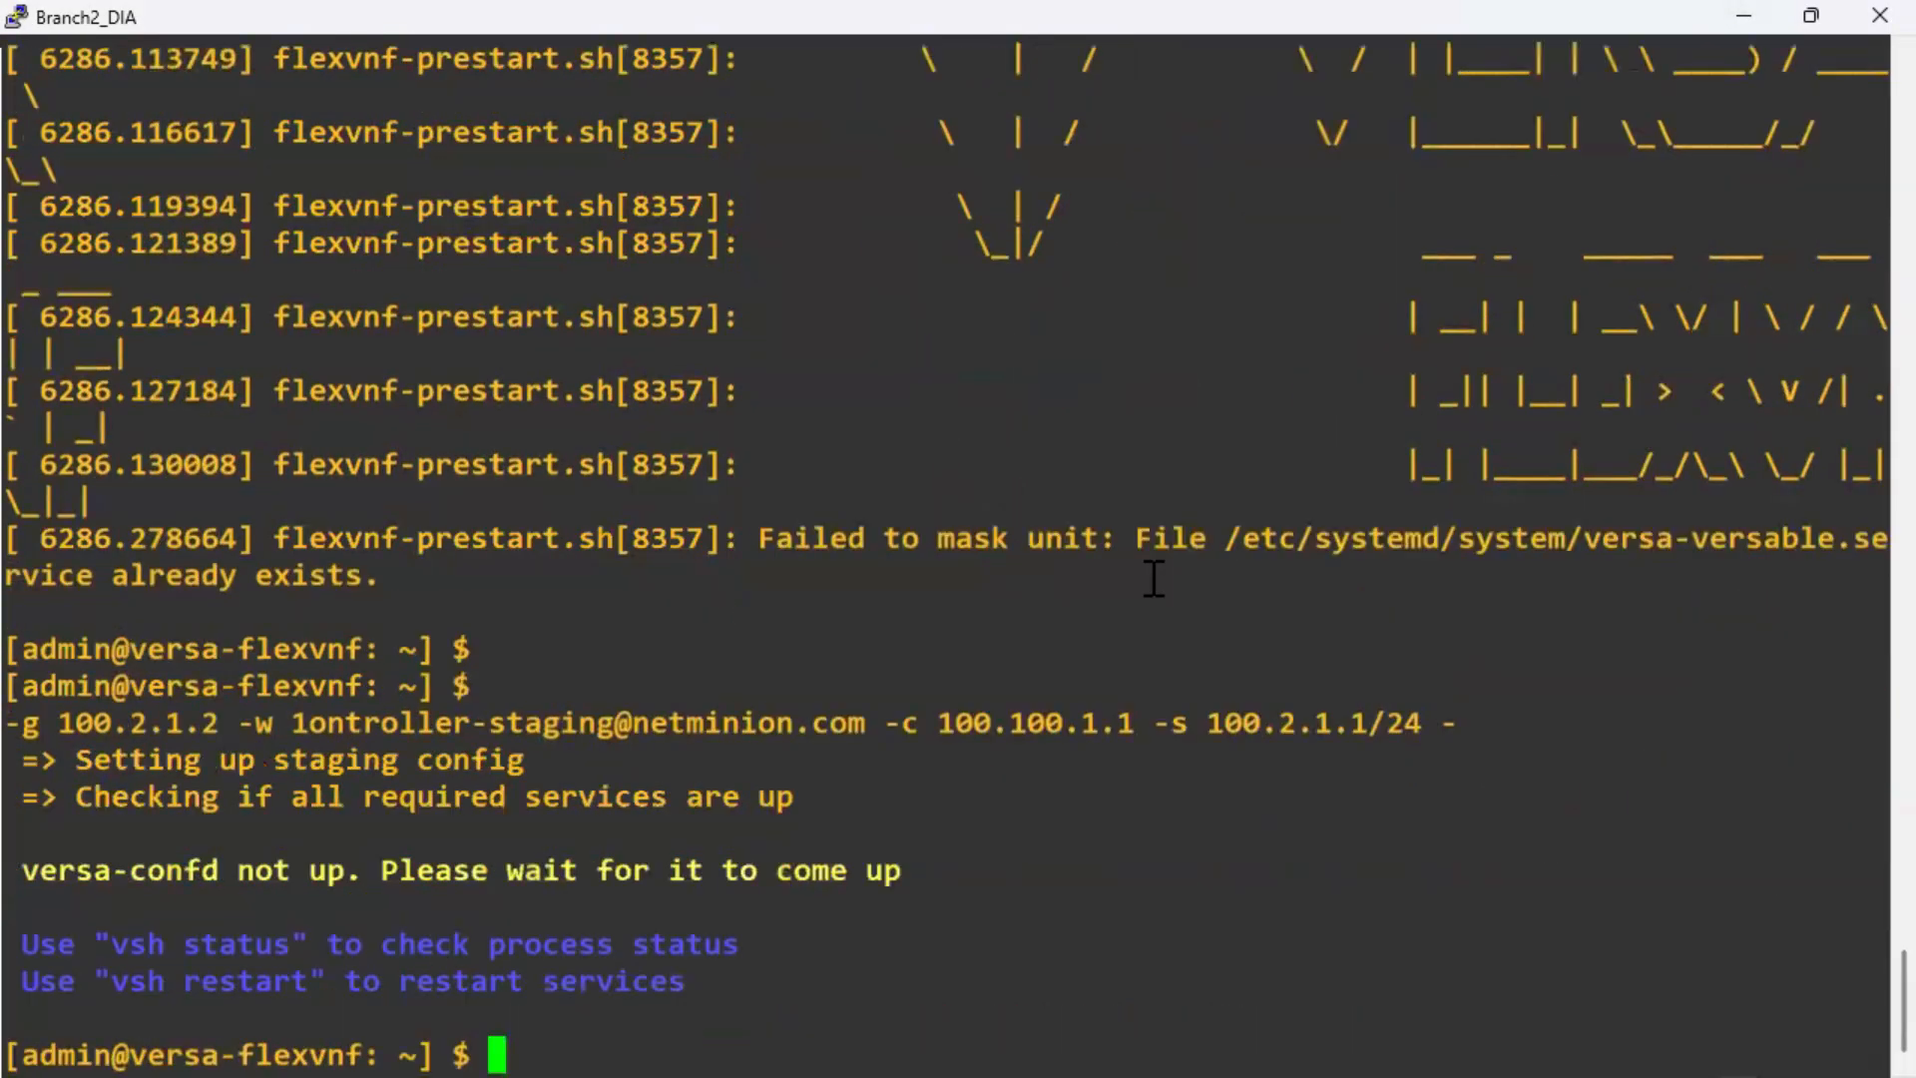
key("Return")
key("Return")
key("Return")
Review the versa-confd not-up message and the vni-0/0.0 row, then paste the staging command again.
left_click_drag(79, 759, 1004, 765)
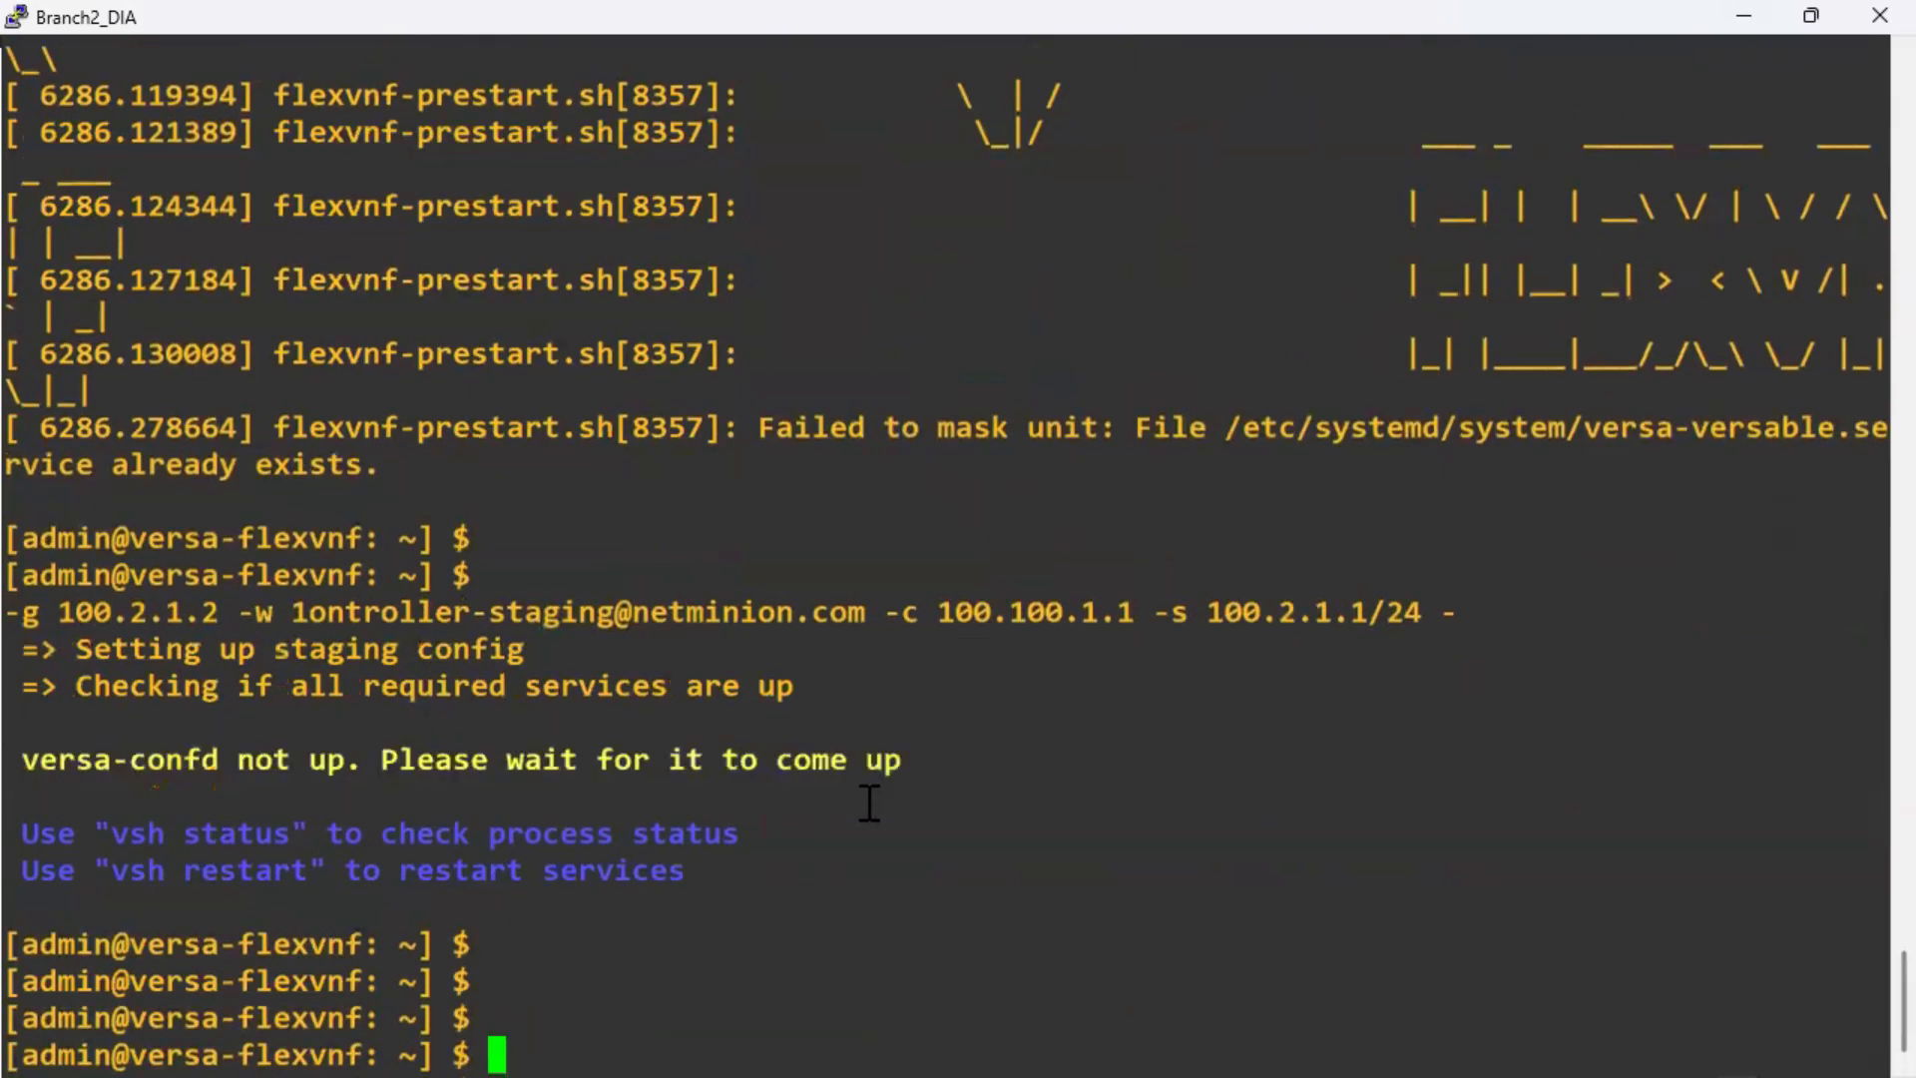
scroll(1235, 778, "up", 20)
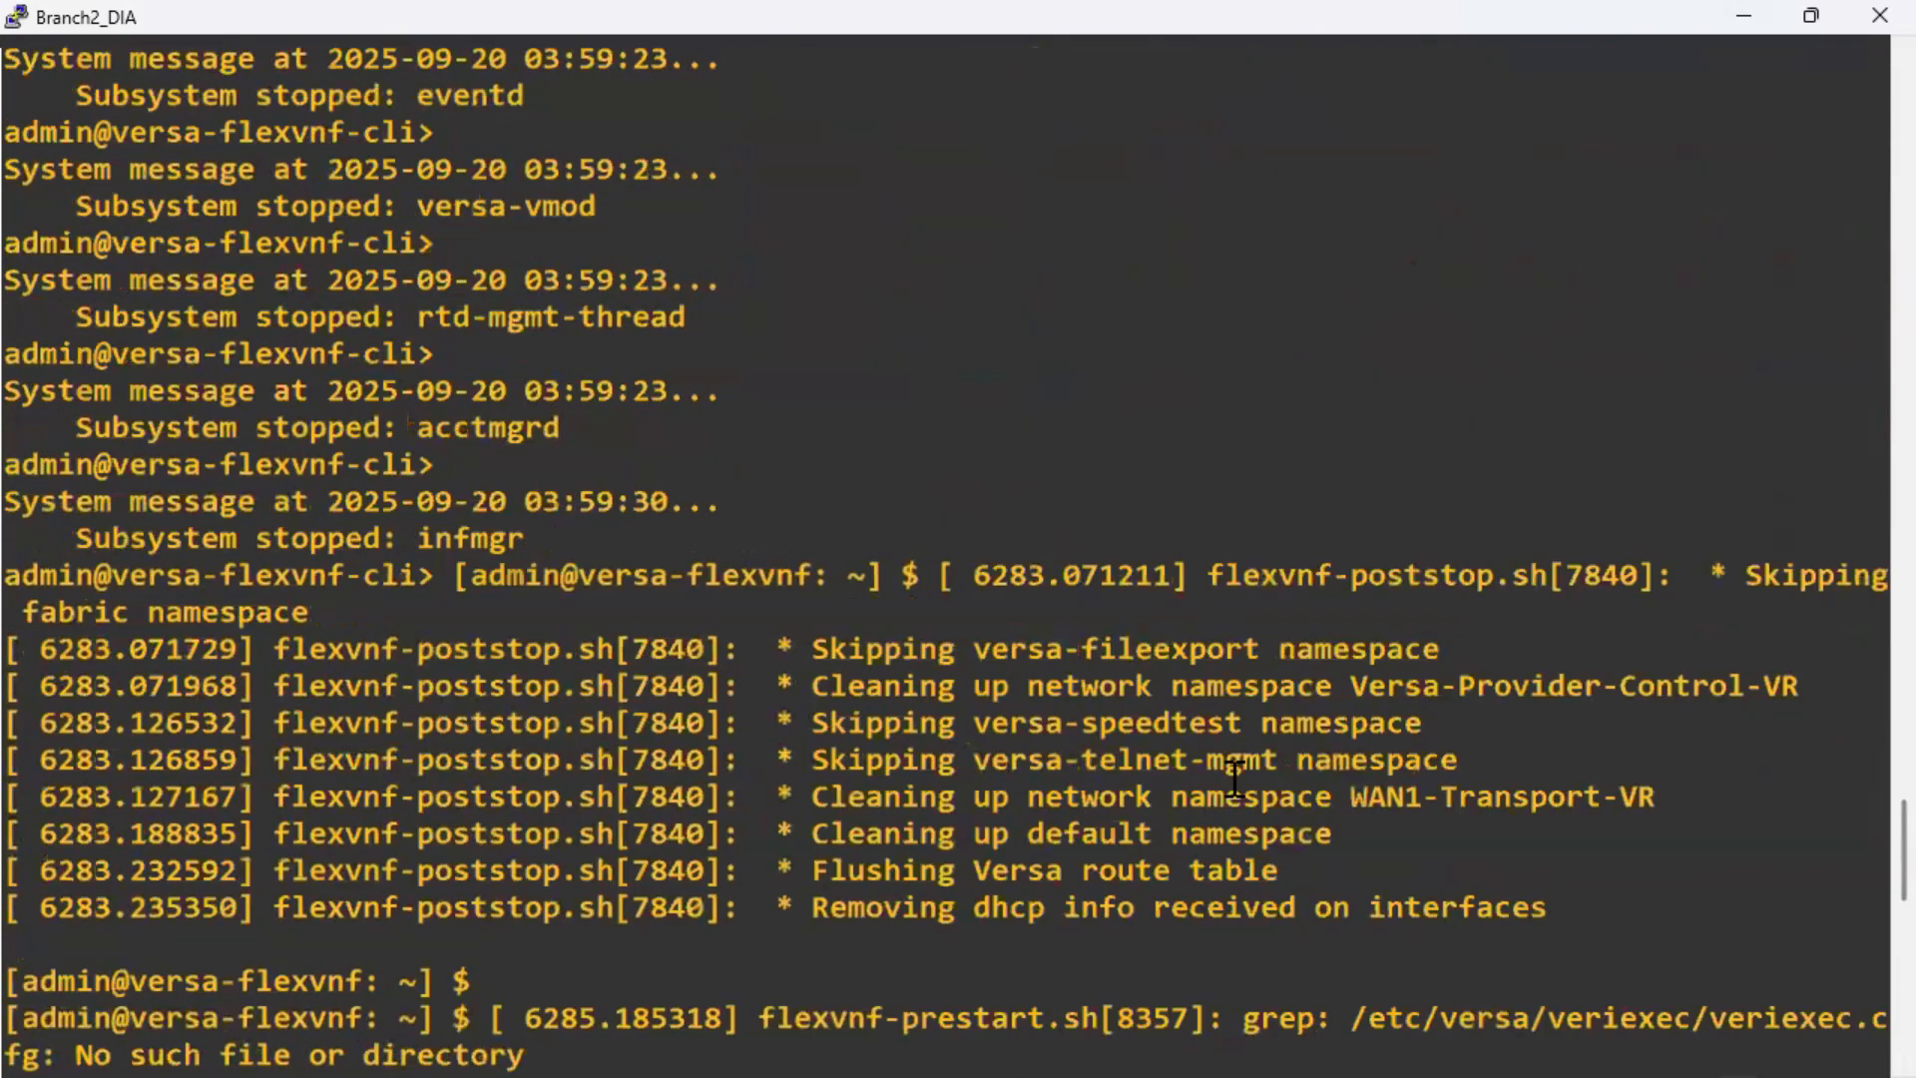
scroll(1468, 557, "down", 5)
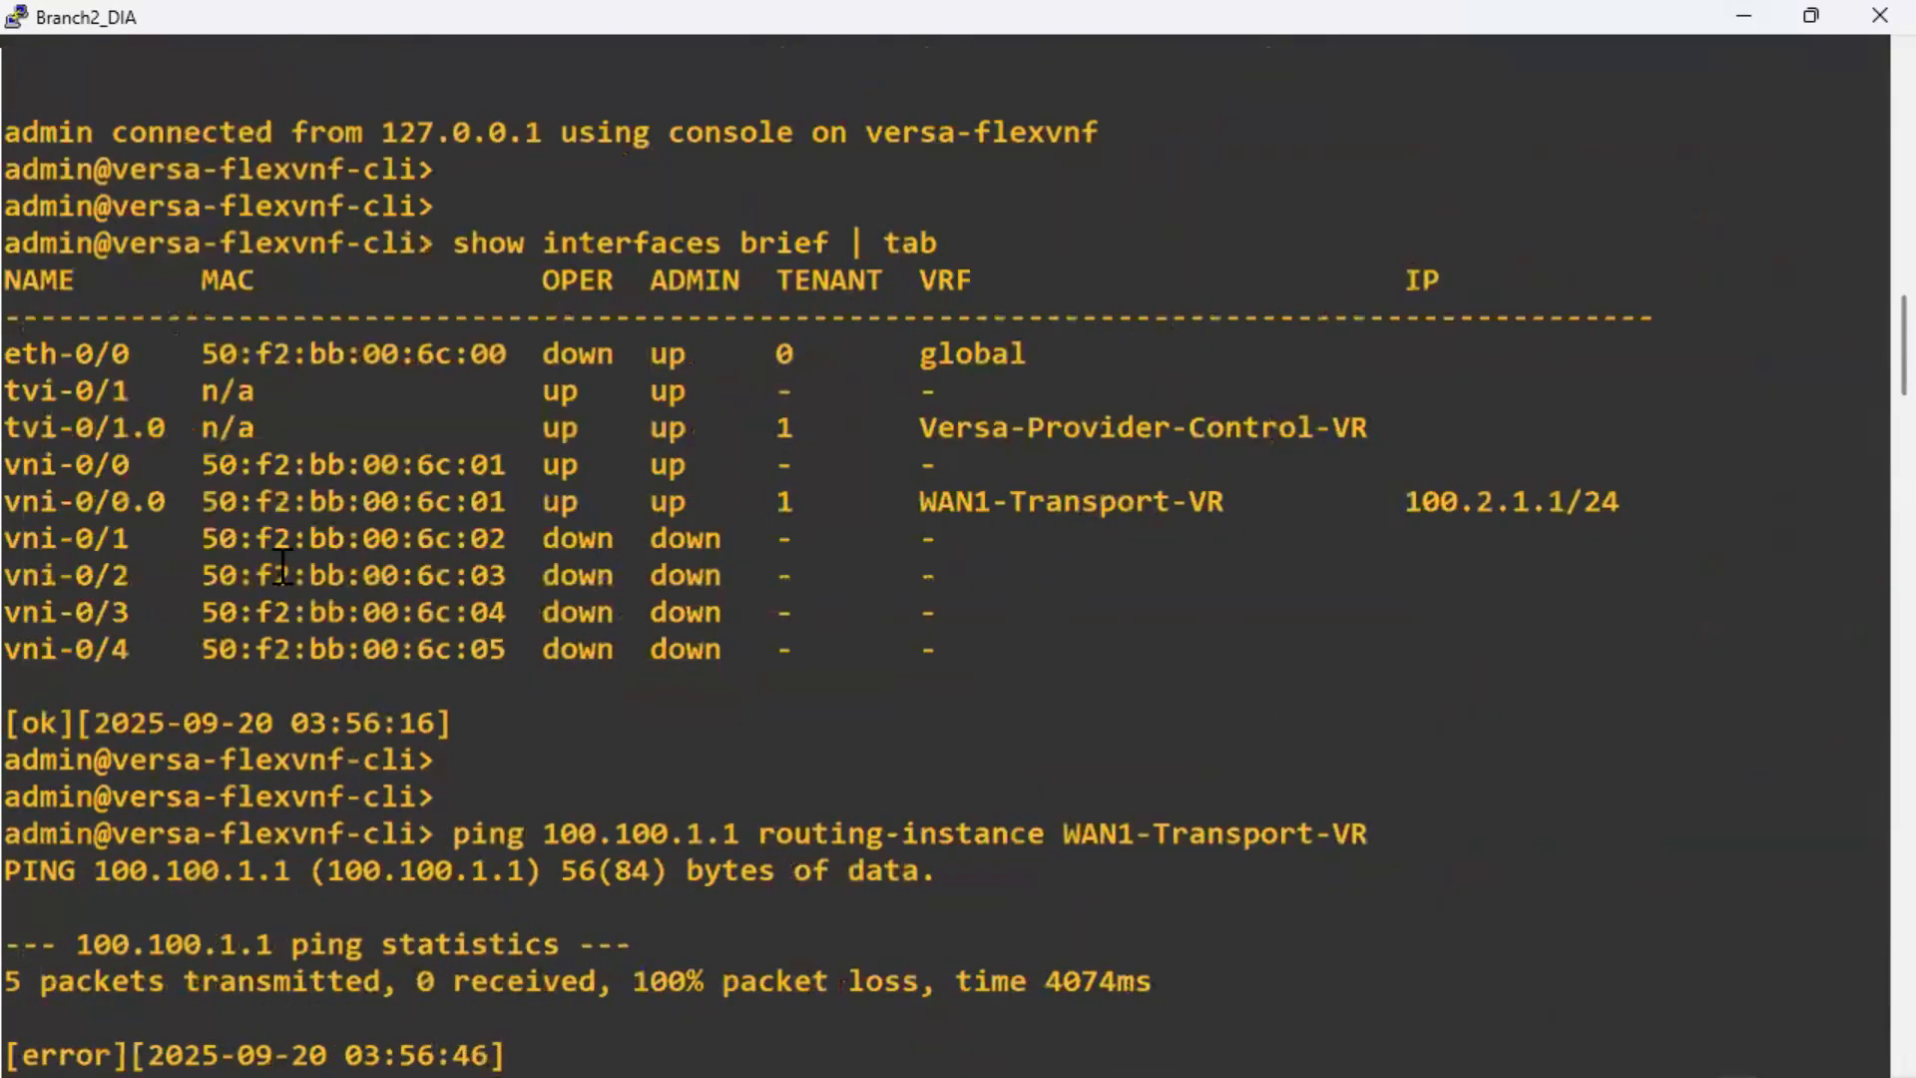
left_click_drag(25, 504, 1637, 513)
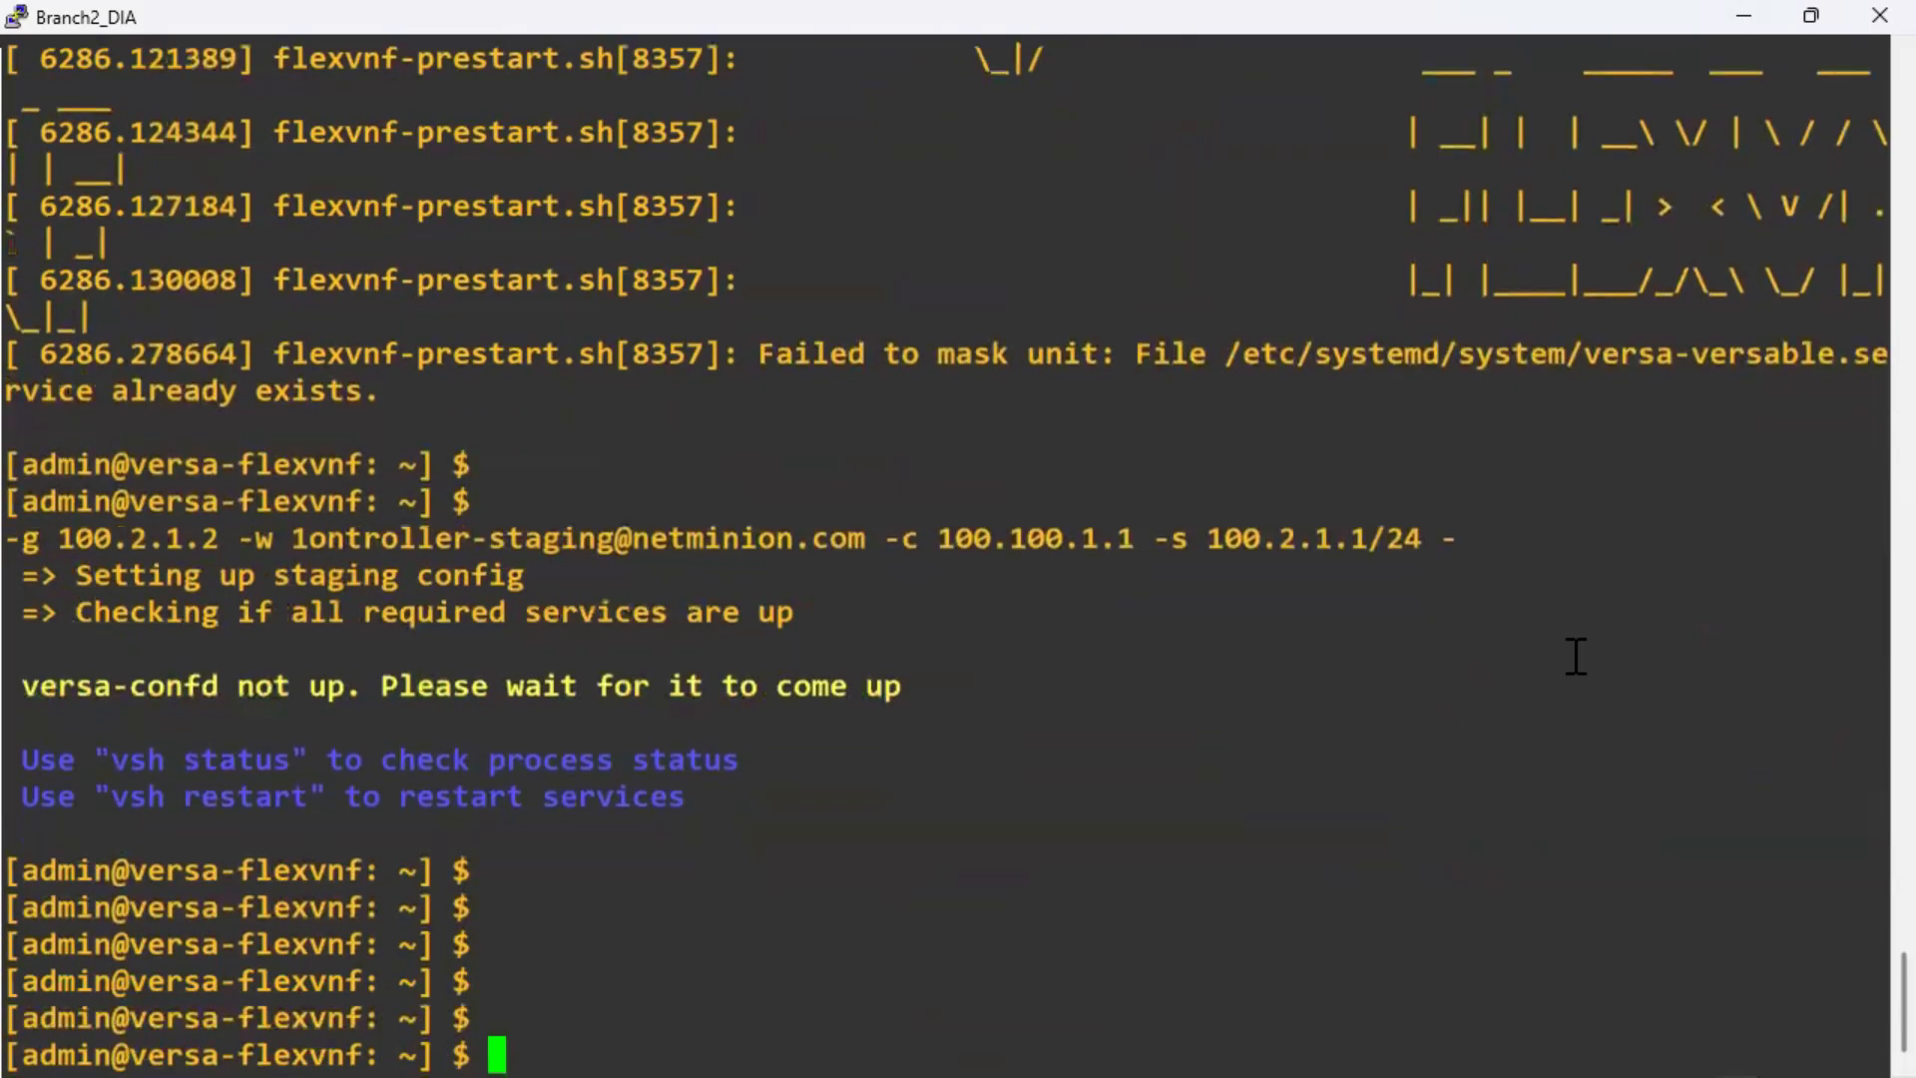
key("Return")
key("Return")
key("Return")
key("Return")
key("alt+Tab")
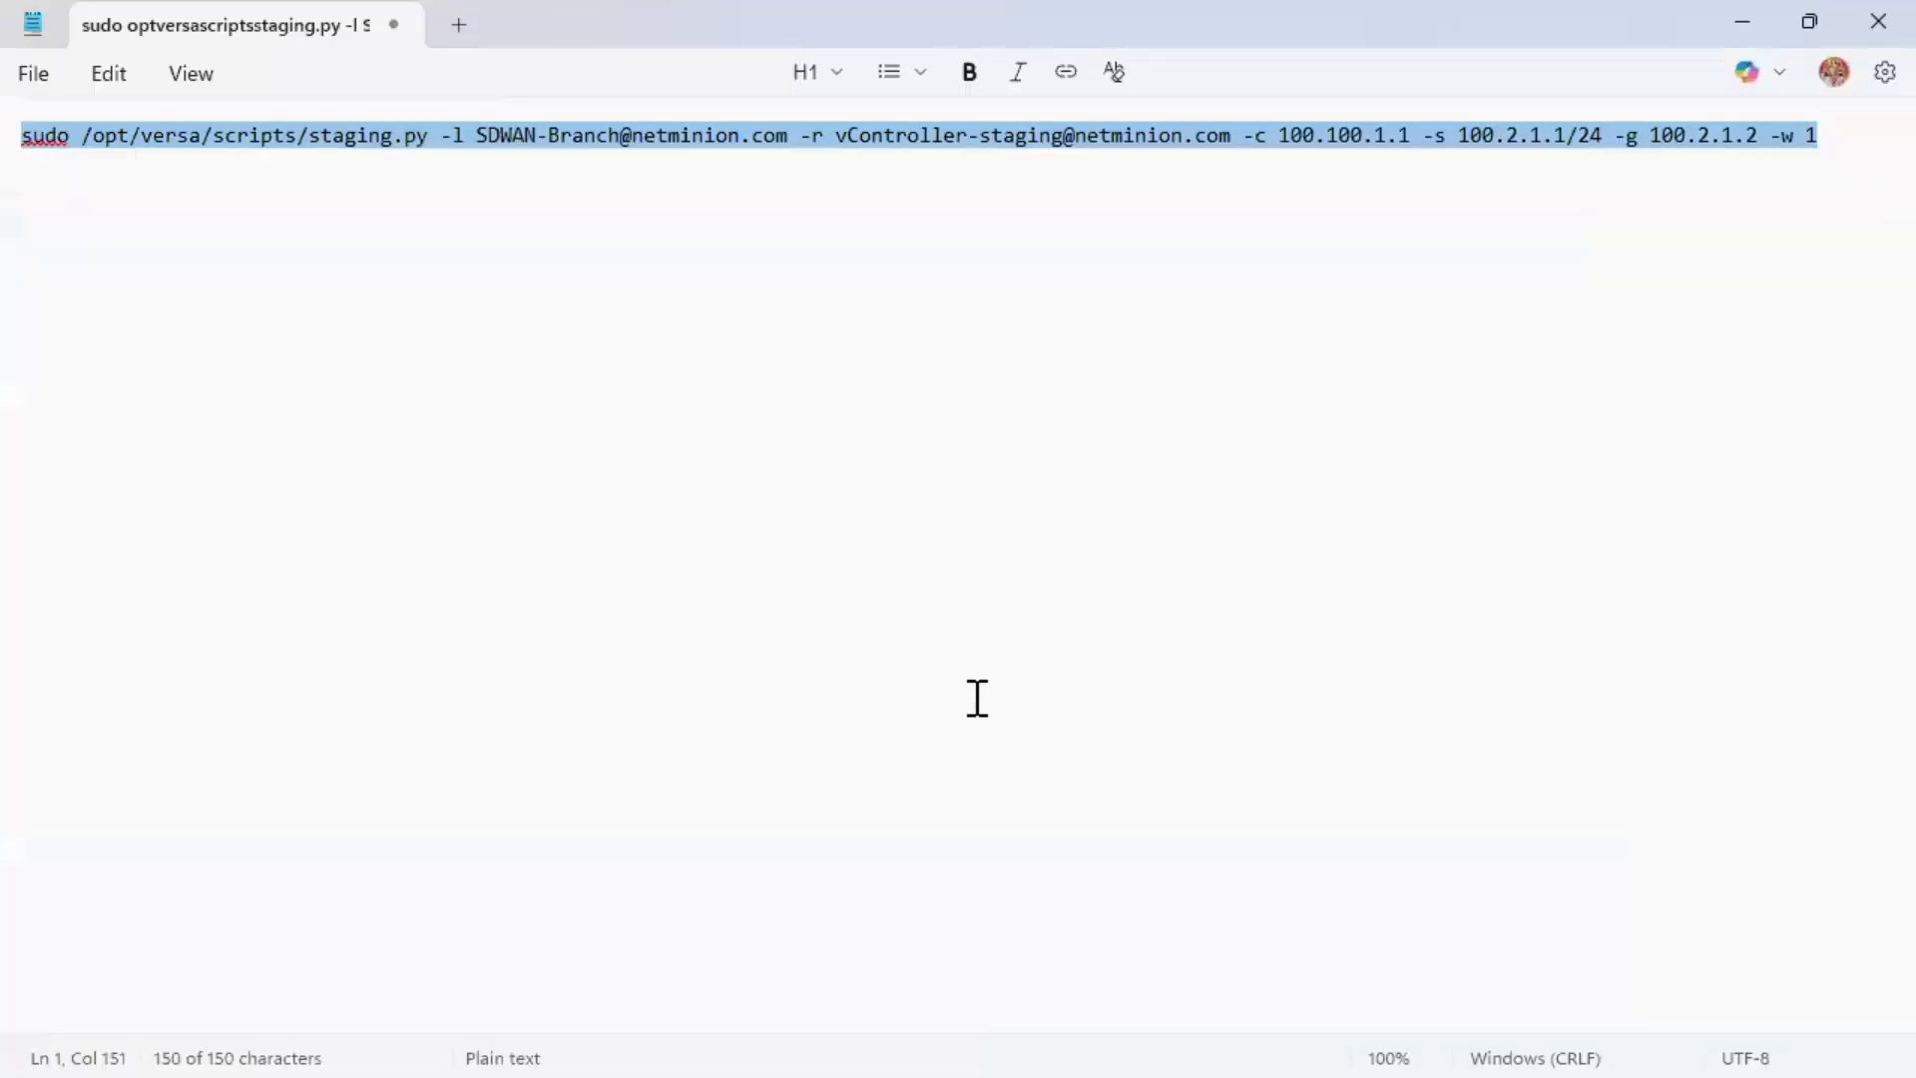
left_click(1742, 22)
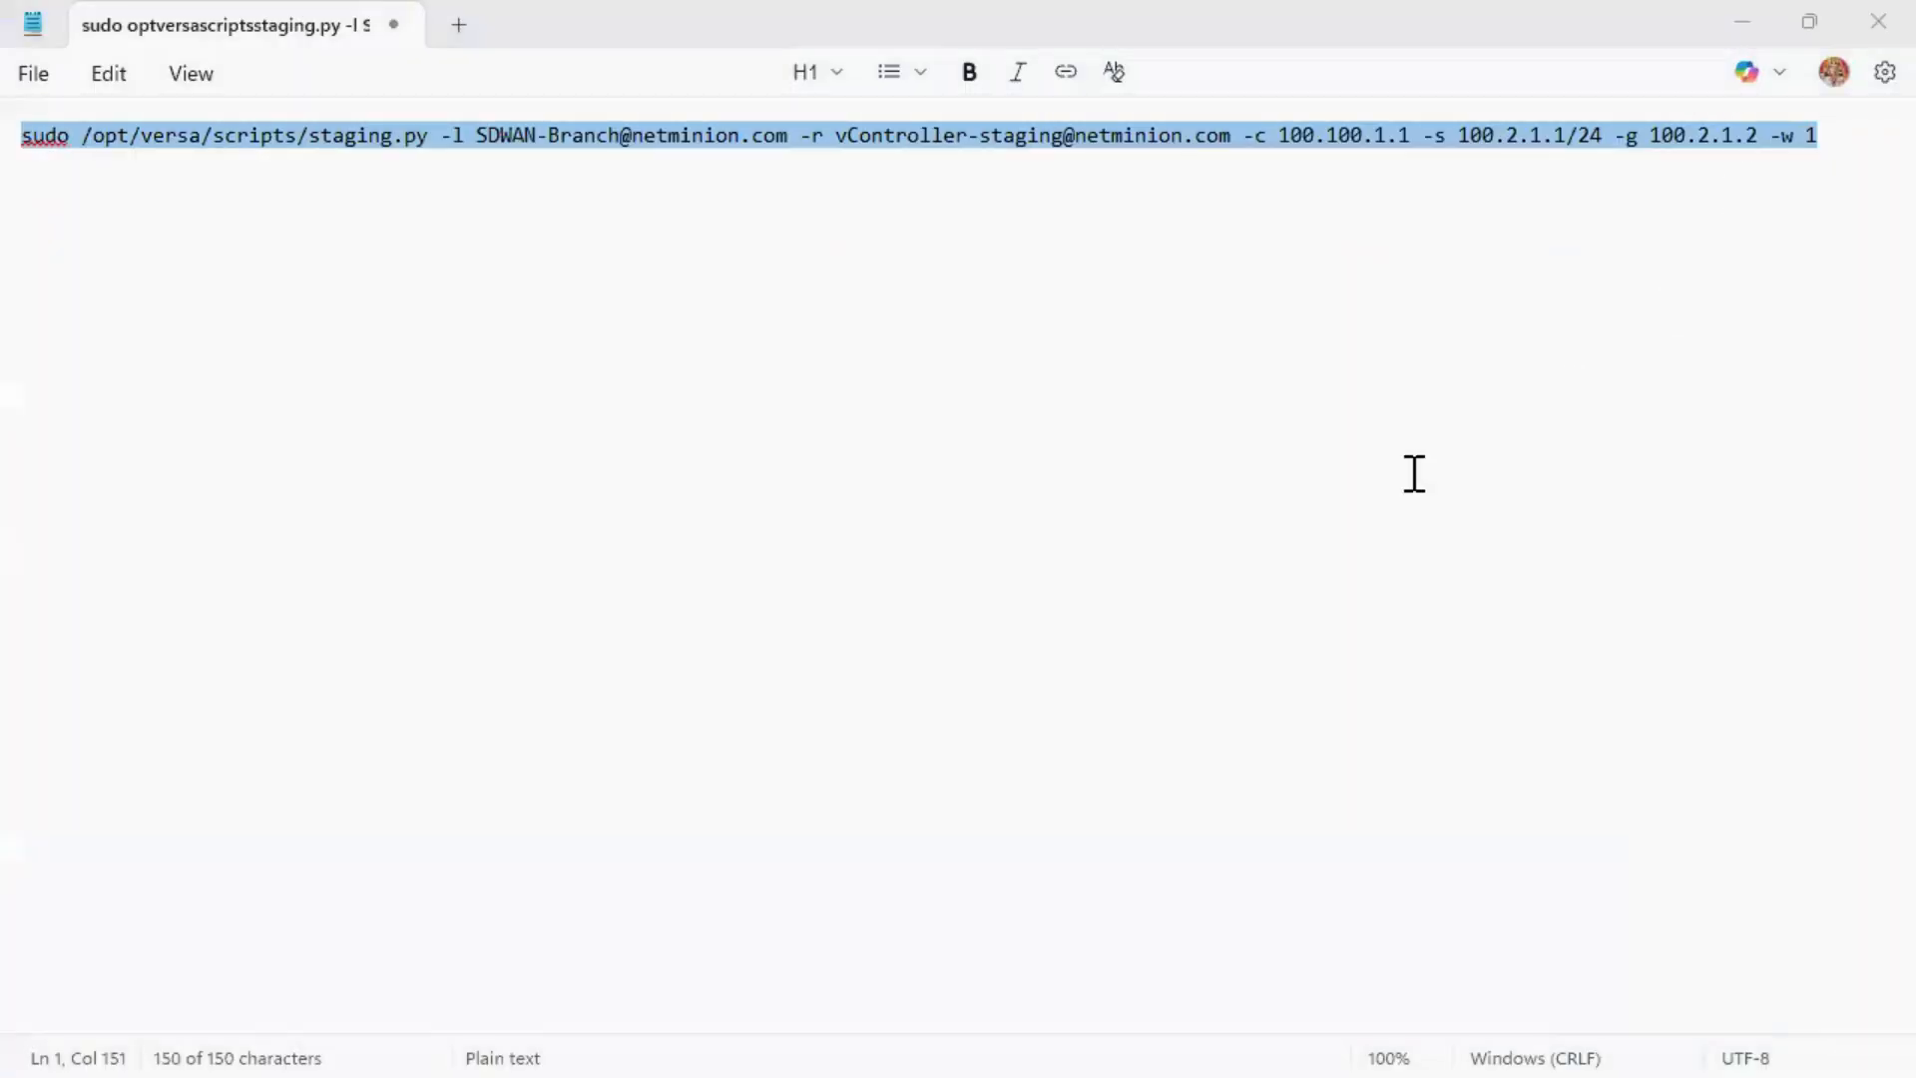
right_click(1324, 516)
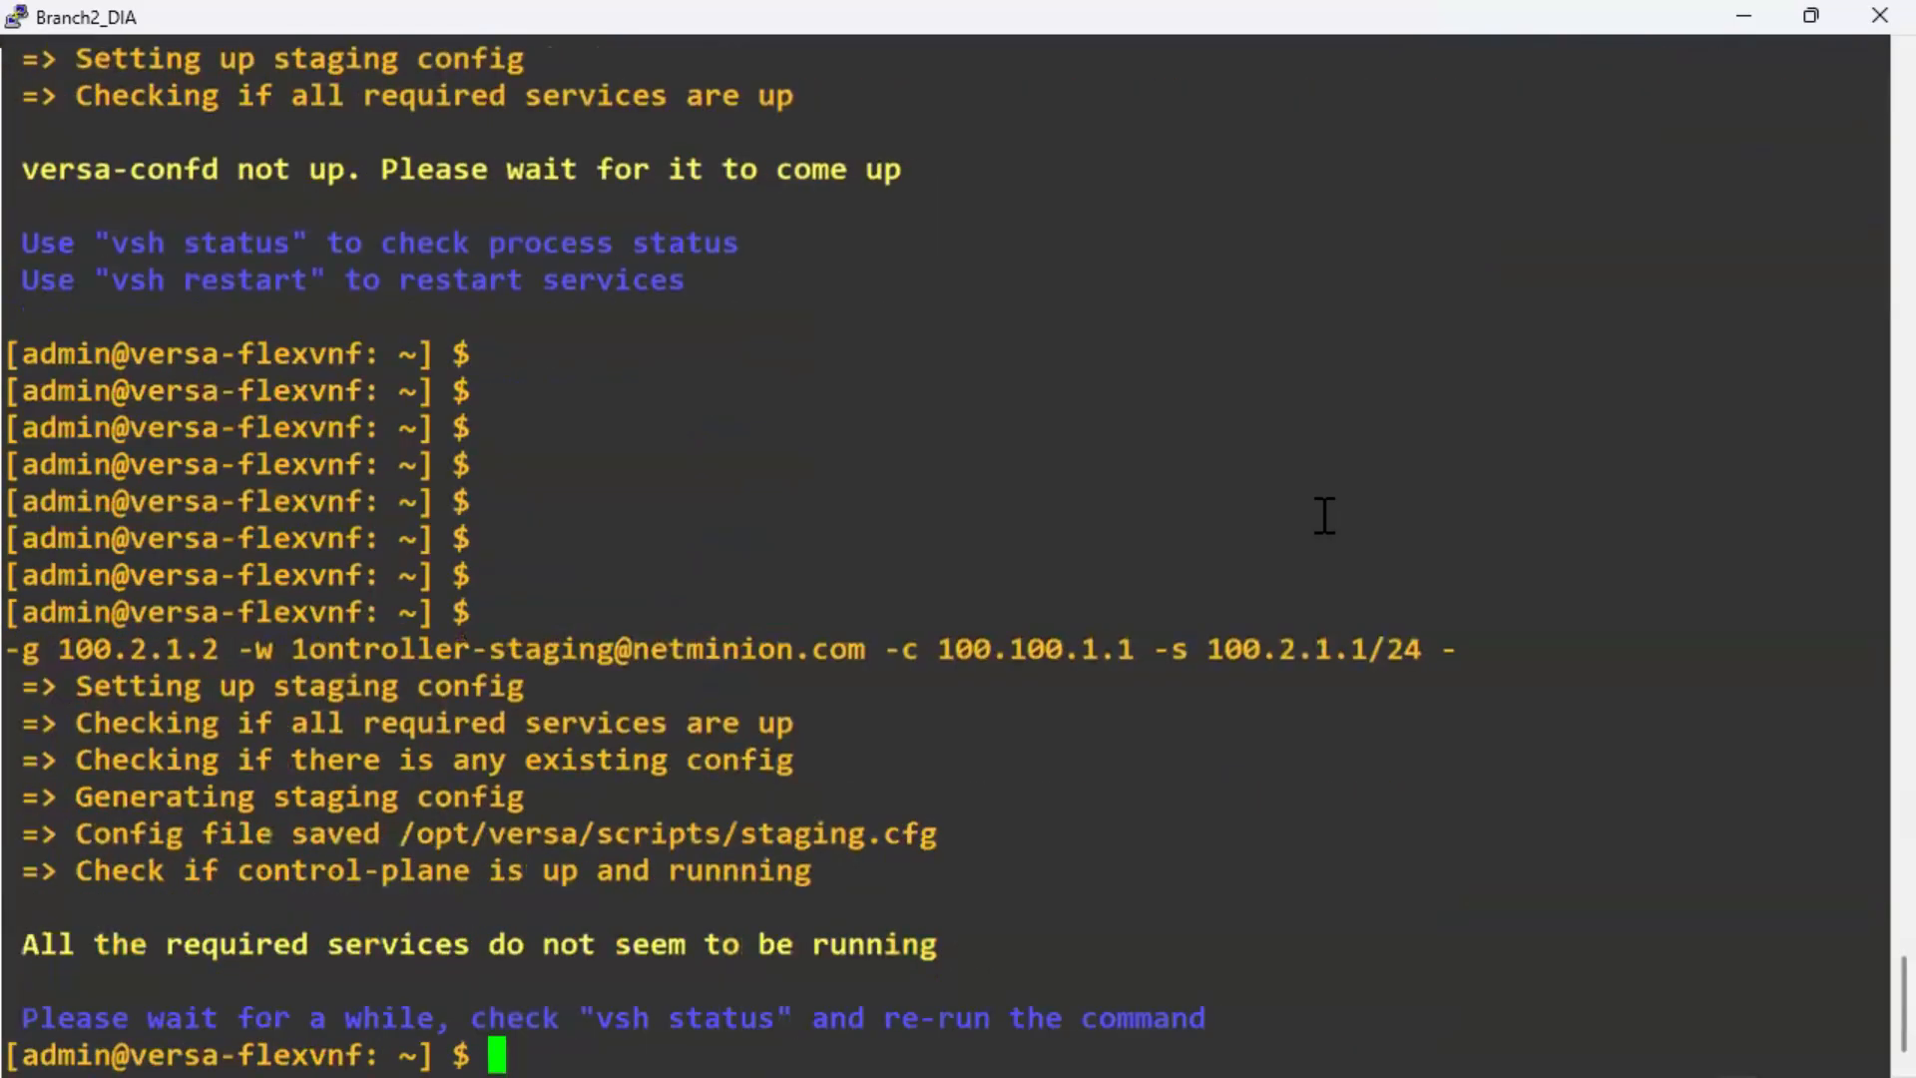
Enter and leave the Versa CLI, copying its suggested 'vsh status' command.
key("Return")
key("Return")
key("Return")
key("Return")
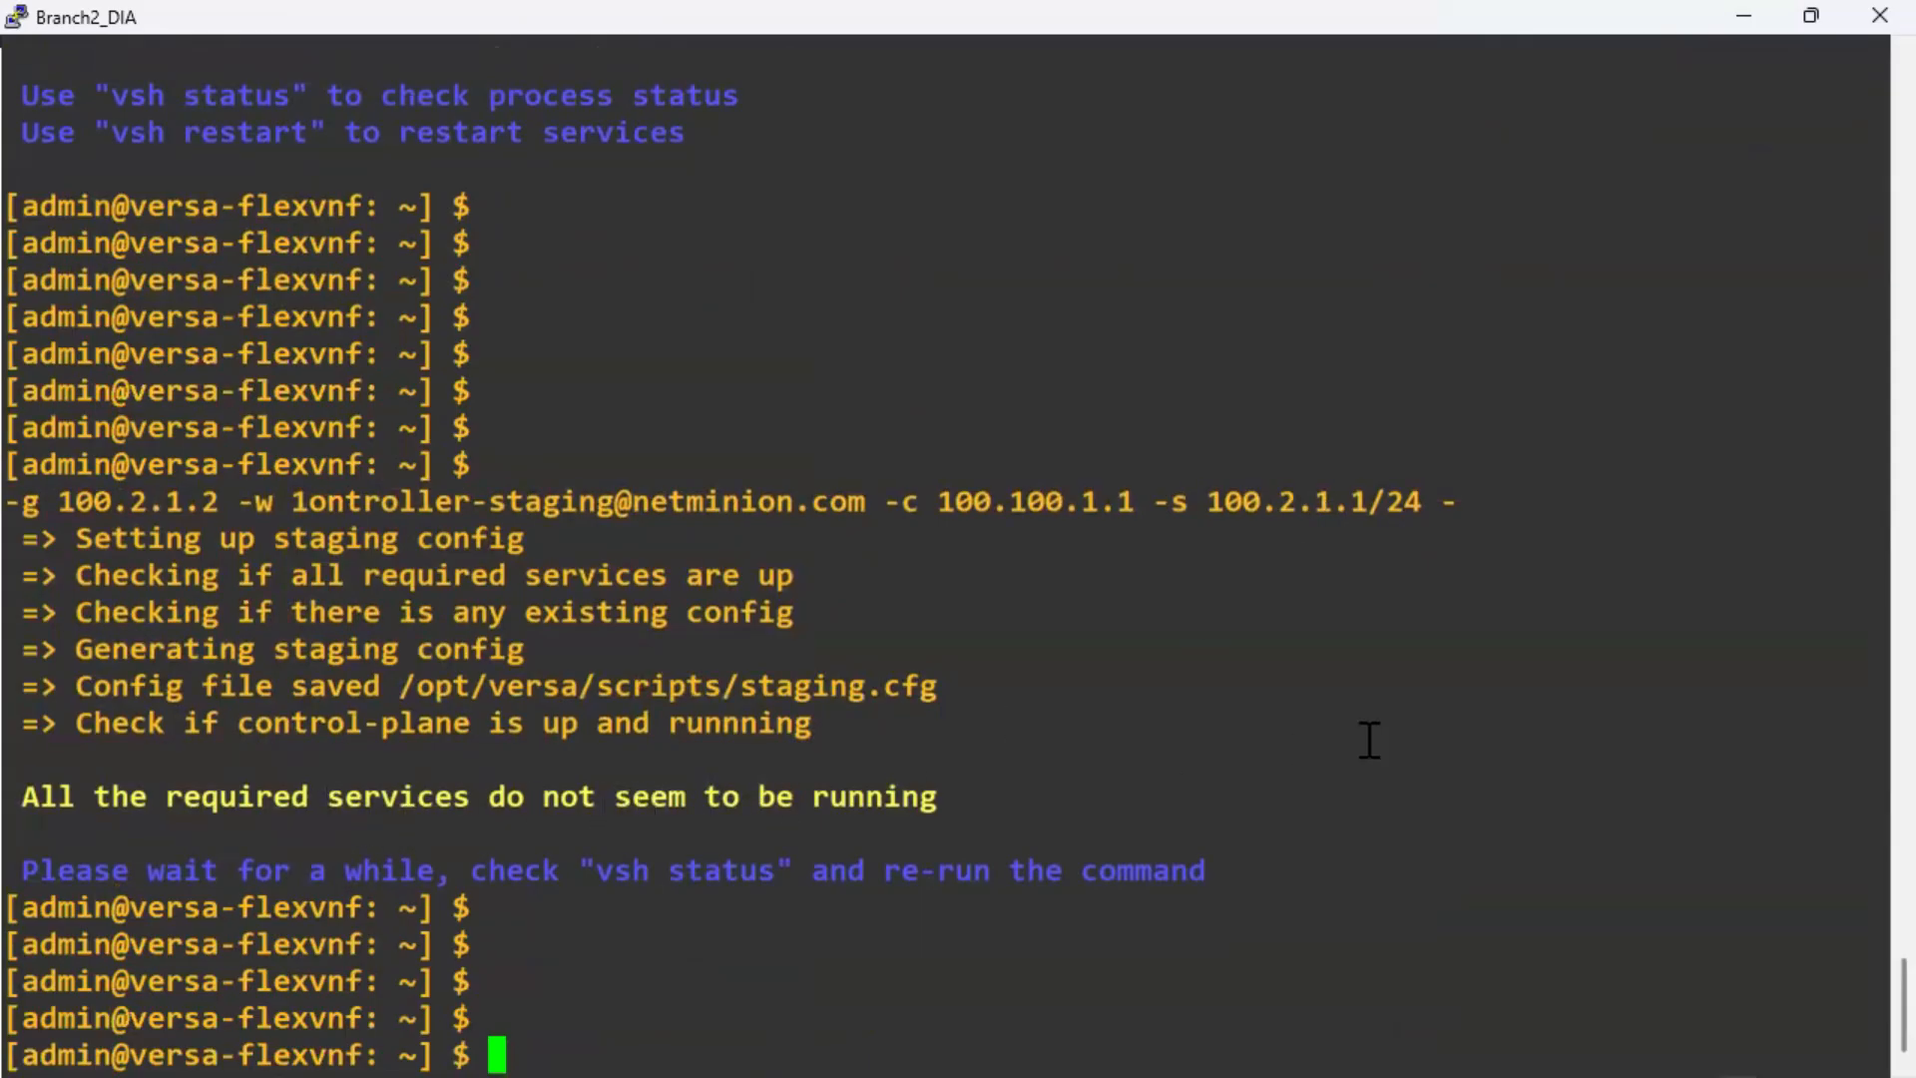
type("cli")
key("Return")
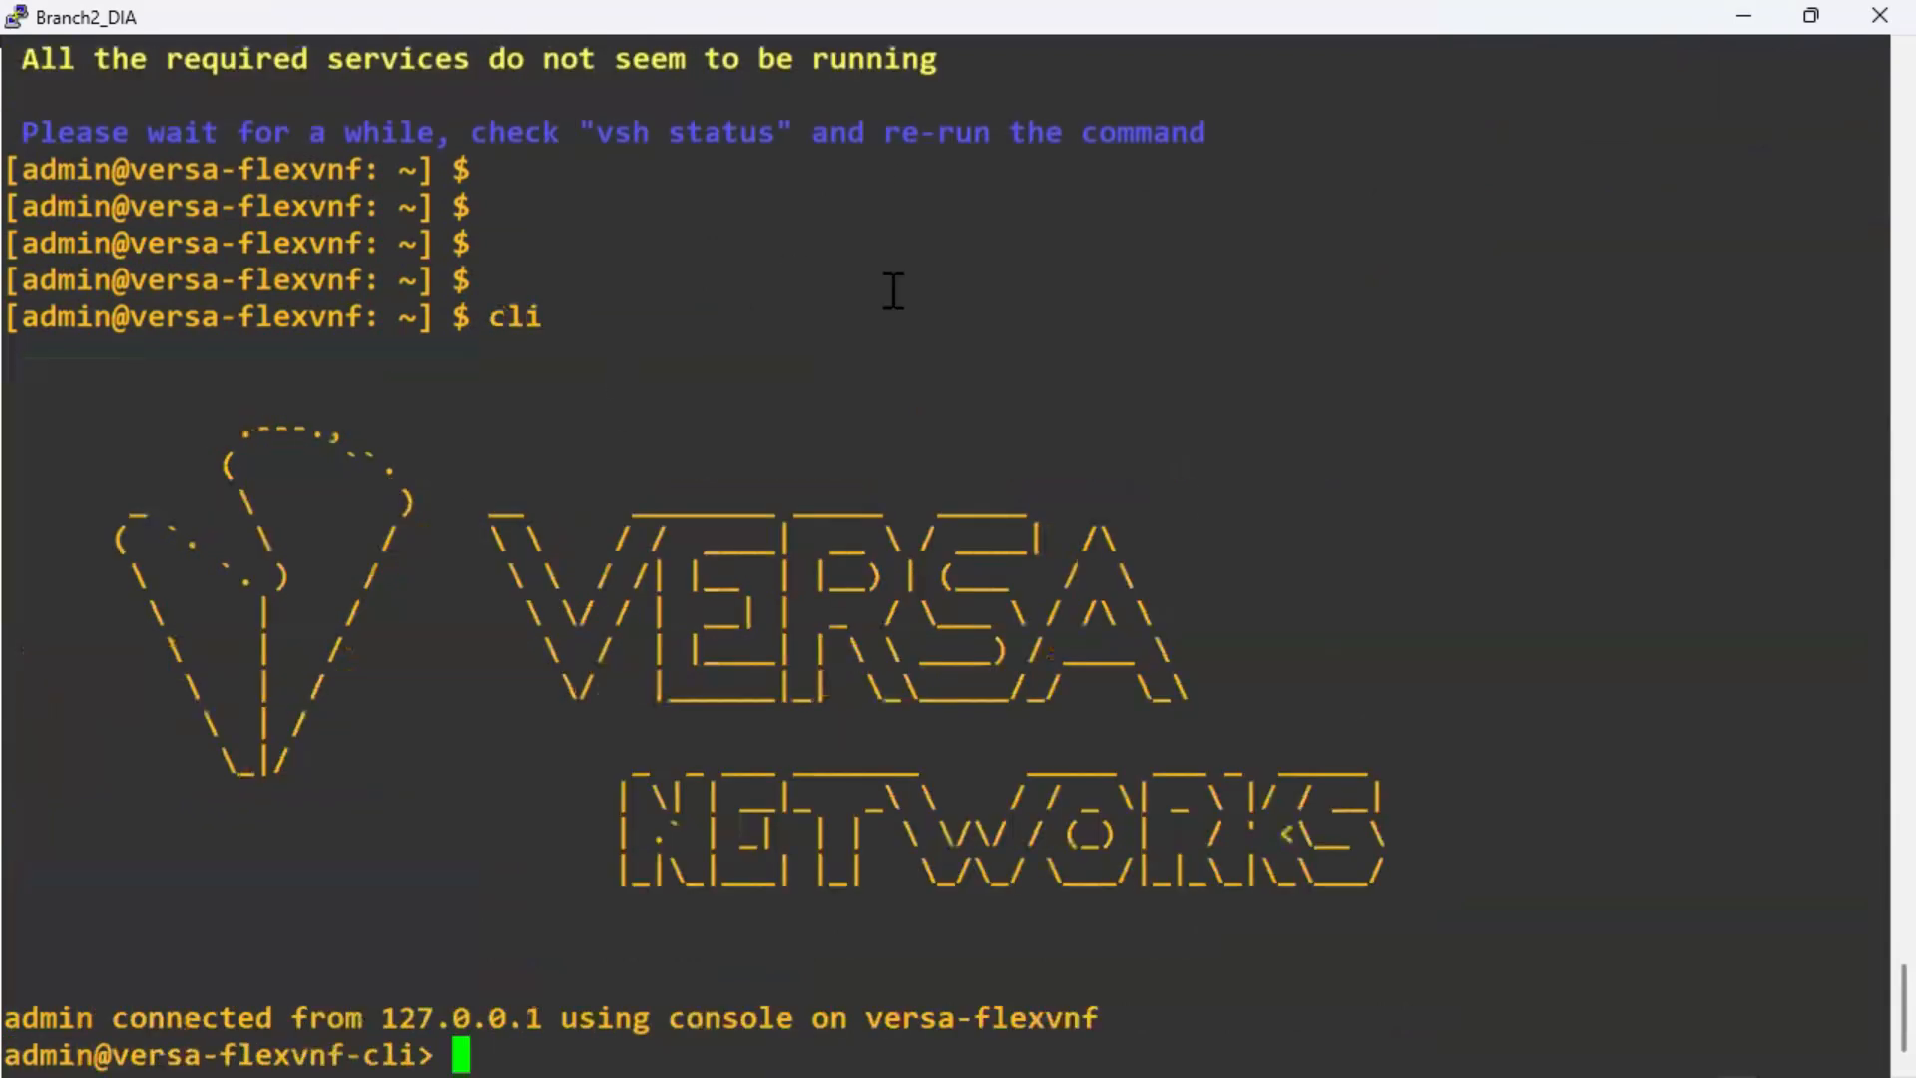
left_click_drag(603, 135, 779, 135)
type("exit")
key("Return")
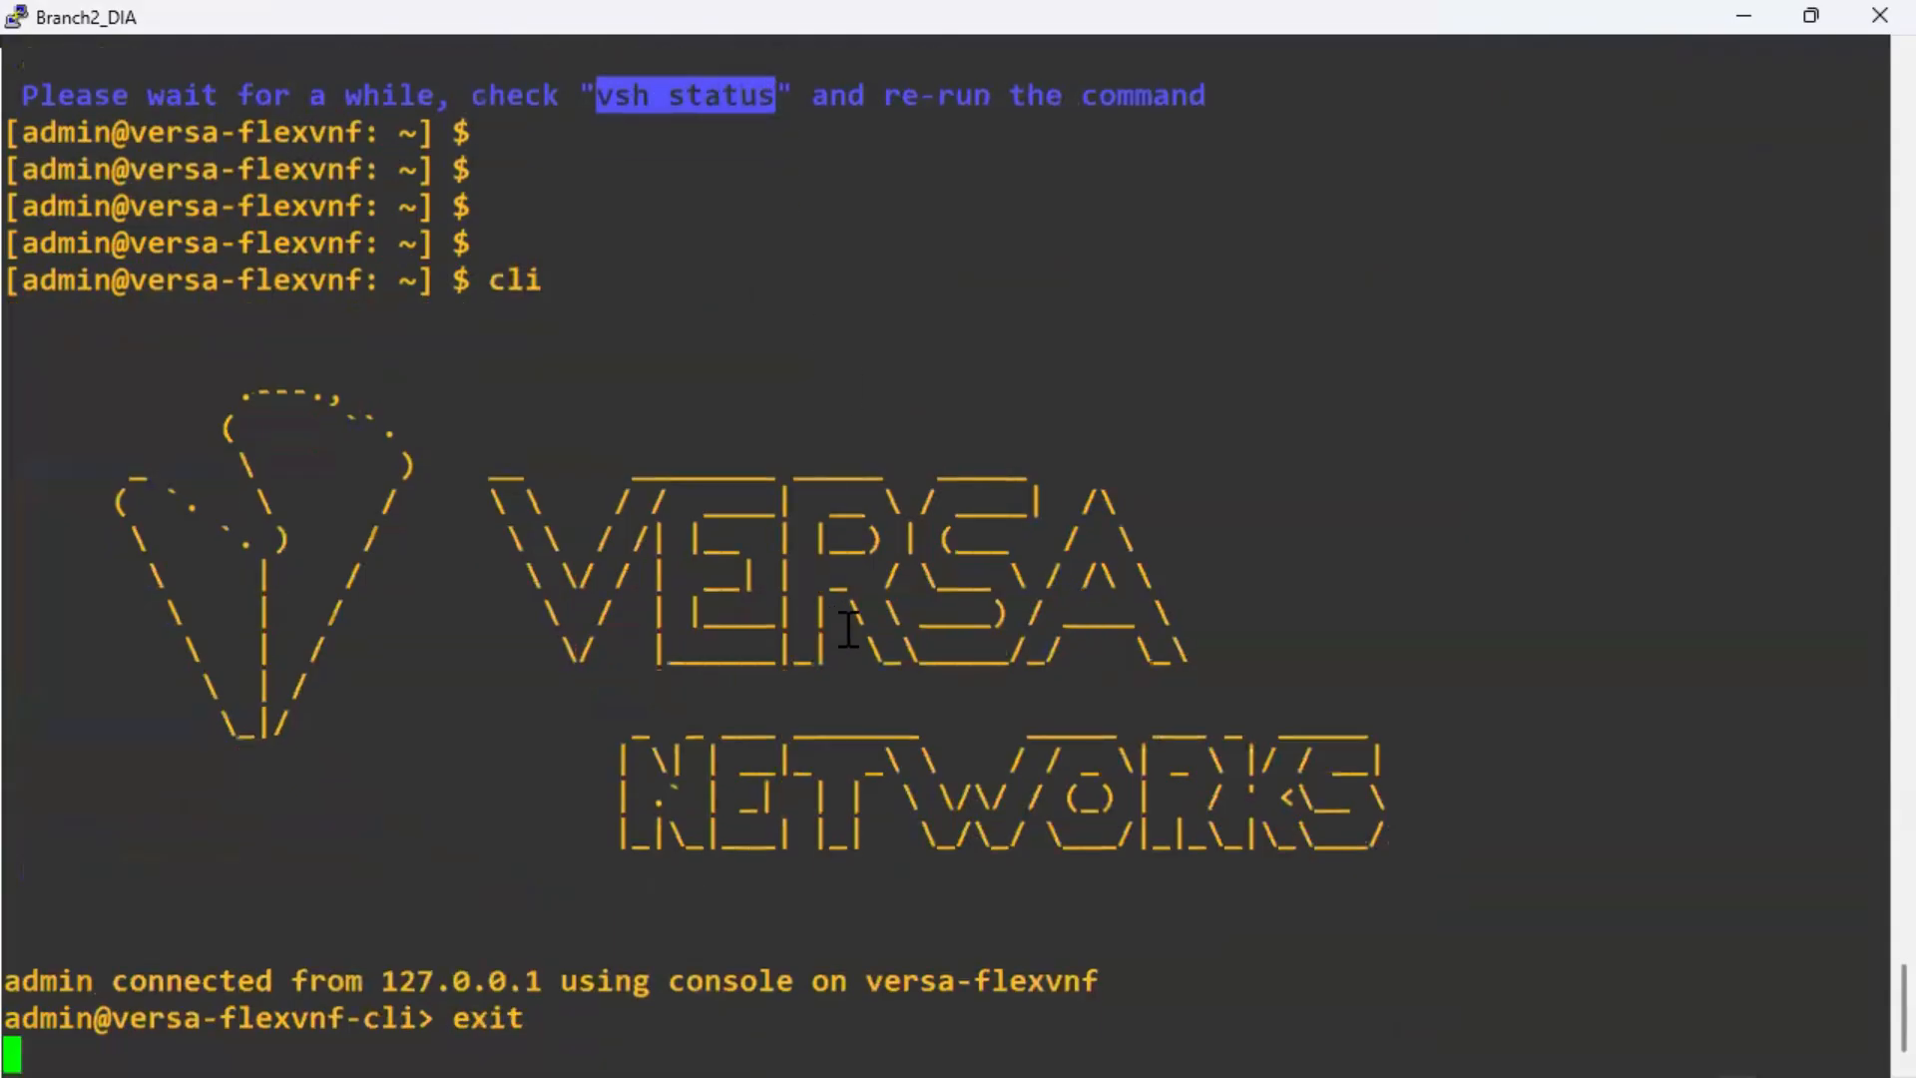
Run 'vsh status' and confirm every Versa service reports Running.
type("vsh status")
key("Return")
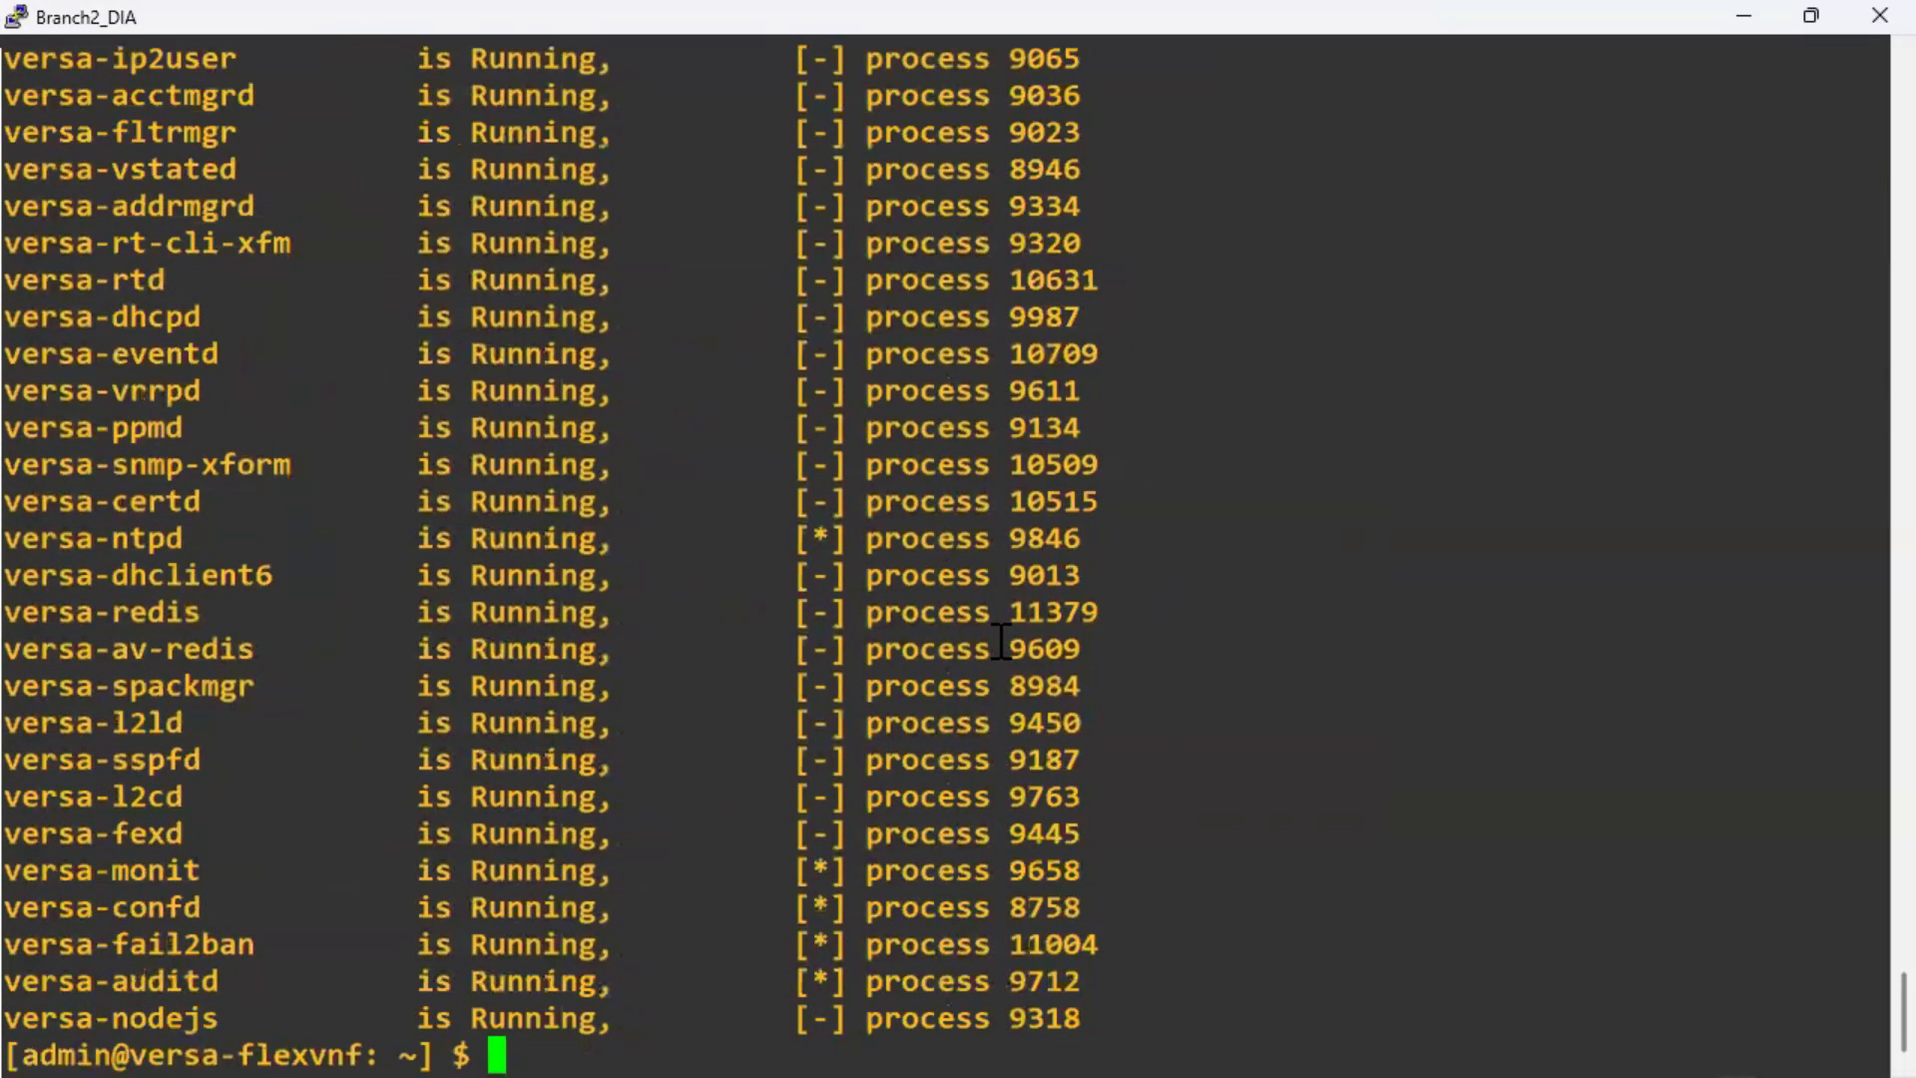
key("Return")
key("Return")
scroll(908, 674, "up", 5)
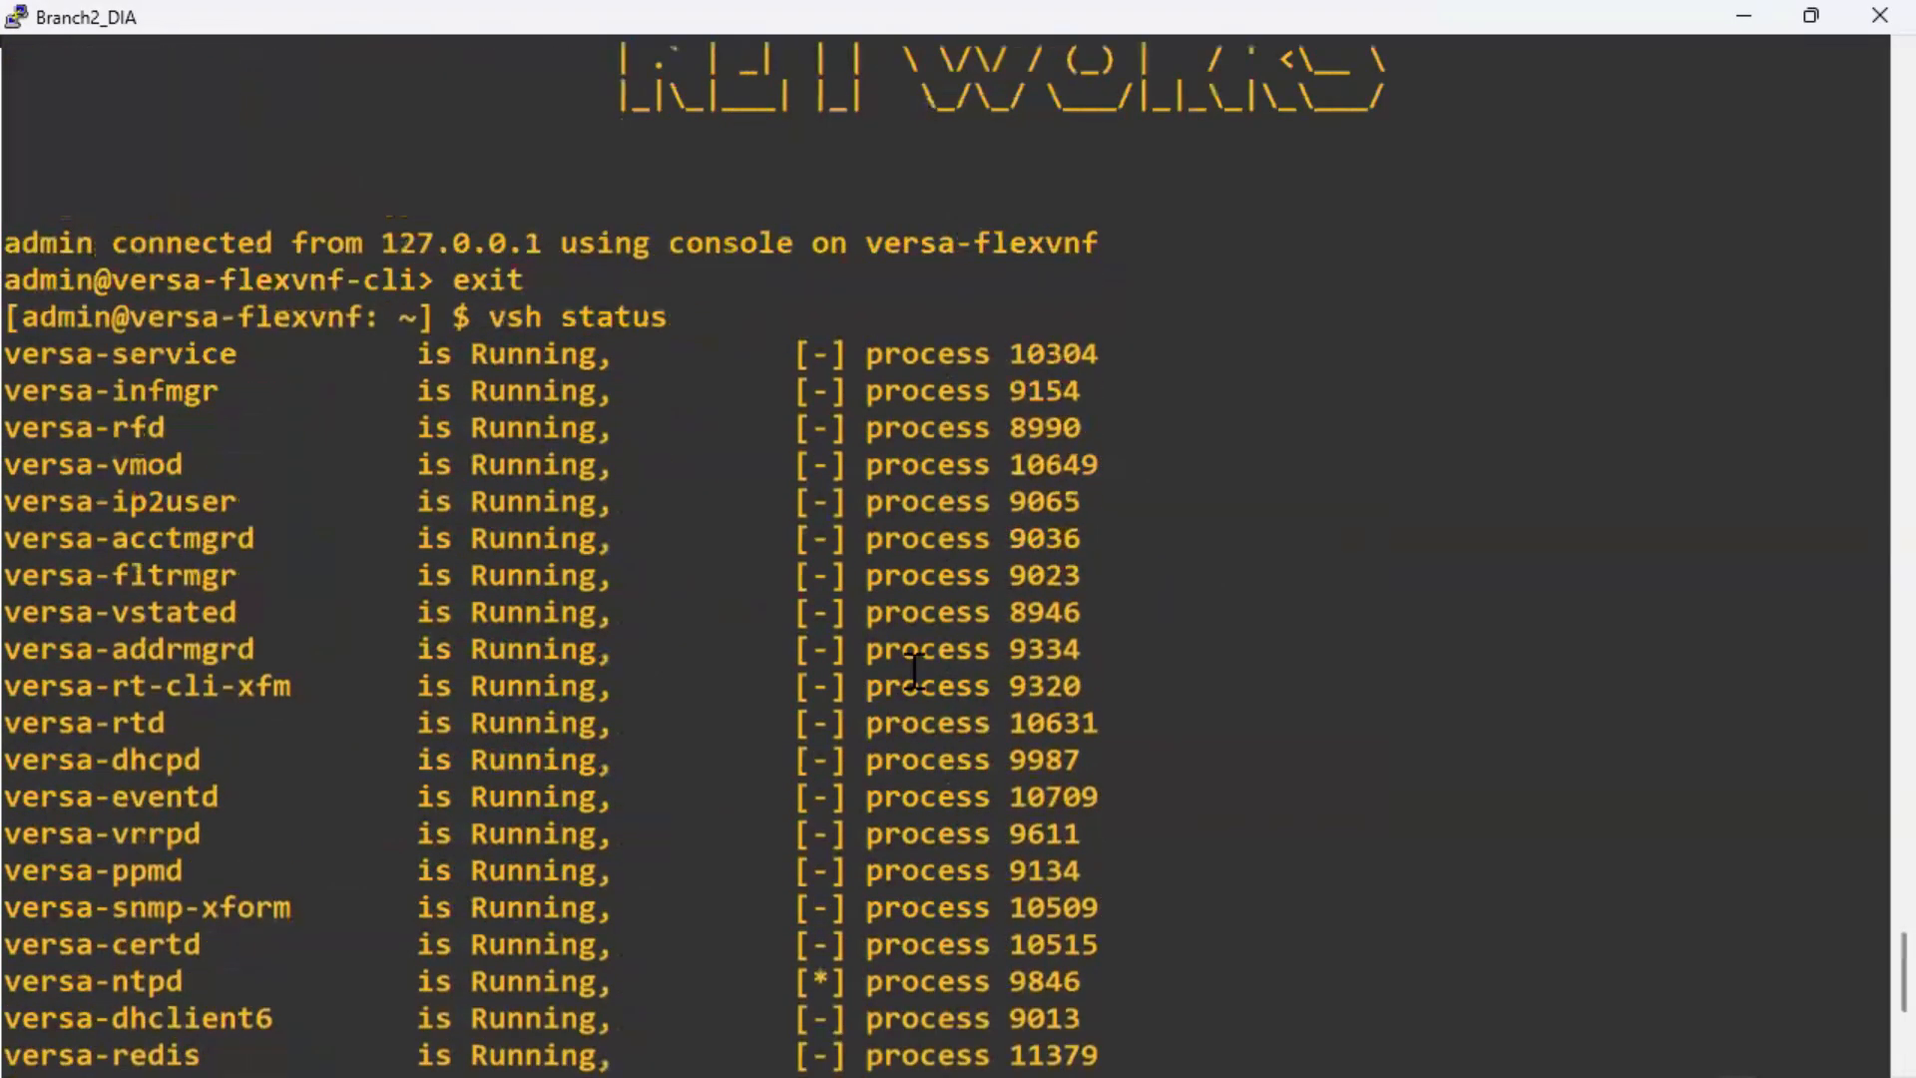
scroll(909, 674, "down", 5)
key("alt+Tab")
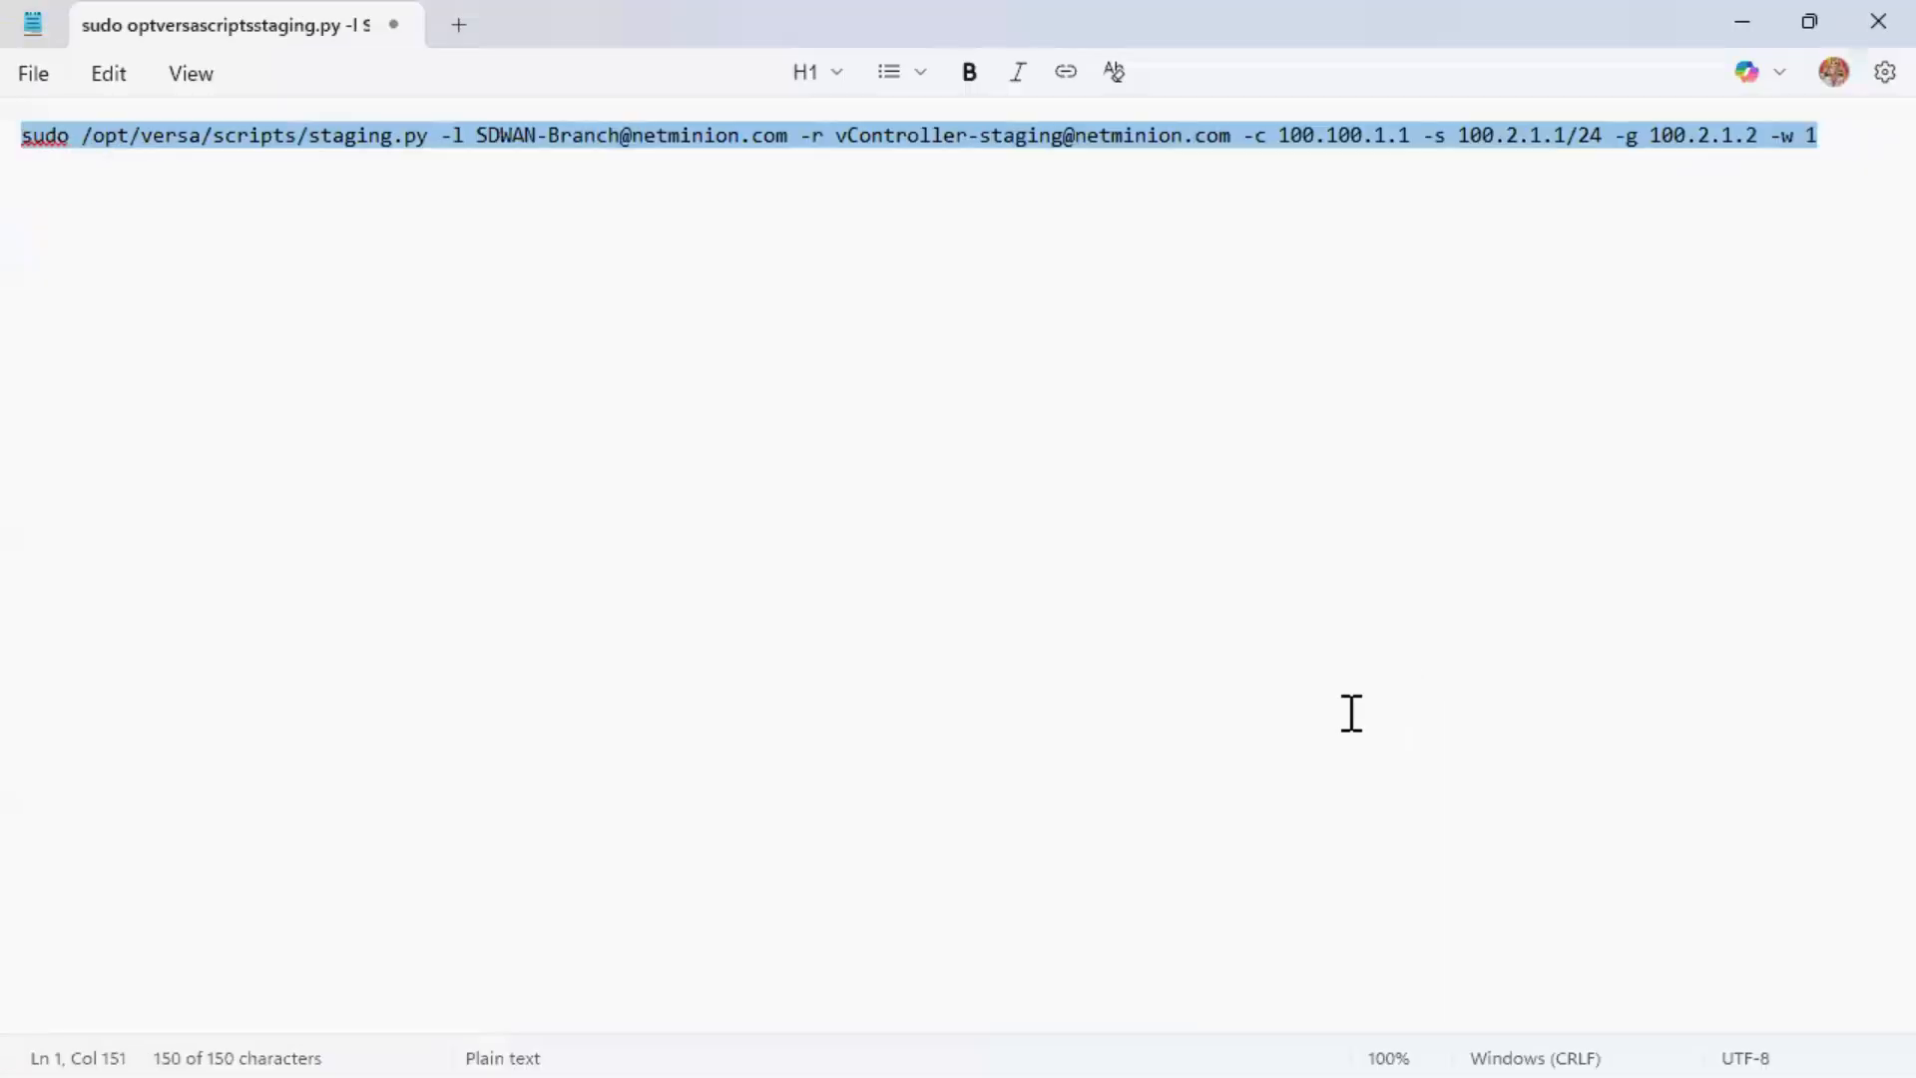
Rerun the staging.py command so staging.cfg loads into CDB.
key("alt+Tab")
right_click(995, 649)
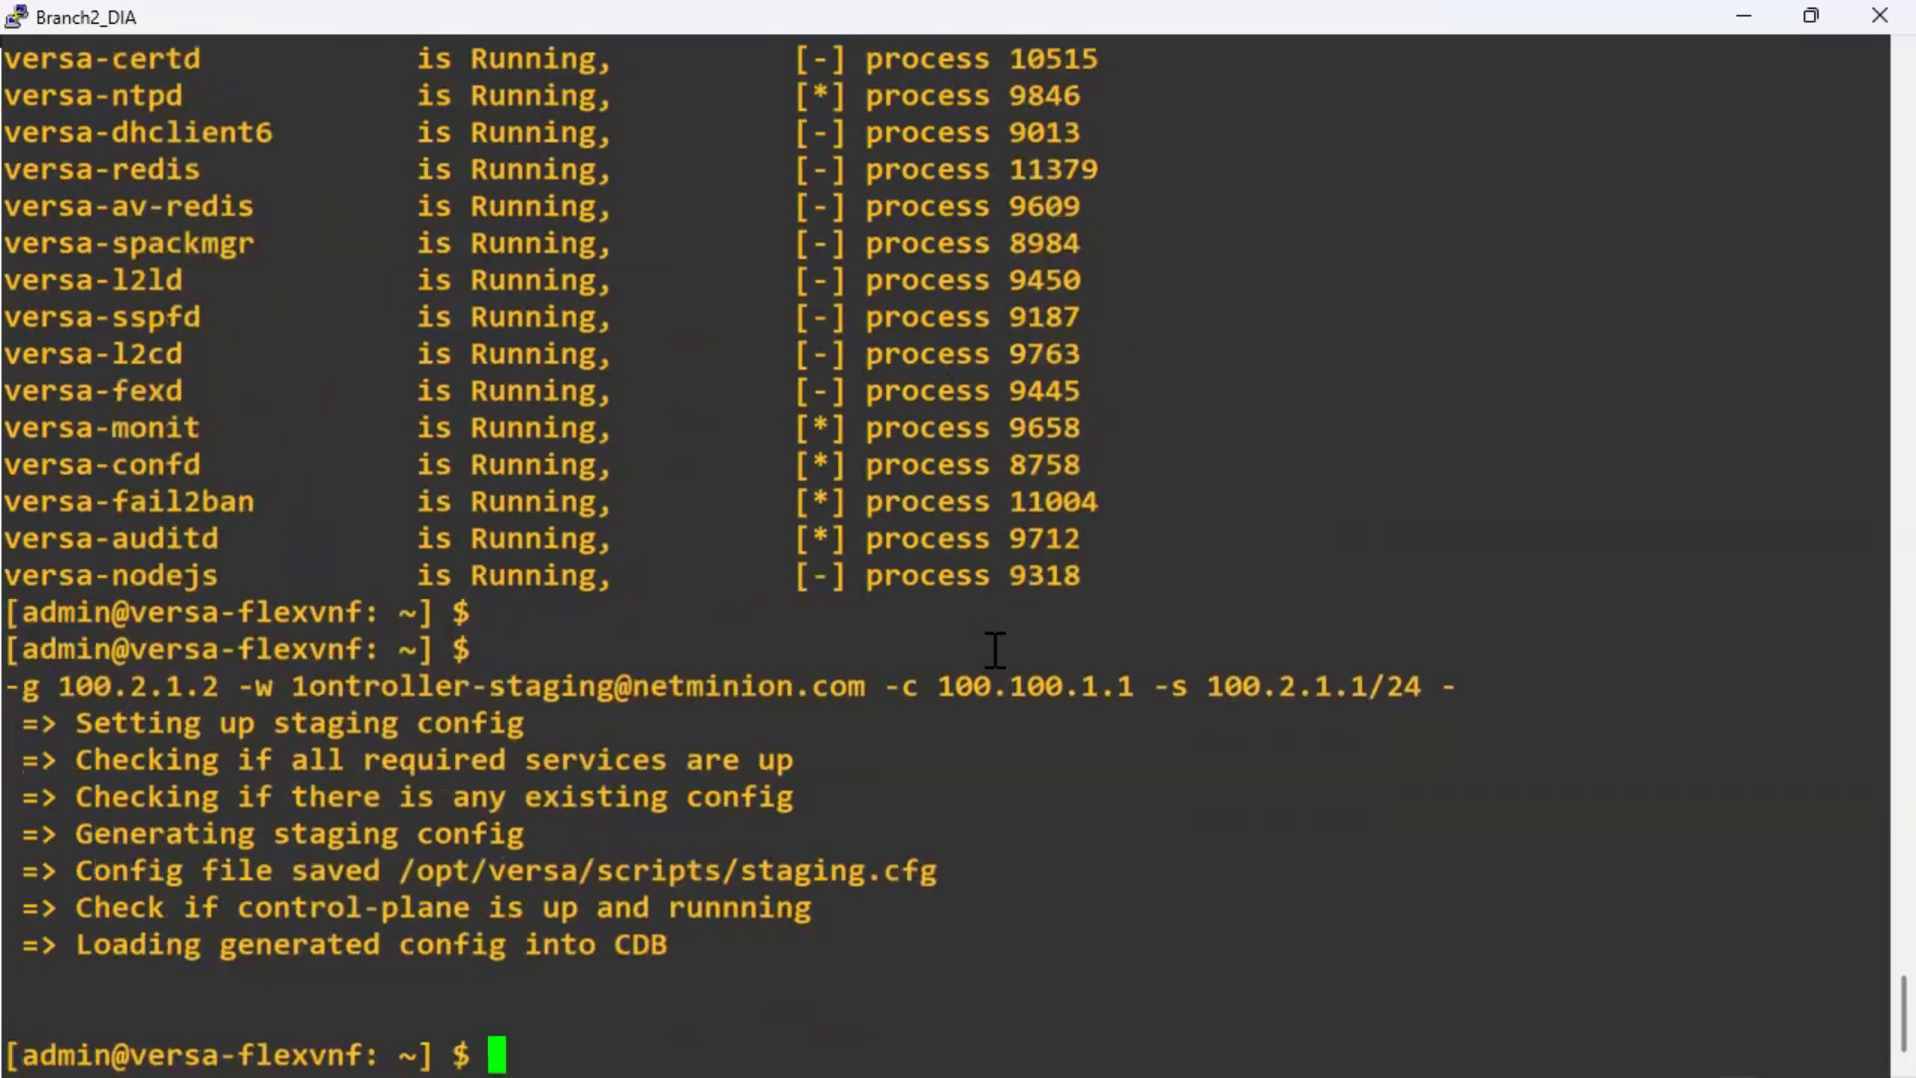
key("Return")
key("Return")
key("Return")
Enter the Versa CLI and recall 'show interfaces brief | tab'.
type("cli")
key("Return")
key("Return")
key("Up")
key("Up")
key("Up")
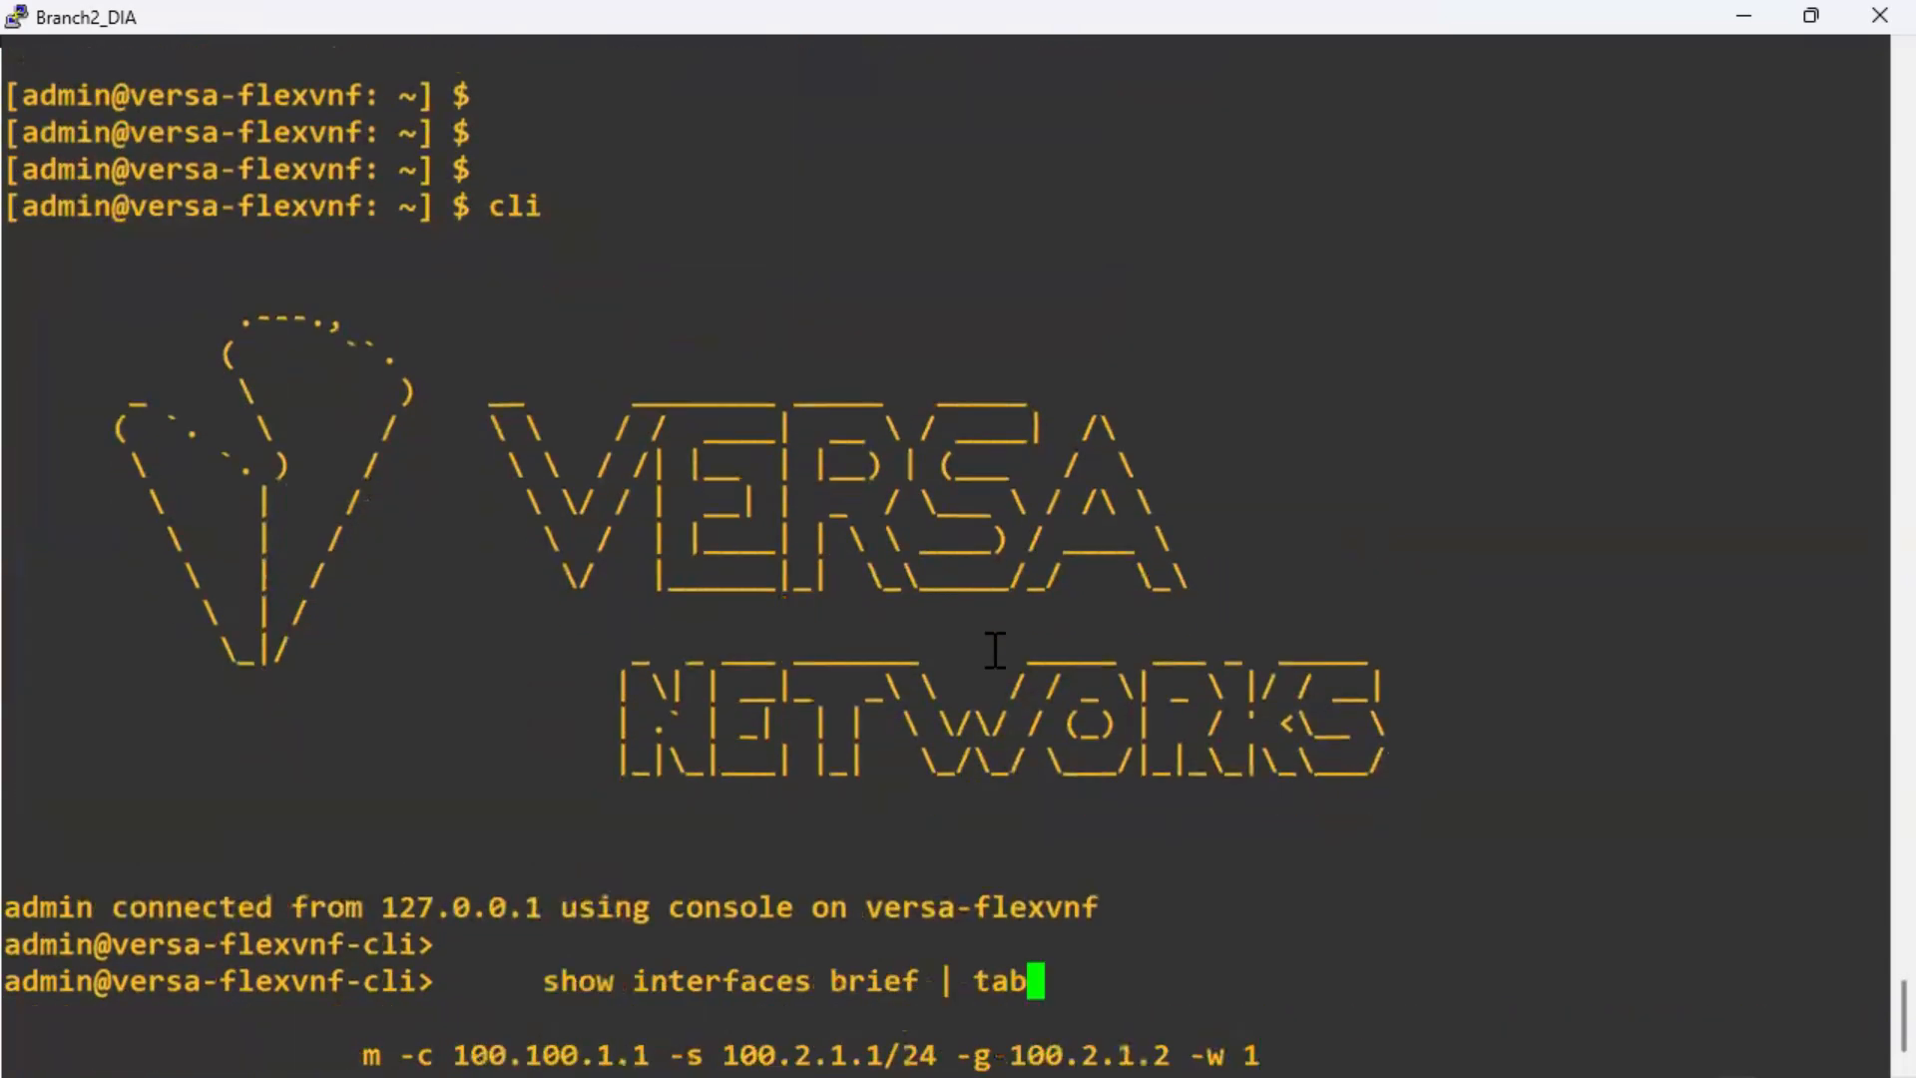
key("Return")
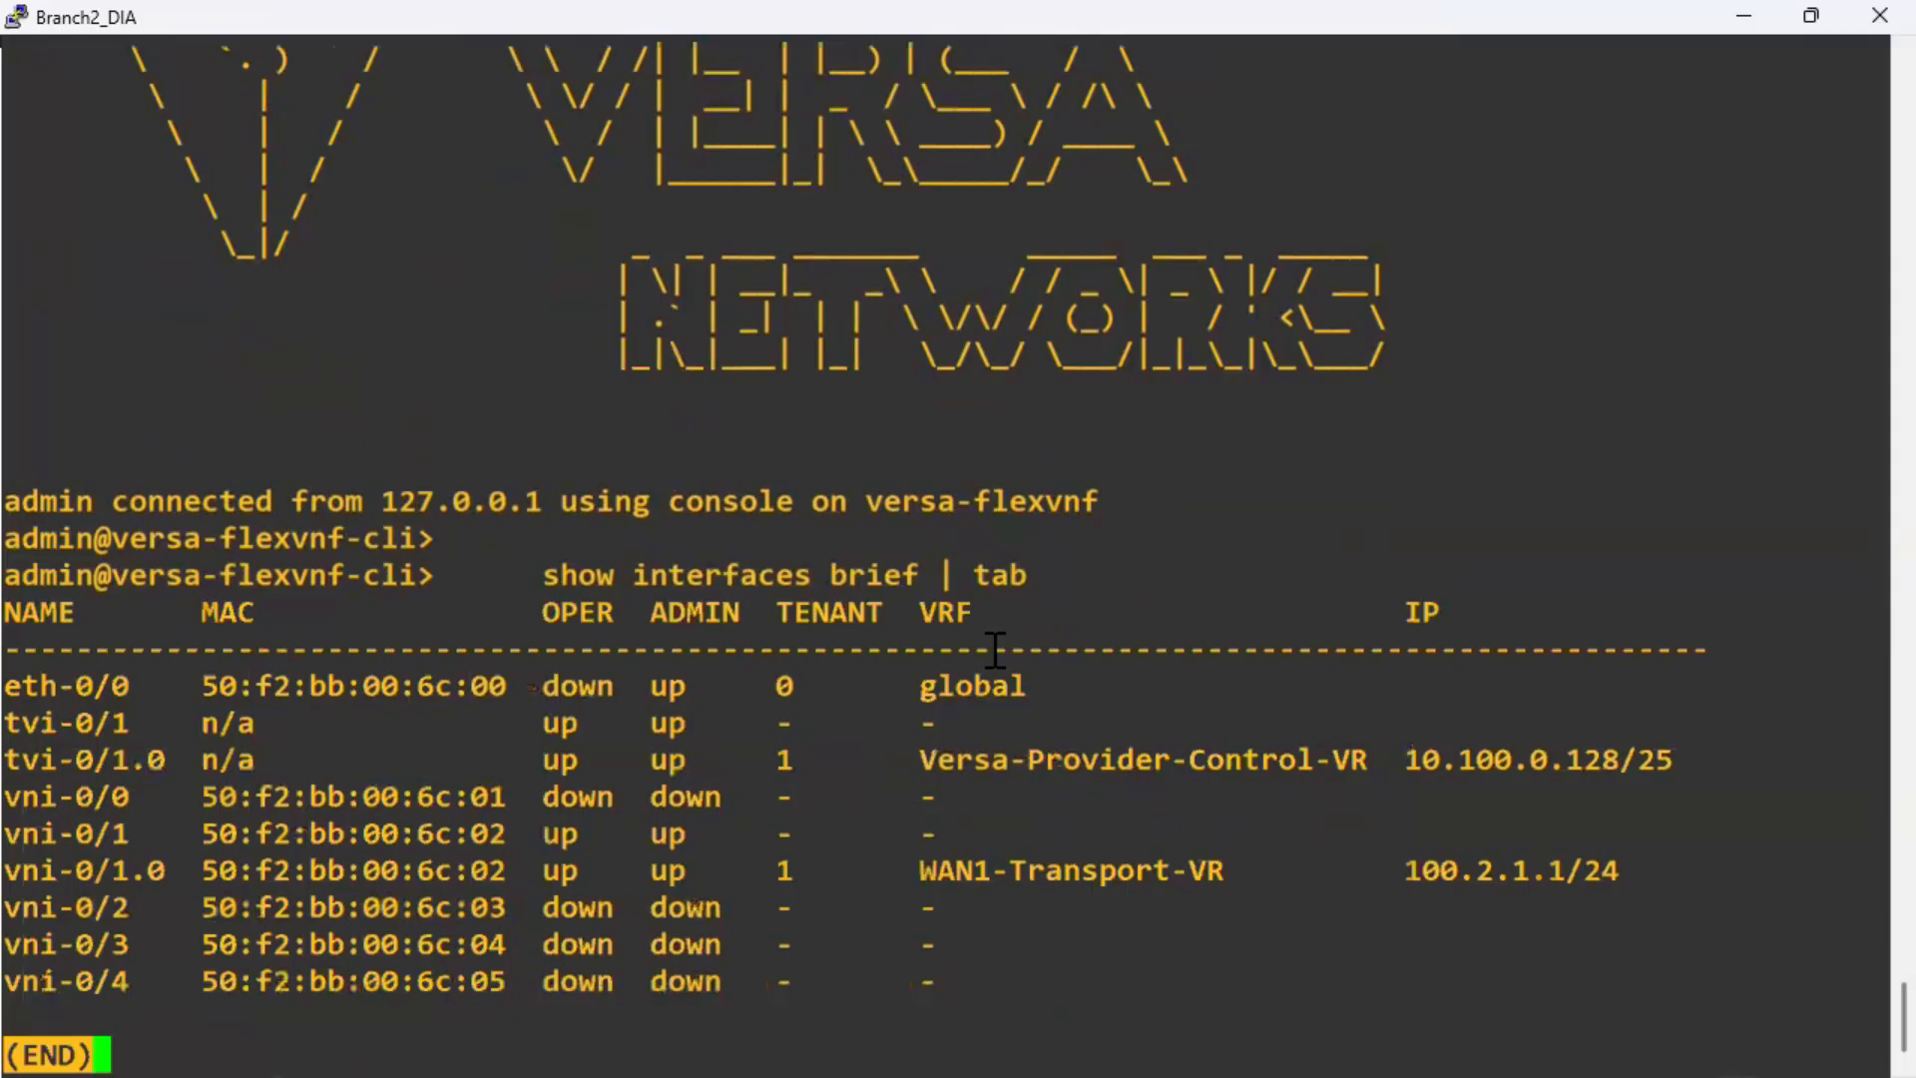
List interfaces, confirming tvi-0/1.0 in Versa-Provider-Control-VR received 10.100.0.128/25.
key("q")
key("Return")
key("Return")
key("Return")
key("Return")
key("Return")
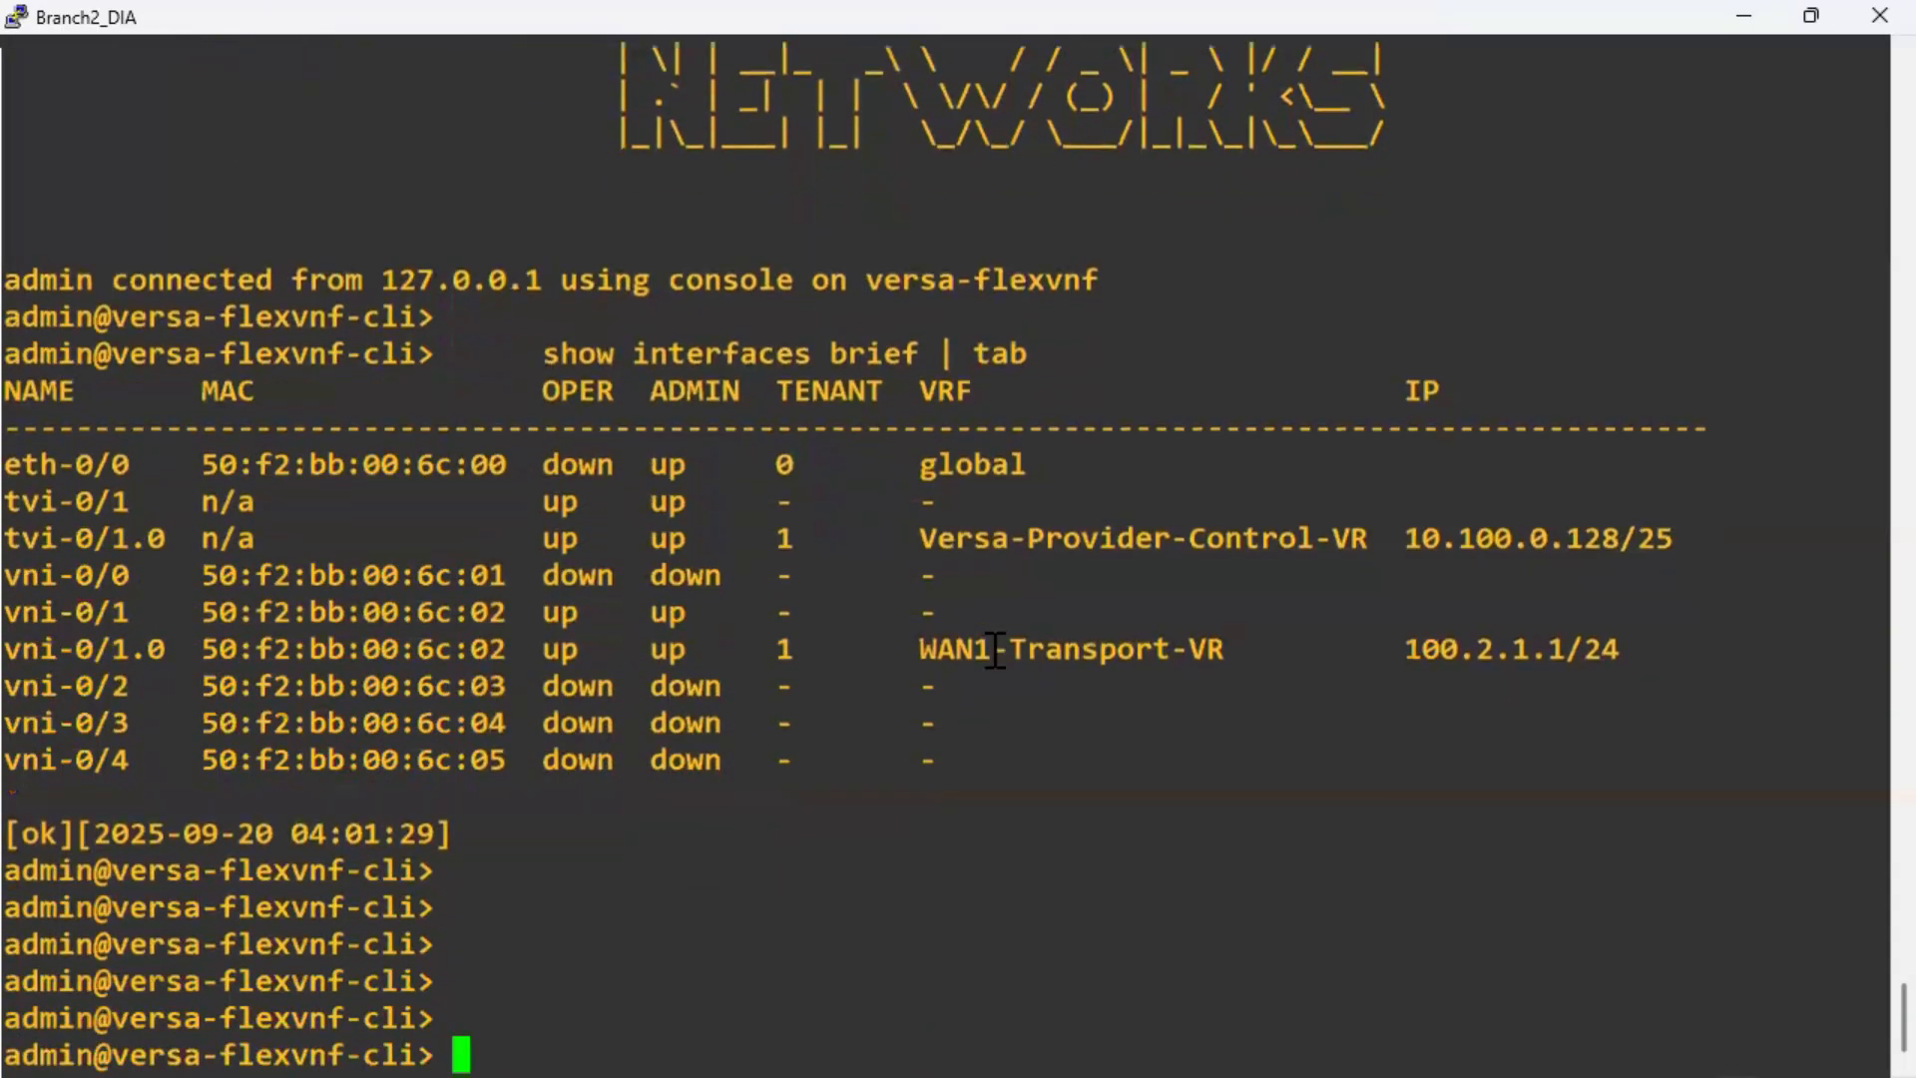
double_click(1450, 529)
left_click(1450, 525)
left_click_drag(11, 534, 1702, 569)
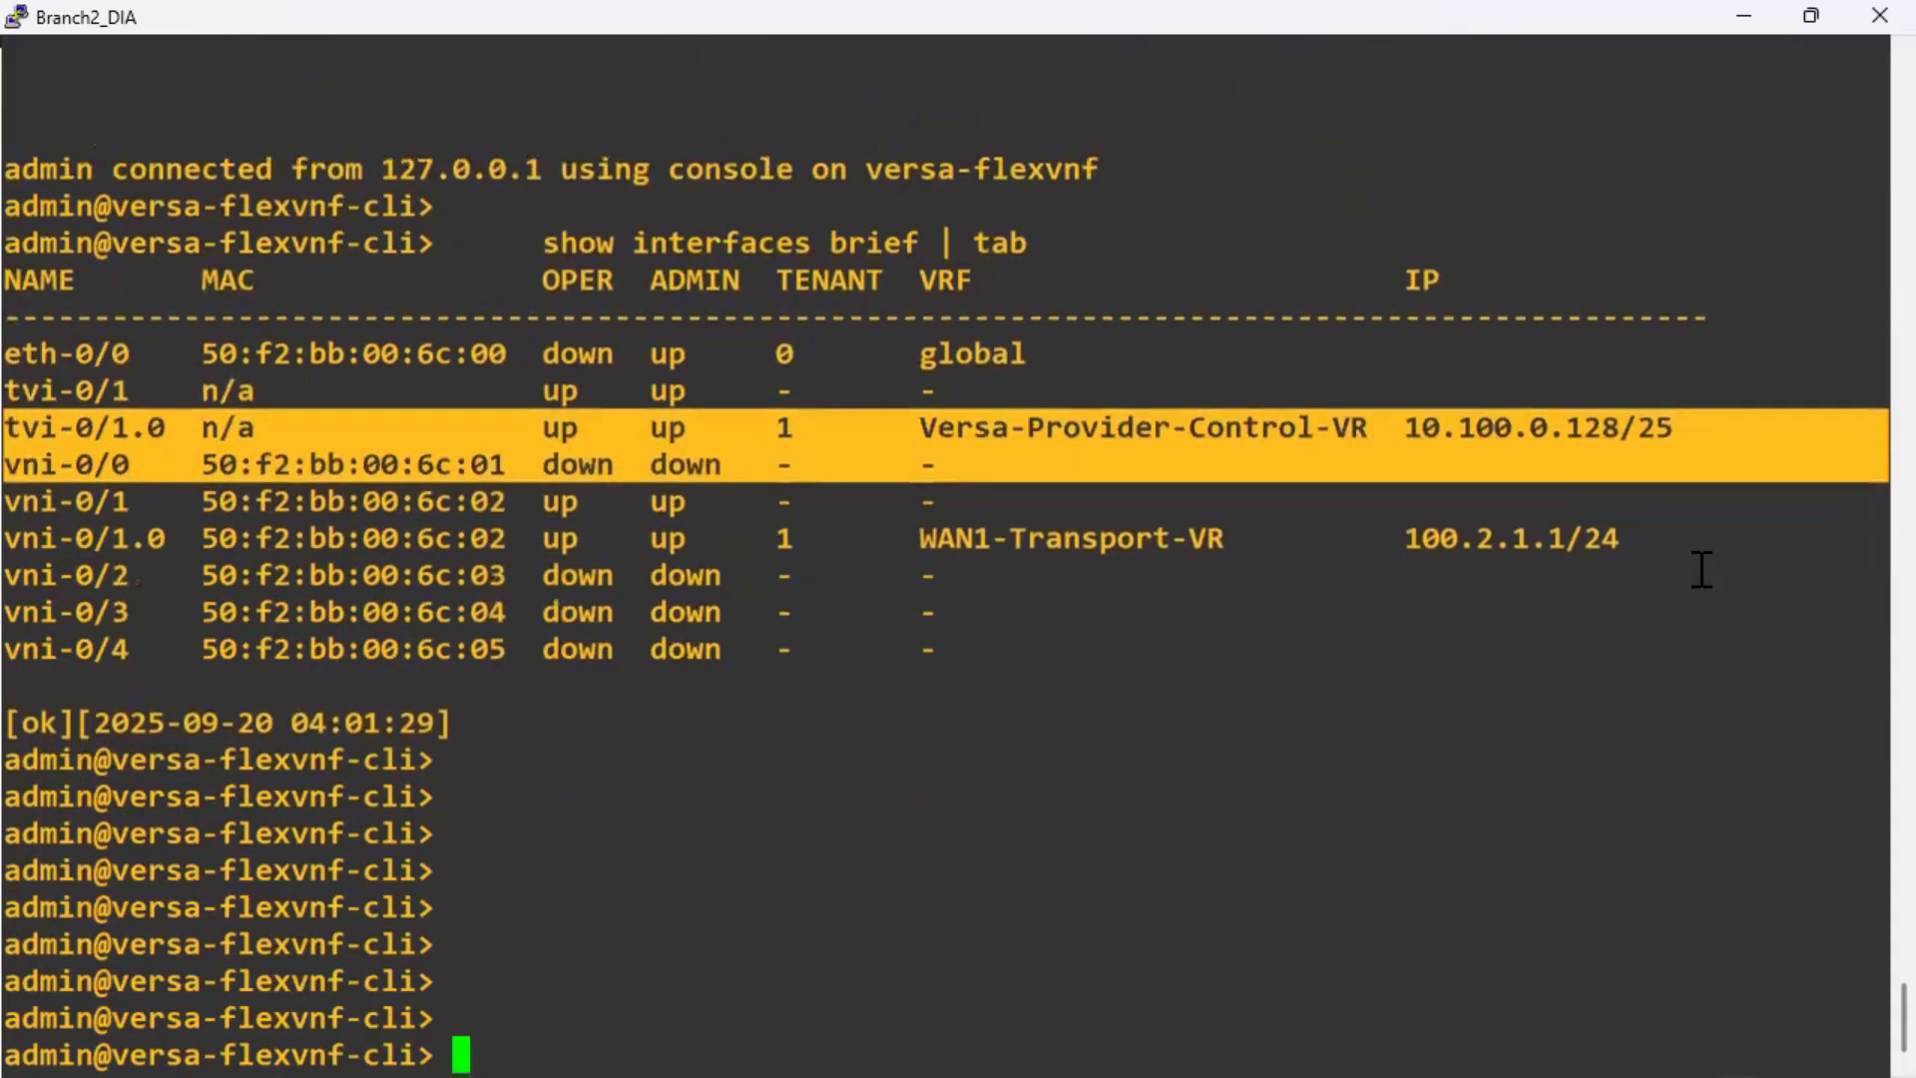
key("Up")
key("Return")
key("Return")
key("Return")
key("Return")
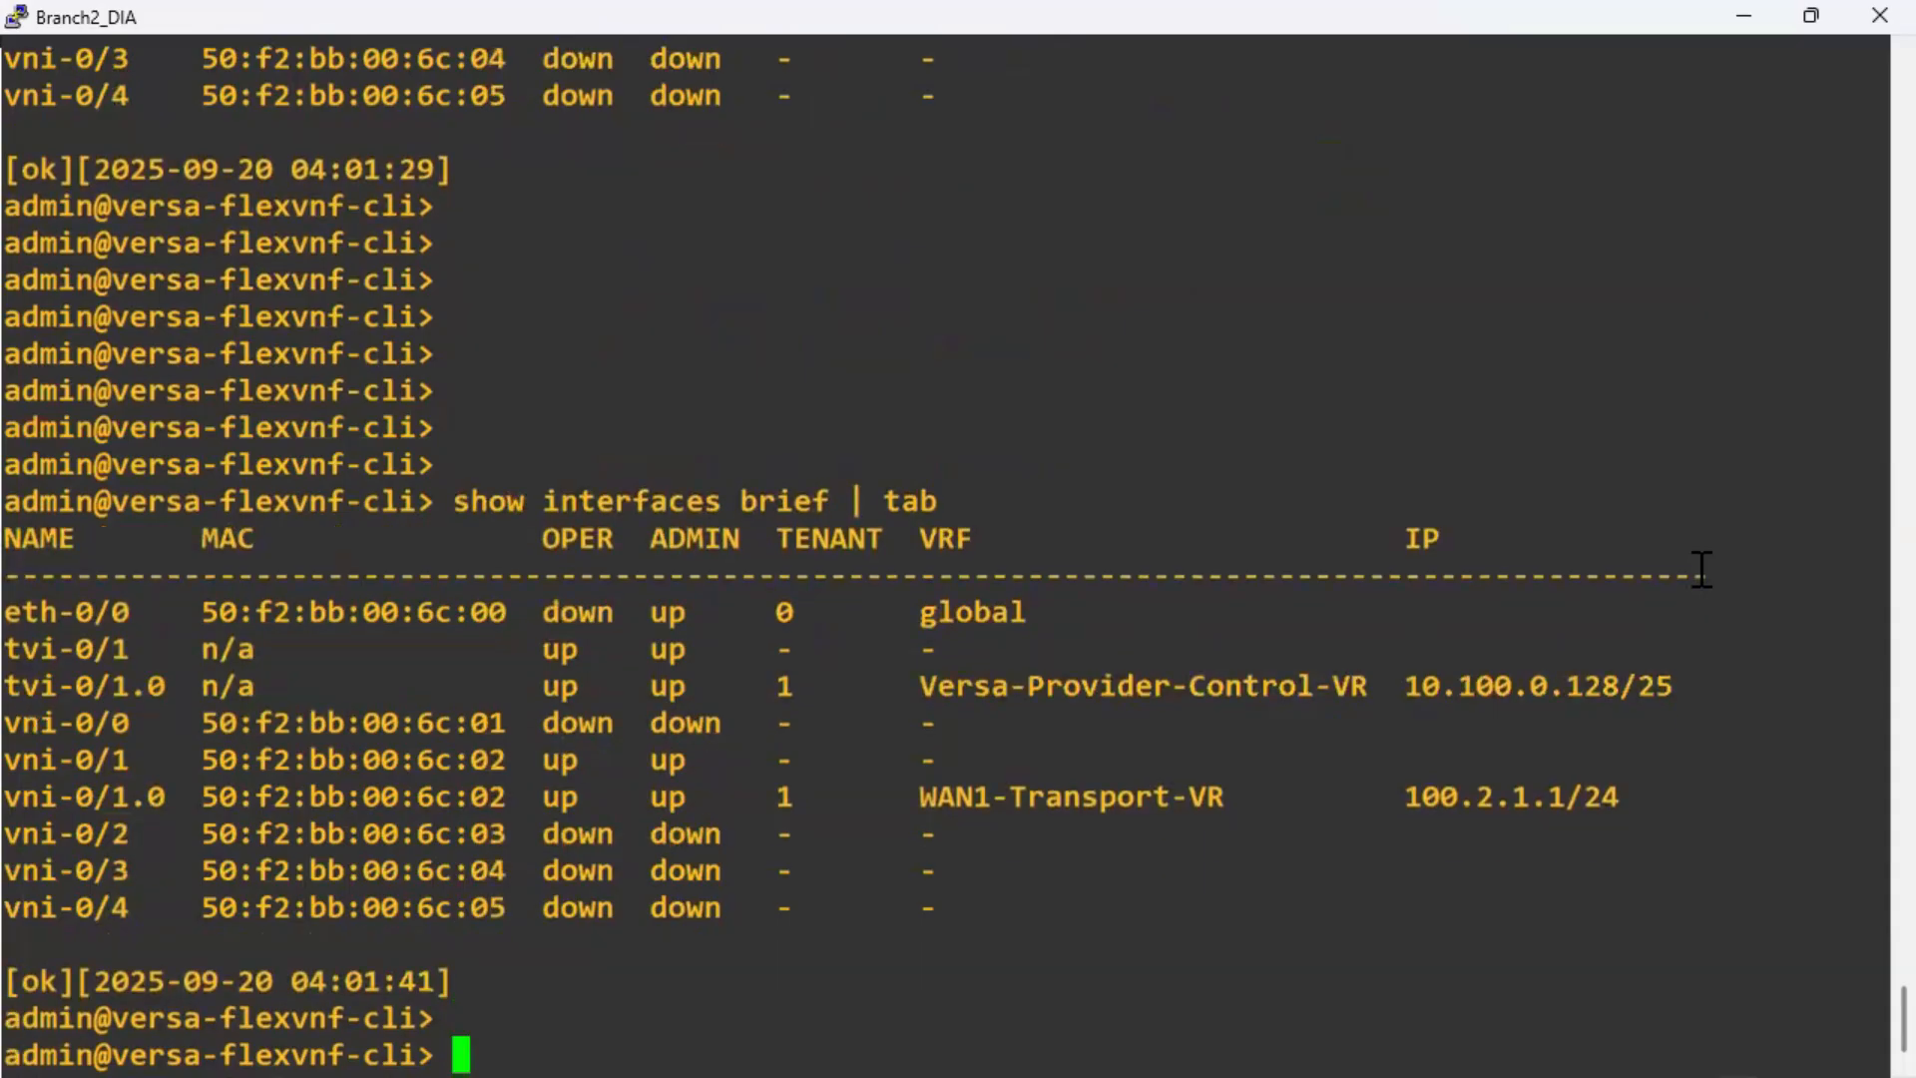
key("Return")
key("Return")
key("Return")
key("Up")
key("Return")
key("Return")
key("Return")
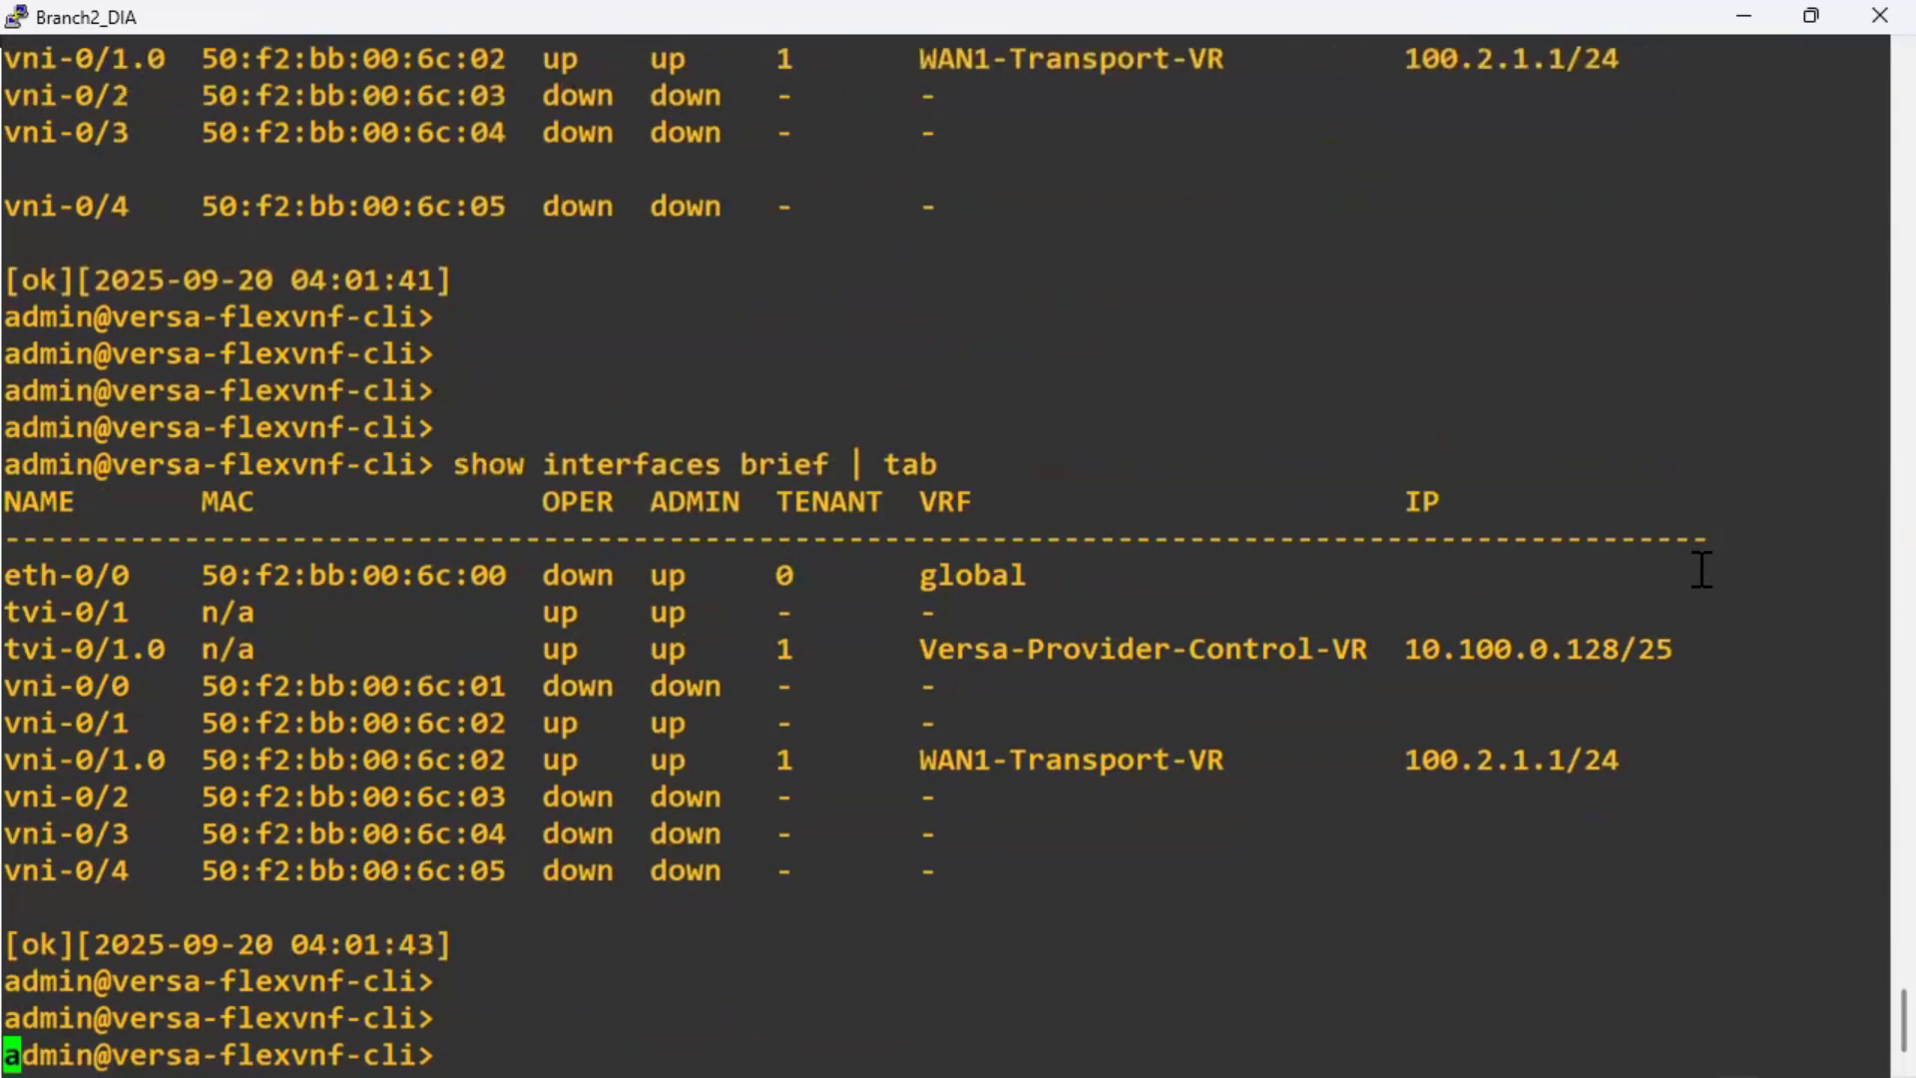
key("Return")
Ping controller 100.100.1.1 via WAN1-Transport-VR, getting replies with 0% loss.
key("Up")
key("Up")
key("Up")
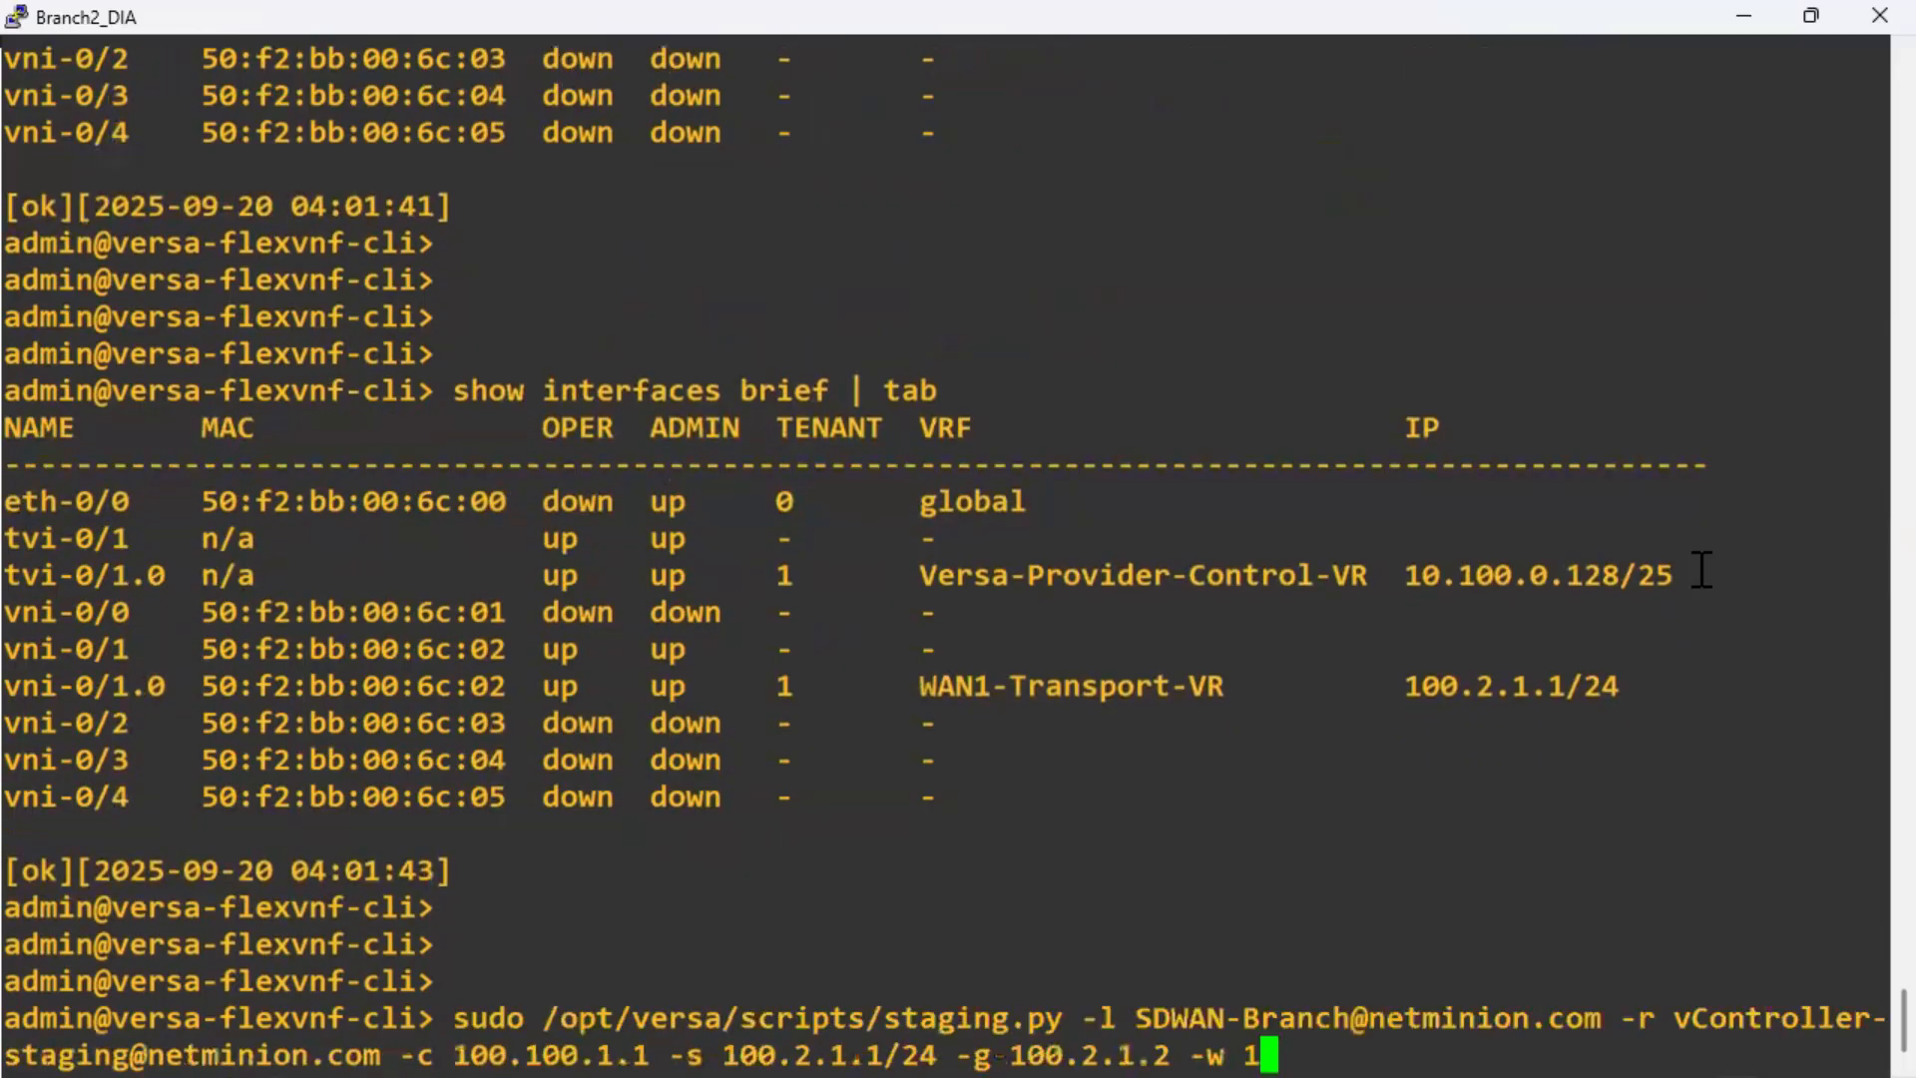
key("Down")
key("Down")
key("Up")
key("Up")
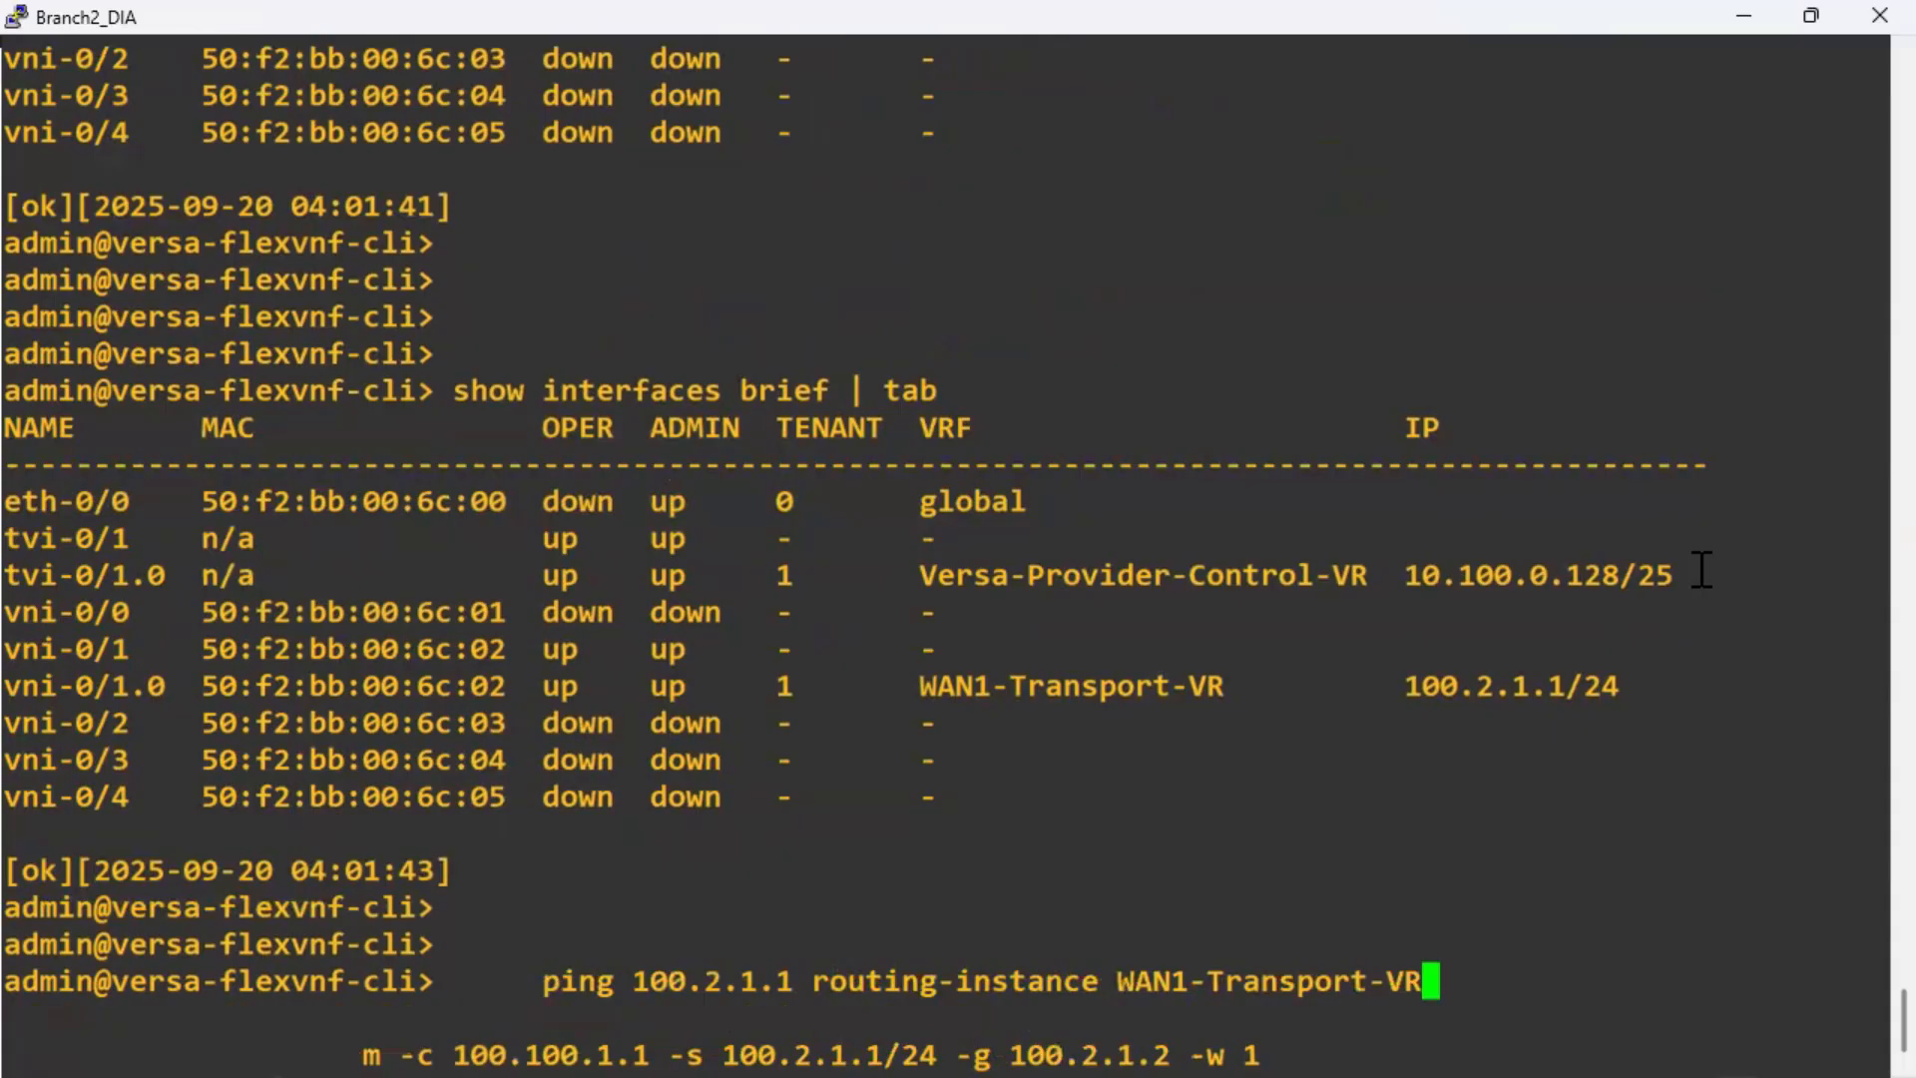
key("Up")
key("Return")
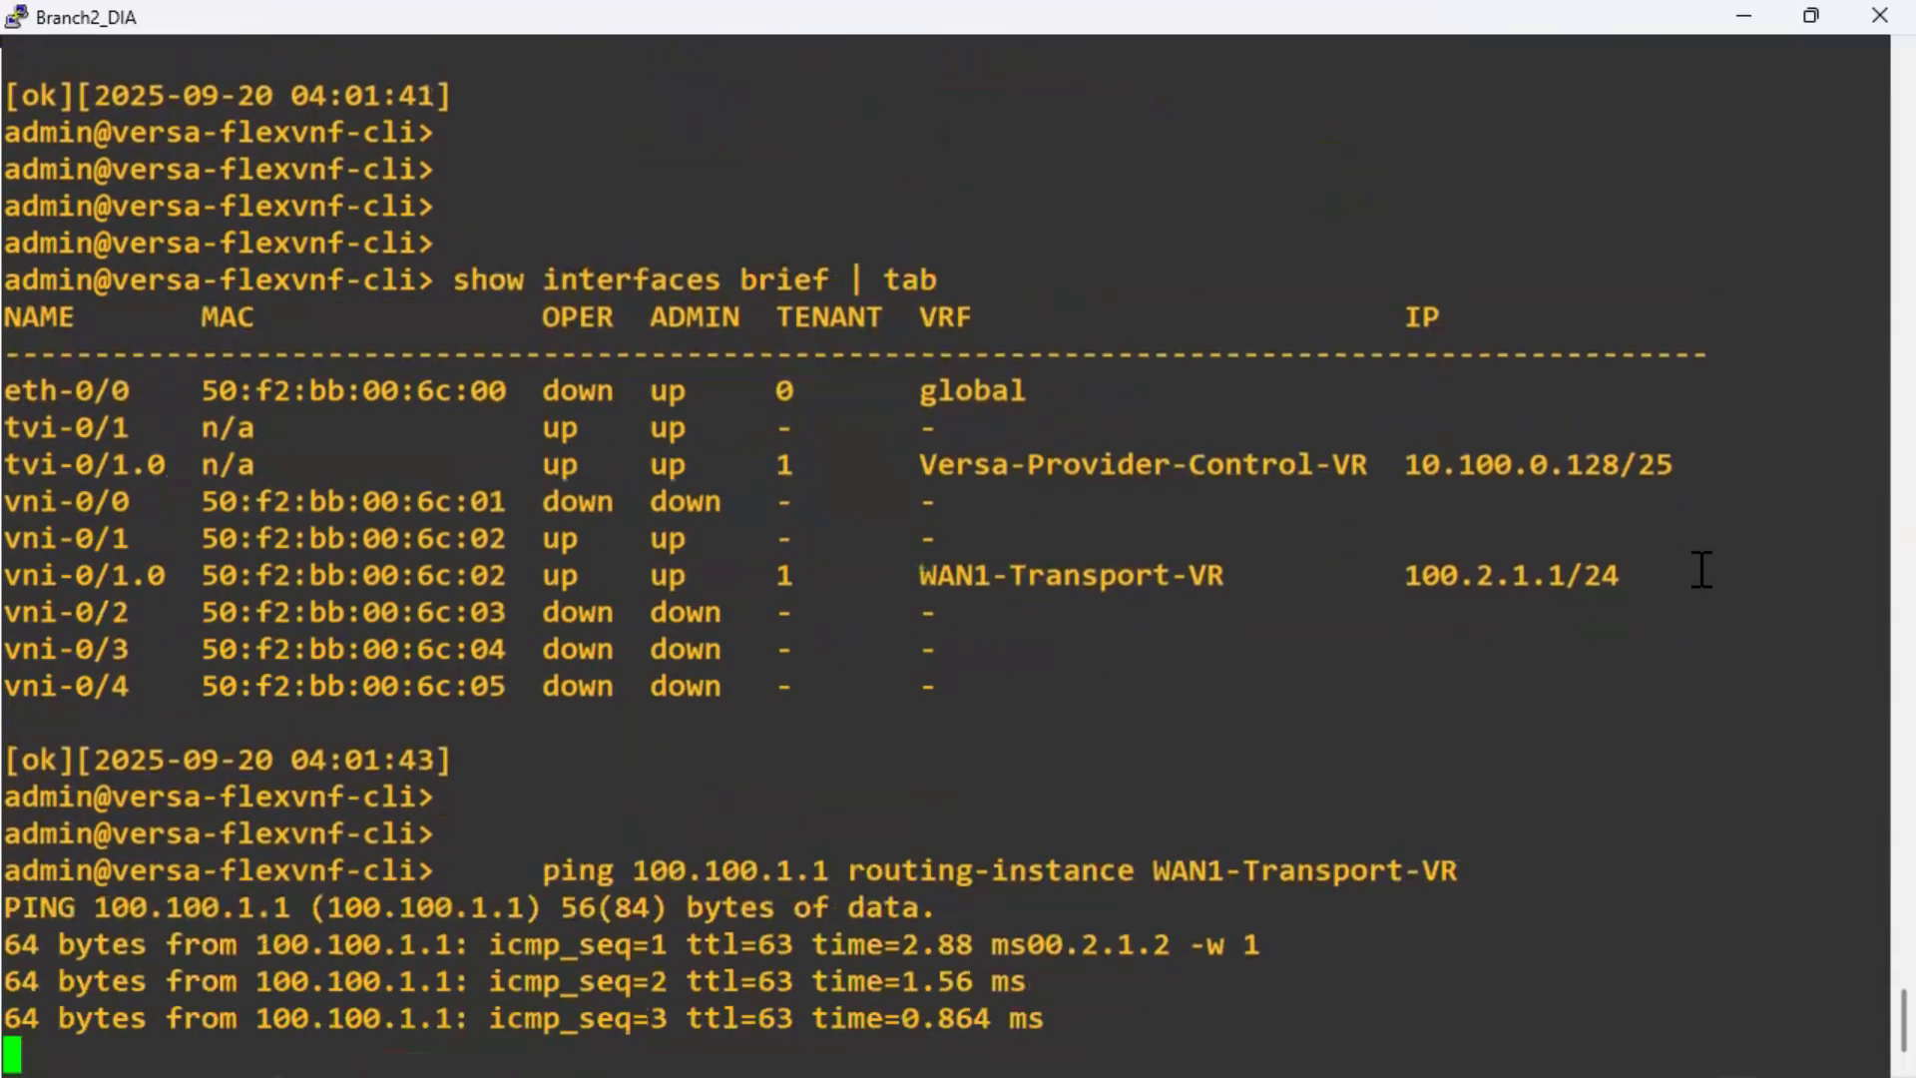
key("ctrl+c")
key("Return")
key("Return")
key("Return")
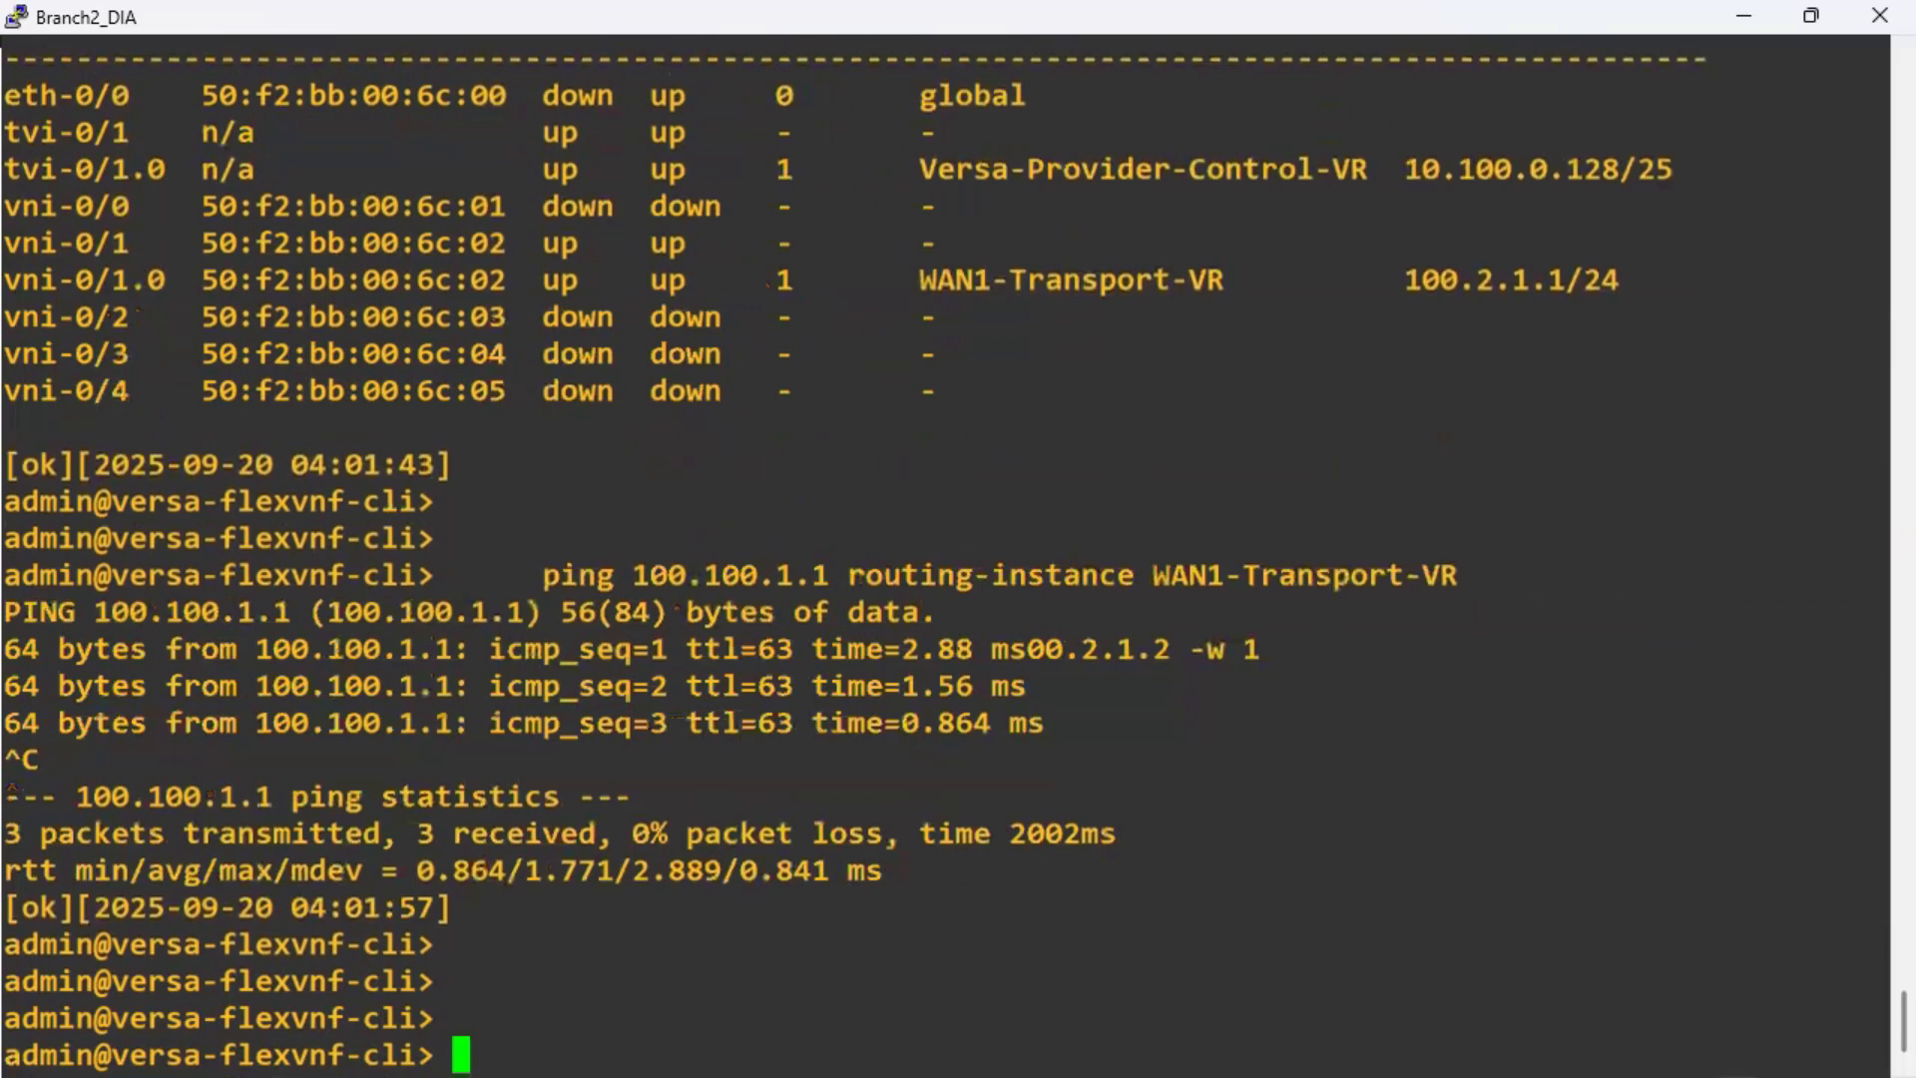
key("alt+Tab")
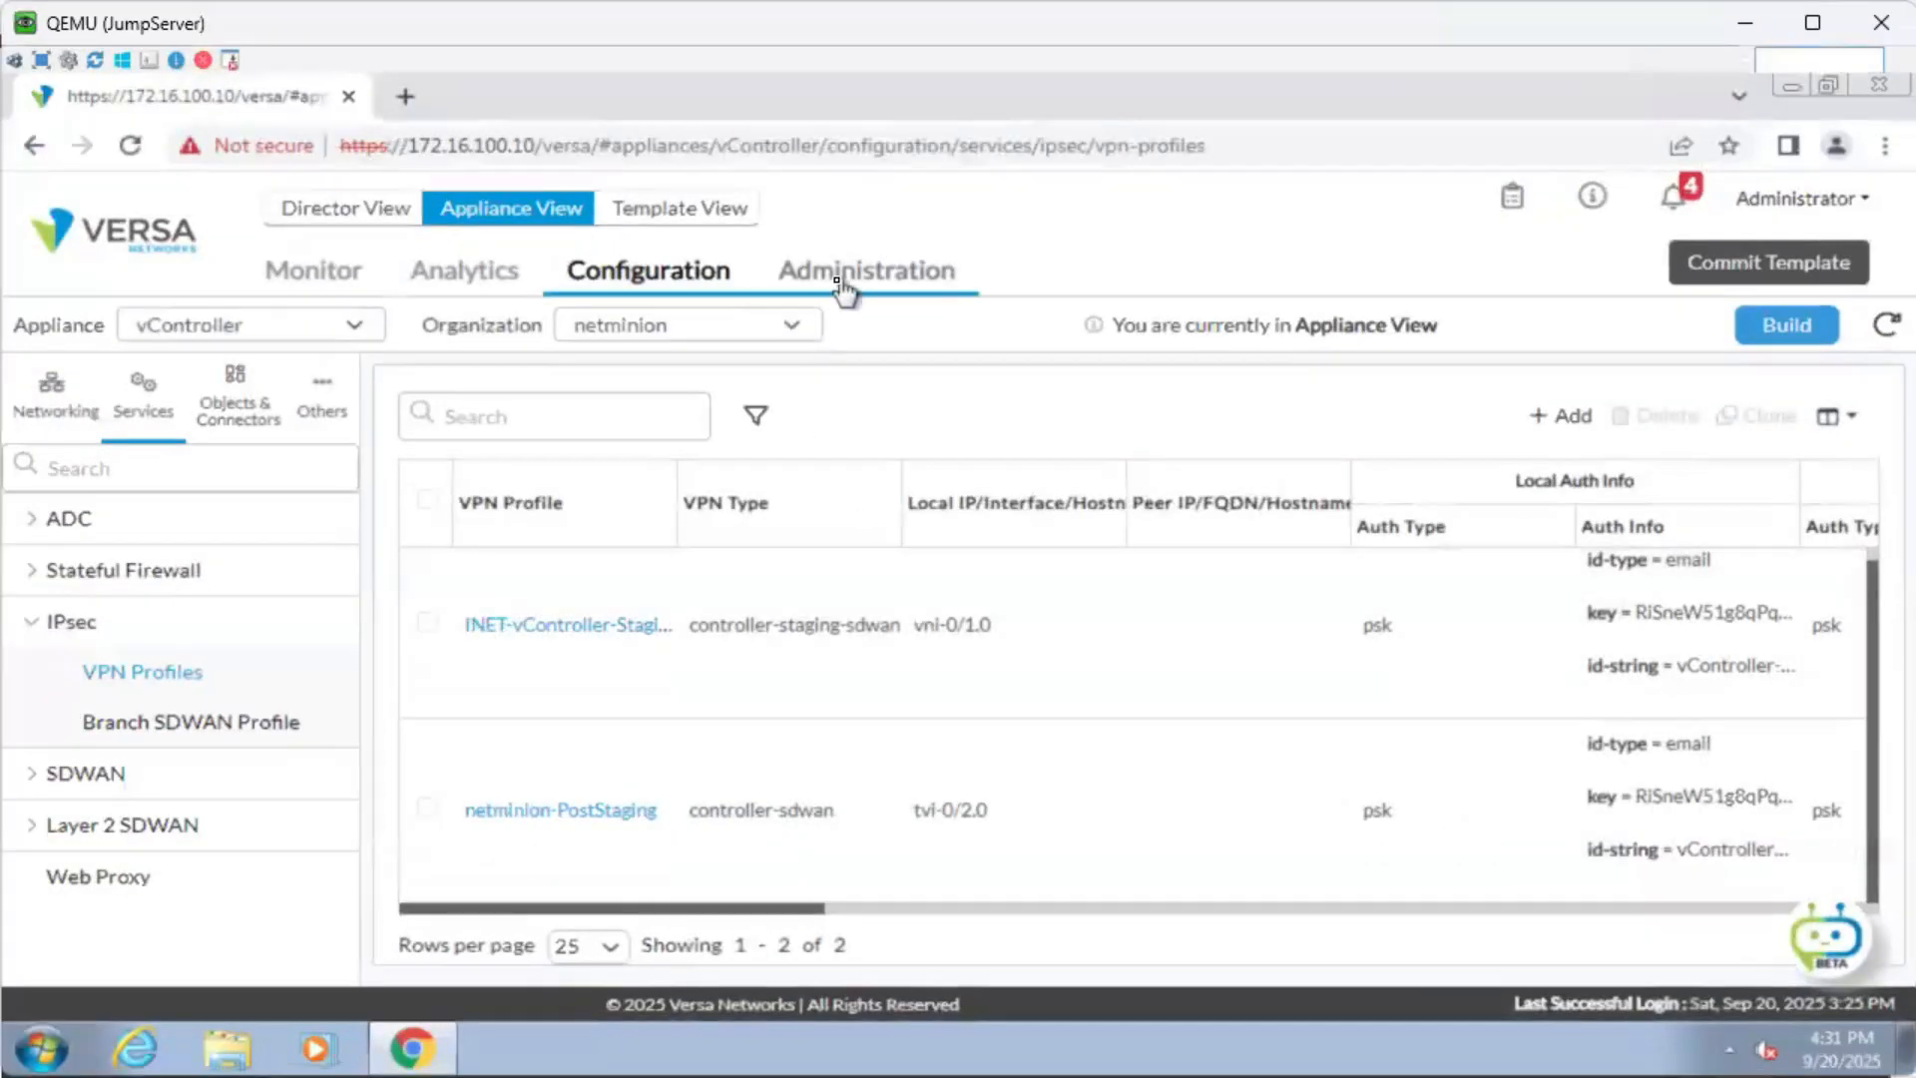
Navigate from the vController page to the Director's Inventory Unknown Devices list.
left_click(845, 291)
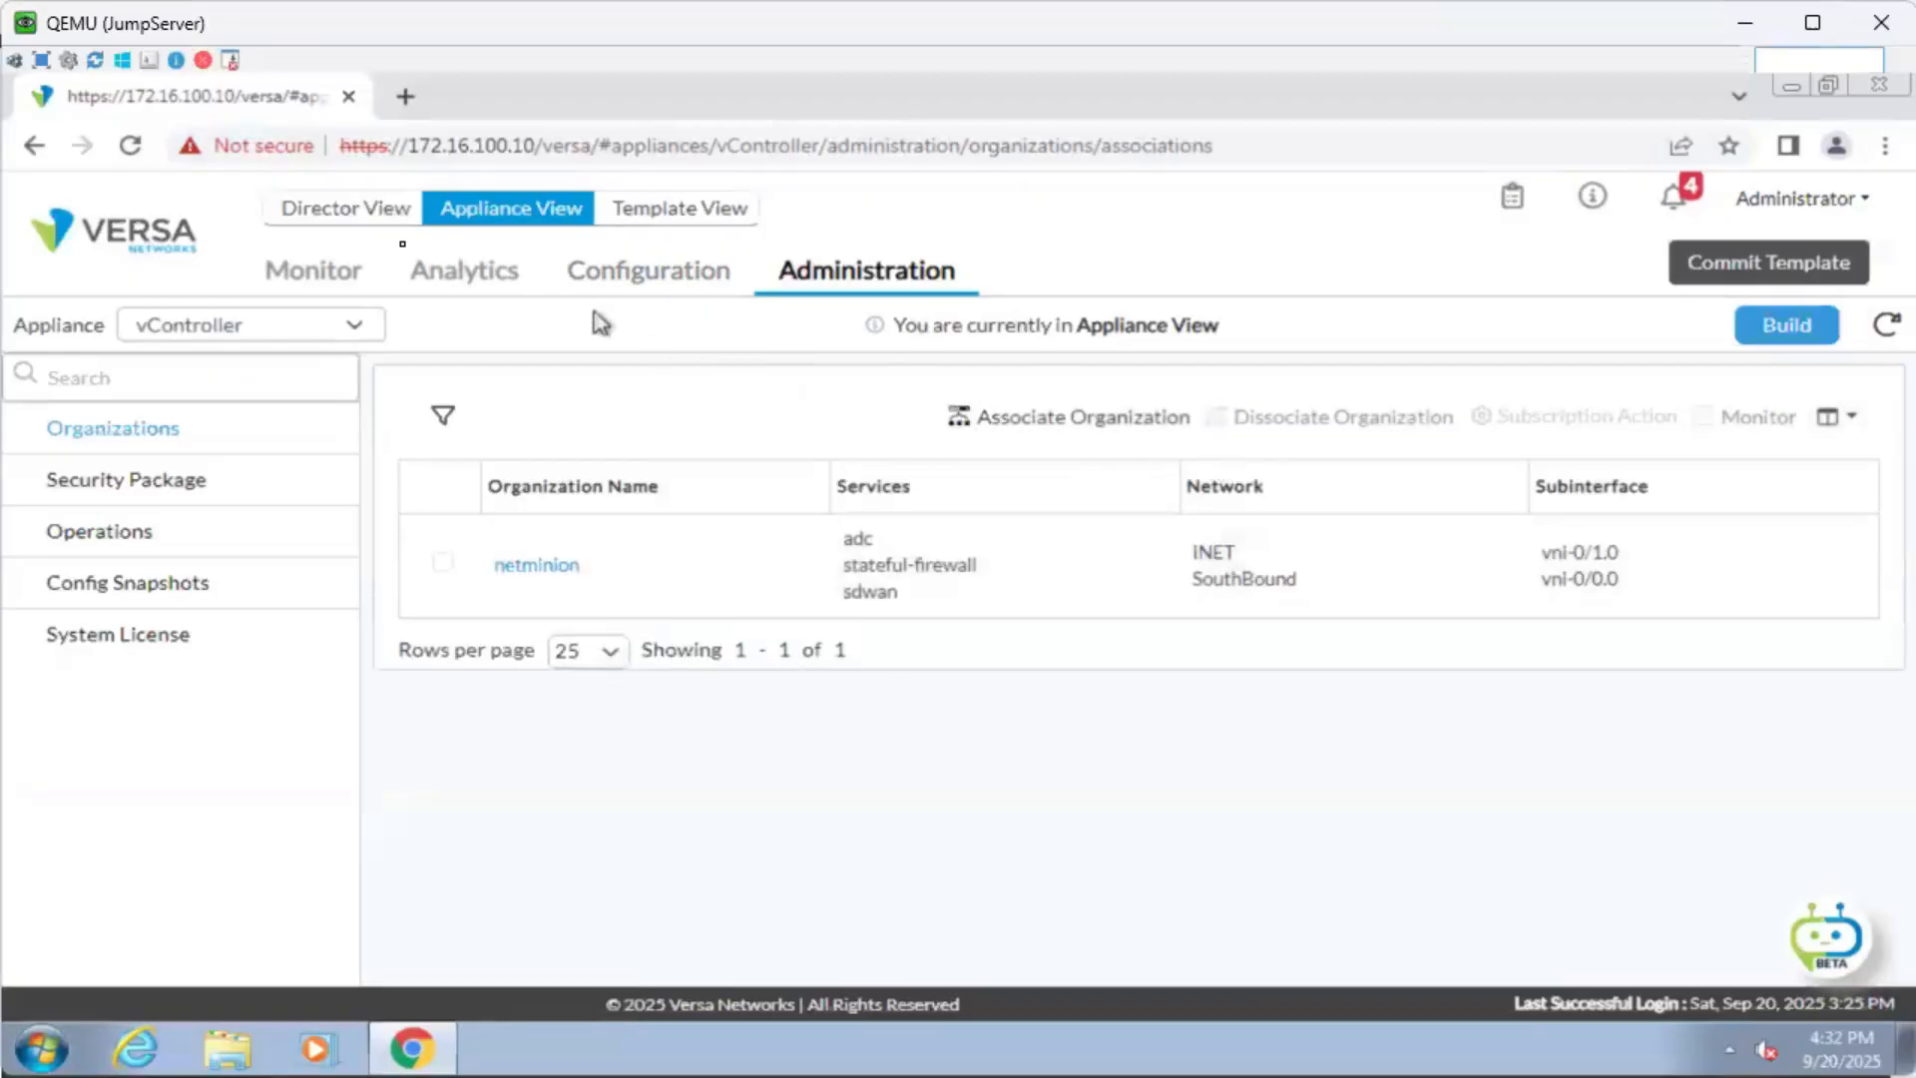
left_click(361, 209)
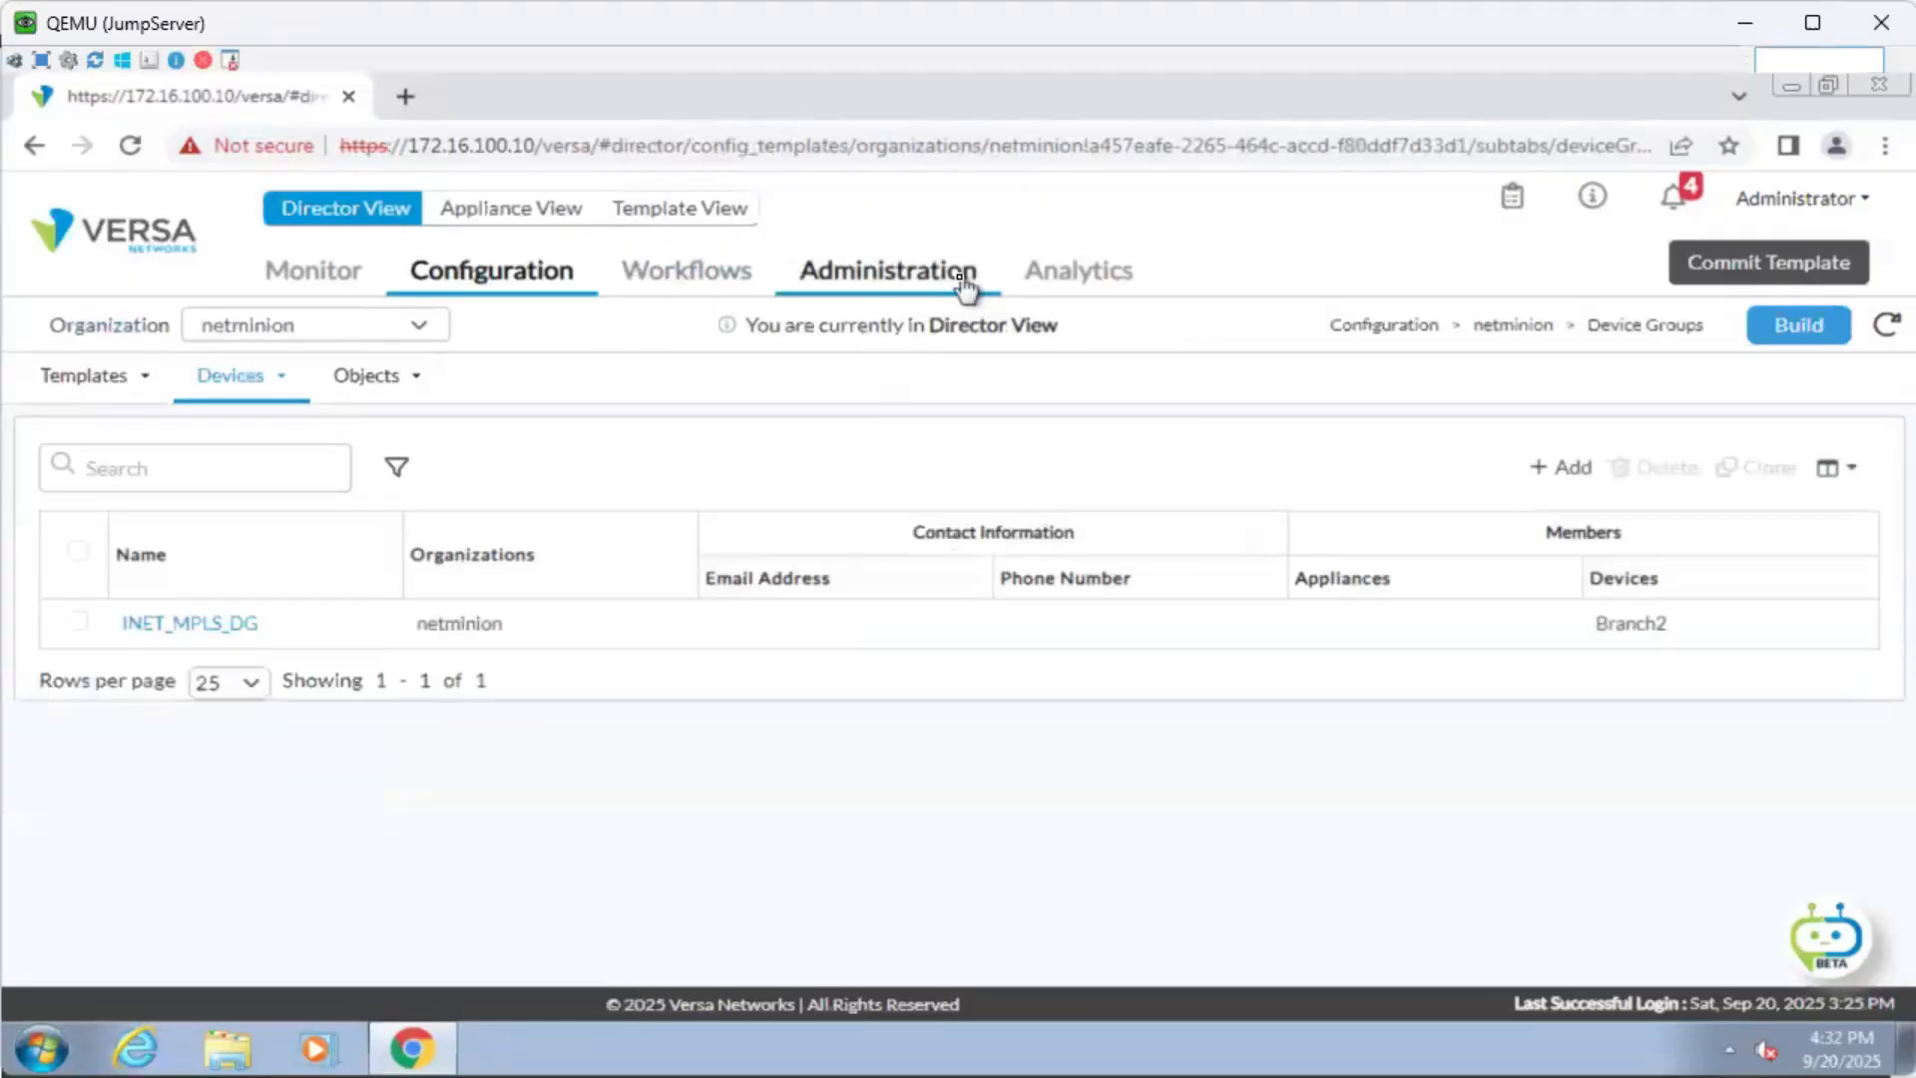
left_click(964, 284)
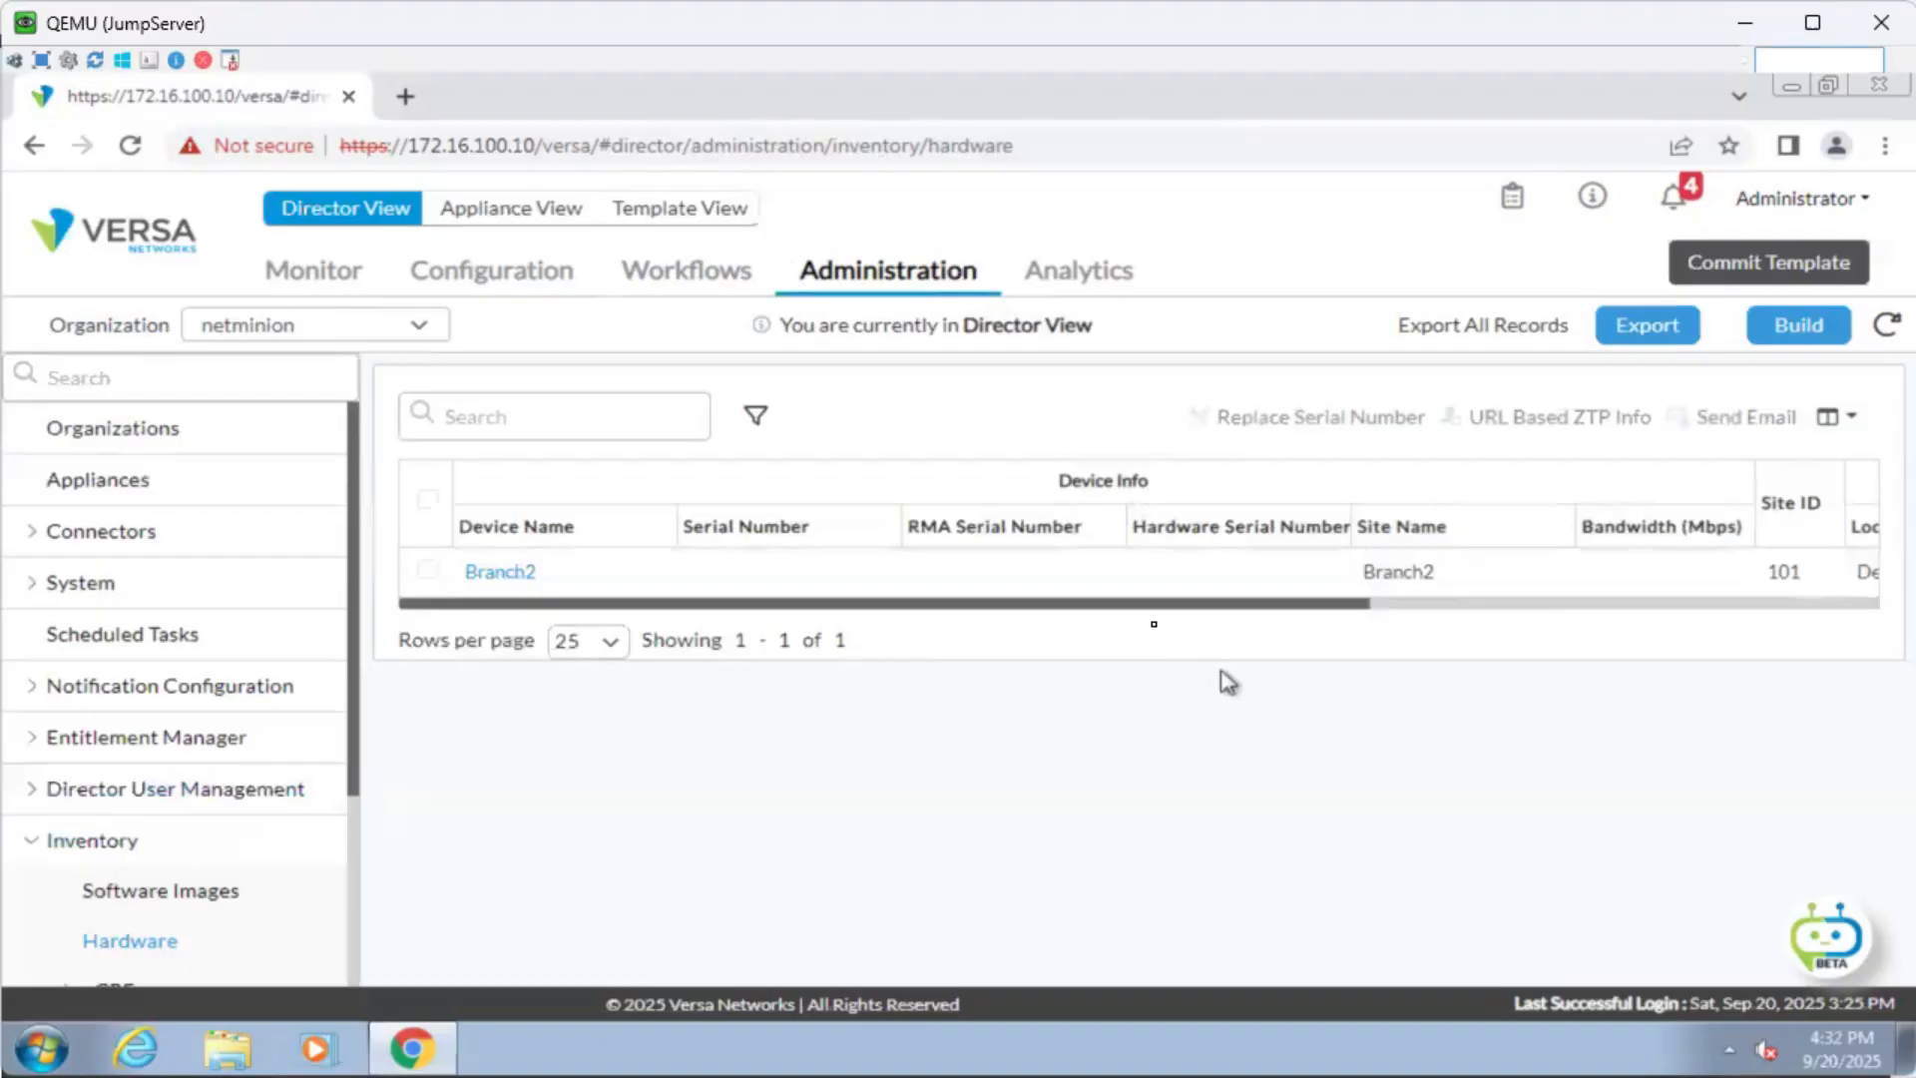
scroll(282, 833, "down", 3)
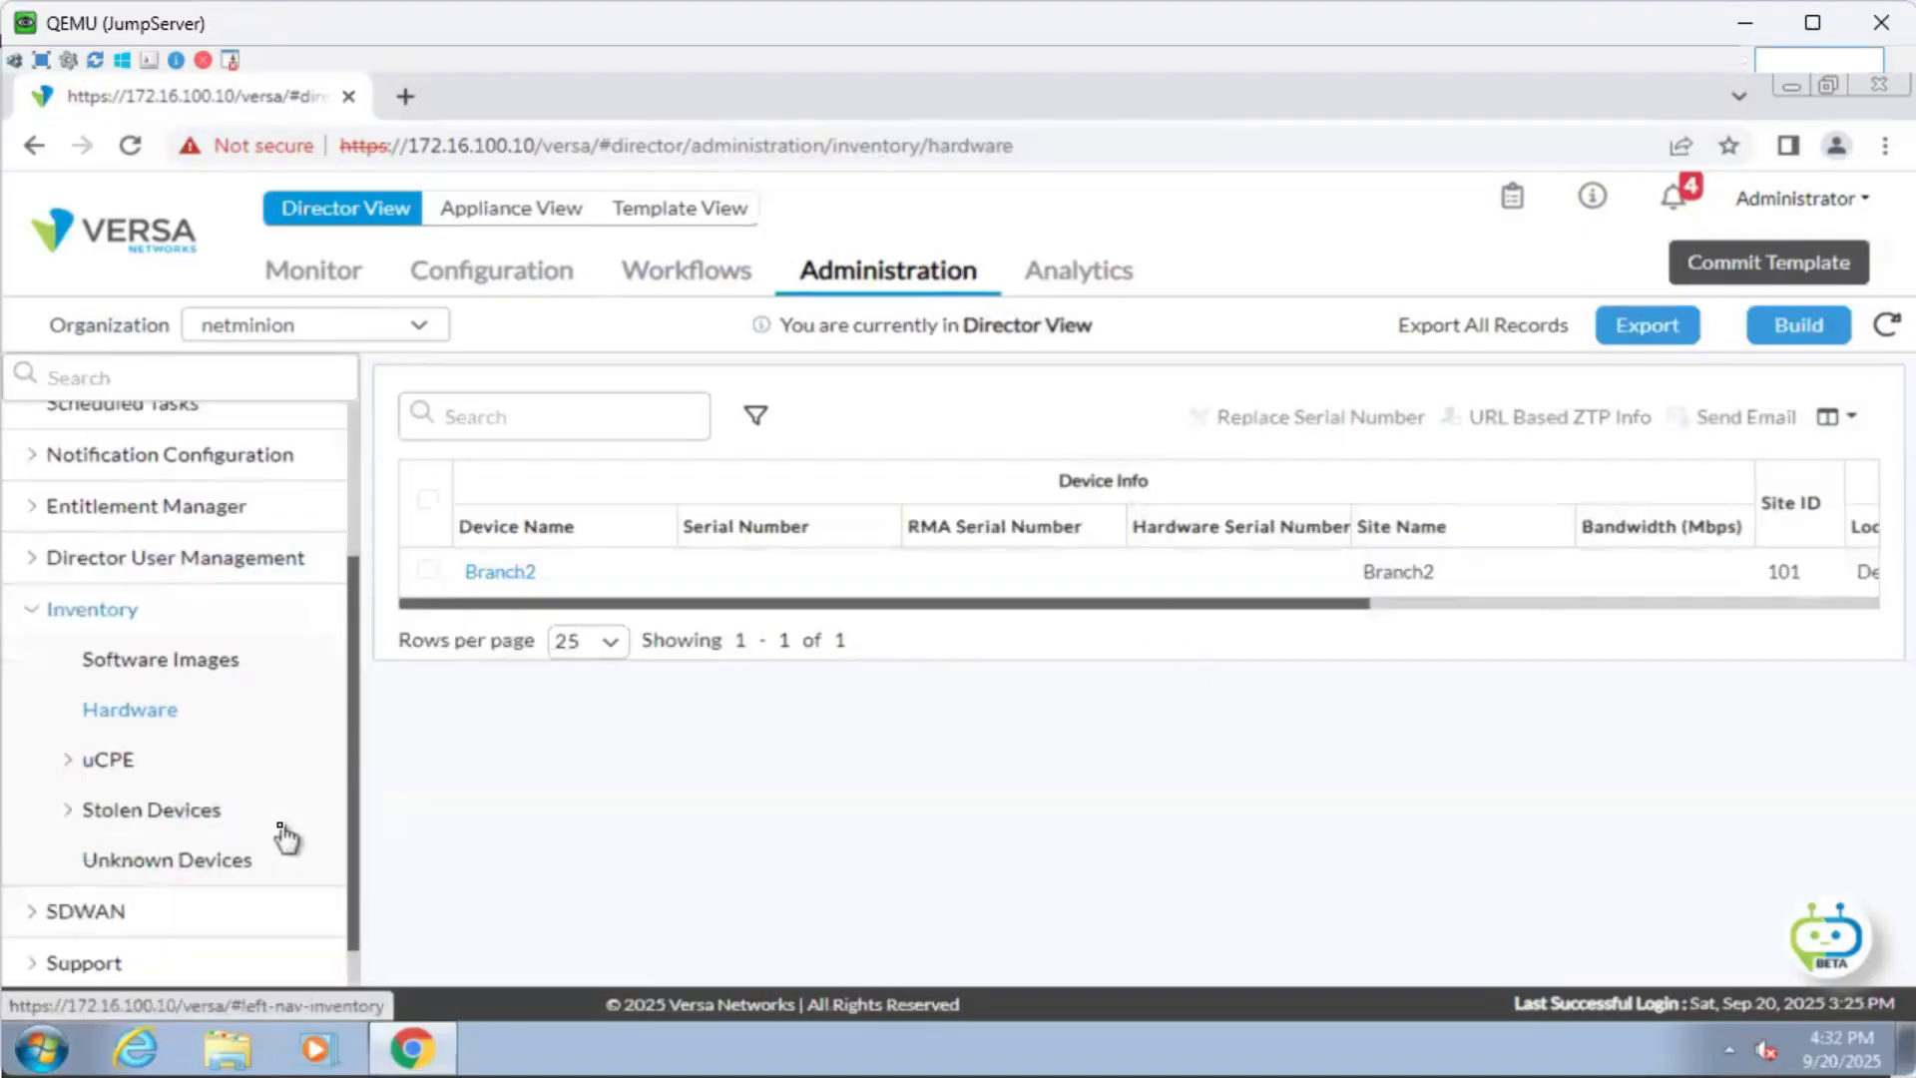
left_click(213, 830)
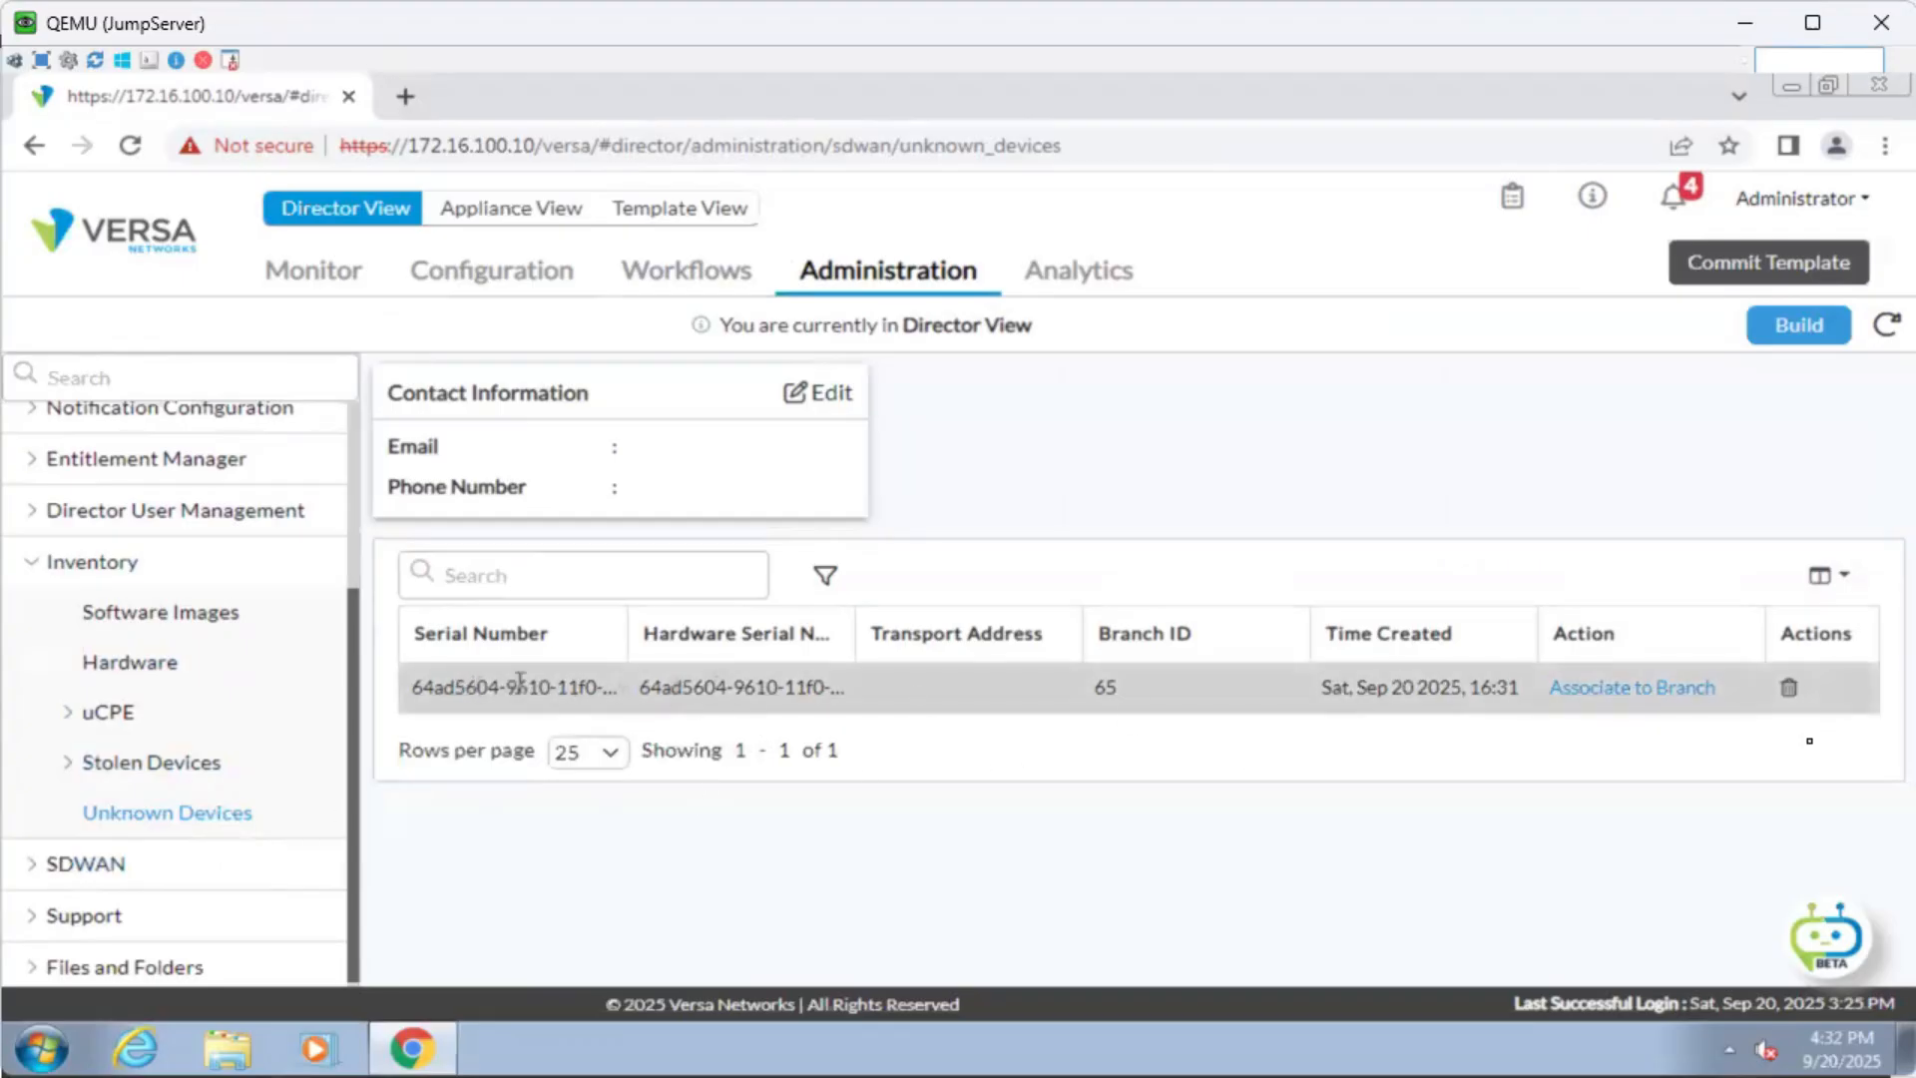
Associate the unknown FlexVNF device with Branch2.
left_click(1703, 699)
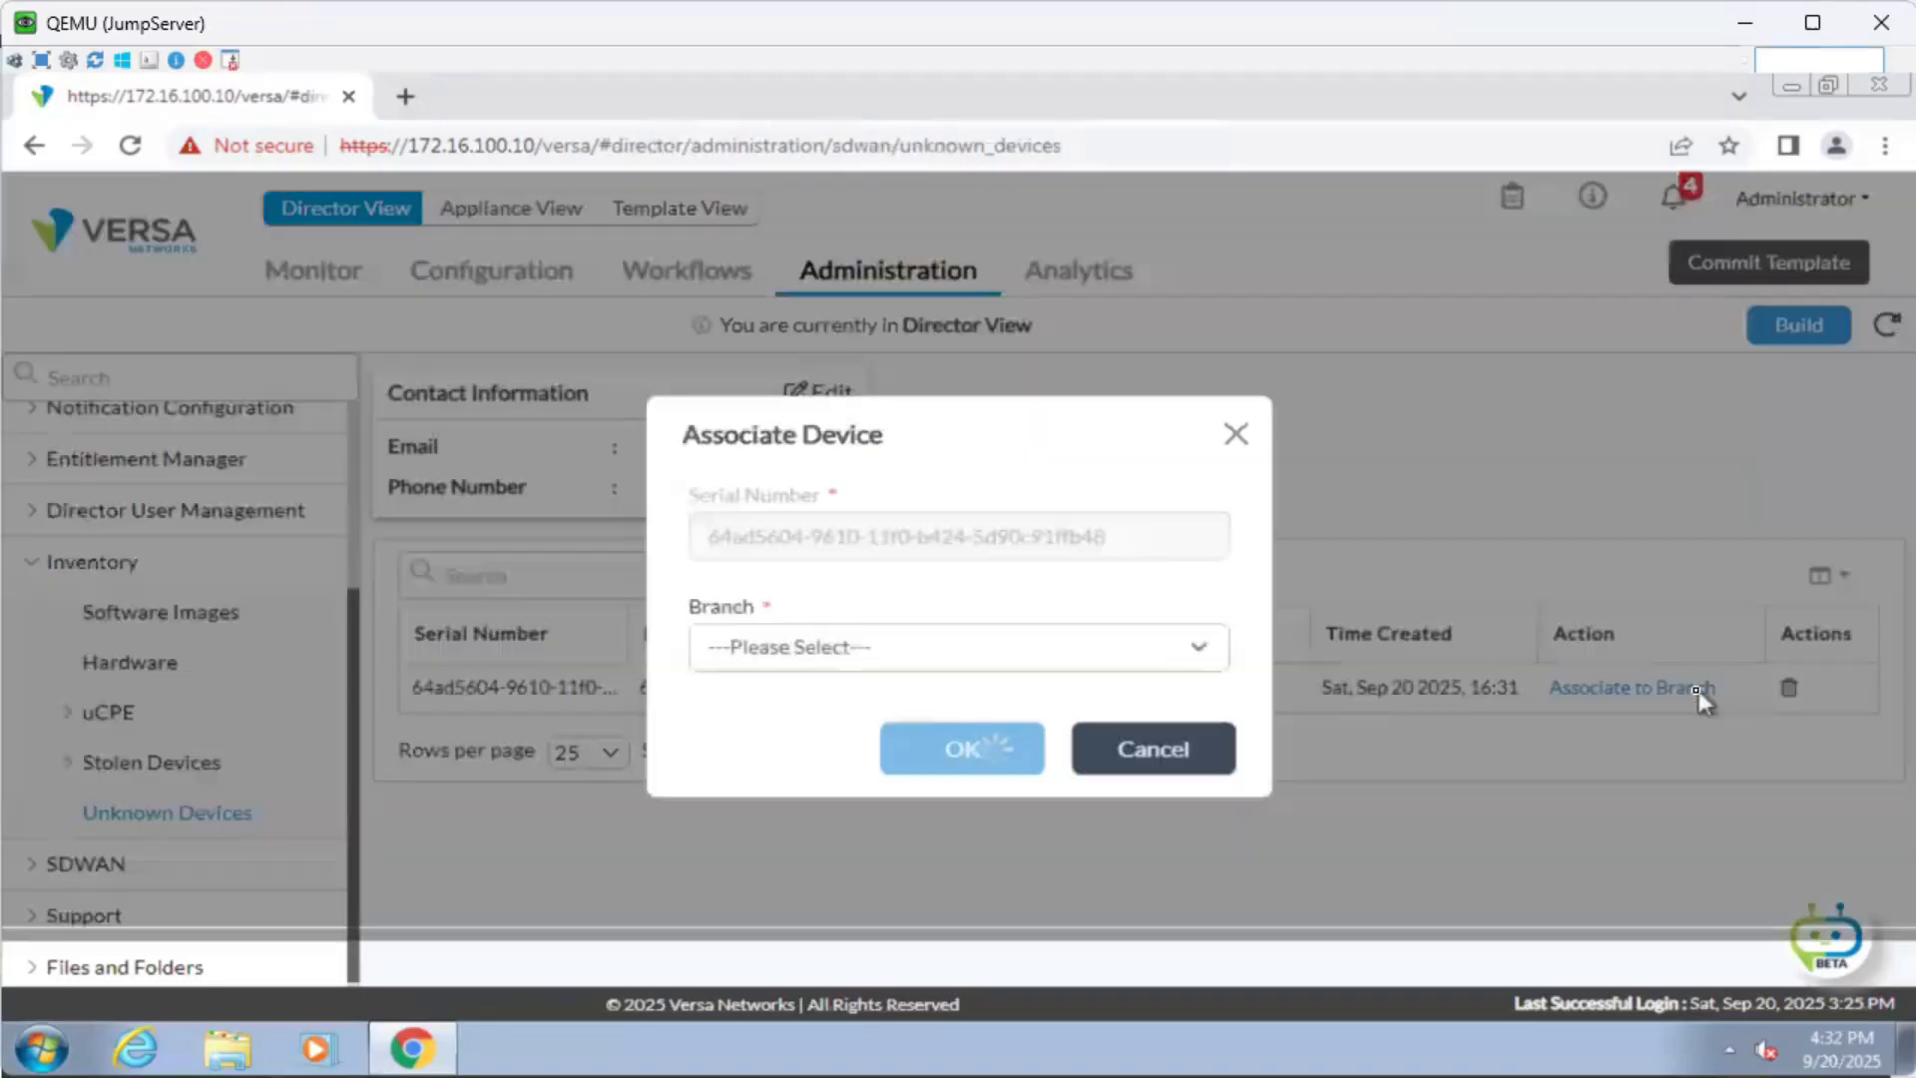
left_click(814, 651)
left_click(811, 709)
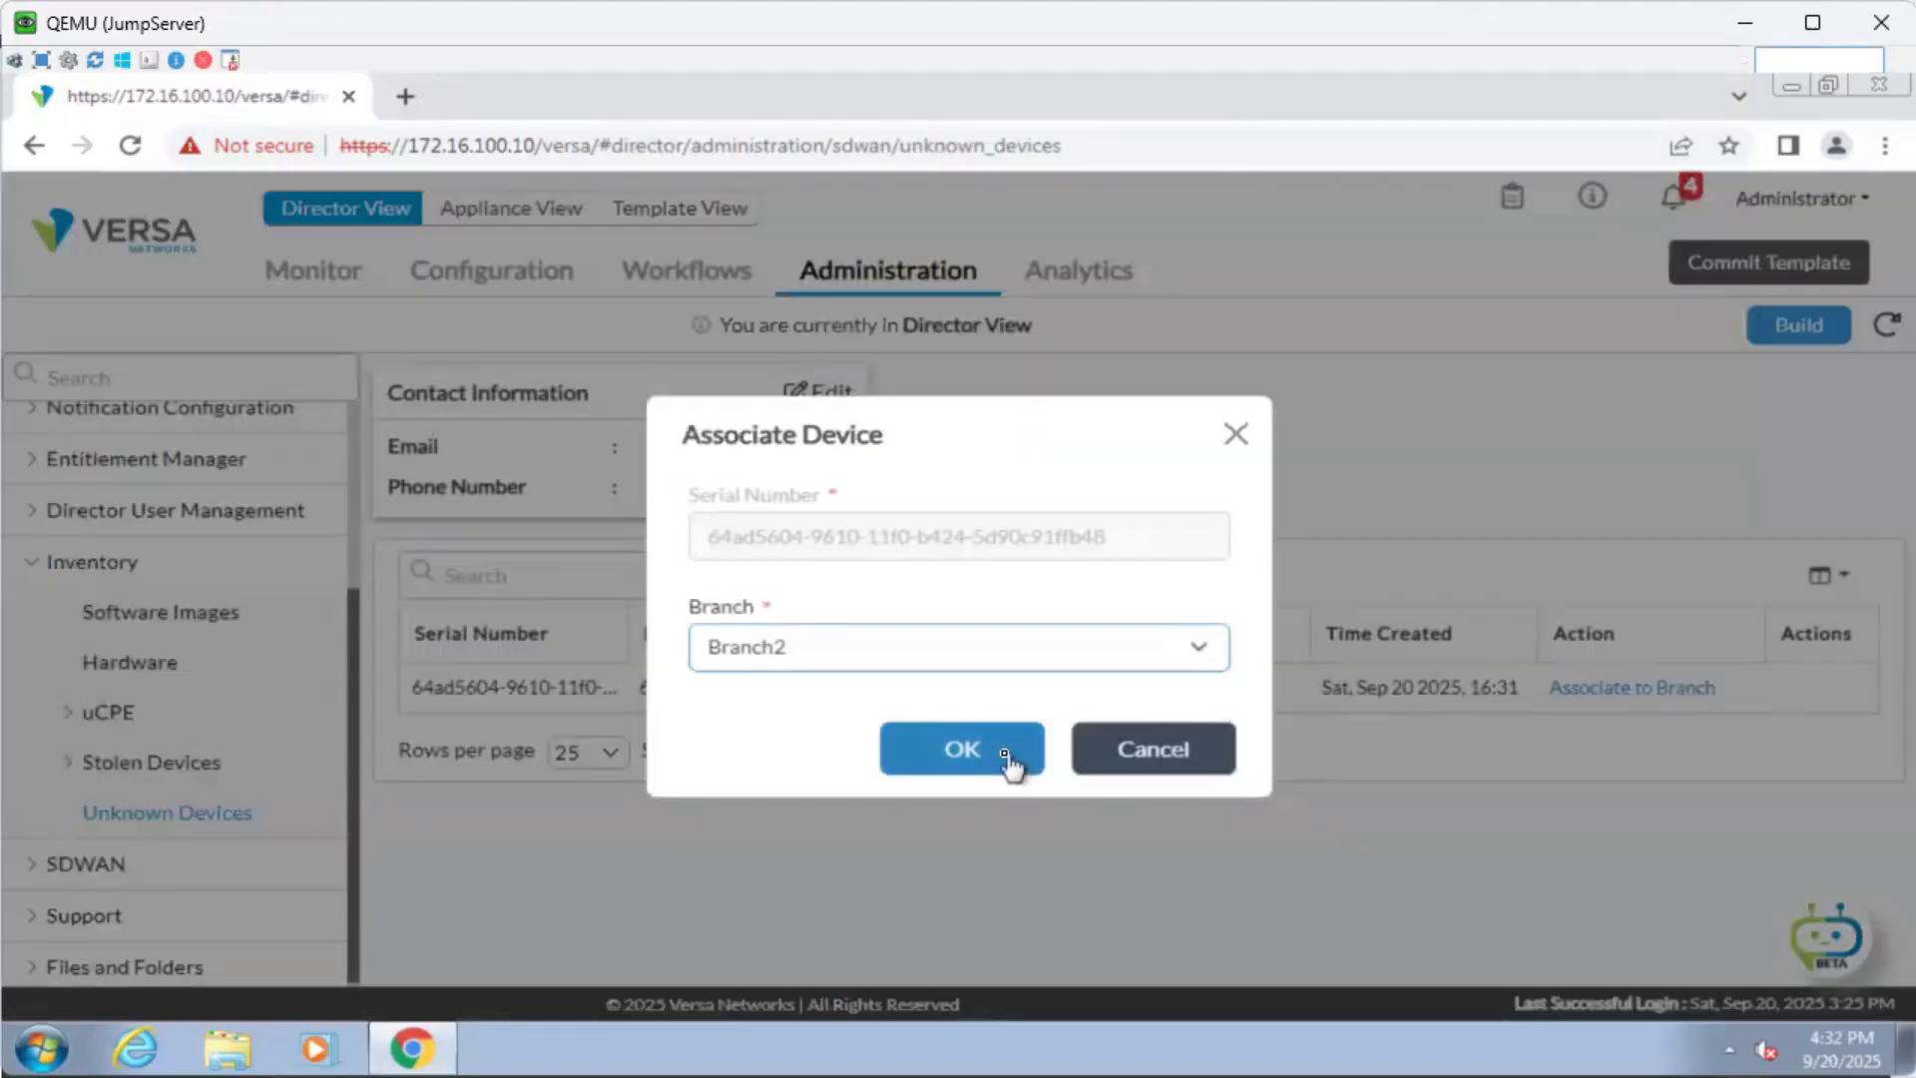
left_click(1006, 756)
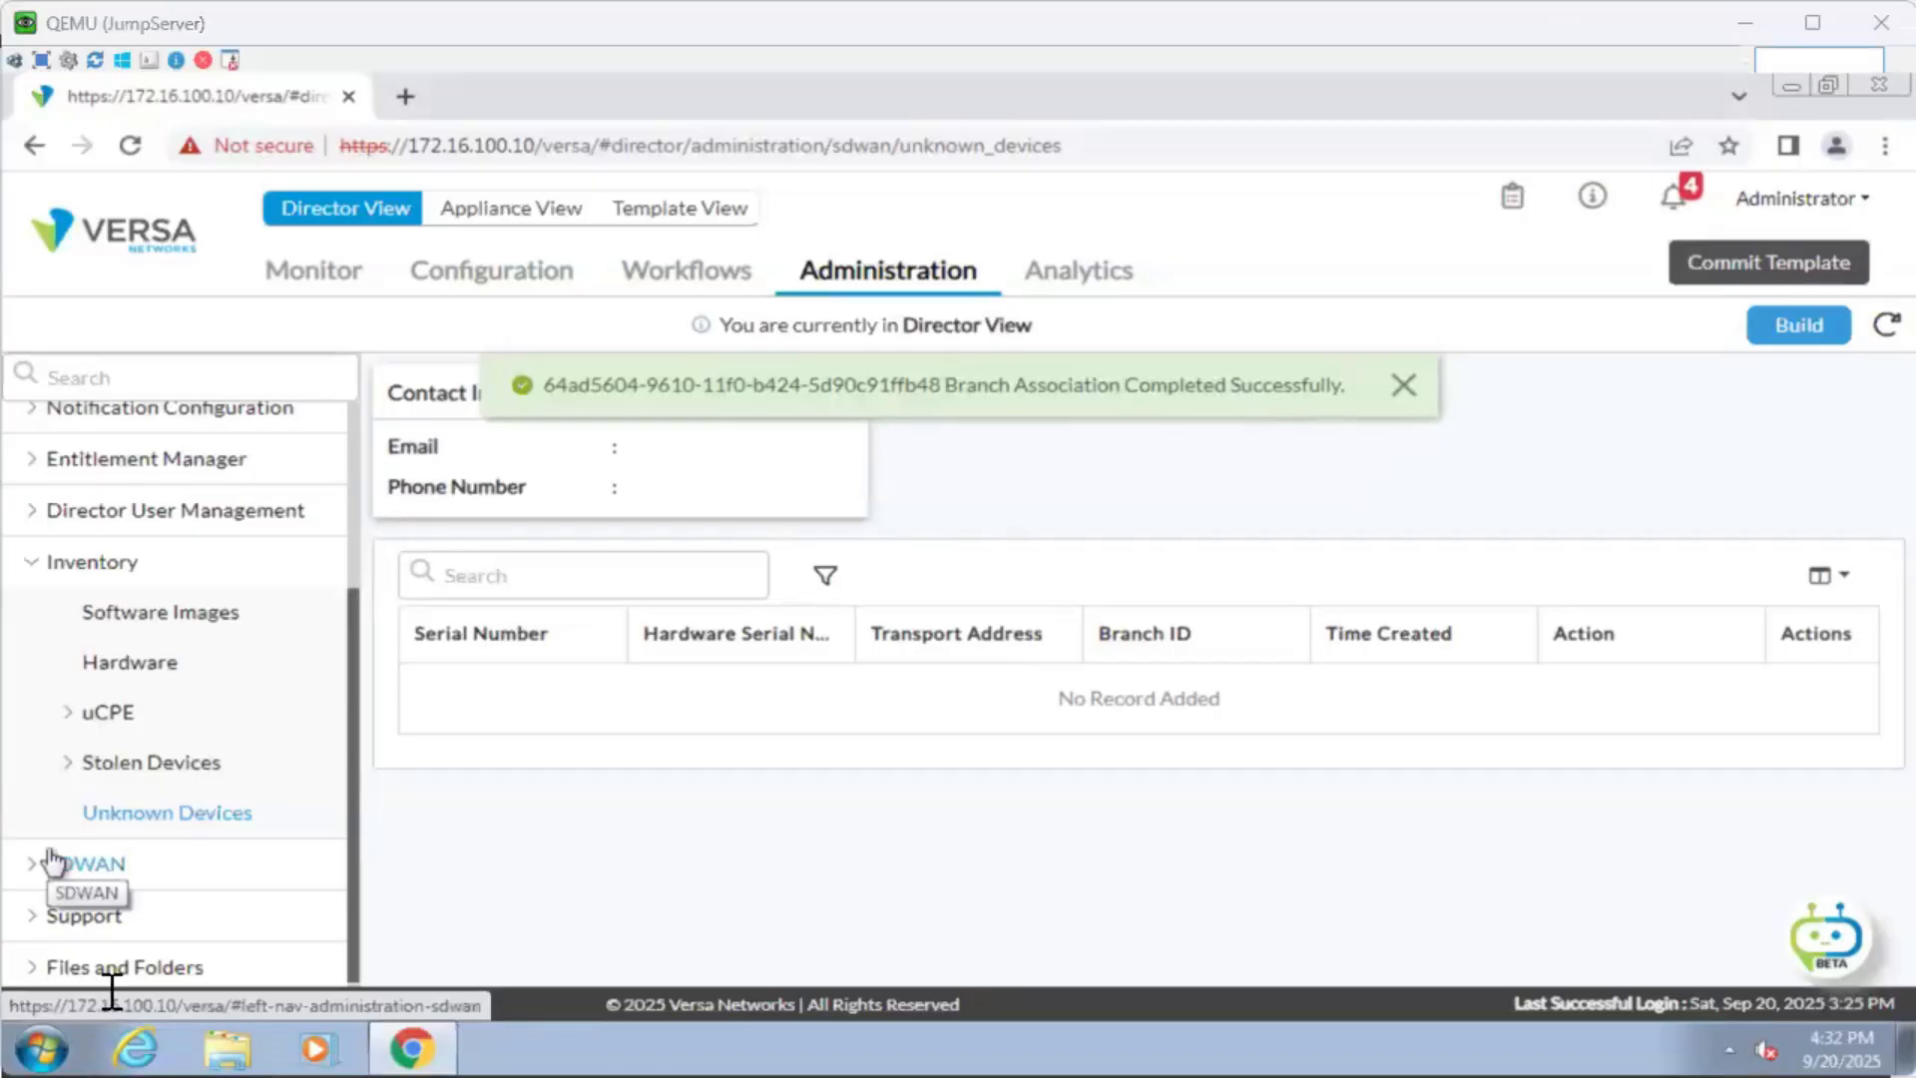
key("alt+Tab")
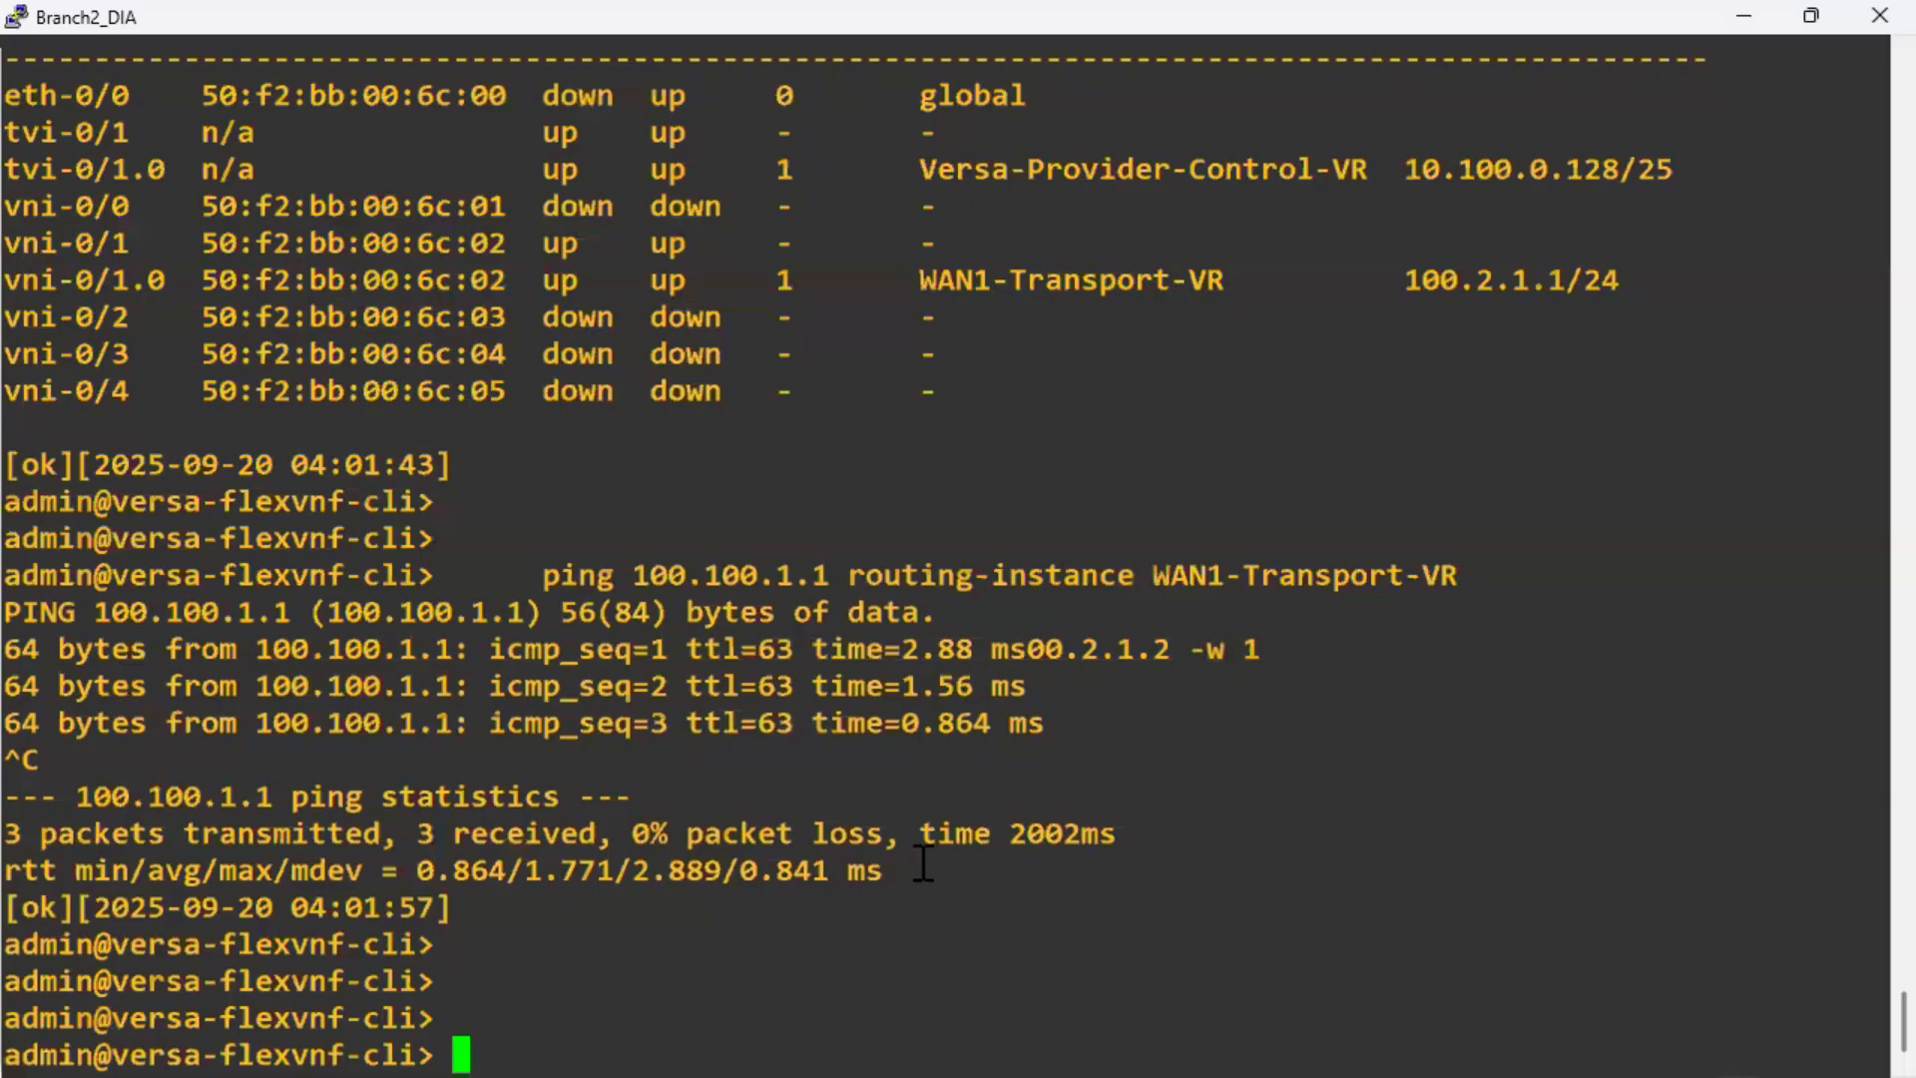
Shrink the Branch2 console window, then exit and restart the FlexVNF CLI with cli.
key("Return")
key("Return")
double_click(1147, 22)
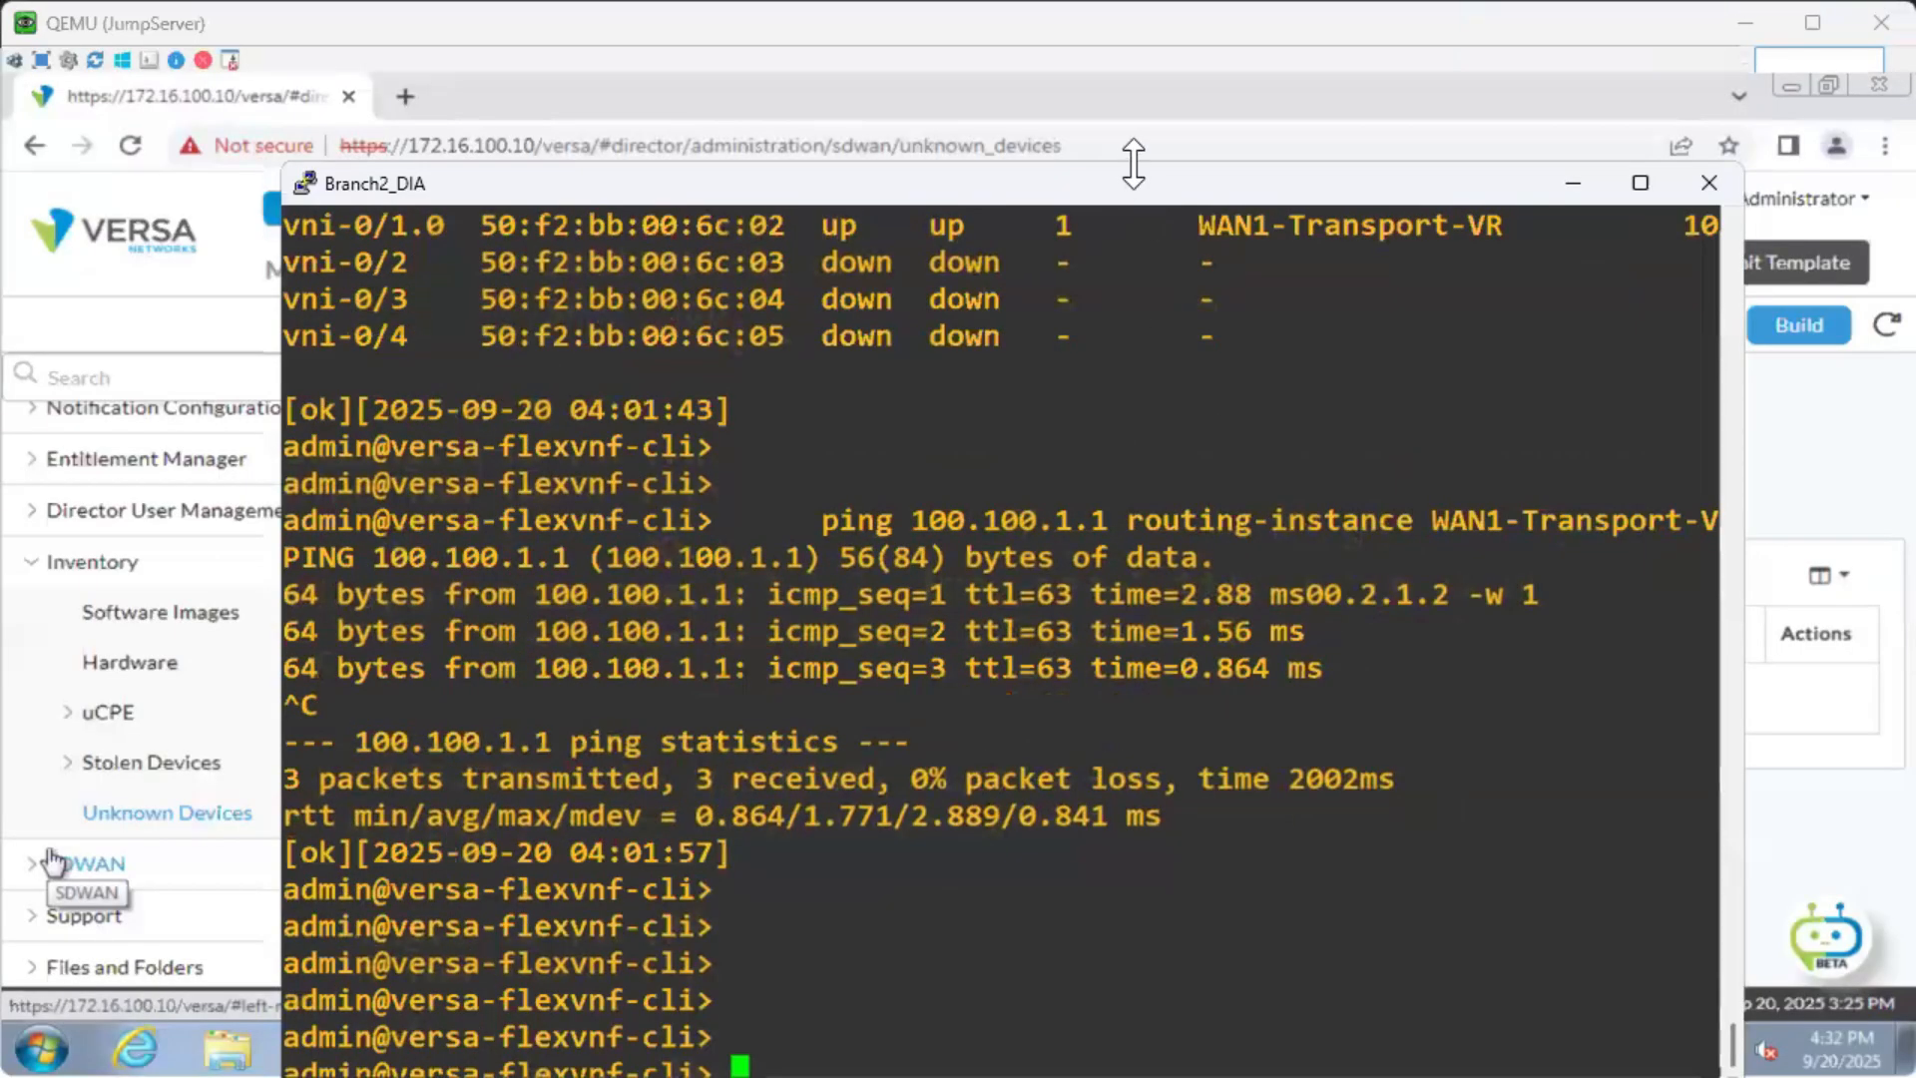
left_click_drag(1134, 165, 1168, 77)
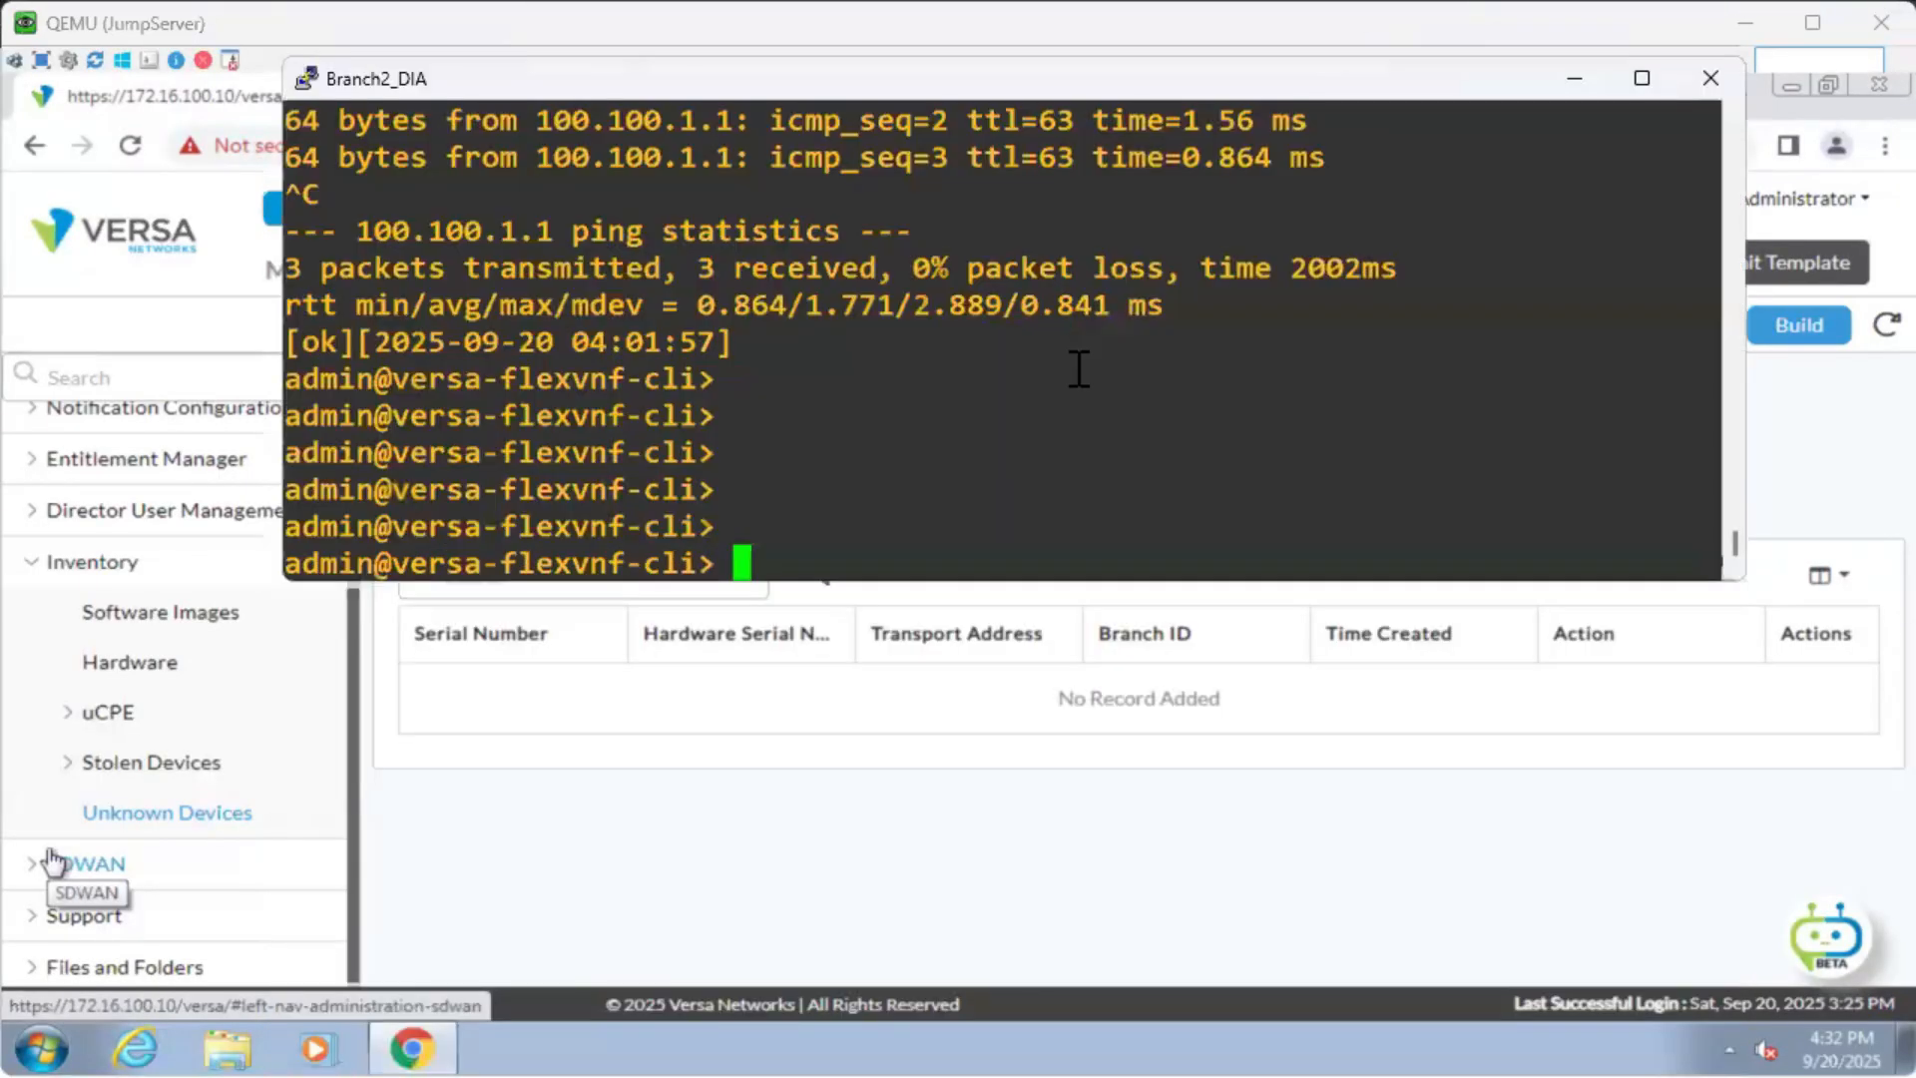
type("exit")
key("Return")
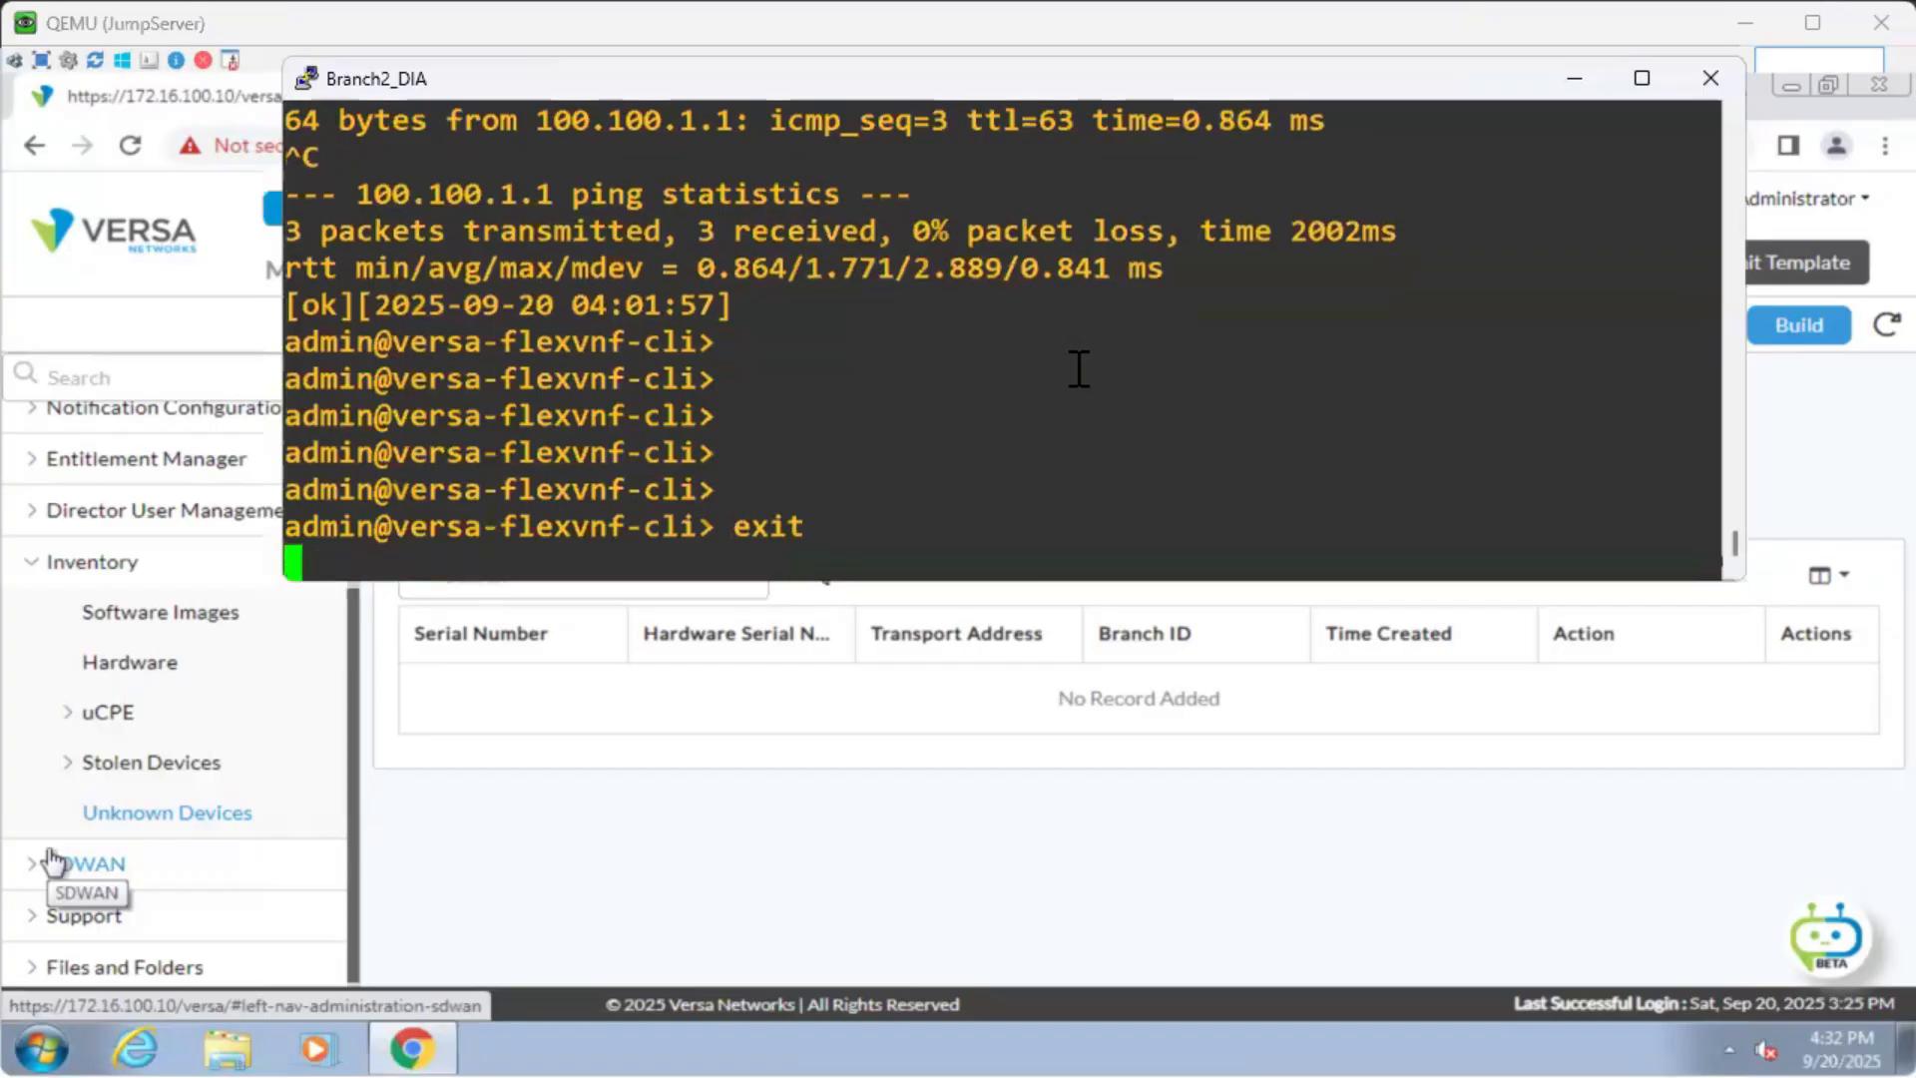
key("Return")
key("Return")
key("Return")
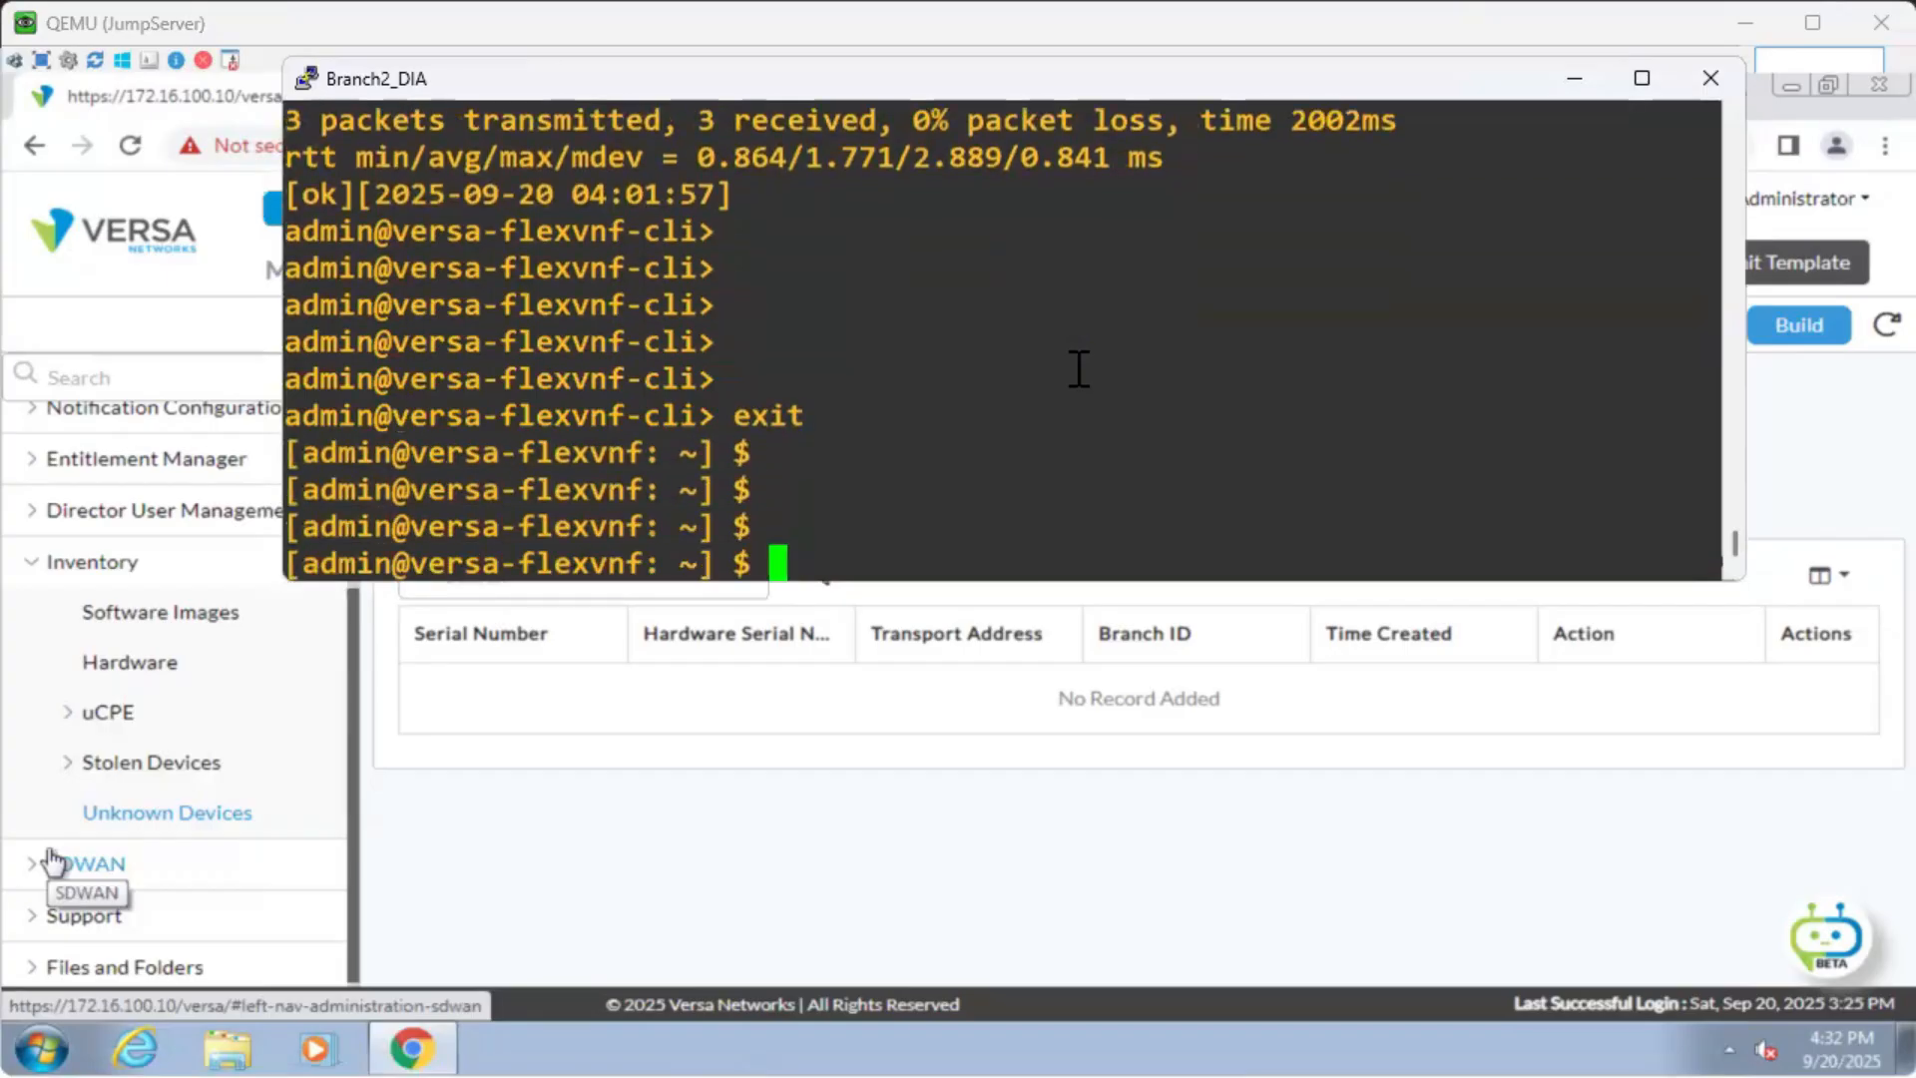
type("cli")
key("Return")
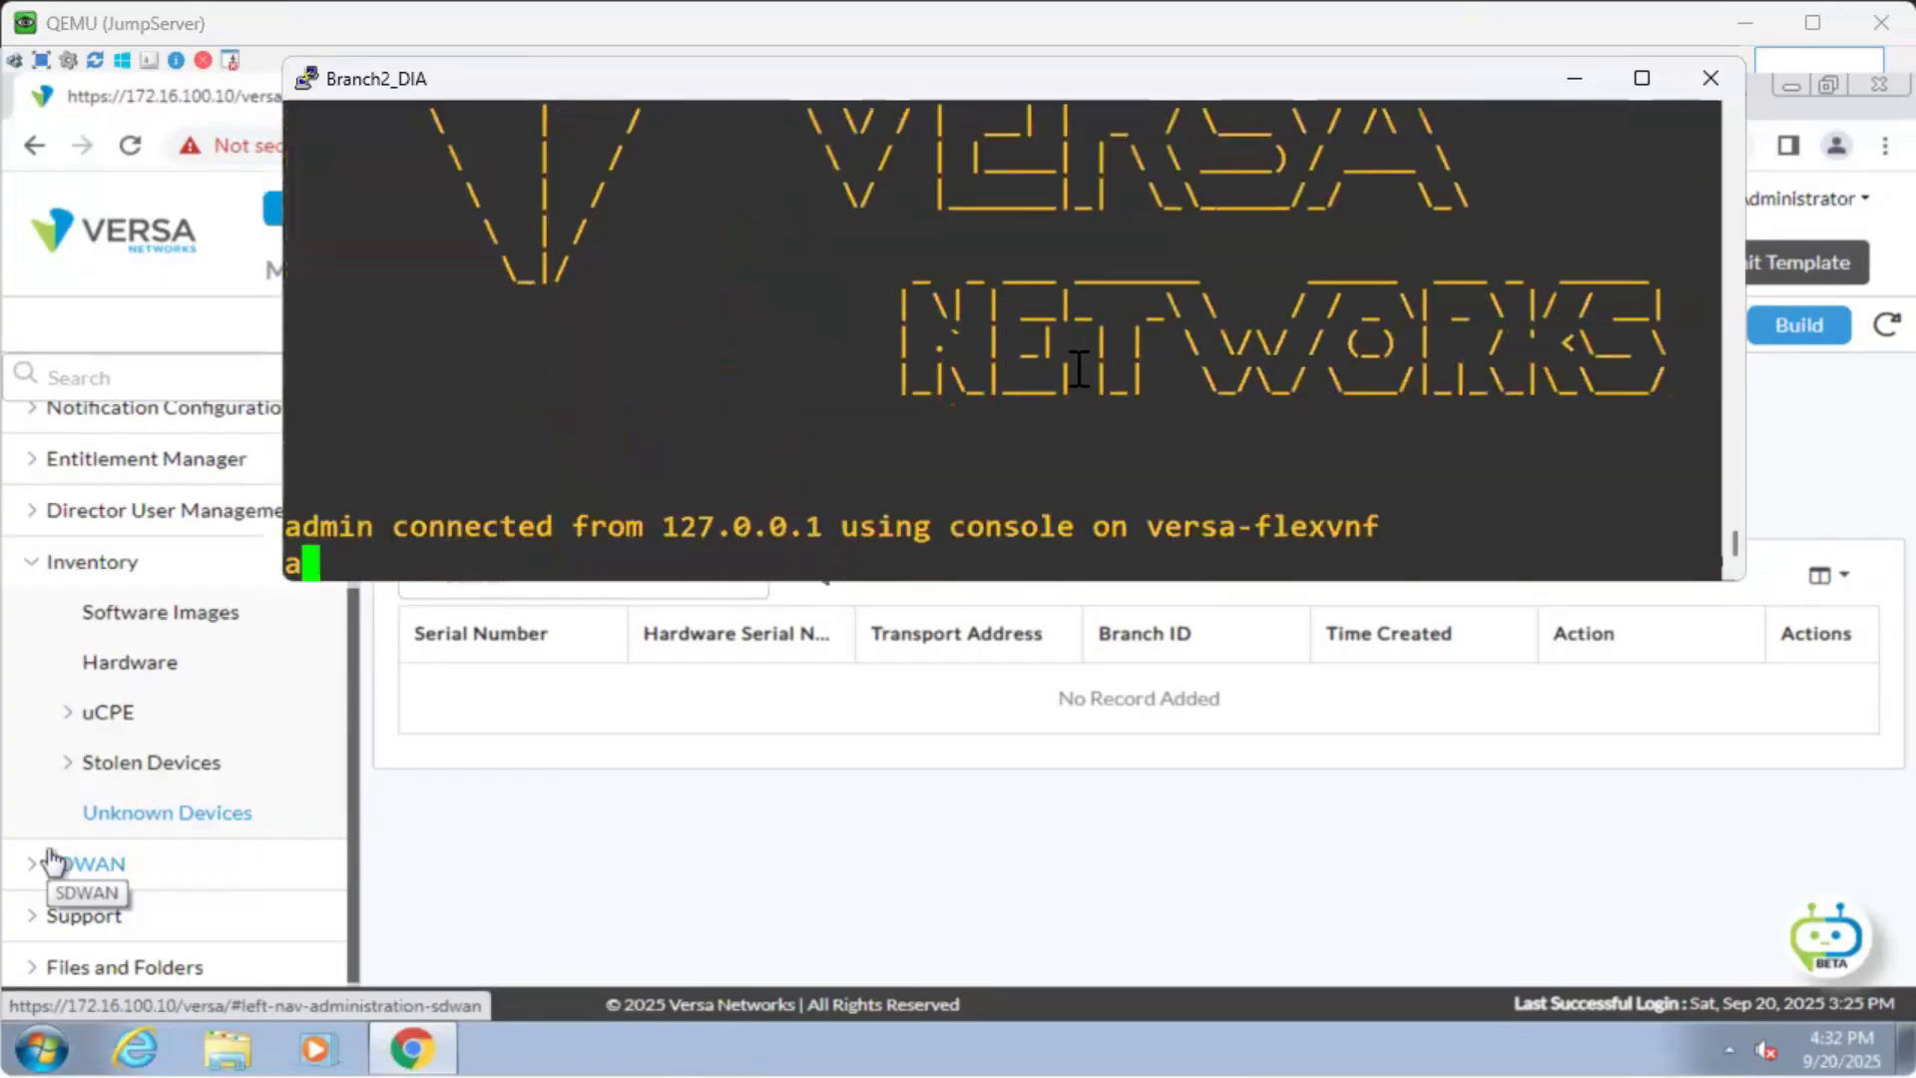
Run 'show interfaces brief | tab' with the console maximized, showing WAN1-Transport-VR at 100.2.1.1/24.
right_click(1079, 369)
key("Up")
key("Return")
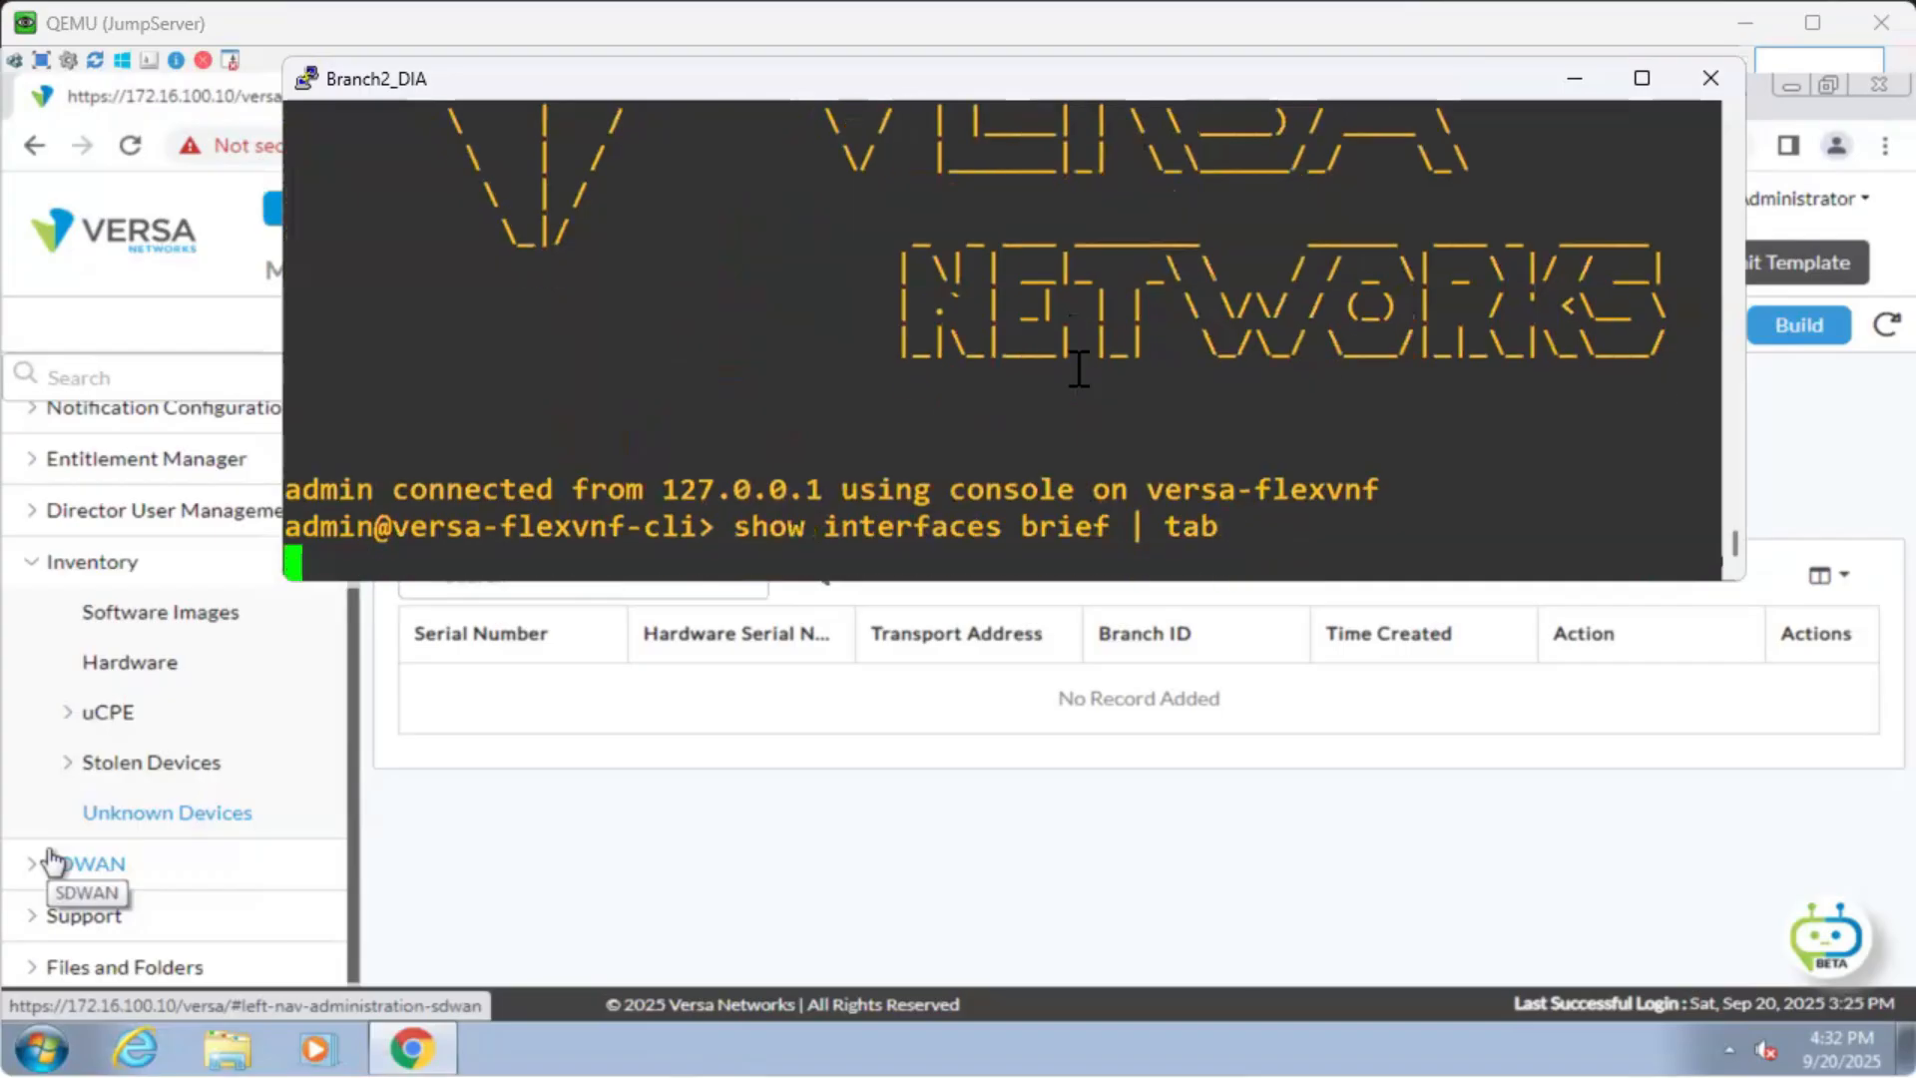
left_click(1642, 78)
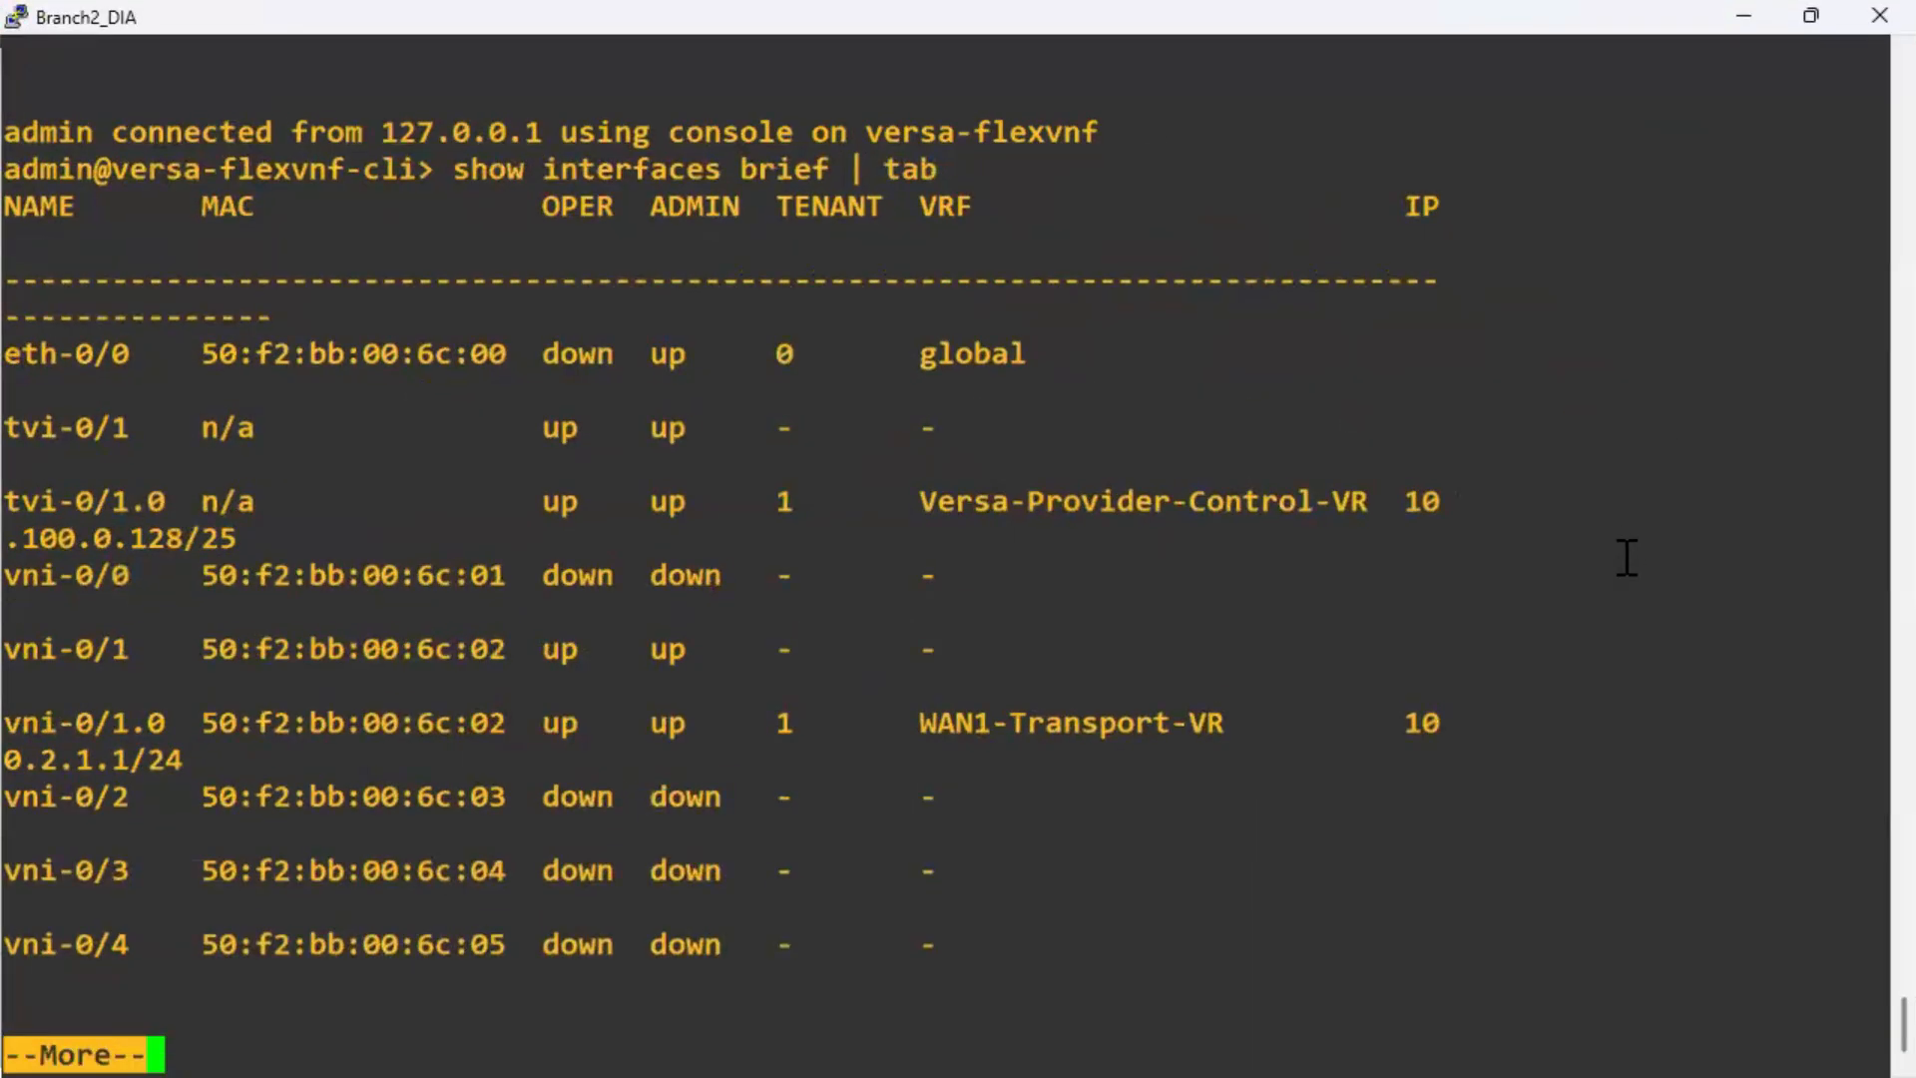
key("Return")
key("Return")
key("Return")
key("Return")
key("Up")
key("Return")
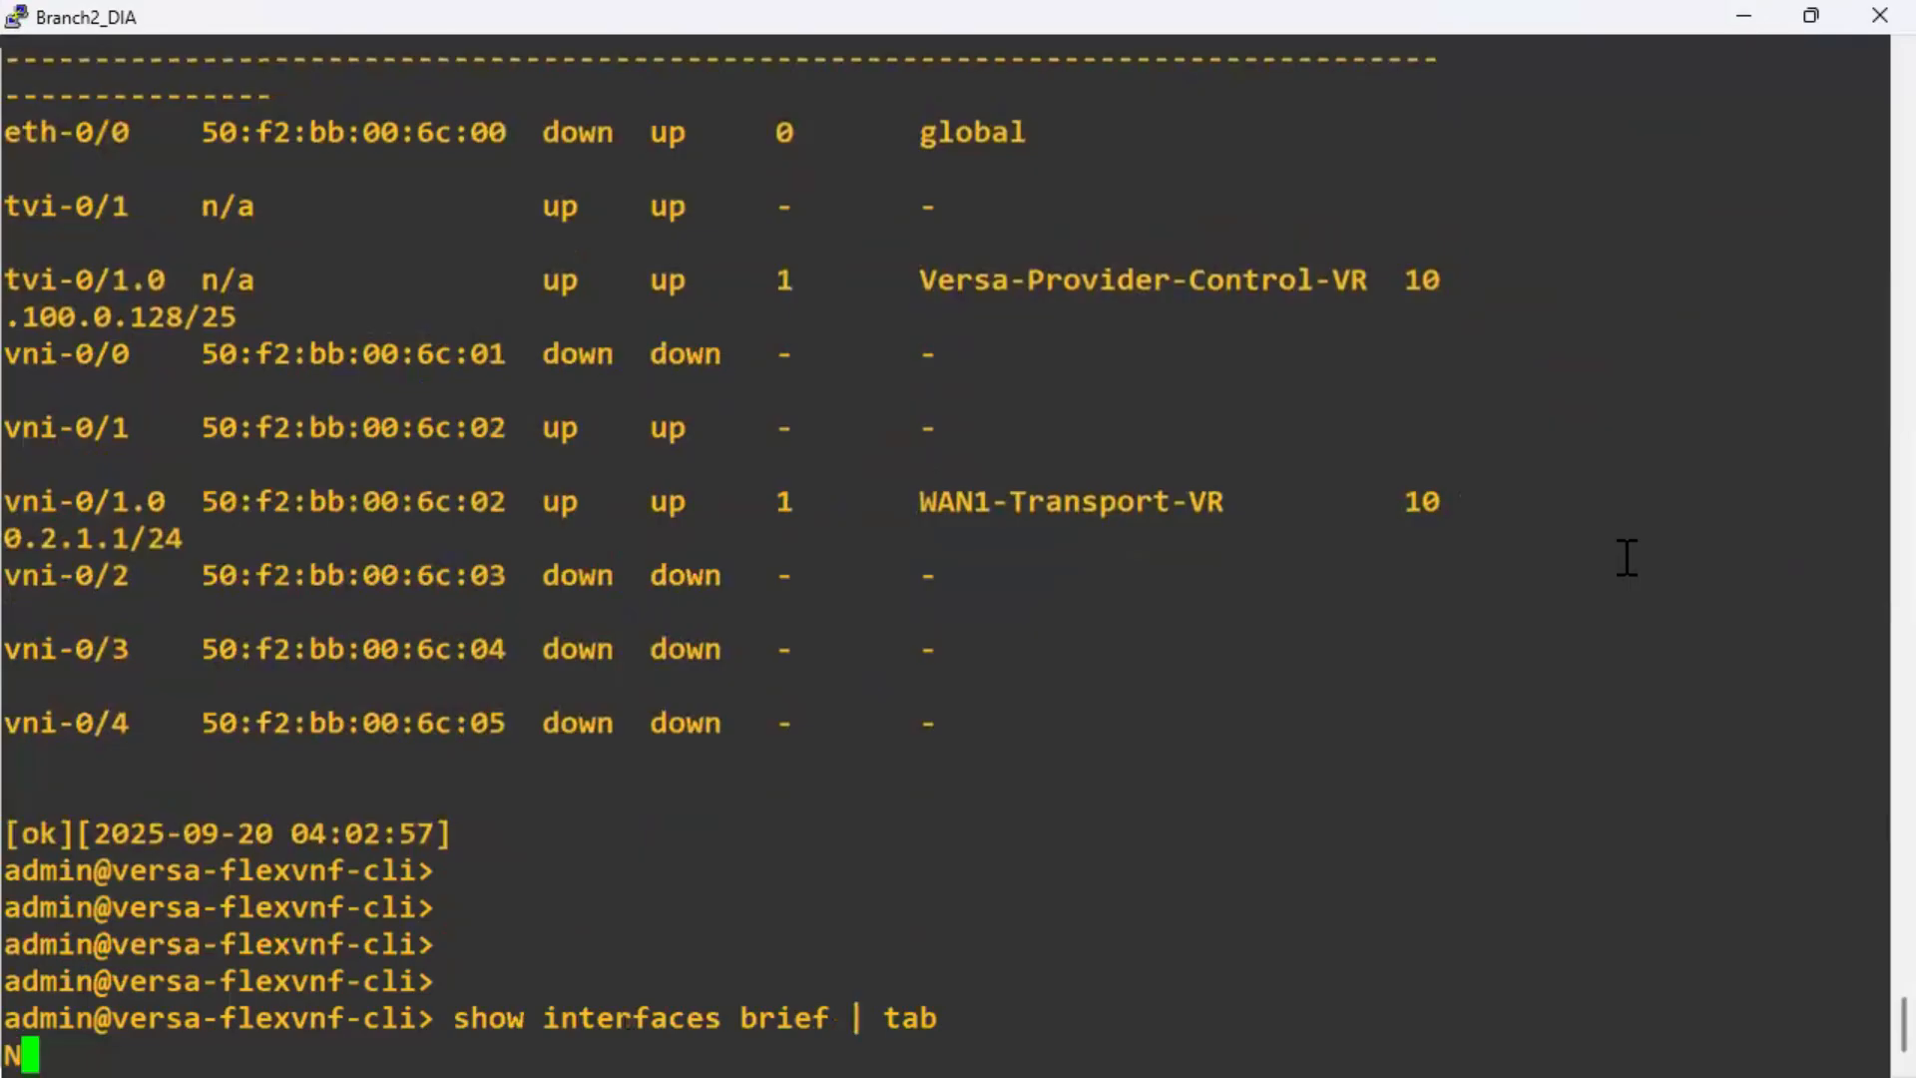
Rerun the interface summary several times while the appliance shuts down and restarts.
key("space")
key("Return")
key("Return")
key("Return")
key("Return")
key("Up")
key("Return")
key("Return")
key("Return")
key("Return")
key("Return")
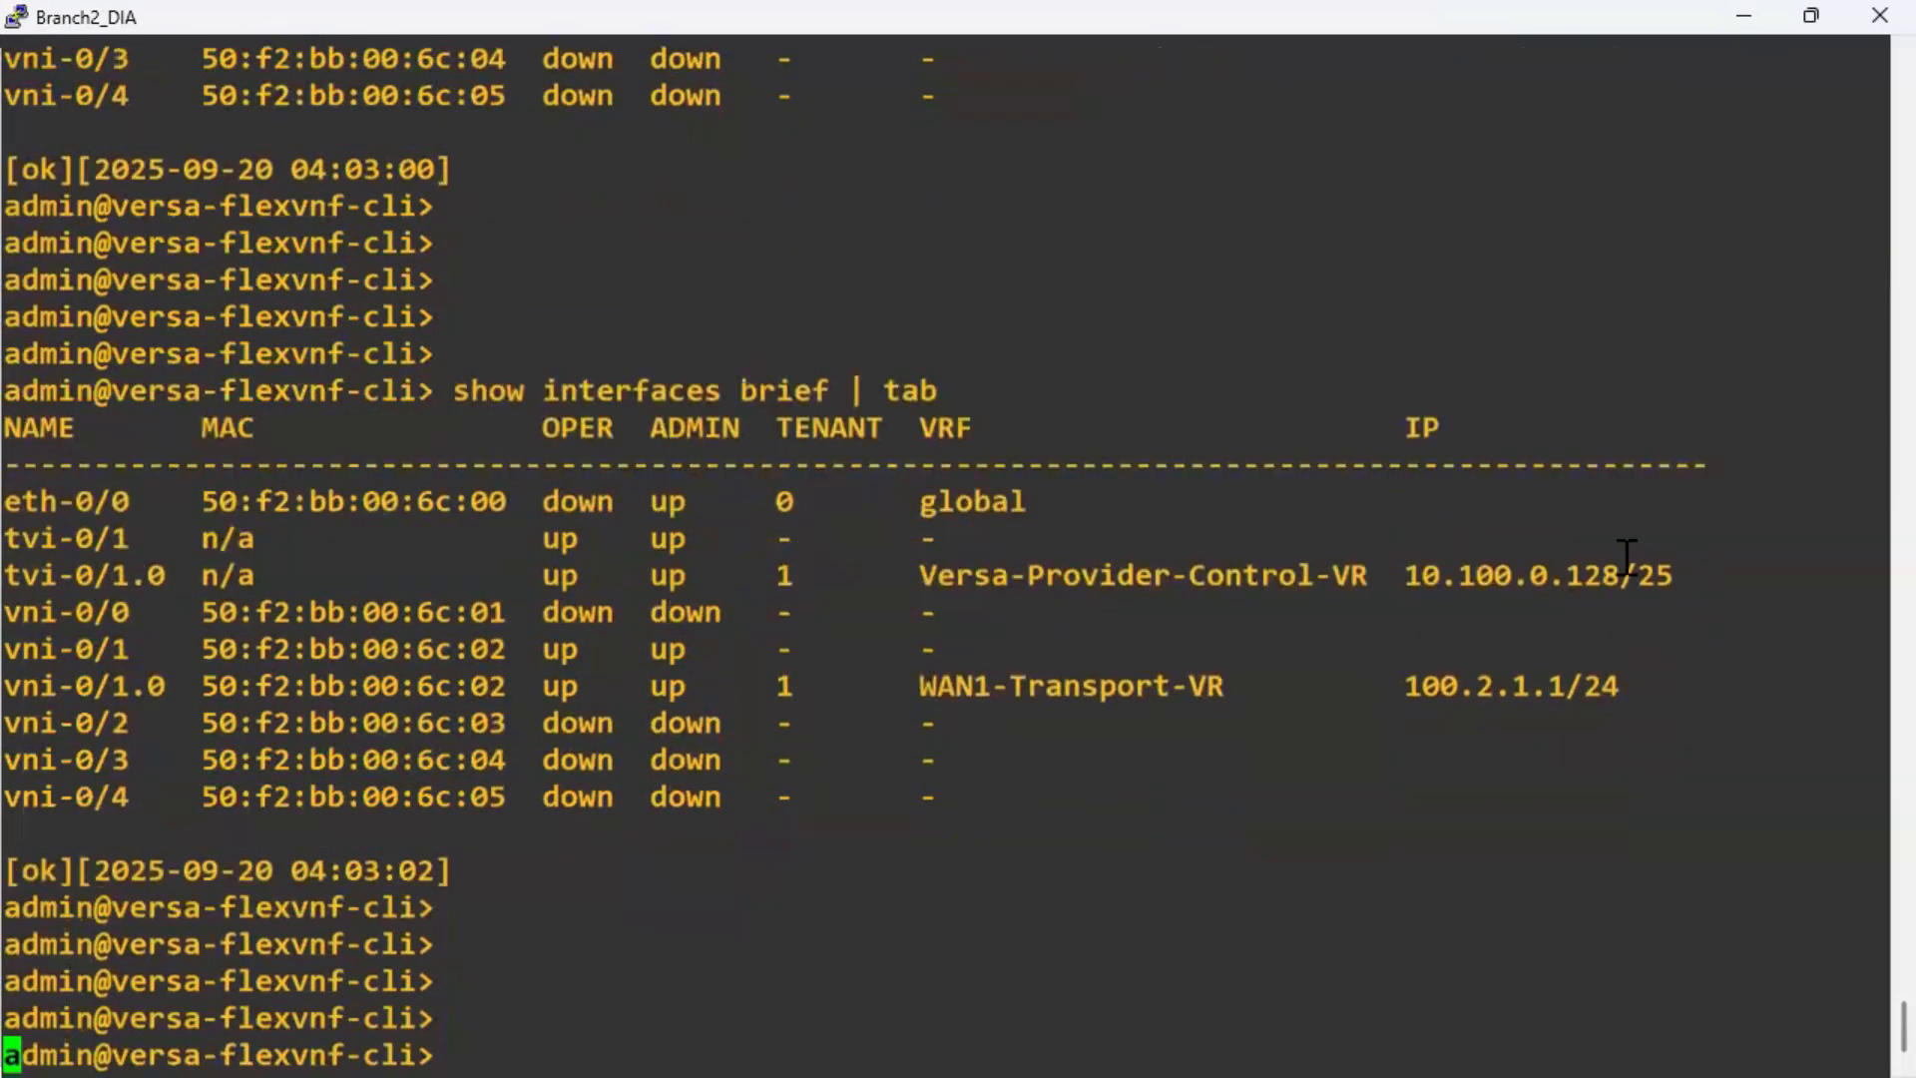
key("Up")
key("Return")
key("Return")
key("Return")
key("Return")
key("Return")
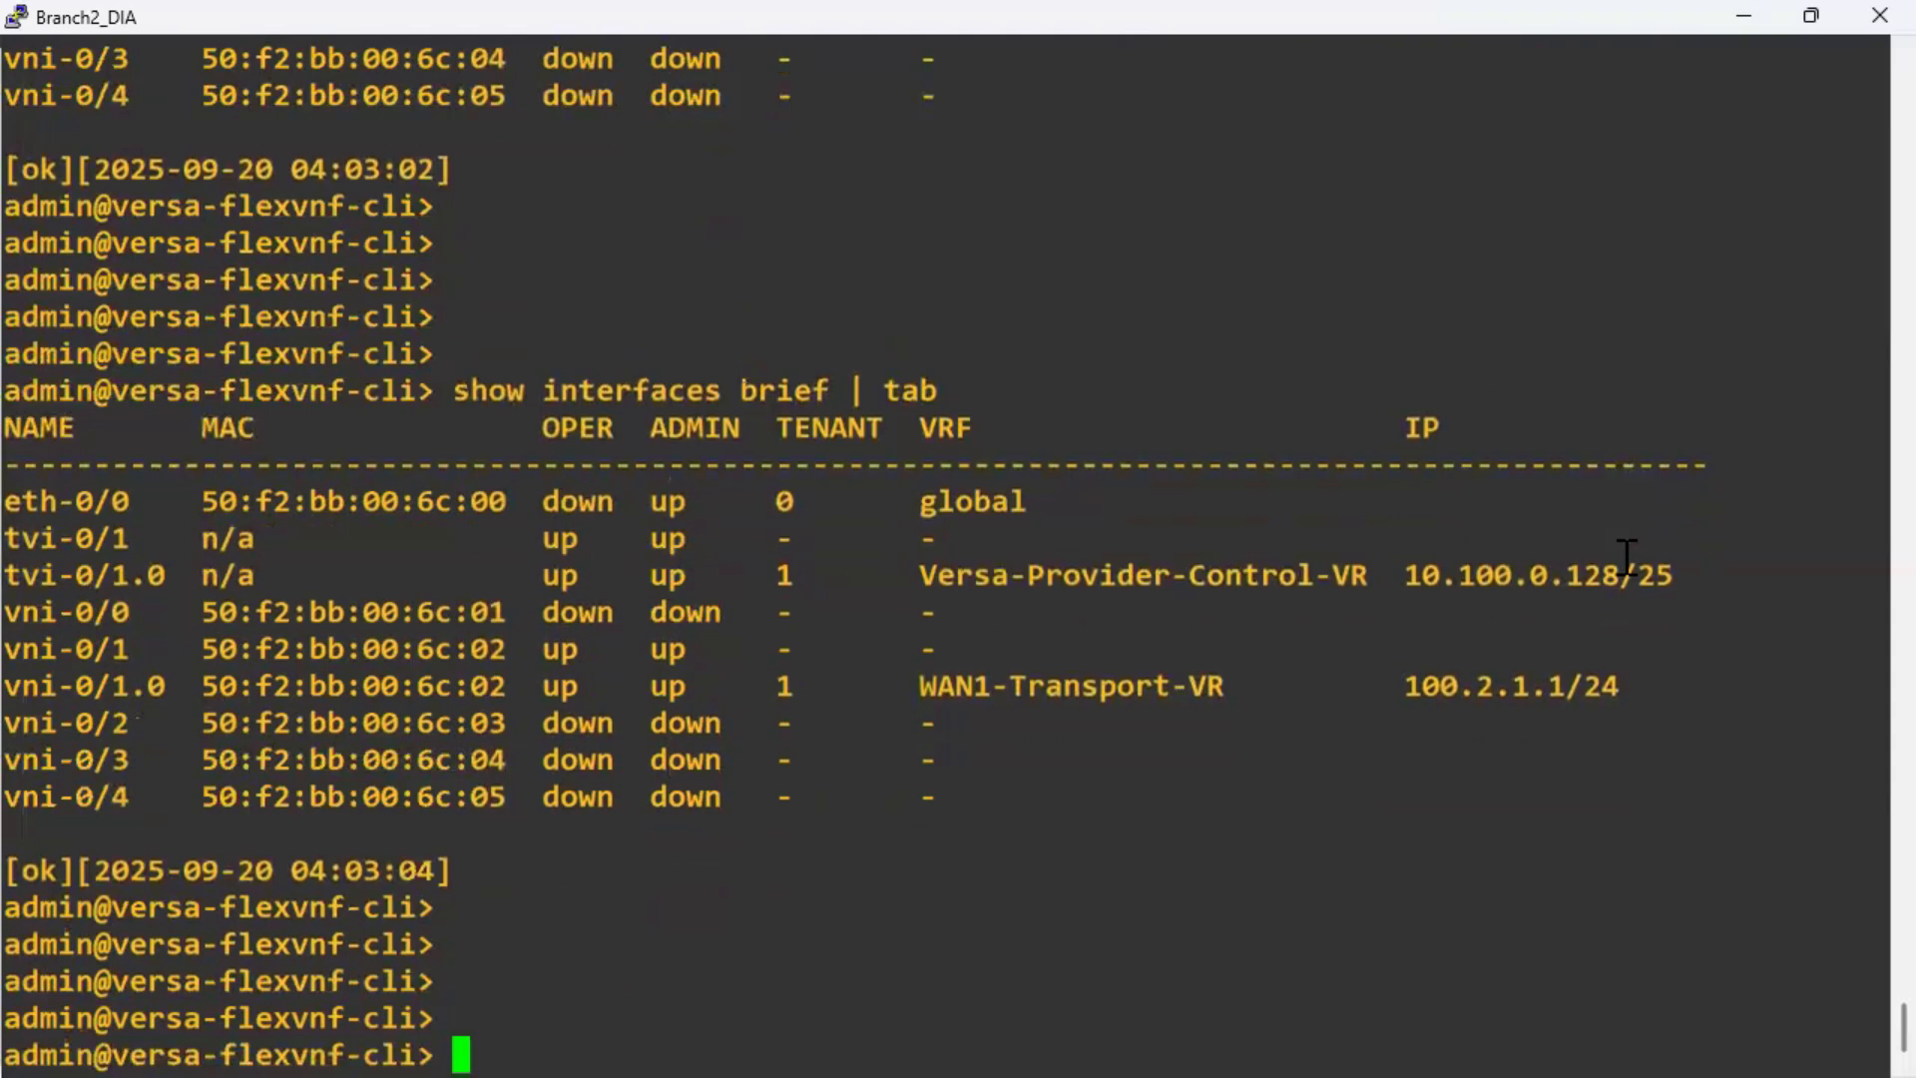
key("Up")
key("Return")
key("Return")
key("Return")
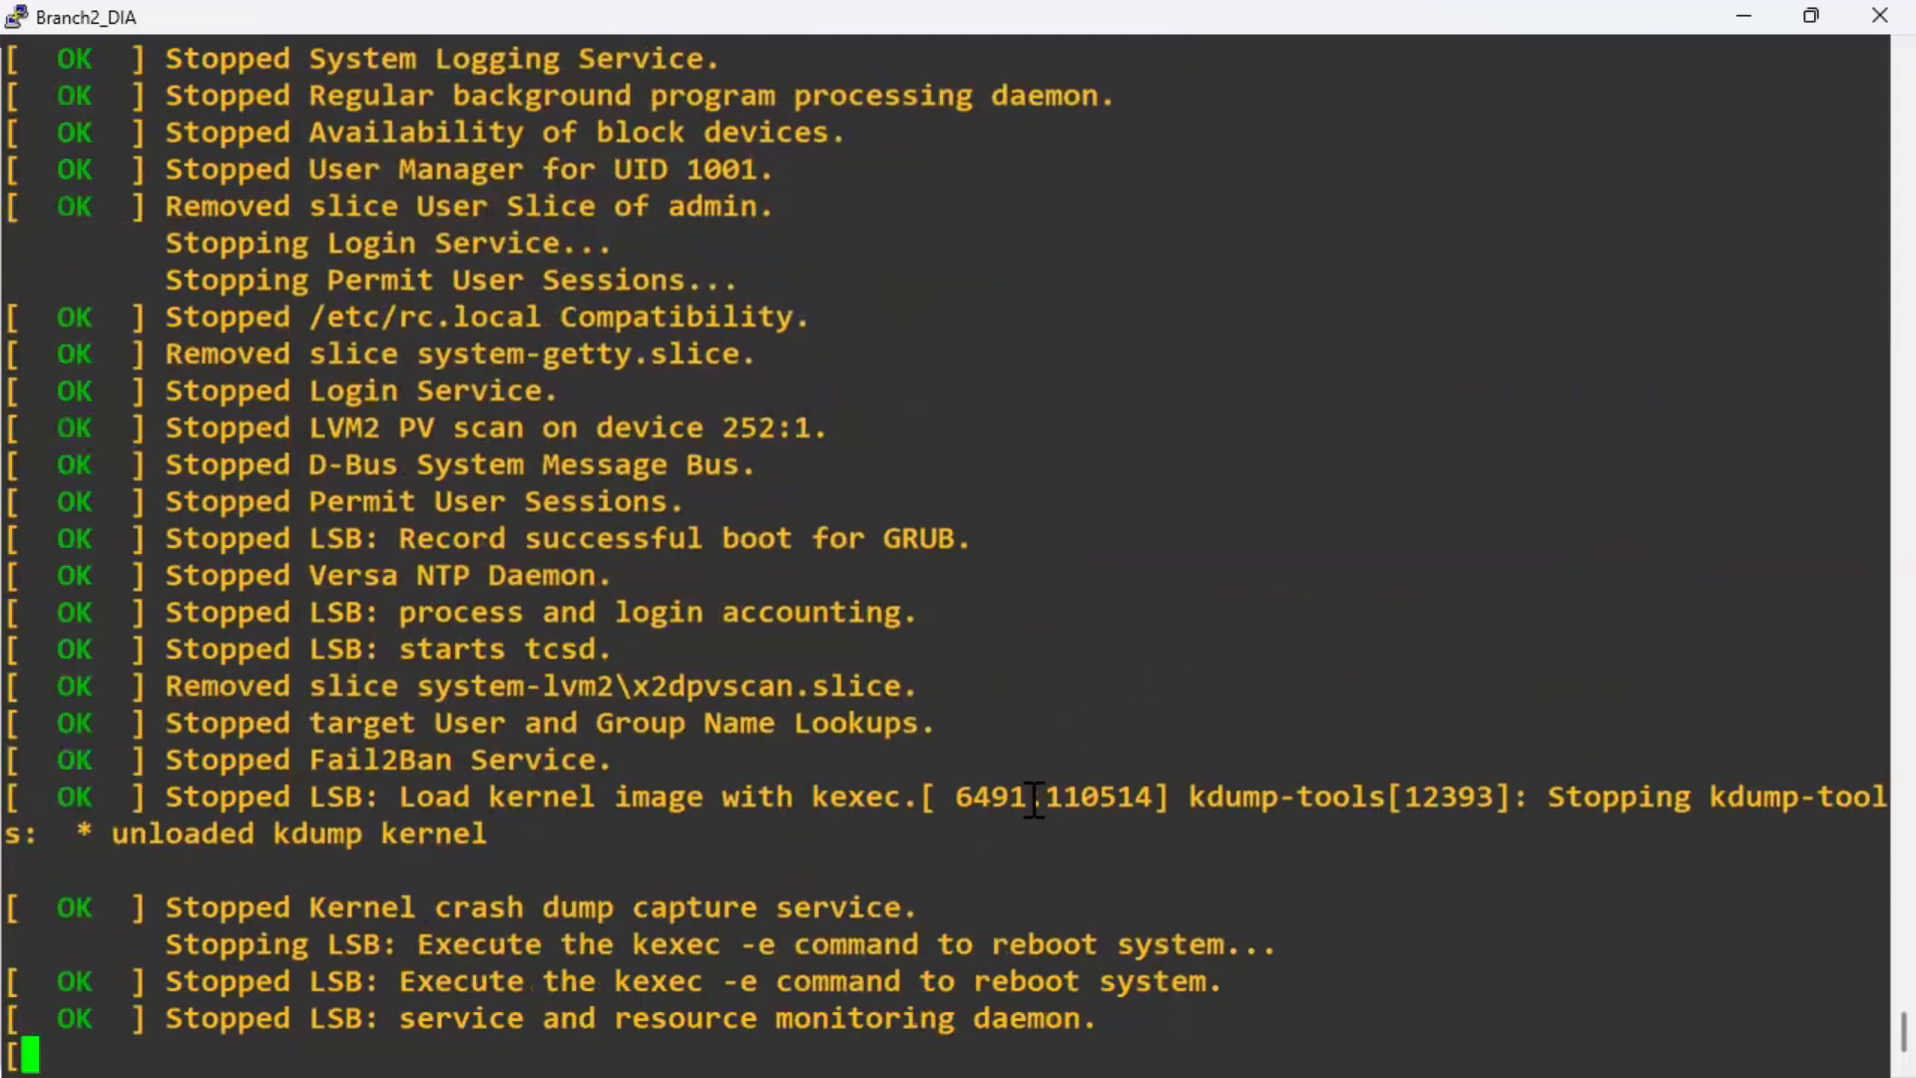
left_click_drag(1875, 1030, 1845, 848)
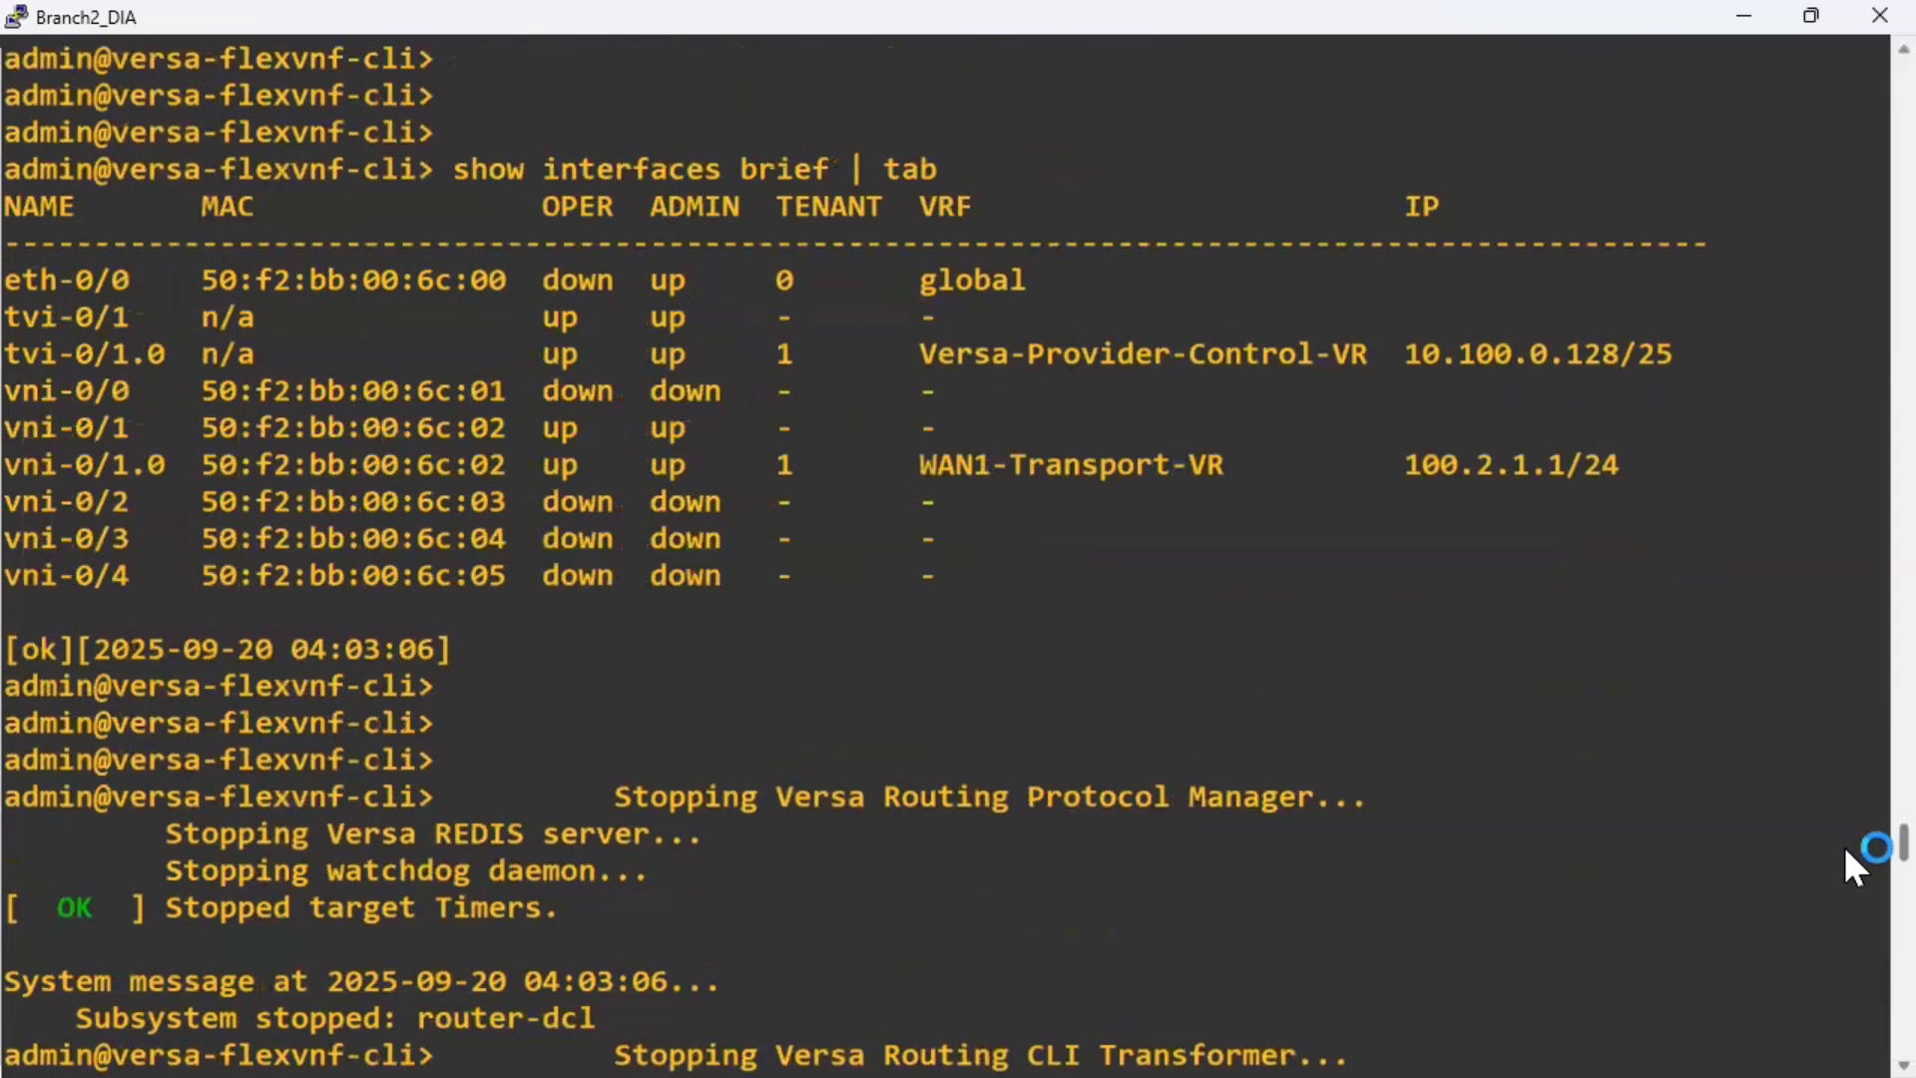
left_click_drag(1845, 848, 1856, 1033)
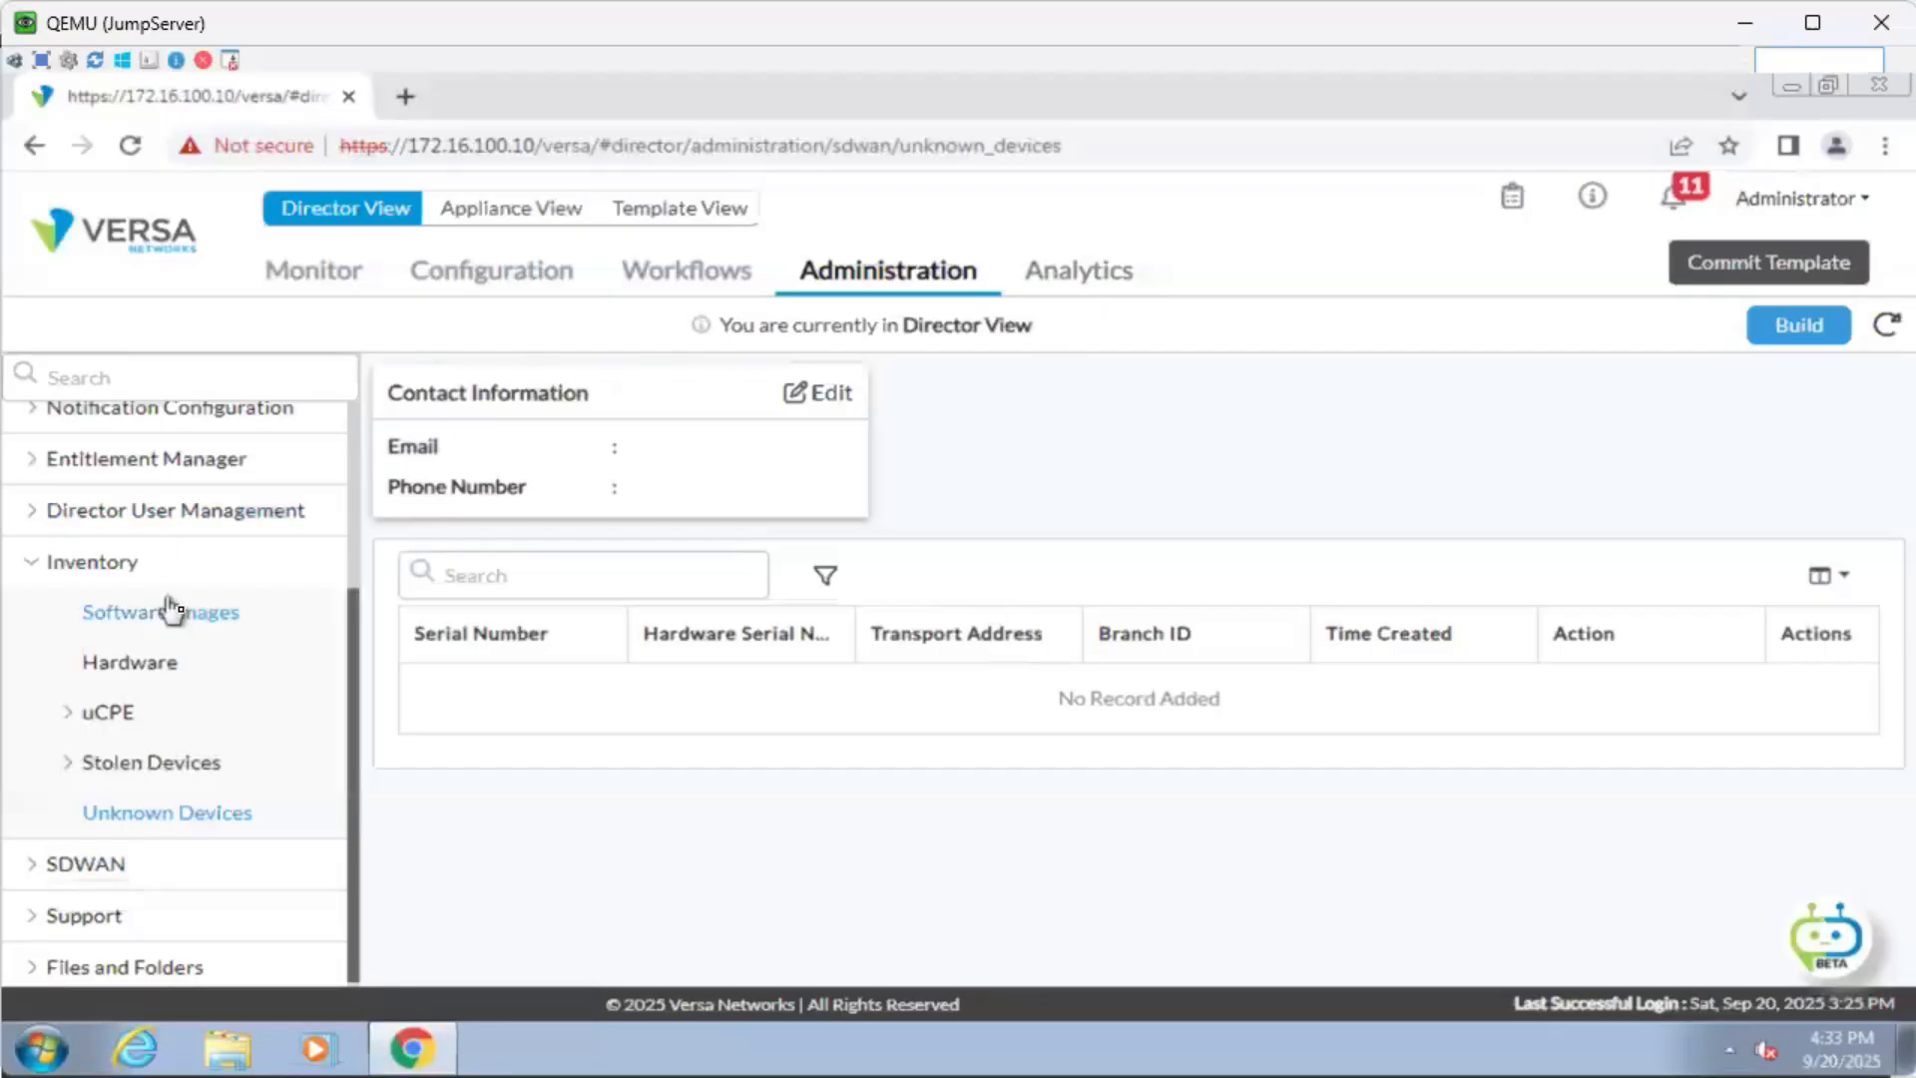
Open Administration > Appliances and confirm Branch2 at 10.100.0.128 is in sync, reachable and Up.
scroll(172, 610, "up", 3)
left_click(135, 497)
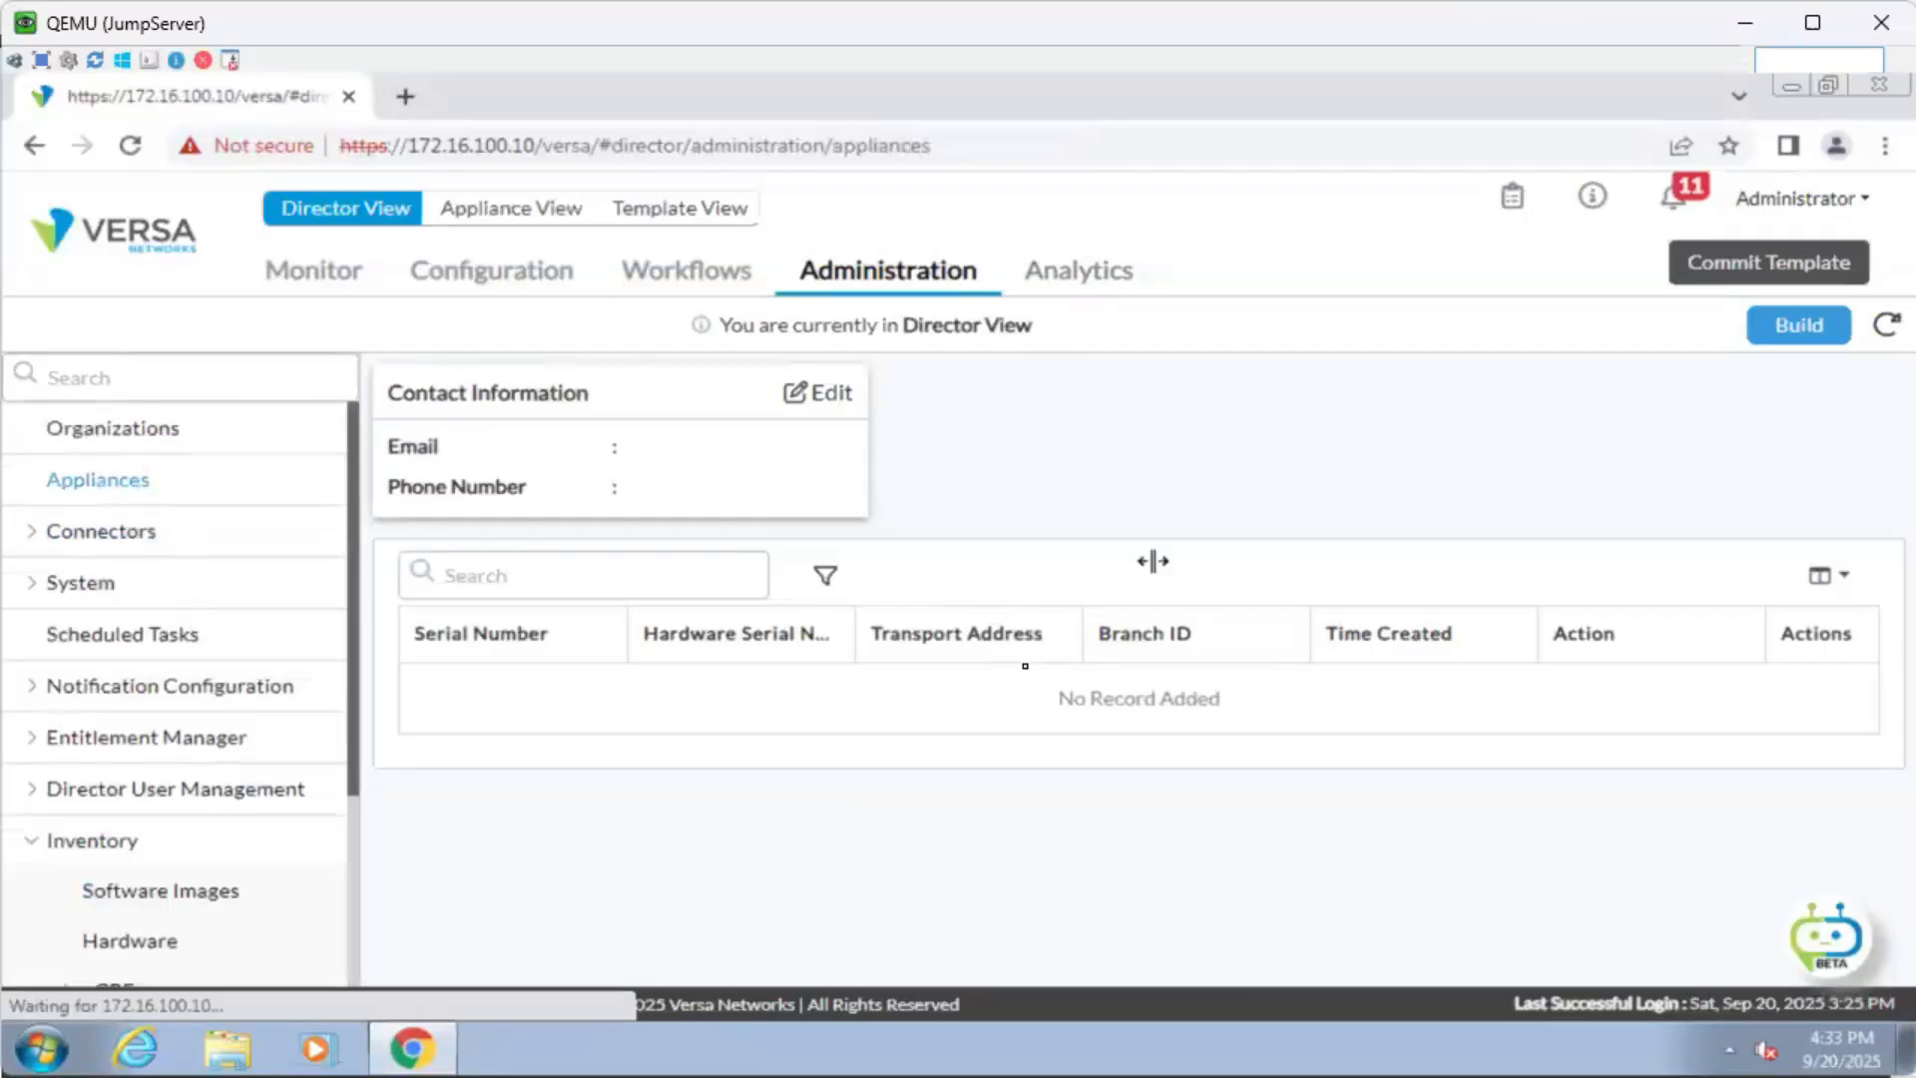
mouse_move(499, 621)
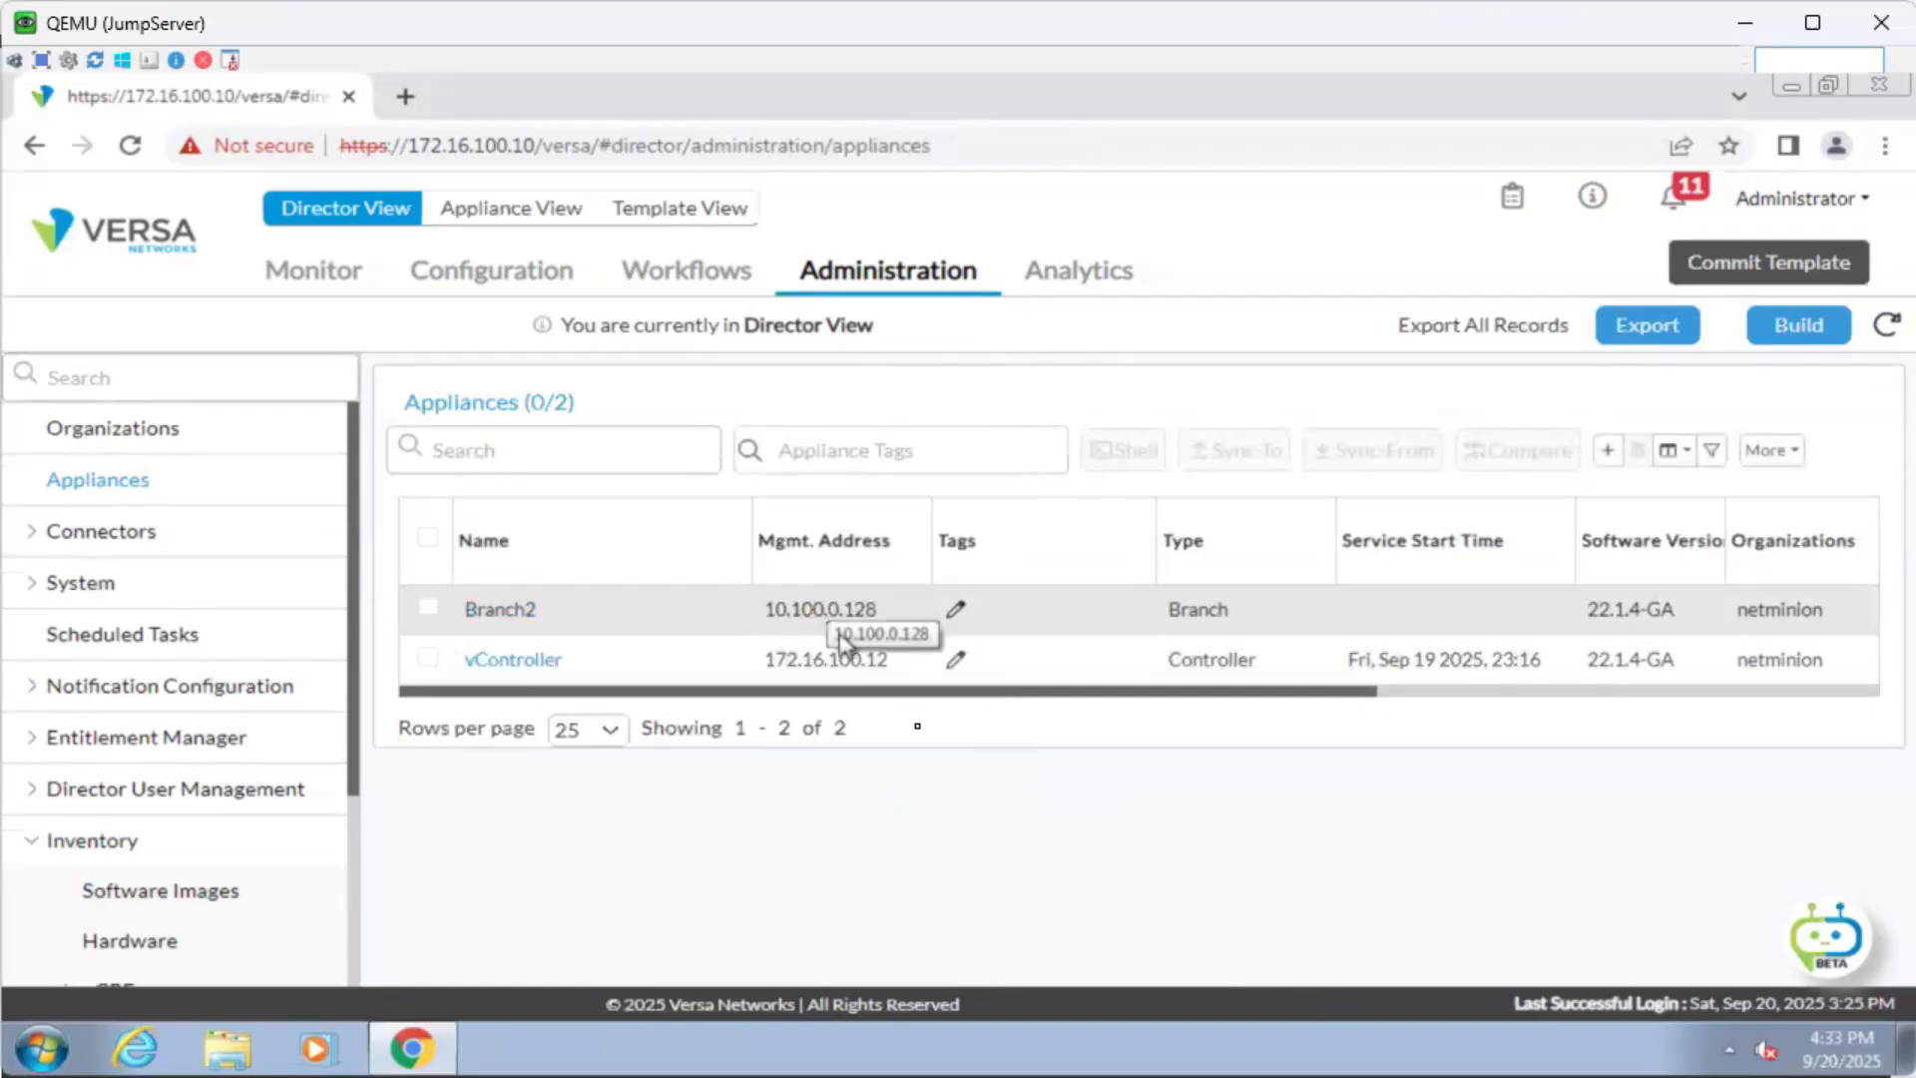
left_click_drag(966, 699, 1587, 706)
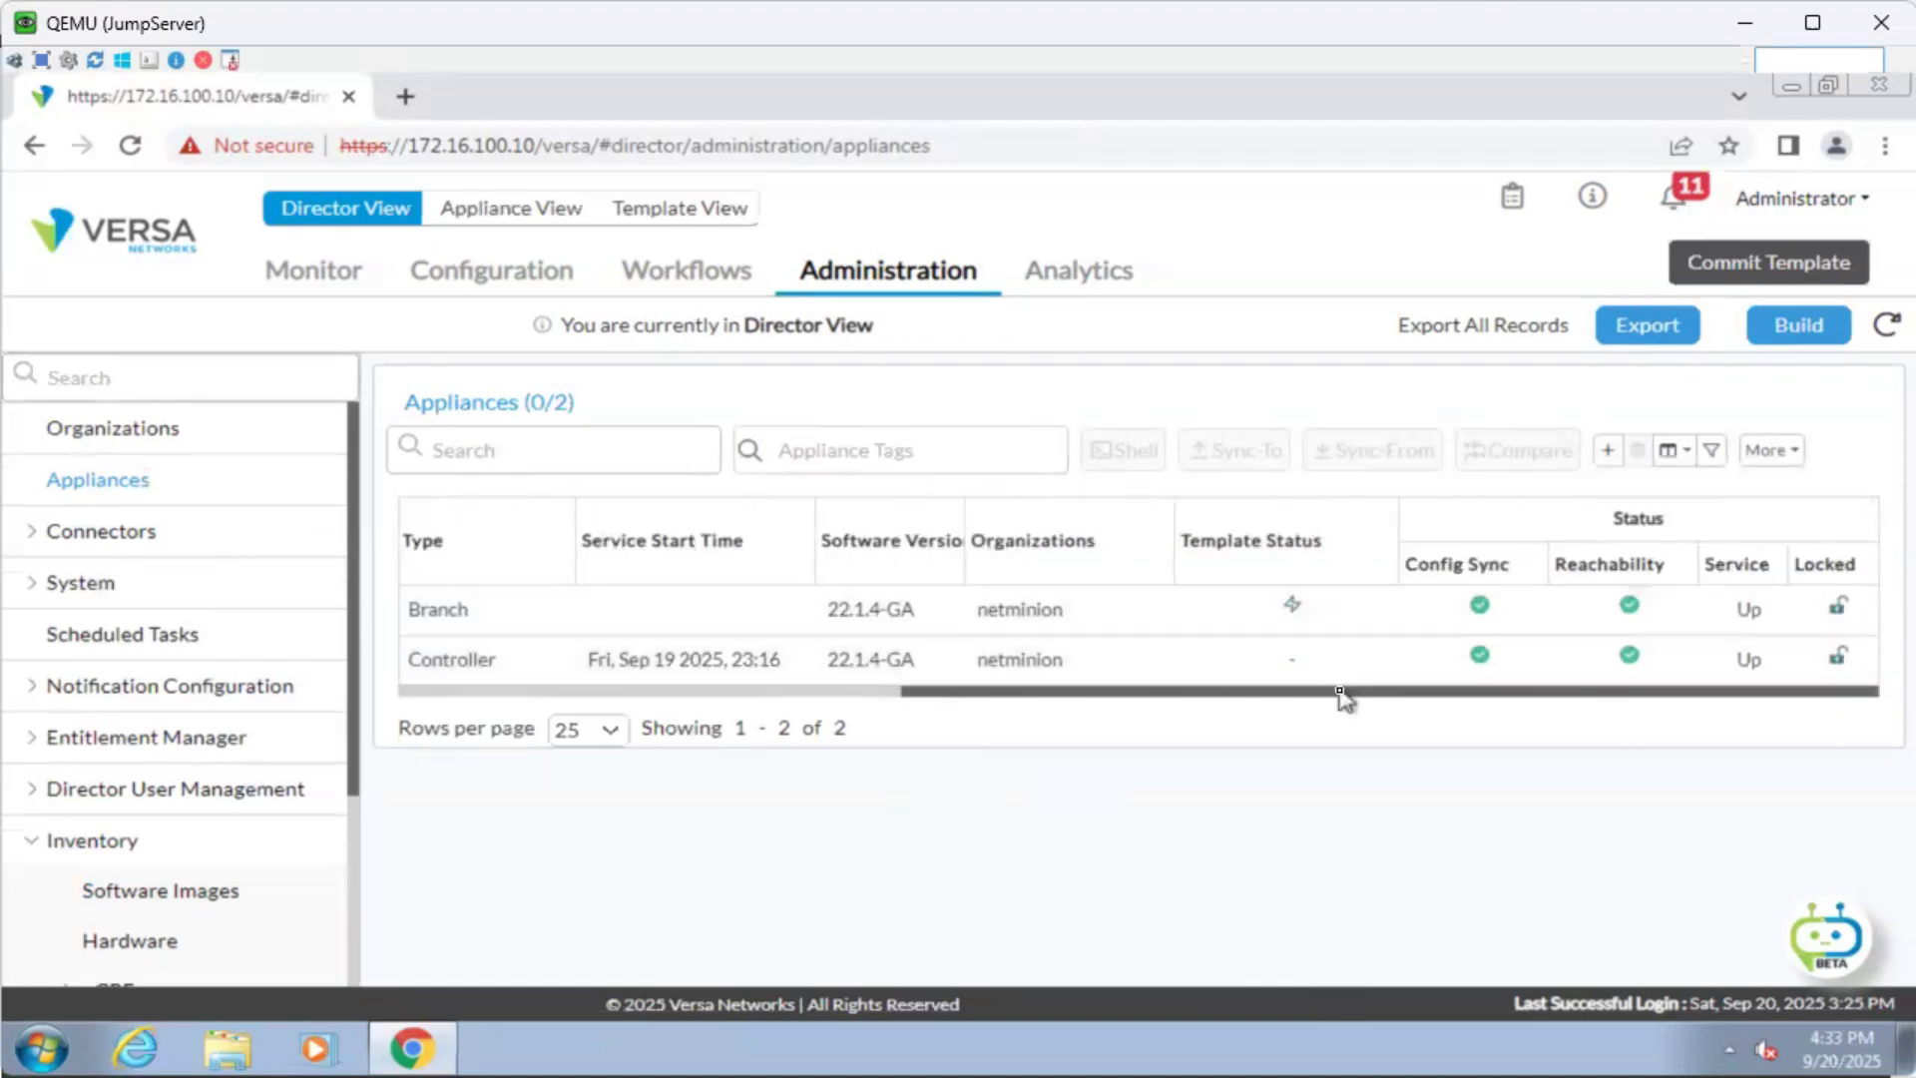
left_click_drag(1340, 693, 248, 782)
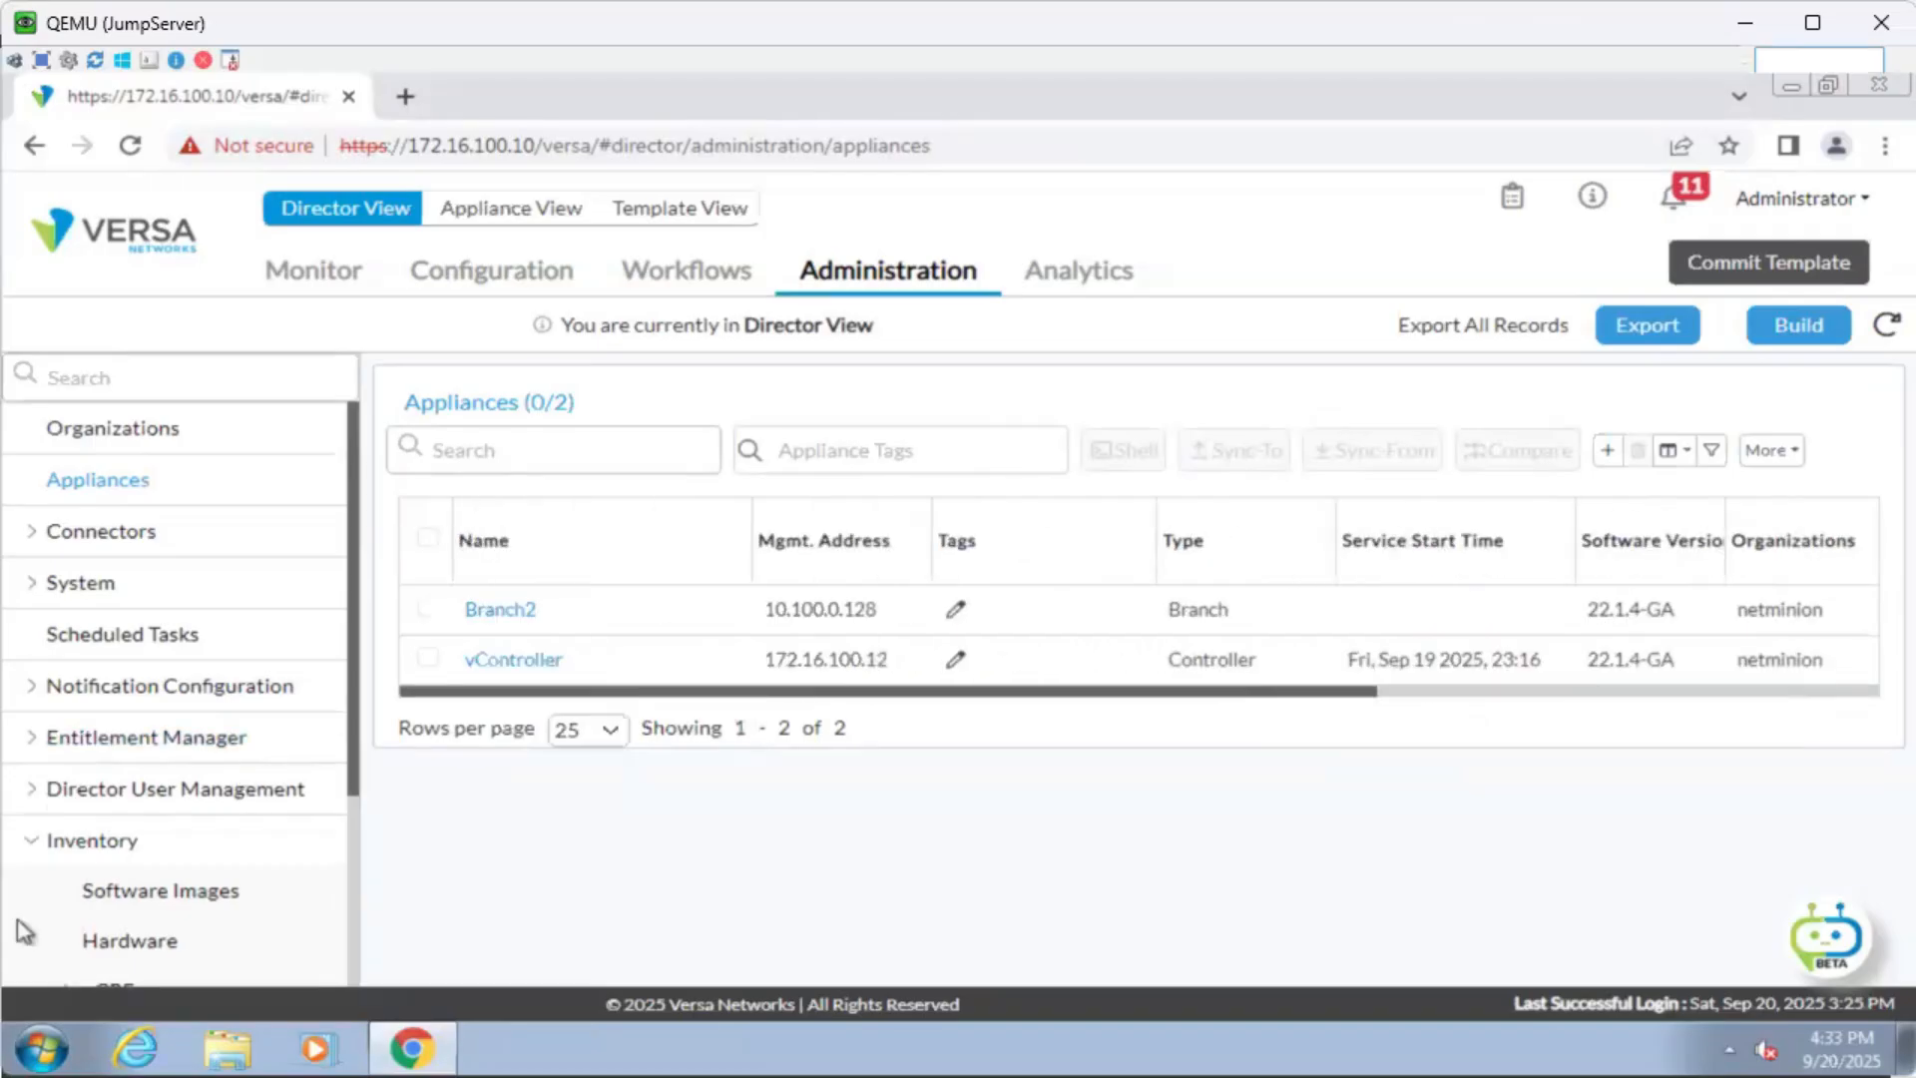
Watch the Branch2_DIA console boot to its login prompt, then return to the PNETLab topology.
key("alt+Tab")
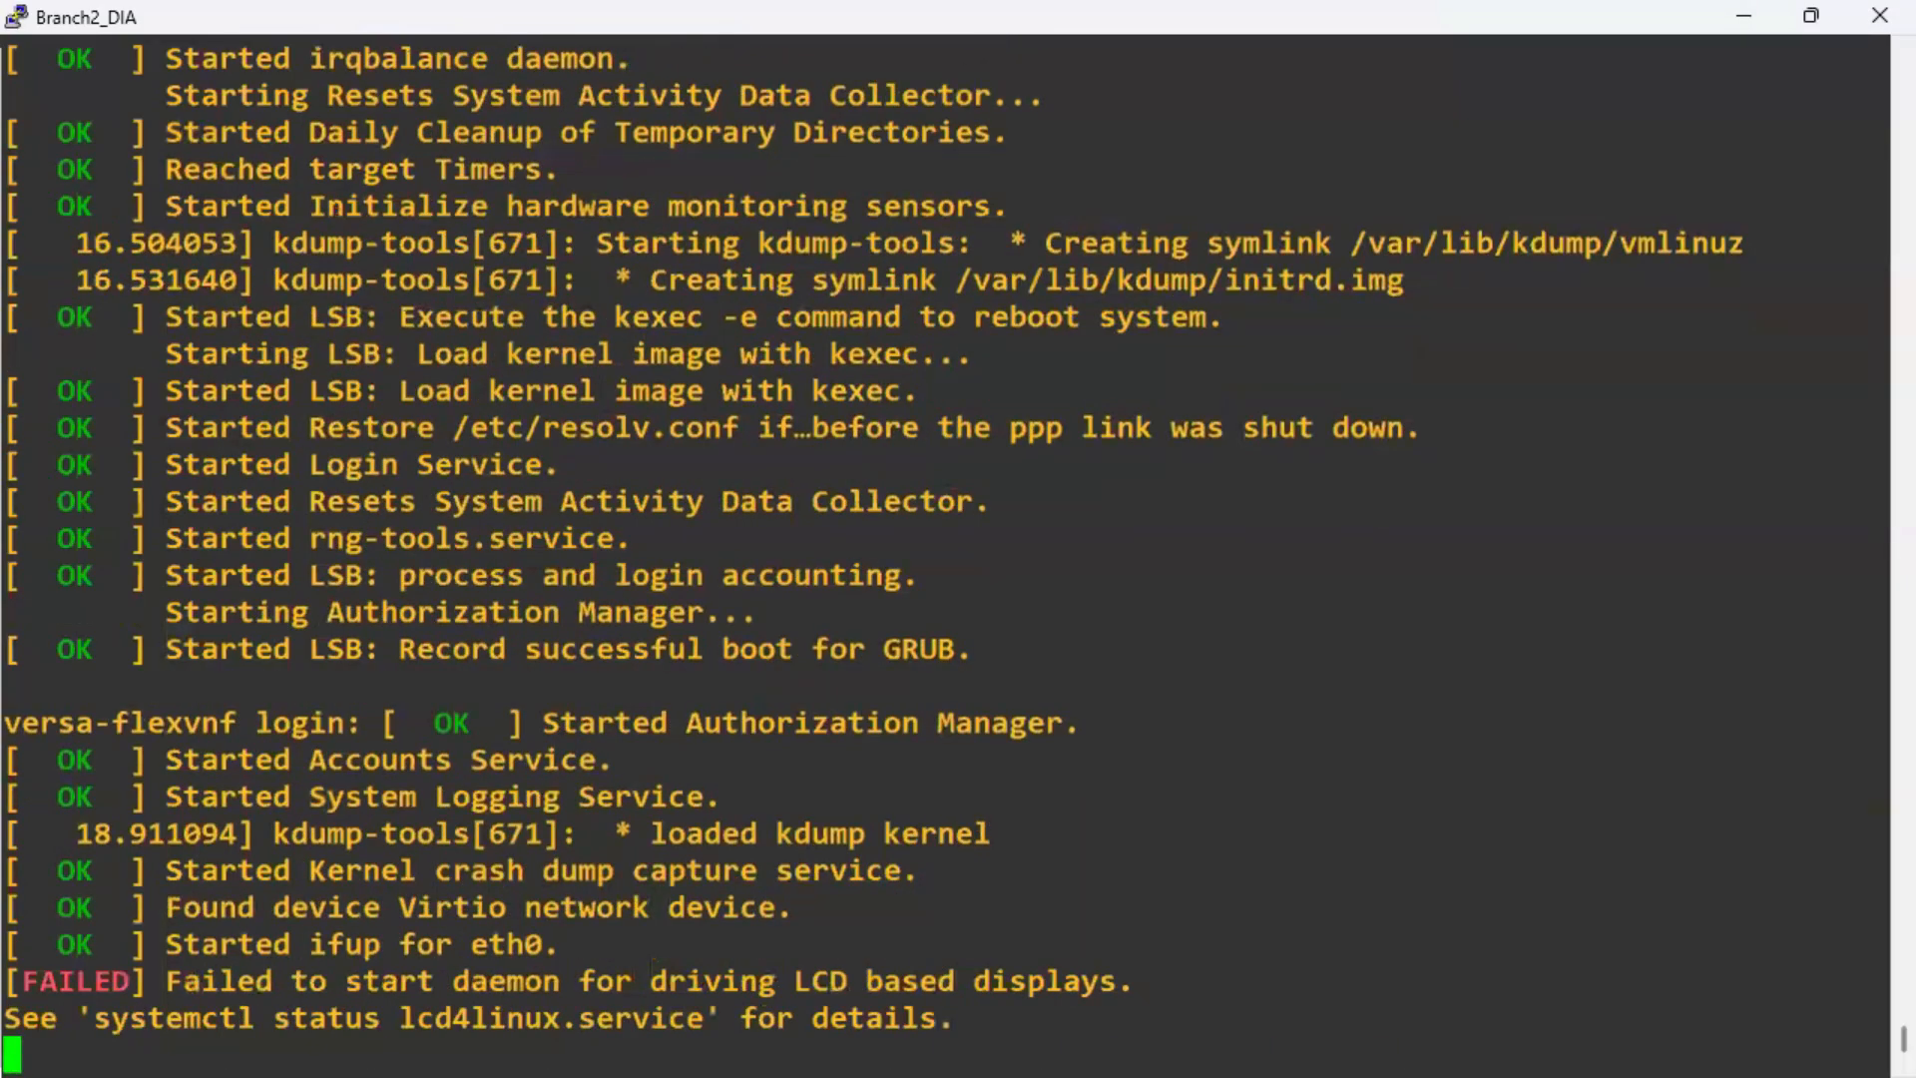
key("alt+Tab")
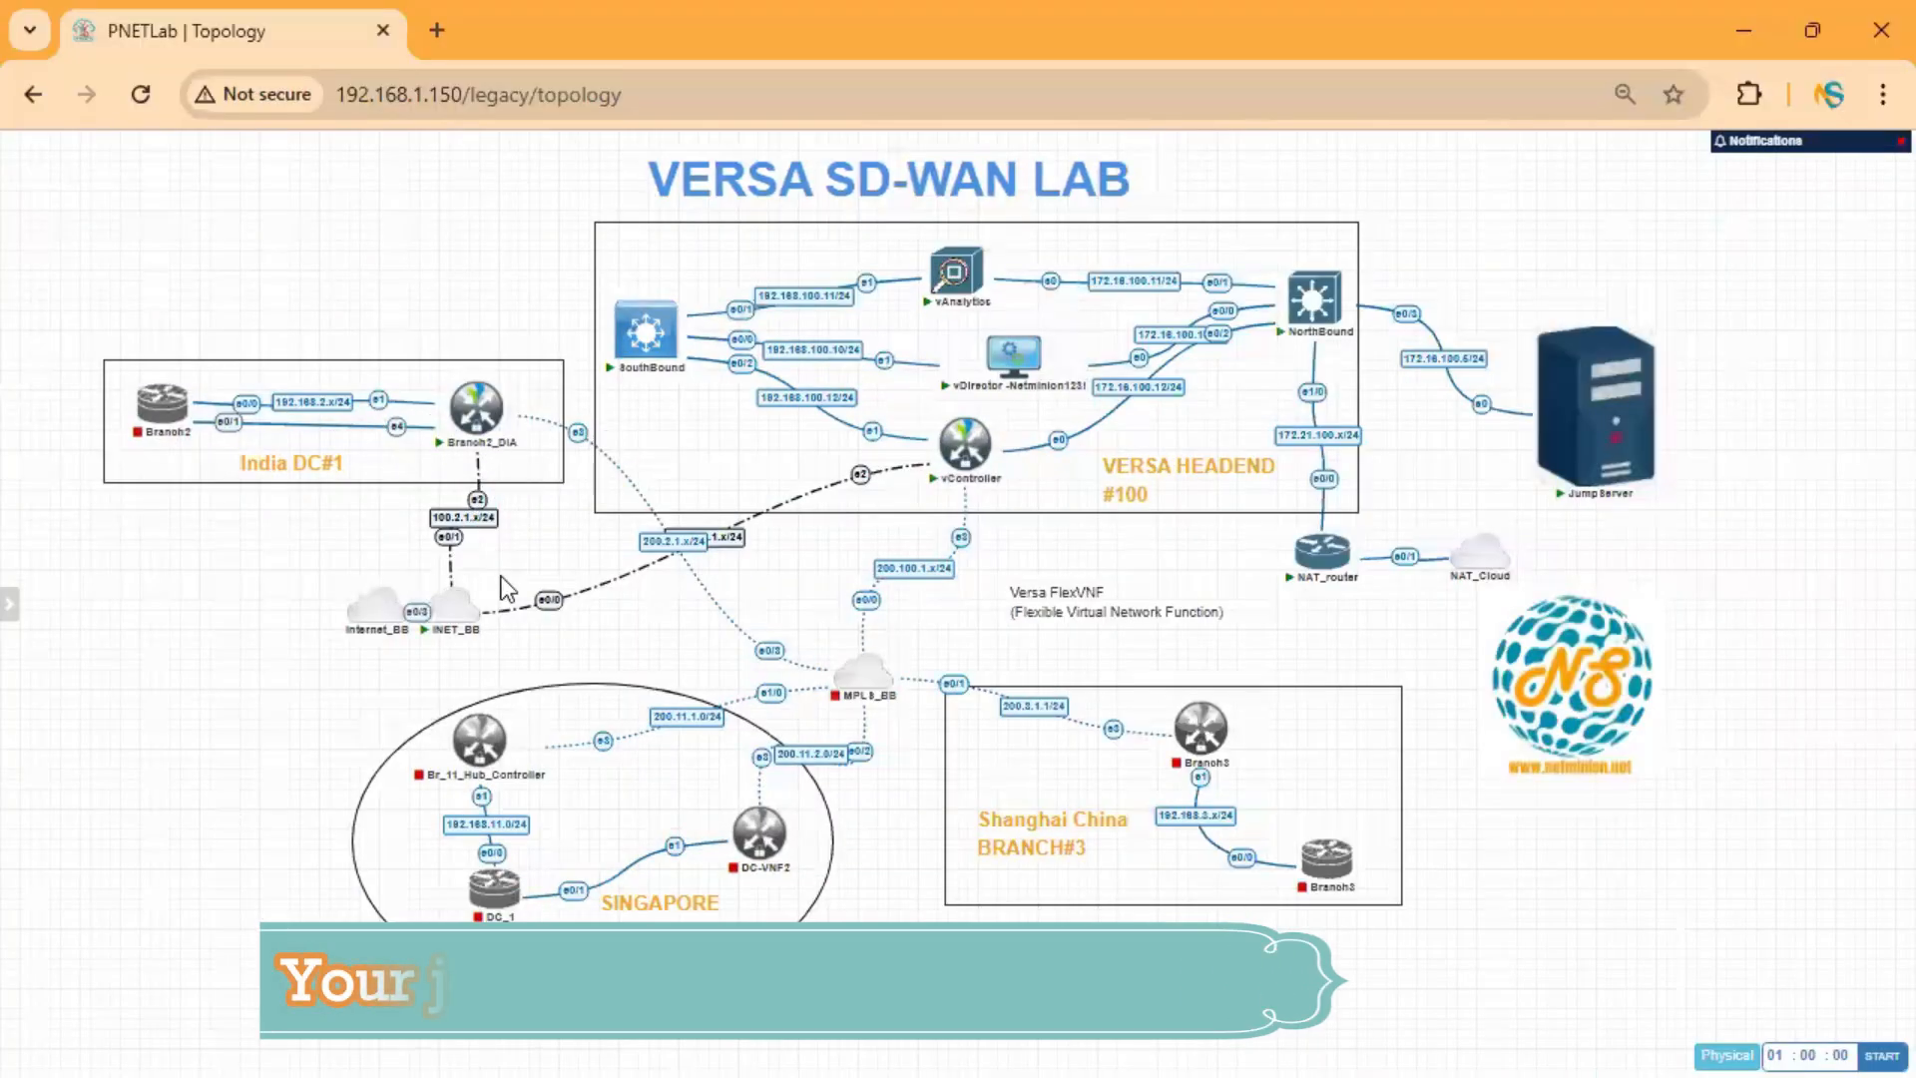
Open the Branch2_DIA console, then select '-w 1' at the end of the Notepad staging command.
left_click(477, 417)
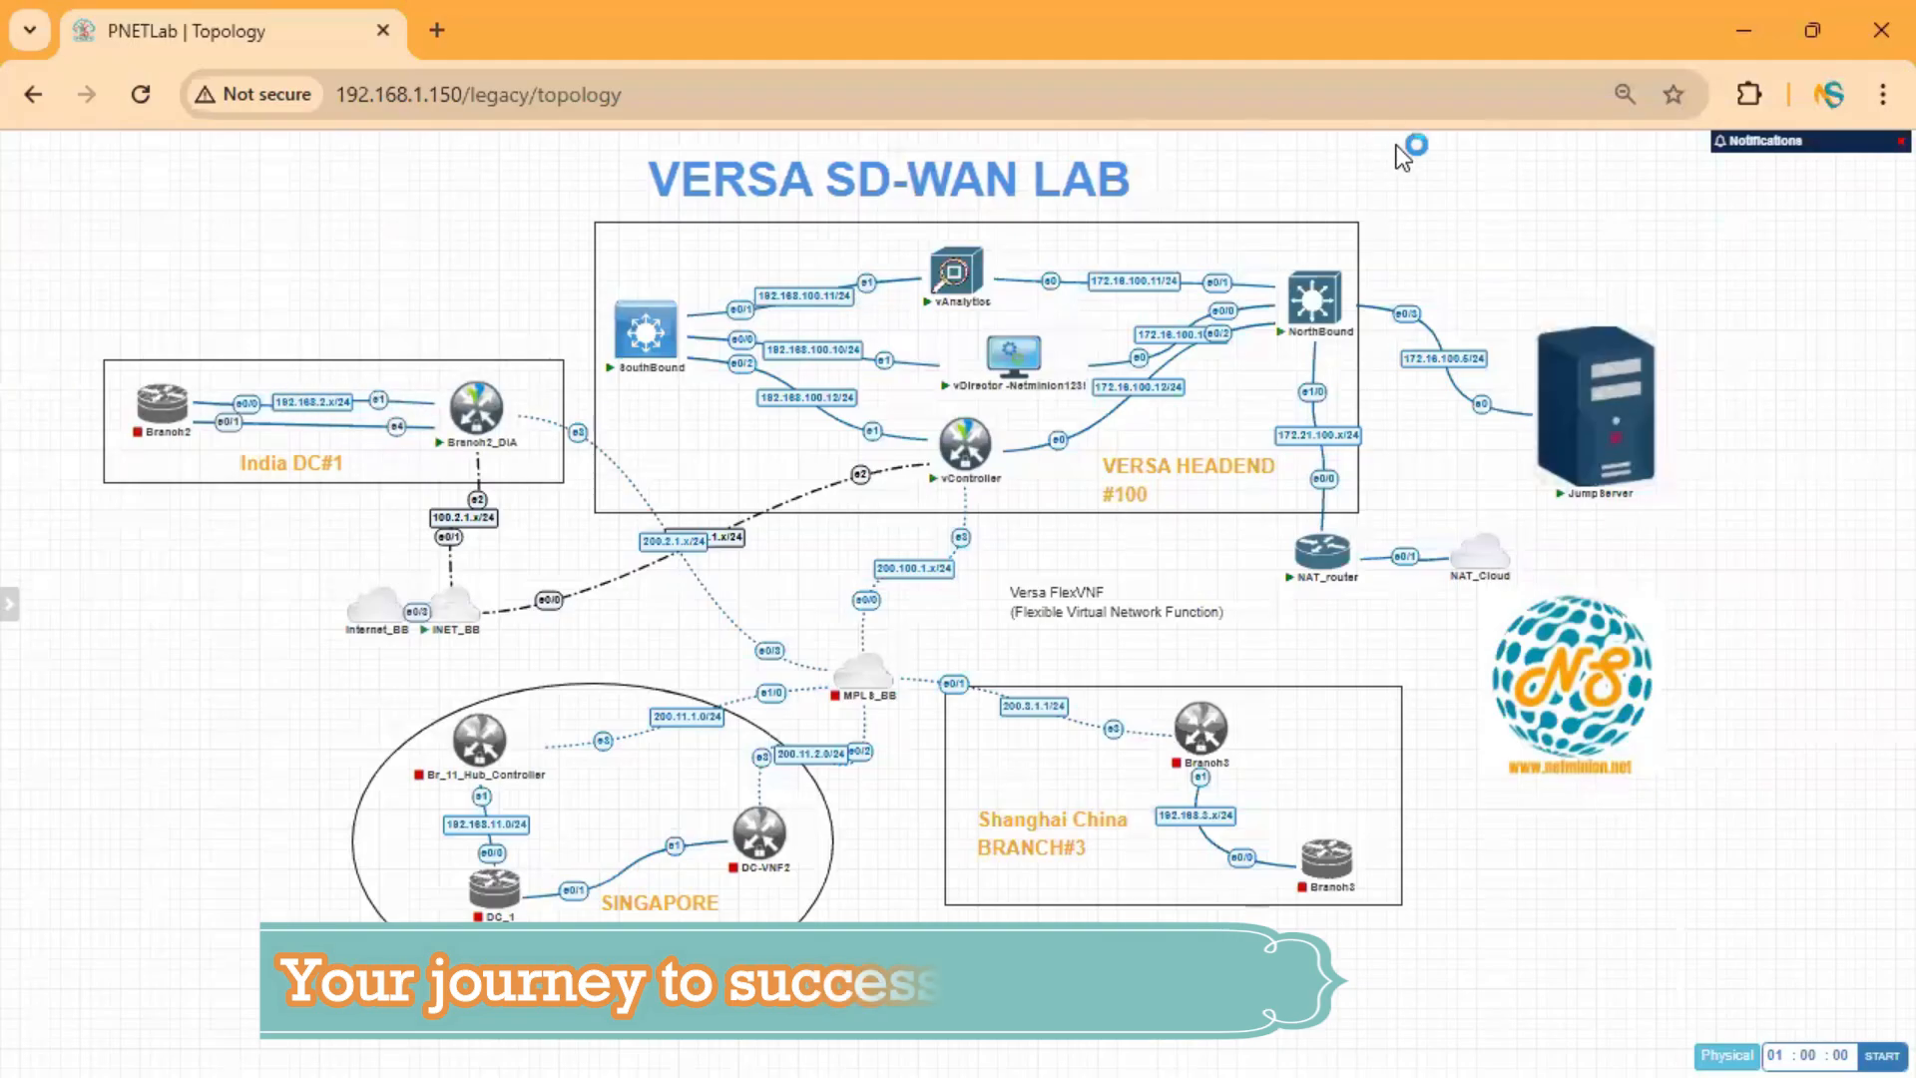
left_click(1739, 24)
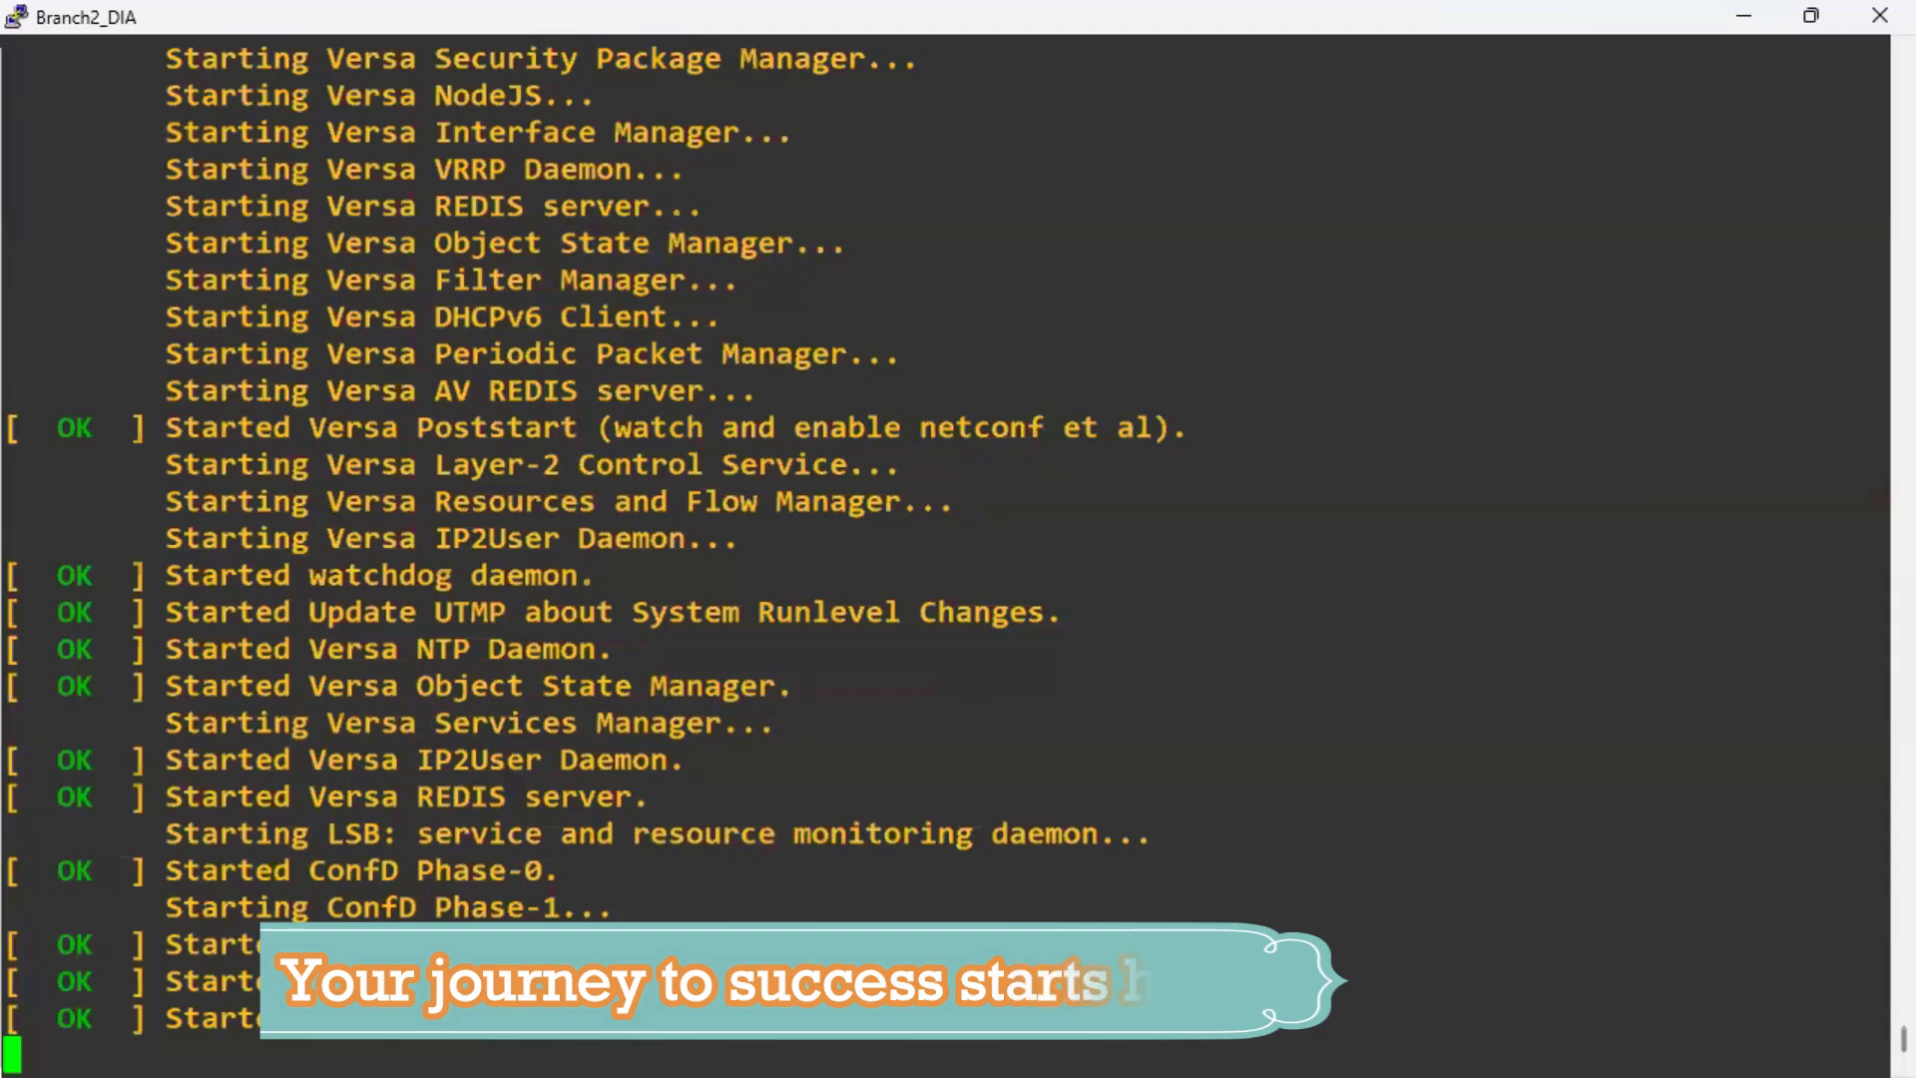
key("alt+Tab")
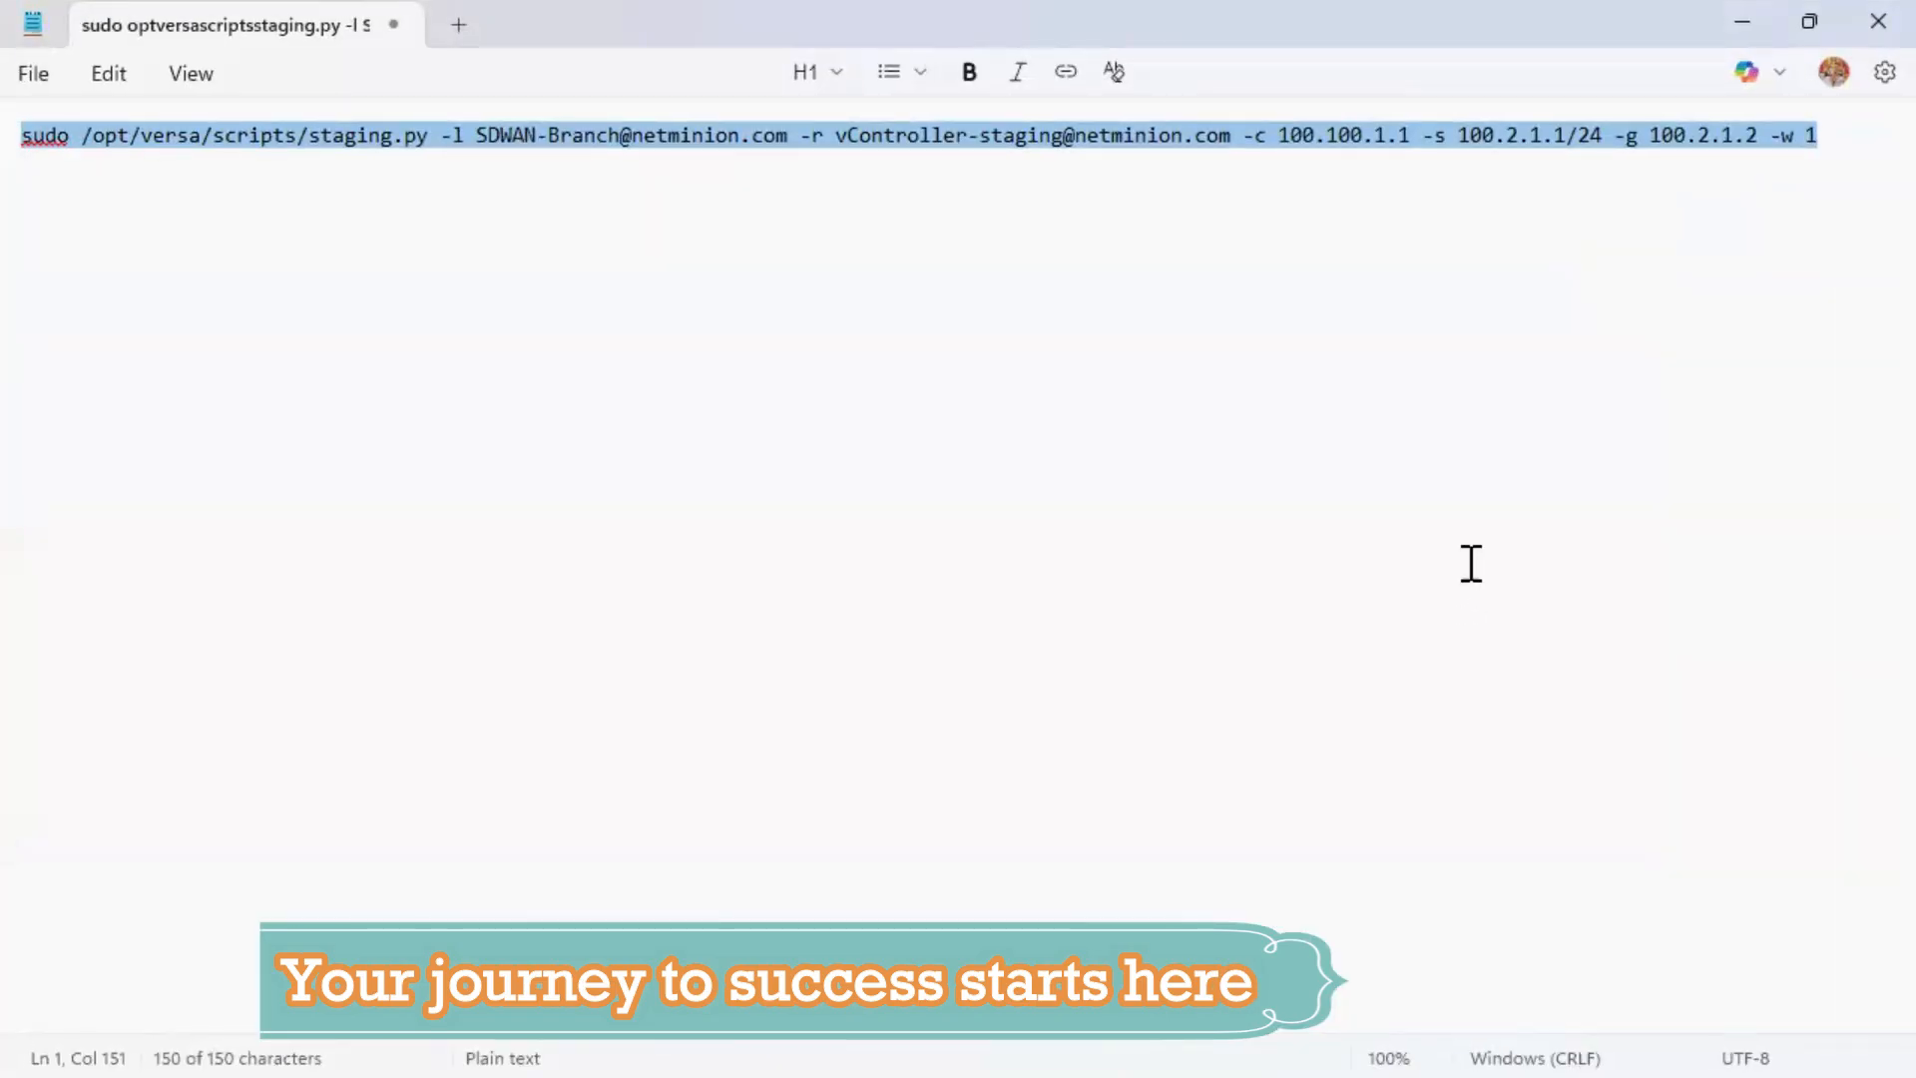
left_click(1831, 141)
left_click_drag(1831, 141, 1783, 139)
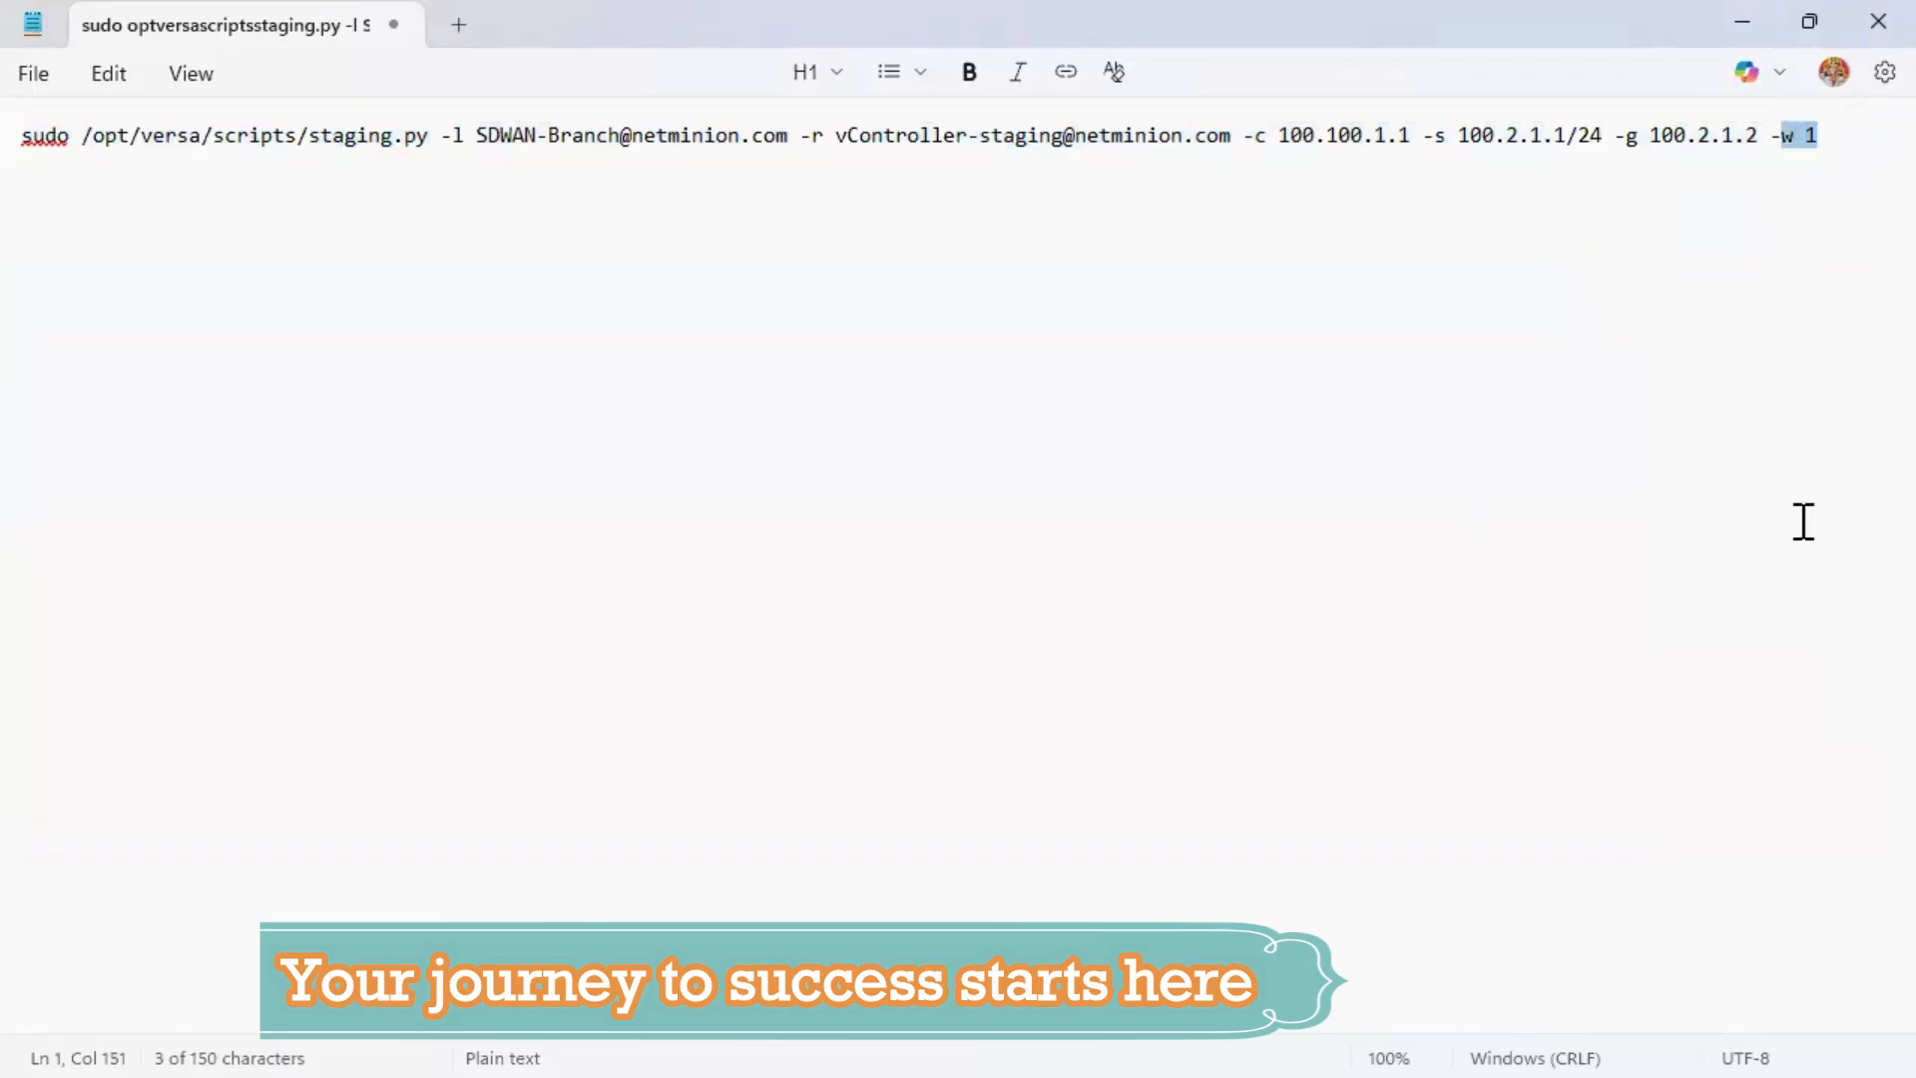